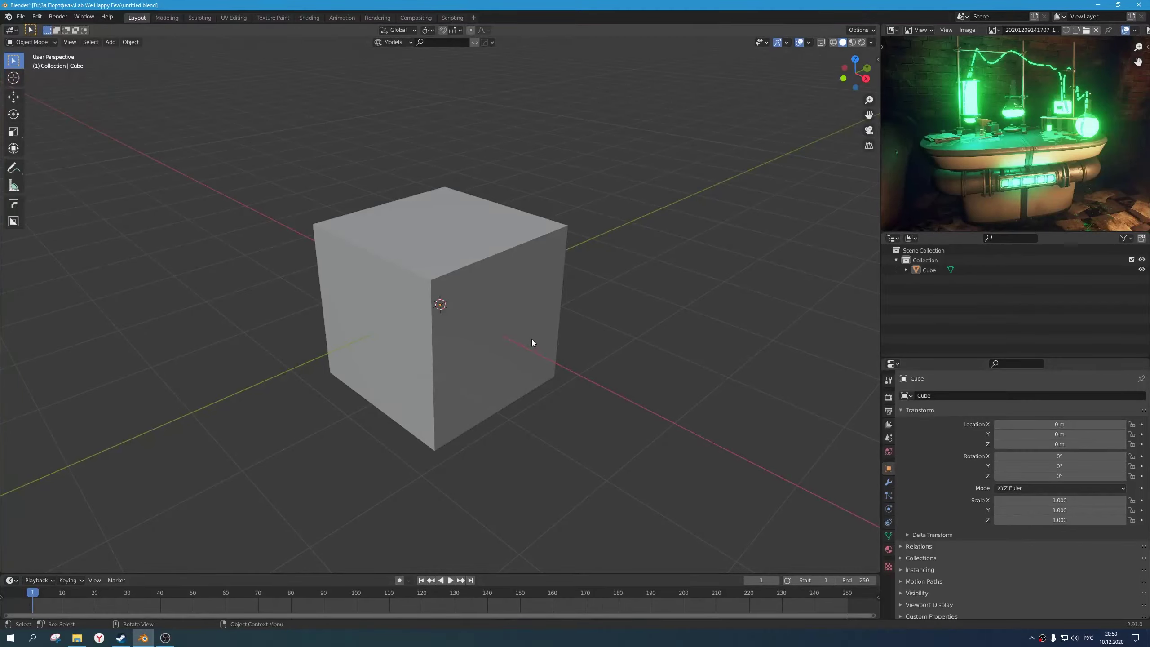
Step: Examine the reference image of the bathtub laboratory table, checking the glassware, tabletop, pipes and tub base
scroll(1048, 166, up, 3)
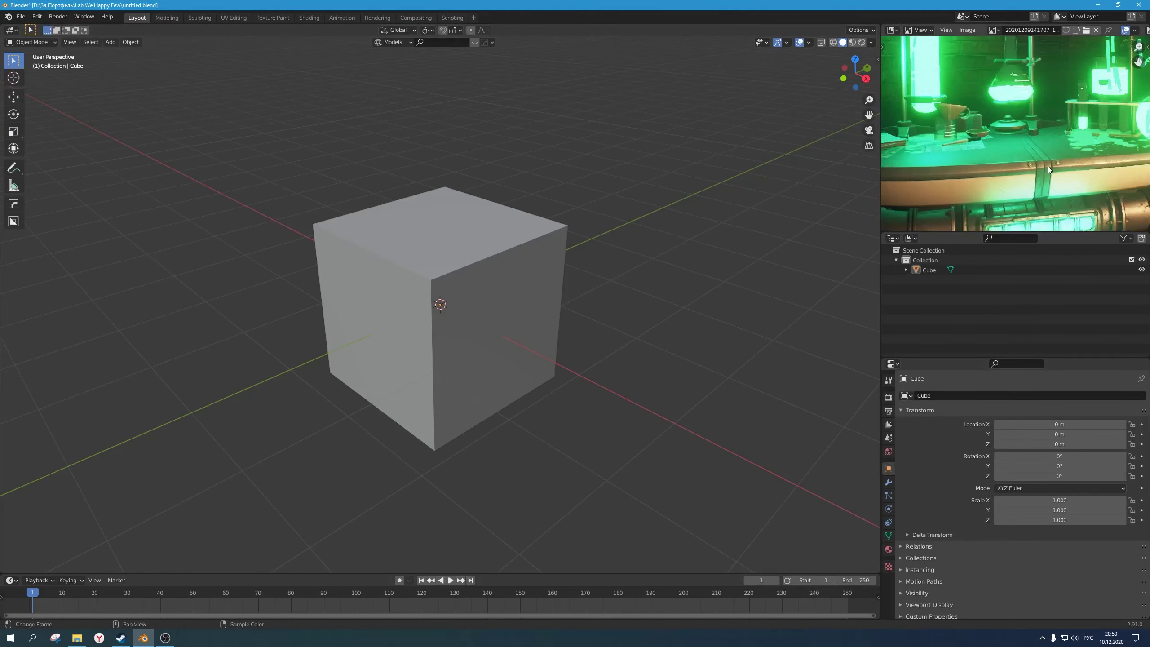
scroll(1048, 166, down, 3)
scroll(1049, 165, up, 2)
scroll(1046, 162, down, 3)
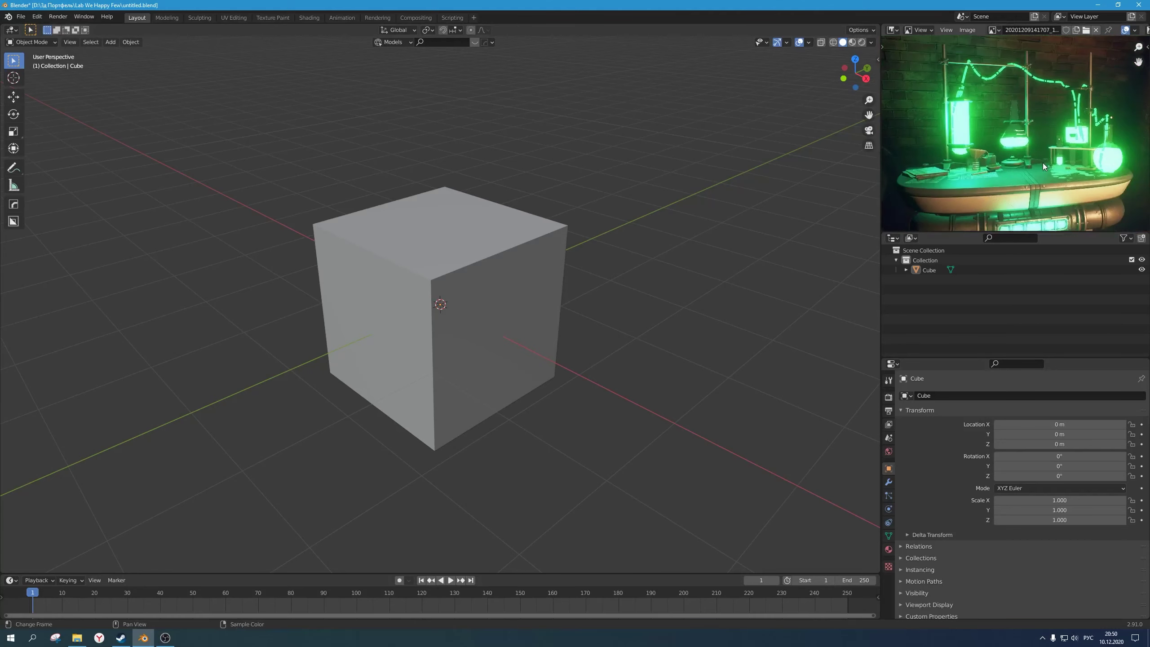
scroll(1042, 145, up, 4)
scroll(1041, 133, down, 4)
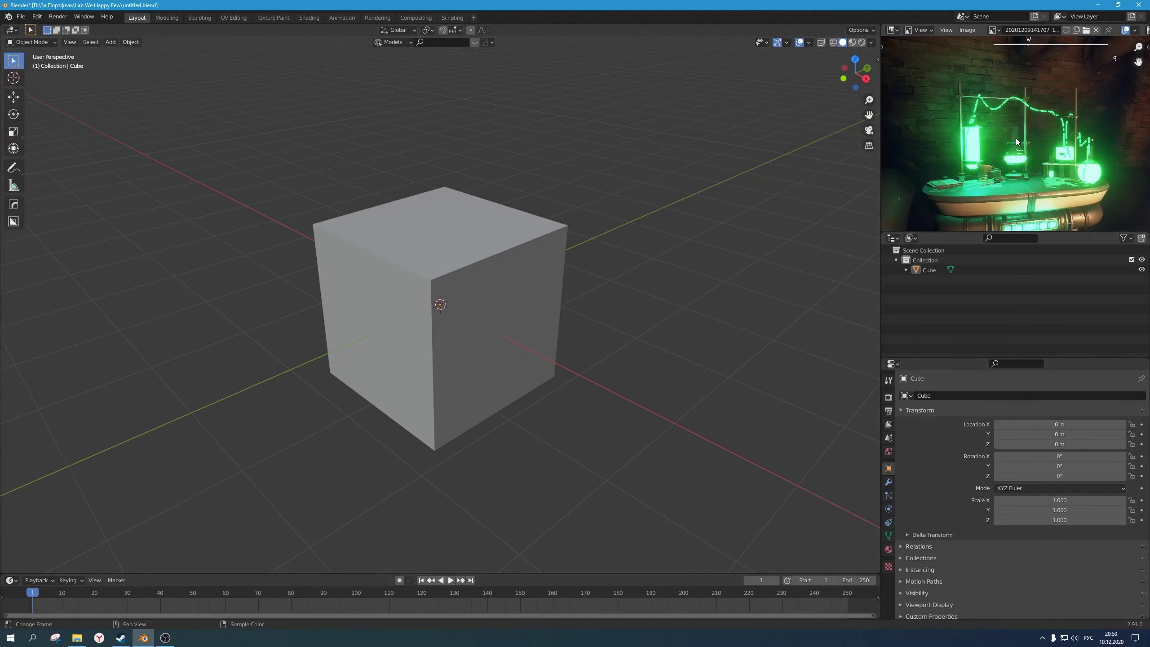
middle_drag(991, 162, 1014, 151)
scroll(1042, 191, up, 3)
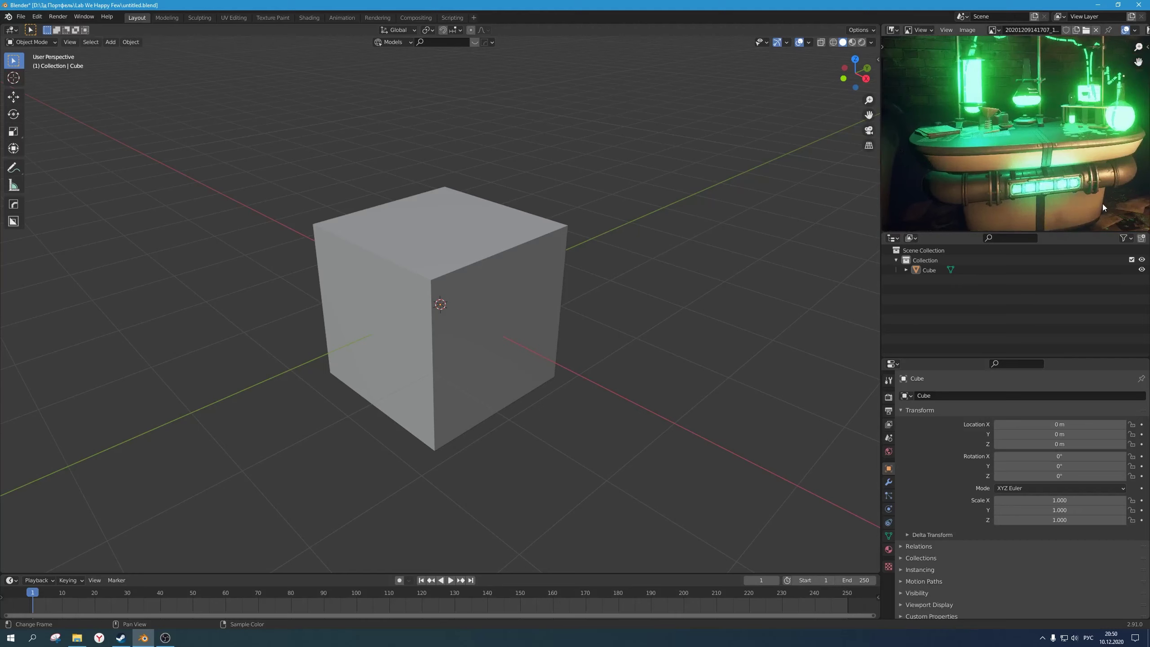
middle_drag(1057, 182, 1017, 169)
scroll(1030, 151, up, 3)
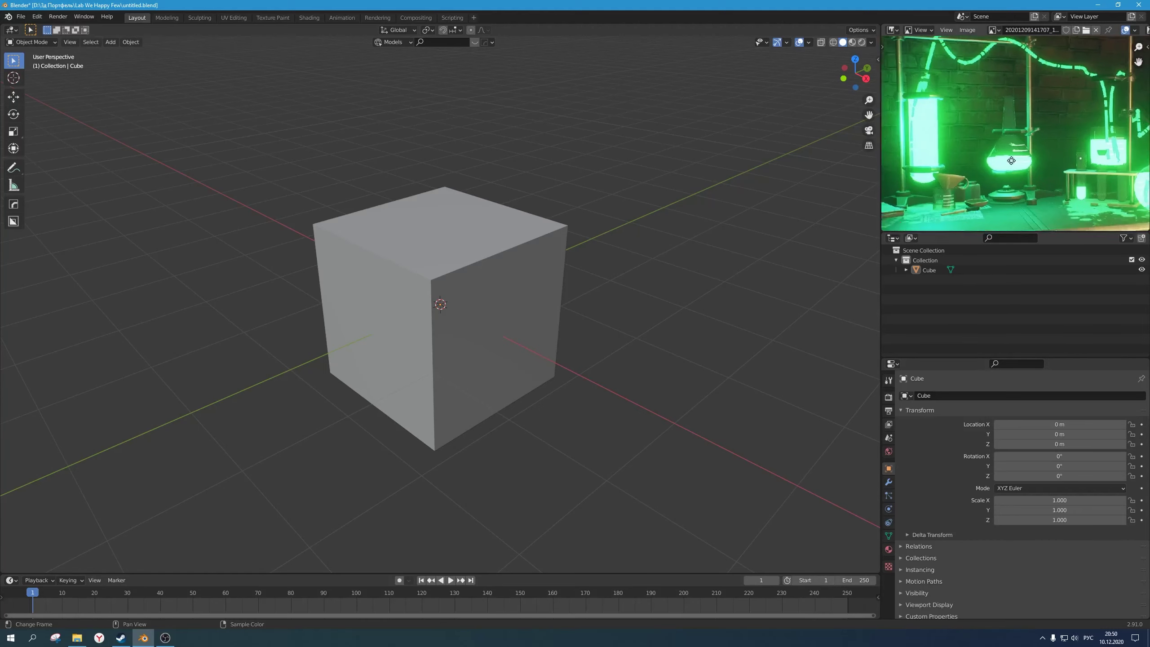
scroll(1055, 172, down, 3)
scroll(1041, 181, up, 2)
scroll(1004, 185, down, 2)
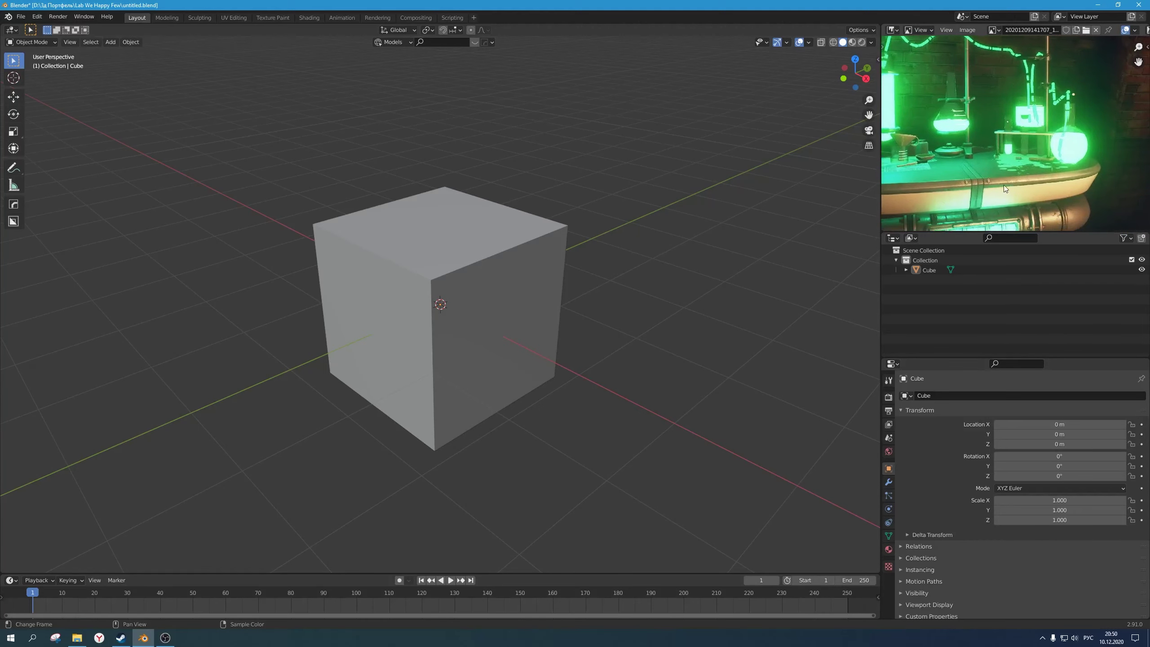
middle_drag(1001, 185, 1062, 144)
scroll(1058, 154, down, 1)
scroll(1059, 157, up, 2)
scroll(1058, 157, down, 2)
scroll(1065, 152, up, 2)
scroll(1071, 147, down, 1)
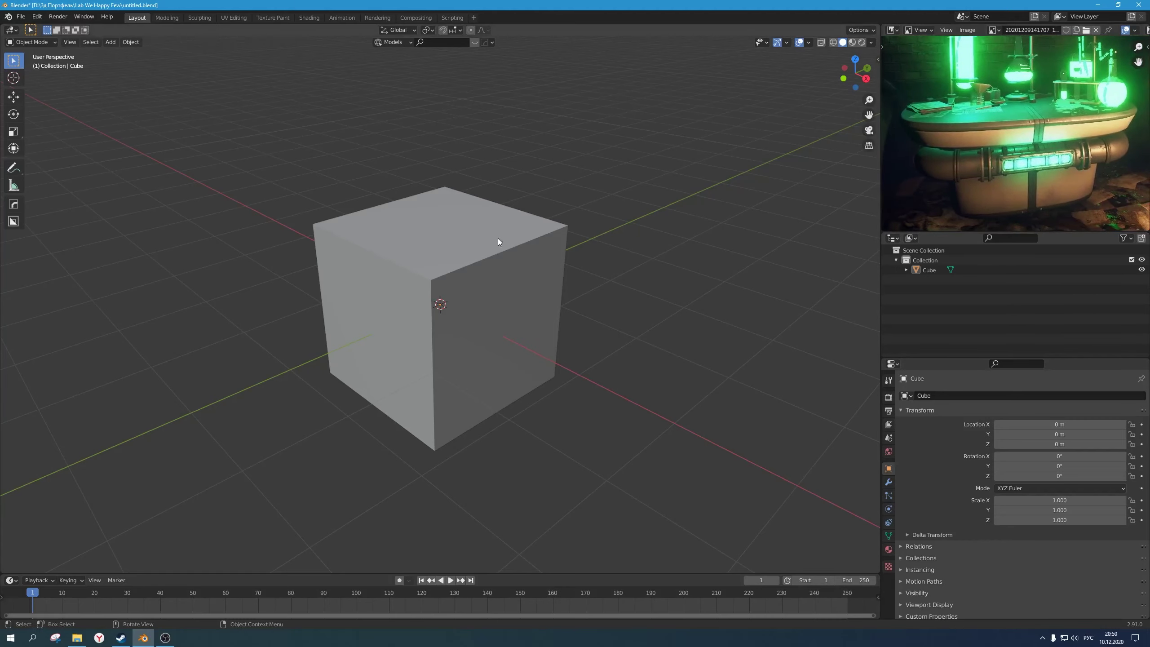
Step: Scale the cube by a factor of 3 along the Y axis
scroll(498, 238, down, 2)
middle_drag(445, 275, 441, 250)
click(441, 253)
middle_drag(549, 267, 549, 301)
key(s)
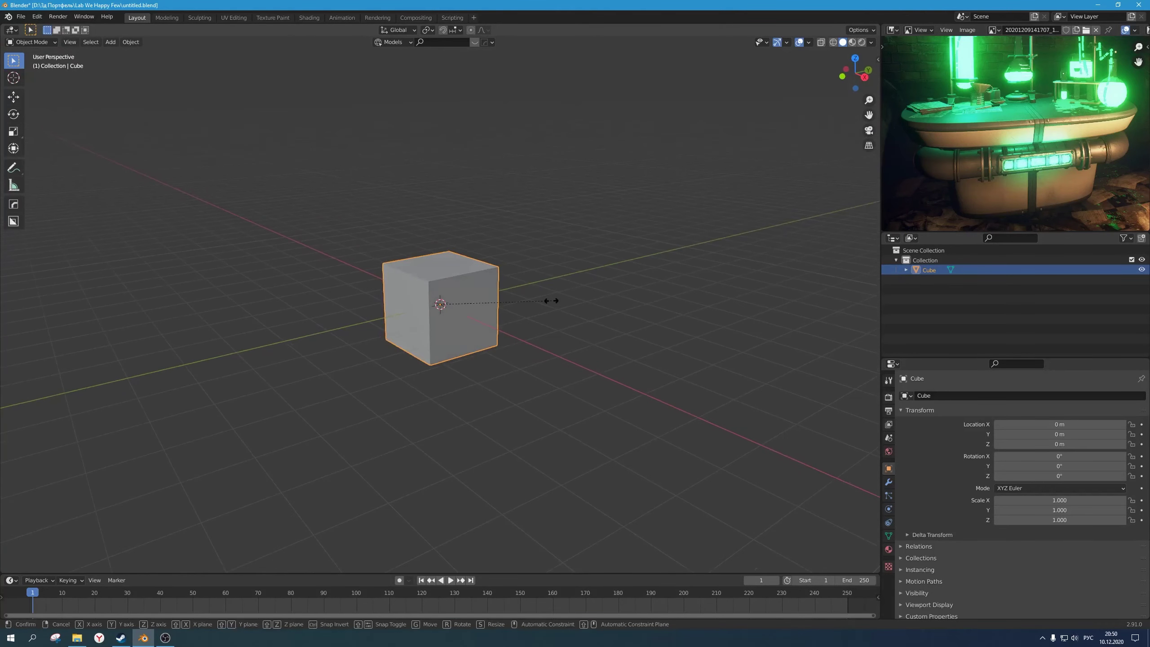
key(y)
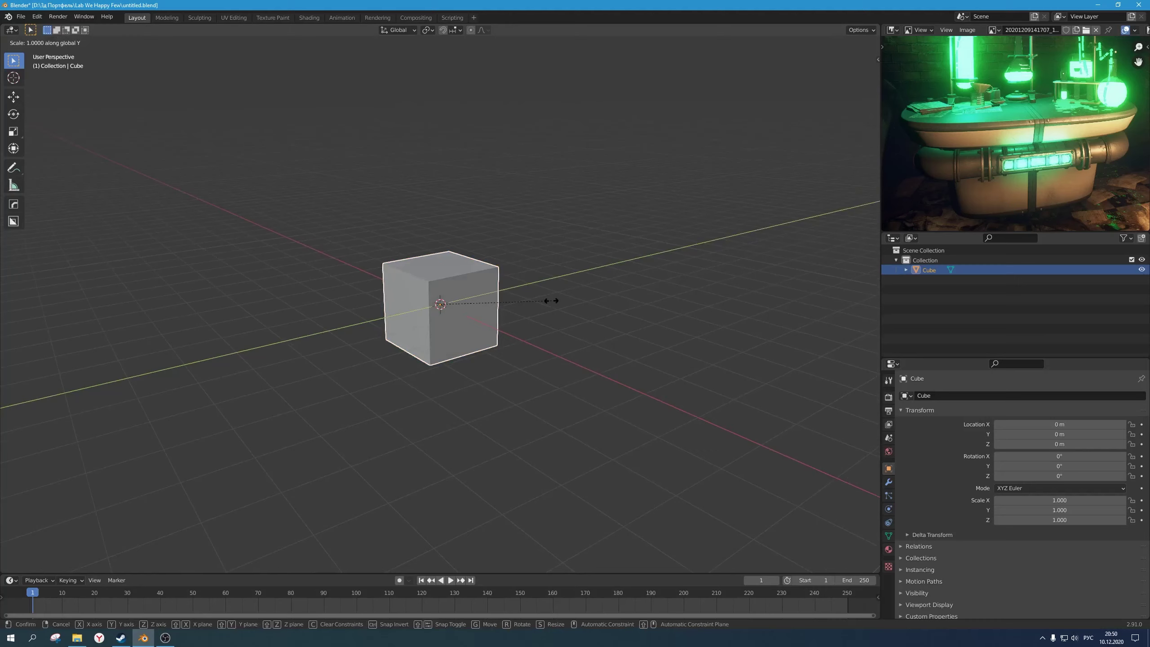
text(3)
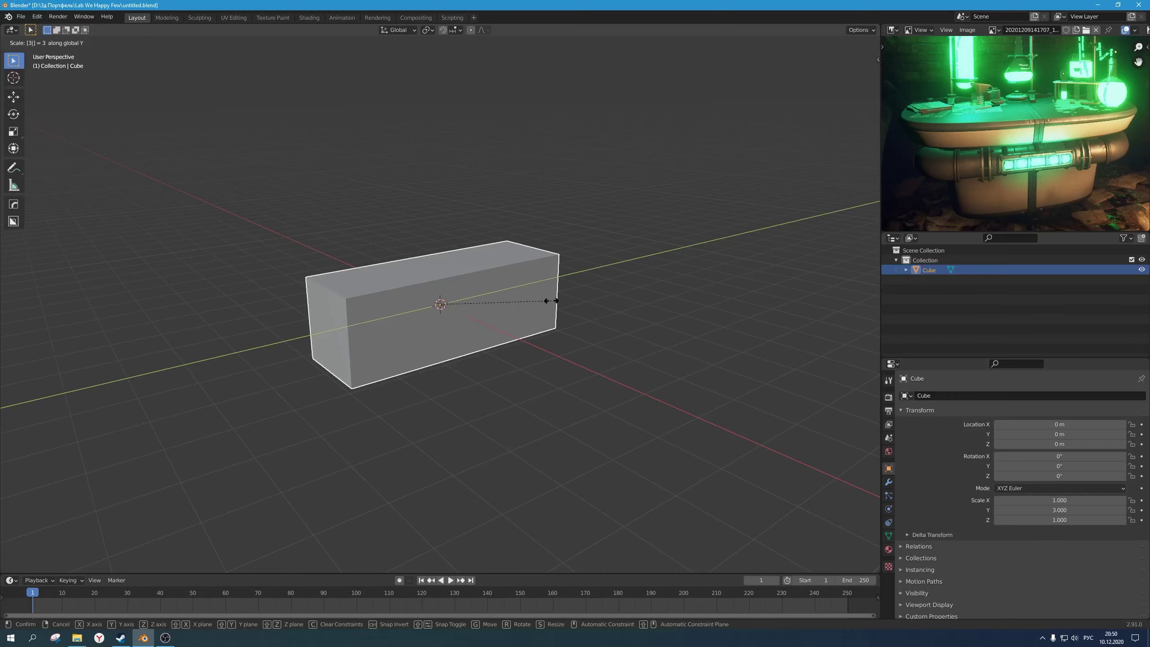
key(Return)
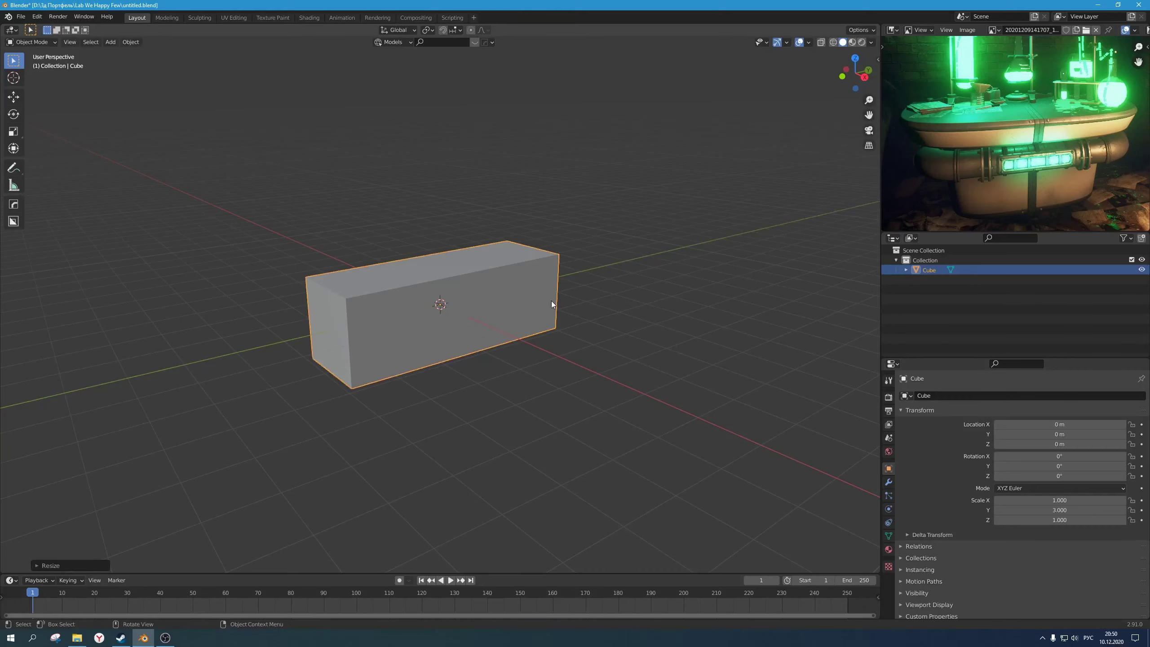
Step: Move the elongated block up 2 m along the Z axis
scroll(473, 355, up, 1)
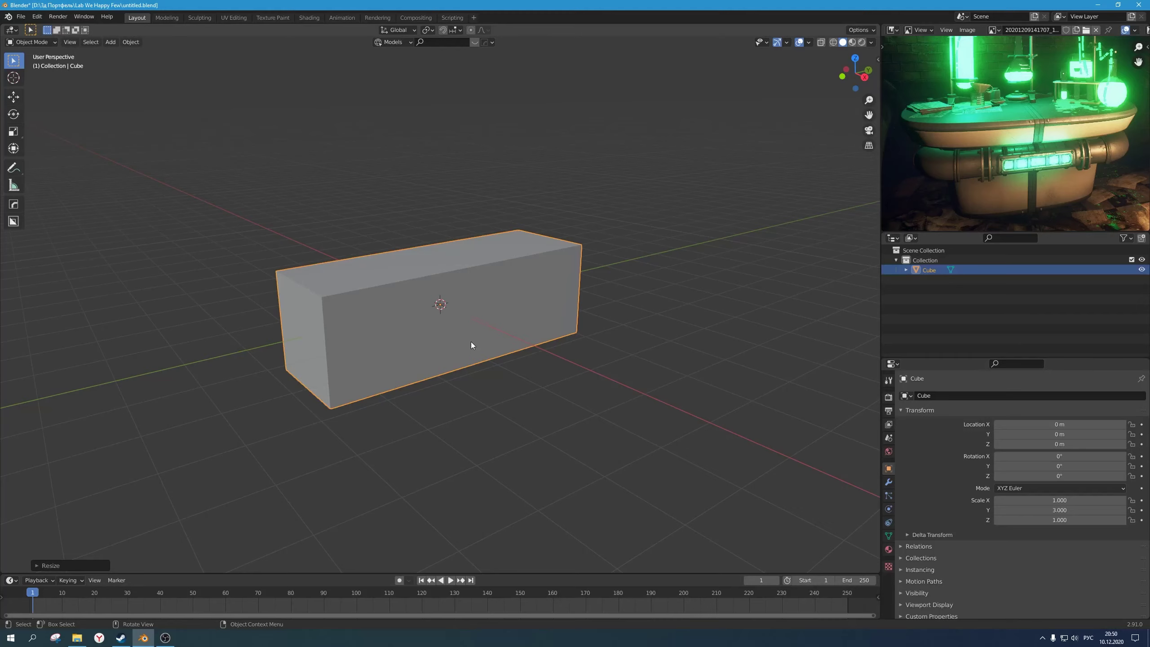
scroll(472, 327, down, 2)
middle_drag(481, 326, 460, 326)
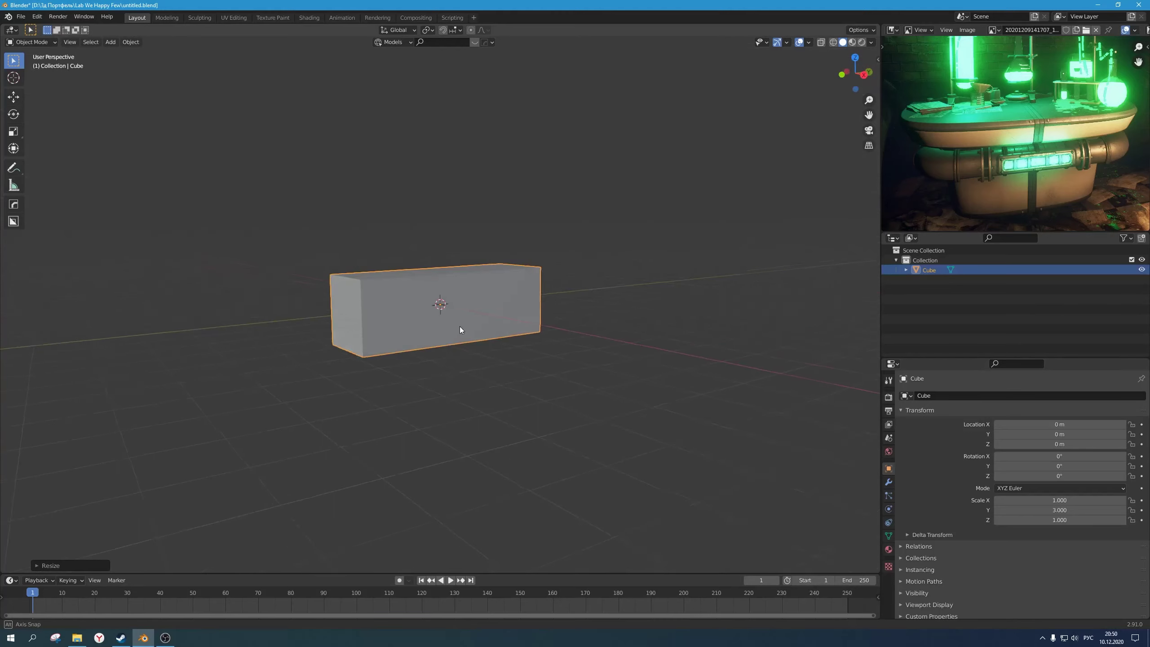
scroll(460, 326, up, 1)
key(g)
key(z)
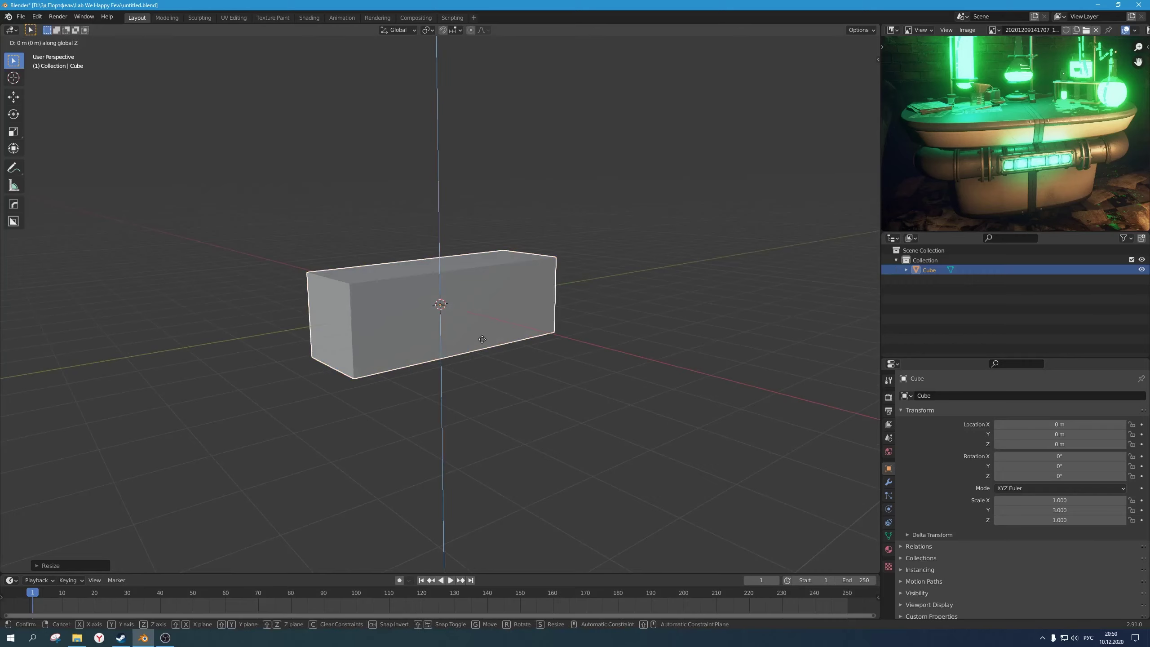
key(2)
key(Return)
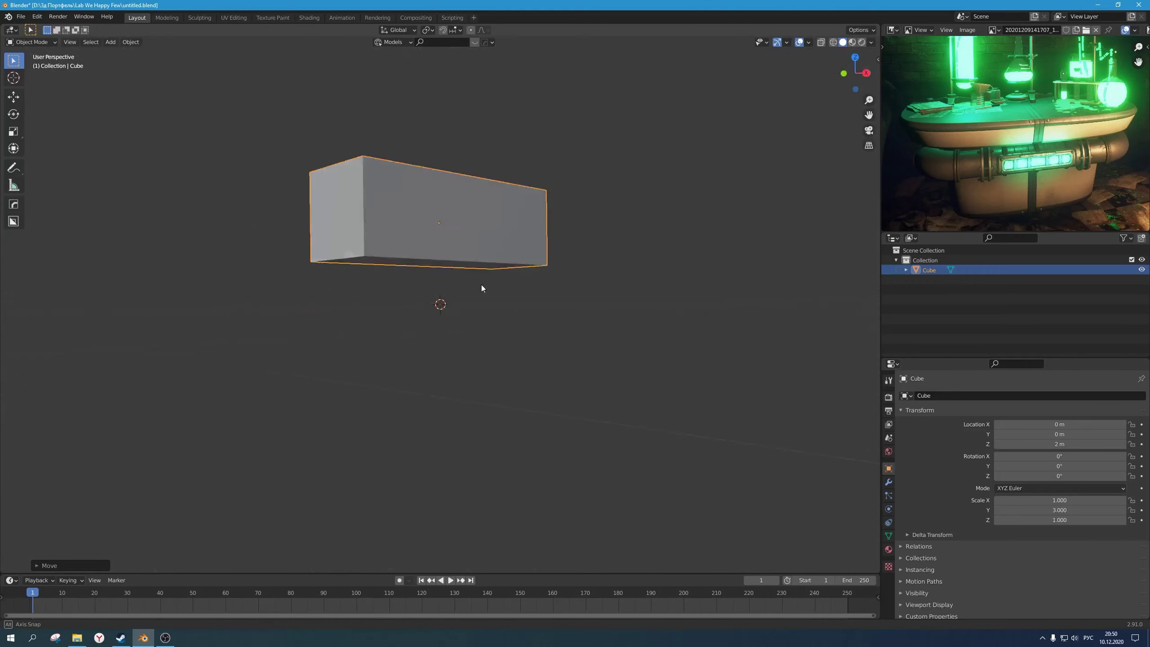
scroll(459, 307, up, 2)
middle_drag(482, 284, 477, 332)
scroll(489, 303, down, 2)
key(alt+g)
scroll(502, 293, down, 2)
key(ctrl+z)
scroll(516, 255, up, 3)
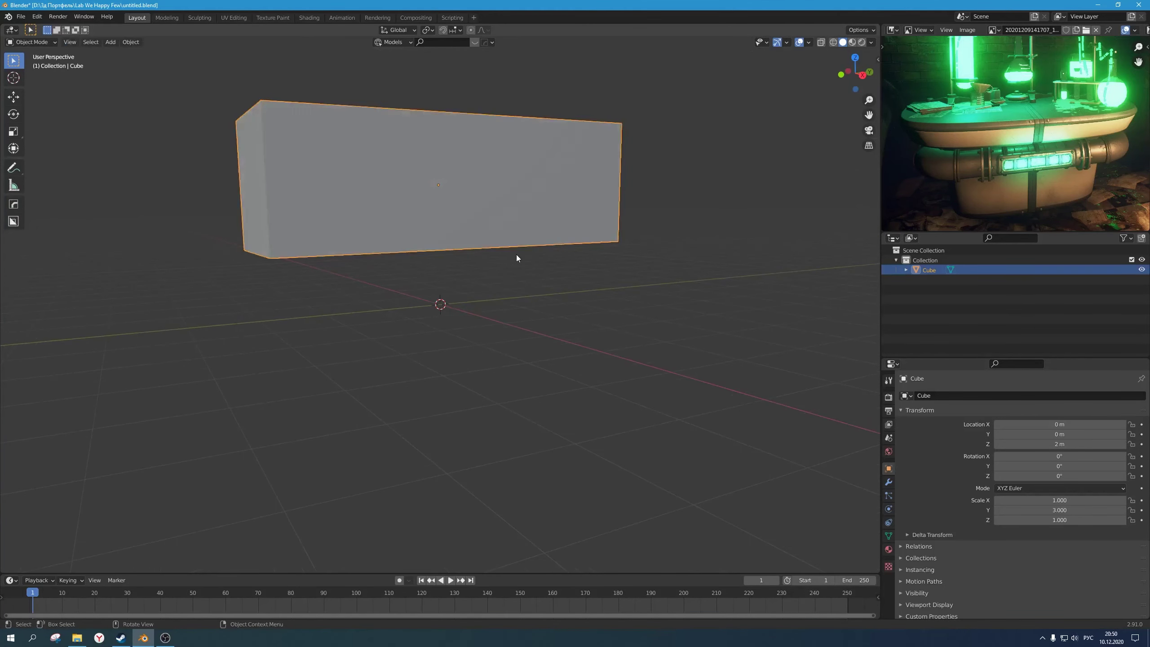
Step: Duplicate the block and move the copy down 2 m along the Z axis, directly beneath the original
scroll(517, 257, down, 2)
key(shift+d)
key(z)
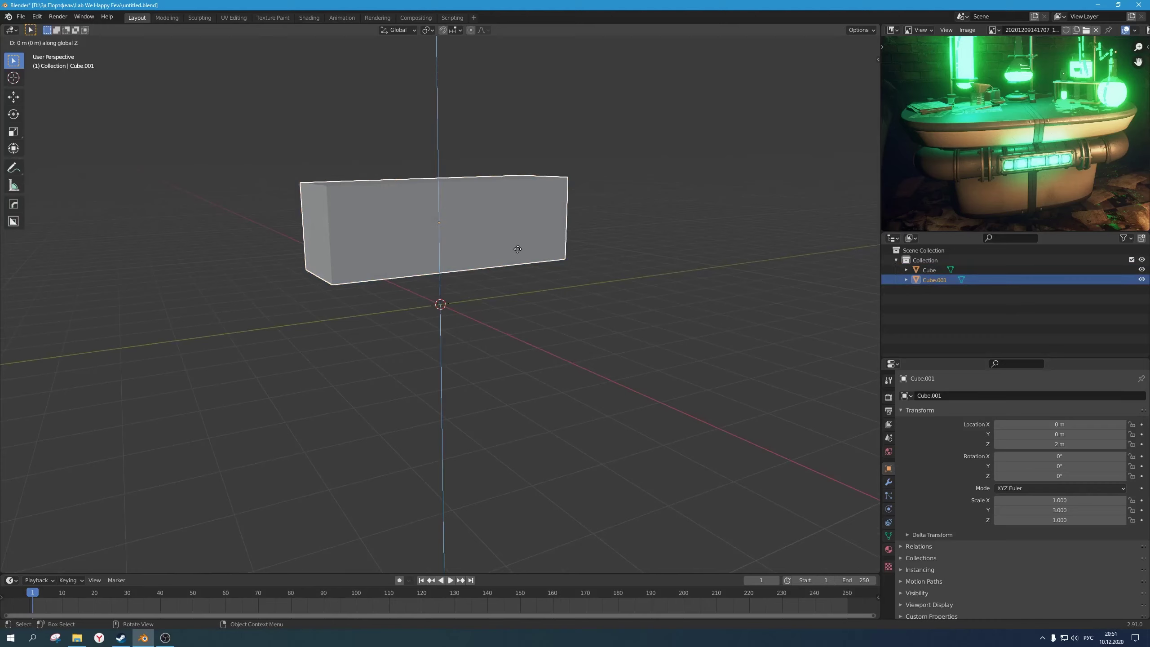
text(-.2)
key(Escape)
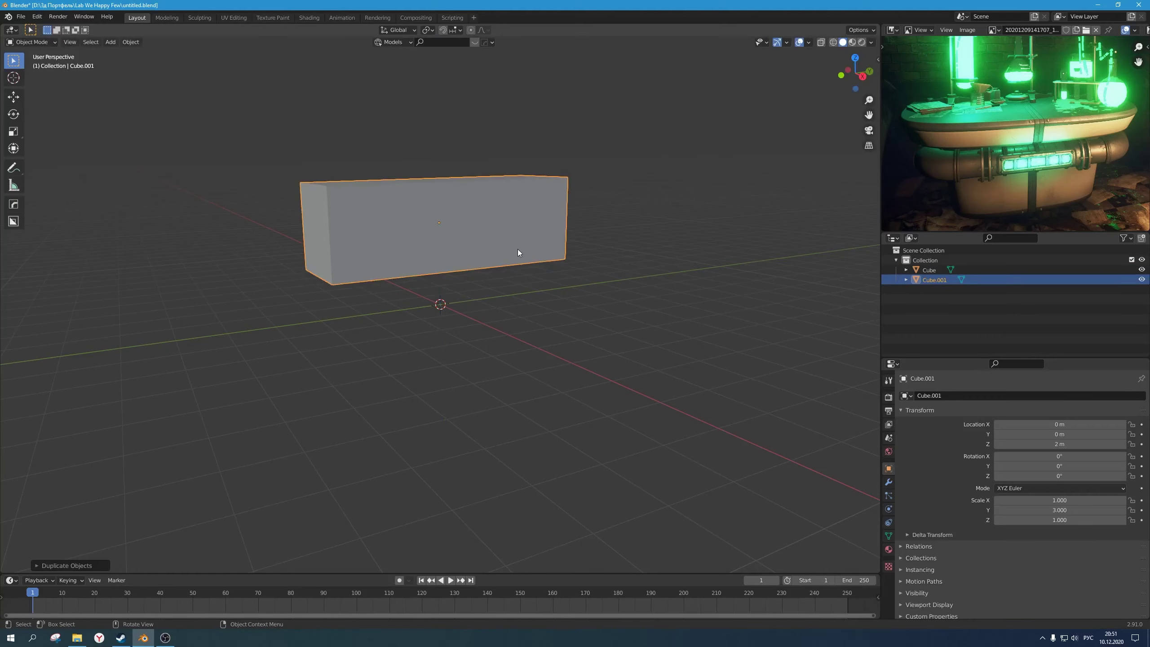
text(sz-2)
key(Escape)
text(gz)
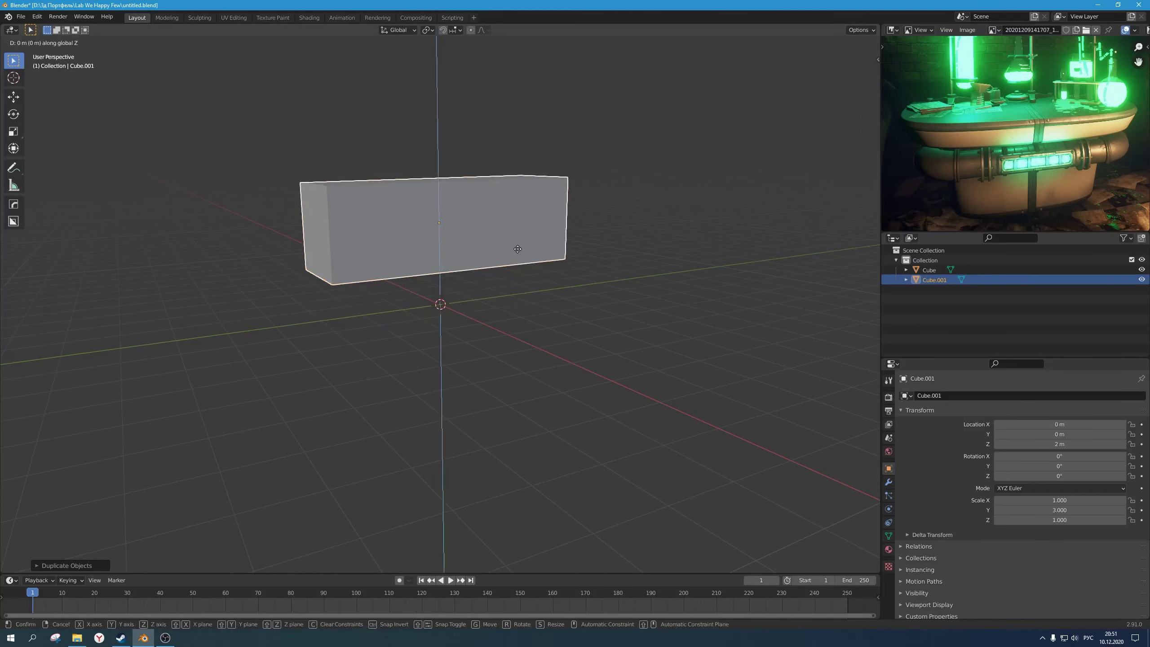
text(-1)
key(BackSpace)
text(2)
key(Return)
Step: Scale the lower block by 0.6 along the Y axis to form a narrower base
scroll(534, 323, up, 1)
mouse_move(534, 324)
middle_down()
mouse_move(518, 322)
mouse_move(549, 324)
mouse_move(540, 336)
middle_up()
text(sy)
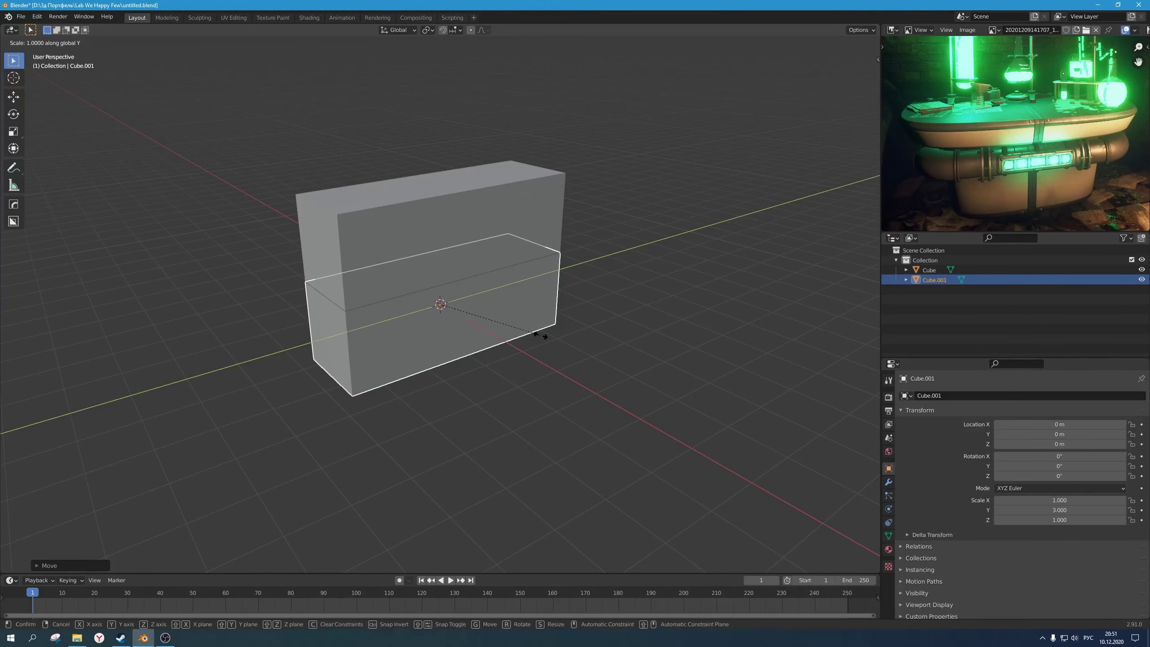
text(.5)
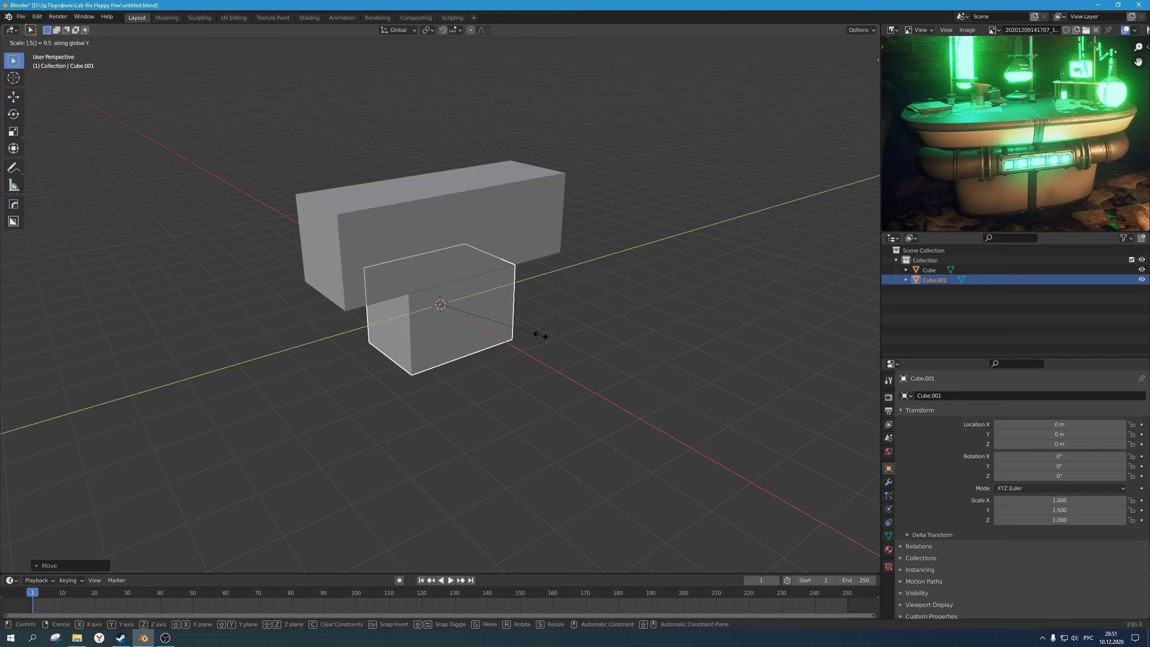
text(6)
key(Return)
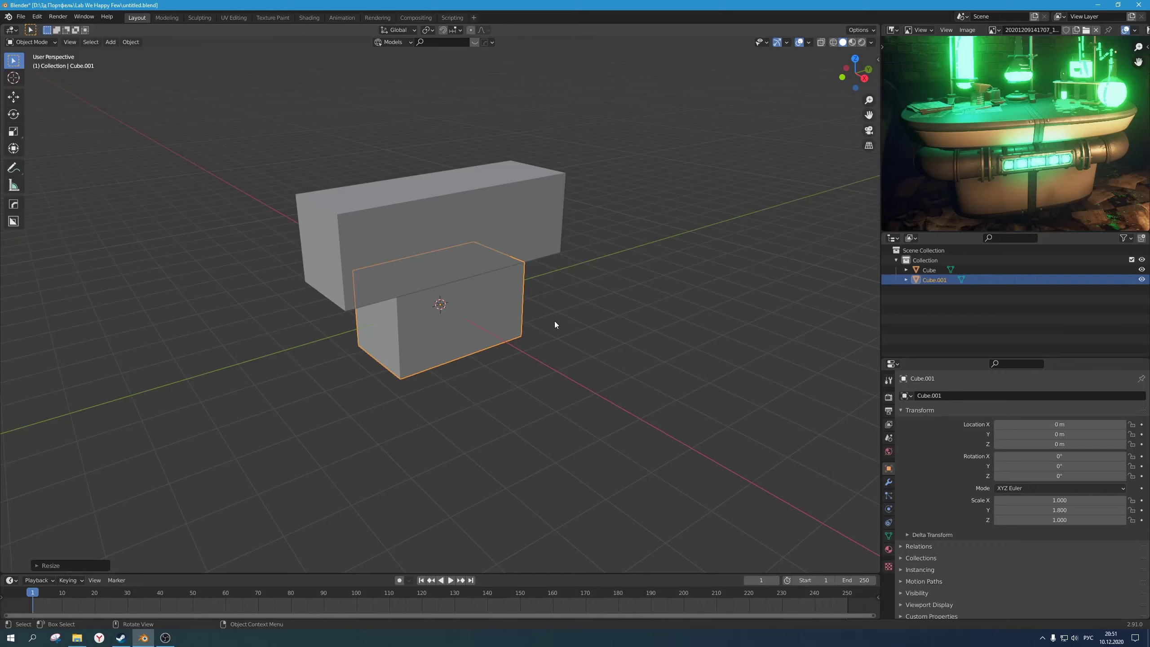
Step: Lower the top face of the upper block along the Z axis to make the tabletop thinner
middle_drag(555, 323, 486, 299)
click(486, 243)
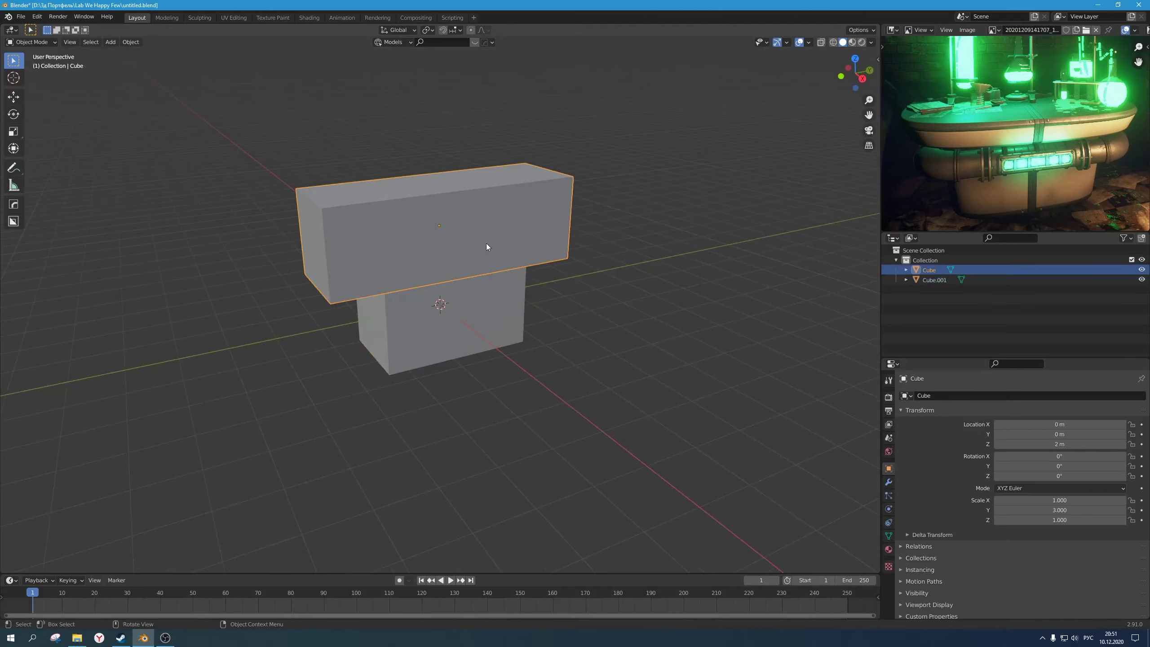
key(Tab)
middle_drag(486, 243, 493, 265)
click(451, 176)
scroll(486, 263, up, 1)
key(g)
key(z)
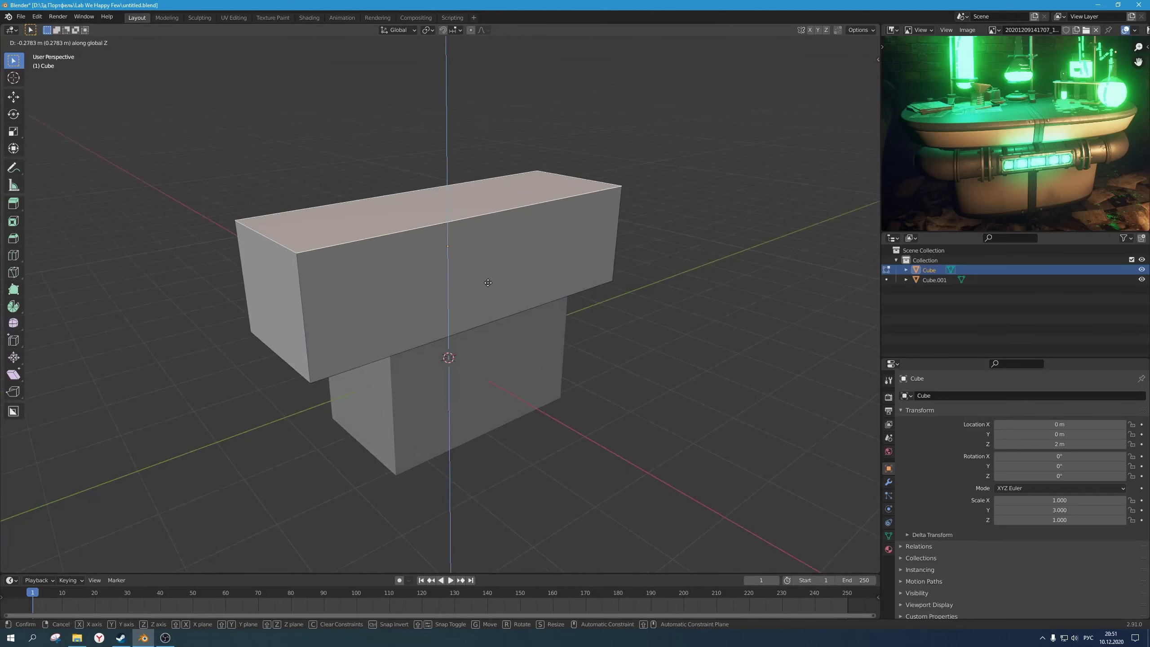
click(502, 315)
key(Tab)
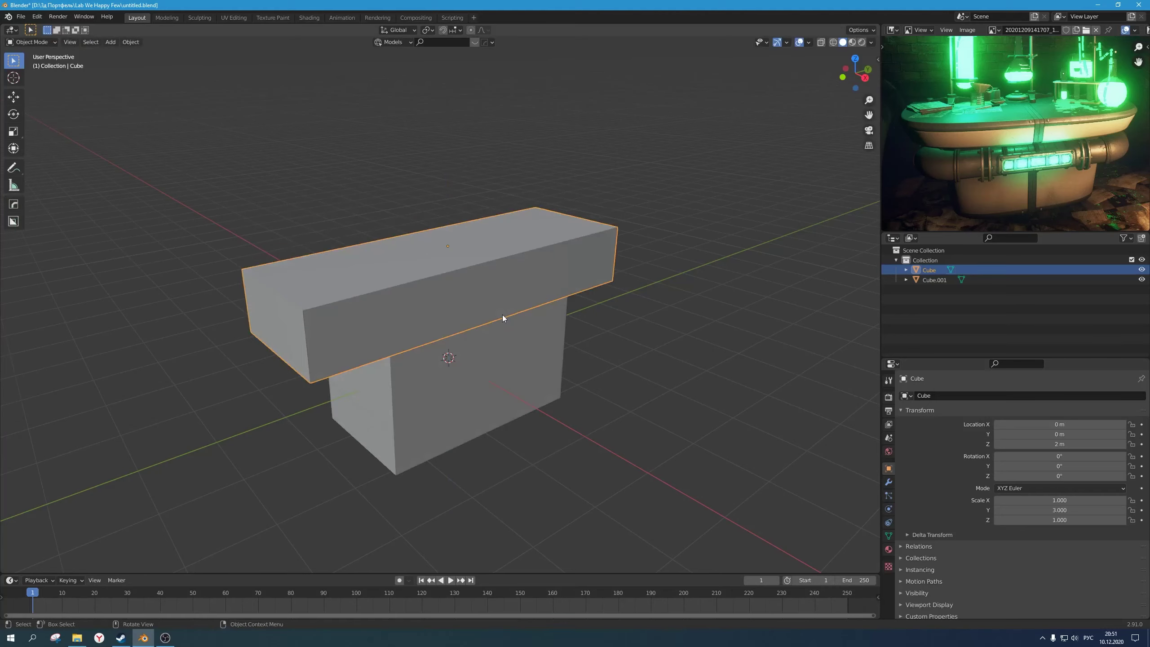
Step: Compare the proportions of the two-block table with the reference image
middle_drag(503, 315, 638, 361)
click(638, 361)
middle_drag(529, 344, 512, 363)
middle_drag(1066, 178, 1053, 196)
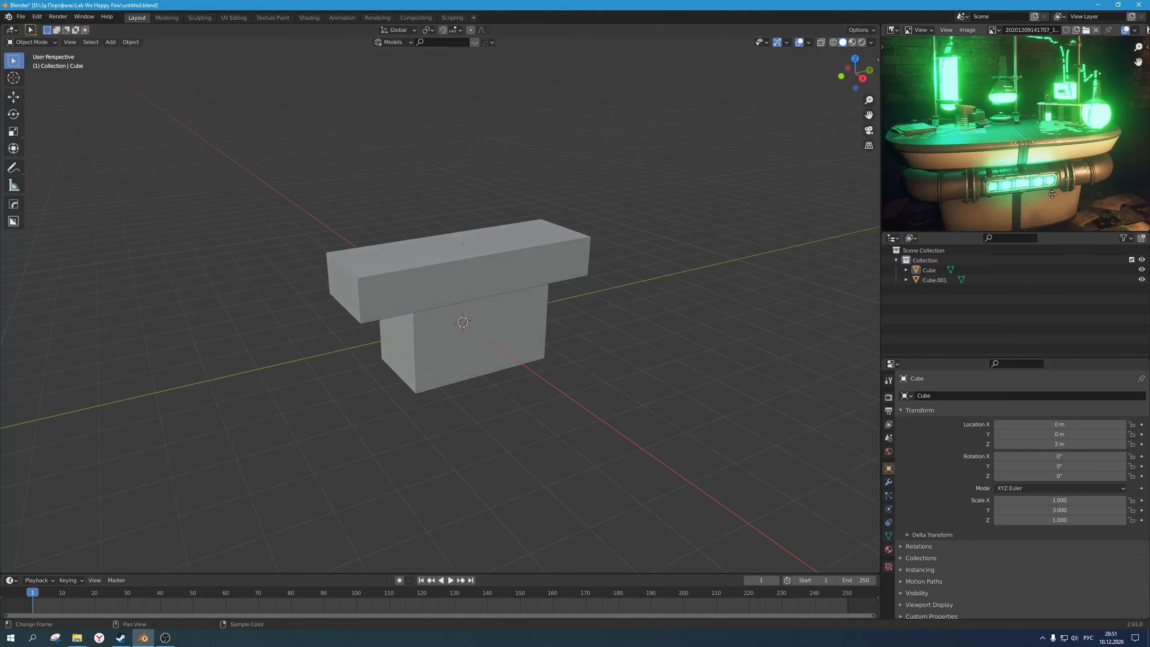
mouse_move(538, 333)
middle_down()
mouse_move(526, 334)
mouse_move(516, 292)
mouse_move(513, 309)
mouse_move(546, 317)
middle_up()
middle_drag(1025, 193, 1034, 174)
mouse_move(503, 306)
middle_down()
mouse_move(488, 336)
mouse_move(485, 309)
mouse_move(461, 319)
mouse_move(473, 298)
mouse_move(492, 309)
middle_up()
Step: Edit the lower block's mesh in edge select mode and select its four vertical corner edges
click(460, 315)
key(Tab)
key(2)
click(428, 308)
middle_drag(406, 318, 468, 295)
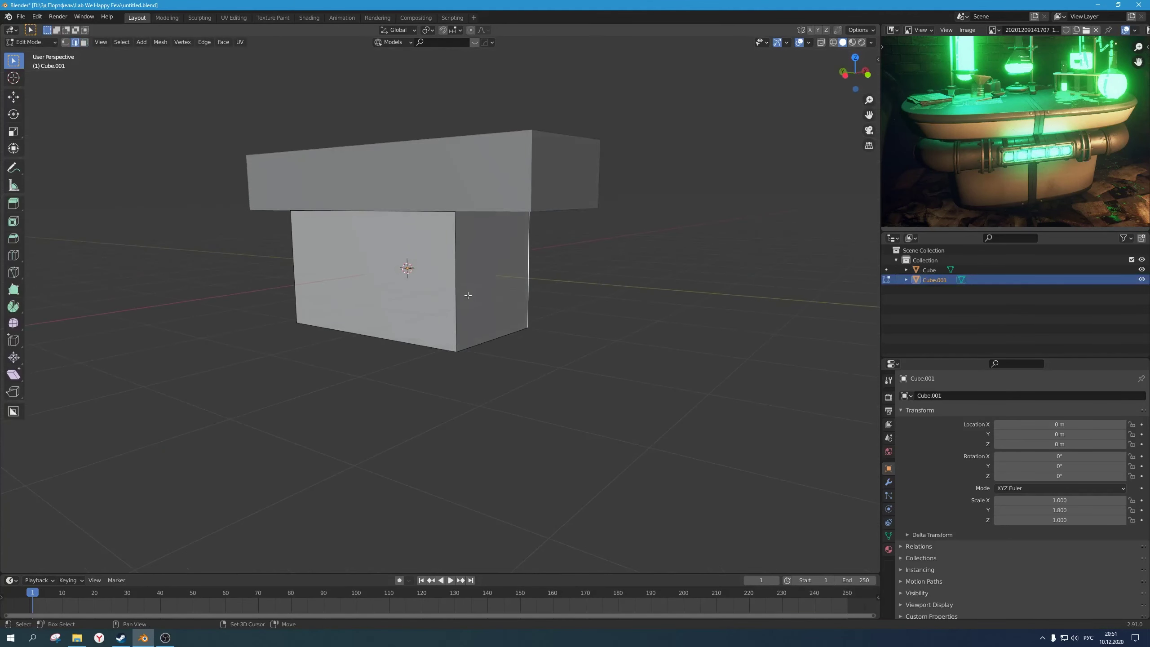
alt+click(510, 311)
middle_drag(575, 287, 462, 323)
scroll(481, 302, up, 1)
scroll(462, 318, up, 2)
scroll(462, 322, down, 3)
scroll(468, 313, down, 2)
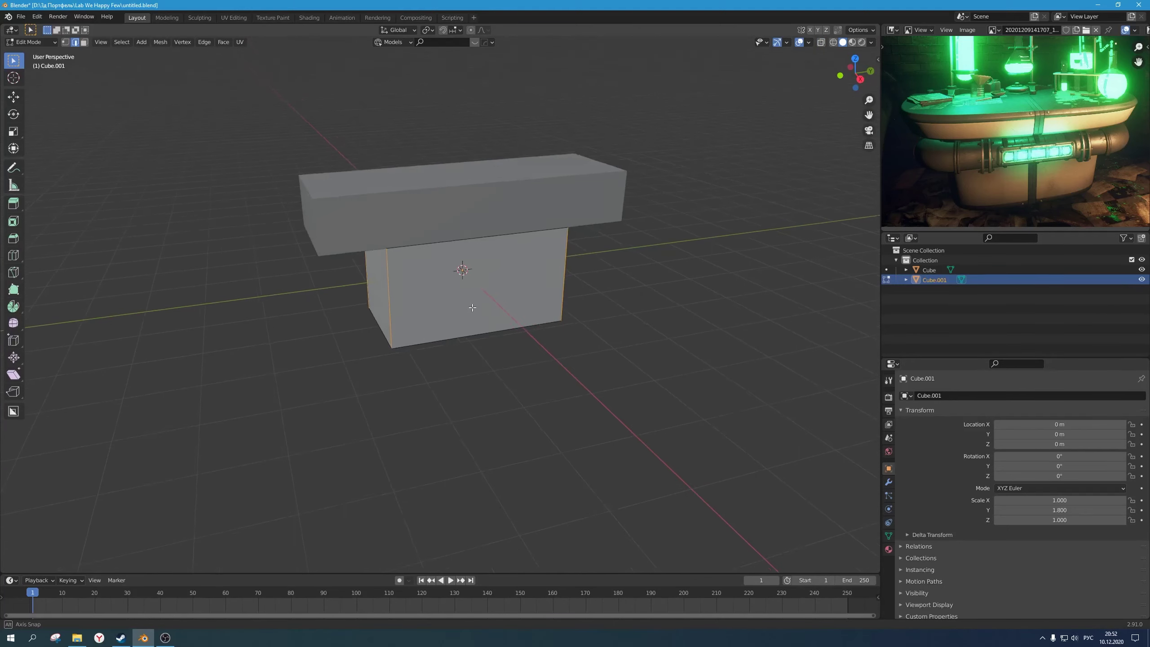
Step: Apply the scale of the lower block and of the upper block in Object Mode
key(Tab)
key(ctrl+a)
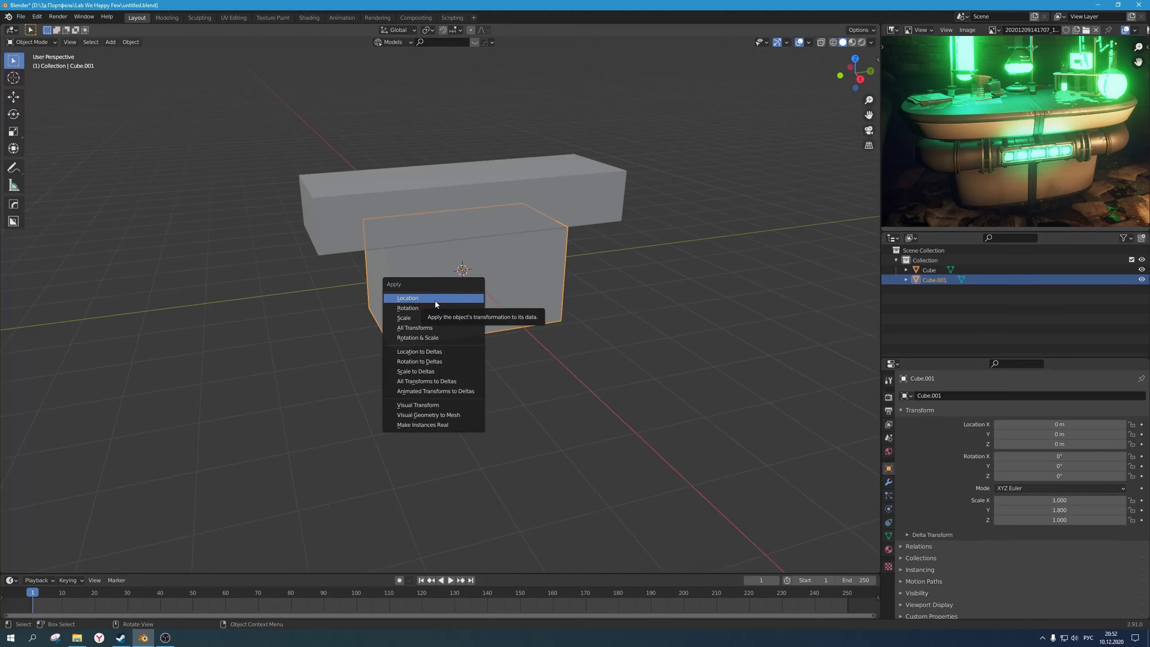
click(438, 321)
click(477, 189)
key(ctrl+a)
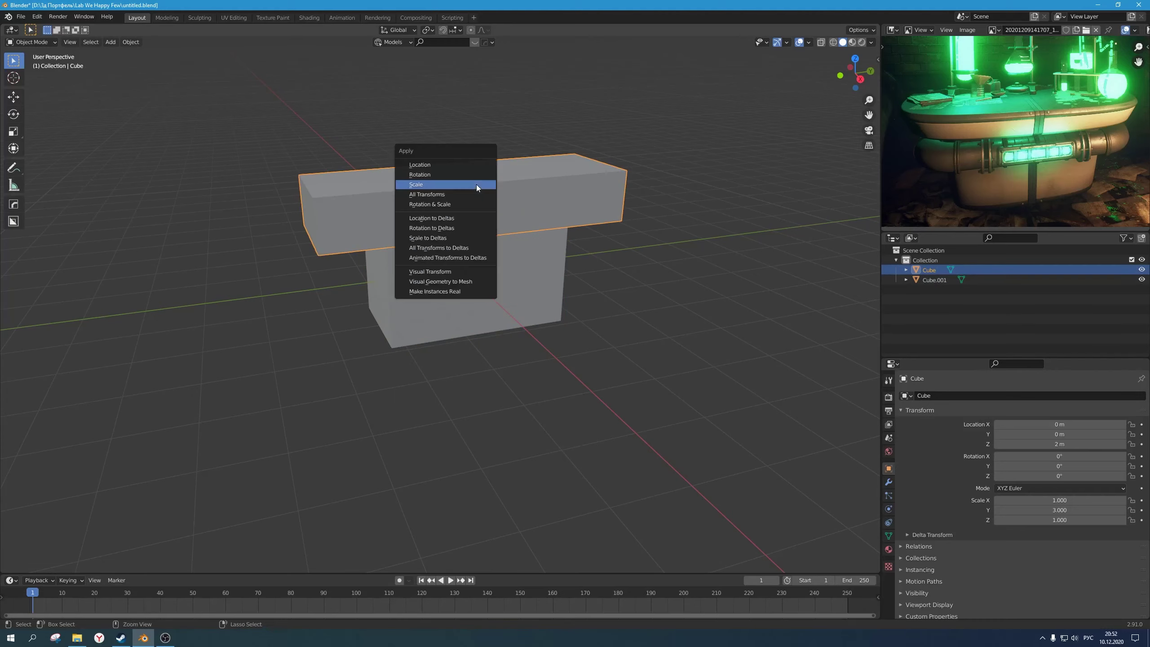
click(475, 185)
Step: Bevel the lower block's selected vertical edges with a width of about 0.4 m and 3 segments
click(488, 287)
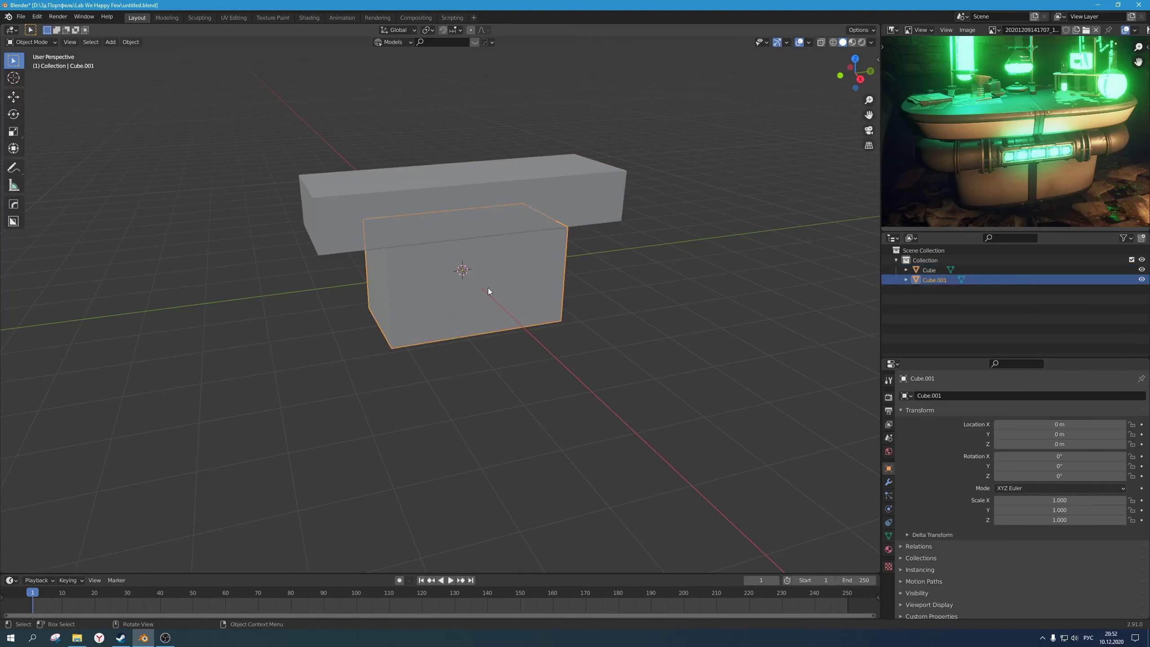
key(Tab)
key(ctrl+b)
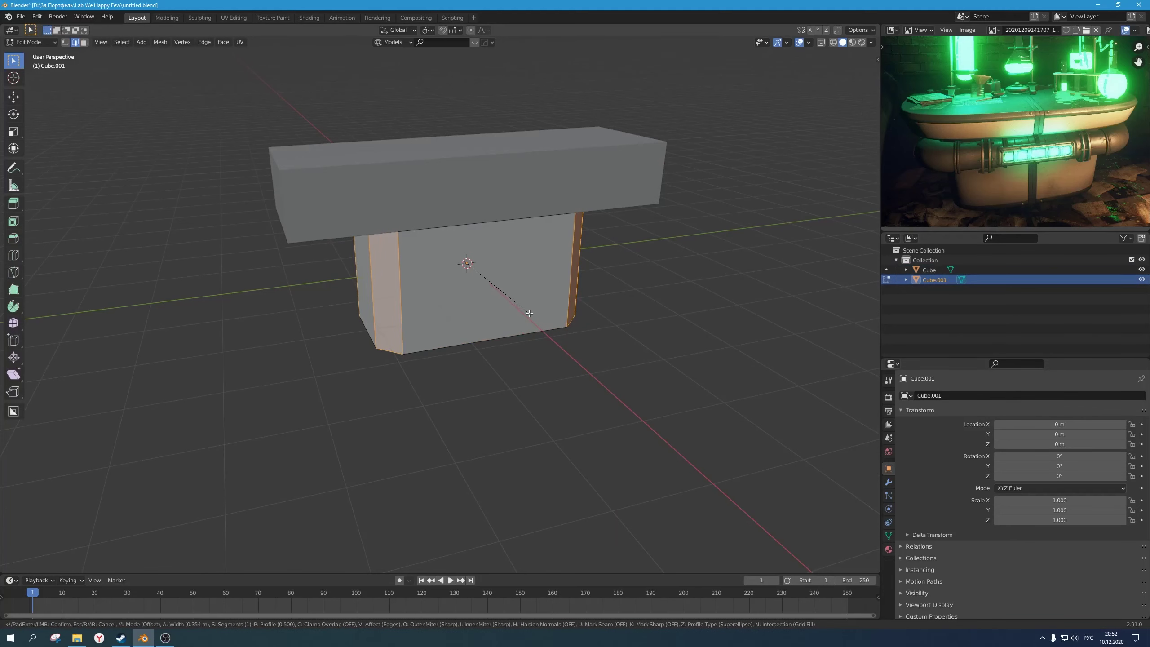
scroll(534, 316, up, 2)
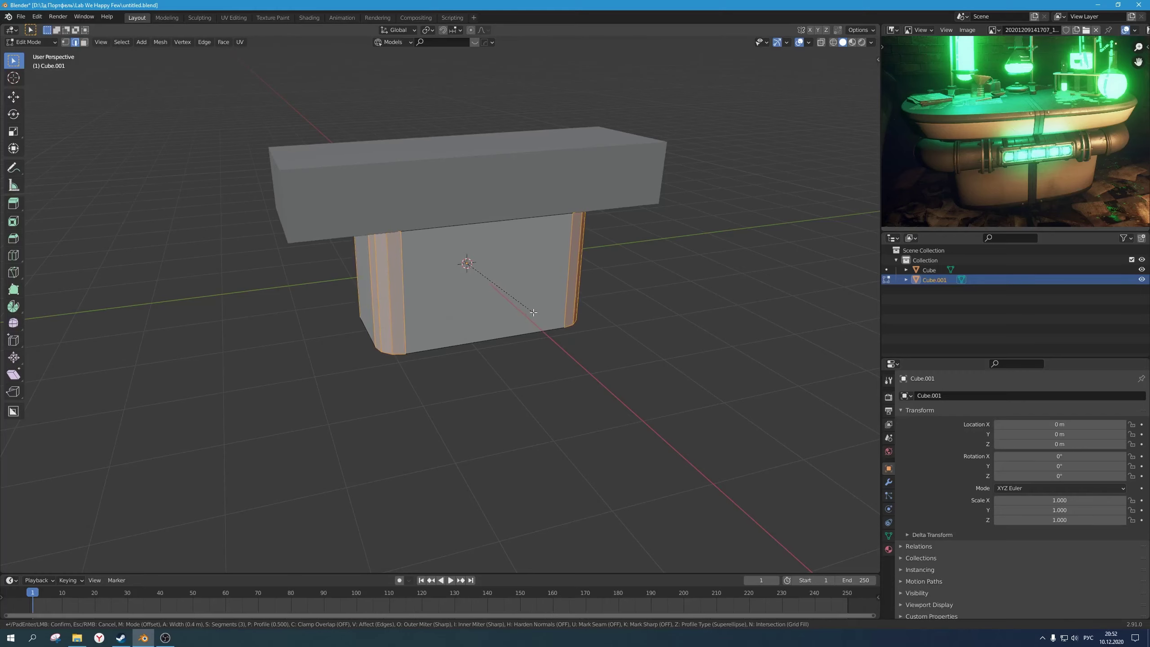
click(533, 314)
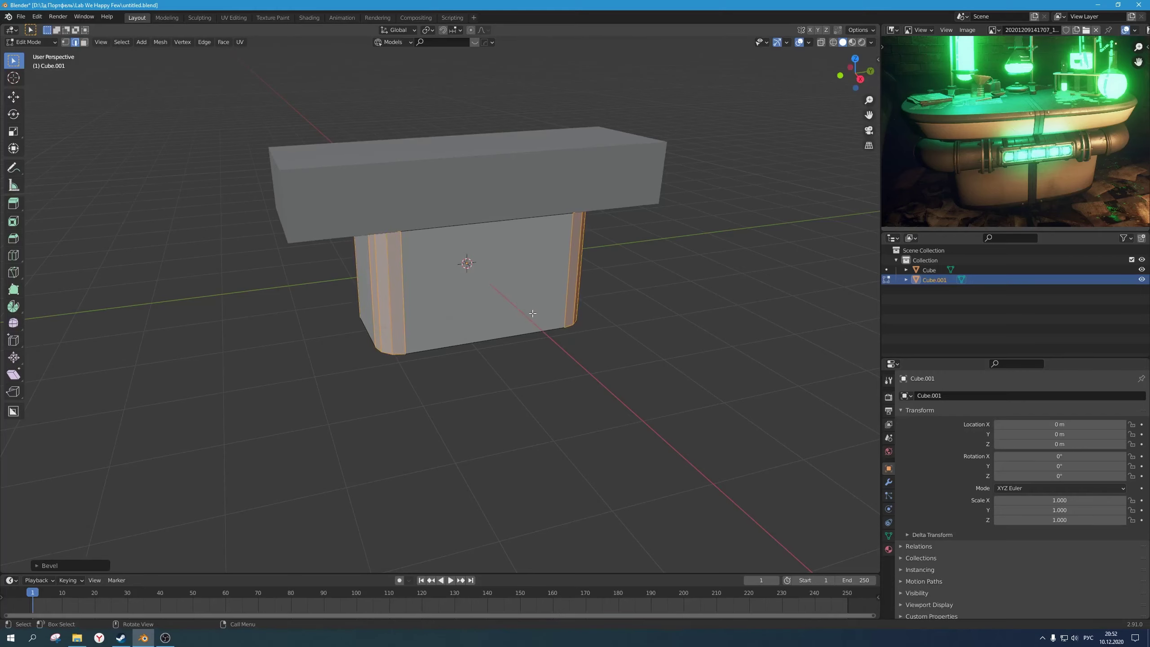
key(Tab)
Step: Apply Shade Smooth to the beveled lower block
scroll(525, 320, down, 4)
middle_drag(520, 339, 486, 324)
right_click(472, 293)
click(472, 293)
scroll(473, 317, up, 4)
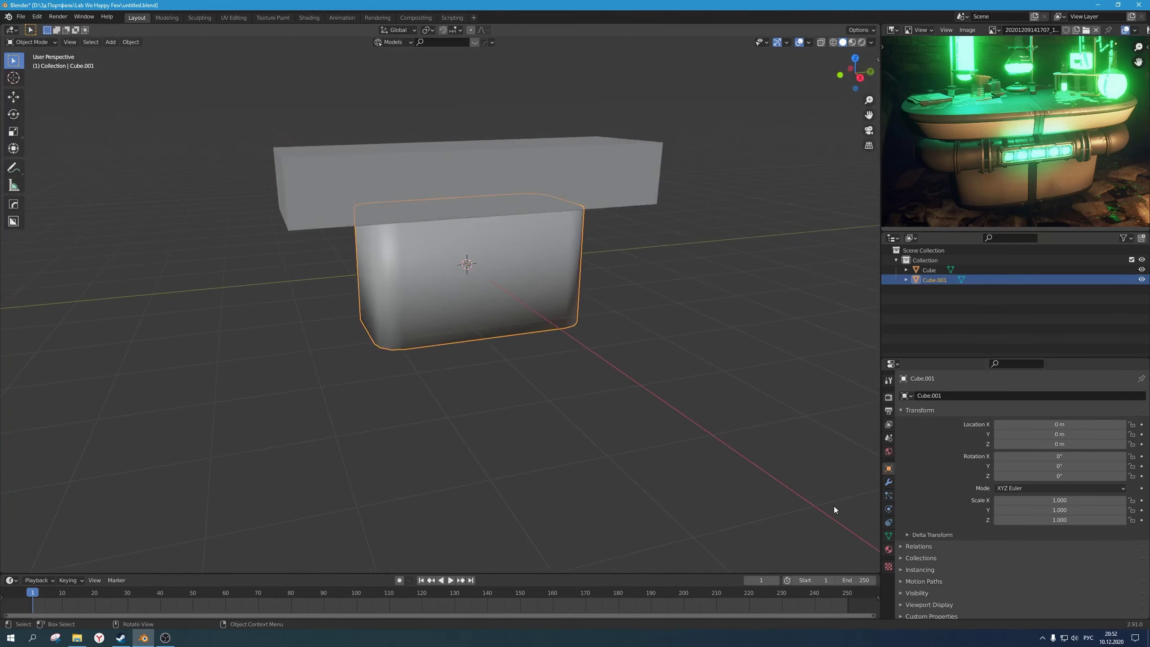
Step: Enable Auto Smooth in the lower block's normals settings and set its angle to 45°
click(889, 536)
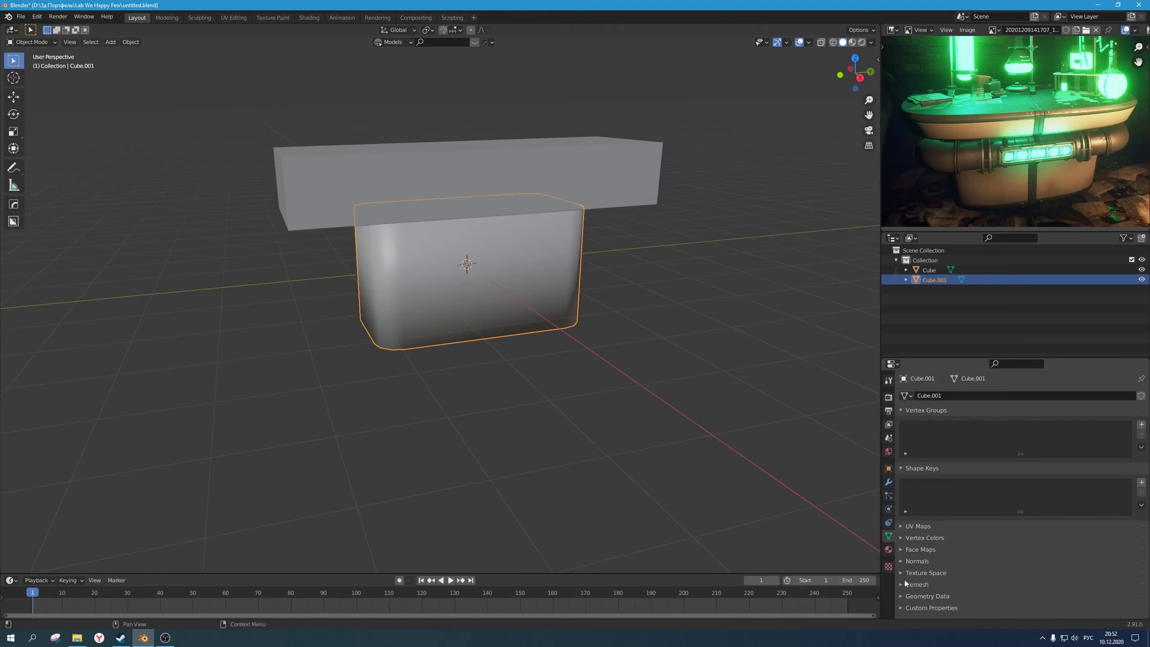
click(904, 561)
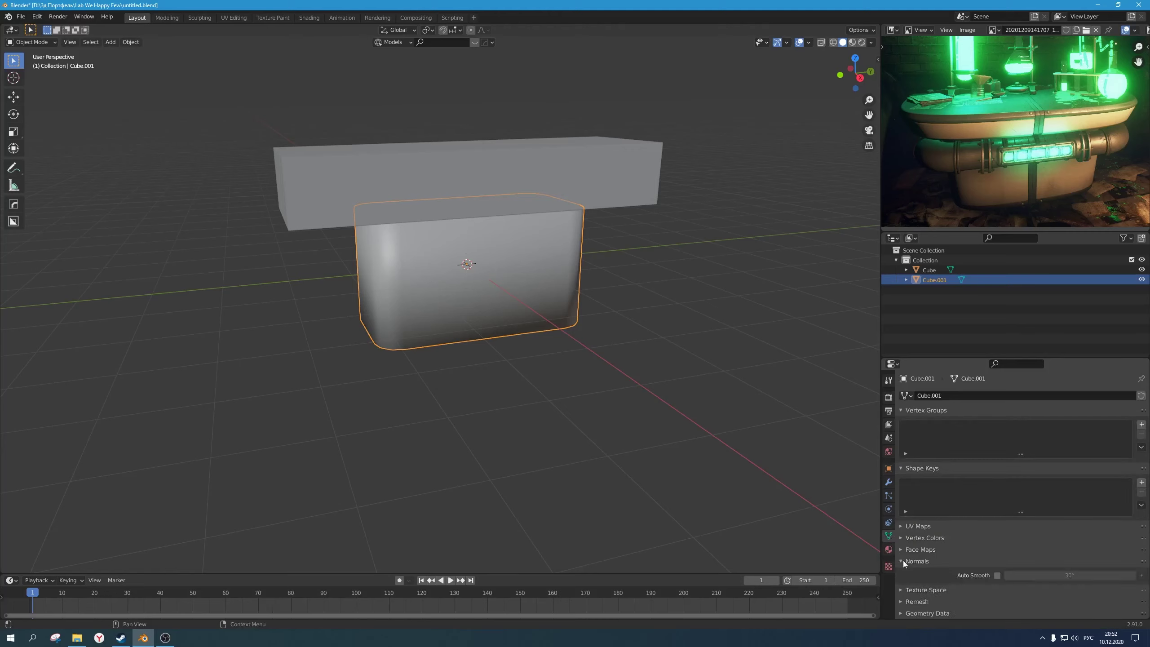
click(996, 576)
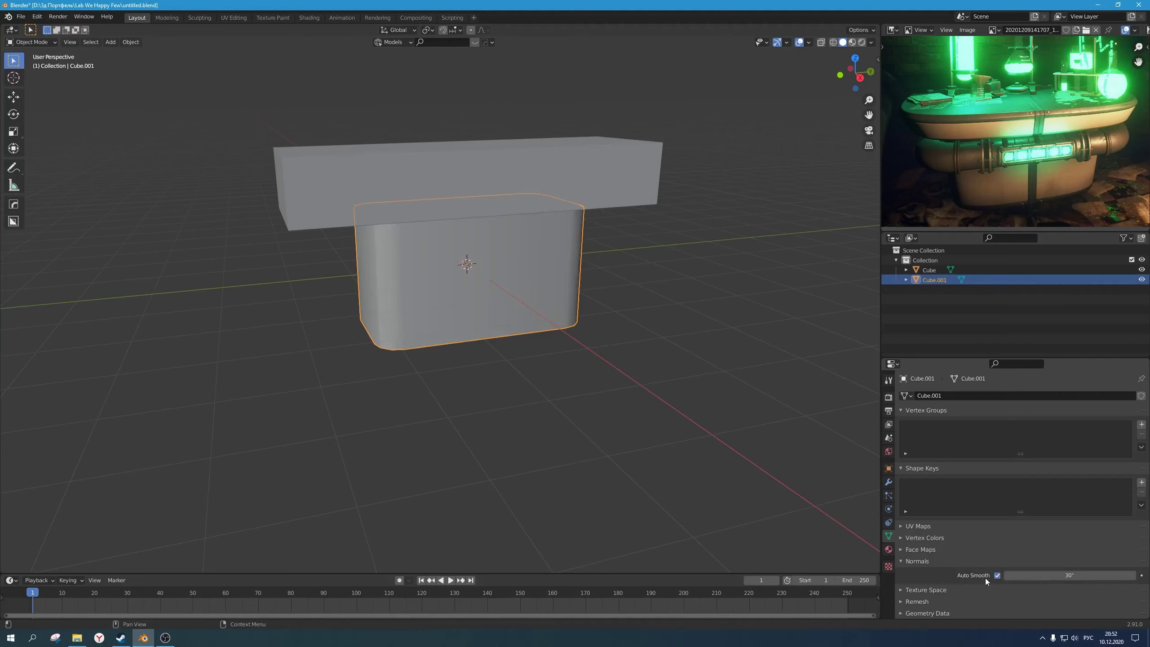
middle_drag(380, 363, 450, 384)
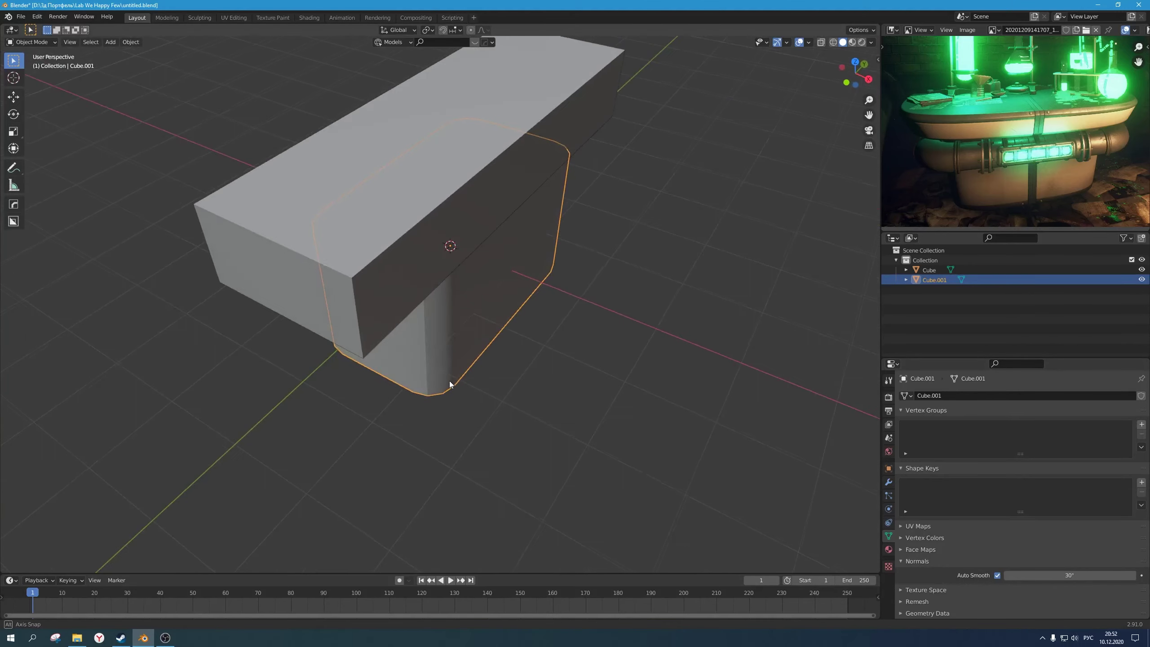
click(1042, 576)
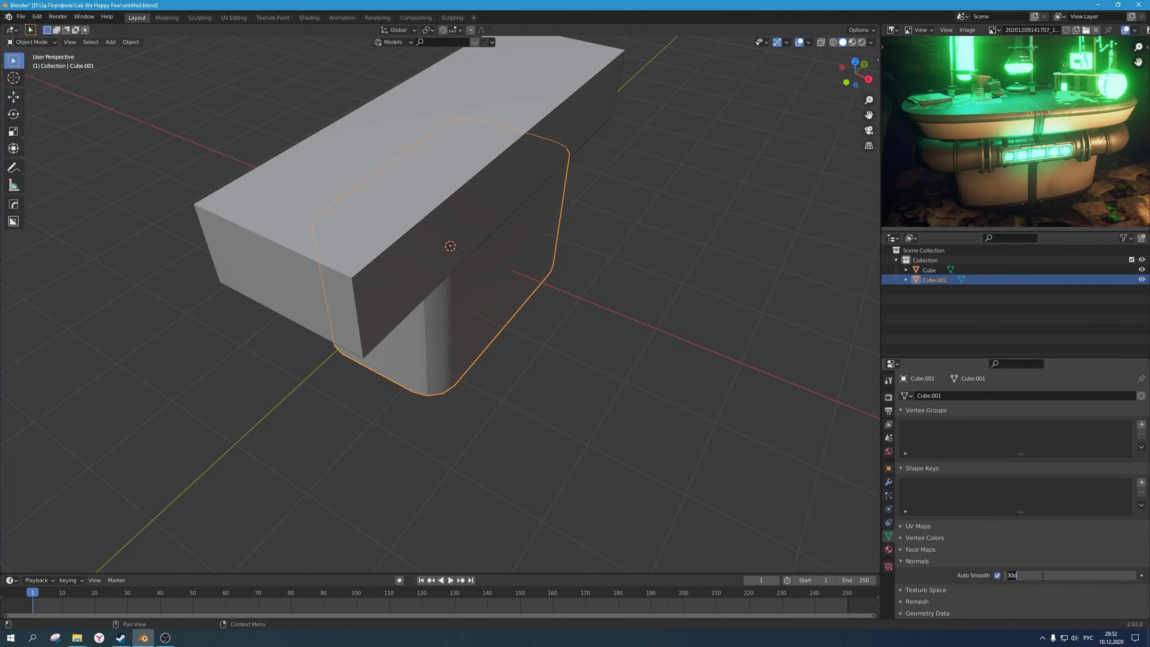
key(Return)
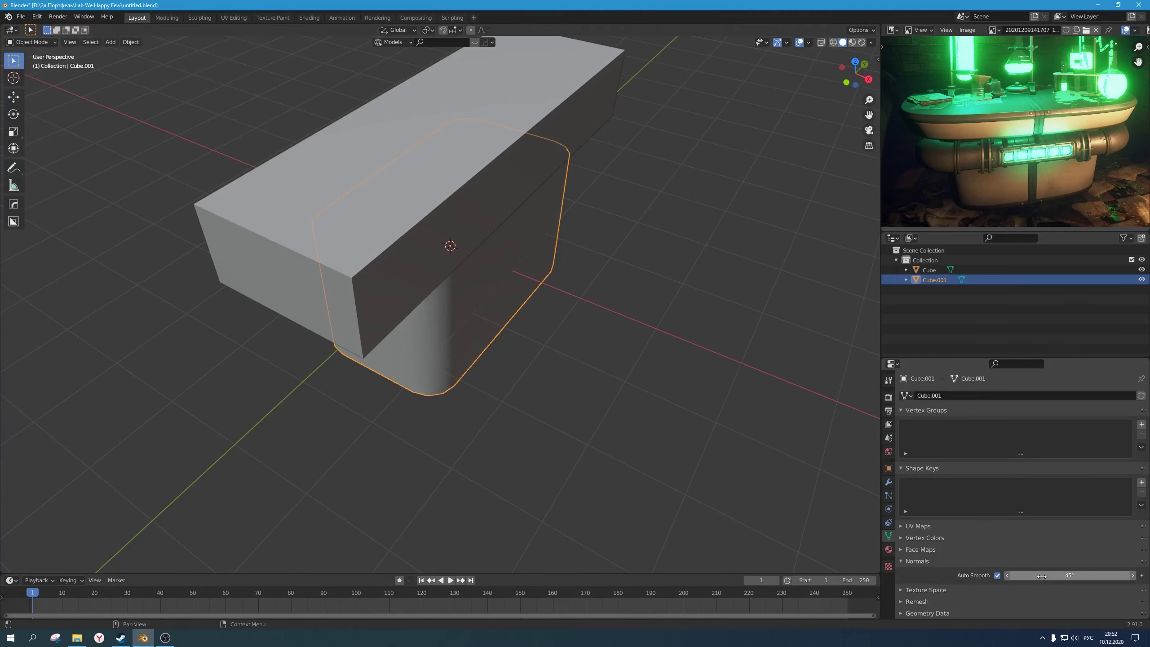
click(442, 422)
Step: Bevel the four vertical corner edges of the upper block in Edit Mode, with X-ray on and 3 segments
middle_drag(442, 421, 496, 341)
click(442, 291)
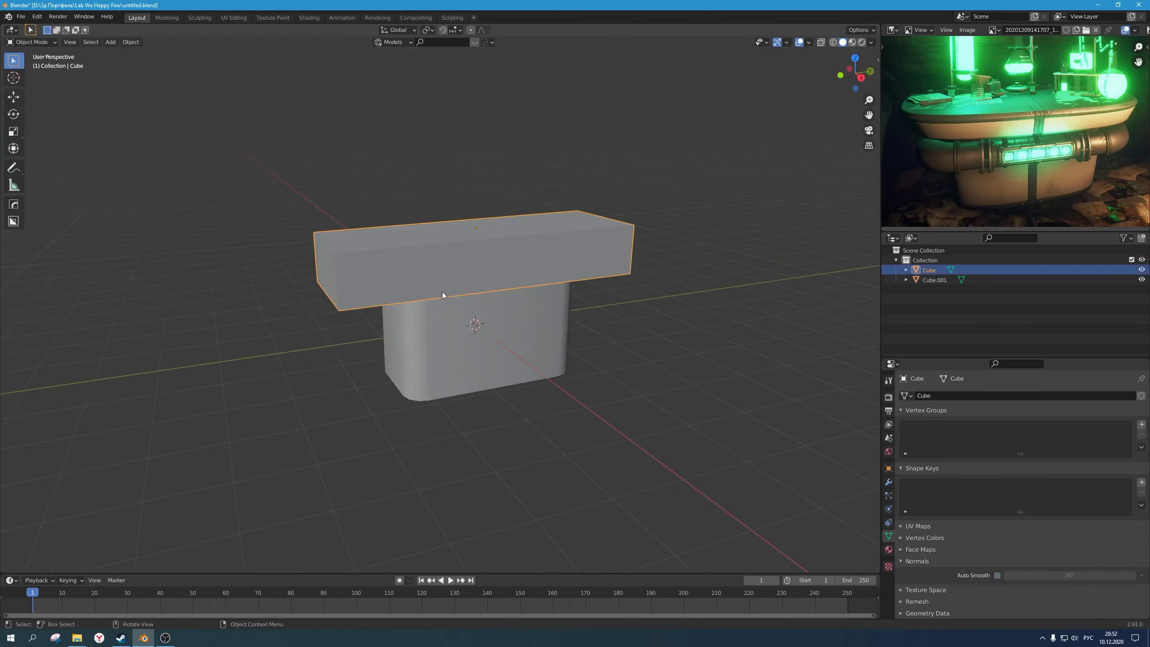
scroll(442, 291, up, 2)
mouse_move(442, 291)
middle_down()
mouse_move(465, 292)
mouse_move(448, 296)
mouse_move(459, 276)
middle_up()
key(Tab)
scroll(447, 296, down, 2)
key(alt+z)
middle_drag(535, 276, 505, 307)
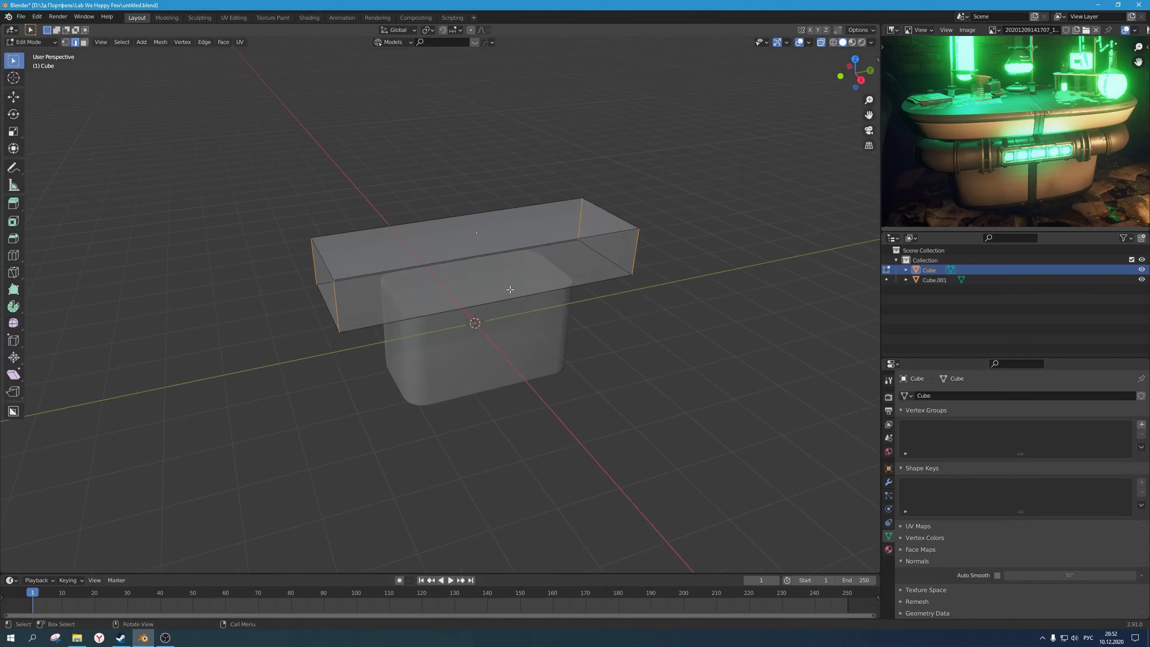
key(ctrl+b)
scroll(506, 307, up, 2)
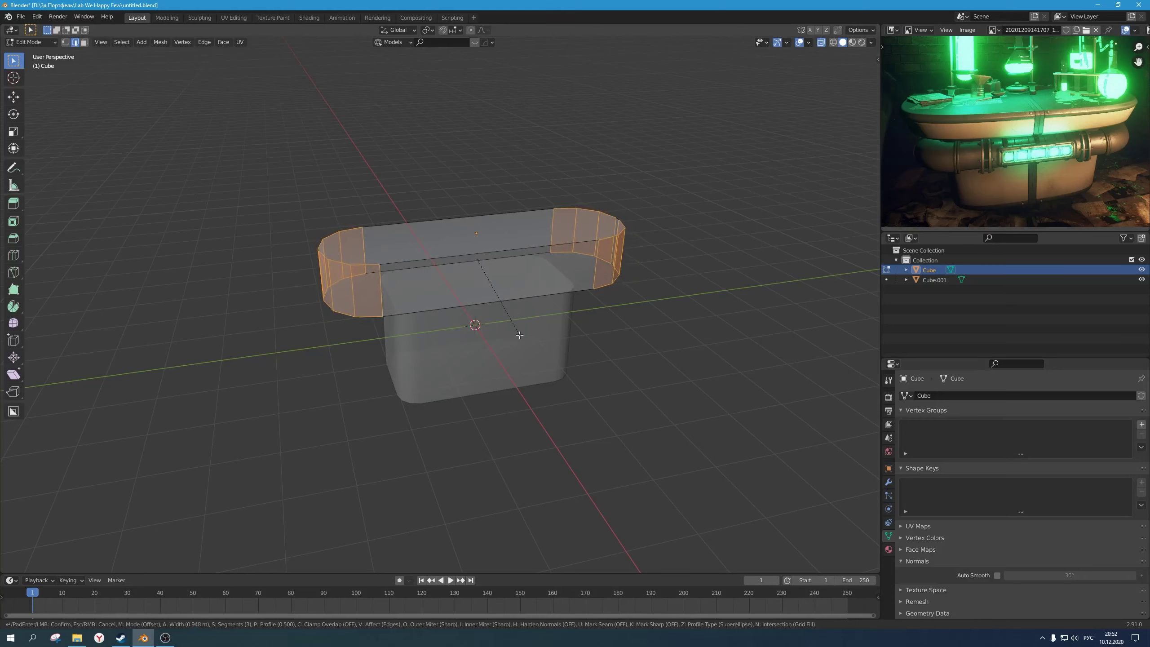
click(519, 309)
Step: Select the bottom vertices of the upper block and scale them inward to about 0.93
middle_drag(514, 314, 544, 322)
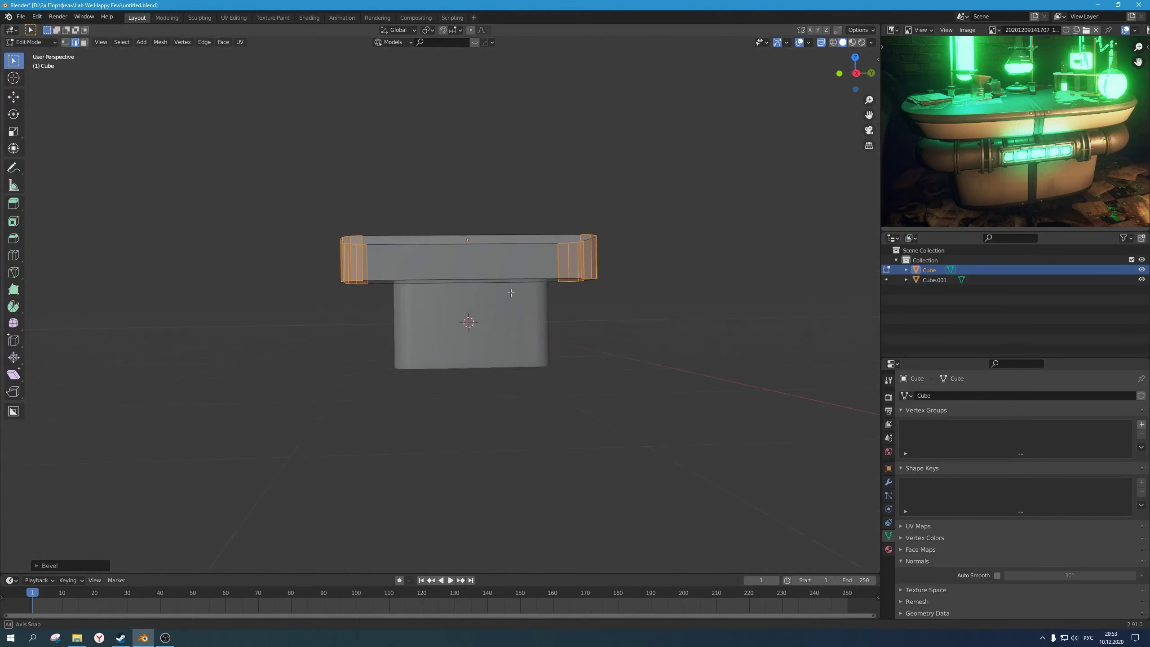
key(1)
key(a)
mouse_move(614, 320)
alt+middle_down()
mouse_move(642, 318)
mouse_move(619, 329)
mouse_move(631, 320)
alt+middle_up()
drag(727, 334, 168, 242)
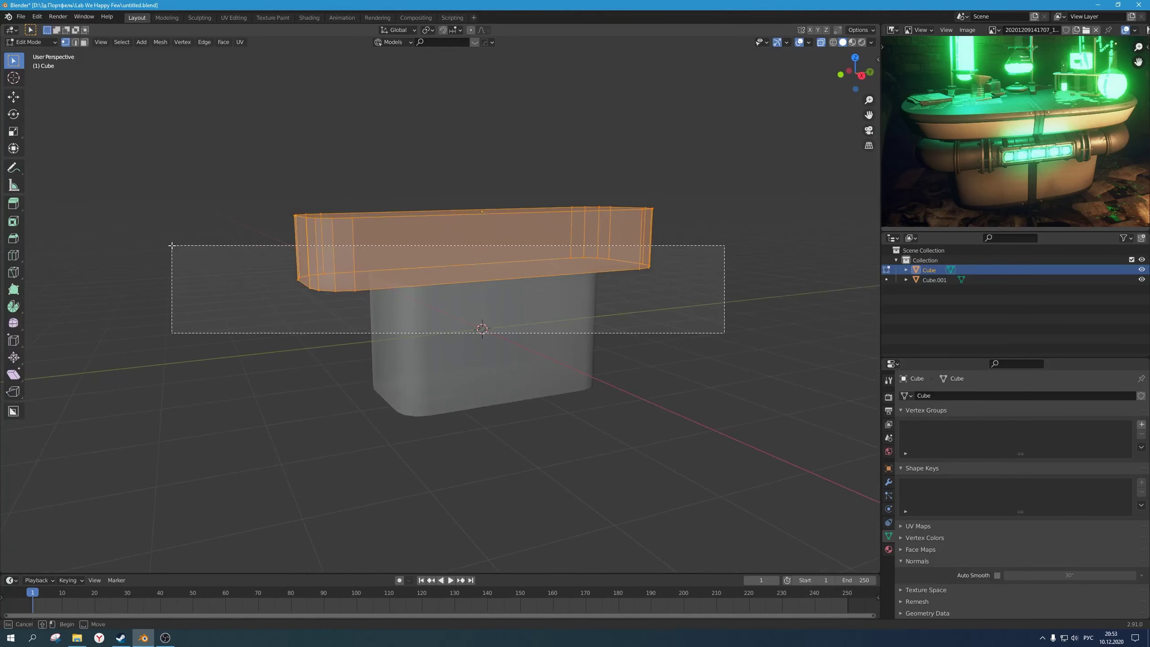
middle_drag(520, 317, 566, 325)
scroll(581, 324, down, 2)
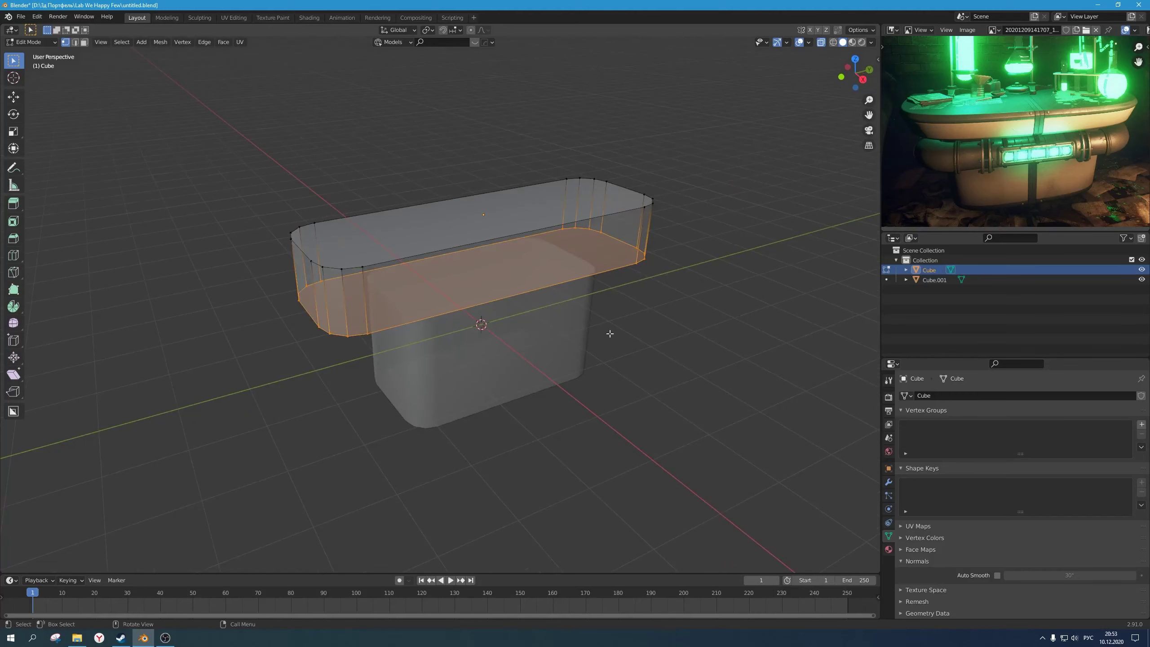
key(s)
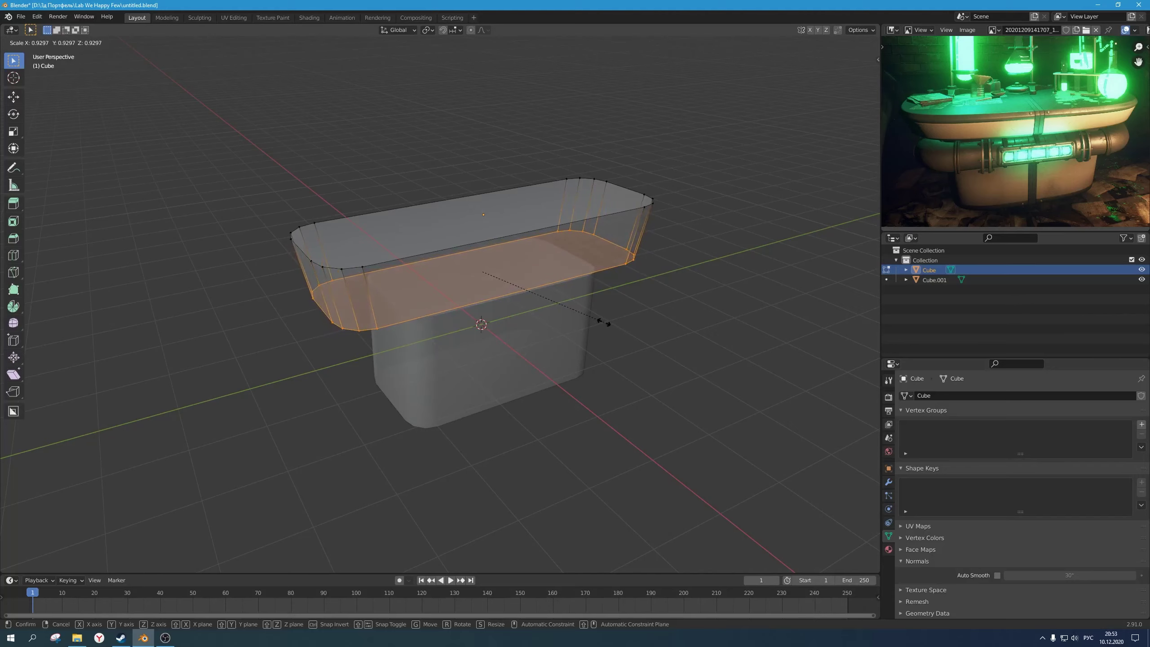
click(603, 322)
Step: Select the top vertices of the upper block and move them -0.5 m along Z to flatten the tabletop
middle_drag(602, 322, 557, 275)
drag(716, 246, 192, 123)
scroll(450, 242, up, 2)
middle_drag(451, 242, 465, 251)
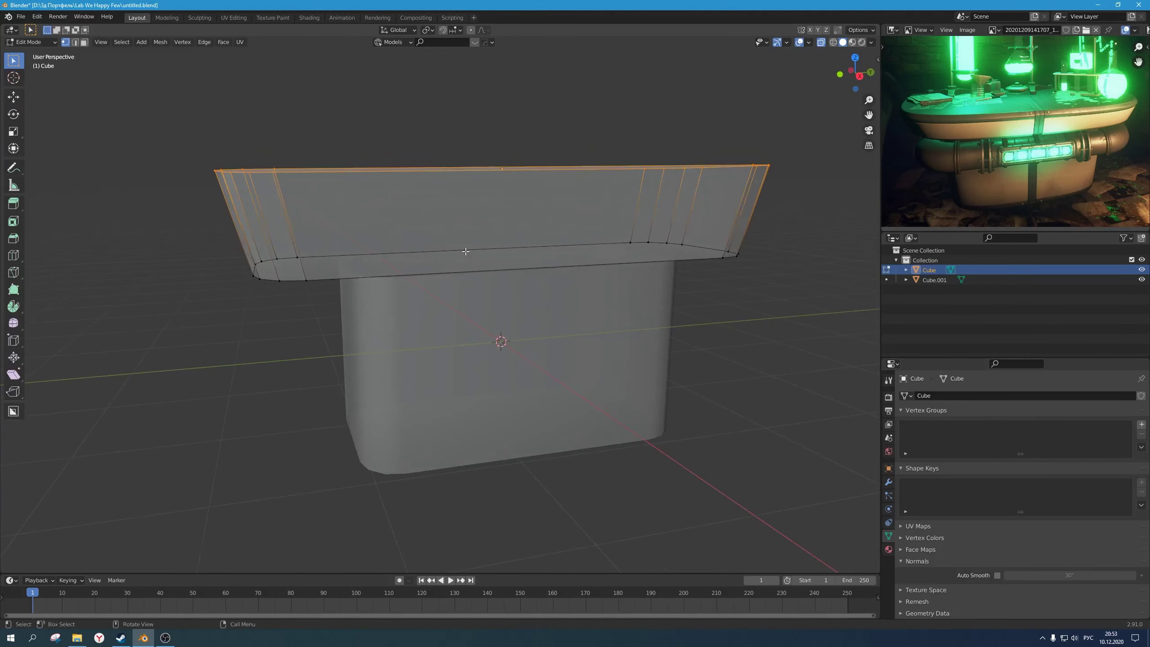
key(g)
key(z)
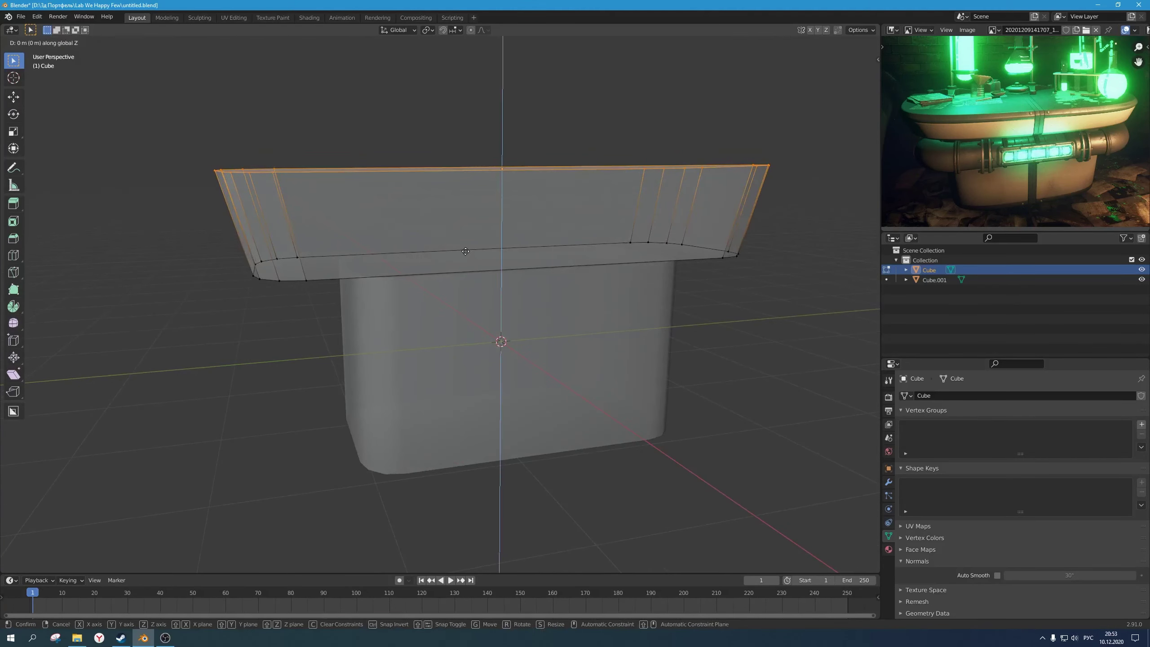
text(-.5)
key(Return)
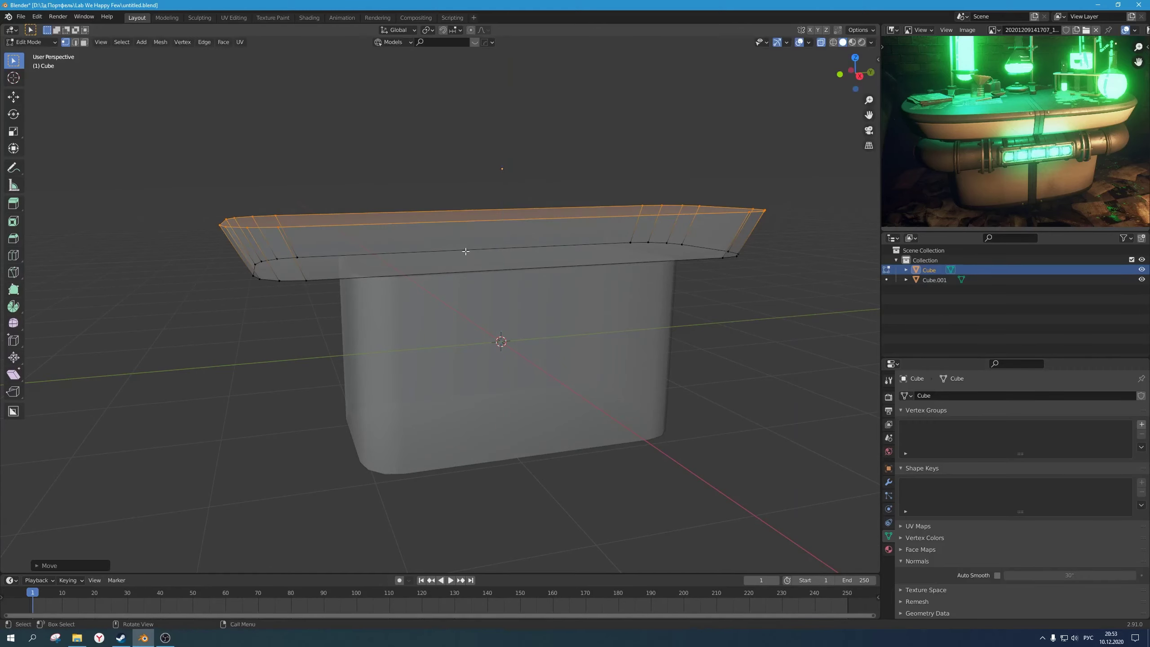
Step: Return to Object Mode, turn off X-ray shading and deselect the tabletop
scroll(466, 252, down, 2)
key(Tab)
middle_drag(465, 252, 514, 280)
key(alt+z)
middle_drag(648, 365, 613, 326)
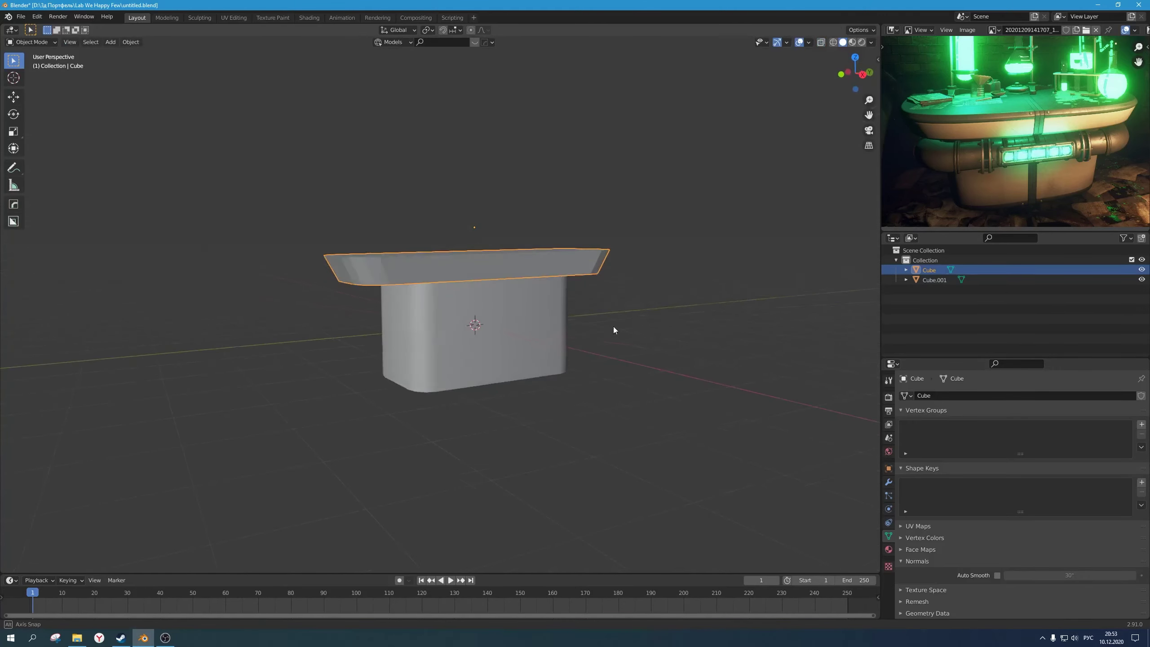
click(611, 327)
scroll(557, 299, down, 2)
middle_drag(556, 302, 558, 351)
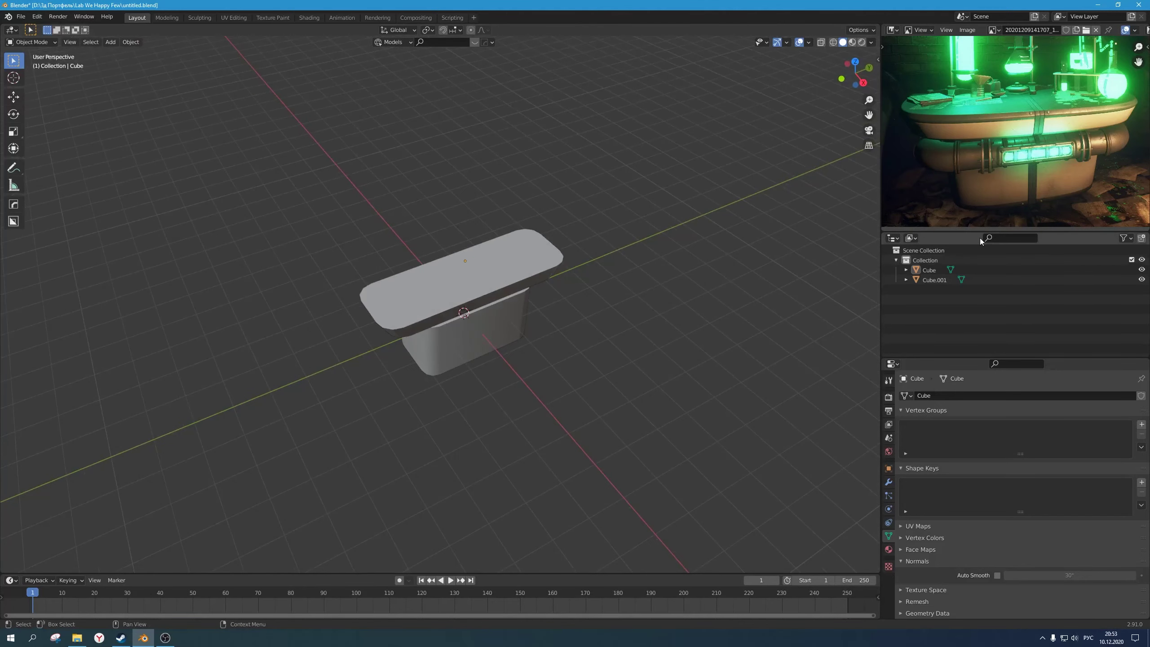
mouse_move(519, 306)
middle_down()
mouse_move(506, 275)
mouse_move(511, 309)
middle_up()
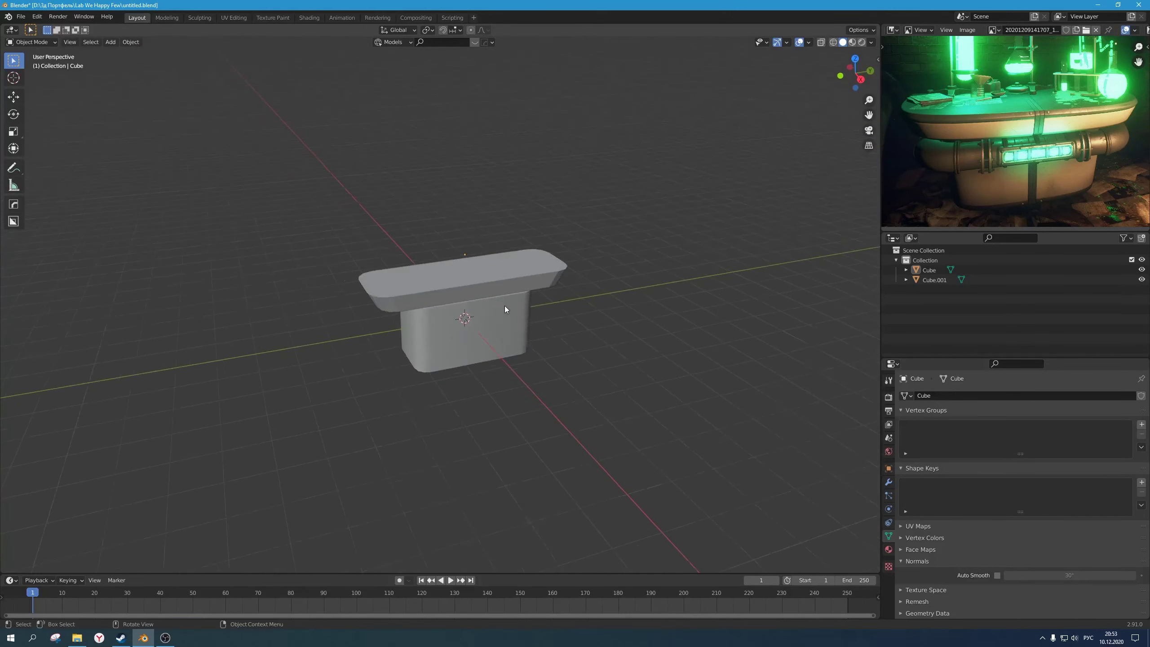
Step: Open the lower block's mesh for editing
scroll(485, 295, up, 3)
click(440, 272)
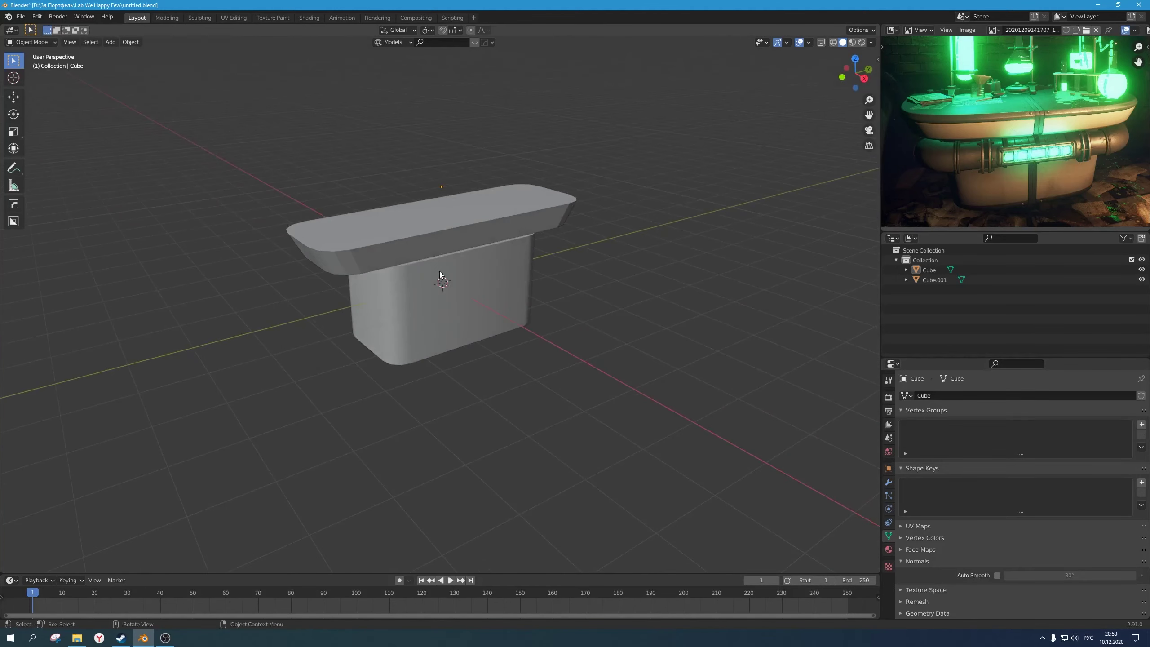
key(Tab)
scroll(445, 323, up, 3)
scroll(445, 323, down, 5)
key(Tab)
middle_drag(476, 322, 548, 380)
key(Tab)
Step: Select the lower block's vertices on the negative X side through the mesh and move them 0.1 m inward along X
drag(558, 455, 438, 86)
middle_drag(448, 118, 516, 355)
scroll(455, 194, up, 4)
scroll(498, 213, down, 2)
scroll(498, 255, down, 1)
scroll(506, 291, down, 2)
drag(435, 463, 237, 135)
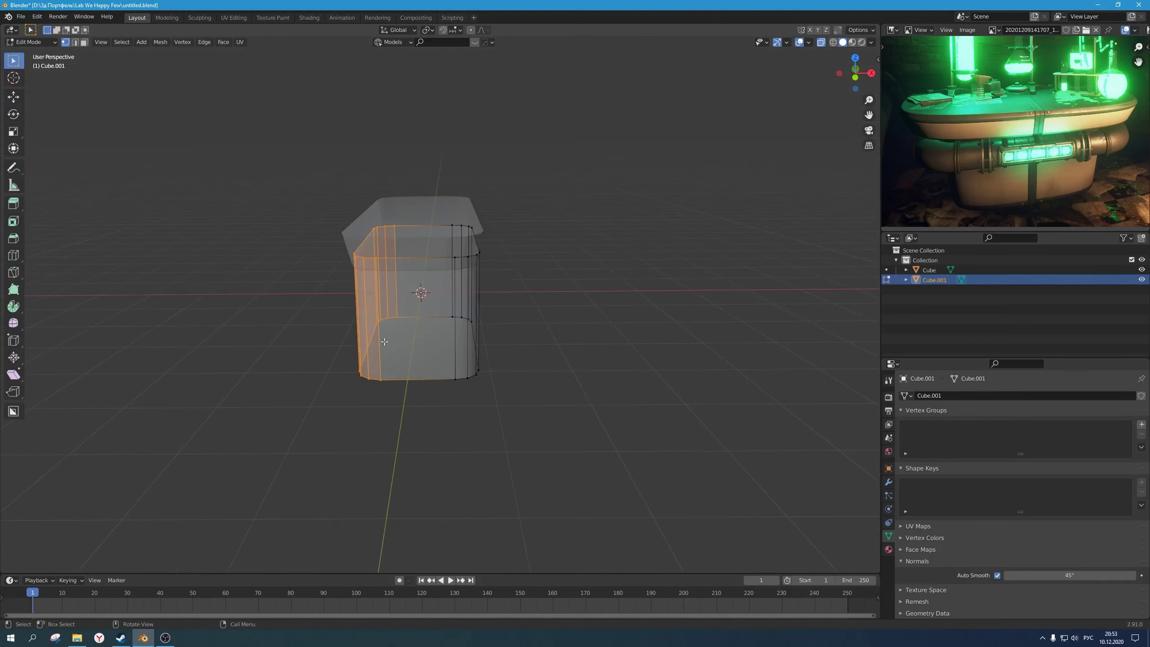
scroll(413, 315, up, 2)
middle_drag(413, 315, 407, 340)
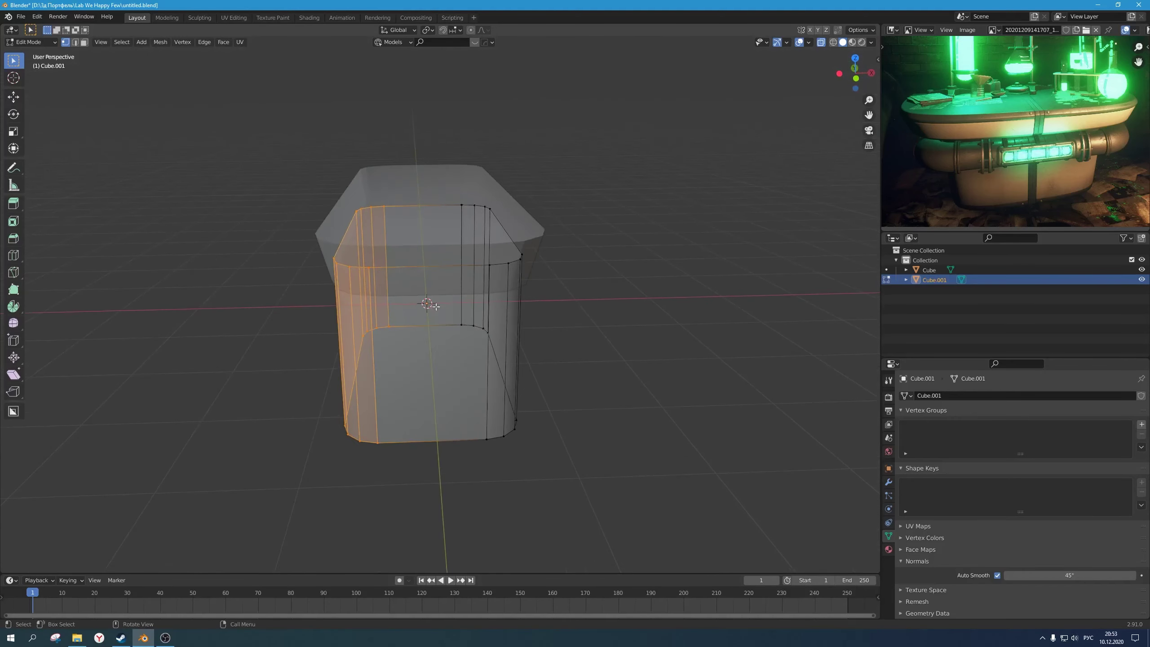
key(g)
key(x)
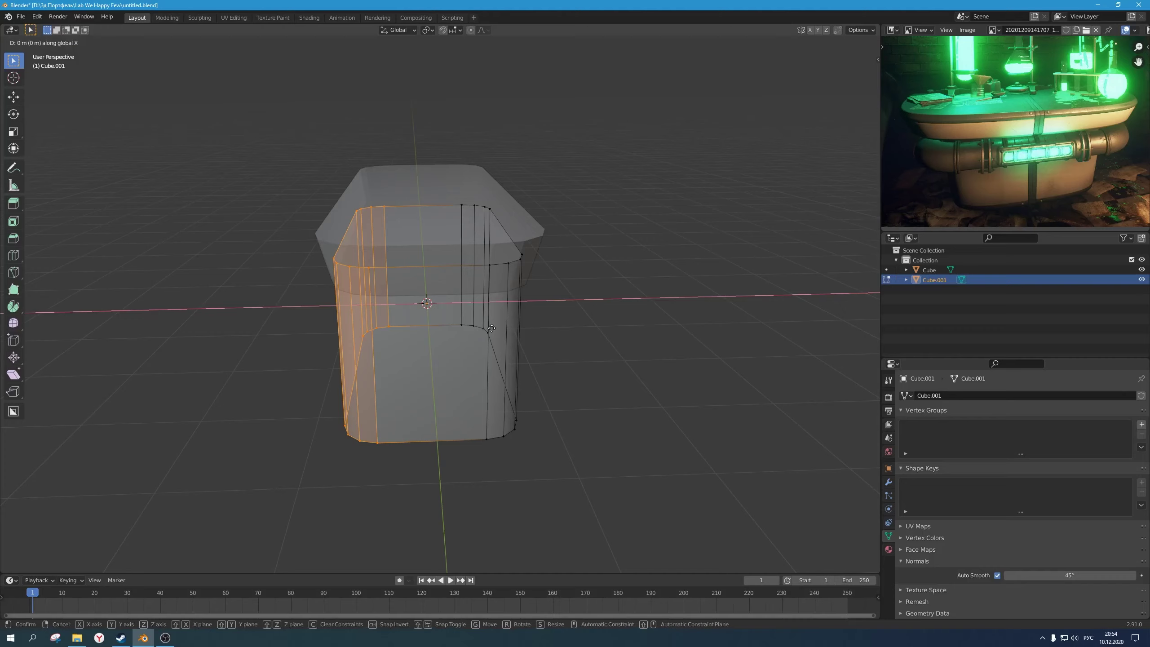
text(-(.1)
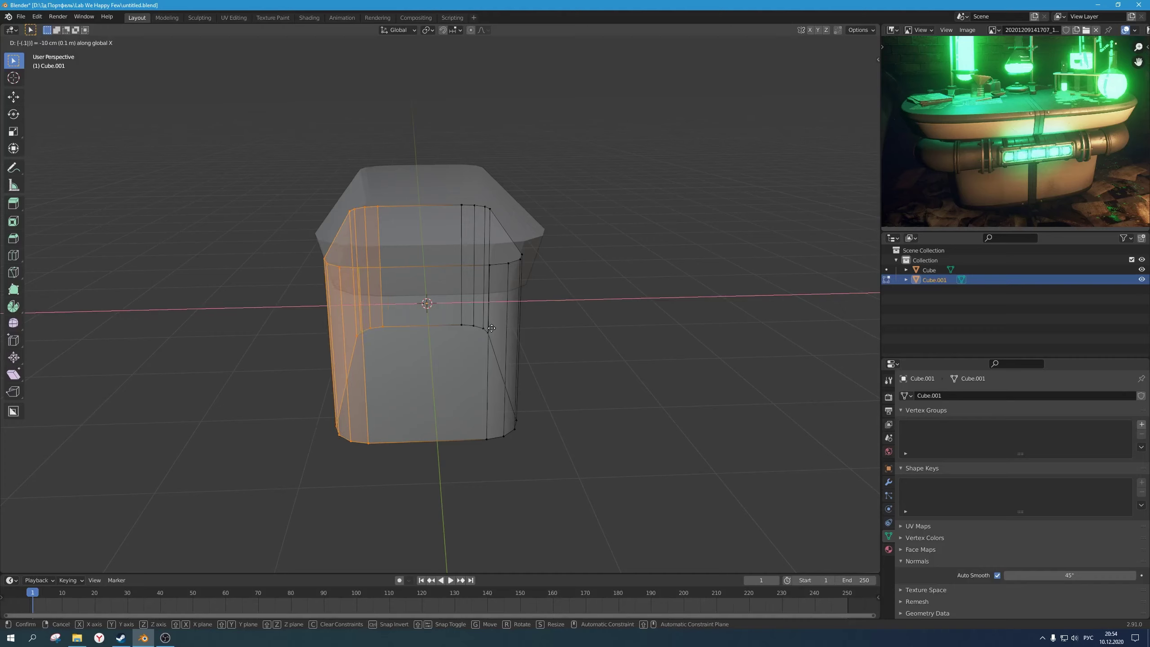
key(minus)
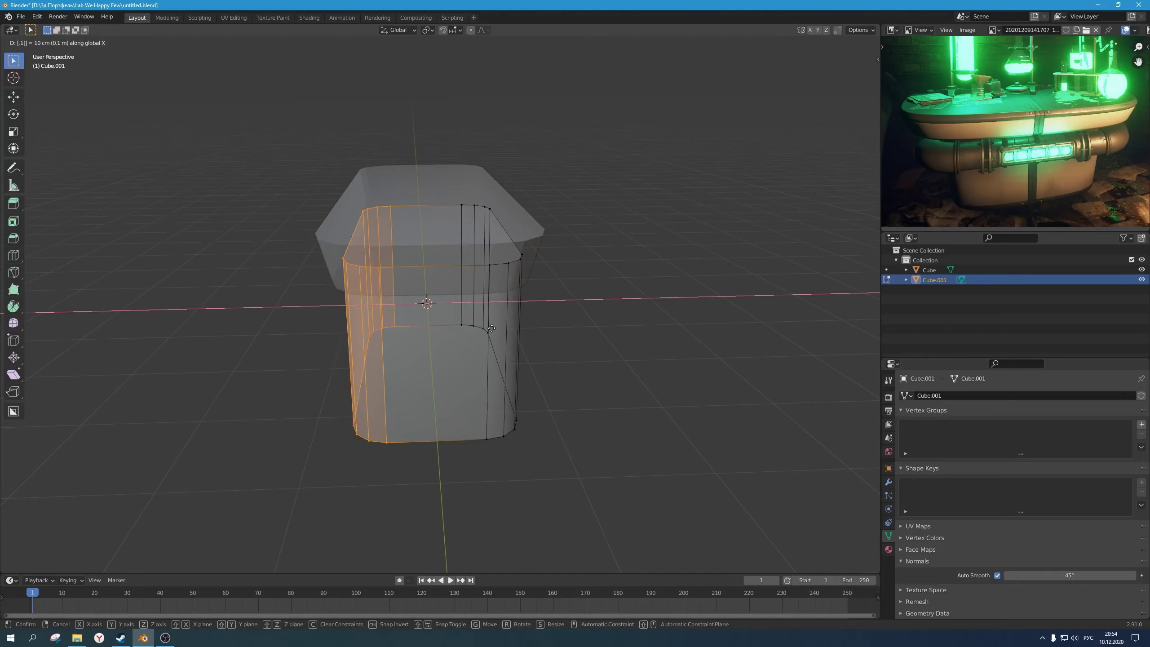
key(Return)
Step: Move the lower block's vertices on the positive X side inward along X and return to Object Mode
drag(556, 500, 431, 143)
middle_drag(430, 142, 575, 364)
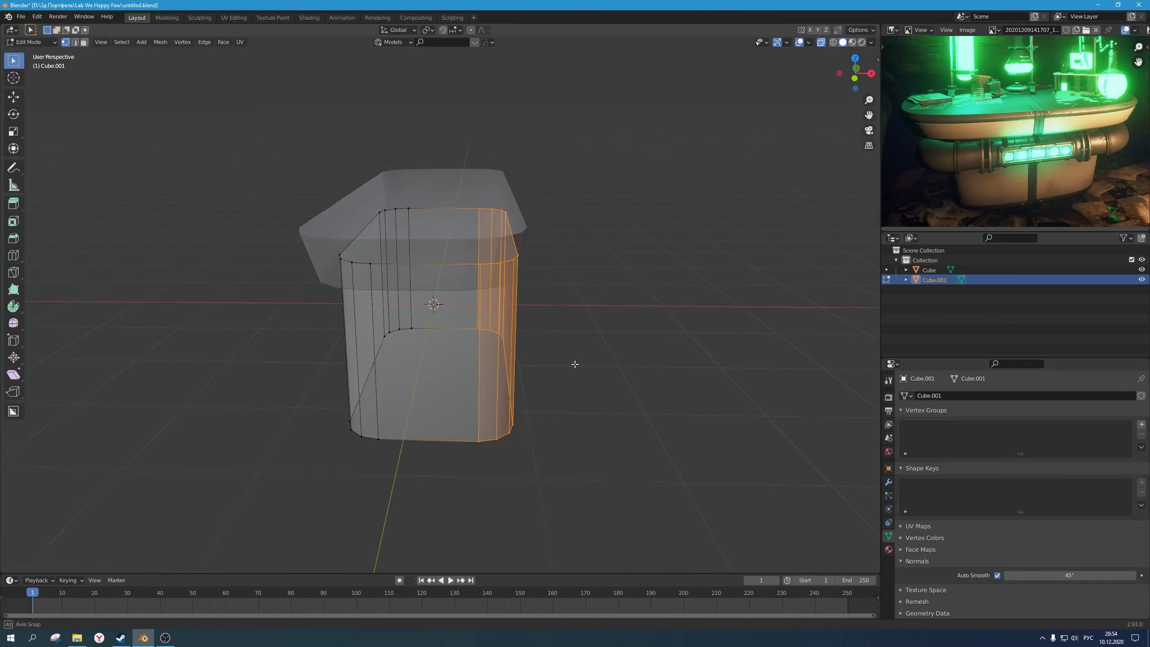
key(g)
key(x)
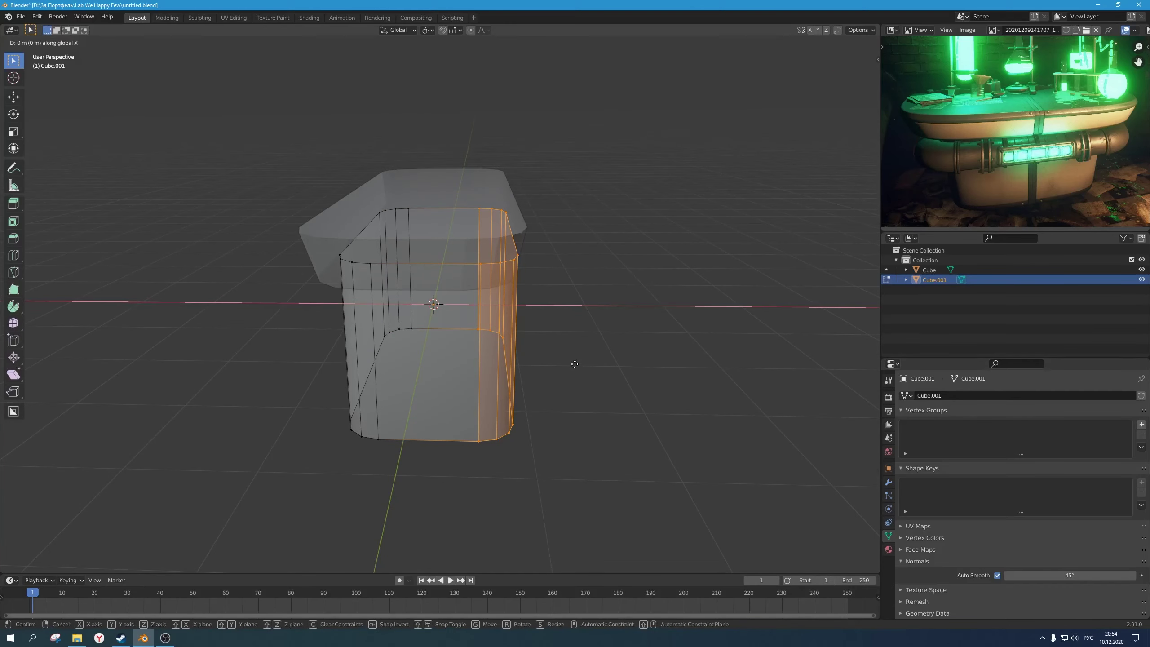
key(Return)
middle_drag(574, 364, 543, 404)
key(Tab)
middle_drag(541, 329, 489, 325)
click(764, 316)
Step: Examine the pipes, glowing panel and base in the reference image and compare their proportions with the blocked-out table
scroll(944, 158, up, 2)
scroll(944, 158, down, 3)
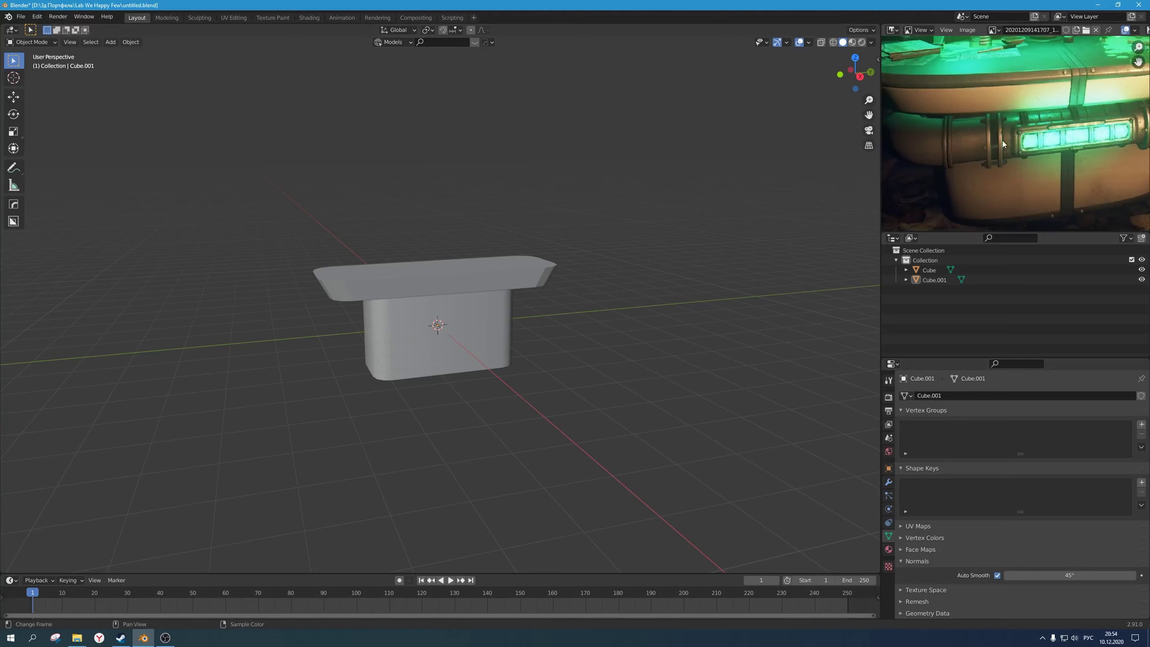
middle_drag(981, 184, 995, 177)
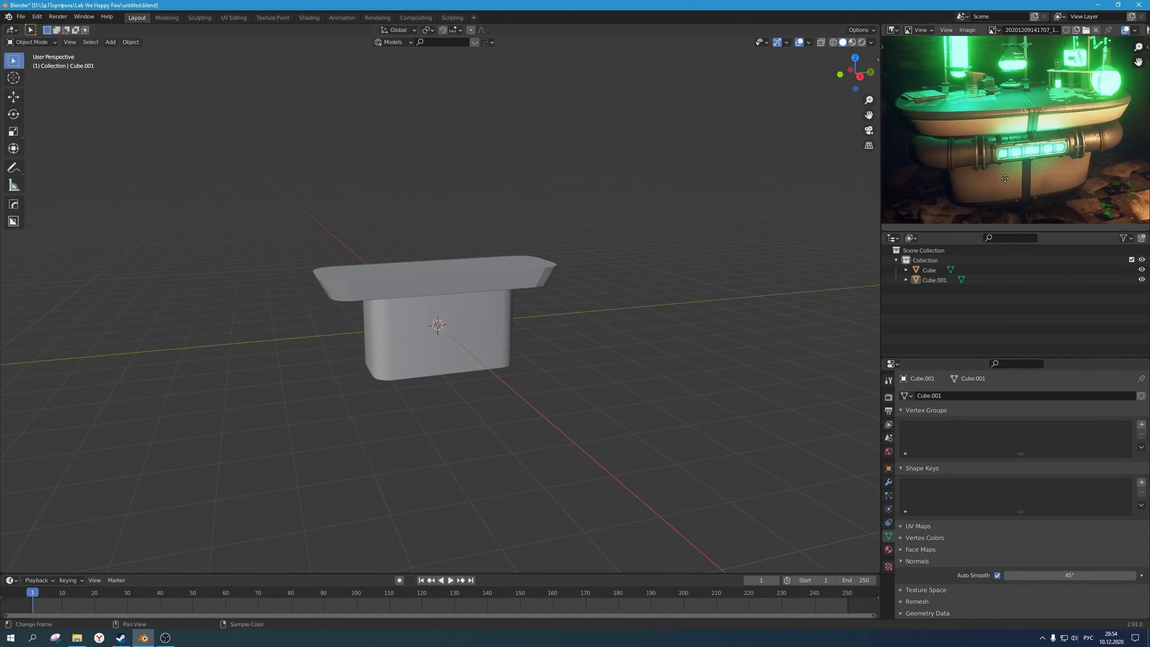
scroll(380, 381, down, 2)
middle_drag(381, 381, 394, 397)
scroll(436, 345, up, 2)
scroll(441, 363, up, 1)
shift+middle_drag(436, 345, 475, 335)
scroll(444, 375, down, 1)
scroll(443, 359, up, 2)
scroll(472, 318, down, 1)
mouse_move(474, 335)
shift+middle_down()
mouse_move(482, 328)
mouse_move(481, 354)
shift+middle_up()
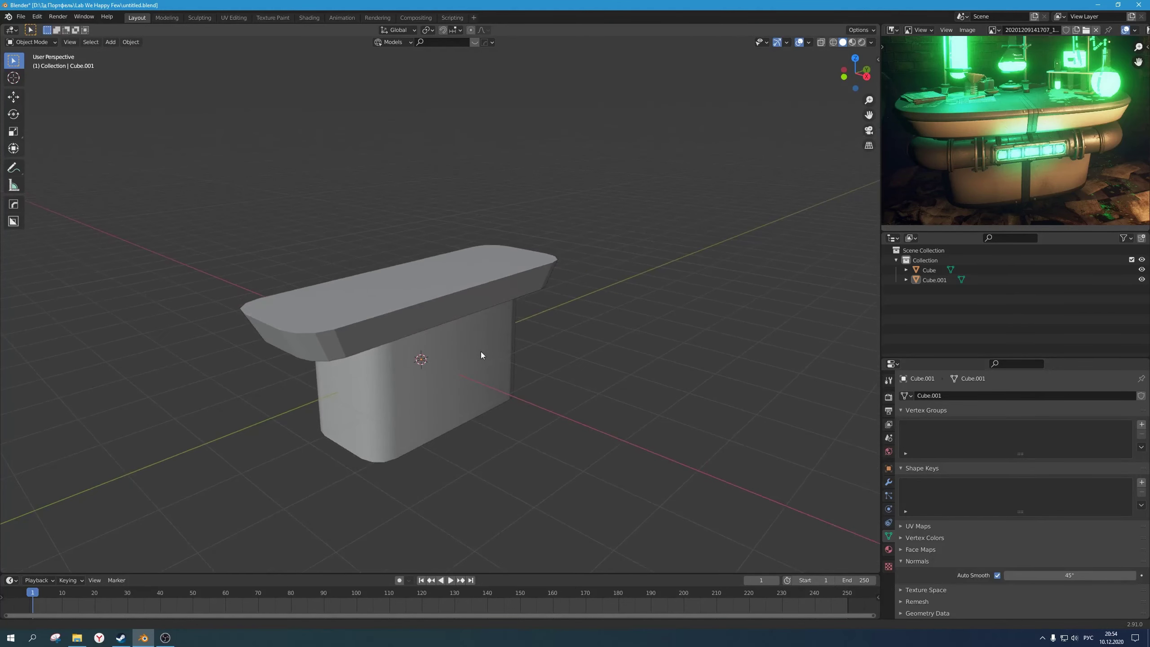
scroll(992, 140, up, 2)
middle_drag(991, 141, 1039, 149)
scroll(1032, 154, down, 2)
scroll(372, 363, down, 2)
middle_drag(372, 363, 417, 338)
scroll(411, 380, up, 3)
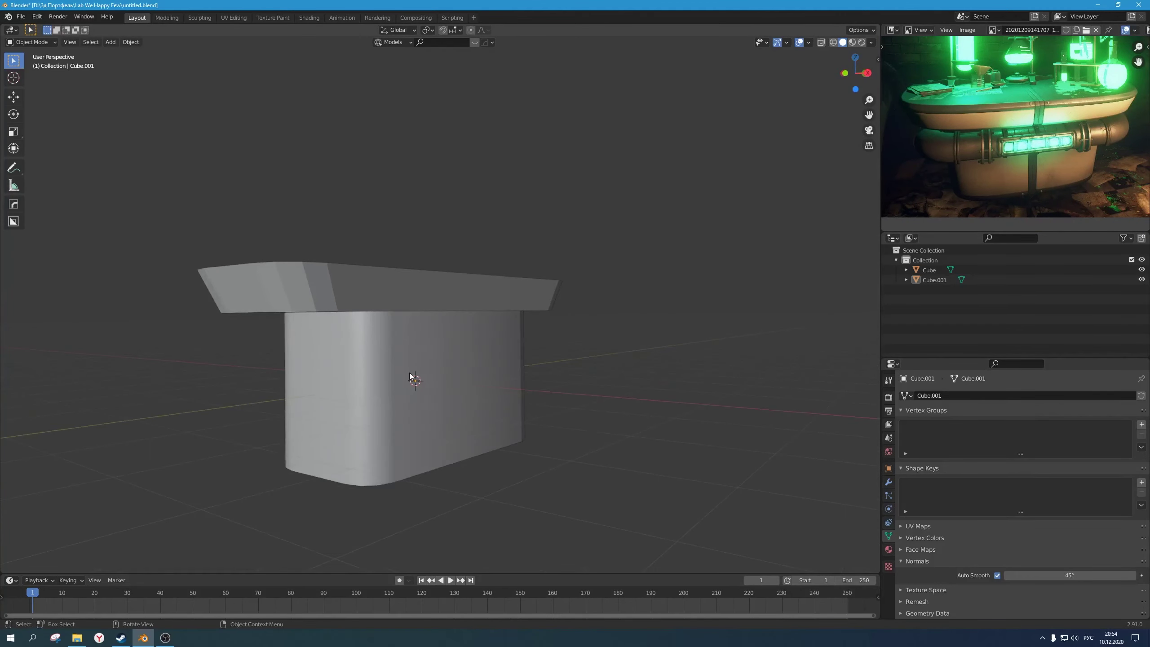
mouse_move(411, 380)
middle_down()
mouse_move(407, 368)
mouse_move(413, 376)
middle_up()
Step: Extrude the tabletop's top face upward along Z by about 0.13 m to form a straight rim
key(Tab)
key(Tab)
click(394, 293)
key(Tab)
key(3)
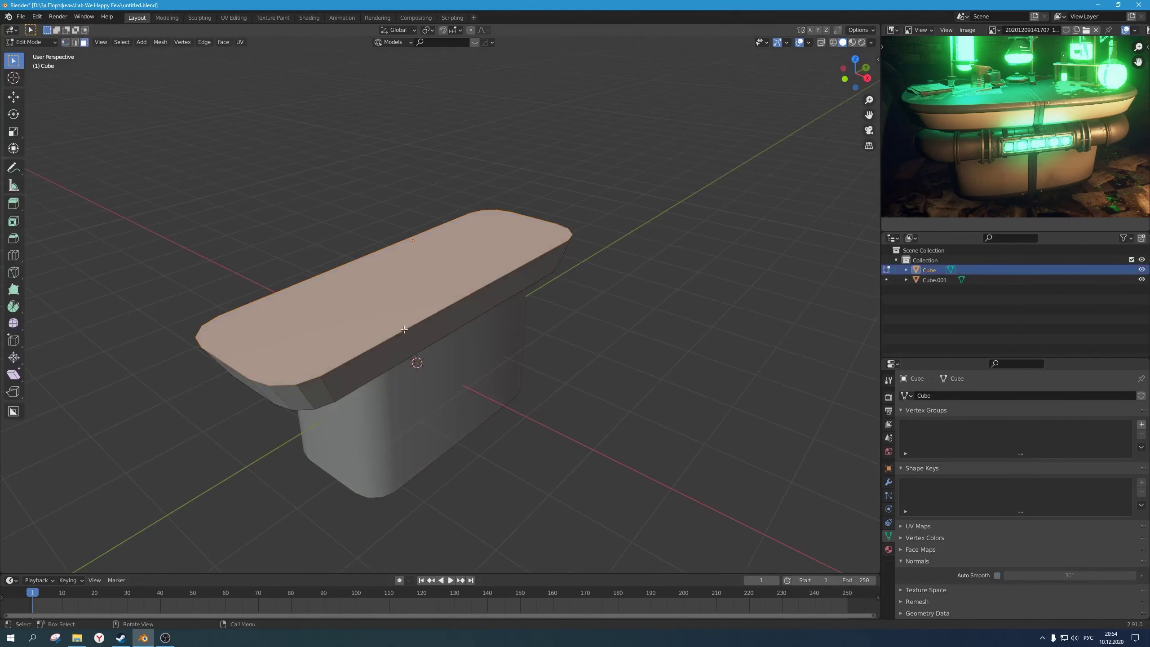
middle_drag(395, 301, 428, 322)
key(g)
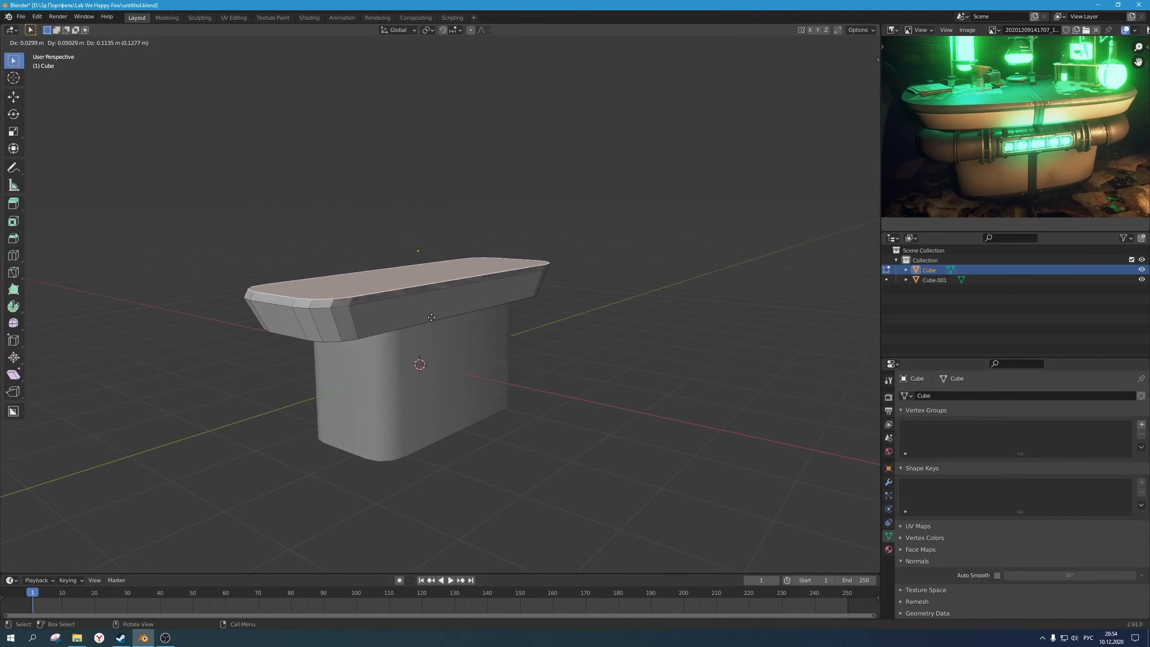
key(z)
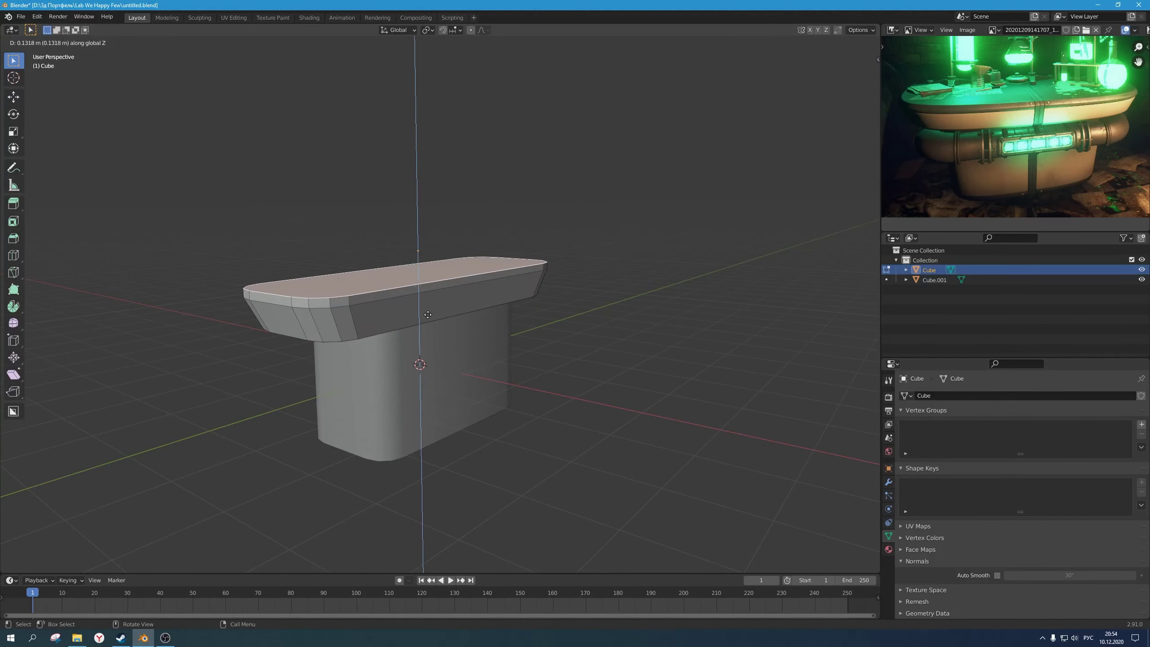
click(427, 314)
mouse_move(481, 344)
middle_down()
mouse_move(456, 359)
mouse_move(471, 349)
middle_up()
key(Tab)
Step: Add a Bezier circle at the table's centre and, in top-view Edit Mode, select its control point on the positive Y side
key(alt+a)
key(shift+a)
mouse_move(482, 354)
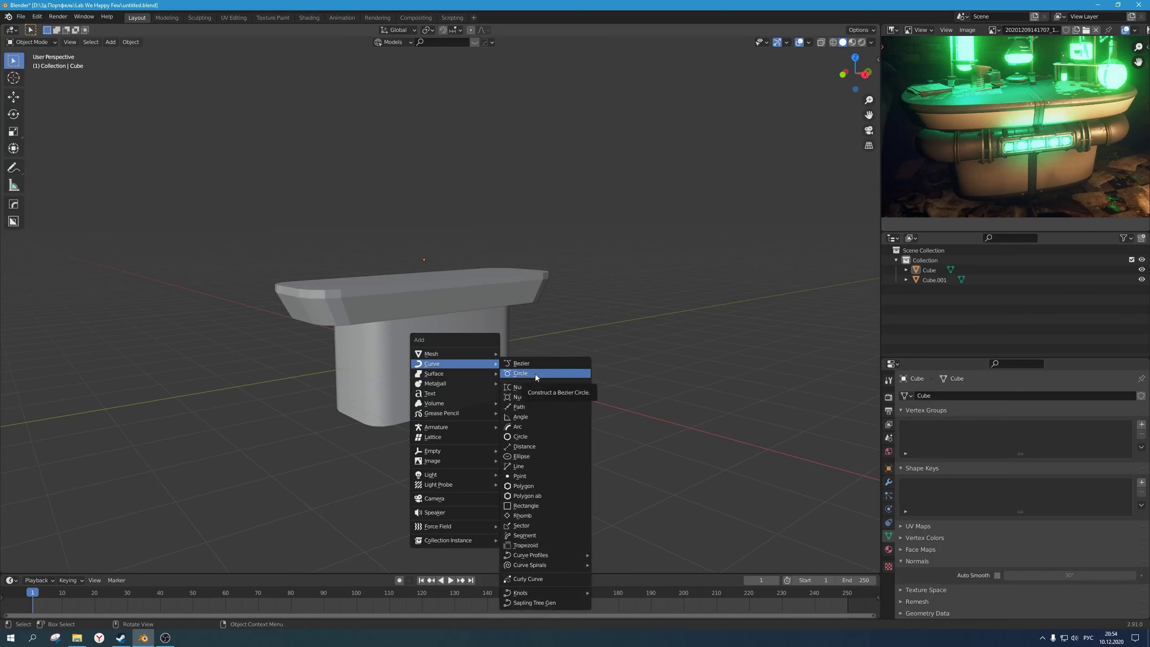
click(535, 373)
middle_drag(450, 408, 435, 446)
key(KP_7)
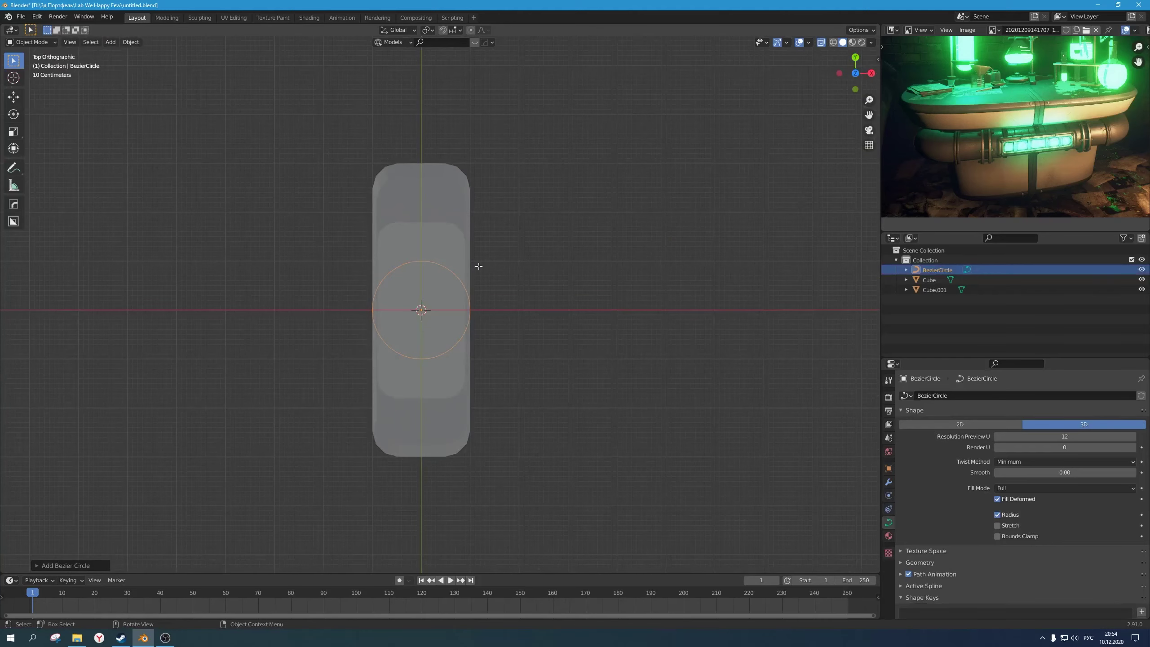
key(Tab)
click(421, 261)
shift+middle_drag(444, 277, 448, 252)
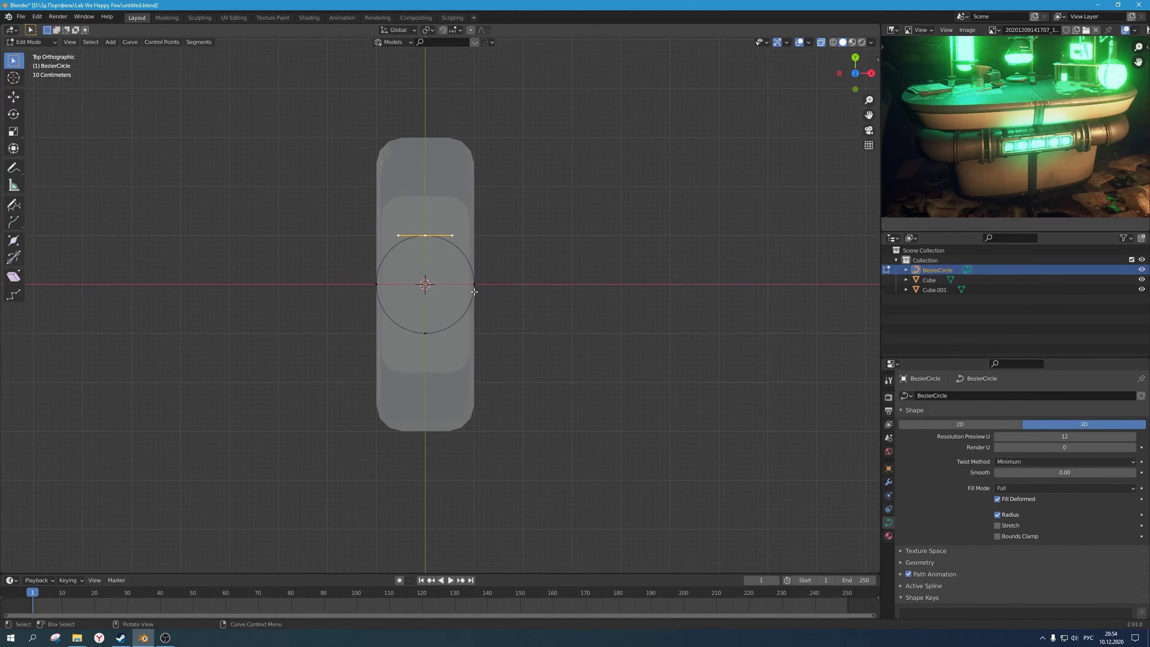
key(g)
key(y)
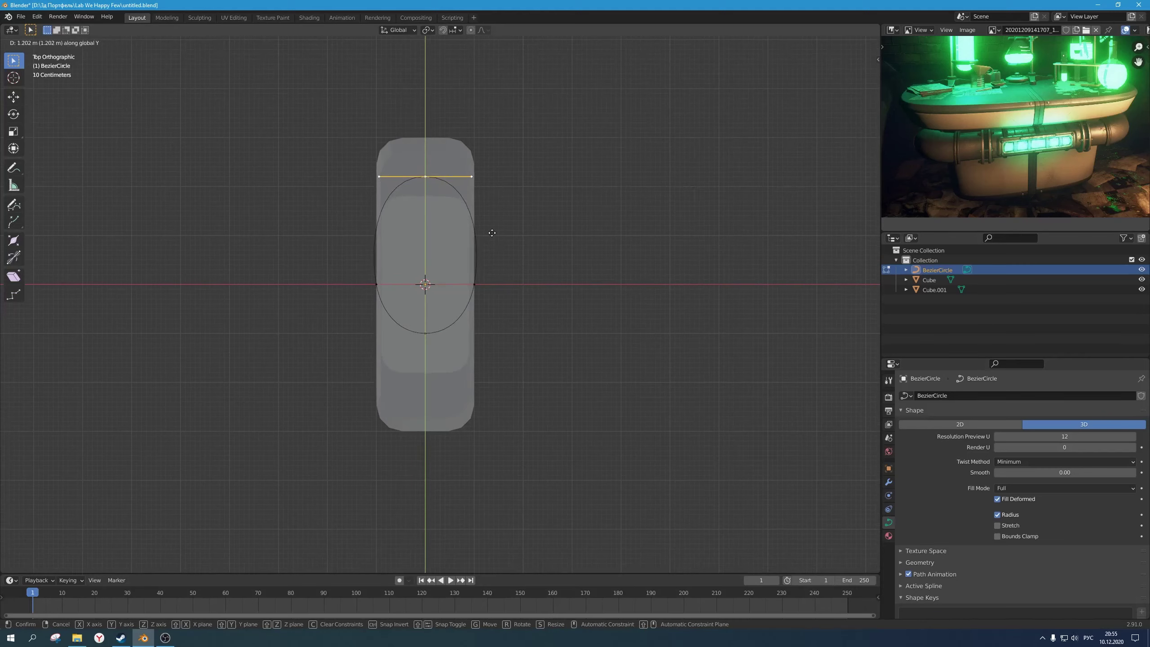
click(492, 230)
key(g)
key(y)
key(Escape)
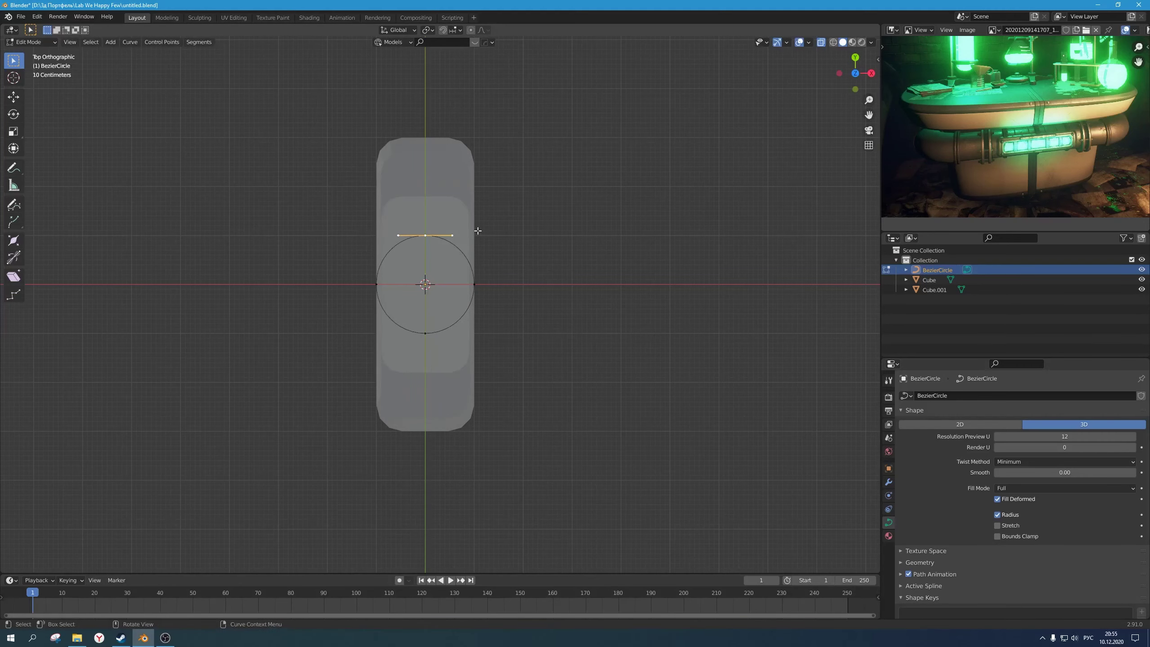
Step: Move the circle's positive and negative Y control points outward along Y by 1.1 m each to form an elongated oval
text(gy1)
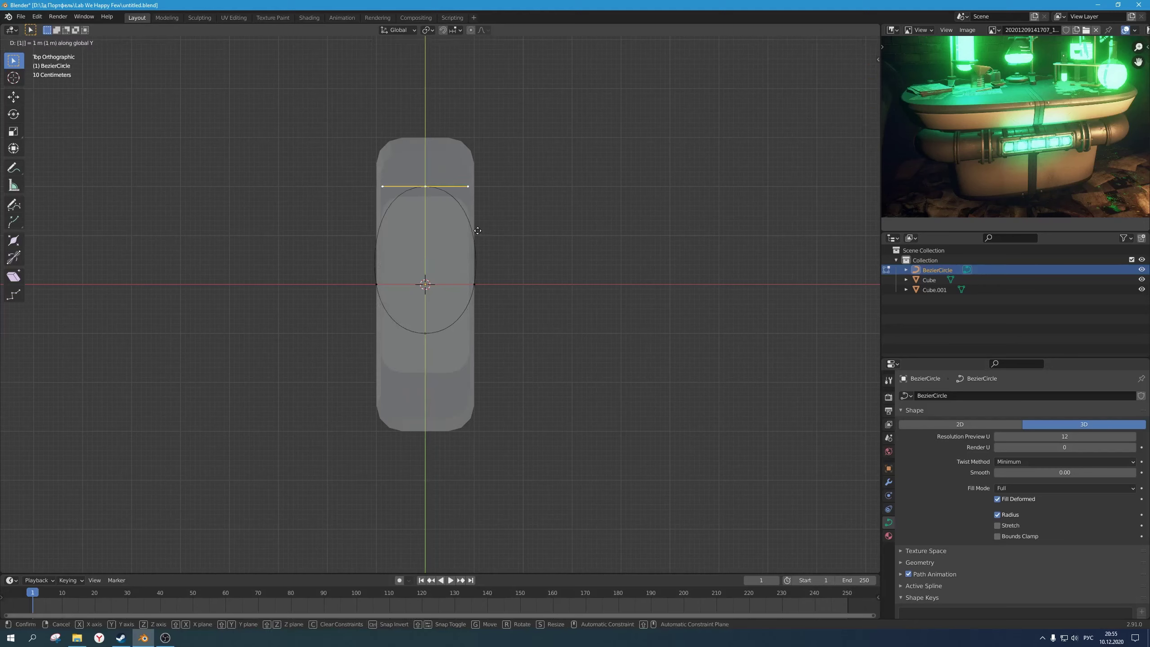
key(Return)
right_click(478, 231)
drag(492, 340, 345, 288)
key(g)
key(y)
text(-1.1)
key(Return)
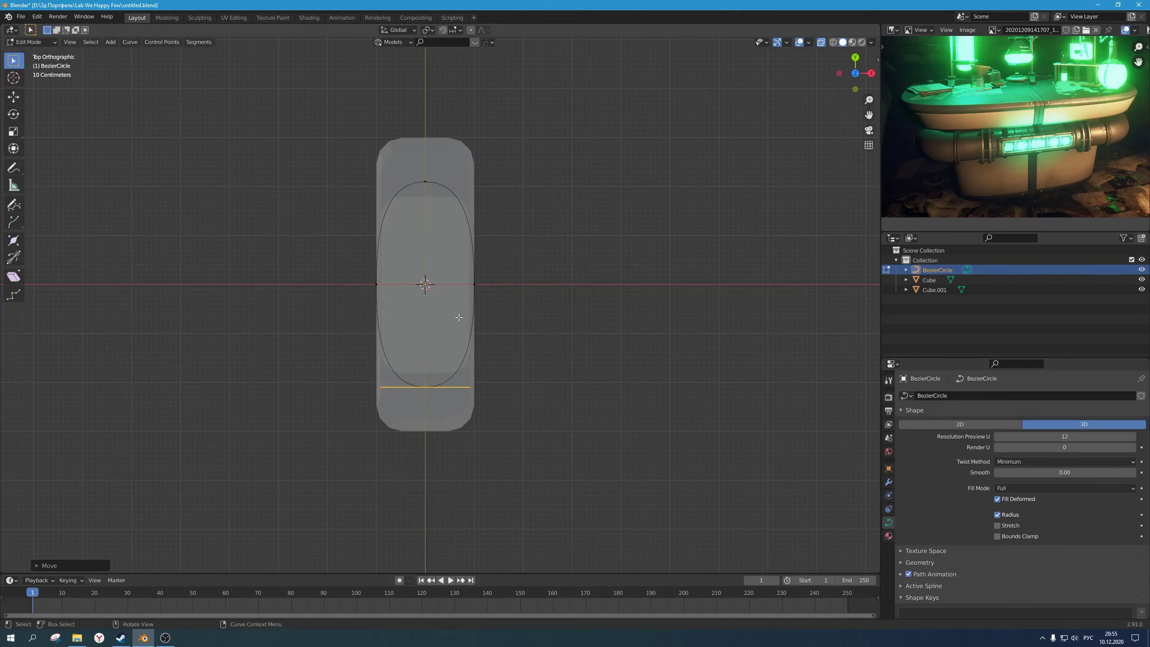
Step: Try to scale the oval's two Y-end control points together along X
scroll(478, 414, down, 1)
scroll(494, 414, up, 2)
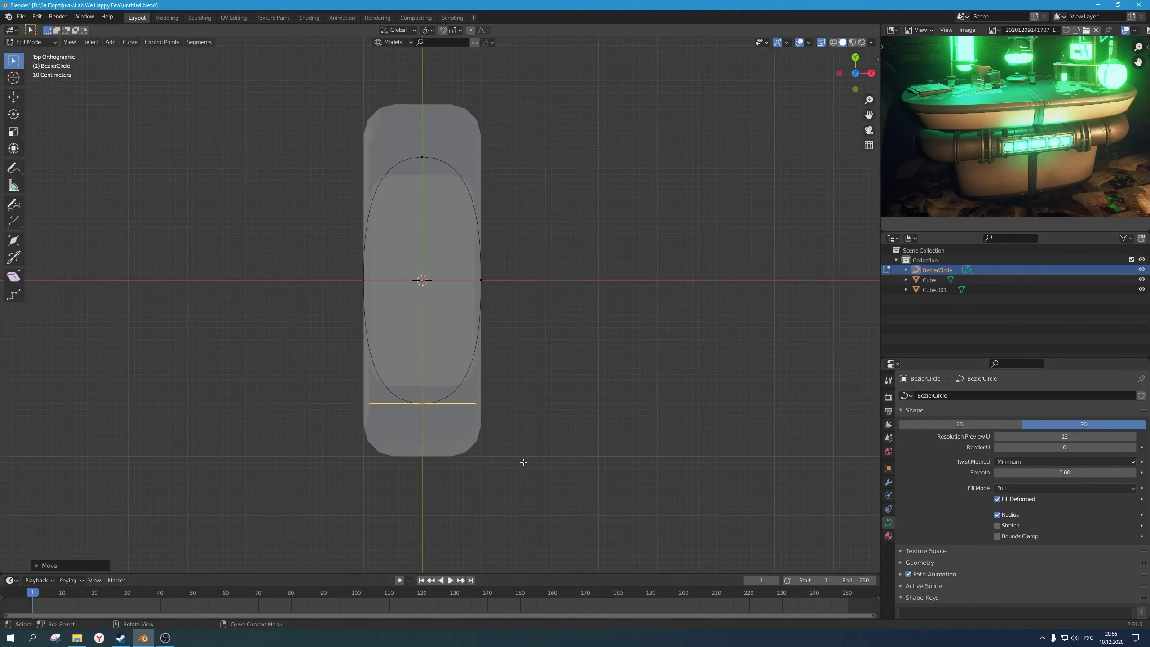
drag(542, 466, 191, 368)
scroll(460, 340, down, 2)
shift+middle_drag(461, 340, 476, 347)
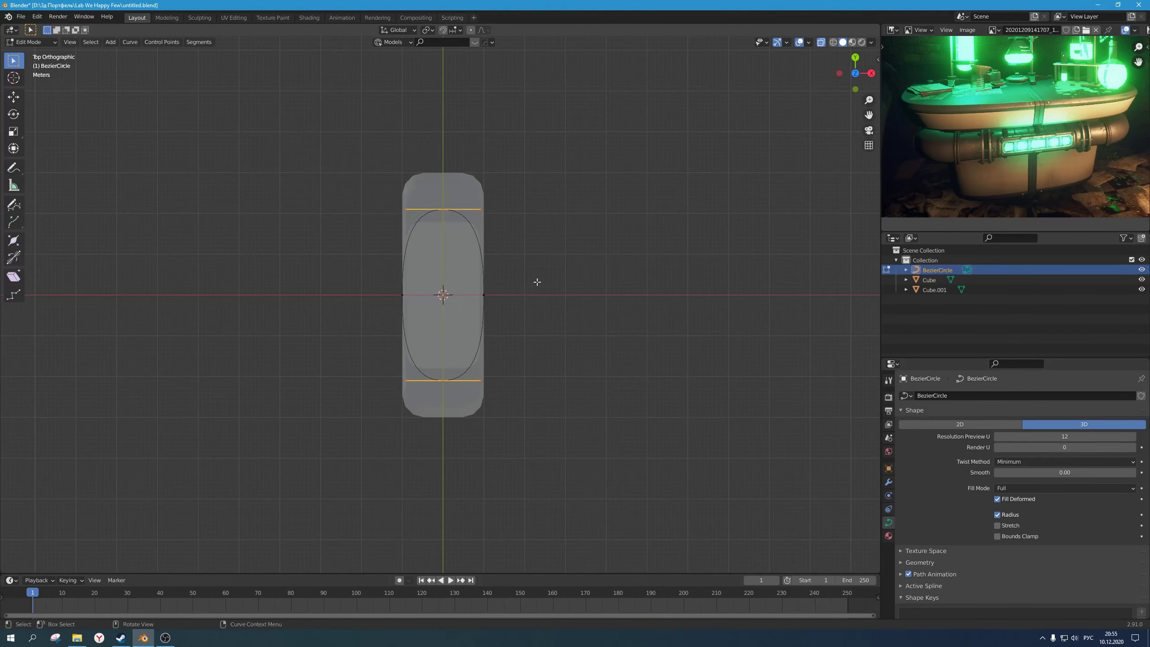
scroll(537, 282, up, 1)
key(s)
key(x)
click(689, 305)
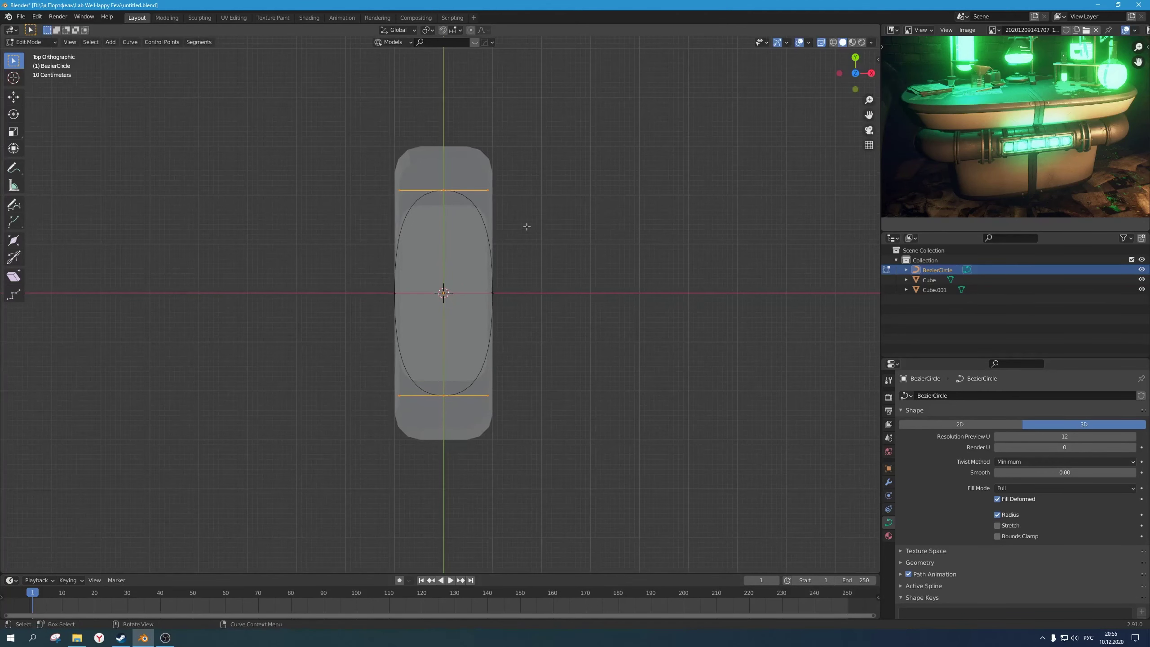
Step: Select only the positive X handles of the oval's two Y-end control points and move them outward along X
drag(531, 225, 453, 90)
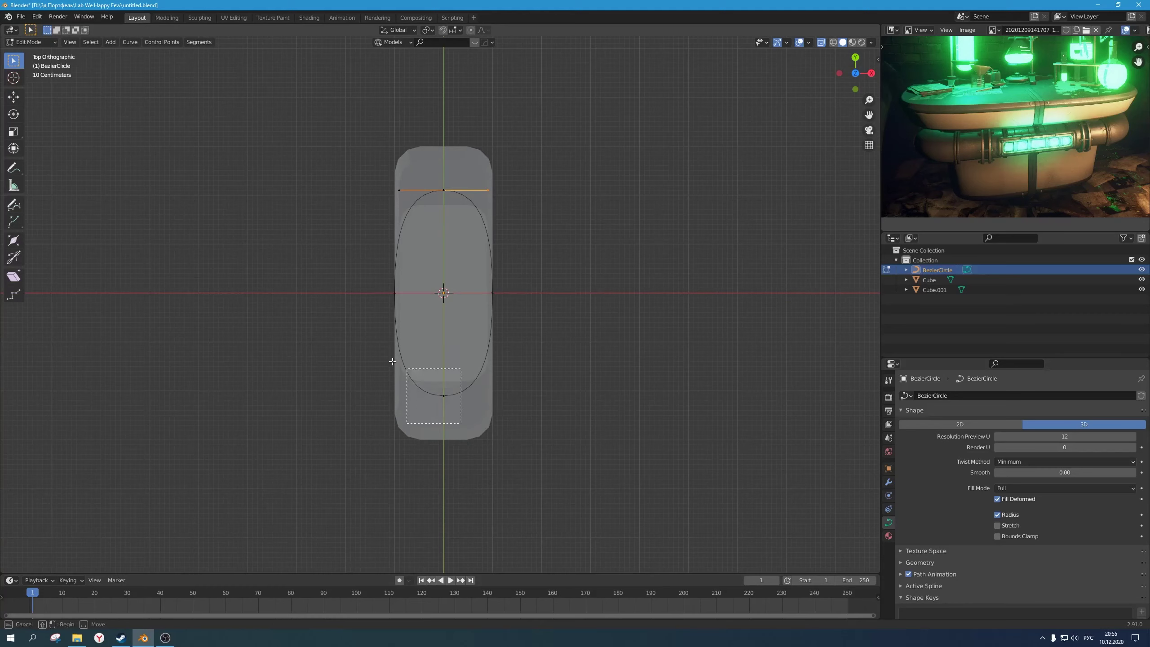
shift+drag(537, 441, 476, 69)
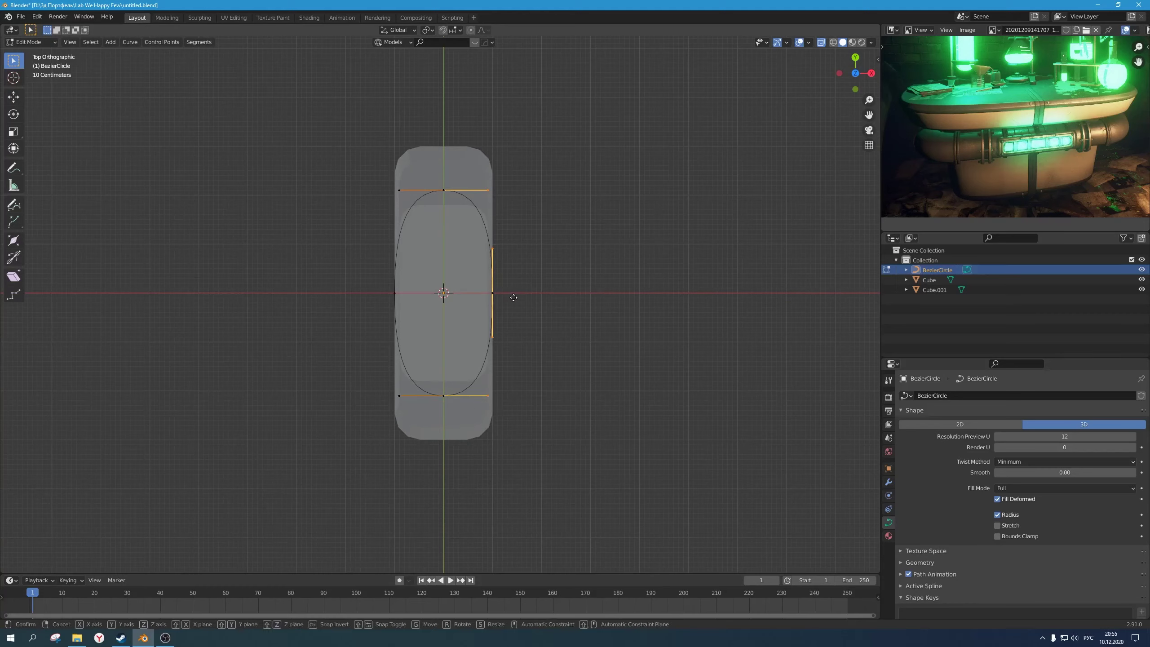
key(g)
key(x)
right_click(553, 294)
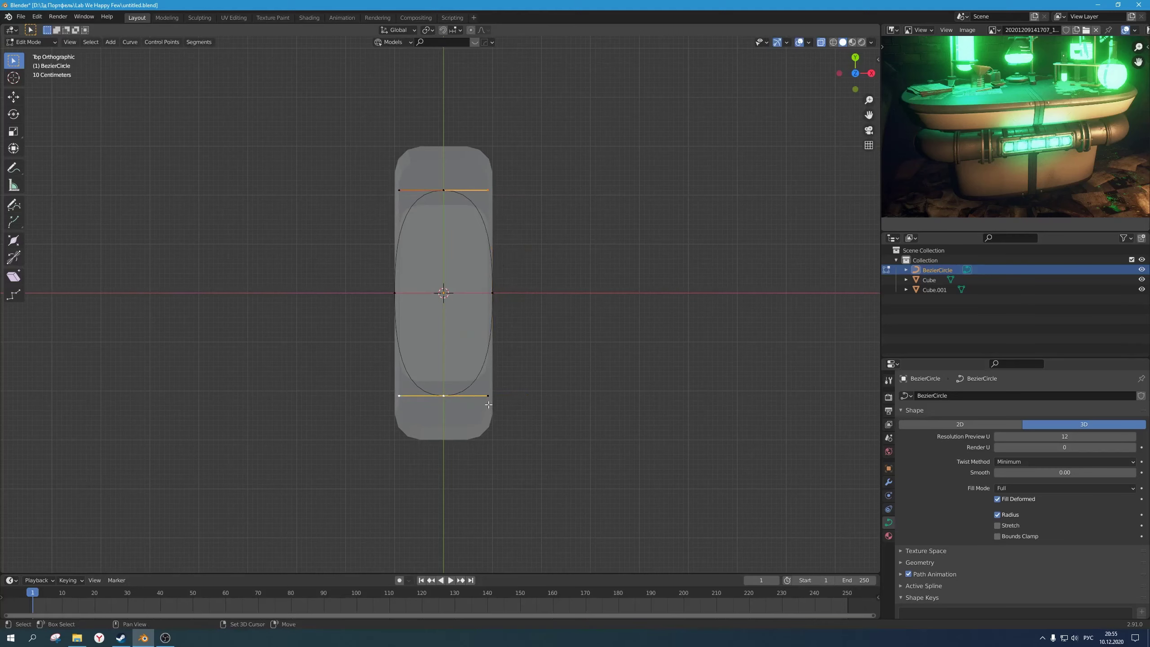
ctrl+drag(457, 429, 313, 351)
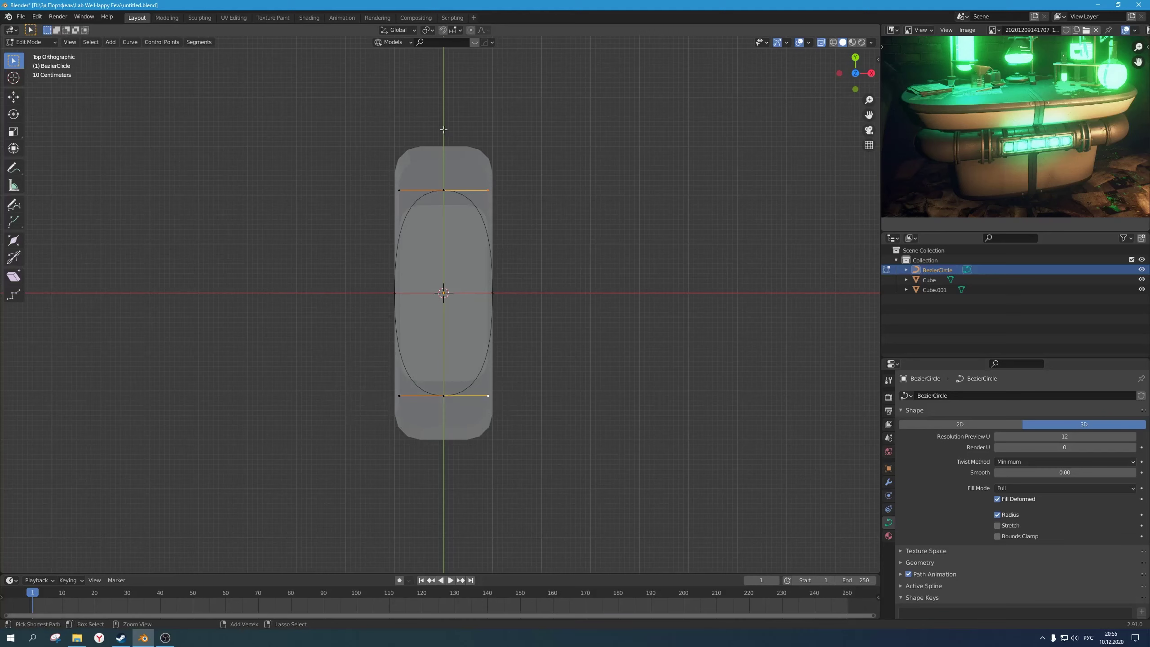
key(g)
key(x)
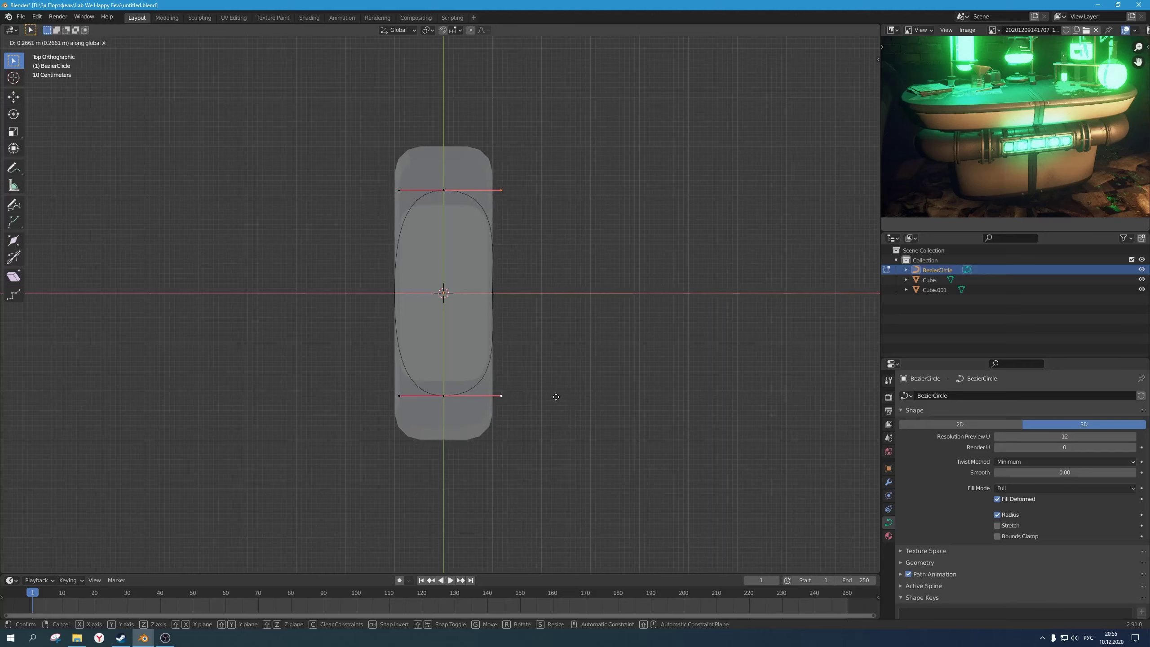
key(Return)
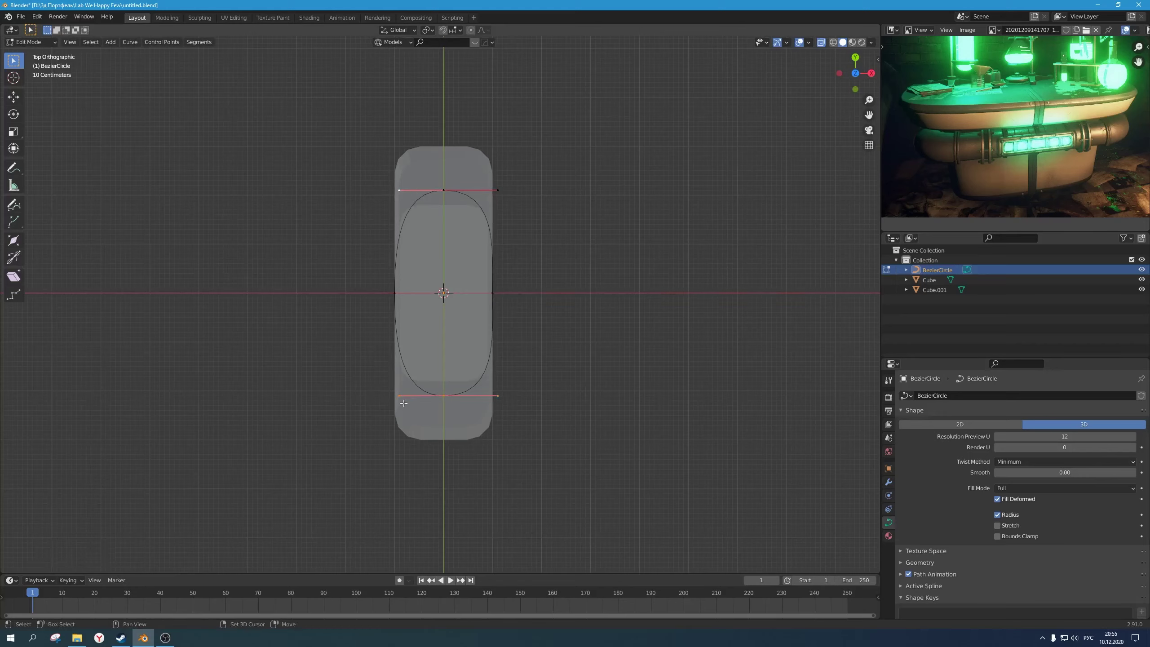
Step: Move the negative X handles of both Y-end control points outward along X to match the opposite side
ctrl+drag(542, 447, 427, 360)
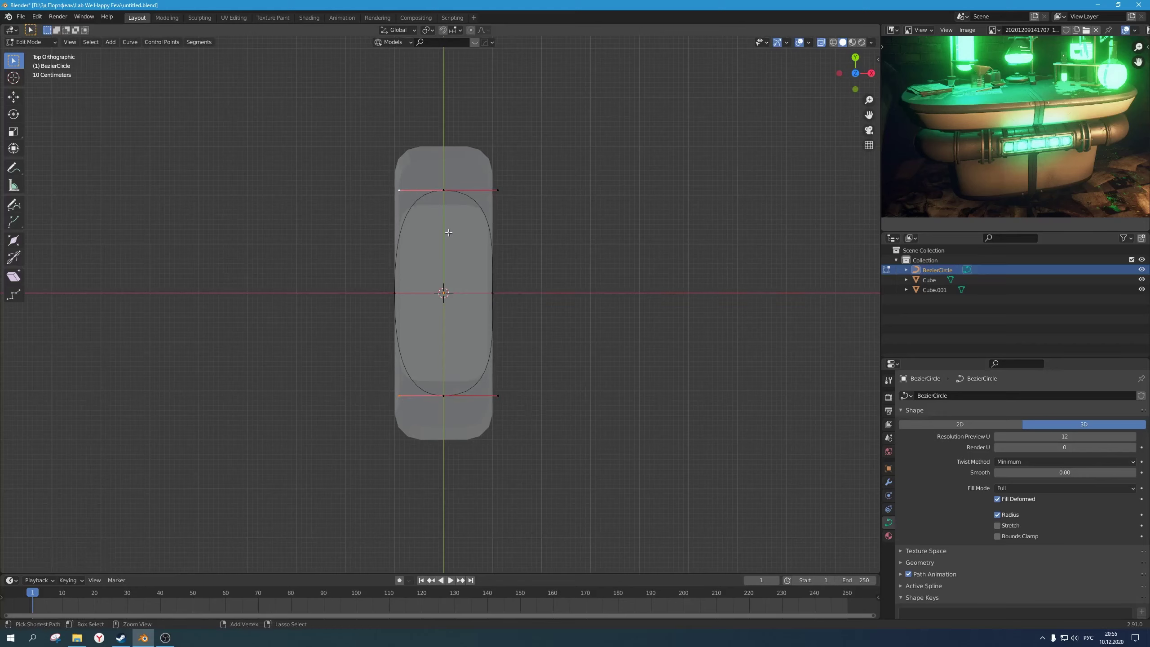
scroll(470, 384, up, 1)
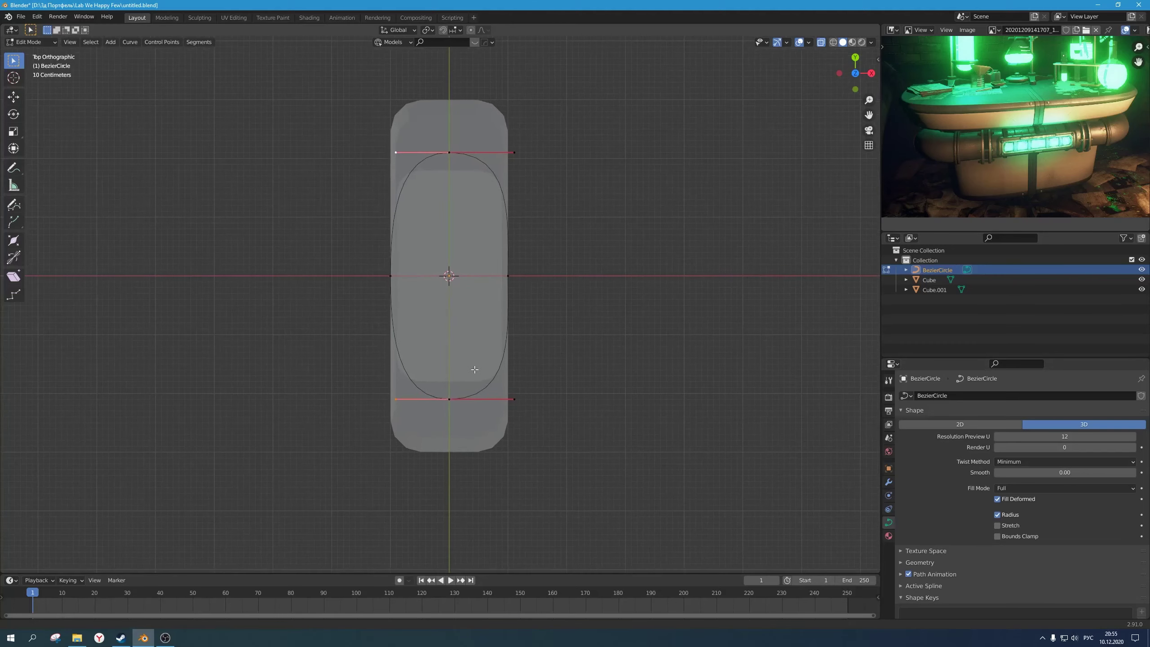
key(g)
key(x)
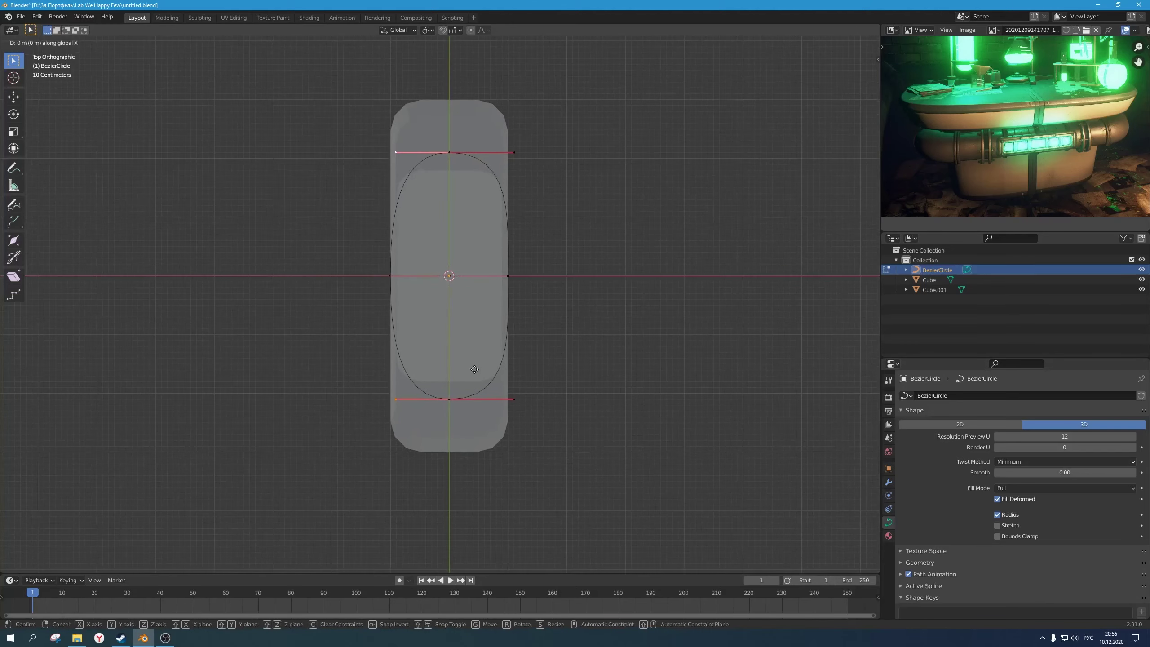
key(Return)
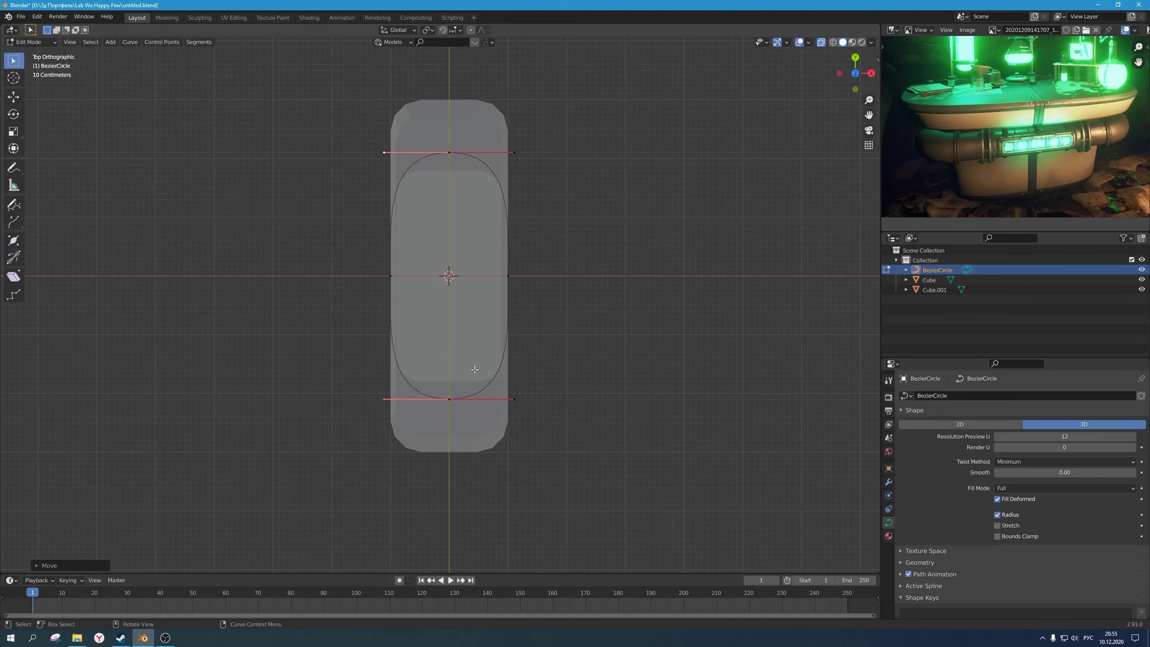
Step: Return to Object Mode and raise the oval curve about 0.58 m along Z to sit around the upper base
middle_drag(474, 370, 502, 398)
key(Tab)
scroll(492, 383, up, 4)
key(g)
key(z)
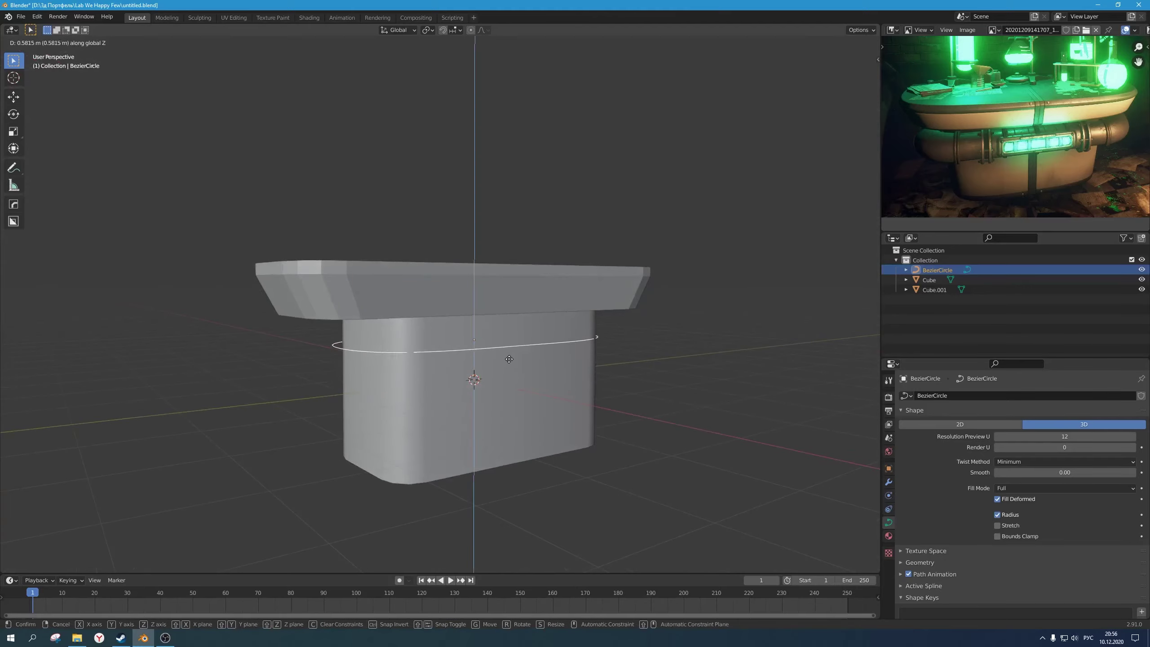
click(509, 359)
Step: In Edit Mode, select the oval's two X-side control points together with the outer handles of its Y-end points
scroll(505, 348, down, 3)
middle_drag(504, 348, 552, 385)
key(Tab)
drag(555, 414, 465, 156)
middle_drag(508, 290, 513, 282)
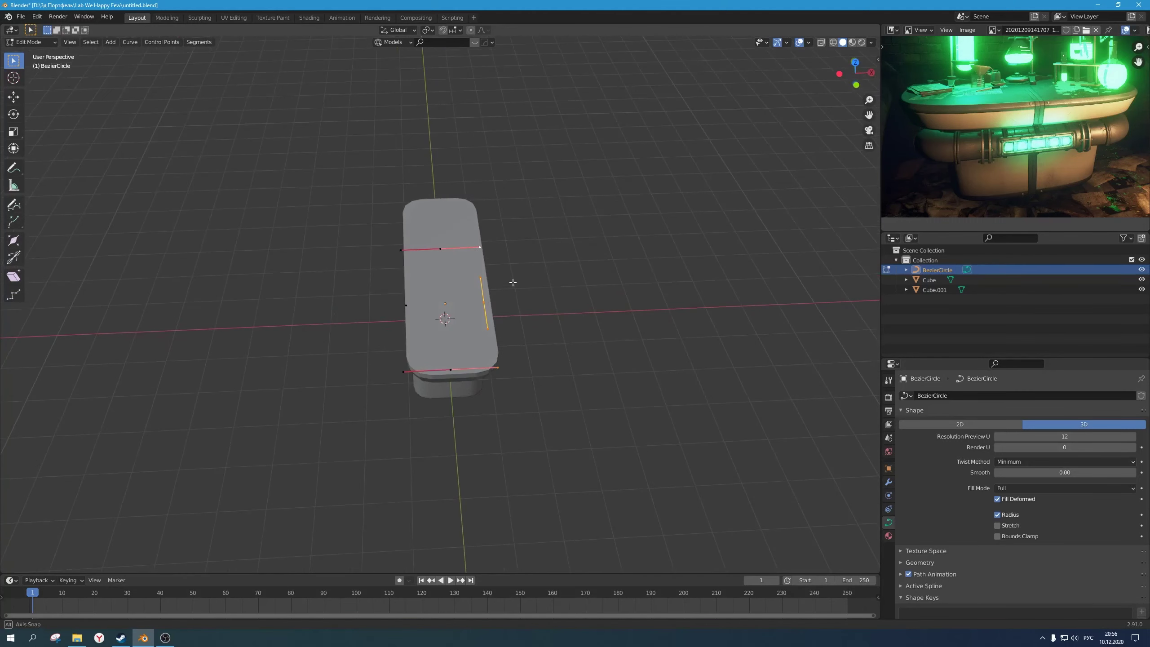
shift+drag(422, 460, 322, 147)
middle_drag(521, 376, 540, 359)
key(s)
key(x)
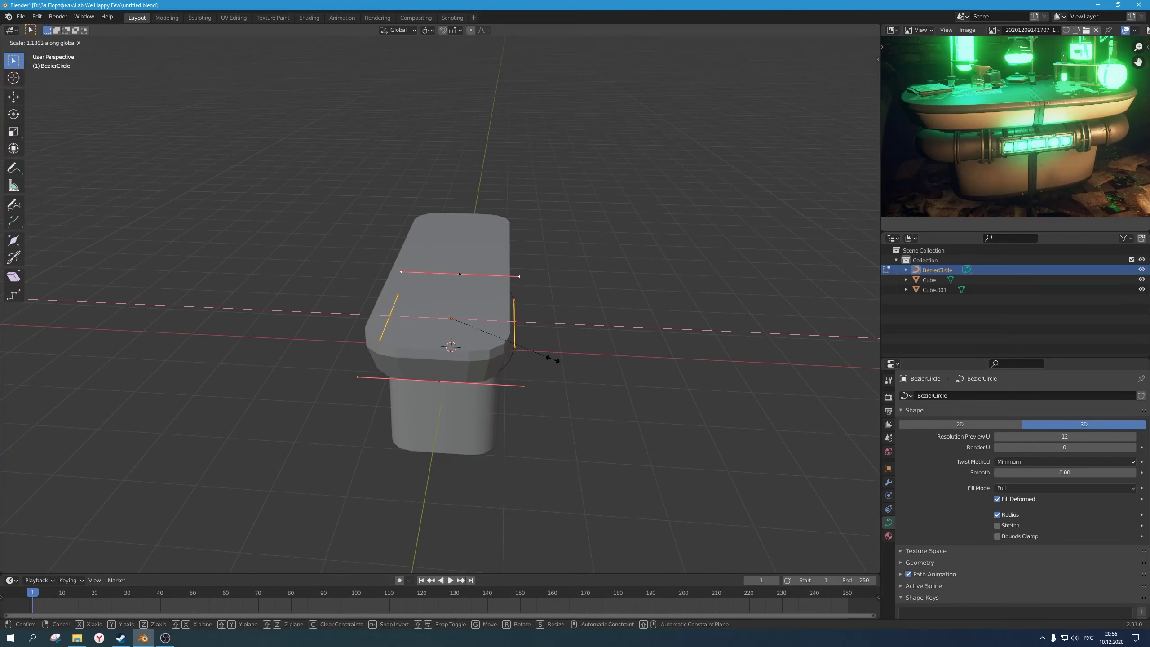
click(553, 360)
Step: From the top view, widen the selected points and handles along X in two passes, the second about 1.06, and return to Object Mode
key(KP_7)
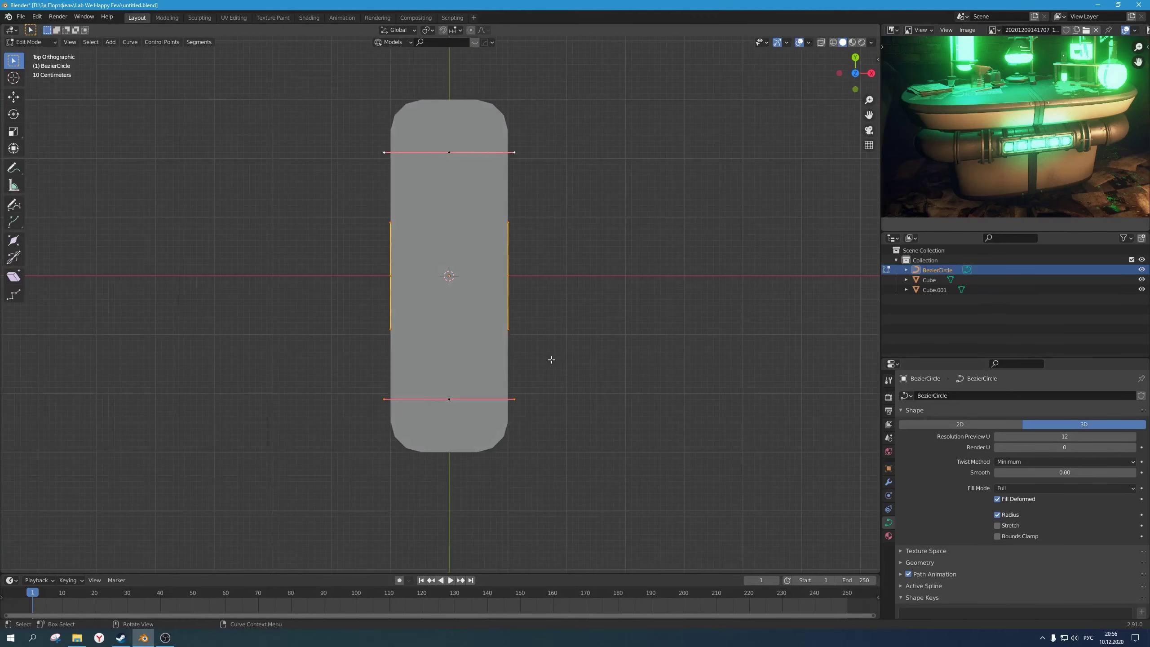
scroll(552, 360, up, 1)
key(s)
click(562, 360)
key(s)
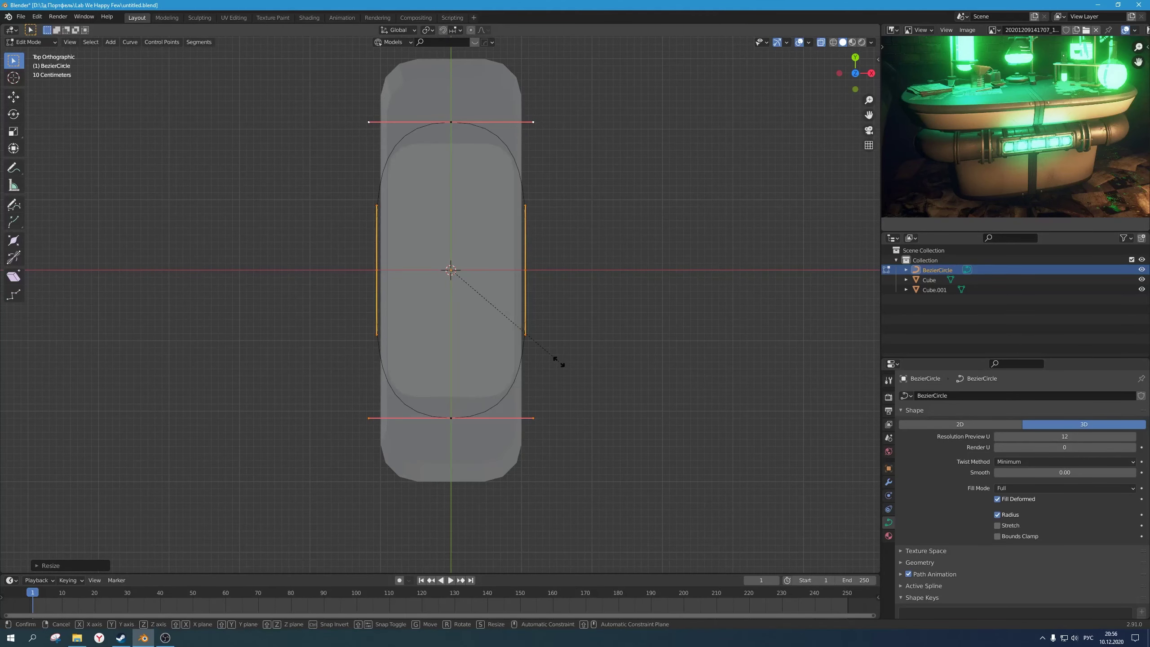
key(x)
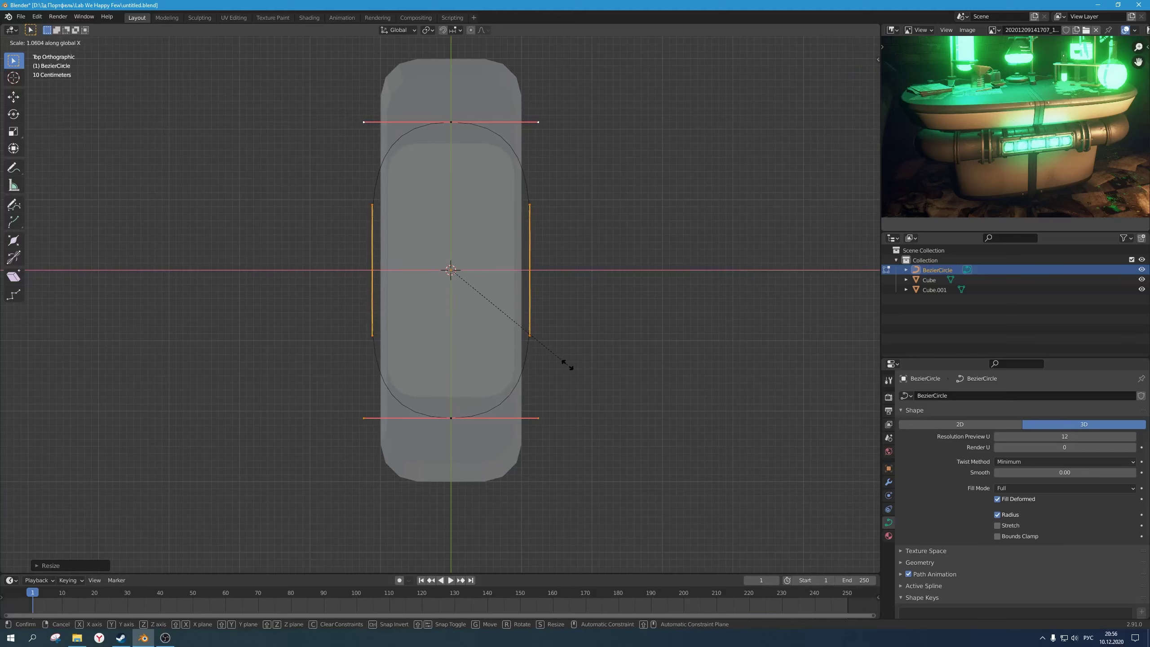
click(570, 365)
scroll(565, 362, down, 1)
middle_drag(560, 363, 502, 380)
key(Tab)
Step: Add a separate 2D circle curve at the table's centre, leaving it in place
scroll(481, 347, up, 3)
key(shift+a)
mouse_move(501, 379)
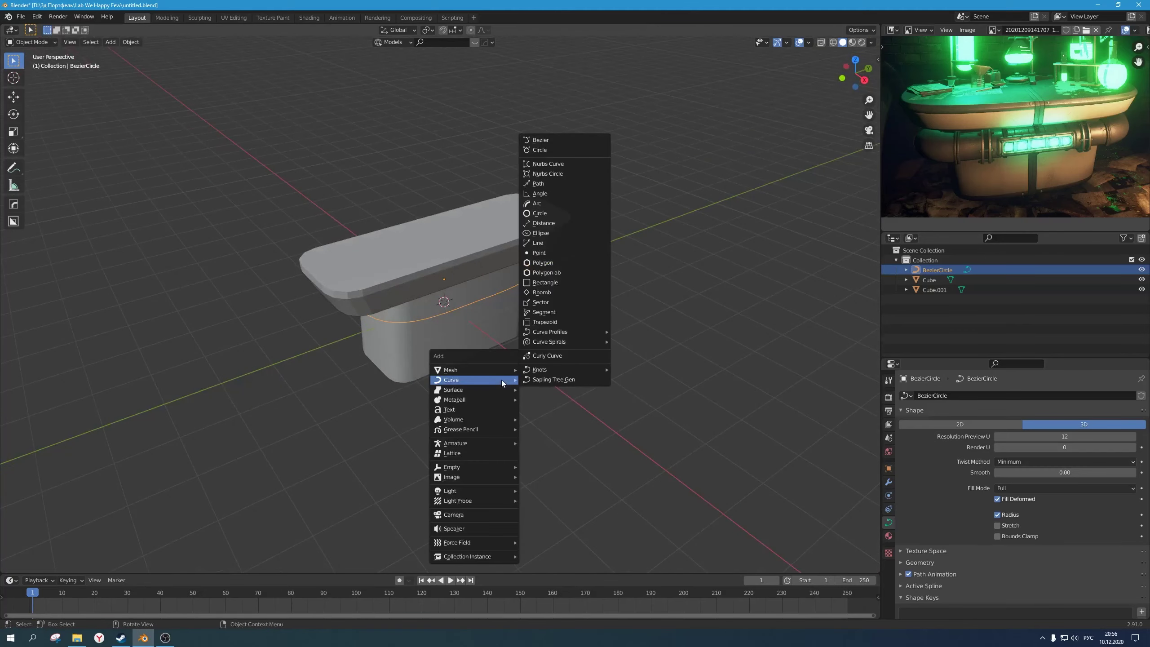
click(560, 213)
middle_drag(534, 342, 502, 374)
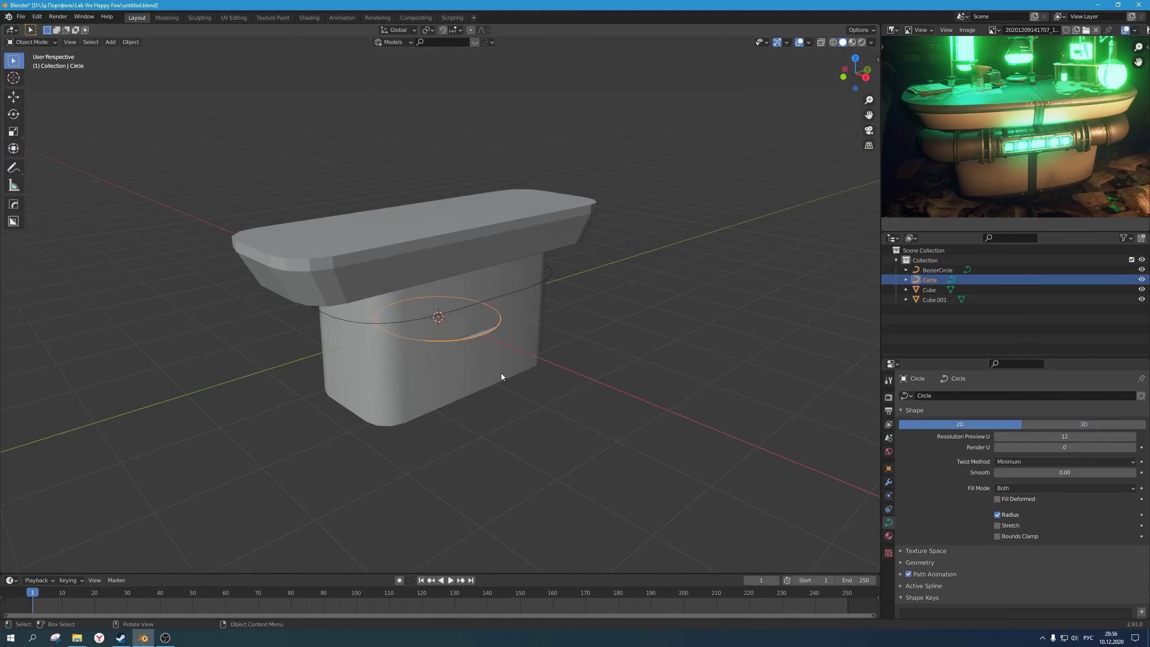
key(g)
right_click(582, 415)
Step: Select the oval curve around the base and expand the Geometry settings in its object data properties
click(519, 290)
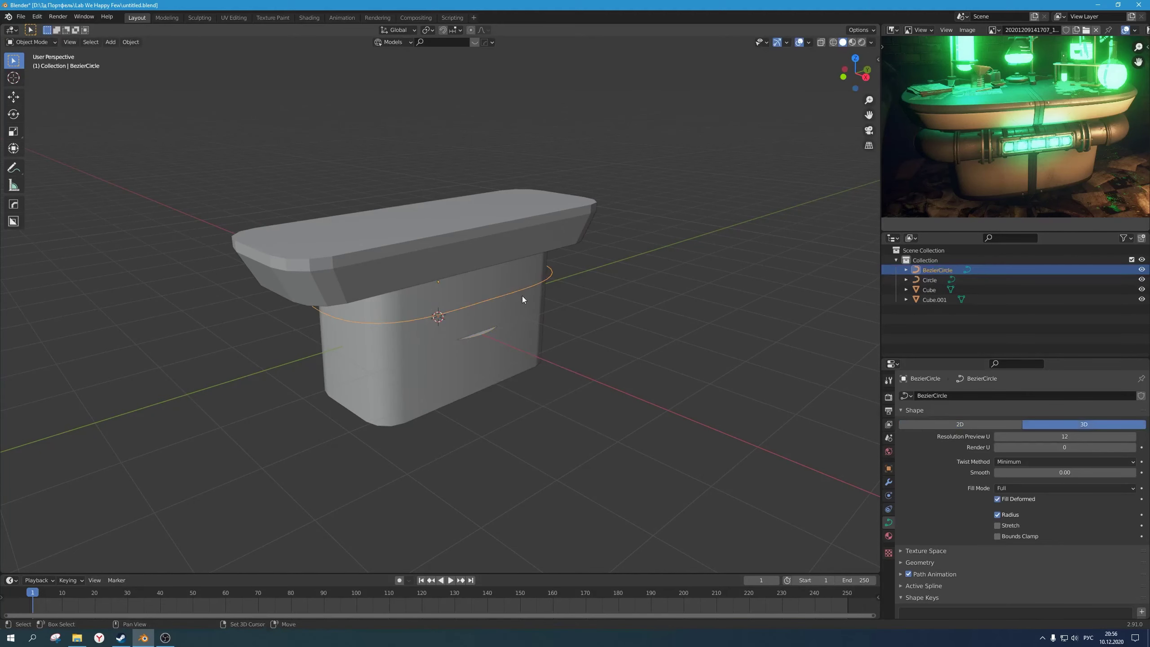
middle_drag(523, 297, 469, 279)
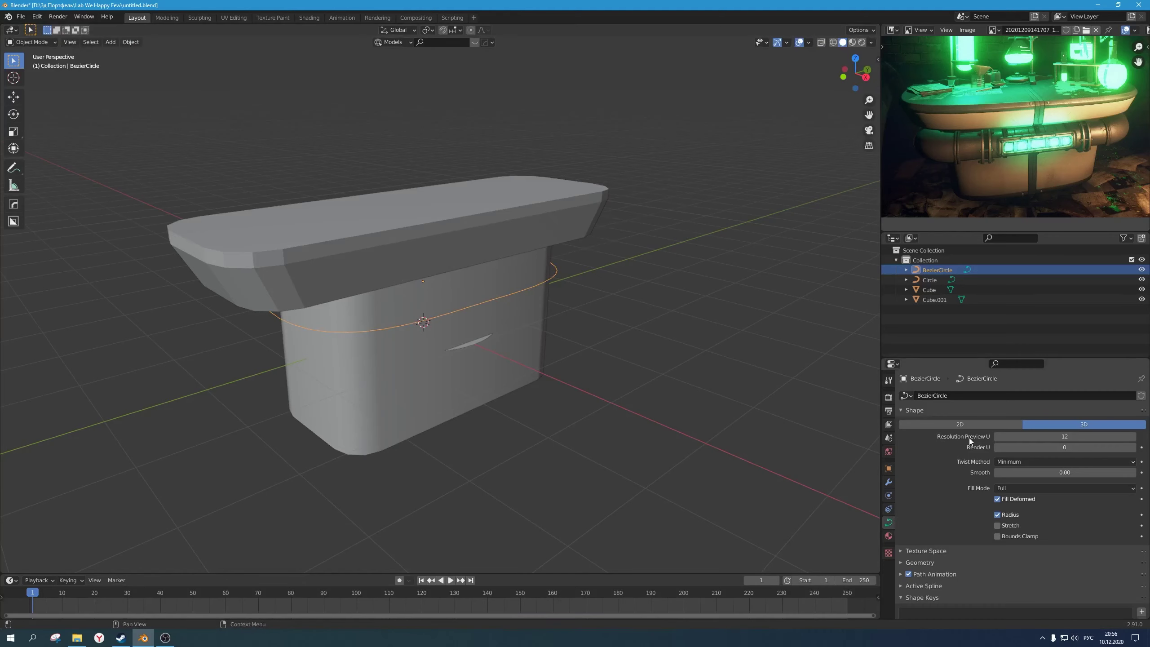
scroll(874, 498, down, 1)
scroll(913, 494, down, 2)
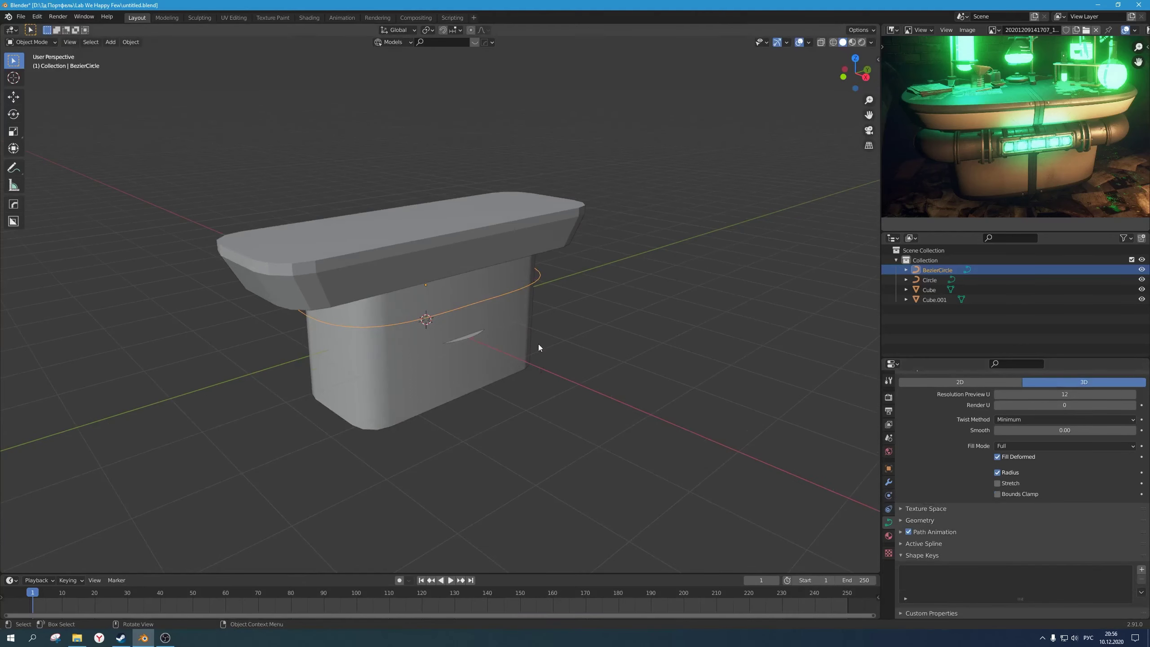
scroll(539, 347, up, 1)
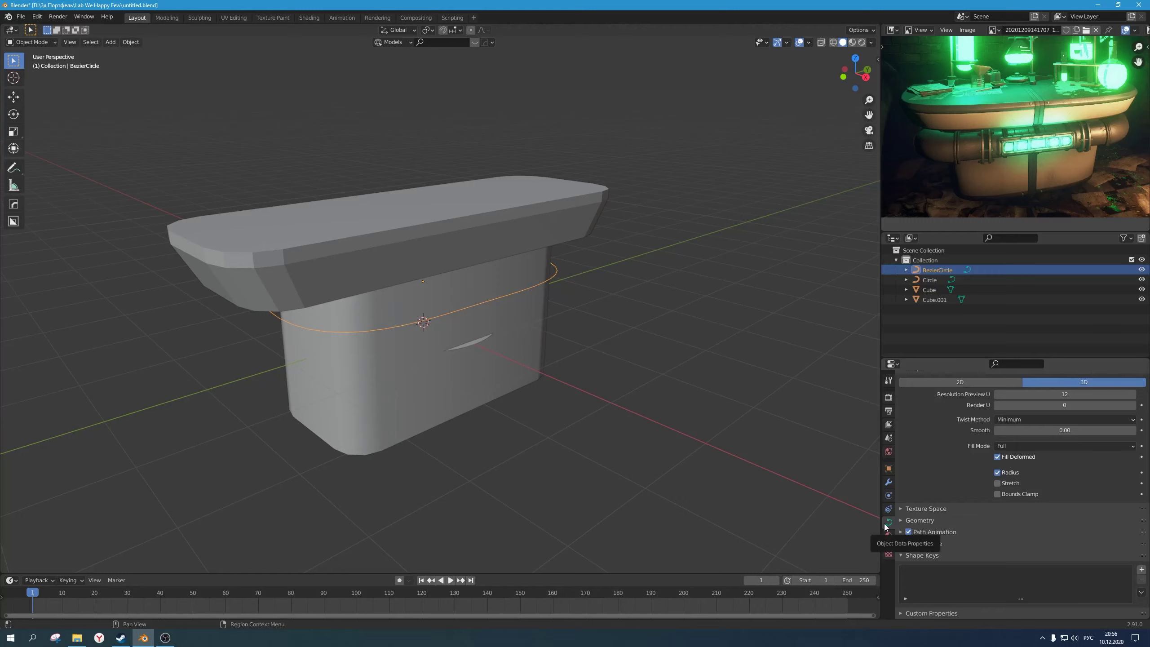
click(923, 521)
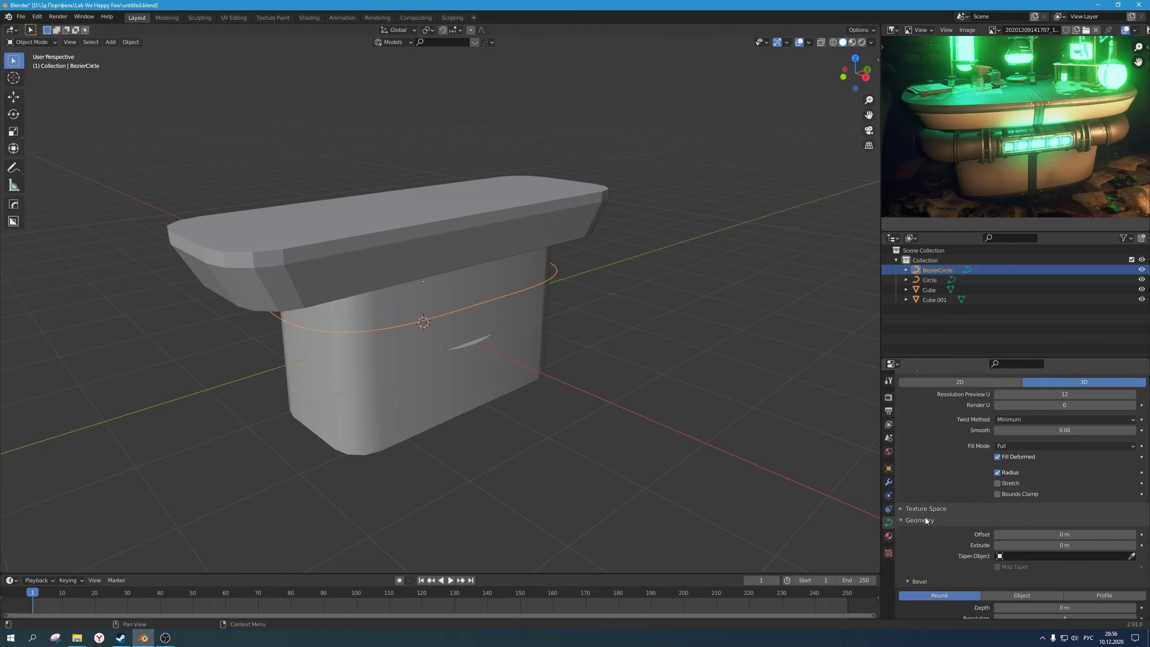
scroll(925, 518, down, 5)
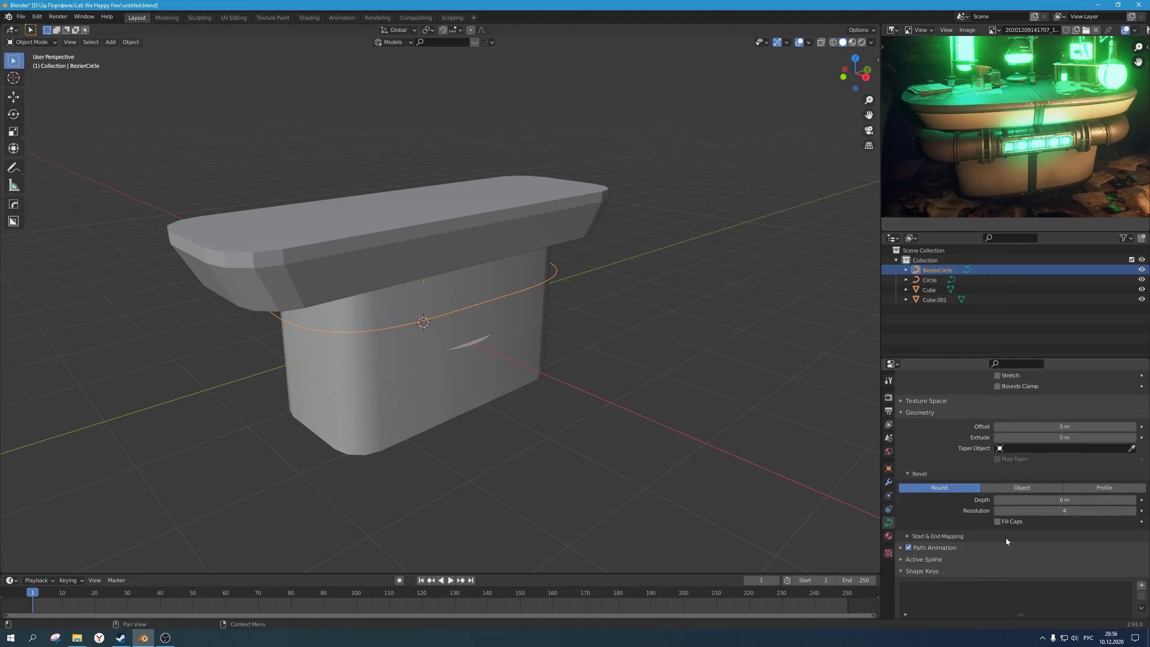
Step: Assign the Circle curve as the oval curve's taper object
scroll(950, 557, down, 1)
click(928, 520)
click(928, 521)
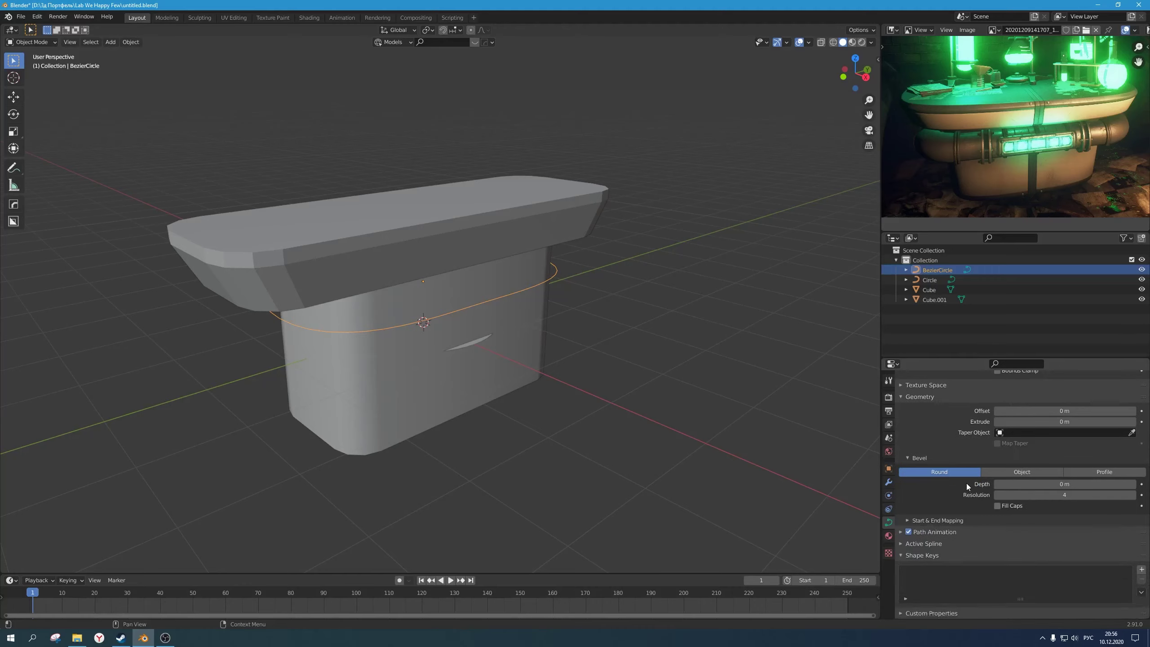
scroll(987, 486, up, 3)
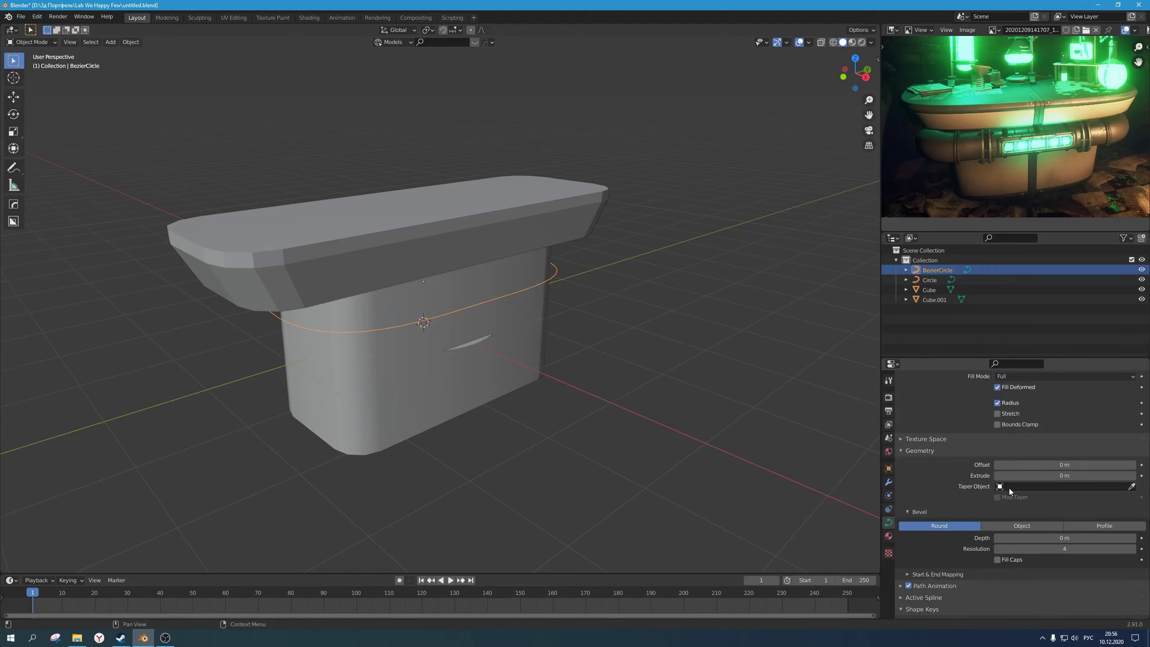
click(1059, 487)
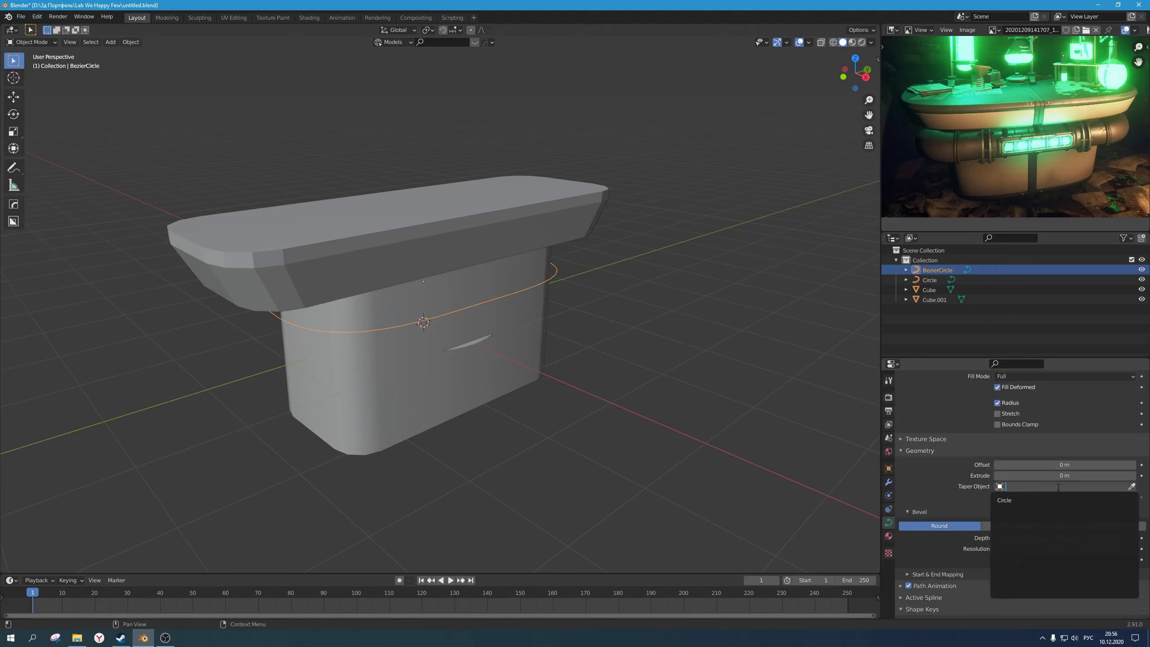
click(1016, 501)
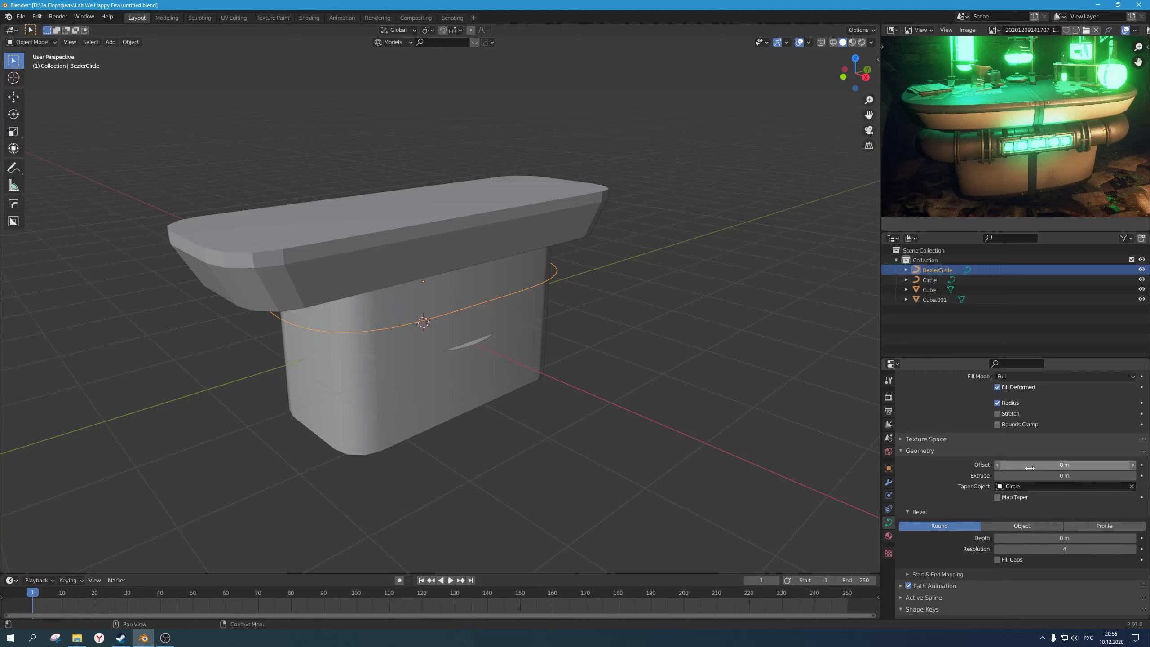
Step: Try a different geometry Offset on the oval curve and undo the change
mouse_move(1087, 465)
mouse_down()
mouse_move(1016, 466)
mouse_move(1070, 475)
mouse_up()
key(ctrl+z)
key(ctrl+z)
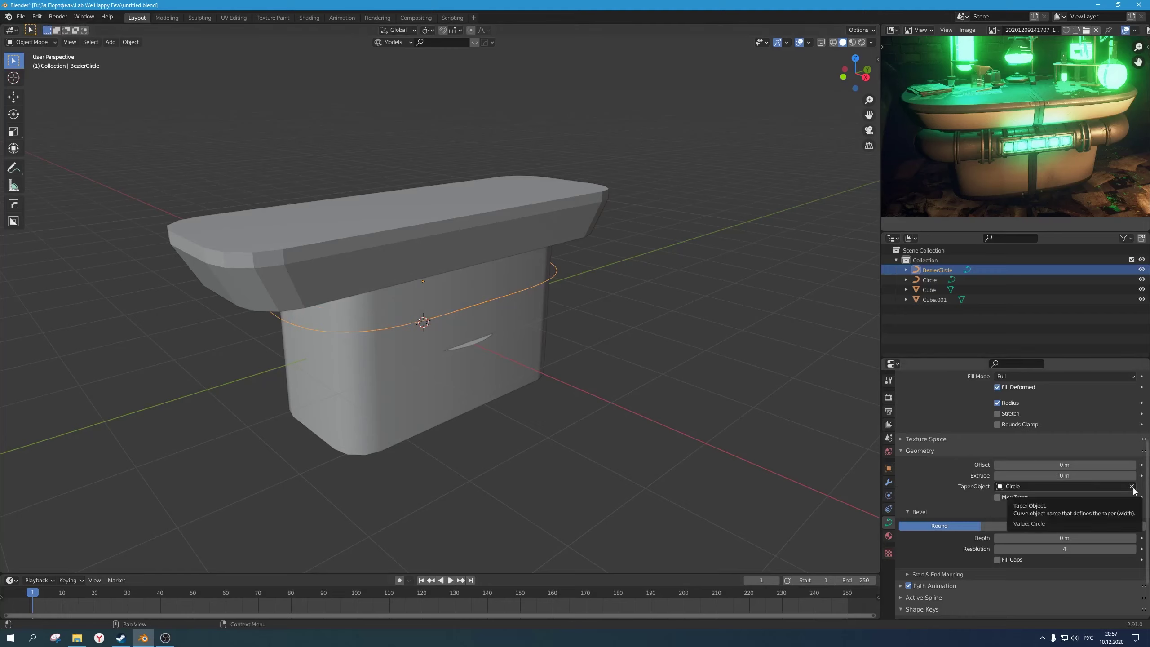
click(473, 339)
key(r)
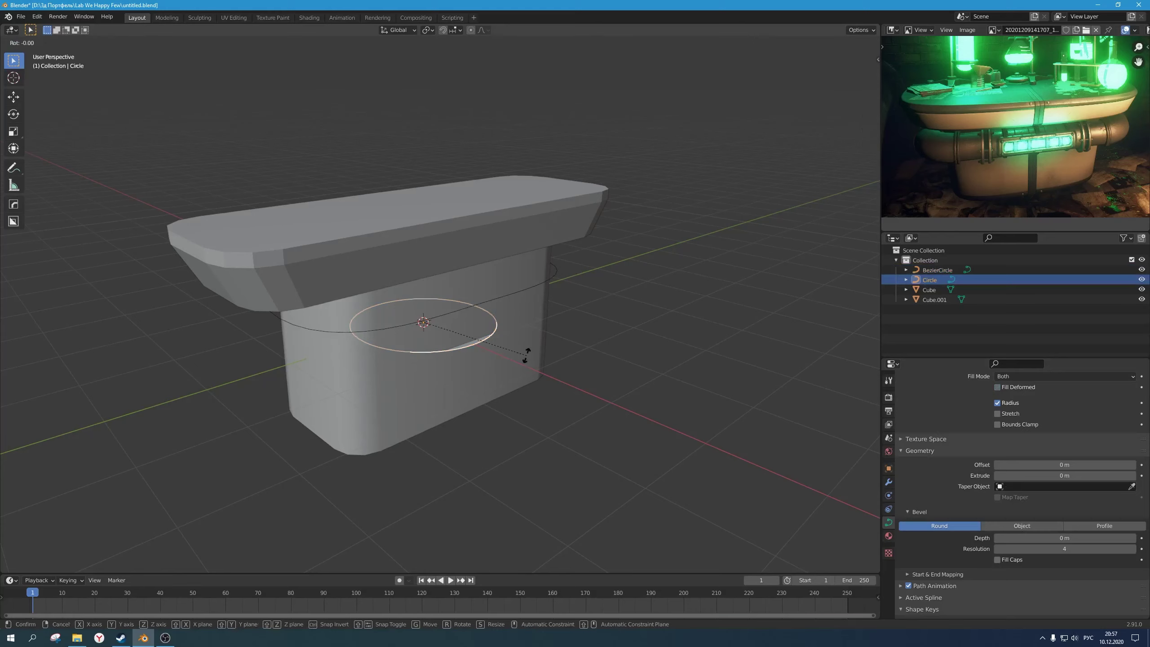
key(Escape)
Step: Reselect the oval curve and examine its Shape, Texture Space, Geometry and Path Animation settings
click(482, 302)
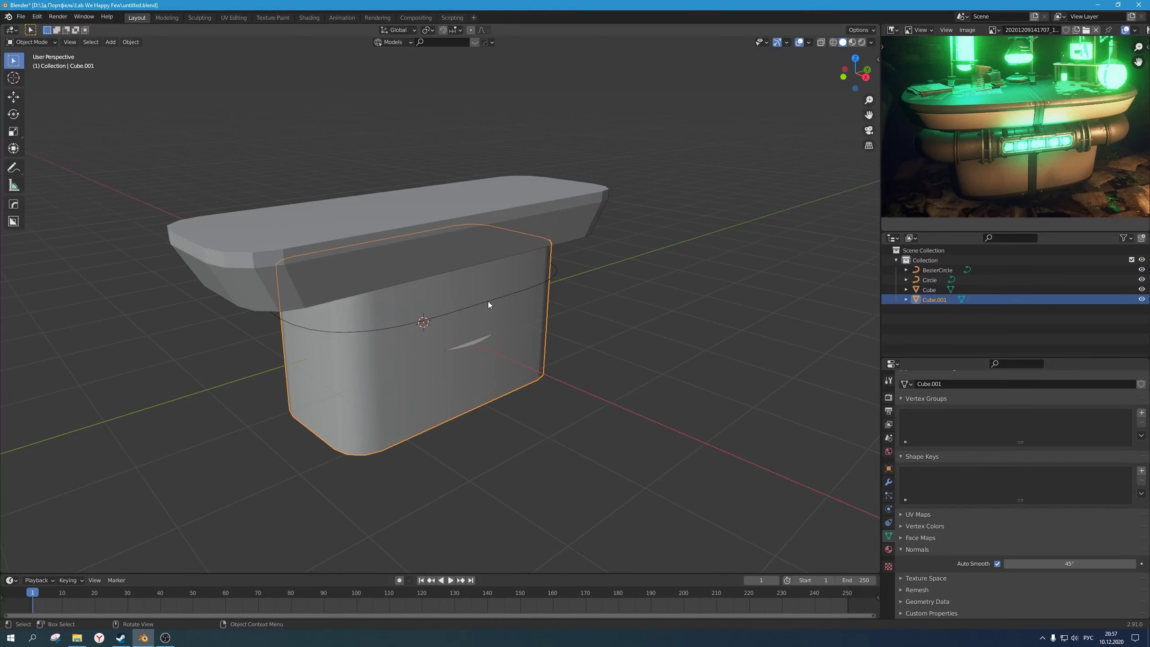
scroll(933, 521, down, 2)
click(906, 503)
click(906, 503)
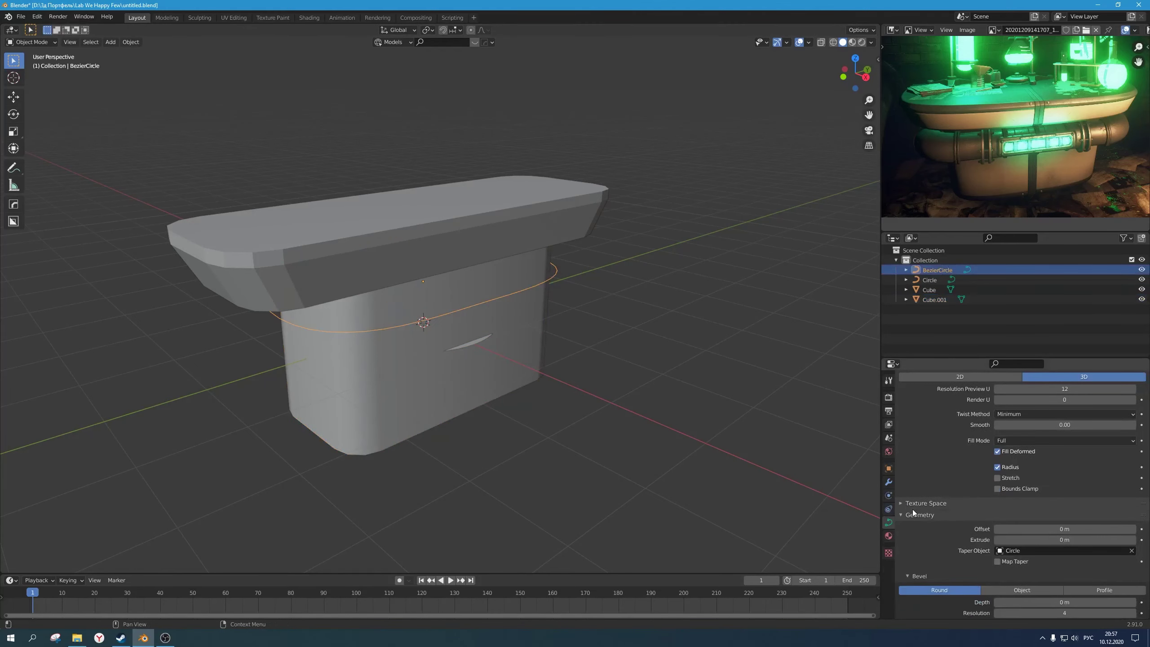
scroll(920, 515, down, 4)
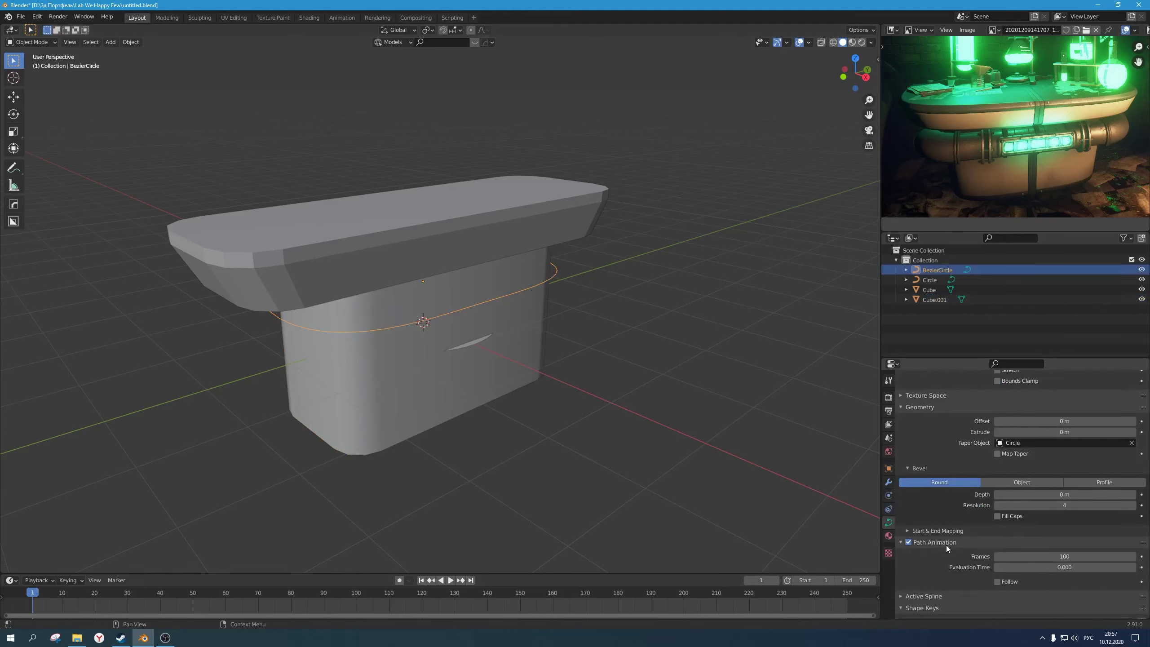
scroll(937, 540, up, 2)
scroll(974, 519, up, 1)
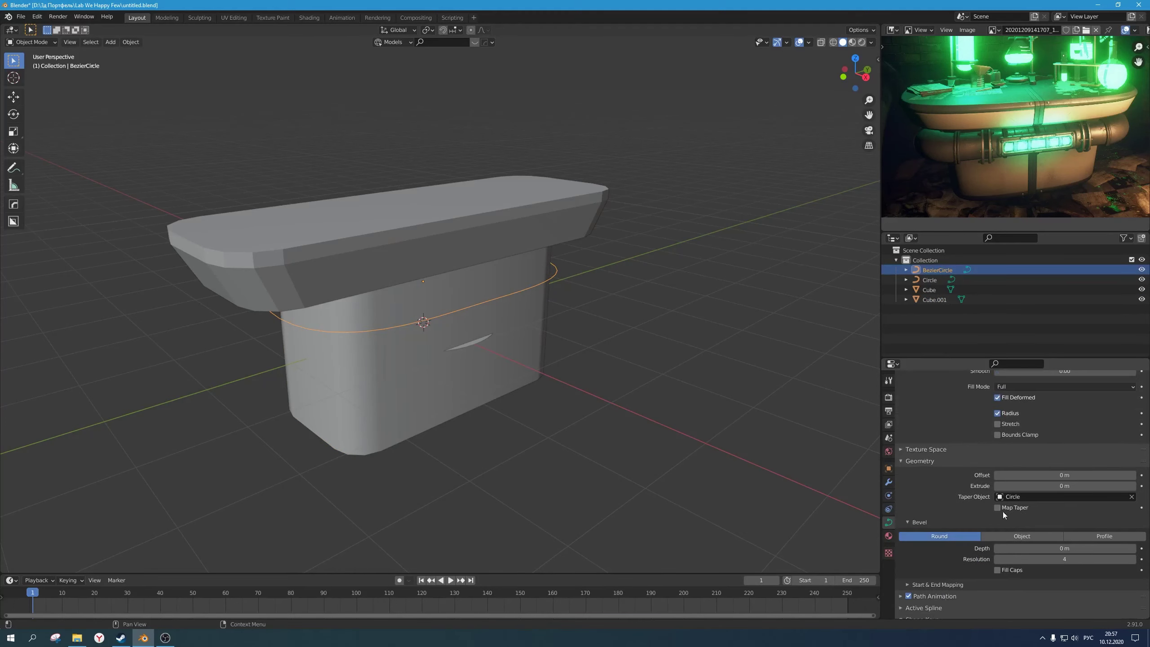
scroll(965, 488, up, 5)
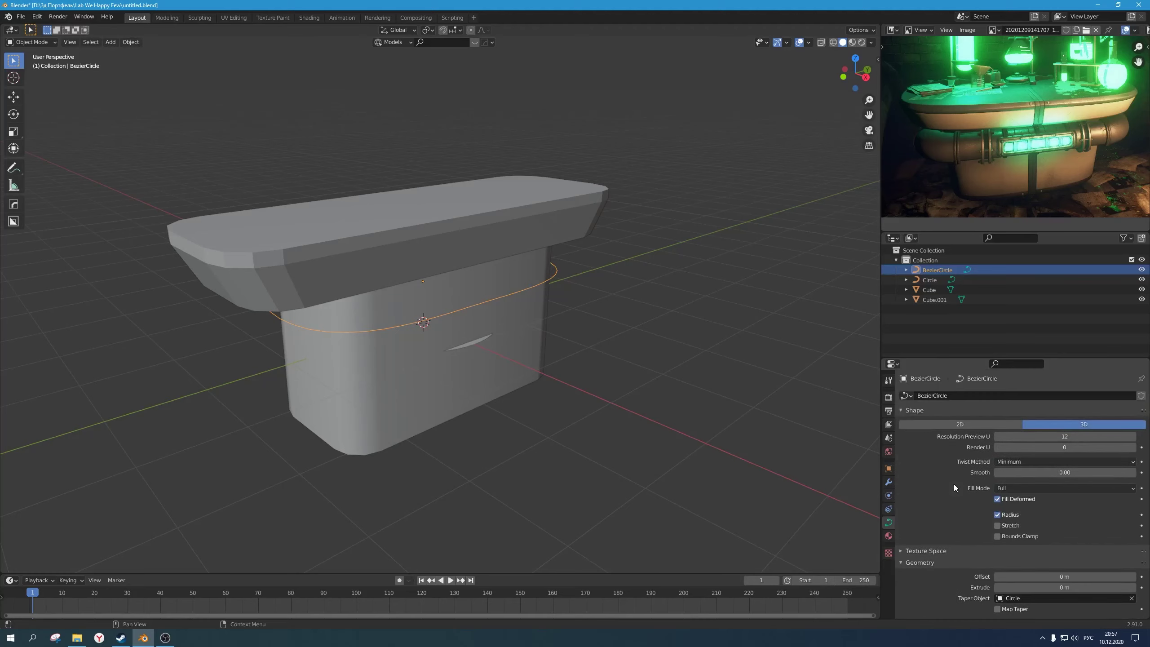
scroll(954, 484, down, 5)
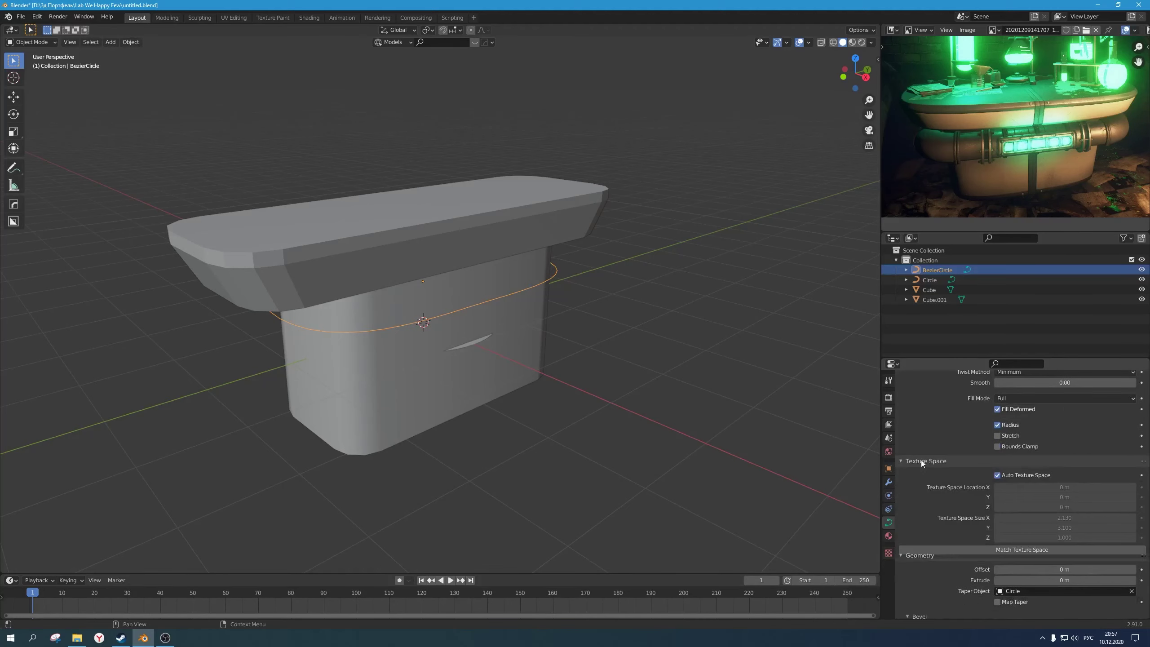
scroll(929, 482, down, 2)
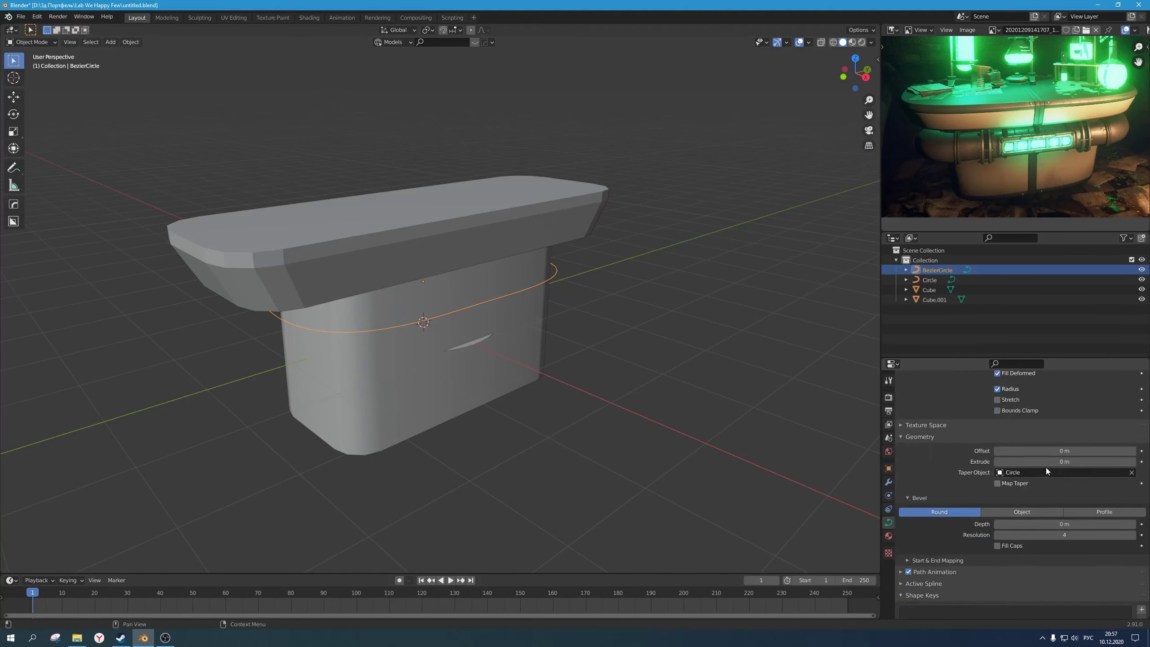
Step: Set the oval curve's geometry Extrude to 0.1 m
drag(1046, 463, 1062, 463)
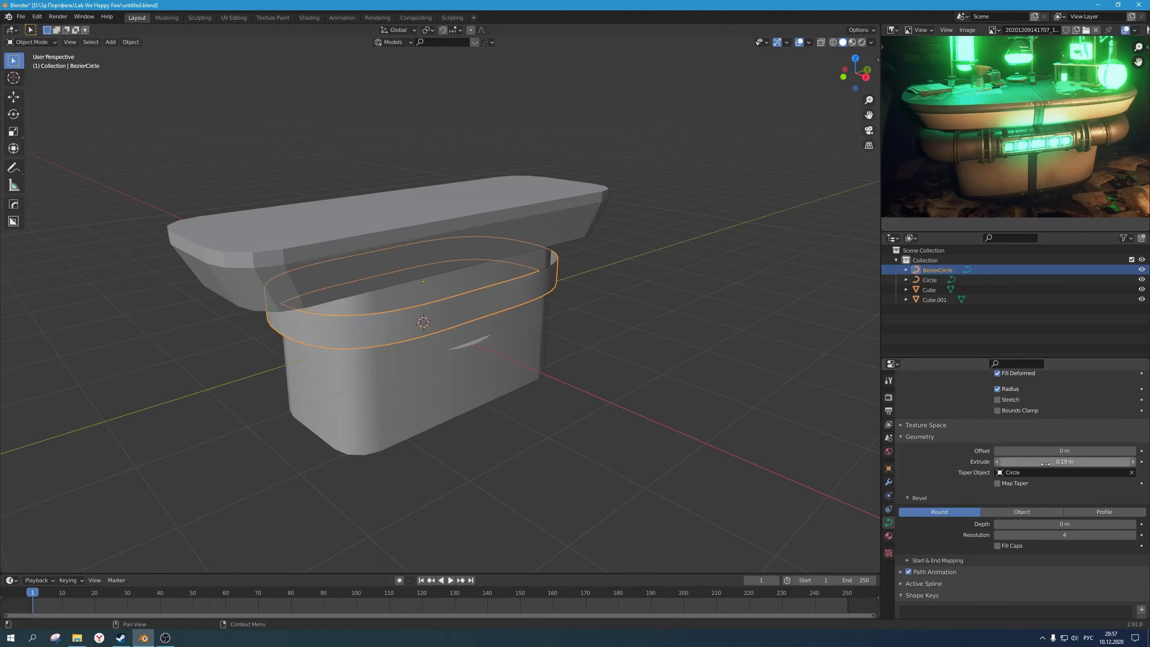
click(1059, 463)
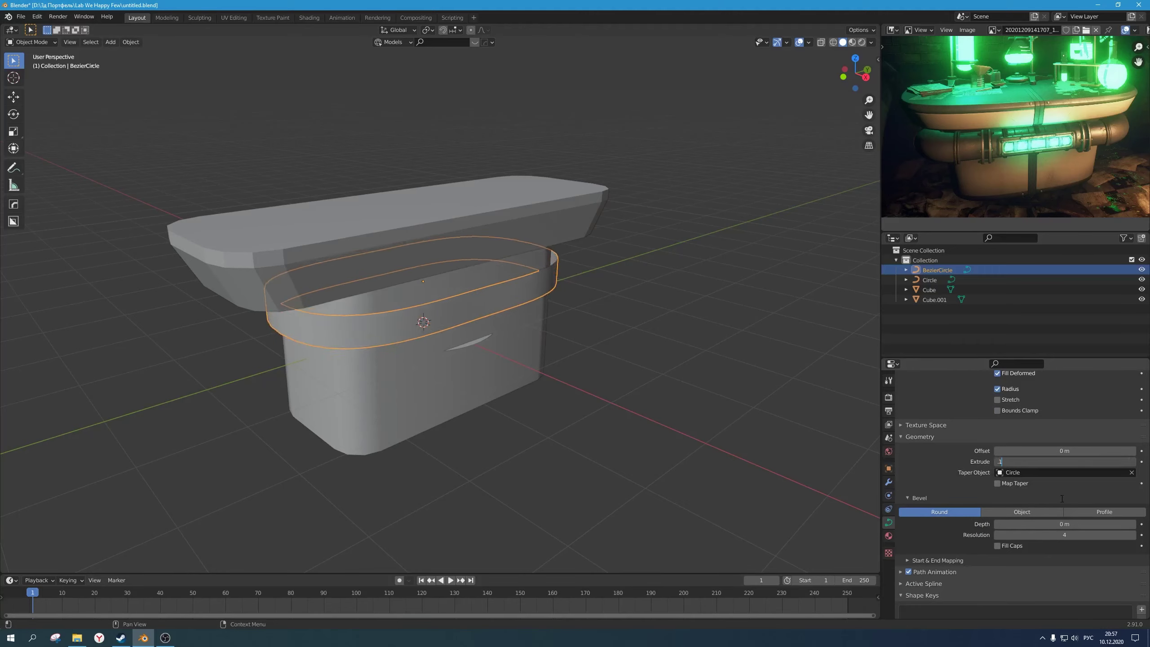
text(.1)
key(Return)
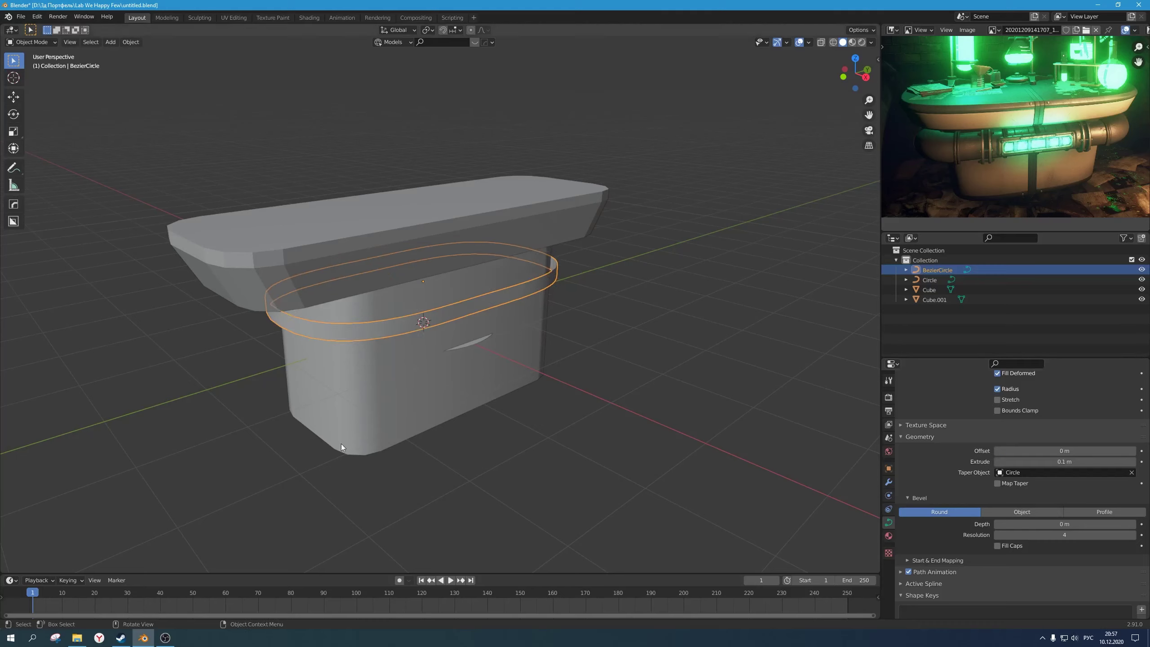
Step: Select the circle curve at the table's centre and try rotating it about the Y axis in Object Mode
click(459, 342)
click(490, 352)
key(r)
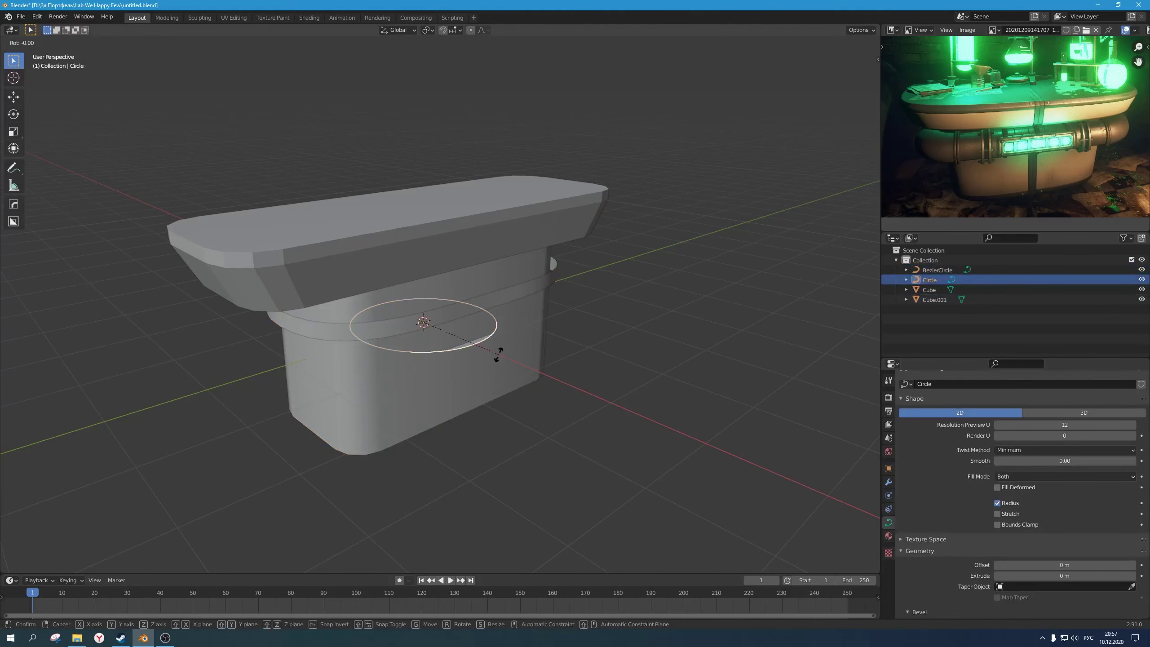
key(y)
right_click(485, 224)
key(t)
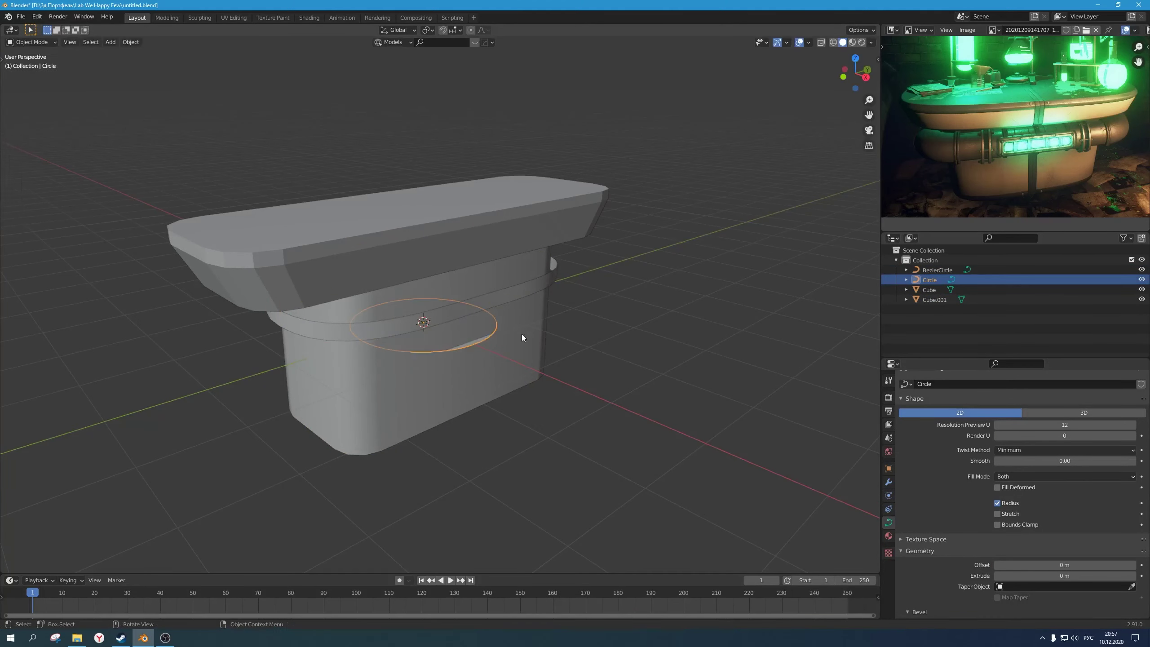
key(r)
right_click(534, 326)
Step: In Edit Mode, try rotating the circle's control points about the X and Y axes
key(Tab)
key(r)
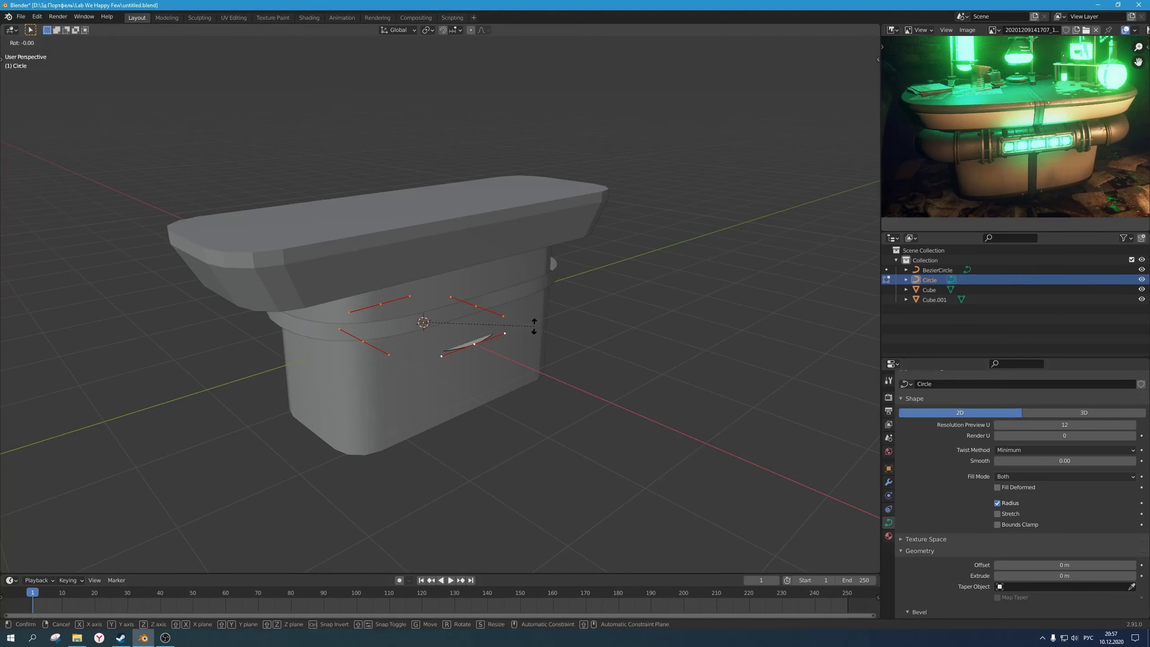
key(x)
key(y)
right_click(410, 384)
Step: Select all the circle's control points, try rotating them about X and freely, and return to Object Mode
mouse_move(411, 385)
middle_down()
mouse_move(492, 352)
mouse_move(471, 362)
middle_up()
drag(505, 398, 286, 259)
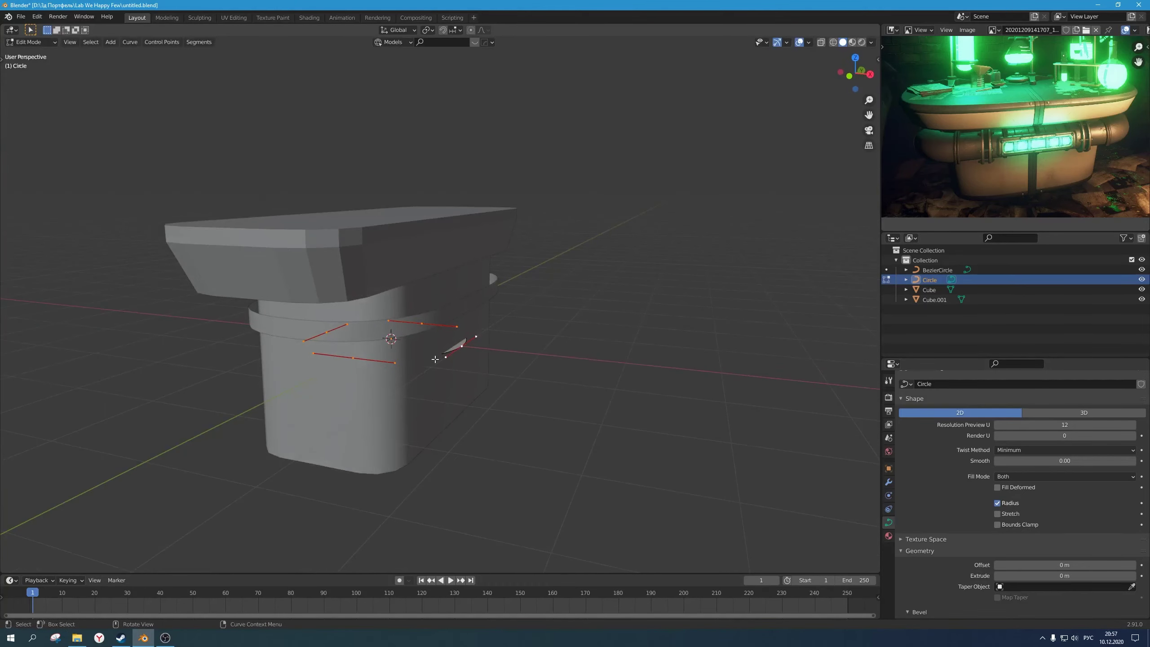
key(r)
key(x)
click(449, 378)
drag(553, 466, 234, 300)
key(r)
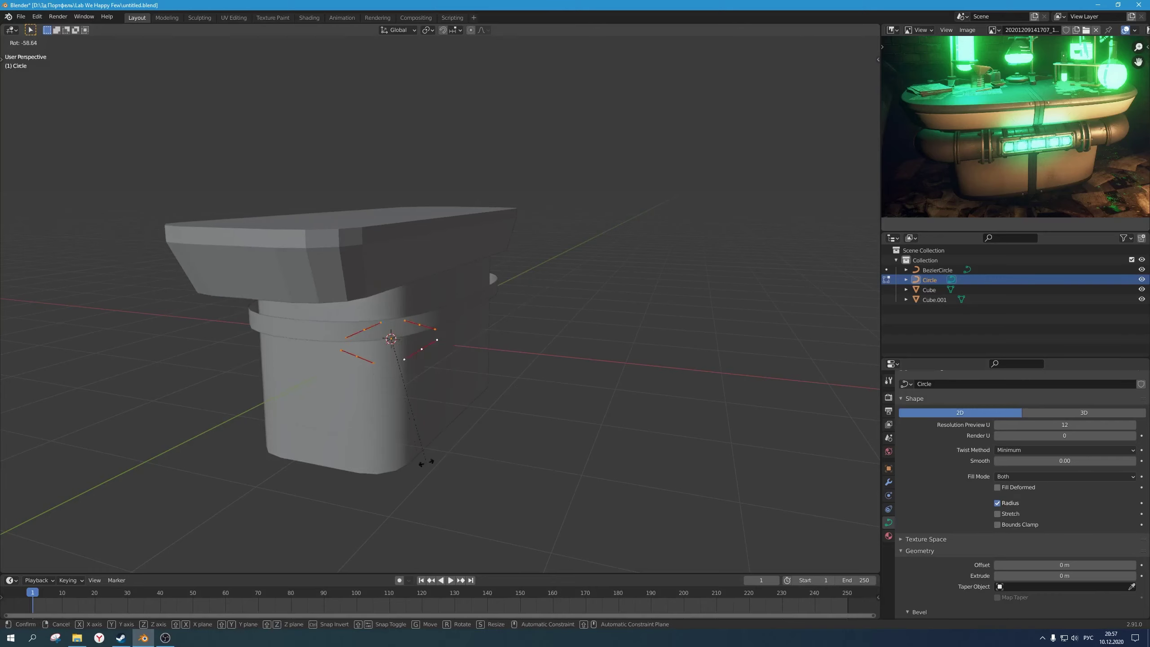
right_click(396, 315)
key(Tab)
Step: Select the circle curve in Object Mode and rotate it 90° about the X axis to stand it upright
click(469, 307)
middle_drag(469, 307, 456, 343)
click(457, 343)
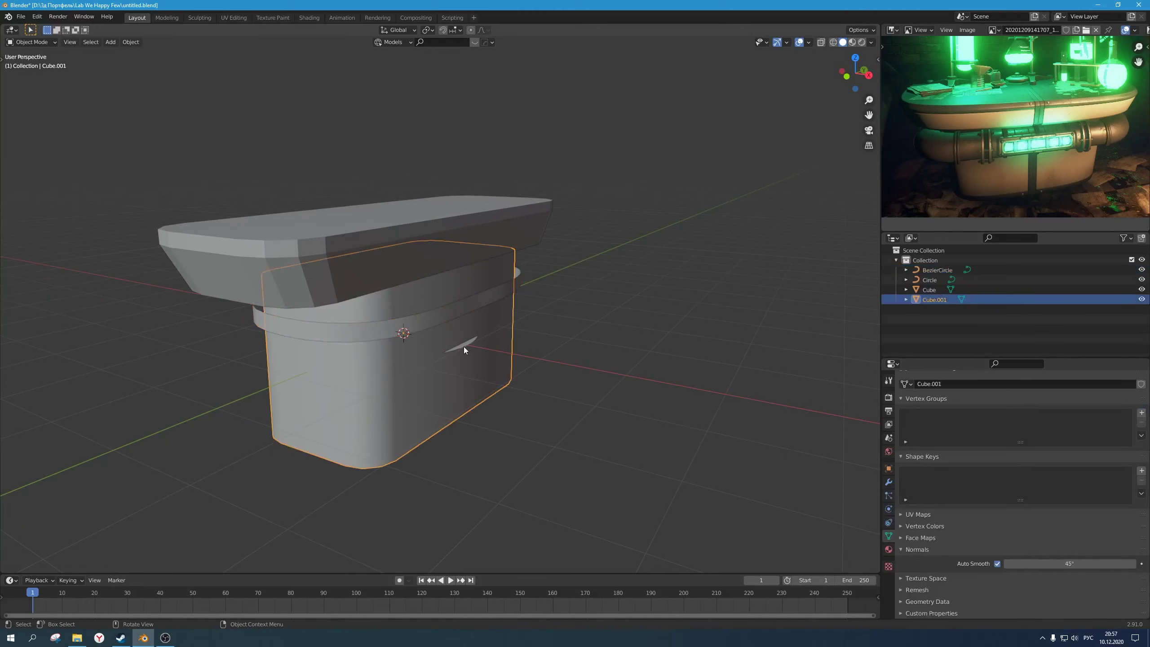
click(464, 347)
text(rrx90)
key(Return)
Step: Move the circle along X well clear of the base and scale it down to less than half its size
key(g)
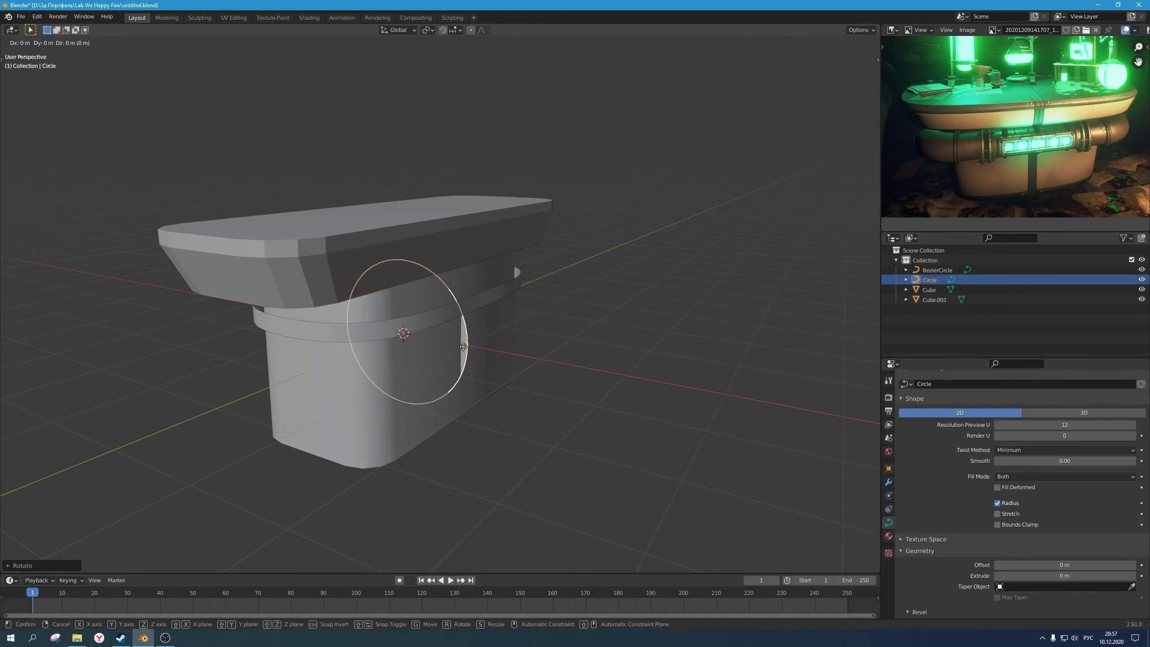
key(x)
click(693, 344)
key(s)
click(704, 343)
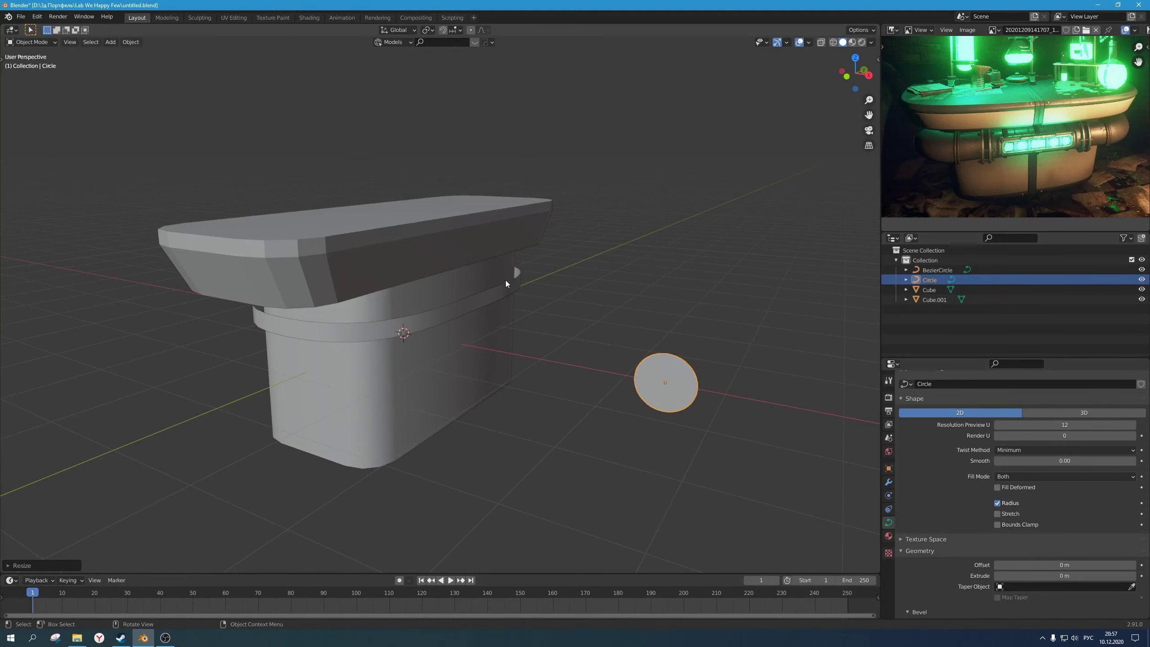
Step: Reselect the oval curve around the base and show its Geometry and Bevel settings
click(506, 283)
shift+middle_drag(539, 353, 490, 372)
scroll(926, 468, down, 4)
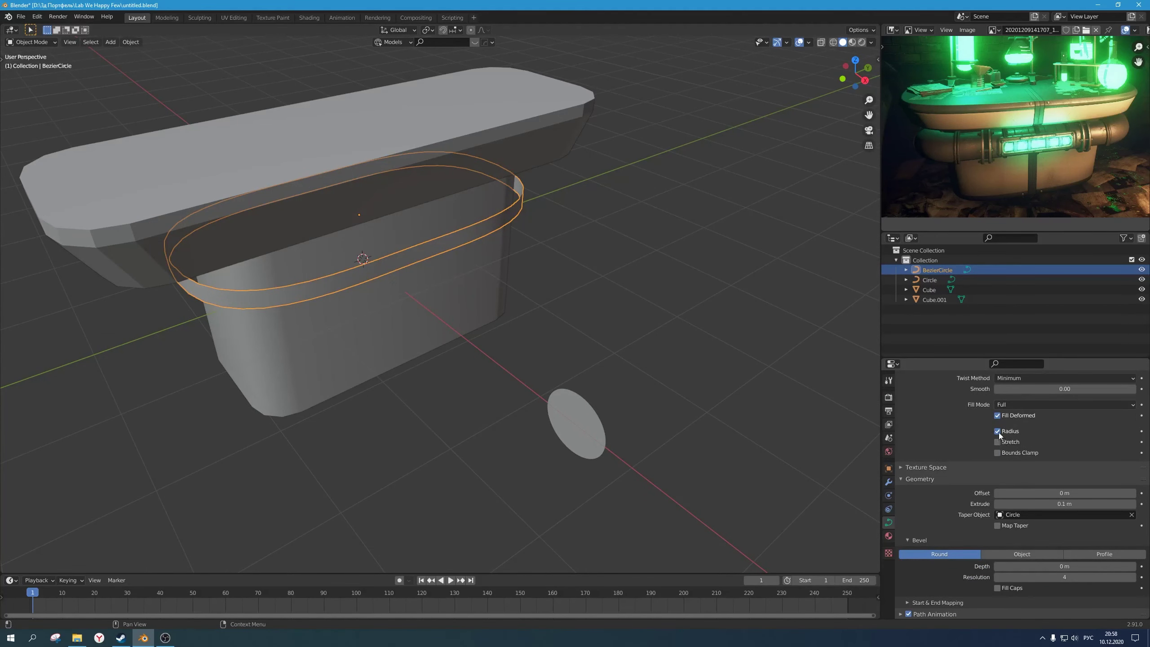
scroll(955, 490, down, 4)
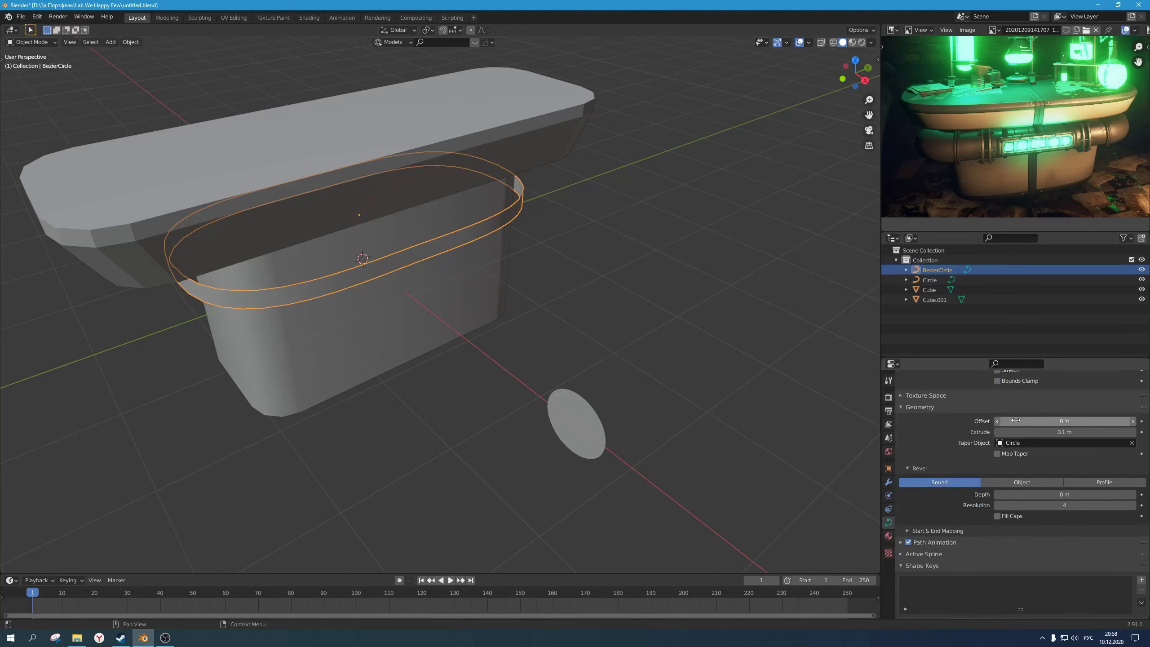
Step: Try different Offset and Extrude values on the oval curve, undoing each change
drag(1087, 421, 1114, 421)
key(ctrl+z)
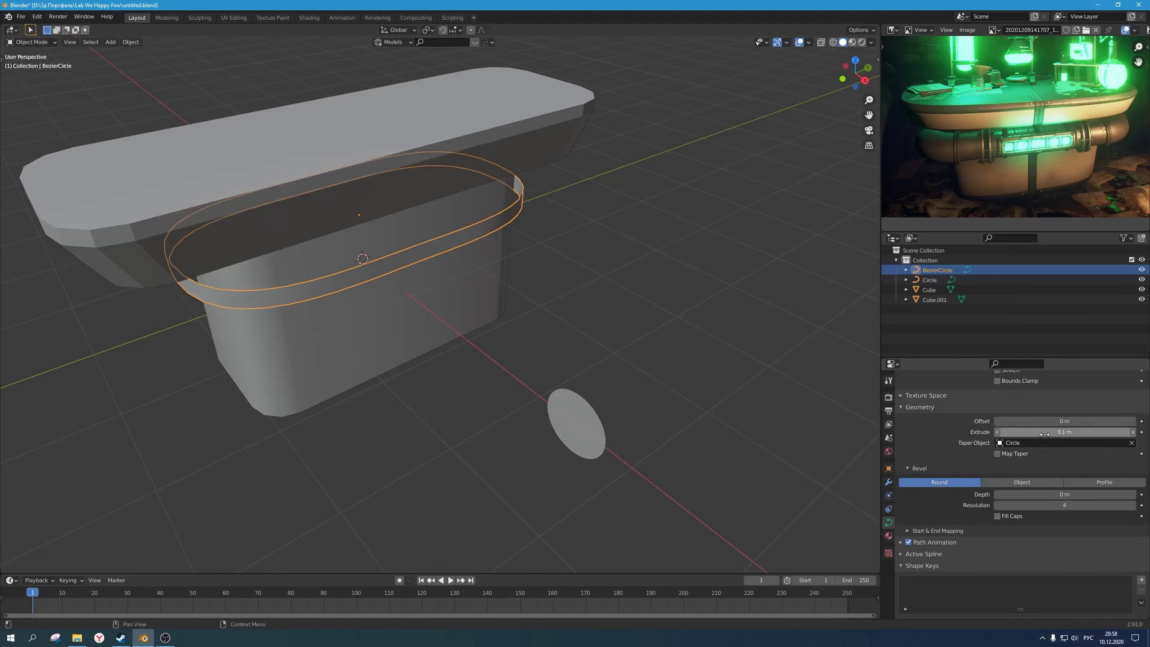
drag(1037, 433, 1065, 433)
key(ctrl+z)
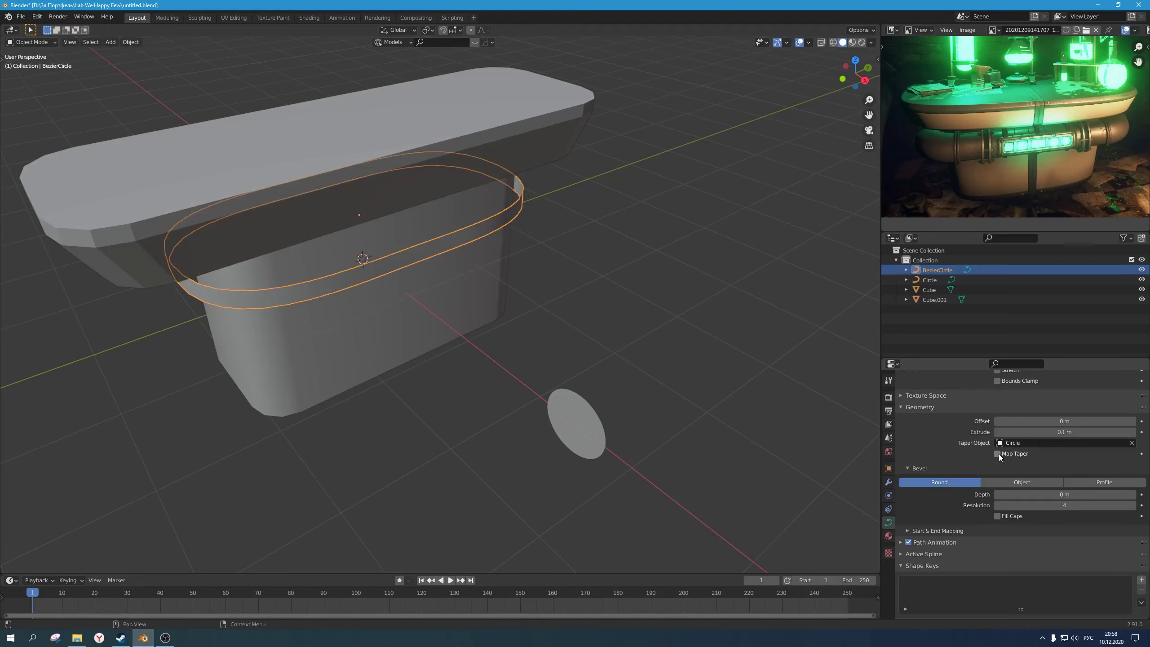
Step: Set the oval curve's bevel type to Object with Circle as the bevel object, and clear its Taper Object
click(1012, 482)
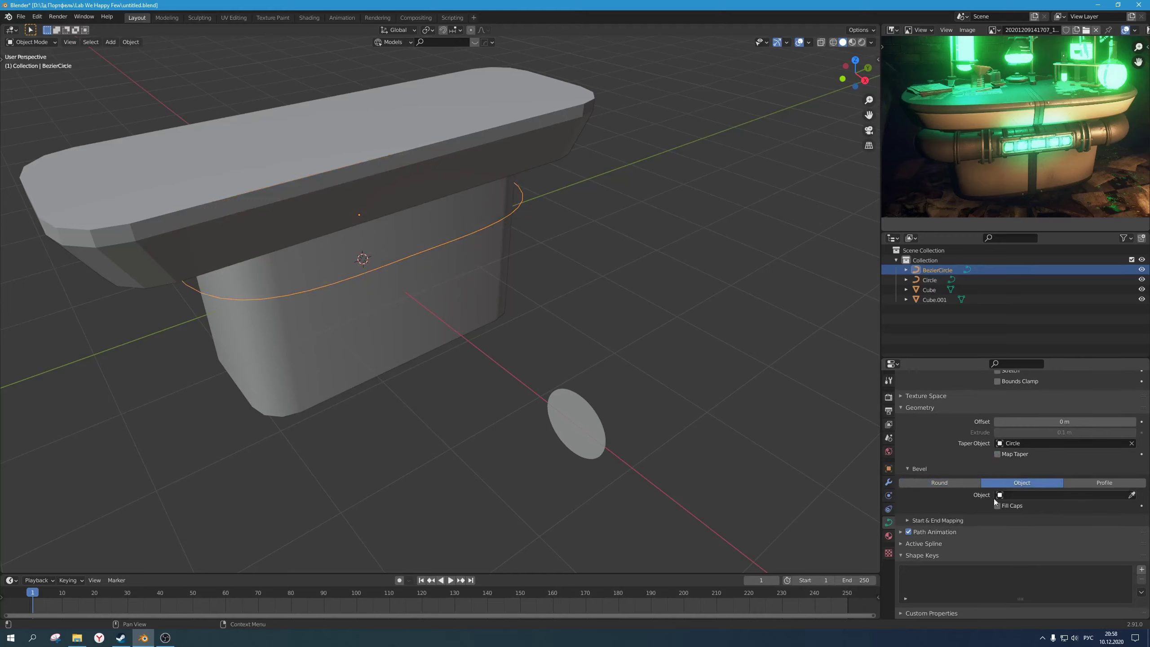
scroll(791, 468, down, 2)
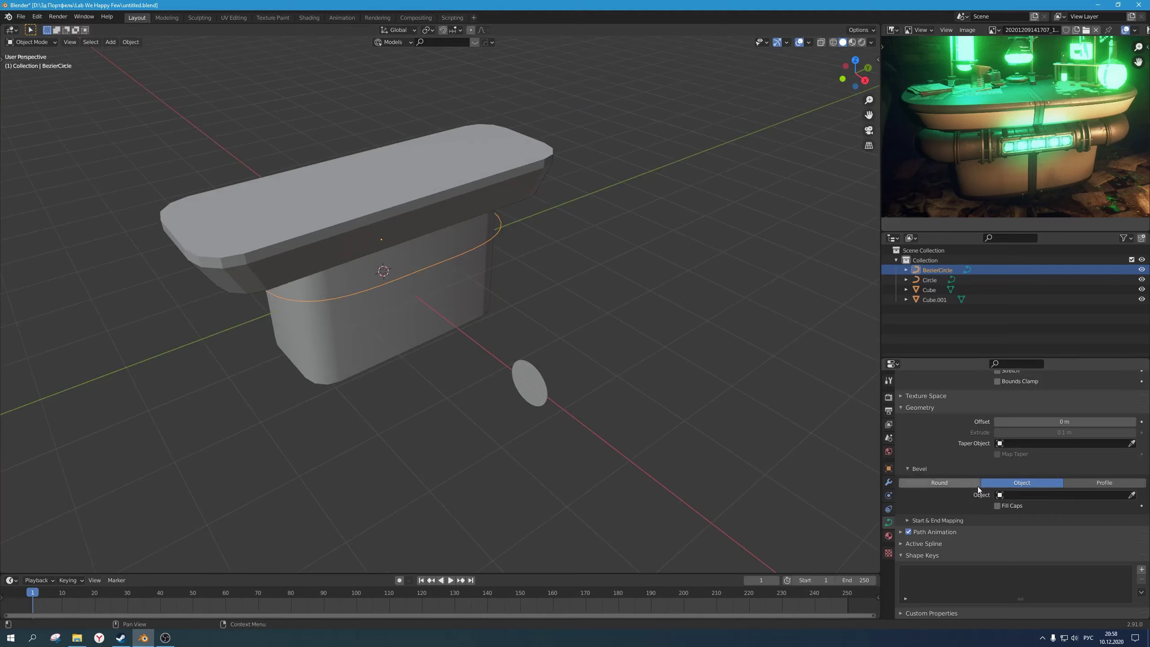
click(1034, 493)
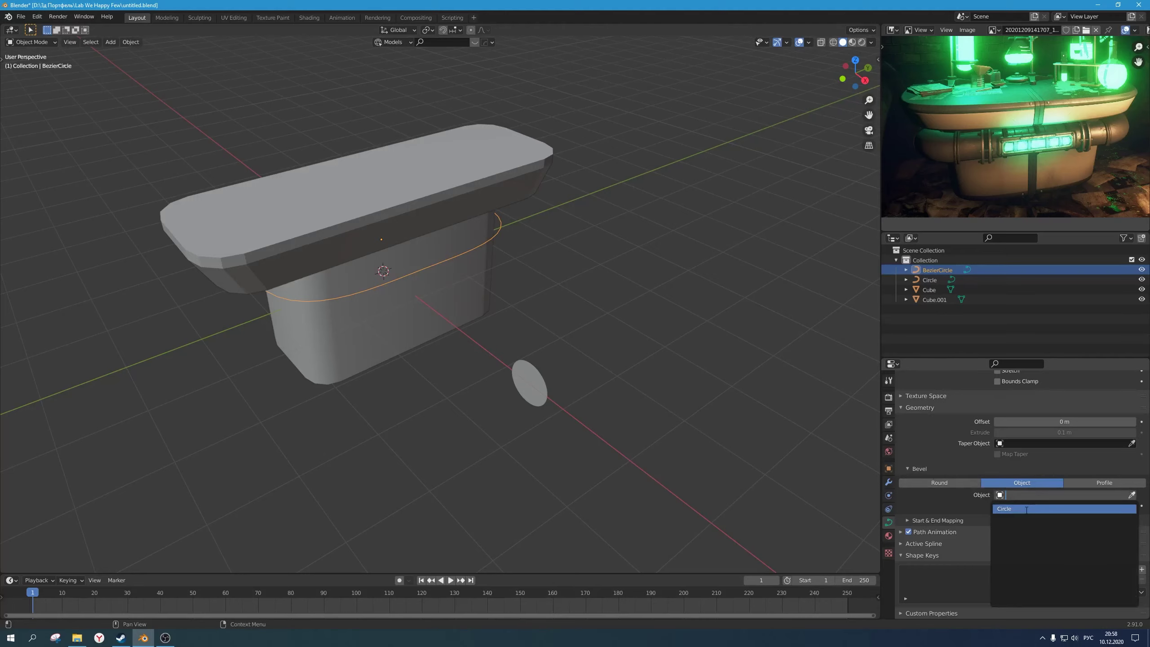
click(1027, 511)
scroll(593, 405, up, 1)
middle_drag(593, 405, 607, 378)
scroll(637, 403, down, 3)
Step: Select the profile circle beside the base and scale it slightly to adjust the pipe's thickness
click(492, 476)
scroll(518, 431, down, 2)
scroll(606, 375, up, 1)
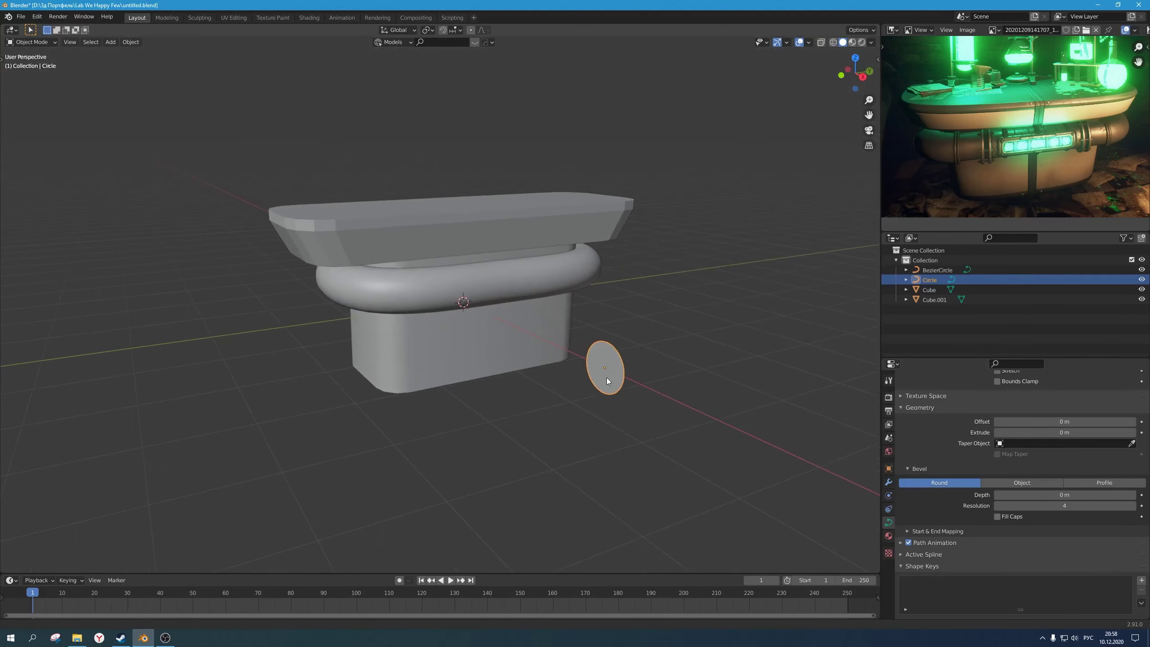
scroll(607, 377, up, 1)
key(s)
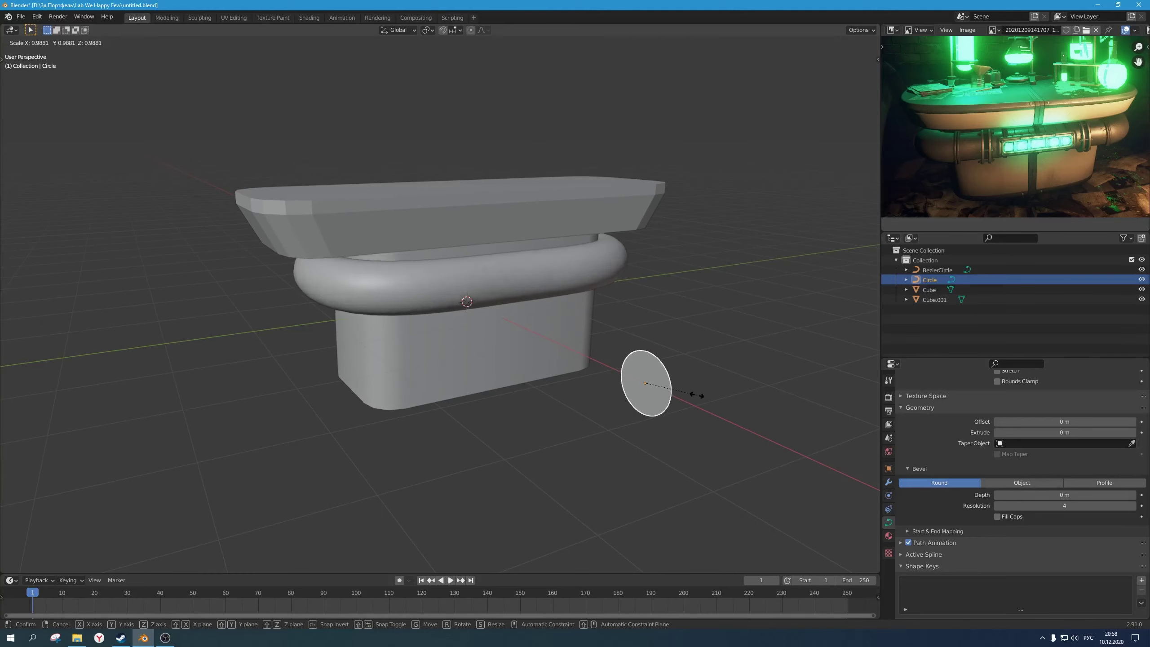
click(699, 397)
middle_drag(700, 397, 618, 417)
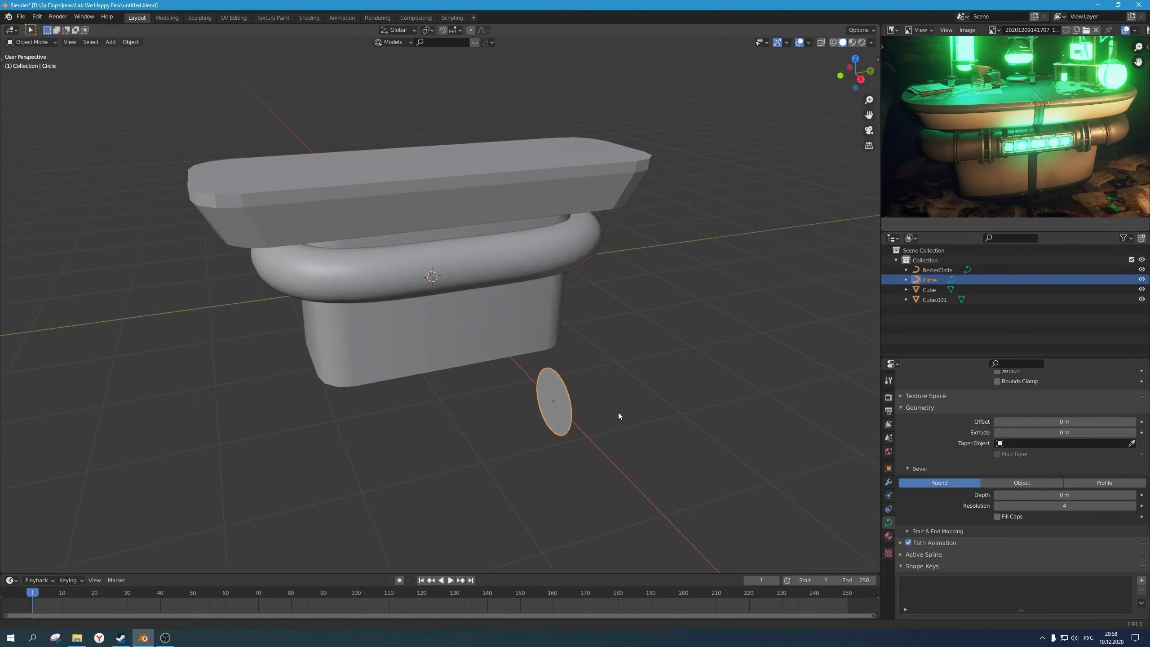
scroll(619, 416, down, 2)
middle_drag(580, 383, 626, 437)
key(KP_7)
scroll(392, 308, up, 4)
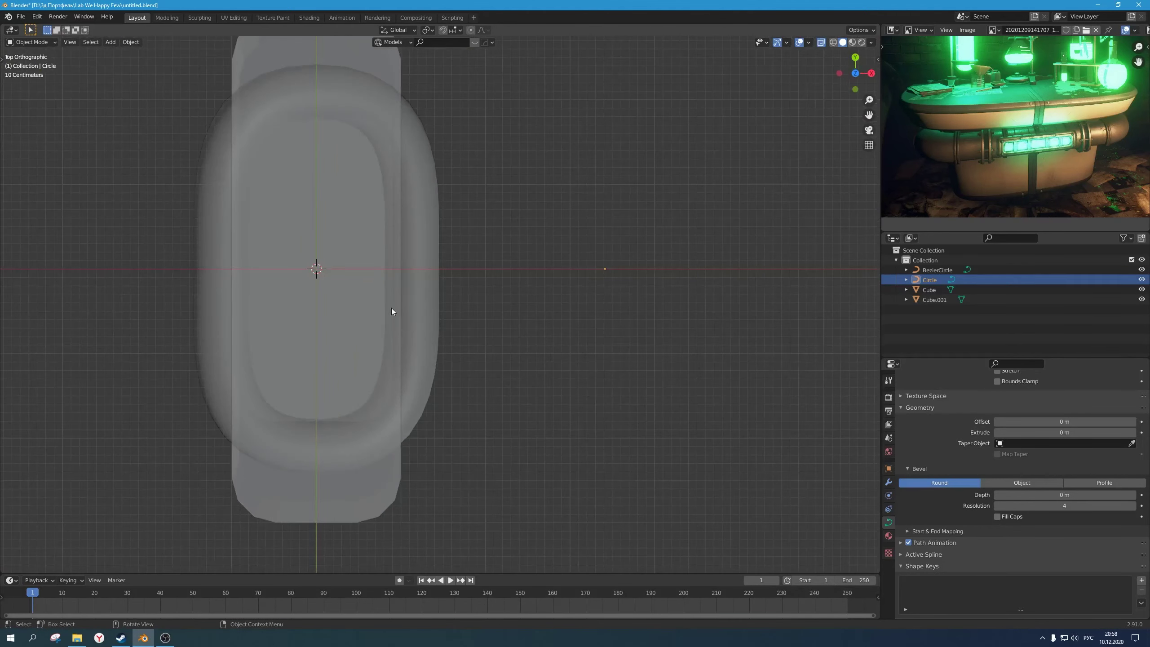
click(347, 347)
key(g)
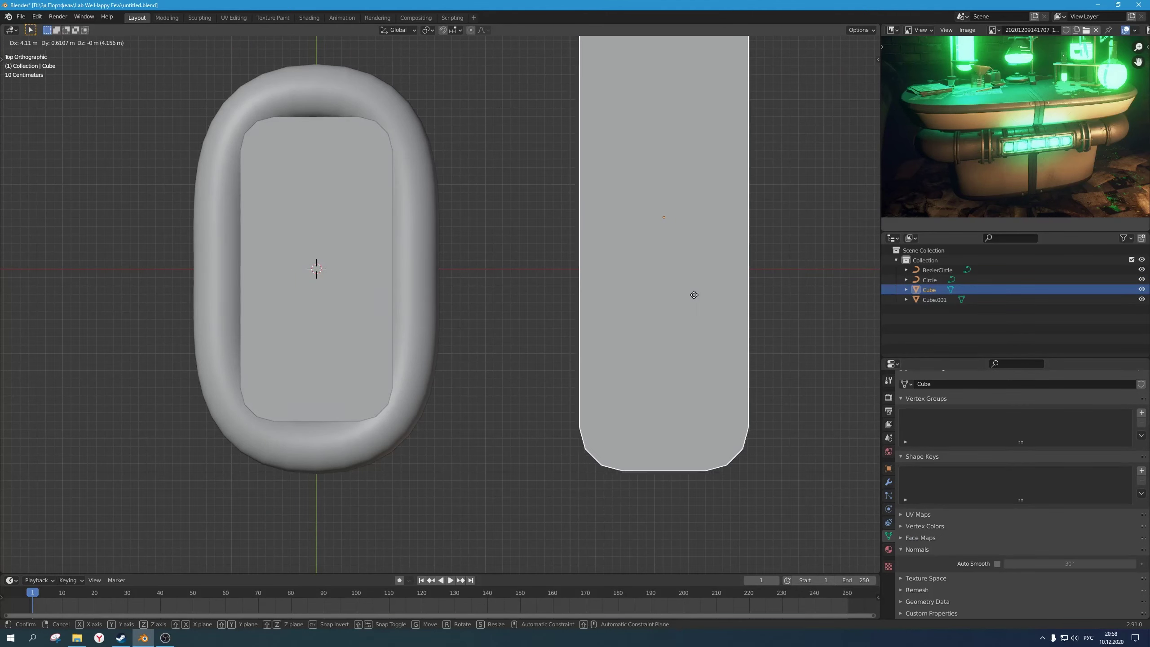
right_click(691, 296)
middle_drag(690, 296, 571, 277)
scroll(539, 314, up, 2)
middle_drag(539, 314, 554, 340)
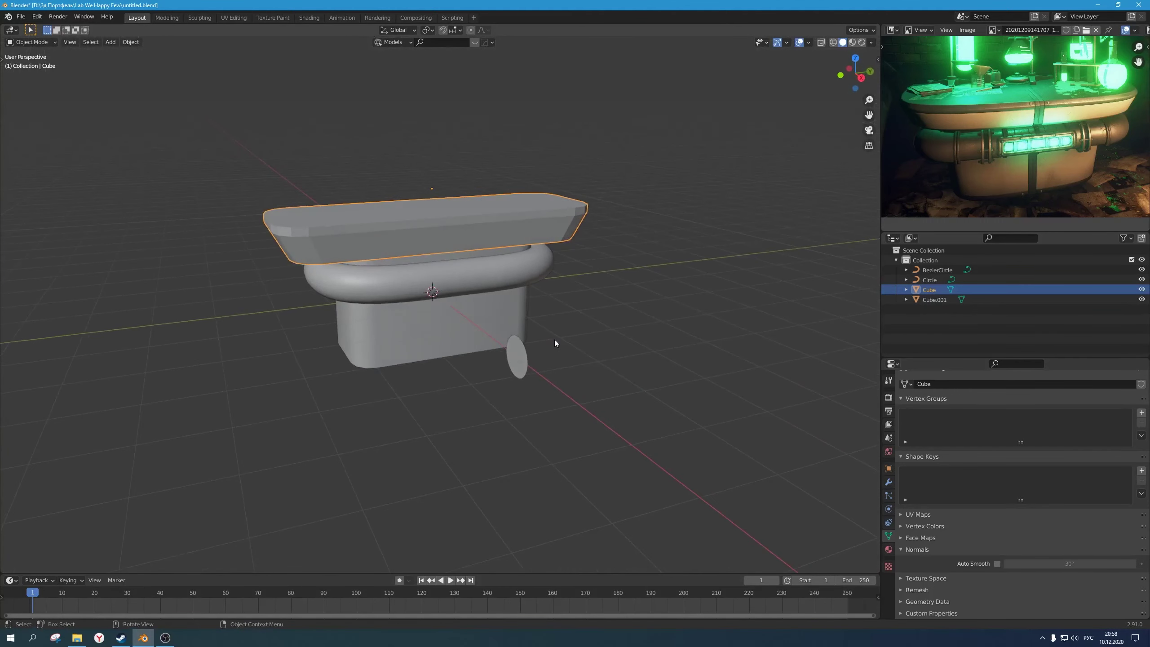
Step: Raise the oval pipe along the Z axis by about 0.06 m, closer to the tabletop's underside
scroll(491, 342, up, 1)
shift+middle_drag(471, 315, 496, 323)
click(496, 323)
key(g)
key(z)
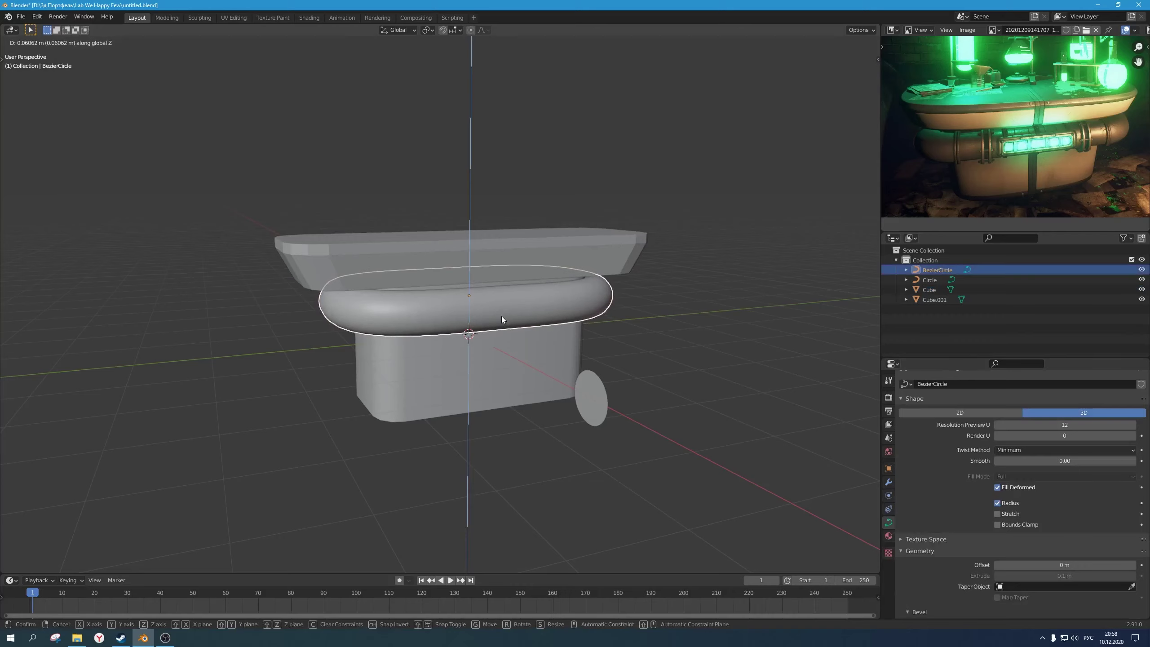
click(502, 317)
scroll(509, 344, down, 3)
scroll(509, 352, up, 1)
shift+middle_drag(483, 318, 629, 324)
click(629, 357)
scroll(621, 353, down, 1)
scroll(607, 344, up, 1)
Step: Scale the tabletop down along the Y axis in Object Mode so its ends sit closer to the pipe
click(587, 288)
key(Tab)
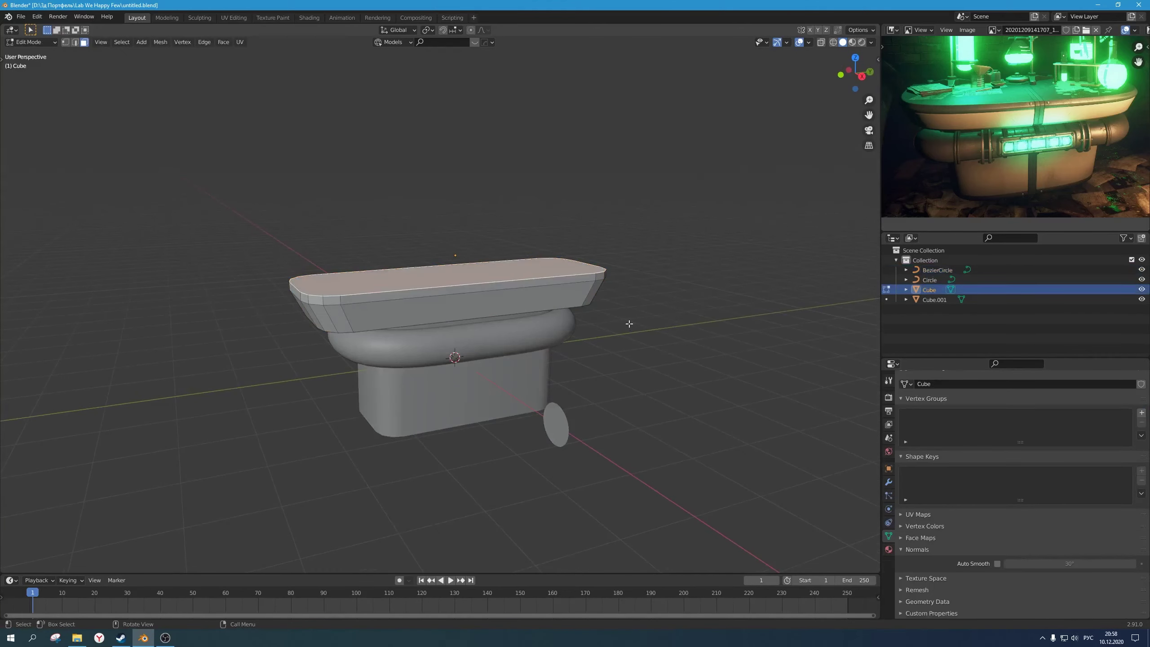
key(Tab)
scroll(631, 320, up, 1)
key(s)
key(y)
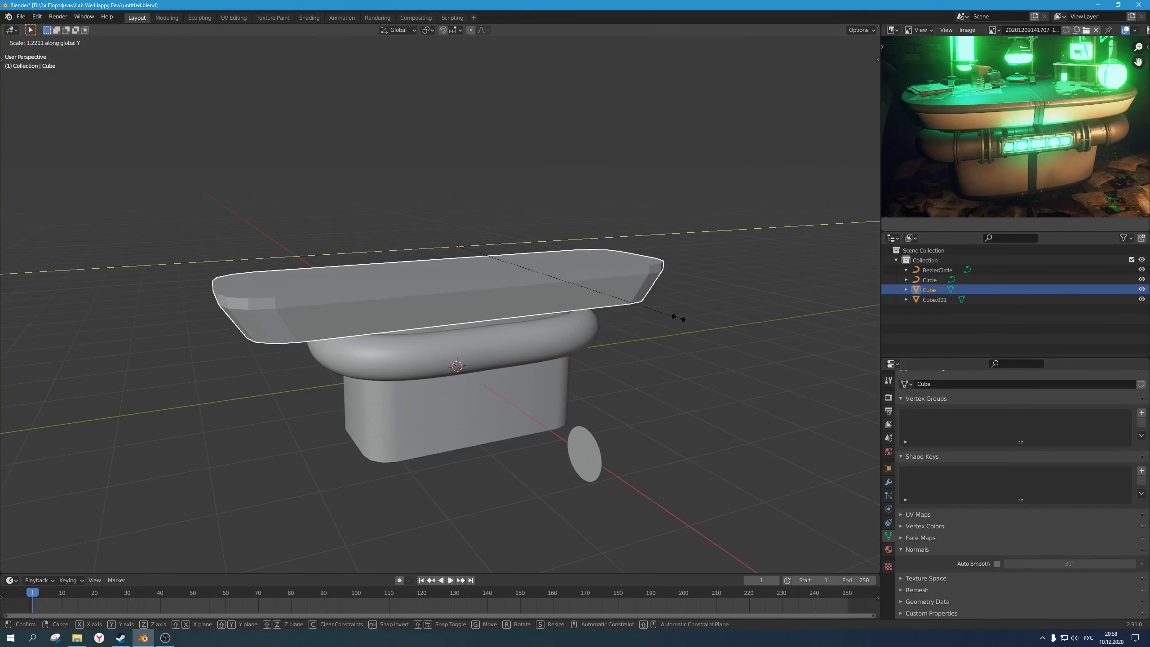
click(615, 307)
click(644, 382)
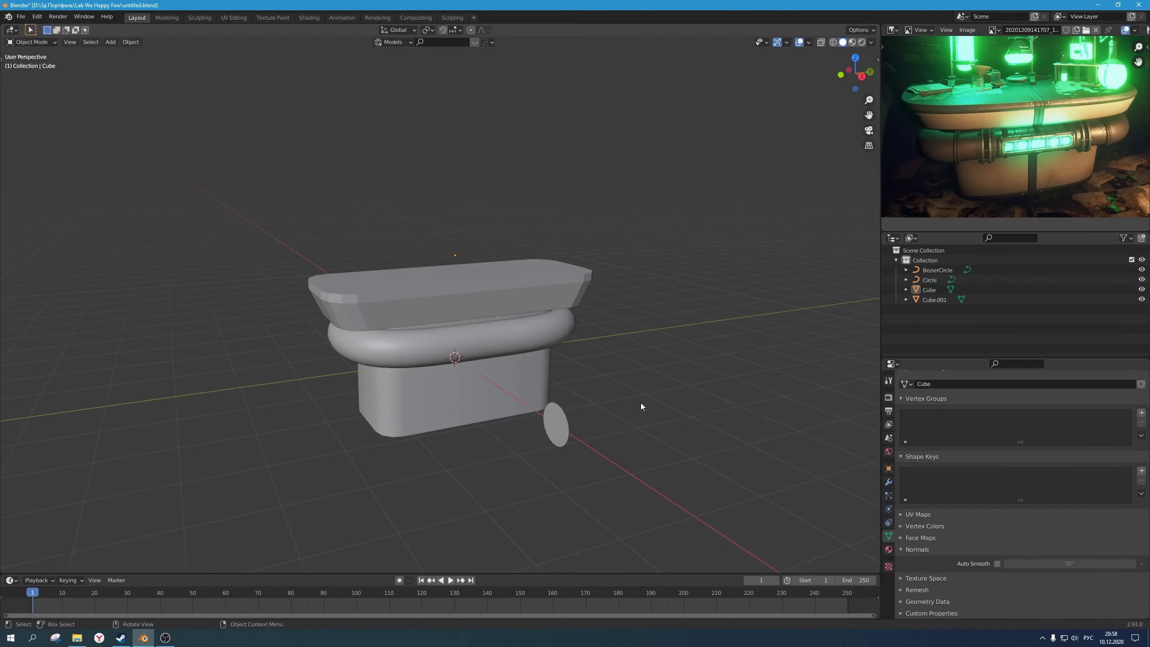
Step: Reselect the tabletop and shorten it slightly more along the Y axis
middle_drag(641, 402, 610, 419)
click(519, 314)
click(519, 313)
scroll(581, 343, up, 2)
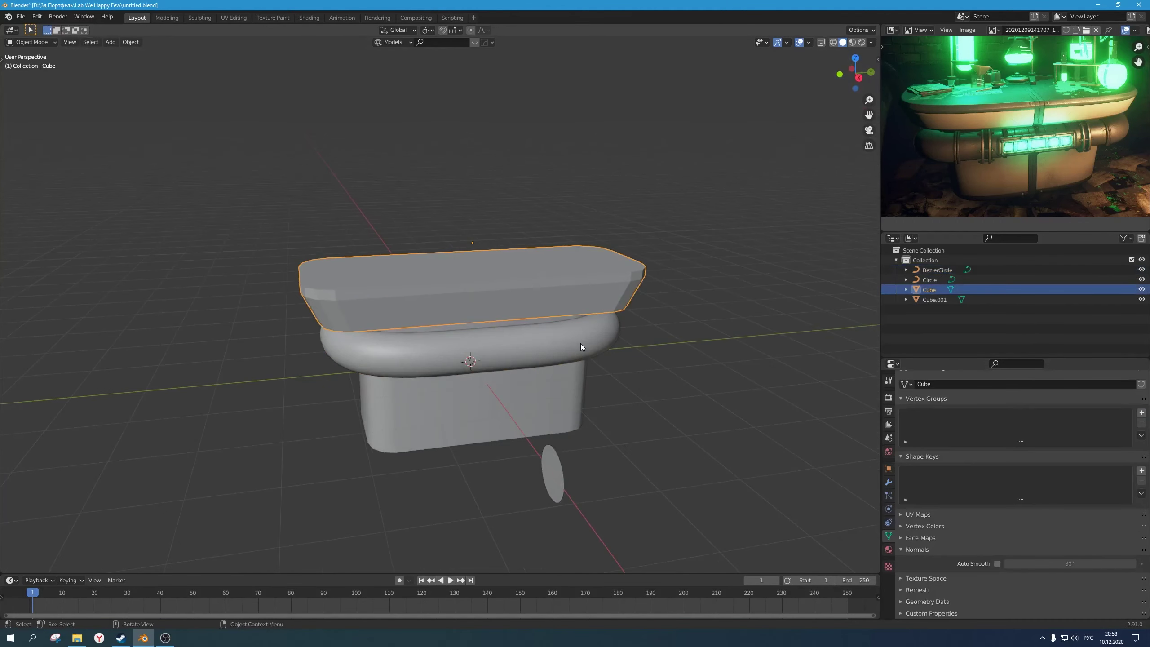
key(s)
key(y)
click(681, 336)
click(686, 425)
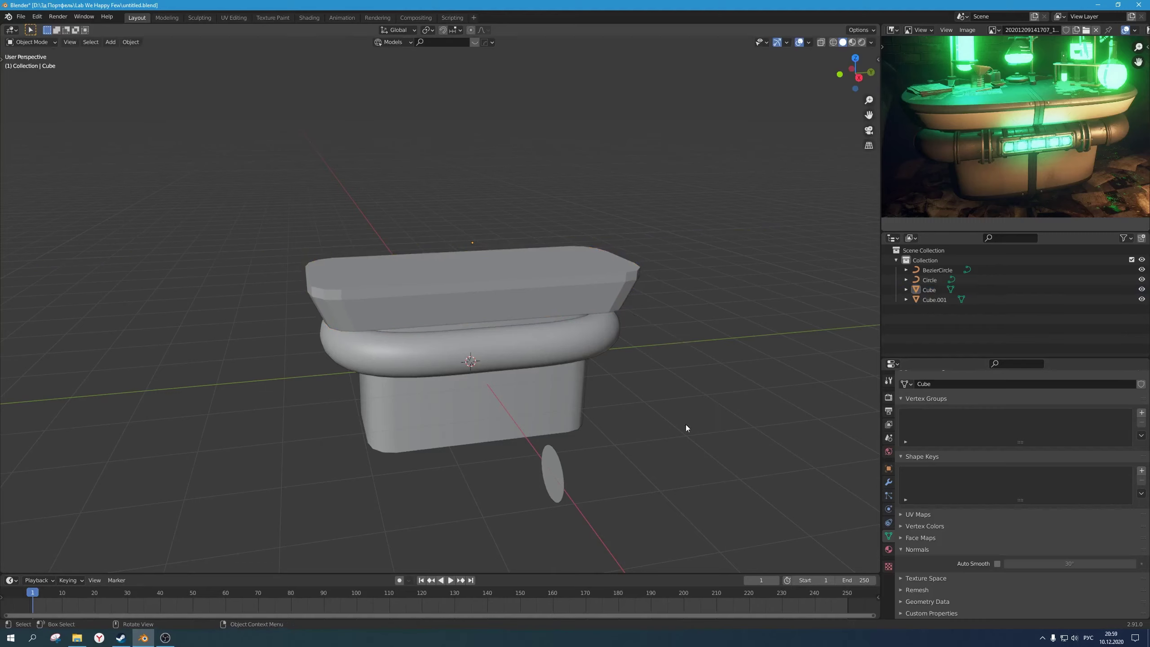
Step: Scale the profile circle up by a factor of about 1.13 to thicken the pipe
middle_drag(686, 424, 577, 423)
click(580, 420)
scroll(661, 405, up, 3)
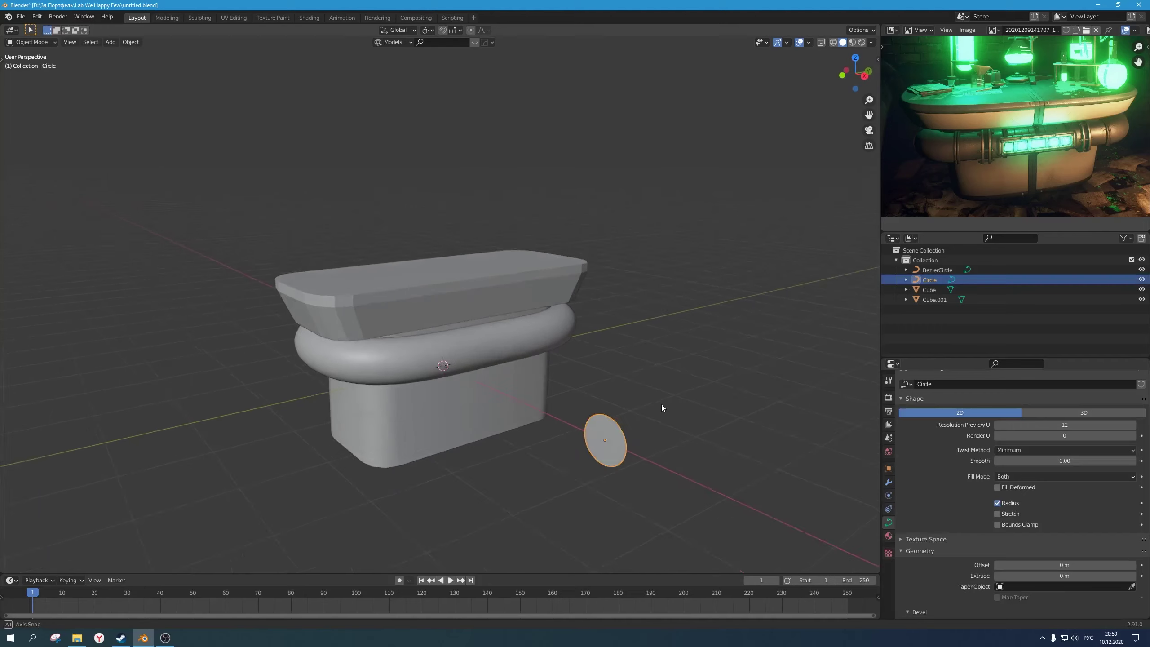
key(s)
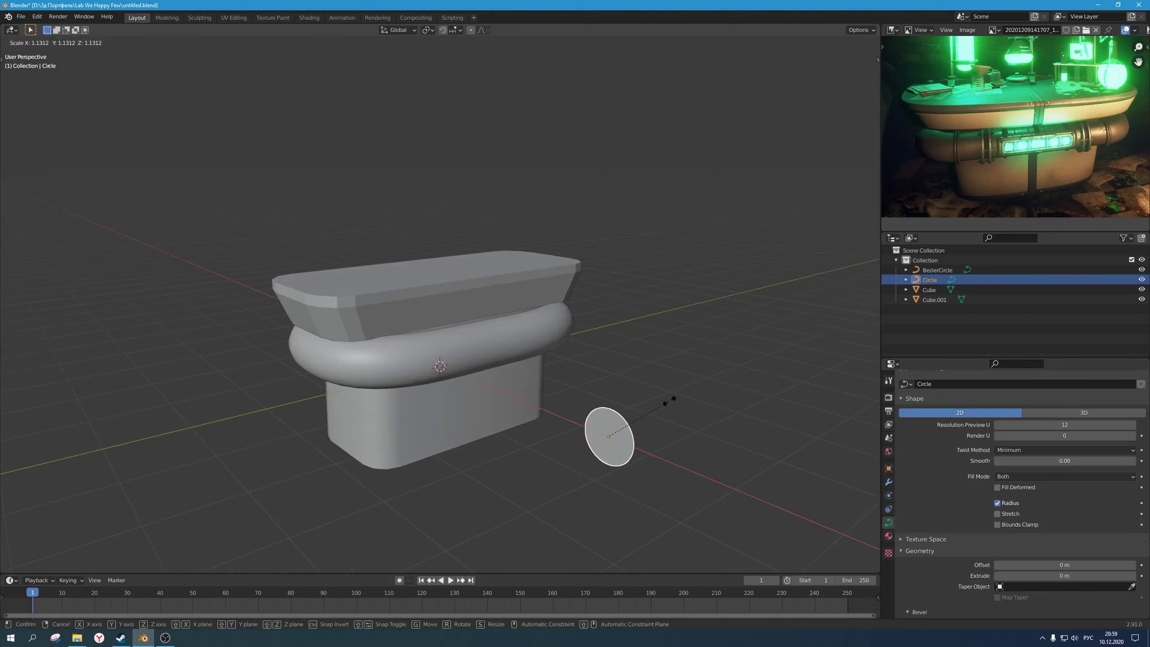
click(670, 401)
middle_drag(669, 401, 630, 394)
Step: Select the oval pipe and lower it by about 0.03 m along the Z axis
click(550, 352)
click(533, 329)
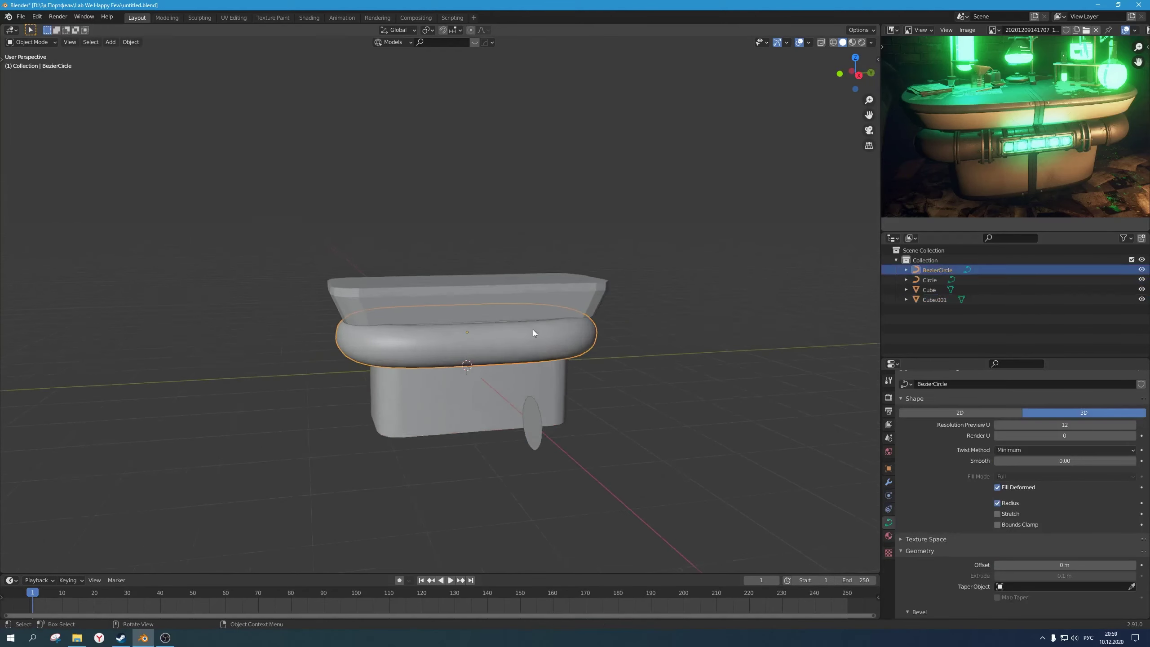
scroll(533, 329, up, 2)
key(g)
key(z)
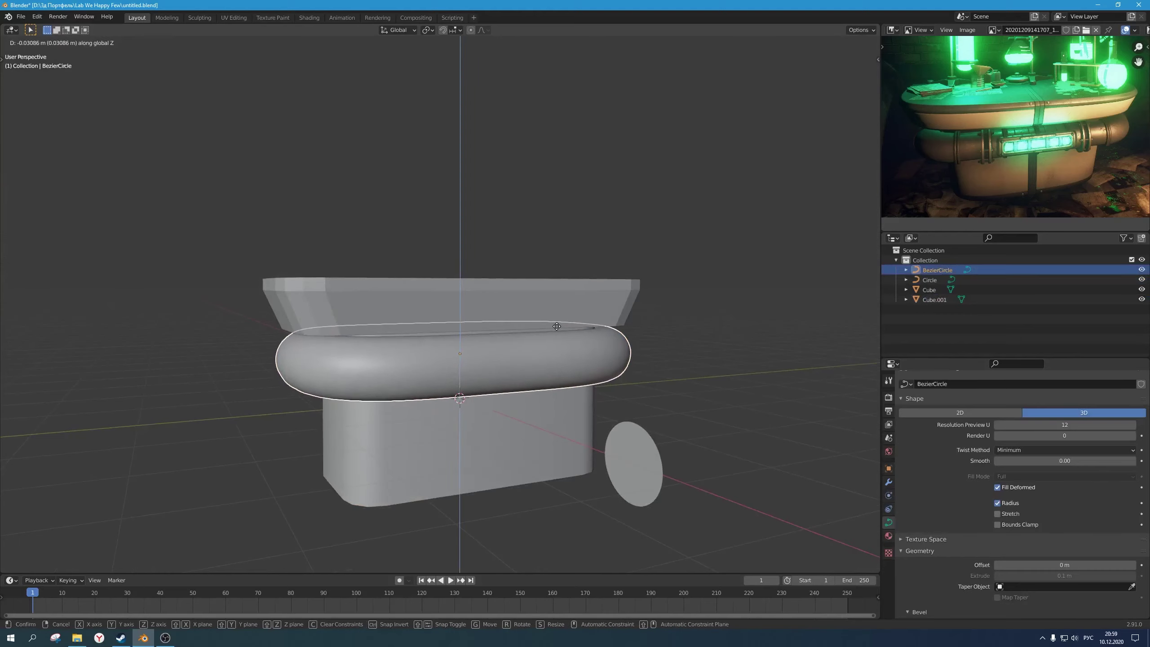
click(556, 327)
click(714, 397)
Step: Fine-tune the pipe's height with another small move along the Z axis, and deselect it
mouse_move(509, 361)
middle_down()
mouse_move(533, 350)
mouse_move(517, 355)
middle_up()
click(517, 355)
key(g)
key(z)
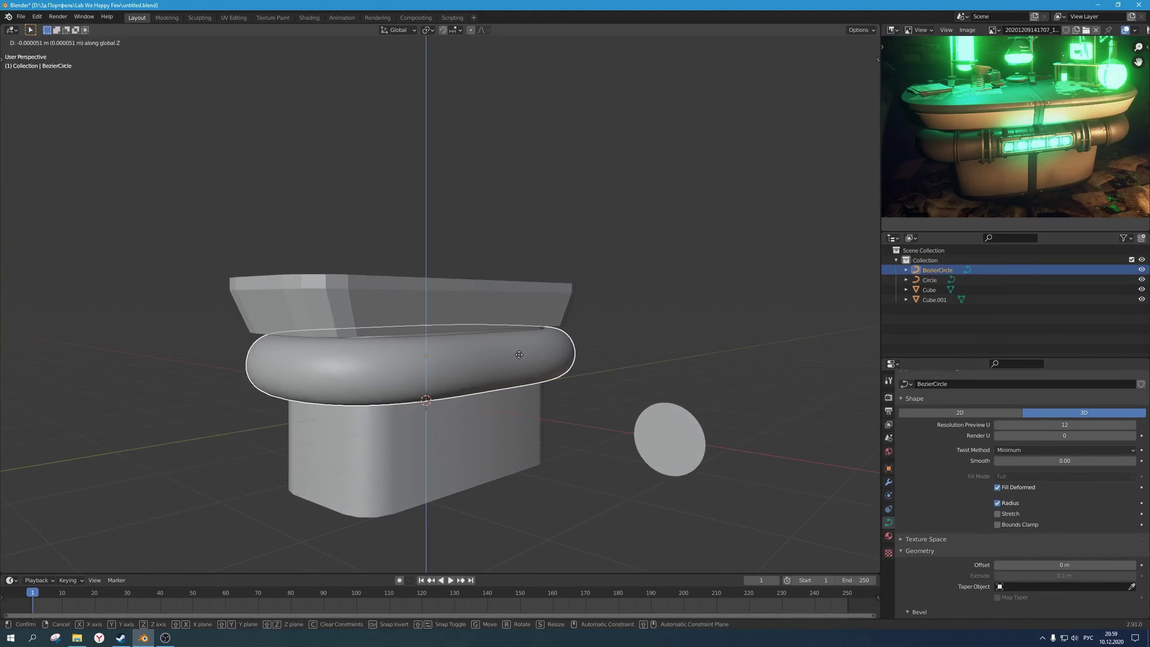
click(523, 356)
click(664, 351)
middle_drag(665, 351, 569, 387)
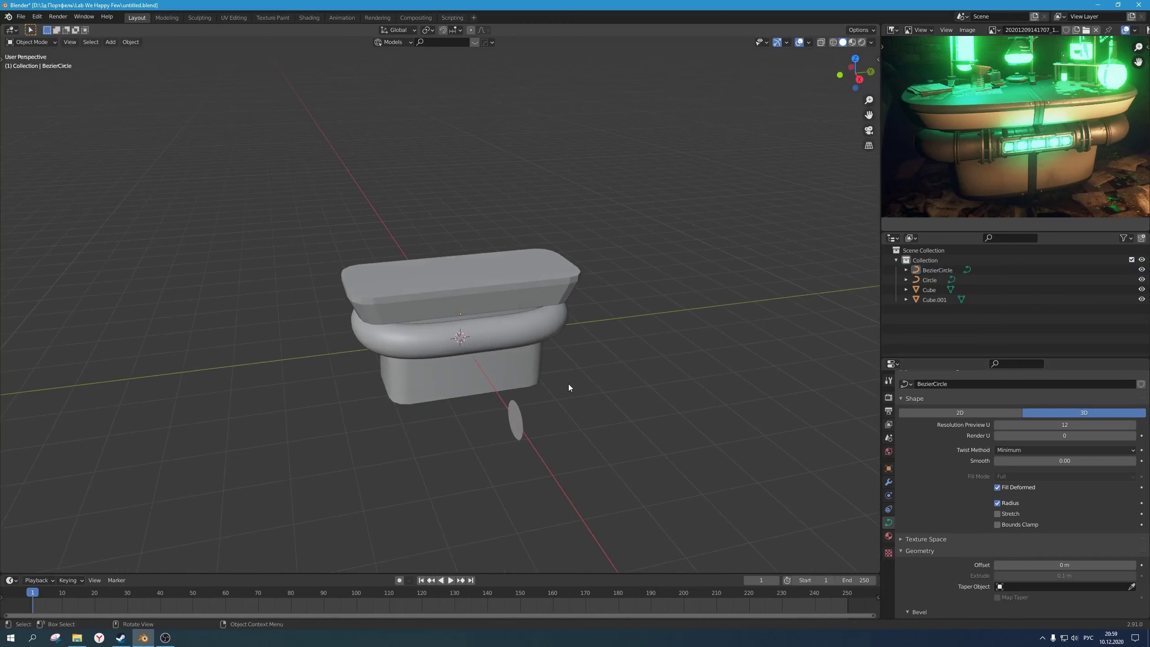
Step: In Edit Mode, select one end's handles on the pipe curve's two long sides and move them about 0.5 m toward negative Y
shift+middle_drag(493, 384, 508, 360)
scroll(503, 370, up, 2)
click(469, 343)
key(Tab)
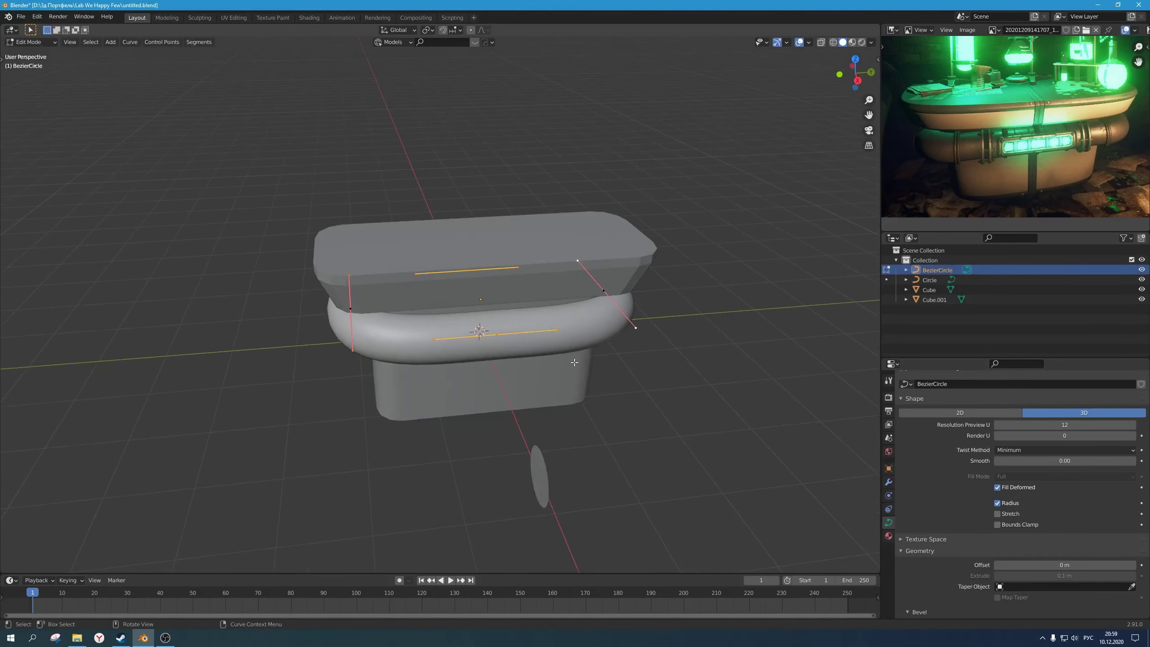
drag(452, 379, 398, 218)
middle_drag(540, 351, 523, 346)
key(g)
key(y)
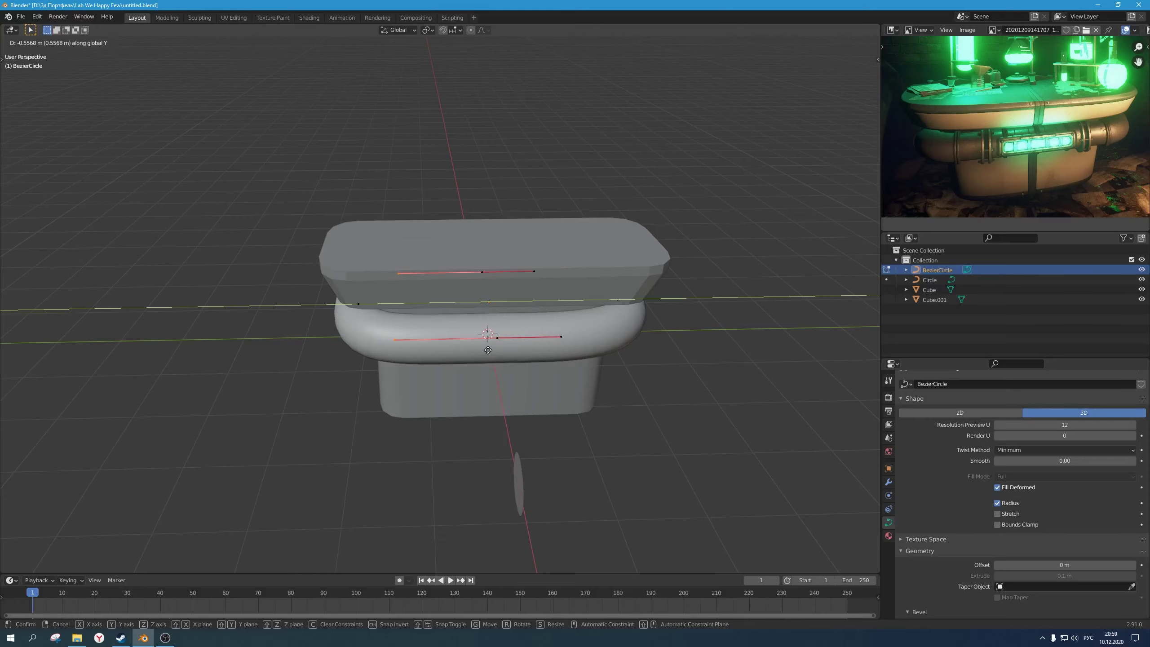
key(Return)
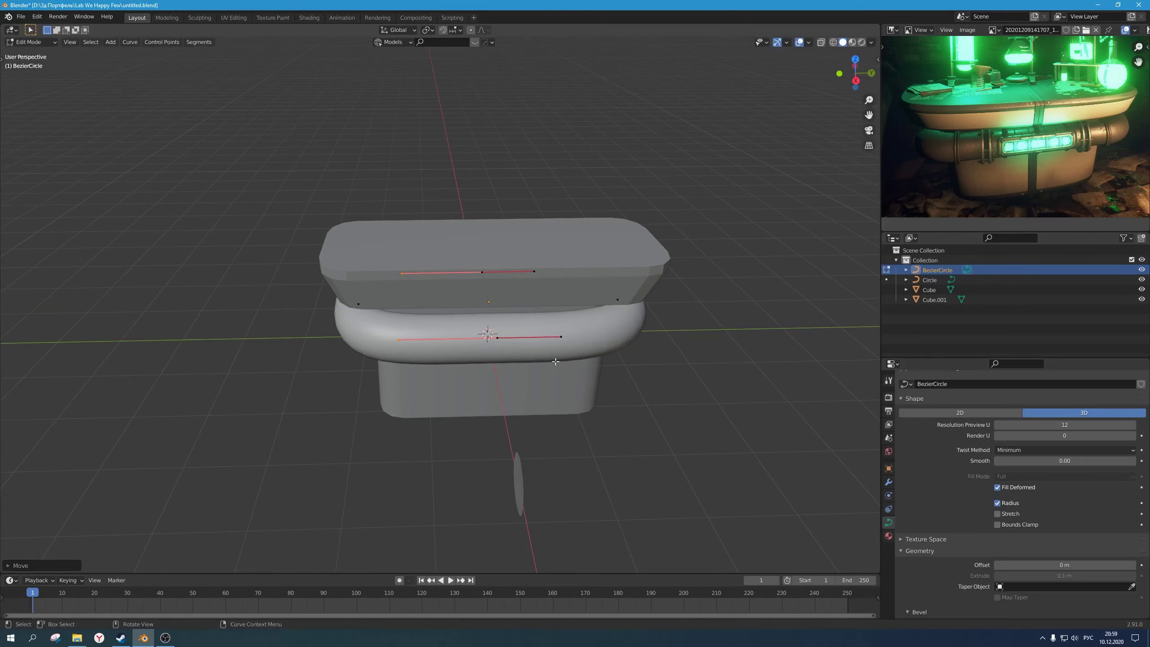
Step: Move the opposite handles of the pipe curve's long sides 0.5 m along positive Y and return to Object Mode
middle_drag(556, 361, 570, 363)
key(g)
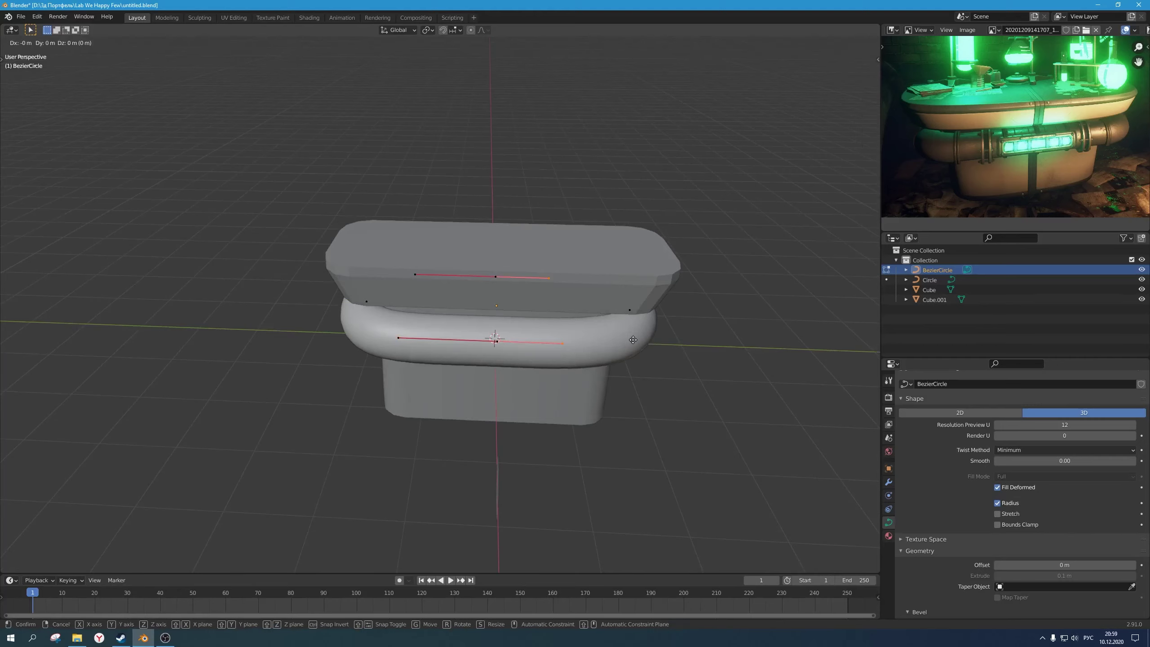
key(y)
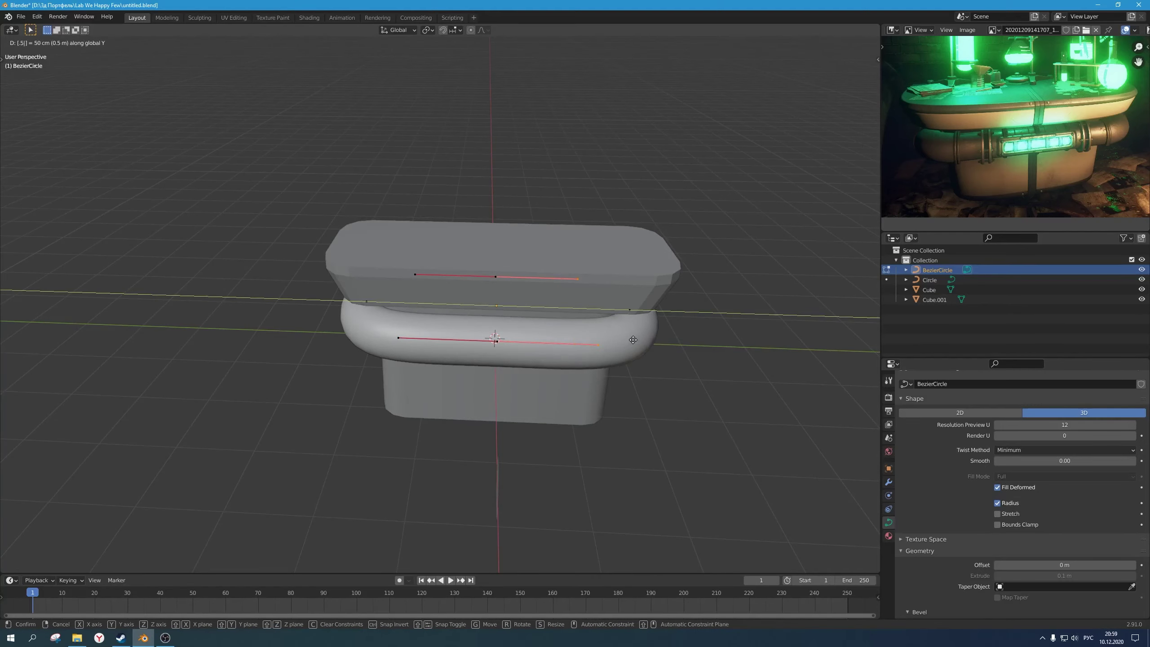
key(Return)
key(Tab)
Step: Examine the reshaped pipe and its profile circle from several angles
mouse_move(632, 339)
middle_down()
mouse_move(566, 324)
mouse_move(615, 331)
middle_up()
scroll(615, 331, up, 2)
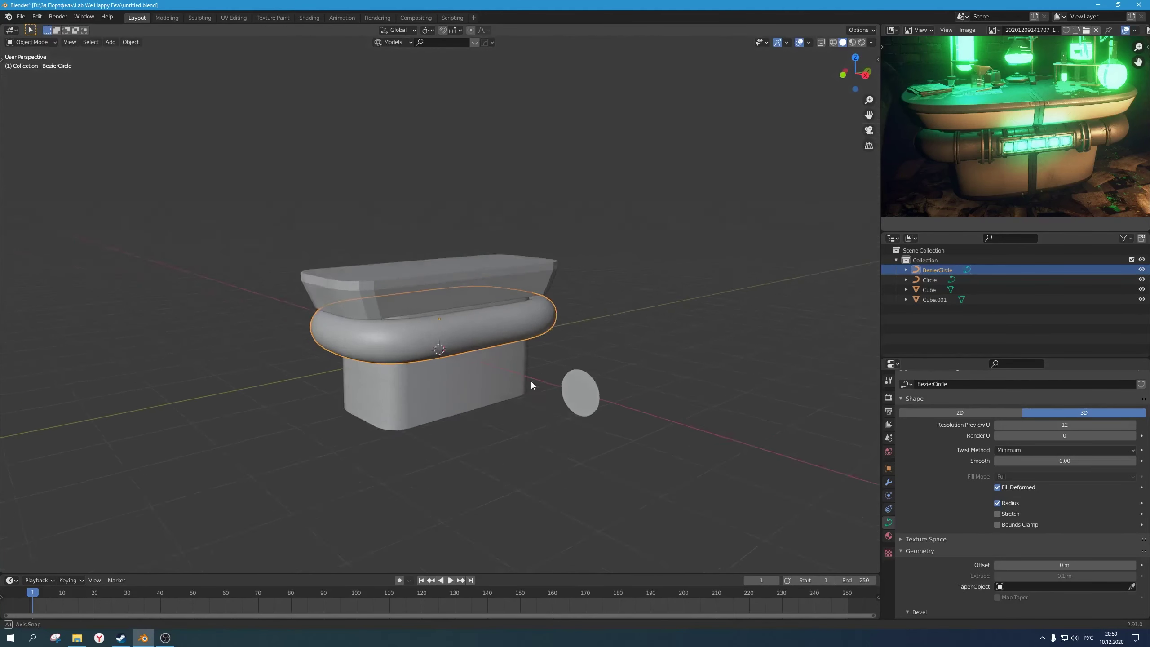
middle_drag(531, 381, 519, 392)
click(593, 393)
scroll(593, 394, up, 1)
middle_drag(594, 394, 539, 367)
scroll(552, 352, up, 1)
scroll(540, 368, down, 1)
scroll(541, 367, up, 1)
click(516, 422)
middle_drag(516, 421, 533, 411)
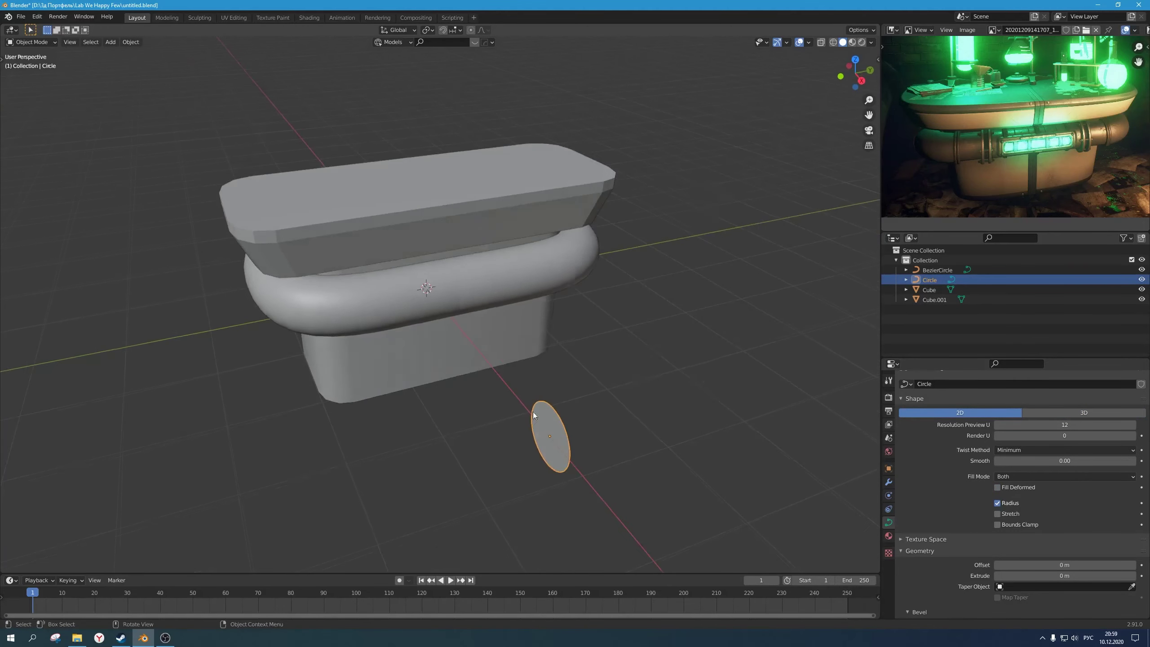
Step: Convert the oval pipe curve to a mesh and show its faces in Edit Mode
click(500, 292)
middle_drag(681, 356, 695, 374)
scroll(937, 442, up, 1)
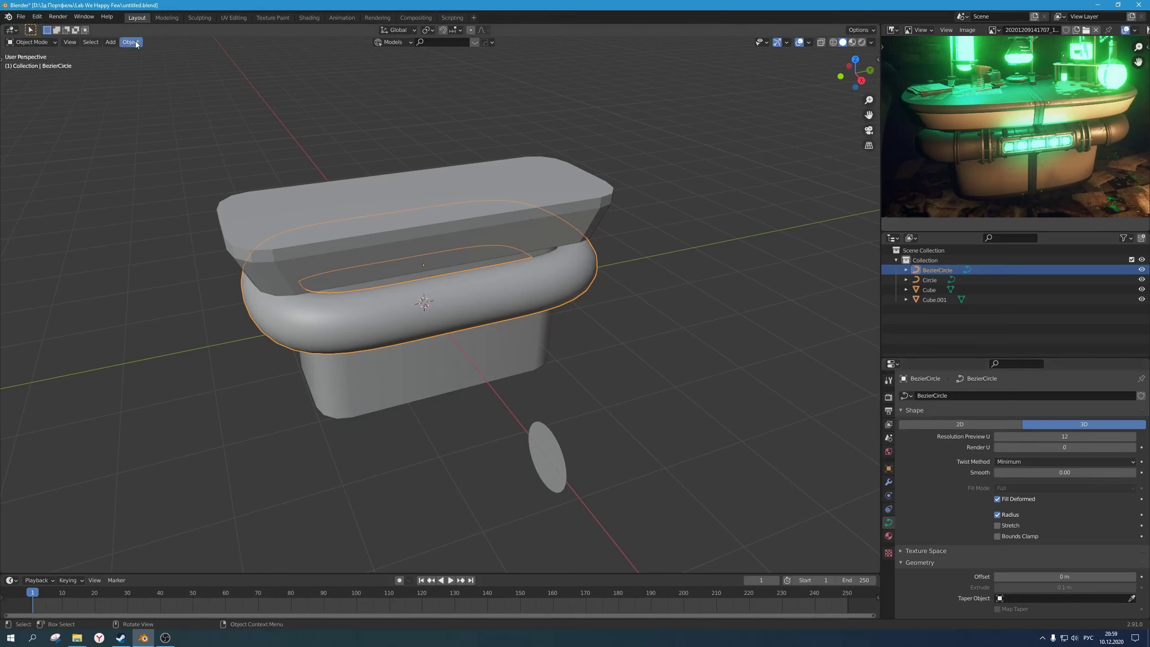
right_click(386, 308)
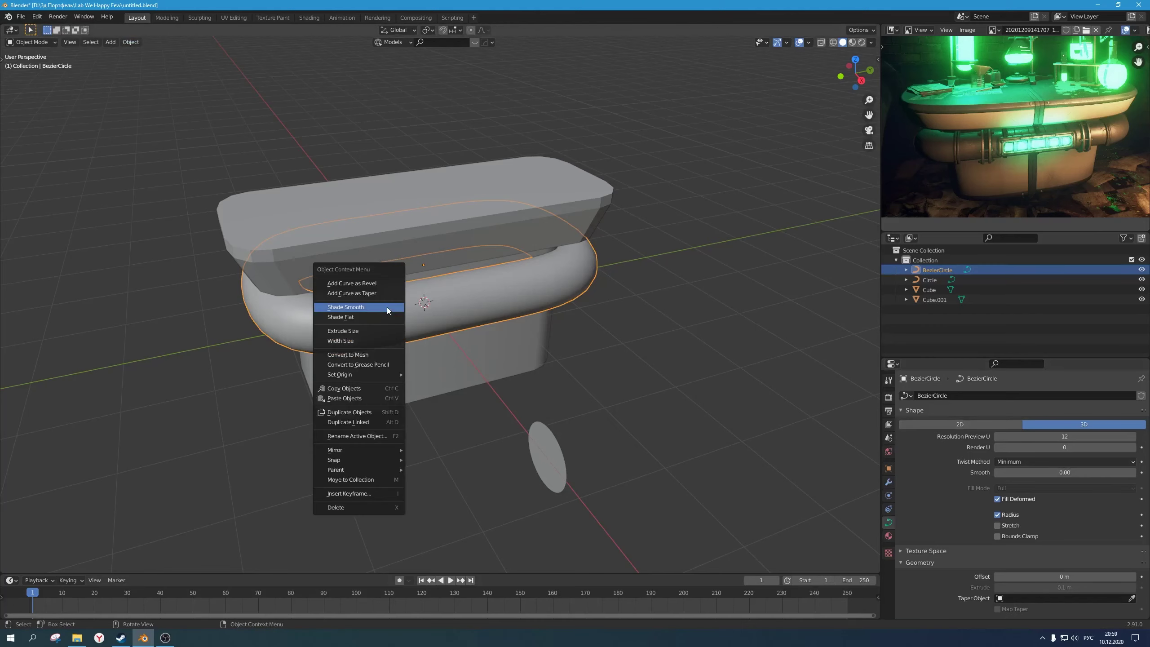
click(383, 355)
key(Tab)
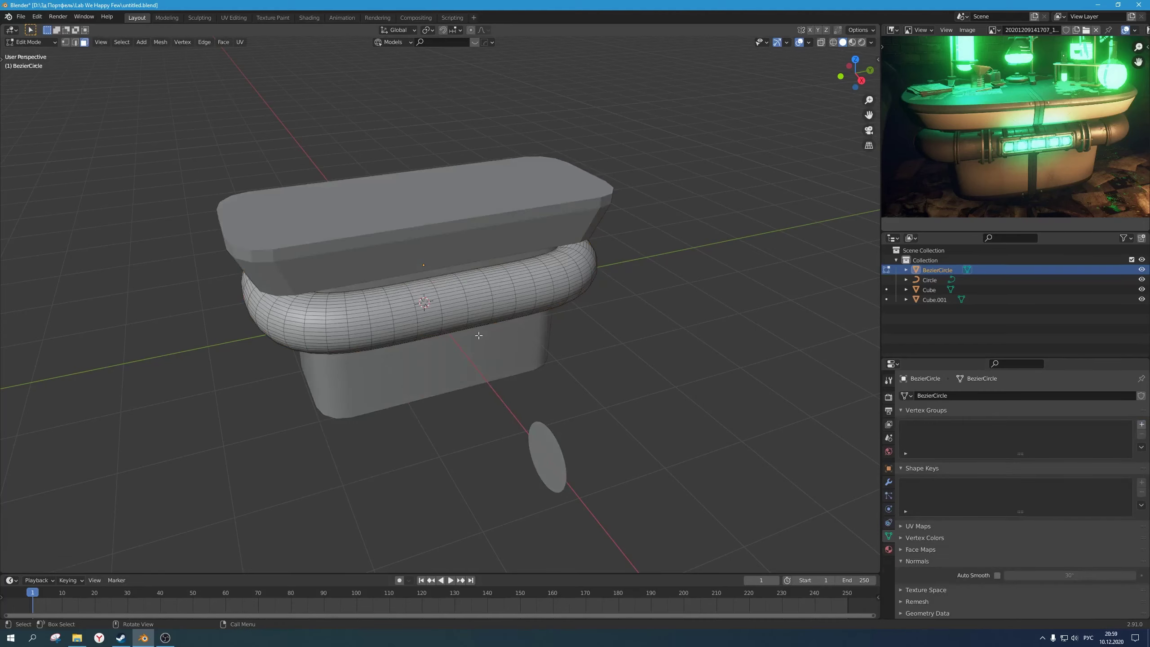
Step: Select all of the pipe mesh's geometry and return to Object Mode
middle_drag(599, 349, 512, 329)
key(a)
key(Tab)
scroll(498, 309, up, 2)
key(Tab)
key(Tab)
Step: Delete the profile circle beside the table
click(617, 380)
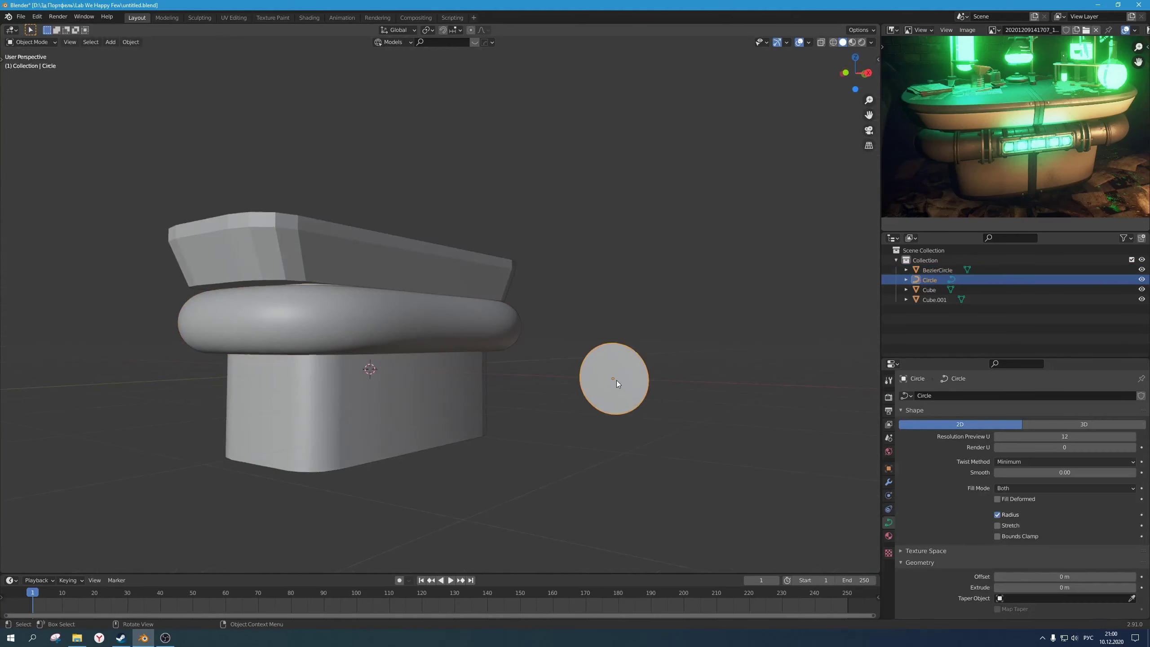
key(x)
middle_drag(617, 383, 557, 391)
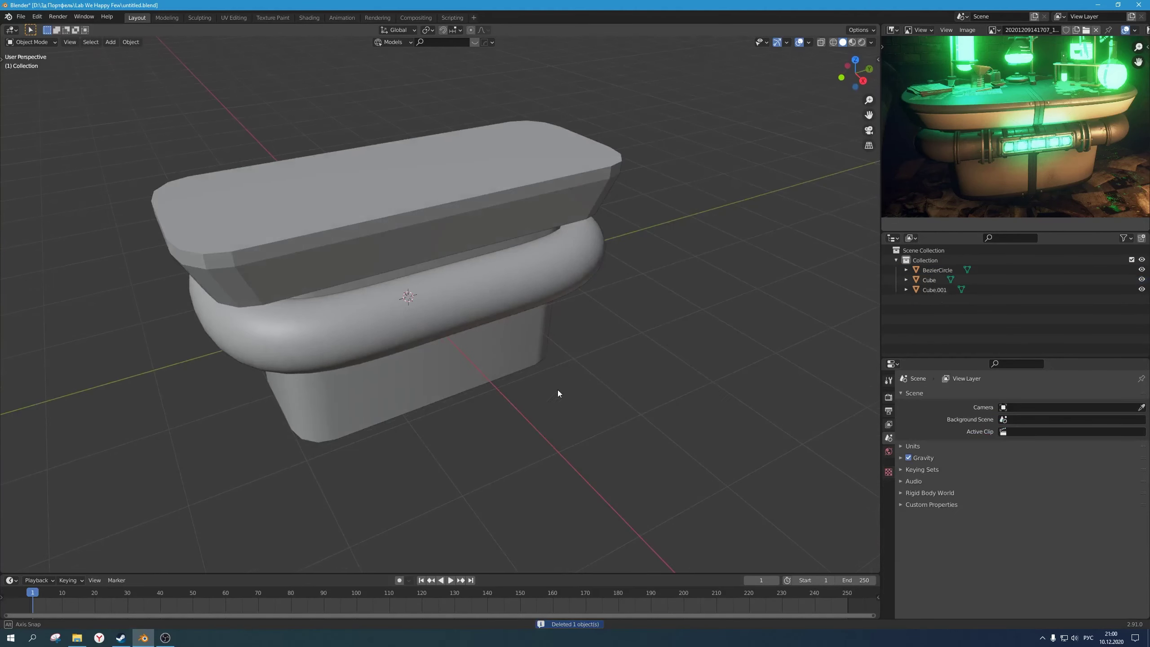
Step: Open the surrounding pipe mesh in Edit Mode
click(951, 280)
click(922, 292)
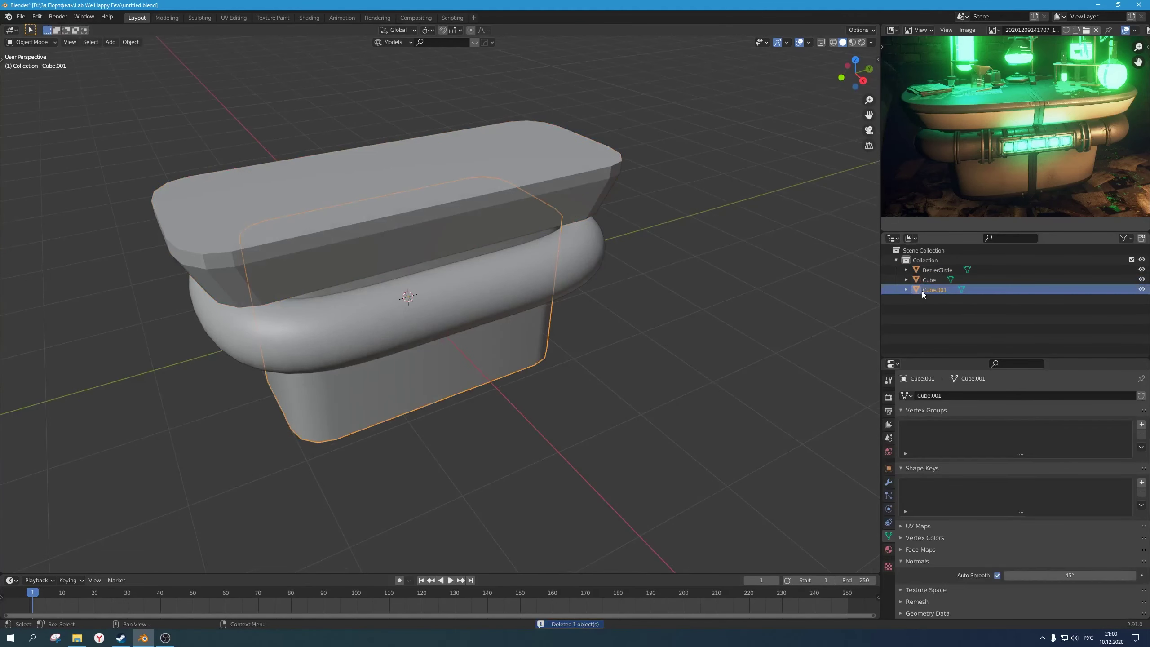
scroll(469, 370, down, 3)
click(467, 316)
middle_drag(466, 317, 462, 344)
scroll(442, 363, up, 5)
key(Tab)
scroll(447, 355, up, 1)
scroll(498, 365, up, 1)
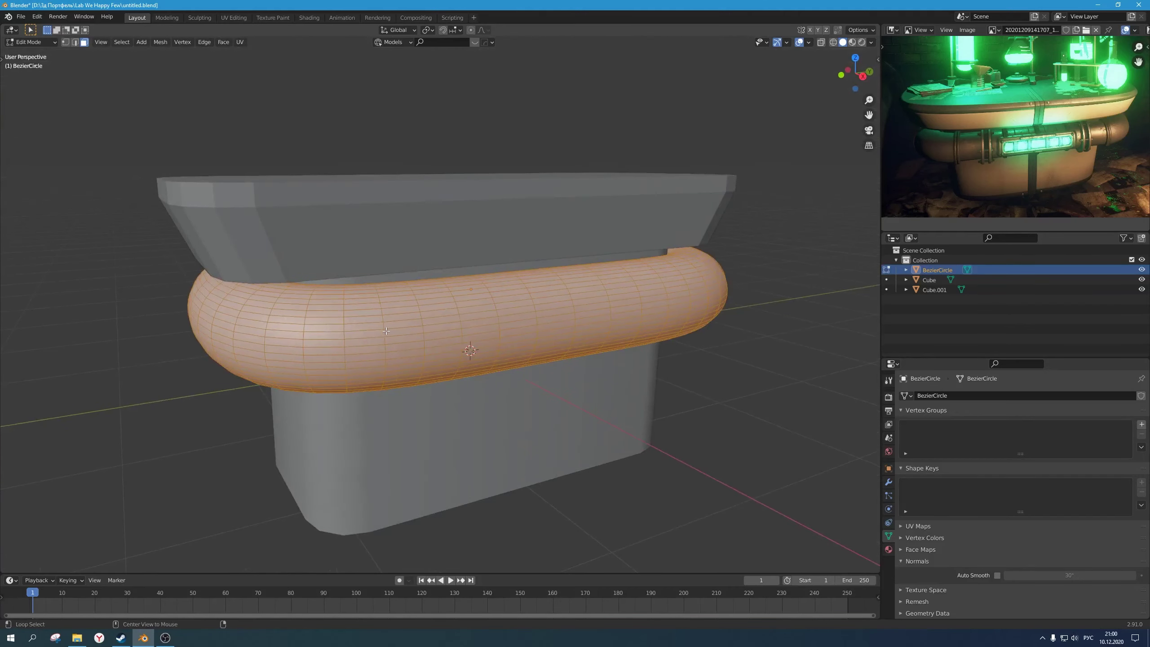
Step: Try adding an edge loop around the front straight section of the pipe near its bend, and undo it
alt+click(398, 344)
key(2)
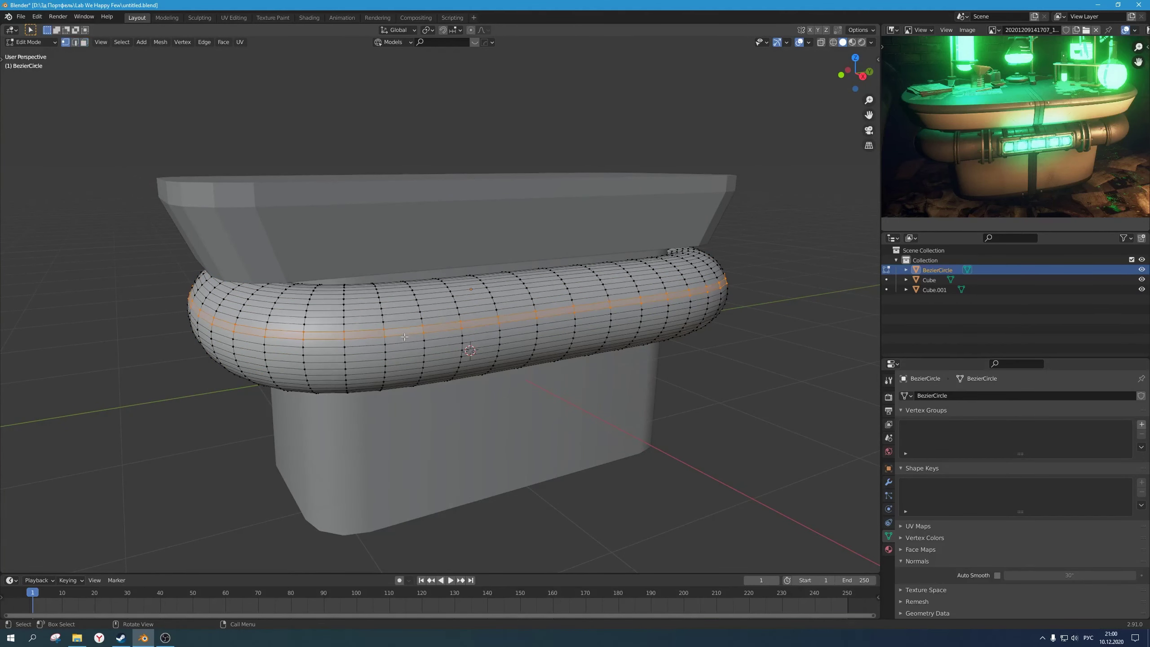
click(404, 332)
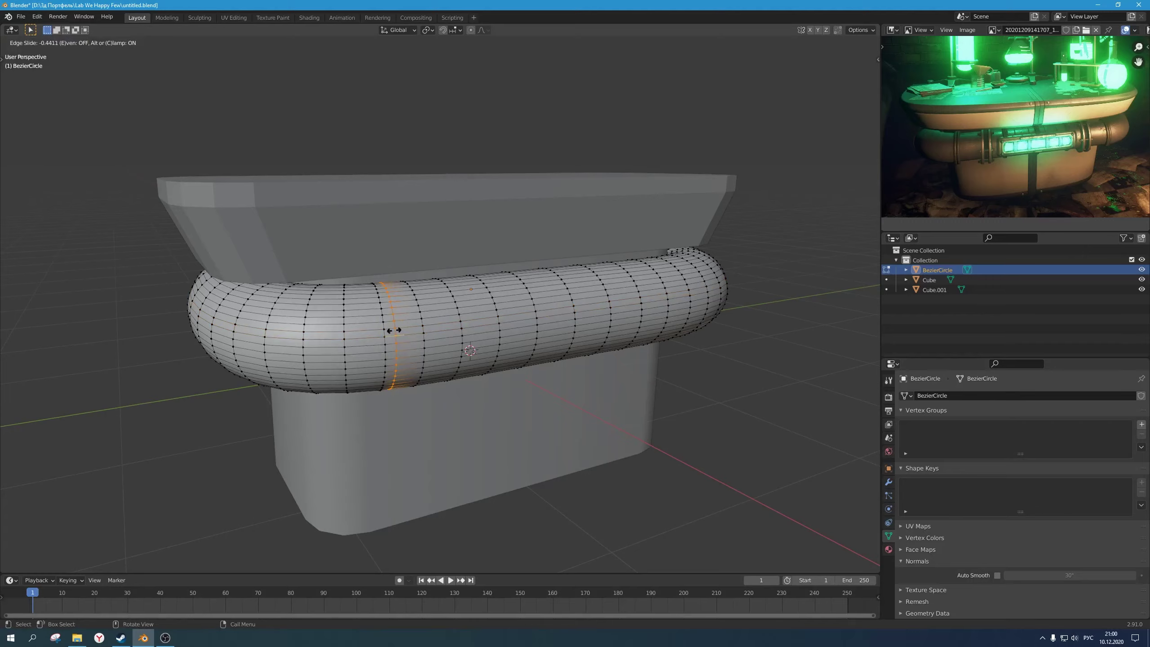
click(398, 331)
scroll(397, 330, down, 3)
key(ctrl+z)
Step: Turn on X-ray and delete one lengthwise half of the pipe mesh, keeping the left half
middle_drag(550, 341, 526, 347)
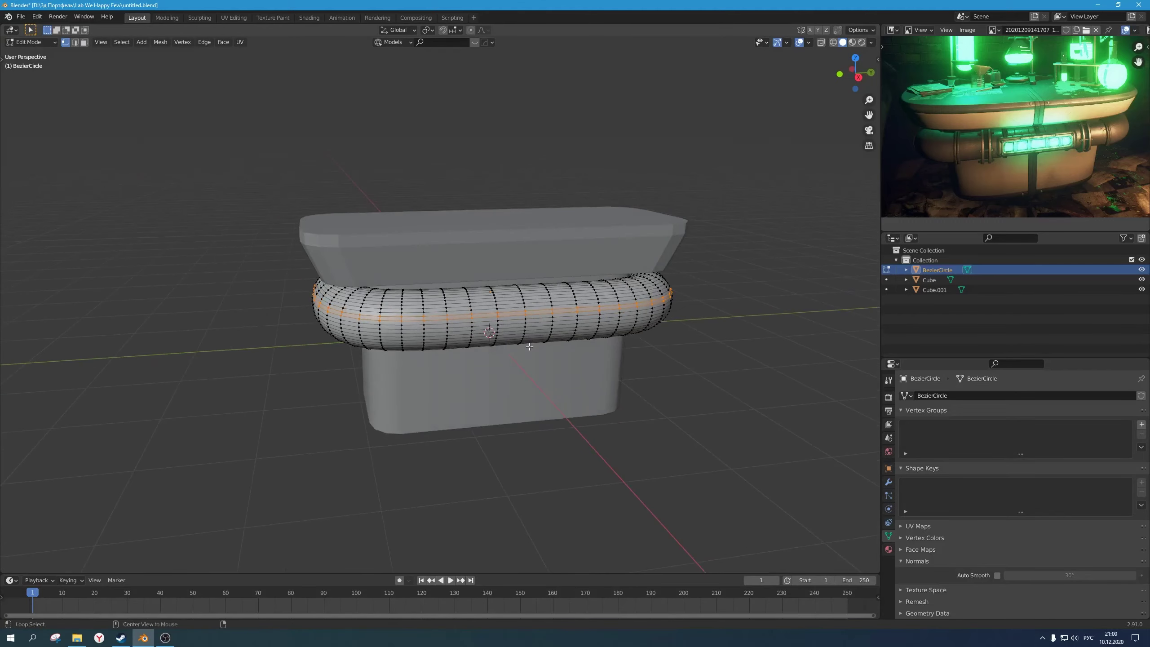
key(alt+z)
scroll(633, 355, down, 1)
shift+middle_drag(633, 355, 526, 394)
drag(589, 435, 407, 251)
middle_drag(464, 279, 475, 292)
drag(629, 465, 401, 186)
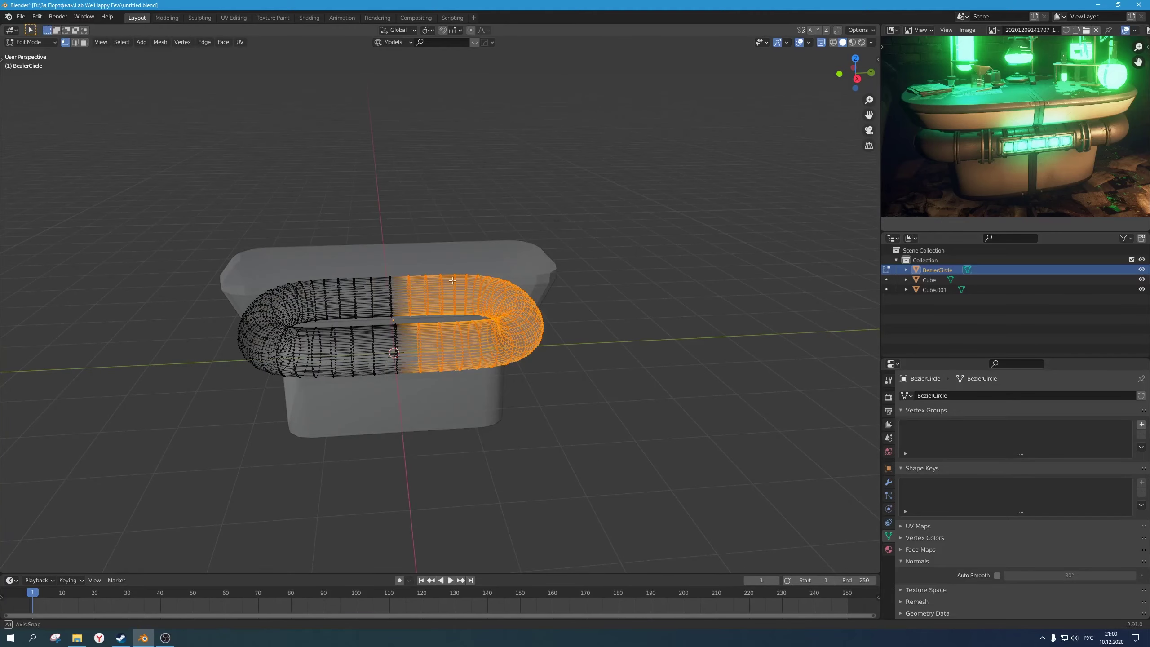
key(x)
click(446, 281)
Step: Delete the rear part of the remaining pipe, keeping only the front quarter, and return to Object Mode
middle_drag(445, 280, 532, 328)
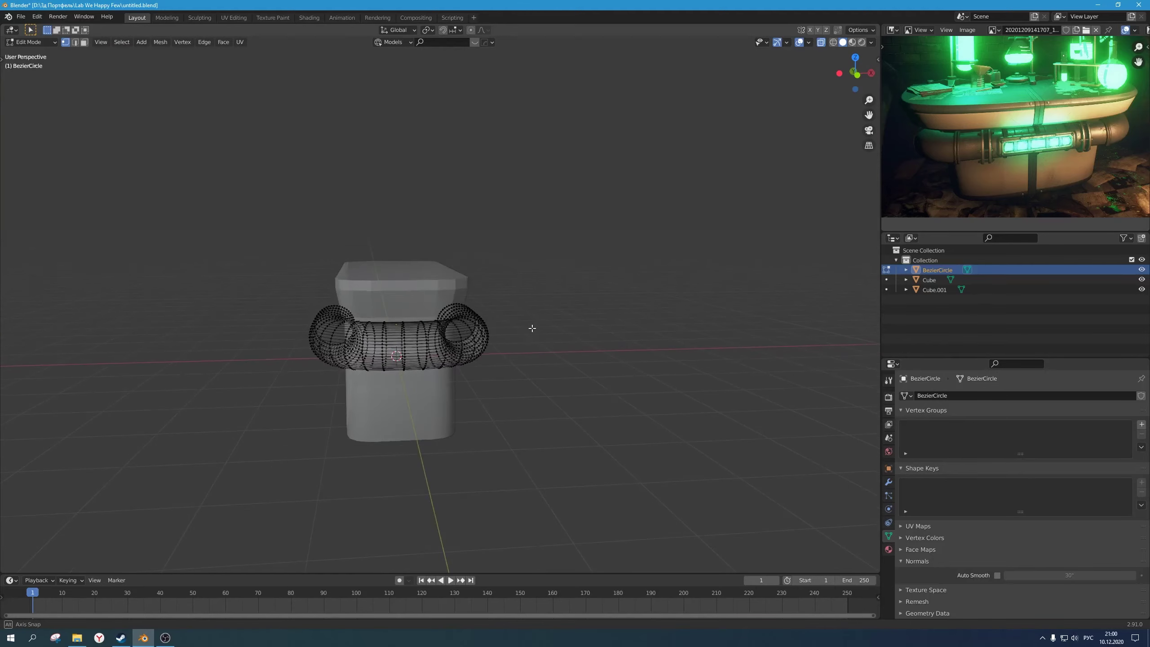
drag(387, 421, 182, 192)
key(x)
click(320, 308)
middle_drag(321, 308, 441, 378)
key(Tab)
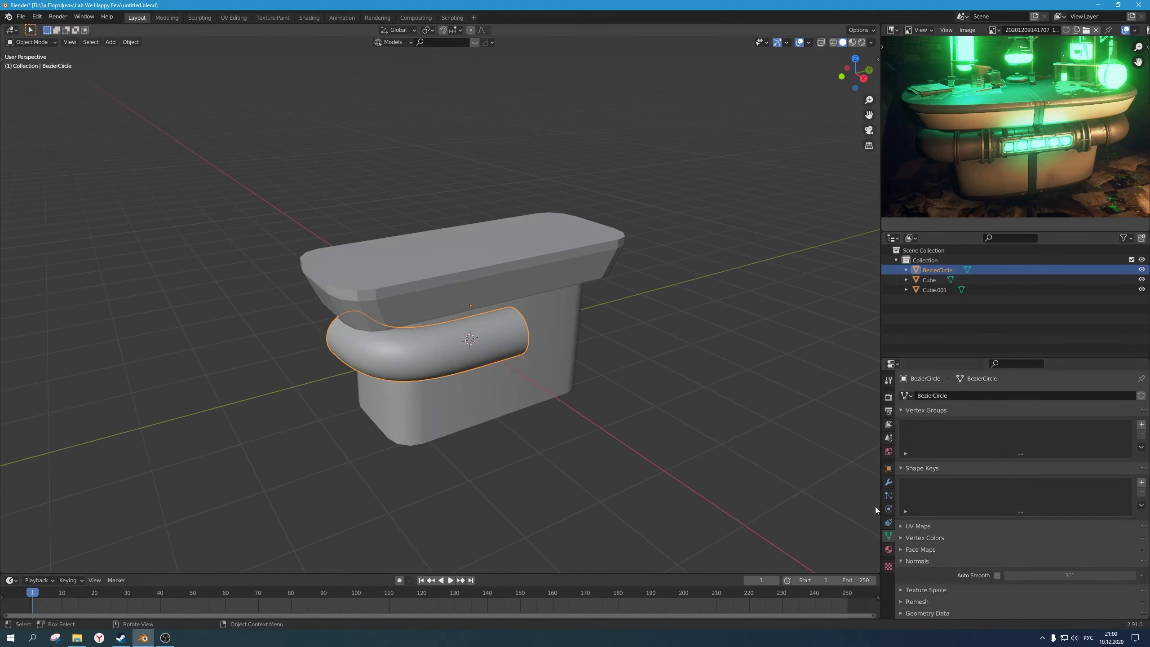
Step: Add a Mirror modifier to the pipe quarter and mirror it on the X and Y axes
click(888, 482)
click(975, 396)
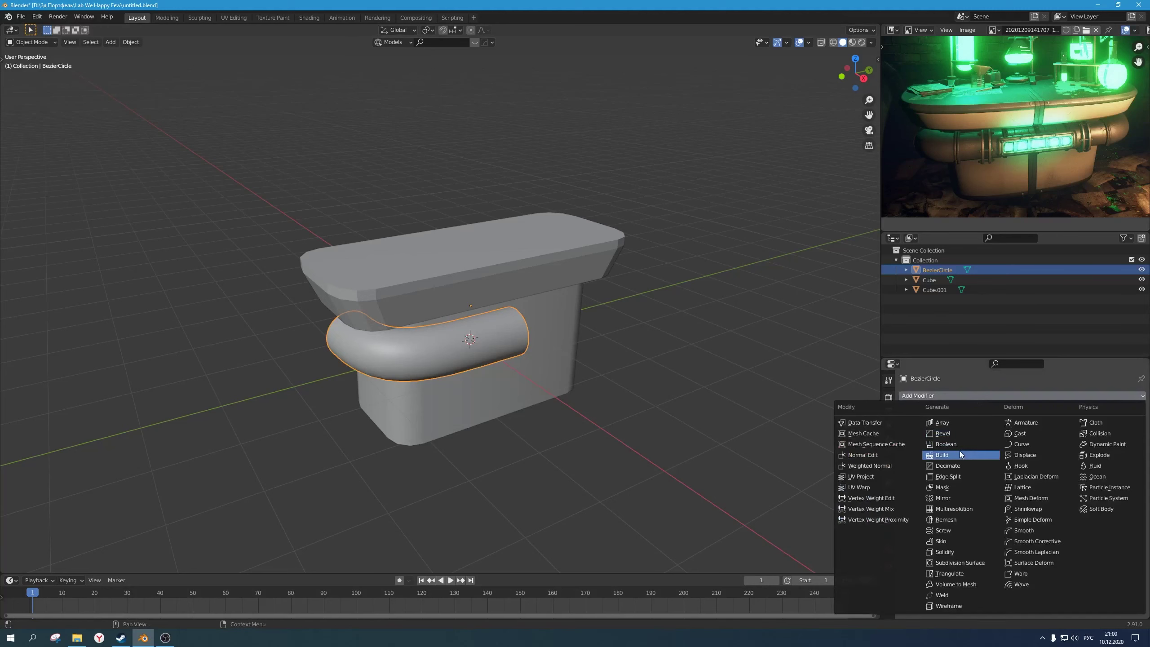
click(943, 498)
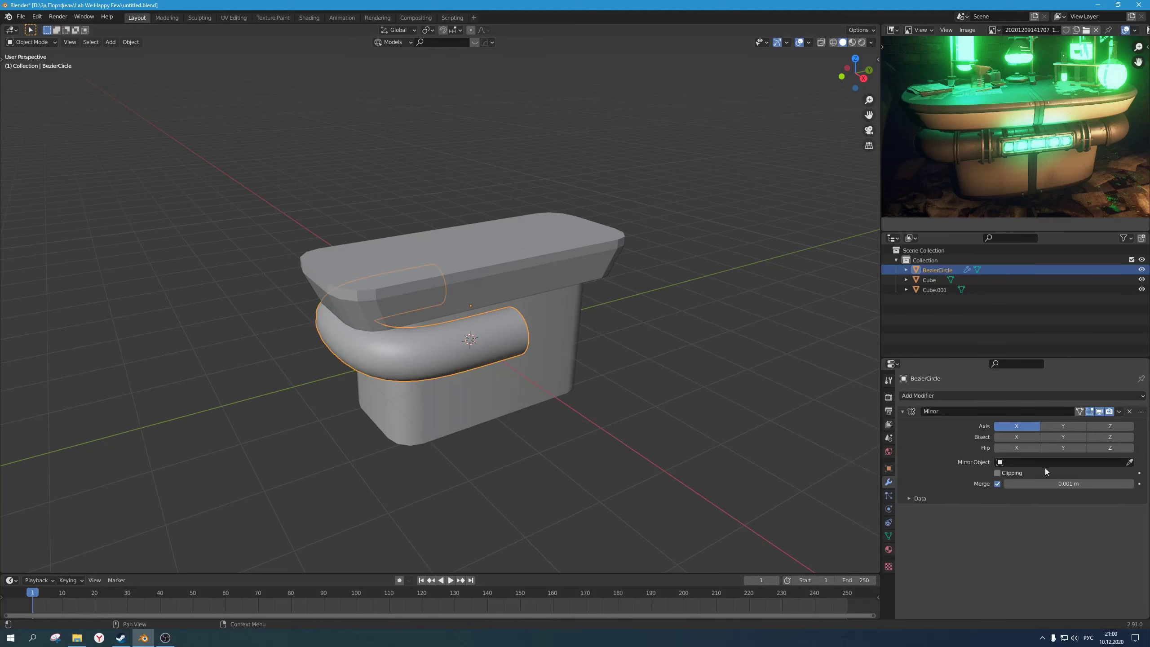
click(1054, 427)
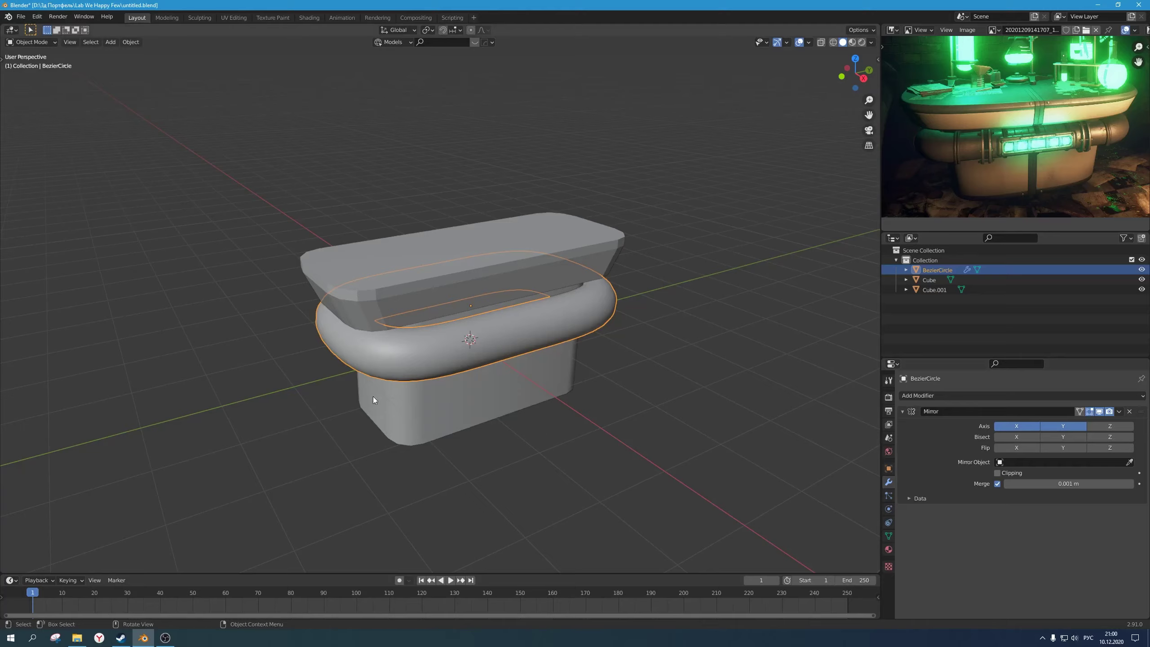
middle_drag(373, 396, 410, 371)
scroll(453, 376, up, 2)
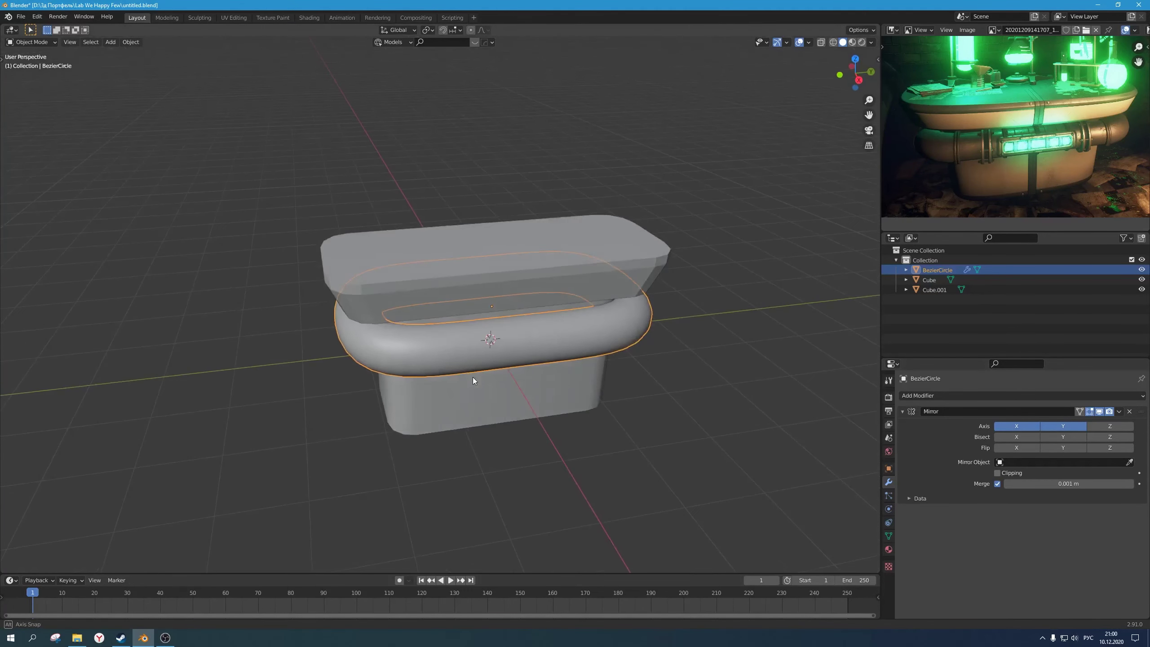
Step: Add a loop cut around the front of the pipe, slid close to the edge loop just after the bend
key(Tab)
scroll(458, 344, up, 3)
key(ctrl+r)
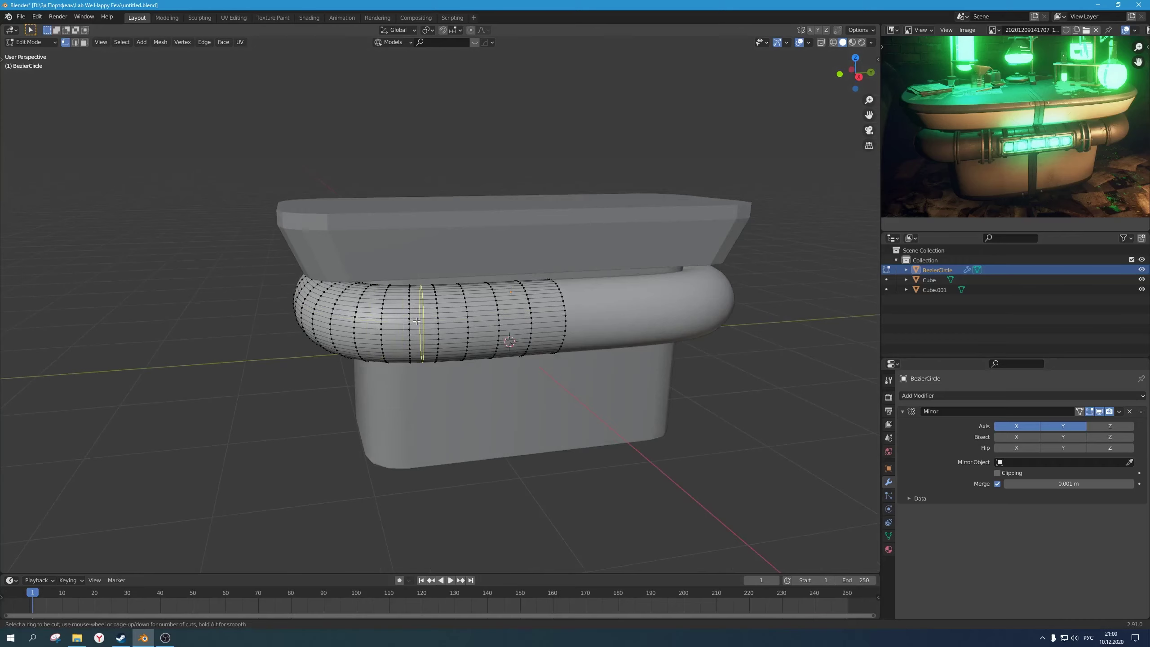
click(416, 321)
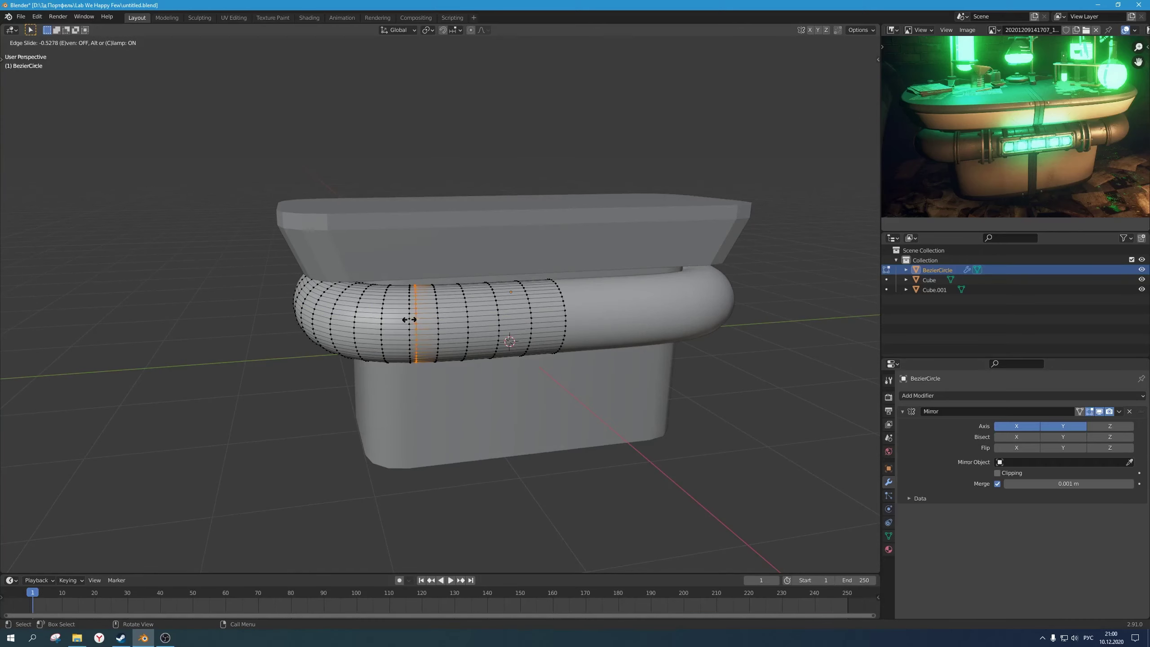
click(409, 320)
scroll(409, 319, up, 2)
middle_drag(409, 320, 435, 356)
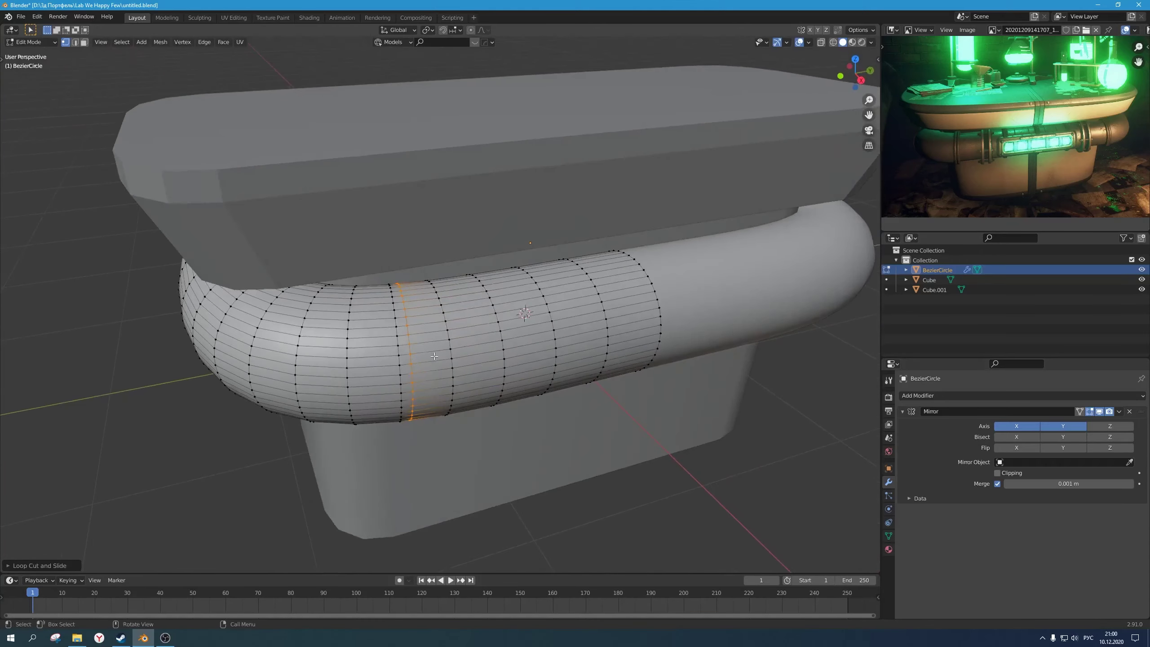
scroll(436, 373, down, 4)
scroll(423, 329, up, 5)
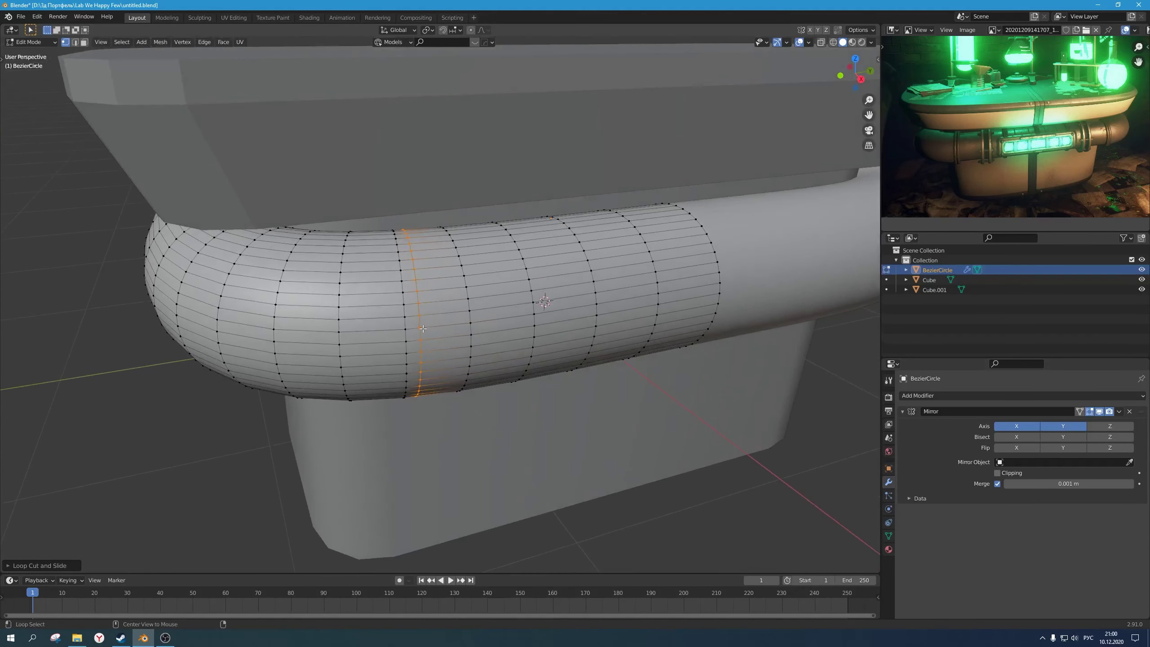
Step: Select the two closely spaced edge loops after the pipe's bend and bevel them into narrow strips with one segment
alt+shift+click(405, 315)
scroll(417, 344, down, 1)
key(2)
scroll(416, 344, up, 1)
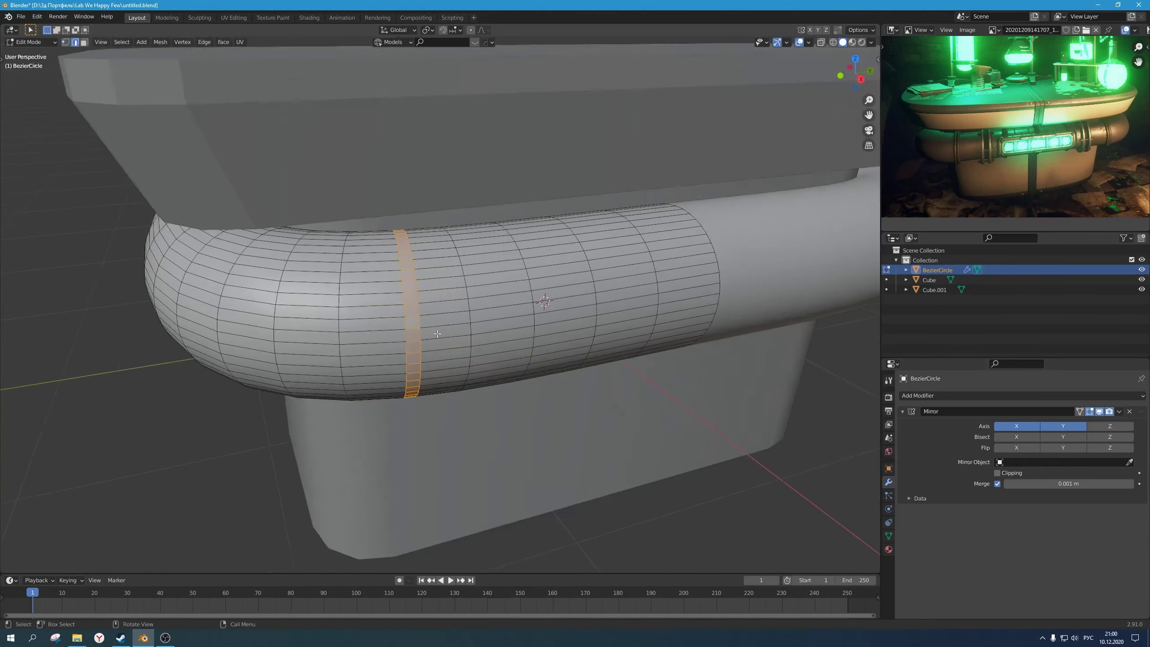
middle_drag(433, 327, 422, 317)
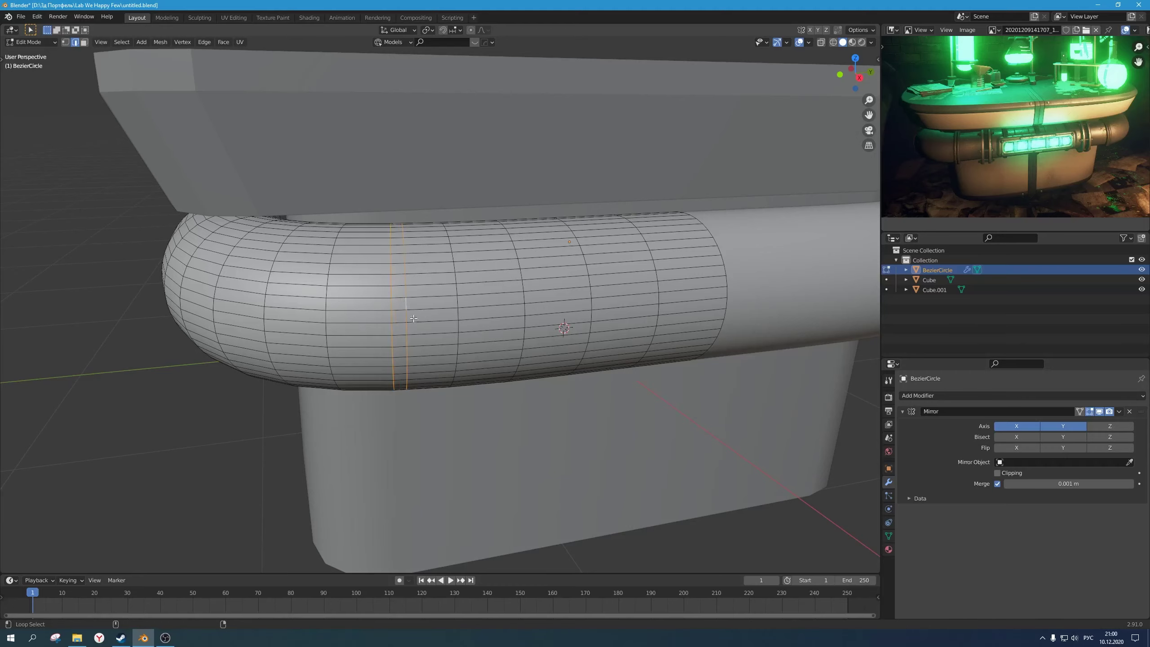
scroll(414, 319, down, 3)
scroll(419, 317, up, 5)
mouse_move(455, 313)
middle_down()
mouse_move(470, 309)
mouse_move(460, 309)
middle_up()
key(ctrl+b)
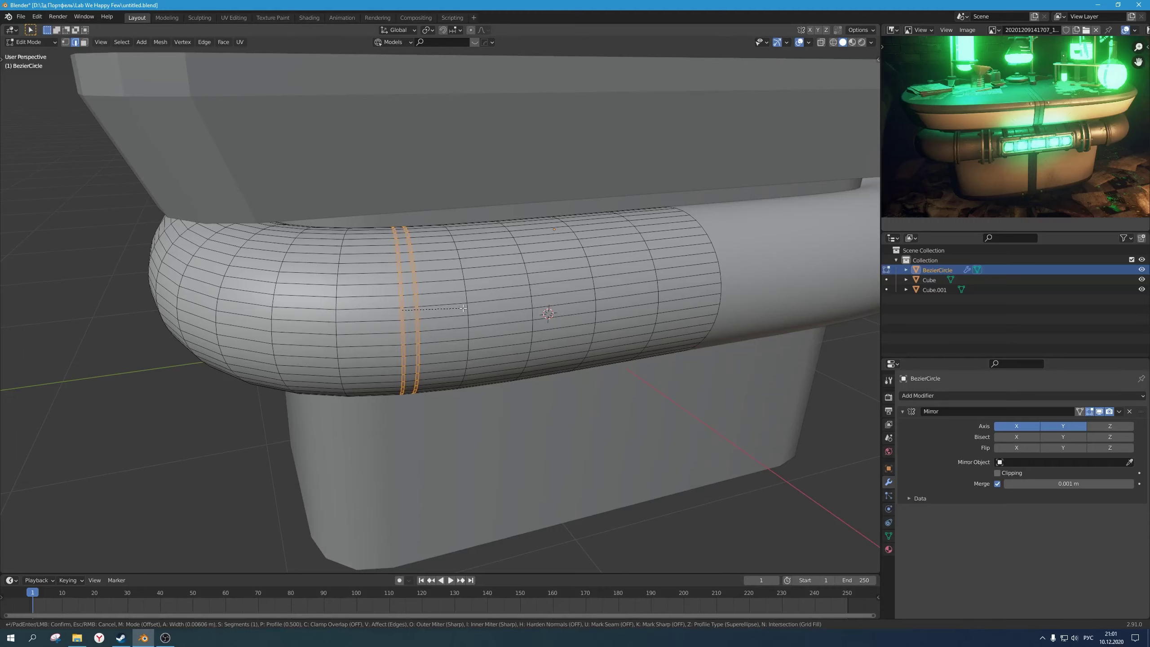
click(463, 308)
Step: Extrude the two narrow strips outward along their normals by about 0.014 m to form raised rings, and return to Object Mode
mouse_move(462, 308)
middle_down()
mouse_move(529, 288)
mouse_move(471, 317)
mouse_move(441, 311)
middle_up()
key(alt+e)
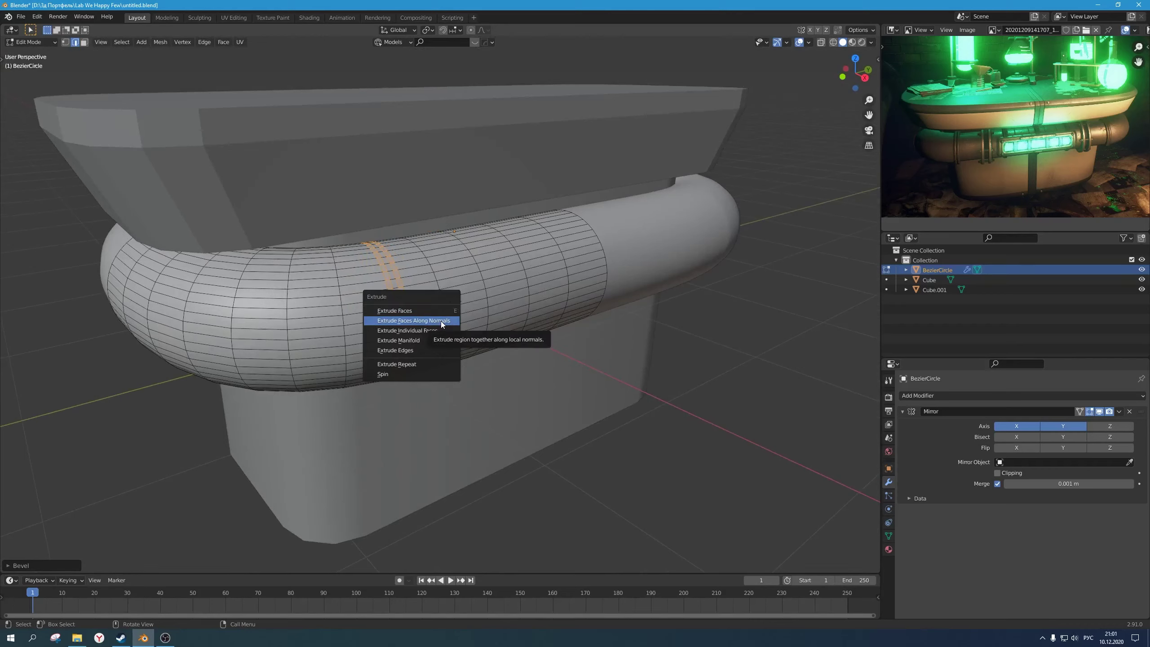
click(441, 321)
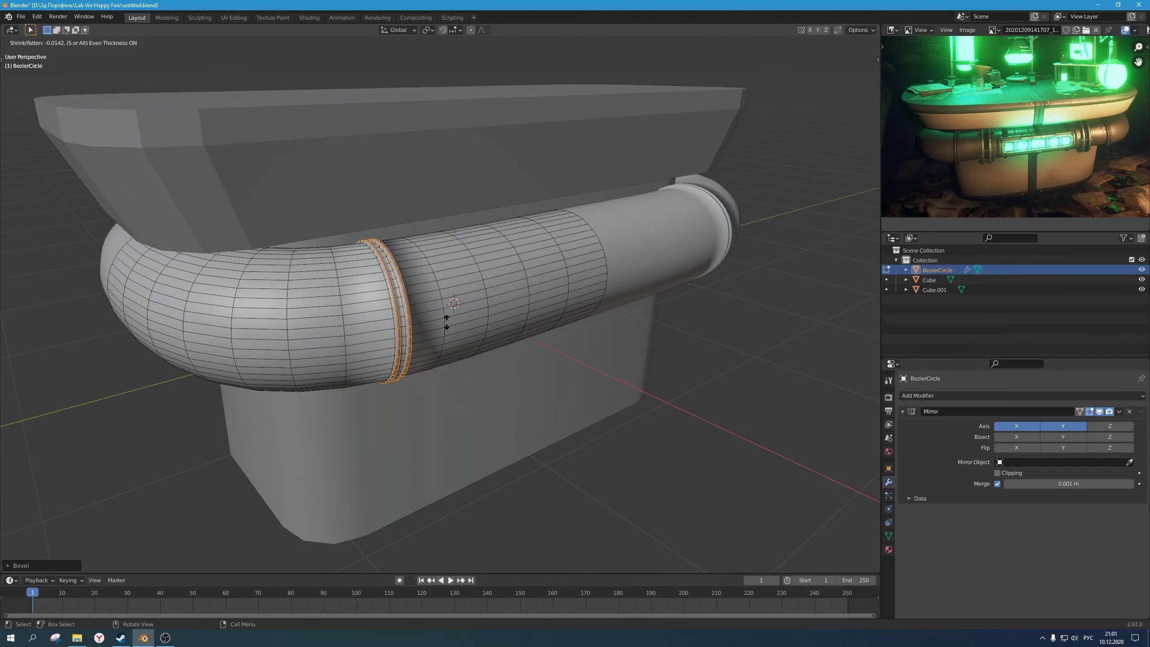
click(447, 322)
middle_drag(446, 322, 413, 364)
key(Tab)
scroll(414, 364, up, 2)
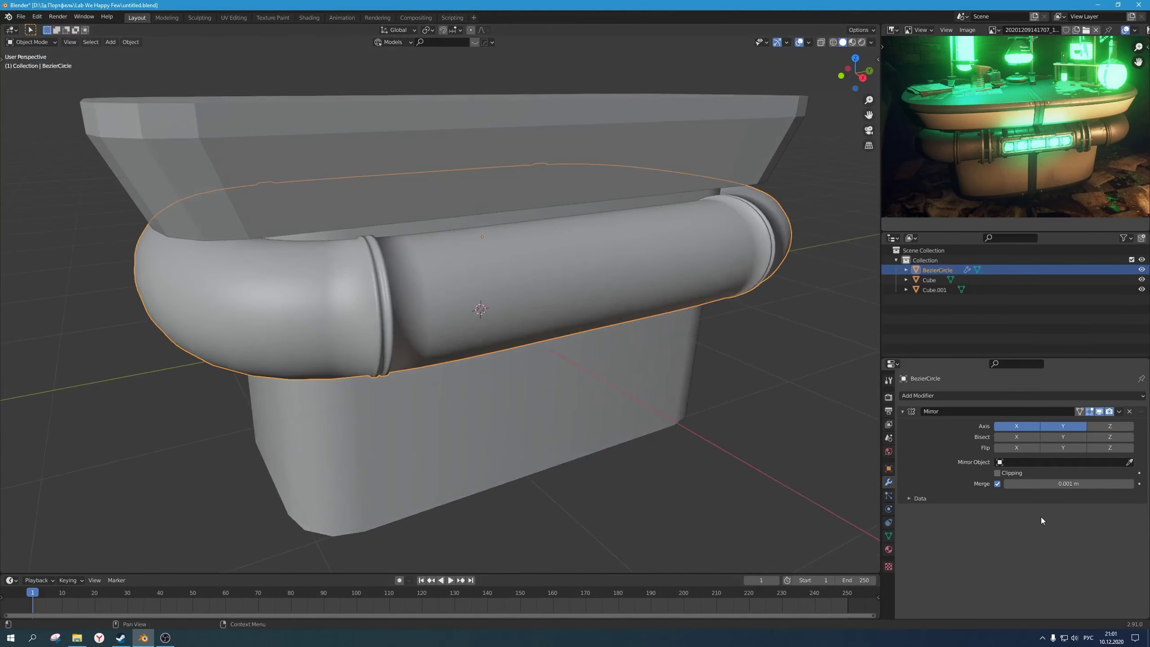
Step: Enable Auto Smooth for the pipe's normals at 30°
click(889, 536)
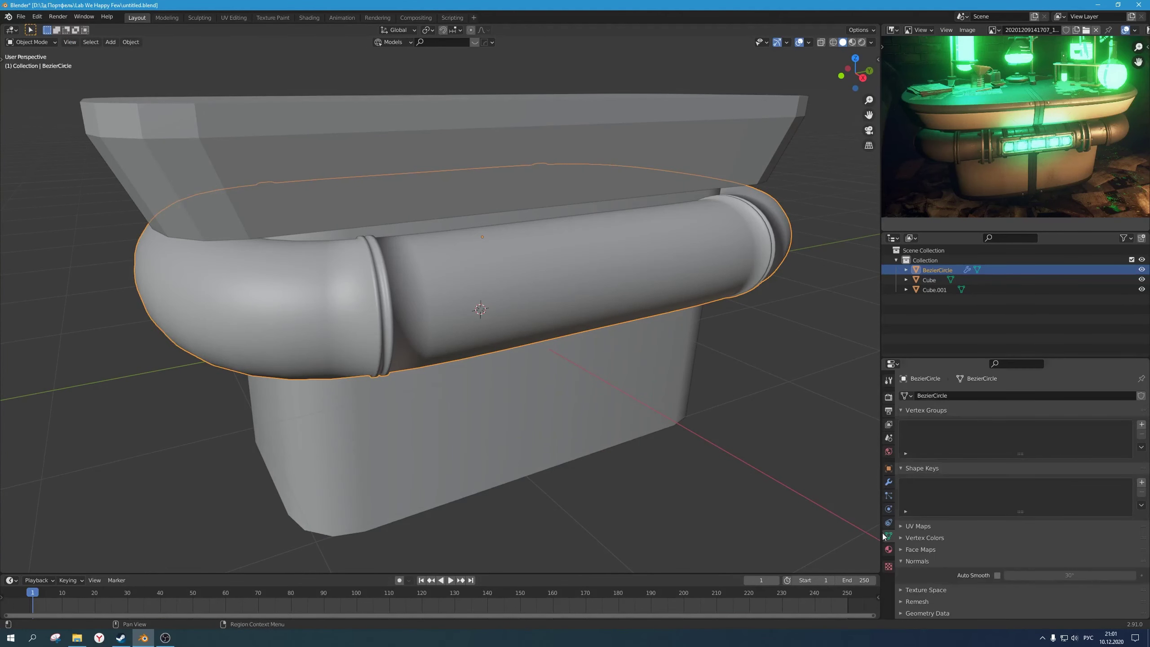
click(997, 575)
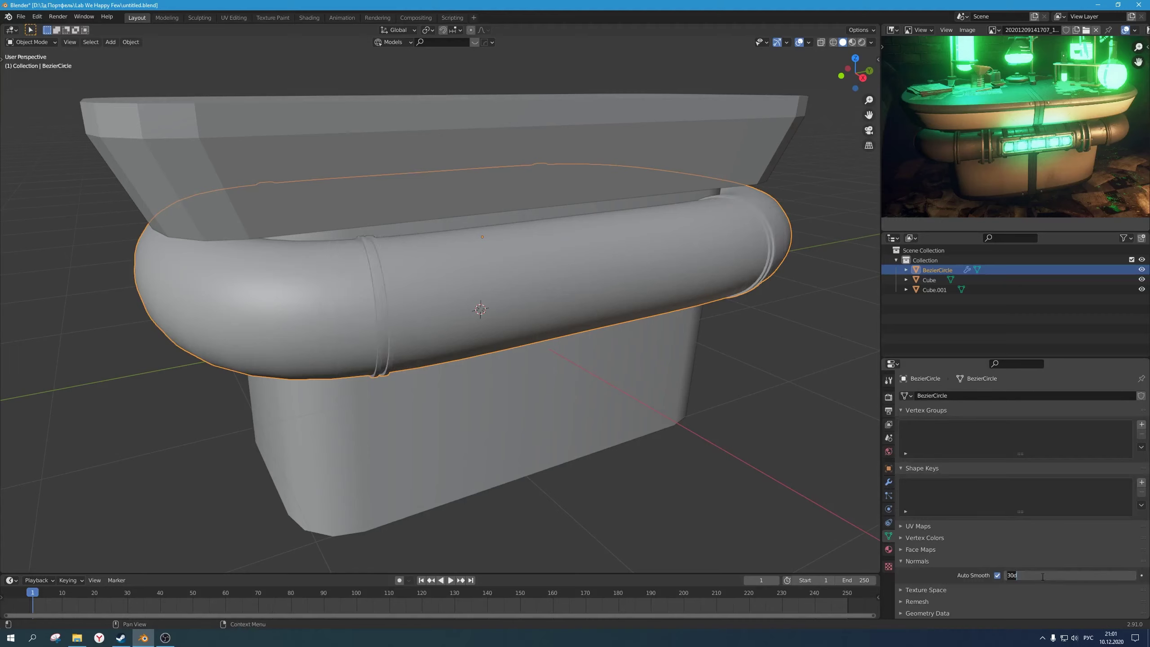
scroll(653, 476, down, 1)
middle_drag(616, 451, 599, 468)
scroll(589, 462, down, 2)
middle_drag(534, 424, 562, 455)
click(560, 457)
scroll(467, 369, up, 2)
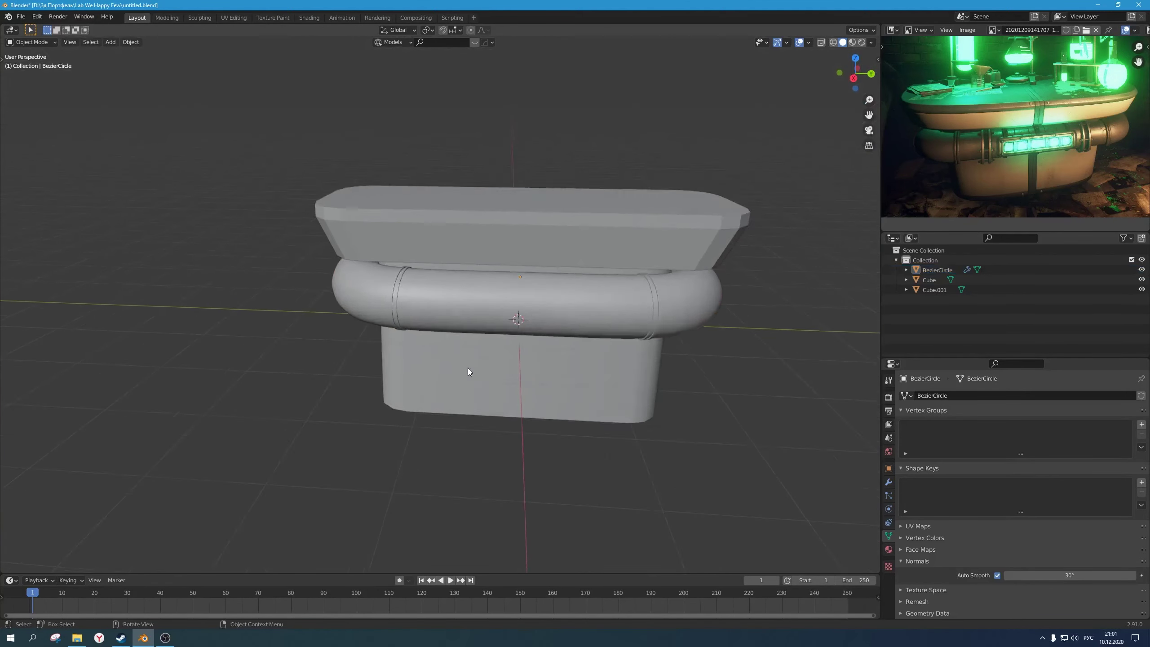
Step: Examine the raised rings on the pipe up close and from a distance in Edit Mode and Object Mode
middle_drag(467, 369, 515, 379)
key(Tab)
scroll(418, 357, up, 3)
shift+middle_drag(419, 357, 470, 379)
scroll(452, 367, up, 3)
alt+click(419, 346)
scroll(452, 393, down, 3)
key(Tab)
scroll(437, 345, up, 3)
key(Tab)
key(Tab)
scroll(464, 313, down, 8)
scroll(622, 399, down, 3)
scroll(534, 412, up, 2)
key(Tab)
key(Tab)
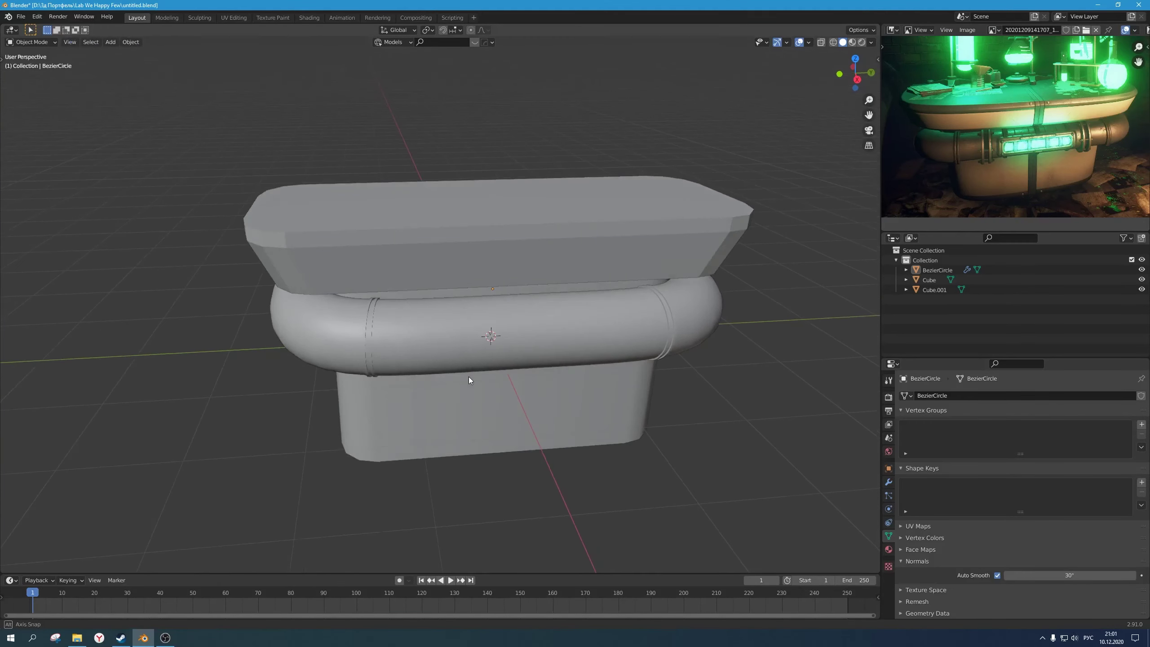
key(Tab)
scroll(464, 357, up, 1)
scroll(453, 340, down, 2)
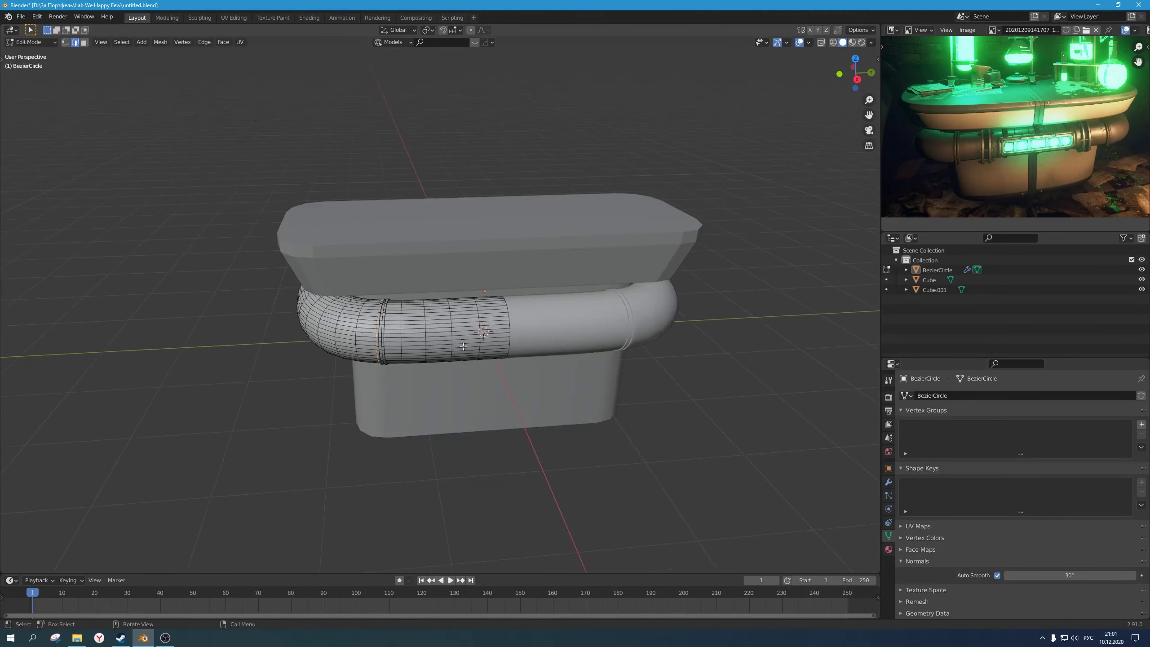
Step: Examine the pipe's rings and flanges beside the glowing panel in the reference image
scroll(985, 147, up, 4)
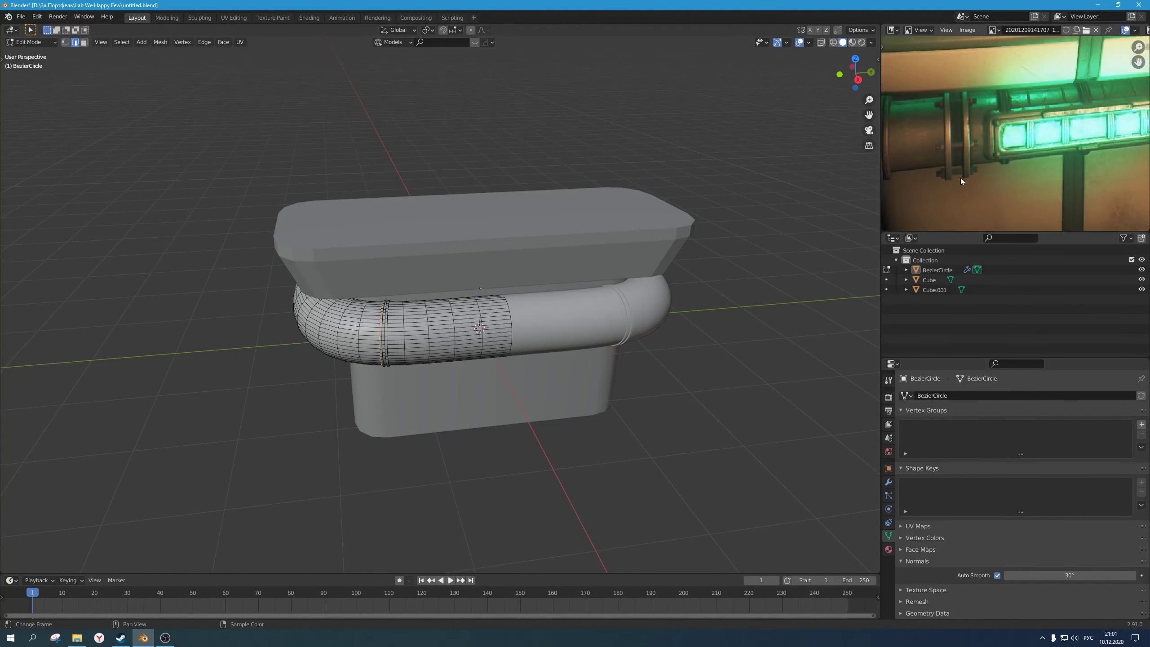
scroll(945, 166, down, 1)
scroll(467, 378, down, 1)
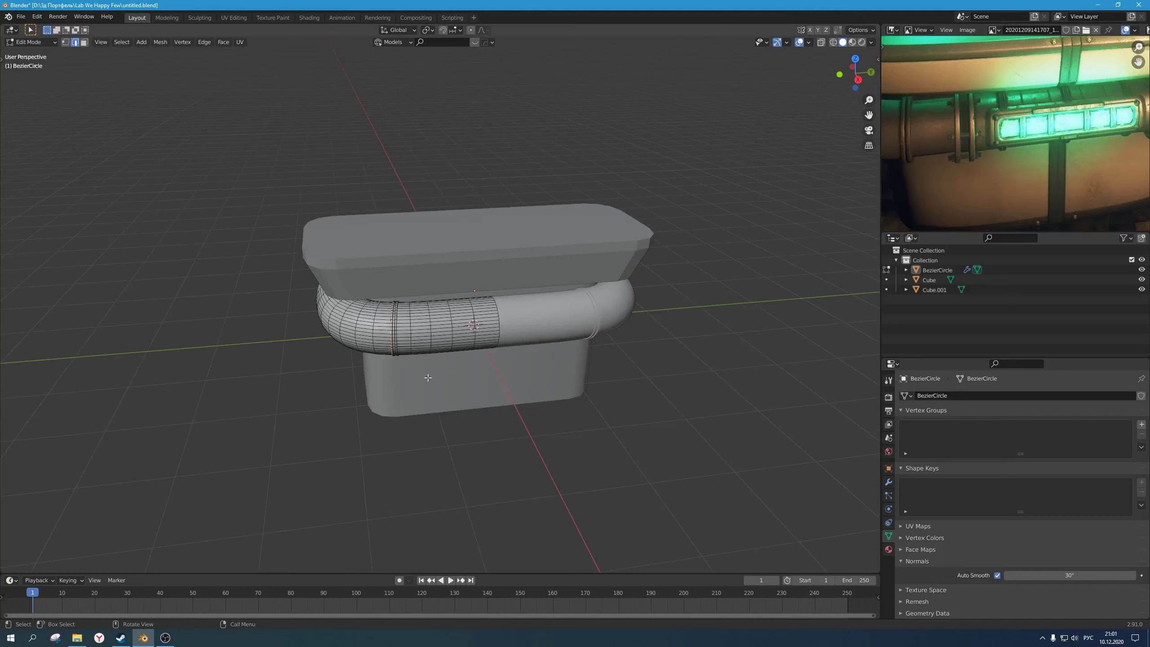
scroll(436, 334, up, 2)
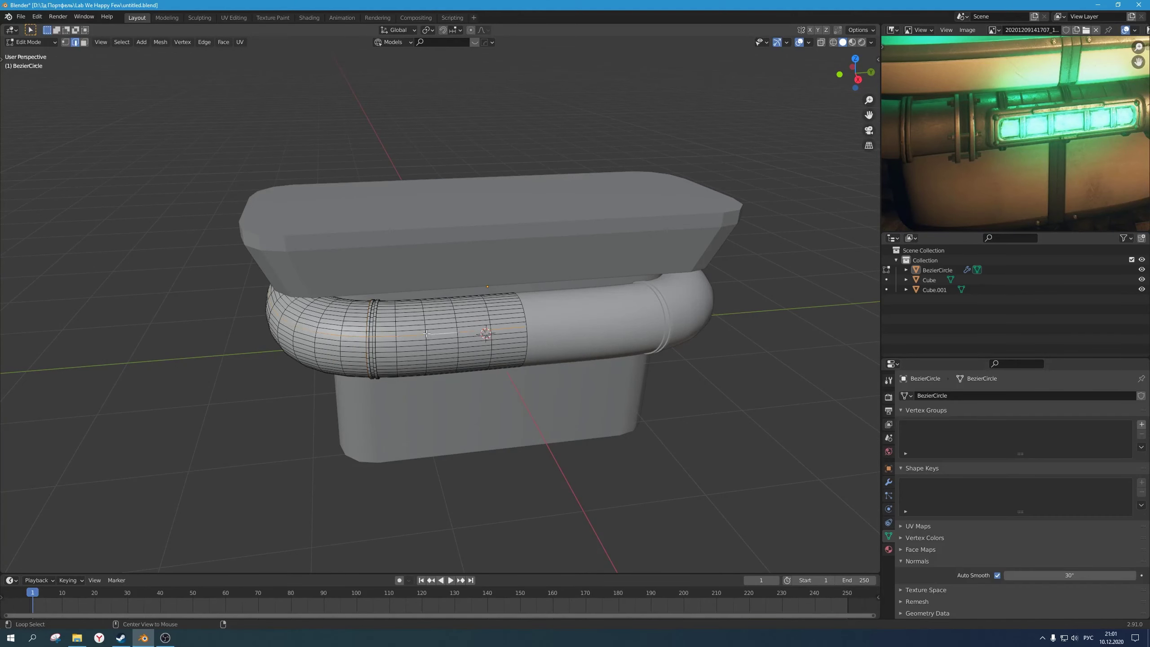
scroll(426, 331, down, 2)
scroll(1001, 187, down, 3)
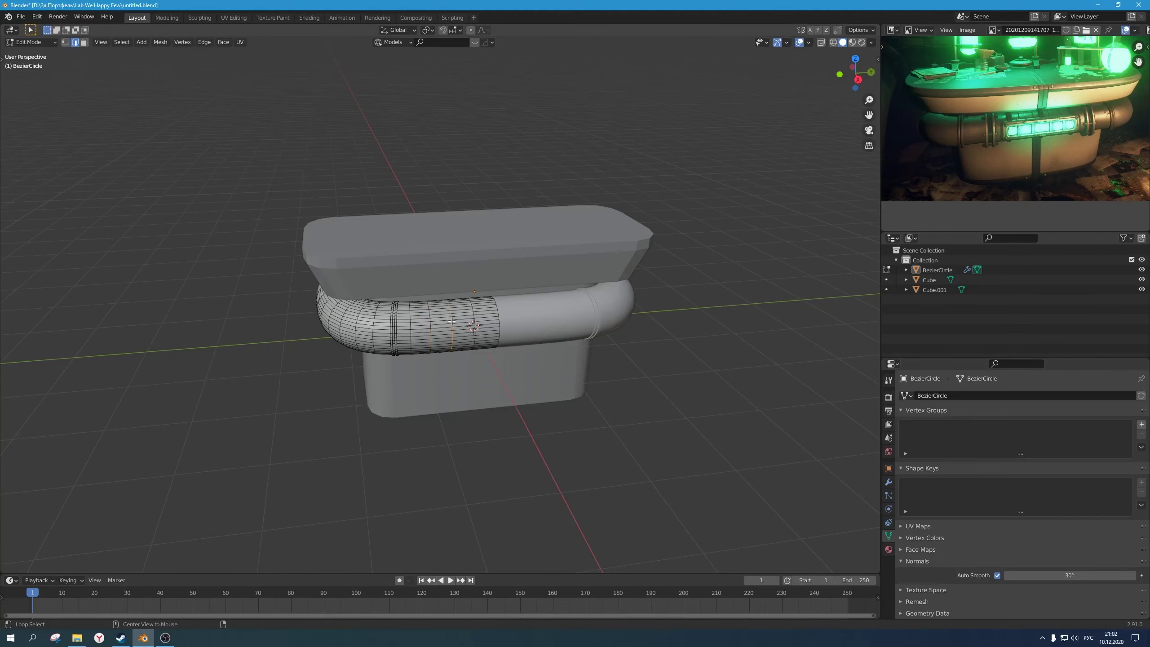
Step: Bevel the second edge loop inward from the raised rings into a band about 0.047 m wide with one segment
scroll(452, 321, up, 2)
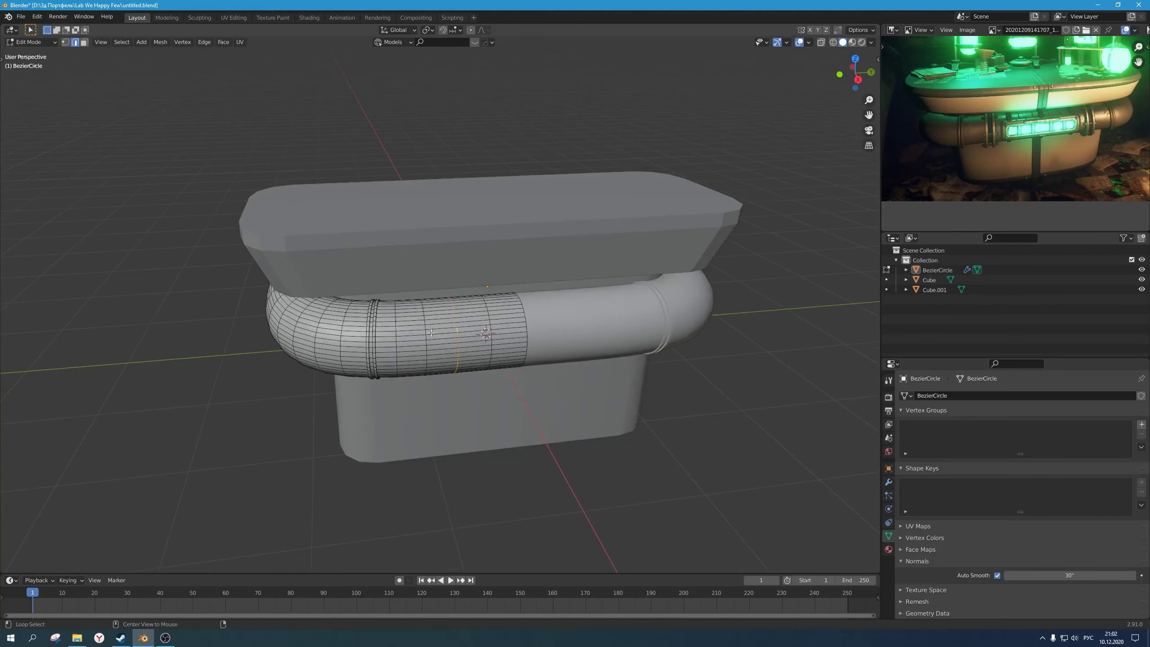
shift+middle_drag(433, 341, 458, 330)
scroll(475, 352, up, 3)
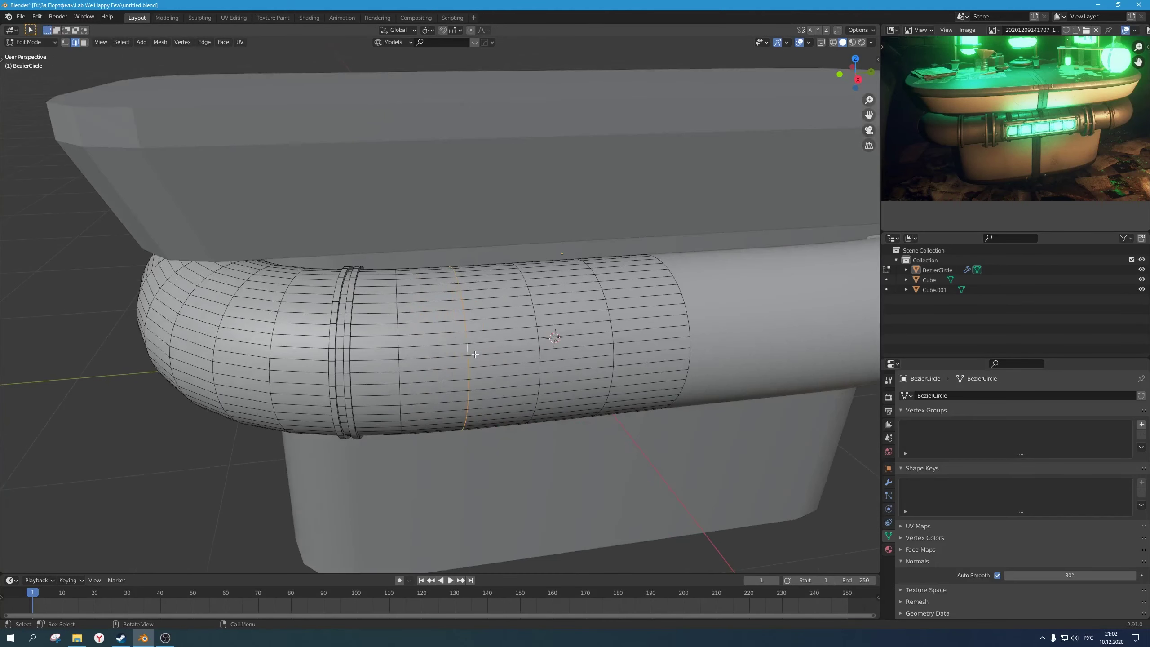
shift+middle_drag(511, 367, 502, 358)
scroll(501, 359, up, 1)
key(ctrl+b)
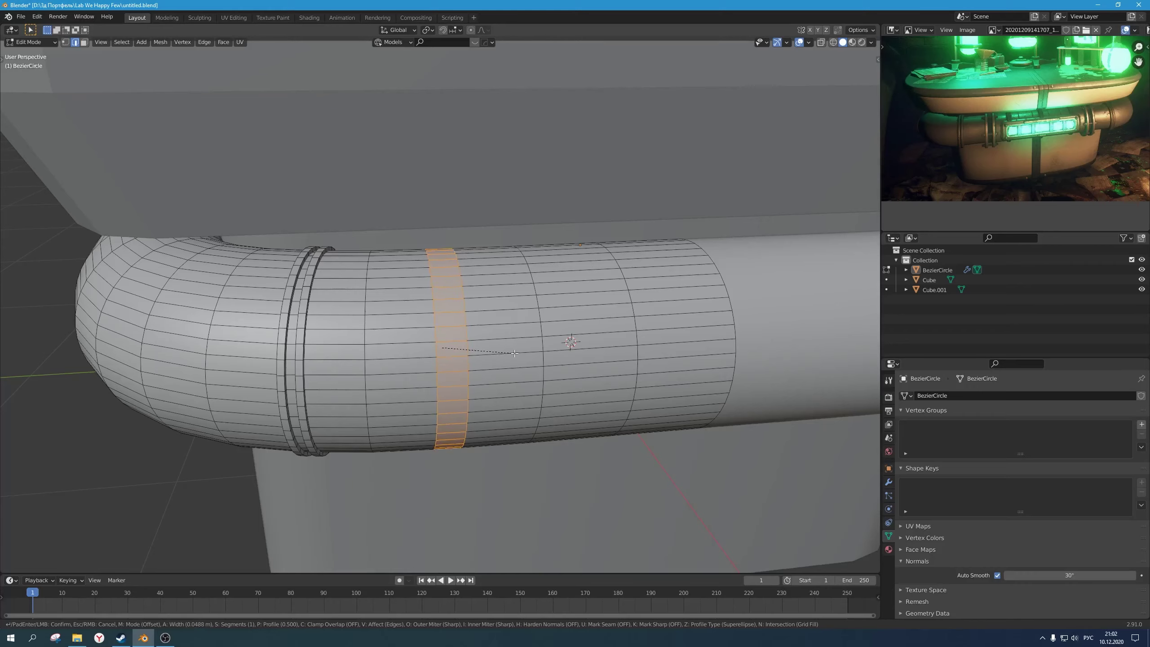
click(514, 354)
alt+click(445, 352)
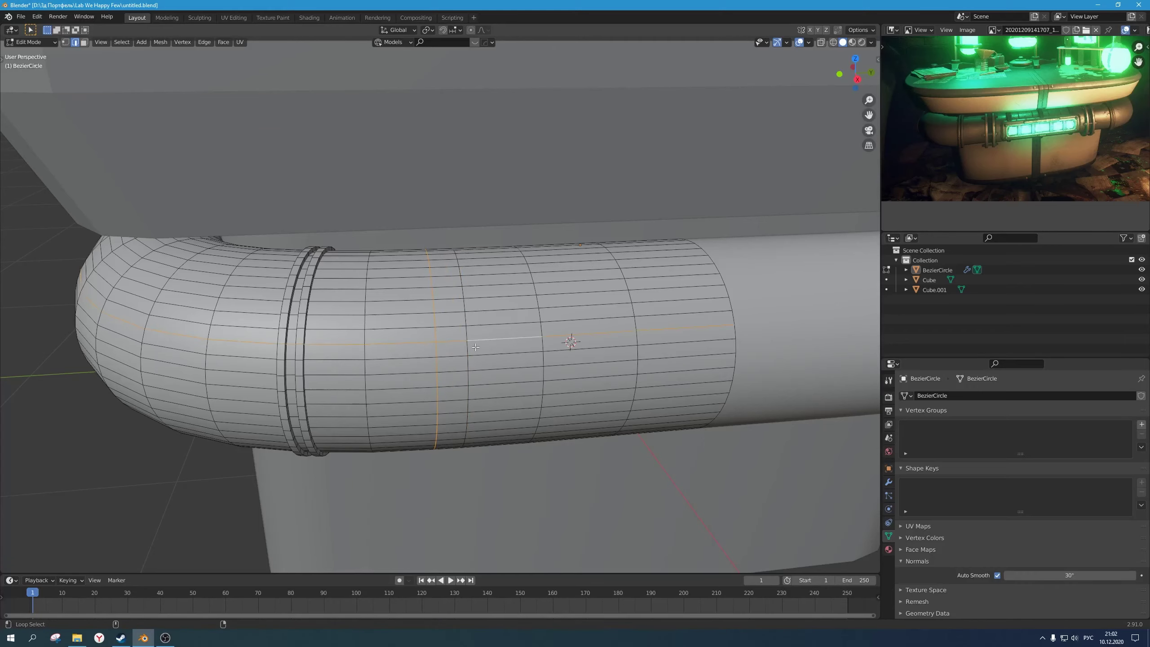
alt+click(468, 349)
scroll(435, 350, down, 3)
middle_drag(436, 349, 545, 394)
scroll(480, 367, up, 2)
scroll(545, 394, up, 3)
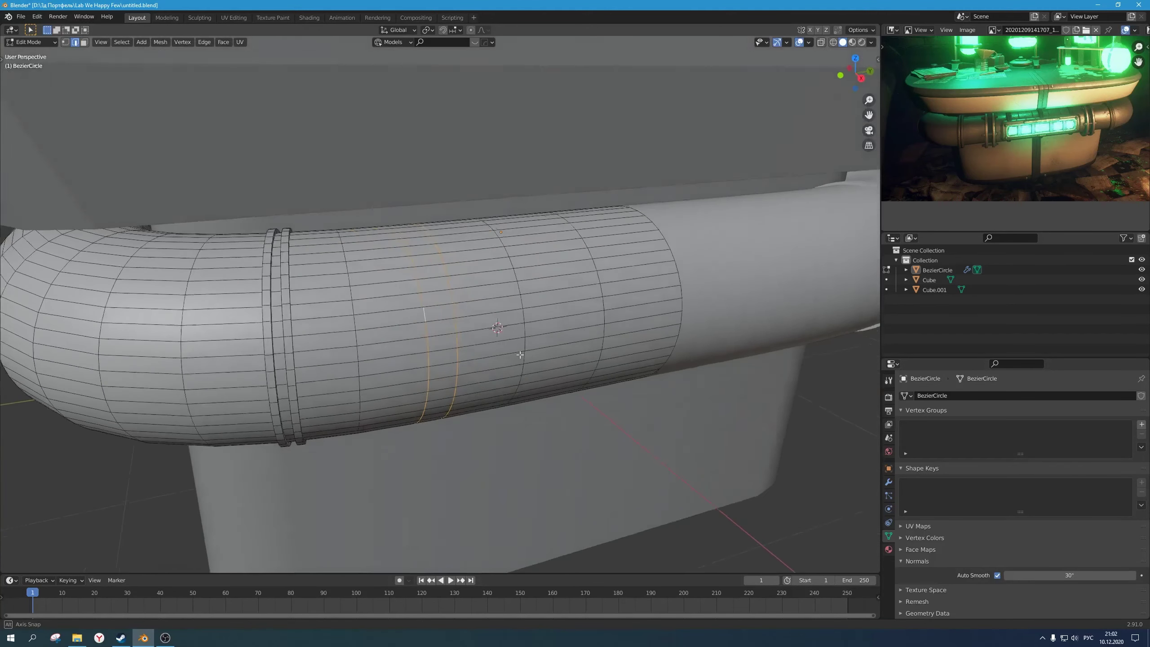
scroll(509, 343, down, 2)
key(ctrl+b)
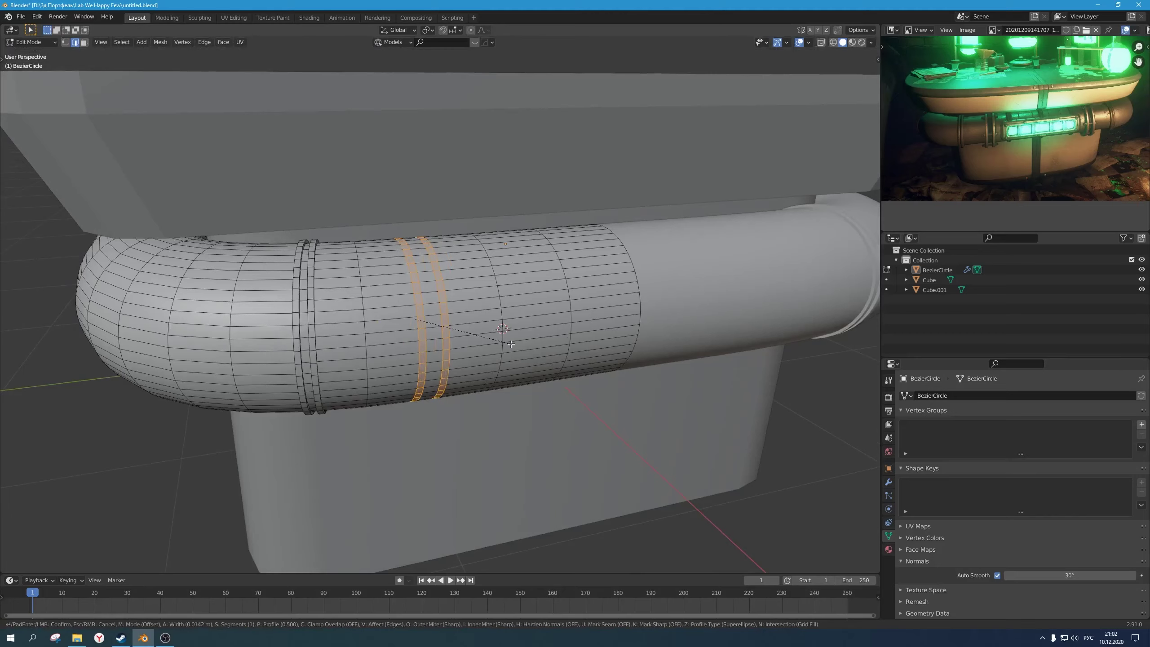
key(Escape)
Step: Bevel the edge loop inward from the raised rings into a one-segment band about 0.046 m wide
middle_drag(511, 344, 487, 350)
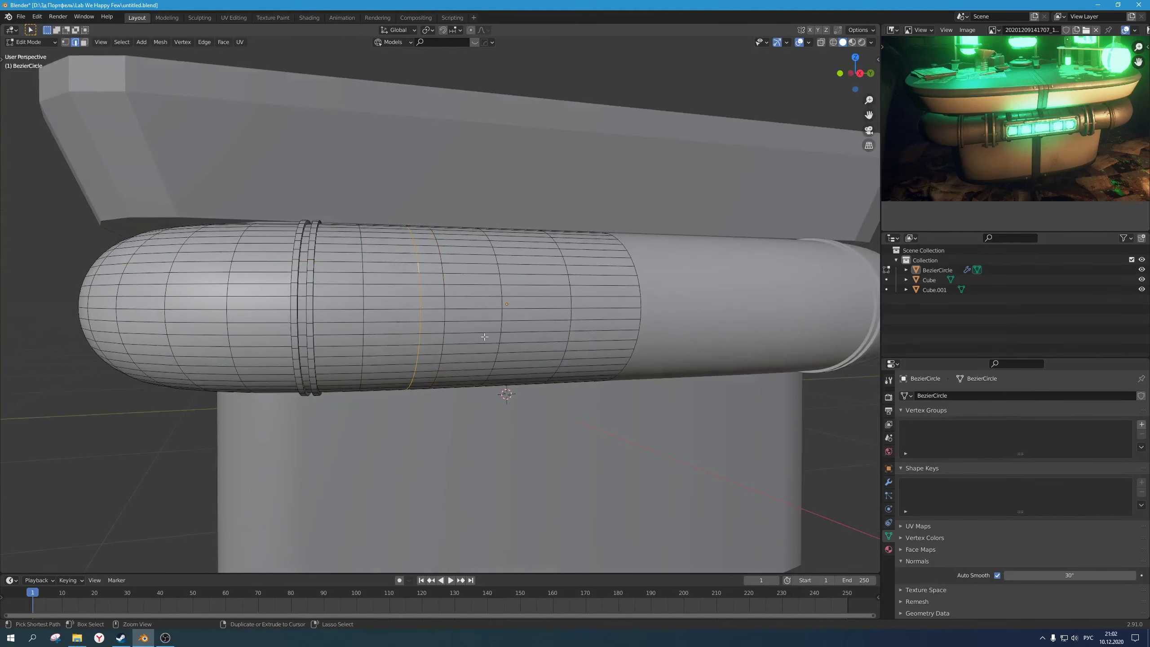
middle_drag(485, 331, 473, 324)
key(ctrl+b)
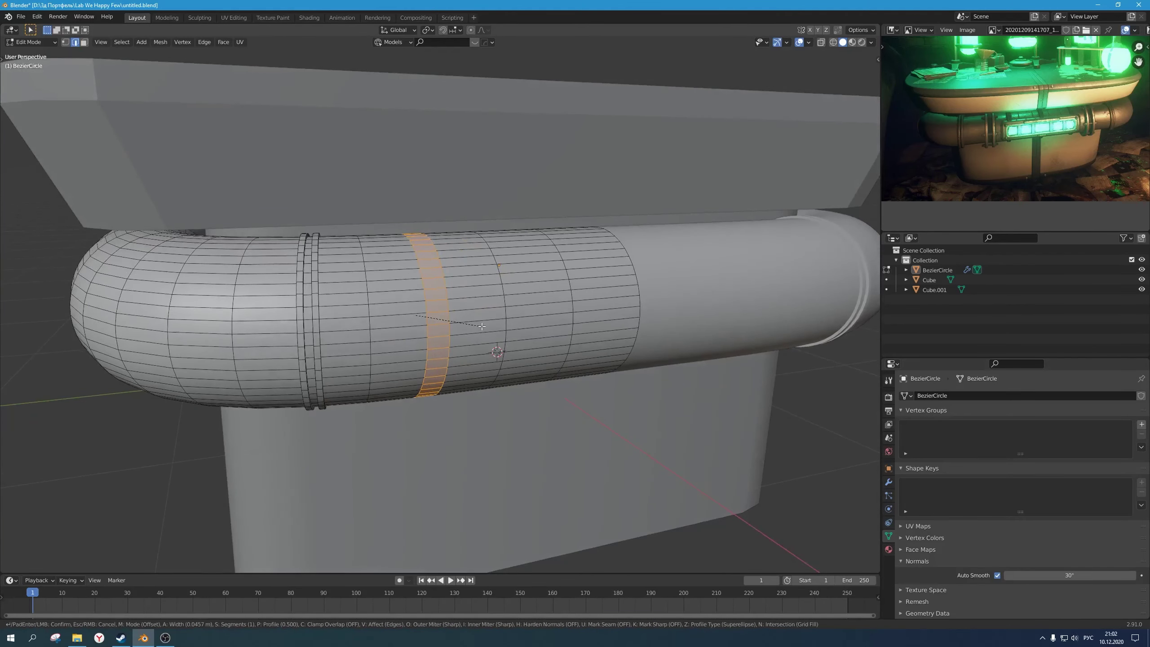
click(482, 326)
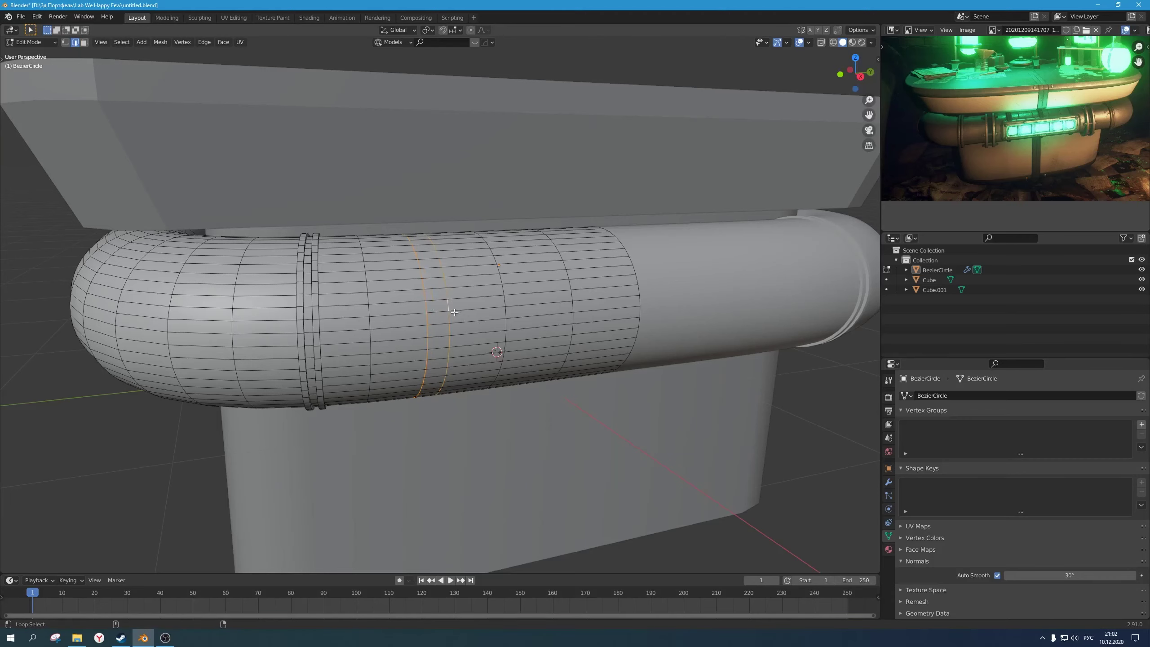
Step: Bevel the band's two boundary edge loops into narrow strips about 0.01 m wide
scroll(455, 313, up, 1)
key(ctrl+b)
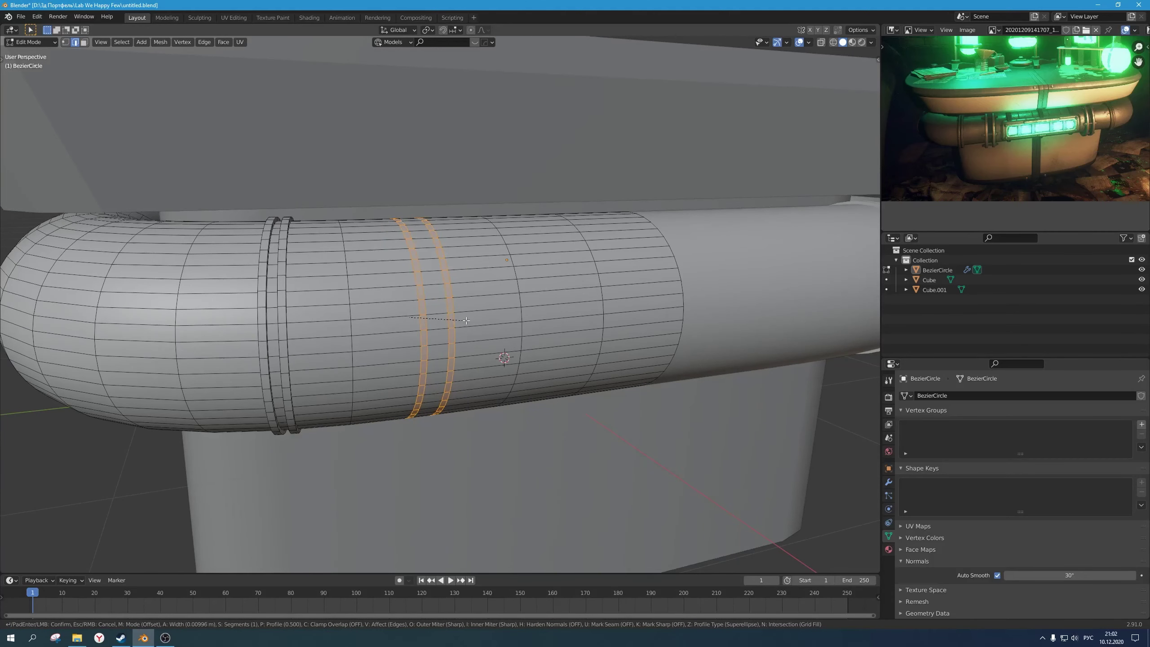
click(466, 321)
Step: Raise the two narrow strips outward by about 0.049 with Shrink/Fatten and even thickness, and check them in Object Mode
scroll(466, 321, down, 3)
mouse_move(466, 321)
middle_down()
mouse_move(472, 361)
mouse_move(467, 320)
middle_up()
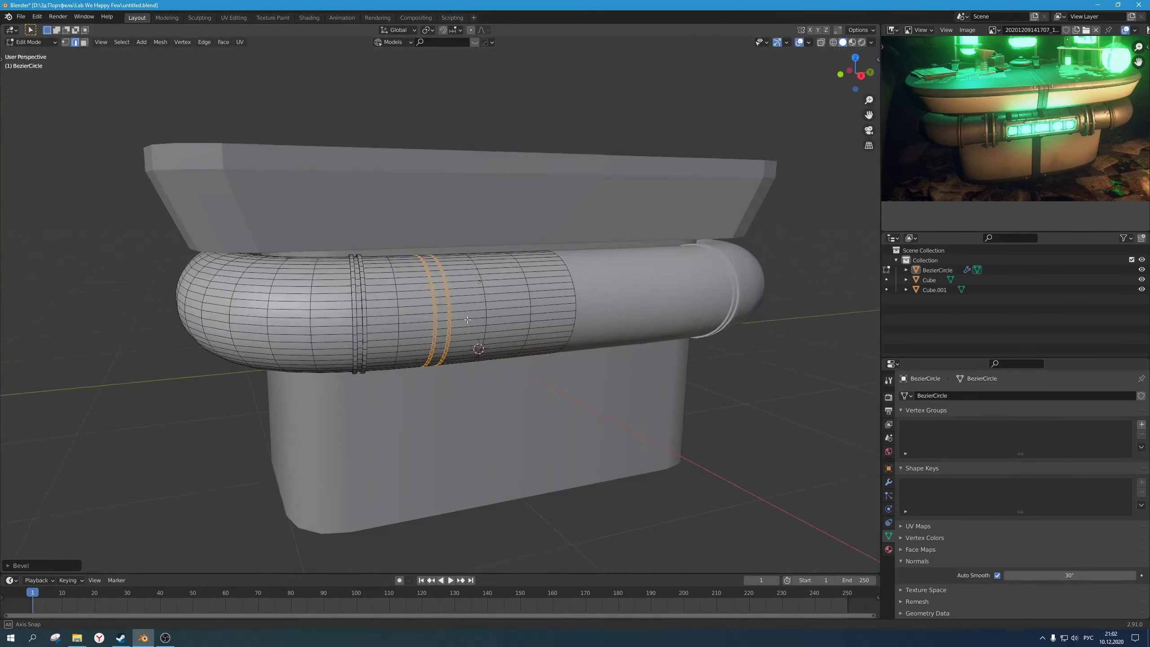
scroll(468, 320, up, 1)
right_click(467, 320)
click(468, 320)
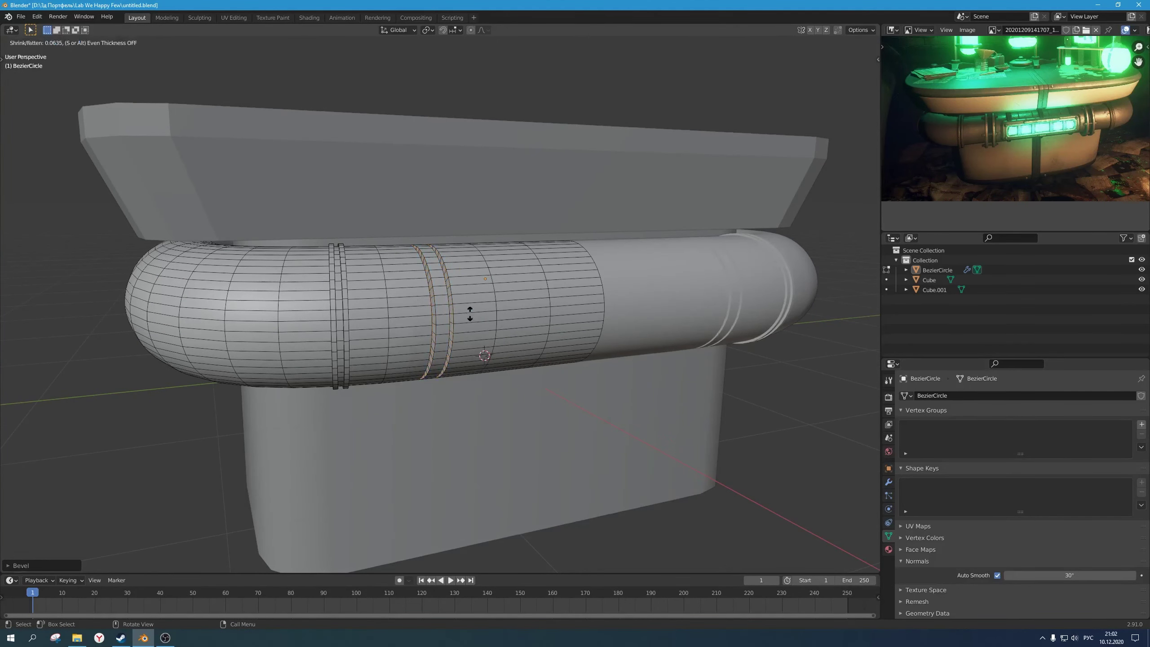
key(s)
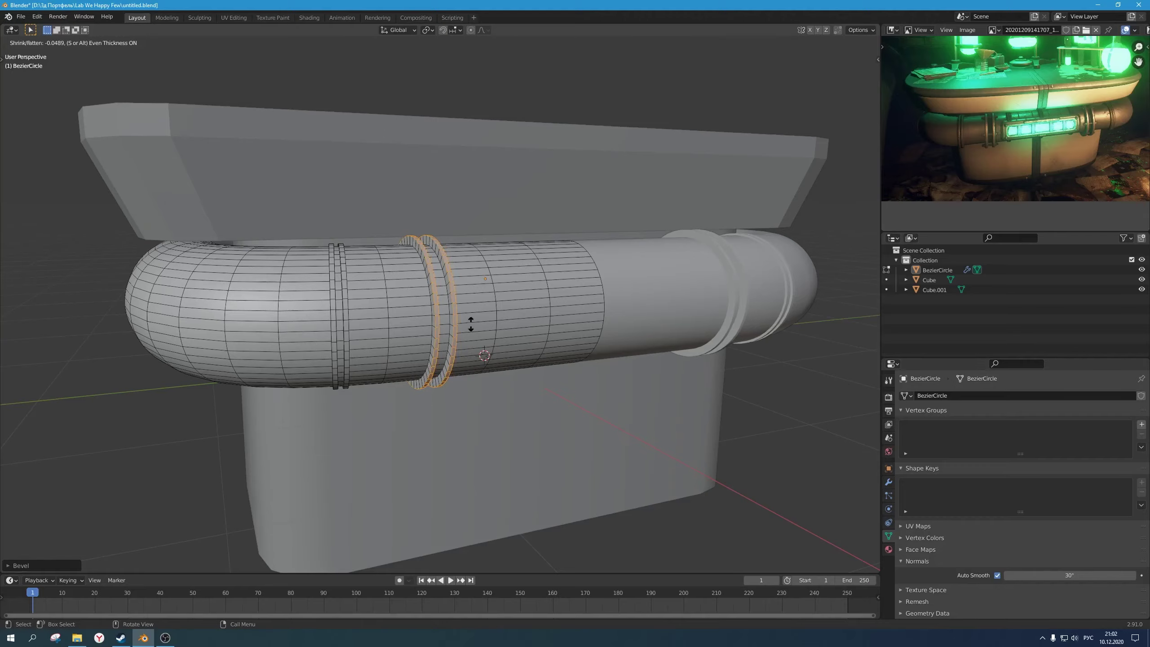
click(471, 325)
scroll(471, 325, down, 2)
middle_drag(471, 325, 538, 384)
scroll(442, 377, up, 2)
key(Tab)
scroll(510, 383, down, 4)
scroll(538, 385, up, 4)
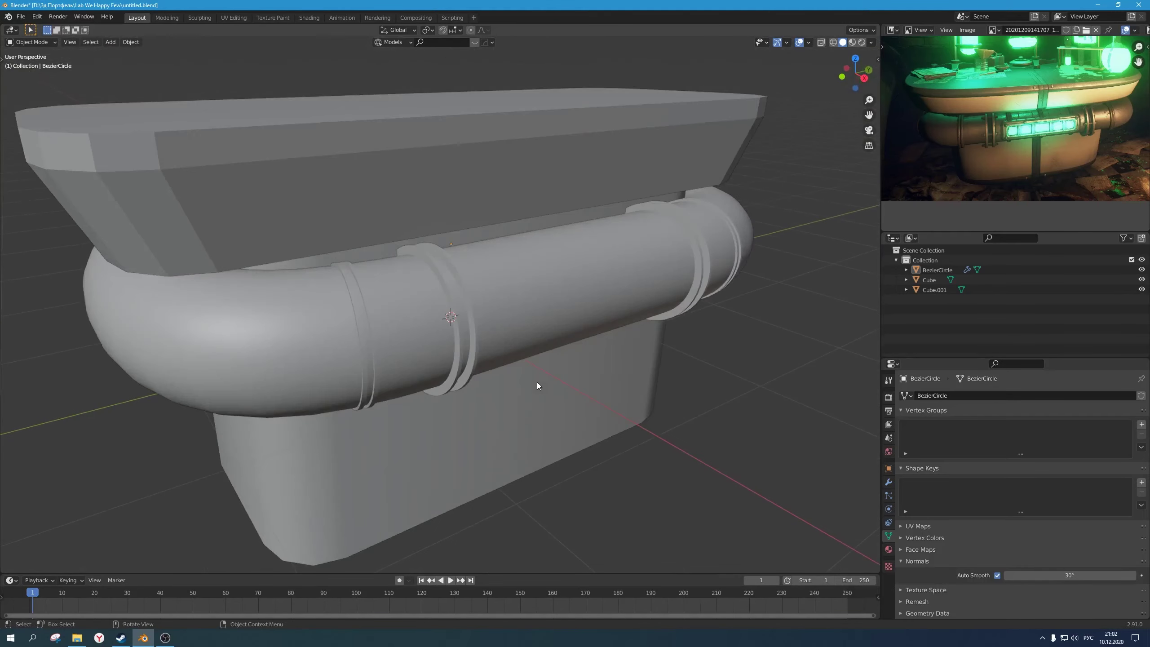
Step: Undo the strips' Shrink/Fatten and their bevel in Edit Mode, back to the band's two selected edge loops
key(Tab)
key(ctrl+z)
key(ctrl+z)
key(ctrl+z)
scroll(497, 362, up, 2)
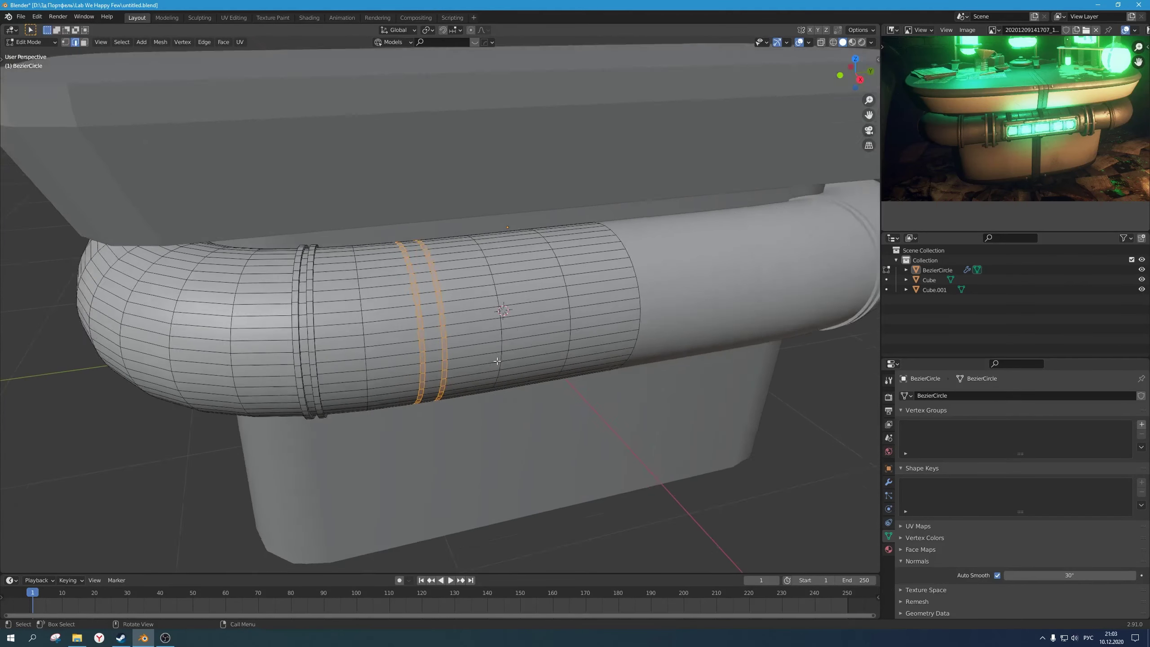
key(ctrl+z)
Step: Bevel the band's two boundary edge loops into one-segment strips about 0.017 m wide
middle_drag(495, 362, 486, 351)
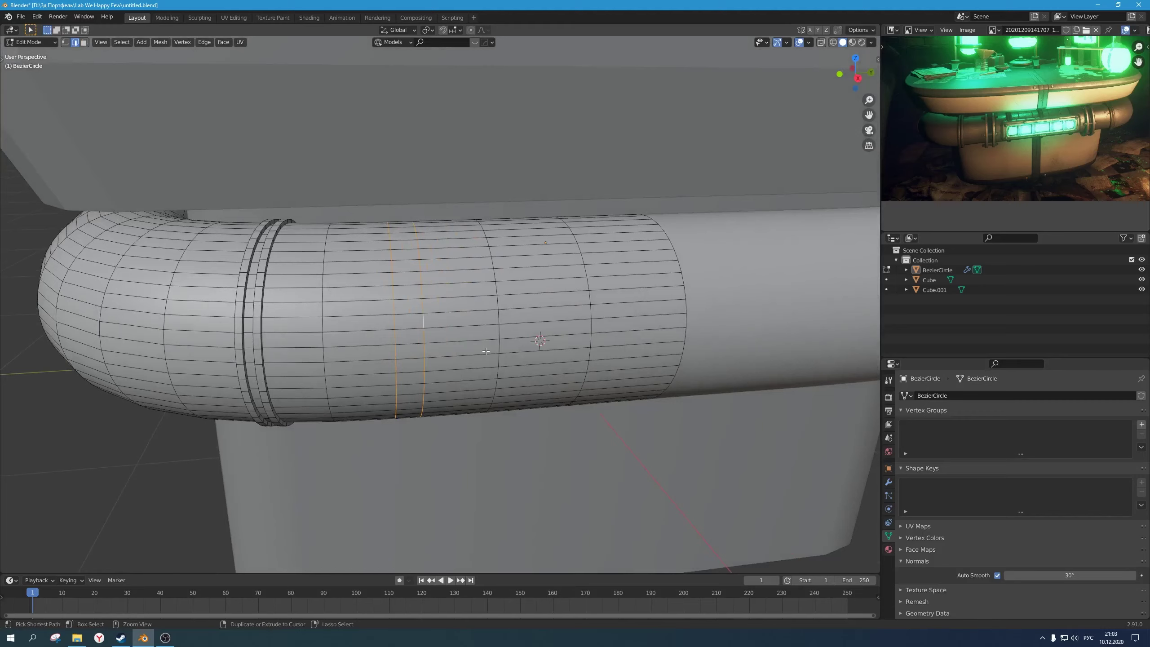
key(ctrl+b)
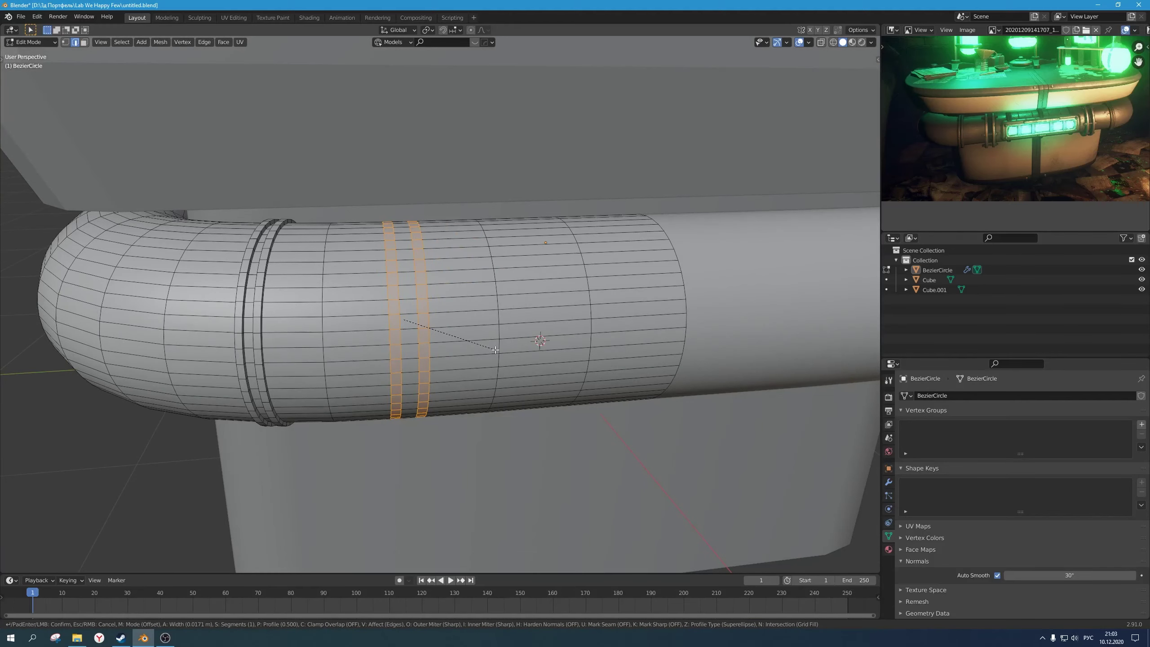
click(496, 350)
Step: Raise the two strips outward into flanges using Shrink/Fatten with even thickness on
middle_drag(495, 349, 485, 362)
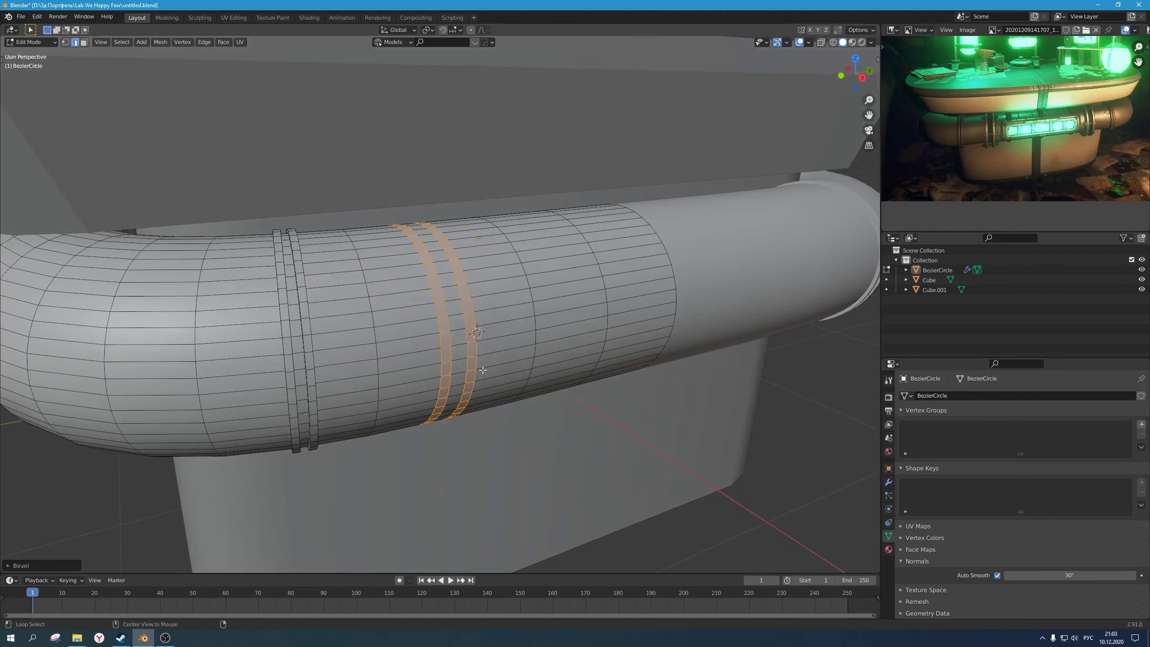
key(alt+s)
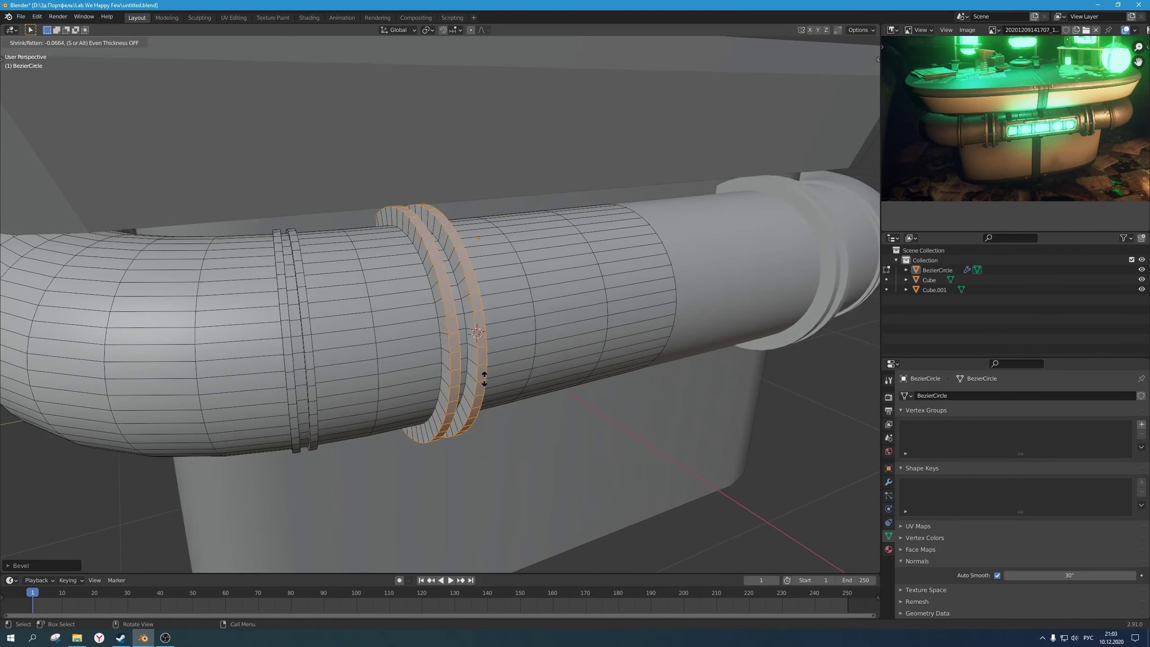
key(s)
click(483, 379)
Step: Return to Object Mode, check the flanges on the whole table and save the file
key(Tab)
scroll(520, 387, down, 3)
middle_drag(534, 388, 512, 377)
scroll(482, 395, down, 4)
scroll(458, 372, up, 5)
key(ctrl+s)
scroll(511, 382, up, 3)
scroll(499, 336, down, 5)
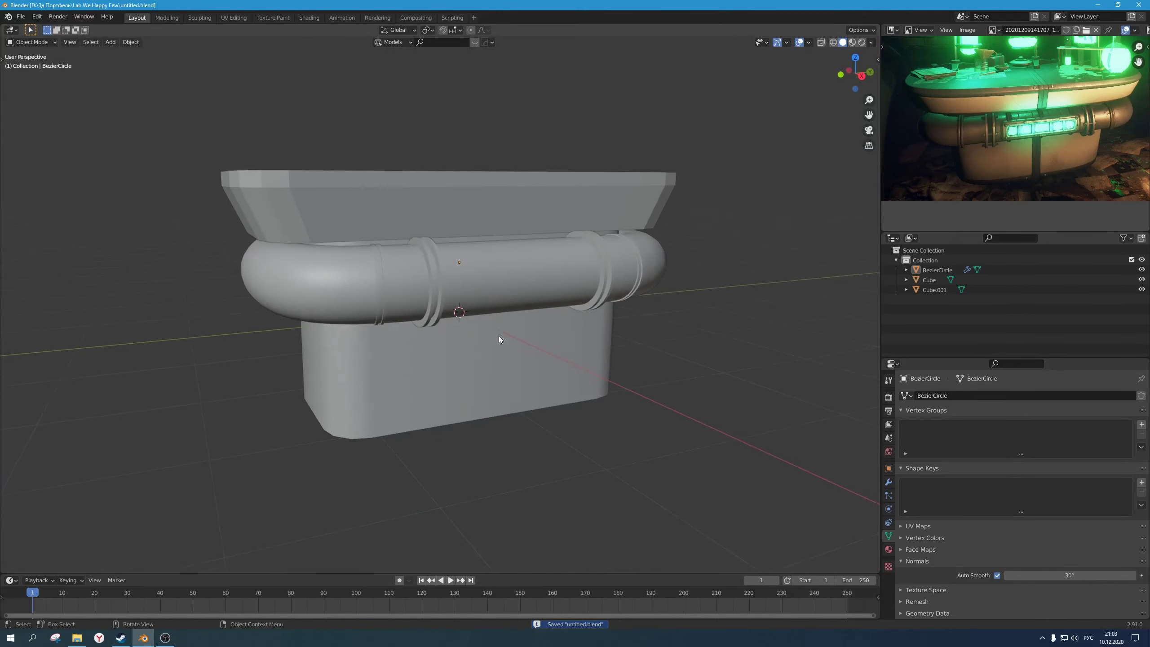
middle_drag(499, 336, 527, 359)
scroll(1000, 150, up, 3)
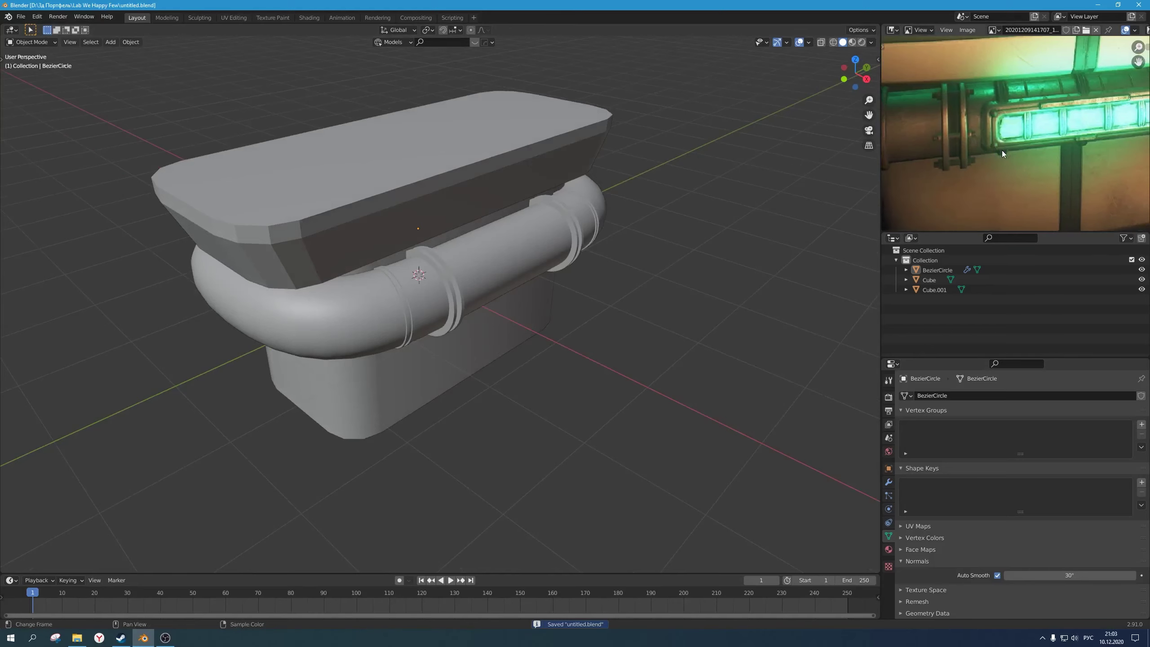
Step: Examine the flange bolts and the glowing panel's frame up close in the reference image
scroll(1002, 150, down, 2)
scroll(1003, 150, up, 2)
scroll(1003, 150, up, 4)
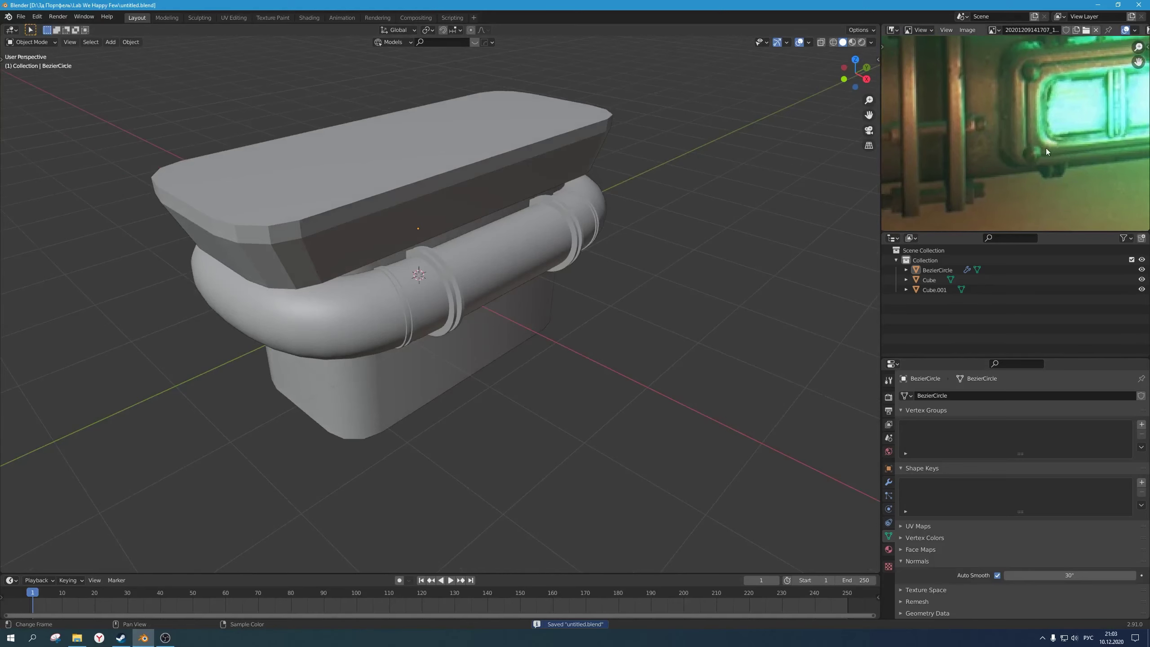
scroll(984, 158, up, 2)
scroll(1005, 168, up, 2)
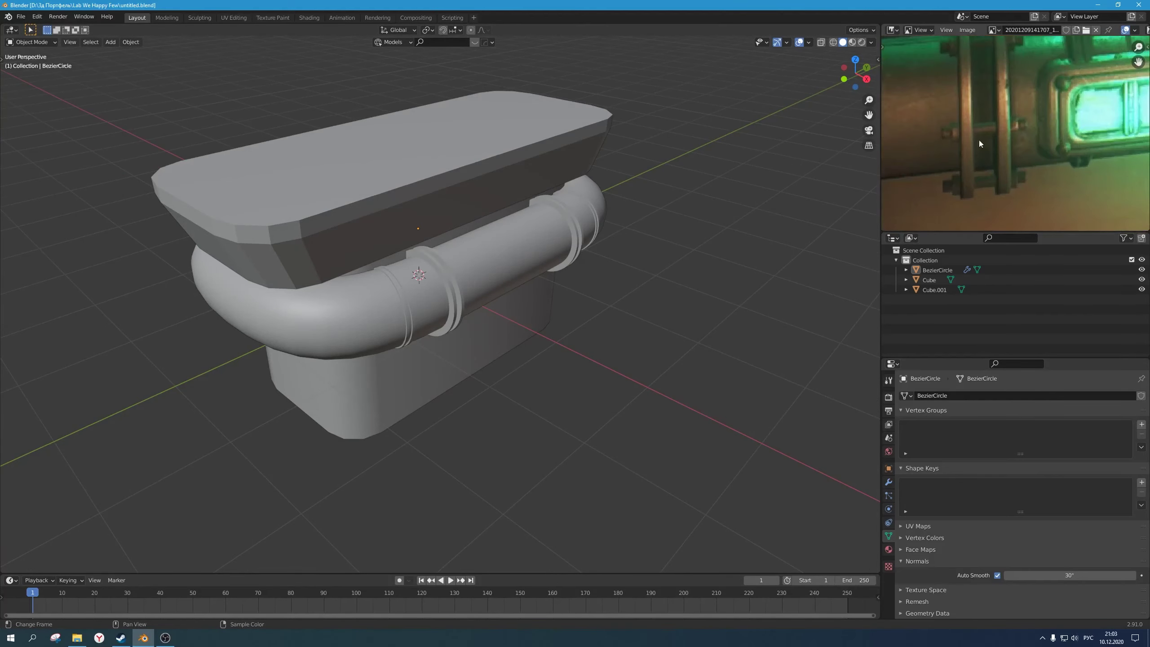
scroll(1000, 138, down, 3)
middle_drag(1038, 144, 988, 133)
scroll(988, 132, down, 1)
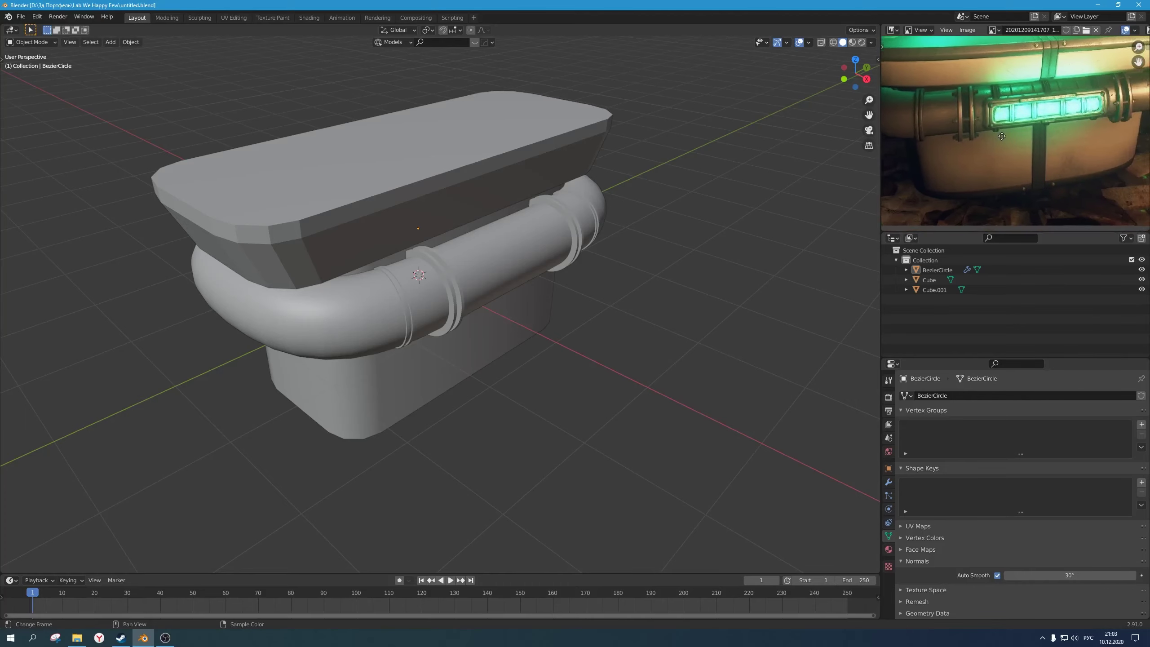
scroll(465, 271, down, 1)
Step: Select the ring of side faces on the pipe's large flange in Edit Mode, checking it with X-ray
middle_drag(465, 270, 487, 285)
scroll(469, 253, up, 3)
click(466, 320)
key(Tab)
key(KP_1)
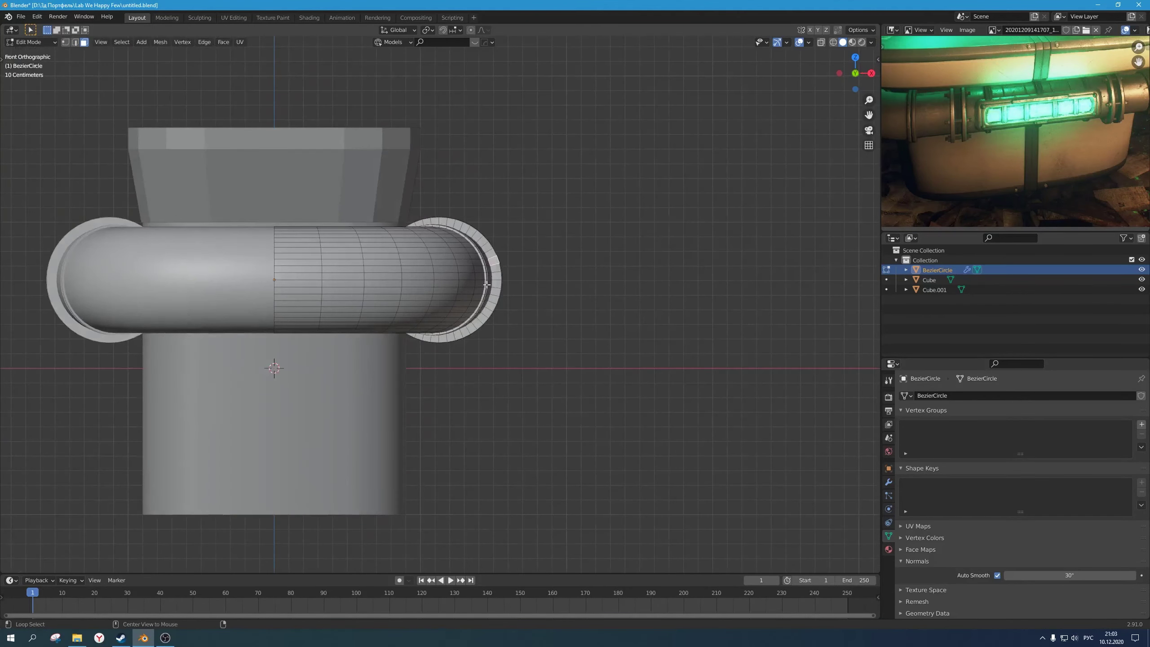
key(alt+z)
scroll(446, 295, up, 3)
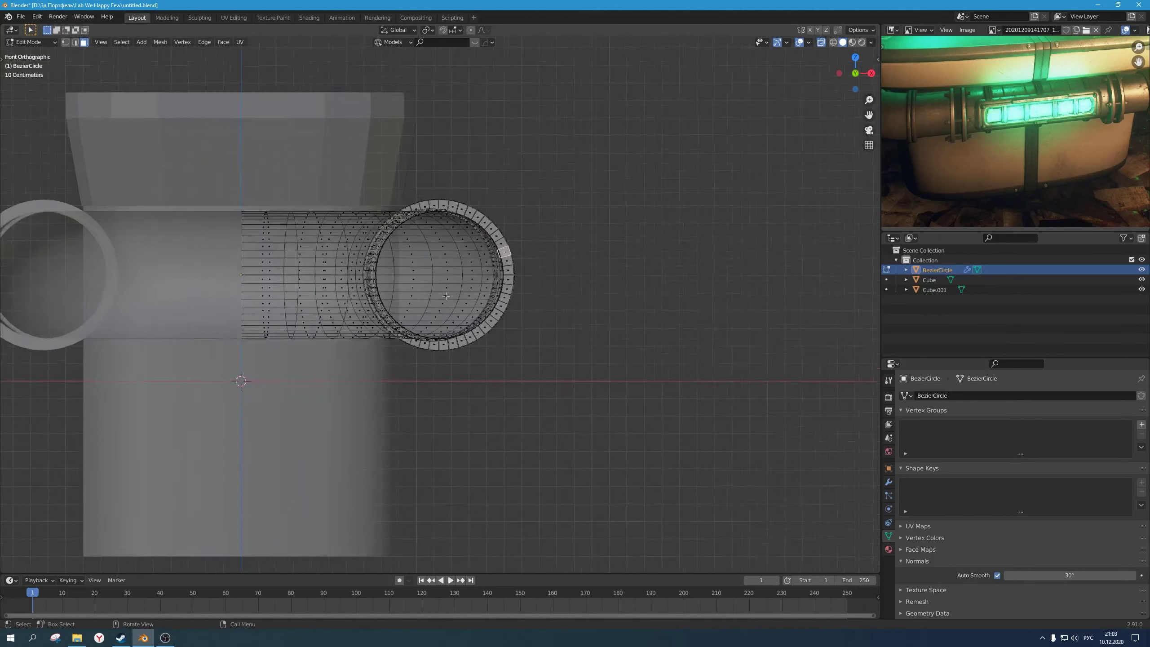
middle_drag(446, 296, 491, 253)
alt+click(524, 240)
key(alt+z)
alt+click(459, 235)
alt+click(463, 227)
key(alt+z)
key(alt+z)
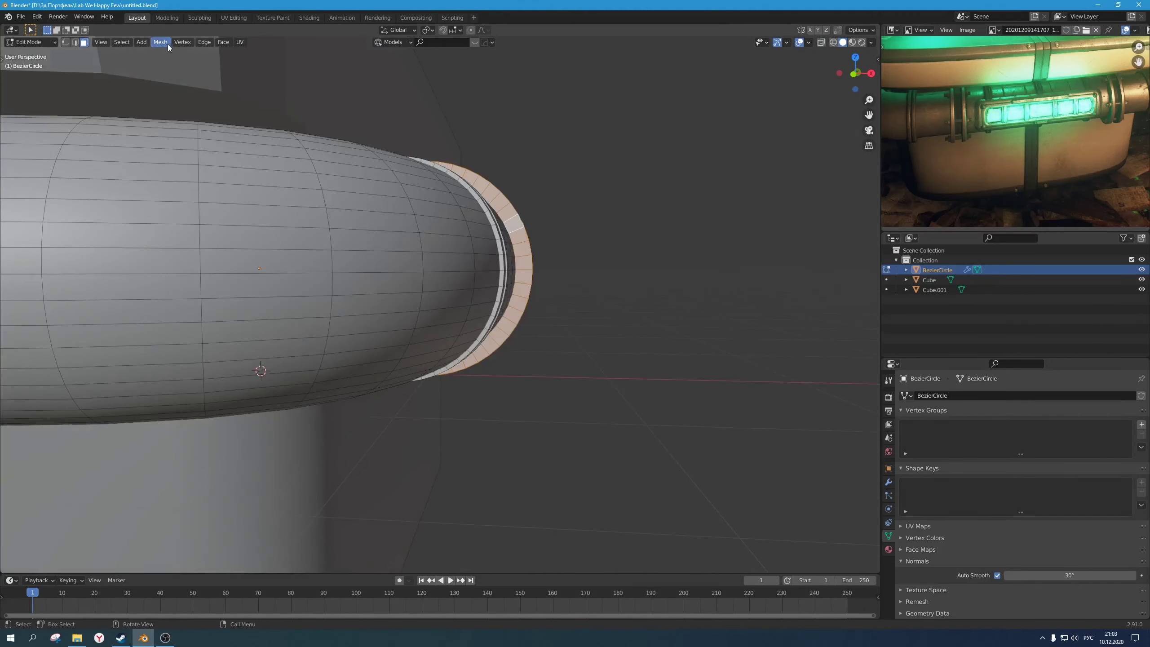
Step: Apply Checker Deselect to the flange's face ring with 5 deselected and 1 selected, viewed in X-ray
click(121, 42)
click(158, 122)
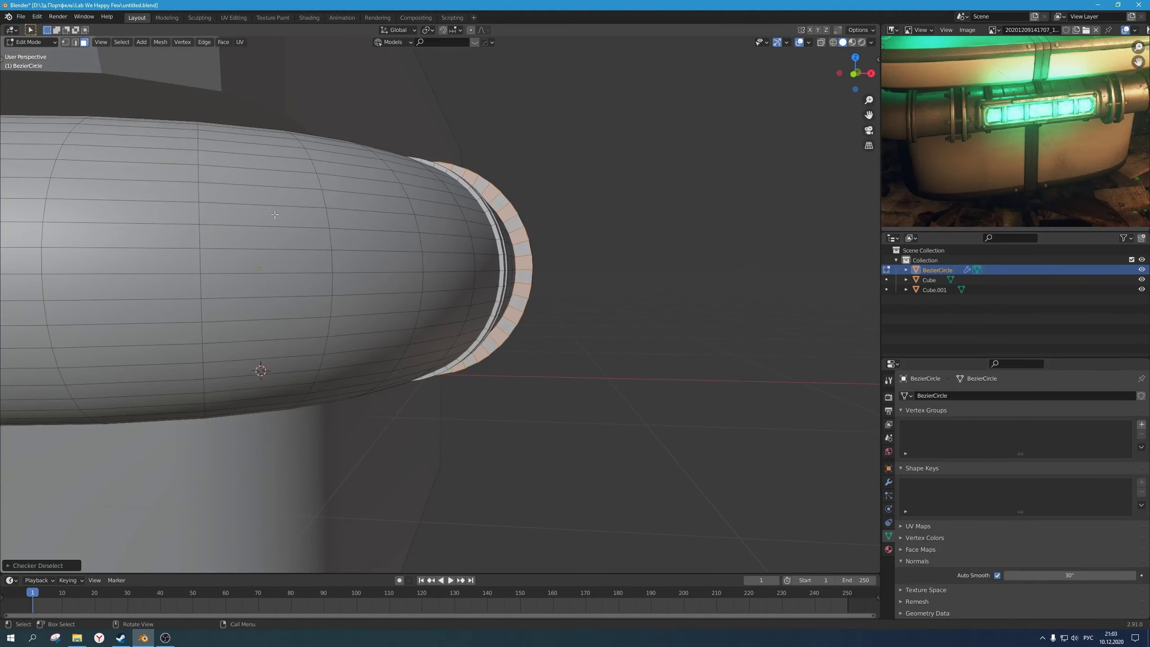
middle_drag(454, 323, 453, 363)
click(9, 565)
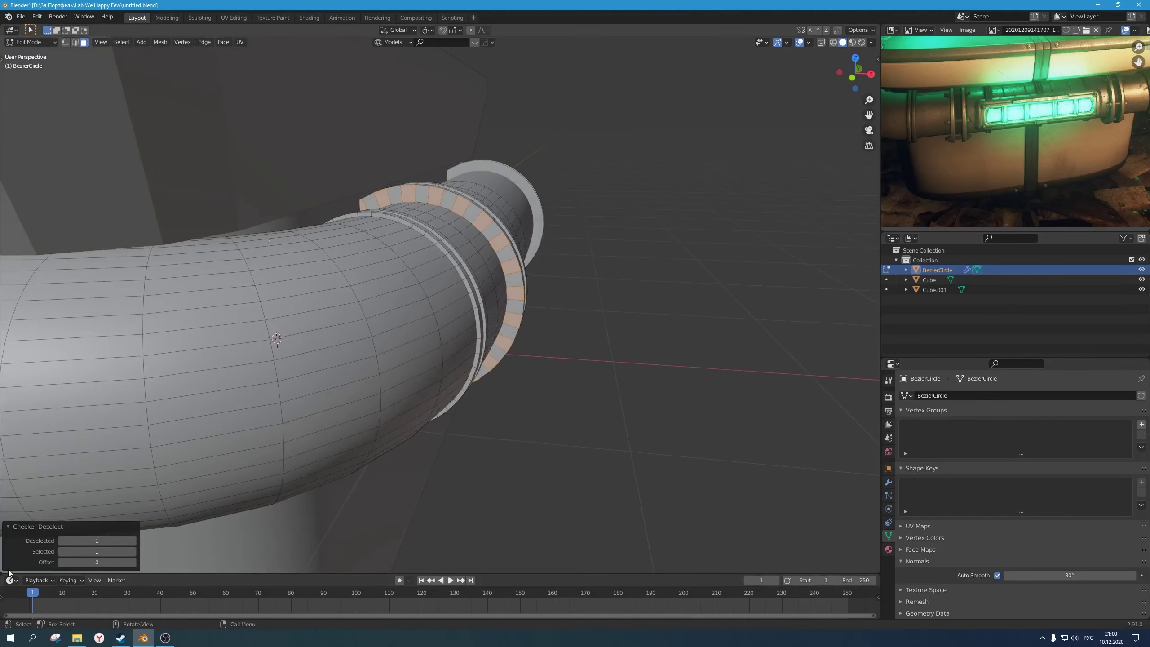
click(133, 541)
click(132, 542)
key(alt+z)
middle_drag(347, 417, 326, 403)
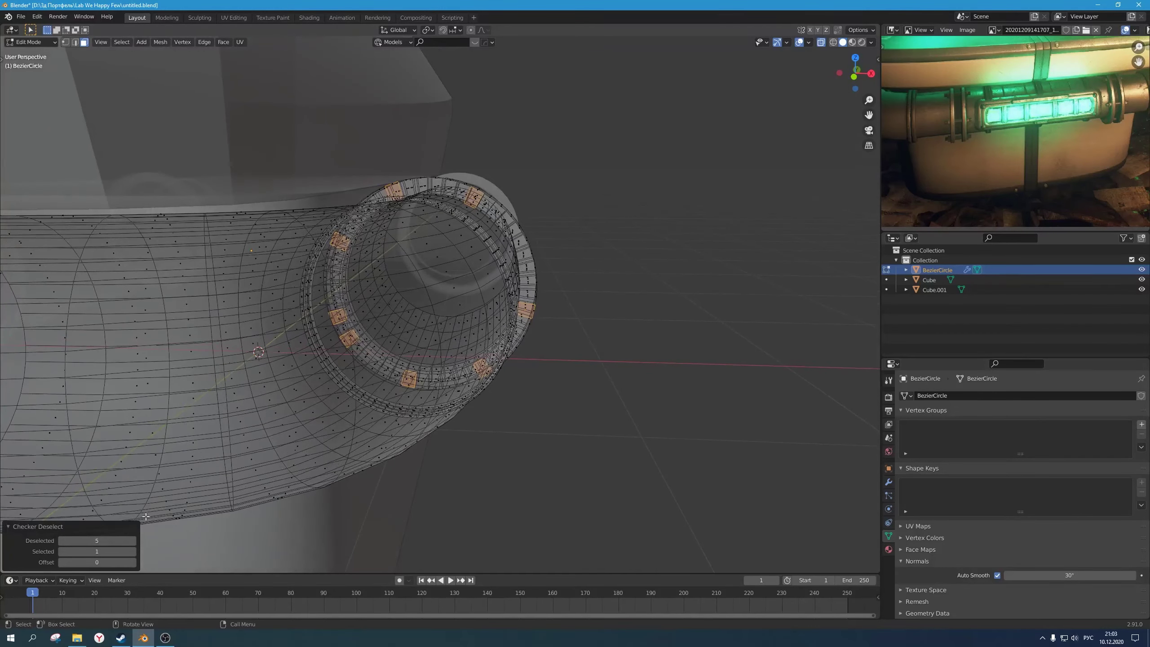
Step: Try larger Checker Deselect spacing on the flange faces, up to 9 deselected
click(134, 541)
click(133, 541)
click(133, 541)
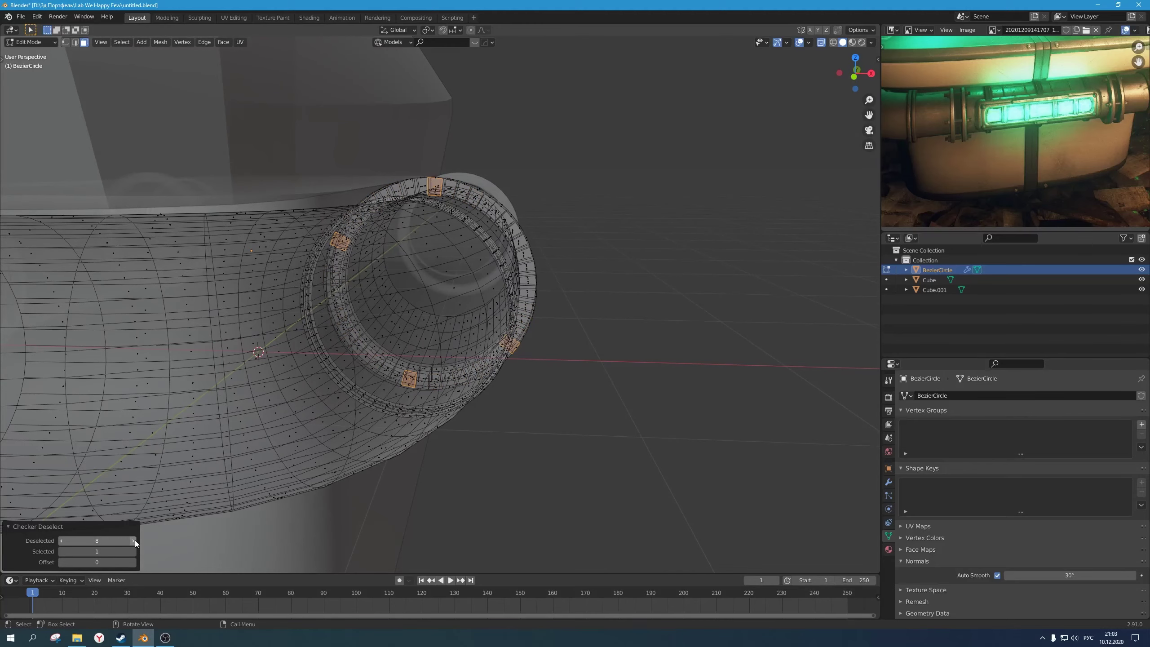
click(134, 541)
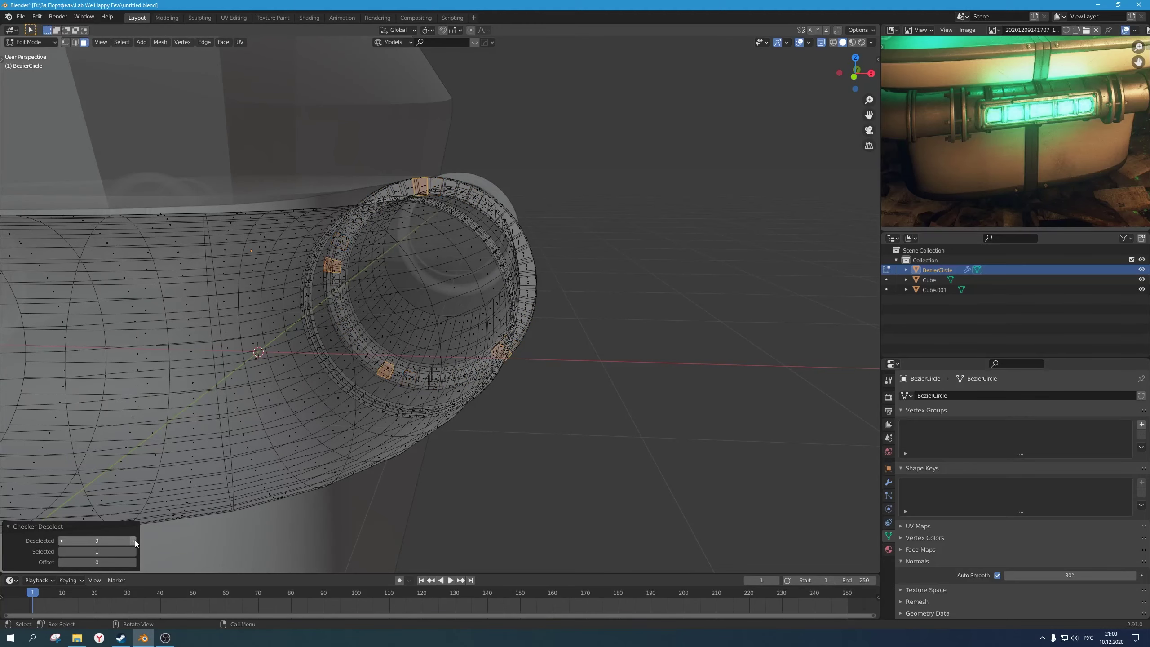
Step: Reduce the Checker Deselect spacing to 2 deselected faces, comparing it with 3 deselected
click(62, 540)
middle_drag(345, 431, 350, 418)
click(61, 541)
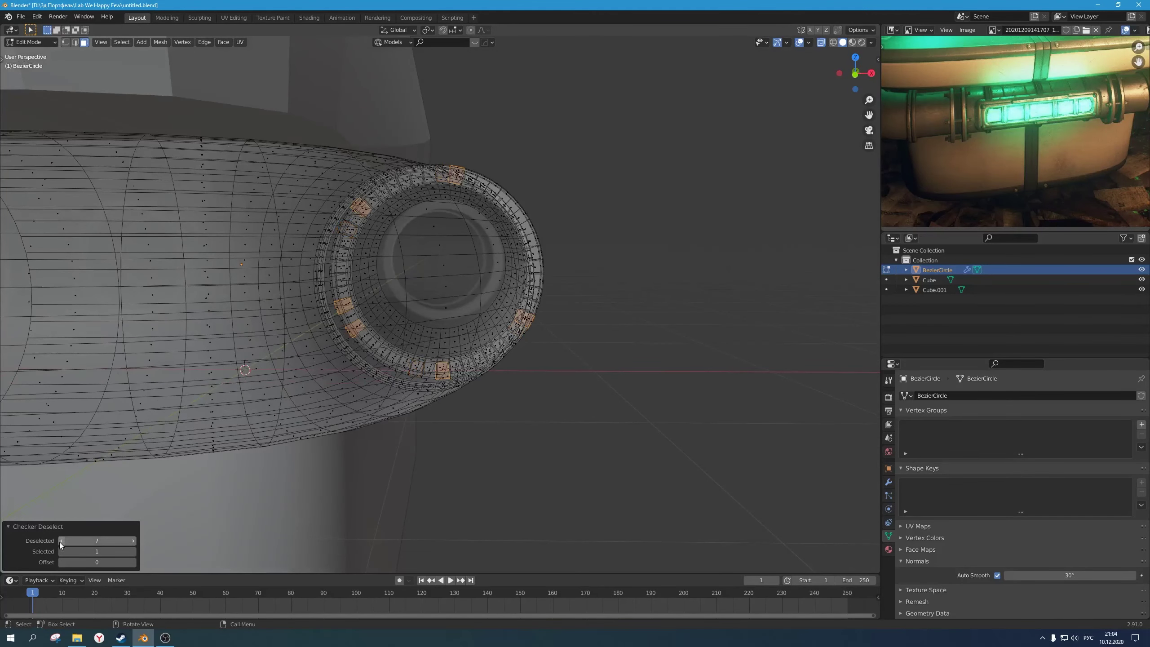
click(61, 540)
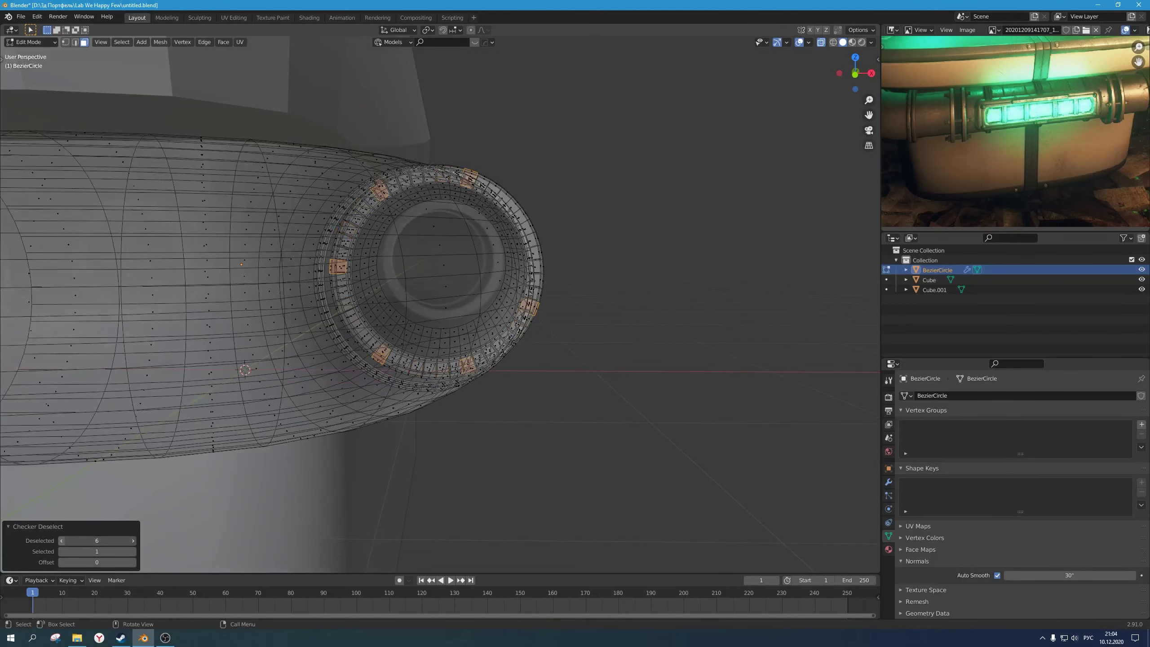
click(60, 541)
click(60, 541)
click(61, 541)
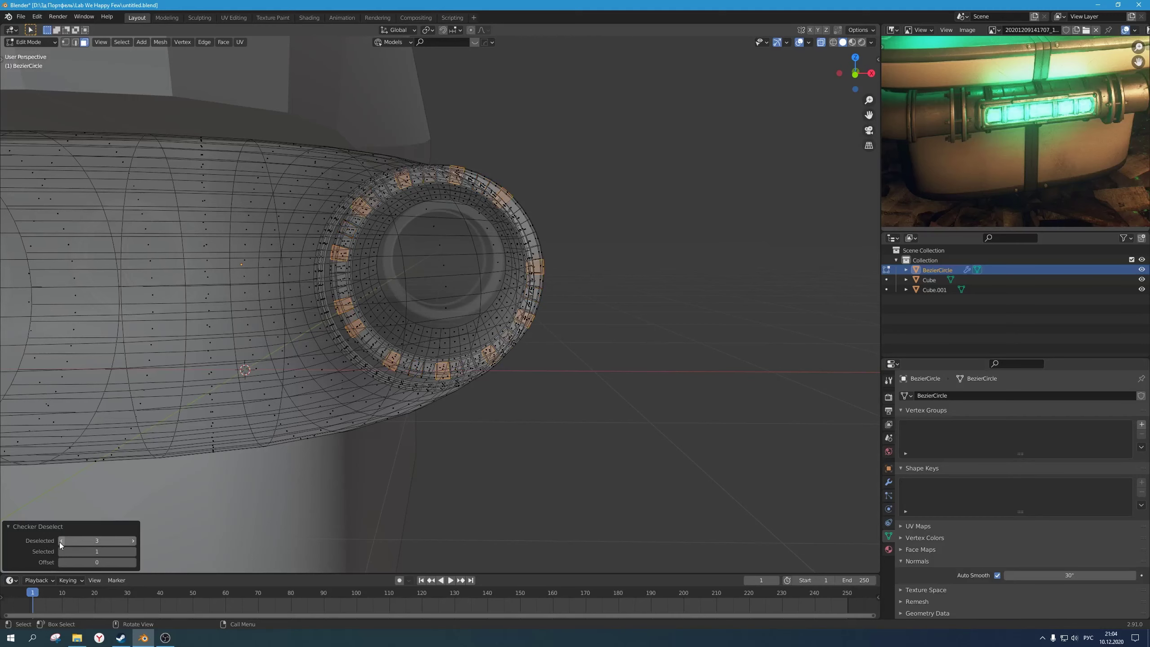
click(61, 541)
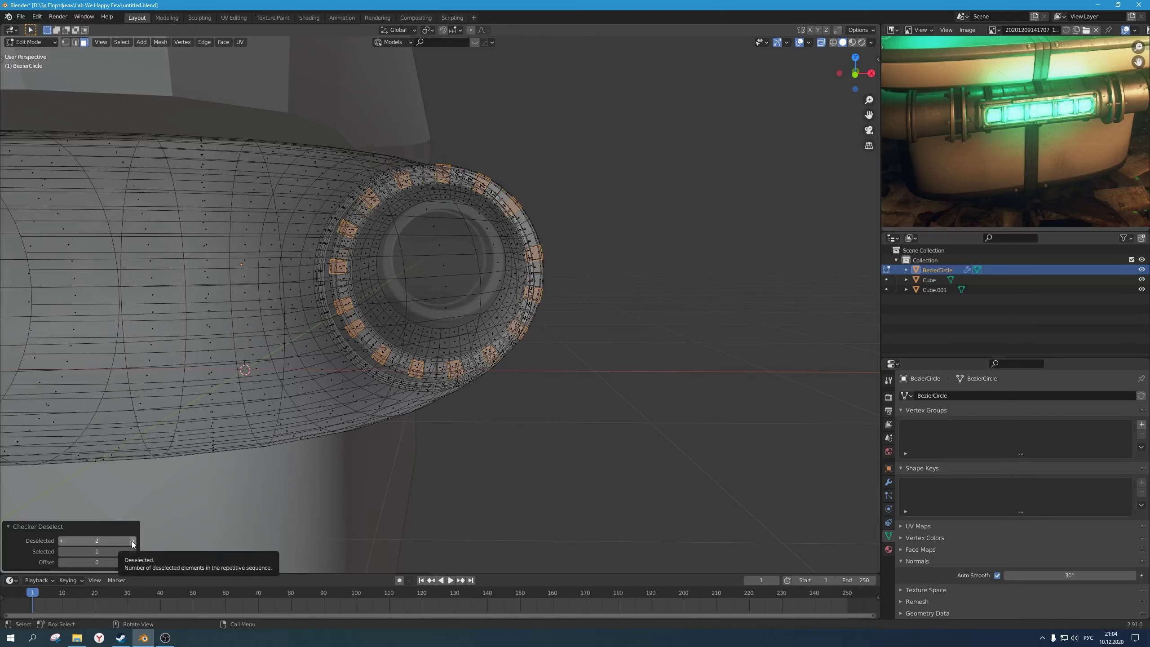
click(132, 541)
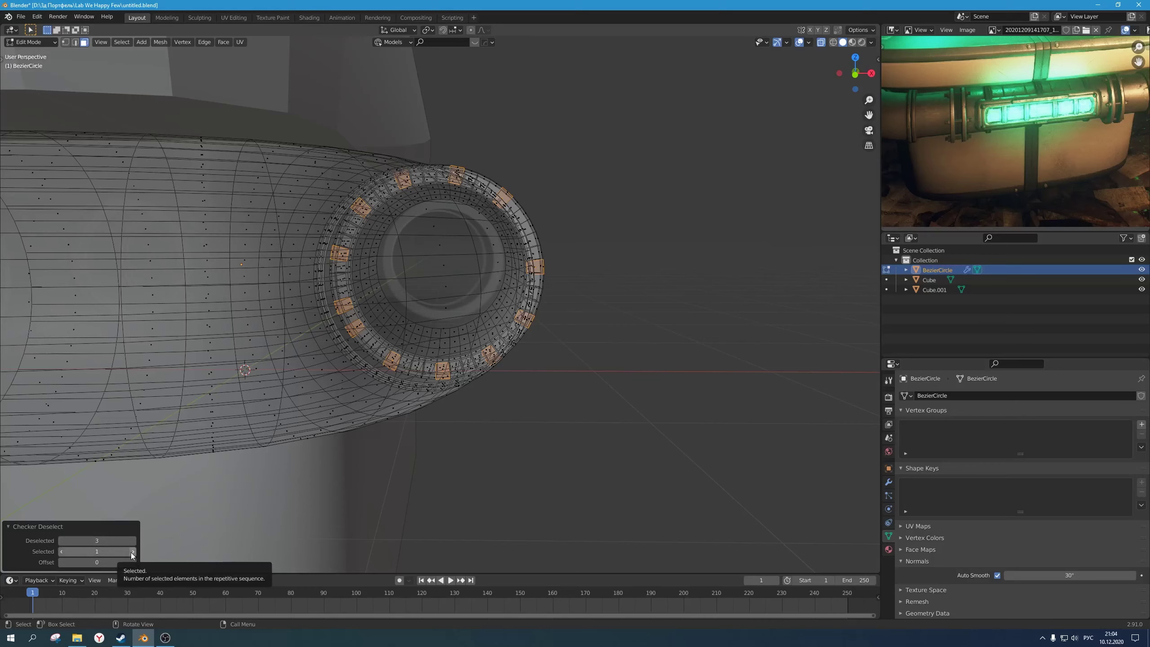
click(61, 544)
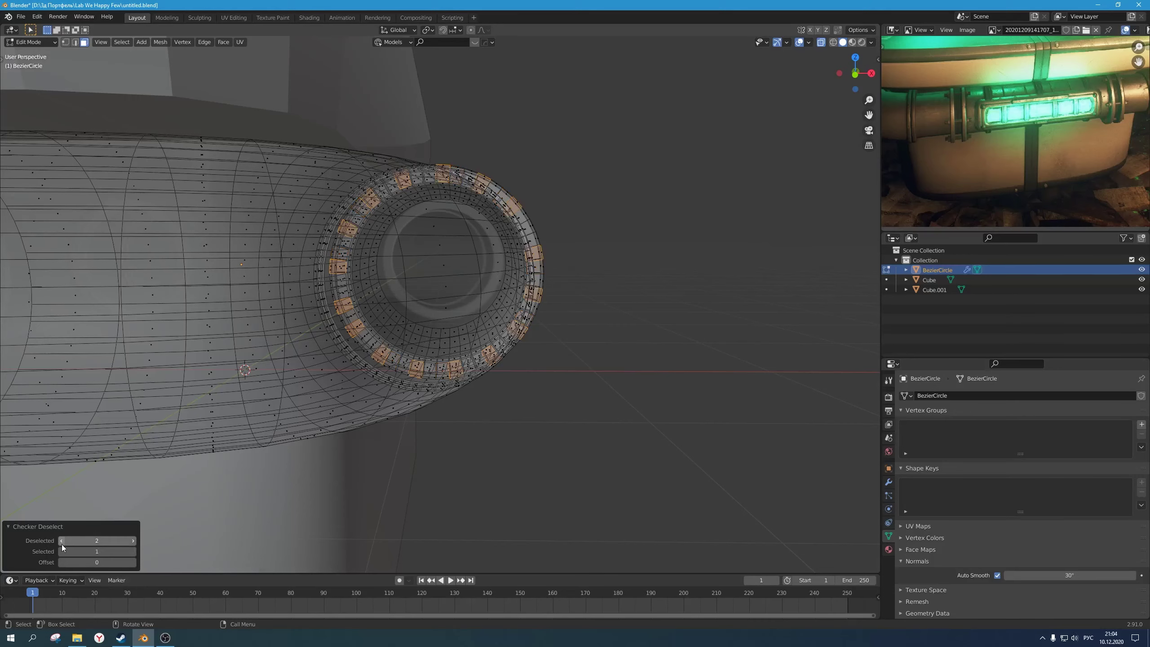
Step: Set Checker Deselect to 4 deselected faces with an offset of 2, checking the flange's face ring in X-ray
click(132, 541)
click(132, 541)
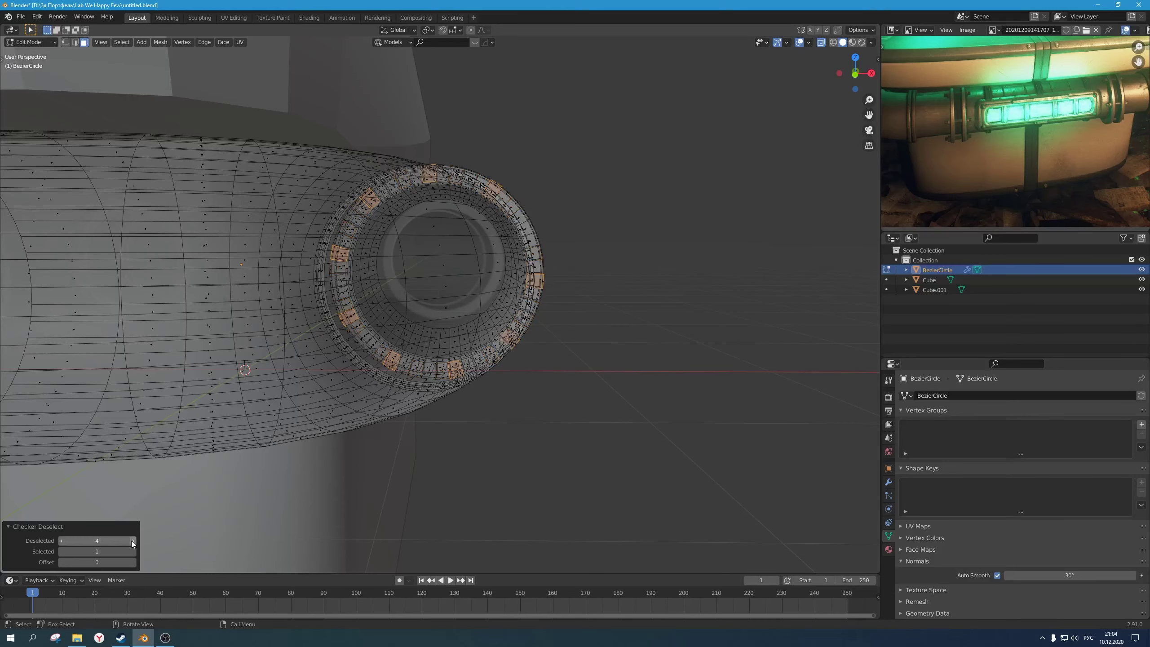
middle_drag(334, 453, 227, 499)
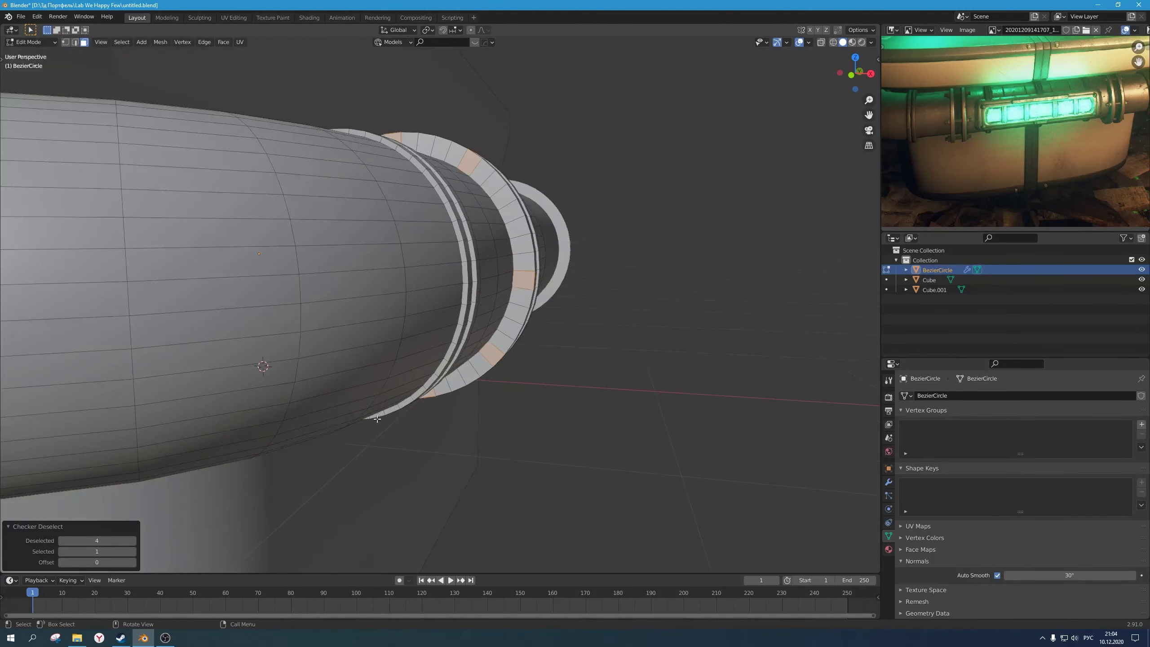
click(135, 562)
key(alt+z)
middle_drag(436, 369, 471, 370)
click(133, 563)
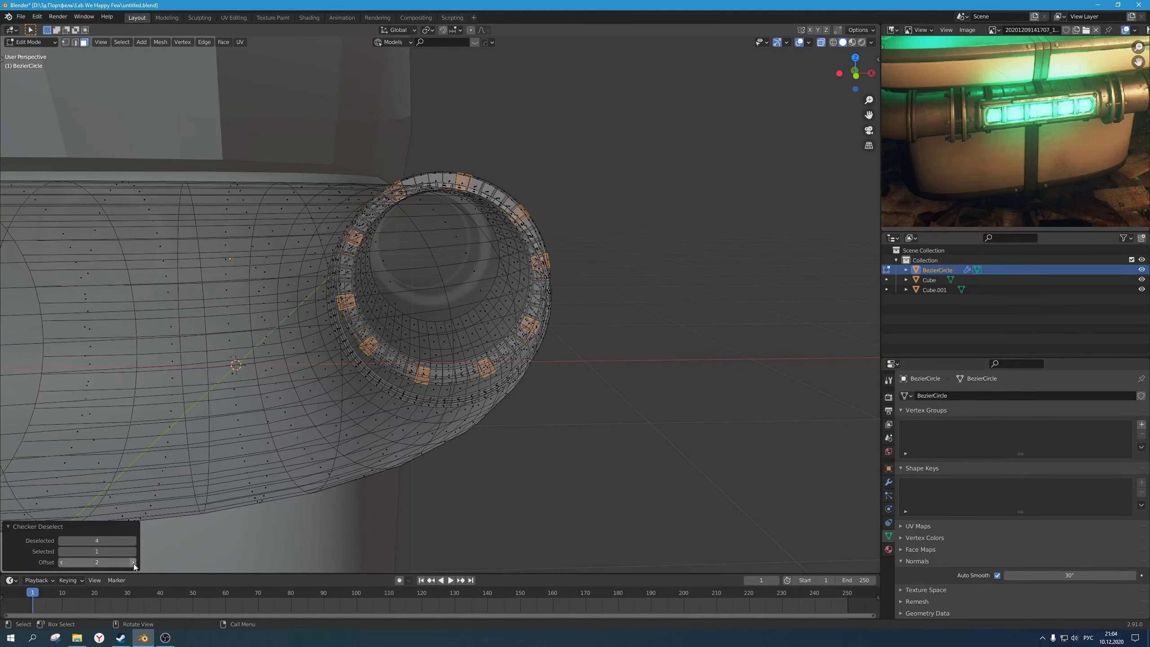
click(133, 562)
click(63, 562)
Step: Set Checker Deselect to 5 deselected faces and compare offsets 1 to 3, settling on offset 2
click(134, 541)
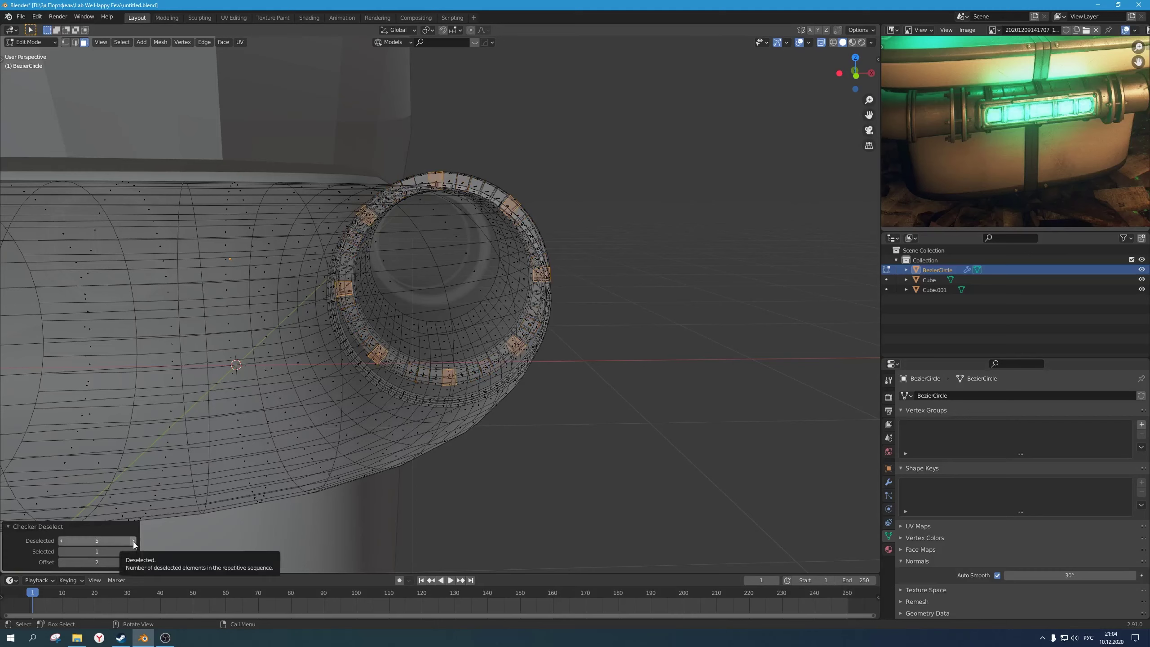
click(63, 562)
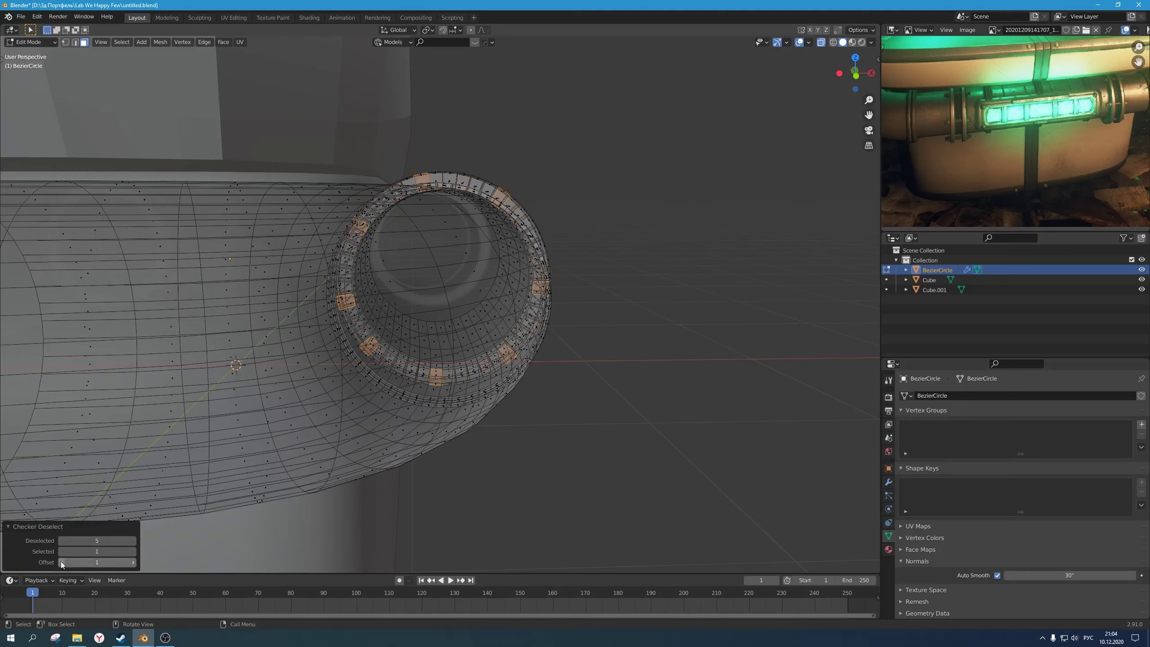
click(132, 562)
click(133, 562)
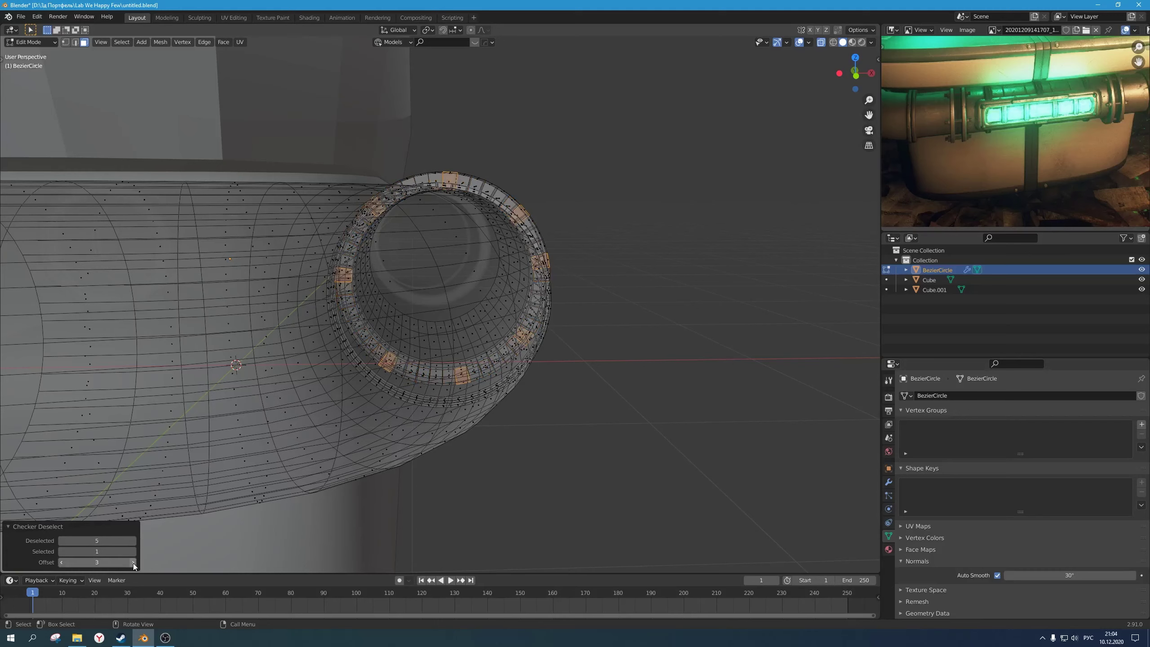
click(60, 562)
scroll(447, 407, down, 3)
mouse_move(449, 401)
middle_down()
mouse_move(450, 388)
mouse_move(449, 407)
mouse_move(437, 393)
mouse_move(448, 391)
mouse_move(406, 395)
mouse_move(460, 362)
mouse_move(464, 396)
mouse_move(421, 399)
mouse_move(441, 351)
mouse_move(426, 351)
mouse_move(467, 352)
mouse_move(457, 360)
mouse_move(509, 270)
mouse_move(491, 291)
mouse_move(502, 302)
mouse_move(491, 295)
mouse_move(505, 309)
mouse_move(456, 325)
middle_up()
scroll(492, 294, up, 1)
scroll(494, 283, up, 1)
key(alt+z)
key(alt+z)
key(alt+z)
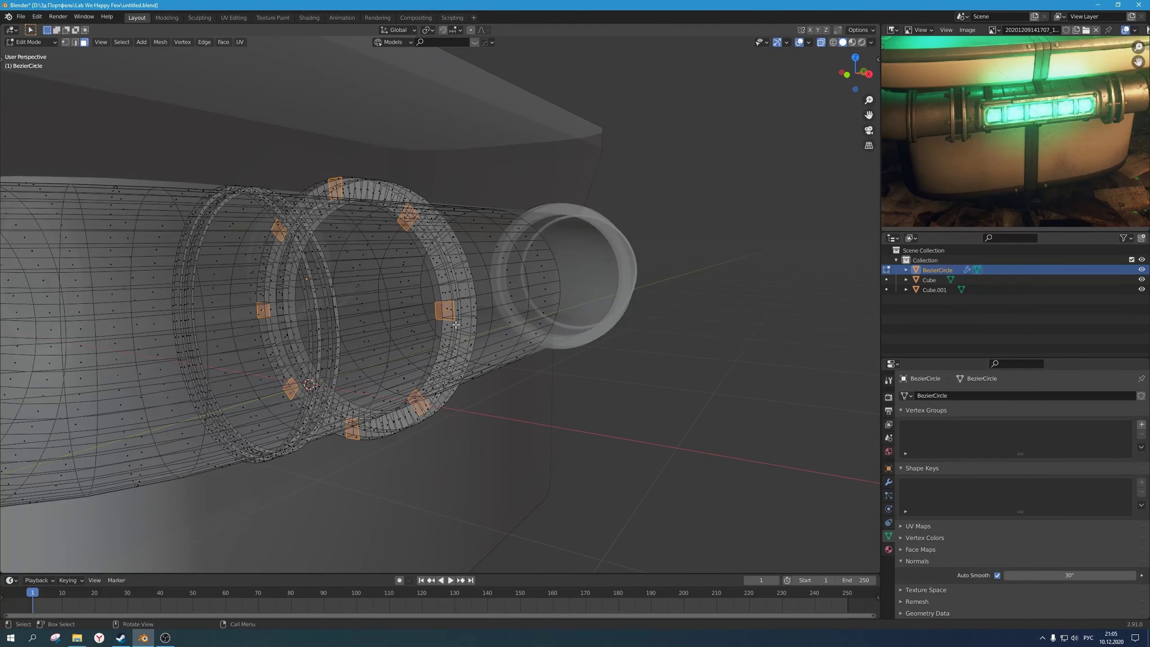
Step: Duplicate the selected flange faces in place, separate them into their own object, and select it in Object Mode
key(shift+d)
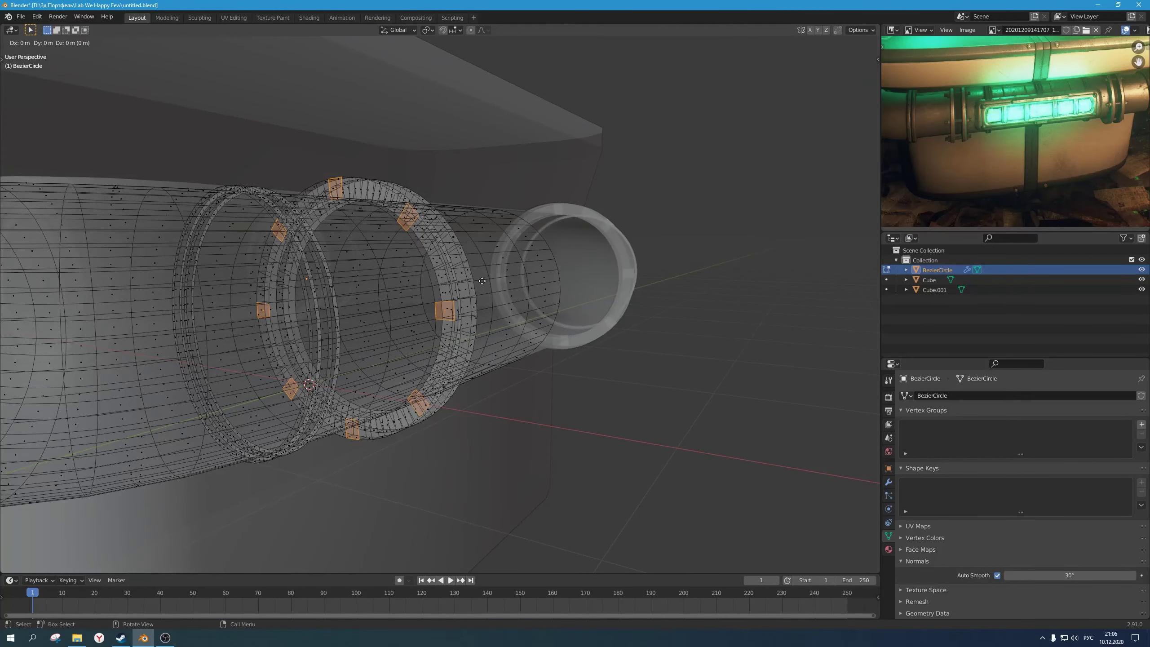
click(483, 281)
key(p)
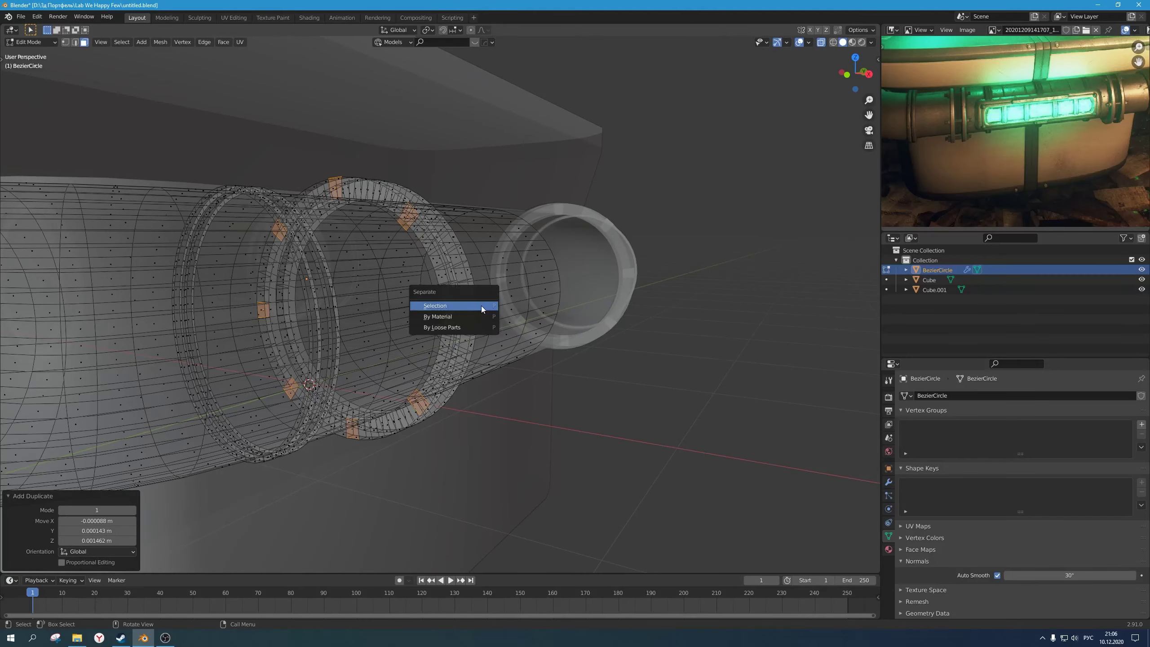
click(482, 306)
key(Tab)
click(638, 402)
click(443, 305)
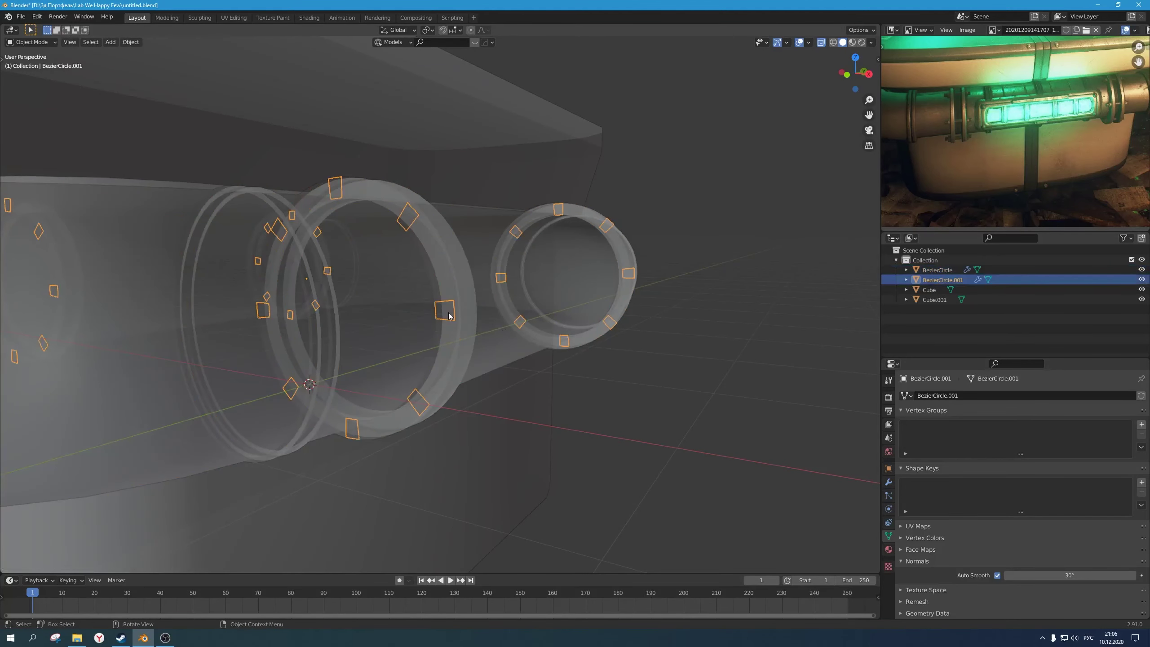
Step: Snap the 3D cursor to one of the separated faces on the large flange, with X-ray off
key(alt+z)
middle_drag(442, 309, 480, 336)
key(Tab)
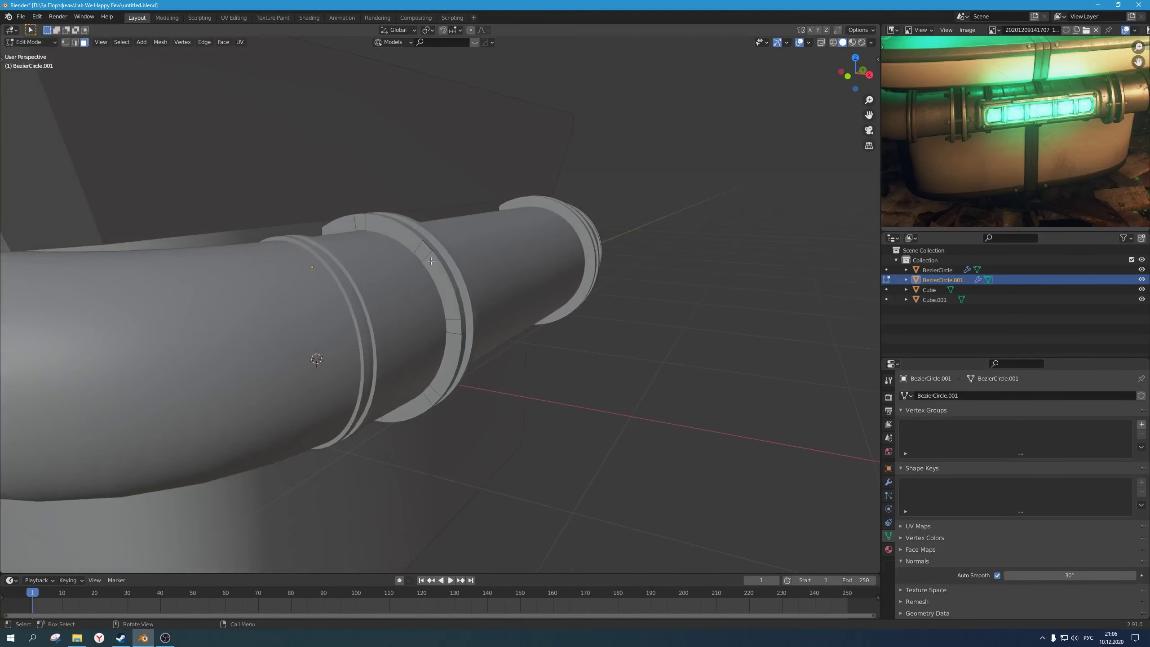
click(423, 249)
middle_drag(422, 249, 468, 284)
key(shift+s)
click(456, 311)
key(Tab)
Step: Add a mesh cylinder at the 3D cursor with 6 vertices and a radius of 0.025 m
key(shift+a)
mouse_move(425, 256)
mouse_move(394, 244)
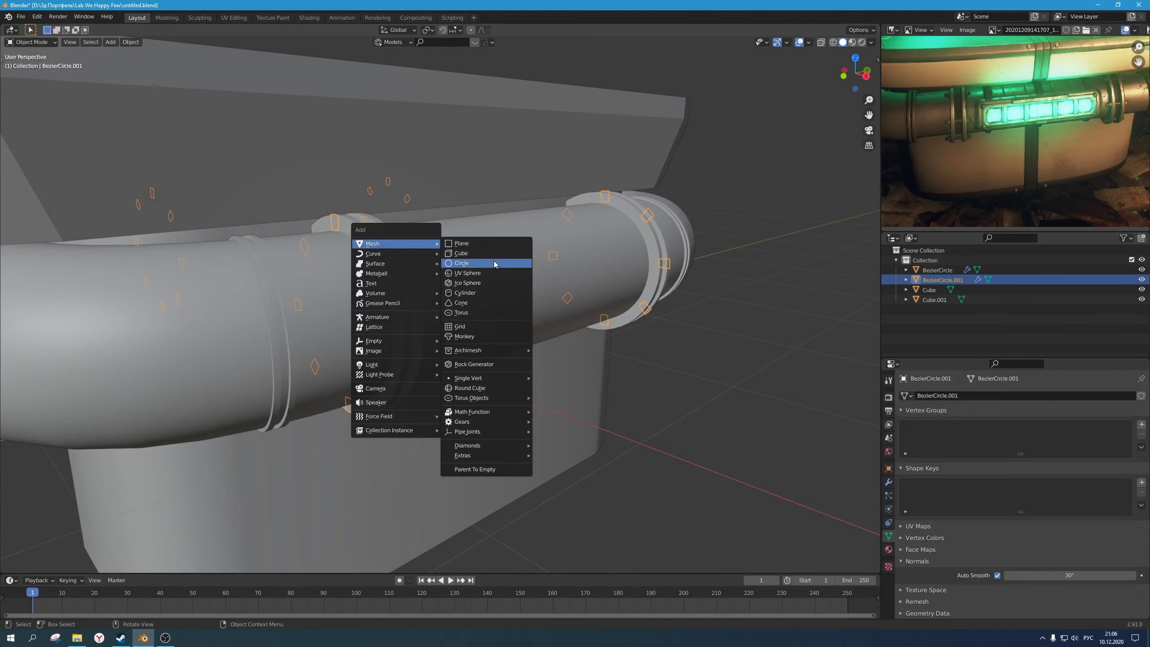
click(494, 297)
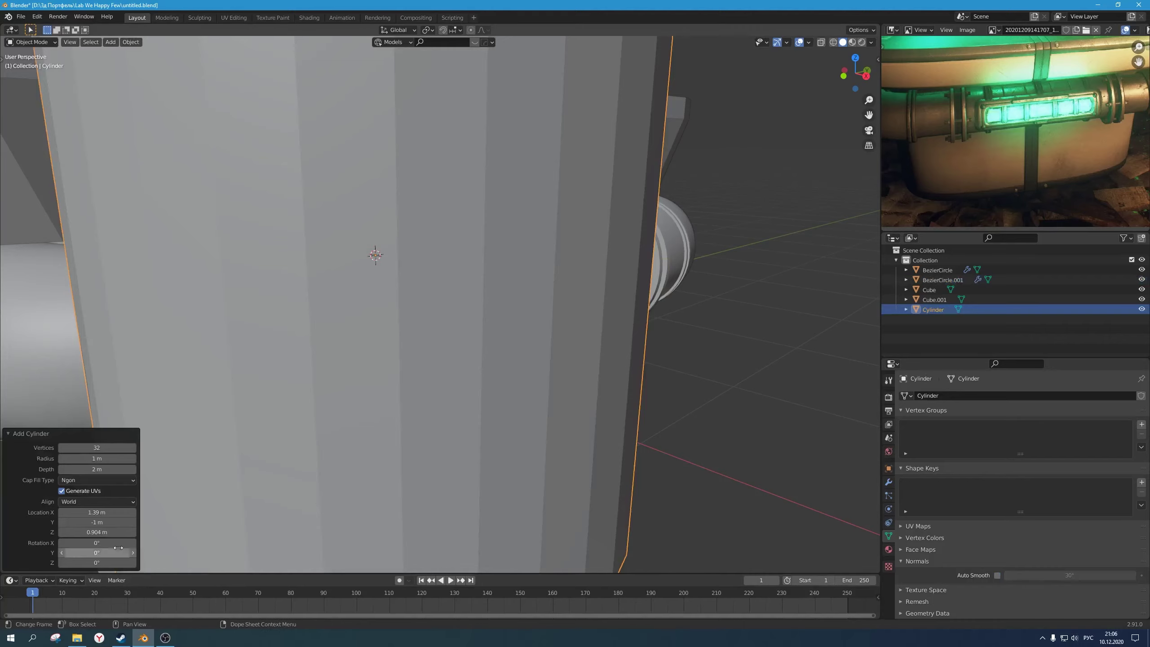
double_click(97, 448)
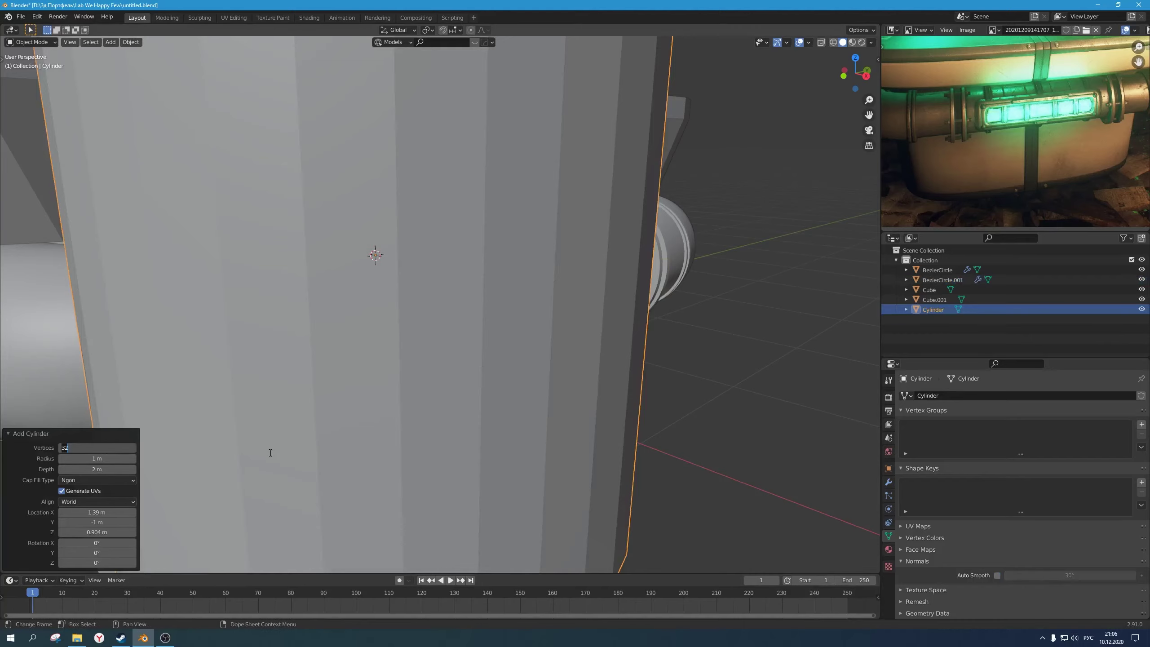
text(6)
key(Tab)
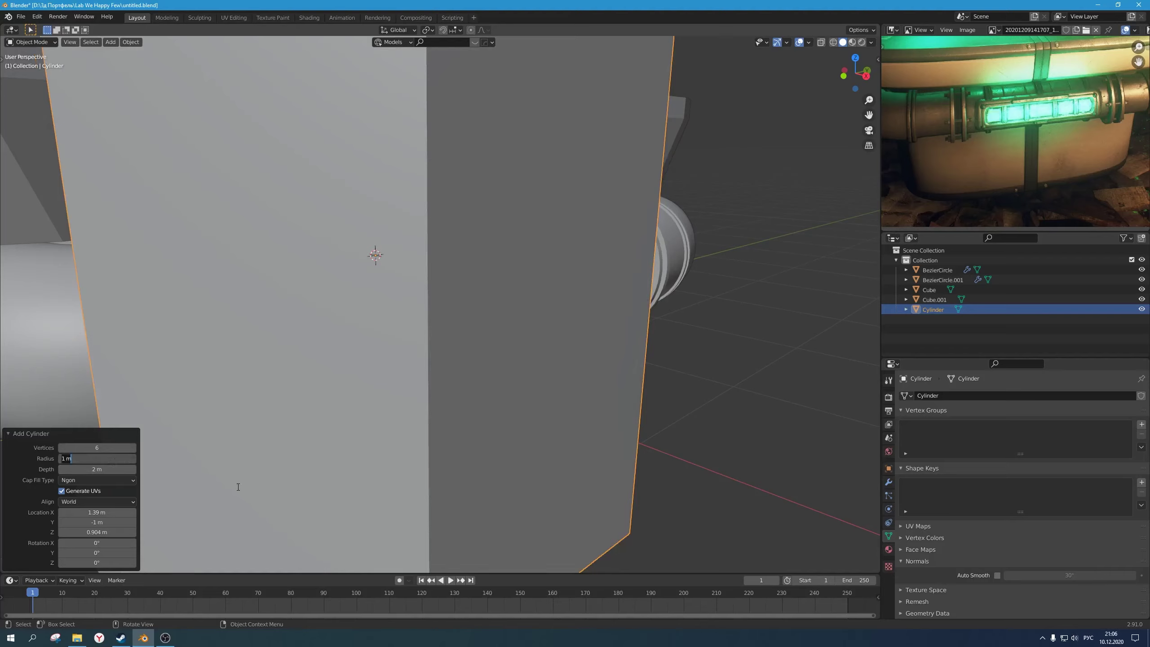
key(Return)
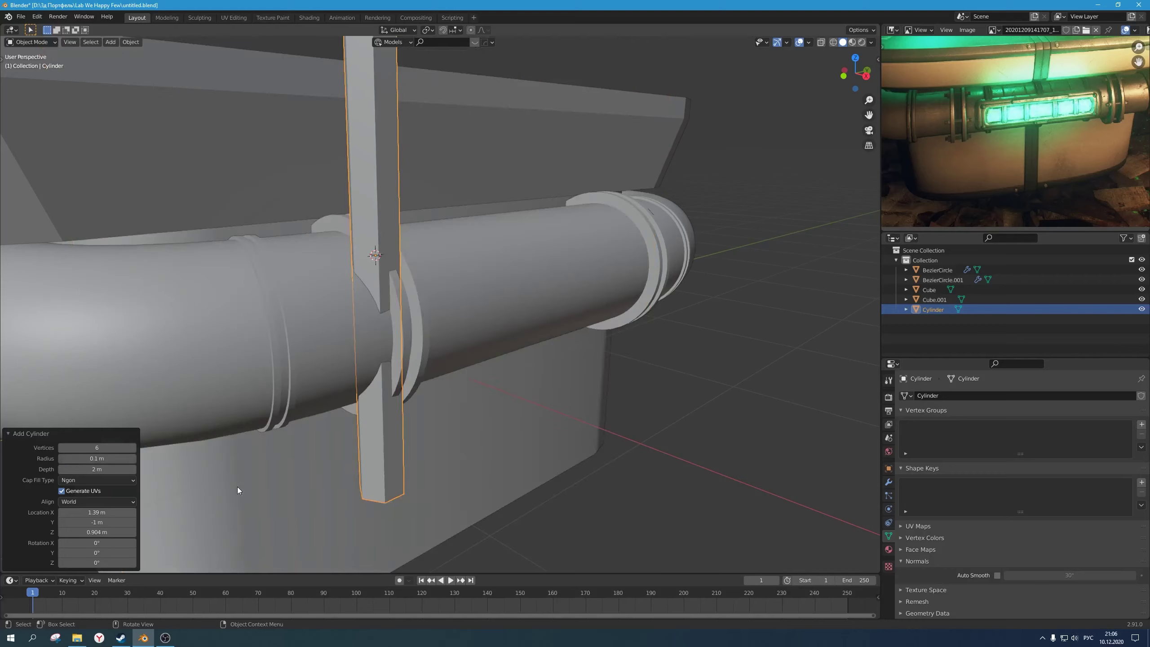
click(94, 459)
text(.025)
key(Return)
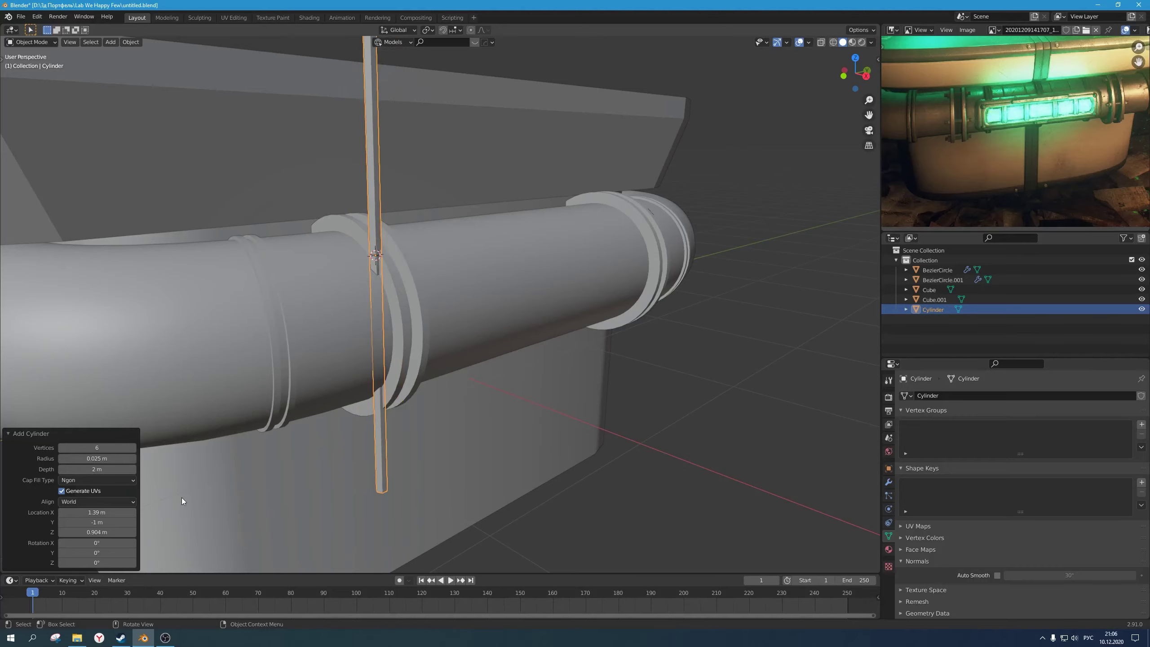
Step: Set the six-sided cylinder's depth to 0.25 m
mouse_move(365, 393)
middle_down()
mouse_move(333, 430)
mouse_move(329, 406)
mouse_move(376, 390)
middle_up()
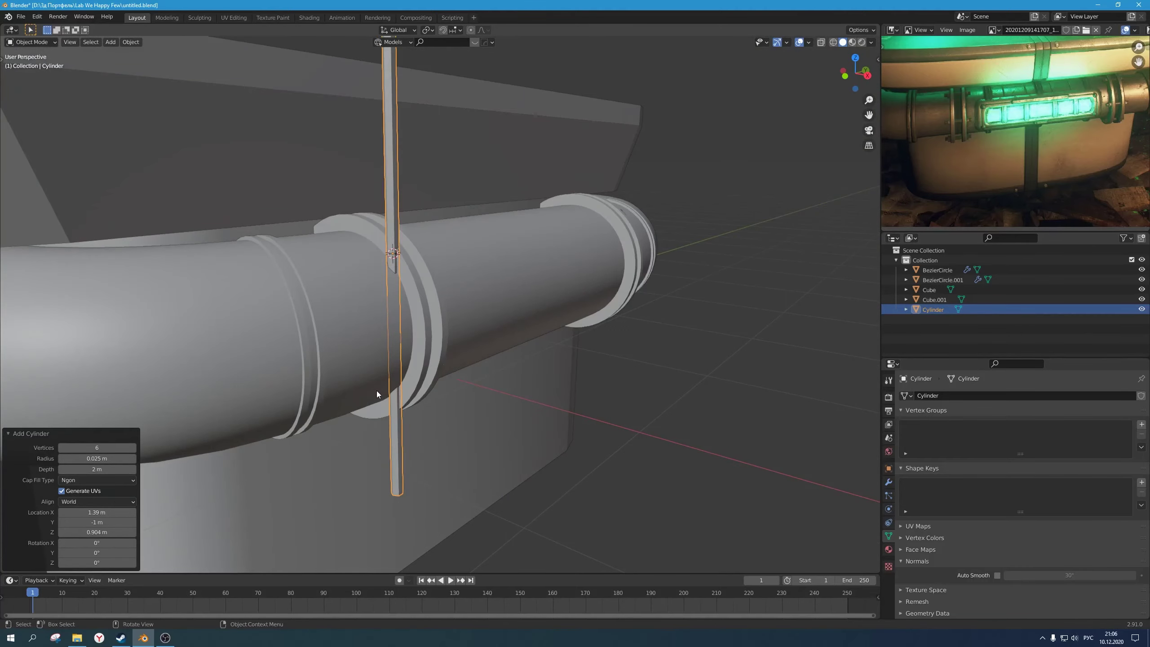
click(106, 471)
key(Return)
click(114, 467)
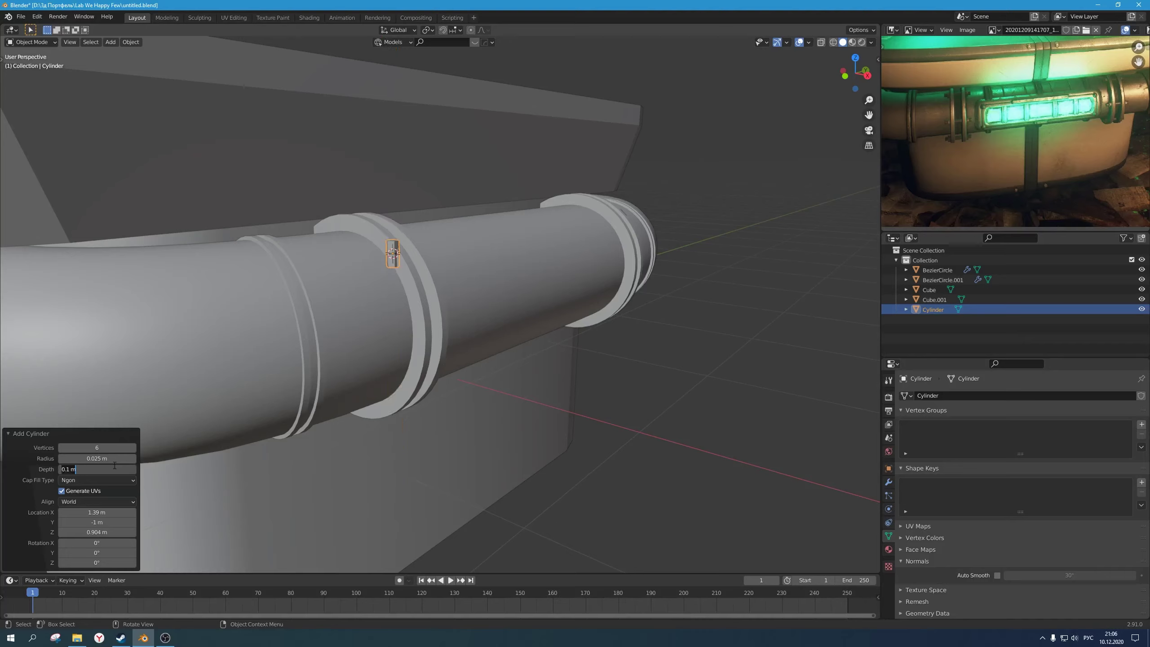
text(.25)
key(Return)
middle_drag(277, 192, 308, 317)
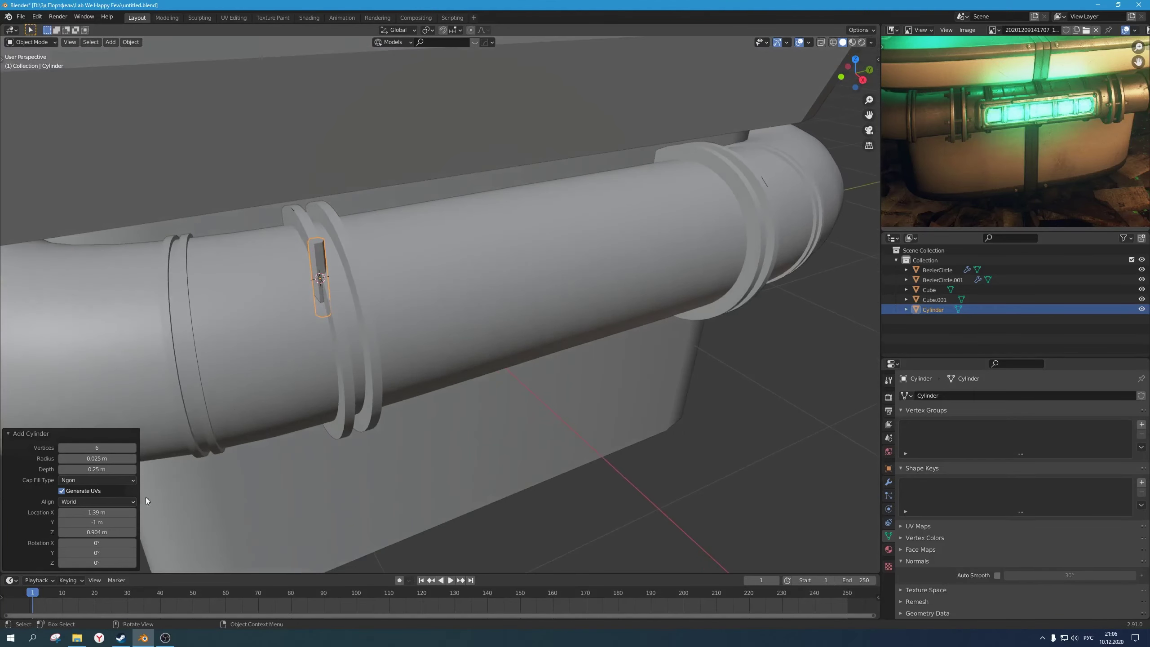
Step: Try rotating the new cylinder 90° about X and shifting its X location
click(111, 543)
text(90)
key(Return)
middle_drag(261, 516, 381, 371)
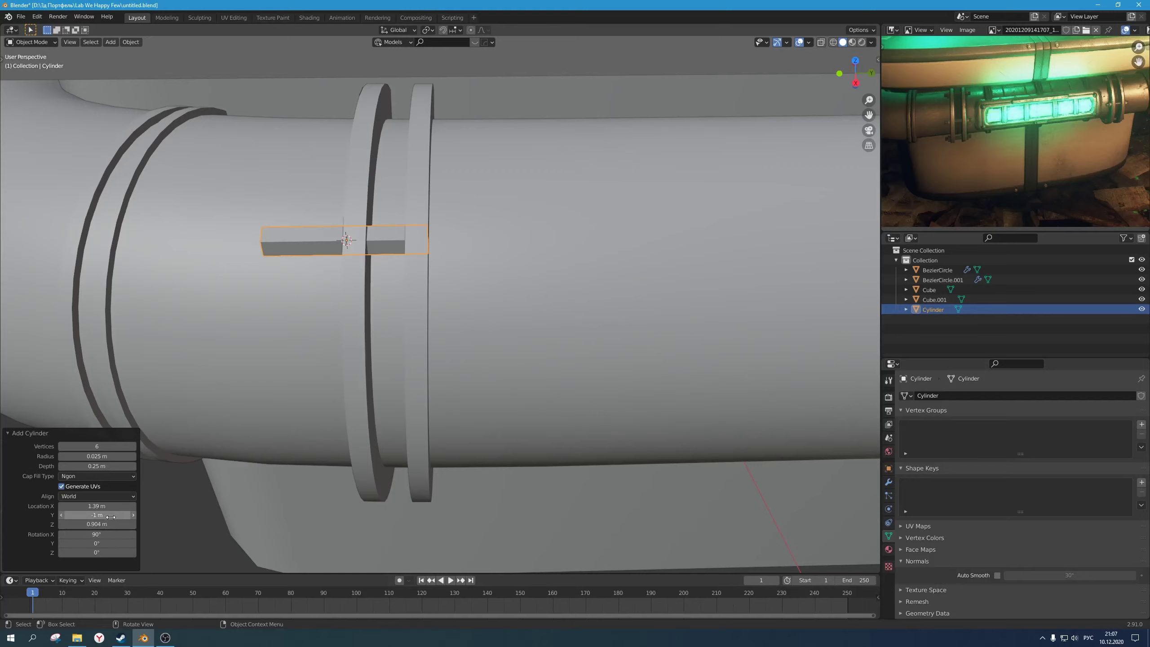
mouse_move(111, 506)
mouse_down()
mouse_move(131, 506)
mouse_move(115, 511)
mouse_up()
key(ctrl+z)
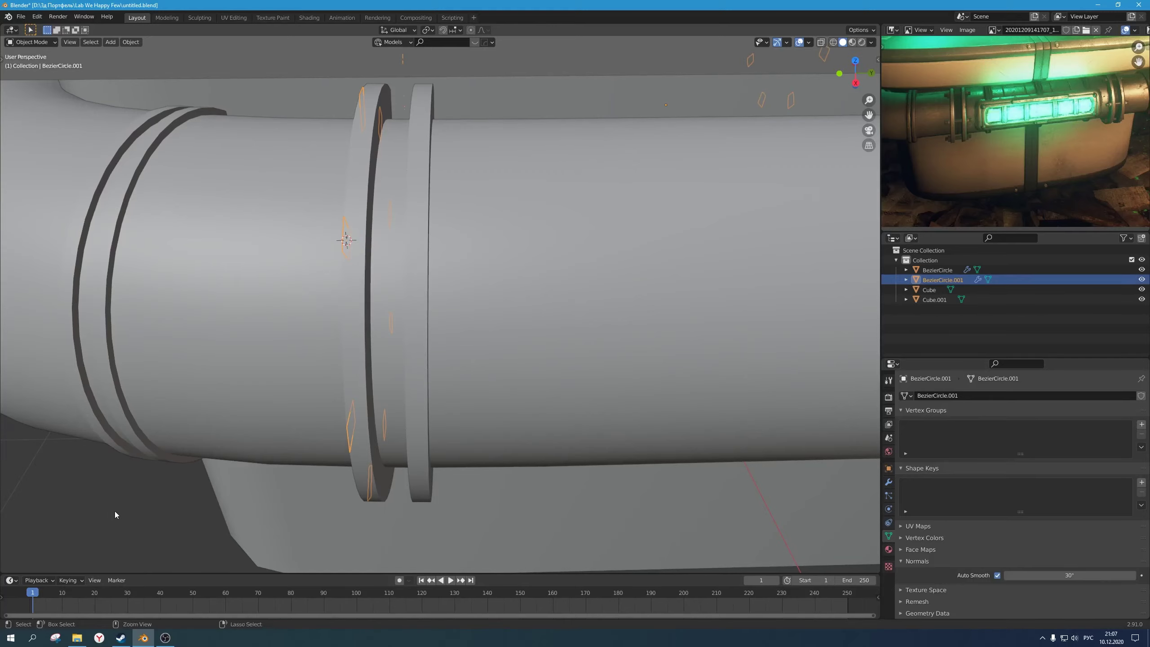
Step: Add the six-sided cylinder again at the 3D cursor and set its X rotation to 90°
middle_drag(165, 506, 540, 380)
key(shift+a)
mouse_move(471, 300)
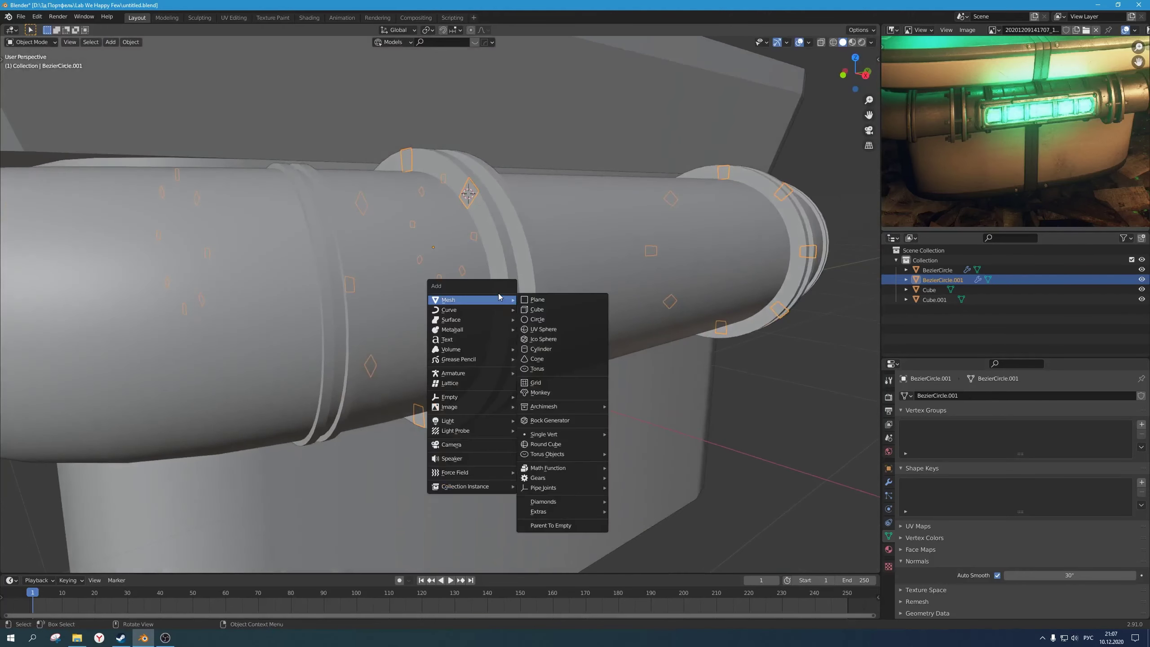
click(556, 349)
middle_drag(553, 315, 259, 428)
click(114, 544)
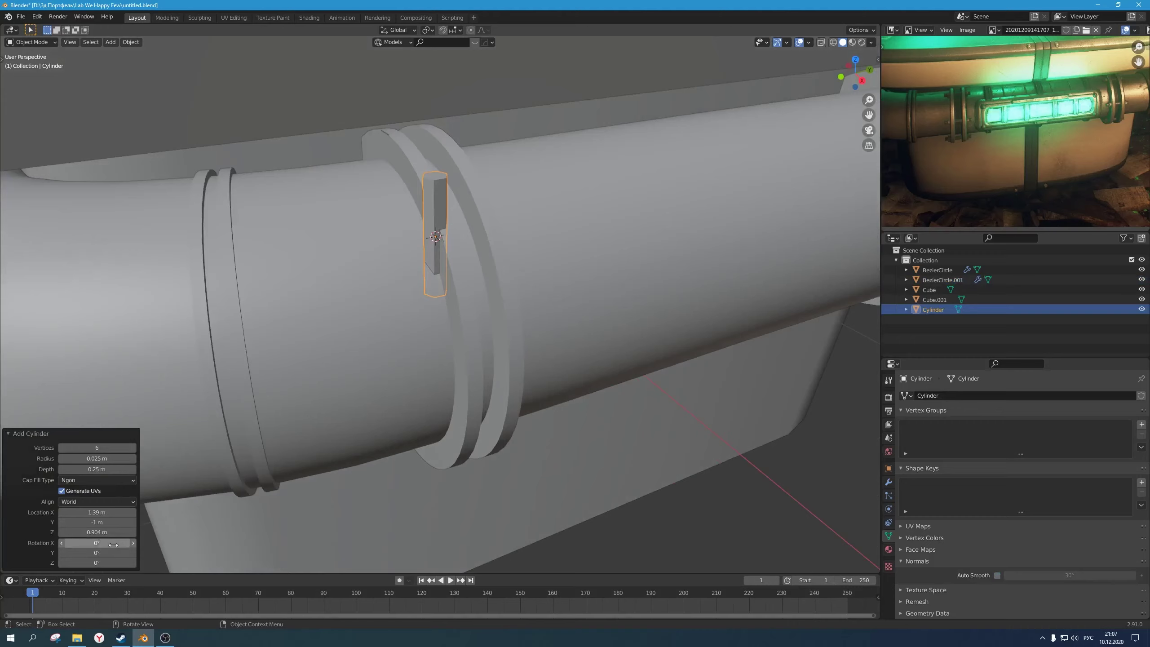
key(Return)
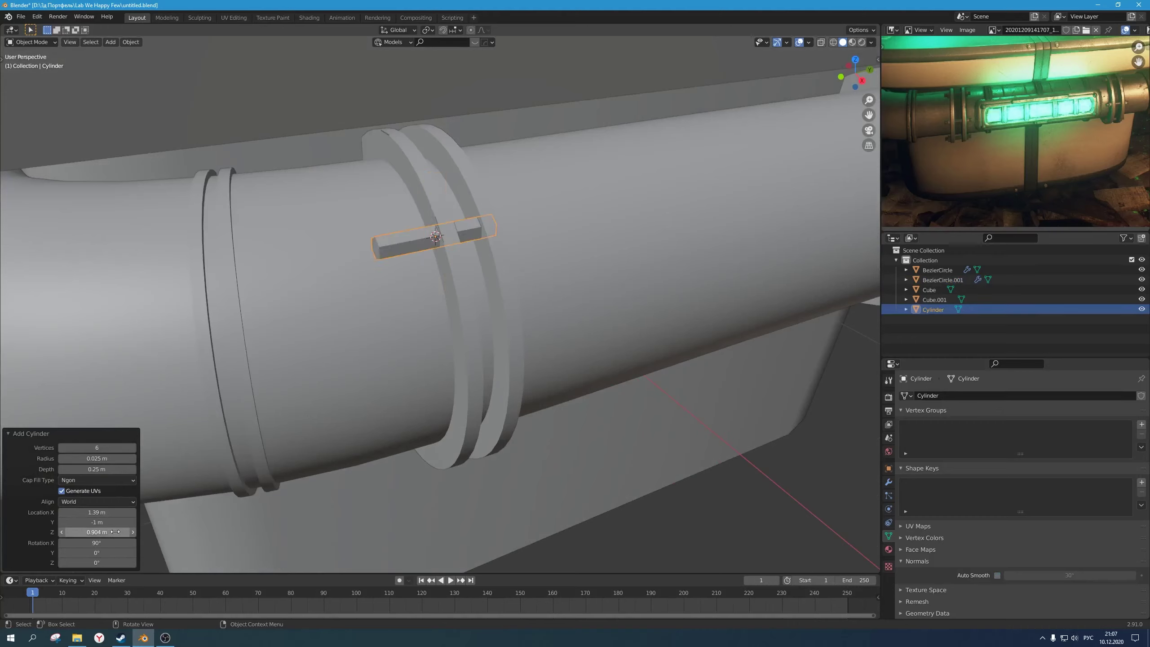
Step: Try moving the cylinder's mesh along the Y axis in Edit Mode
scroll(417, 362, down, 6)
mouse_move(420, 362)
middle_down()
mouse_move(386, 336)
mouse_move(421, 356)
middle_up()
scroll(477, 315, up, 3)
middle_drag(477, 315, 406, 321)
key(Tab)
scroll(406, 321, up, 2)
key(g)
key(y)
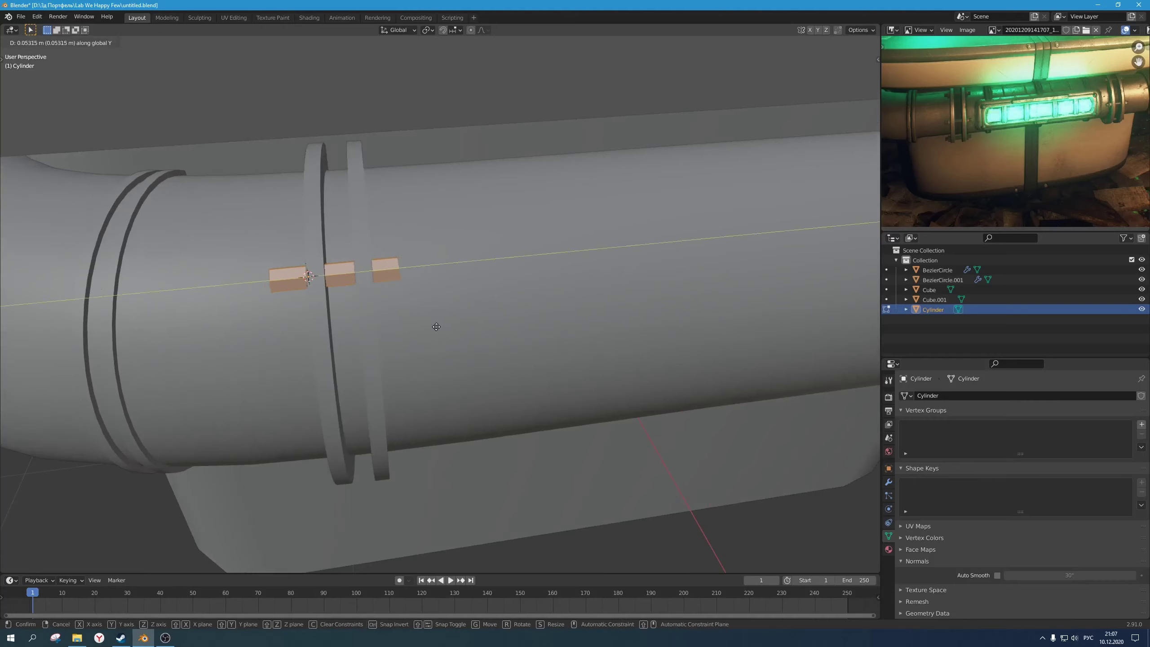
click(436, 326)
key(Tab)
Step: Move the cylinder object about 0.064 m along Y through both flange rings, checking its position from the right side
key(g)
key(y)
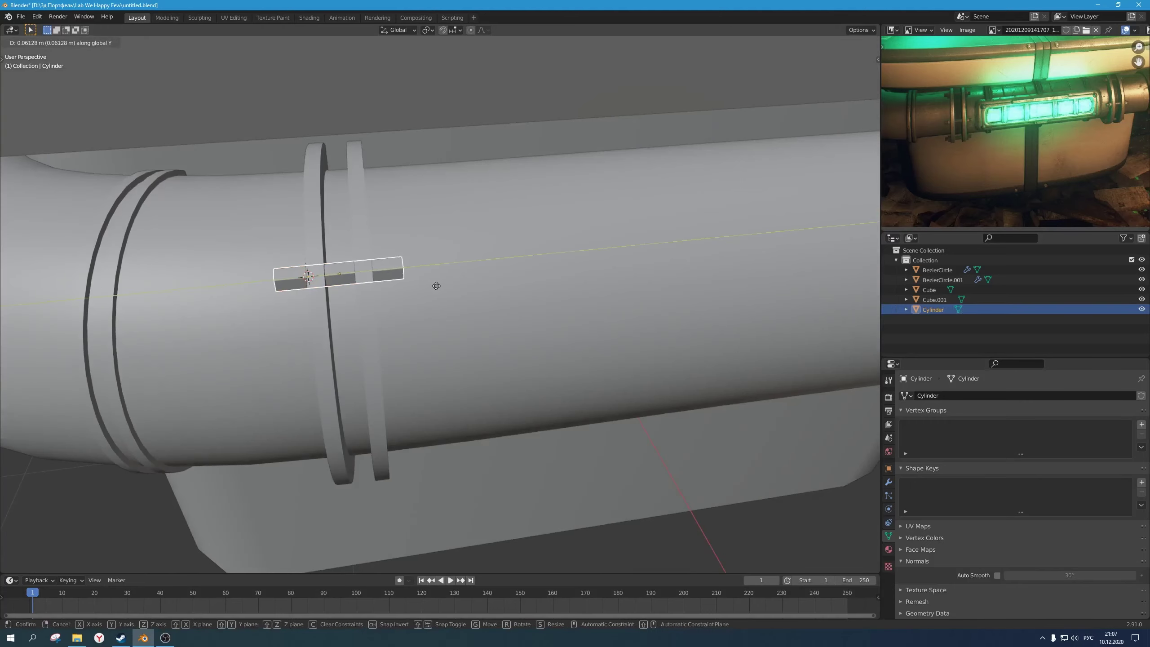
click(439, 286)
key(KP_1)
key(KP_3)
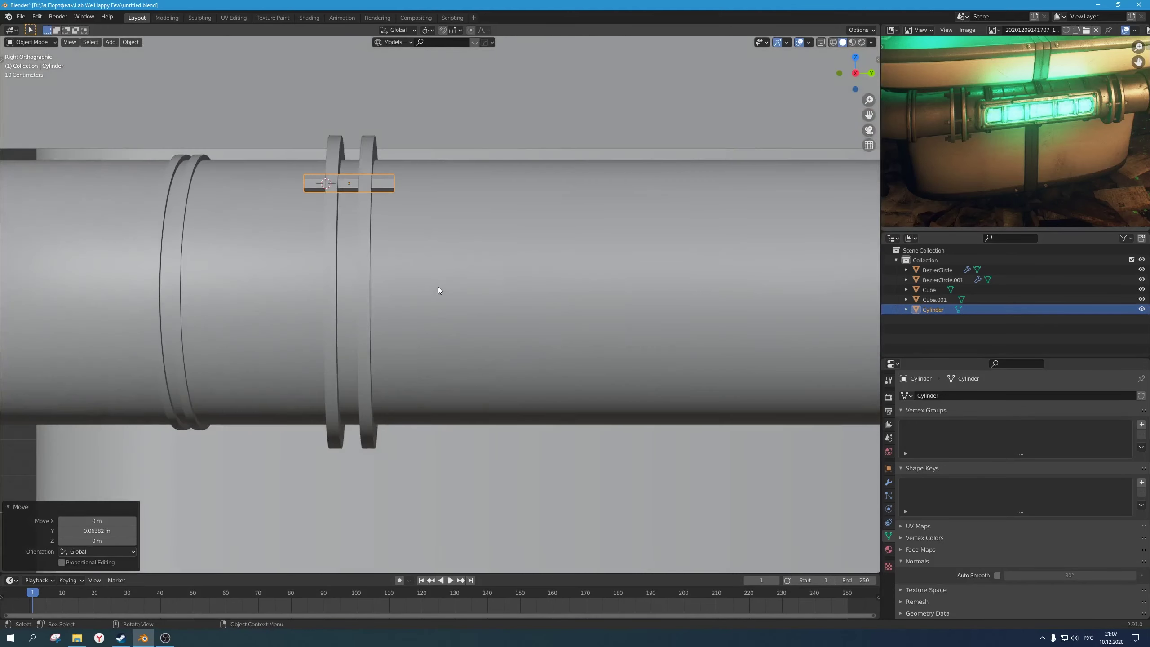
scroll(438, 286, up, 2)
scroll(494, 372, up, 4)
shift+middle_drag(364, 163, 557, 368)
scroll(539, 440, down, 5)
scroll(537, 446, down, 2)
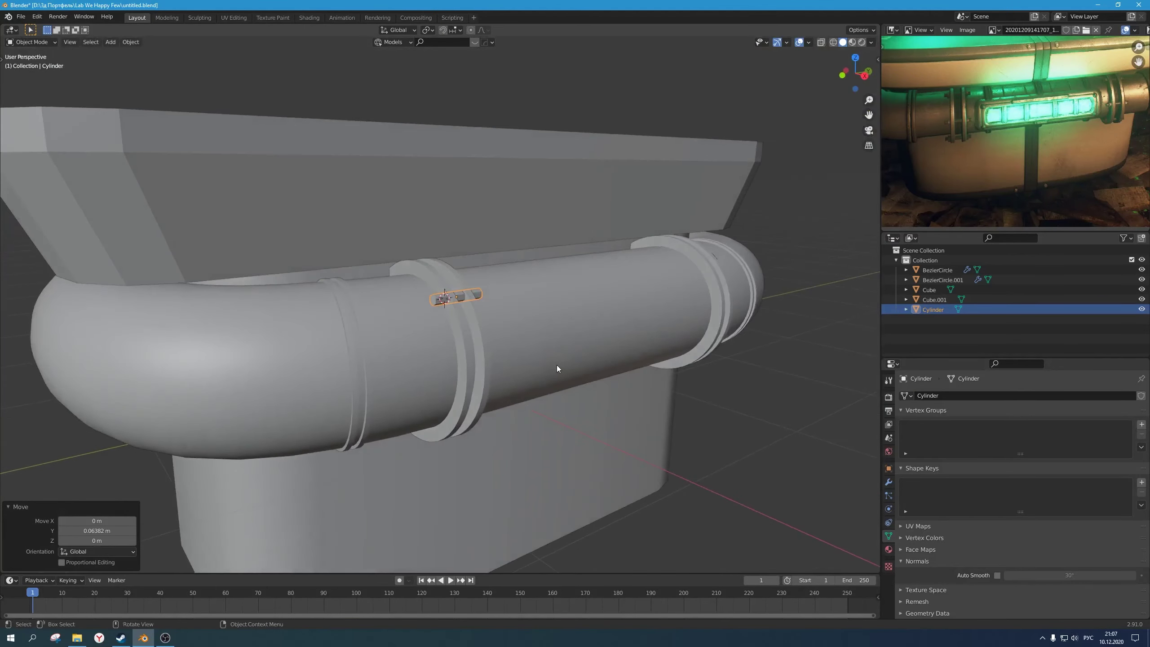
Step: Inspect the bolt cylinder's size and placement on the flanges with the viewport overlays temporarily hidden
click(799, 42)
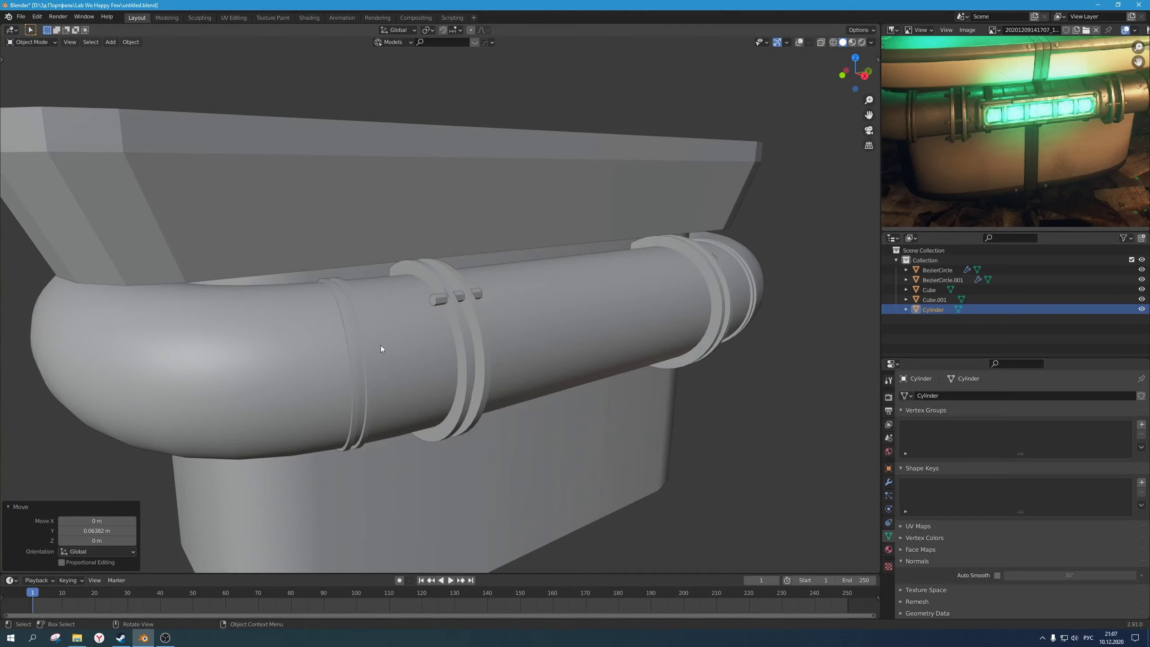
middle_drag(381, 349, 333, 301)
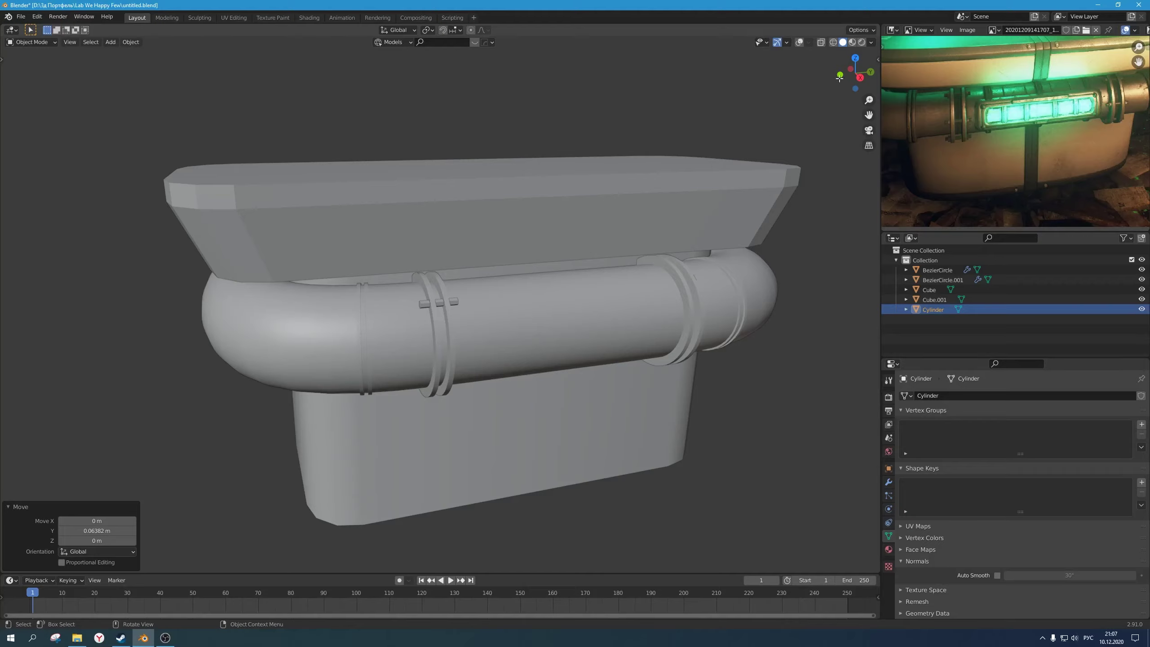
scroll(453, 278, up, 5)
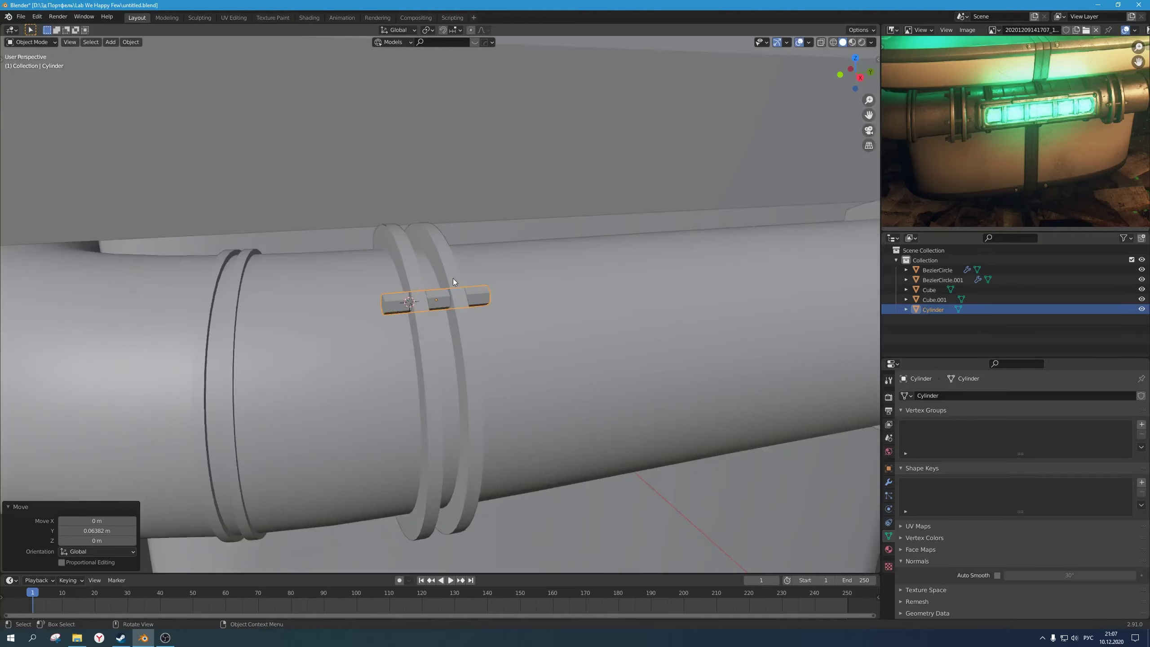
middle_drag(453, 279, 422, 297)
Step: Add two loop cuts across the six-sided bolt cylinder, between its ends near the flange rings
key(Tab)
scroll(422, 297, up, 3)
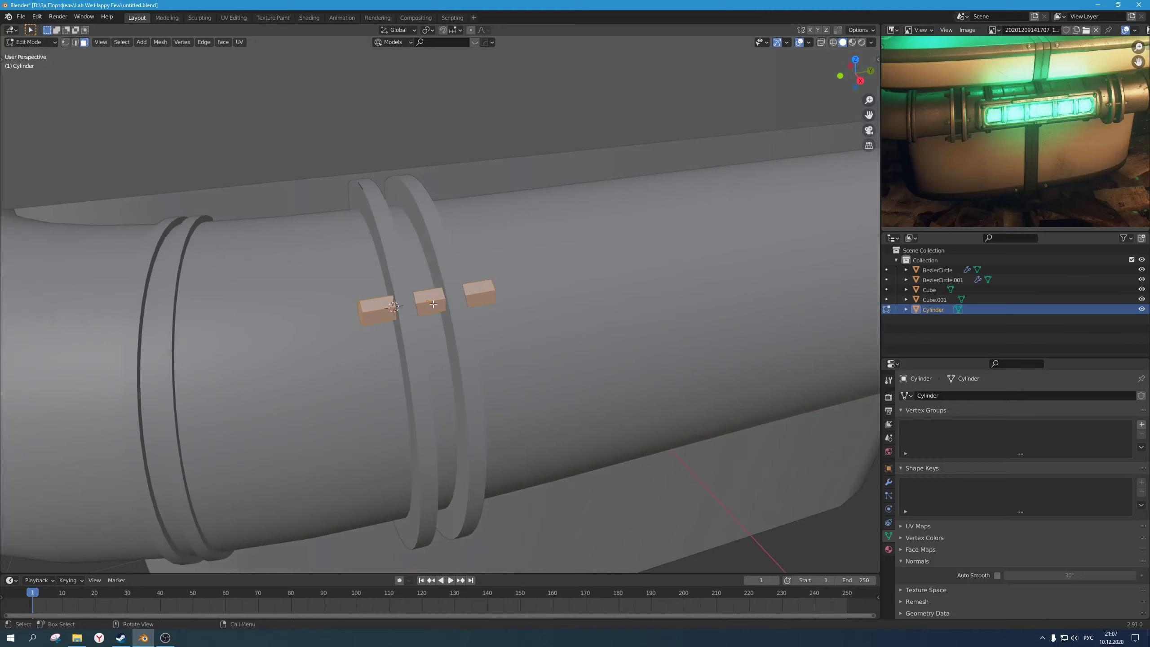
key(Tab)
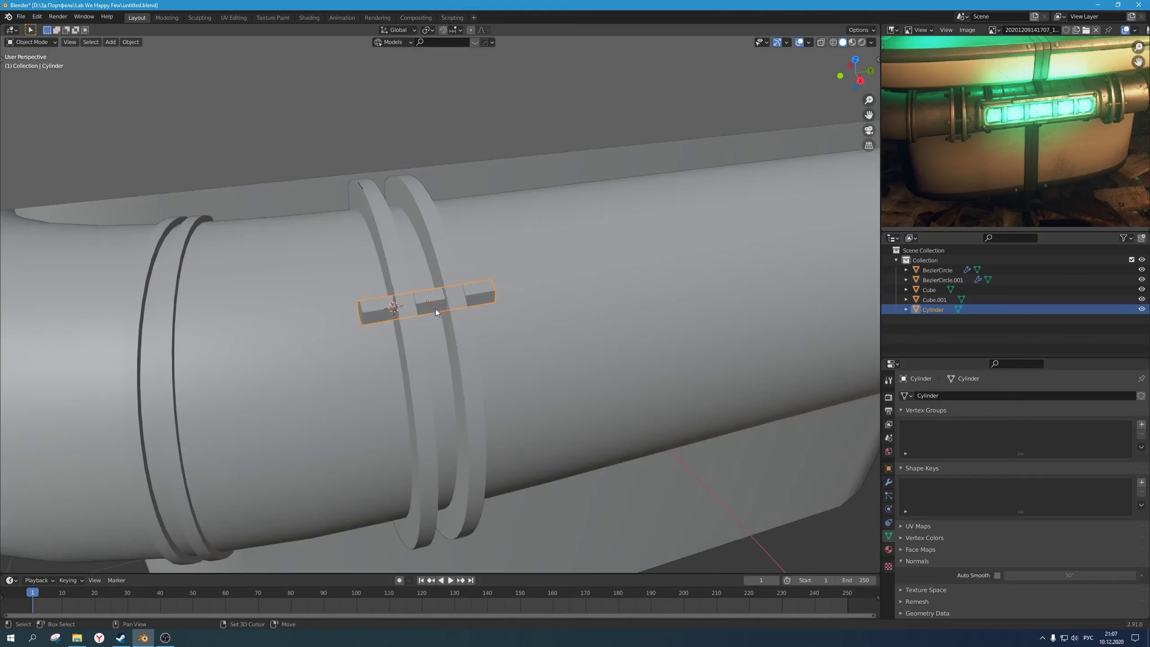
key(Tab)
key(a)
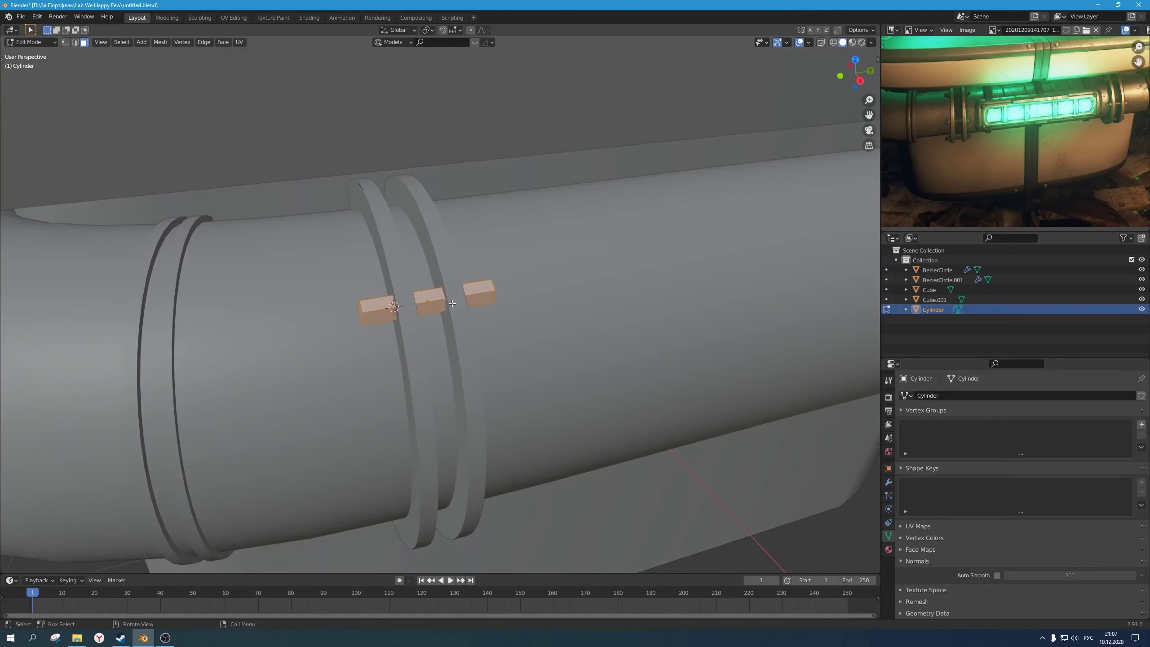
key(ctrl+r)
scroll(439, 299, up, 1)
click(439, 300)
right_click(440, 300)
middle_drag(439, 300, 428, 325)
key(alt+z)
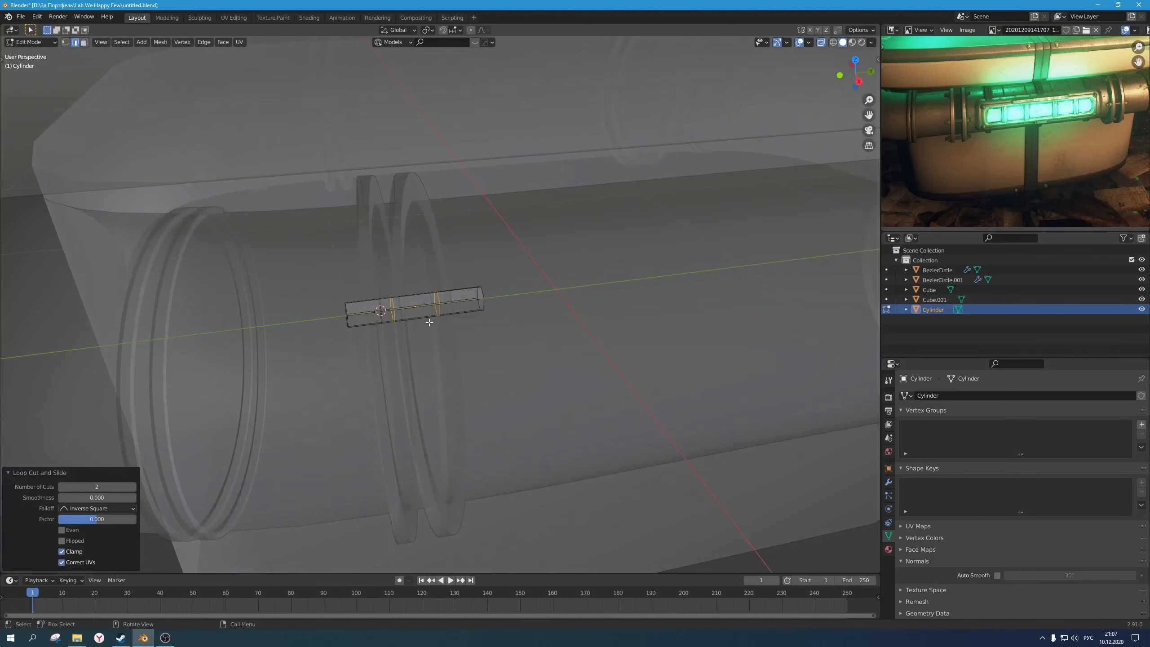
Step: Bevel the two new edge loops on the bolt by about 0.0187 m with one segment
key(ctrl+b)
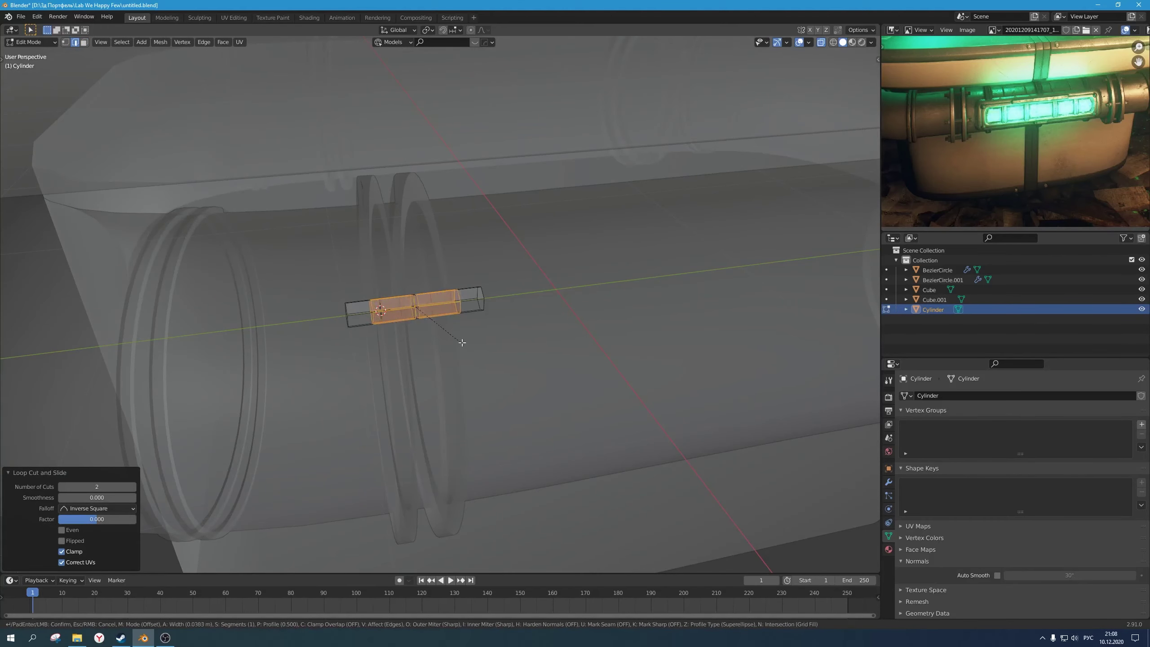
click(455, 336)
key(alt+z)
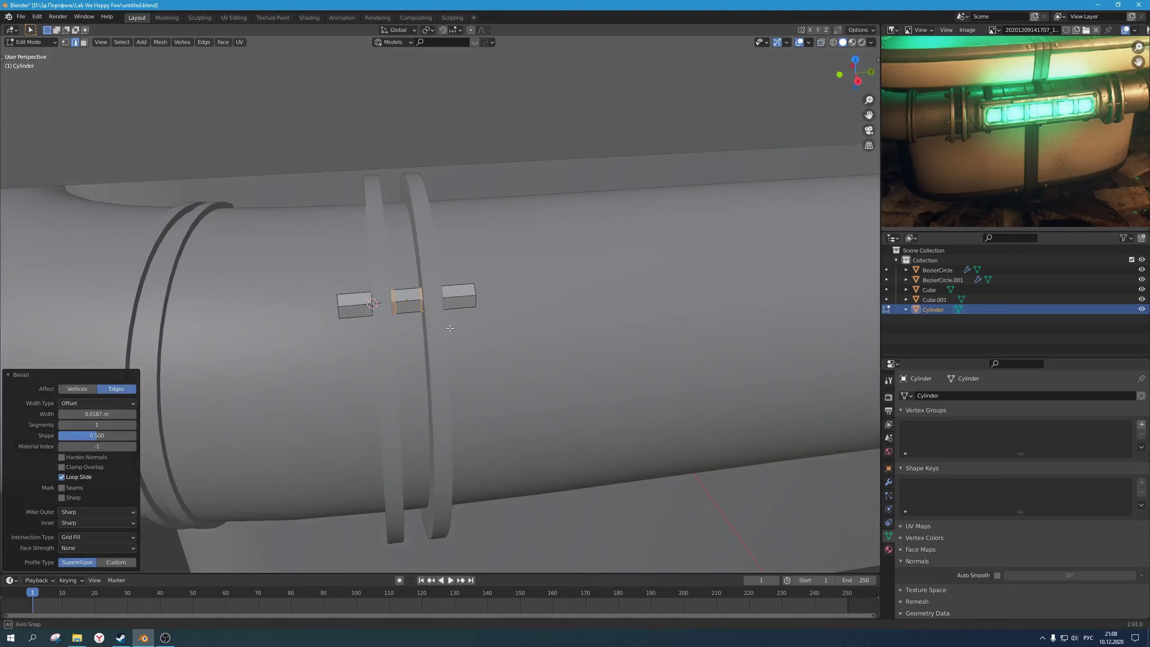
Step: Scale the beveled bands along Y by about 1.3 so they sit on the outer sides of the flanges
key(s)
key(x)
right_click(470, 334)
key(s)
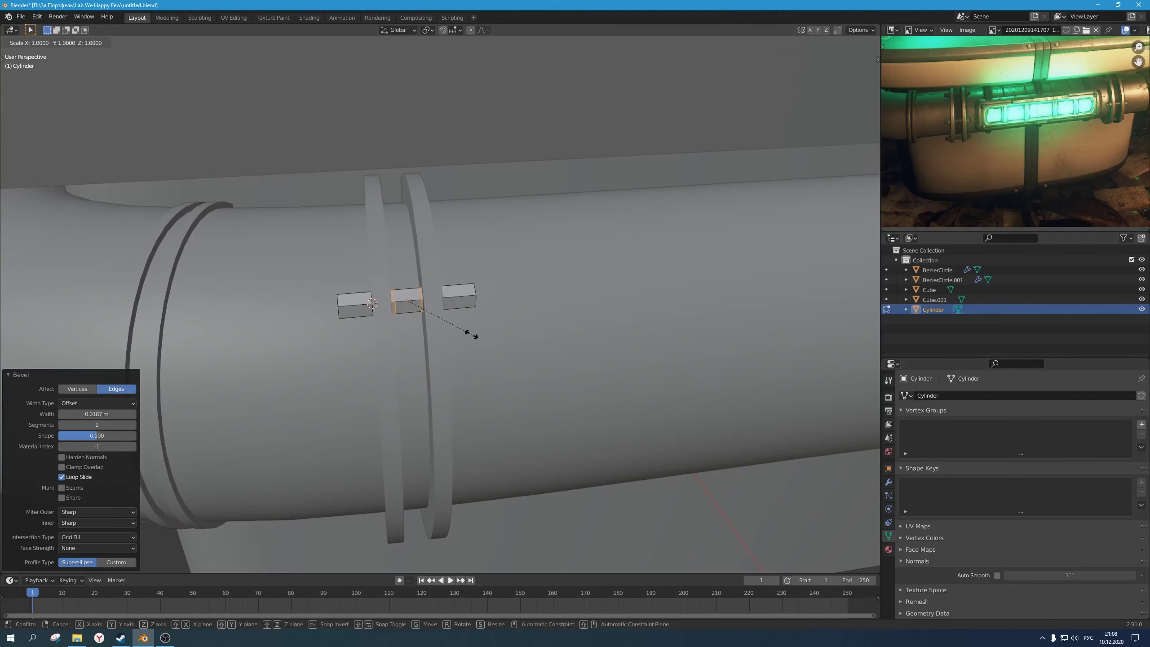
key(y)
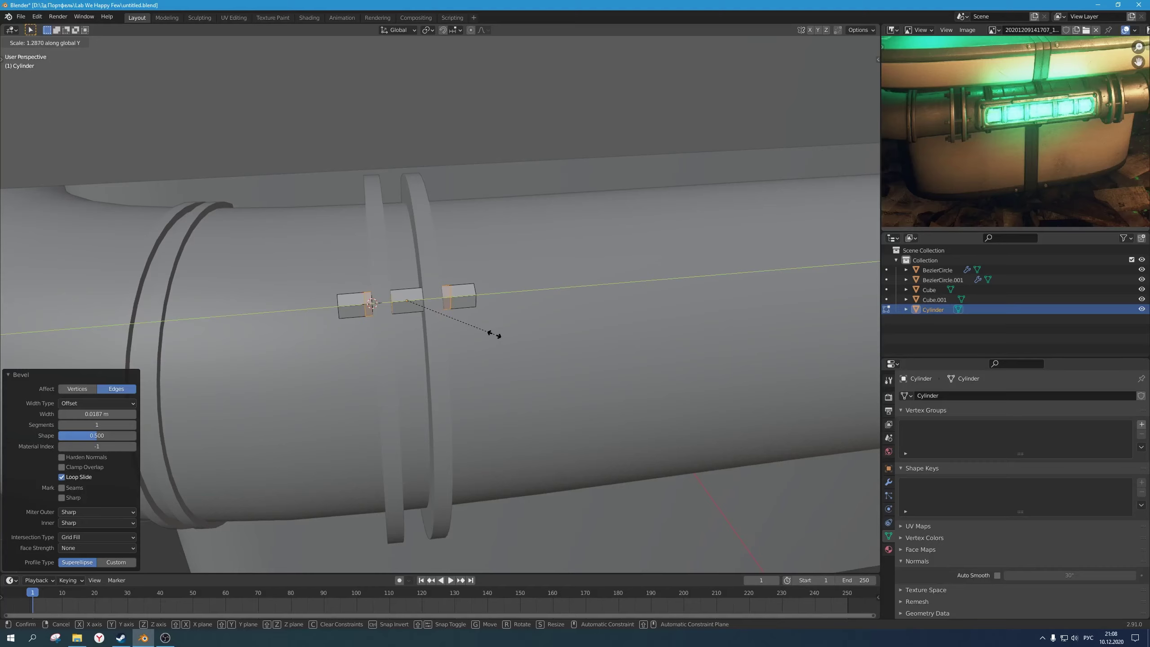
click(496, 336)
Step: Extrude the two bands outward along their normals by about 0.0052 m to form the nuts
middle_drag(497, 335, 520, 333)
key(alt+e)
click(519, 333)
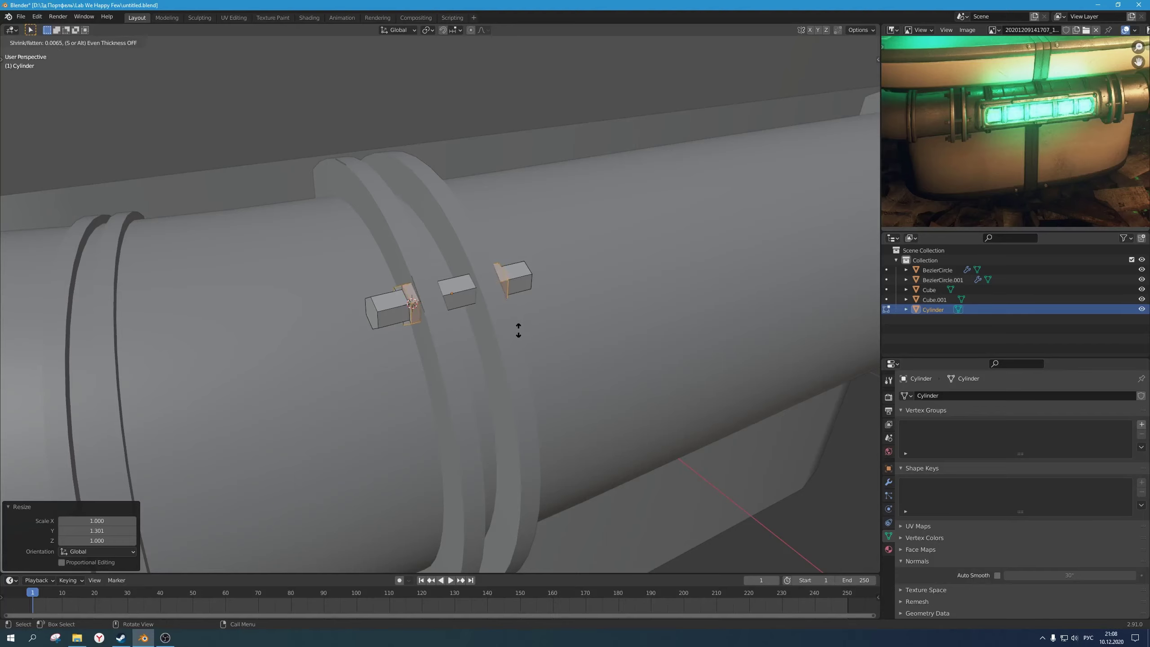
click(519, 331)
middle_drag(520, 331, 534, 319)
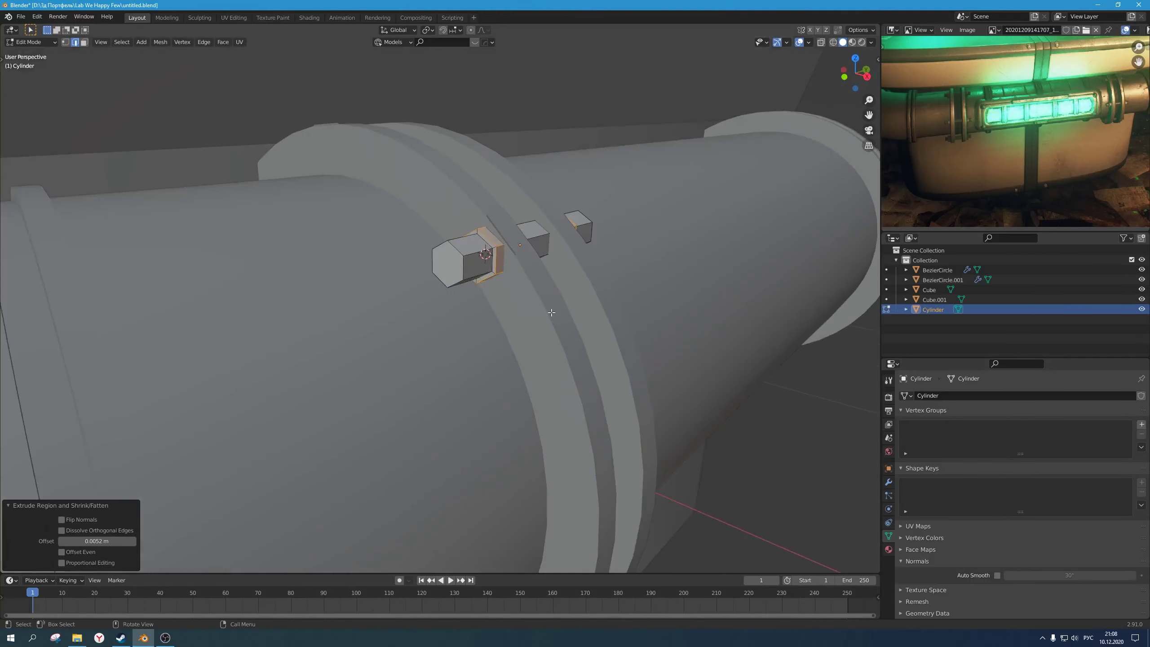
Step: Scale the nuts by about 1.02 in X and Z only, and check the bolt's shape in Object Mode
key(s)
key(shift+y)
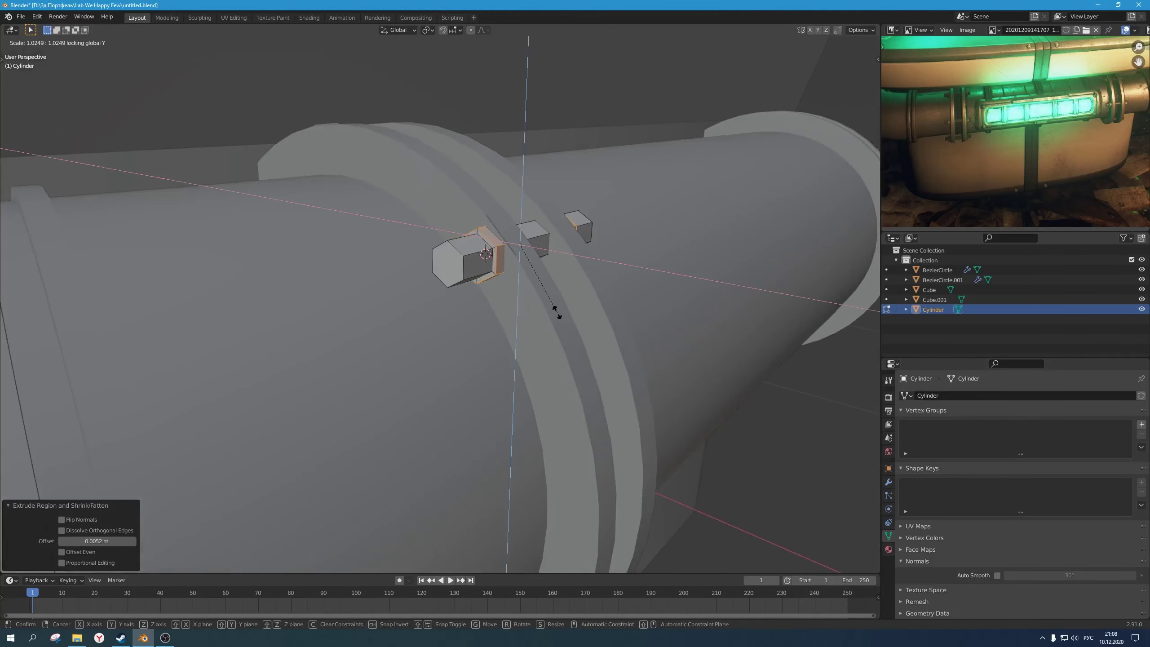
click(557, 315)
key(Tab)
scroll(558, 315, down, 4)
middle_drag(557, 315, 482, 273)
scroll(444, 315, down, 3)
scroll(475, 295, up, 6)
Step: Select both outer end sections of the bolt and scale them to about 0.78 in X and Z only
key(Tab)
key(alt+z)
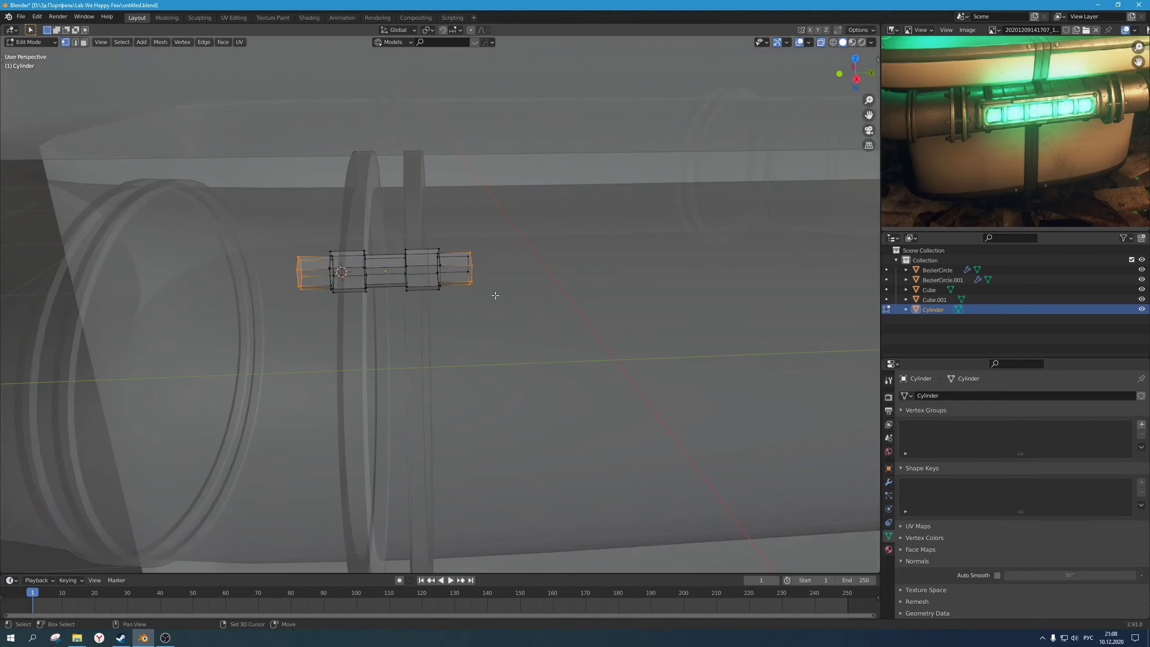
shift+drag(526, 331, 463, 227)
middle_drag(502, 277, 586, 313)
key(ctrl+KP_Add)
key(alt+z)
key(s)
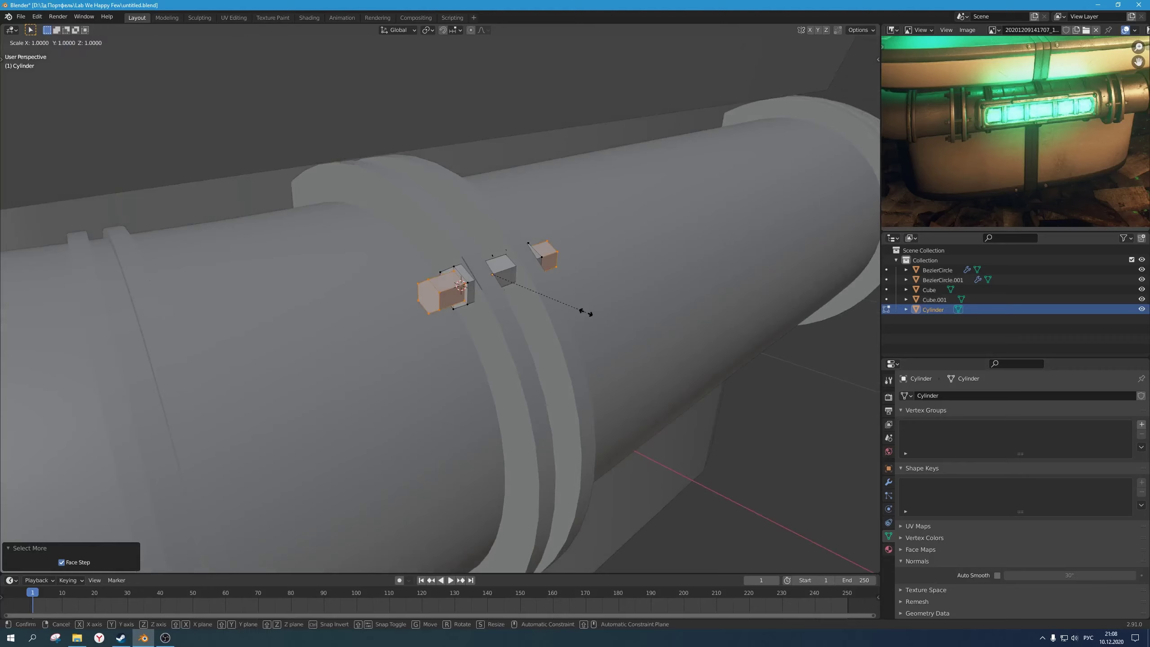
key(shift+y)
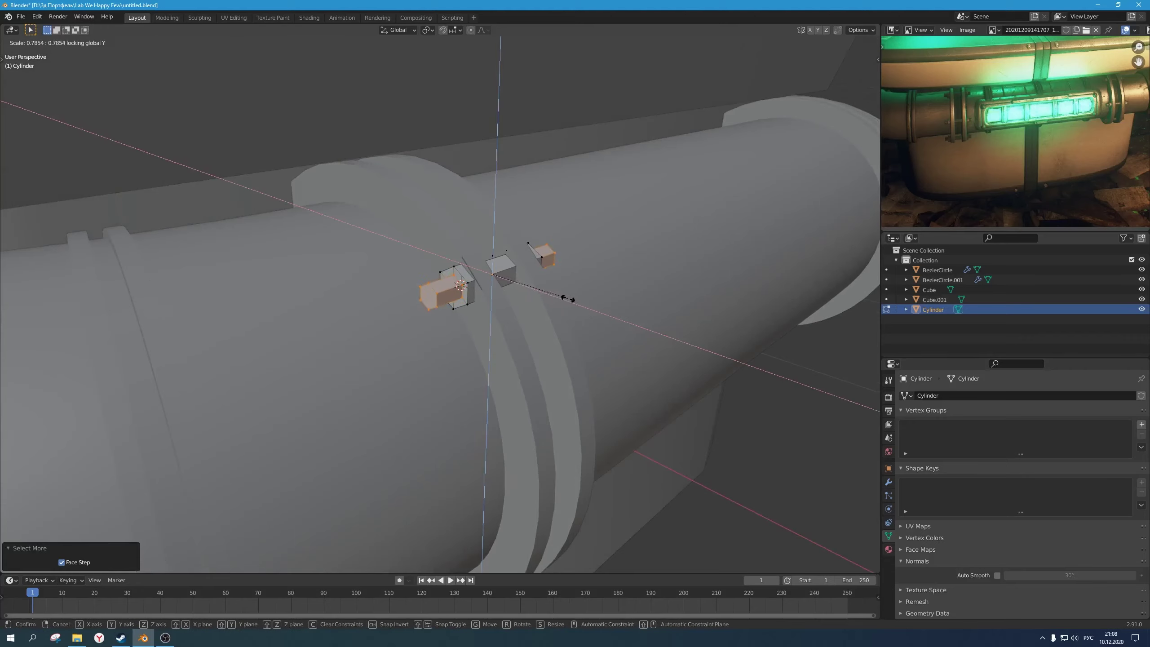
click(561, 297)
key(Tab)
Step: Select the vertices at both tips of the bolt and scale them along Y to adjust their projection
scroll(561, 297, down, 5)
middle_drag(562, 297, 527, 311)
scroll(527, 311, up, 6)
key(Tab)
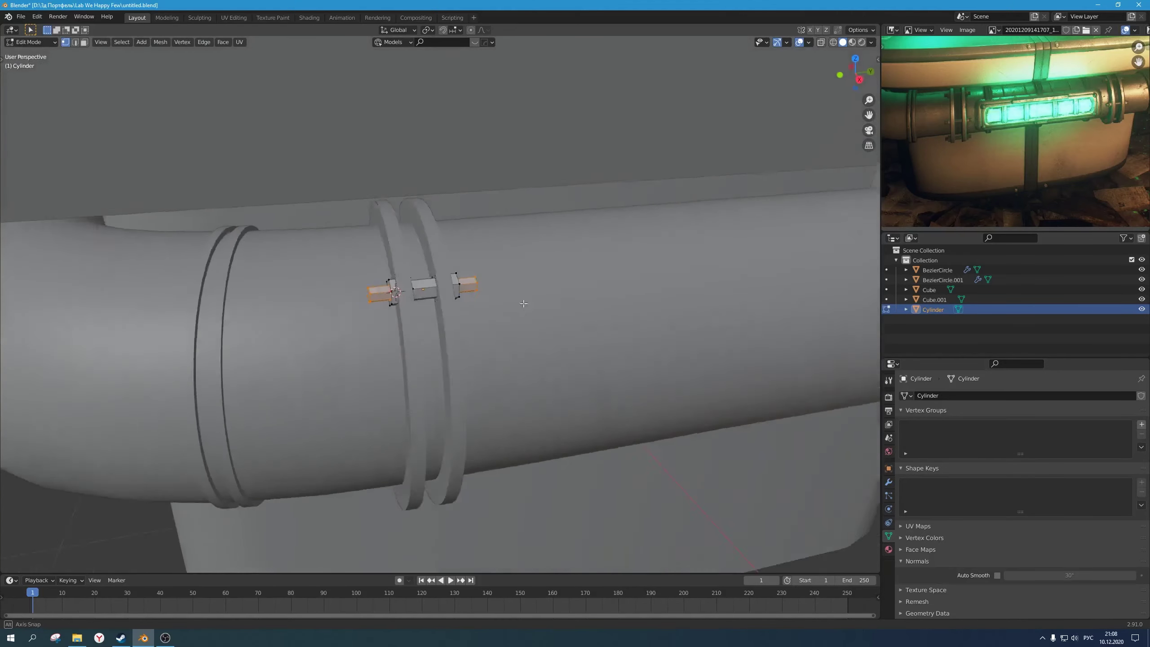
key(alt+z)
drag(525, 312, 450, 223)
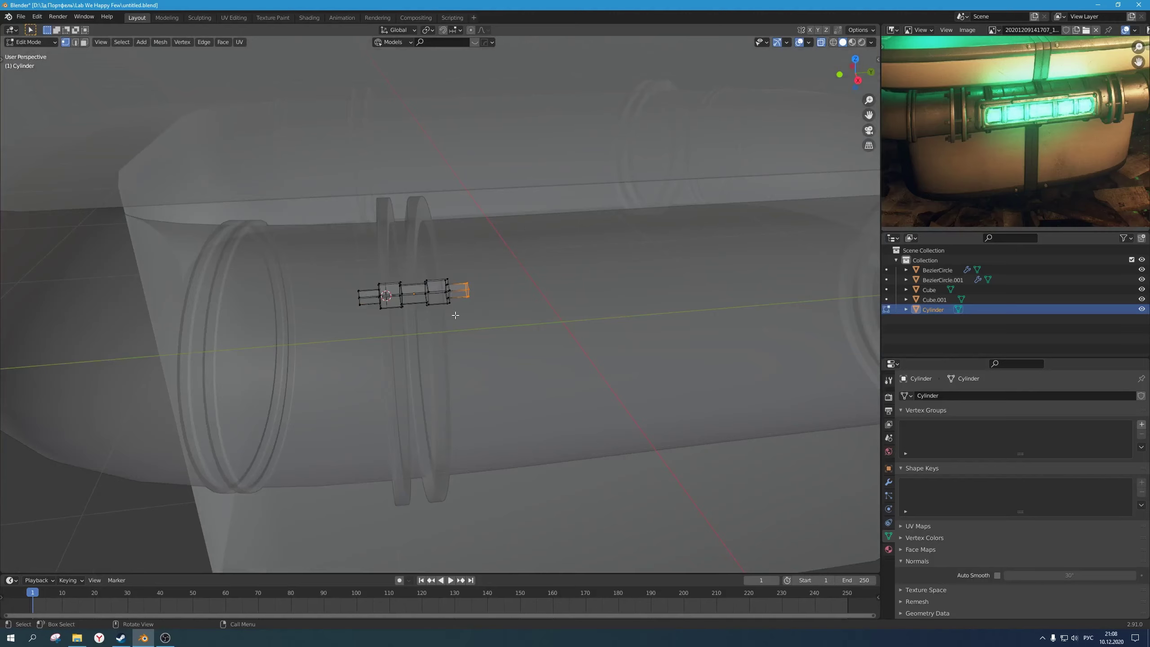
drag(368, 329, 317, 267)
middle_drag(318, 267, 571, 311)
key(s)
key(y)
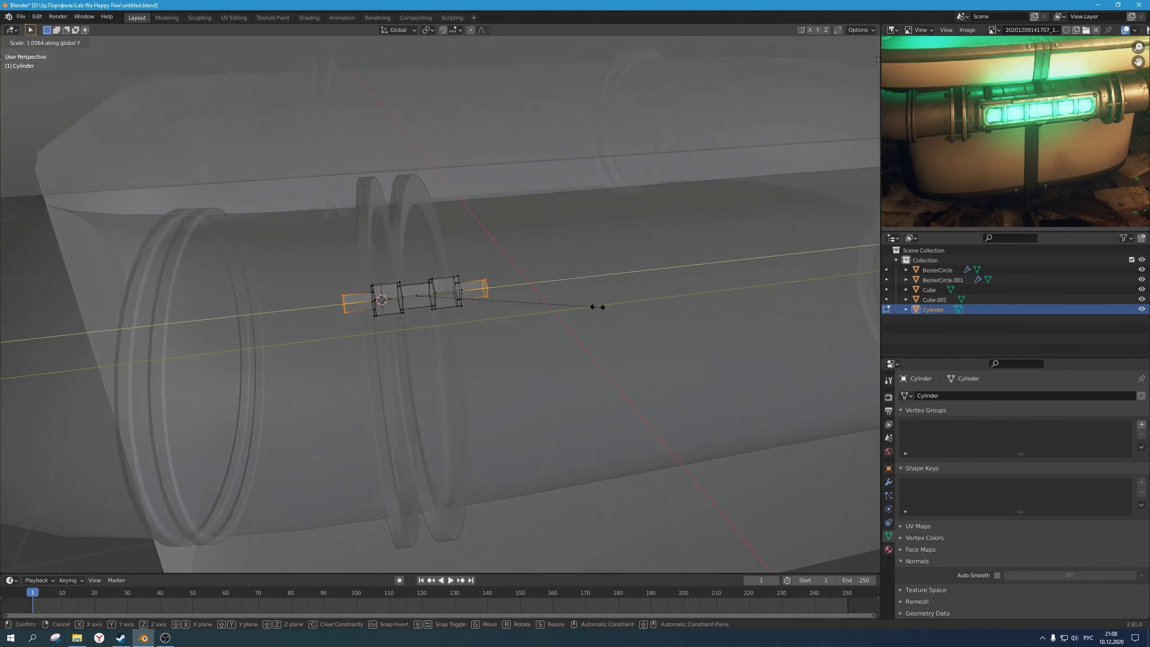
click(566, 306)
Step: Inspect the finished bolt on the pipe flanges in solid view from several angles
key(Tab)
scroll(544, 377, down, 4)
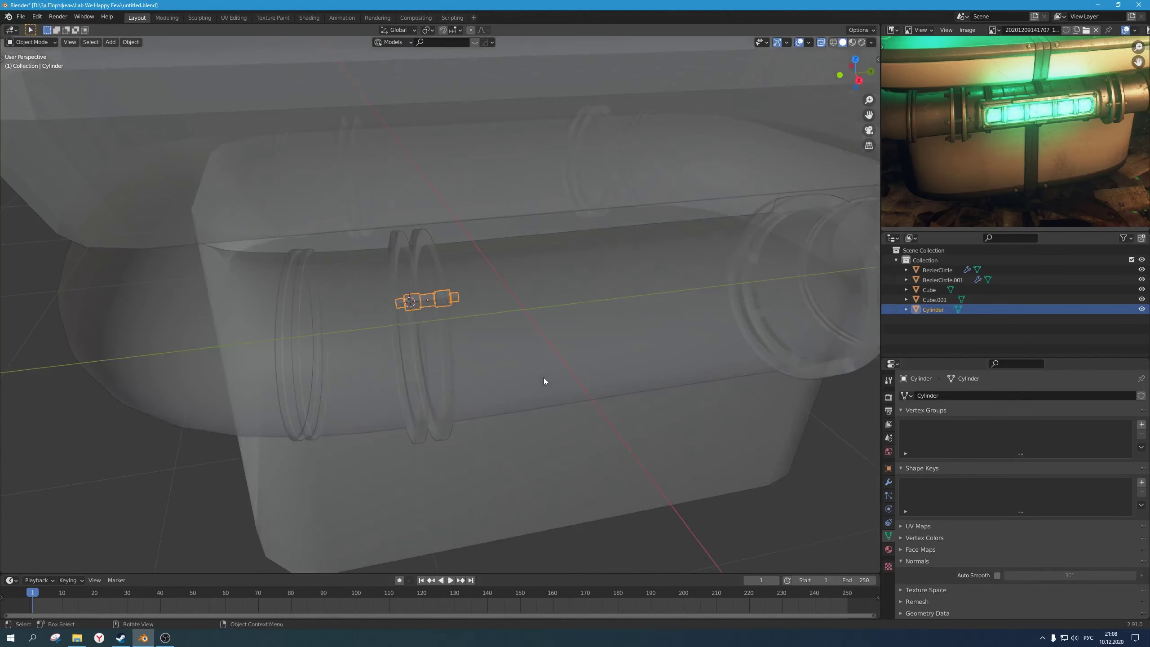
key(alt+z)
middle_drag(544, 377, 577, 359)
click(717, 430)
scroll(717, 430, down, 3)
middle_drag(717, 430, 522, 353)
scroll(502, 372, up, 4)
click(490, 288)
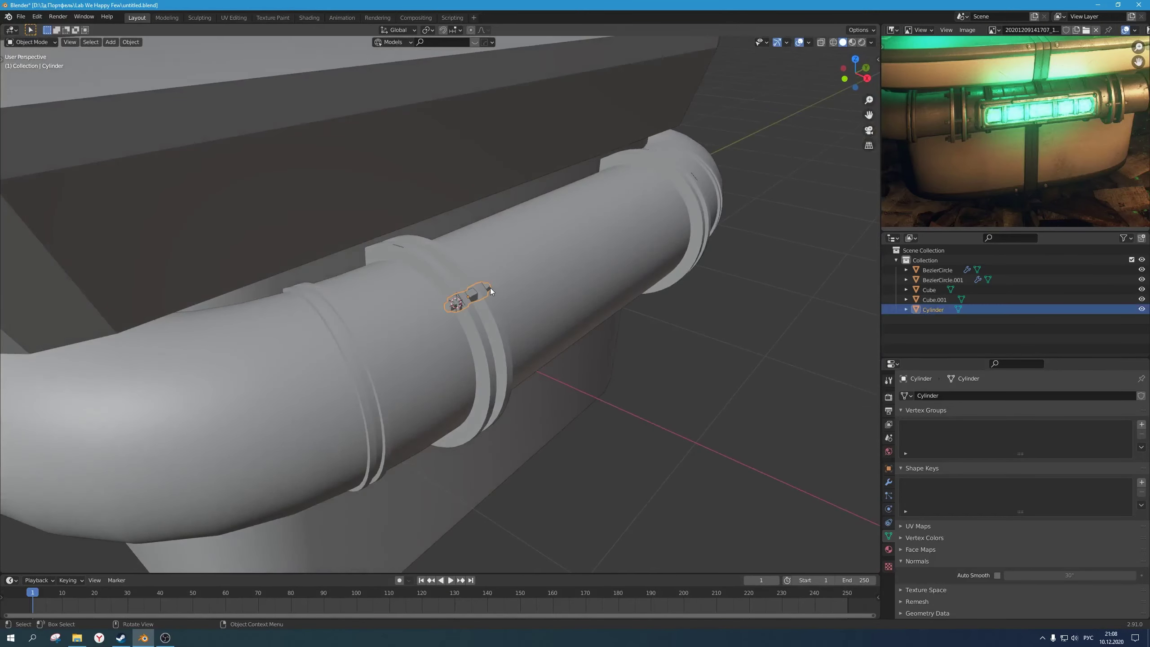
mouse_move(491, 288)
middle_down()
mouse_move(509, 277)
mouse_move(493, 341)
mouse_move(489, 306)
mouse_move(510, 324)
mouse_move(436, 320)
mouse_move(429, 332)
mouse_move(487, 323)
mouse_move(485, 304)
mouse_move(468, 326)
mouse_move(453, 302)
mouse_move(498, 333)
mouse_move(480, 297)
middle_up()
scroll(510, 326, down, 2)
scroll(429, 332, down, 2)
scroll(468, 325, up, 5)
Step: Enter Edit Mode on the separate flange face object BezierCircle.001 with its upper marker face selected
click(419, 265)
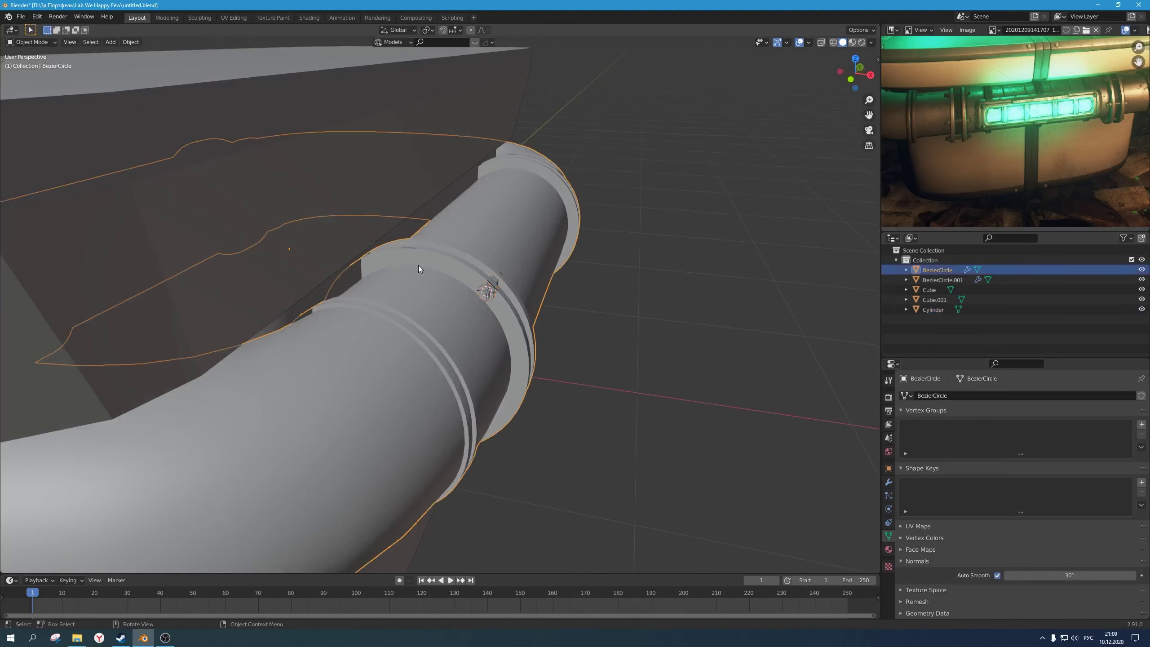
key(Tab)
key(Tab)
click(411, 258)
key(Tab)
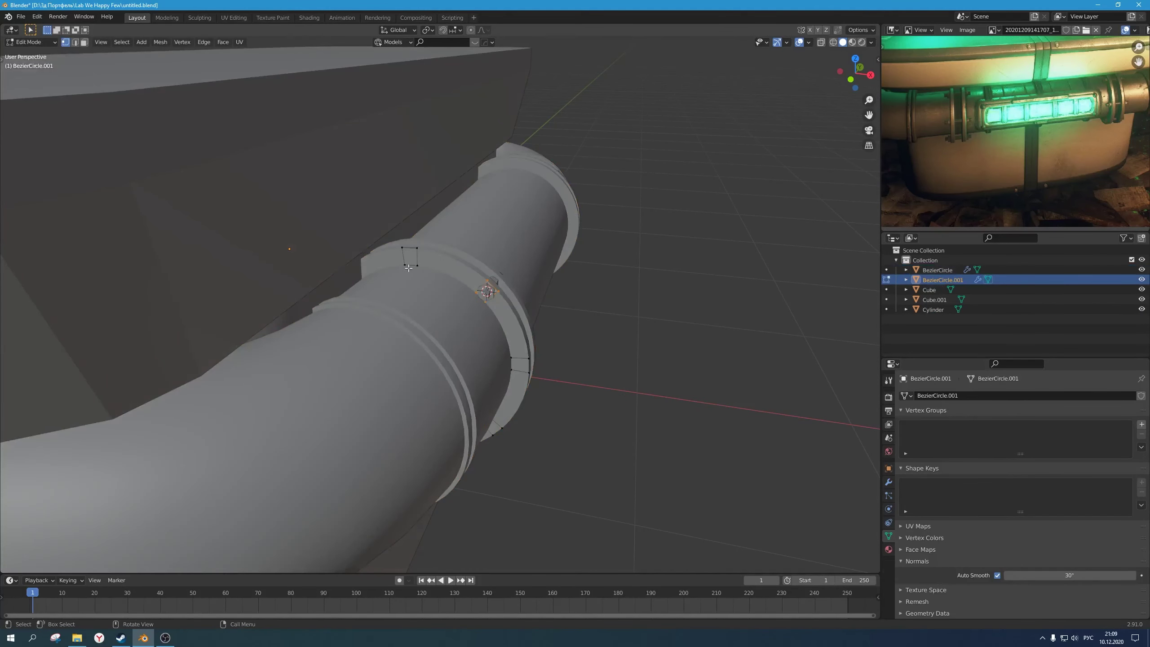
key(Tab)
key(Tab)
Step: Snap the 3D cursor to the active marker face on the upper part of the flange and return to Object Mode
key(shift+s)
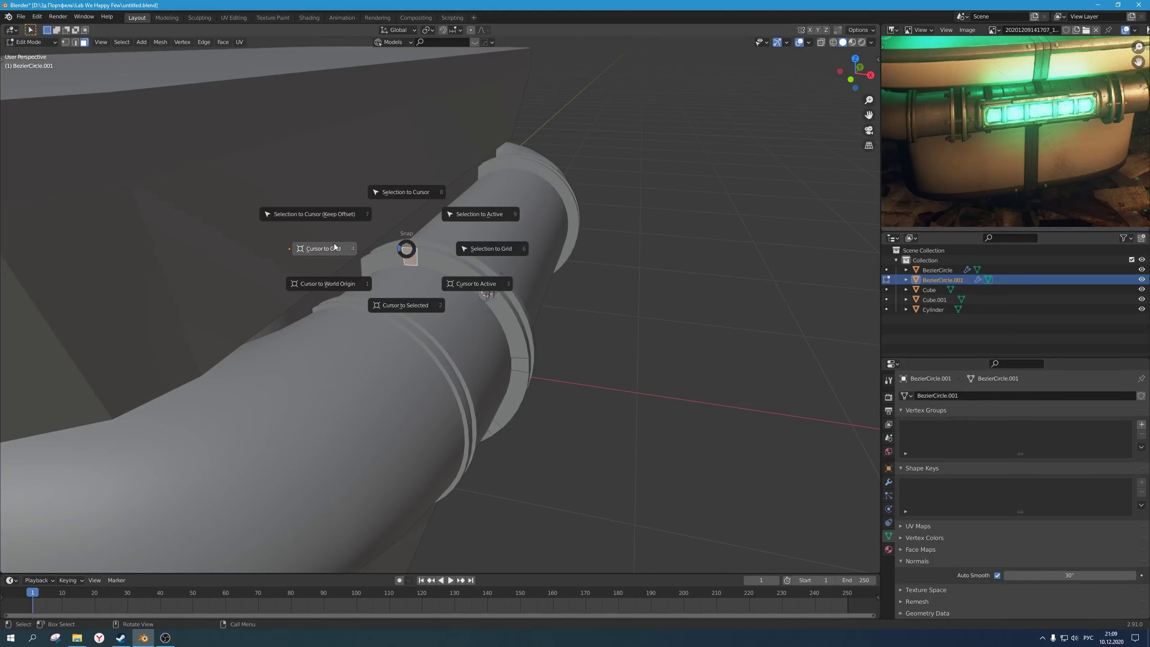
click(463, 255)
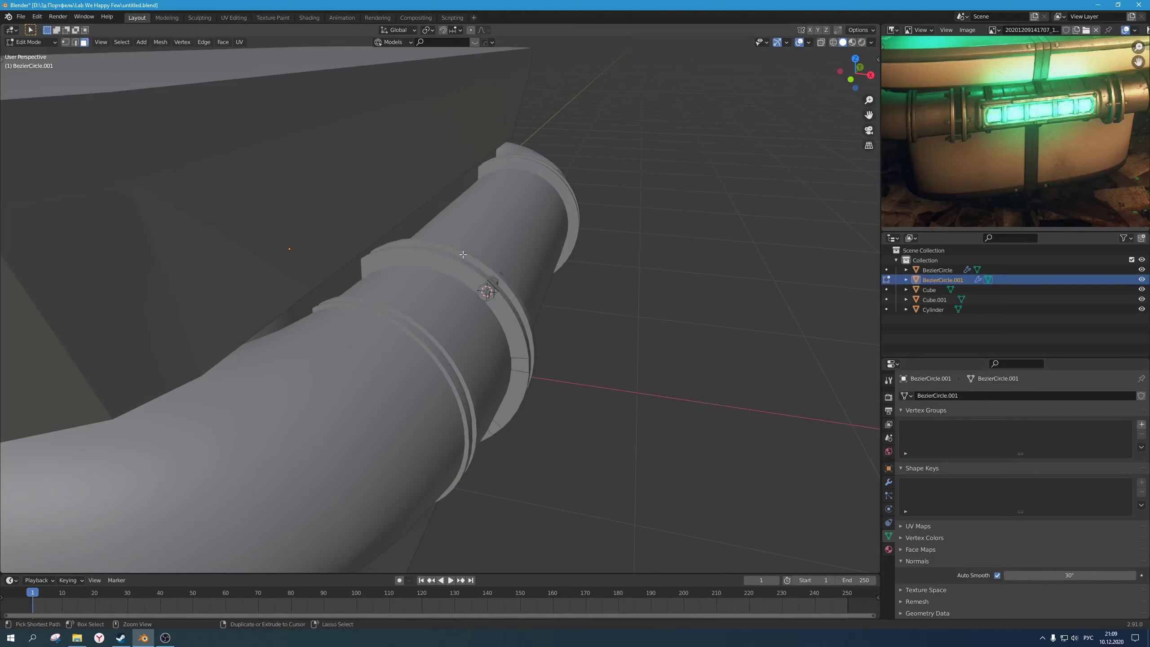
key(ctrl+z)
key(Tab)
key(Tab)
key(shift+a)
key(Escape)
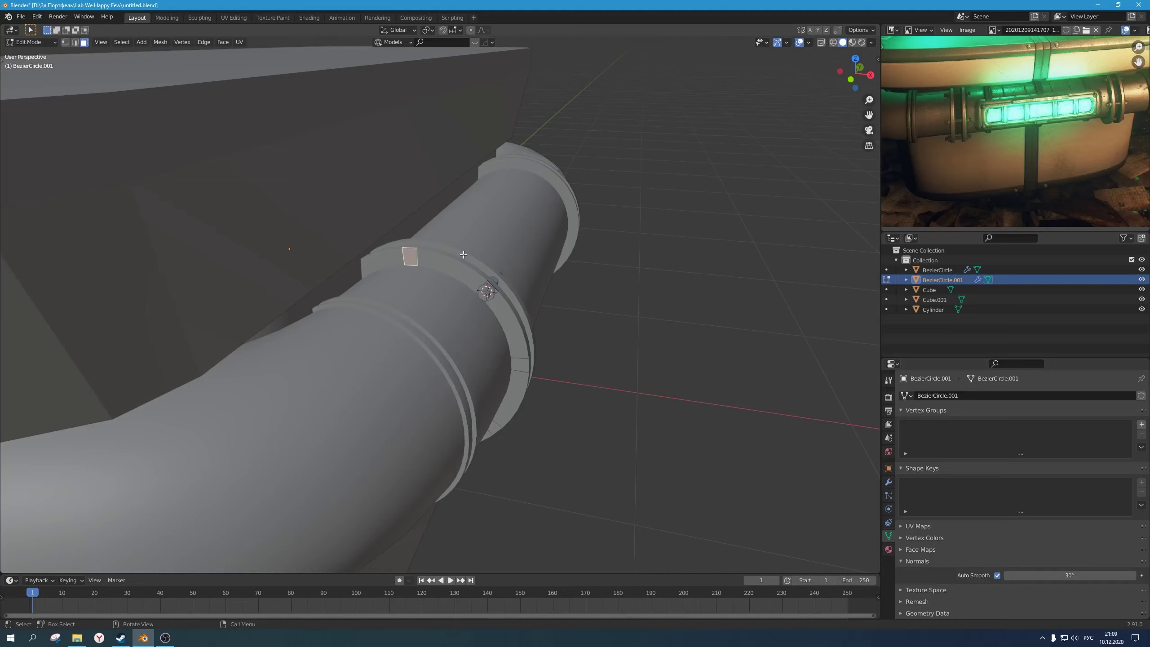
key(shift+s)
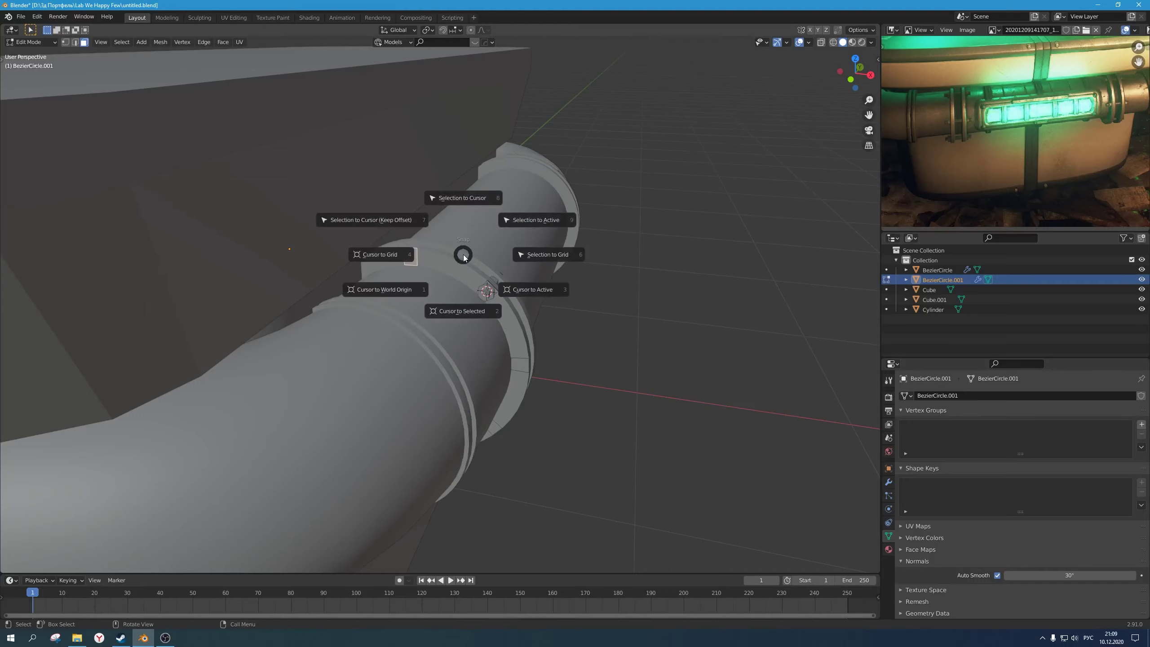
click(518, 287)
key(Tab)
Step: Try duplicating the bolt in place and moving its origin and geometry to the 3D cursor
click(491, 298)
middle_drag(491, 299, 484, 305)
key(shift+d)
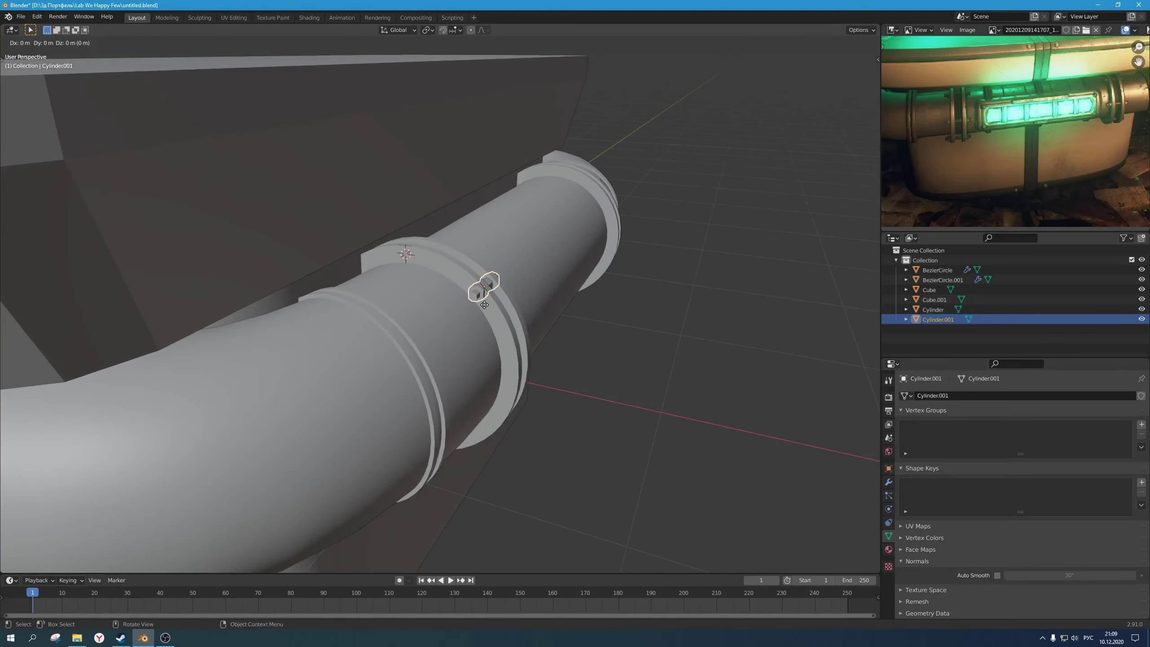
right_click(485, 305)
right_click(485, 305)
mouse_move(483, 328)
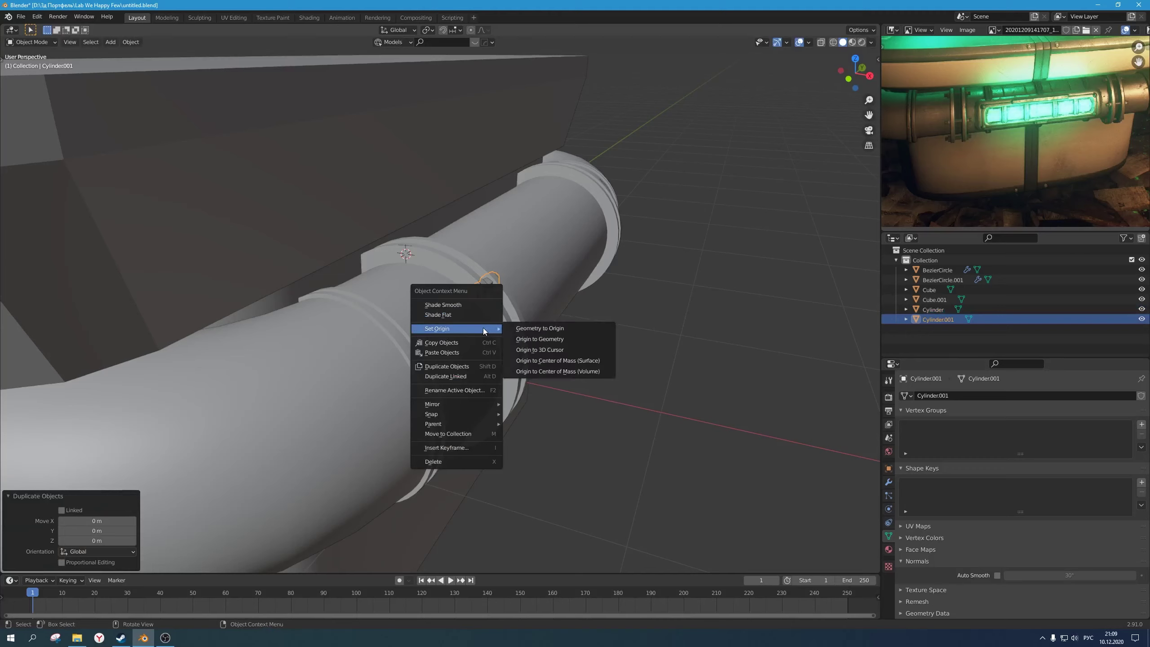
click(568, 349)
right_click(491, 272)
mouse_move(491, 271)
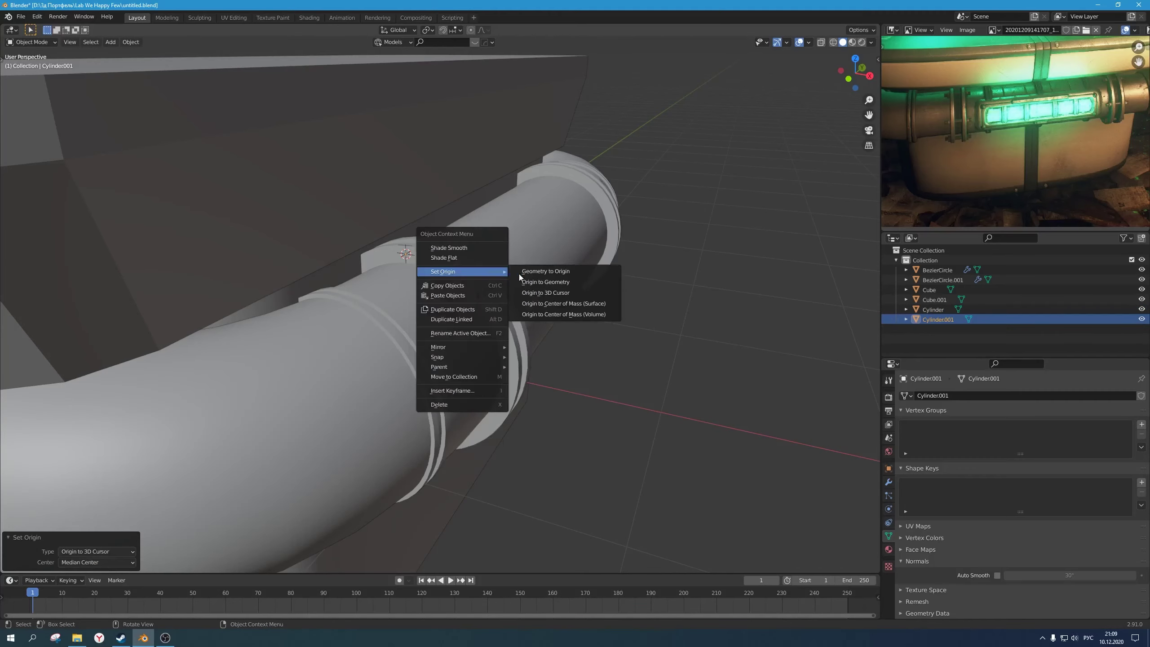
click(570, 271)
middle_drag(510, 284, 451, 327)
key(ctrl+z)
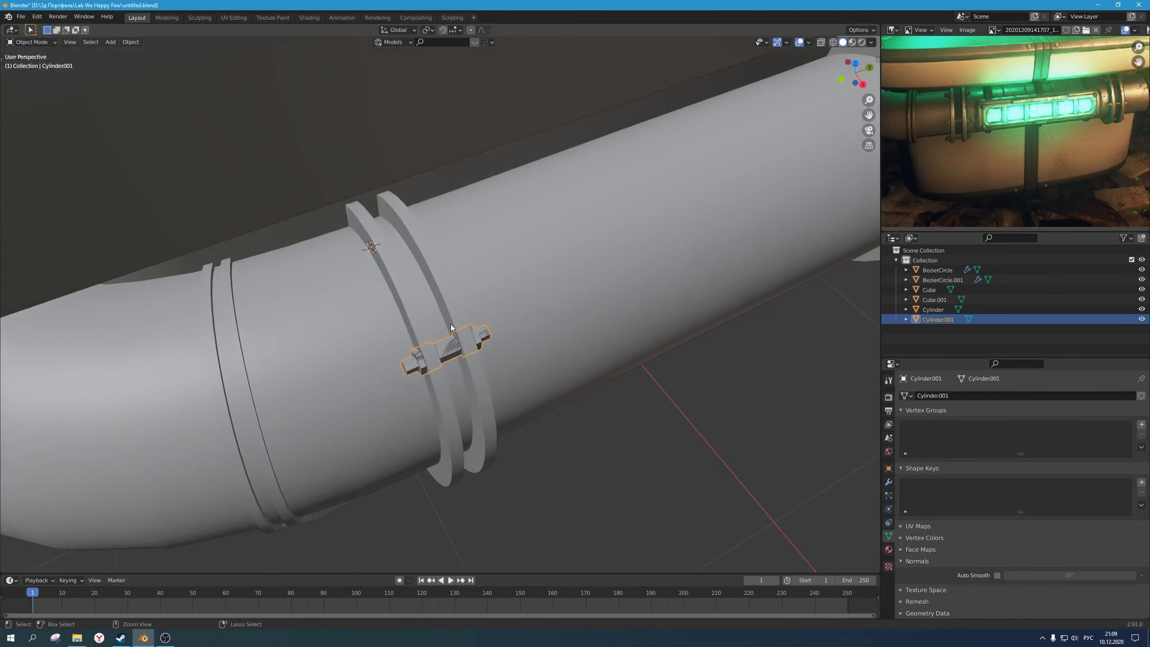
Step: Delete the duplicate bolt
right_click(450, 344)
key(Escape)
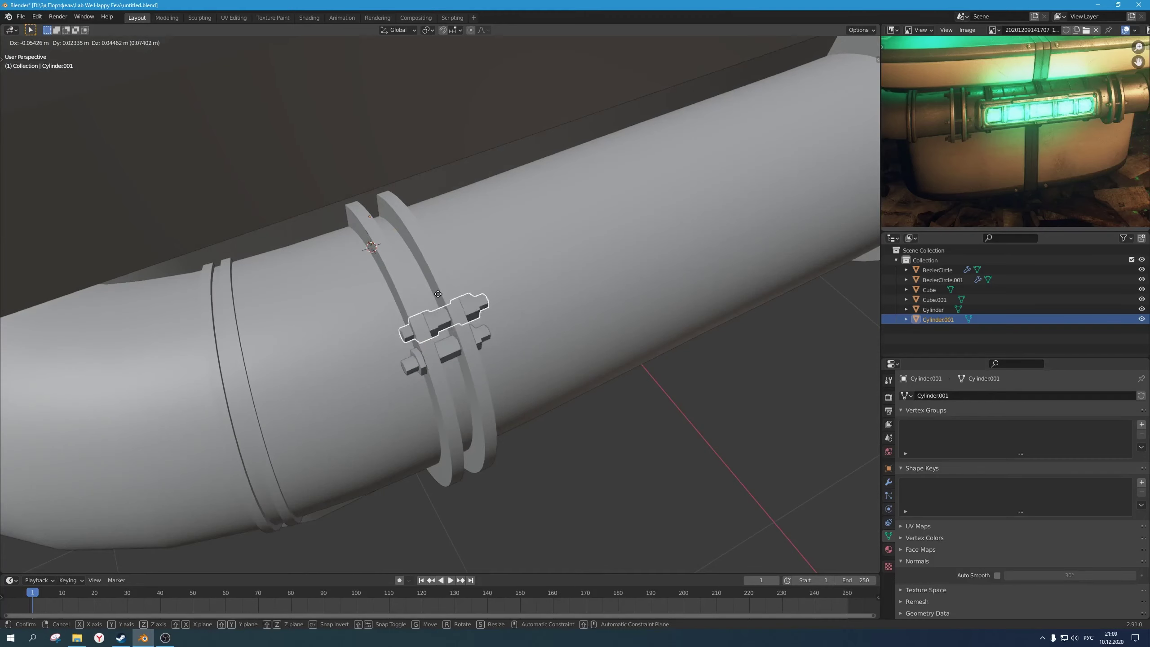
key(x)
click(458, 311)
Step: Select the original bolt and duplicate it practically in place
click(459, 355)
middle_drag(459, 355, 500, 309)
key(Tab)
key(Tab)
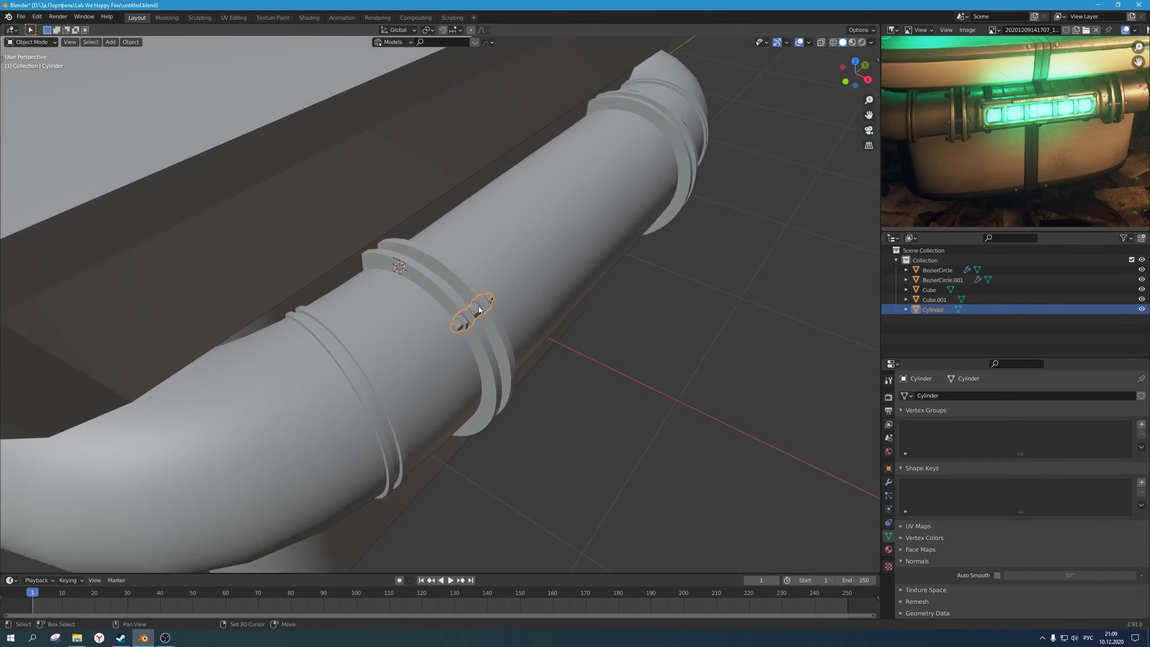
key(shift+d)
click(493, 317)
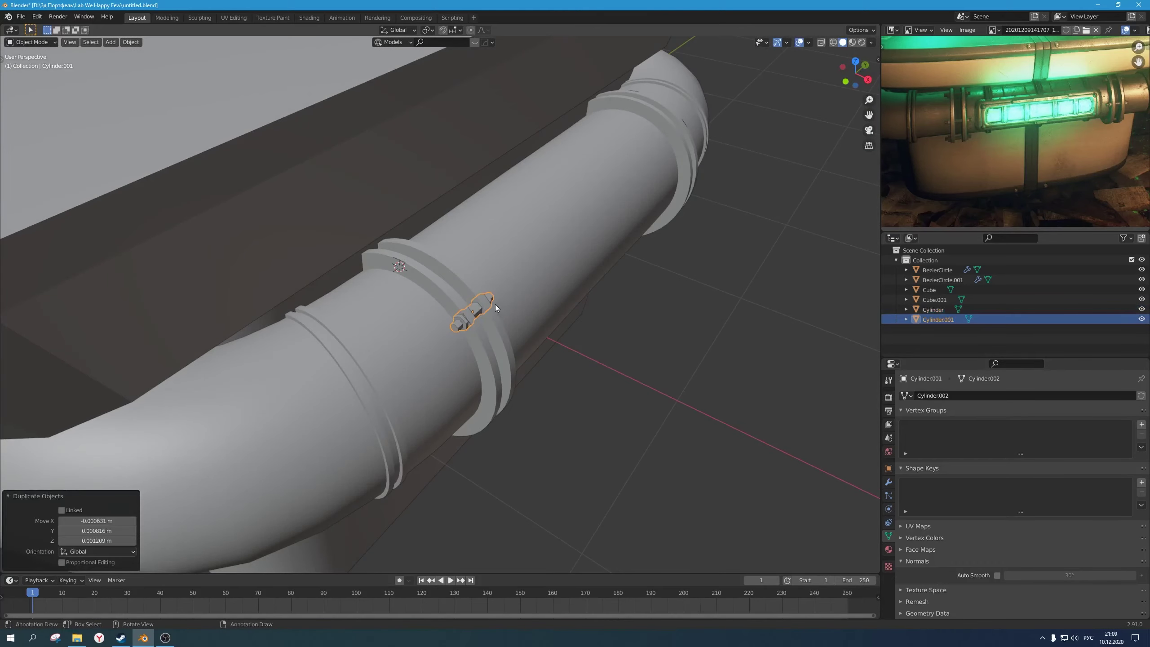
Step: Set the duplicate bolt's origin to the 3D cursor, and move its geometry to that origin
right_click(495, 303)
click(554, 322)
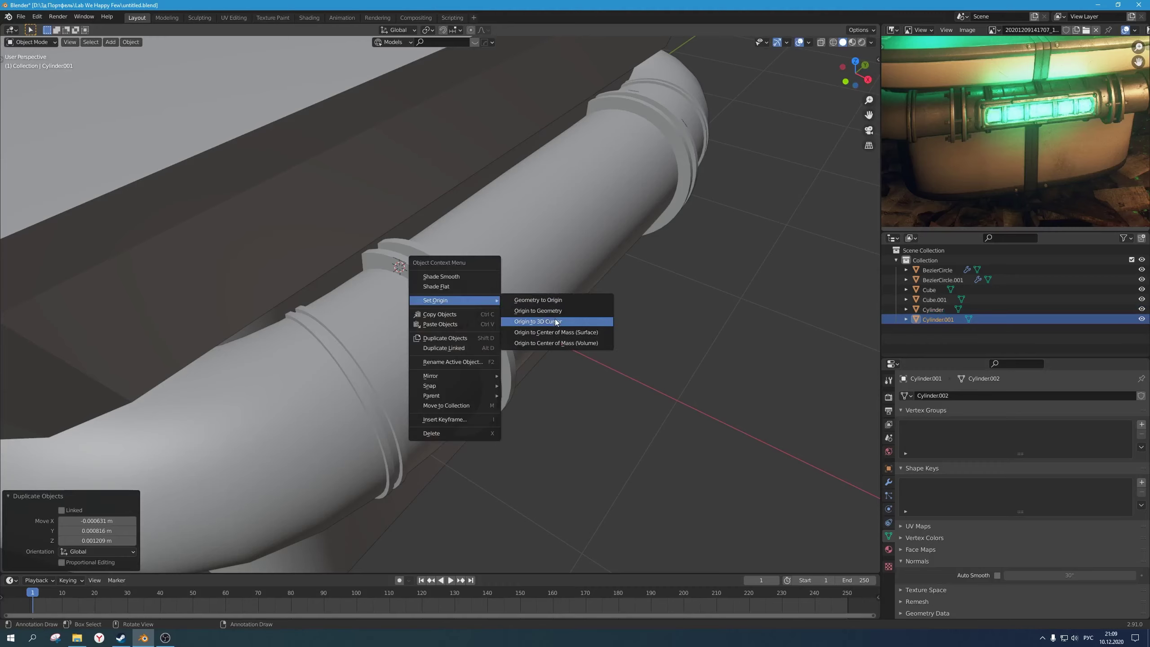
right_click(492, 297)
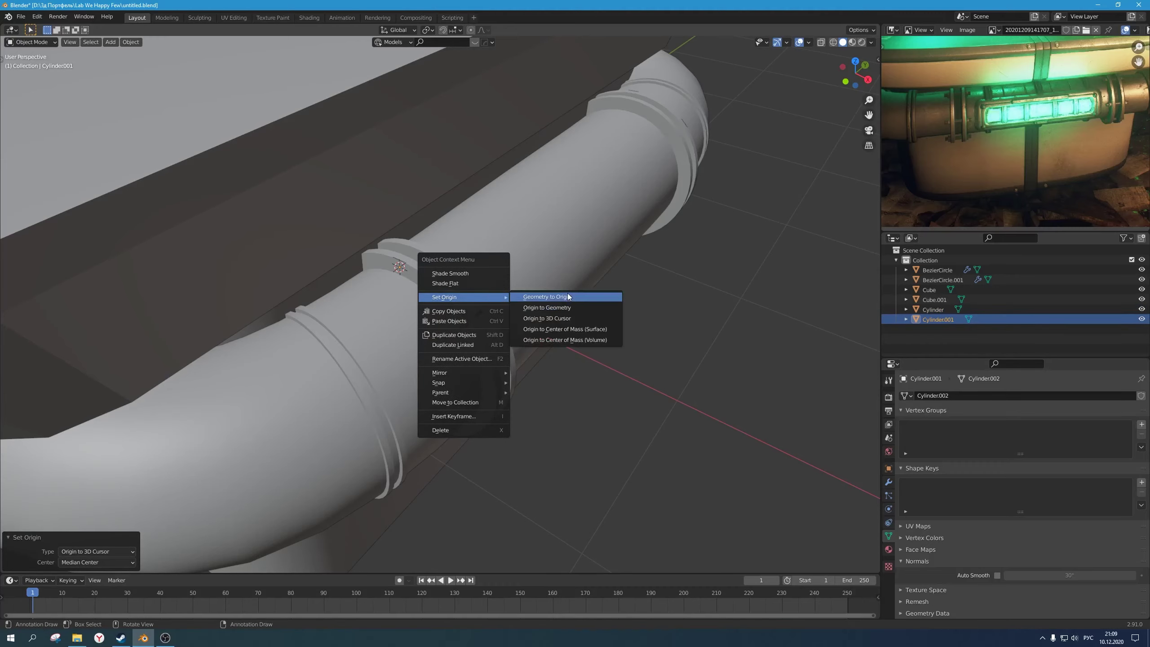
click(547, 297)
middle_drag(521, 298, 418, 332)
scroll(417, 333, down, 3)
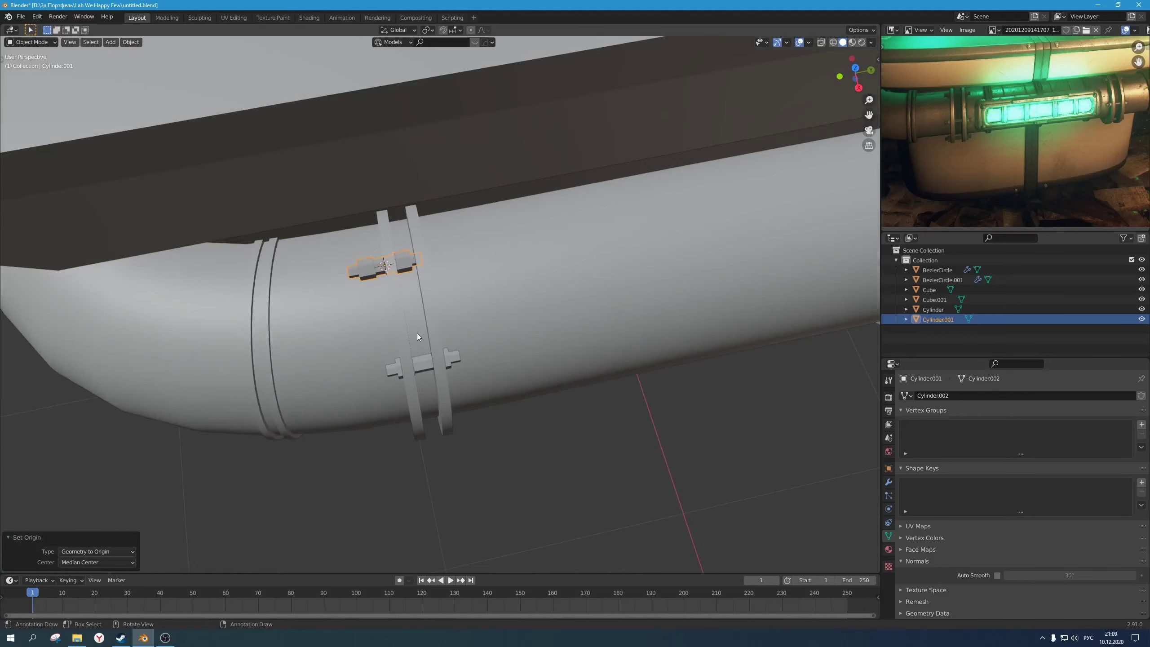
Step: Move the duplicated bolt about 0.063 m along global Y so that it spans both flange rings
key(KP_7)
scroll(417, 332, up, 7)
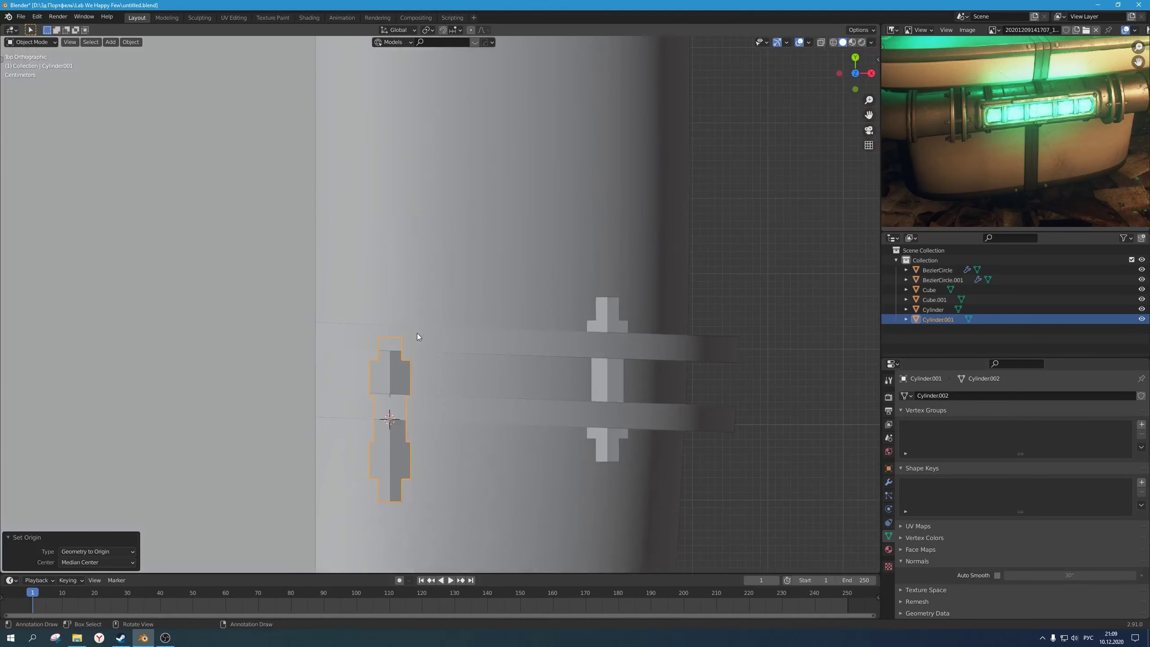
key(g)
key(y)
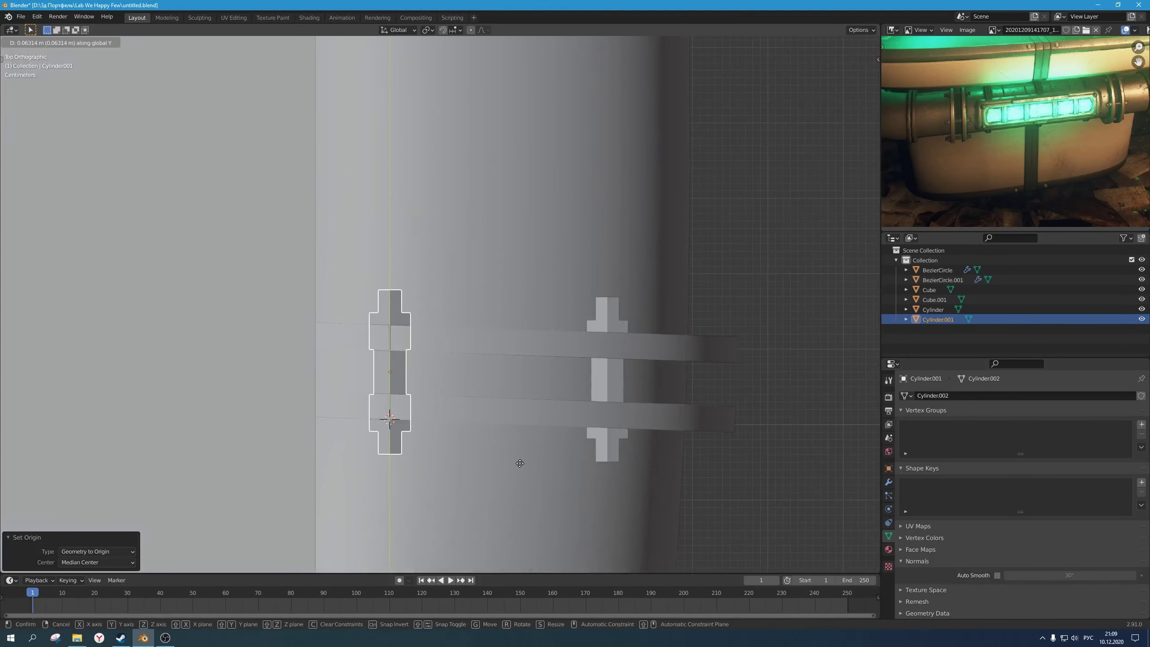
click(520, 463)
middle_drag(519, 464, 437, 316)
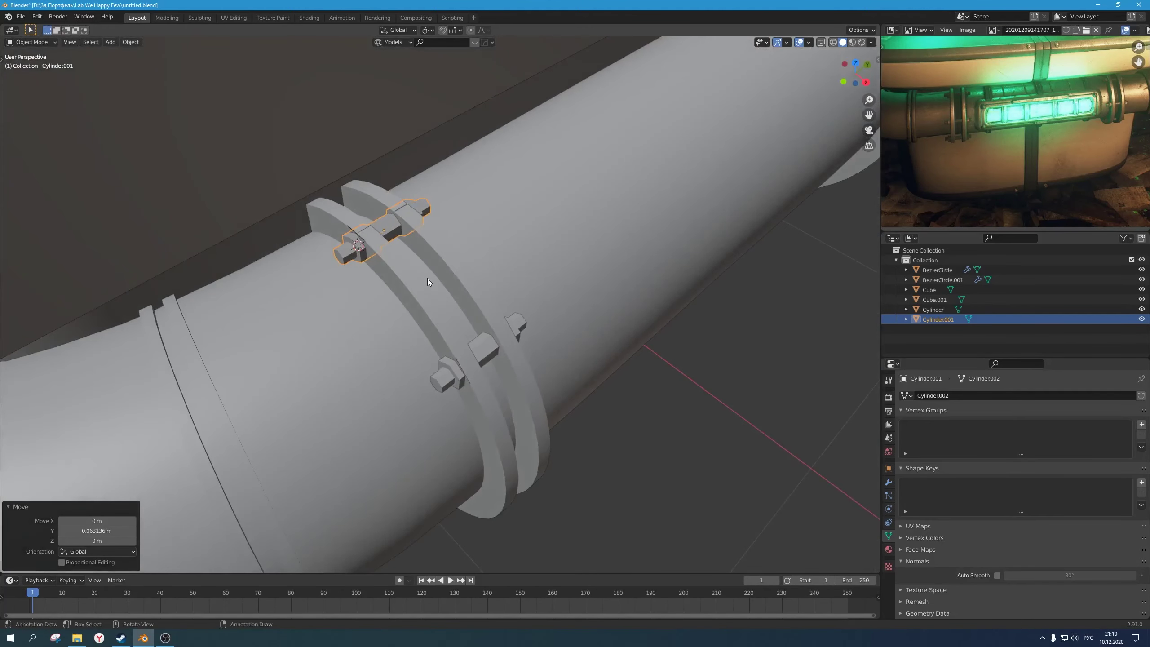
Step: Set the shifted bolt's origin to the 3D cursor
key(shift+s)
right_click(414, 227)
mouse_move(414, 229)
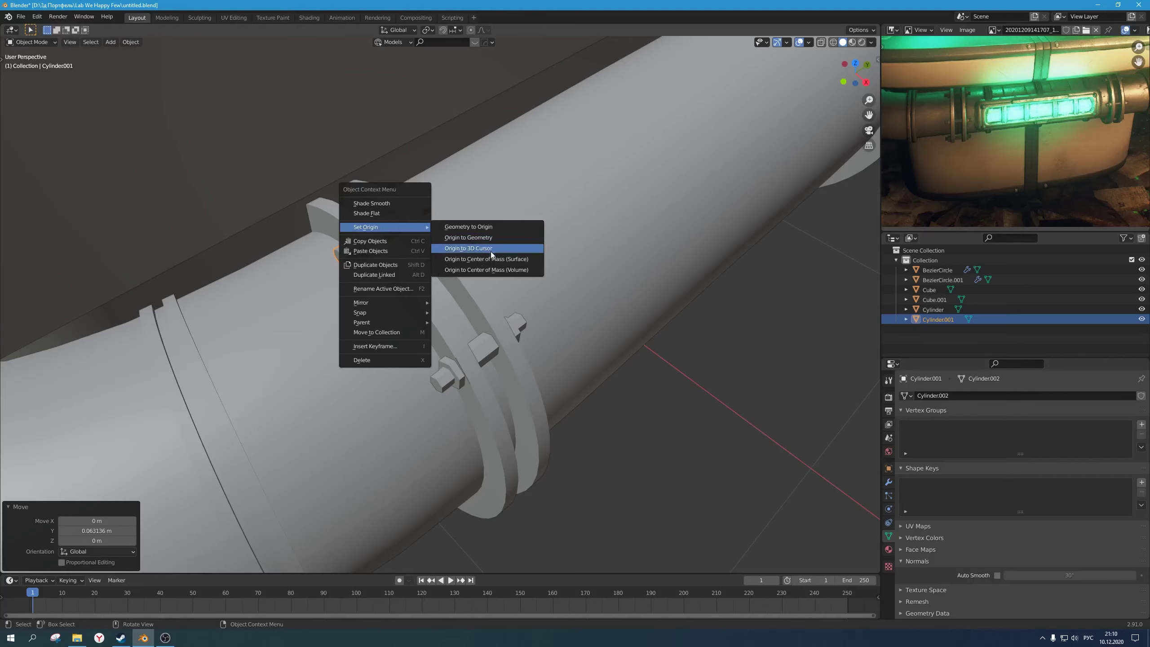
click(496, 248)
middle_drag(459, 264, 474, 223)
key(g)
click(410, 214)
key(g)
click(408, 200)
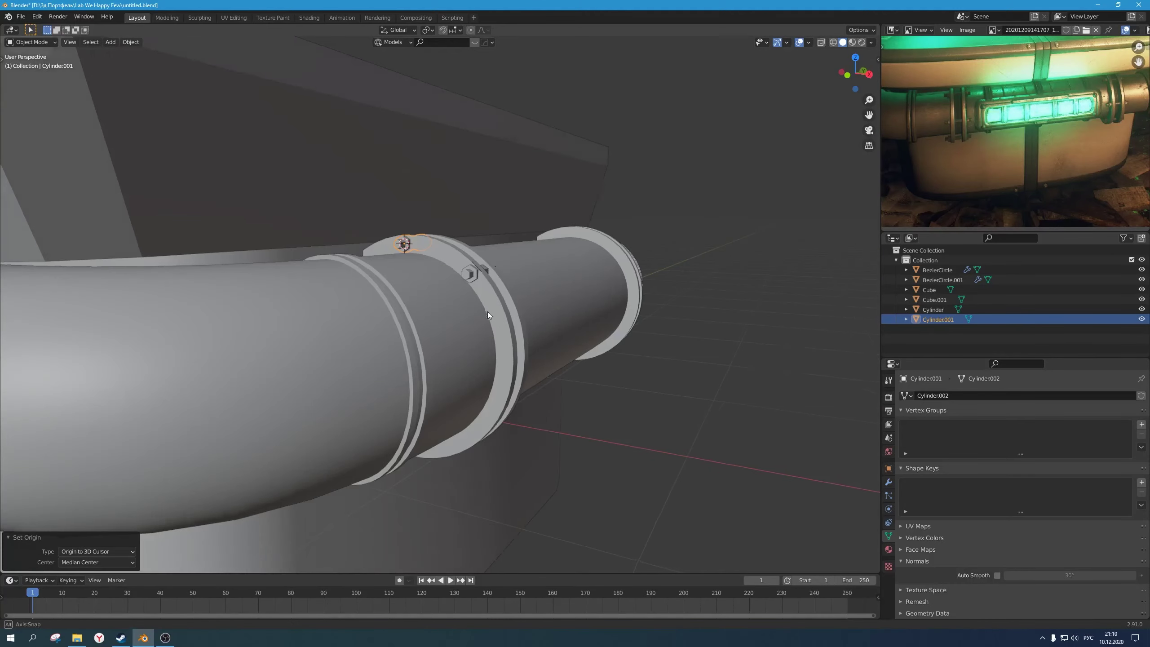
Step: Snap the 3D cursor to the next marker face of BezierCircle.001 on the outer side of the flange
mouse_move(487, 311)
middle_down()
mouse_move(475, 334)
mouse_move(480, 264)
mouse_move(483, 294)
middle_up()
click(481, 270)
key(Tab)
scroll(478, 281, up, 2)
click(497, 267)
scroll(502, 281, down, 2)
key(shift+s)
click(553, 322)
key(Tab)
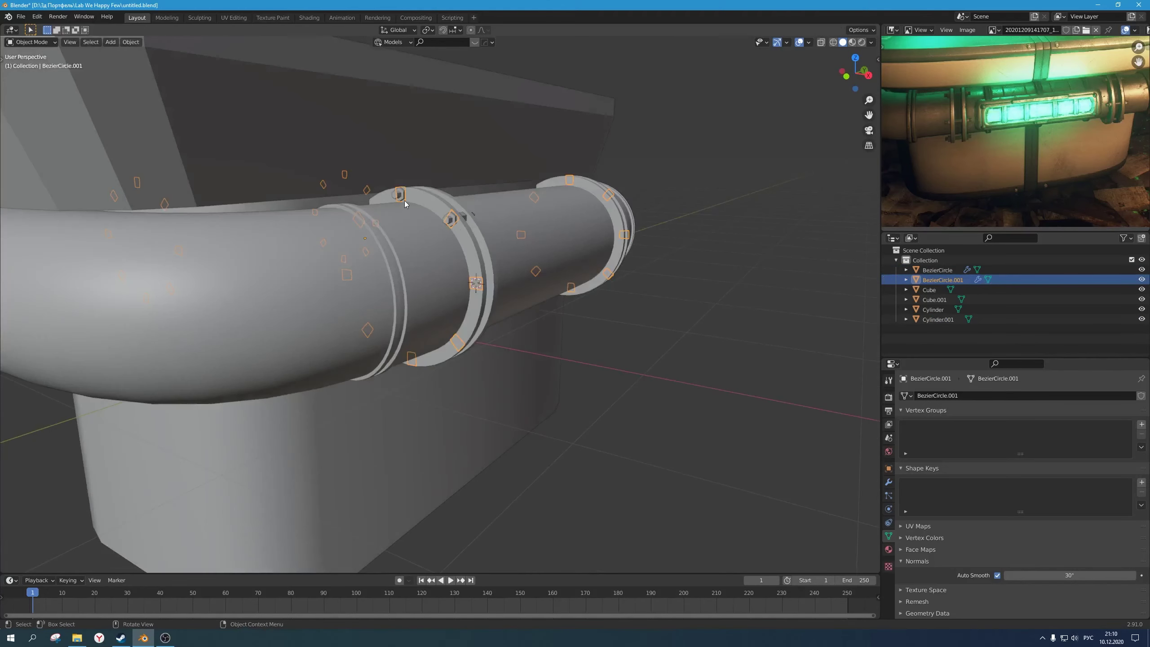
Step: Duplicate the uppermost flange bolt in place and set the copy's origin to the 3D cursor
click(409, 205)
key(shift+d)
right_click(437, 203)
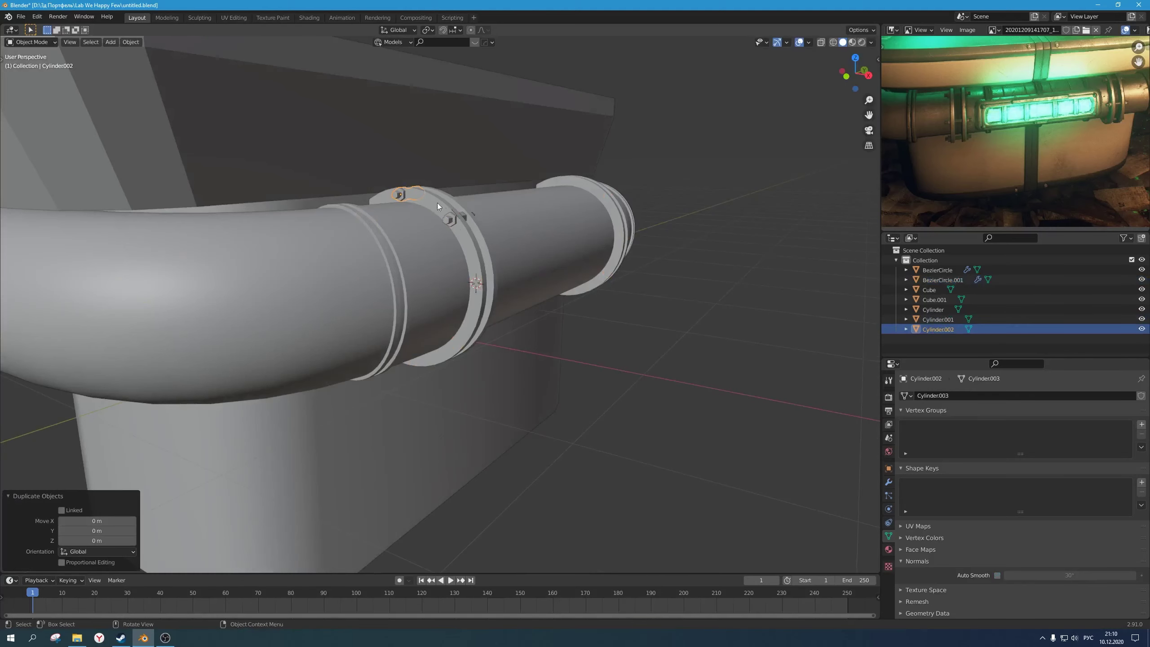
right_click(410, 196)
mouse_move(407, 193)
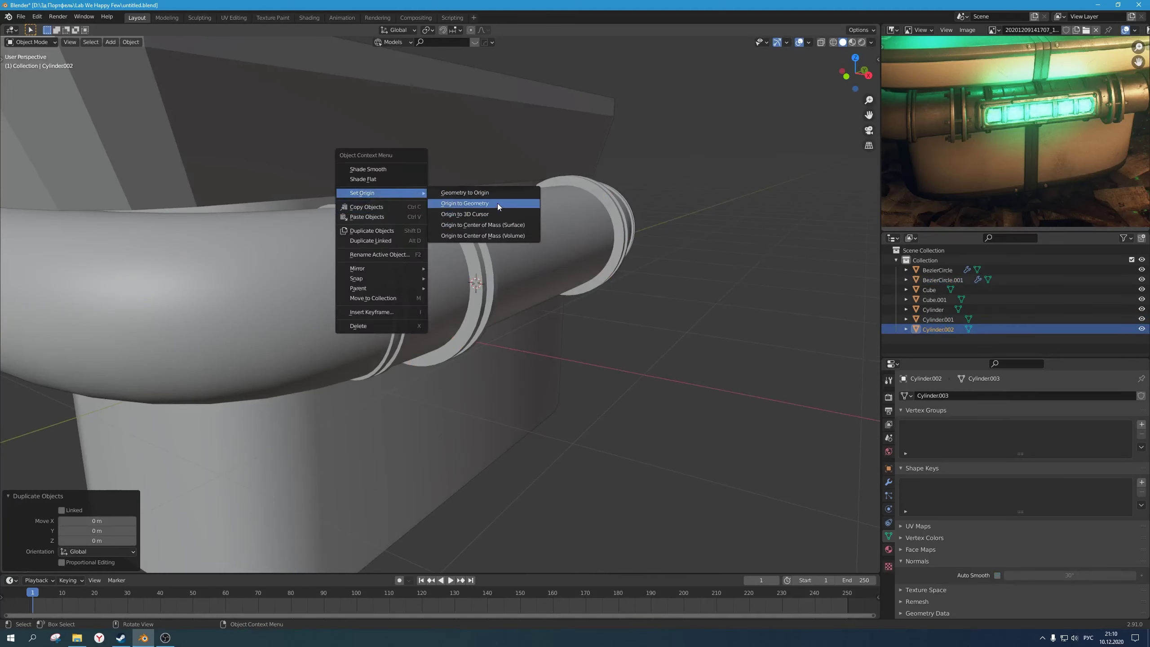
click(496, 214)
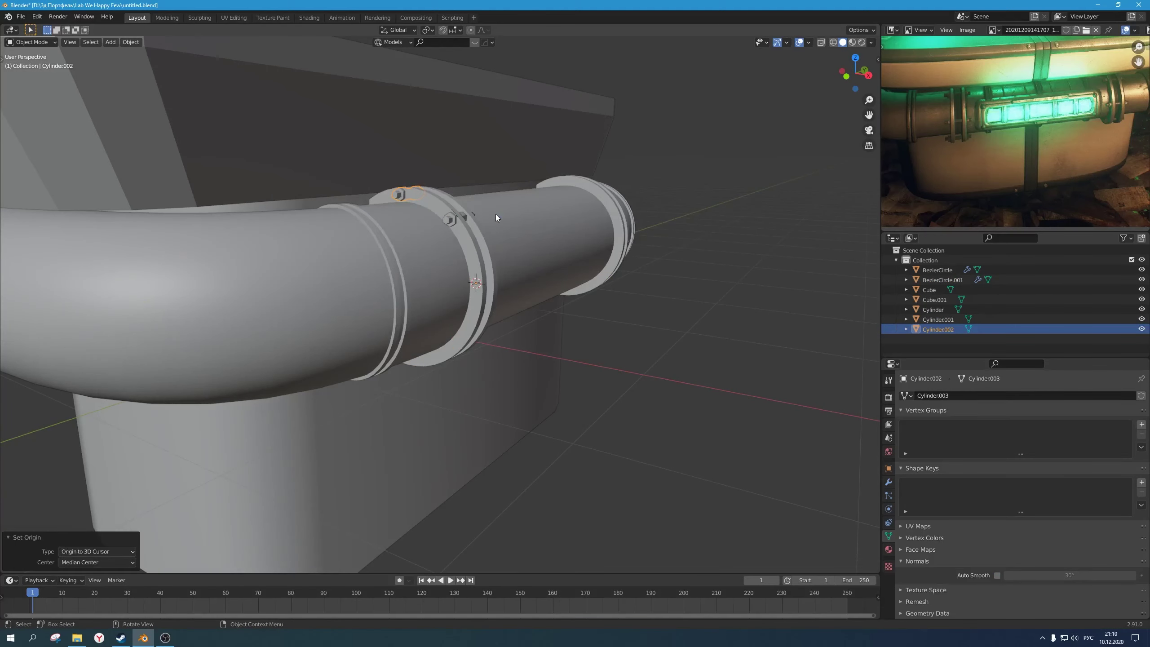
Step: Move the new bolt's geometry to its origin and shift it about 0.065 m along global Y across both flange rings
right_click(403, 189)
mouse_move(403, 189)
click(488, 188)
middle_drag(550, 317, 469, 359)
scroll(469, 359, up, 2)
key(g)
key(y)
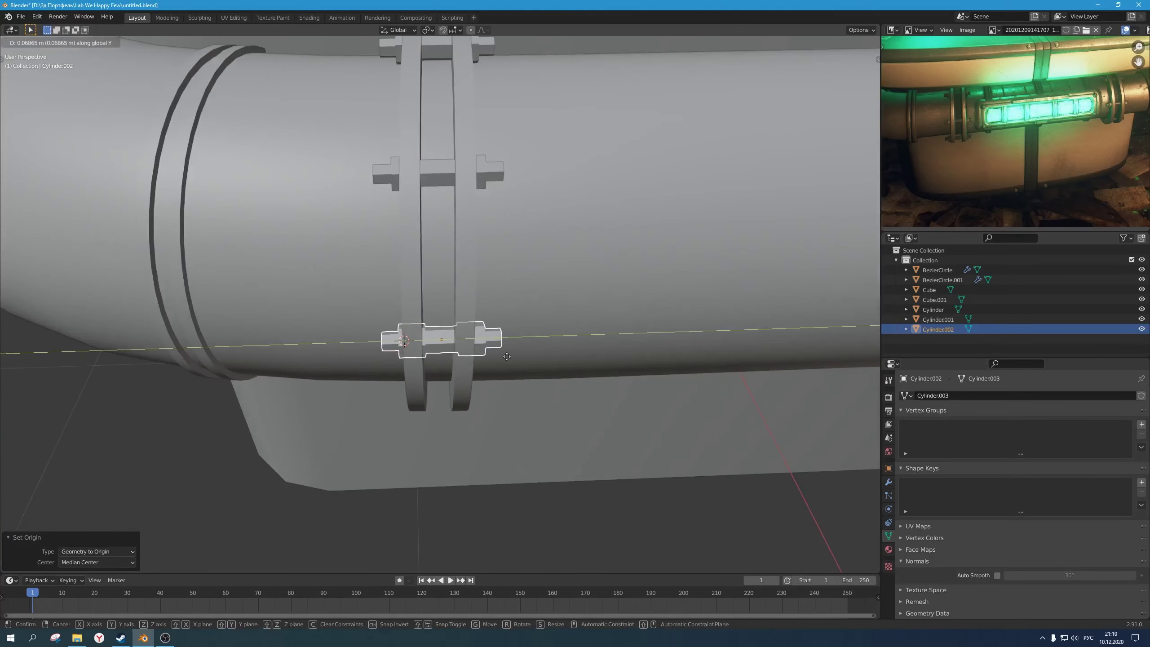
click(505, 356)
key(KP_3)
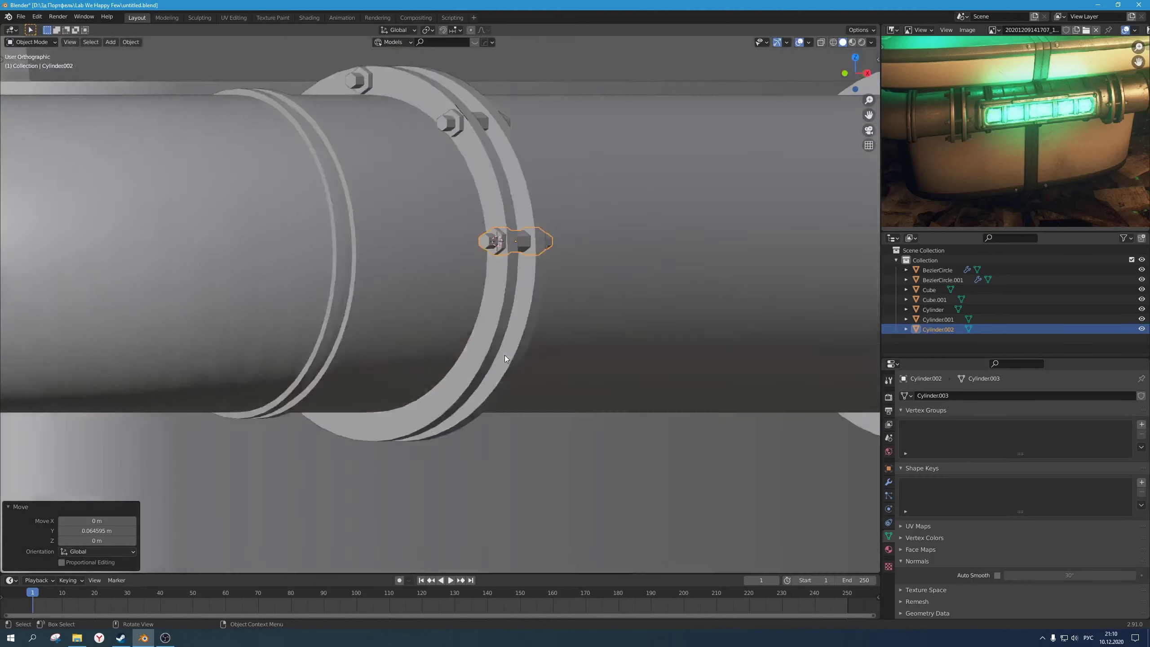
scroll(505, 355, up, 4)
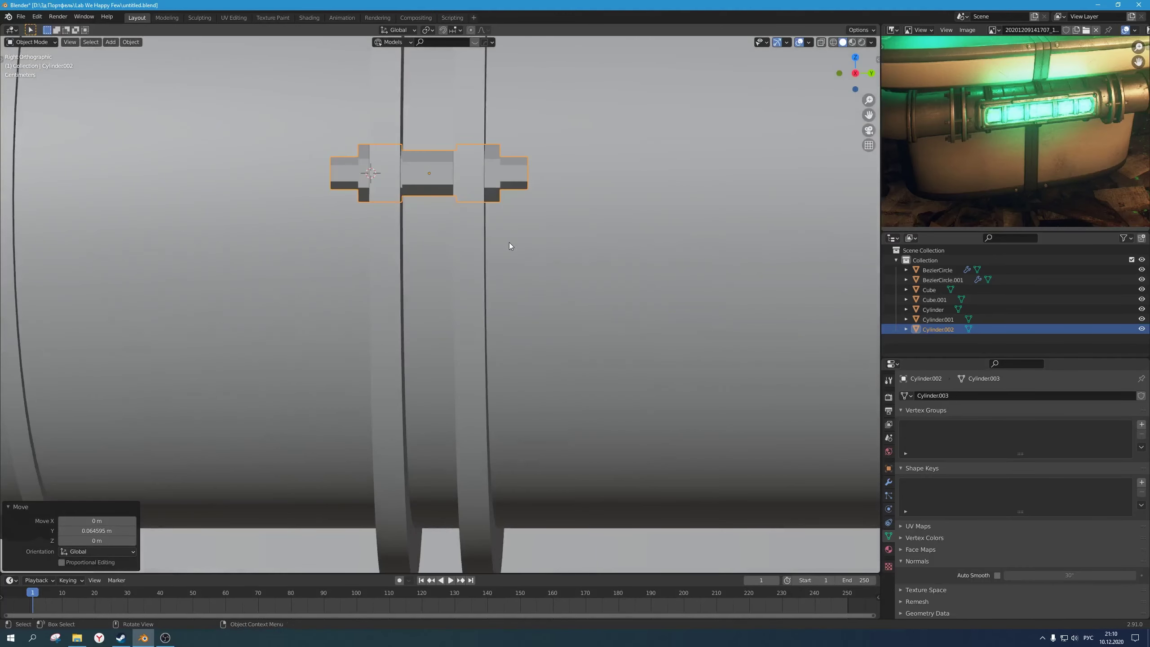
key(KP_7)
shift+middle_drag(646, 380, 478, 312)
click(690, 352)
Step: Snap the 3D cursor to the active marker face of BezierCircle.001 on the lower outer part of the flange
scroll(588, 399, down, 7)
scroll(494, 271, up, 4)
click(448, 344)
click(450, 346)
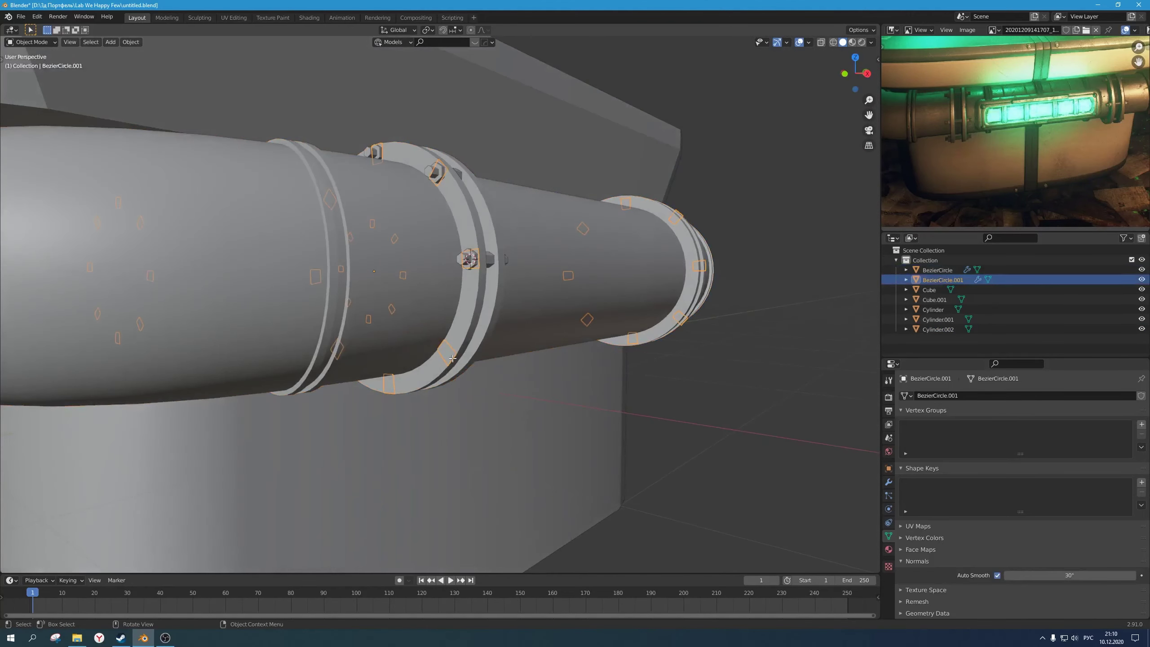
key(Tab)
key(shift+s)
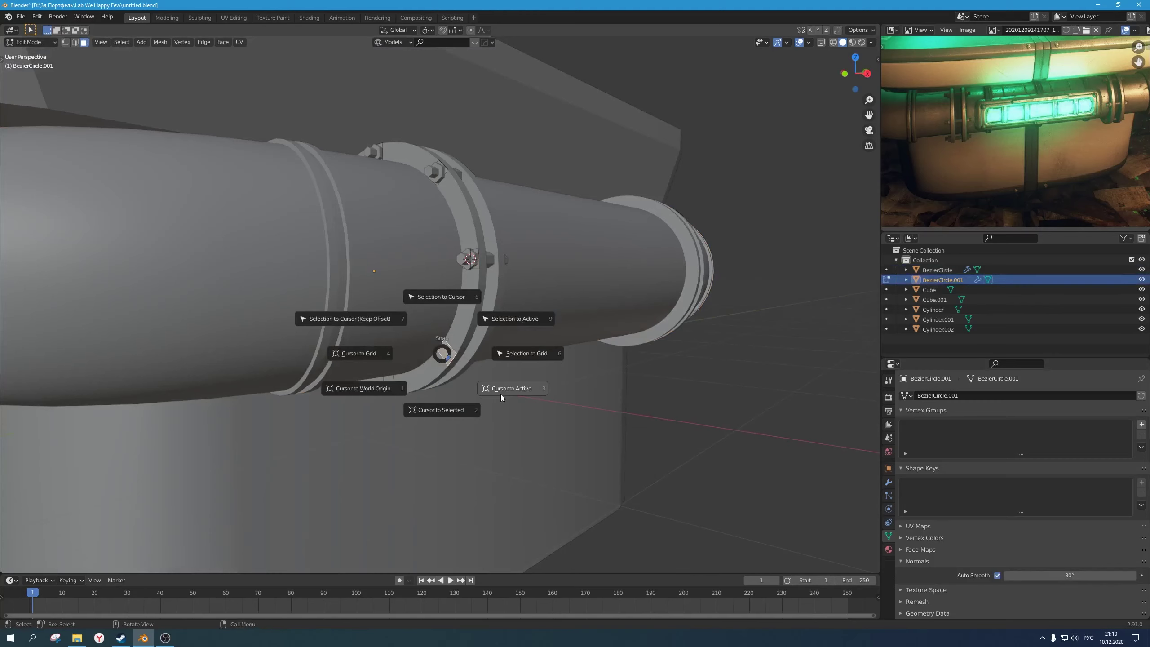
click(501, 394)
key(Tab)
Step: Duplicate the bolt at the flange's outer side in place and set the copy's origin to the 3D cursor
click(466, 260)
key(shift+d)
right_click(470, 260)
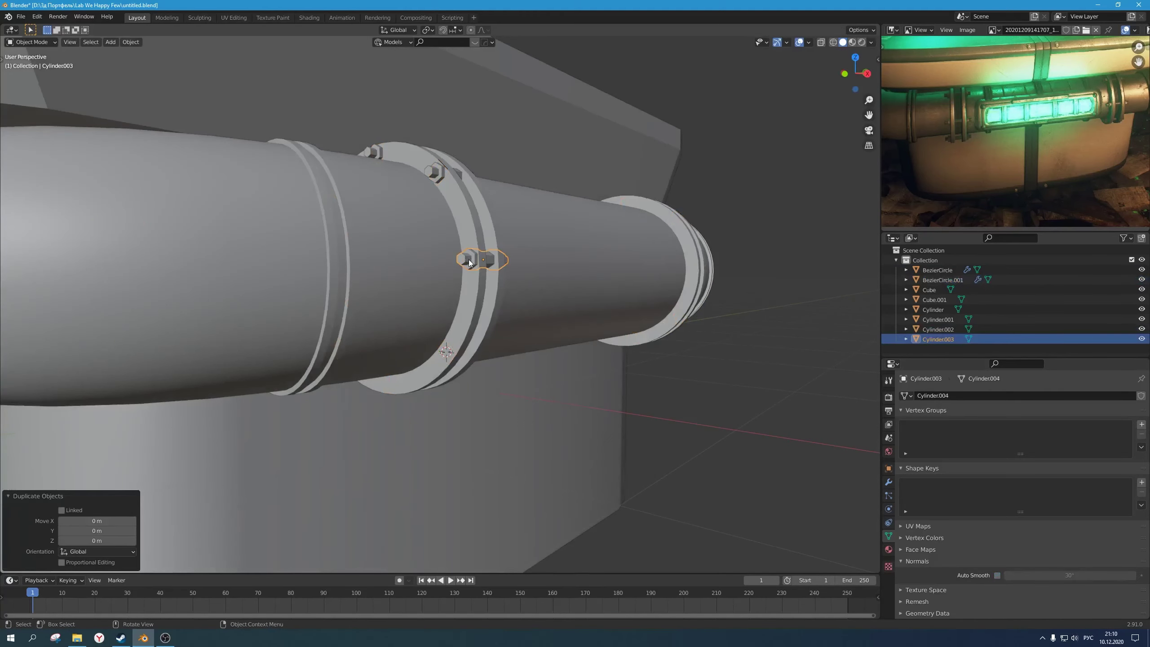
right_click(469, 260)
mouse_move(483, 260)
click(547, 280)
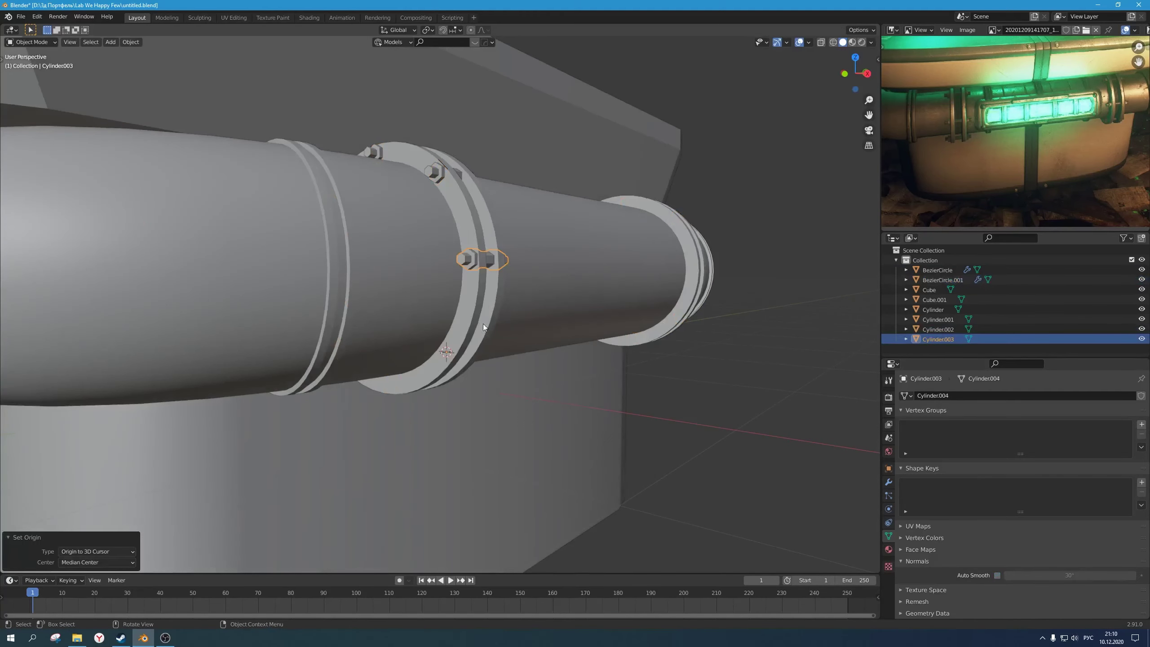
Step: Move the lower bolt's geometry to its origin, shift it about 0.063 m along global Y, and deselect it
right_click(471, 264)
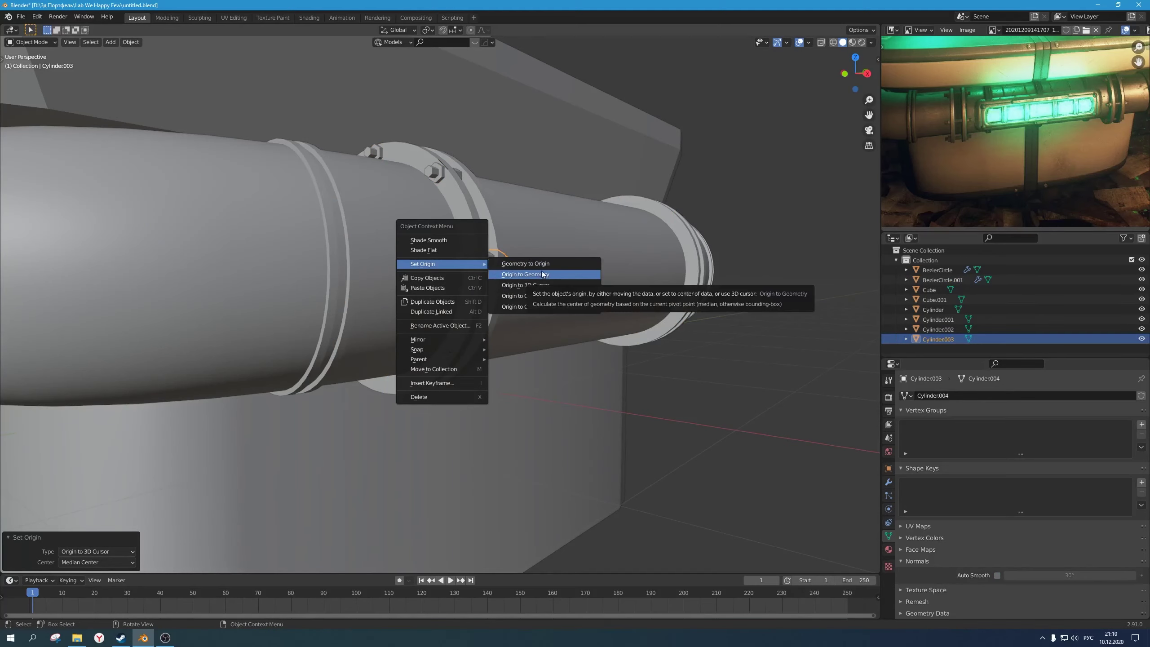
click(530, 263)
middle_drag(530, 272, 431, 309)
scroll(476, 346, up, 4)
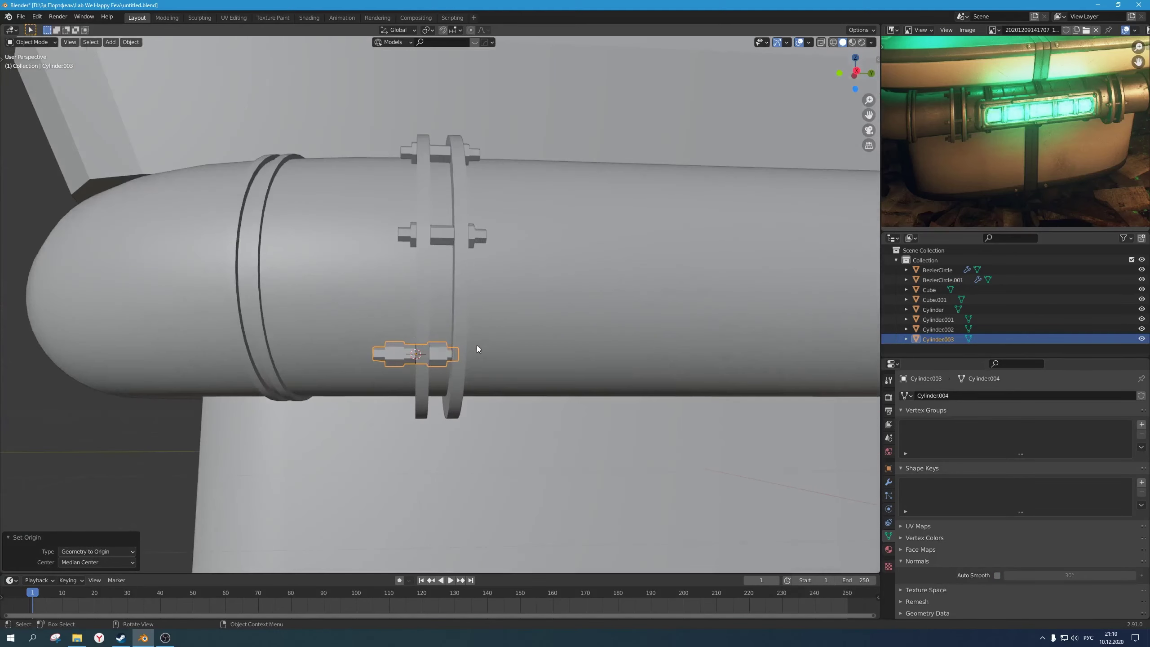
key(KP_3)
scroll(476, 345, up, 2)
scroll(477, 345, up, 3)
key(g)
key(y)
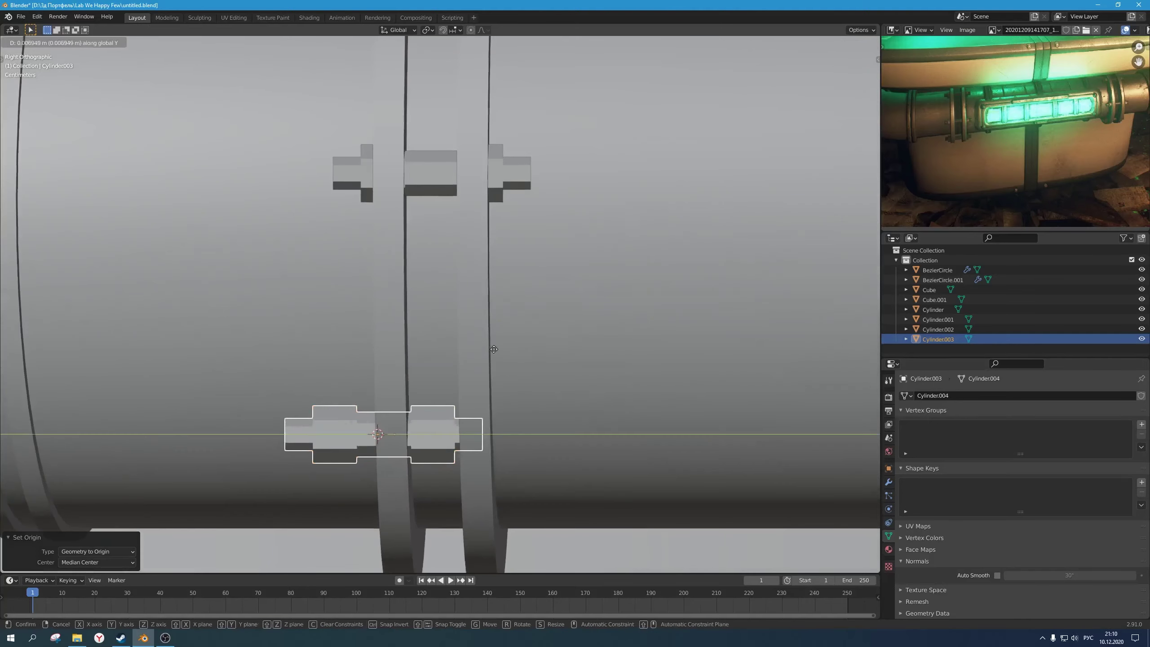
click(534, 357)
key(KP_7)
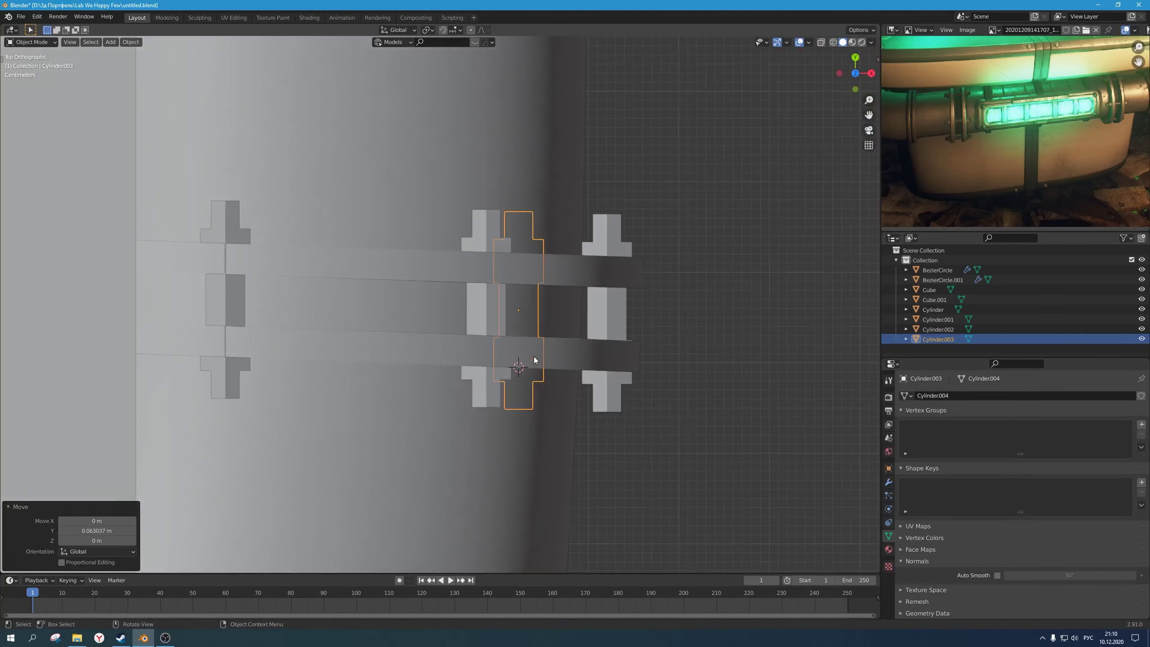
scroll(582, 358, down, 5)
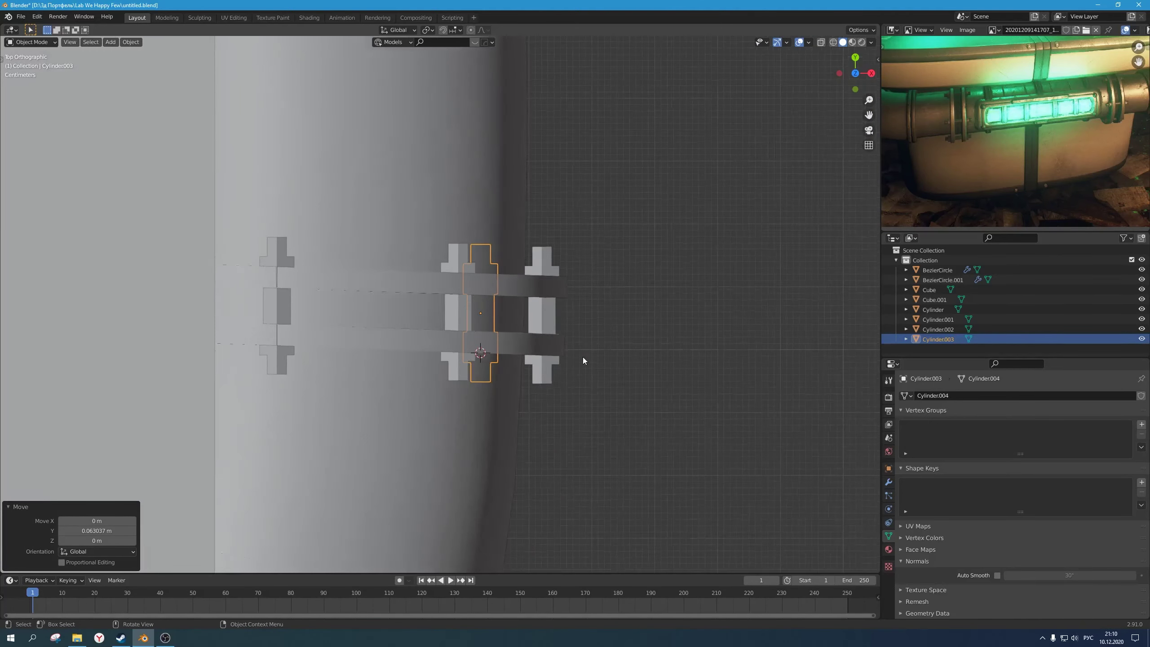
middle_drag(591, 365, 487, 314)
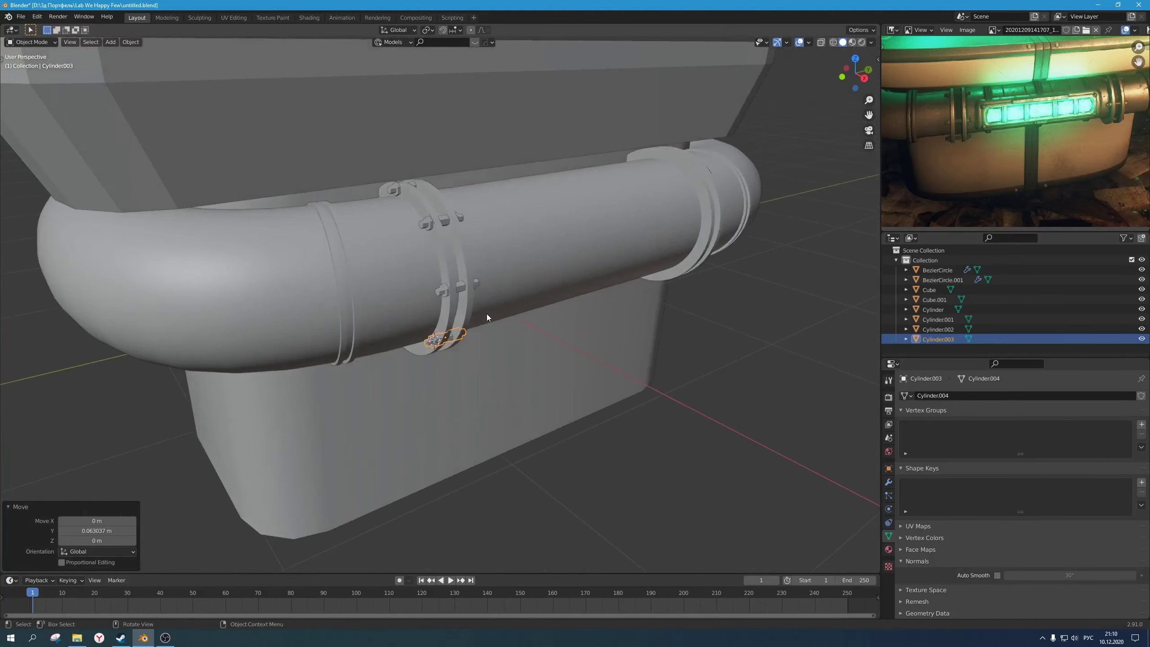
scroll(628, 312, down, 2)
click(626, 329)
scroll(532, 317, up, 2)
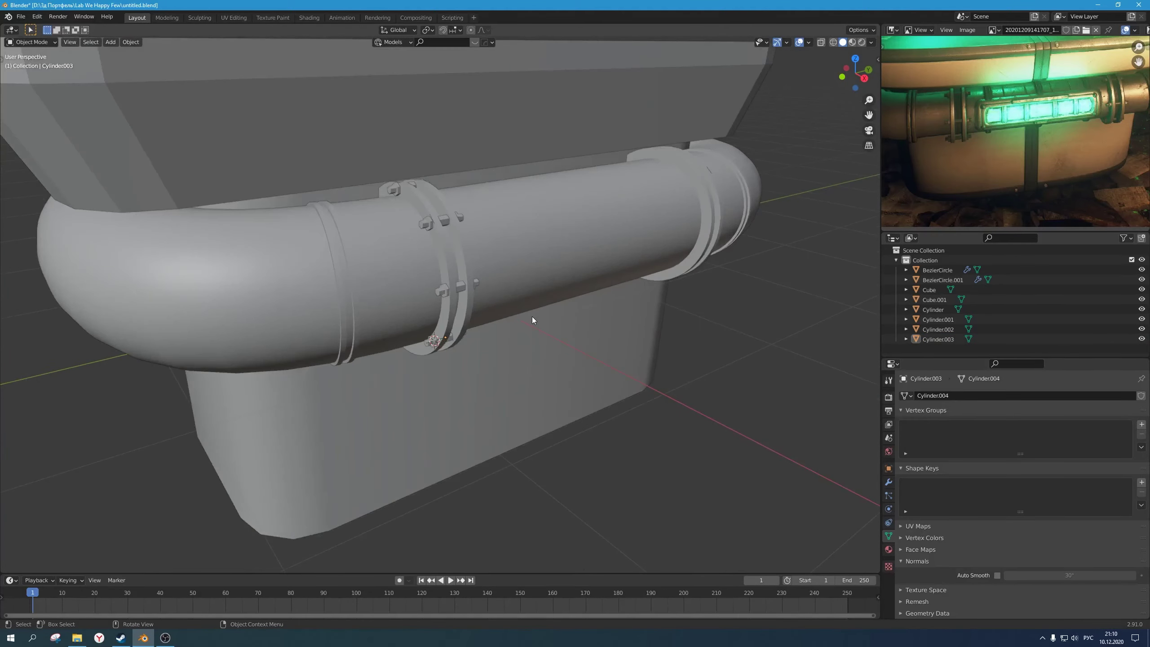
scroll(532, 316, down, 2)
middle_drag(532, 316, 496, 322)
click(430, 356)
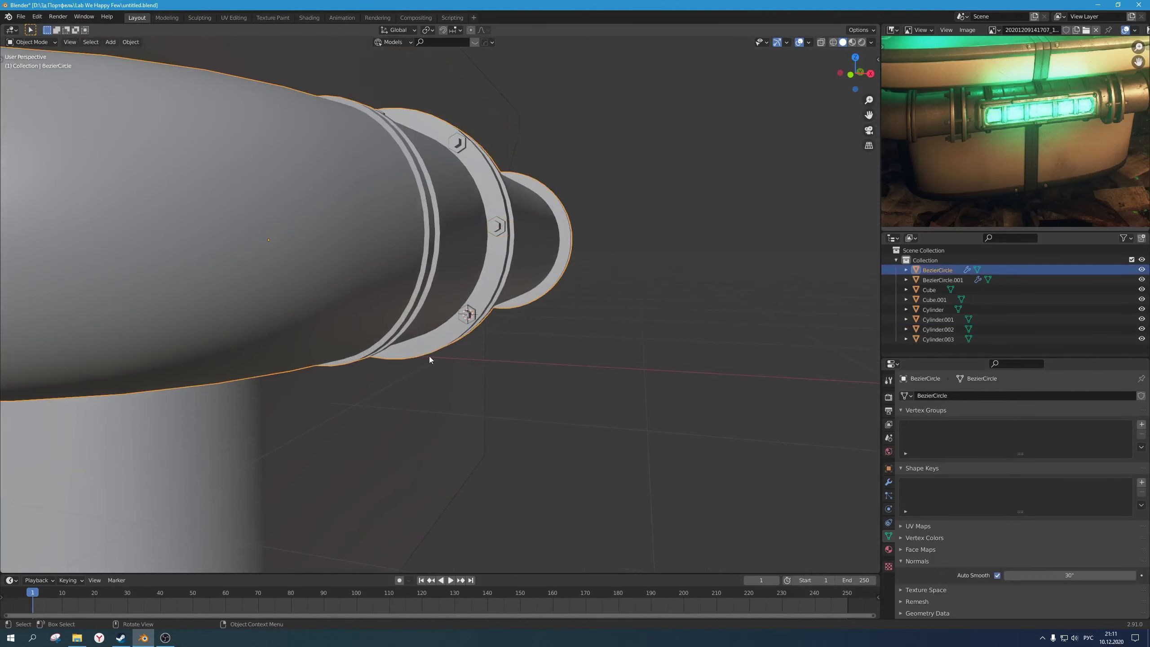
click(416, 346)
click(419, 345)
click(434, 346)
key(Tab)
key(Tab)
click(416, 339)
click(417, 349)
click(406, 351)
click(399, 353)
click(392, 354)
click(392, 355)
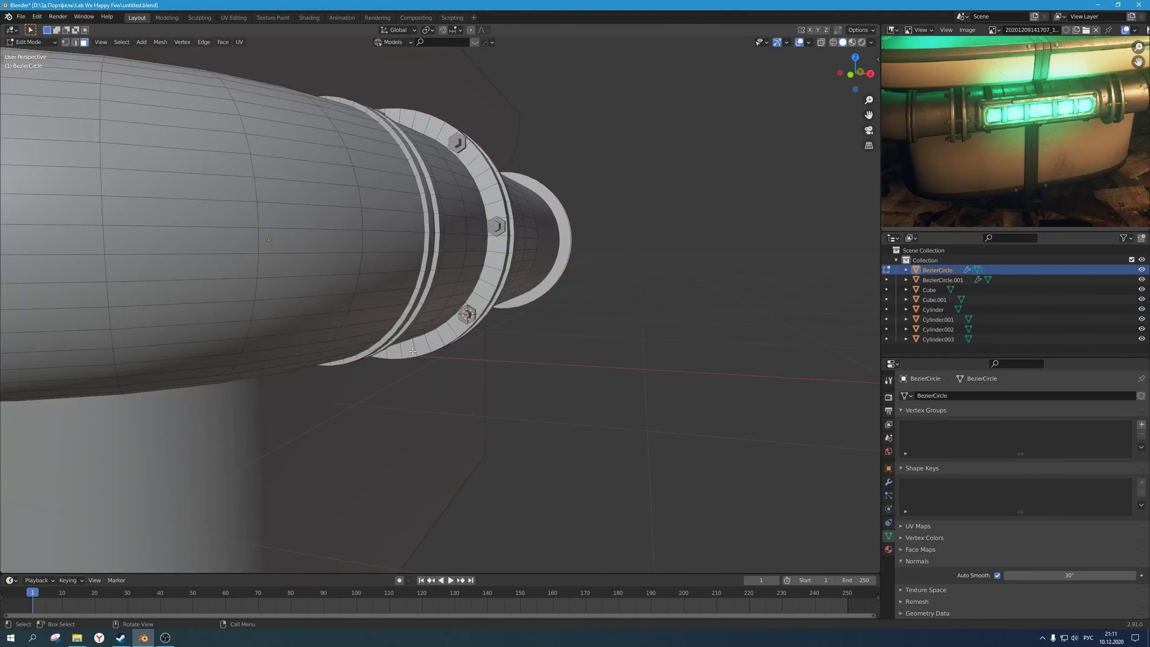
click(498, 226)
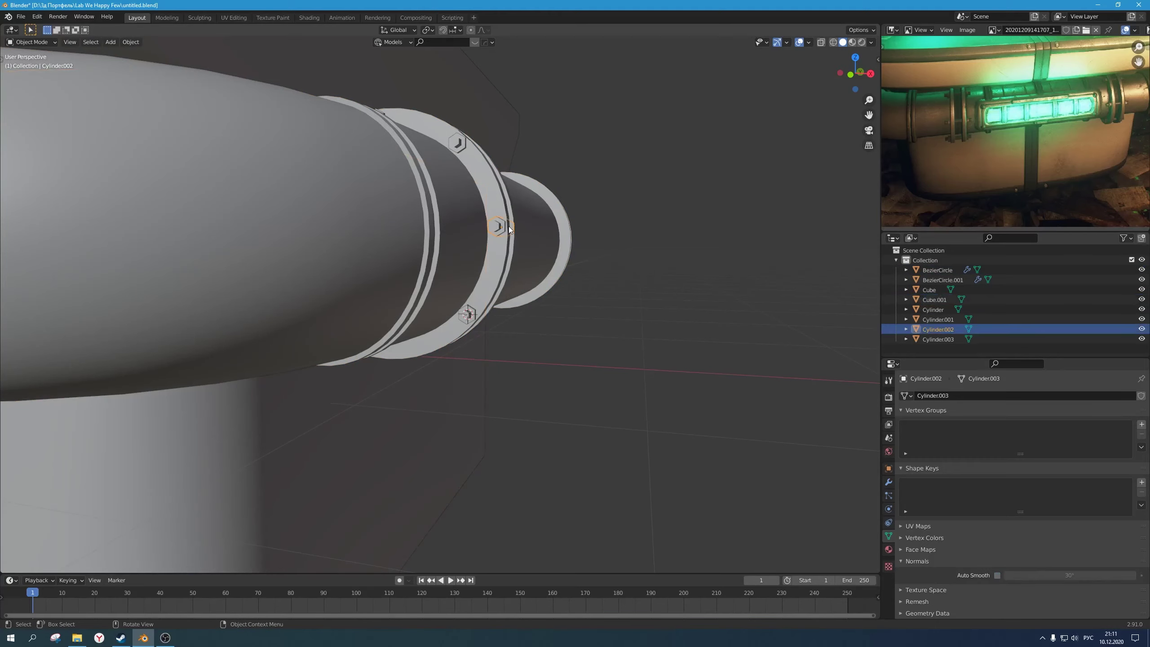
click(509, 235)
click(972, 290)
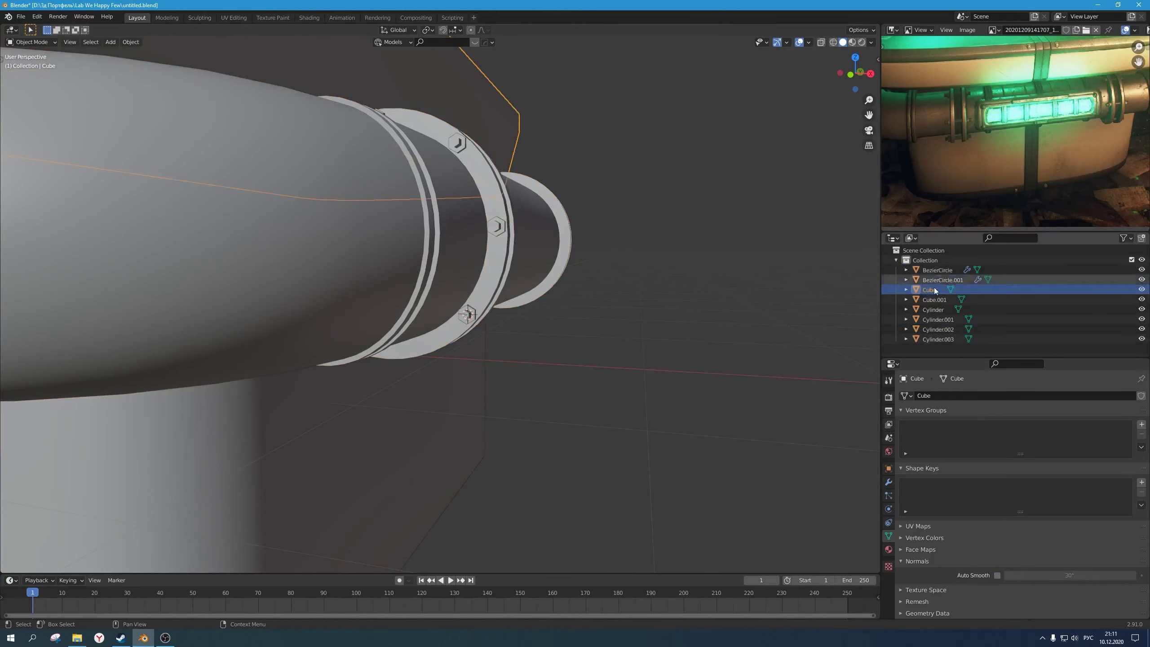
click(934, 300)
click(931, 320)
click(932, 330)
click(934, 342)
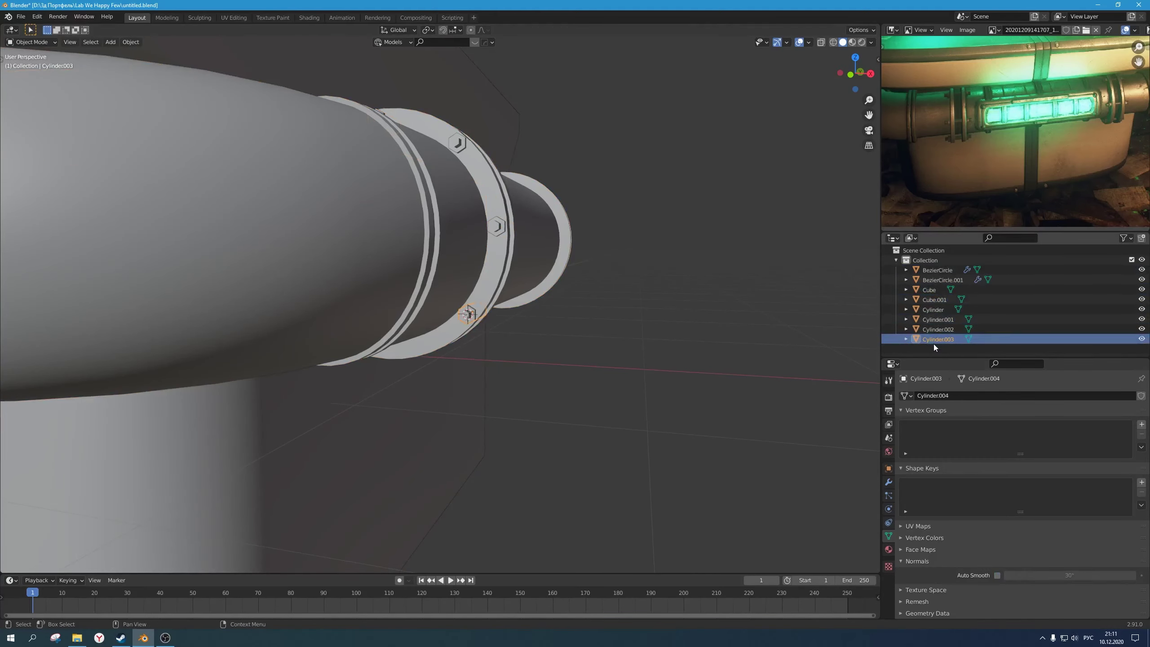
Step: Edit BezierCircle.001, select its marker face at the underside of the flange, and snap the 3D cursor to that active face
click(942, 280)
key(Tab)
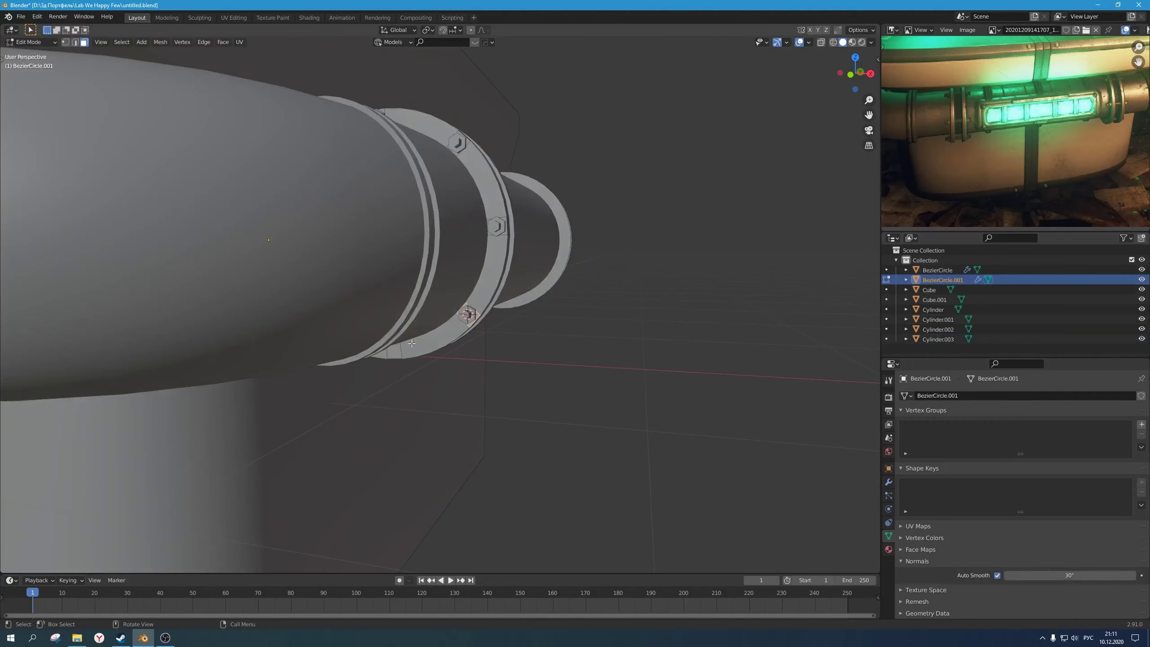
key(alt+z)
click(391, 353)
middle_drag(390, 353, 421, 348)
key(alt+z)
key(shift+s)
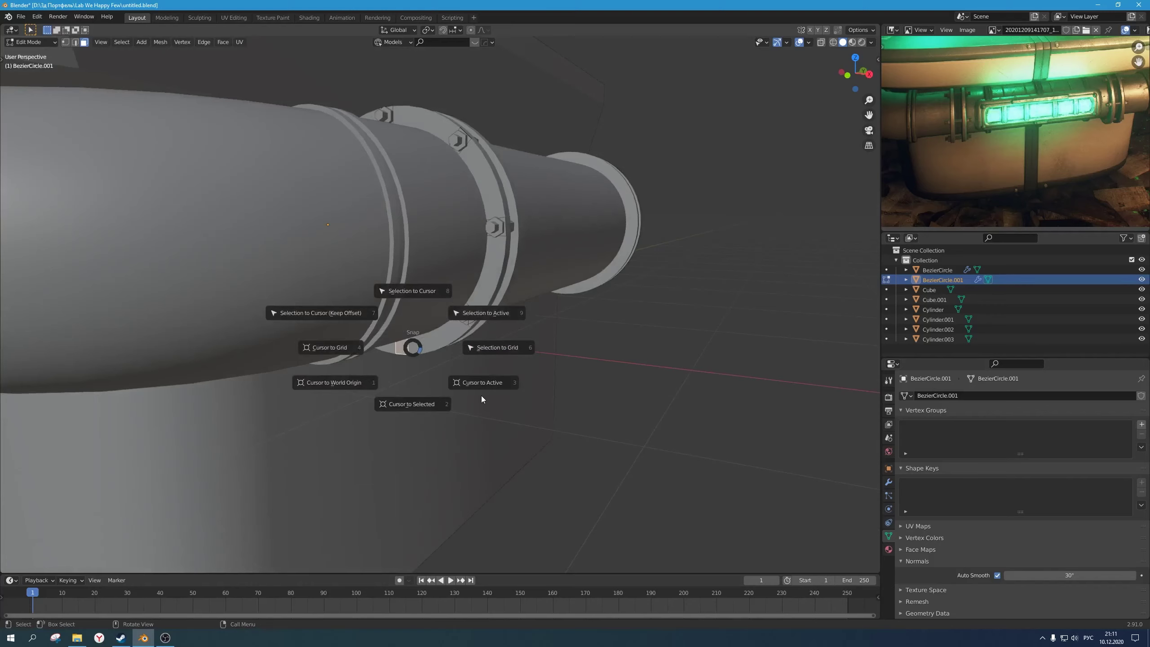
click(467, 389)
key(Tab)
Step: Duplicate the lower flange bolt in place and set the copy's origin to the 3D cursor at the flange's underside
click(476, 322)
key(shift+d)
key(Escape)
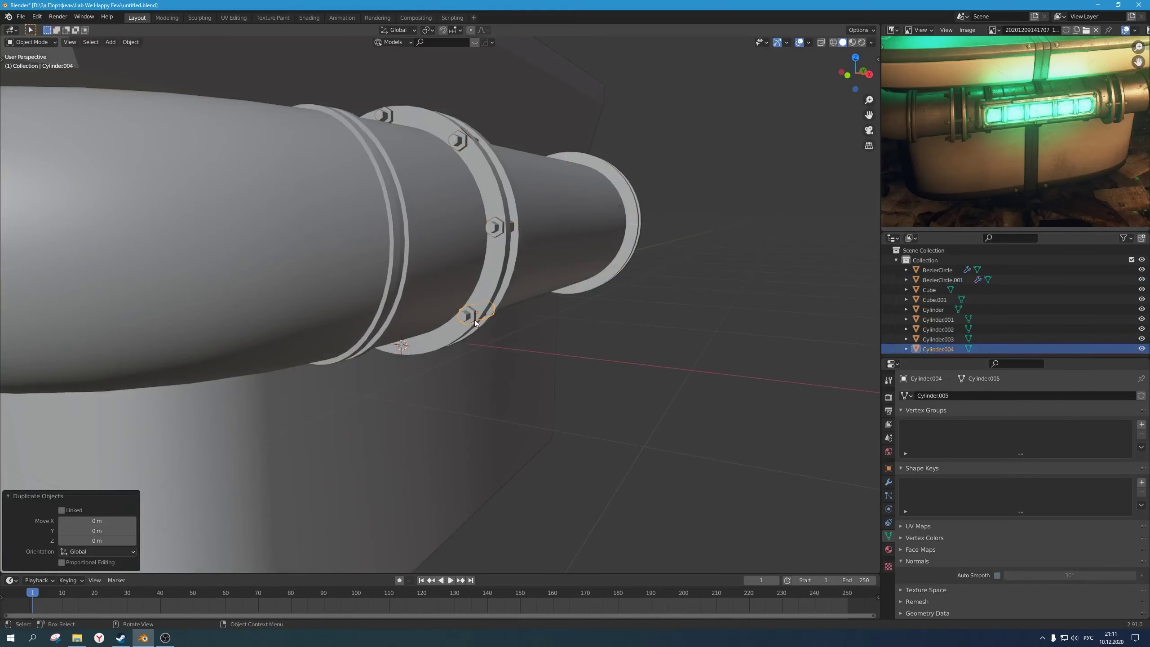
right_click(475, 320)
mouse_move(491, 315)
click(528, 332)
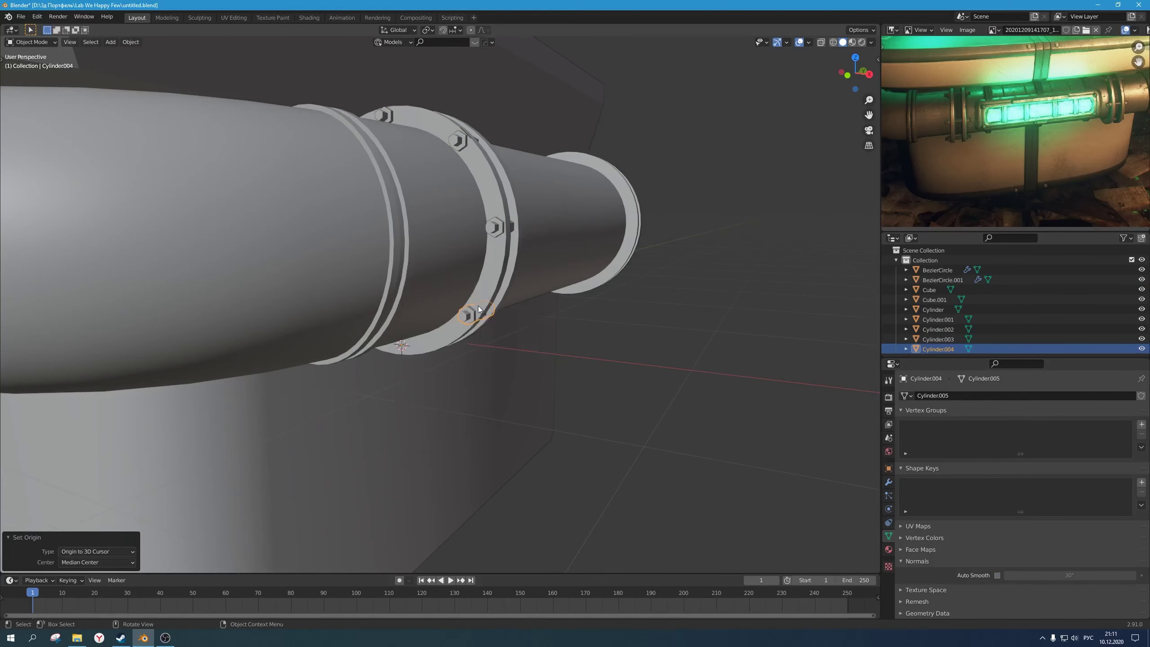
Step: Move the bottom bolt's geometry to its origin and shift it about 0.068 m along global Y across both flange rings
right_click(478, 306)
click(548, 307)
middle_drag(490, 363, 405, 342)
key(g)
key(y)
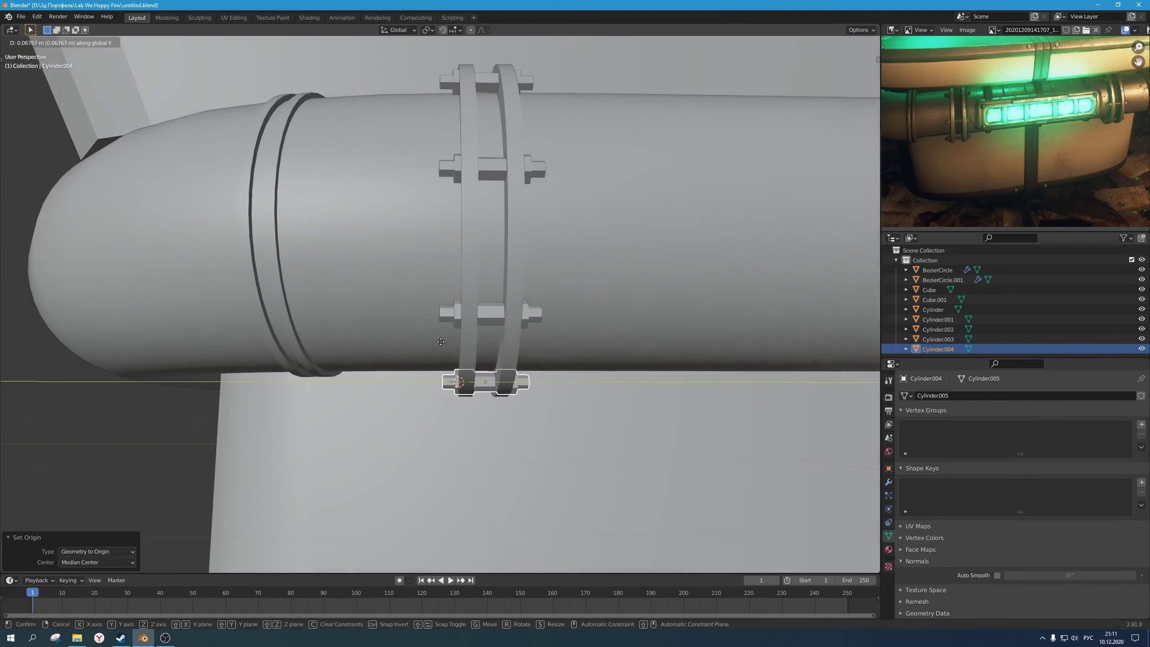
click(577, 431)
Step: Select all five bolts around the flange pair together with the pipe, and join them into the BezierCircle mesh
middle_drag(578, 431, 564, 432)
scroll(563, 435, down, 8)
middle_drag(526, 398, 519, 353)
scroll(586, 390, up, 2)
scroll(562, 387, down, 2)
scroll(557, 384, down, 2)
scroll(553, 381, up, 2)
scroll(523, 351, up, 5)
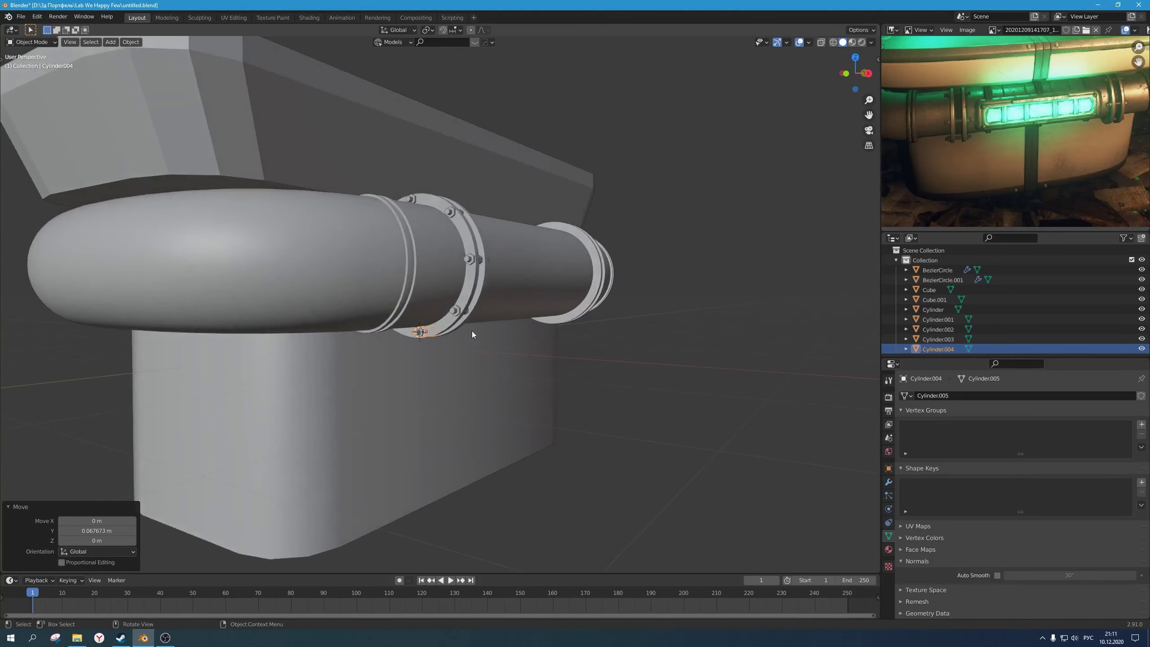
shift+click(452, 315)
shift+click(471, 259)
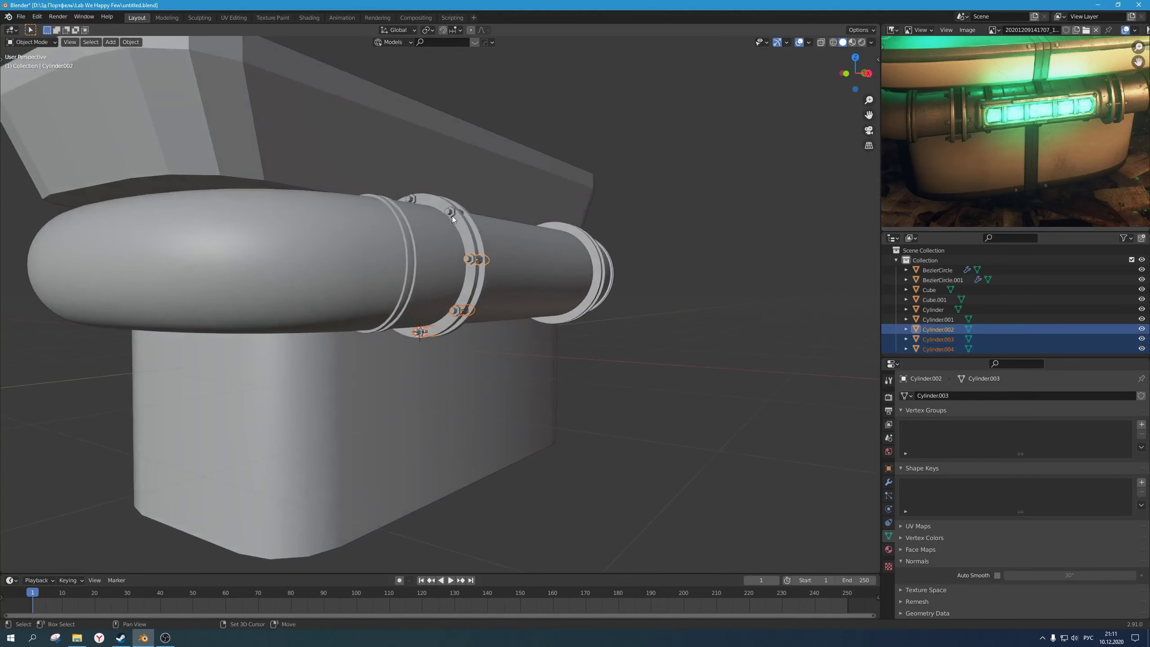
shift+click(452, 215)
shift+click(411, 202)
middle_drag(430, 208, 523, 266)
scroll(477, 297, up, 4)
shift+click(522, 266)
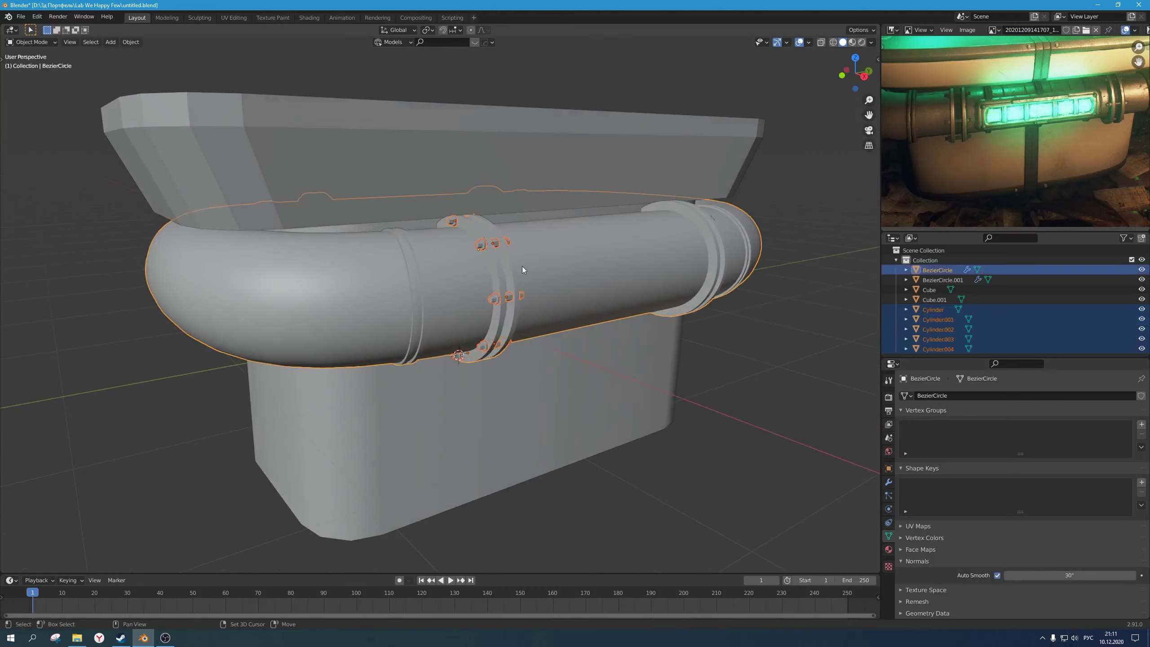
key(ctrl+j)
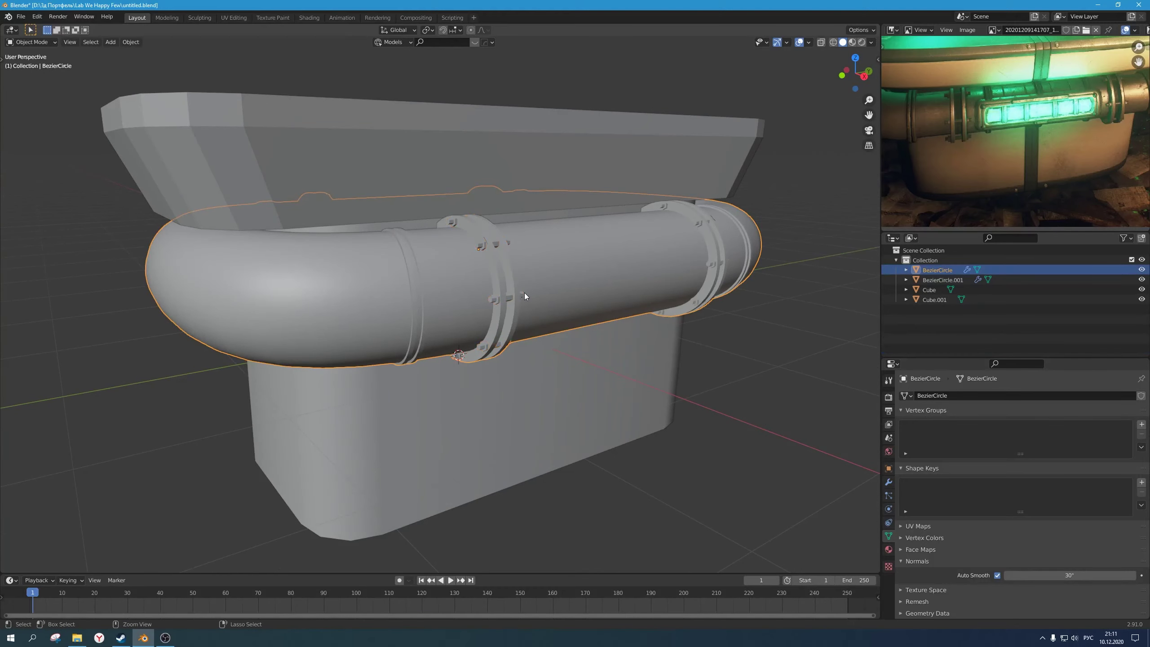
Step: Examine the joined bolts and the mirrored flanges from around the pipe's bend
scroll(546, 304, down, 1)
middle_drag(546, 304, 697, 311)
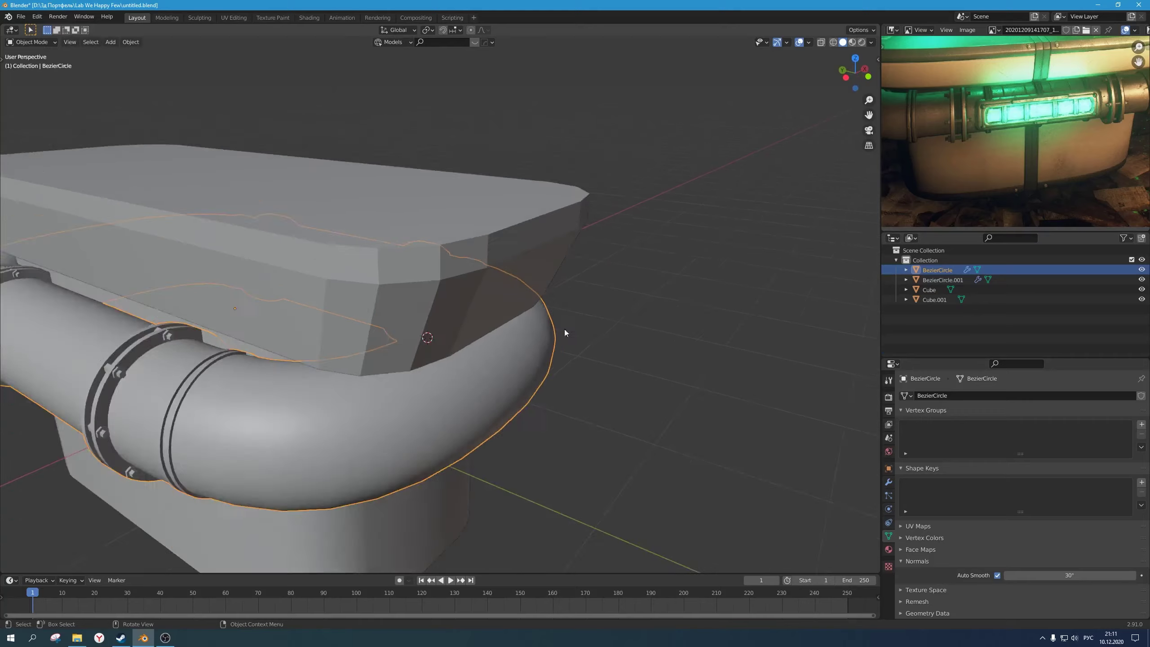
scroll(543, 331, down, 4)
click(568, 342)
scroll(568, 343, up, 1)
middle_drag(568, 342, 480, 344)
key(Tab)
scroll(490, 340, up, 3)
key(Tab)
scroll(531, 380, down, 3)
Step: Deselect the pipe and save the file
click(752, 442)
middle_drag(639, 381, 515, 343)
key(ctrl+s)
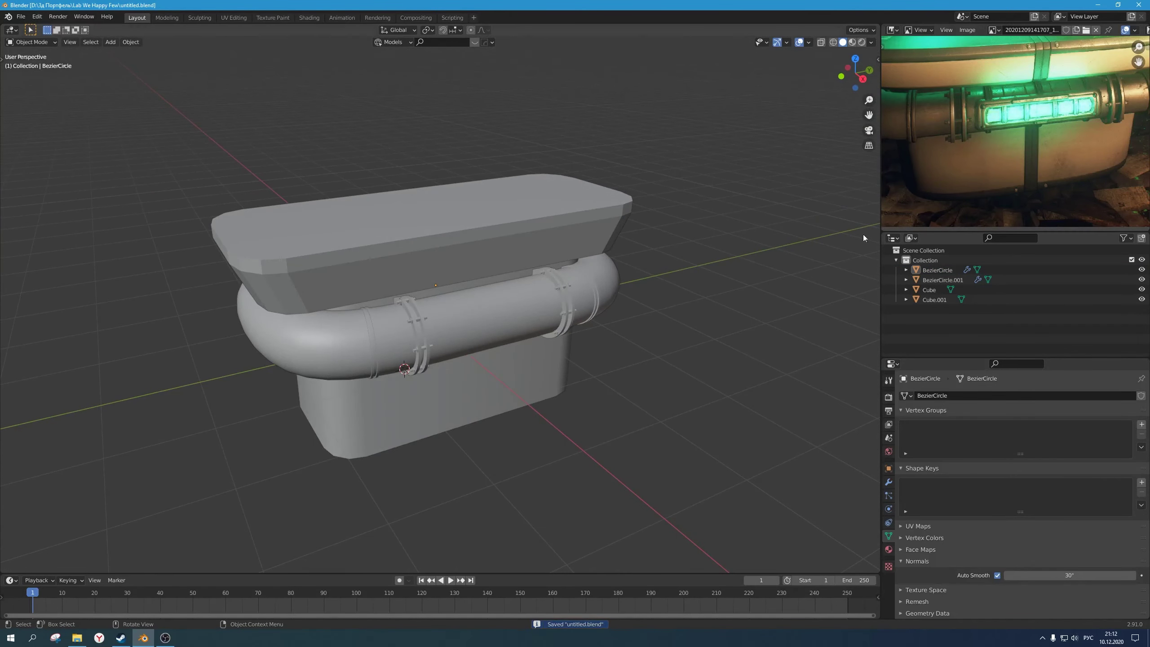
Step: Examine the glowing light panel between the pipe's flanges in the reference image
scroll(1017, 165, up, 3)
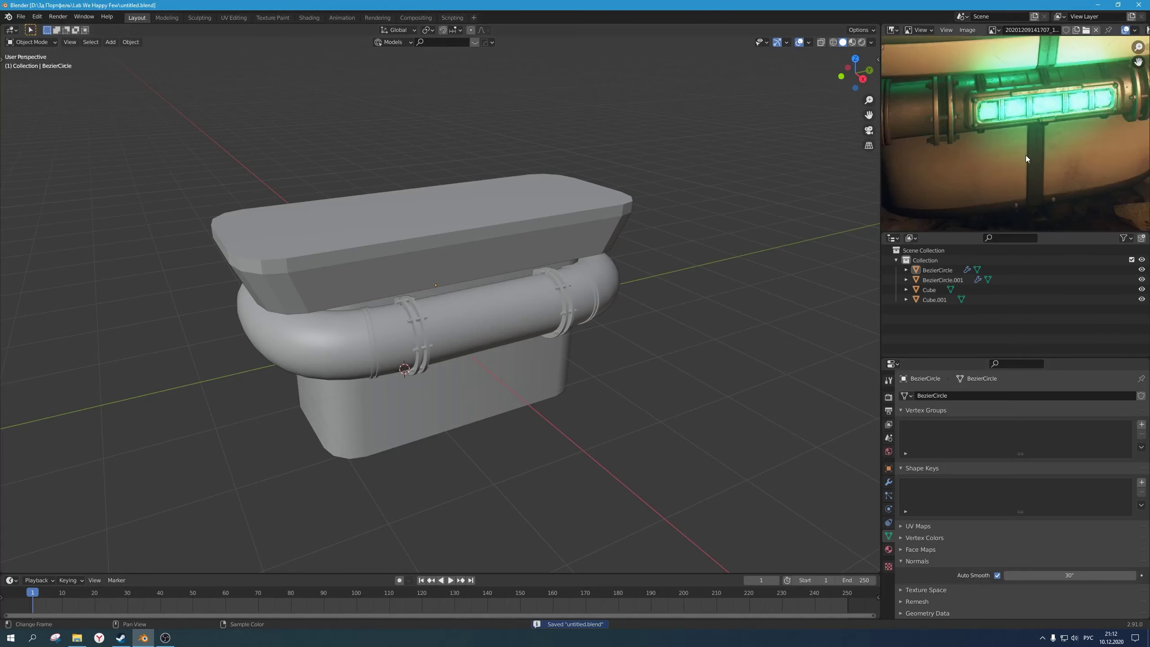
scroll(1026, 154, down, 1)
mouse_move(1026, 155)
middle_down()
mouse_move(1027, 141)
mouse_move(1015, 149)
middle_up()
scroll(1026, 141, up, 1)
scroll(1021, 143, down, 1)
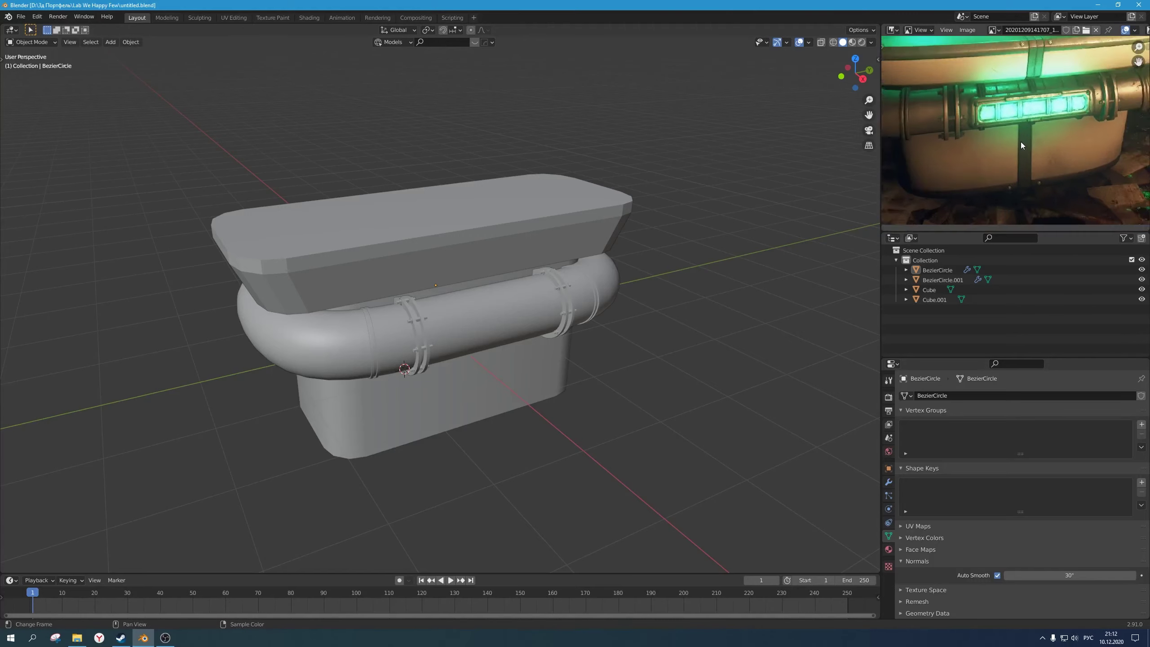
scroll(1021, 142, down, 1)
scroll(494, 324, up, 2)
Step: Open the BezierCircle pipe mesh for editing at the straight front section
key(Tab)
scroll(426, 340, up, 2)
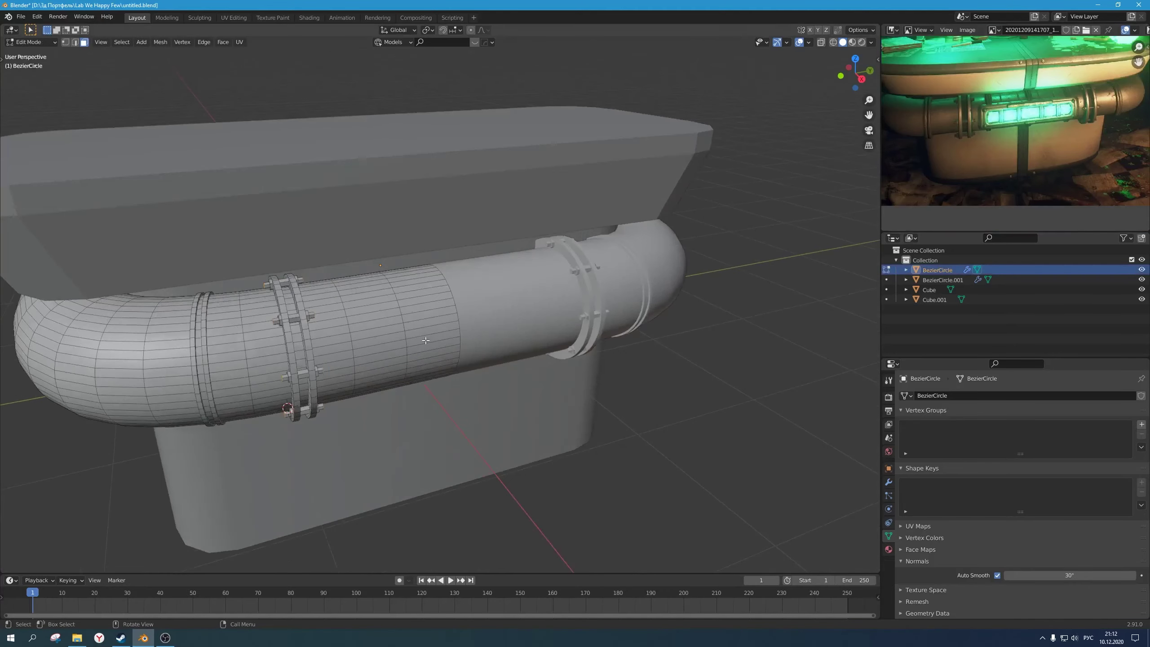
middle_drag(426, 341, 414, 333)
scroll(413, 331, down, 4)
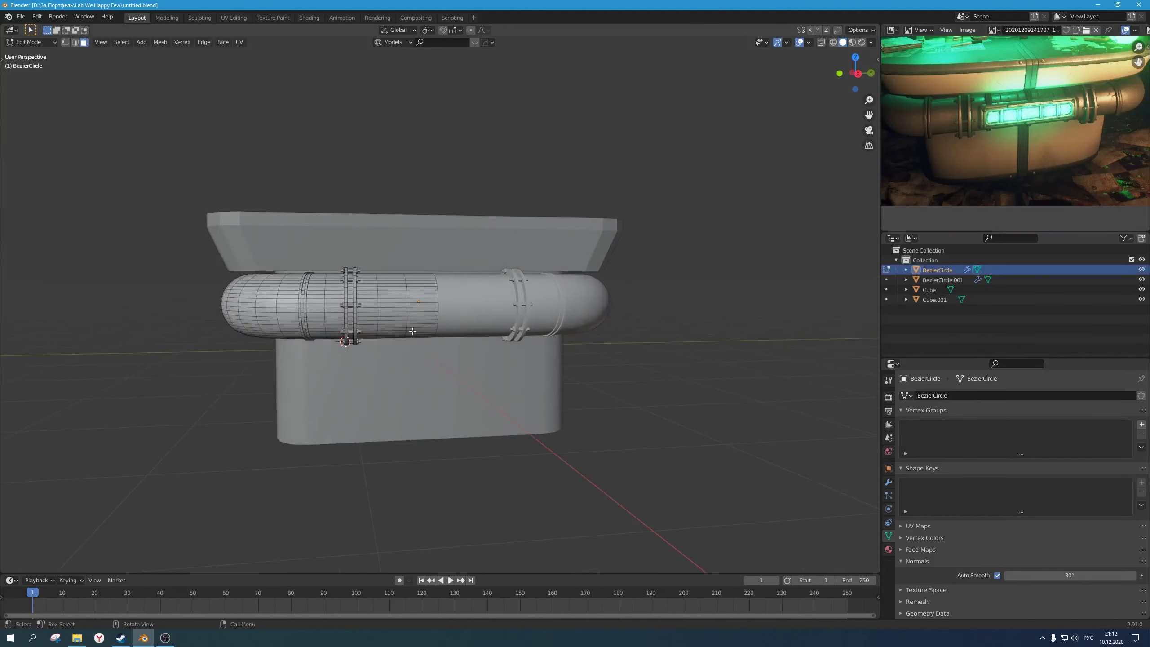
scroll(413, 332, up, 4)
Step: Select a rectangular block of faces two columns wide on the pipe's front, ending at the mirror line
click(360, 286)
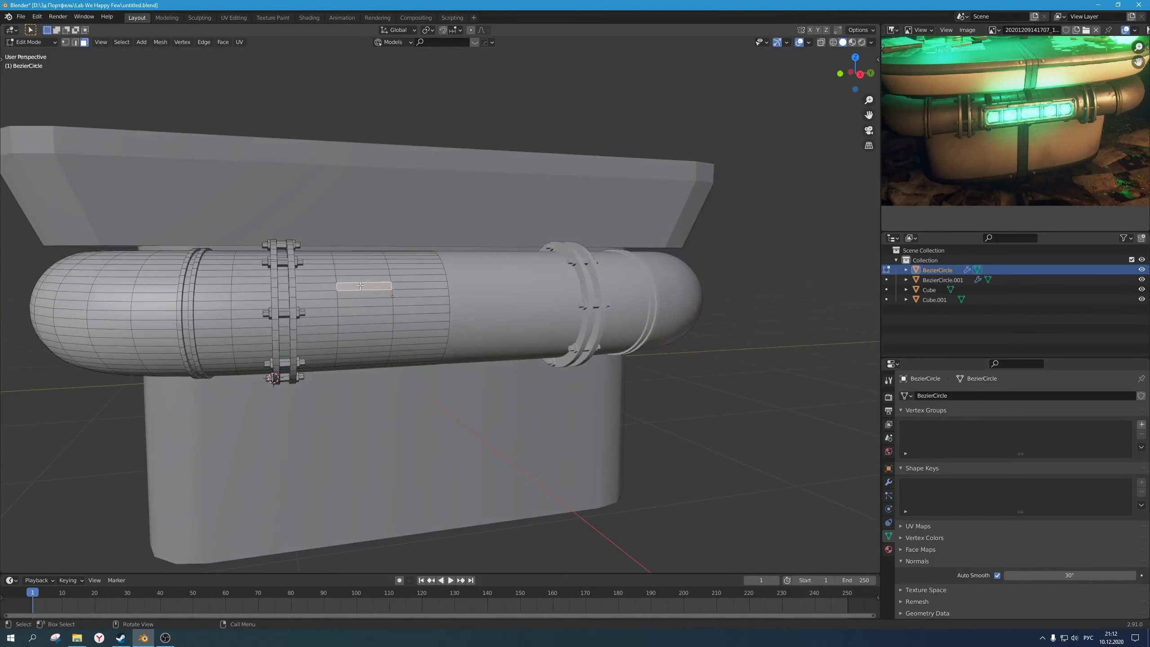
click(361, 279)
middle_drag(361, 279, 469, 294)
key(KP_1)
key(KP_3)
scroll(457, 306, up, 1)
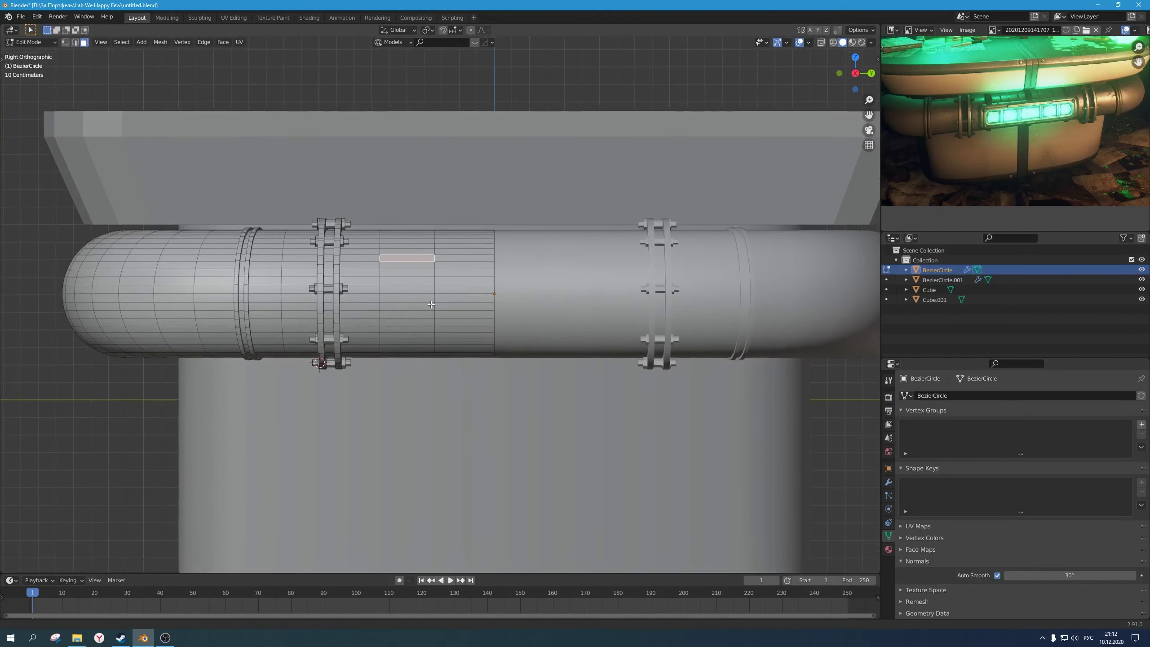
key(t)
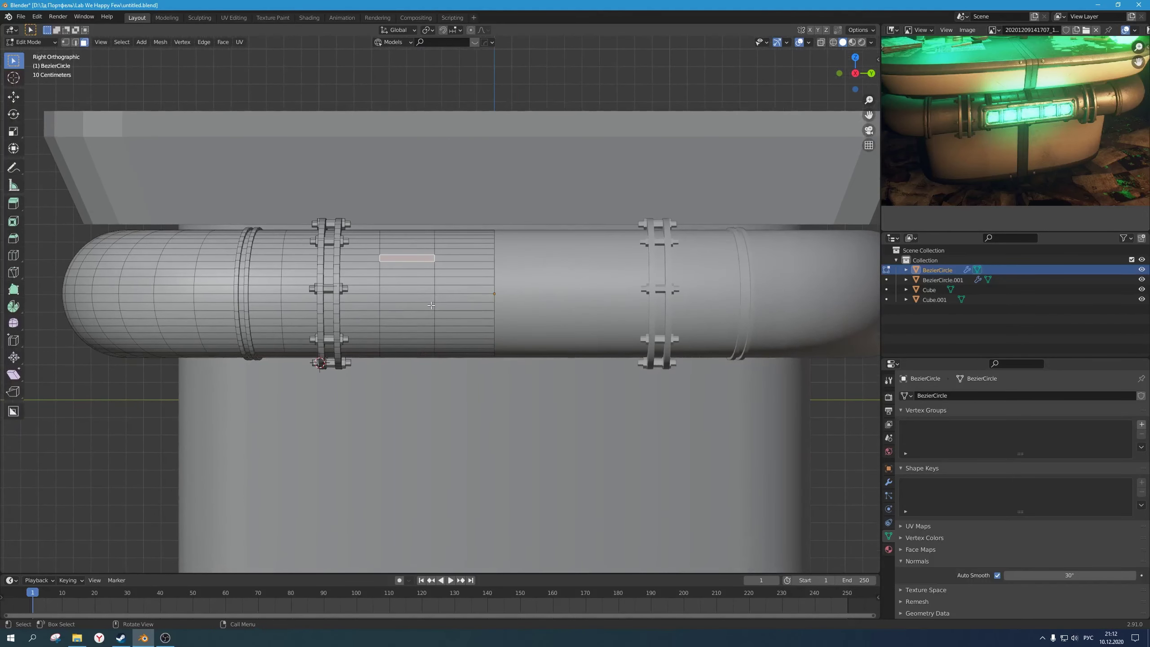
ctrl+shift+click(472, 329)
scroll(415, 314, up, 2)
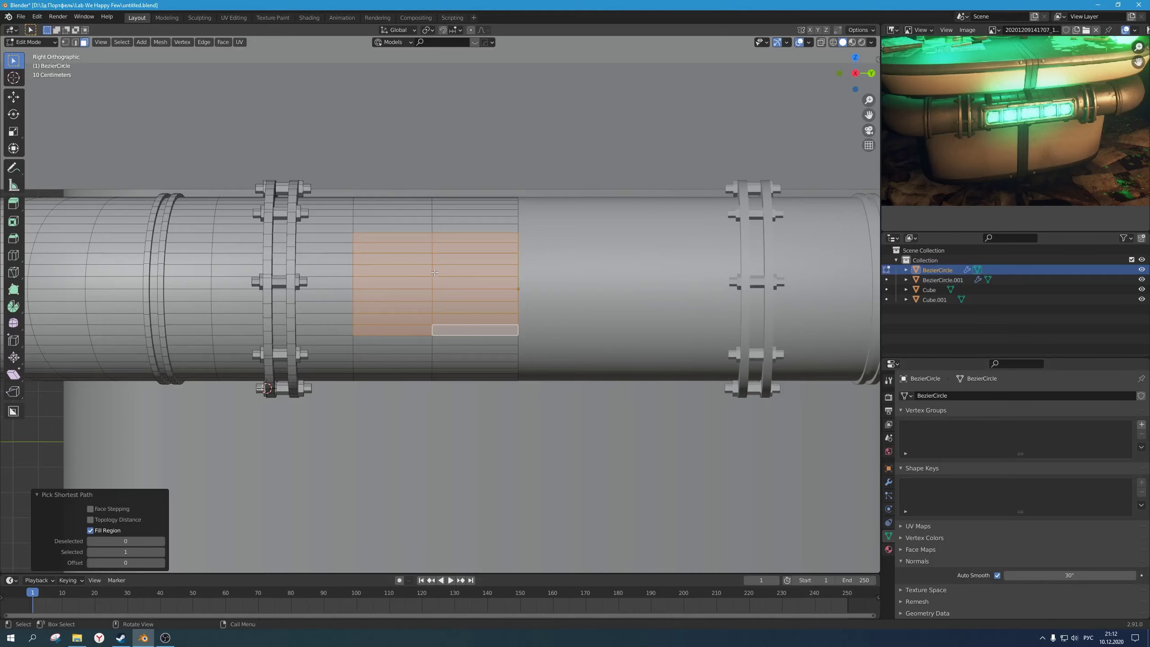
scroll(450, 329, down, 4)
scroll(451, 330, up, 2)
middle_drag(450, 330, 472, 348)
scroll(471, 348, down, 2)
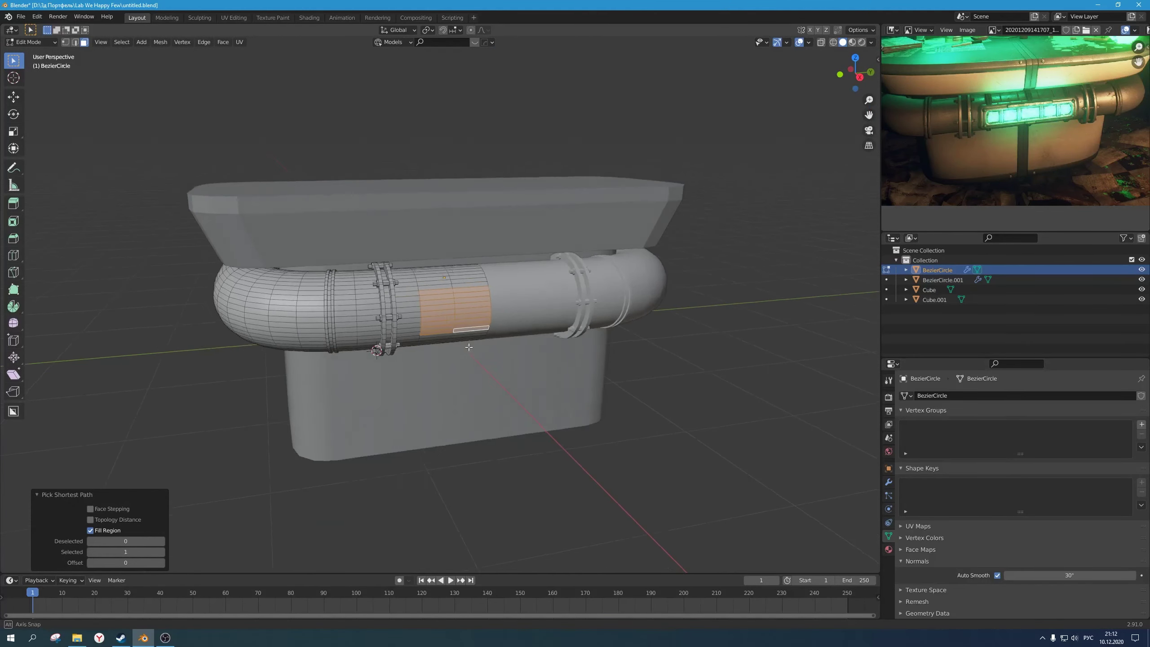
scroll(408, 318, up, 4)
Step: Add a centred loop cut around the pipe in the face column between the flange and the panel area
key(ctrl+r)
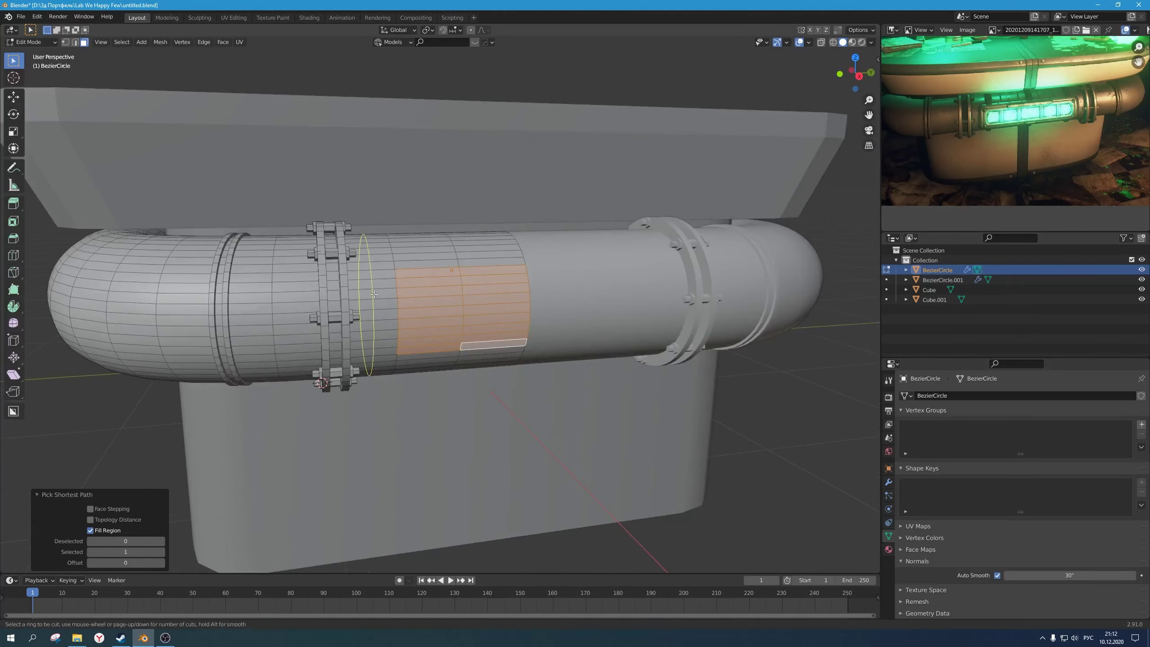
click(374, 294)
right_click(374, 294)
click(384, 280)
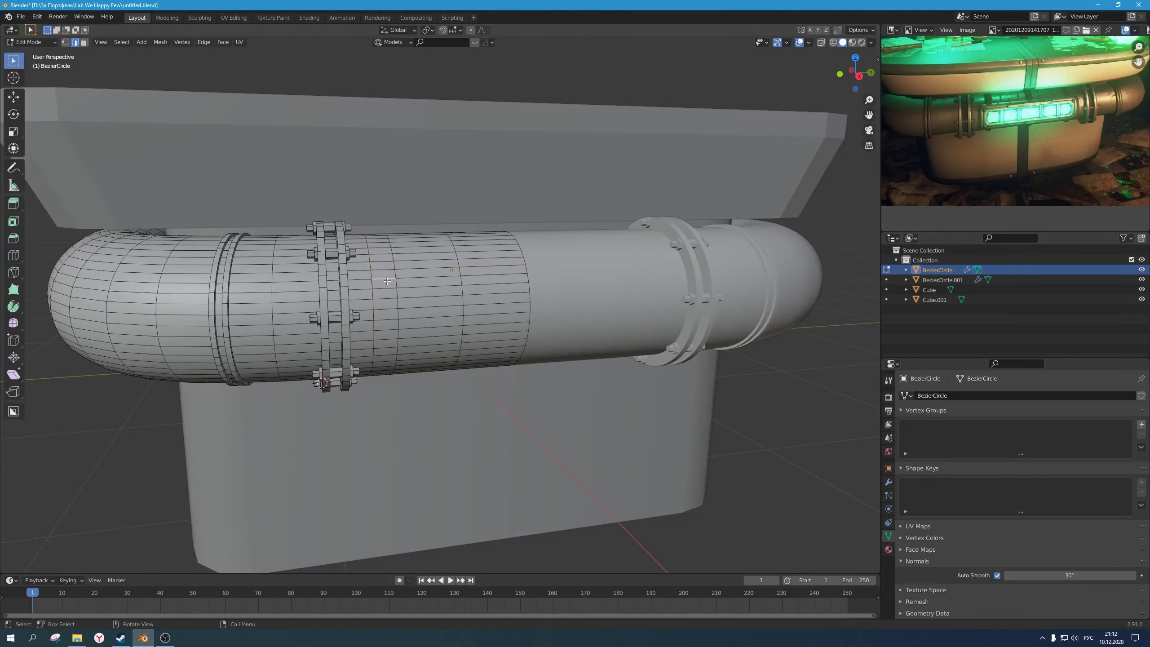
Step: Select the block of front faces from the new loop cut to the mirror line and extrude it about -0.03 m along the normal
key(3)
click(383, 275)
middle_drag(560, 341, 545, 326)
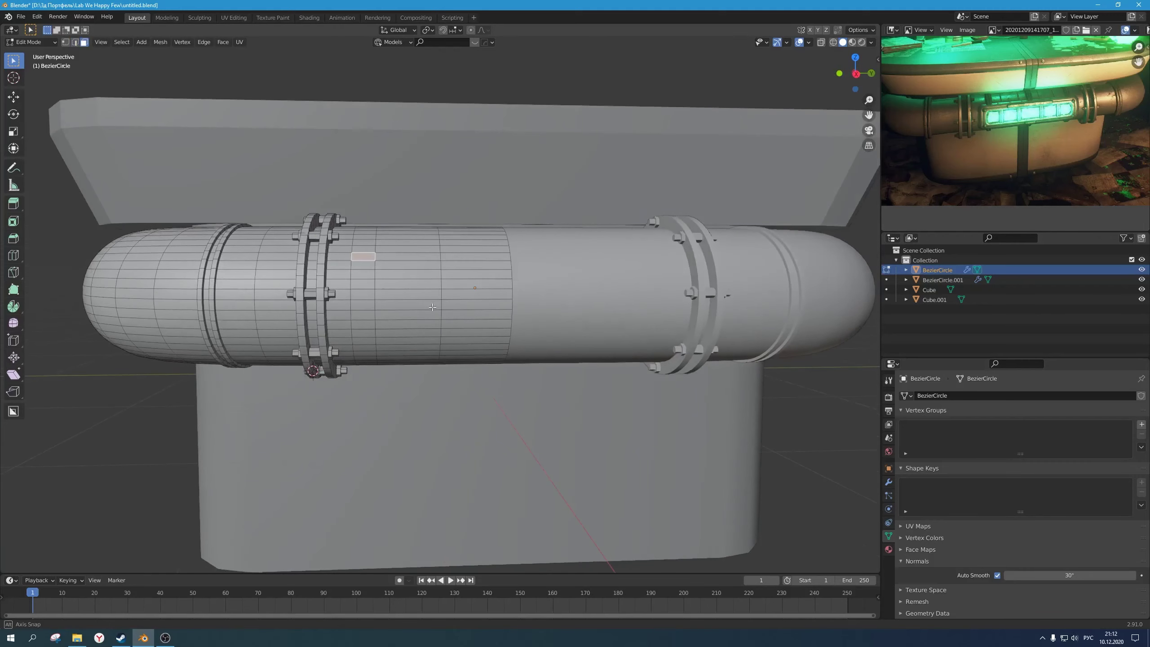
key(KP_3)
scroll(499, 328, up, 2)
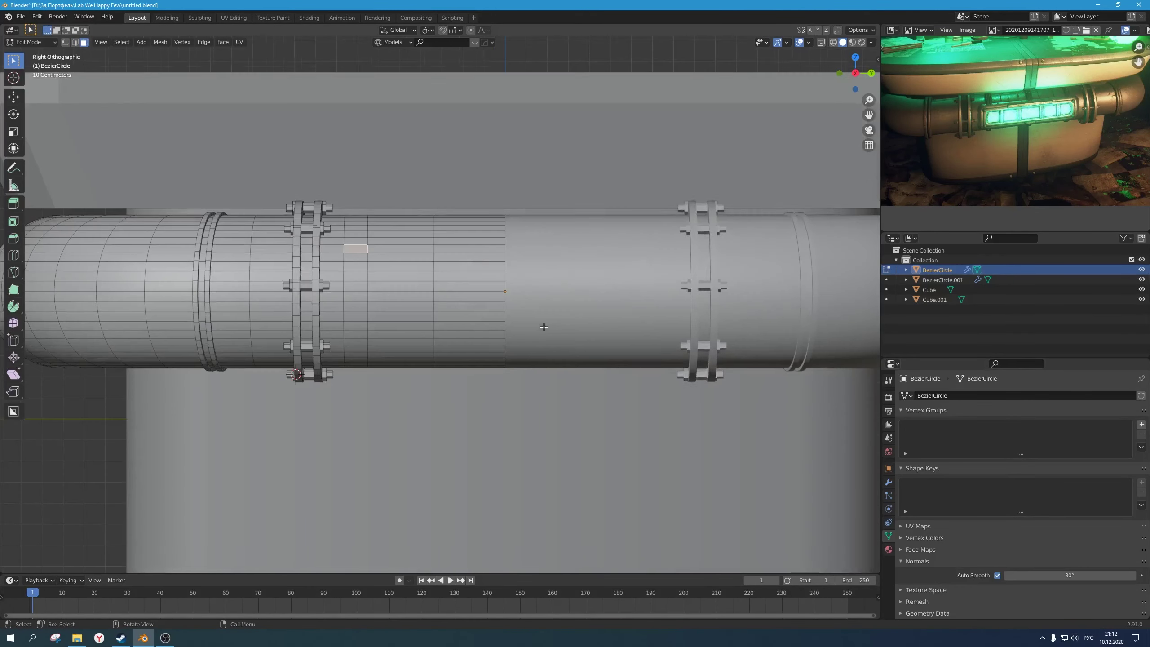
ctrl+shift+click(499, 328)
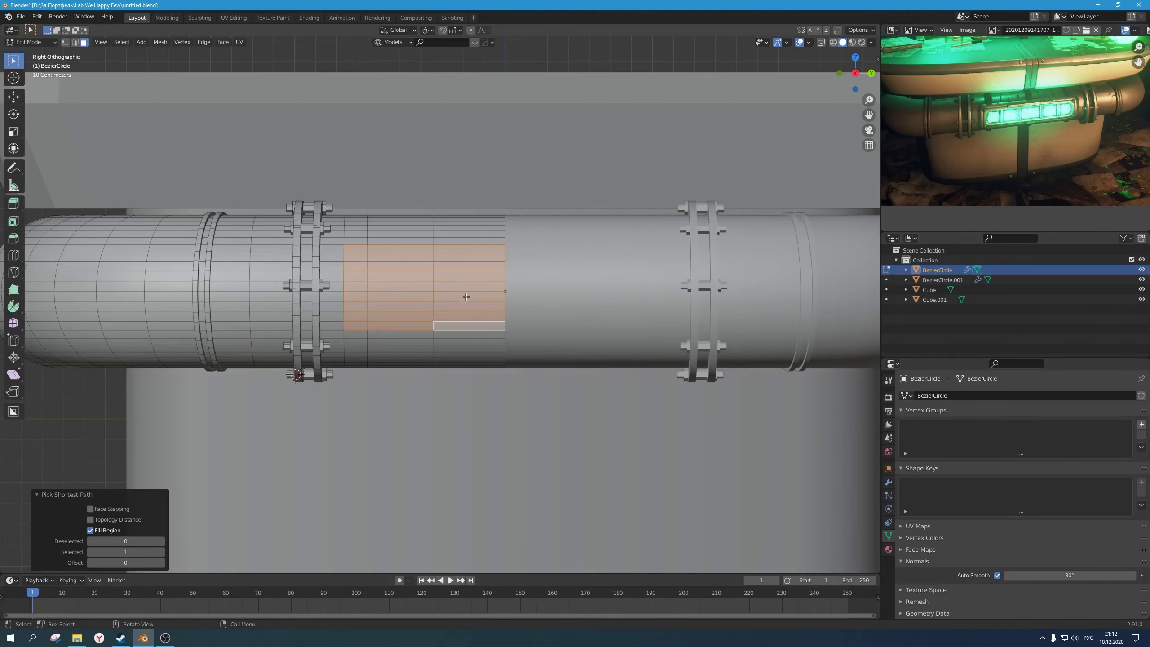
scroll(466, 297, down, 4)
scroll(457, 317, up, 2)
scroll(456, 316, down, 1)
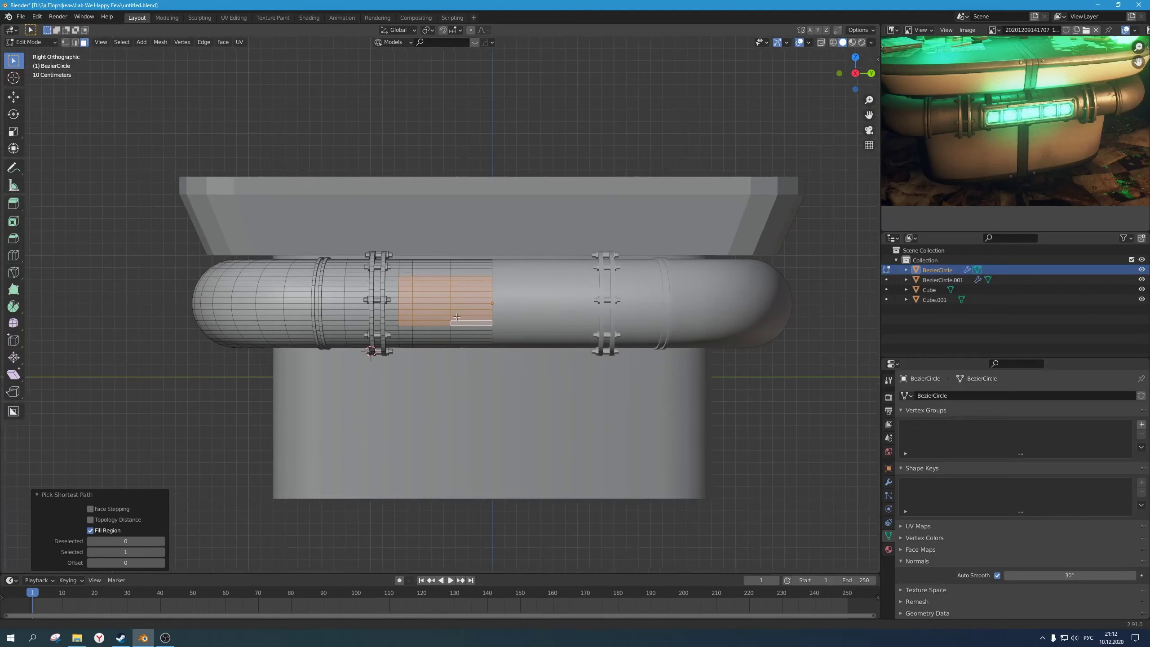
scroll(457, 316, up, 3)
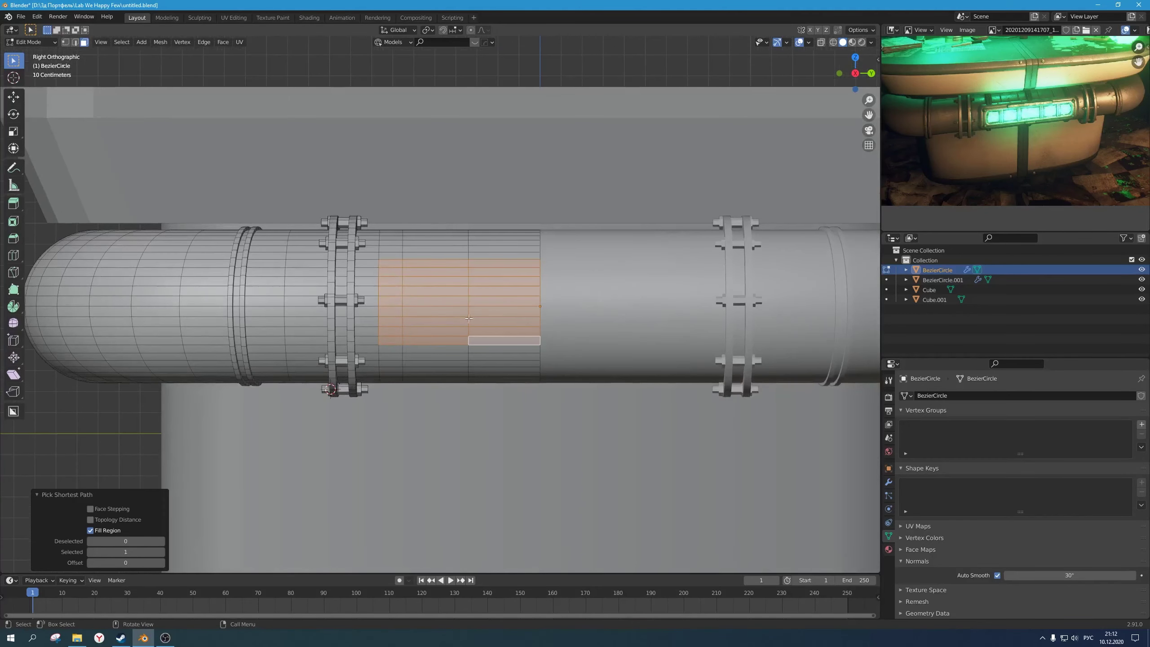
middle_drag(490, 325, 541, 361)
key(e)
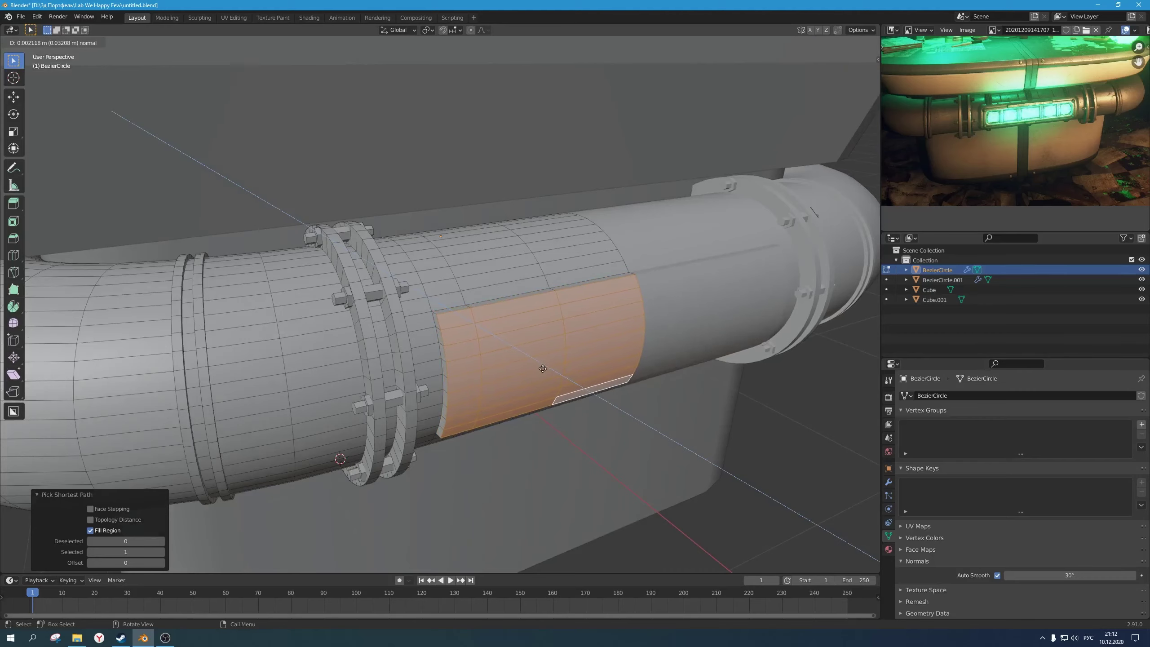
click(543, 369)
scroll(543, 369, down, 5)
middle_drag(543, 369, 619, 324)
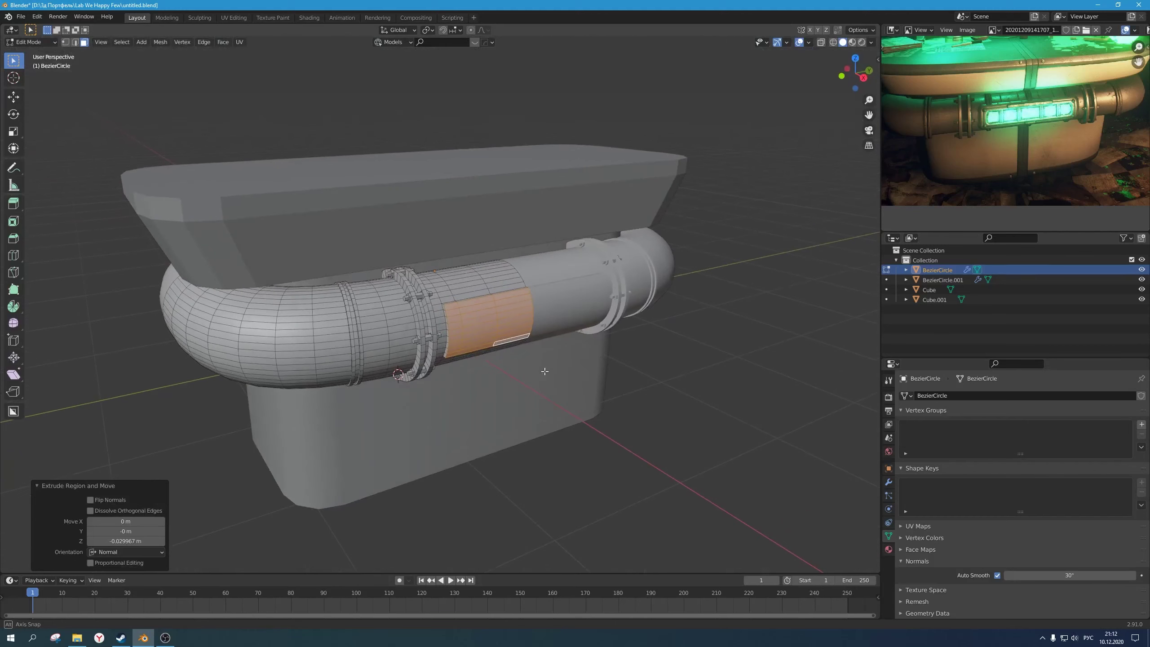
Step: Try to inset the extruded panel faces by about 0.03 m, toggling the individual and boundary options
scroll(619, 324, up, 6)
key(i)
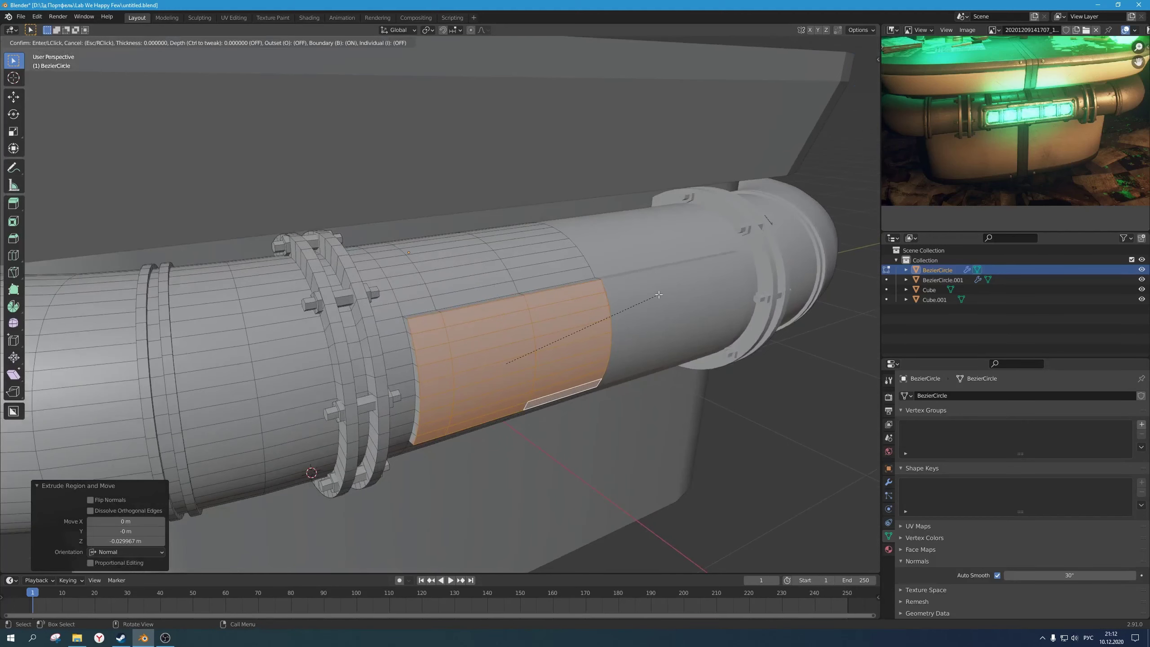
key(i)
key(i)
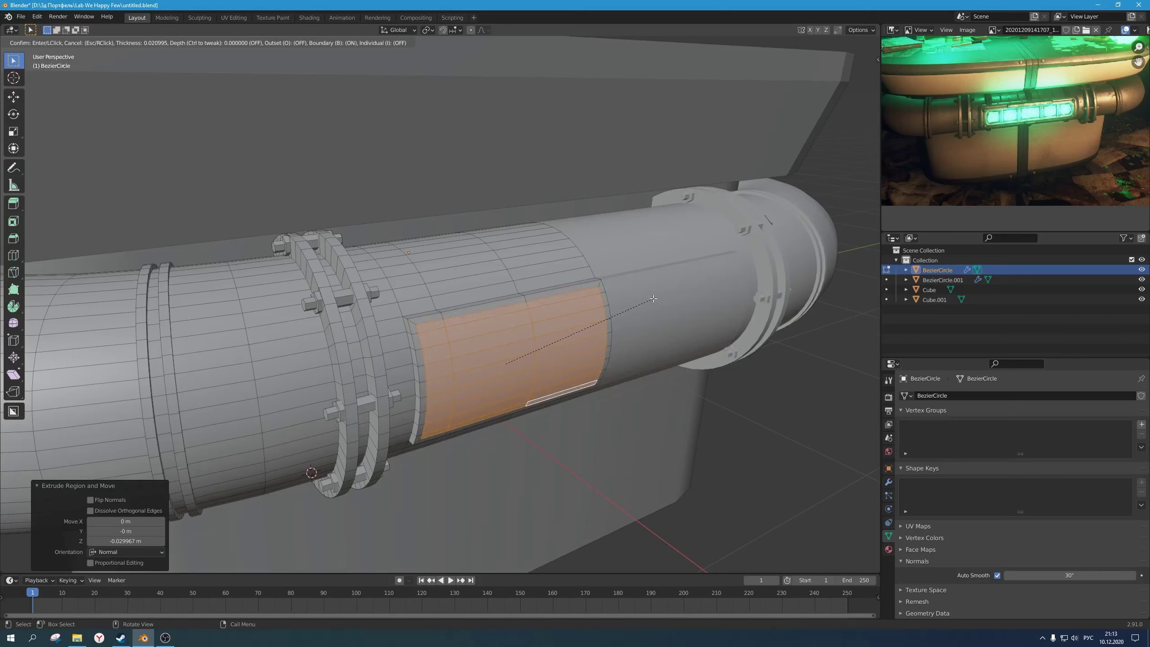
key(i)
key(i)
key(i)
key(i)
key(i)
key(i)
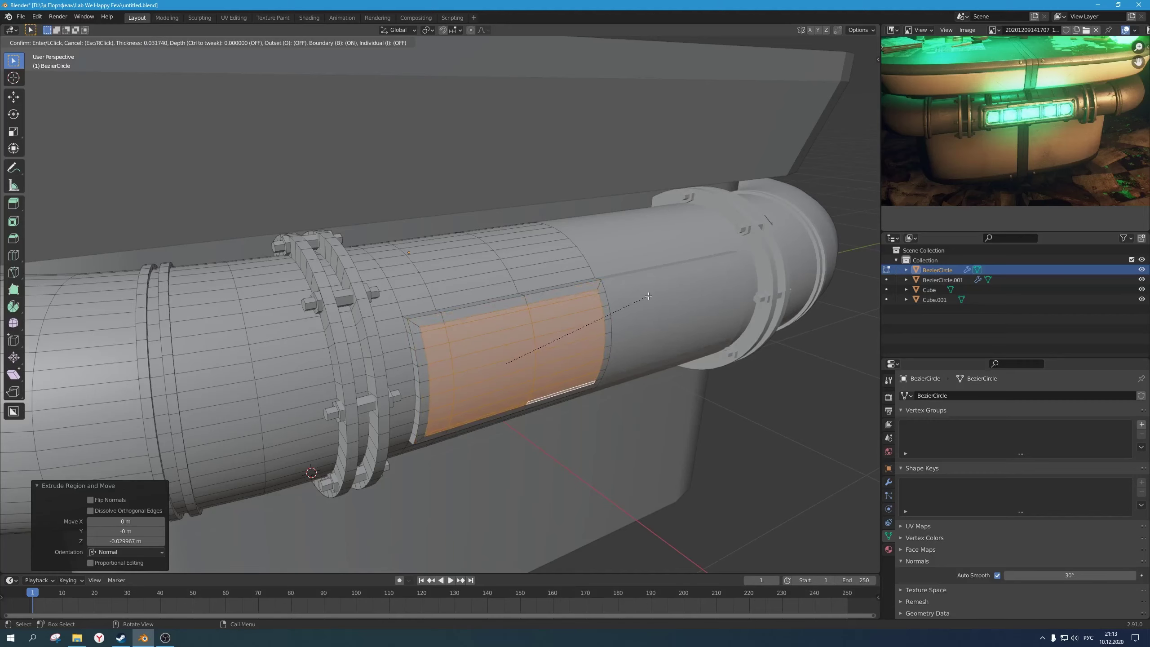
click(650, 295)
middle_drag(642, 327, 584, 308)
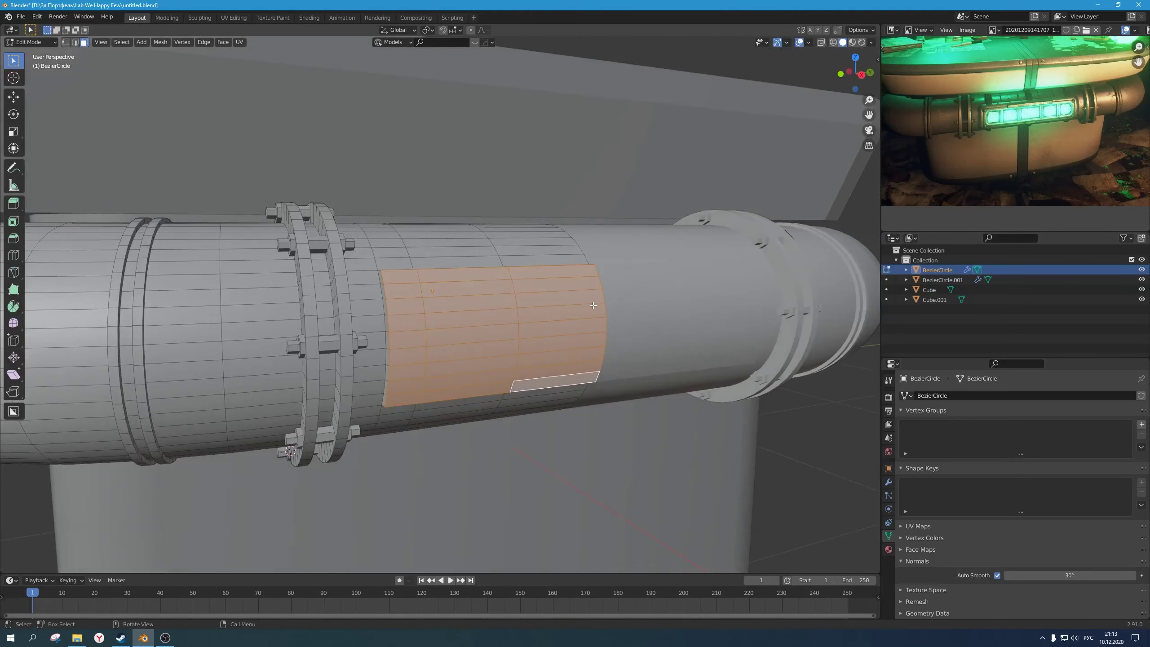
key(i)
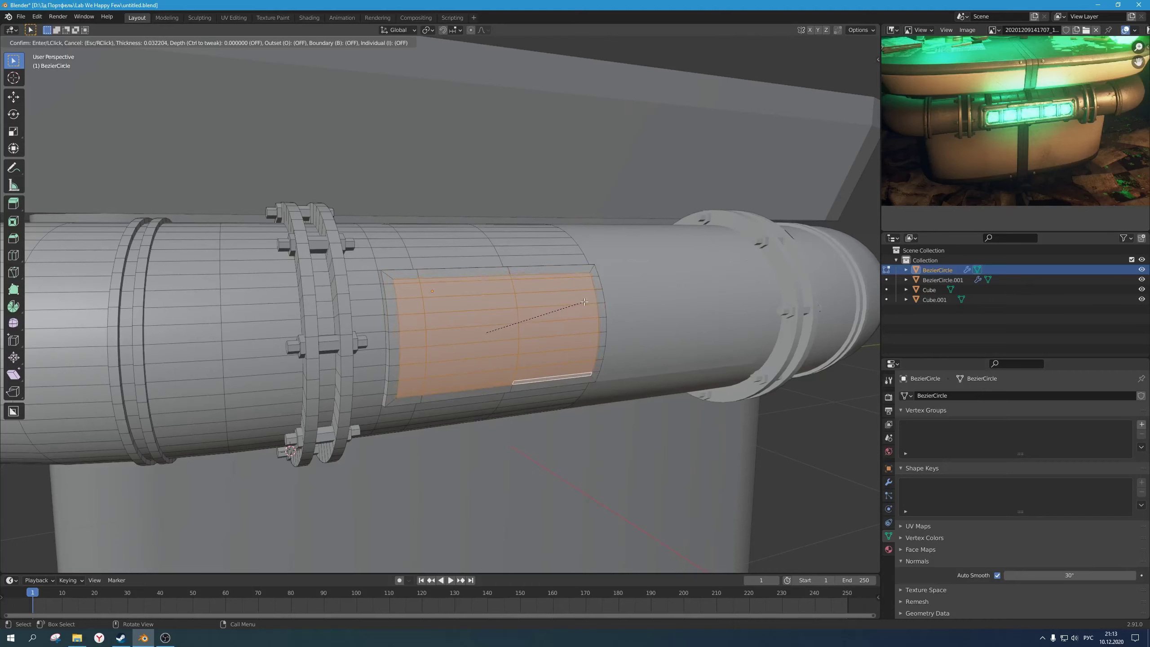
key(b)
right_click(582, 303)
middle_drag(531, 309, 542, 315)
key(g)
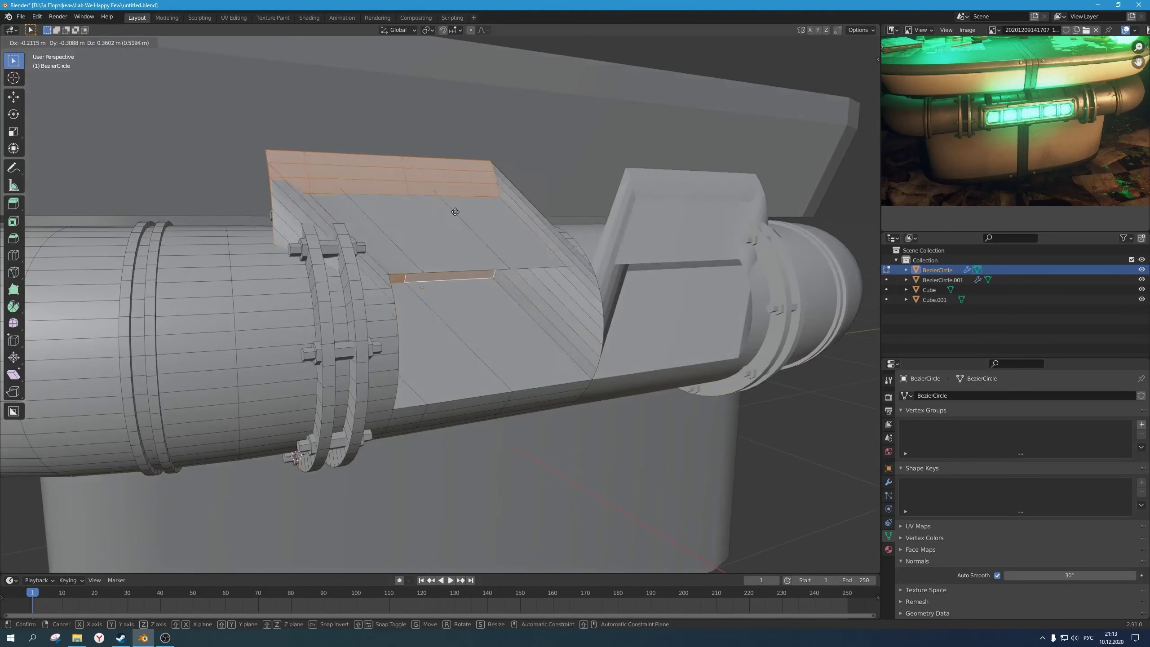
right_click(454, 211)
Step: Inset the panel faces by about 0.025 m with the boundary included
middle_drag(643, 262, 631, 264)
key(i)
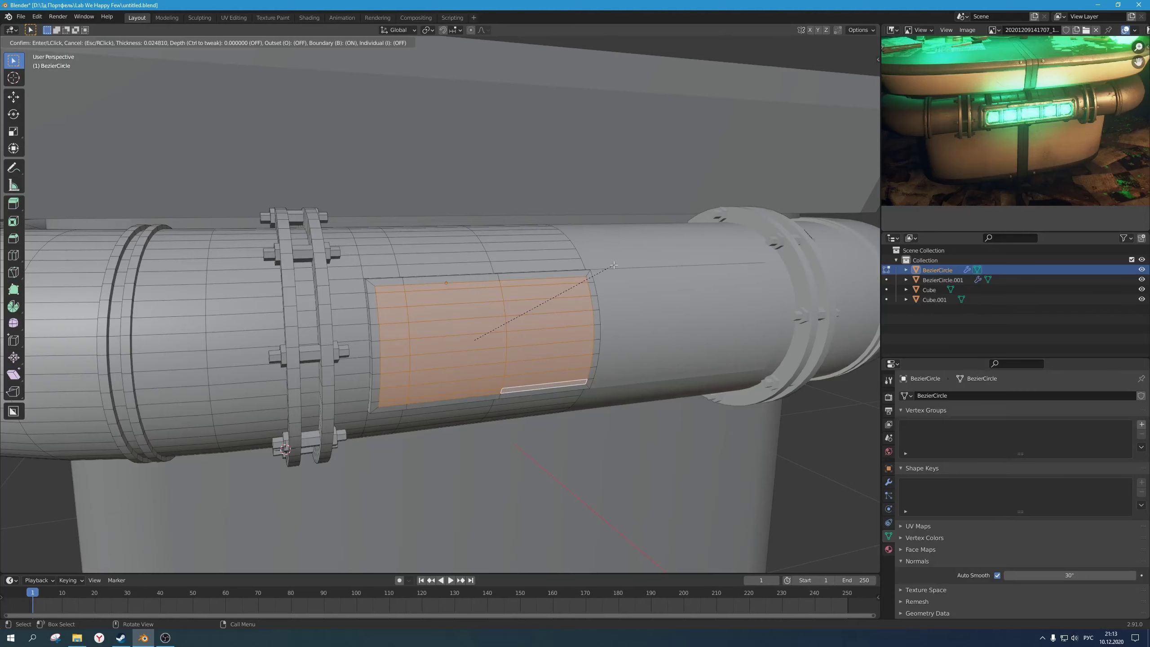
click(613, 265)
Step: Move the inset panel faces along global Y toward the mirror line and return to Object Mode
middle_drag(614, 265, 590, 331)
scroll(591, 331, up, 2)
key(g)
key(y)
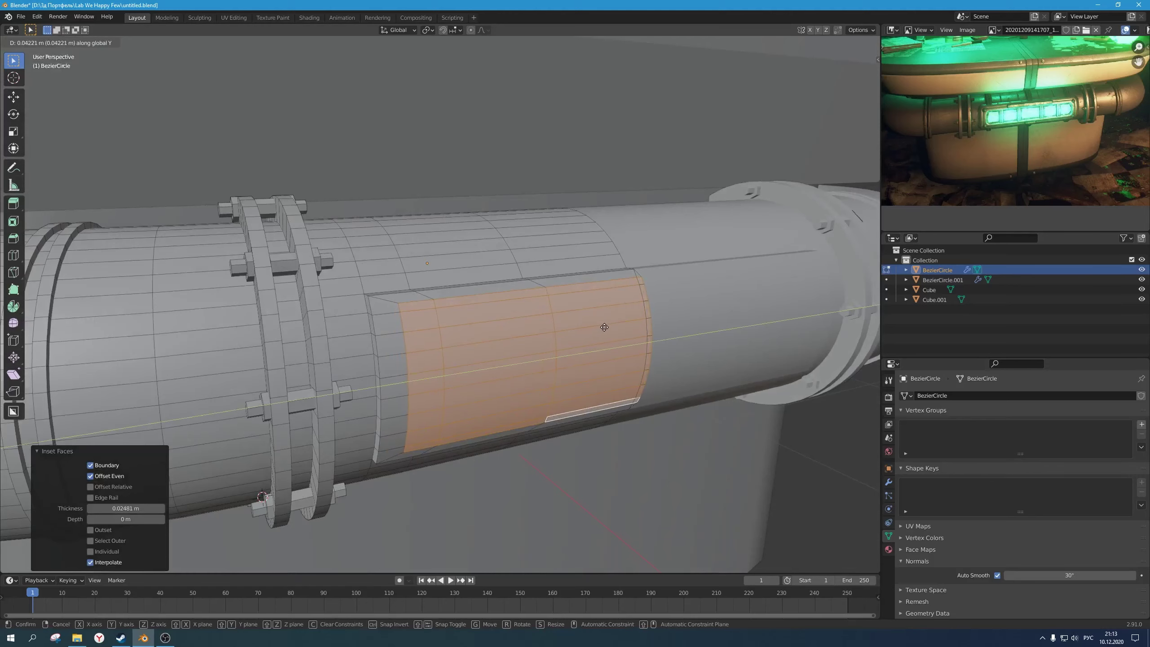
click(593, 325)
key(Tab)
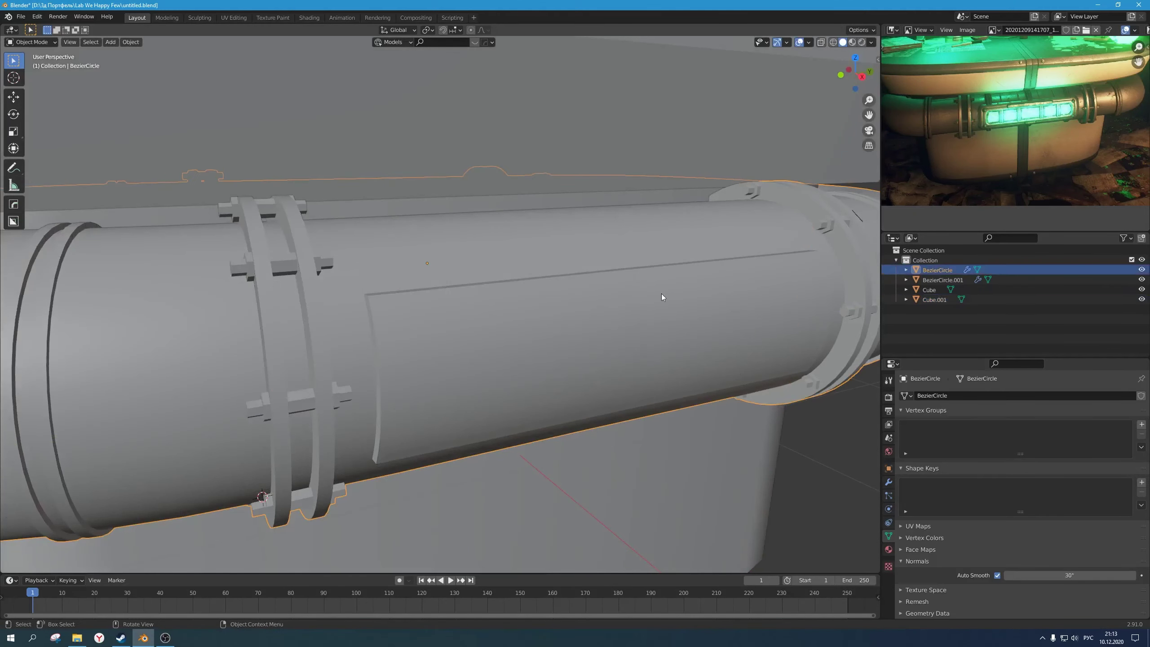
Step: Shift the selected panel faces along global Y to the mirror seam by about 0.056 m, then back by about 0.046 m
click(889, 483)
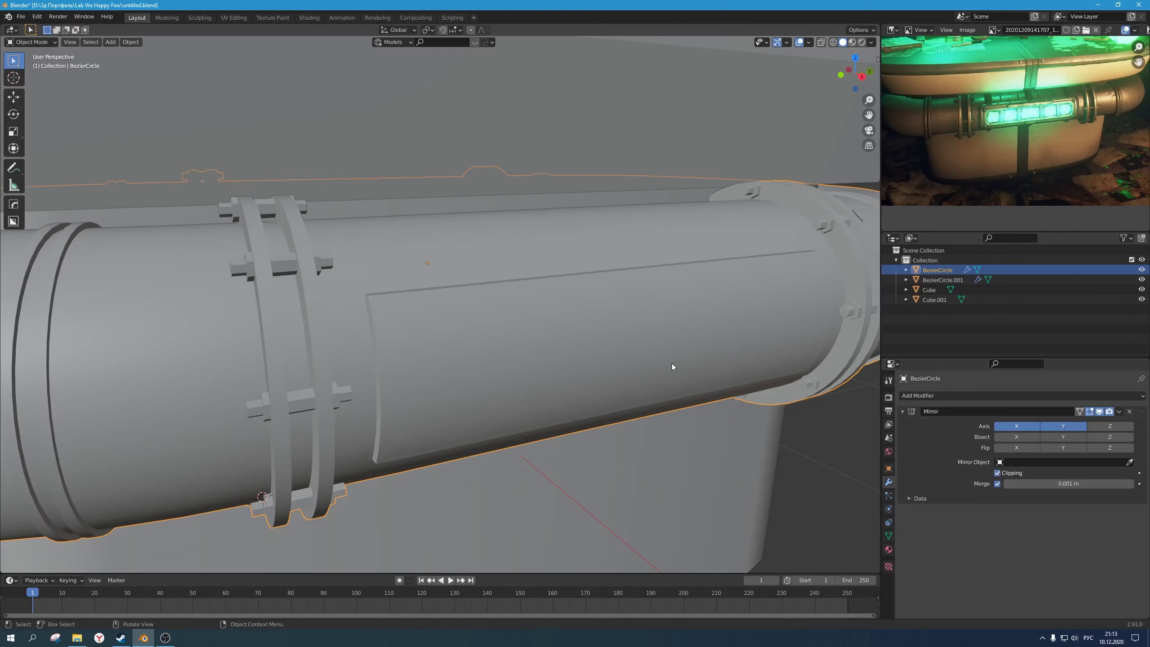
key(Tab)
scroll(666, 361, down, 2)
key(g)
key(y)
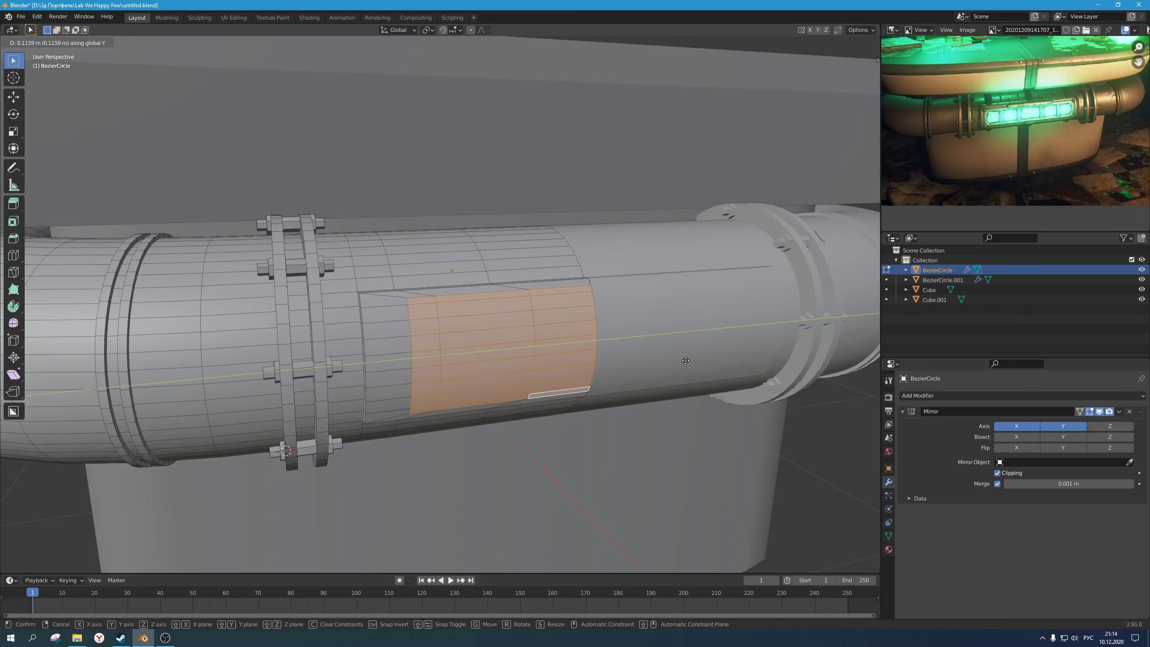
click(666, 361)
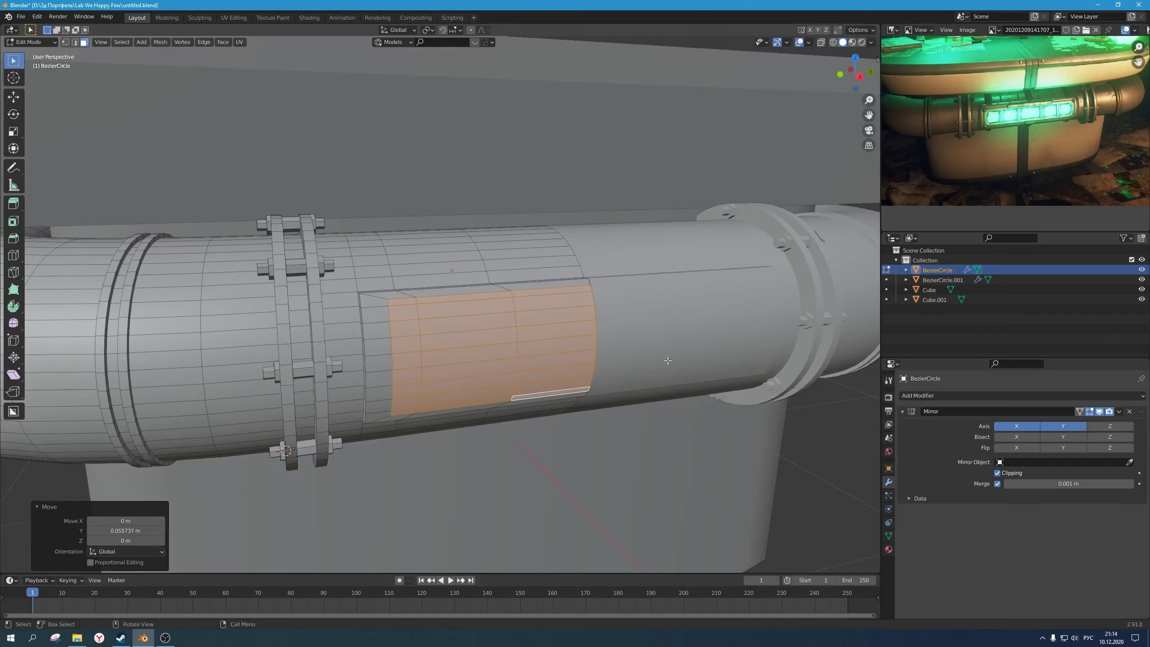
key(g)
key(y)
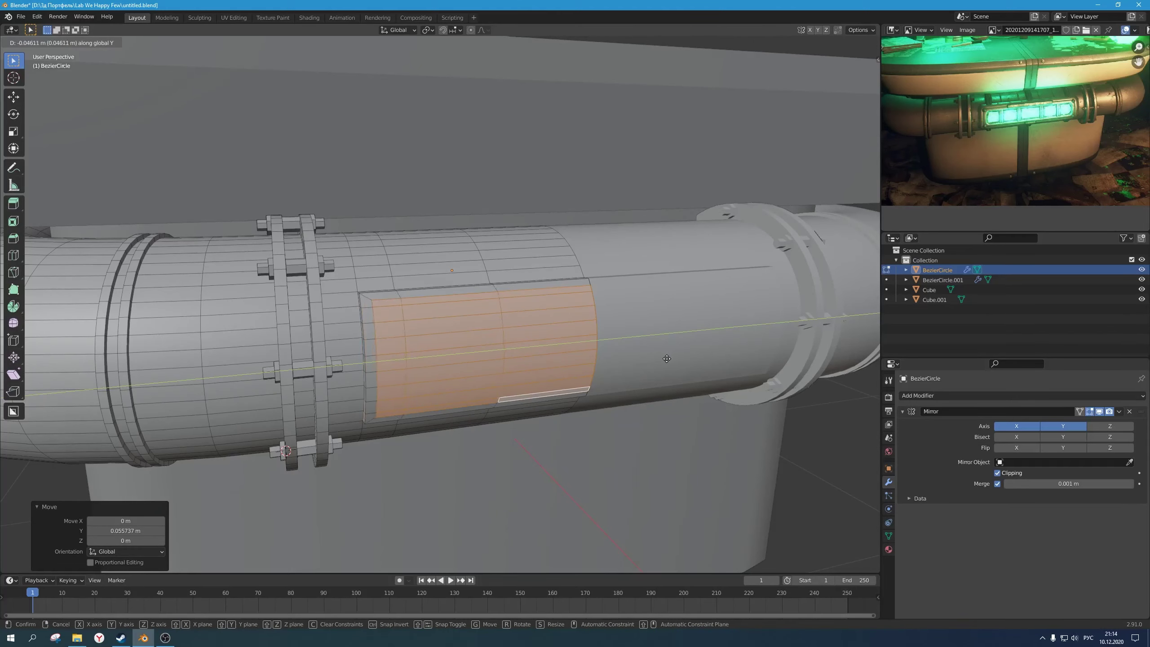
click(666, 358)
Step: Select the whole pipe mesh and merge its vertices by distance, with the merge distance set to 0.001 m
key(Tab)
middle_drag(633, 389, 707, 350)
key(alt+z)
scroll(615, 356, up, 3)
key(Tab)
key(alt+z)
key(1)
key(alt+z)
key(alt+a)
key(a)
middle_drag(611, 346, 643, 354)
scroll(634, 340, up, 2)
scroll(634, 340, down, 1)
scroll(643, 354, down, 3)
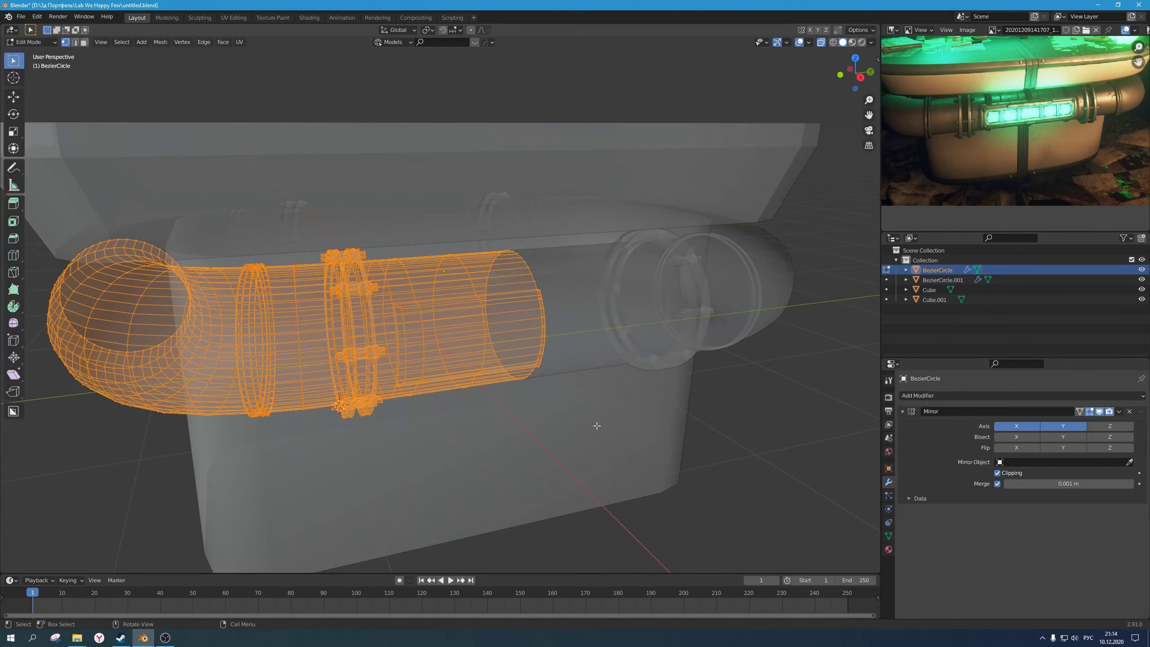
key(m)
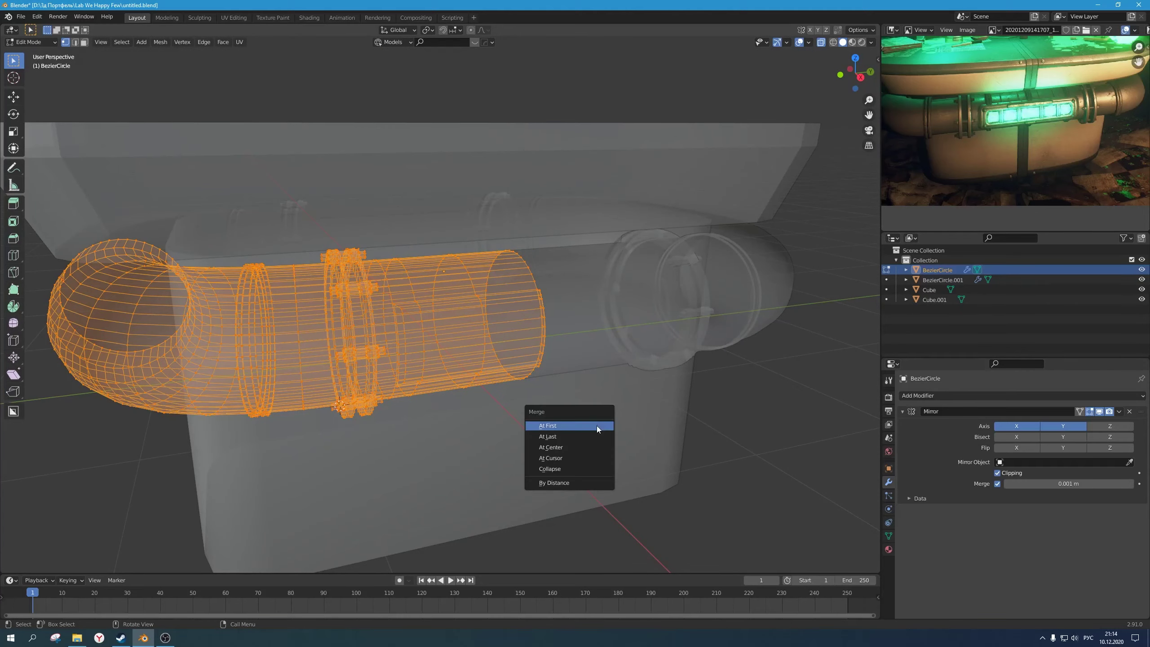
click(582, 483)
scroll(576, 438, up, 10)
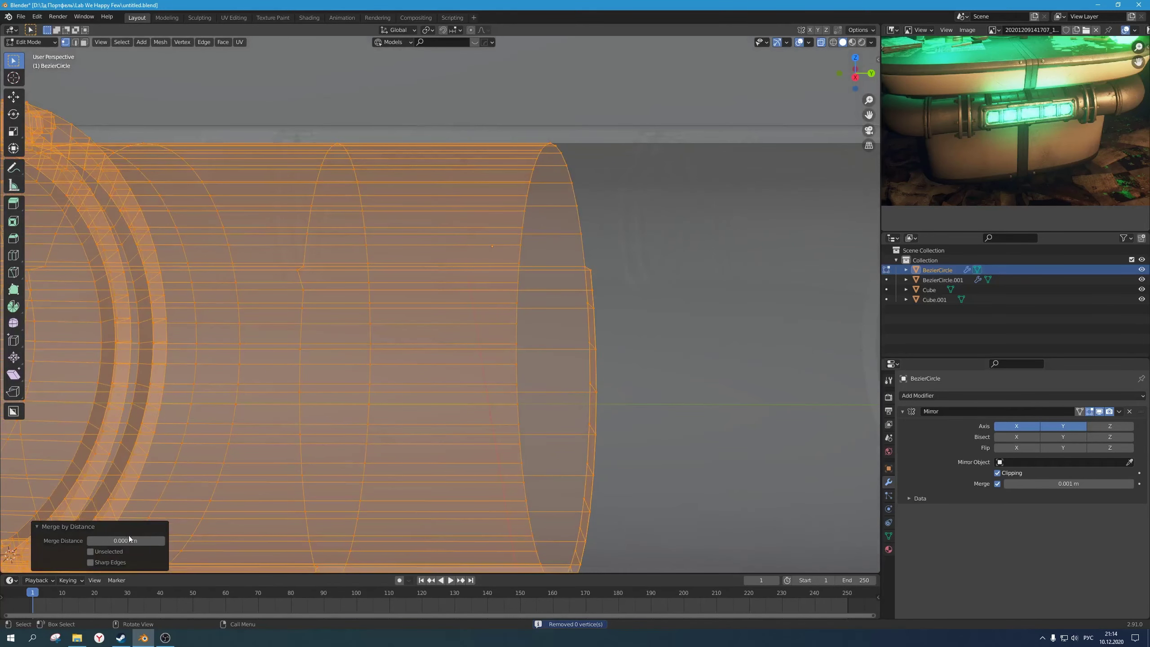
key(Return)
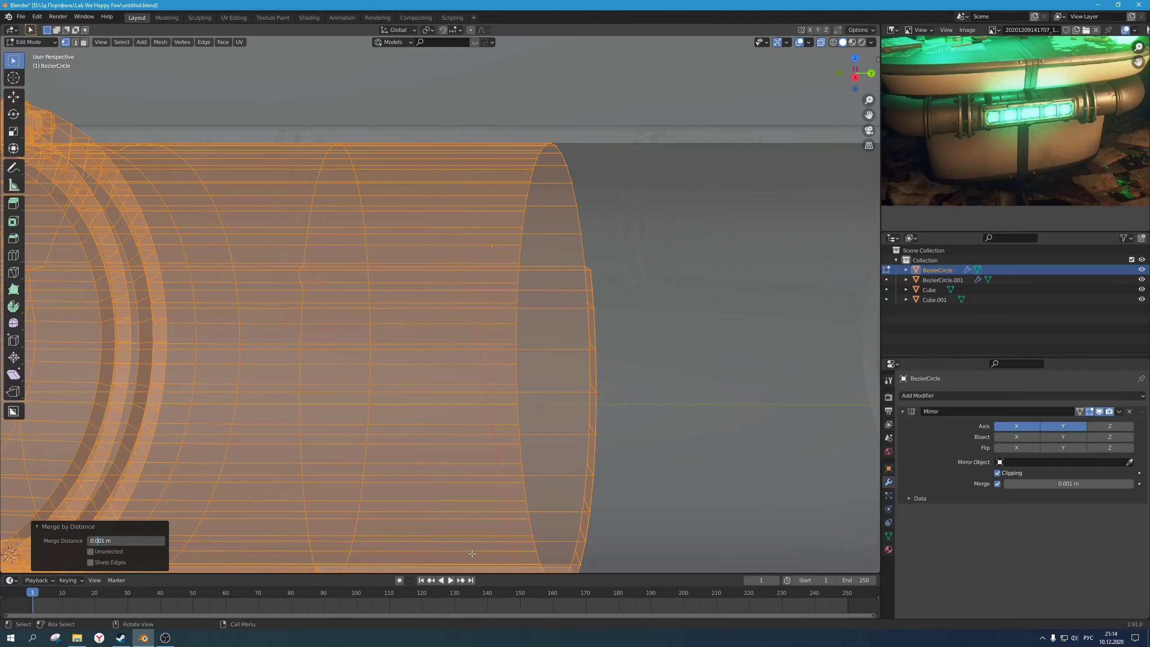
key(Return)
Step: Inspect the merged vertices and the panel surface at the pipe's centre seam
scroll(701, 429, down, 3)
middle_drag(614, 399, 649, 380)
scroll(650, 380, up, 2)
click(664, 350)
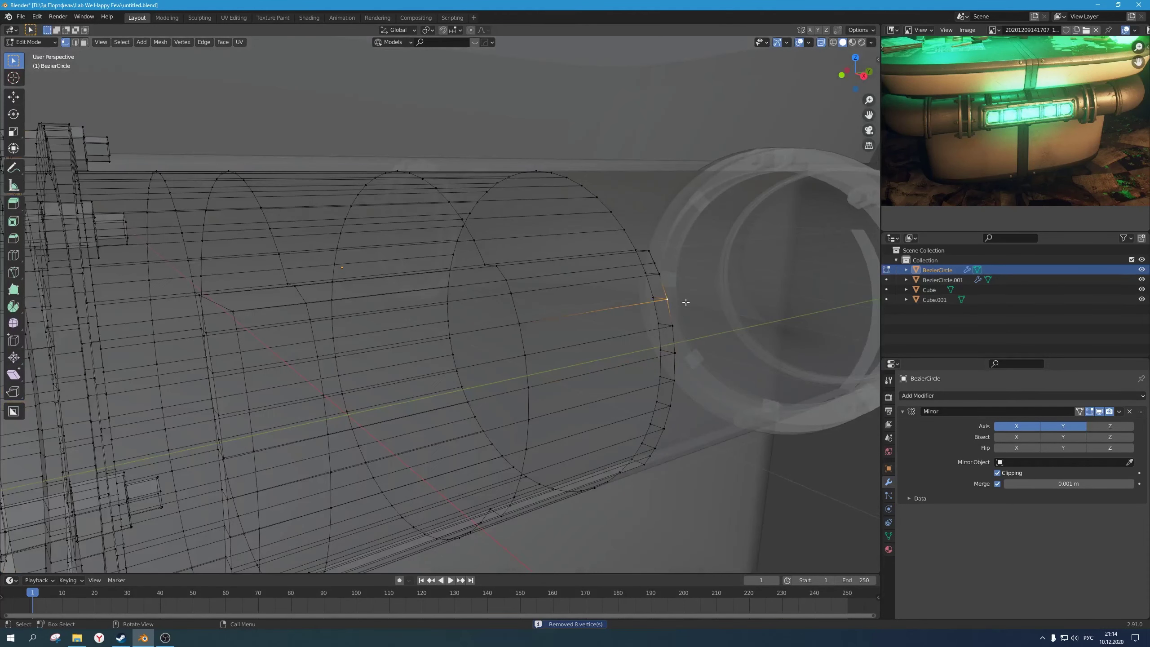
scroll(686, 302, down, 3)
key(alt+z)
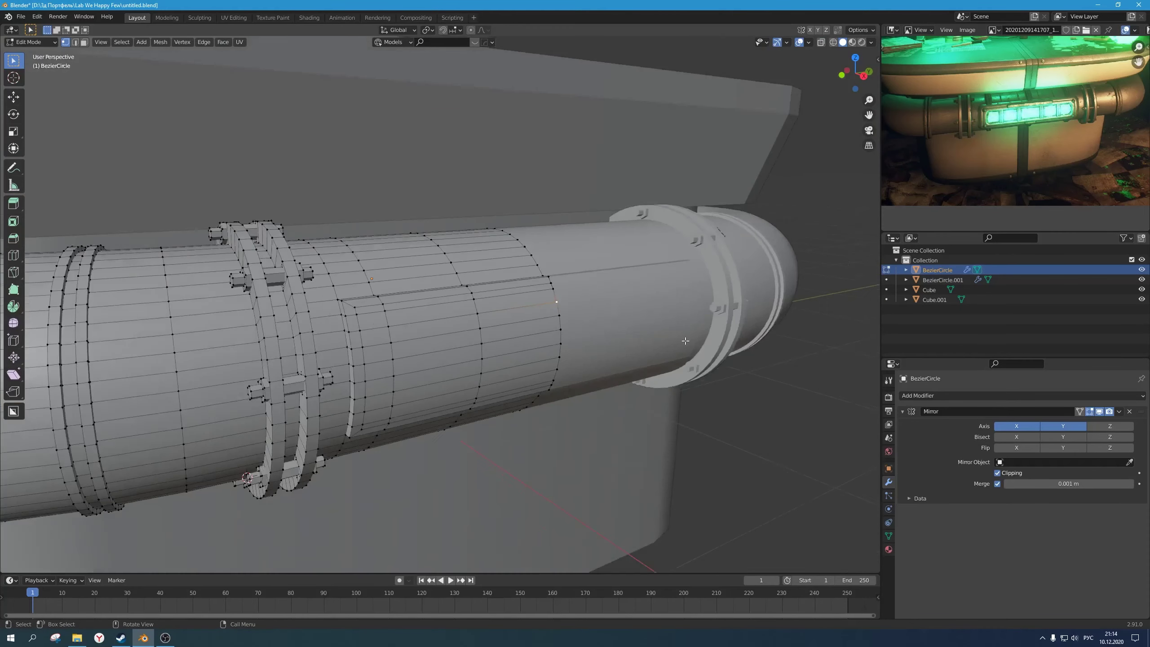
scroll(685, 341, down, 1)
key(Tab)
middle_drag(575, 347, 570, 365)
scroll(569, 365, up, 2)
scroll(570, 365, down, 2)
Step: Select the panel's inner face region on the pipe and extrude it outward about 0.03 m along its normal
key(Tab)
key(3)
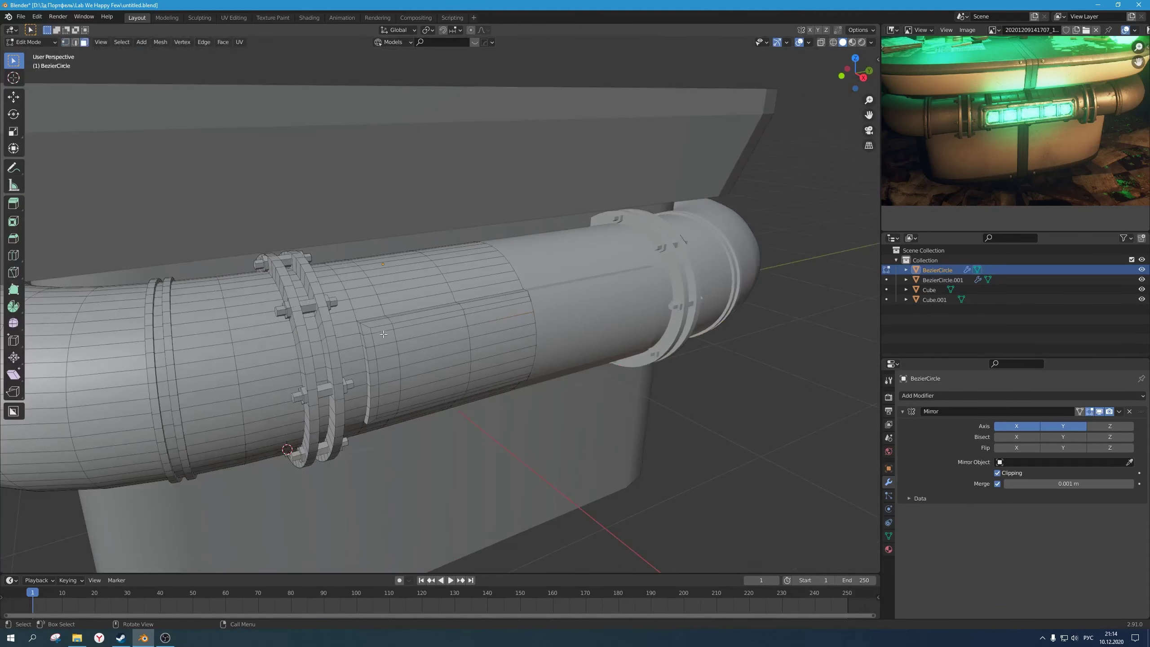
middle_drag(383, 333, 498, 365)
ctrl+shift+click(484, 369)
scroll(484, 370, down, 2)
scroll(490, 366, up, 2)
scroll(944, 154, up, 4)
middle_drag(944, 154, 960, 160)
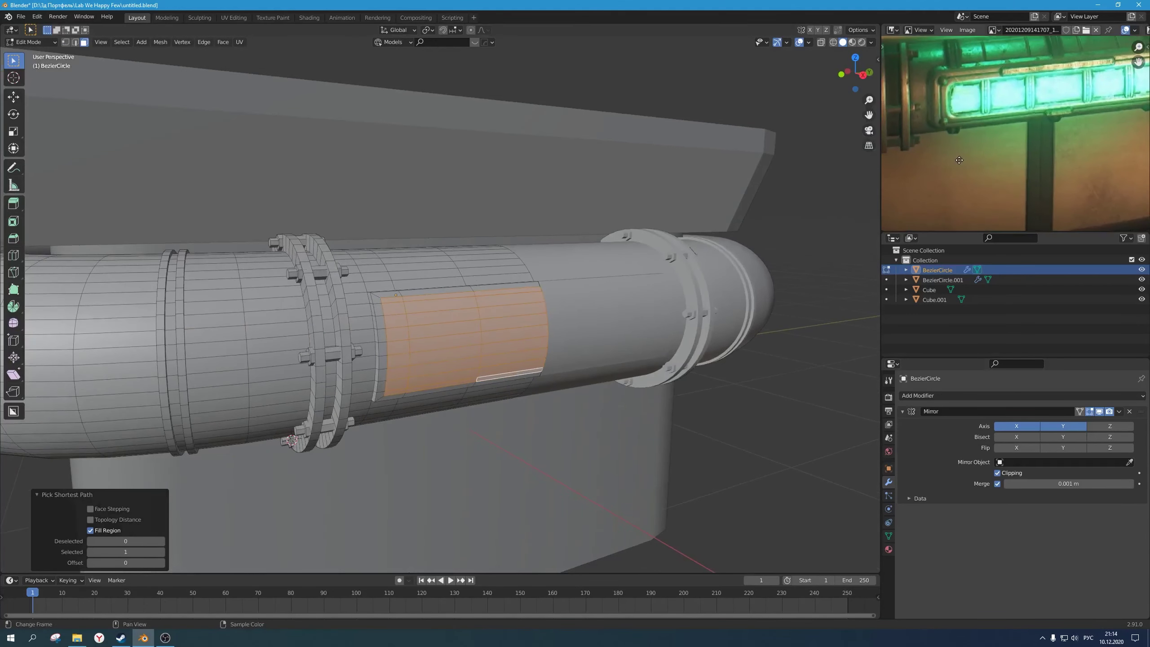
scroll(960, 160, up, 1)
scroll(960, 160, down, 1)
middle_drag(289, 352, 302, 354)
scroll(450, 361, up, 1)
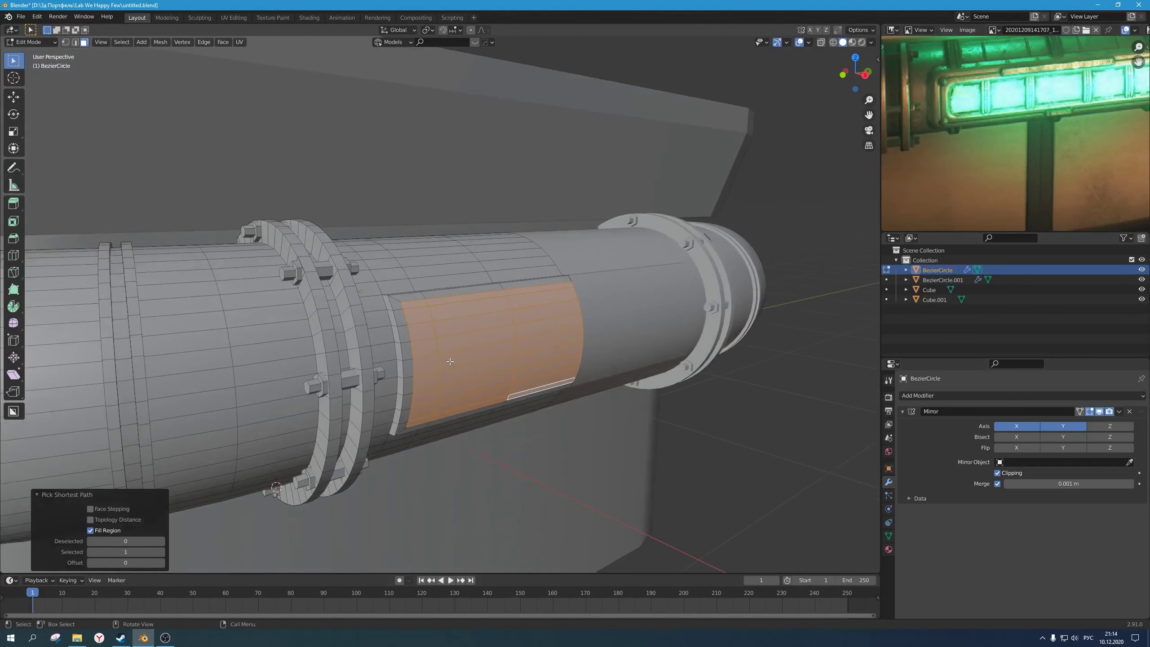
key(e)
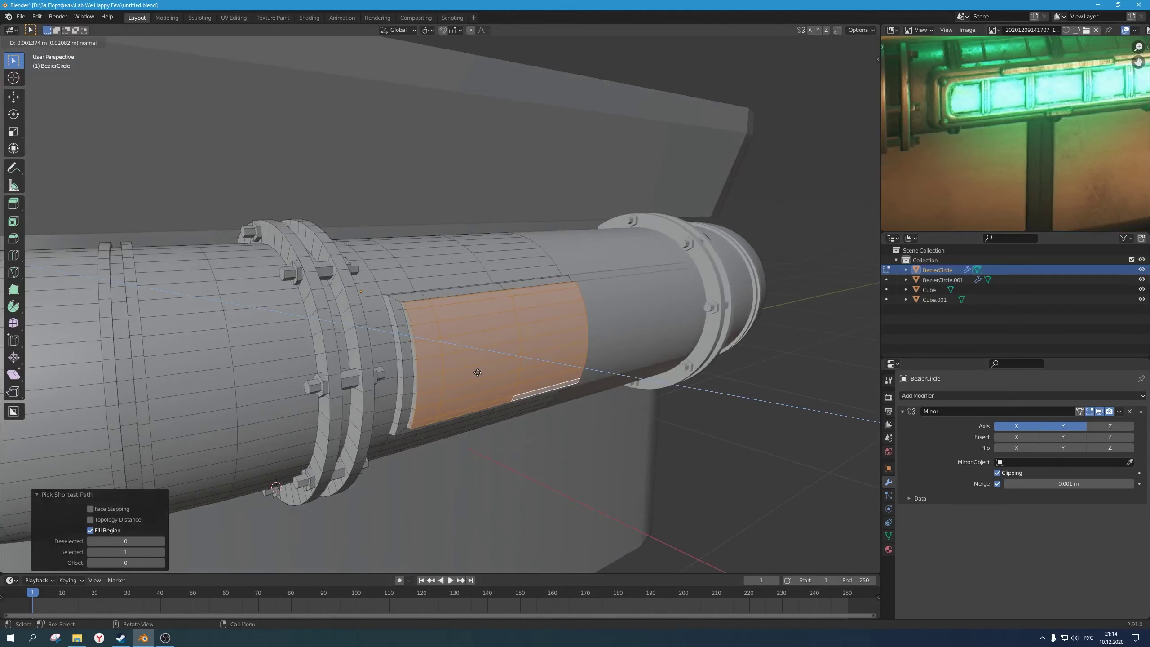
click(480, 373)
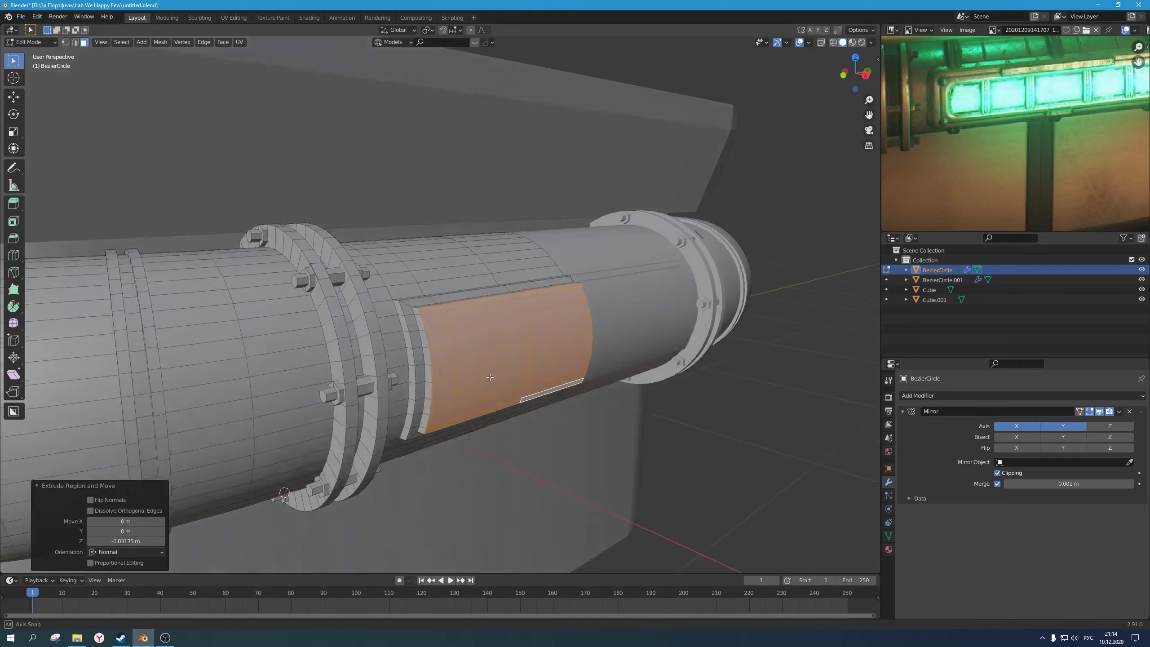
Step: Select the front faces of the newly raised panel layer and inset them by about 0.026 m
middle_drag(480, 374, 405, 315)
scroll(300, 276, up, 2)
click(328, 279)
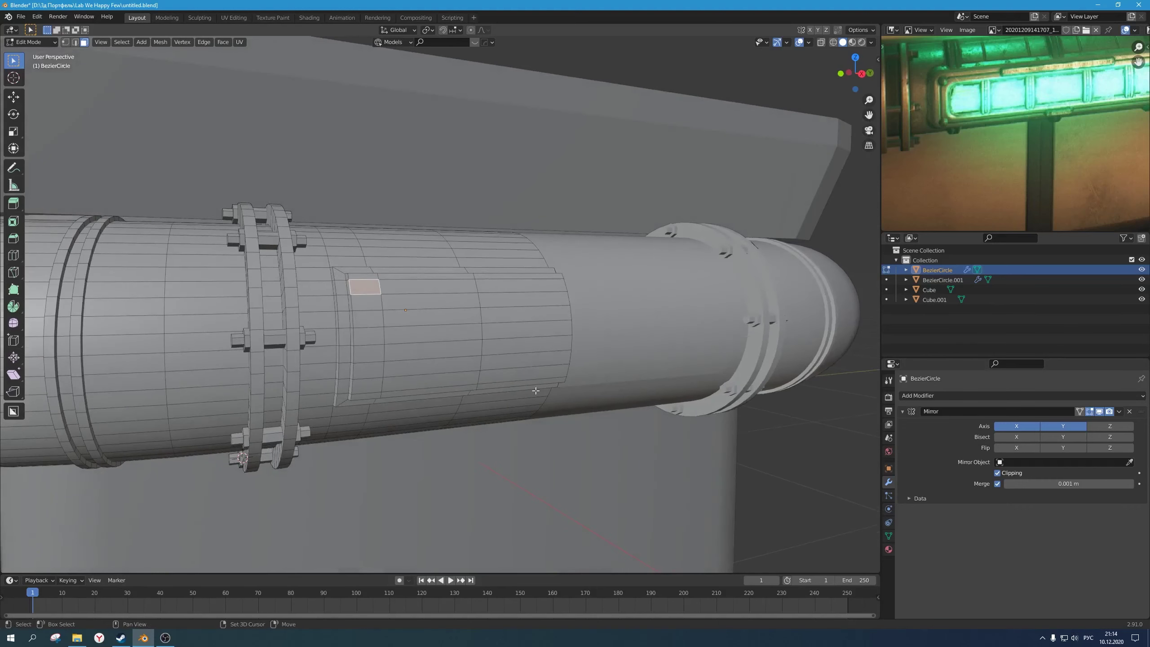
ctrl+shift+click(539, 369)
middle_drag(538, 370, 516, 338)
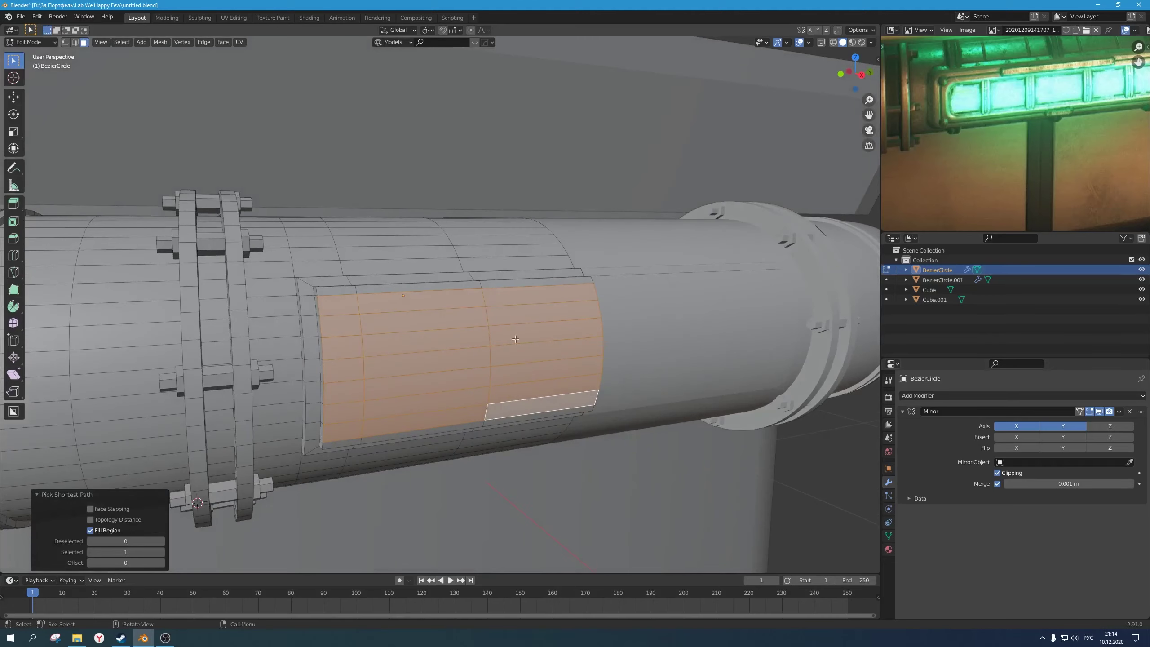
key(i)
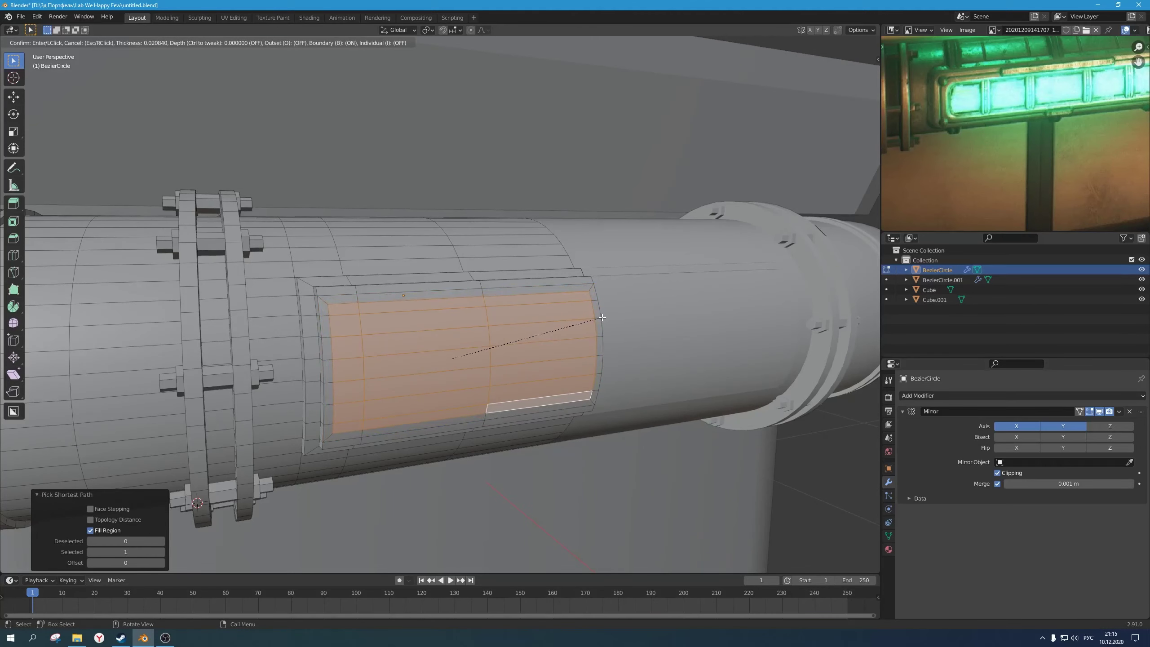
click(600, 317)
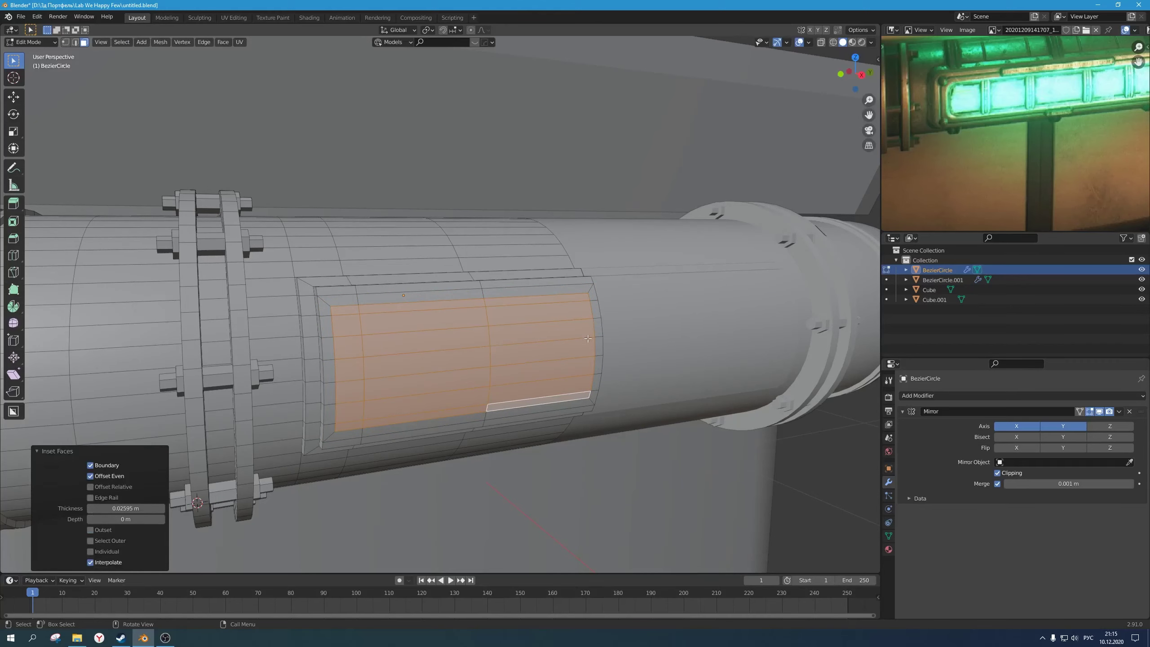
Step: Move the inset faces along global Y onto the centre seam by about 0.033 m, then back slightly to even the border
key(g)
key(y)
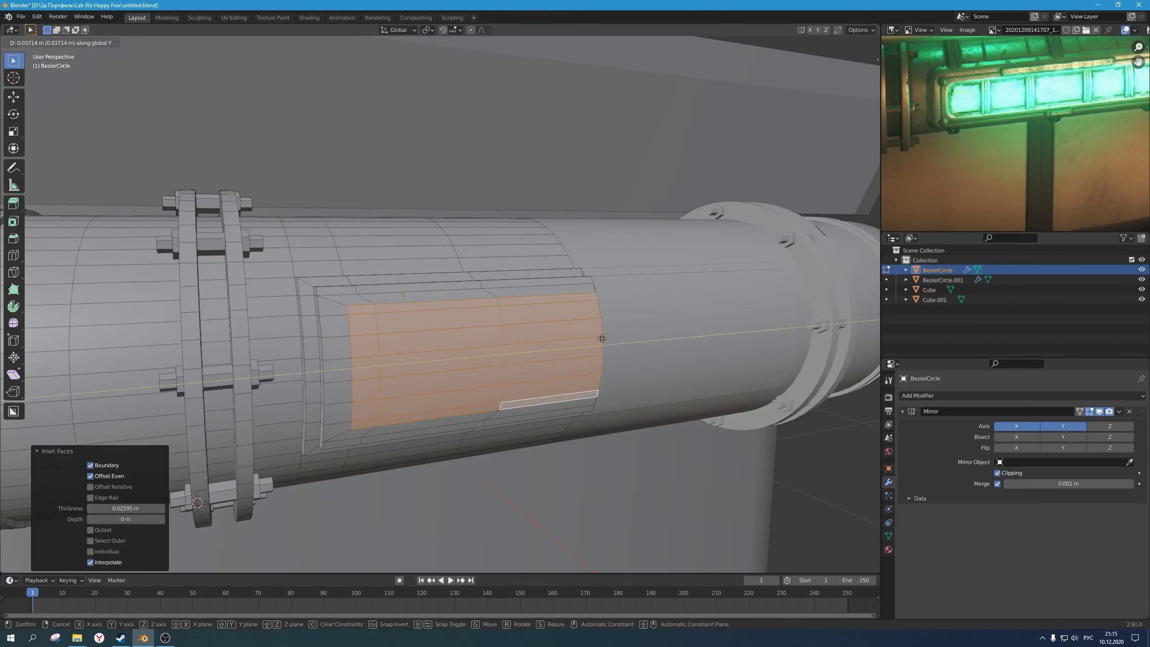
click(600, 338)
key(g)
key(y)
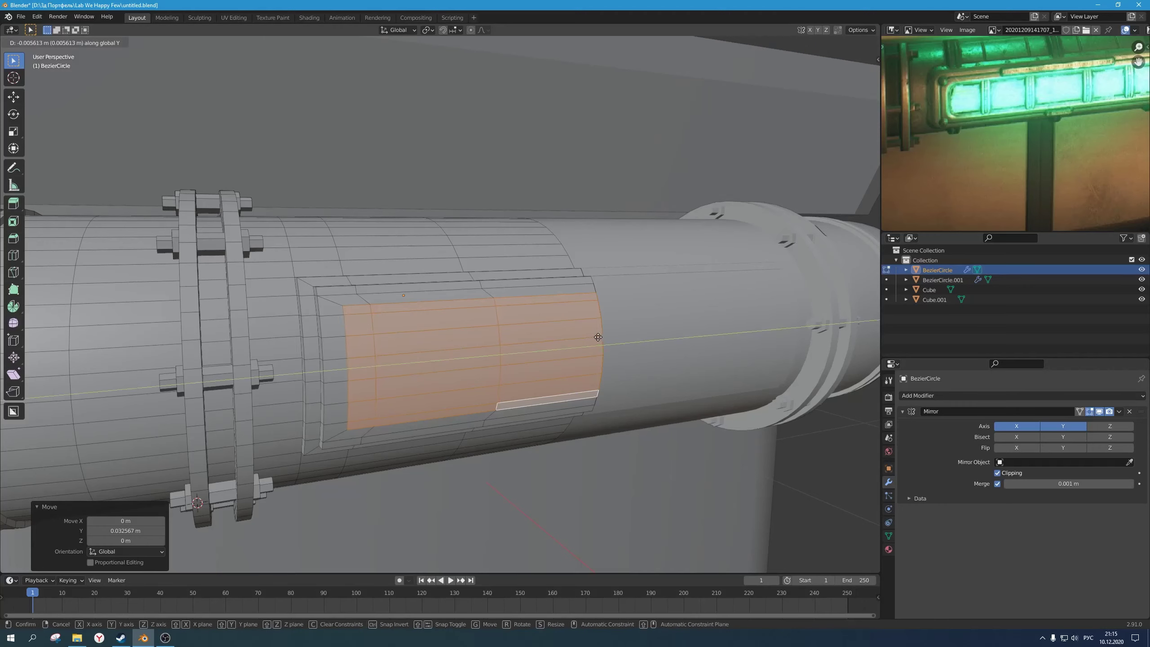
click(594, 336)
Step: Merge all mesh vertices by distance at 0.001 m and check the vertices along the centre seam
key(1)
middle_drag(617, 398, 591, 405)
key(a)
key(m)
click(591, 384)
scroll(598, 409, up, 1)
key(alt+z)
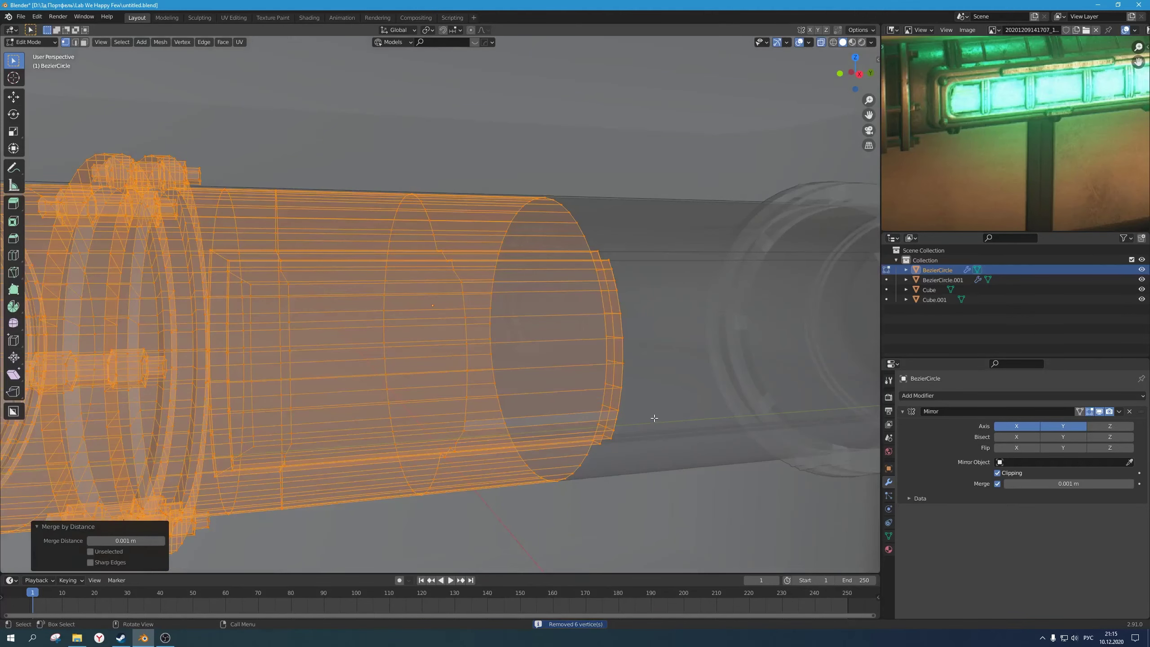
drag(655, 417, 591, 276)
scroll(584, 363, down, 1)
key(alt+z)
Step: Select the inner faces of the inset panel and extrude them into the pipe by about 0.045 m
mouse_move(580, 373)
middle_down()
mouse_move(525, 386)
mouse_move(511, 333)
mouse_move(460, 338)
mouse_move(471, 344)
middle_up()
key(3)
scroll(460, 339, up, 2)
click(441, 306)
middle_drag(441, 304, 557, 394)
ctrl+click(588, 383)
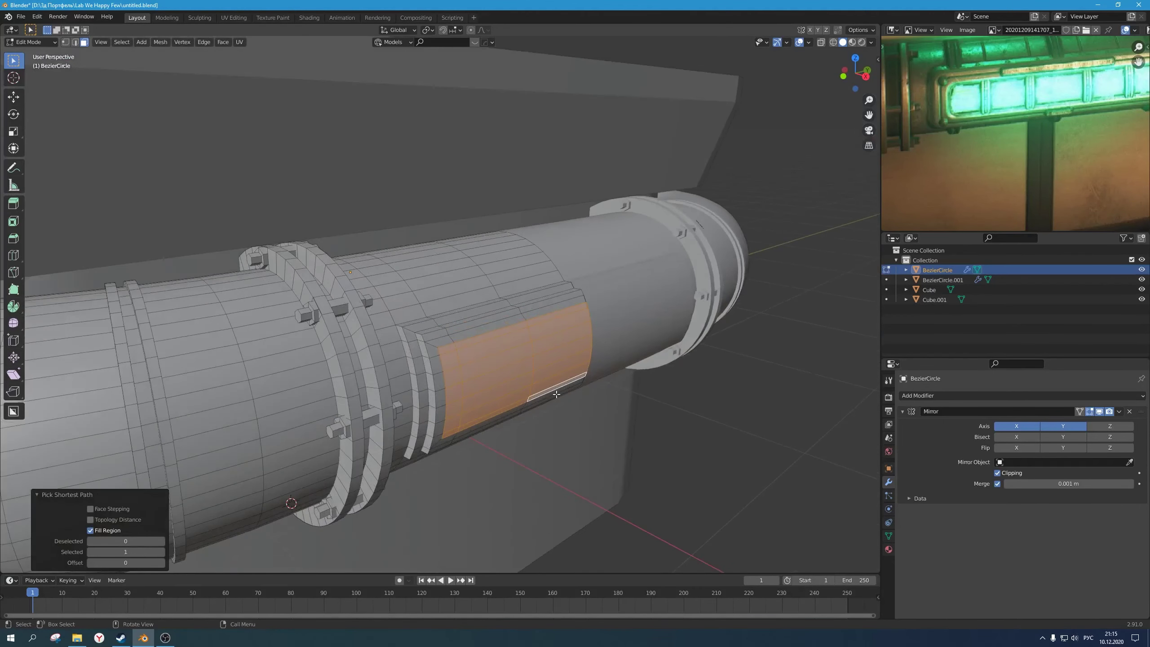
key(e)
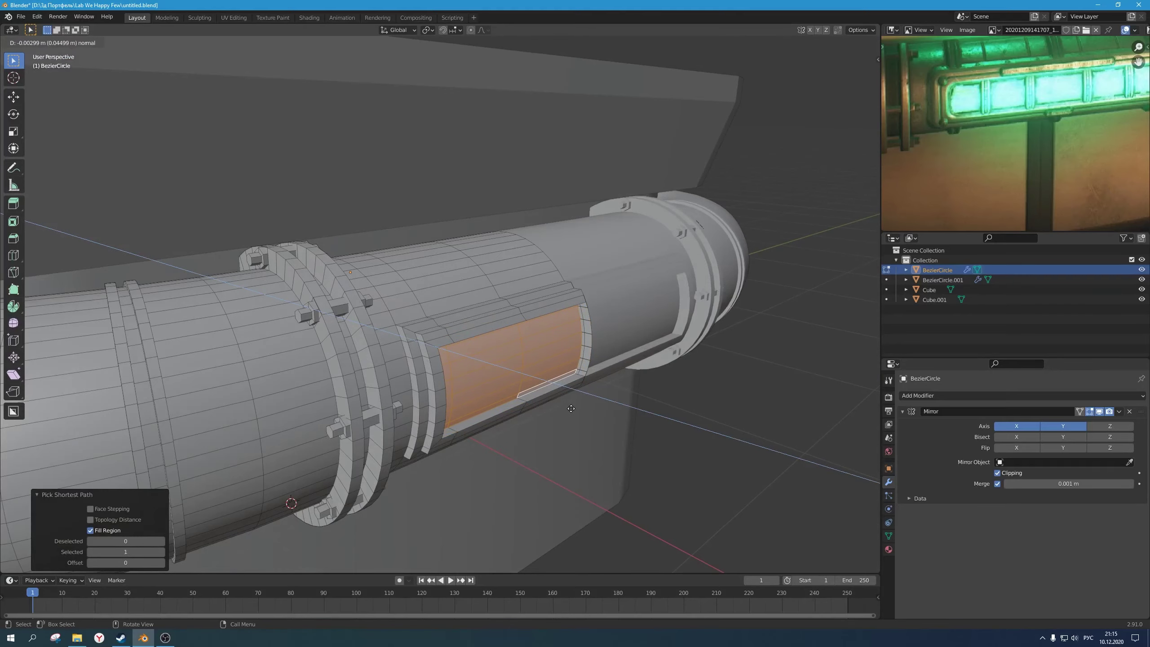
click(569, 408)
Step: Remove the wall faces crossing the recessed panel at the centre seam
middle_drag(570, 409, 571, 364)
key(1)
key(alt+z)
key(alt+z)
scroll(589, 372, up, 3)
key(alt+a)
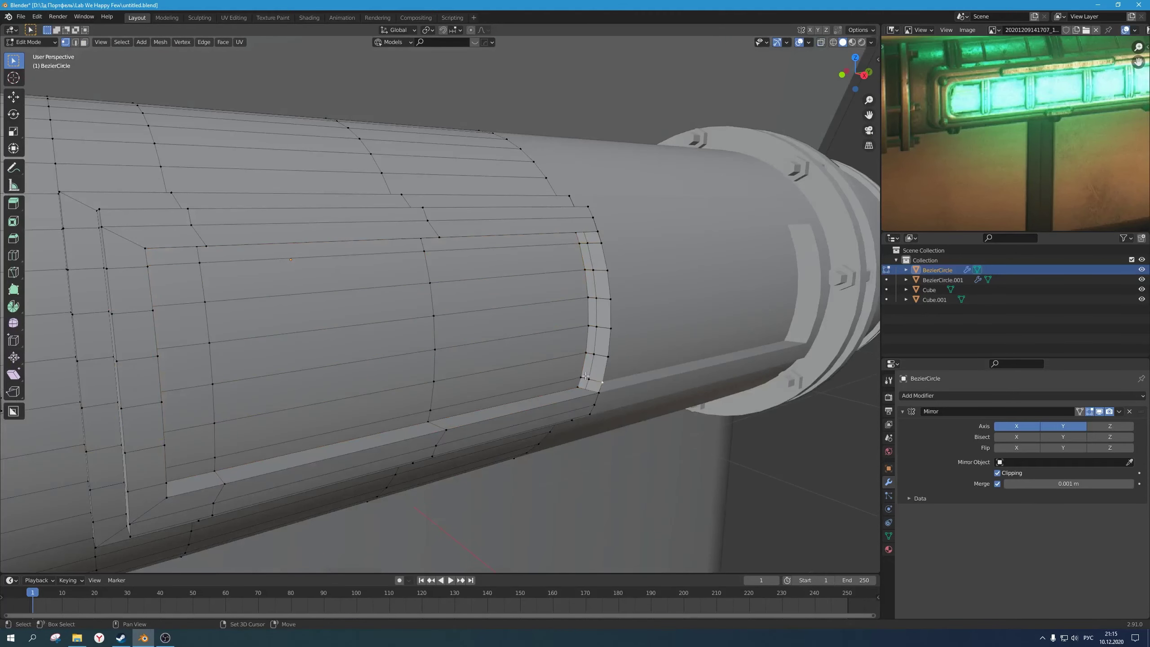
shift+click(594, 354)
shift+drag(621, 362, 601, 319)
key(ctrl+z)
Step: Leave mesh editing, check the recessed panel on the mirrored side, and save the file
middle_drag(607, 303, 530, 328)
scroll(530, 328, down, 5)
key(Tab)
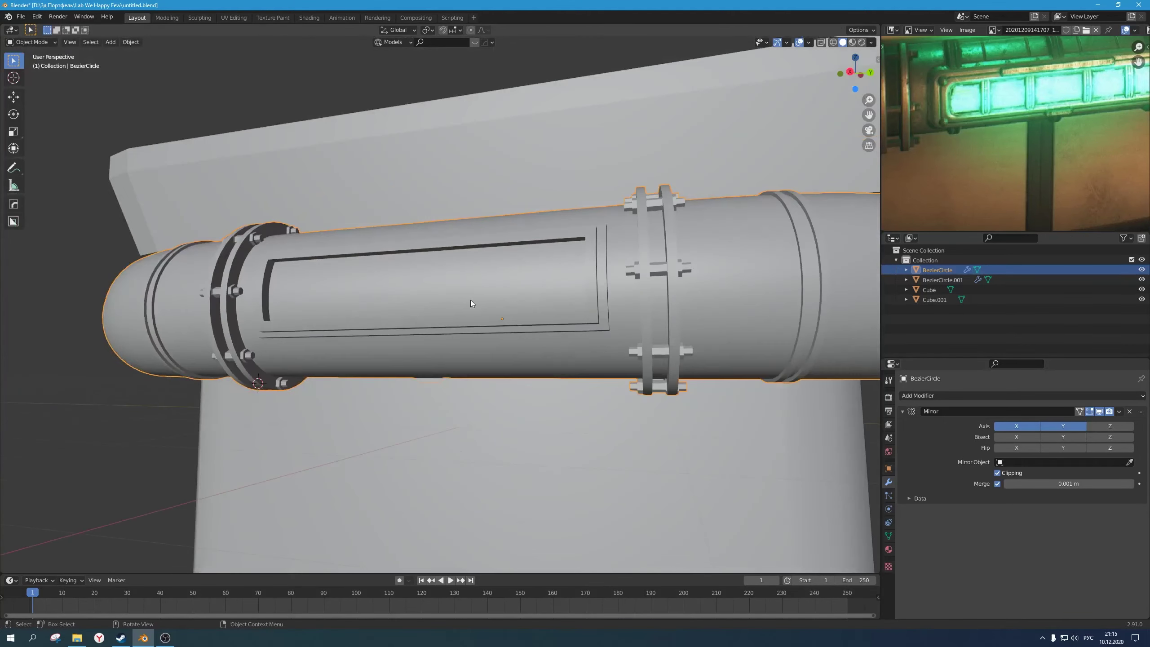
middle_drag(471, 301, 539, 327)
key(ctrl+s)
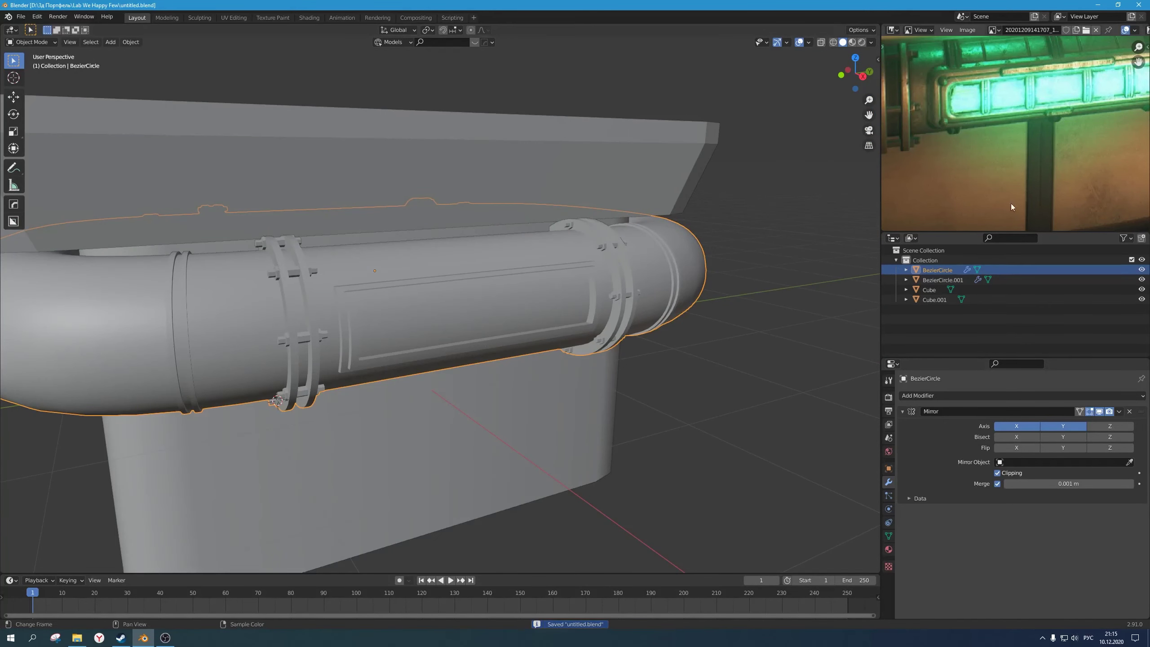
Step: Try to bevel the stepped panel's corner edges with a width of about 0.02 m
scroll(1011, 203, down, 3)
scroll(460, 397, down, 2)
middle_drag(460, 402, 454, 284)
scroll(499, 377, up, 3)
scroll(421, 323, up, 4)
key(Tab)
scroll(440, 255, up, 2)
key(2)
scroll(454, 284, up, 3)
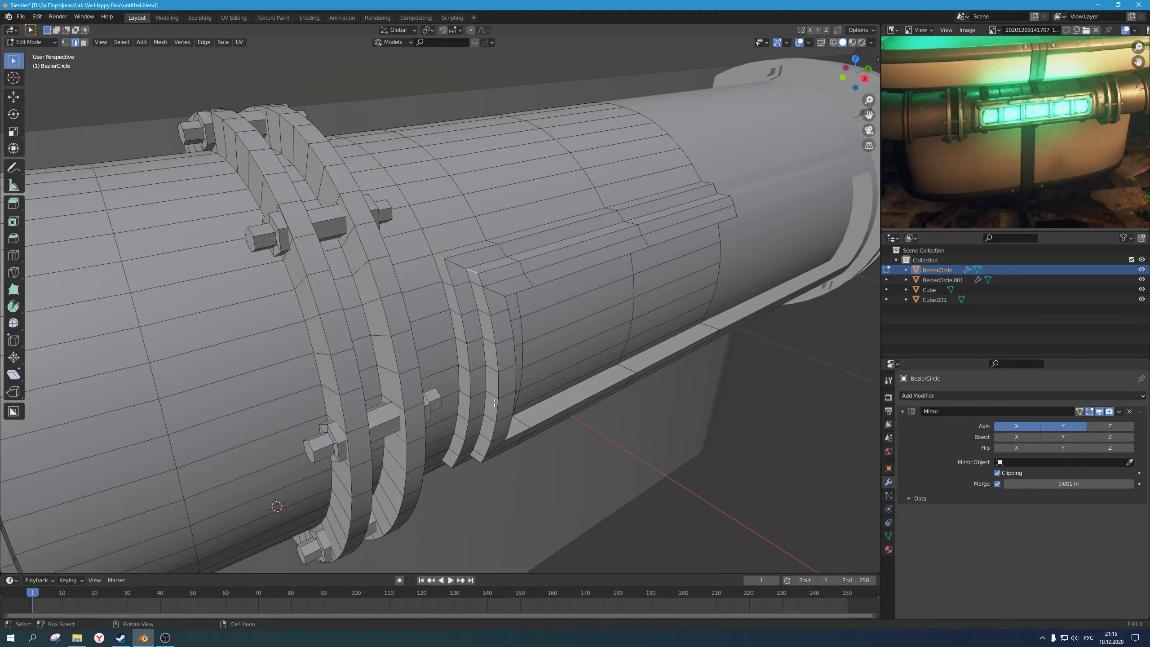
middle_drag(495, 403, 503, 314)
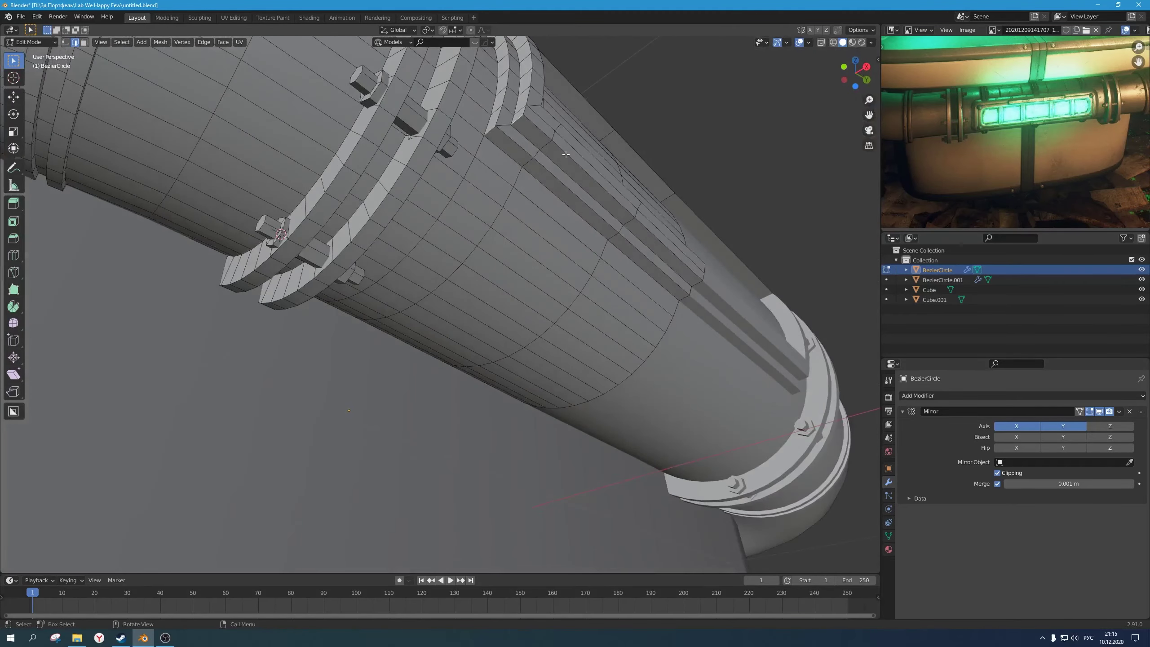
middle_drag(566, 154, 499, 290)
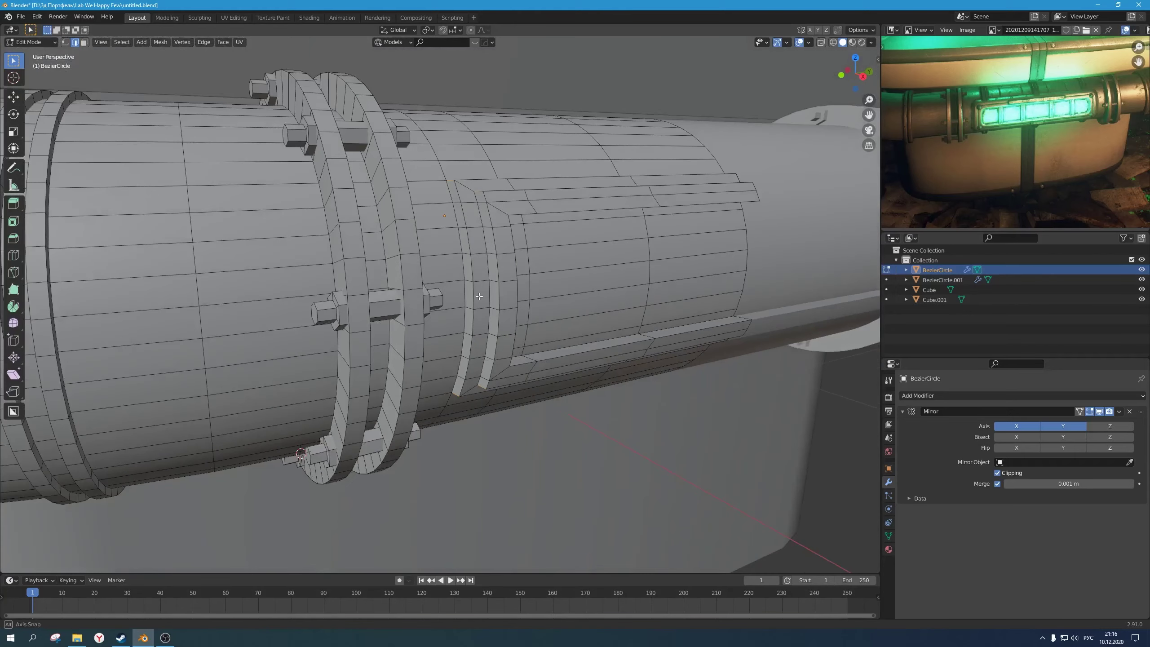
key(ctrl+b)
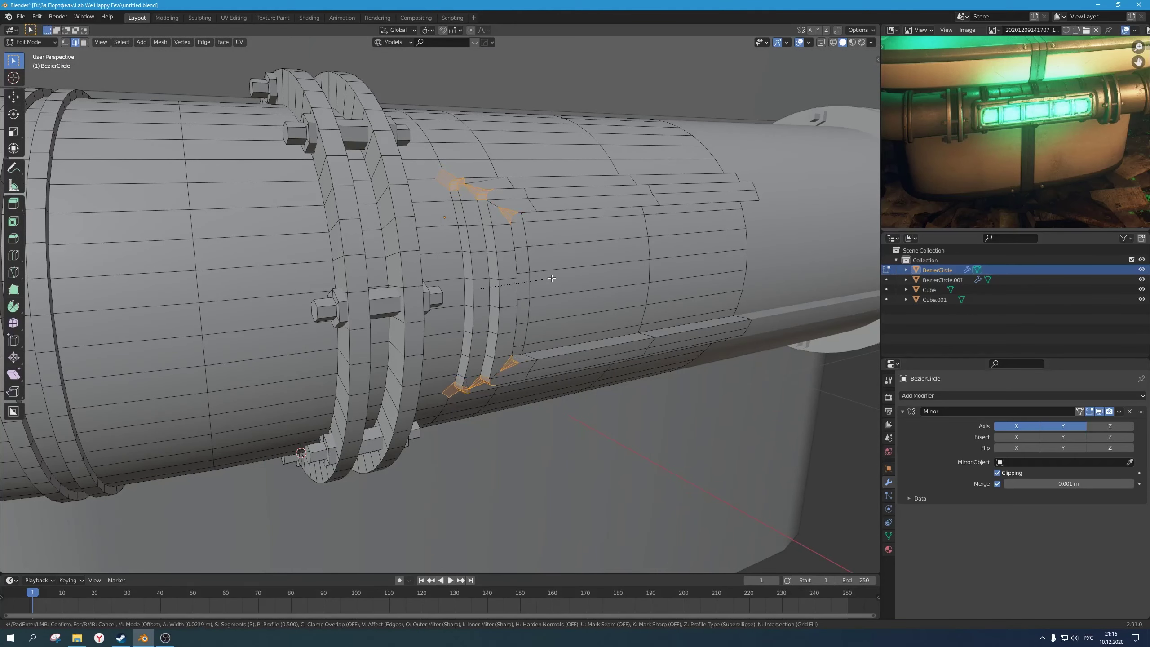
click(546, 276)
middle_drag(546, 276, 472, 226)
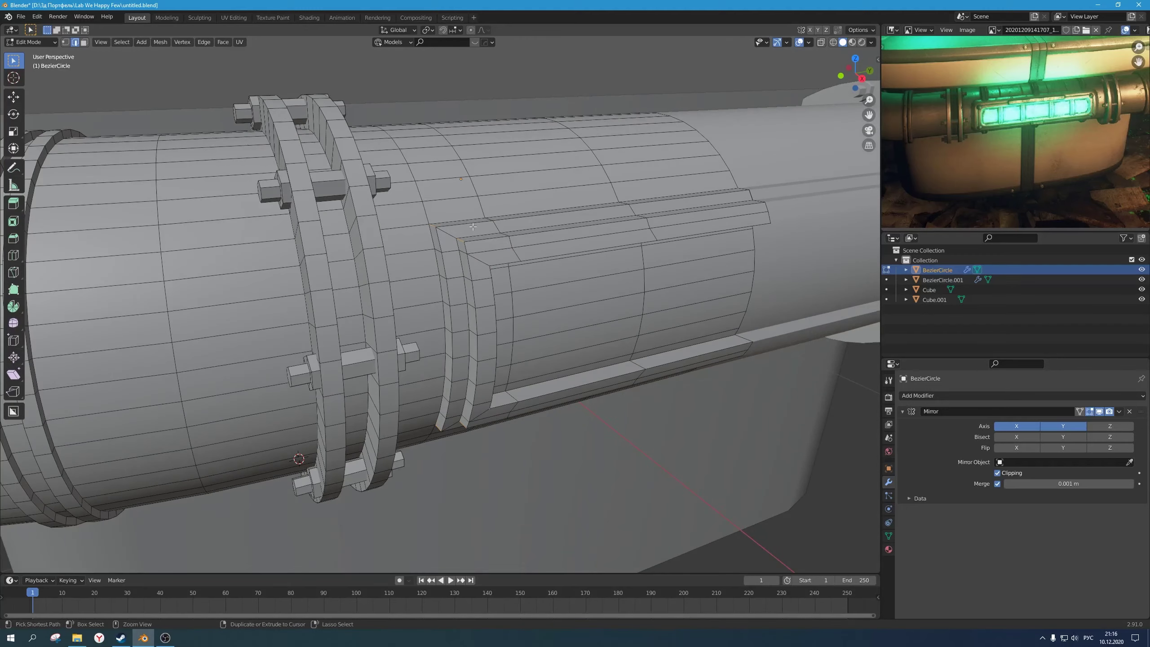
Step: Reselect the stepped panel's corner edges and try a narrower bevel with a width of about 0.007 m
middle_drag(480, 270, 466, 256)
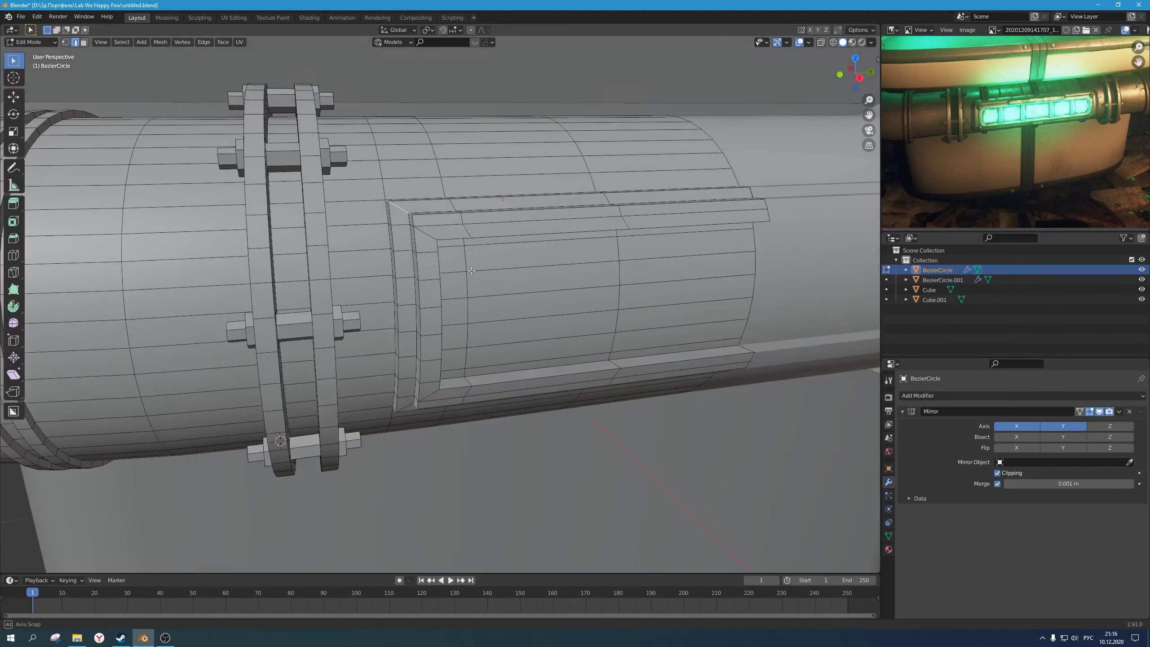
middle_drag(469, 302, 467, 343)
shift+click(481, 321)
scroll(468, 343, up, 2)
key(ctrl+b)
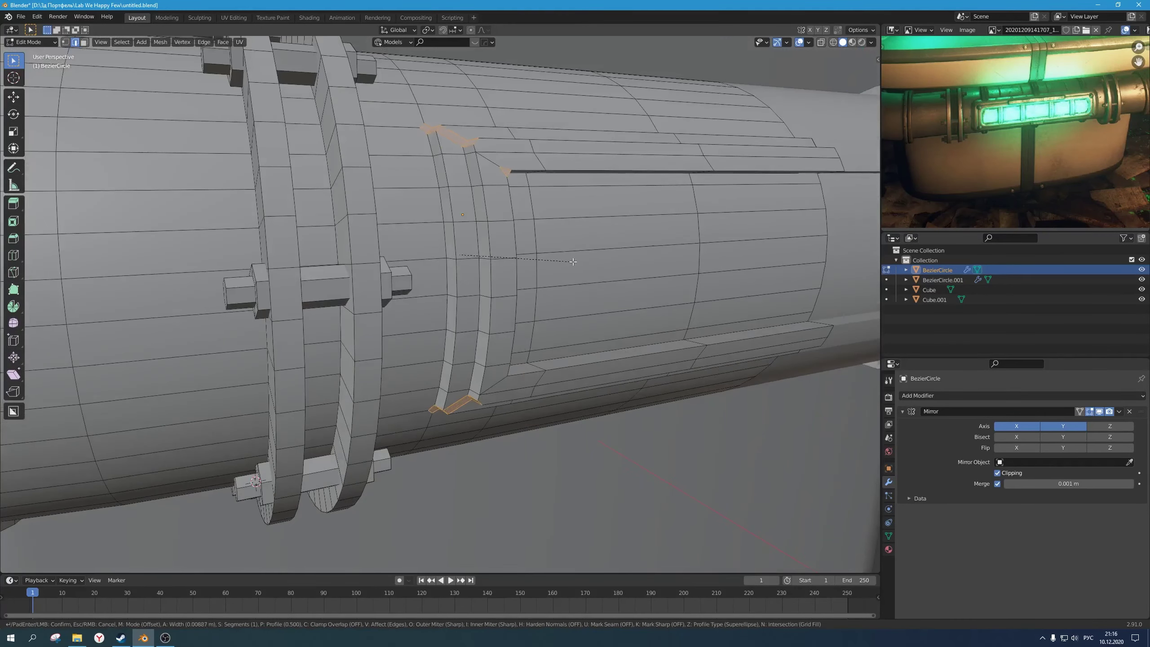
click(573, 262)
middle_drag(573, 262, 520, 237)
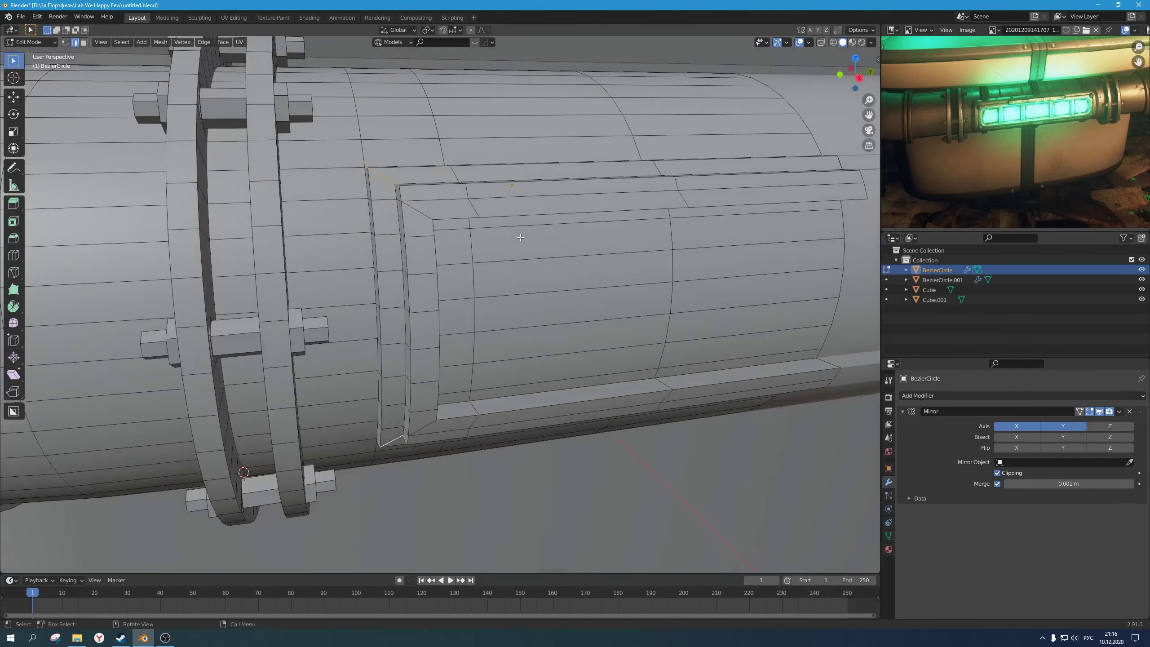
Step: Bevel the stepped panel's corner edges with three segments and a width of about 0.02 m
middle_drag(457, 219, 521, 250)
key(ctrl+r)
key(ctrl+b)
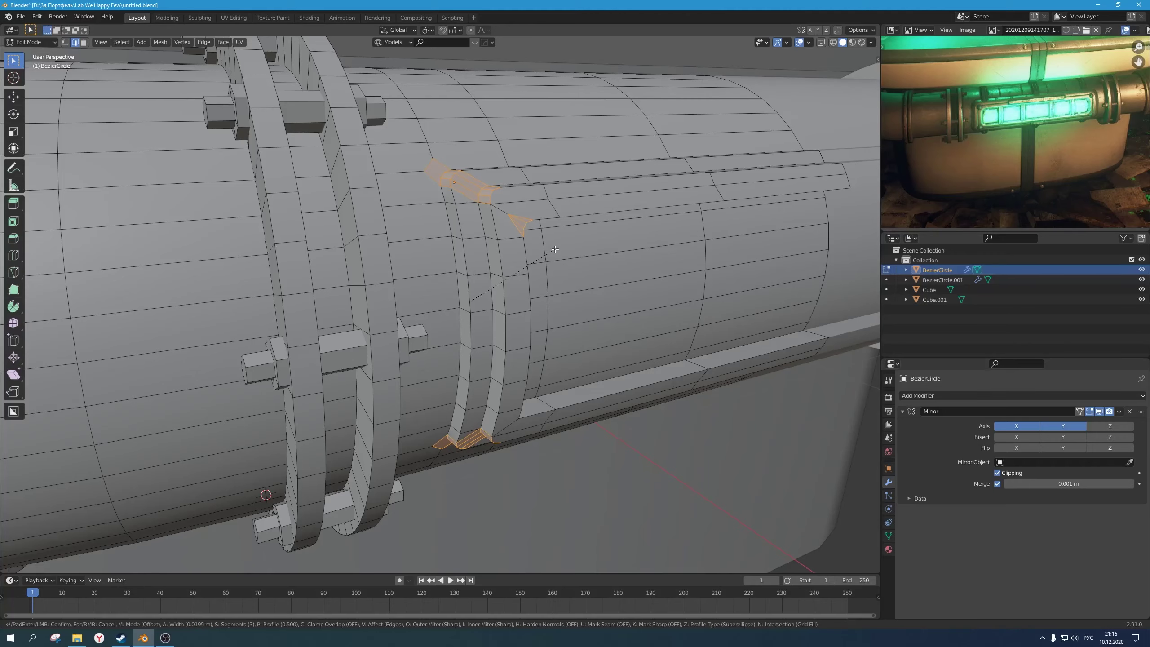
click(555, 249)
Step: Merge the whole pipe mesh's overlapping vertices by distance
scroll(537, 300, down, 4)
middle_drag(537, 301, 489, 294)
key(a)
scroll(479, 289, up, 4)
key(m)
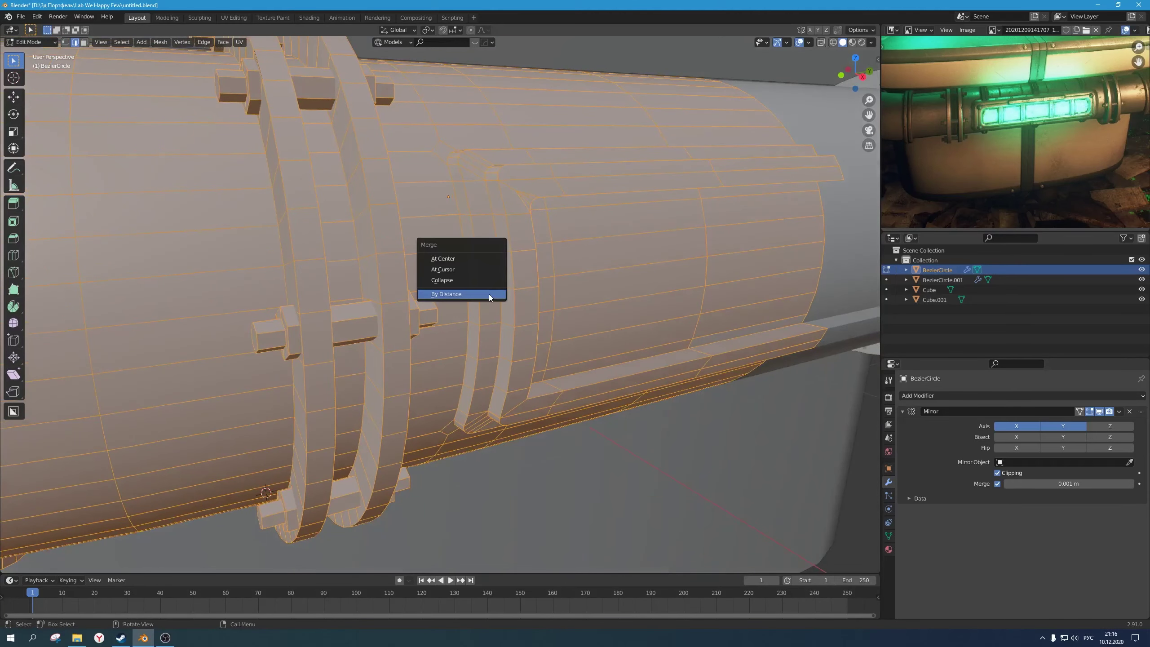
click(489, 294)
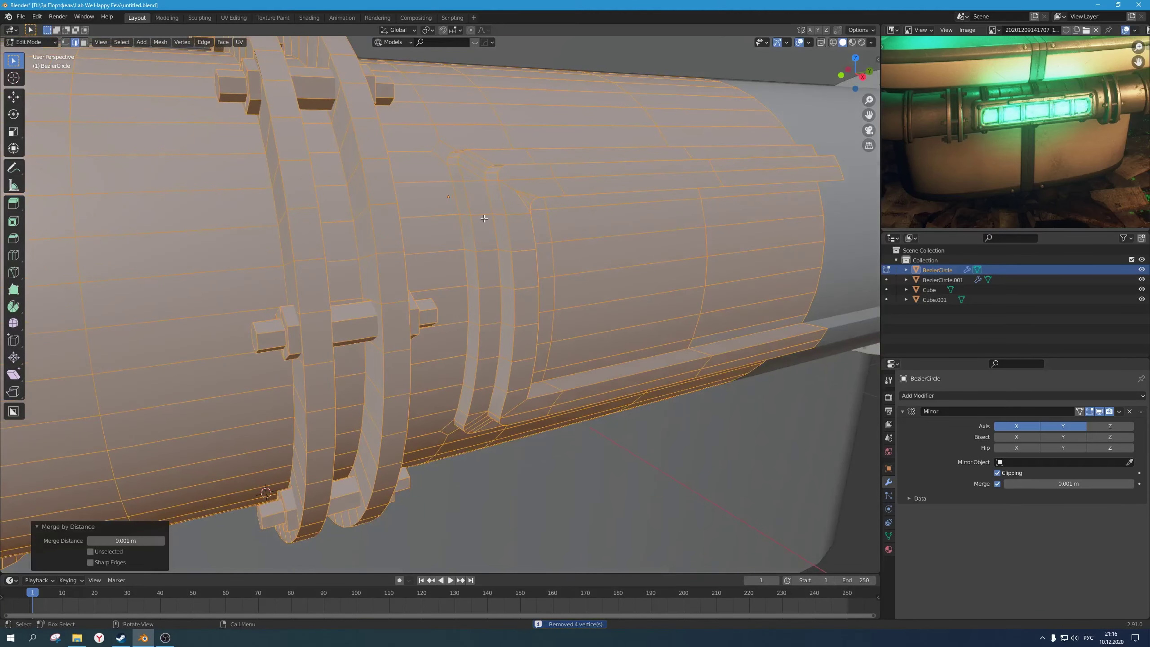
Step: Leave mesh editing and compare the panel's rounded corners with the light panel in the reference image
middle_drag(484, 219, 491, 232)
key(Tab)
mouse_move(503, 277)
middle_down()
mouse_move(559, 274)
mouse_move(493, 239)
mouse_move(554, 260)
mouse_move(541, 280)
mouse_move(525, 275)
middle_up()
scroll(525, 275, up, 3)
scroll(525, 275, up, 1)
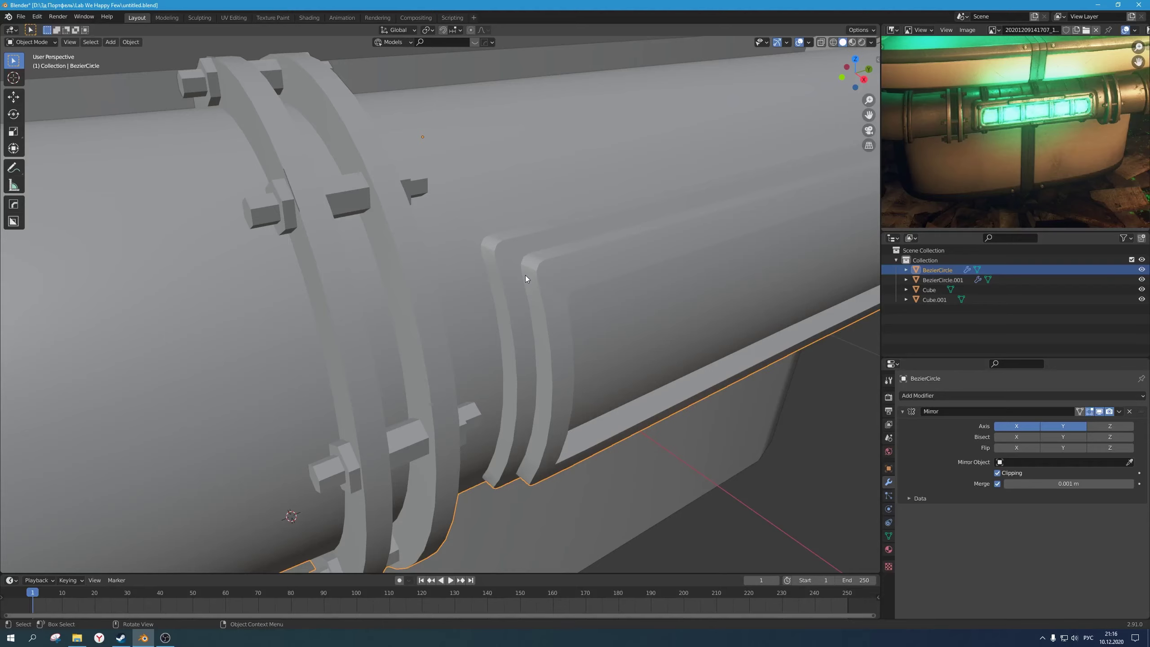
middle_drag(525, 275, 482, 239)
scroll(974, 118, up, 4)
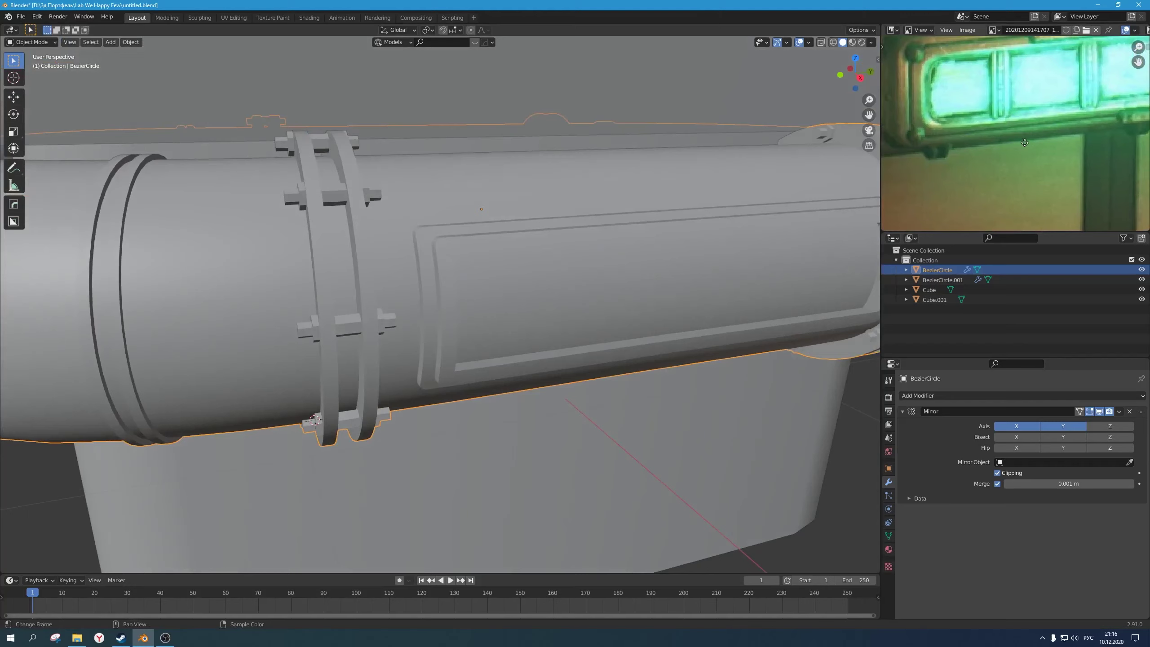
middle_drag(916, 79, 949, 113)
scroll(838, 168, down, 1)
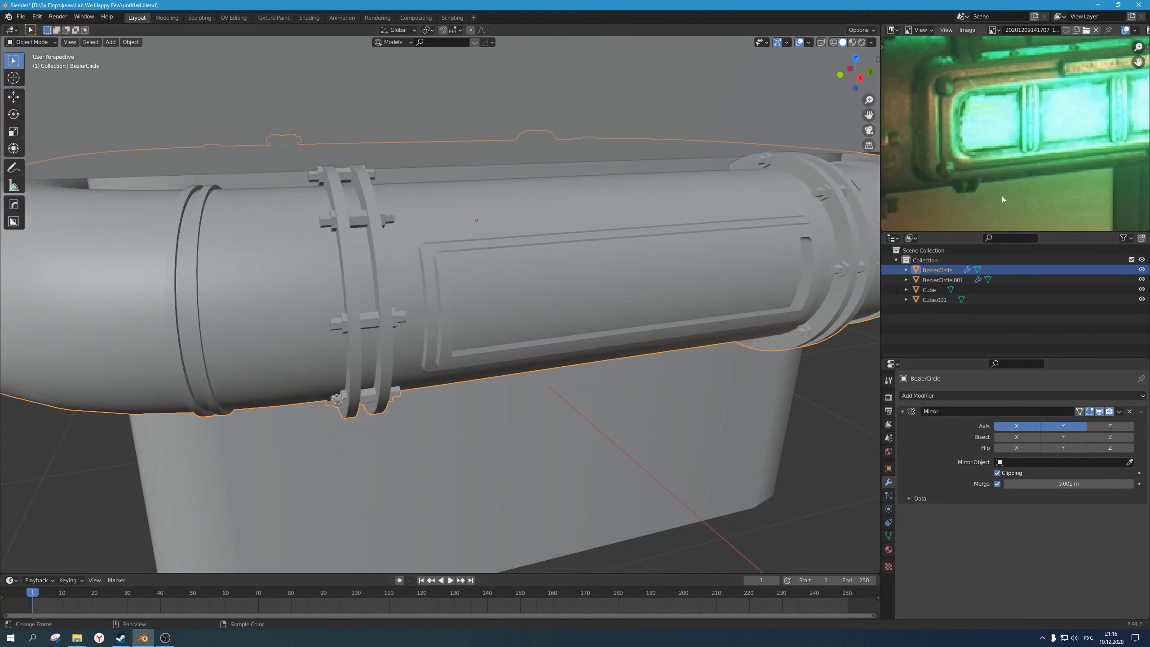
scroll(1000, 139, down, 2)
scroll(1000, 139, up, 1)
middle_drag(1000, 140, 1007, 142)
scroll(543, 275, down, 1)
Step: Place the 3D cursor on the small bevelled face at the stepped panel's upper corner
middle_drag(543, 272, 432, 226)
scroll(515, 293, up, 3)
key(Tab)
scroll(444, 262, up, 1)
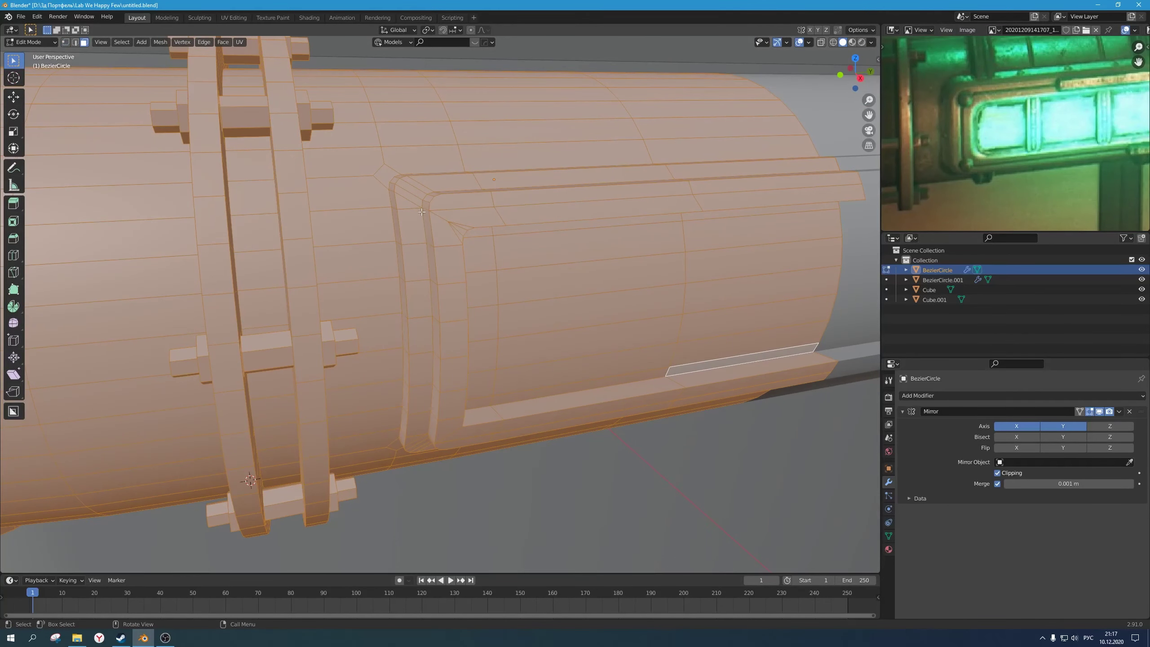
click(439, 217)
scroll(443, 224, down, 1)
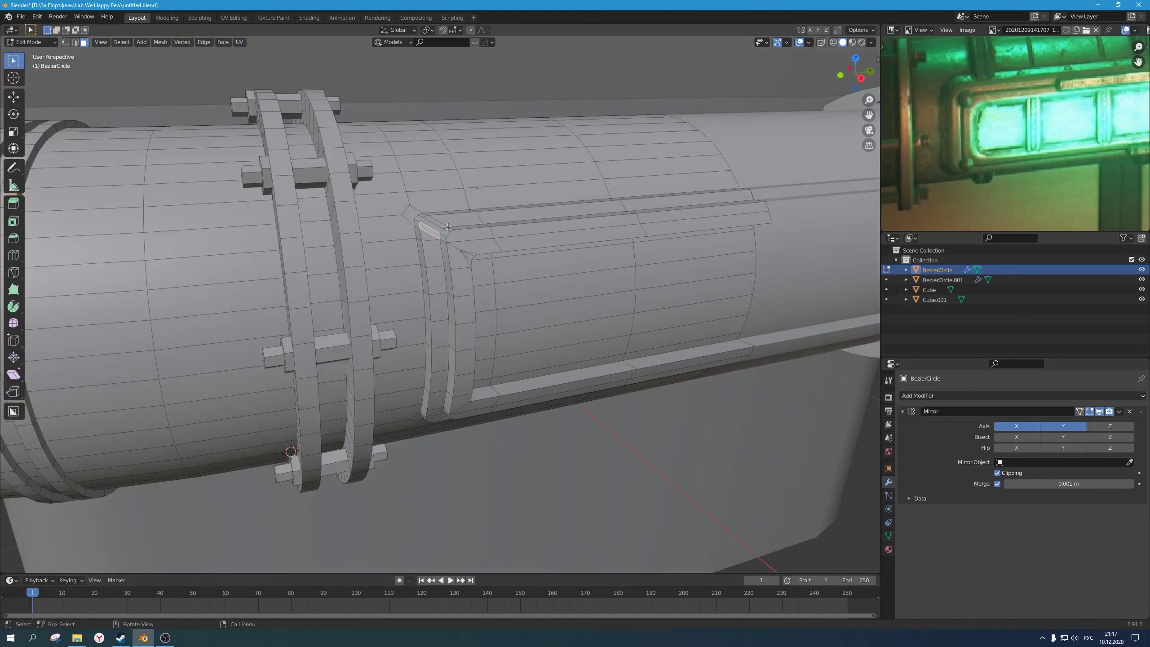
scroll(460, 235, up, 2)
scroll(1010, 199, down, 3)
scroll(406, 218, up, 1)
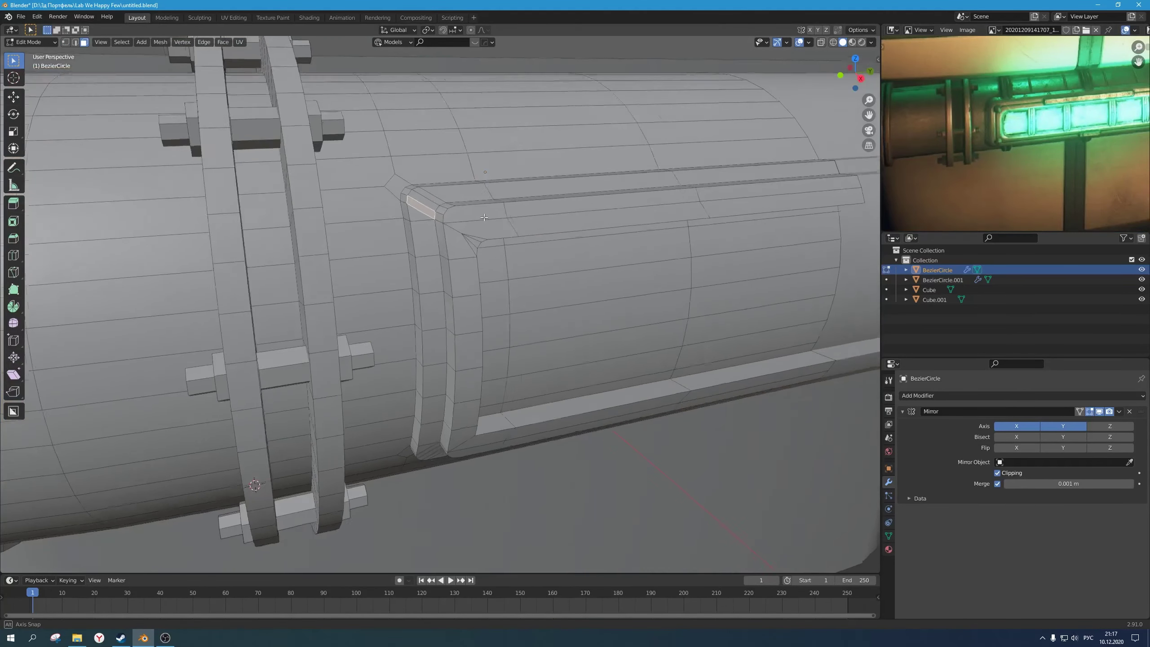
shift+click(446, 211)
middle_drag(458, 223, 484, 187)
click(476, 228)
key(shift+s)
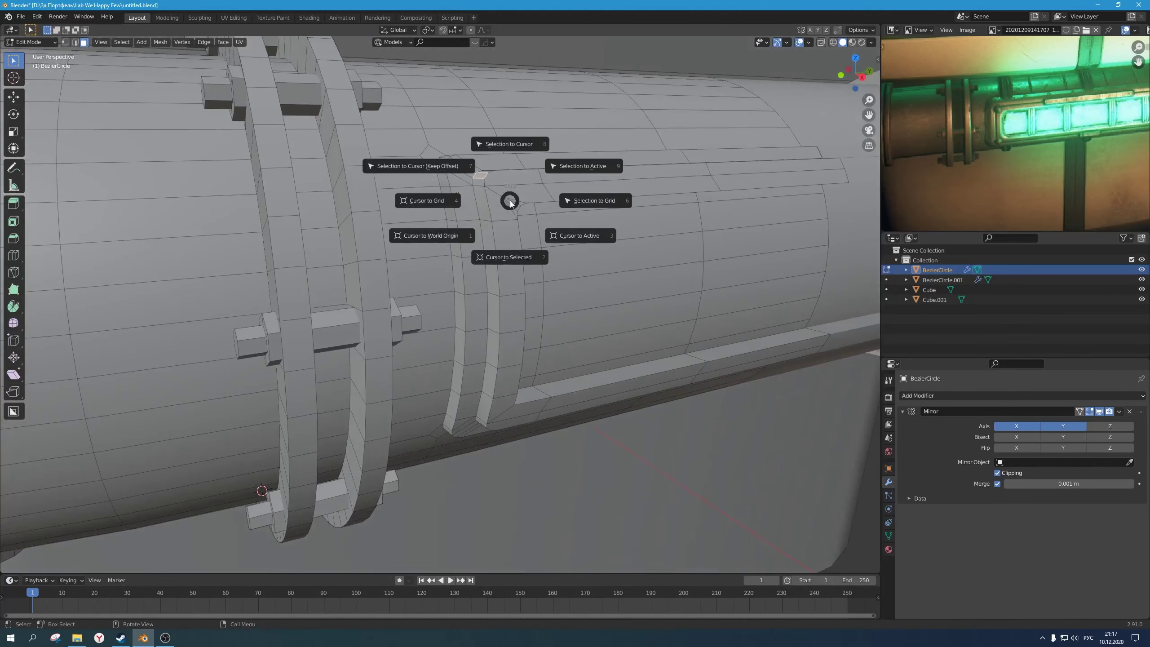
click(572, 235)
key(shift+a)
key(Escape)
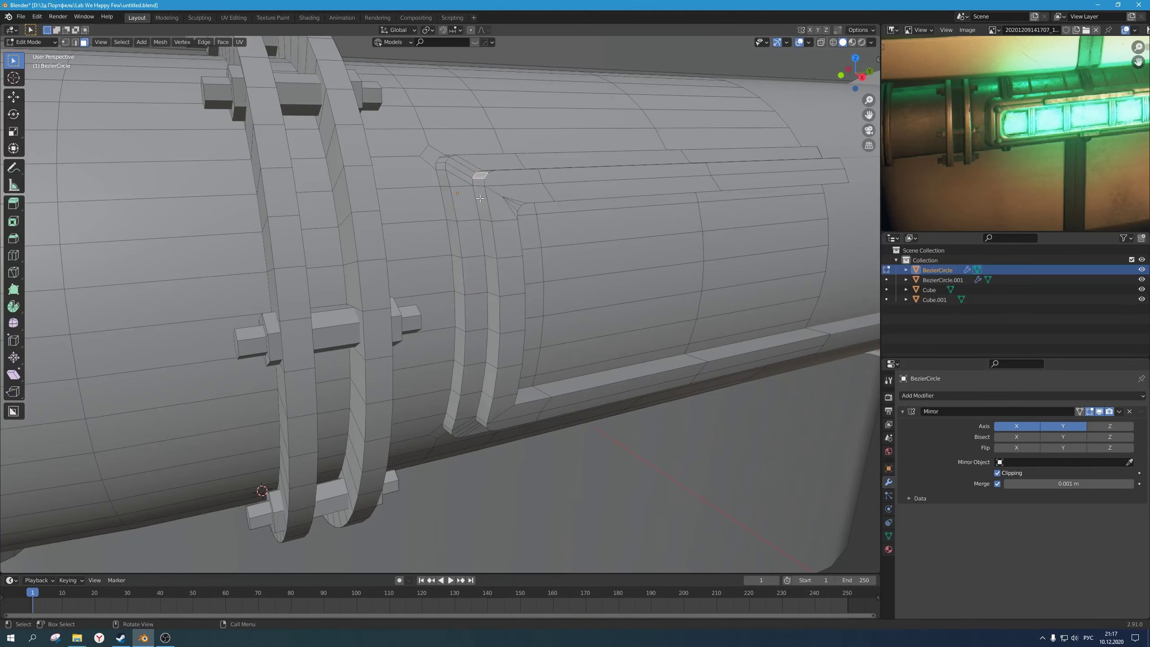
key(shift+s)
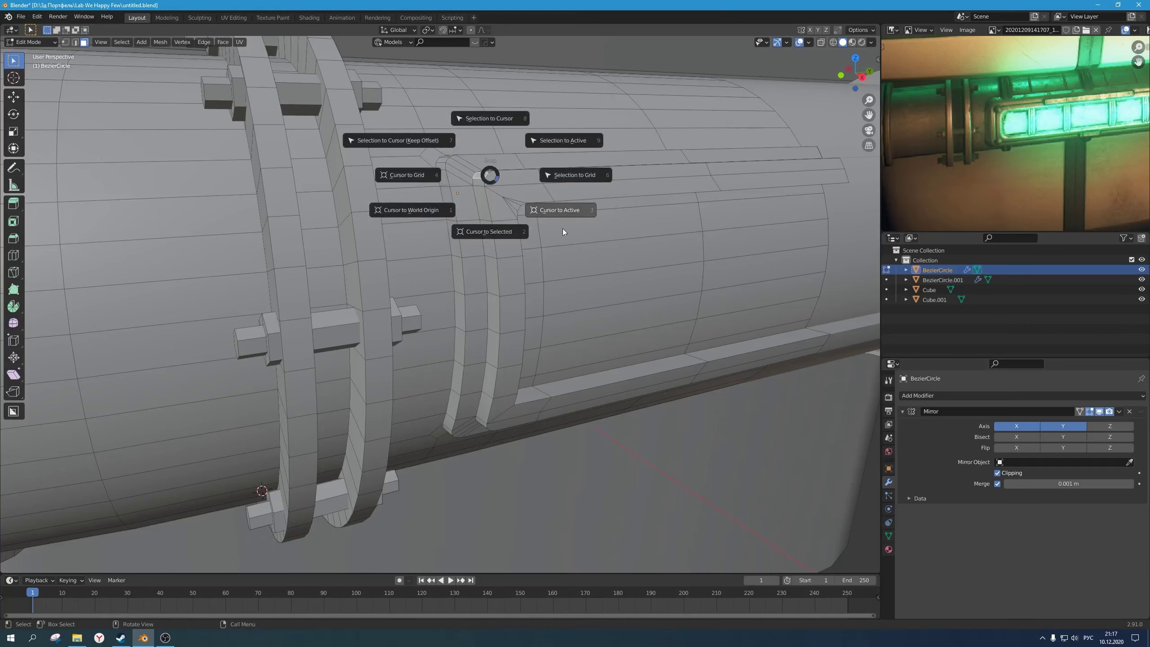
click(572, 214)
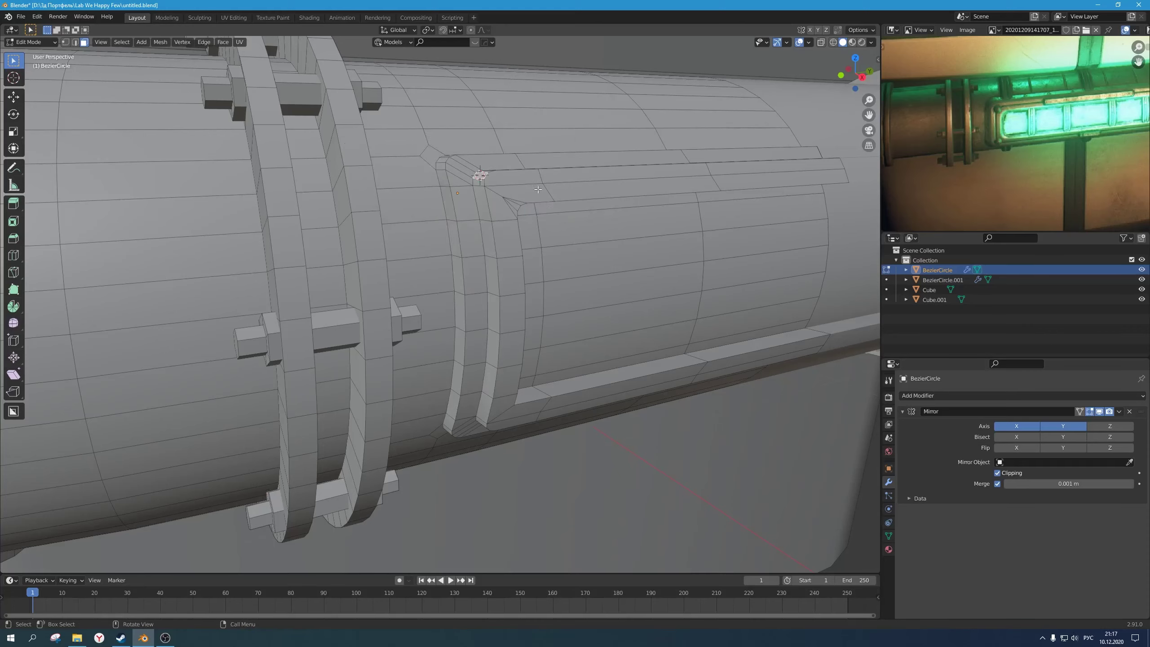
Step: Add a 6-vertex cylinder of radius 0.025 m and depth 0.25 m at the cursor and rotate it 90° about Y
key(shift+a)
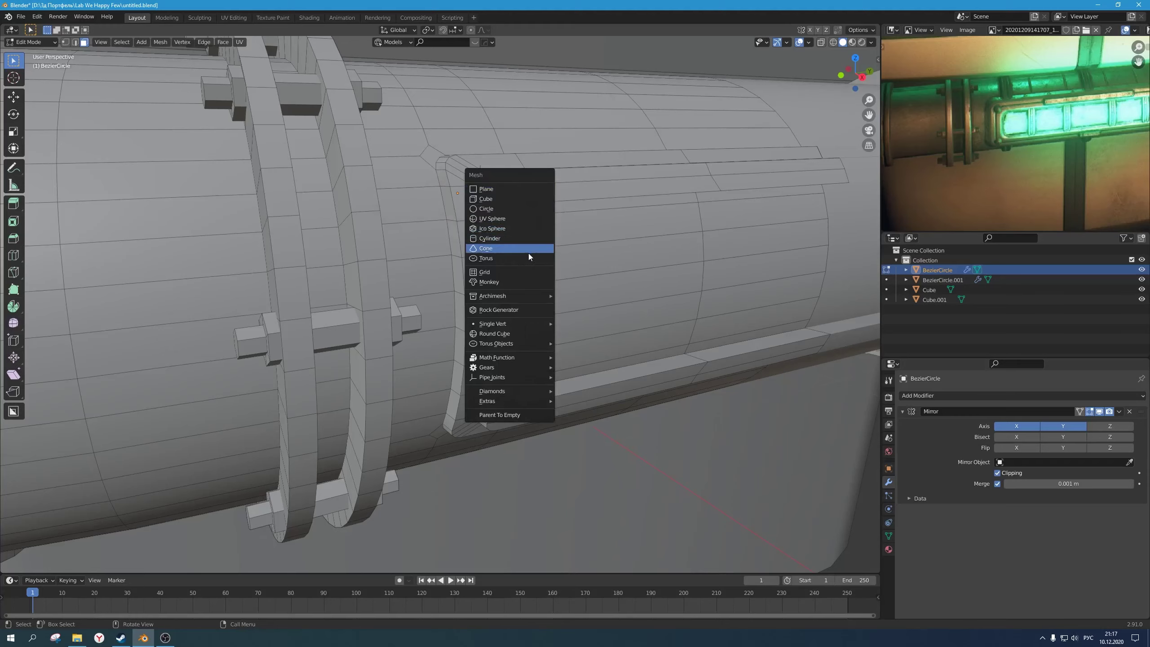
click(519, 238)
scroll(520, 258, down, 4)
middle_drag(521, 258, 559, 269)
scroll(558, 278, up, 2)
text(r)
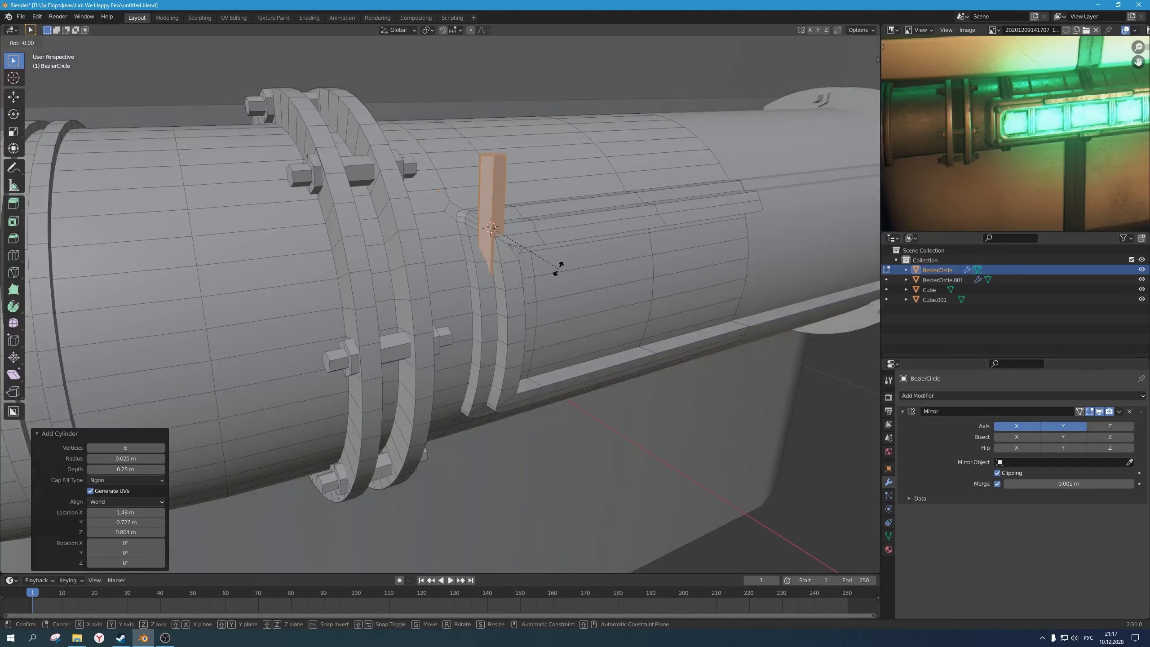
text(y90)
key(Return)
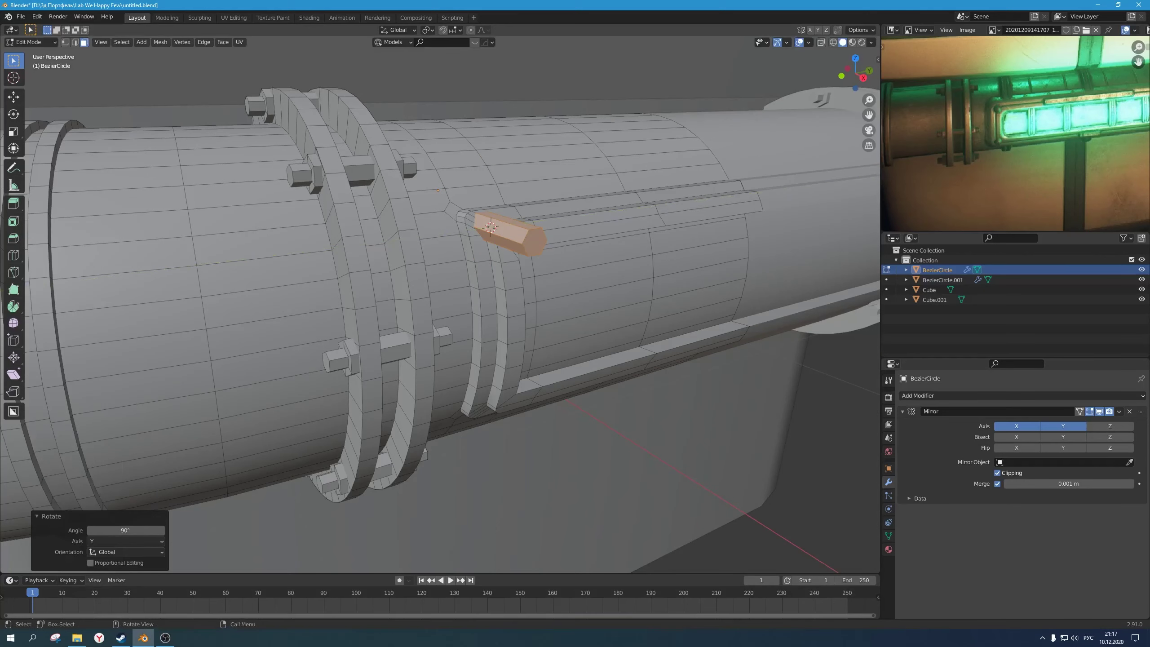
Step: Scale the cylinder to about 0.21 along X and about 0.67 along Y and Z to form a small bolt
key(s)
key(shift+x)
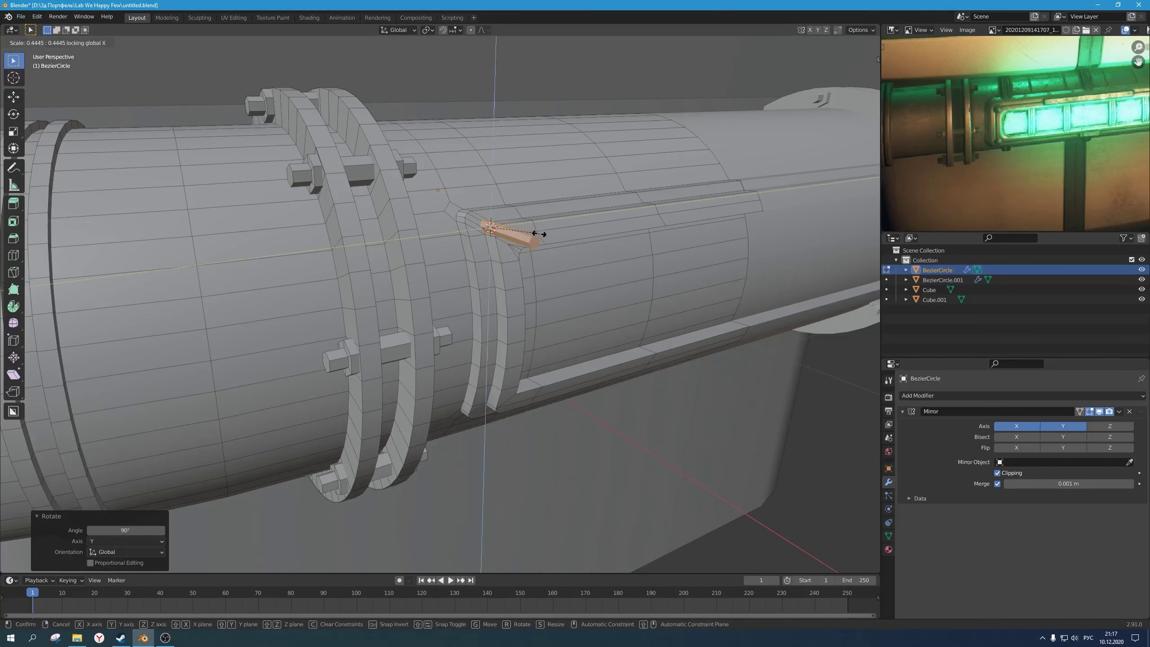
key(x)
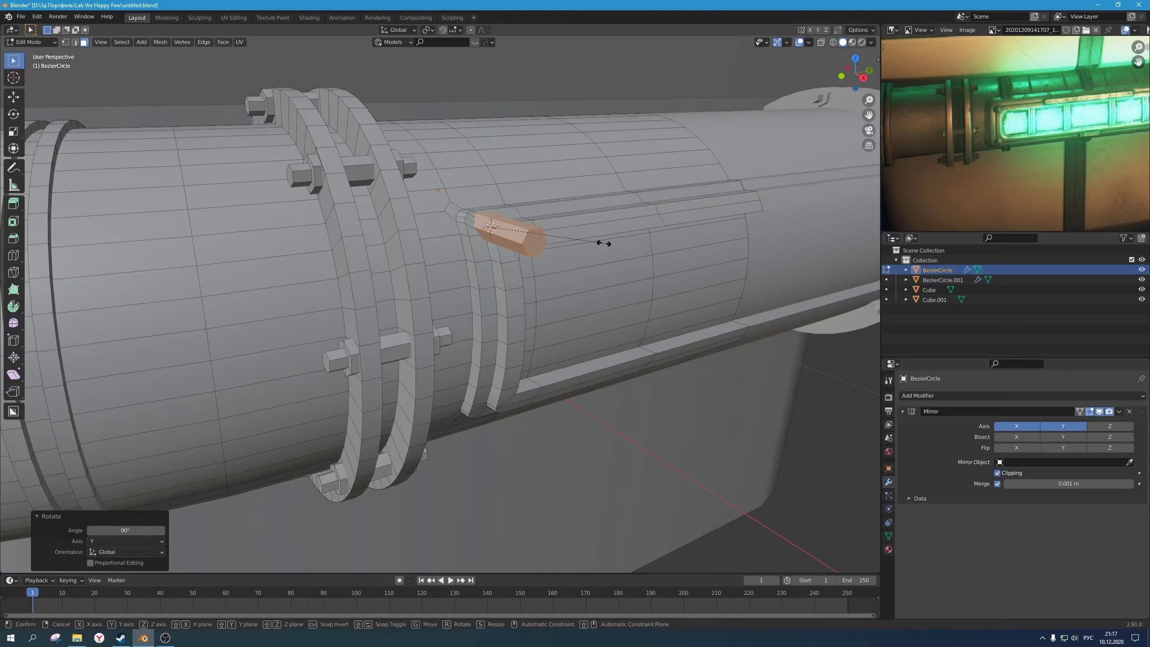
click(514, 221)
middle_drag(581, 233, 552, 236)
scroll(553, 236, up, 1)
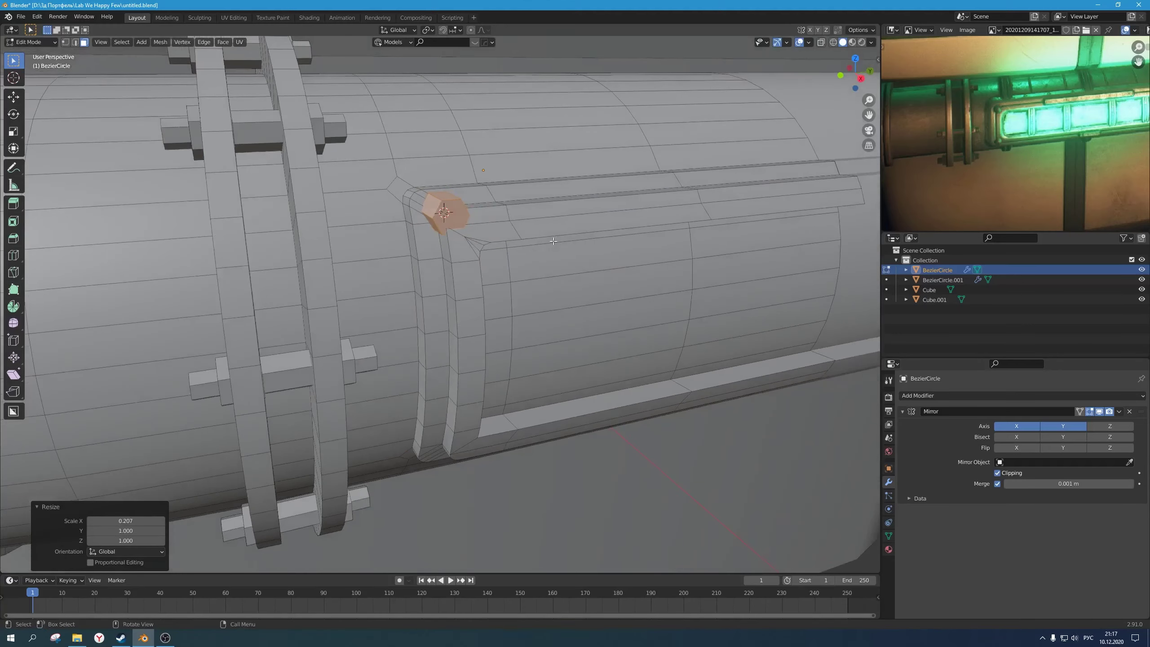
key(s)
key(shift+x)
click(555, 220)
Step: In the right side view, move the bolt about -0.007 m in Y and -0.006 m in Z on the panel's corner
key(KP_1)
key(KP_3)
scroll(416, 178, up, 3)
shift+middle_drag(416, 179, 623, 349)
scroll(647, 214, up, 4)
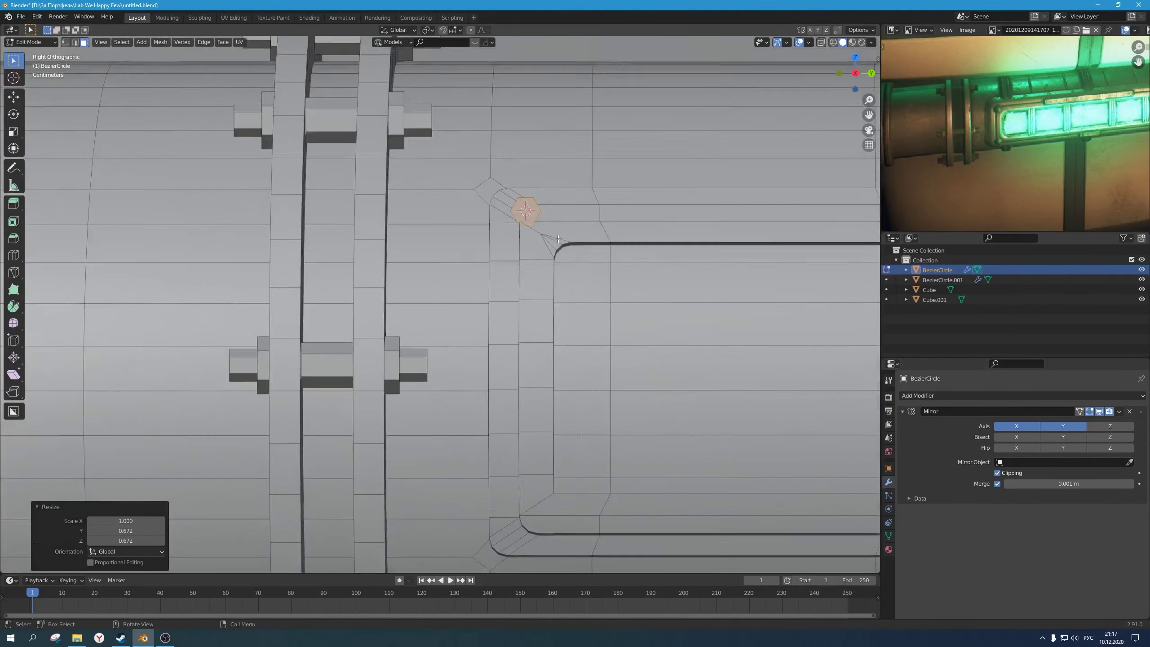
key(g)
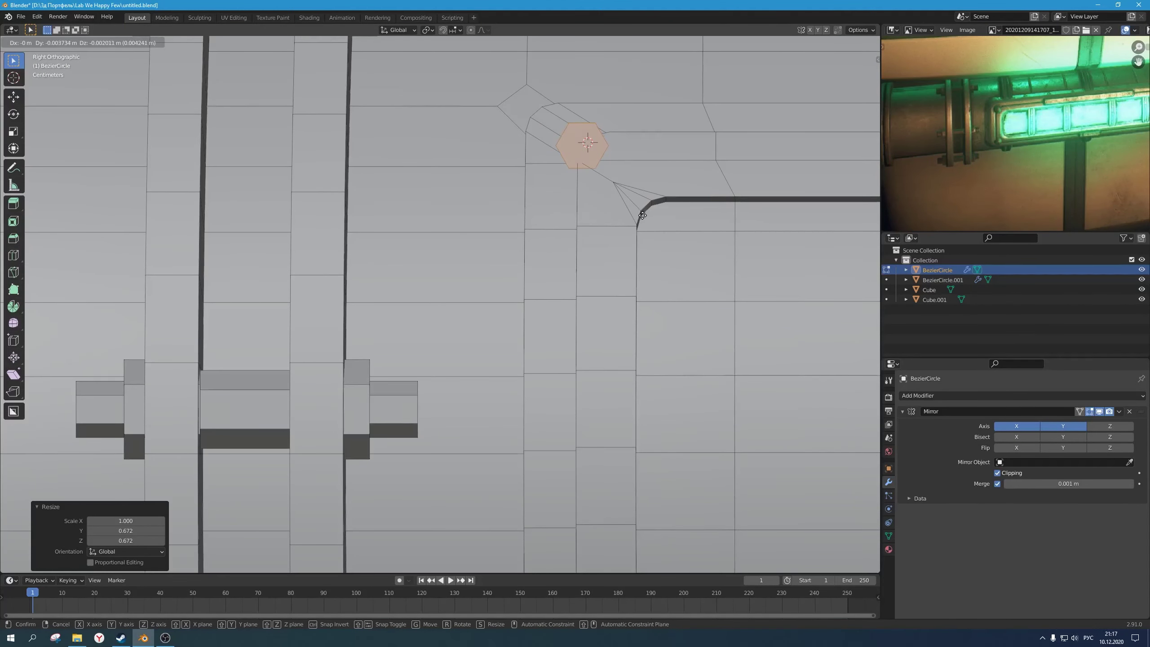
click(637, 222)
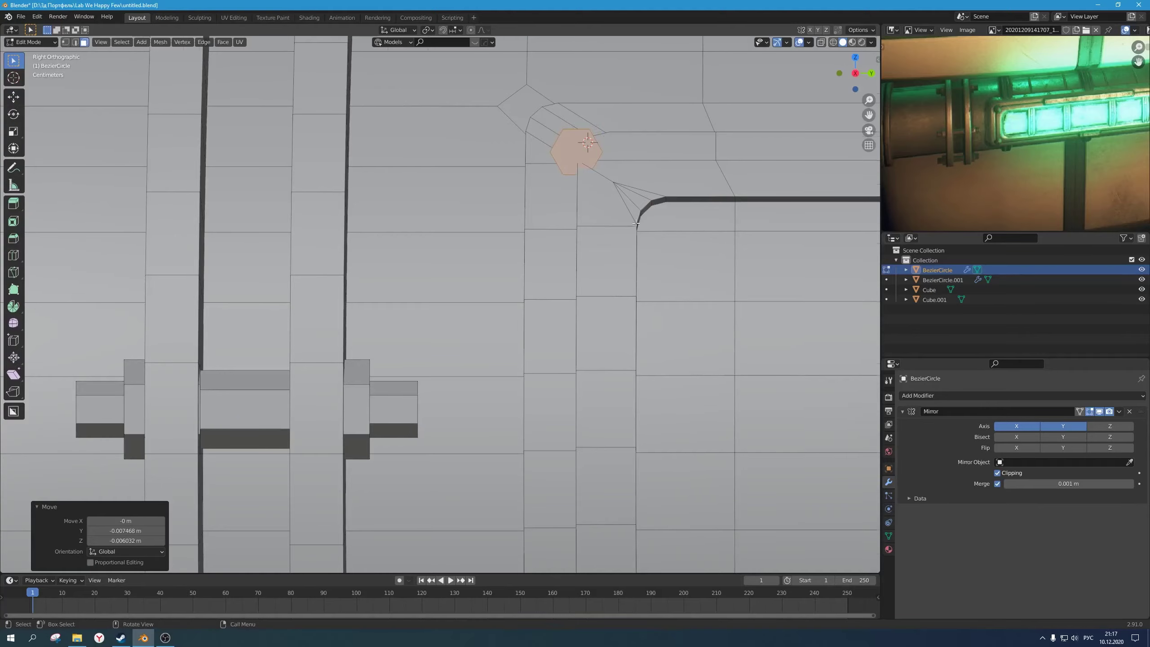
Step: Move the bolt outward along X by about 0.009 m
middle_drag(637, 222, 528, 212)
scroll(622, 245, down, 5)
scroll(586, 244, up, 2)
scroll(552, 221, up, 2)
scroll(540, 219, up, 2)
key(g)
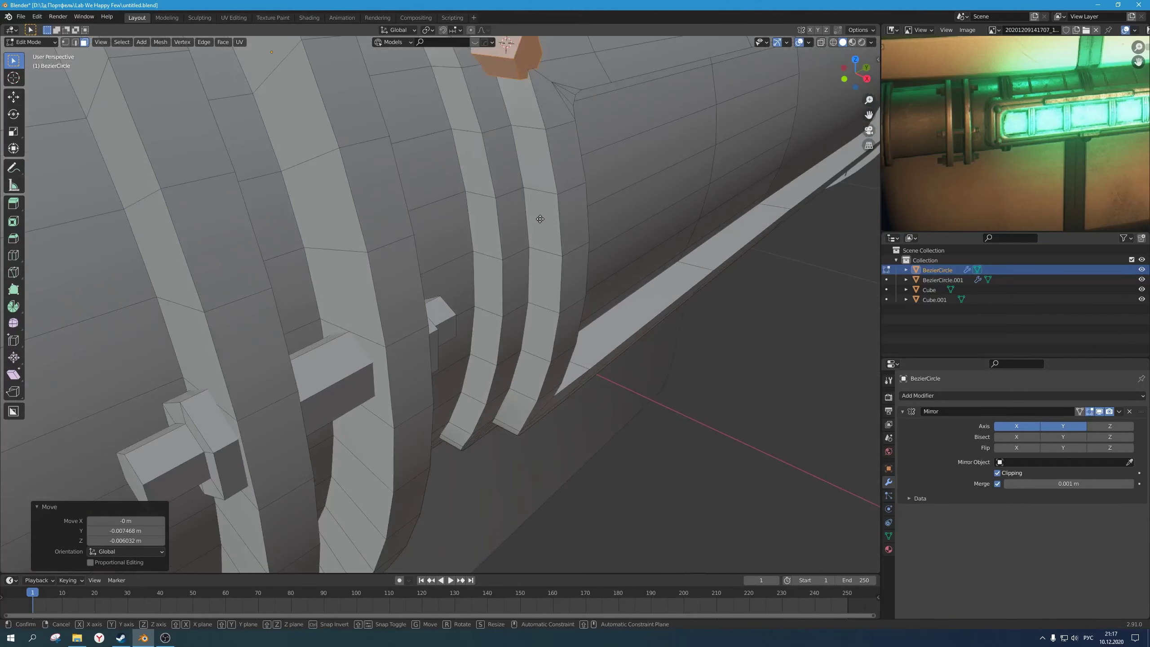
key(x)
click(565, 184)
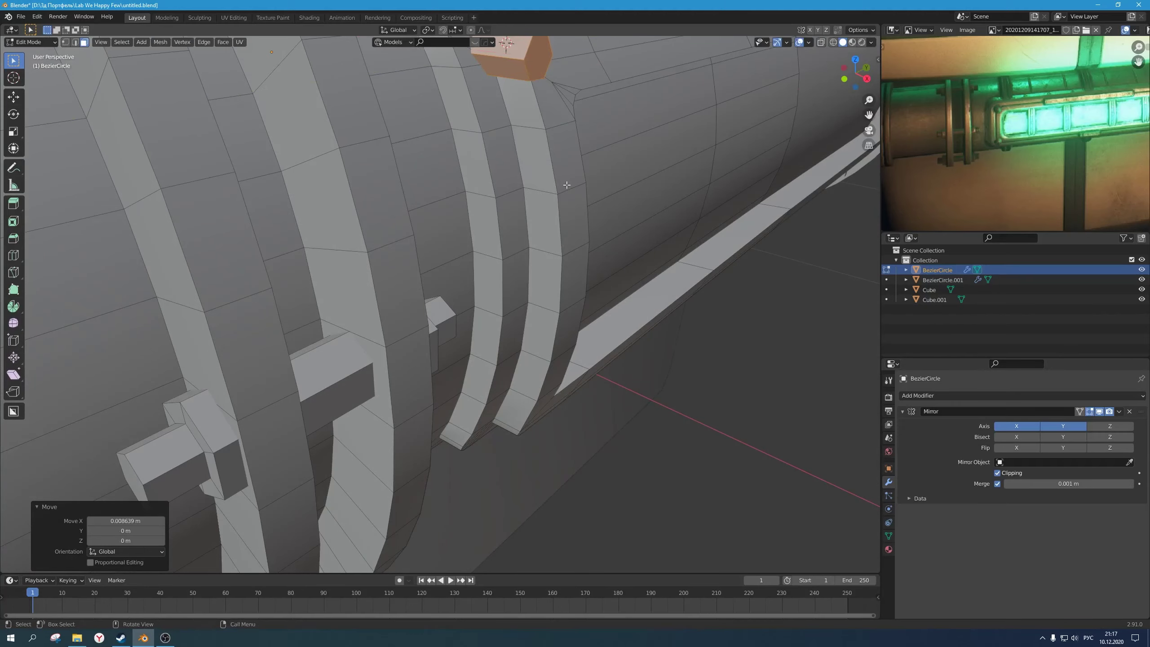
Step: Bevel the edges of the bolt's outer face with one segment and a width of about 0.005 m
scroll(564, 184, down, 3)
middle_drag(565, 185, 563, 190)
scroll(501, 153, up, 1)
key(2)
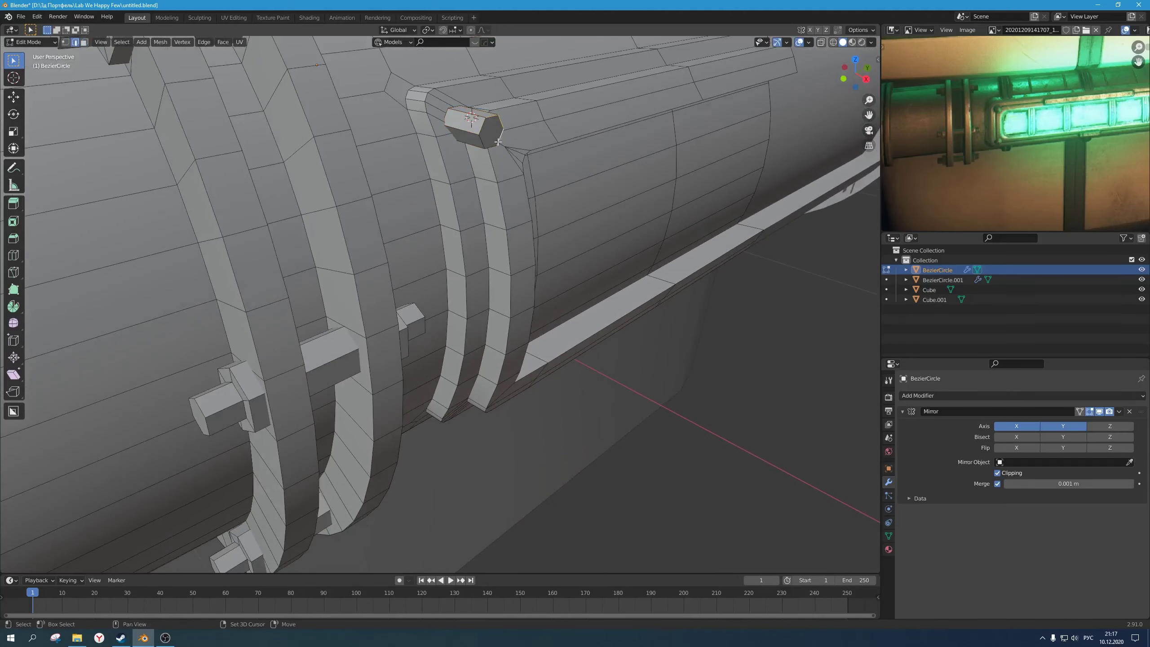
middle_drag(515, 143, 520, 149)
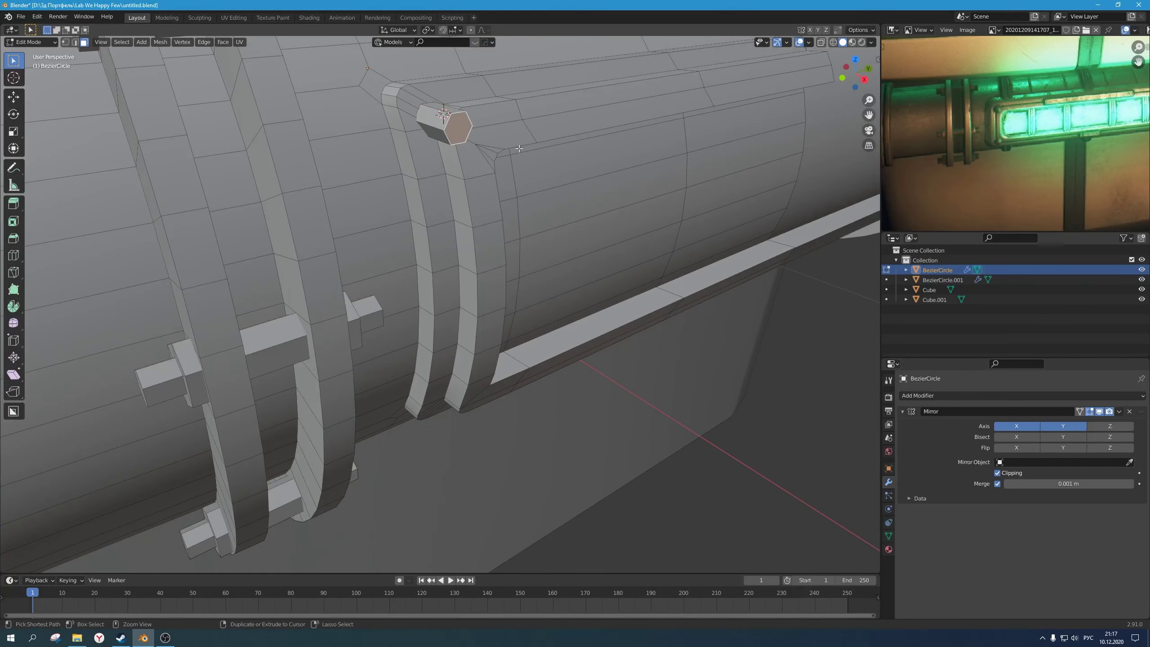
key(ctrl+b)
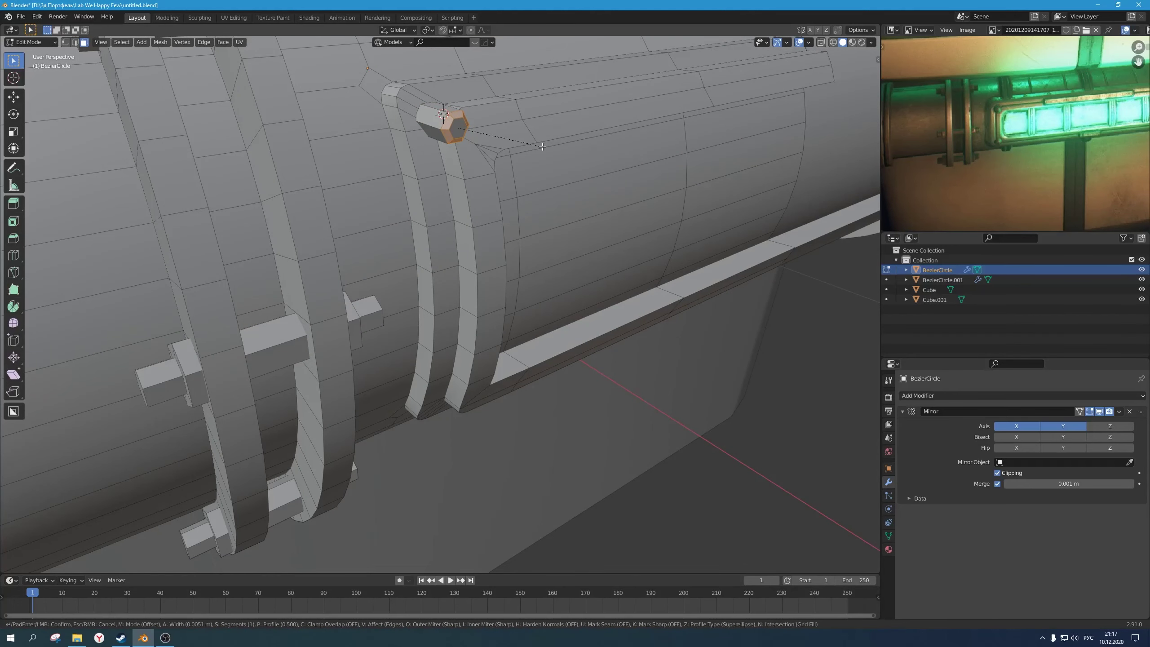
click(542, 146)
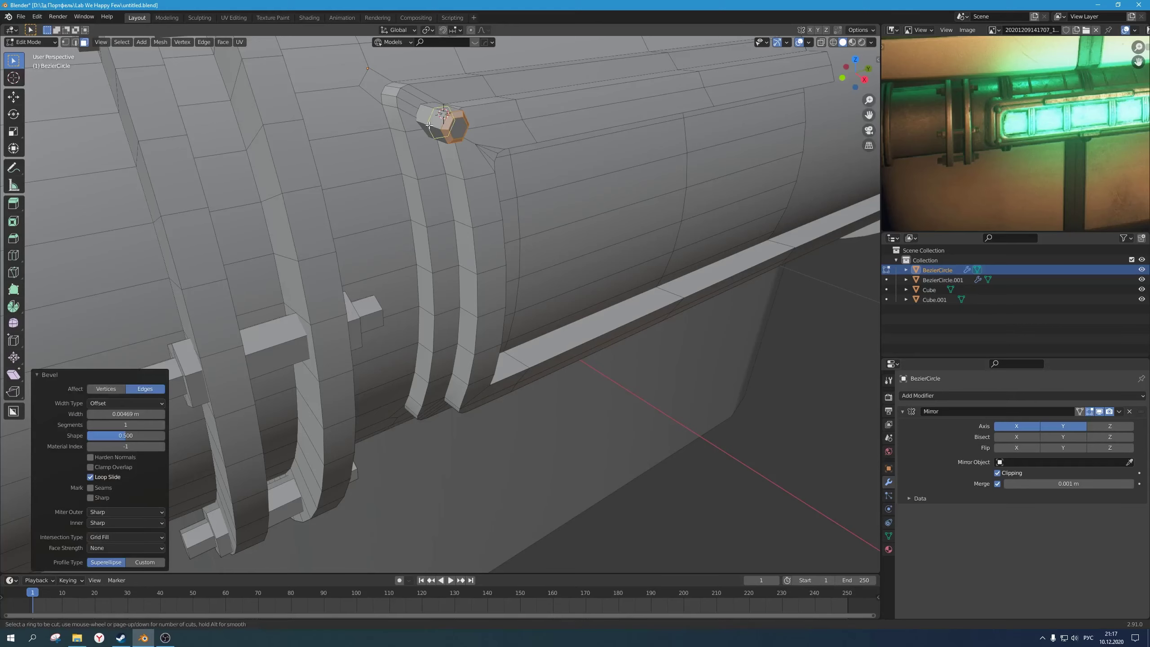
Step: Try to add a loop cut around the bolt
click(471, 147)
right_click(477, 158)
key(ctrl+z)
Step: Leave mesh editing, check the bolt on the panel corner in perspective and side views, and reselect the pipe
key(Tab)
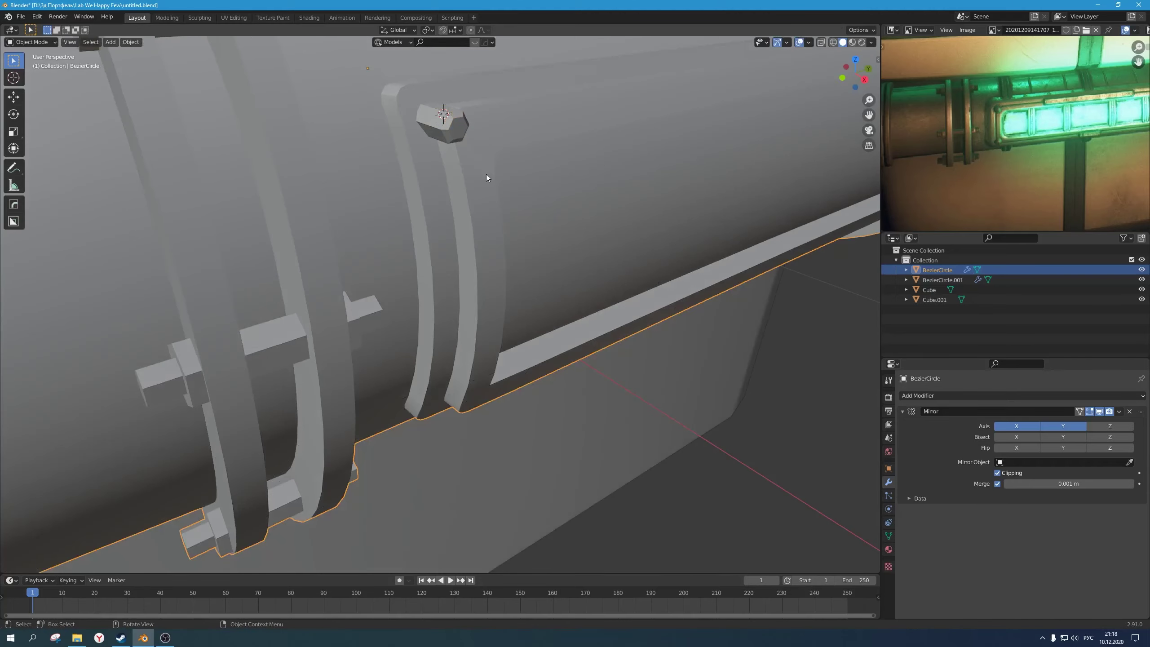
scroll(486, 175, down, 3)
middle_drag(486, 175, 442, 179)
click(430, 179)
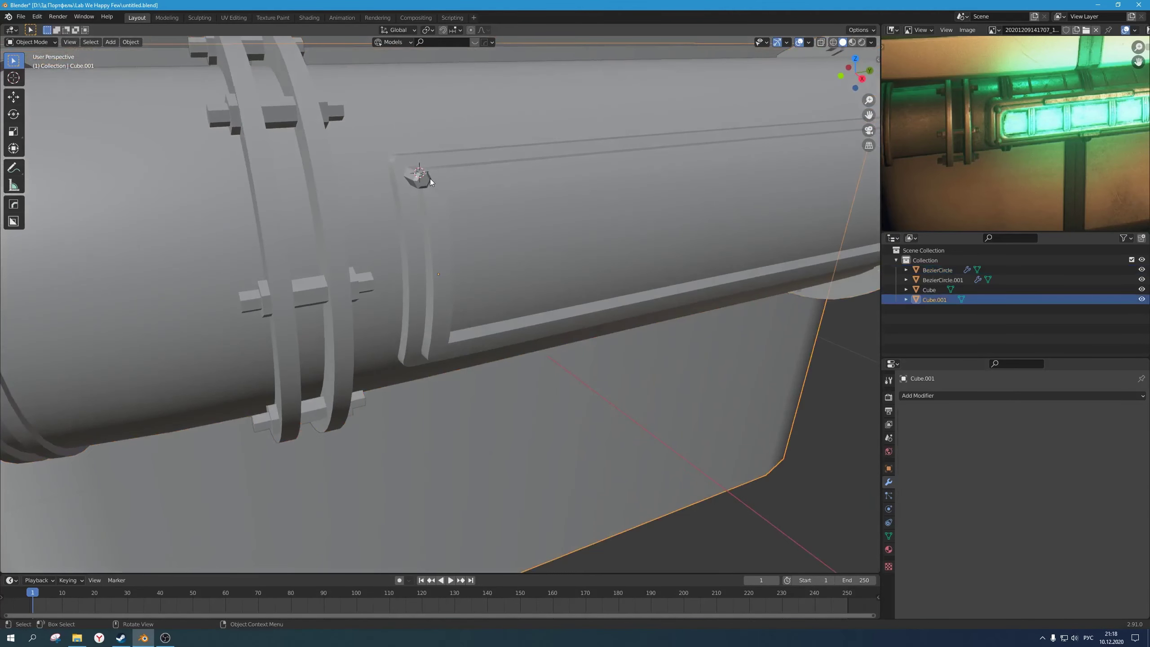
click(427, 177)
key(KP_1)
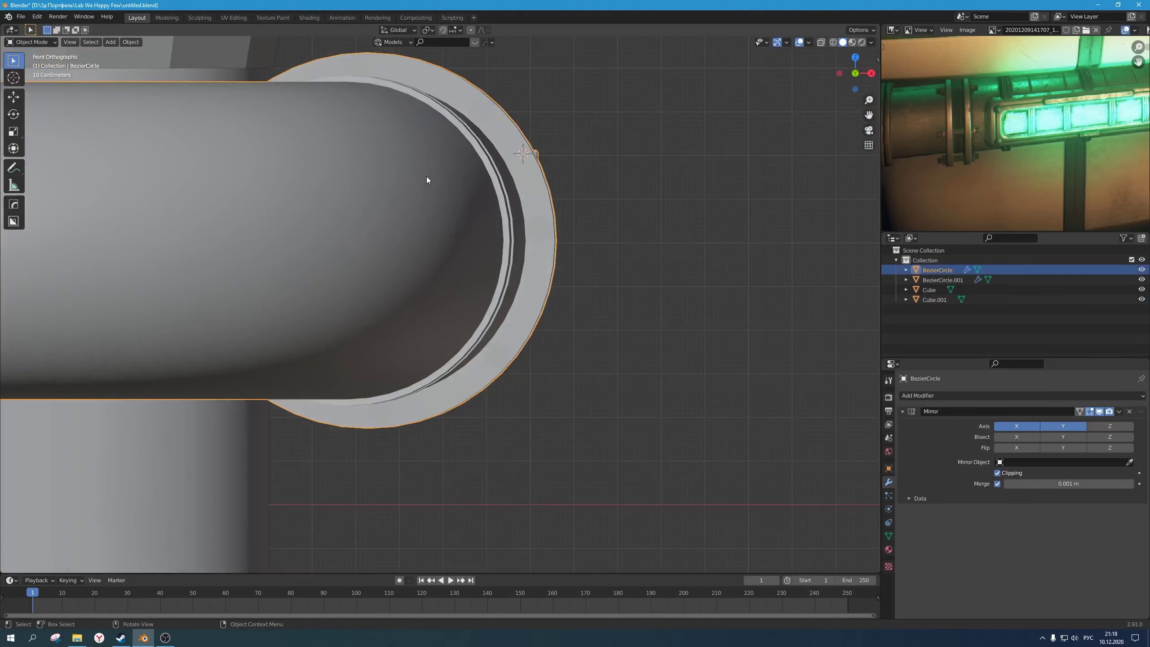
key(KP_3)
click(380, 157)
key(alt+z)
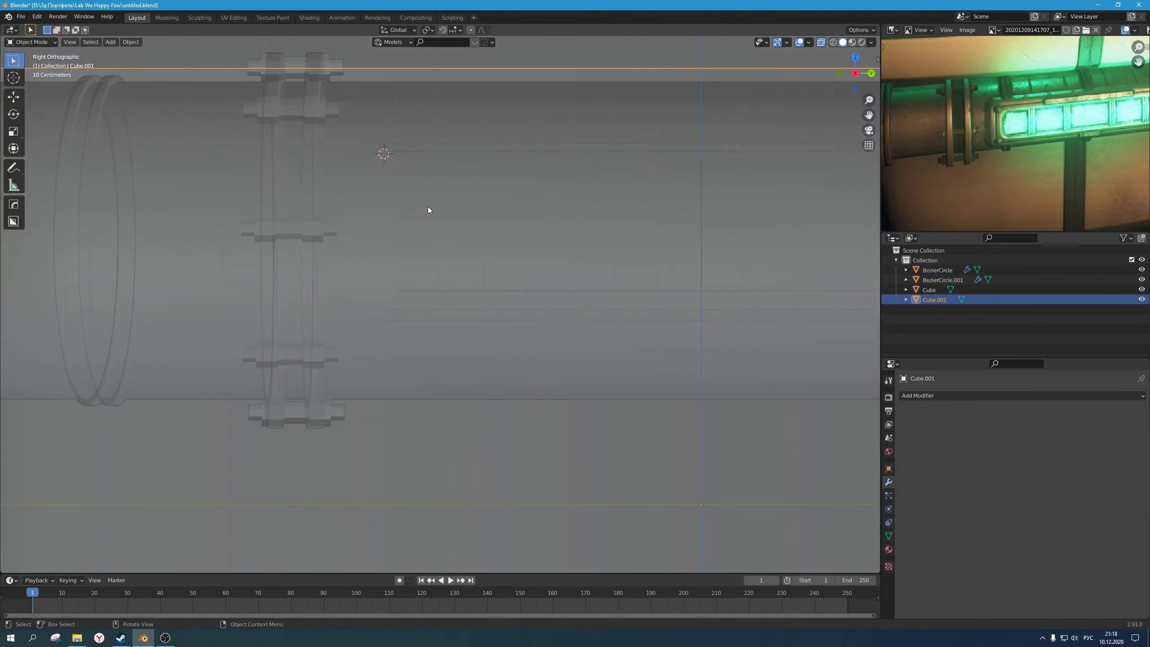
key(alt+z)
click(403, 204)
shift+middle_drag(403, 204, 468, 225)
click(450, 180)
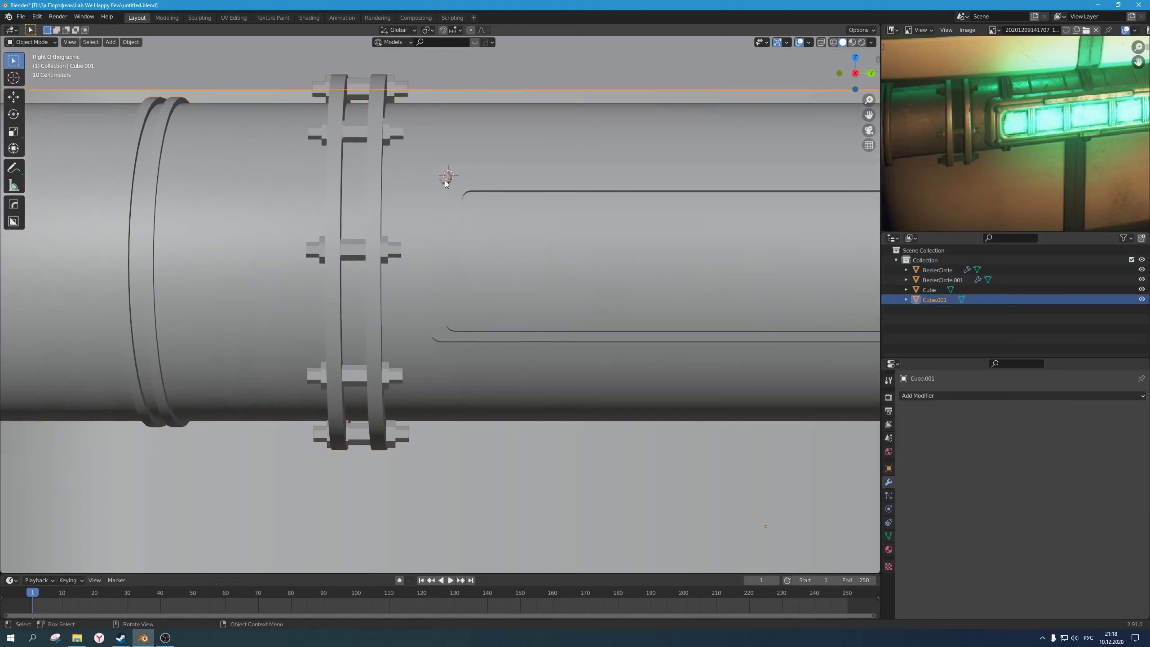
click(435, 177)
click(462, 183)
mouse_move(462, 183)
middle_down()
mouse_move(511, 215)
mouse_move(460, 202)
middle_up()
click(470, 195)
click(470, 195)
click(470, 195)
Step: Duplicate the corner bolt about 0.342 m down along Z onto the light panel's lower corner
key(Tab)
key(l)
key(KP_1)
key(KP_3)
scroll(510, 245, up, 4)
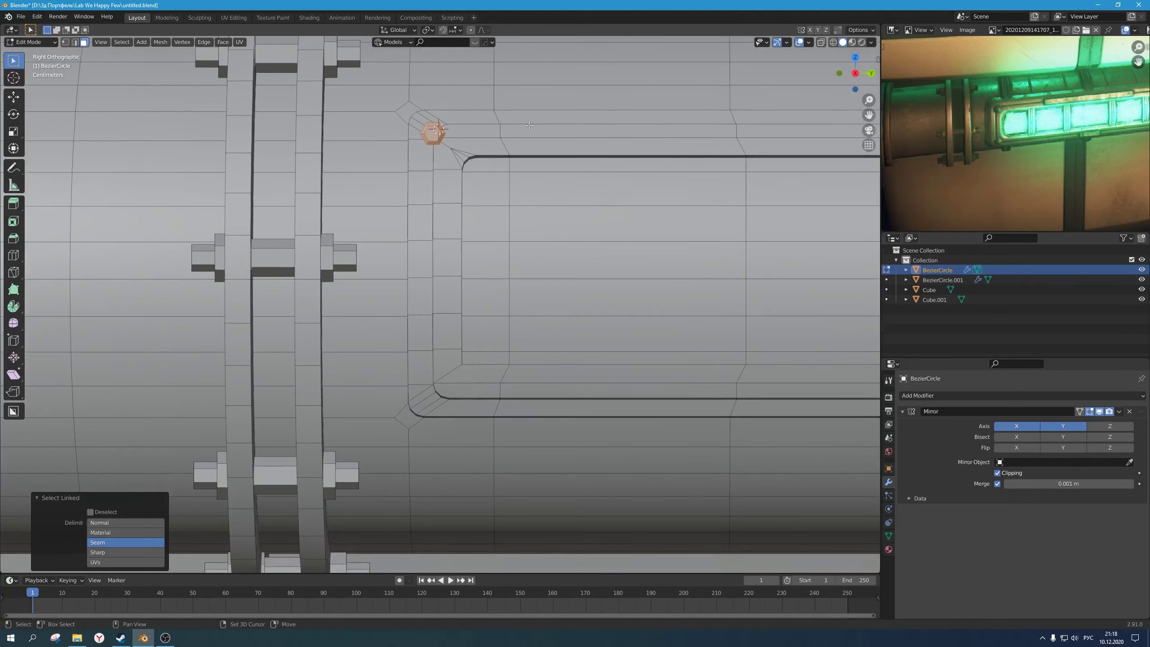
key(g)
key(z)
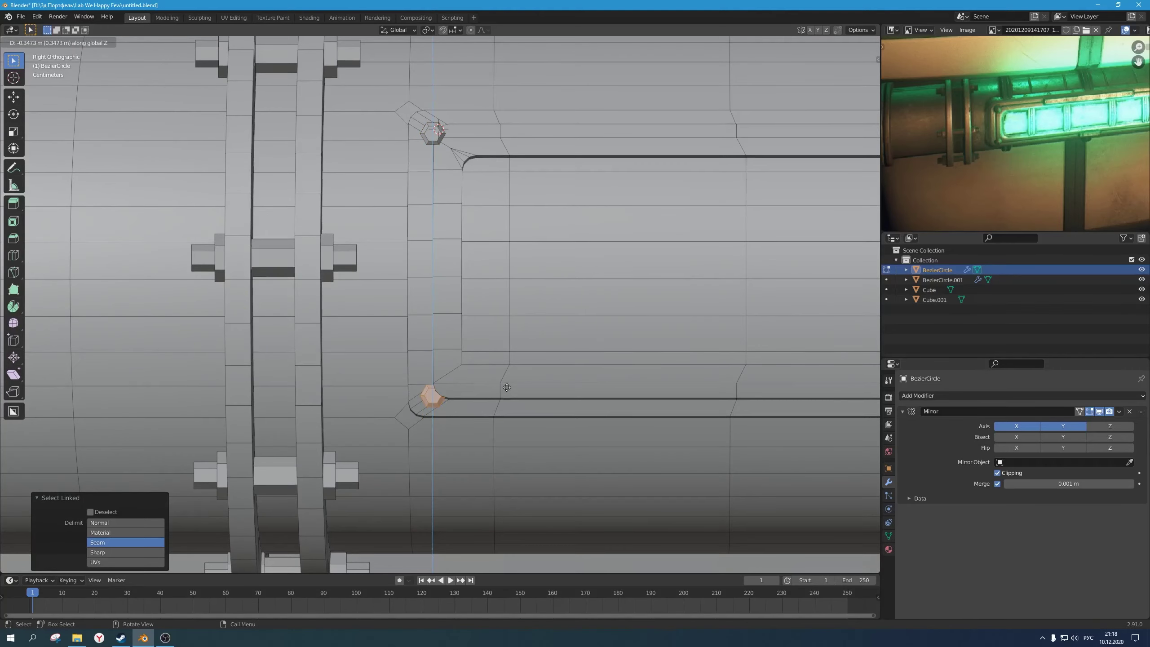
click(506, 383)
Step: Move the duplicated bolt along X by about 0.02 m to seat it on the panel's lower corner
scroll(504, 383, down, 2)
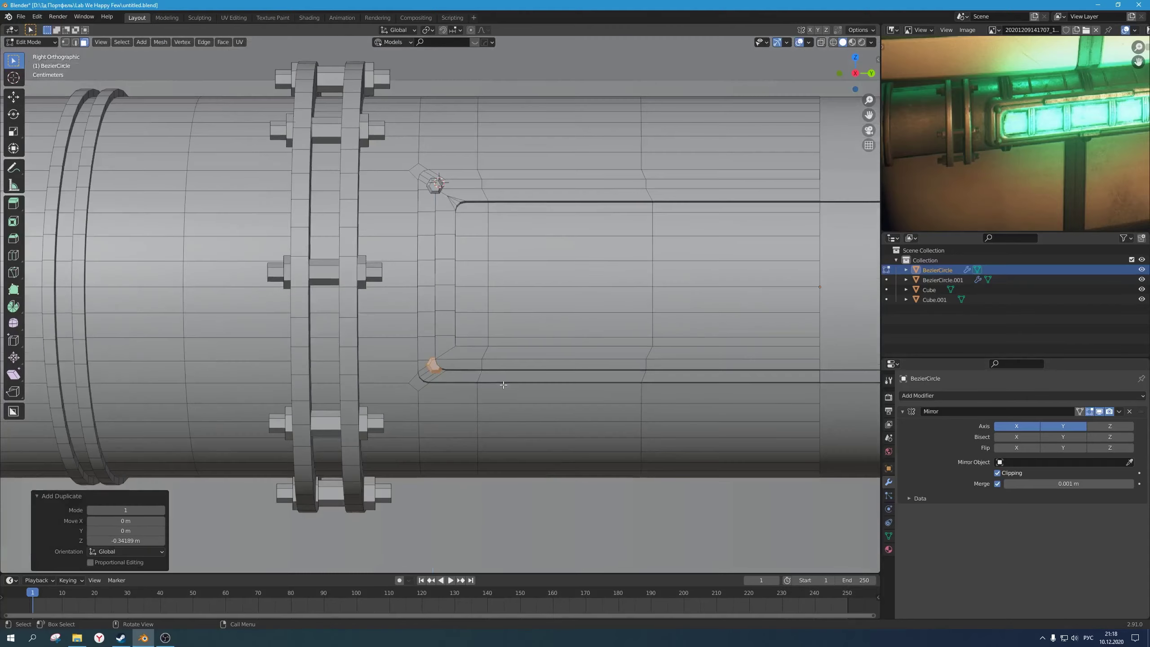
middle_drag(504, 383, 562, 397)
key(g)
key(x)
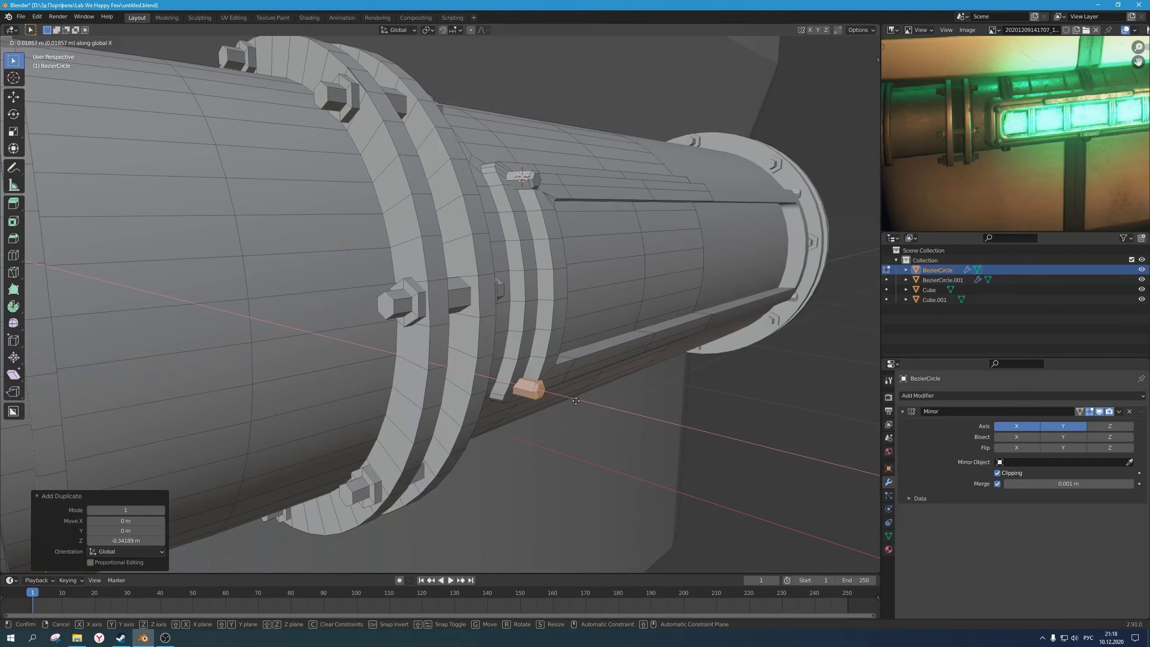
click(577, 401)
Step: Leave mesh editing, save the file and check both corner bolts on the pipe
middle_drag(578, 400, 601, 348)
scroll(561, 379, down, 3)
key(Tab)
scroll(377, 350, down, 4)
key(ctrl+s)
click(658, 356)
scroll(658, 356, up, 3)
scroll(521, 297, down, 2)
middle_drag(521, 297, 485, 324)
scroll(474, 382, up, 3)
Step: Select the pipe's edge loop beside the panel's bolted end and deselect the part crossing the light panel
key(Tab)
scroll(472, 302, up, 2)
scroll(438, 307, up, 1)
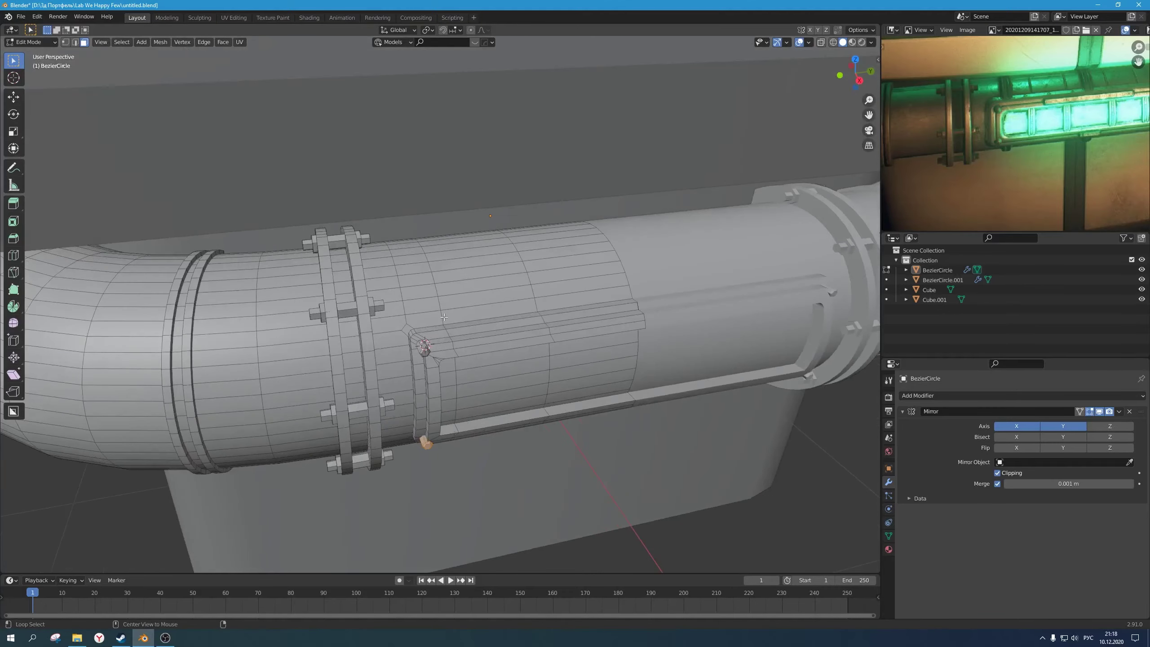
key(2)
alt+click(443, 318)
middle_drag(488, 383, 503, 351)
key(alt+z)
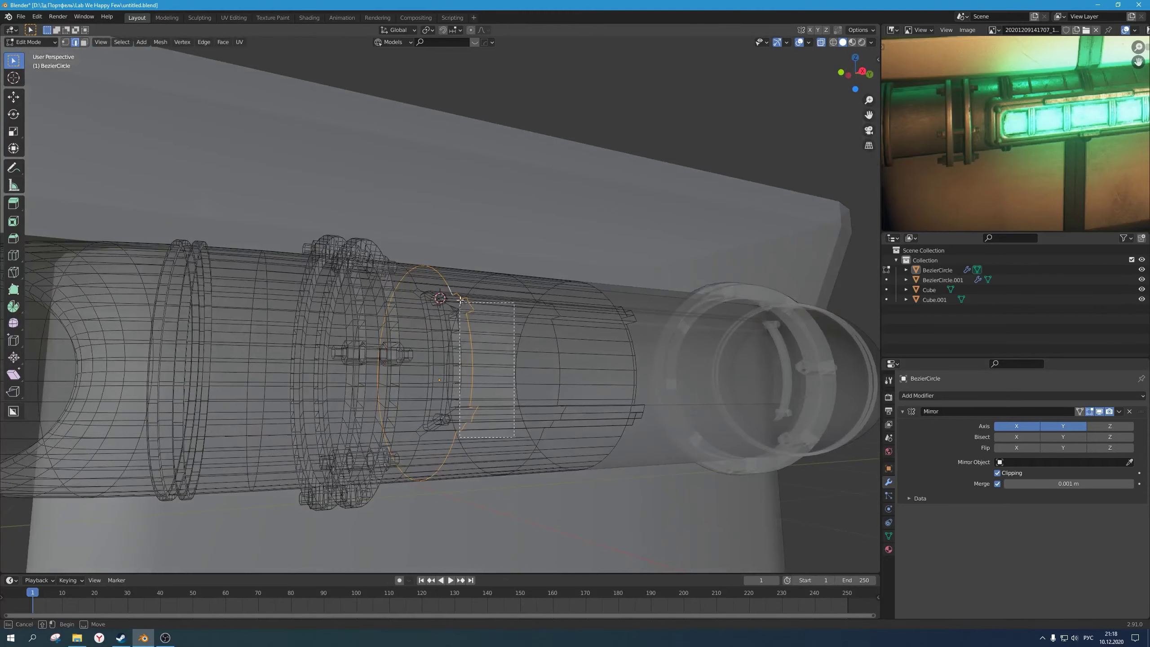
ctrl+drag(457, 284, 457, 284)
middle_drag(497, 340, 514, 344)
ctrl+drag(486, 317, 470, 279)
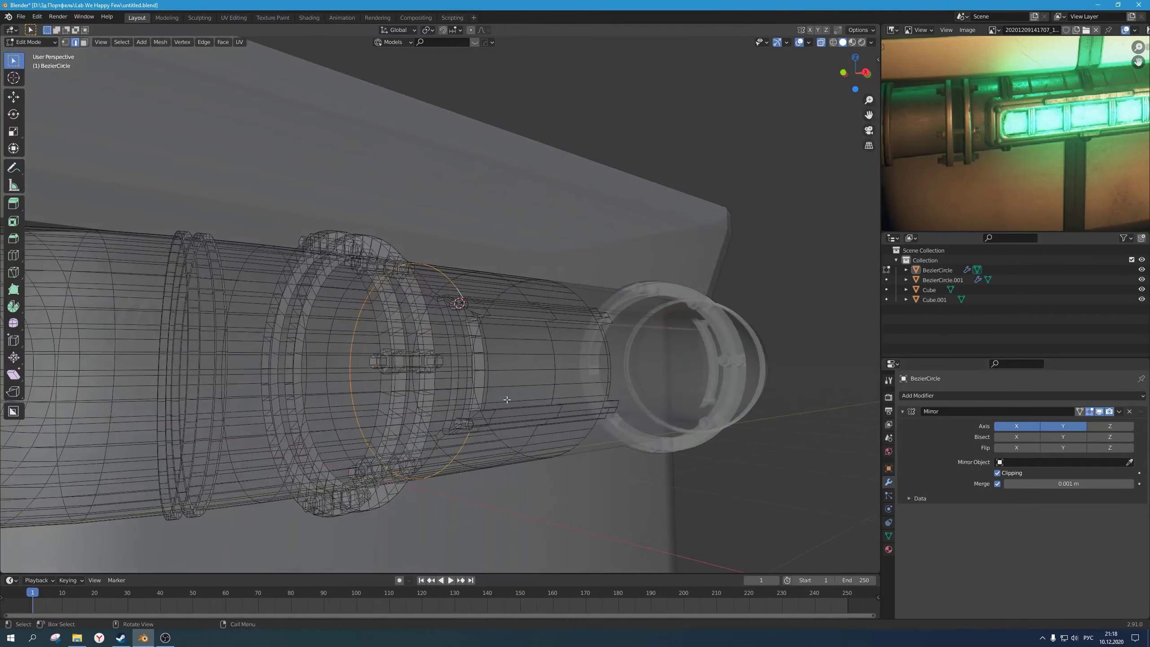
Step: Bevel the selected edges with a width of about 0.03 m and shift the resulting strip about 0.039 m along Y
middle_drag(507, 399, 477, 333)
key(alt+z)
key(ctrl+b)
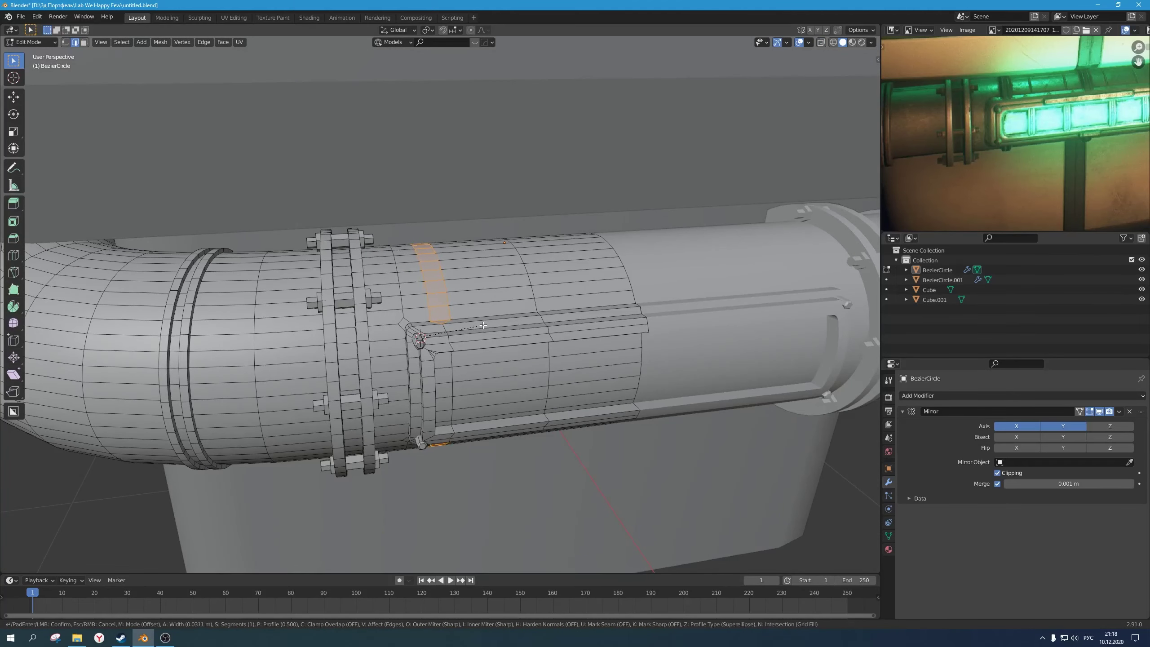
click(482, 325)
key(g)
key(y)
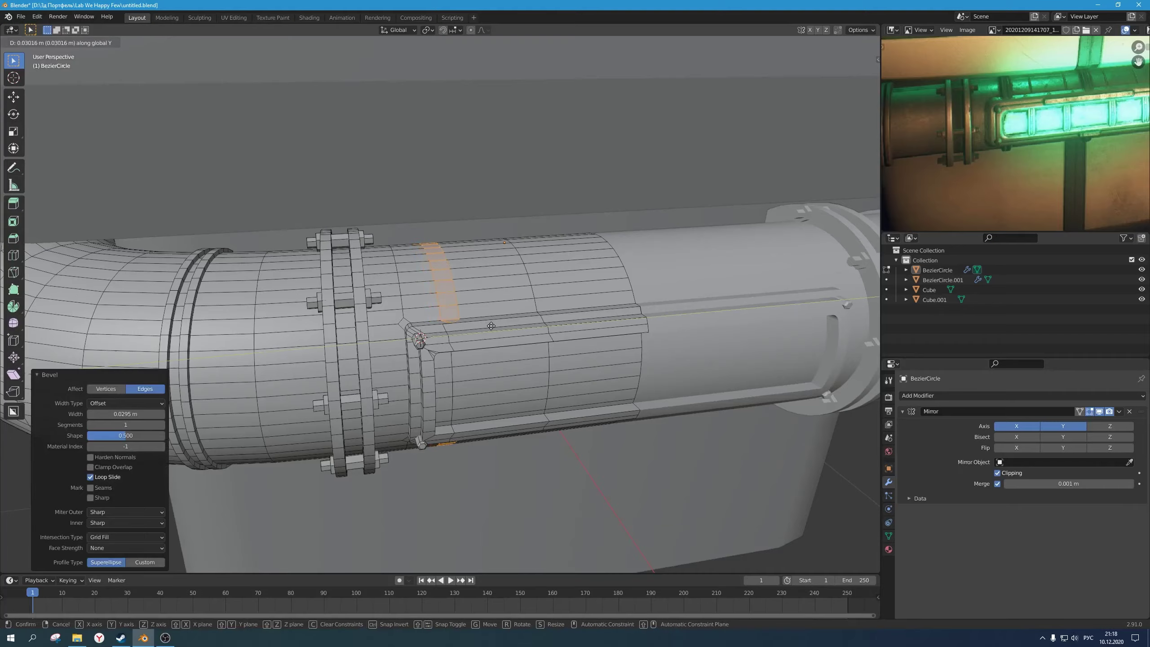
click(494, 326)
mouse_move(497, 341)
middle_down()
mouse_move(512, 378)
mouse_move(497, 336)
middle_up()
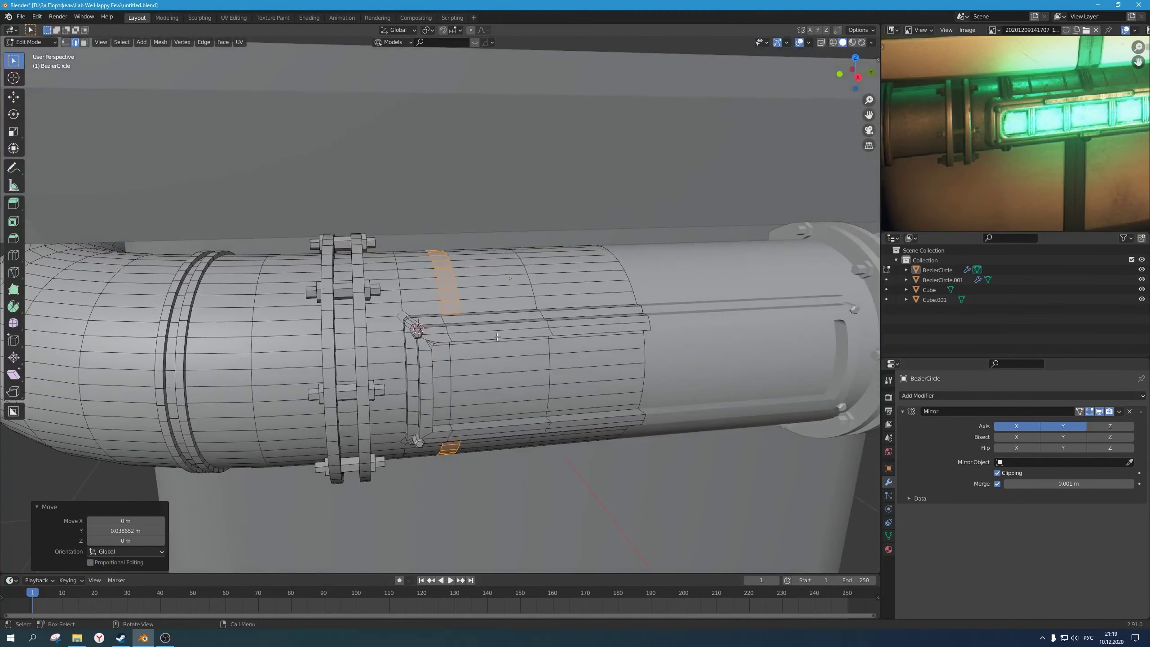
key(3)
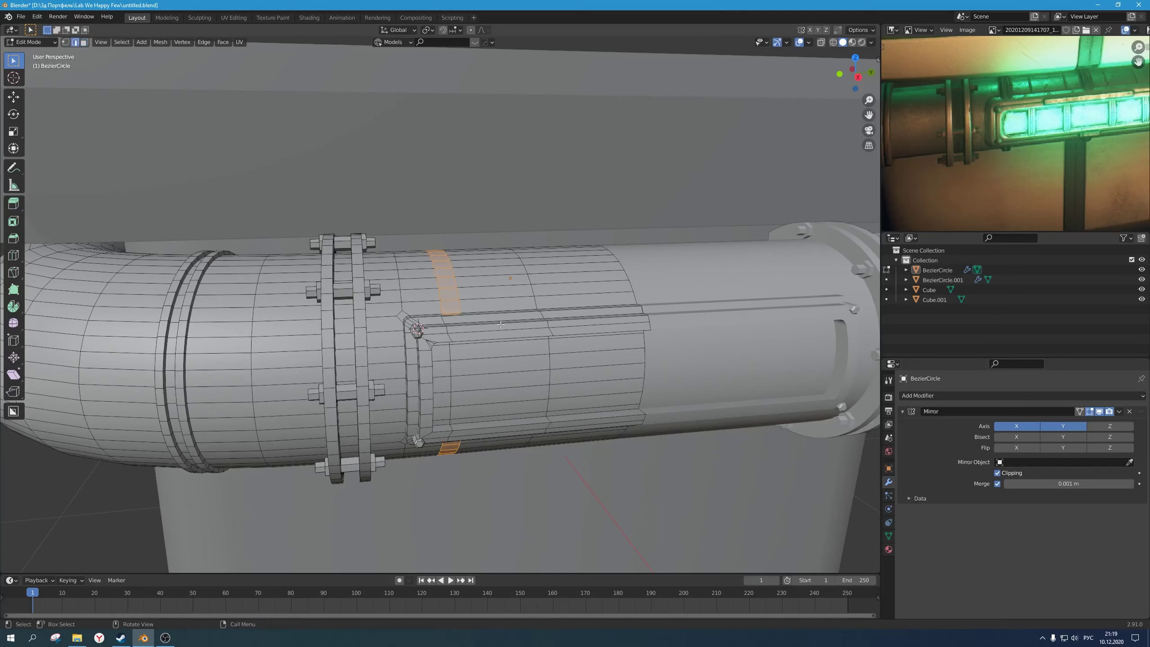
key(e)
right_click(502, 327)
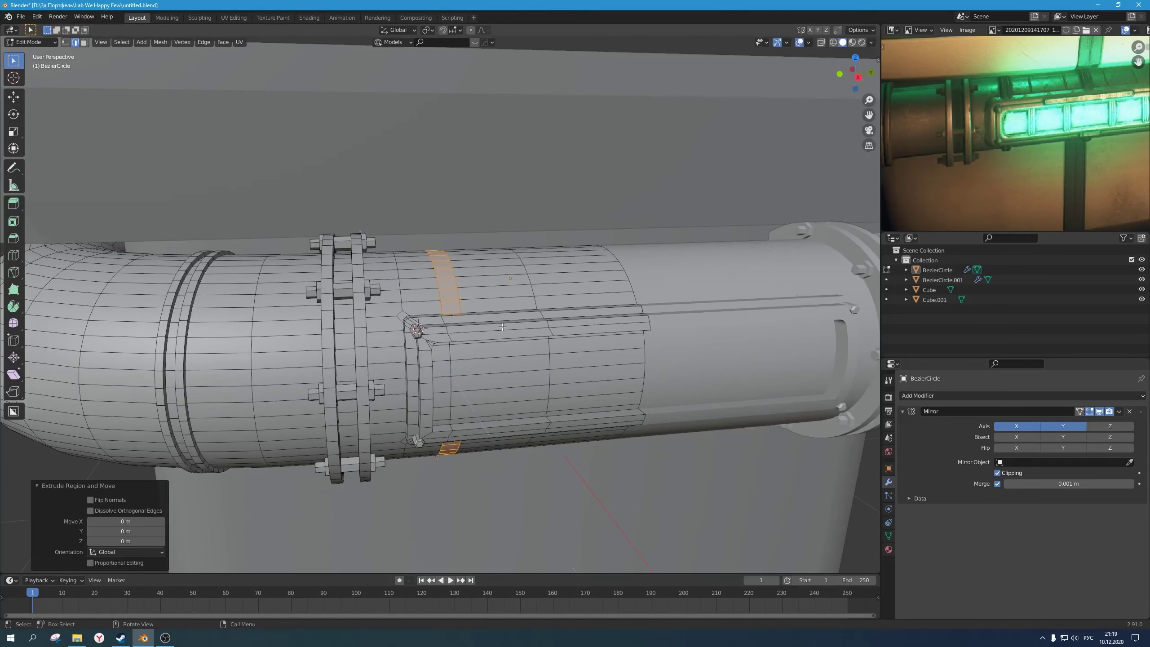
key(ctrl+z)
key(ctrl+z)
Step: Try to extrude the strip outward along its normals by about 0.01 m
key(alt+e)
click(503, 327)
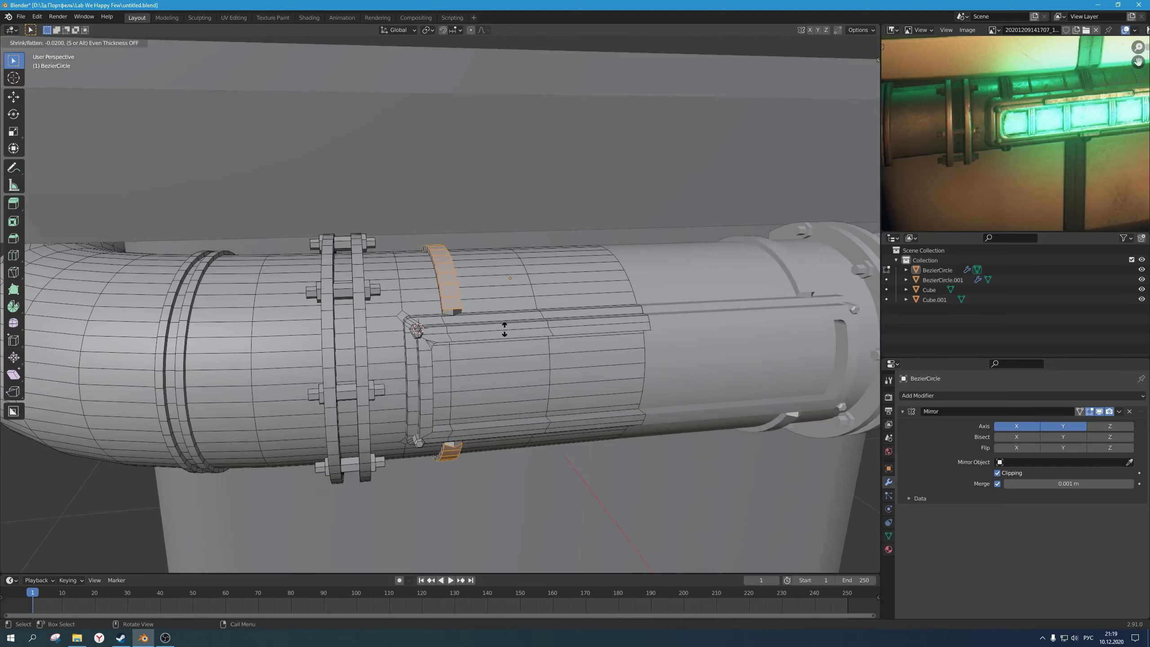
click(504, 328)
middle_drag(504, 328, 533, 343)
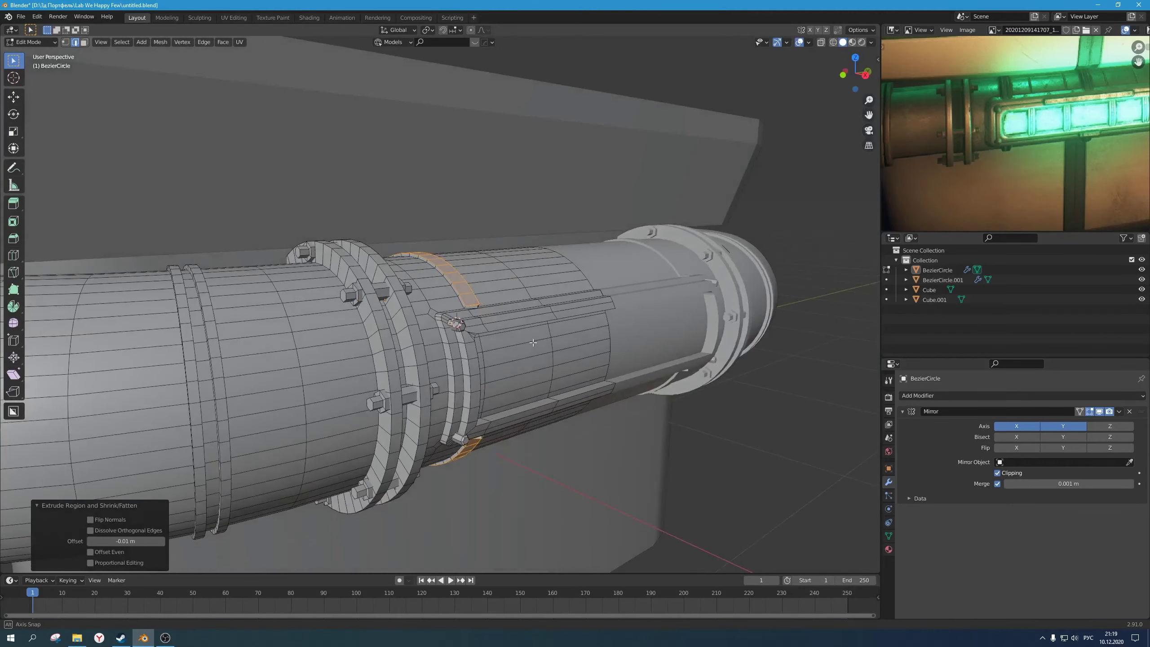
key(ctrl+z)
Step: Extrude the strip outward along its normals by about 0.02 m with even thickness
key(alt+e)
click(533, 343)
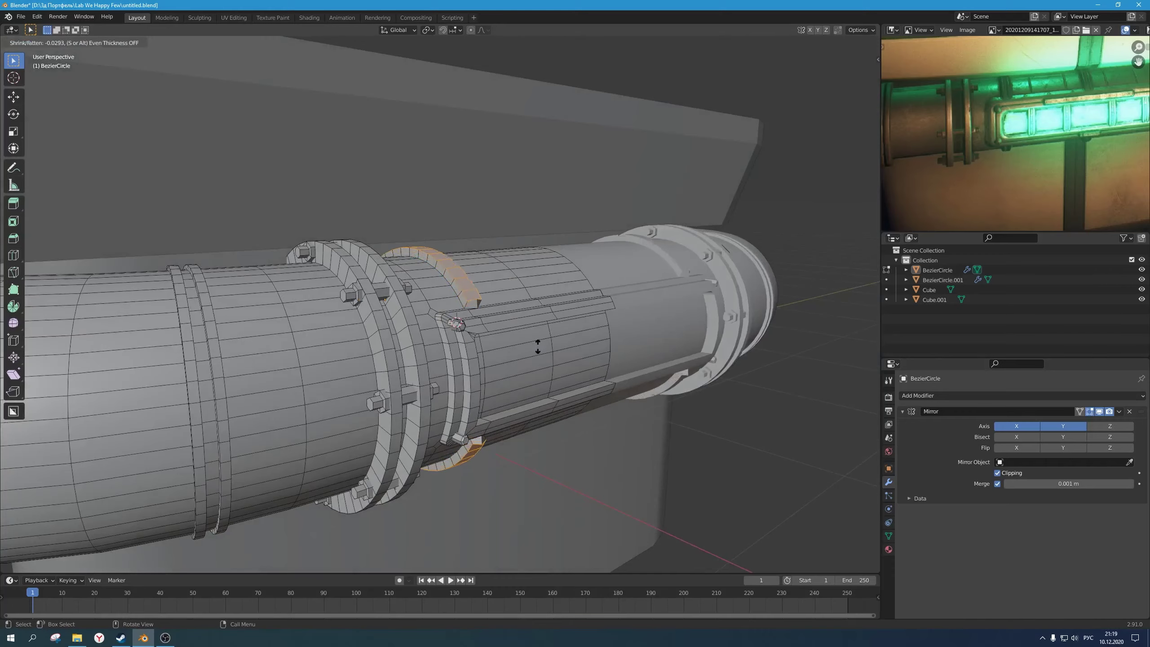
key(s)
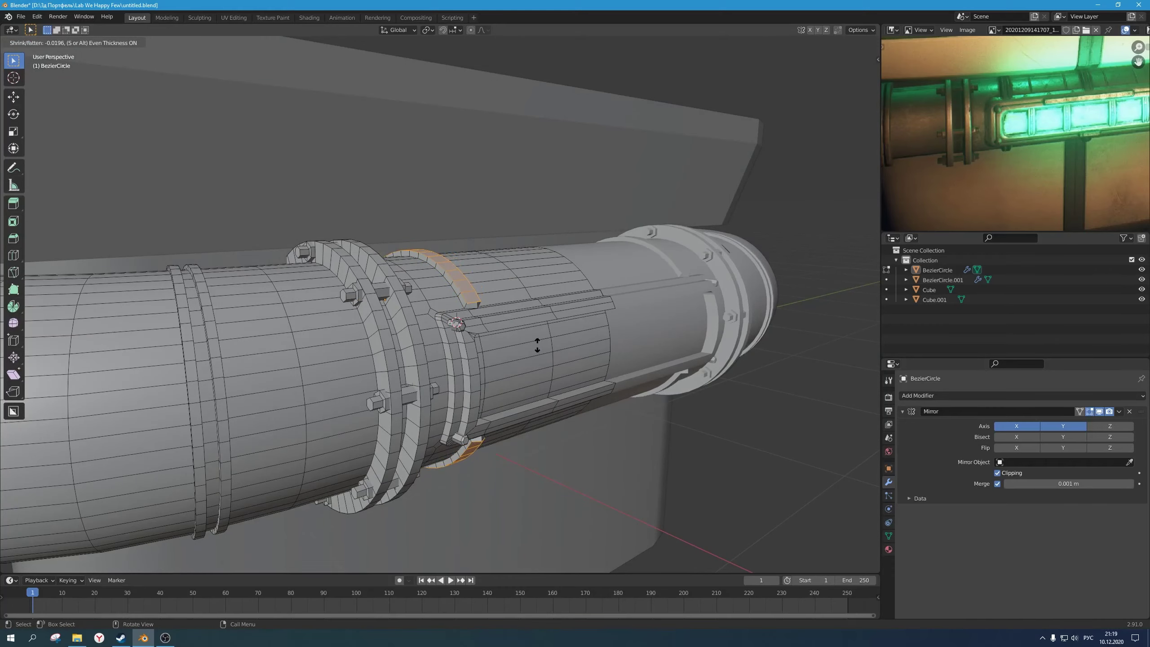
click(537, 344)
Step: Delete the surplus geometry at the raised strip's lower end, beside the light panel
scroll(537, 344, up, 8)
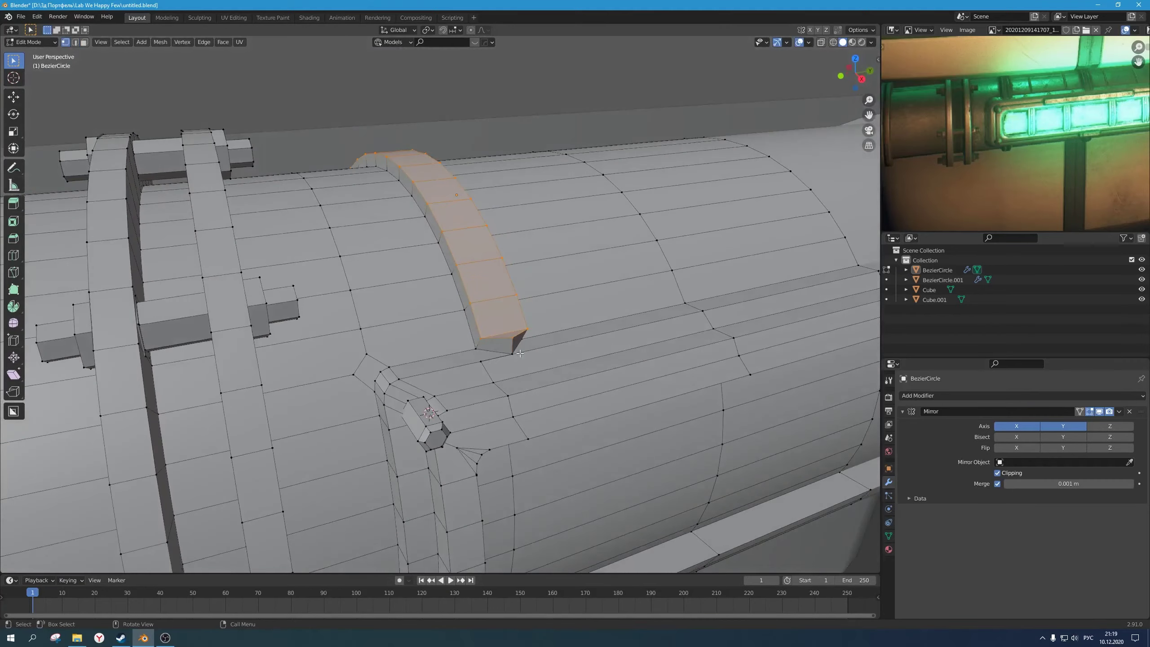
click(514, 354)
middle_drag(515, 353, 438, 227)
key(alt+z)
click(445, 190)
key(1)
key(alt+z)
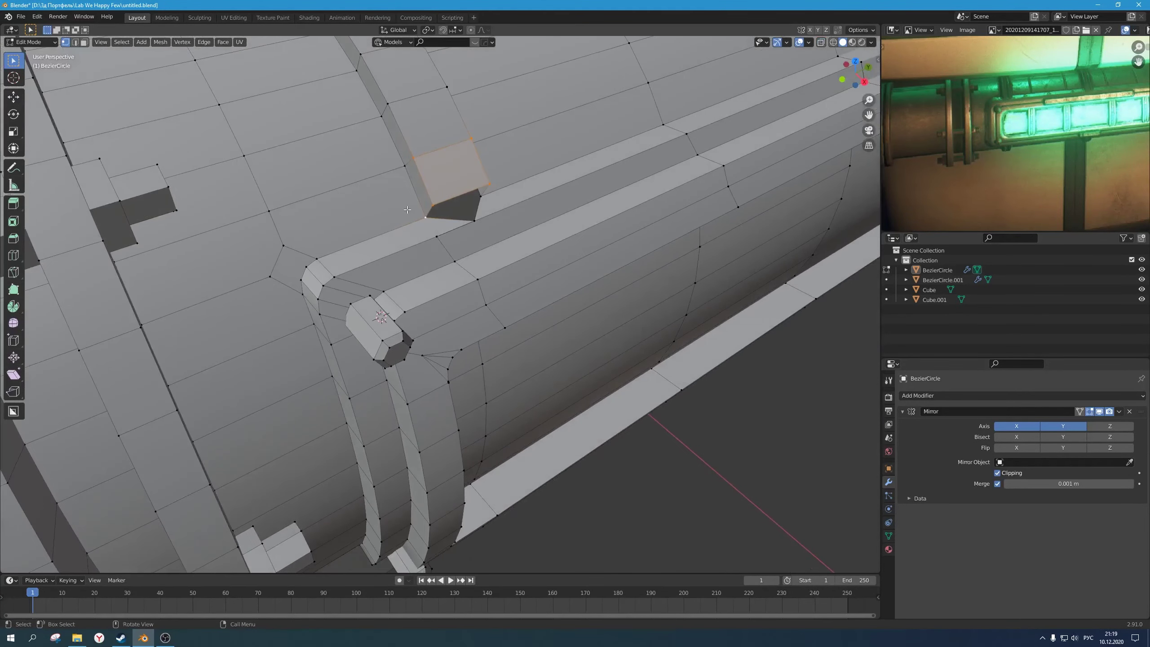
click(437, 226)
middle_drag(489, 261, 462, 199)
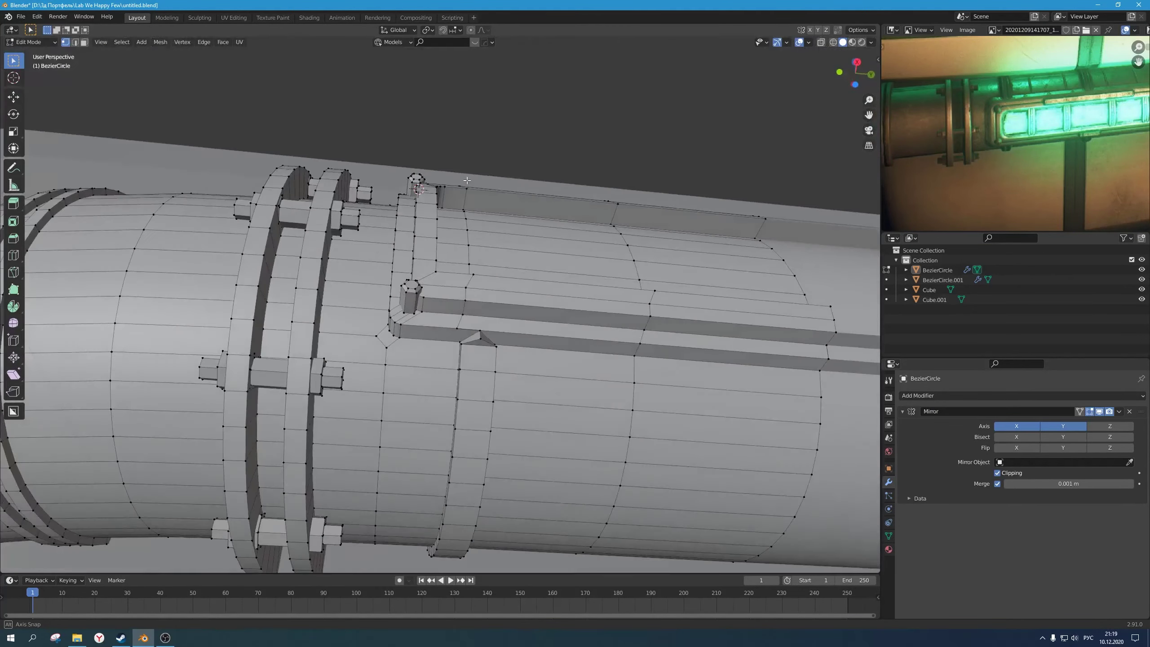
scroll(509, 363, up, 3)
click(510, 363)
key(x)
click(530, 371)
Step: Fill the gap at the strip's lower end with a face, leave mesh editing and save the file
middle_drag(544, 395, 427, 237)
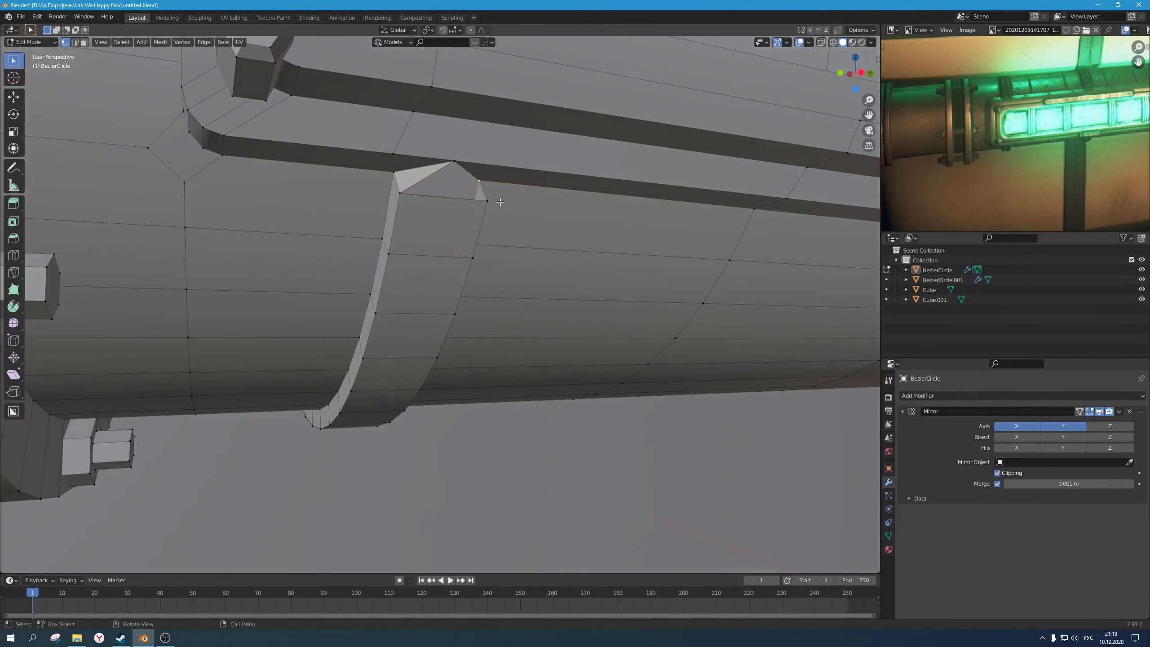
middle_drag(500, 202, 442, 271)
key(f)
scroll(439, 242, down, 1)
key(Tab)
scroll(529, 266, down, 4)
key(ctrl+s)
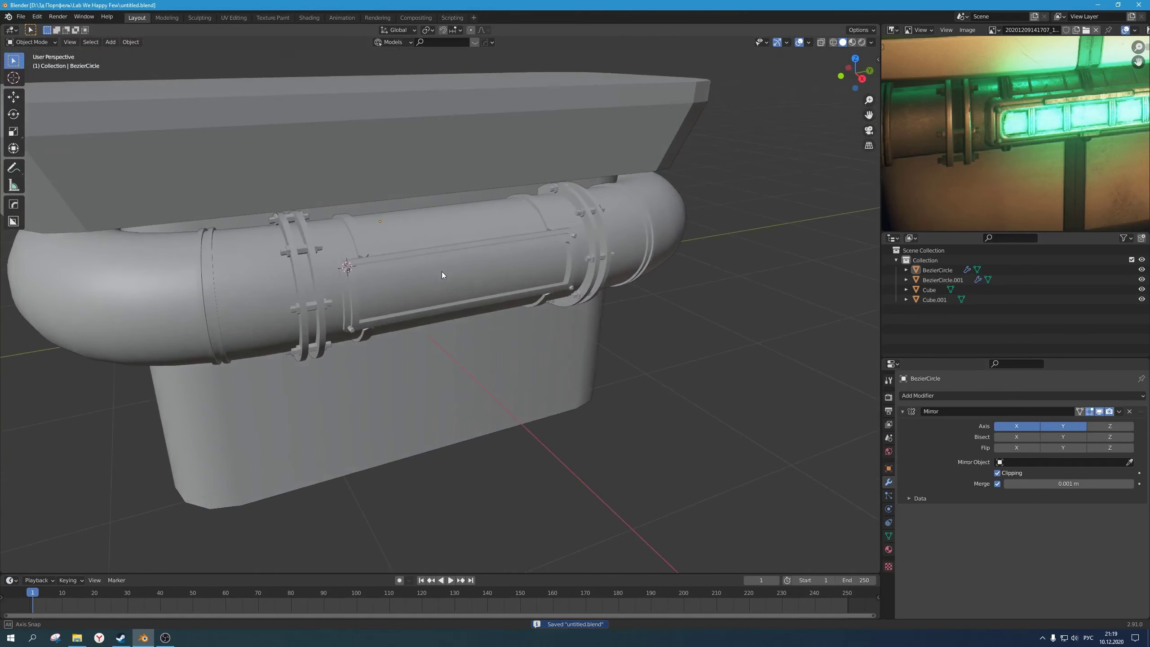
Step: Return to editing the pipe mesh in edge mode and try to select the vertical edges near the panel's bolted end
scroll(1008, 180, up, 2)
scroll(1007, 172, up, 3)
key(Tab)
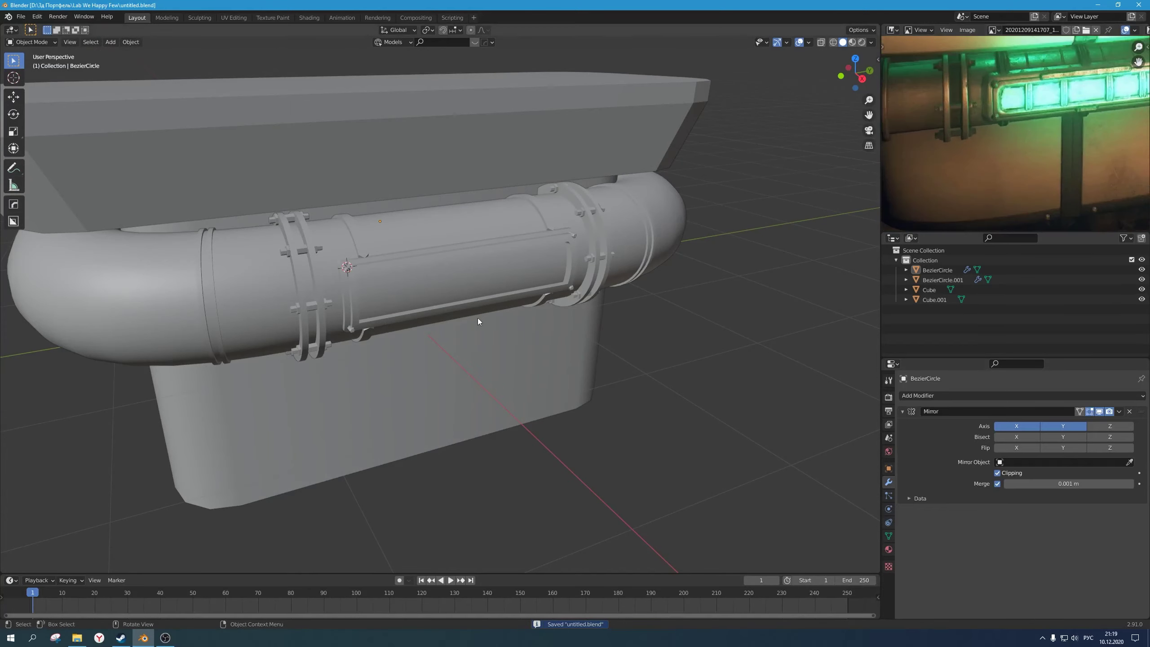
middle_drag(479, 318, 363, 262)
scroll(435, 300, up, 2)
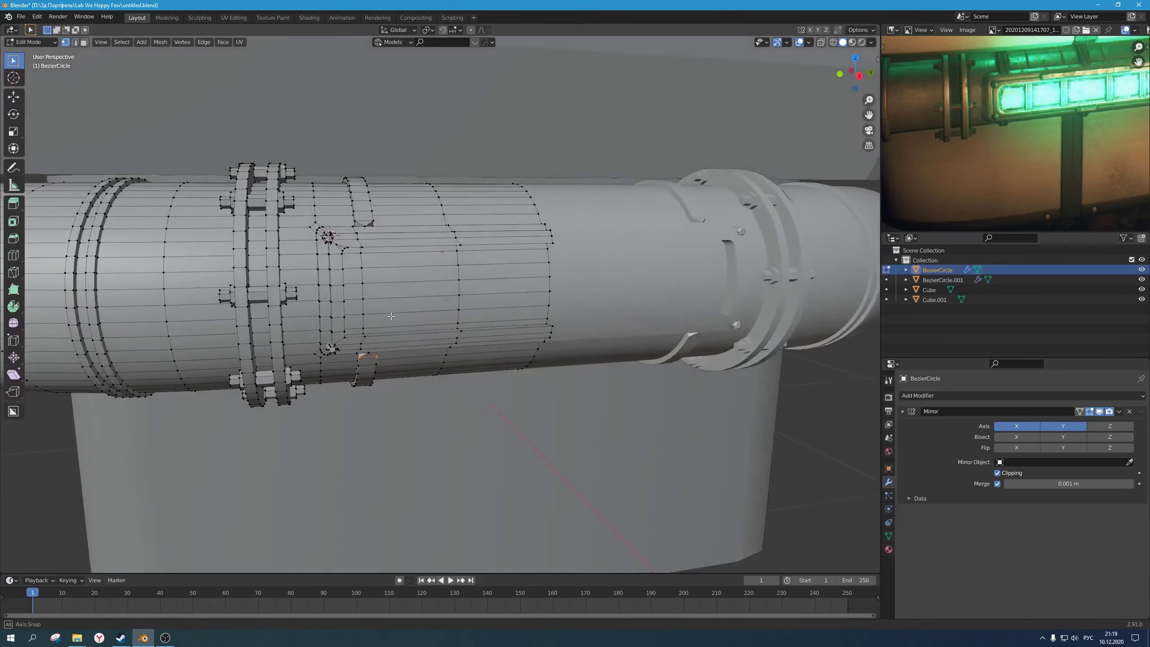
key(2)
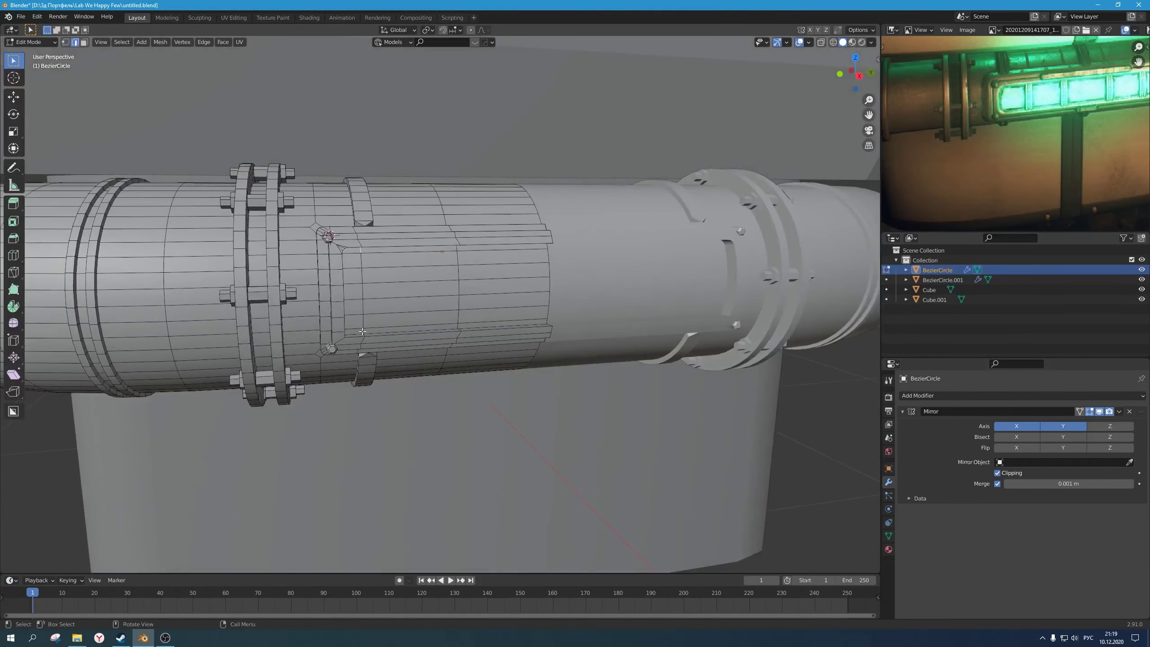
click(361, 251)
scroll(366, 234, up, 2)
mouse_move(361, 252)
middle_down()
mouse_move(366, 233)
mouse_move(373, 276)
mouse_move(349, 228)
mouse_move(345, 279)
mouse_move(359, 252)
middle_up()
ctrl+click(326, 334)
scroll(344, 318, down, 2)
click(368, 249)
click(365, 248)
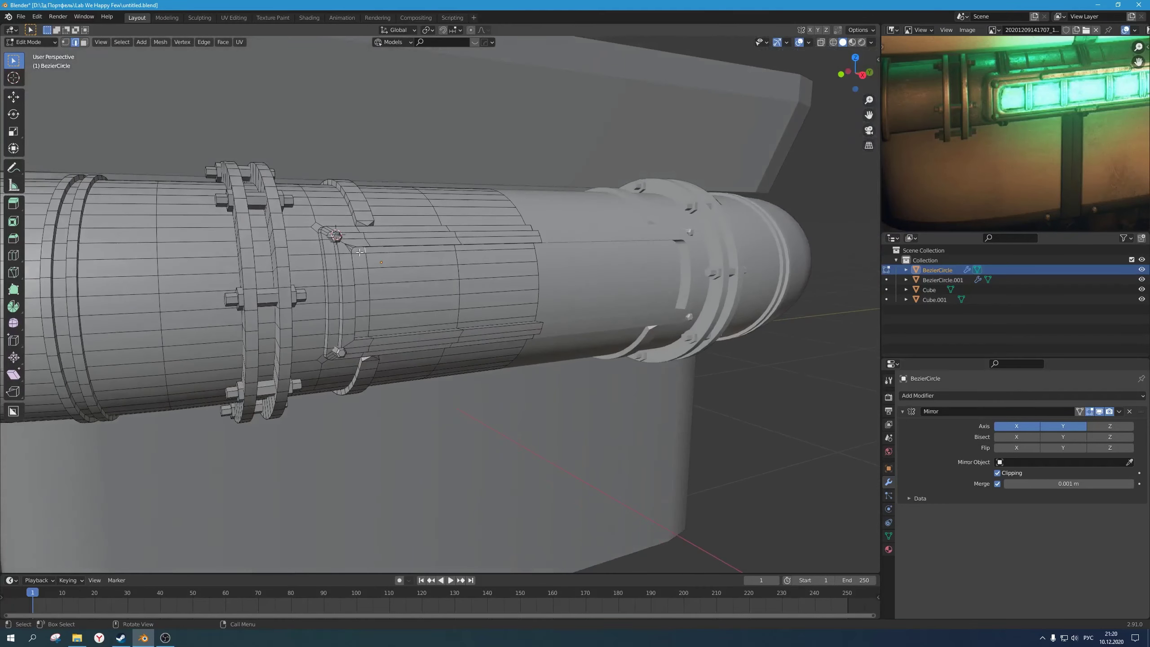
Step: Select the vertical edge line nearest the recessed panel's bolted end and move it along Y toward the panel's middle
scroll(360, 252, up, 2)
click(329, 223)
scroll(330, 223, up, 1)
scroll(360, 272, down, 1)
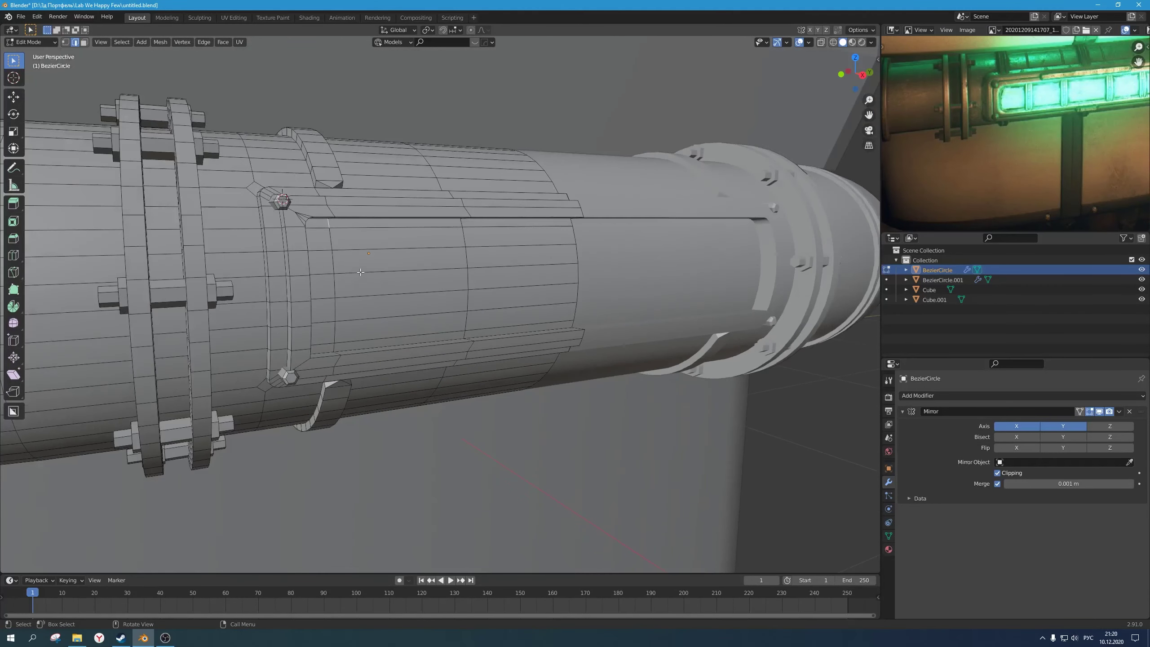
middle_drag(366, 273, 363, 273)
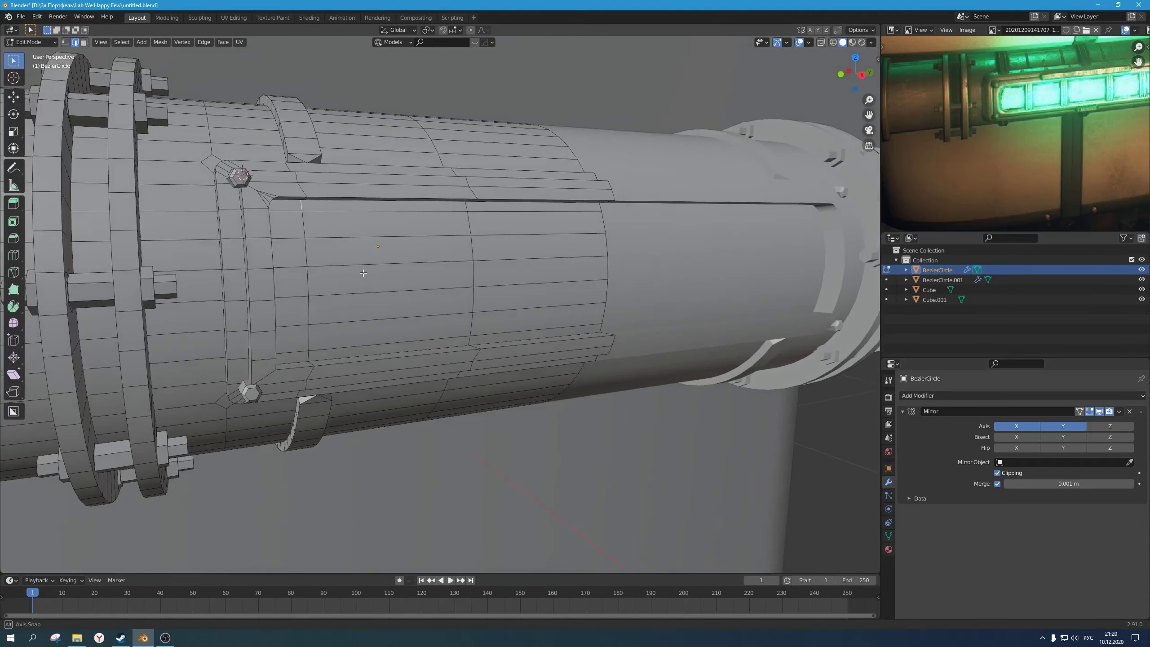
ctrl+click(307, 357)
scroll(308, 357, down, 3)
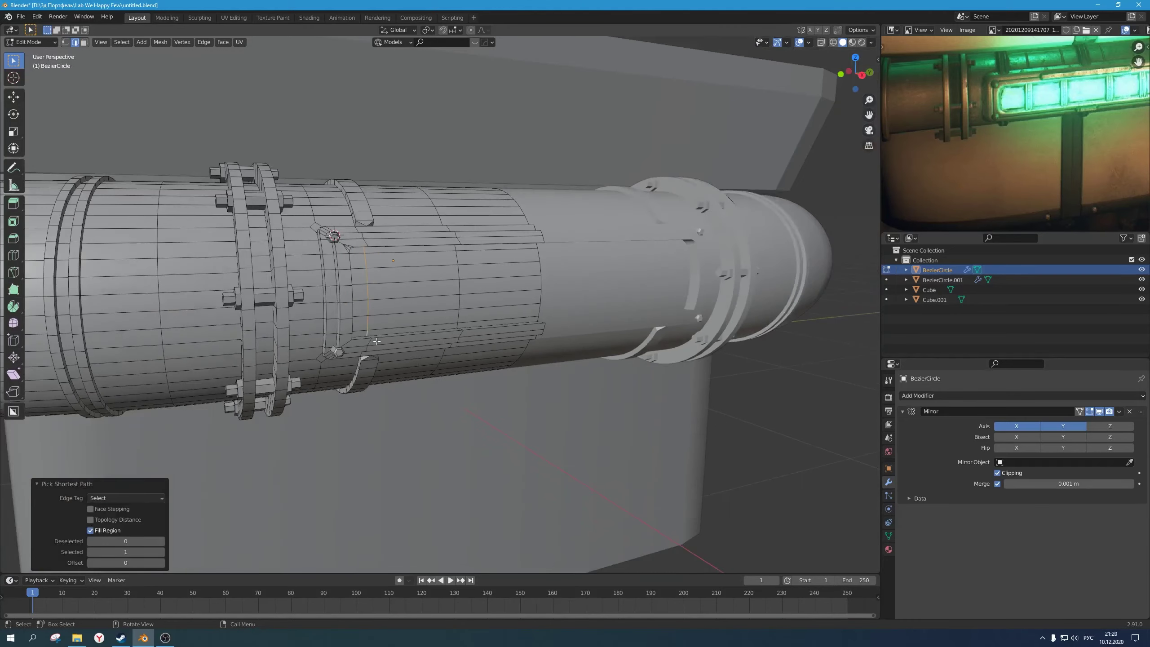
mouse_move(376, 327)
middle_down()
mouse_move(408, 334)
mouse_move(377, 327)
middle_up()
scroll(417, 310, up, 1)
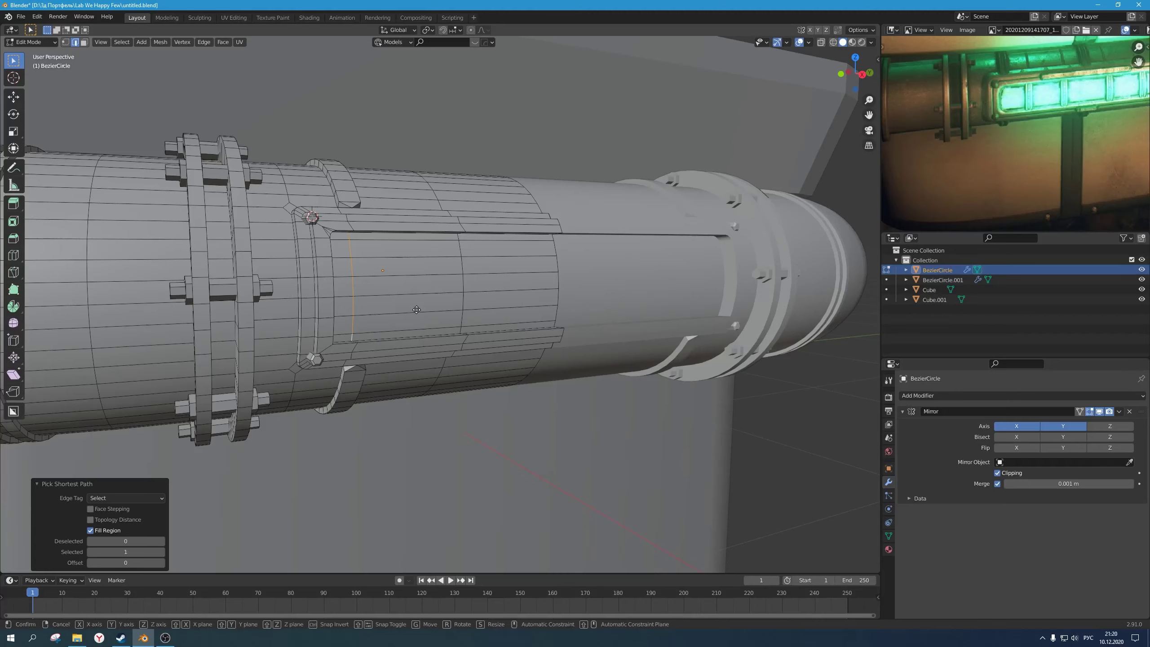
key(g)
key(y)
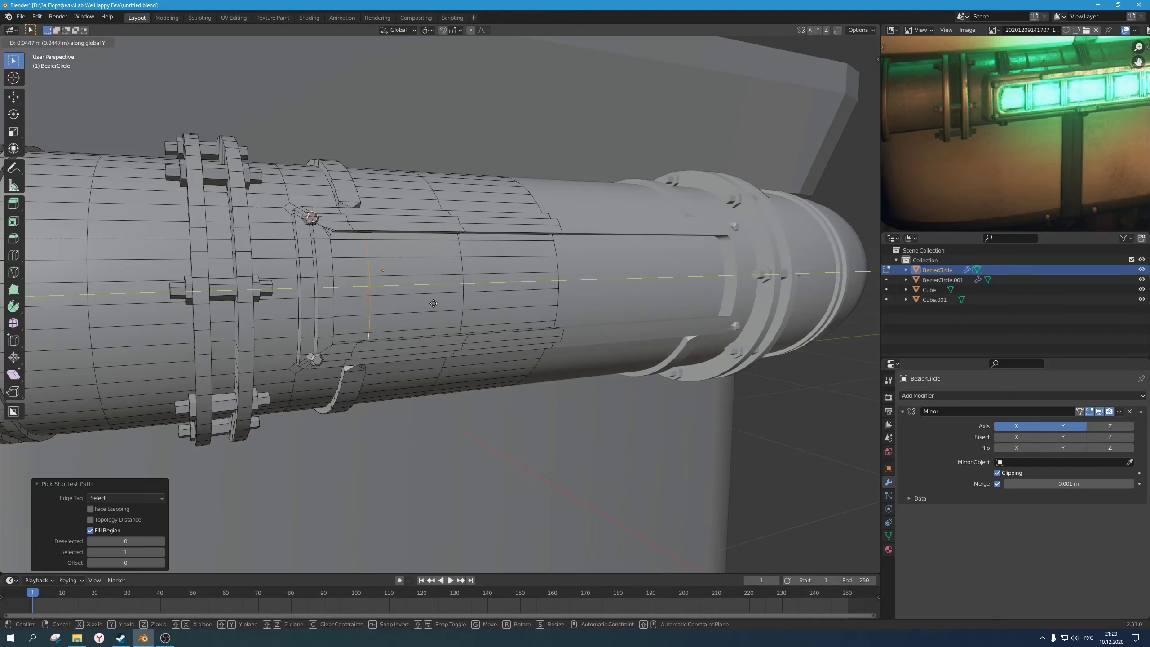
click(460, 305)
Step: Select the recessed panel's second vertical edge line and move it about 0.092 m along Y
middle_drag(460, 305, 434, 268)
click(460, 238)
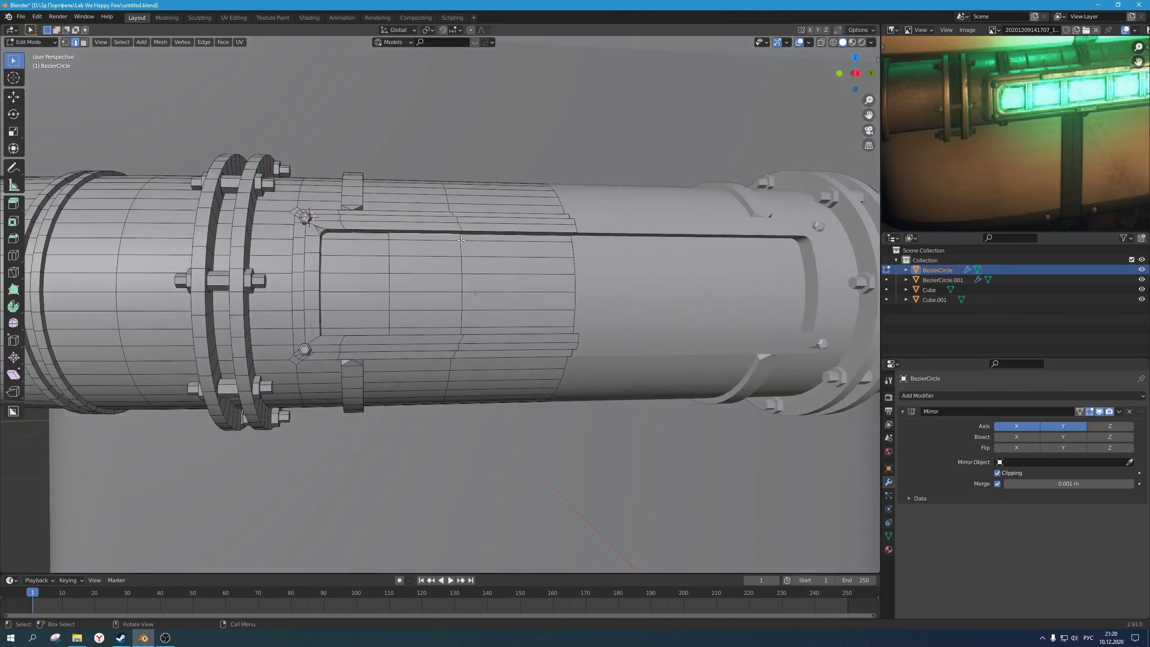
ctrl+click(461, 331)
middle_drag(477, 309, 485, 323)
key(g)
key(y)
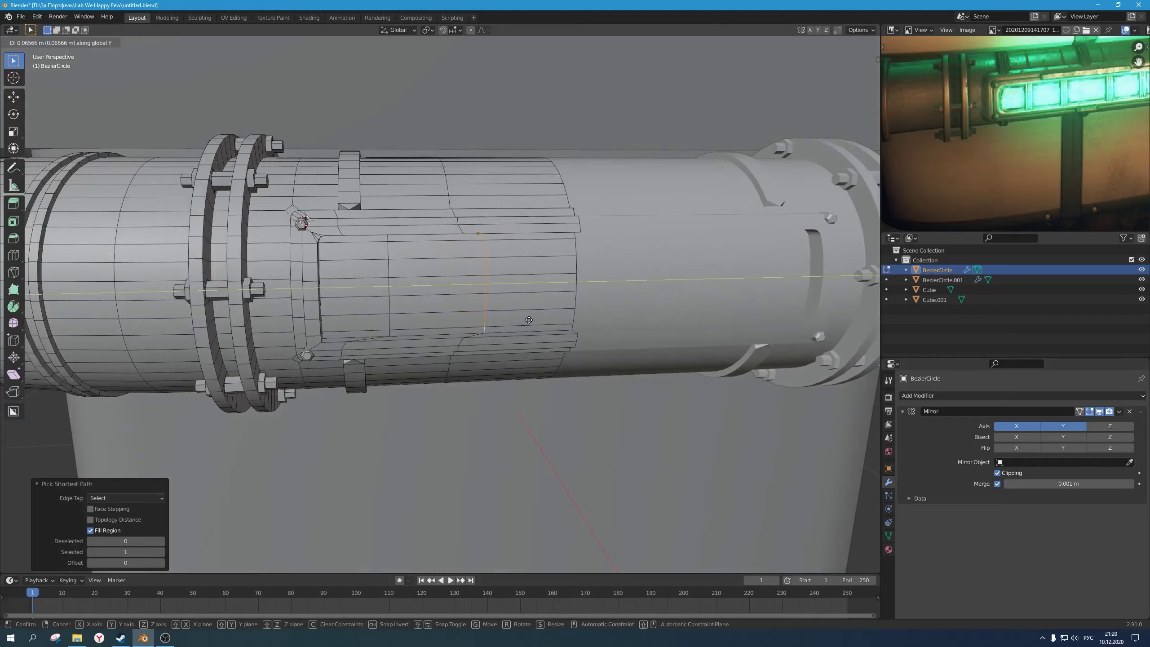
click(540, 318)
Step: Add the first vertical edge line to the selection and bevel both recessed-panel edge lines to a width of about 0.0098 m with one segment
scroll(541, 318, down, 5)
mouse_move(492, 321)
middle_down()
mouse_move(539, 313)
mouse_move(514, 329)
mouse_move(507, 321)
middle_up()
scroll(514, 329, up, 3)
scroll(506, 355, up, 3)
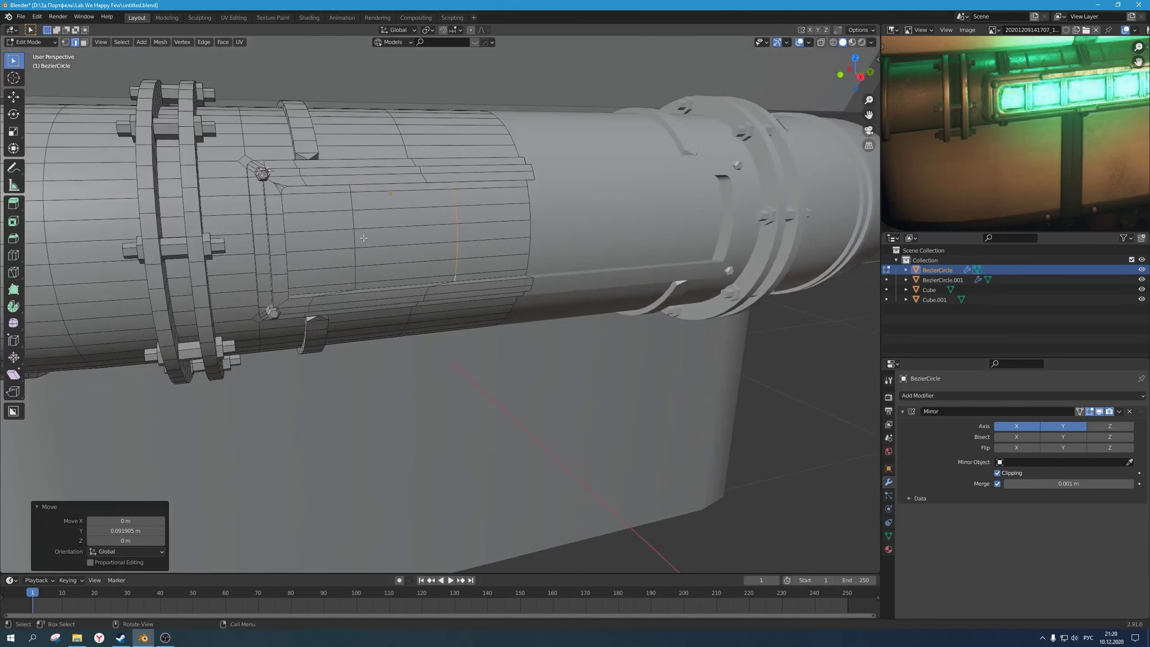
shift+click(351, 188)
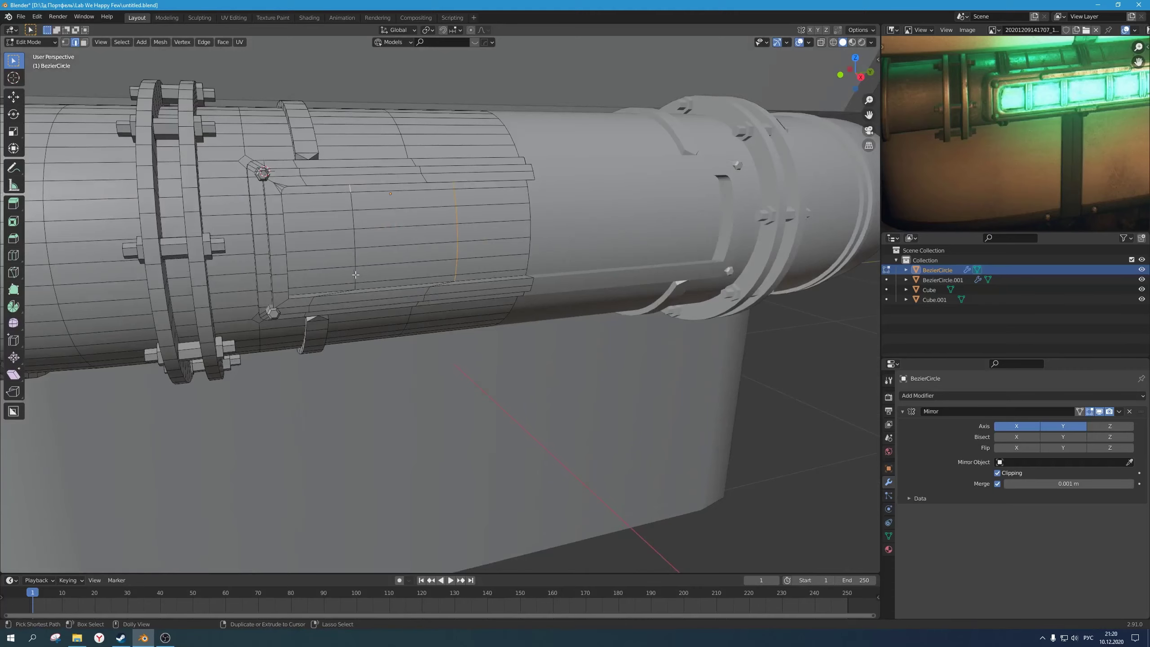
ctrl+shift+click(356, 289)
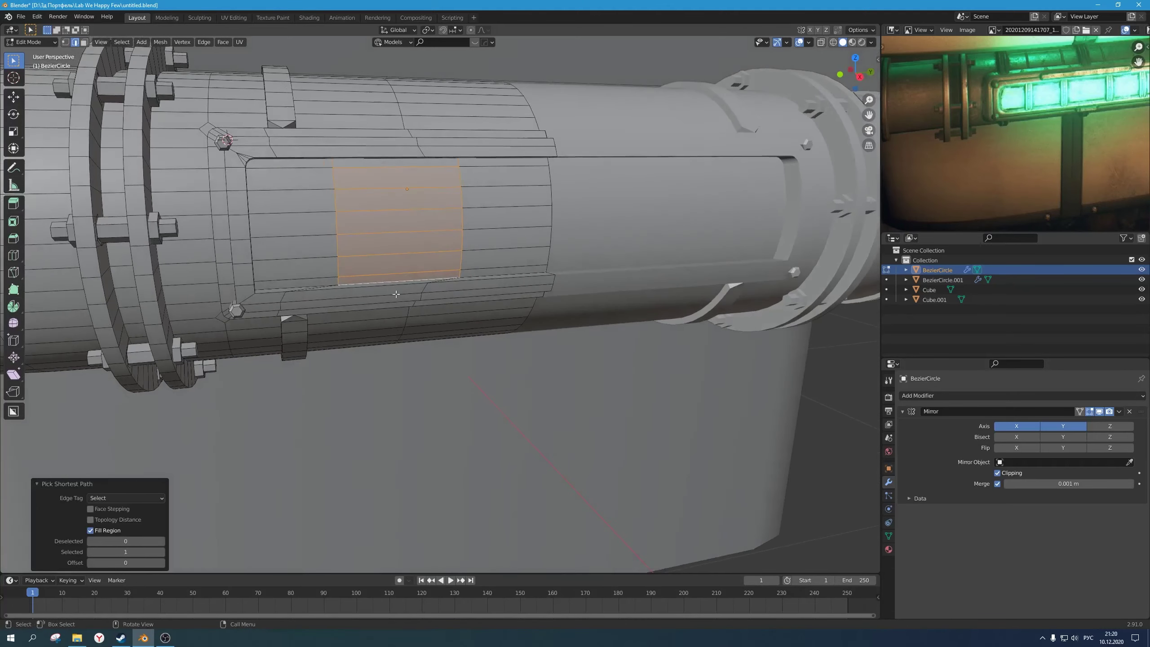
key(alt+z)
key(ctrl+z)
key(alt+z)
scroll(408, 288, up, 5)
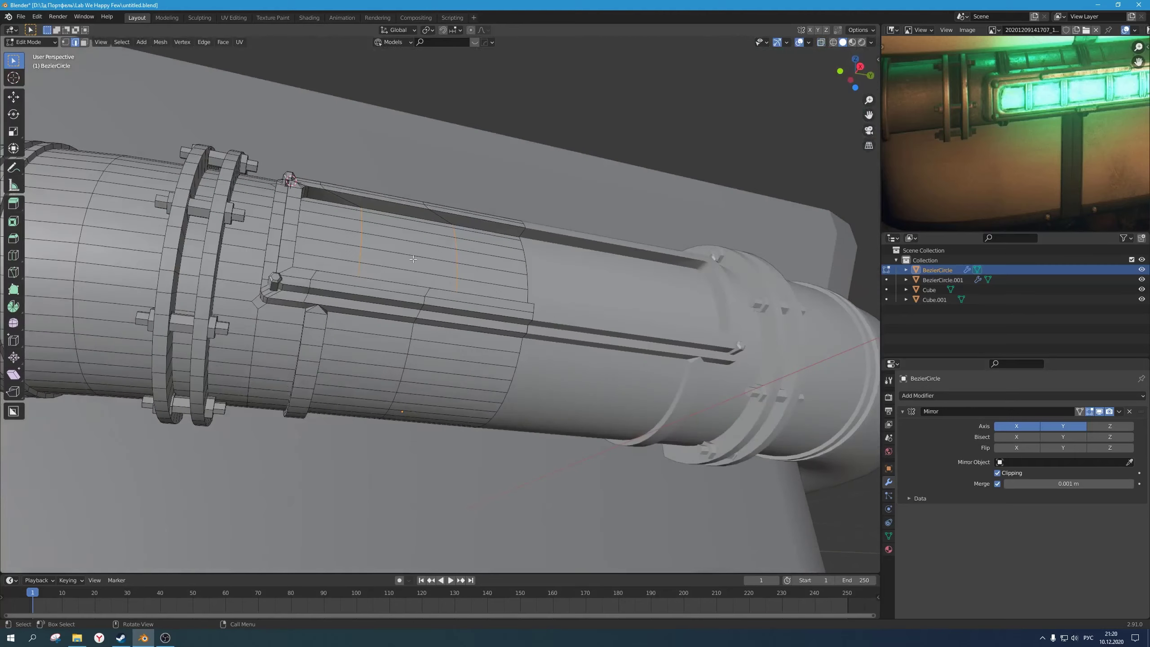
key(ctrl+b)
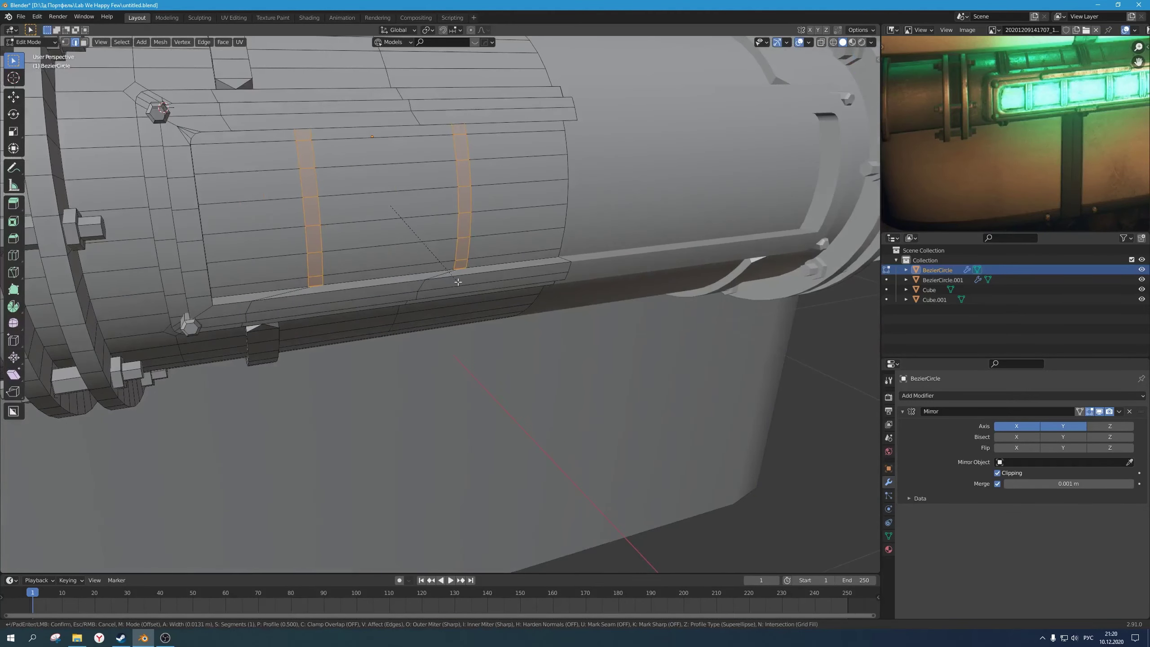
click(453, 279)
Step: Extrude the two beveled strips outward along their normals with an offset of about -0.021 m to form raised dividers
middle_drag(428, 277, 444, 277)
key(alt+e)
click(444, 277)
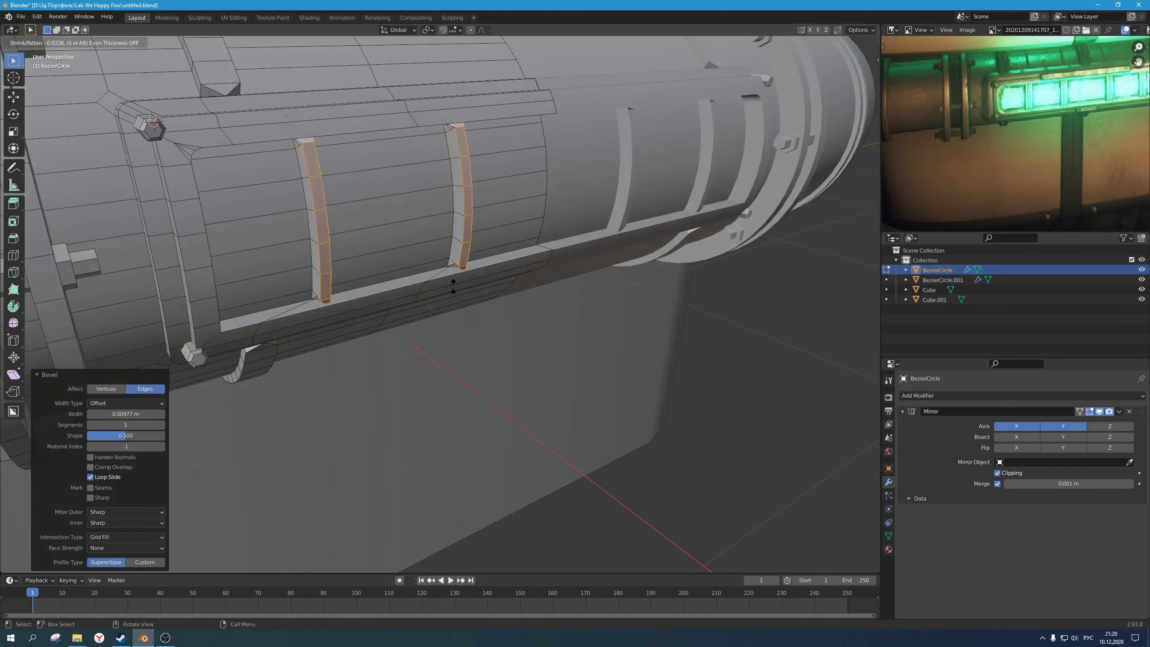
click(452, 283)
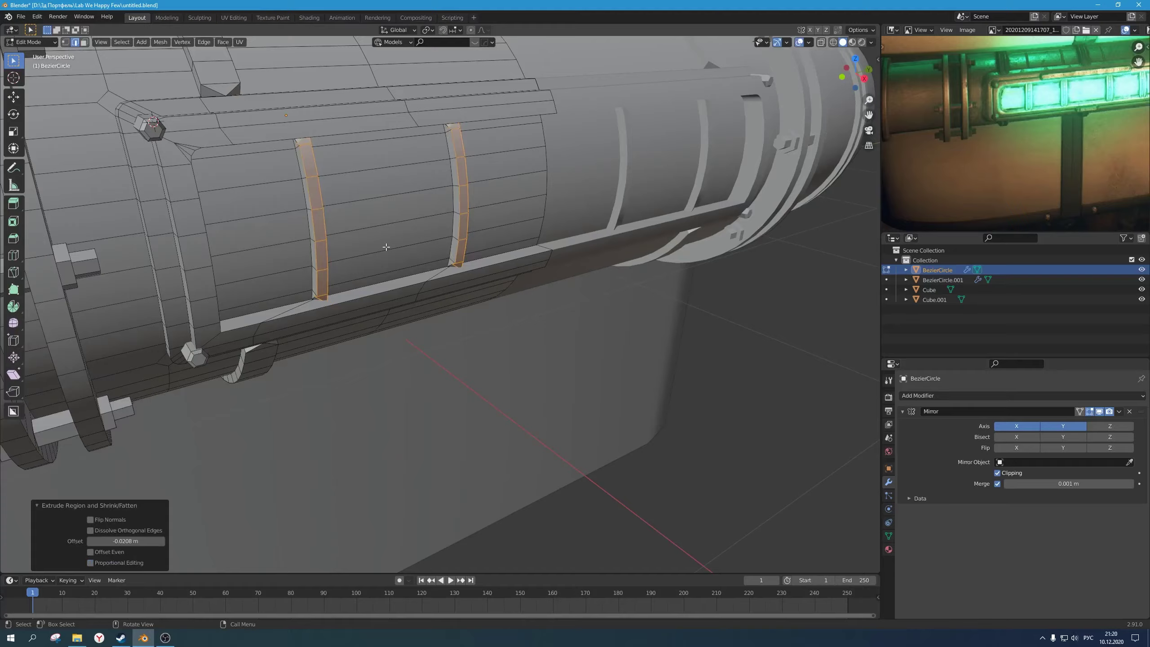
Step: Work in vertex mode with see-through display and delete the surplus geometry behind the first divider's upper end
middle_drag(451, 283, 471, 326)
key(alt+z)
key(1)
scroll(446, 318, up, 2)
click(415, 268)
scroll(424, 283, up, 2)
middle_drag(423, 282, 425, 229)
key(x)
click(421, 233)
key(x)
click(412, 176)
Step: Delete the remaining surplus geometry hidden at the dividers' upper ends
key(alt+z)
key(alt+z)
shift+click(409, 273)
key(x)
click(419, 290)
middle_drag(419, 290, 438, 264)
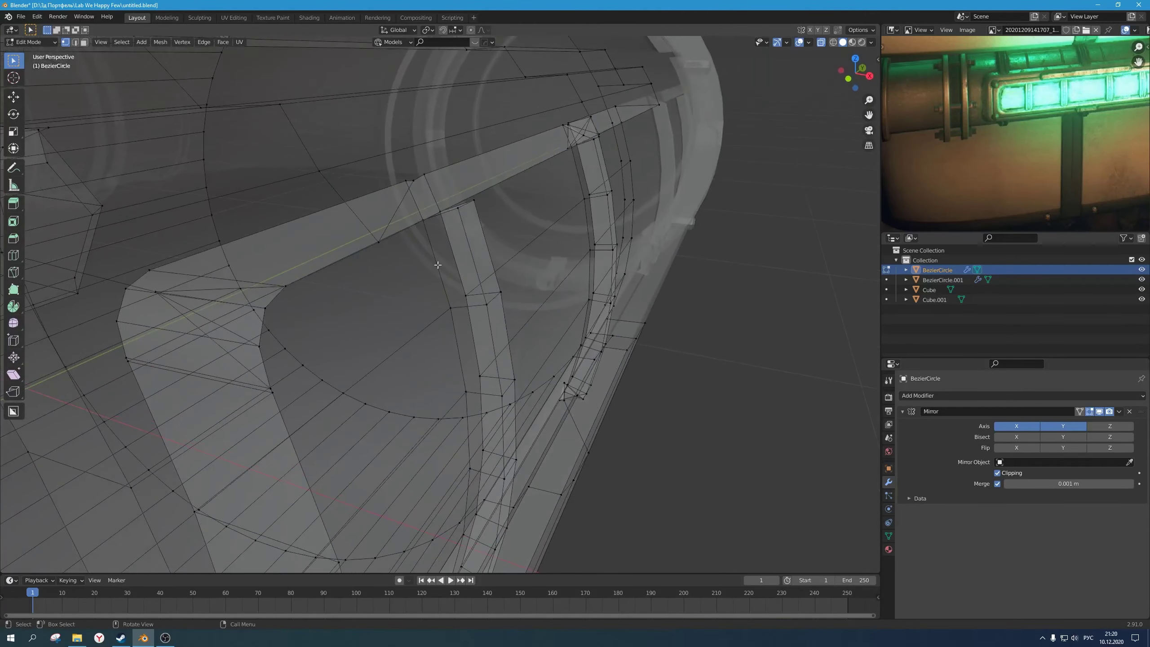
middle_drag(422, 191, 412, 261)
key(x)
click(417, 208)
Step: Delete the surplus geometry at the first divider's lower end
scroll(453, 340, up, 8)
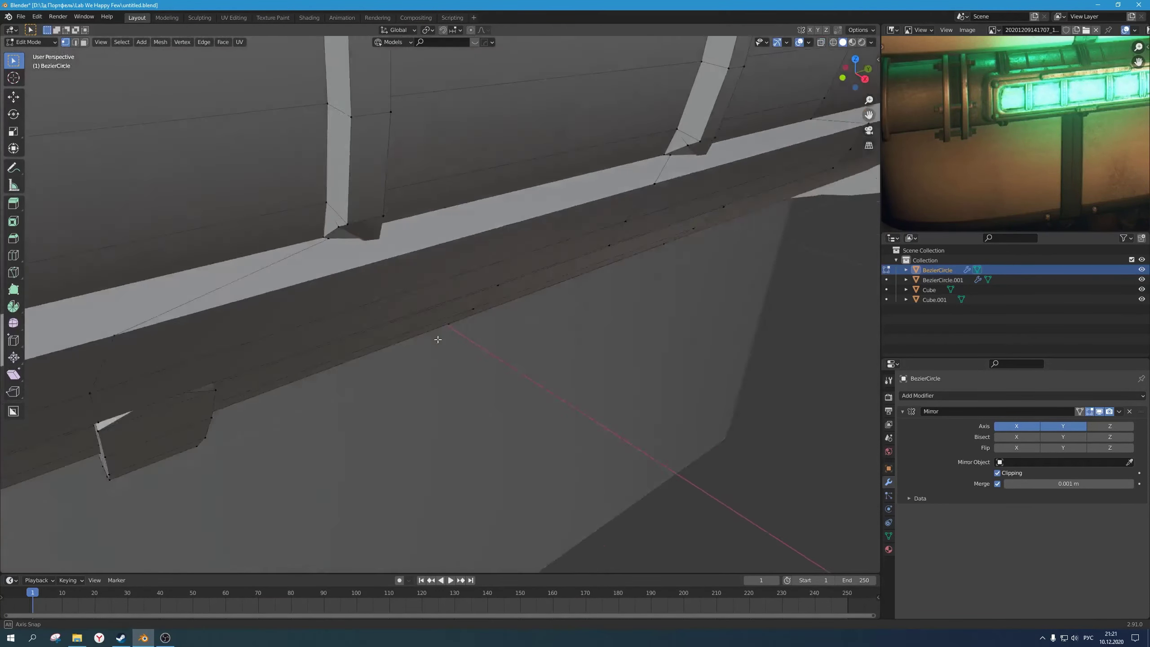
middle_drag(438, 340, 423, 328)
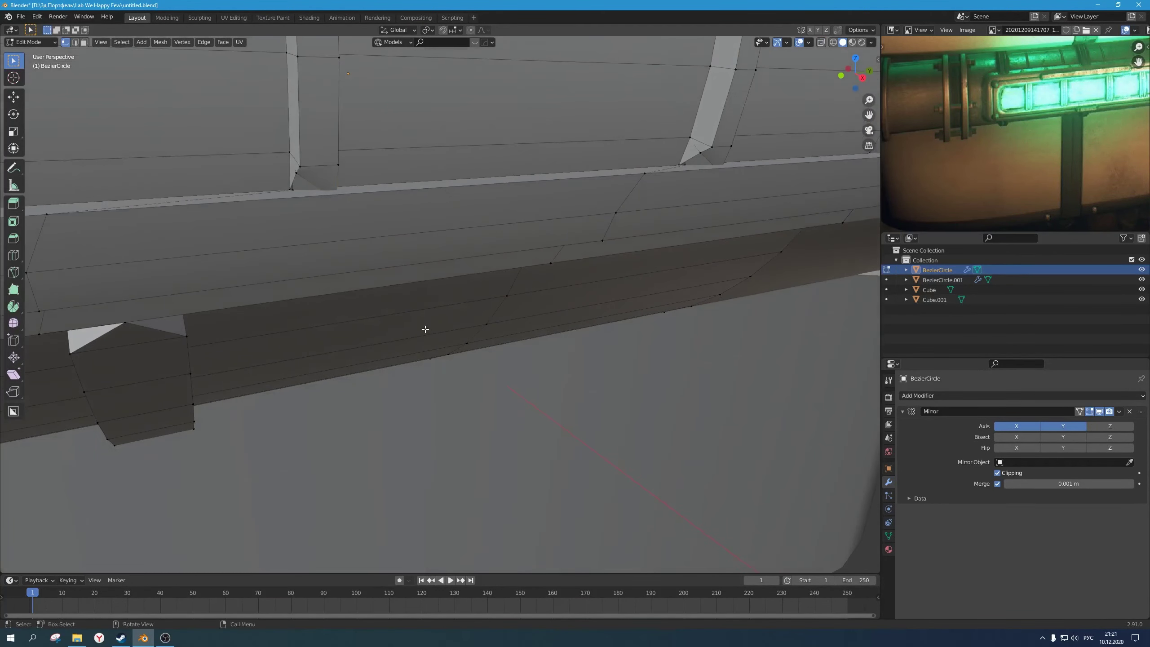
key(alt+z)
mouse_move(372, 267)
middle_down()
mouse_move(422, 278)
mouse_move(386, 262)
mouse_move(388, 316)
mouse_move(372, 288)
mouse_move(380, 262)
mouse_move(439, 302)
mouse_move(345, 192)
mouse_move(372, 250)
mouse_move(388, 205)
mouse_move(188, 157)
mouse_move(299, 209)
mouse_move(398, 281)
mouse_move(437, 241)
mouse_move(457, 259)
mouse_move(319, 202)
mouse_move(342, 207)
middle_up()
key(x)
click(383, 271)
key(alt+z)
click(361, 219)
key(x)
click(361, 219)
key(alt+z)
key(alt+z)
Step: Rebuild the recess's upper wall faces so they meet the upper ends of the two dividers
scroll(321, 215, down, 4)
scroll(342, 207, down, 2)
key(alt+z)
scroll(416, 251, up, 1)
key(alt+z)
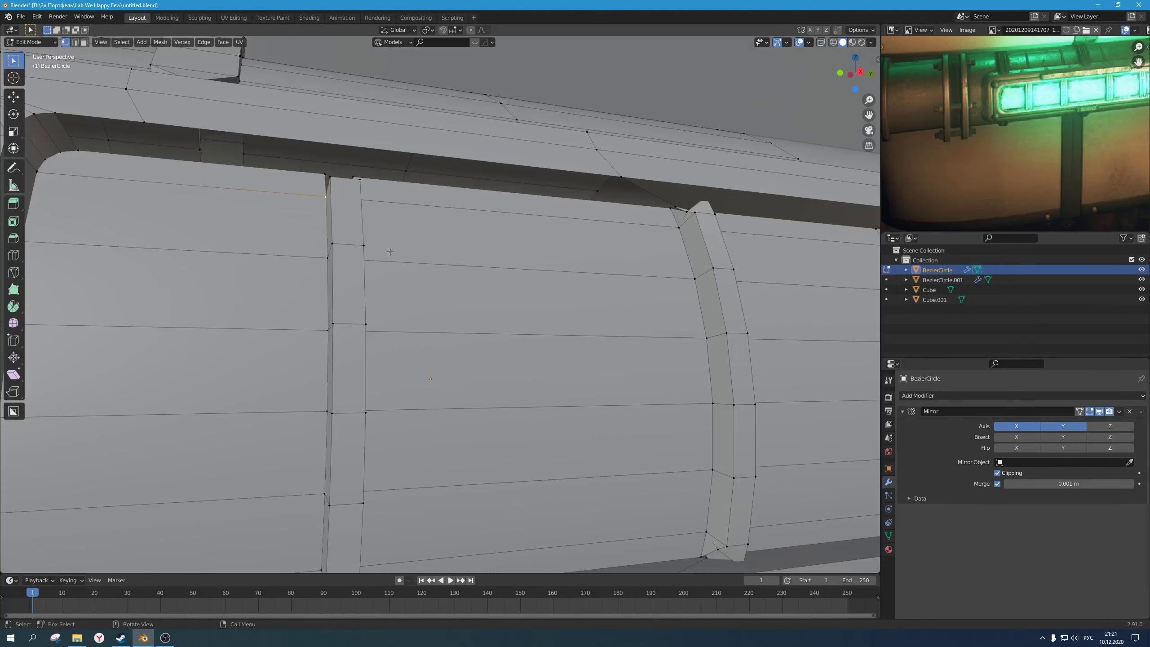
shift+middle_drag(386, 255, 287, 234)
middle_drag(235, 177, 376, 237)
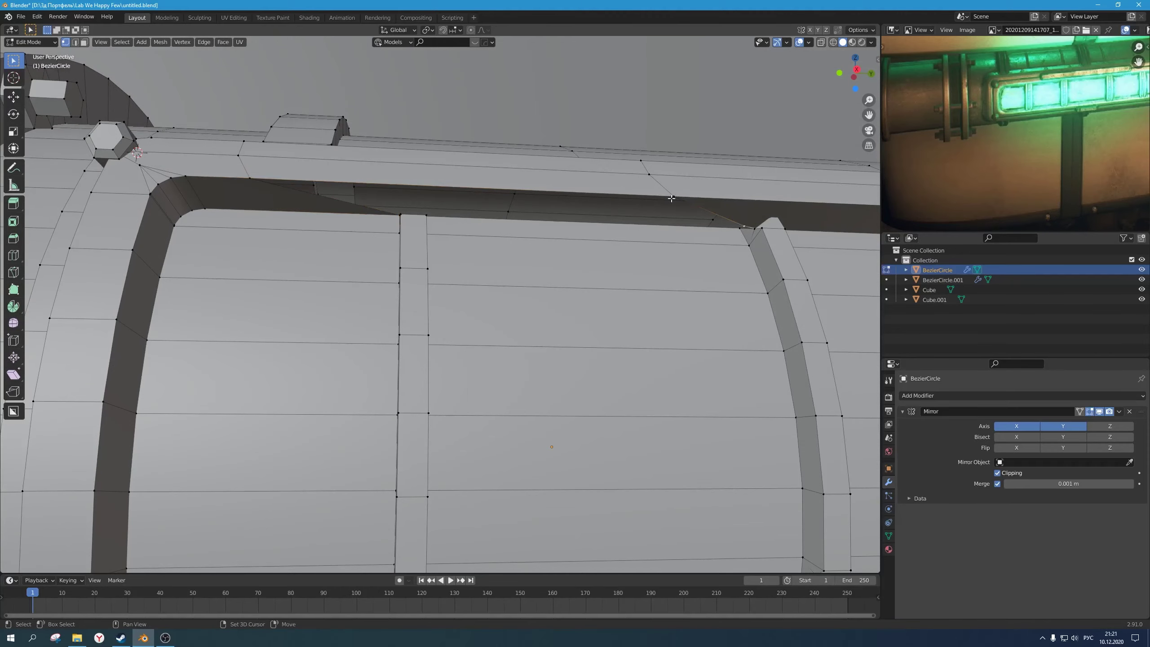
middle_drag(568, 242, 559, 304)
scroll(766, 233, up, 3)
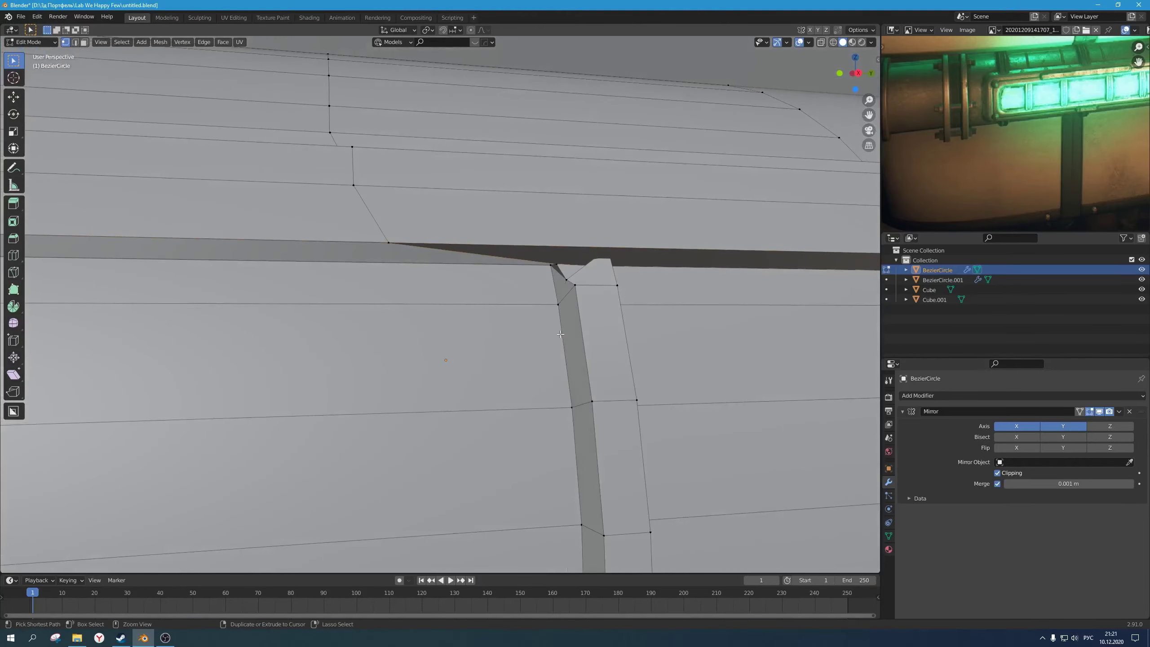
Step: Delete the surplus geometry hidden behind the second divider's lower end
scroll(561, 334, down, 4)
key(alt+z)
middle_drag(545, 313, 525, 115)
scroll(537, 321, up, 4)
key(alt+z)
key(alt+z)
key(x)
click(570, 234)
key(x)
click(540, 300)
Step: Delete the leftover triangular pieces at the second divider's lower end
scroll(545, 342, down, 2)
middle_drag(483, 262, 482, 299)
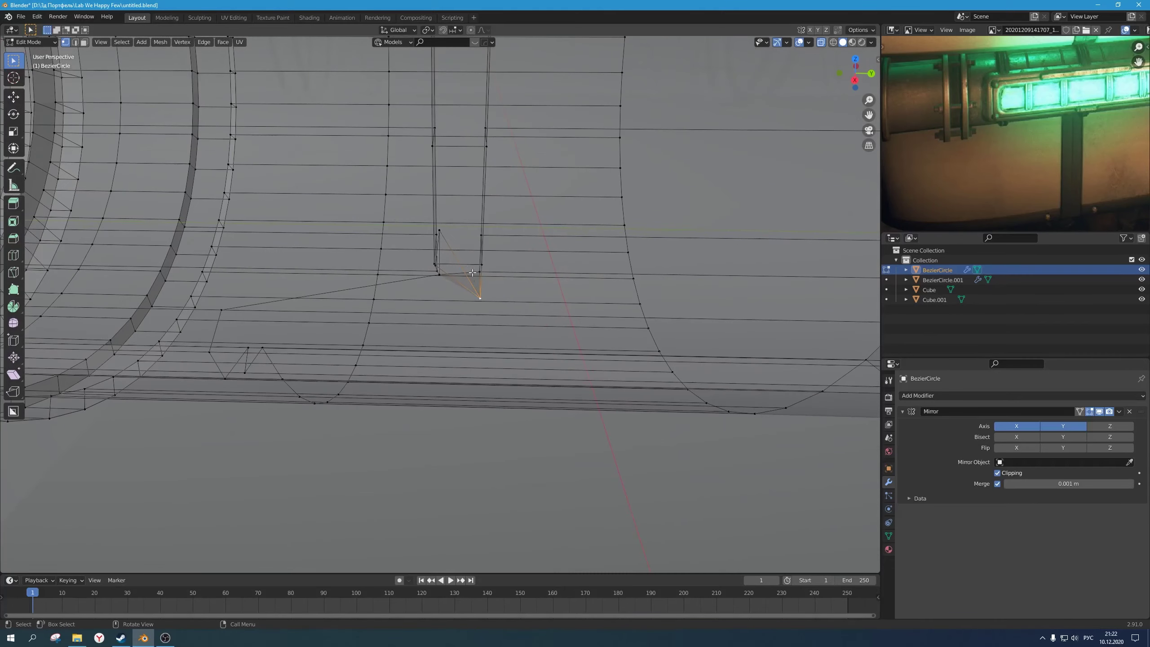
key(x)
click(453, 228)
click(480, 300)
key(x)
click(479, 304)
Step: Delete the old faces of the recess's lower wall beneath the dividers
middle_drag(479, 303, 551, 221)
right_click(514, 282)
right_click(544, 213)
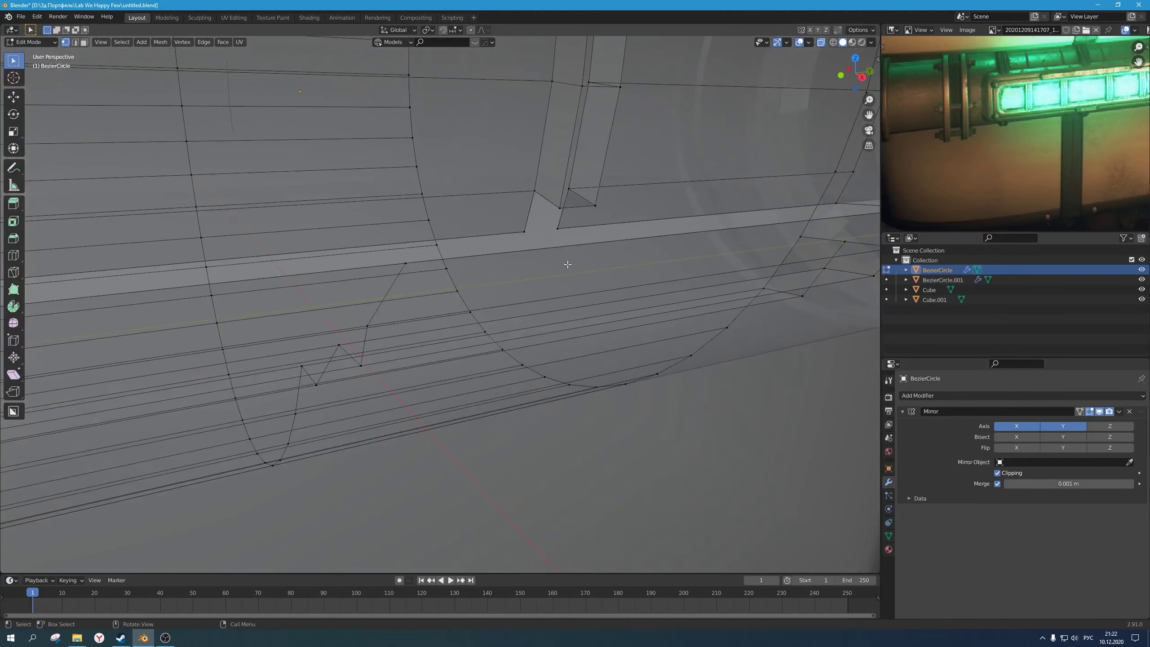
middle_drag(568, 264, 497, 197)
middle_drag(520, 143, 470, 305)
key(x)
click(483, 282)
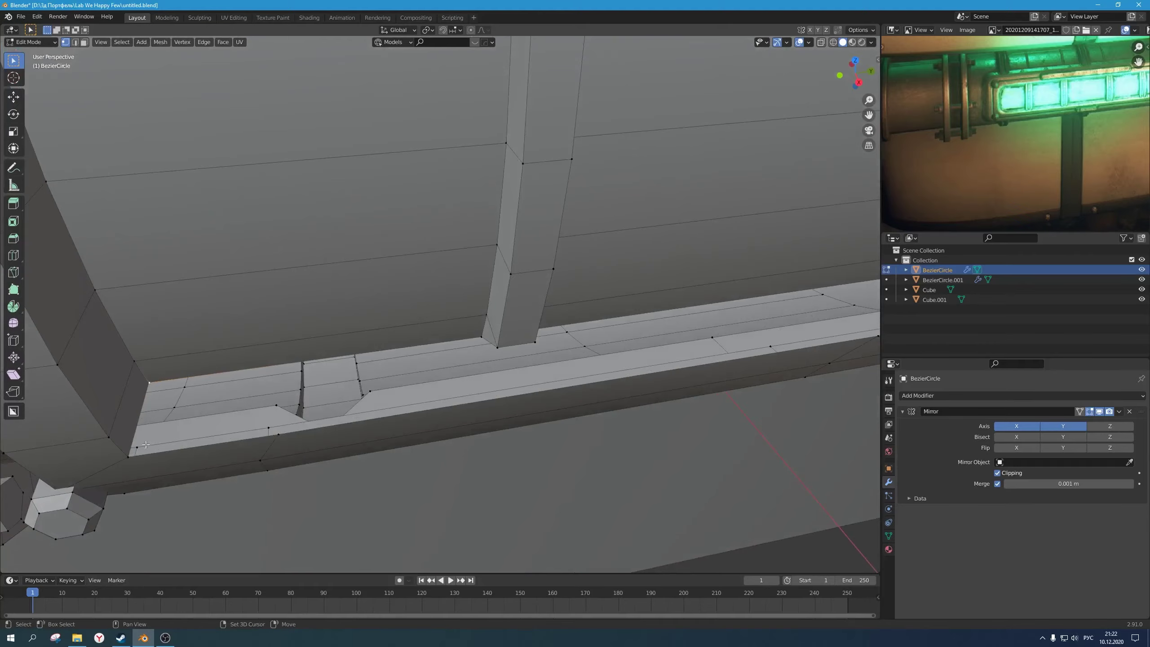
Step: Try to close the recess's open lower wall with faces between the divider ends and the frame edge
middle_drag(157, 478, 334, 300)
middle_drag(304, 249, 644, 276)
scroll(617, 290, up, 1)
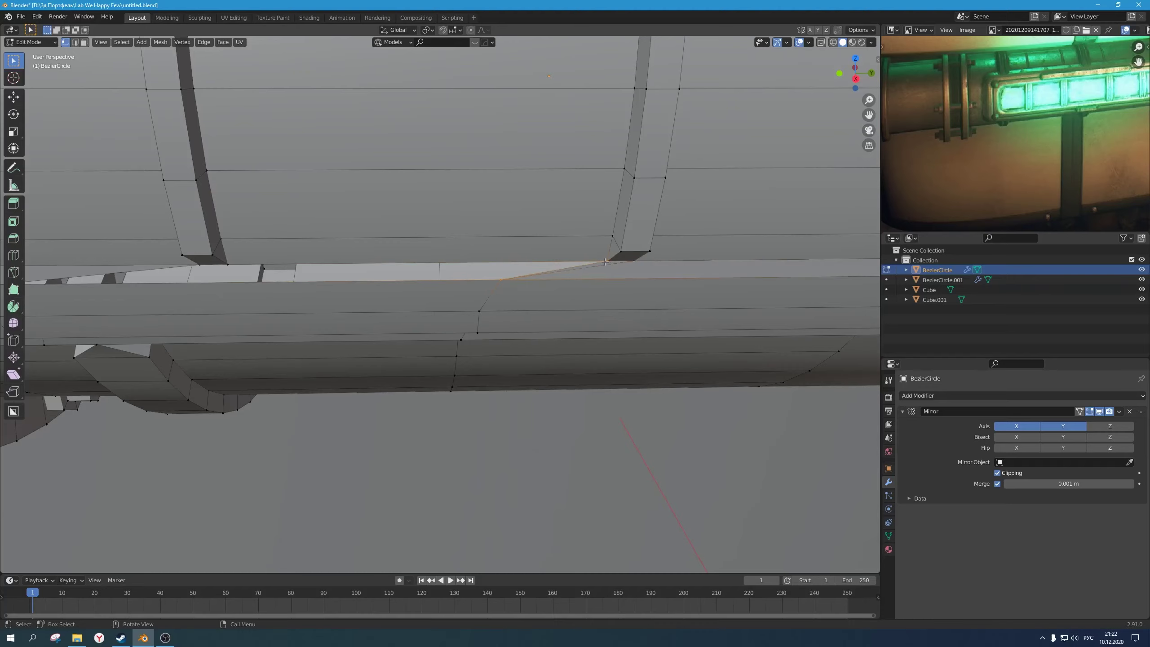
middle_drag(602, 262, 225, 367)
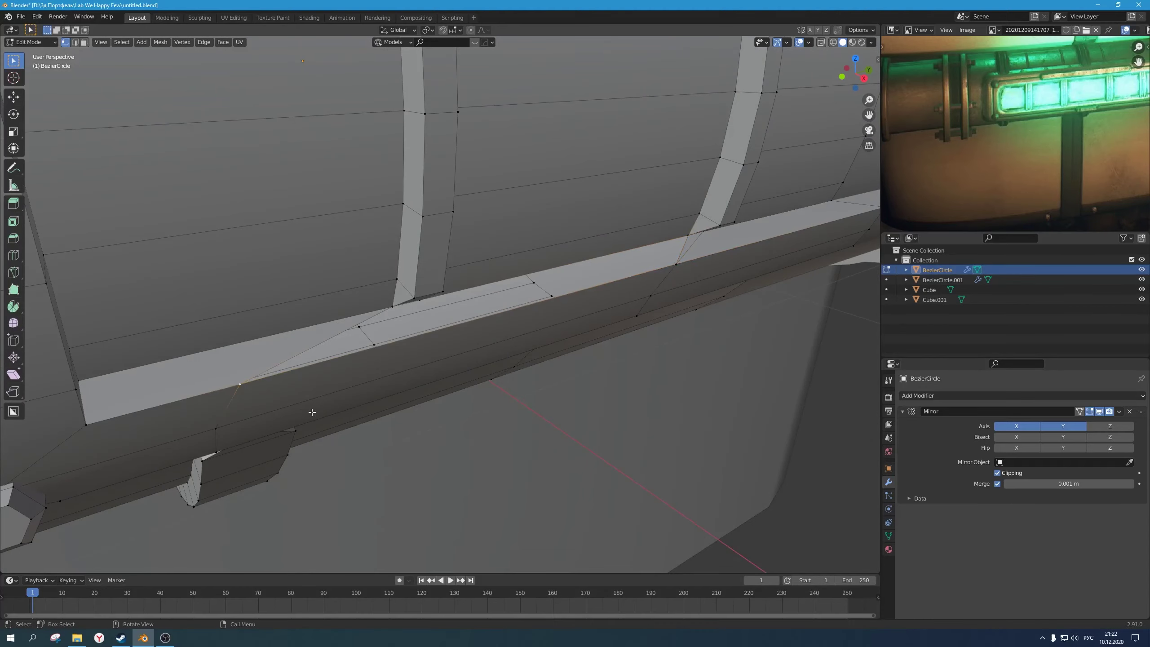
mouse_move(312, 412)
middle_down()
mouse_move(316, 398)
mouse_move(310, 409)
middle_up()
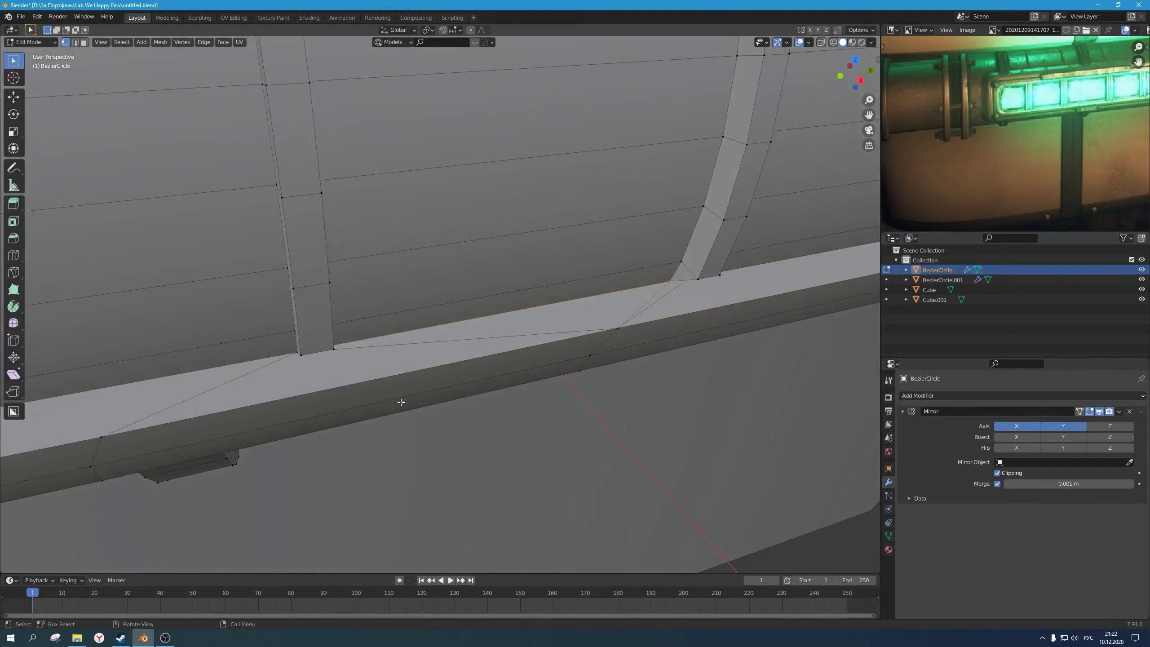
Step: Undo the last lower-wall fills and delete the face still covering the wall near the bolted corner
scroll(400, 403, down, 7)
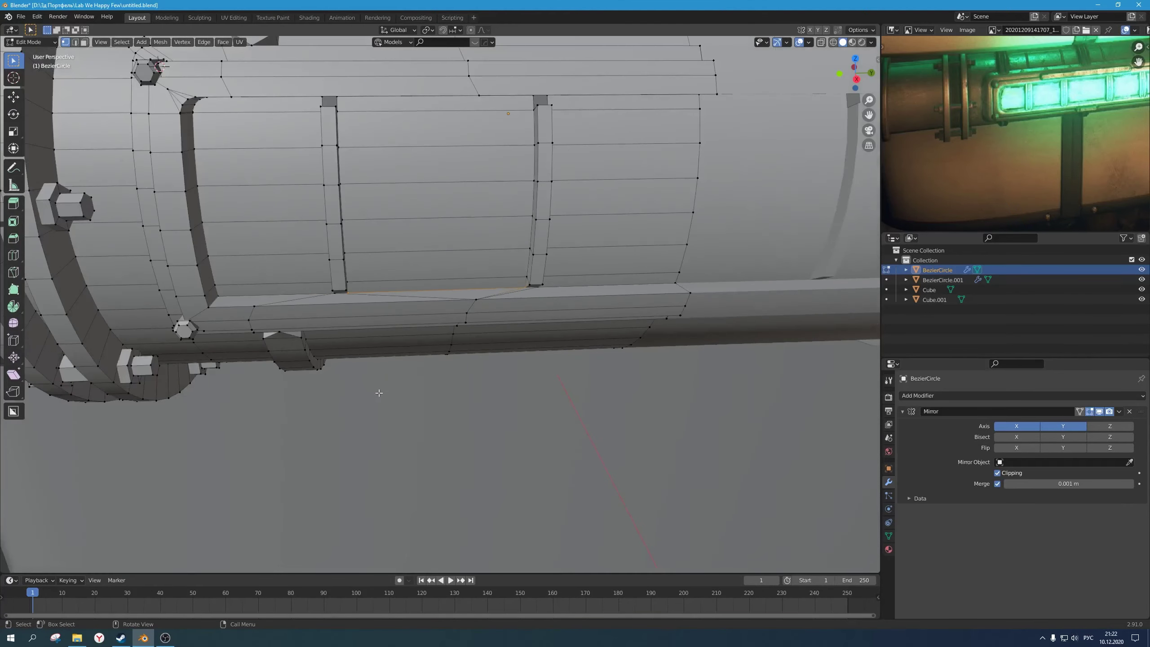
middle_drag(380, 393, 406, 337)
key(alt+z)
key(alt+z)
scroll(406, 337, up, 1)
key(ctrl+z)
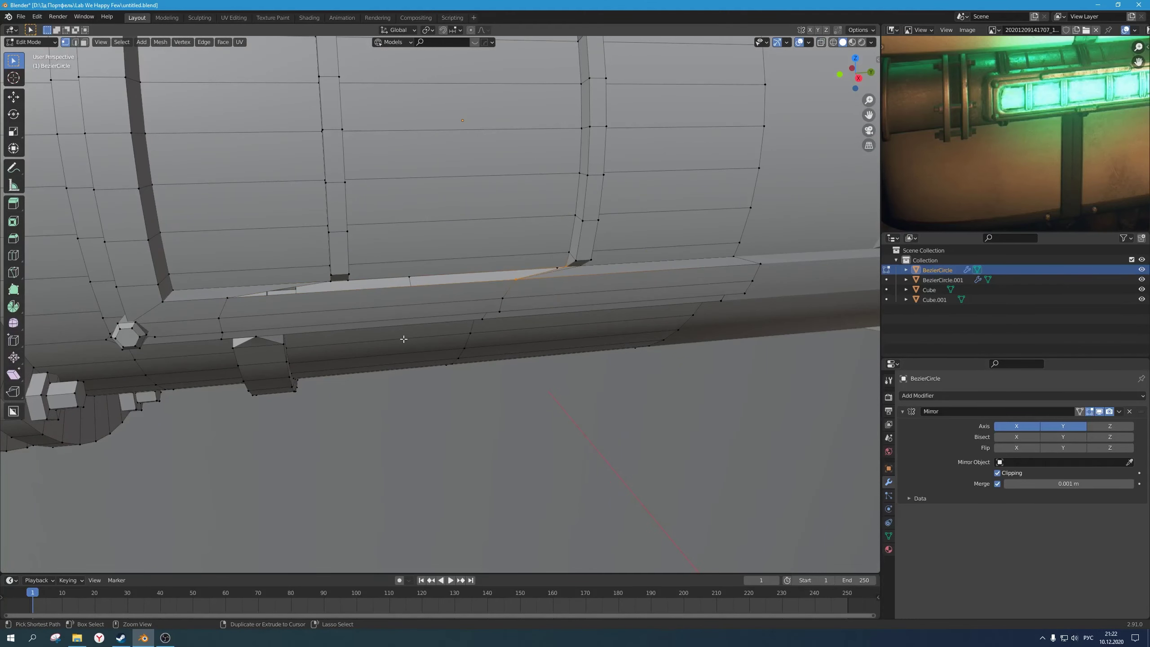
middle_drag(425, 346, 426, 332)
middle_drag(351, 323, 378, 336)
scroll(377, 336, up, 1)
key(x)
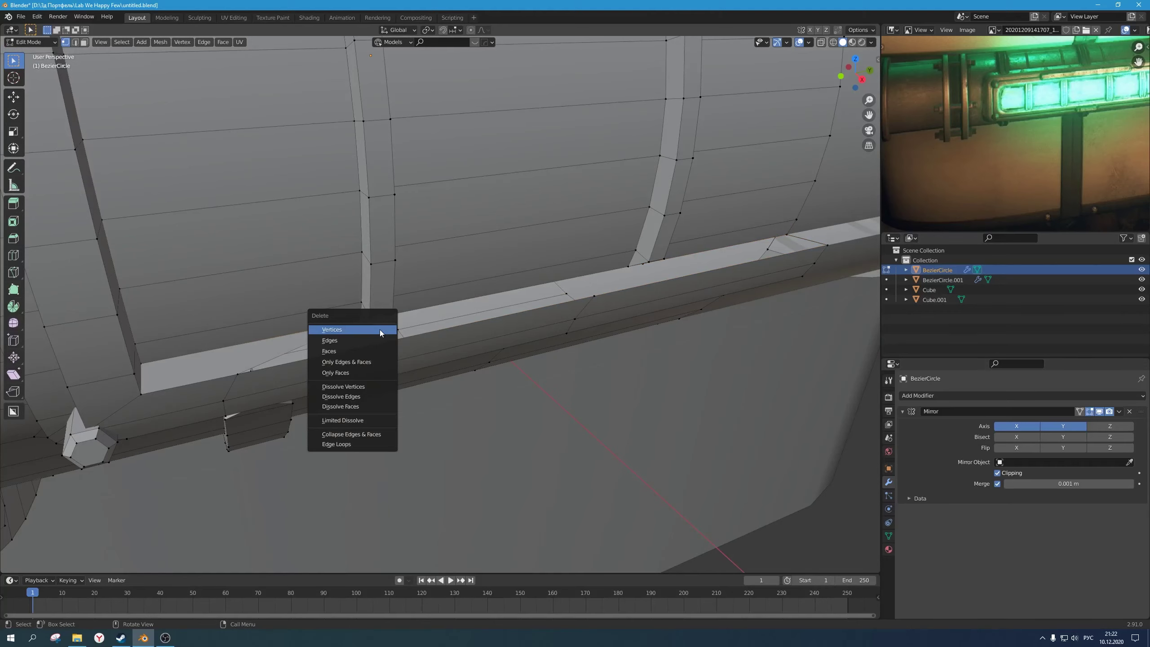
key(Escape)
key(2)
key(x)
click(349, 354)
key(1)
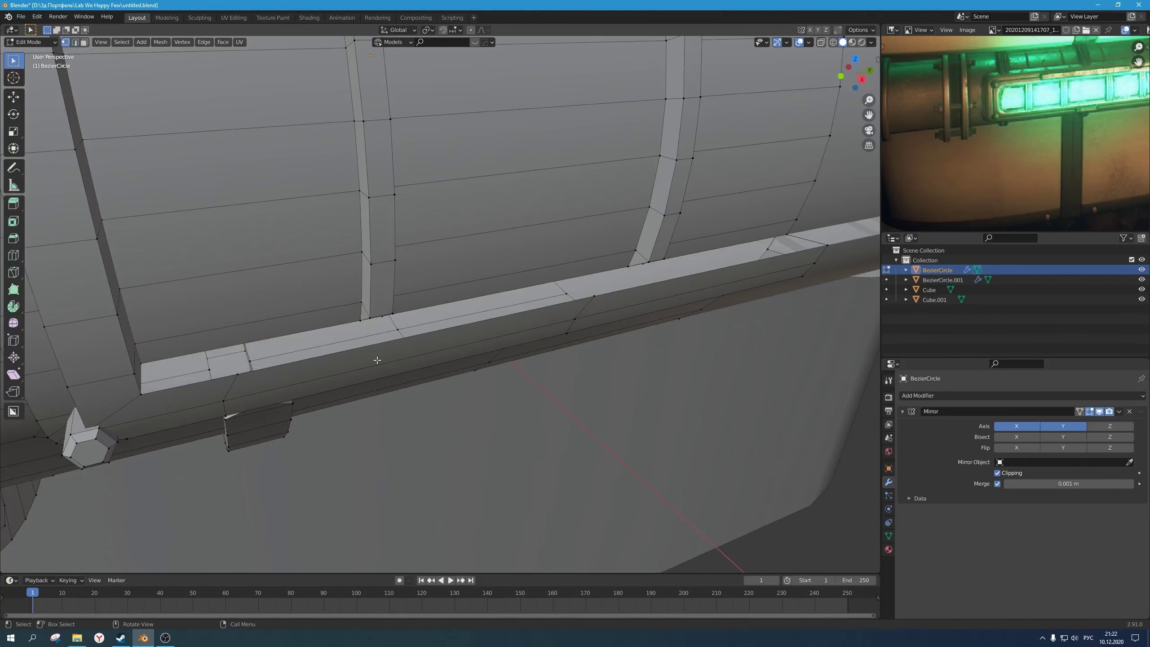
Step: Add two evenly spaced loop cuts around the pipe in each of the two long segments along the panel's lower rail
scroll(377, 360, down, 2)
middle_drag(377, 360, 318, 296)
scroll(377, 329, up, 1)
key(ctrl+r)
click(361, 293)
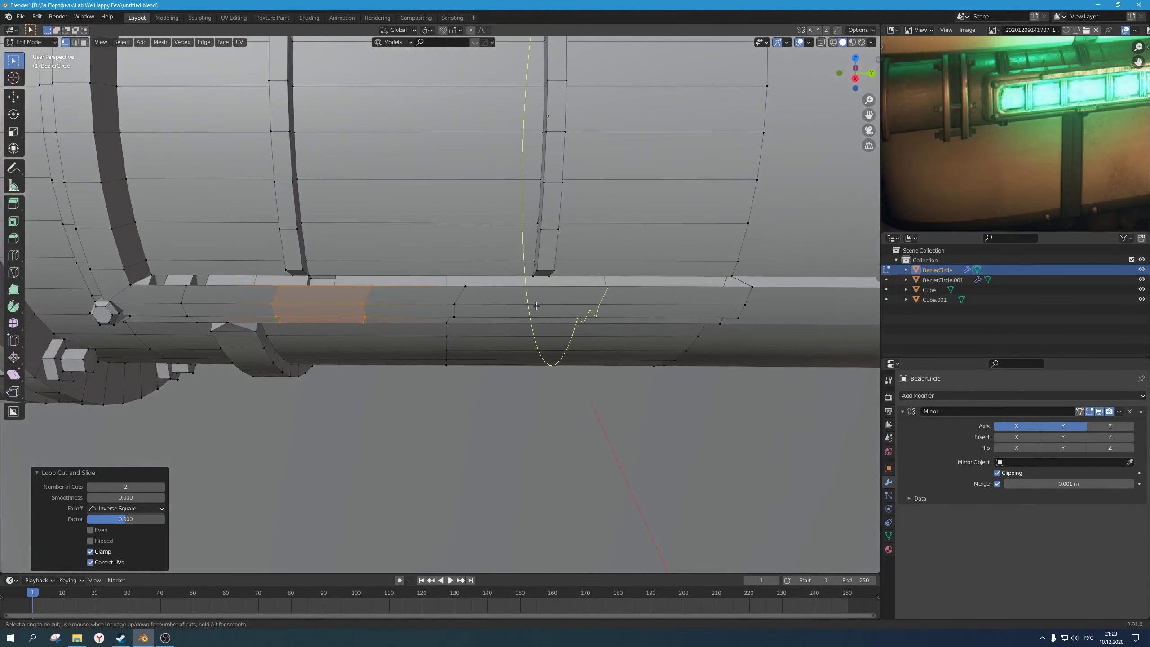
scroll(588, 294, down, 1)
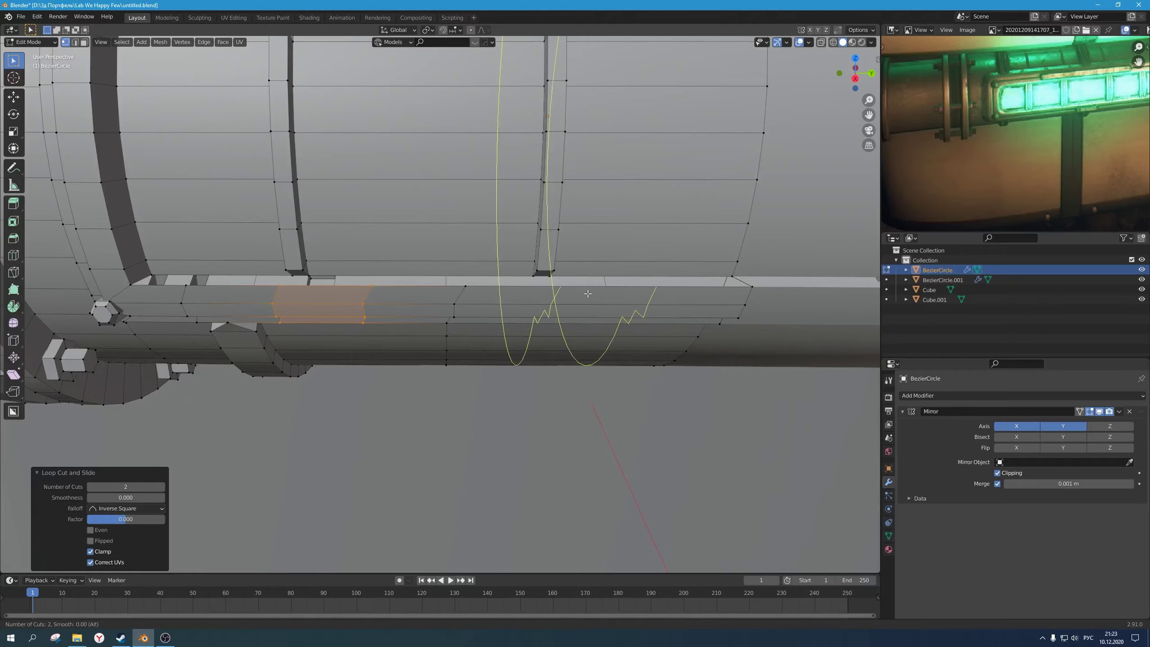
click(587, 294)
middle_drag(588, 294, 471, 321)
scroll(368, 339, up, 3)
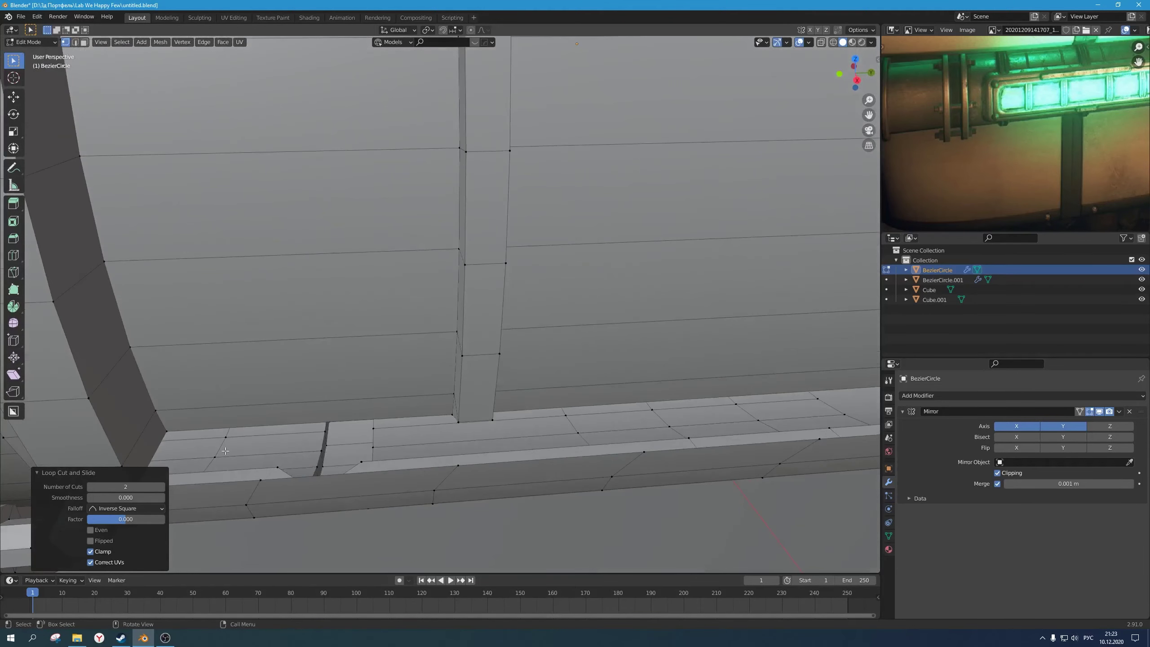
Step: Fill the recess's lower wall with faces between the bolted corner and the first divider's lower end
shift+middle_drag(367, 339, 419, 260)
key(2)
scroll(258, 399, down, 3)
key(1)
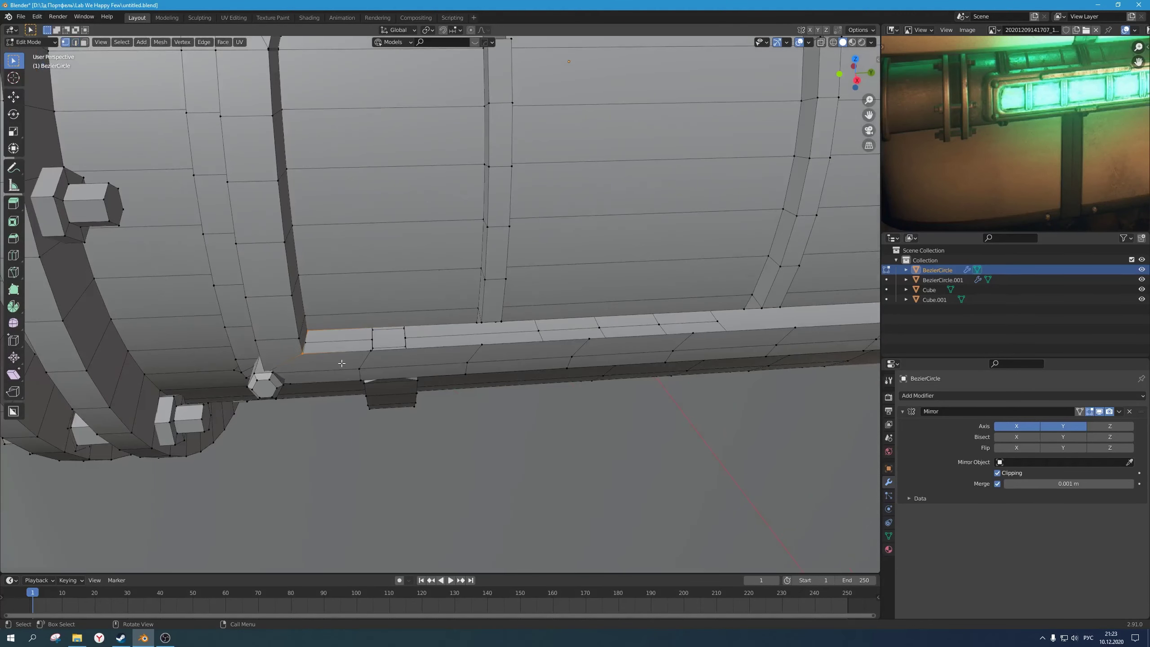
middle_drag(360, 364, 624, 386)
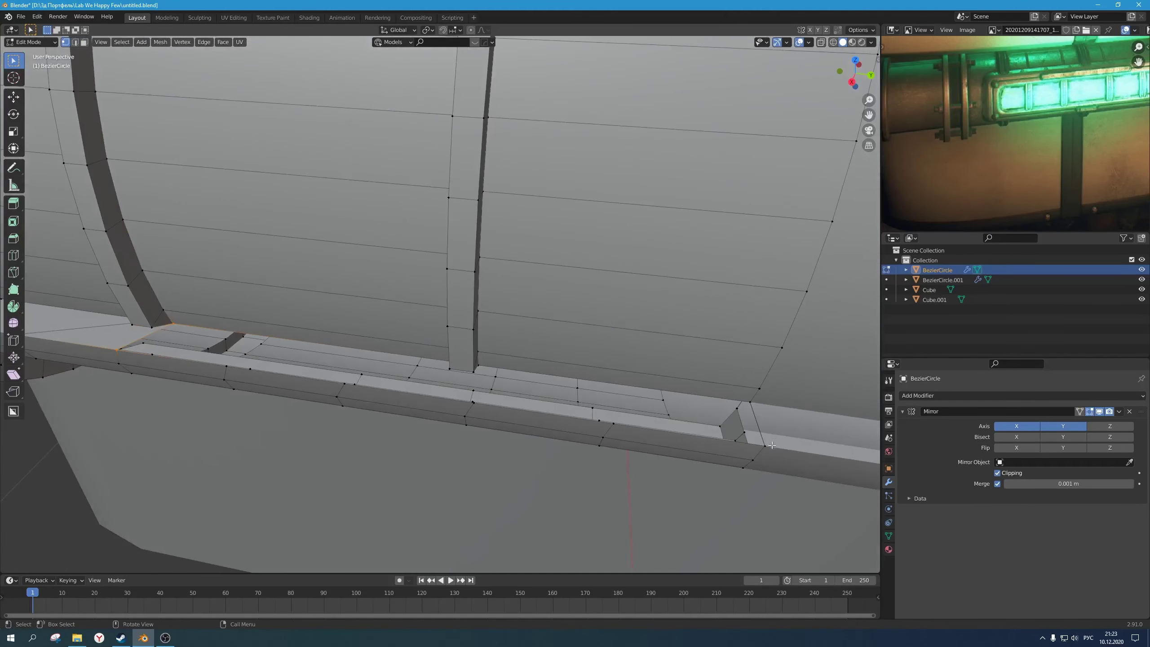
scroll(752, 423, down, 3)
middle_drag(690, 412, 708, 412)
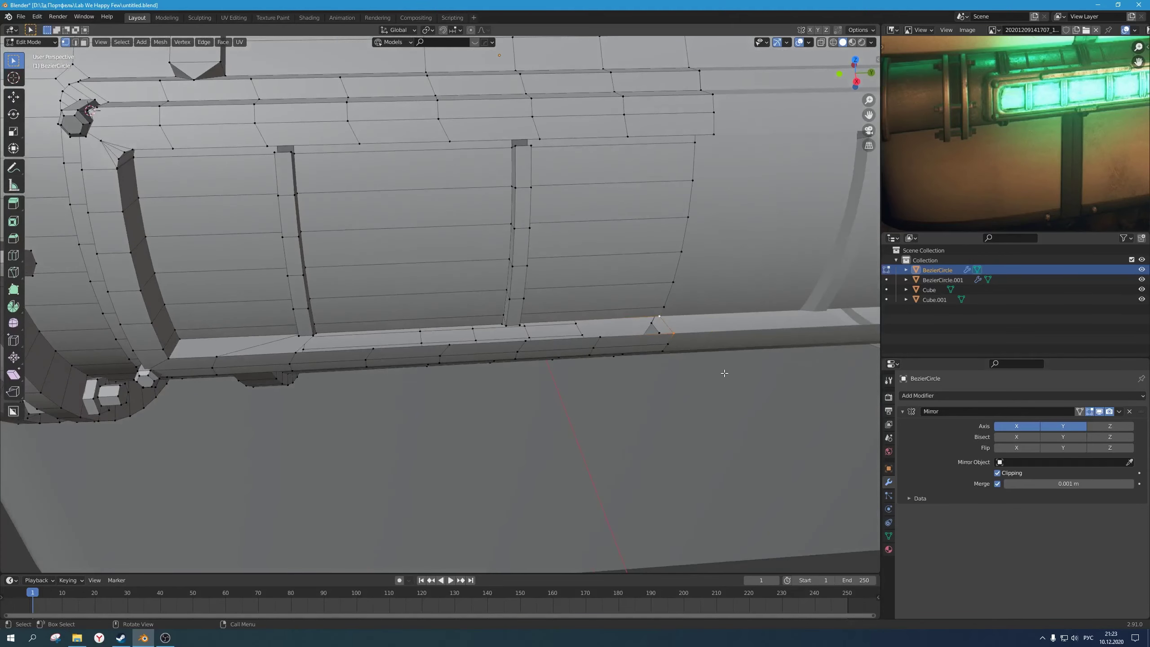
Step: Fill the rest of the recess's lower wall from the first divider to the mirror seam
middle_drag(725, 373, 717, 372)
middle_drag(588, 335, 561, 346)
scroll(562, 346, up, 3)
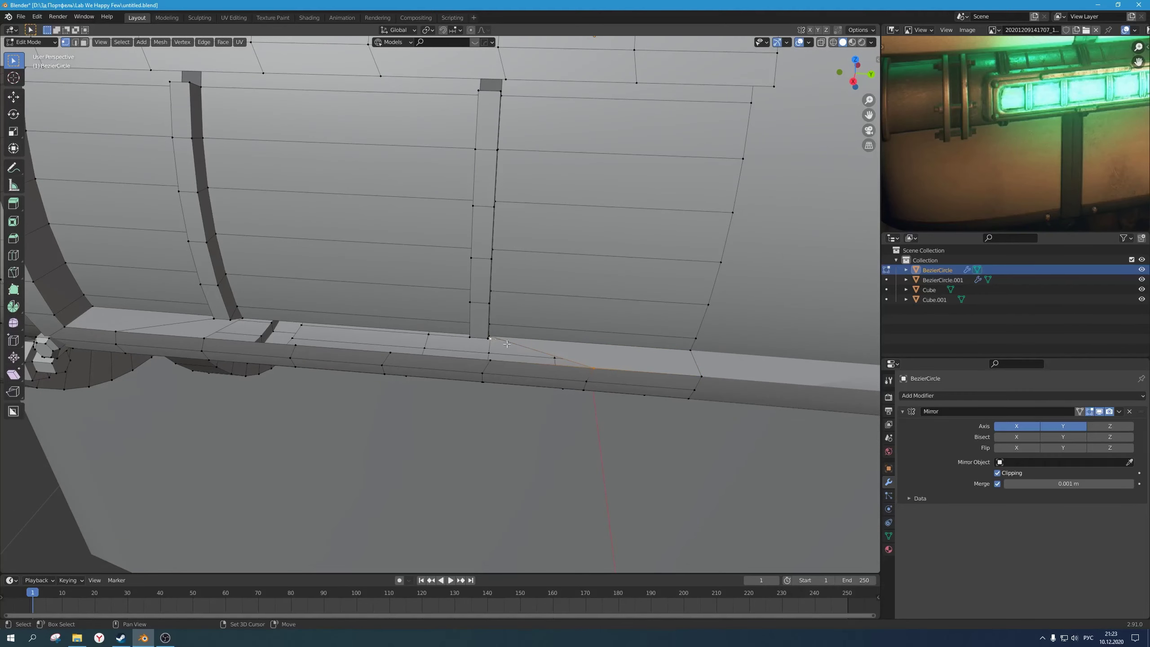
middle_drag(507, 344, 480, 371)
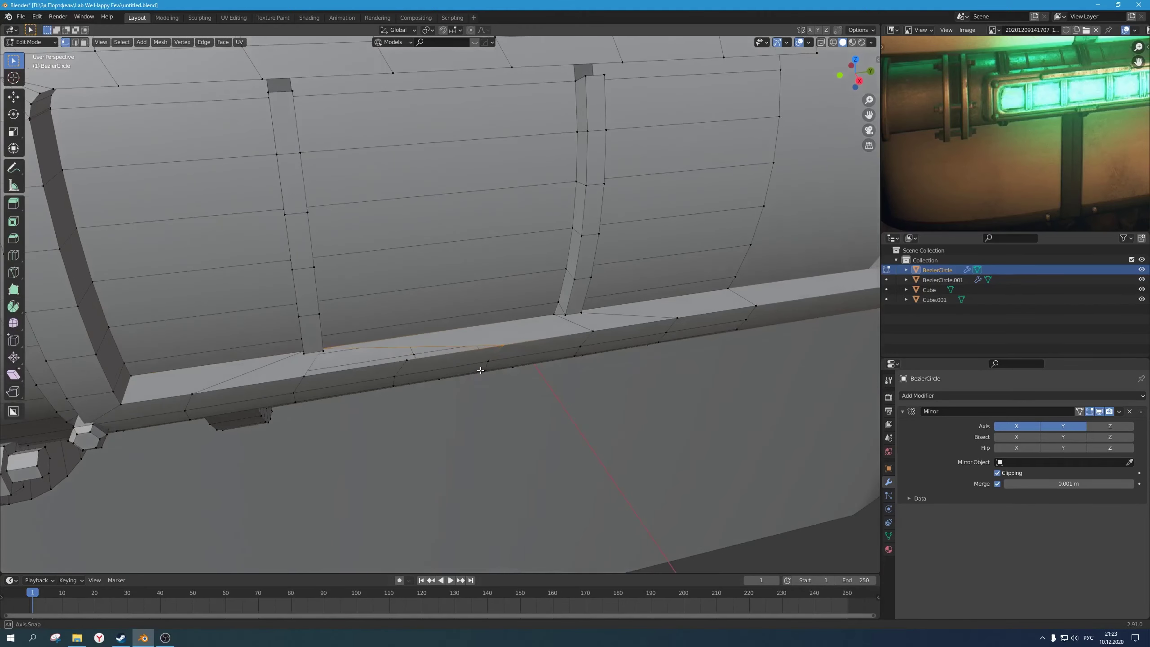
scroll(480, 371, down, 6)
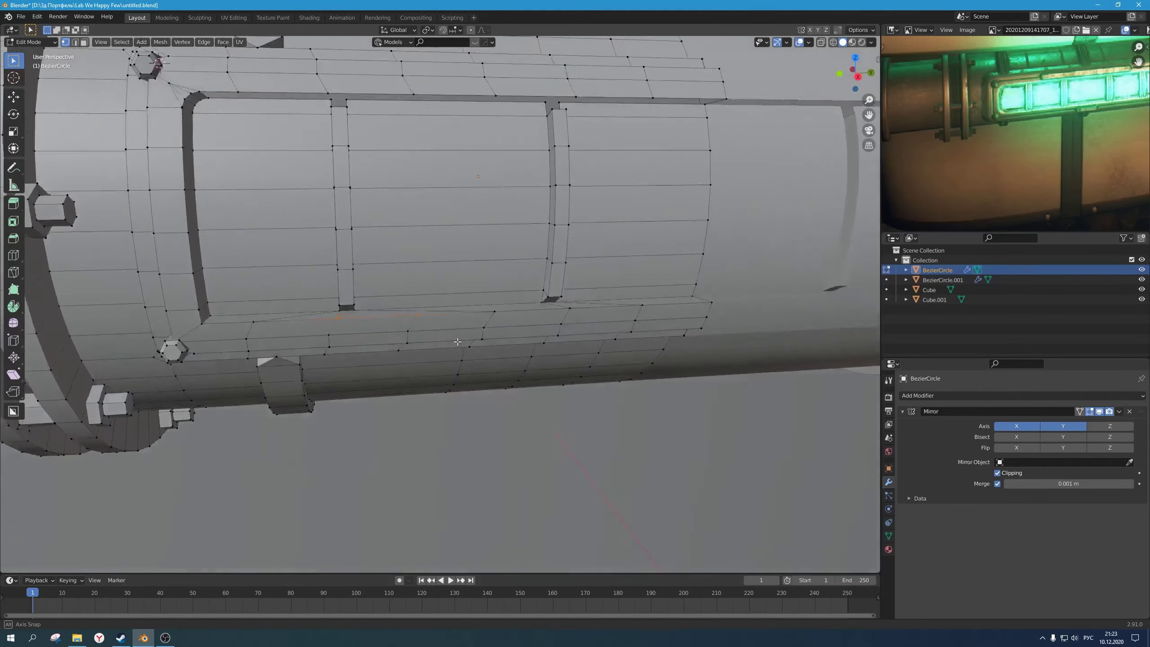
Step: Fill the recess's upper wall between the bolted corner and the first divider's upper end
scroll(467, 385, up, 3)
shift+middle_drag(456, 352, 469, 304)
scroll(462, 263, down, 2)
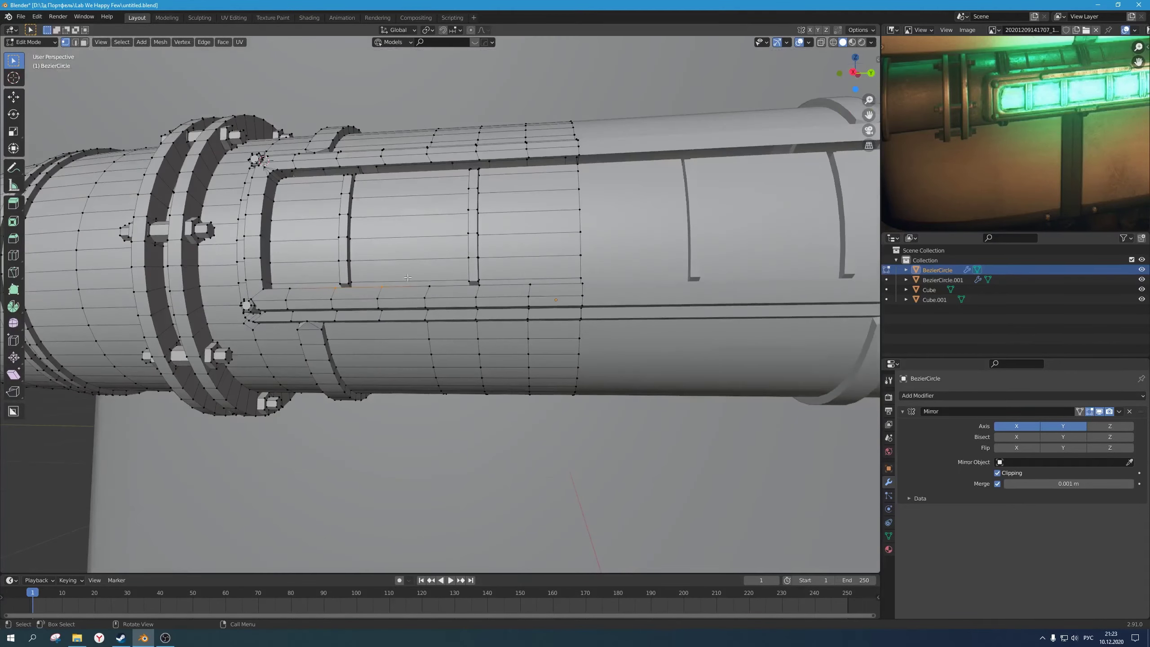
scroll(392, 300, up, 1)
shift+middle_drag(349, 241, 566, 411)
scroll(317, 317, up, 3)
shift+middle_drag(261, 241, 351, 333)
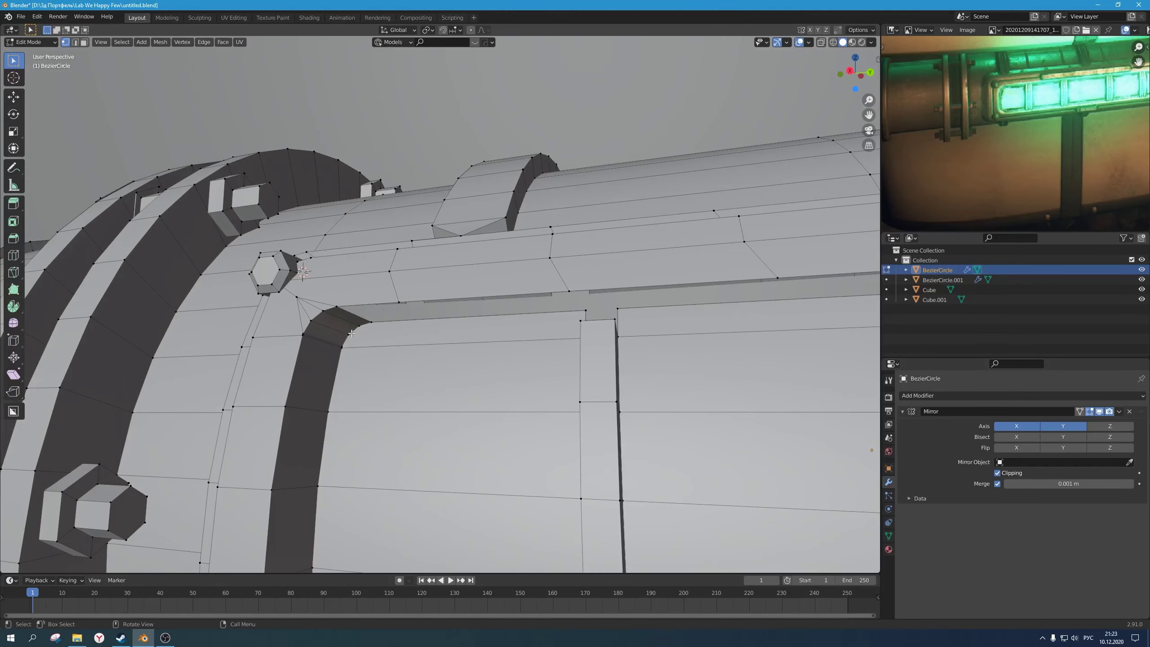
shift+middle_drag(536, 405, 511, 371)
shift+middle_drag(600, 273, 477, 322)
shift+middle_drag(472, 240, 508, 358)
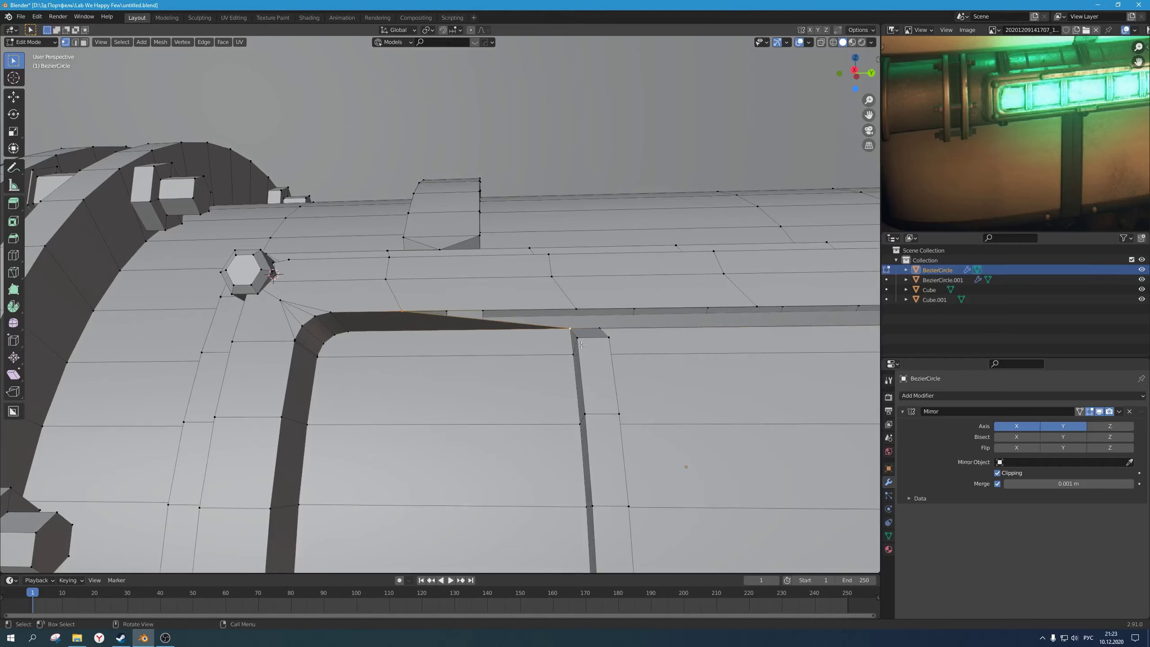
Step: Fill the rest of the recess's upper wall with faces from the first divider's upper end to the mirror seam
key(f)
shift+middle_drag(653, 359, 475, 343)
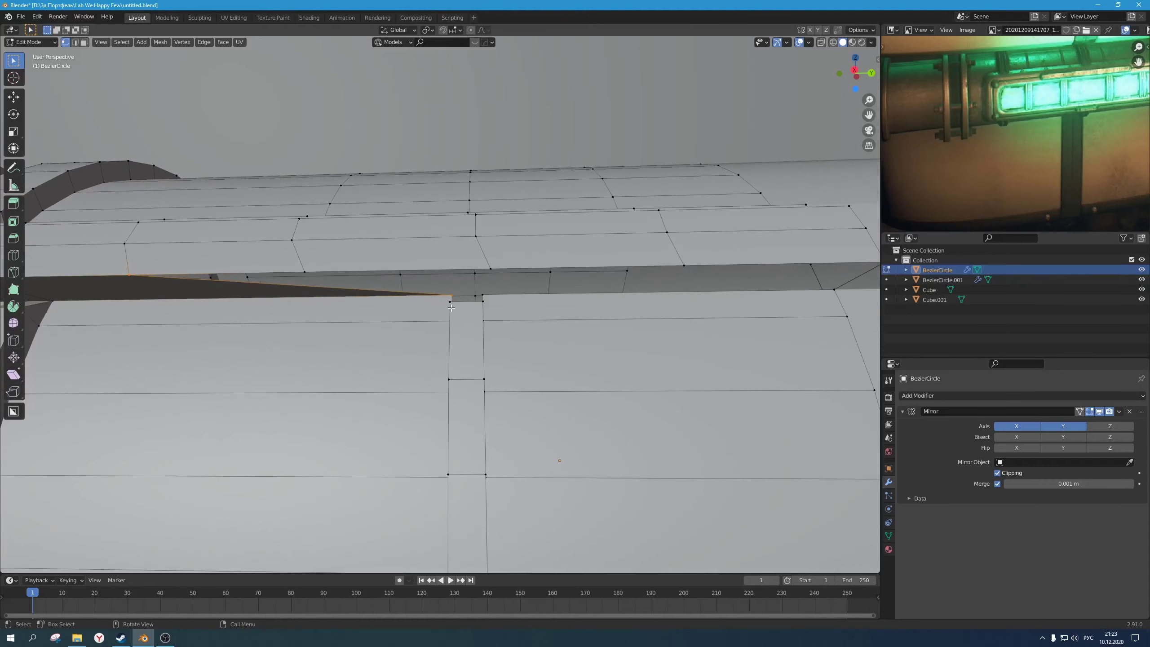
middle_drag(497, 299, 553, 331)
middle_drag(668, 372, 319, 348)
shift+click(280, 332)
key(f)
mouse_move(165, 262)
middle_down()
mouse_move(190, 262)
mouse_move(183, 248)
middle_up()
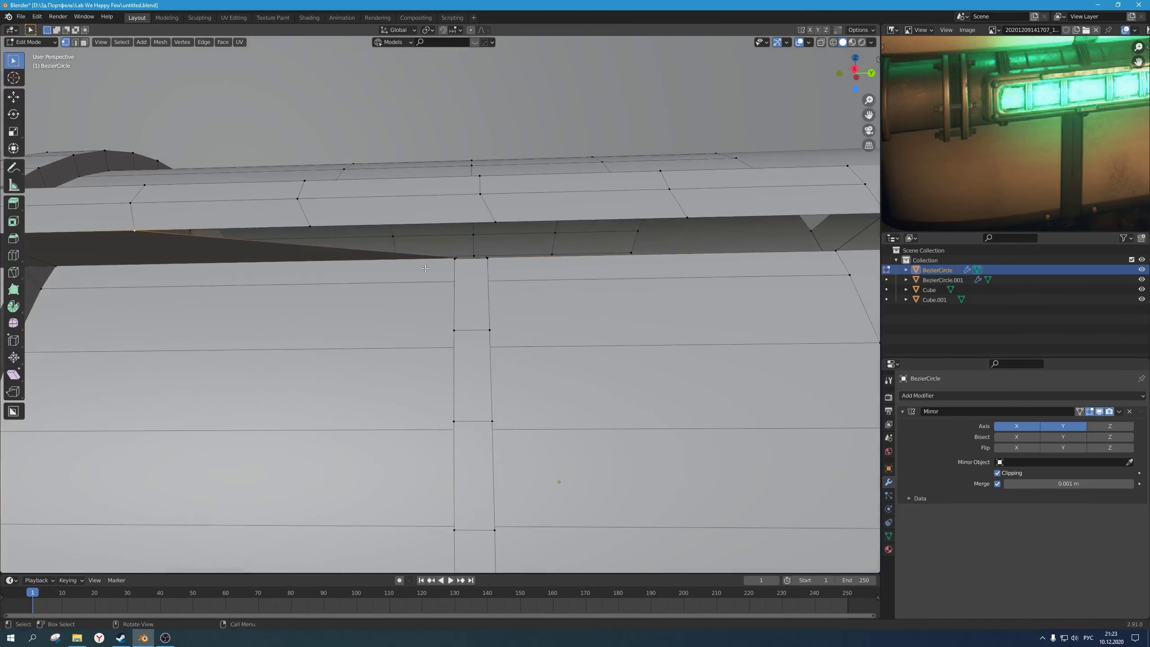
shift+middle_drag(425, 268, 493, 317)
key(f)
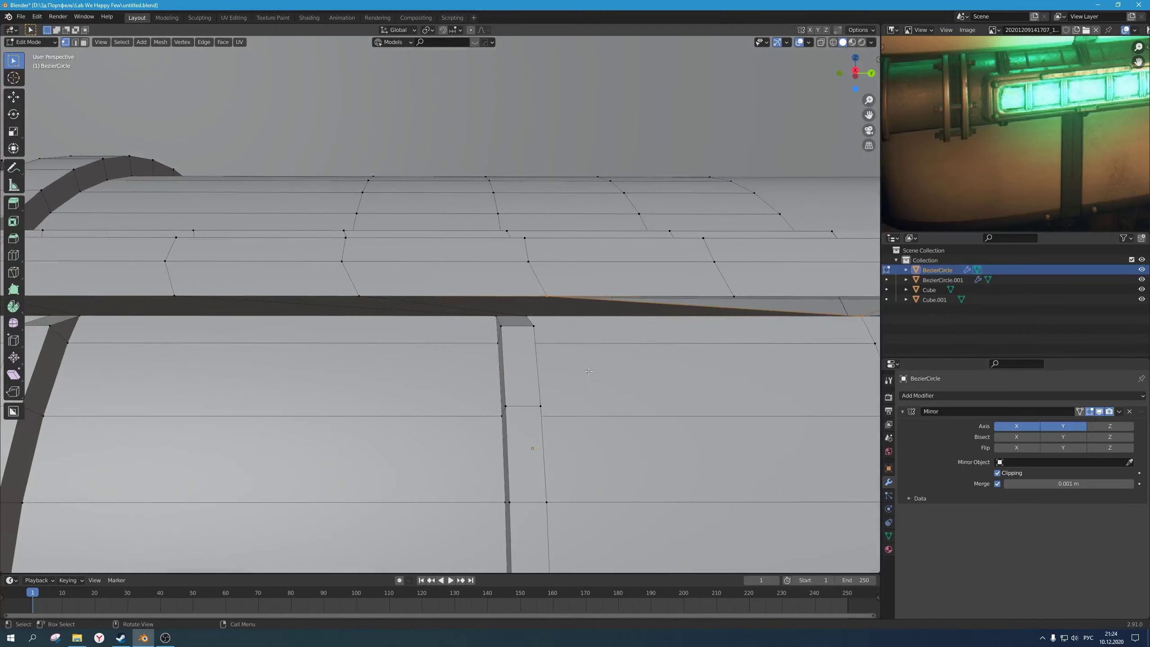
shift+middle_drag(838, 384, 481, 335)
key(f)
Step: Return the pipe to Object Mode and save the file
scroll(502, 355, down, 2)
scroll(501, 355, down, 4)
key(Tab)
scroll(473, 365, up, 2)
scroll(473, 365, down, 4)
key(ctrl+s)
scroll(489, 316, down, 2)
scroll(489, 316, up, 2)
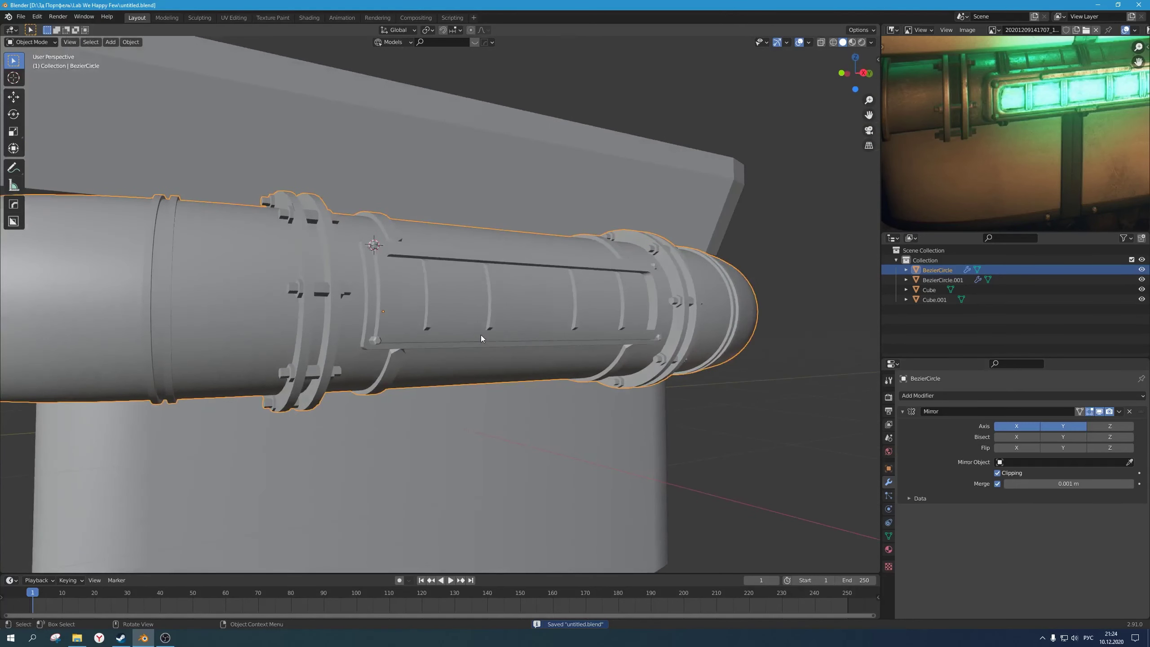
Step: Examine the pipe's recessed light panel, its dividers and connected walls from several angles, with and without mesh edges
scroll(501, 318, down, 3)
scroll(499, 318, up, 4)
scroll(501, 315, down, 5)
scroll(443, 350, up, 3)
middle_drag(437, 306, 448, 331)
scroll(442, 350, down, 3)
scroll(442, 351, up, 2)
scroll(469, 361, down, 2)
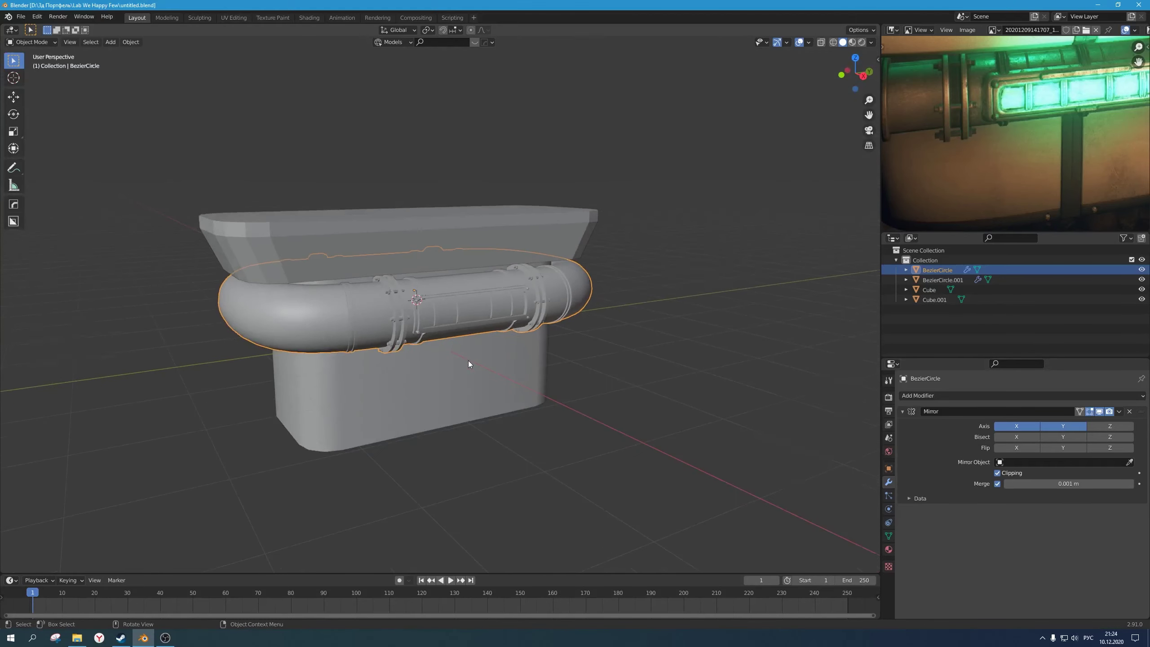
scroll(468, 361, up, 4)
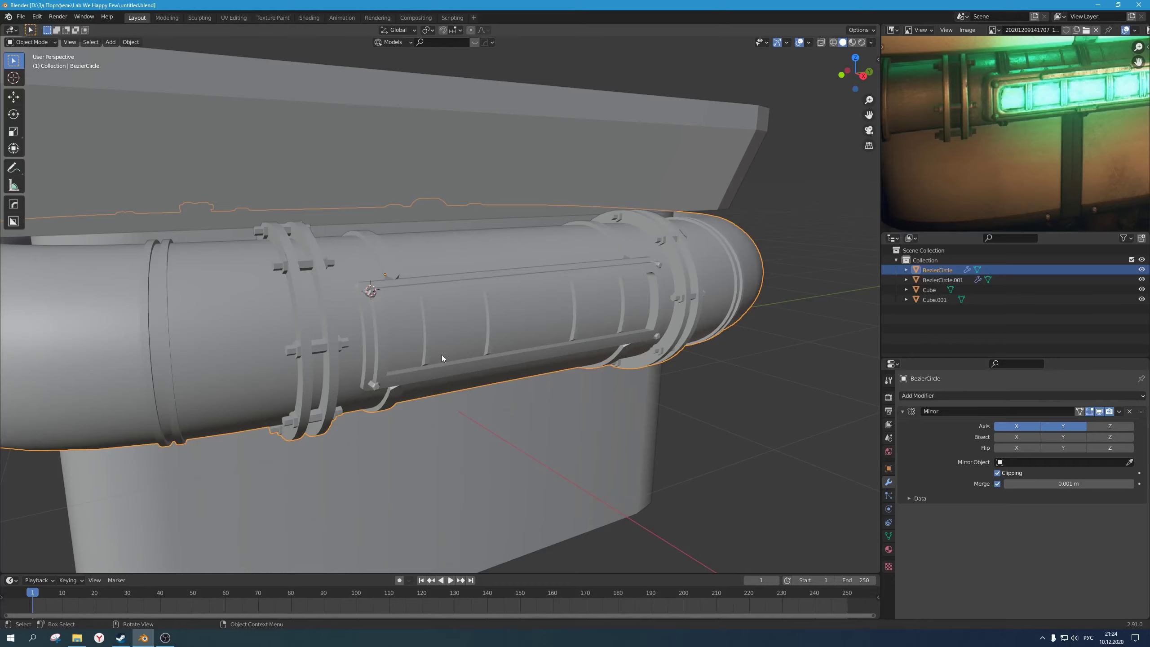
key(shift+z)
key(shift+z)
mouse_move(469, 306)
middle_down()
mouse_move(453, 253)
mouse_move(475, 245)
mouse_move(461, 306)
mouse_move(484, 288)
mouse_move(462, 305)
mouse_move(466, 262)
middle_up()
scroll(455, 254, down, 2)
scroll(466, 262, up, 2)
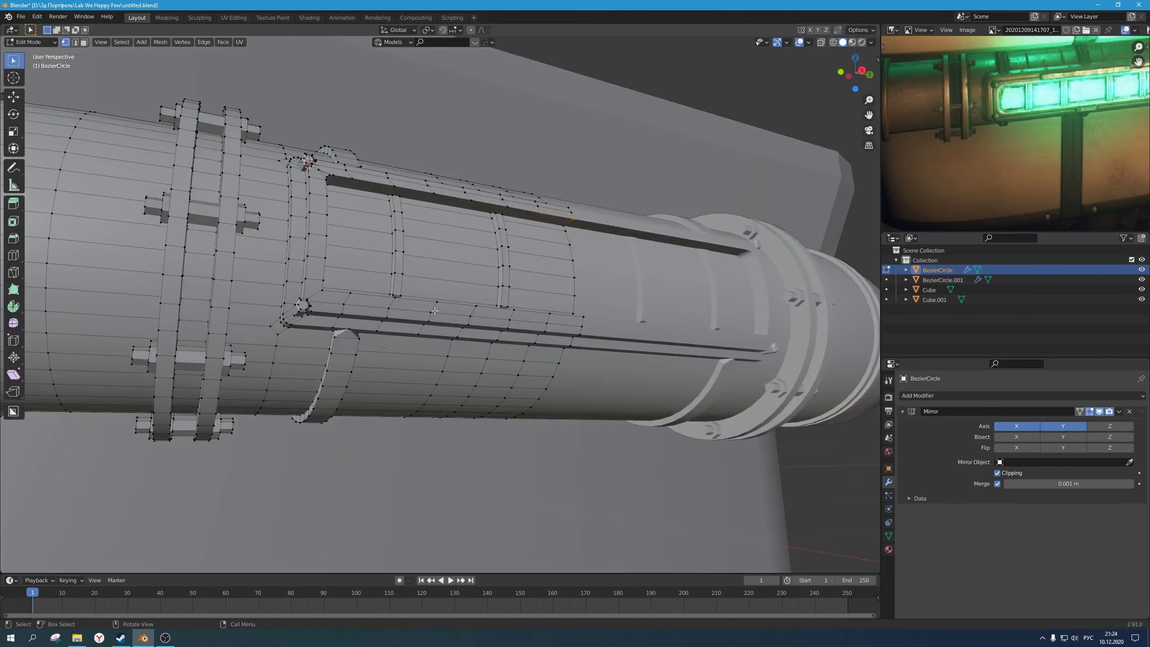
key(Tab)
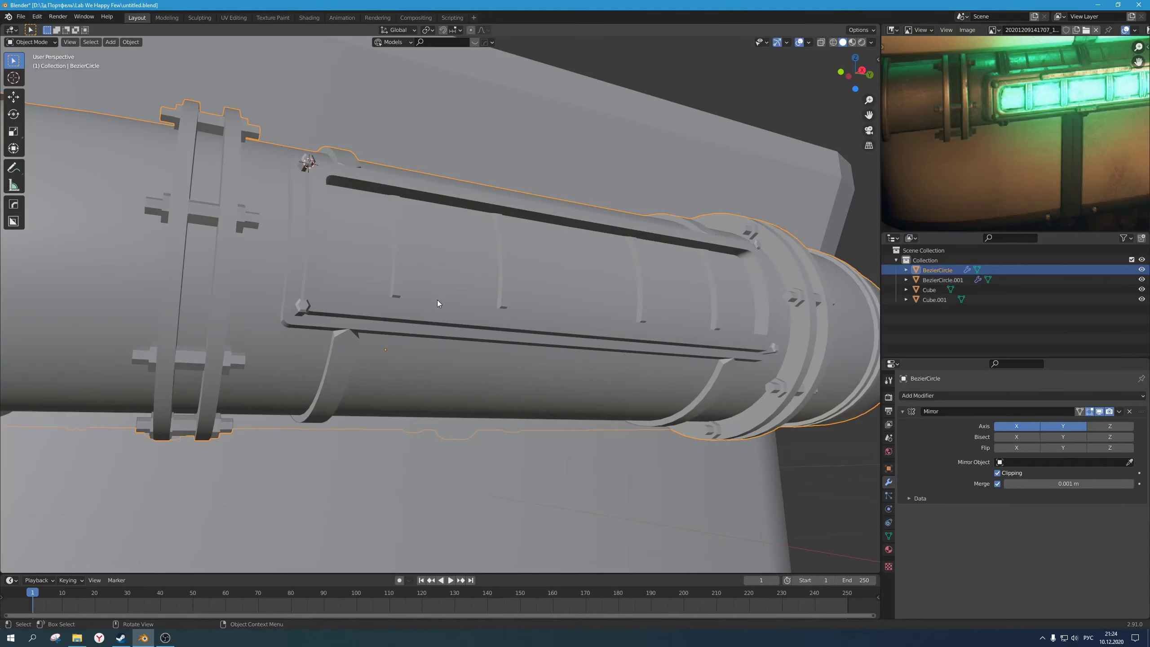
middle_drag(436, 301, 426, 258)
key(Tab)
scroll(494, 321, down, 2)
scroll(436, 318, up, 3)
key(Tab)
key(Tab)
scroll(456, 298, down, 2)
scroll(455, 299, up, 3)
key(3)
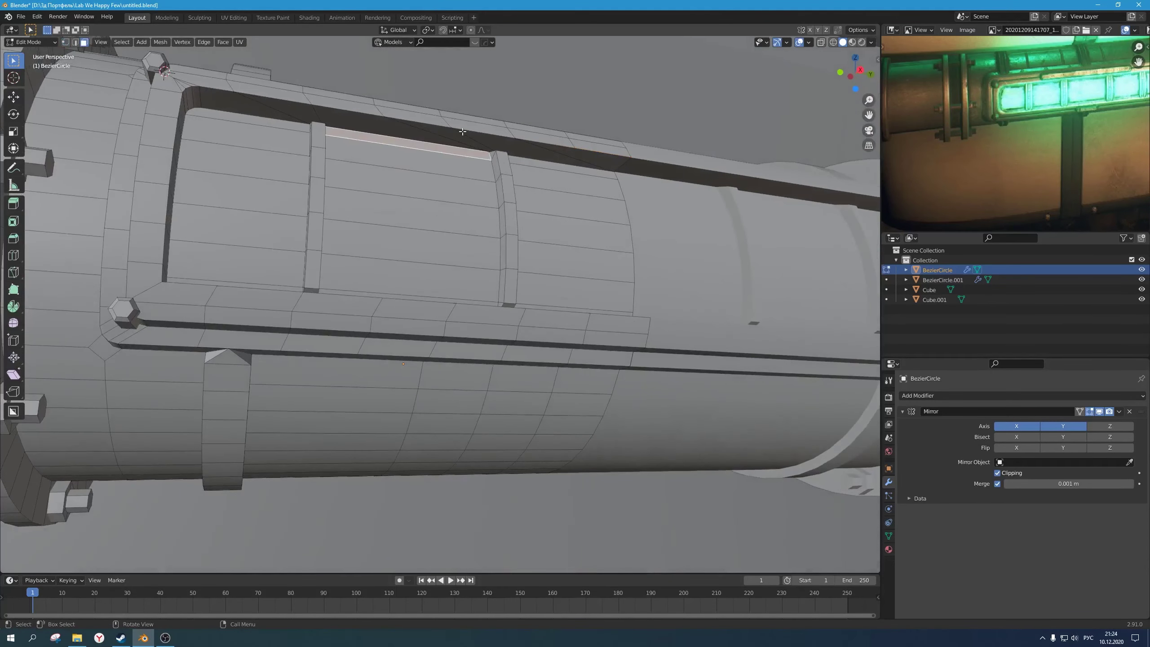
scroll(446, 182, down, 4)
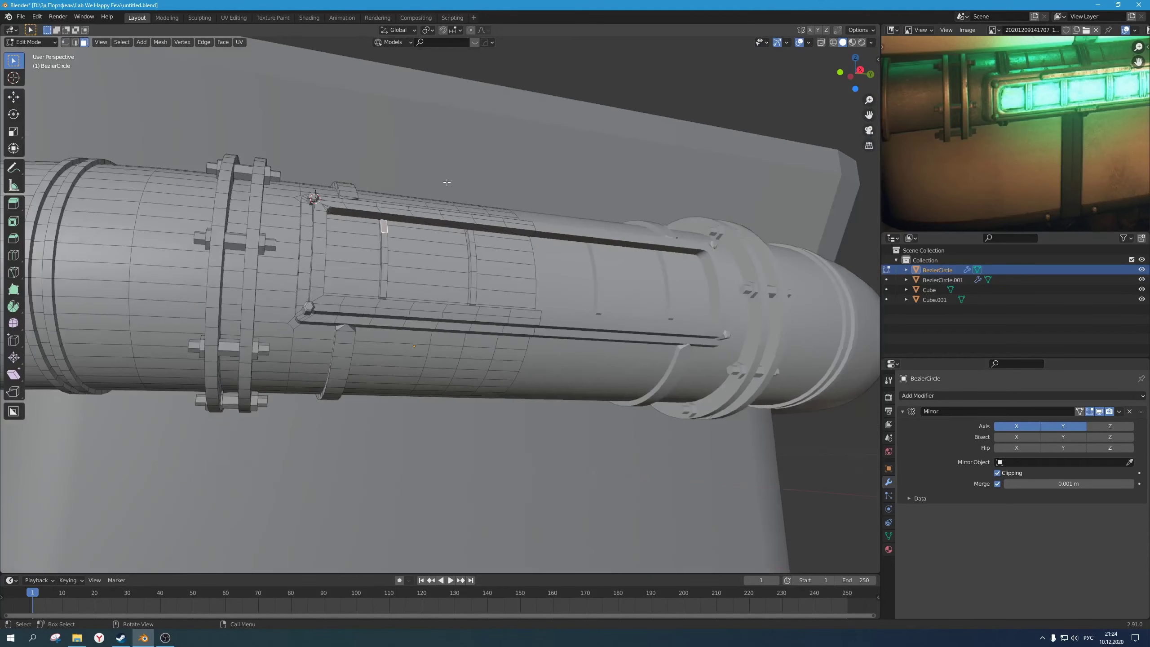
middle_drag(447, 199, 482, 303)
key(Tab)
scroll(458, 271, up, 3)
scroll(483, 373, down, 3)
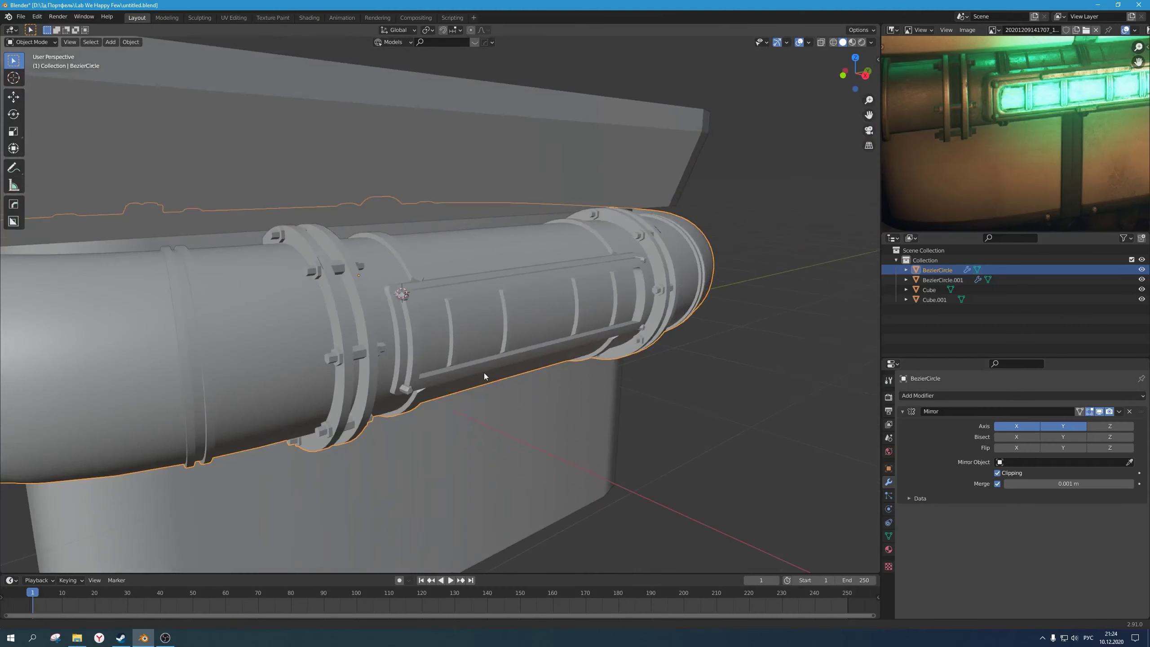
Step: Save the file and deselect the pipe
middle_drag(484, 372, 542, 439)
scroll(499, 363, down, 3)
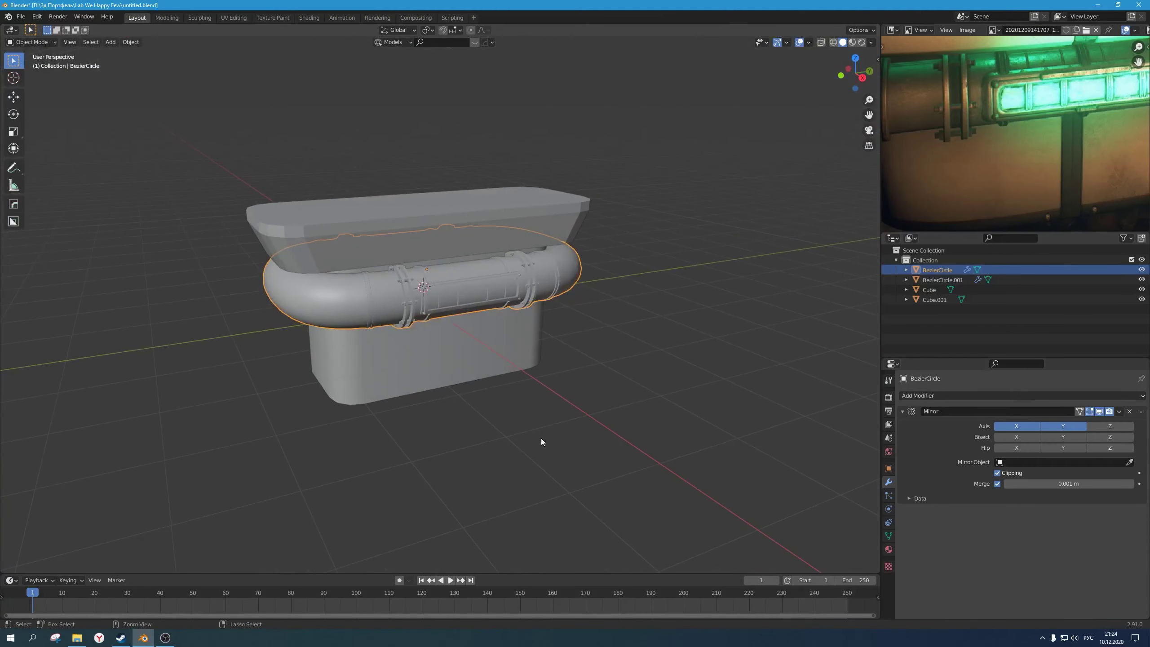
key(ctrl+s)
click(601, 354)
Step: Compare the model with the reference image, examining the pipe's bend and the whole table for missing details
scroll(561, 322, up, 1)
scroll(1074, 154, down, 4)
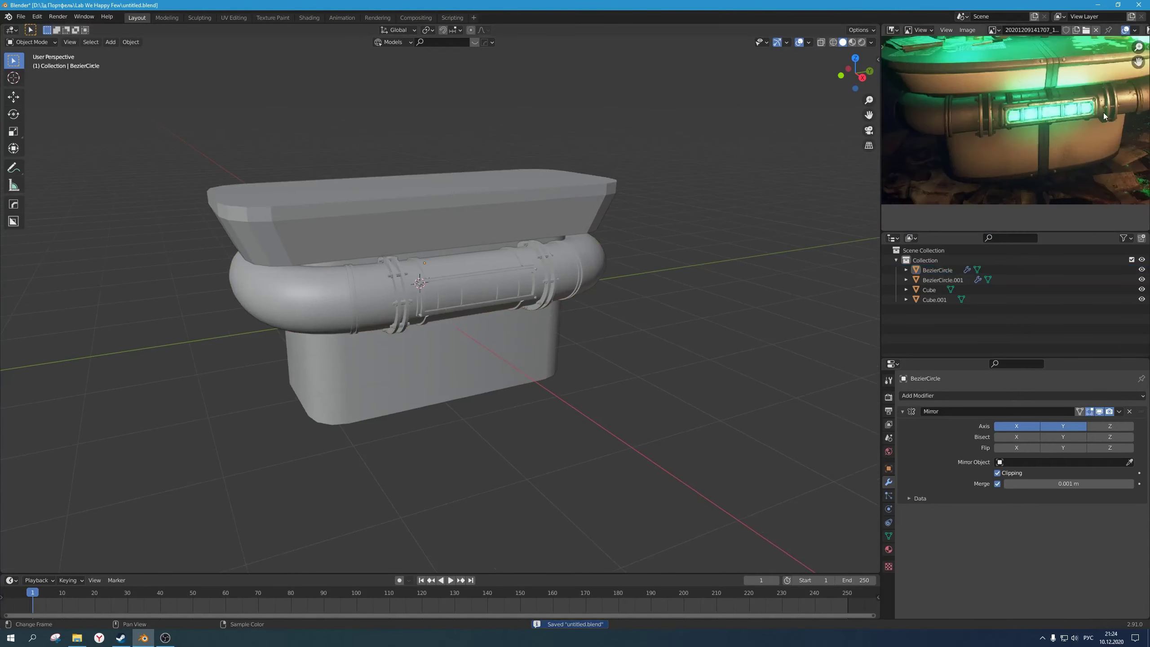
middle_drag(987, 230, 987, 218)
scroll(418, 329, down, 1)
mouse_move(418, 329)
middle_down()
mouse_move(443, 320)
mouse_move(428, 324)
middle_up()
middle_drag(980, 157, 1062, 204)
scroll(956, 171, up, 3)
scroll(811, 165, up, 4)
scroll(1005, 91, up, 3)
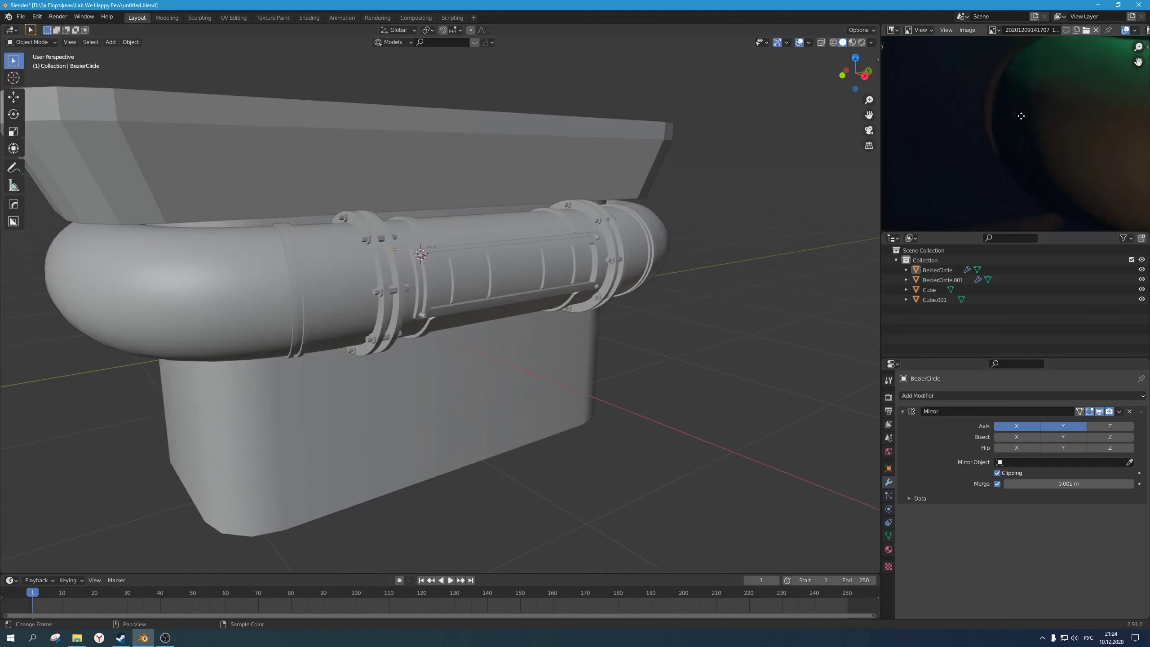
scroll(1028, 71, down, 5)
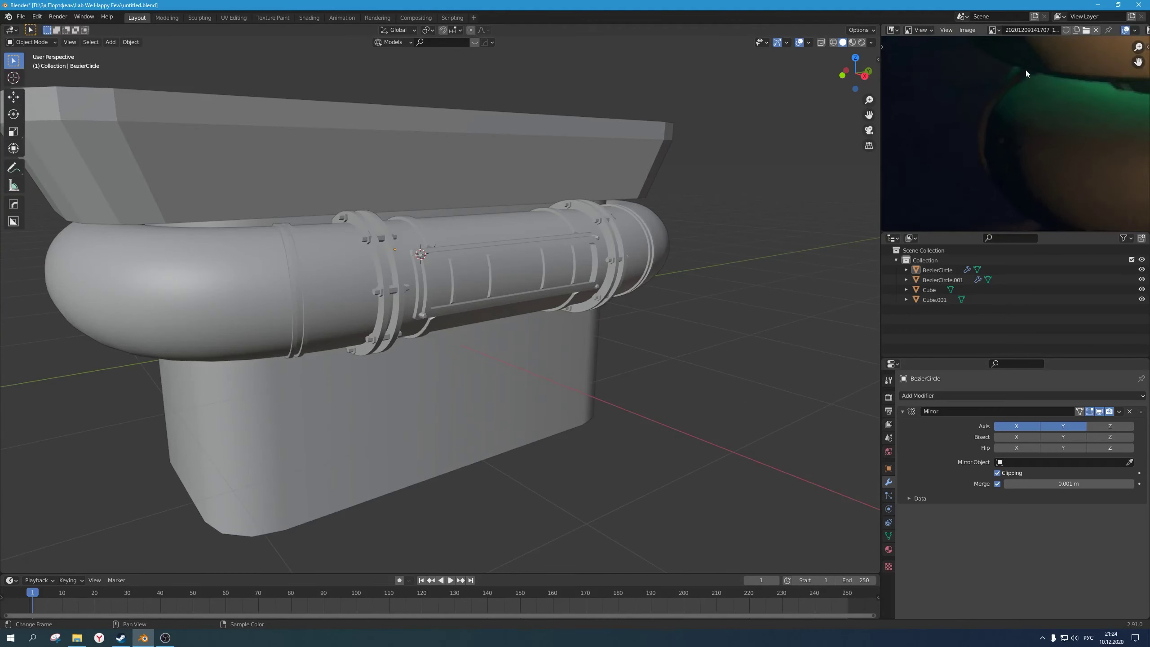
mouse_move(1017, 121)
middle_down()
mouse_move(1008, 129)
mouse_move(1019, 124)
middle_up()
scroll(1015, 125, up, 3)
scroll(998, 166, down, 2)
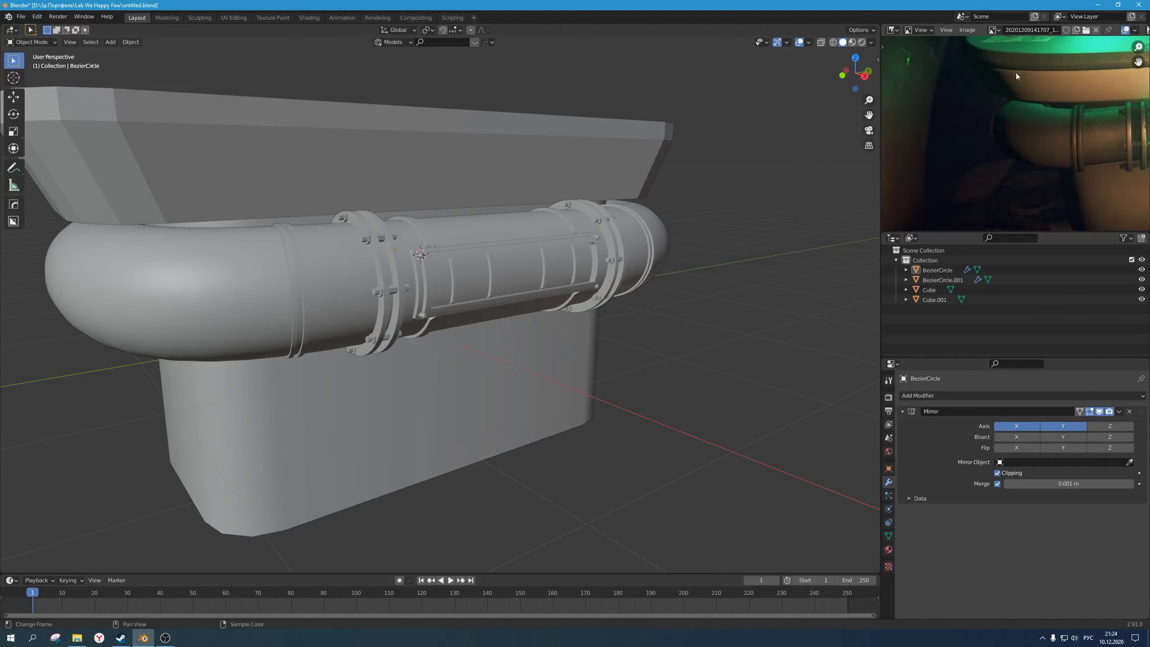
scroll(1010, 144, down, 4)
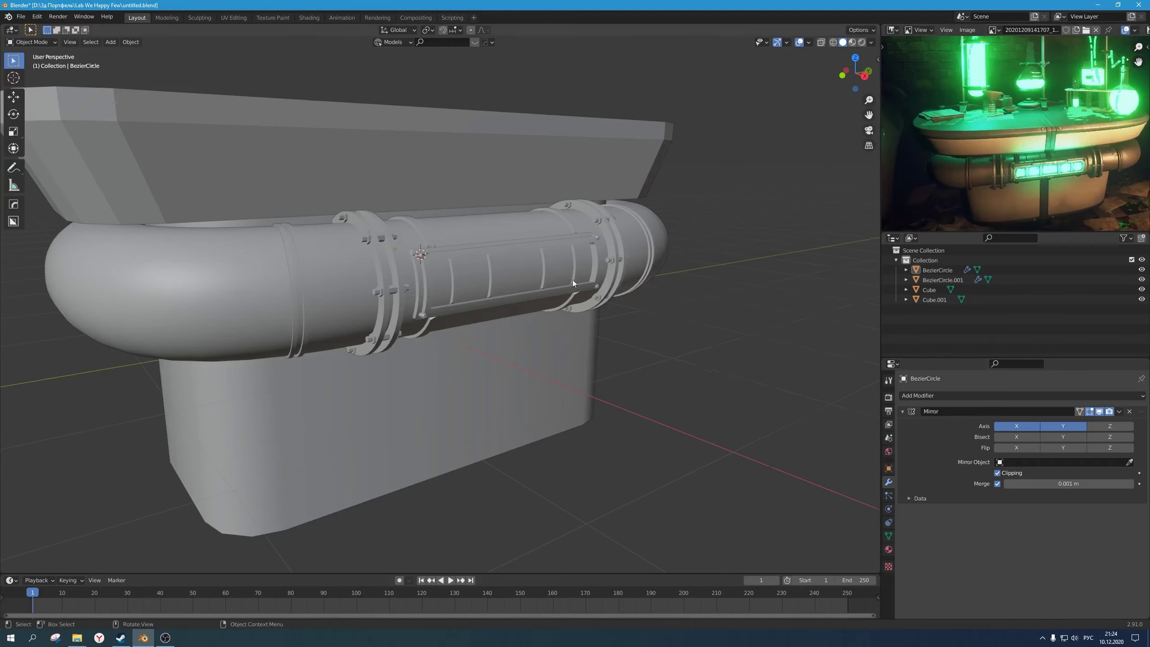
Step: Add one loop cut around the pipe's end bend, slid close to the mirror seam with a factor of about -0.718
middle_drag(573, 280, 319, 340)
key(Tab)
scroll(338, 319, up, 1)
scroll(351, 326, up, 1)
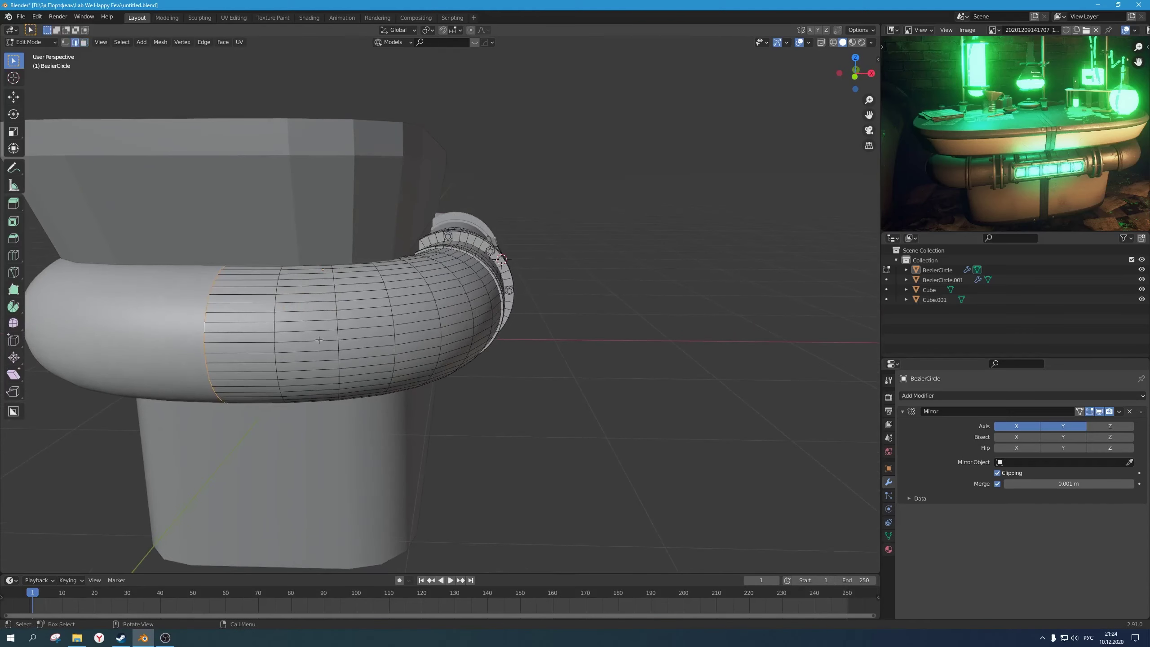
key(ctrl+b)
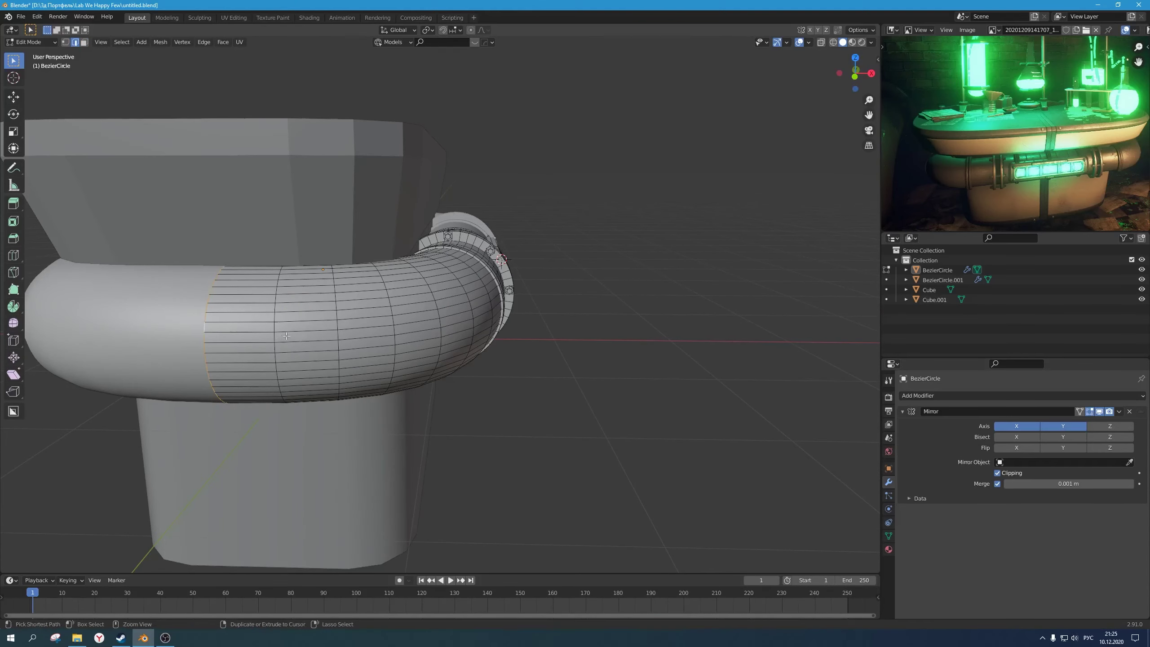
click(226, 327)
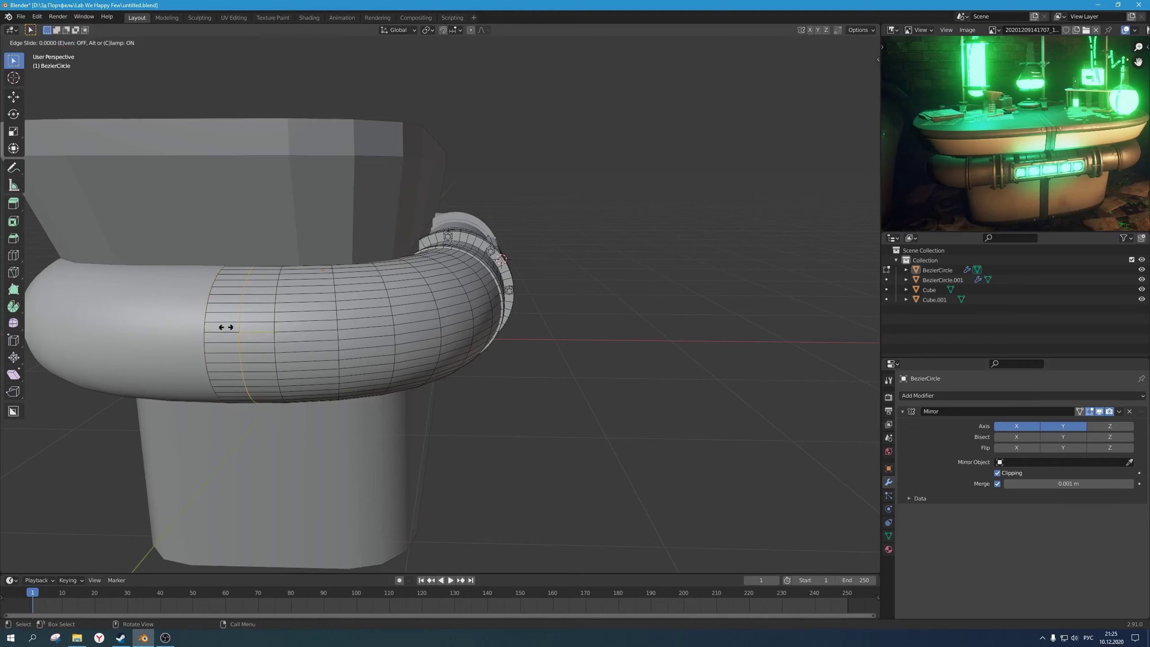
click(201, 319)
scroll(360, 341, up, 3)
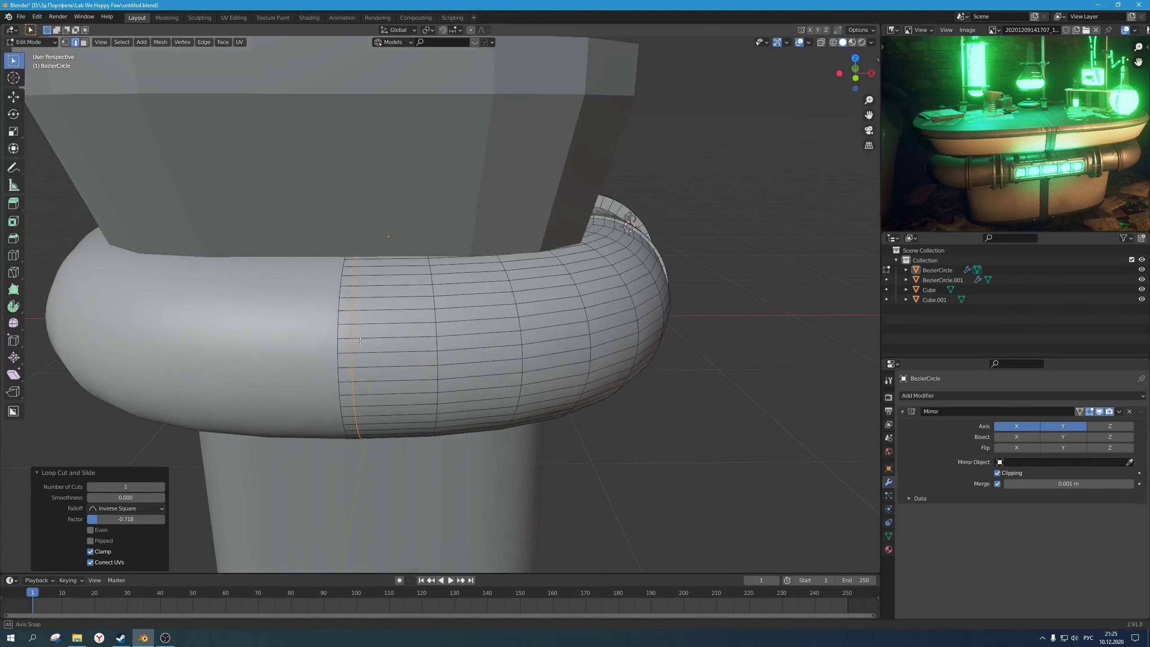
Step: Bevel the new edge loop into a narrow strip with a width of about 0.008 m and one segment
key(ctrl+b)
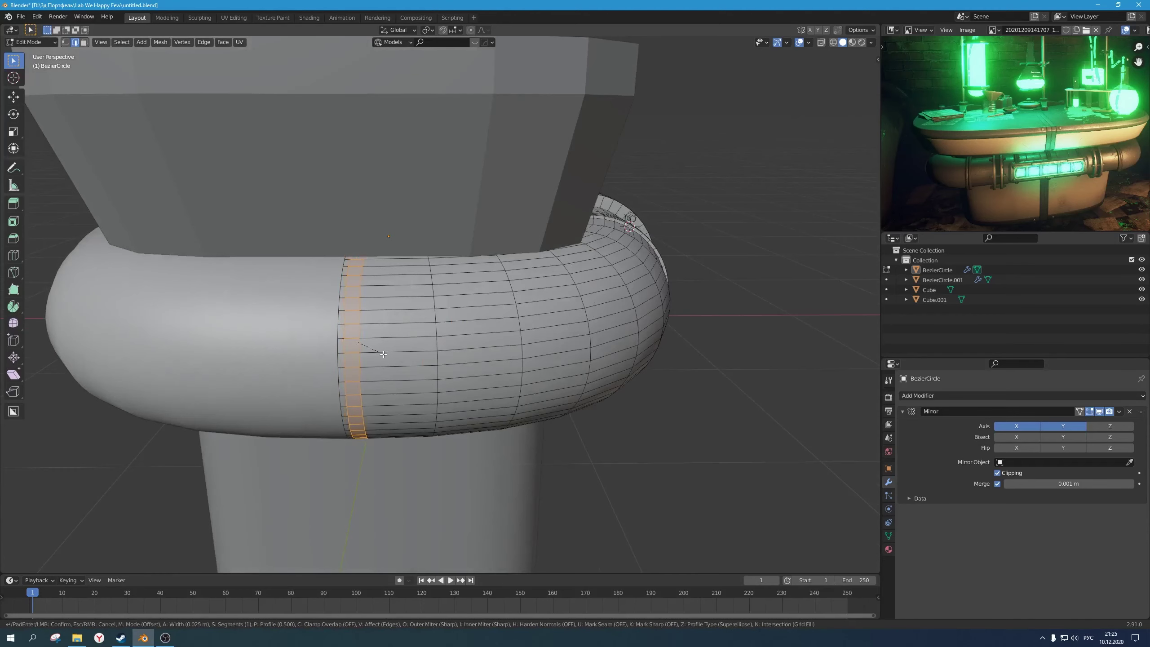
key(Escape)
scroll(375, 352, up, 2)
middle_drag(375, 352, 373, 347)
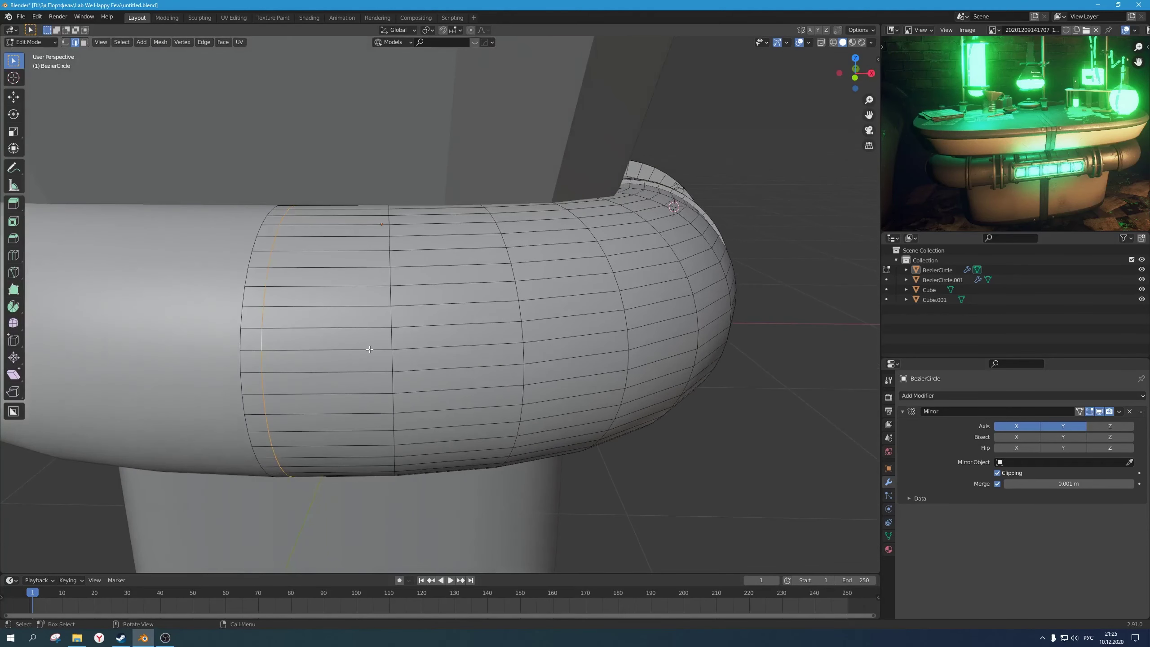
scroll(373, 348, down, 2)
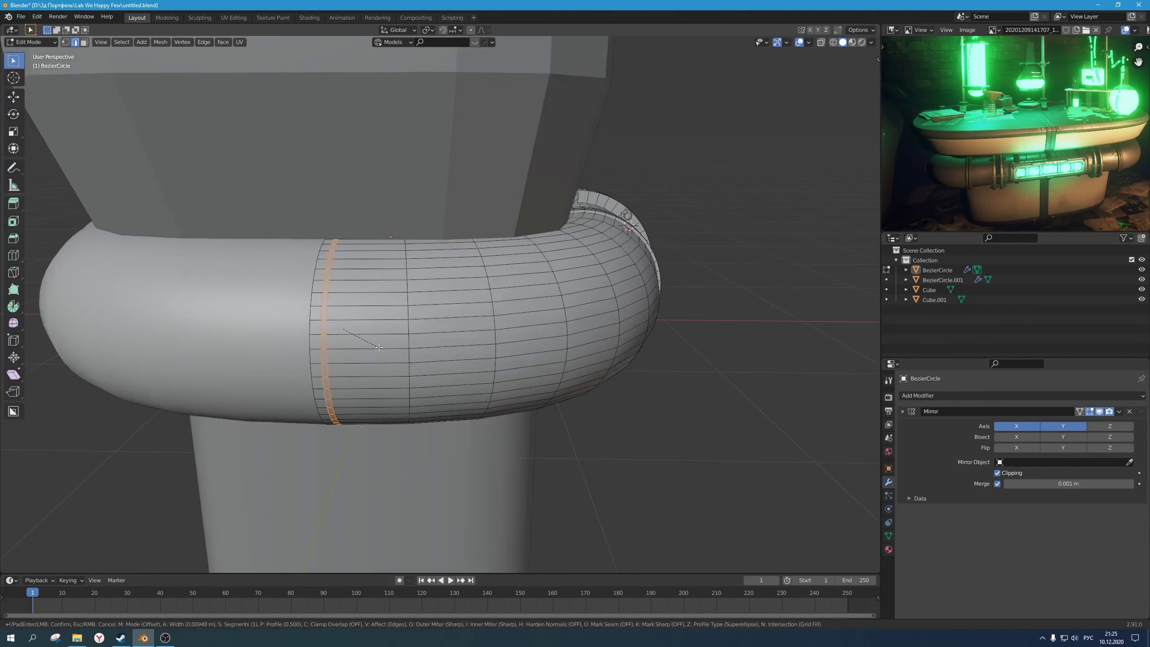
click(379, 348)
Step: Move the bevelled strip slightly along the global X axis towards the mirror seam
key(g)
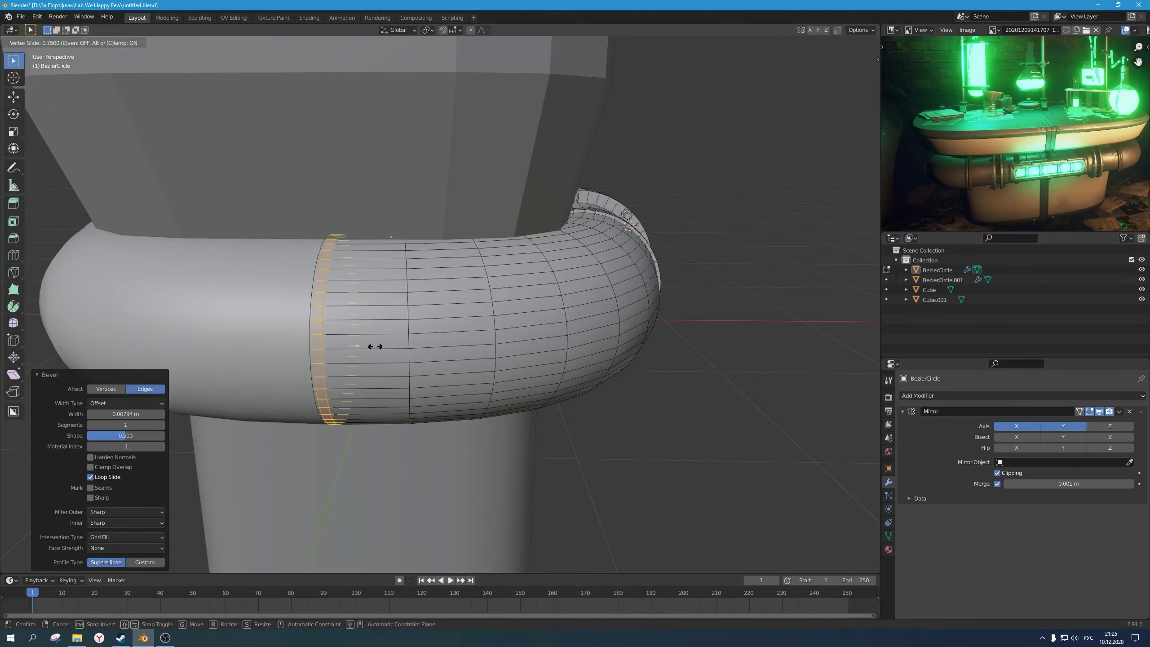
right_click(380, 348)
key(g)
key(x)
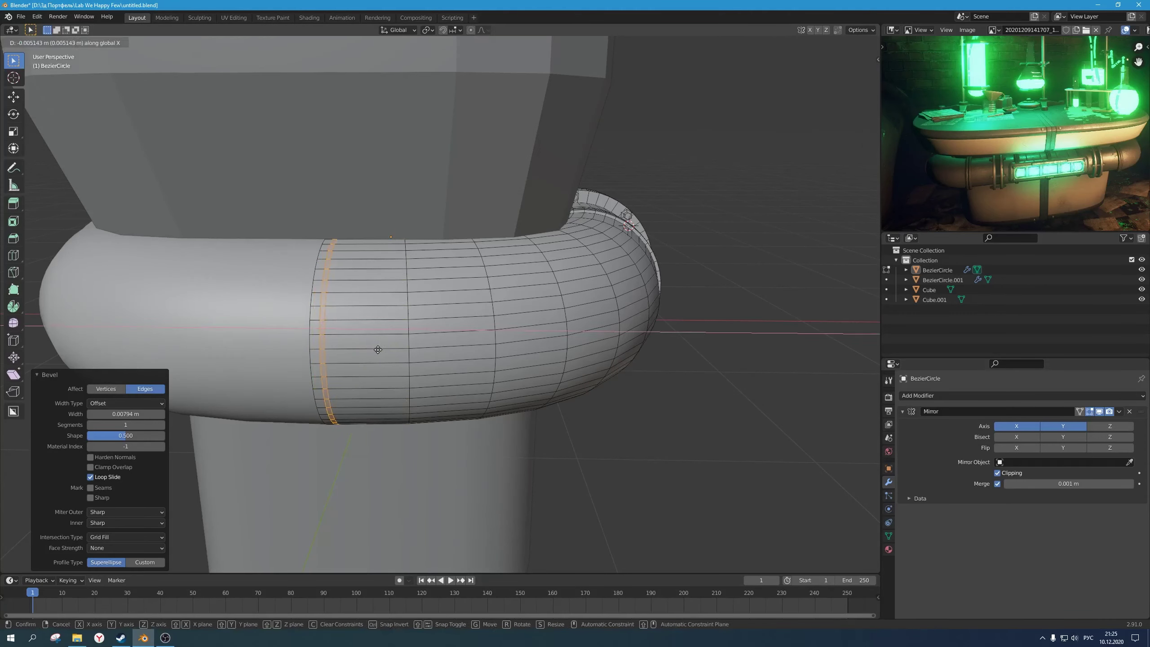
click(375, 348)
key(e)
right_click(375, 348)
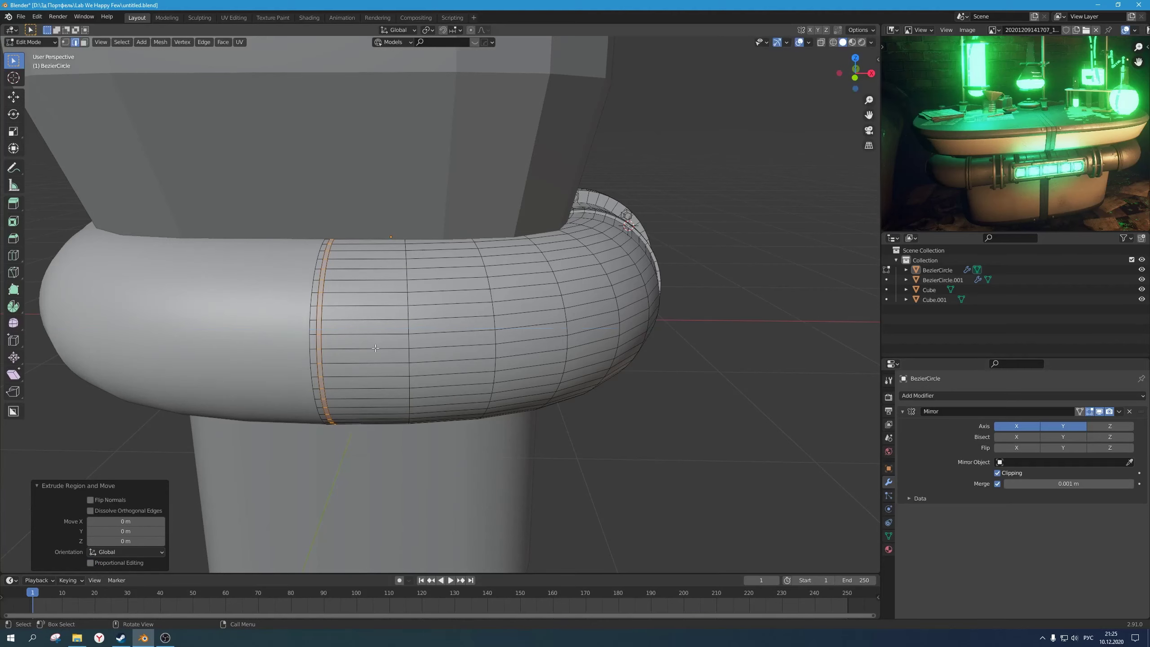
key(ctrl+z)
Step: Try extruding the strip outward along its normals by about 0.038 m, check the ring, and undo the extrusion
key(alt+e)
click(376, 348)
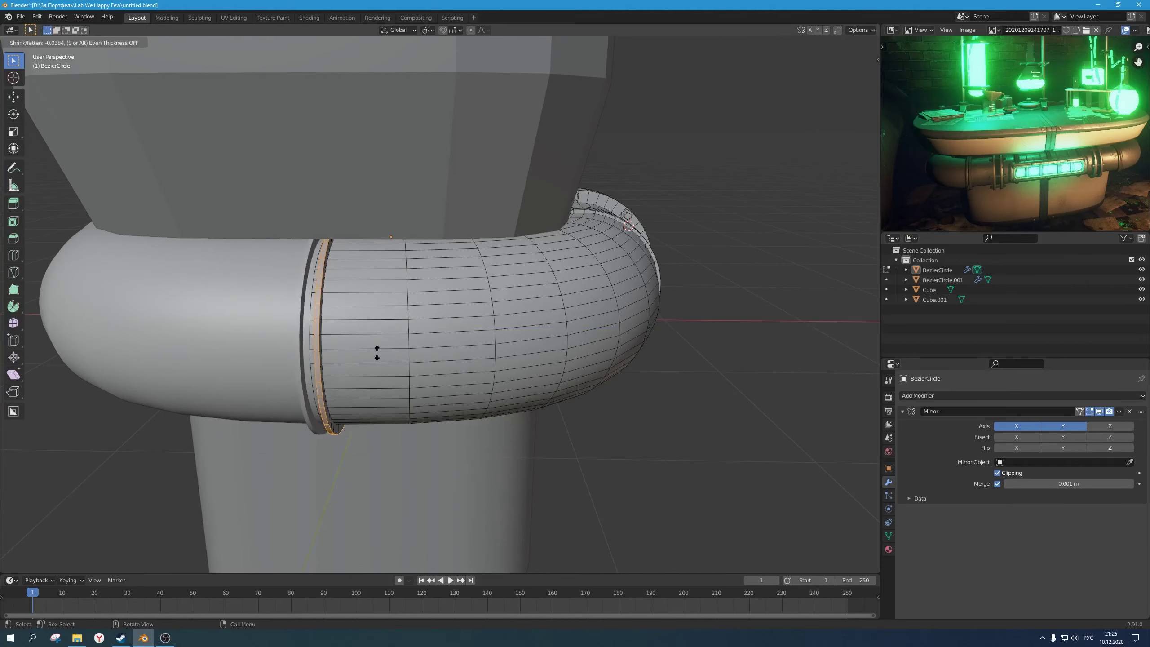
click(379, 353)
key(Tab)
scroll(390, 359, down, 1)
middle_drag(414, 359, 385, 343)
scroll(333, 363, down, 2)
scroll(352, 342, up, 8)
key(ctrl+z)
key(ctrl+z)
Step: Extrude the strip outward along its normals by about 0.0125 m to form a thin ring around the pipe's end bend
key(alt+e)
click(385, 343)
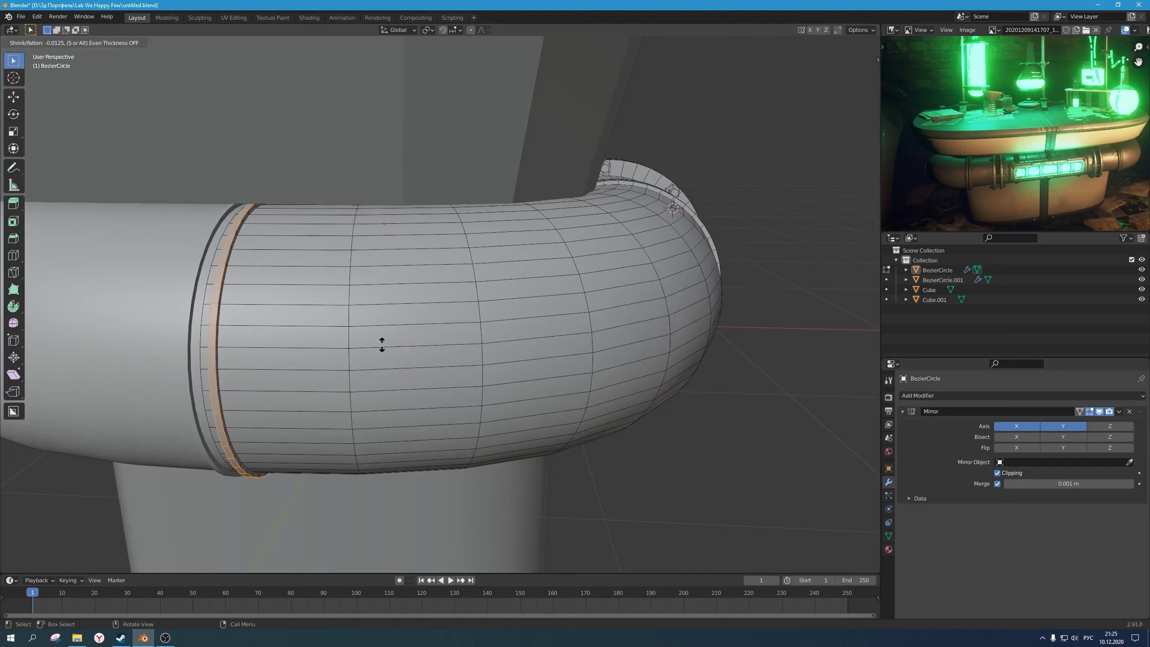
click(383, 345)
key(Tab)
Step: Check the new pipe rings against the whole table and save the file
scroll(442, 348, down, 7)
middle_drag(485, 342, 417, 341)
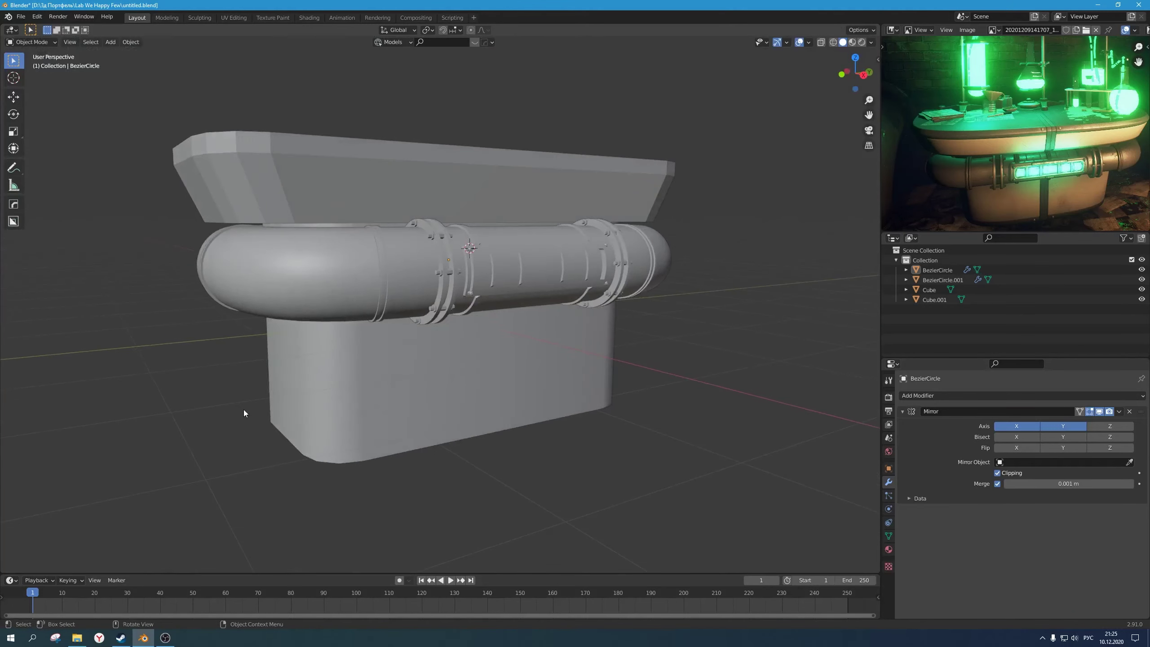
middle_drag(320, 356, 376, 335)
key(ctrl+s)
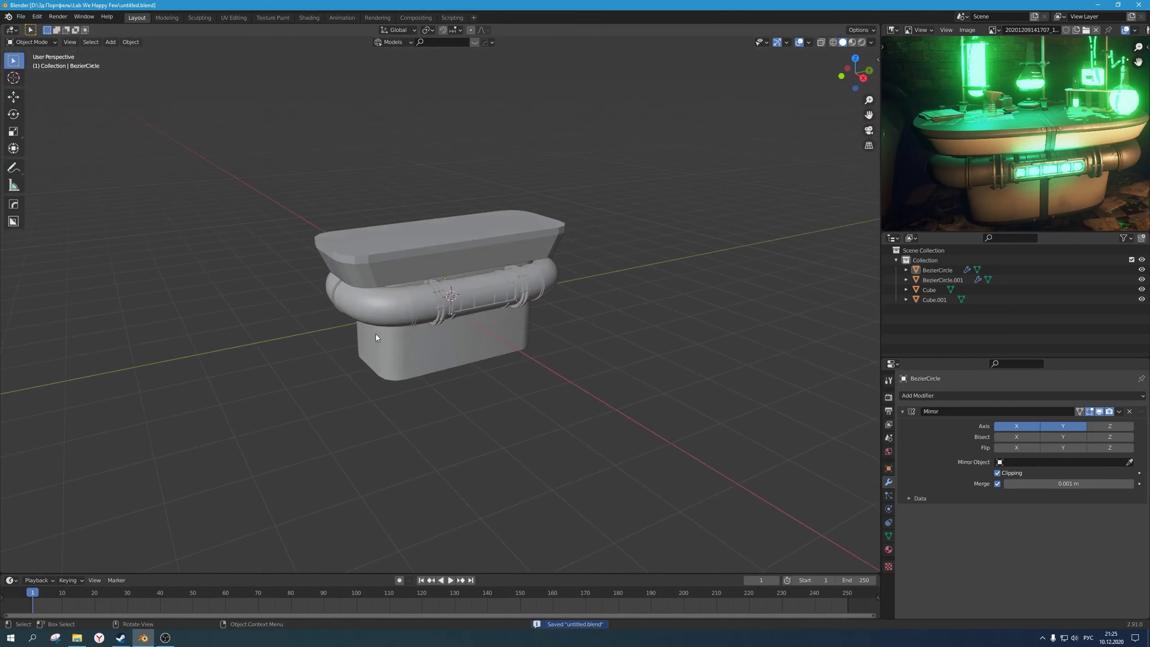
Step: Examine the base and its dark central strap in the reference image
middle_drag(1066, 162, 1034, 85)
scroll(1031, 95, up, 3)
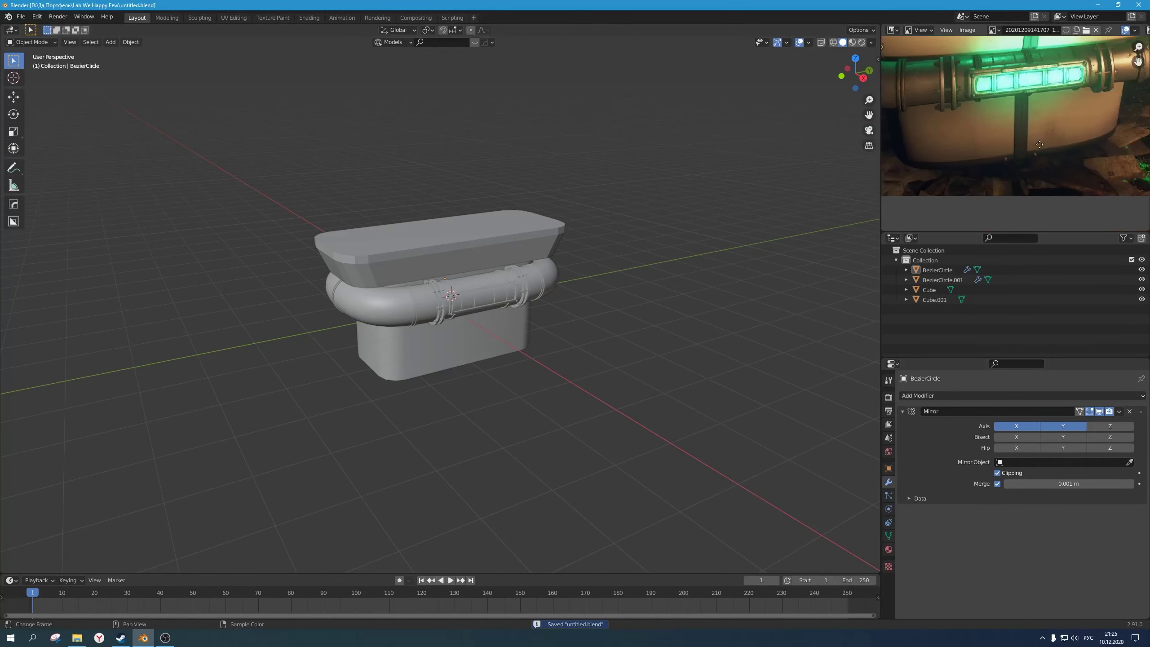
scroll(1044, 182, down, 3)
middle_drag(1044, 181, 1032, 174)
scroll(1032, 175, up, 2)
scroll(357, 387, up, 2)
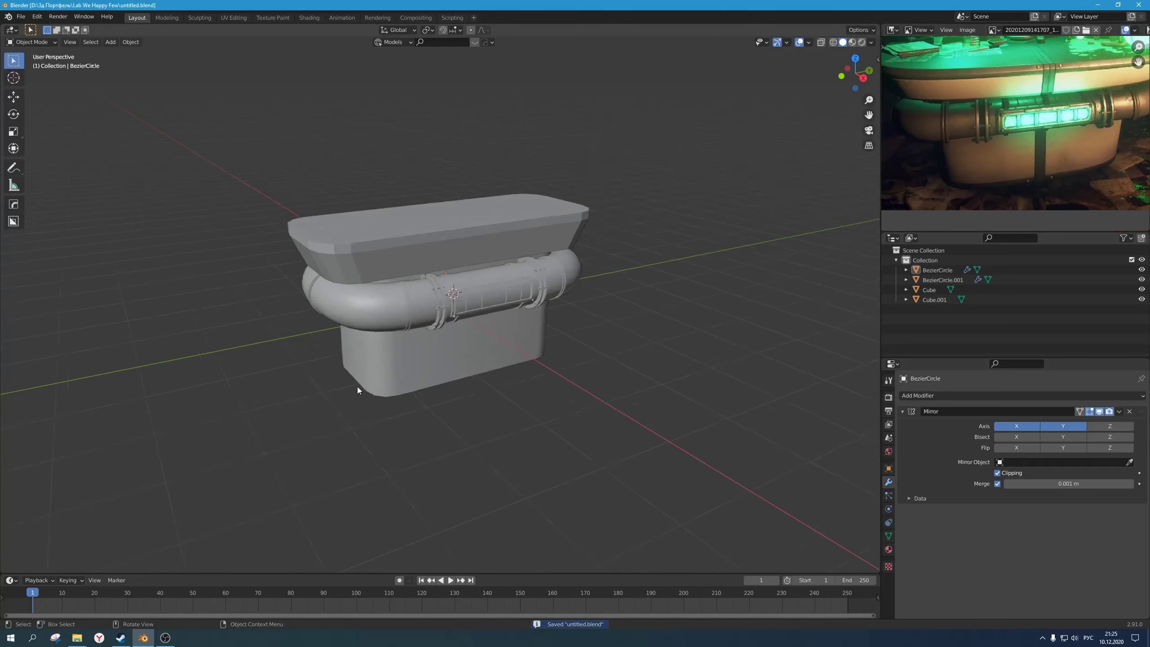
Step: Start editing the base block and add centred vertical cuts to its long sides
click(448, 384)
key(Tab)
scroll(457, 372, up, 3)
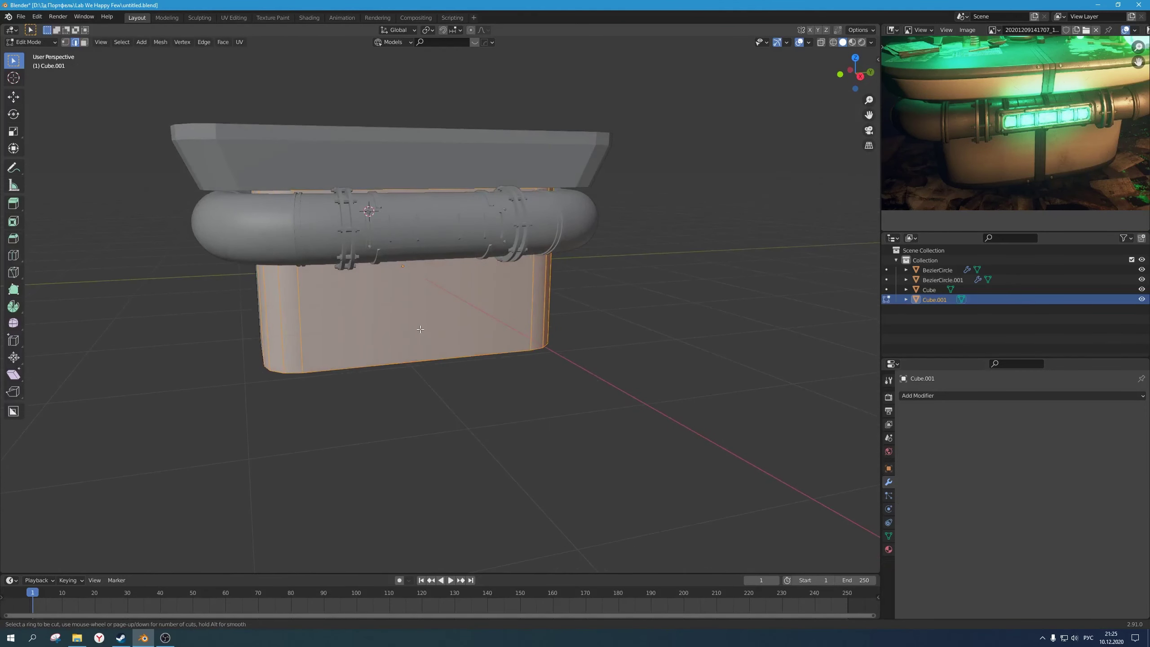
middle_drag(456, 270, 449, 300)
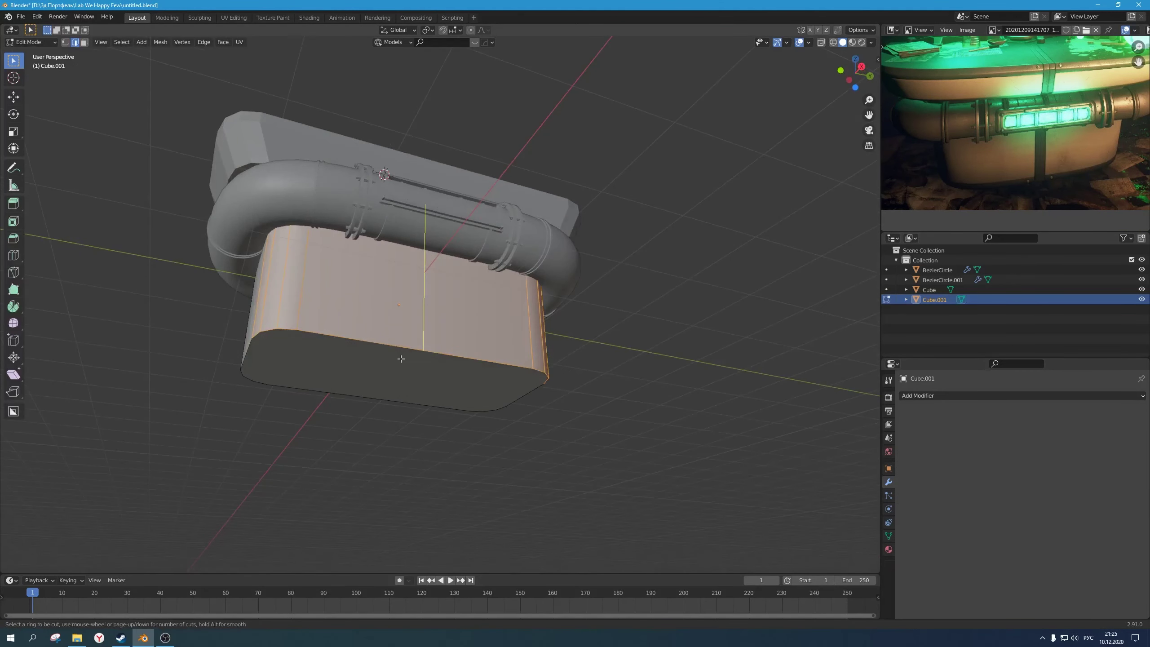
click(424, 345)
right_click(423, 344)
middle_drag(424, 344, 582, 373)
key(ctrl+z)
right_click(419, 327)
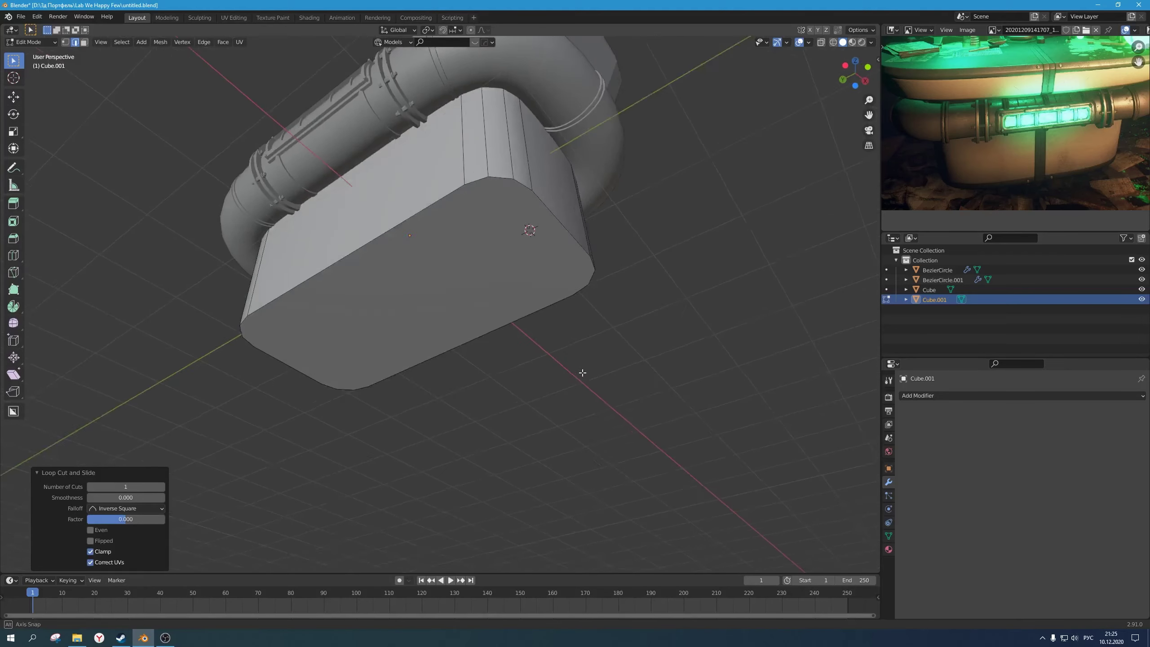
key(ctrl+r)
click(423, 123)
right_click(423, 123)
Step: Connect the two centre vertices across the underside of the base block
middle_drag(467, 363, 312, 399)
key(1)
middle_drag(414, 411, 380, 410)
key(alt+z)
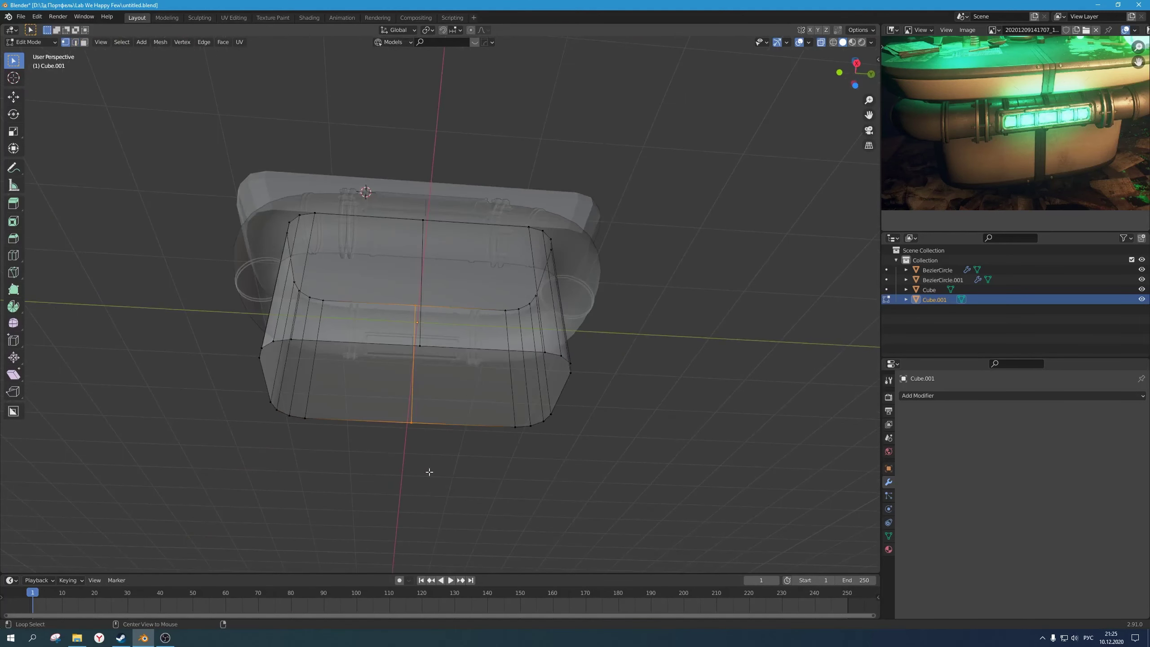
drag(453, 481, 353, 324)
middle_drag(420, 356, 442, 396)
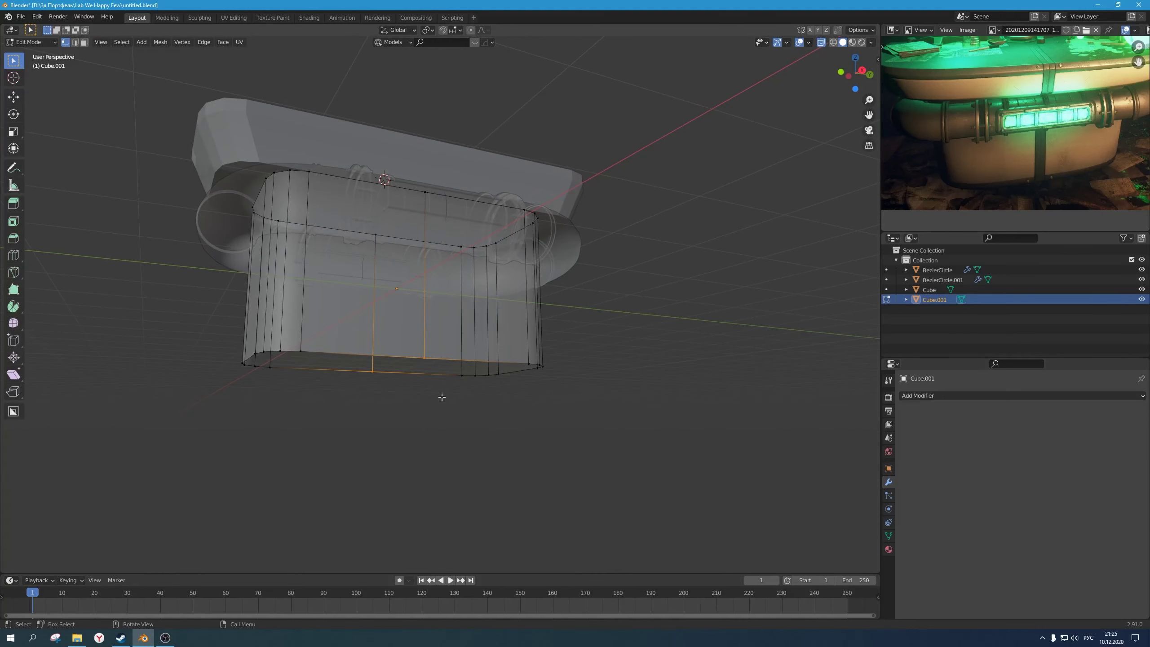
middle_drag(443, 397, 416, 432)
key(alt+z)
key(alt+z)
Step: Select the centre vertices on the base block's top and connect them across the top face
middle_drag(436, 352, 424, 262)
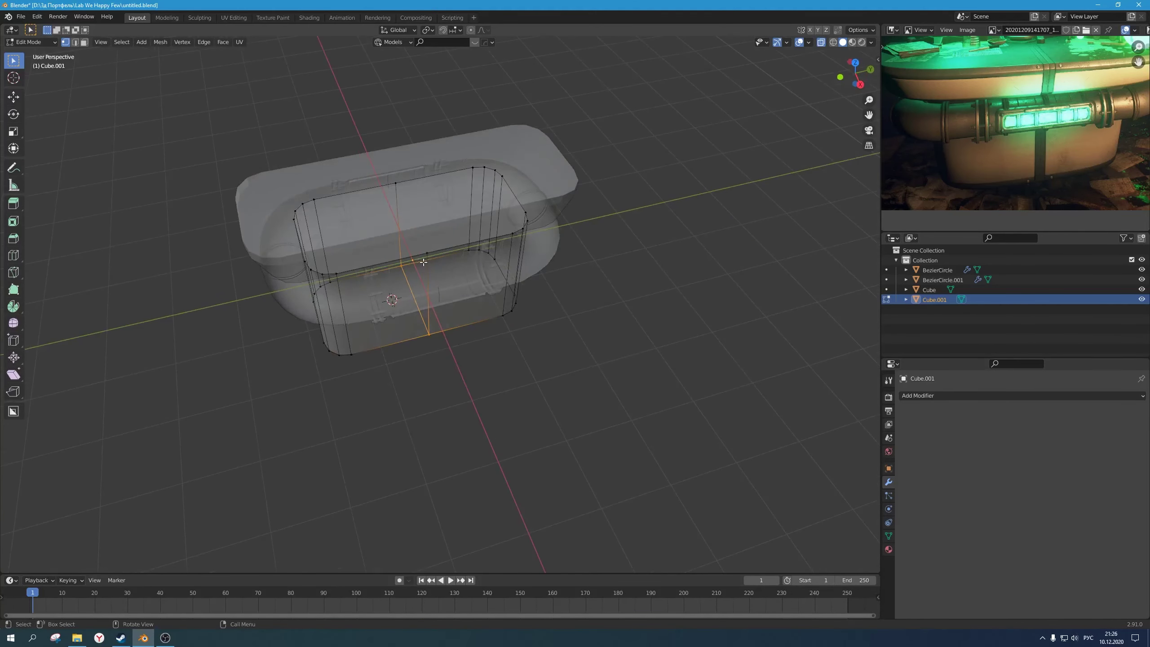
shift+click(397, 172)
middle_drag(397, 173, 420, 199)
key(alt+z)
Step: Add a horizontal loop cut around the base just above its bottom edge, with a slide factor of about -0.933
middle_drag(402, 298, 398, 360)
middle_drag(965, 167, 947, 154)
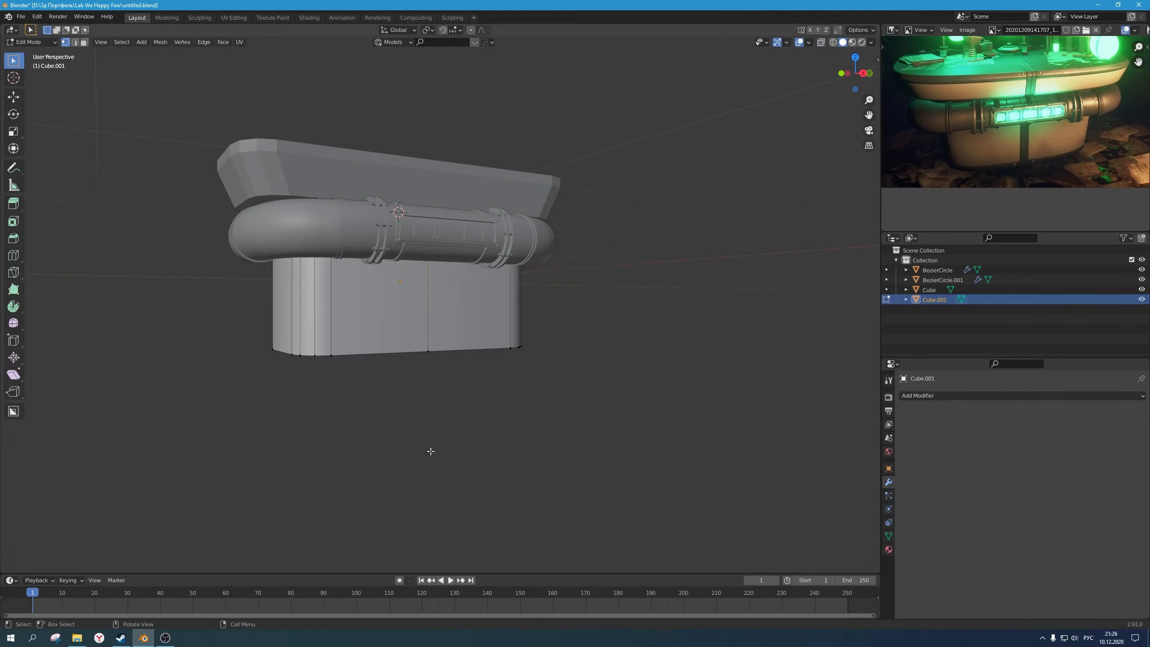
middle_drag(426, 452, 390, 378)
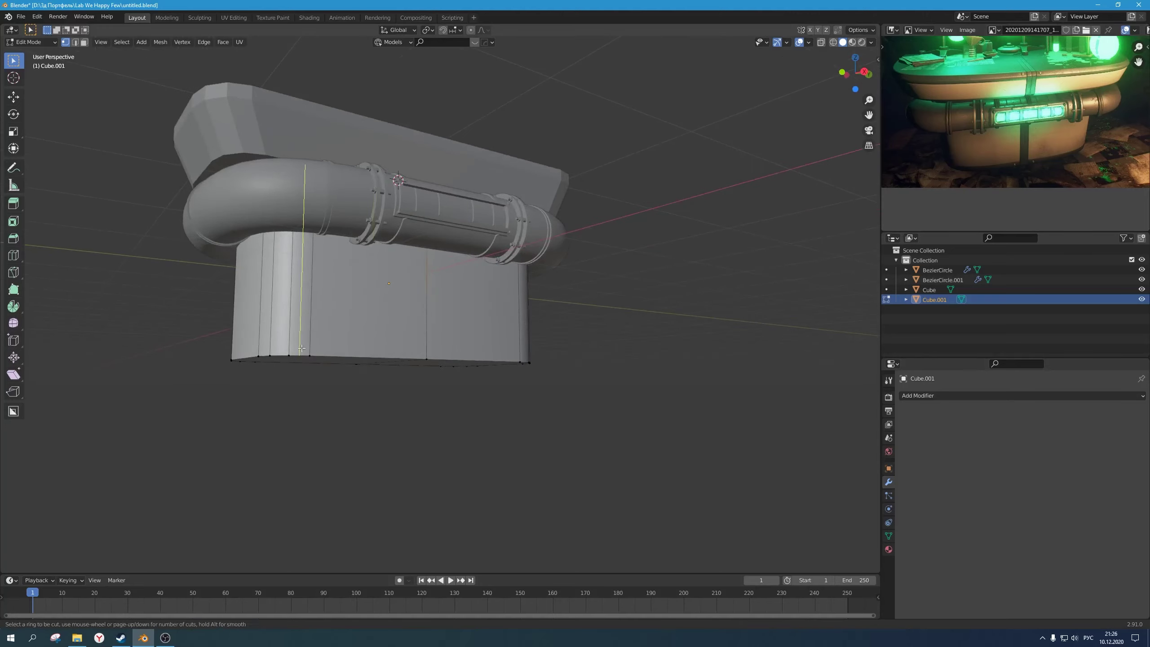
click(305, 327)
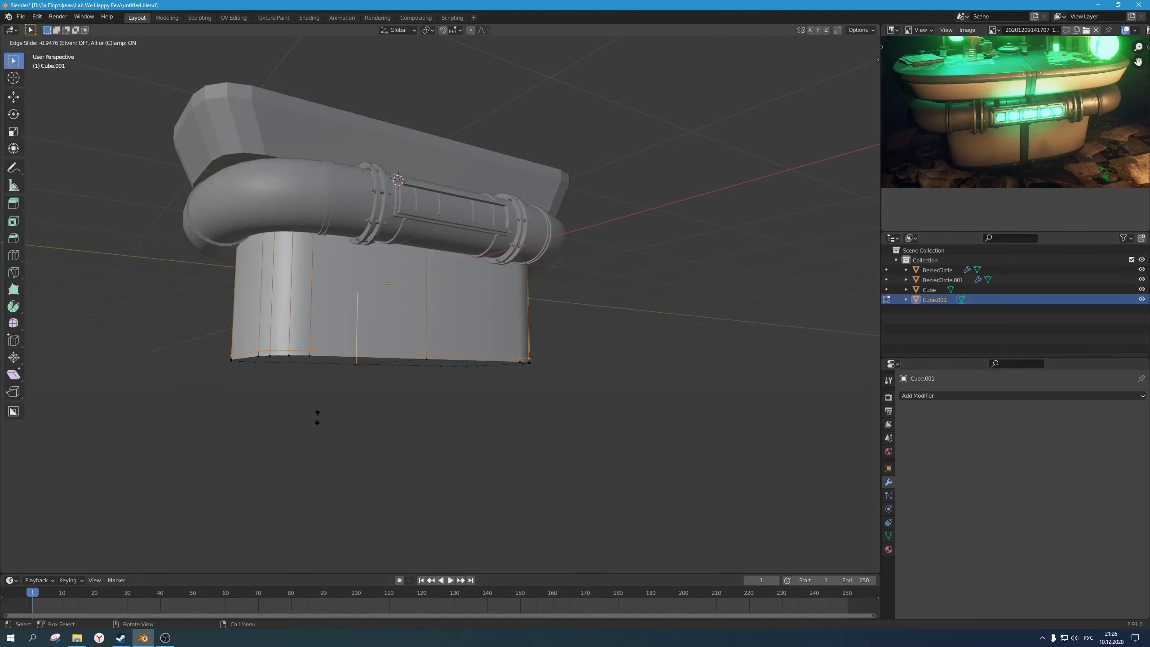
click(317, 415)
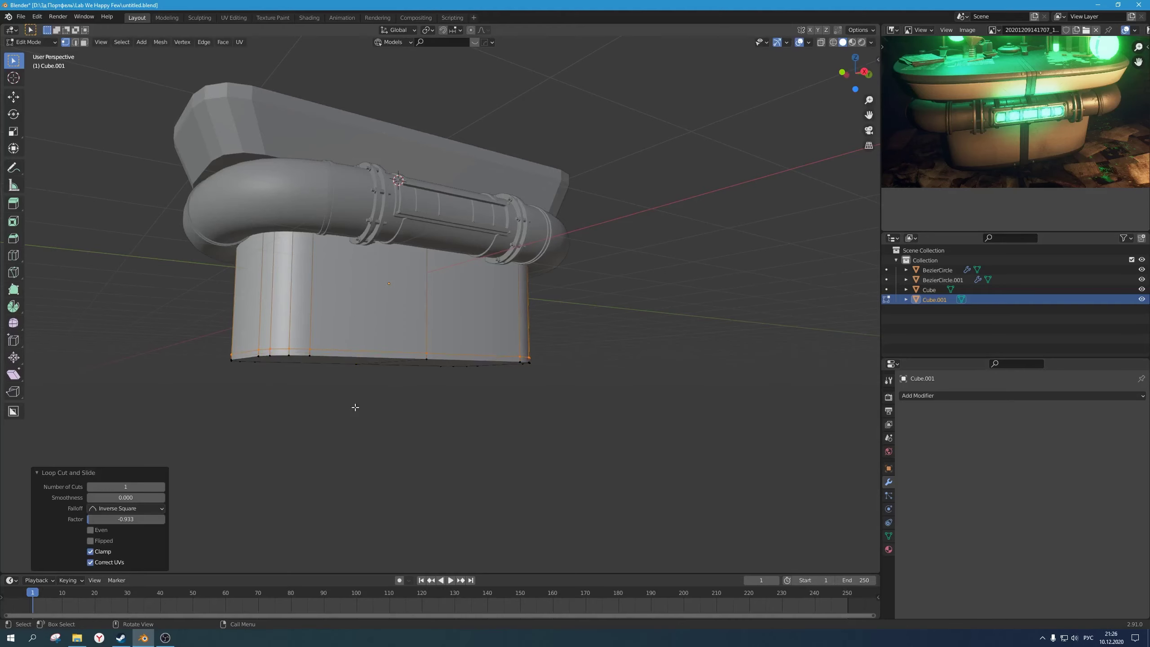
Step: Try selecting the thin face loop around the base's bottom edge, and undo it
middle_drag(352, 406, 402, 409)
key(3)
scroll(342, 403, up, 3)
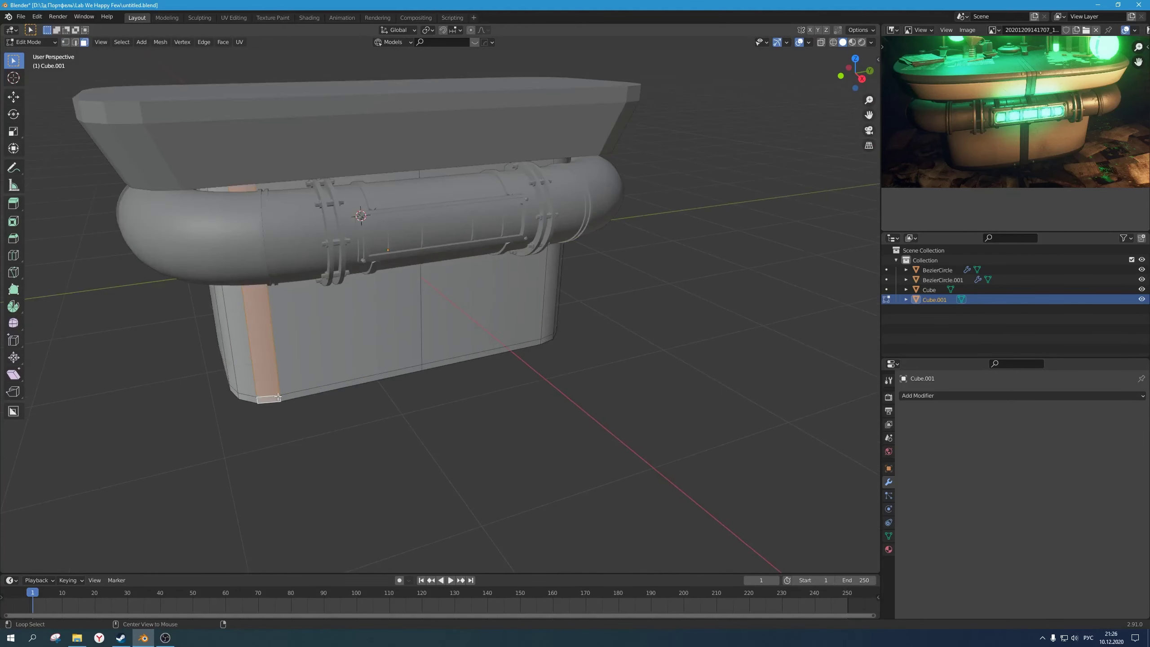
alt+click(286, 401)
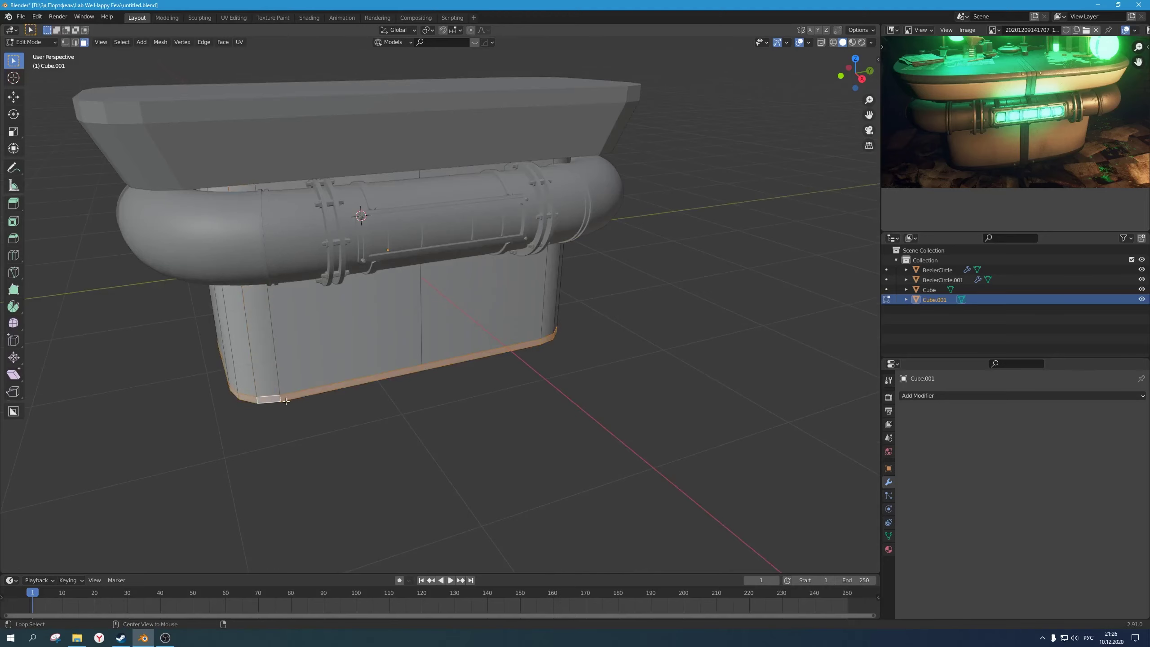
middle_drag(417, 394, 429, 374)
right_click(443, 341)
key(ctrl+z)
Step: Select the base's whole centre edge loop and bevel it into a strip with one segment, about 0.06 m wide
key(alt+z)
key(1)
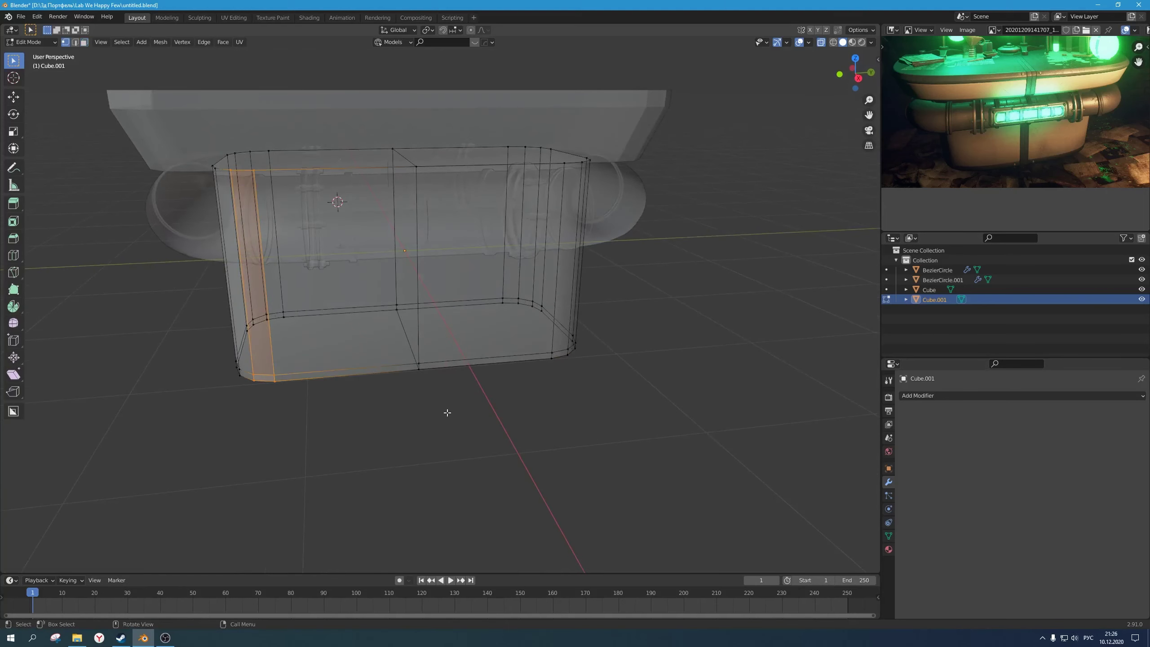
drag(448, 413, 375, 110)
middle_drag(470, 311, 477, 314)
scroll(464, 282, up, 2)
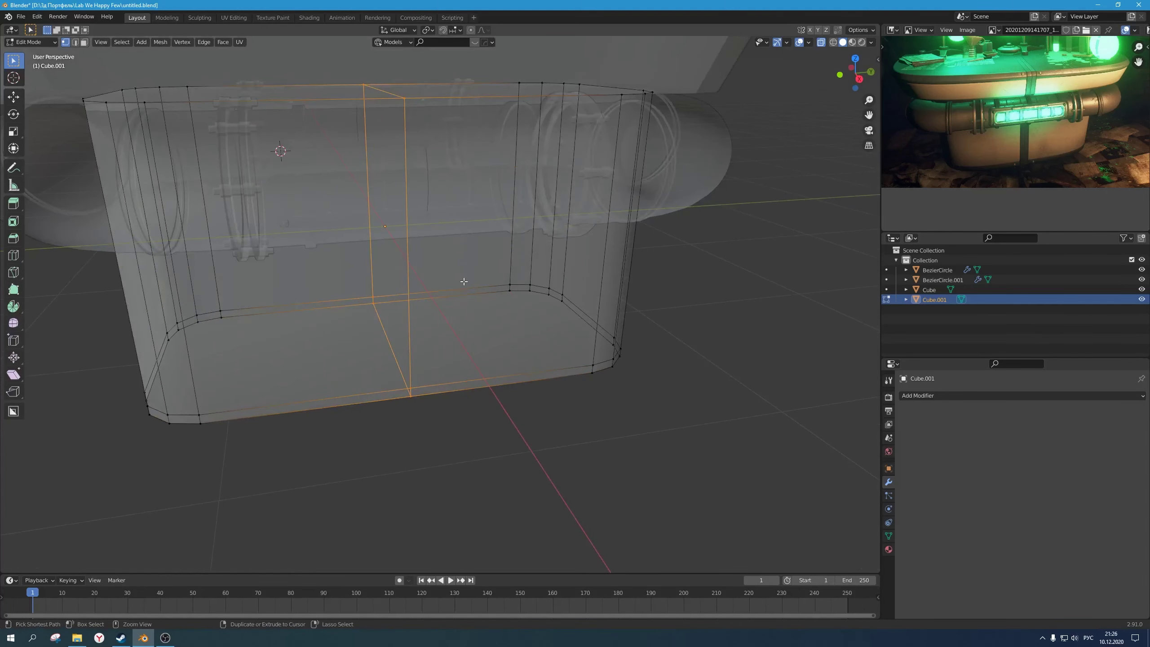
key(ctrl+b)
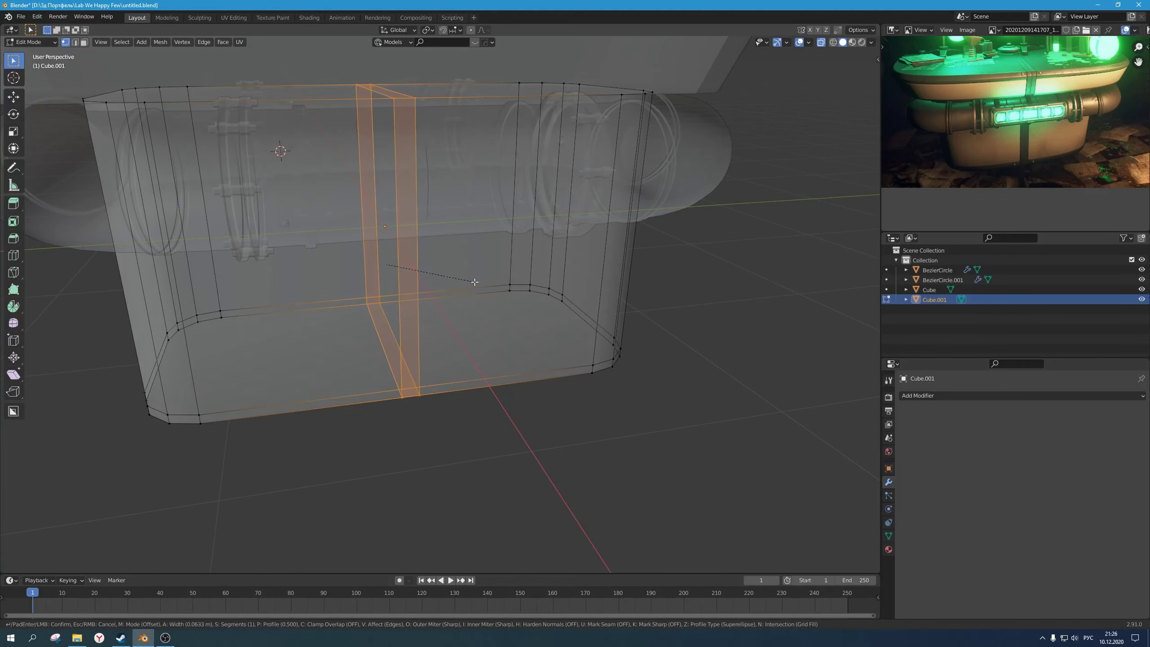
click(475, 282)
Step: Add a centred loop cut along the base's bevelled strip and leave mesh editing
key(ctrl+r)
click(412, 392)
right_click(411, 393)
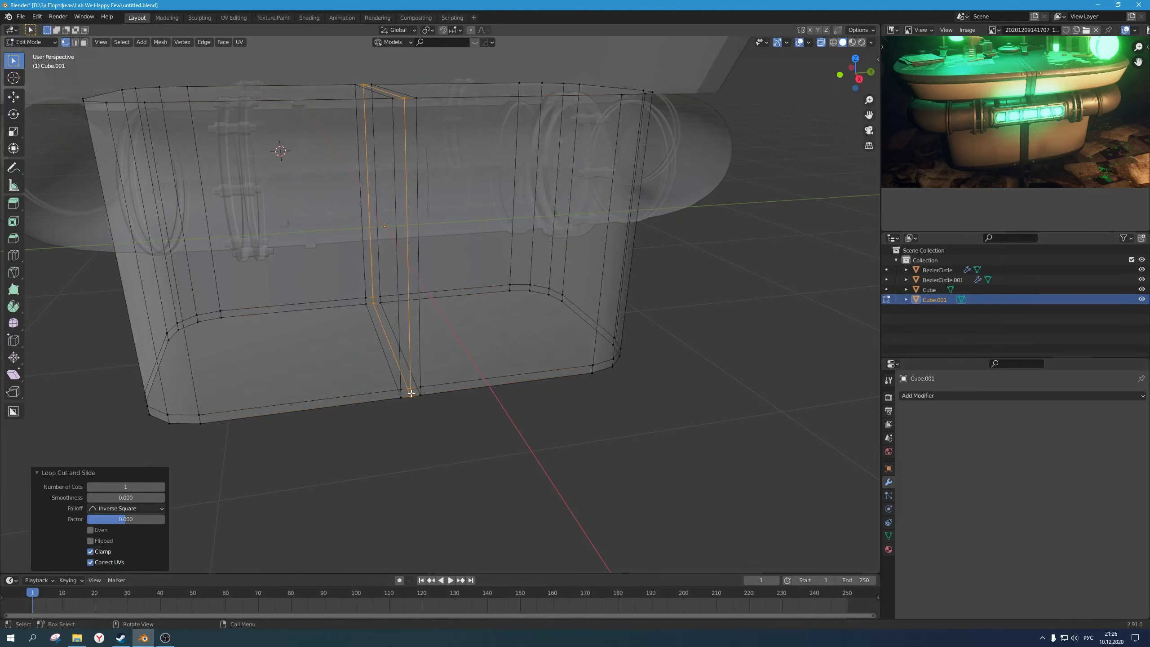
middle_drag(424, 409, 442, 391)
scroll(461, 363, up, 1)
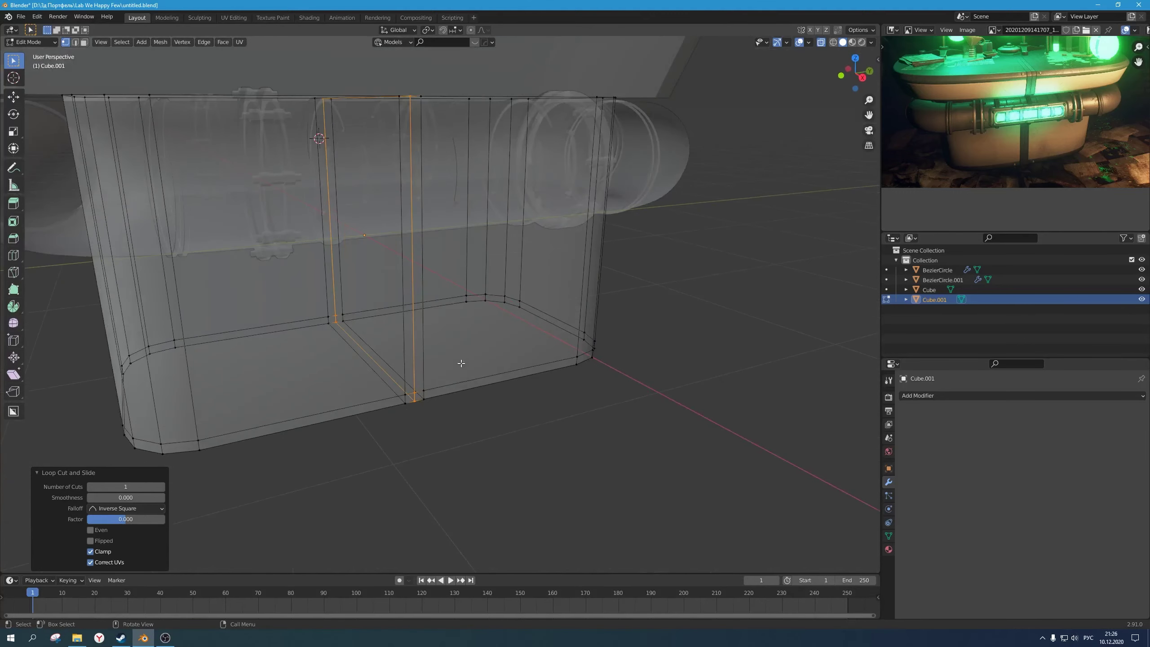
key(3)
scroll(460, 363, down, 2)
key(alt+z)
scroll(428, 317, up, 1)
middle_drag(428, 316, 499, 304)
scroll(434, 330, down, 3)
scroll(442, 334, up, 2)
key(Tab)
scroll(447, 308, down, 2)
Step: Move the pipe slightly along the Z axis and check it against the whole table
click(449, 293)
key(g)
key(z)
click(458, 306)
click(701, 298)
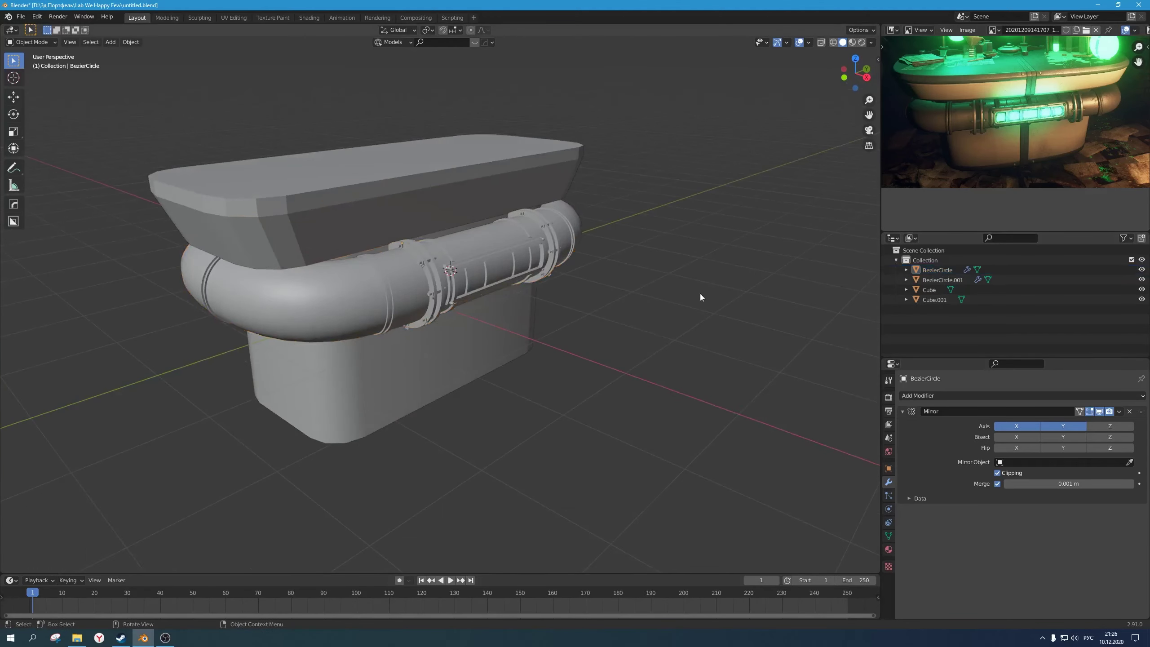
middle_drag(701, 298, 508, 371)
scroll(533, 360, up, 1)
scroll(534, 355, up, 2)
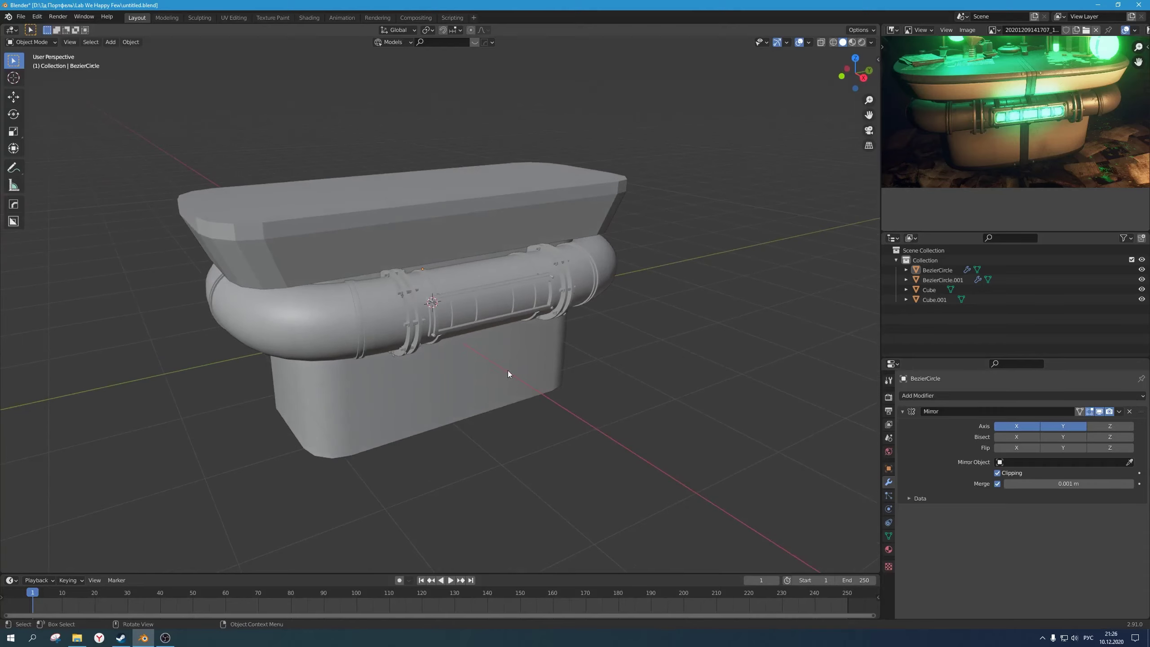
Step: Join the base block and the tabletop into one object
click(494, 360)
scroll(443, 330, down, 3)
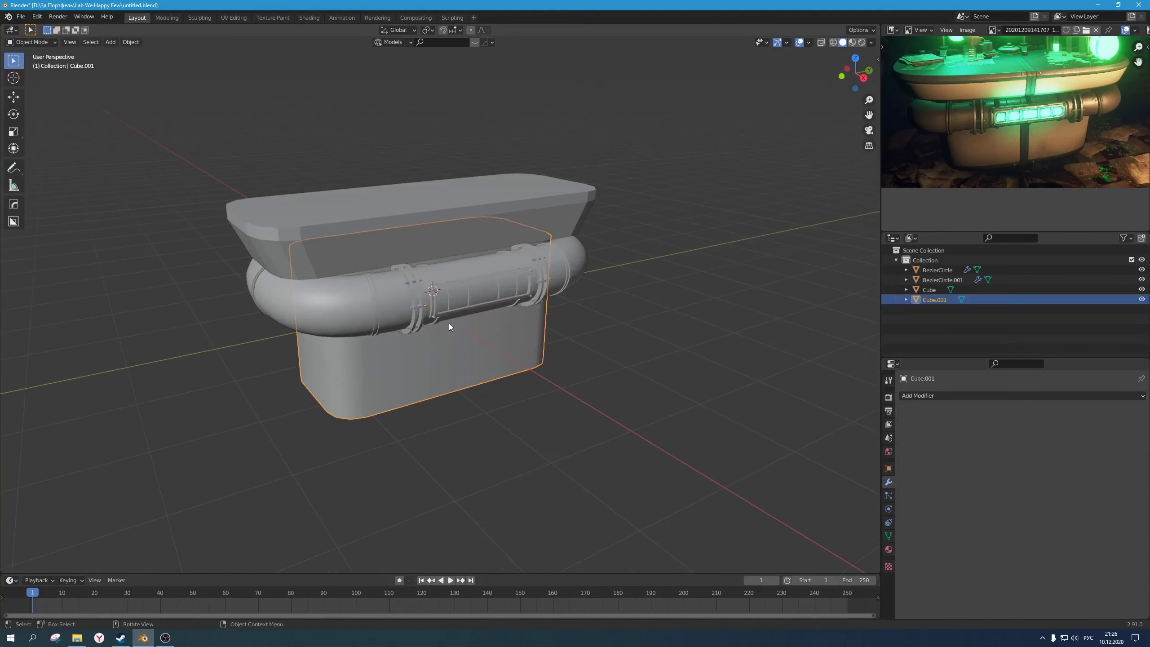
shift+click(441, 245)
middle_drag(441, 245, 460, 362)
key(ctrl+j)
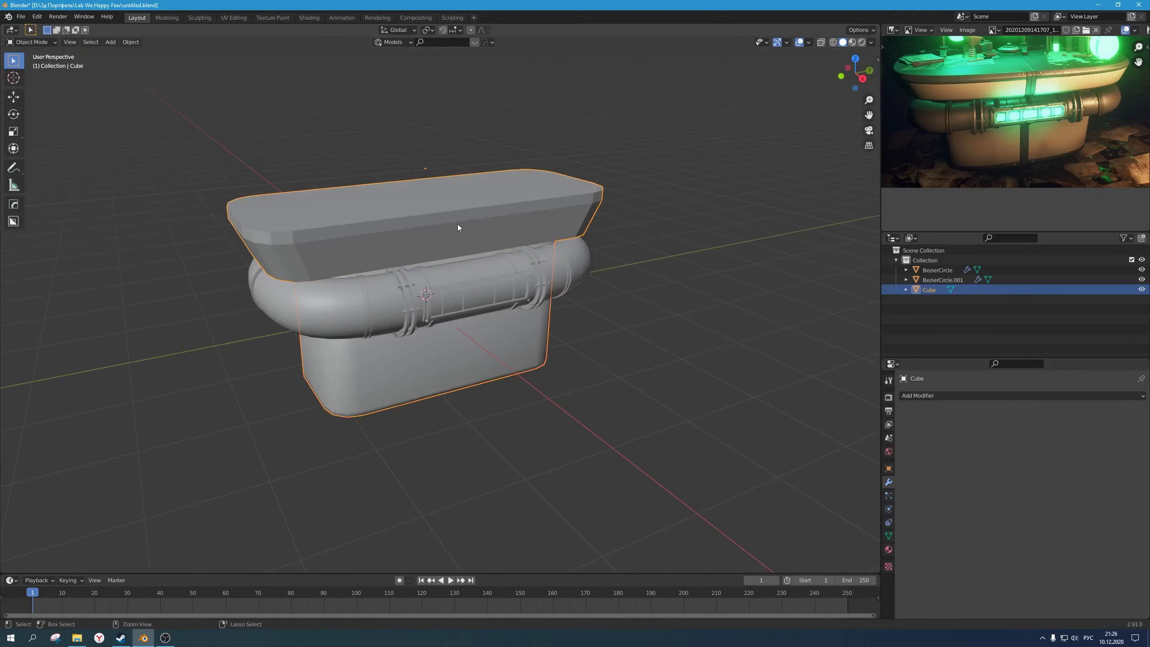
Step: Start editing the joined mesh and select the centre strip's vertices on the base's top, under the tabletop
key(Tab)
key(alt+z)
middle_drag(457, 224, 495, 314)
scroll(462, 278, up, 3)
key(1)
drag(495, 310, 406, 175)
middle_drag(493, 289, 463, 285)
key(x)
click(484, 273)
key(alt+z)
alt+click(459, 269)
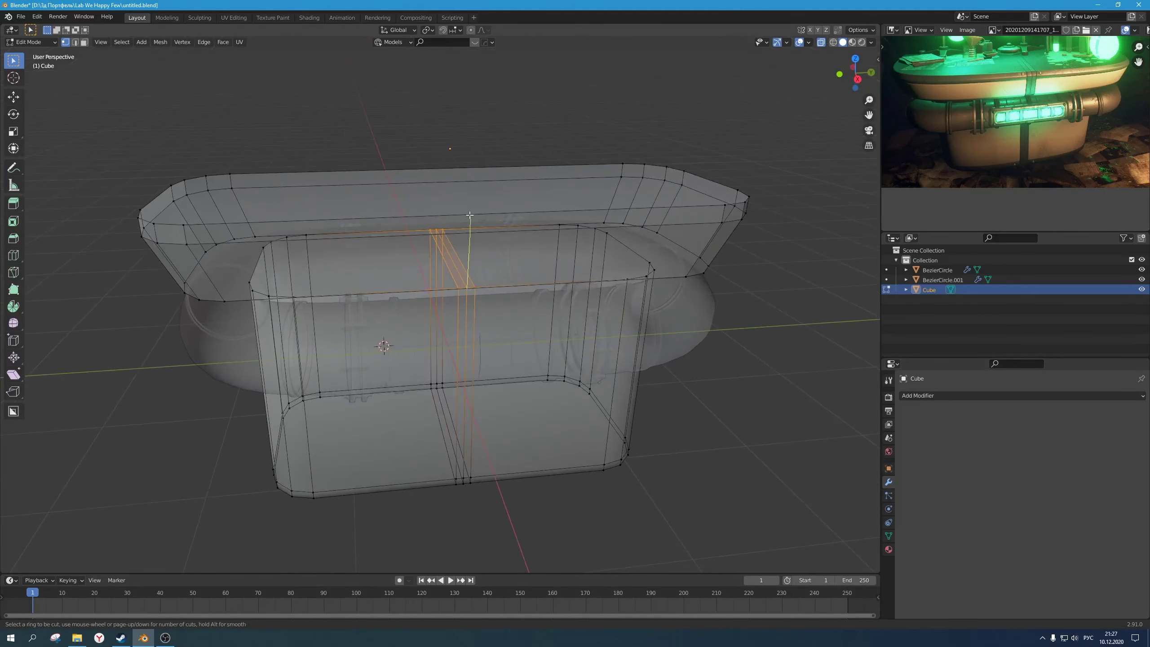
Step: Add centred vertical cuts to the front and back sides of the tabletop
click(467, 254)
right_click(467, 253)
key(ctrl+r)
click(431, 191)
right_click(431, 191)
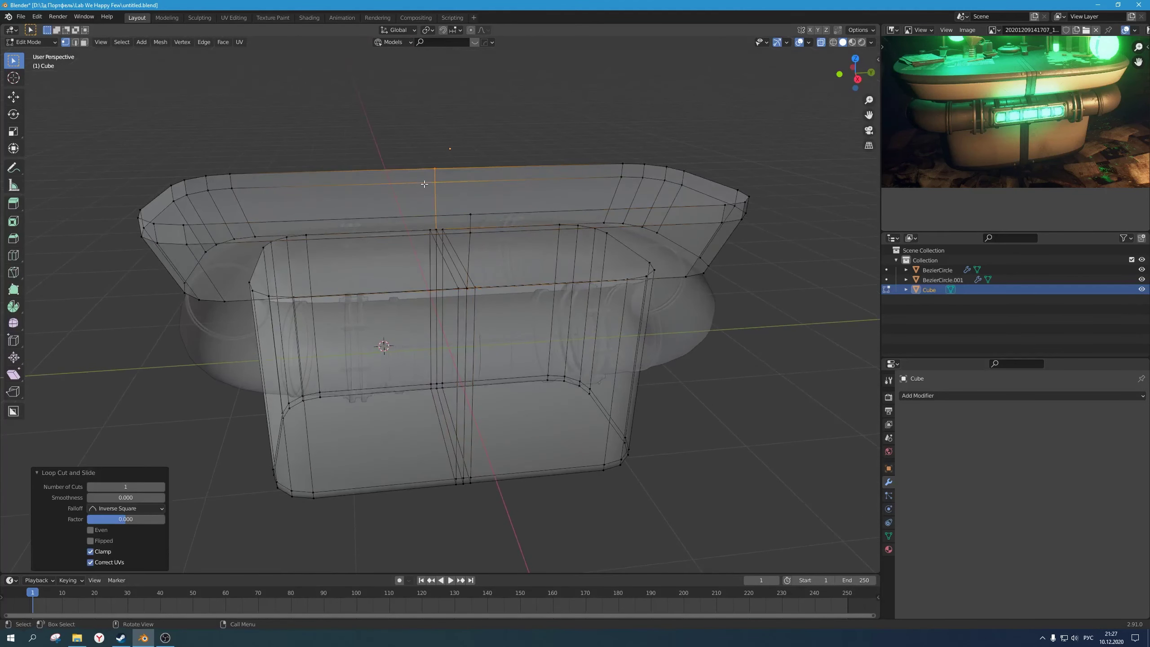
Step: Isolate the joined mesh in local view and connect the centre vertices across the tabletop's upper face
key(alt+z)
middle_drag(426, 185, 512, 218)
key(alt+z)
alt+click(493, 207)
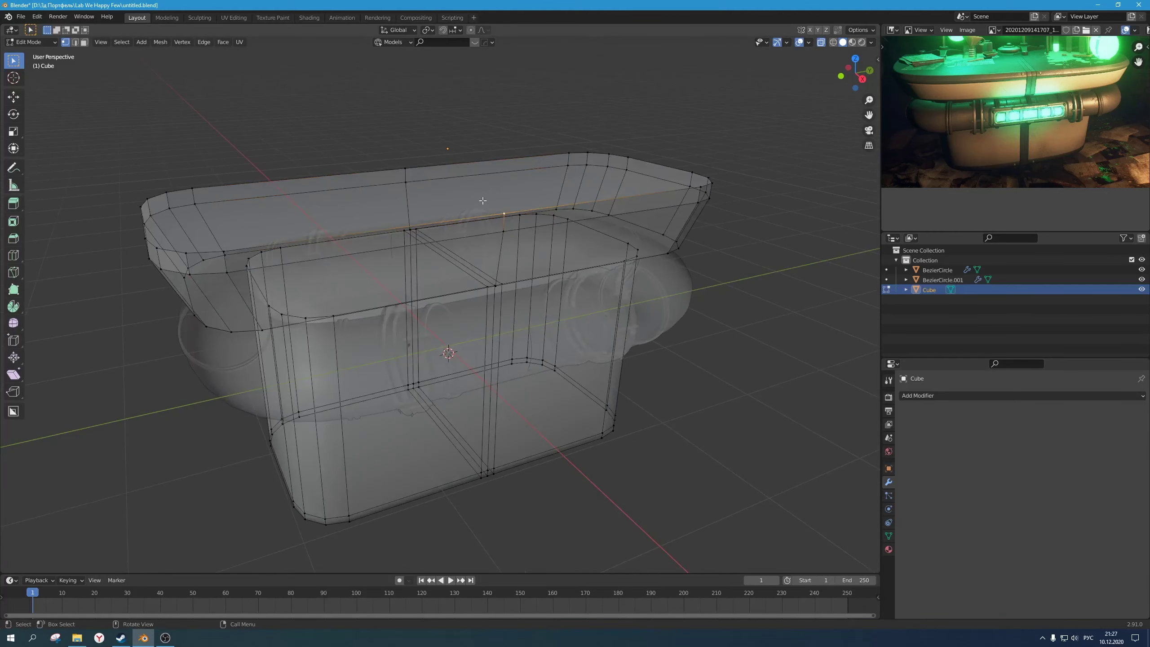
key(KP_Divide)
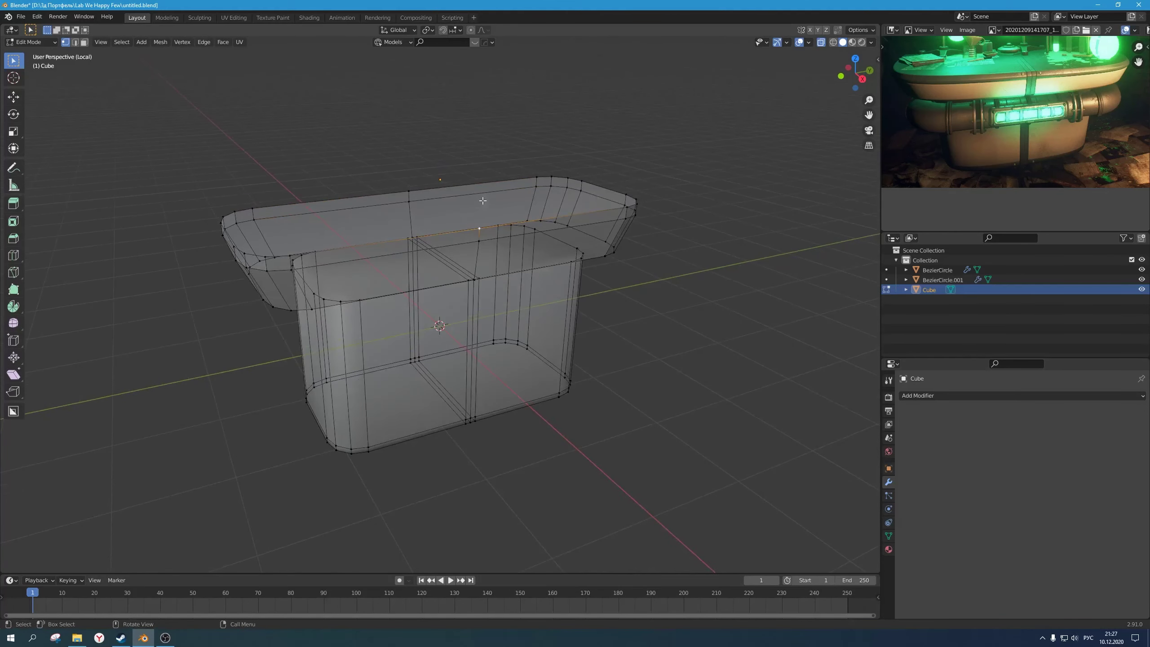
scroll(483, 201, up, 4)
scroll(483, 201, down, 4)
scroll(479, 243, up, 2)
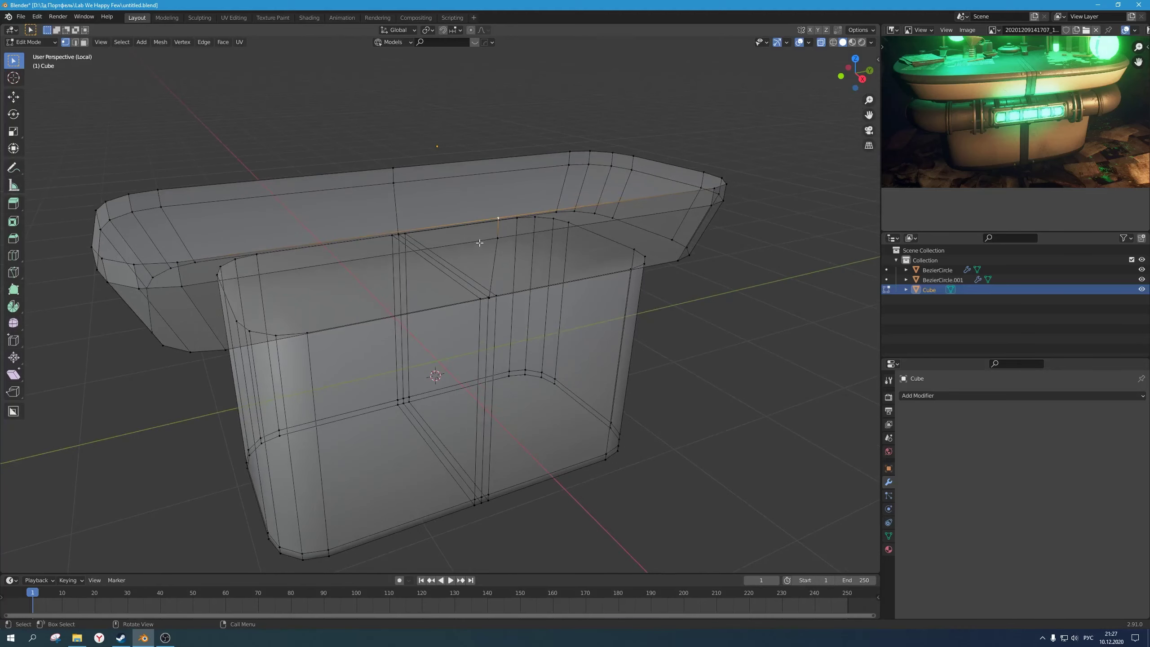
middle_drag(414, 199, 414, 210)
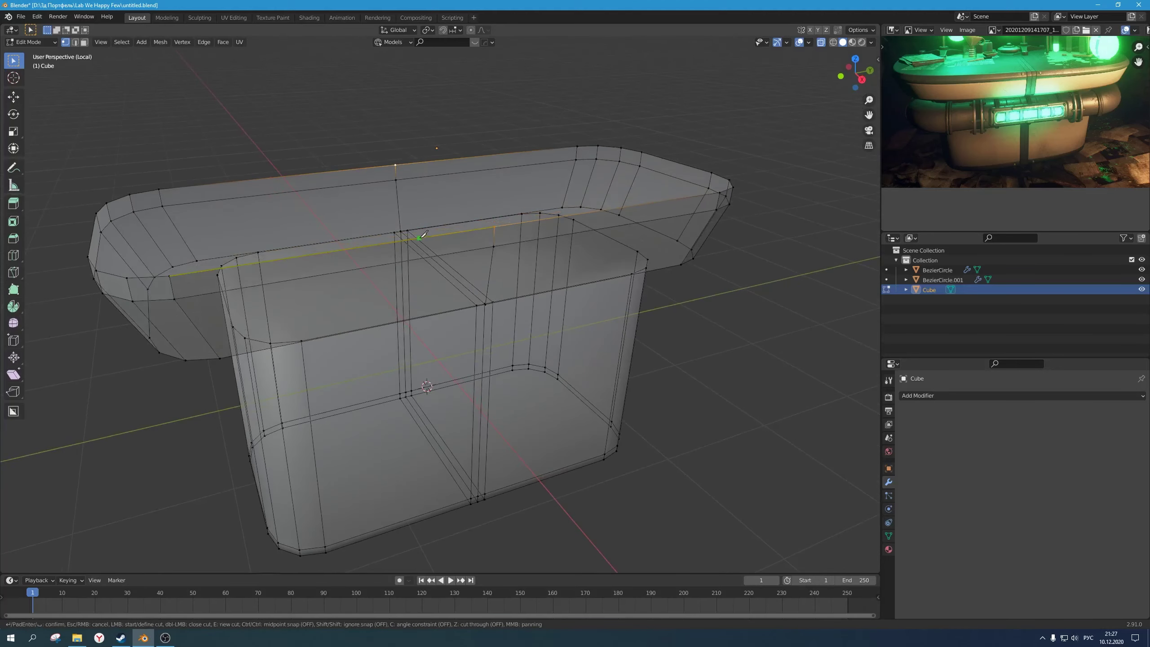
middle_drag(440, 269, 475, 262)
key(alt+z)
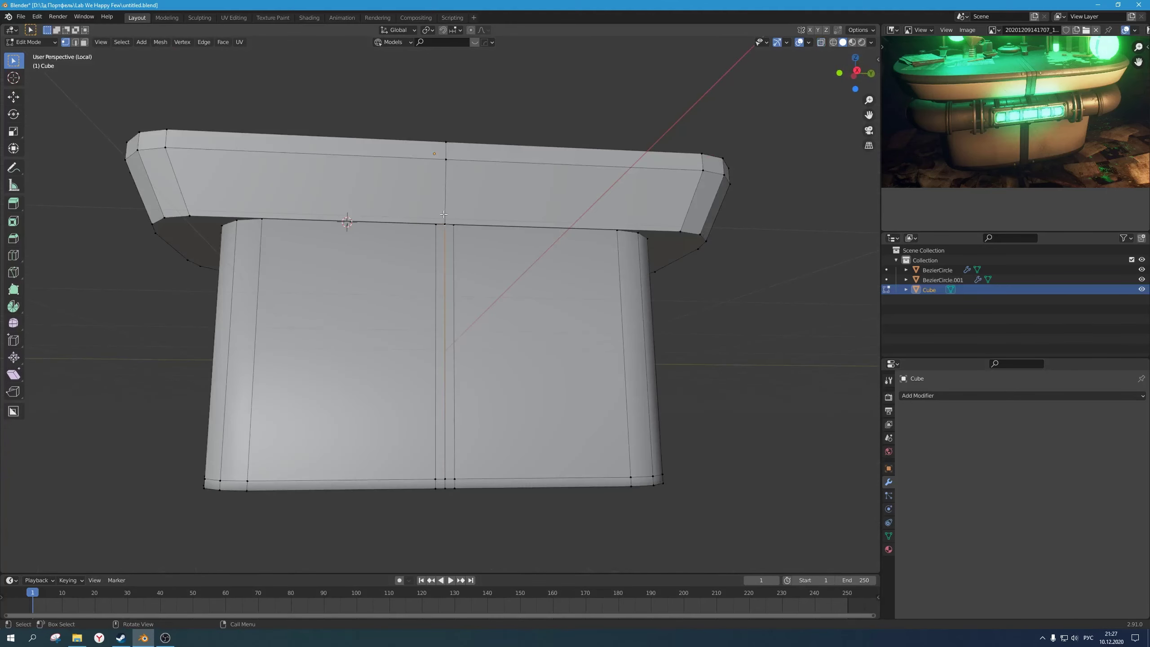
Step: Select the tabletop's centre edges and bevel them into a two-segment strip, about 0.083 m wide
click(452, 223)
key(alt+z)
middle_drag(452, 223, 491, 263)
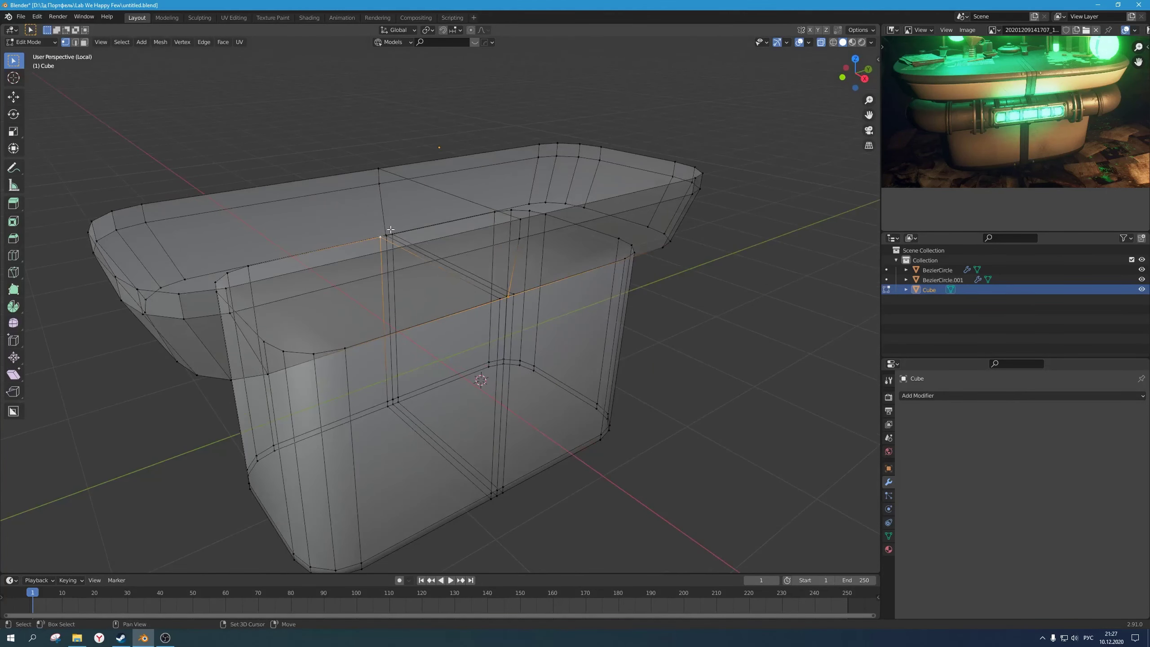
scroll(378, 241, up, 8)
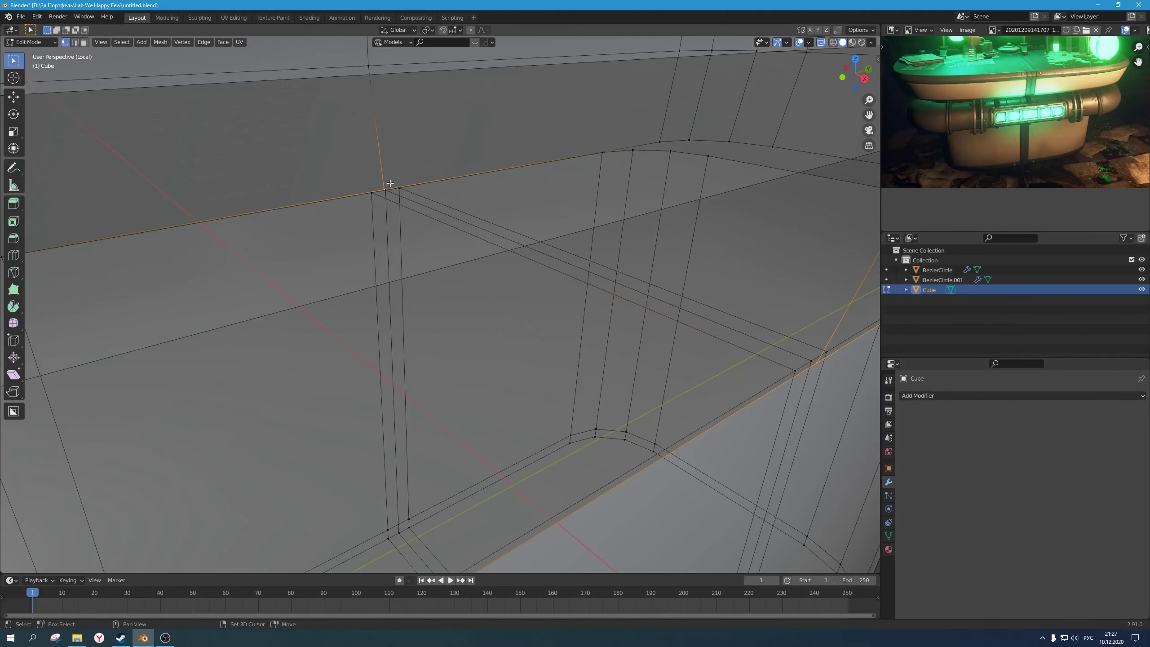
scroll(453, 258, down, 10)
middle_drag(457, 267, 503, 323)
scroll(426, 324, down, 1)
scroll(501, 320, up, 2)
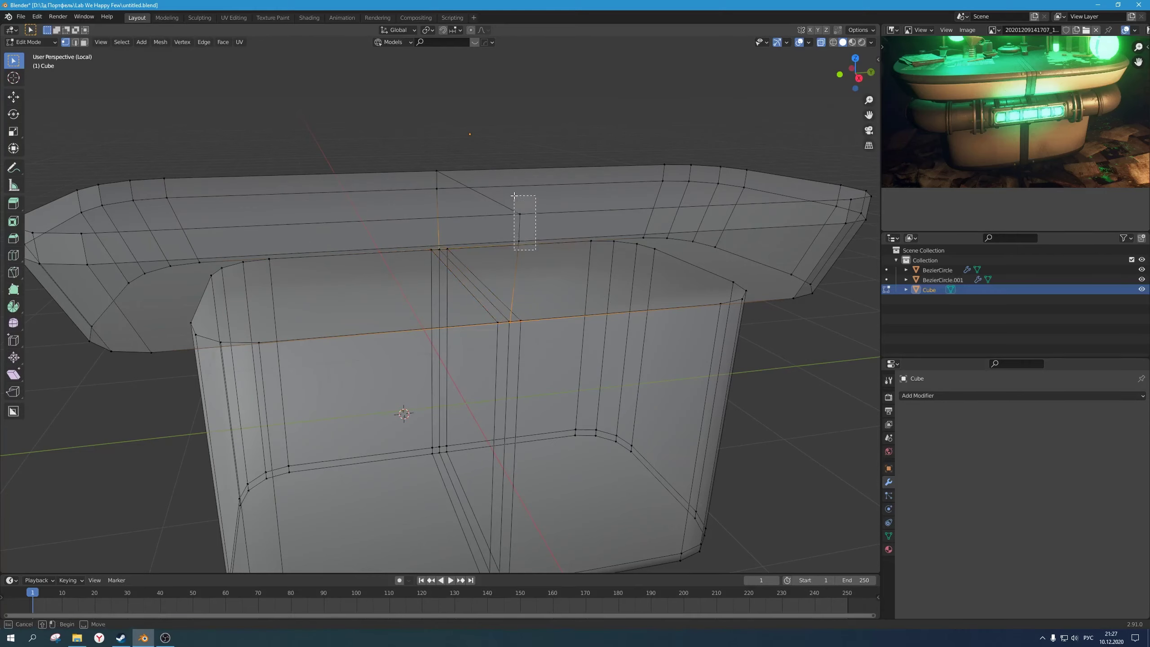
shift+drag(405, 143, 403, 142)
scroll(588, 267, up, 1)
middle_drag(589, 267, 586, 269)
key(alt+z)
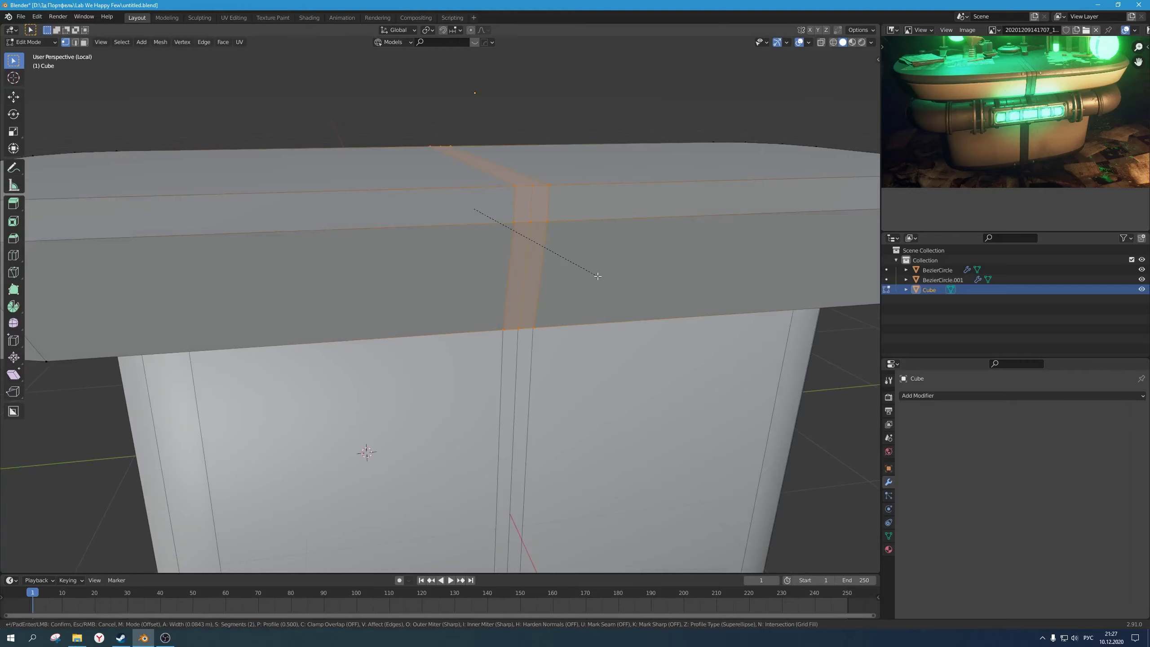
click(598, 277)
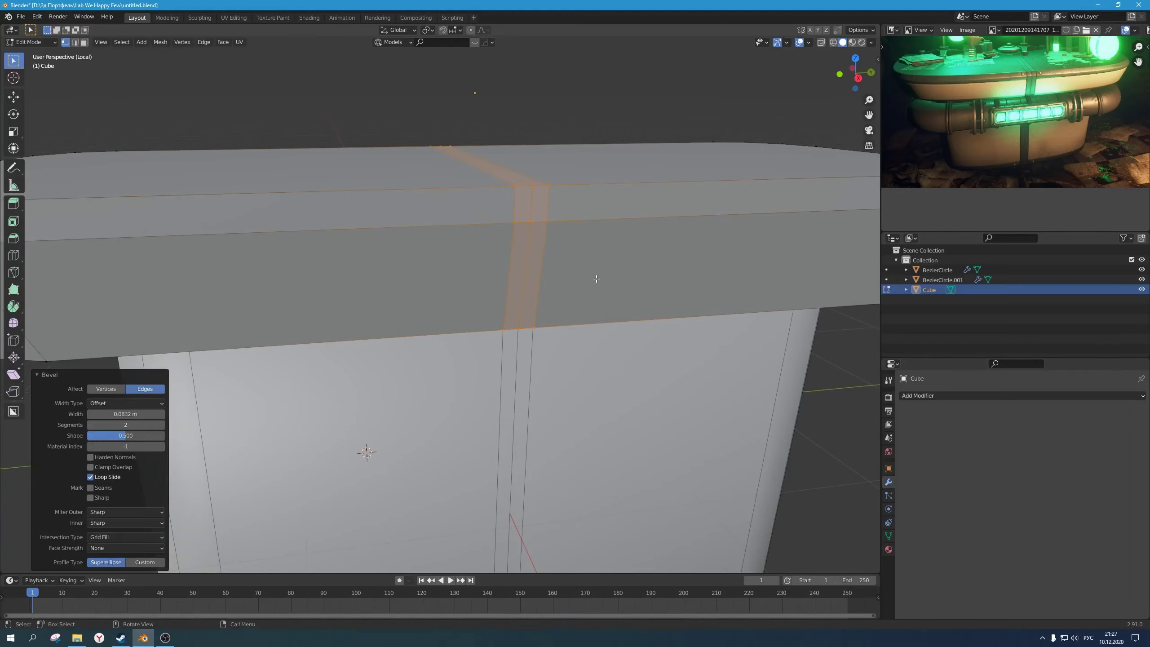
Step: Try merging all of the mesh's vertices by distance with a merge distance of 0.1 m
middle_drag(545, 286, 516, 333)
key(alt+z)
scroll(560, 281, down, 5)
key(a)
scroll(514, 313, up, 6)
scroll(513, 314, down, 4)
key(m)
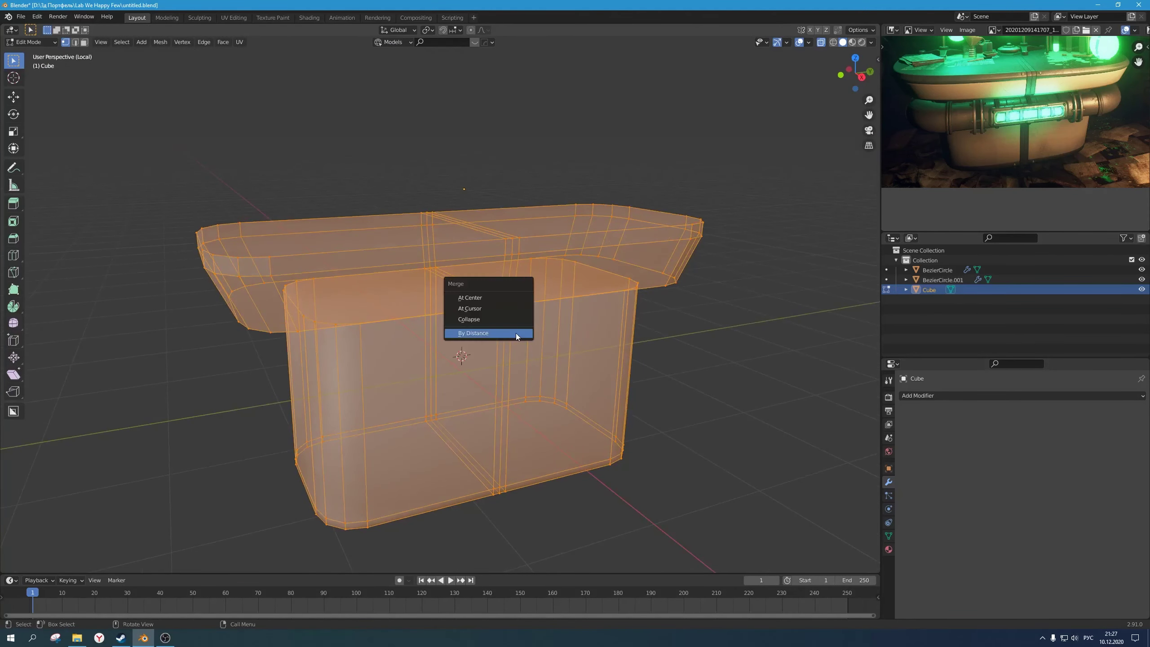
click(516, 333)
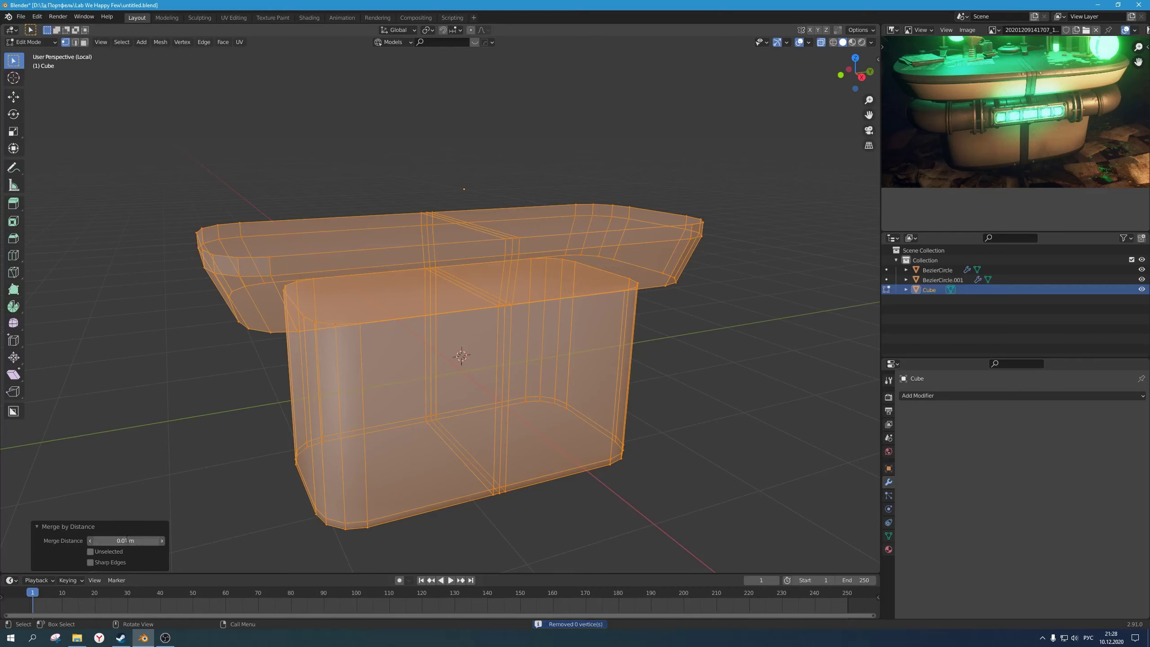
key(Return)
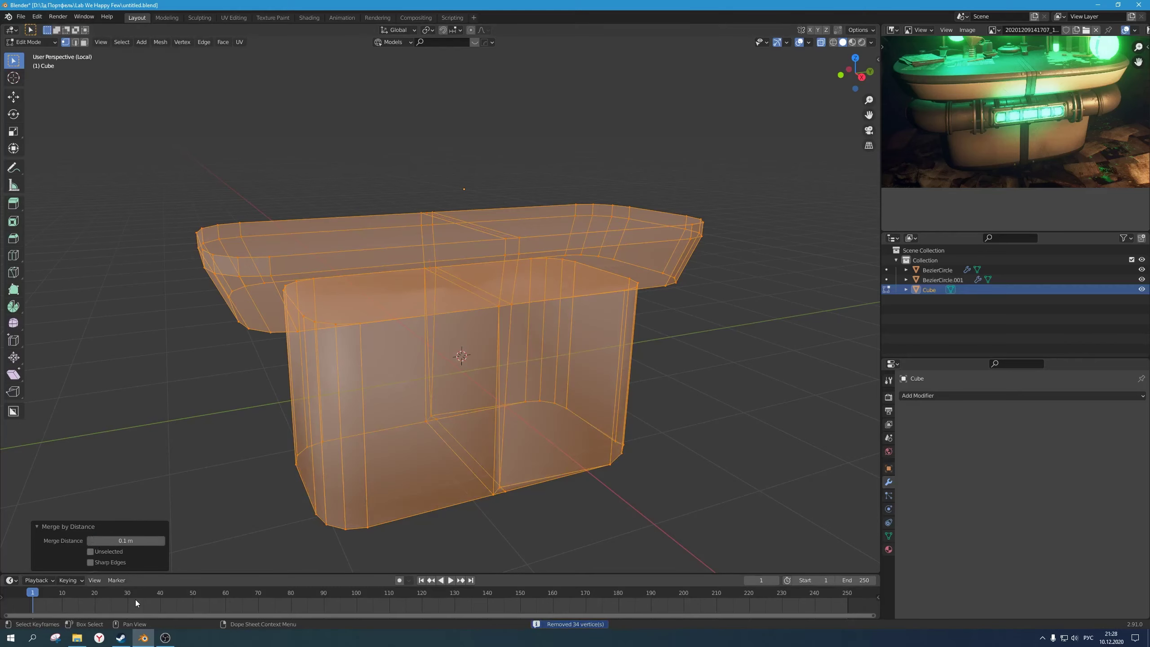
Step: Merge all of the mesh's vertices by distance with a merge distance of 0.04 m
middle_drag(442, 483, 423, 480)
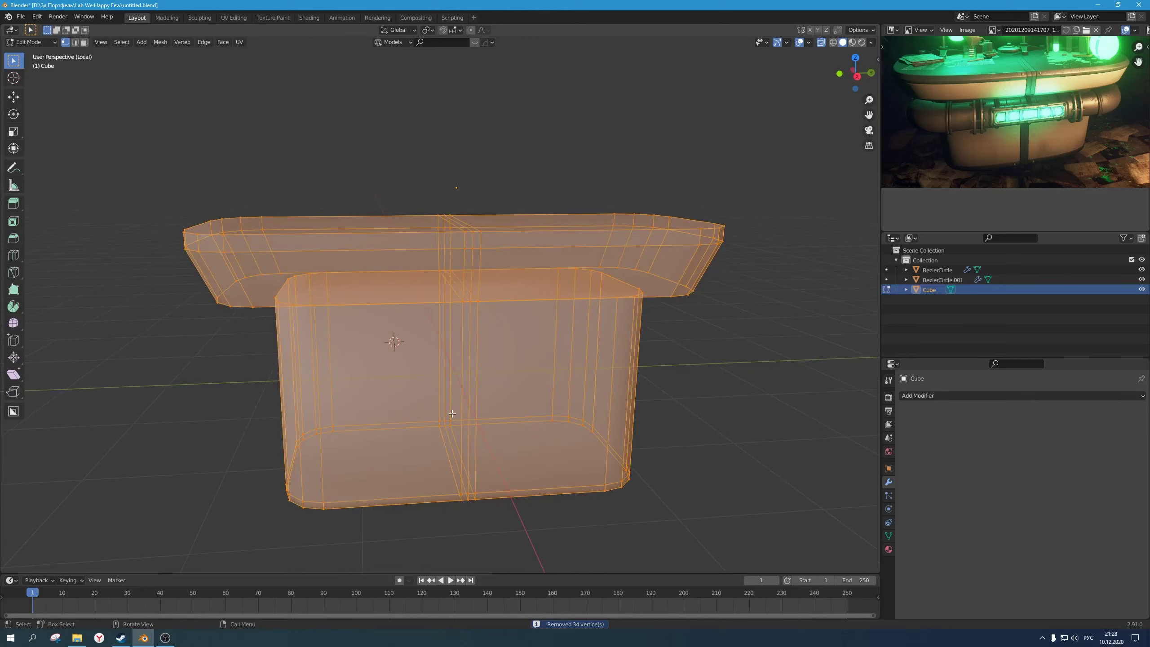
key(m)
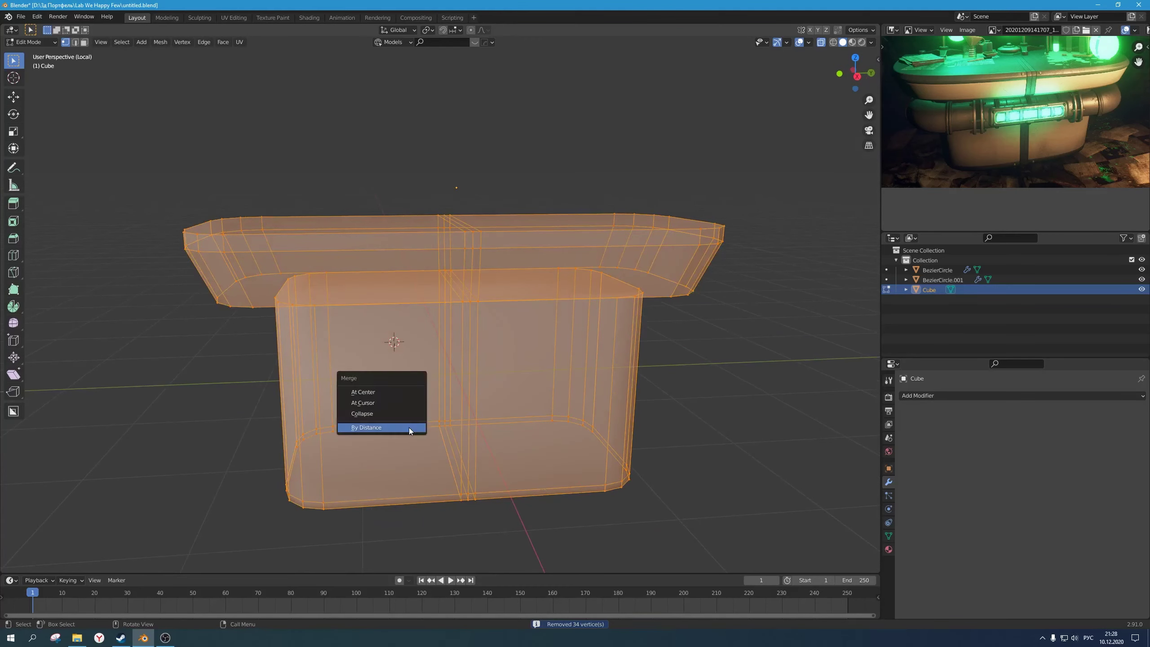
click(409, 428)
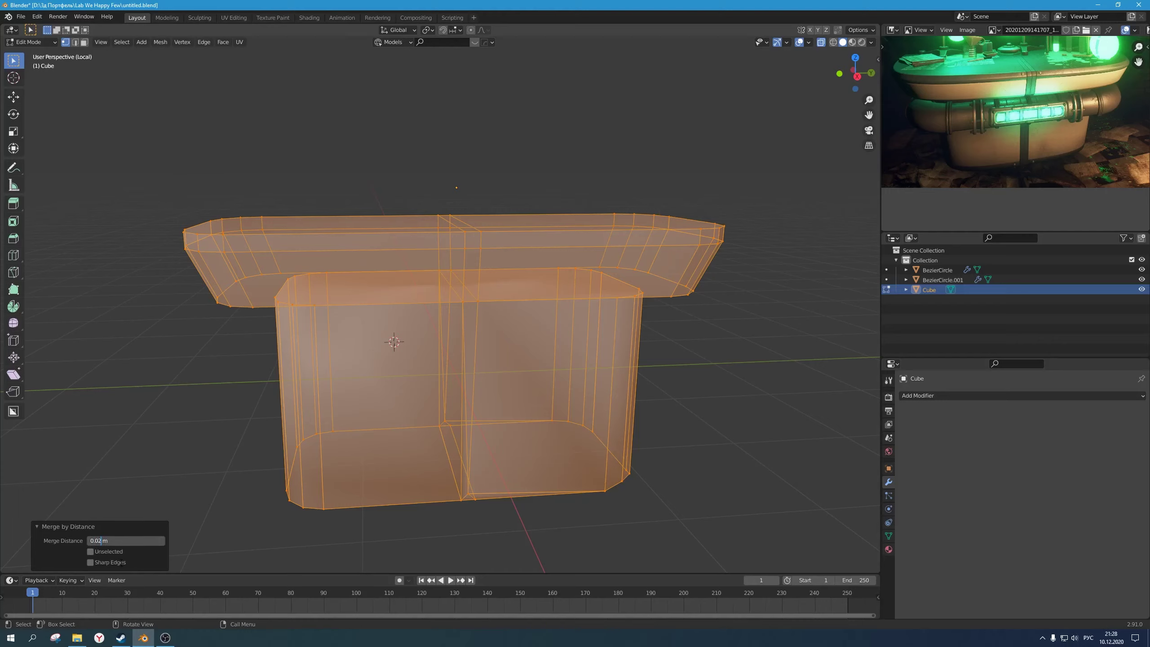
key(Return)
scroll(487, 357, up, 1)
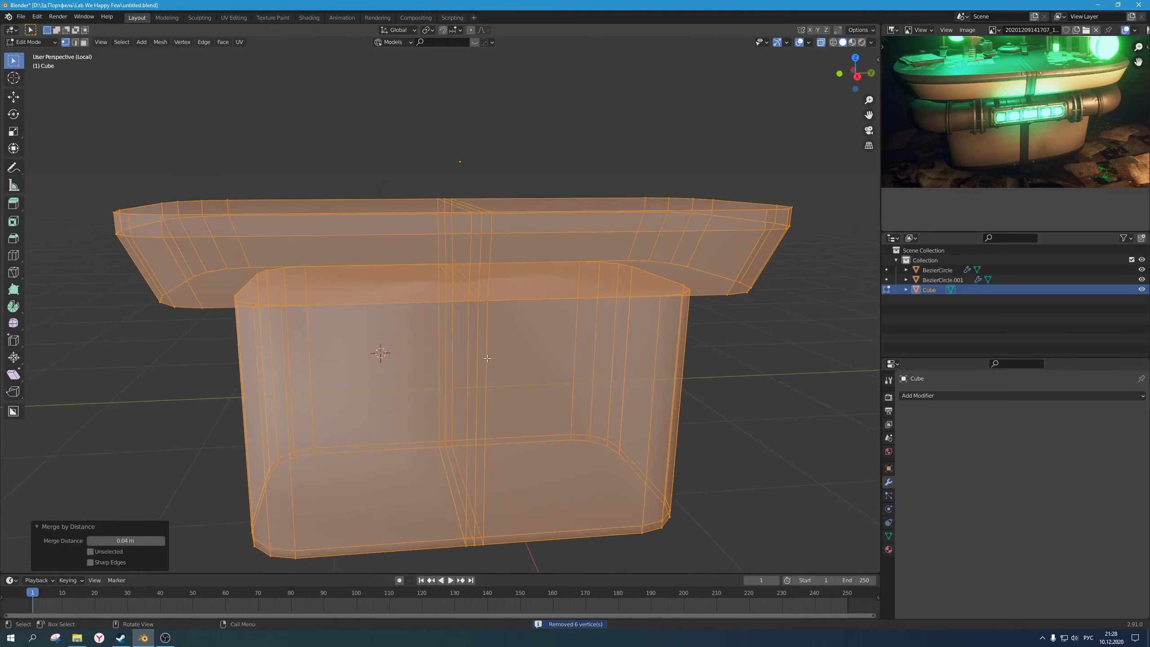
Step: Delete the two large faces of the tabletop's upper surface on either side of the centre strip
middle_drag(488, 357, 426, 407)
key(3)
click(406, 336)
key(alt+a)
click(364, 306)
click(371, 235)
shift+click(549, 271)
key(x)
click(563, 281)
key(alt+z)
scroll(413, 402, up, 3)
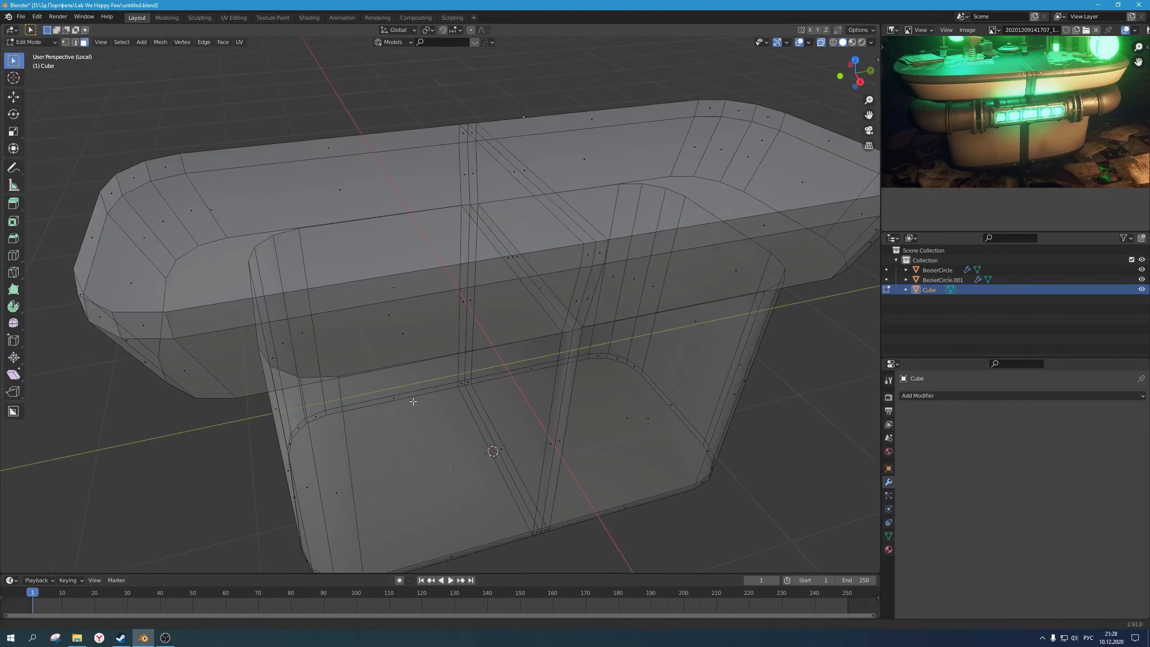
Step: Delete the face on the tabletop's underside around the base
key(alt+z)
click(240, 356)
middle_drag(240, 356, 253, 204)
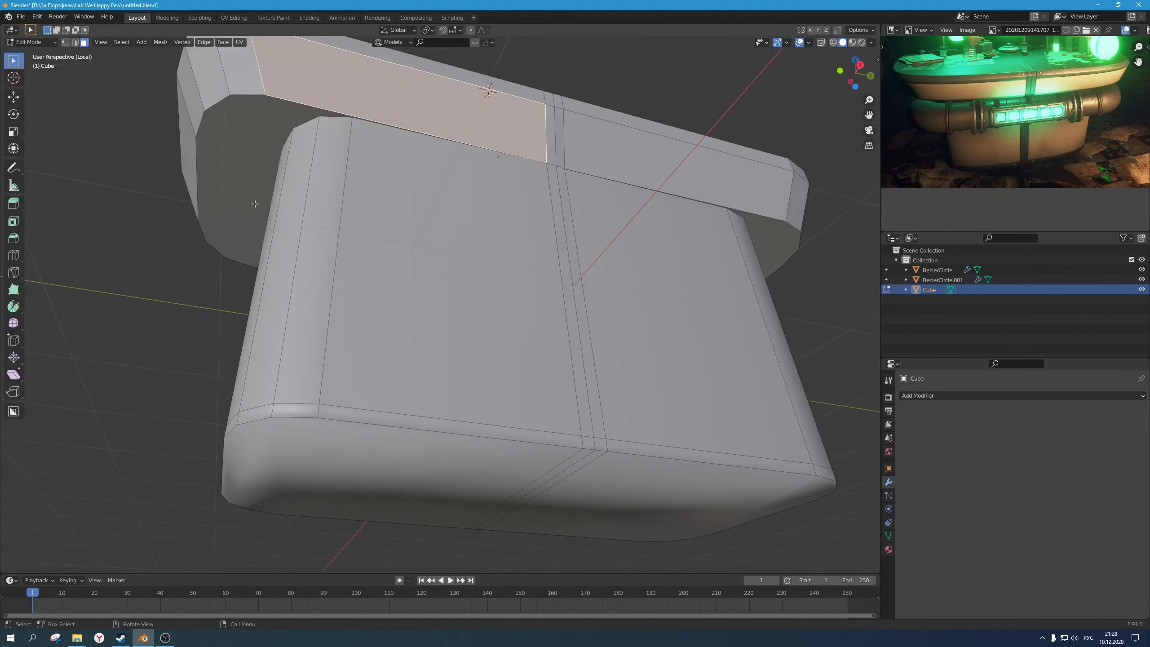
click(254, 203)
key(g)
right_click(280, 172)
key(x)
middle_drag(476, 165, 536, 319)
click(487, 193)
Step: Delete the narrow centre strip faces crossing the base's top beneath the tabletop
key(alt+z)
scroll(539, 318, up, 3)
drag(561, 255, 516, 230)
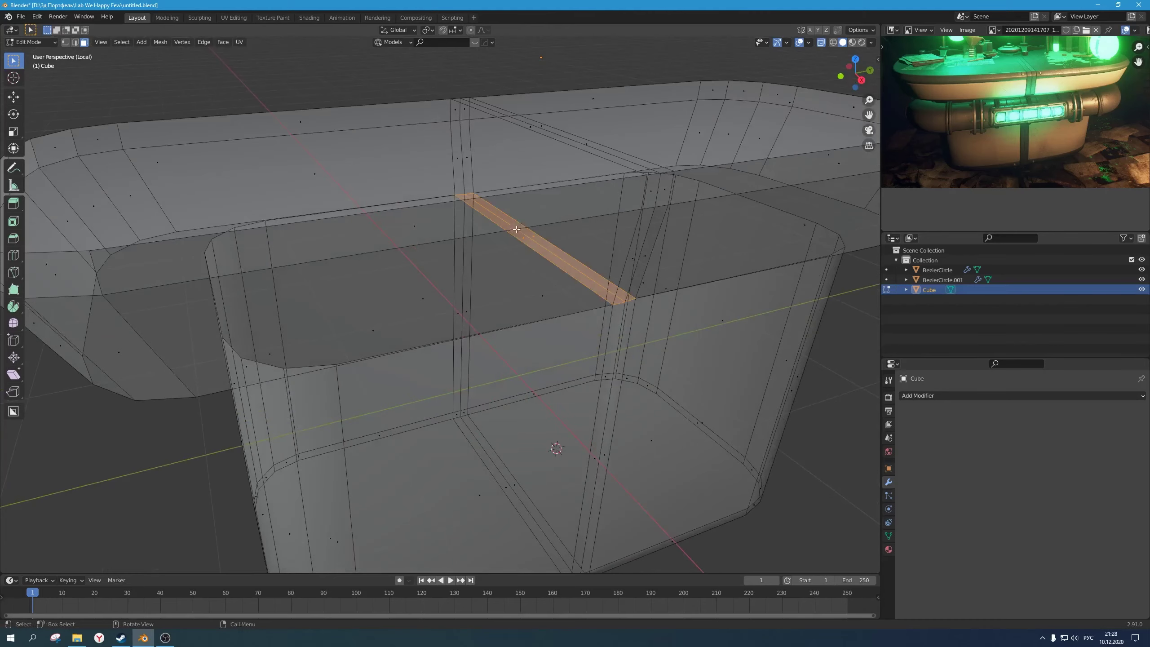
key(x)
click(536, 234)
scroll(526, 304, down, 4)
key(alt+z)
Step: Add a centred vertical loop cut to the tabletop's long side between the strip and the rounded corner, and save the file
middle_drag(517, 314, 437, 252)
key(alt+z)
key(1)
key(ctrl+r)
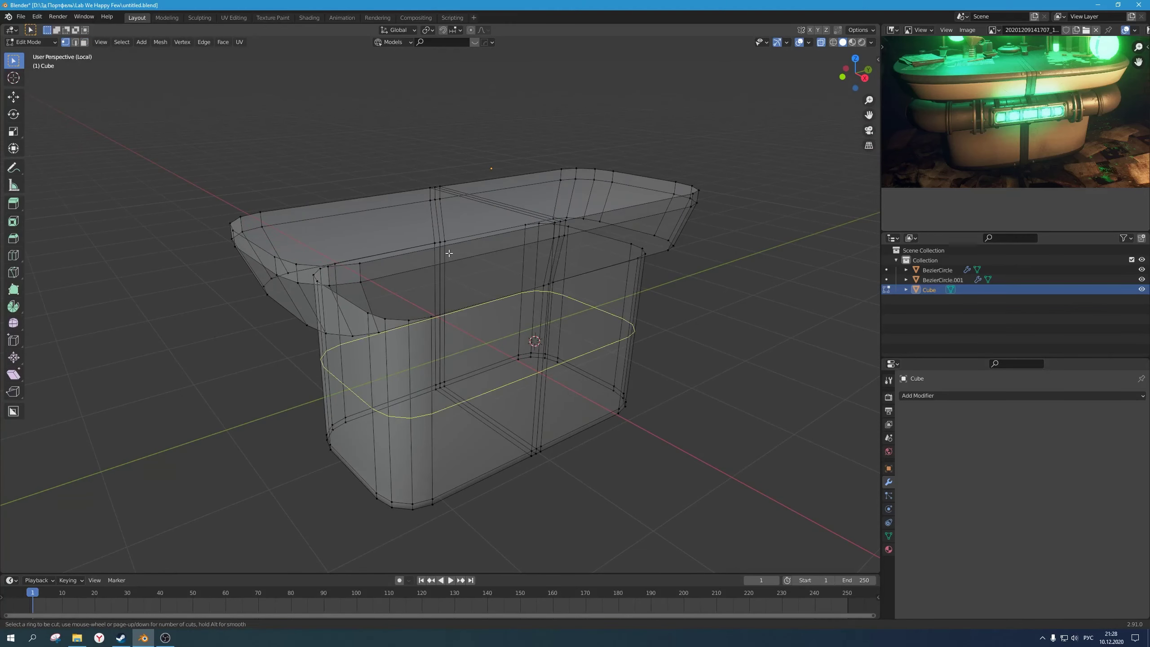
click(363, 210)
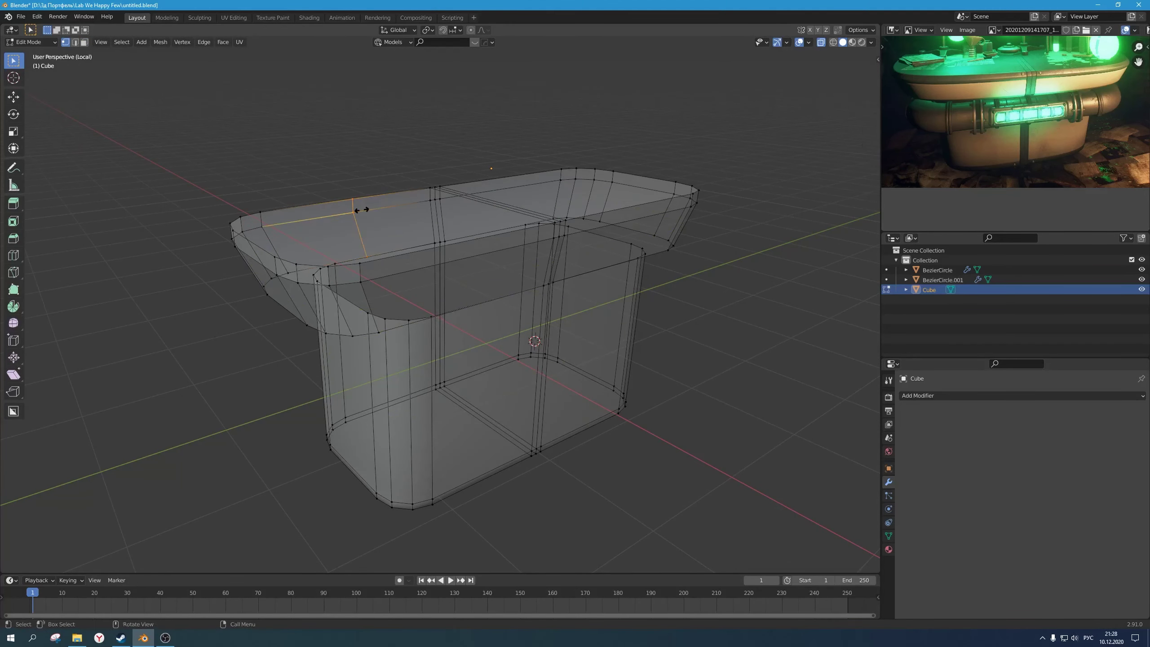
right_click(362, 210)
key(alt+z)
middle_drag(410, 260, 564, 390)
key(alt+z)
scroll(549, 337, down, 1)
key(ctrl+s)
key(alt+z)
key(alt+z)
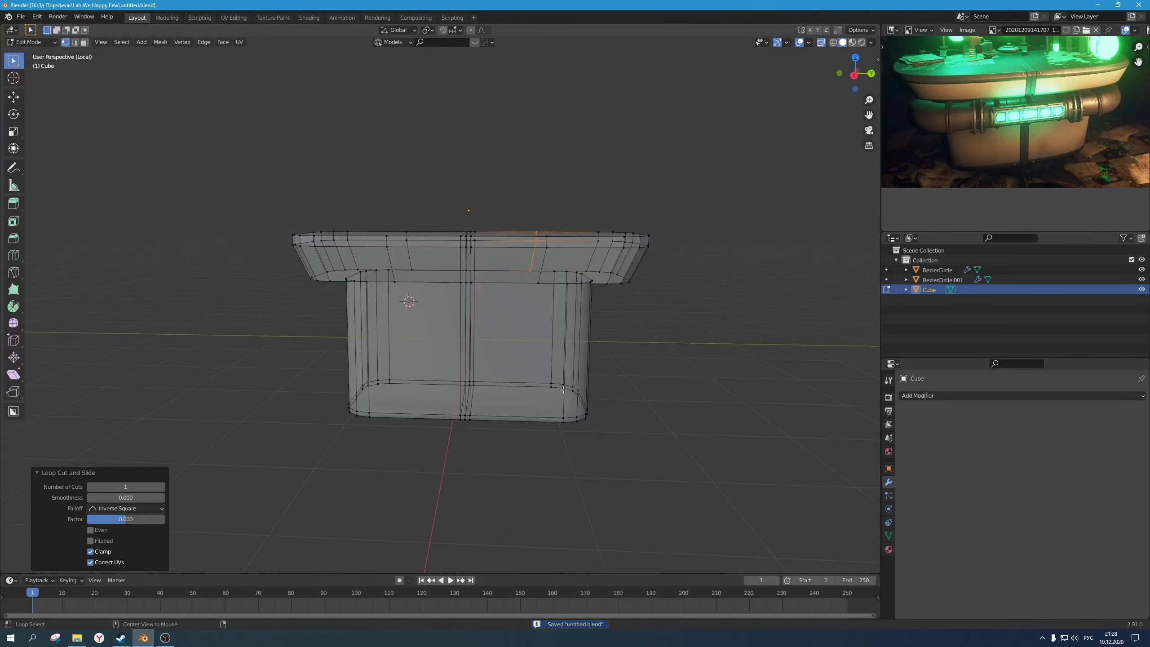
Step: Delete all vertices of the table half on the positive Y side of the centre strip
drag(683, 460, 524, 121)
key(x)
click(513, 136)
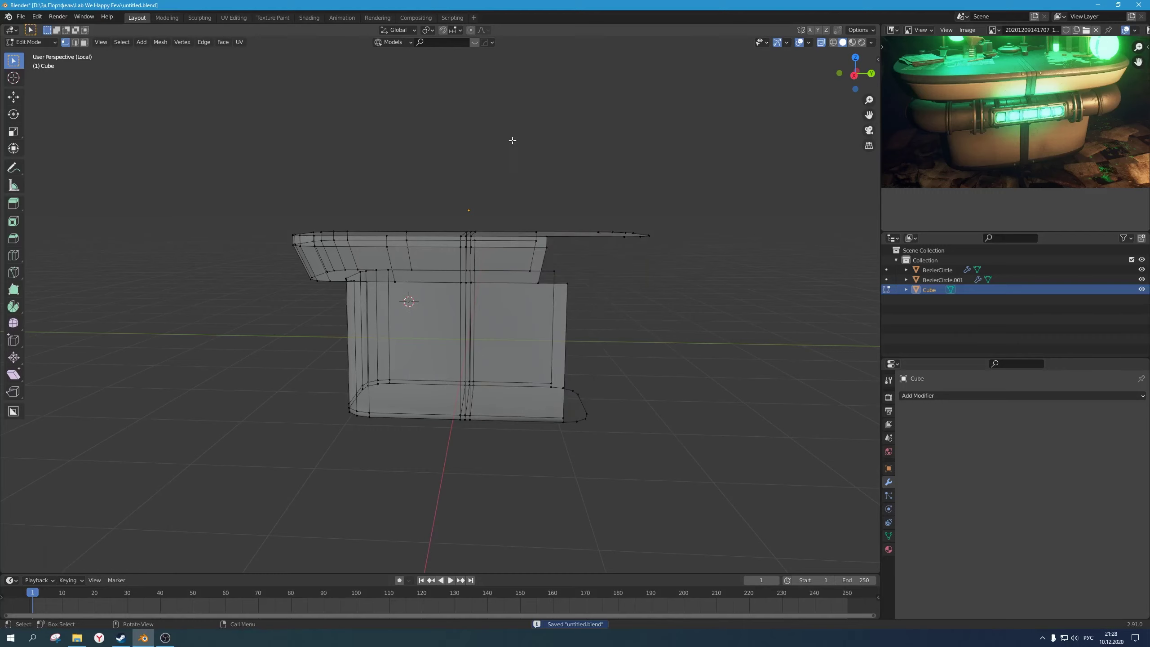
key(ctrl+z)
key(x)
click(529, 129)
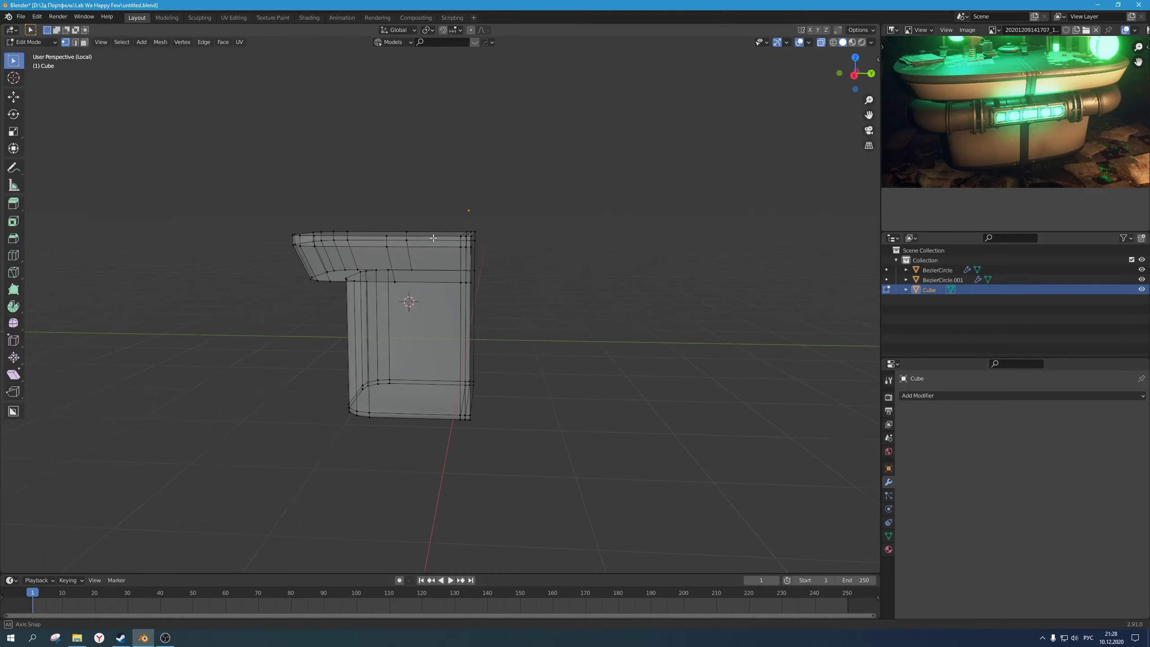
Step: Add centred vertical loop cuts to the short end of the base and of the tabletop
middle_drag(529, 131, 516, 235)
key(ctrl+r)
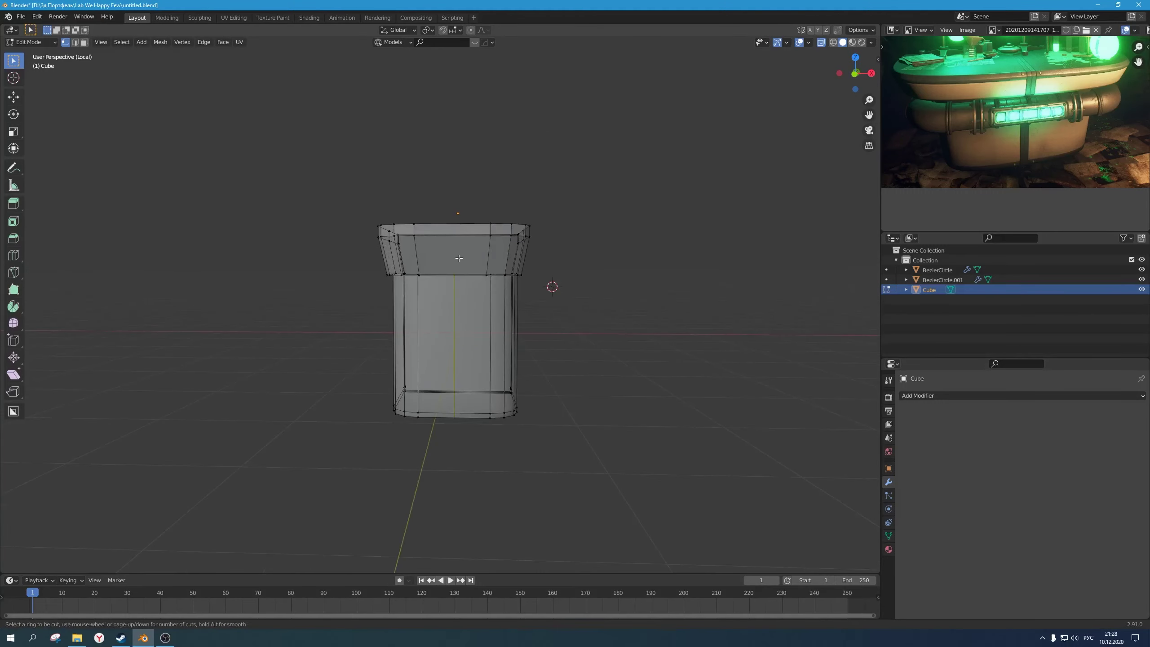
click(455, 418)
right_click(454, 418)
key(ctrl+r)
click(455, 218)
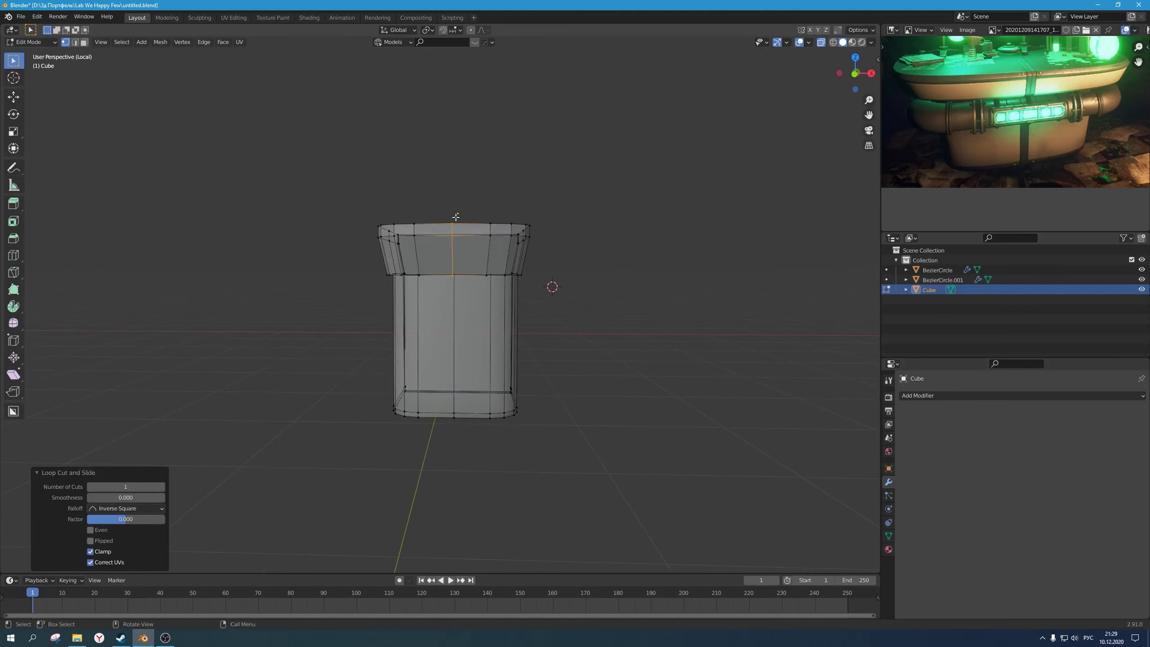
right_click(456, 218)
Step: Delete the half of the remaining mesh on one side of the end's centre cut, leaving a quarter of the table
middle_drag(431, 353, 436, 355)
drag(442, 453, 236, 70)
key(x)
click(495, 202)
middle_drag(495, 202, 634, 317)
Step: Return to Object Mode and add a Mirror modifier on the X and Y axes
key(Tab)
click(963, 394)
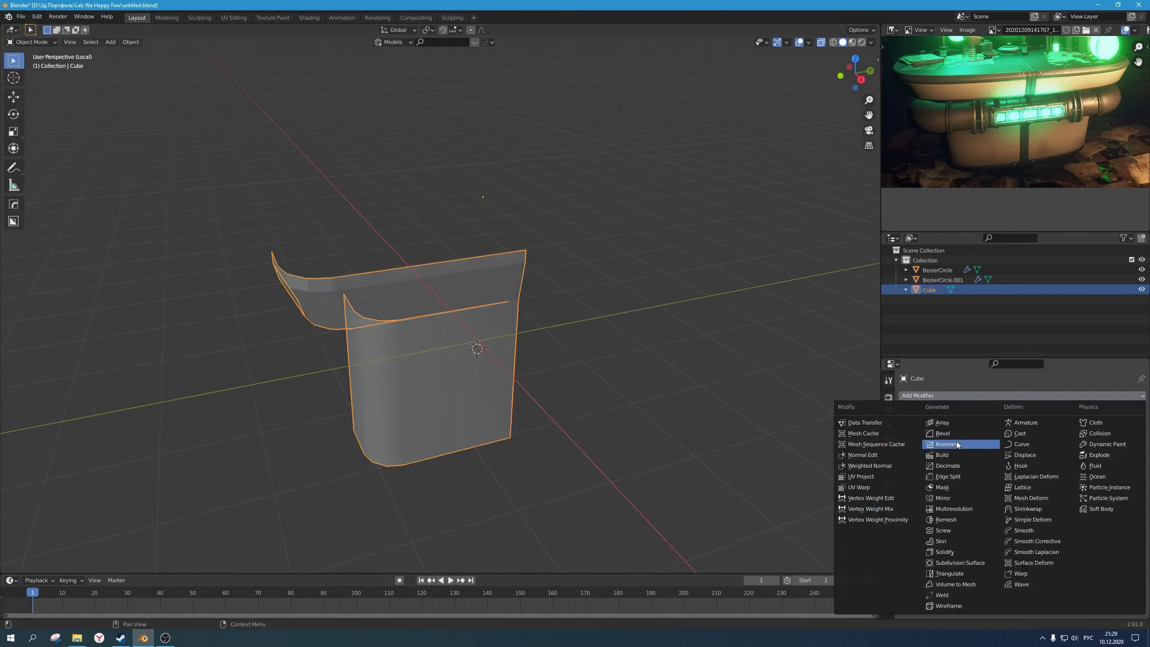
click(963, 498)
click(1061, 427)
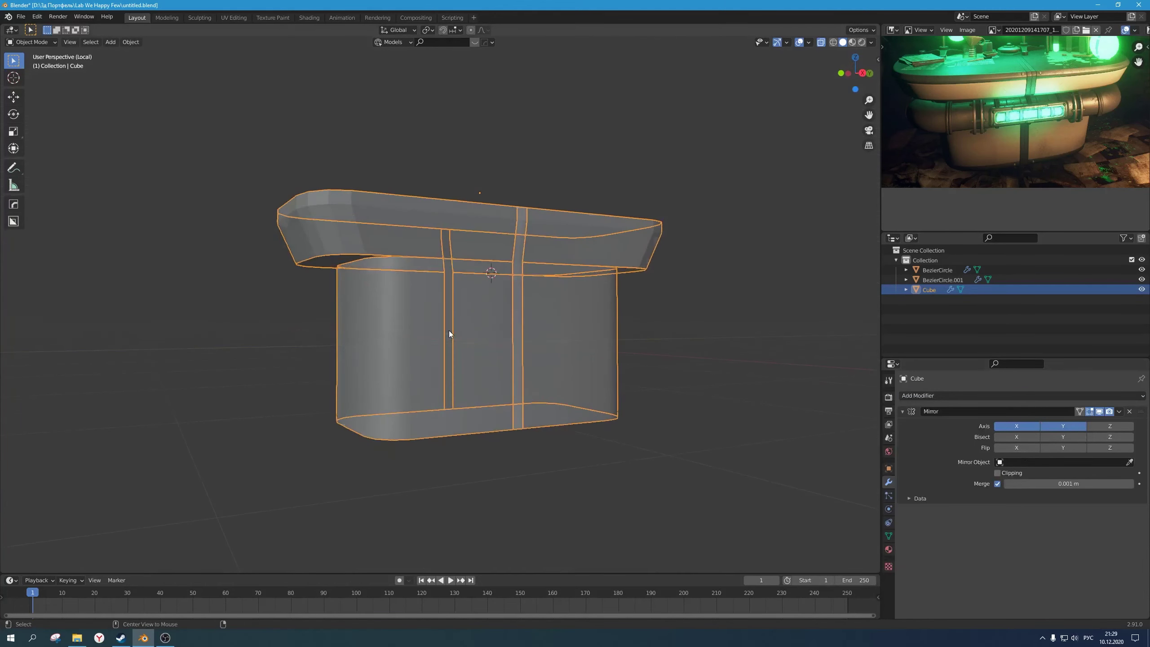
mouse_move(450, 330)
middle_down()
mouse_move(442, 339)
mouse_move(465, 347)
mouse_move(441, 344)
middle_up()
Step: In the right side view, delete the centre strip's vertices lying beyond the Y mirror plane
key(Tab)
key(a)
scroll(534, 367, up, 1)
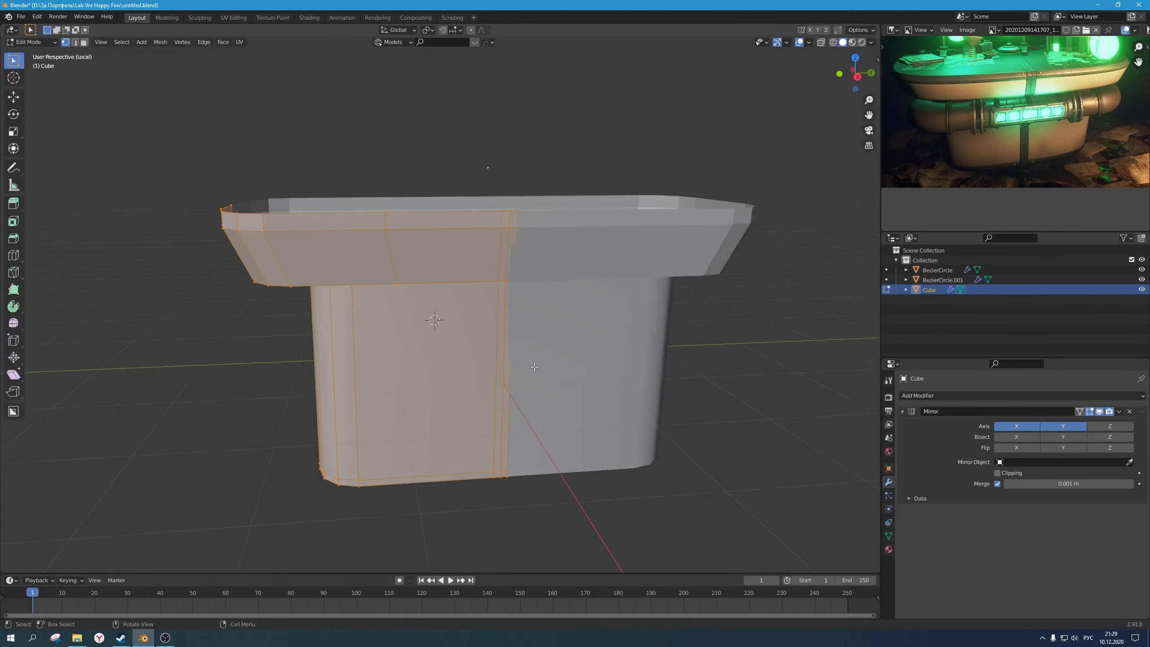
middle_drag(534, 367, 517, 383)
key(alt+z)
key(KP_3)
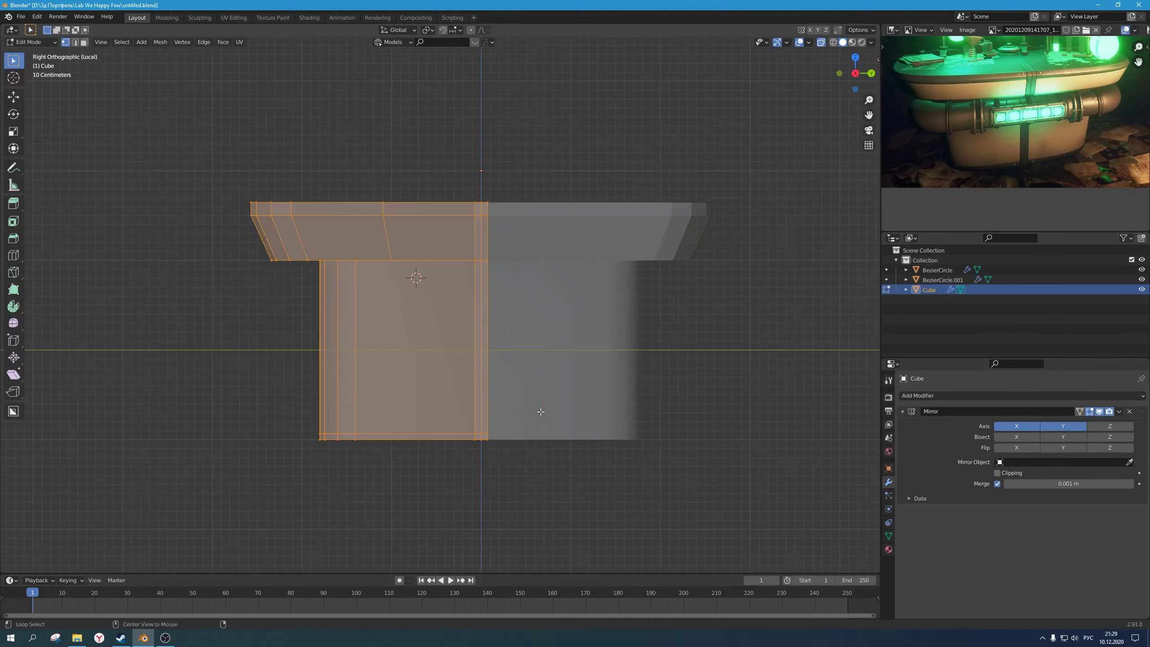
key(b)
drag(525, 492, 483, 161)
key(x)
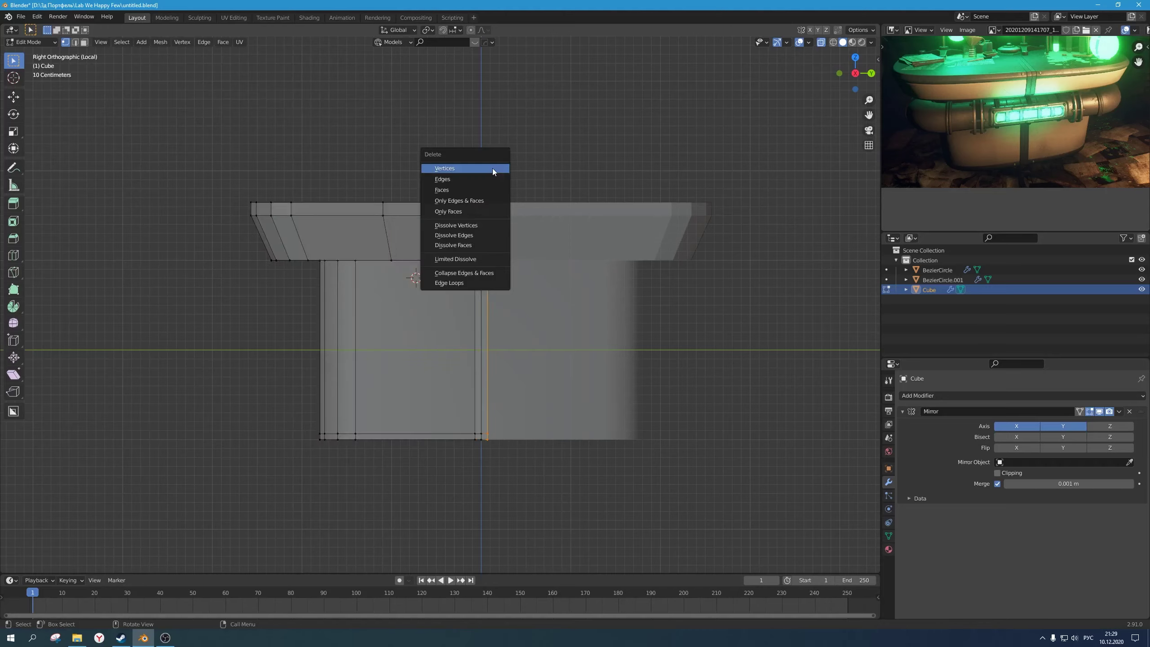
click(493, 168)
Step: Enable Clipping on the Mirror modifier and nudge the whole quarter mesh to snap its border to the mirror planes
mouse_move(535, 389)
middle_down()
mouse_move(578, 380)
mouse_move(529, 383)
mouse_move(582, 365)
mouse_move(536, 395)
middle_up()
key(a)
scroll(537, 395, up, 3)
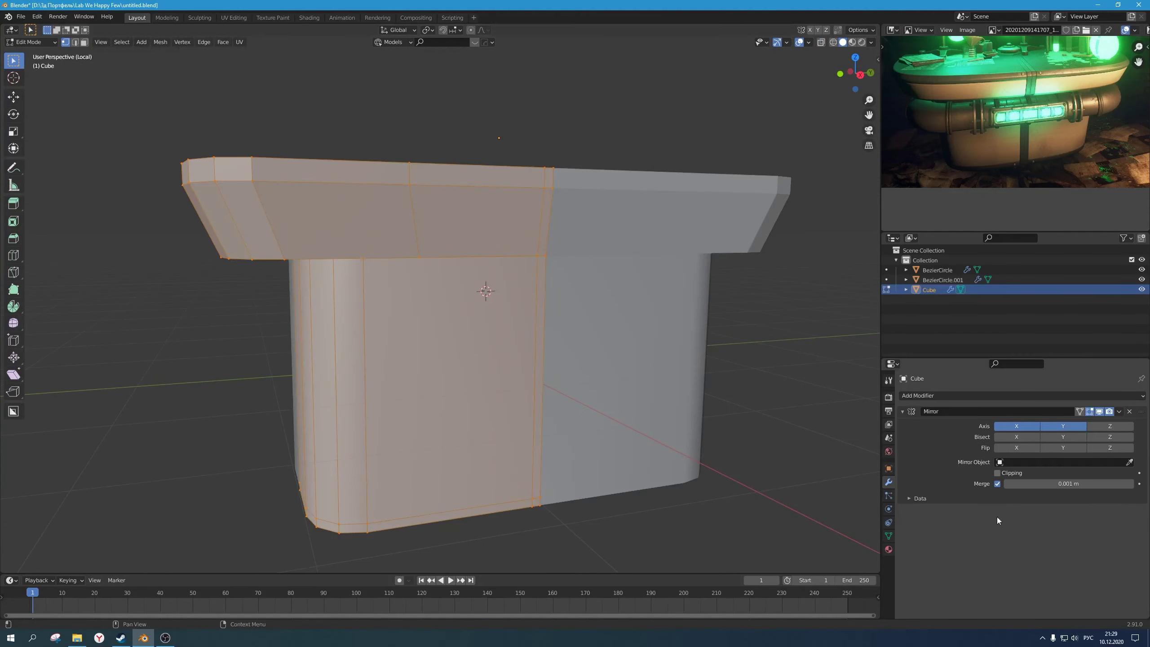
click(998, 472)
key(g)
middle_drag(651, 380, 631, 401)
click(663, 390)
scroll(572, 393, down, 1)
Step: Try to fill the underside gap between the tabletop's end and the base's end, and undo it
middle_drag(537, 388, 399, 313)
alt+click(407, 246)
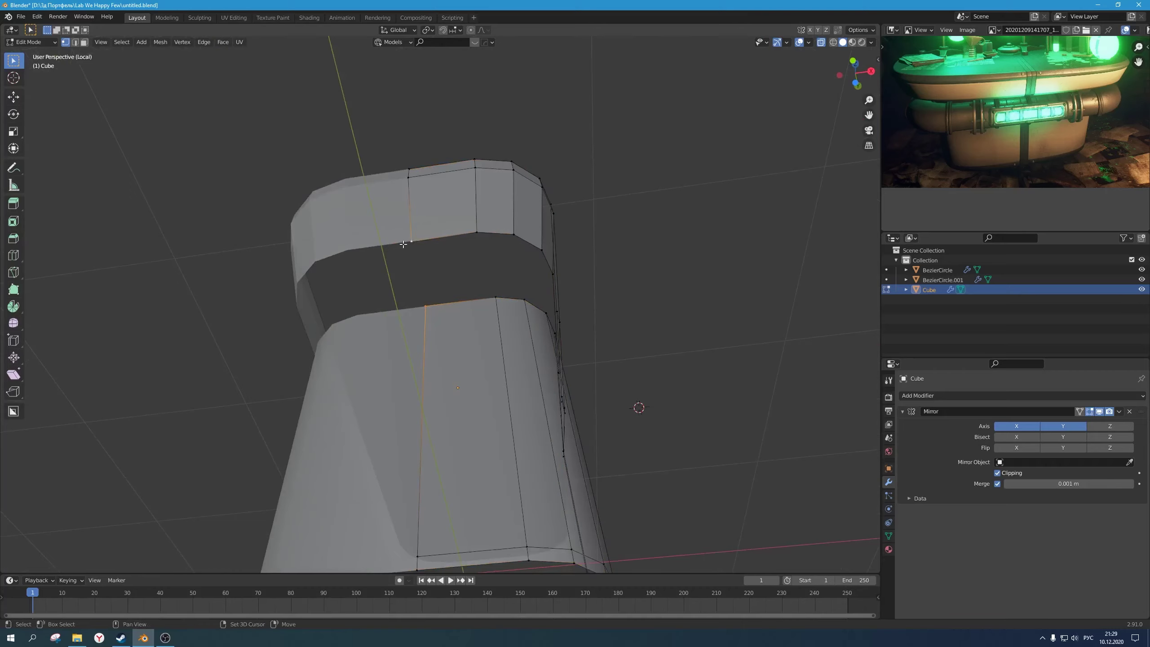
middle_drag(450, 233, 480, 347)
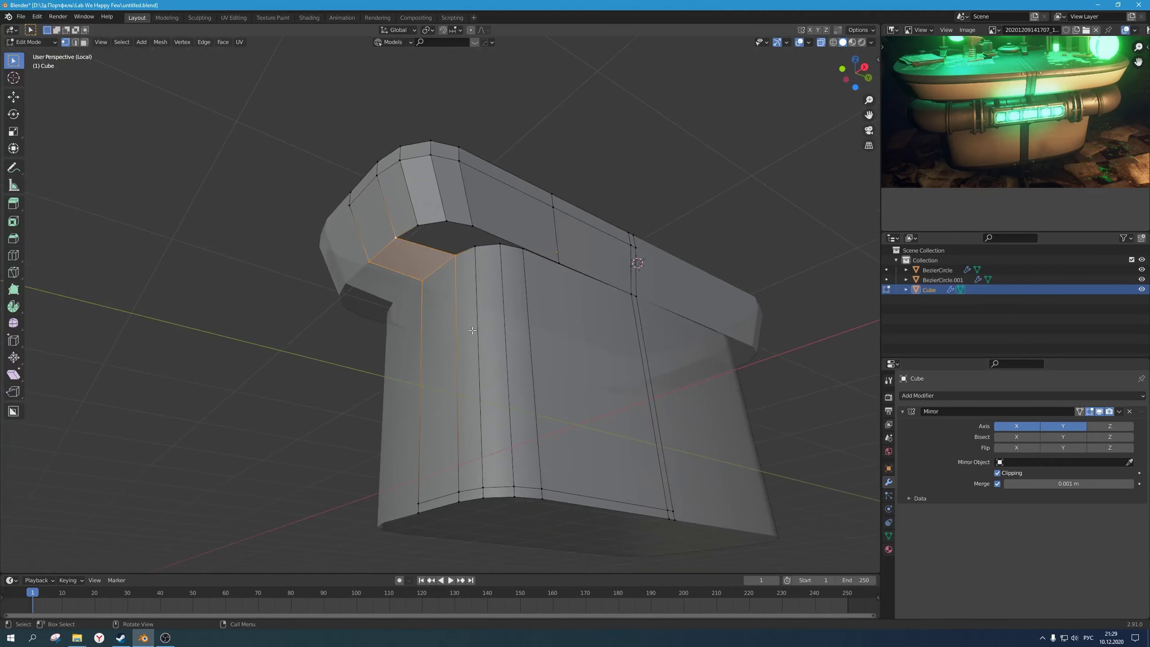
middle_drag(500, 284, 515, 336)
key(ctrl+z)
key(ctrl+z)
key(ctrl+z)
Step: Add a centred vertical loop cut to the base's end beside the rounded corner
key(ctrl+r)
click(451, 278)
right_click(451, 278)
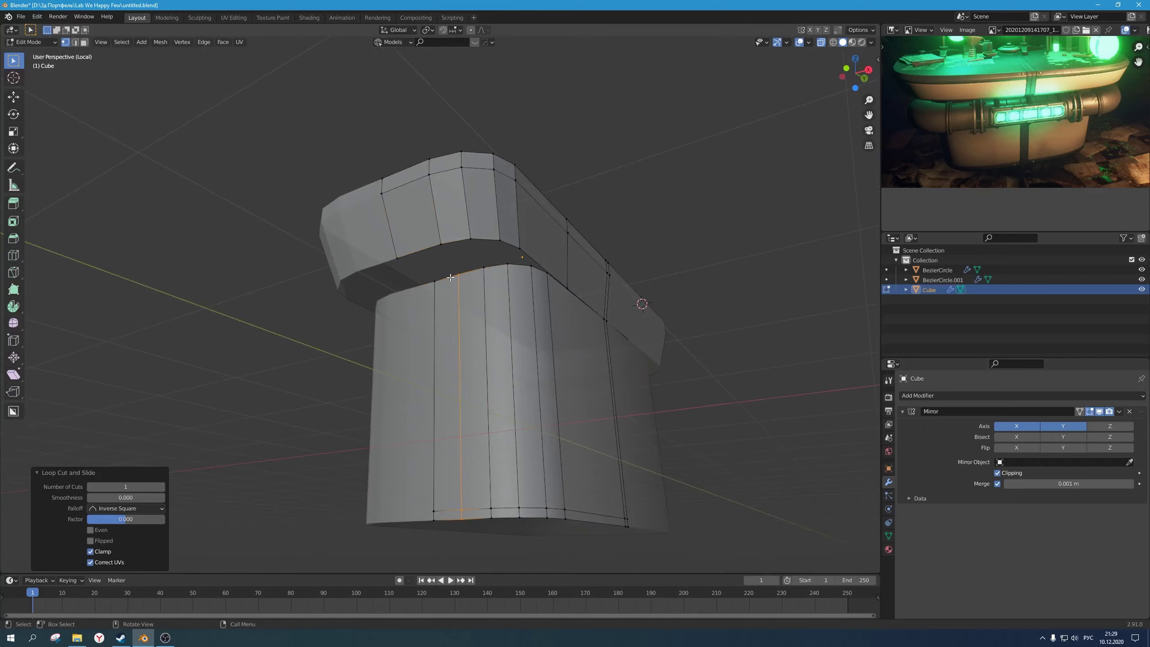
Step: Fill the underside gap between the tabletop's lower edge and the base from the end around the rounded corner
click(433, 276)
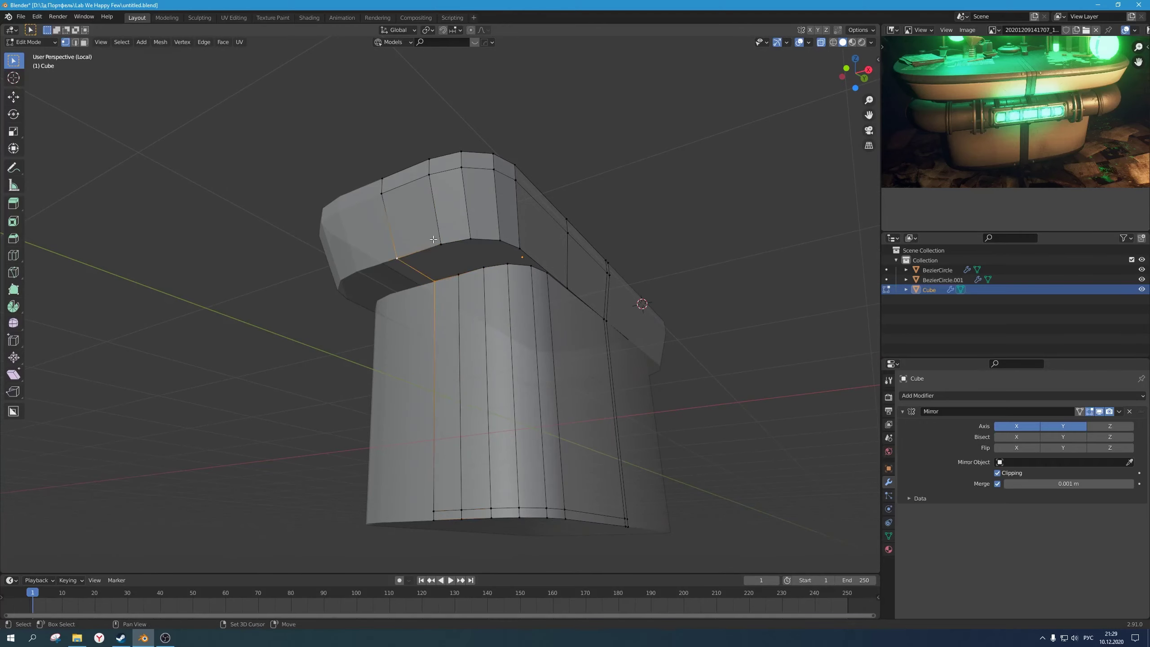
middle_drag(438, 237, 530, 335)
scroll(524, 304, up, 3)
key(f)
scroll(527, 294, down, 4)
scroll(530, 336, up, 2)
Step: Slide the tabletop's long-side edge loop by a factor of about 0.455 to line up with the base's vertical edge
key(ctrl+r)
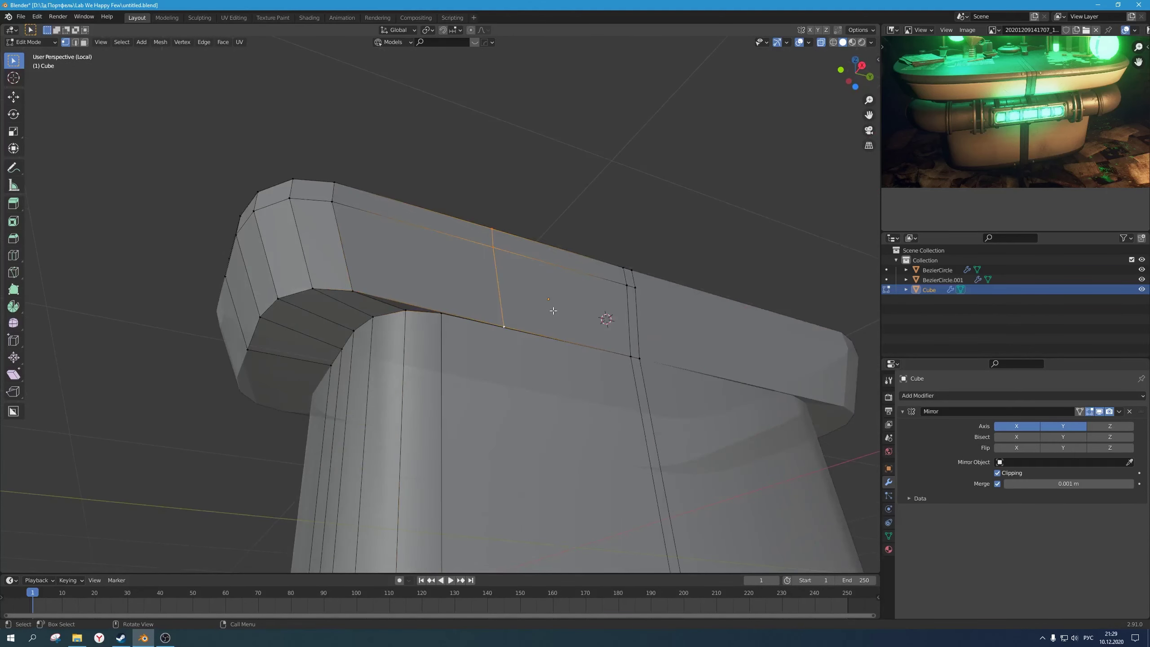
click(534, 311)
click(490, 297)
middle_drag(430, 327, 424, 292)
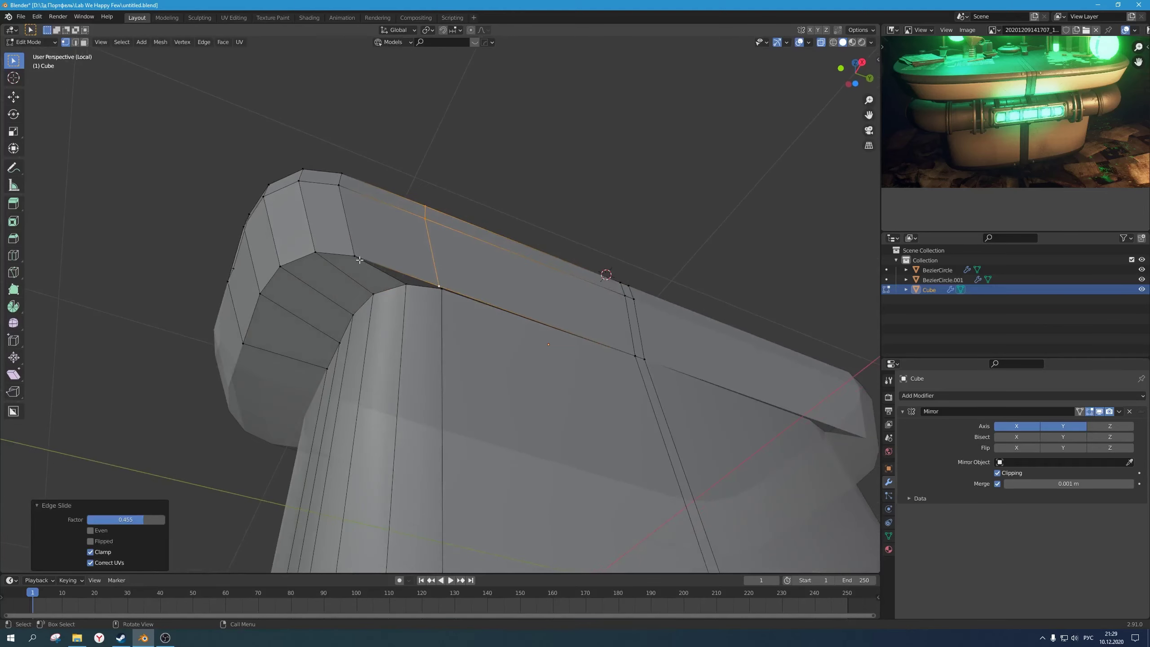
Step: Fill the remaining underside gap between the rounded corner and the slid edge loop
click(357, 259)
shift+click(375, 295)
alt+click(378, 284)
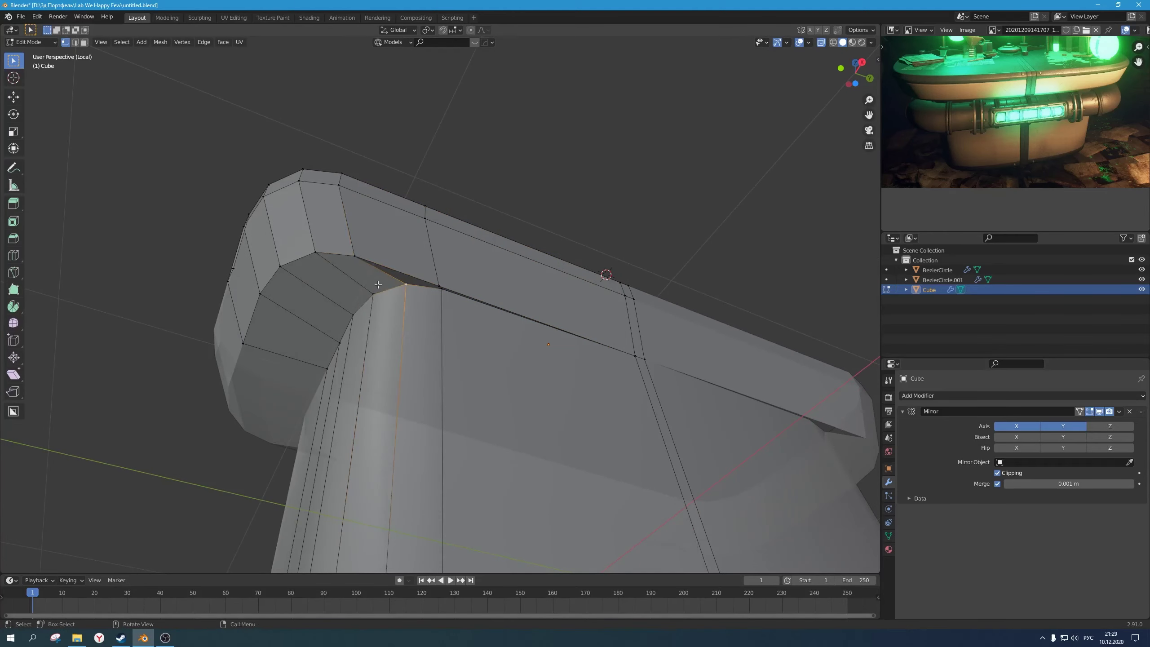
alt+click(415, 301)
middle_drag(415, 302, 469, 341)
Step: Merge at centre the vertices where the slid tabletop loop meets the base's vertical edge
key(b)
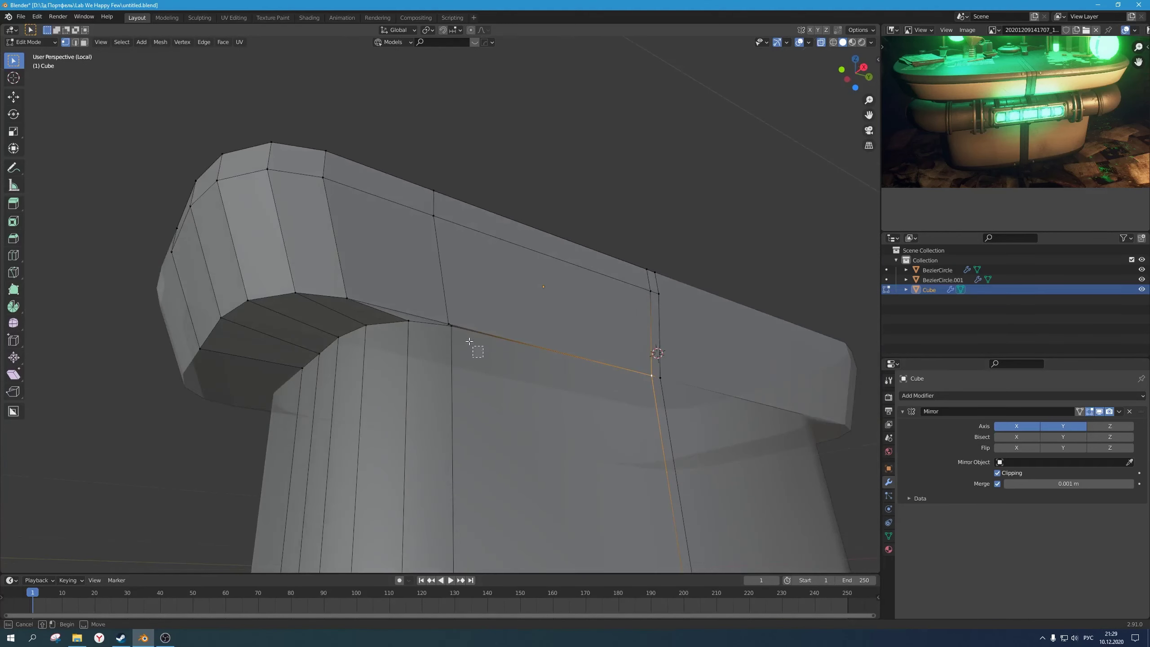
drag(469, 341, 432, 290)
middle_drag(499, 324, 493, 302)
key(m)
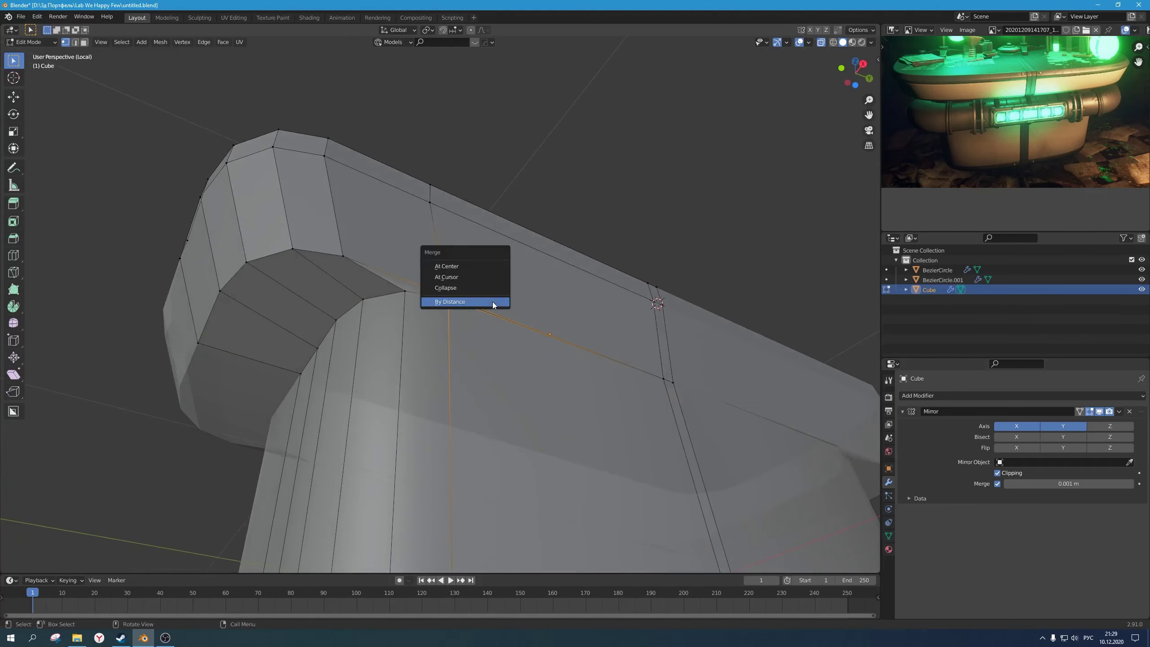
click(477, 265)
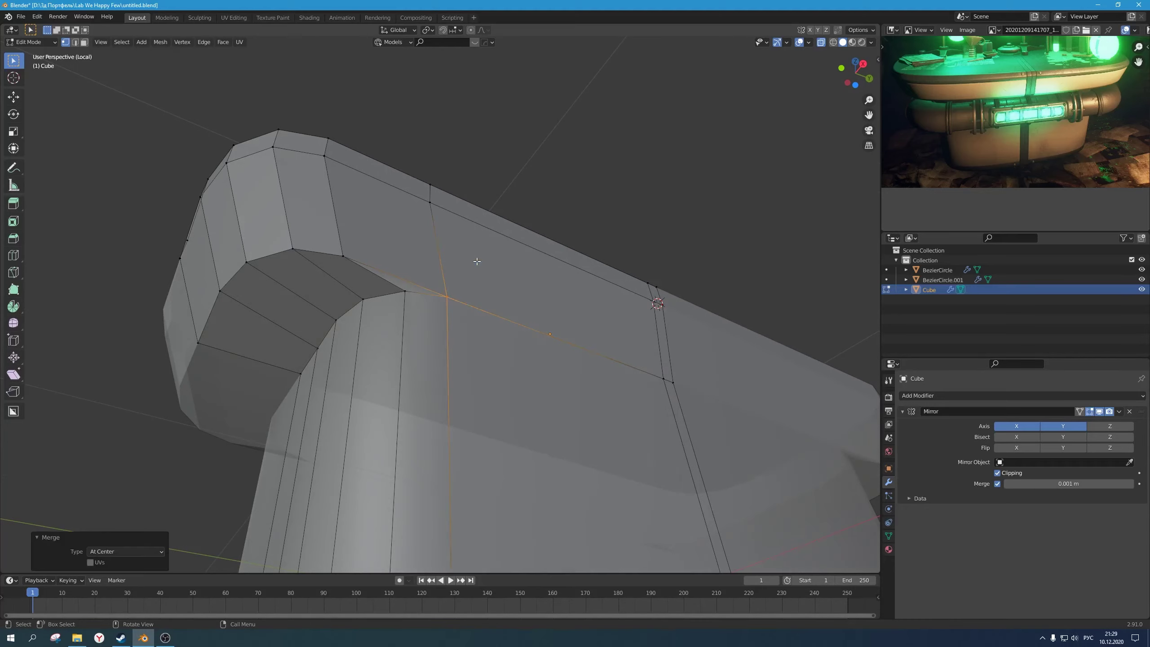
scroll(480, 321, down, 1)
Step: Select the whole quarter mesh and merge its vertices by distance at 0.04 m
middle_drag(481, 322, 484, 360)
scroll(491, 353, down, 2)
key(a)
key(m)
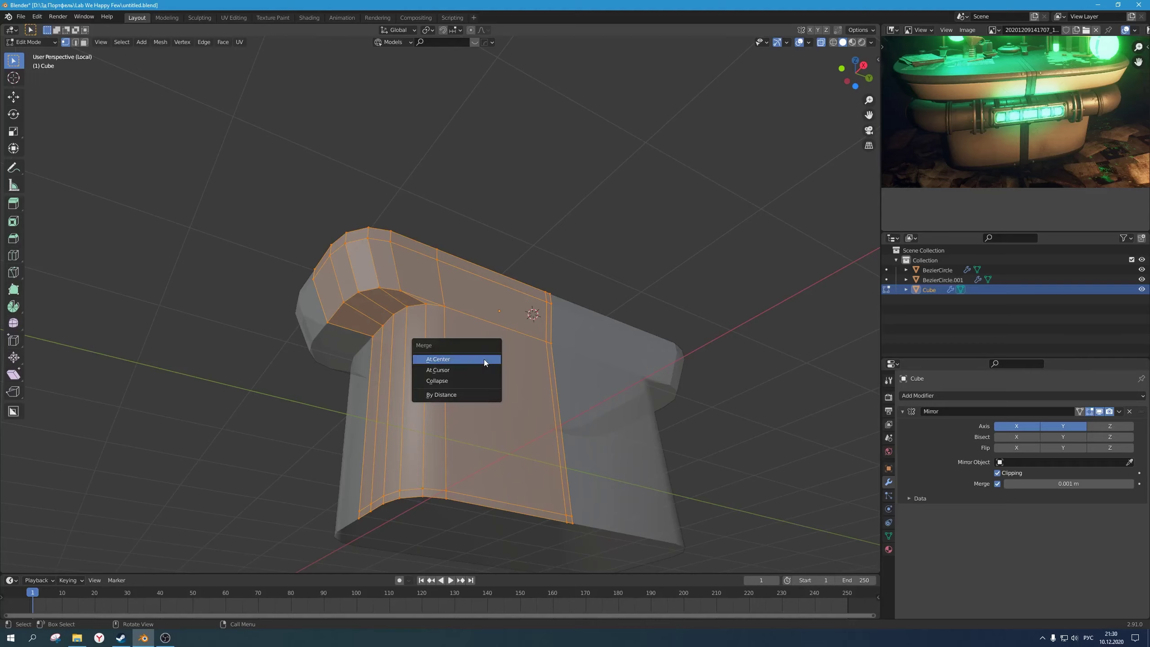
click(470, 395)
scroll(471, 394, down, 3)
mouse_move(471, 395)
middle_down()
mouse_move(467, 362)
mouse_move(476, 394)
mouse_move(512, 348)
mouse_move(486, 326)
mouse_move(457, 392)
middle_up()
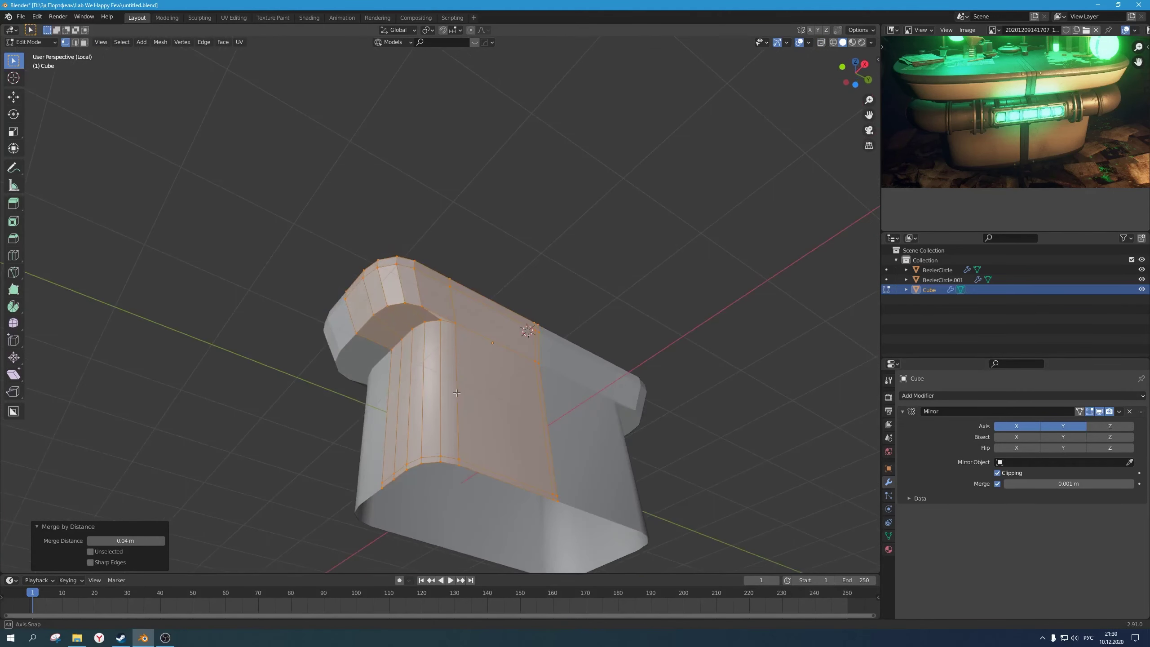
Step: Delete the triangular underside face between the tabletop's rounded corner and the base's vertical edge
scroll(461, 333, up, 2)
middle_drag(448, 339, 436, 313)
click(436, 315)
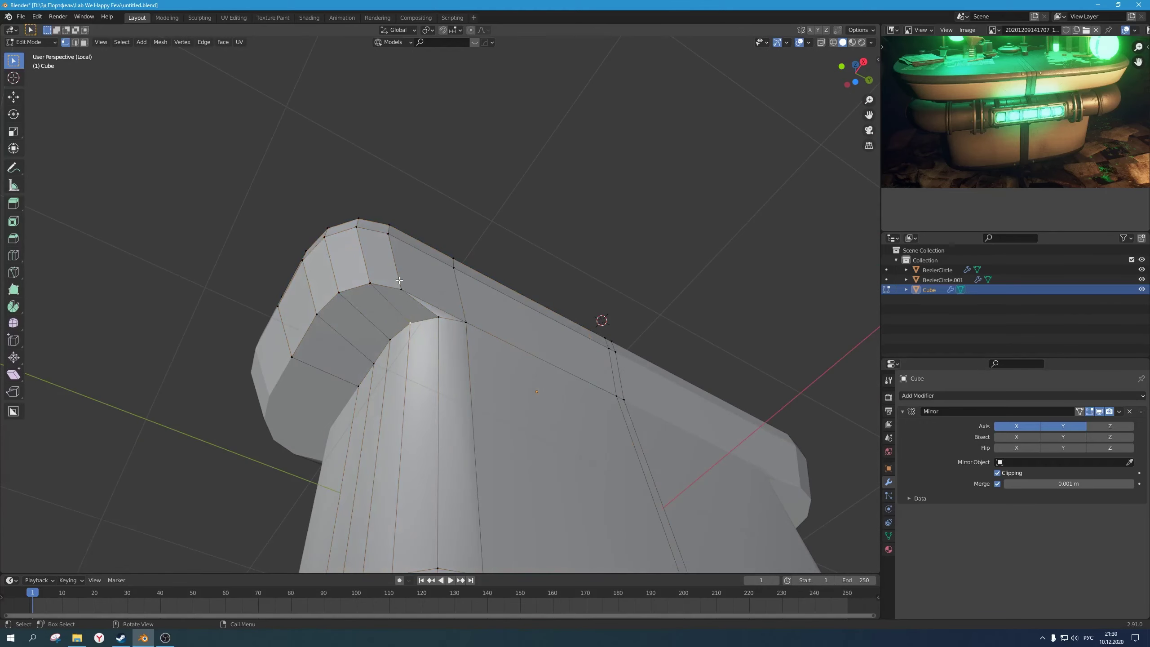
click(401, 285)
scroll(403, 287, down, 2)
middle_drag(407, 292, 435, 258)
scroll(462, 358, up, 2)
scroll(462, 359, down, 2)
scroll(432, 250, up, 4)
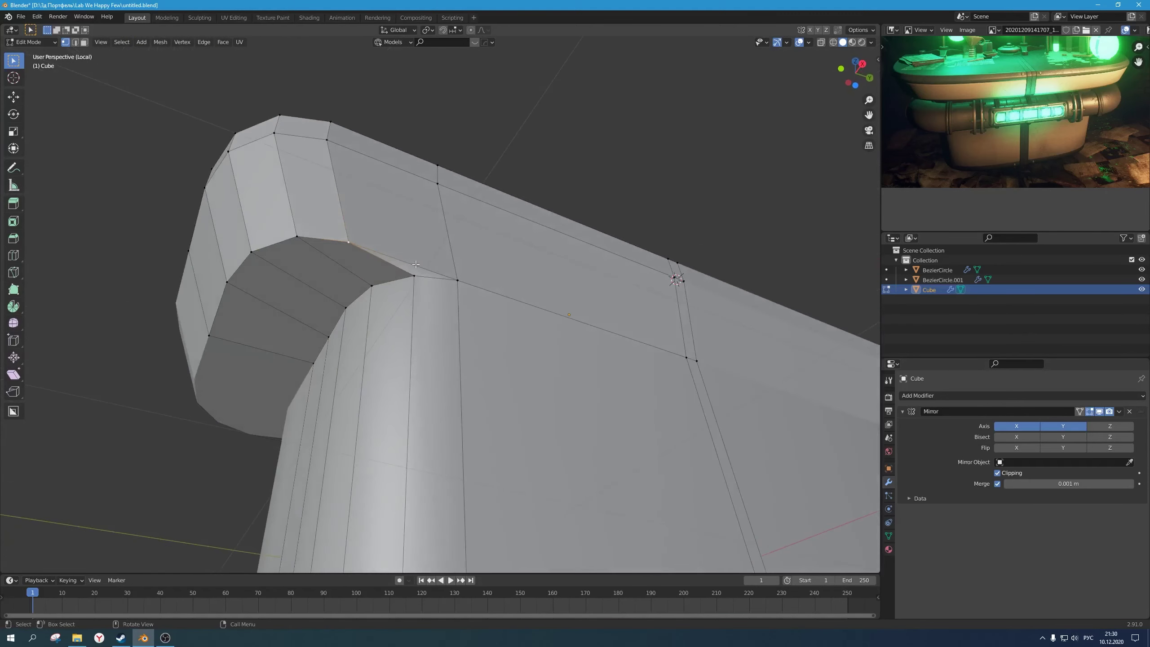
key(x)
click(406, 293)
key(1)
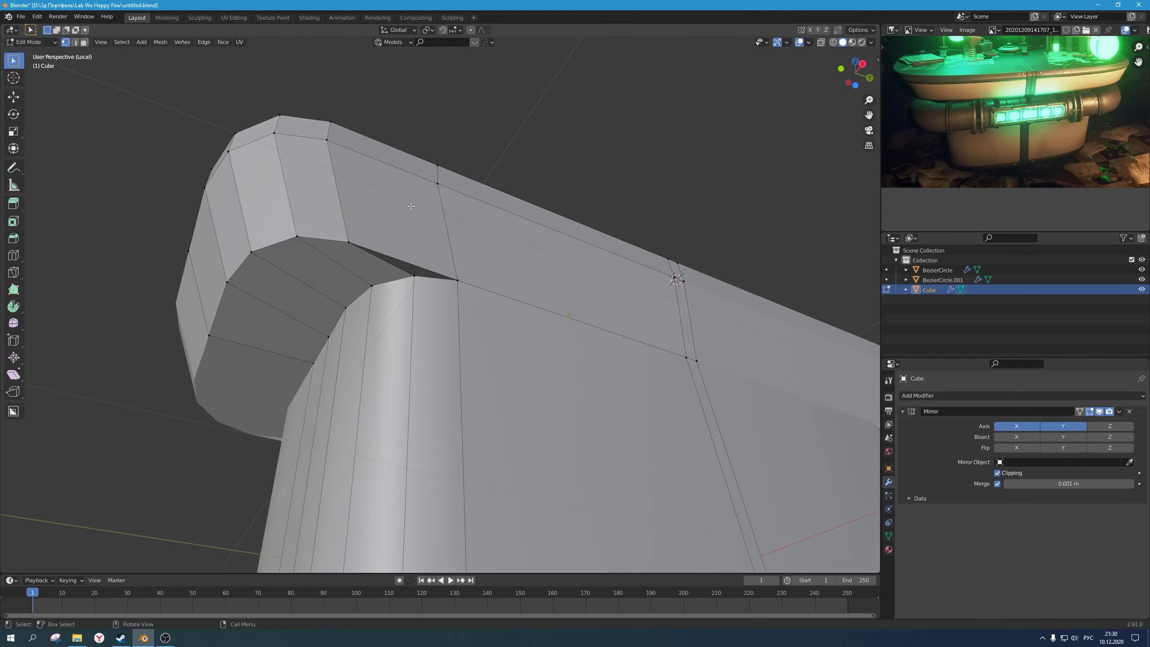
Step: Add one centred edge loop across the tabletop's long side just beside the rounded corner
click(410, 253)
right_click(409, 257)
middle_drag(372, 236, 377, 221)
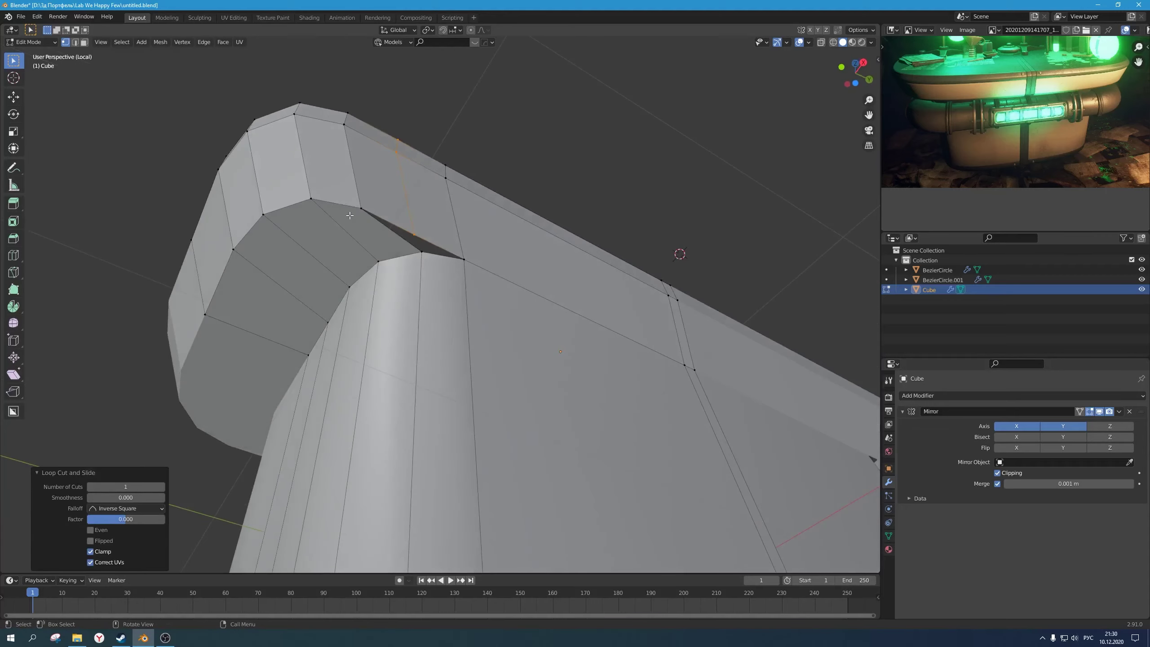
Step: Fill the underside gap between the rounded corner, the centred side loop and the top of the base's vertical edge
click(362, 208)
shift+click(422, 253)
key(f)
key(ctrl+z)
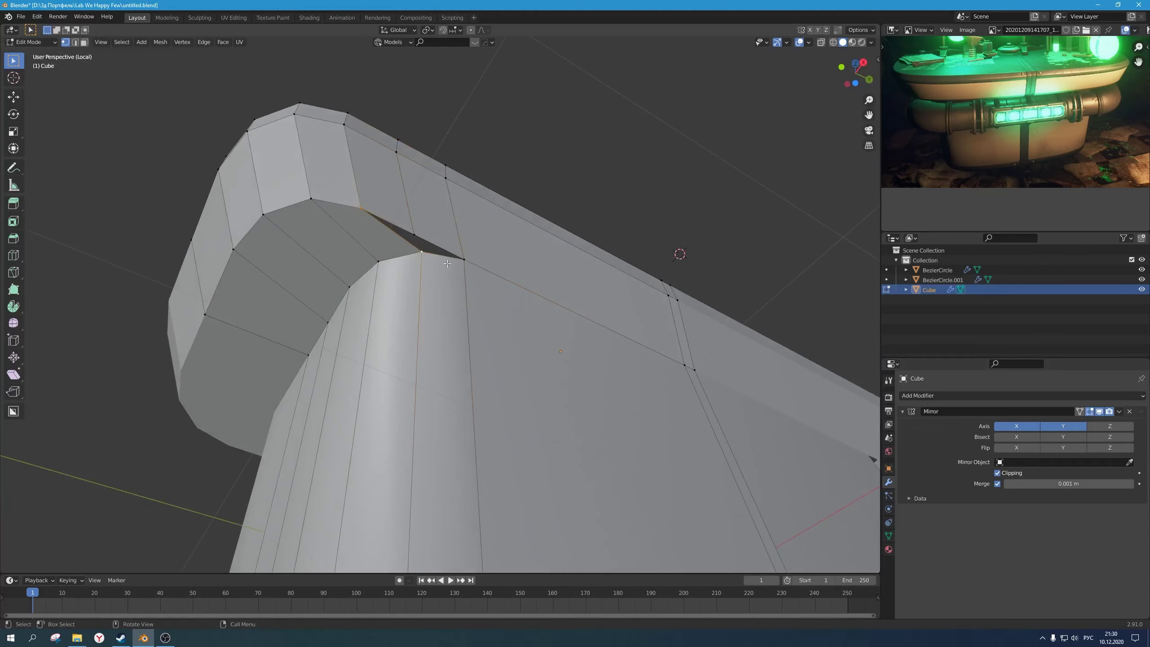
key(f)
Step: Slide the tabletop edge at the end of the rounded corner towards the centred loop on the long side
middle_drag(447, 263, 392, 253)
key(g)
key(g)
click(442, 257)
alt+click(359, 166)
key(g)
key(g)
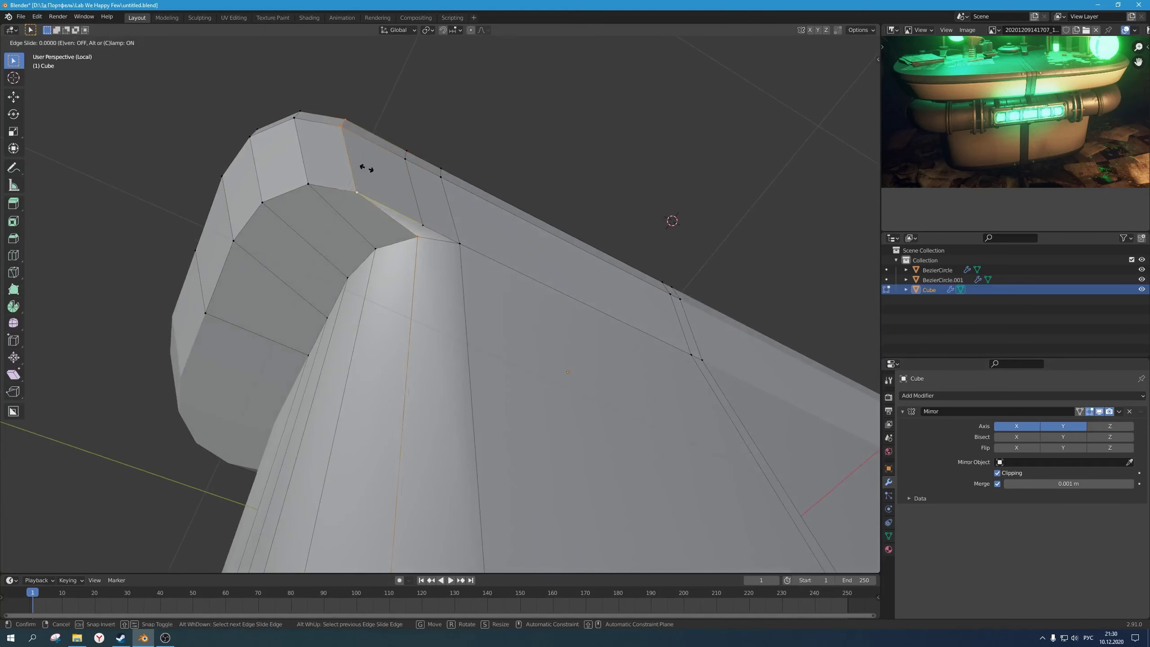
right_click(389, 171)
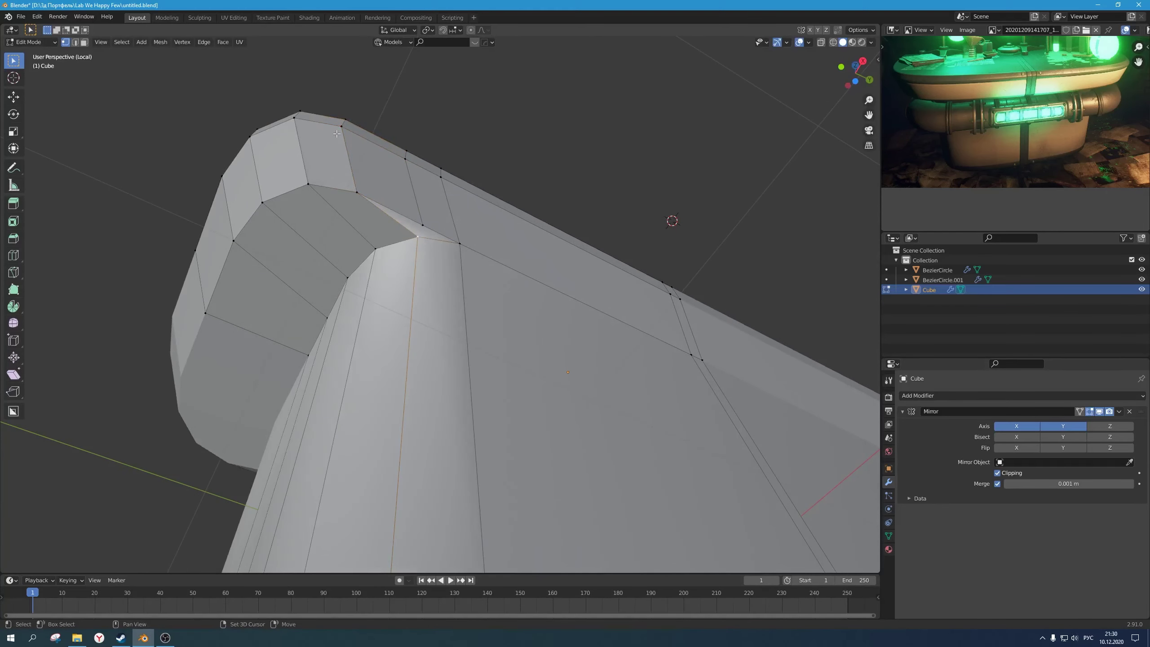
key(g)
key(g)
click(426, 216)
Step: Try sliding the vertex atop the base's vertical edge near the rounded corner, and undo the recent slides
click(422, 248)
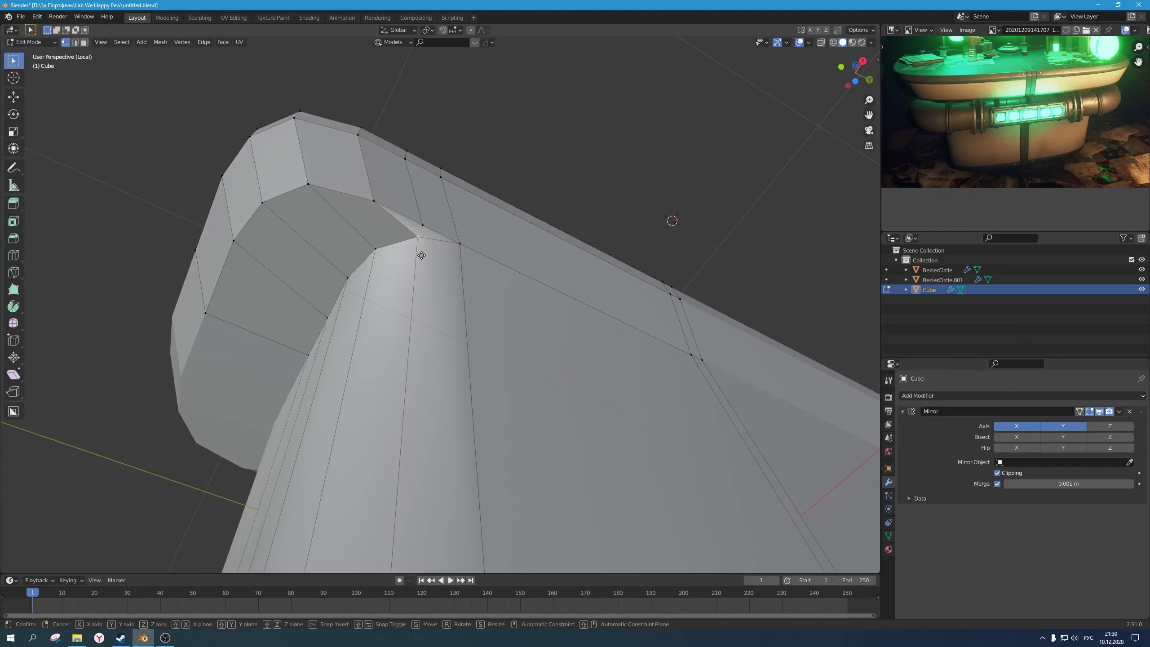
key(g)
key(g)
click(404, 259)
scroll(417, 267, down, 3)
key(Tab)
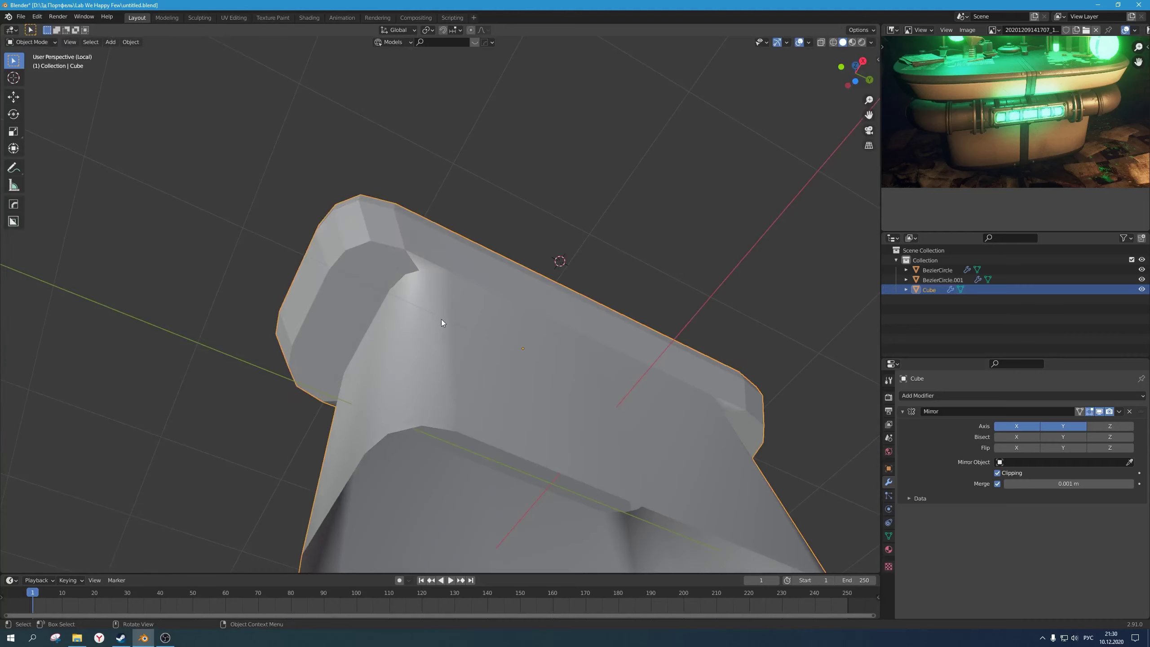
key(Tab)
middle_drag(441, 320, 452, 344)
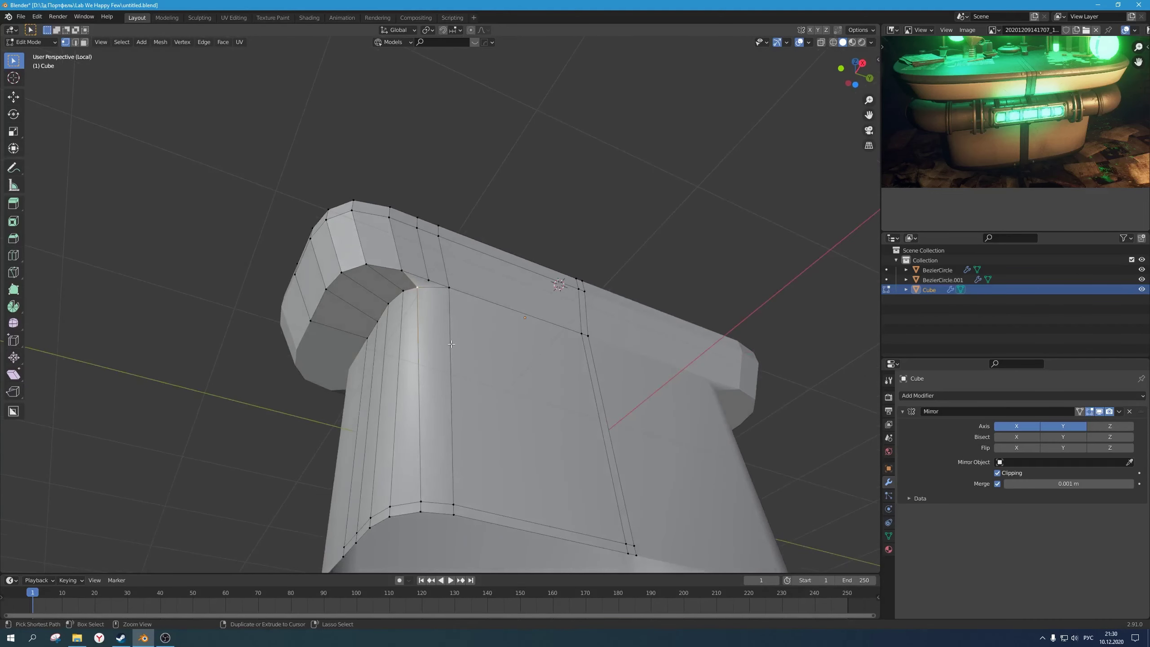
key(ctrl+z)
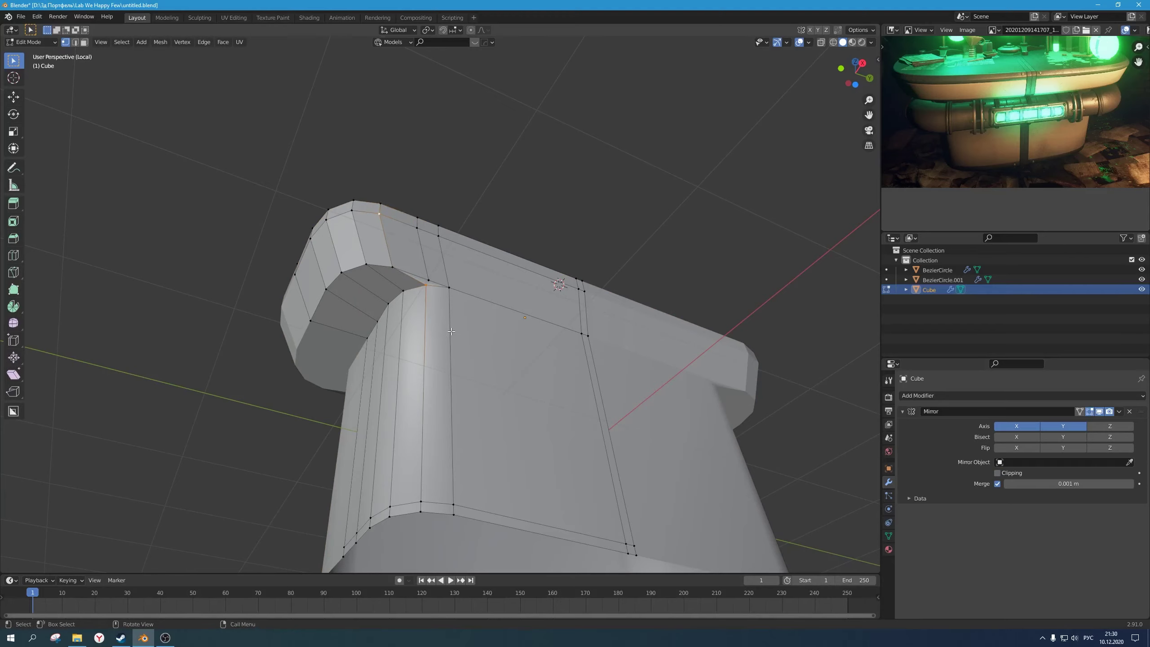
scroll(451, 332, down, 1)
key(Tab)
middle_drag(454, 363, 456, 323)
scroll(457, 379, up, 2)
key(Tab)
key(g)
key(z)
right_click(449, 315)
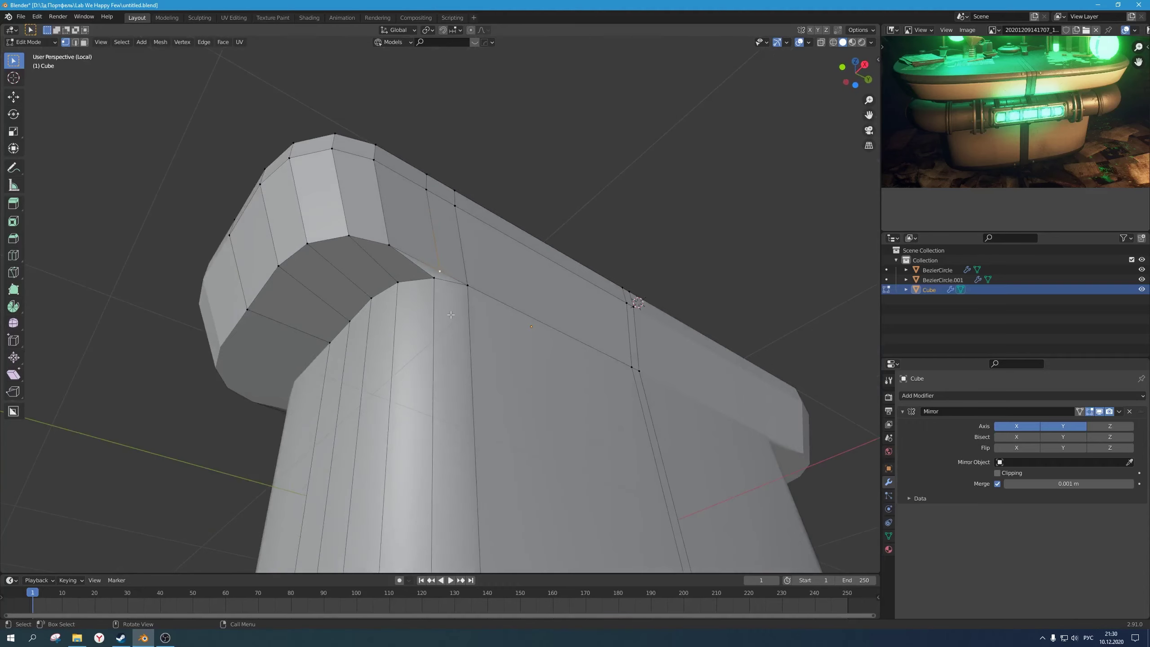
scroll(451, 315, up, 1)
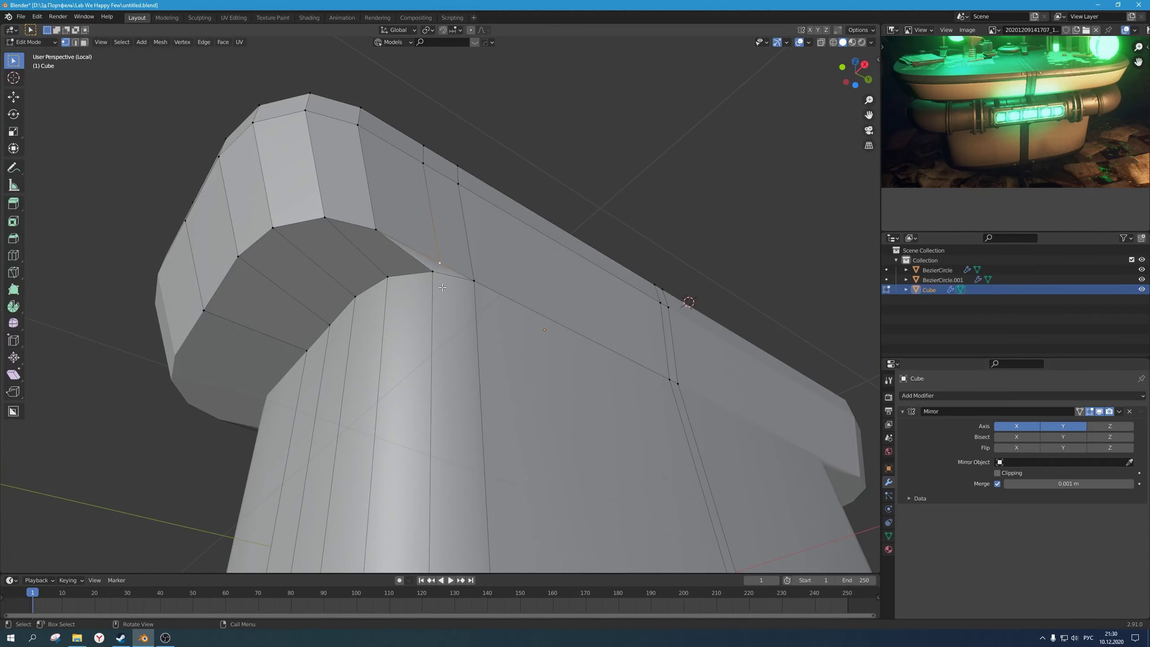
key(g)
key(g)
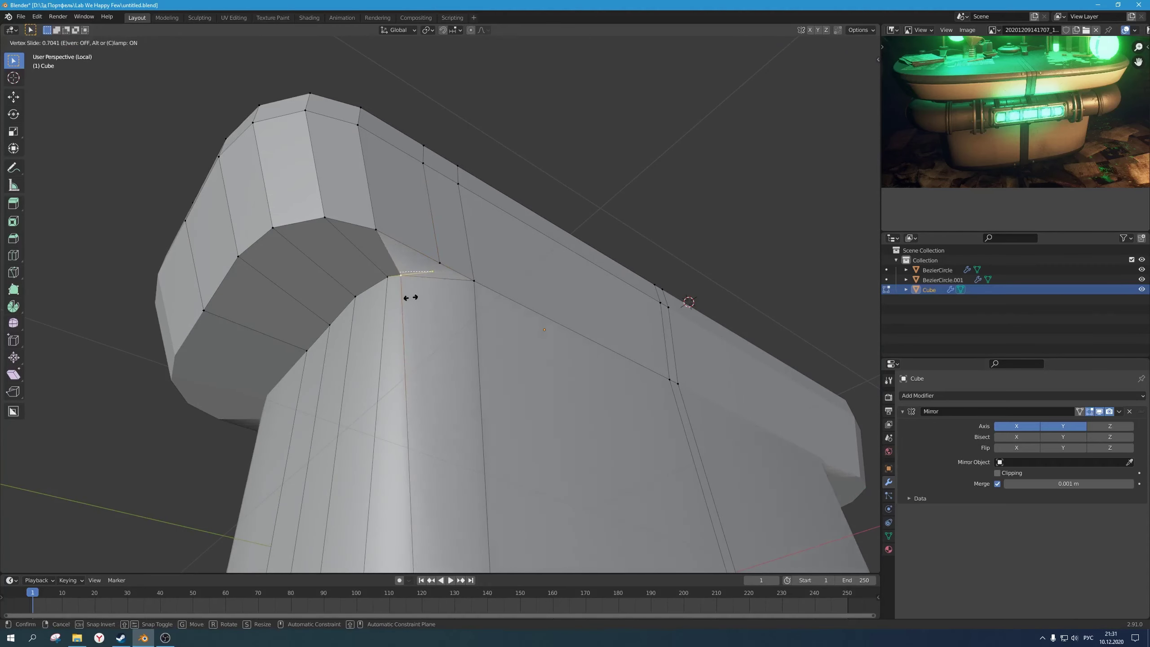
right_click(424, 296)
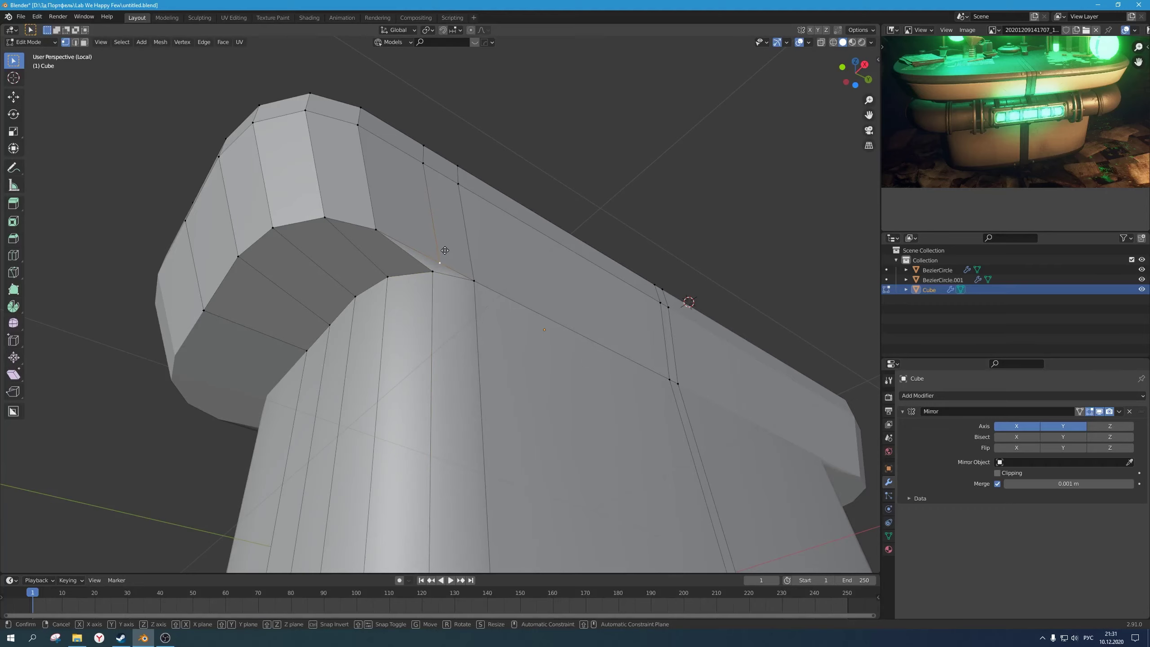
key(g)
key(x)
Step: Triangulate the underside face that fills the gap between the rounded corner and the base's vertical edge
key(x)
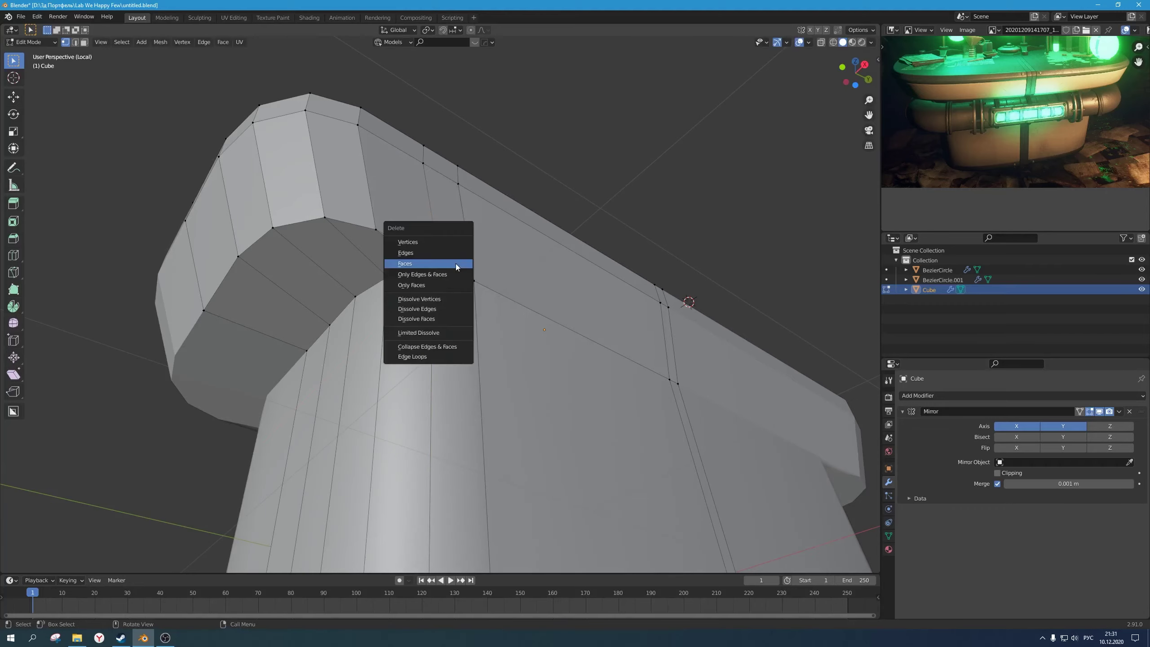
click(455, 263)
middle_drag(455, 272, 448, 271)
key(ctrl+t)
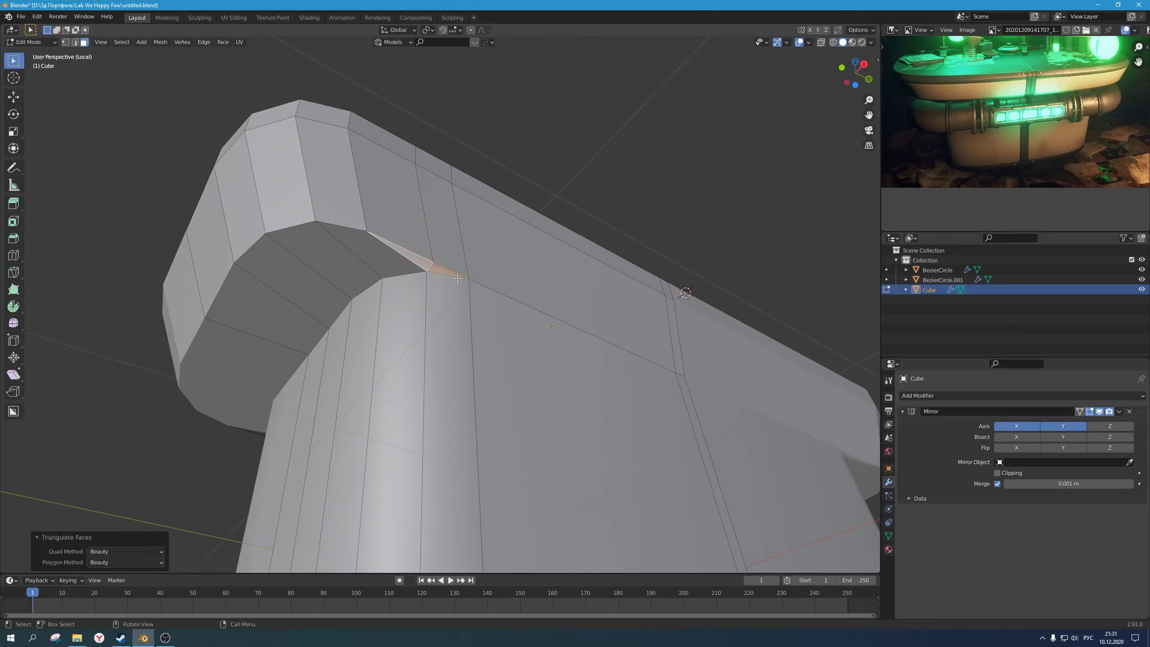
key(1)
scroll(458, 278, down, 2)
key(Tab)
middle_drag(496, 240, 507, 228)
key(Tab)
middle_drag(491, 285, 447, 309)
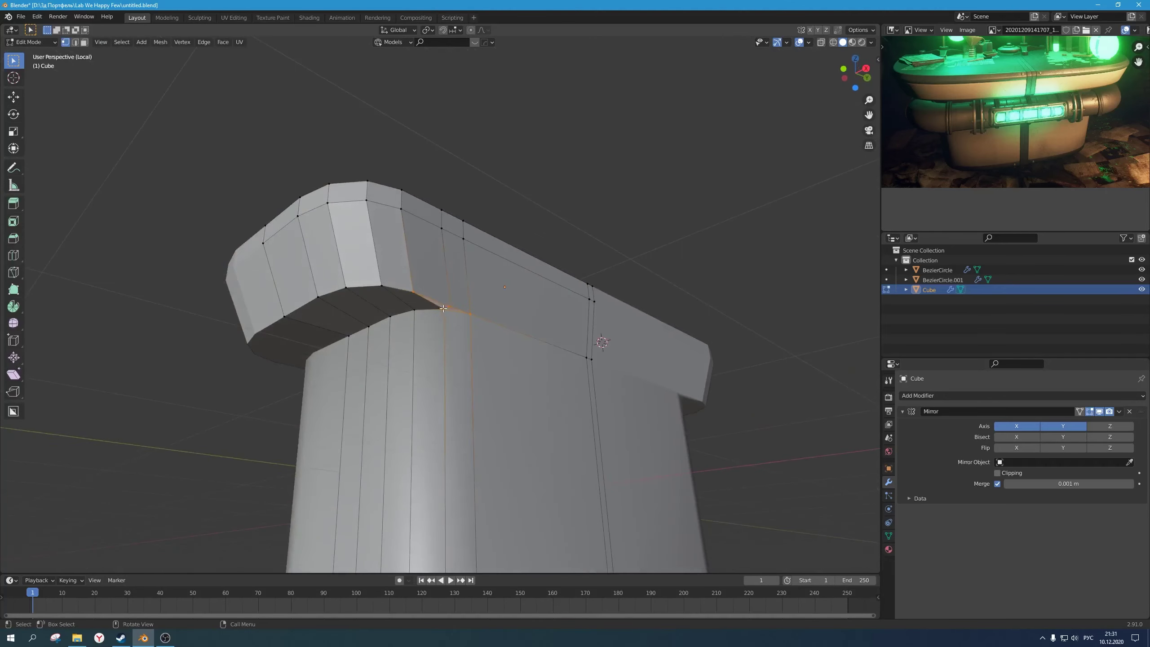
click(448, 311)
scroll(453, 326, up, 3)
middle_drag(462, 349, 467, 334)
key(g)
key(g)
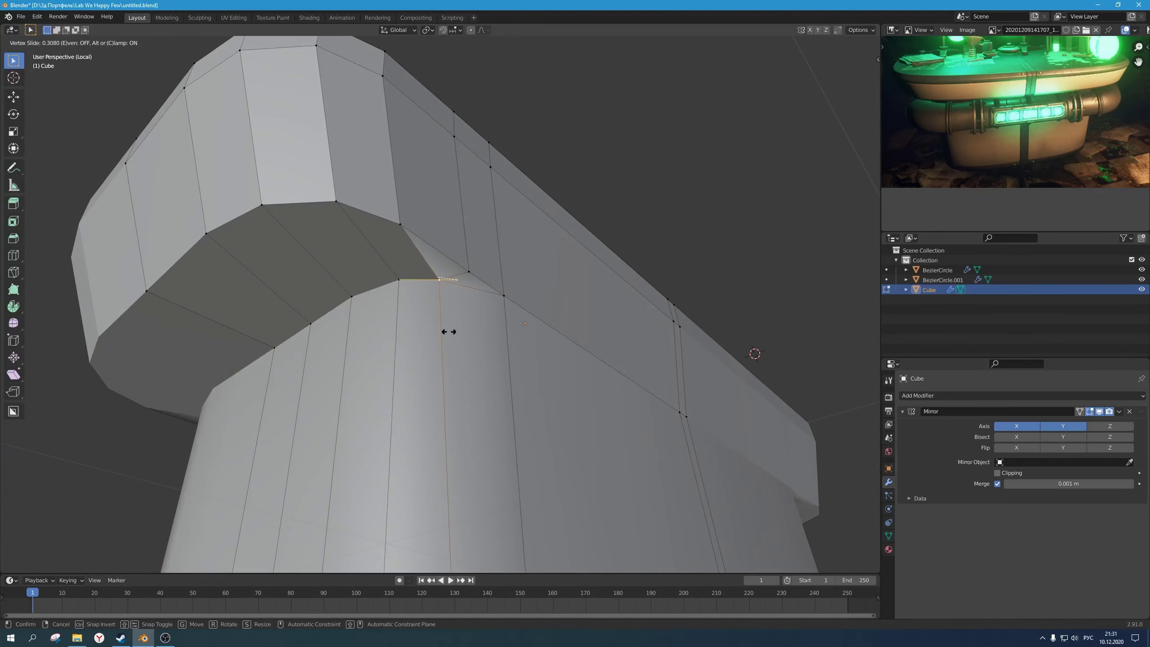
click(468, 278)
right_click(507, 284)
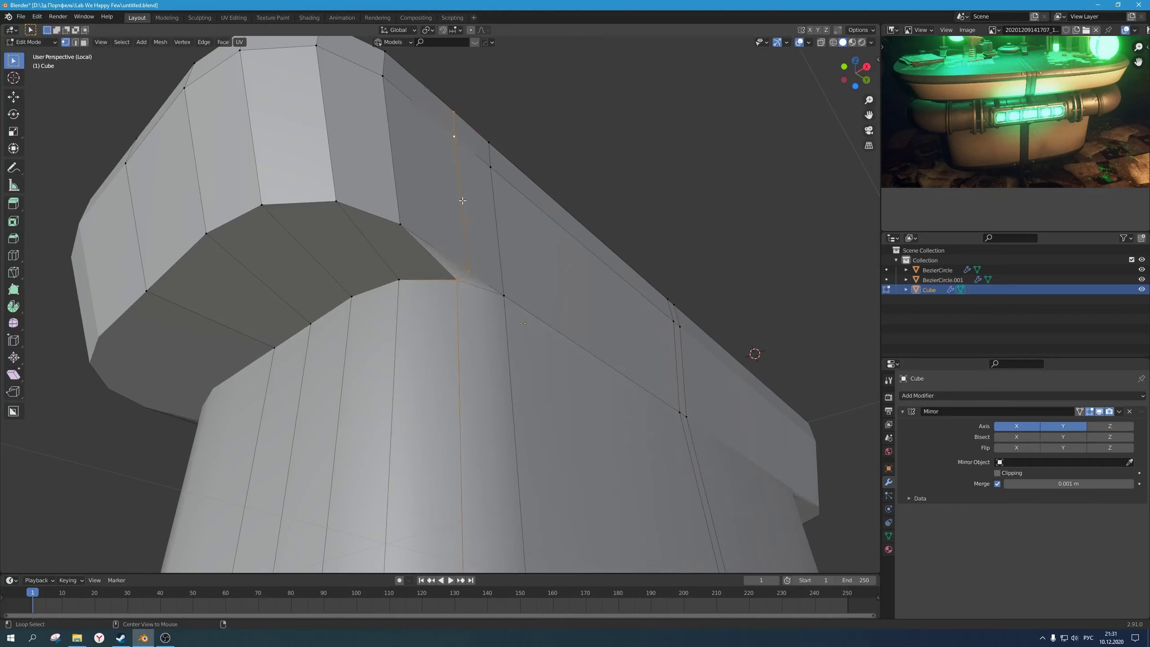
Step: Try removing the extra loop on the tabletop's long side by dissolving its vertices and by deleting its edges
key(x)
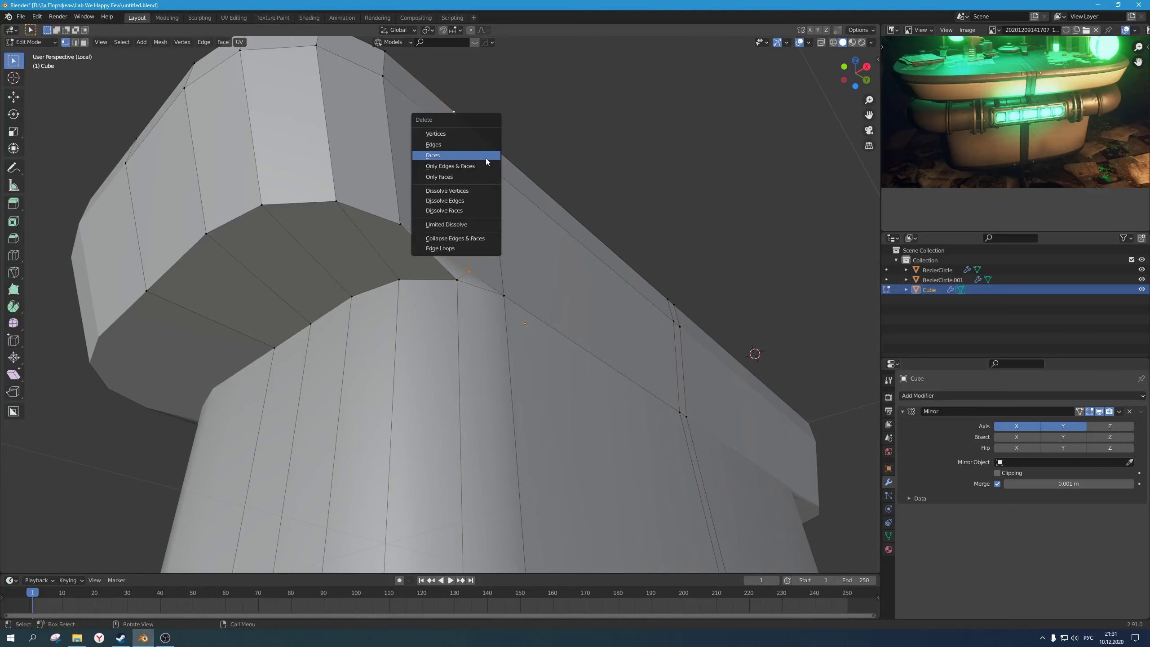
click(469, 193)
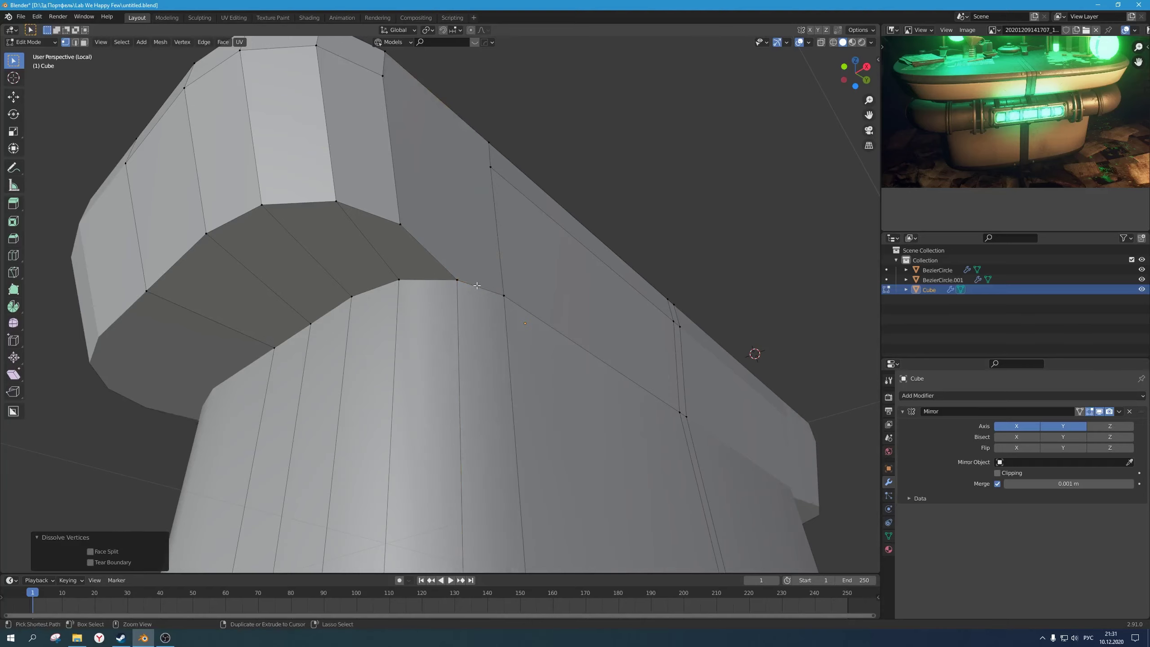
key(ctrl+z)
key(x)
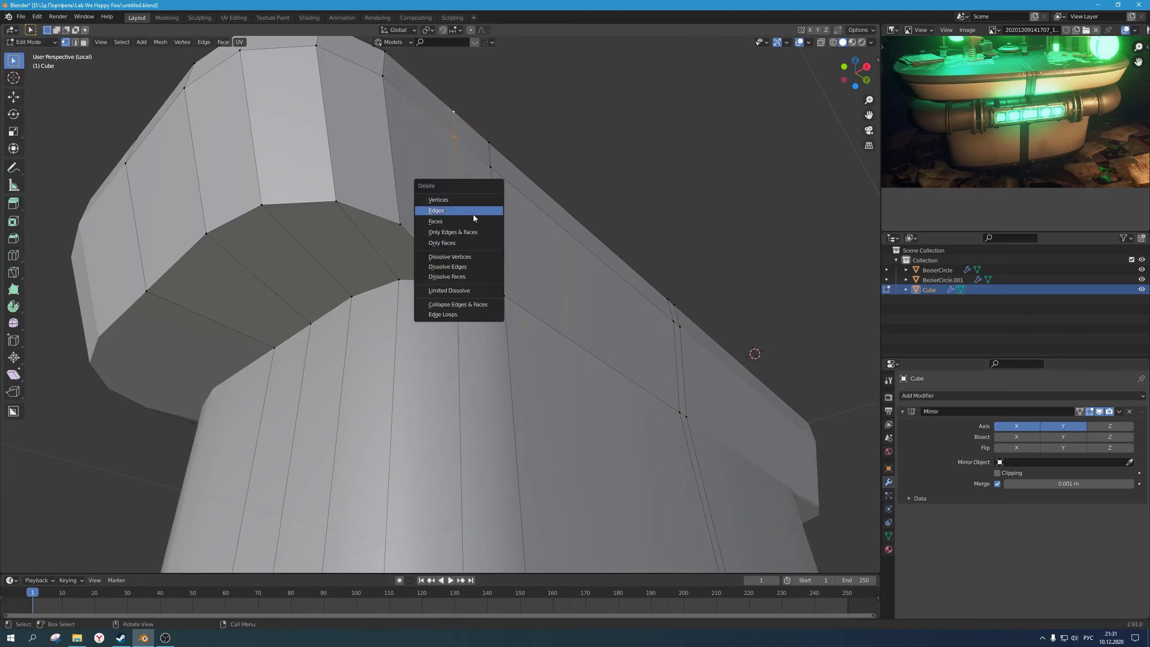
click(473, 214)
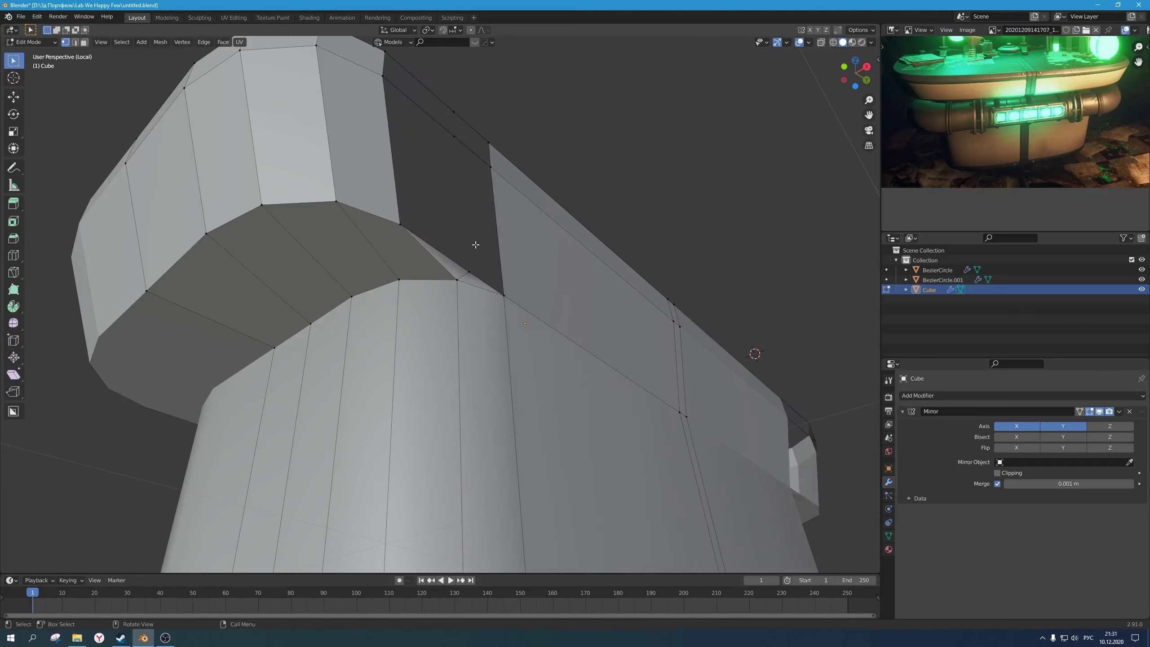
key(ctrl+z)
key(2)
key(x)
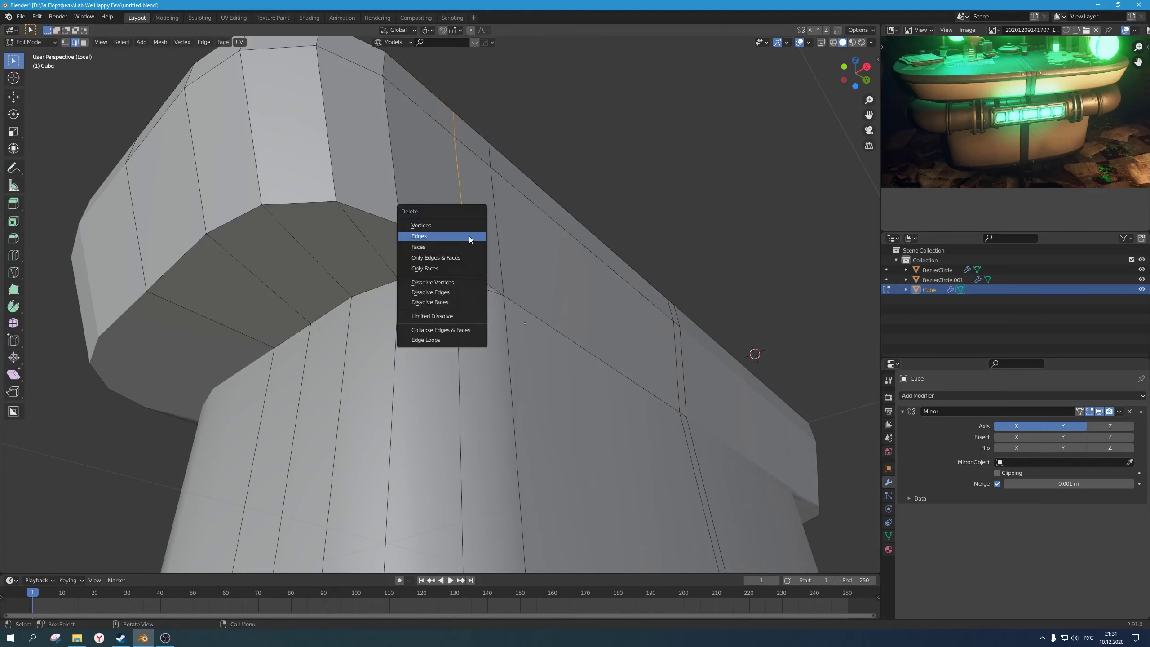
click(469, 236)
key(ctrl+z)
Step: Delete the extra loop's edges beside the rounded corner, along with the leftover vertices on the tabletop side
key(x)
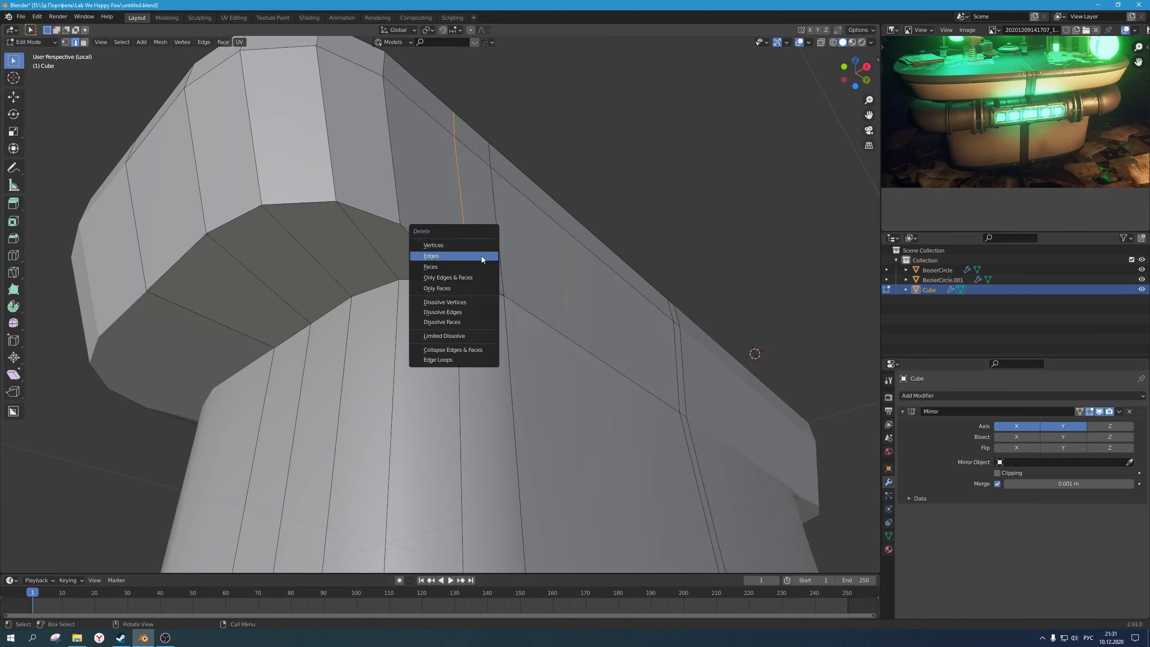
click(482, 257)
middle_drag(482, 256, 467, 174)
key(1)
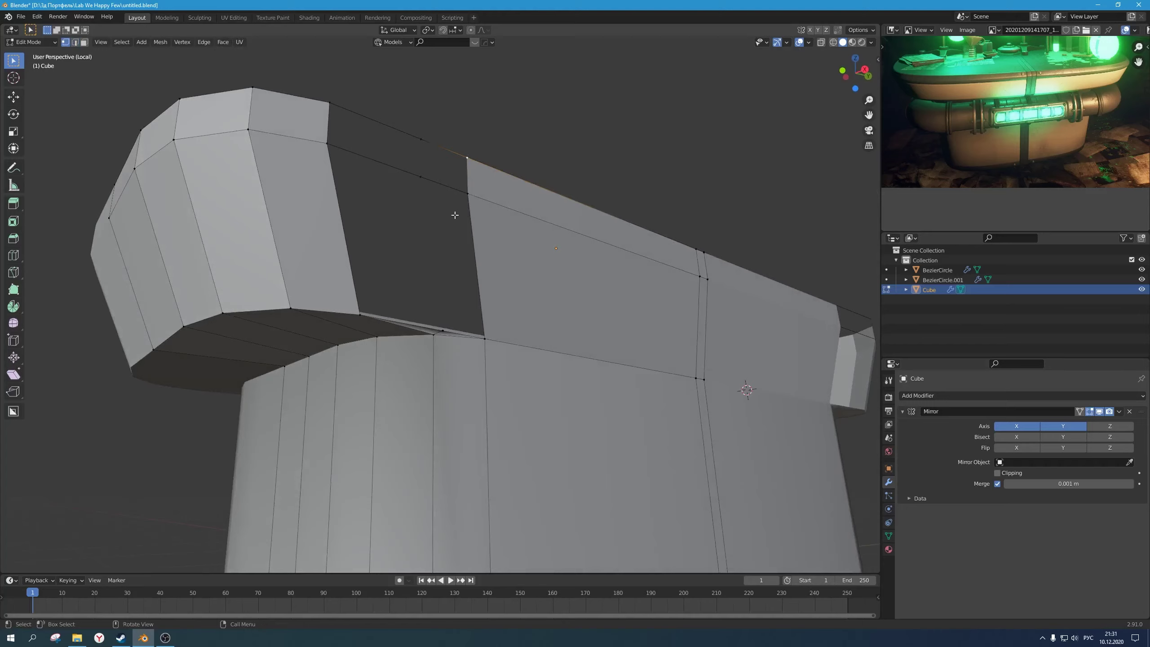
key(x)
click(430, 122)
Step: Fill the open rim face and the tall side face between the rounded corner and the neighbouring tabletop edge
key(f)
middle_drag(327, 140, 416, 250)
key(alt+a)
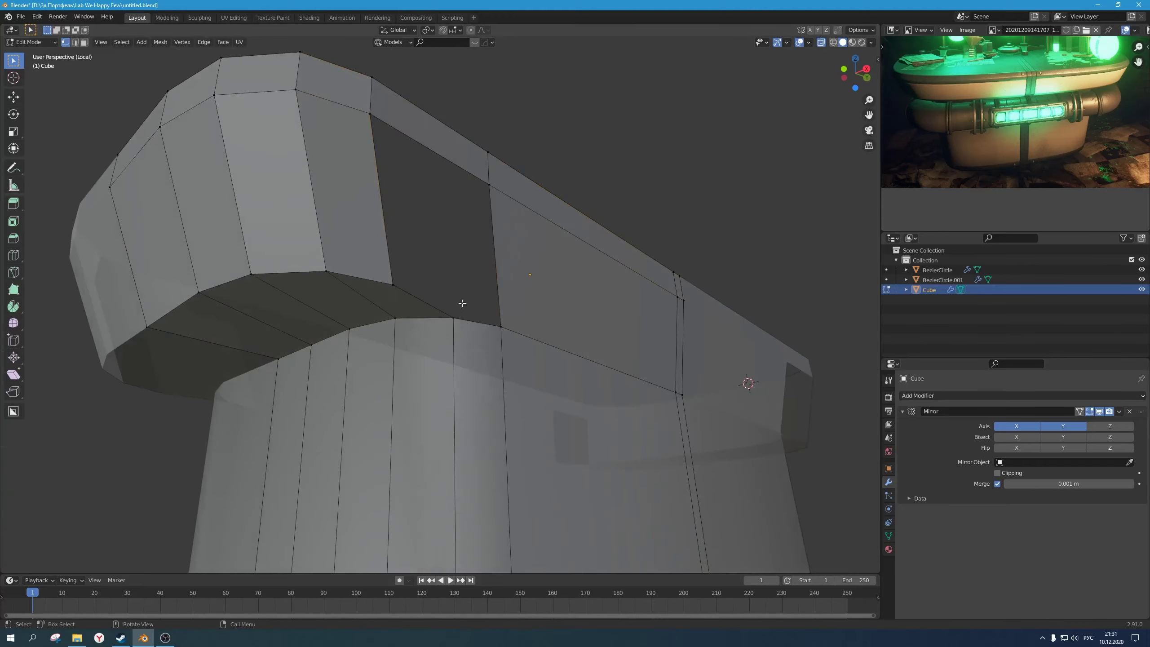
key(f)
scroll(495, 280, down, 2)
key(alt+z)
scroll(492, 267, up, 2)
middle_drag(496, 280, 483, 266)
Step: Try filling the remaining underside gap between the rounded corner and the top of the base, and undo the fill
shift+click(453, 284)
scroll(484, 316, down, 2)
middle_drag(484, 315, 498, 347)
scroll(505, 367, down, 2)
scroll(494, 340, up, 2)
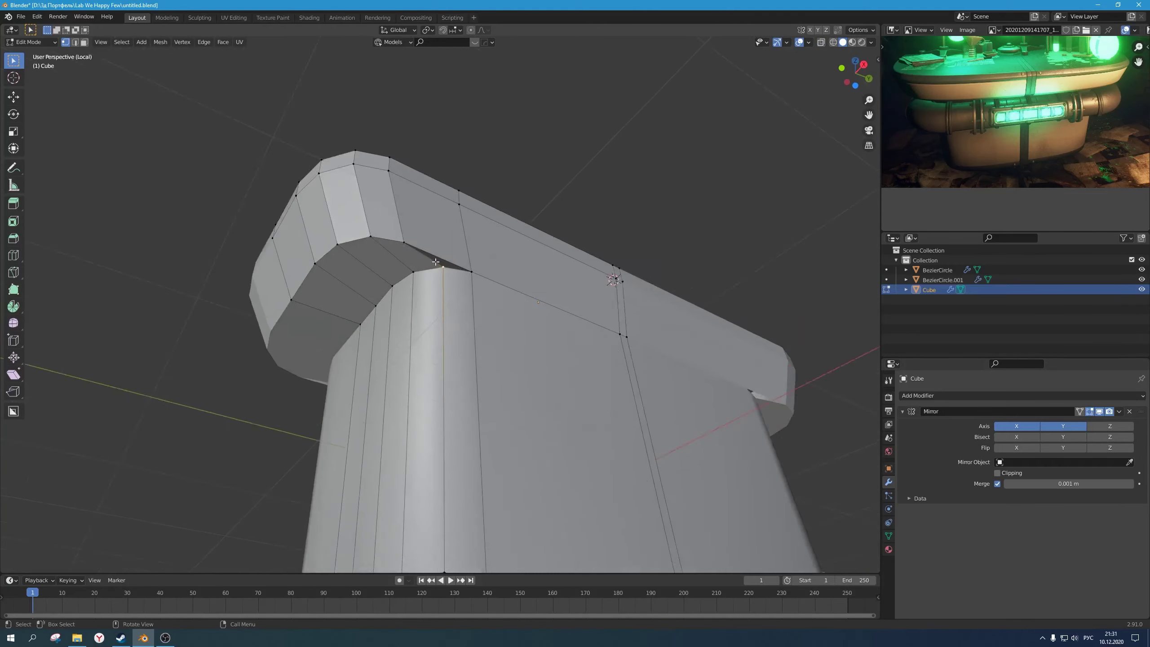
shift+middle_drag(442, 265, 447, 278)
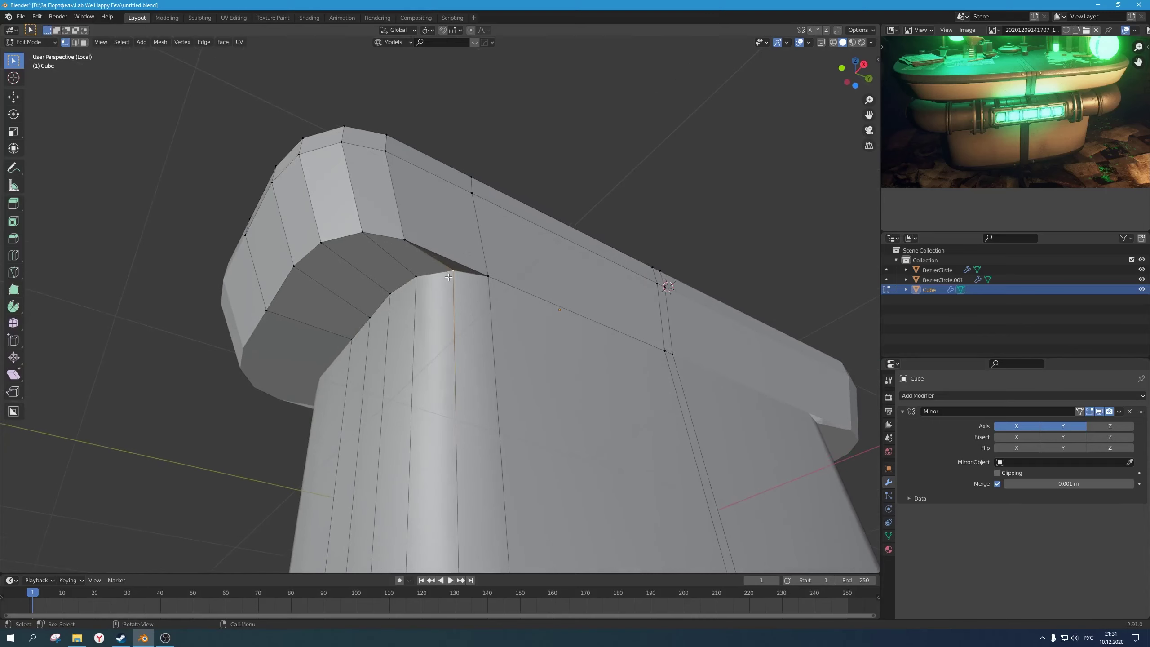
key(f)
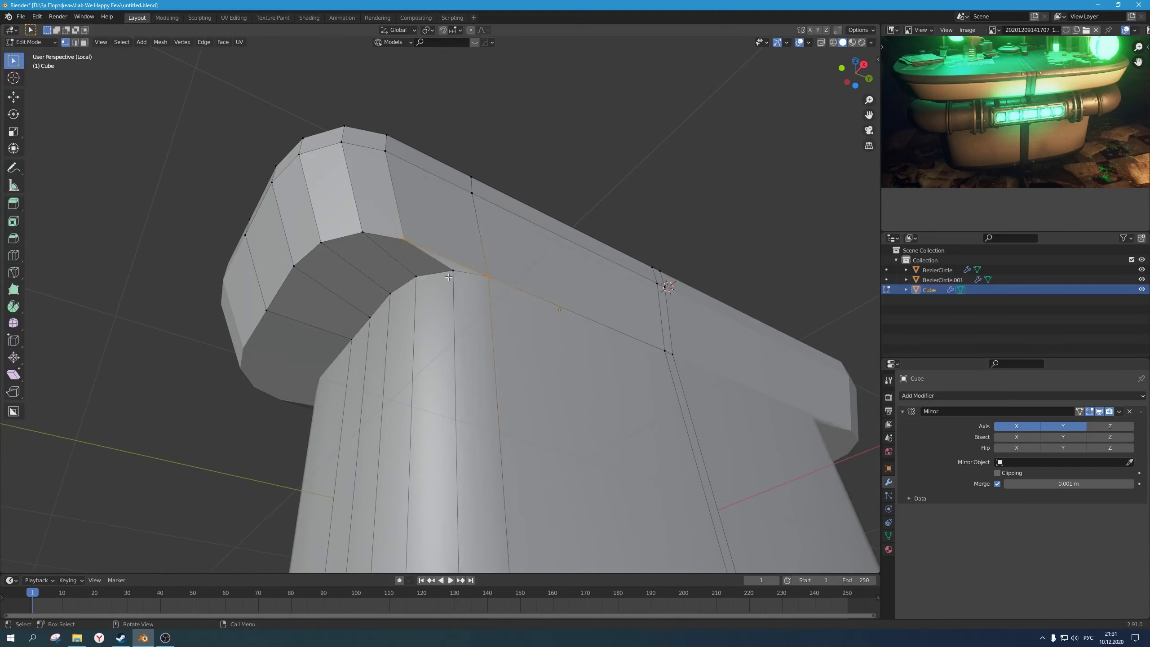
key(ctrl+shift+z)
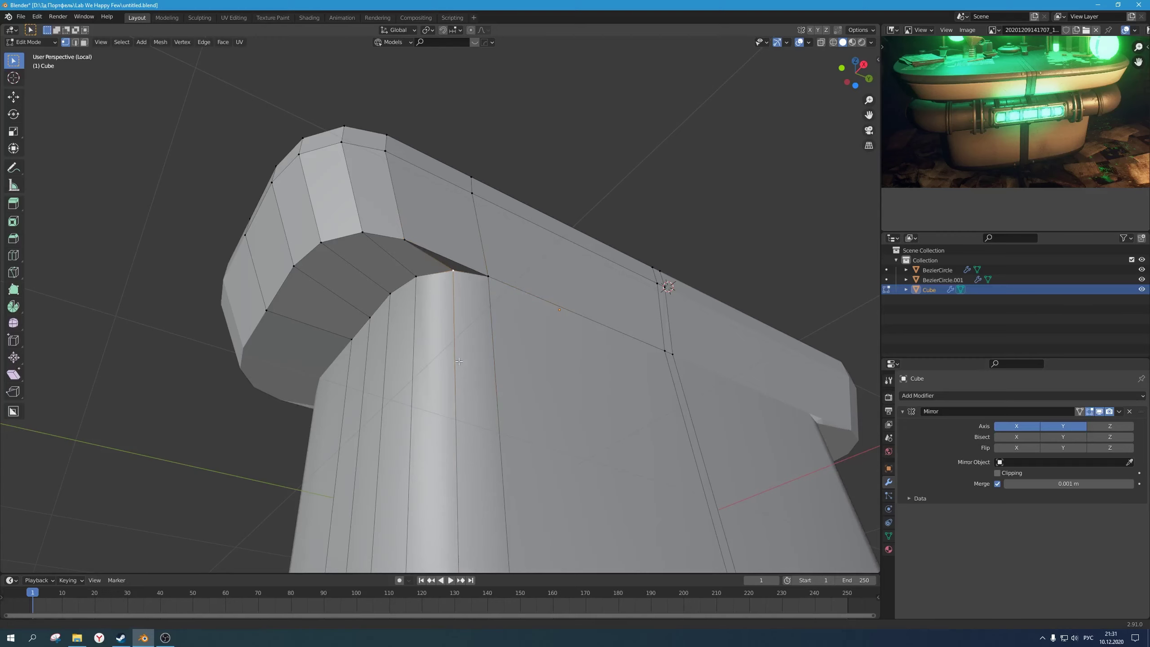
Step: Delete the vertices of the base's vertical edge below the underside gap, together with the two adjoining face strips
shift+middle_drag(459, 362, 464, 249)
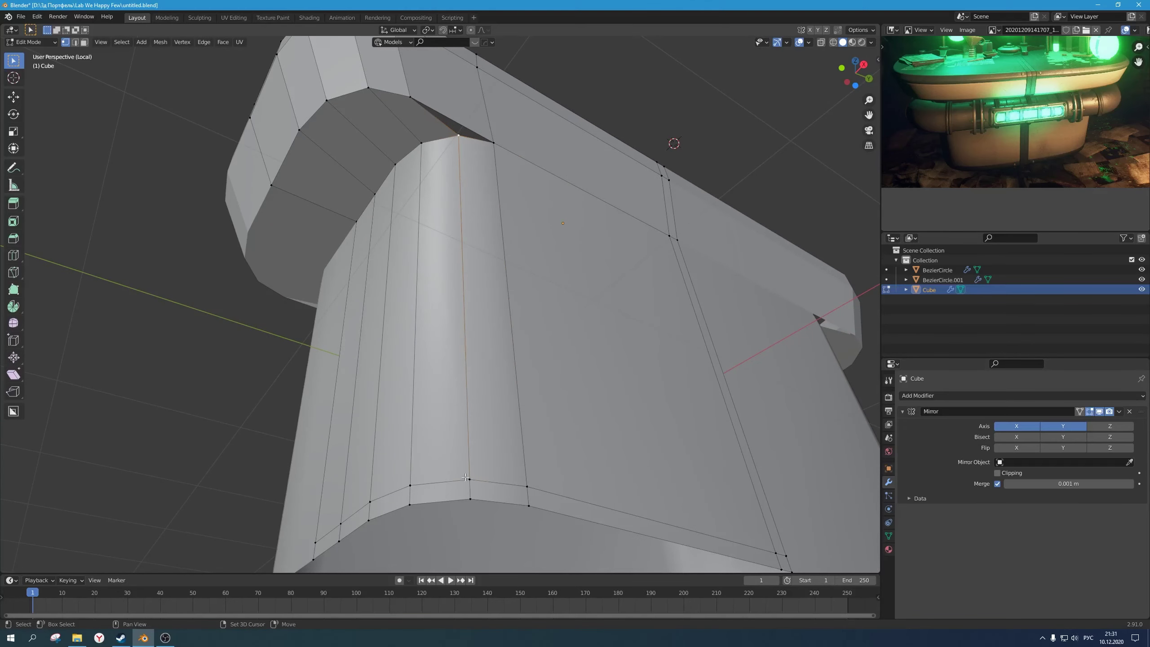
key(x)
click(515, 441)
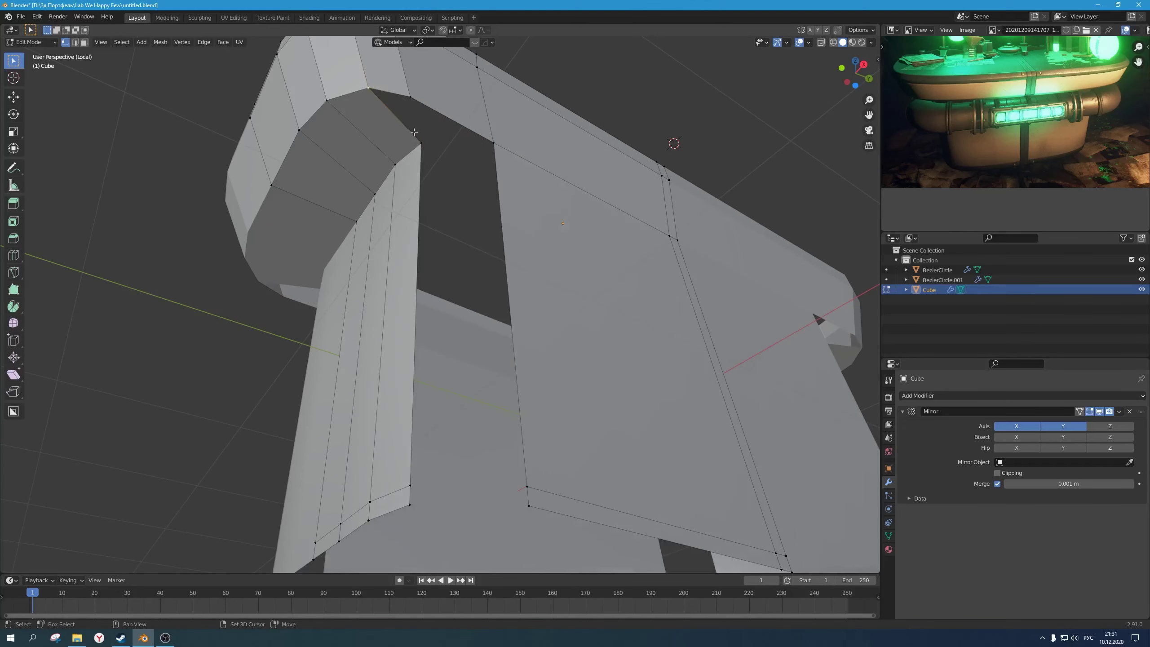
key(ctrl)
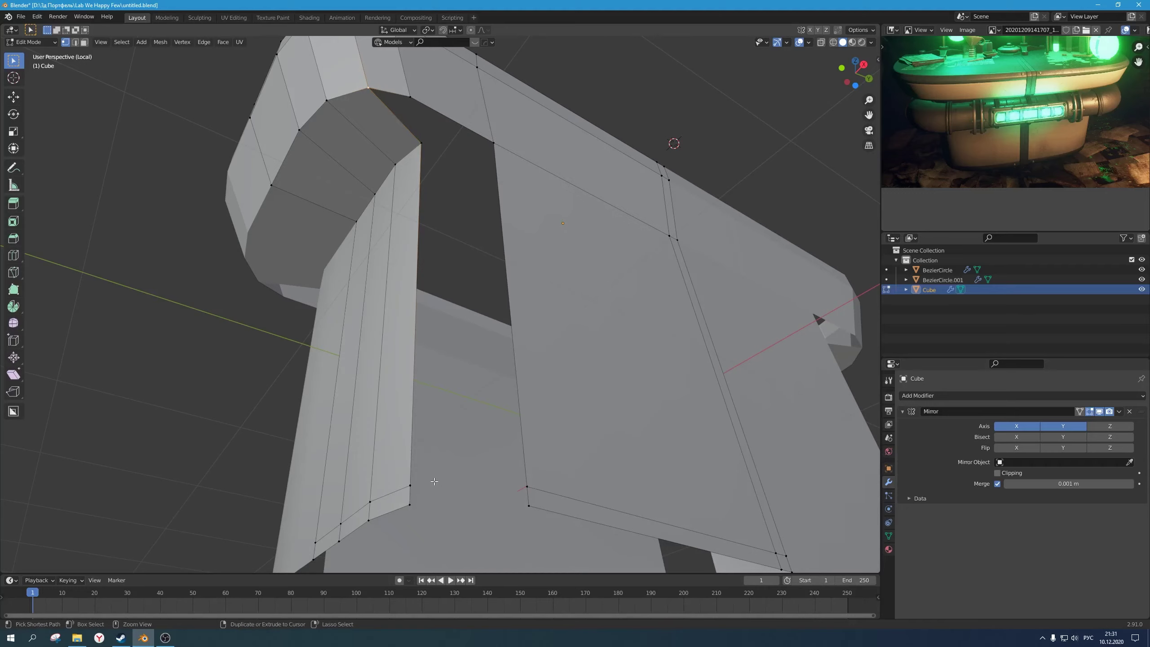
Step: Redo the deletion of the base's vertical edge below the underside gap, and fill the opened side strips and underside with faces
key(ctrl+z)
scroll(443, 478, down, 3)
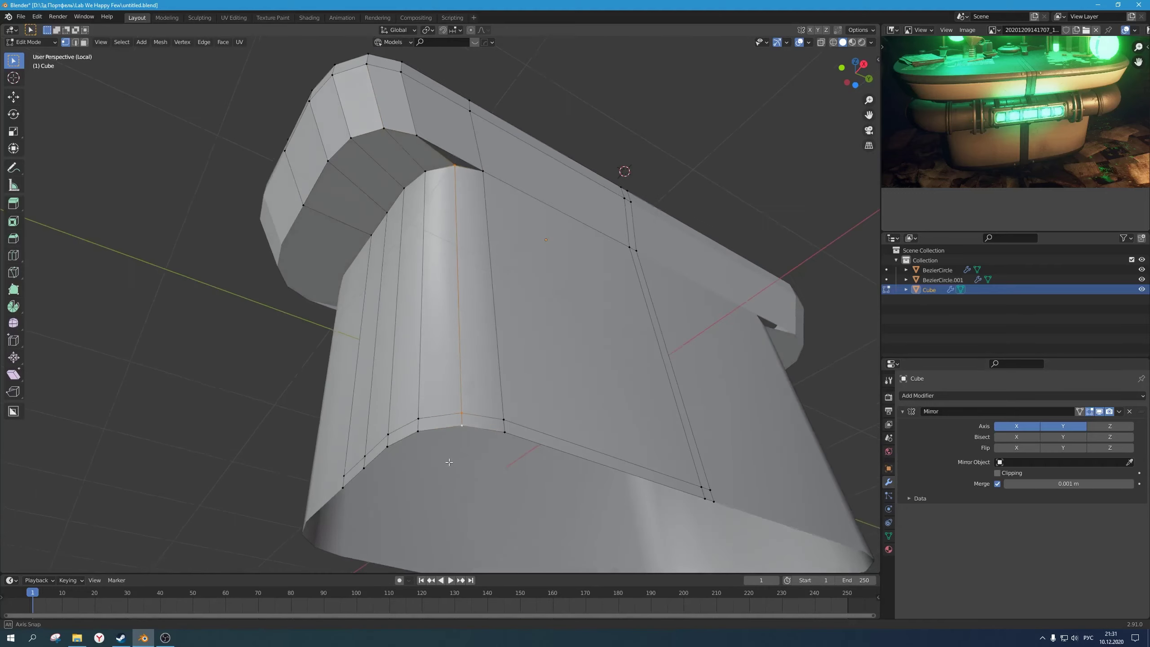
key(x)
click(415, 429)
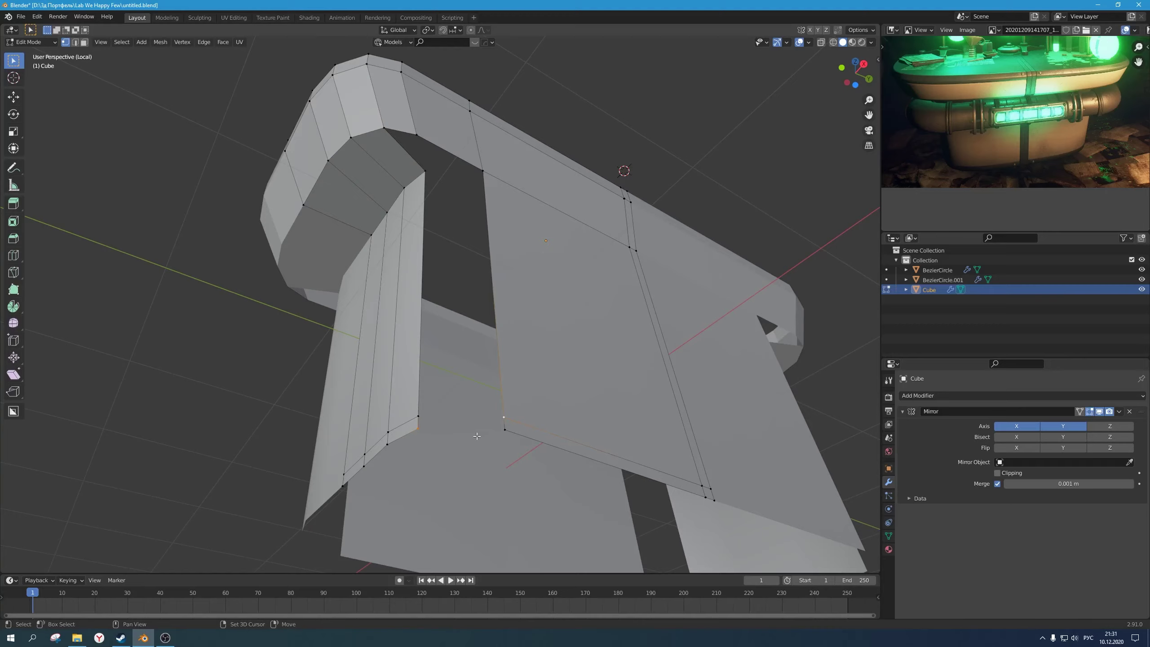
shift+click(506, 431)
key(f)
key(f)
key(f)
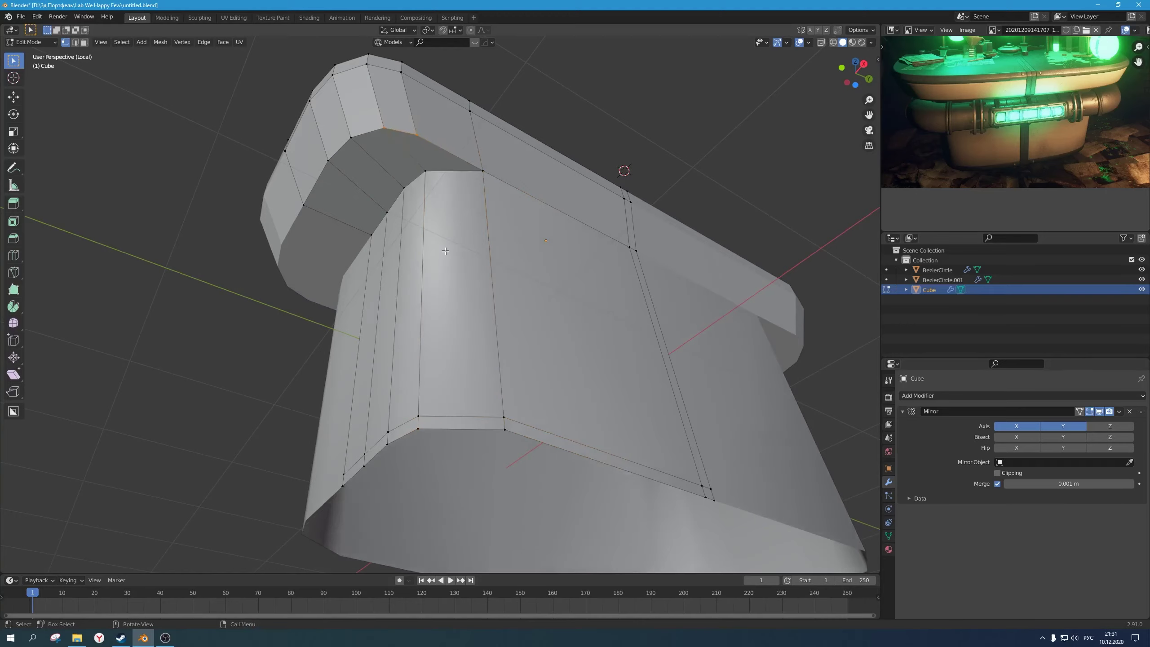
Step: Recalculate the normals of the whole table mesh to the outside
shift+middle_drag(457, 195, 484, 300)
key(Tab)
scroll(490, 271, down, 3)
key(Tab)
scroll(466, 268, up, 3)
key(Tab)
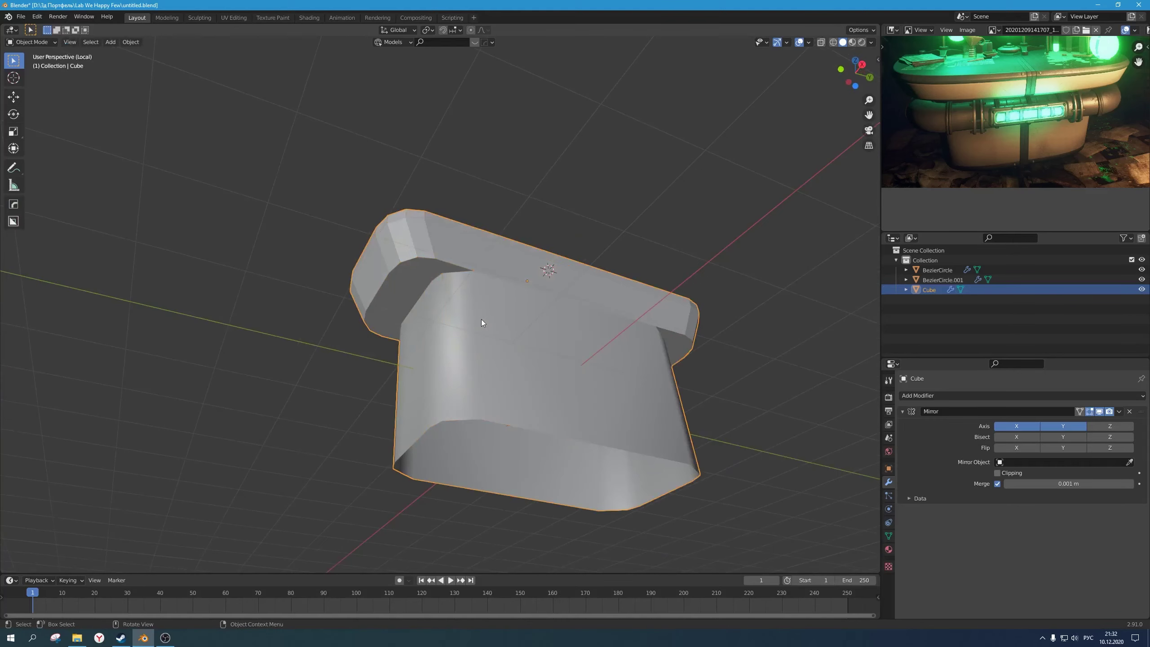
key(Tab)
key(alt+n)
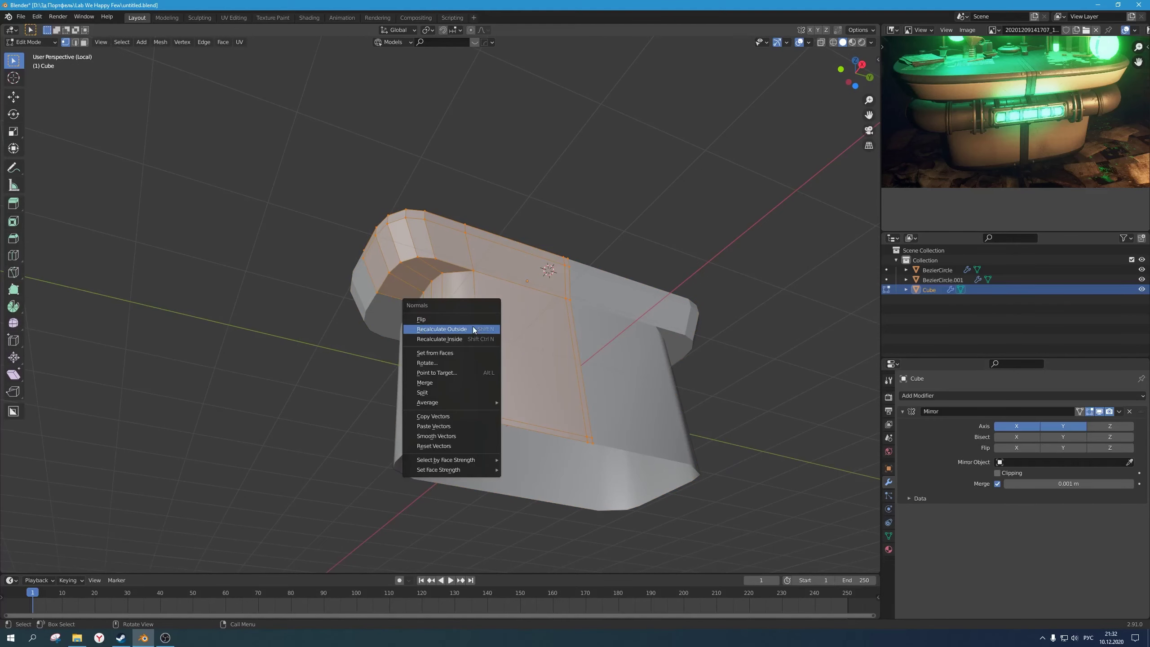
click(474, 330)
middle_drag(474, 330, 489, 375)
scroll(471, 292, up, 3)
scroll(480, 308, down, 4)
key(Tab)
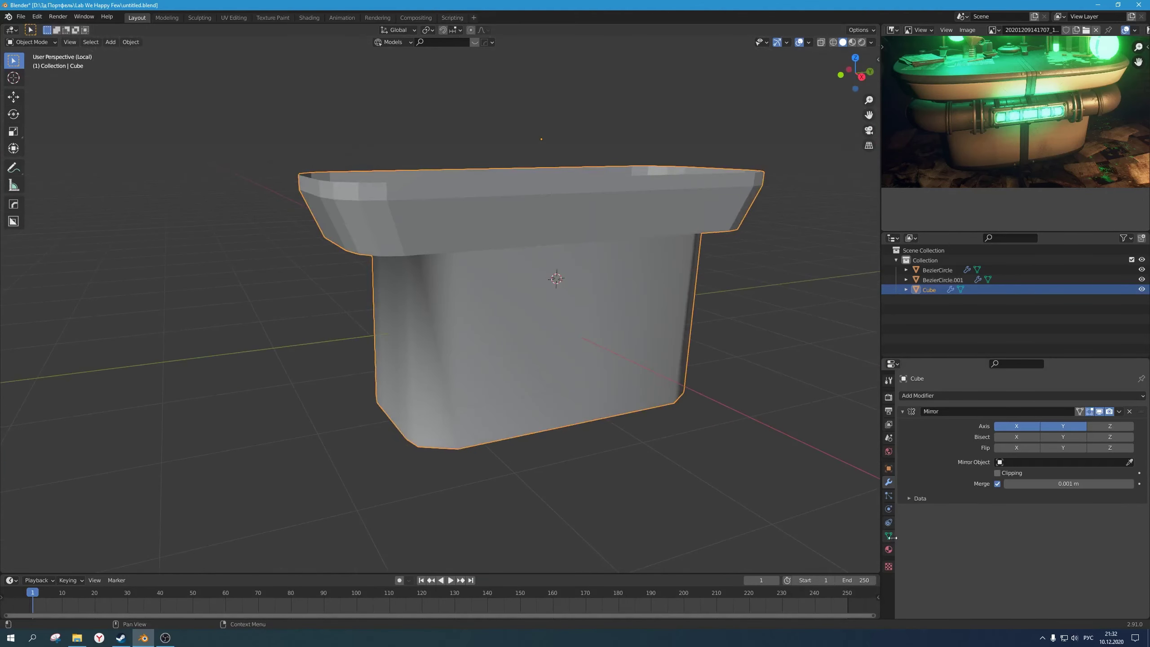
Step: Enable Auto Smooth for the table mesh and set its angle to 55°
click(889, 536)
click(997, 576)
click(1041, 576)
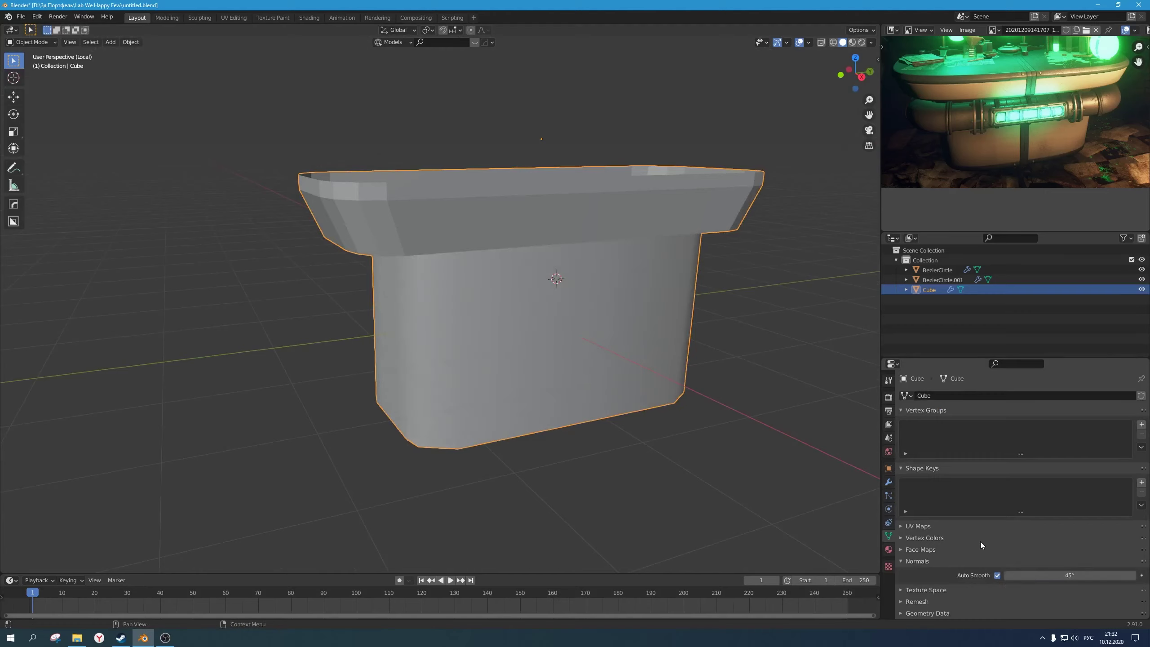
click(1063, 574)
key(Return)
middle_drag(275, 346, 275, 299)
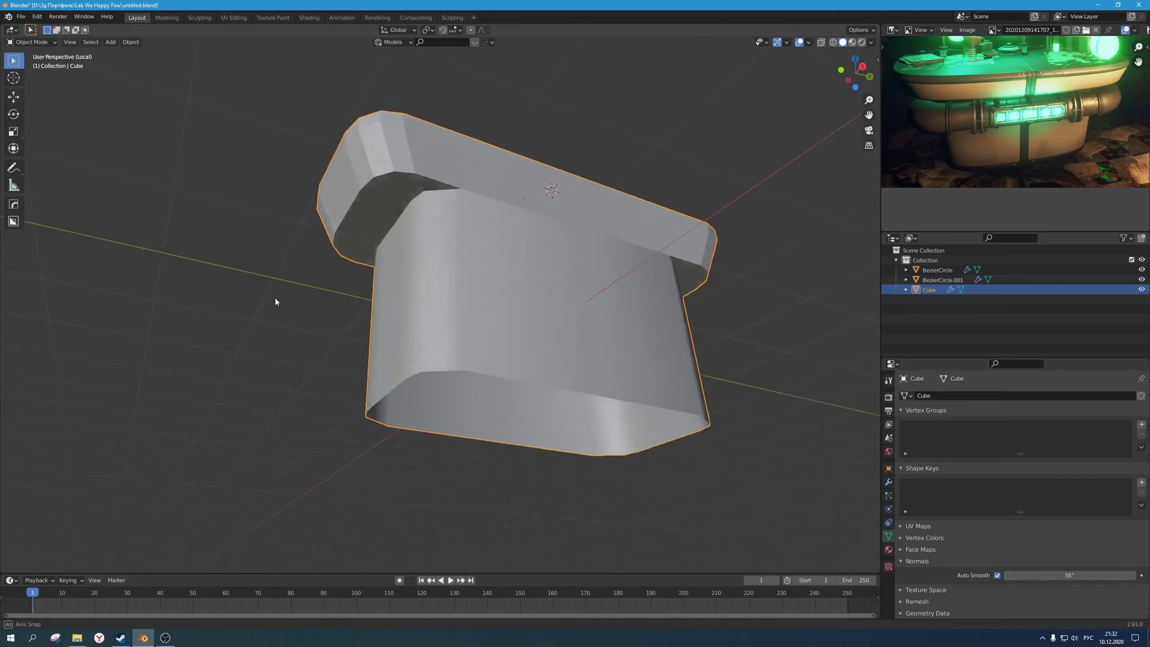
Step: Recalculate the table's normals to the outside again and shade the object smooth
key(Tab)
middle_drag(483, 247, 539, 410)
key(alt+n)
click(485, 264)
key(Tab)
right_click(492, 275)
click(482, 247)
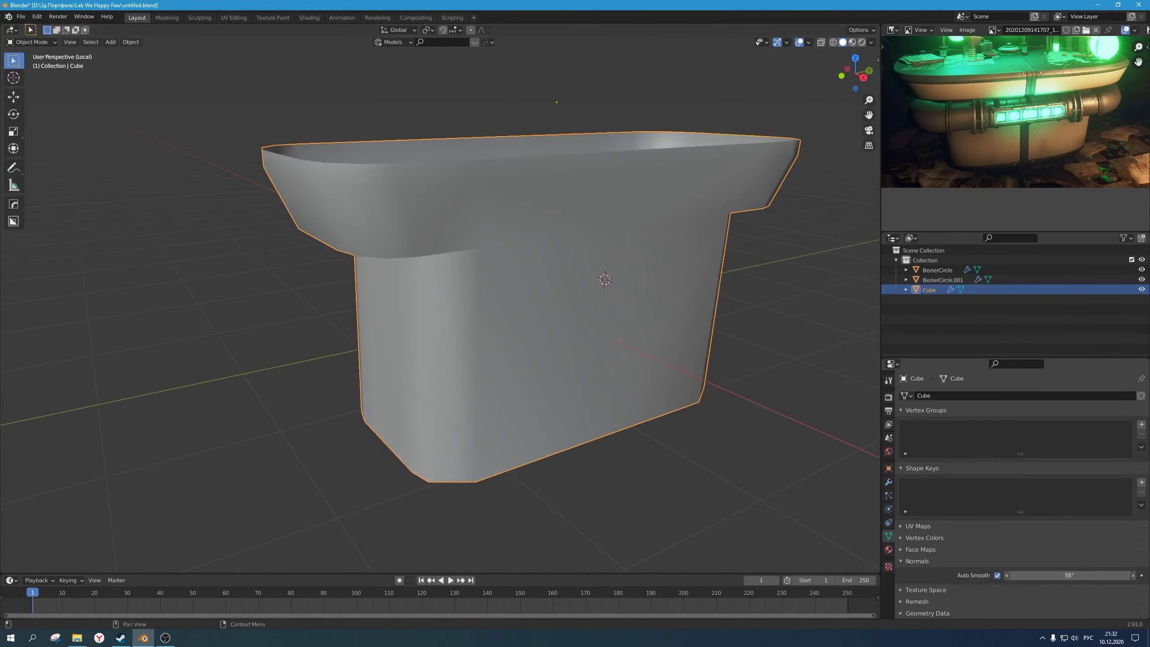
Step: Try an Auto Smooth angle of 45°, set it to 50° instead, and save the file
click(1051, 578)
text(45)
key(Return)
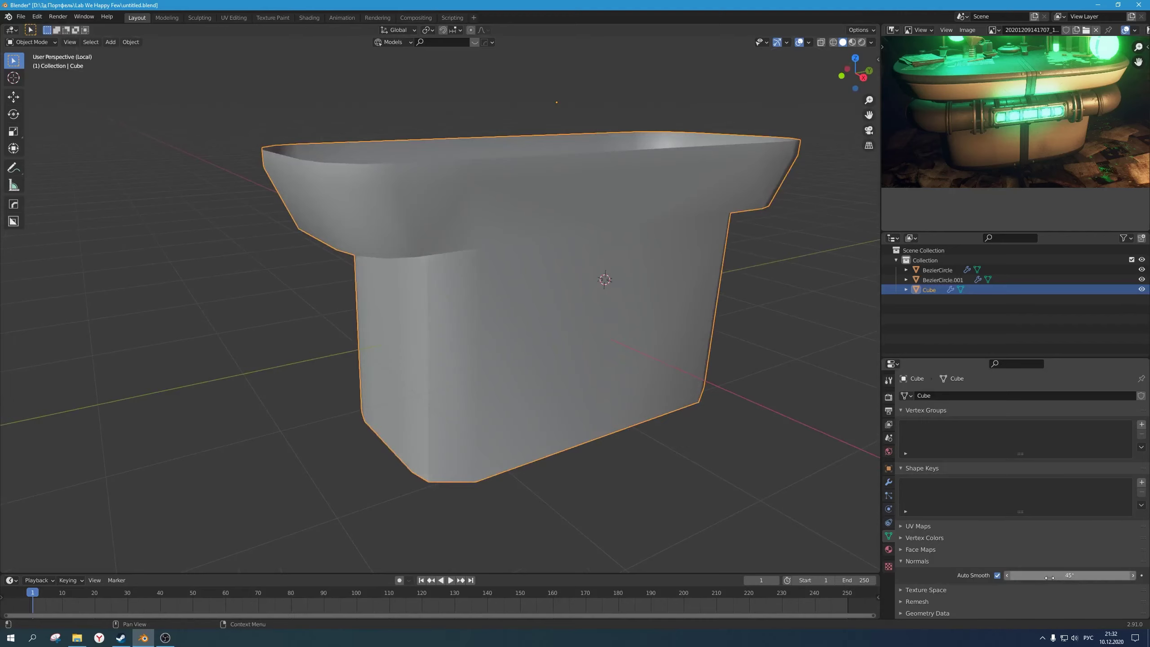
mouse_move(561, 462)
middle_down()
mouse_move(566, 438)
mouse_move(584, 508)
middle_up()
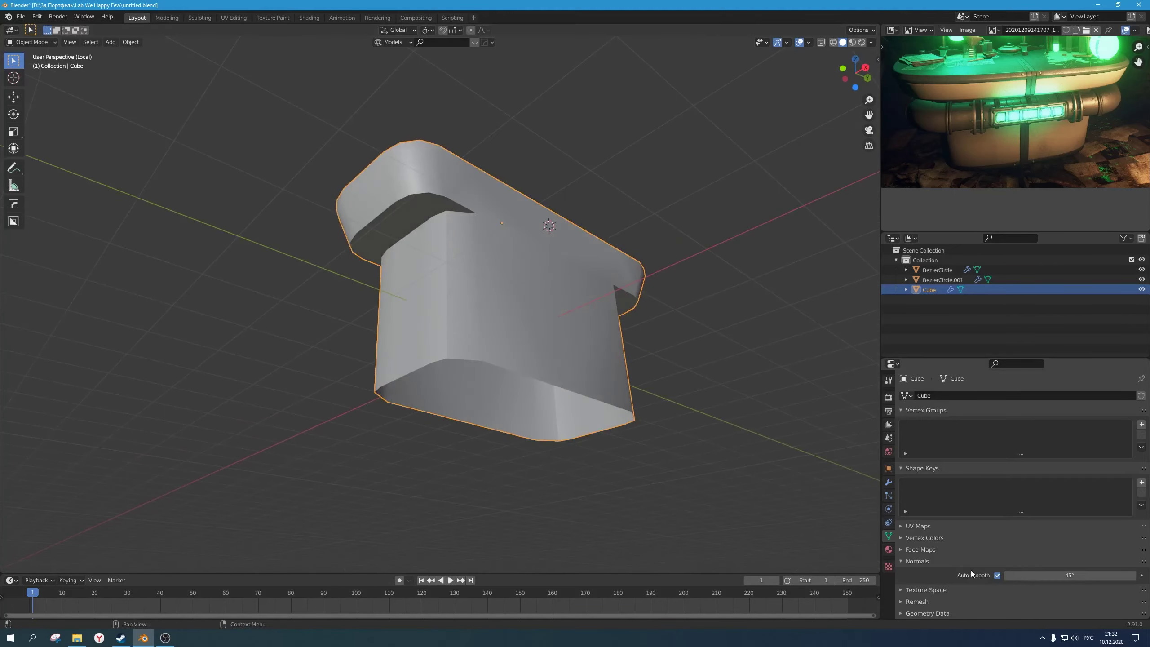
click(1044, 579)
text(50)
key(Return)
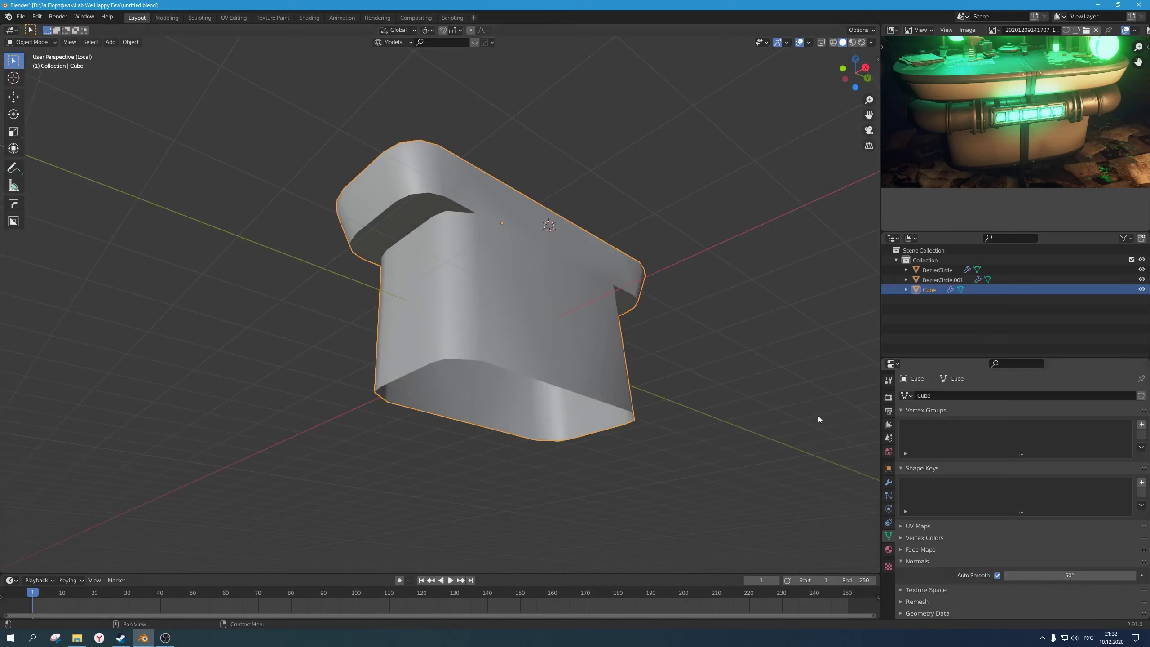
middle_drag(818, 415, 672, 351)
click(672, 351)
key(ctrl+s)
Step: Extrude the upper rim vertex at the middle of the table's short end along the Y axis, across the open tabletop
middle_drag(572, 345, 515, 309)
key(Tab)
scroll(593, 322, up, 3)
key(Tab)
scroll(595, 307, down, 1)
key(Tab)
click(560, 348)
click(383, 328)
middle_drag(383, 328, 395, 300)
key(KP_7)
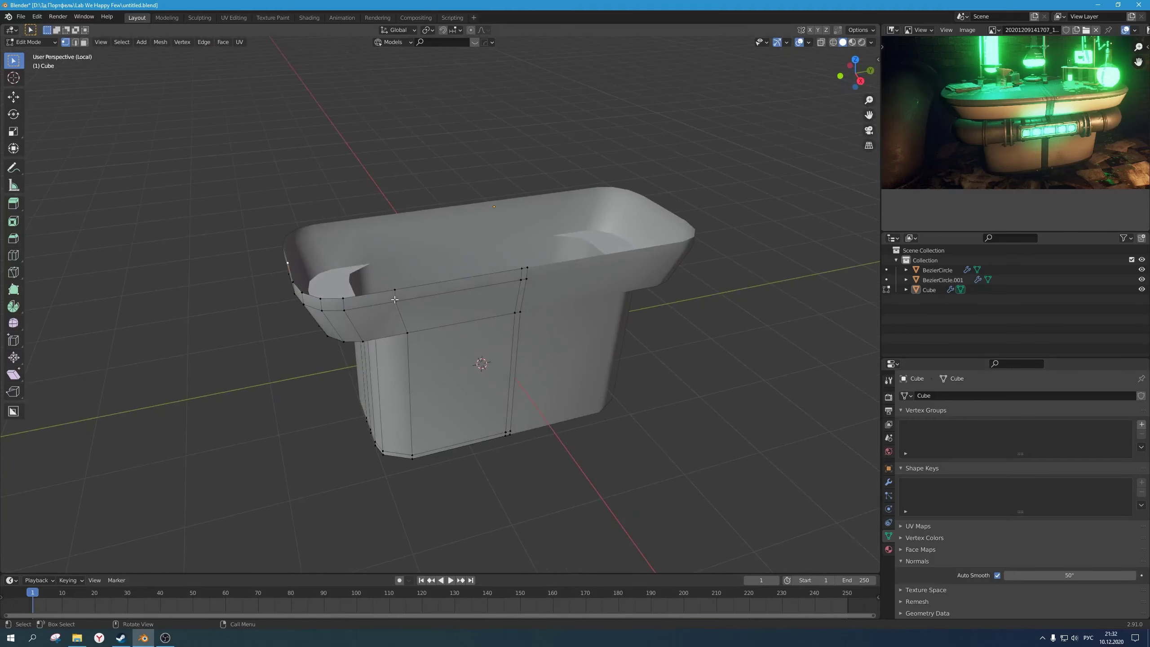
key(g)
key(y)
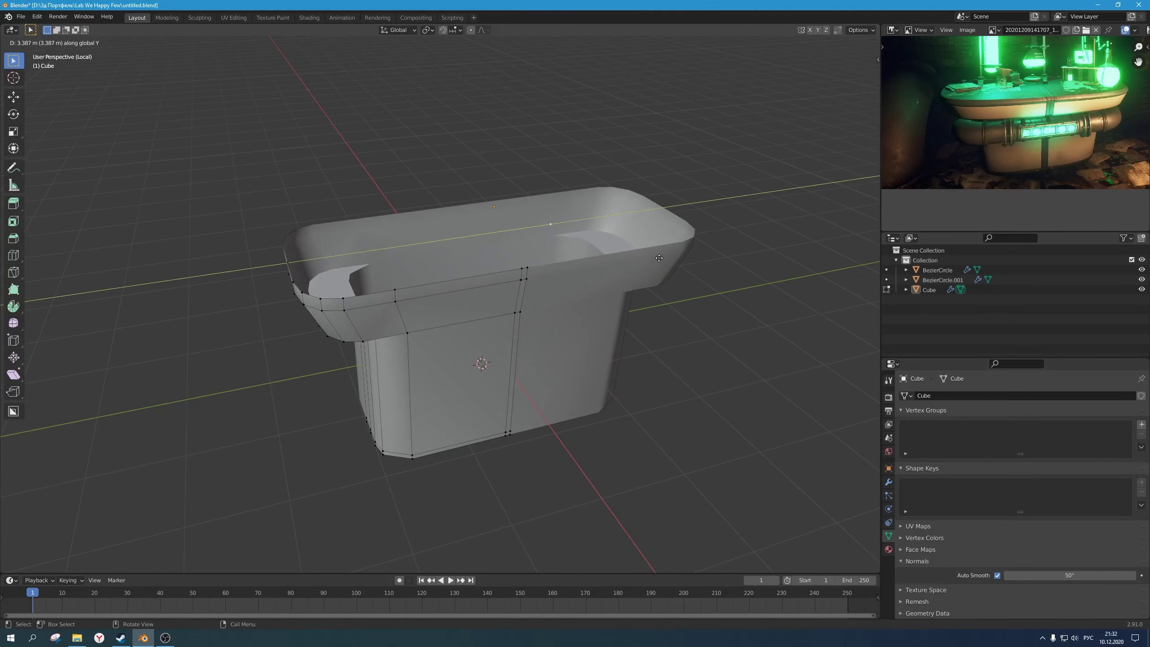
click(625, 259)
key(g)
key(y)
click(582, 259)
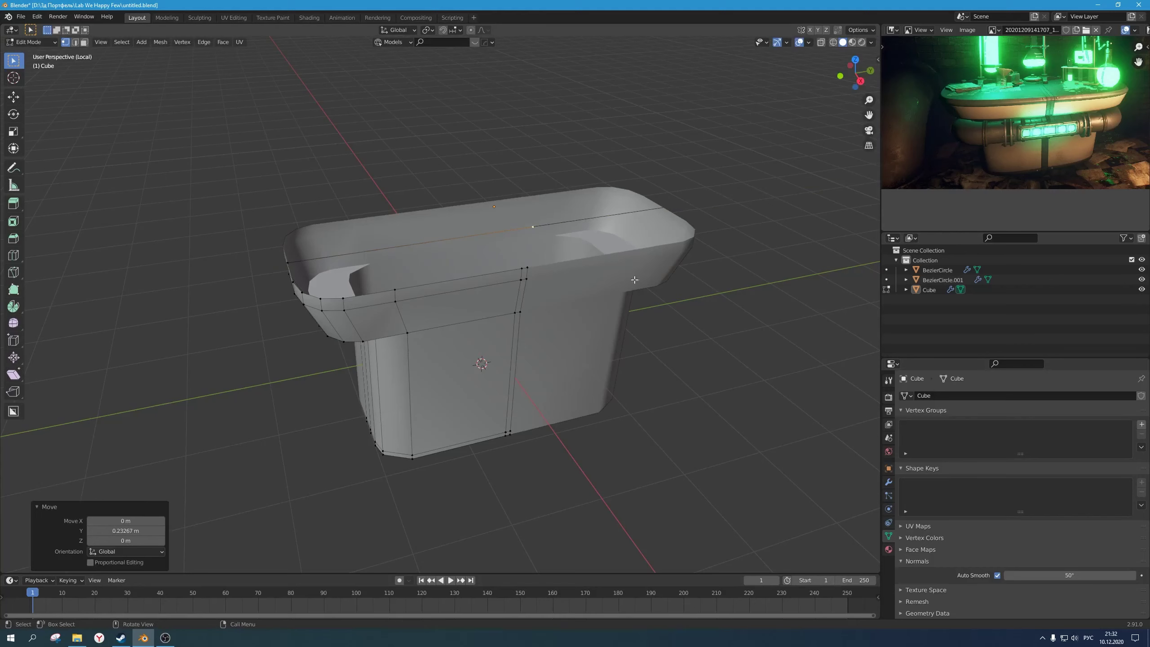
Step: Turn on Clipping in the Mirror modifier and move the extruded vertex along Y onto the mirror plane
click(889, 482)
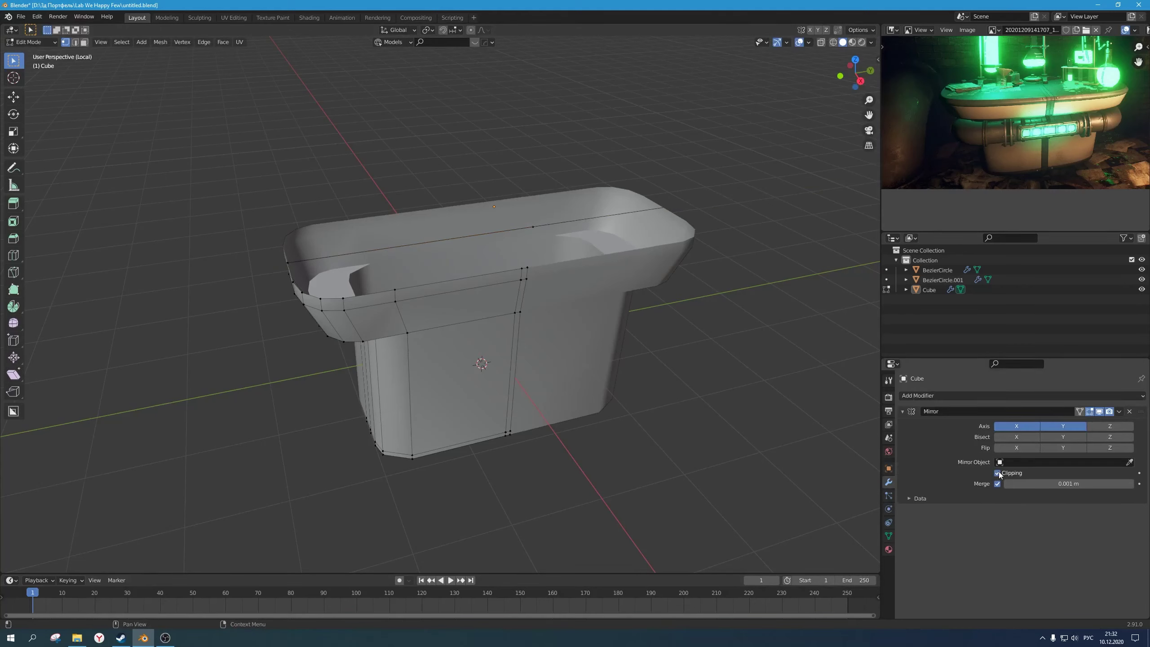
click(534, 228)
key(g)
key(y)
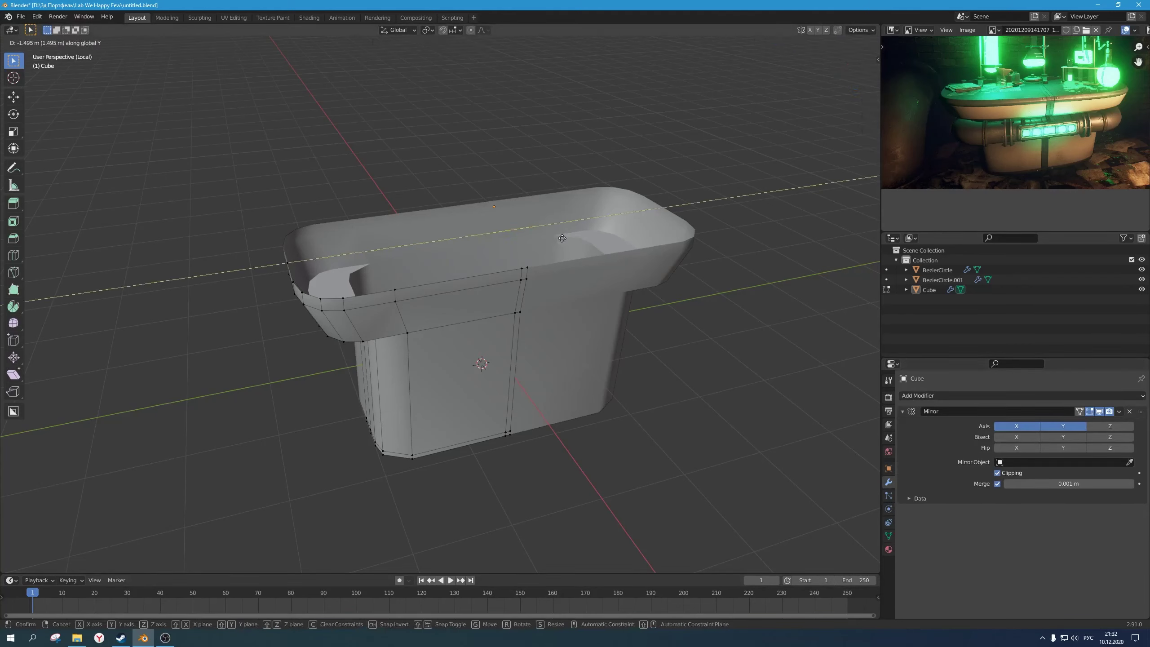
click(563, 239)
Step: Subdivide the long edge across the open tabletop with a loop cut of 7 cuts
middle_drag(549, 270, 523, 276)
key(ctrl+r)
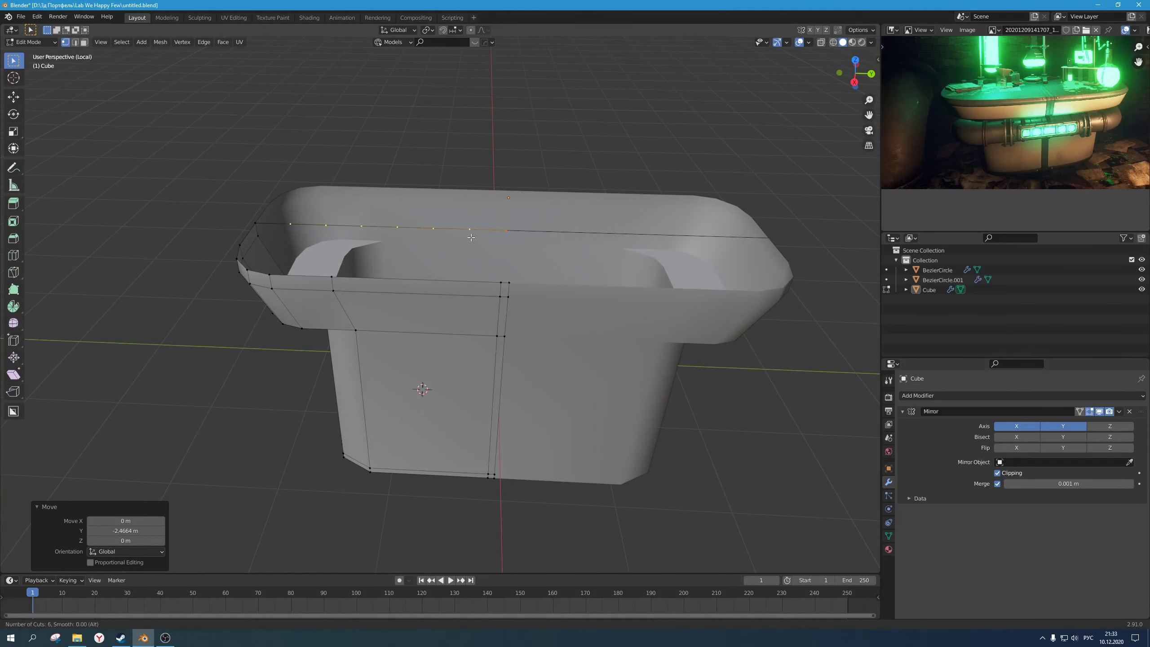
click(471, 238)
right_click(471, 238)
key(Escape)
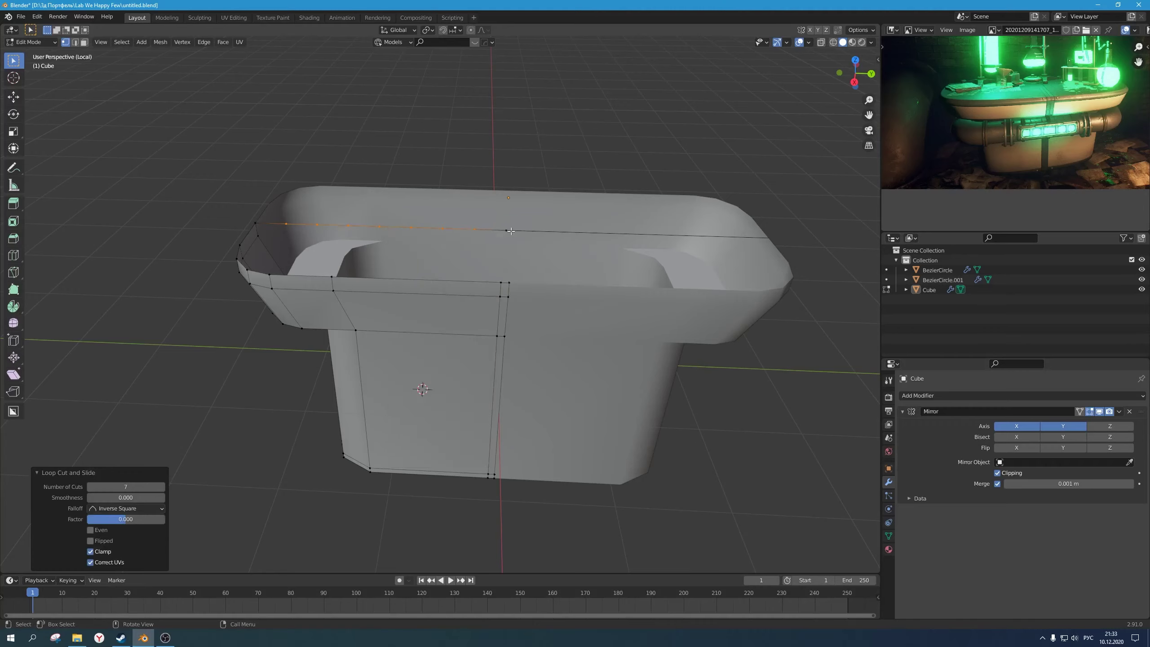
Step: Fill the open tabletop with faces between the subdivided centre edge and the rim, leaving the end corner open
click(508, 231)
shift+click(476, 228)
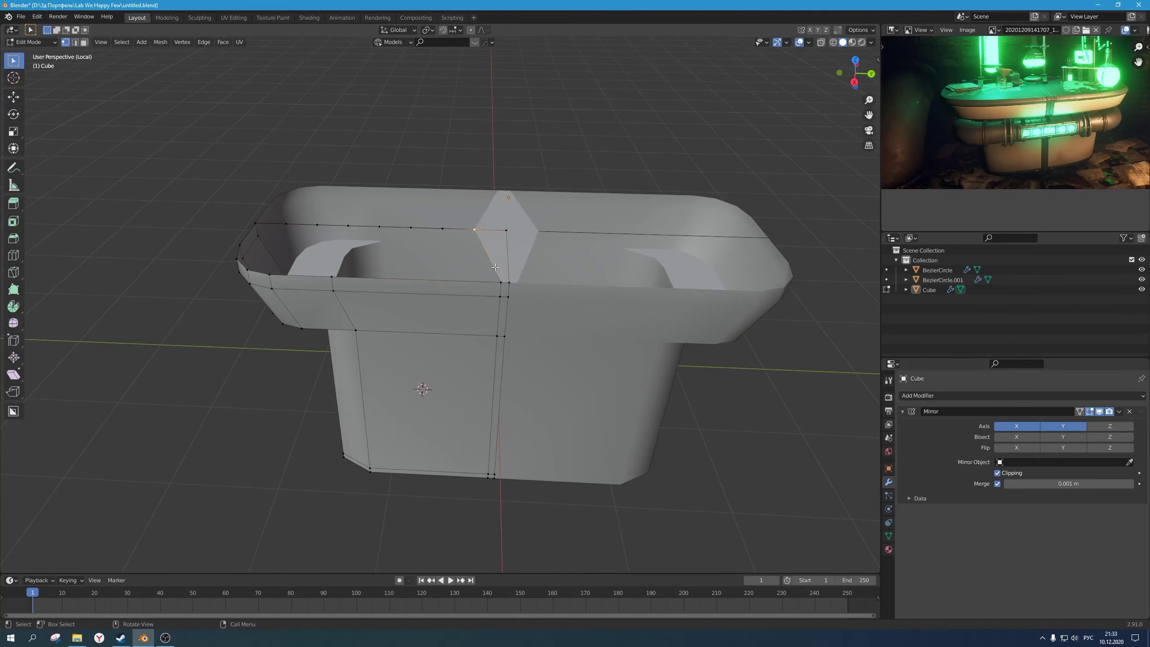
middle_drag(500, 310, 477, 320)
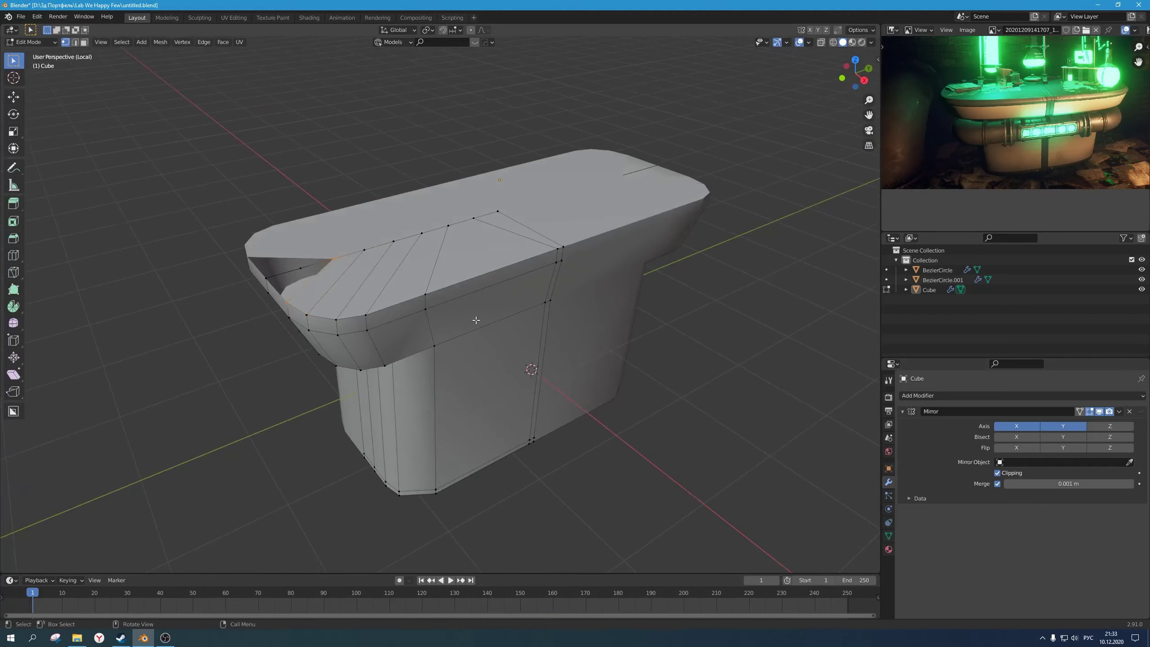
Step: Try deleting geometry beside the tabletop's open end corner and closing it with a face, and undo the attempt
key(x)
click(309, 272)
shift+click(264, 280)
key(f)
scroll(310, 298, down, 2)
middle_drag(310, 298, 345, 303)
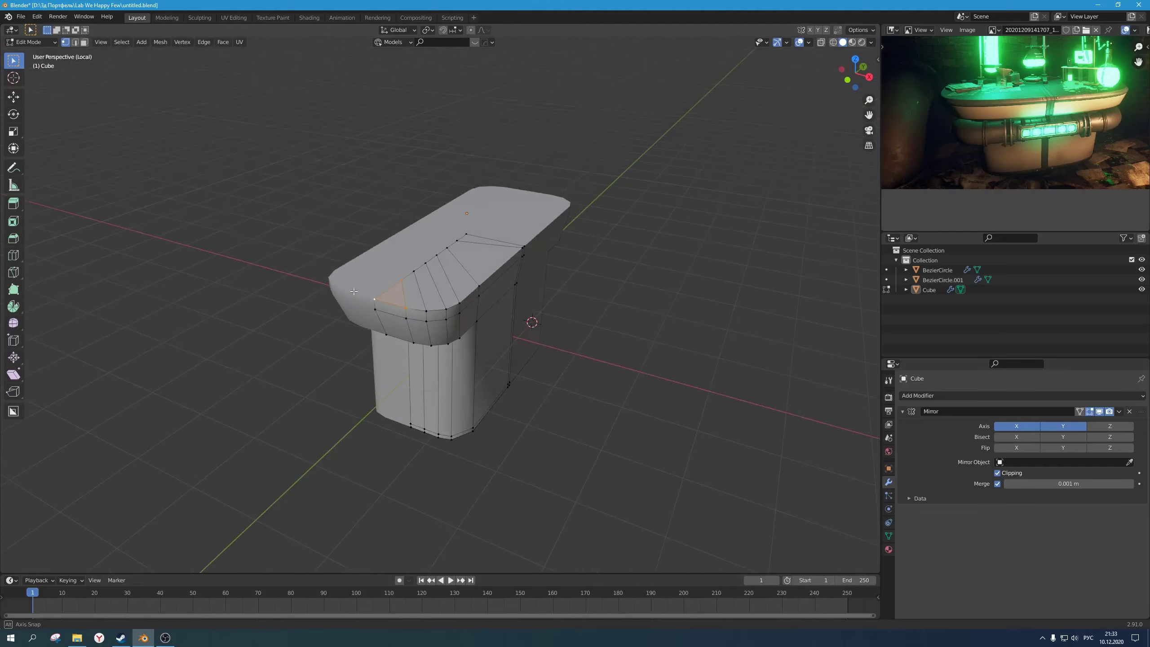
key(Tab)
scroll(429, 306, down, 1)
middle_drag(430, 306, 407, 323)
key(Tab)
key(ctrl+z)
key(ctrl+z)
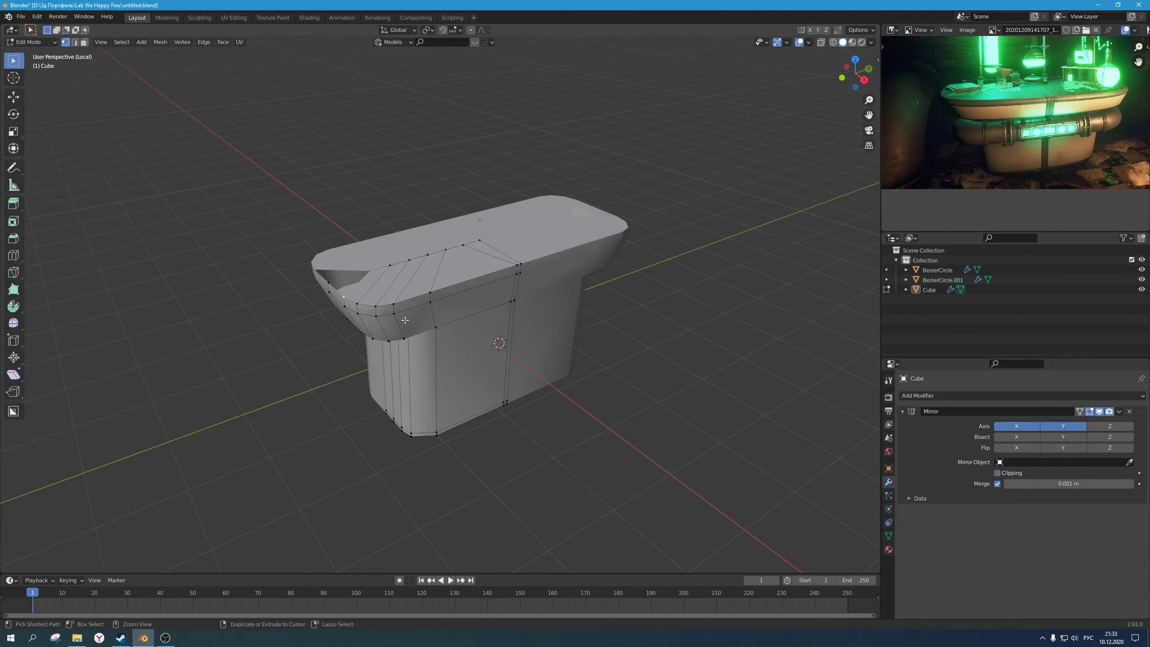
Step: Close the remaining opening at the tabletop's end corner, keeping the centre-line vertex
middle_drag(405, 321, 415, 320)
scroll(405, 321, up, 2)
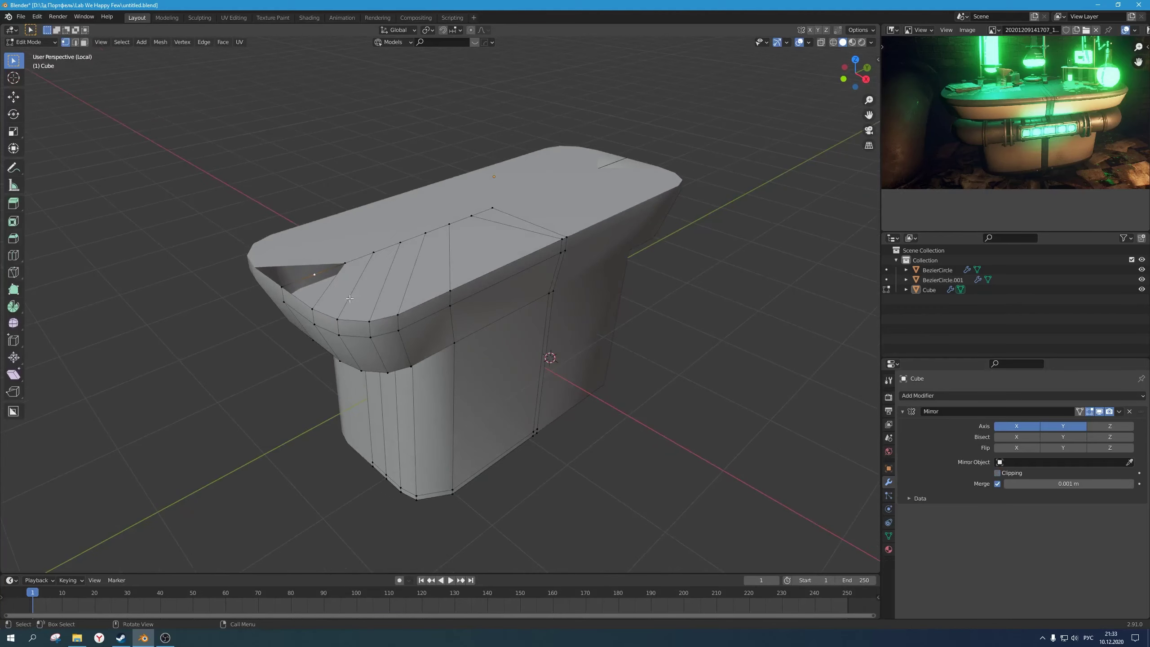
key(ctrl+z)
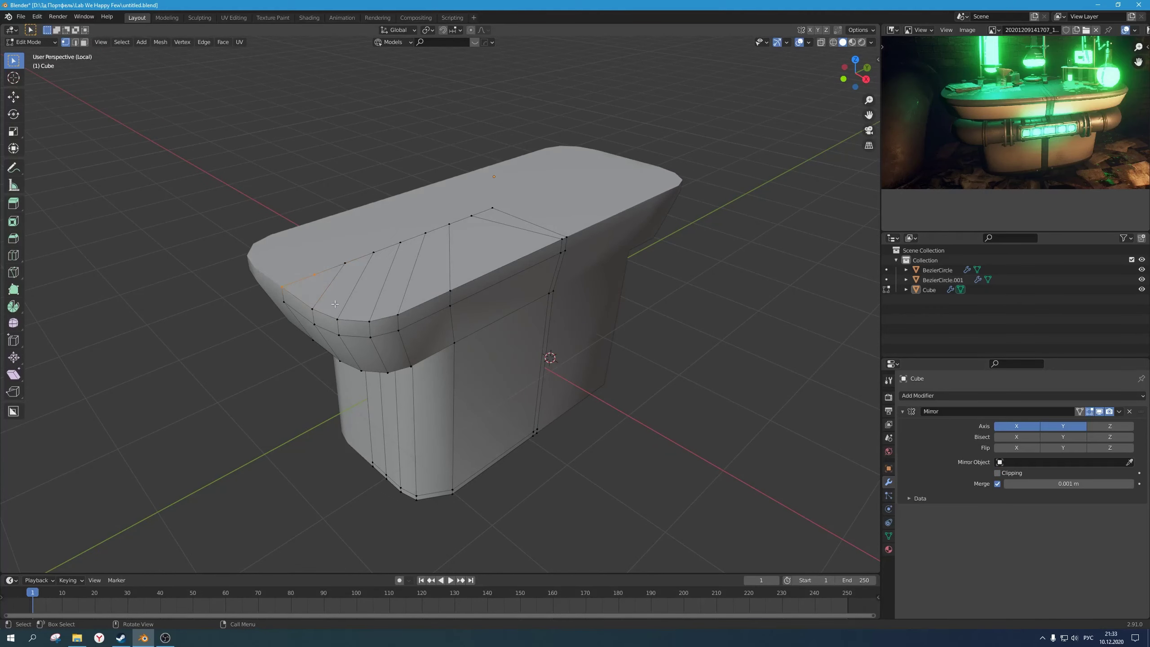
Step: Select the narrow face strip running around the tabletop's upper rim
middle_drag(364, 308, 498, 269)
alt+click(530, 276)
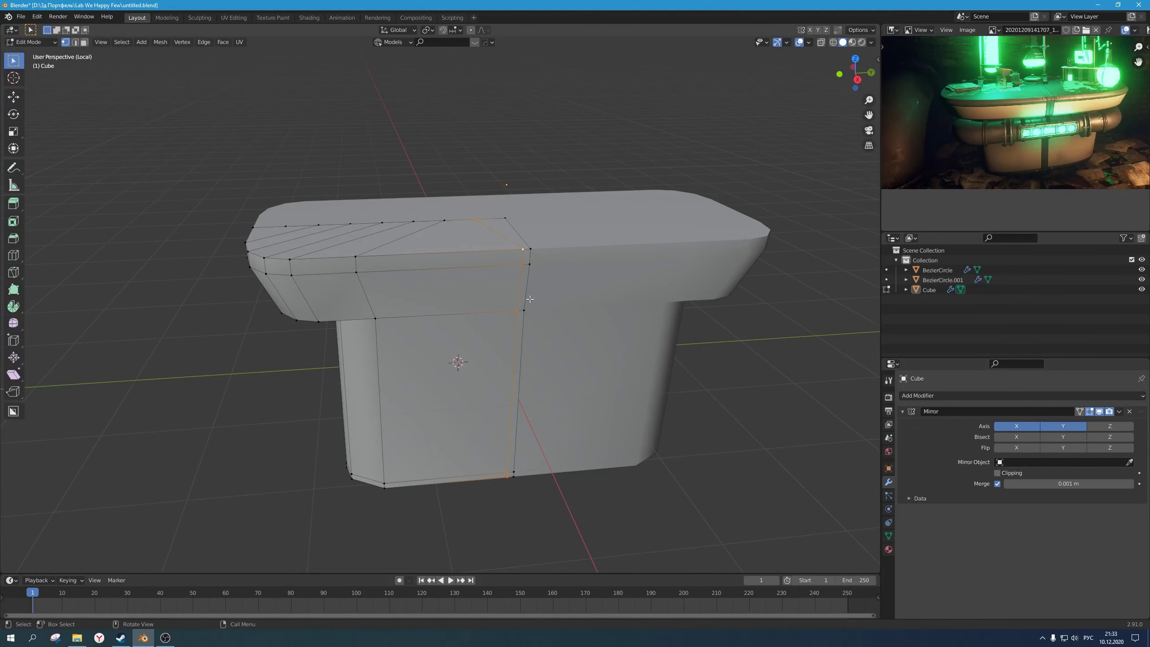
scroll(525, 303, down, 2)
scroll(518, 295, up, 1)
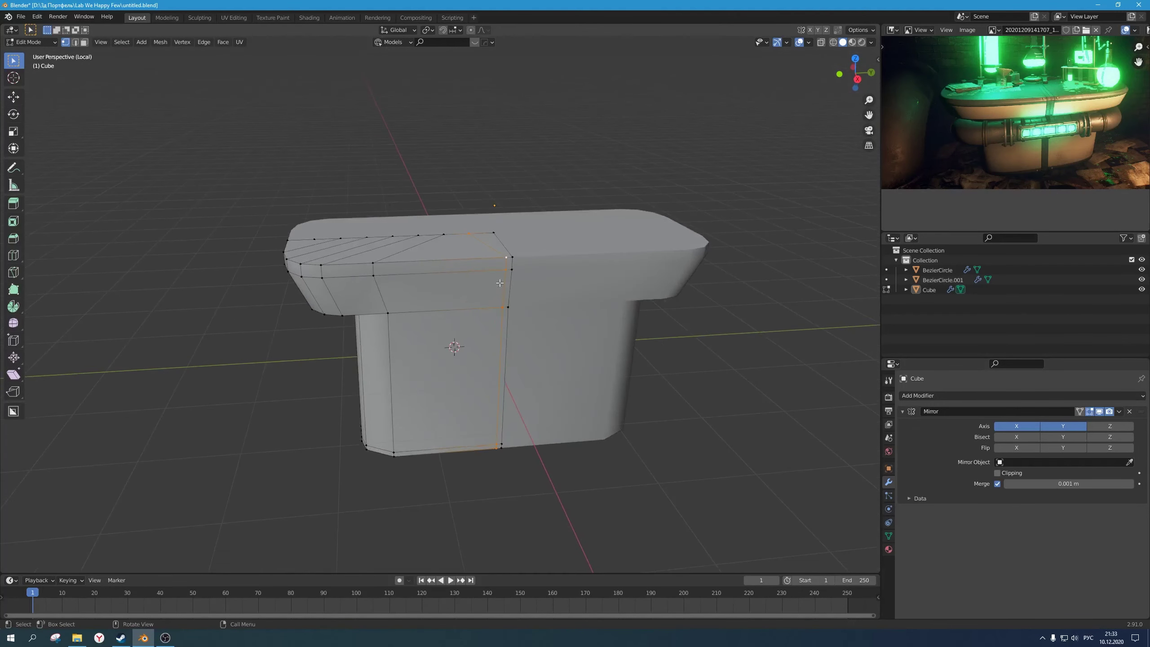
alt+click(375, 271)
middle_drag(375, 271, 514, 314)
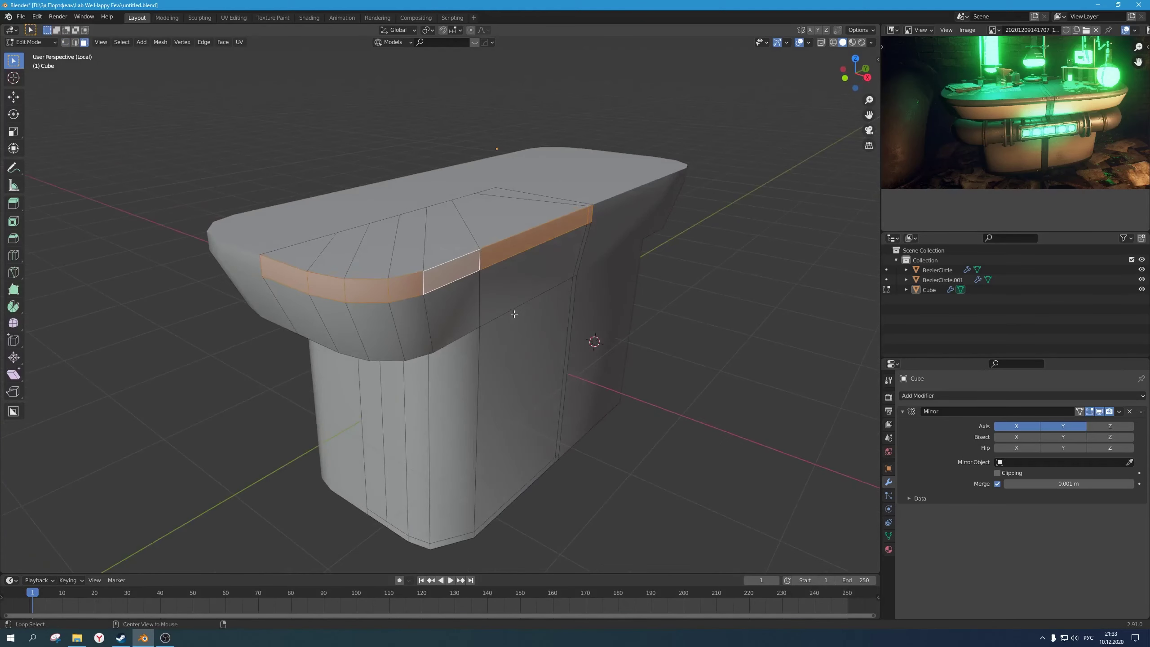
Step: Try extruding the rim strip along its normals by about 0.0418 m, inspect the table, and undo the extrusion
key(alt+e)
click(516, 312)
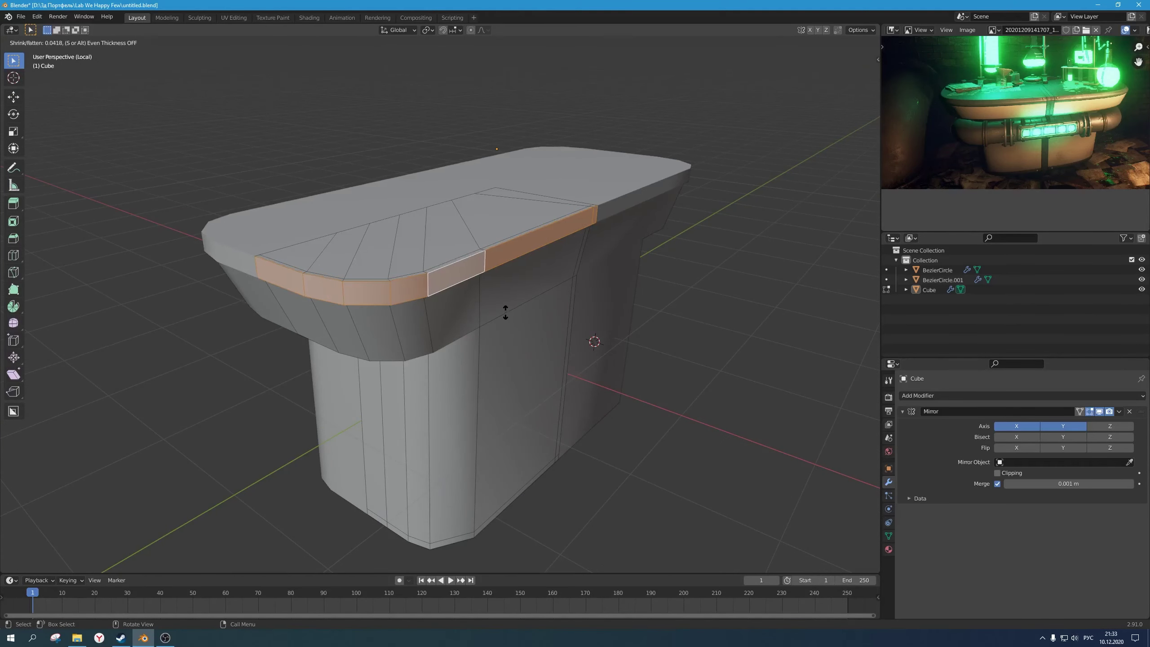
click(506, 313)
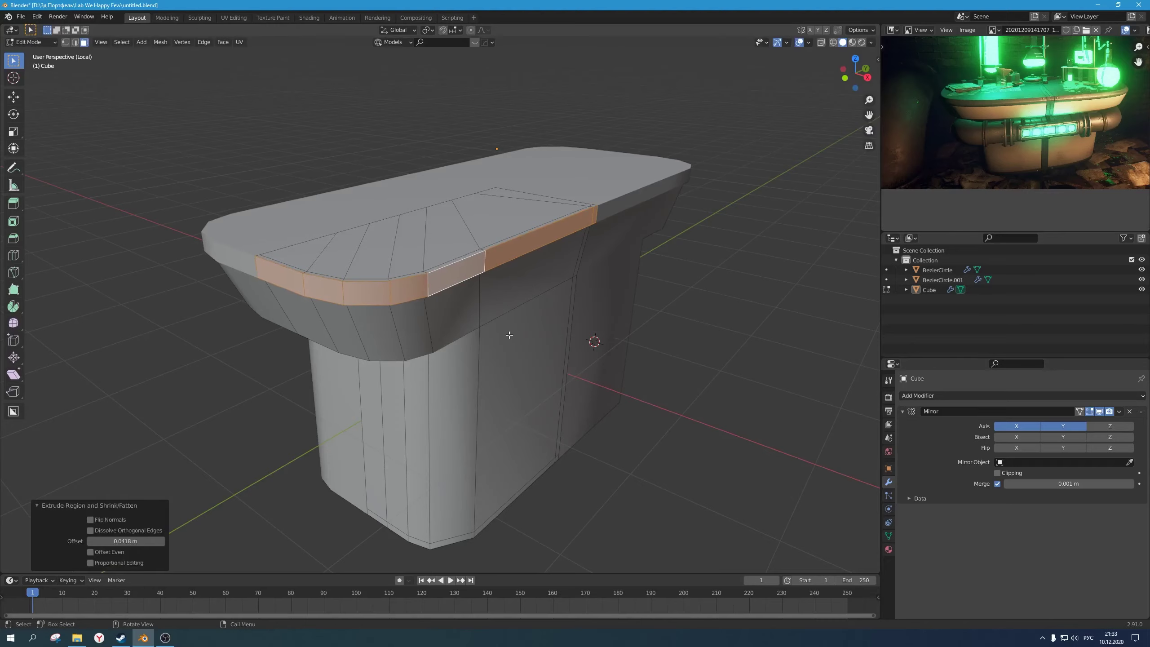
middle_drag(509, 334, 473, 213)
key(Tab)
scroll(457, 271, down, 2)
middle_drag(457, 270, 487, 339)
key(Tab)
middle_drag(493, 290, 552, 307)
key(Tab)
key(Tab)
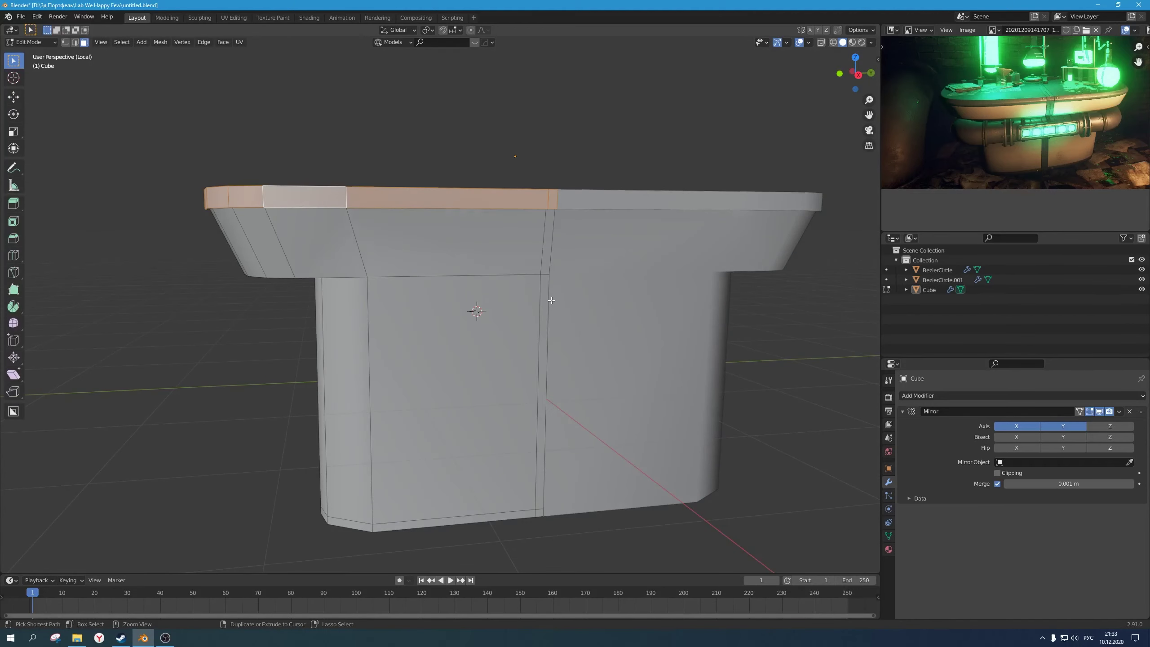
Step: Add the central vertical strip and the base's bottom strip to the rim selection, and extrude them along normals by about 0.06 m
alt+shift+click(545, 274)
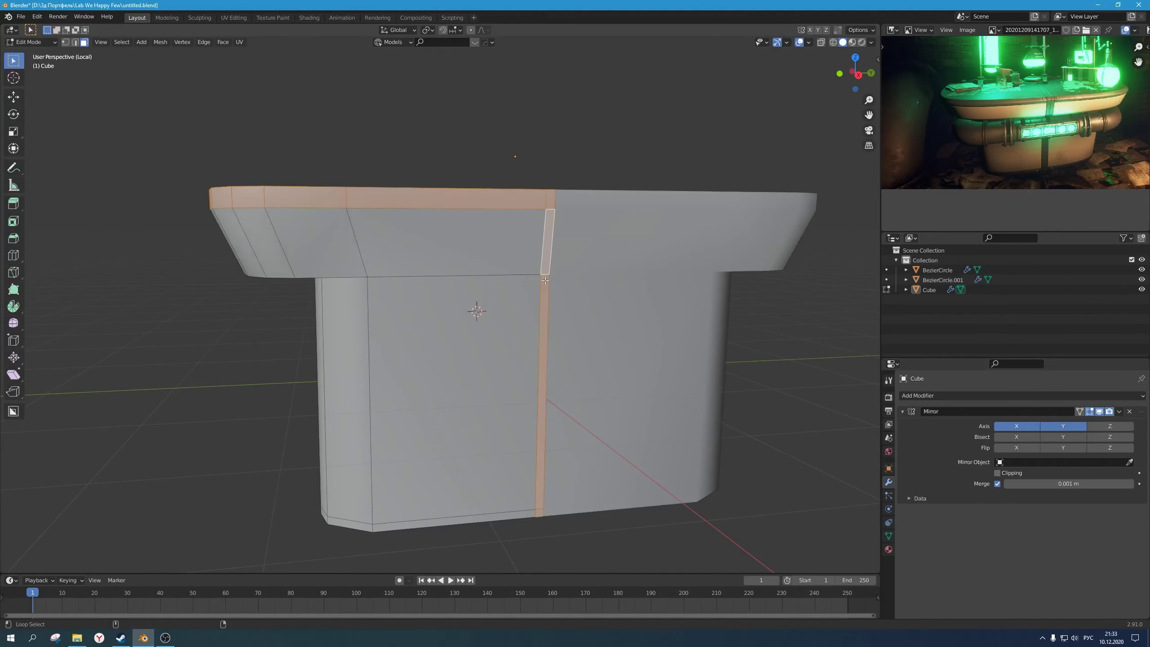
middle_drag(545, 273, 532, 355)
alt+shift+click(417, 415)
middle_drag(417, 414, 529, 315)
scroll(506, 318, up, 2)
key(alt+e)
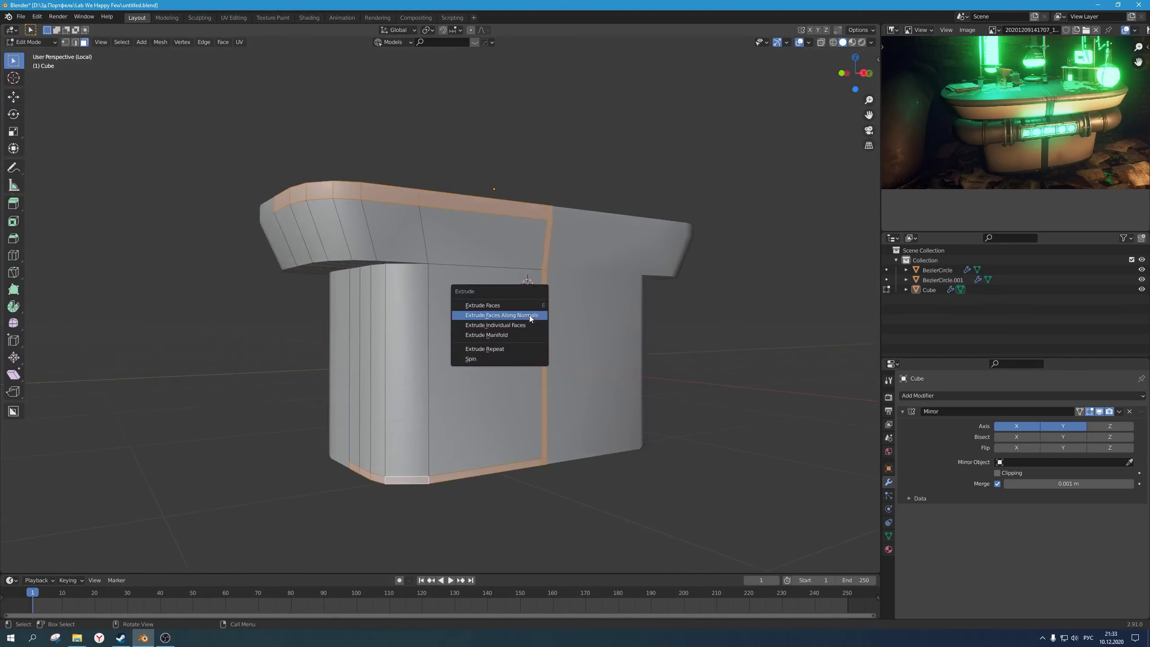
click(530, 315)
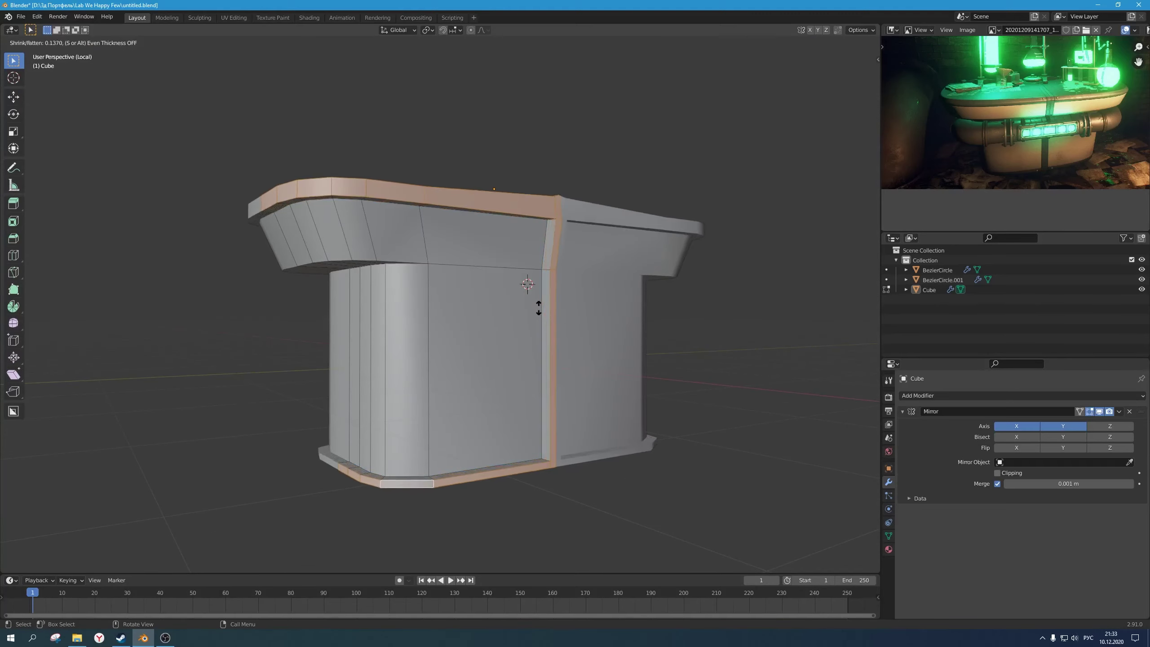
click(536, 312)
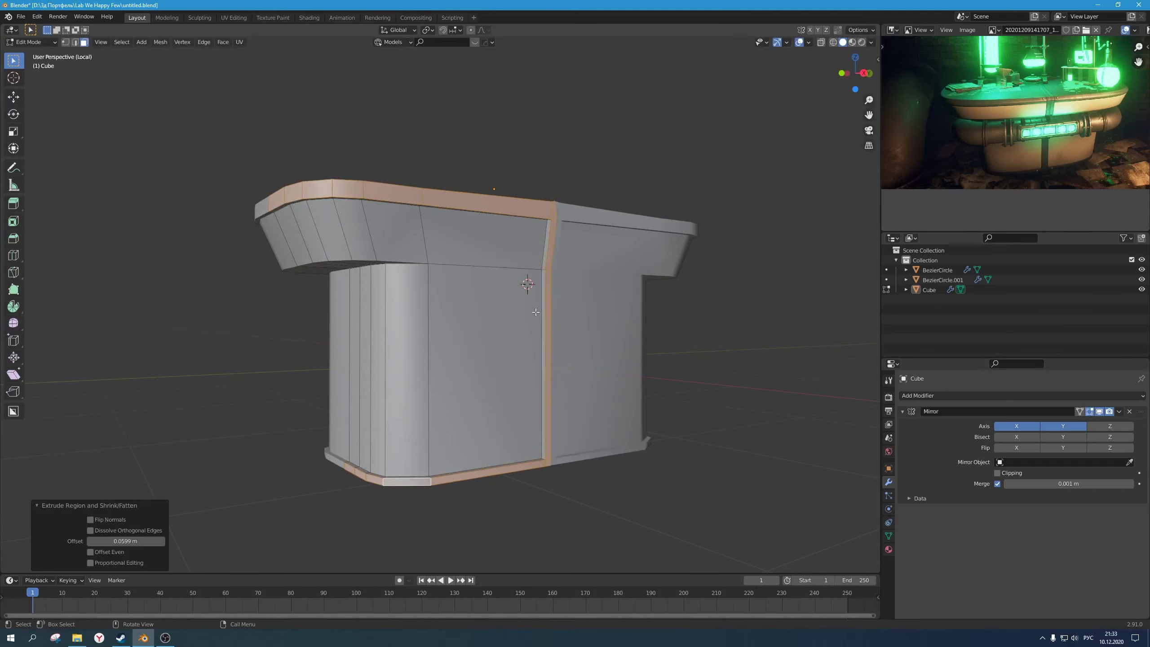
Step: Inspect the extruded trim from above, undo the extrusion, and leave the tabletop's centre face out of the strip selection
key(Tab)
scroll(555, 401, down, 3)
middle_drag(555, 401, 529, 467)
scroll(529, 467, up, 2)
middle_drag(492, 360, 535, 399)
key(Tab)
scroll(521, 372, up, 3)
middle_drag(506, 359, 496, 324)
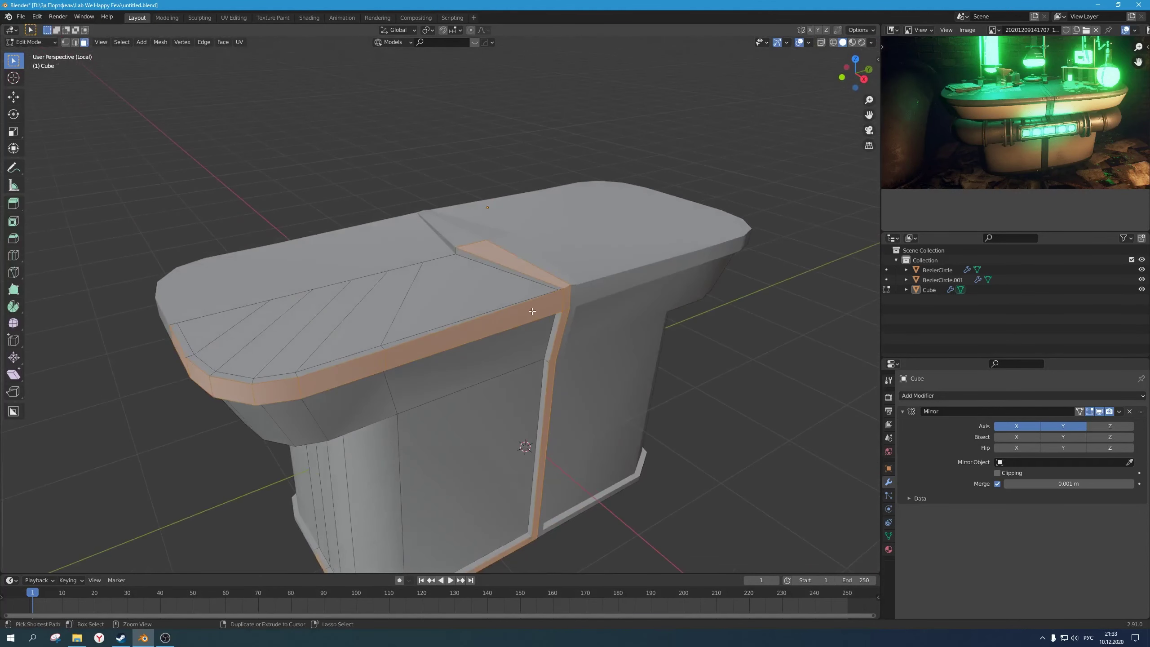
key(ctrl+z)
key(ctrl+z)
key(ctrl+z)
drag(561, 272, 383, 184)
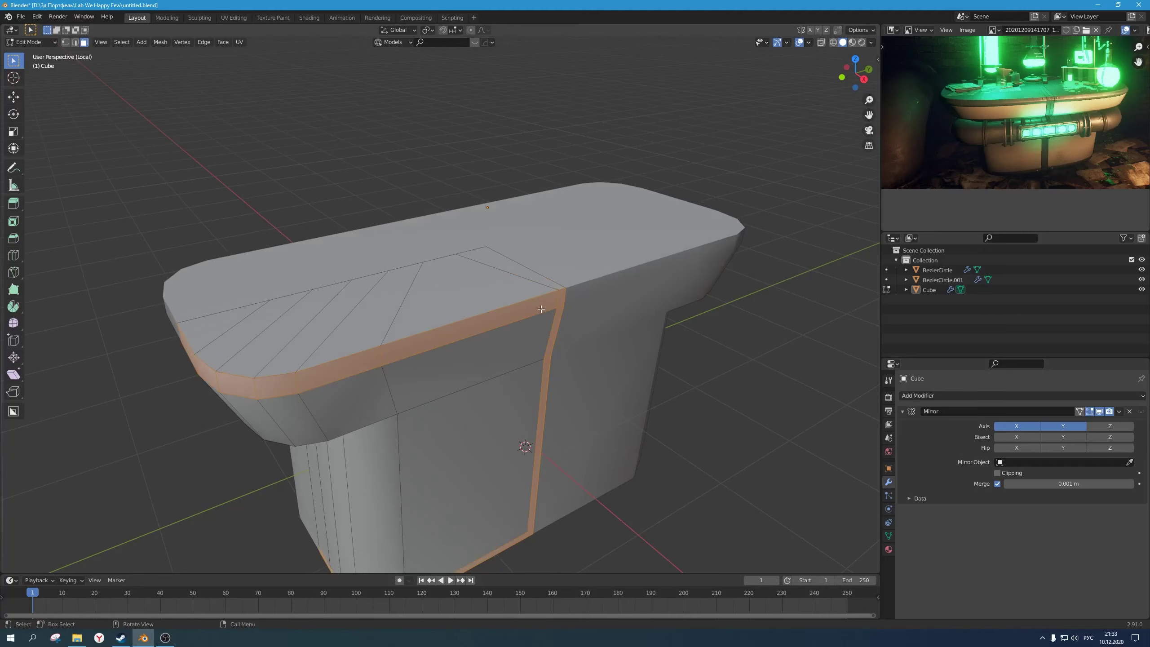
Step: Extrude the rim, central and base strips outward along their normals again, check the table, and save the file
mouse_move(530, 308)
middle_down()
mouse_move(534, 272)
mouse_move(539, 298)
middle_up()
scroll(539, 298, up, 1)
key(alt+e)
click(541, 297)
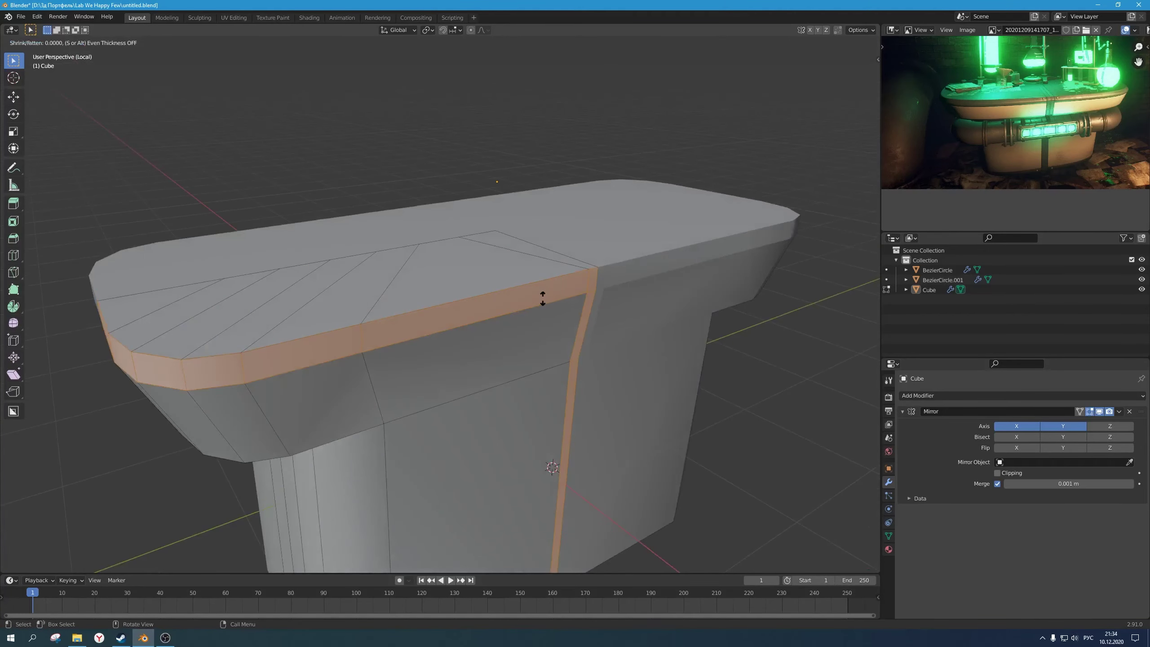
click(540, 295)
key(Tab)
scroll(535, 302, down, 3)
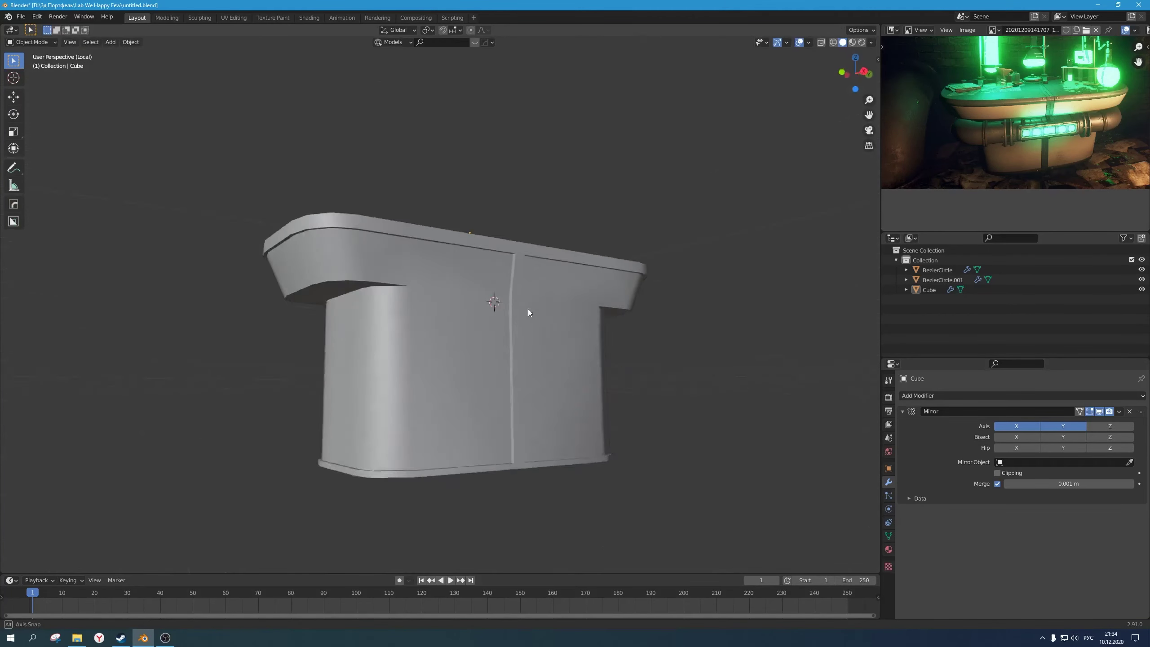
middle_drag(529, 310, 462, 369)
key(ctrl+s)
scroll(481, 344, down, 2)
Step: Select the centre-line edges running from the tabletop rim down the front to the base
key(Tab)
scroll(462, 369, up, 4)
scroll(472, 376, down, 3)
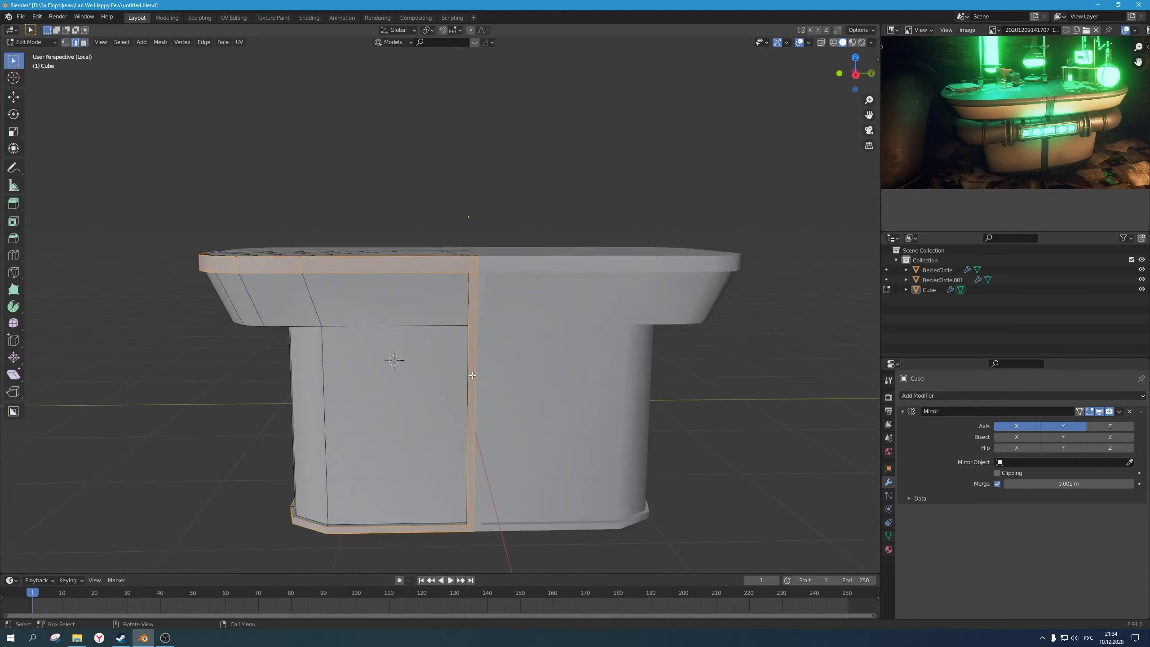
scroll(453, 372, up, 2)
key(2)
click(441, 368)
click(449, 296)
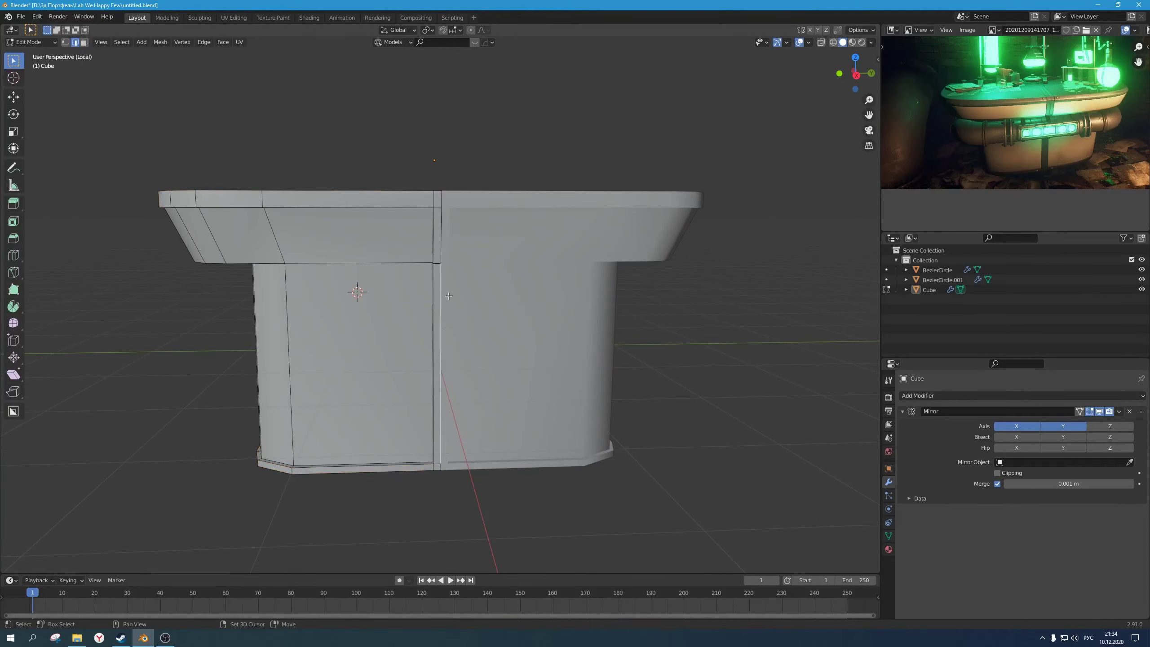
shift+click(442, 196)
Step: Try bevelling the centre-line edges, including the tabletop edge, with two segments and a width of about 0.024 m
middle_drag(503, 330, 525, 313)
scroll(534, 339, up, 2)
middle_drag(469, 491, 526, 271)
key(ctrl+b)
right_click(544, 270)
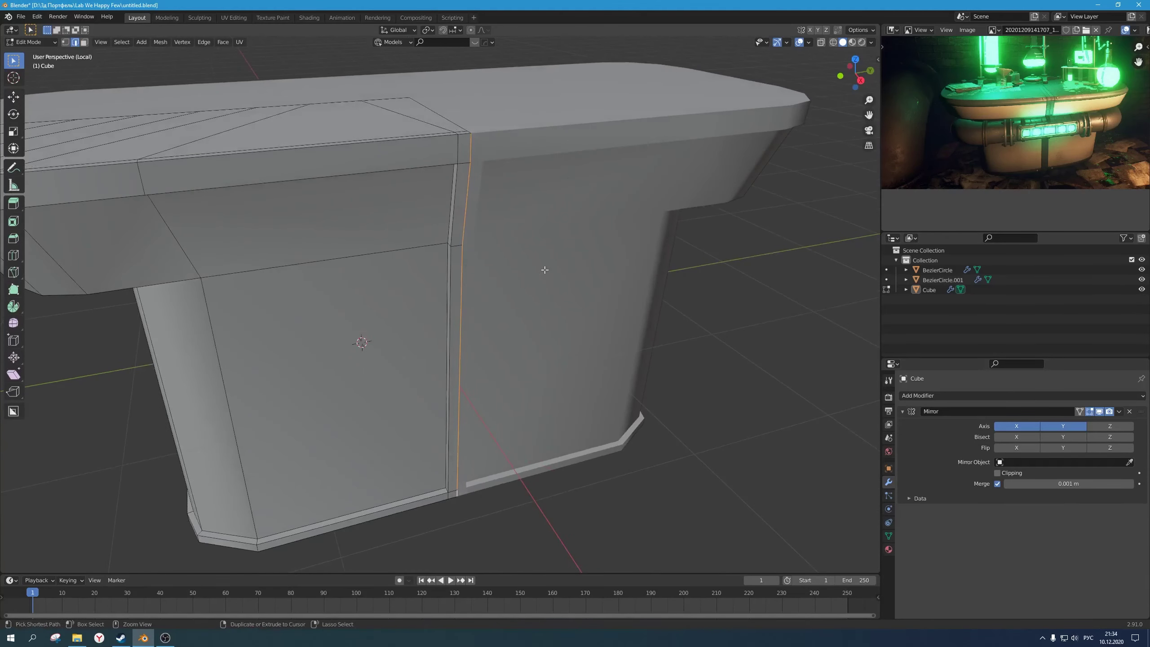
key(ctrl+z)
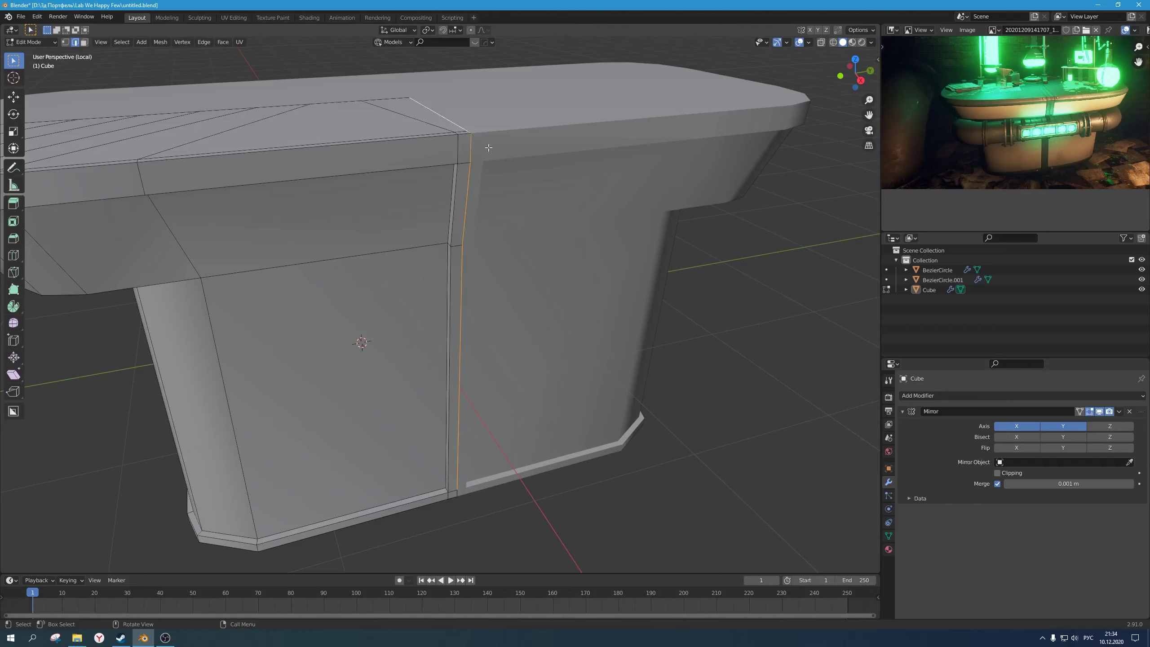
key(ctrl+b)
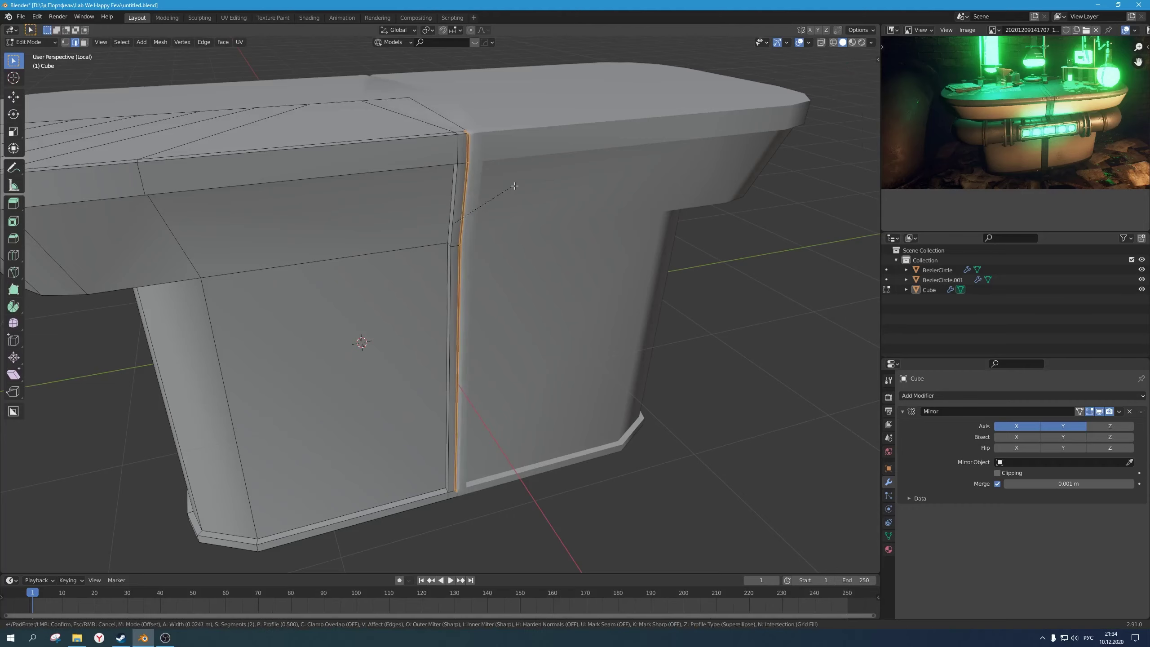
right_click(514, 183)
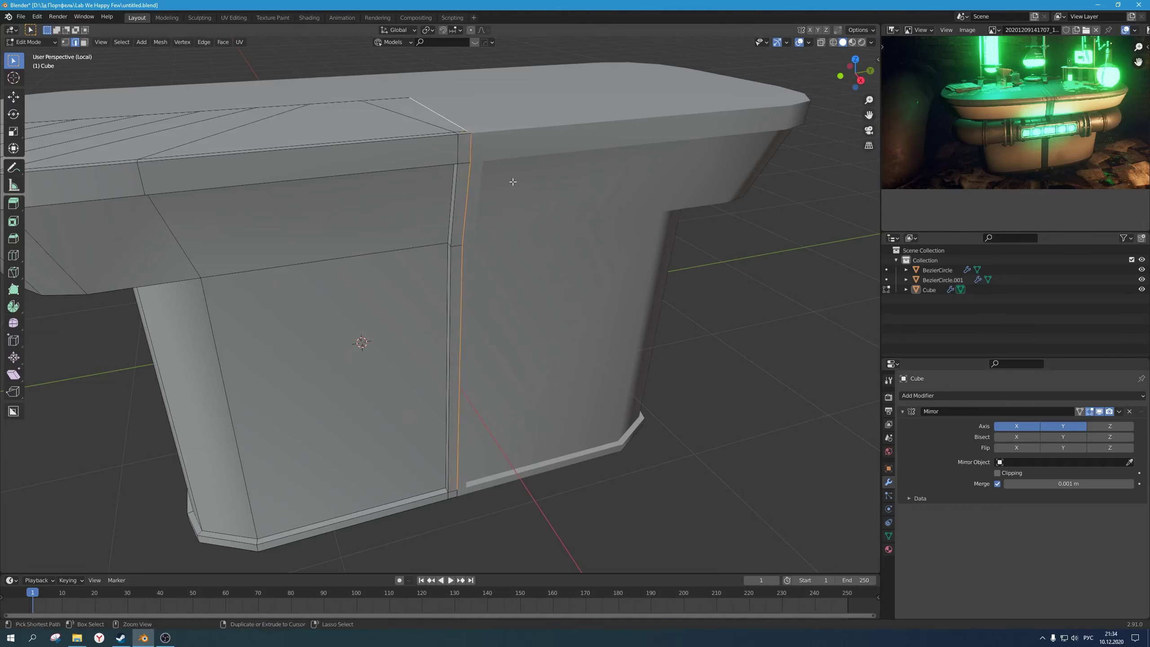
Step: Add an edge loop along the central strip and slide it towards the centre line by a factor of about -0.62
alt+click(466, 139)
key(g)
key(g)
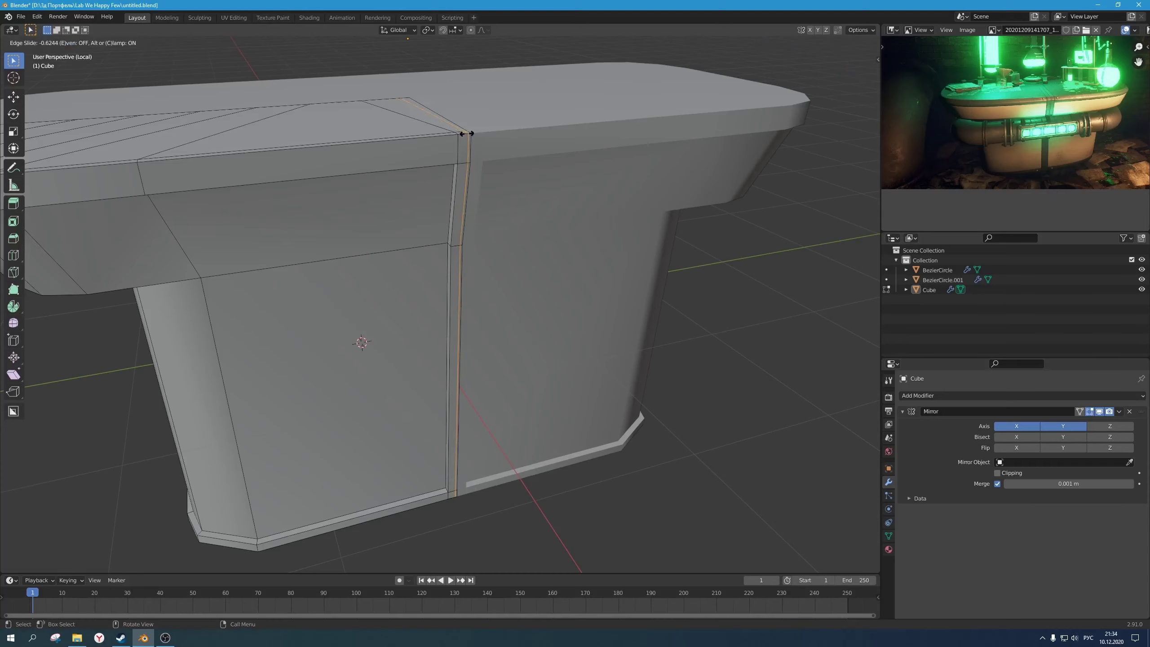
click(467, 133)
Step: Select only the narrow face loop between the added edge loop and the centre line, across tabletop, rim and front
middle_drag(466, 133, 452, 169)
alt+click(447, 213)
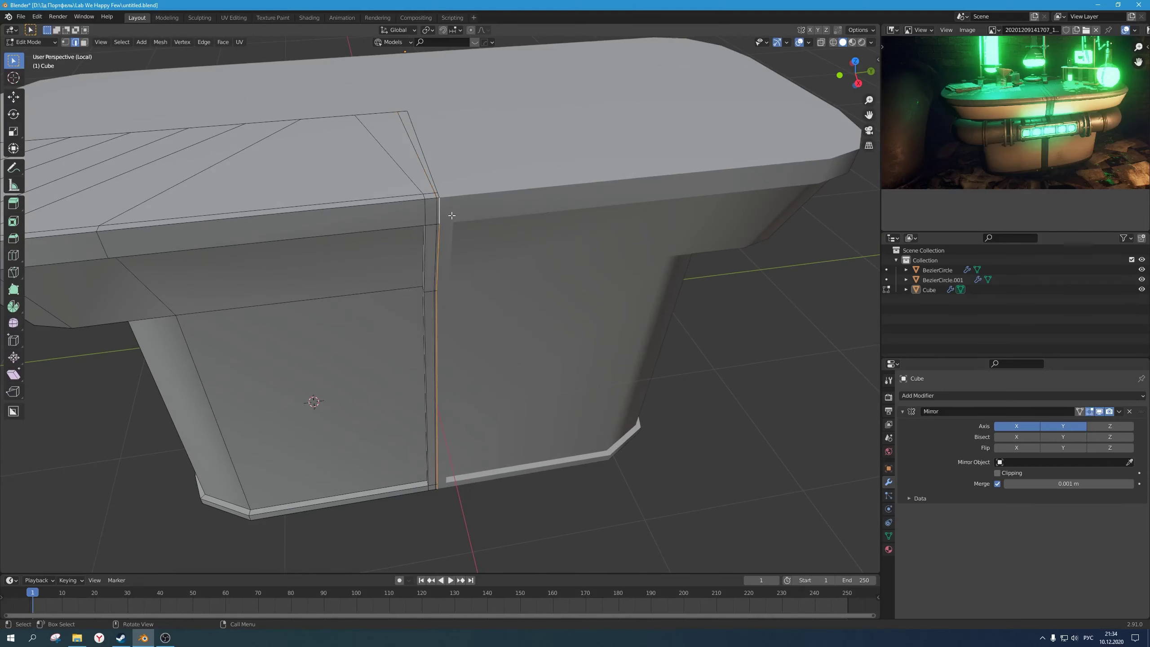
scroll(470, 224, up, 1)
middle_drag(469, 224, 475, 218)
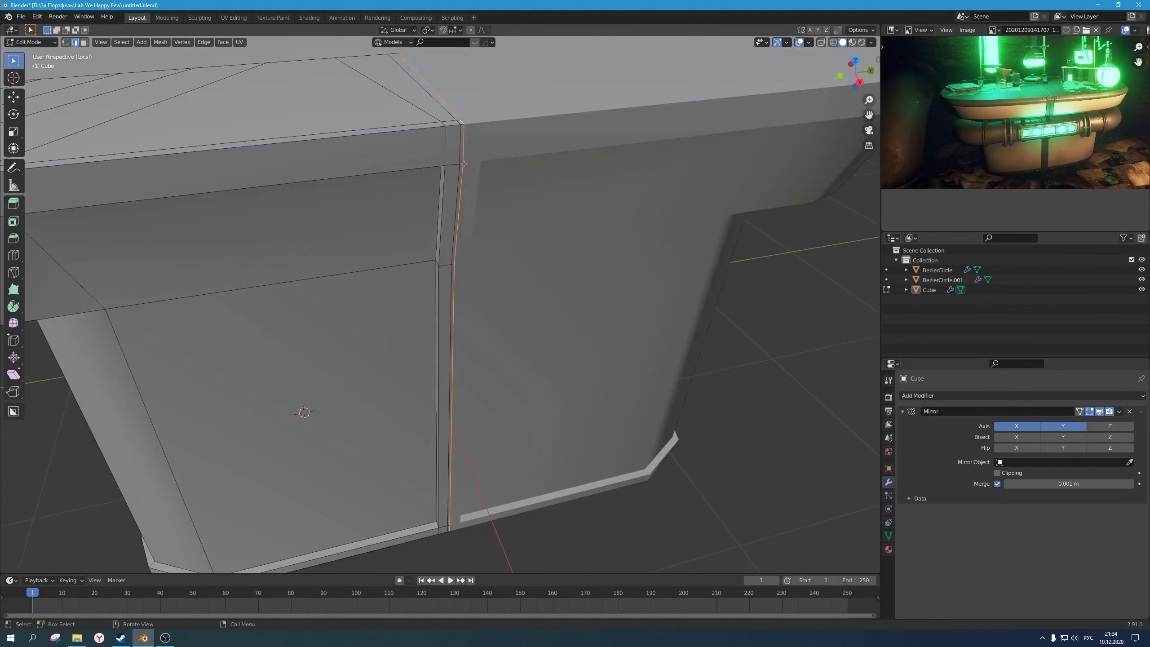
alt+click(462, 122)
key(alt+a)
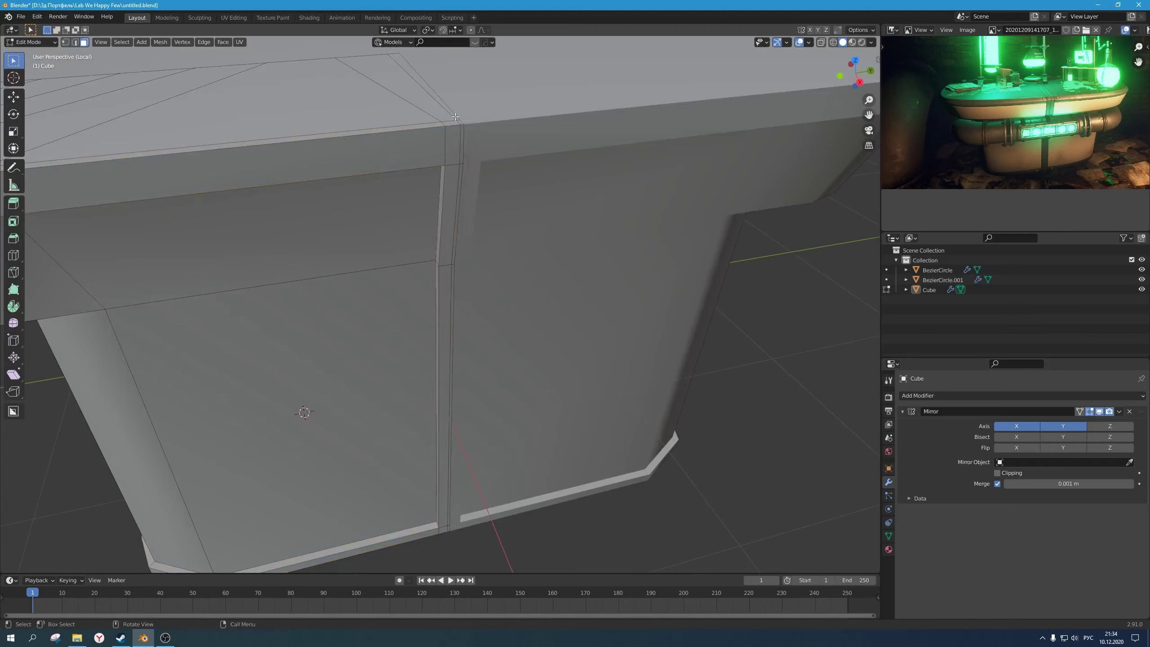
alt+shift+click(462, 160)
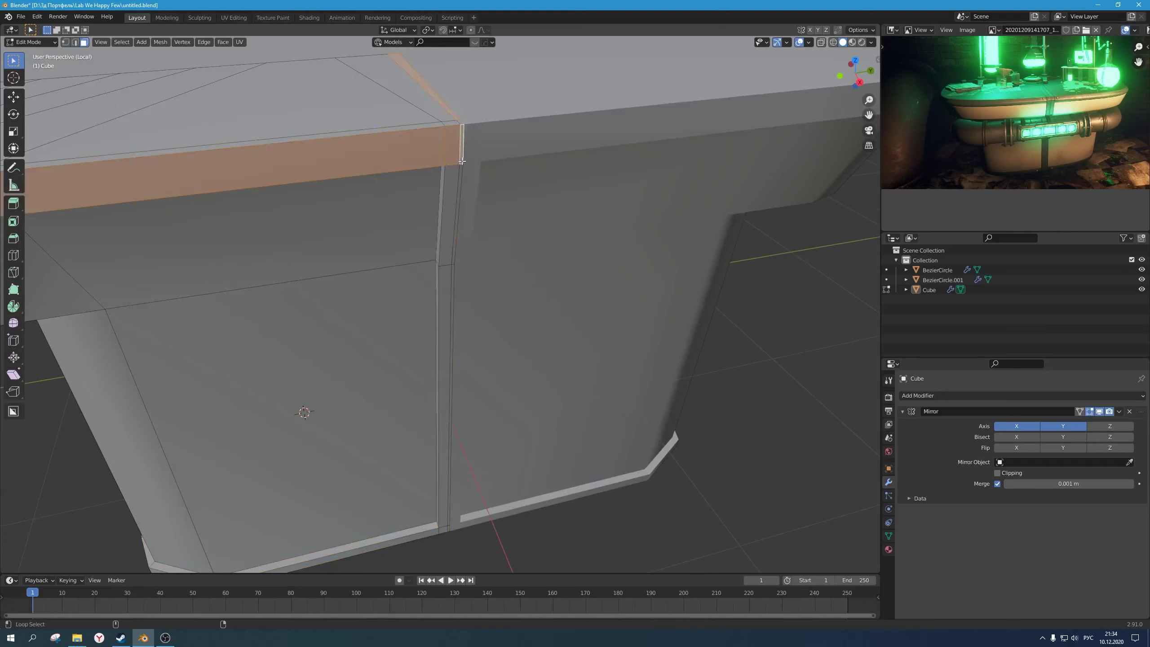
key(alt+a)
alt+click(462, 163)
scroll(463, 167, down, 2)
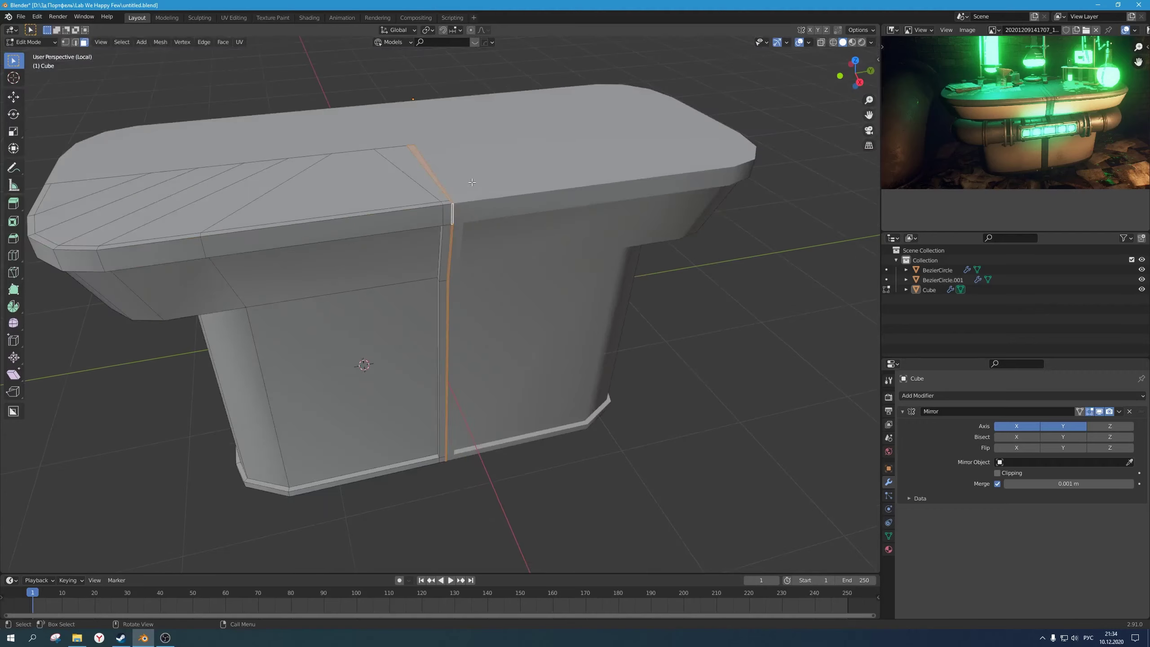
Step: Extrude the narrow centre face loop inward along its normals by about 0.0056 m
mouse_move(498, 232)
middle_down()
mouse_move(499, 215)
mouse_move(509, 231)
middle_up()
scroll(499, 215, up, 1)
key(alt+e)
click(508, 230)
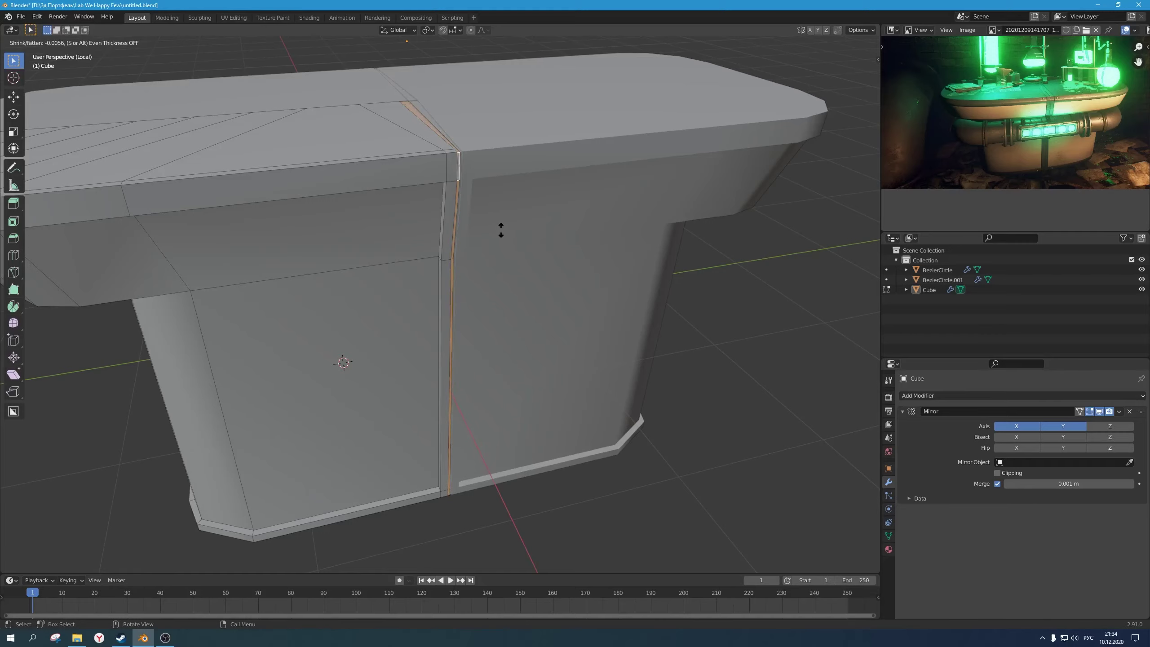
click(501, 229)
Step: Examine the centre groove where it meets the tabletop and rim, in object and edit mode and with X-ray
scroll(483, 205, up, 5)
scroll(484, 205, down, 6)
key(Tab)
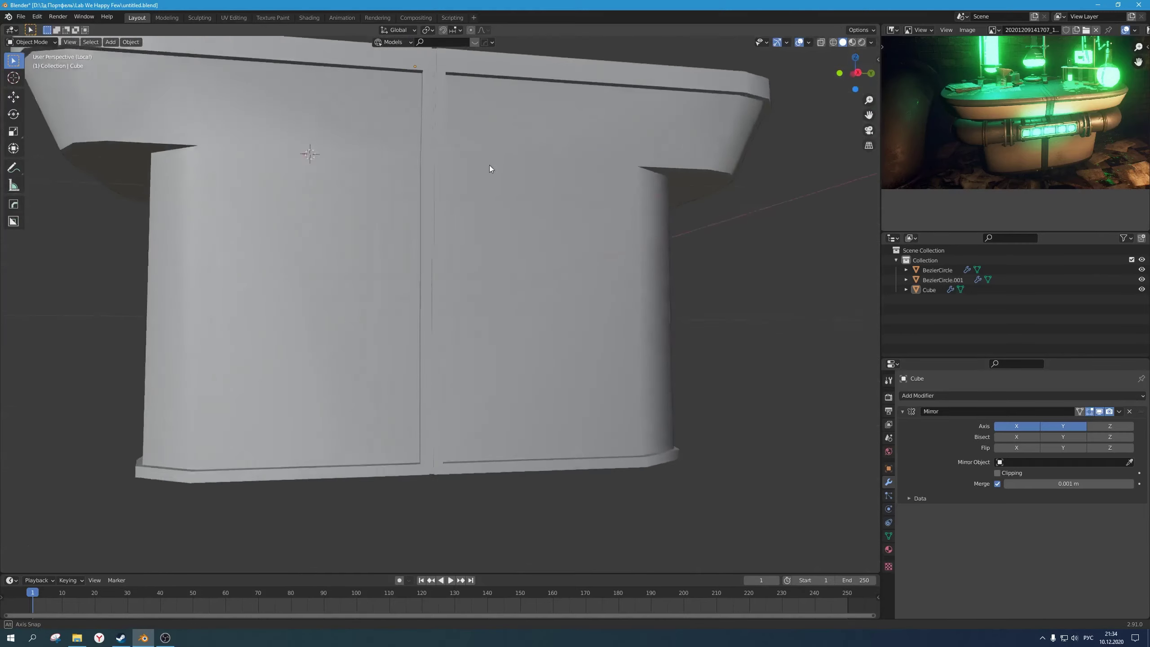
middle_drag(490, 165, 493, 262)
scroll(499, 211, up, 3)
key(Tab)
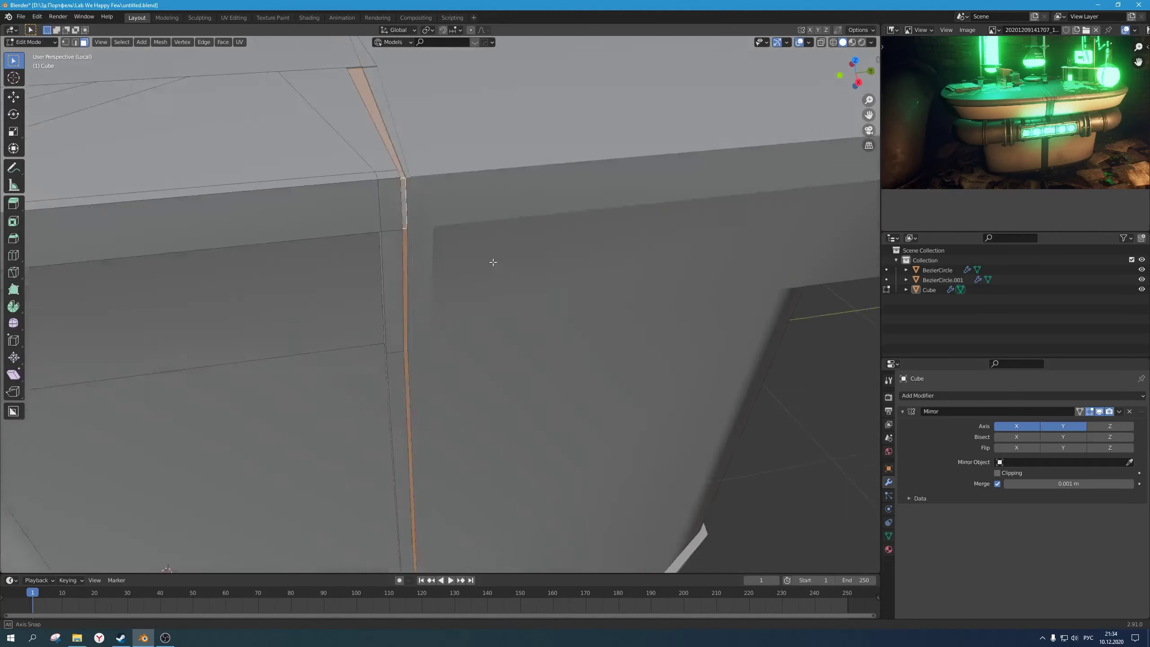
scroll(494, 262, down, 3)
middle_drag(437, 218, 452, 223)
key(Tab)
scroll(452, 223, up, 3)
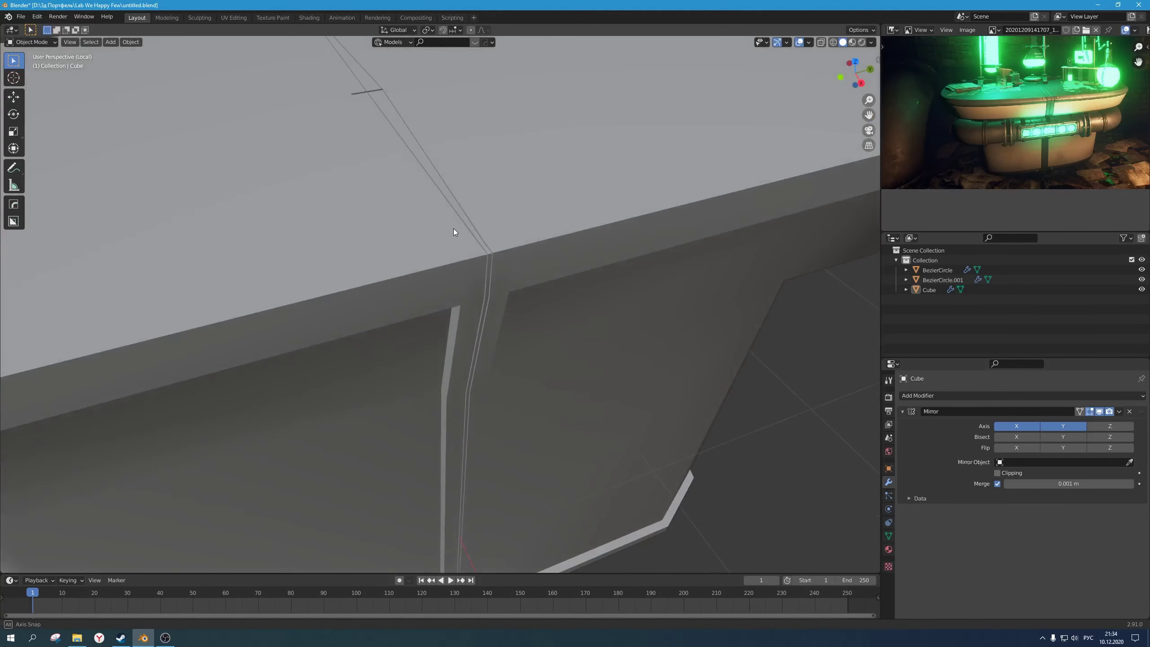
key(Tab)
scroll(480, 262, up, 3)
middle_drag(497, 276, 452, 244)
key(alt+z)
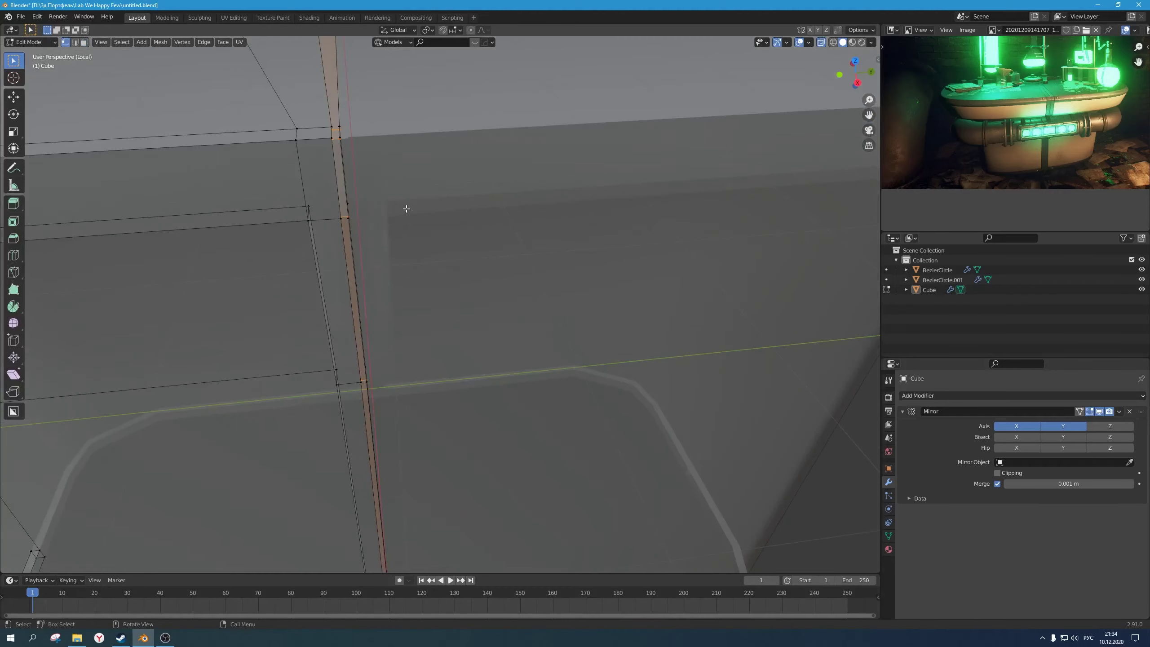
Step: Try merging all of the table's vertices by distance at 0.04 m
scroll(407, 209, down, 7)
key(a)
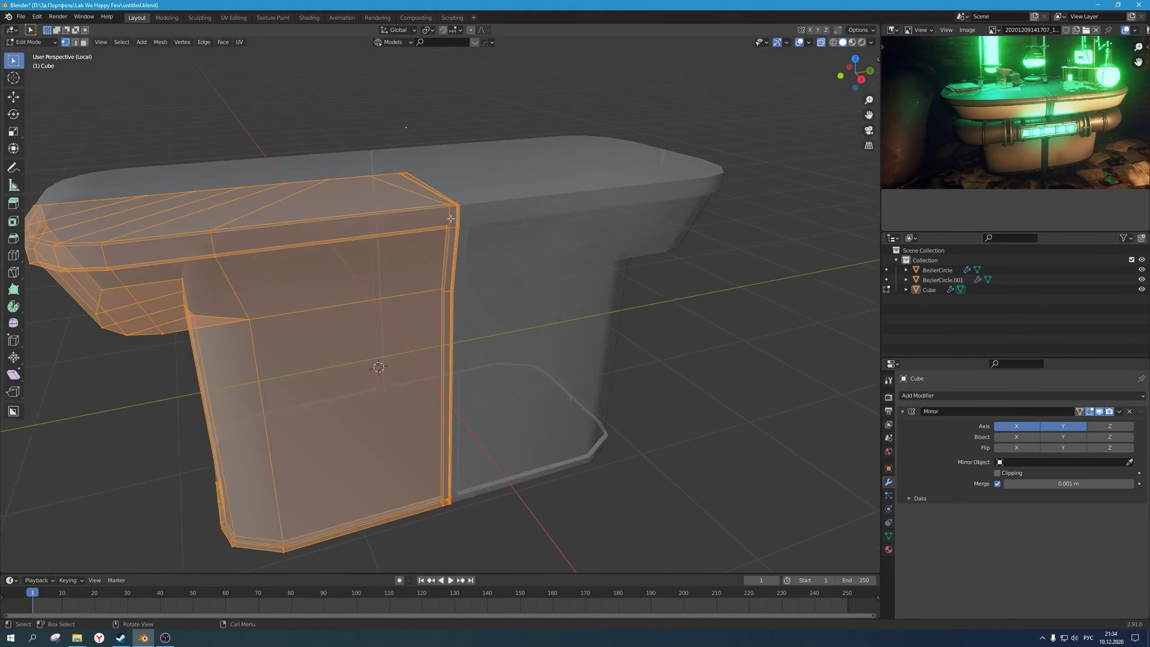
key(m)
click(452, 219)
scroll(471, 240, up, 3)
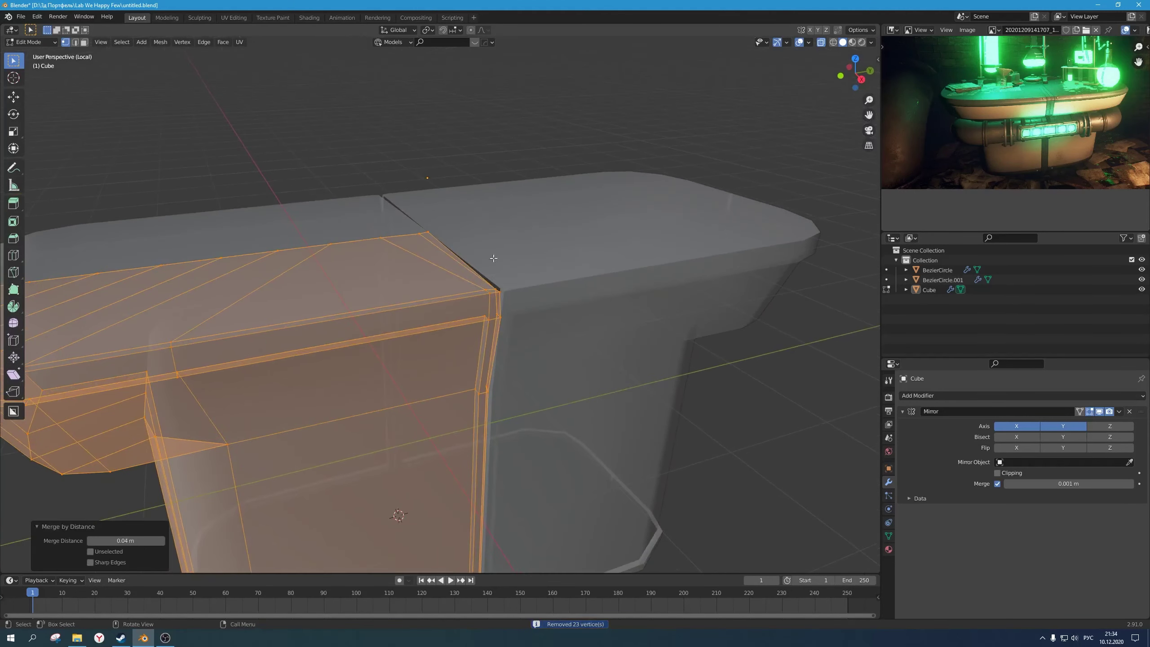
Step: Turn off X-ray, select the whole linked mesh, and merge its vertices by distance at 0.01 m
key(alt+z)
scroll(493, 258, up, 4)
mouse_move(494, 259)
middle_down()
mouse_move(504, 274)
mouse_move(474, 277)
mouse_move(489, 246)
middle_up()
click(448, 257)
key(ctrl+l)
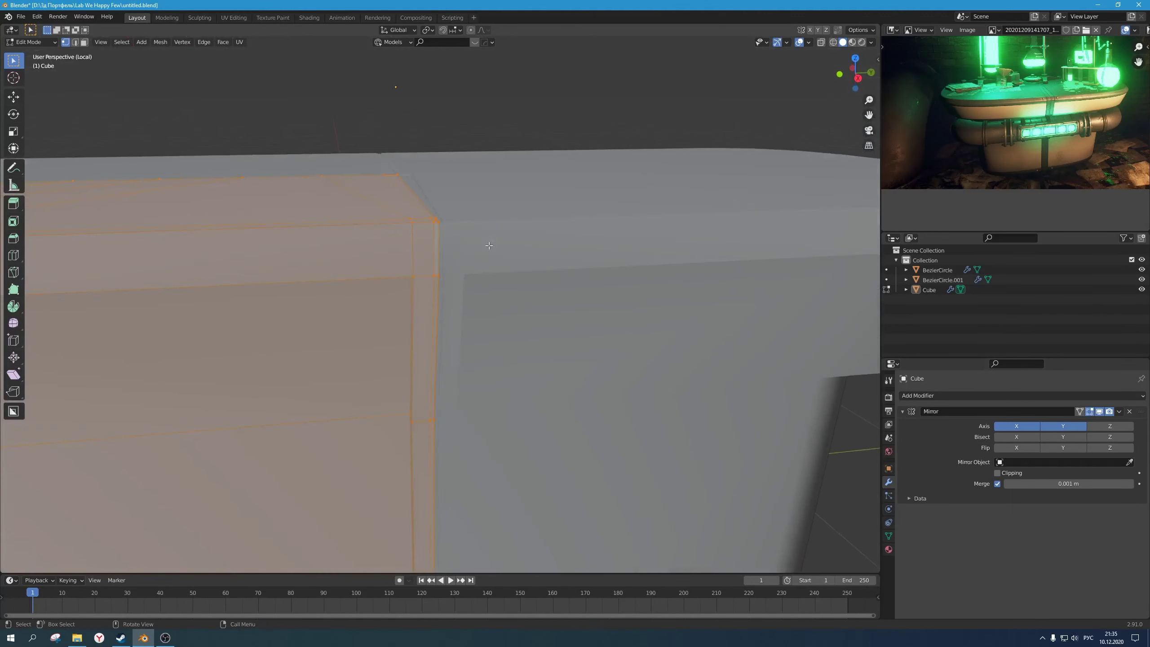
key(m)
click(490, 245)
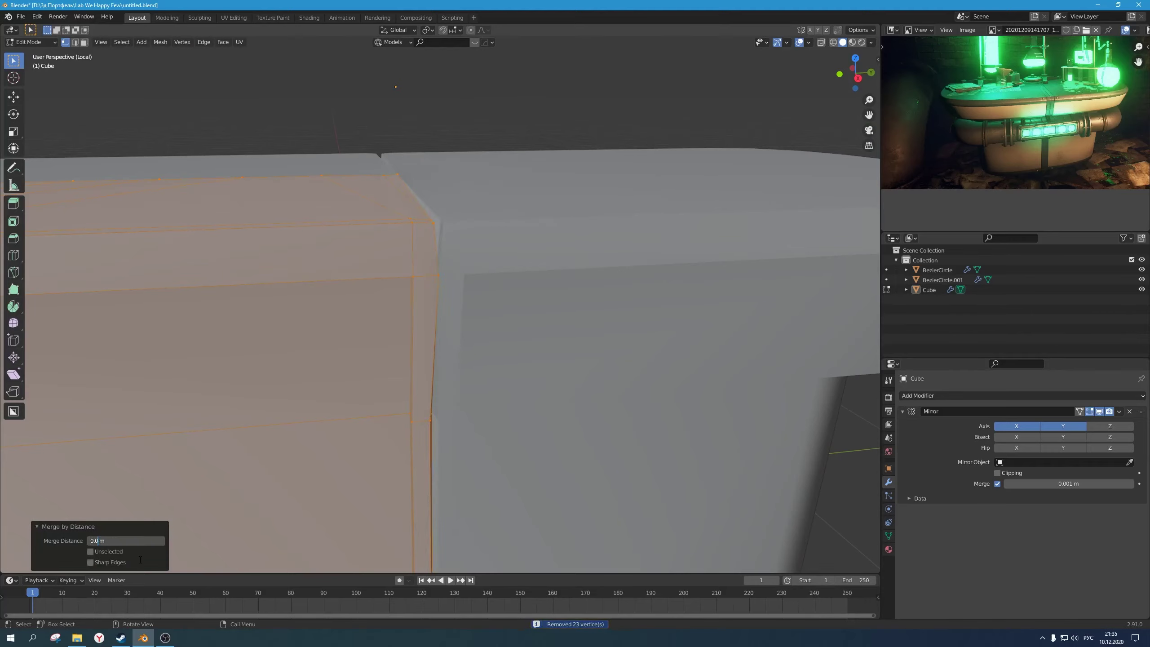
text(1)
key(Return)
scroll(246, 506, down, 1)
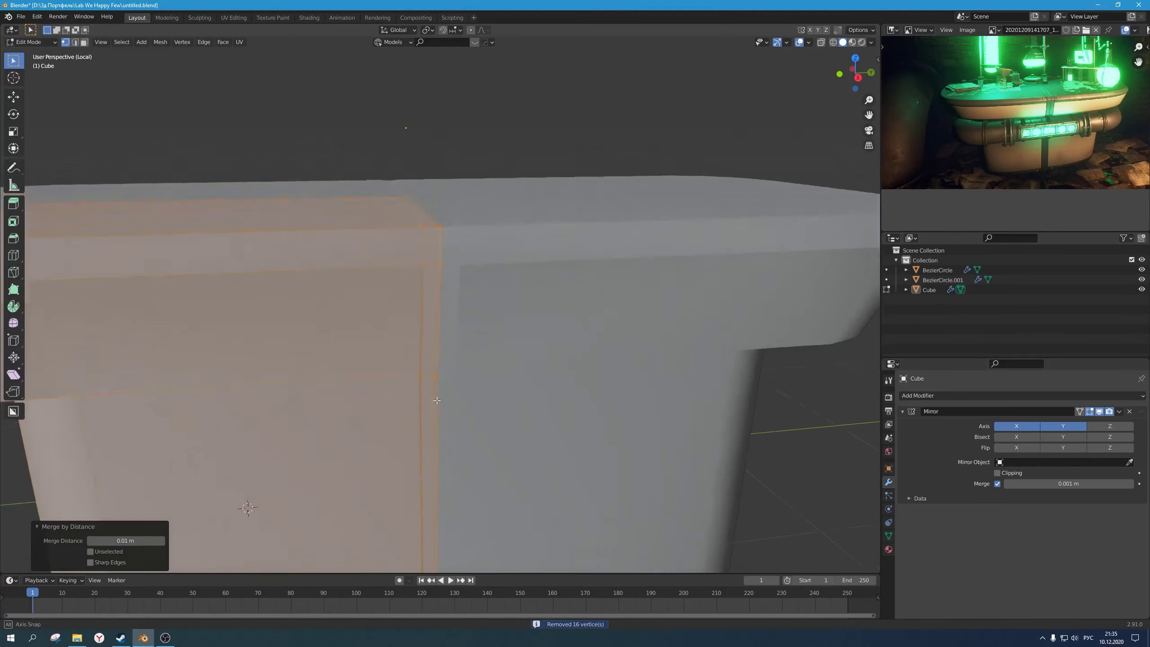
Step: Examine the merged centre seam on the tabletop and front in object mode and with X-ray
middle_drag(246, 506, 506, 367)
scroll(440, 285, down, 3)
key(Tab)
scroll(480, 395, up, 3)
key(Tab)
key(alt+z)
key(Tab)
scroll(506, 367, down, 5)
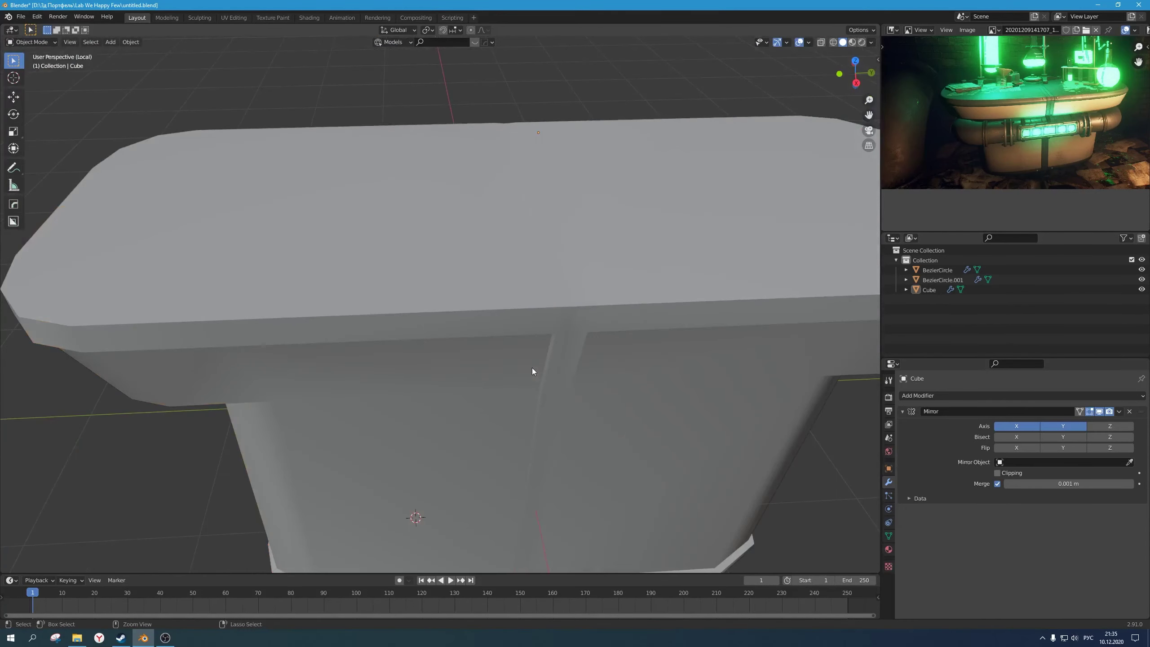
Step: Undo back to the state before the narrow centre strip was extruded inward
key(Tab)
alt+click(564, 367)
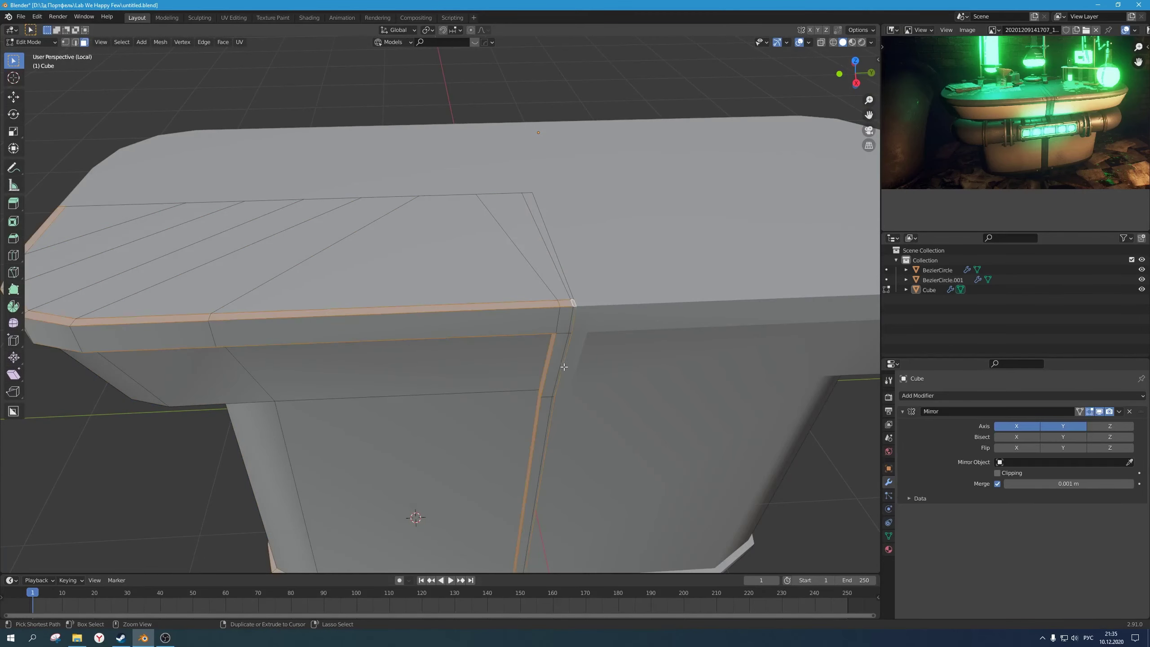
key(ctrl+z)
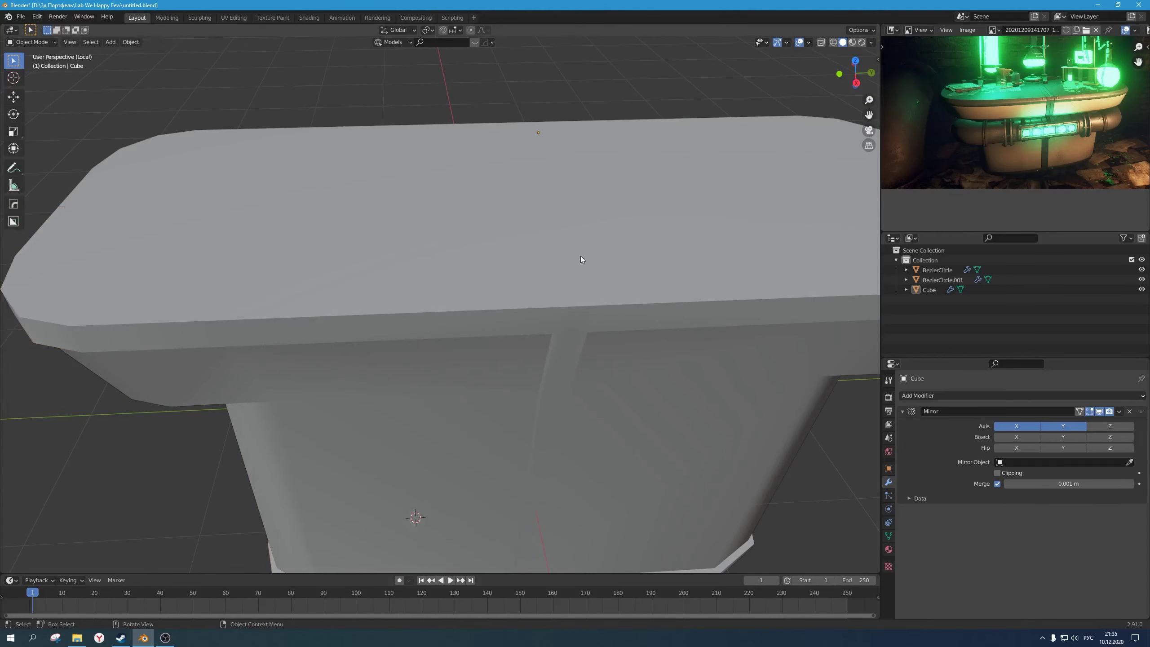
Step: Move the added loop's inner tabletop vertex along Y, closer to the centre line, to even out the strip's width
scroll(605, 293, up, 1)
shift+middle_drag(605, 293, 536, 293)
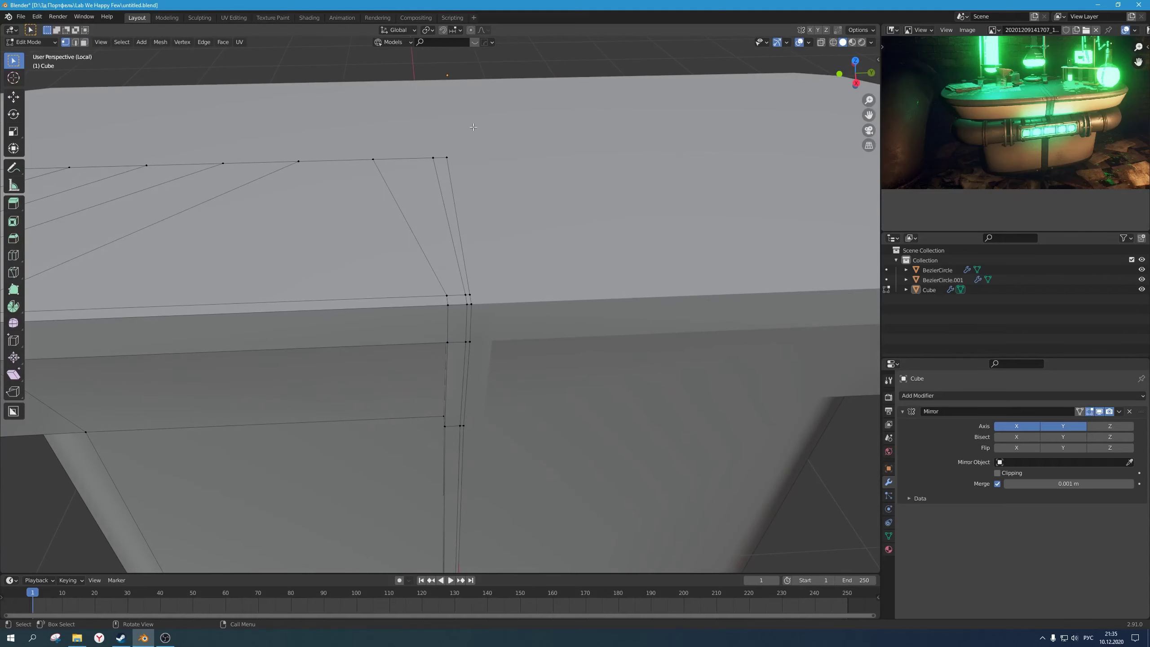
middle_drag(459, 170, 496, 113)
key(g)
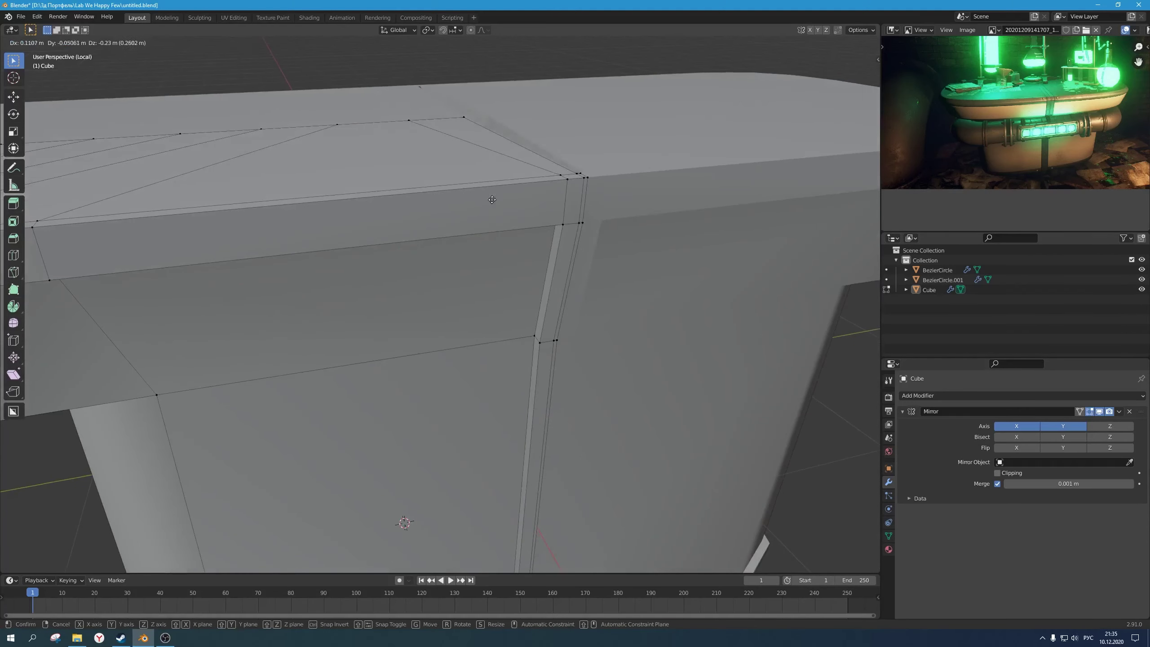
click(613, 192)
middle_drag(614, 192, 570, 233)
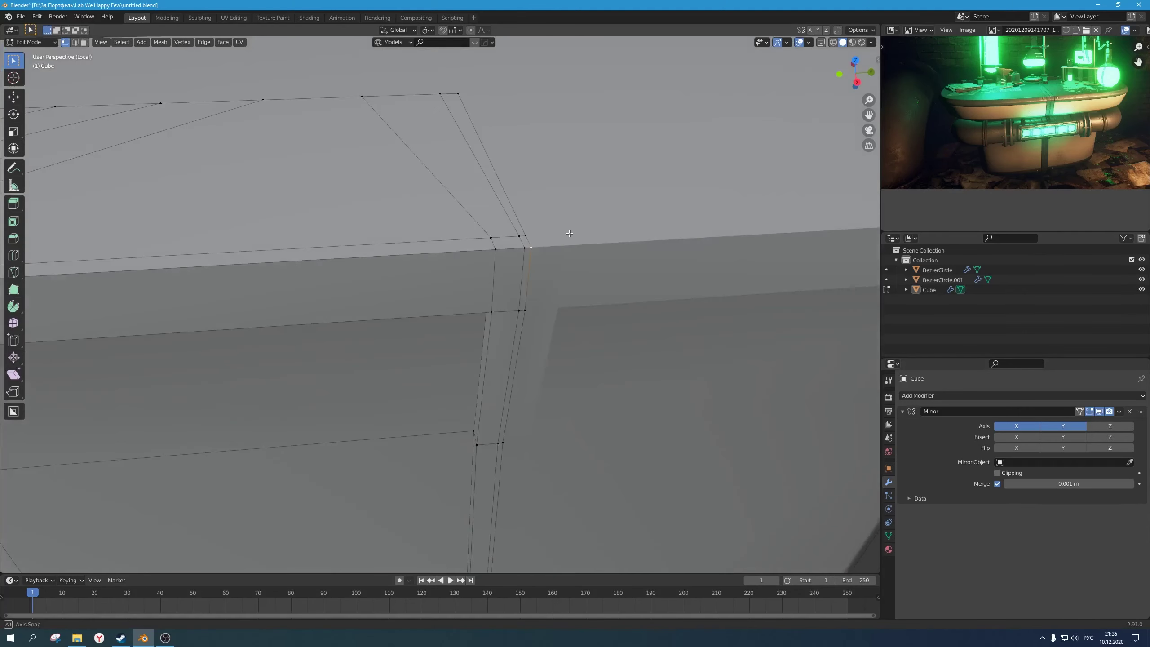
key(g)
key(y)
click(448, 99)
Step: Select the whole table mesh and merge its vertices by distance
key(3)
key(a)
key(m)
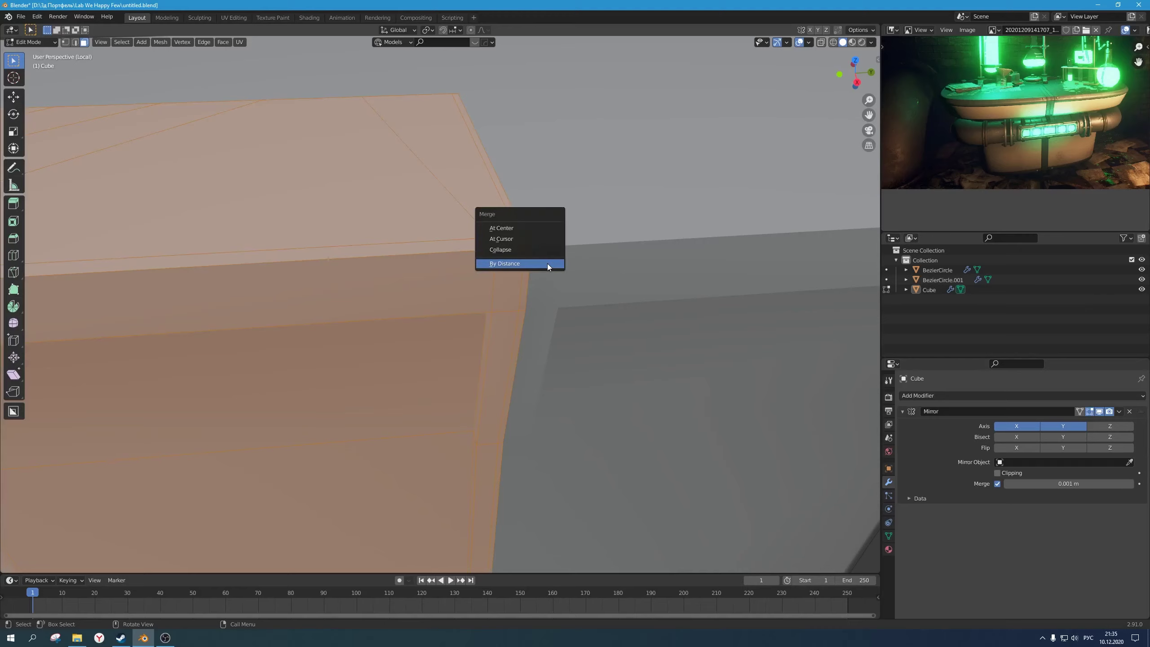
click(547, 263)
Step: Select the narrow face loop running along the table's centre line across the tabletop and down the front
key(2)
alt+click(520, 233)
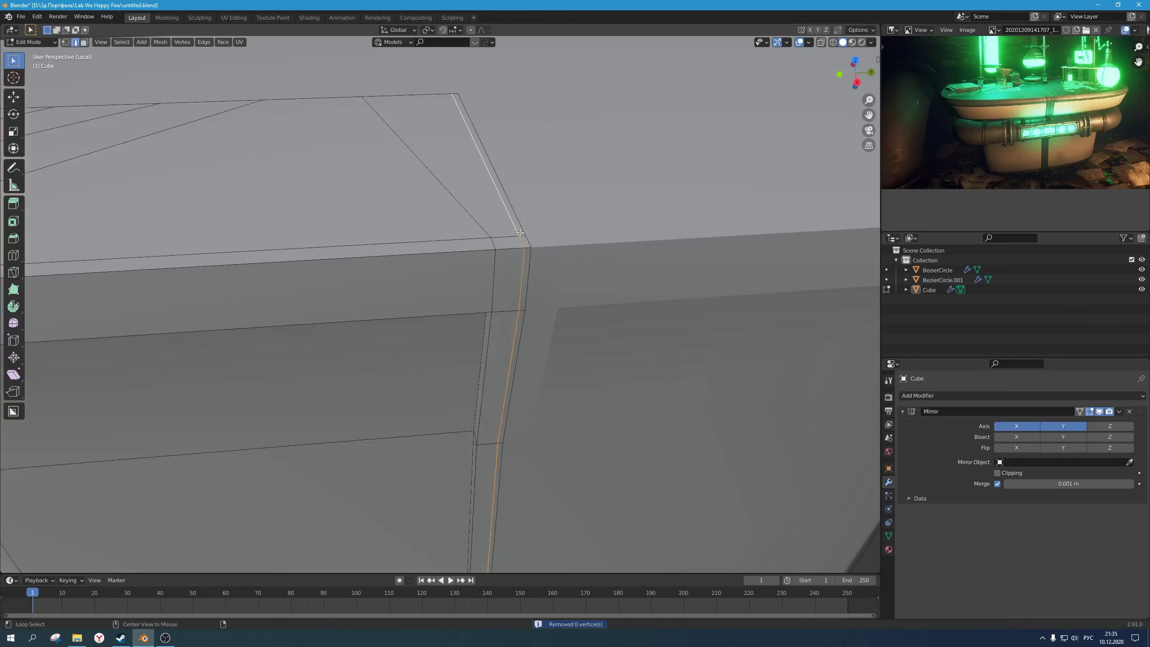
alt+click(522, 236)
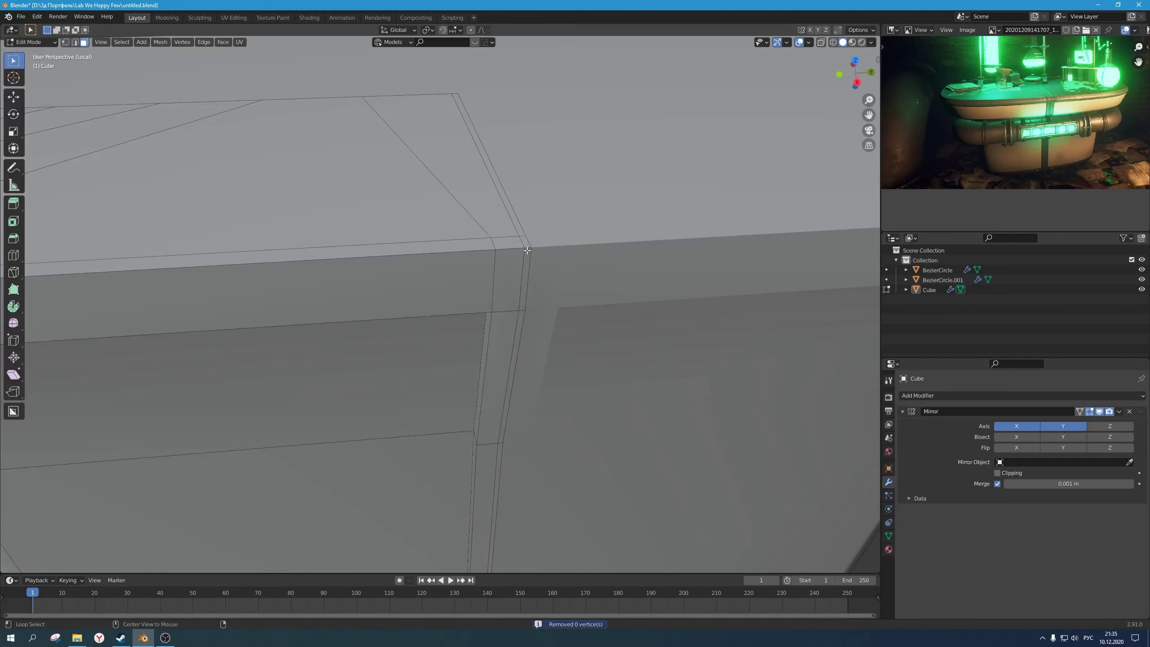
alt+click(523, 240)
scroll(523, 240, down, 6)
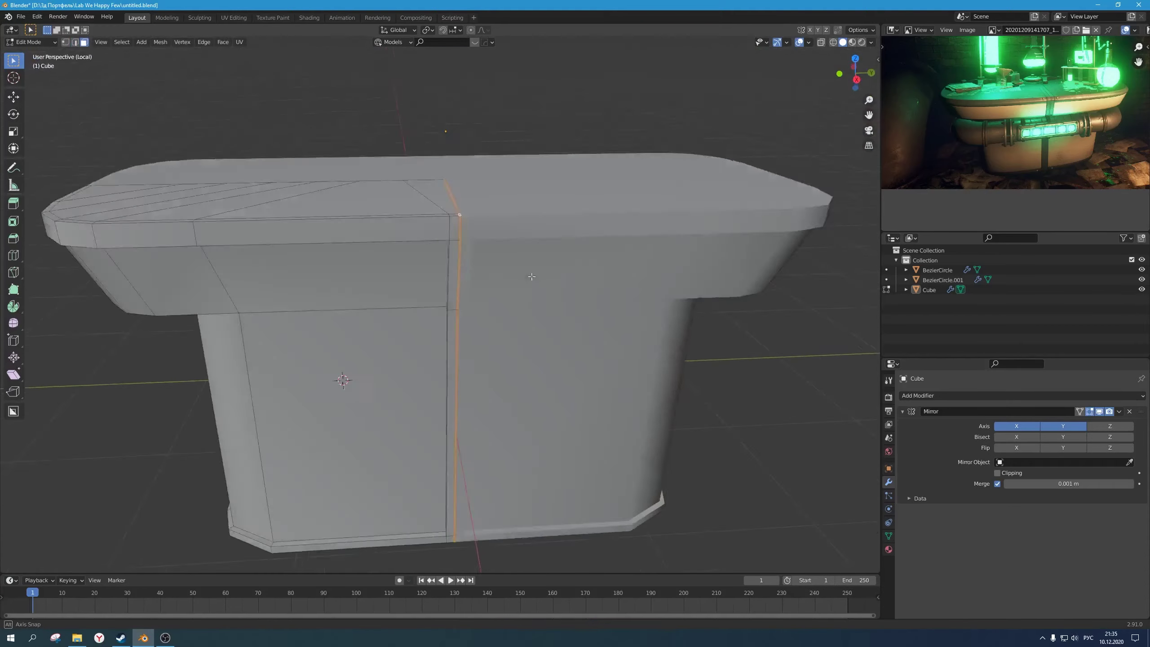
middle_drag(523, 240, 568, 293)
scroll(611, 319, up, 5)
scroll(568, 293, up, 2)
Step: Try to extrude the narrow centre strip inward along its normals by about 0.009 m
key(alt+e)
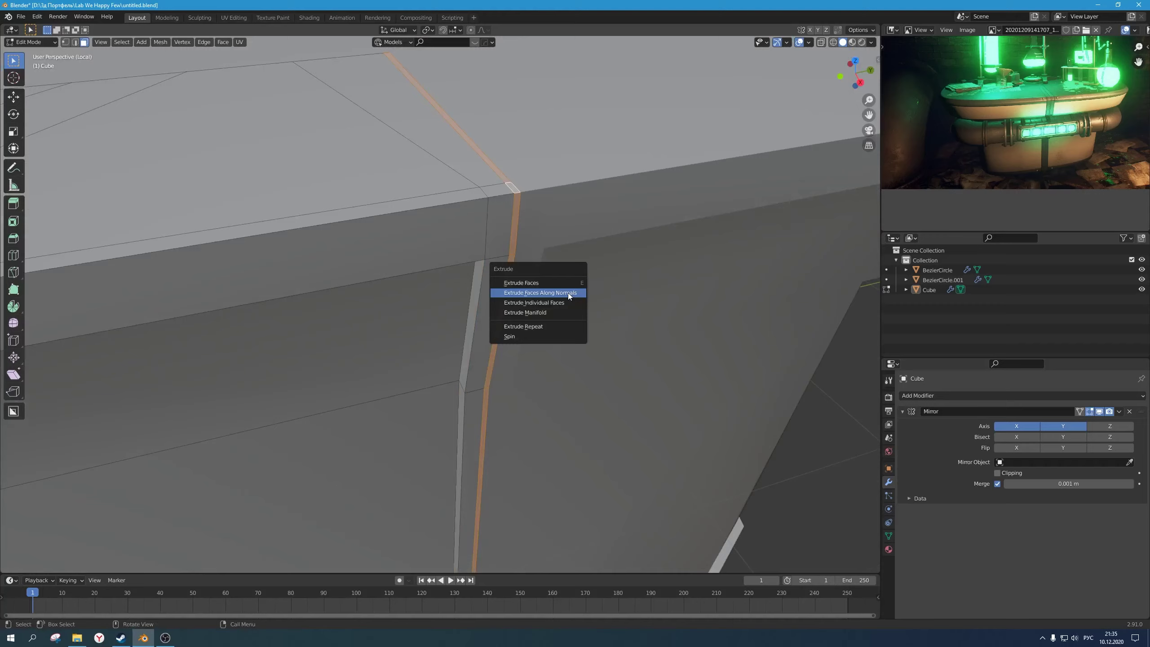
click(568, 293)
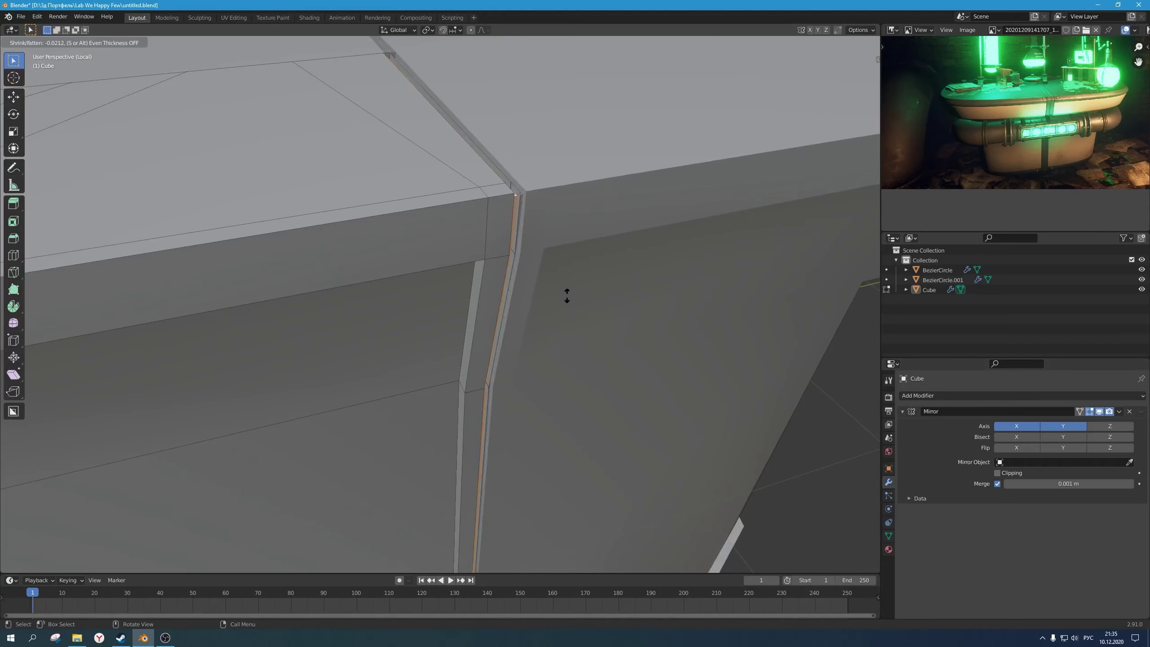
click(569, 293)
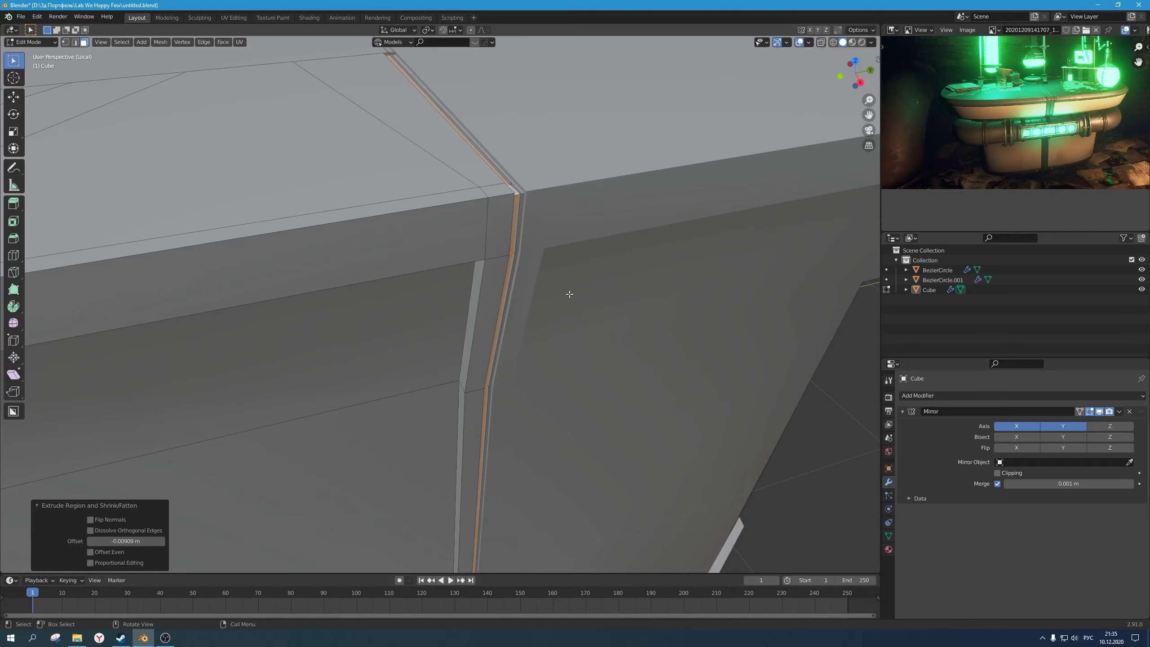
middle_drag(570, 290, 539, 276)
Step: Extrude the narrow centre strip's faces inward along their normals to form the groove
key(alt+e)
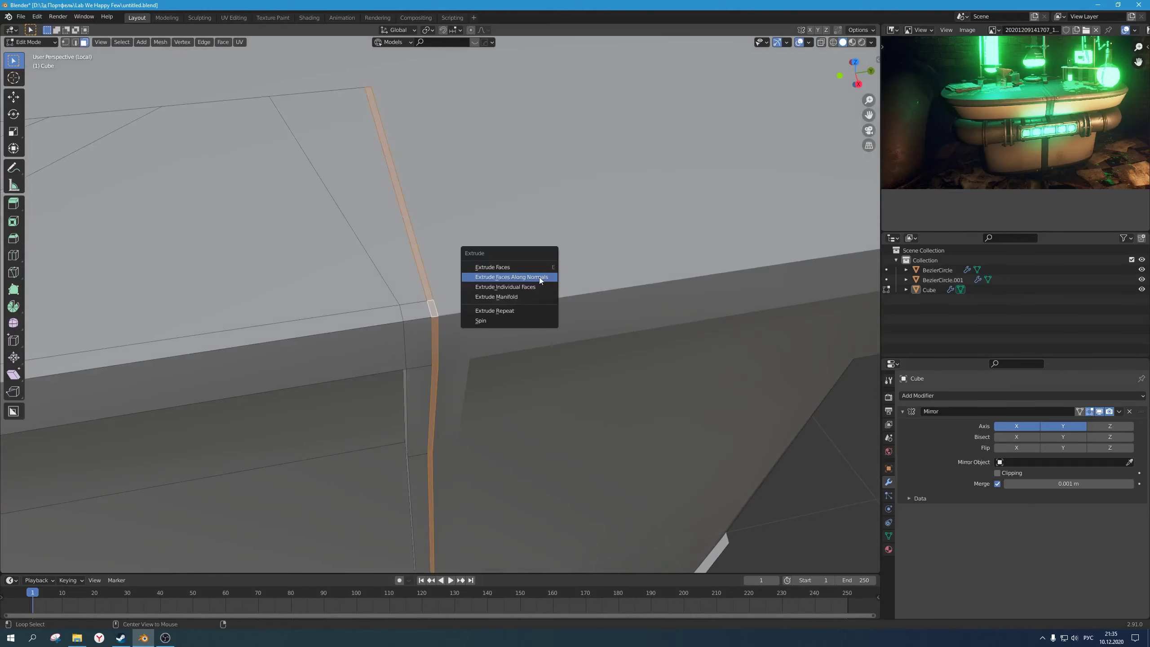
click(540, 277)
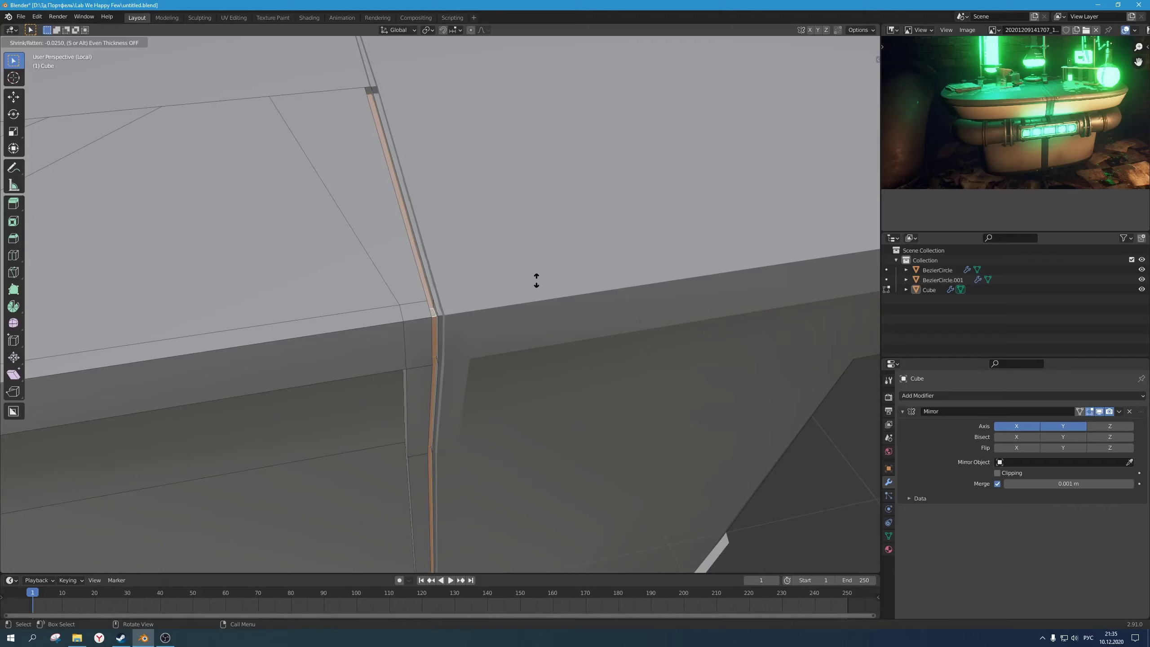
click(538, 277)
middle_drag(539, 277, 452, 360)
key(Tab)
key(Tab)
Step: Delete the extra geometry at the groove's inner tabletop end while keeping the surrounding tabletop faces
middle_drag(427, 266, 505, 181)
key(1)
key(alt+a)
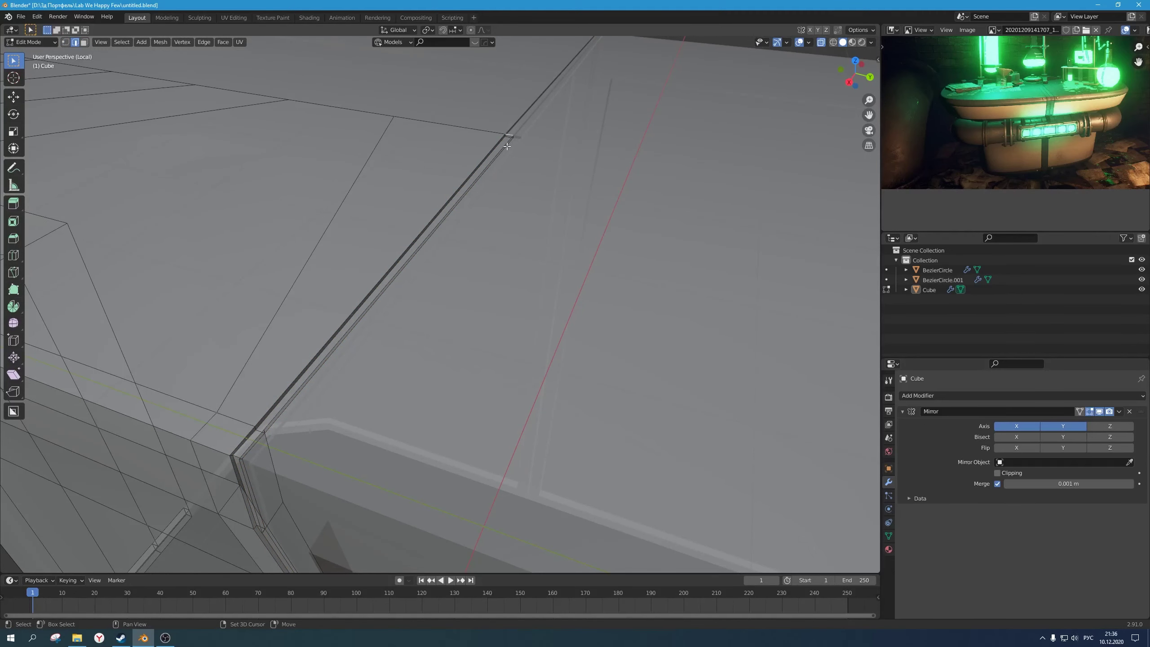
click(504, 146)
shift+click(511, 137)
key(x)
click(512, 145)
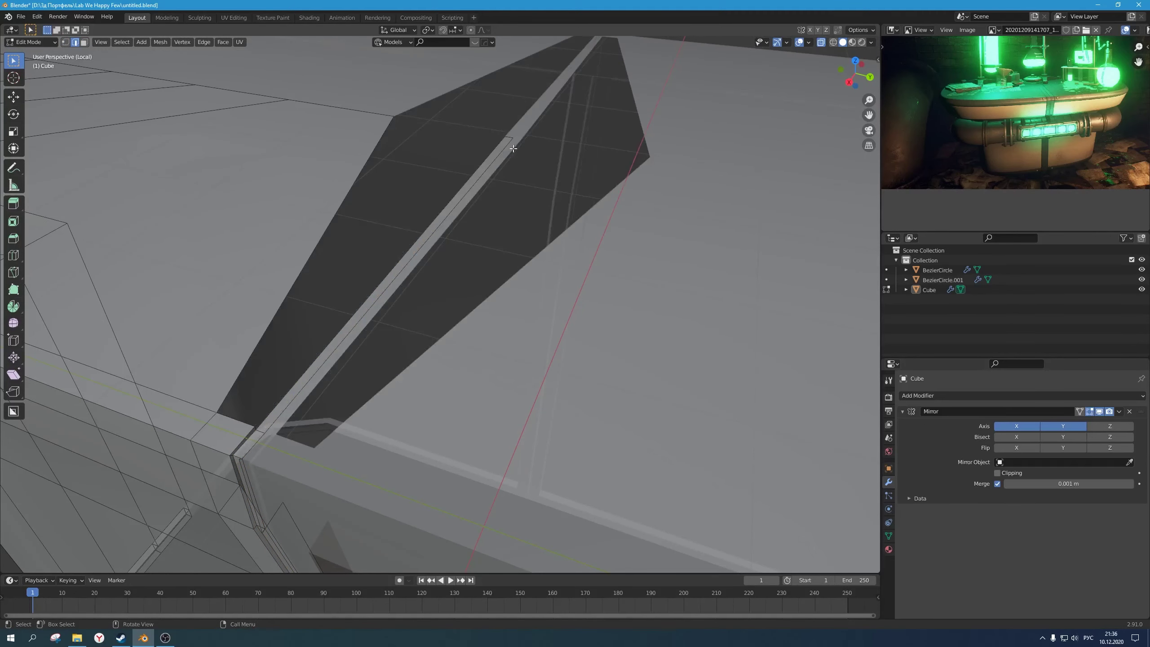
key(ctrl+z)
key(x)
click(516, 161)
key(alt+z)
middle_drag(521, 141, 534, 131)
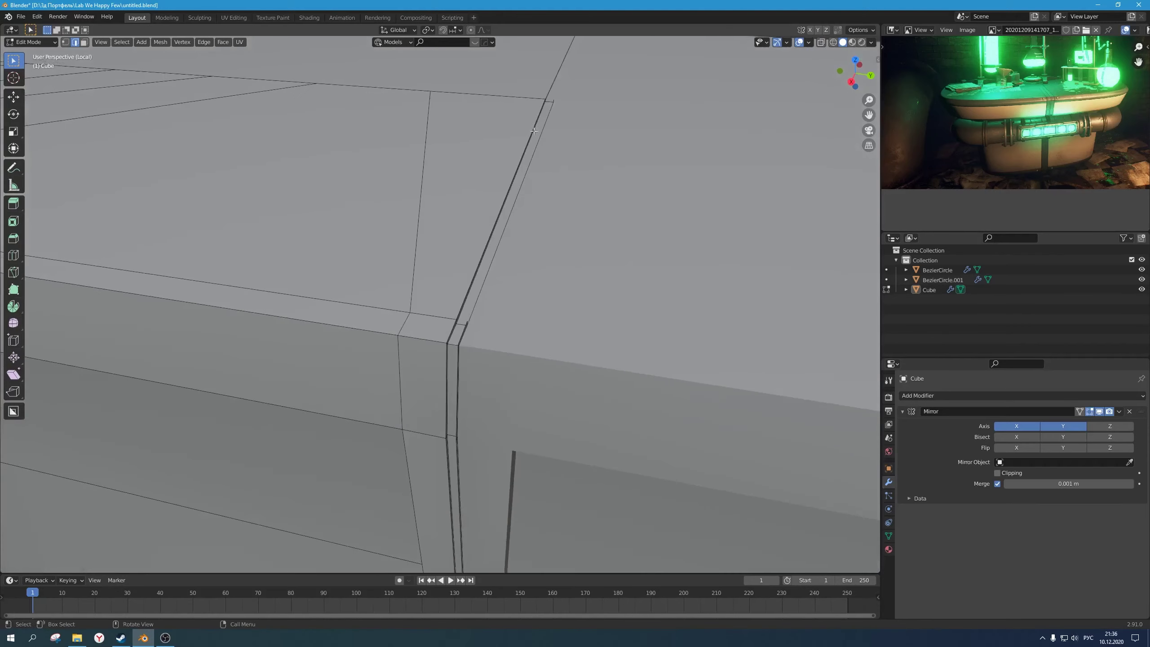
Step: Delete the remaining stray geometry of the groove along the tabletop seam and at the front corner
key(x)
click(554, 86)
middle_drag(534, 254, 630, 187)
scroll(486, 278, down, 5)
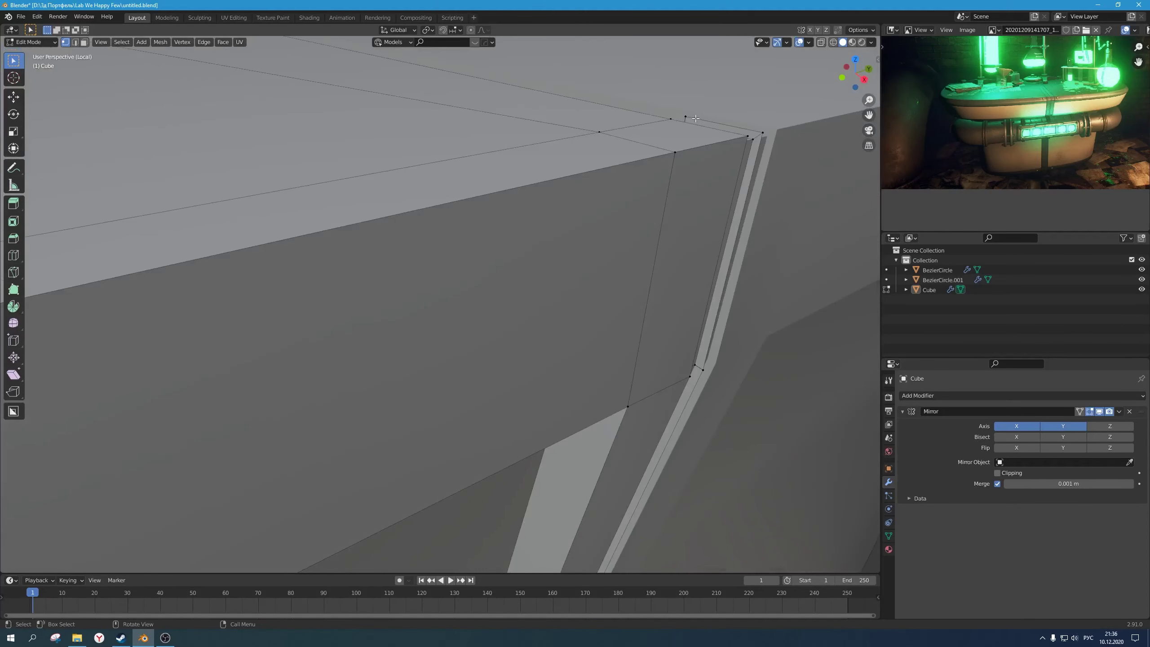
key(x)
click(712, 358)
scroll(712, 358, down, 5)
middle_drag(712, 358, 684, 360)
key(Tab)
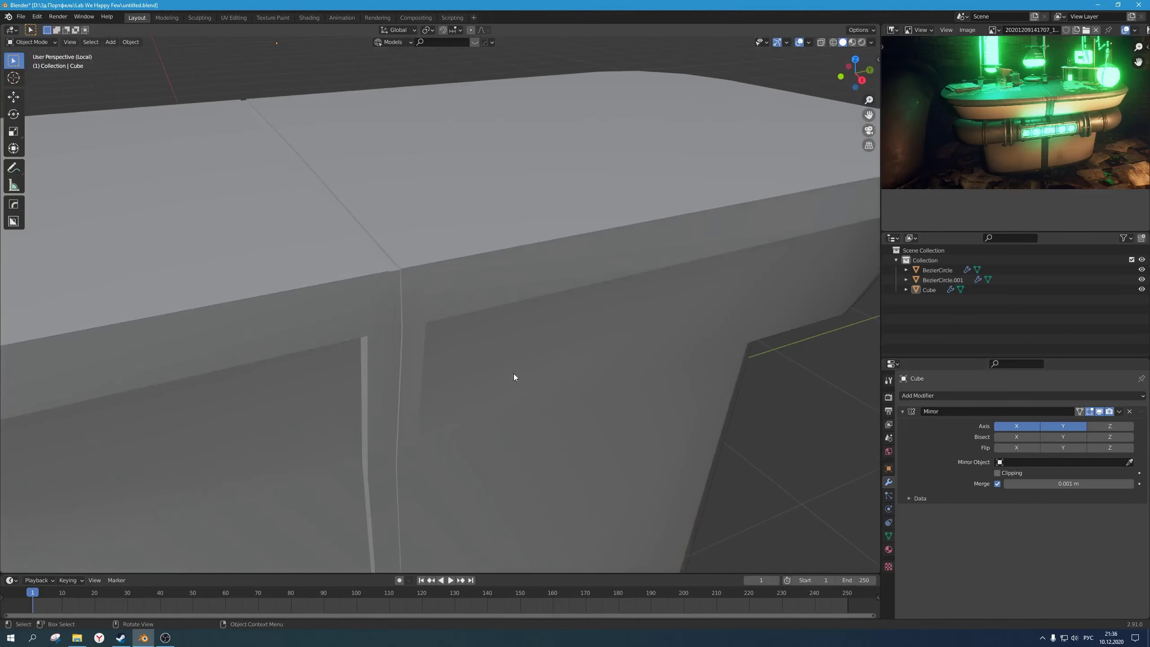
Step: Delete the extra geometry at the groove's lower end on the underside of the table's base
middle_drag(514, 377, 514, 282)
key(Tab)
scroll(514, 283, up, 1)
key(Tab)
scroll(505, 340, up, 2)
middle_drag(506, 340, 483, 346)
key(Tab)
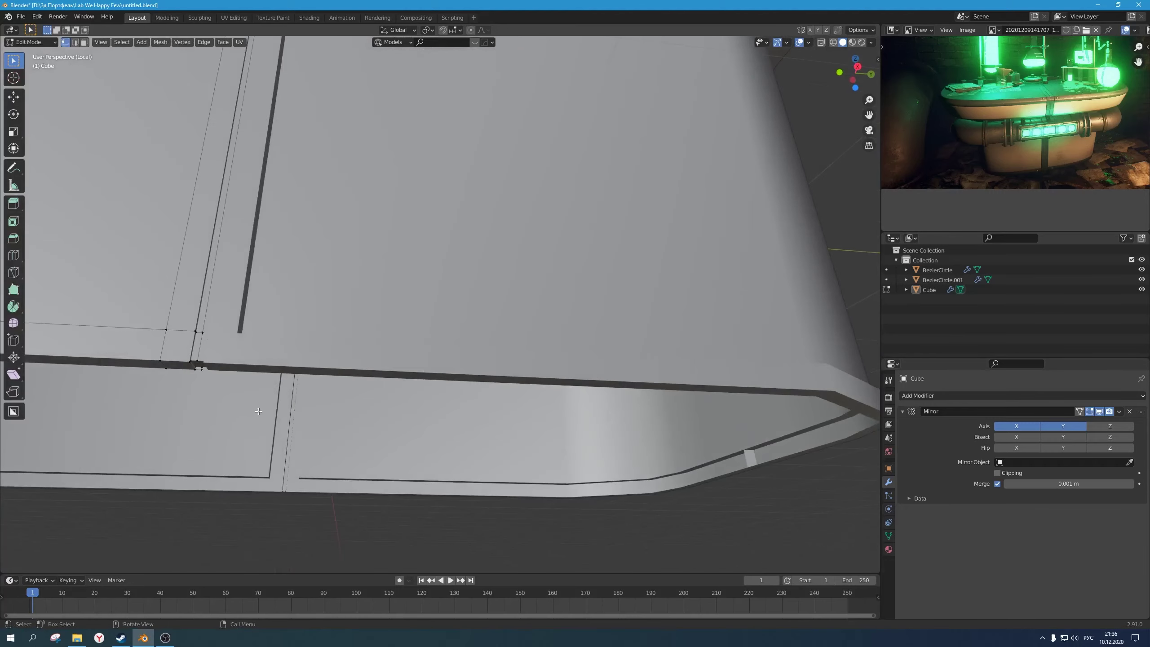
middle_drag(258, 412, 426, 406)
key(x)
click(247, 400)
scroll(403, 376, up, 3)
scroll(403, 377, down, 1)
scroll(399, 377, down, 11)
Step: Check the whole table in object mode and save the file
key(Tab)
scroll(444, 314, up, 4)
middle_drag(444, 315, 462, 353)
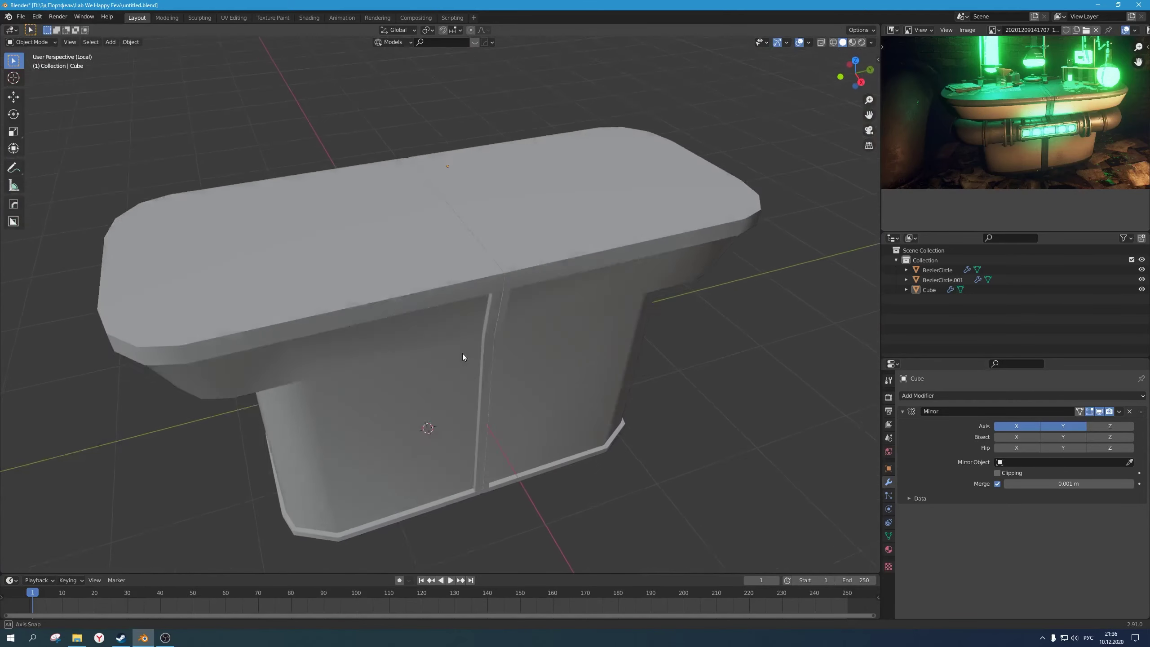
scroll(462, 354, down, 5)
key(ctrl+s)
mouse_move(485, 438)
middle_down()
mouse_move(498, 397)
mouse_move(465, 430)
mouse_move(474, 432)
middle_up()
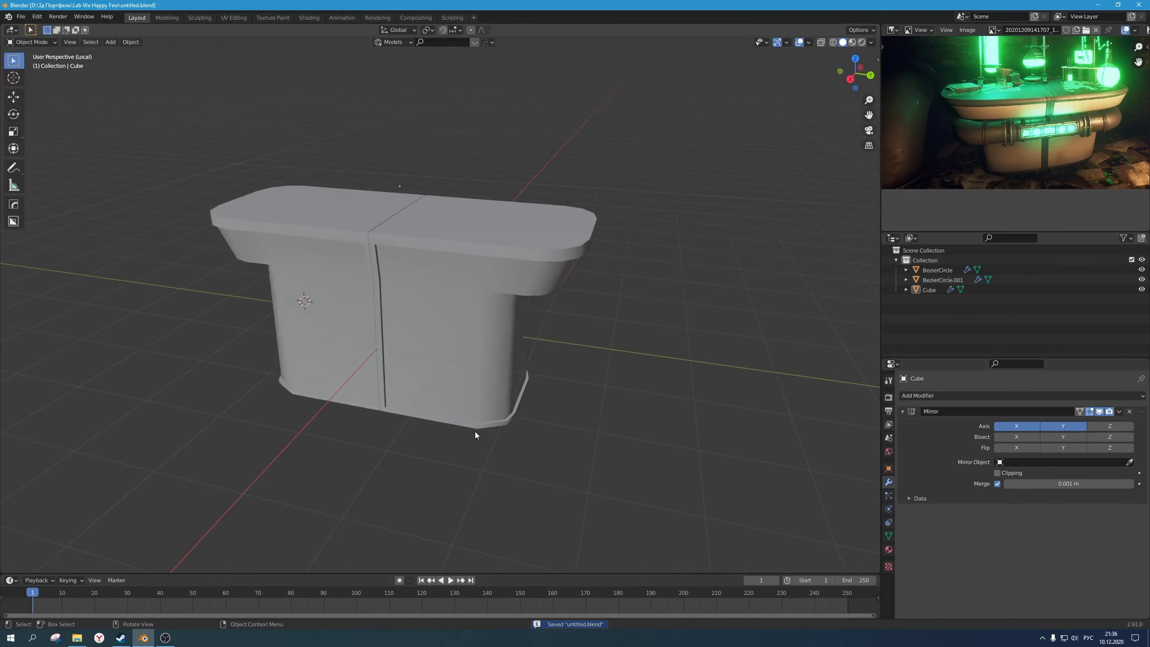
Step: Select the whole table mesh, merge its vertices by distance at 0.001 m, and save the file
scroll(369, 293, up, 8)
key(Tab)
key(a)
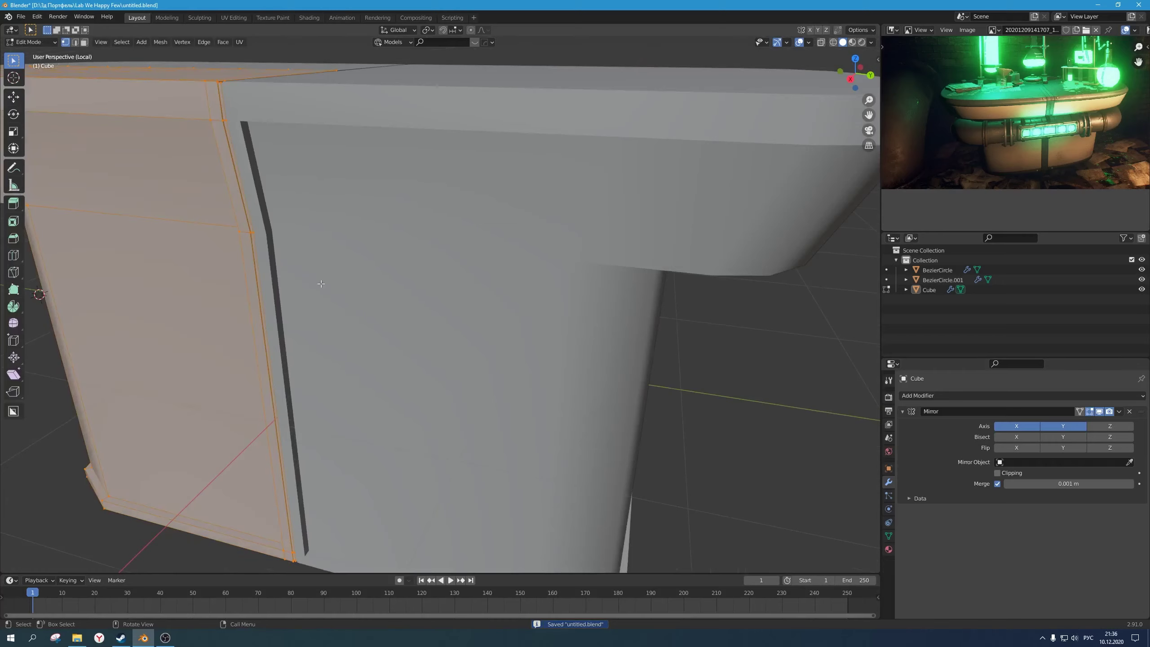
key(m)
click(321, 283)
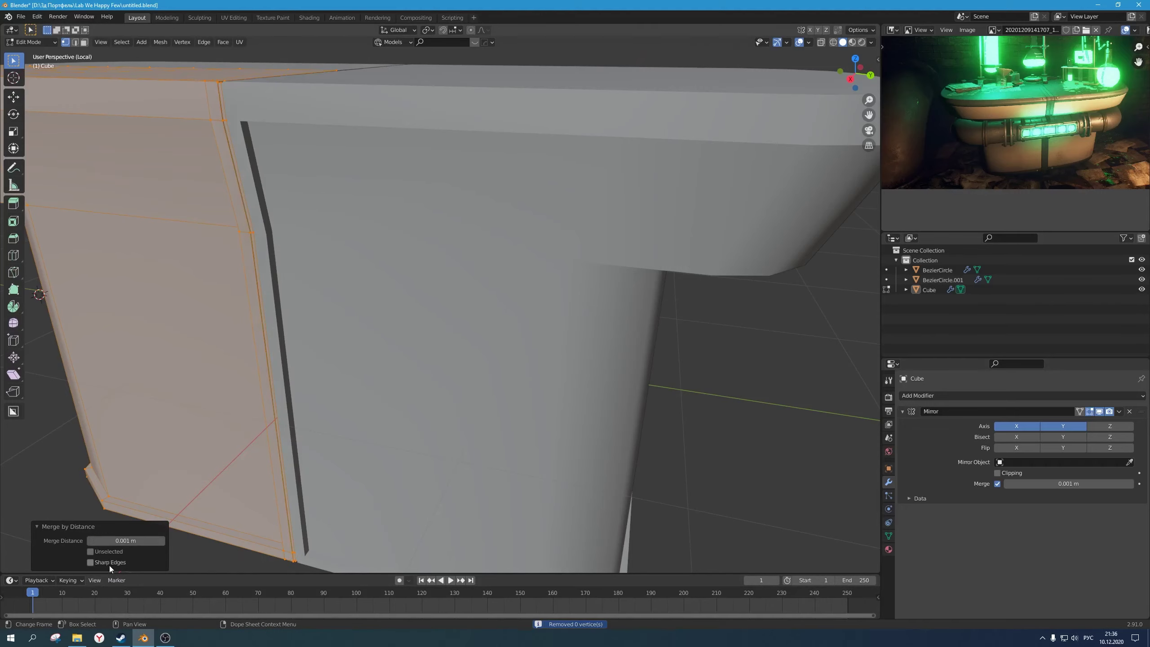
scroll(197, 360, down, 4)
key(Tab)
key(Tab)
middle_drag(355, 293, 482, 298)
scroll(408, 313, up, 3)
scroll(439, 317, down, 4)
key(Tab)
scroll(435, 291, up, 3)
scroll(434, 289, down, 4)
key(ctrl+s)
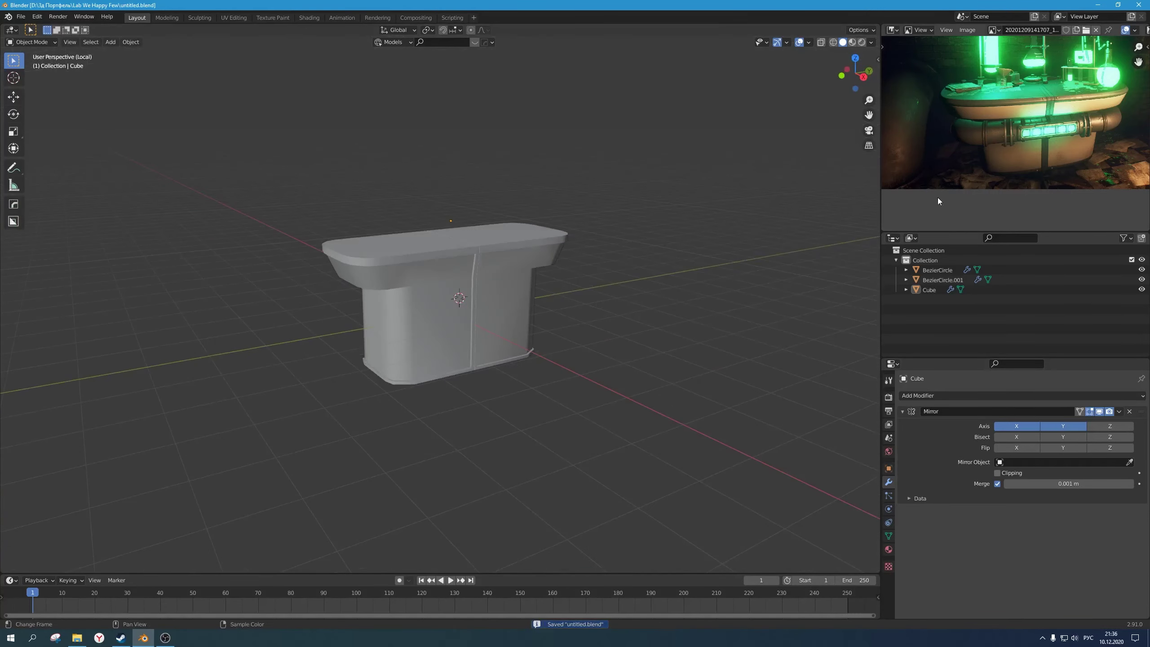
Step: Leave local view to show the table together with its surrounding pipes, and save the file
key(KP_Divide)
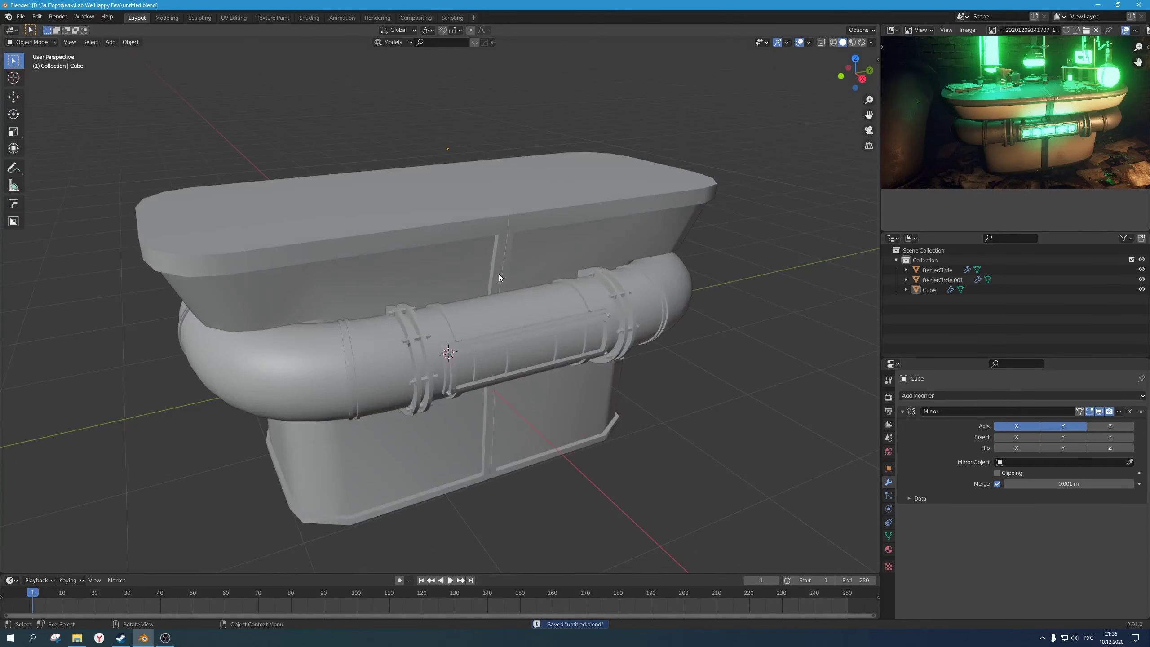
scroll(499, 273, down, 2)
middle_drag(499, 273, 492, 303)
scroll(489, 272, down, 4)
key(ctrl+s)
scroll(483, 271, up, 2)
scroll(1070, 137, down, 1)
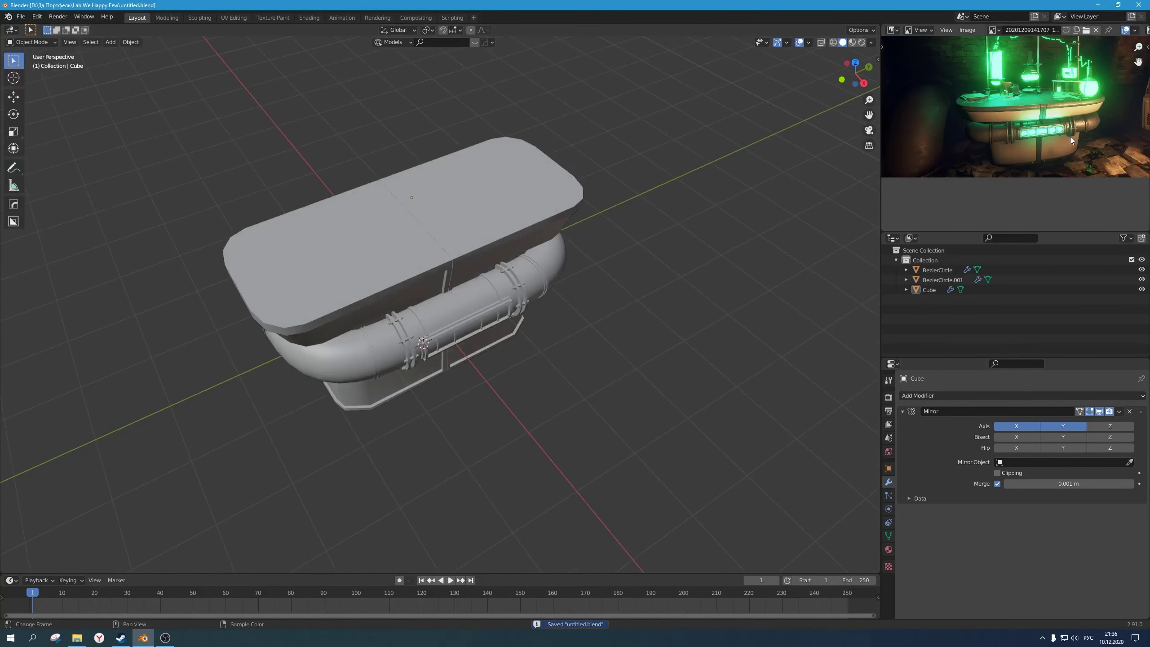
Step: Examine the reference image, comparing the table and pipe with the model and studying the flasks, stands and other tabletop props
scroll(1070, 137, up, 2)
middle_drag(1071, 137, 1065, 160)
scroll(1064, 178, up, 1)
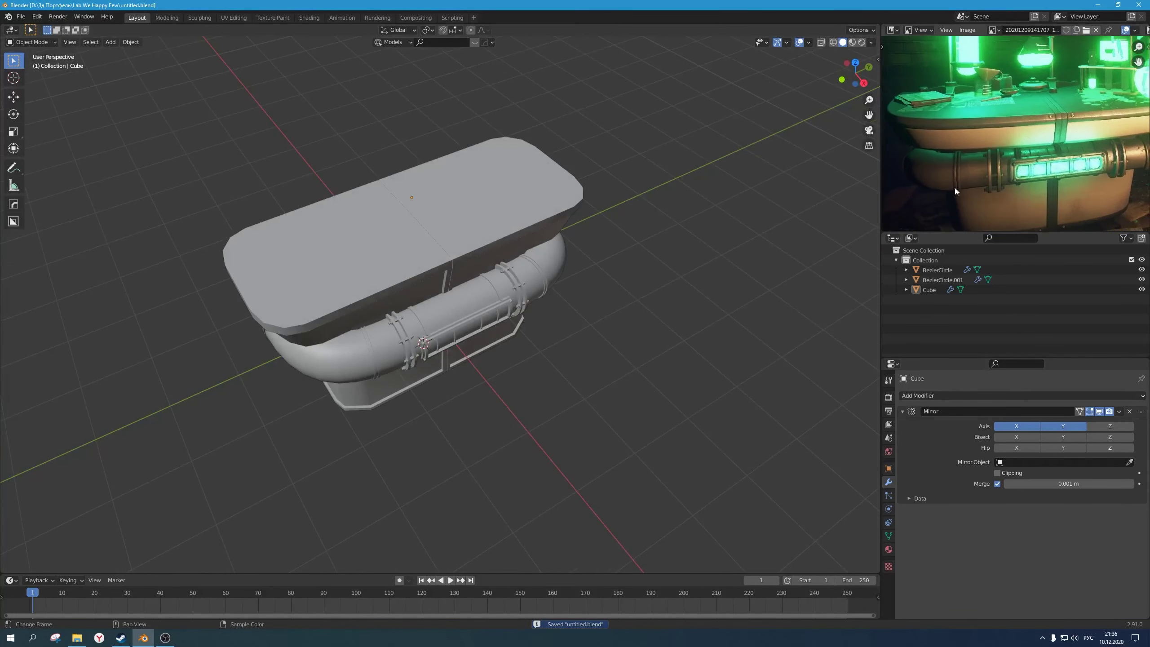
scroll(954, 185, down, 3)
middle_drag(581, 284, 573, 241)
shift+middle_drag(491, 245, 525, 300)
scroll(525, 301, up, 1)
middle_drag(1082, 155, 1102, 220)
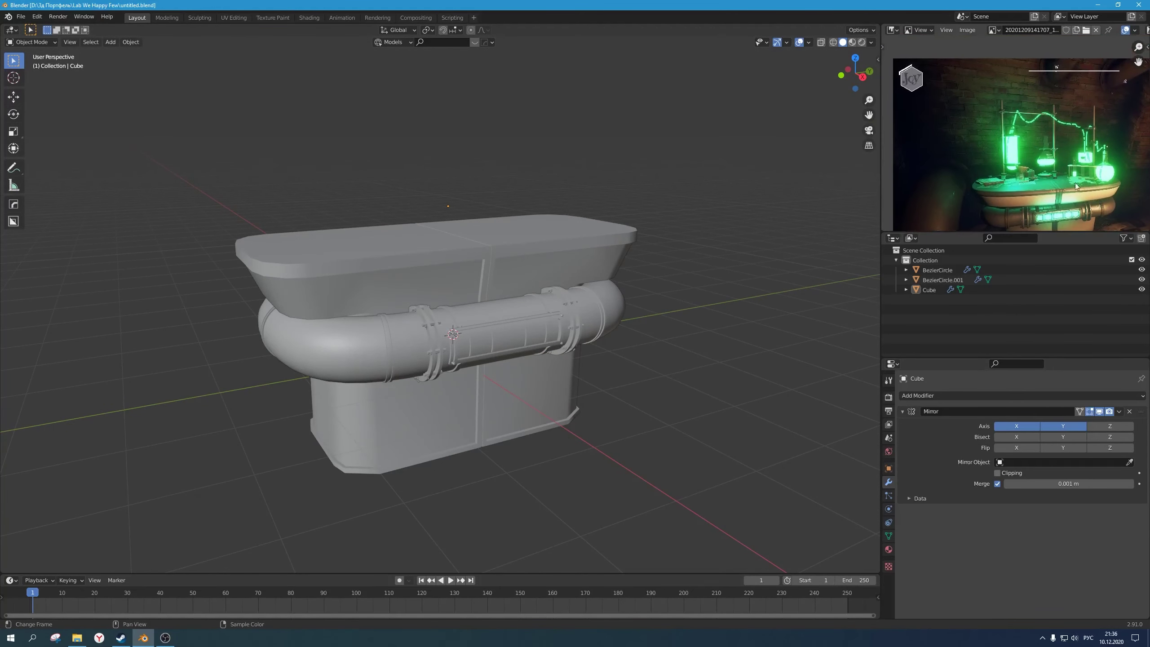
scroll(1096, 159, up, 3)
middle_drag(961, 217, 1011, 178)
scroll(1018, 173, up, 2)
scroll(1011, 178, down, 4)
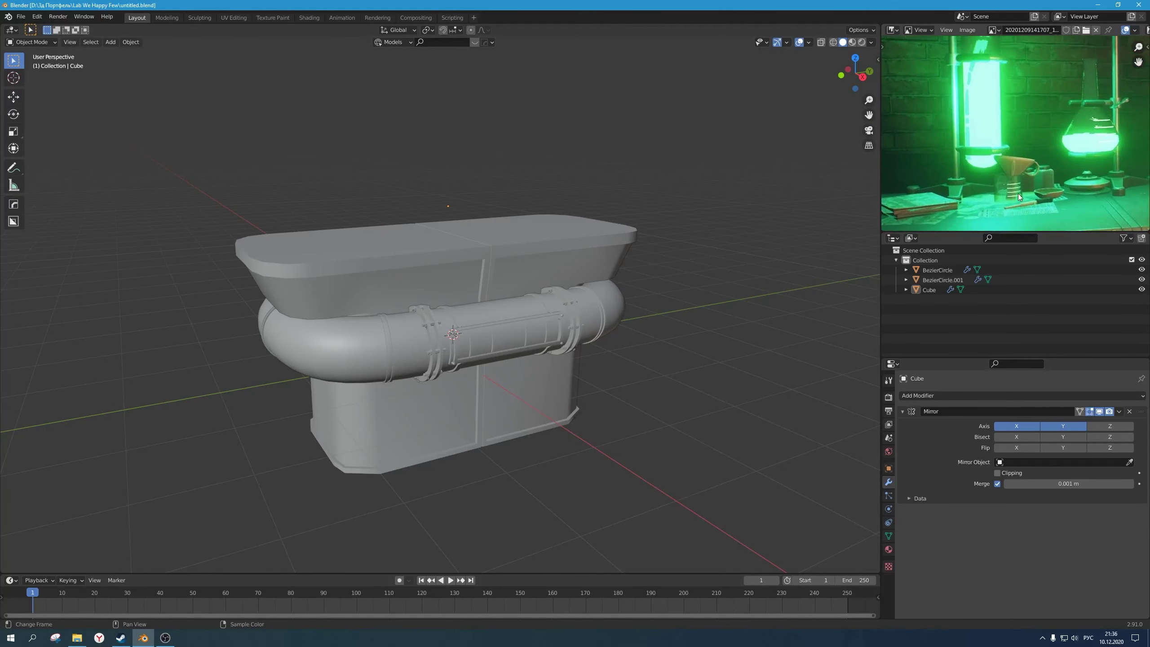
scroll(1001, 187, up, 2)
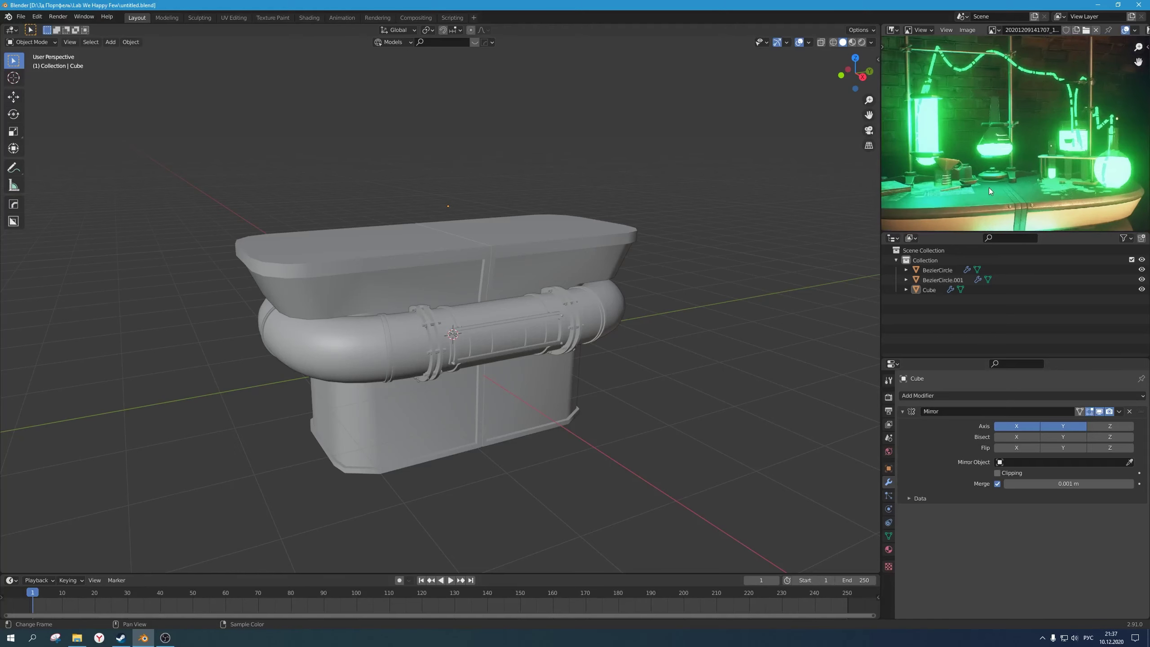
middle_drag(988, 187, 1014, 179)
scroll(1014, 155, up, 2)
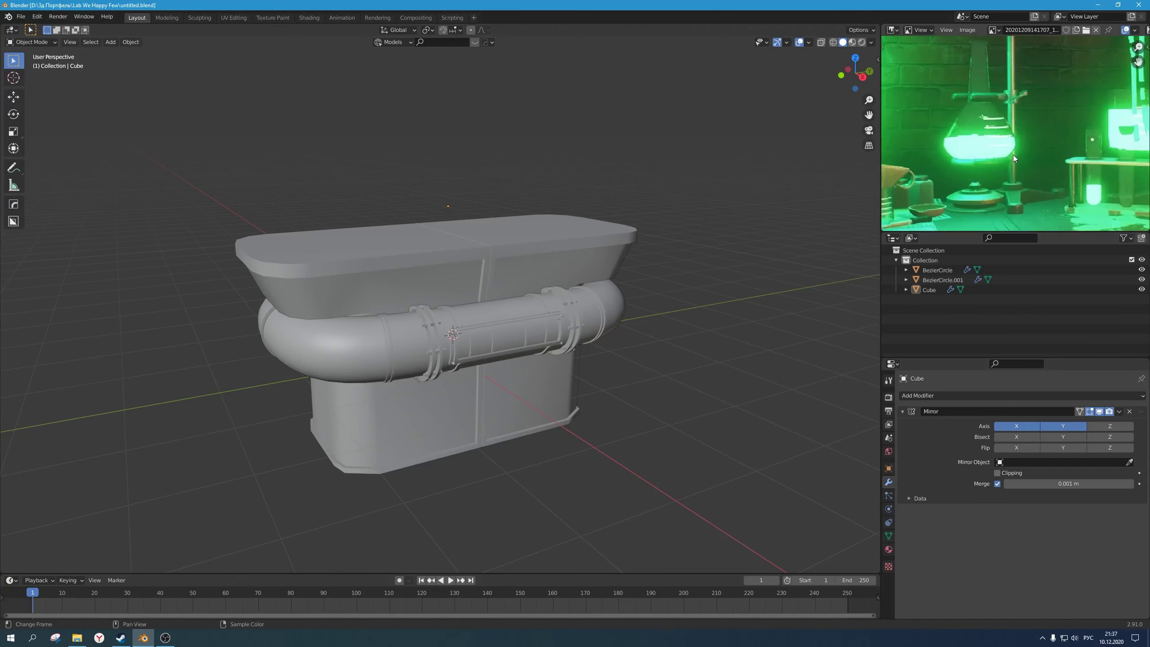
scroll(1014, 154, down, 4)
scroll(1014, 155, up, 2)
middle_drag(959, 194, 1010, 173)
scroll(1010, 173, up, 1)
scroll(1010, 172, down, 2)
scroll(1025, 175, up, 2)
scroll(908, 175, up, 1)
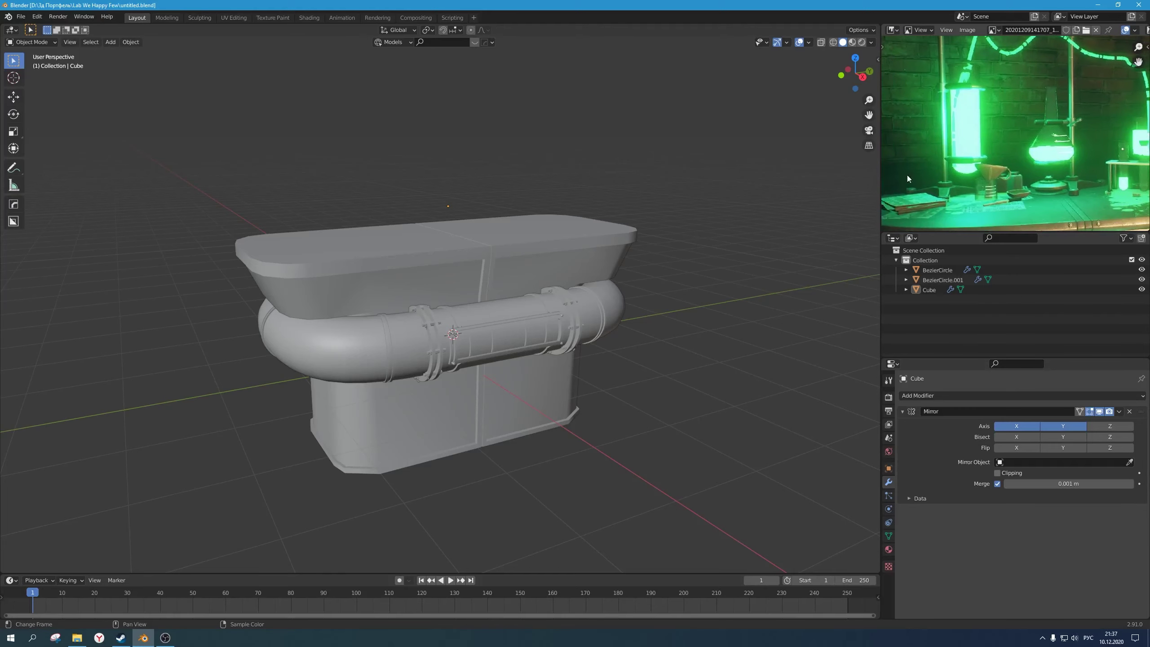
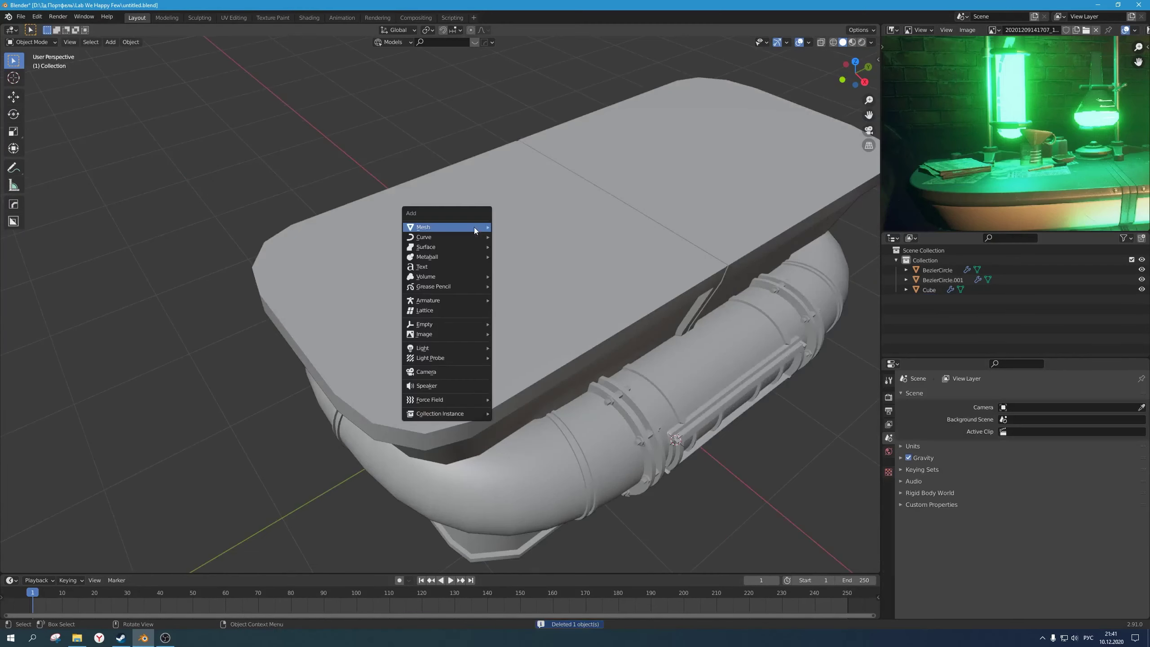
Step: Add a mesh cylinder with 6 vertices, a 0.295 m radius and a 0.25 m depth
mouse_move(474, 226)
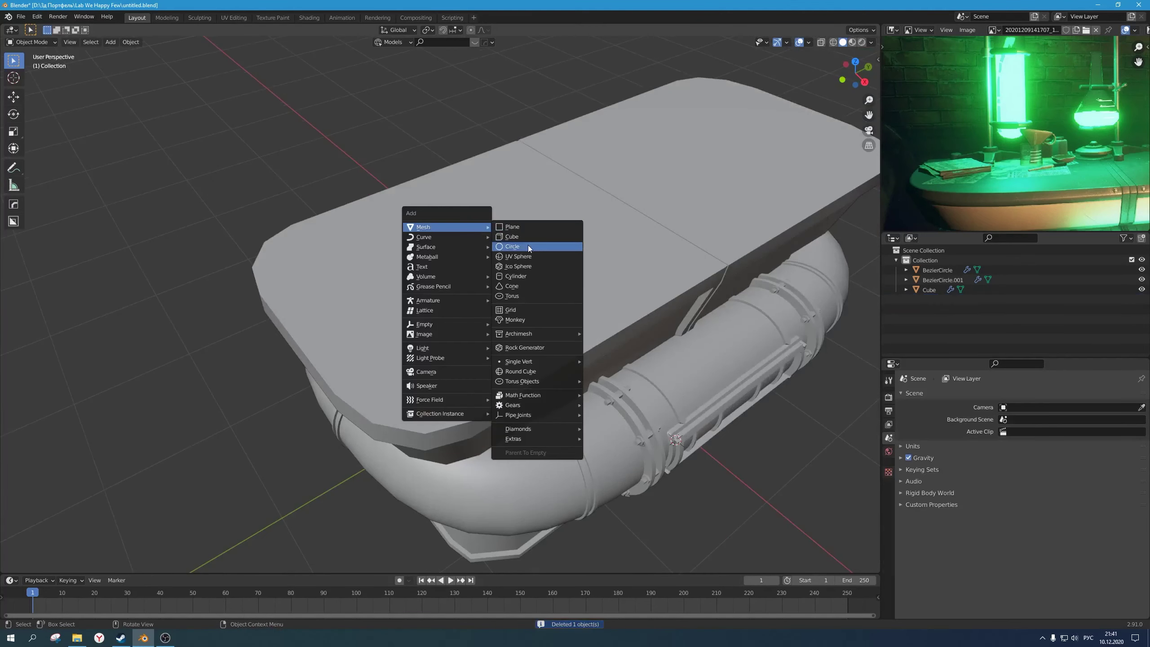
click(530, 276)
scroll(509, 280, down, 4)
scroll(554, 310, up, 3)
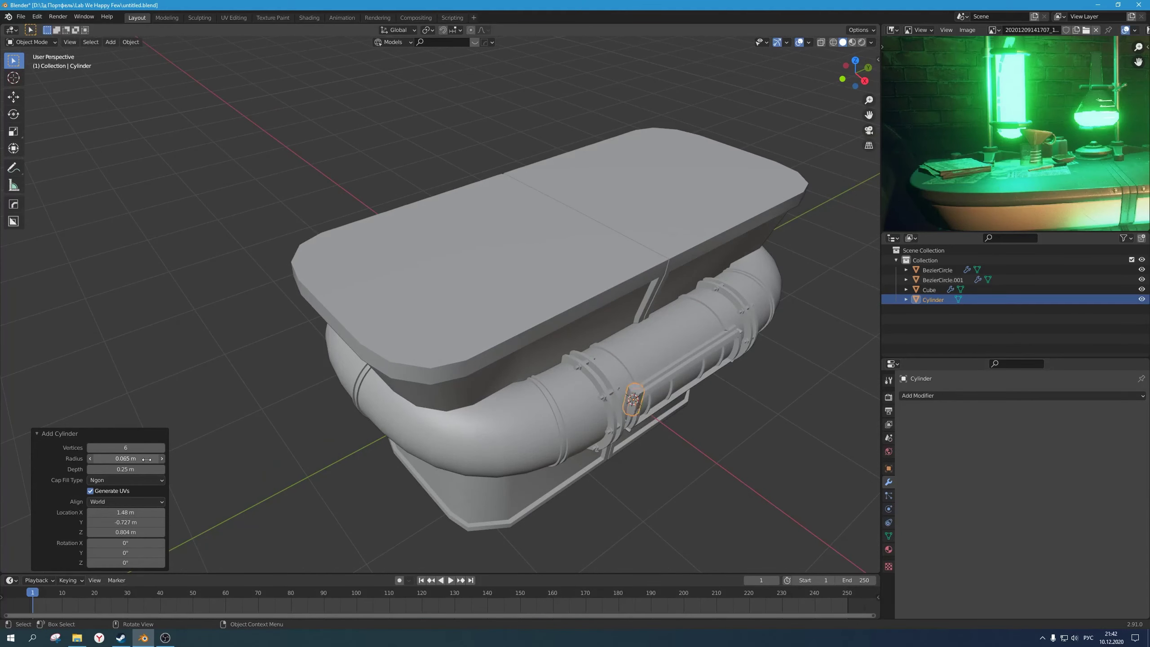
drag(146, 459, 151, 460)
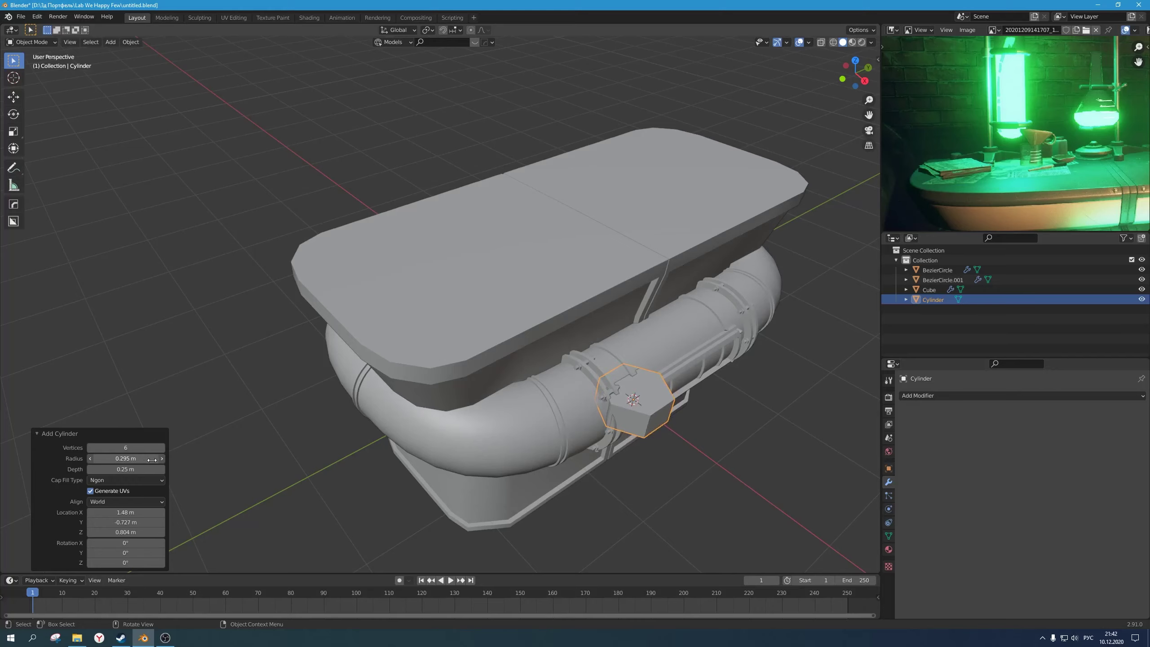
middle_drag(453, 431, 569, 381)
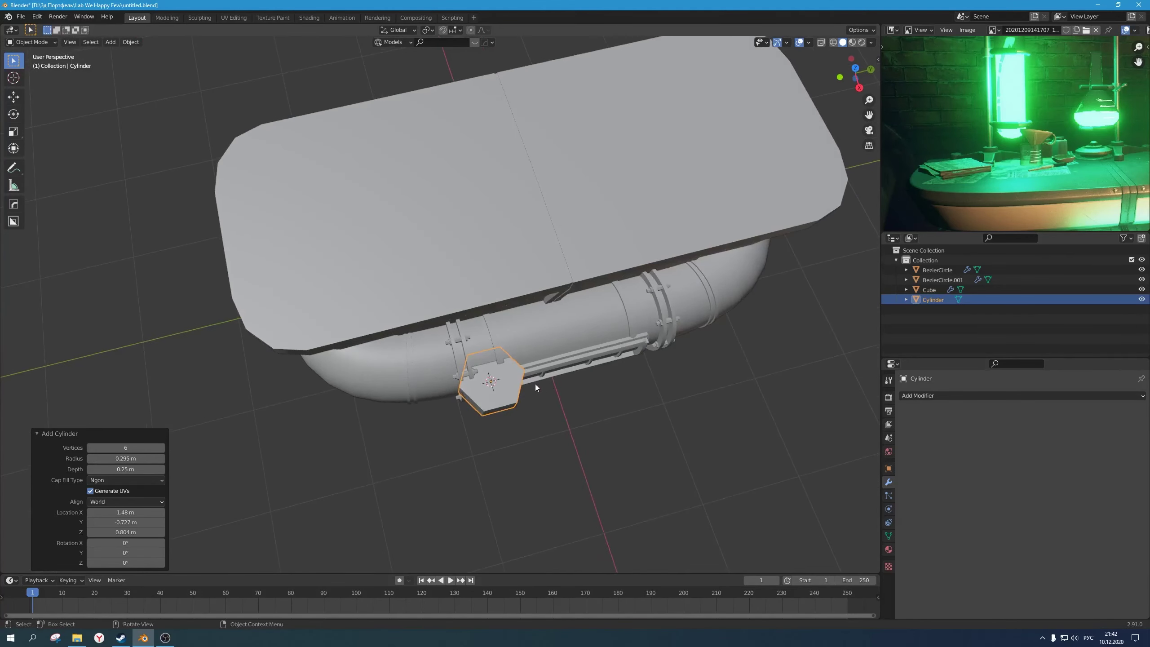
middle_drag(477, 384, 545, 379)
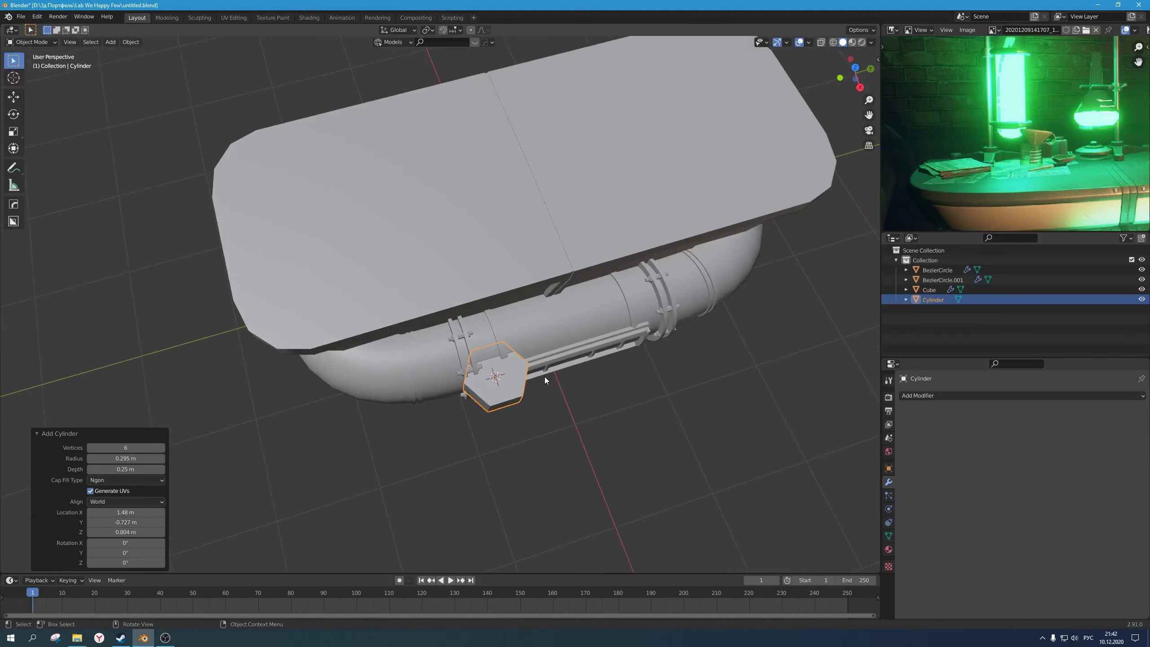
Step: Move the hexagonal cylinder over one end of the tabletop and raise it about 0.96 m to sit above the surface
key(KP_7)
key(g)
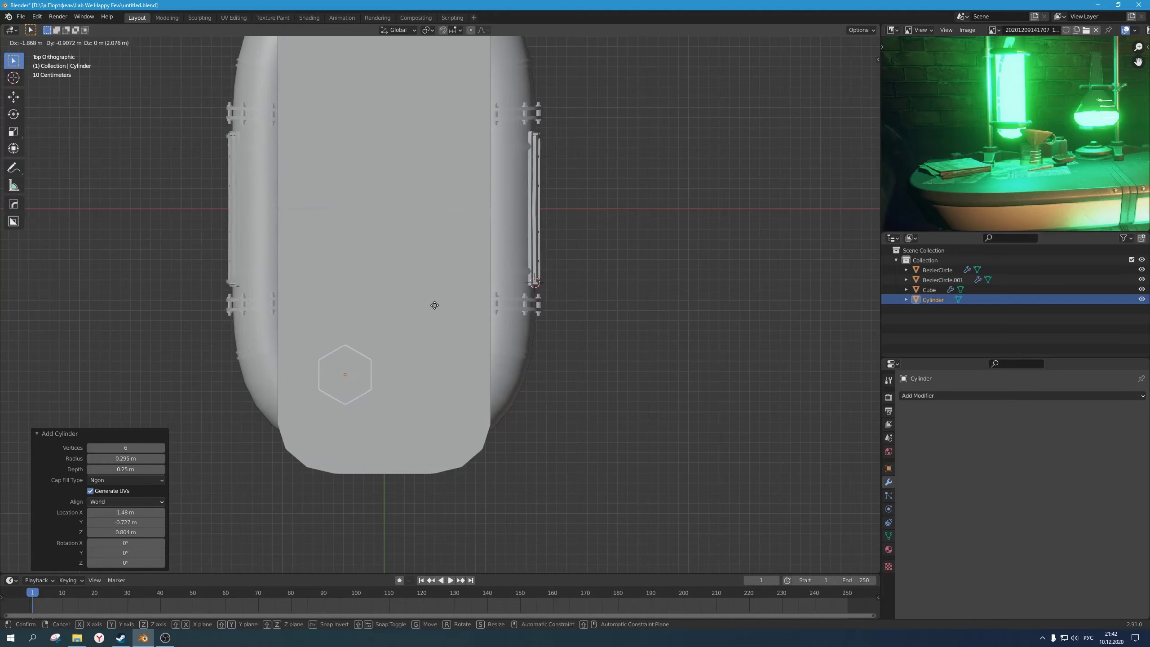
click(435, 306)
key(KP_3)
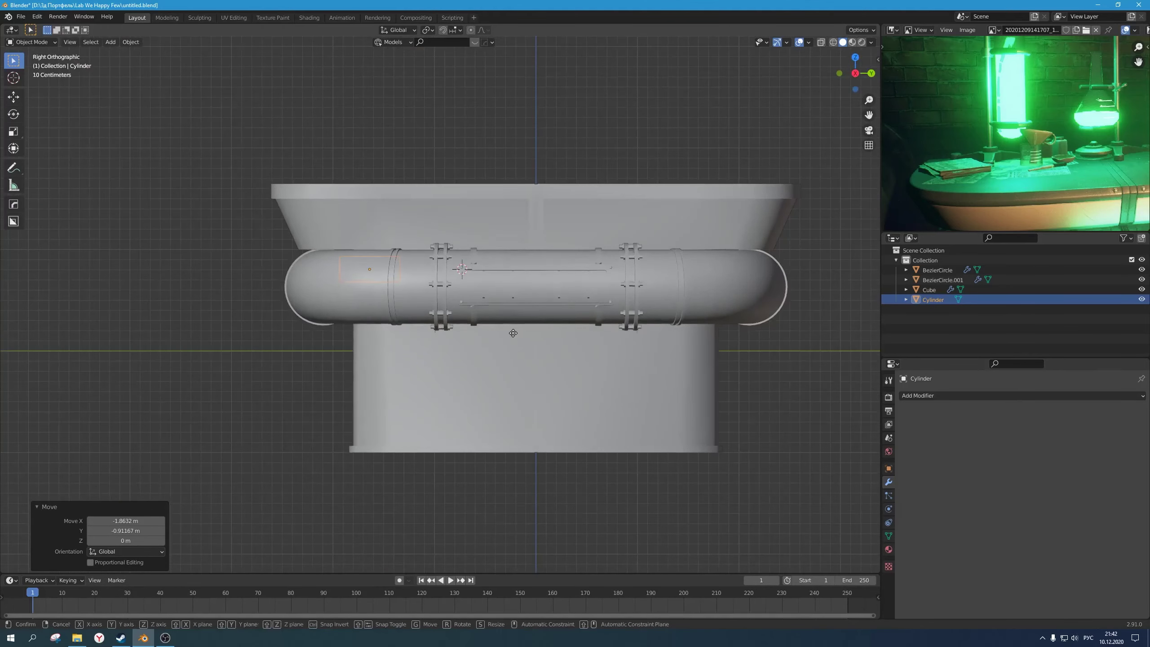
key(g)
key(z)
click(512, 236)
scroll(435, 191, down, 2)
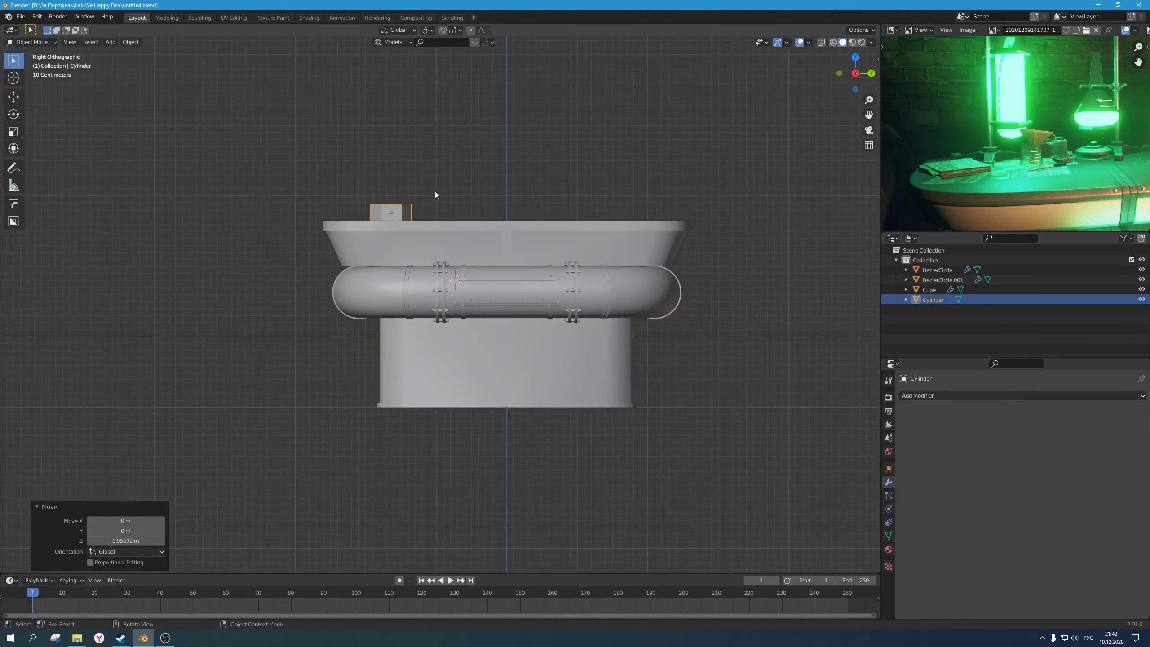
Step: Flatten the hexagonal cylinder to about 0.244 along Z and shrink it to about 0.403 in X and Y
middle_drag(435, 191, 565, 214)
scroll(615, 255, up, 2)
scroll(587, 254, up, 2)
key(s)
key(z)
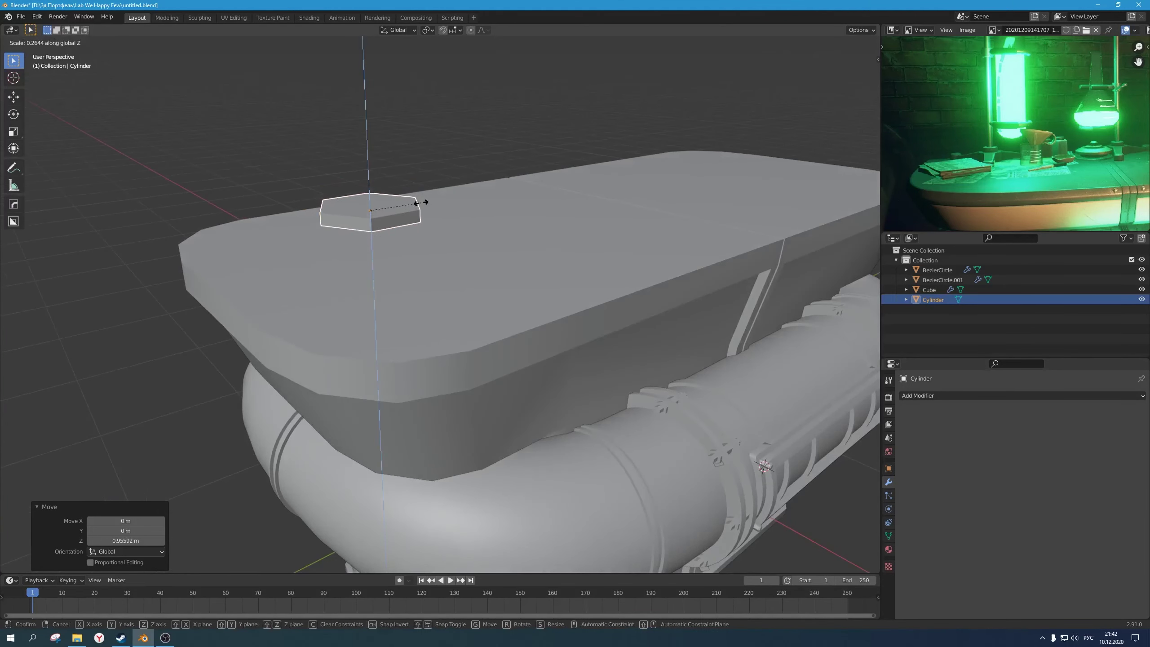
click(417, 203)
key(s)
key(shift+z)
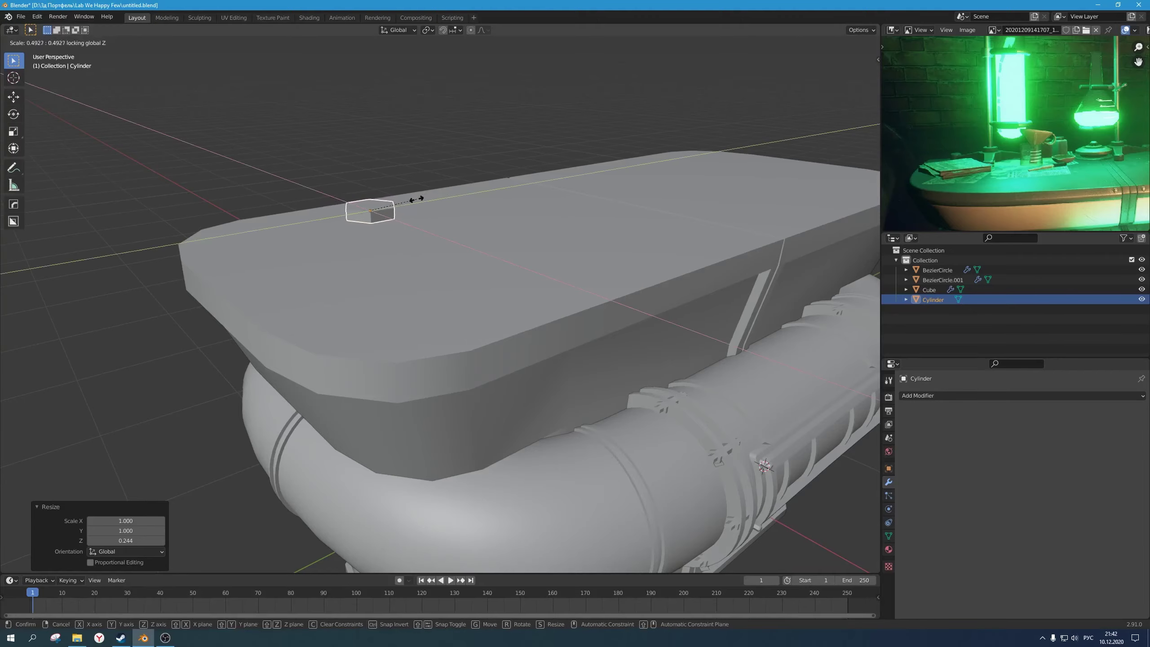
click(405, 201)
Step: Lower the small hexagonal cylinder vertically onto the tabletop surface
key(KP_1)
key(g)
key(z)
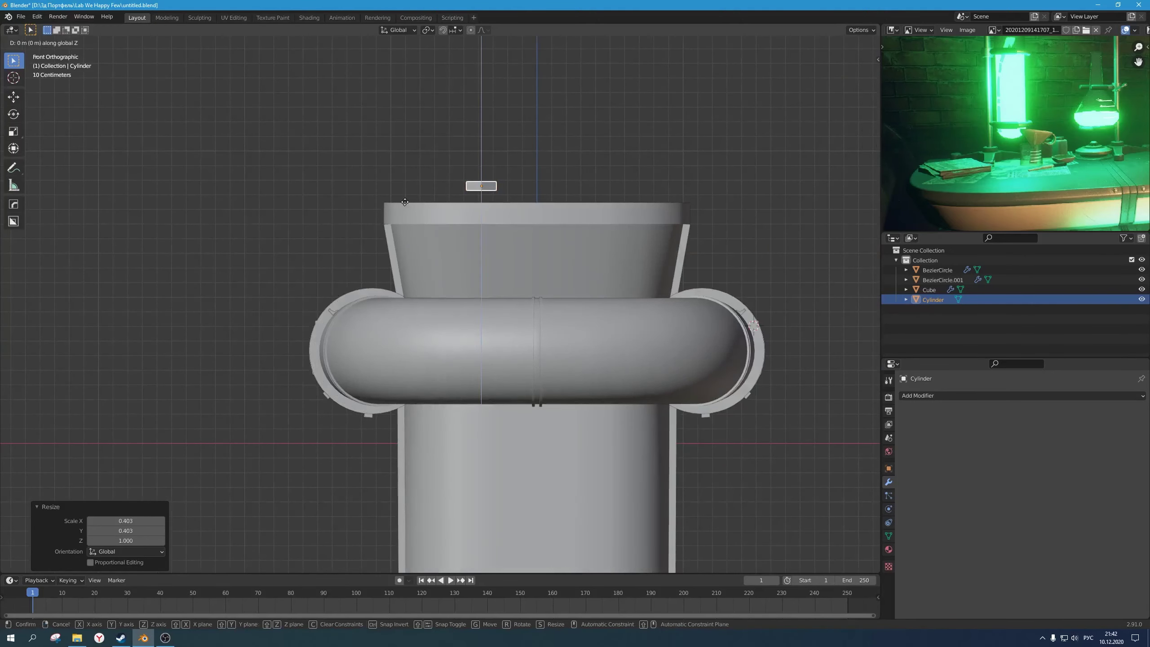
click(410, 216)
middle_drag(411, 216, 489, 220)
scroll(471, 258, up, 3)
Step: Extrude three alternating side faces of the hexagon about 1.01 m along their normals to form three arms
key(Tab)
click(489, 220)
middle_drag(515, 225, 394, 185)
scroll(403, 231, down, 3)
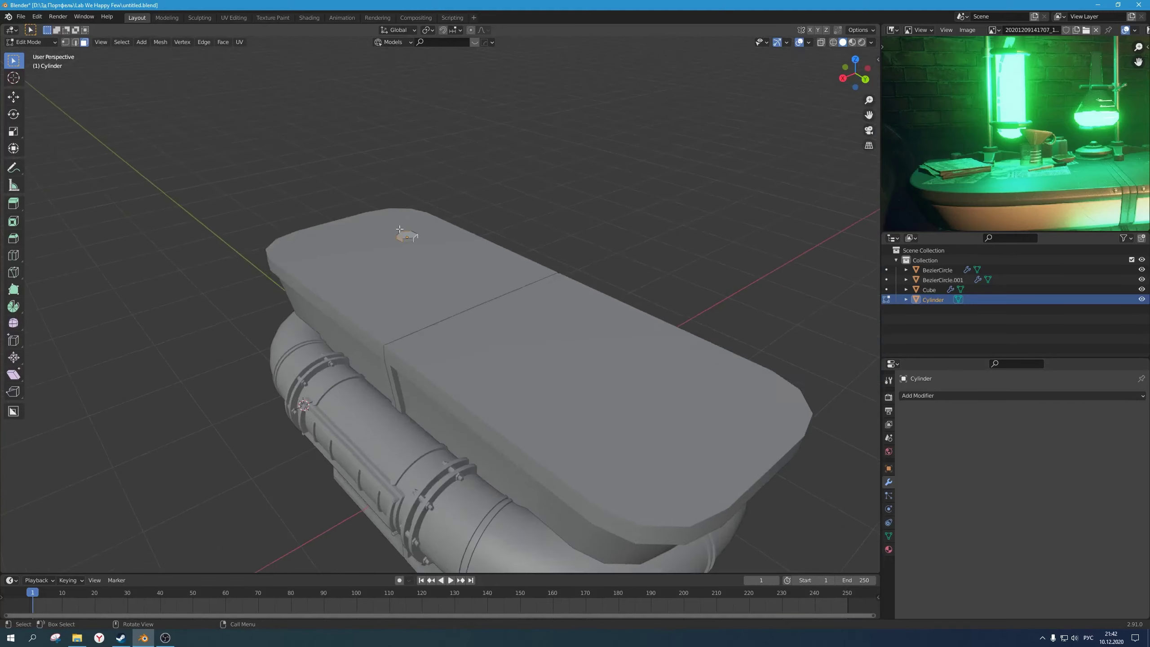
middle_drag(406, 232, 477, 226)
scroll(503, 220, up, 3)
key(alt+e)
click(508, 220)
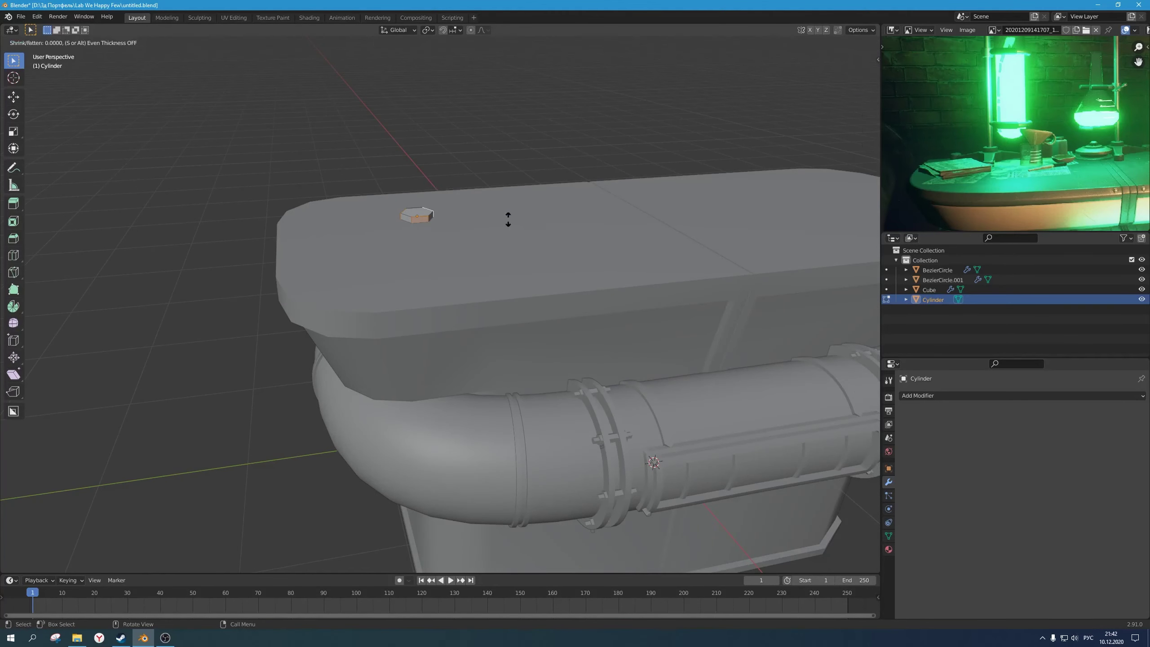
click(532, 149)
scroll(540, 241, down, 2)
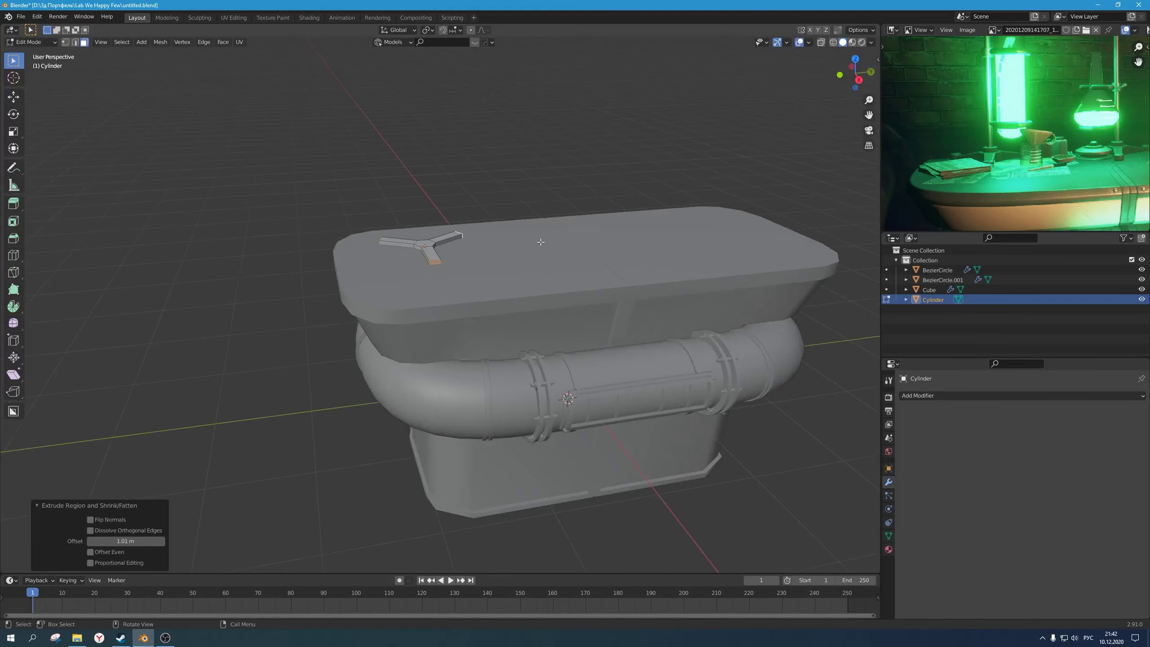
Step: Lower the top edges at the outer ends of the three arms about 0.03 m along Z to taper them
middle_drag(540, 241, 471, 275)
scroll(564, 233, up, 1)
key(1)
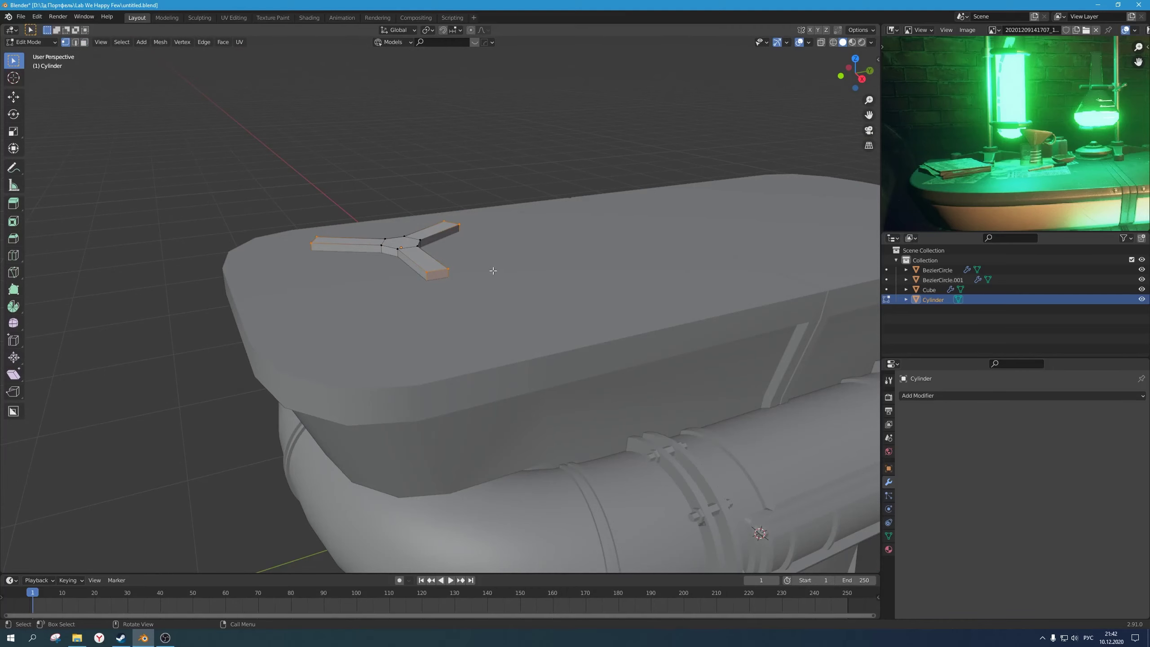
middle_drag(393, 268, 400, 240)
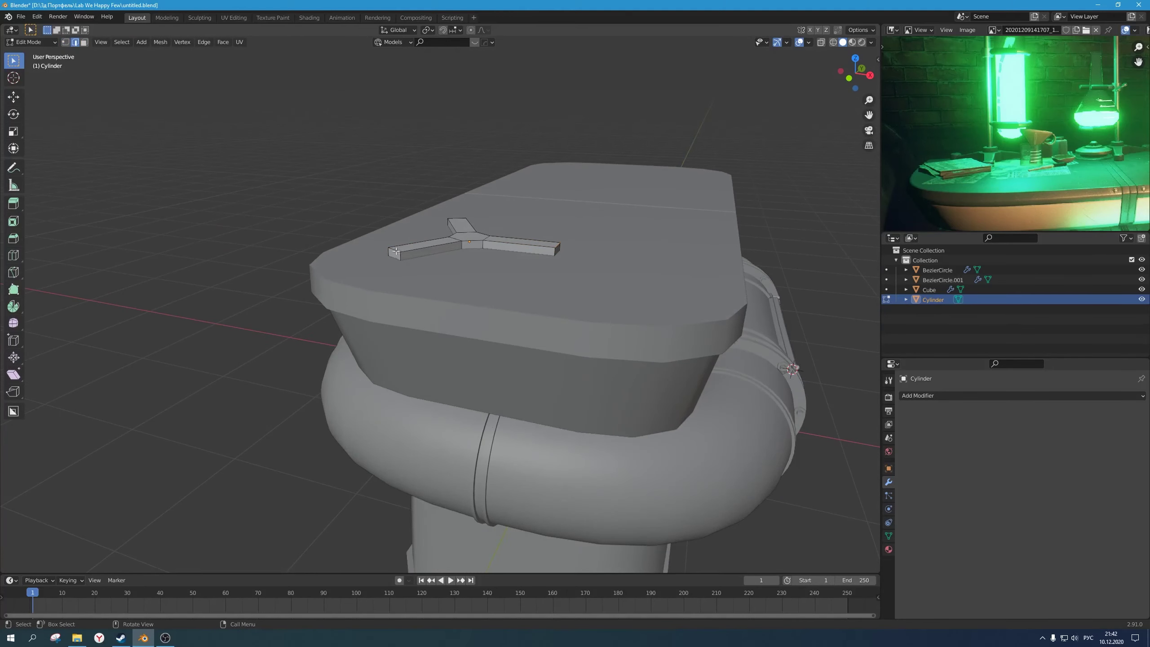
key(alt+z)
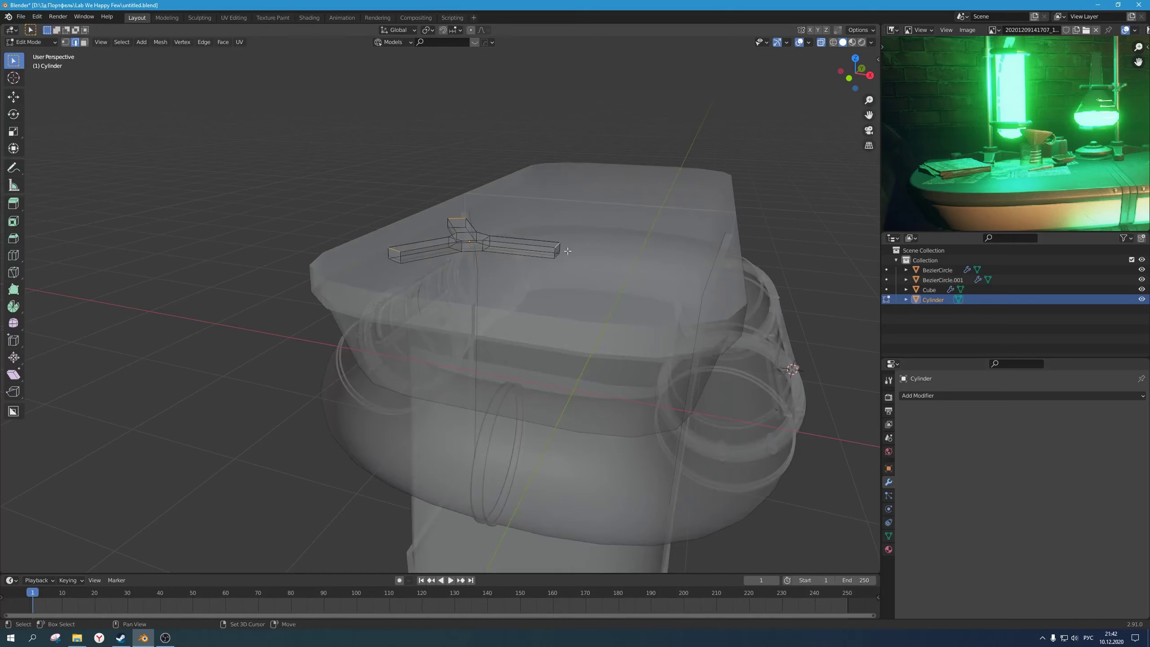
key(alt+z)
middle_drag(568, 251, 553, 256)
key(g)
key(z)
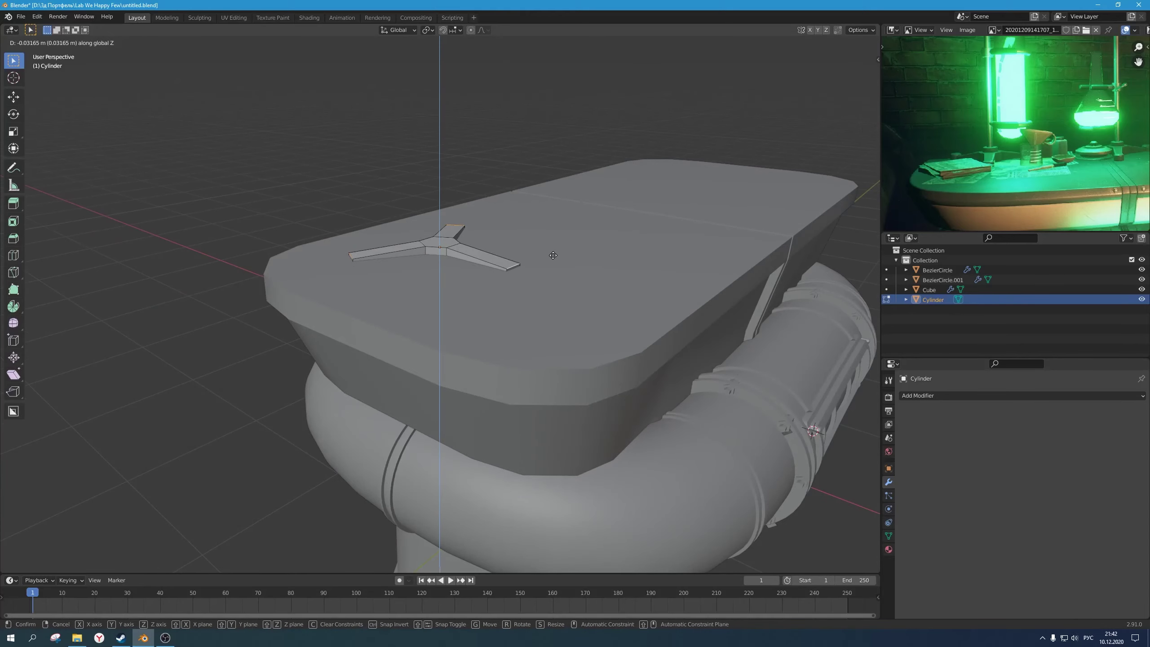
click(554, 255)
Step: Raise the whole three-armed piece slightly along Z in Object Mode
key(a)
key(Tab)
scroll(512, 260, up, 1)
key(g)
key(z)
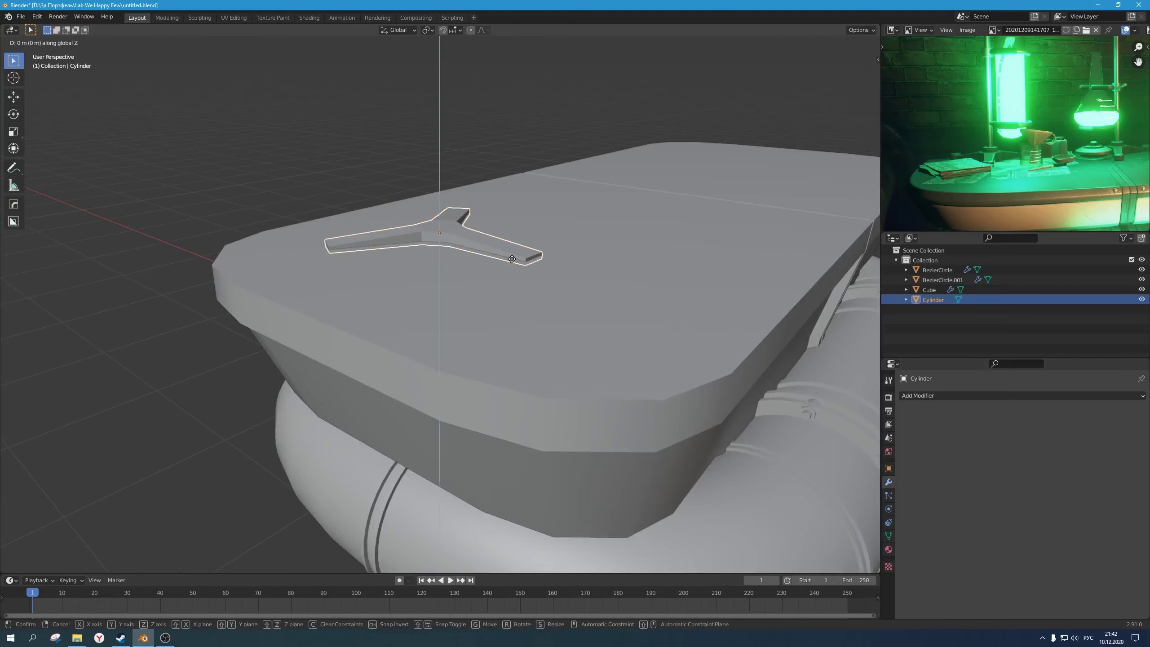
click(512, 256)
Step: Lower the three arms' top end edges again by about 0.013 m along Z
key(Tab)
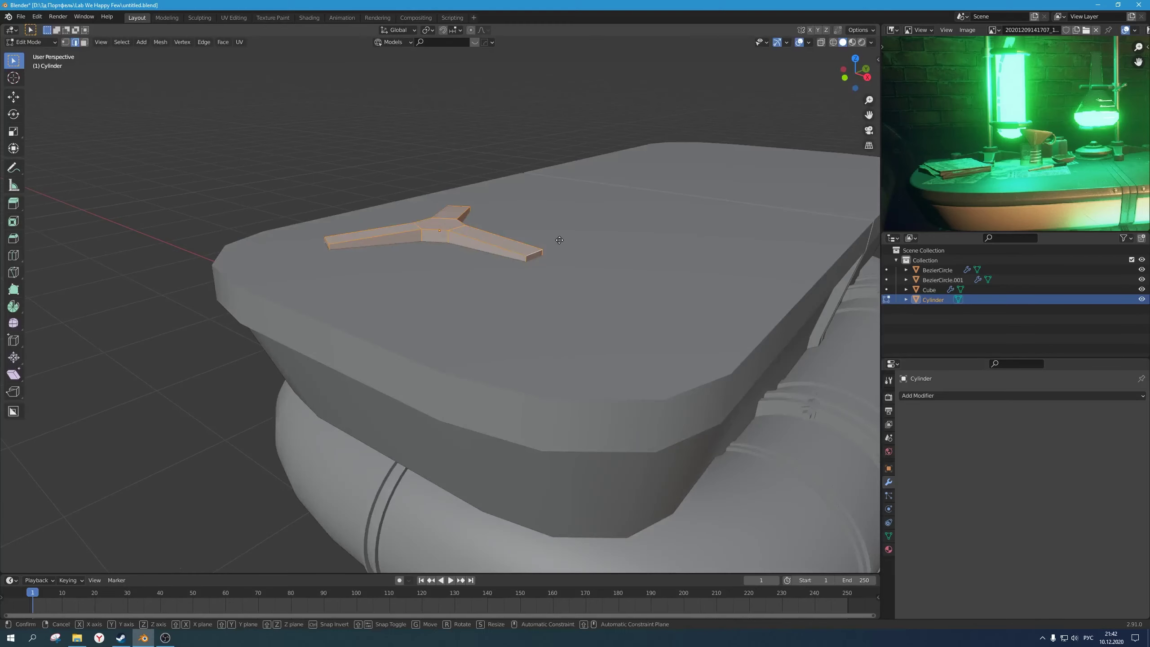
key(alt+a)
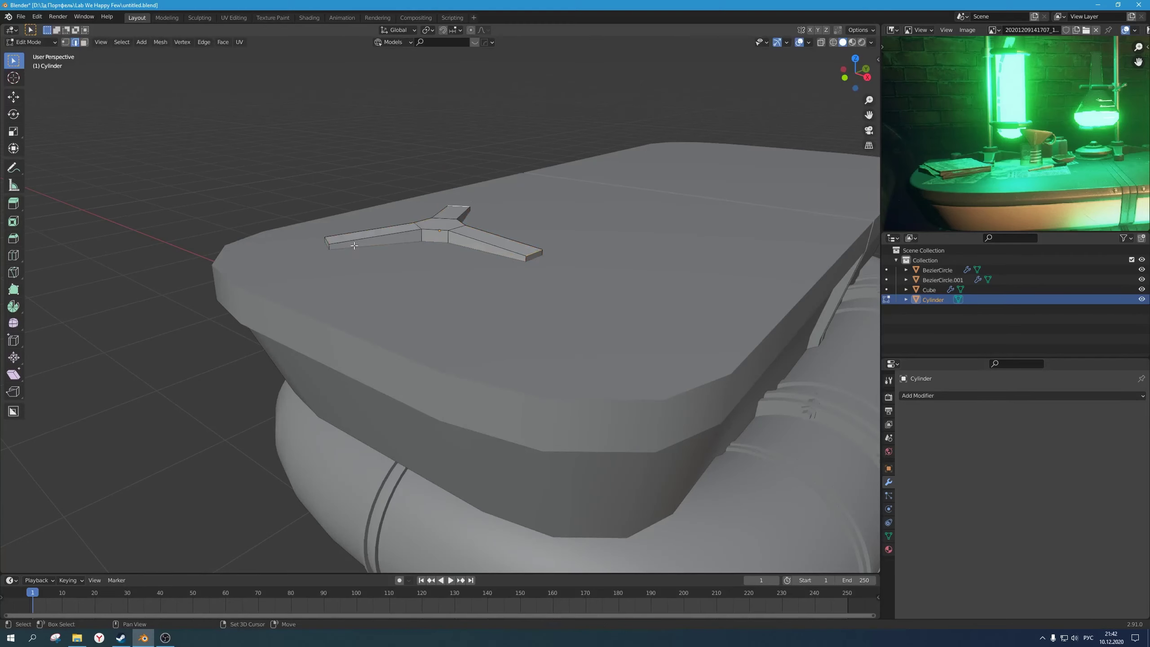
key(g)
key(z)
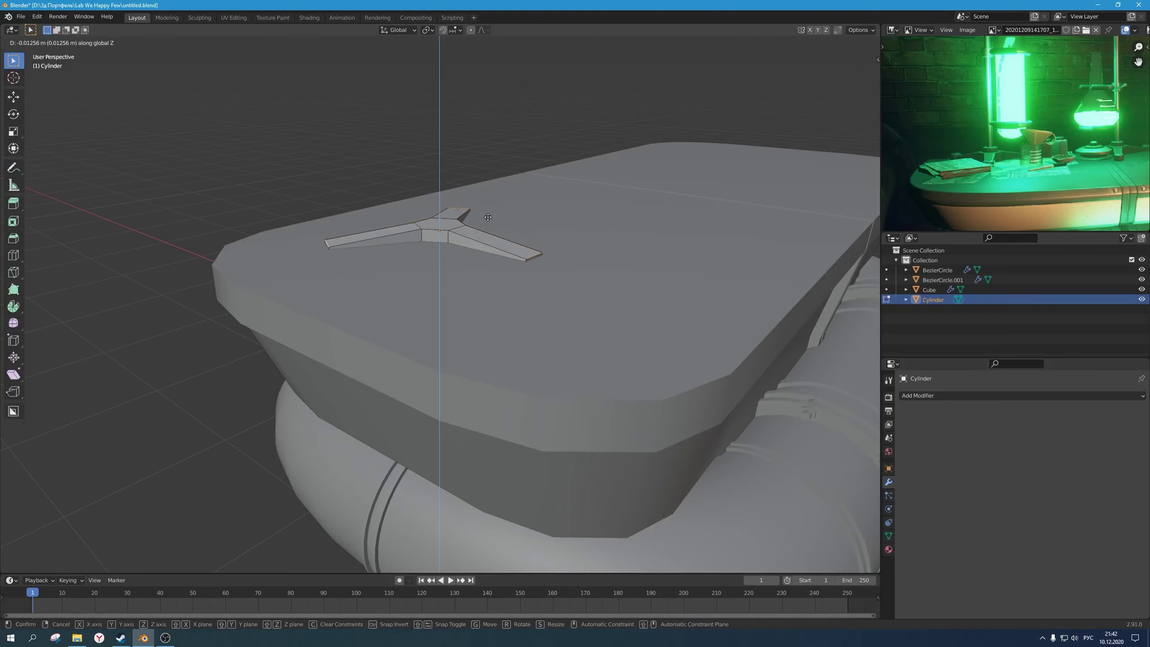
click(487, 218)
Step: Extrude the end faces of the three arms about 0.11 m along their normals
middle_drag(553, 262, 524, 264)
key(3)
middle_drag(398, 254, 623, 230)
key(s)
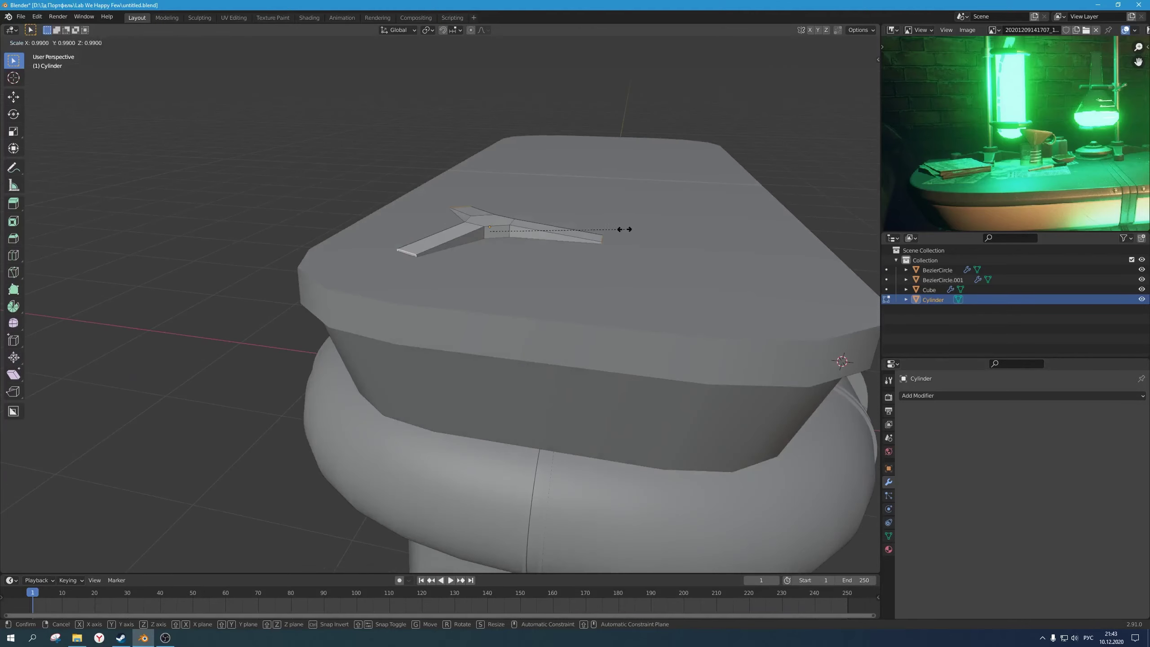
click(604, 236)
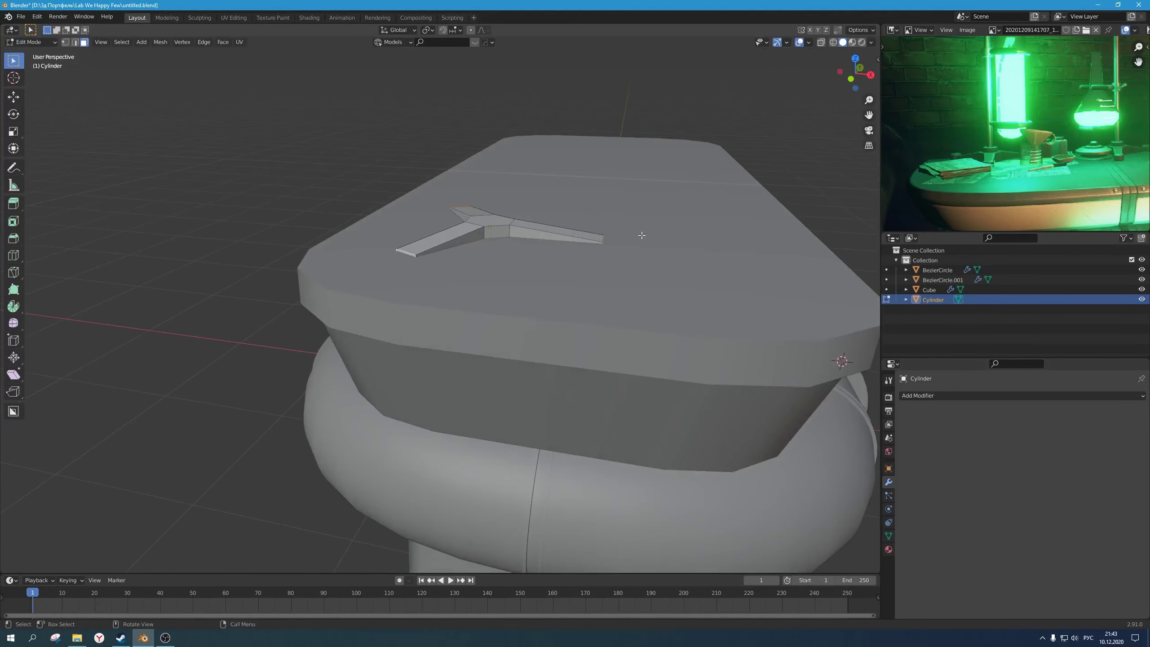
middle_drag(603, 236, 504, 274)
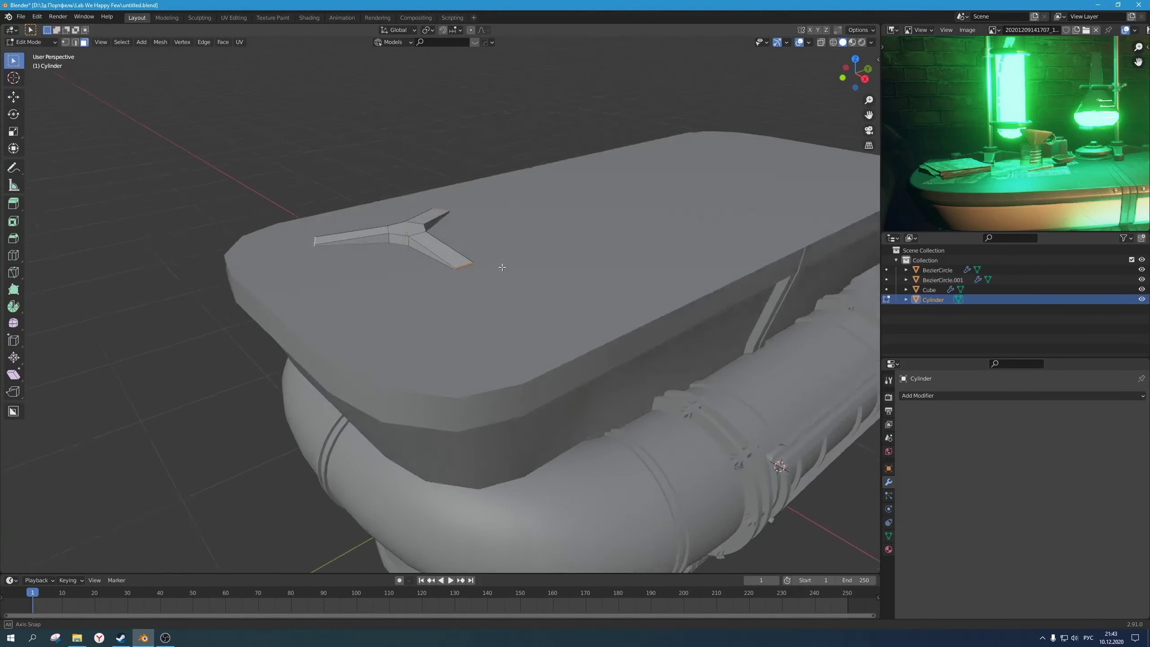
key(alt+e)
click(504, 272)
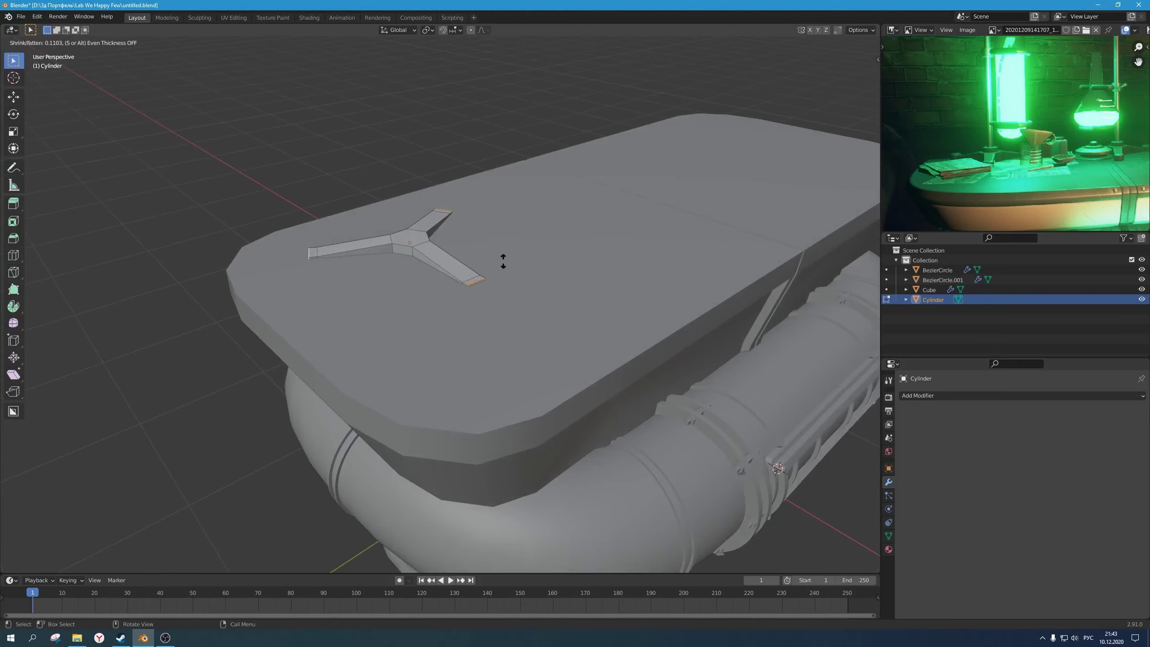
click(506, 258)
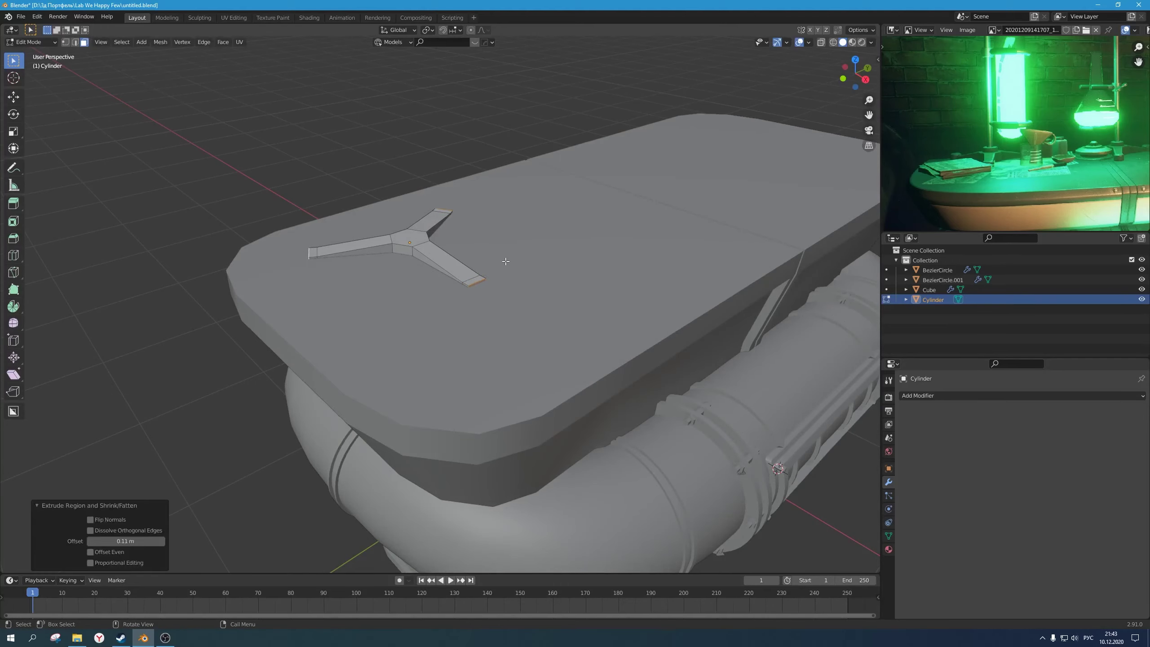
key(s)
right_click(577, 239)
scroll(516, 262, down, 2)
middle_drag(517, 262, 569, 267)
scroll(484, 274, up, 3)
click(472, 266)
scroll(471, 258, up, 1)
key(s)
right_click(546, 263)
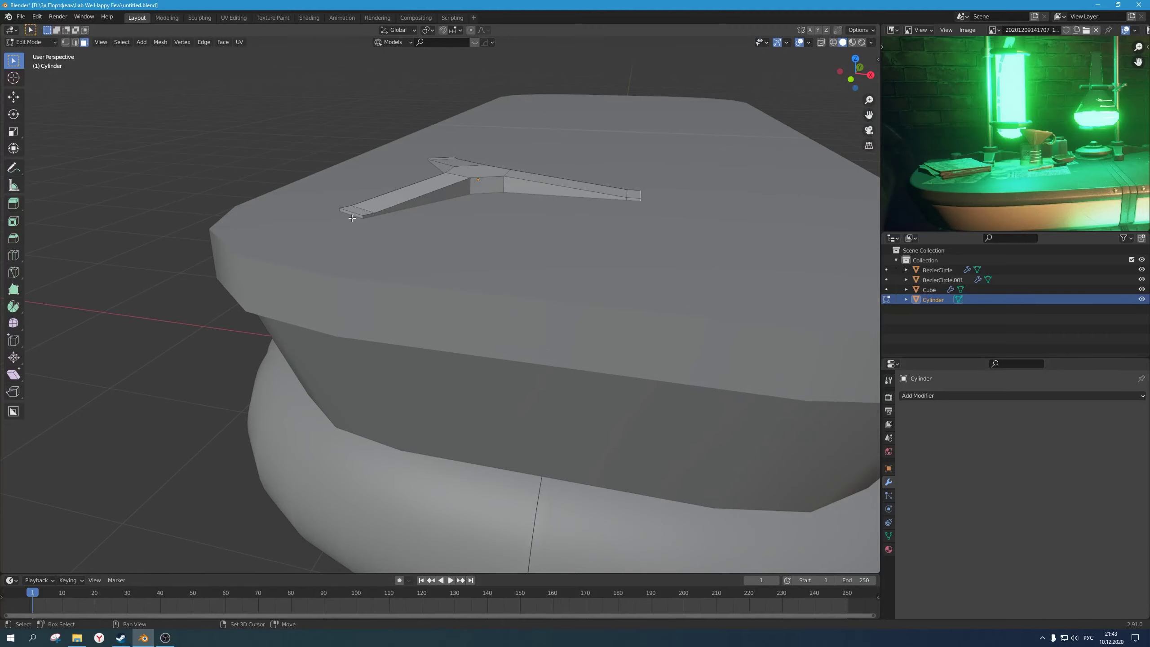
Step: Enlarge the three arm end faces around their individual origins and extrude them about 0.05 m to form feet
middle_drag(360, 219, 421, 192)
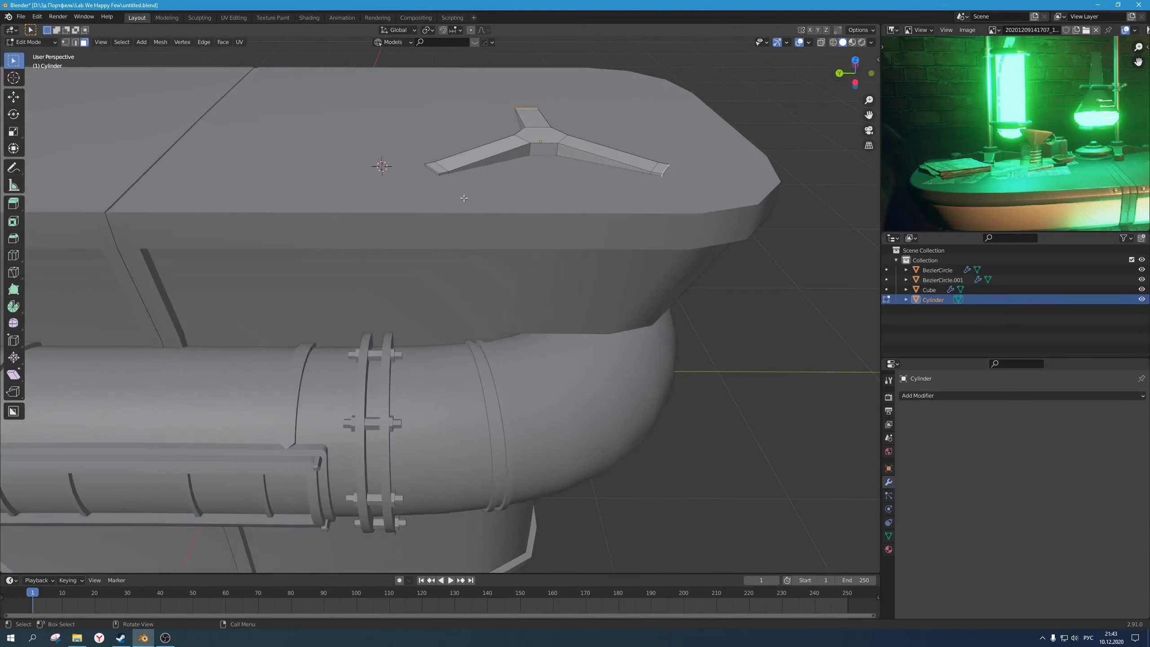
middle_drag(453, 180, 432, 200)
key(period)
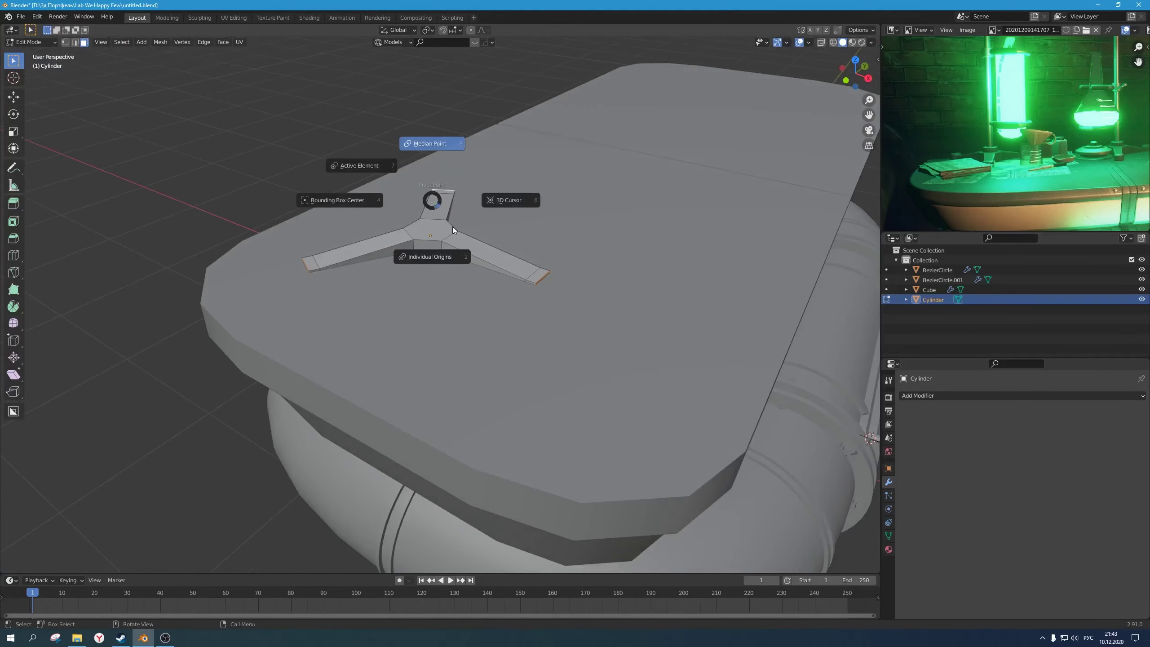
click(446, 257)
middle_drag(446, 257, 505, 291)
key(s)
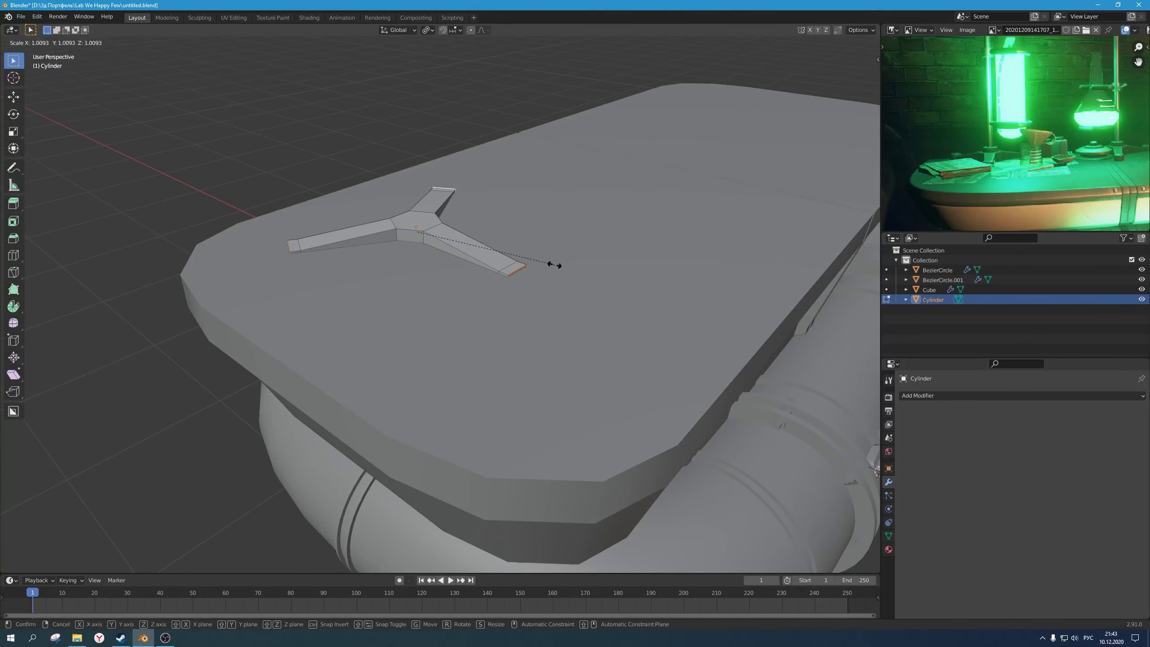
click(616, 268)
key(Tab)
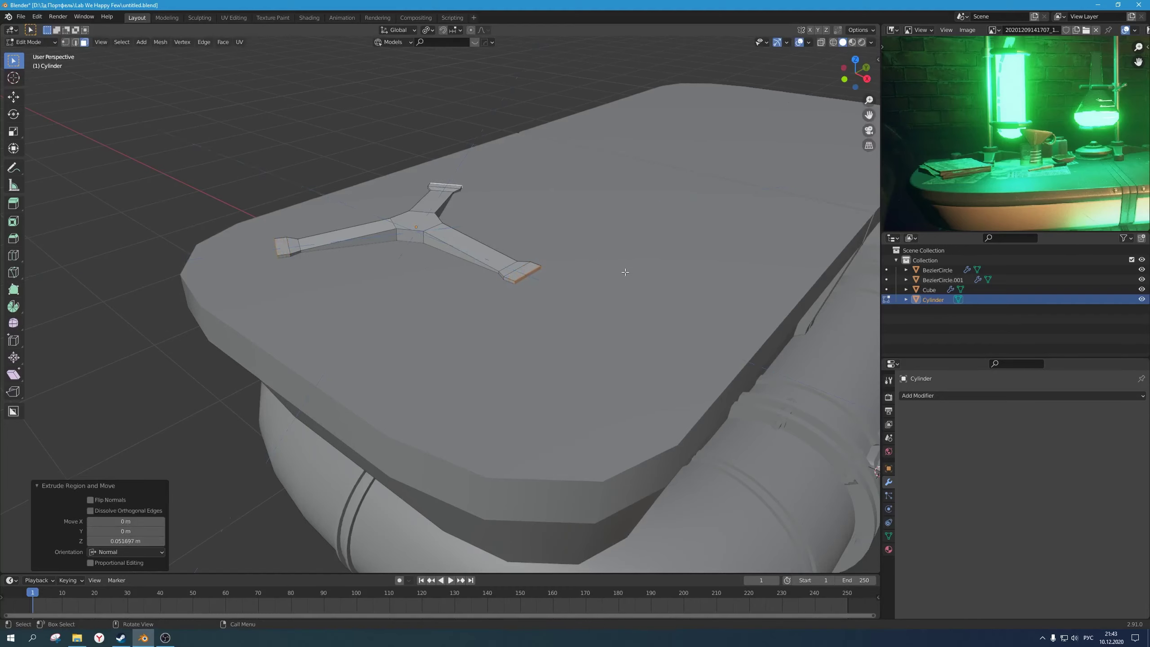
Step: Select the three-armed base as an object and scale it uniformly to about 0.725
scroll(624, 270, down, 3)
middle_drag(624, 270, 478, 266)
click(494, 169)
scroll(493, 191, down, 2)
scroll(462, 269, up, 1)
scroll(355, 247, up, 2)
middle_drag(353, 247, 349, 238)
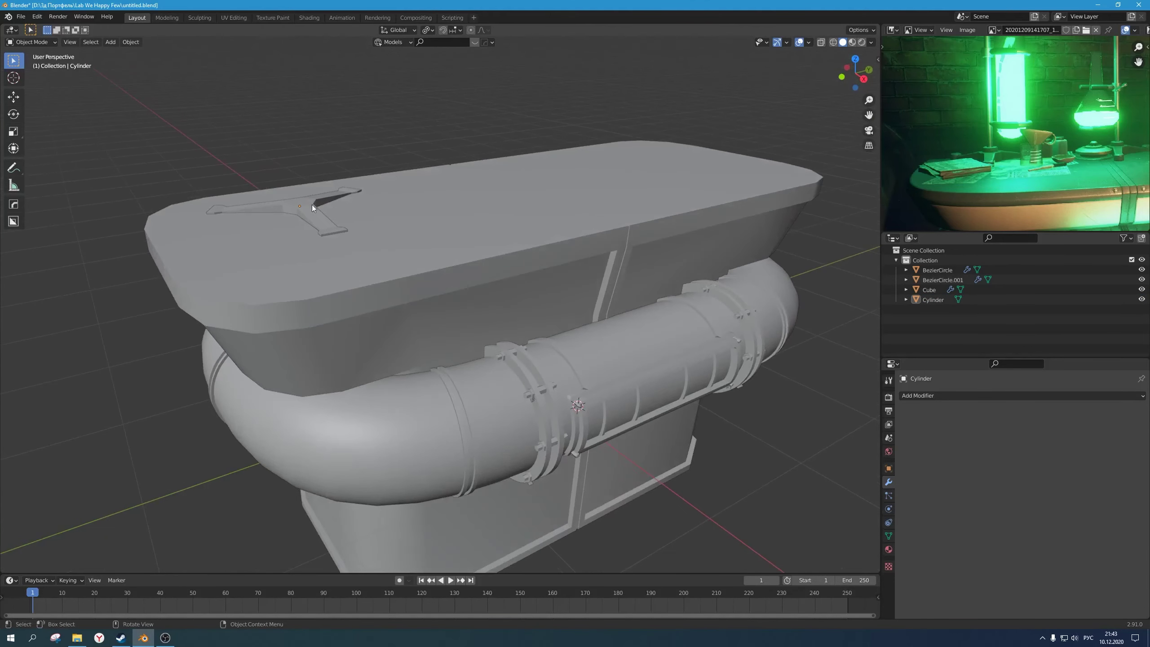
click(312, 205)
scroll(446, 233, down, 2)
key(s)
click(452, 234)
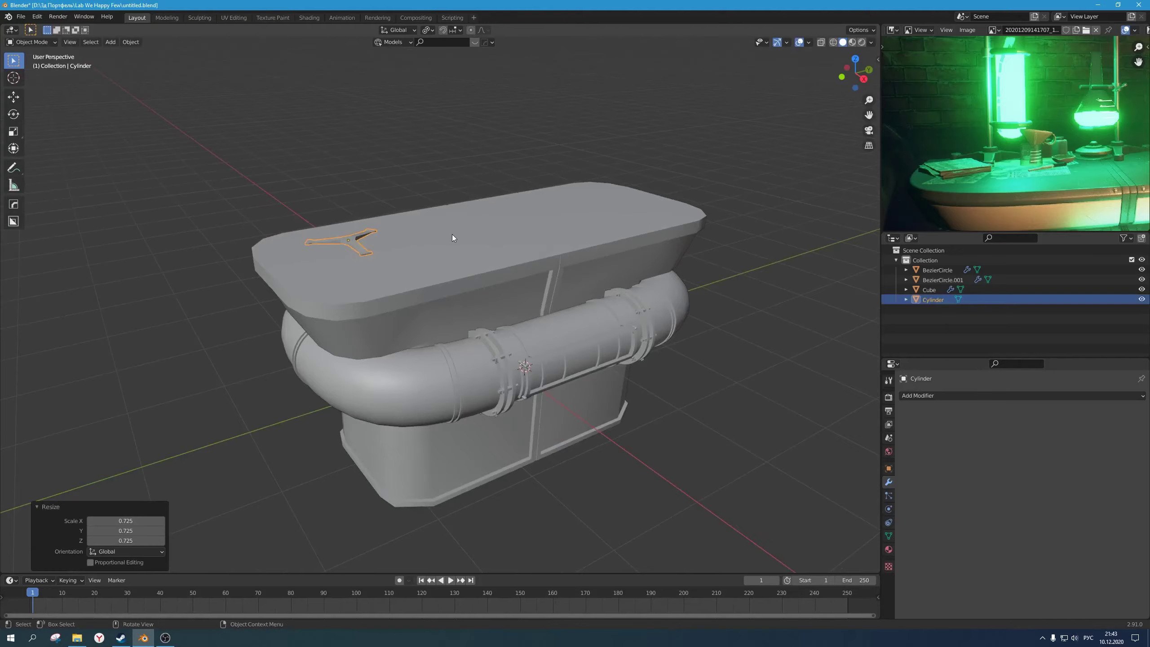
key(KP_1)
scroll(470, 187, up, 5)
shift+middle_drag(470, 187, 469, 363)
scroll(469, 364, up, 4)
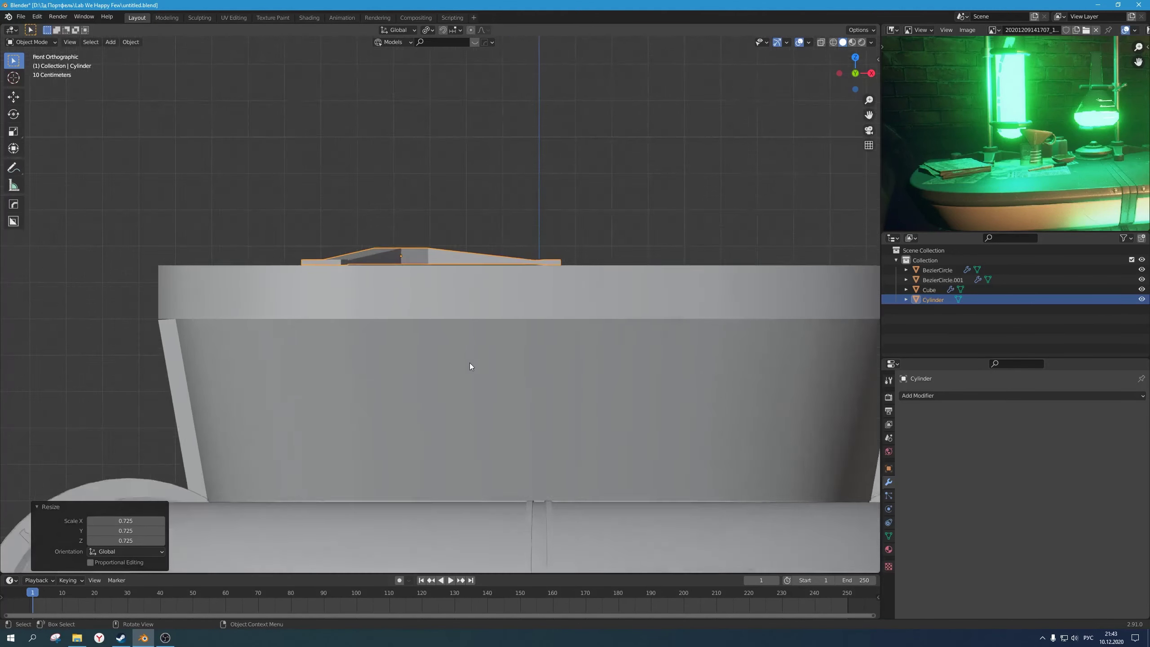
key(g)
right_click(471, 362)
scroll(472, 360, down, 5)
middle_drag(497, 325, 435, 342)
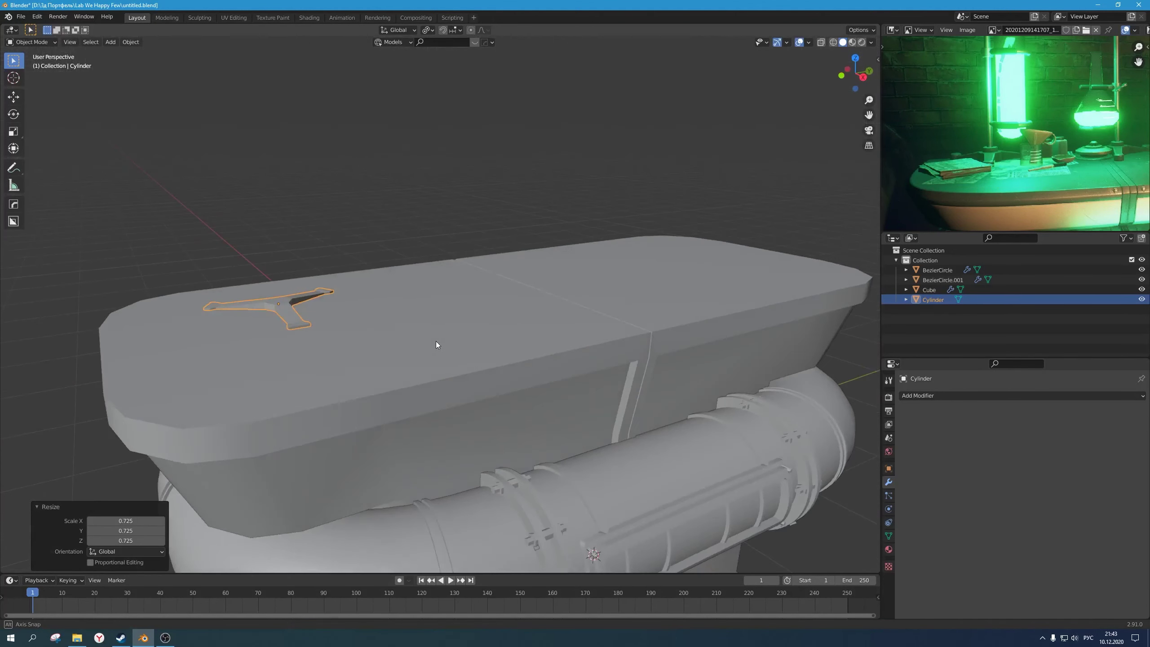
click(384, 240)
scroll(407, 263, down, 3)
middle_drag(453, 290, 439, 294)
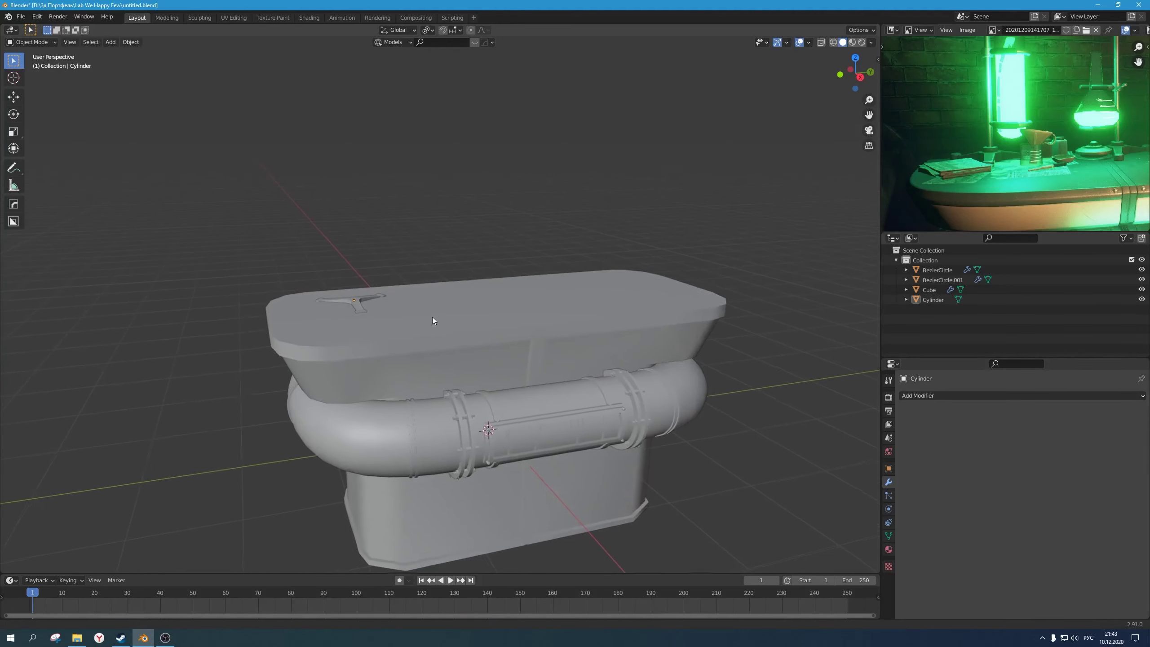
Step: Raise the central hub vertices of the three-legged base along the Z axis
scroll(337, 319, up, 5)
key(Tab)
key(alt+z)
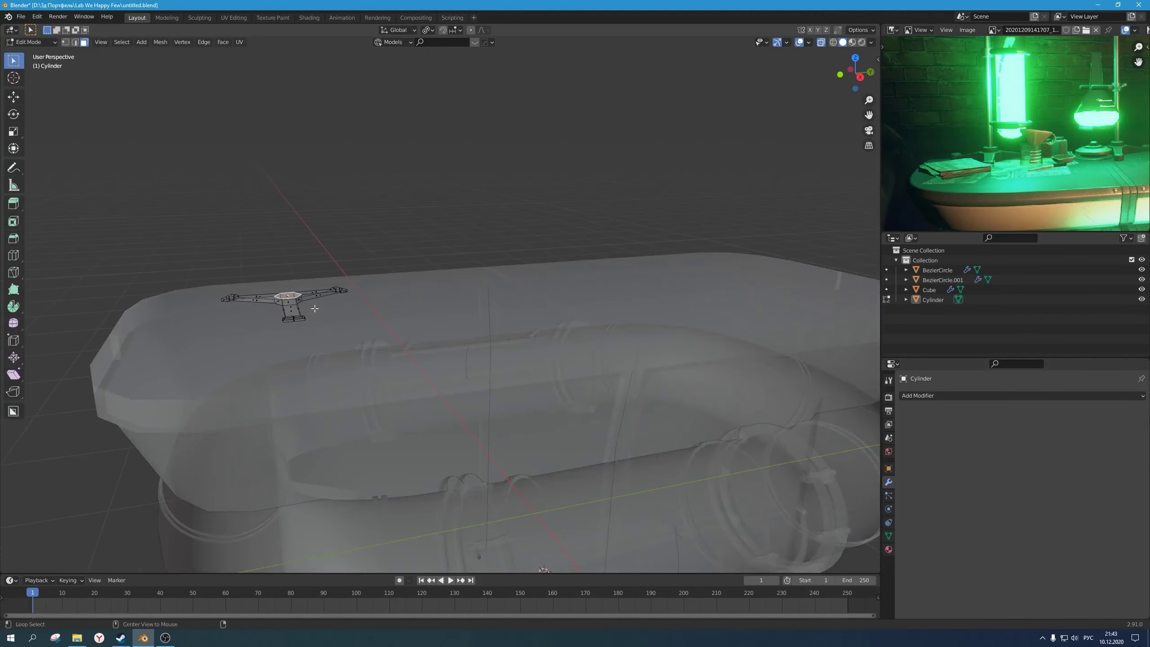
drag(307, 308, 266, 277)
key(alt+z)
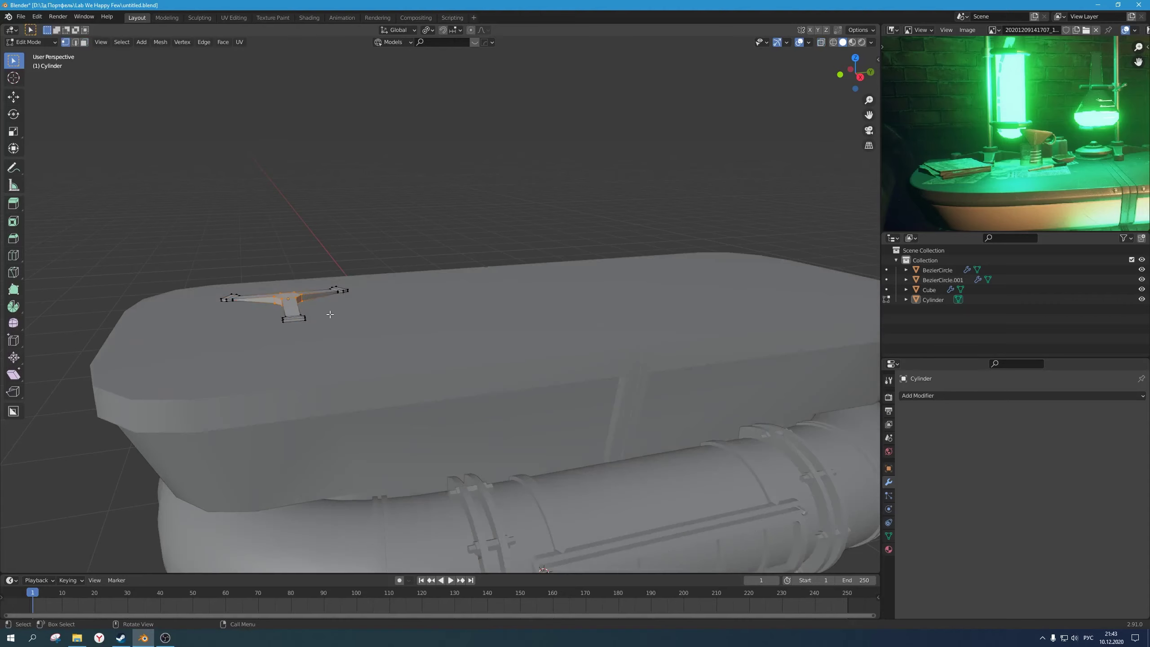
mouse_move(329, 313)
middle_down()
mouse_move(338, 309)
mouse_move(351, 330)
mouse_move(388, 300)
mouse_move(300, 276)
middle_up()
key(g)
key(z)
click(340, 303)
key(Tab)
scroll(343, 317, down, 4)
scroll(345, 330, up, 2)
Step: Select the hub's lower vertices and lower them about 0.037 m along Z toward the tabletop
key(Tab)
key(alt+z)
key(b)
drag(300, 276, 345, 286)
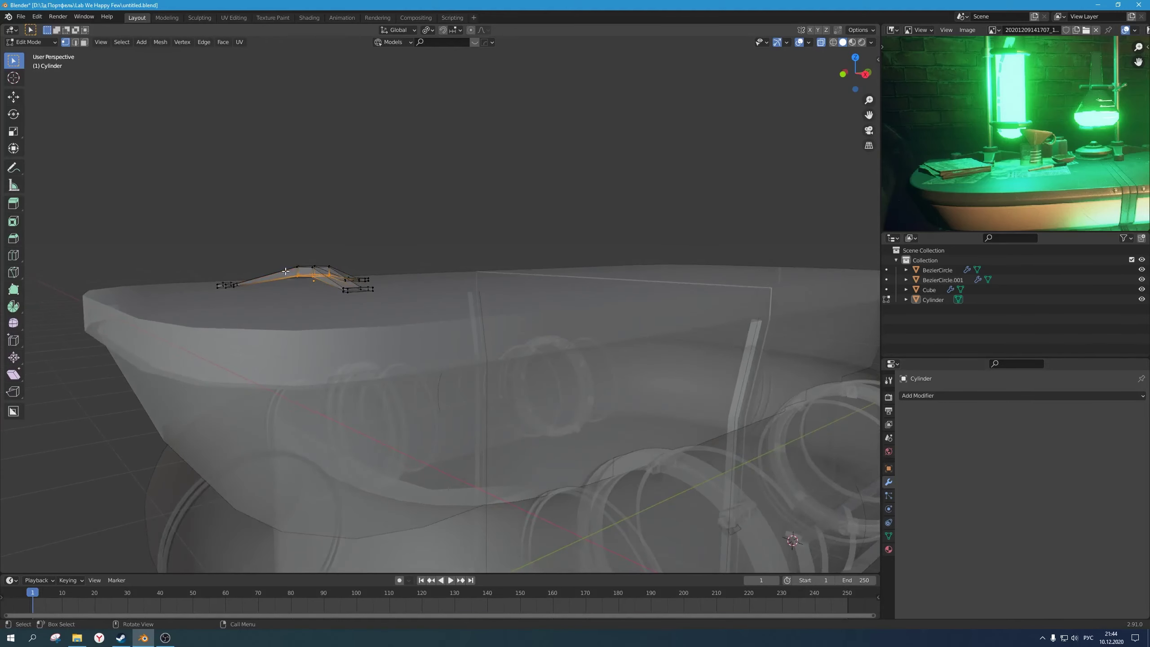
key(alt+z)
key(g)
key(z)
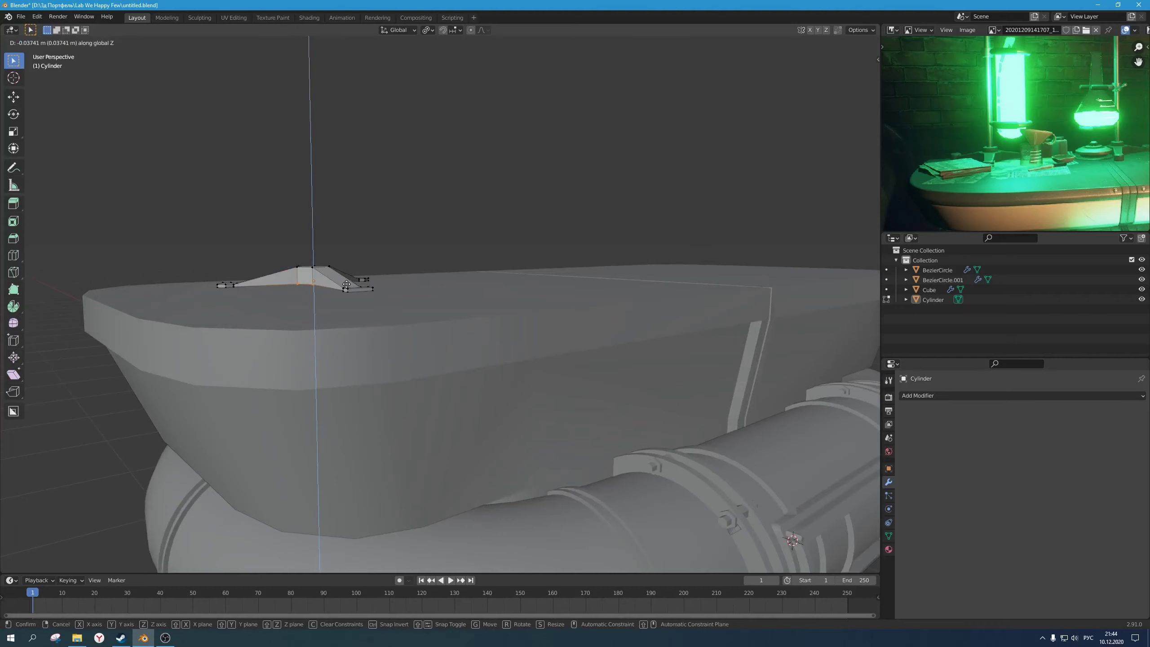
click(346, 284)
scroll(362, 279, down, 4)
key(alt+z)
middle_drag(362, 278, 428, 302)
key(alt+z)
scroll(396, 267, down, 5)
key(Tab)
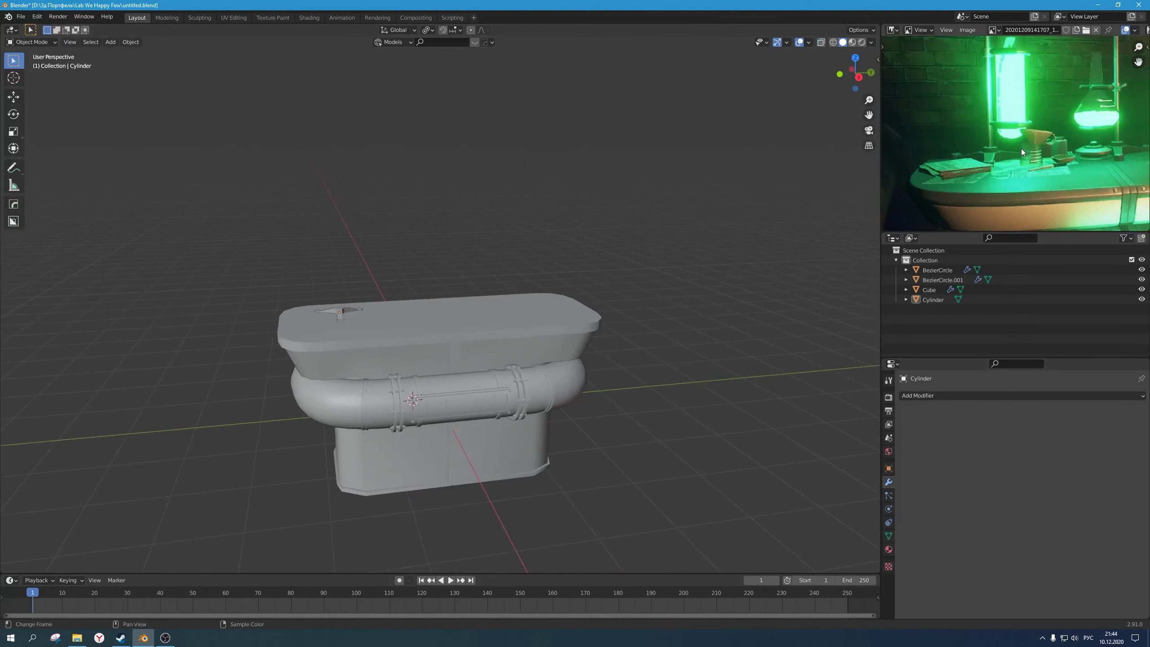
Step: Inset the hub's top face by about 0.058 m and extrude it upward about 0.03 m
middle_drag(967, 166, 954, 182)
scroll(955, 182, down, 1)
middle_drag(366, 313, 384, 328)
scroll(383, 328, up, 4)
key(Tab)
key(3)
shift+middle_drag(275, 345, 380, 324)
key(i)
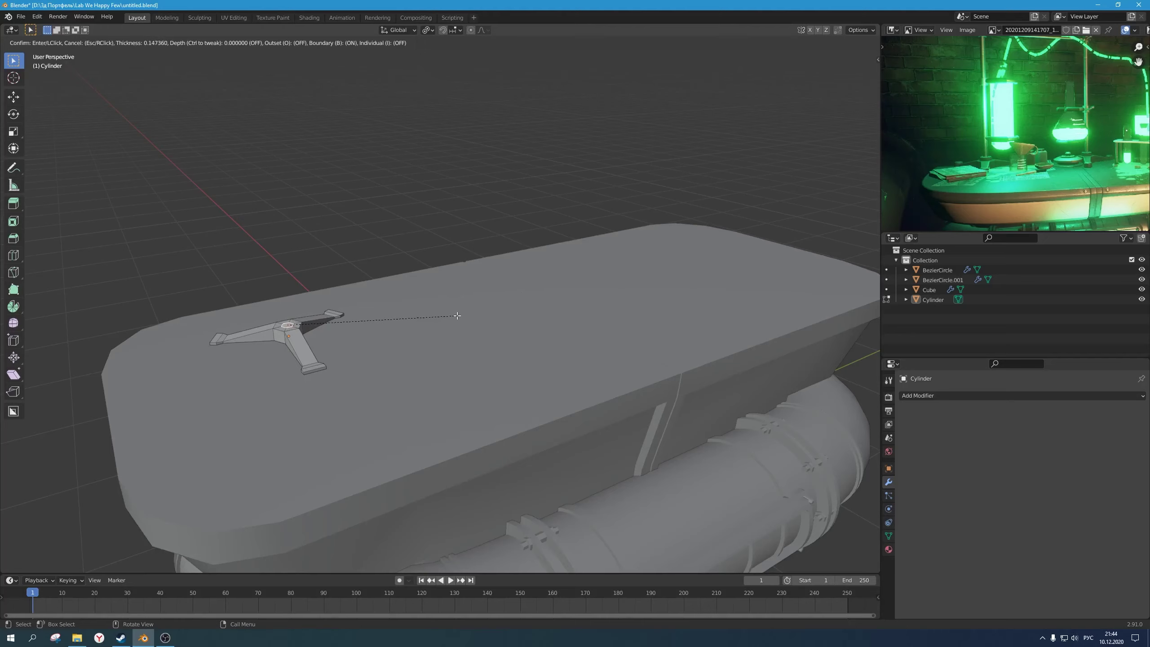
click(461, 316)
key(e)
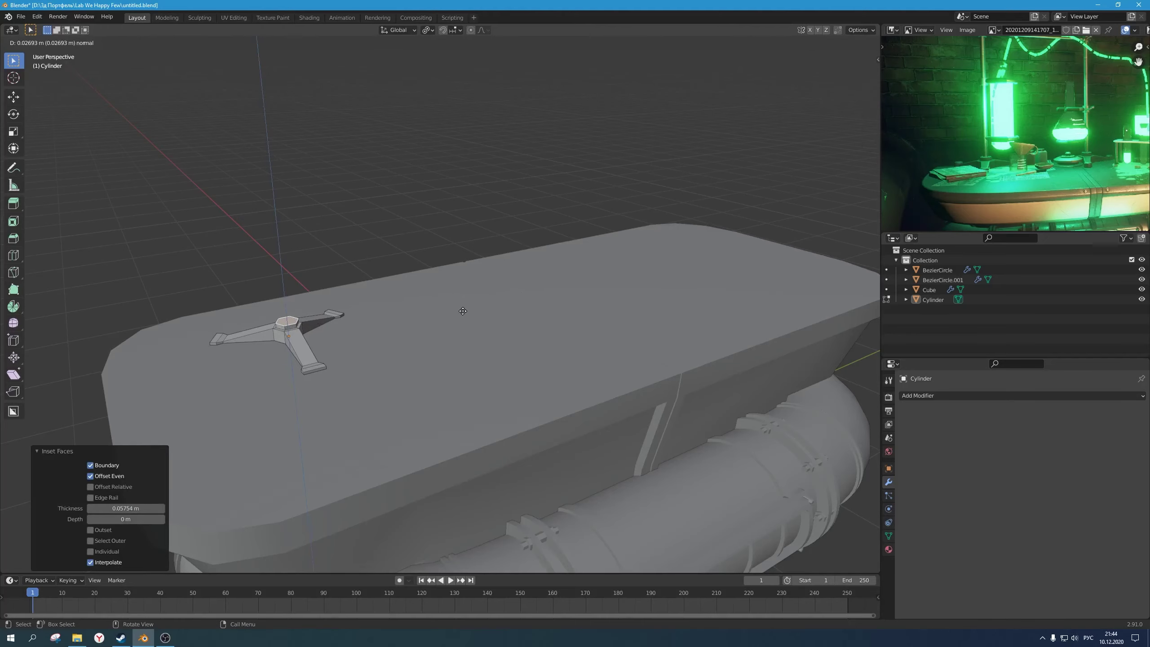
click(463, 311)
Step: Inset the raised hub face by about 0.126 m and extrude it upward about 1.37 m to form a pole
key(i)
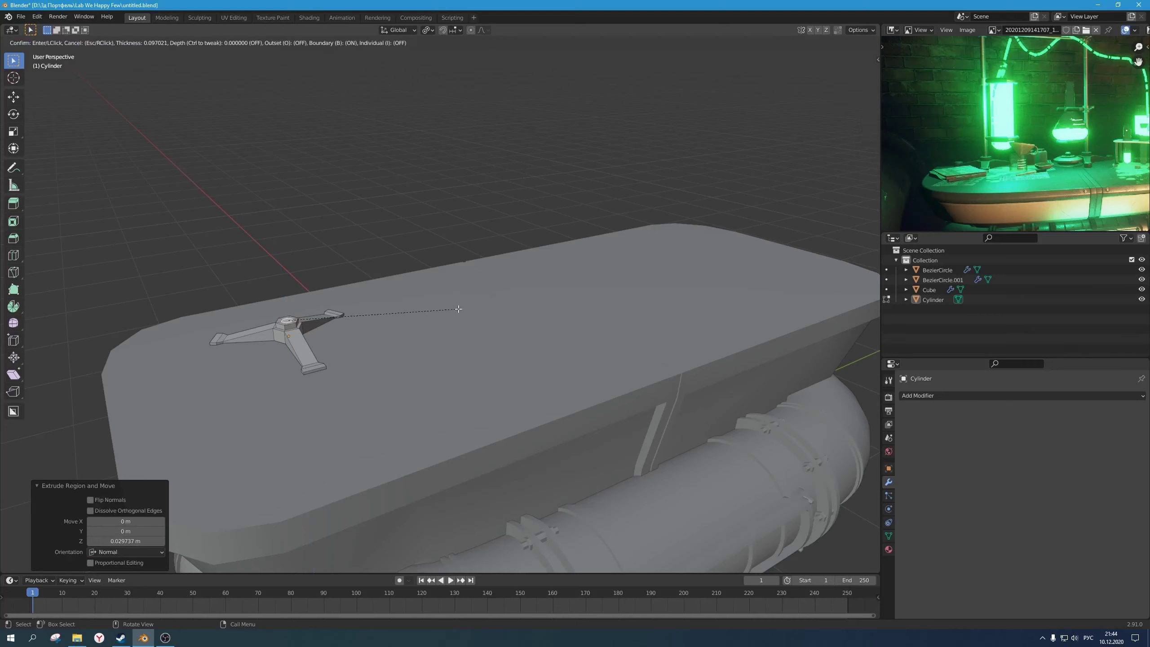
click(457, 309)
scroll(526, 316, down, 4)
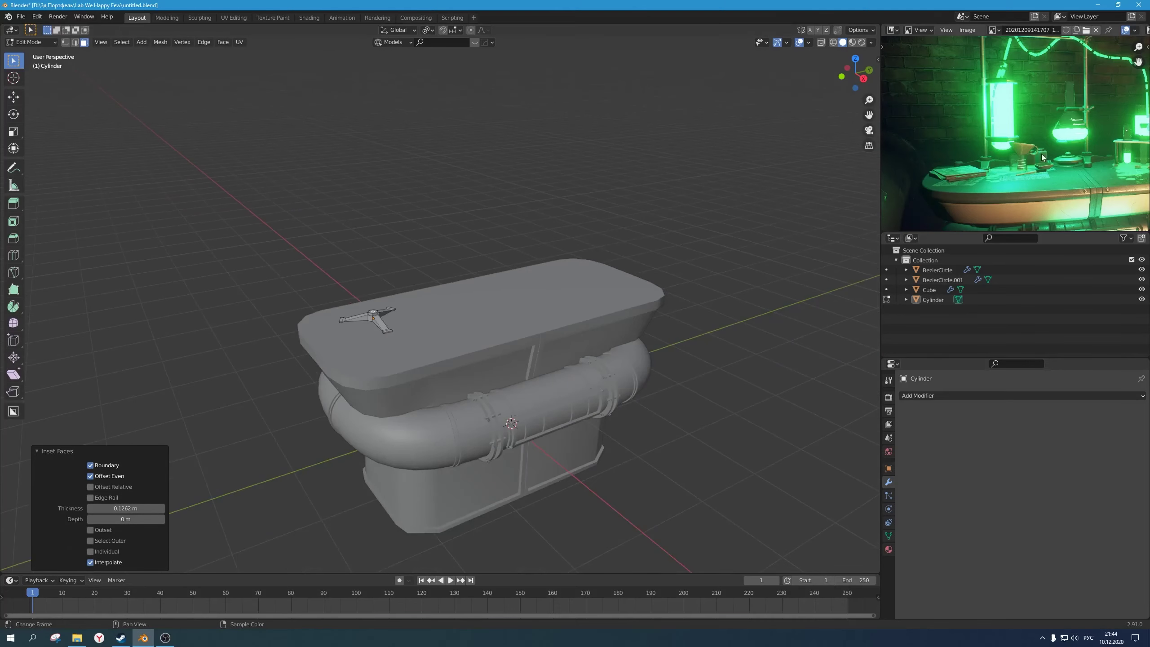
middle_drag(637, 286, 579, 263)
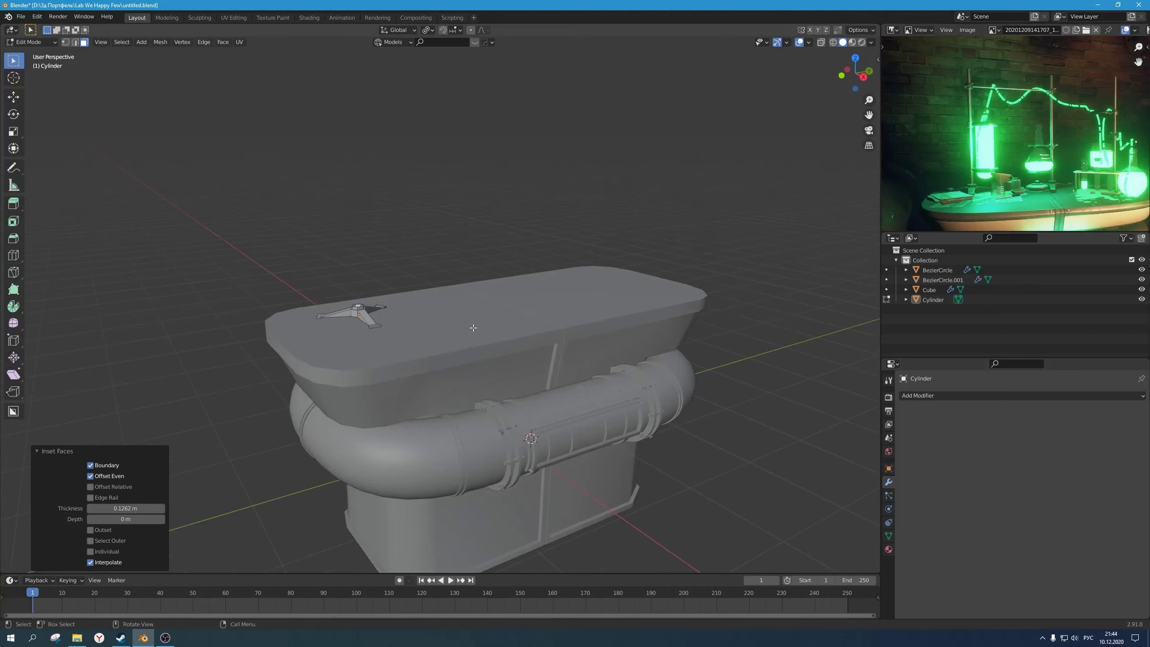
key(e)
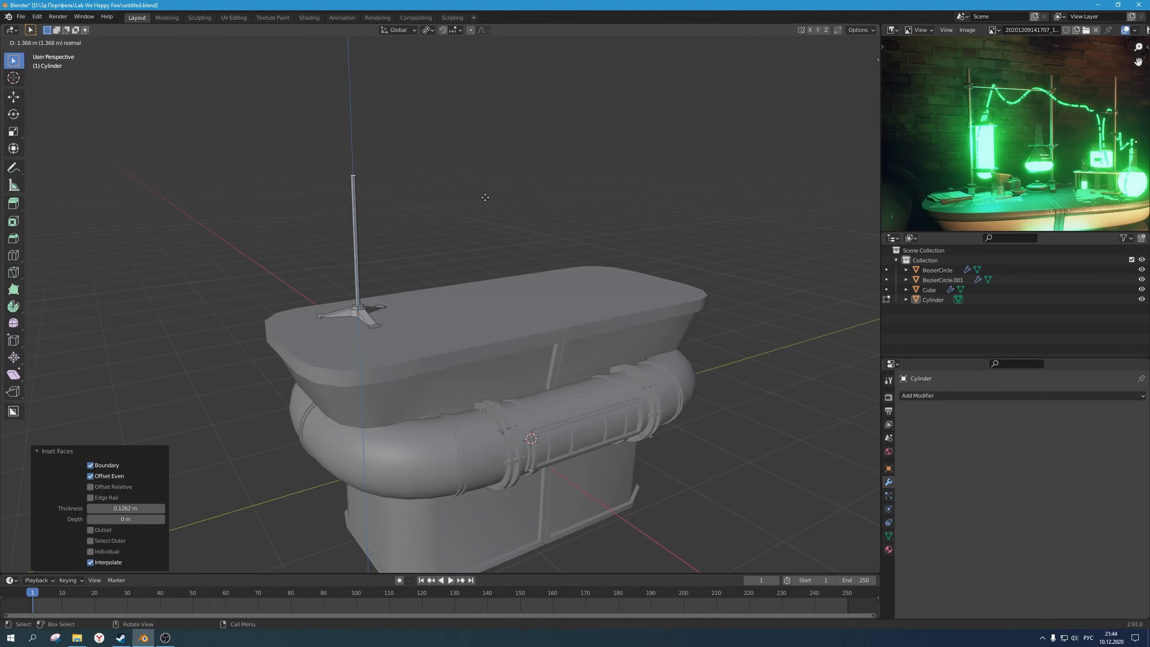
click(485, 197)
key(Tab)
scroll(488, 276, down, 3)
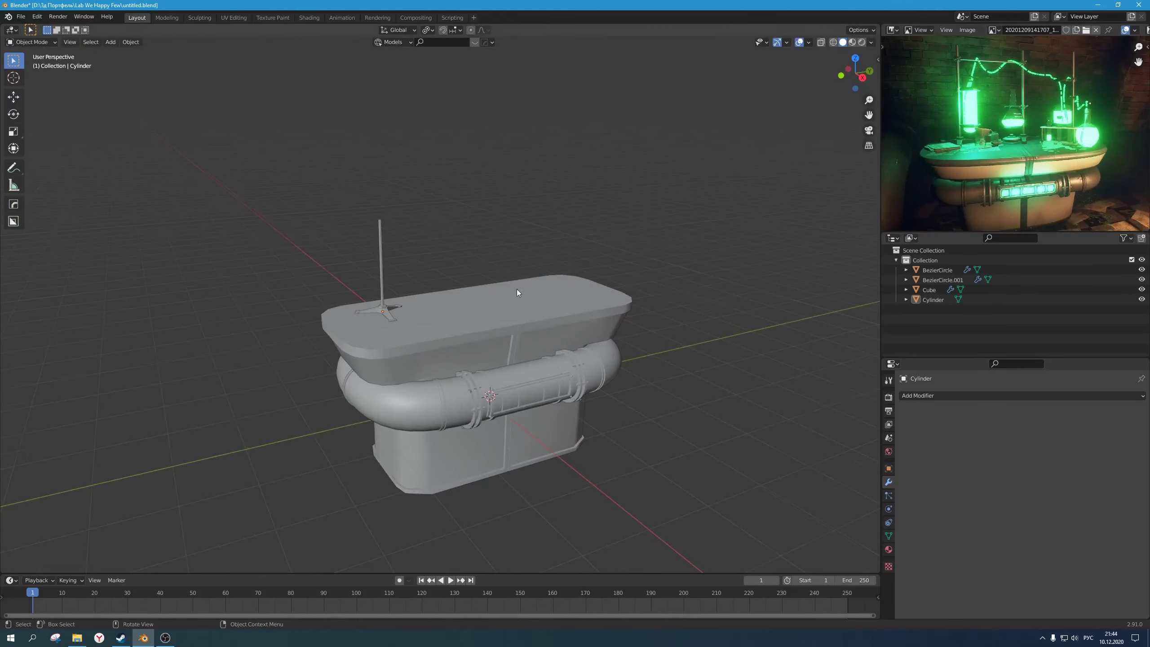
scroll(517, 293, down, 1)
key(Tab)
key(g)
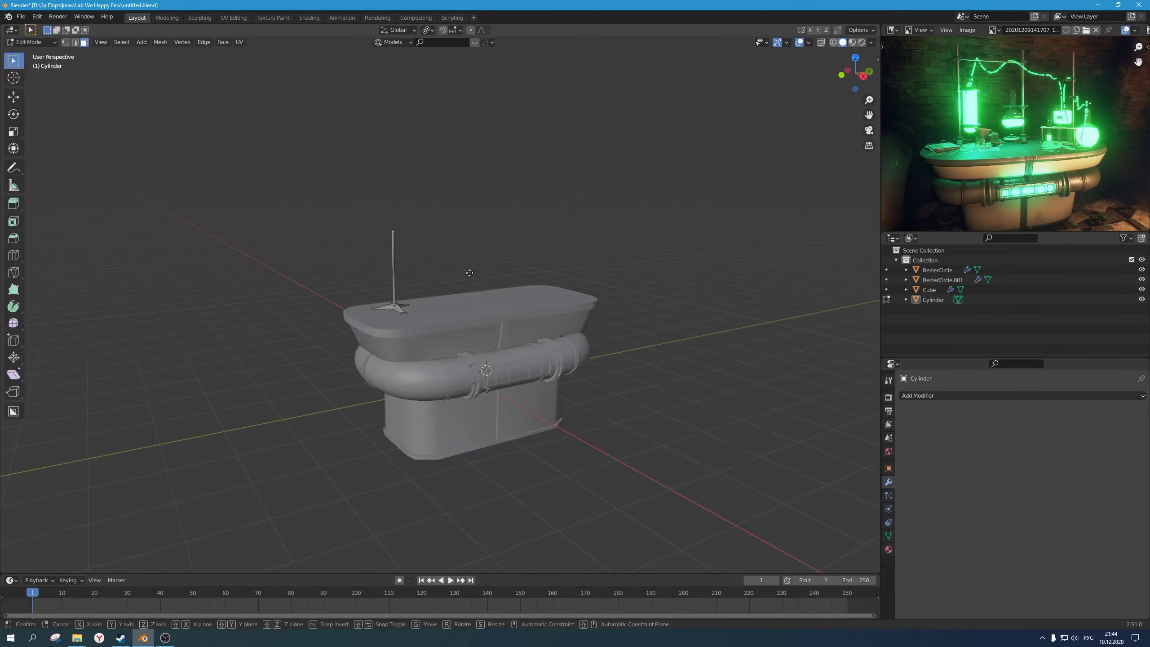
key(Escape)
key(Tab)
scroll(462, 259, up, 2)
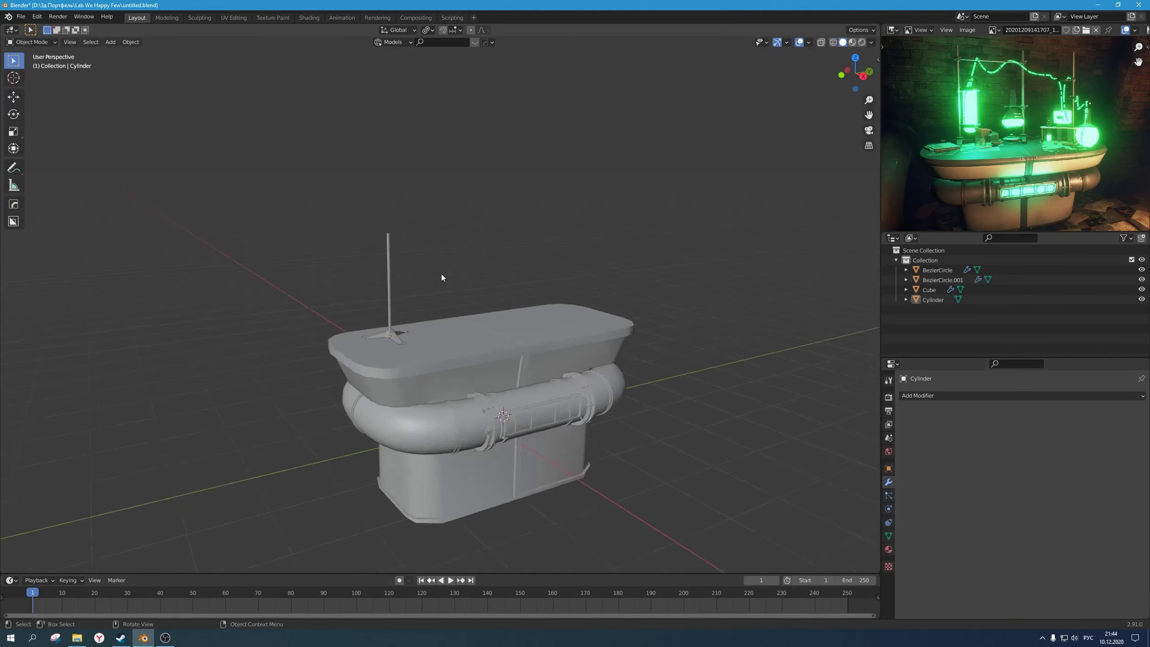
scroll(443, 277, up, 1)
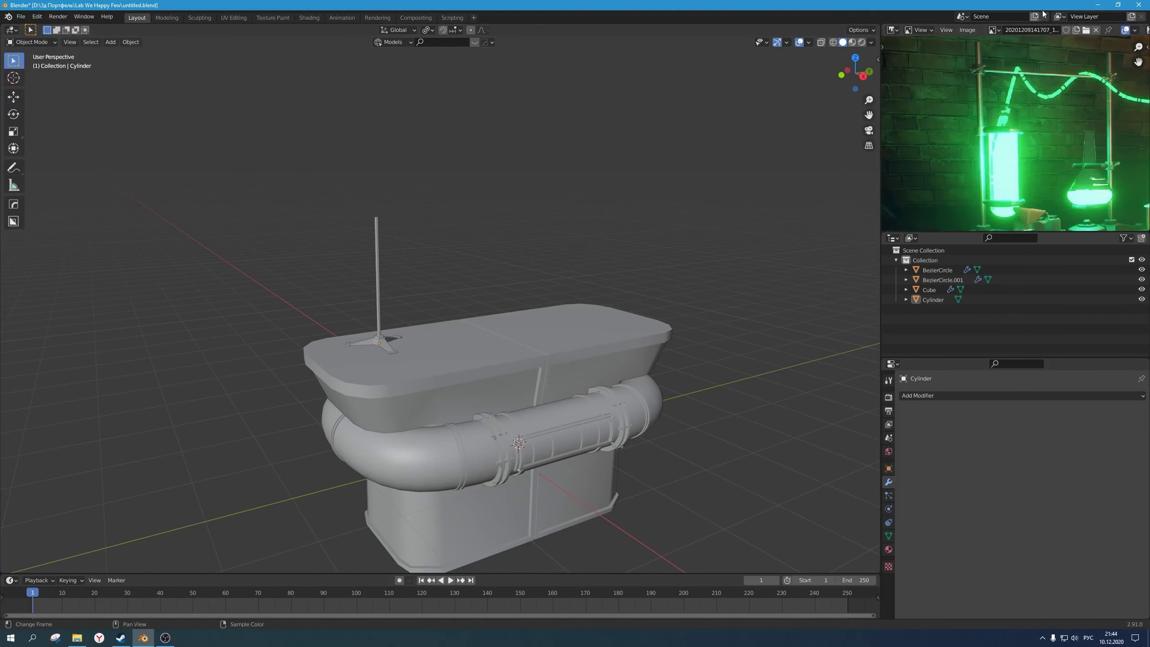
Step: Add one loop cut around the pole and slide it near the top with a factor of about -0.745
scroll(356, 243, up, 2)
key(Tab)
scroll(350, 191, up, 1)
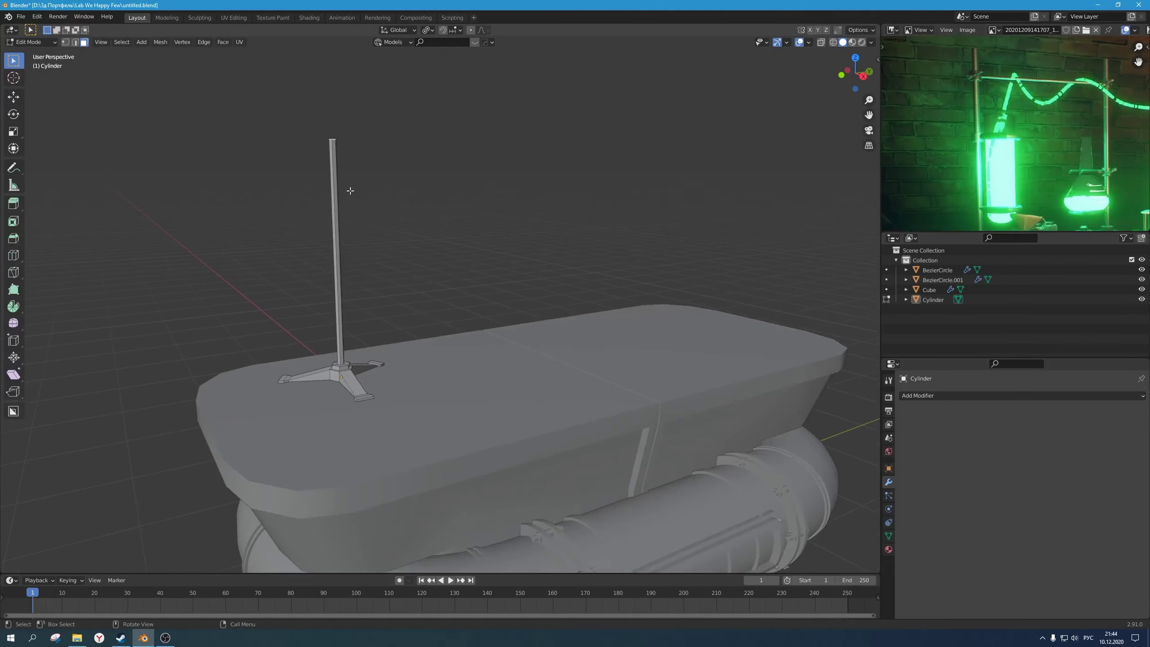
key(ctrl+r)
click(350, 191)
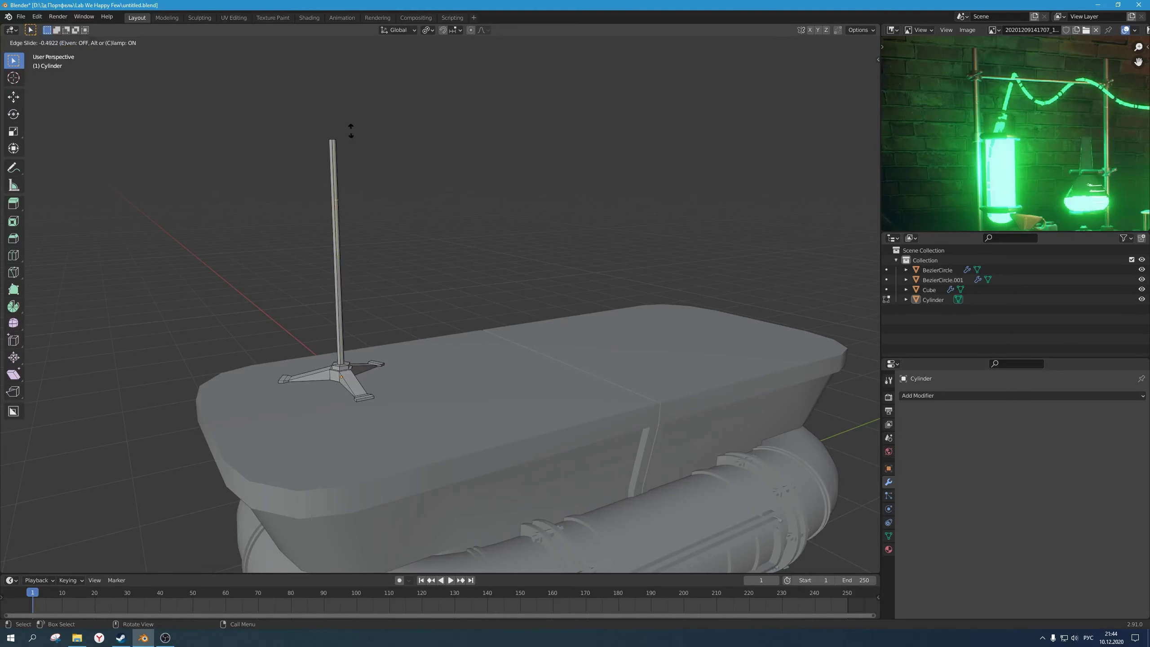
click(364, 103)
Step: Bevel the new loop to 0.127 m with 2 segments and extrude the band's faces along their normals into a collar
scroll(423, 175, up, 2)
key(ctrl+b)
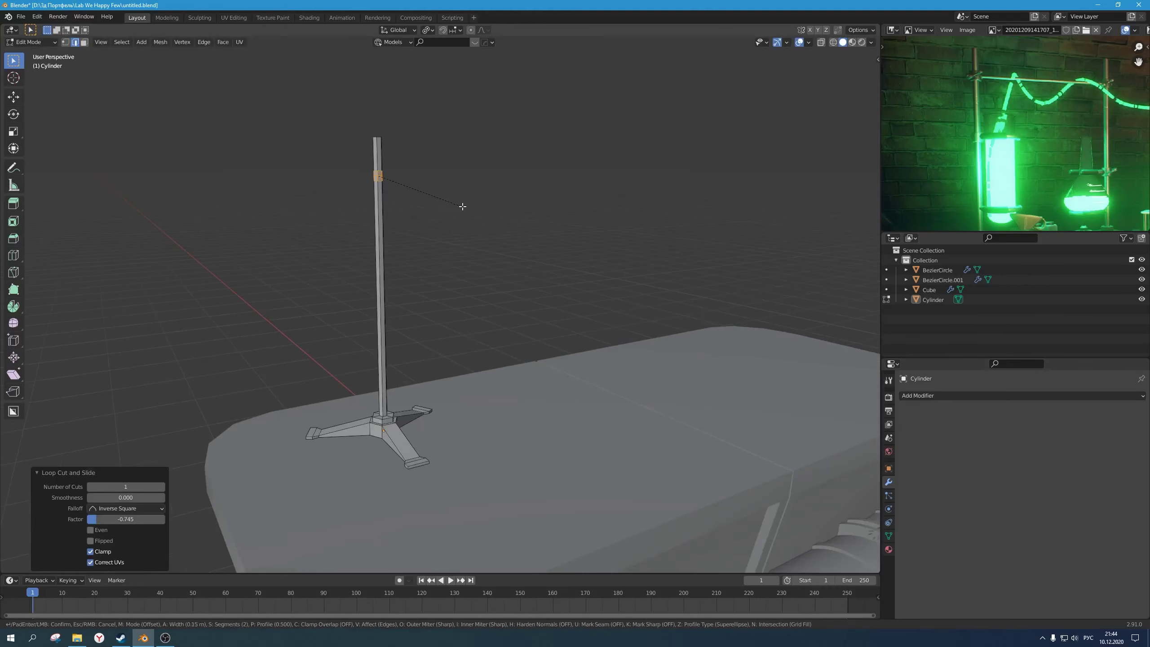
click(460, 205)
key(alt+e)
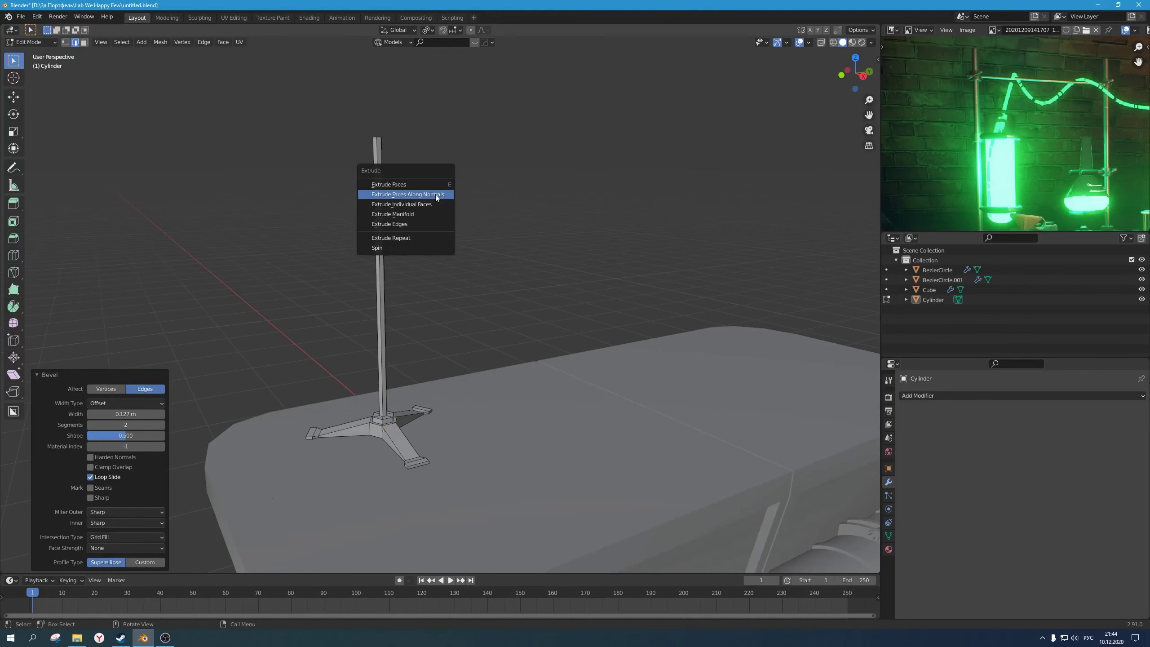
click(437, 193)
click(429, 187)
middle_drag(428, 188, 405, 202)
scroll(442, 211, up, 3)
key(Tab)
scroll(450, 221, down, 3)
key(Tab)
key(Tab)
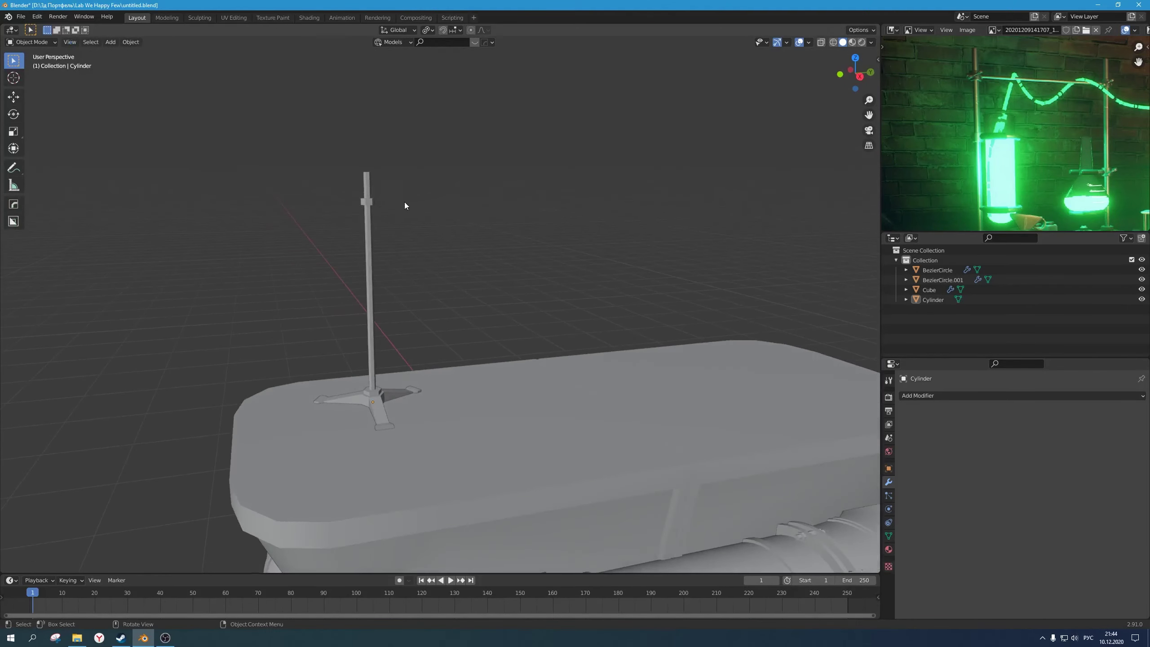
scroll(980, 174, down, 1)
middle_drag(981, 175, 982, 155)
Step: Duplicate the pole section between the hub and the collar in place and separate the copy into its own object
key(Tab)
scroll(361, 247, up, 1)
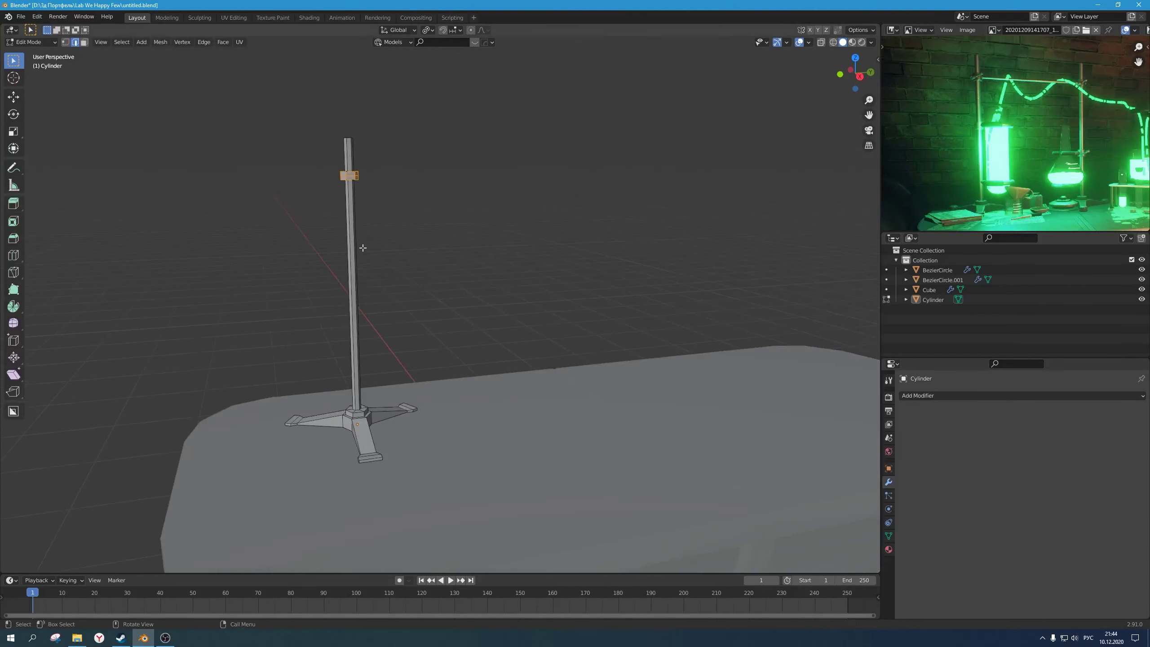
middle_drag(380, 277, 374, 268)
key(alt+z)
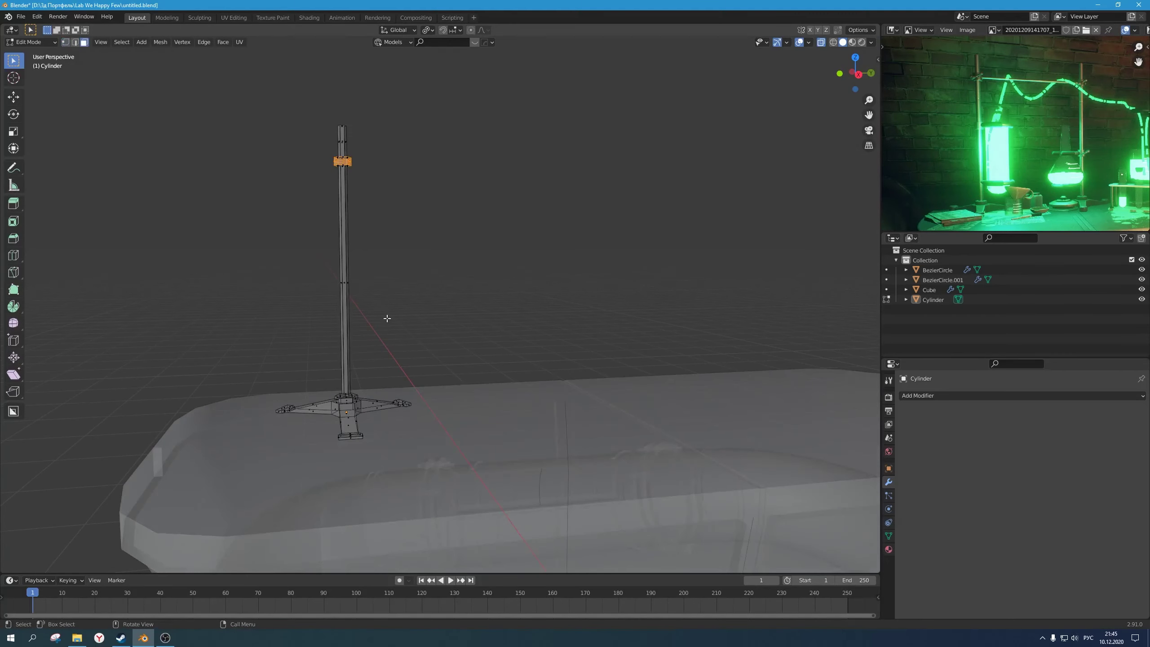
drag(386, 314, 241, 231)
scroll(390, 277, down, 1)
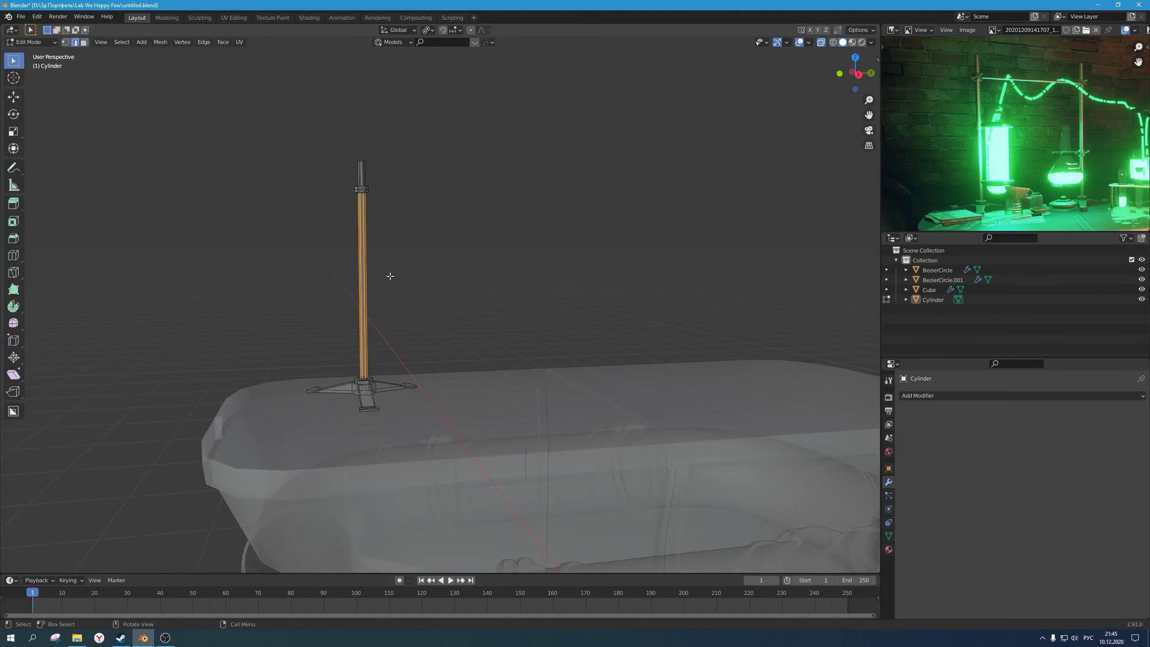
key(shift+d)
right_click(390, 276)
scroll(391, 275, up, 1)
key(alt+z)
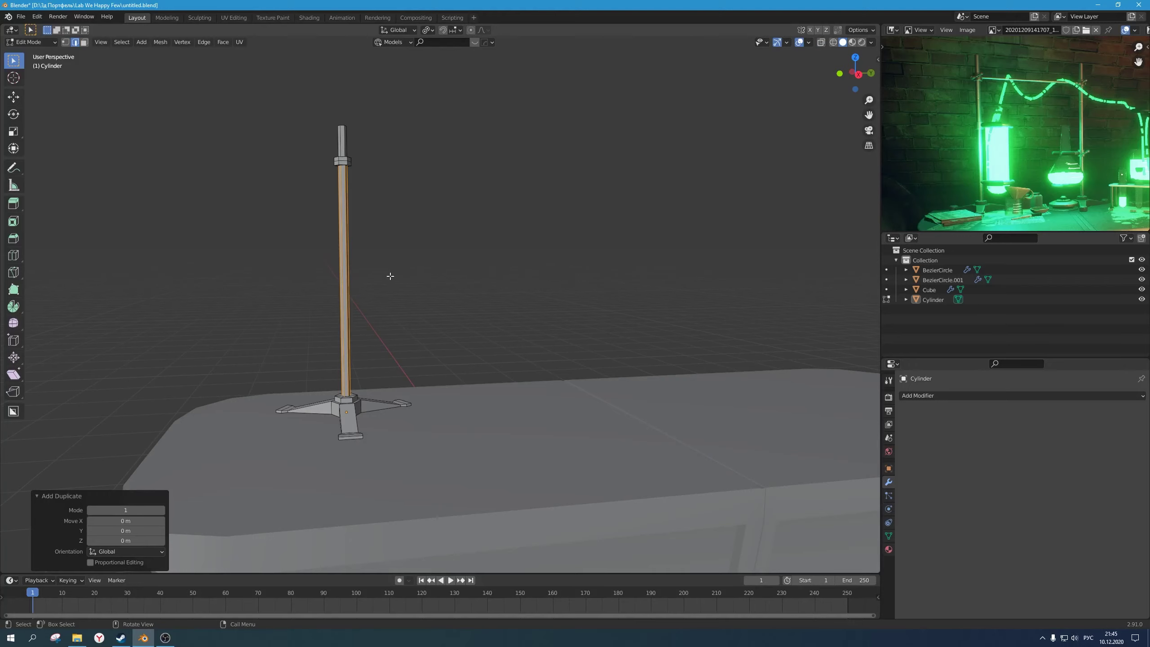
key(p)
click(391, 276)
Step: Rotate the separated rod 90° about the X axis
key(Tab)
key(g)
right_click(434, 270)
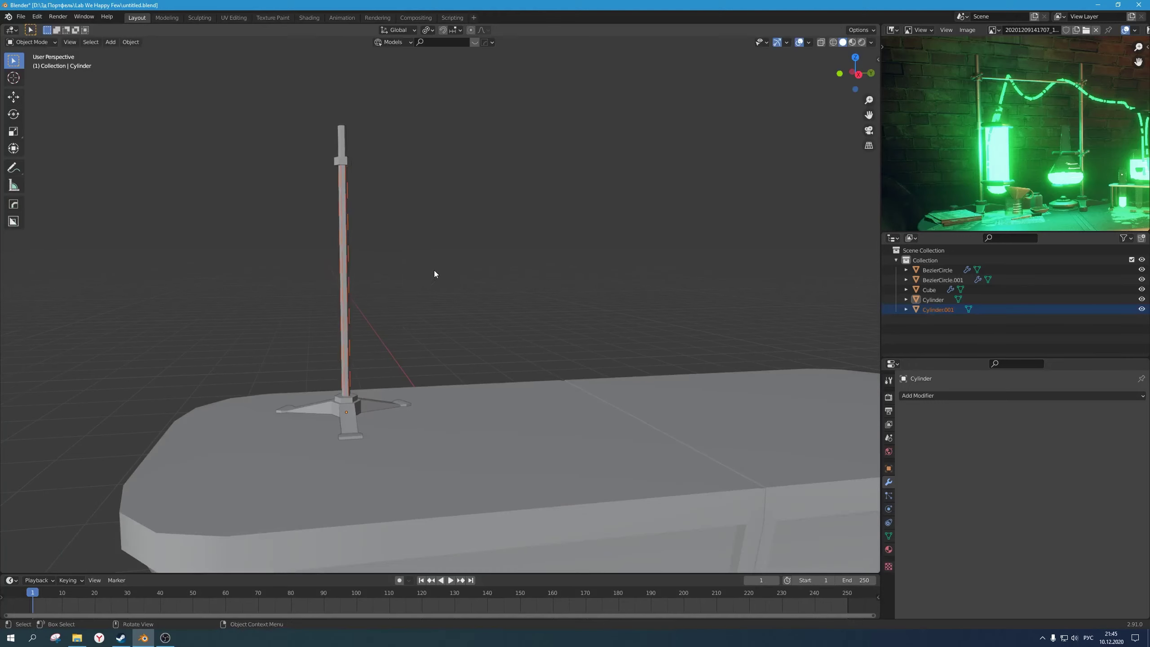
text(r)
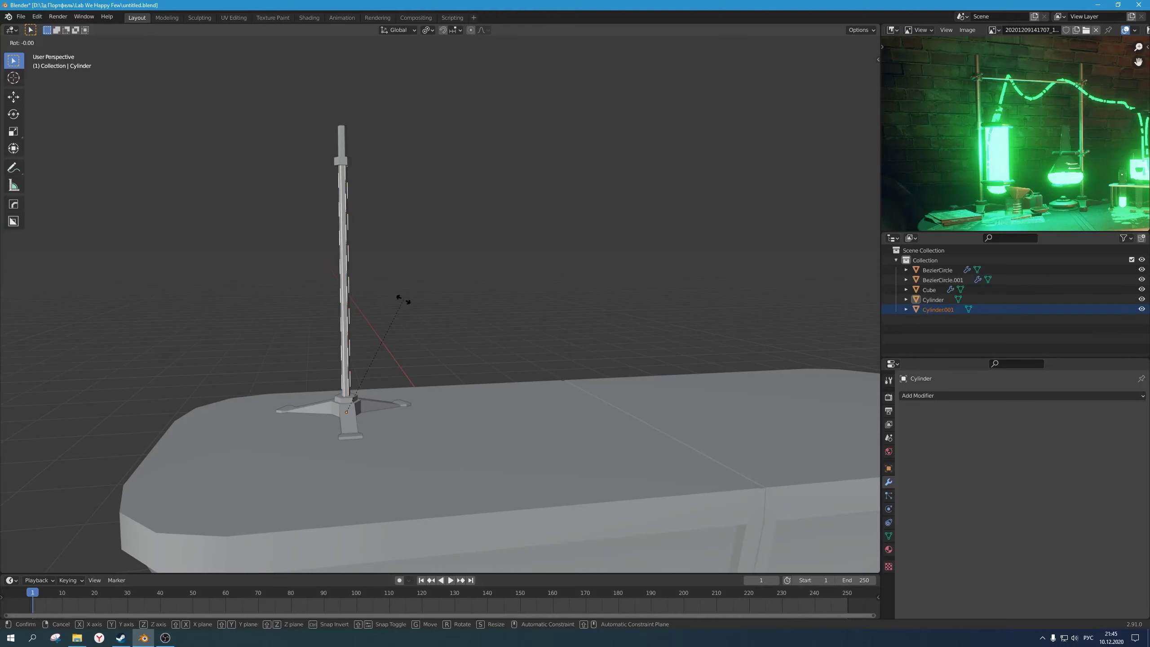
text(x90)
key(Return)
Step: In the right view, move the rod about 1.38 m along Y and 1.45 m along Z so it extends from the collar
key(KP_1)
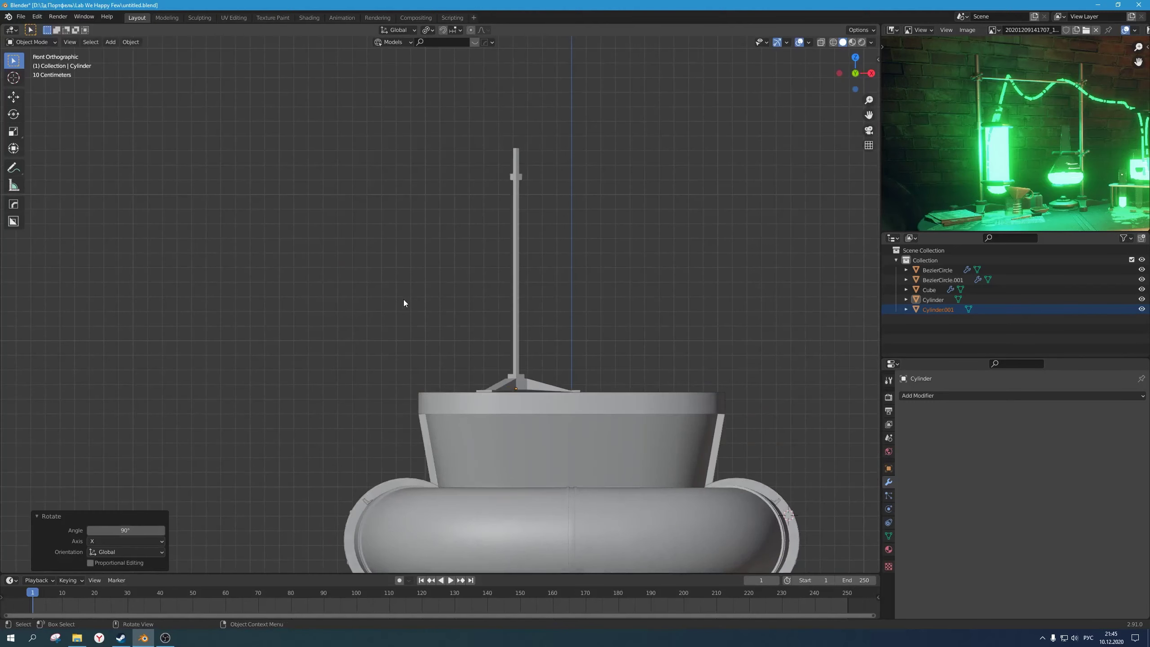
key(KP_3)
key(g)
click(603, 89)
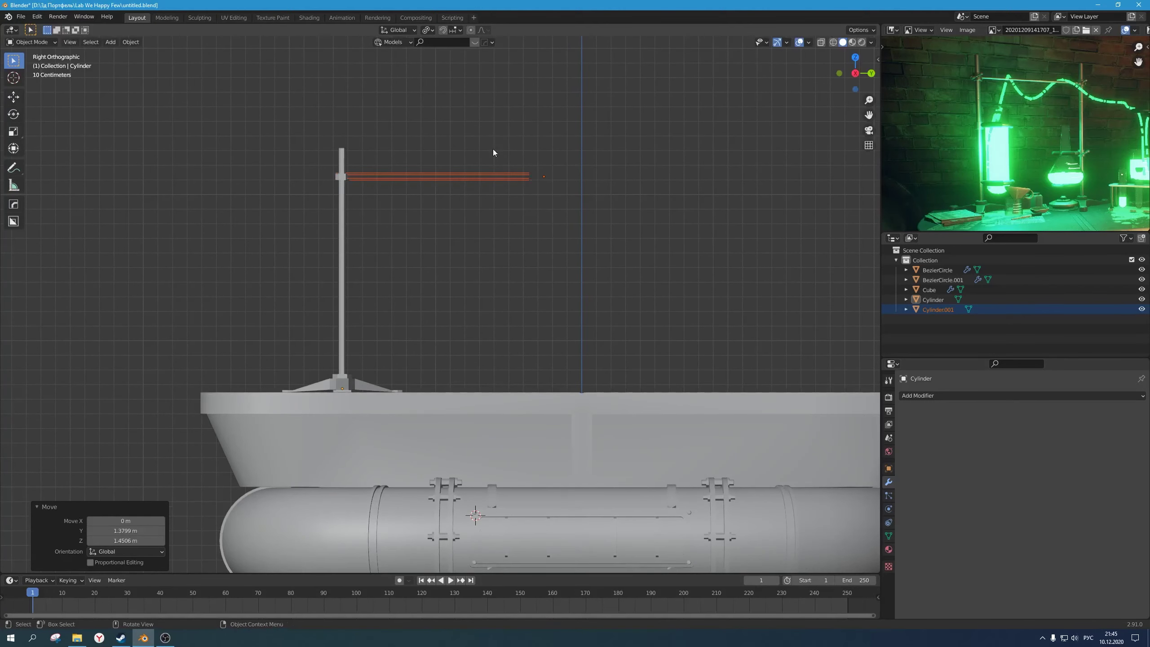
Step: Fill a face between two neighbouring long edges of the horizontal rod
middle_drag(493, 150, 470, 142)
scroll(528, 216, down, 2)
key(Tab)
scroll(494, 206, up, 3)
key(alt+z)
key(alt+z)
scroll(480, 180, up, 3)
click(453, 127)
scroll(481, 154, down, 2)
middle_drag(512, 181, 492, 159)
scroll(524, 236, up, 2)
key(f)
scroll(500, 194, up, 2)
shift+middle_drag(487, 154, 470, 239)
scroll(493, 224, up, 3)
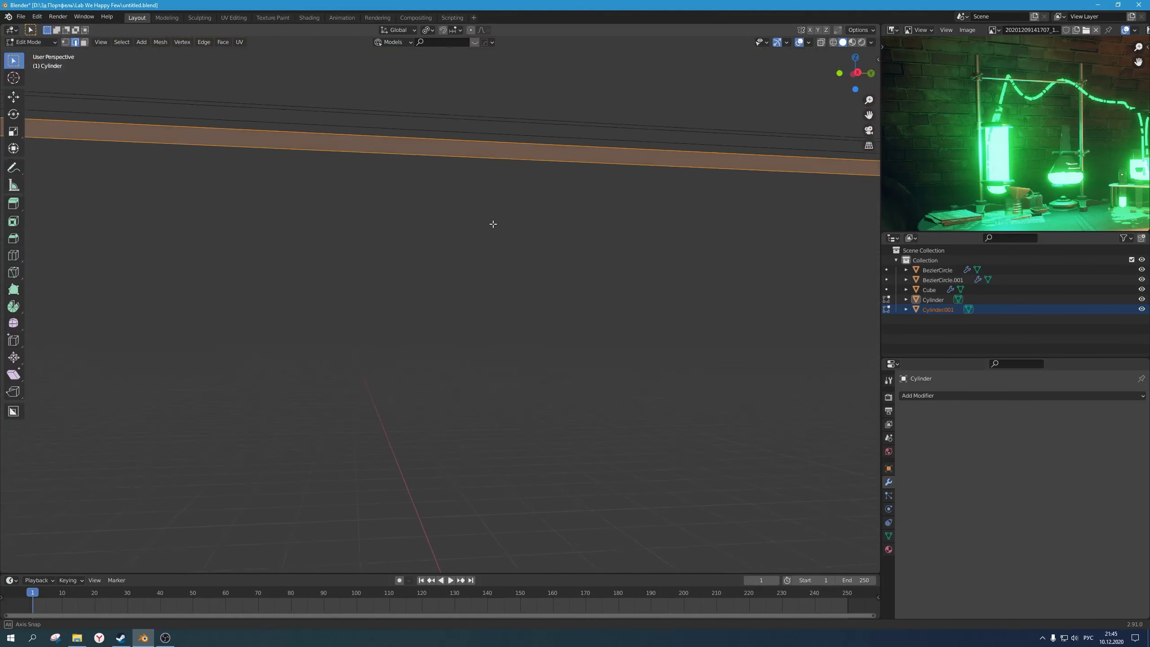
Step: Examine the horizontal rod's edges and open end where it meets the pole's collar
shift+middle_drag(500, 152, 550, 290)
click(493, 173)
scroll(517, 296, down, 3)
scroll(560, 285, down, 2)
key(alt+z)
click(557, 282)
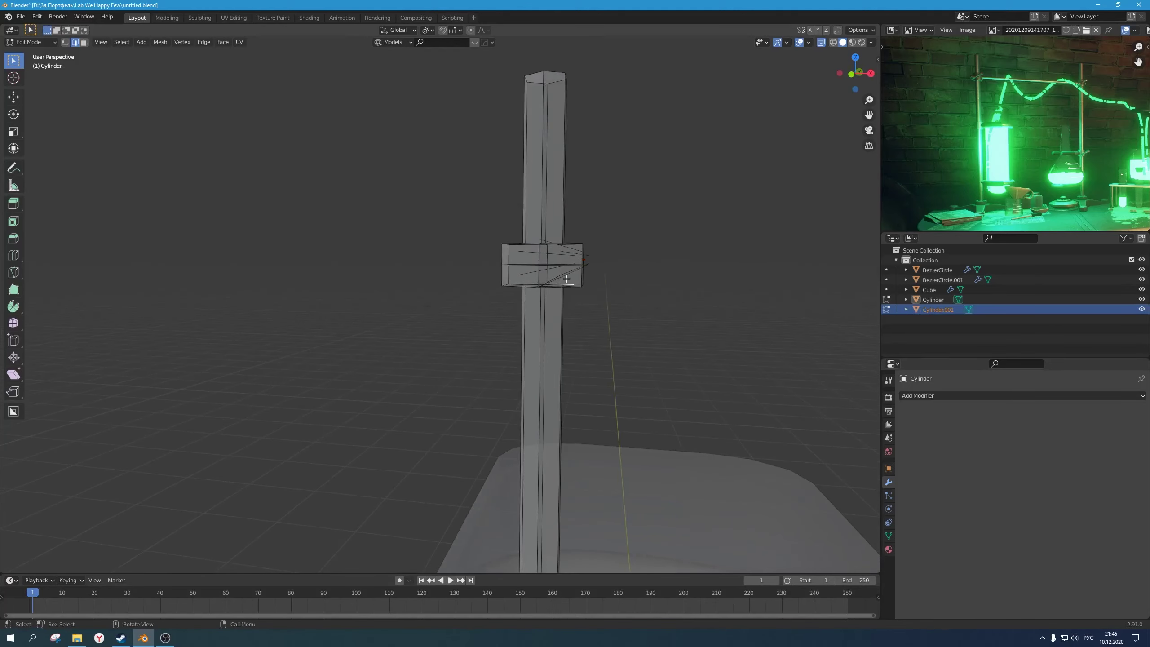
key(alt+z)
key(alt+z)
mouse_move(602, 289)
middle_down()
mouse_move(548, 285)
mouse_move(585, 277)
middle_up()
Step: Leave the shared editing of pole and rod, and open only the horizontal rod's mesh for editing
key(Tab)
click(590, 331)
click(590, 287)
click(599, 285)
click(516, 275)
key(Tab)
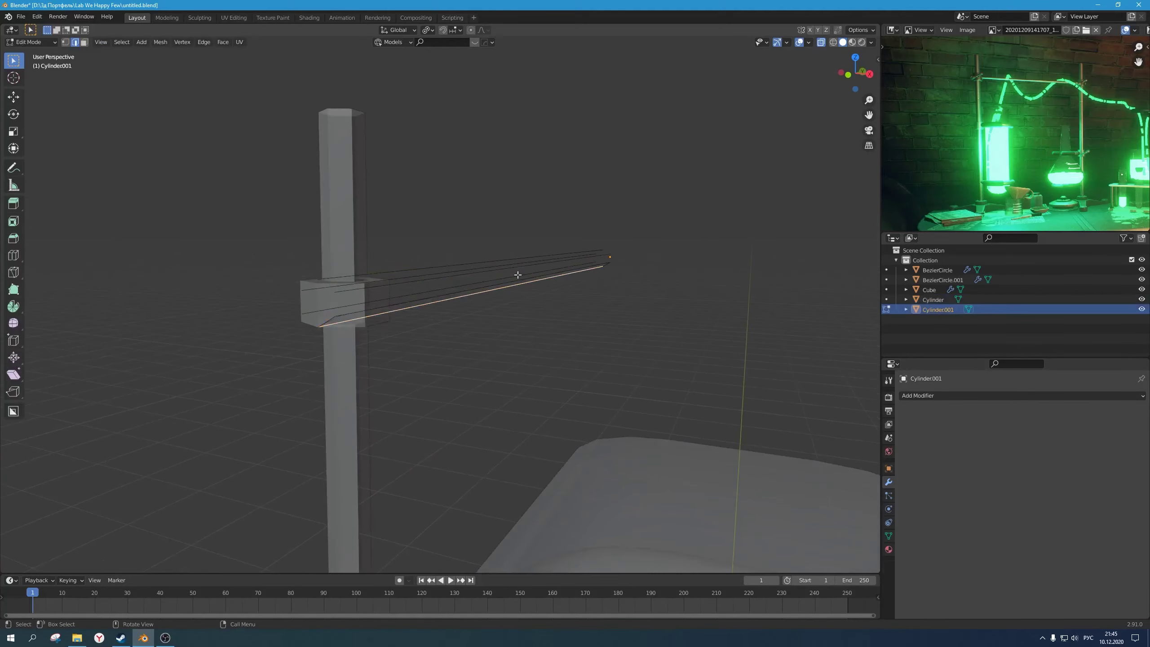
middle_drag(480, 276, 511, 325)
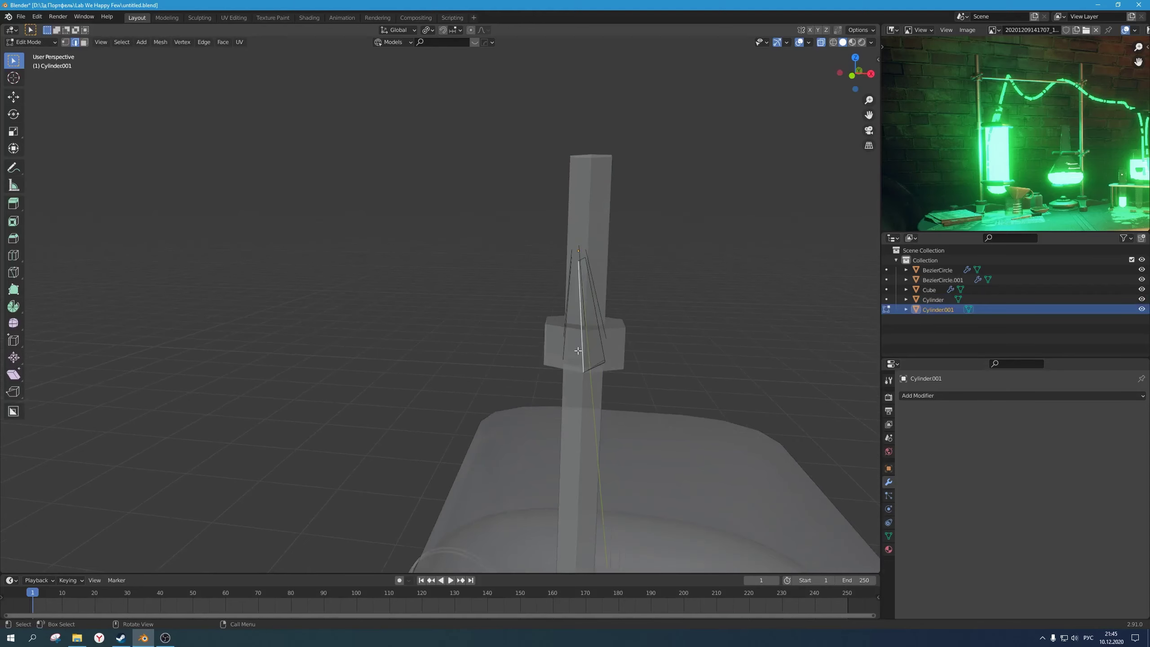
Step: Fill three side faces between neighbouring pairs of long edges on the horizontal rod
middle_drag(579, 350, 439, 319)
key(f)
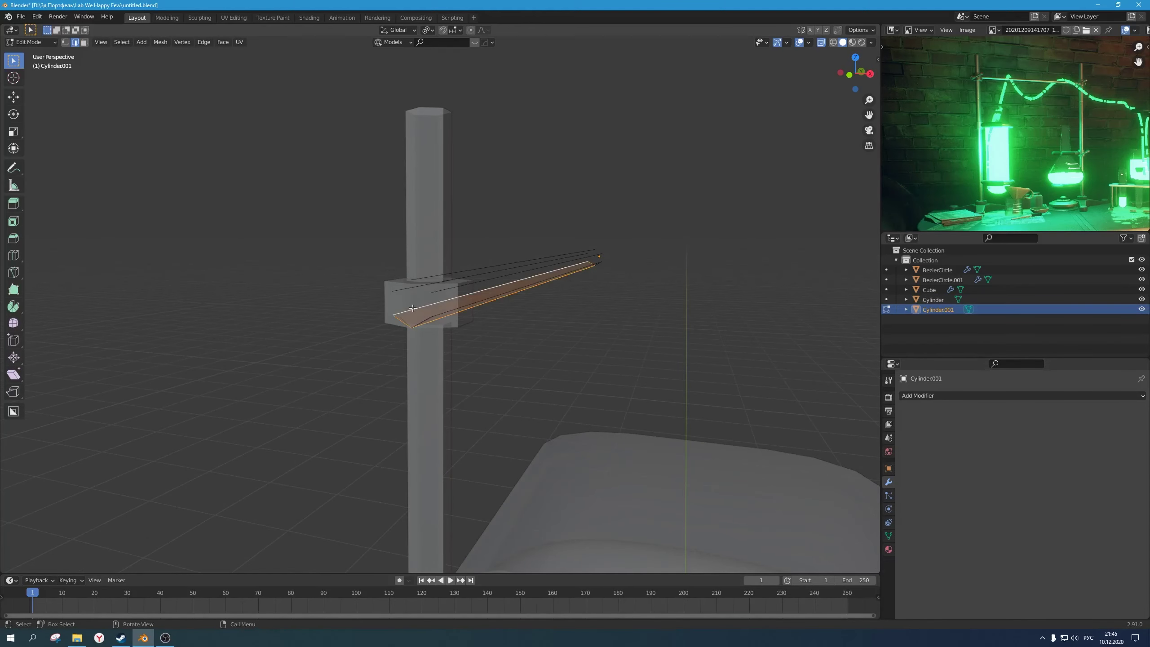
click(411, 309)
shift+click(412, 289)
key(f)
click(413, 288)
shift+click(428, 283)
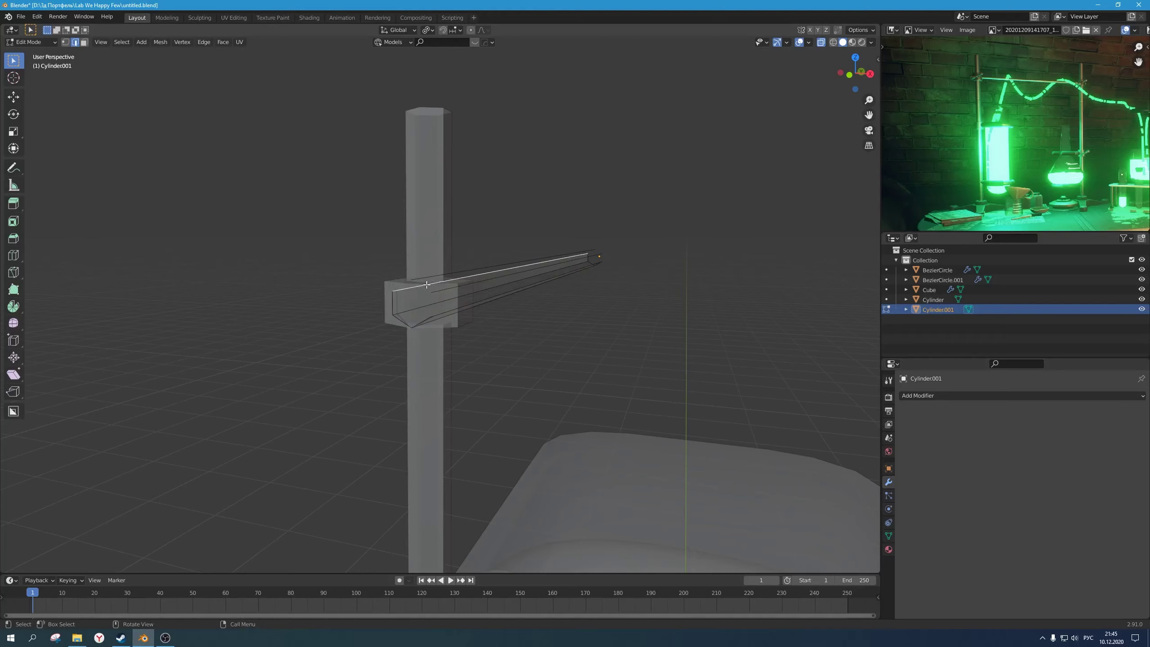
shift+click(429, 279)
key(f)
Step: Fill the remaining open side face of the horizontal rod with see-through display off, and leave mesh editing
click(447, 289)
mouse_move(451, 286)
middle_down()
mouse_move(506, 269)
mouse_move(470, 250)
middle_up()
shift+click(498, 280)
key(alt+z)
click(442, 277)
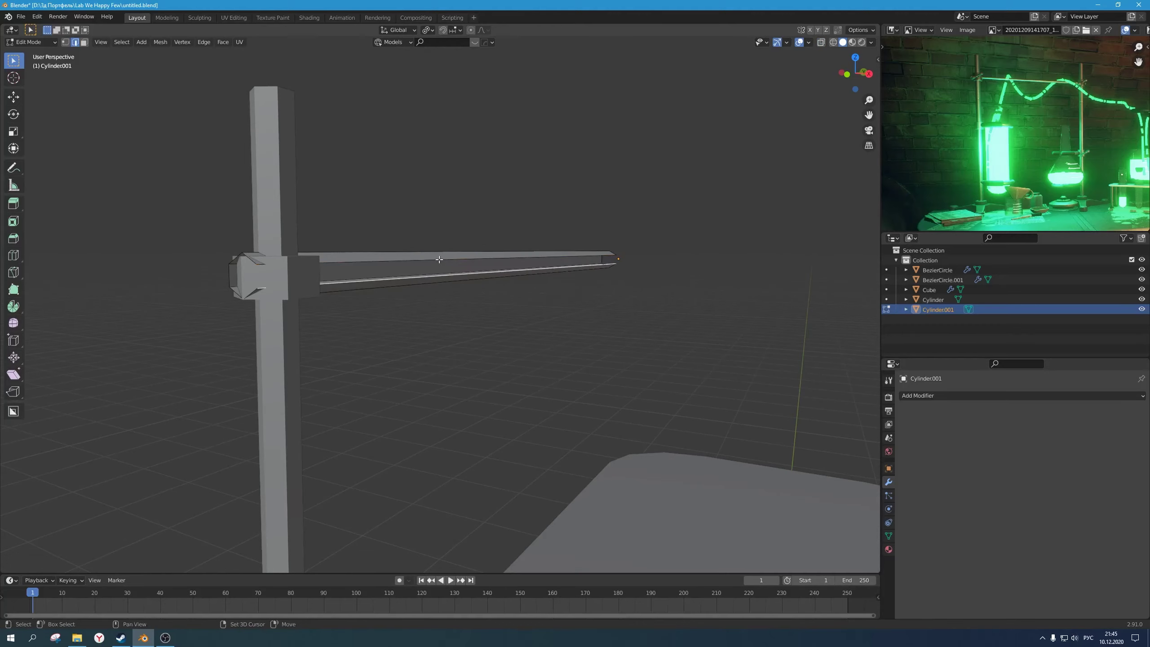
shift+click(439, 259)
middle_drag(439, 260, 436, 292)
key(f)
scroll(449, 285, down, 1)
key(Tab)
middle_drag(512, 317, 469, 309)
scroll(364, 310, down, 2)
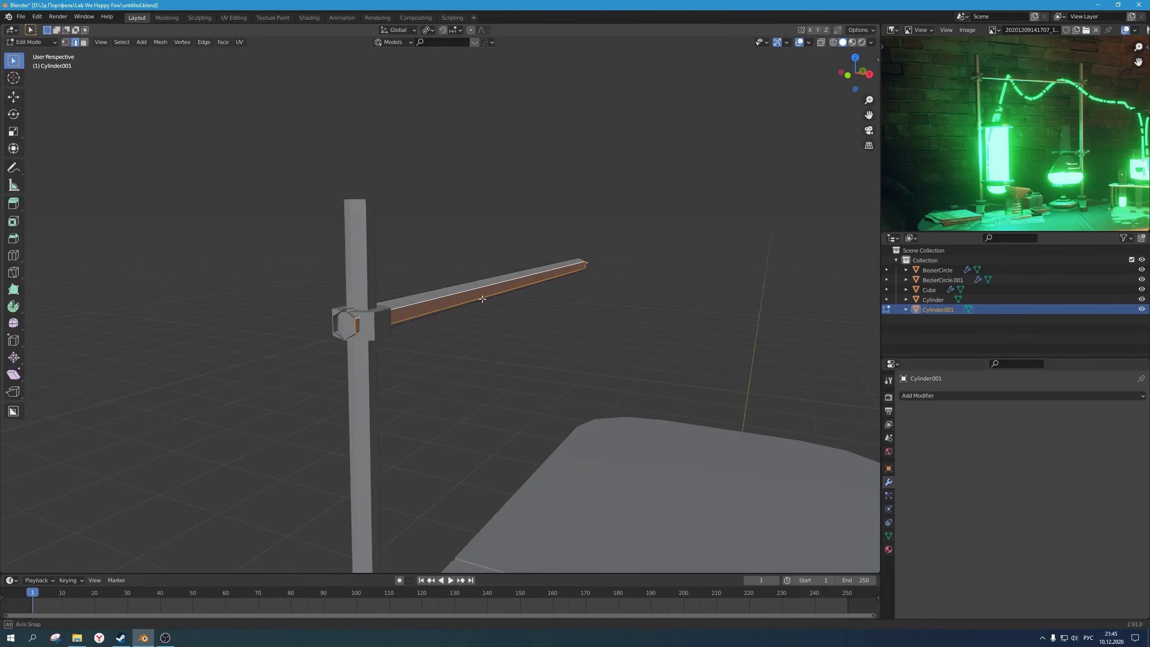
scroll(469, 309, up, 4)
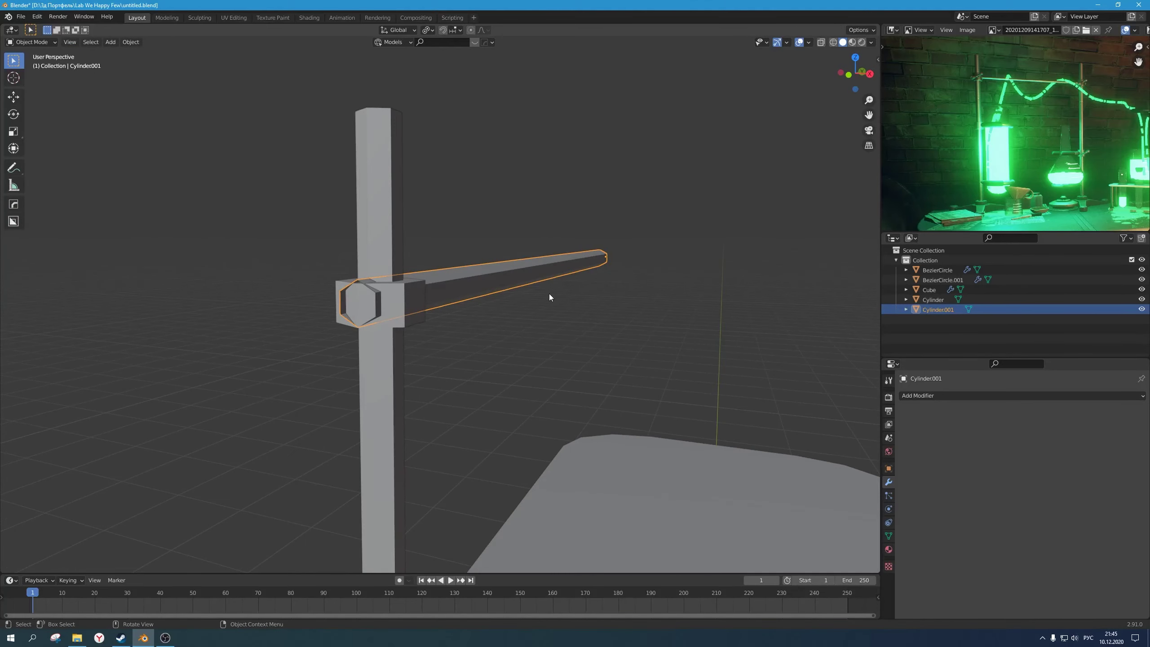
key(s)
key(shift+x)
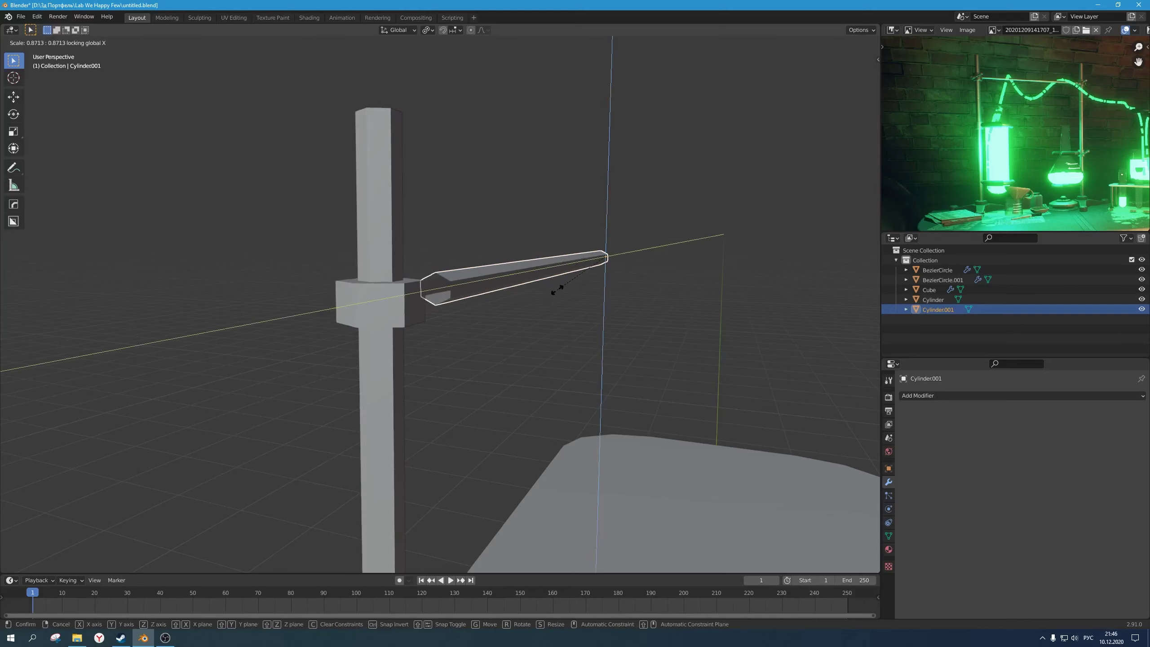
right_click(556, 291)
key(Escape)
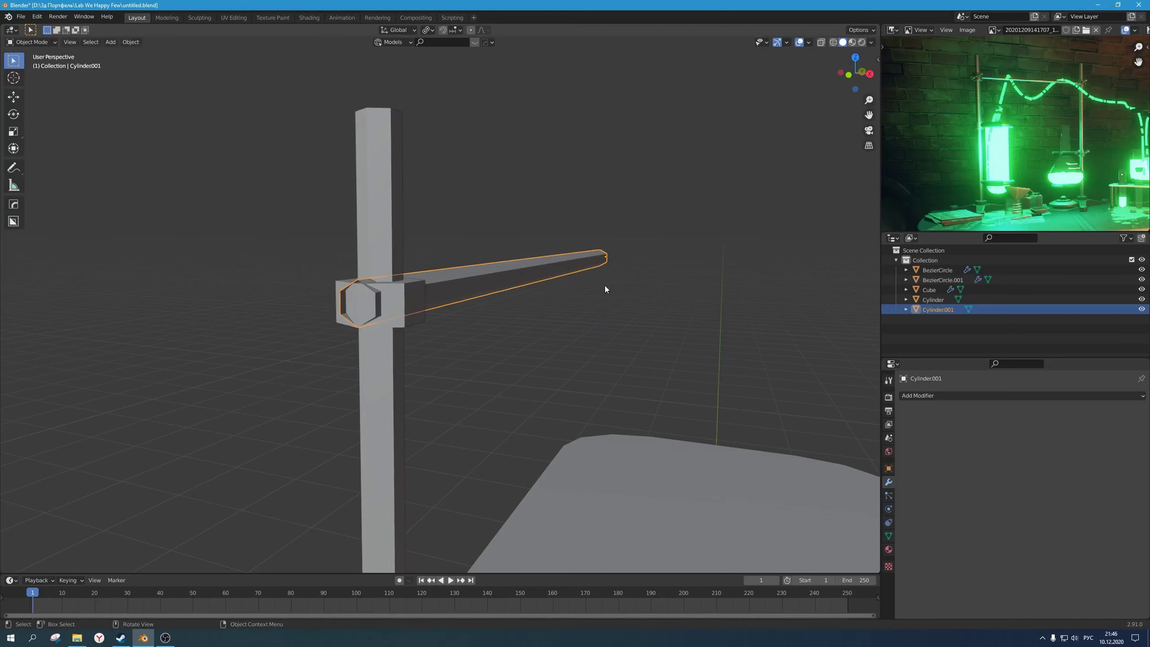
key(period)
click(562, 285)
key(s)
key(x)
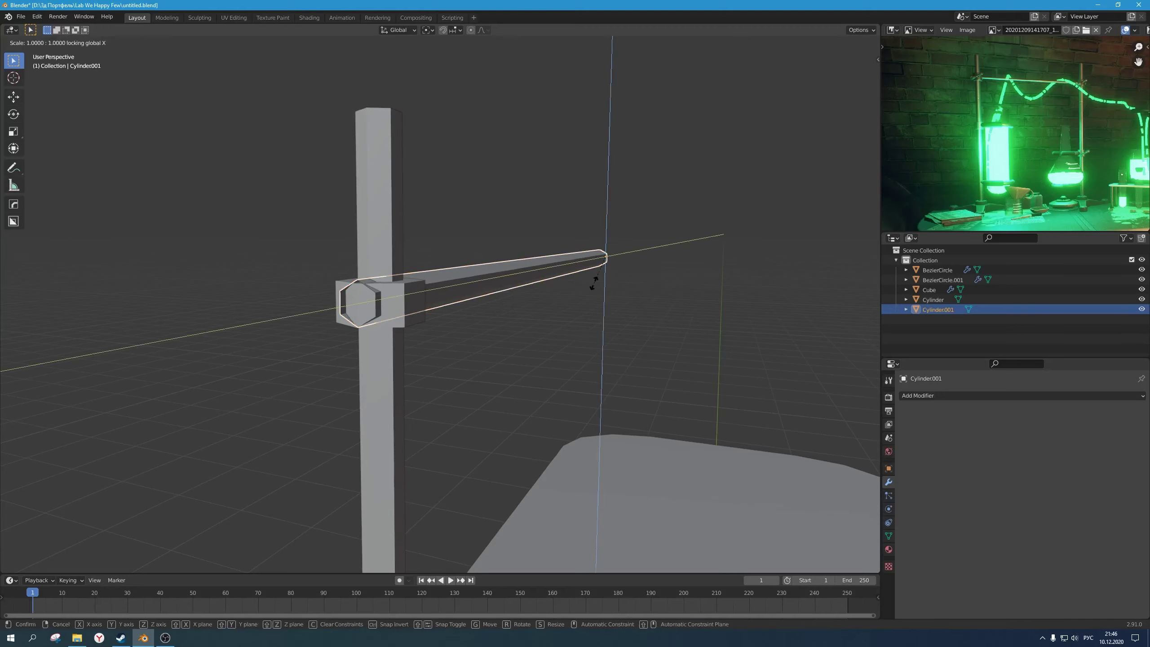
key(Escape)
Step: Scale the horizontal rod to about 0.51 on X and Z, excluding the Y axis
key(s)
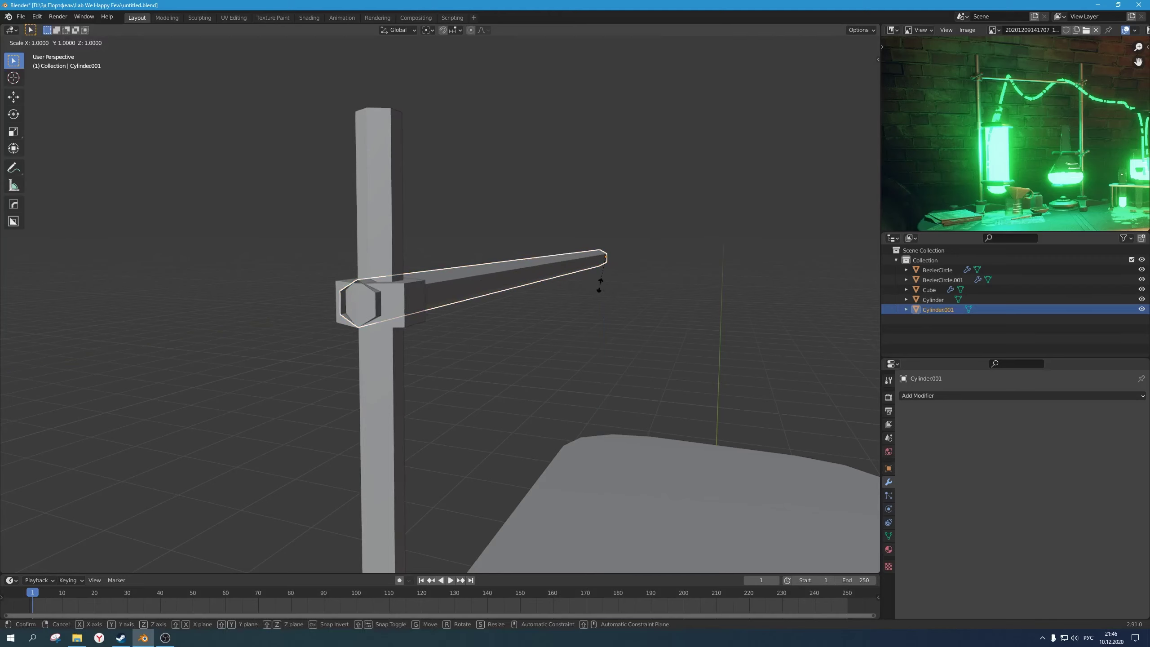
key(shift+y)
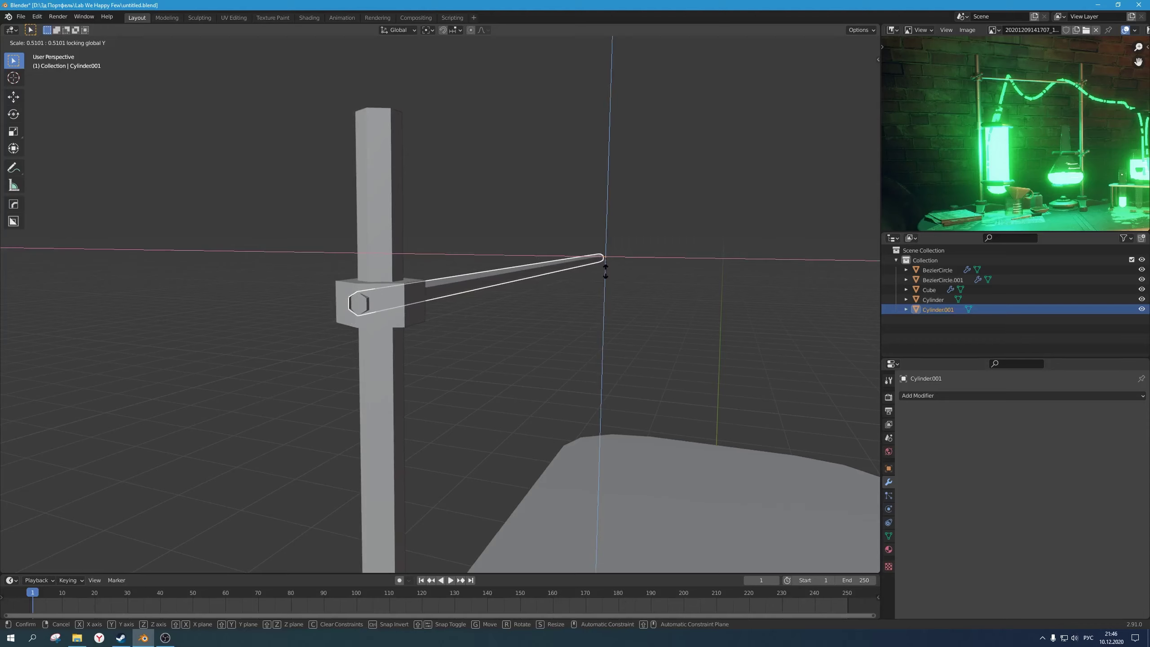
click(606, 271)
Step: In the rod's mesh, move the end at the collar slightly outward along negative Y, and leave mesh editing
key(Tab)
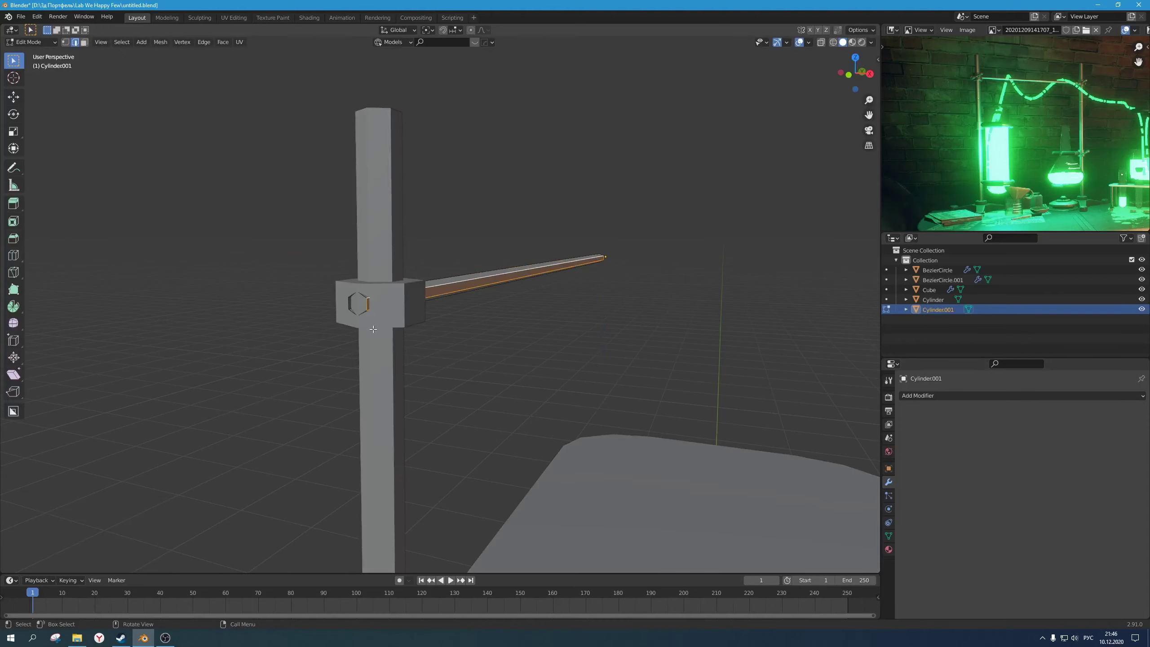
key(1)
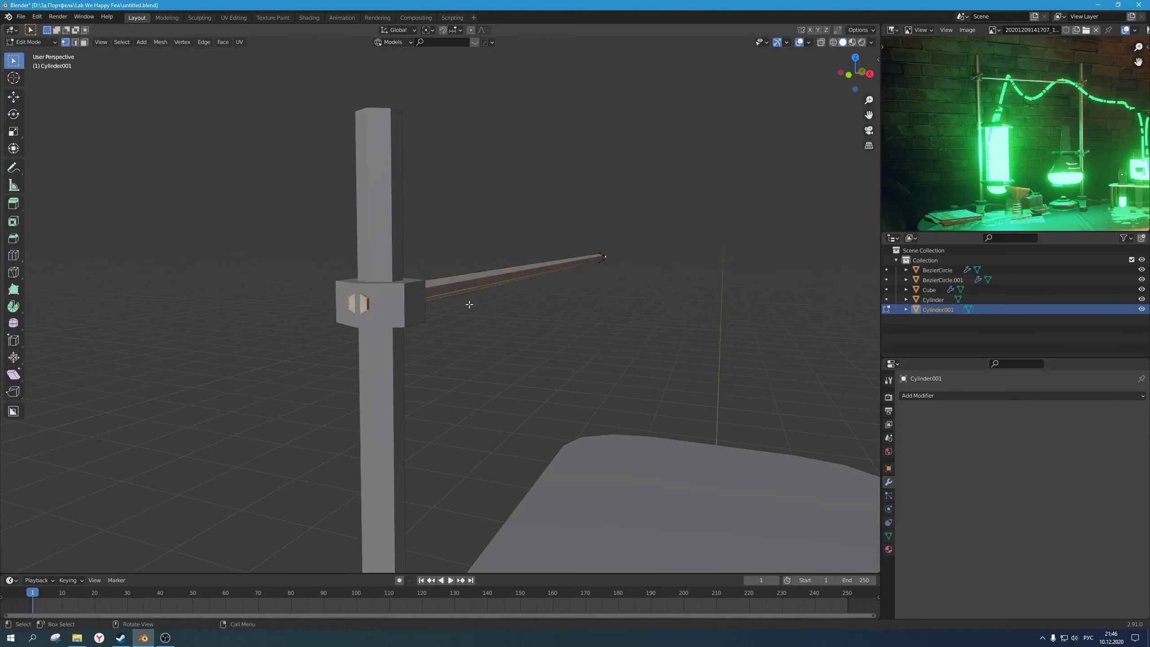
key(g)
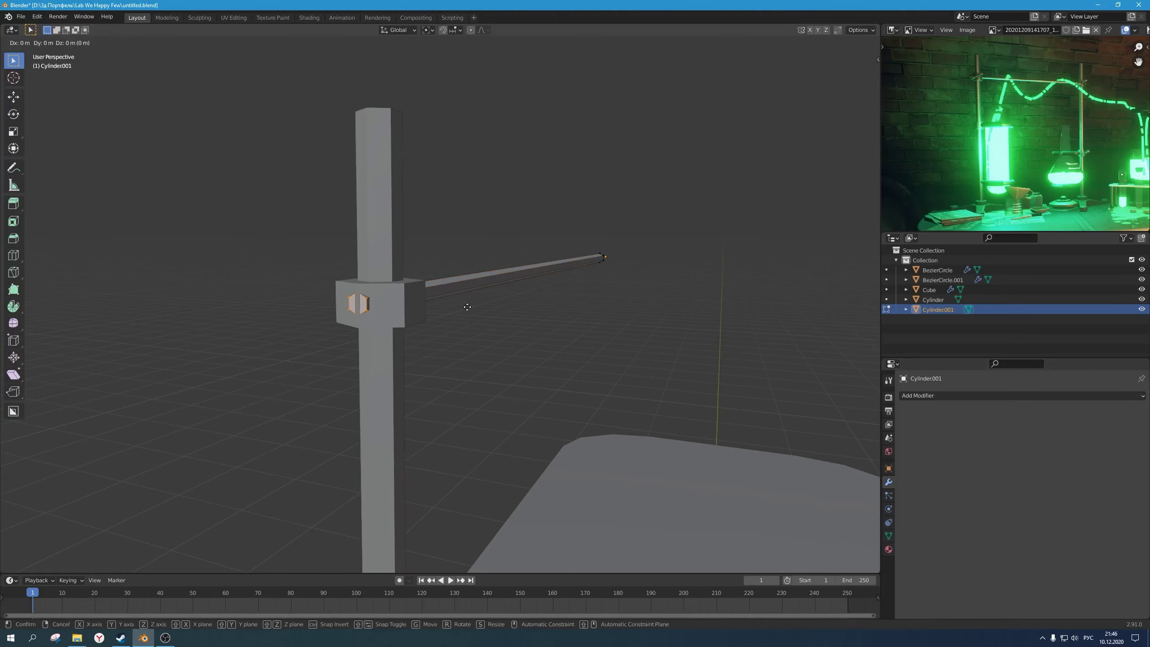
key(y)
click(459, 313)
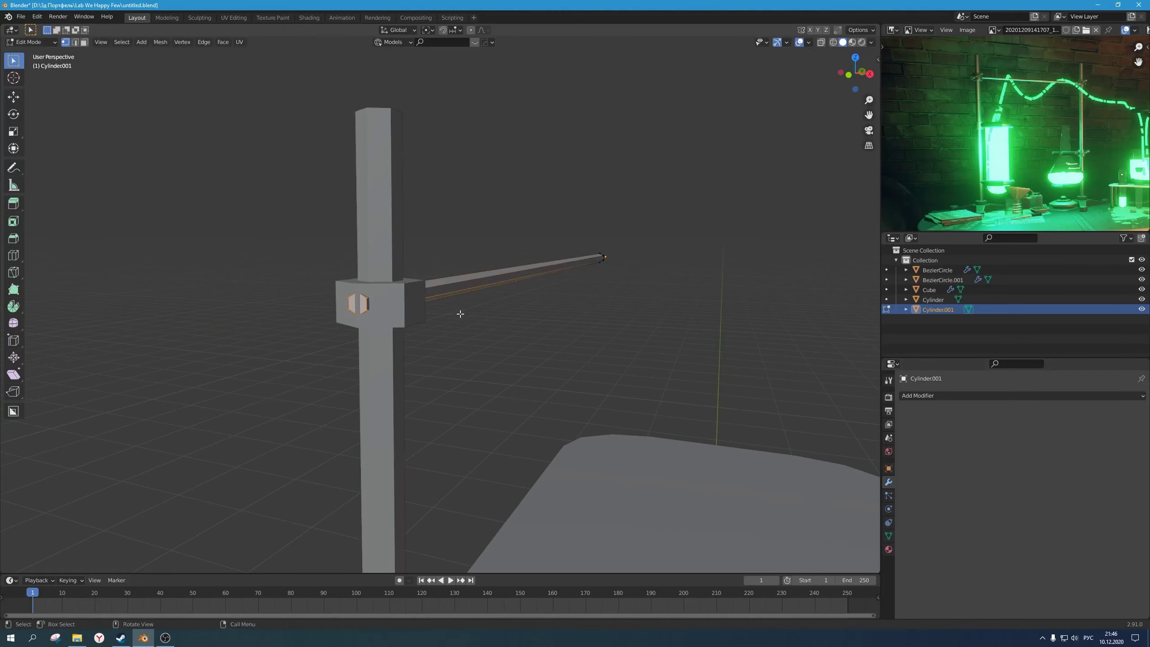
key(g)
key(y)
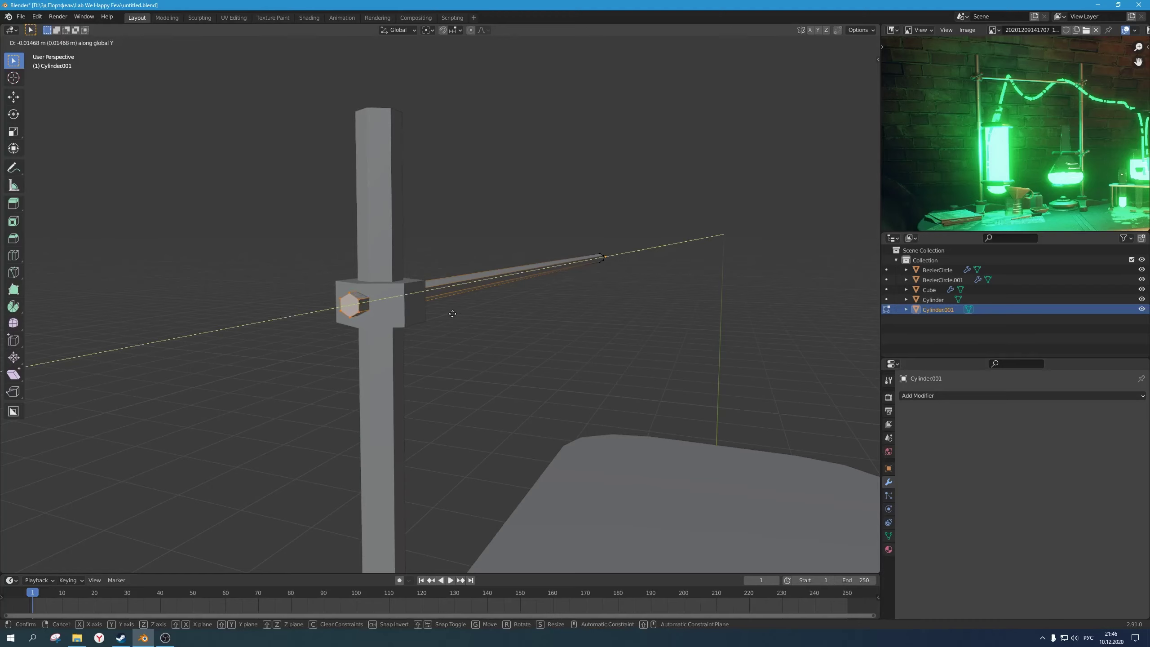
click(445, 315)
key(Tab)
scroll(505, 344, down, 8)
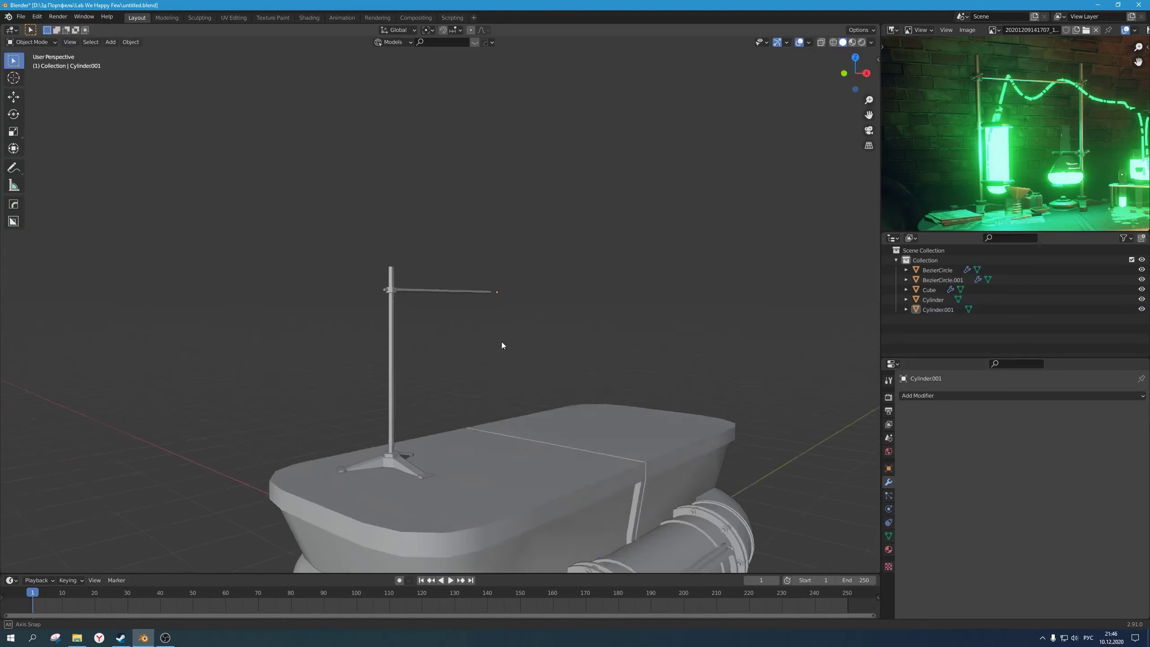
Step: Compare the reference image, and duplicate the three-legged stand about 1.2 m along Y
mouse_move(497, 343)
middle_down()
mouse_move(473, 351)
mouse_move(480, 341)
middle_up()
scroll(480, 337, down, 4)
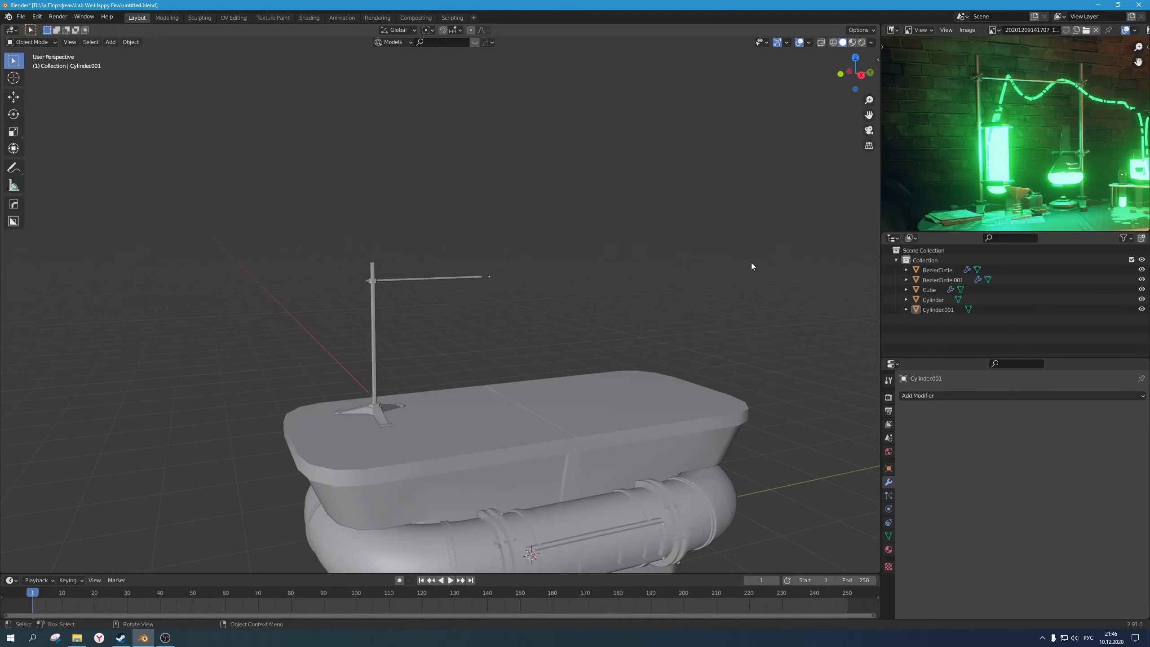
scroll(1045, 127, up, 2)
scroll(1048, 159, down, 2)
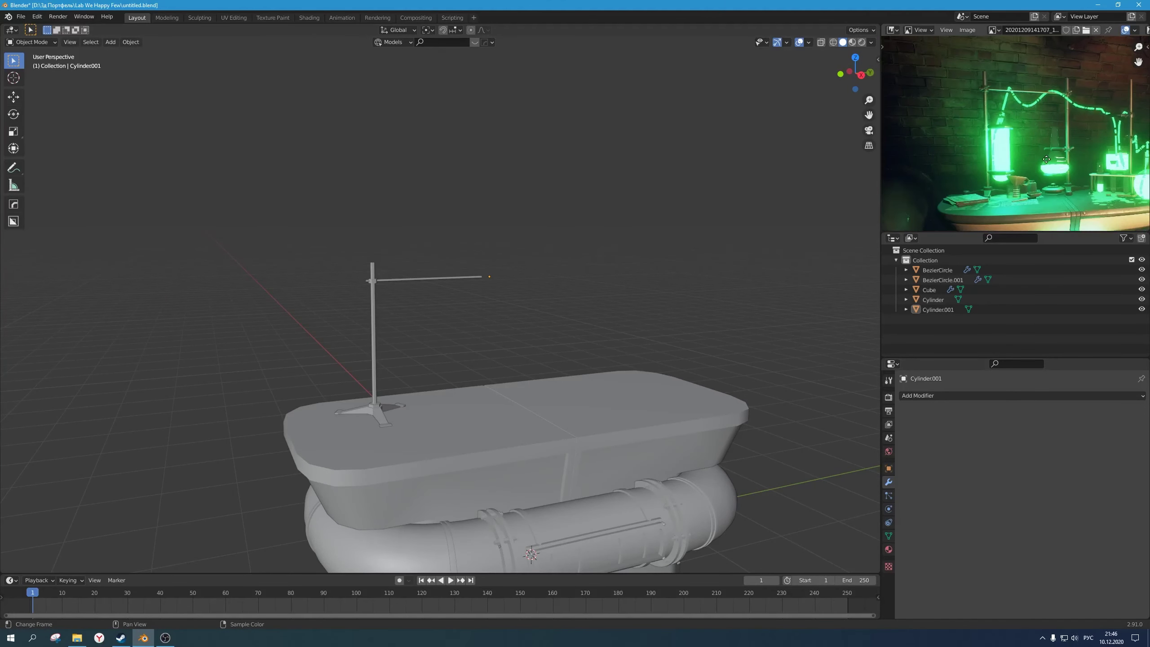
middle_drag(1048, 158, 963, 127)
scroll(964, 127, down, 1)
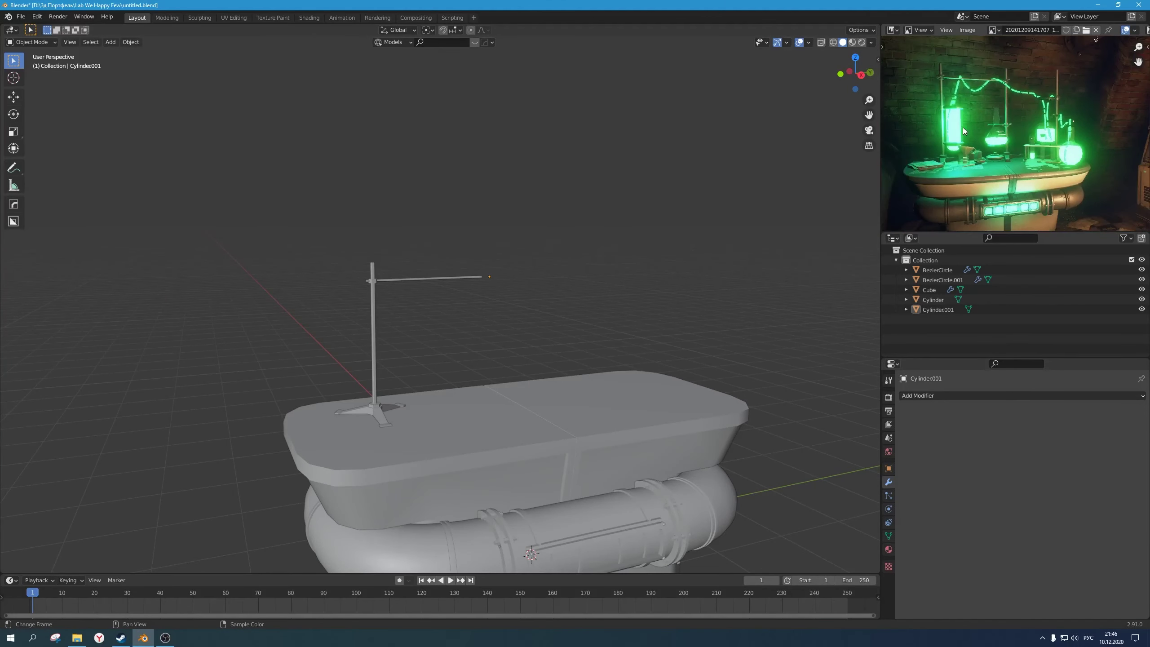
click(371, 352)
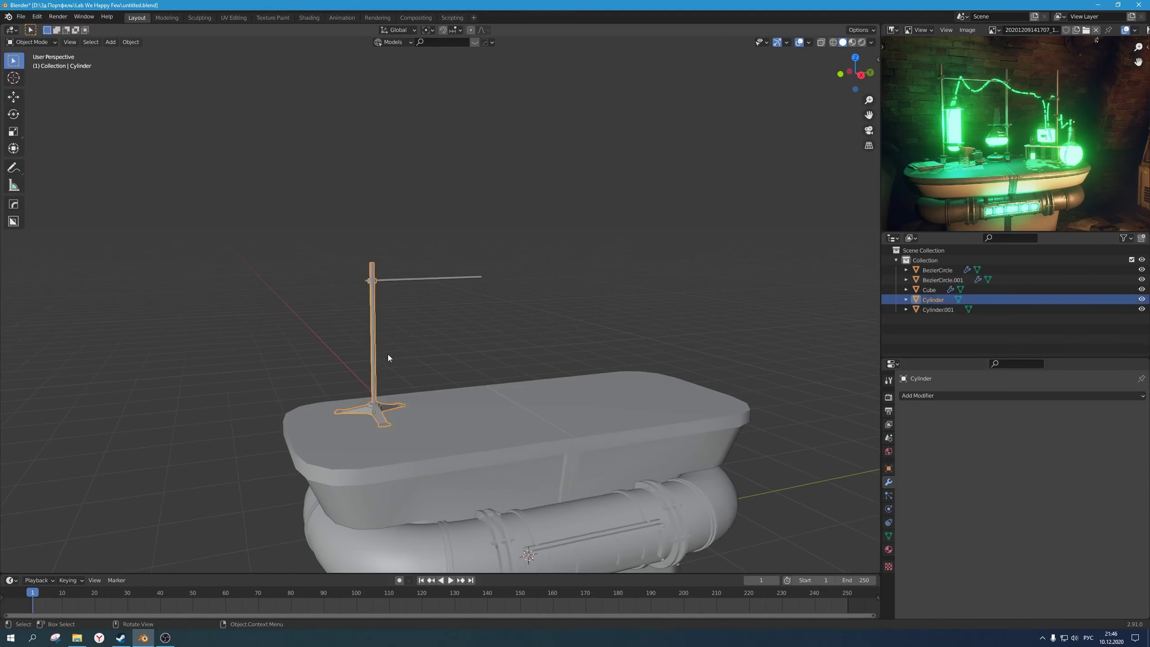
scroll(417, 359, up, 1)
key(shift+d)
key(y)
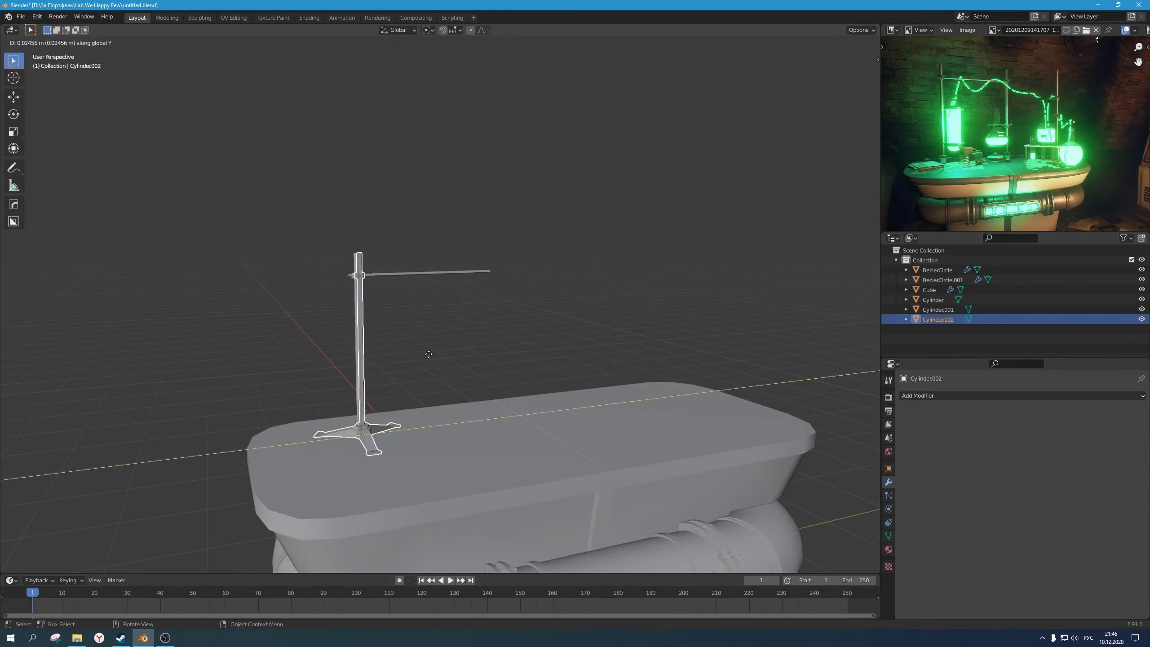
click(538, 338)
scroll(538, 338, down, 2)
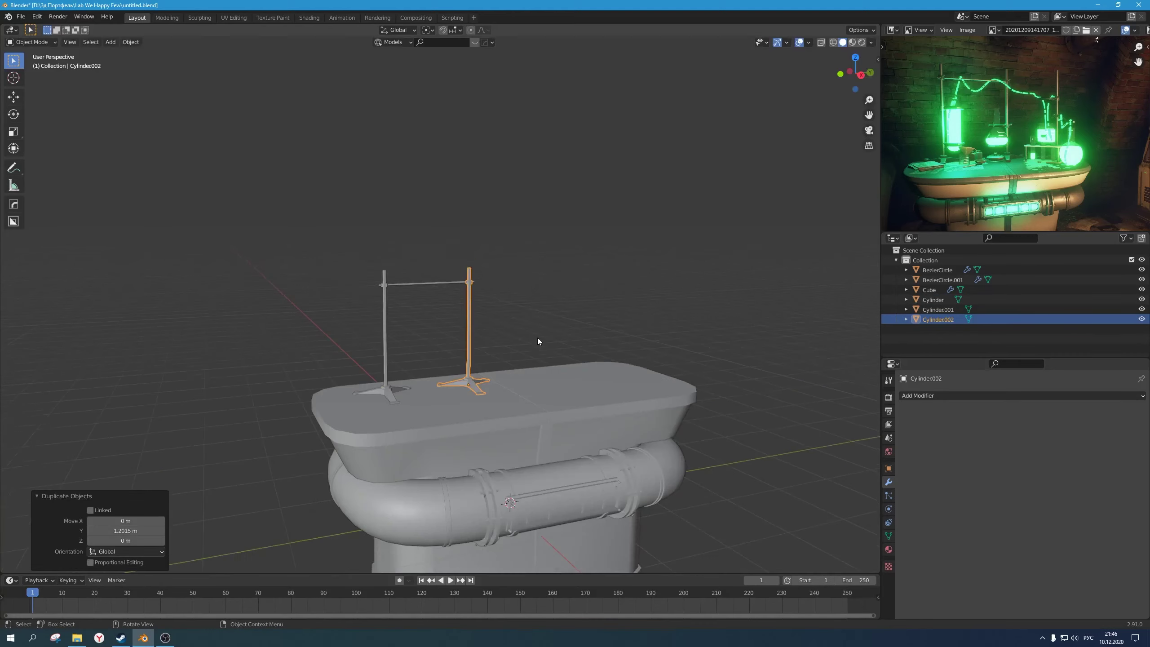
Step: Move the duplicated stand a further 0.59 m or so along Y on the table's top
click(537, 306)
middle_drag(538, 304, 467, 316)
click(403, 302)
key(g)
key(y)
click(468, 312)
scroll(474, 315, up, 2)
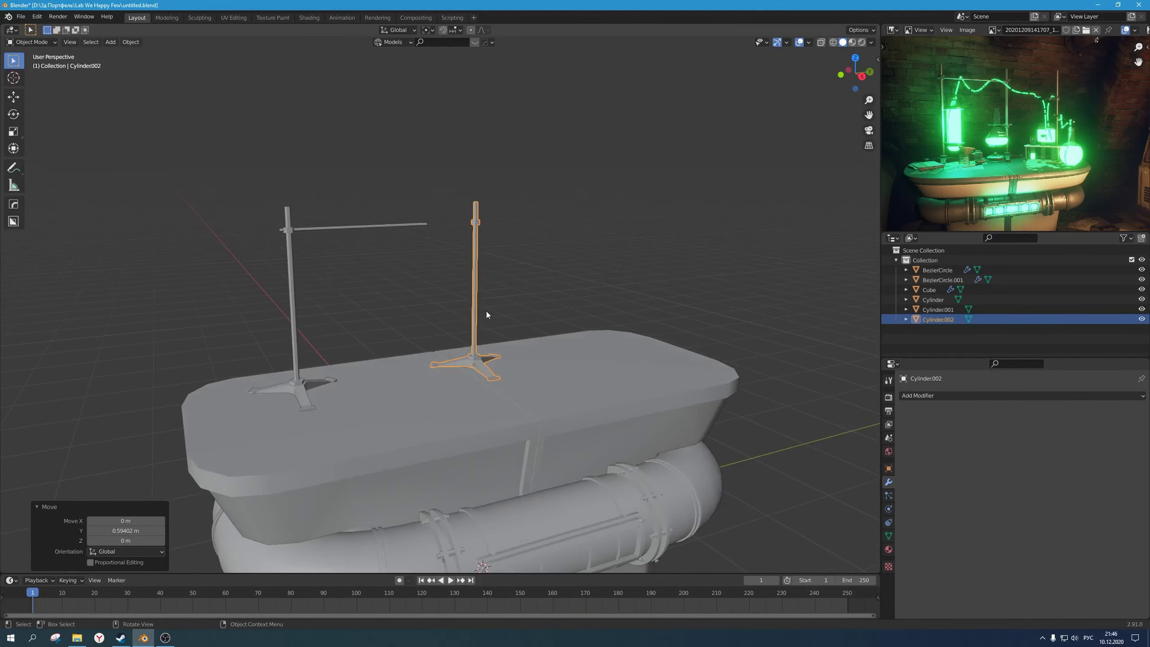
Step: Rotate the duplicated stand about the Z axis to turn its three legs differently from the first stand's
scroll(487, 311, up, 2)
key(r)
key(z)
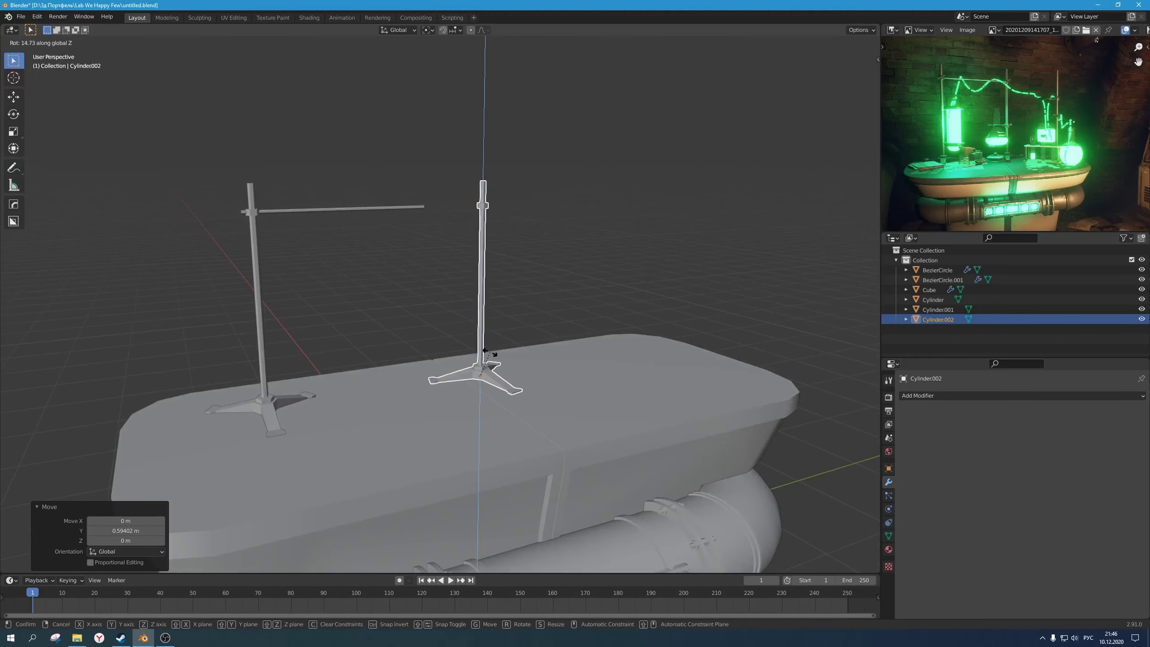
click(515, 365)
middle_drag(516, 366, 514, 322)
scroll(514, 324, down, 3)
scroll(435, 176, up, 4)
Step: Extend the horizontal rod's free end along Y through the second stand's collar, and leave mesh editing
click(437, 146)
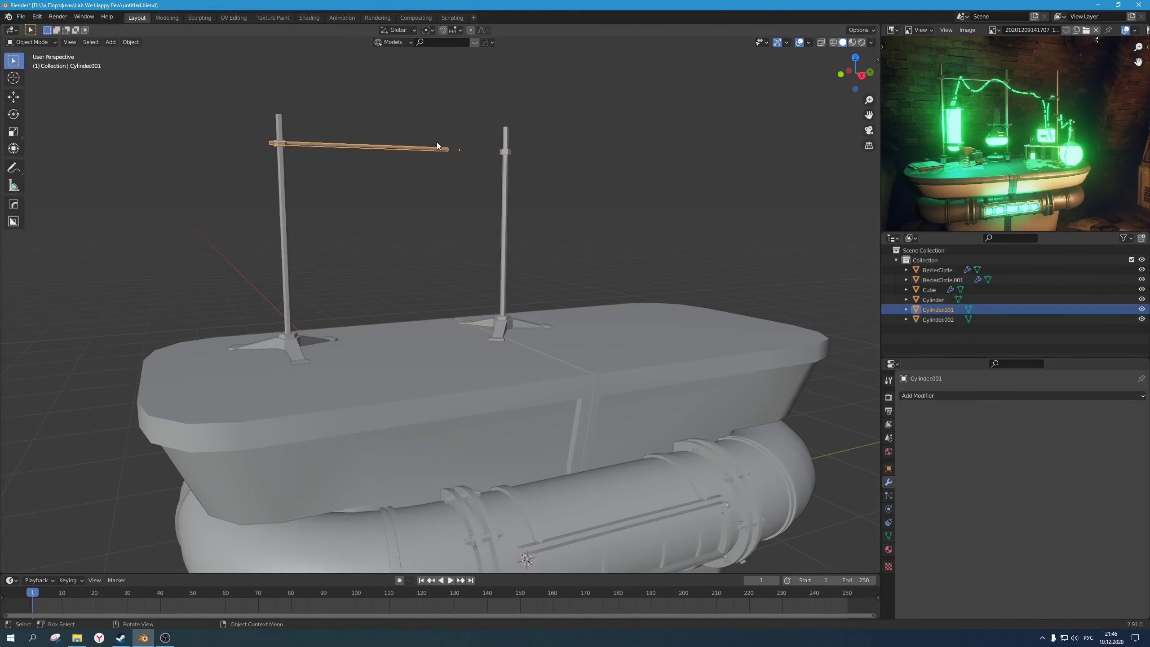
key(Tab)
key(g)
key(y)
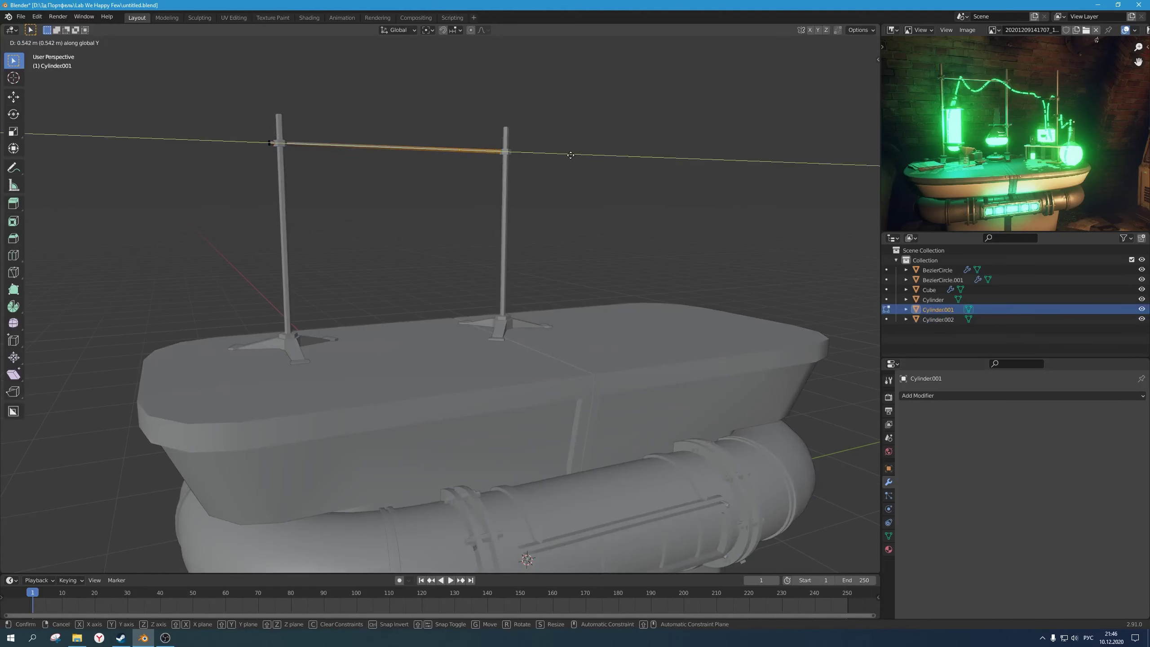
click(576, 156)
key(alt+z)
middle_drag(572, 175, 562, 206)
key(alt+z)
key(Tab)
scroll(563, 205, down, 4)
click(560, 218)
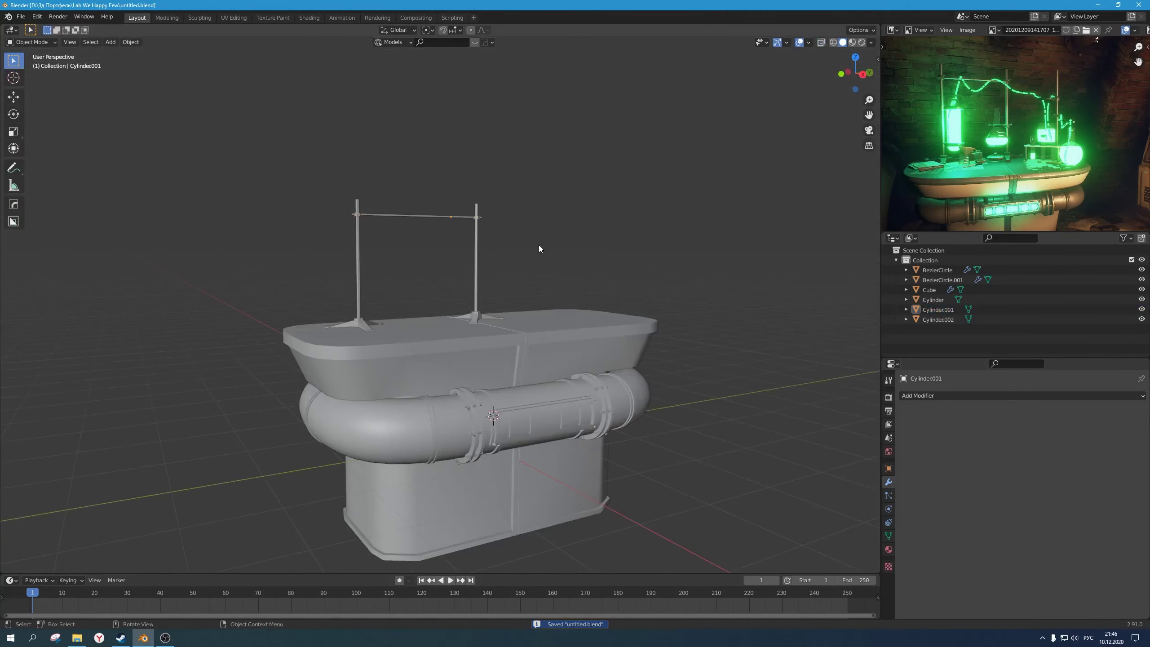
Step: Turn on see-through display and open the horizontal rod's mesh for editing, close up on its middle
key(alt+z)
middle_drag(539, 248, 473, 274)
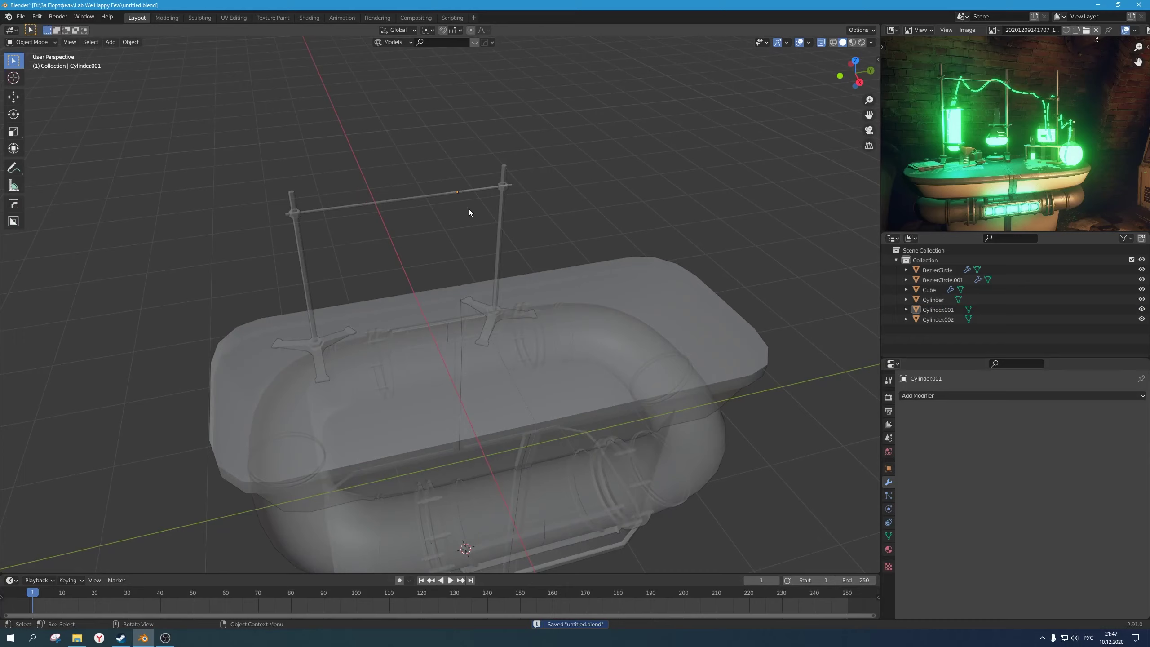
scroll(460, 175, up, 3)
click(435, 136)
key(Tab)
middle_drag(459, 168, 451, 174)
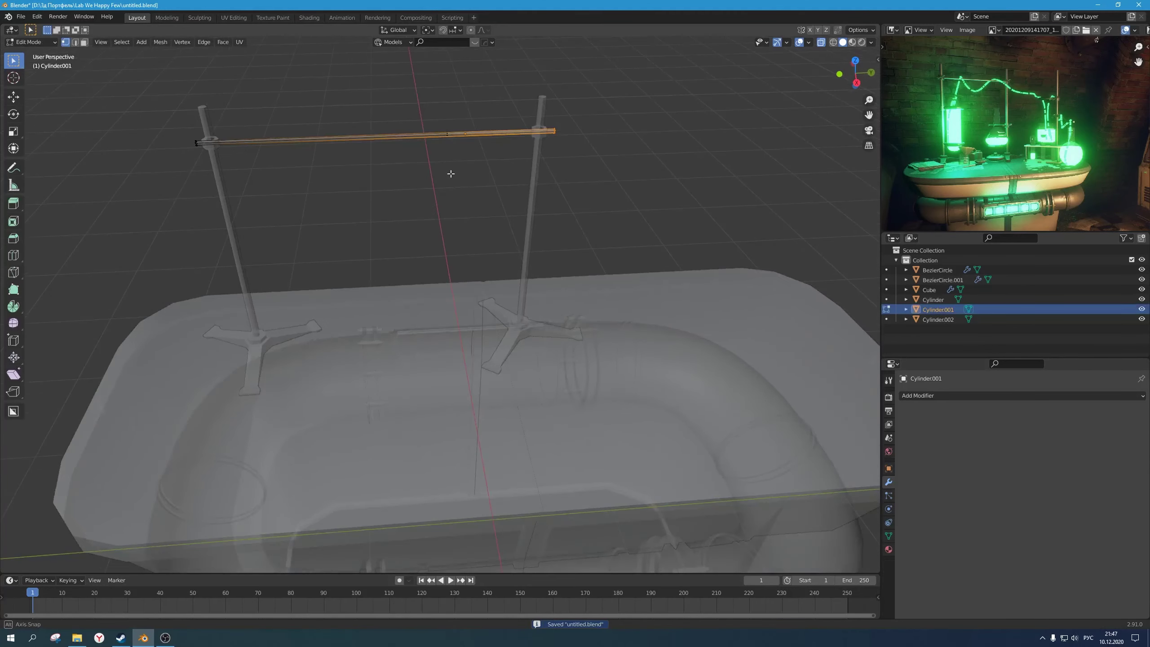
shift+middle_drag(476, 128, 462, 202)
scroll(462, 205, up, 4)
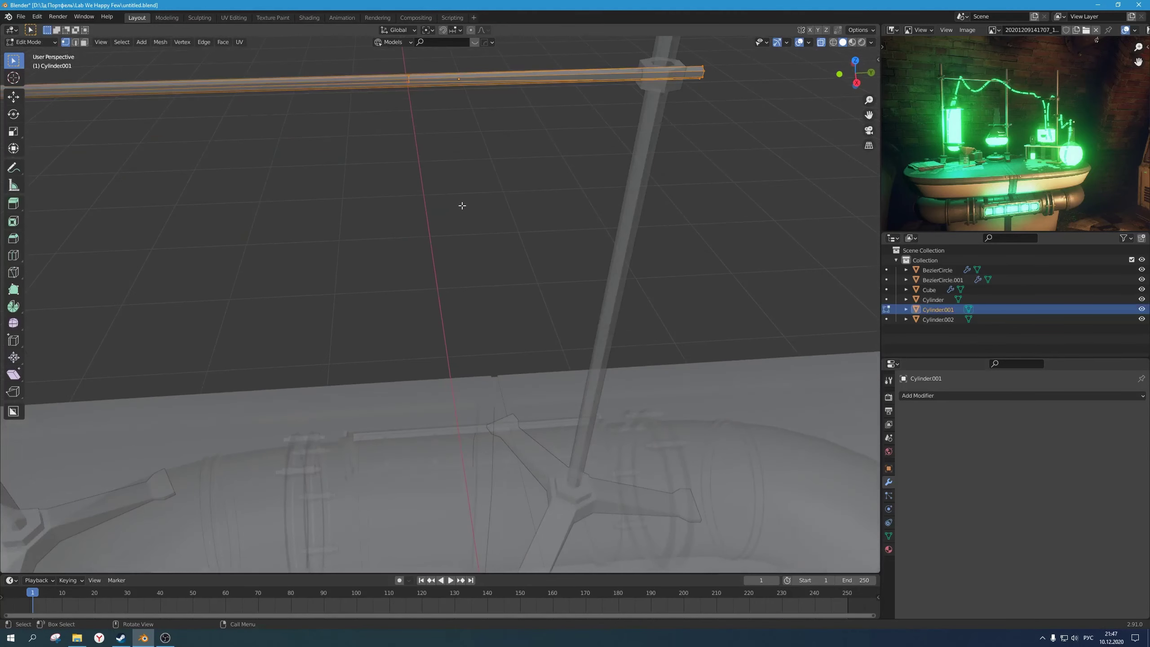
shift+middle_drag(447, 148, 480, 226)
Step: Align the rod's vertices midway between the stands and at its far end by scaling them to 0 along Y
drag(410, 167, 544, 264)
scroll(575, 248, down, 1)
scroll(575, 247, down, 3)
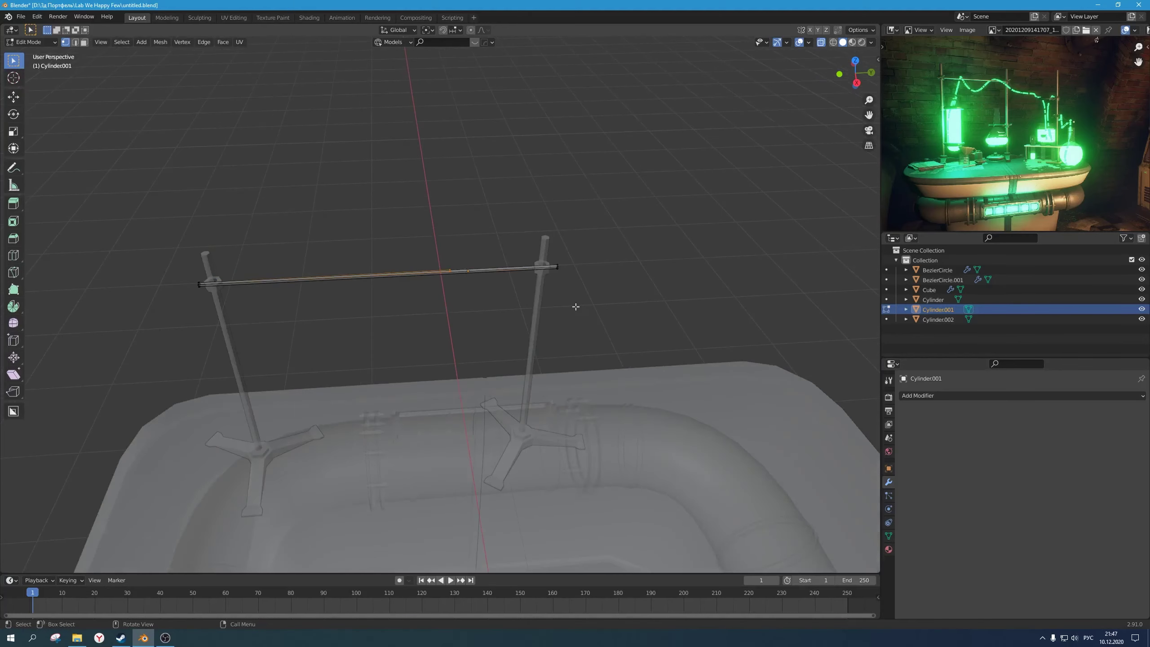
key(a)
middle_drag(410, 168, 478, 169)
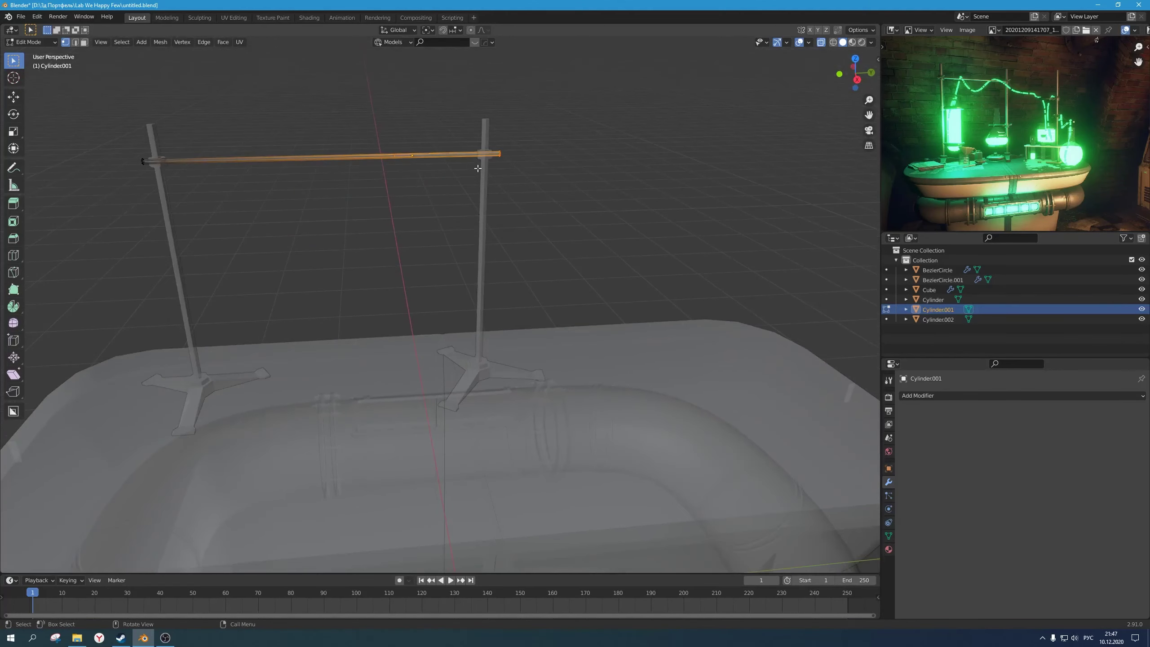
middle_drag(341, 76, 453, 153)
key(s)
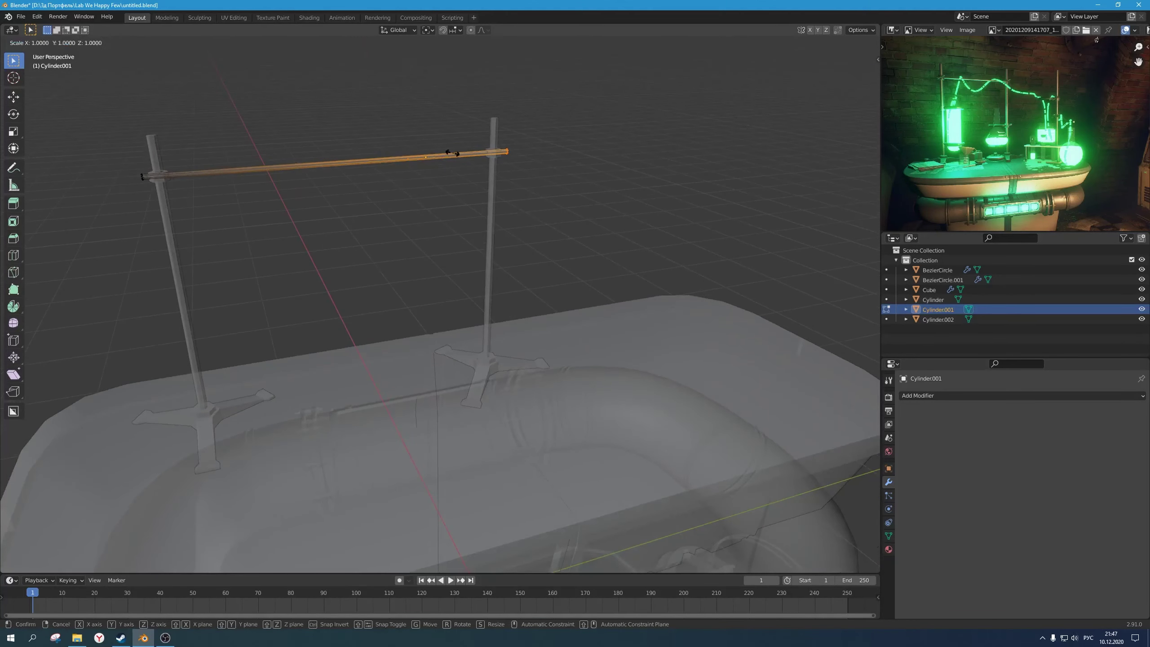
key(y)
key(0)
key(Return)
Step: Move the aligned rod end about 0.26 m along Y just past the second collar, and save the file
key(g)
key(y)
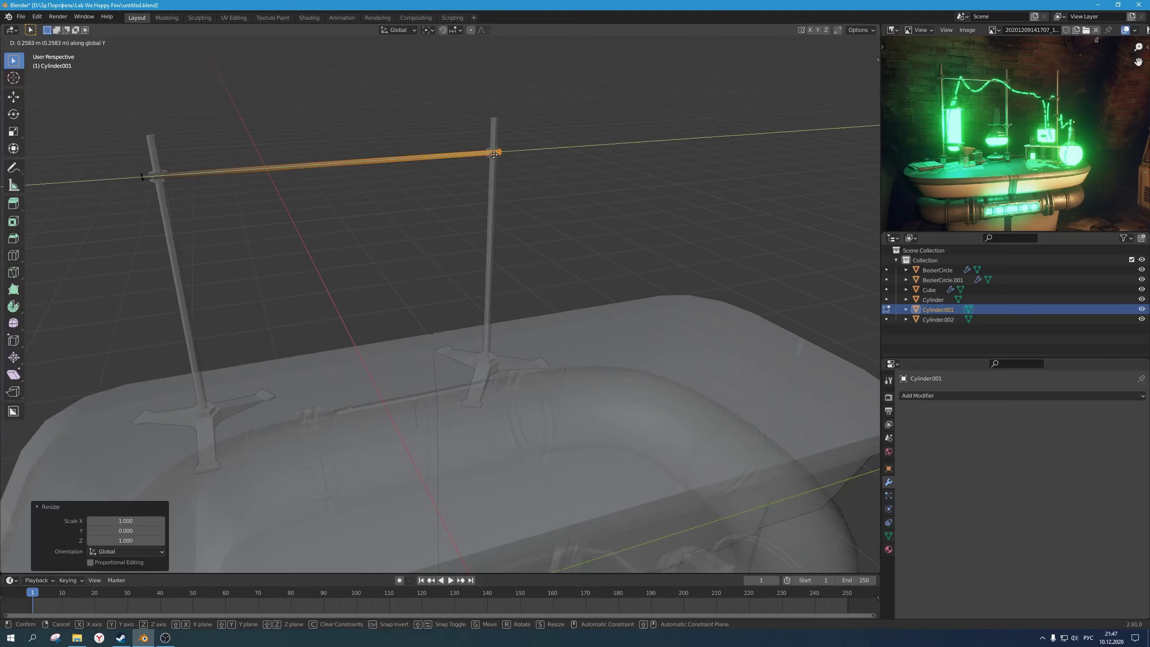
click(494, 154)
scroll(423, 219, down, 5)
key(Tab)
key(ctrl+s)
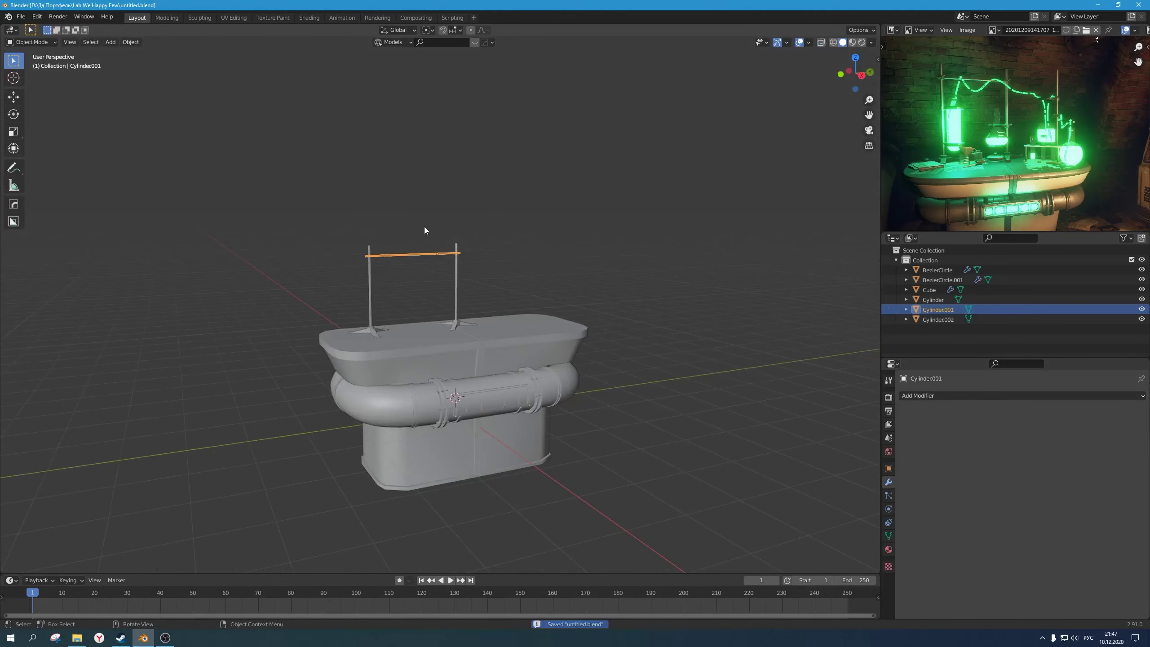
Step: Examine the two joined stands on the table and compare them with the same area in the reference image
click(424, 227)
shift+middle_drag(479, 359, 466, 245)
scroll(466, 261, up, 3)
middle_drag(466, 245, 466, 287)
scroll(462, 257, down, 1)
scroll(460, 254, up, 1)
scroll(1120, 153, up, 4)
middle_drag(1117, 166, 1057, 166)
scroll(1086, 160, down, 5)
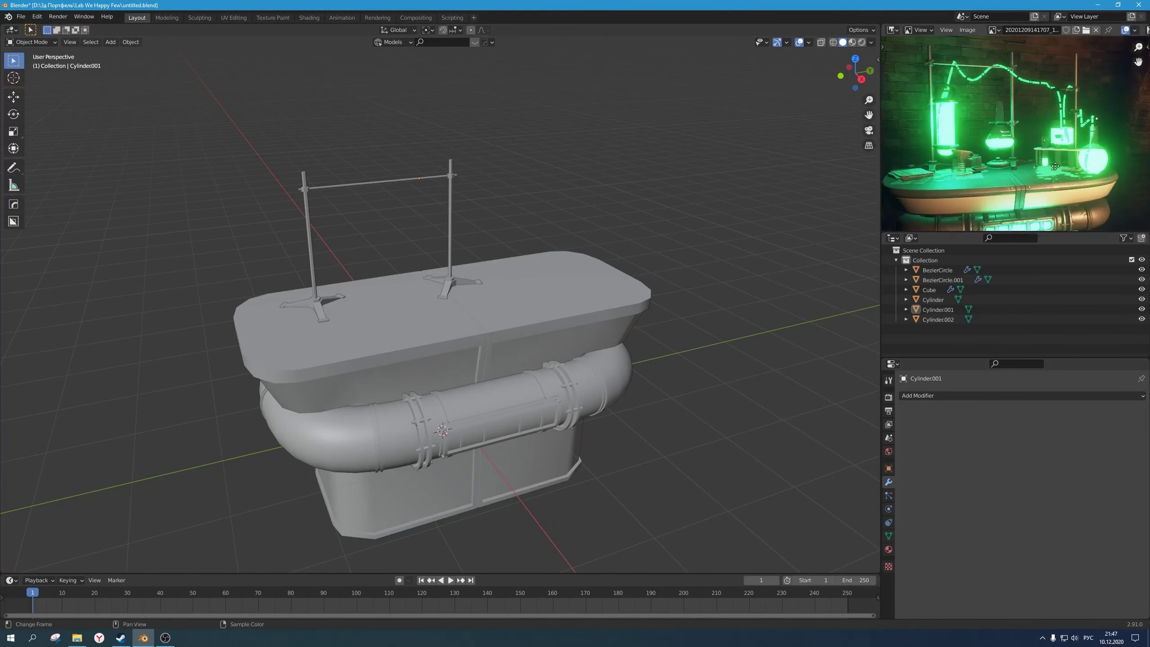
Step: Open the first stand's mesh and add two evenly spaced edge loops around its pole between the collar and base
scroll(1042, 163, up, 3)
middle_drag(825, 179, 392, 208)
click(352, 195)
key(Tab)
key(ctrl+r)
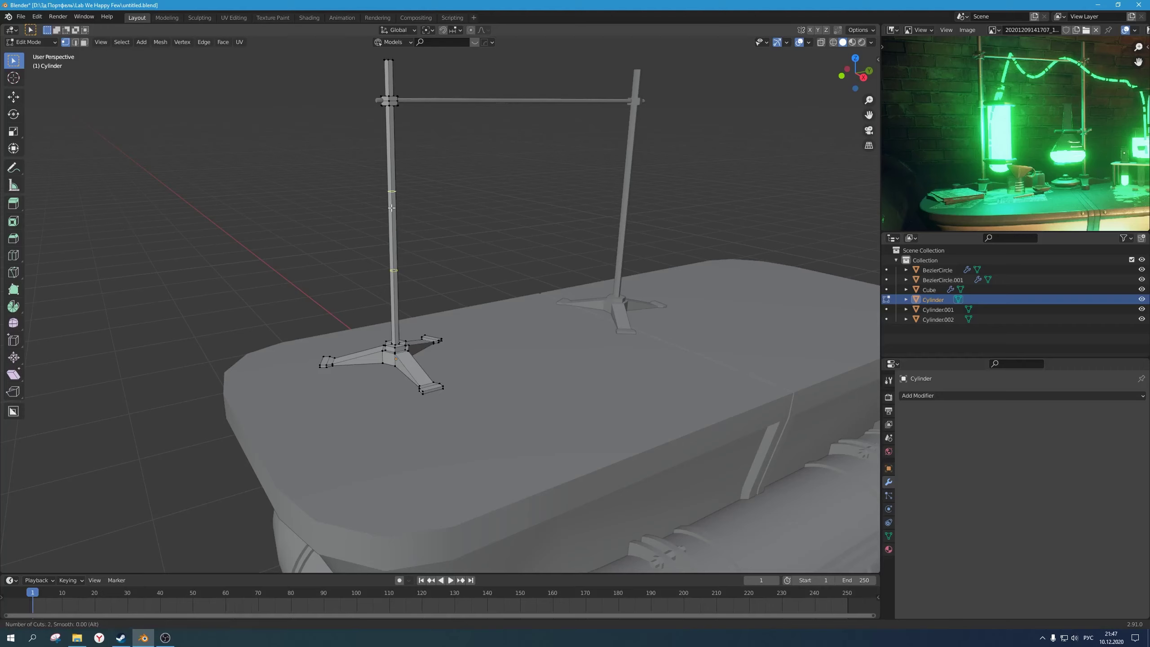
click(392, 208)
right_click(392, 207)
Step: Try to spread the two new pole loops apart by about 1.67 along Z and bevel them
key(s)
key(z)
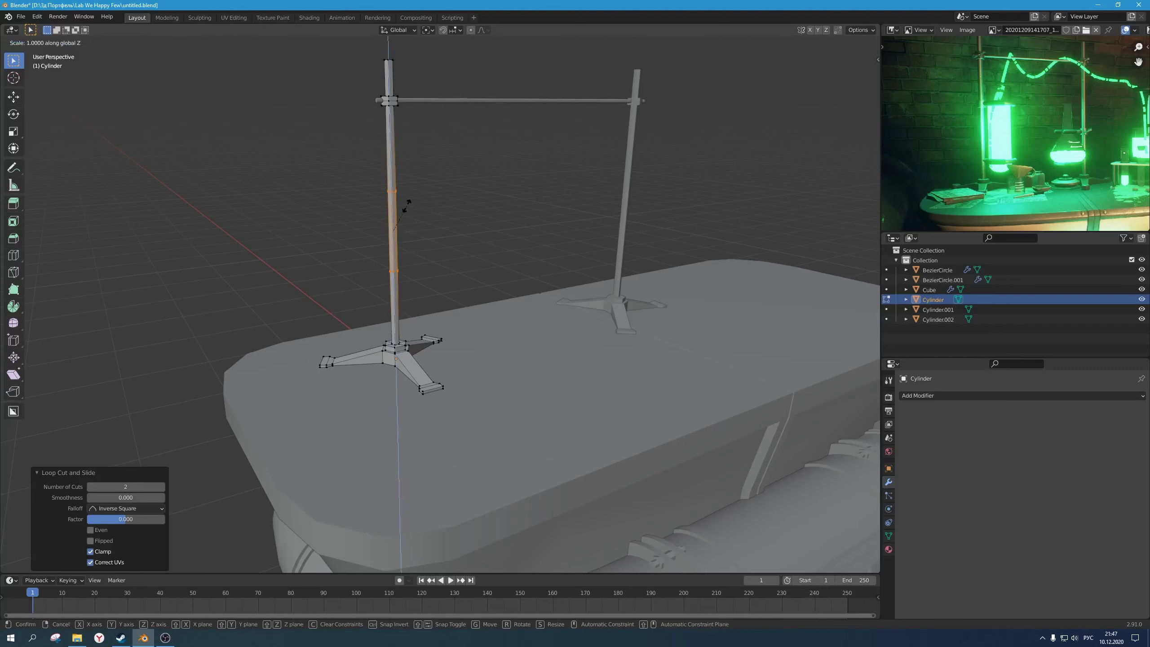
click(425, 196)
key(ctrl+b)
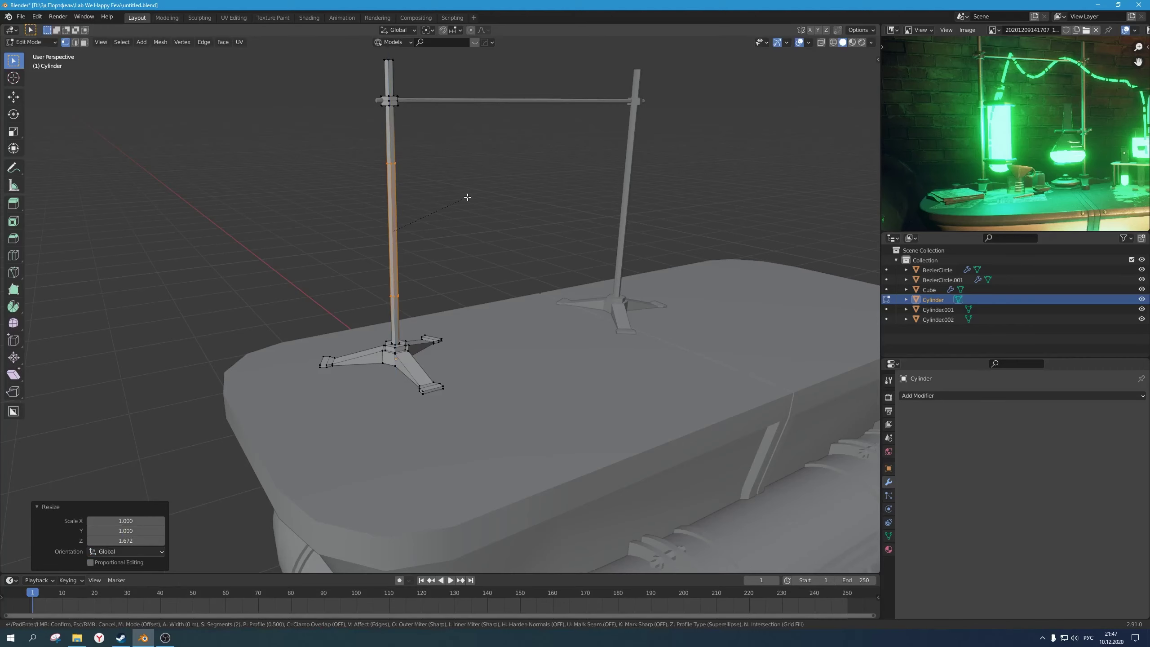
right_click(477, 194)
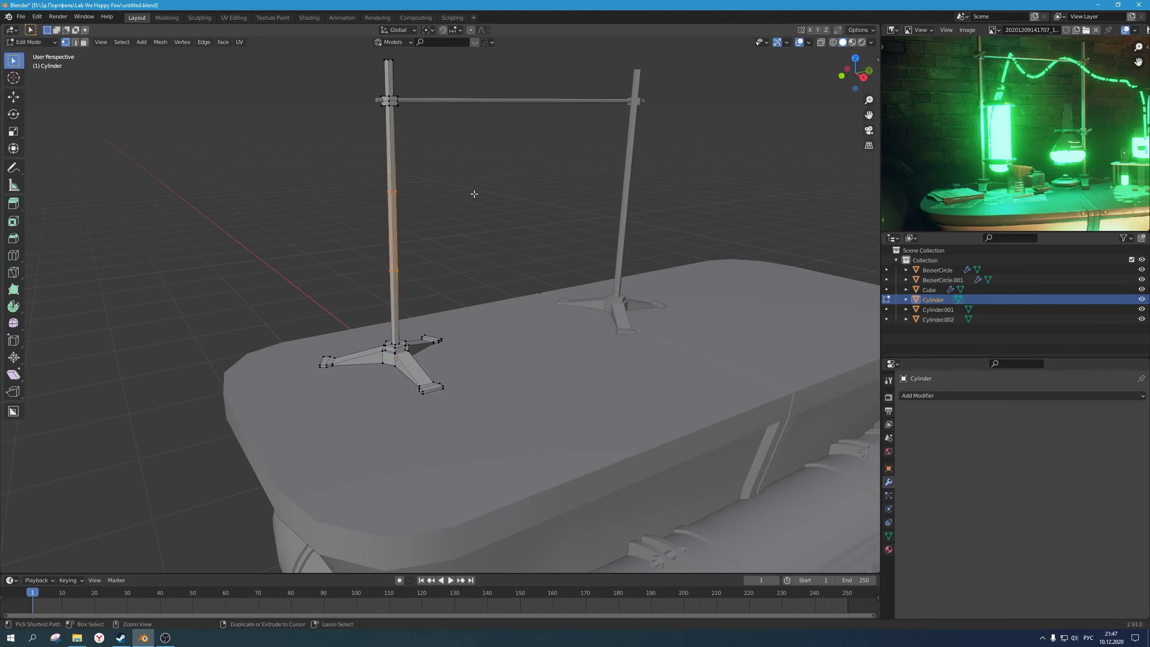
Step: Select both new edge loops on the first stand's pole and bevel them with one segment, about 0.16 m wide
scroll(438, 218, up, 2)
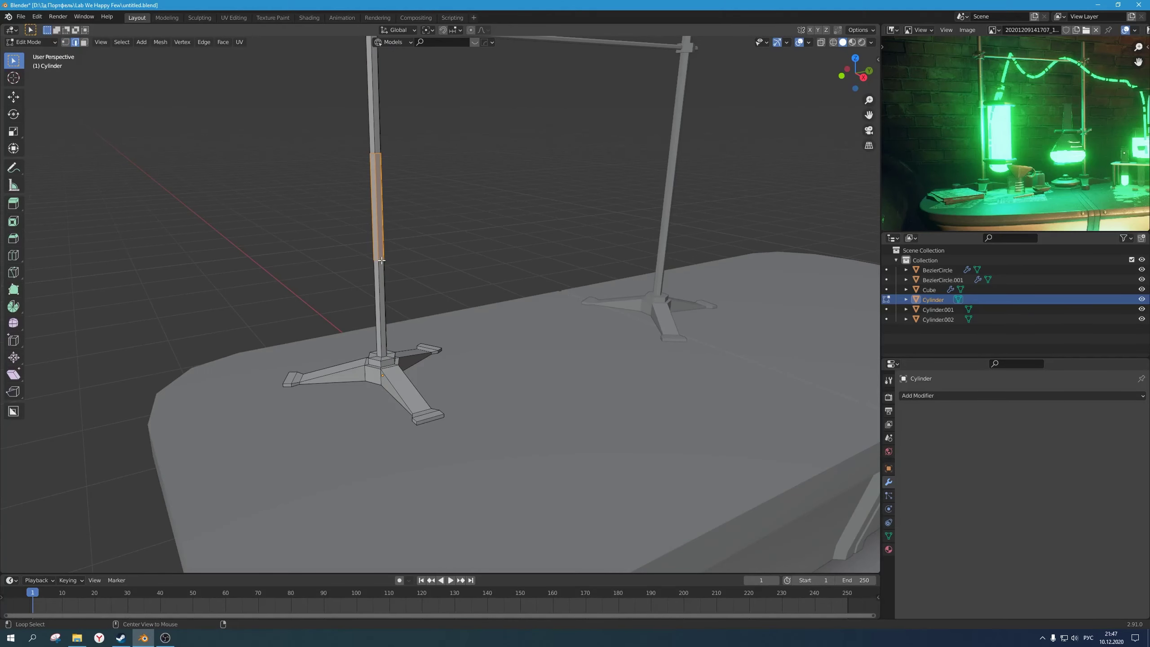
alt+click(378, 155)
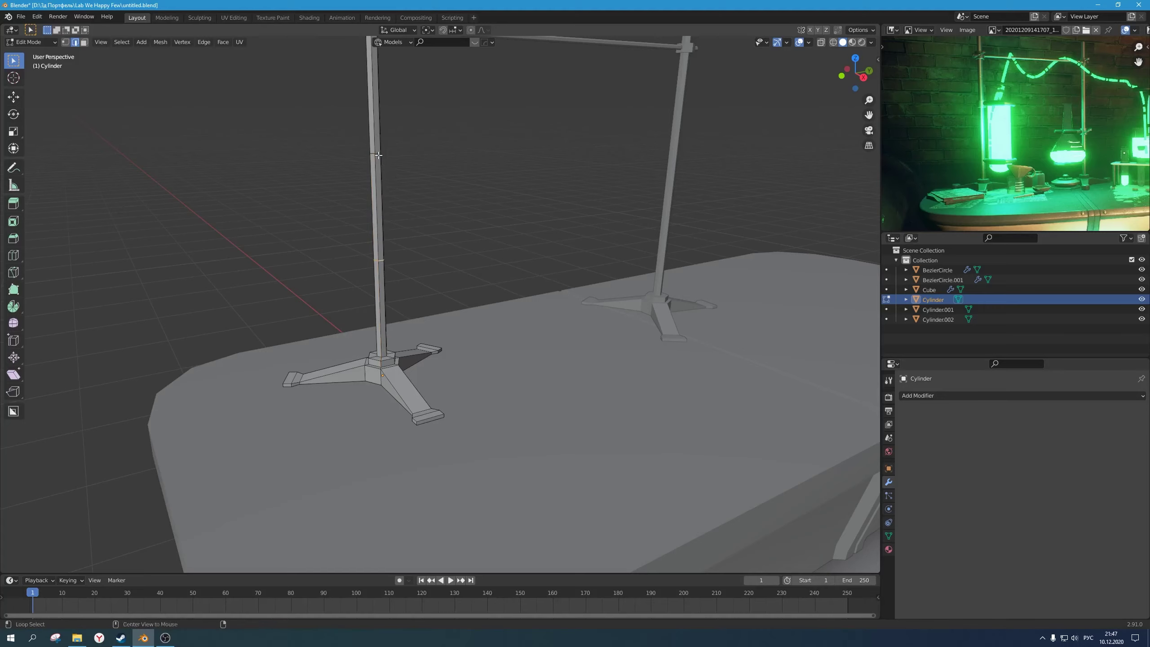
key(alt+z)
middle_drag(406, 177, 428, 194)
key(alt+z)
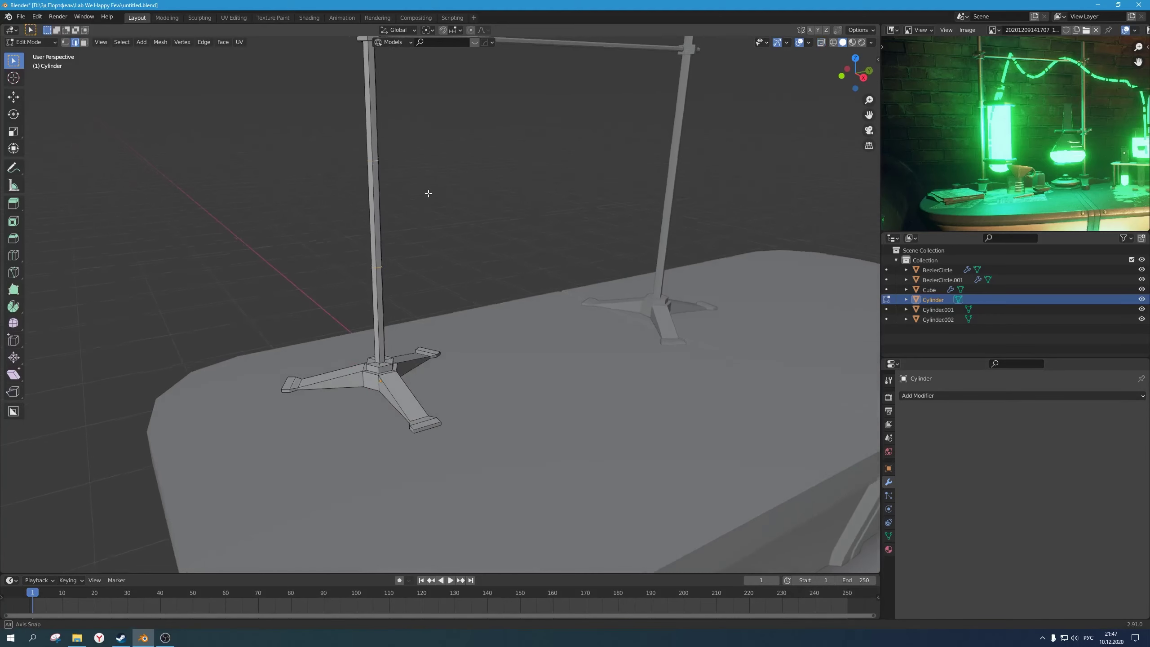
key(ctrl+b)
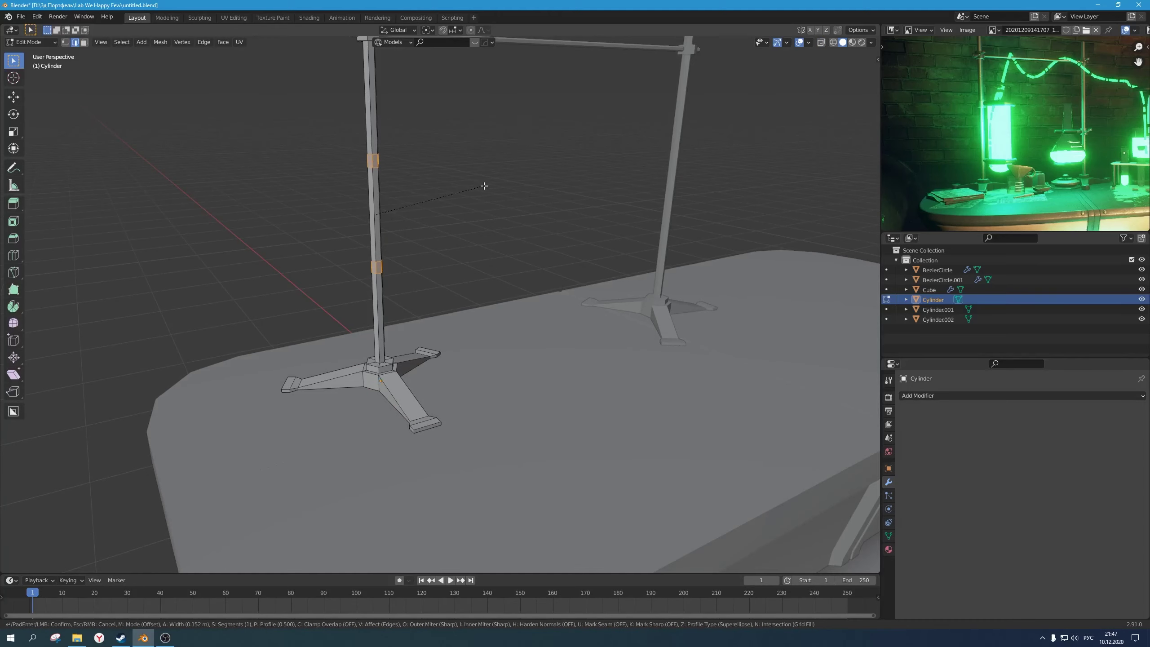
click(485, 185)
Step: Extrude the two beveled bands outward along their normals by about 0.056 m as collars, and leave mesh editing
key(alt+e)
click(484, 187)
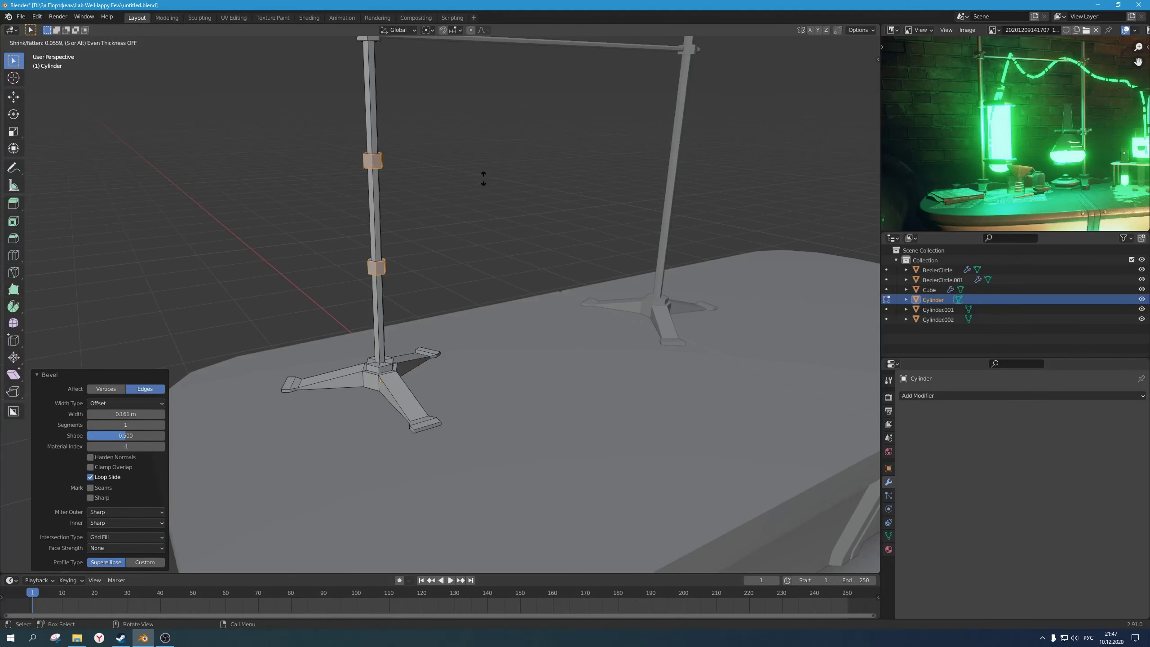
click(483, 176)
key(Tab)
scroll(484, 188, down, 3)
middle_drag(483, 188, 469, 199)
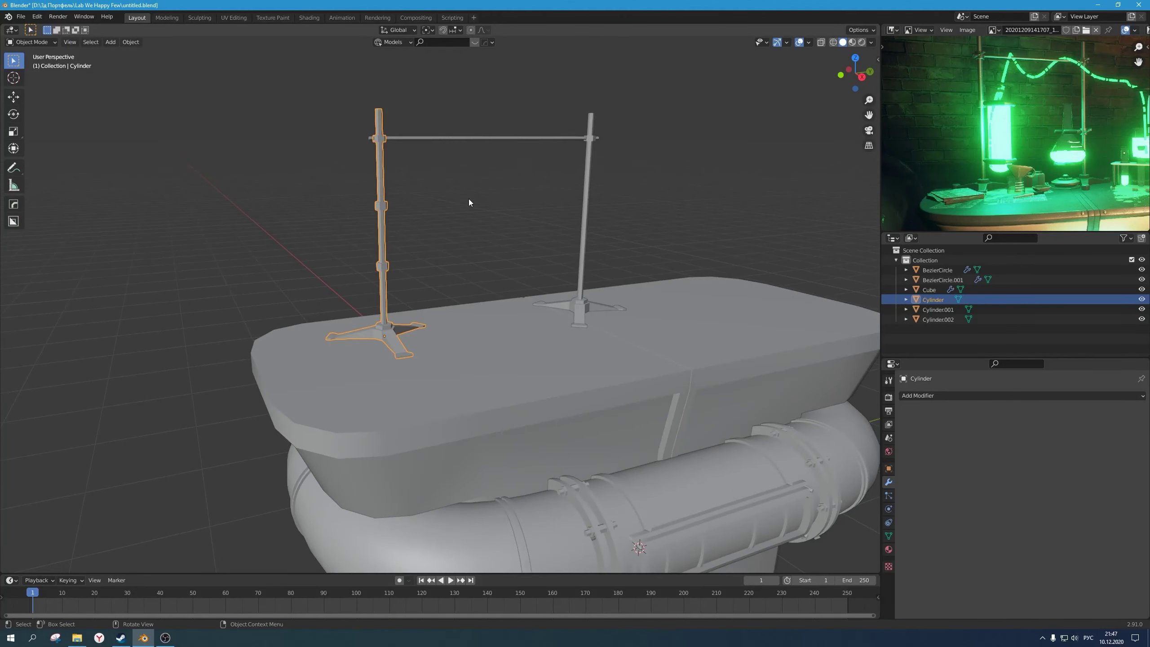
Step: Add a 6-vertex cylinder mesh with a 0.295 m radius and 0.25 m depth
click(469, 199)
key(shift+a)
mouse_move(455, 223)
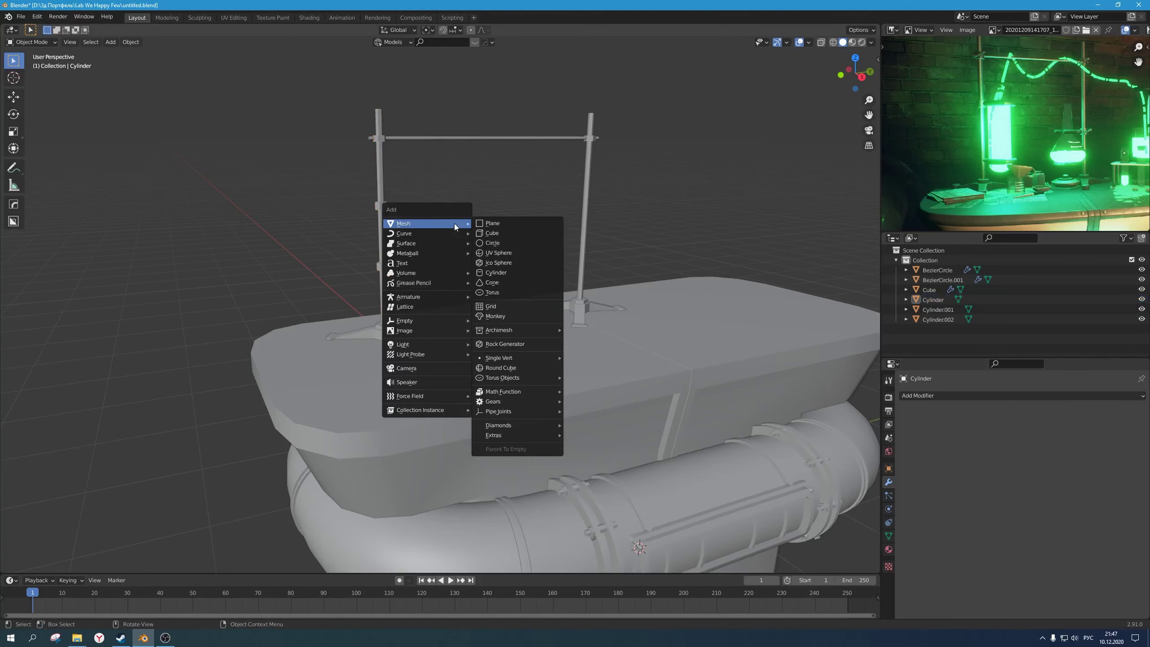
click(517, 274)
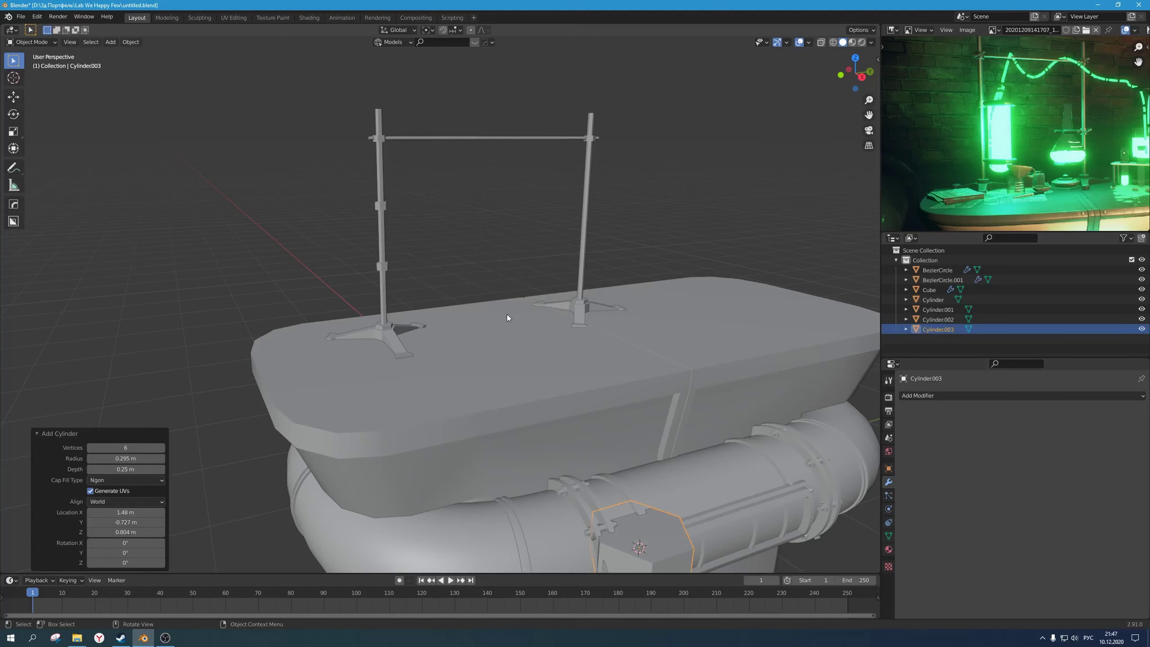
Step: In the right side view, move the cylinder about -0.50 m along Y and 1.71 m up, beside the first stand's pole
key(KP_1)
key(KP_3)
key(g)
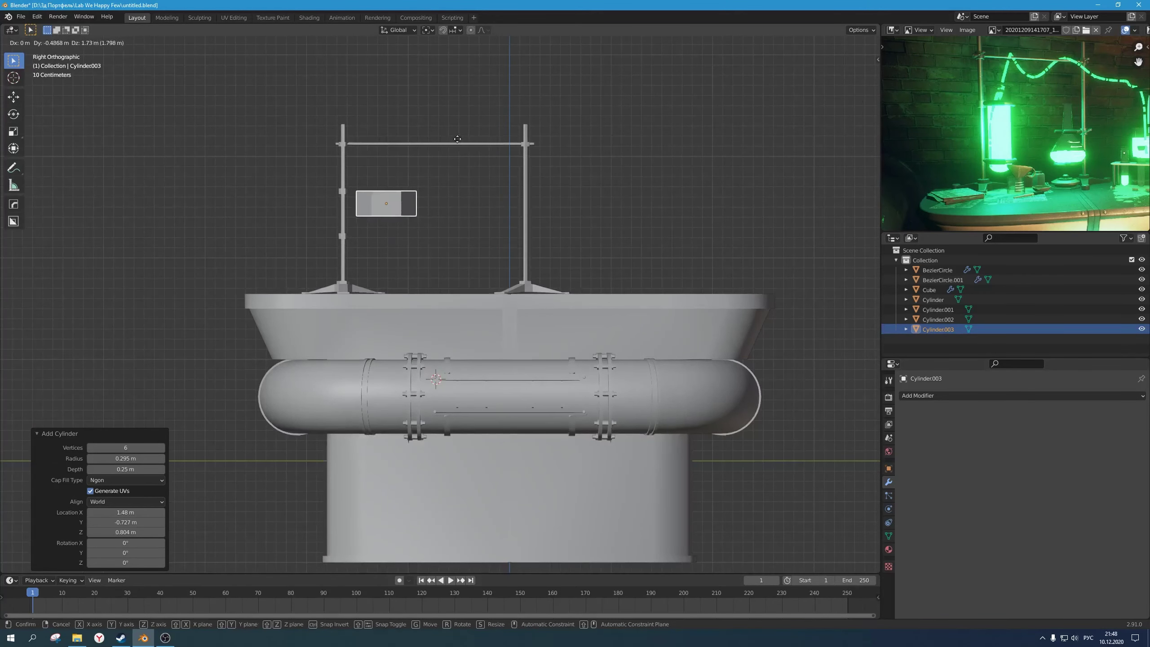
click(437, 215)
Step: Stretch the cylinder to about 4.9 along Z and narrow it to about 0.61 across X and Y
scroll(437, 215, up, 3)
key(s)
key(z)
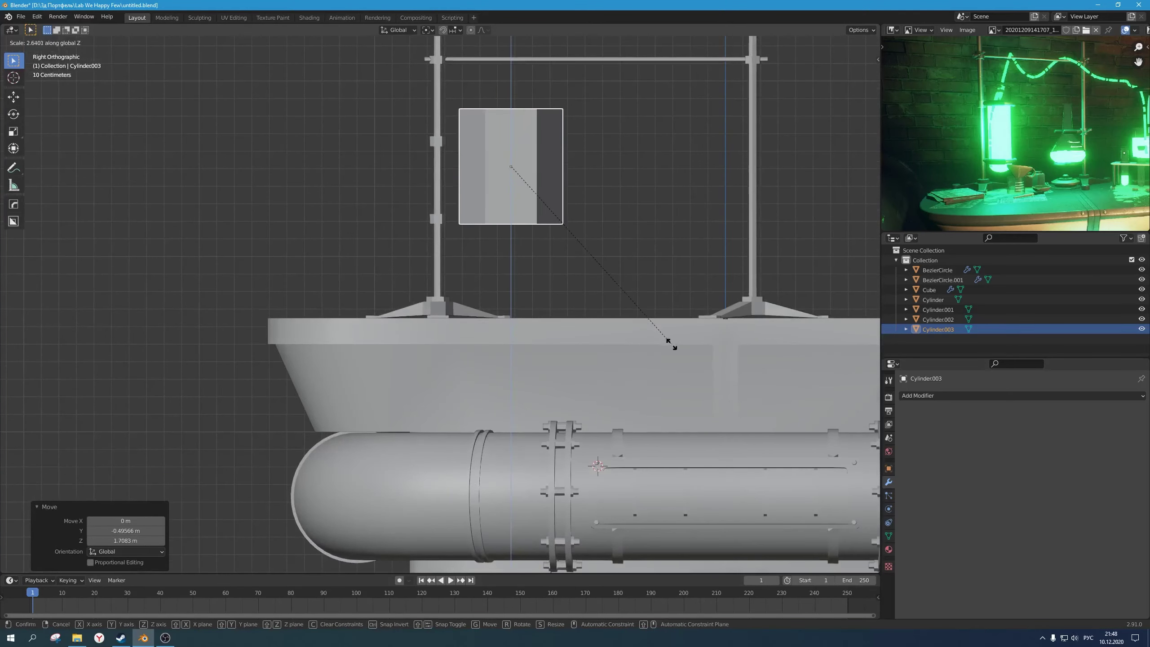
click(768, 528)
key(s)
key(shift+z)
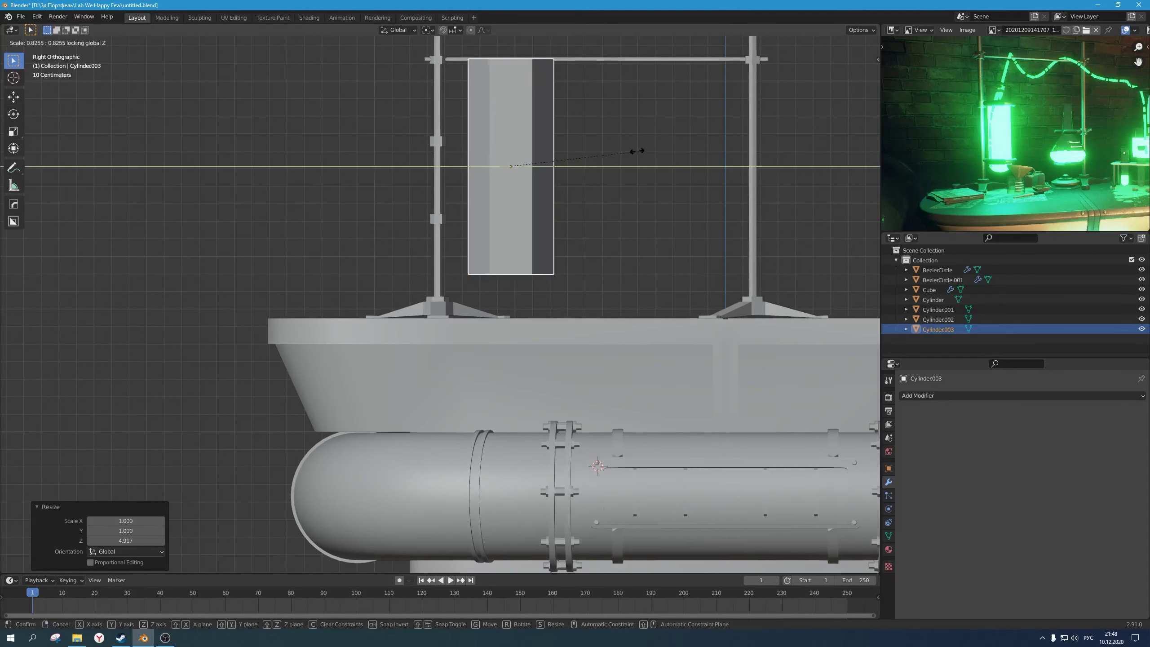
click(606, 158)
Step: Scale the cylinder uniformly to about 0.73, and move it about -0.20 m along Y and 0.06 m down, close to the first stand
key(s)
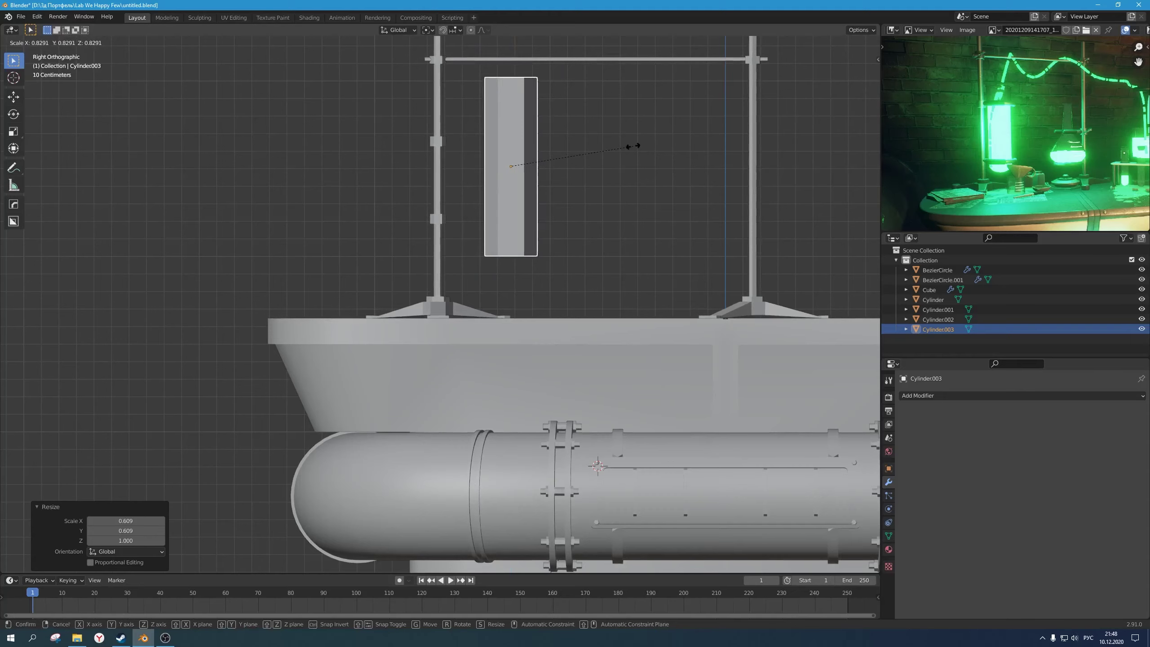
click(632, 146)
key(s)
click(601, 152)
key(g)
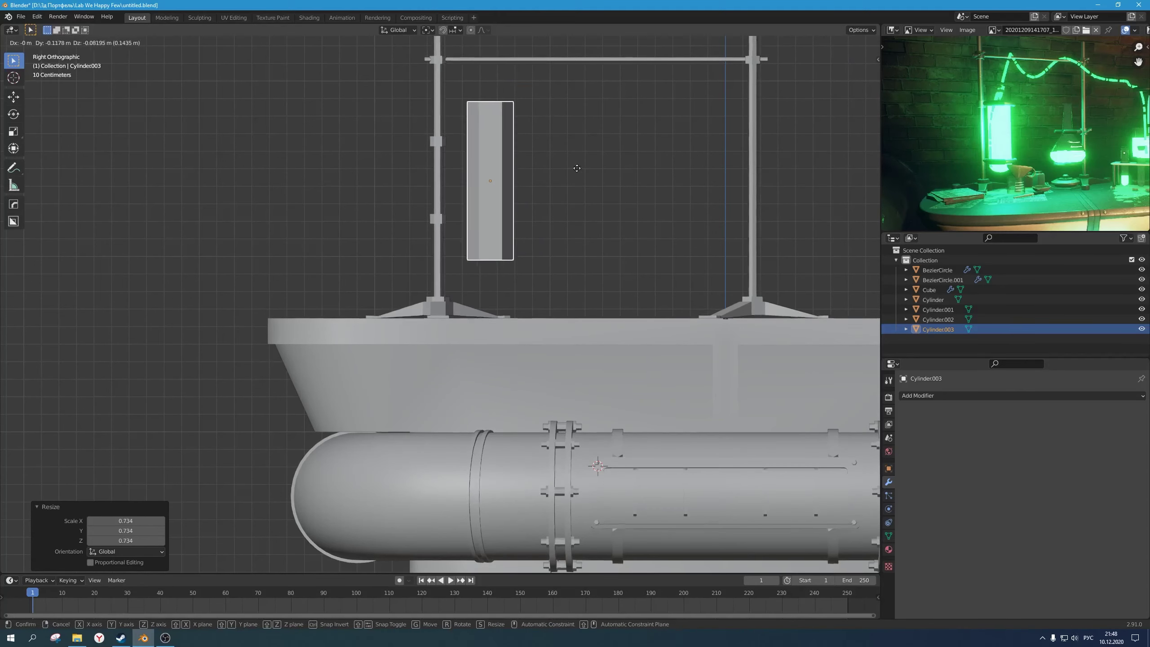
click(565, 164)
scroll(565, 163, down, 2)
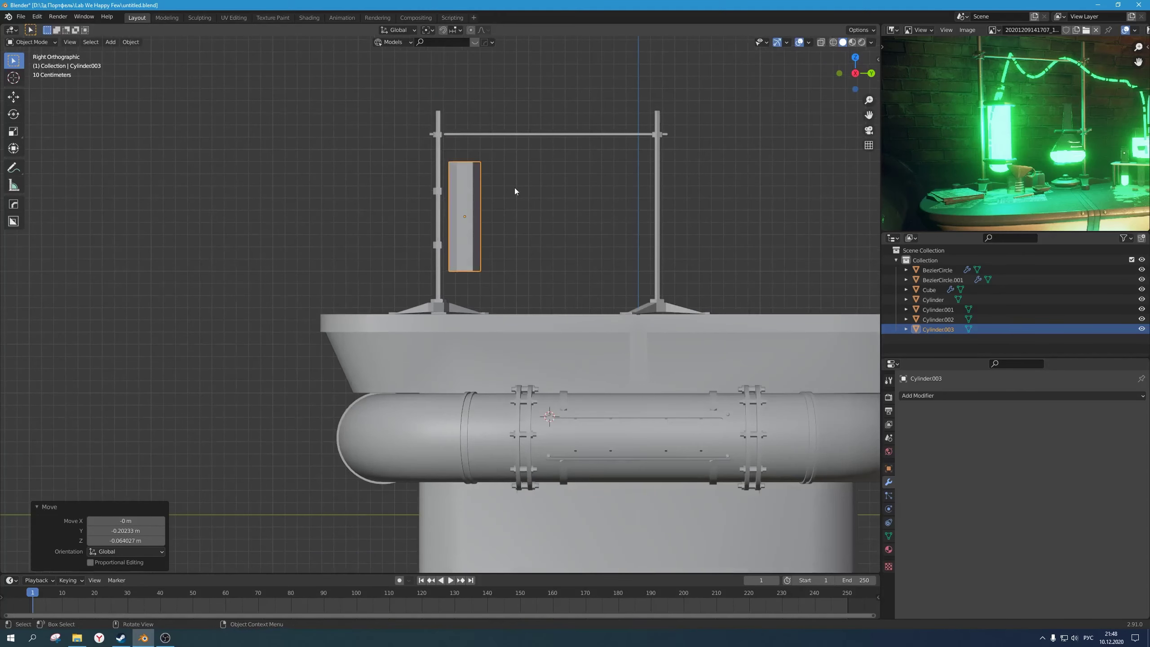
Step: In the top view, move the cylinder about -1.85 m along X in line with the rod between the stands
scroll(498, 215, down, 1)
middle_drag(505, 224, 536, 255)
key(KP_7)
key(g)
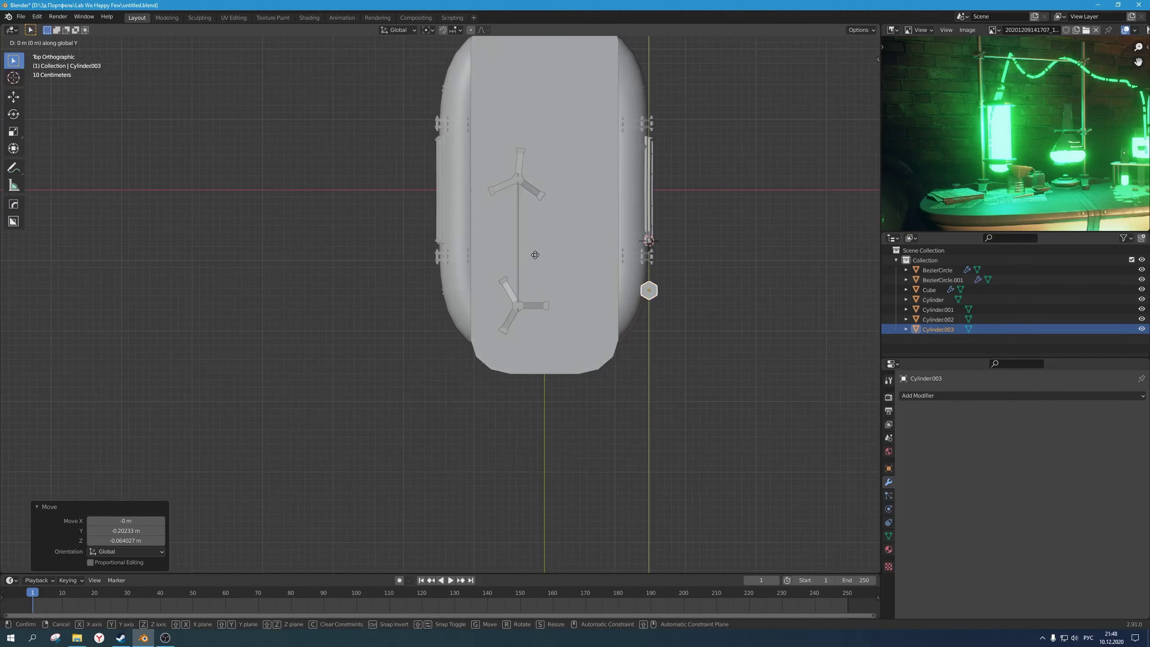
key(x)
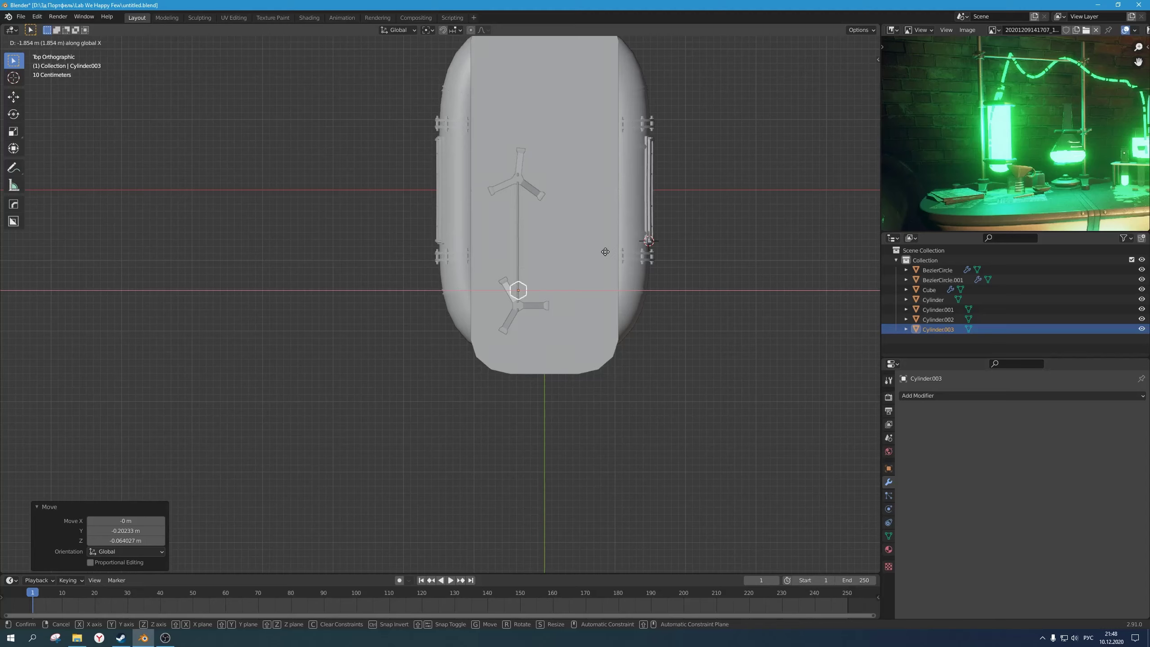
click(602, 258)
Step: Add a level 1 Subdivision modifier to the hexagonal cylinder hanging beside the first stand
middle_drag(585, 311, 464, 254)
click(519, 262)
scroll(519, 262, up, 2)
click(428, 228)
scroll(462, 248, up, 3)
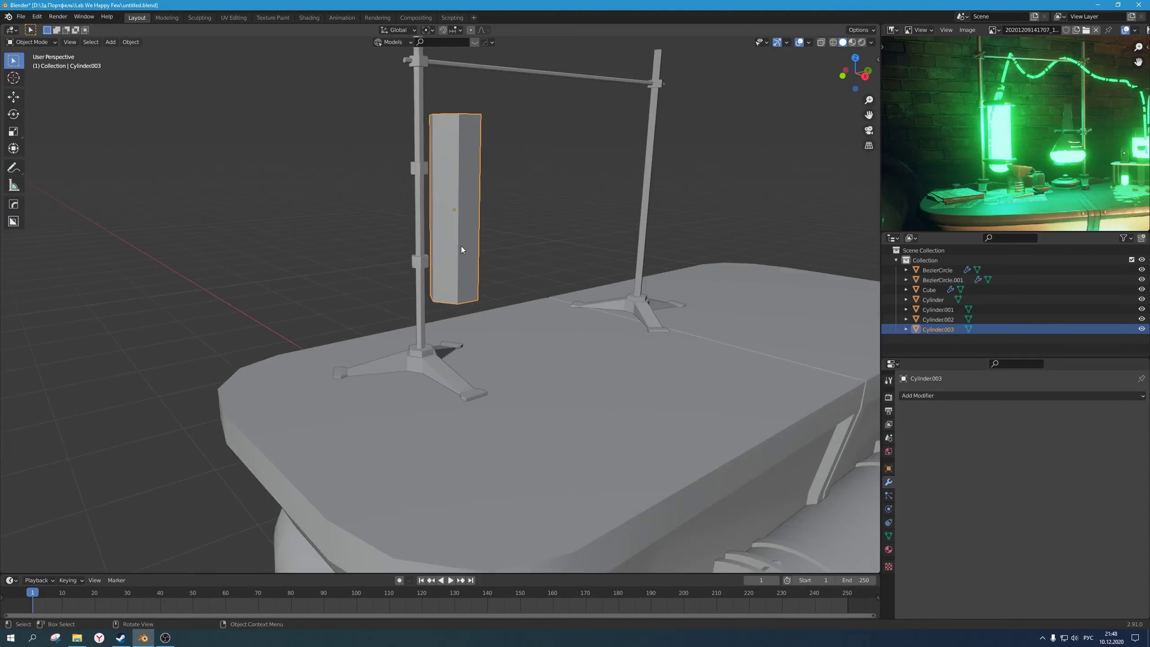
key(ctrl+1)
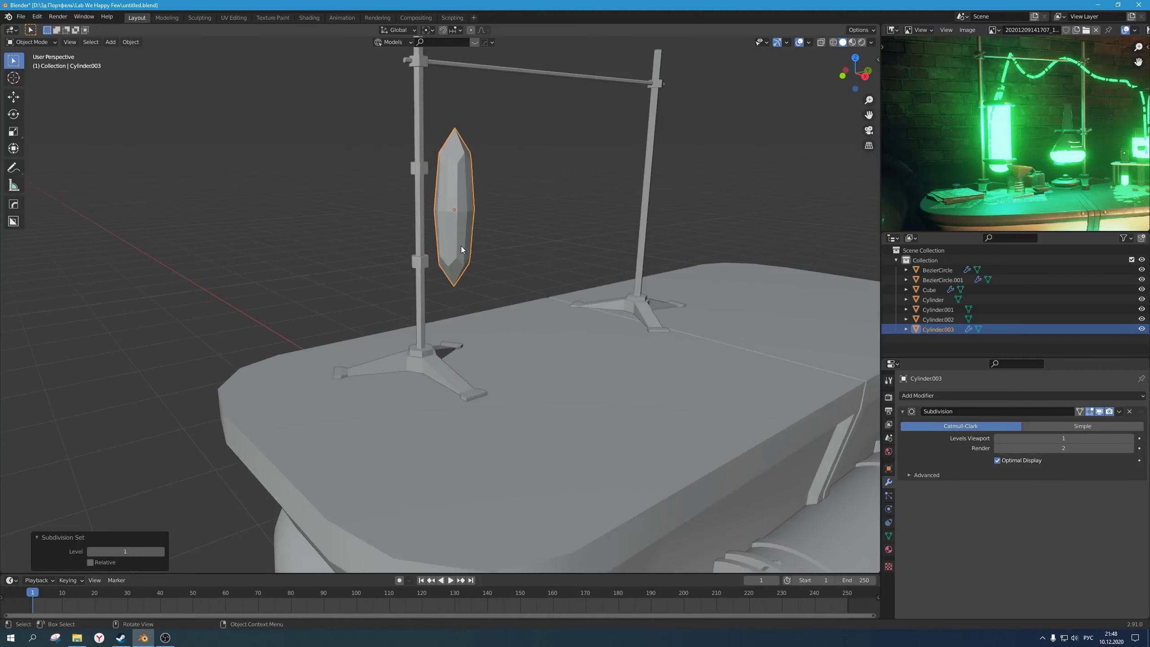
scroll(461, 247, down, 3)
middle_drag(461, 246, 488, 230)
scroll(476, 252, up, 3)
Step: Open the cylinder's mesh for editing and set its Subdivision viewport and render levels to 2
key(Tab)
key(Tab)
scroll(498, 222, down, 2)
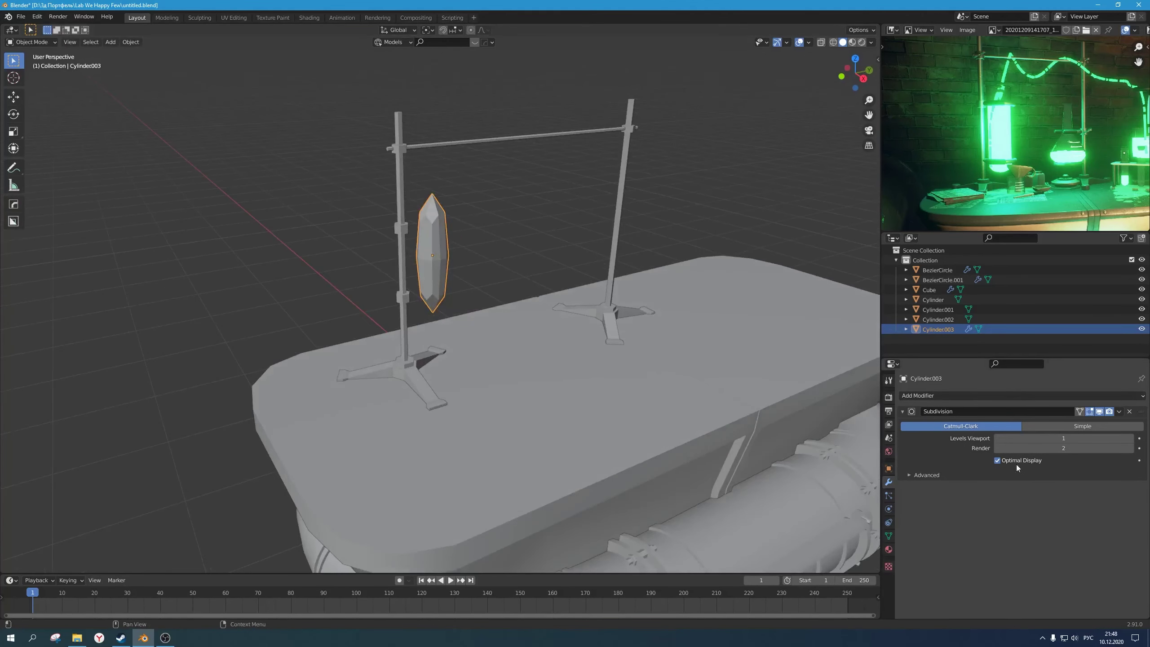
key(Tab)
key(Tab)
key(Tab)
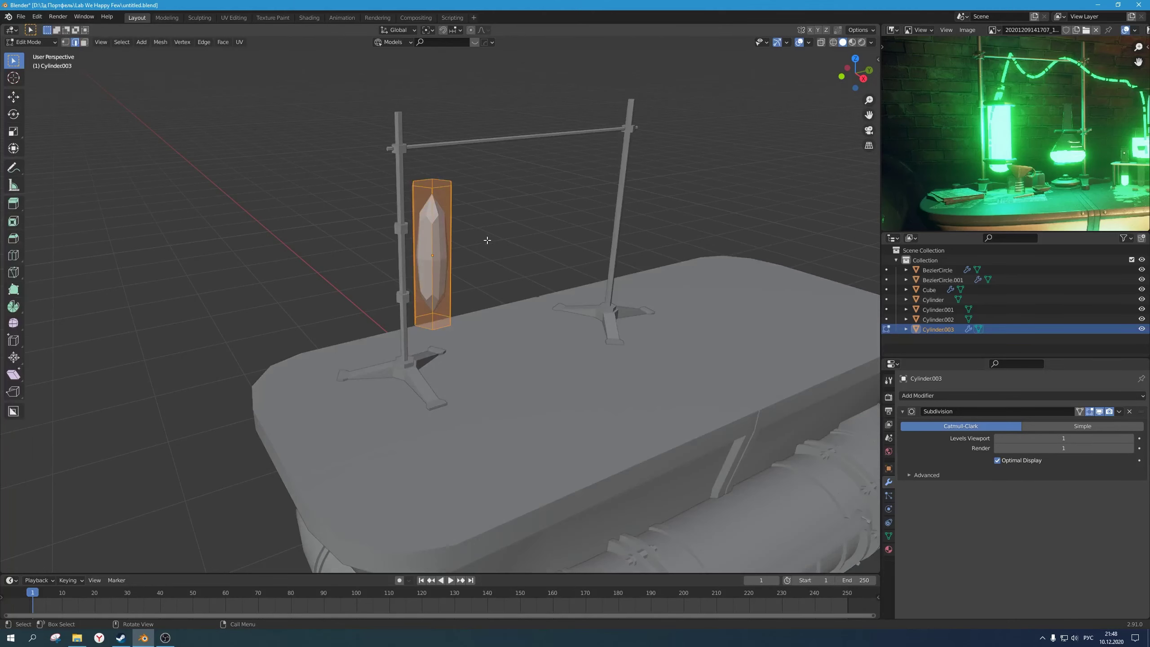
click(1128, 438)
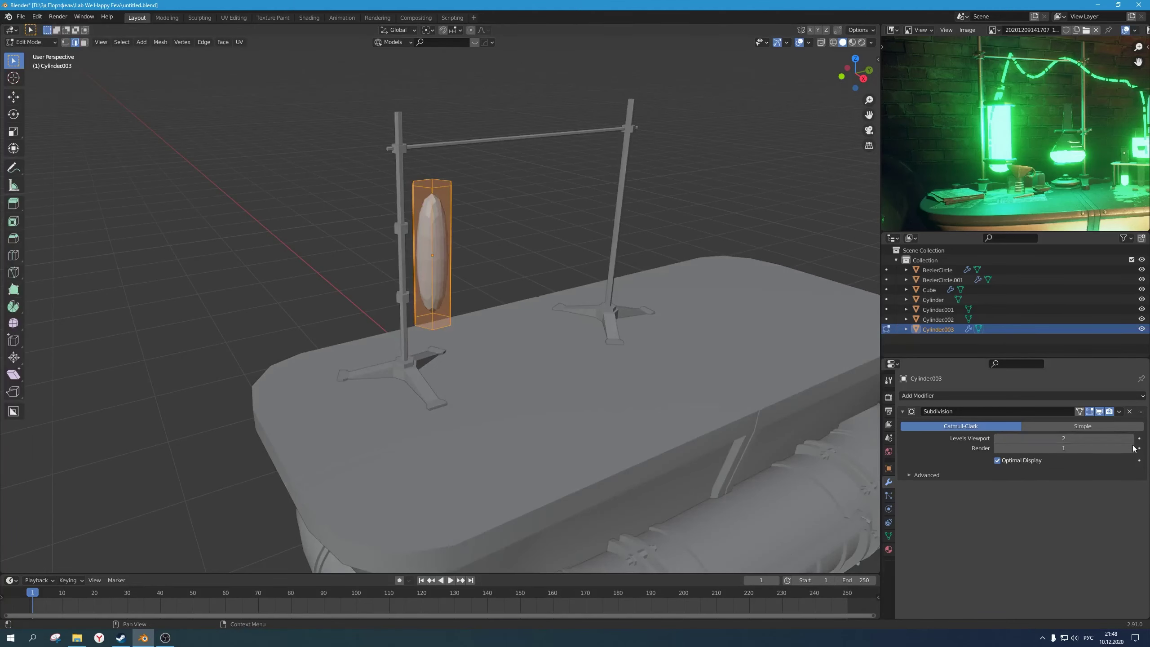
Step: Select the edge loops around both ends of the cylinder and bevel them with one segment, about 0.045 m wide
middle_drag(458, 236, 431, 267)
alt+click(437, 209)
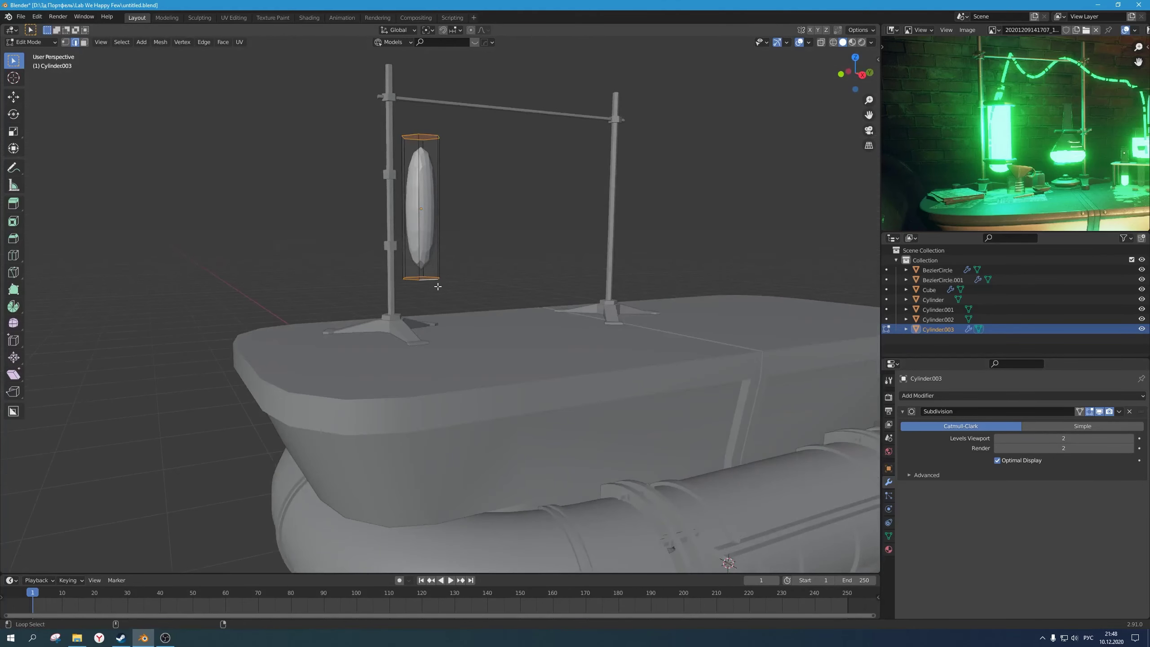
scroll(441, 272, up, 1)
middle_drag(430, 200, 423, 228)
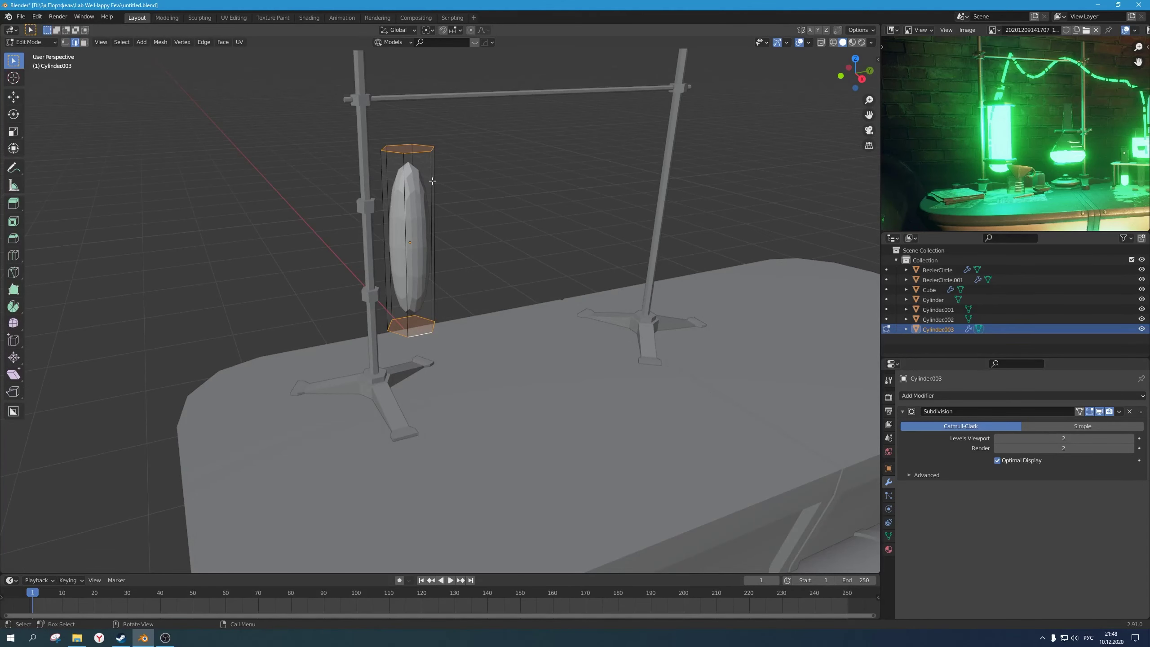
key(ctrl+b)
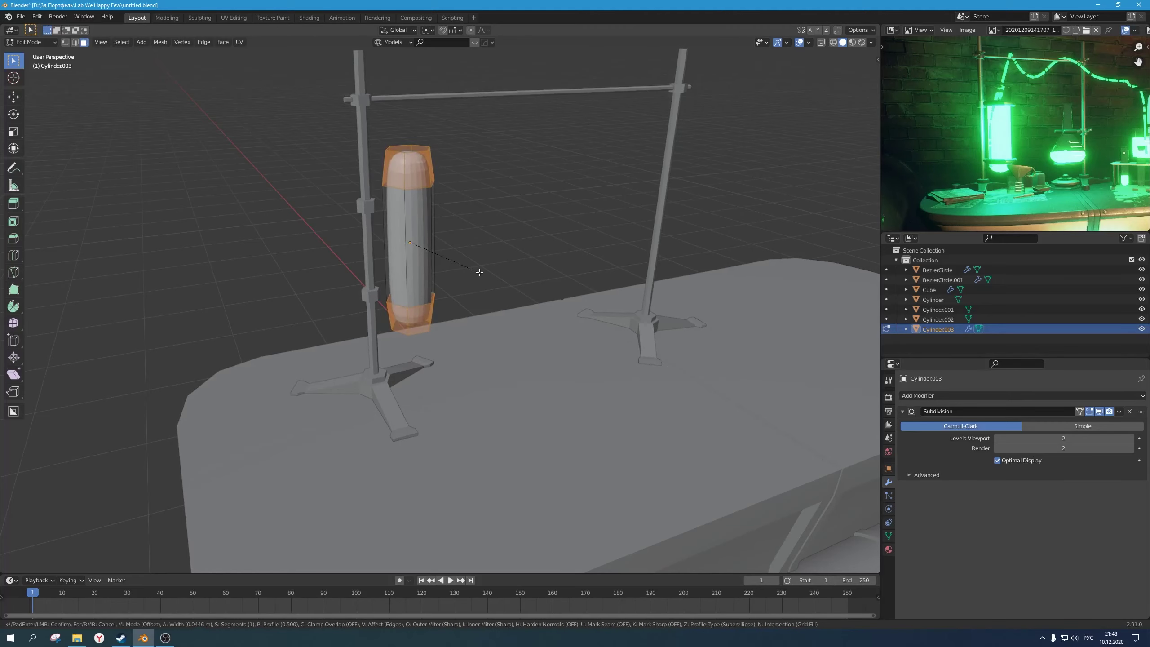
click(480, 273)
Step: Add two evenly spaced edge loops around the cylinder's straight body and leave mesh editing
key(Tab)
middle_drag(479, 272, 512, 217)
key(Tab)
key(ctrl+r)
click(432, 246)
right_click(432, 247)
key(Tab)
click(466, 230)
key(Tab)
key(Tab)
Step: Check the glowing vessel in the reference image and widen the cylinder to about 1.19 across X and Y, keeping its height
scroll(446, 240, down, 1)
scroll(998, 108, up, 4)
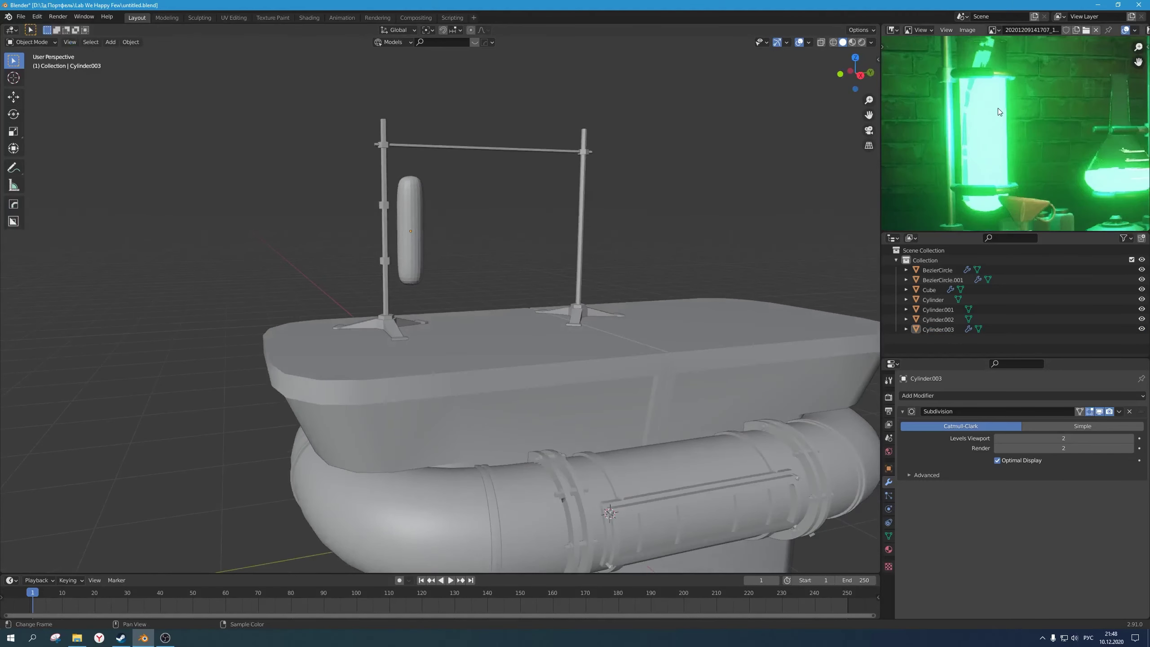
scroll(1005, 139, down, 4)
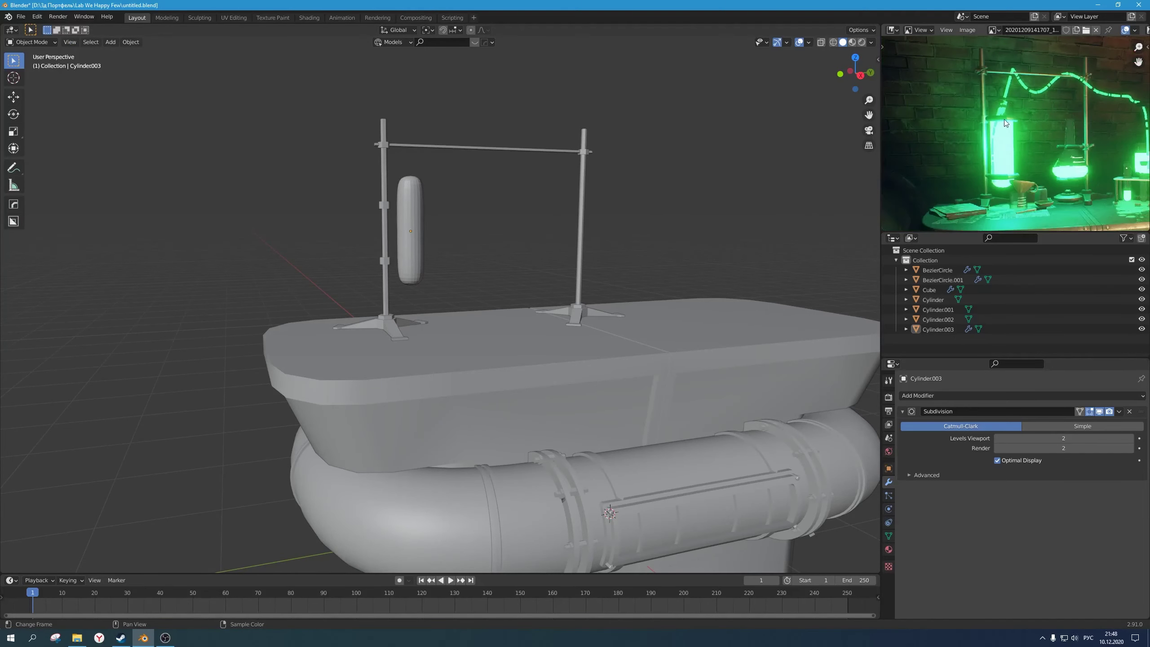
scroll(486, 220, up, 4)
mouse_move(466, 235)
middle_down()
mouse_move(440, 262)
mouse_move(462, 257)
middle_up()
click(425, 258)
key(s)
key(shift+z)
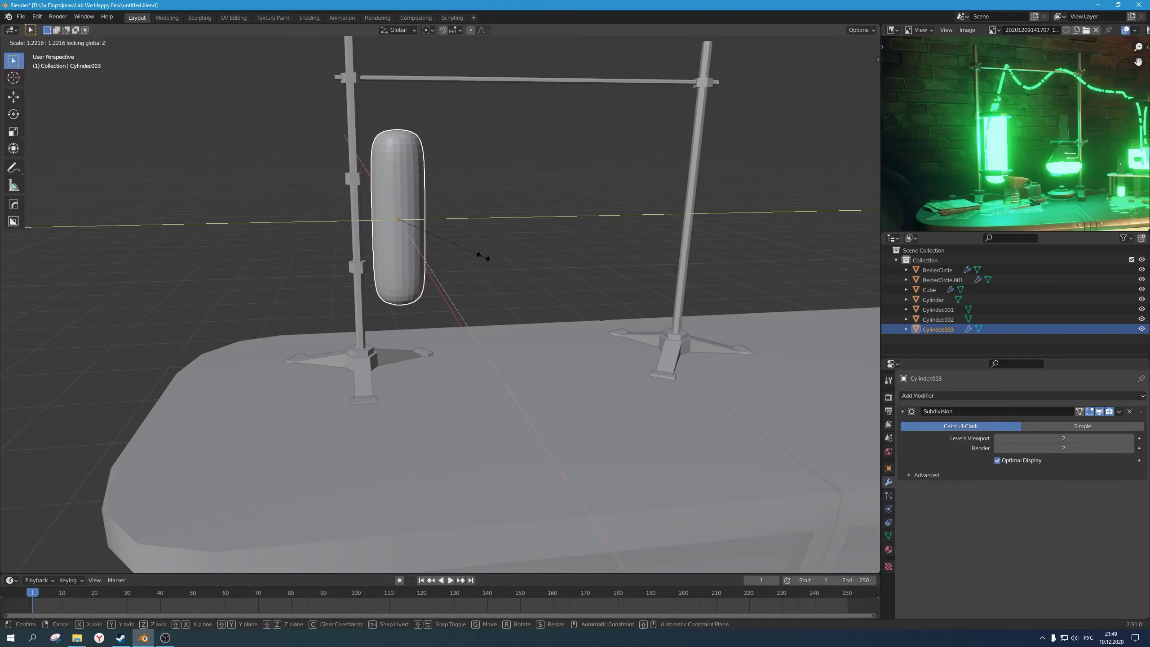
click(481, 256)
Step: In the right side view, shift the widened cylinder slightly along Y toward the first stand
key(KP_3)
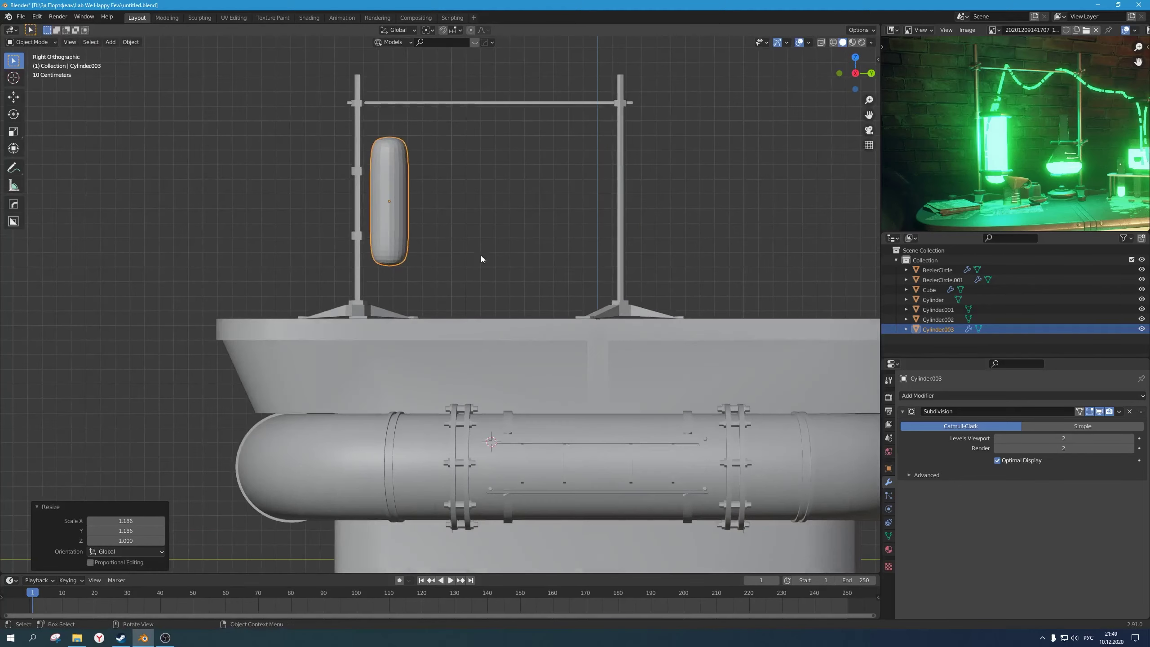
key(g)
click(480, 255)
mouse_move(480, 255)
middle_down()
mouse_move(464, 241)
mouse_move(487, 255)
middle_up()
Step: Reopen the cylinder's mesh and add one centred edge loop just below its lower middle loop, viewed from the right side
scroll(454, 270, up, 4)
key(Tab)
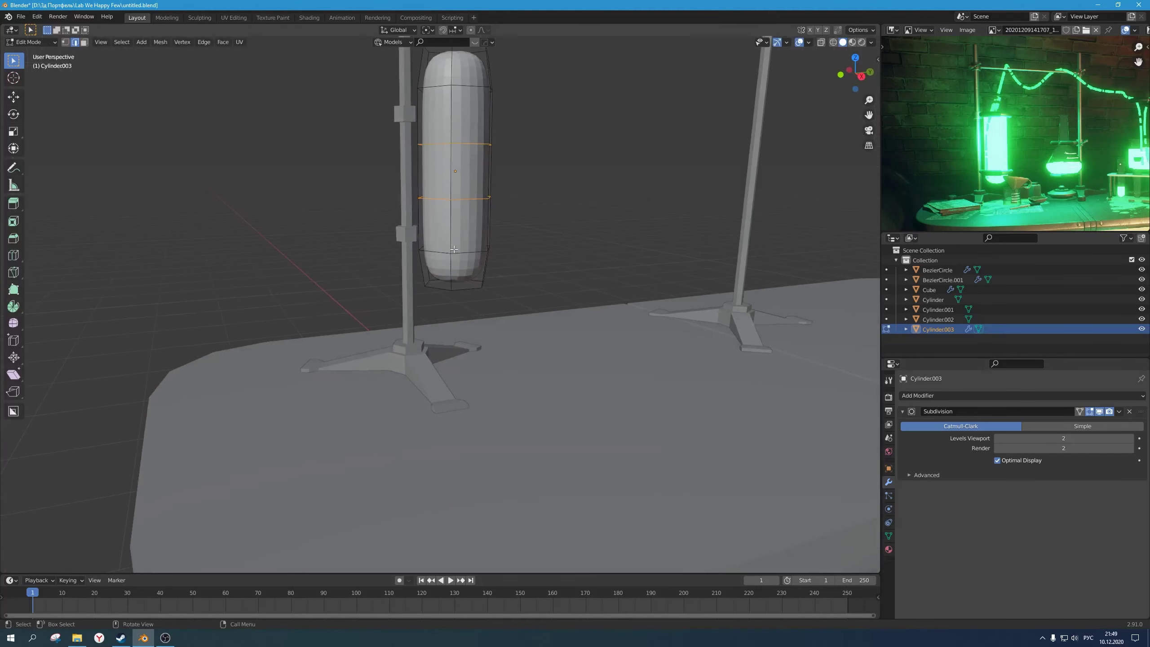
click(450, 235)
right_click(451, 236)
key(ctrl+KP_3)
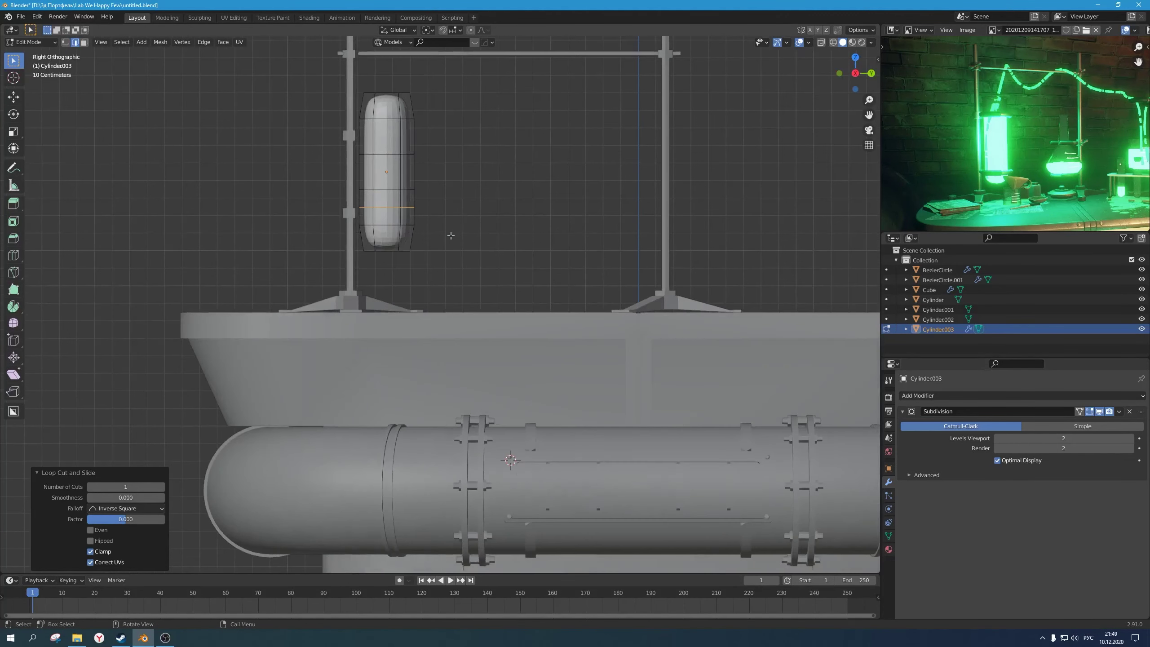
Step: Slide the cylinder's new lower loop to the stand's lower collar height and add a matching loop at the upper collar
scroll(451, 237, up, 5)
key(g)
key(g)
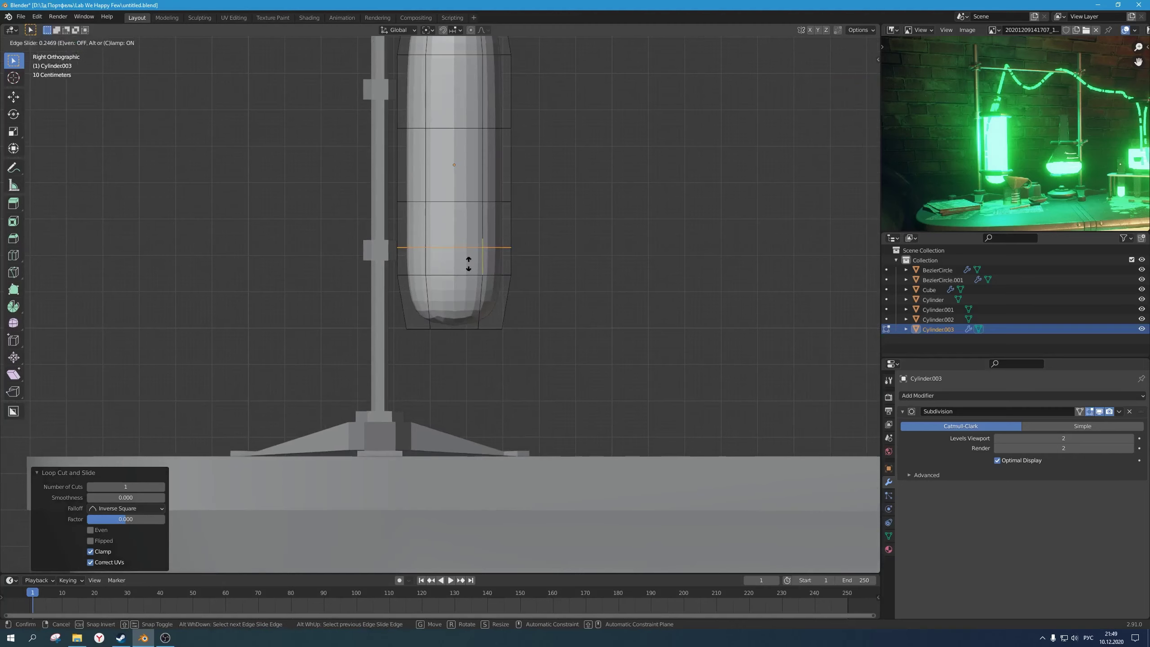
click(470, 266)
shift+middle_drag(488, 211, 503, 283)
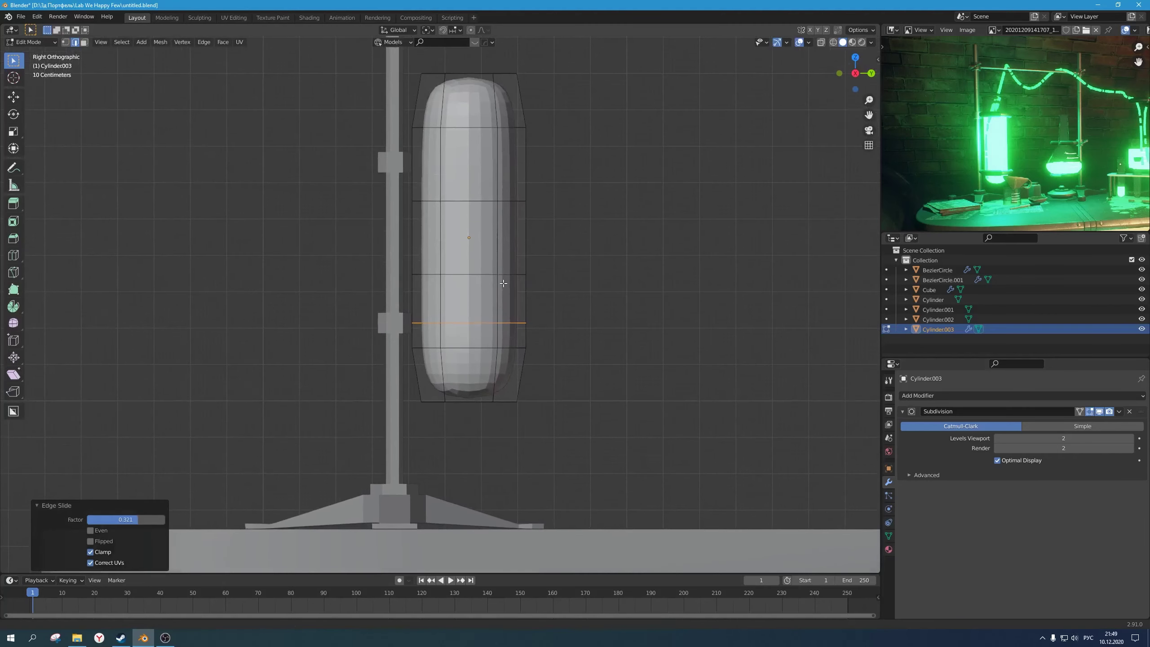
click(447, 161)
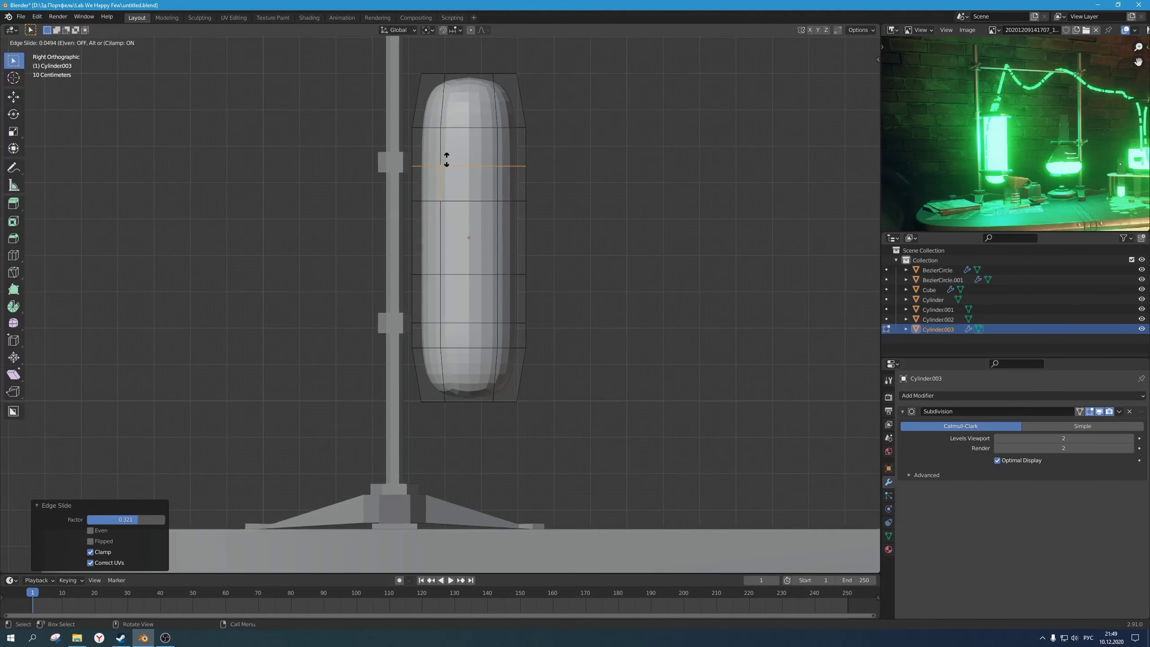
click(445, 162)
Step: Bevel the two collar-height edge loops together into narrow bands about 0.0034 m wide
alt+shift+click(462, 326)
scroll(514, 249, down, 1)
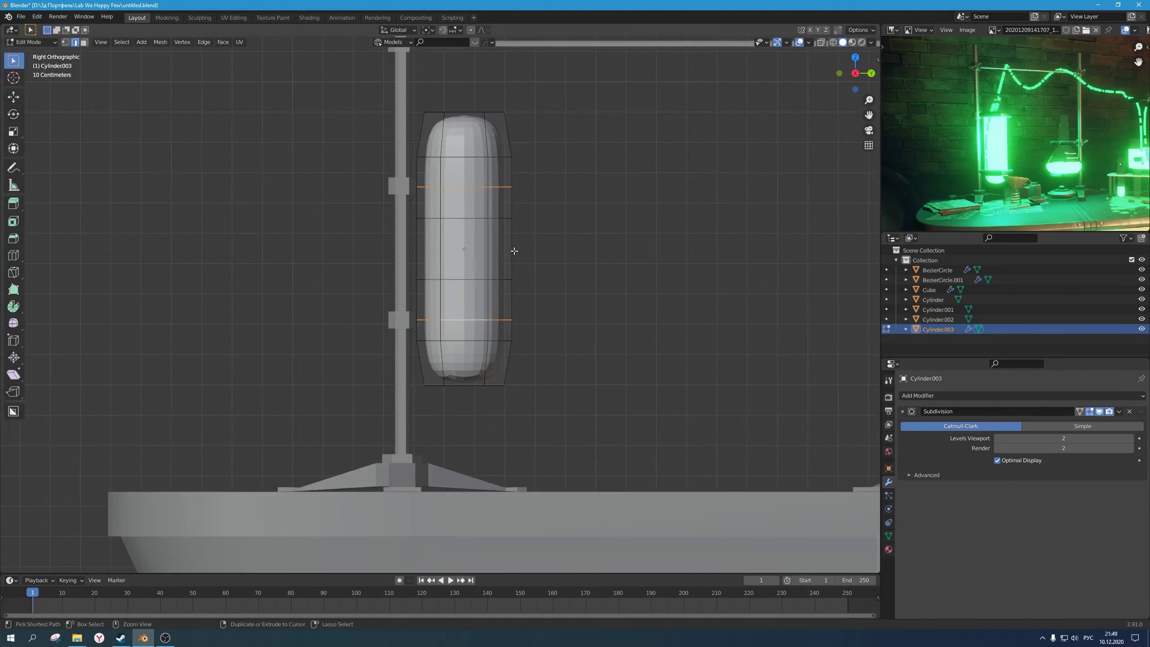
key(ctrl+b)
click(527, 253)
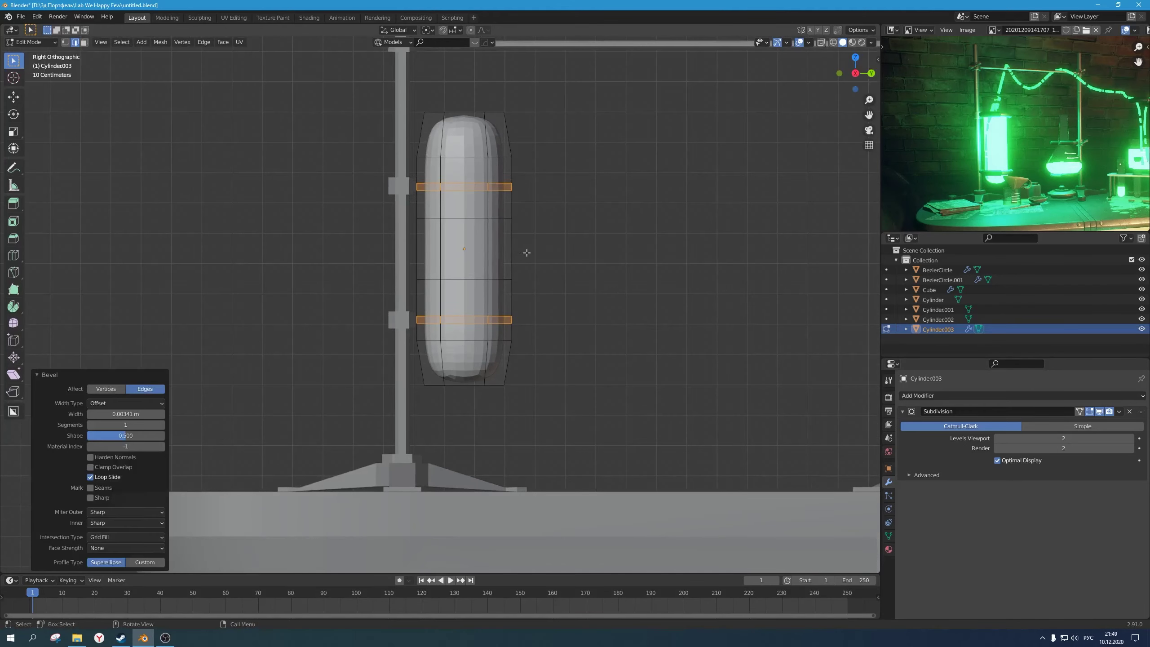
middle_drag(535, 251, 550, 253)
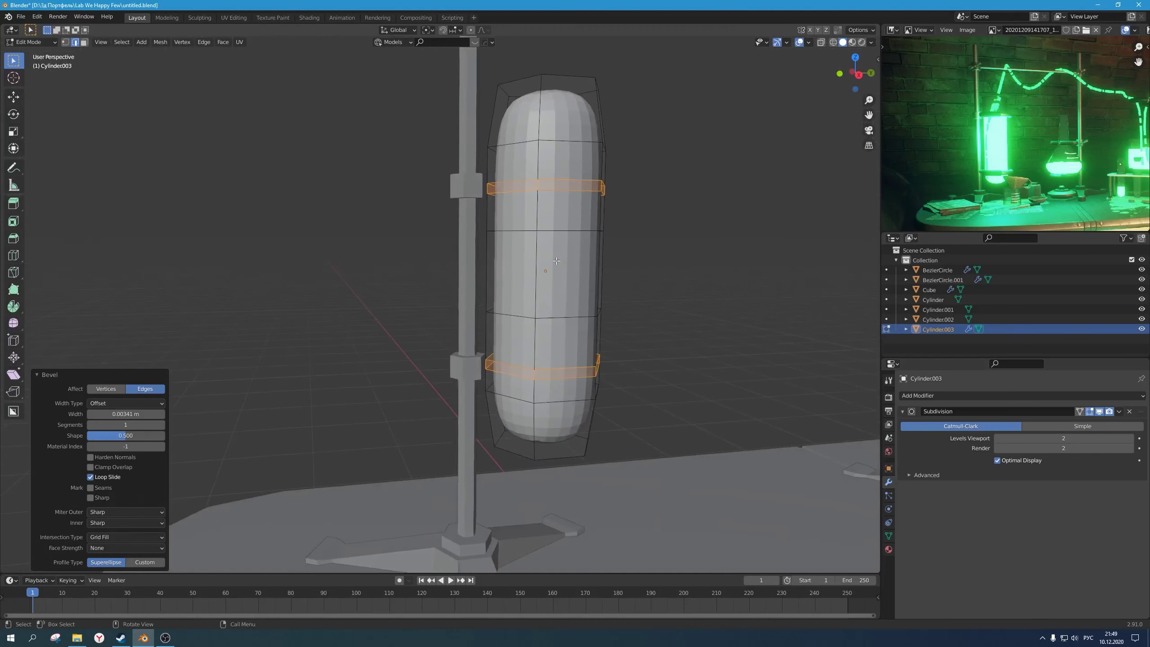
Step: Try to extrude both narrow bands outward along their normals
key(alt+e)
click(555, 259)
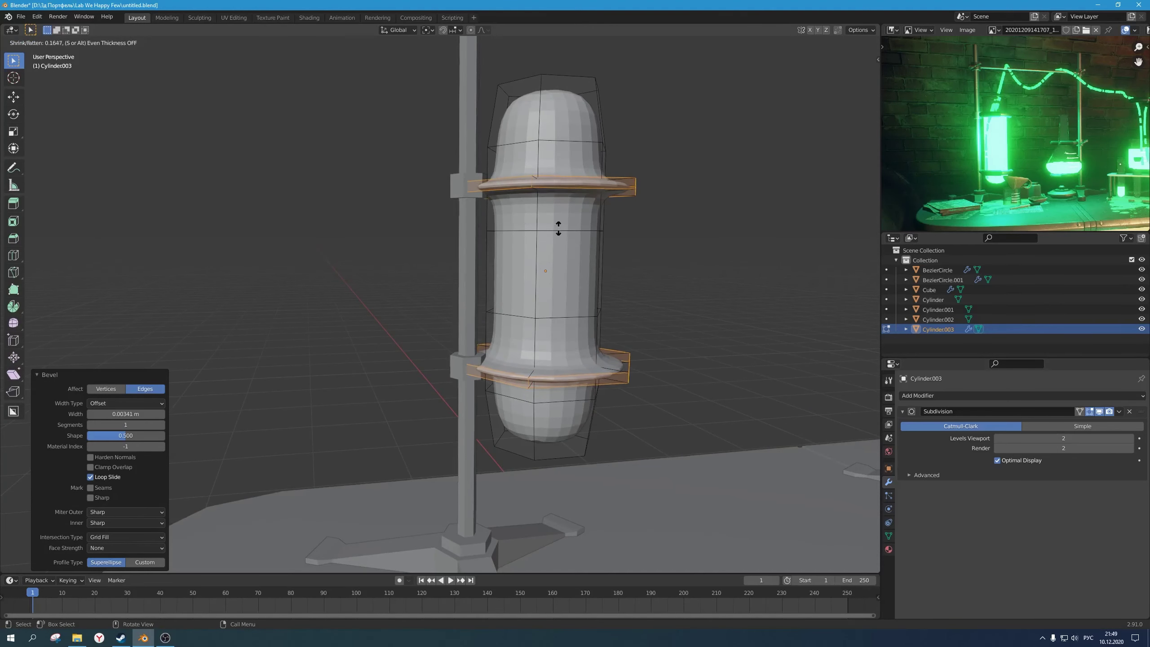
click(561, 237)
middle_drag(560, 237, 575, 290)
scroll(548, 272, down, 1)
key(ctrl+z)
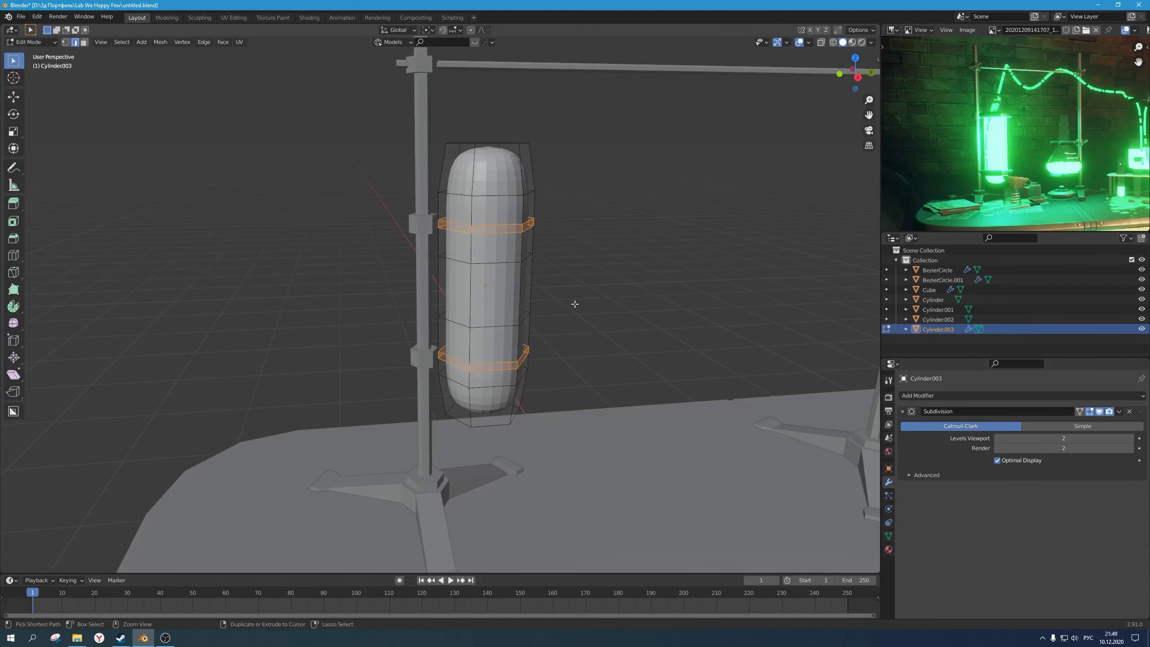
Step: Extrude both narrow bands outward along their normals by about 0.074 m to form two rings
key(alt+e)
click(578, 306)
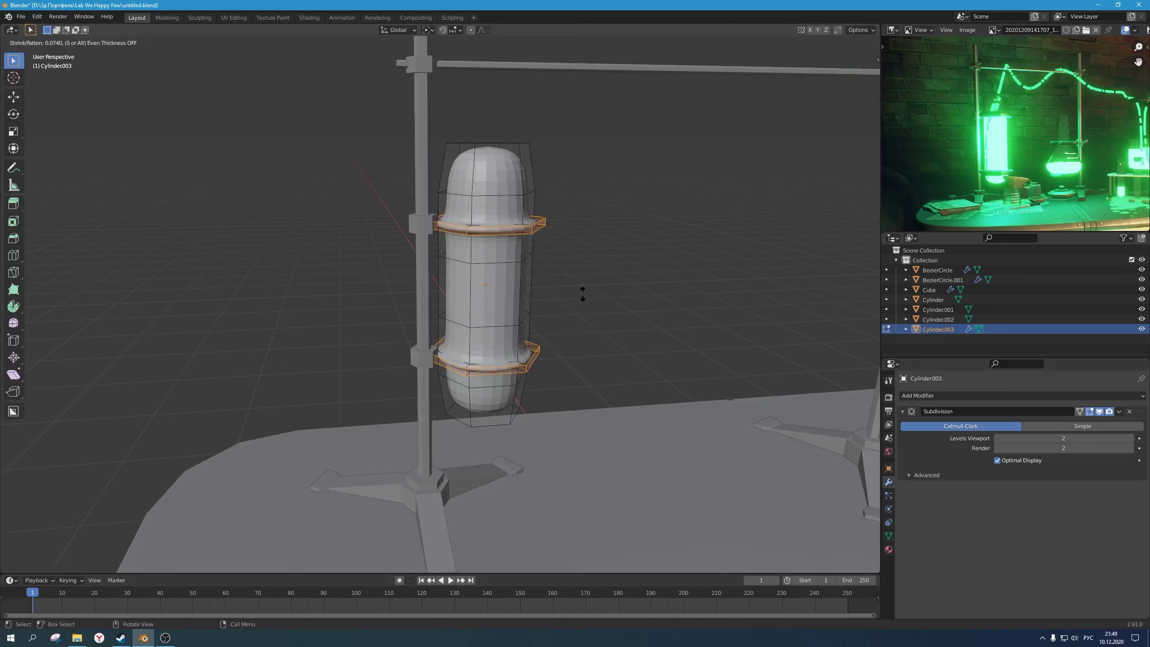
click(583, 293)
scroll(582, 291, up, 2)
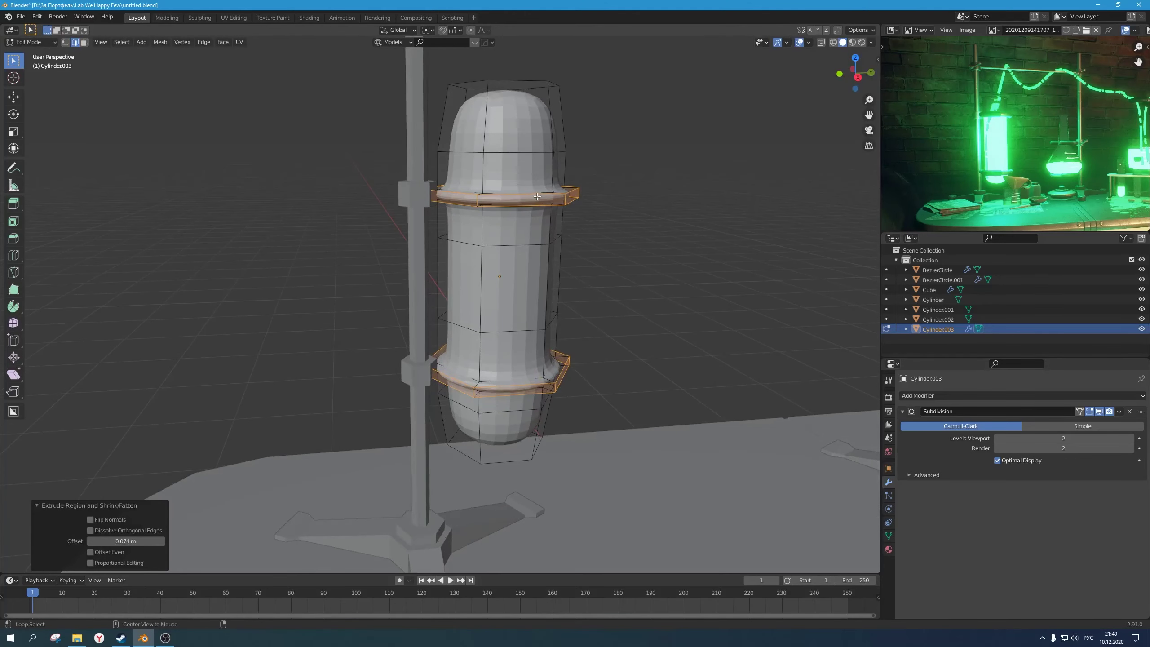
Step: Bevel the outer edge loops of both rings slightly and check the smoothed shape outside mesh editing
key(ctrl+z)
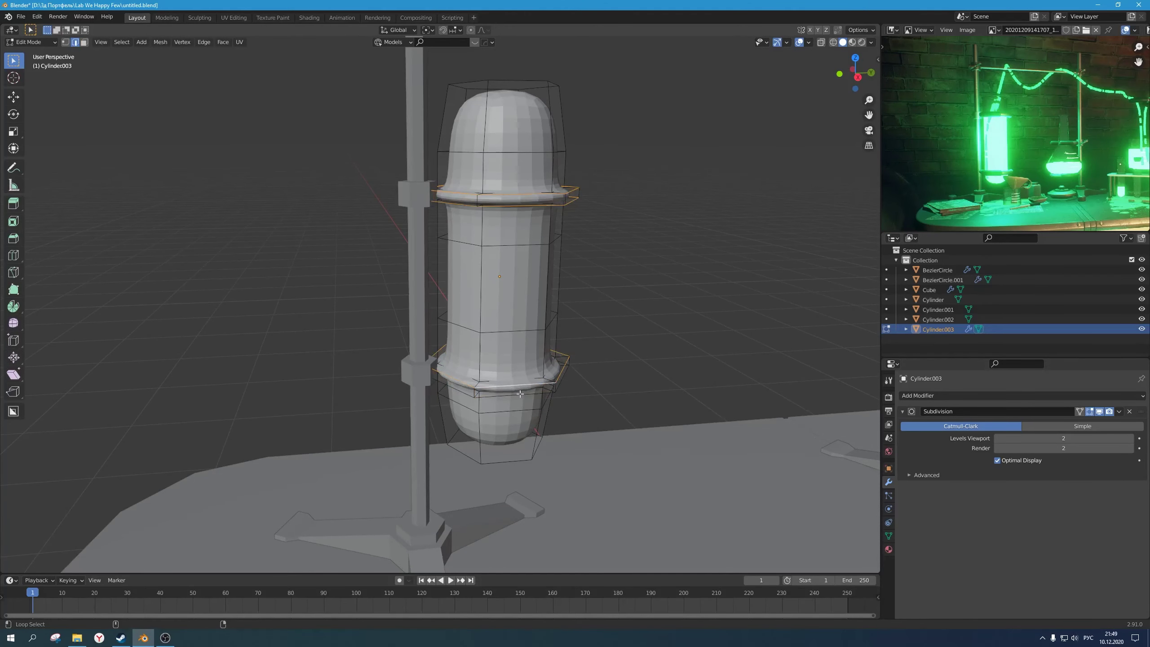
alt+shift+click(521, 394)
scroll(524, 390, down, 3)
middle_drag(525, 388, 514, 372)
key(alt+z)
key(alt+z)
scroll(571, 240, up, 3)
middle_drag(576, 236, 571, 272)
key(ctrl+b)
click(579, 255)
key(Tab)
scroll(538, 338, down, 2)
middle_drag(538, 338, 482, 262)
Step: Bevel the edge loops where both rings meet the cylinder's body and inspect the result in object mode
key(Tab)
alt+click(493, 290)
key(alt+z)
middle_drag(451, 180, 457, 213)
alt+shift+click(433, 129)
scroll(476, 357, up, 1)
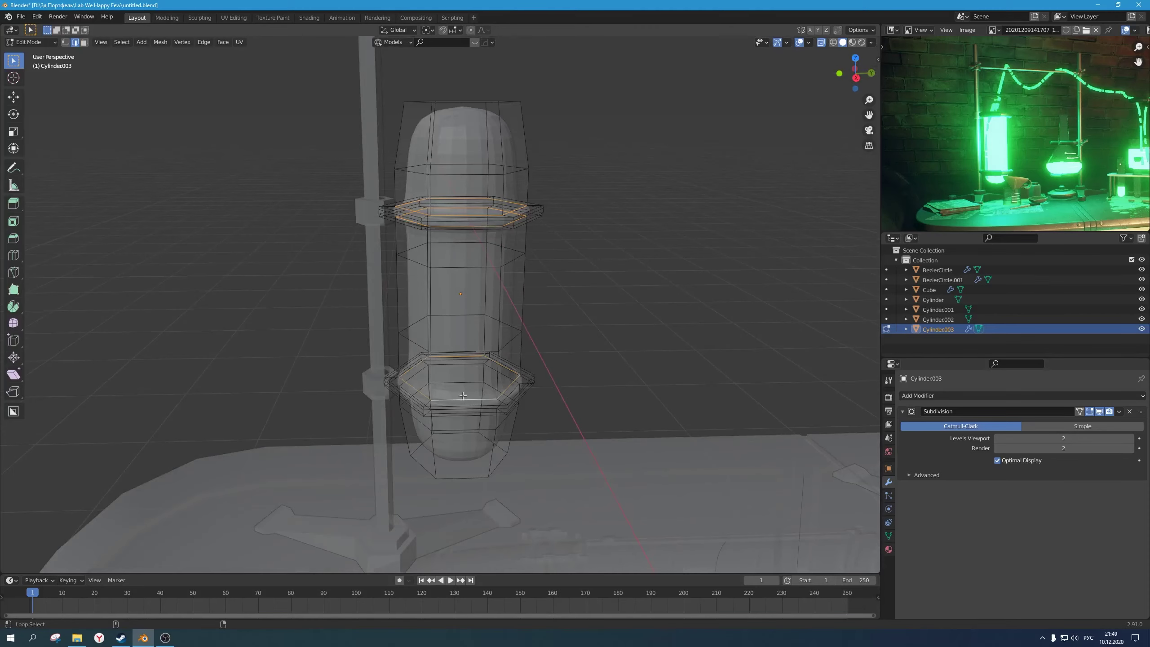
key(alt+z)
middle_drag(464, 410, 517, 361)
key(ctrl+b)
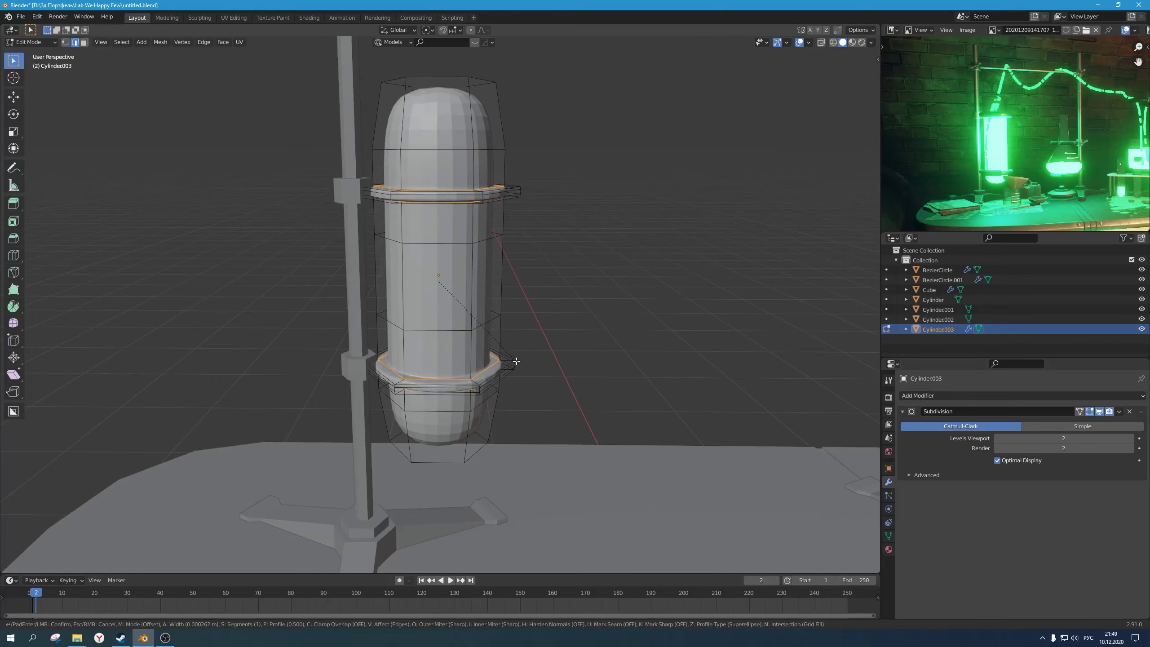
click(516, 362)
key(Tab)
scroll(527, 362, down, 5)
middle_drag(527, 362, 516, 334)
scroll(516, 333, up, 4)
Step: Select the outer face loops of both rings and grow the selection to cover each whole ring
key(Tab)
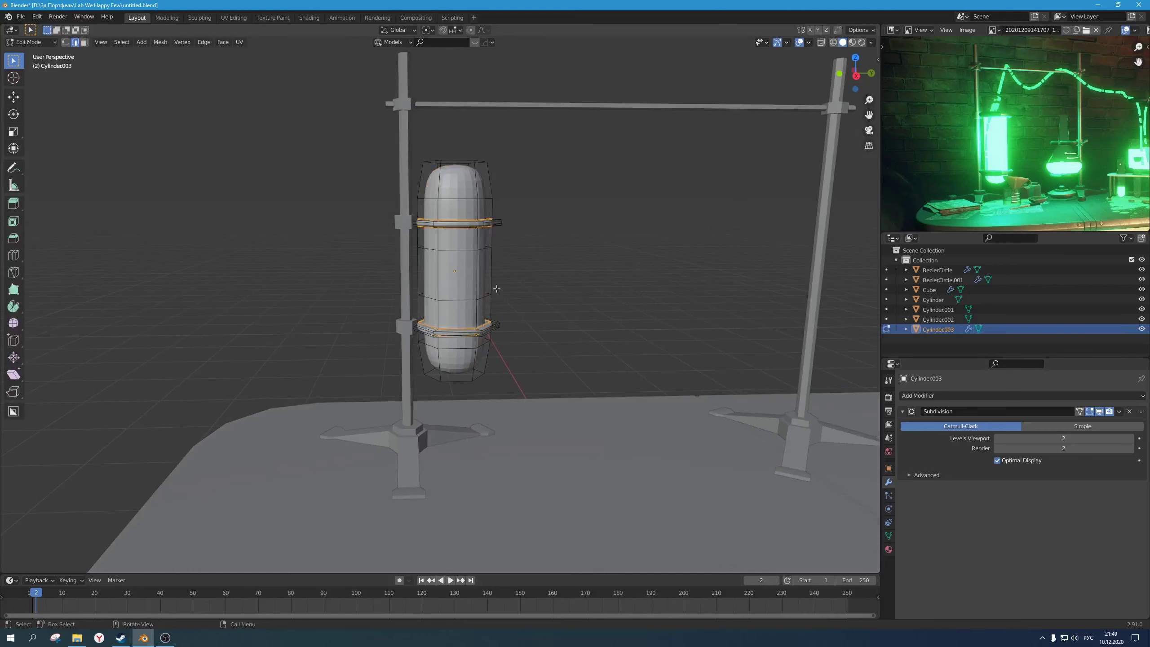
key(3)
scroll(497, 289, up, 1)
middle_drag(497, 288, 494, 297)
alt+click(487, 233)
scroll(487, 233, up, 1)
middle_drag(486, 233, 477, 236)
alt+click(471, 217)
alt+click(470, 216)
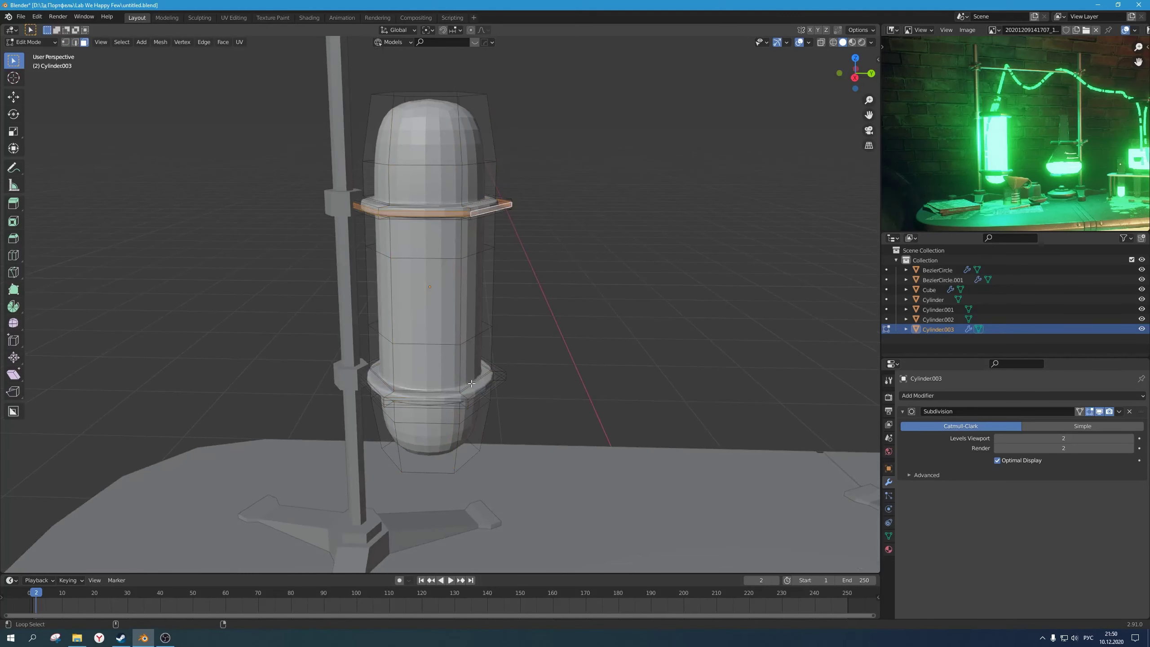
middle_drag(485, 286, 494, 320)
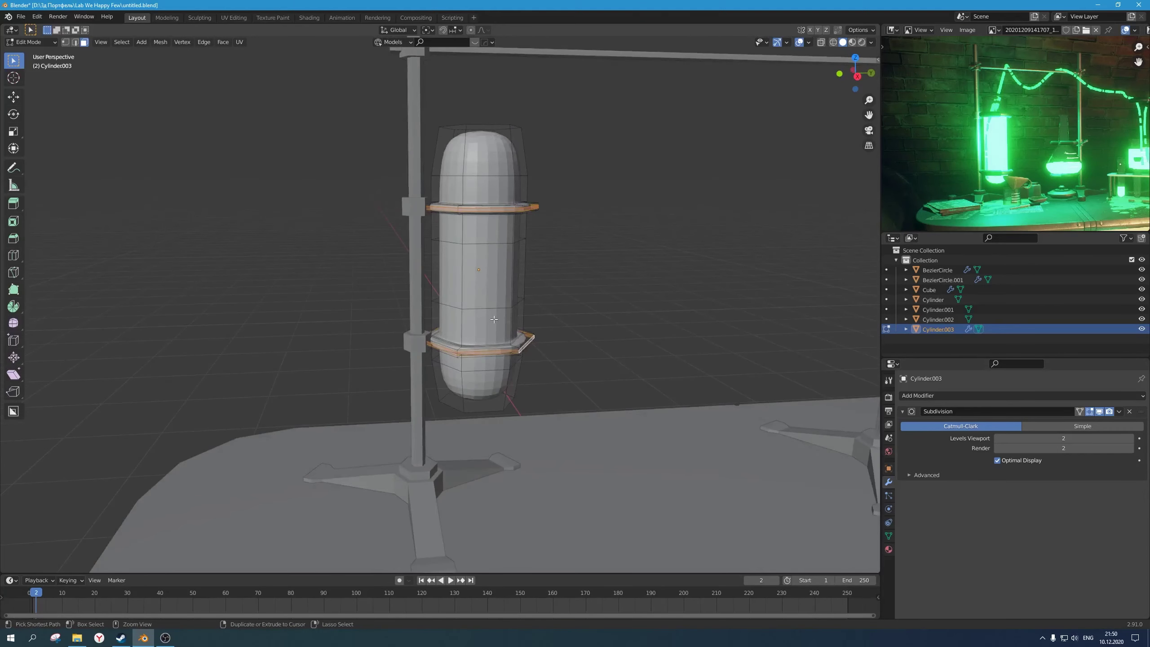
key(ctrl+KP_Add)
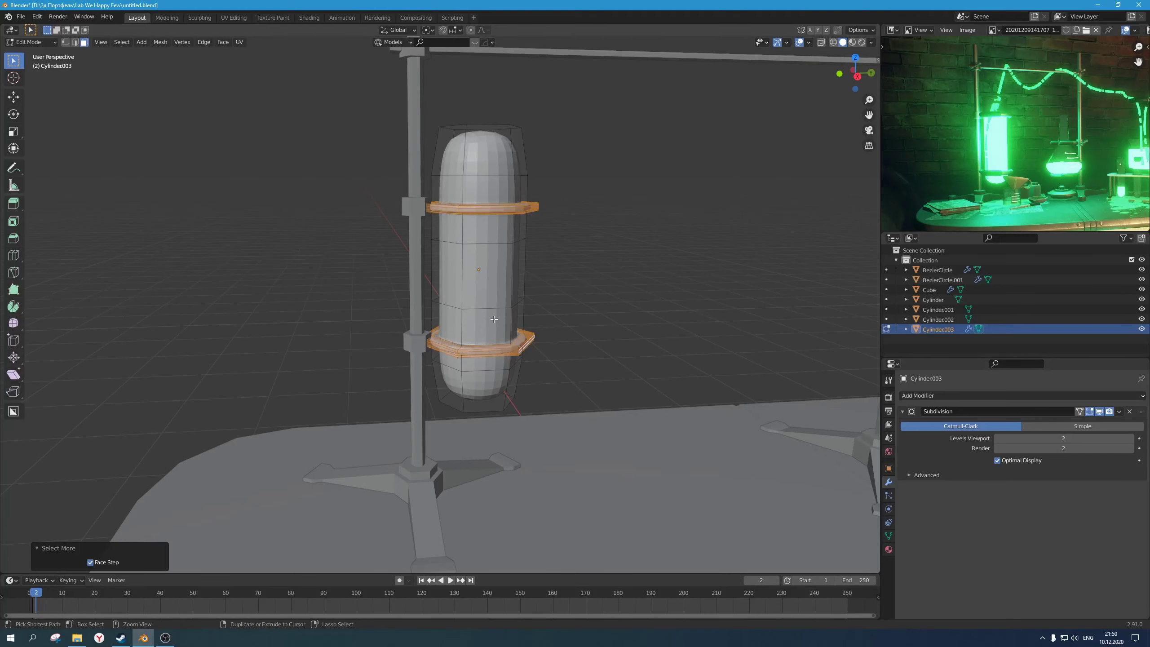
Step: In the right side view, scale both rings to about 1.69 along Z around their individual origins and leave mesh editing
key(KP_3)
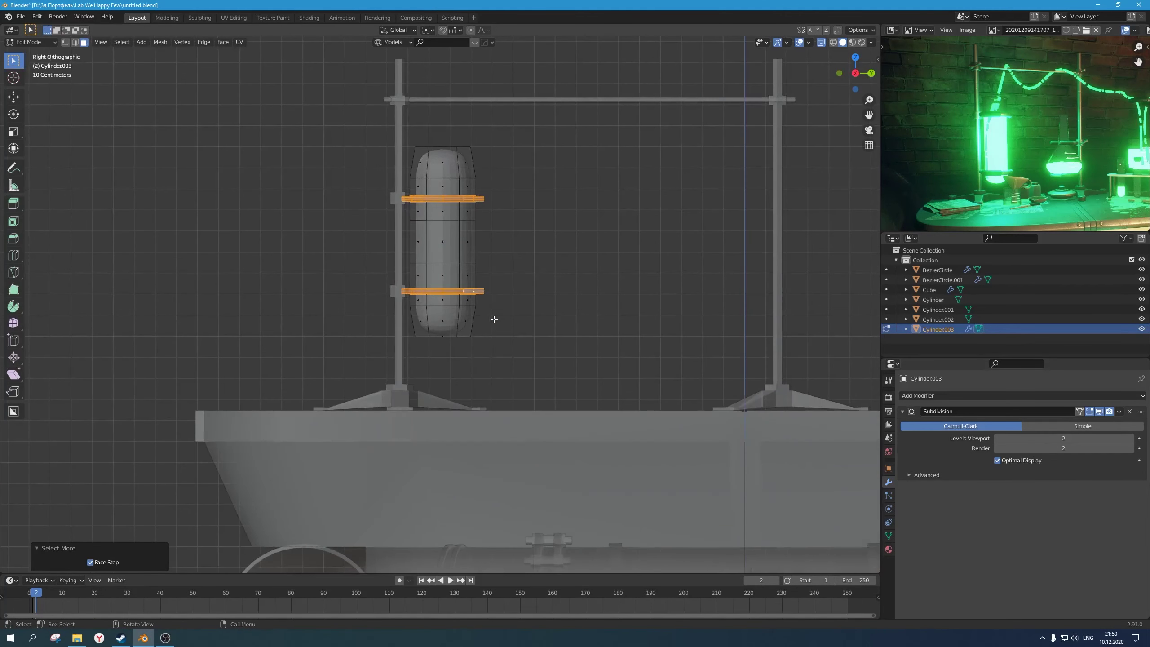
scroll(535, 185, up, 2)
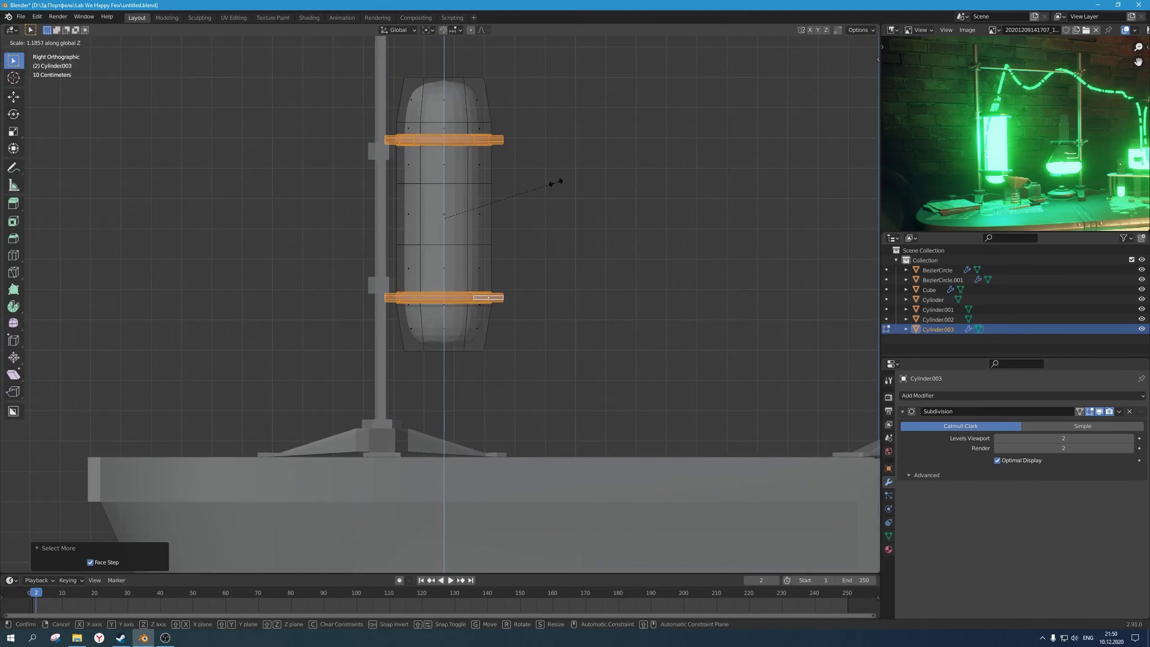
key(period)
click(548, 230)
key(s)
key(z)
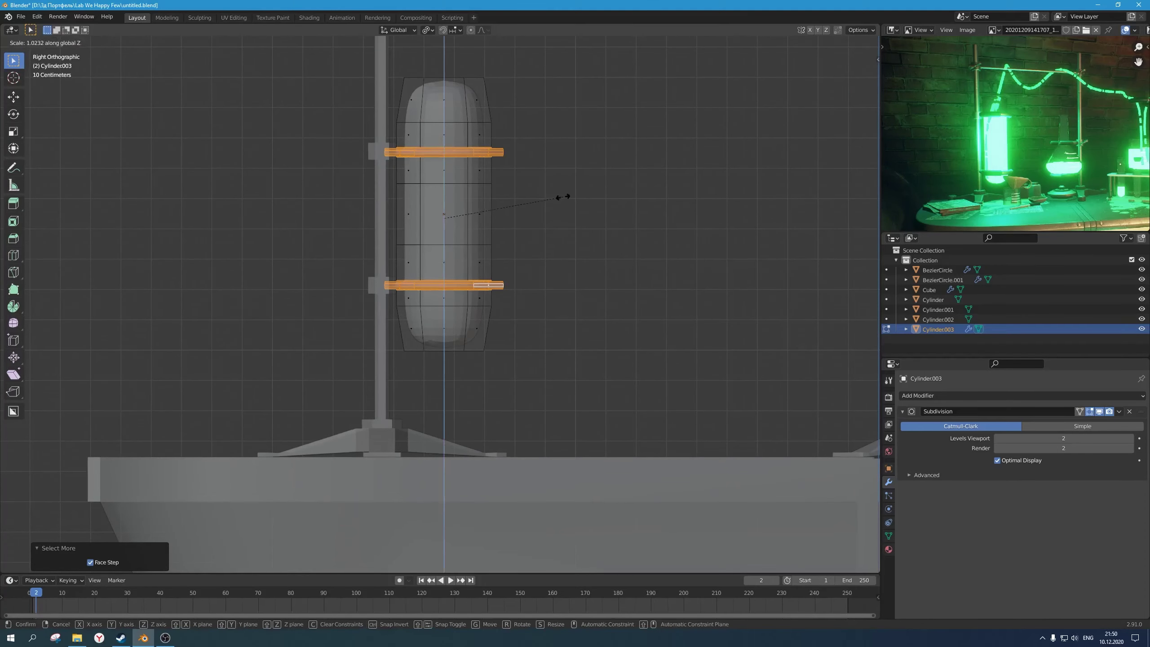
click(661, 200)
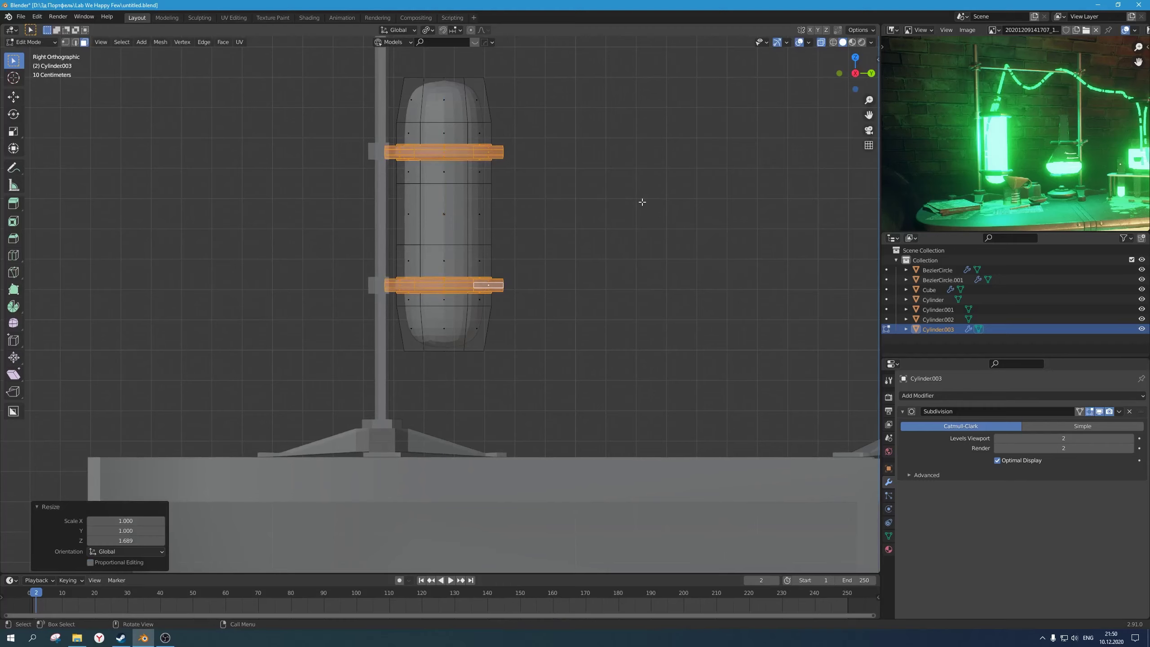
key(Tab)
middle_drag(593, 207, 478, 254)
scroll(475, 300, up, 2)
scroll(476, 299, down, 4)
click(479, 242)
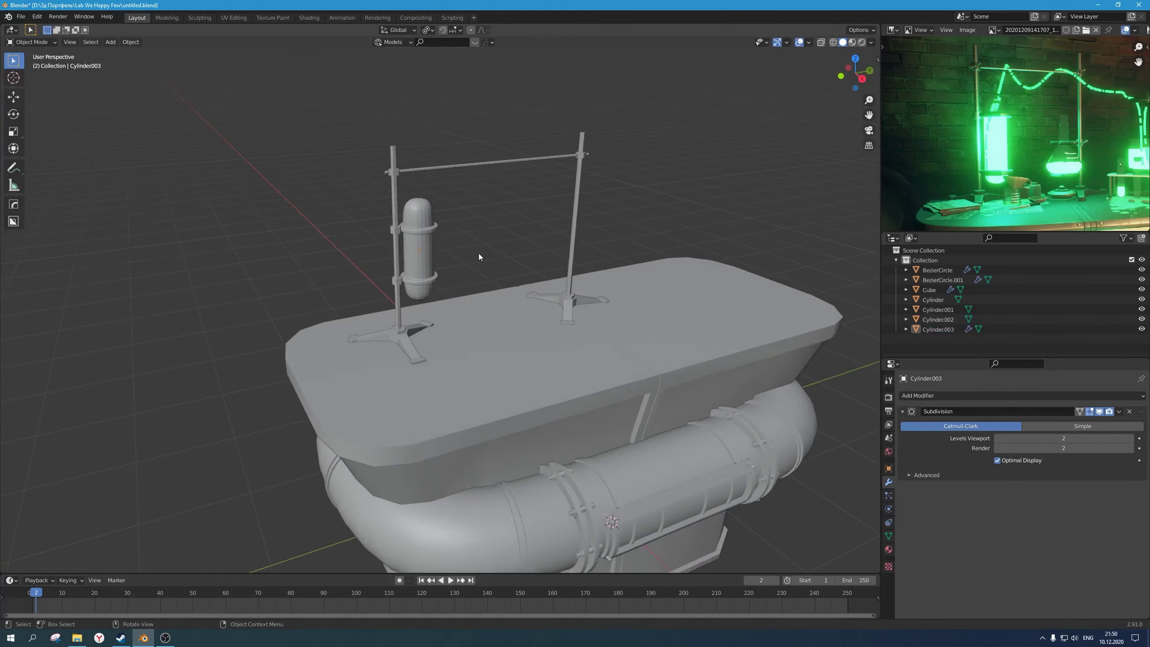
Step: Reopen the cylinder's mesh and separate the two selected rings into their own object
scroll(479, 254, up, 1)
shift+middle_drag(401, 238, 503, 261)
scroll(466, 264, up, 6)
scroll(523, 260, down, 4)
click(505, 261)
key(Tab)
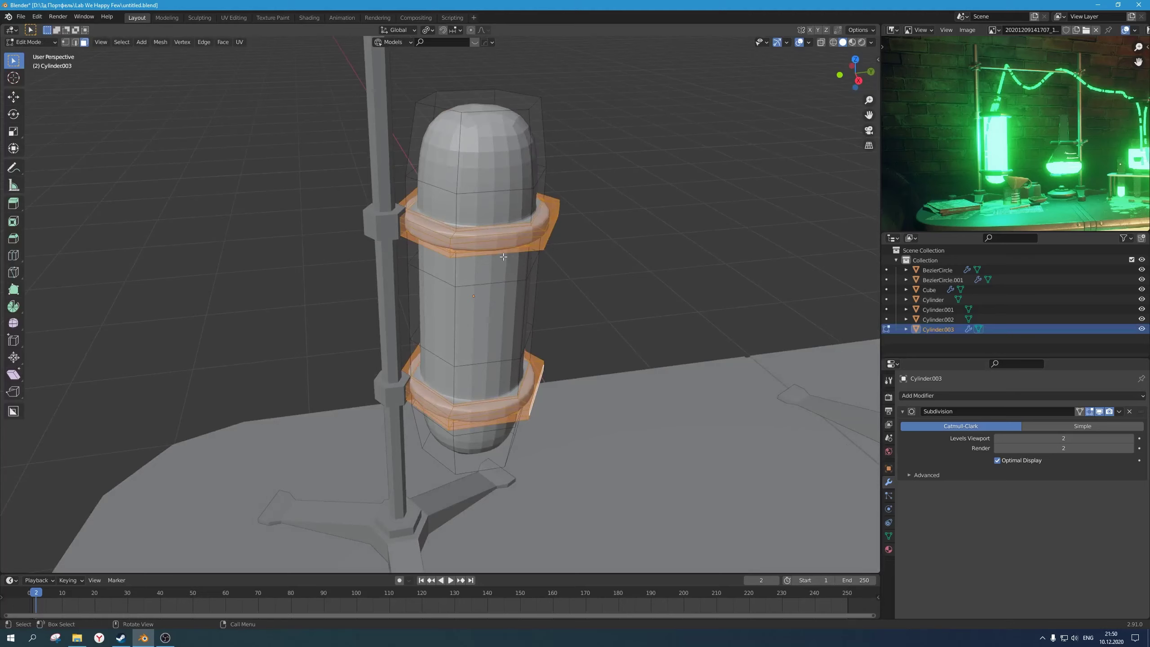
key(p)
click(503, 258)
key(Tab)
click(572, 249)
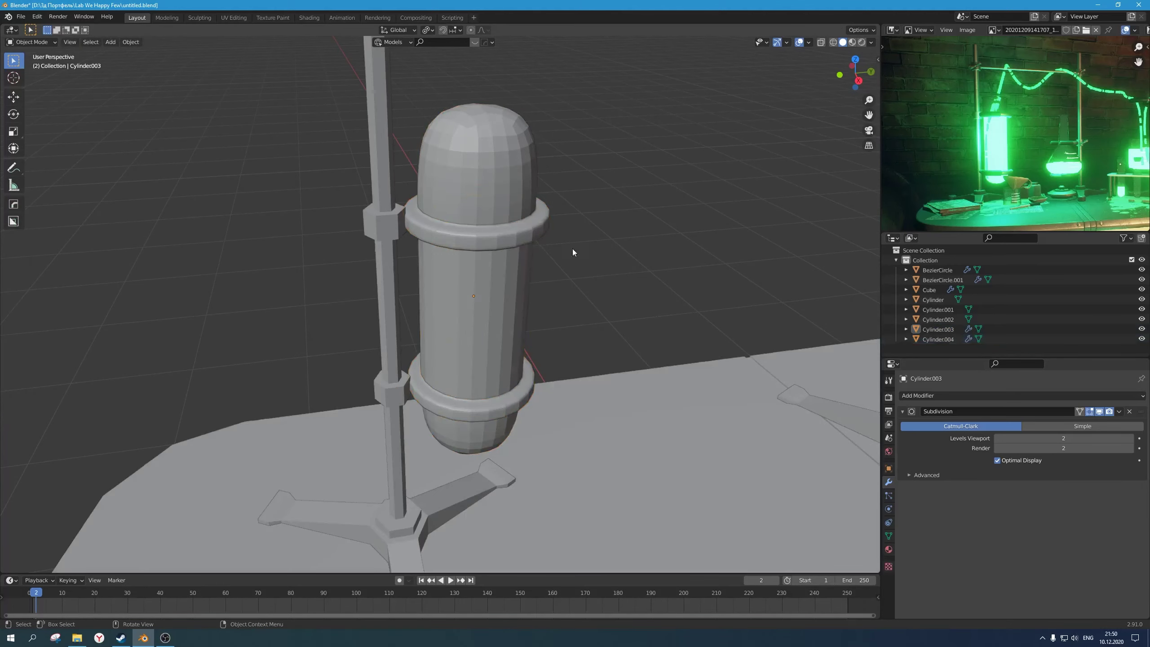
click(531, 233)
key(g)
right_click(522, 262)
Step: Examine the openings left in the cylinder's mesh behind the rings and isolate the cylinder in local view
click(520, 262)
key(Tab)
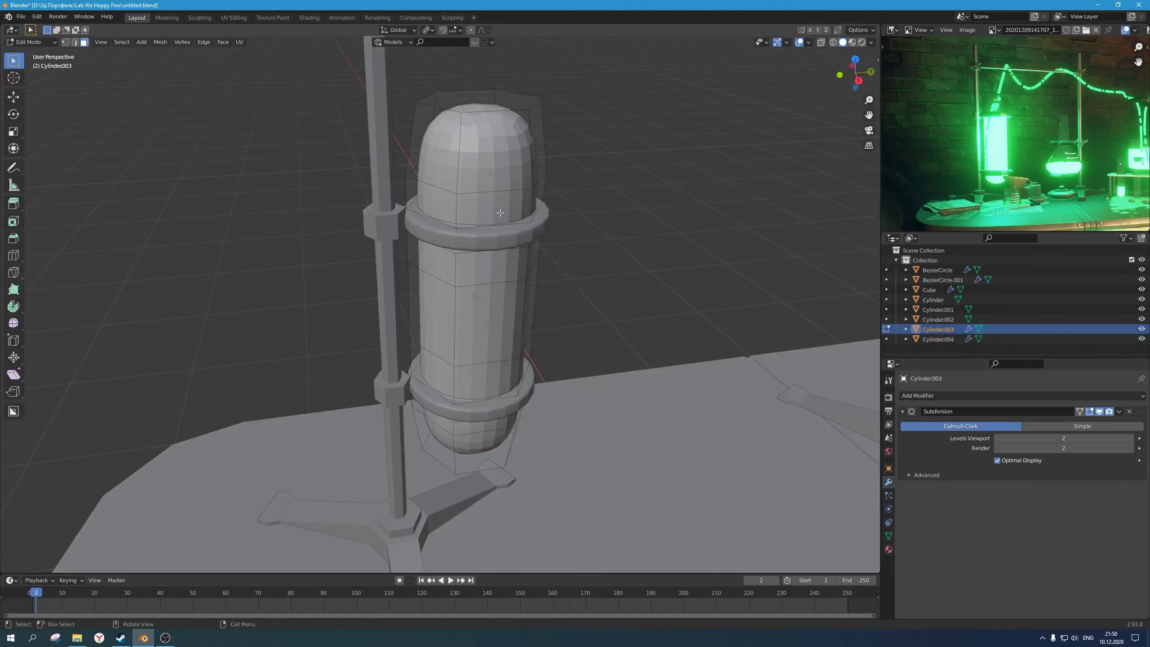
middle_drag(501, 213, 432, 219)
key(alt+z)
scroll(499, 199, up, 2)
click(430, 245)
key(alt+z)
key(2)
click(435, 220)
key(alt+z)
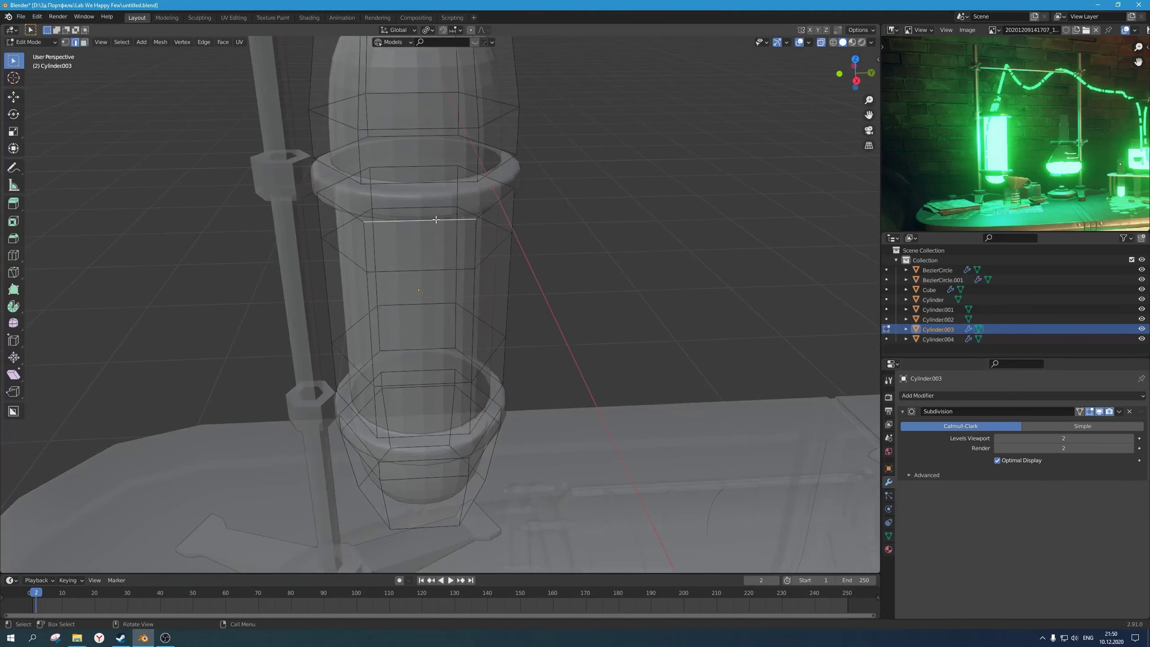
key(Tab)
key(KP_Divide)
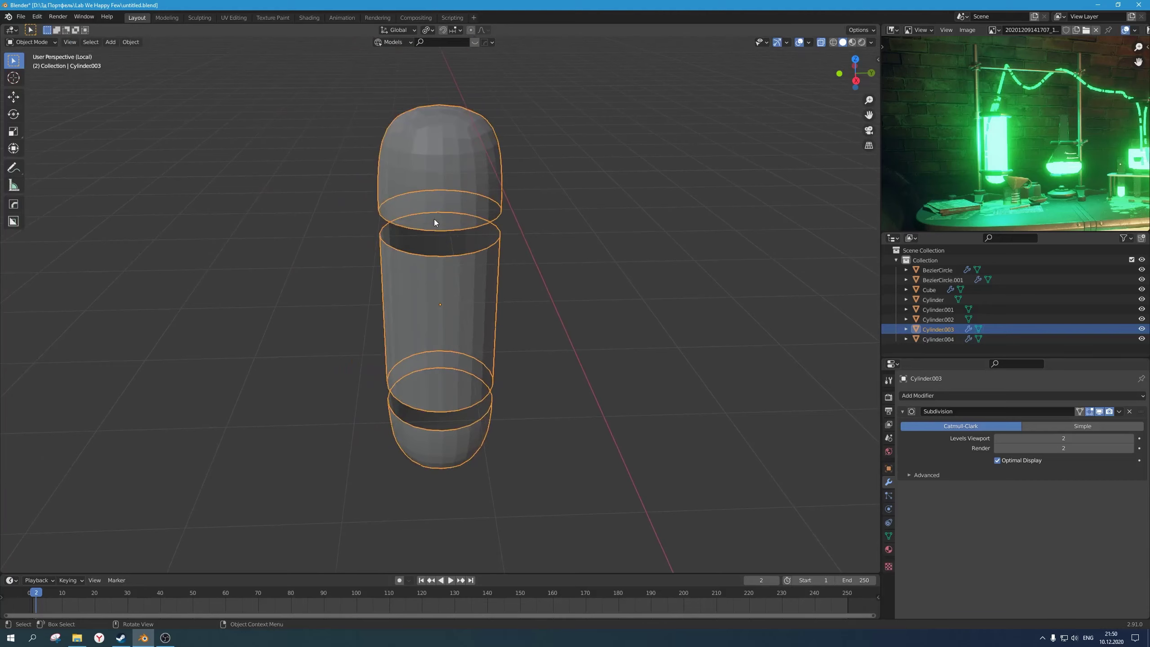
Step: Fill the upper gap in the isolated cylinder's body with new faces between its facing edges
key(Tab)
middle_drag(434, 220, 521, 213)
key(Tab)
key(Tab)
scroll(457, 247, up, 1)
shift+click(451, 216)
key(f)
click(483, 206)
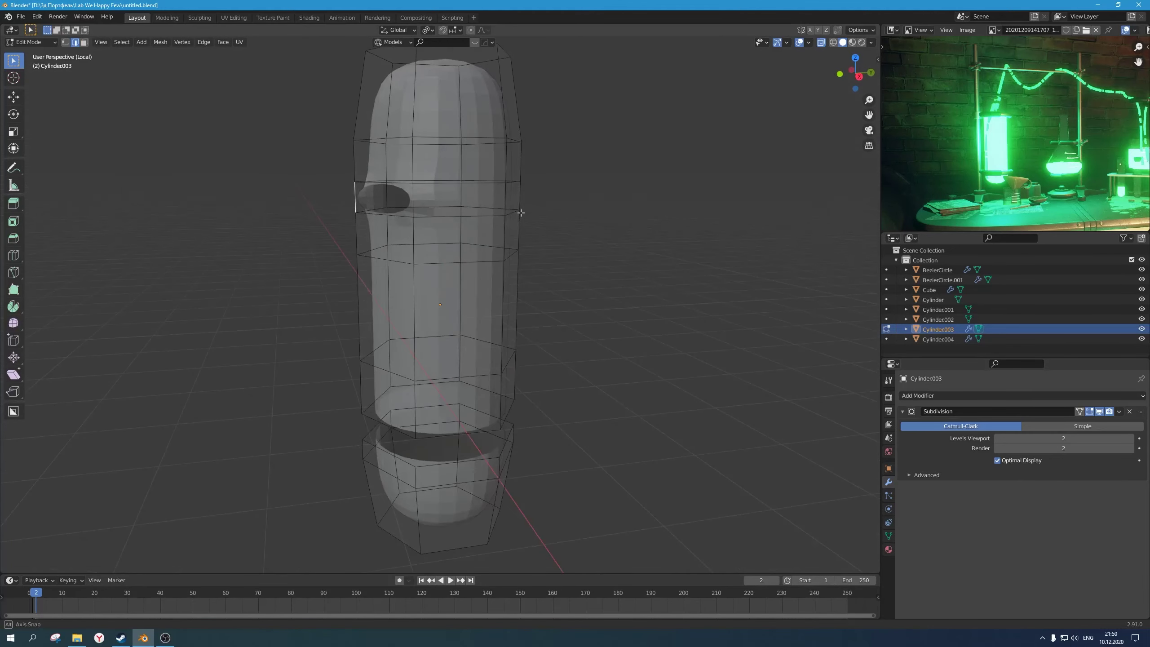
Step: Close the lower gap in the cylinder's body and return from local view to the full scene
middle_drag(480, 268, 629, 353)
alt+shift+click(458, 377)
key(Tab)
key(KP_Divide)
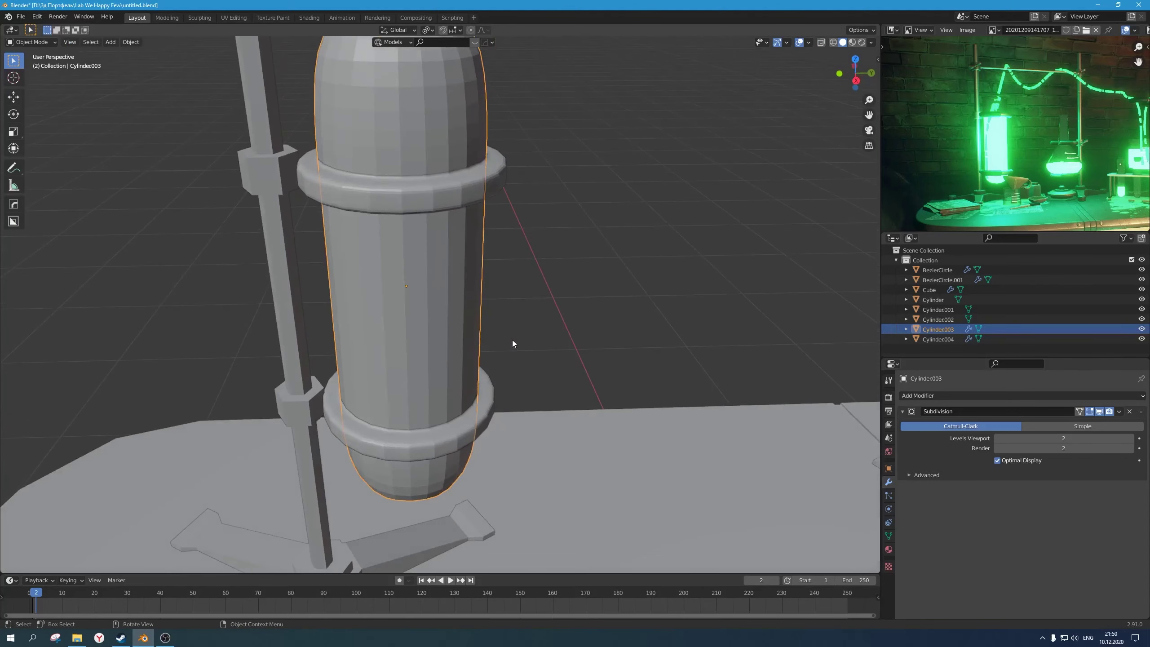
Step: Select the separated rings, isolate them in local view and open their mesh for editing
key(KP_Decimal)
click(525, 237)
click(507, 247)
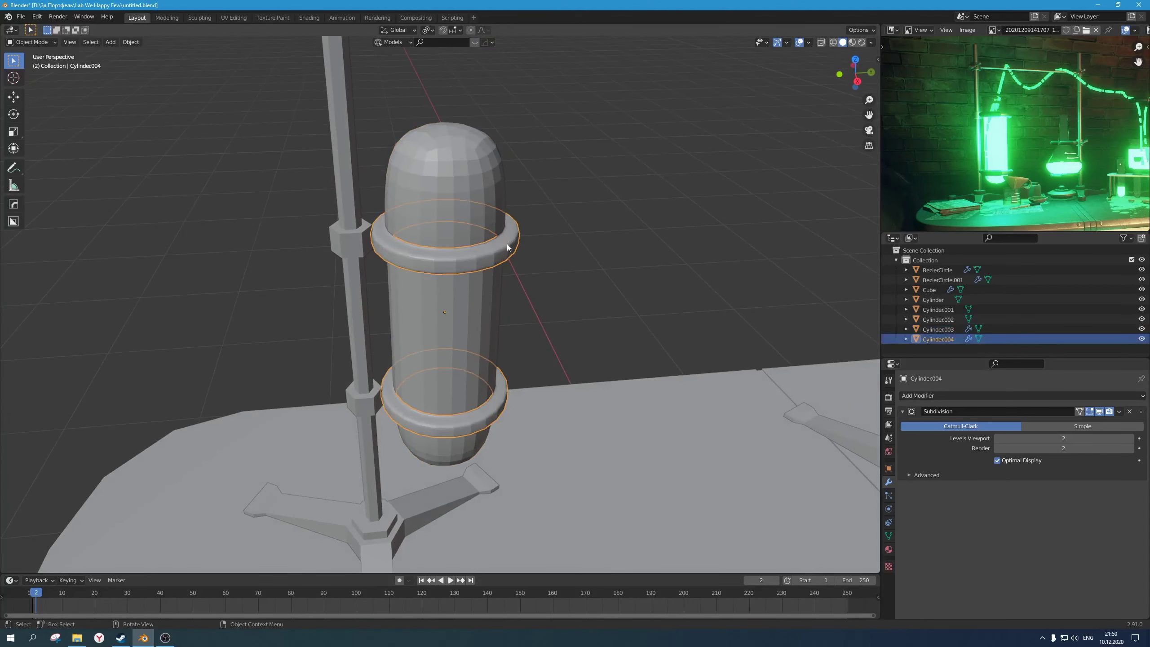
key(KP_Divide)
key(Tab)
middle_drag(507, 244, 479, 253)
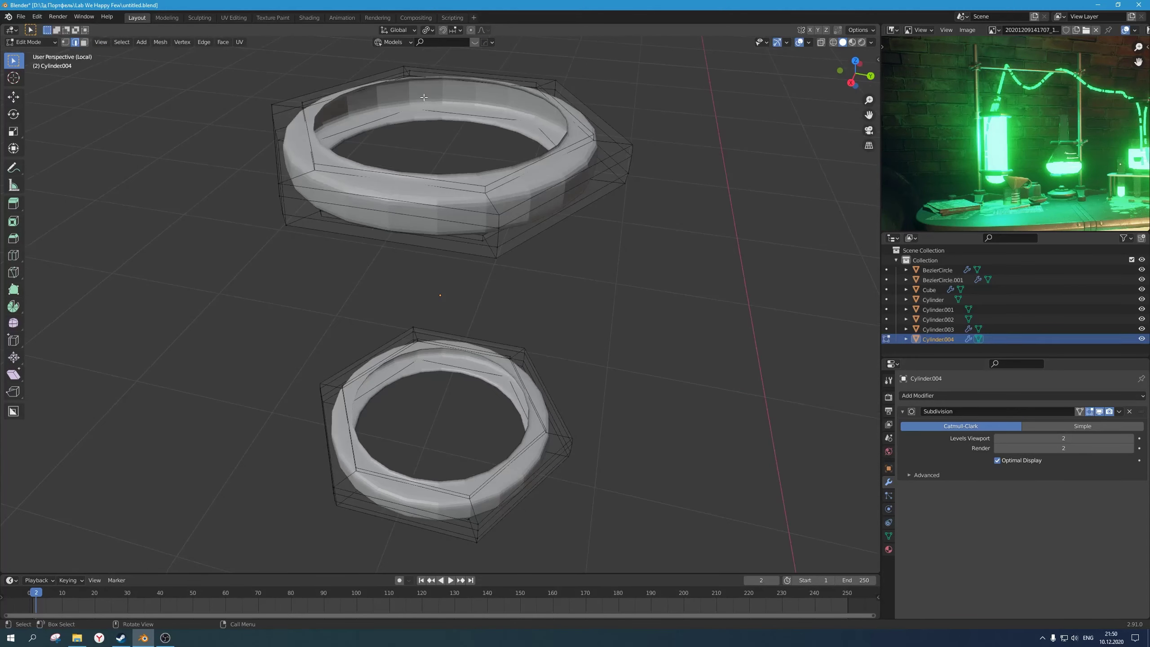
middle_drag(424, 98, 441, 184)
Step: Delete the leftover inner edge loop on the inside of the upper ring
key(2)
alt+shift+click(480, 146)
key(x)
click(486, 163)
key(1)
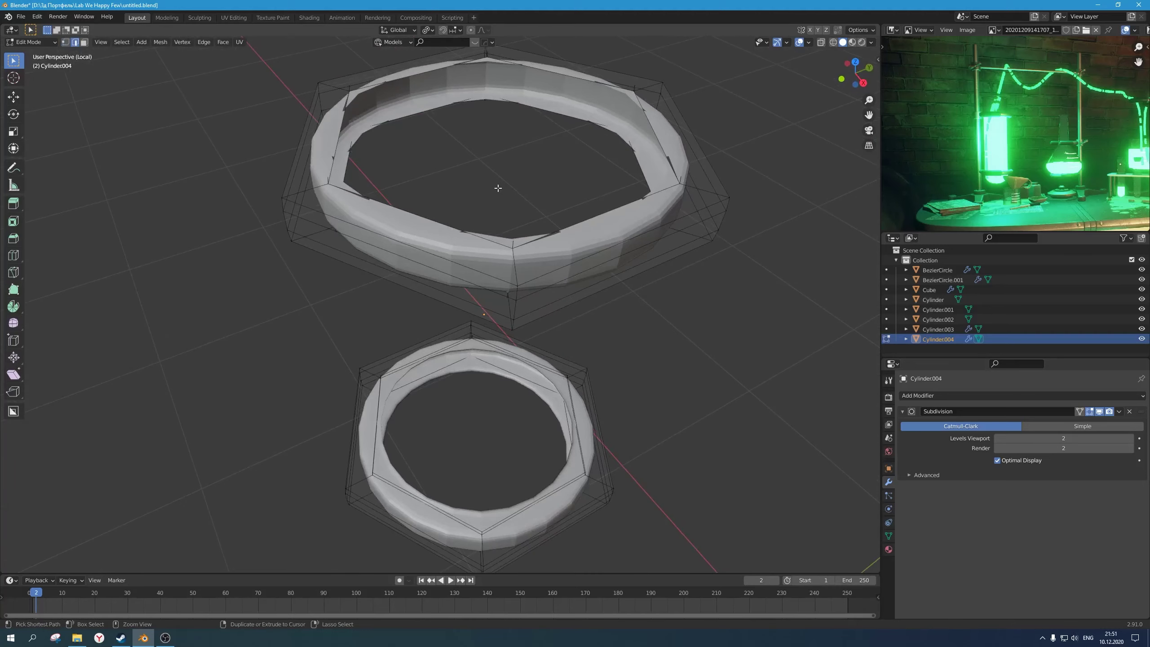
right_click(505, 185)
click(505, 172)
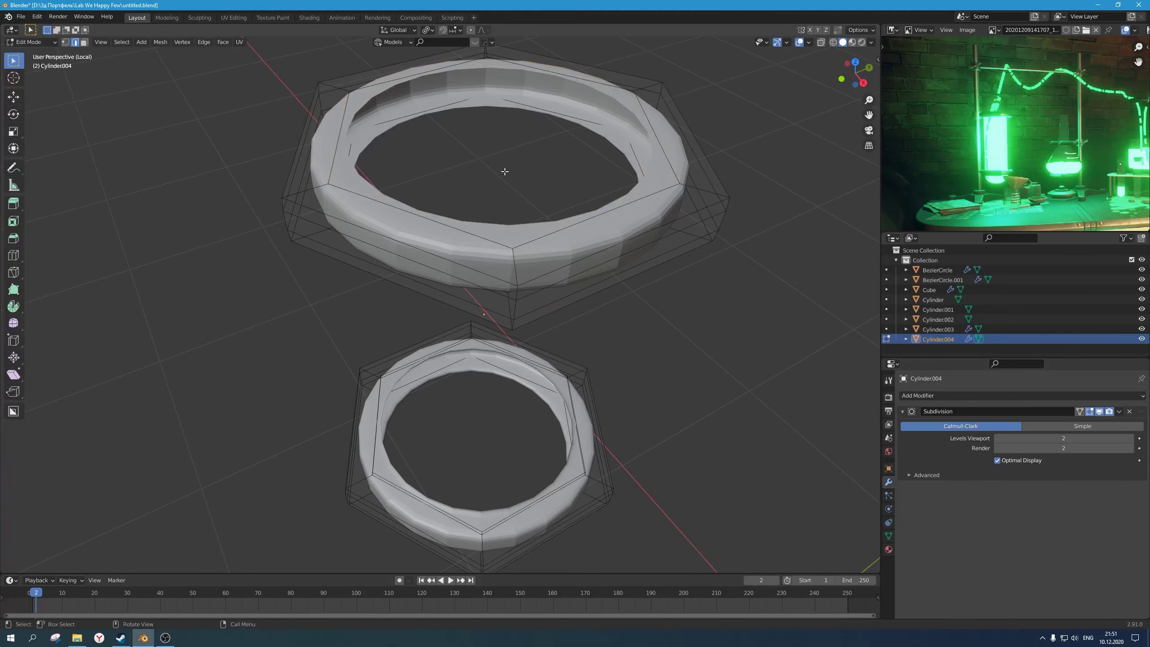
Step: Close the upper ring's open inner wall with new faces and return from local view to the full scene
middle_drag(429, 181, 362, 152)
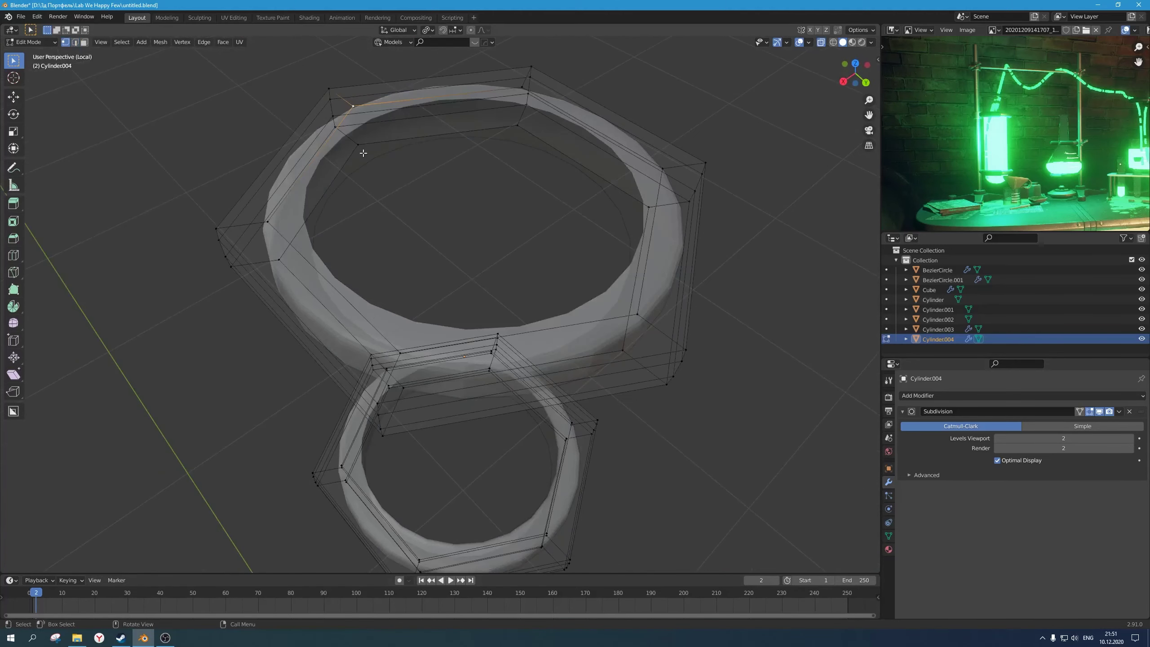
middle_drag(519, 95, 446, 78)
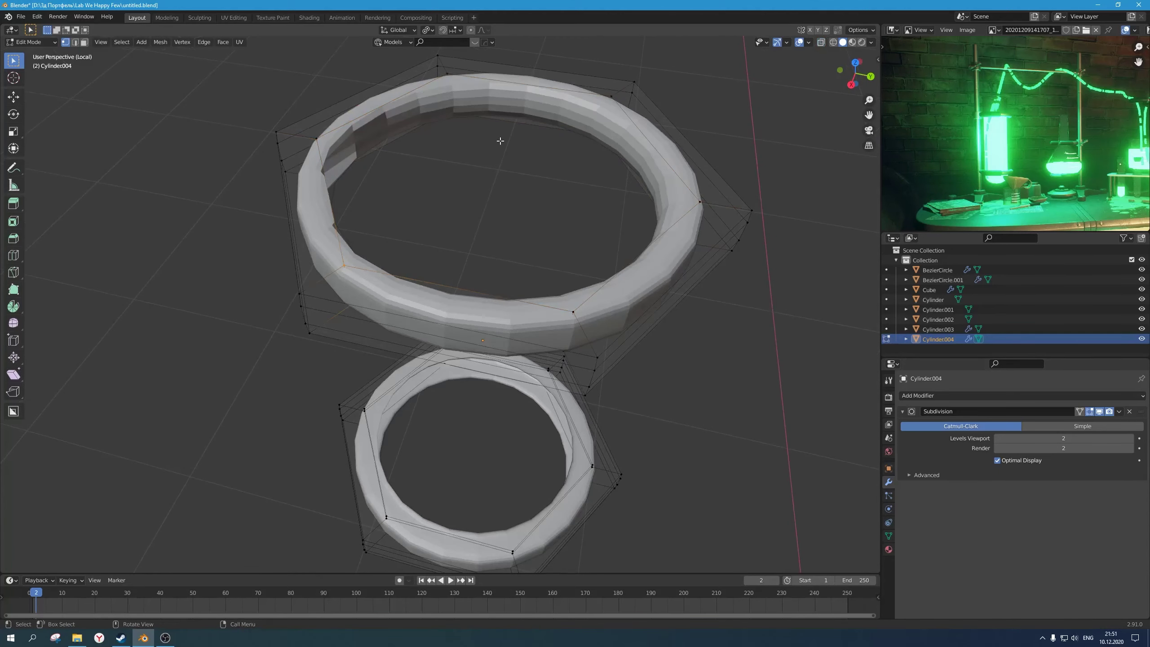
key(Tab)
scroll(495, 195, down, 2)
key(slash)
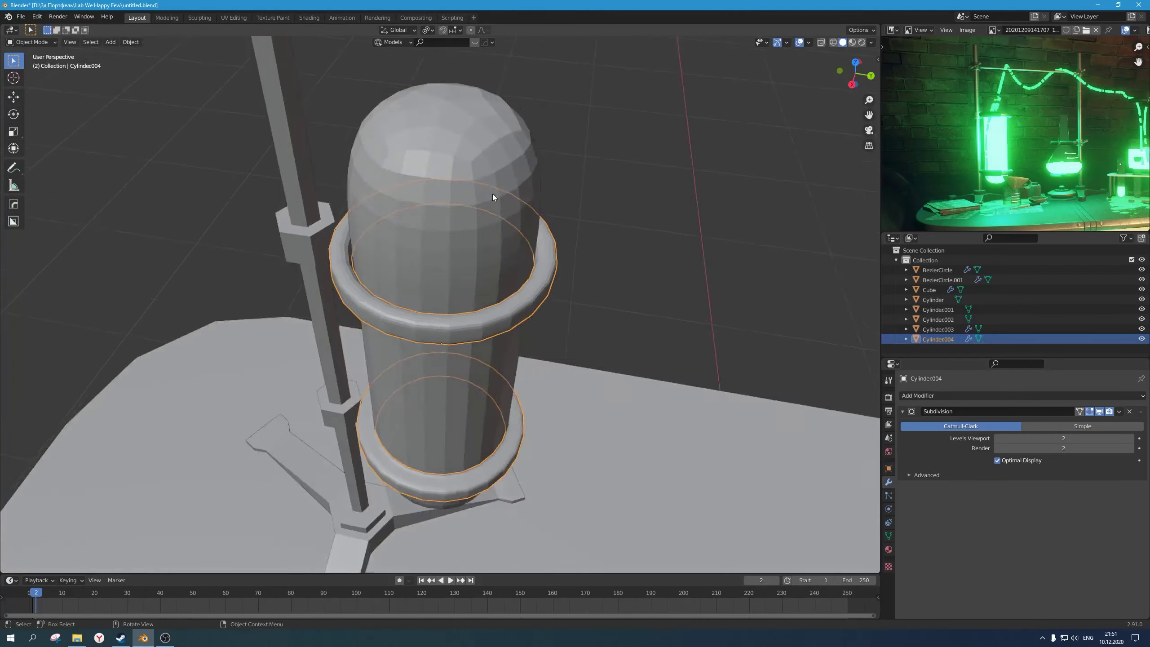
Step: Reopen the rings' mesh for editing and delete the vertices of the lower ring's leftover inner edge loops
middle_drag(496, 216, 475, 306)
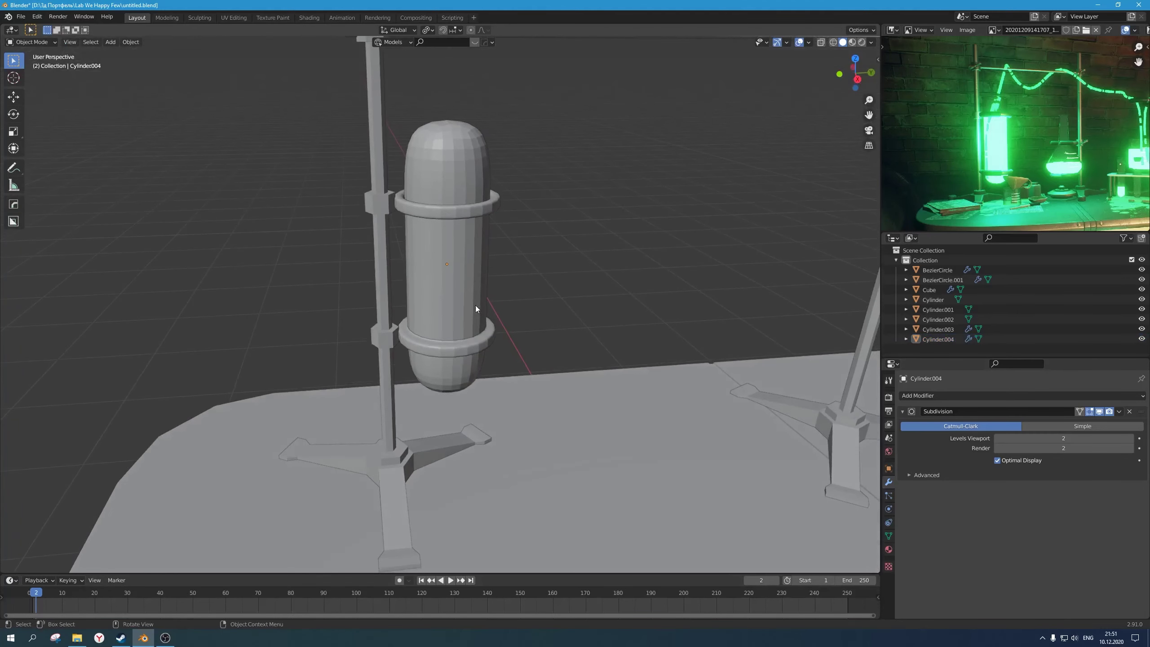
key(Tab)
scroll(481, 322, up, 6)
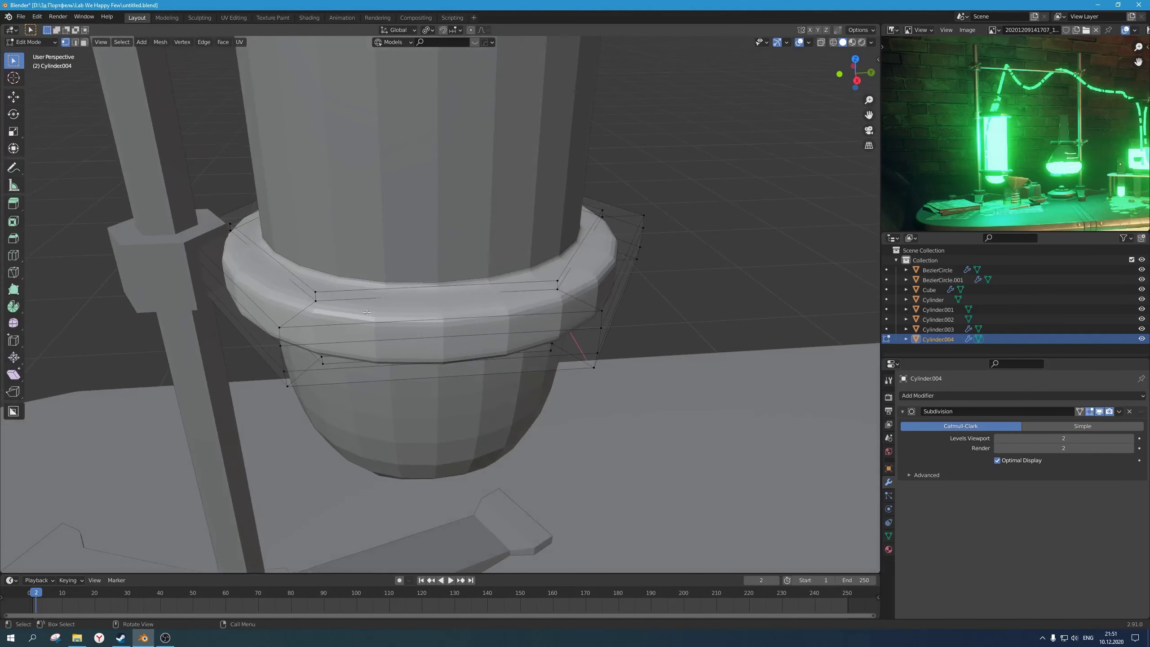
middle_drag(348, 288, 366, 326)
alt+shift+click(355, 275)
key(x)
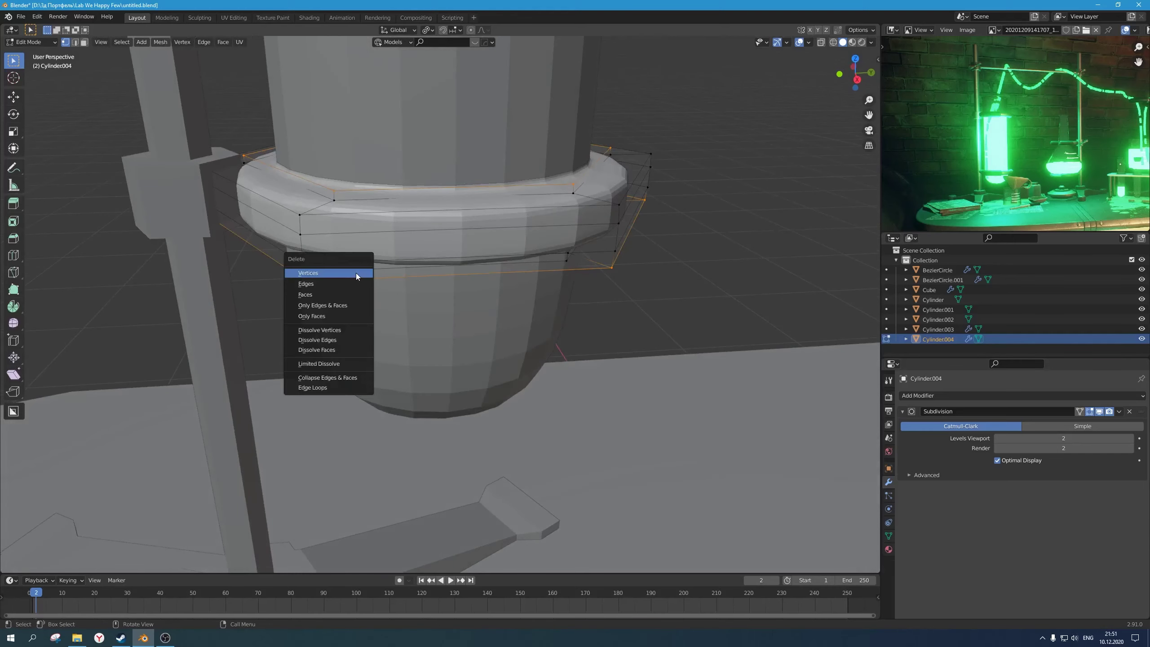
key(Escape)
alt+shift+click(359, 270)
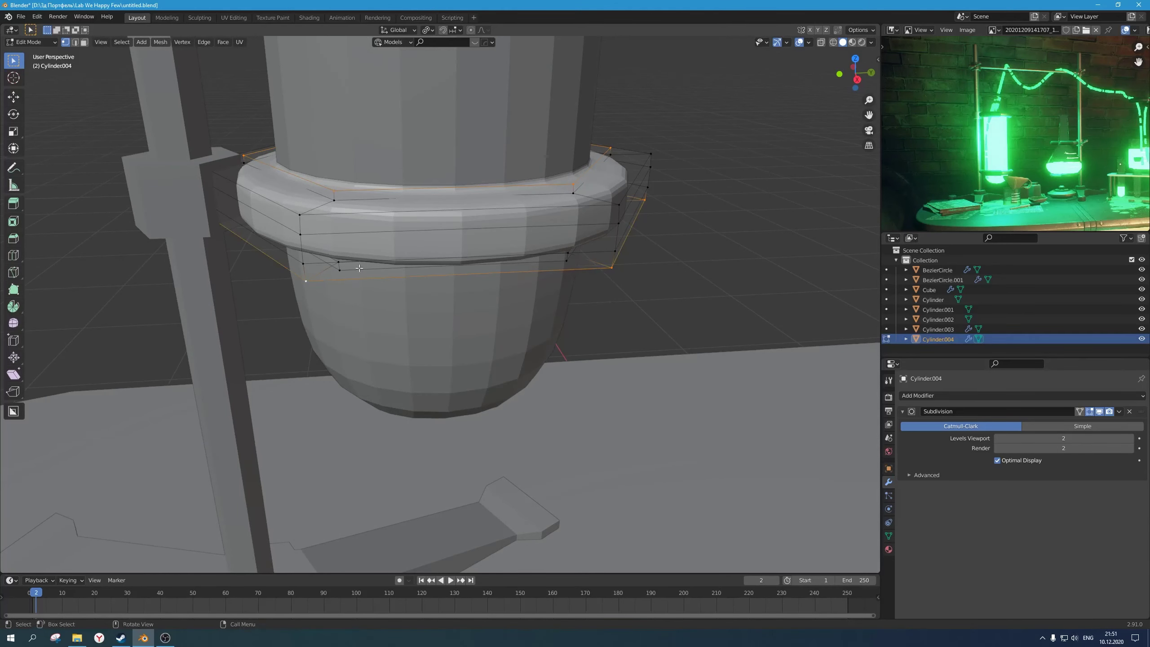
key(ctrl+z)
key(alt+z)
alt+shift+click(357, 270)
key(x)
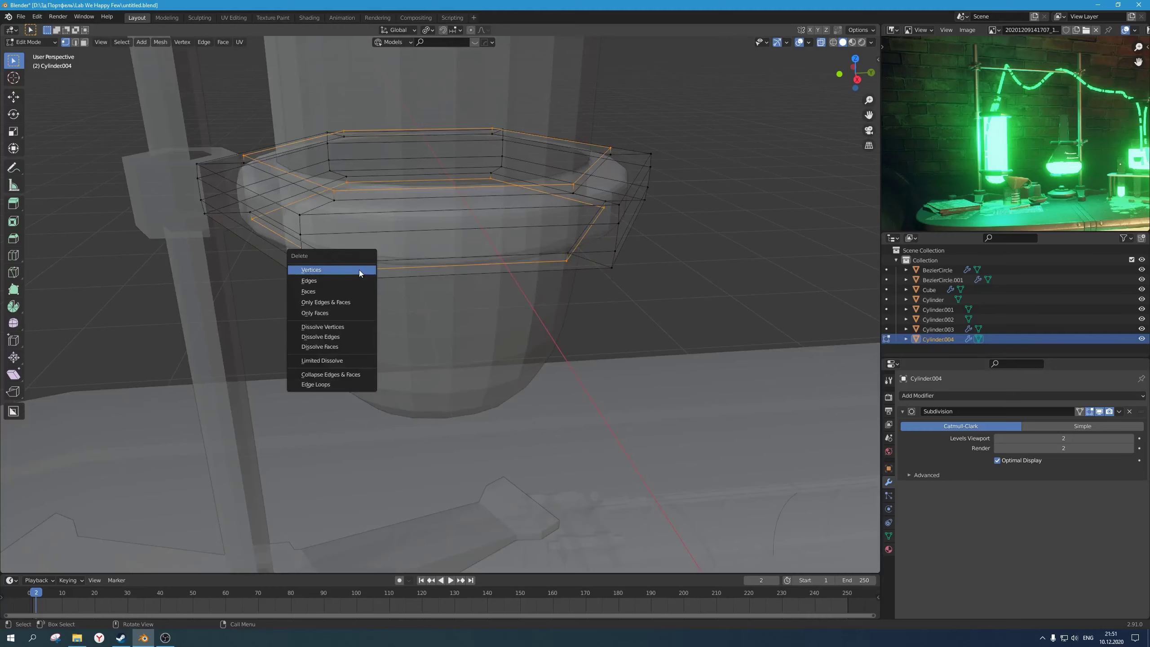
click(360, 270)
middle_drag(360, 269, 336, 248)
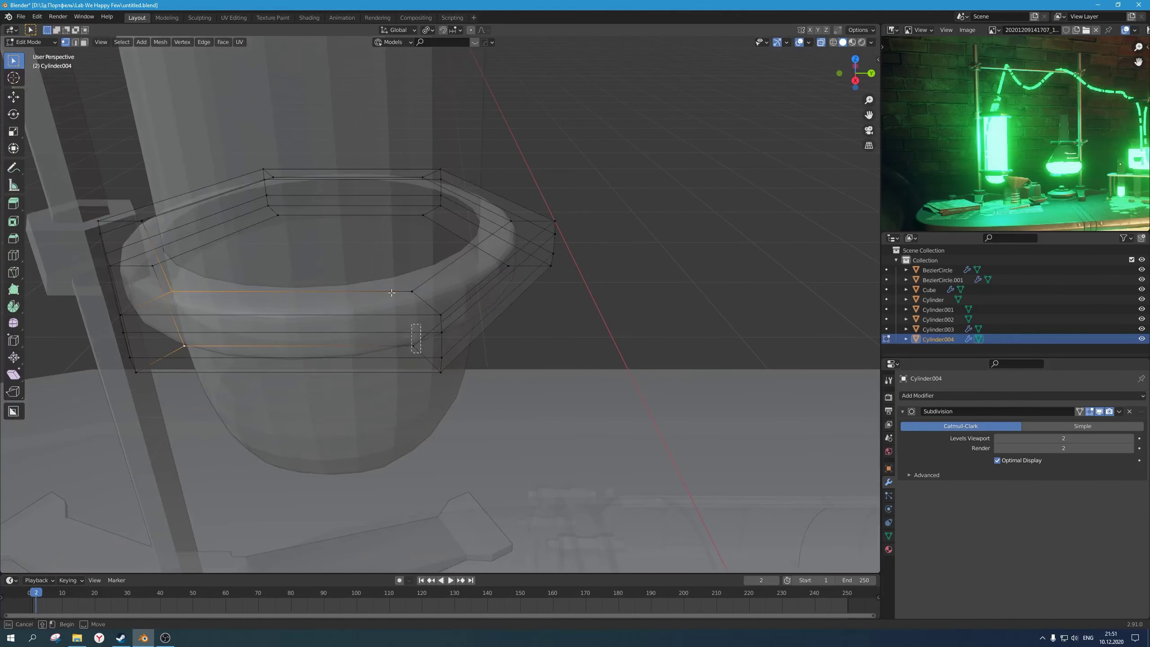
Step: Fill the gaps around the lower ring's inner wall with new faces, segment by segment
shift+drag(392, 293, 390, 283)
key(f)
drag(425, 358, 369, 254)
key(f)
key(f)
key(f)
key(f)
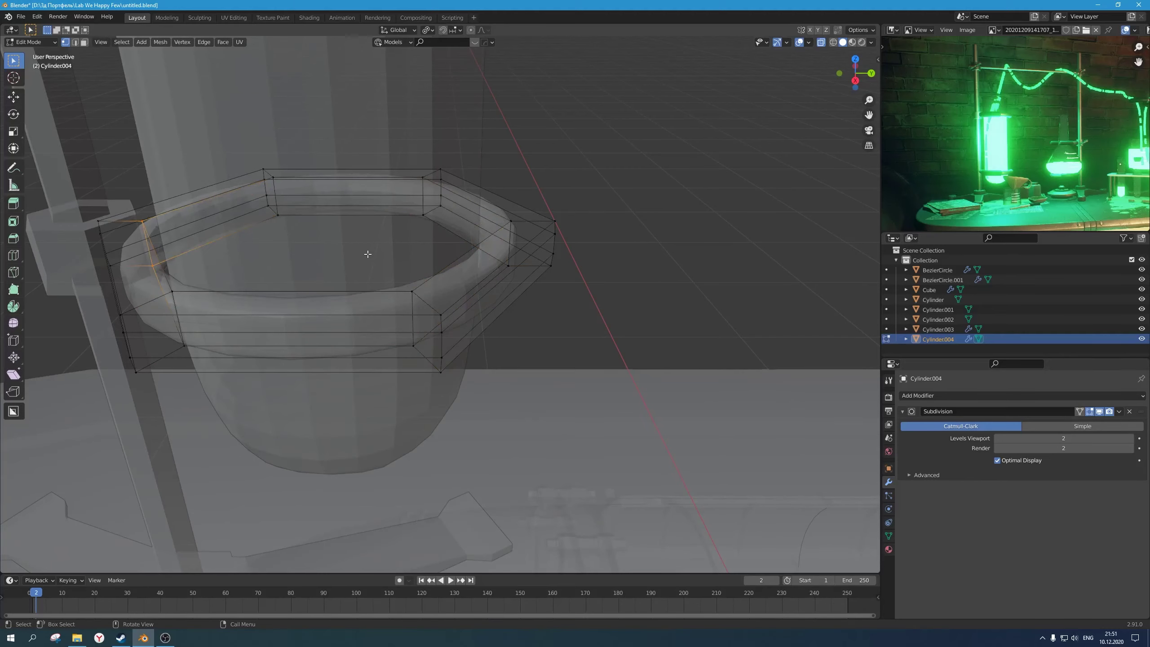
Step: Apply smooth shading to the rings and the rounded glass cylinder, and save the file
key(Tab)
scroll(367, 254, down, 5)
right_click(424, 315)
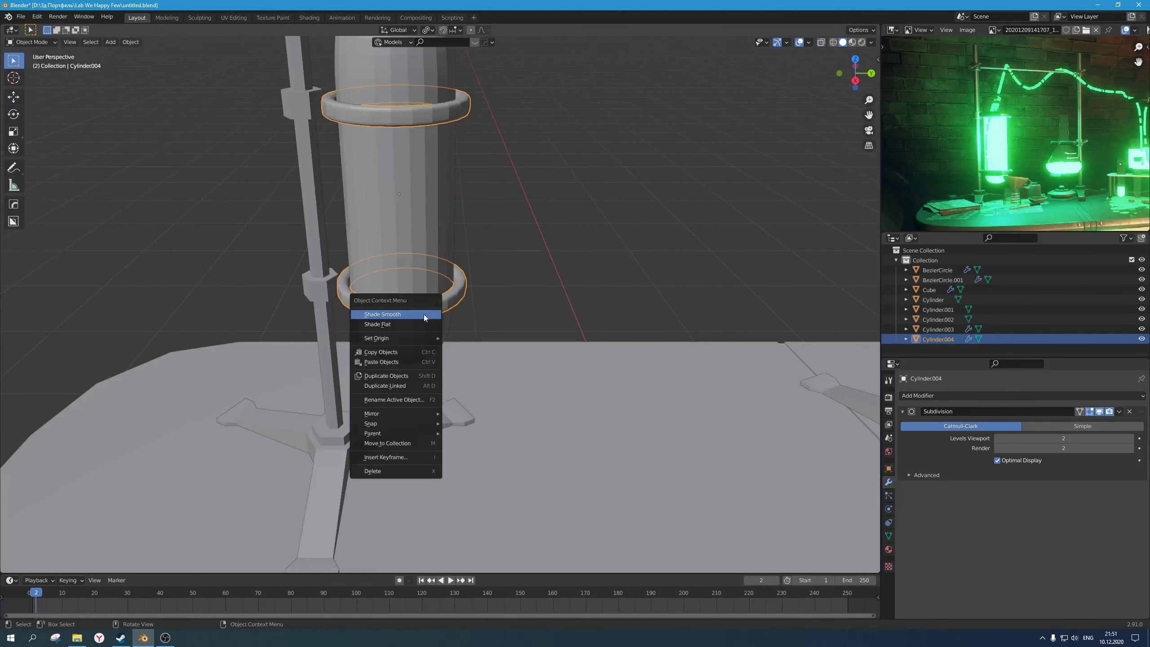
click(423, 313)
click(415, 239)
right_click(414, 239)
click(414, 239)
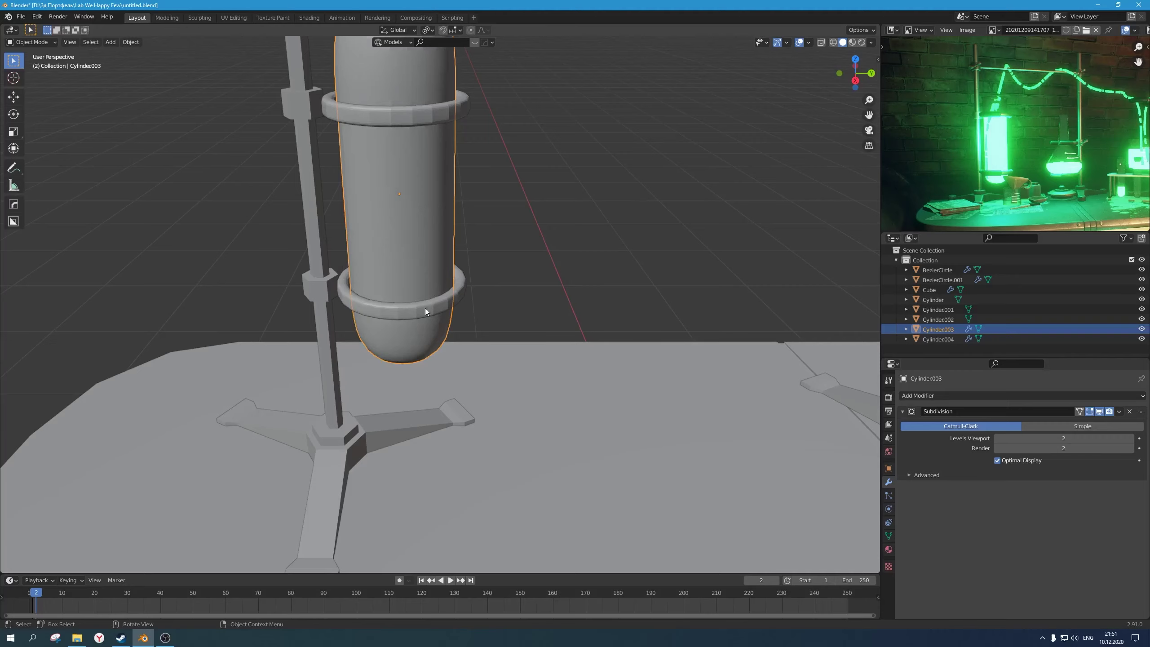
click(426, 311)
right_click(425, 311)
click(425, 312)
scroll(567, 160, down, 6)
key(ctrl+s)
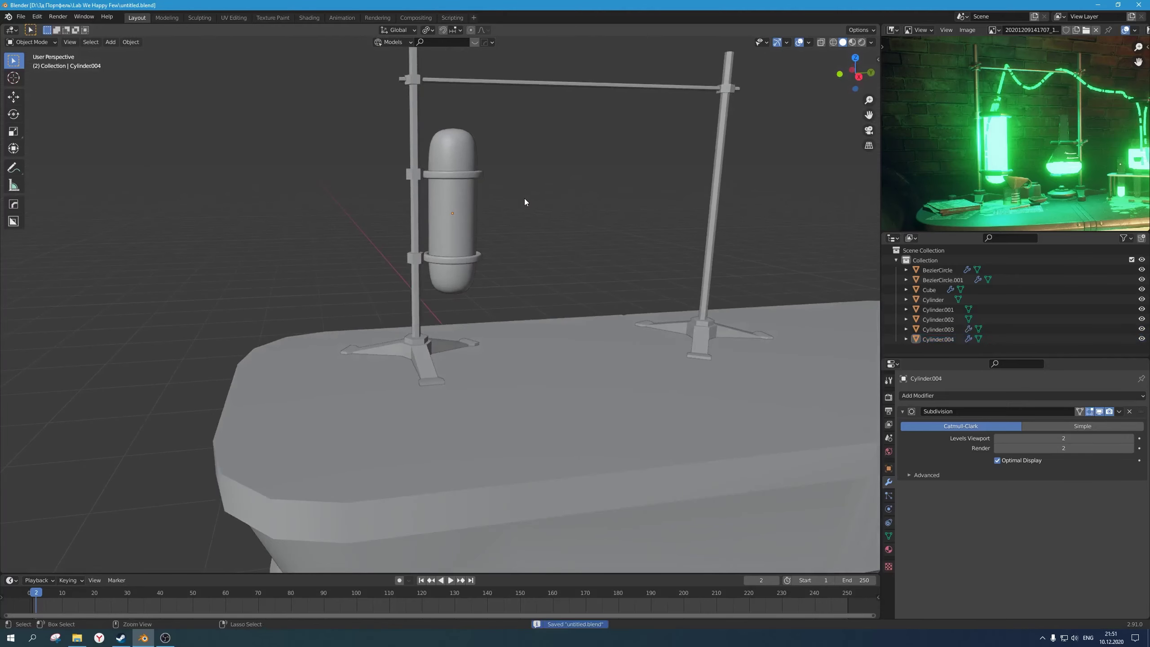
Step: Compare the whole table with its stands and cylinder against the full reference image and save the file
scroll(510, 200, up, 5)
middle_drag(431, 232, 471, 312)
scroll(426, 276, down, 5)
scroll(502, 241, down, 2)
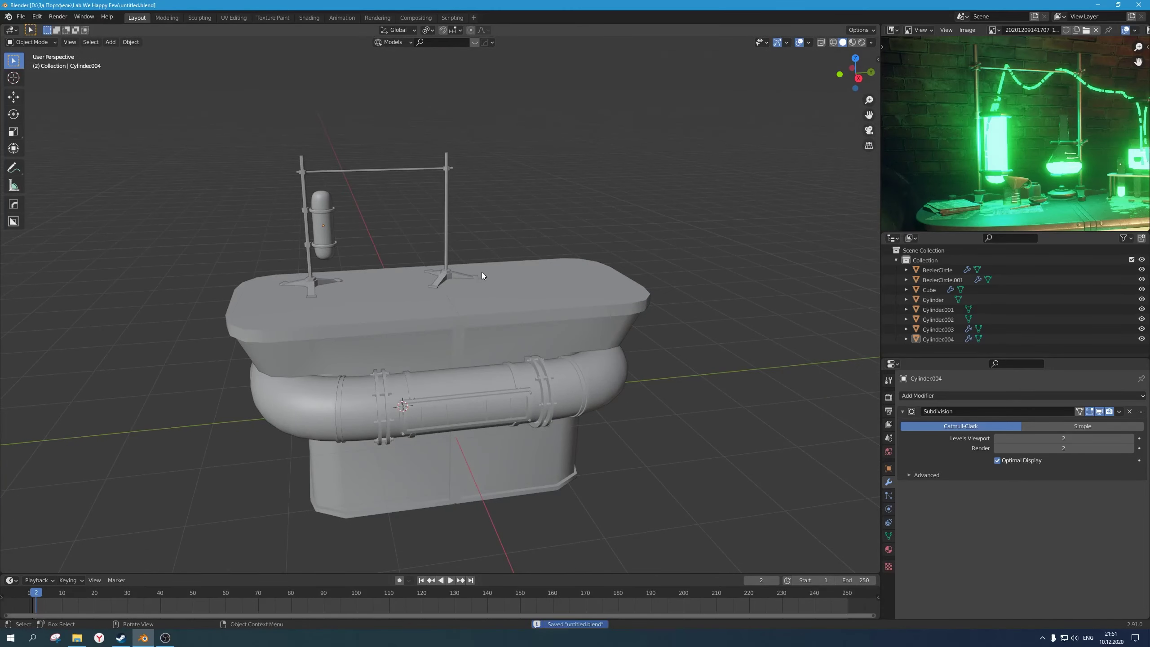
mouse_move(482, 272)
middle_down()
mouse_move(492, 249)
mouse_move(496, 275)
mouse_move(487, 269)
middle_up()
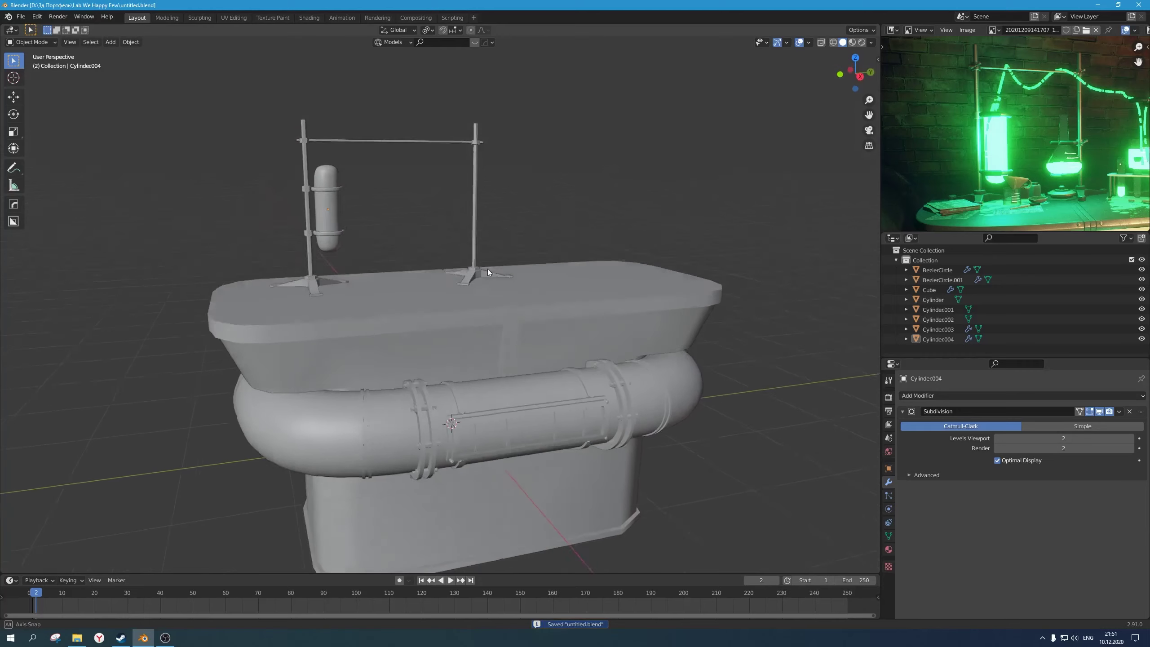
scroll(1016, 133, down, 3)
middle_drag(1016, 133, 994, 122)
scroll(424, 278, down, 1)
middle_drag(424, 278, 429, 280)
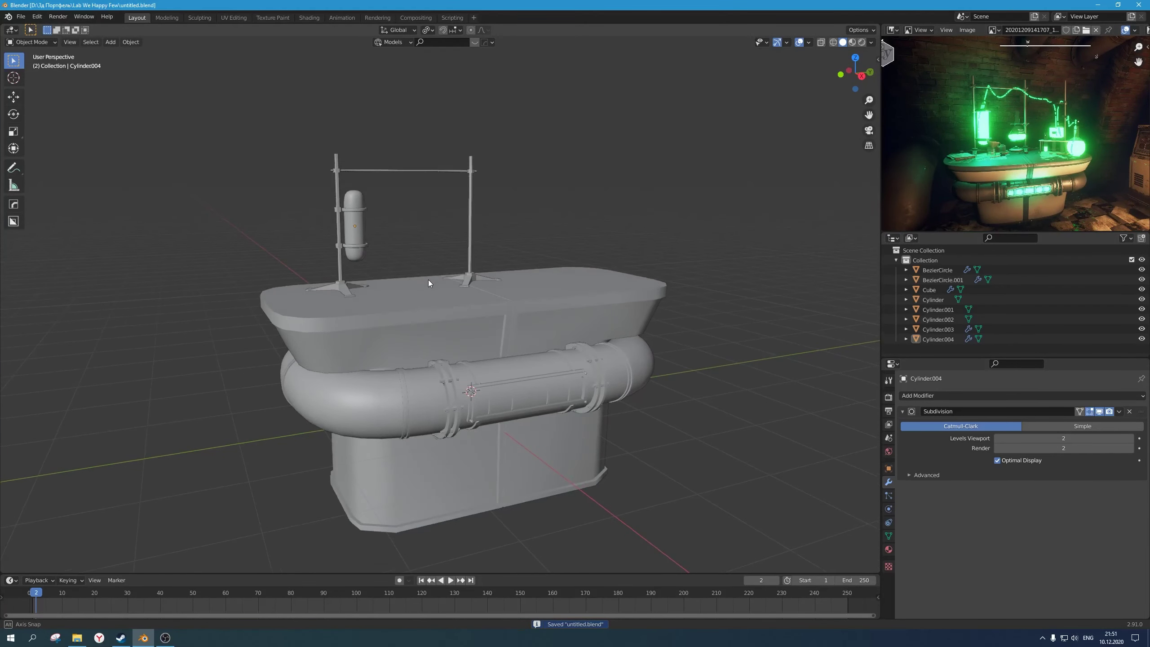
click(362, 234)
shift+middle_drag(386, 241, 433, 256)
middle_drag(433, 256, 457, 277)
click(446, 255)
scroll(446, 255, down, 1)
scroll(476, 262, up, 2)
key(ctrl+s)
Step: Examine the flask beside the second stand in the reference image and the matching area of the model
scroll(1037, 145, up, 4)
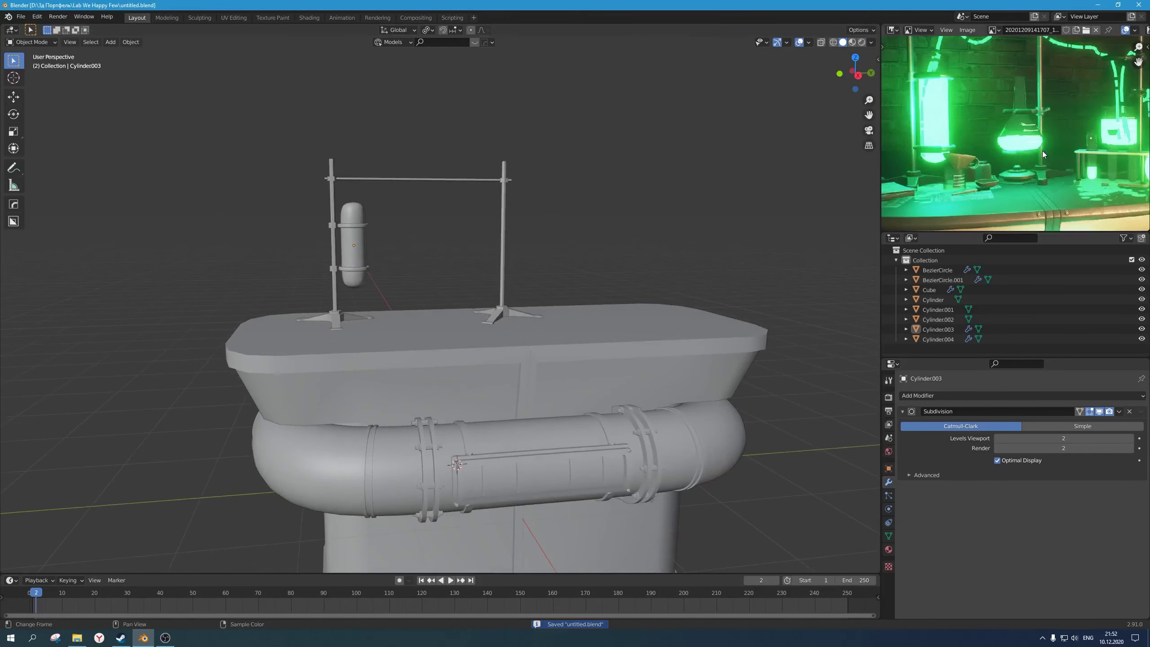
middle_drag(1040, 147, 1017, 130)
scroll(1005, 110, up, 3)
scroll(1018, 130, down, 2)
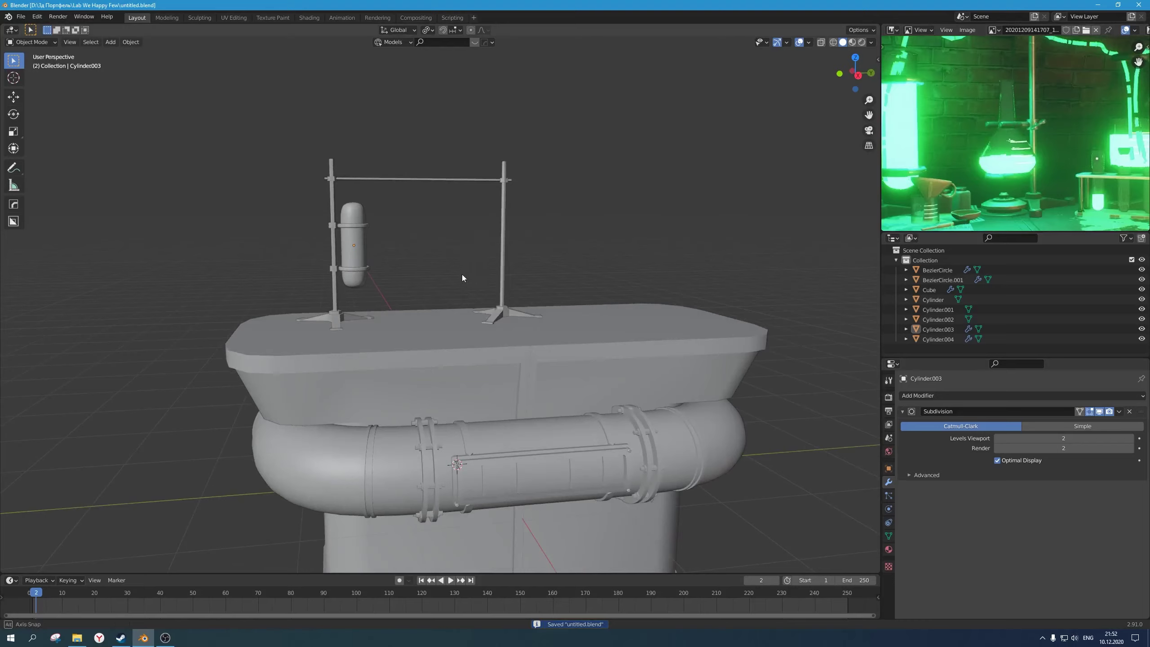
mouse_move(462, 274)
middle_down()
mouse_move(471, 291)
mouse_move(488, 289)
mouse_move(473, 277)
middle_up()
scroll(477, 301, up, 1)
scroll(456, 273, down, 5)
scroll(475, 266, up, 2)
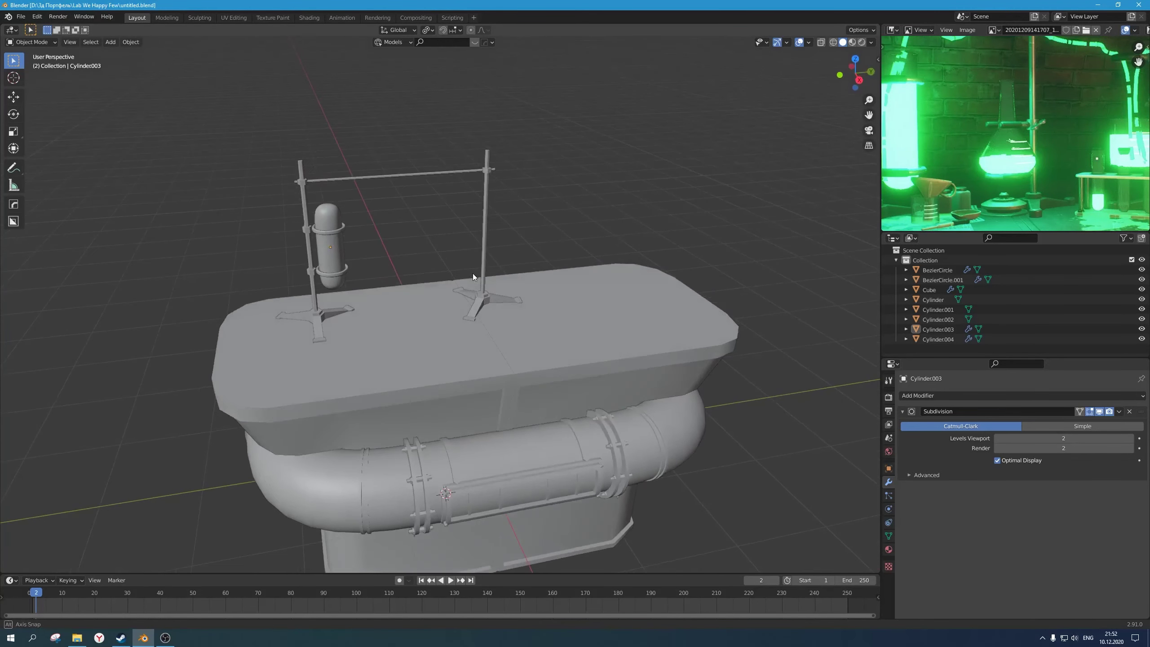
Step: Add one loop cut around the upright of the second stand, the one without the cylinder, and bevel it 0.185 m wide
click(489, 261)
scroll(489, 254, up, 5)
key(Tab)
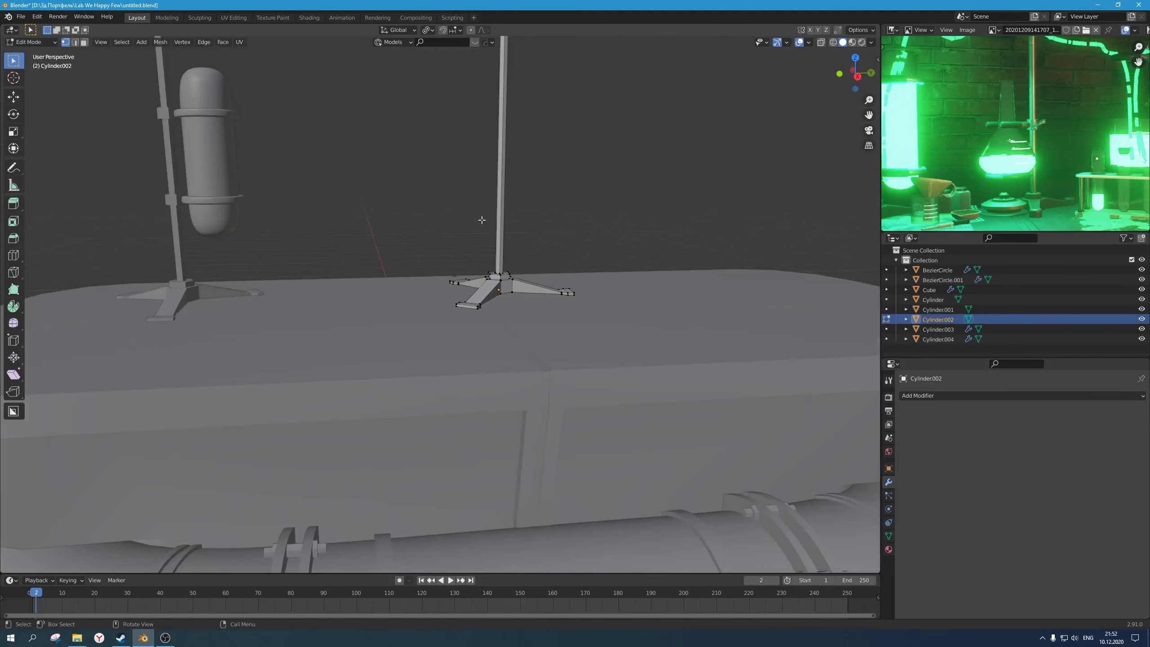
click(508, 161)
right_click(516, 164)
key(ctrl+b)
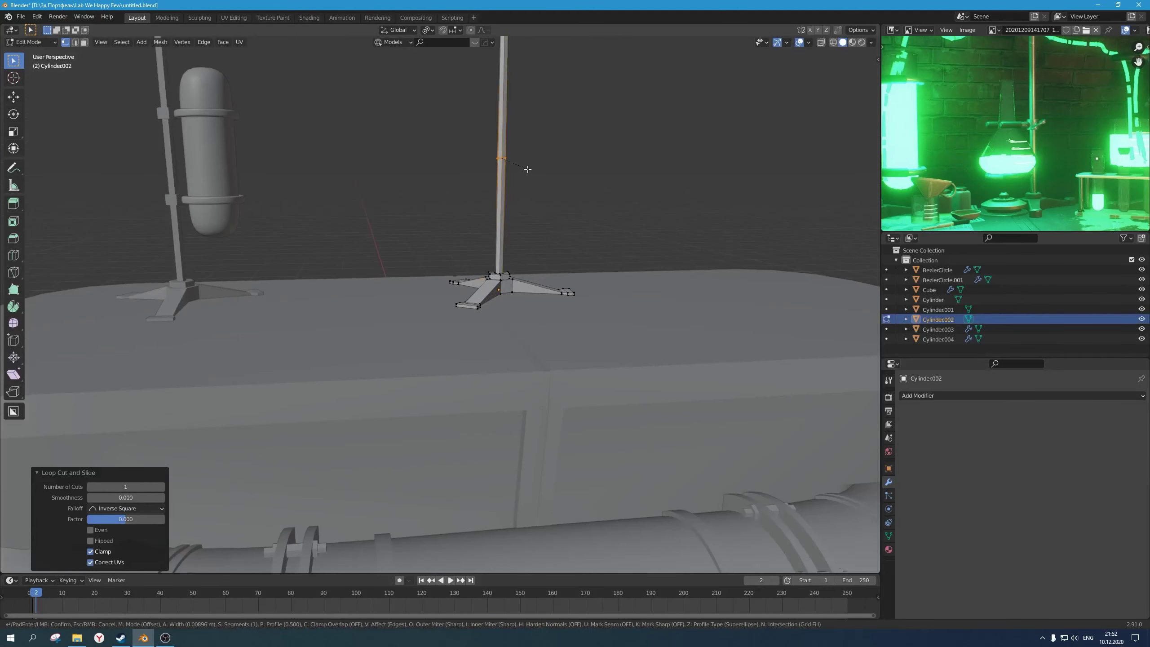
click(535, 172)
Step: Extrude the beveled band outward along its normals by about 0.036 m to form a collar, and save the file
key(alt+e)
click(535, 172)
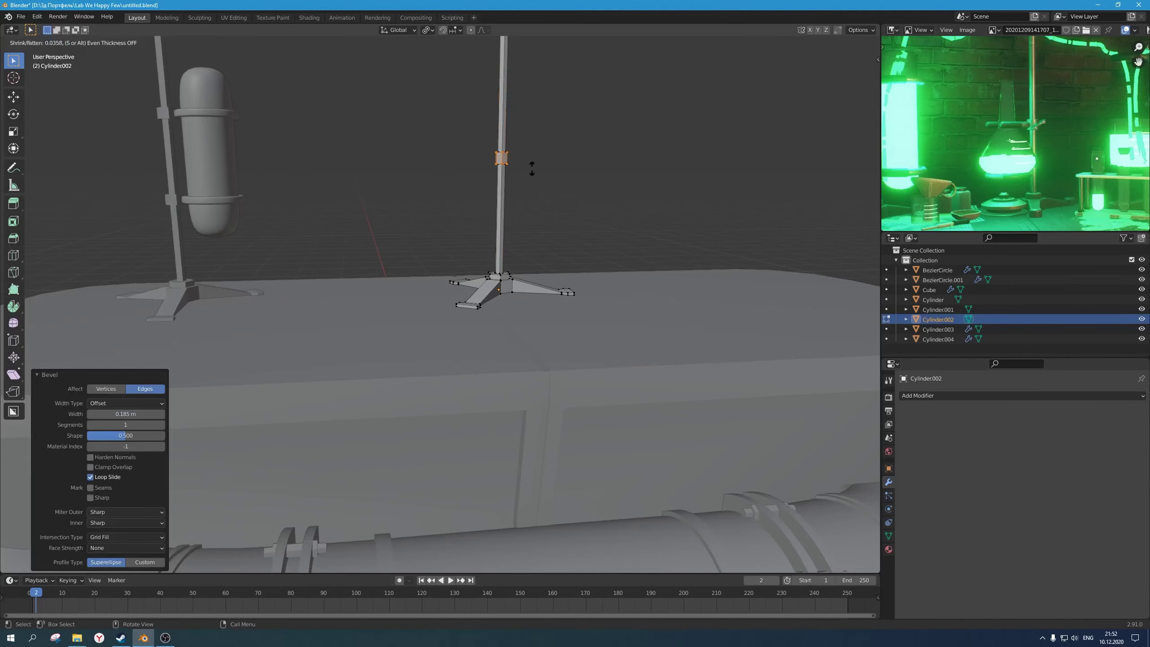
click(531, 167)
key(Tab)
middle_drag(531, 166, 534, 194)
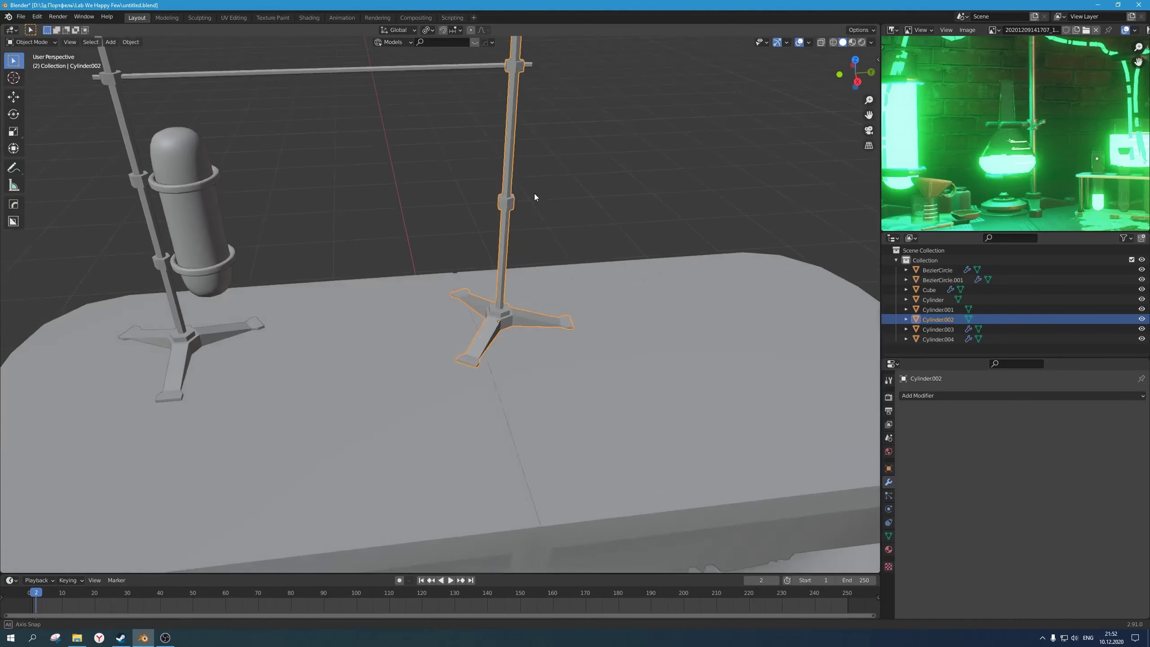
click(536, 196)
scroll(527, 217, down, 4)
key(ctrl+s)
Step: Add a mesh cylinder with 12 vertices, a 0.295 m radius and a 0.25 m depth
middle_drag(521, 238, 527, 226)
key(shift+a)
mouse_move(456, 261)
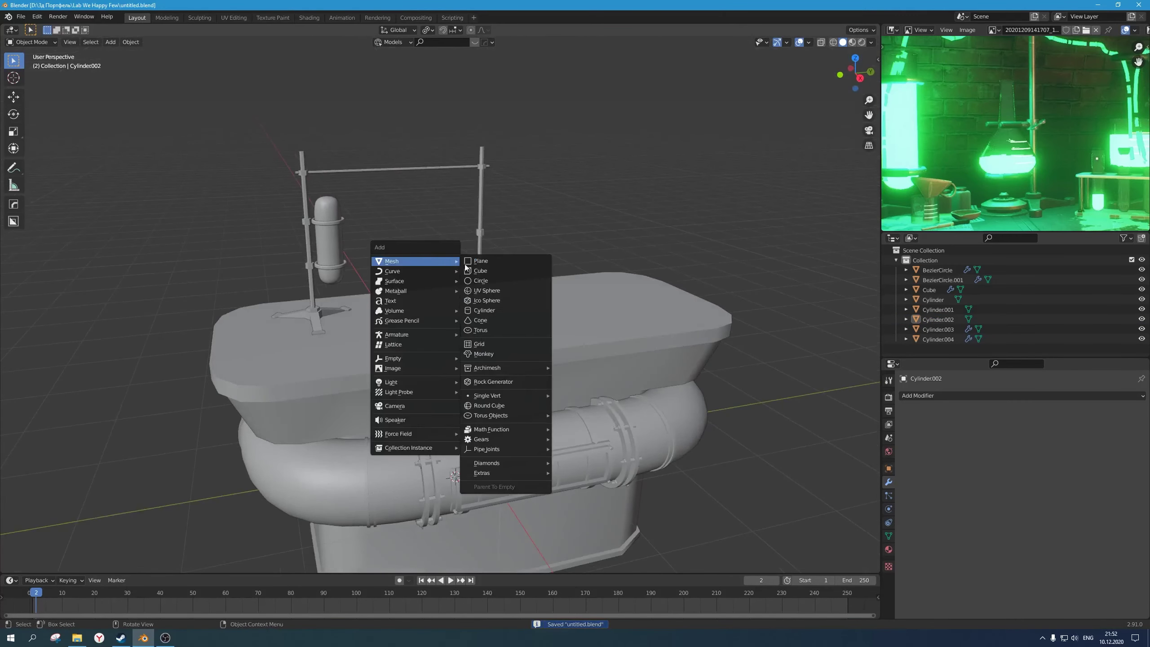
click(507, 312)
mouse_move(496, 344)
middle_down()
mouse_move(504, 329)
mouse_move(490, 354)
middle_up()
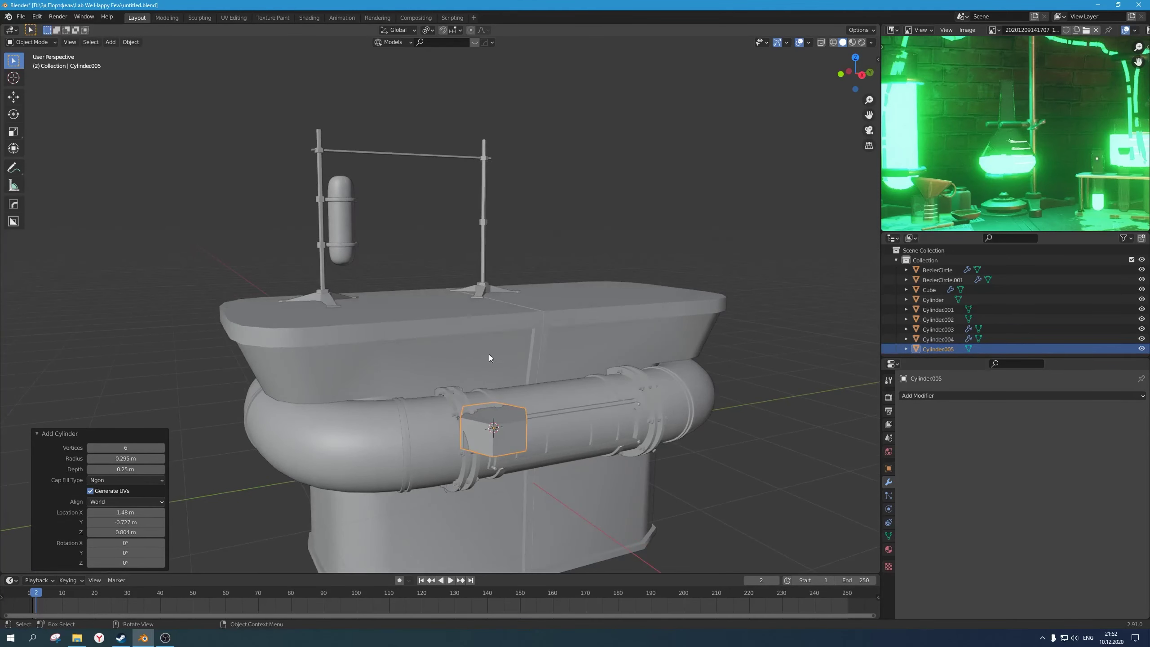
click(161, 448)
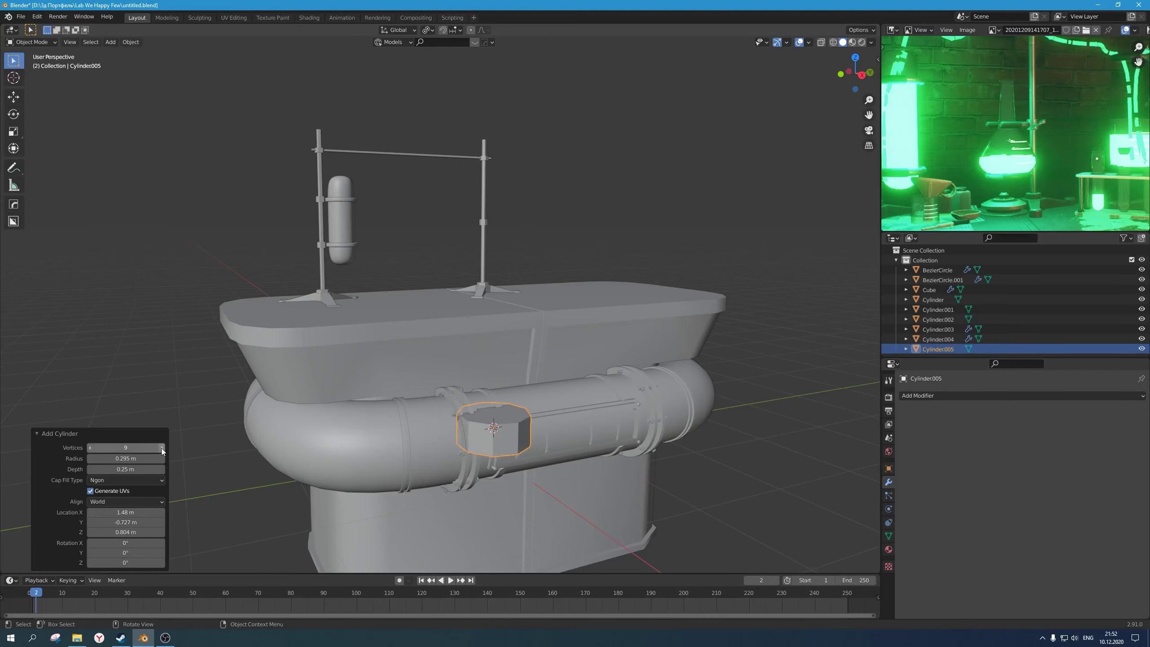
click(162, 448)
click(161, 447)
click(162, 448)
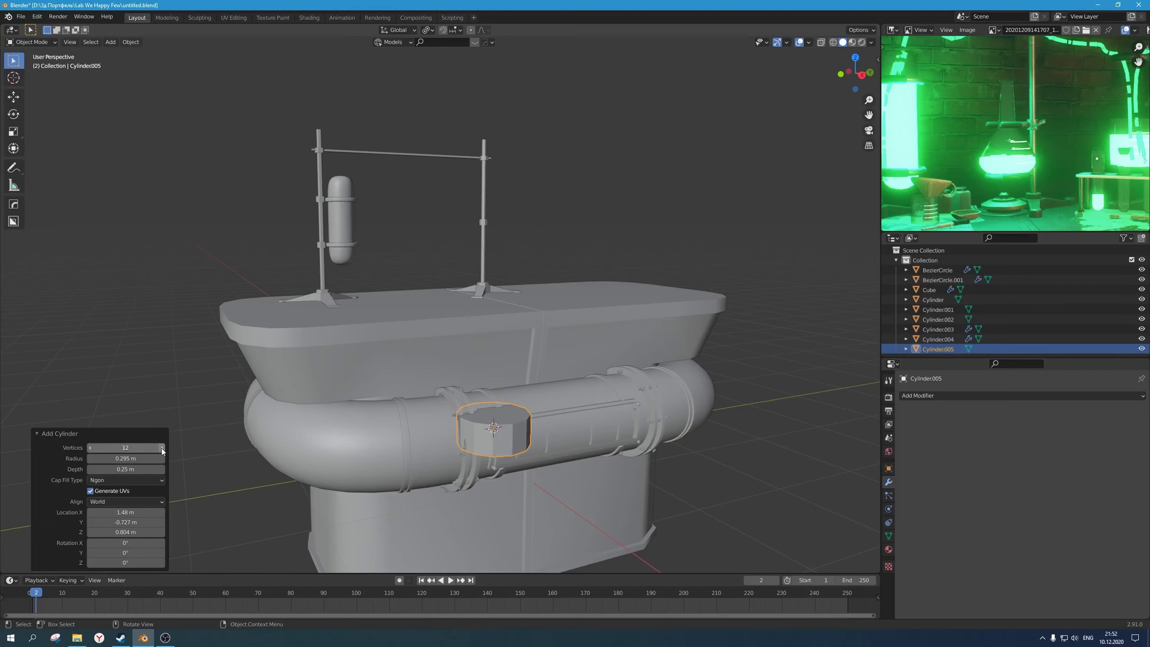
Step: Move the new cylinder about 0.52 m in Y, 1.41 m in Z and -1.86 m in X, below the rod beside the second stand
middle_drag(447, 440, 447, 464)
key(KP_1)
key(KP_3)
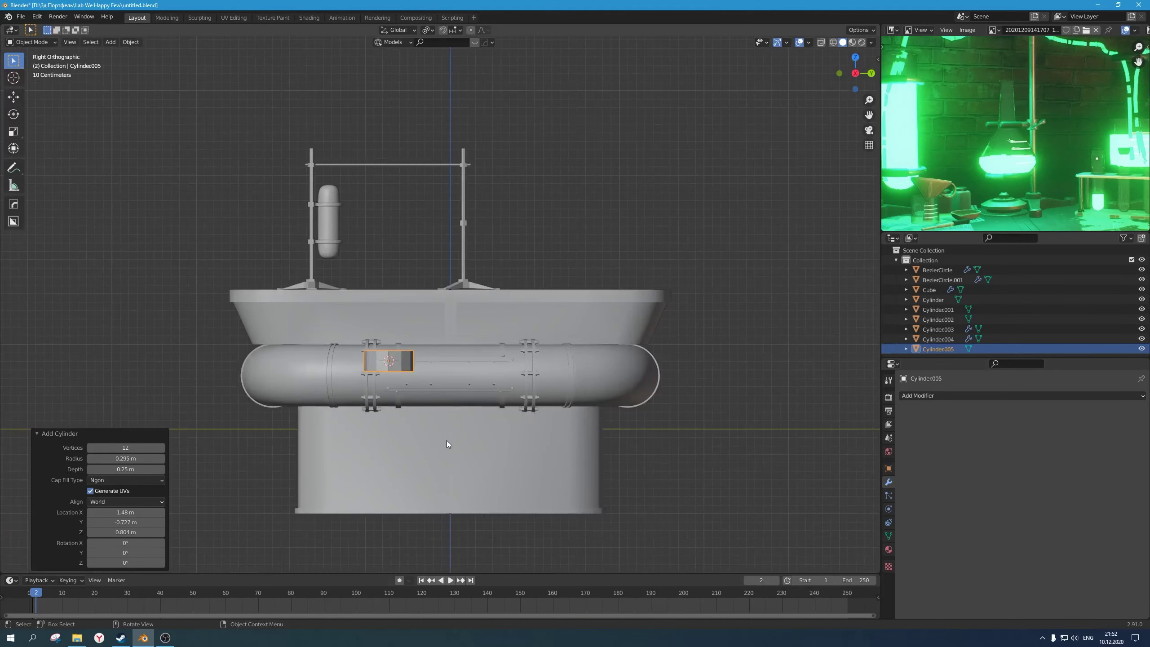
key(g)
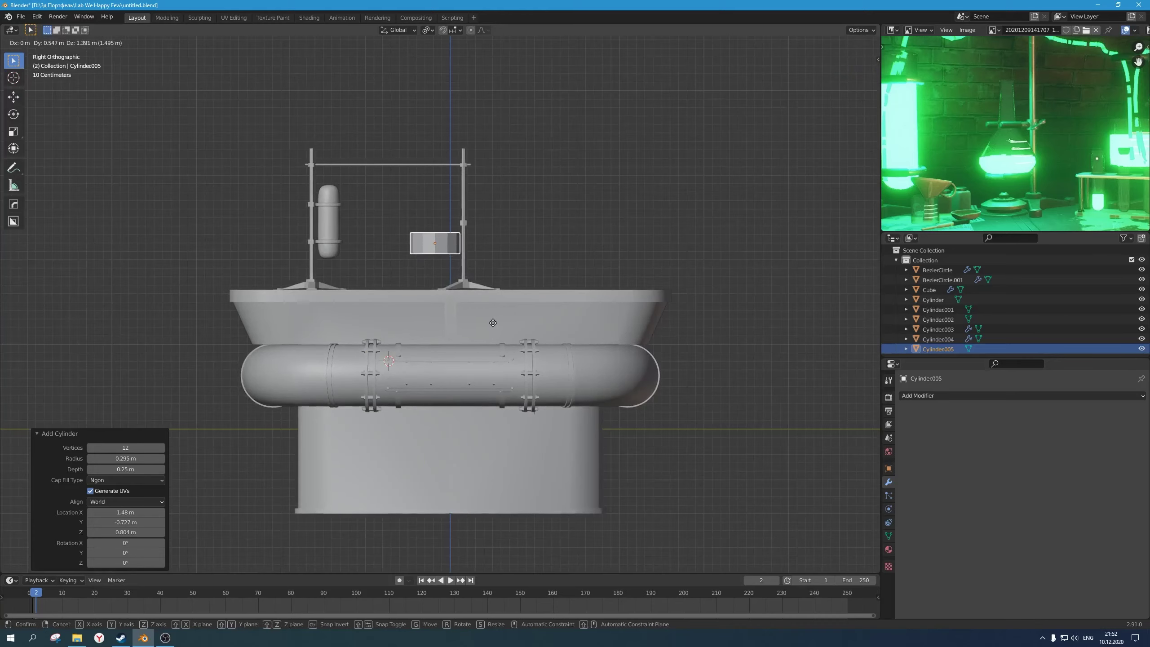
click(490, 322)
key(KP_7)
key(g)
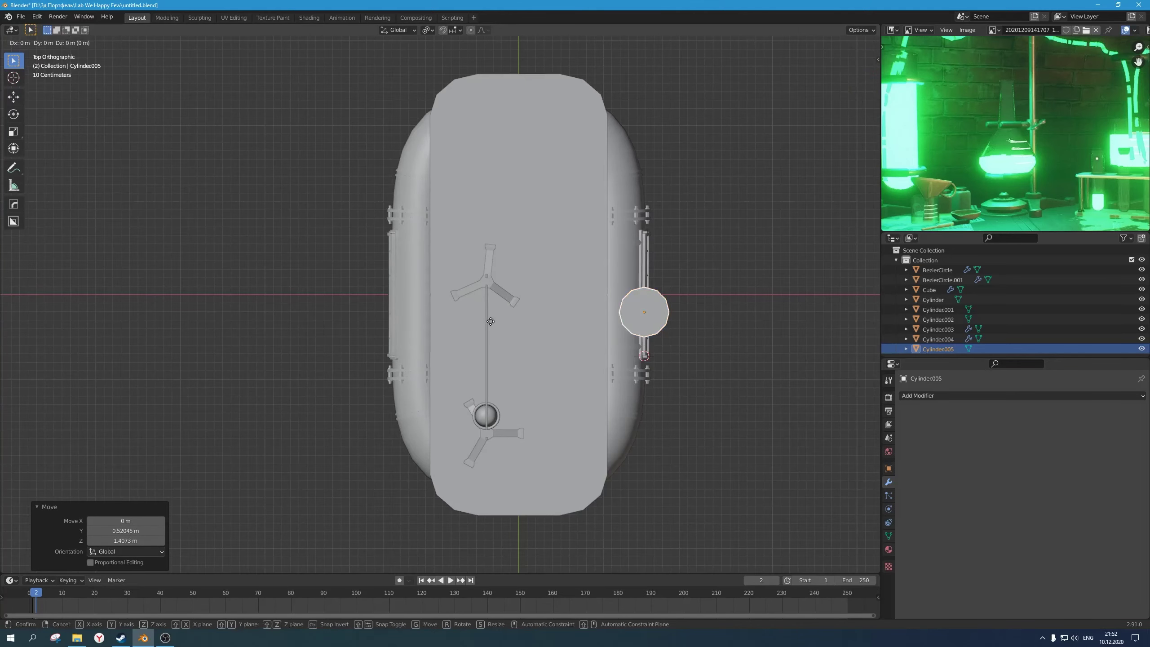
key(x)
click(340, 312)
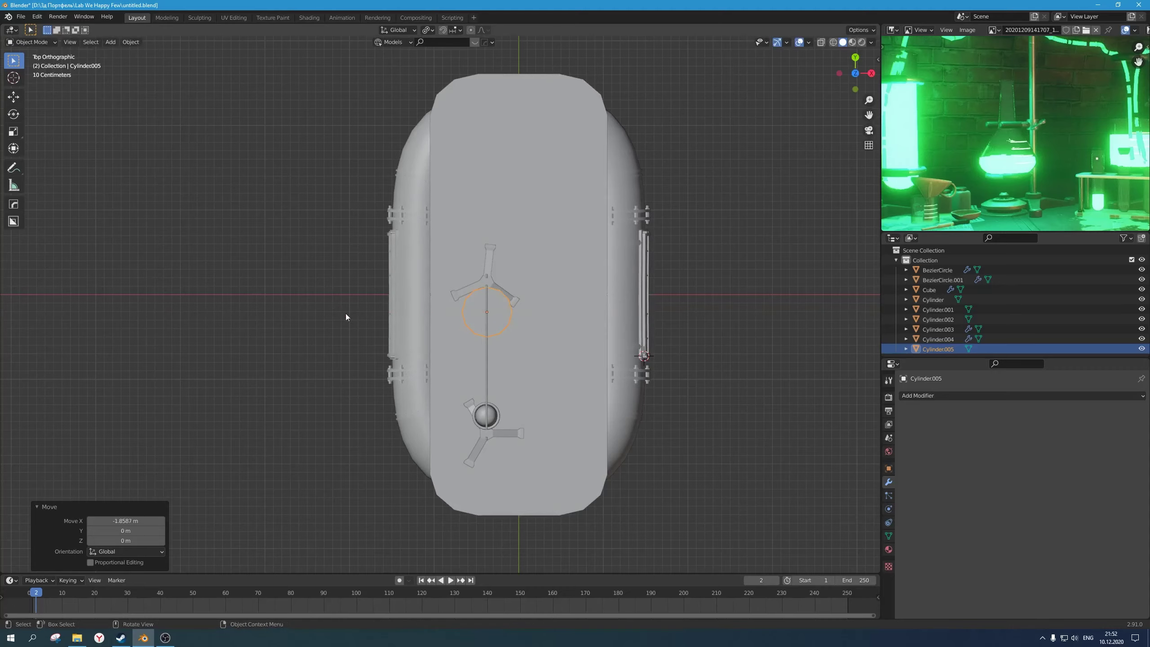
Step: Open the new cylinder's mesh for editing and scale down its bottom end so that the sides taper
middle_drag(345, 313, 513, 327)
scroll(453, 318, up, 3)
key(Tab)
key(s)
click(547, 324)
Step: Lower the top edge loop of the tapered cylinder by about 0.105 m in Z
alt+click(438, 299)
key(KP_1)
key(KP_3)
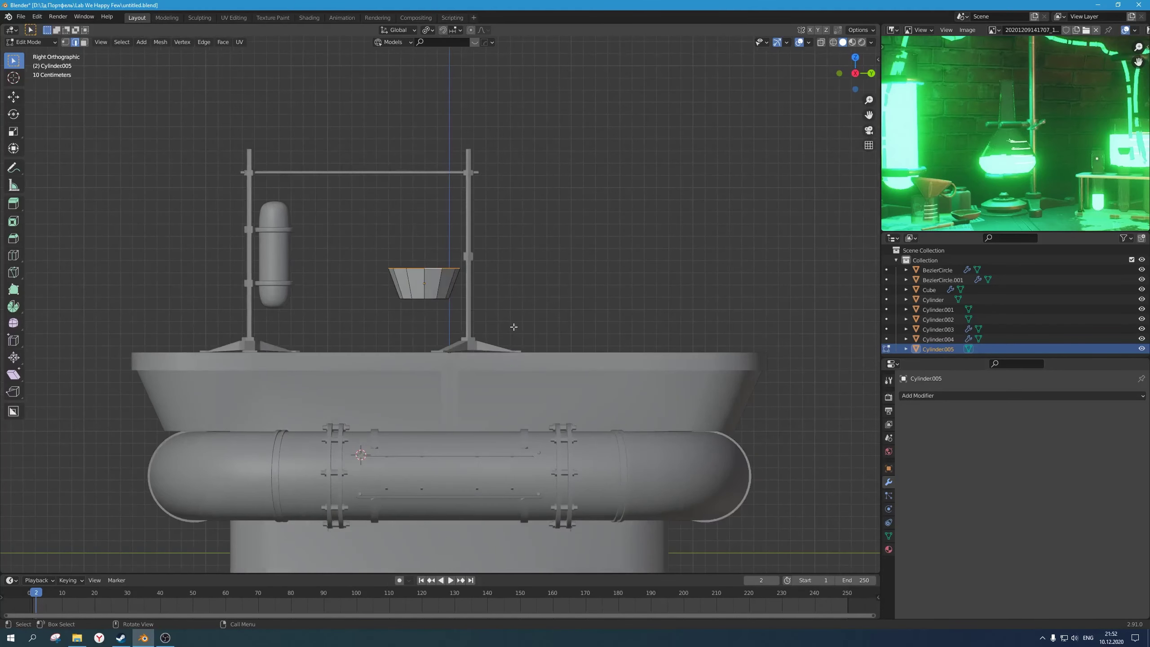
scroll(514, 326, up, 3)
key(g)
key(z)
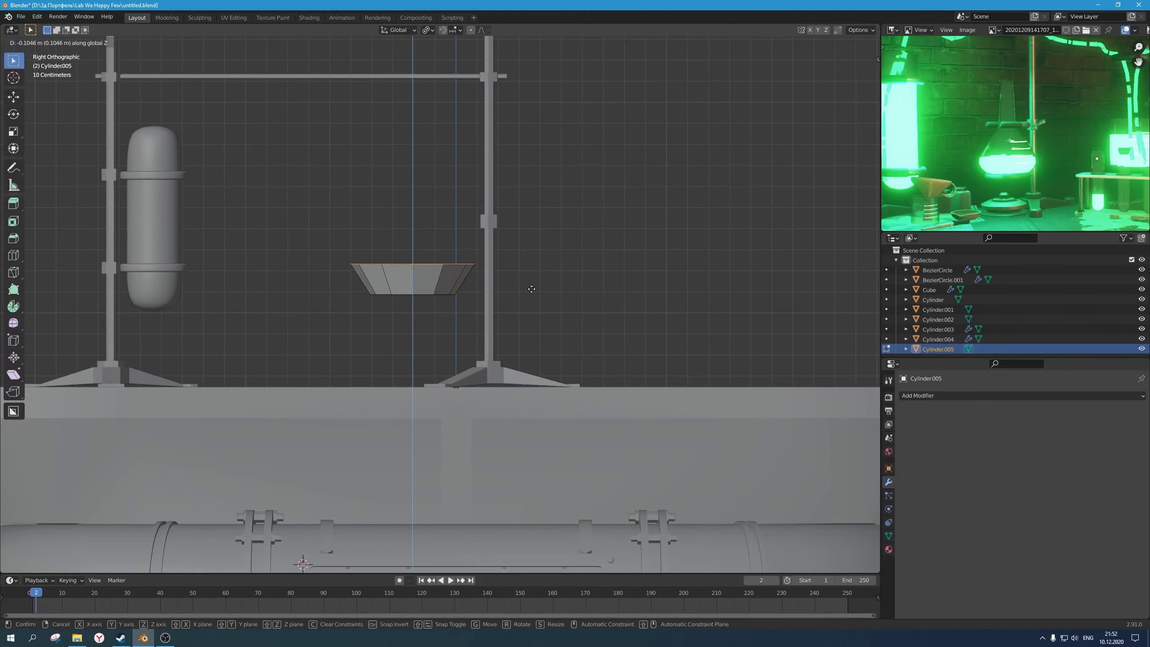
click(531, 289)
Step: Extrude the top edge loop upward by about 0.389 m and scale it to 0.454 to form the flask's shoulder
scroll(509, 298, down, 4)
key(e)
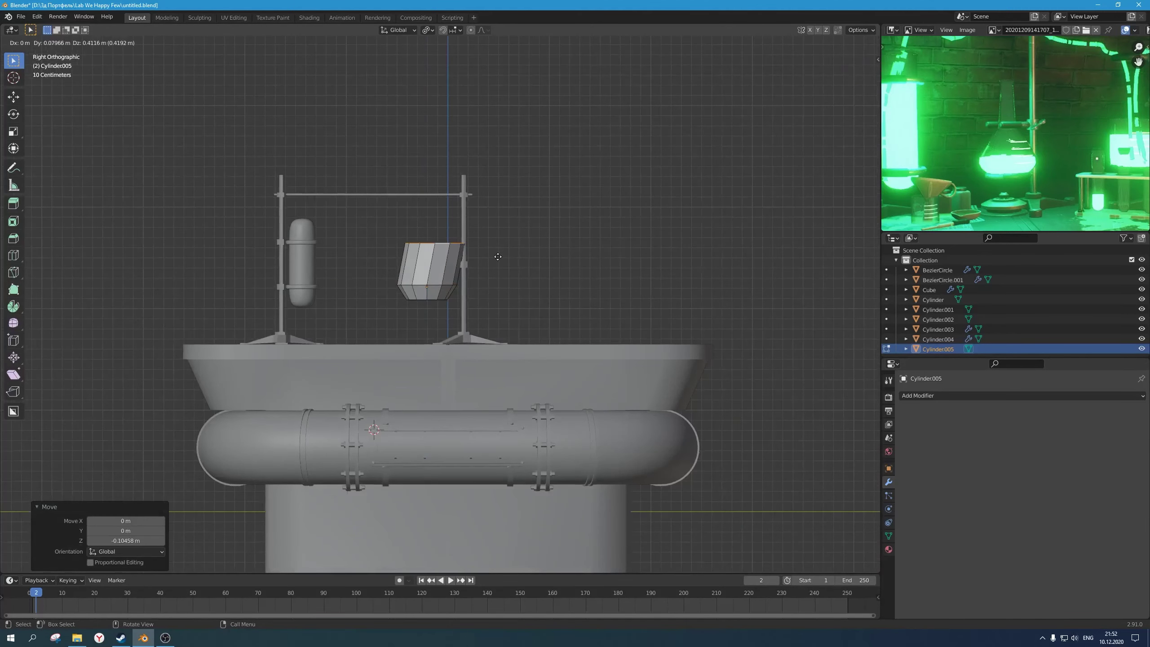
click(497, 260)
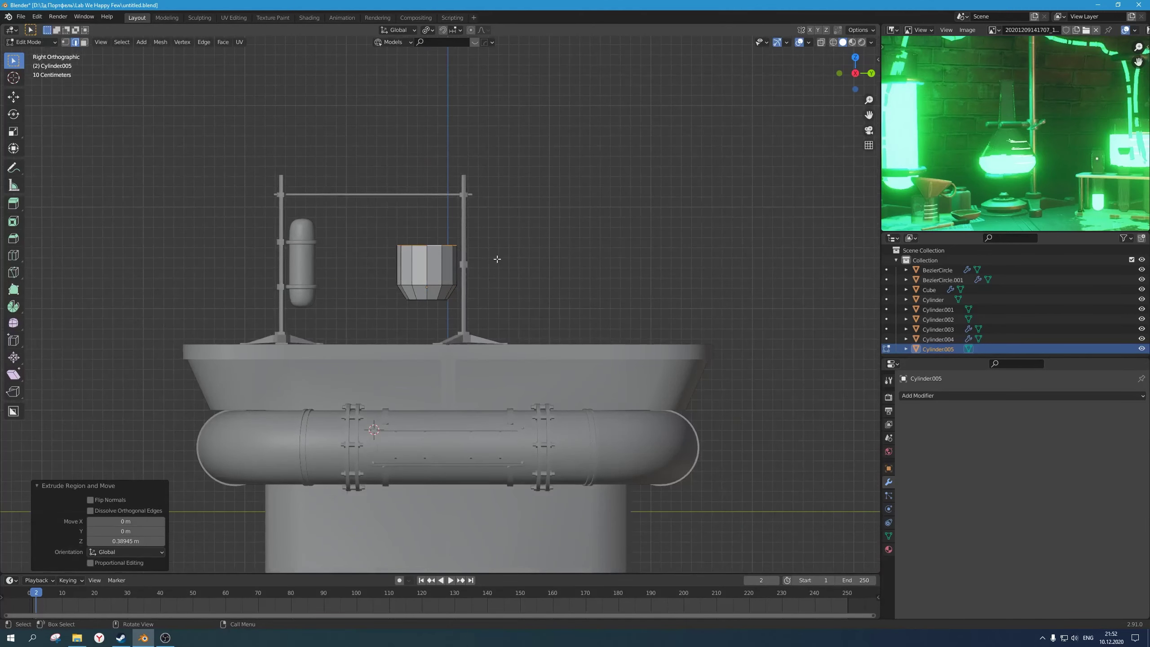
scroll(497, 260, up, 2)
key(s)
click(489, 255)
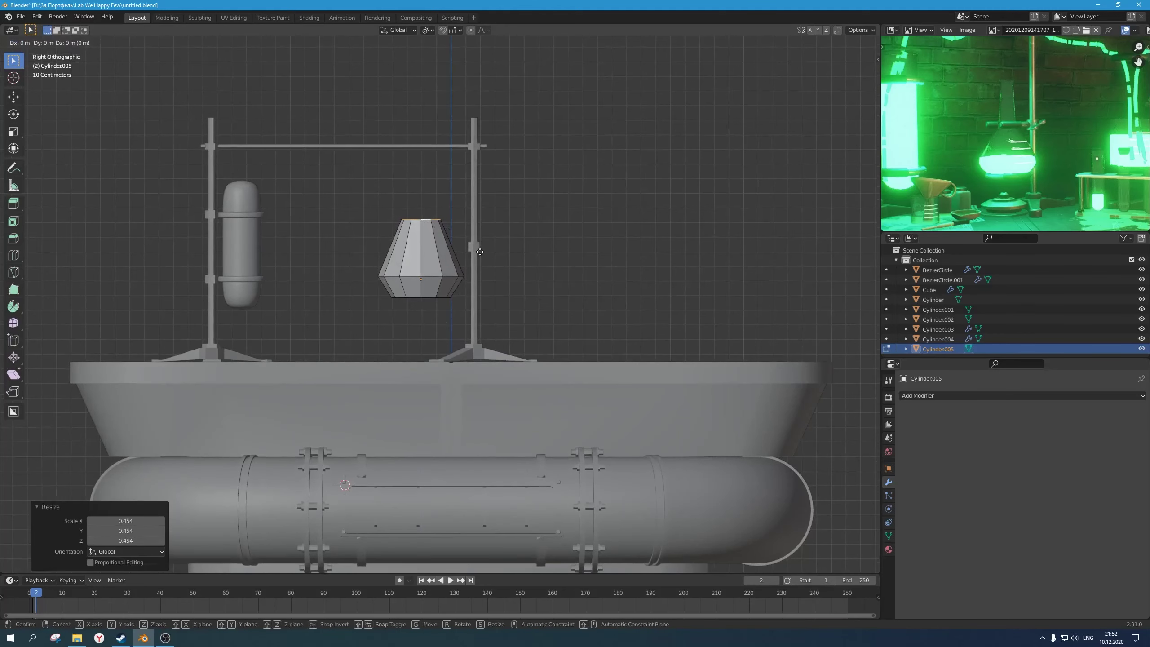
Step: Lower the narrowed top end in two moves of about 0.169 m and 0.022 m in Z
key(g)
key(z)
click(492, 282)
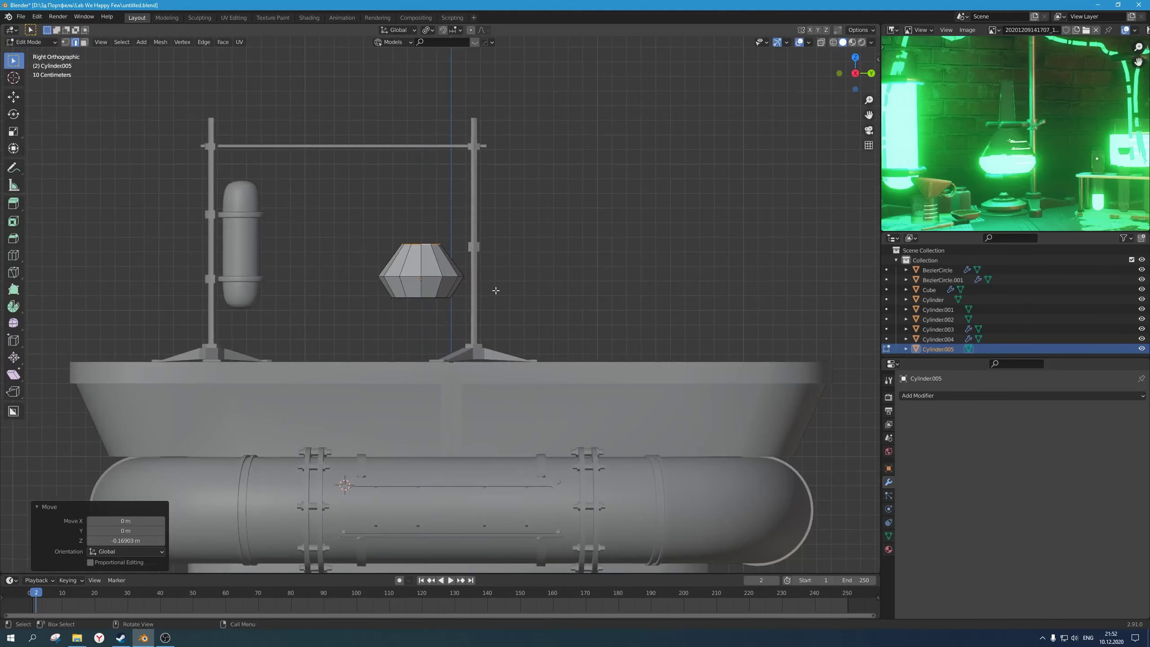
key(g)
key(z)
click(497, 294)
Step: Extrude the top end upward by about 0.237 m and scale it to 0.737 to taper the upper section
shift+middle_drag(456, 290, 466, 306)
key(e)
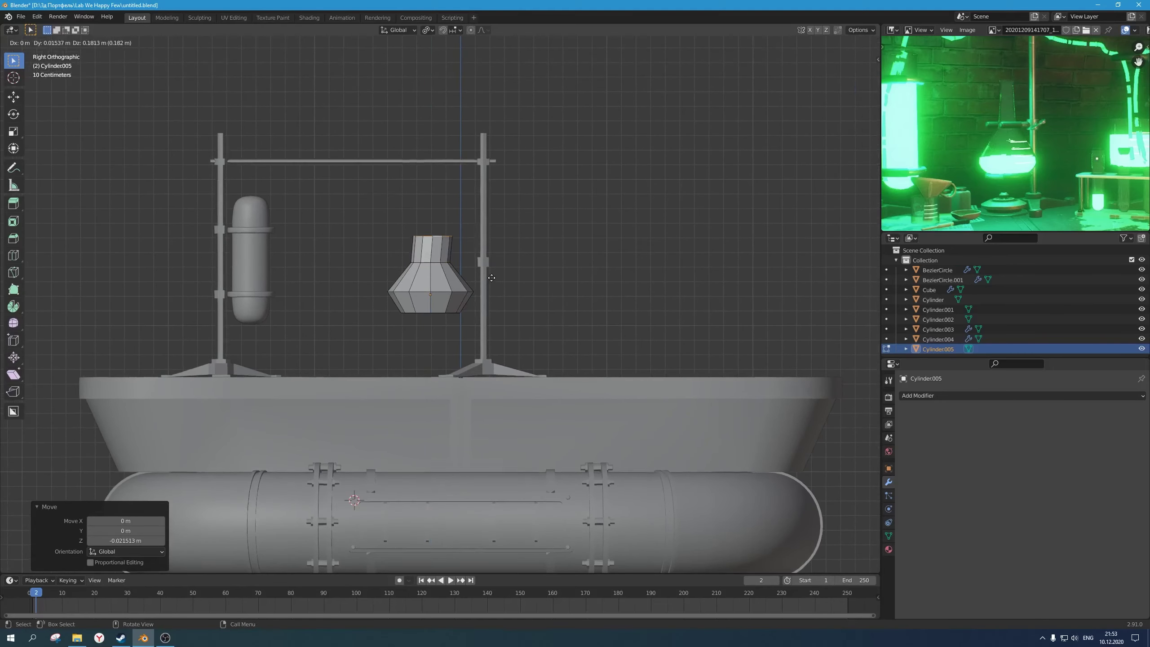
click(501, 266)
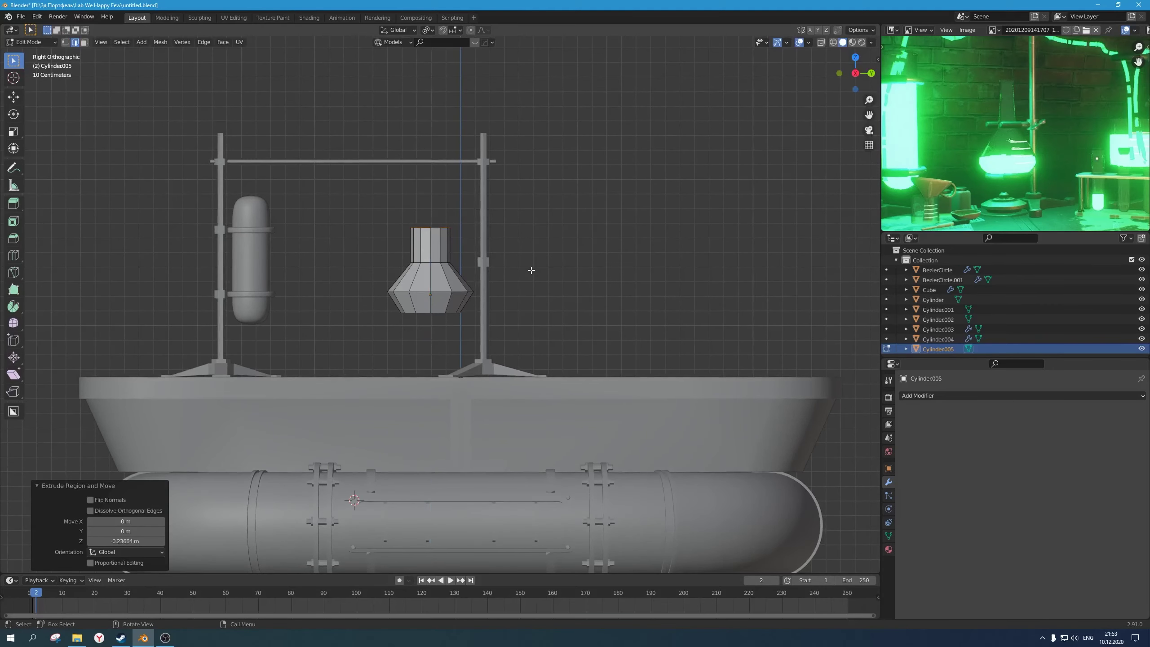
key(s)
click(503, 265)
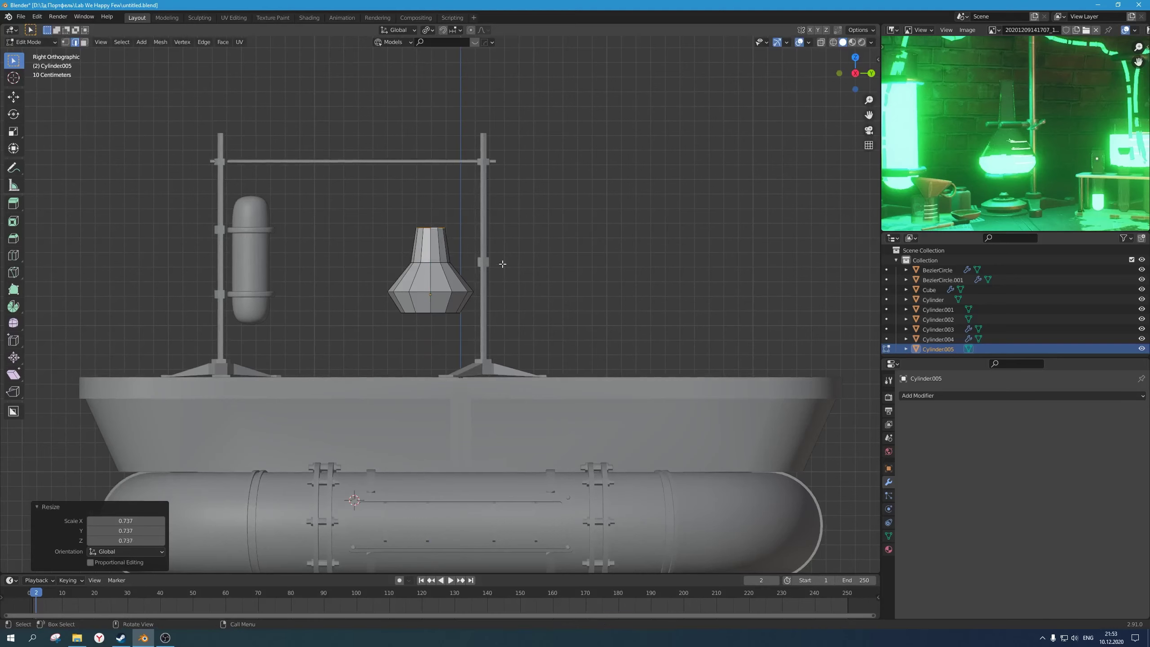
Step: Lower the flask's top end in Z to shorten the upper section and scale the end to 0.903
key(g)
key(z)
click(502, 285)
key(s)
click(498, 287)
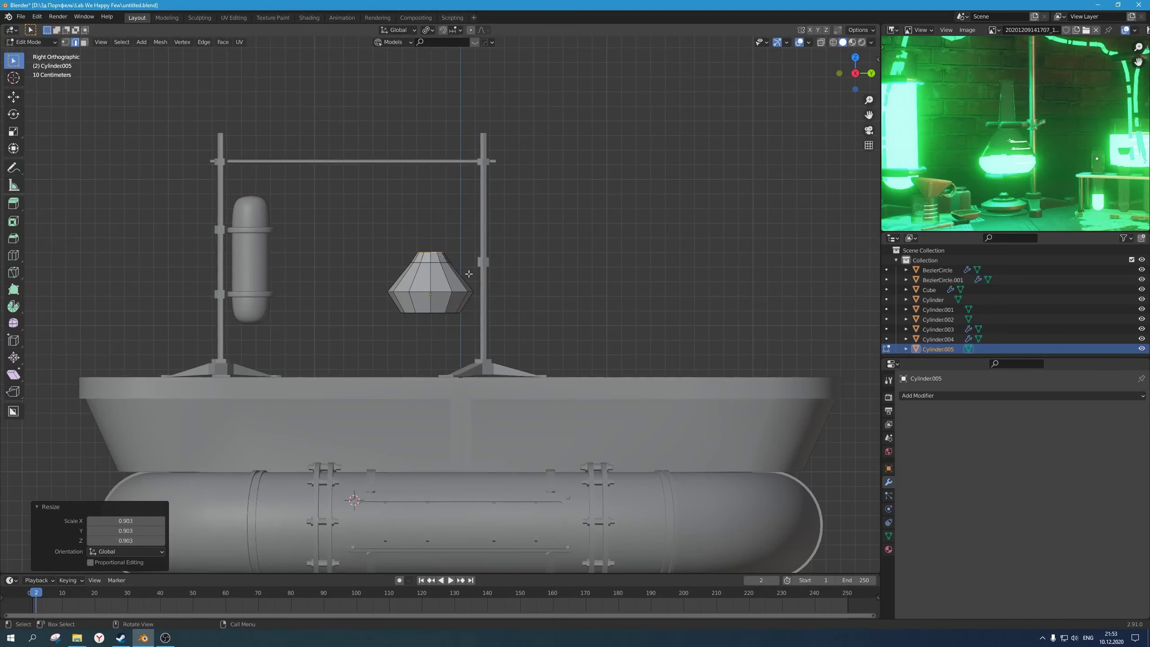
Step: Narrow the loop at the neck's base to 0.748 and scale the top rim to 0.938
key(s)
click(511, 279)
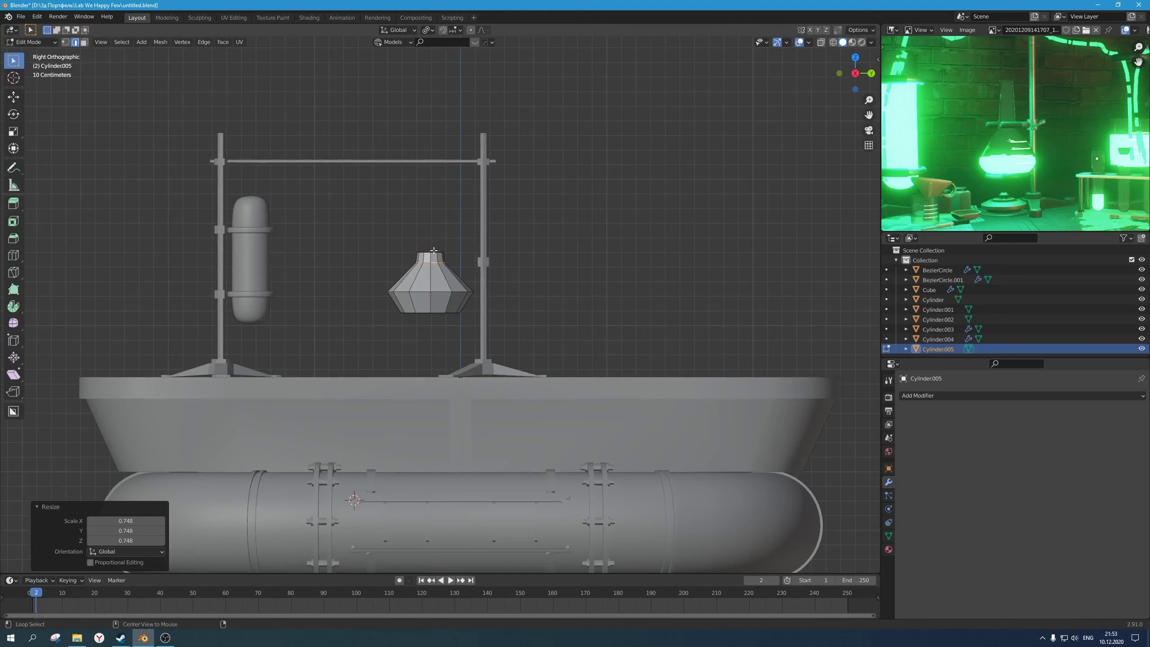
key(s)
click(536, 277)
Step: Extrude the flask's top upward into a long neck and scale the neck's end to 0.622
key(e)
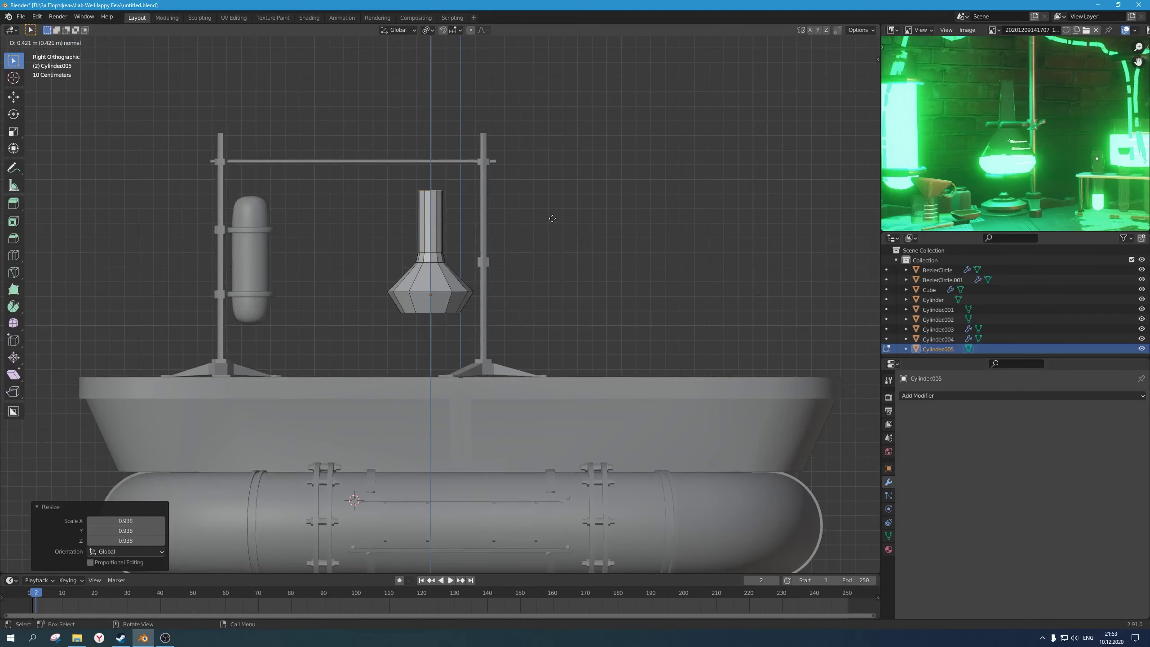
click(551, 231)
key(s)
click(514, 228)
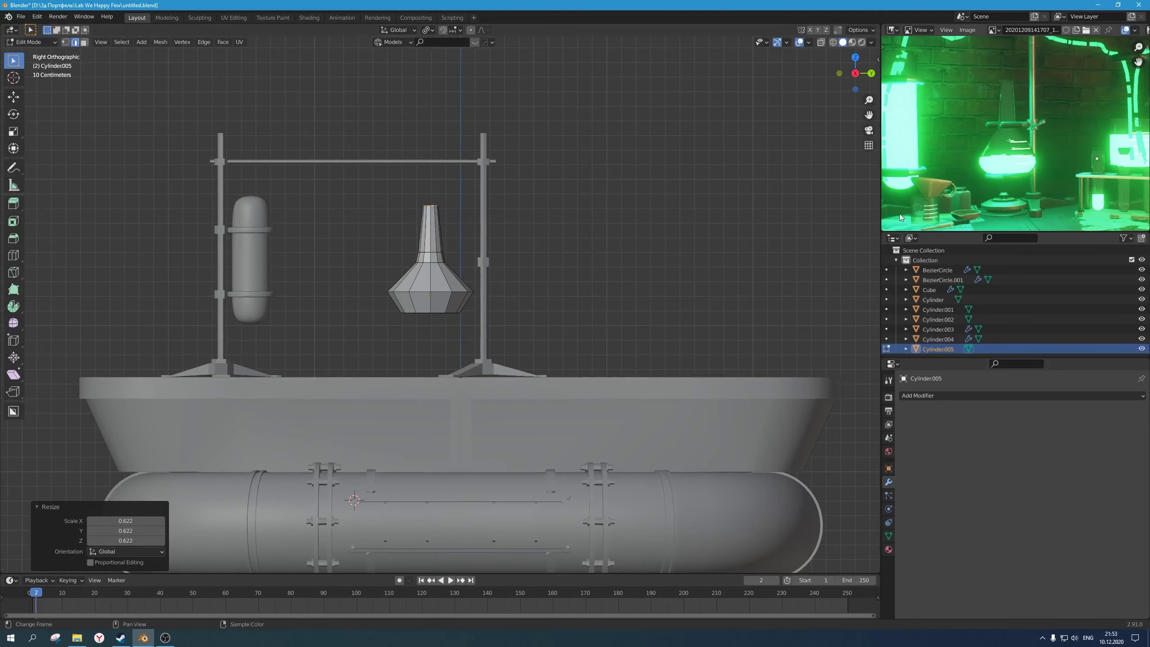
Step: Leave mesh editing and scale the whole flask to 0.749
key(Tab)
middle_drag(496, 299, 625, 310)
key(s)
click(619, 290)
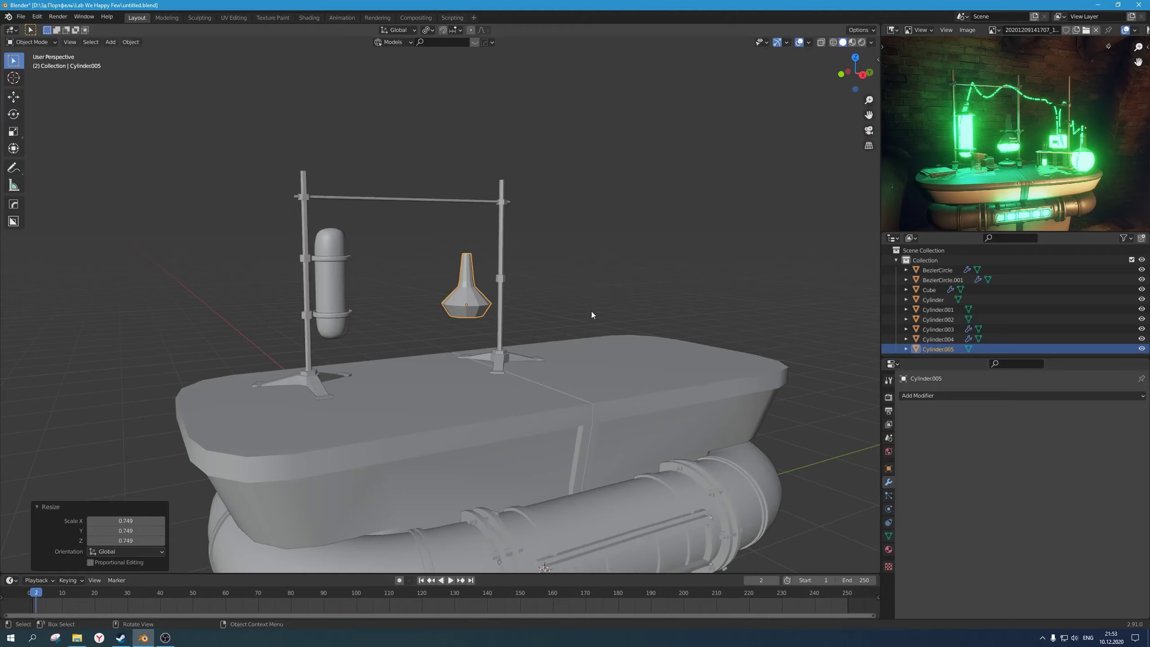
Step: Add a level 2 Subdivision modifier to the flask and shade it smooth
scroll(576, 309, up, 2)
key(ctrl+2)
scroll(546, 300, up, 3)
middle_drag(505, 313, 447, 300)
right_click(429, 300)
click(429, 300)
right_click(447, 300)
click(545, 304)
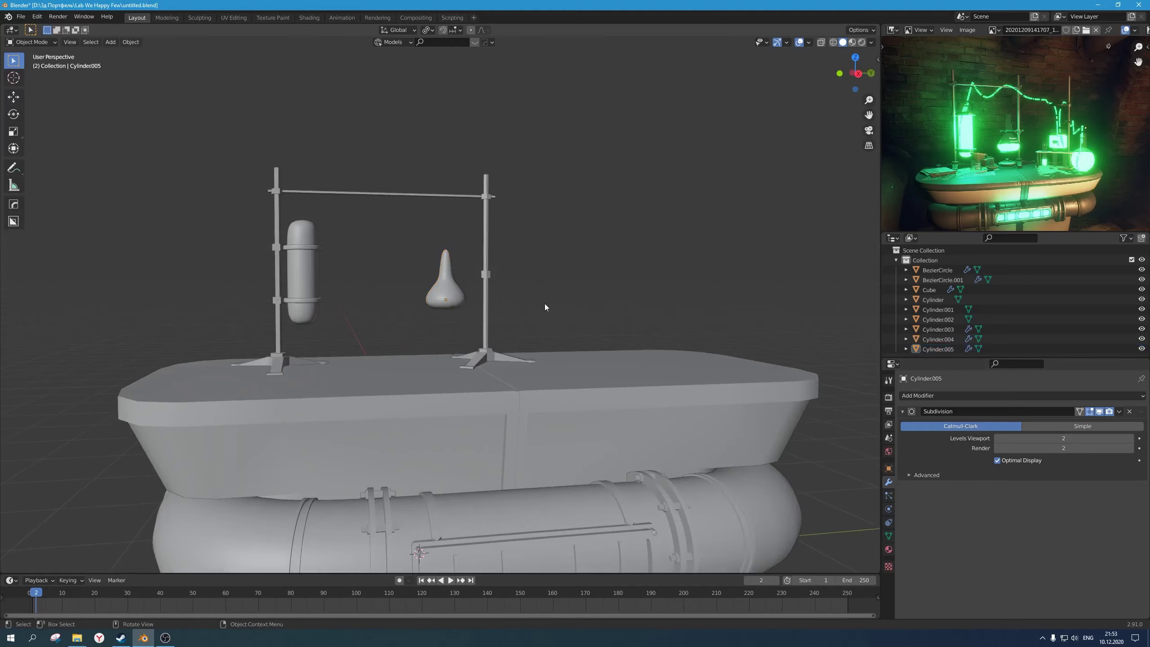
Step: Move the flask closer to the second stand by about 0.10 m in Y and -0.077 m in Z
middle_drag(545, 304, 531, 299)
middle_drag(659, 277, 674, 289)
scroll(534, 312, up, 1)
middle_drag(534, 312, 533, 320)
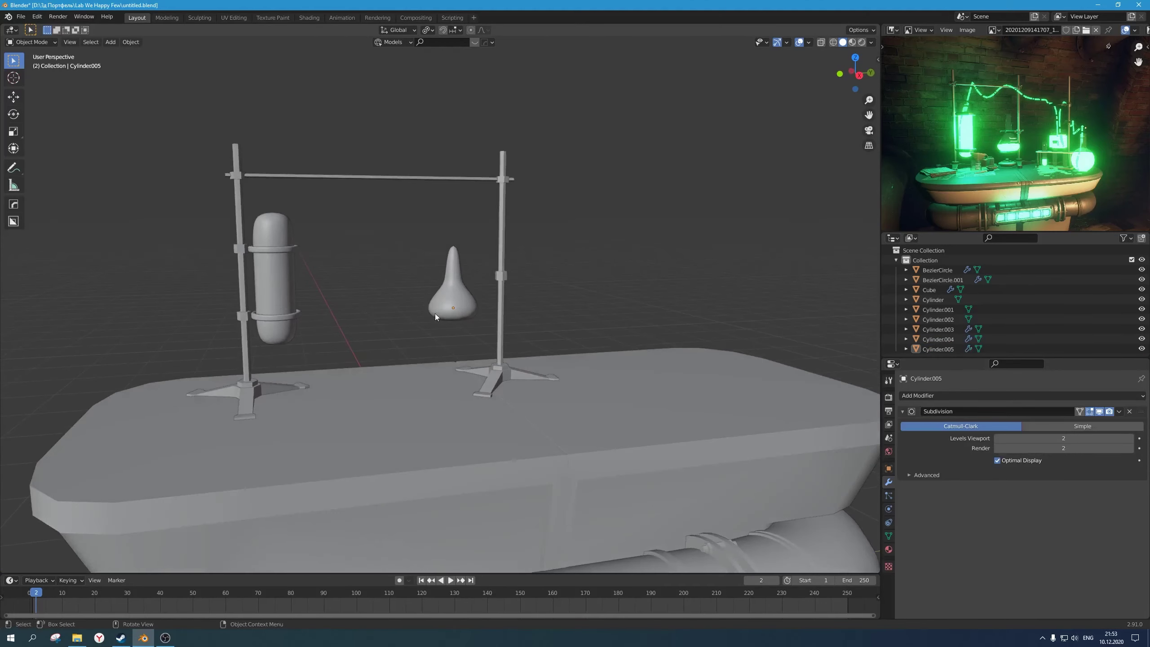
click(437, 314)
key(KP_3)
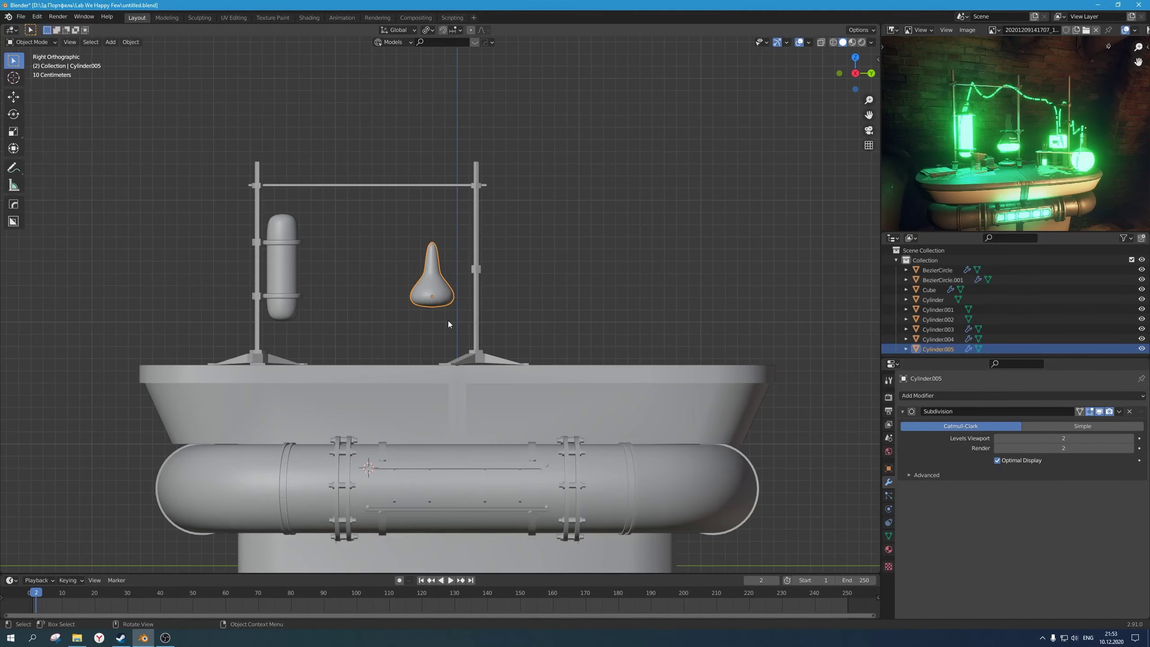
scroll(465, 310, up, 3)
key(g)
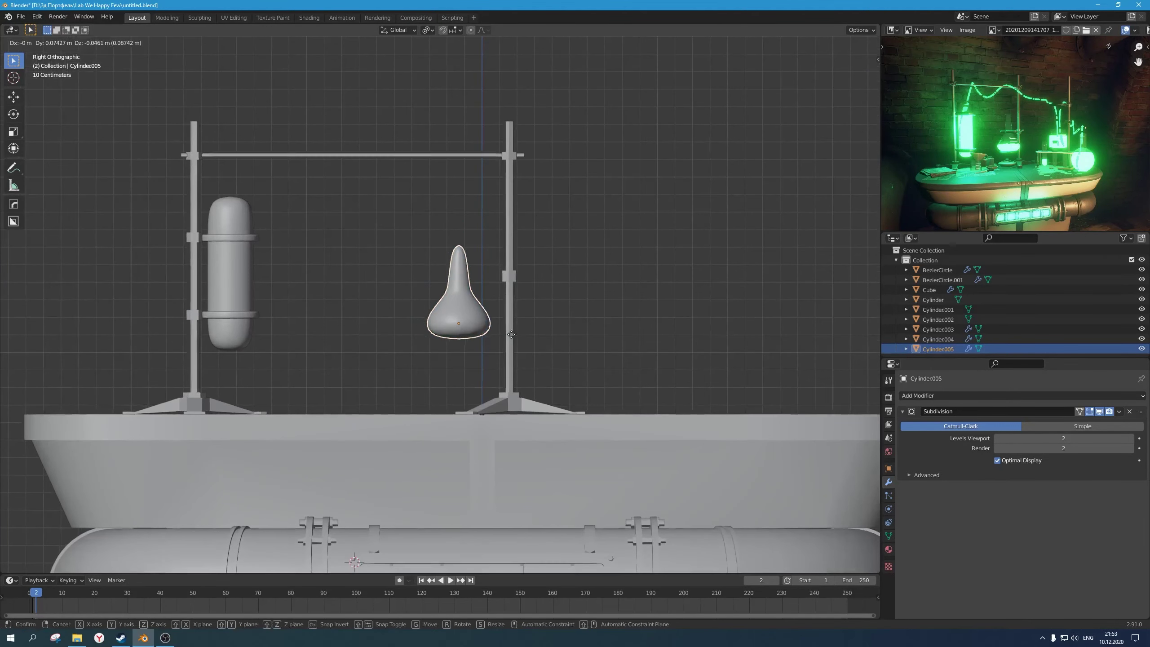
click(512, 340)
scroll(510, 340, down, 1)
Step: Bevel the flask's top rim by about 0.006 m and the loop at the neck's base by about 0.009 m
key(Tab)
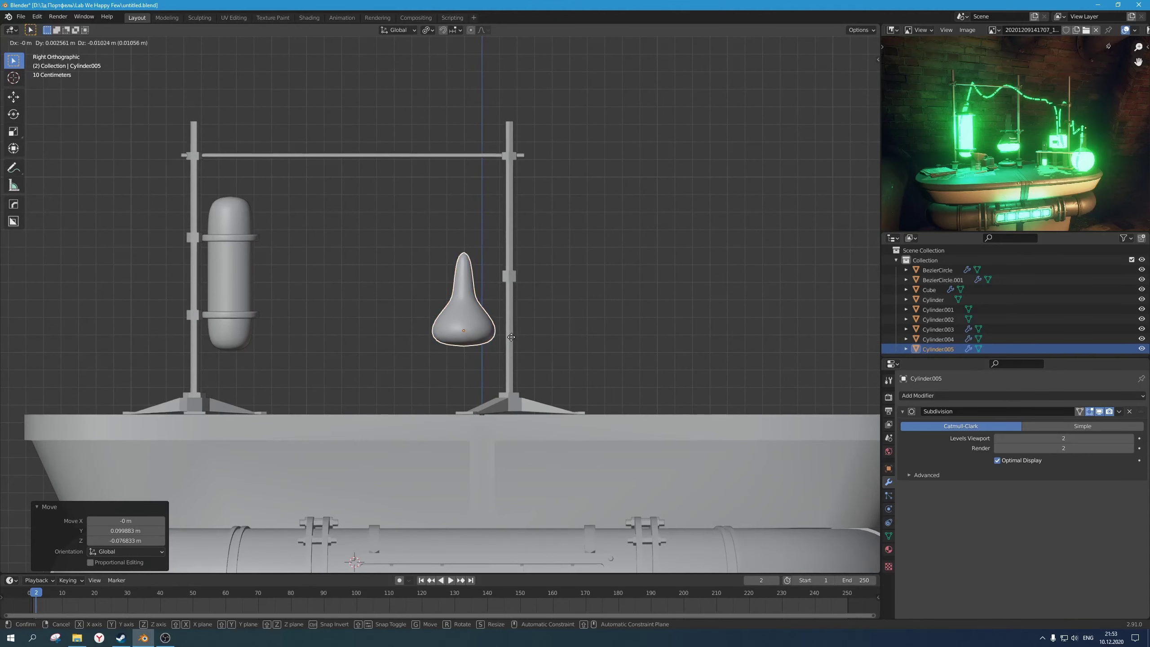
scroll(504, 237, up, 4)
key(ctrl+b)
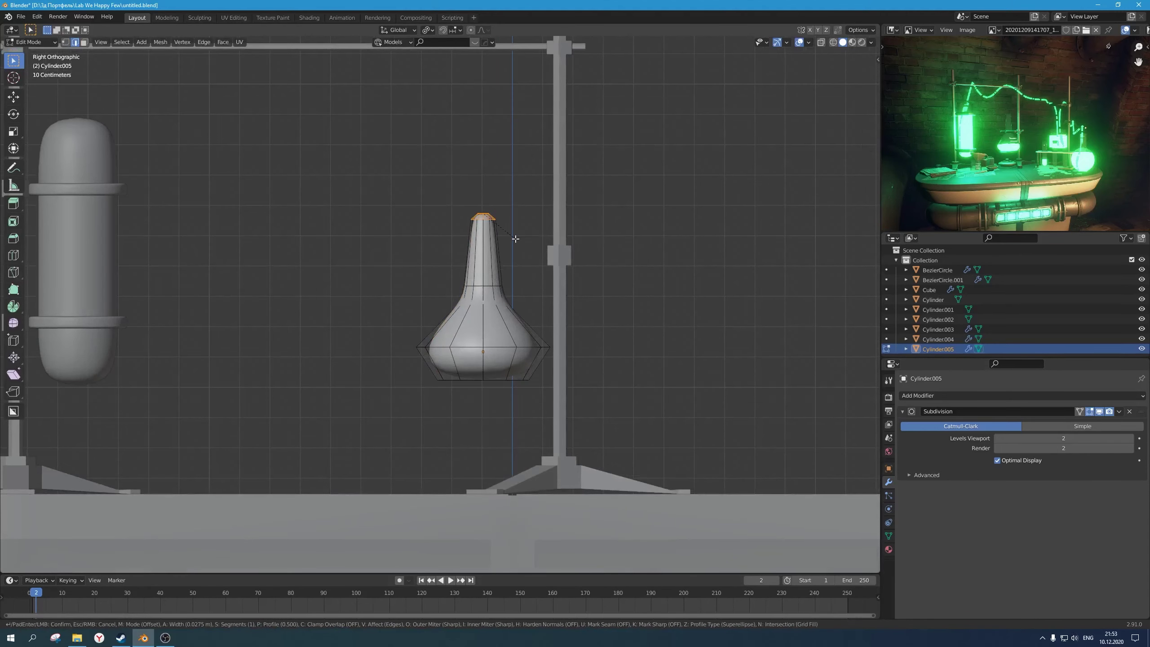
click(511, 236)
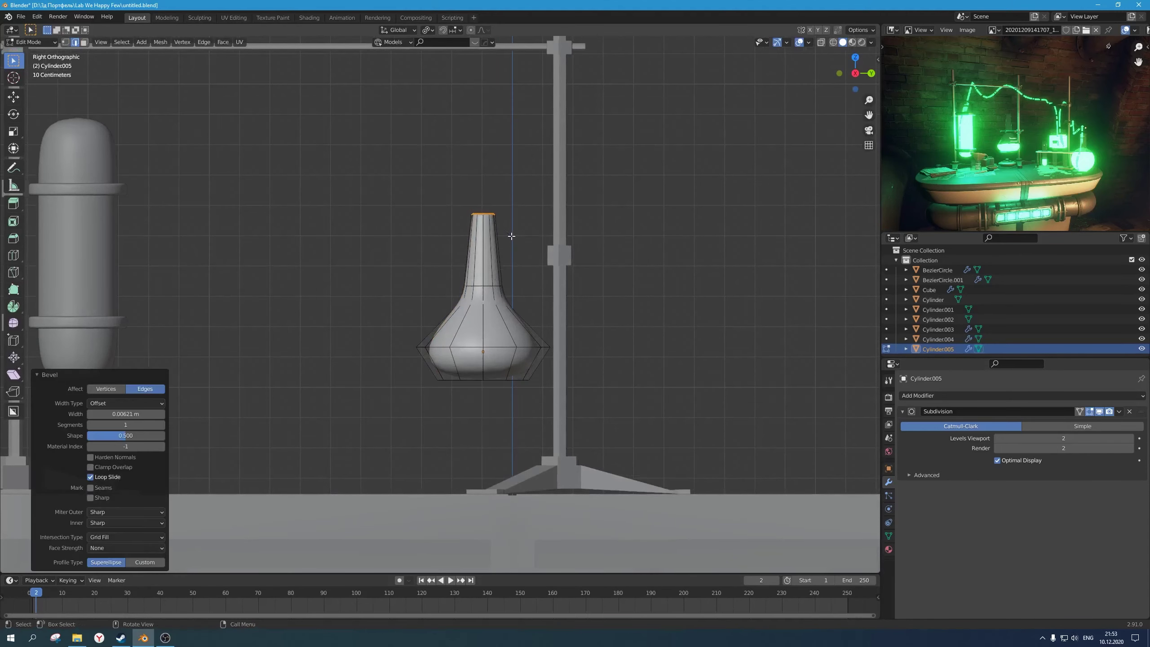
alt+click(484, 286)
key(ctrl+b)
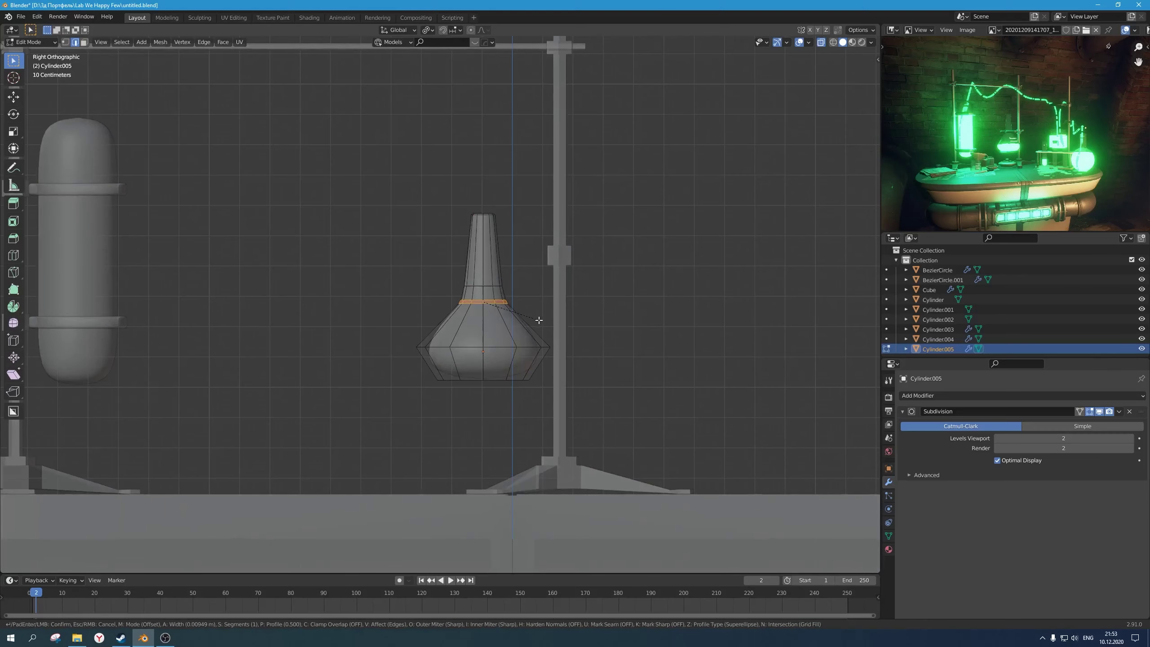
click(539, 320)
Step: Scale the flask's widest edge loop up to about 1.09 and bevel the bottom edge loop by about 0.009 m
alt+click(434, 344)
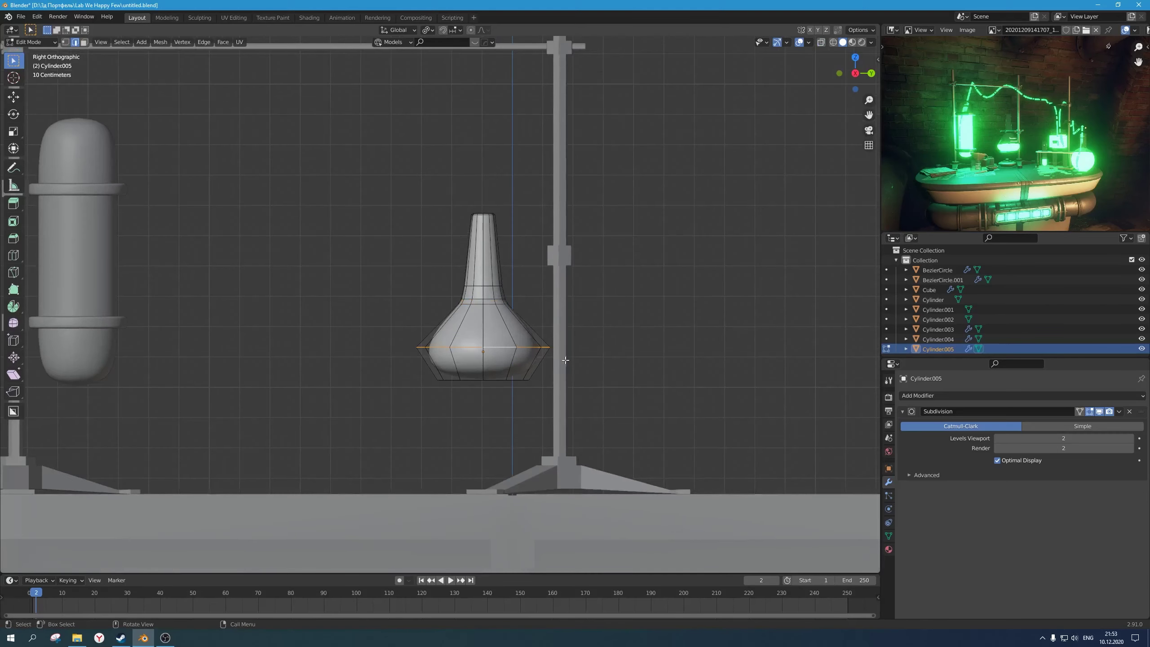
key(s)
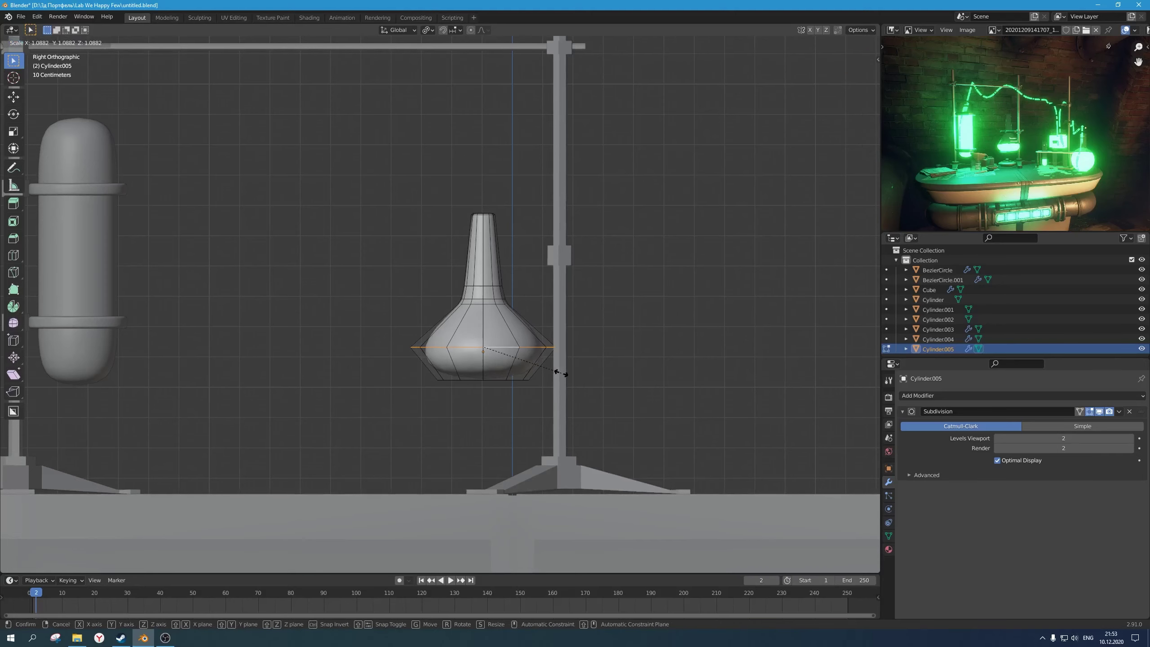
click(562, 374)
alt+click(516, 380)
key(ctrl+b)
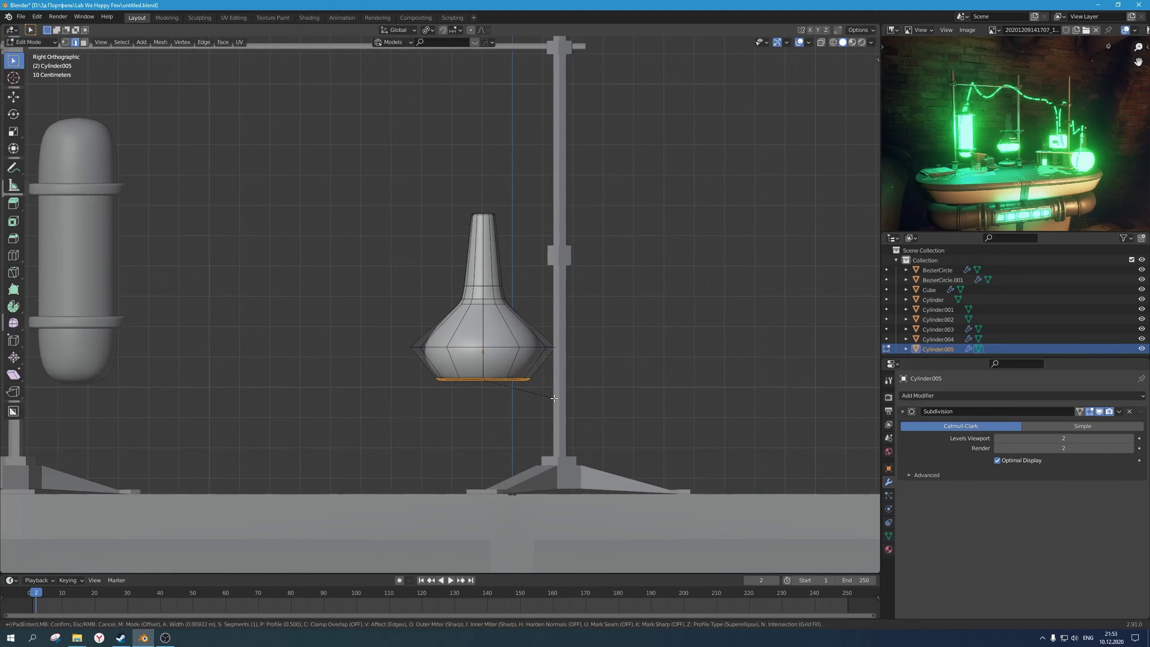
click(555, 399)
Step: Examine the smoothed flask beside the stand in object mode, and reopen its mesh to inspect the neck
key(Tab)
scroll(586, 369, down, 3)
middle_drag(586, 369, 603, 299)
click(602, 299)
scroll(573, 357, down, 4)
middle_drag(574, 357, 468, 311)
scroll(536, 335, up, 2)
scroll(497, 327, up, 1)
key(Tab)
scroll(506, 277, up, 4)
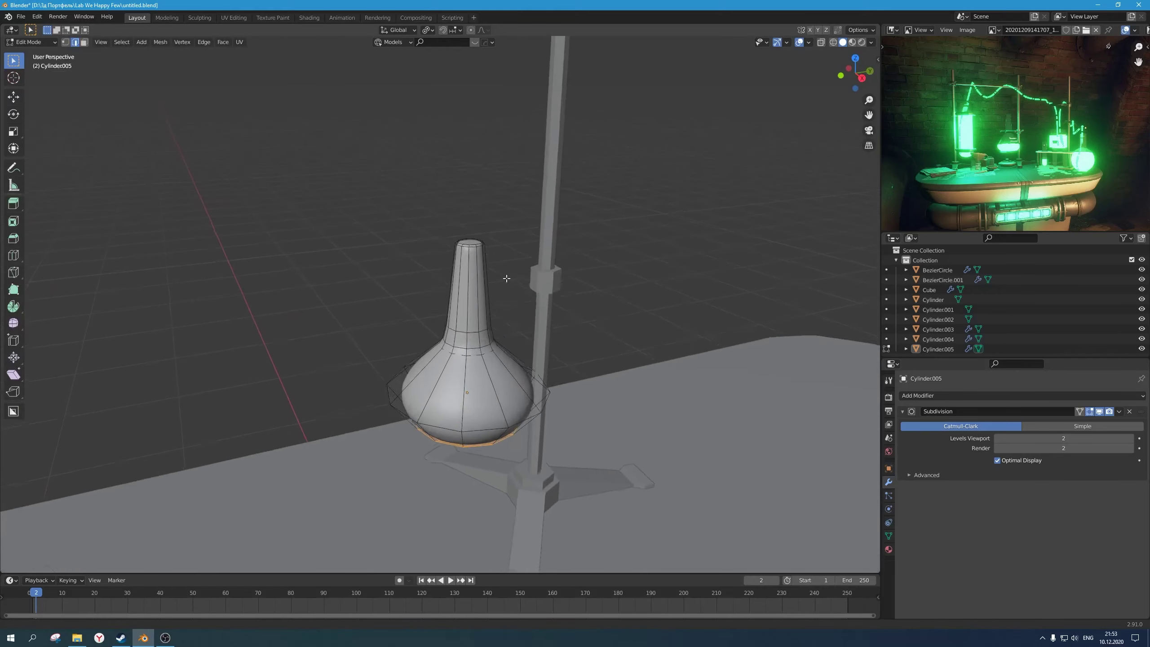
scroll(503, 285, up, 1)
shift+middle_drag(506, 274, 471, 295)
scroll(593, 275, up, 3)
scroll(492, 298, down, 6)
scroll(493, 299, down, 5)
scroll(471, 294, up, 5)
alt+click(478, 309)
scroll(478, 310, up, 1)
key(e)
right_click(490, 303)
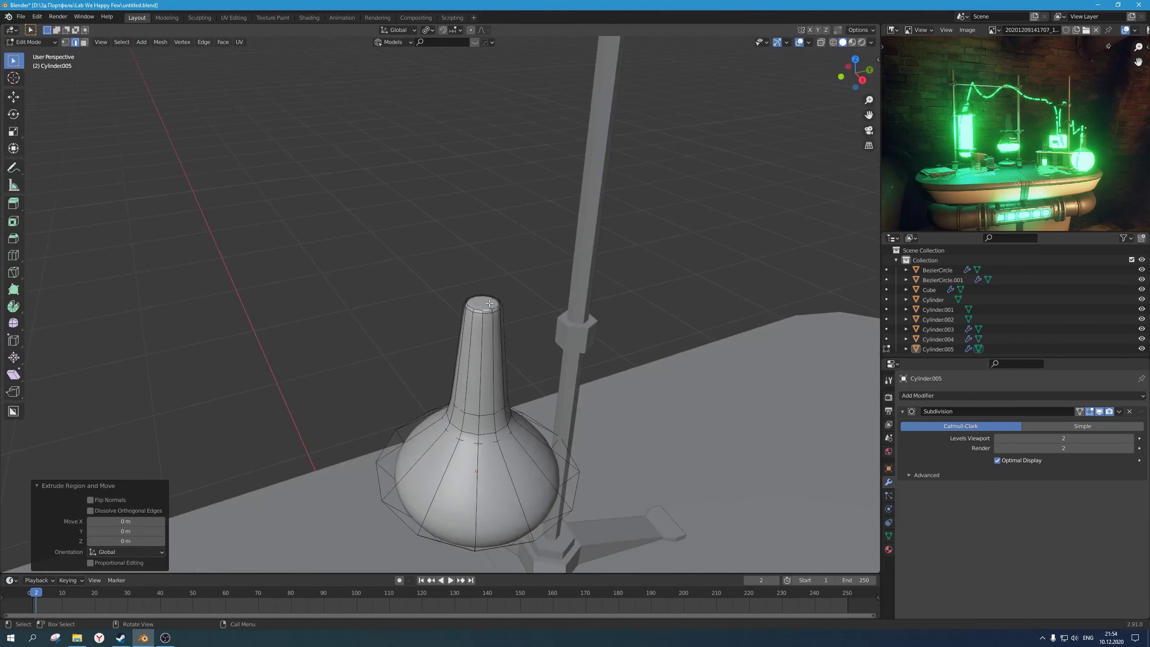
key(ctrl+z)
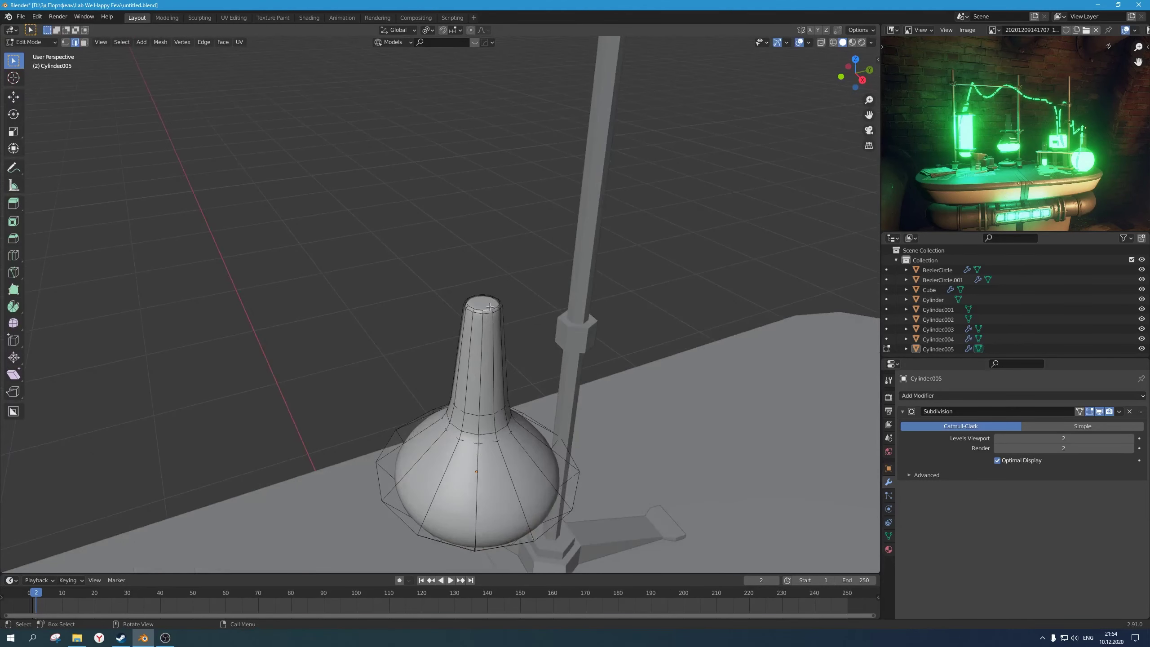
Step: Extrude the neck's top face inward by about 0.009 m, scale it to about 0.51, and move it in Z to recess the opening
click(486, 303)
middle_drag(485, 303, 514, 293)
scroll(513, 294, up, 3)
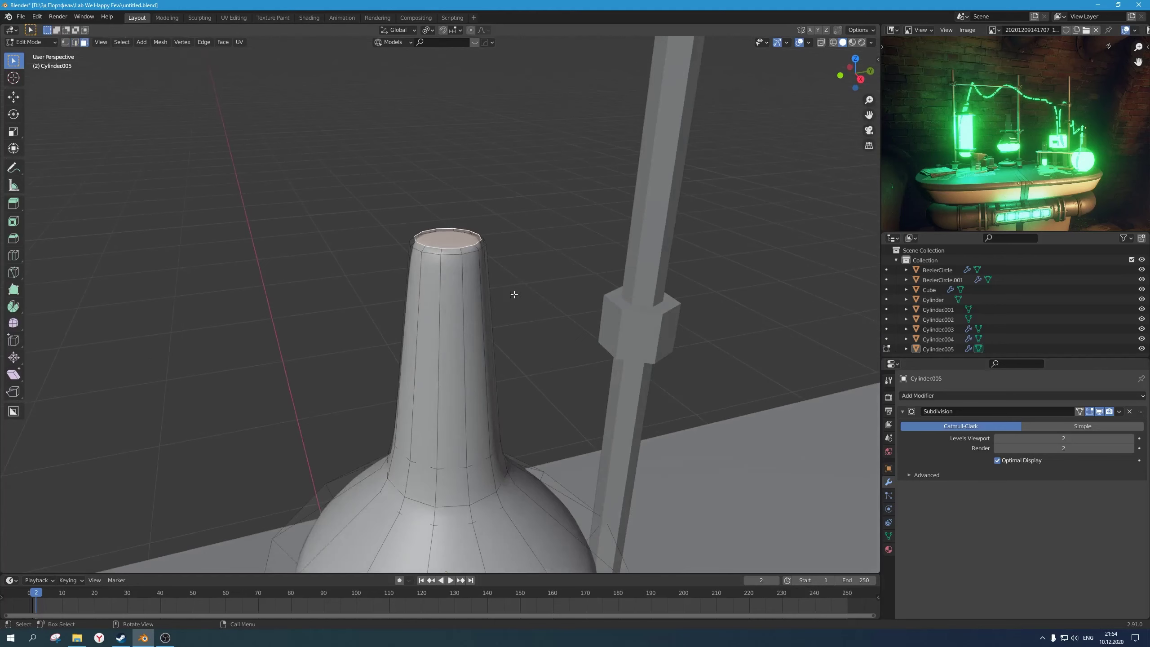
key(e)
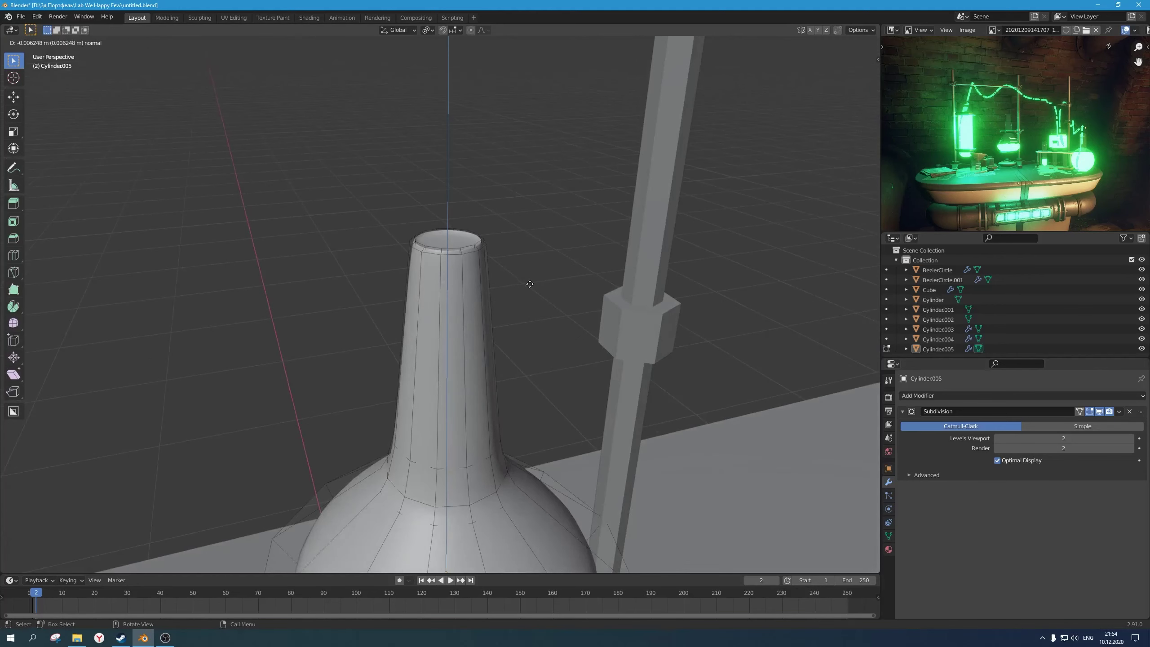
click(538, 285)
key(s)
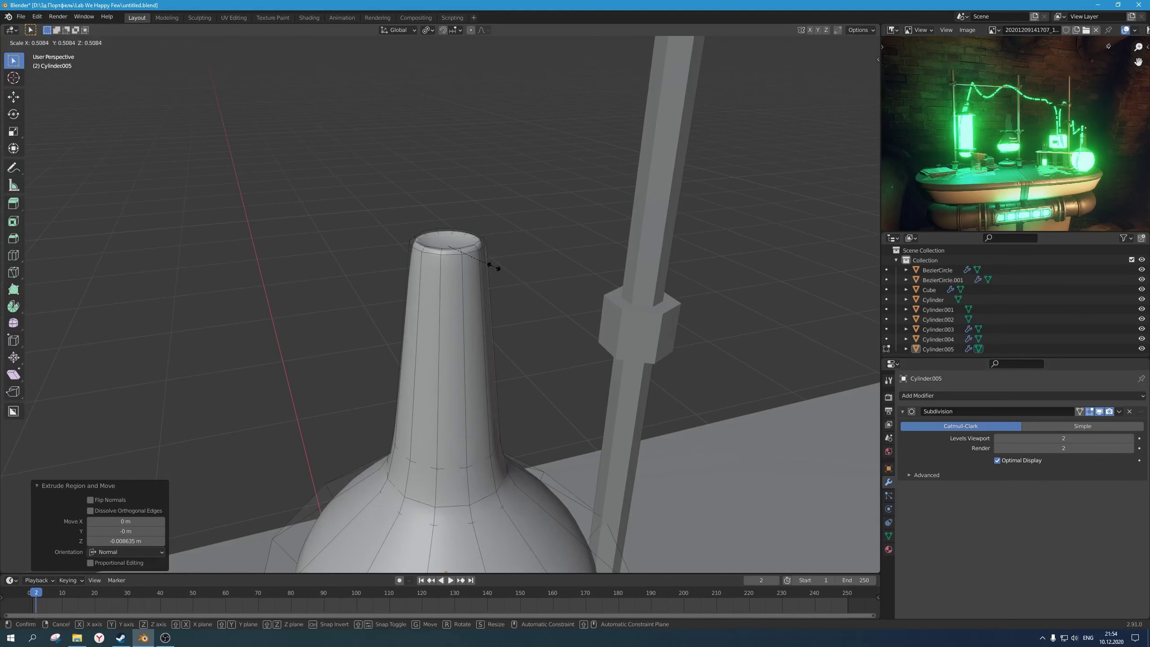
click(494, 267)
key(g)
key(z)
click(495, 272)
Step: Leave mesh editing, compare the flask and stands with the reference image, and save the file
key(Tab)
scroll(523, 300, down, 4)
mouse_move(523, 299)
middle_down()
mouse_move(522, 285)
mouse_move(514, 293)
middle_up()
scroll(522, 284, down, 5)
scroll(997, 167, up, 4)
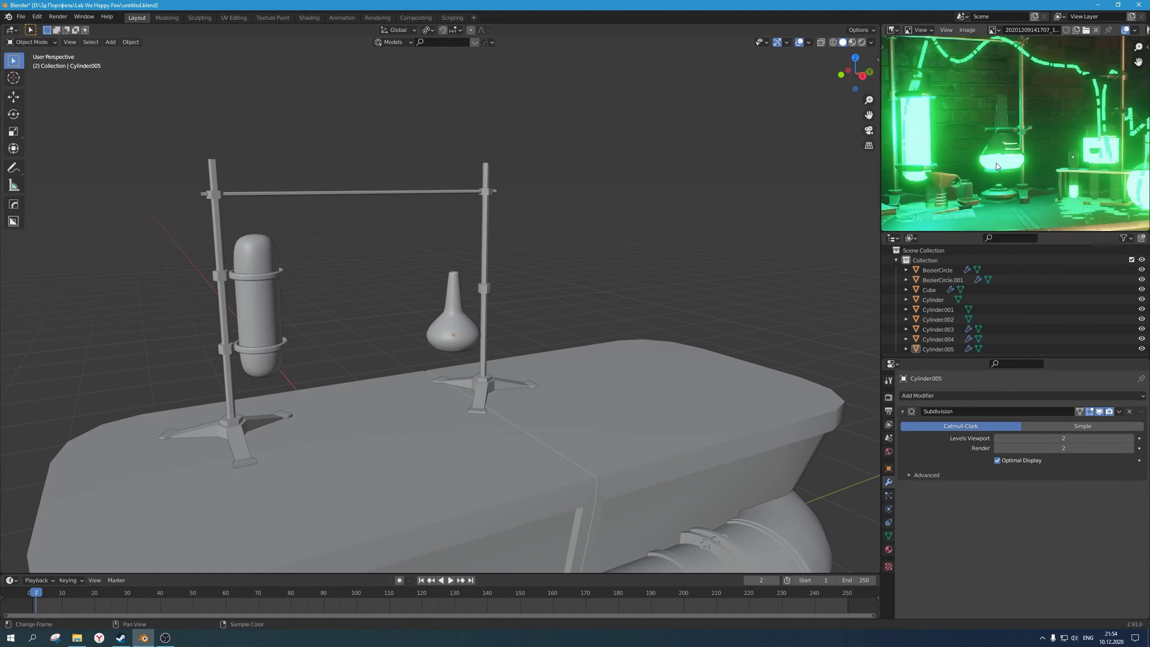
scroll(996, 165, down, 4)
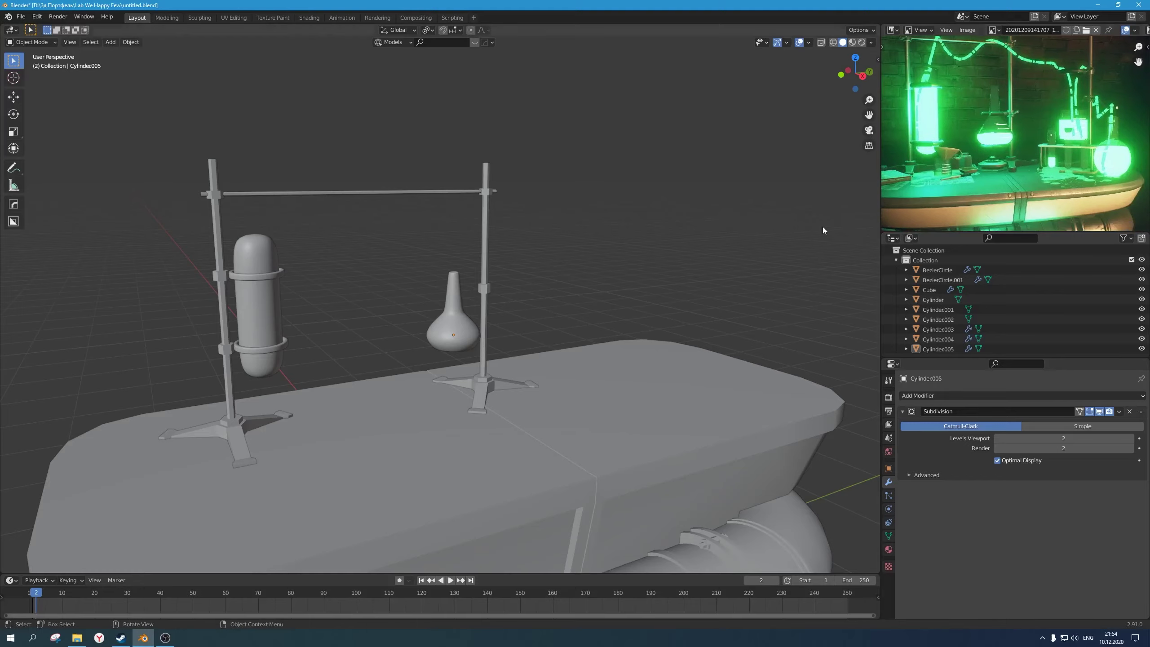
middle_drag(823, 231, 521, 294)
key(ctrl+s)
Step: Extrude the second stand's two front collar faces about 0.30 m along negative Y to form arms beside the flask's neck
scroll(555, 299, up, 3)
click(488, 294)
scroll(503, 301, up, 3)
key(Tab)
click(530, 304)
shift+click(568, 246)
scroll(530, 308, up, 2)
middle_drag(550, 333, 584, 319)
key(e)
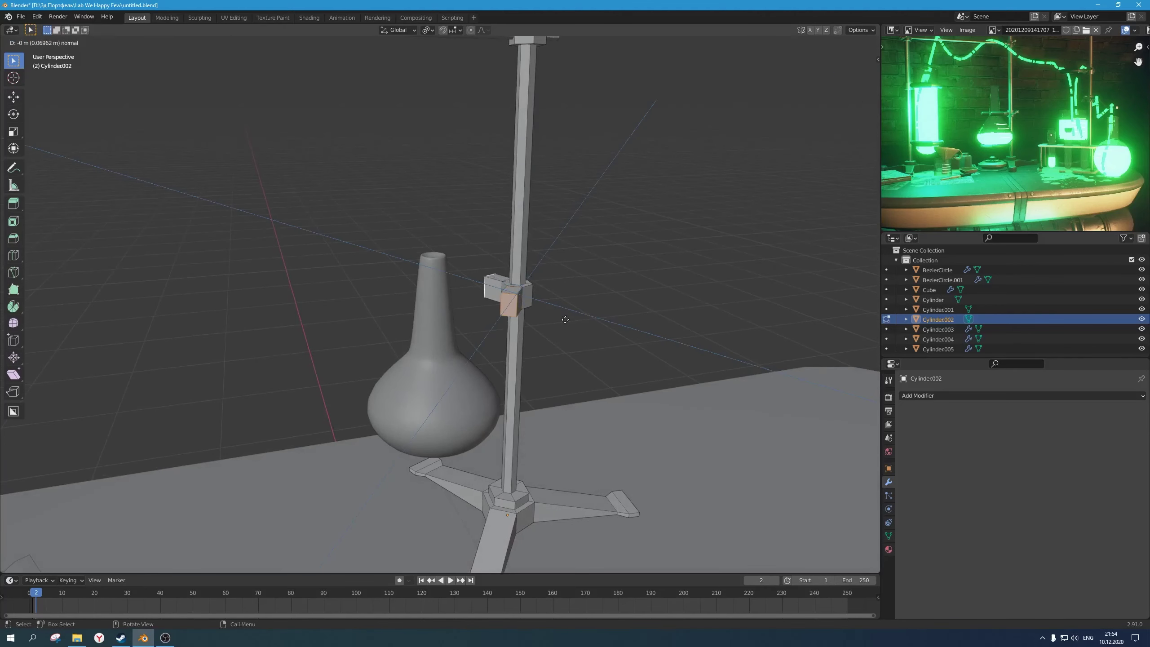
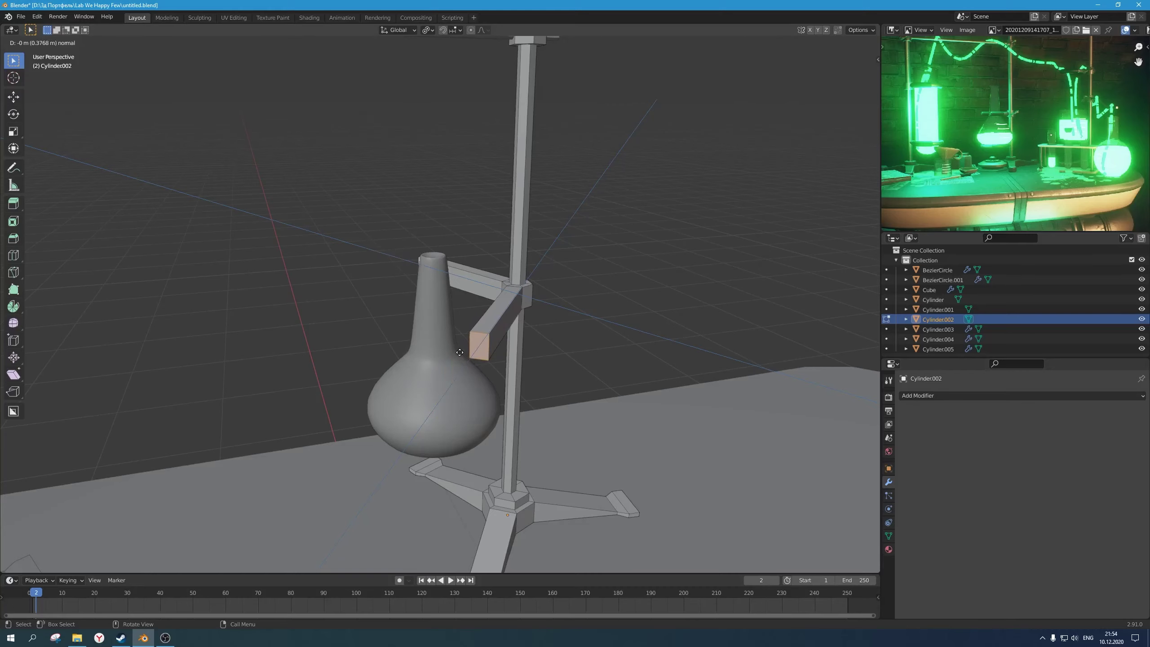
key(y)
click(493, 360)
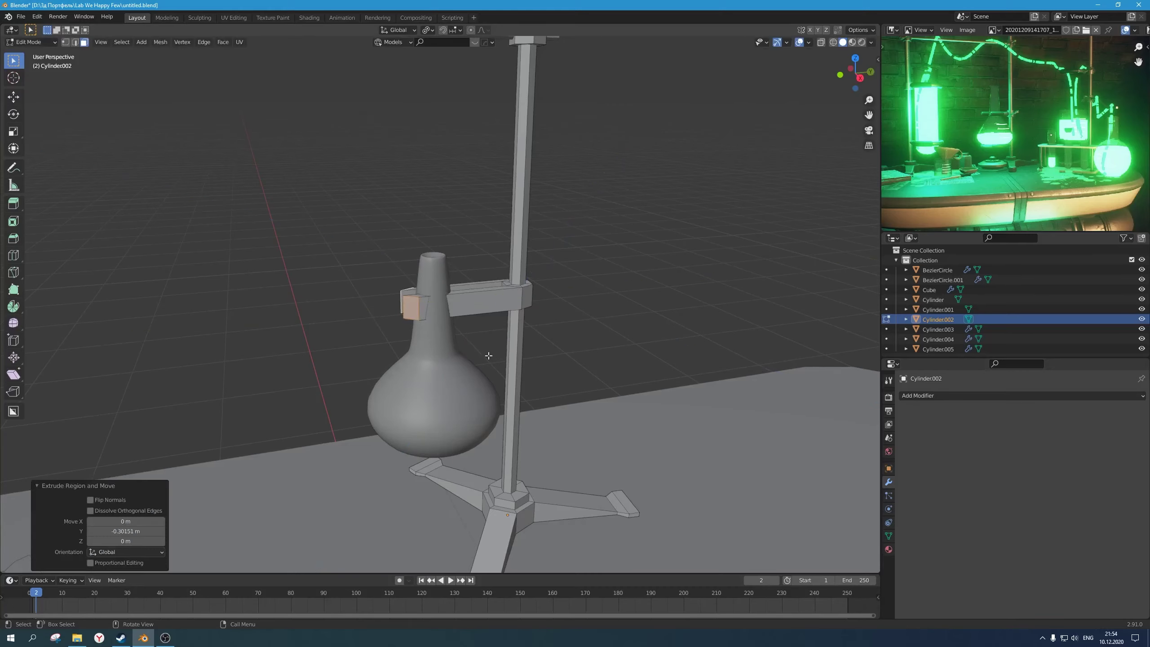
Step: Scale the two arm ends apart along X around a changed pivot so the arms spread around the flask's neck
middle_drag(494, 359, 542, 377)
key(s)
key(x)
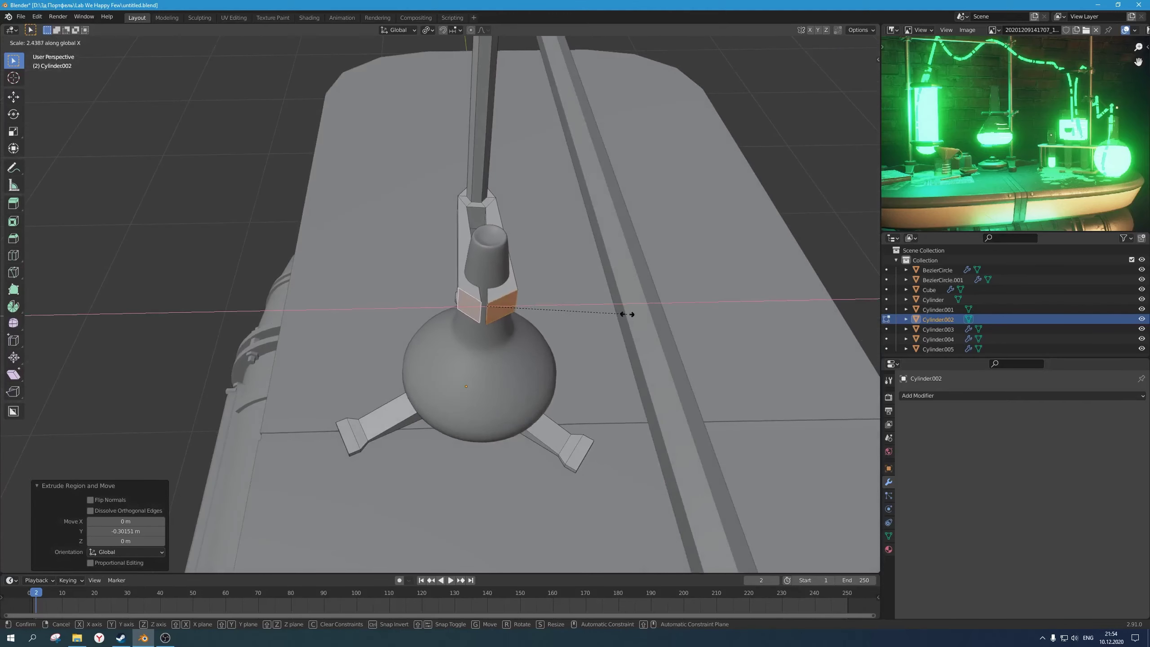
right_click(627, 314)
key(period)
click(557, 317)
key(s)
key(x)
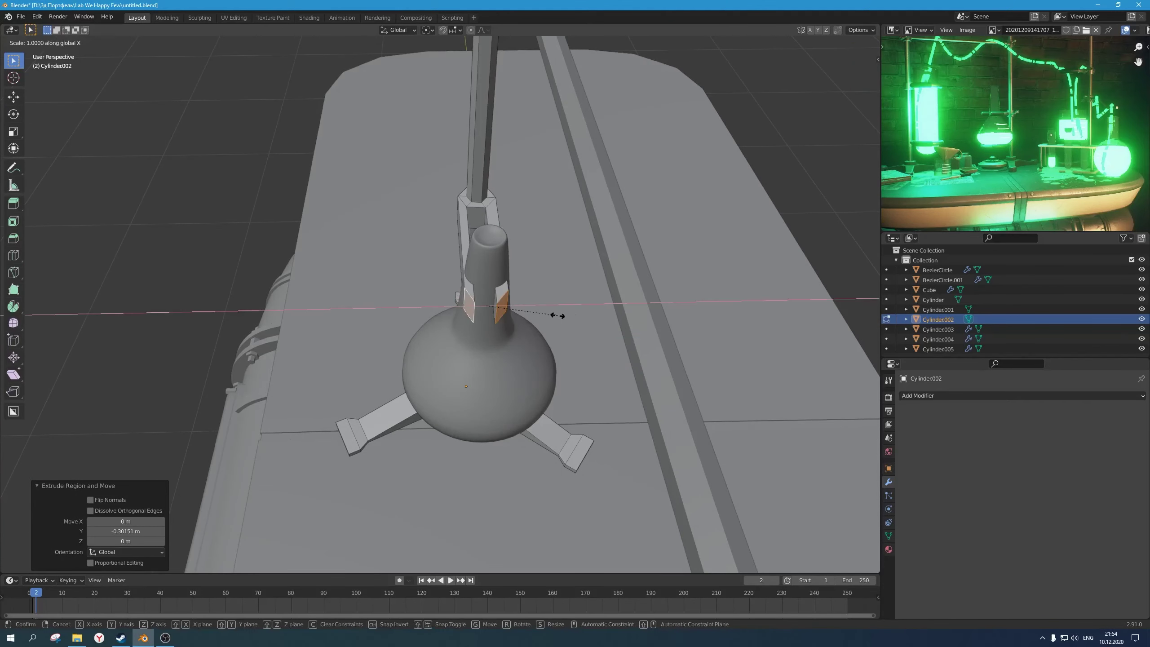
click(621, 317)
Step: Shift the flask about 0.009 m along negative X in top view to centre its neck between the arms
middle_drag(622, 317, 559, 275)
key(KP_7)
scroll(558, 274, up, 2)
shift+middle_drag(555, 397, 545, 310)
key(Tab)
click(545, 310)
scroll(534, 312, up, 4)
key(g)
key(y)
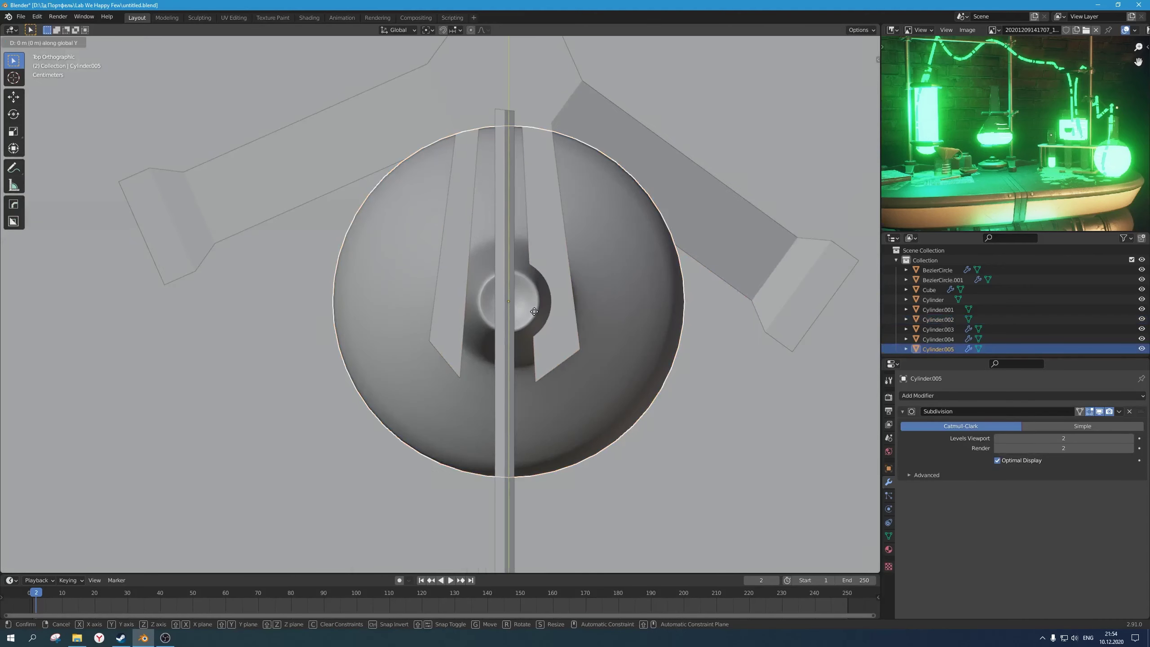
key(x)
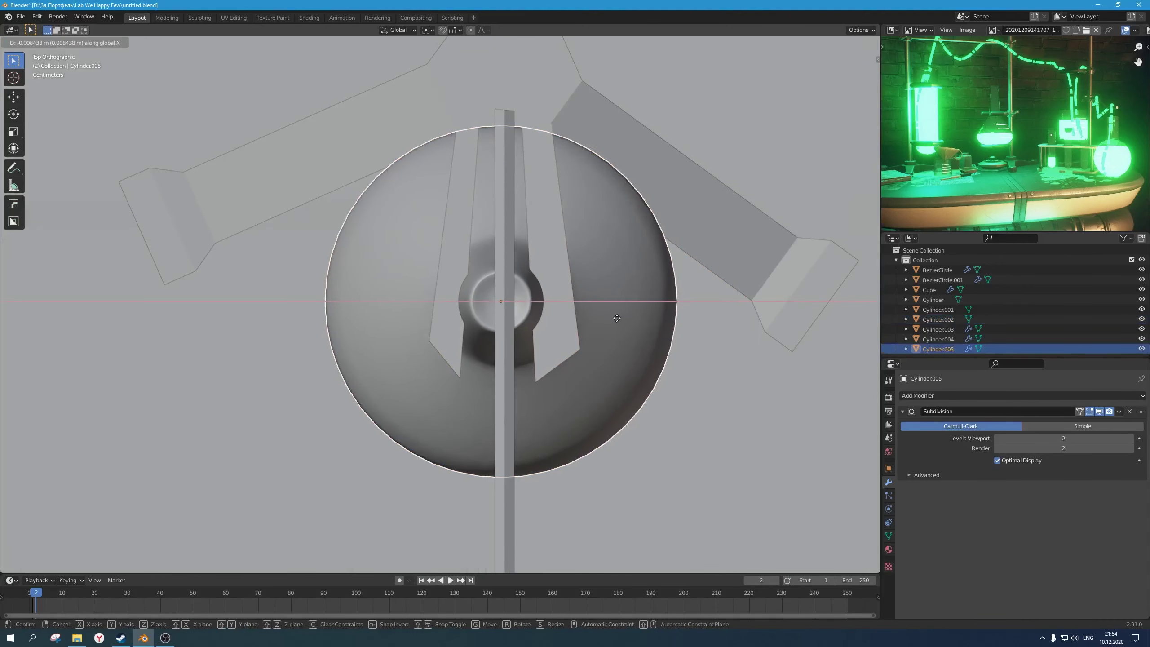
click(539, 339)
Step: Reopen the second stand's mesh and scale the arm ends along X to about 1.46
click(550, 342)
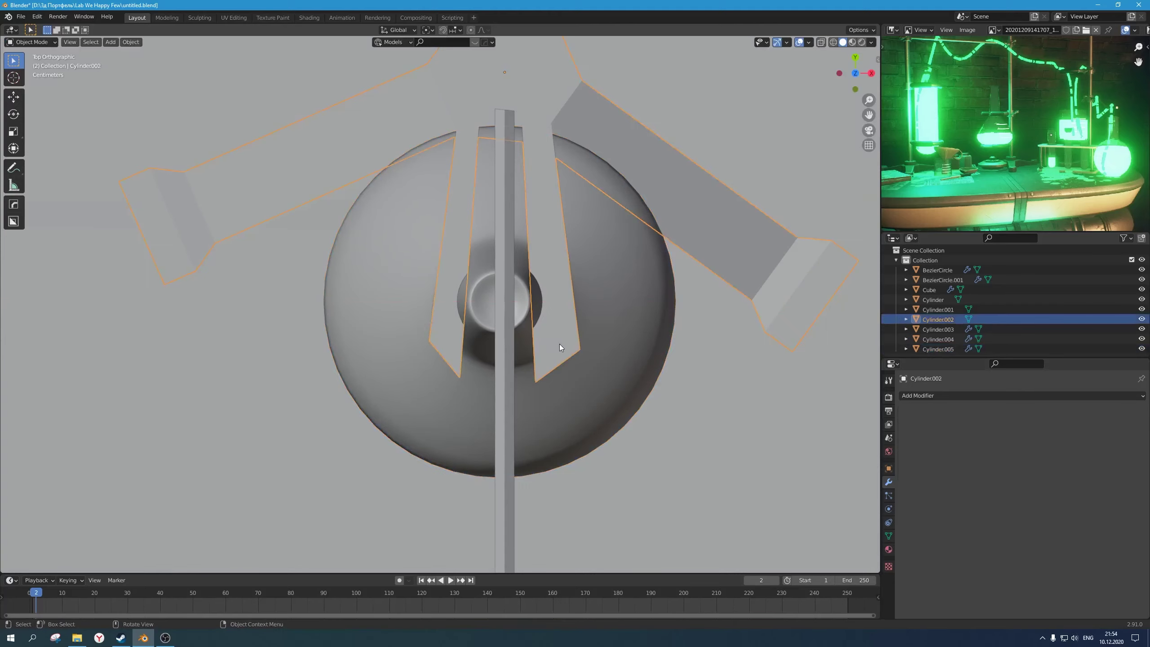
key(Tab)
middle_drag(560, 347, 545, 320)
scroll(552, 336, down, 2)
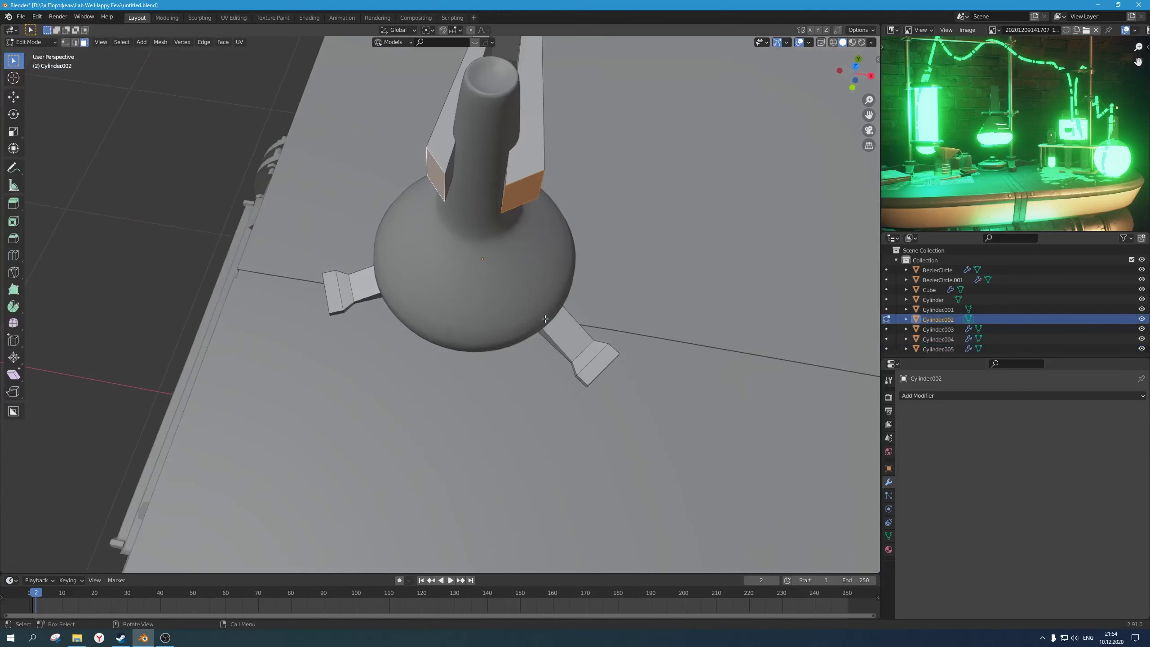
key(s)
key(x)
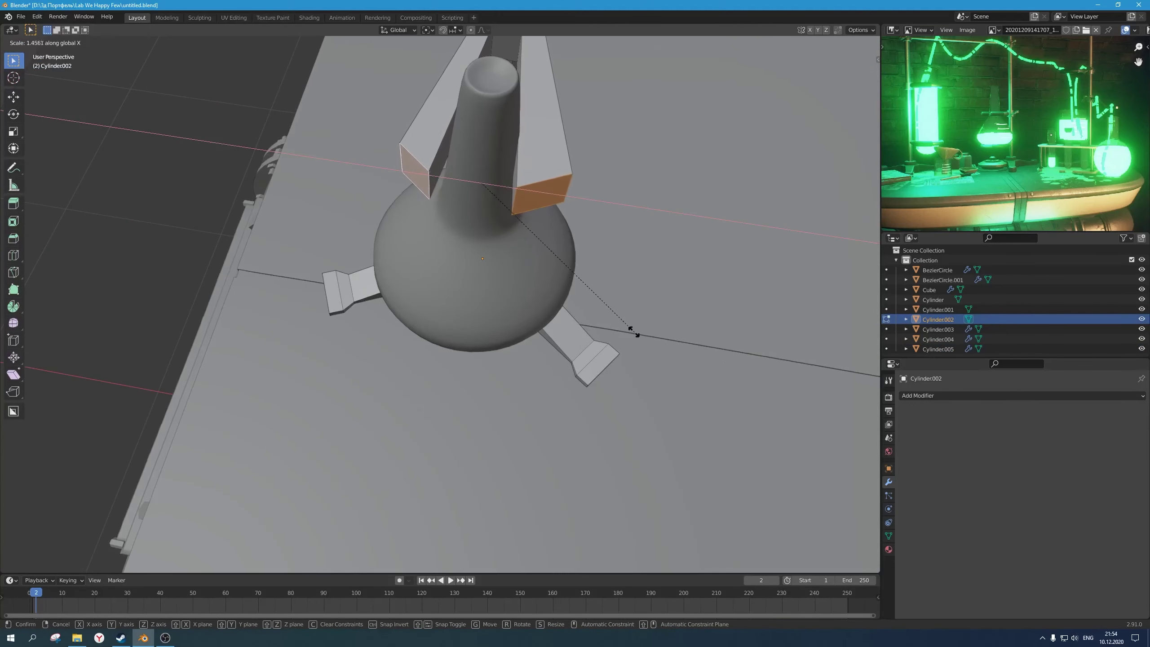
click(634, 332)
Step: Flatten the arm ends with a Y scale of 0, adjust their position slightly in top view, and leave mesh editing
key(1)
middle_drag(623, 294, 596, 278)
key(s)
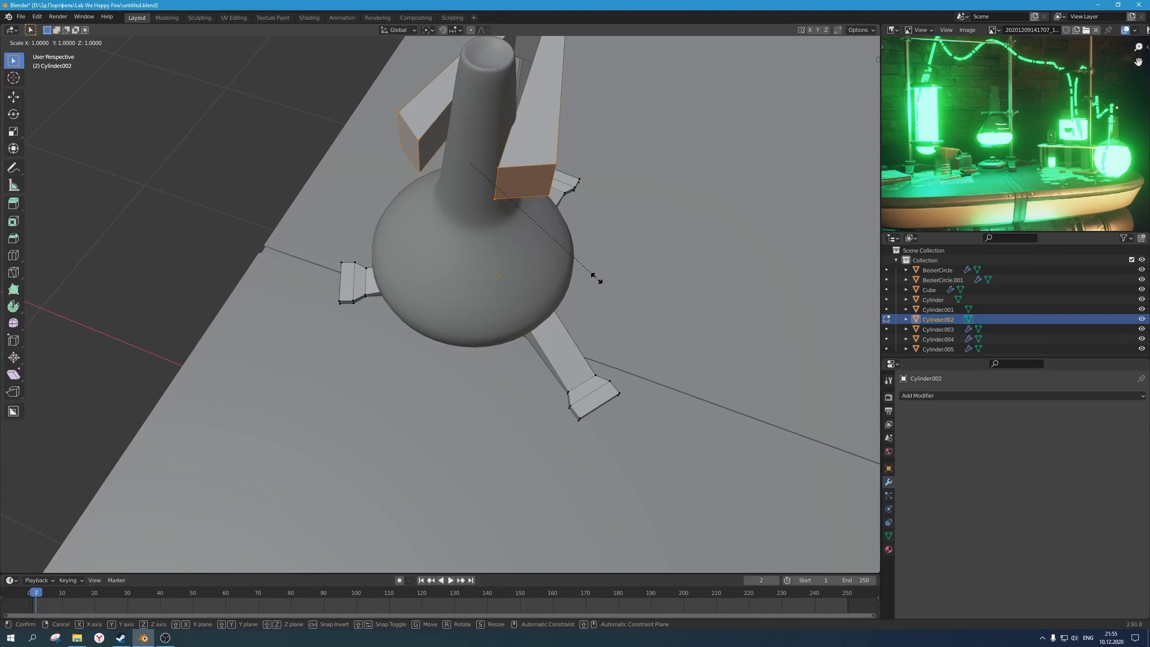
key(y)
key(0)
click(596, 278)
mouse_move(596, 277)
middle_down()
mouse_move(591, 249)
mouse_move(600, 274)
mouse_move(583, 260)
middle_up()
scroll(571, 283, up, 3)
key(g)
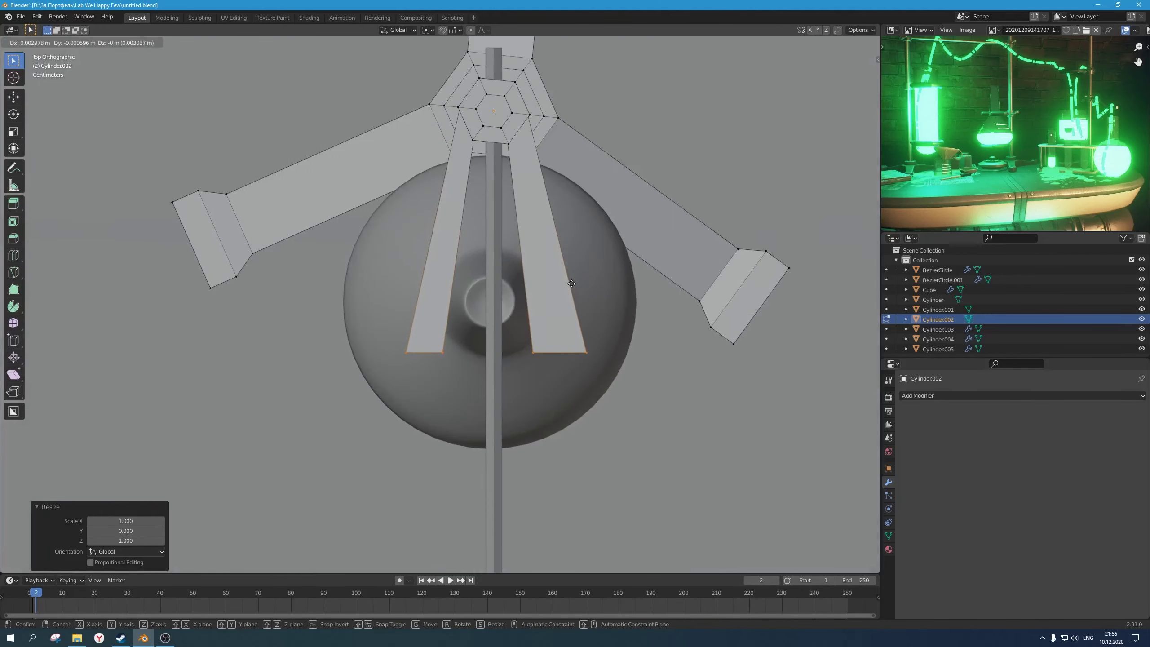
click(573, 284)
scroll(573, 284, down, 3)
middle_drag(578, 316, 499, 249)
key(Tab)
scroll(499, 217, down, 5)
key(alt+a)
scroll(499, 250, down, 3)
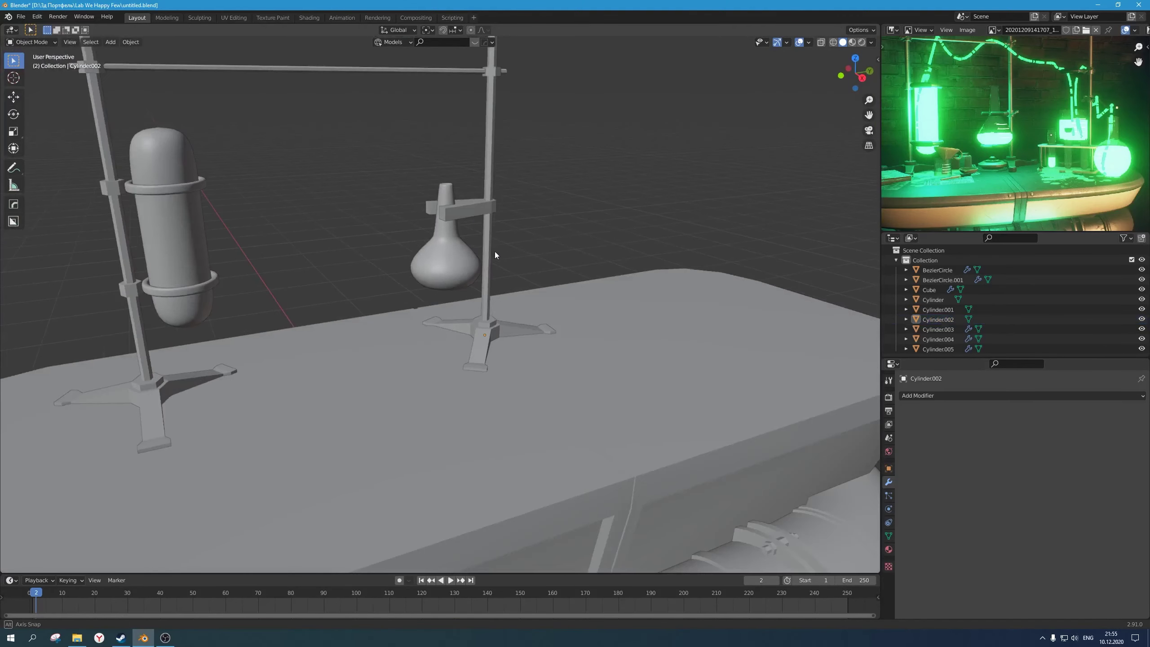
Step: Bevel the arm ends by about 0.04 m and slide the new edge loops back along the arms by a factor of about 0.3
key(Tab)
scroll(498, 244, up, 5)
scroll(500, 238, up, 4)
key(ctrl+b)
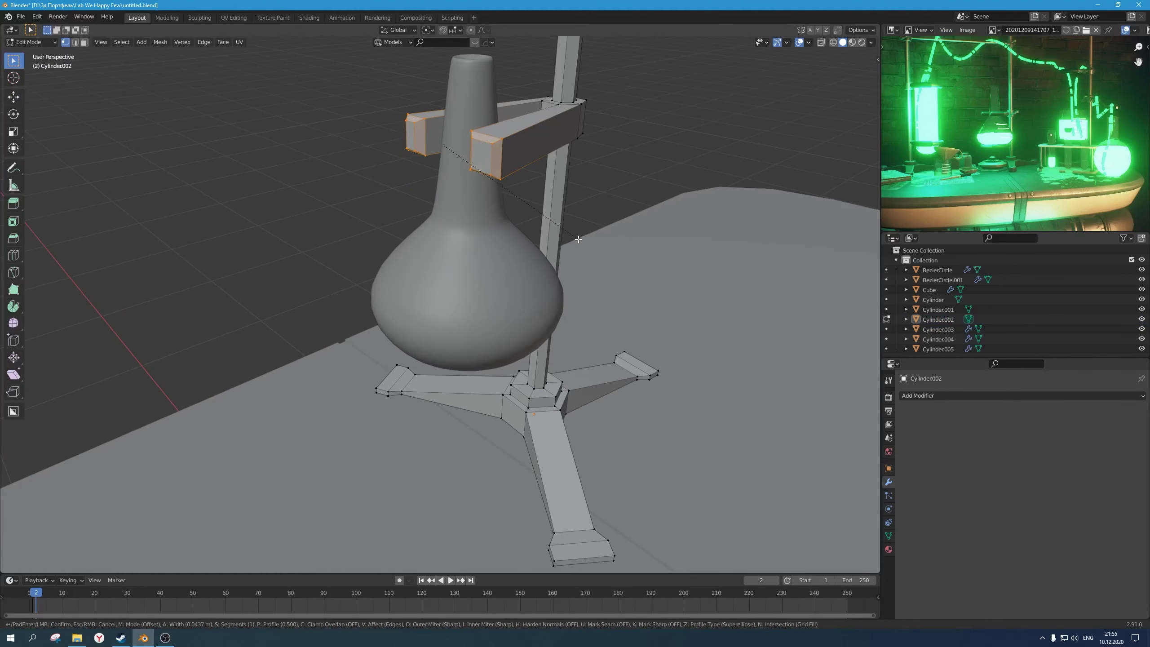
click(581, 240)
alt+click(512, 154)
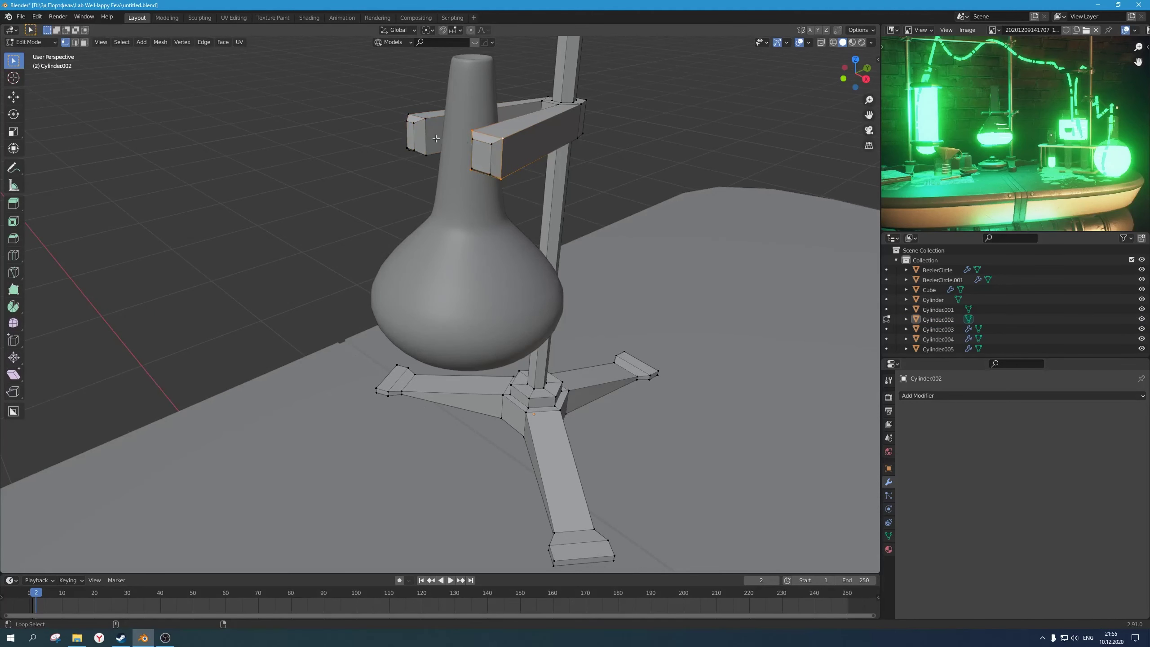
key(g)
key(g)
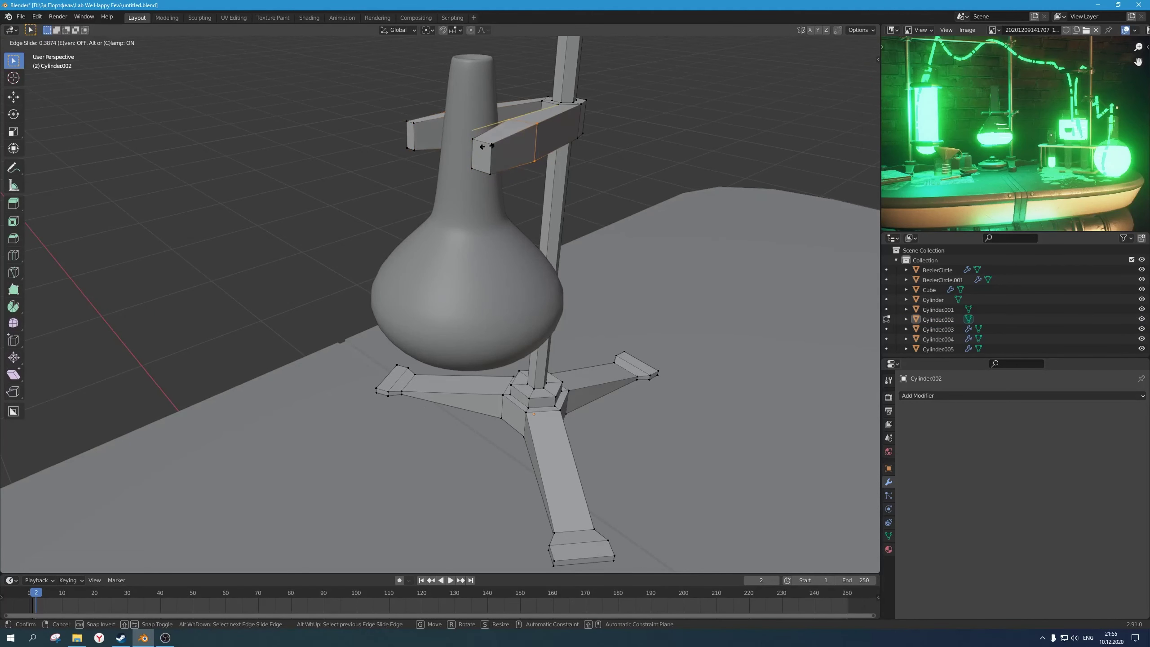
click(483, 147)
scroll(524, 244, down, 2)
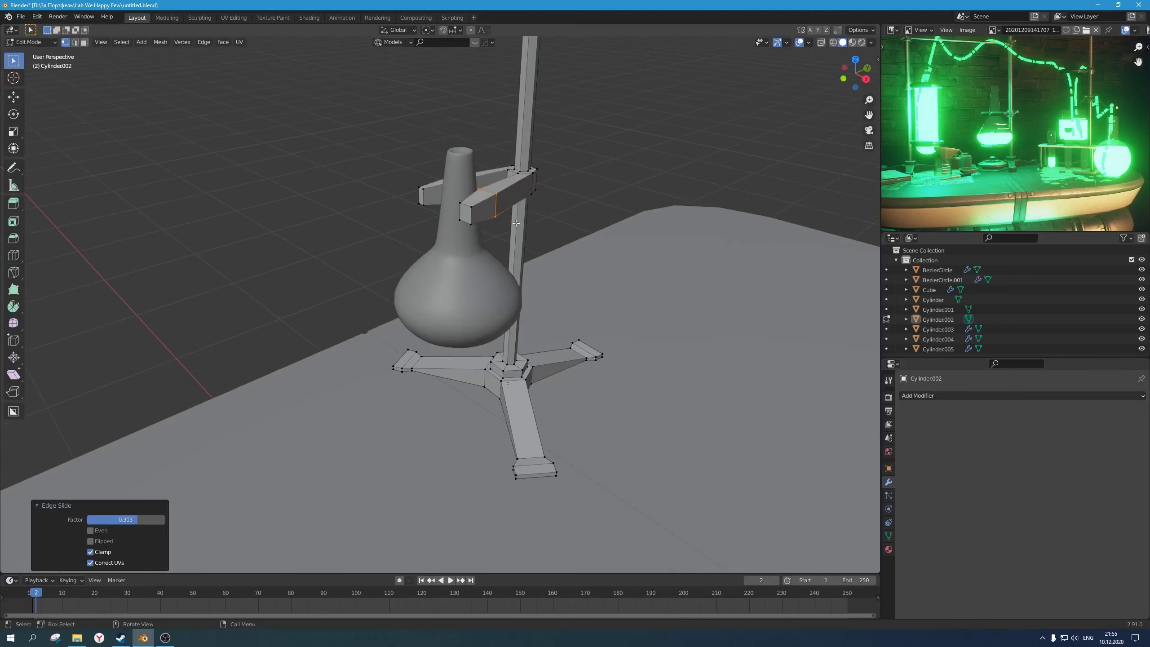
Step: Examine the holder arms around the flask's neck from several angles in object mode
key(Tab)
key(Tab)
scroll(624, 209, up, 1)
scroll(623, 209, down, 3)
key(Tab)
middle_drag(624, 208, 599, 191)
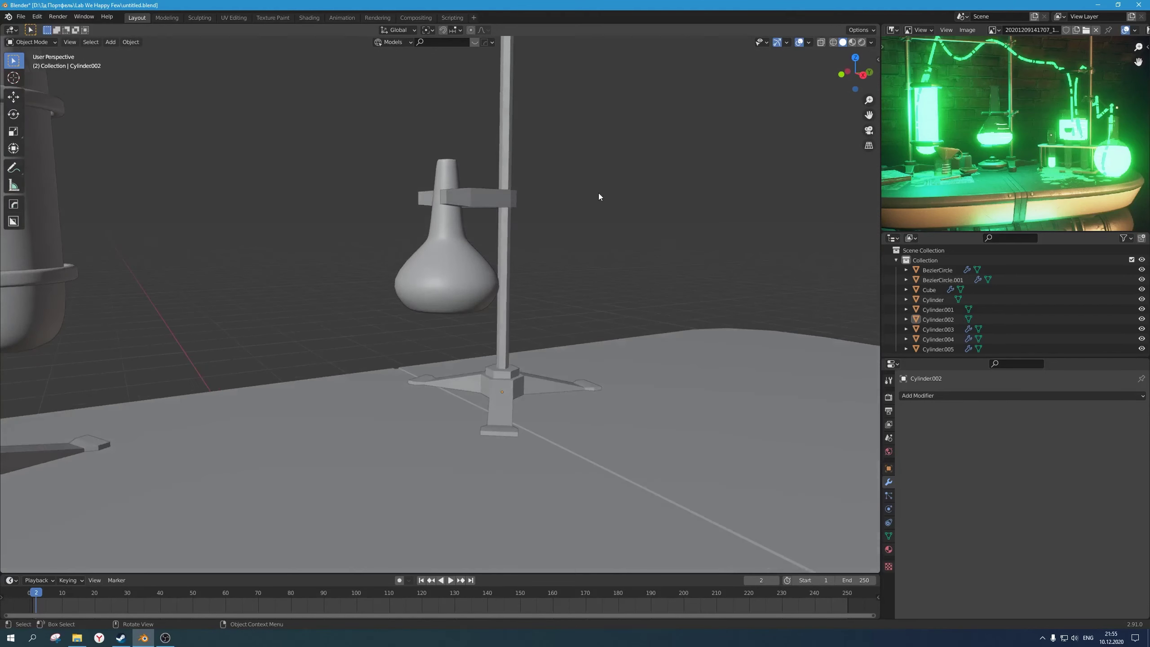
scroll(599, 191, down, 3)
middle_drag(513, 224, 530, 356)
scroll(504, 331, up, 5)
scroll(511, 354, up, 2)
Step: Select the arms' inner middle edges with X-ray display and scale them apart to widen the space around the neck
key(Tab)
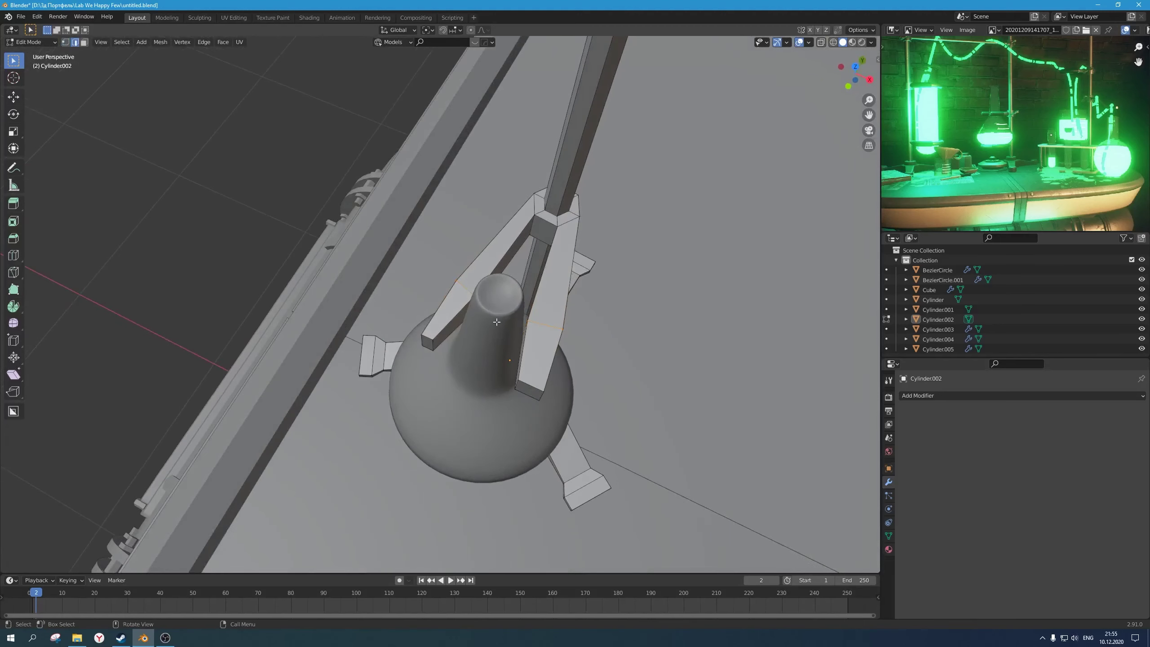
key(alt+z)
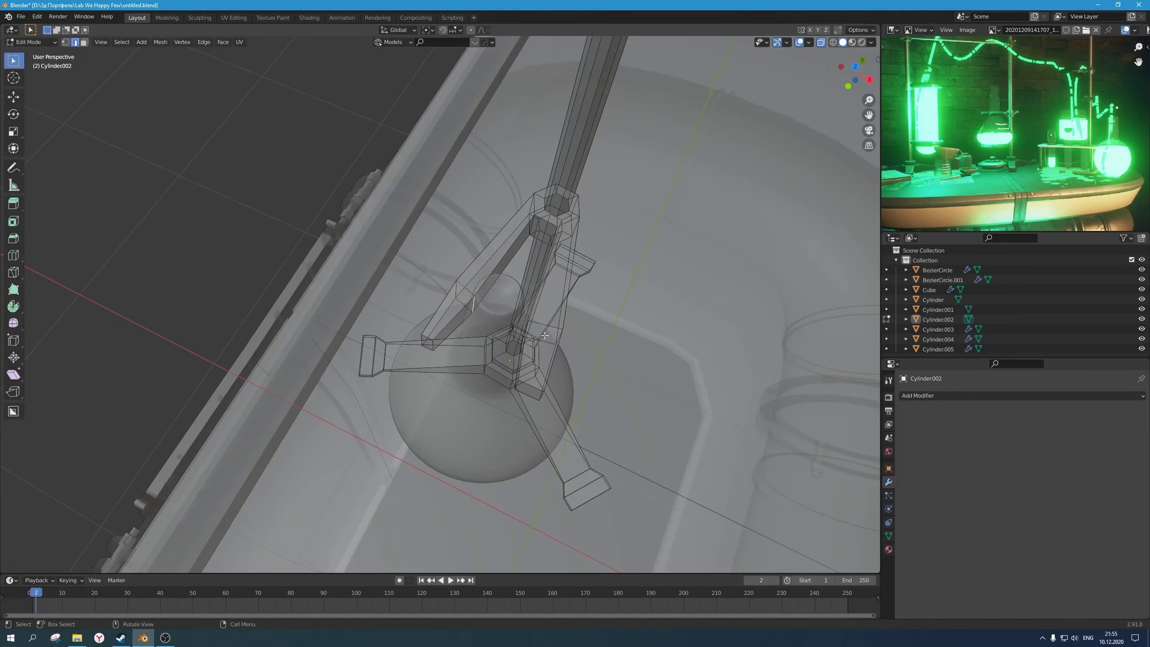
middle_drag(544, 335, 577, 280)
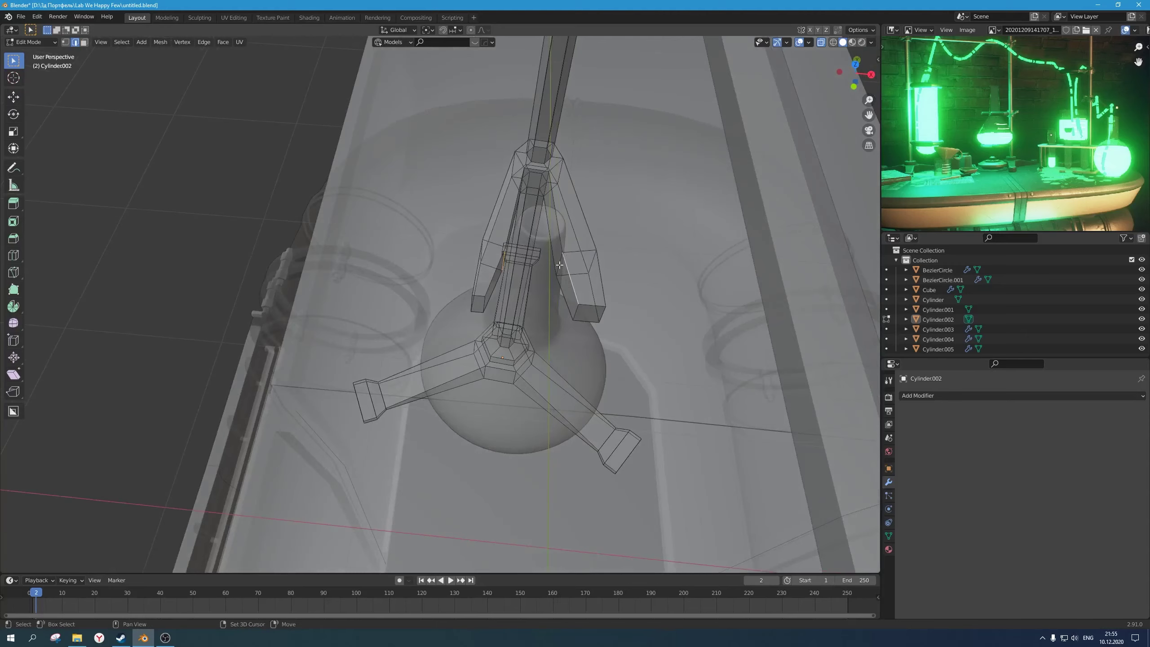
ctrl+drag(565, 282, 564, 280)
key(alt+z)
middle_drag(585, 294, 564, 295)
key(s)
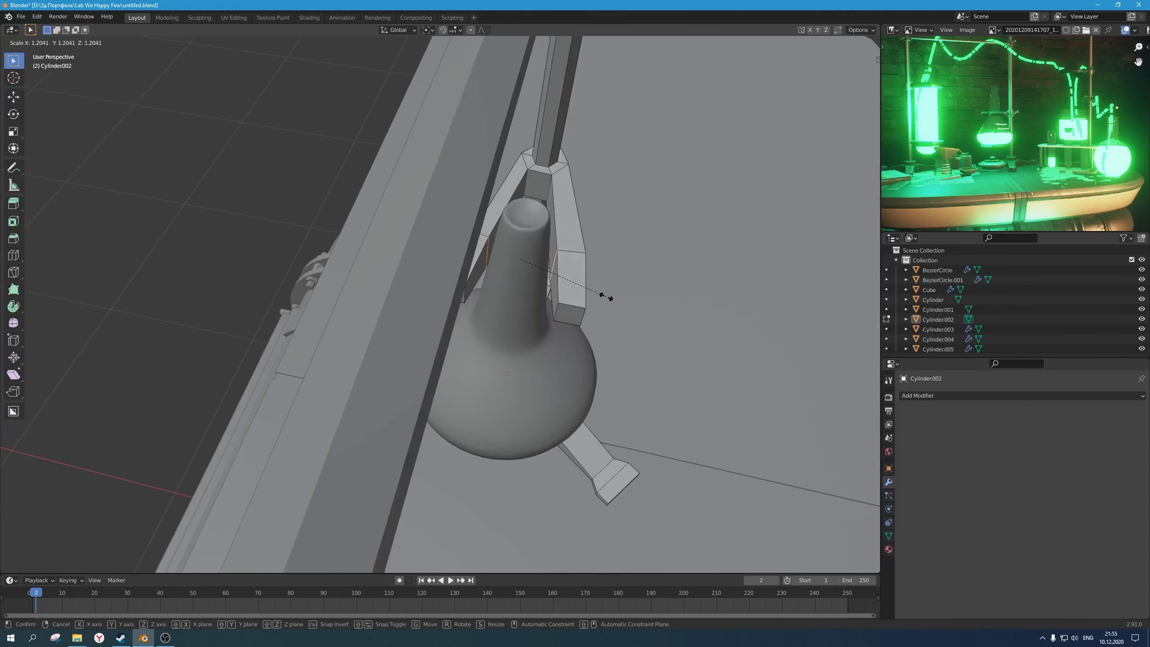
click(631, 310)
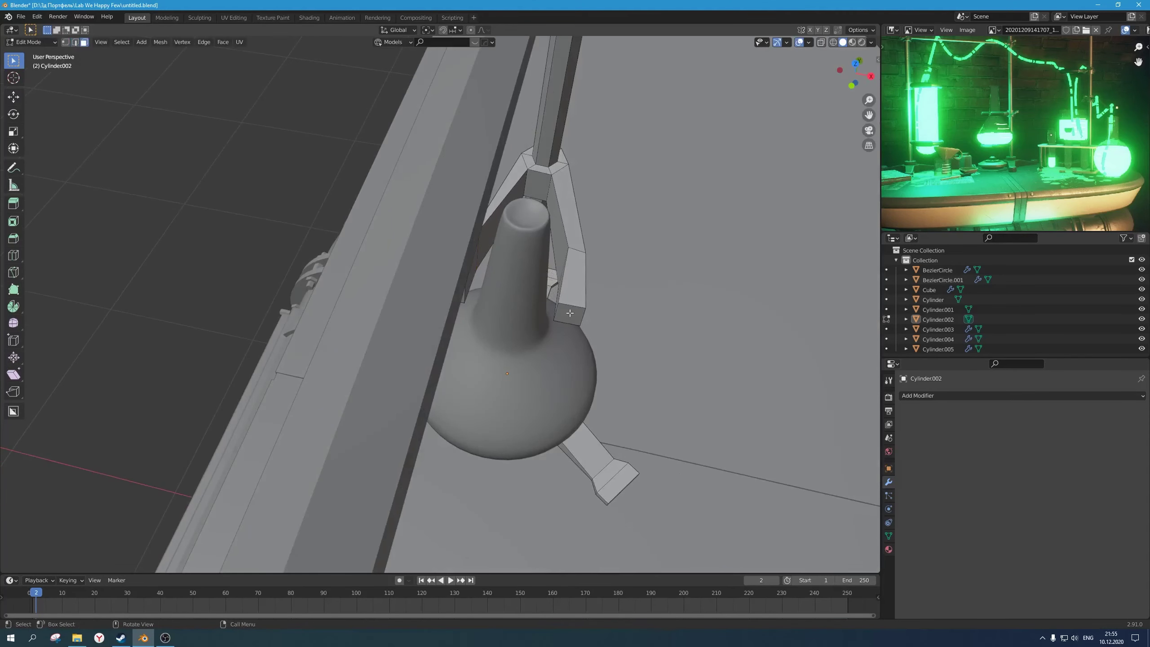
Step: Select both arms' end faces and scale them along X to 0.46 so the tips close in around the neck
middle_drag(572, 313, 476, 279)
middle_drag(431, 245, 533, 285)
key(s)
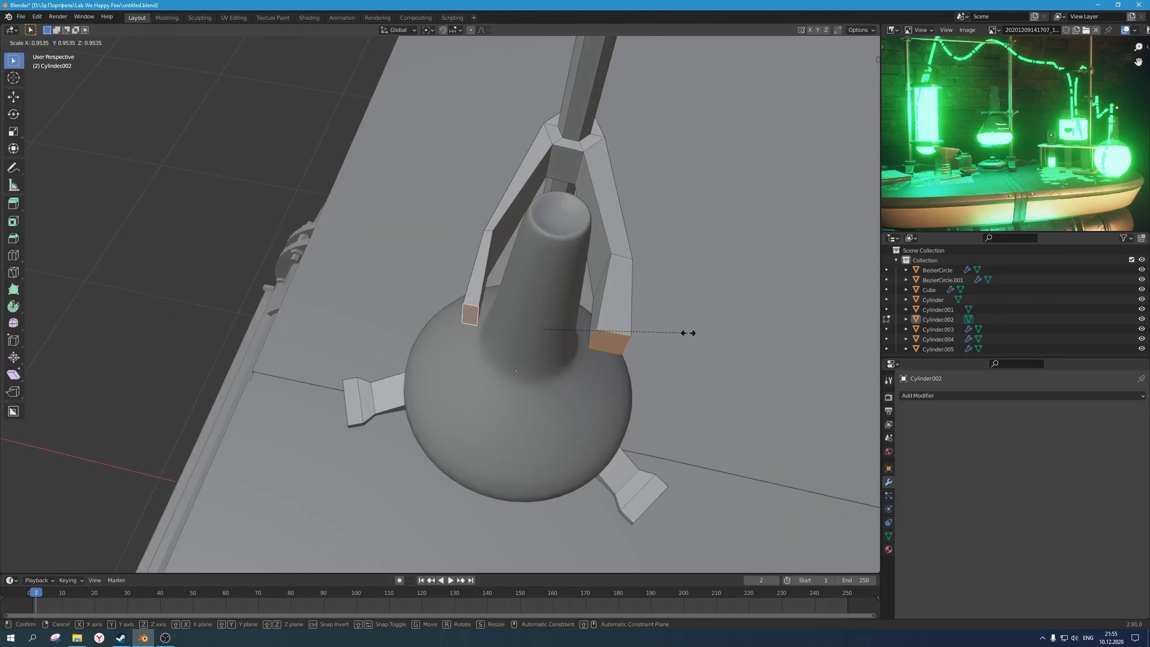
key(x)
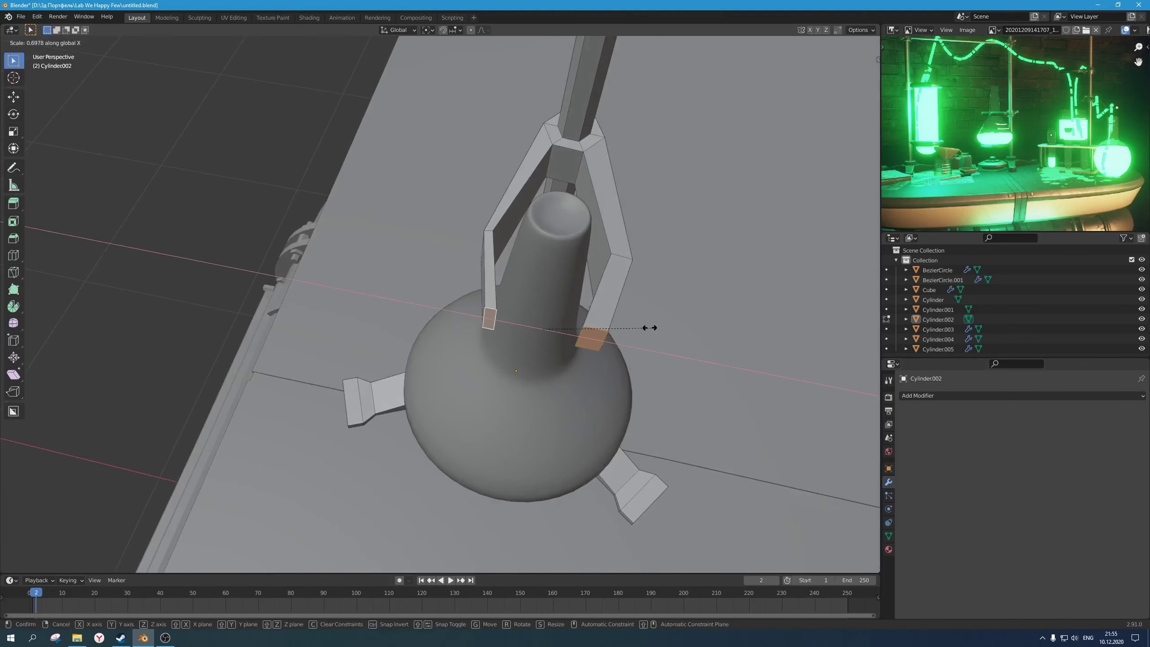
click(615, 320)
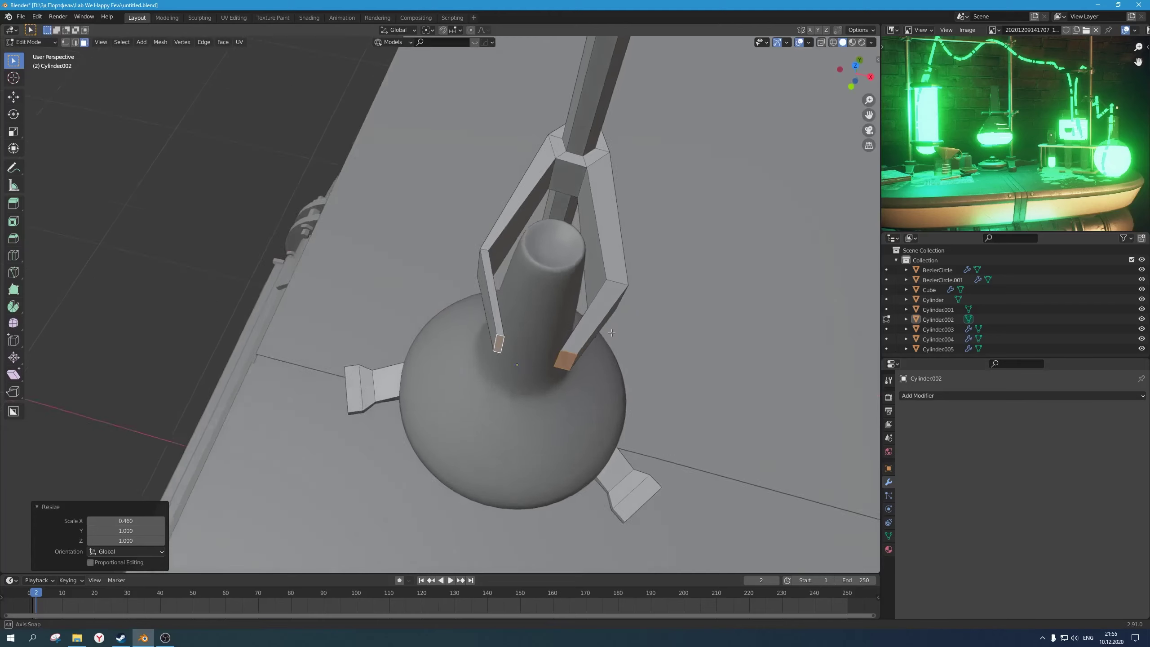
Step: Move the inner bend edge of one arm in top view so it lines up with the arm's outer bend
middle_drag(615, 320, 438, 262)
key(alt+z)
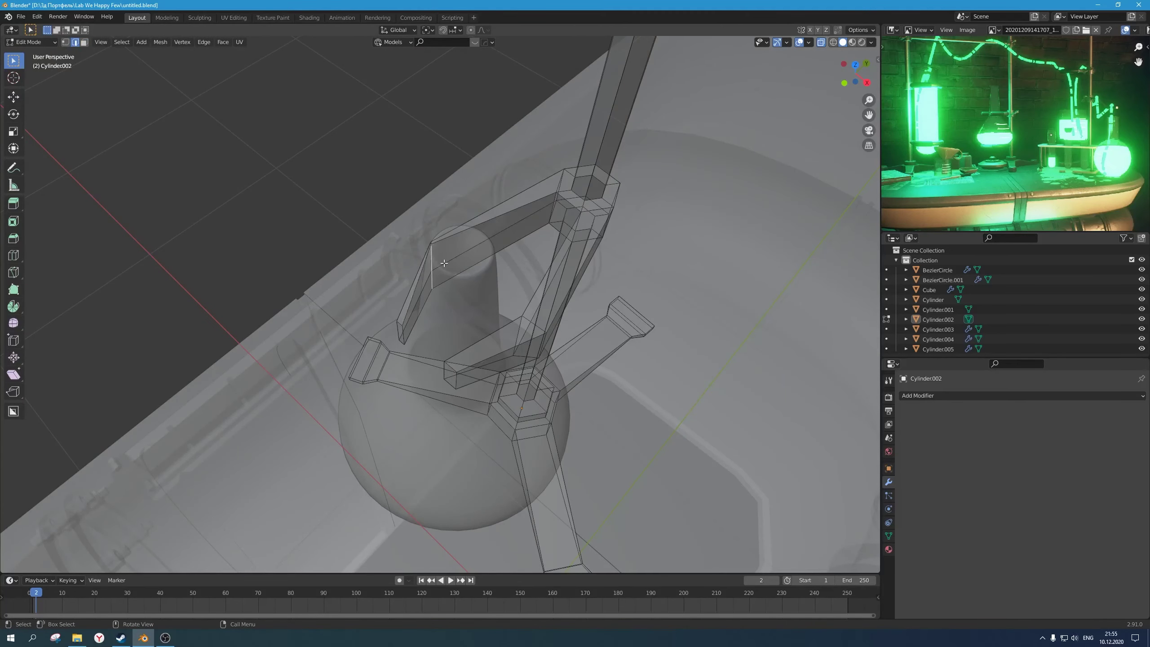
key(KP_7)
scroll(589, 363, up, 4)
key(g)
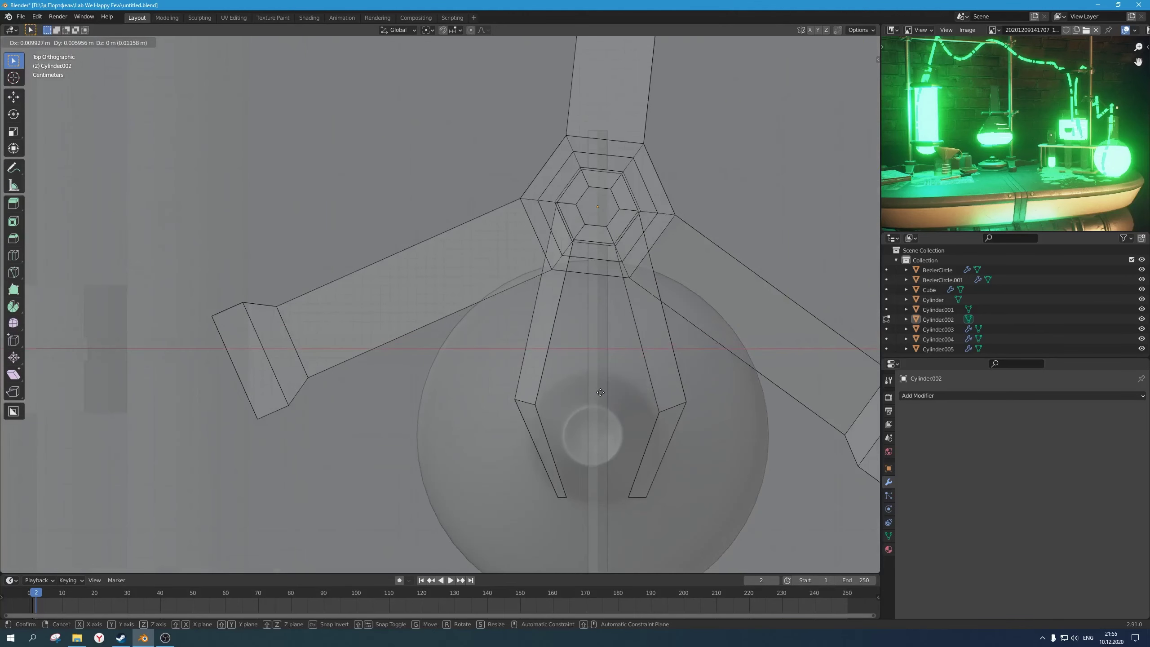
key(1)
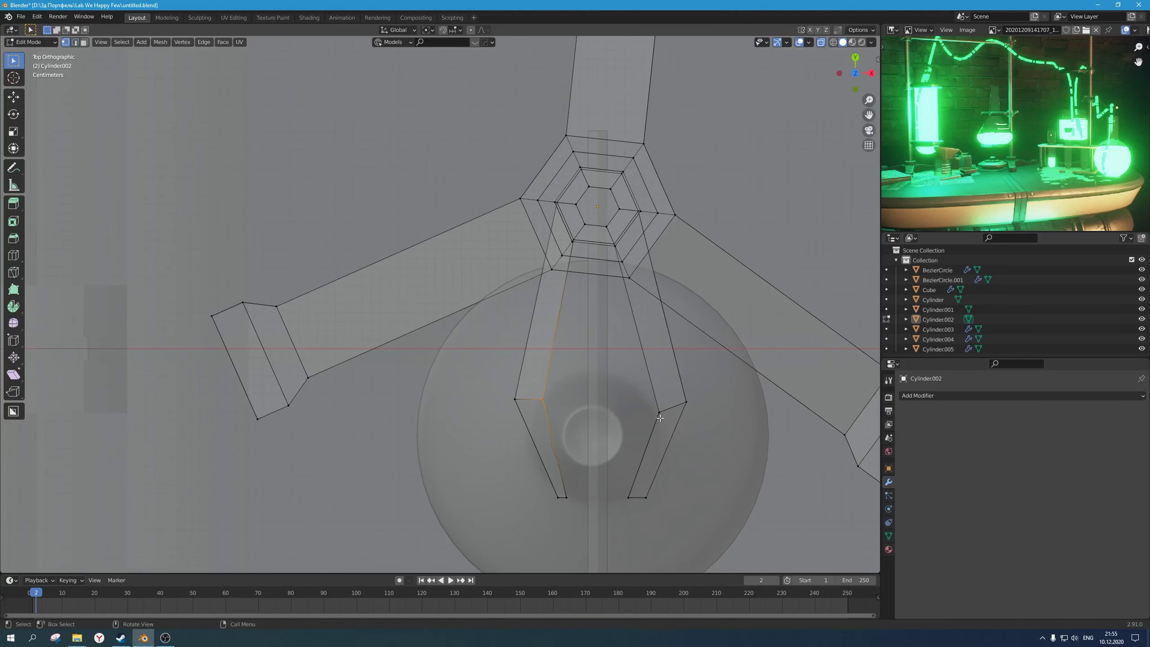
Step: Move the opposite arm's inner bend vertices level with the outer ones, and shift its outer bend by about X -0.010 m, Y 0.002 m
key(alt+z)
drag(649, 393, 669, 434)
key(alt+z)
key(g)
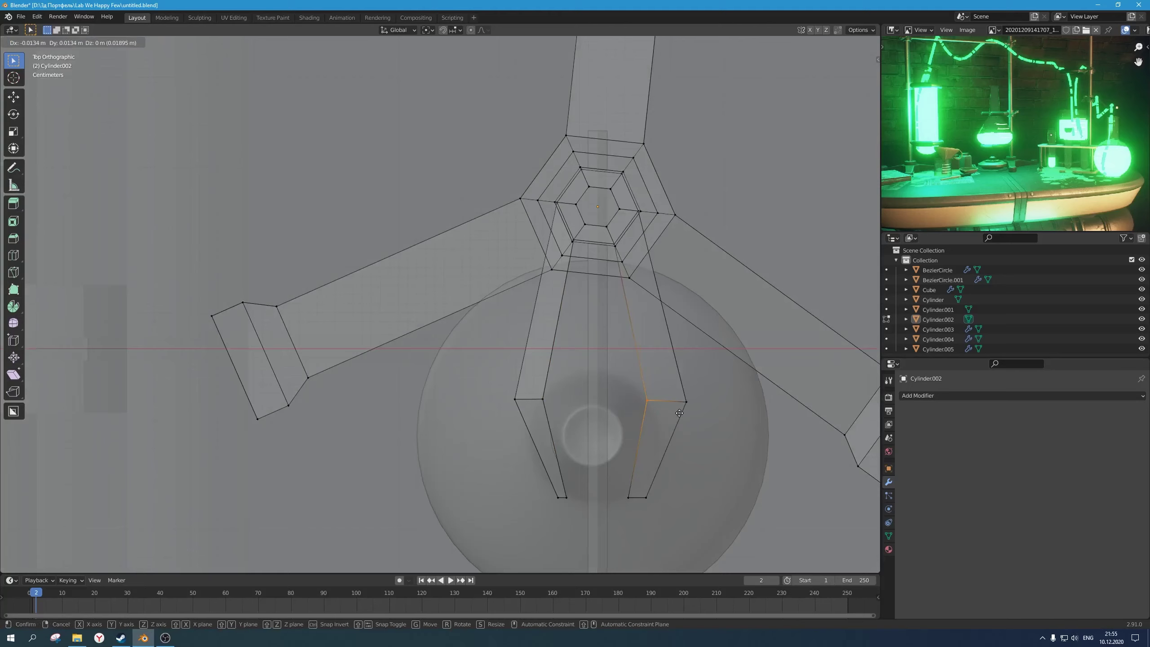
click(726, 449)
key(g)
click(712, 407)
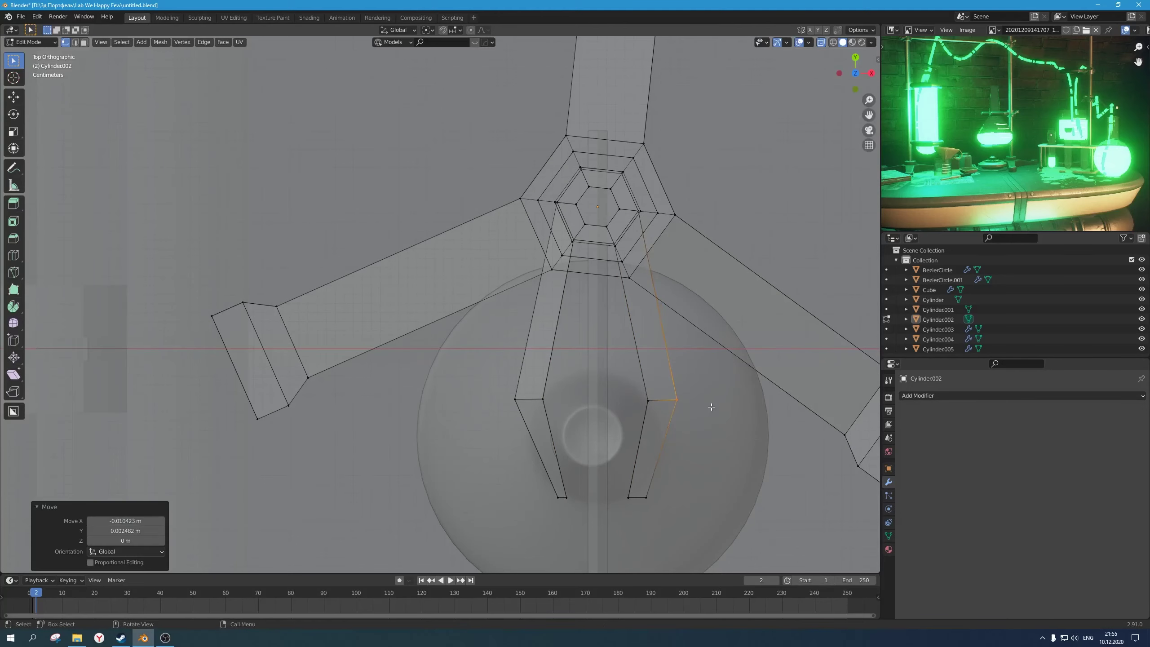
Step: Move both arm tips by about X -0.012 m, Y -0.006 m, and both bends by about -0.041 m in Y
drag(536, 488, 538, 490)
key(g)
click(625, 532)
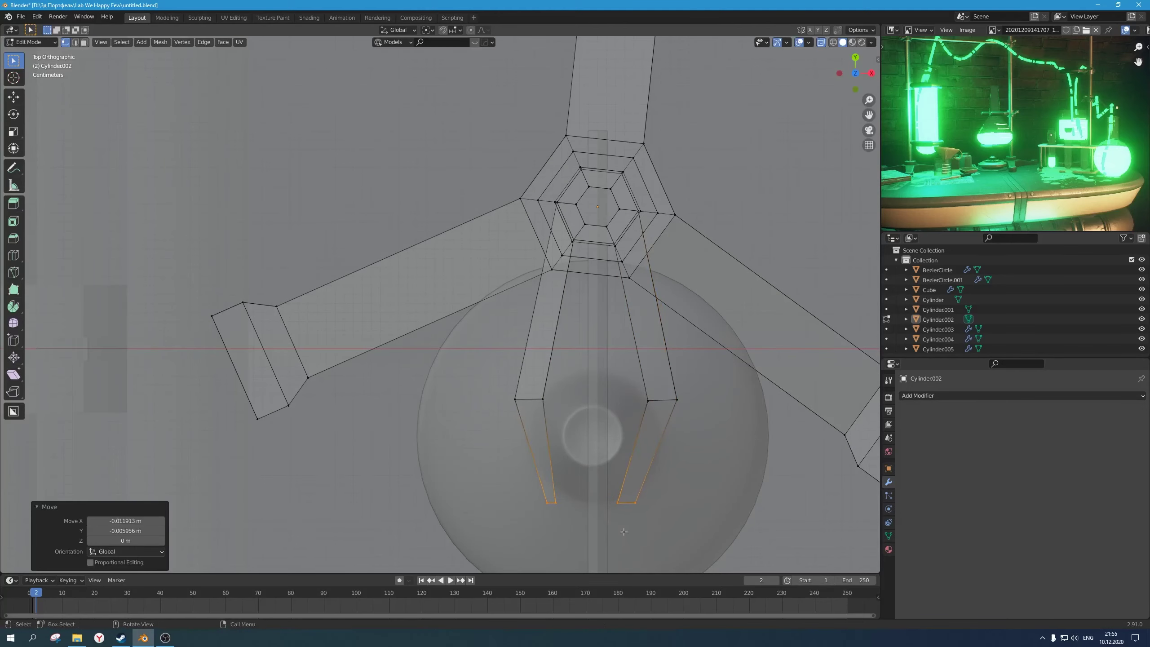
drag(452, 345, 722, 437)
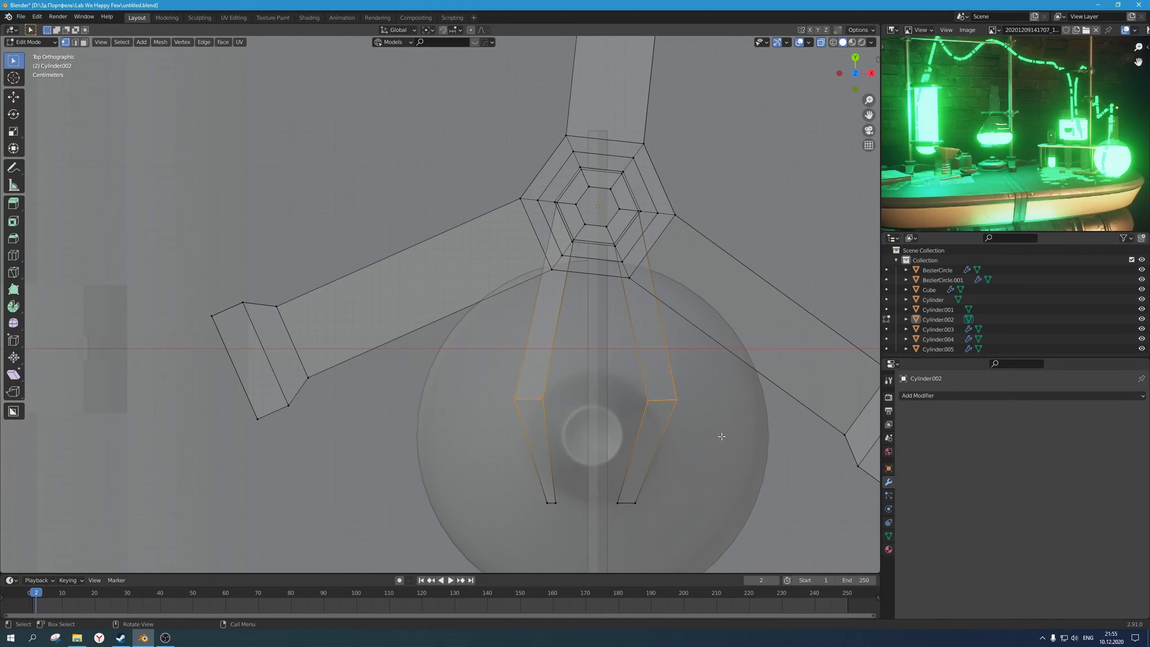
key(g)
click(720, 474)
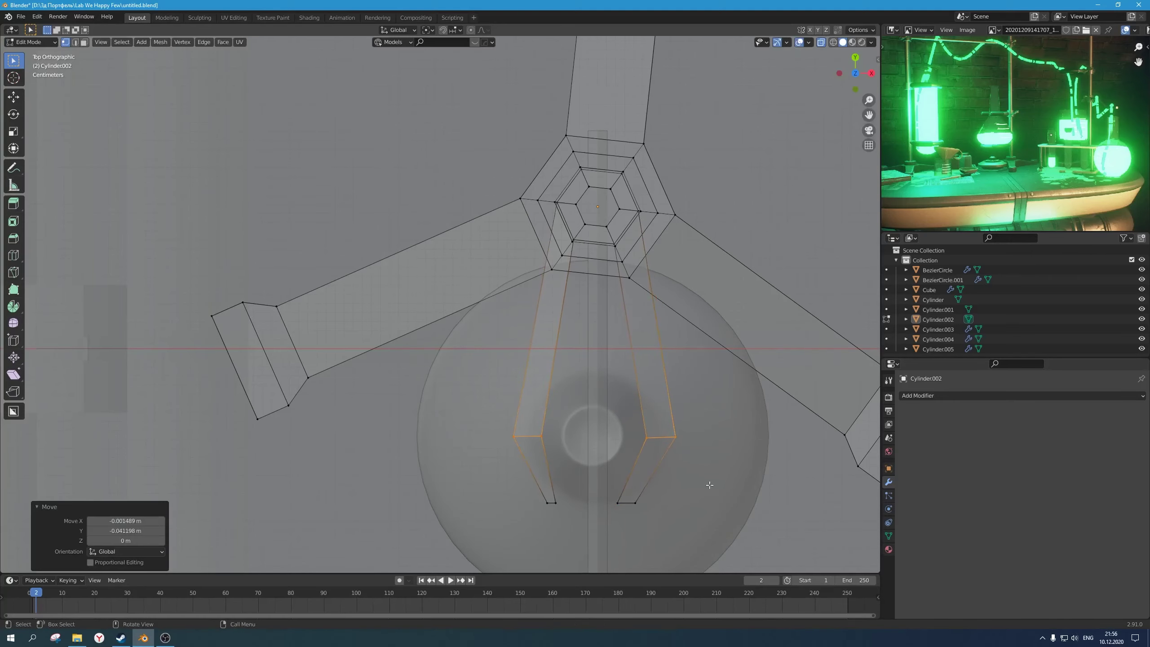
Step: Reposition the arm tips in top view, leave mesh editing with X-ray off, and inspect the holder around the flask
drag(699, 486, 509, 529)
key(g)
click(555, 526)
middle_drag(556, 525, 499, 390)
key(Tab)
key(alt+z)
alt+scroll(507, 419, down, 1)
scroll(501, 413, down, 1)
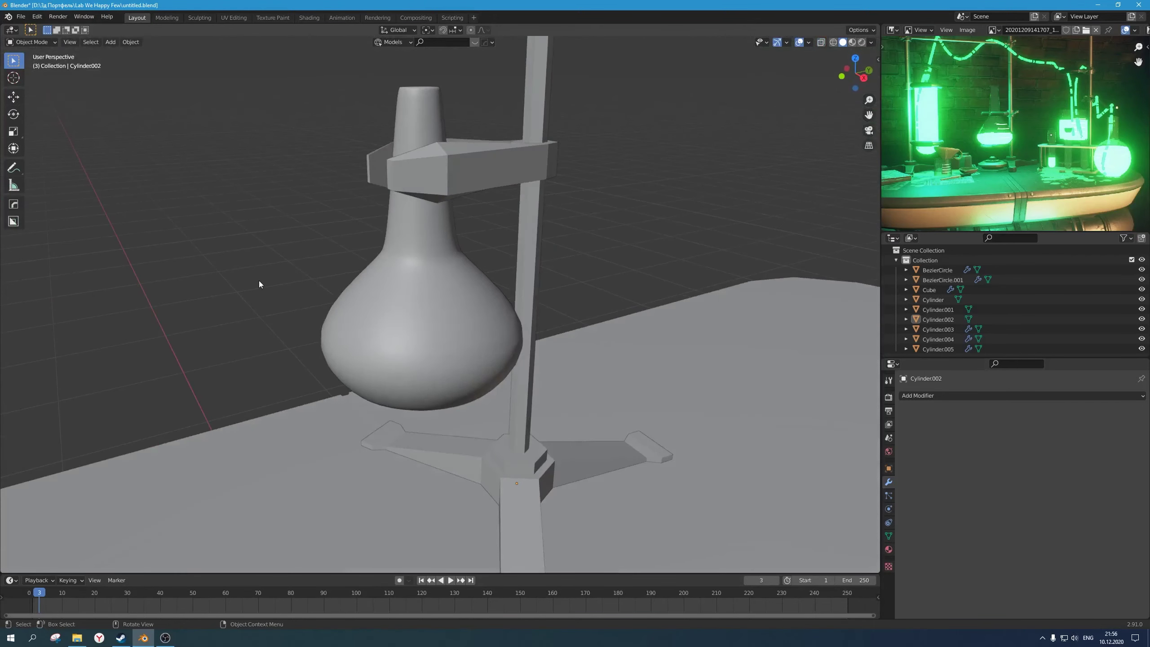
Step: Save the blend file and view the whole table with both stands
scroll(259, 280, down, 7)
middle_drag(453, 351, 506, 314)
scroll(476, 365, down, 3)
key(ctrl+s)
scroll(510, 367, down, 3)
scroll(1027, 173, down, 1)
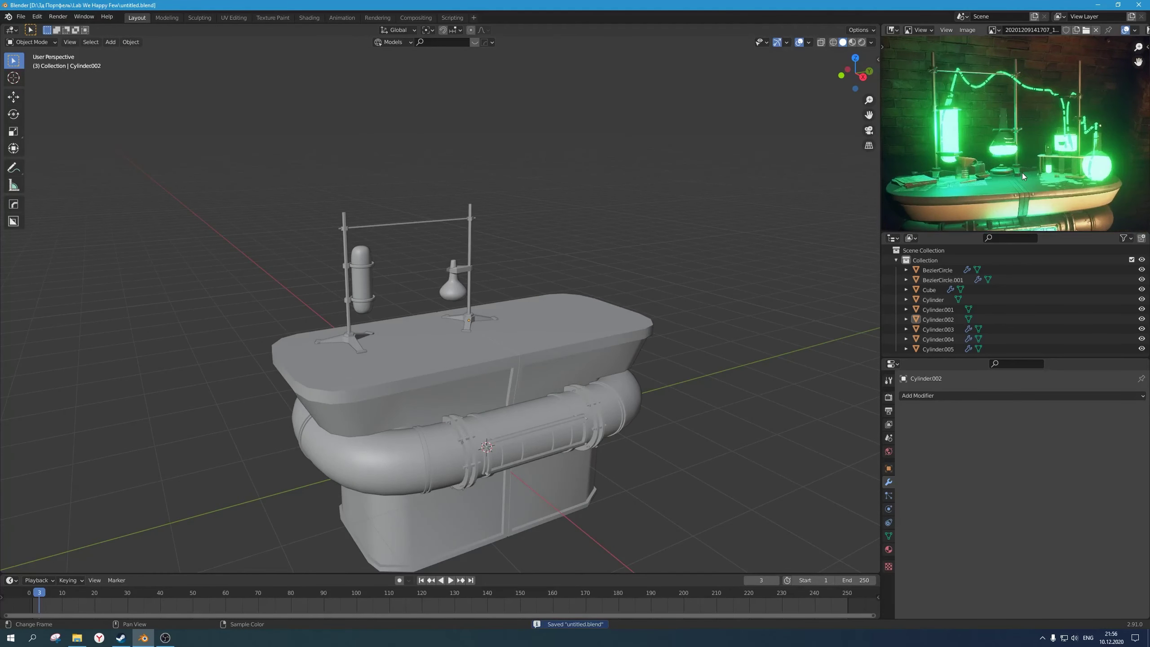
middle_drag(655, 295, 542, 303)
scroll(527, 290, up, 2)
key(shift+a)
mouse_move(543, 304)
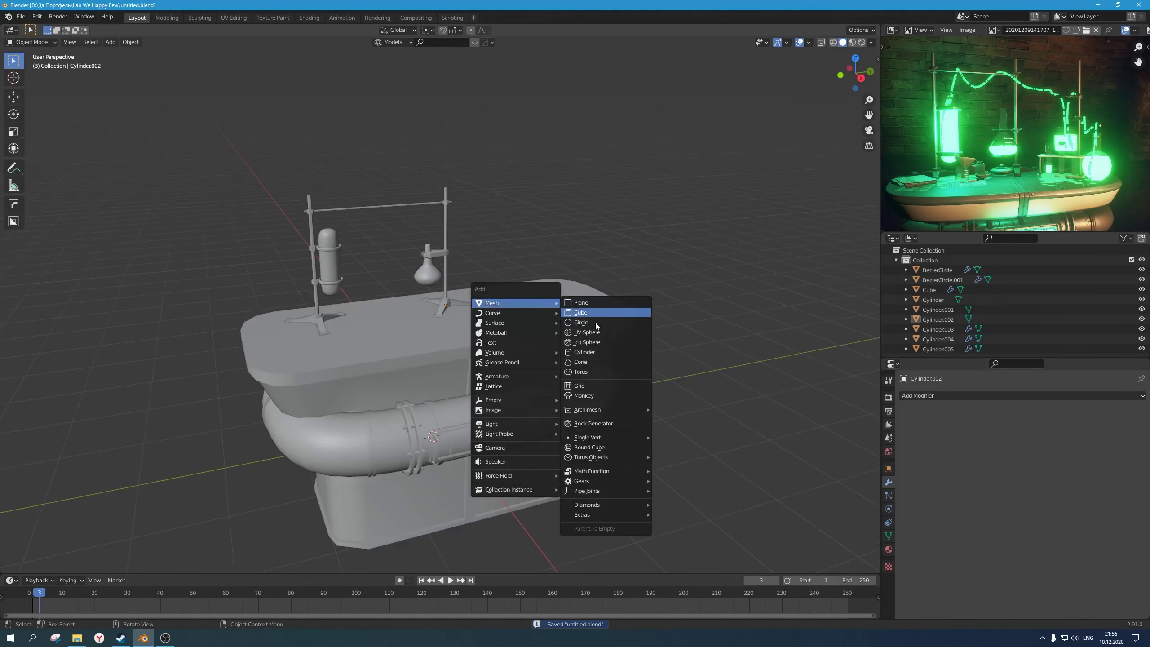
click(587, 332)
middle_drag(560, 356, 552, 347)
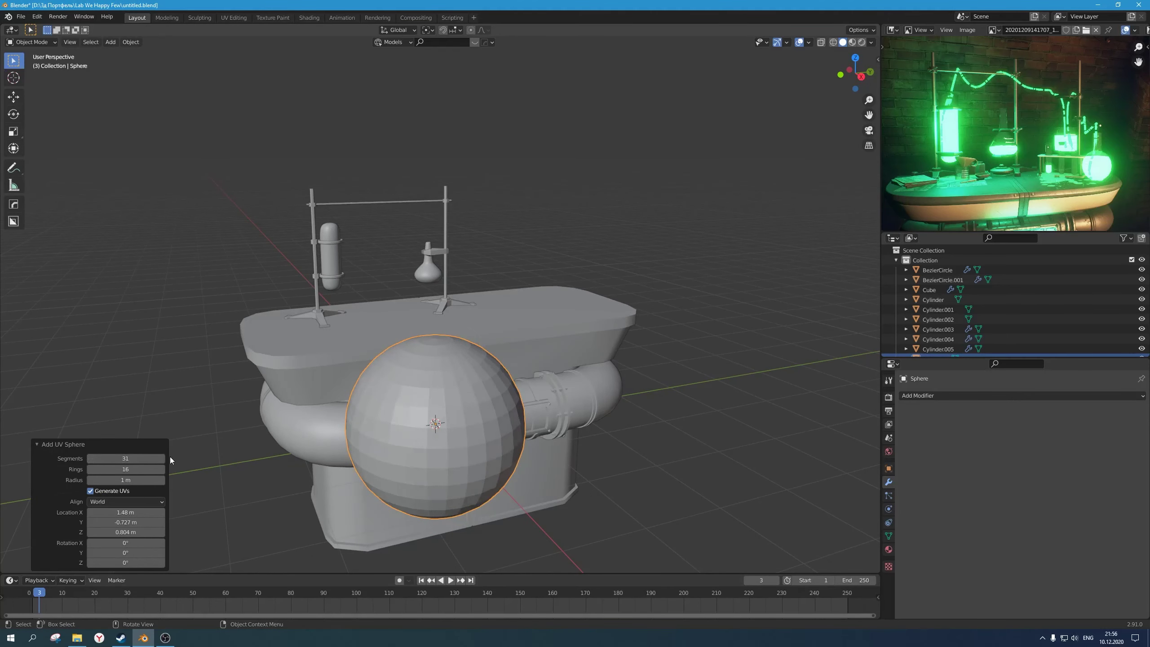
key(ctrl+z)
Step: Add a UV sphere with 32 segments, 16 rings and a 1 m radius
key(shift+a)
mouse_move(458, 390)
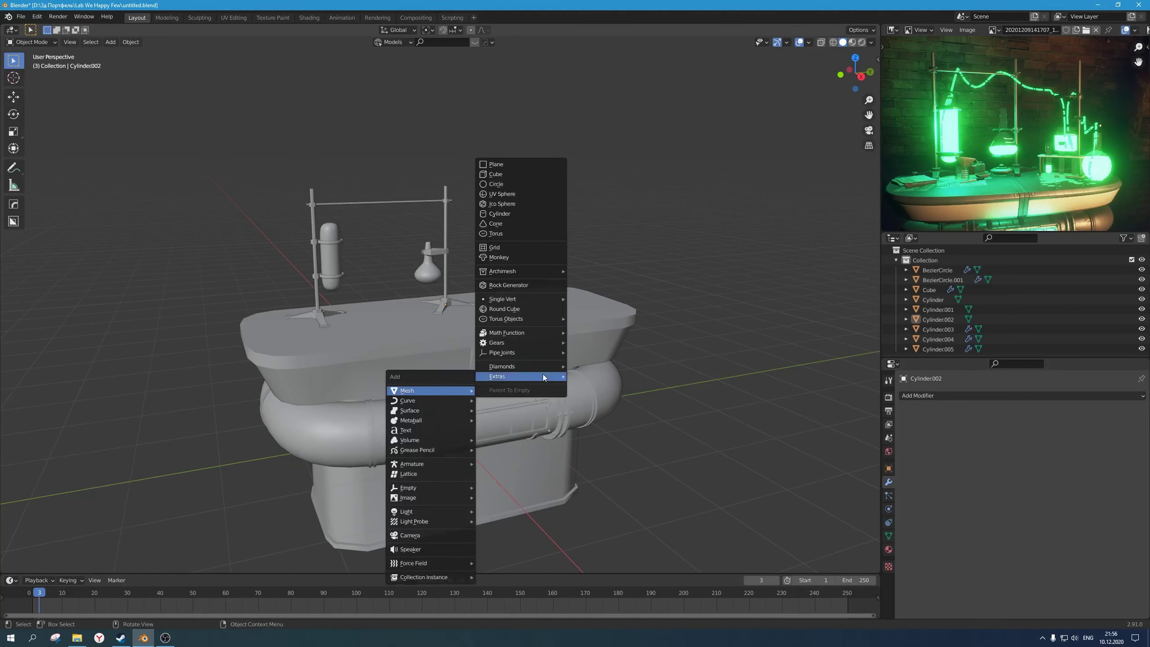
click(515, 197)
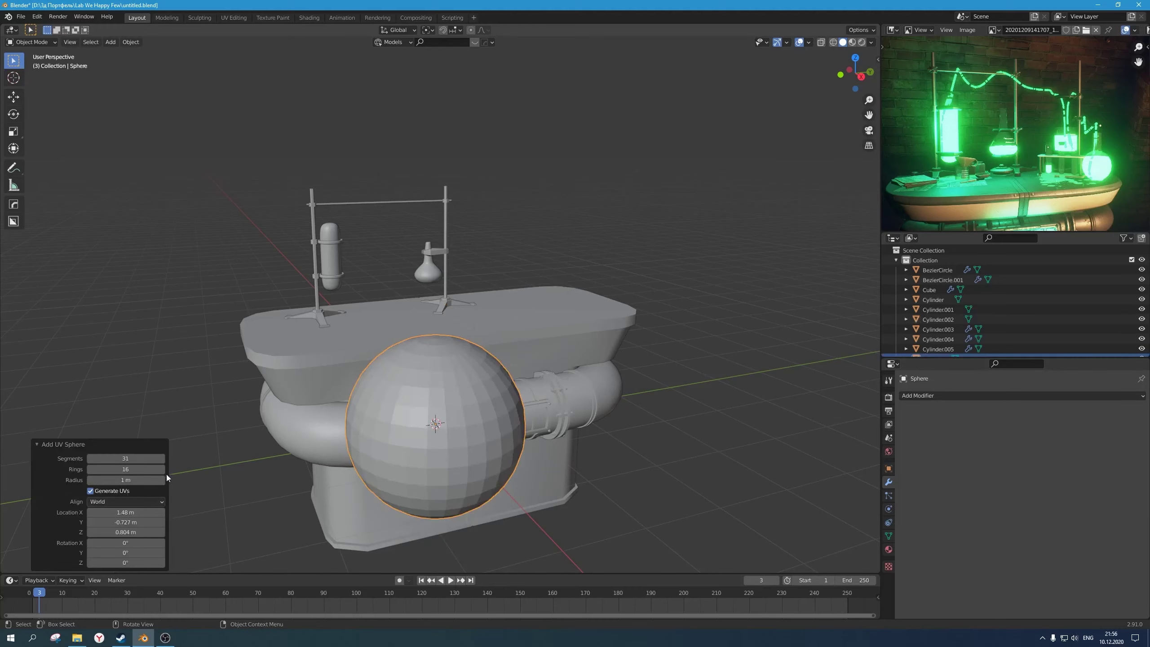
Step: In right view, scale the sphere down to about 0.47 and position it just above the free end of the tabletop
key(KP_3)
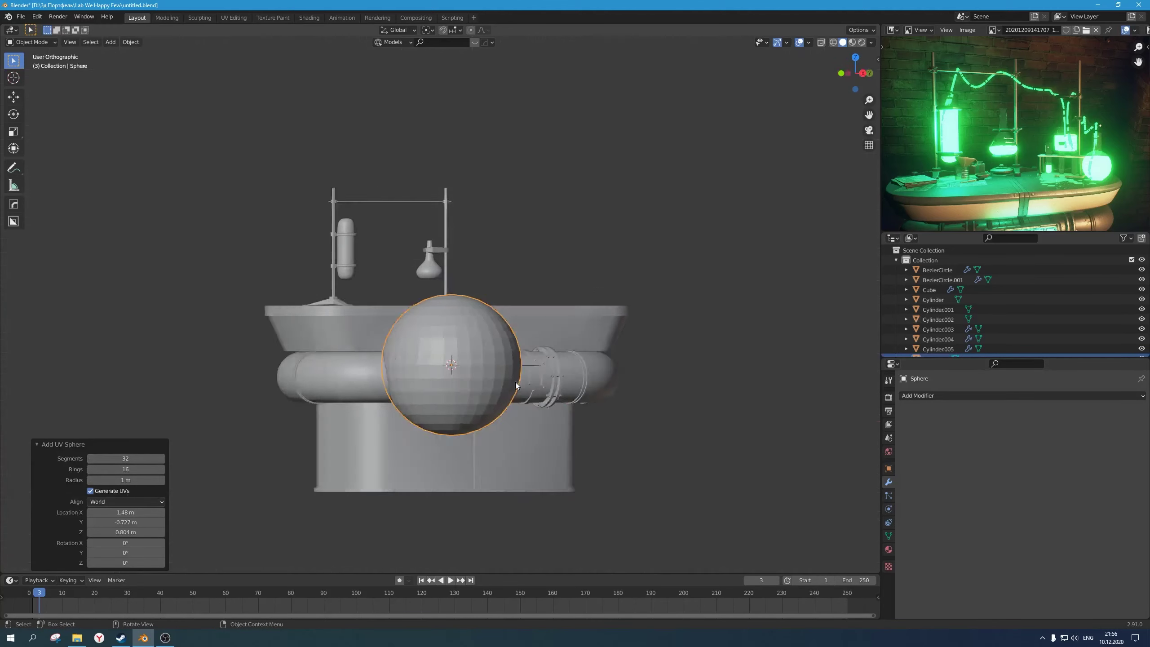
key(g)
click(680, 265)
key(s)
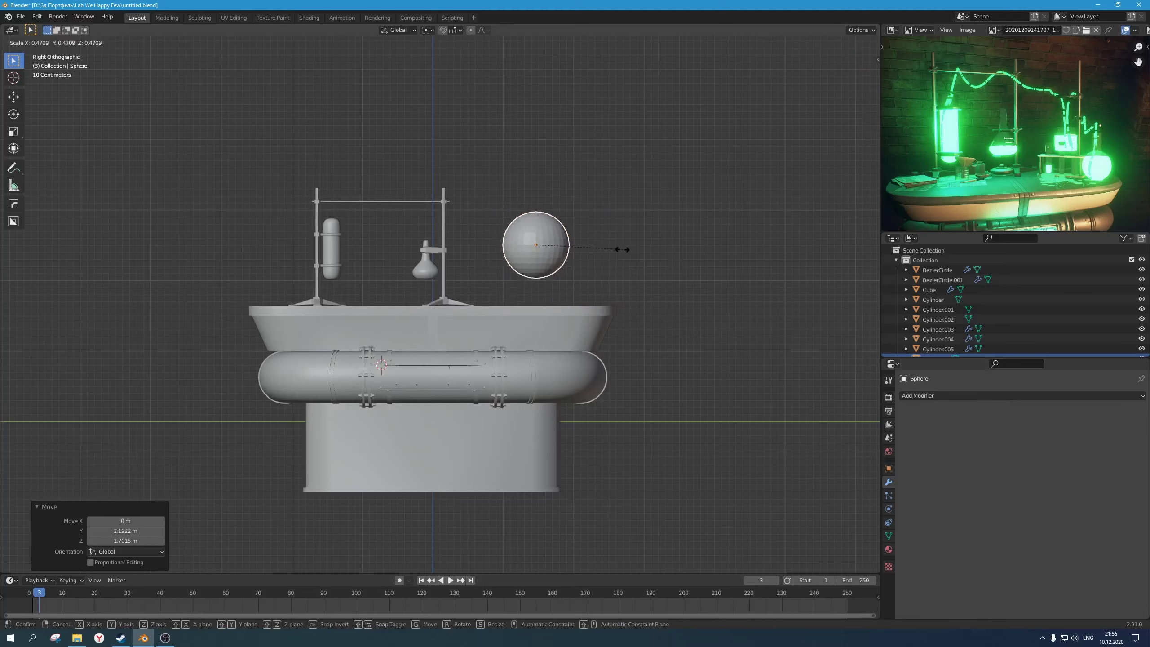
click(624, 250)
key(g)
click(607, 282)
Step: Move the sphere in top view from beyond the table's edge onto the tabletop
key(KP_7)
key(g)
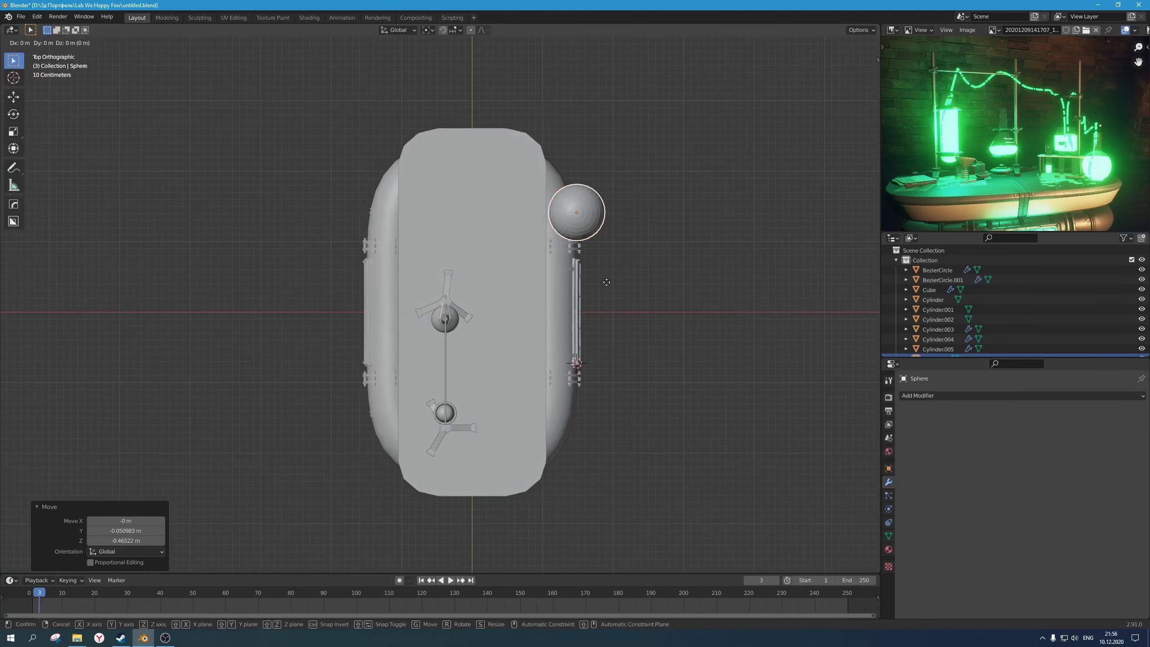
click(532, 281)
Step: Edit the sphere's mesh with X-ray on and delete the geometry around its bottom pole
middle_drag(615, 325, 490, 286)
scroll(491, 286, up, 3)
key(Tab)
middle_drag(499, 447, 481, 403)
scroll(450, 252, up, 3)
key(alt+z)
mouse_move(450, 252)
middle_down()
mouse_move(452, 223)
mouse_move(451, 272)
mouse_move(440, 256)
middle_up()
click(426, 227)
key(x)
click(452, 244)
scroll(435, 250, up, 3)
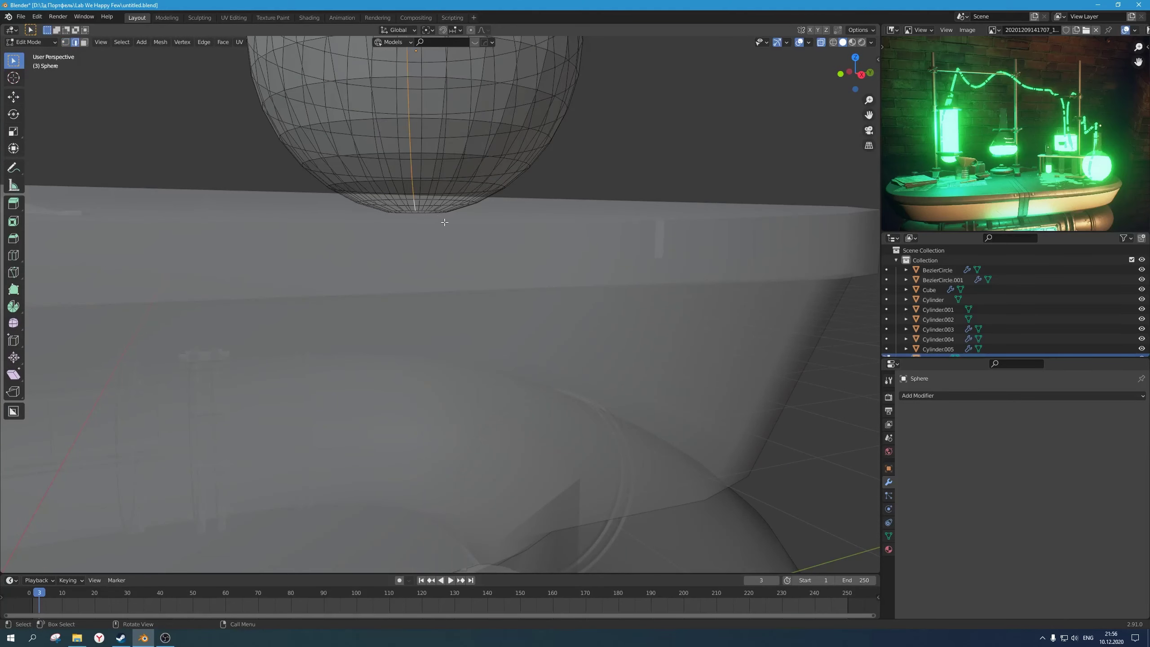
middle_drag(430, 214, 442, 219)
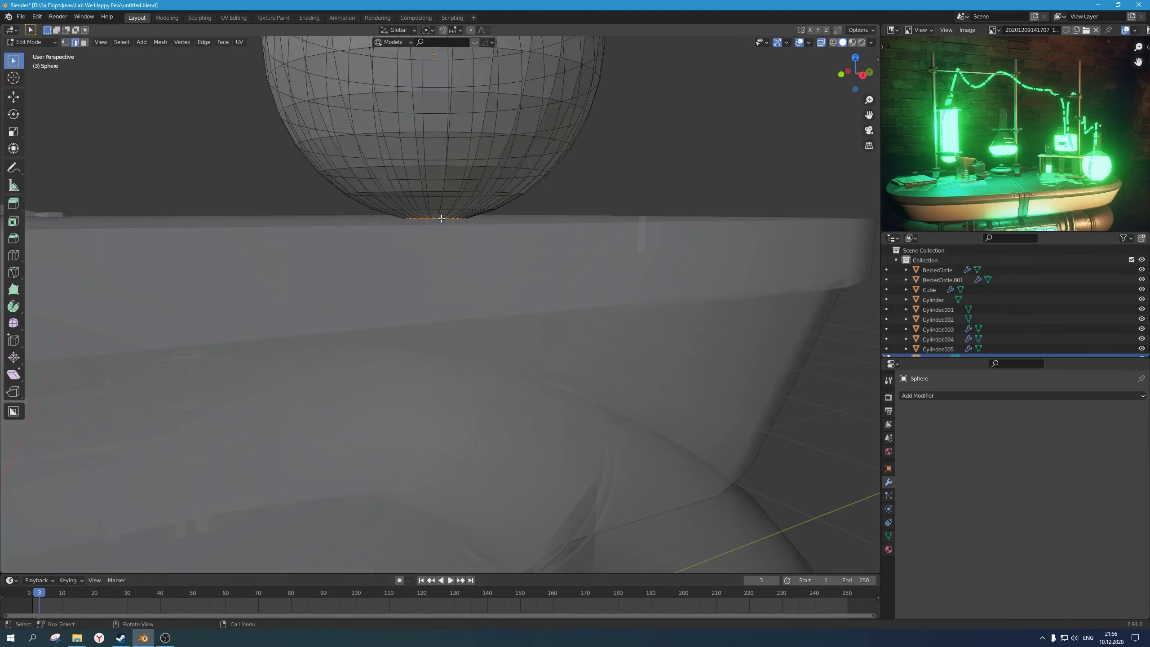
key(x)
click(441, 218)
Step: Select the sphere's top pole vertex, grow the selection around it and delete it to open the top
middle_drag(496, 257, 506, 270)
scroll(506, 269, down, 3)
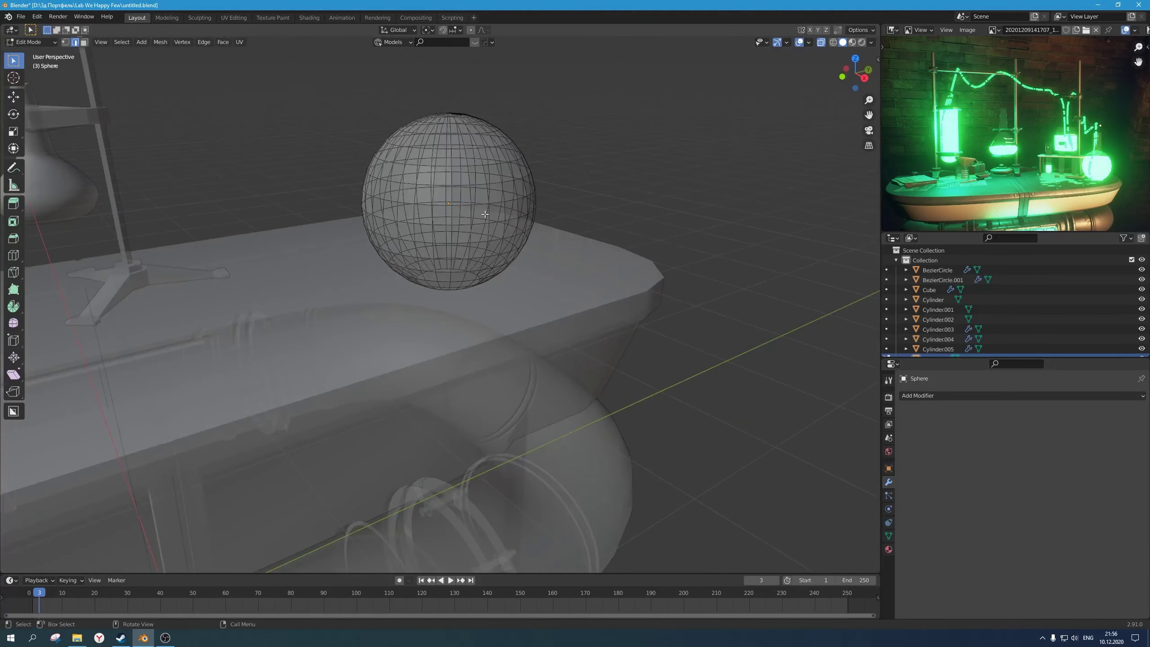
shift+middle_drag(485, 214, 502, 298)
scroll(502, 299, up, 1)
key(1)
middle_drag(510, 210, 497, 239)
alt+click(481, 223)
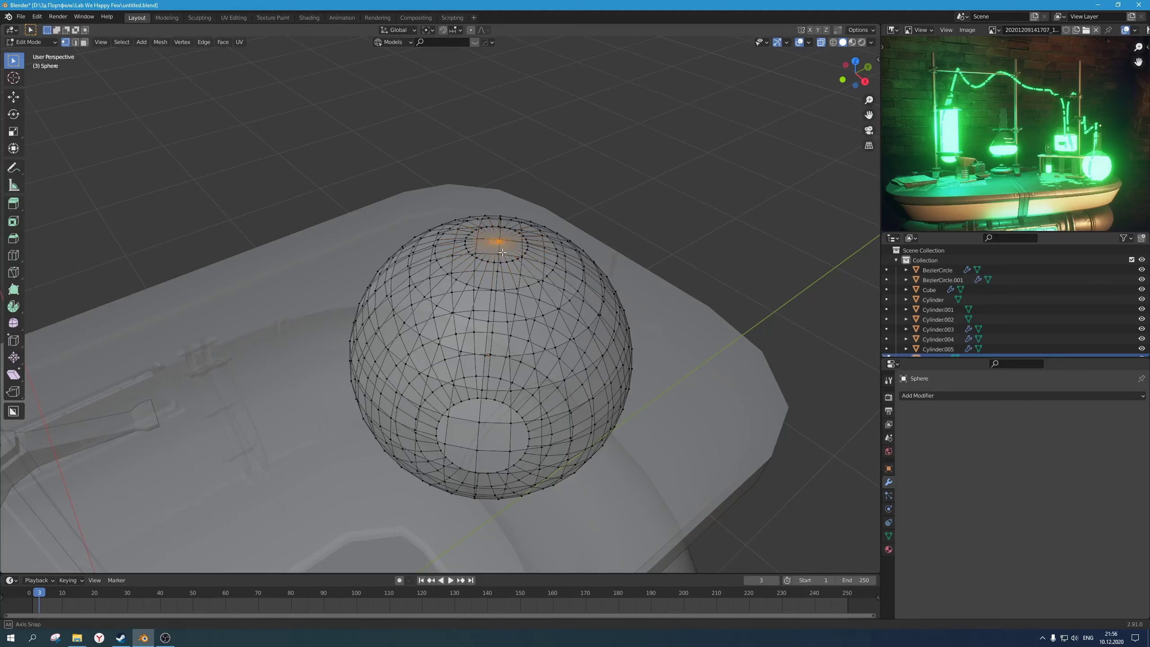
middle_drag(502, 253, 498, 255)
key(ctrl+KP_Add)
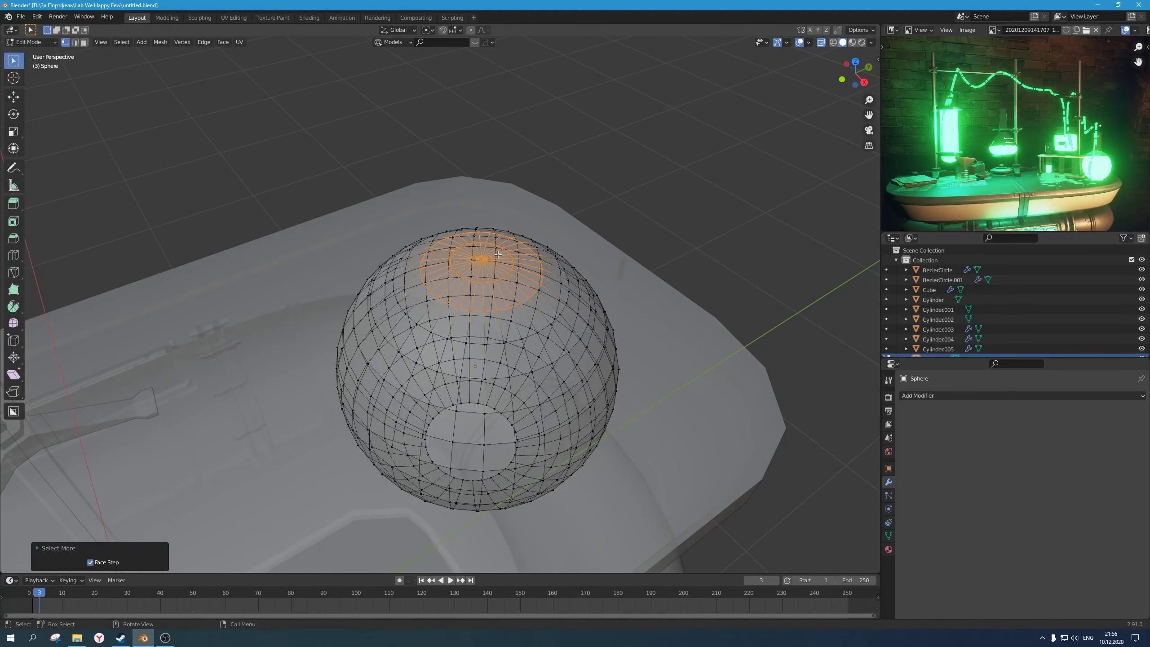
key(x)
click(498, 255)
Step: Turn X-ray off, check the opened sphere against the table, and return to editing its mesh
scroll(499, 299, down, 3)
mouse_move(499, 299)
middle_down()
mouse_move(495, 265)
mouse_move(511, 314)
middle_up()
key(Tab)
scroll(495, 263, down, 2)
key(Tab)
key(alt+z)
scroll(502, 294, down, 2)
key(Tab)
scroll(498, 301, up, 3)
key(Tab)
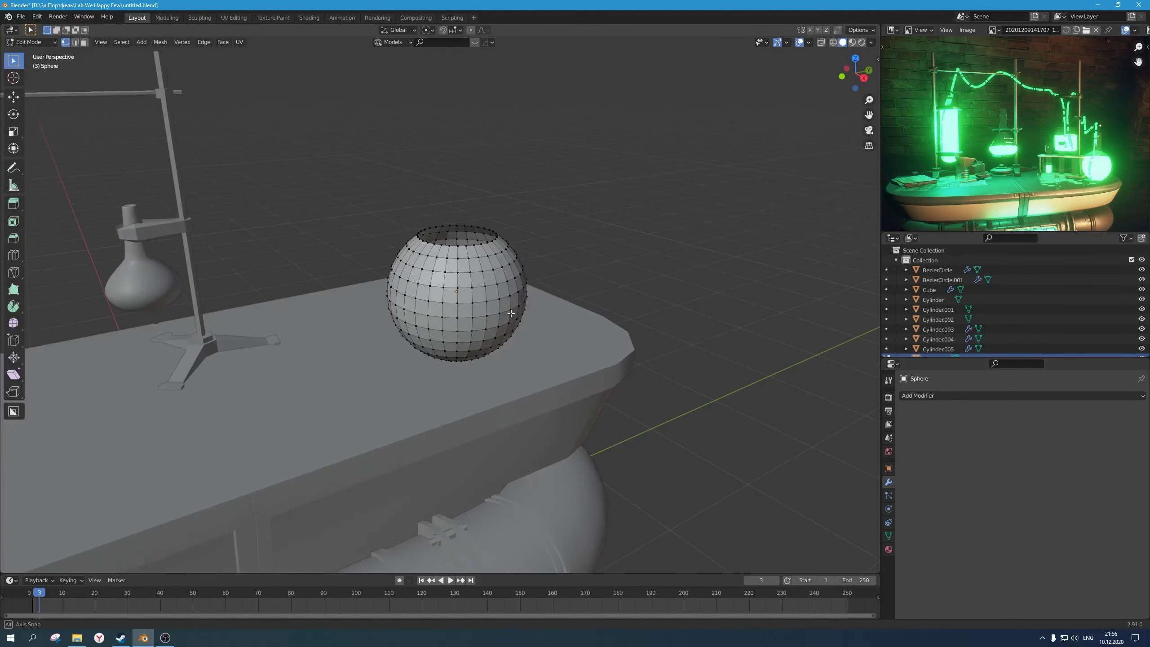
Step: Scale the sphere's top opening loop to 0.545 and raise it slightly along Z
alt+click(472, 244)
scroll(472, 244, up, 2)
key(s)
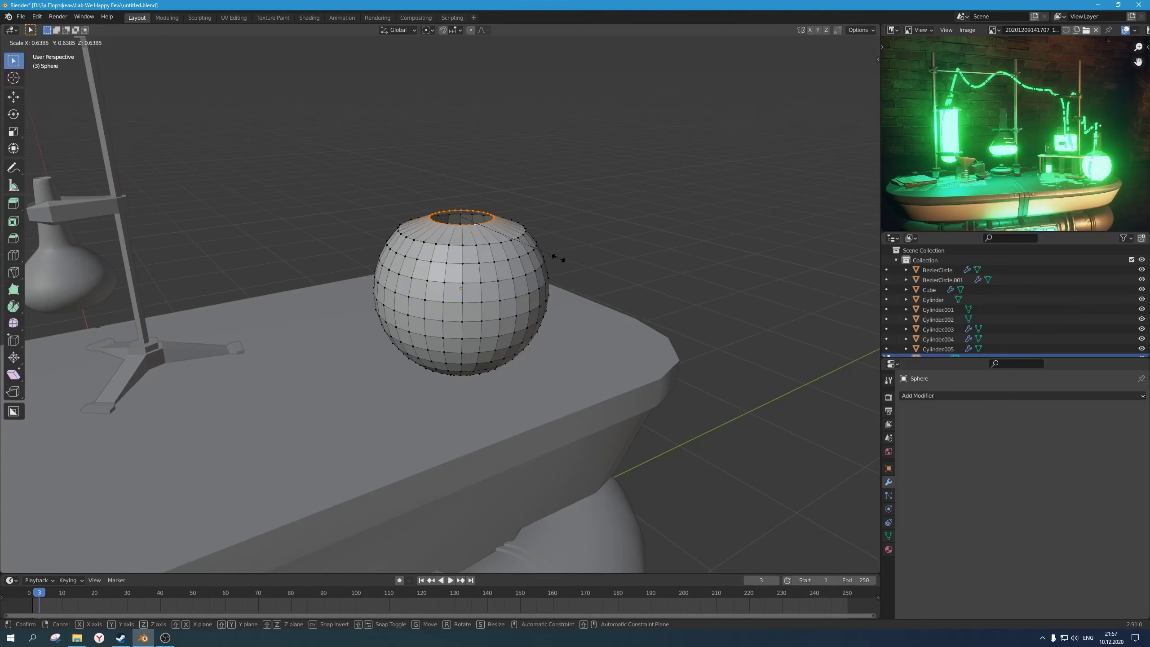
click(546, 254)
key(g)
key(z)
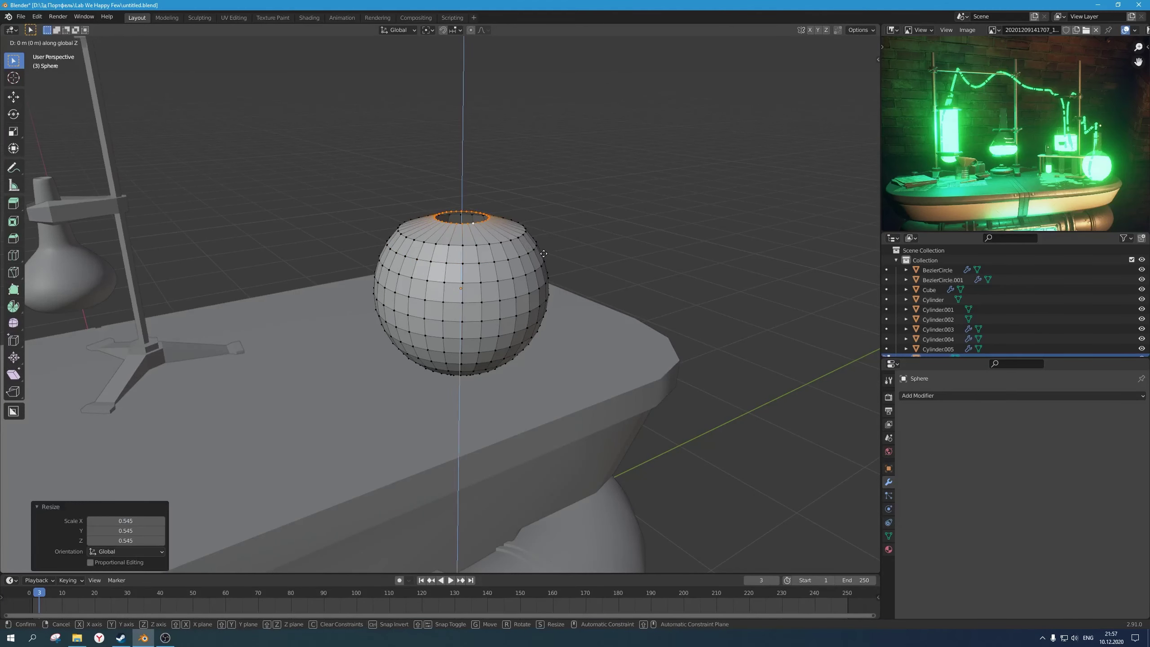
click(544, 247)
Step: In right view, lower the sphere about 0.025 m along Z so it rests on the tabletop
key(Tab)
scroll(544, 272, down, 2)
middle_drag(555, 319, 507, 310)
scroll(507, 309, up, 2)
key(Tab)
key(Tab)
key(KP_3)
scroll(507, 312, up, 4)
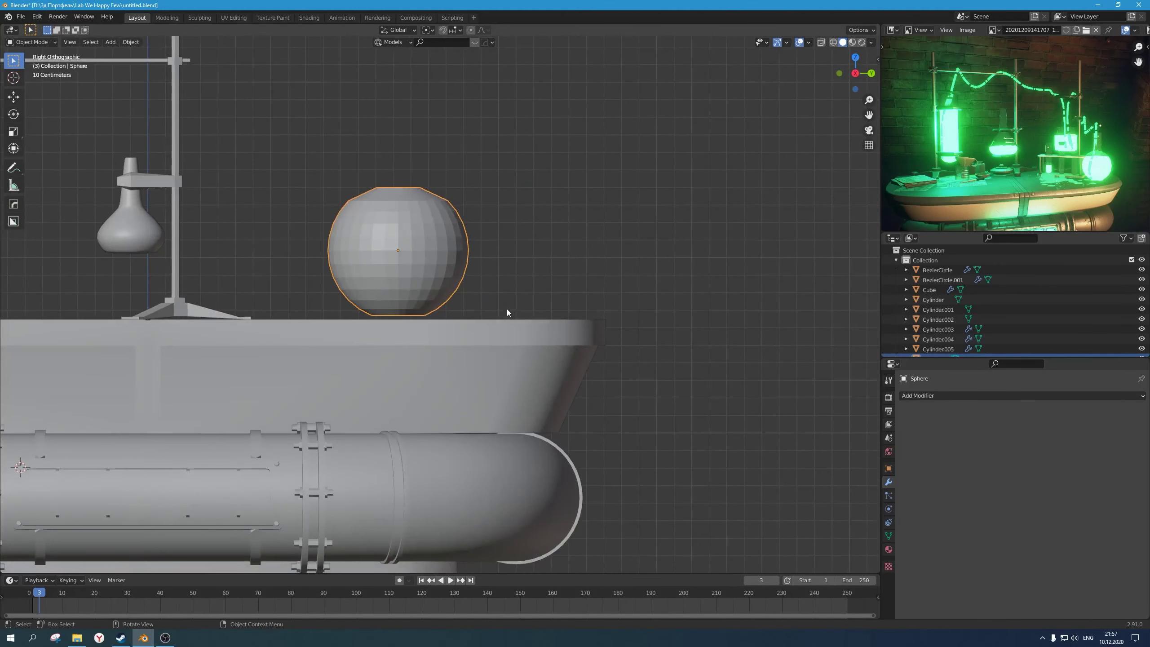
key(g)
key(z)
click(510, 316)
scroll(508, 310, down, 4)
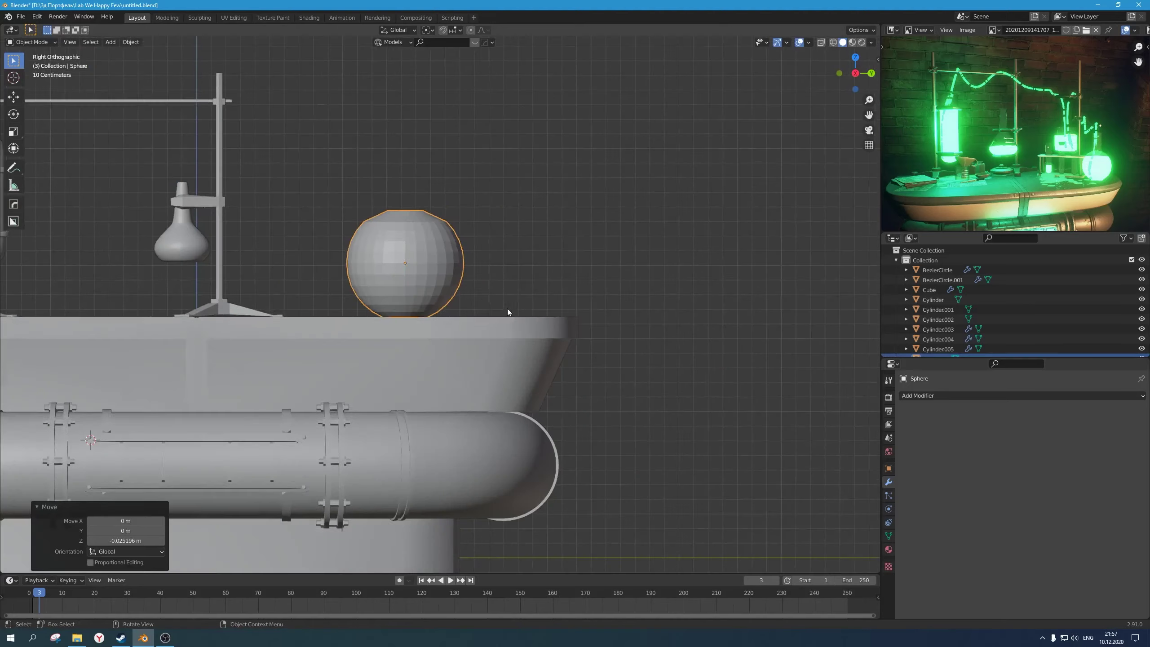
Step: Slide the first edge loop below the sphere's opening by a factor of -0.232 and the second loop by -0.208
middle_drag(671, 204, 684, 235)
click(684, 235)
scroll(493, 352, down, 5)
middle_drag(471, 349, 497, 344)
key(Tab)
scroll(497, 343, up, 3)
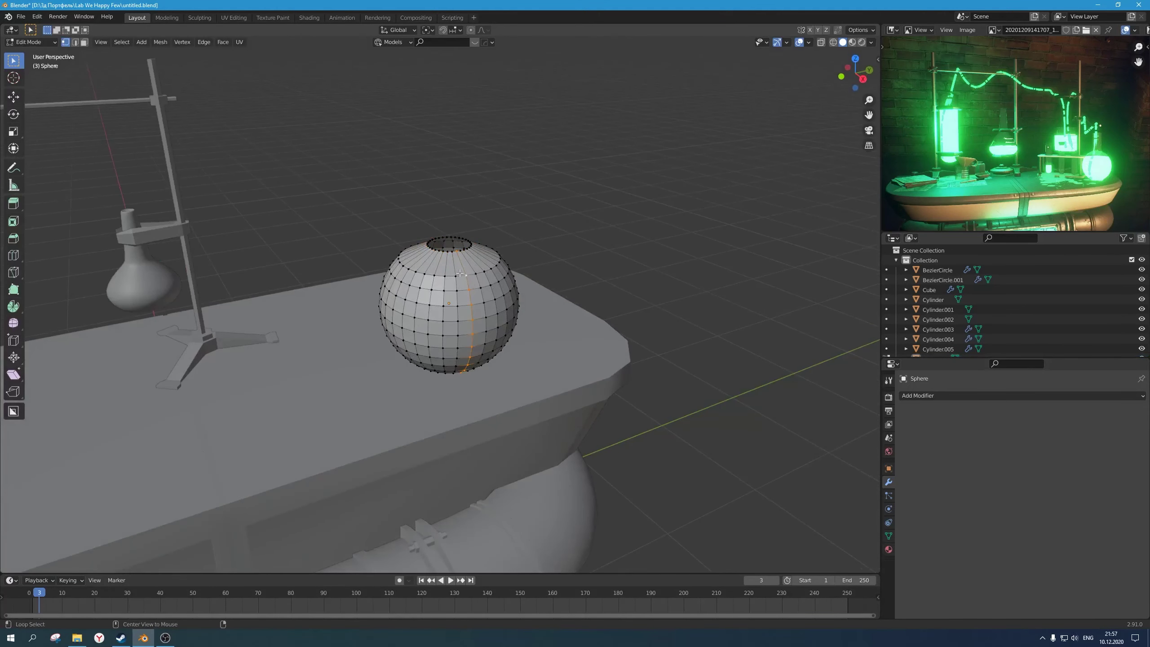
scroll(460, 273, up, 2)
key(ctrl+r)
click(482, 292)
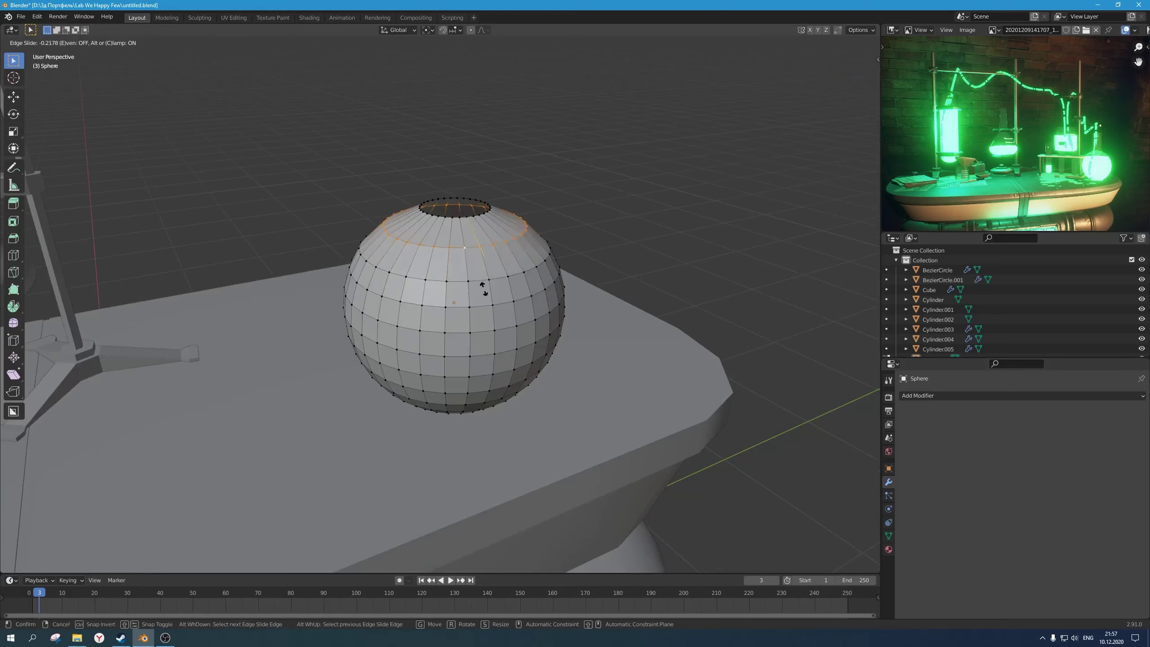
click(487, 286)
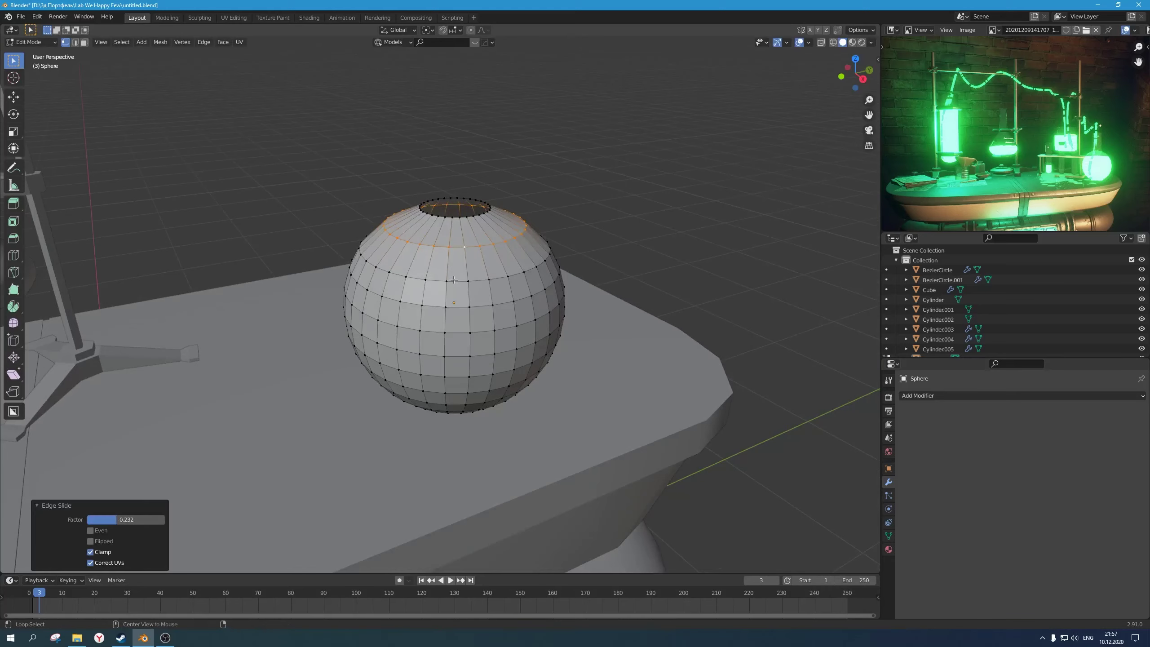
key(g)
key(g)
click(474, 295)
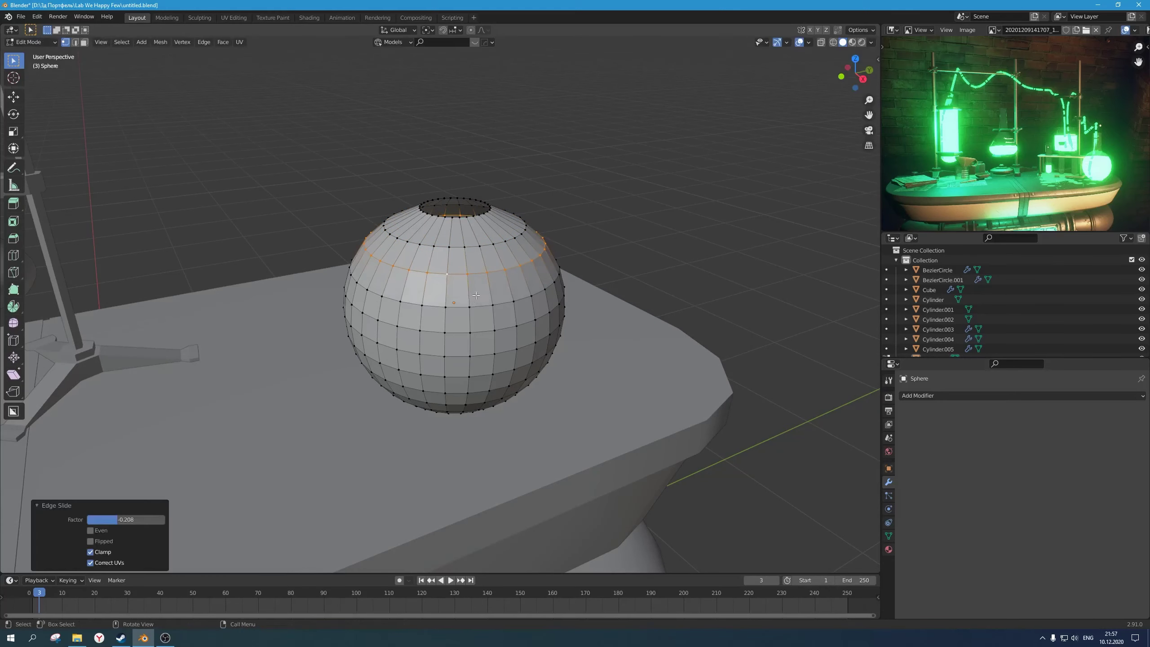
Step: Readjust the edge loop just below the opening with an edge slide and inspect the rounded shape in Object Mode
scroll(493, 312, down, 4)
middle_drag(492, 312, 493, 330)
scroll(484, 310, up, 4)
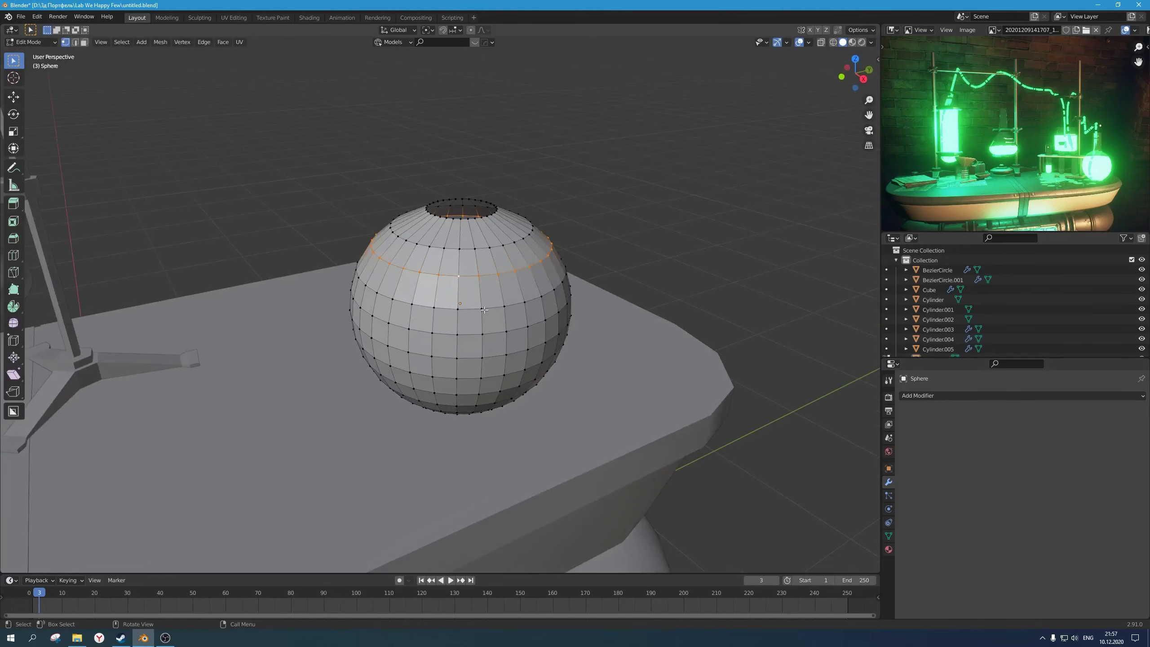
alt+click(468, 251)
key(g)
key(g)
click(457, 228)
key(Tab)
scroll(498, 333, down, 5)
middle_drag(498, 332, 492, 344)
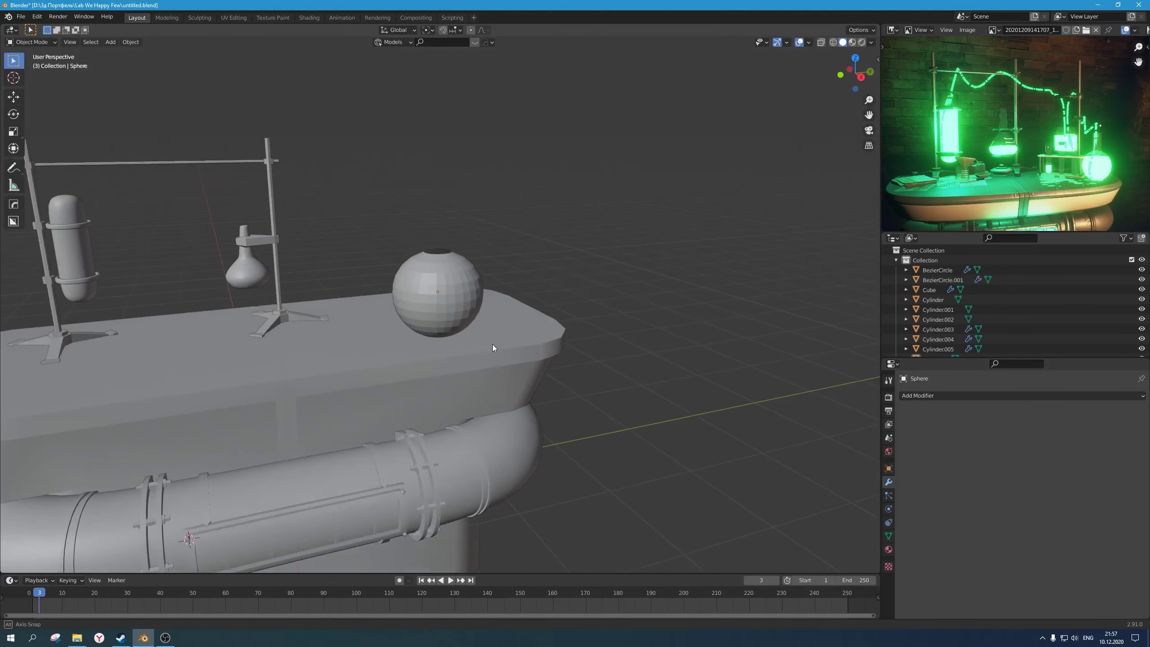
scroll(493, 345, down, 4)
scroll(494, 344, up, 4)
Step: Extrude the opening's edge loop about 0.374 m up along Z to form the flask's neck
key(Tab)
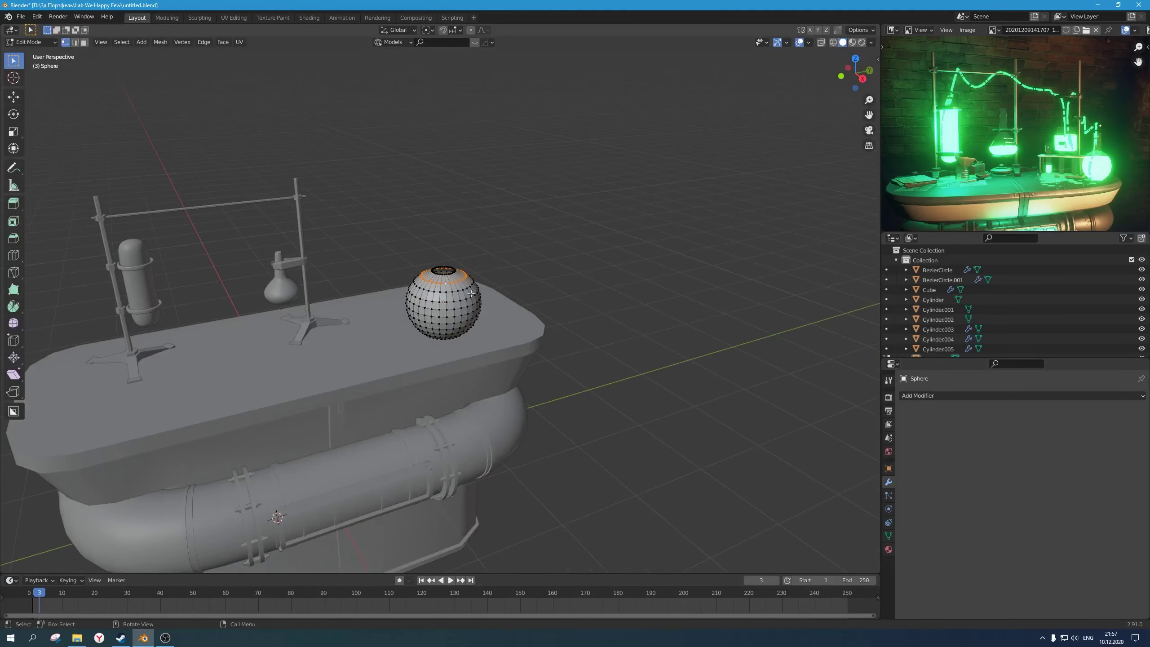
key(2)
scroll(446, 275, up, 3)
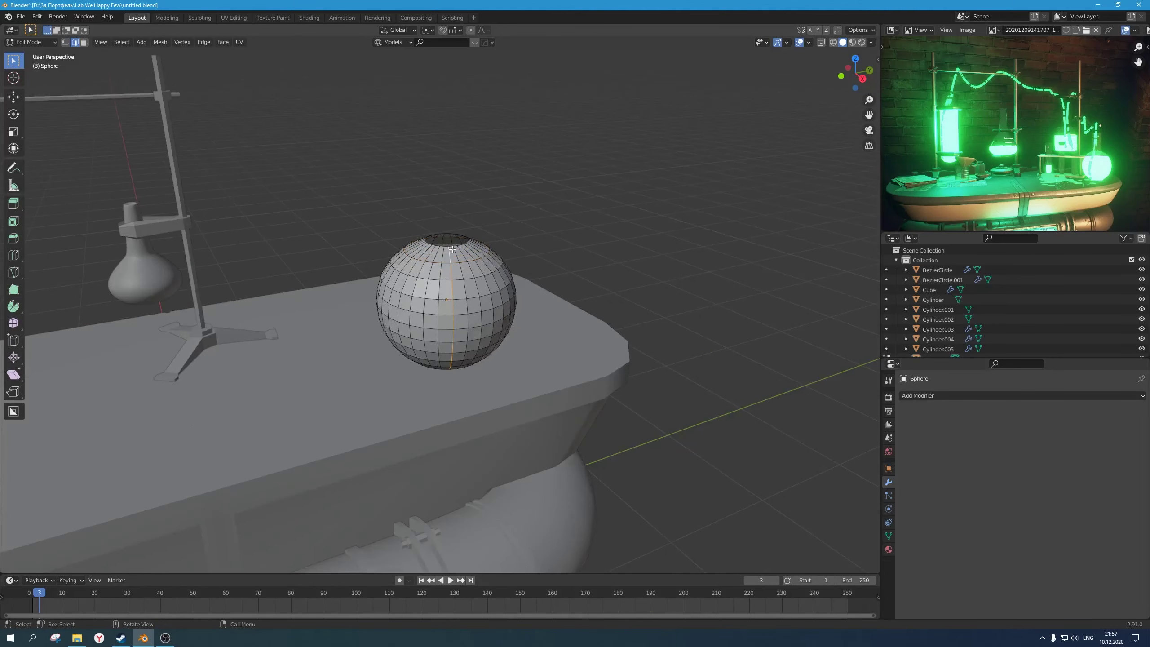
scroll(463, 273, down, 3)
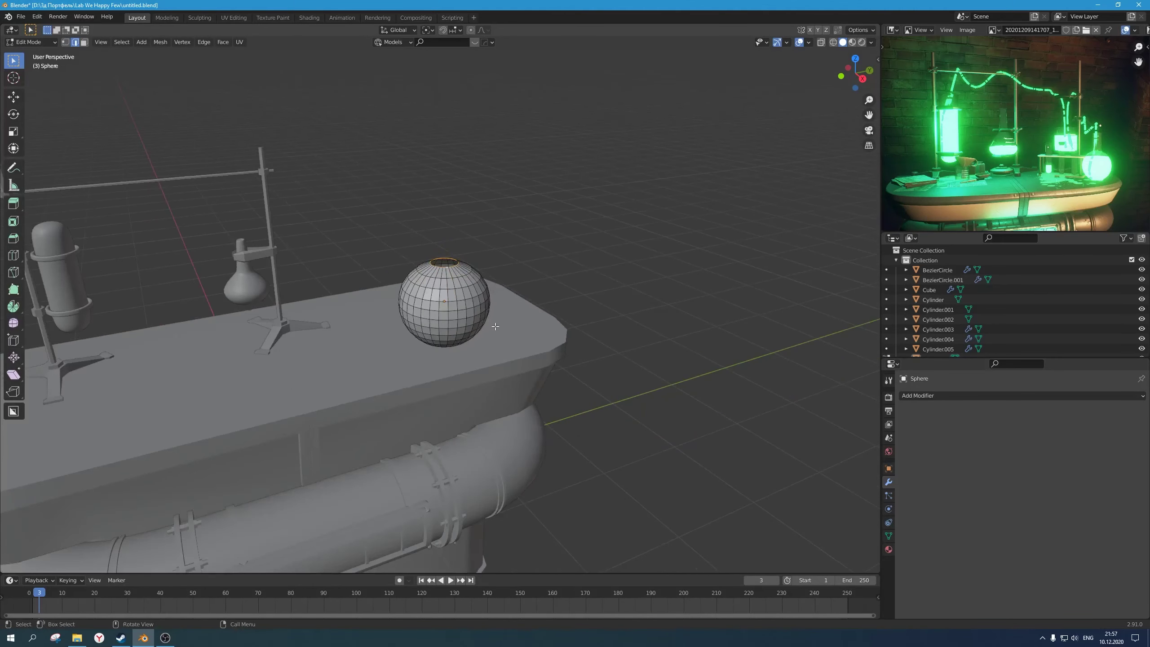
middle_drag(495, 326, 491, 321)
key(Tab)
scroll(511, 290, up, 2)
key(Tab)
key(e)
key(z)
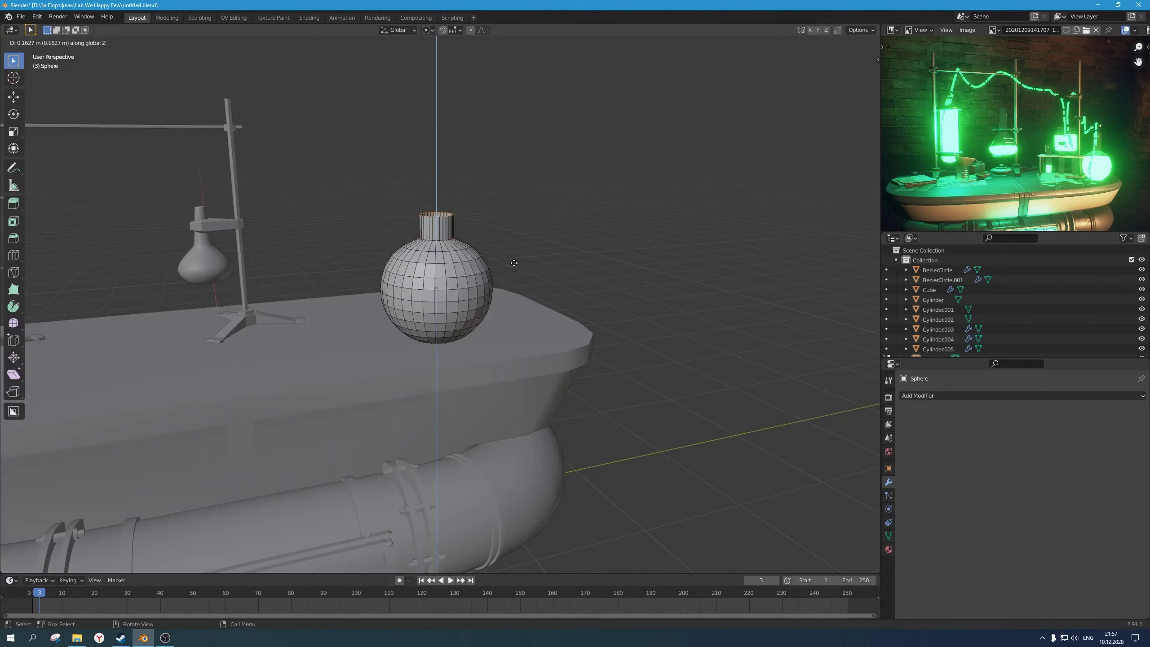
click(524, 231)
scroll(524, 232, down, 3)
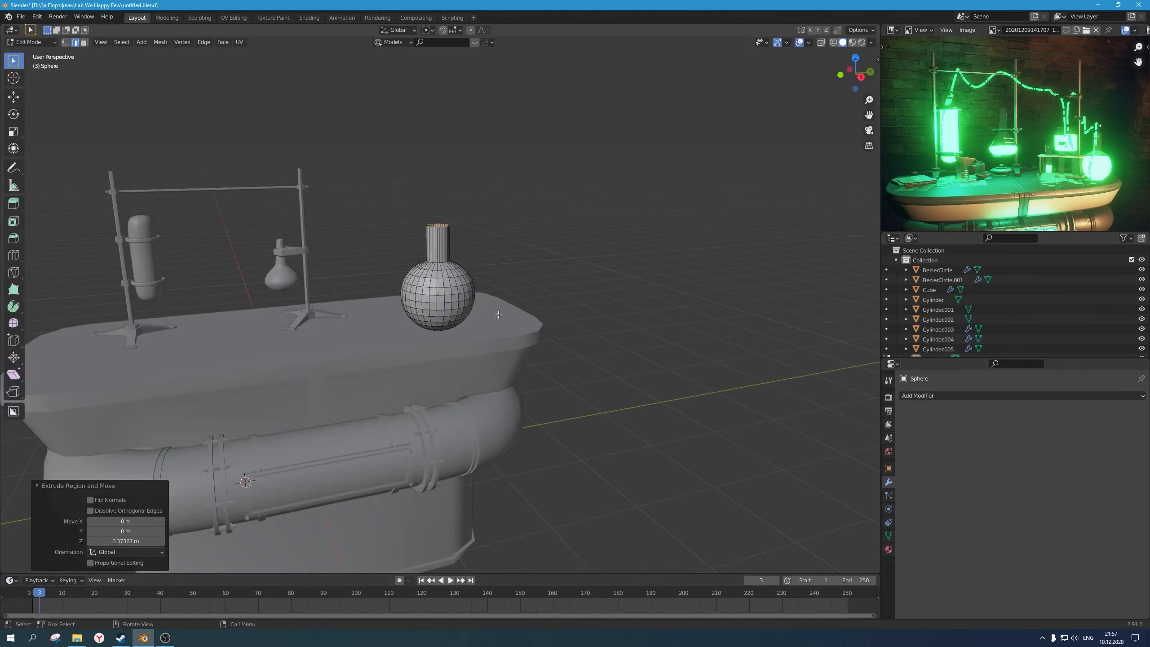
Step: Select the whole neck and scale it narrower in X and Y only, then leave mesh editing
middle_drag(516, 295, 660, 265)
scroll(512, 309, up, 2)
key(ctrl+KP_Add)
key(s)
key(shift+z)
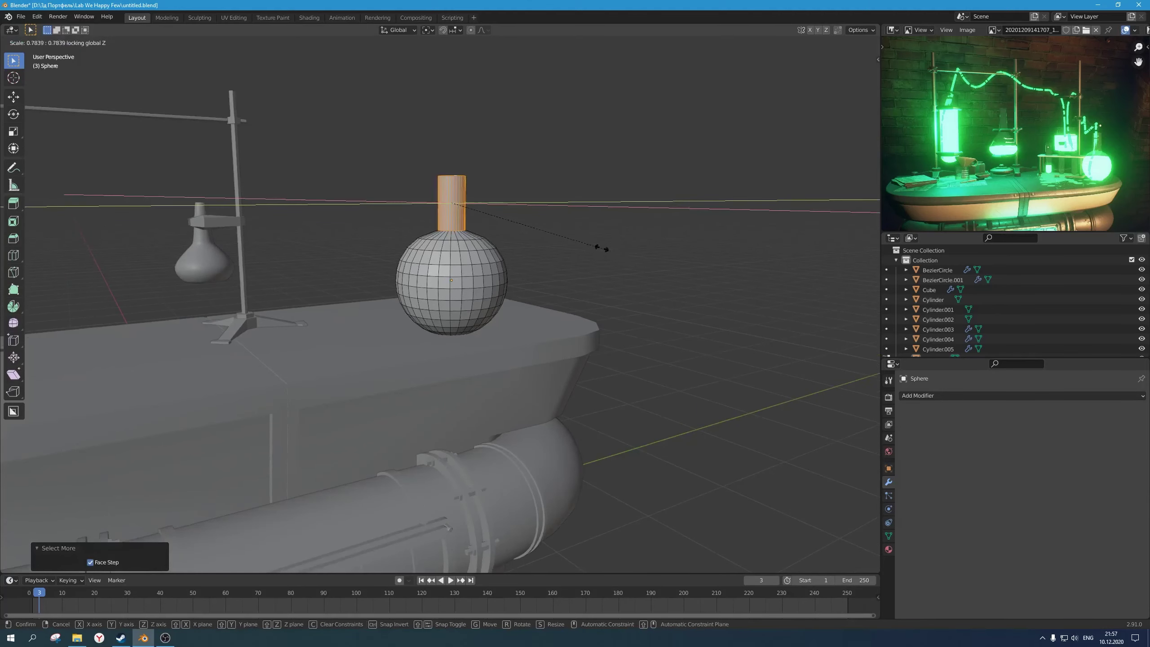
click(579, 242)
key(Tab)
scroll(592, 295, down, 6)
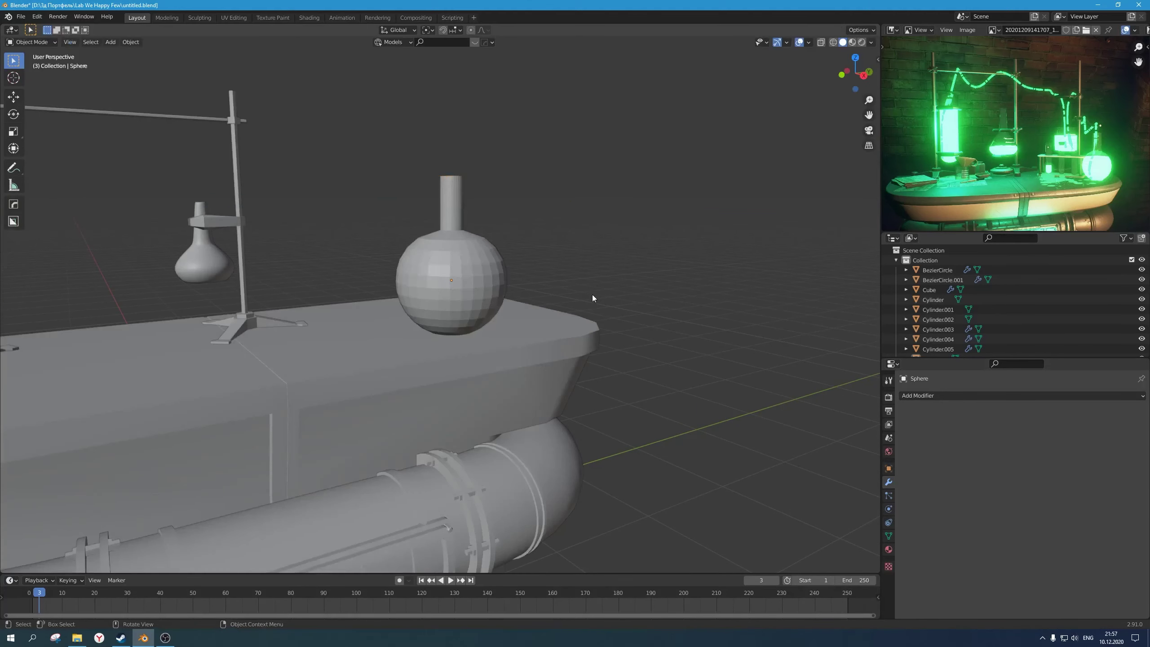
Step: Flatten the entire flask mesh to 0.827 along Z and switch to the right view
scroll(533, 327, up, 1)
scroll(552, 337, up, 5)
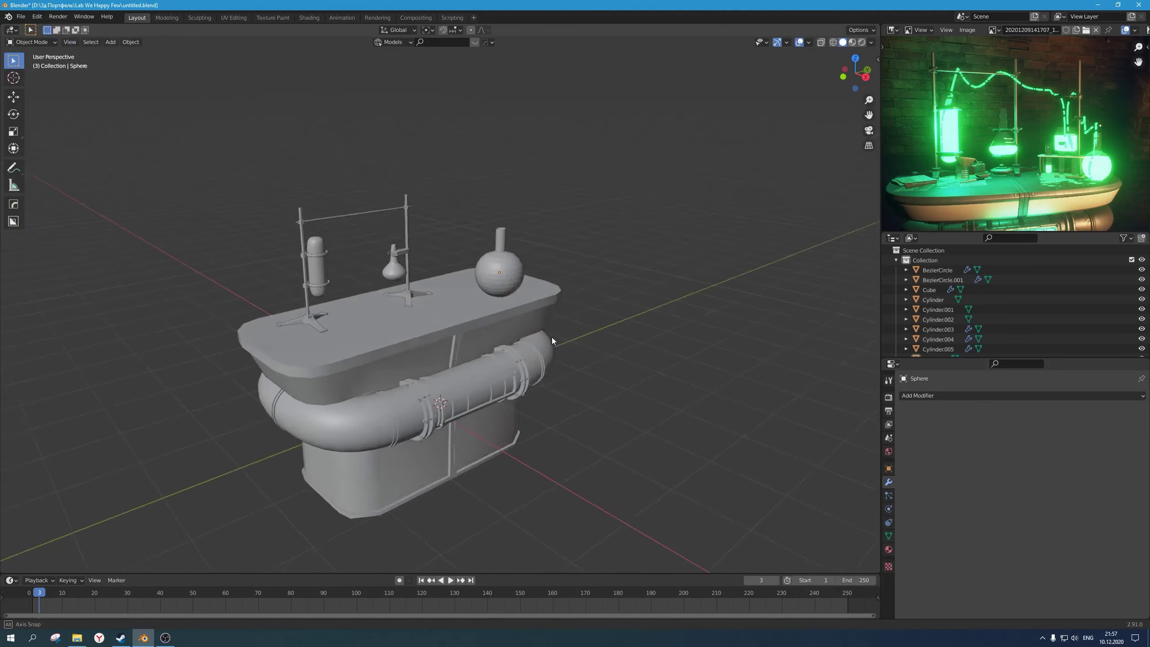
key(Tab)
key(s)
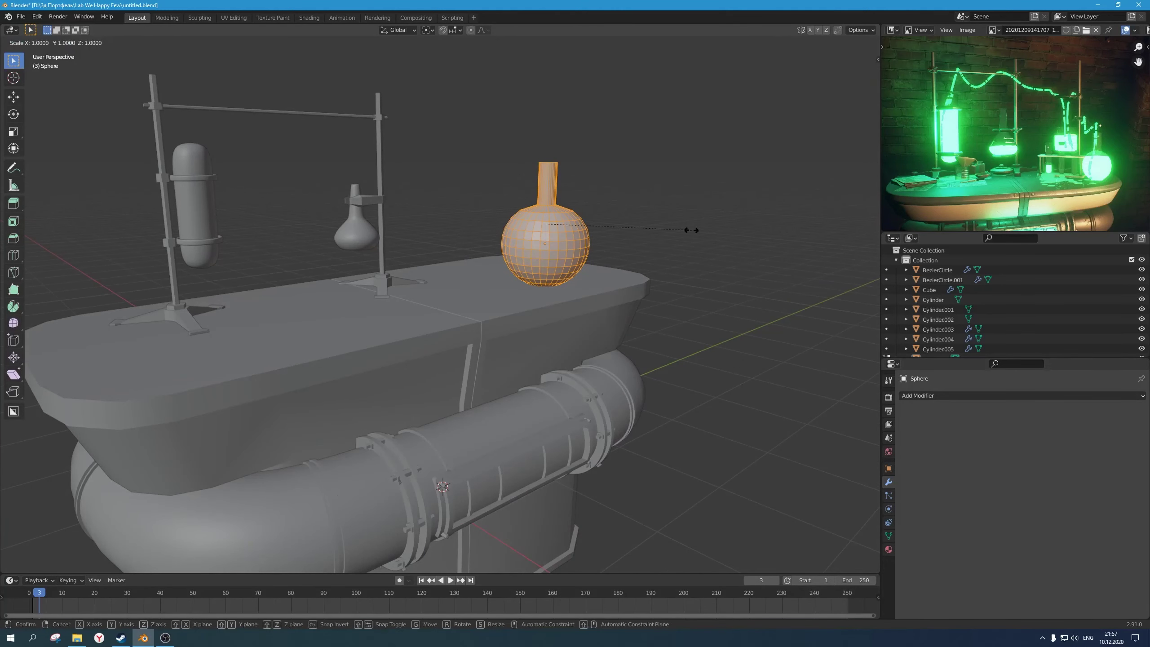
click(668, 229)
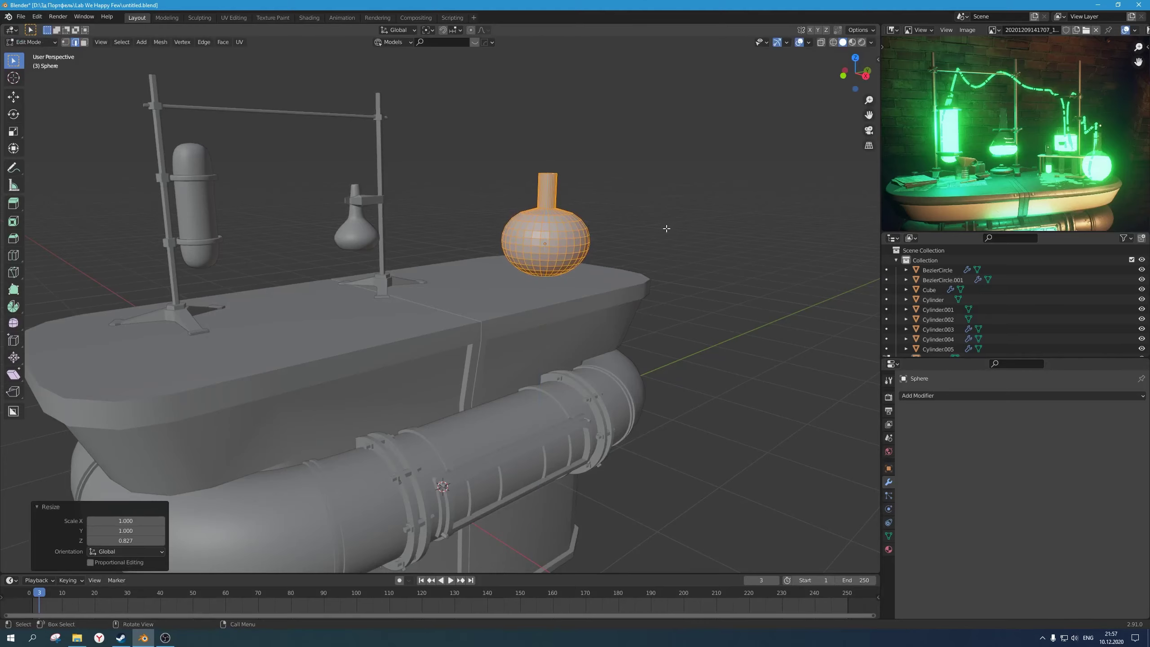
key(KP_3)
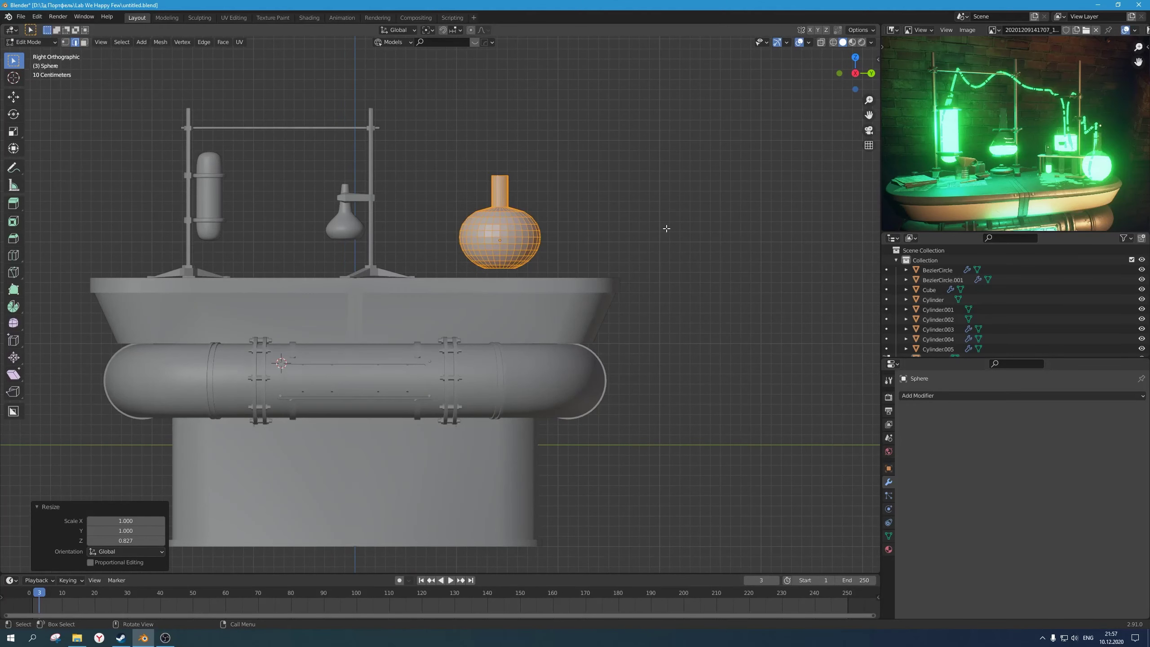
Step: Lower the round flask about 0.09 m along Z onto the tabletop and fine-tune its position in Object Mode
key(Tab)
scroll(667, 228, up, 4)
key(g)
key(z)
click(619, 221)
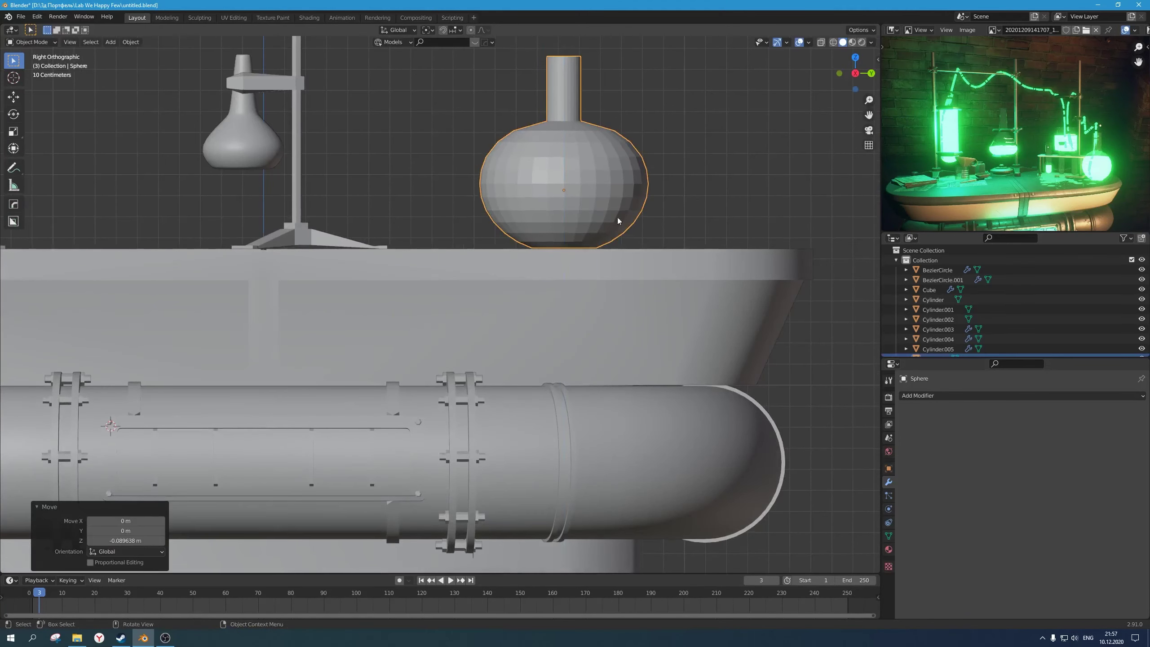
key(g)
click(637, 215)
click(678, 231)
Step: Shade the round flask smooth
scroll(599, 307, down, 7)
middle_drag(693, 268, 542, 257)
click(479, 269)
right_click(479, 269)
click(479, 270)
scroll(515, 275, up, 2)
Step: Add a centred edge loop around the round flask's neck with one cut at factor 0, then leave mesh editing
key(Tab)
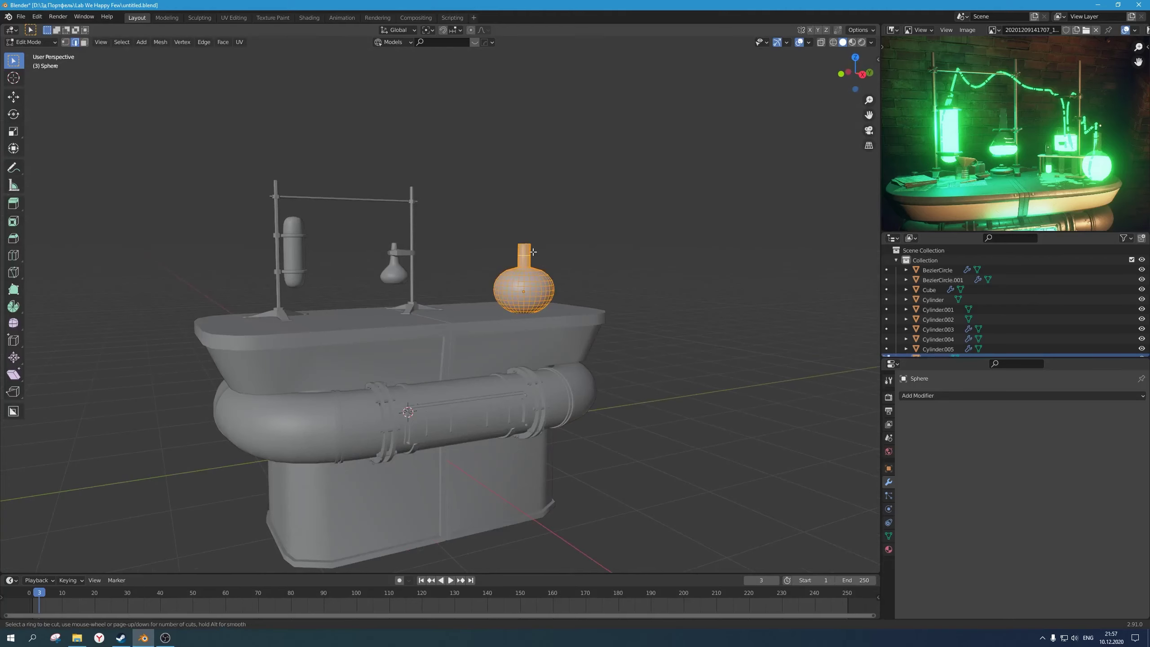
click(533, 252)
right_click(533, 252)
scroll(537, 257, up, 1)
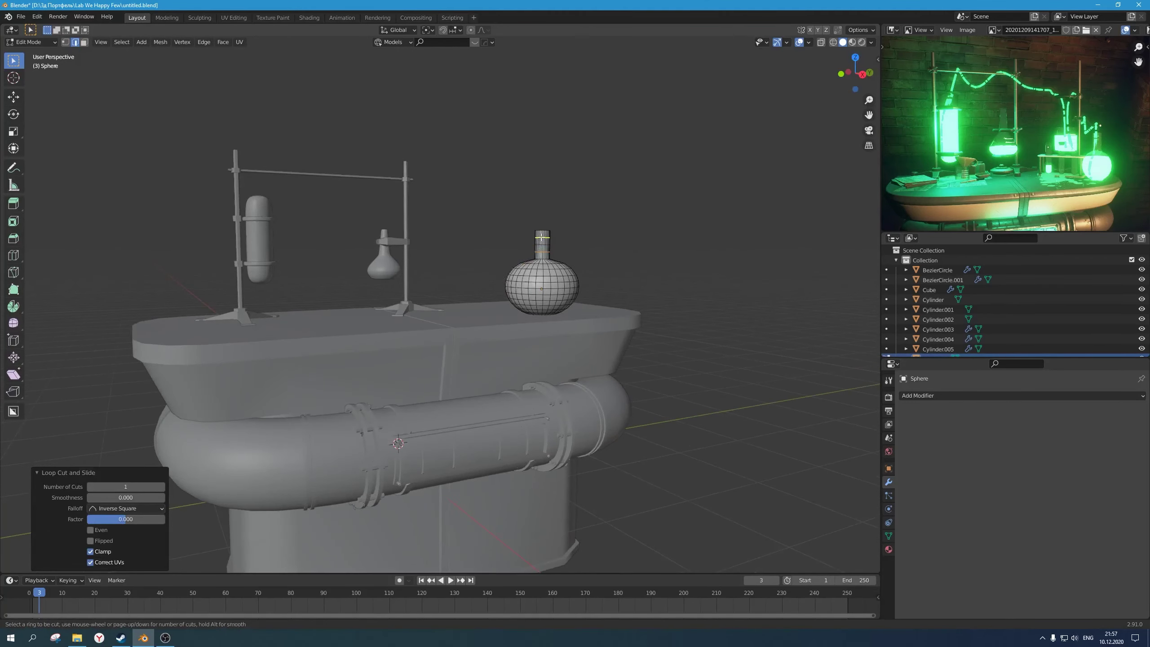
key(Tab)
scroll(604, 269, down, 2)
middle_drag(604, 269, 585, 323)
scroll(584, 324, up, 3)
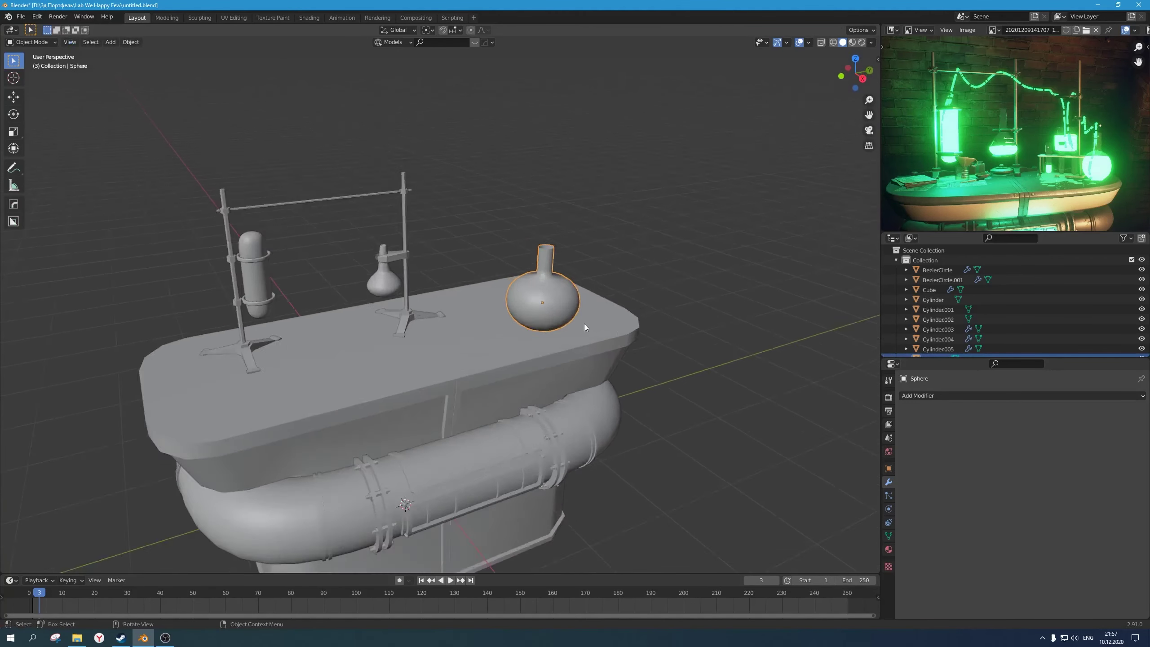
Step: Enable Auto Smooth at 45° for the round flask's normals
key(Tab)
scroll(598, 278, up, 1)
key(Tab)
key(Tab)
key(Tab)
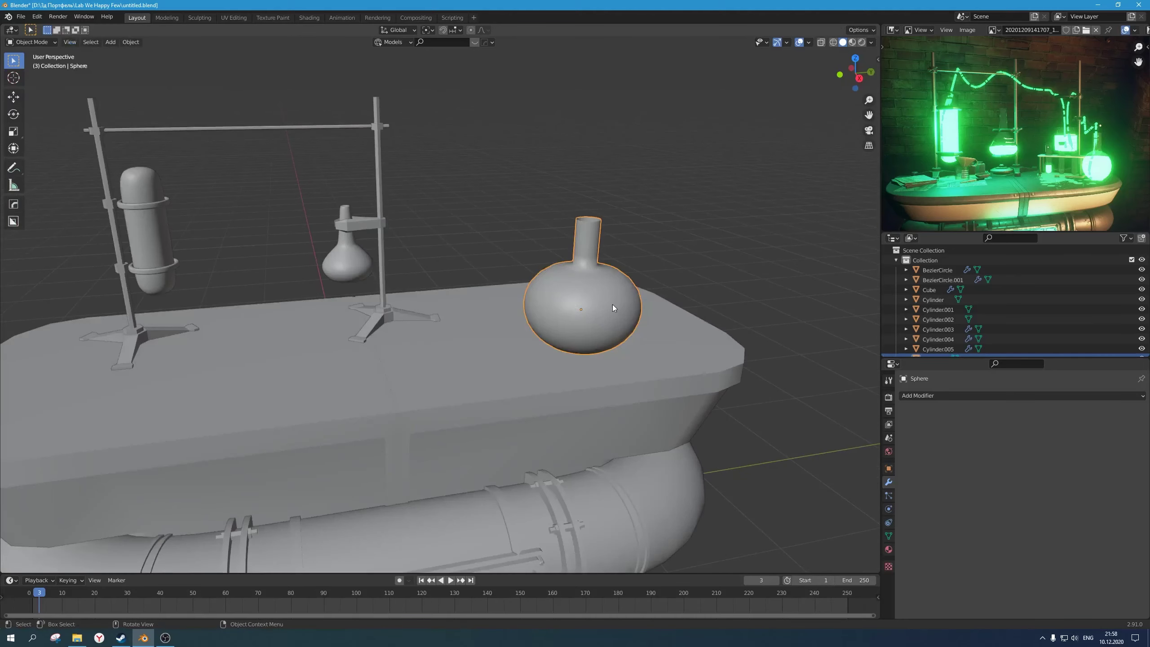
click(888, 536)
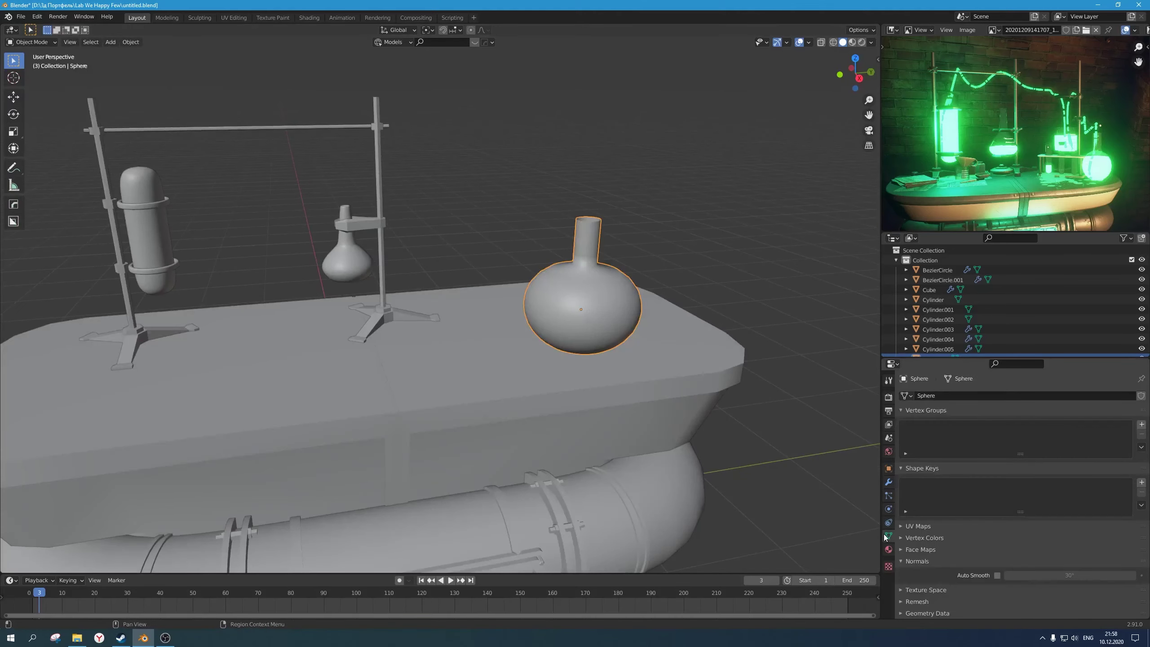
click(998, 576)
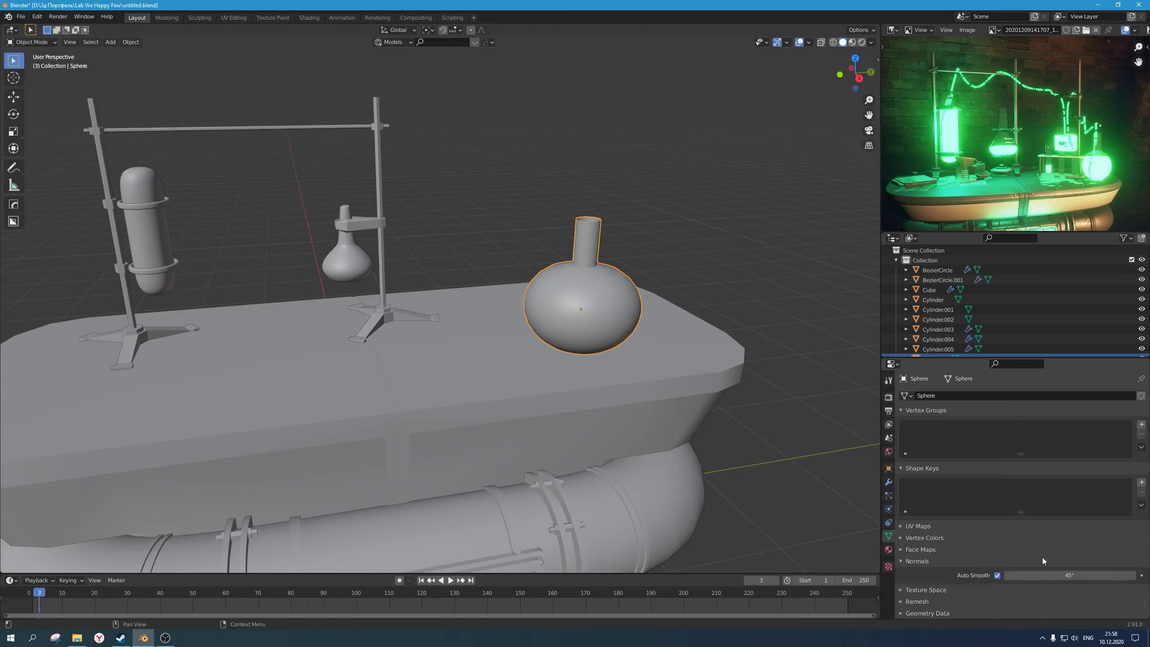
scroll(730, 372, down, 1)
Step: Clear the object selection and save the file
click(655, 371)
middle_drag(655, 371, 690, 331)
scroll(690, 330, down, 3)
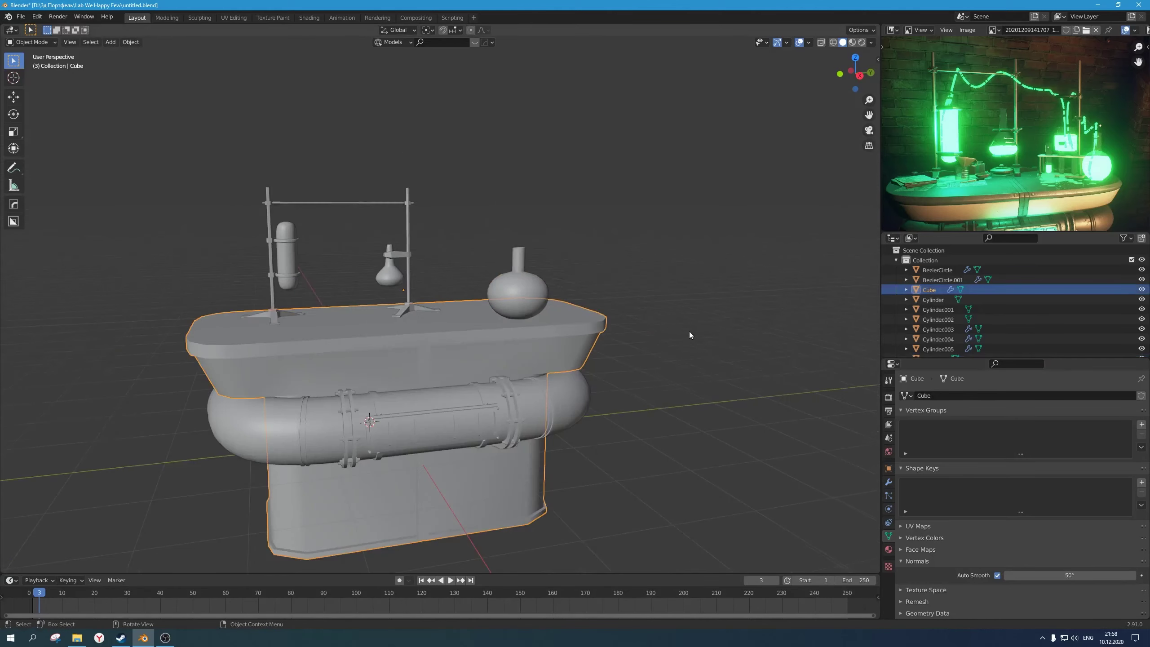
click(621, 273)
key(ctrl+s)
middle_drag(591, 350, 564, 353)
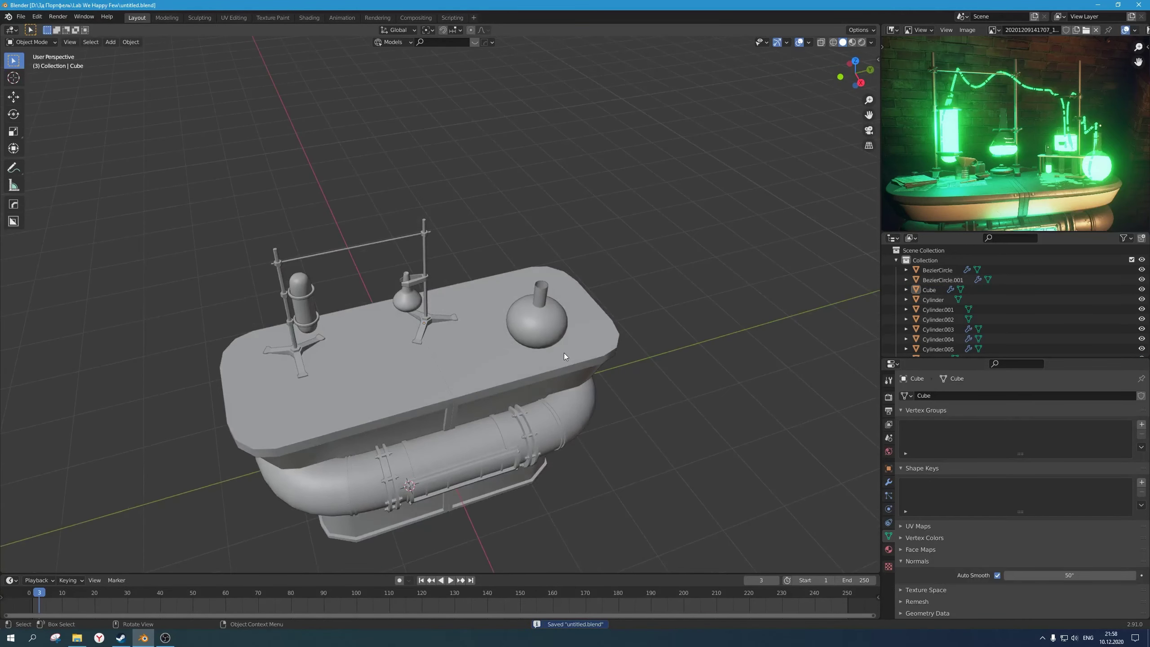
Step: Edit the small flask clamped on the stand and delete the cap at the top of its neck
scroll(545, 345, up, 4)
scroll(545, 345, up, 2)
key(Tab)
key(Tab)
click(375, 275)
key(Tab)
shift+middle_drag(375, 275, 476, 390)
scroll(593, 400, up, 4)
key(x)
middle_drag(594, 400, 437, 311)
click(582, 366)
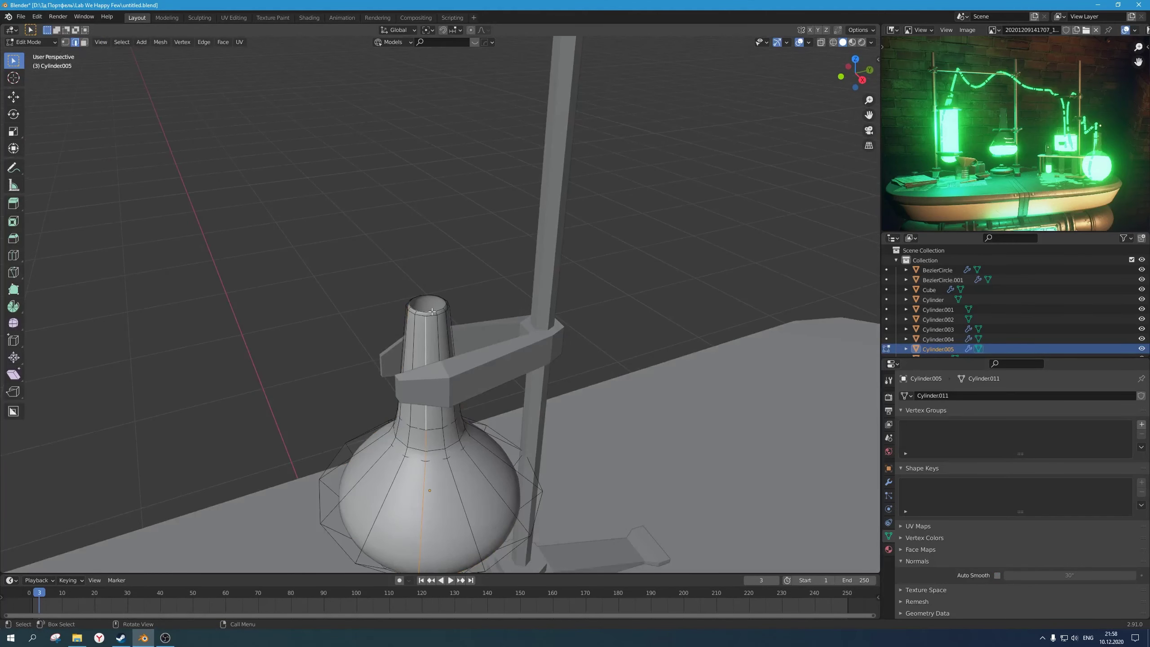
Step: Delete the small flask's topmost rim loop and select the loop that forms the new opening
scroll(454, 326, up, 4)
alt+click(474, 292)
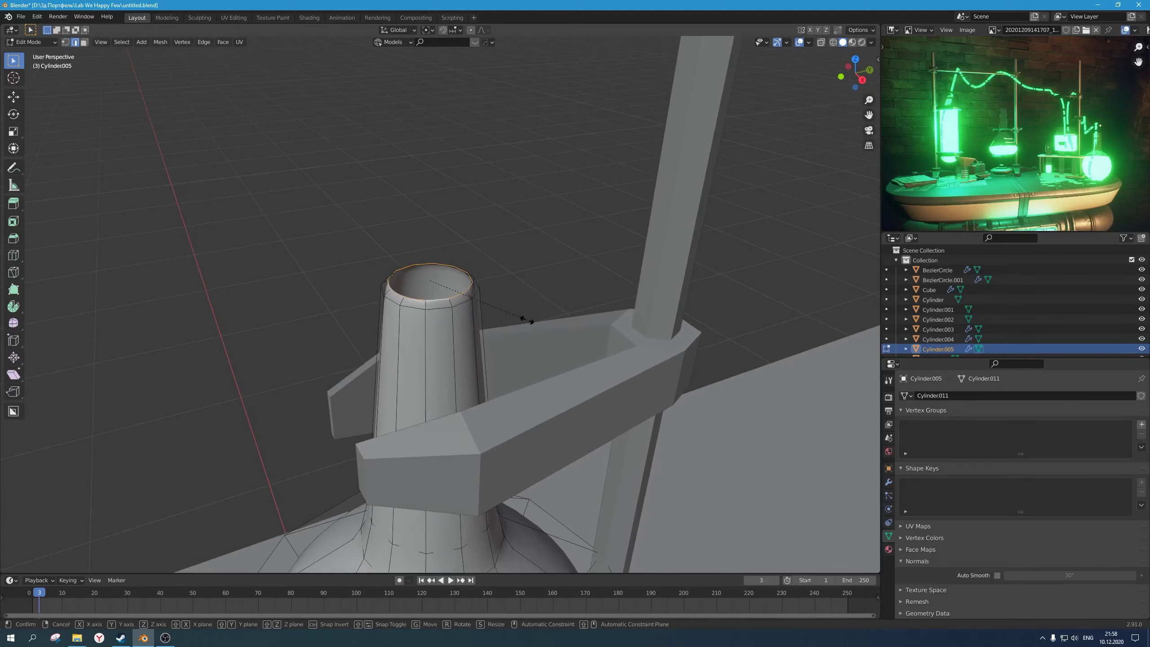
key(s)
right_click(536, 323)
key(x)
click(536, 324)
alt+click(478, 297)
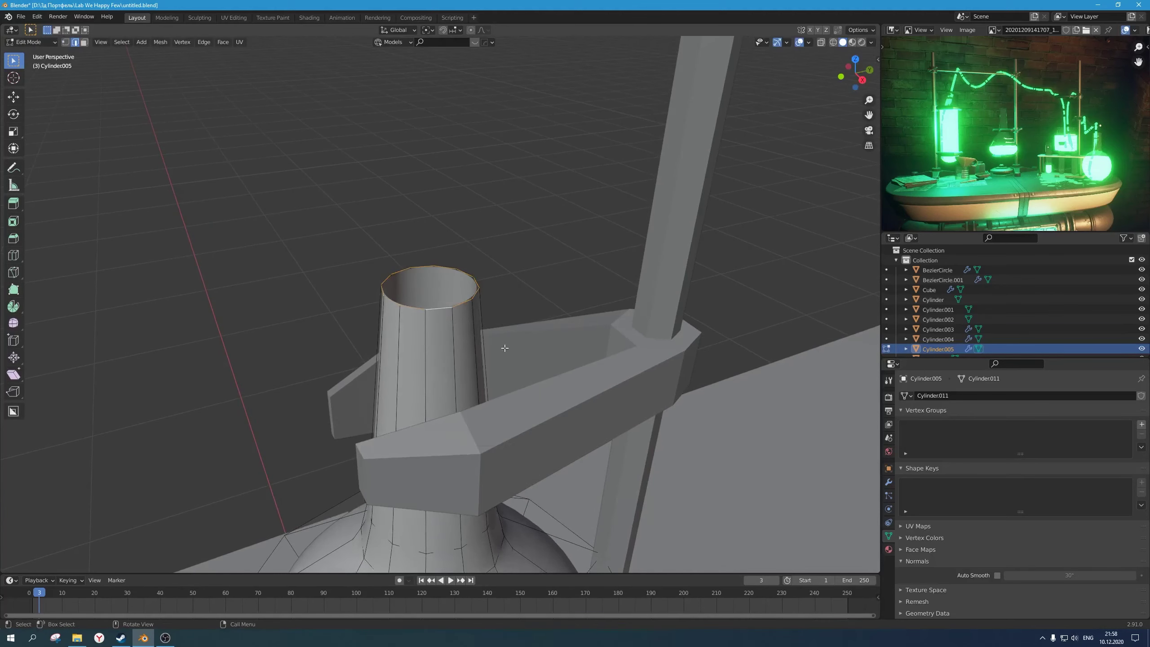
Step: Move the small flask's new rim loop along Z and check the smoothed neck in Object Mode
scroll(506, 346, up, 4)
middle_drag(506, 347, 456, 306)
scroll(496, 332, down, 5)
key(g)
key(z)
click(499, 319)
key(Tab)
scroll(507, 344, down, 5)
key(Tab)
scroll(499, 335, up, 2)
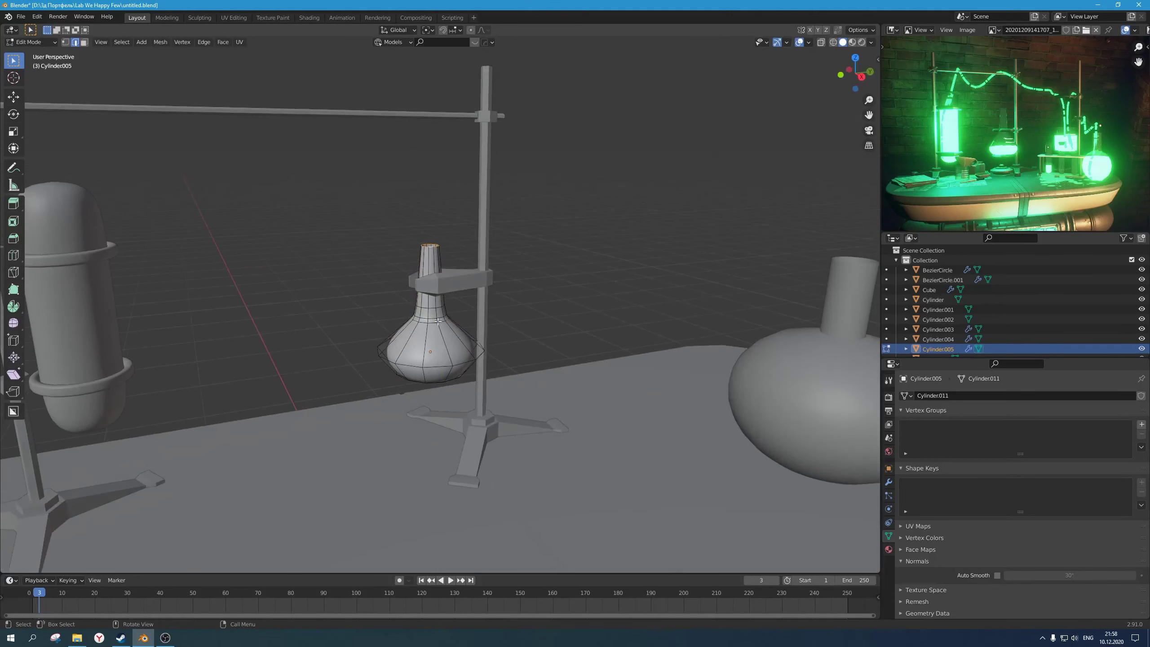
Step: Scale the edge loop at the base of the small flask's neck to 0.908 and lower it along Z
scroll(438, 321, up, 5)
key(s)
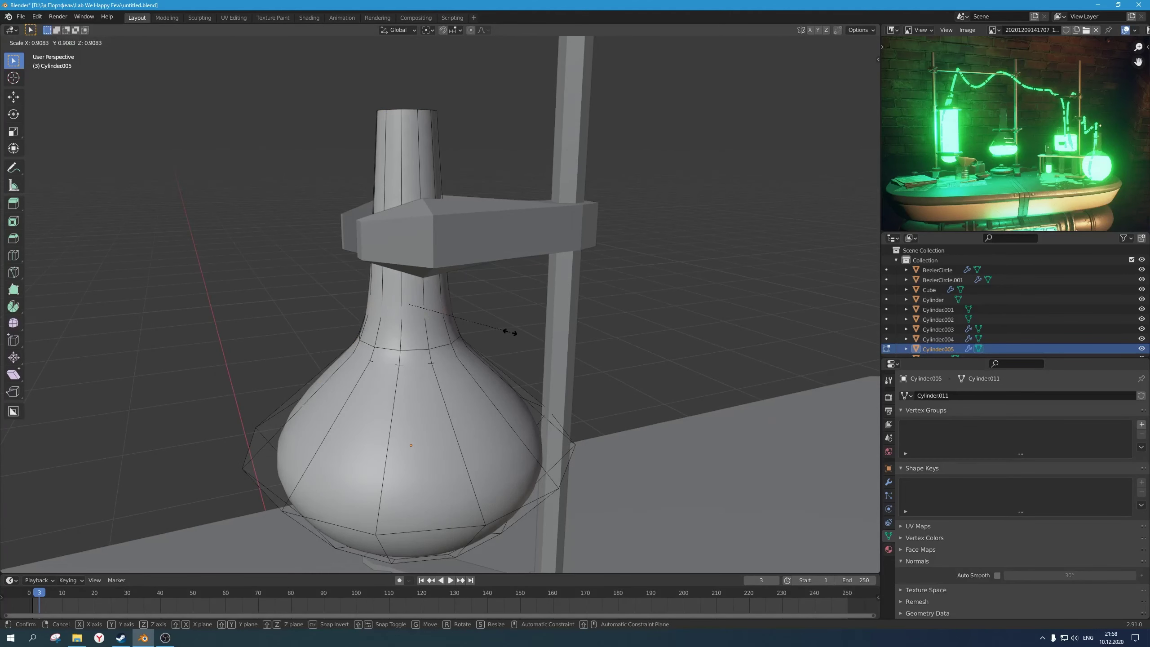
click(510, 333)
key(g)
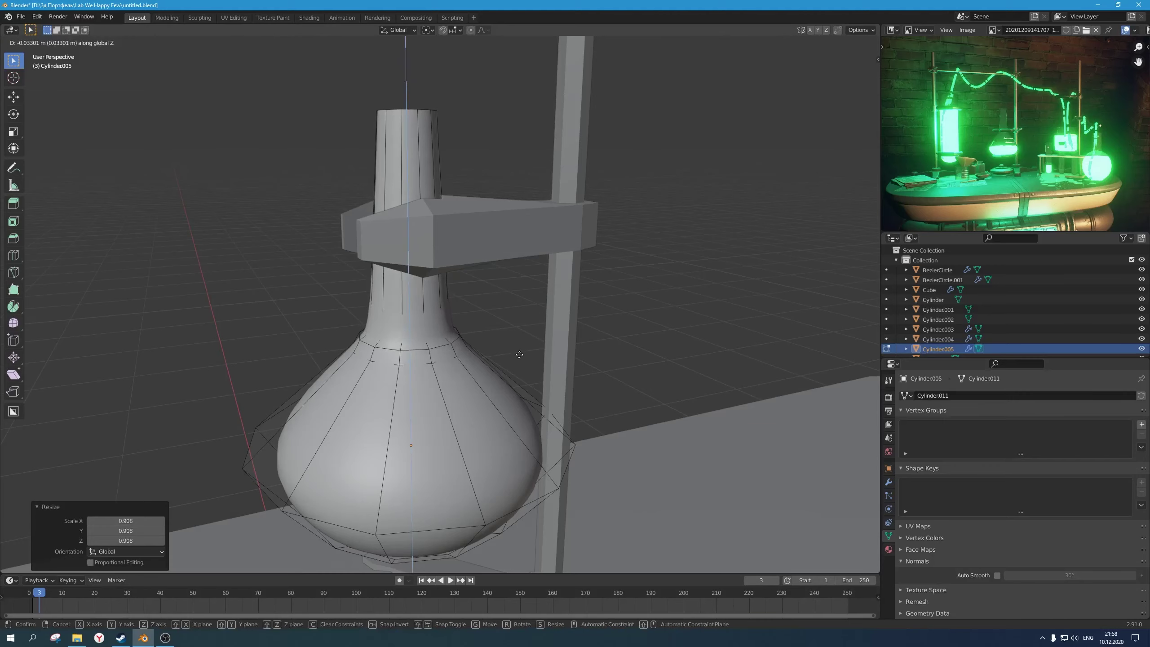
click(519, 348)
key(Tab)
Step: Save the file, deselect the small flask and save again
scroll(516, 360, down, 11)
middle_drag(516, 360, 519, 342)
key(ctrl+s)
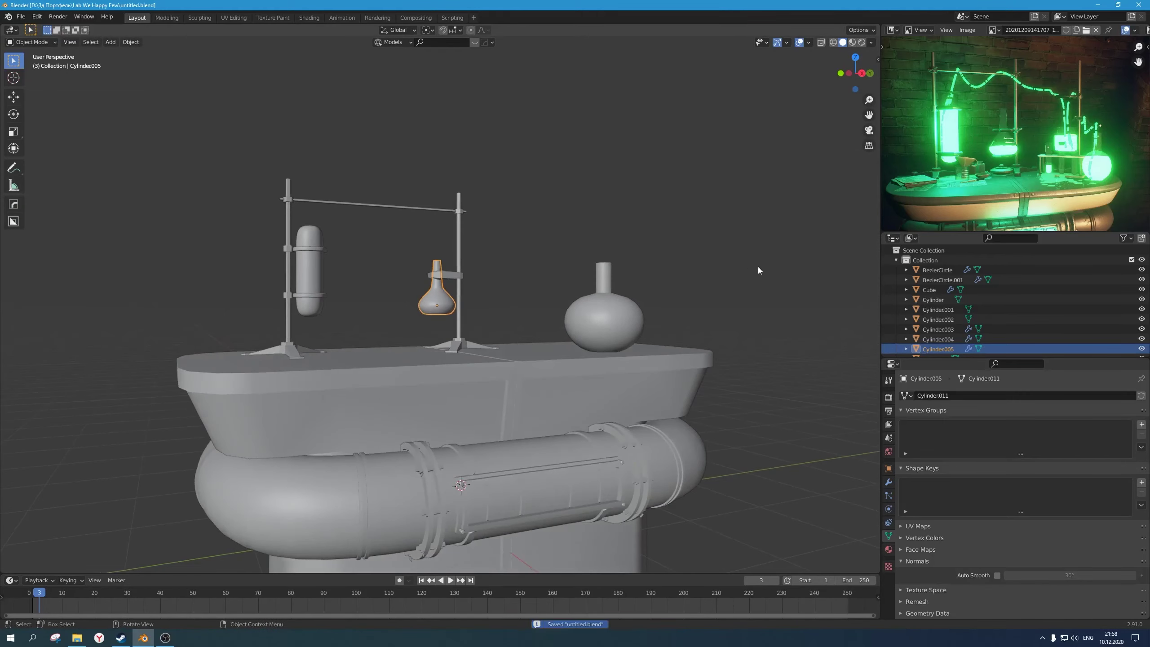
click(759, 266)
middle_drag(758, 266, 611, 367)
scroll(550, 326, up, 4)
key(ctrl+s)
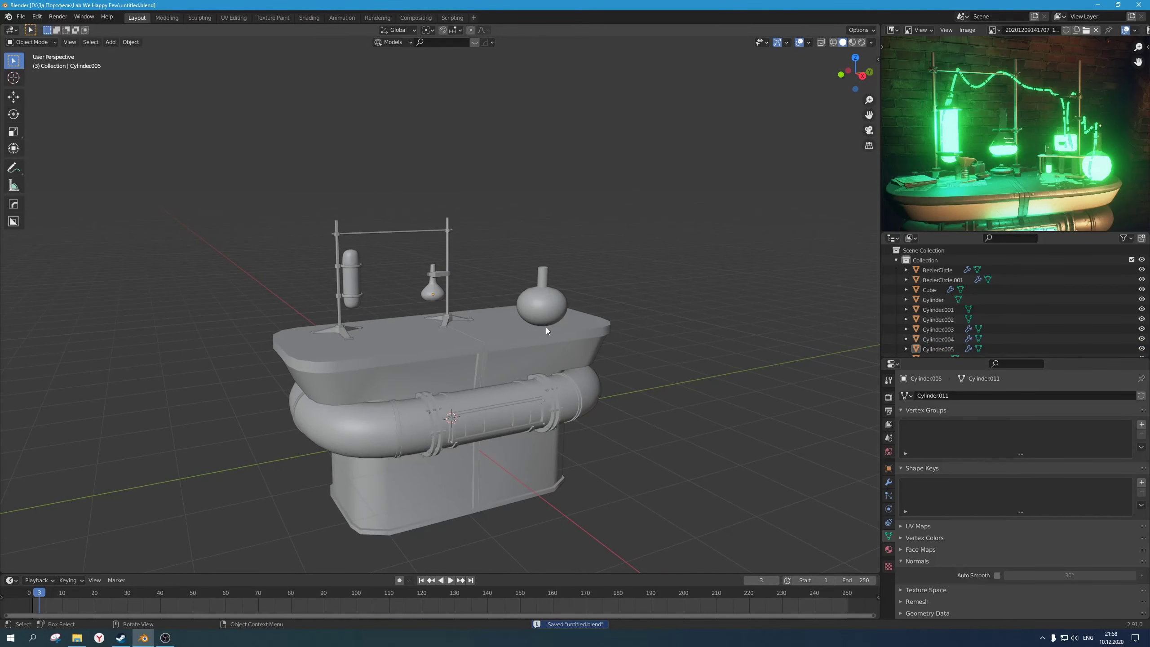
Step: Compare the modelled stands with the reference image, examining its glowing tubing and the top of the clamped glass tube
middle_drag(487, 332, 444, 319)
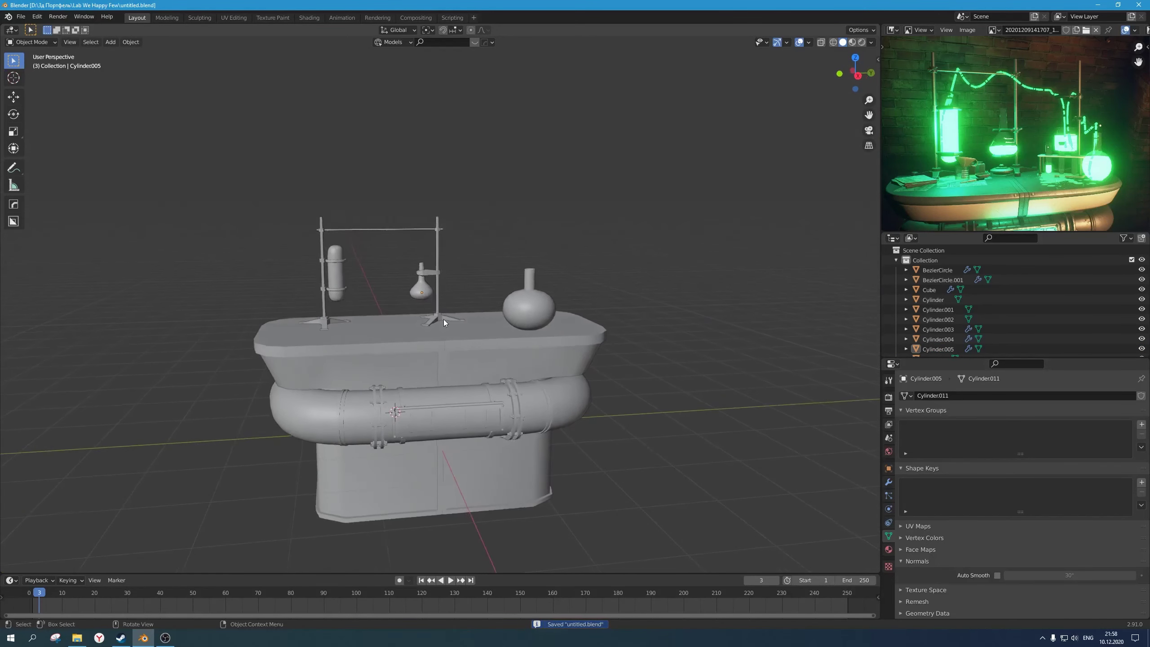
scroll(444, 319, up, 2)
shift+middle_drag(372, 274, 443, 290)
scroll(448, 289, up, 1)
scroll(1019, 103, up, 1)
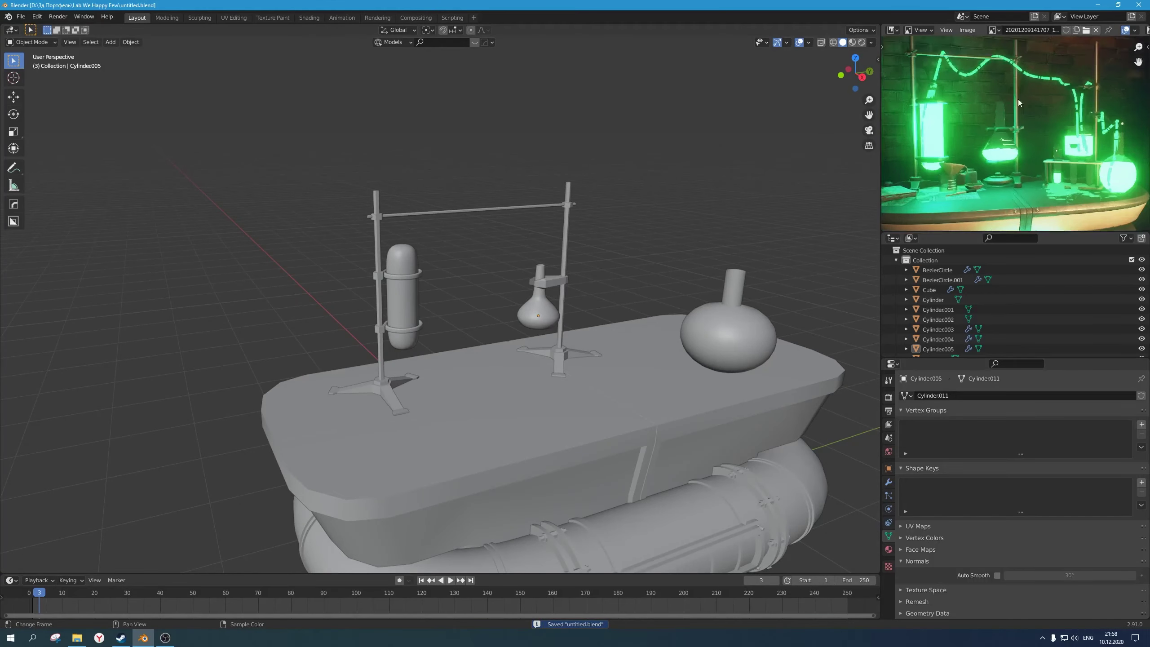
scroll(1019, 103, up, 5)
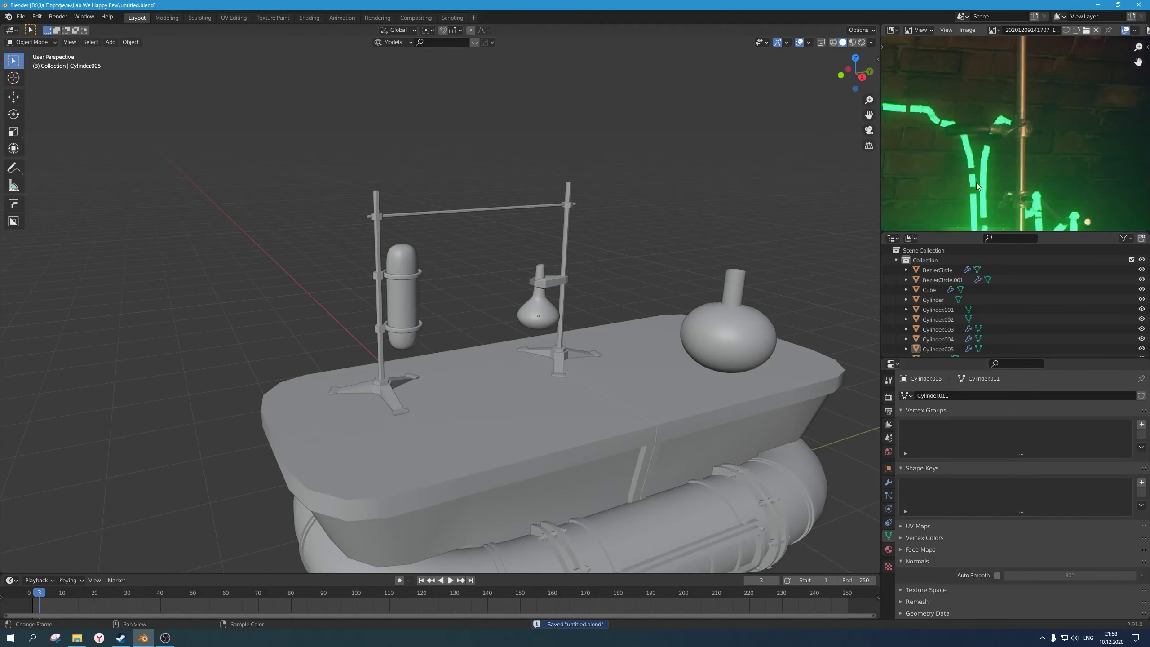
scroll(977, 186, down, 4)
middle_drag(977, 186, 1056, 191)
scroll(996, 186, up, 3)
middle_drag(949, 186, 1009, 138)
scroll(974, 115, down, 4)
scroll(978, 116, up, 4)
scroll(990, 147, up, 1)
scroll(1009, 138, down, 2)
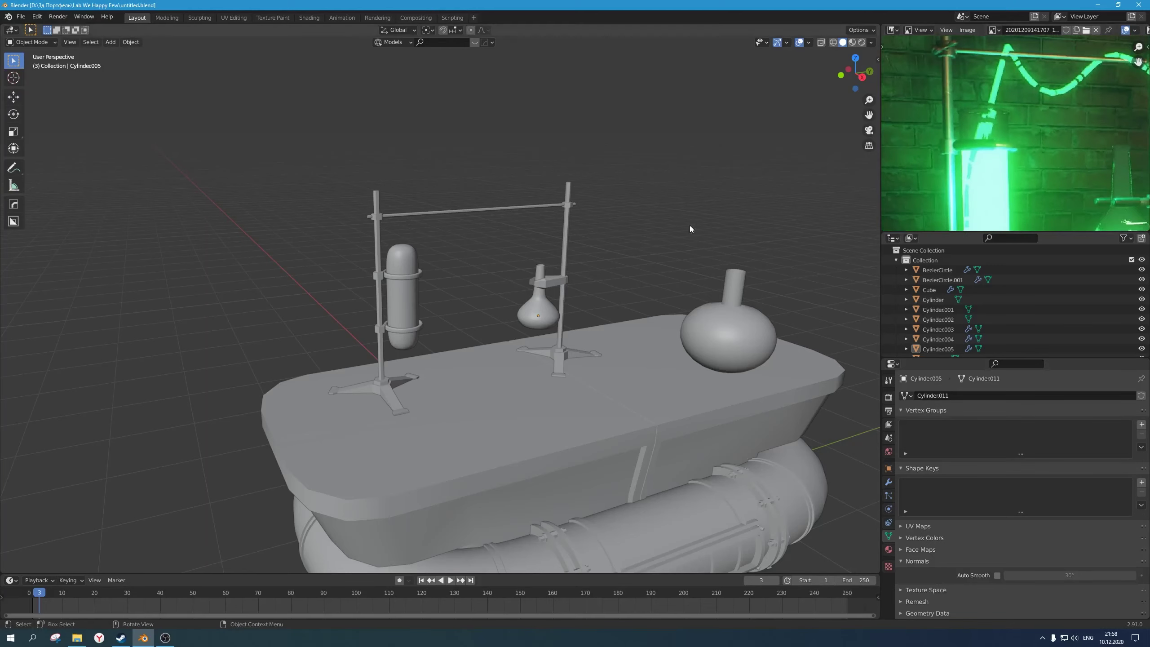
Step: Edit the tall glass tube on the stand and delete the faces closing its top
middle_drag(478, 269, 453, 286)
click(413, 259)
key(Tab)
scroll(484, 288, up, 1)
scroll(471, 290, up, 2)
key(x)
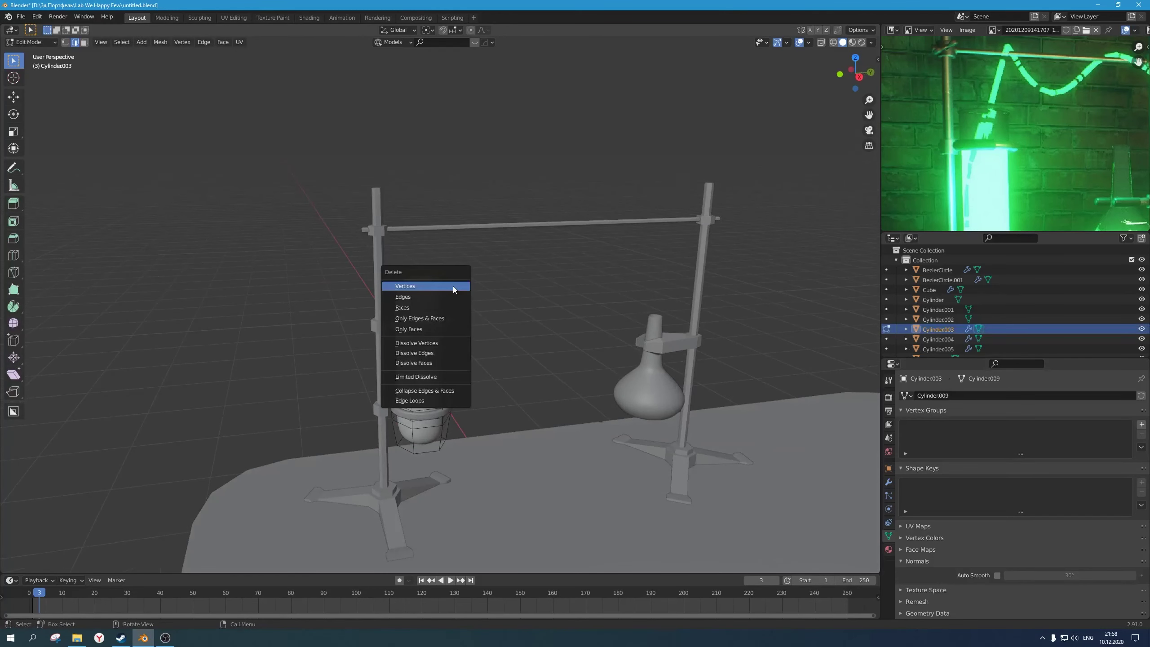
click(447, 329)
Step: Try deleting only the faces around the tube's top edge loop, then undo the deletion
scroll(451, 303, up, 3)
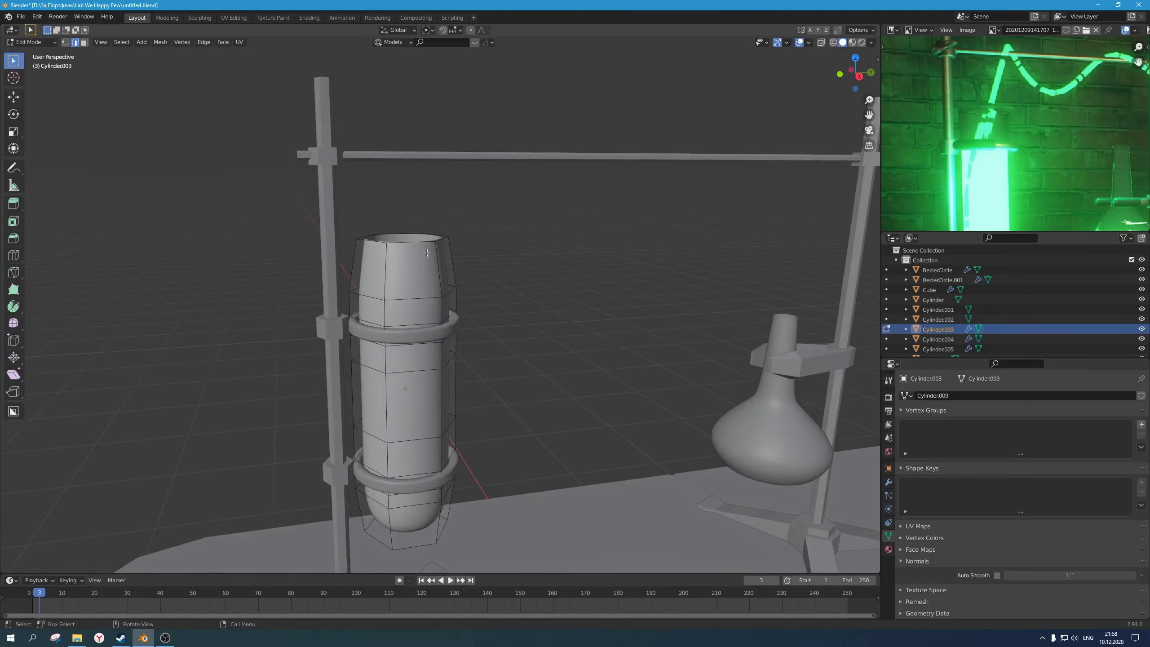
alt+click(420, 246)
key(x)
click(424, 220)
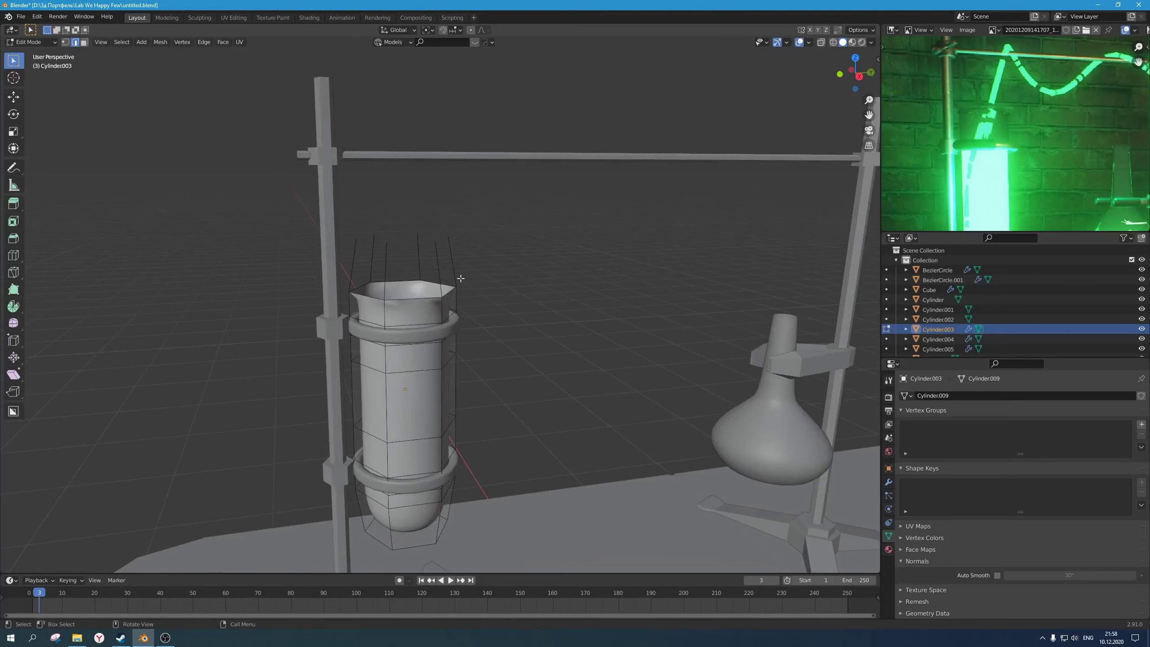
key(ctrl+z)
Step: Delete the tube's top edge loop entirely and check the shortened tube in Object Mode
key(x)
click(496, 238)
key(Tab)
scroll(487, 290, down, 4)
middle_drag(487, 291, 467, 263)
Step: Select the tube's new top loop and raise it about 0.144 m along Z, then leave mesh editing
key(Tab)
alt+click(428, 293)
scroll(453, 297, up, 3)
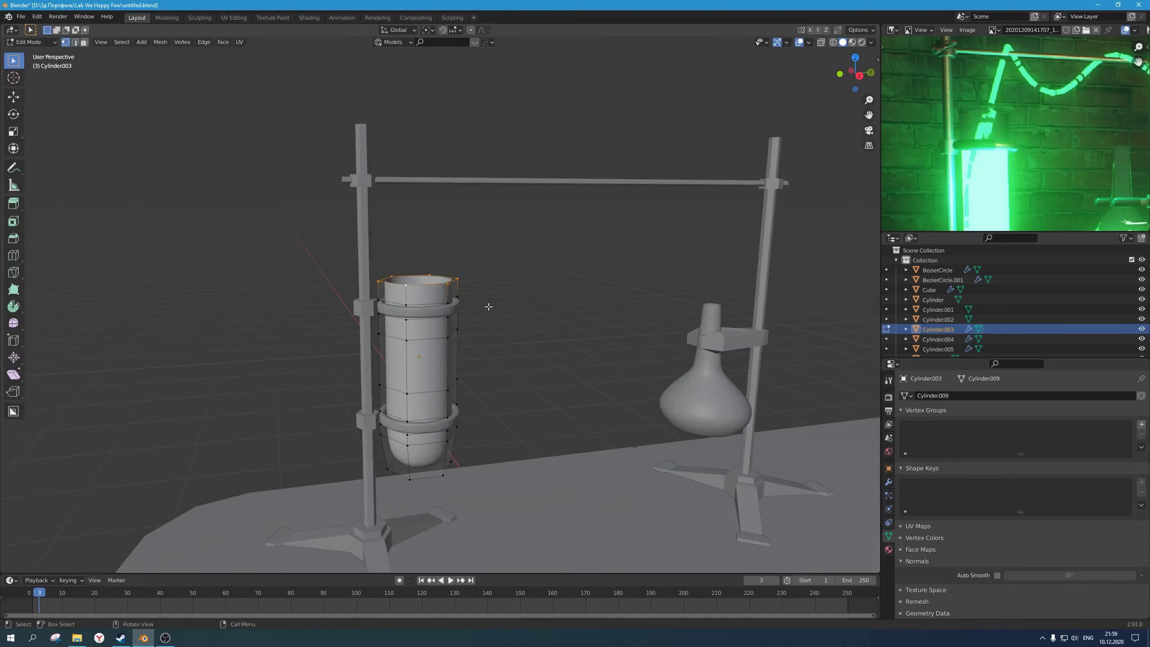
key(g)
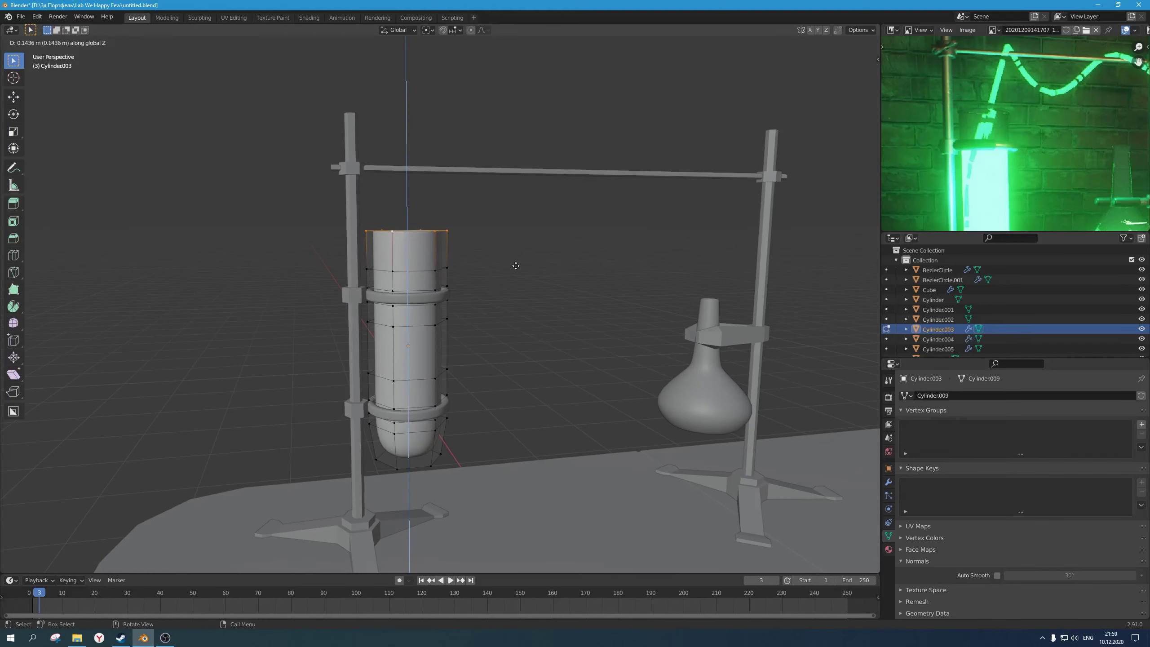
click(516, 266)
key(Tab)
scroll(514, 305, down, 5)
middle_drag(513, 305, 514, 301)
scroll(1026, 212, down, 3)
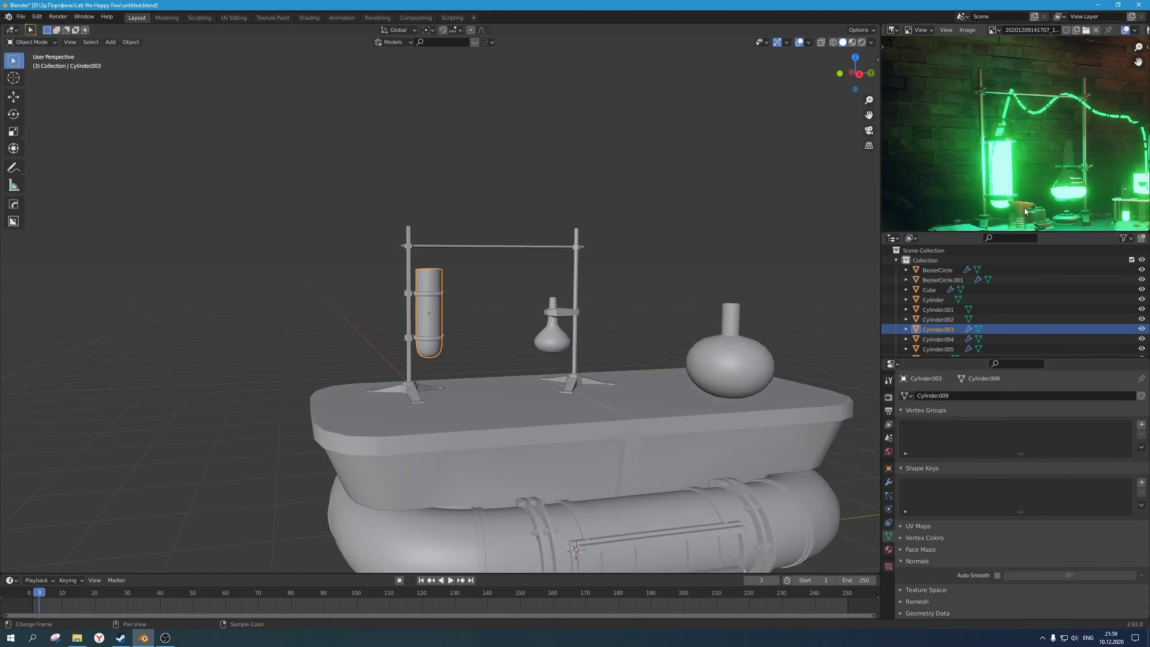
Step: Raise the tube's top loop another 0.006 m or so along Z
key(Tab)
scroll(500, 271, up, 6)
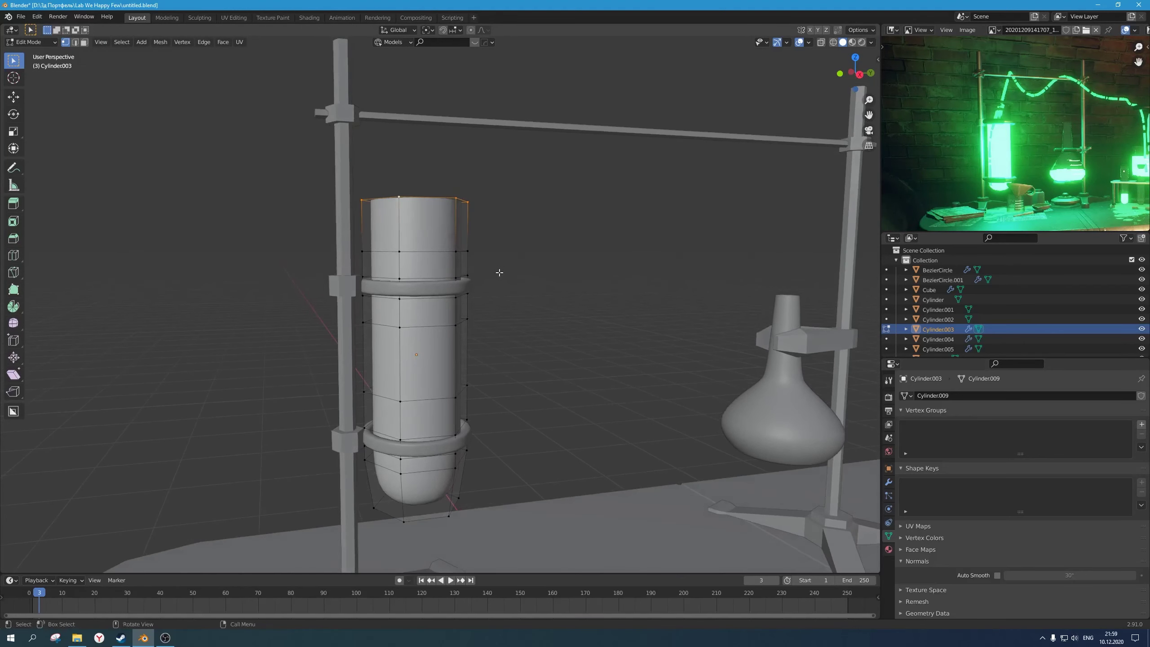
key(g)
key(z)
click(507, 253)
Step: Extrude the tube's top loop up about 0.013 m, widen it to 1.127 and lower it about 0.005 m along Z
key(g)
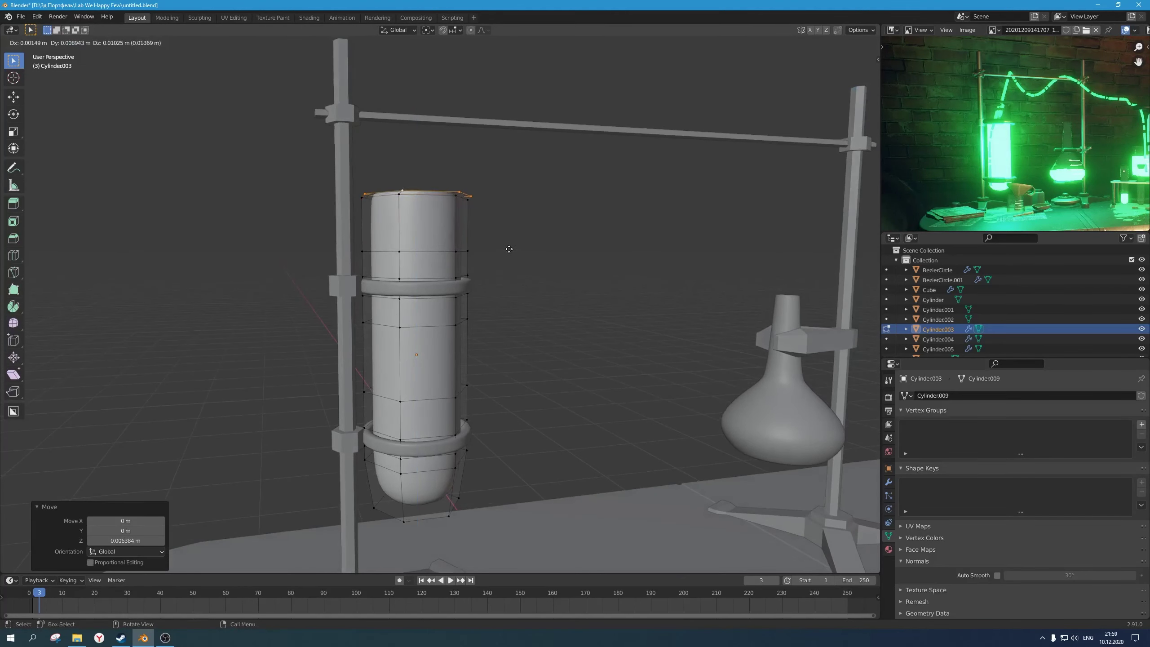
click(509, 248)
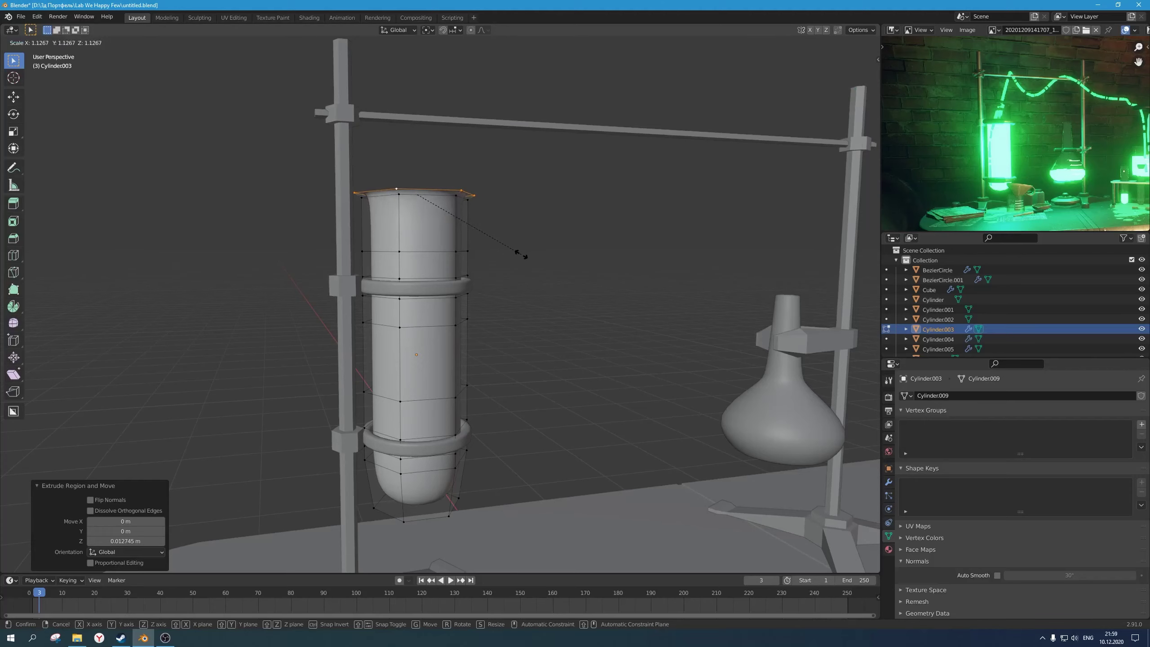
click(520, 255)
scroll(500, 255, up, 5)
scroll(500, 255, down, 2)
key(g)
key(z)
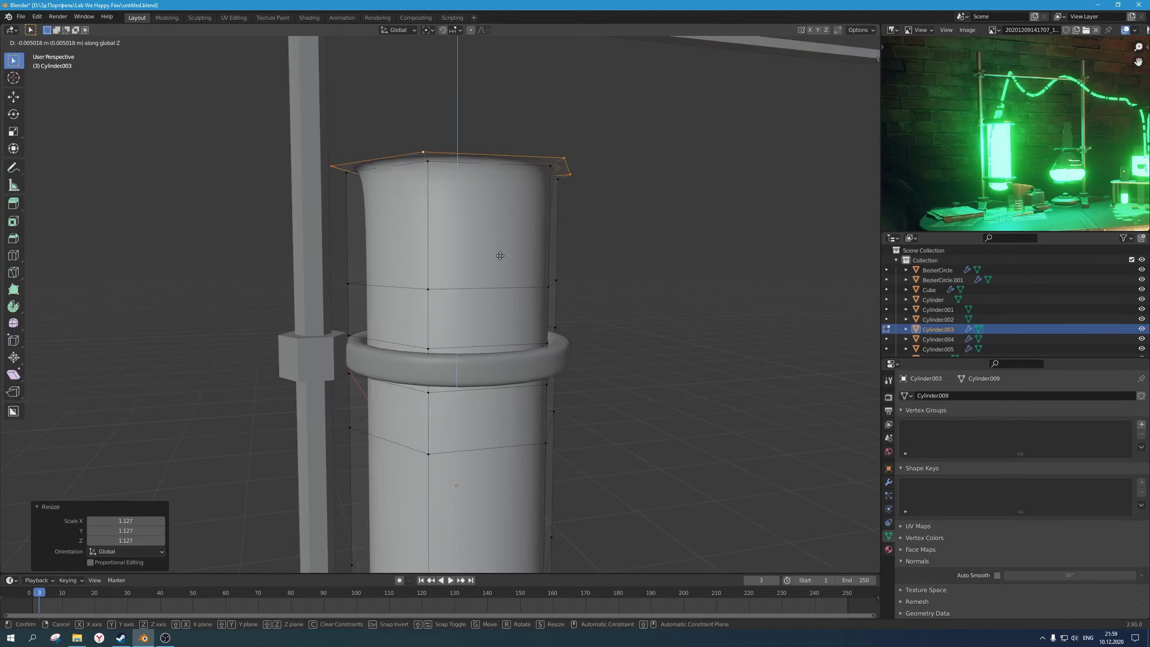
click(507, 245)
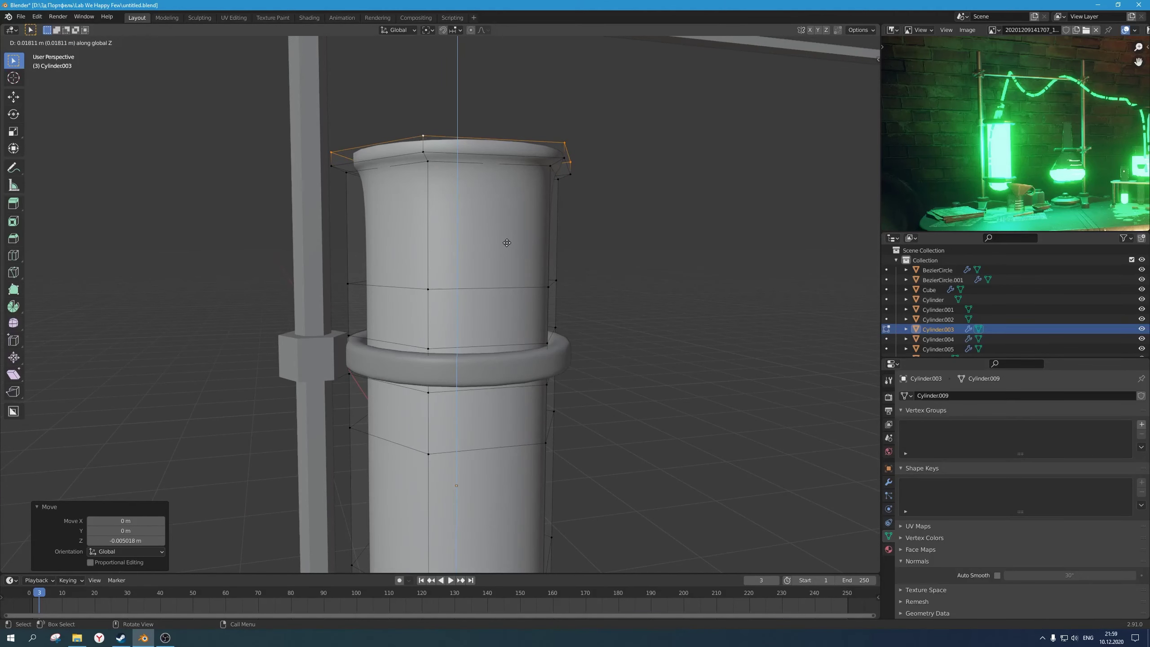
Step: Extrude the widened rim up about 0.018 m along Z to form a lip and check it in Object Mode
click(507, 243)
key(Tab)
scroll(525, 270, down, 8)
key(Tab)
Step: Add an edge loop to the tube slid up close beneath the flared lip, then leave mesh editing and deselect the tube
scroll(498, 270, up, 6)
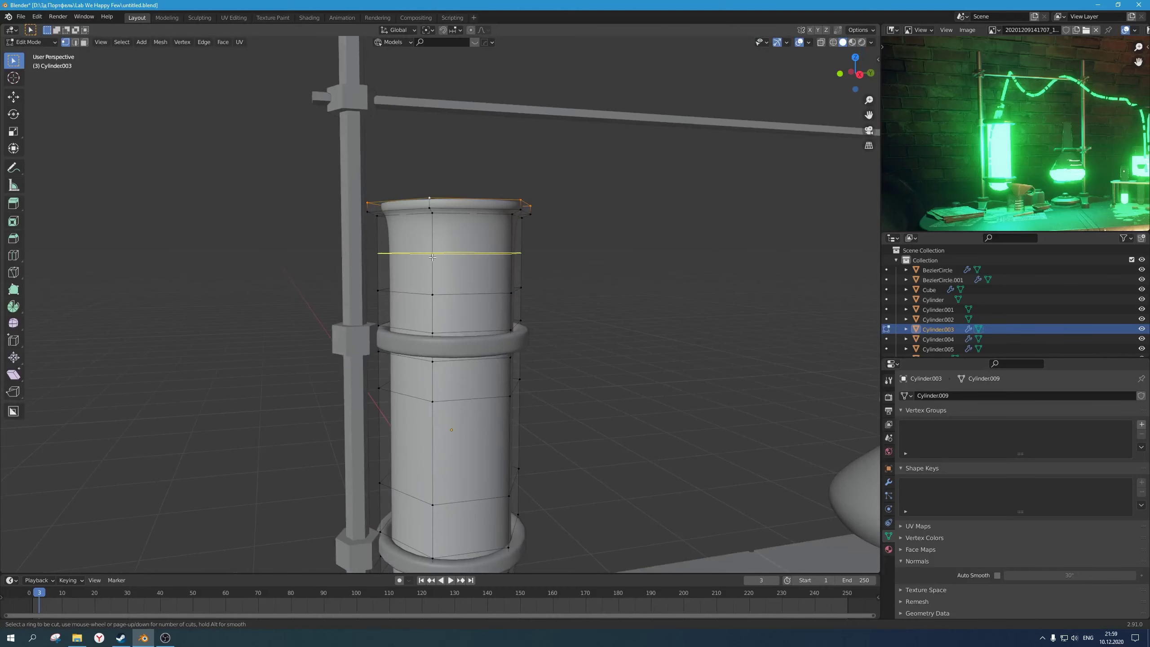
click(432, 257)
click(445, 223)
key(Tab)
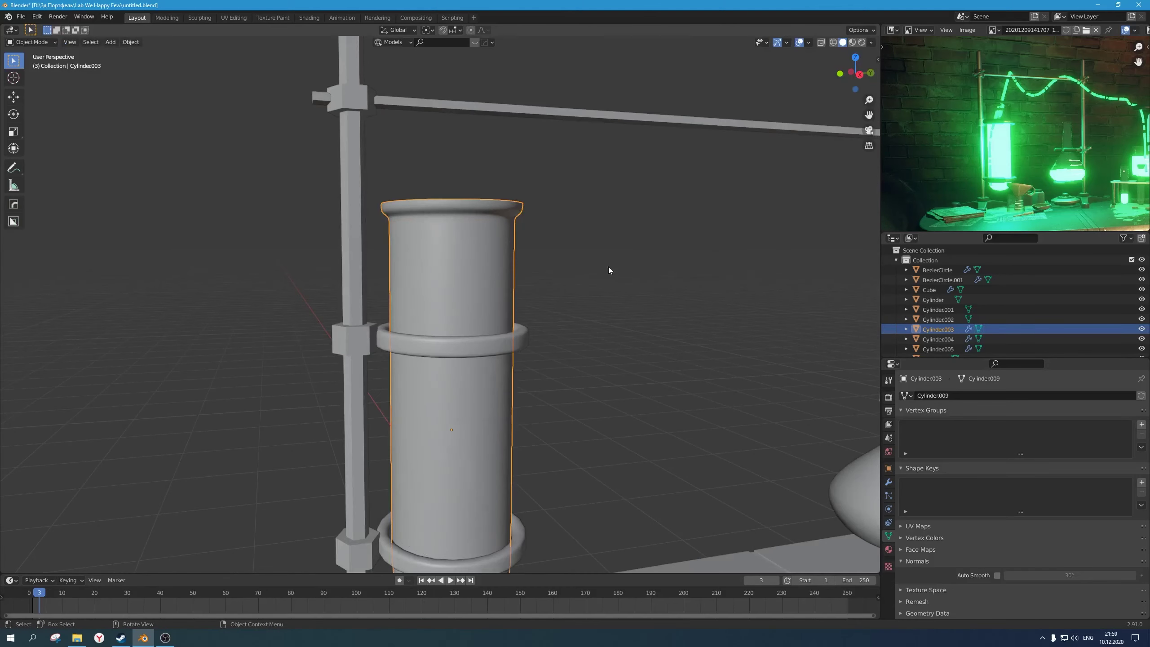
click(609, 270)
scroll(588, 283, down, 8)
middle_drag(580, 290, 483, 271)
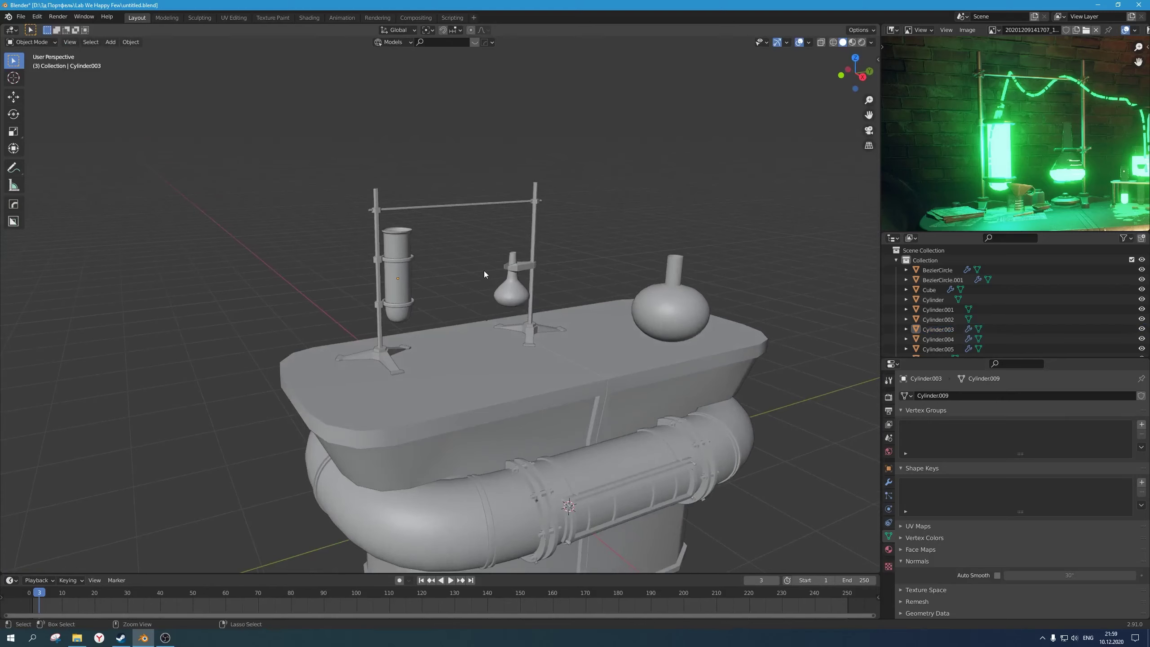
Step: Save the scene and check the tube's mesh and flared rim on its stand
key(ctrl+s)
scroll(481, 270, up, 1)
scroll(478, 269, down, 2)
middle_drag(589, 304, 556, 296)
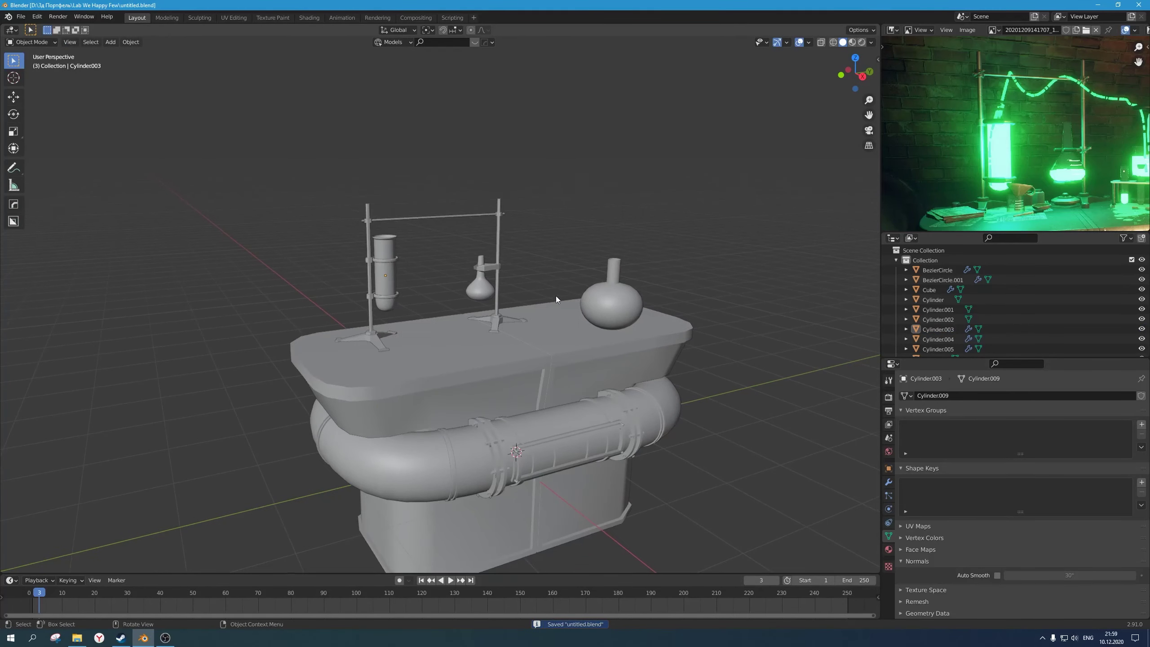
key(Tab)
scroll(435, 264, up, 3)
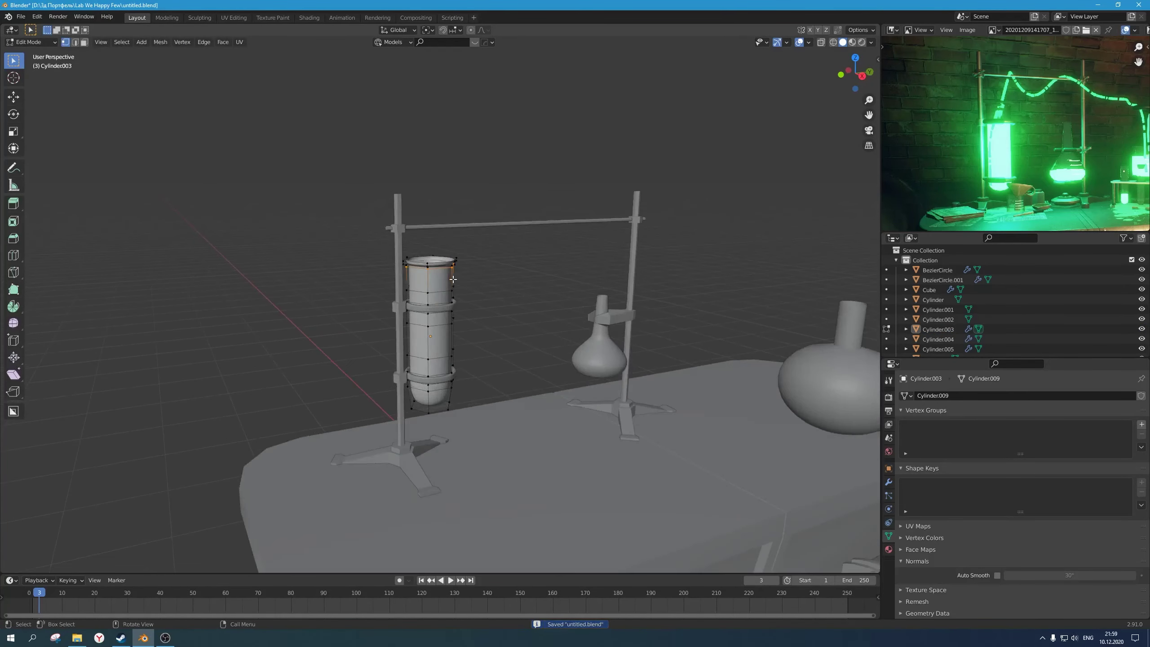
middle_drag(442, 271, 459, 289)
scroll(459, 288, up, 2)
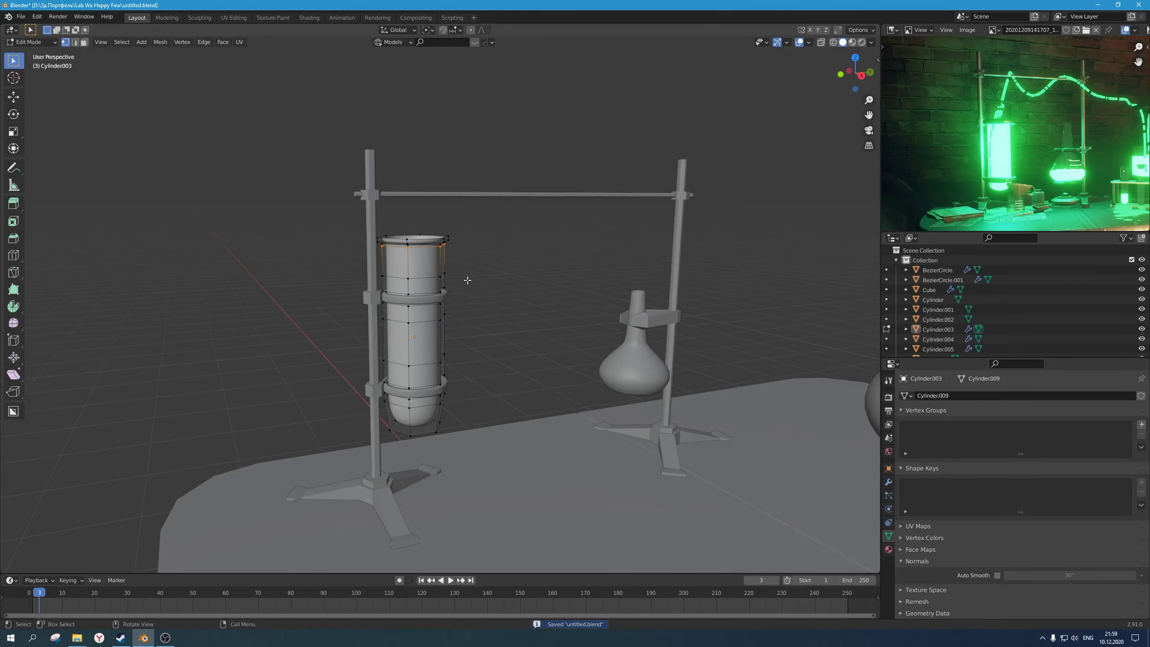
key(Tab)
scroll(469, 281, down, 5)
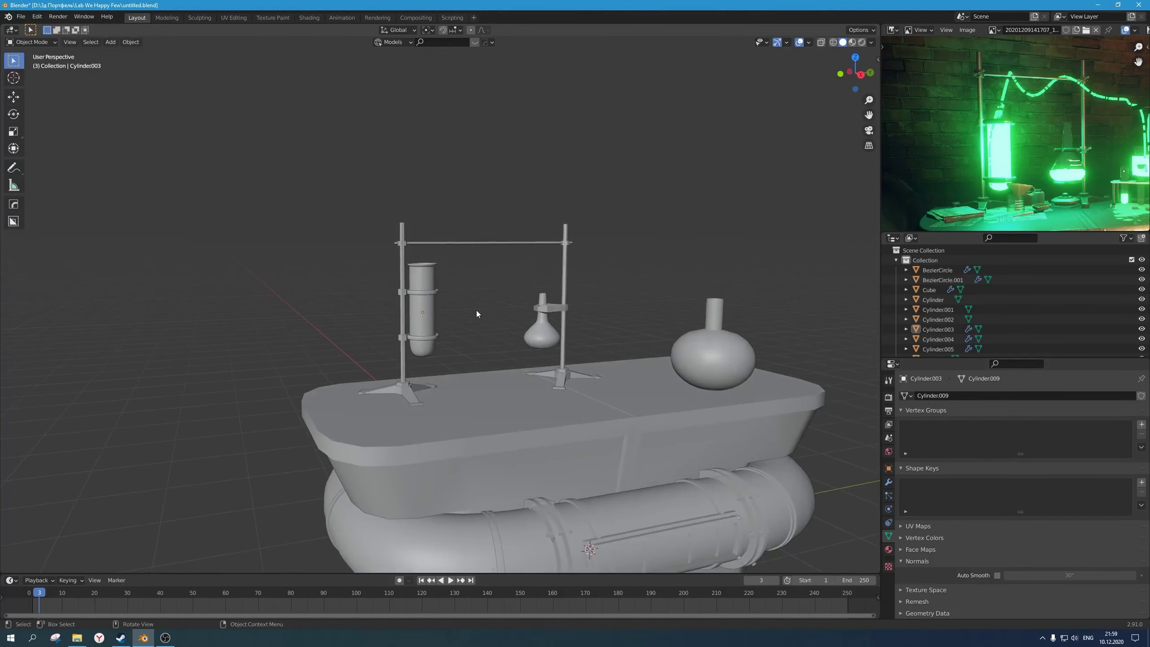
key(ctrl+s)
Step: Select the lower holder ring around the tube and open the rings and the tube's stand together for mesh editing
click(422, 317)
scroll(428, 324, up, 2)
click(425, 361)
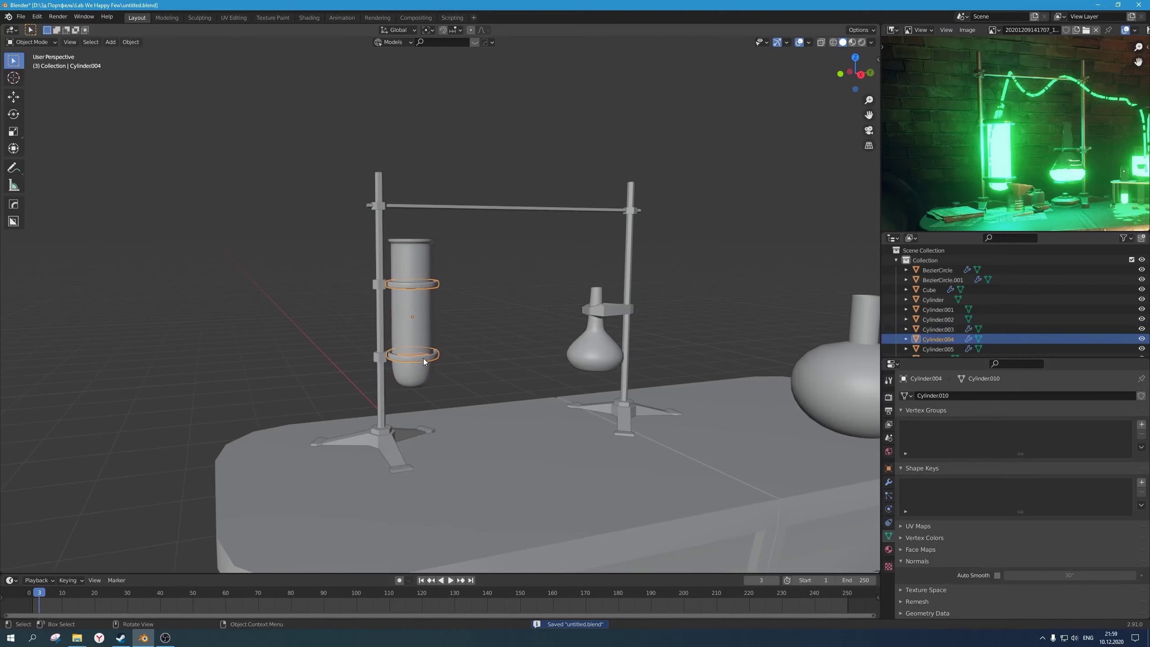
key(Tab)
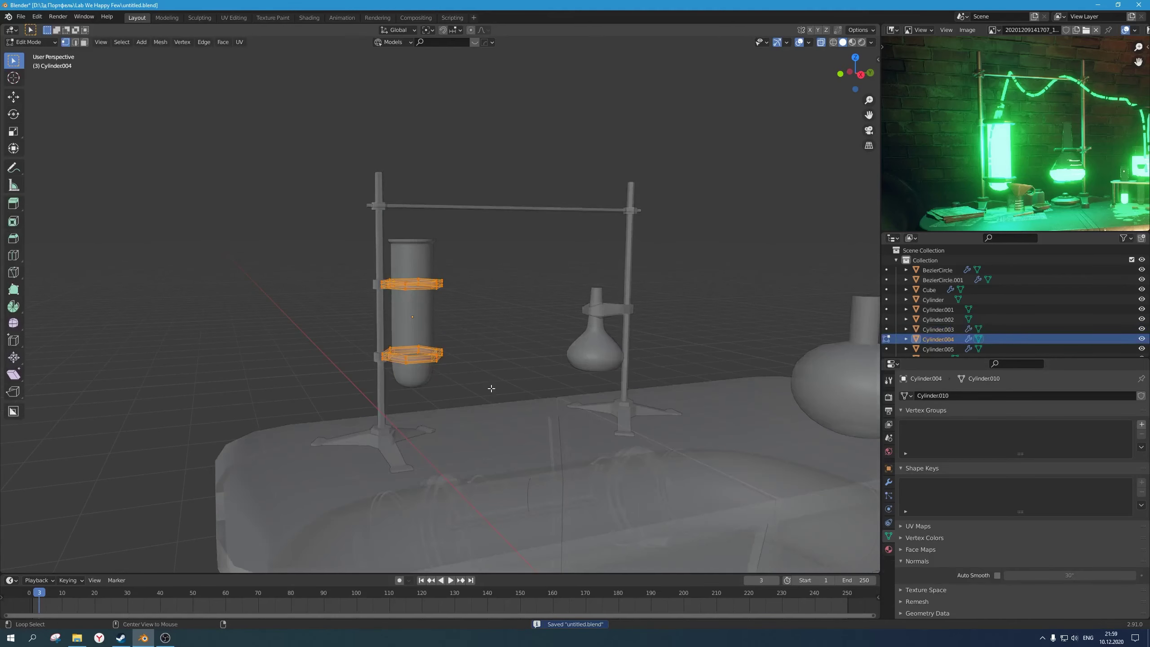
drag(492, 390, 324, 334)
scroll(478, 353, up, 2)
key(Tab)
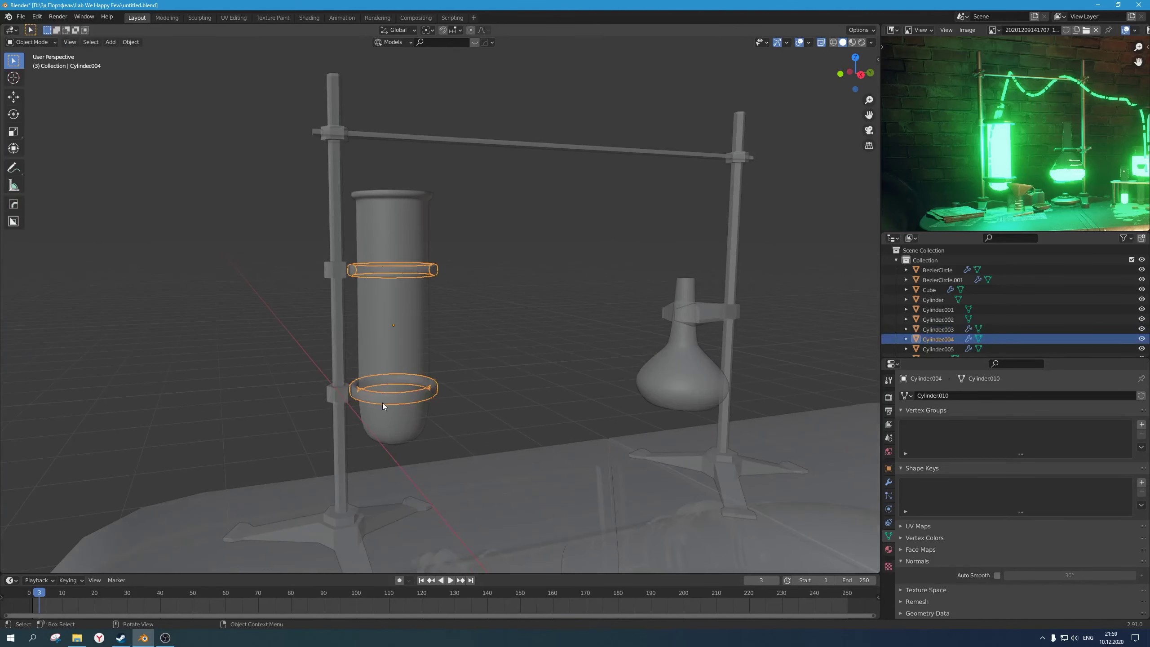
shift+click(331, 405)
key(Tab)
middle_drag(398, 405, 401, 396)
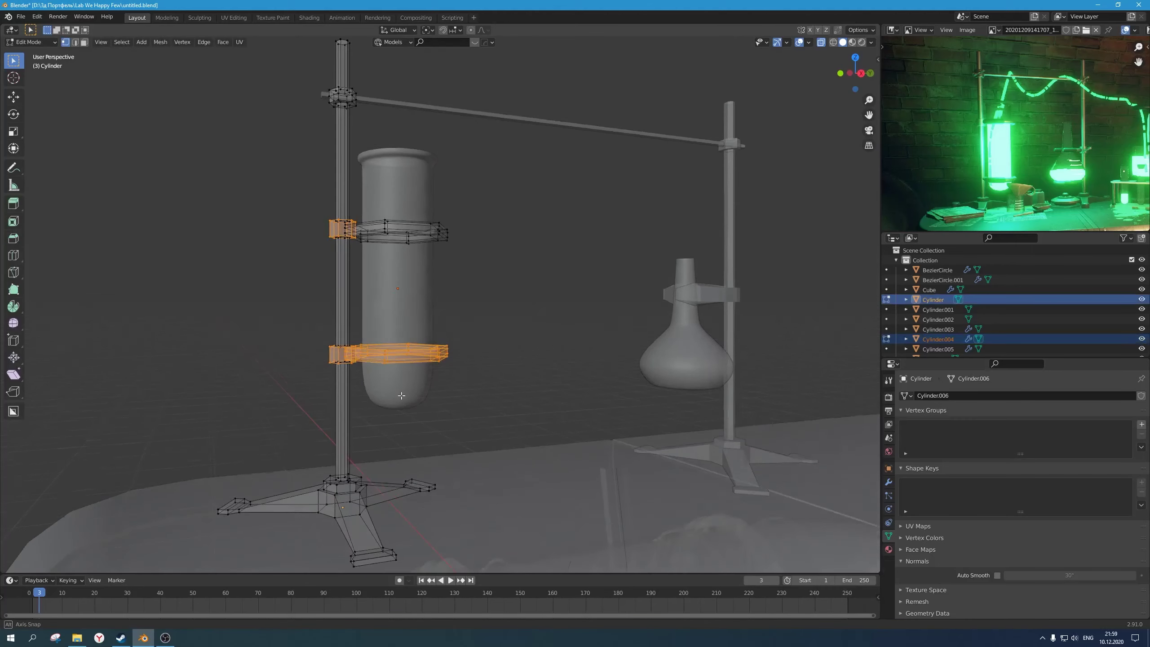
Step: Lower only the lower ring and its stand clamp about 0.059 m along Z, then return to Object Mode and save the file
key(alt+z)
drag(500, 398, 300, 322)
key(alt+z)
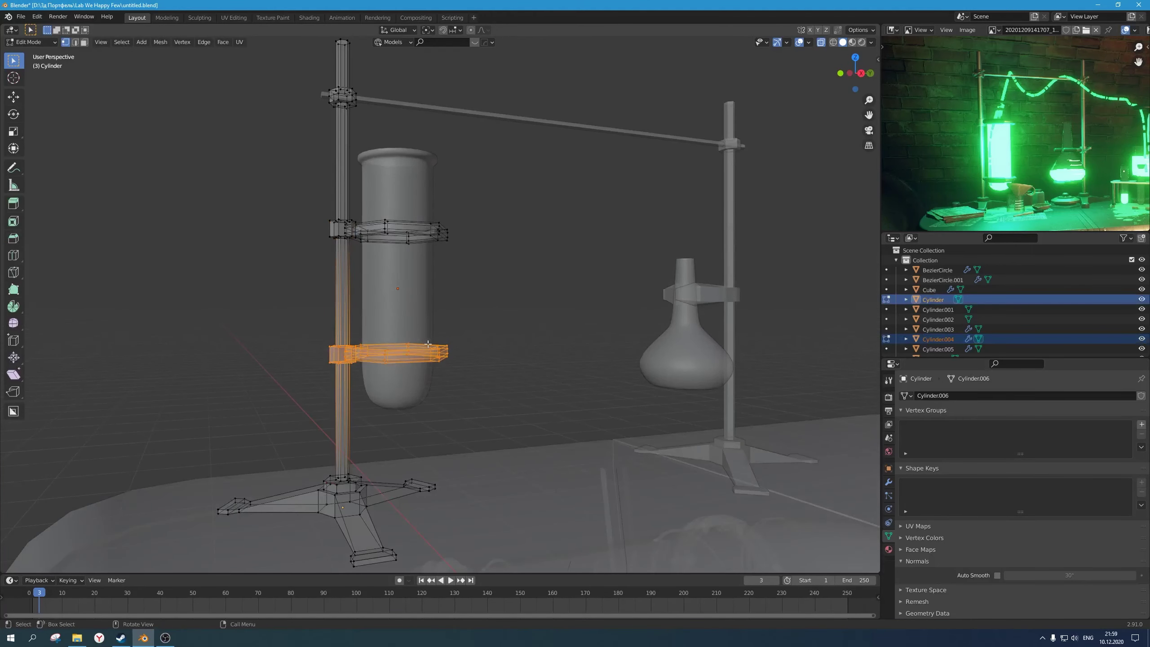
key(g)
key(z)
click(429, 360)
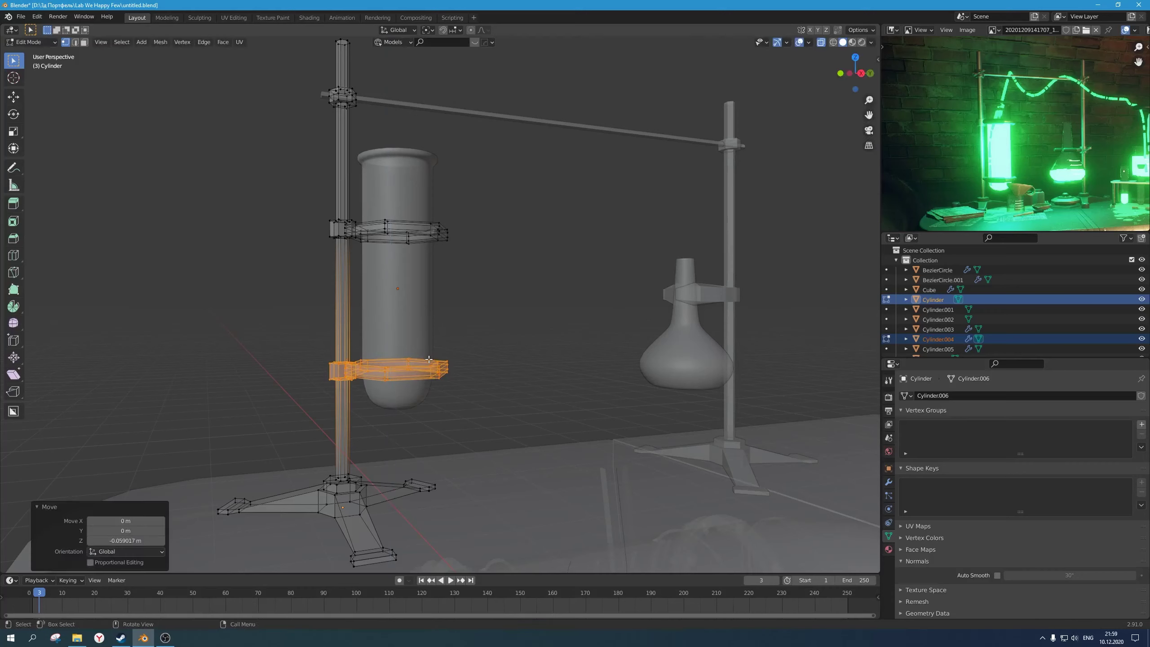
key(Tab)
key(alt+z)
click(529, 336)
scroll(528, 335, down, 4)
mouse_move(528, 335)
middle_down()
mouse_move(593, 379)
mouse_move(529, 355)
mouse_move(490, 305)
mouse_move(379, 262)
mouse_move(442, 308)
middle_up()
scroll(531, 341, down, 2)
key(ctrl+s)
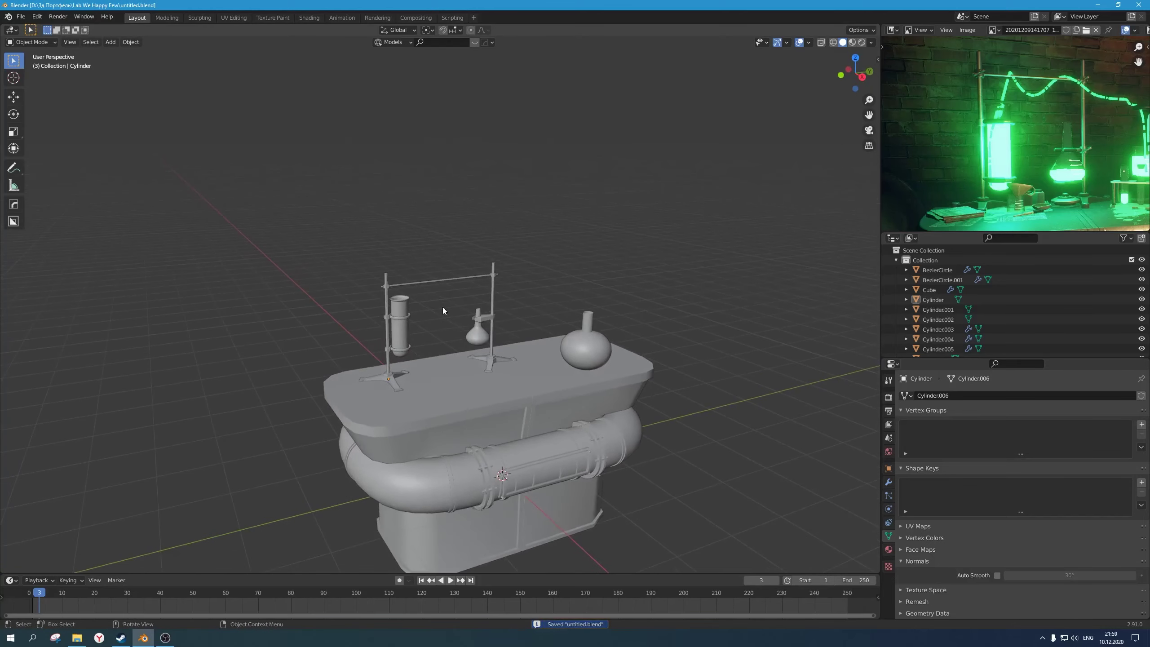
Step: Add a Bezier curve and move it about 2.65 m along X towards the stands
key(shift+a)
mouse_move(435, 317)
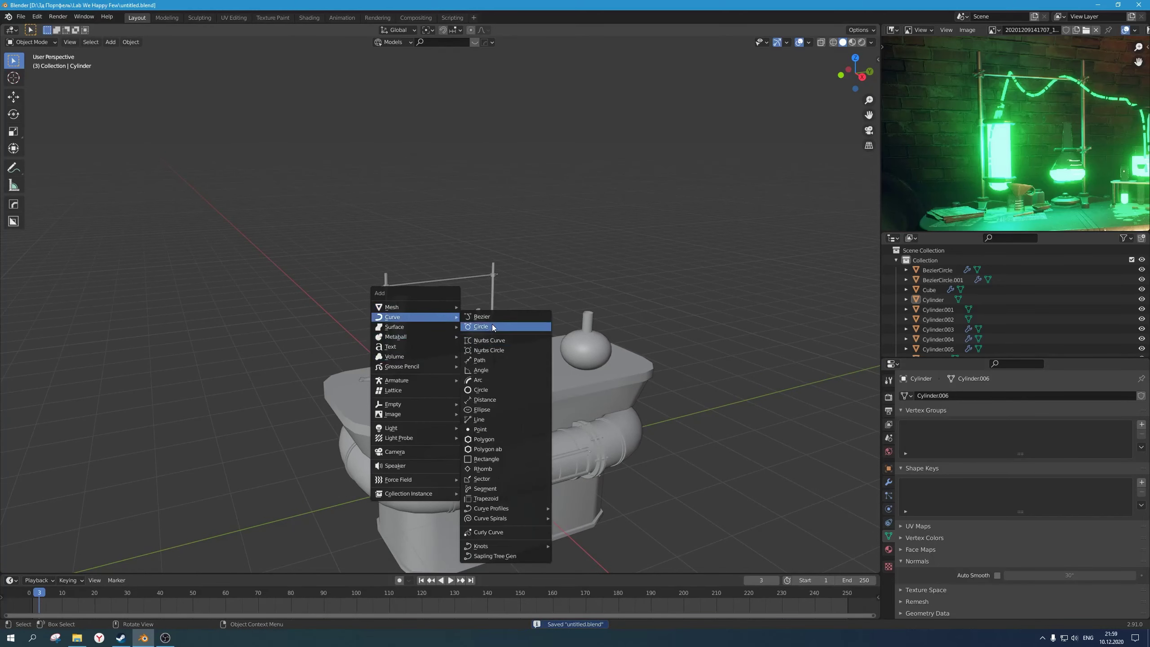
click(488, 322)
ctrl+middle_drag(467, 341, 534, 435)
key(g)
key(x)
click(478, 356)
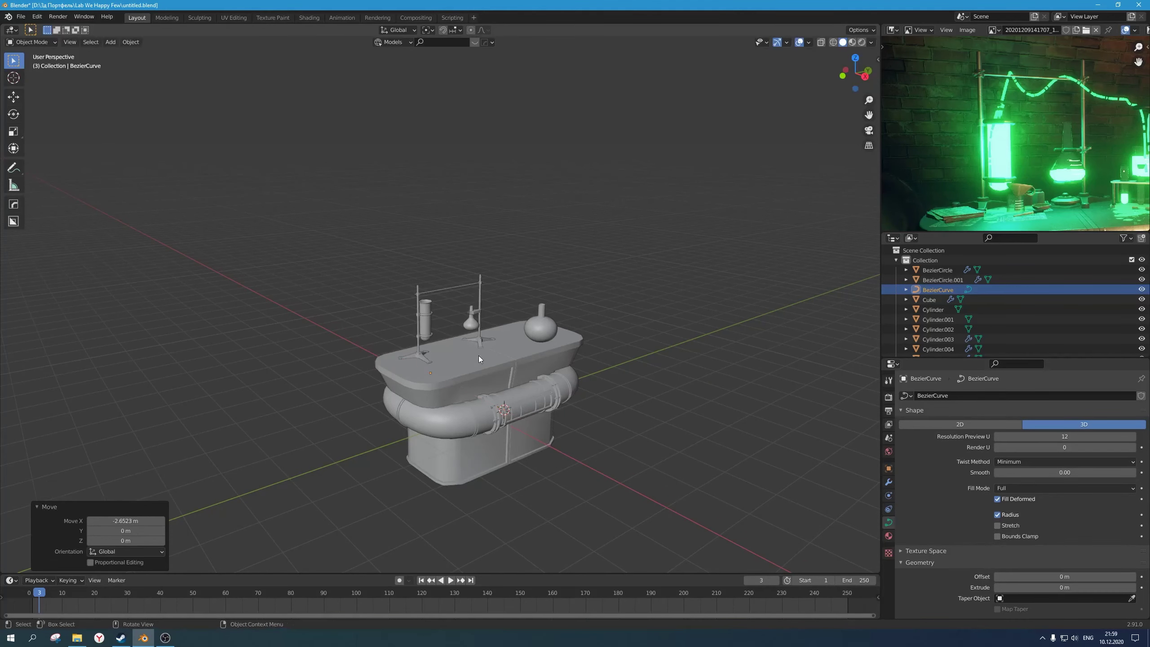
Step: In the right orthographic view, move the curve up to just above the tube and open it for editing
scroll(477, 357, up, 2)
key(KP_3)
key(g)
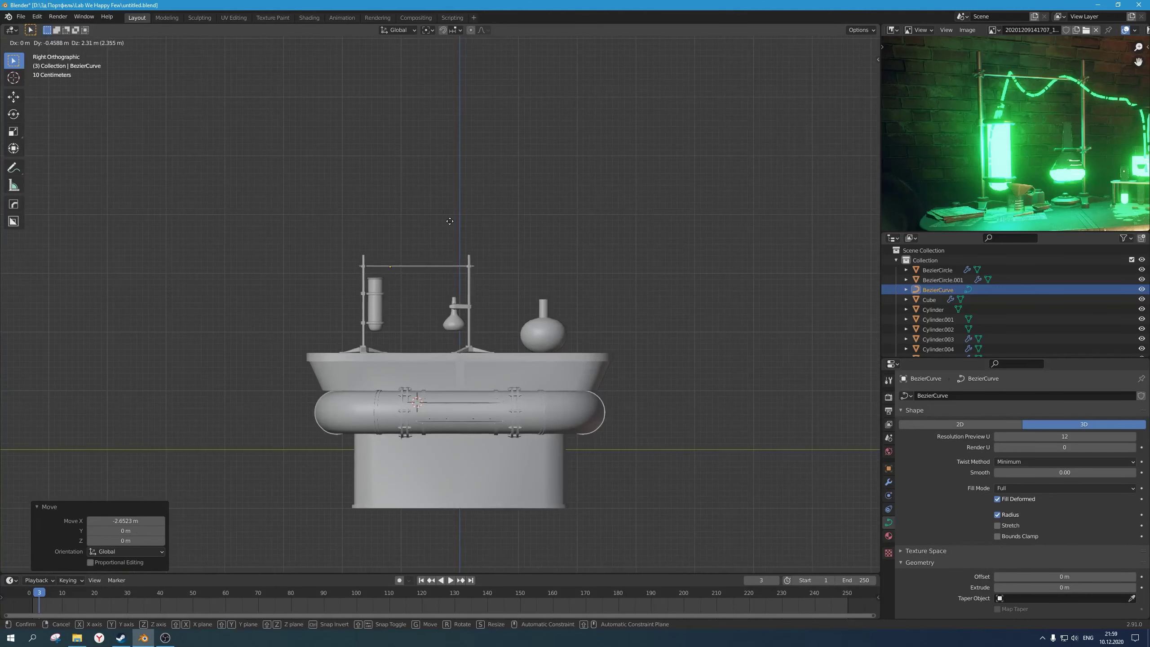
click(438, 231)
key(Tab)
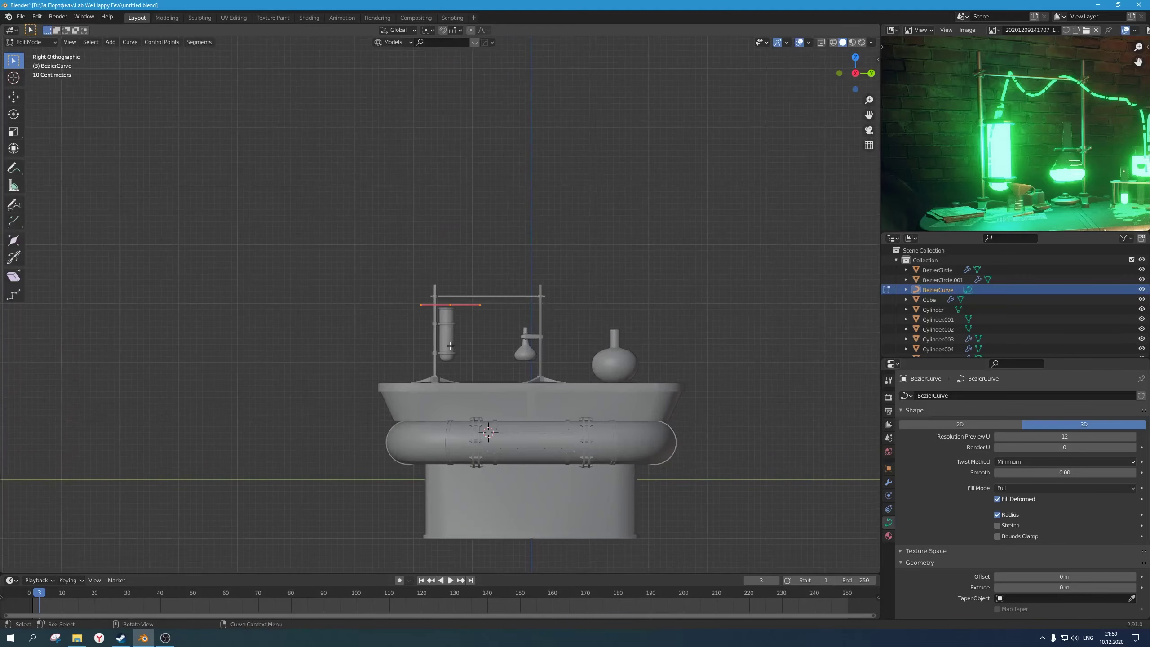
Step: Stretch the curve by moving its selected end point along Y past the flask's stand
middle_drag(402, 292, 462, 300)
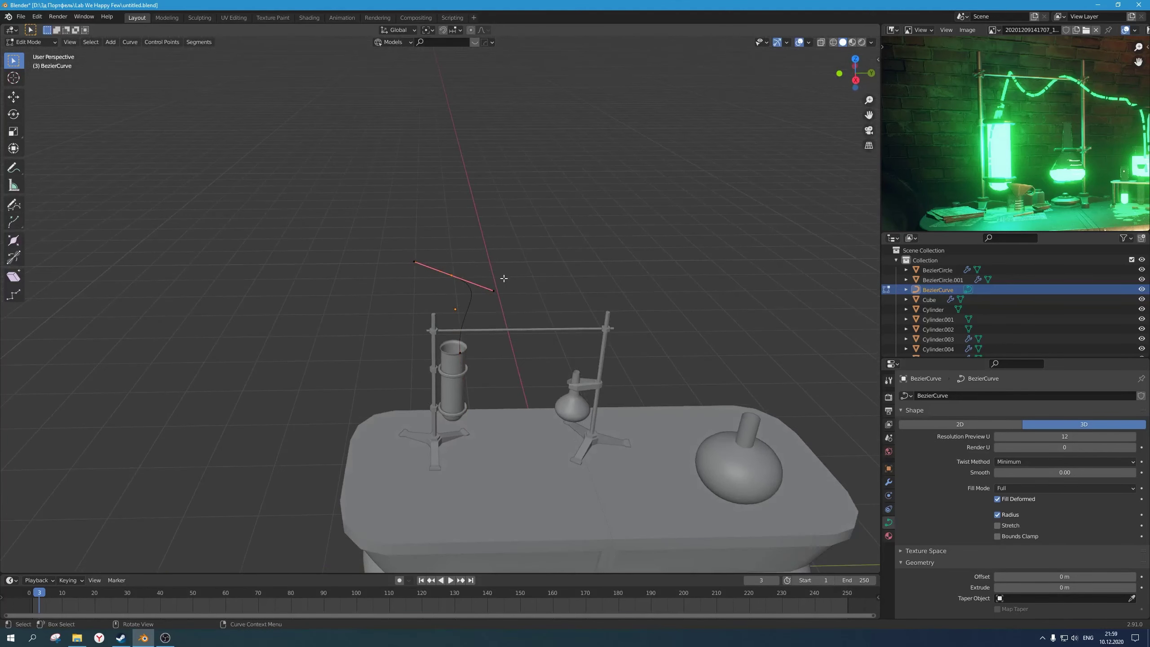
key(g)
key(y)
click(648, 331)
Step: Move the curve's other end point to the tube's mouth, finishing with a shift of about 0.037 m along Y and 0.155 m down
drag(524, 413, 381, 306)
key(g)
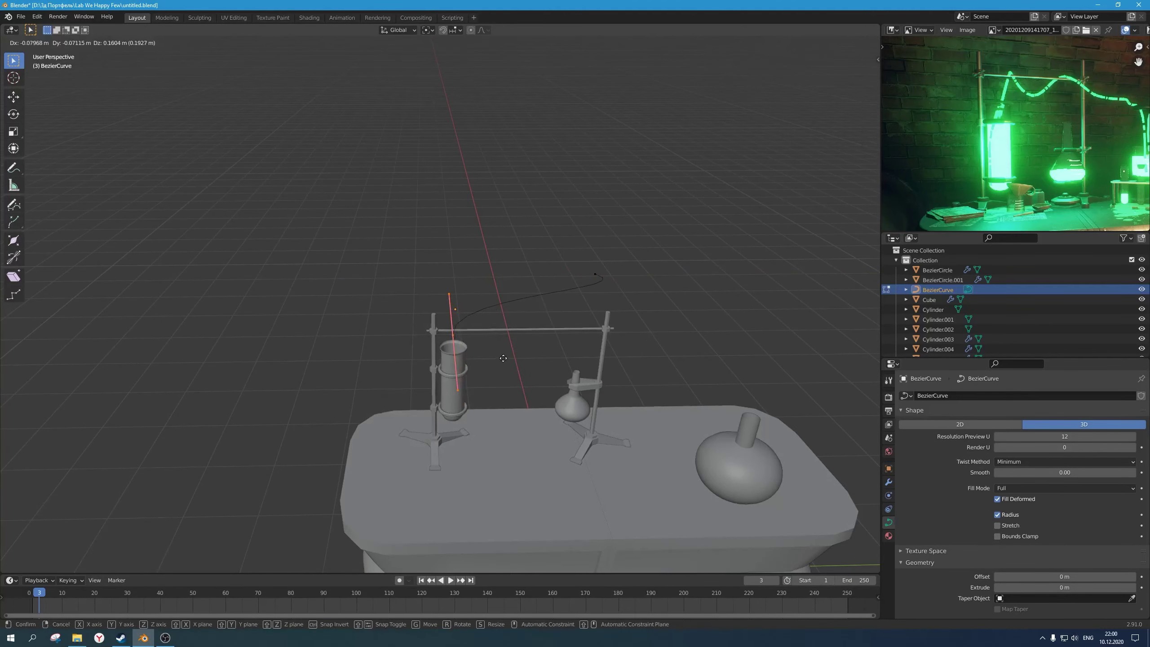
click(503, 365)
key(KP_1)
key(KP_3)
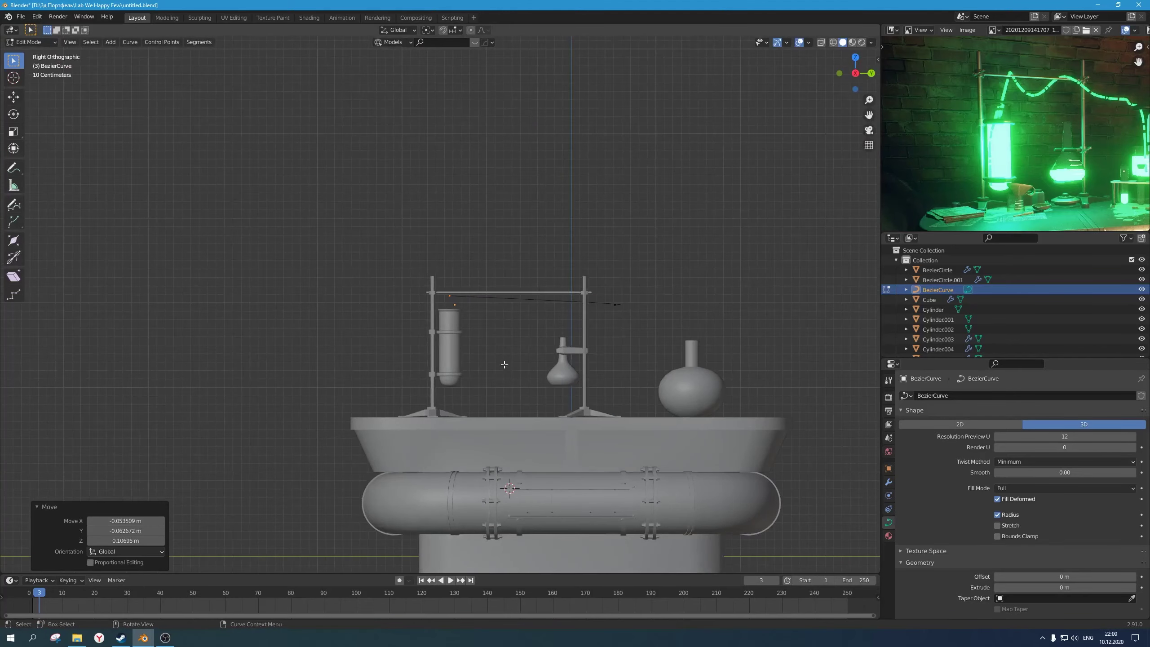
scroll(503, 365, up, 2)
key(g)
click(485, 339)
Step: Rotate the handles of the curve's tube-side end point 90° about the global Y axis so they stand upright
scroll(531, 343, down, 5)
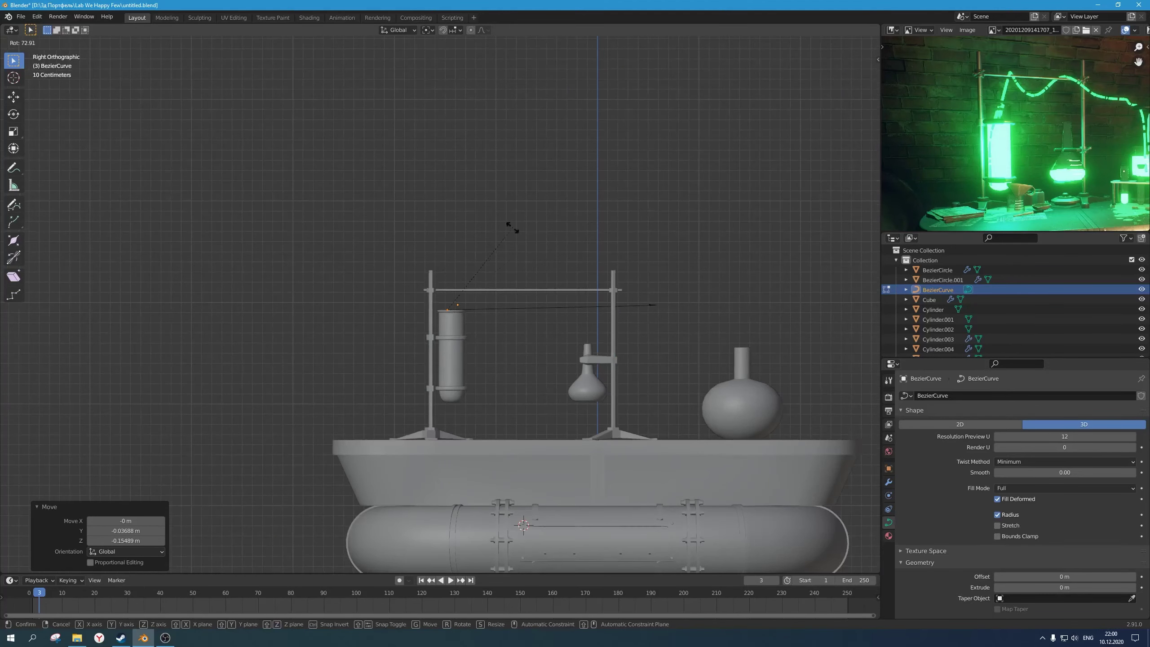
middle_drag(531, 343, 515, 373)
scroll(515, 373, up, 3)
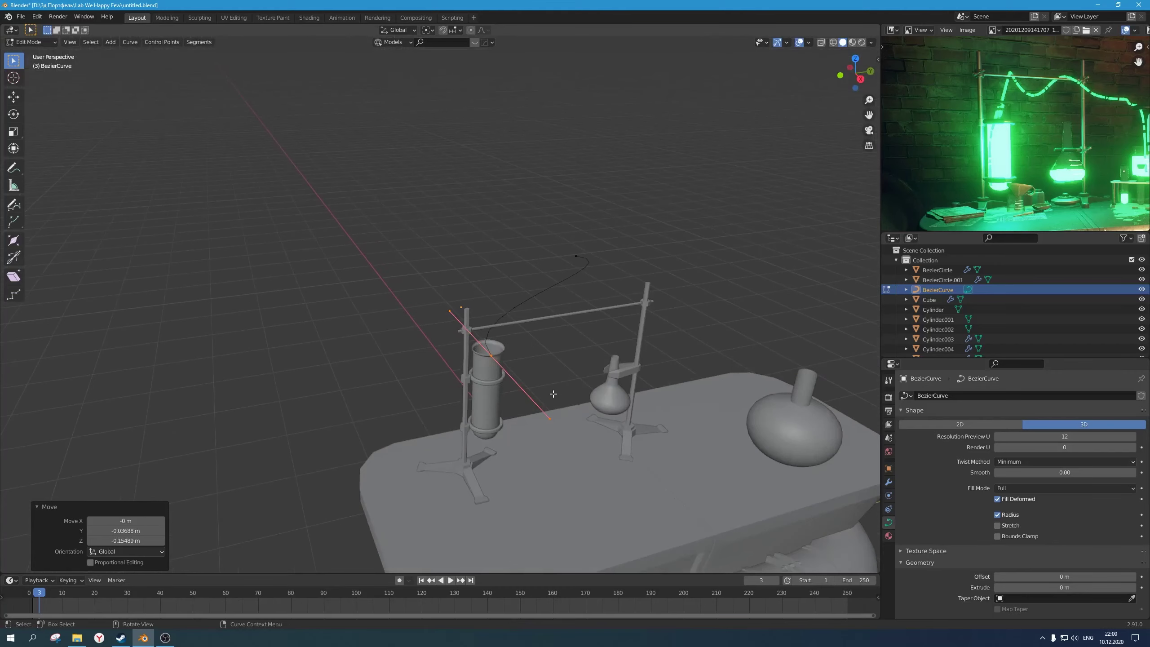
key(r)
key(y)
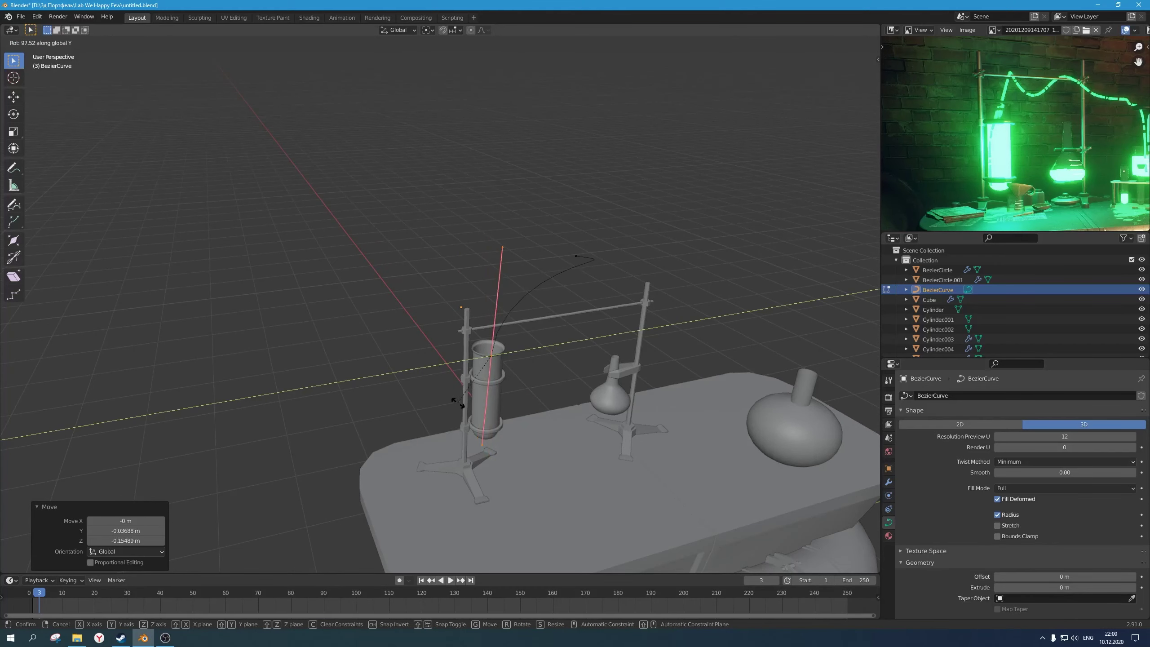
key(Return)
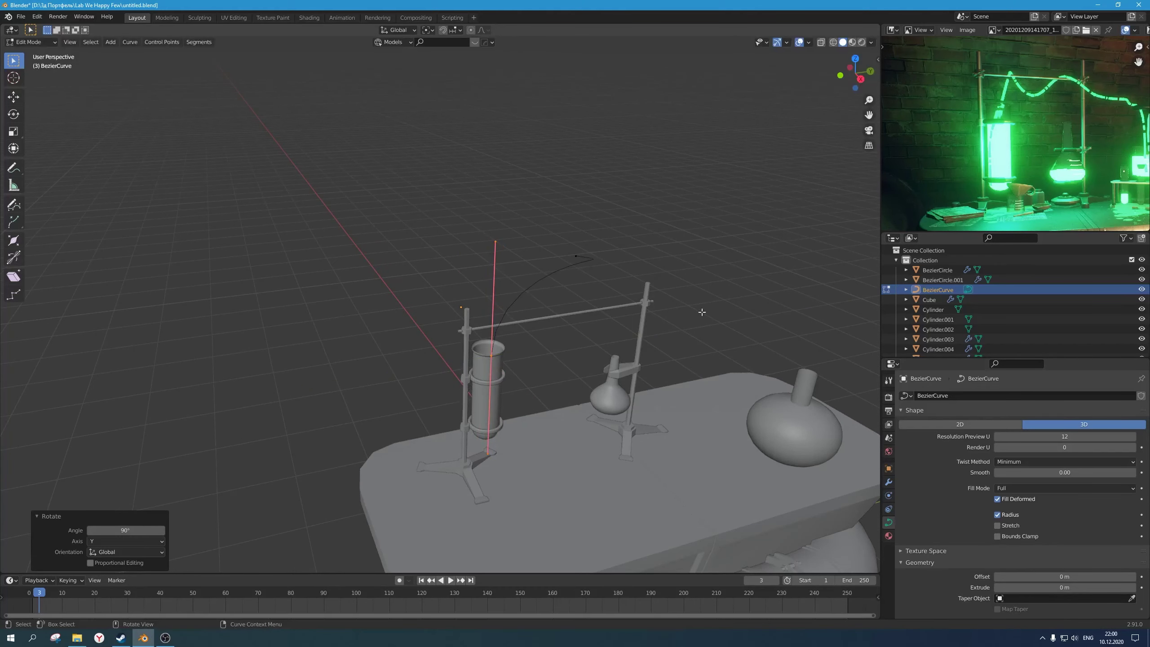
Step: Select the curve's free end point beyond the flask's stand
drag(665, 273, 455, 154)
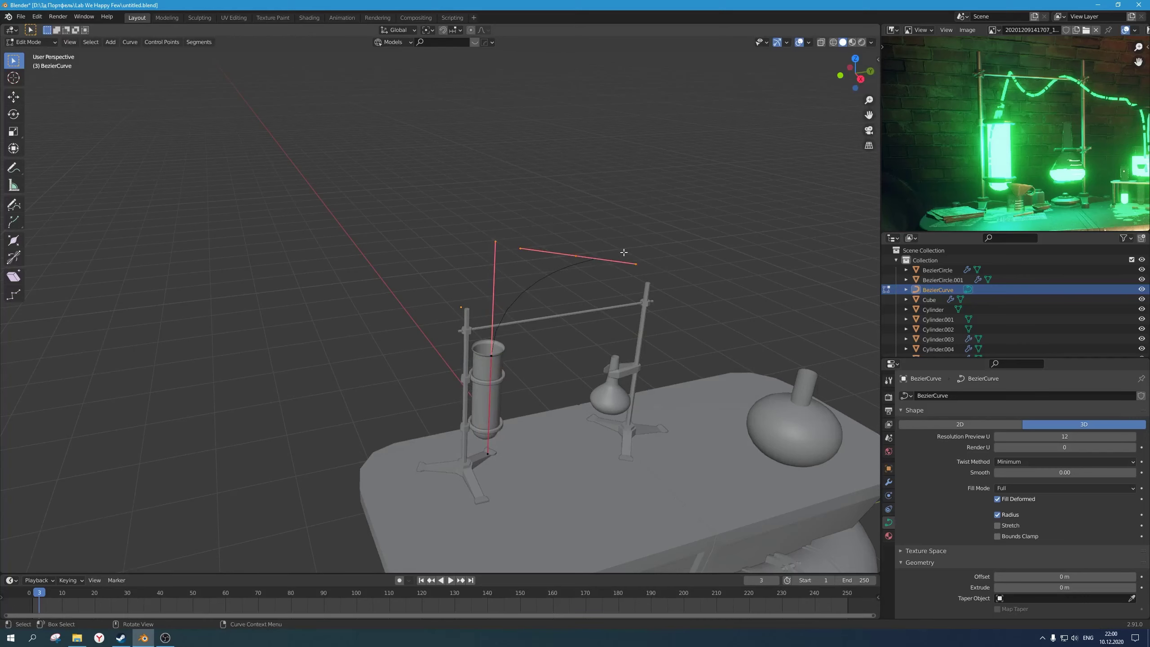
key(r)
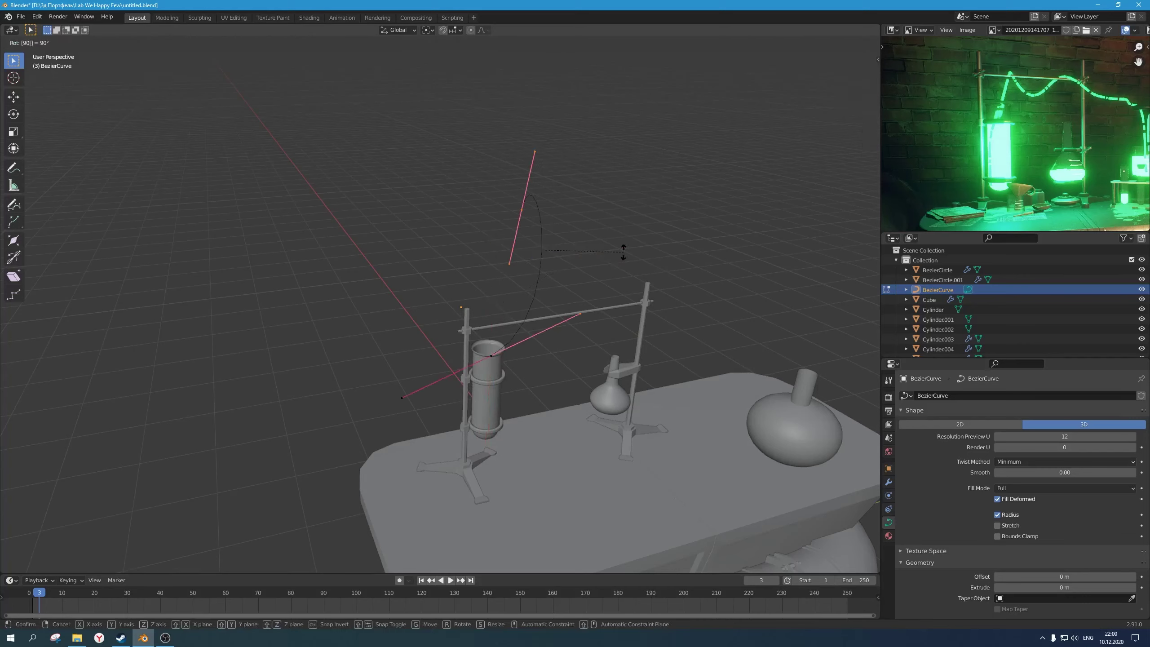
right_click(624, 252)
key(r)
key(x)
right_click(624, 252)
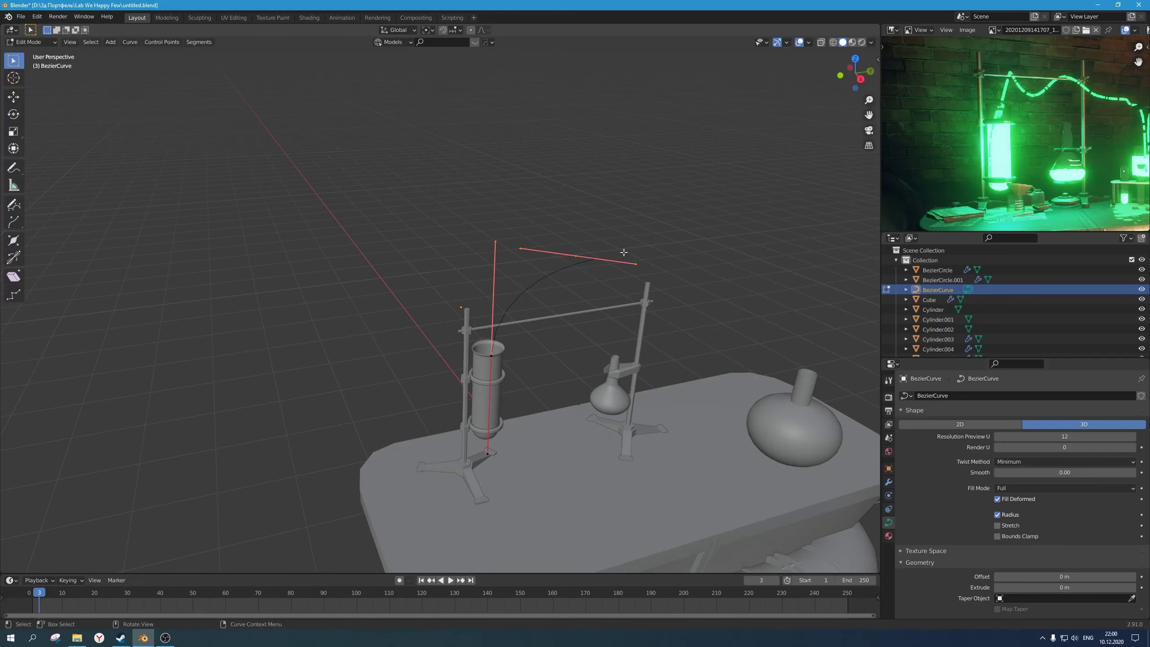
key(e)
key(Escape)
key(ctrl+z)
key(r)
key(y)
key(9)
key(0)
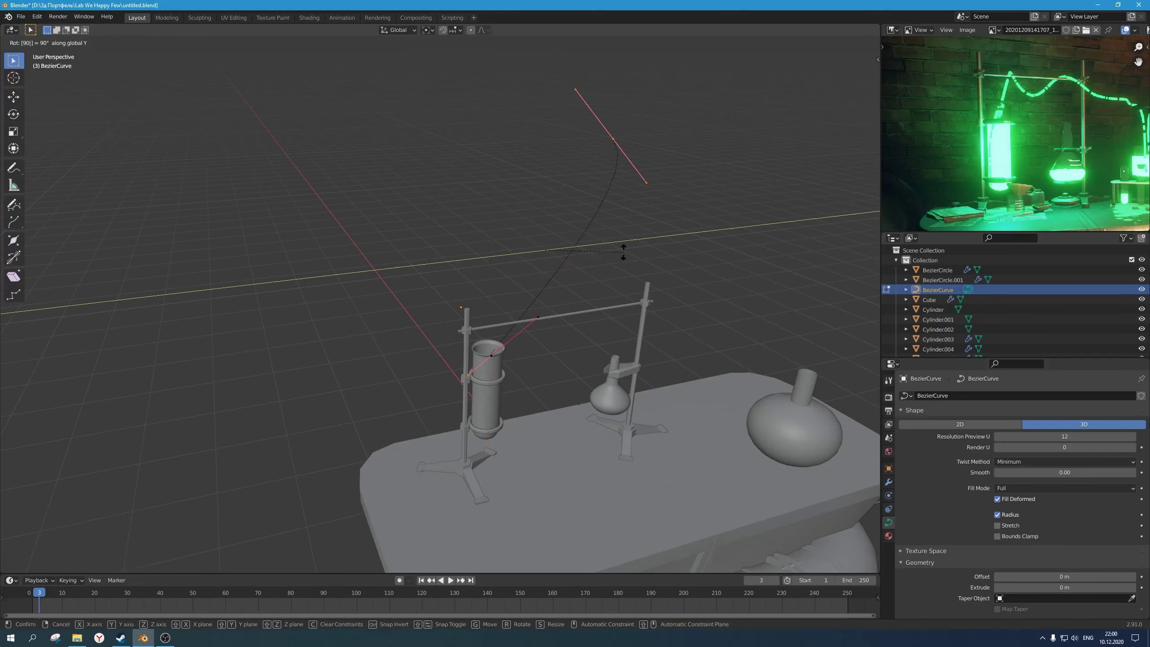
key(Return)
Step: Delete the curve's far end point and rotate the remaining point about -17° in the right side view
key(x)
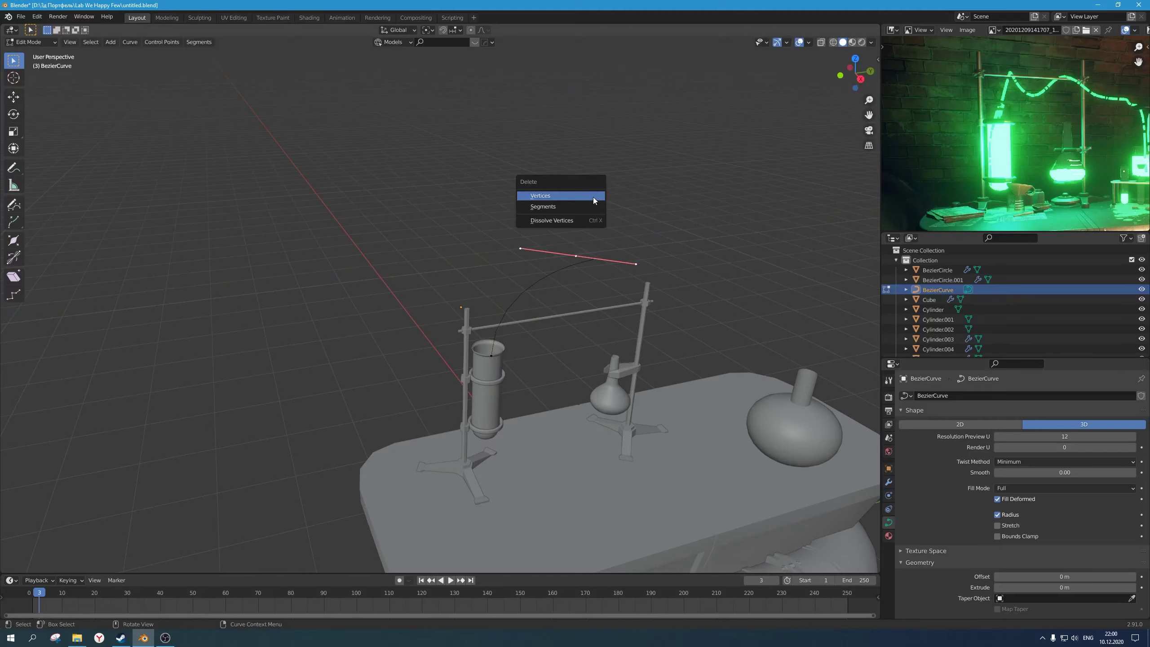
click(593, 197)
middle_drag(542, 360, 449, 339)
key(KP_3)
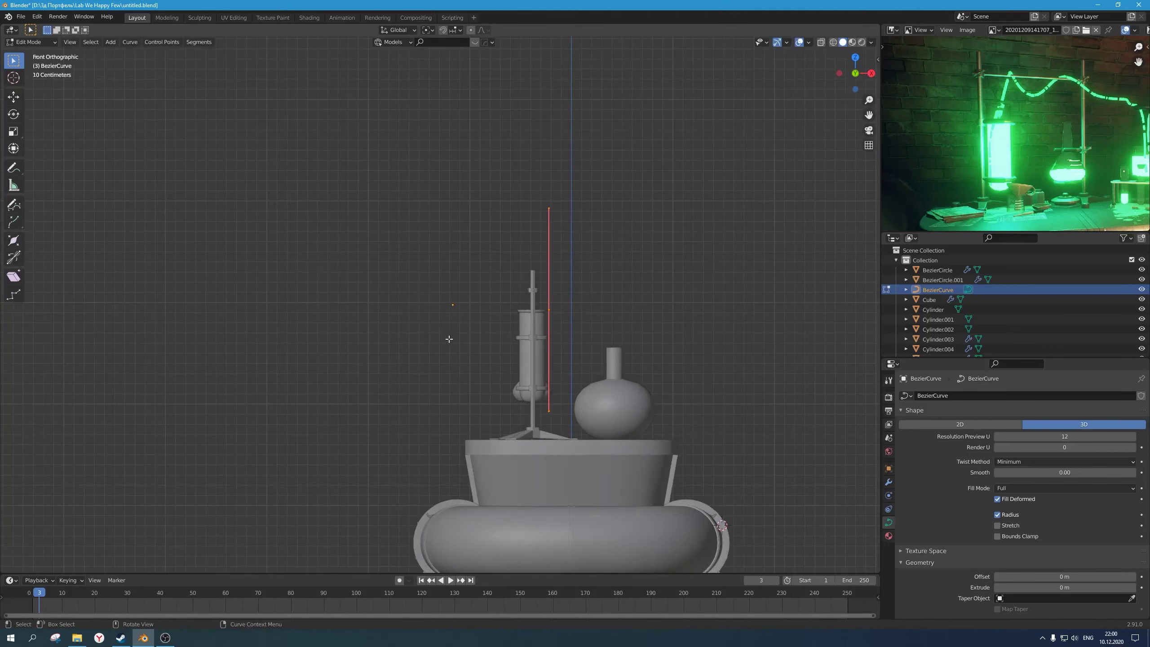
scroll(517, 354, up, 2)
shift+middle_drag(517, 354, 462, 339)
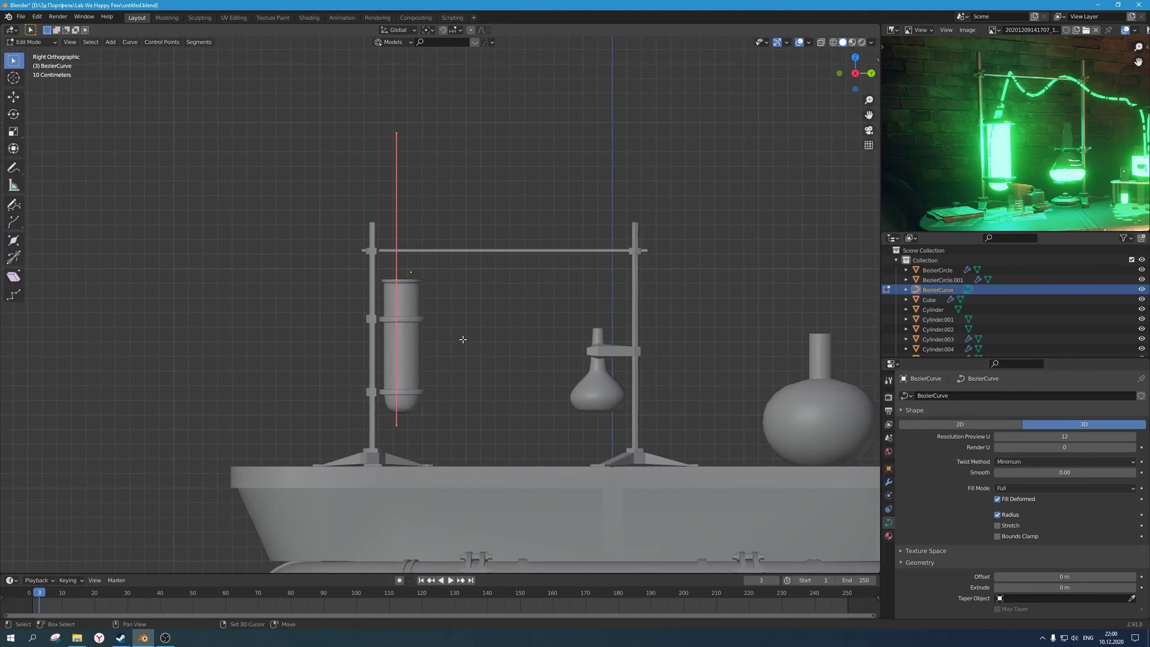
key(r)
click(447, 340)
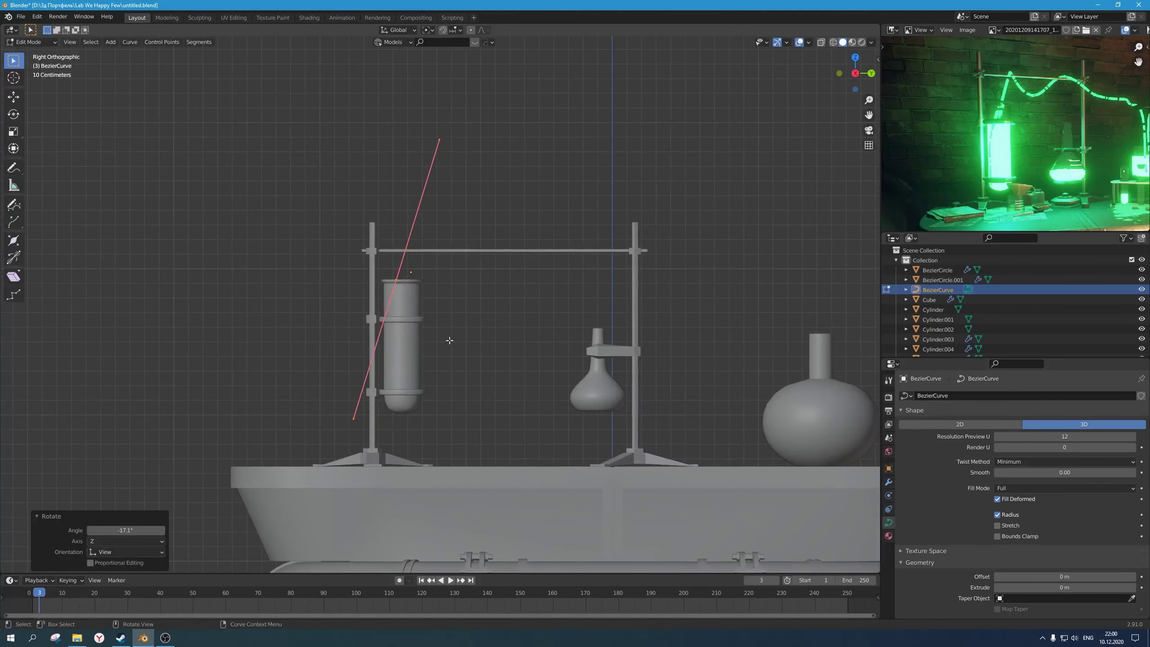
Step: Lower the remaining curve point about 0.26 m into the glass cylinder and scale its handles to 0.13
key(g)
click(444, 381)
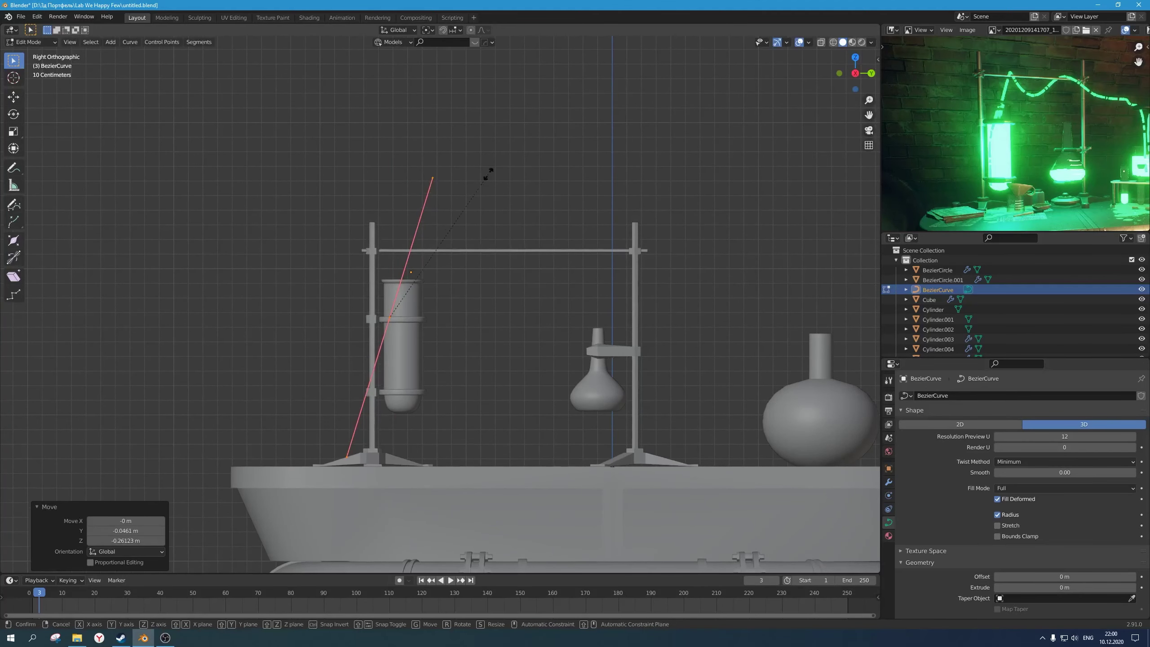
key(s)
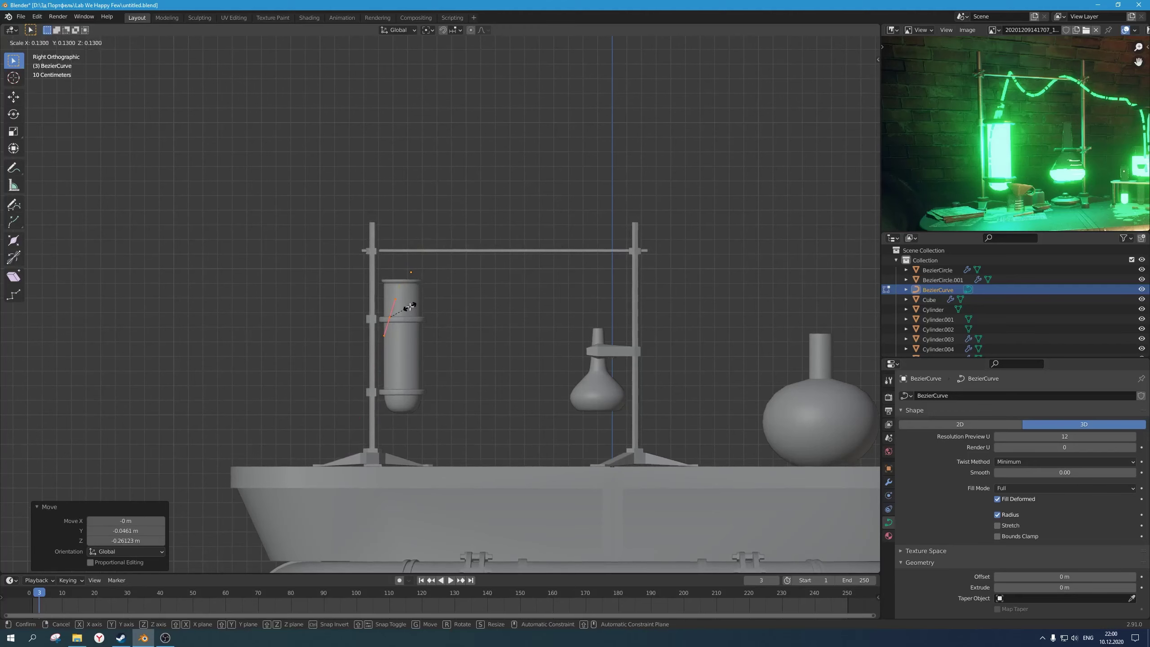
click(409, 307)
Step: Extrude a new curve point from the cylinder up to the crossbar, and shift the curve along X to line up with the cylinder
key(g)
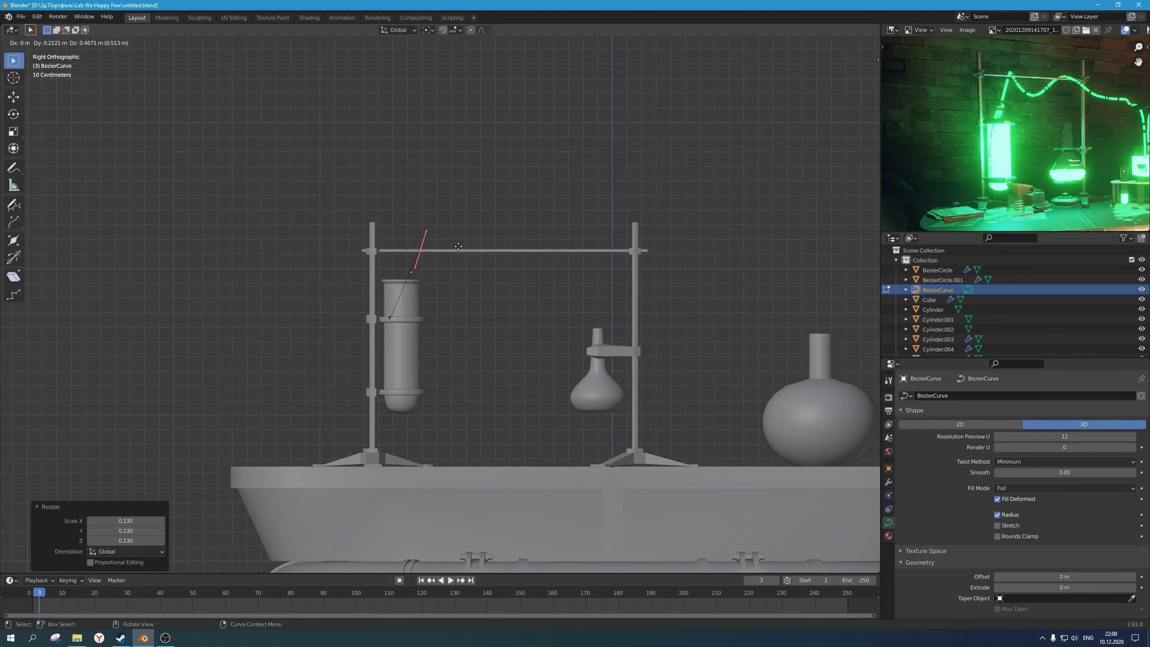
click(458, 246)
scroll(451, 249, up, 2)
middle_drag(444, 250, 616, 294)
key(KP_1)
key(a)
shift+middle_drag(708, 282, 569, 251)
key(g)
key(x)
click(597, 278)
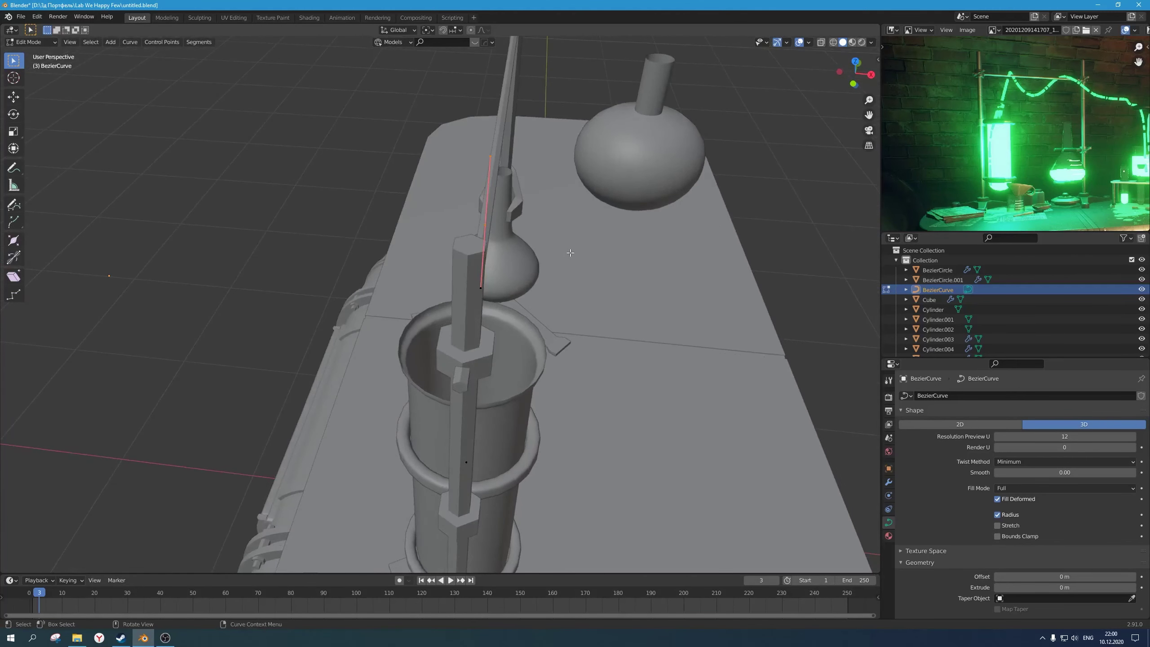
Step: Rotate the upper curve point about -28° around Y and nudge it about 0.01 m up onto the crossbar
key(r)
key(y)
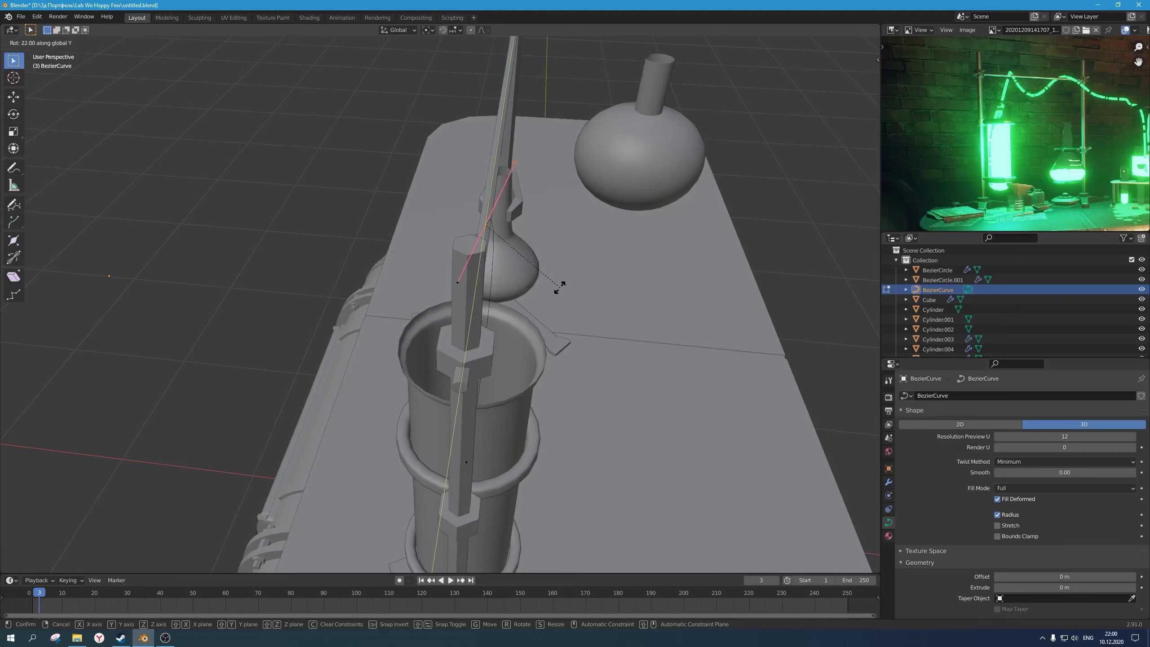
click(538, 215)
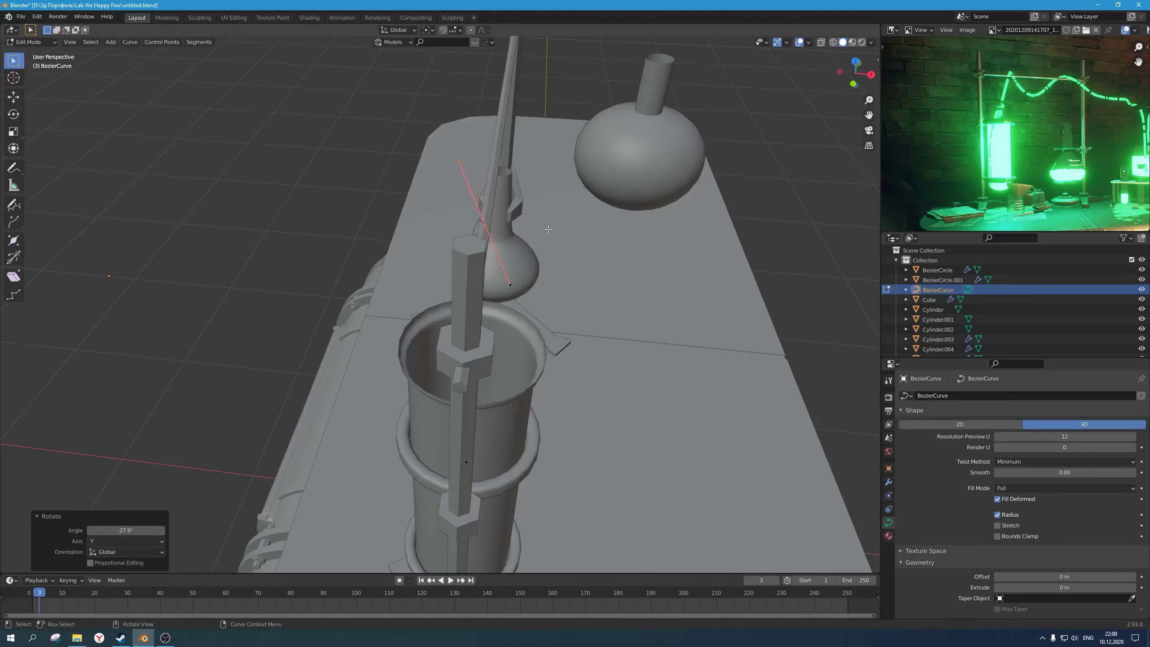
middle_drag(549, 229, 462, 314)
key(KP_1)
key(alt+z)
scroll(559, 381, up, 5)
key(g)
click(562, 300)
Step: Extrude a new curve point beyond the crossbar point, about 0.14 m in Y and -0.08 m in Z
scroll(544, 285, down, 3)
key(KP_1)
key(KP_3)
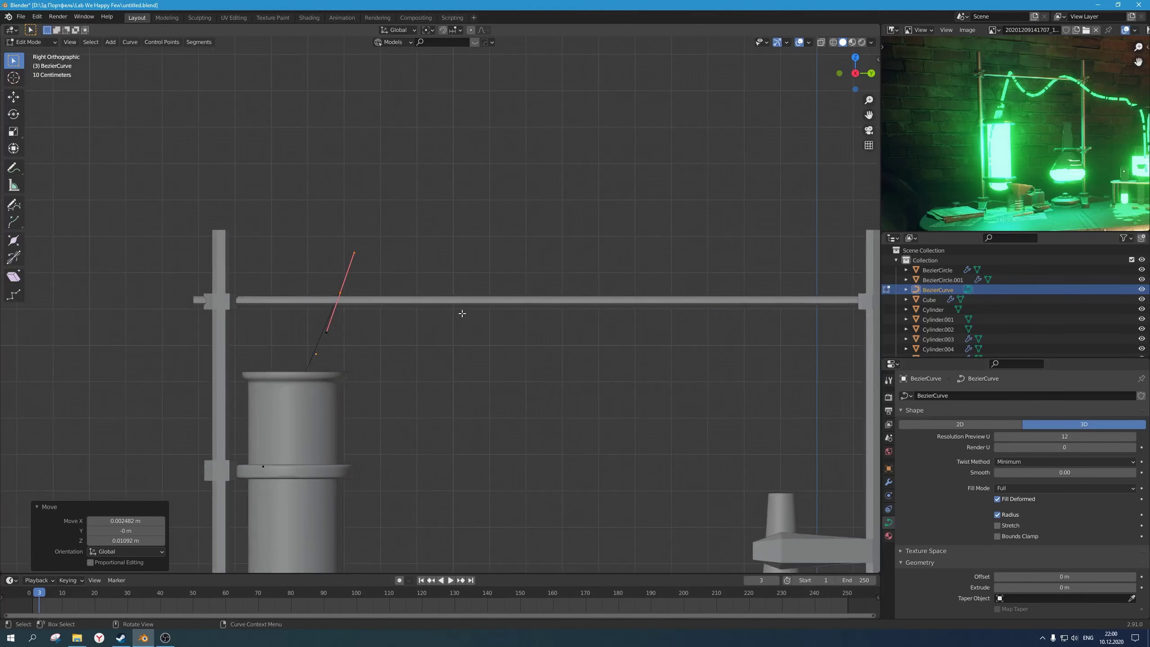
scroll(462, 313, up, 3)
key(e)
click(442, 368)
Step: Rotate the new end point about 65° so it slopes downward and shrink its handles
key(r)
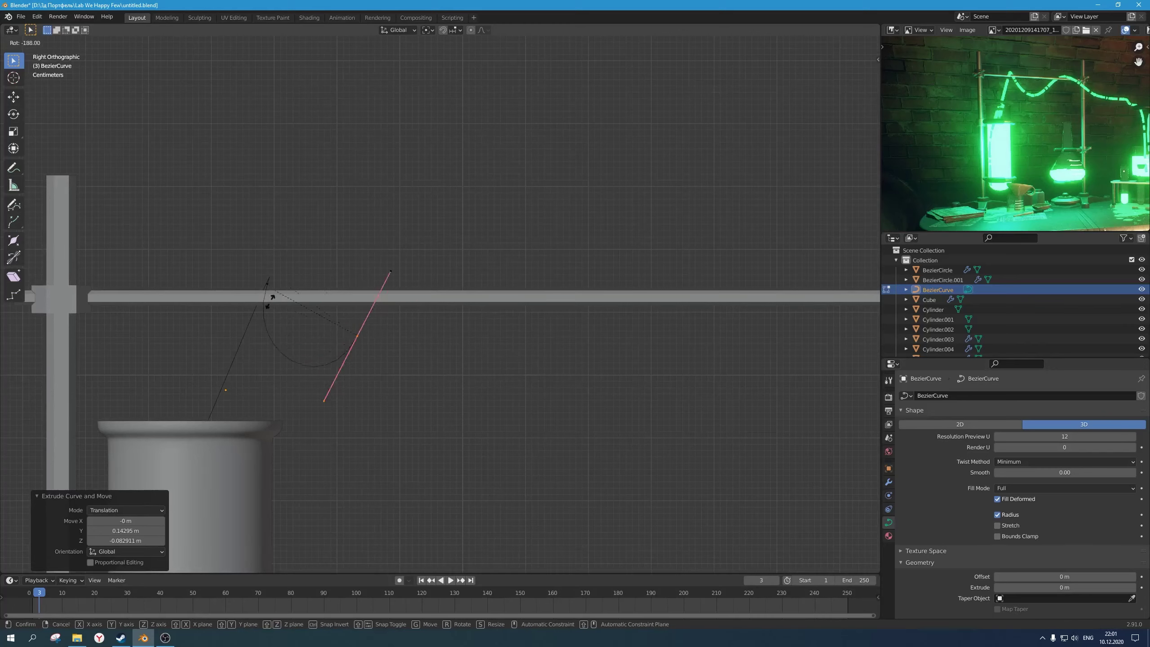
click(383, 323)
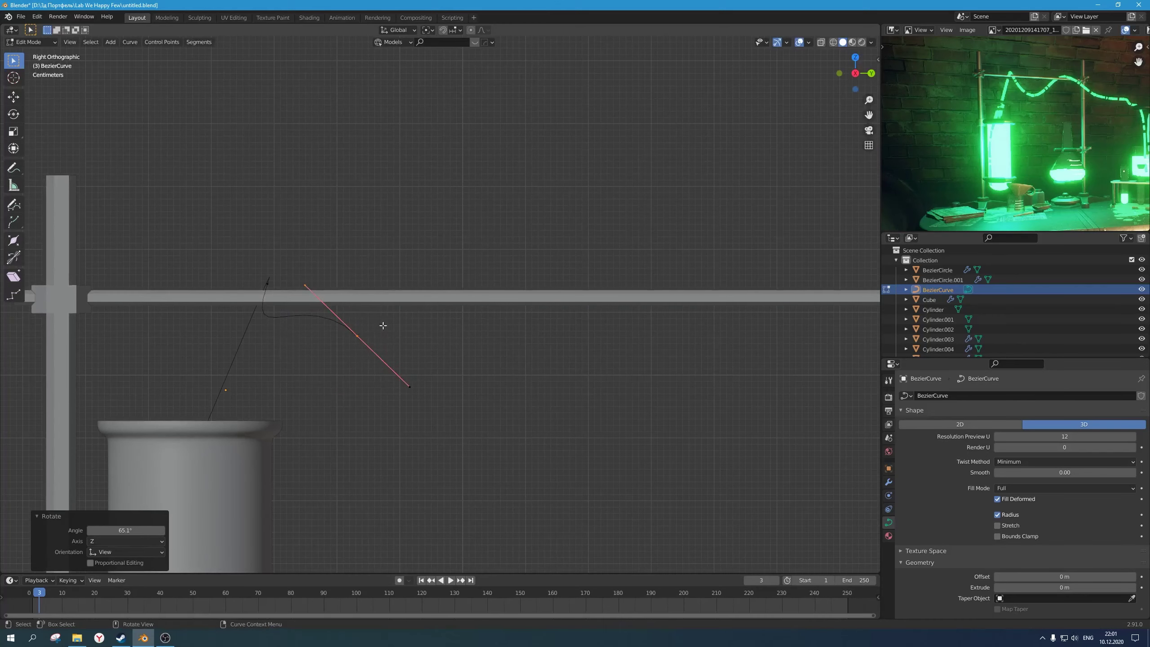
key(s)
click(388, 320)
Step: Adjust the lower handle of the curve point above the crossbar and rotate it around the Z axis
click(267, 284)
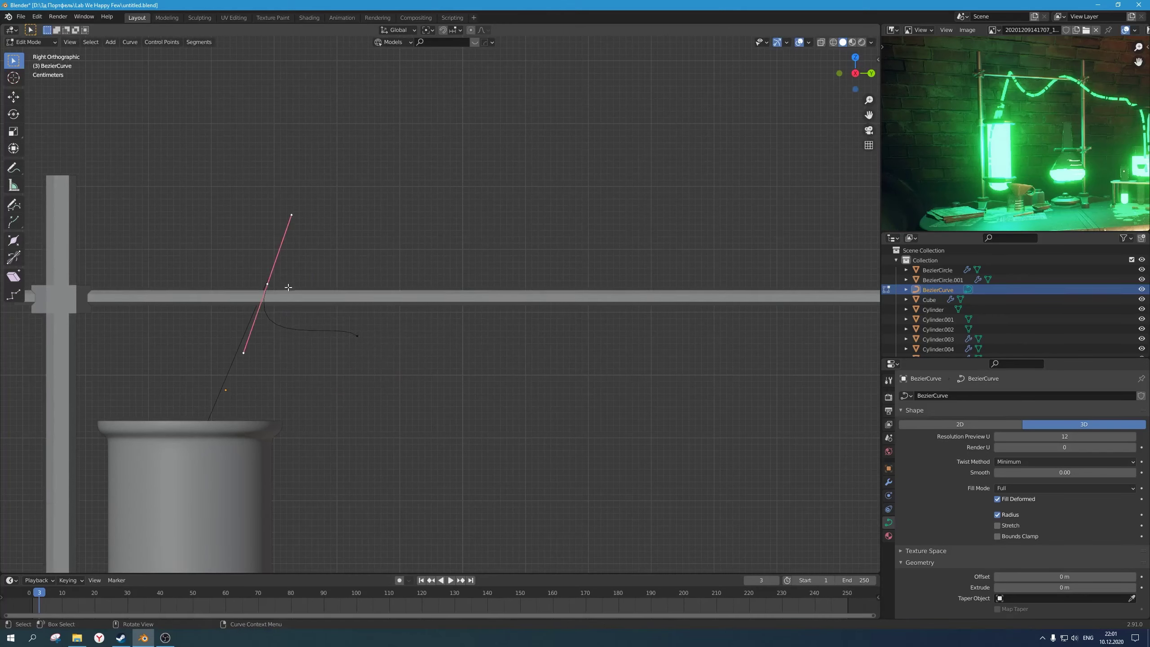
key(g)
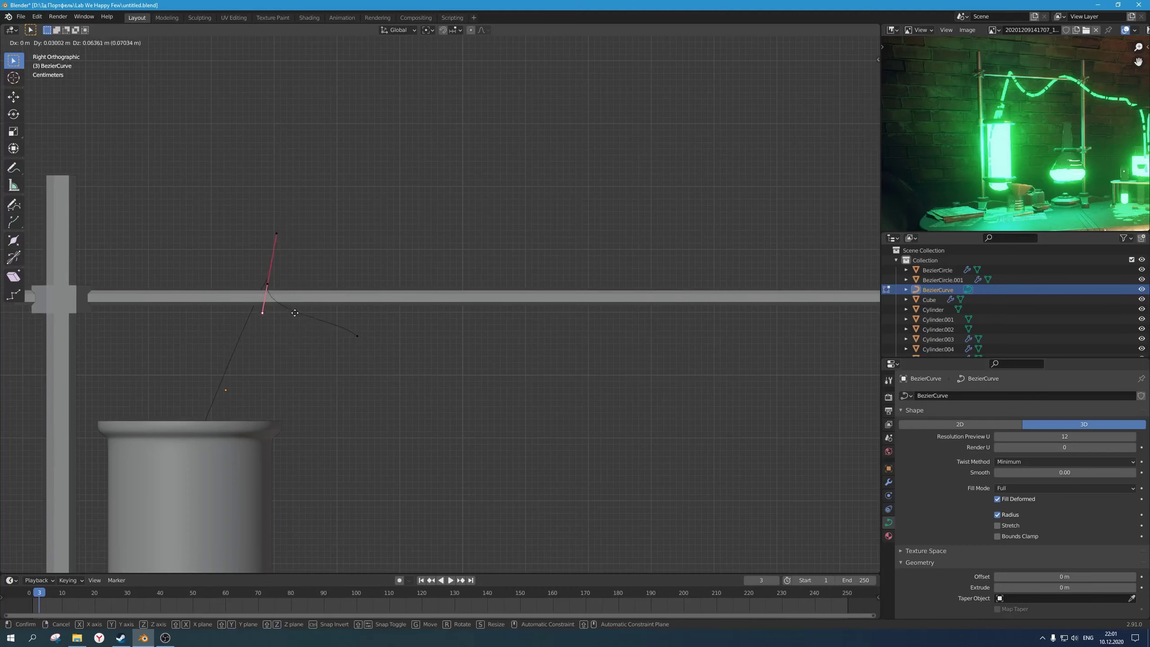
click(314, 293)
middle_drag(317, 295, 491, 370)
key(r)
key(z)
click(529, 383)
Step: Move the handle of the crossbar point so the curve bends over the bar toward the end point
click(440, 342)
middle_drag(399, 324, 420, 322)
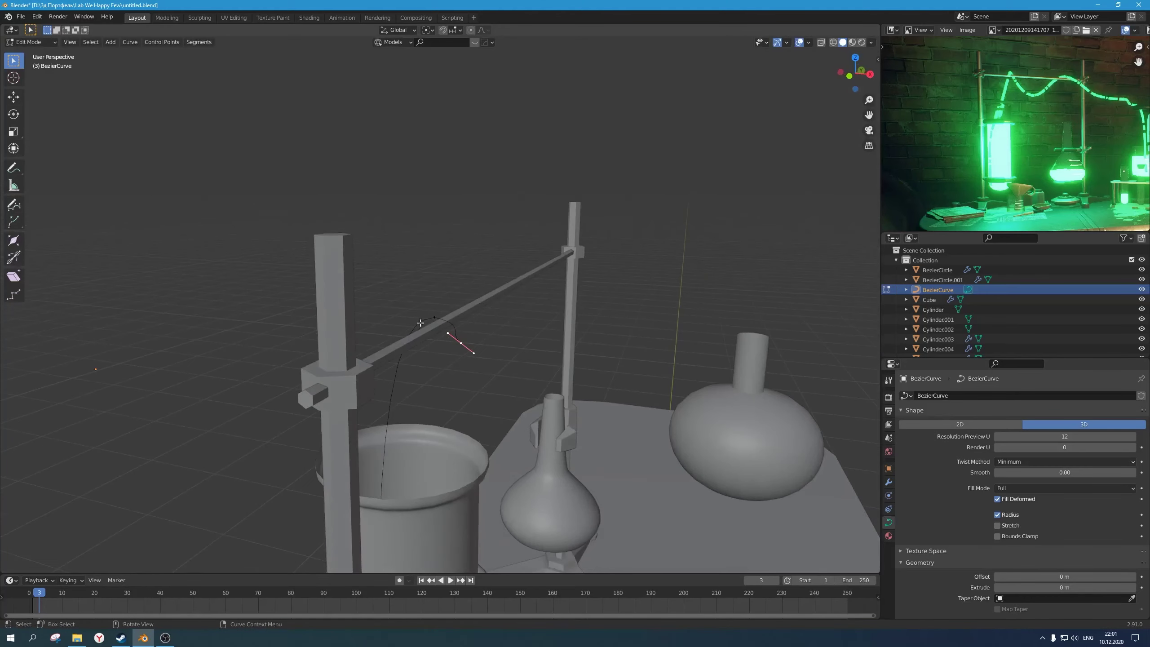
key(g)
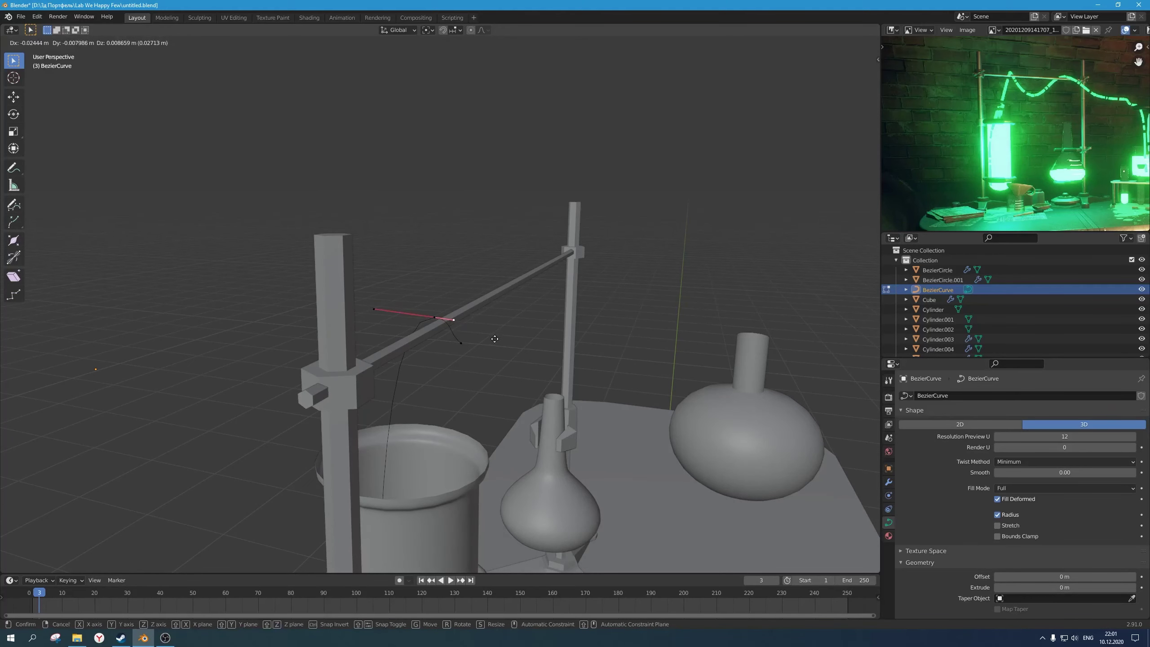
click(495, 339)
middle_drag(488, 341, 454, 362)
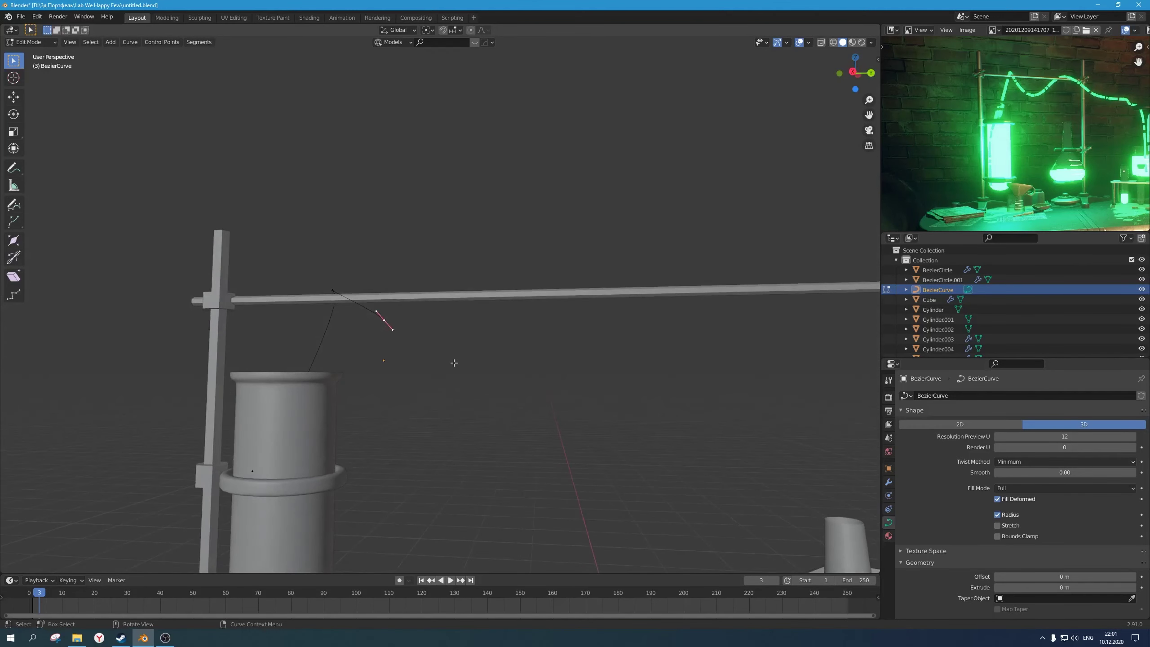
Step: Extrude another curve point about 0.26 m in Y and -0.15 m in Z, and rotate it closer to horizontal
key(KP_3)
key(e)
click(551, 419)
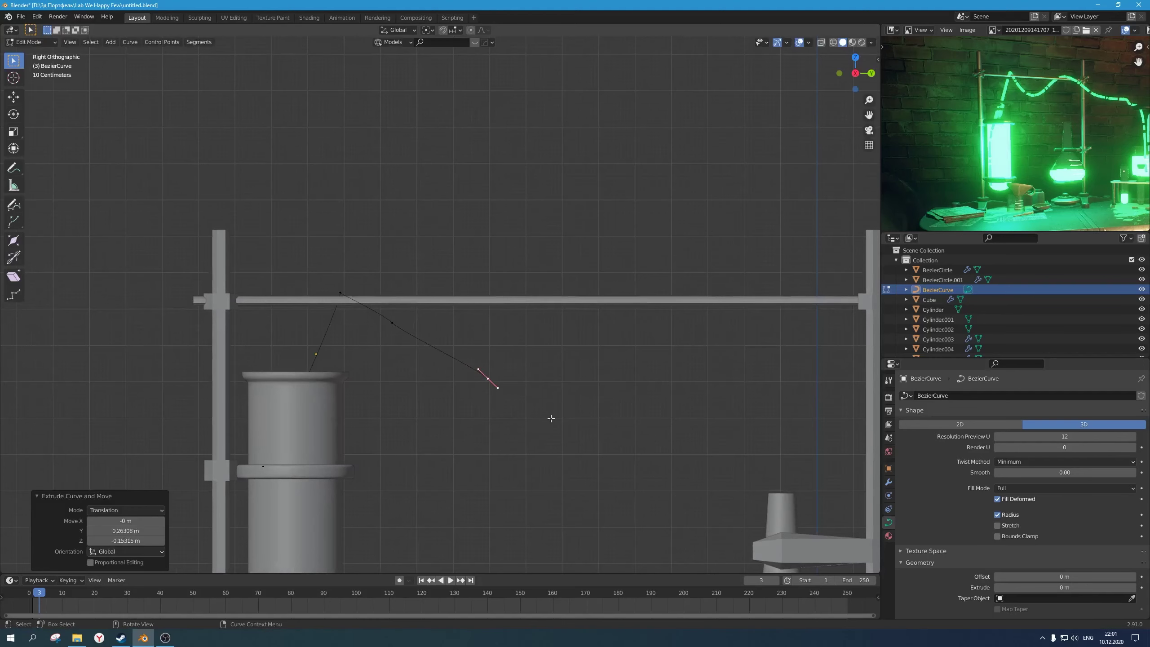
key(r)
click(575, 373)
Step: Scale the new end point's handles by about 2.46 and shift the point about 0.05 m outward and upward
key(s)
click(704, 367)
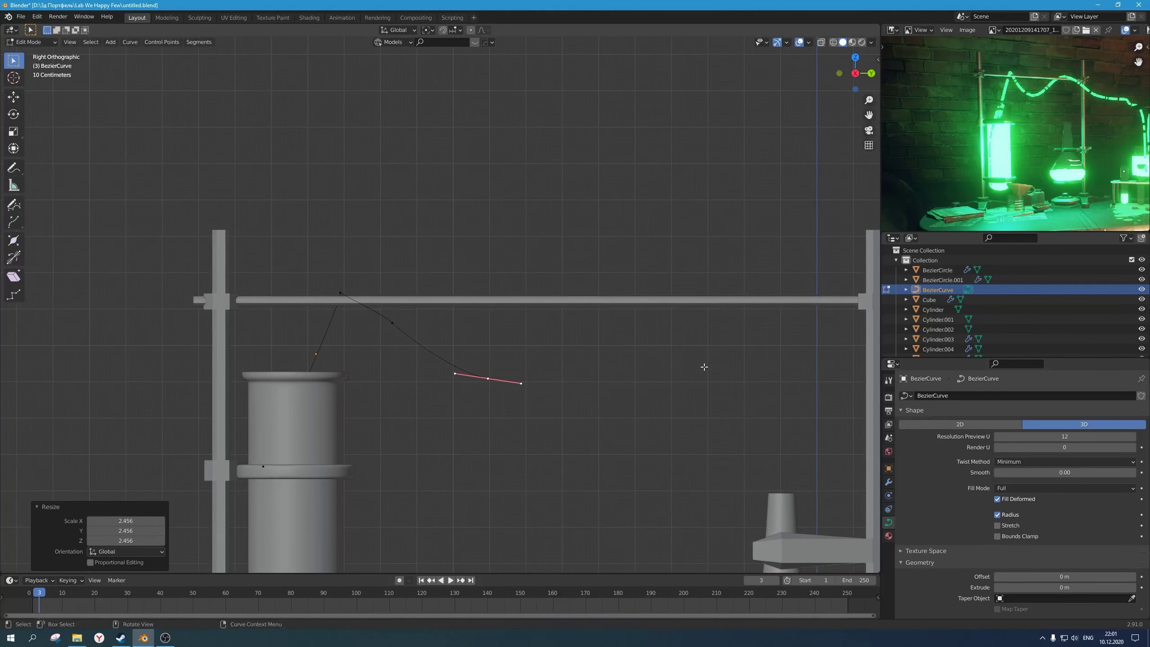
key(g)
click(679, 299)
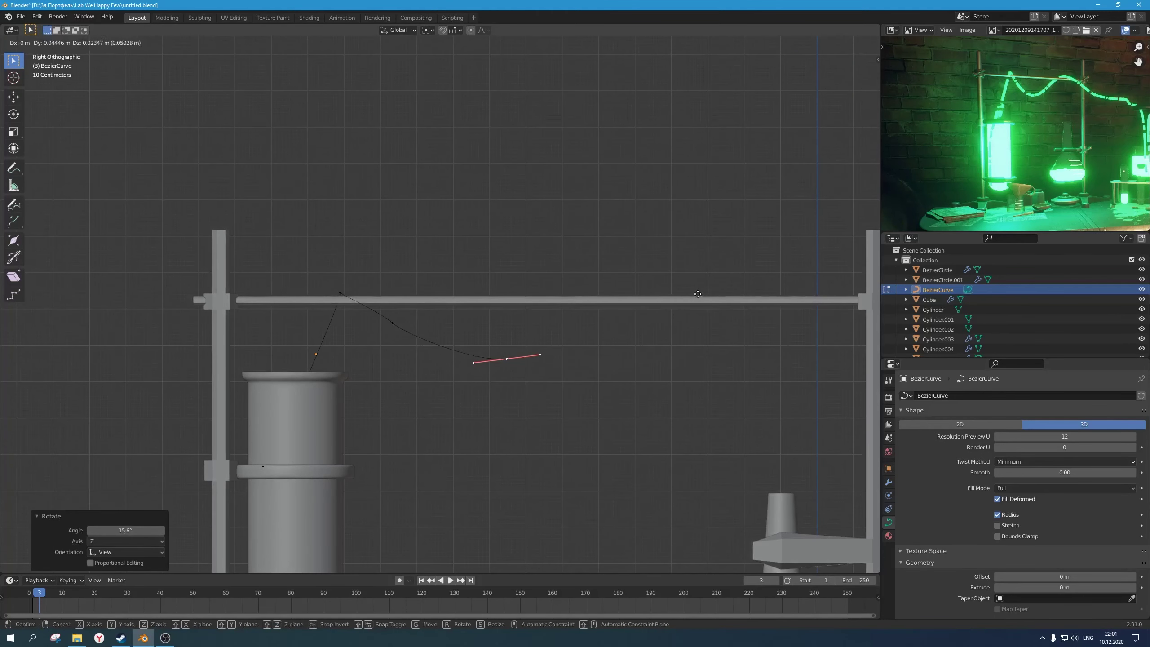
Step: Reposition both handles of the point between the crossbar and the end point to smooth the downward slope
click(392, 323)
key(g)
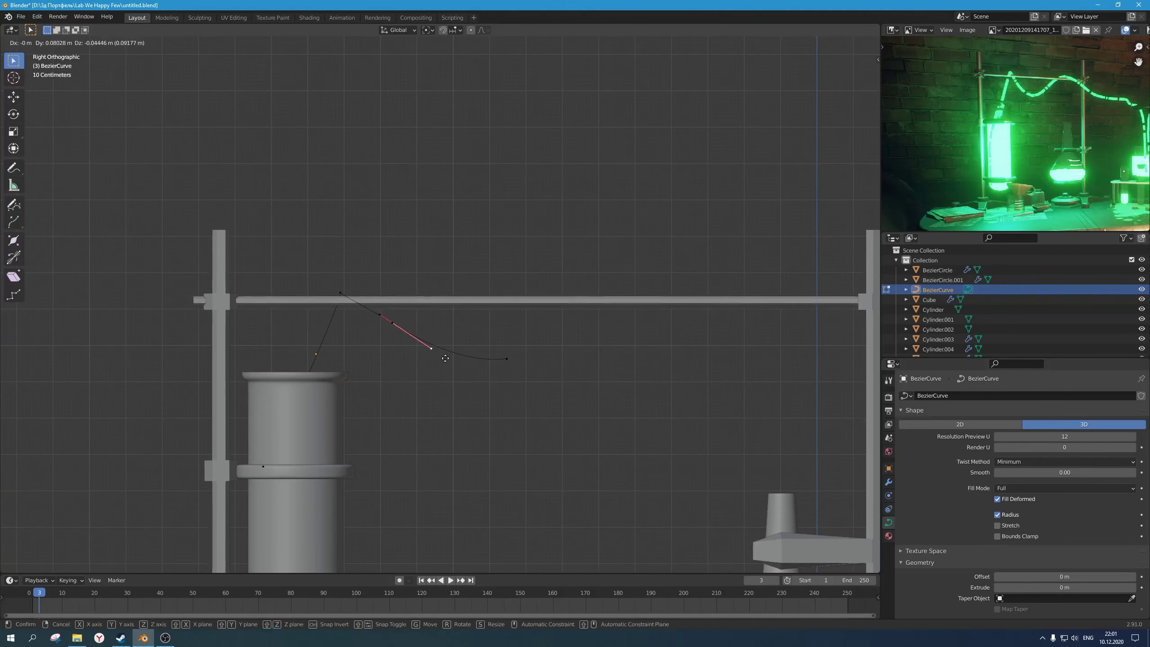
click(427, 347)
key(g)
click(401, 315)
Step: Rotate the sloping middle curve point around the Y axis to even out the sideways bend
middle_drag(401, 315, 493, 324)
scroll(494, 325, down, 1)
scroll(499, 330, up, 3)
mouse_move(500, 334)
mouse_down()
mouse_move(473, 316)
mouse_move(500, 333)
mouse_up()
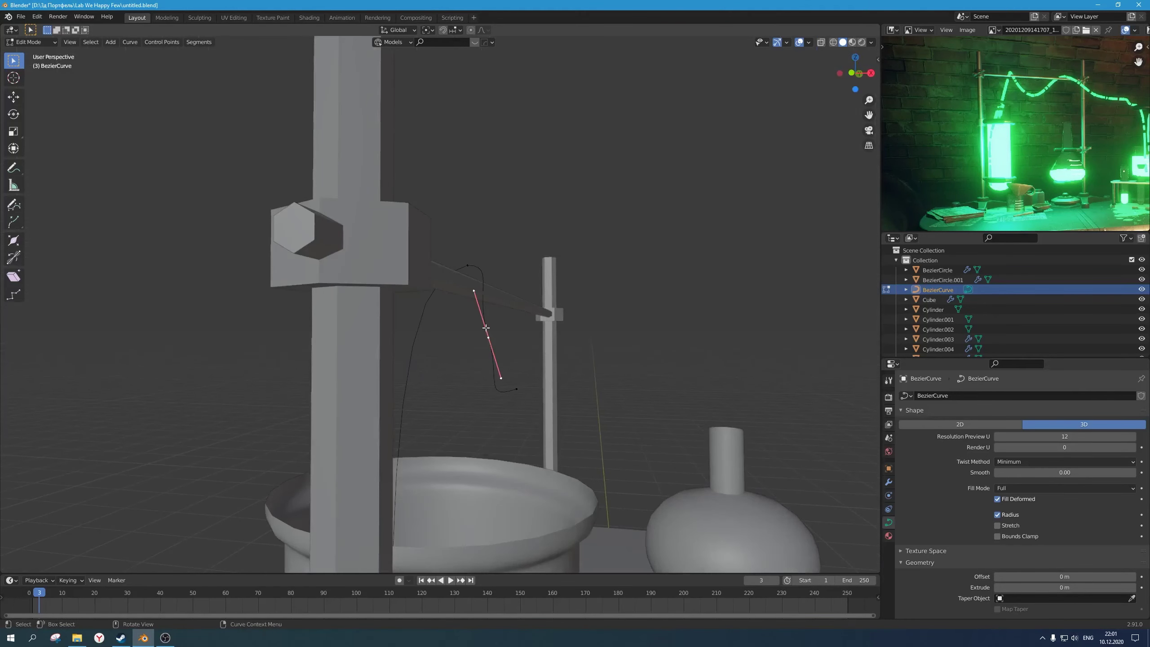
middle_drag(500, 334, 588, 335)
key(r)
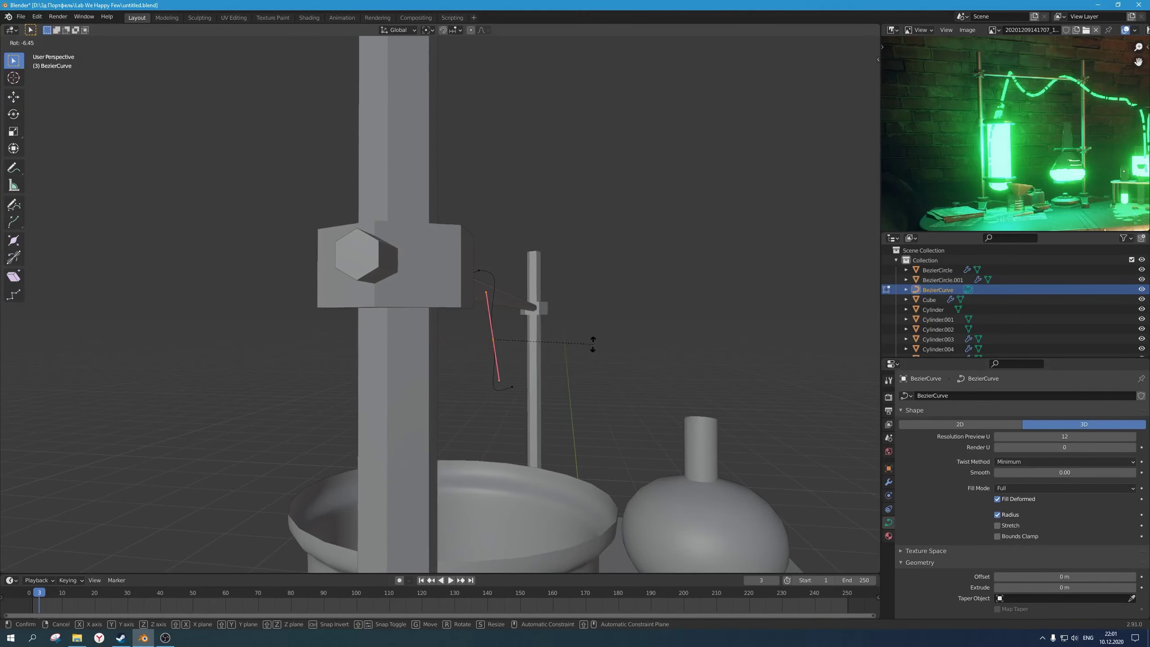
key(y)
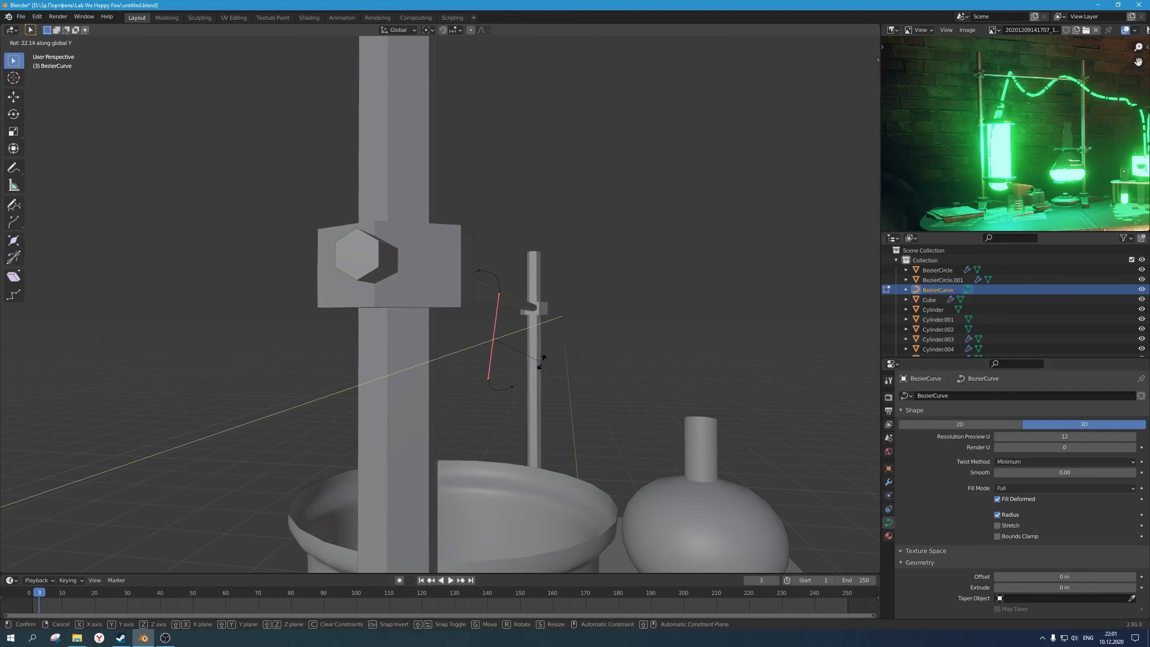
click(538, 361)
mouse_move(506, 355)
middle_down()
mouse_move(509, 372)
mouse_move(515, 353)
mouse_move(524, 357)
mouse_move(527, 396)
mouse_move(486, 368)
middle_up()
Step: Rotate the end point about 19° in the side view and extrude a new point about 0.30 m in Y and 0.18 m in Z
click(573, 399)
middle_drag(442, 317, 483, 369)
key(KP_3)
scroll(482, 369, down, 1)
shift+middle_drag(618, 373, 576, 381)
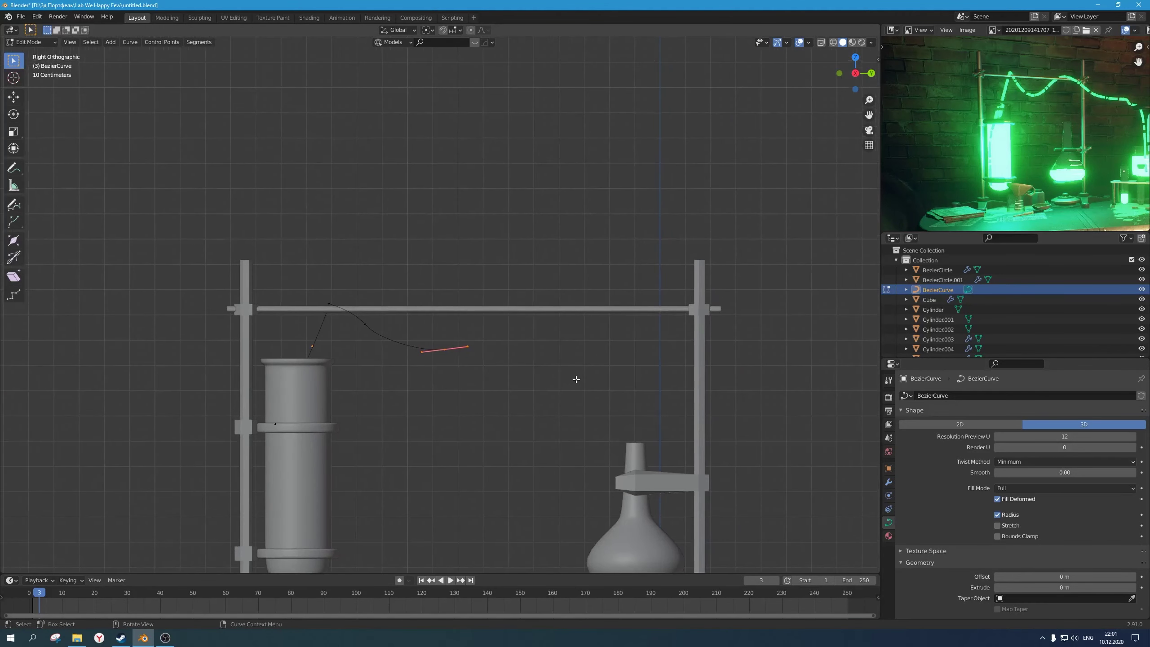
scroll(575, 381, up, 1)
key(r)
click(521, 354)
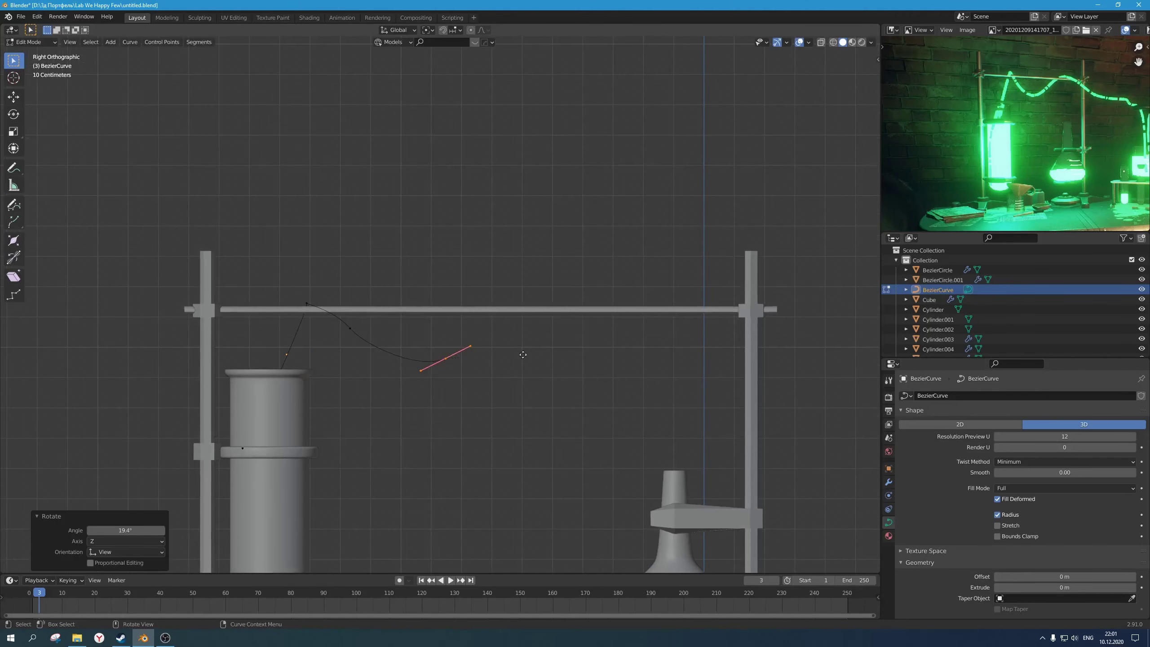
key(g)
click(611, 306)
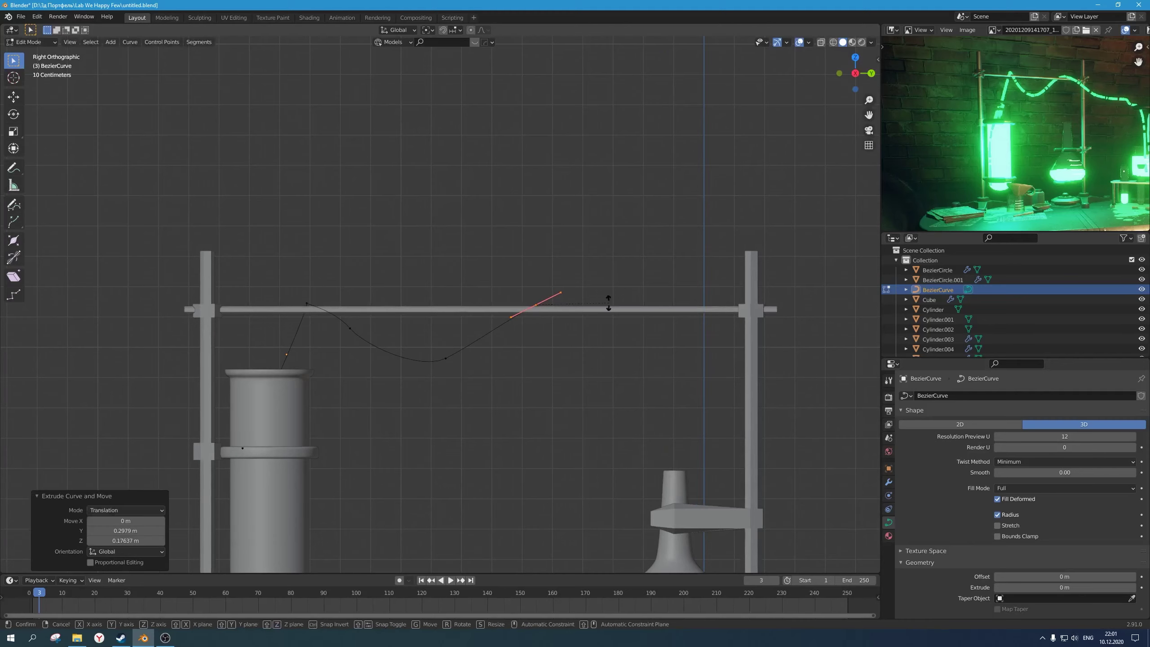
Step: Rotate the curve's lowest sagging point about -11° and resize its handles
click(445, 358)
key(r)
click(502, 363)
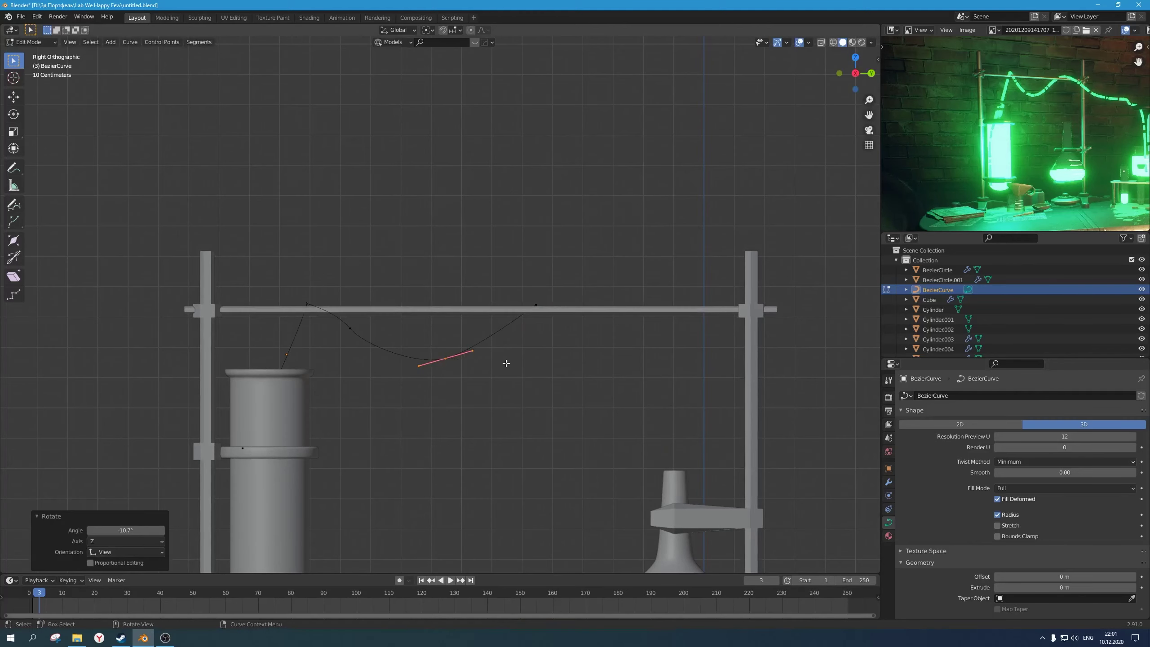
key(s)
click(539, 360)
Step: Move the last curve point about 0.015 m in negative X beside the crossbar in the top view
click(547, 311)
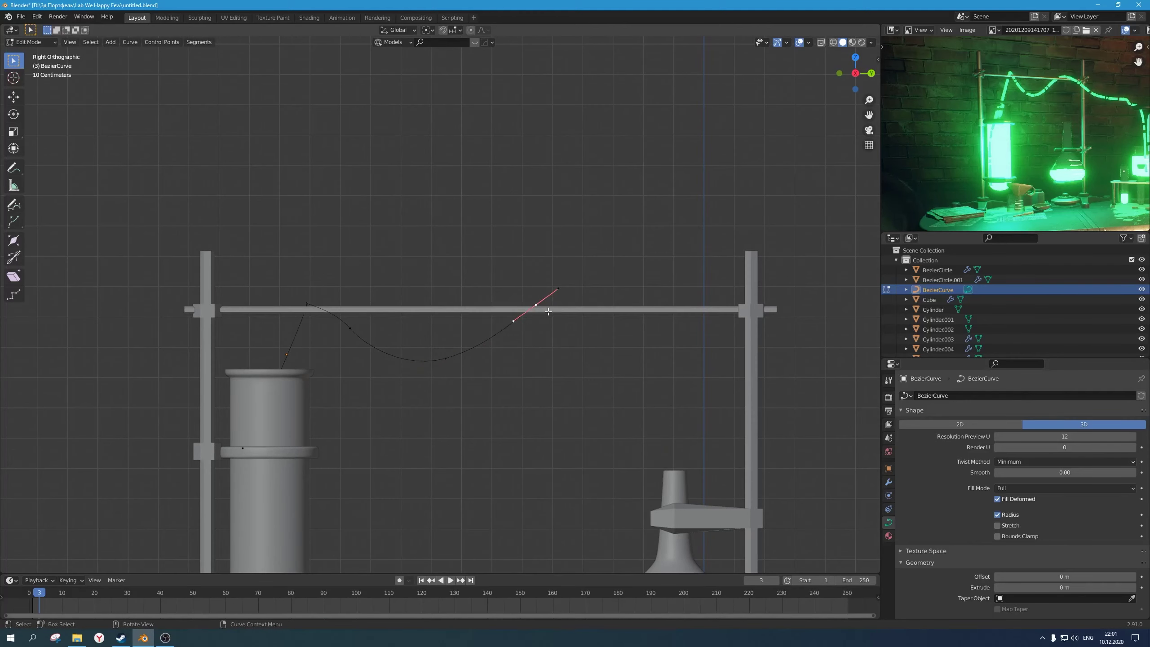
mouse_move(548, 312)
middle_down()
mouse_move(585, 329)
mouse_move(551, 324)
middle_up()
key(KP_1)
key(KP_7)
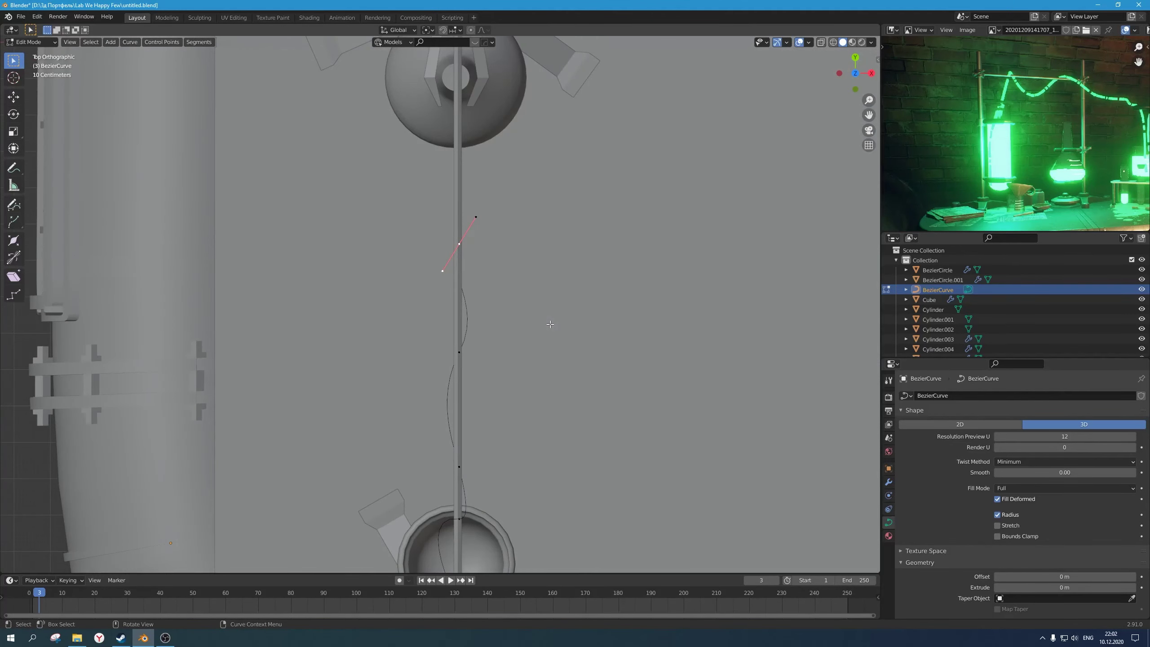
scroll(550, 324, up, 3)
key(g)
click(540, 264)
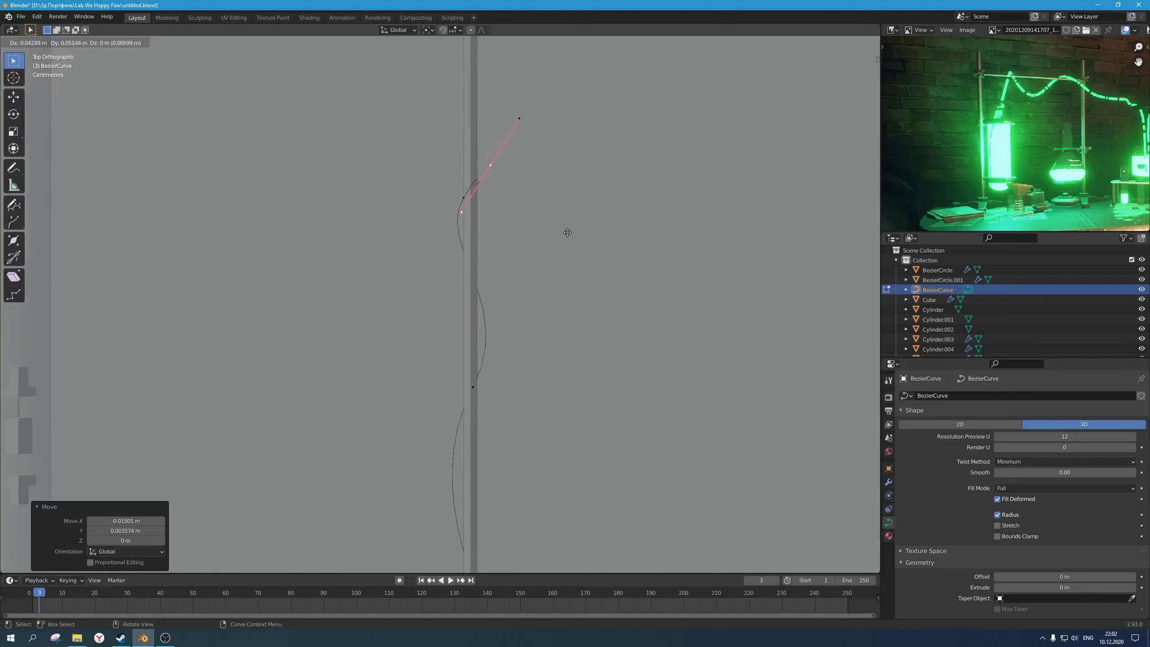
Step: Extrude the curve's end point about 0.07 m in X and 0.08 m in Y across the crossbar in the top view
click(584, 214)
scroll(584, 214, down, 3)
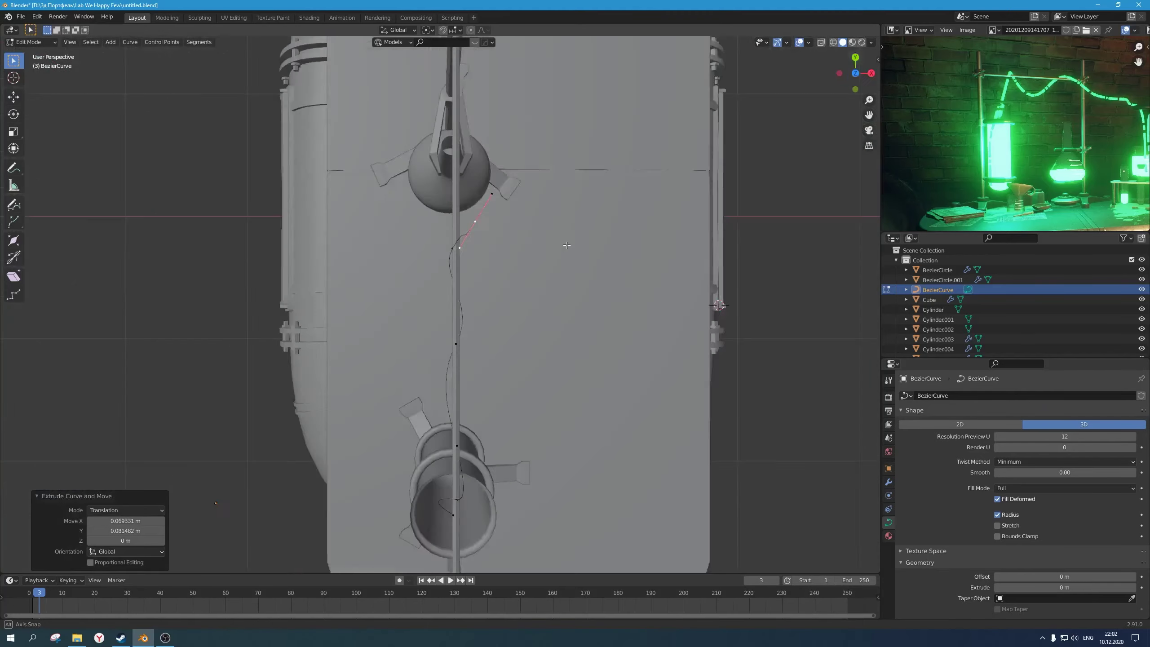
middle_drag(584, 214, 477, 162)
key(KP_1)
key(KP_3)
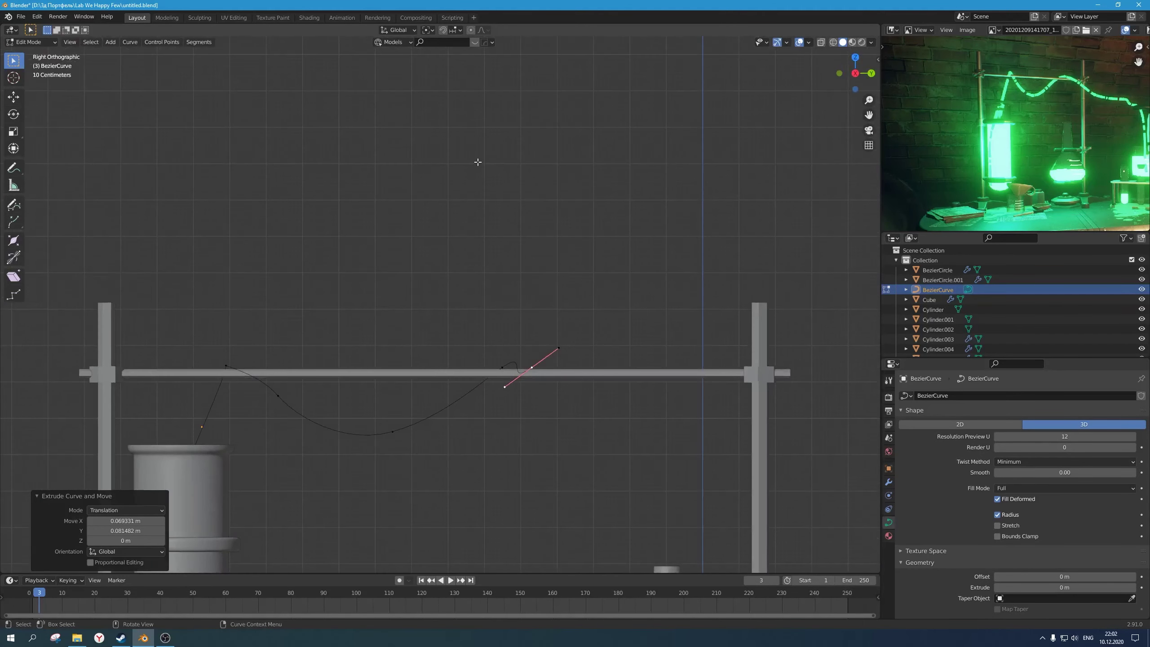
Step: Lower the new end point below the crossbar, rotate it about -20° in the side view, and shift it about 0.12 m in Y
key(g)
click(583, 252)
key(r)
click(686, 422)
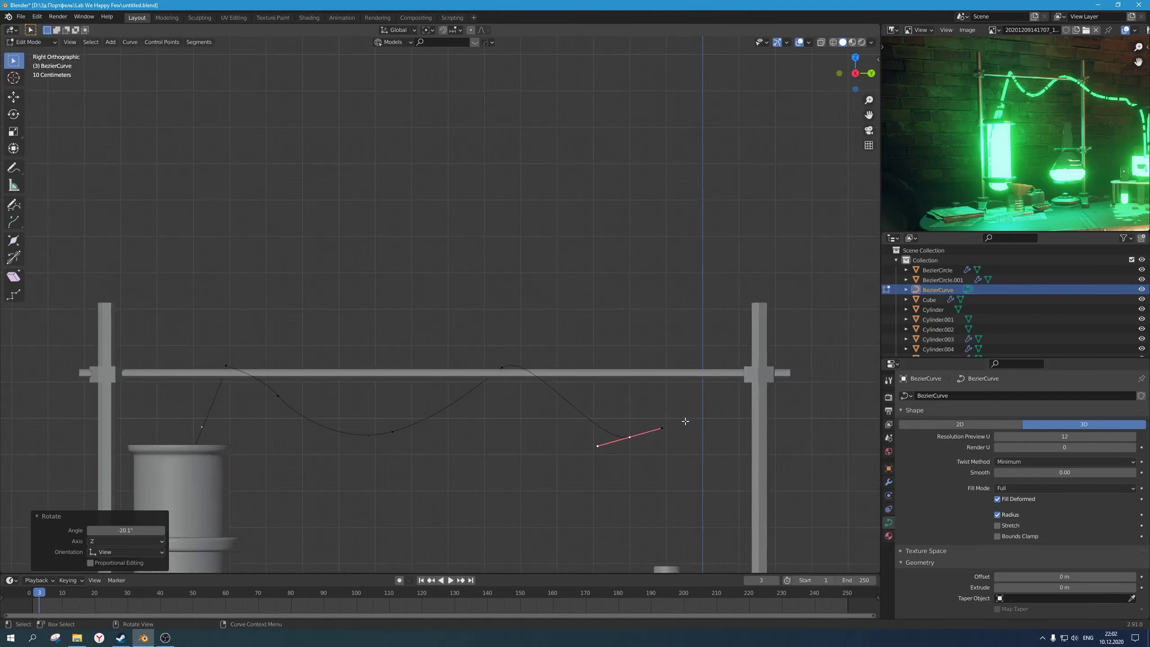
scroll(686, 422, down, 2)
shift+middle_drag(673, 445, 619, 373)
key(g)
click(663, 360)
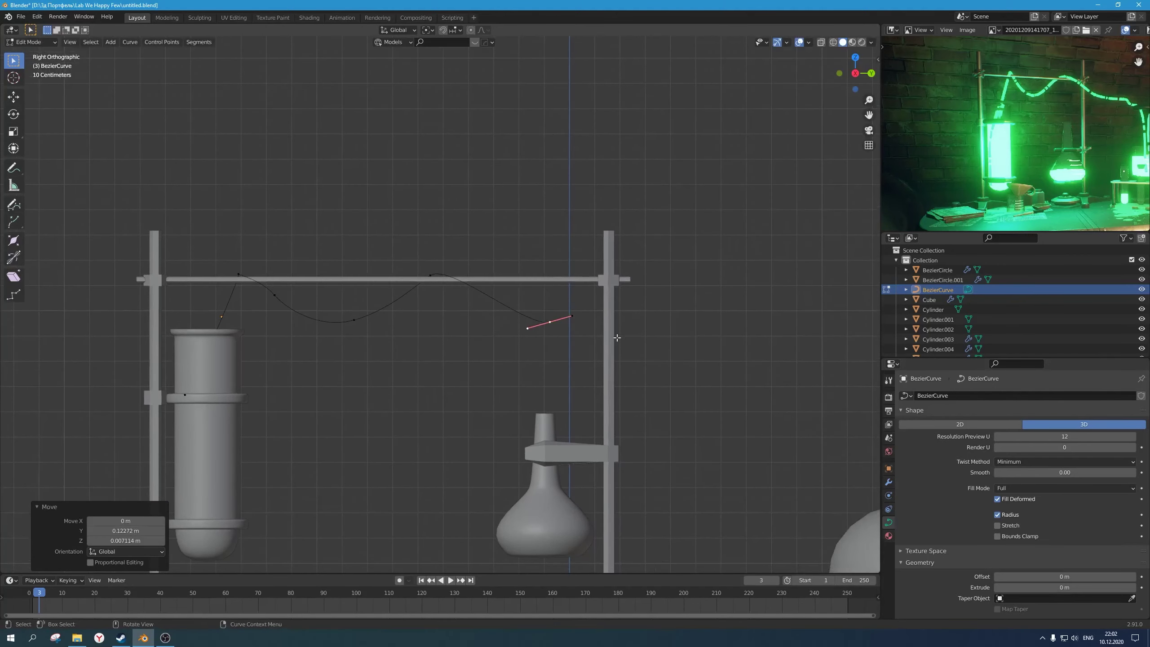
Step: Extrude a new point about 0.62 m in Y and 0.05 m in Z past the second stand's post and tilt it downward
key(e)
click(792, 320)
scroll(724, 352, down, 4)
shift+middle_drag(724, 352, 648, 295)
key(r)
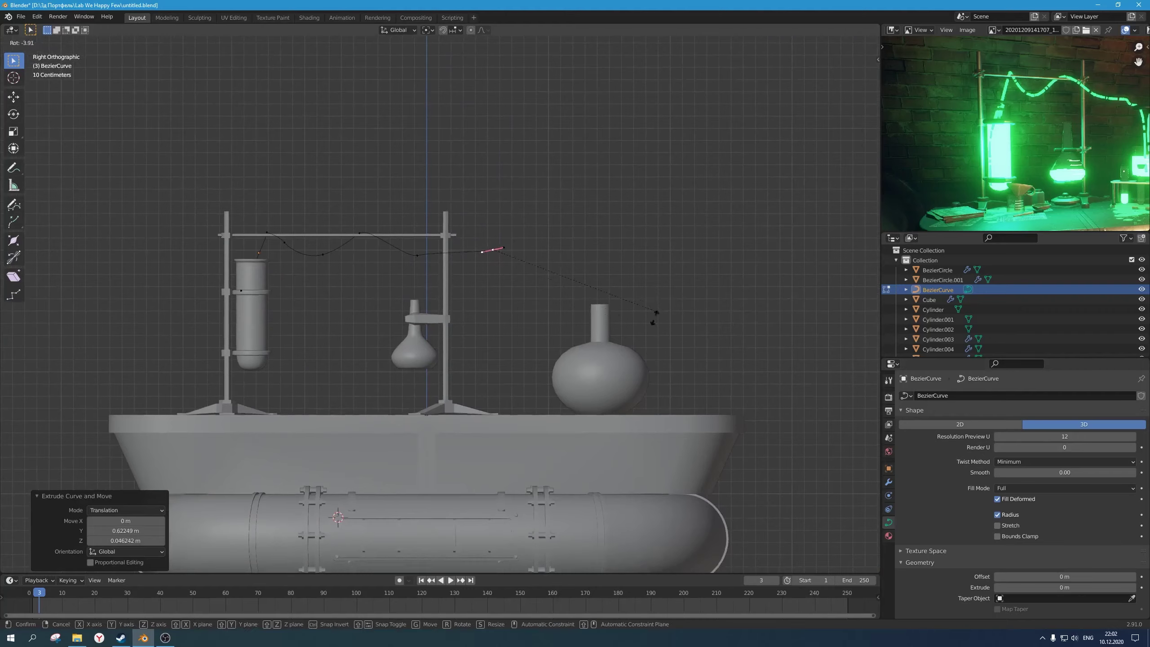
click(582, 353)
Step: Enlarge the end point's handles and move it about 0.12 m in Y and -0.04 m in Z
scroll(581, 354, up, 4)
key(s)
click(670, 376)
key(g)
click(700, 387)
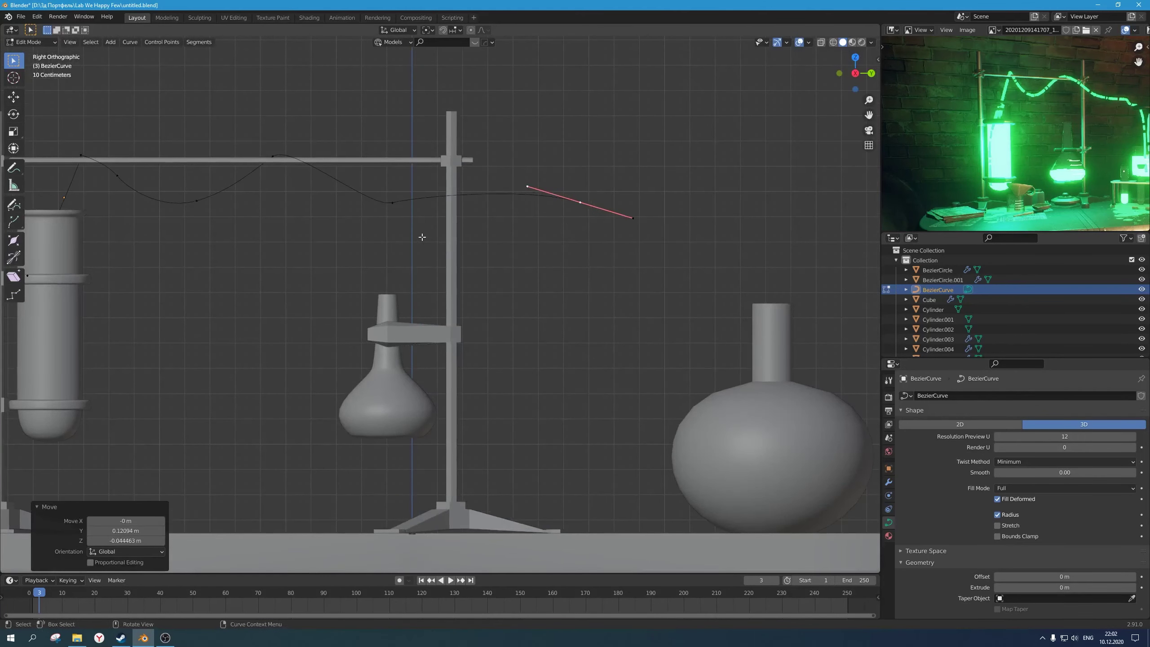
Step: Scale the handles of the sagging point before the second post by about 1.8 and rotate them clockwise
drag(425, 241, 320, 132)
key(s)
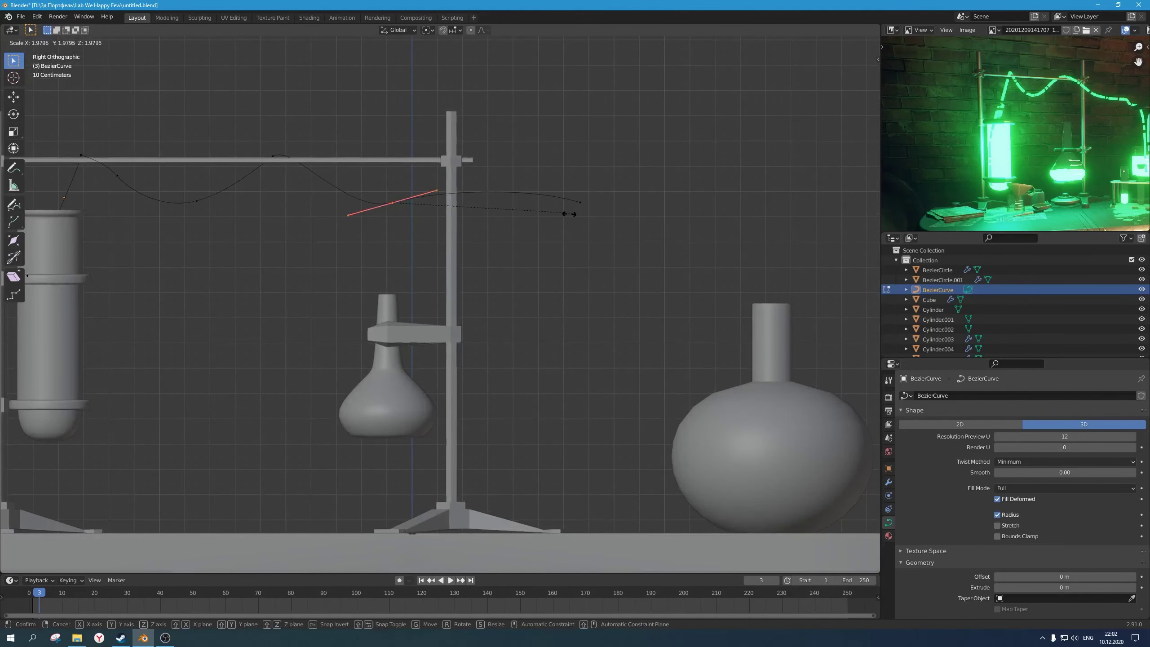
click(554, 213)
key(r)
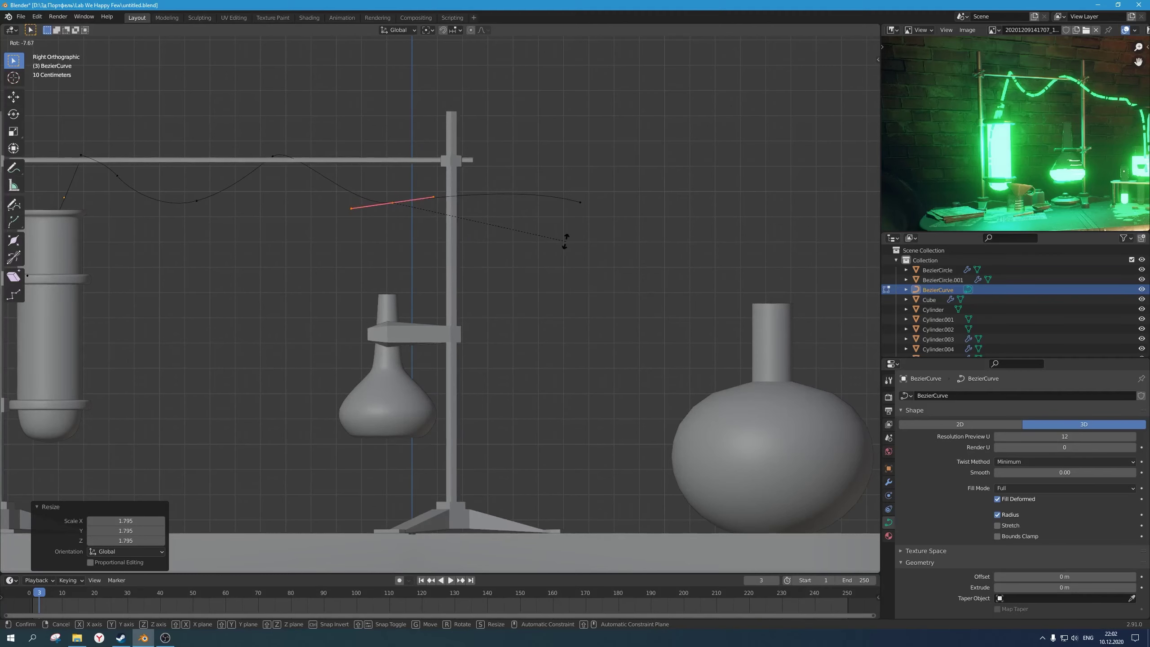
click(569, 263)
Step: Scale the handles of the curve point resting on the middle of the crossbar by about 1.39
click(273, 157)
key(s)
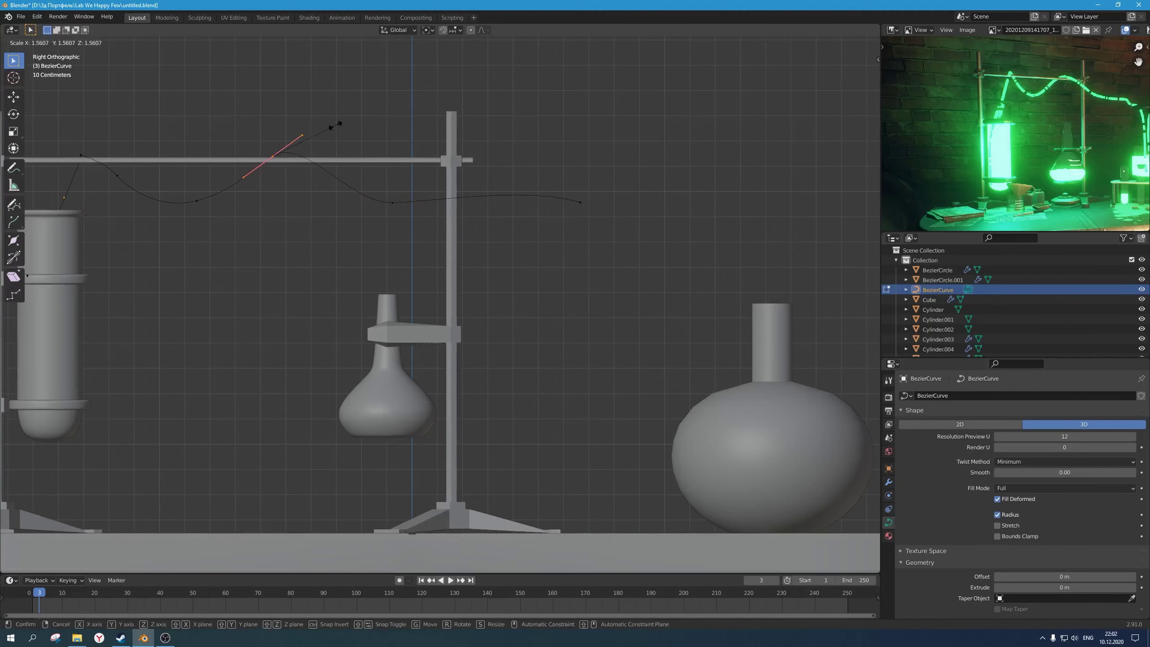
click(334, 126)
scroll(269, 227, down, 1)
middle_drag(269, 227, 269, 260)
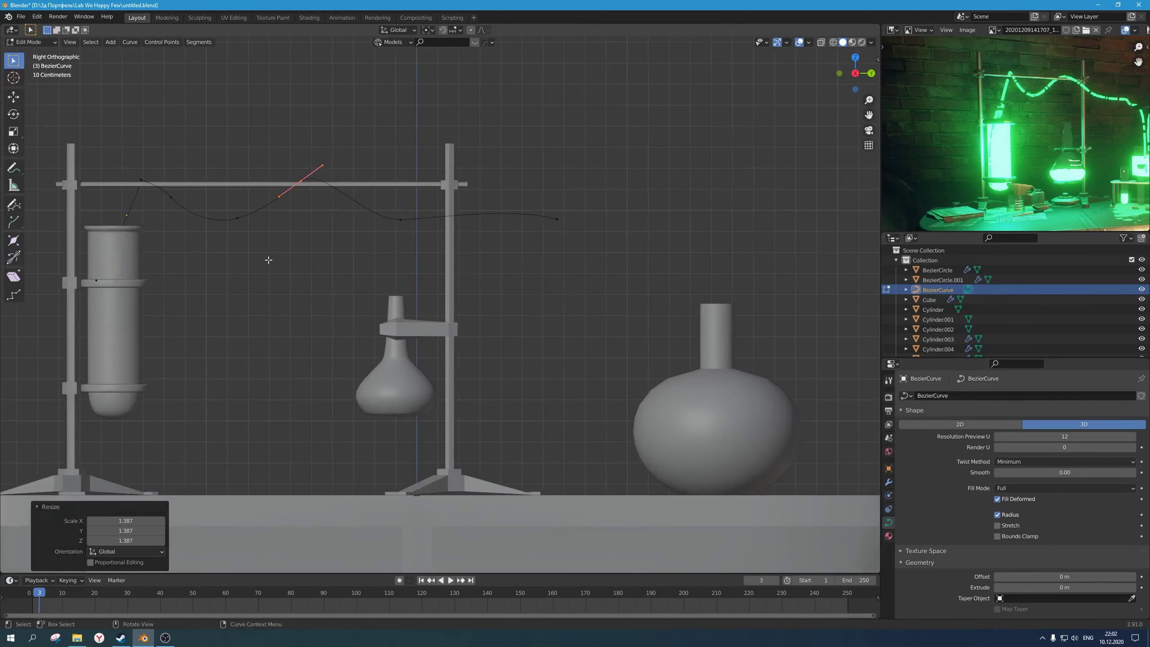
Step: Move the curve's end point about 0.15 m in X and 0.08 m in Y toward the round flask in the top view
scroll(630, 250, down, 1)
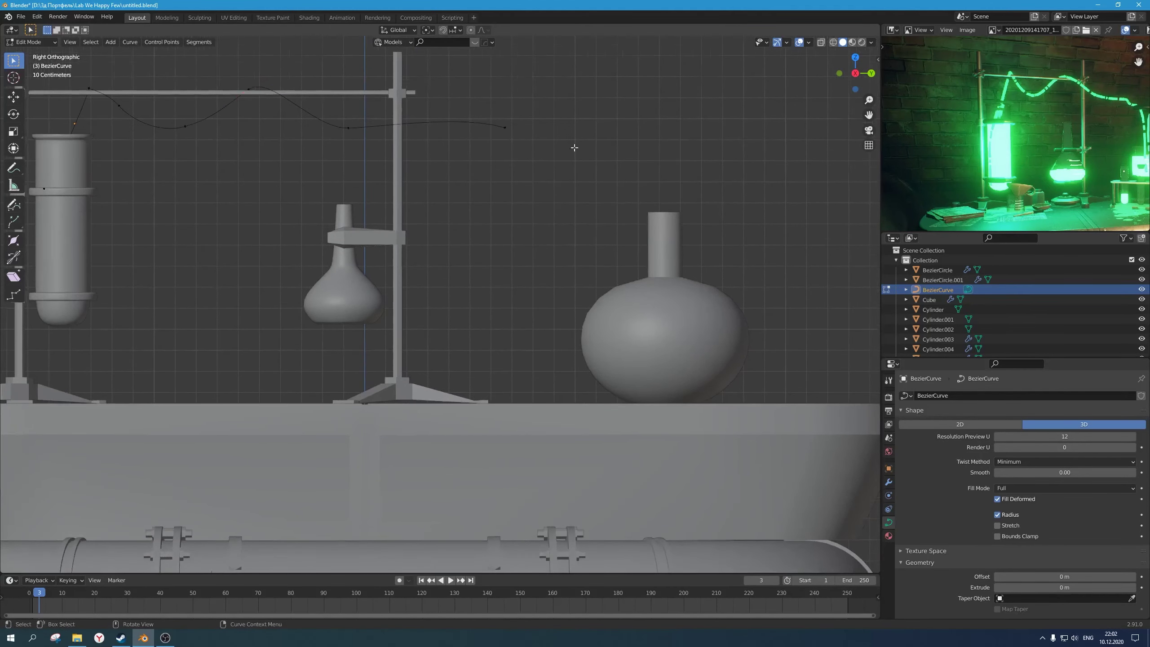
scroll(680, 204, down, 1)
scroll(573, 239, down, 2)
shift+middle_drag(538, 249, 537, 268)
scroll(535, 270, up, 2)
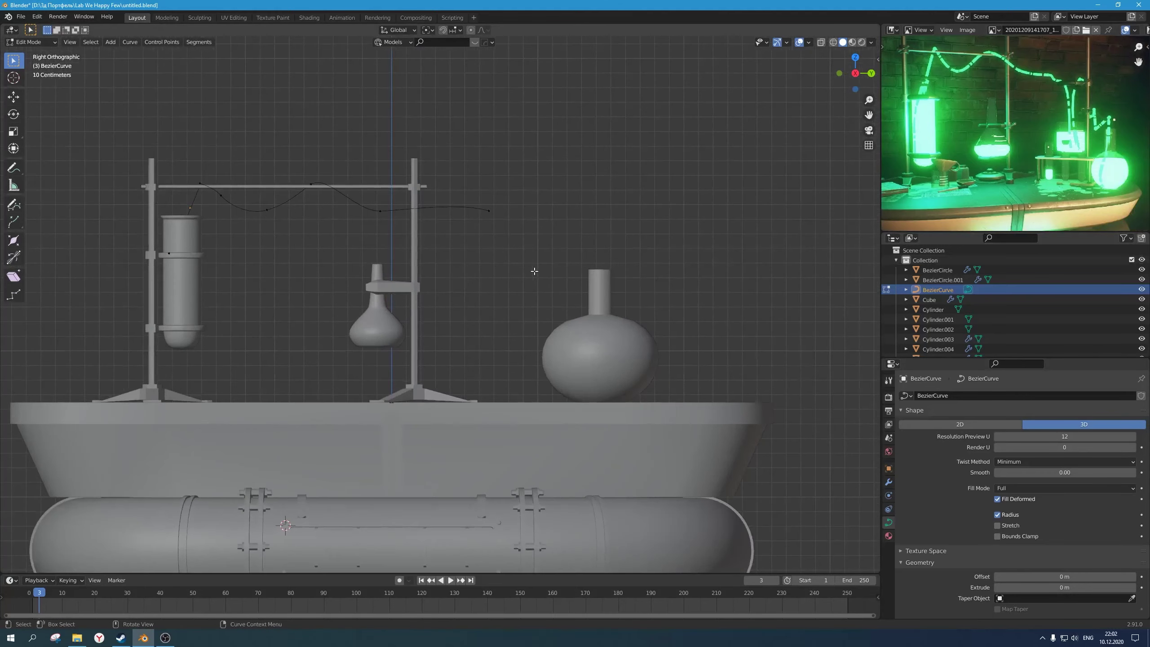
click(490, 211)
scroll(500, 219, down, 1)
middle_drag(501, 219, 570, 299)
key(KP_7)
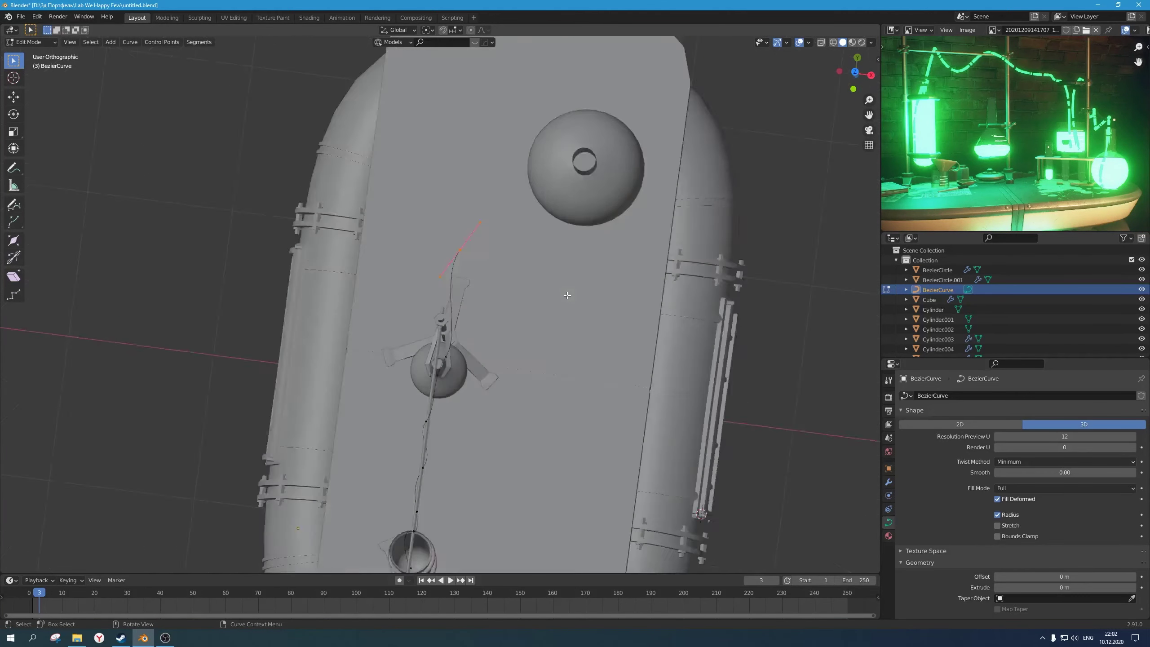
key(g)
click(584, 265)
Step: Extrude a new point centred over the round flask's neck and rotate it about -52° in the top view
key(g)
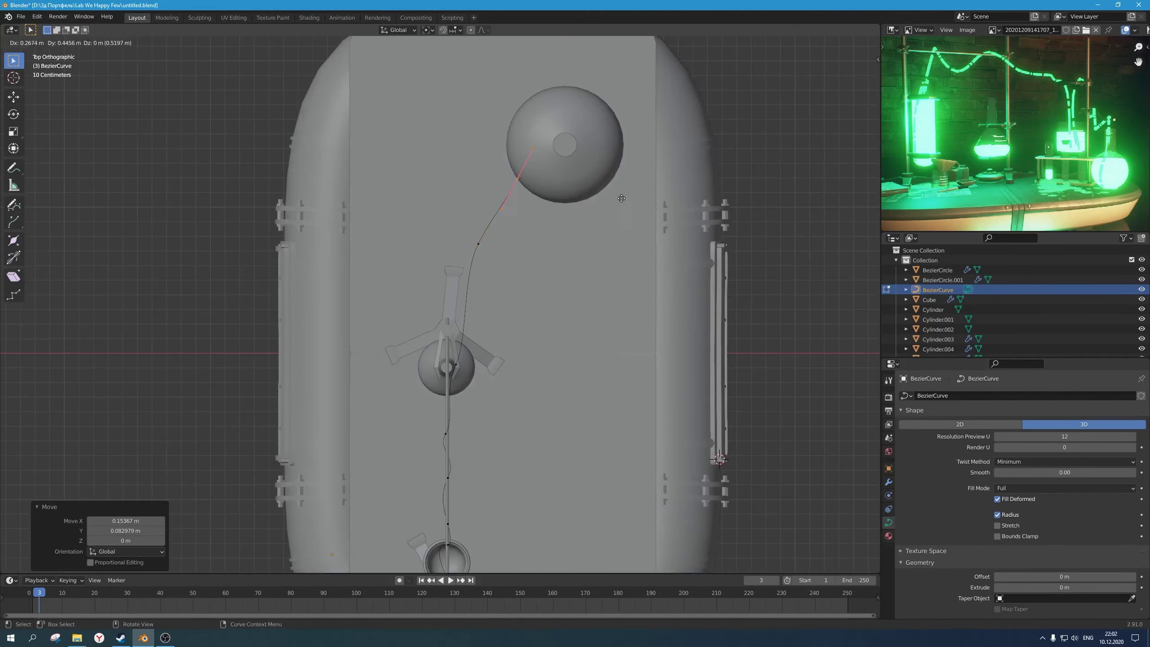
click(681, 162)
key(r)
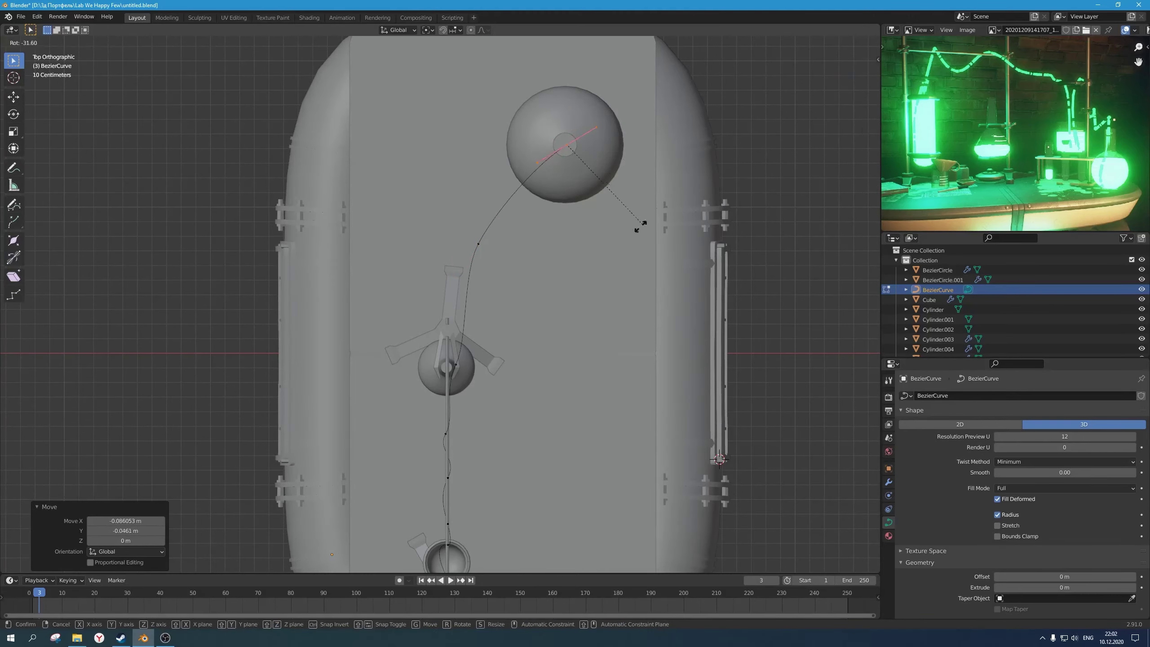
click(615, 259)
Step: Rotate the end point about -35.5° in the front view and move it about -0.14 m in X and -0.23 m in Z
middle_drag(614, 259, 508, 167)
key(KP_1)
key(KP_3)
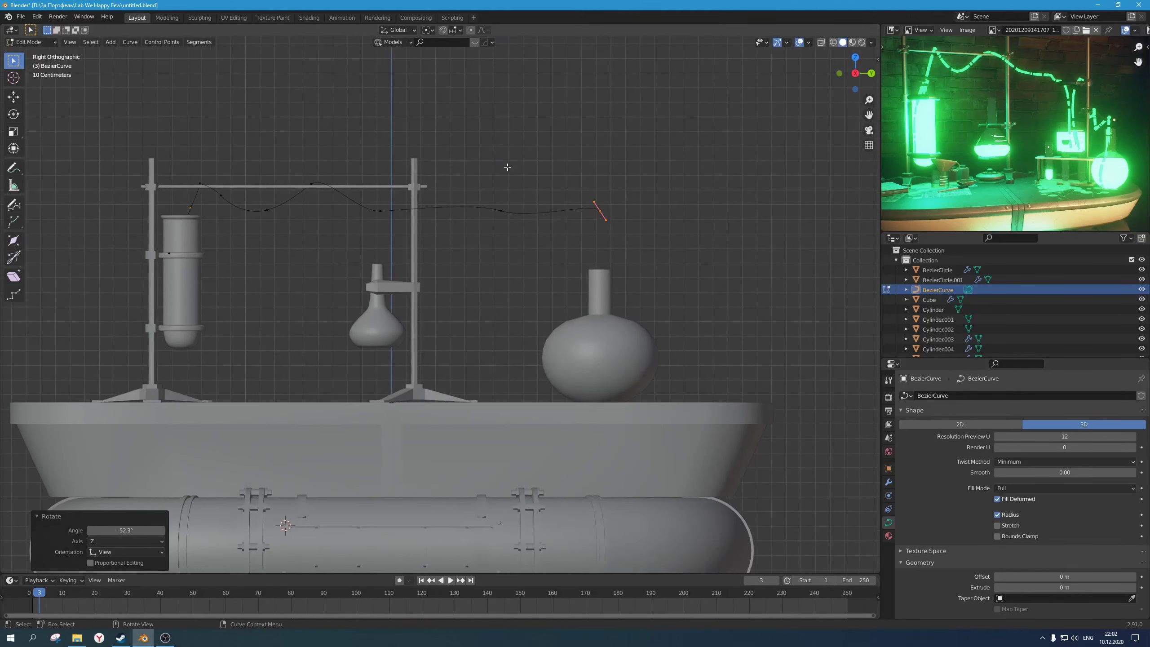
key(KP_1)
key(r)
click(642, 303)
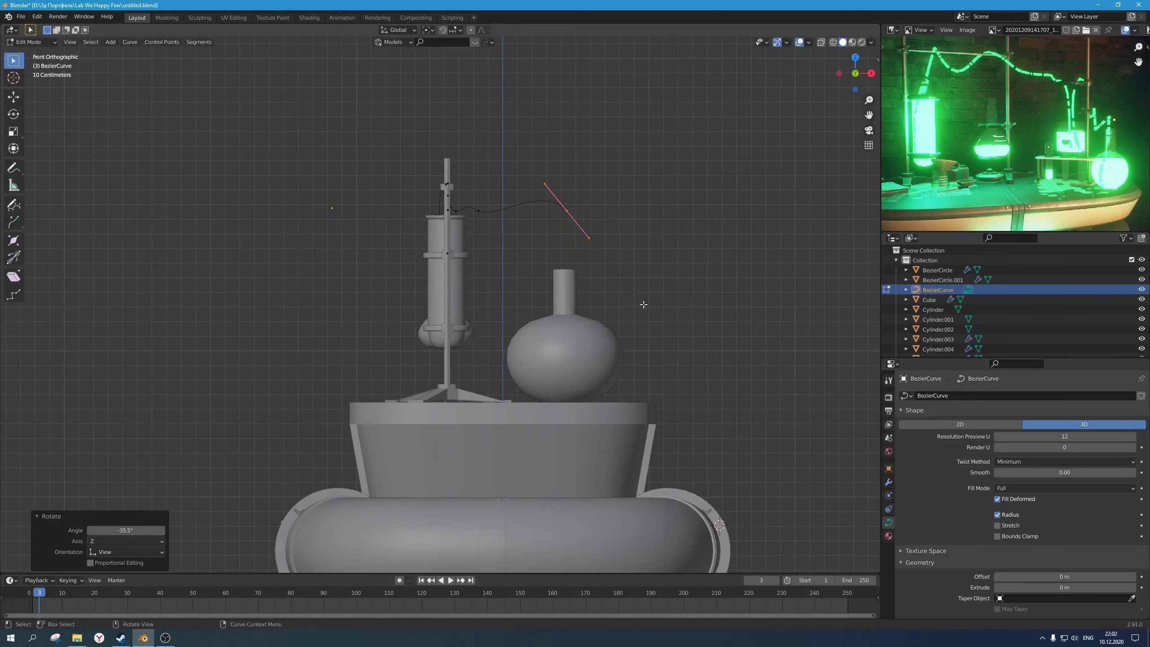
key(g)
click(623, 337)
Step: Extrude the end point about 0.6 m down through the flask's neck, rotate it about -25.6°, and finish editing the curve
key(e)
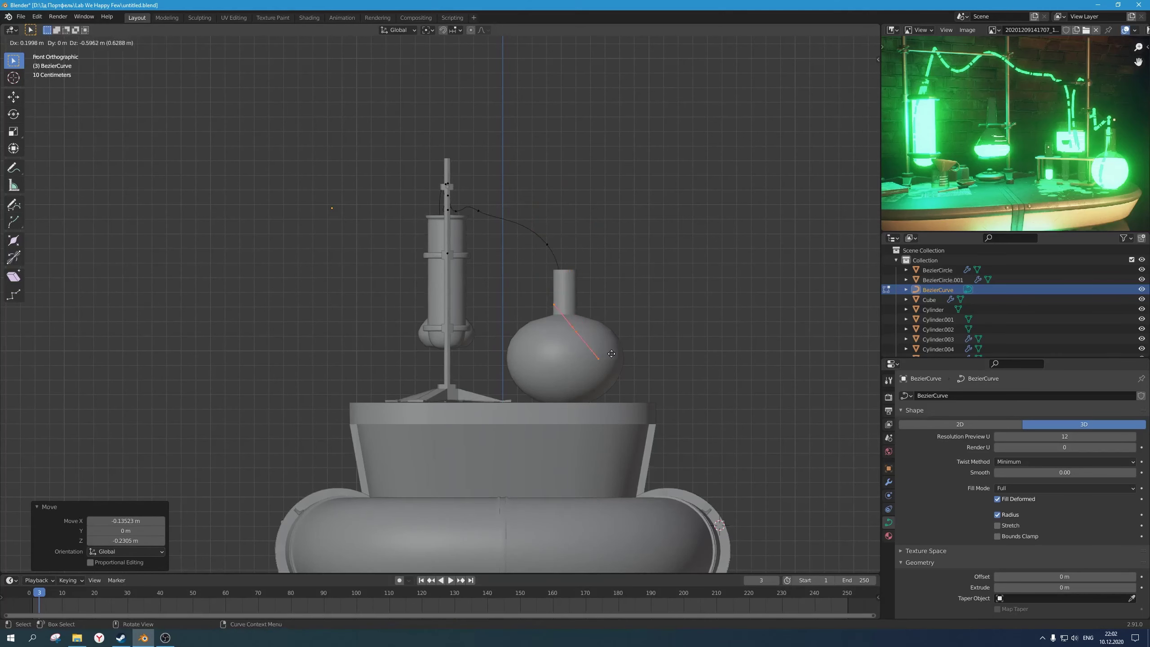
click(610, 358)
key(r)
click(596, 376)
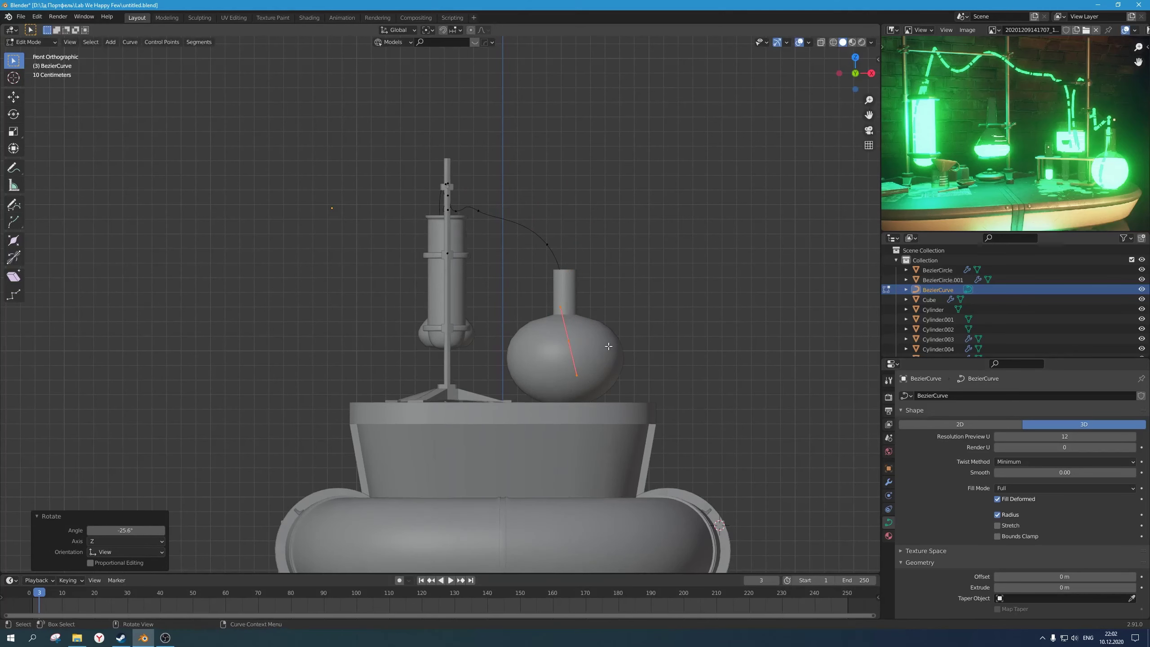
key(KP_7)
key(Tab)
Step: Give the Bezier curve a round bevel with a depth of 0.01 m
middle_drag(609, 346, 446, 276)
scroll(446, 277, up, 5)
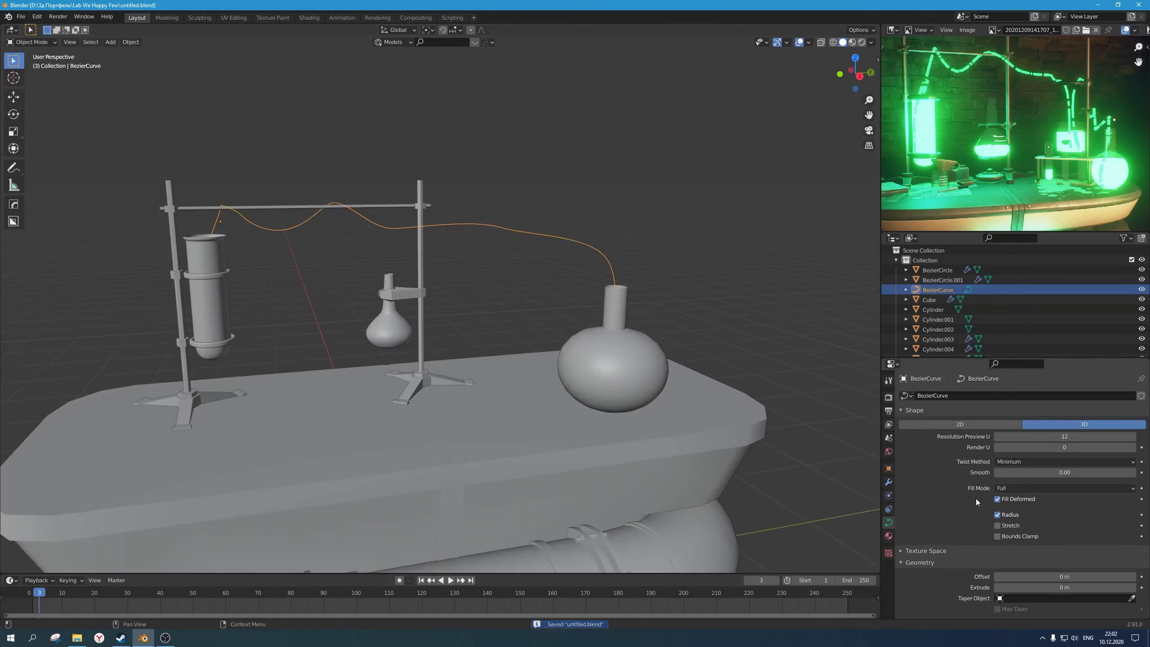
scroll(953, 502, down, 5)
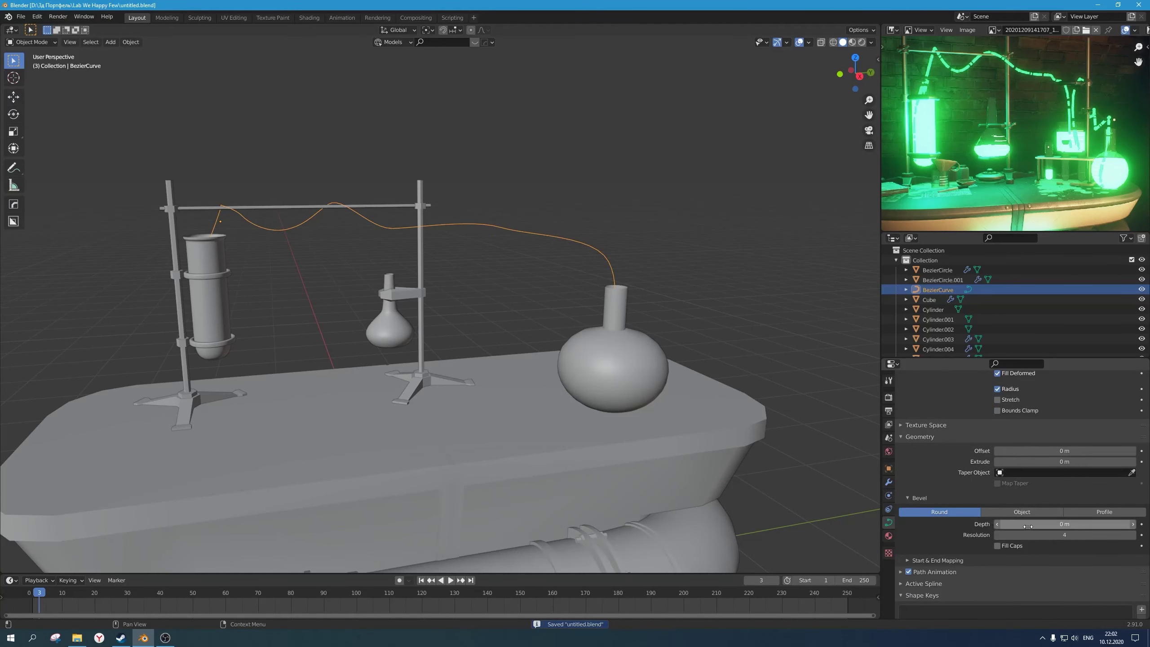
scroll(469, 387, down, 1)
scroll(454, 347, up, 4)
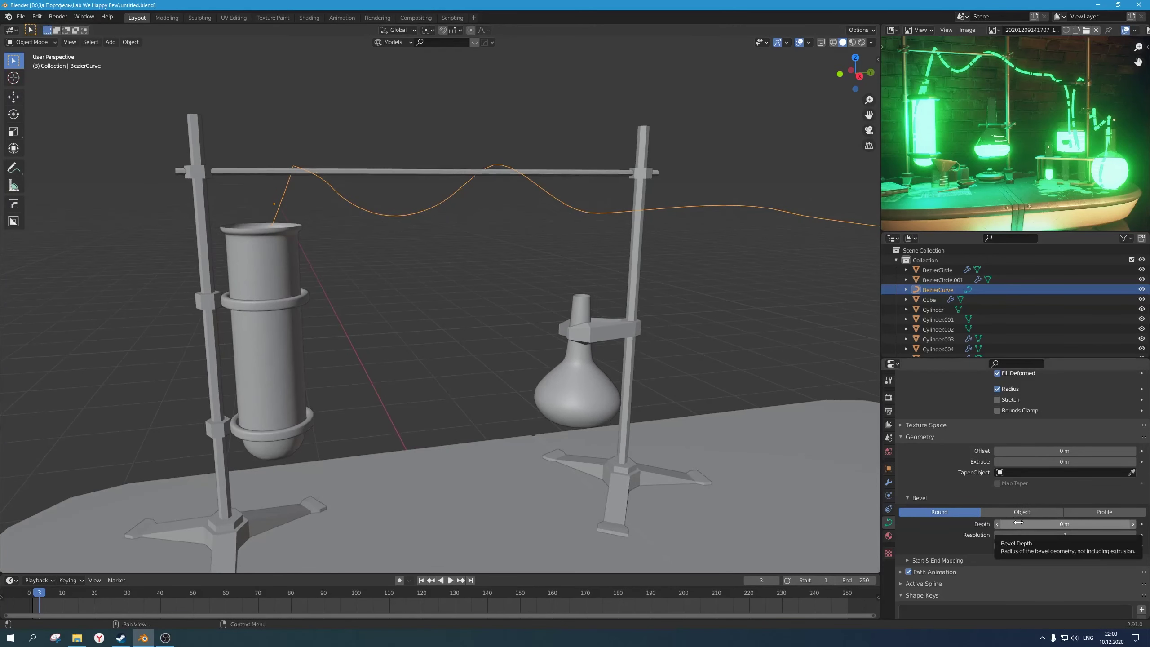
drag(1019, 523, 1033, 523)
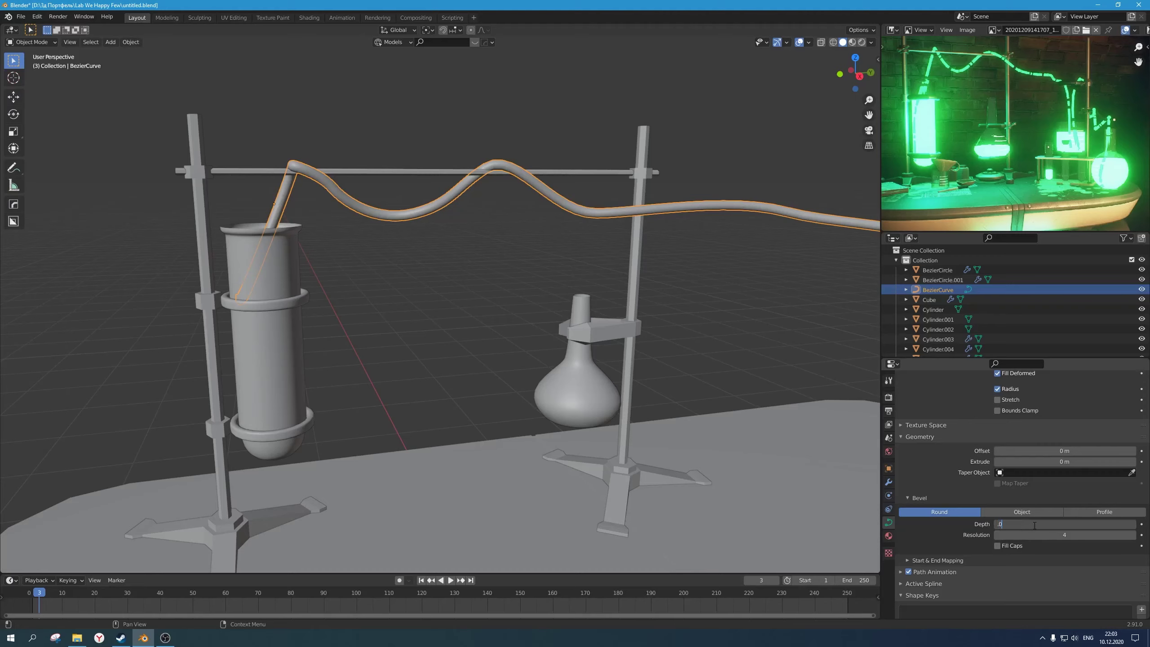
text(1)
key(Return)
middle_drag(511, 228, 446, 248)
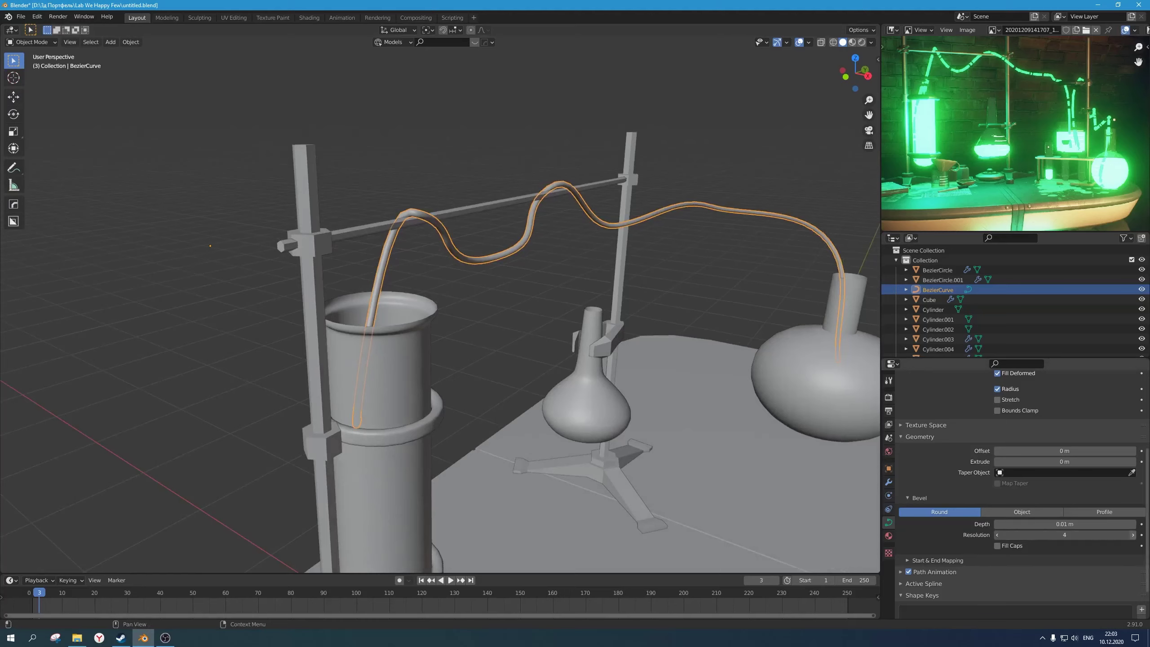
Step: Add a Subdivision Surface modifier to the hose curve
scroll(941, 536, up, 6)
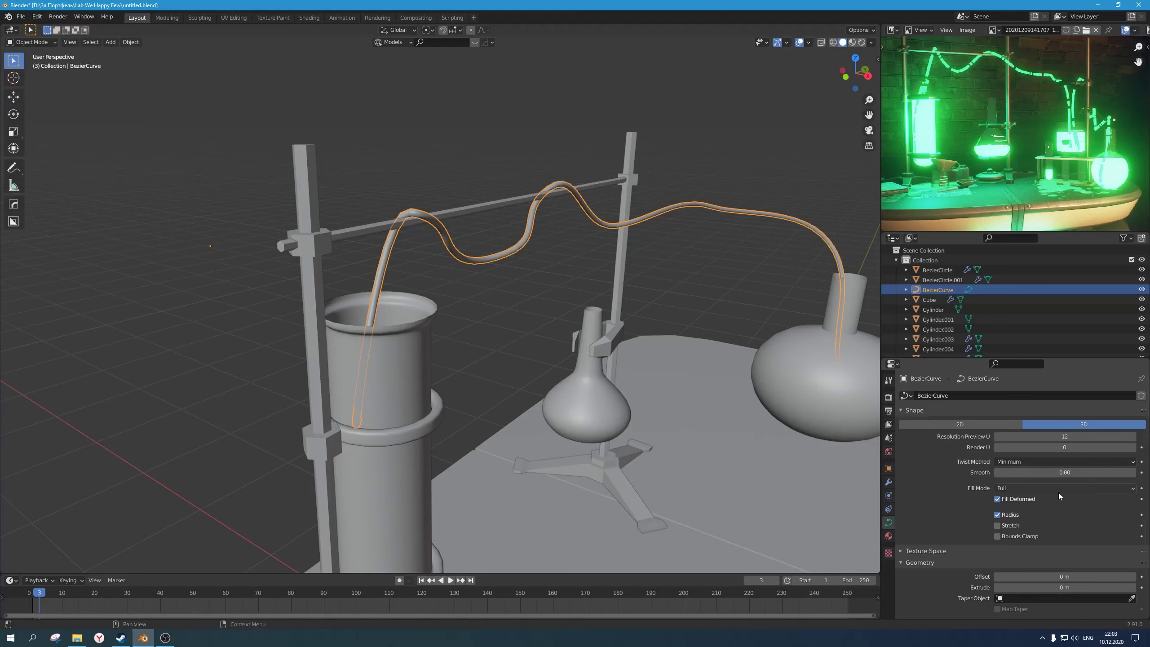
scroll(961, 533, down, 4)
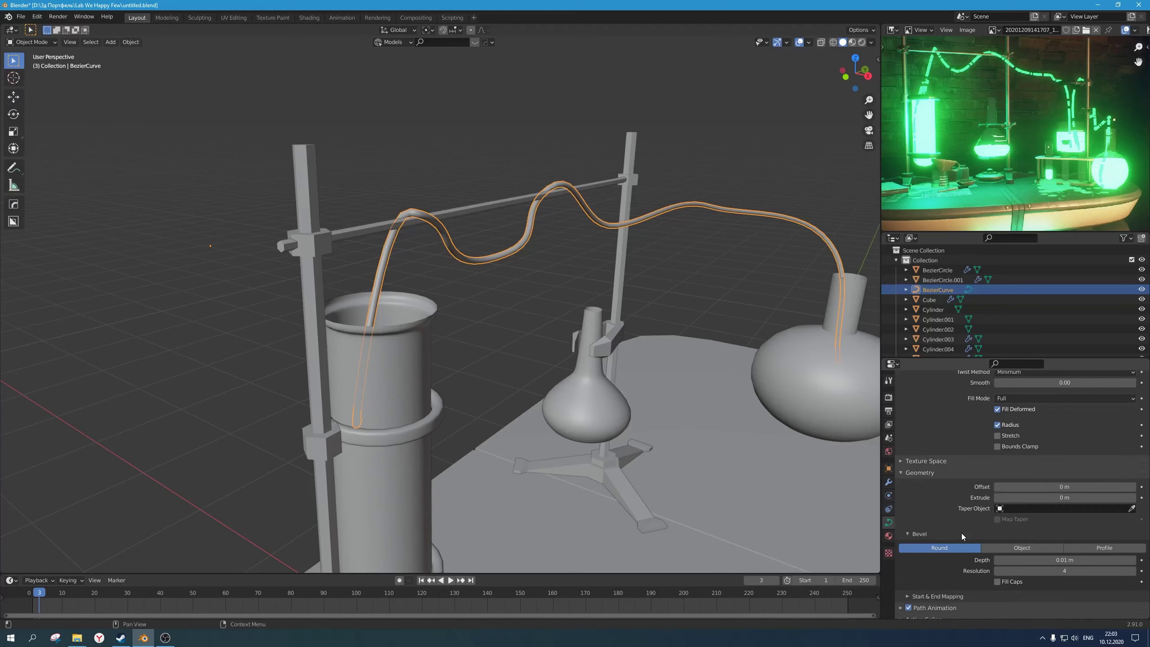
scroll(961, 533, down, 4)
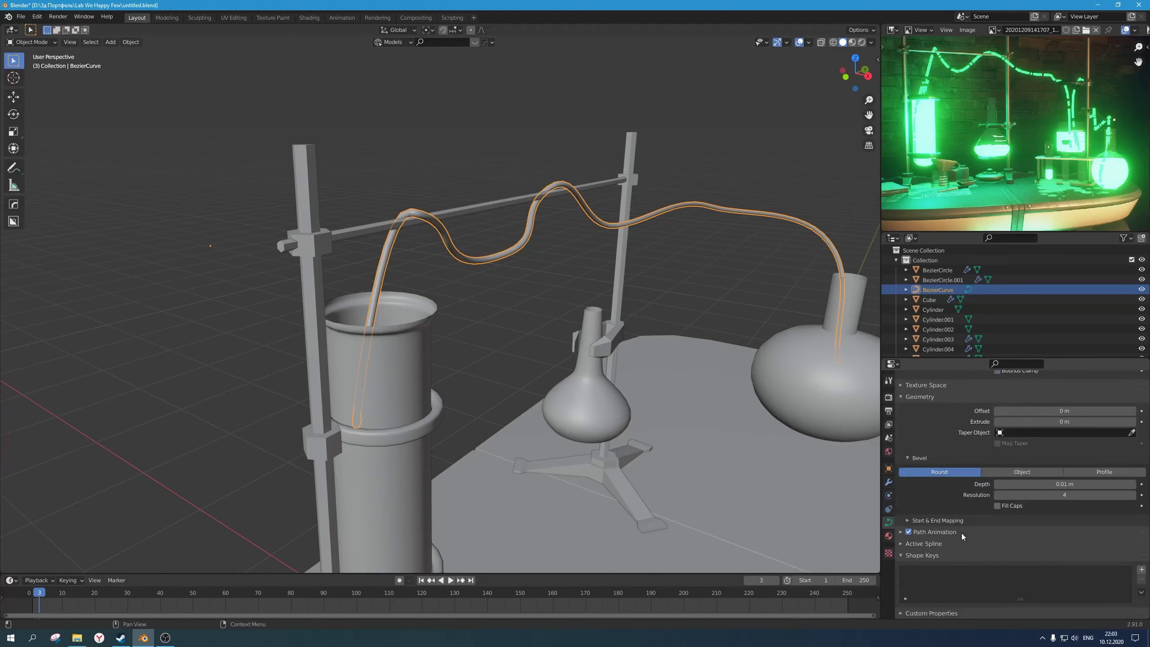
scroll(962, 533, up, 8)
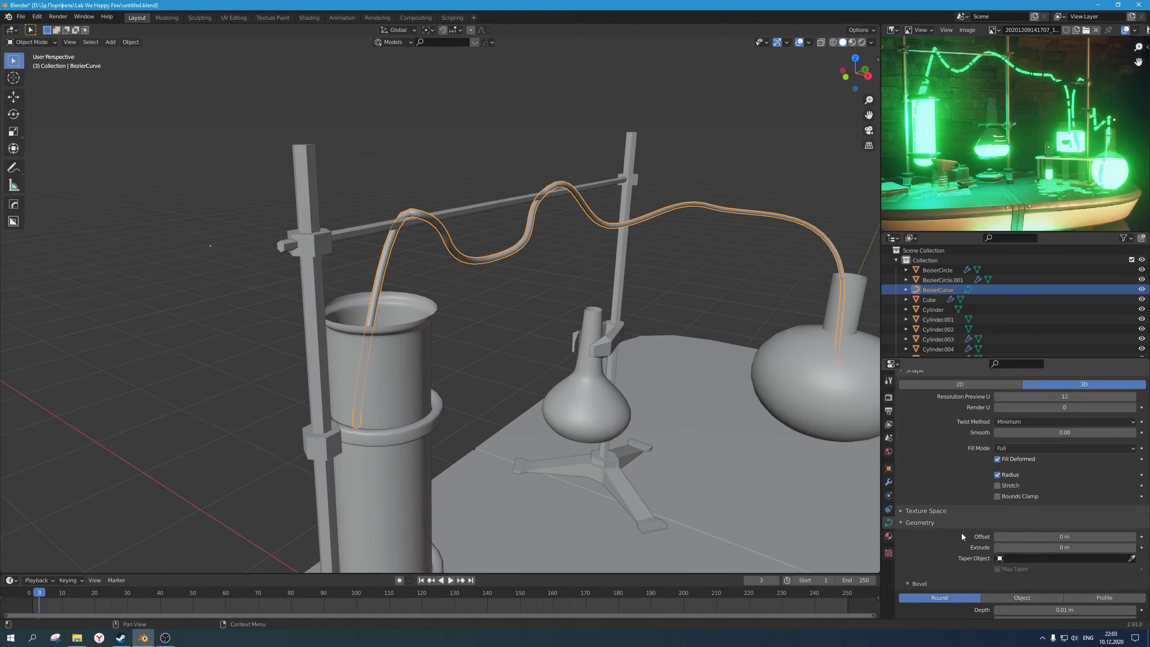
click(888, 482)
click(961, 395)
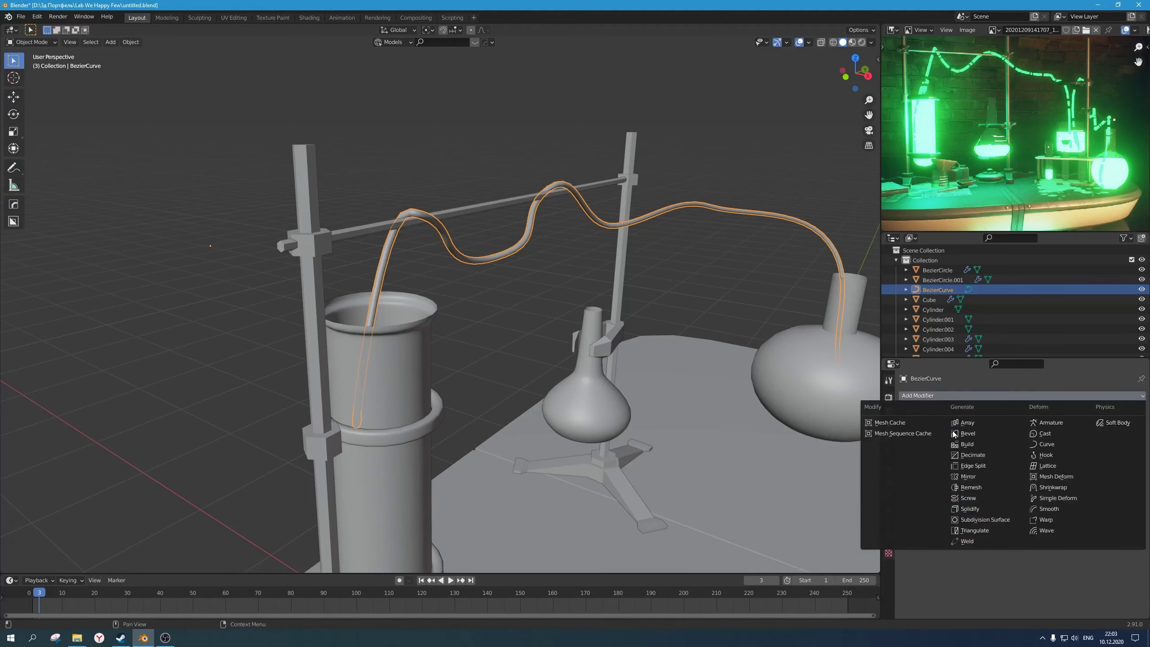
click(983, 521)
Step: Examine the hose's path between the glass cylinder, crossbar and round flask from front, side and perspective views
scroll(620, 337, up, 2)
middle_drag(620, 337, 460, 292)
click(521, 318)
scroll(457, 303, down, 5)
key(KP_1)
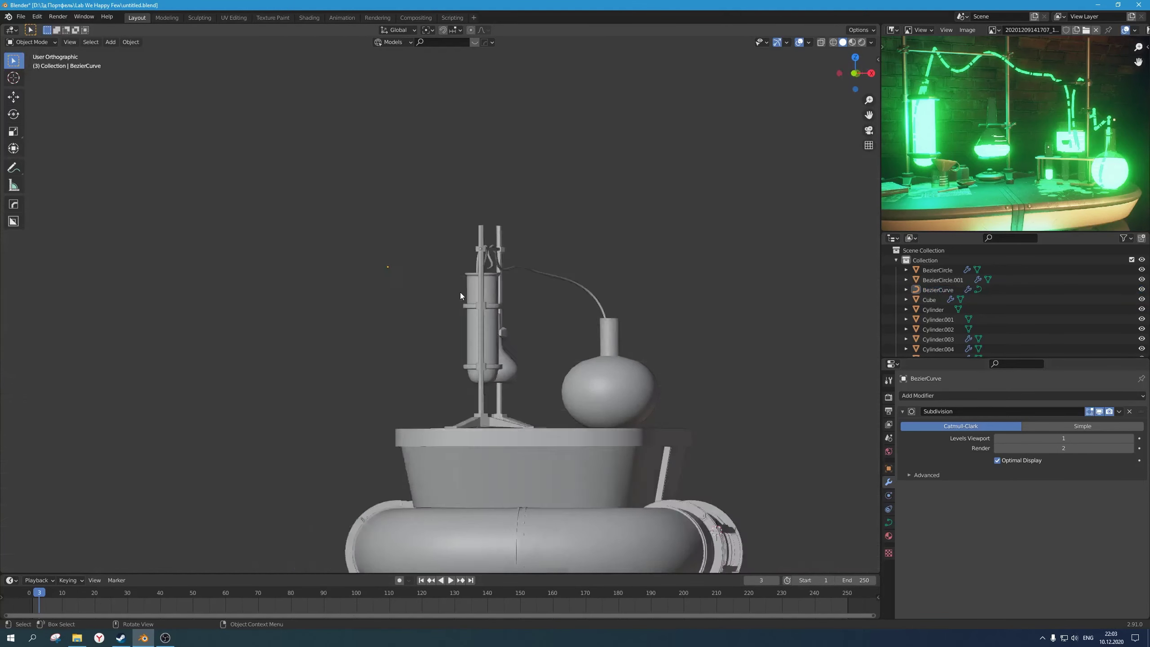
key(KP_3)
scroll(460, 292, down, 3)
click(591, 342)
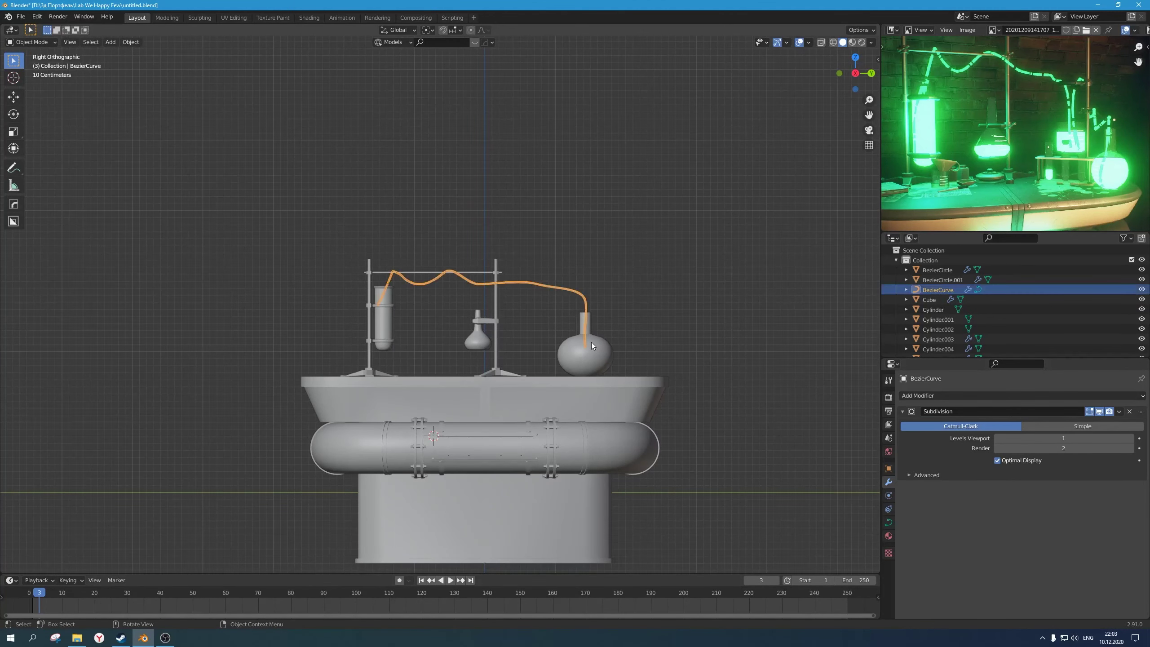
click(448, 325)
scroll(447, 325, up, 4)
middle_drag(448, 325, 480, 308)
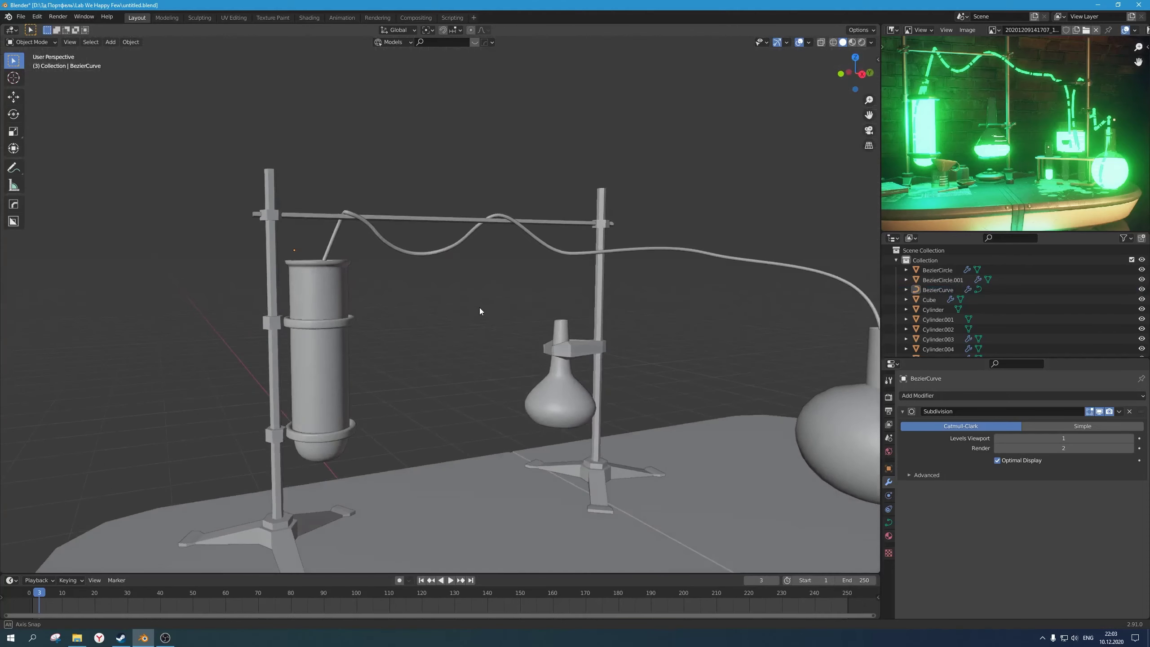
scroll(482, 311, up, 2)
scroll(500, 313, down, 2)
Step: Set the hose curve's bevel depth to 0.015 m
click(430, 272)
scroll(429, 273, up, 4)
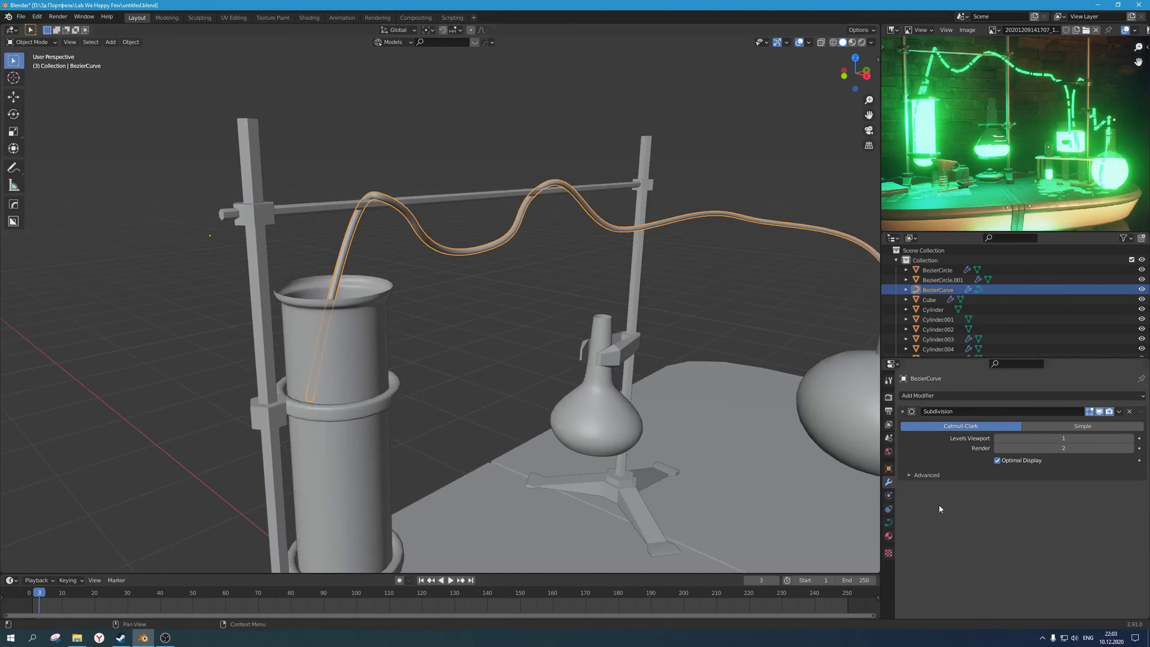
click(889, 523)
scroll(1041, 507, down, 8)
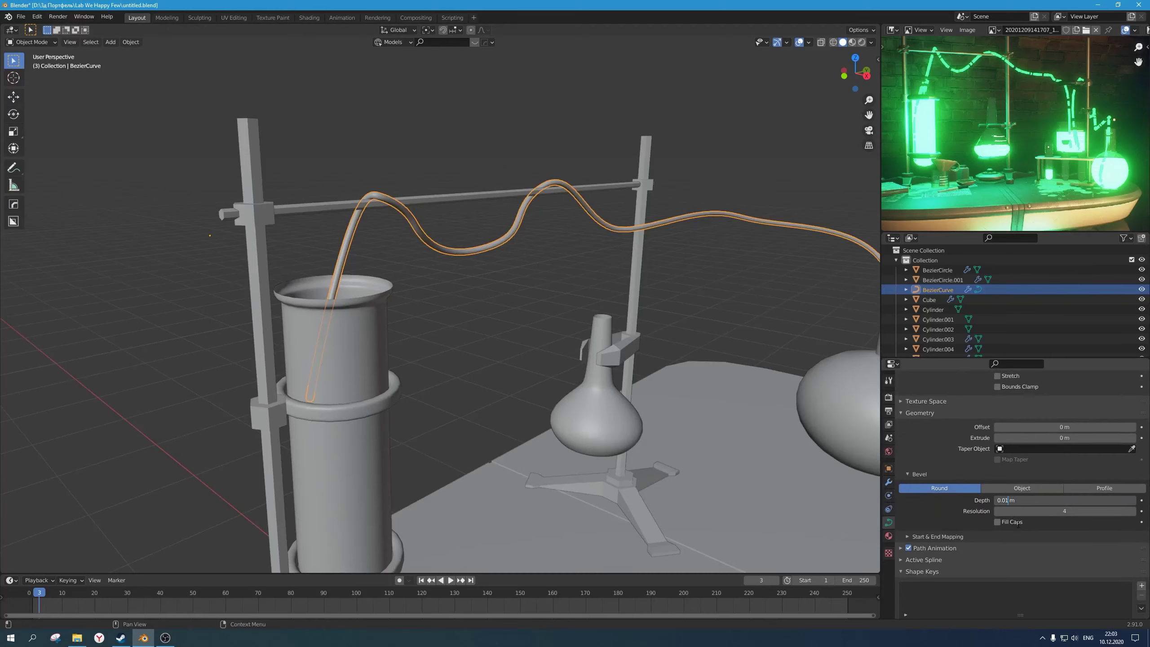
key(Return)
Step: Raise the hose curve about 0.005 m along the global Z axis and save the file
middle_drag(489, 395, 531, 295)
key(g)
key(z)
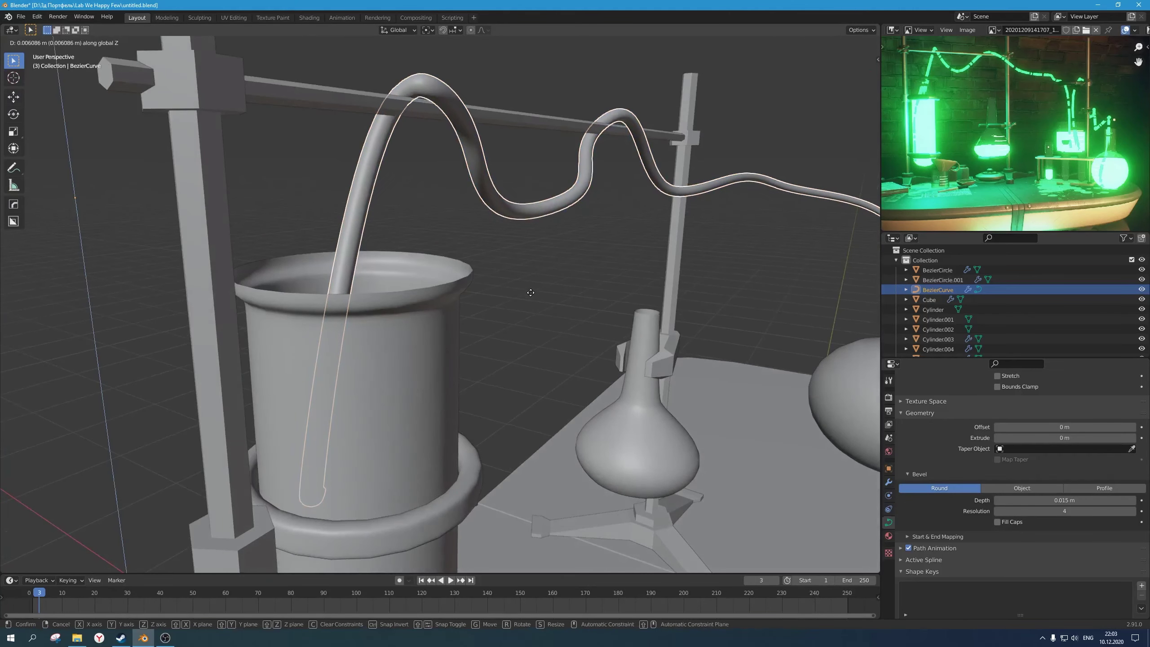
click(534, 293)
key(KP_1)
key(alt+z)
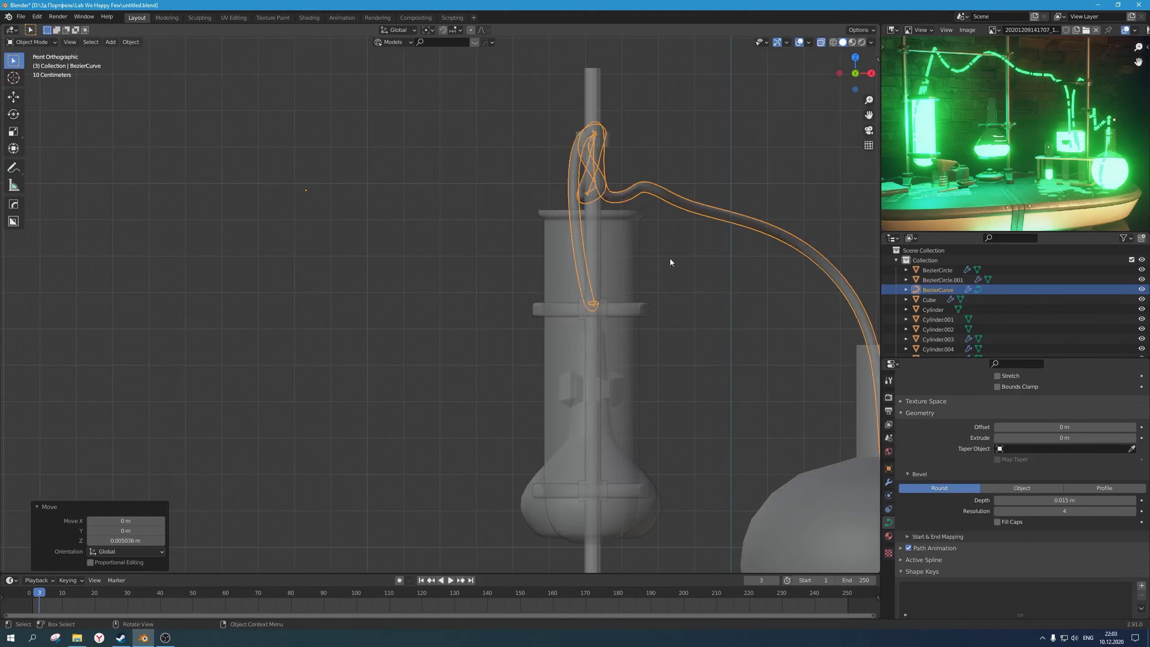
key(alt+z)
middle_drag(671, 259, 557, 345)
click(503, 174)
scroll(412, 244, down, 5)
key(ctrl+s)
Step: Examine the reference image's tabletop props and bench against the modeled lab table
scroll(523, 299, down, 3)
scroll(553, 345, up, 6)
scroll(546, 320, down, 4)
scroll(1008, 143, up, 4)
scroll(1008, 143, up, 2)
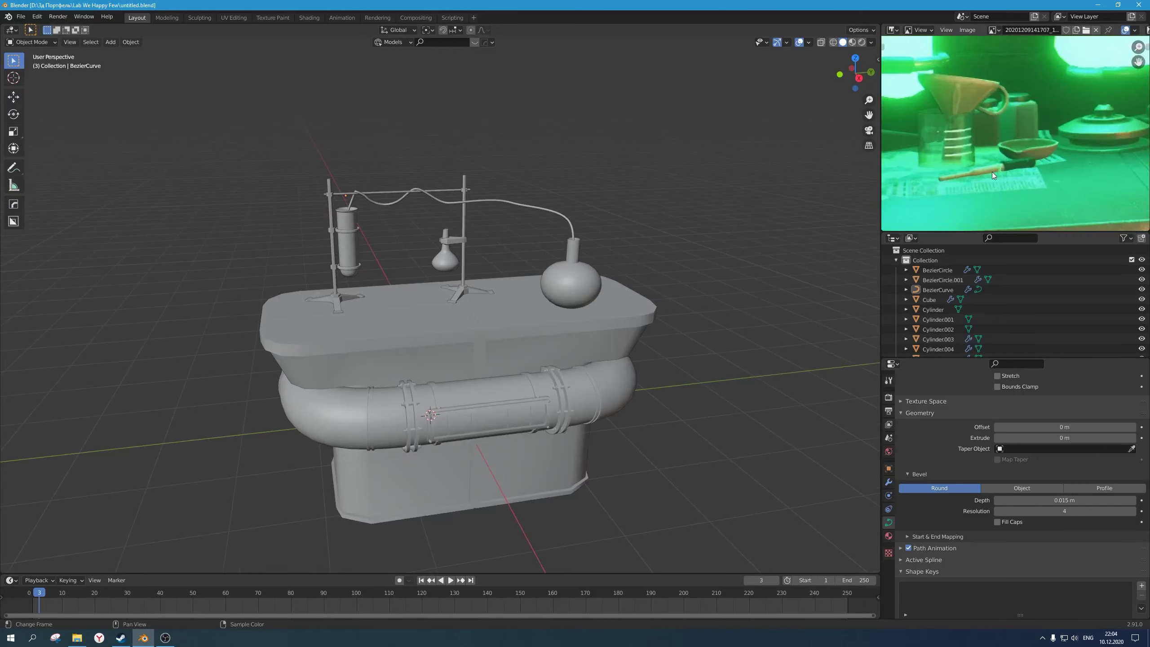
middle_drag(992, 172, 1043, 160)
scroll(1044, 159, down, 4)
scroll(1050, 184, up, 1)
scroll(1050, 183, down, 3)
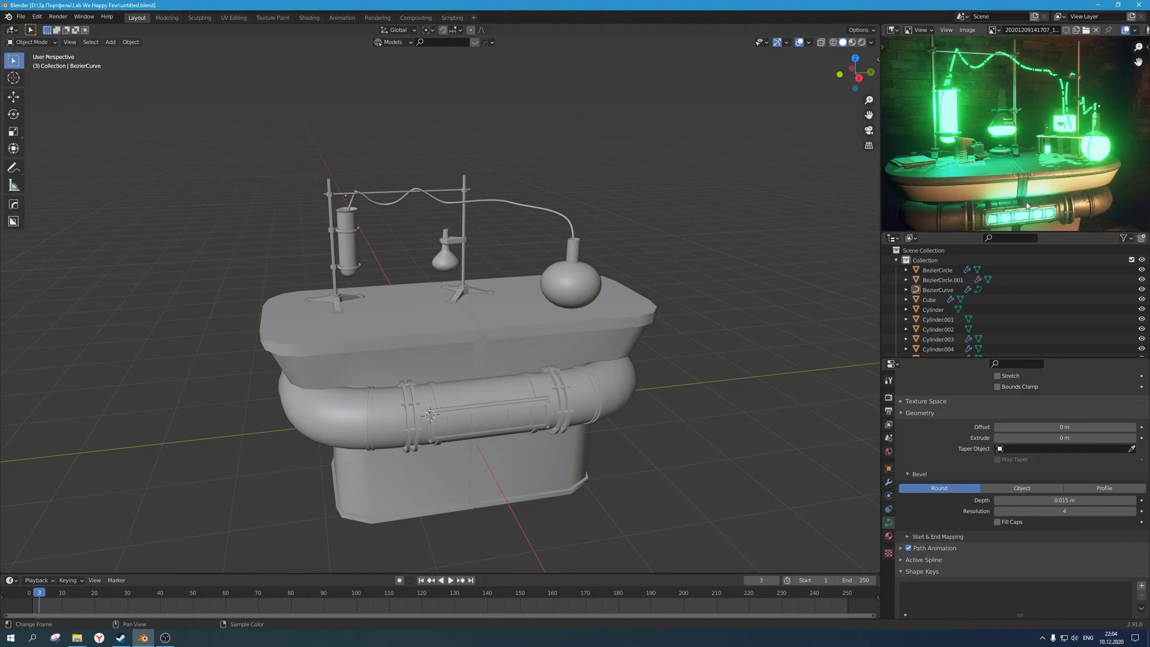
scroll(1030, 187, up, 5)
scroll(1014, 144, down, 2)
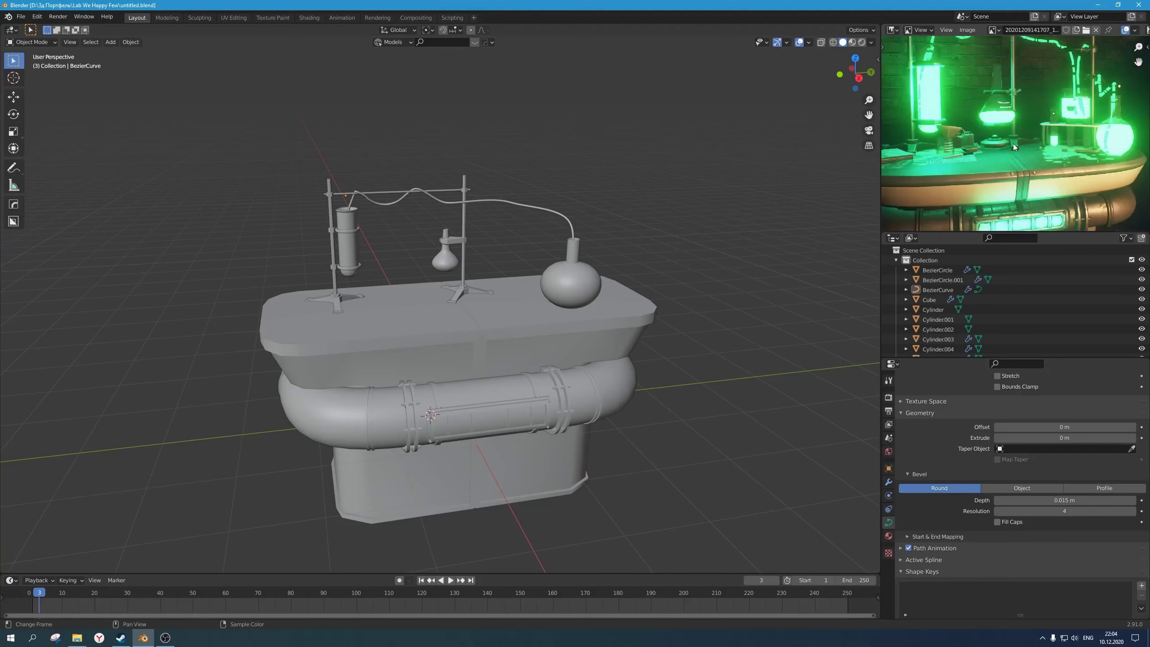
scroll(975, 153, down, 2)
scroll(514, 243, up, 4)
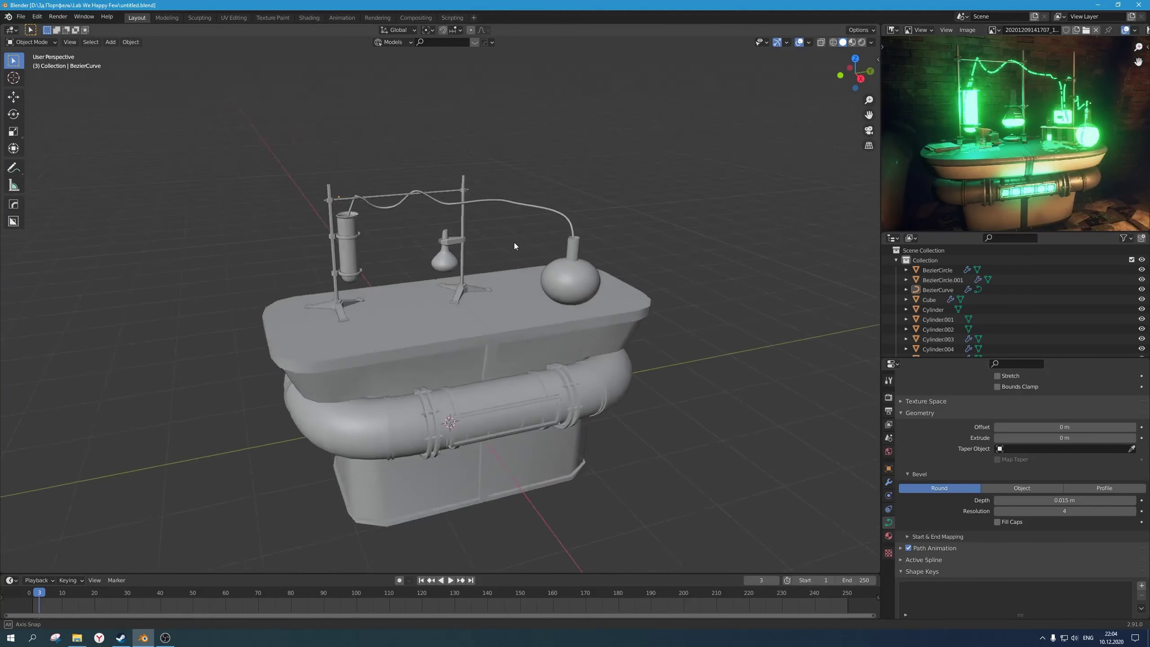
scroll(493, 254, down, 4)
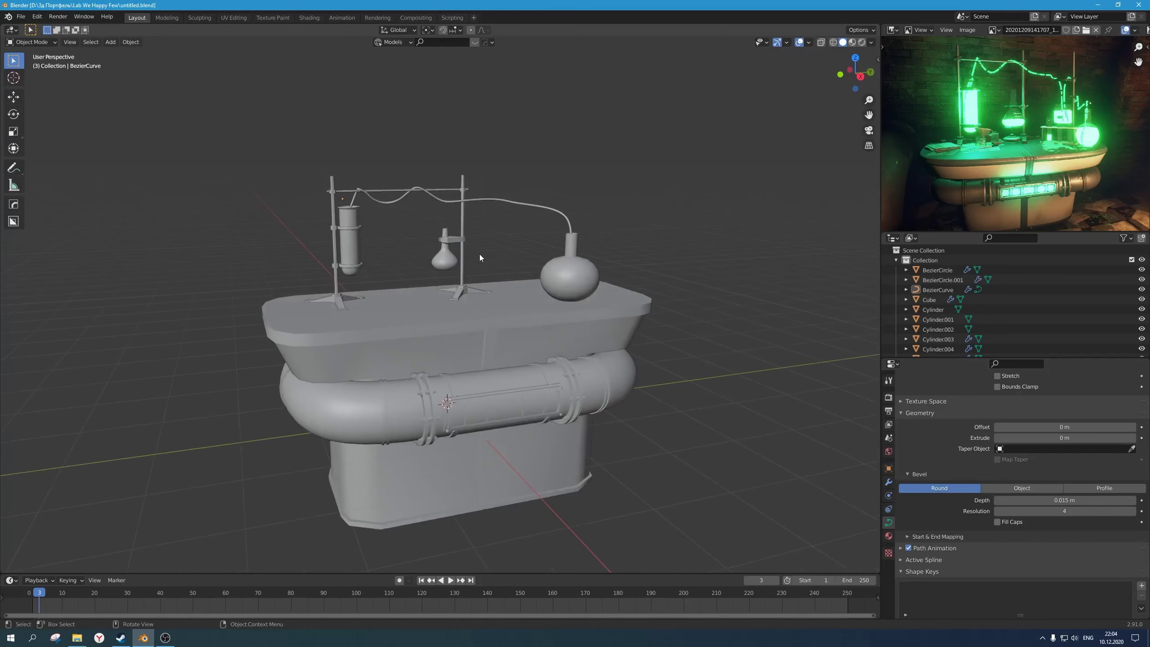
Step: Duplicate the small clamped flask, offsetting the copy horizontally about 1.06 m in X and 0.53 m in Y
click(465, 273)
click(447, 261)
scroll(478, 278, up, 2)
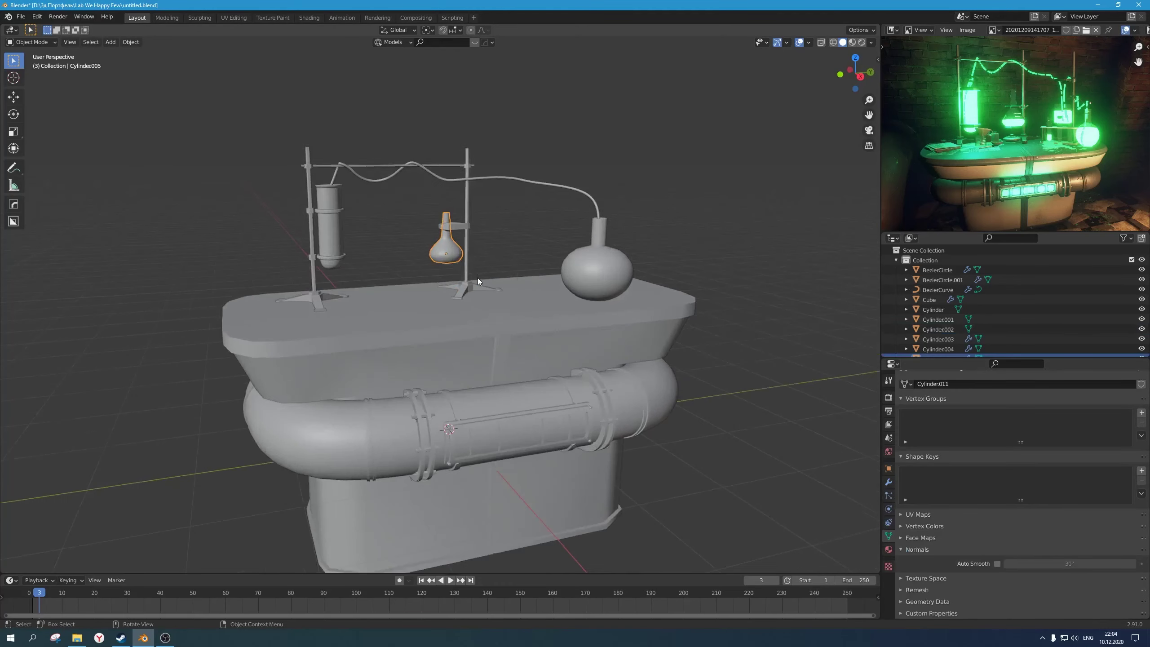
key(shift+d)
key(shift+z)
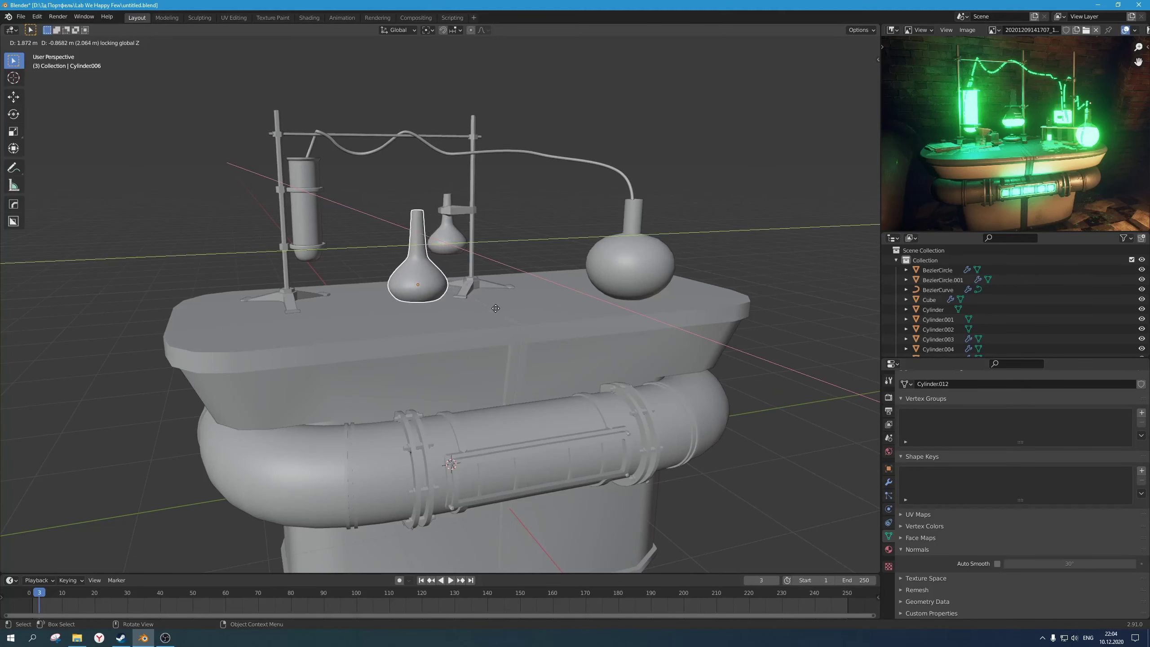
click(616, 276)
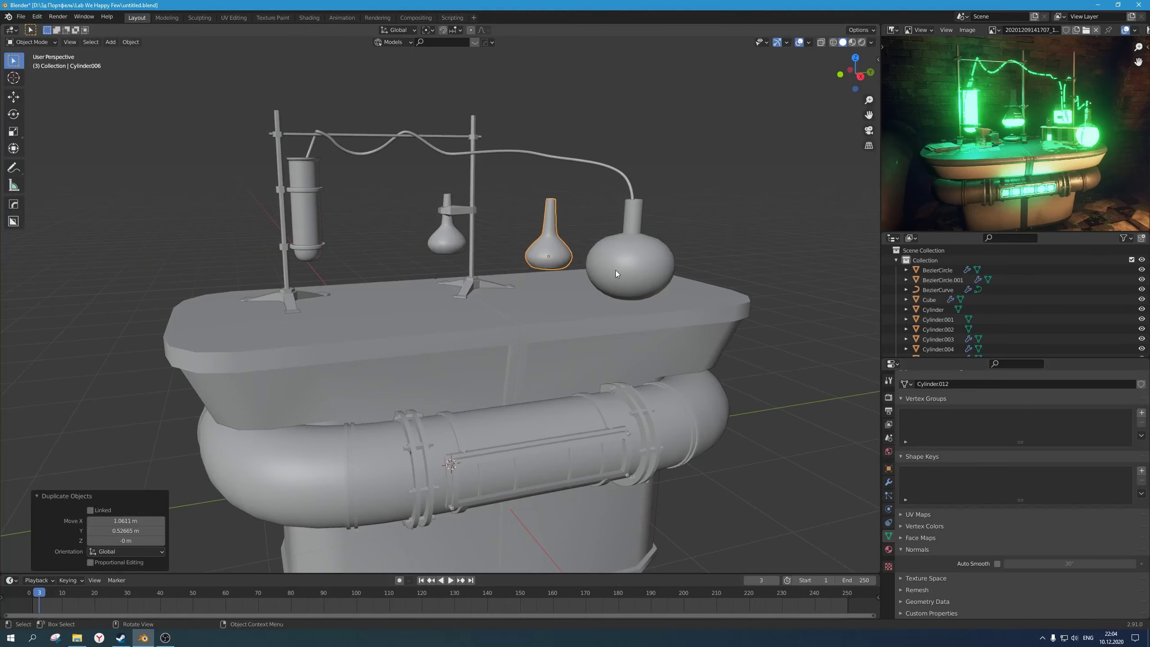
Step: Lower the flask copy about 0.4 m to the tabletop and shift it about 0.33 m along Y toward the round flask
key(KP_1)
key(KP_3)
key(g)
key(z)
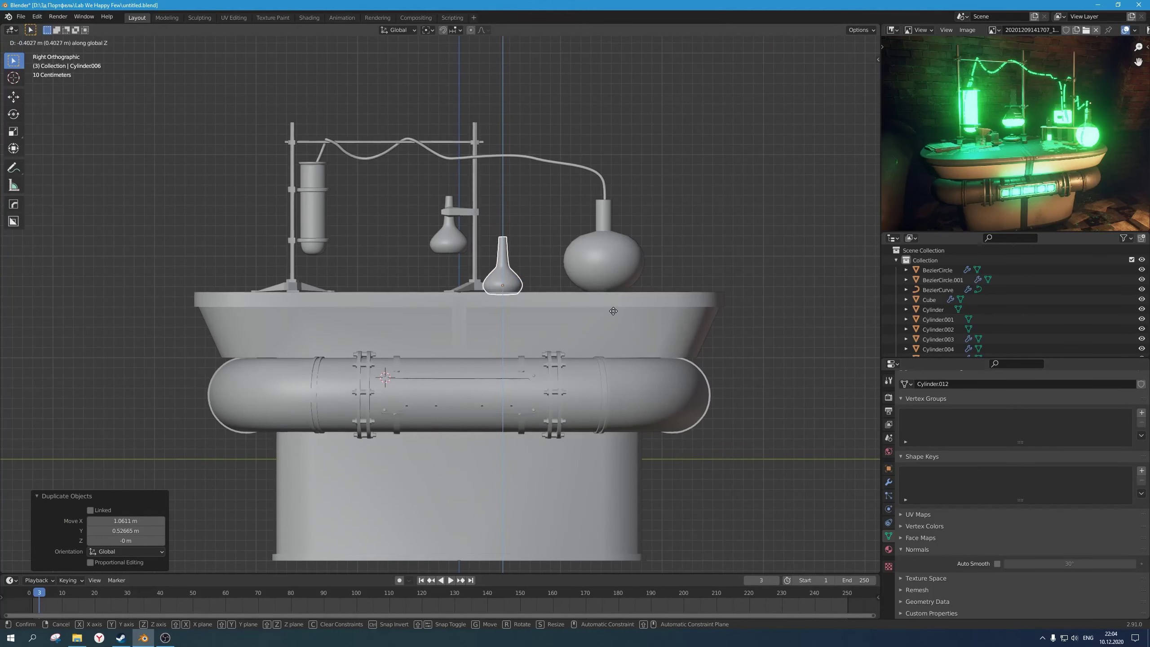
click(614, 313)
key(g)
click(647, 304)
Step: Move the flask copy across the tabletop to the hose's opposite side and scale it to about 0.766
key(KP_7)
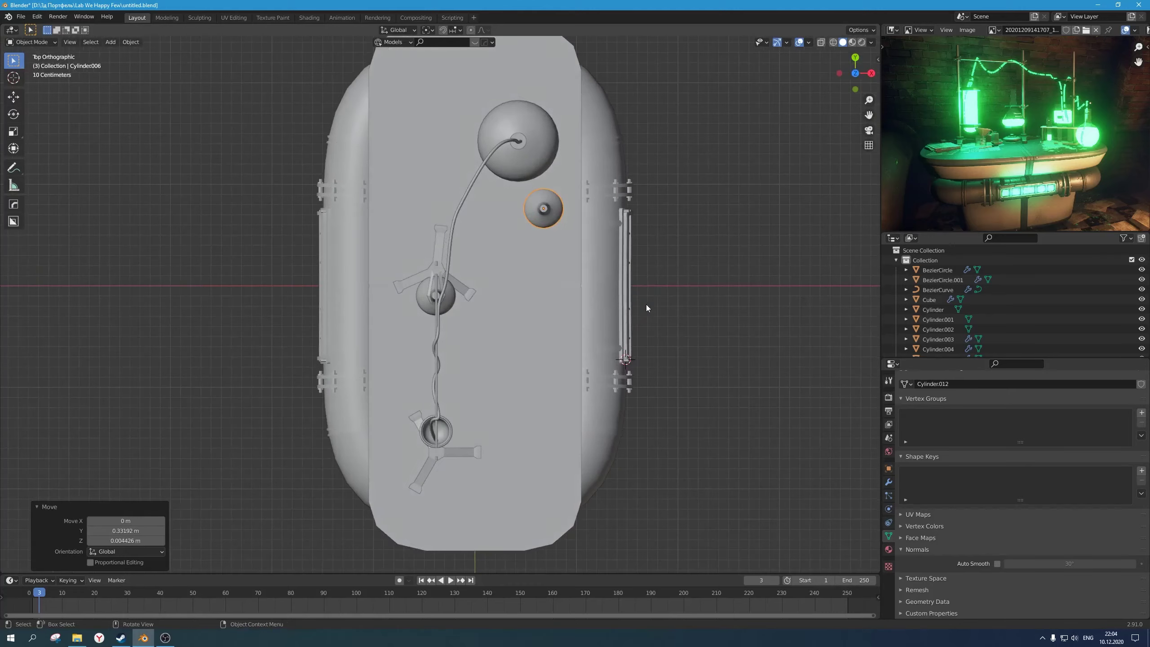
key(g)
click(537, 281)
key(s)
click(605, 181)
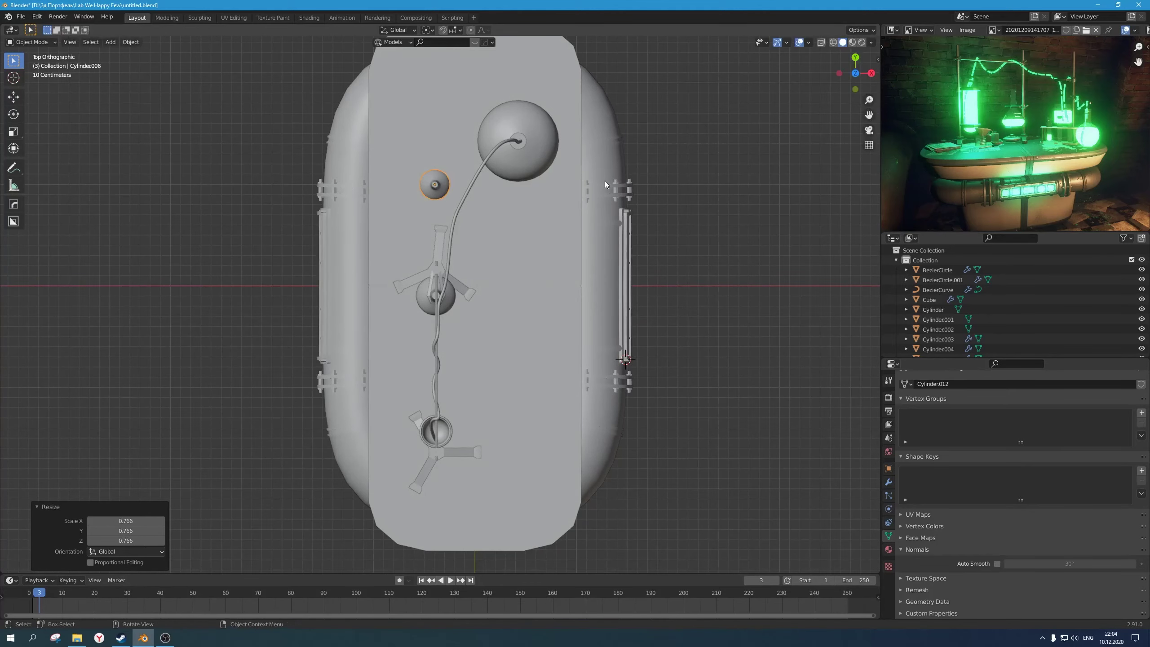
Step: Lower the scaled flask copy in side view so its base rests on the tabletop
key(KP_1)
key(KP_3)
key(g)
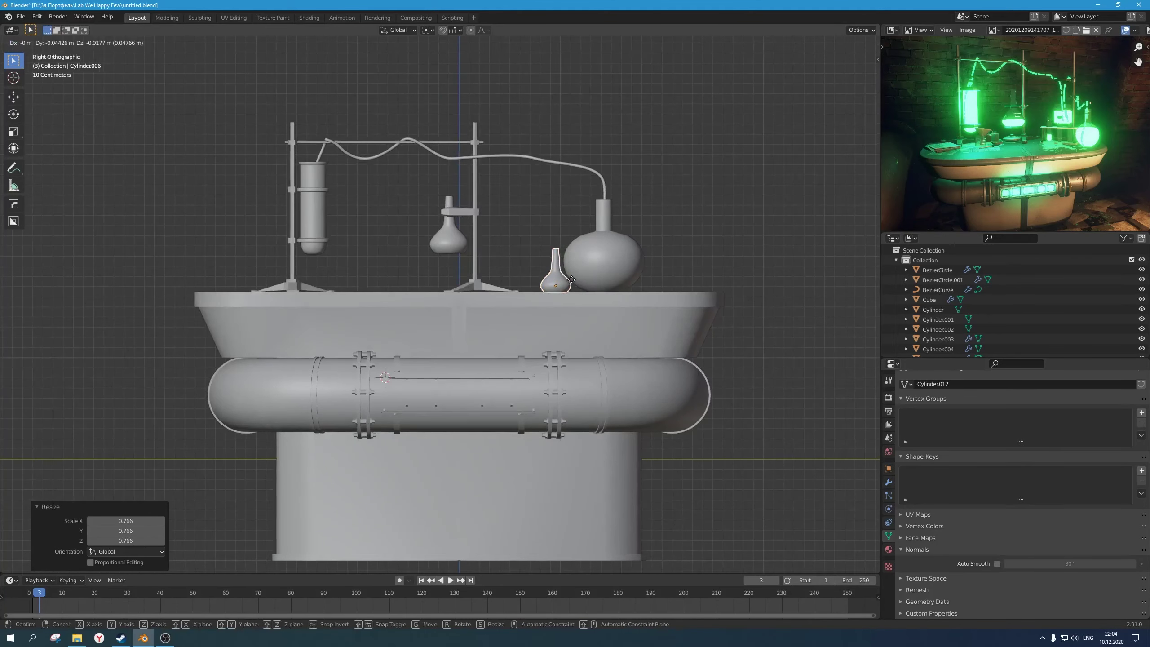
click(545, 205)
middle_drag(544, 205, 528, 265)
scroll(529, 267, up, 1)
scroll(528, 265, down, 1)
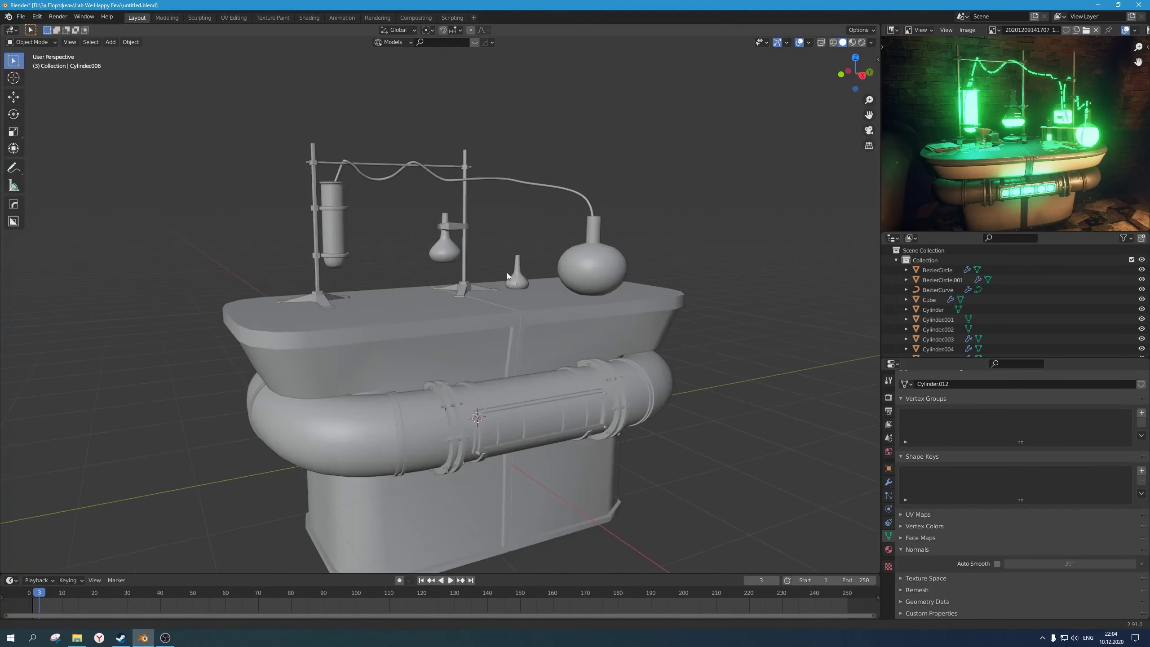
Step: Duplicate the glass cylinder with an offset of about 0.62 m in X and 0.35 m in Y, and rotate the copy -90° about X
scroll(507, 273, up, 2)
click(309, 198)
key(shift+d)
key(shift+z)
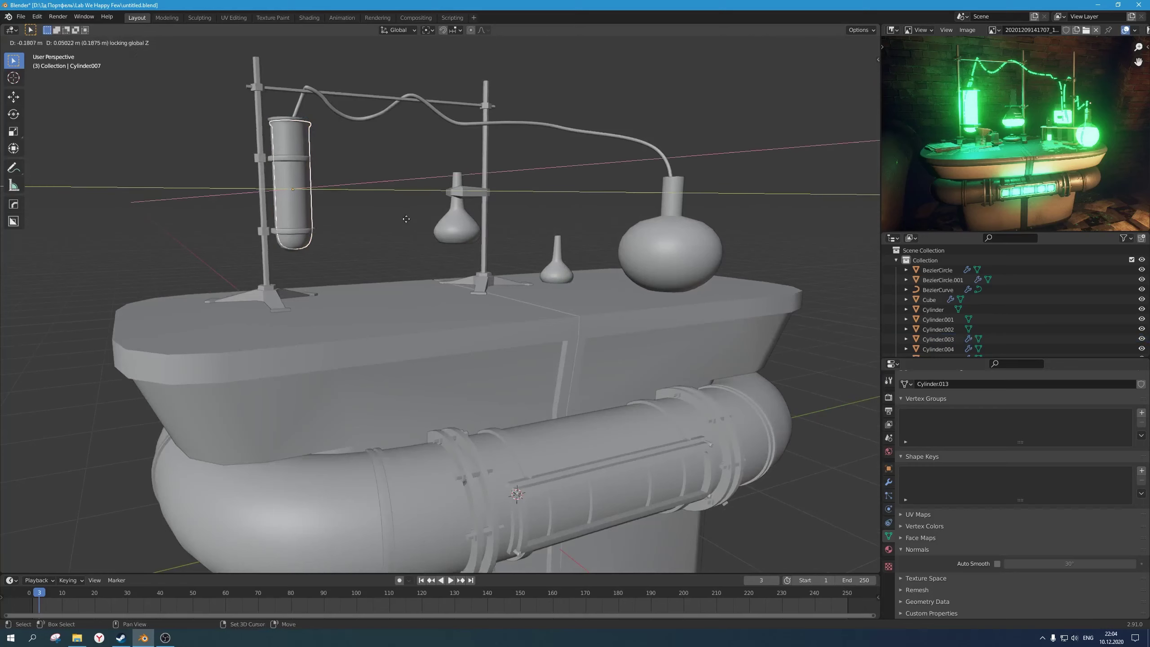
click(507, 227)
text(r)
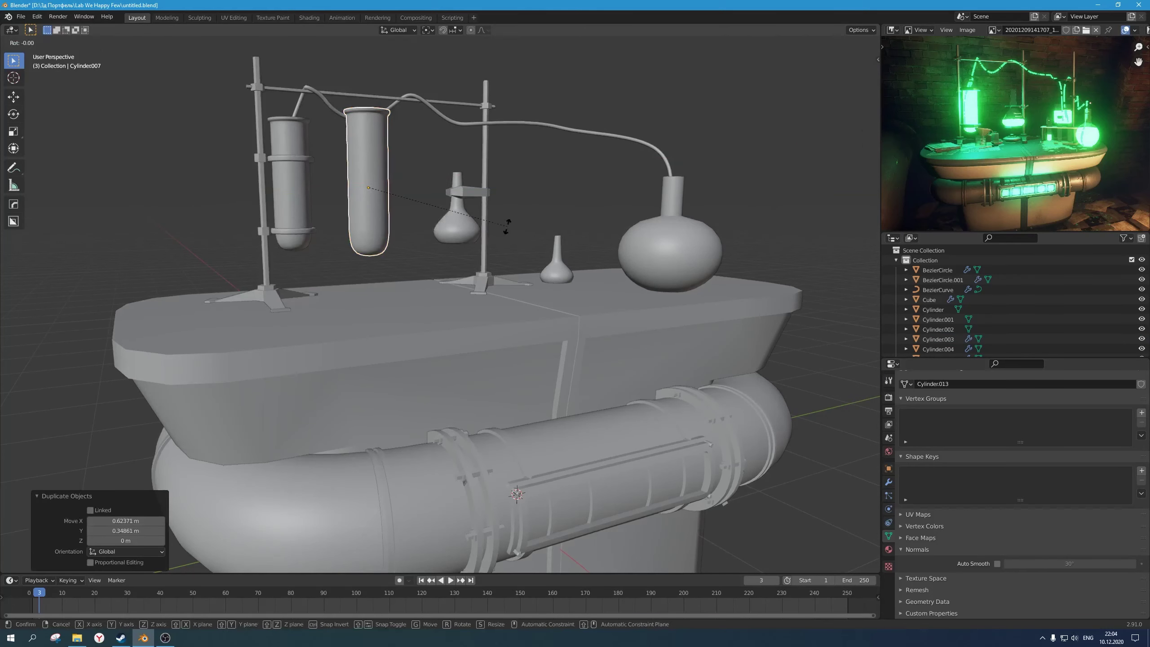
text(x90)
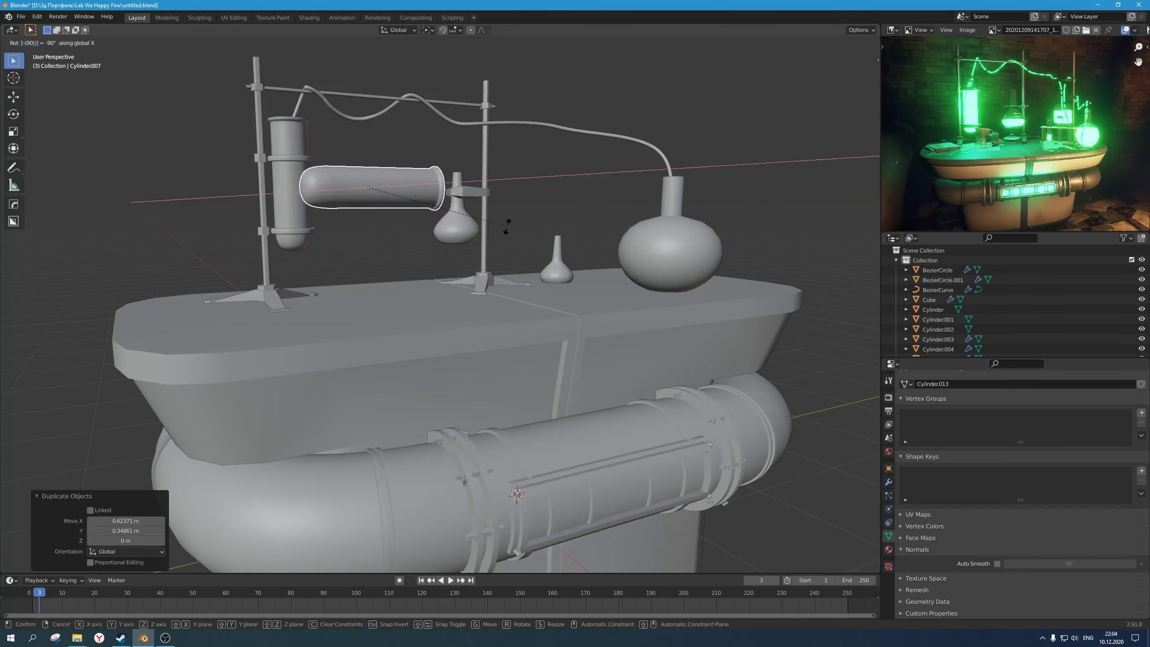
key(Return)
Step: Scale the horizontal tube to about 0.467 and move it about 1.65 m along Y and 0.73 m down onto the tabletop
key(KP_1)
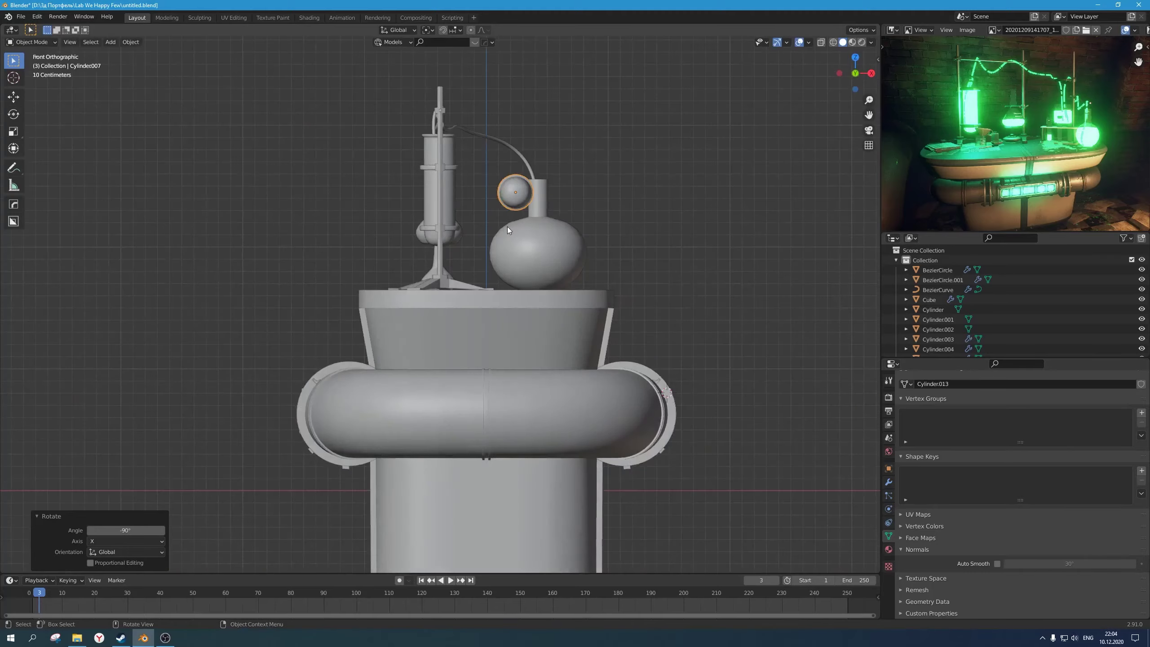
key(KP_3)
key(s)
click(416, 205)
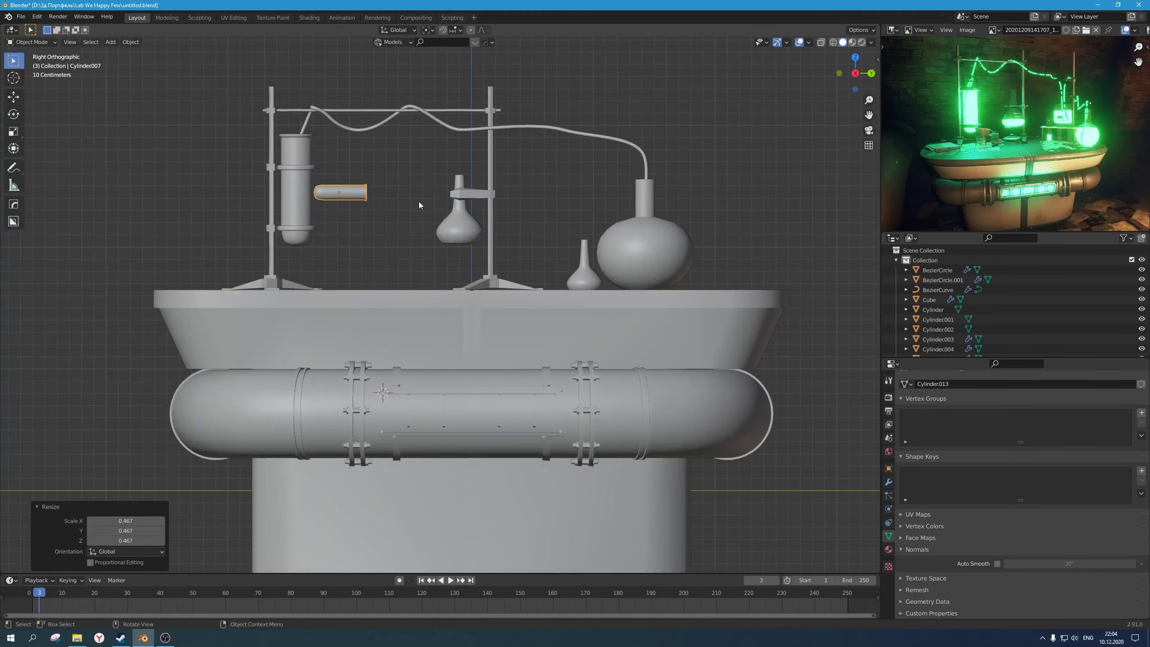
key(g)
click(657, 307)
middle_drag(653, 308, 632, 345)
Step: Turn the small tube diagonally in top view and move it about -0.34 m in X and 0.35 m in Y, beside the small flask
key(KP_7)
scroll(632, 345, up, 2)
key(r)
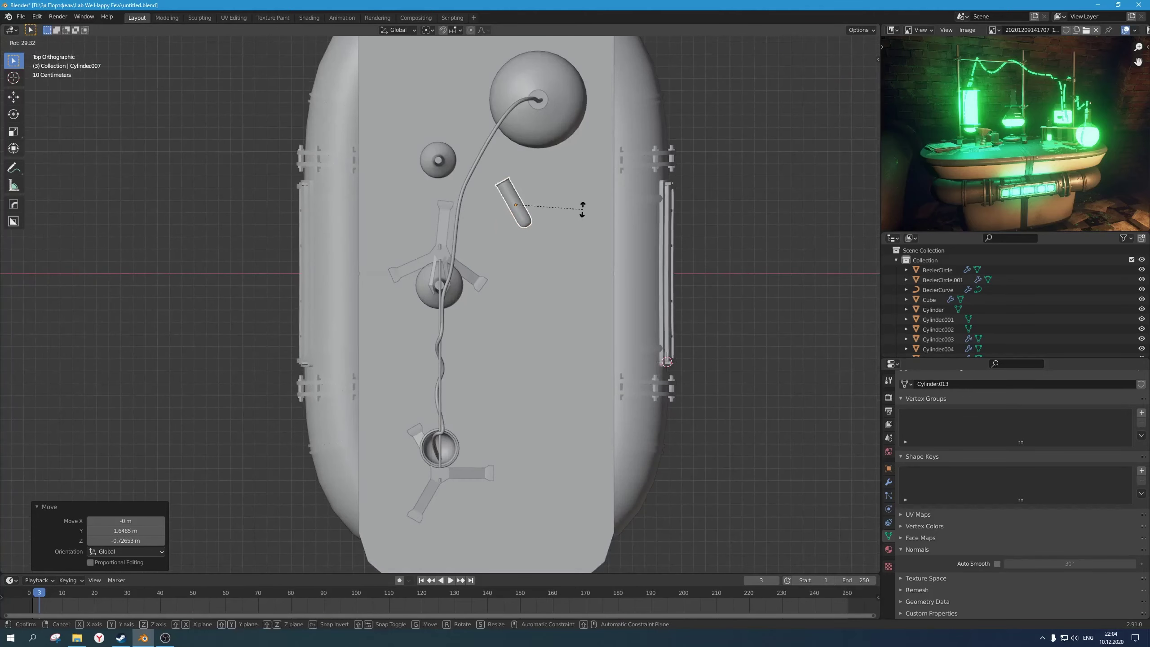
click(582, 216)
key(g)
click(544, 178)
middle_drag(544, 178, 450, 158)
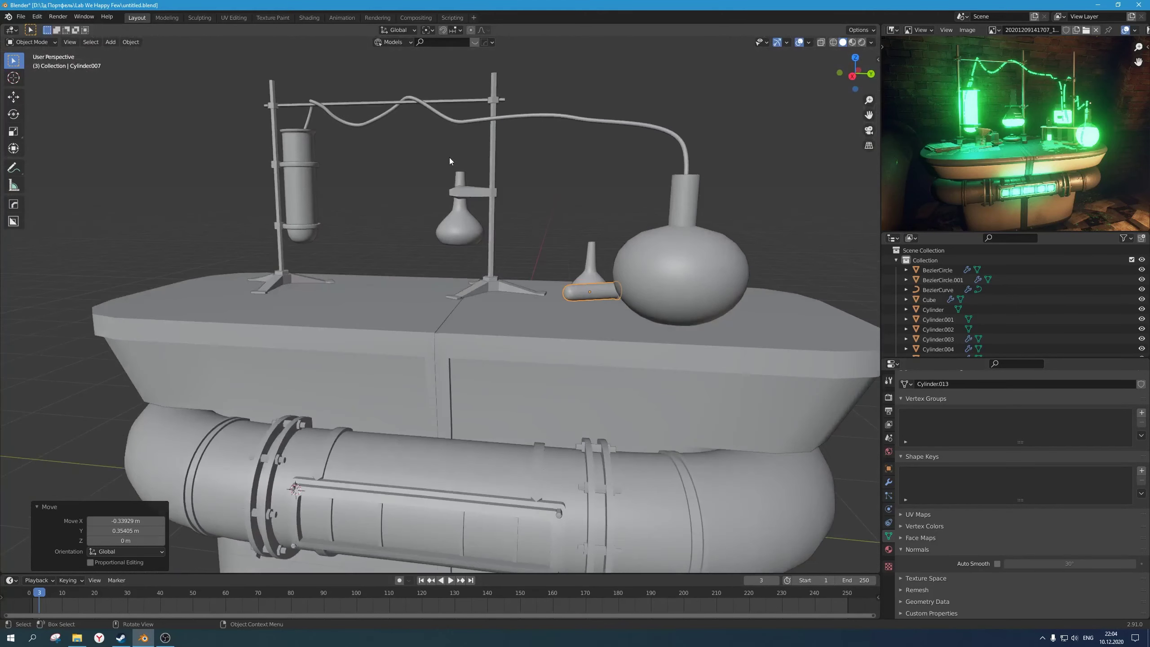
Step: Tilt the small tube slightly in side view and lower it about 0.01 m so it lies on the tabletop
key(KP_3)
scroll(449, 158, up, 3)
scroll(483, 174, up, 4)
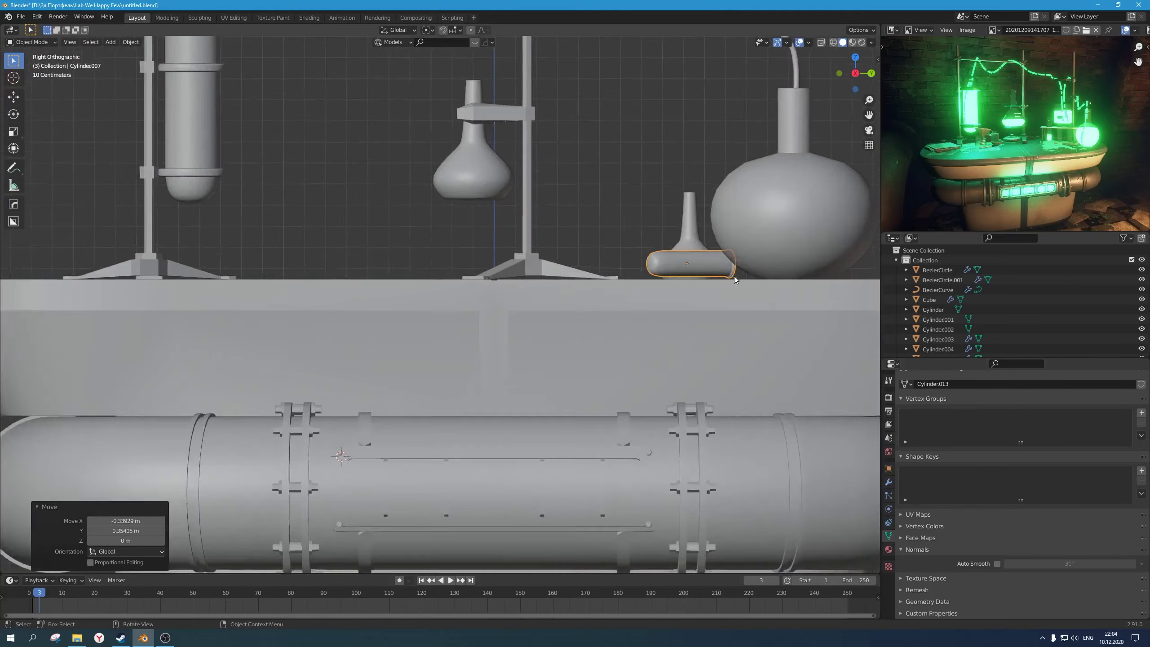
key(r)
click(773, 284)
key(r)
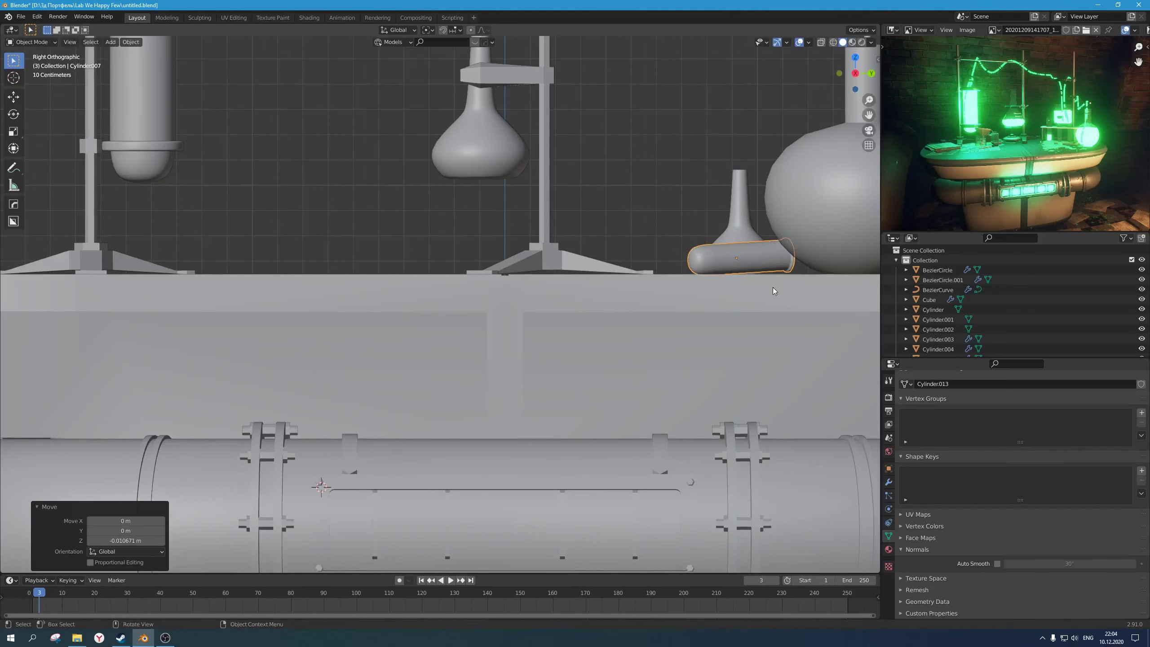
click(773, 288)
key(g)
click(773, 289)
click(669, 187)
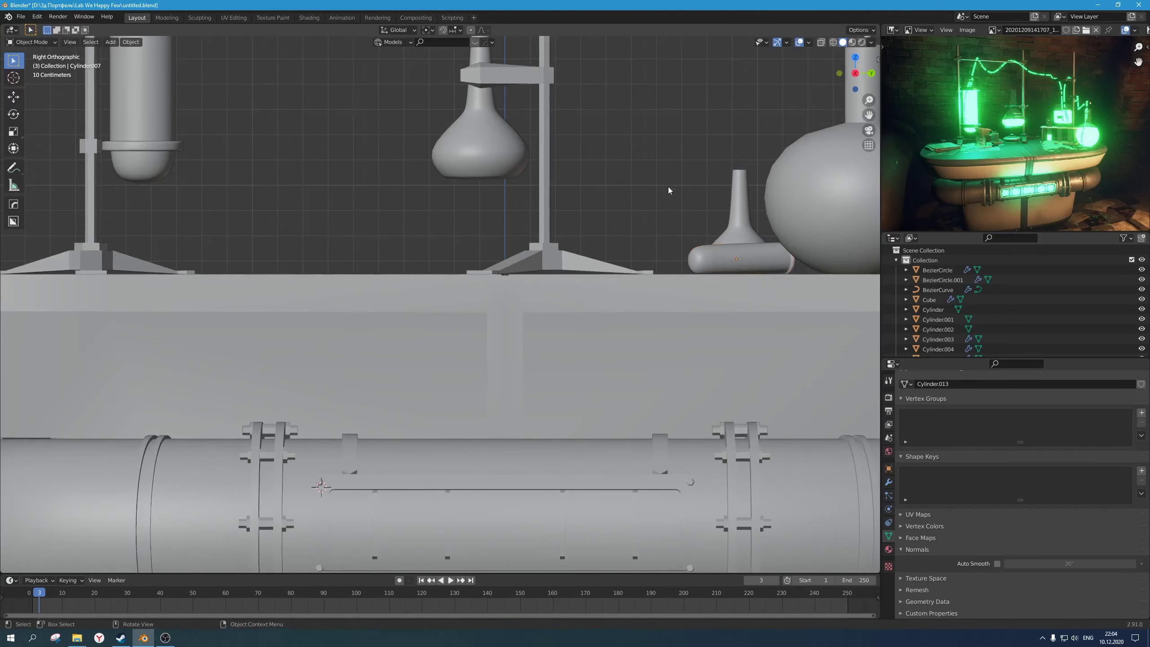
Step: Save the file and switch to the Shading workspace
middle_drag(669, 187, 676, 239)
scroll(676, 239, down, 4)
middle_drag(639, 283, 627, 312)
key(ctrl+s)
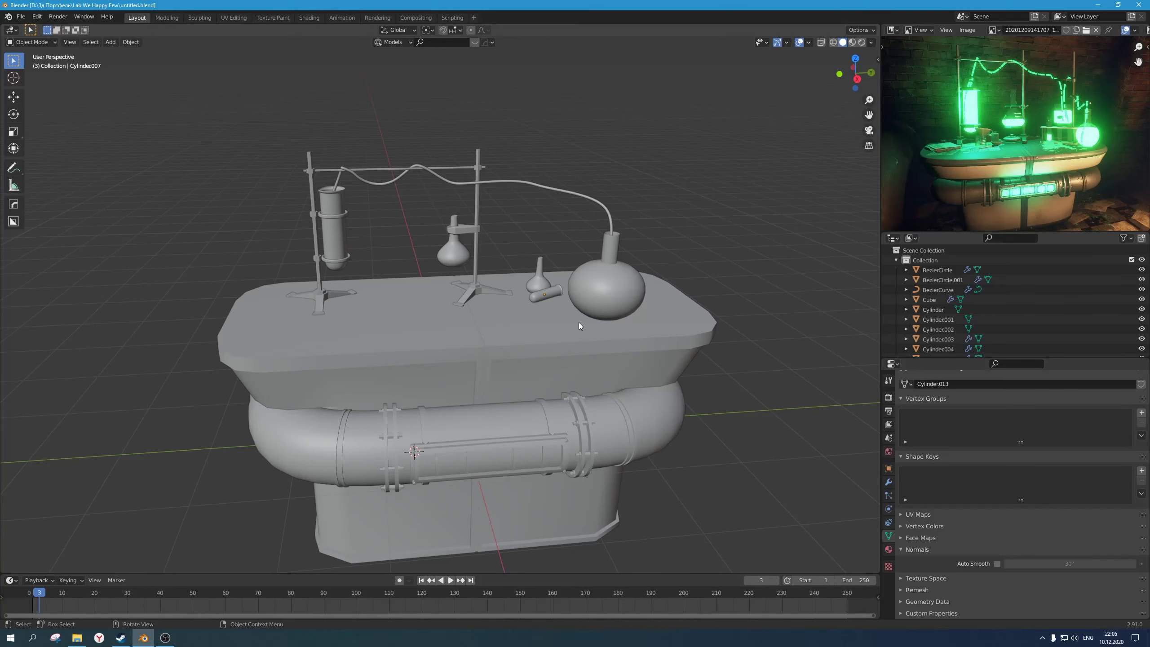
scroll(551, 319, down, 2)
middle_drag(534, 317, 524, 306)
scroll(523, 305, up, 1)
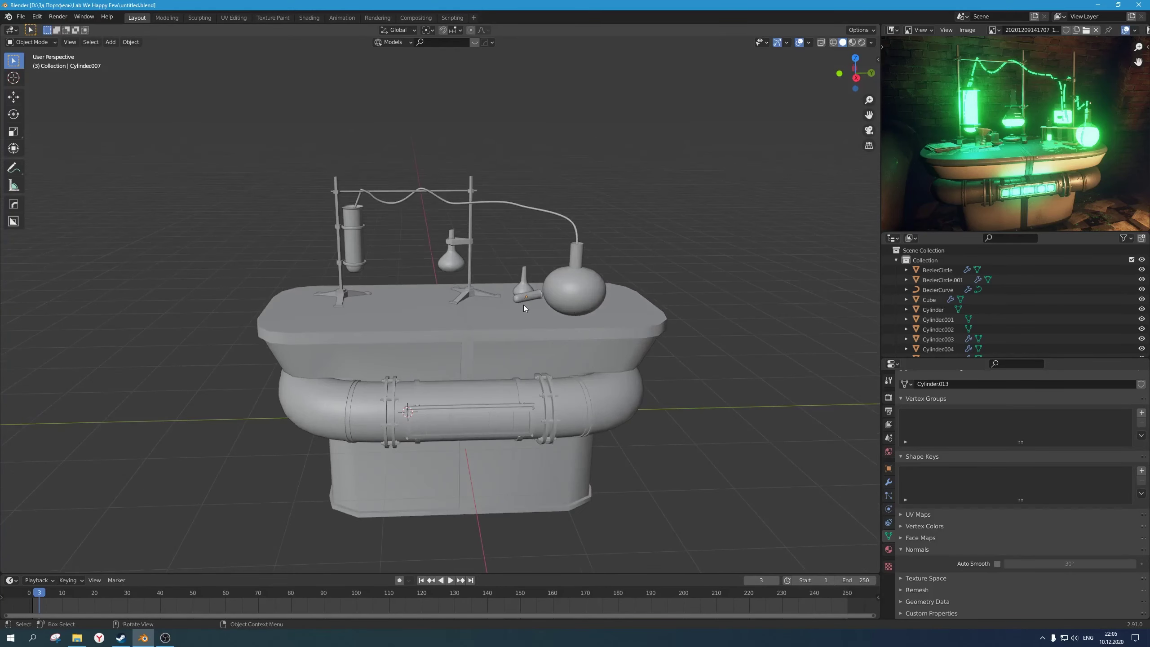
key(ctrl+s)
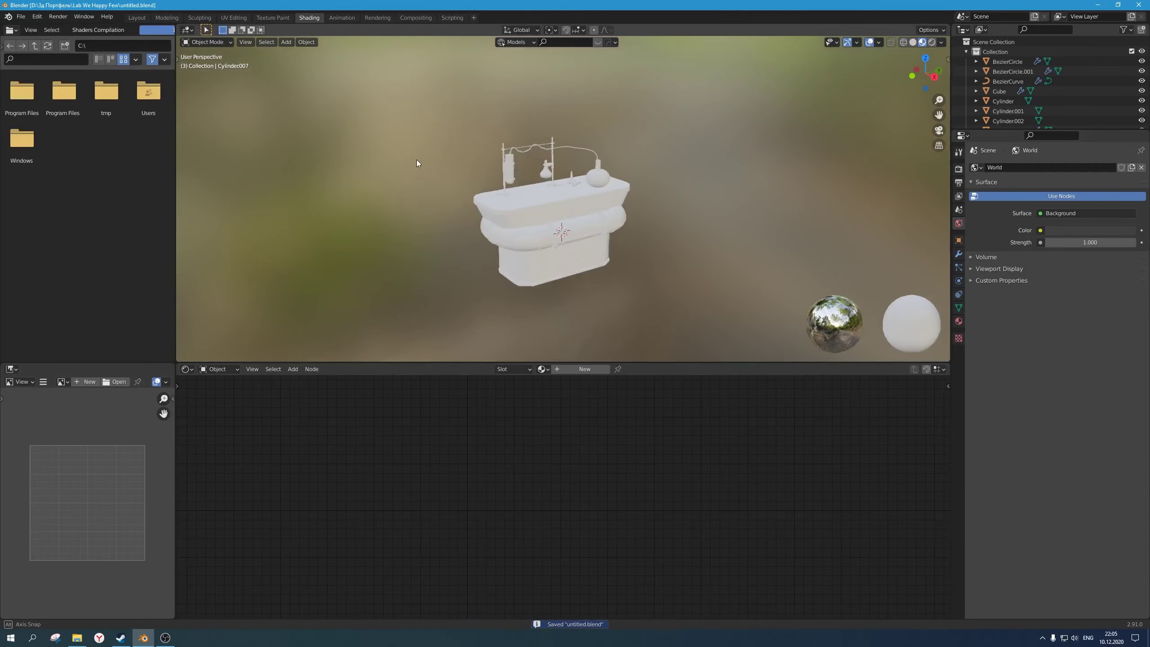
scroll(547, 207, up, 3)
mouse_move(547, 206)
middle_down()
mouse_move(593, 205)
mouse_move(589, 223)
mouse_move(570, 212)
middle_up()
scroll(588, 223, down, 1)
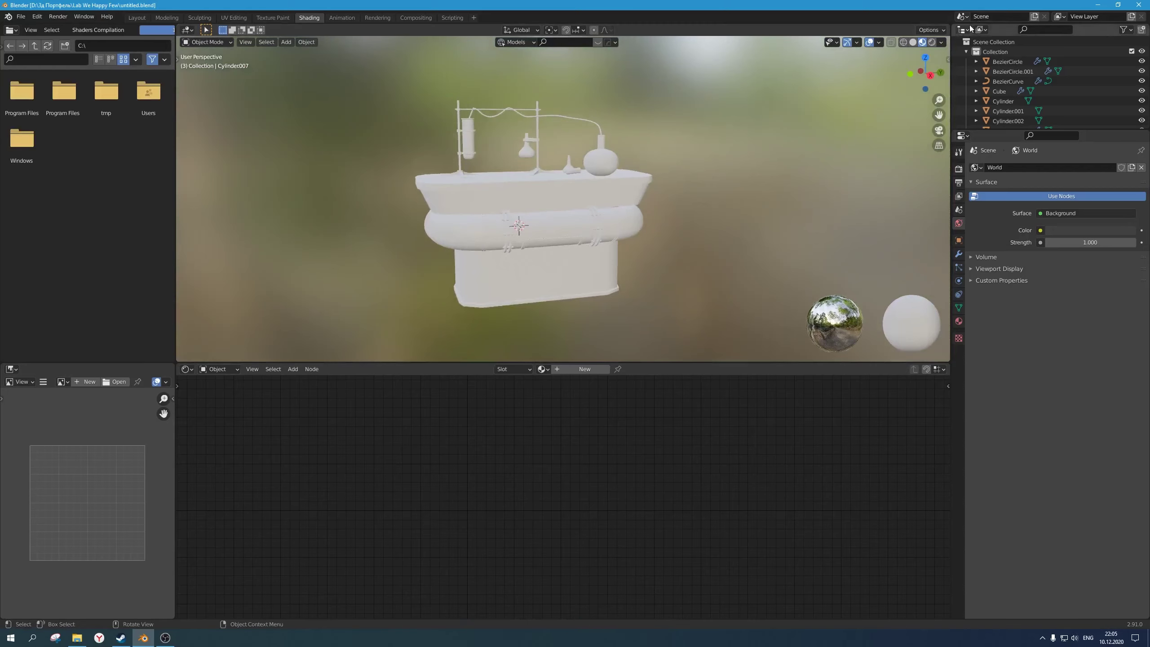
Step: Split the outliner area in two, enlarge the upper part and turn it into an Image Editor
drag(956, 28, 993, 295)
drag(1001, 113, 999, 178)
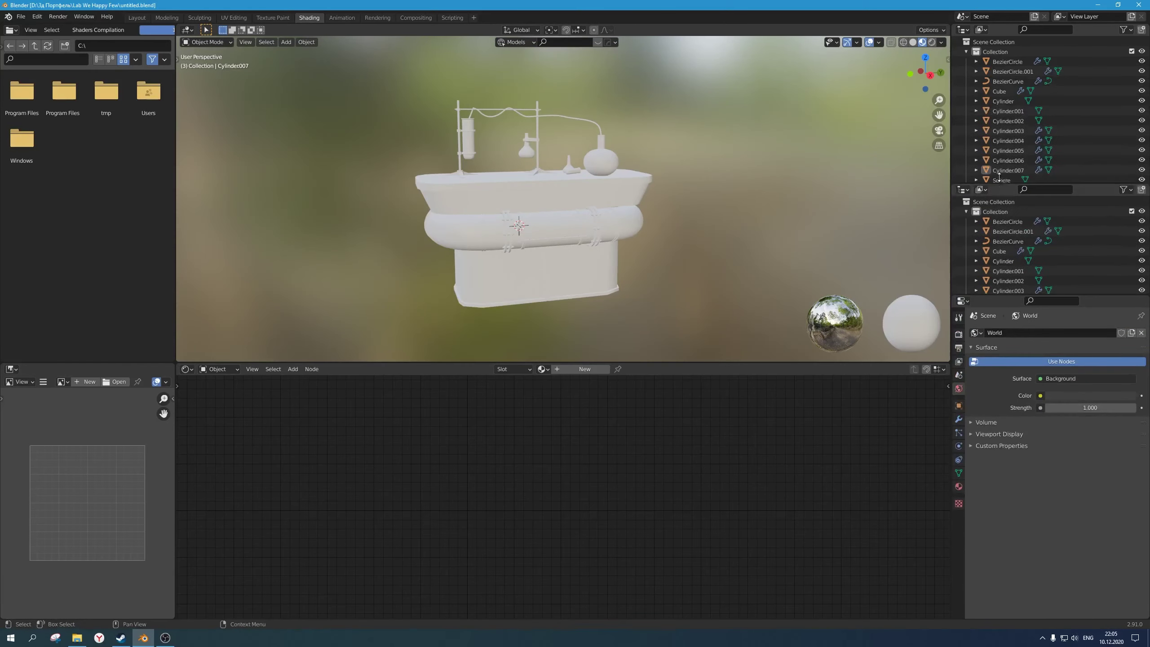
click(964, 30)
click(654, 68)
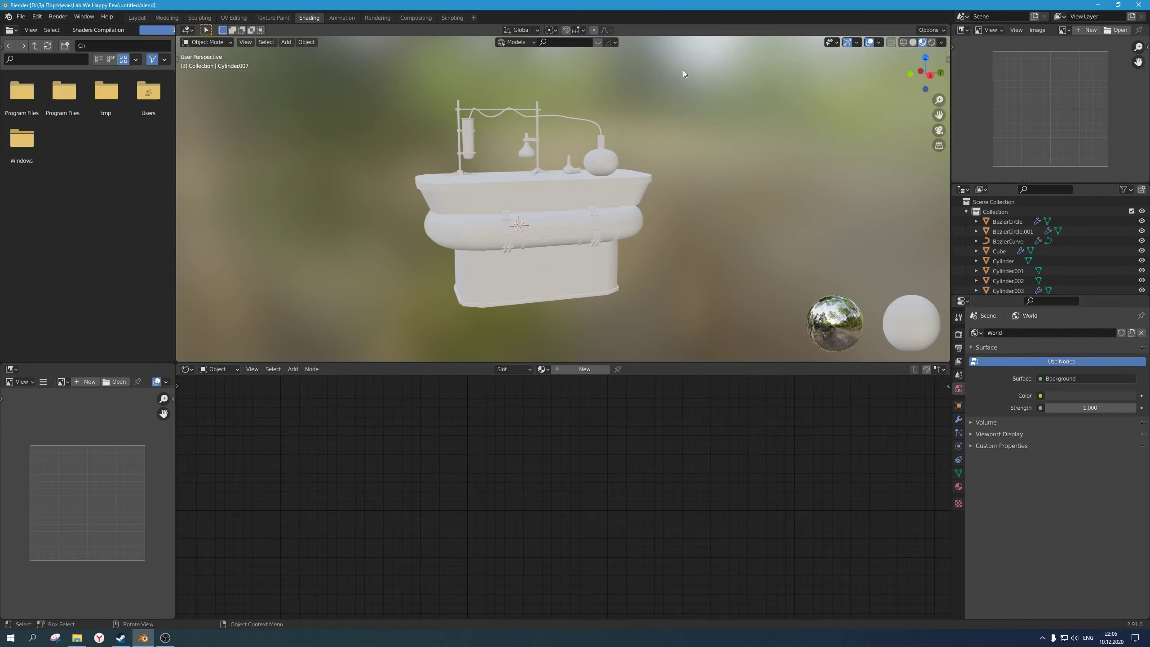
Step: Load the lab reference screenshot into the new Image Editor, frame its lab table, and save the file
click(1117, 29)
double_click(470, 234)
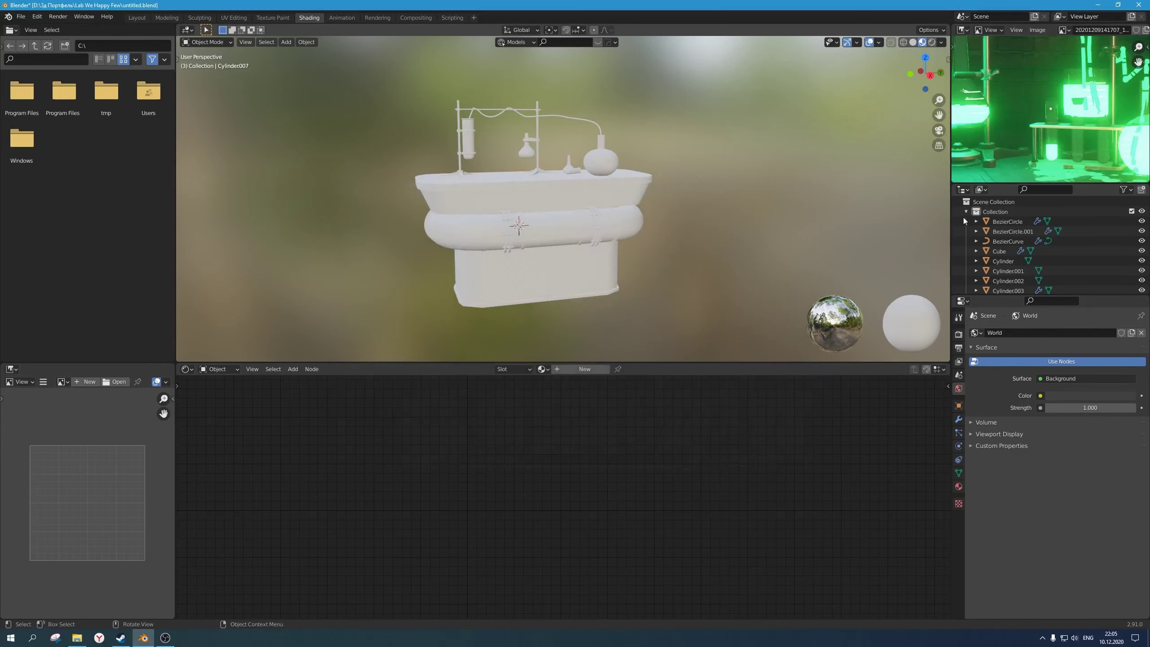
scroll(1047, 145, down, 1)
mouse_move(1047, 145)
middle_down()
mouse_move(1080, 125)
mouse_move(1061, 138)
middle_up()
scroll(1078, 126, down, 1)
scroll(1074, 126, up, 2)
scroll(1069, 125, down, 1)
key(ctrl+s)
Step: Switch the 3D viewport to Rendered shading and open the scene's render properties
middle_drag(605, 201, 593, 204)
click(932, 42)
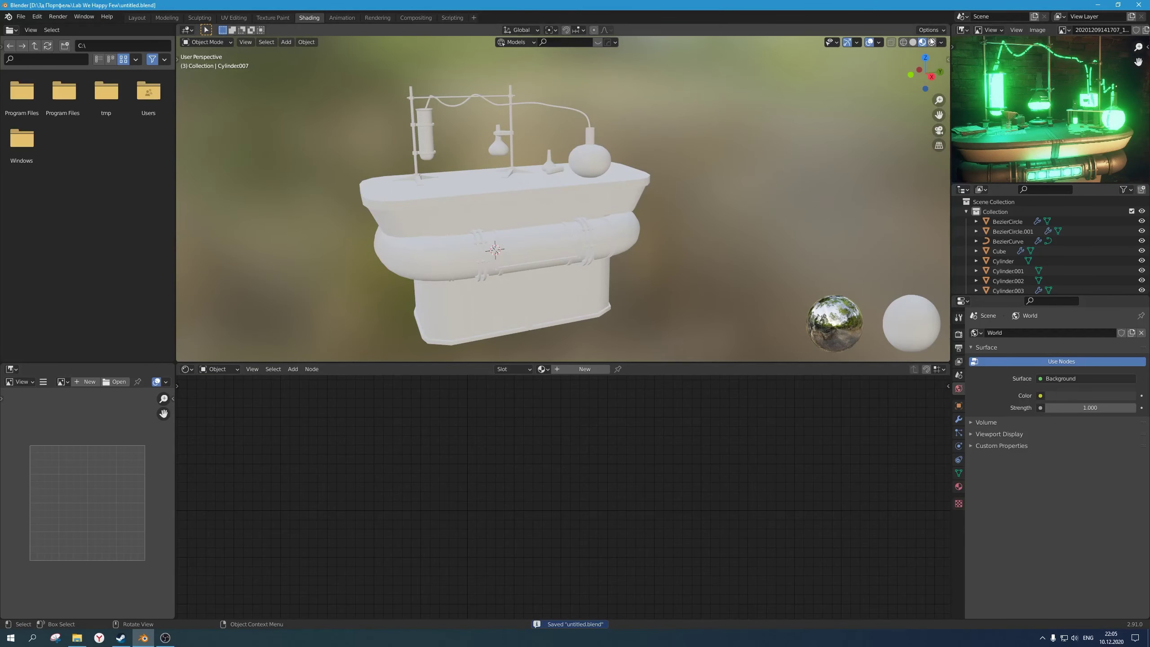
click(941, 43)
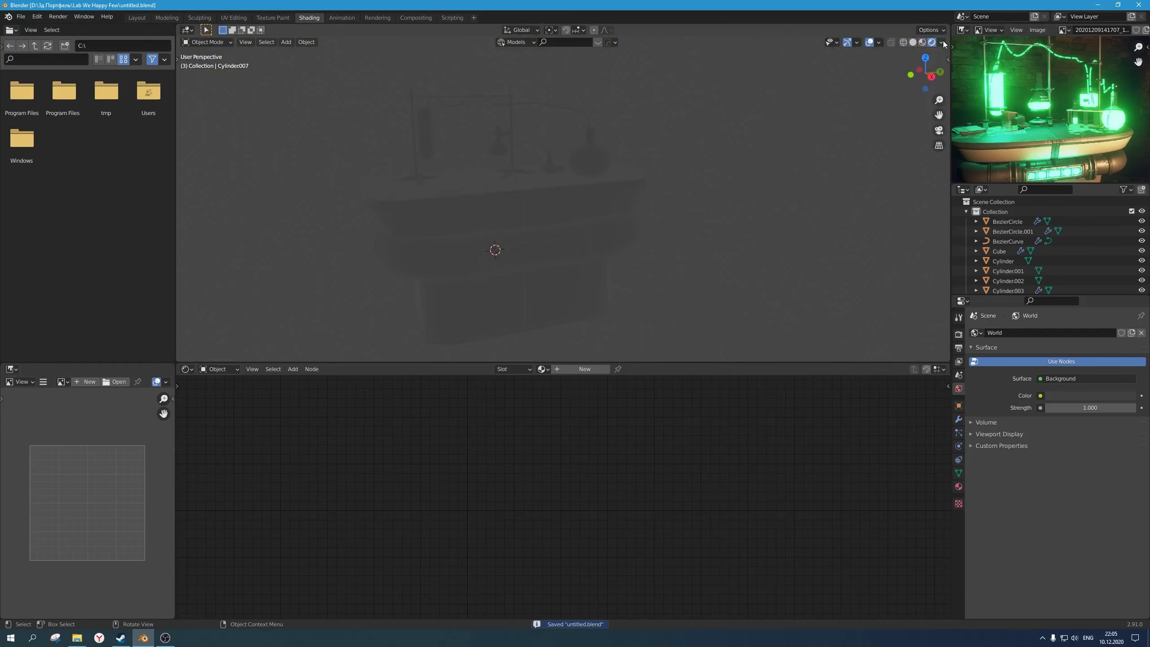
click(959, 334)
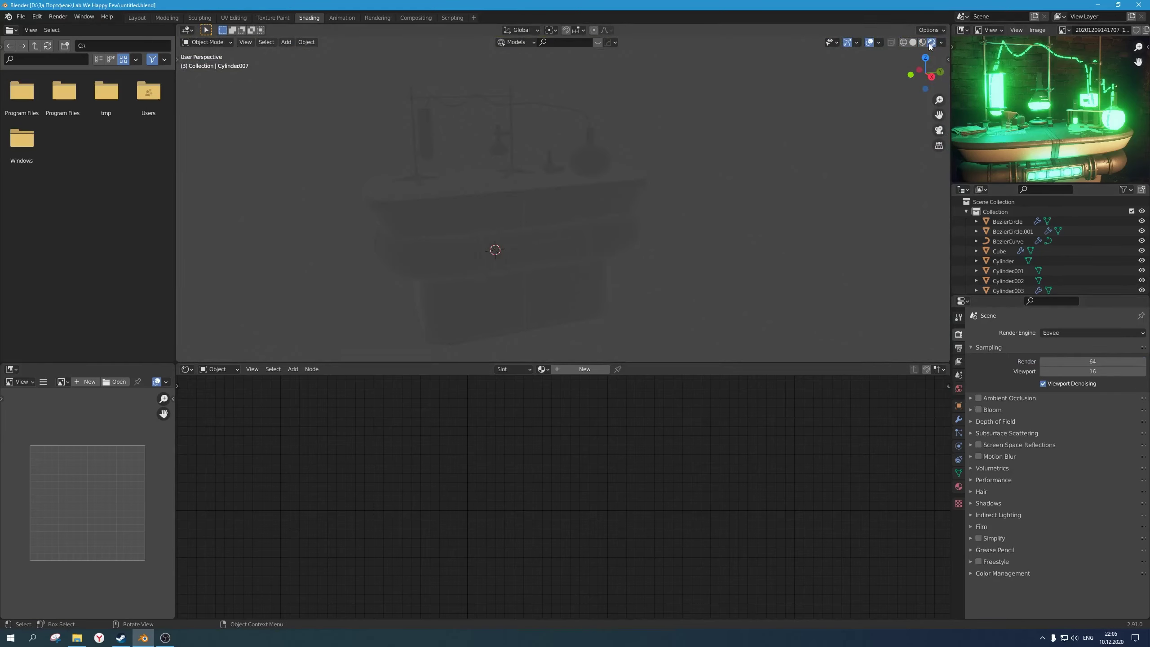
Step: Set the render engine to Cycles with GPU Compute as the device and save the file
click(1066, 330)
click(1060, 367)
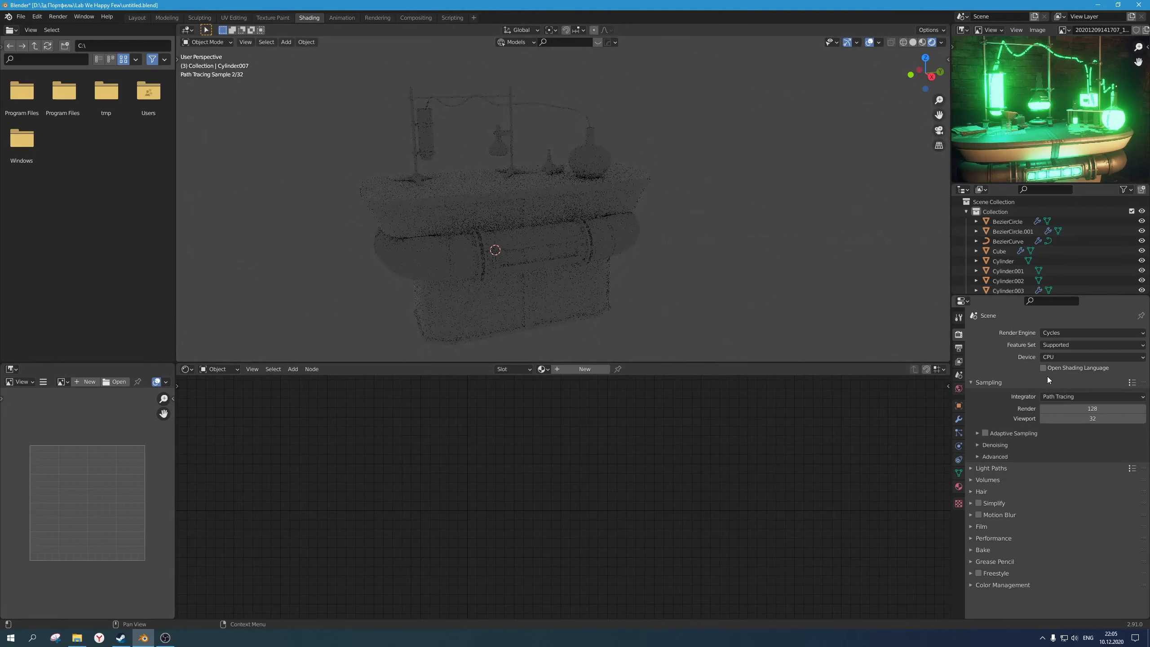
click(1058, 356)
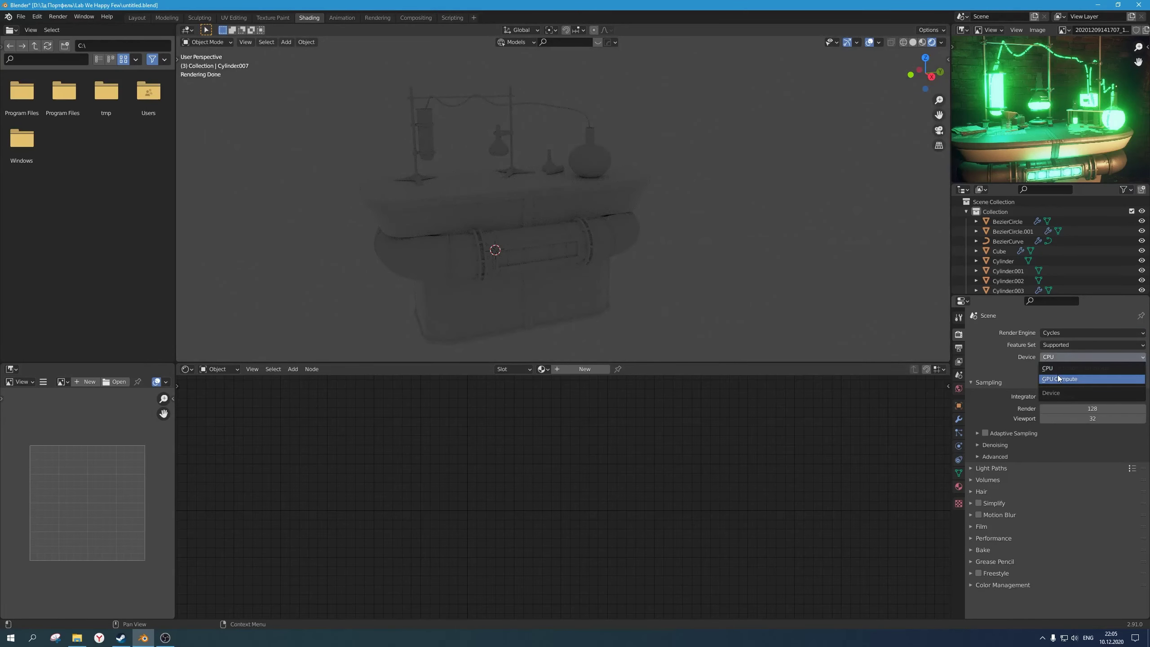
click(1055, 378)
key(ctrl+s)
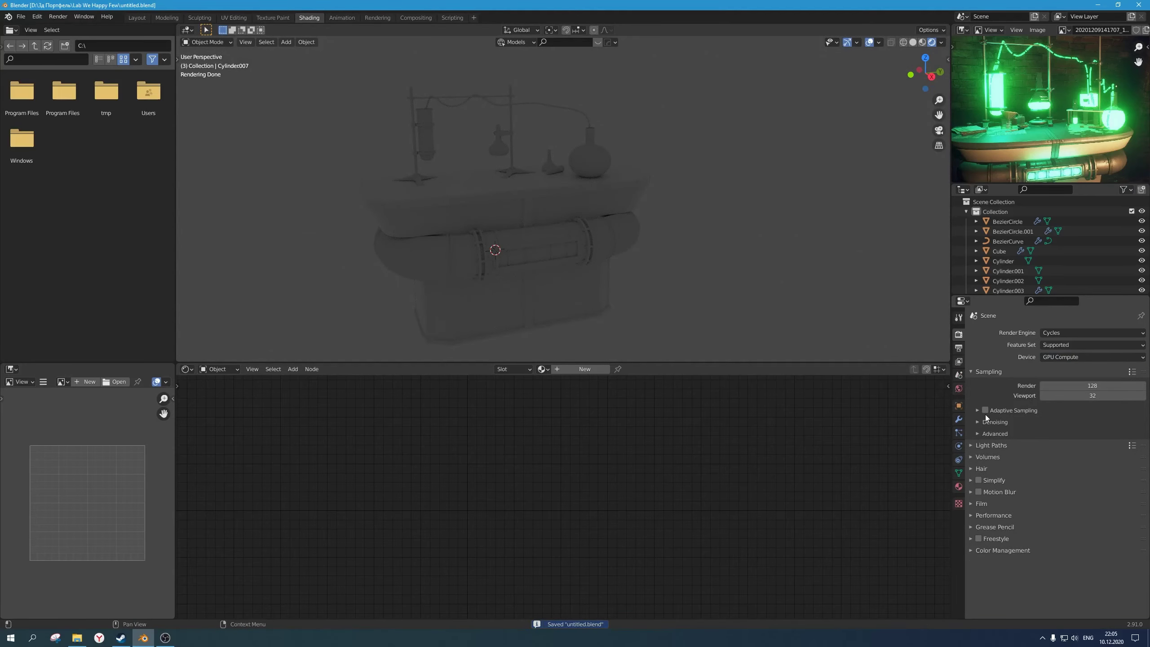
Step: Enable denoising for both render and viewport, with OptiX as the denoiser for each
click(982, 421)
click(1044, 436)
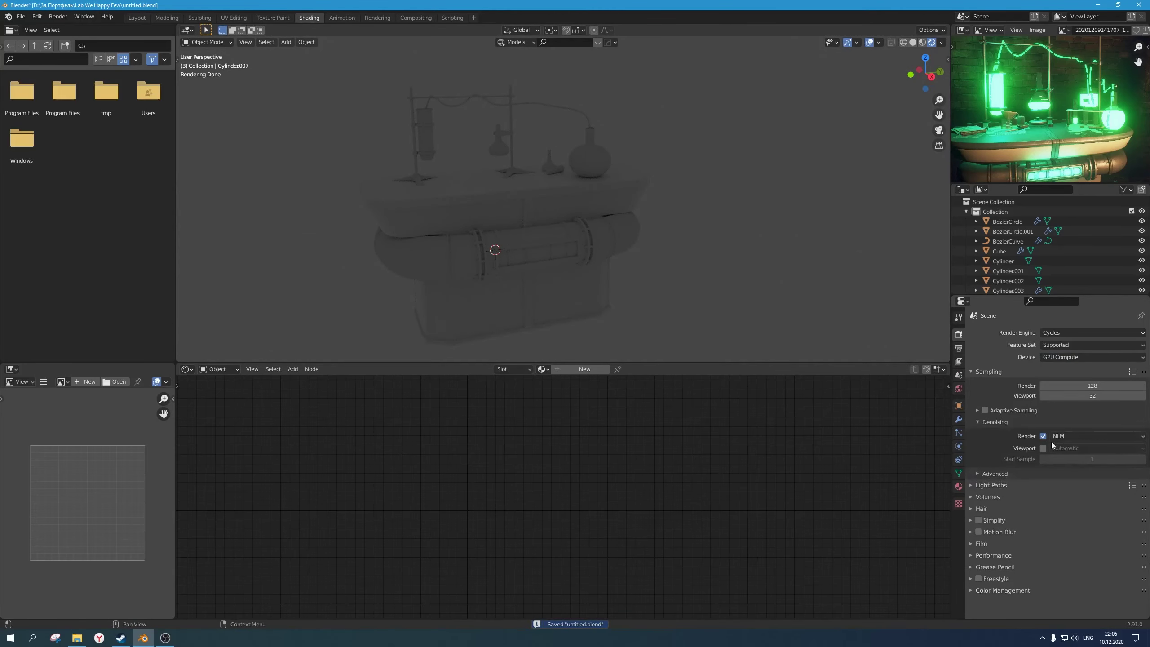
click(1059, 436)
click(1043, 448)
click(1067, 448)
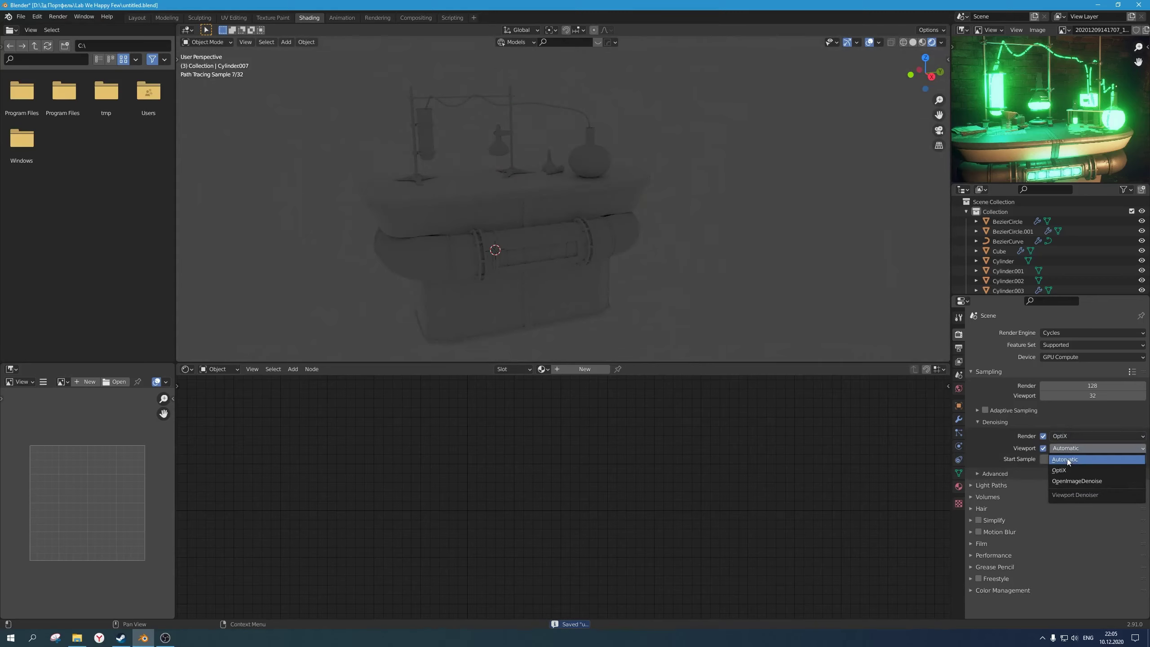
click(1069, 470)
Step: Add a mesh plane and, in the front view, move it down to the base of the lab table
middle_drag(755, 280, 749, 276)
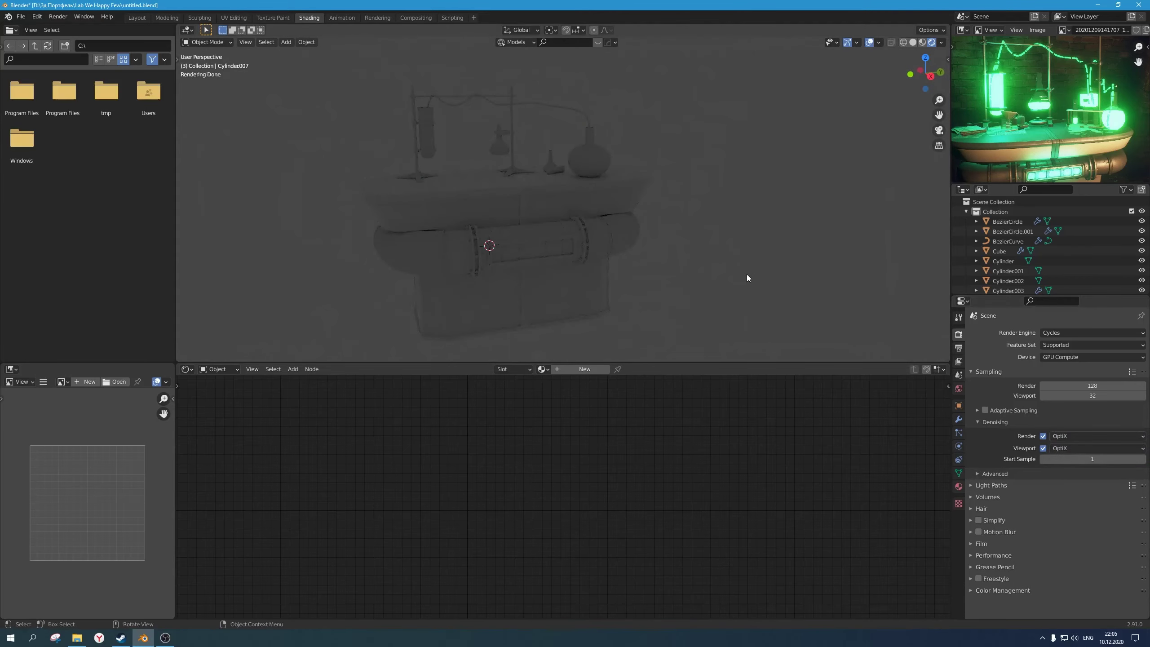
scroll(747, 274, down, 1)
scroll(1108, 139, up, 3)
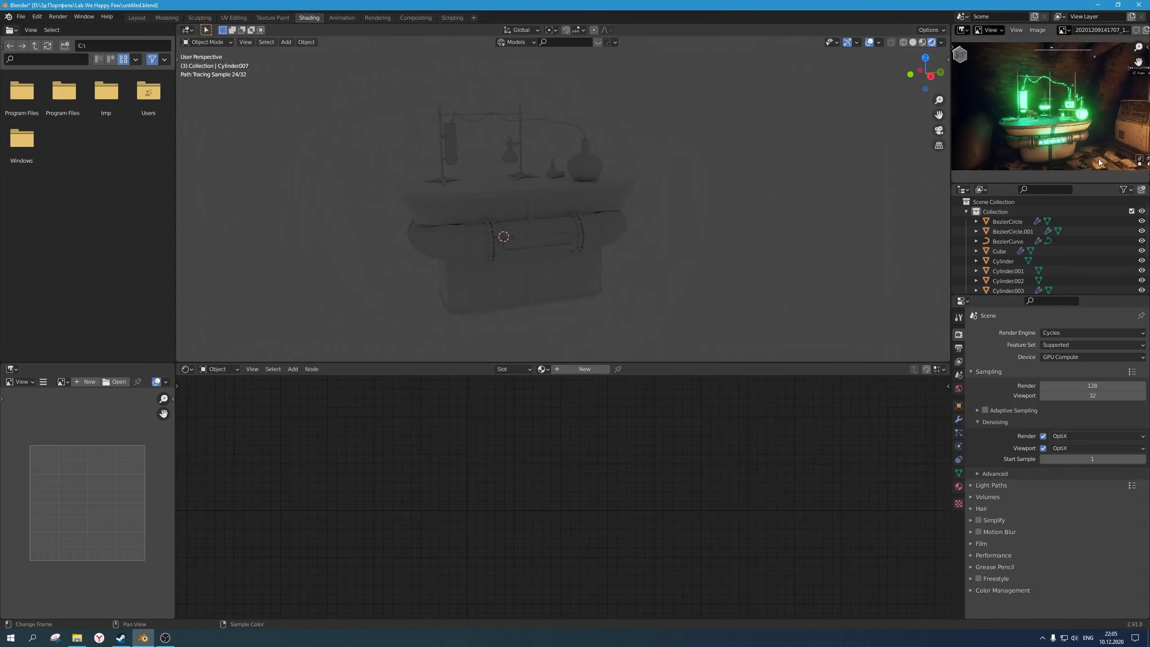
scroll(1107, 139, down, 1)
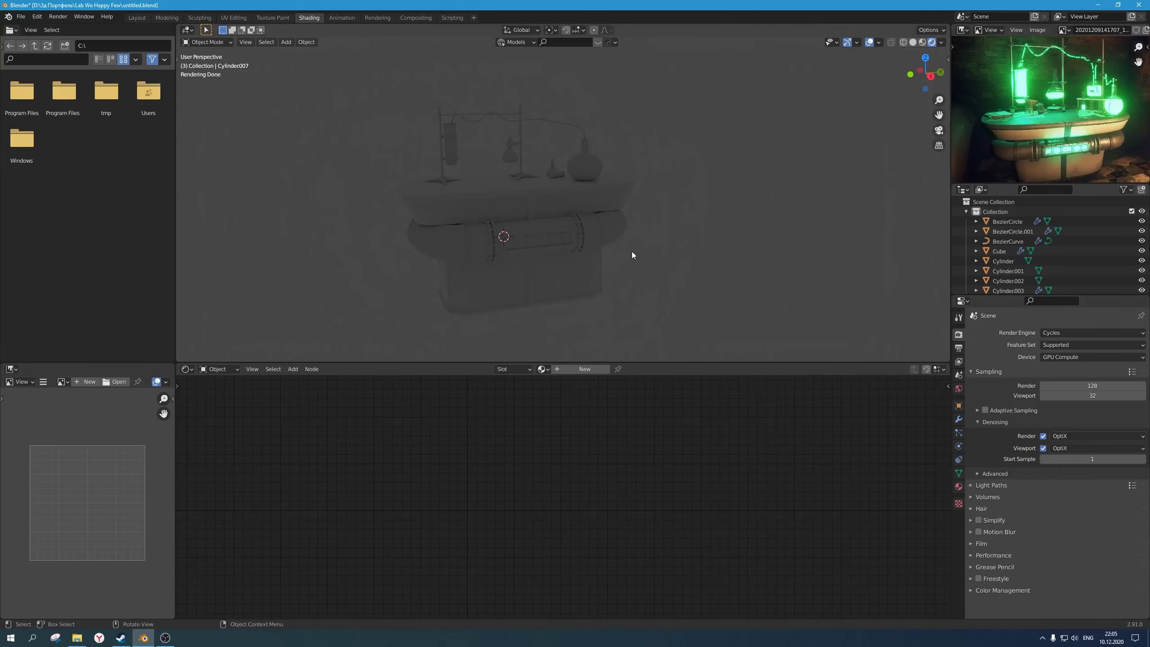
key(shift+a)
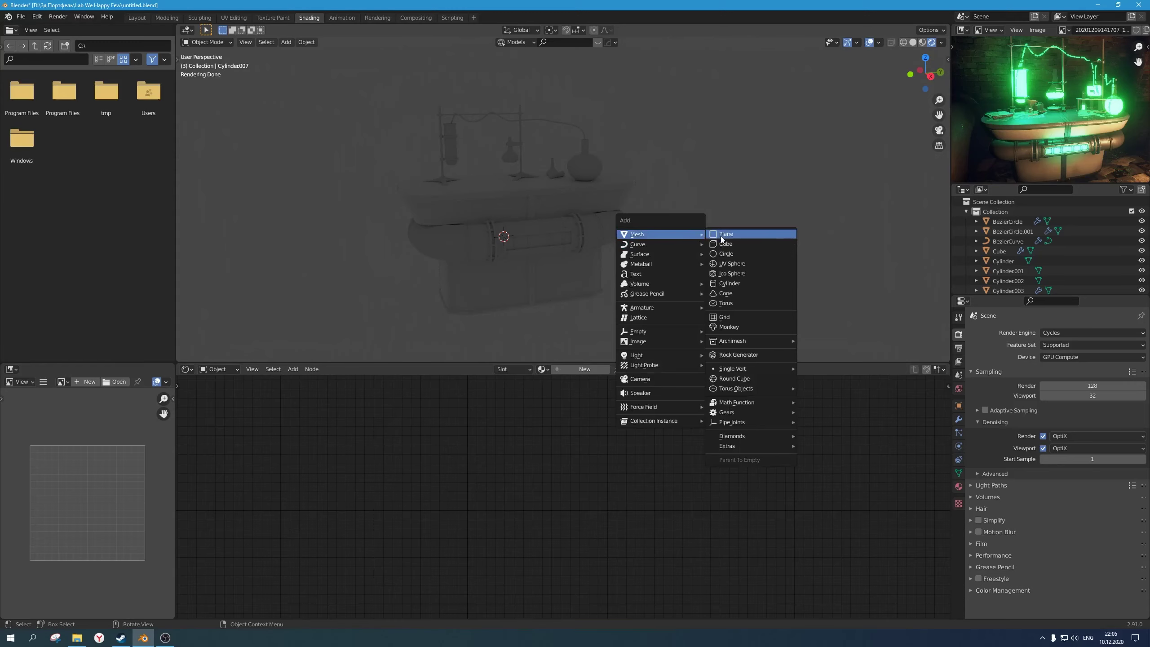
click(721, 235)
key(KP_1)
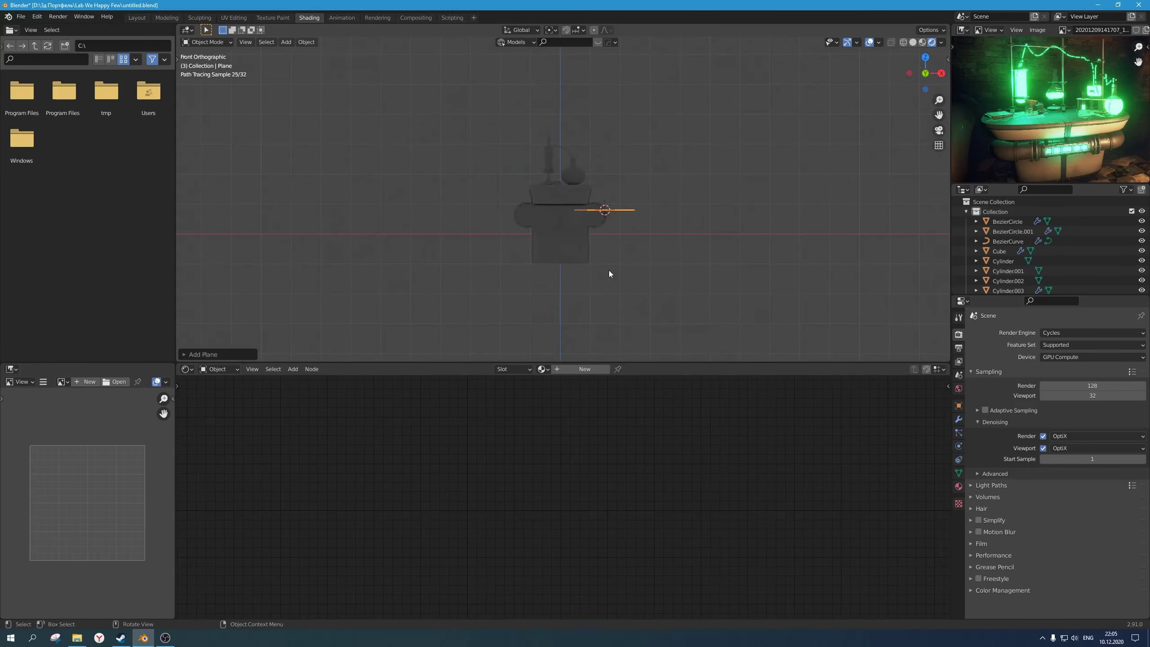
key(g)
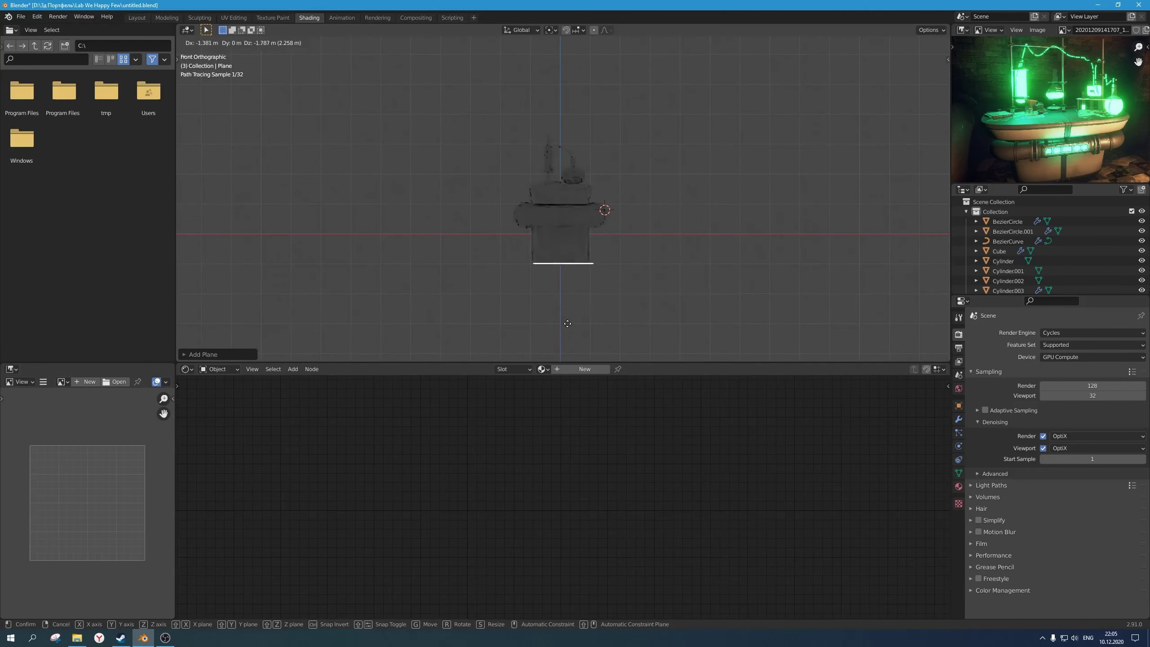
click(564, 321)
Step: Fine-tune the plane's position in the front view so it sits against the underside of the table base
scroll(594, 297, up, 3)
shift+middle_drag(594, 348, 573, 193)
scroll(573, 196, up, 5)
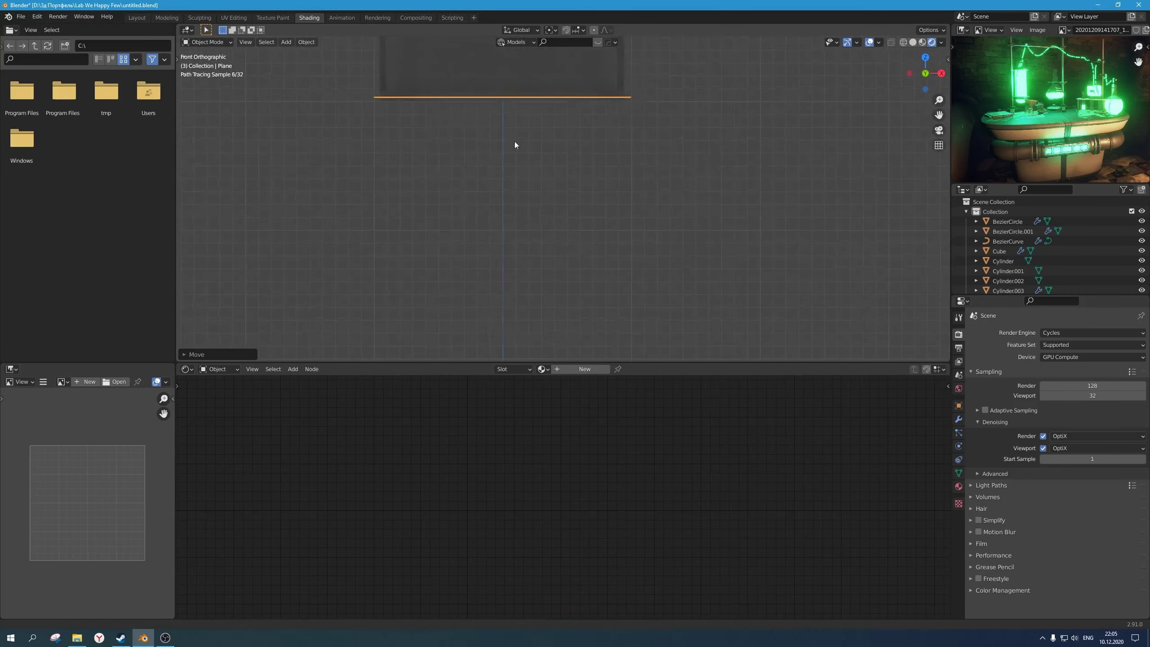
shift+middle_drag(516, 144, 529, 232)
key(g)
click(566, 238)
Step: In the right side view, move the plane along Y to centre it under the table
scroll(589, 213, down, 4)
scroll(529, 232, down, 4)
key(KP_1)
key(KP_3)
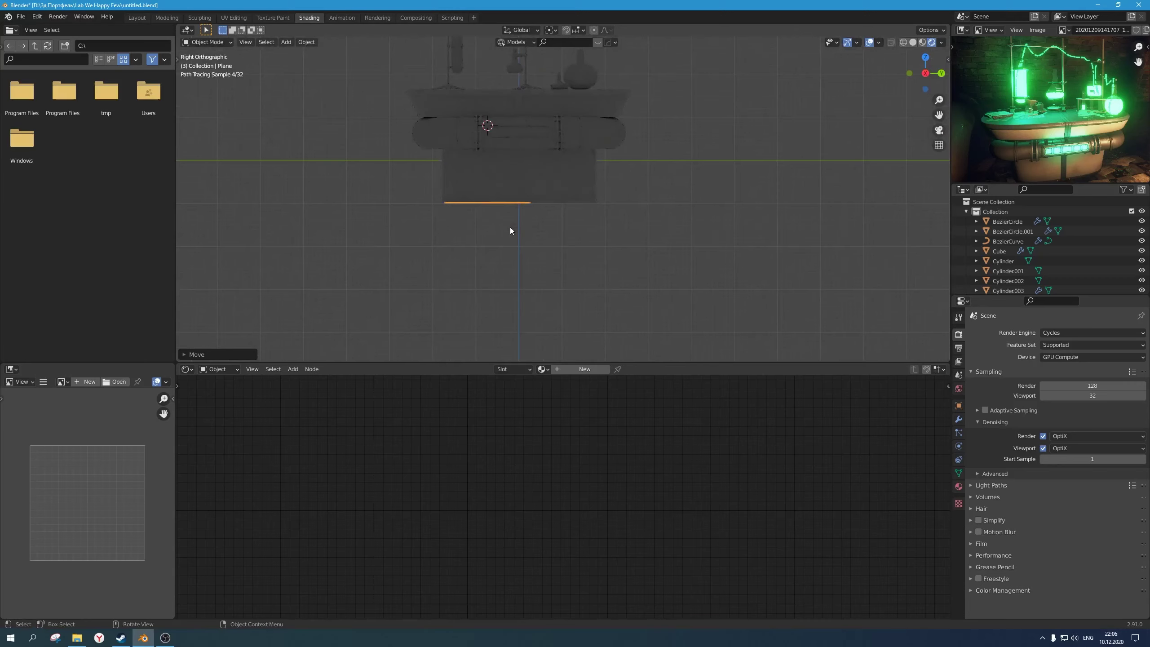
scroll(511, 231, up, 3)
key(g)
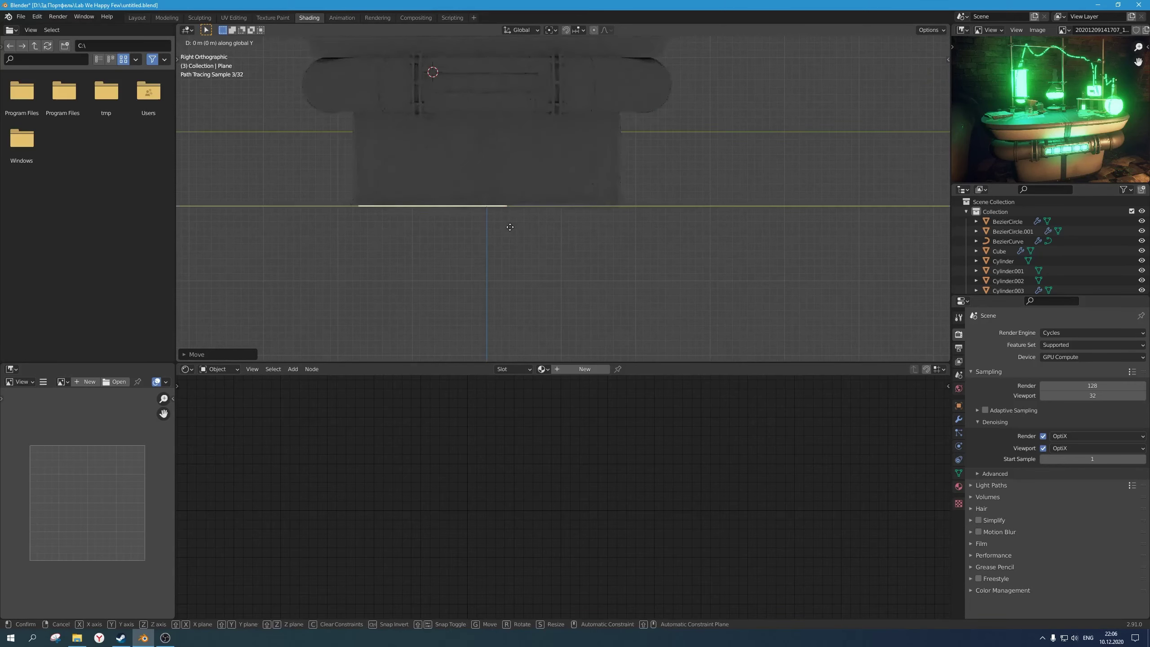
key(y)
click(560, 240)
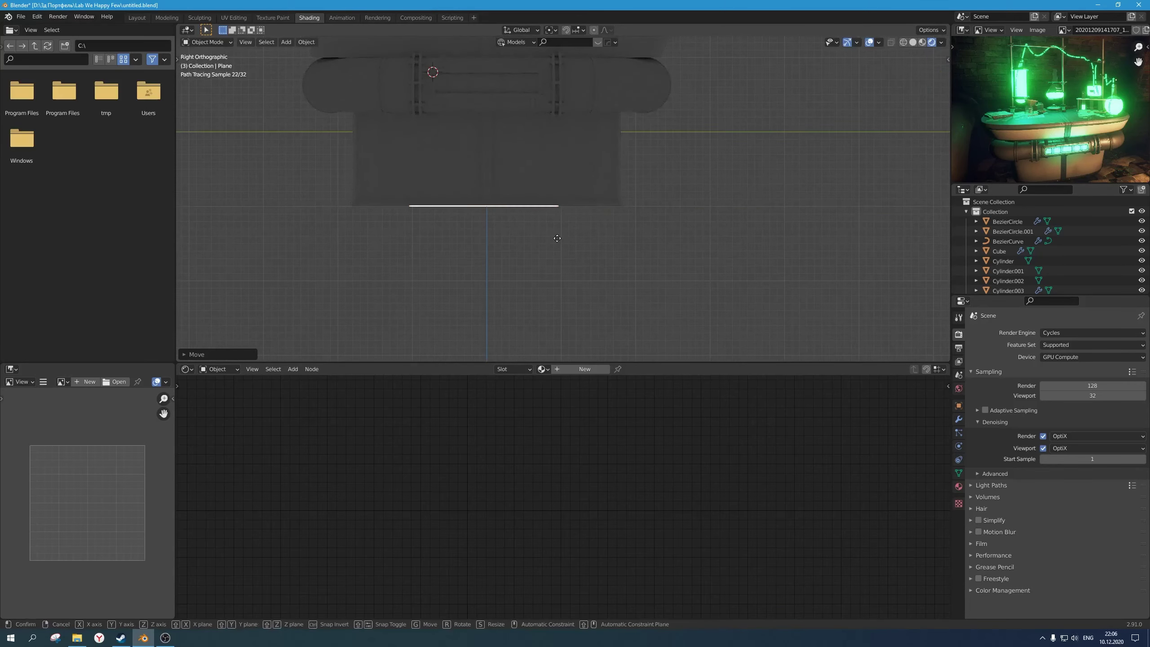
Step: Scale the plane up by a factor of 5 to form the floor
mouse_move(558, 238)
middle_down()
mouse_move(524, 227)
mouse_move(555, 251)
middle_up()
scroll(553, 245, down, 3)
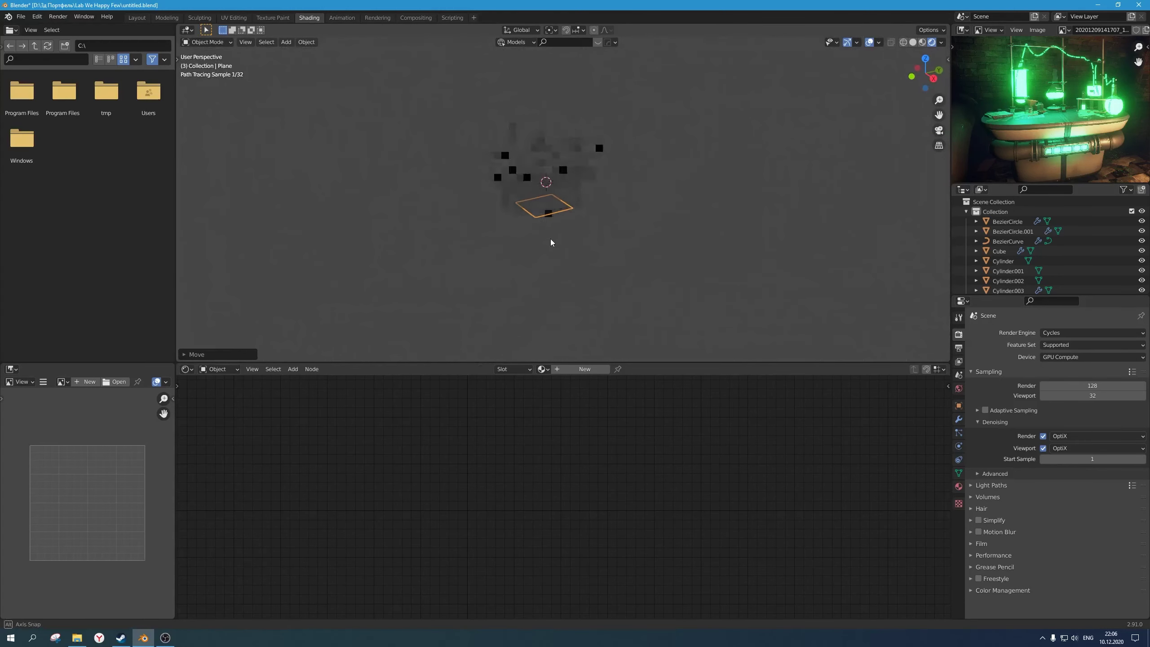
text(s4)
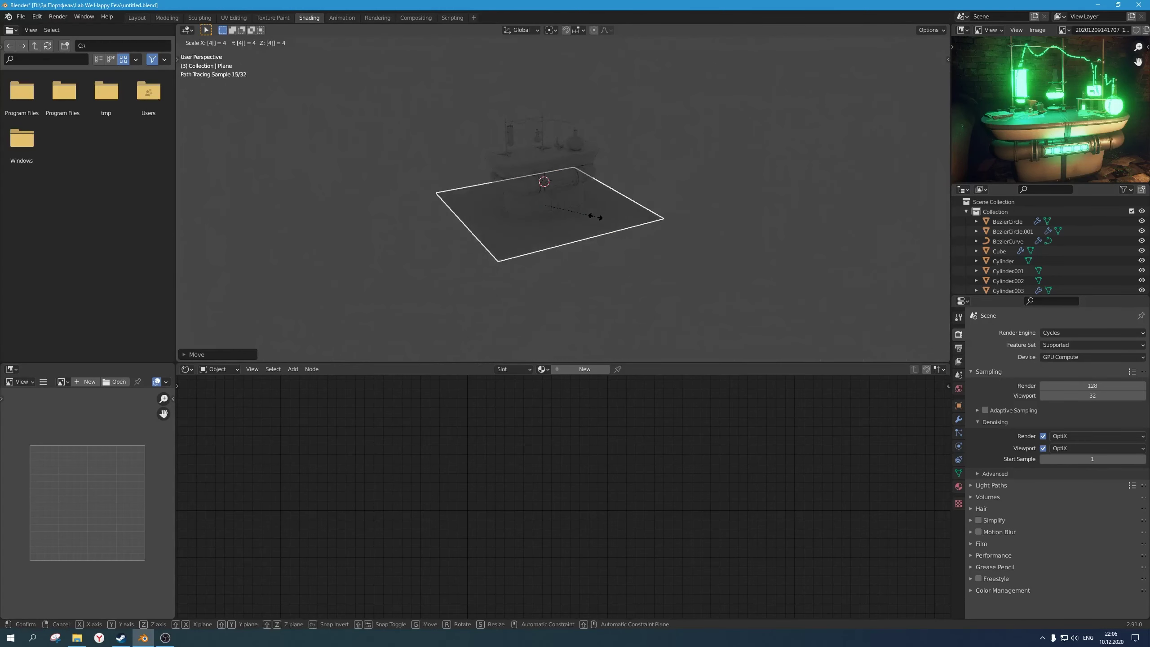
right_click(595, 216)
text(s5)
click(595, 216)
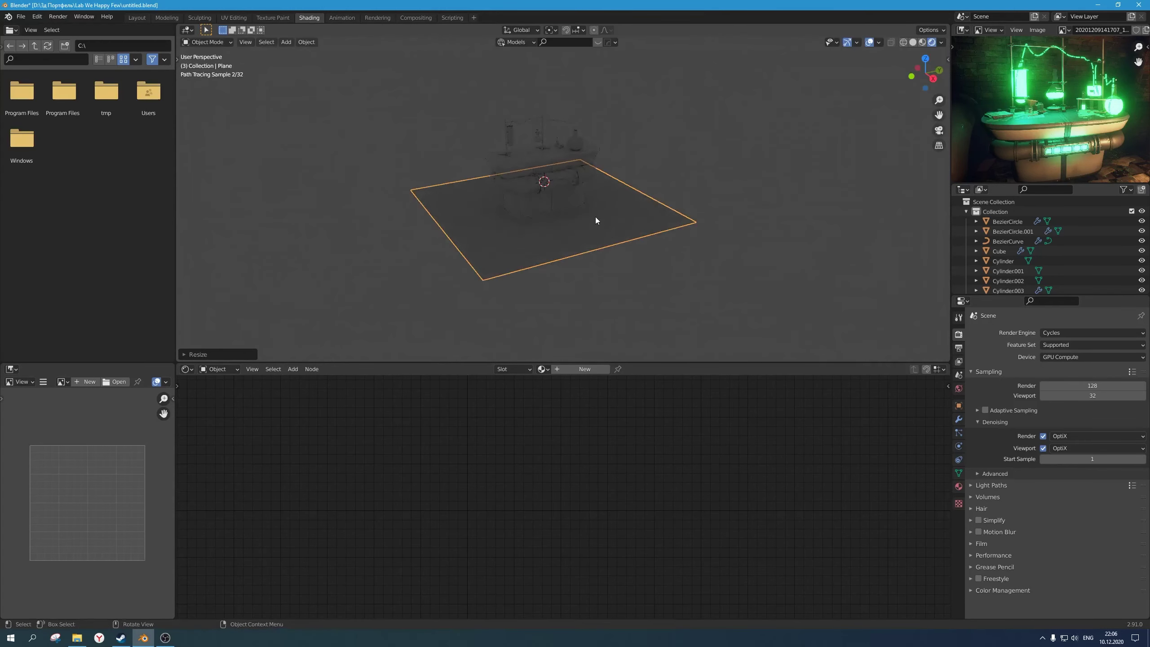
Step: In Edit Mode, move the floor plane's edge behind the table outward along X
key(Tab)
key(g)
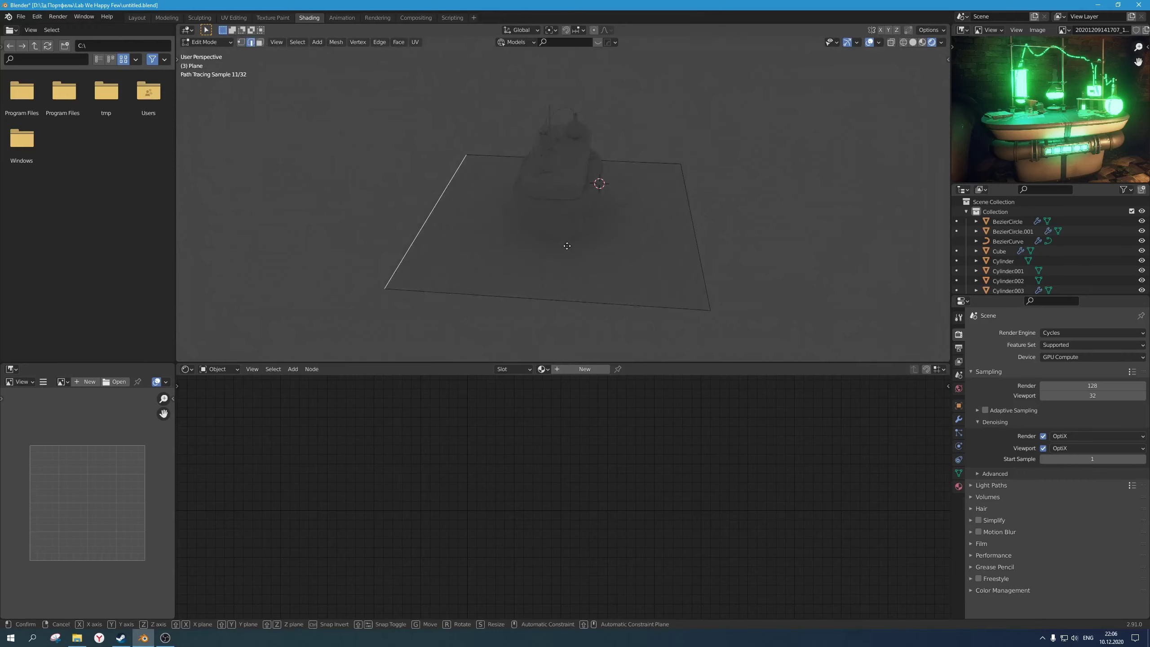
key(y)
key(x)
click(421, 198)
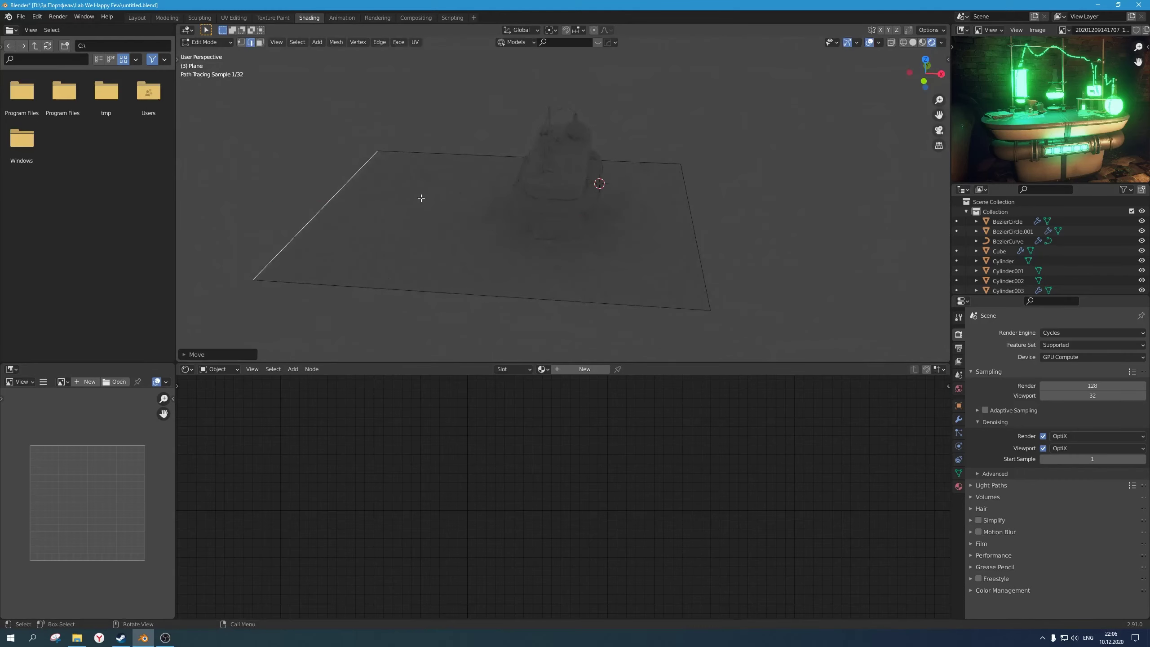
key(ctrl+z)
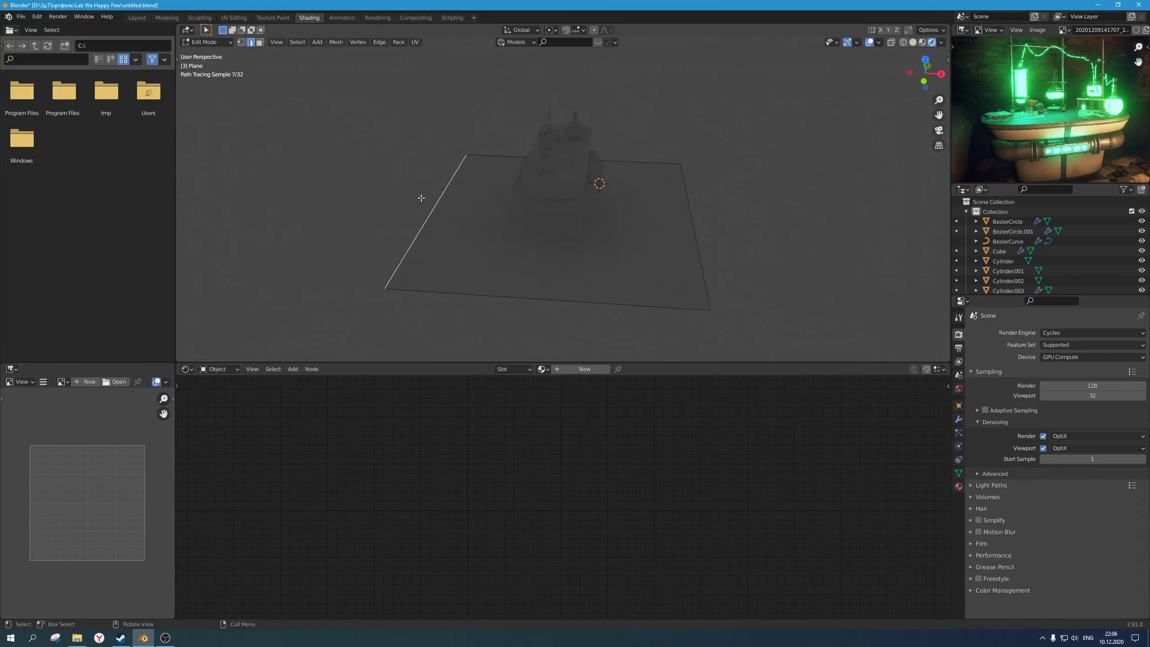
key(g)
key(x)
click(376, 188)
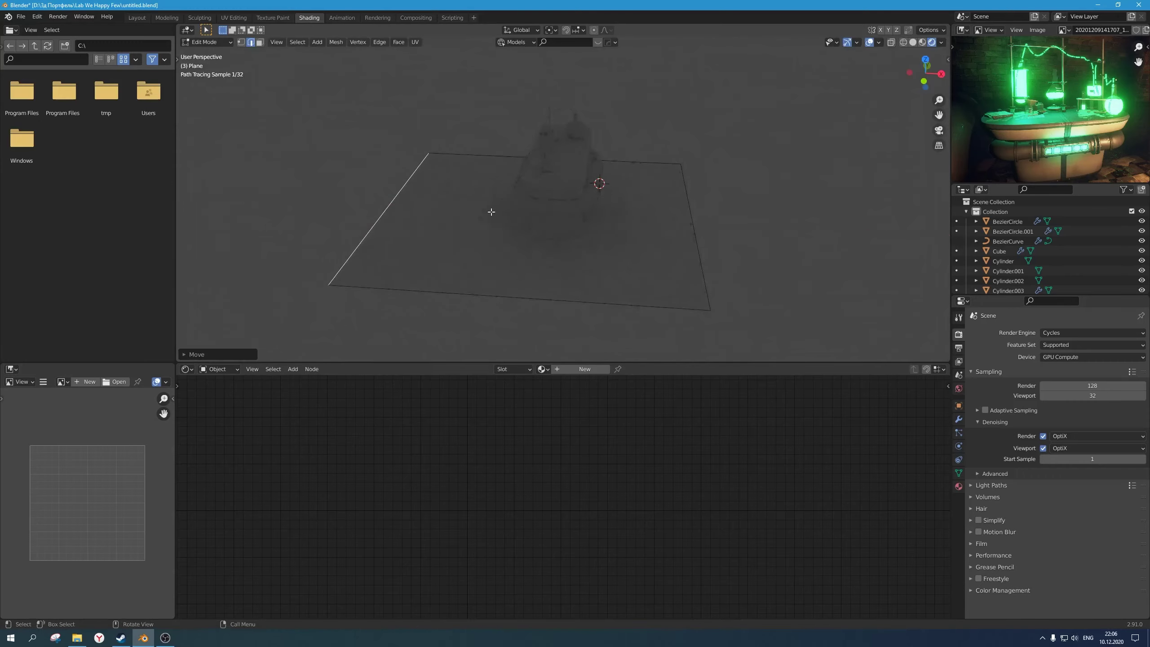
Step: Extrude the moved floor edge upward into a back wall and raise its upper edge along Z
key(g)
key(e)
key(z)
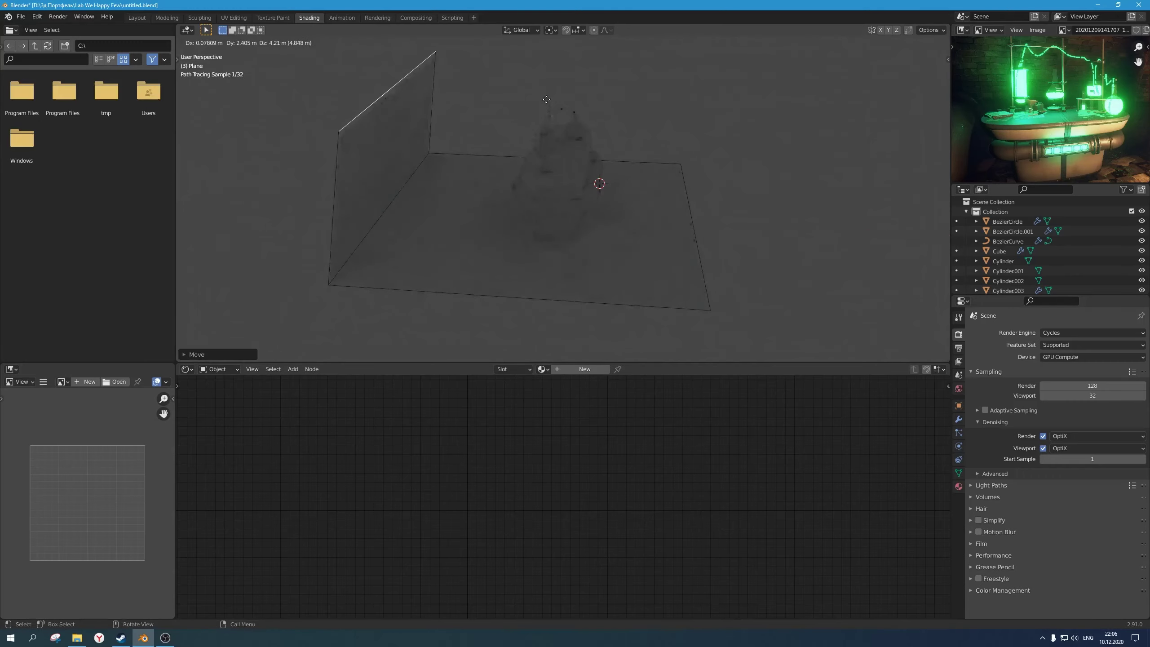
click(658, 161)
middle_drag(658, 161, 588, 205)
scroll(584, 173, down, 3)
key(g)
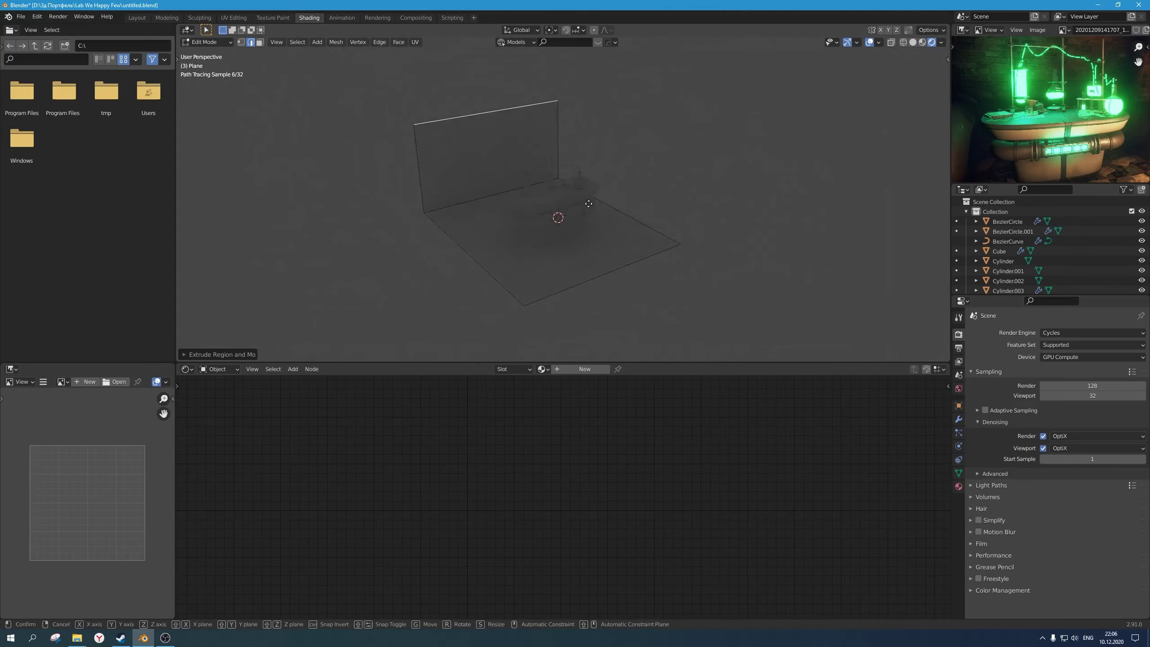
key(z)
click(496, 192)
Step: Bevel the edge between floor and back wall by about 0.5 m with 7 segments
click(497, 192)
scroll(497, 192, up, 3)
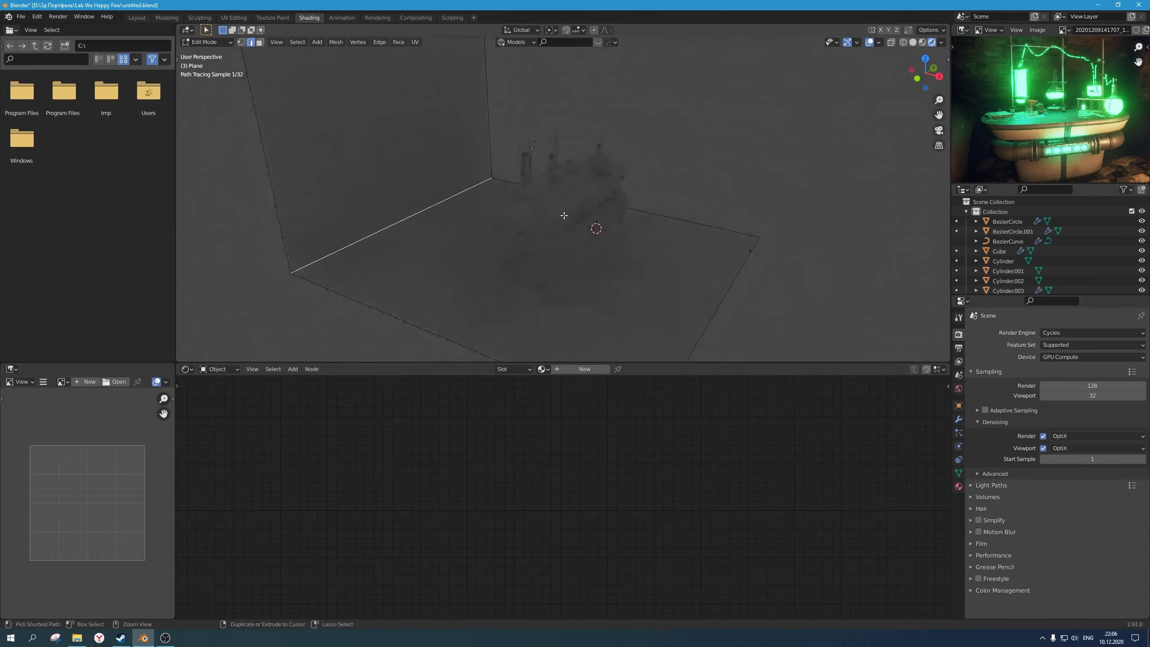
key(ctrl+b)
scroll(610, 227, up, 4)
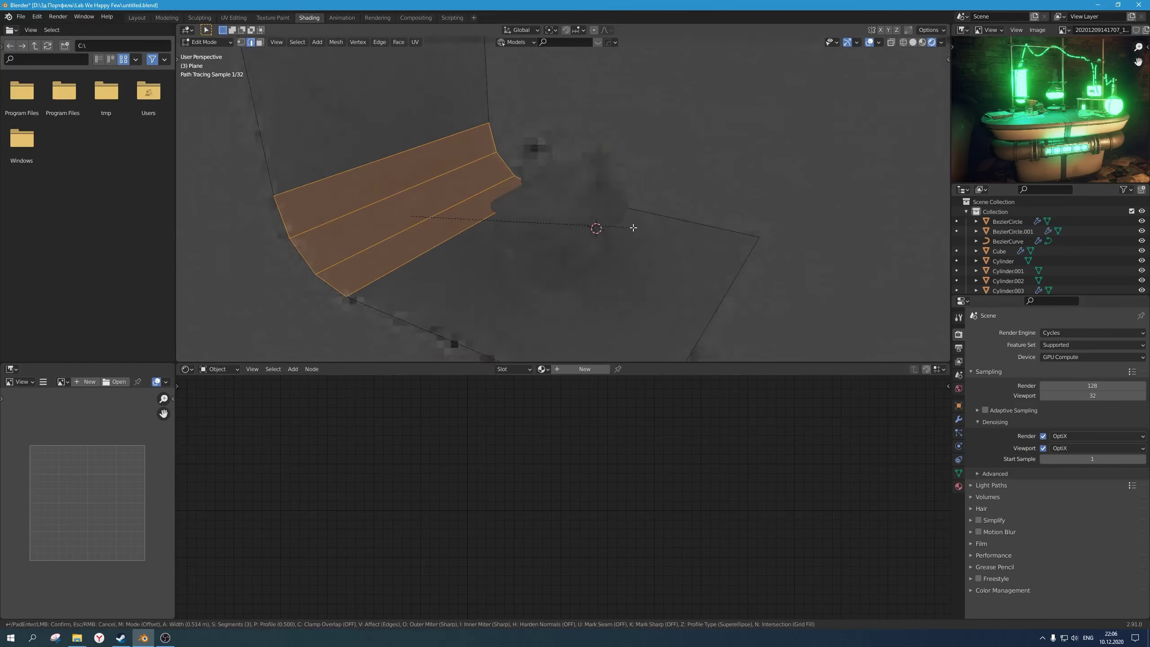
scroll(634, 228, up, 2)
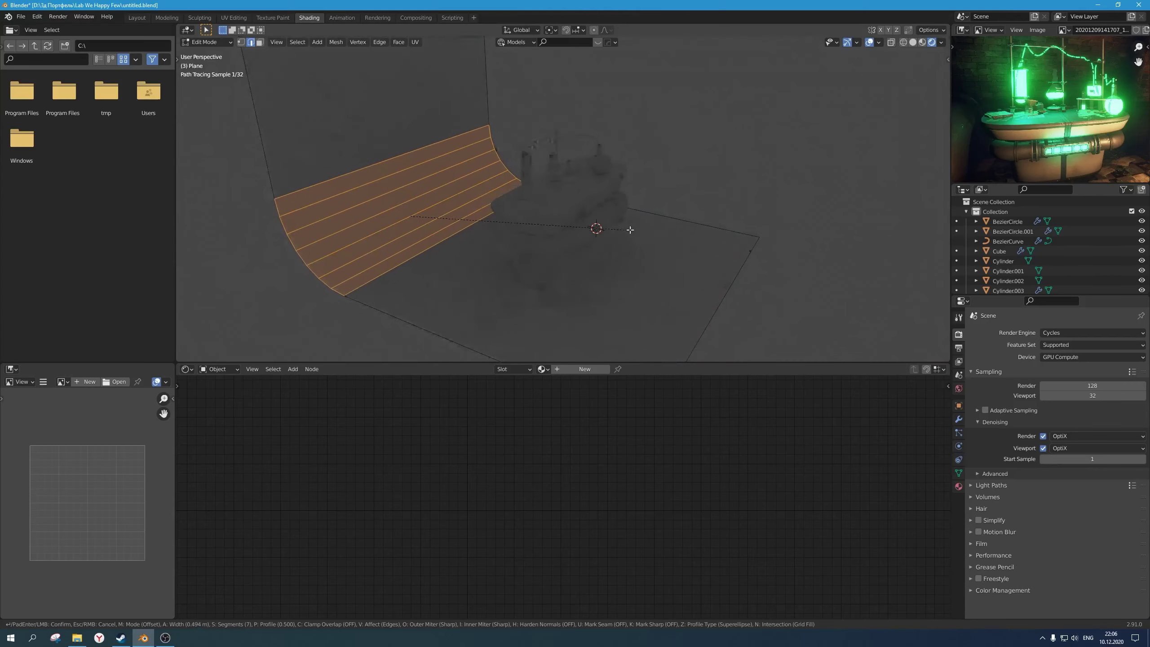
click(637, 231)
Step: Return to Object Mode and apply smooth shading to the curved backdrop
key(Tab)
scroll(572, 252, down, 2)
key(ctrl+a)
middle_drag(571, 252, 548, 249)
right_click(442, 198)
click(443, 199)
Step: Add a camera and align it to a three-quarter view of the lab table
scroll(593, 225, up, 4)
scroll(584, 230, down, 5)
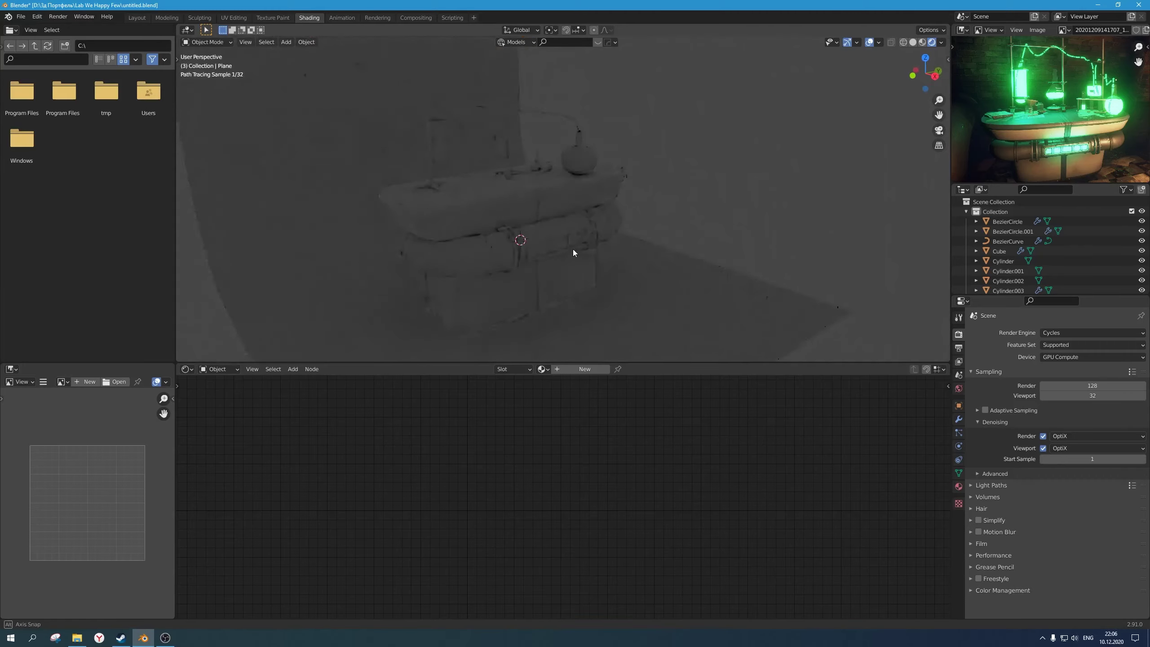
scroll(565, 247, up, 1)
middle_drag(565, 247, 560, 245)
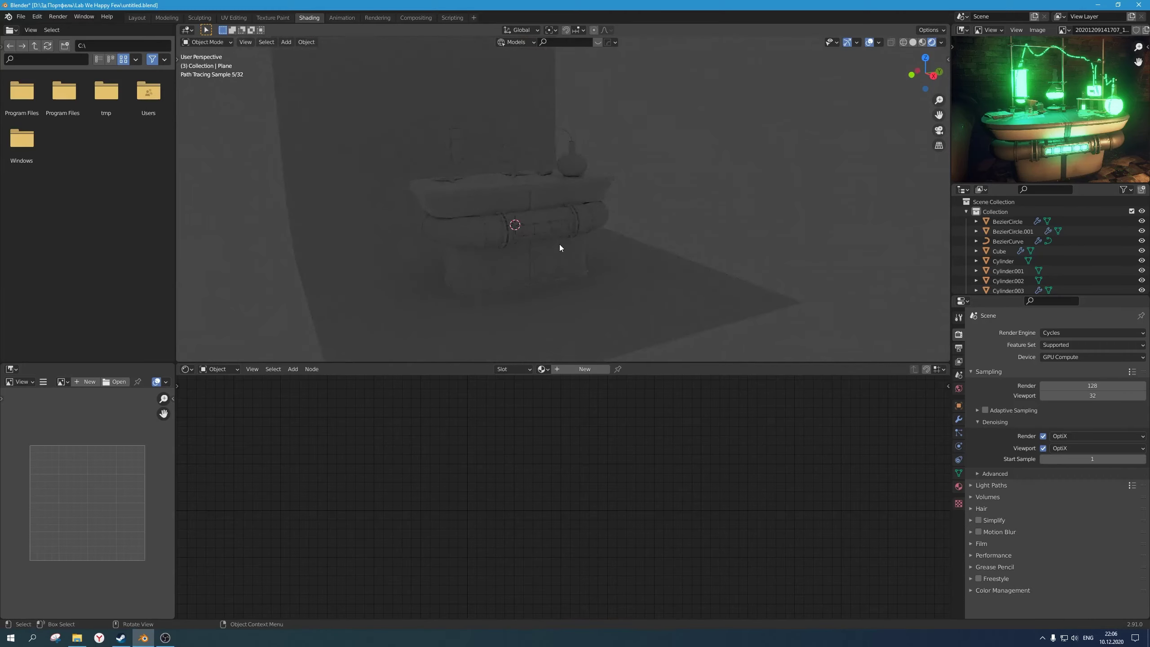
key(shift+a)
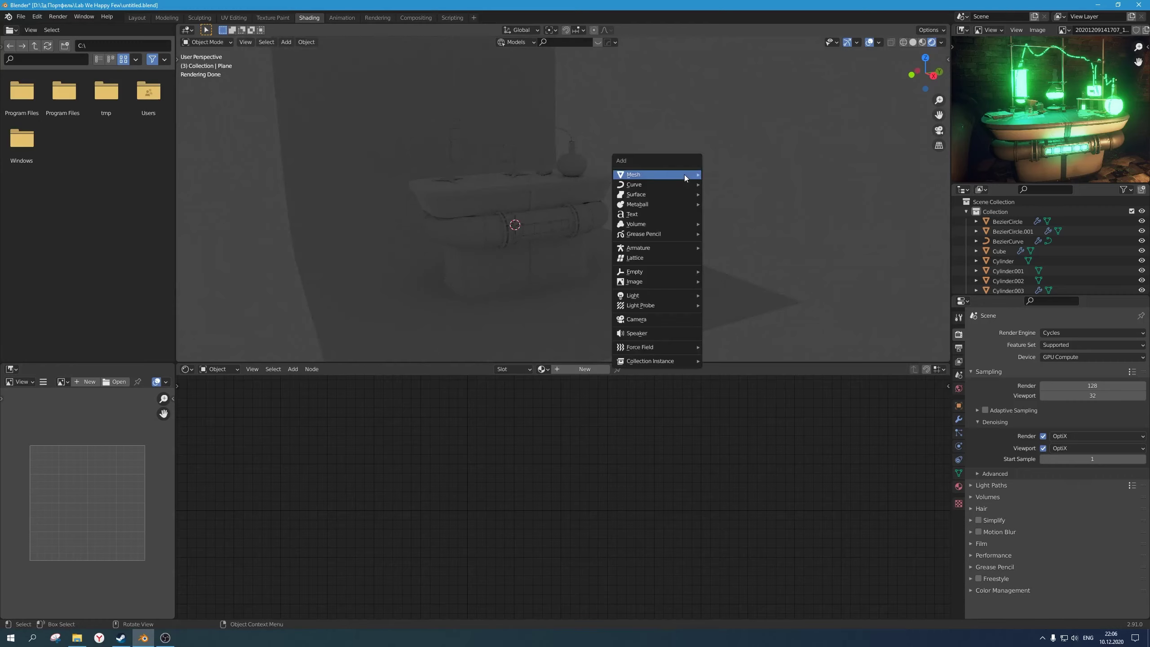
click(661, 319)
middle_drag(721, 318, 576, 227)
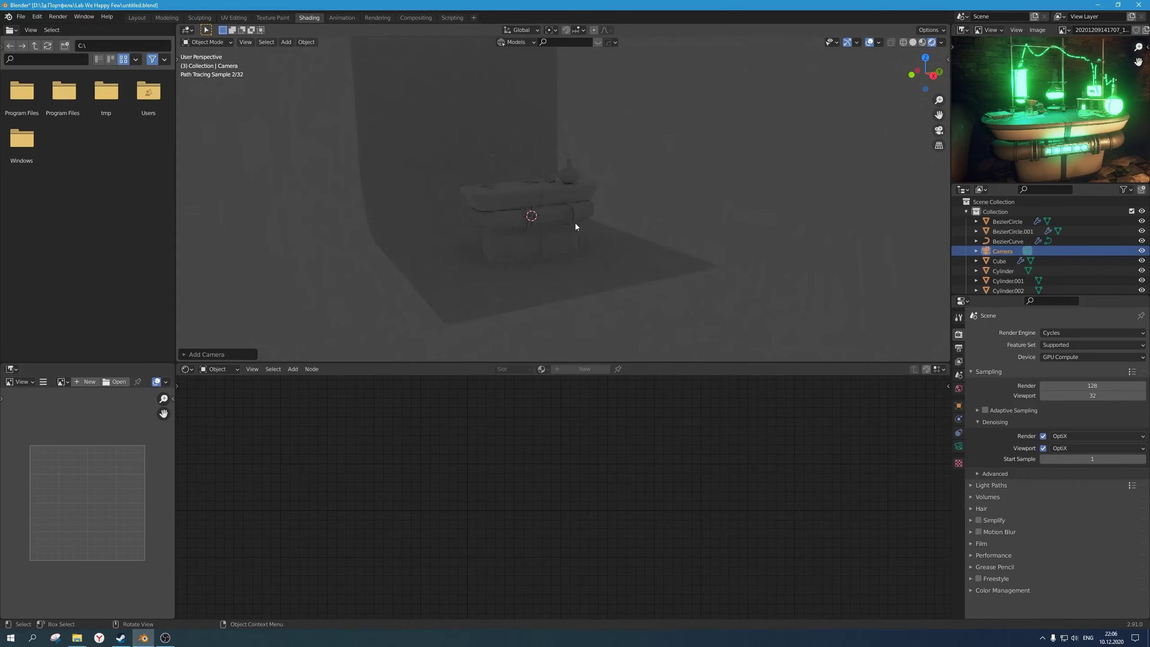
scroll(576, 222, up, 3)
key(ctrl+alt+KP_0)
Step: Set the output resolution to 1400 × 1200 px
click(959, 348)
click(1092, 344)
text(1400)
key(Tab)
text(1200)
key(Return)
Step: Shift the camera slightly along the global Y and Z axes to centre the lab table in the frame
key(g)
key(y)
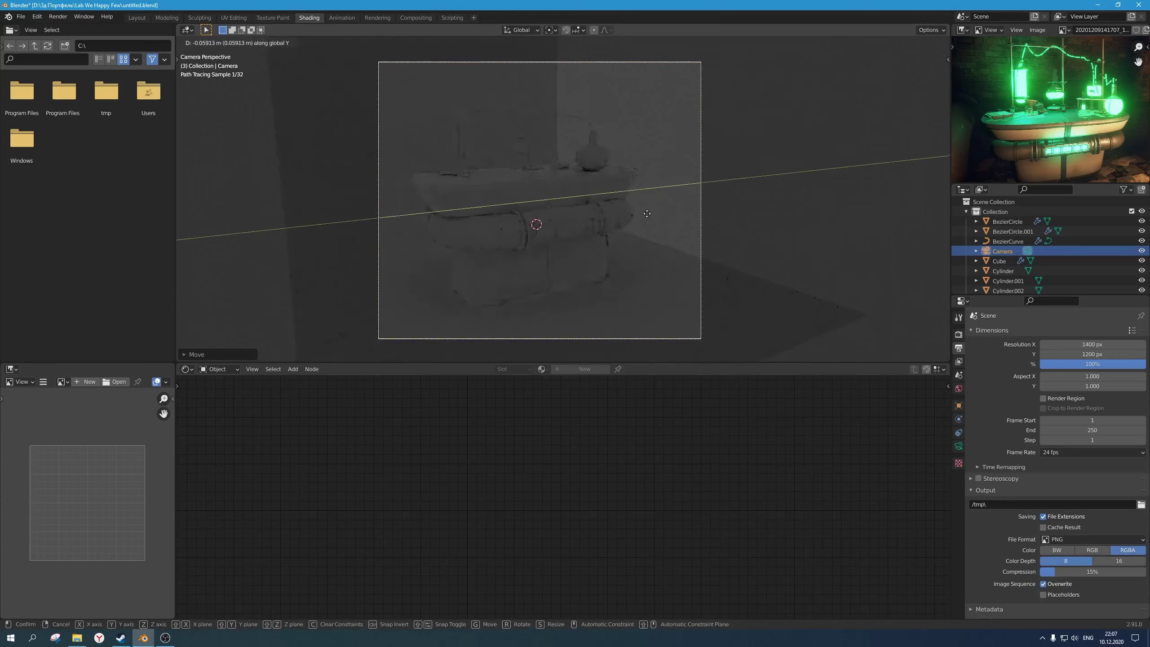
click(636, 226)
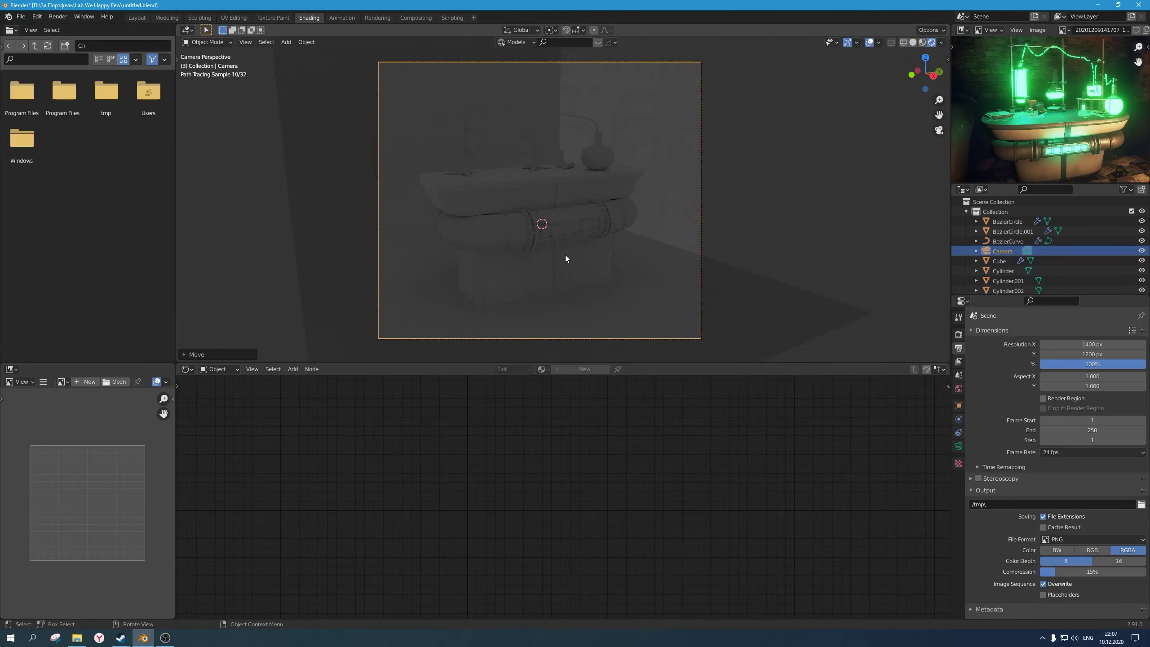
key(g)
key(y)
key(y)
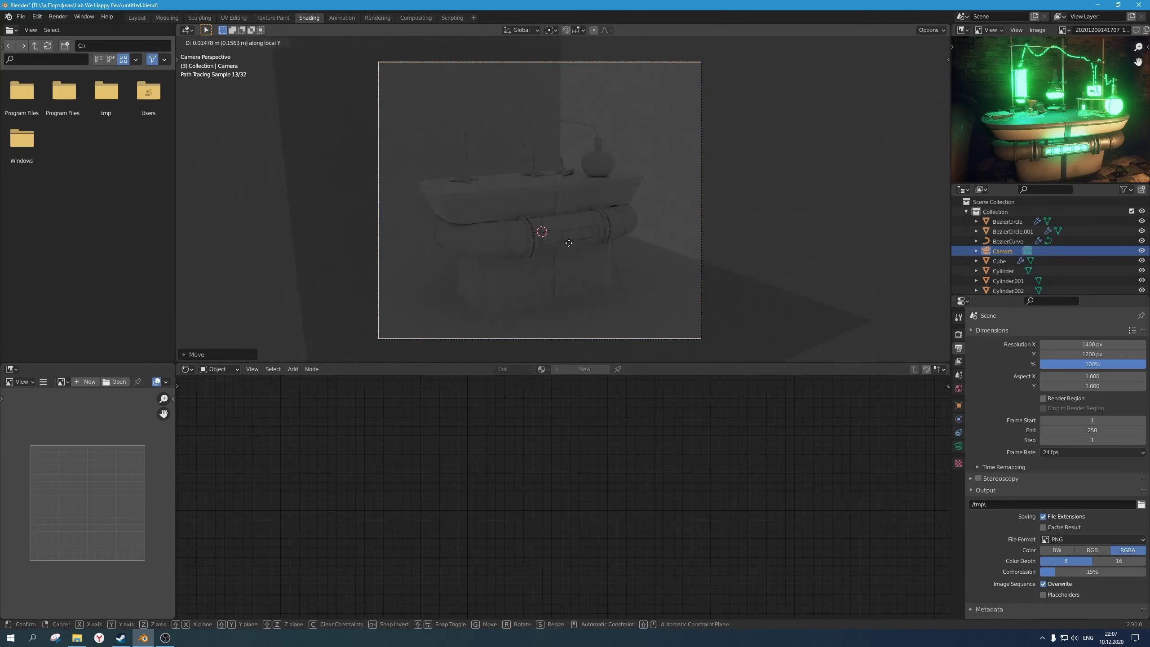
key(y)
key(y)
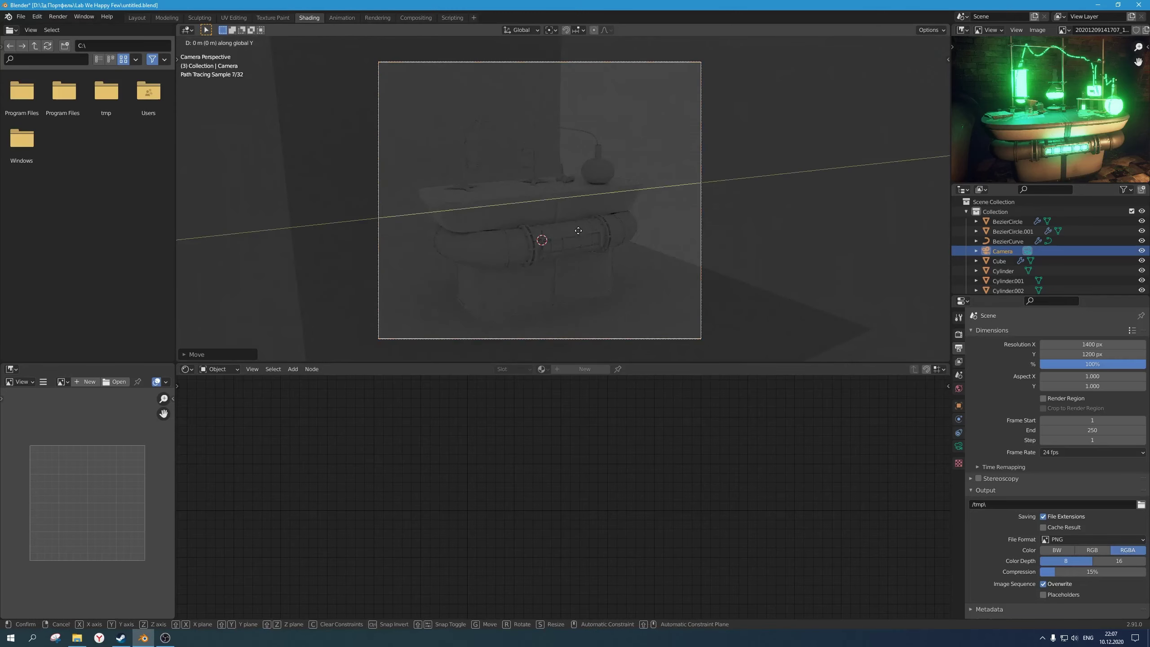
click(576, 234)
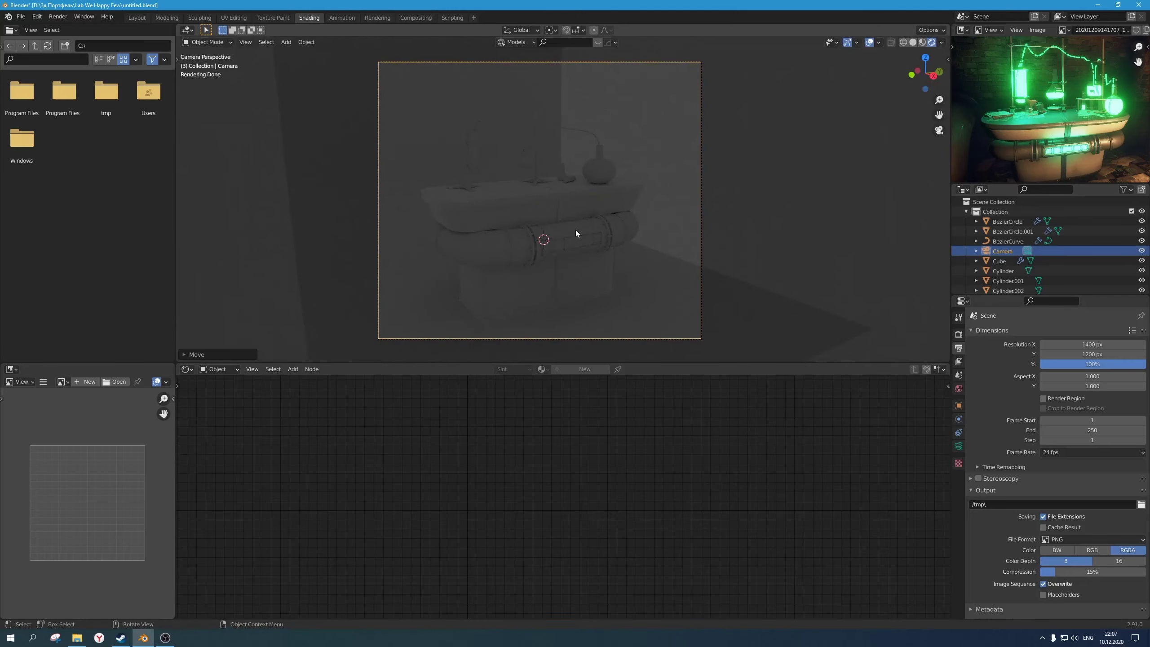
key(g)
key(z)
click(577, 240)
Step: Extend the backdrop's side edge about 10 m along Y in Edit Mode and save the file
click(698, 276)
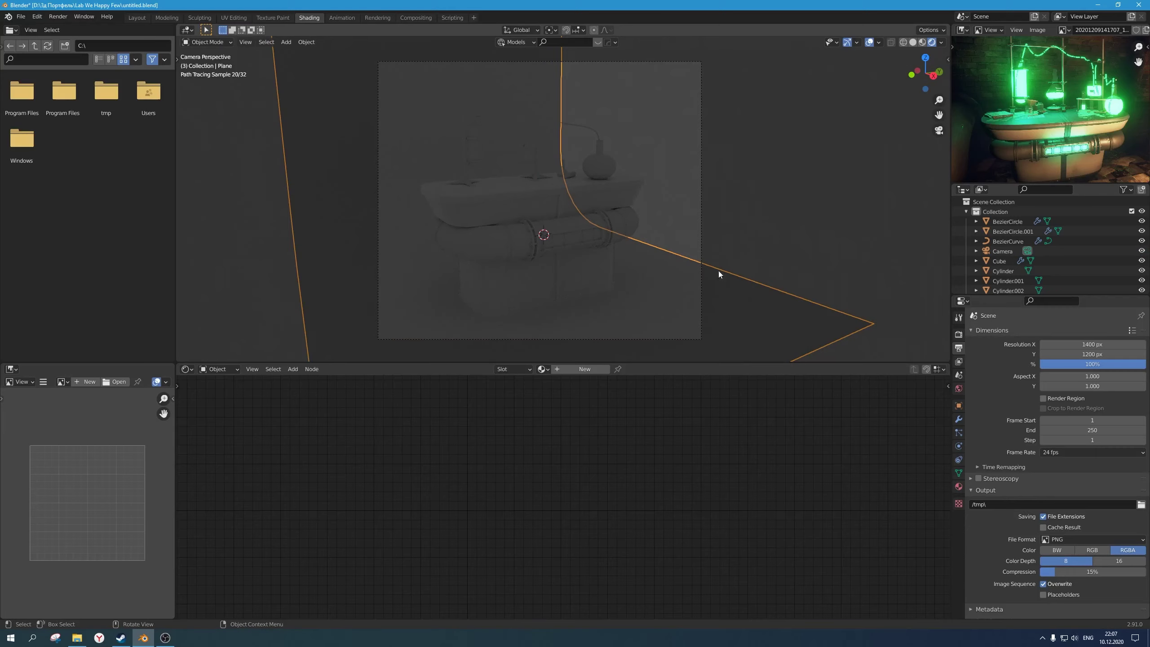
key(Tab)
alt+click(678, 249)
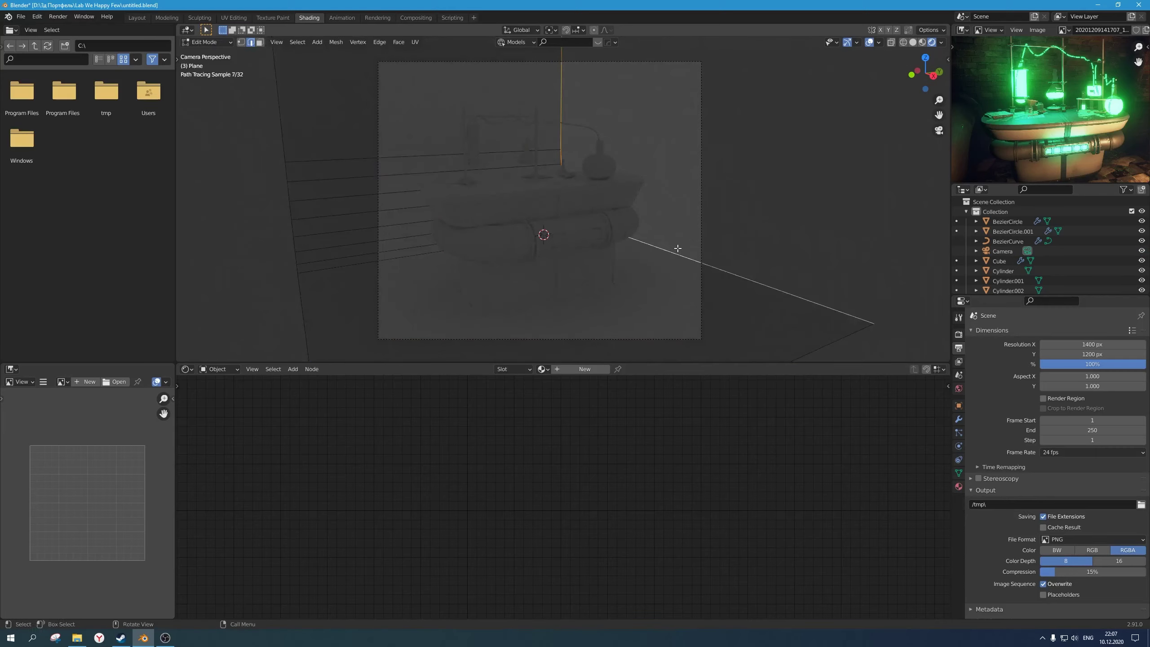
key(g)
key(y)
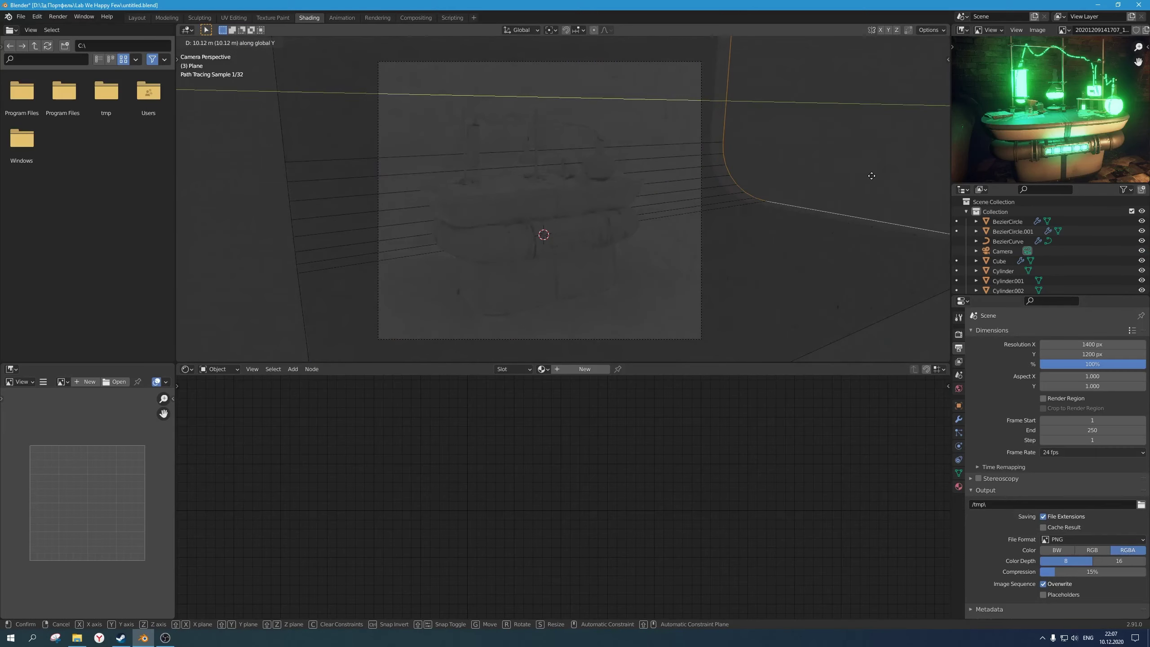
click(861, 177)
key(Tab)
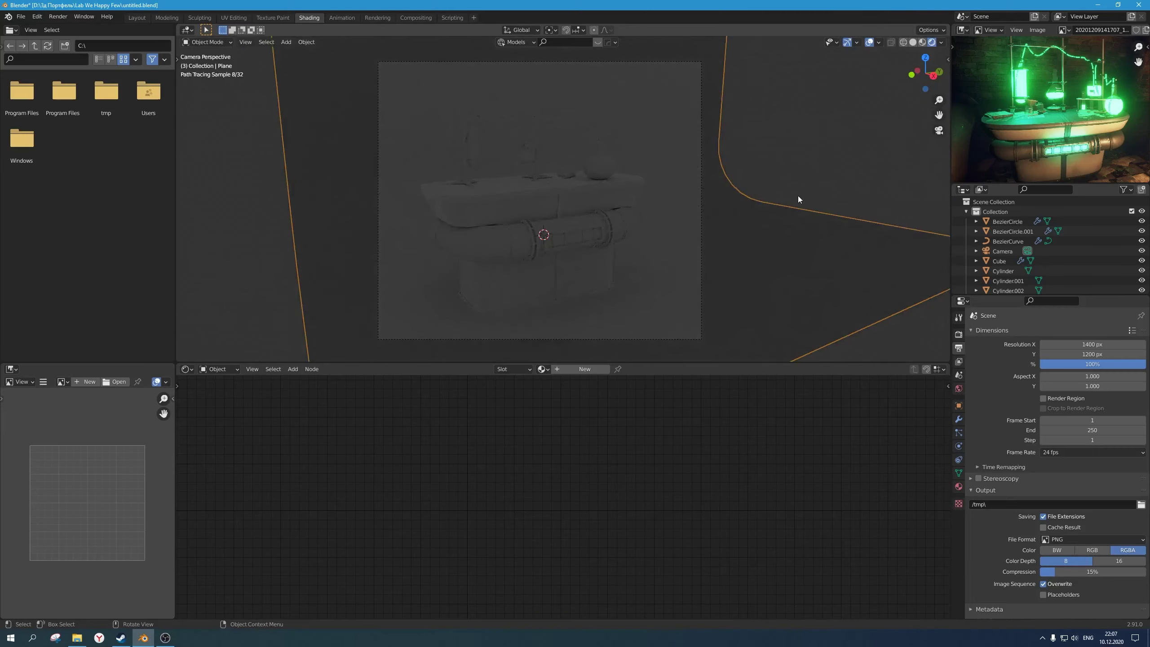
click(798, 191)
key(ctrl+s)
Step: Add an area light and raise it 4 m along Z
key(shift+a)
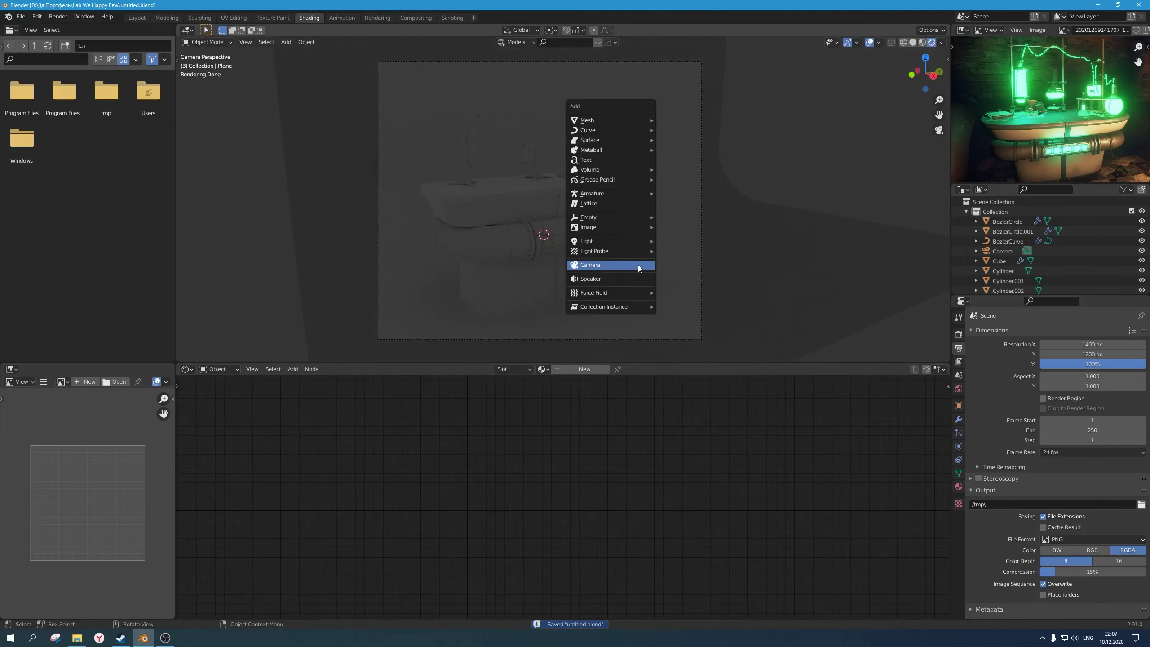
mouse_move(629, 241)
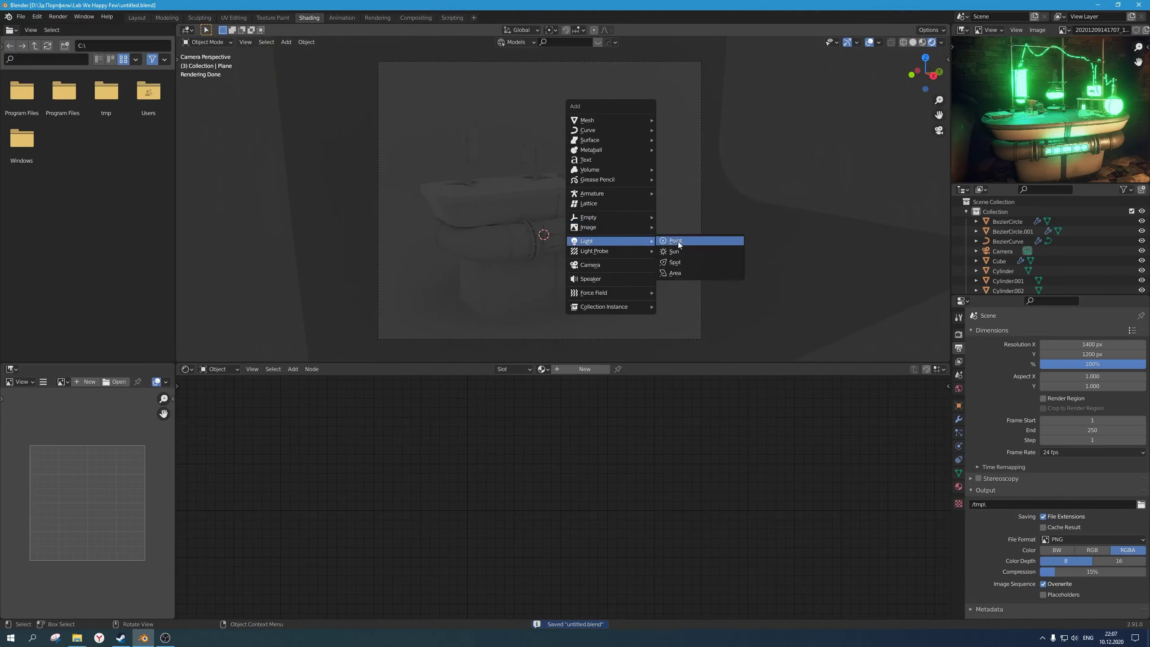
click(685, 272)
key(g)
key(z)
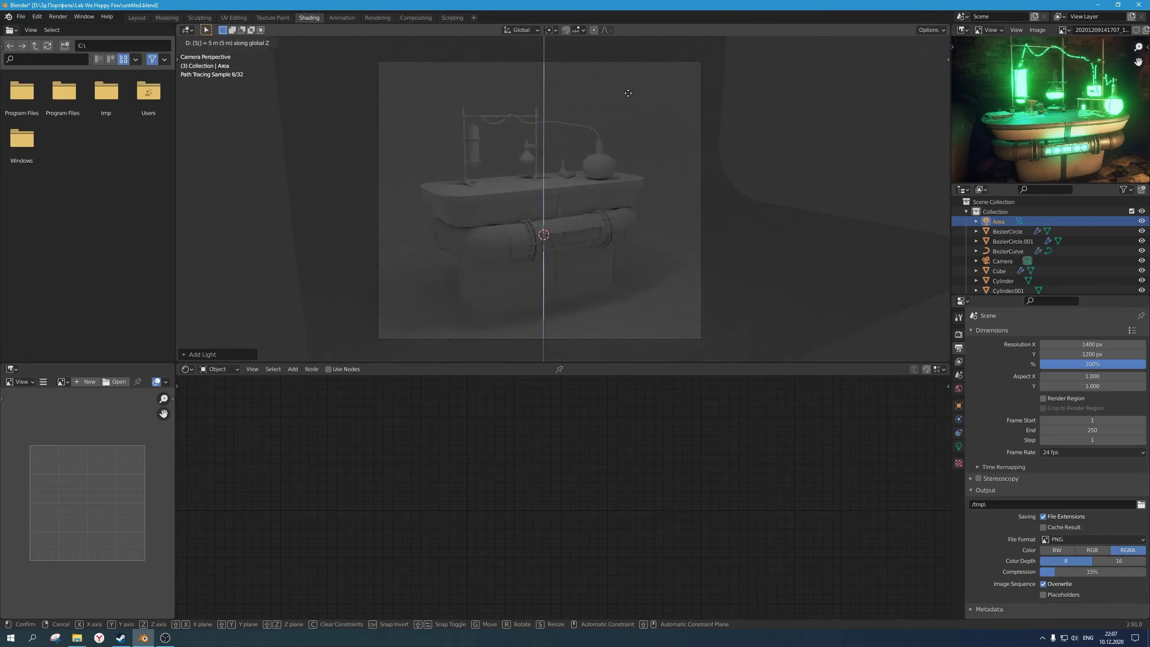
right_click(629, 97)
key(g)
key(z)
right_click(629, 97)
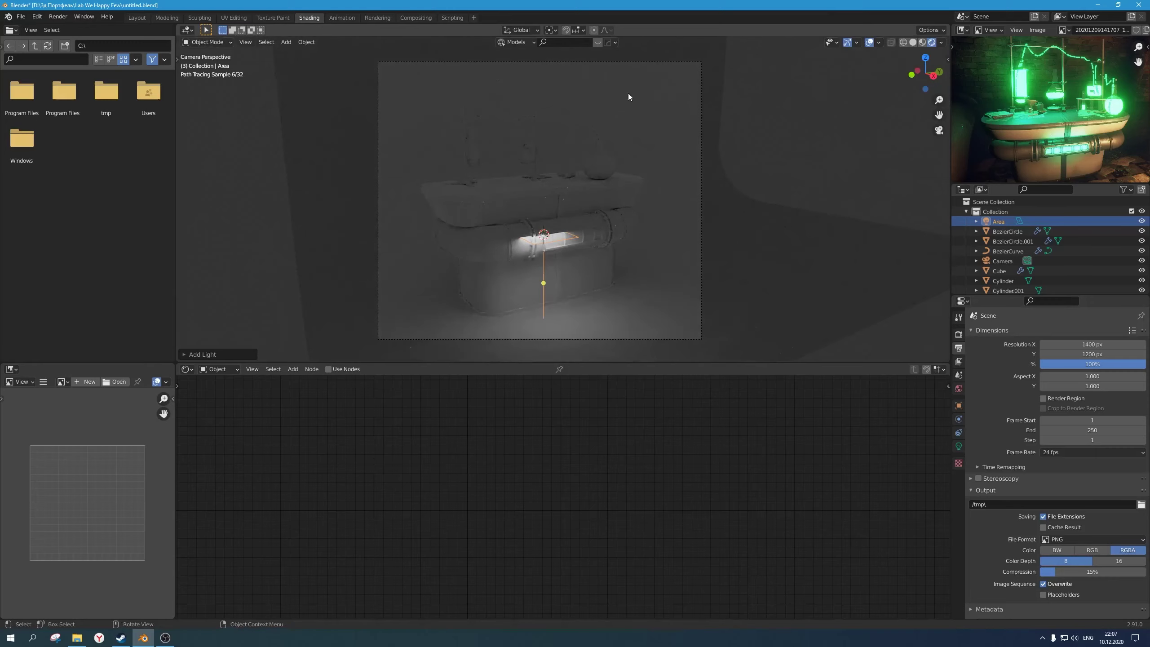
text(gz4)
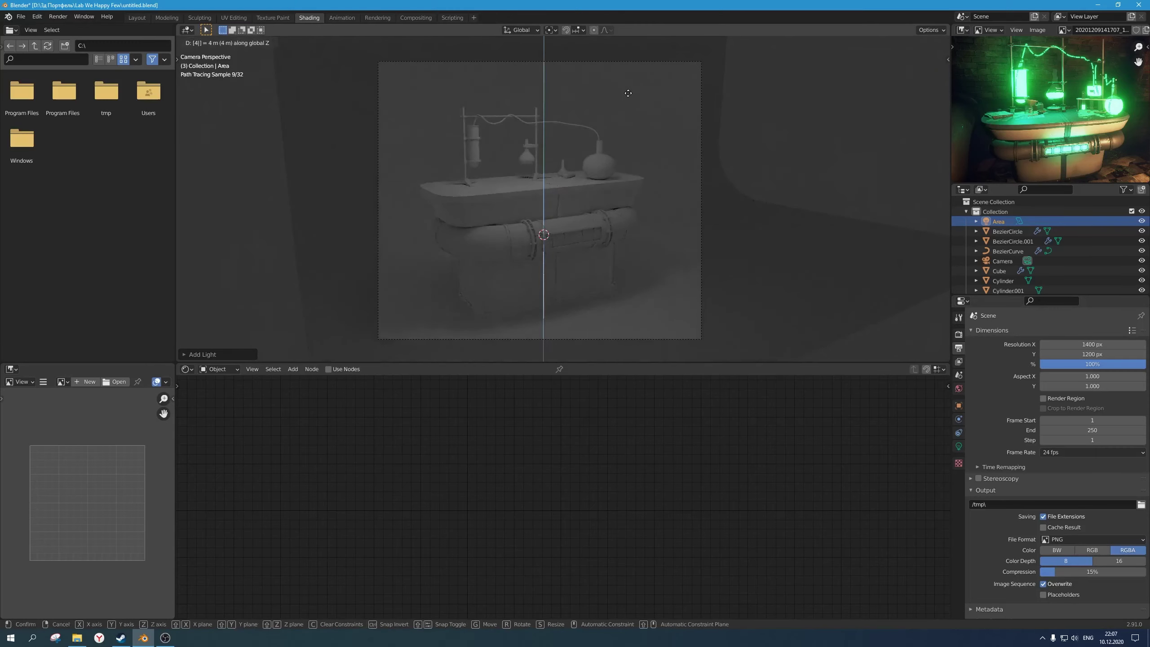
key(Return)
scroll(628, 93, down, 2)
scroll(630, 97, up, 1)
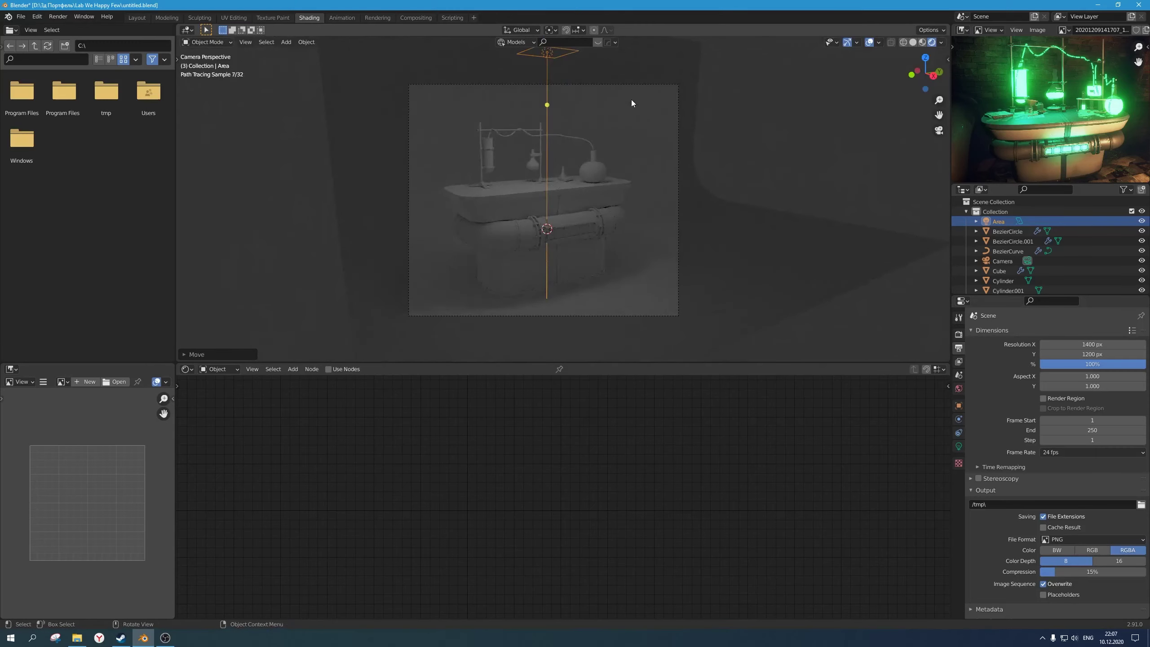
Step: Reset the 3D cursor to the world origin and delete the area light above the lab table
key(shift+a)
key(Escape)
key(shift+s)
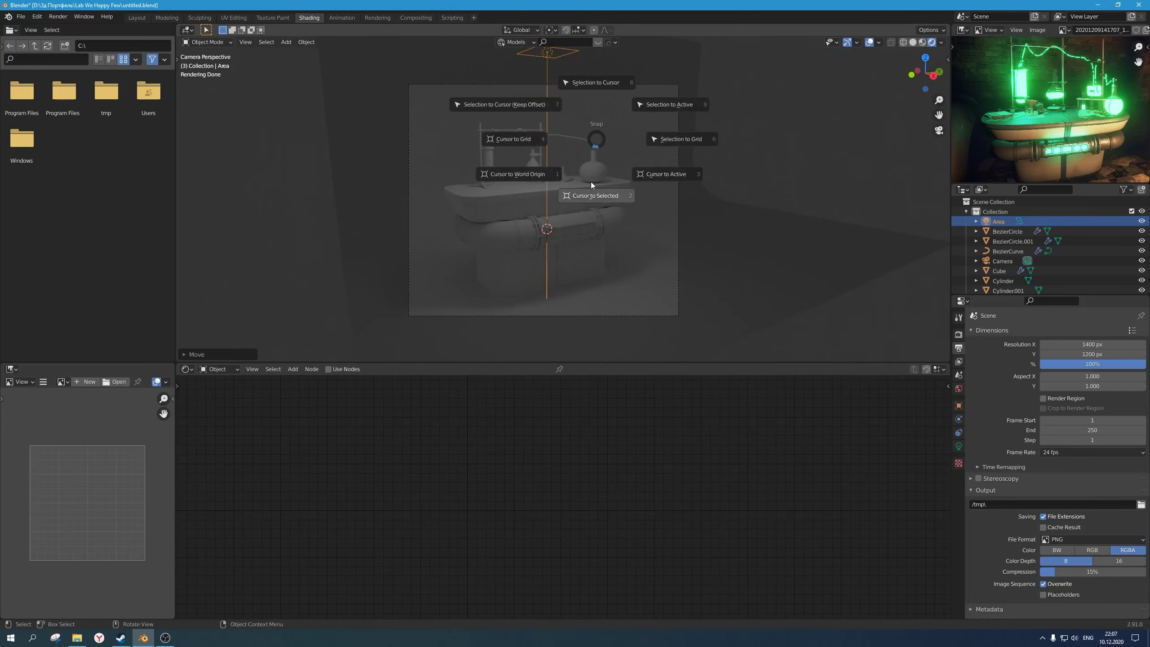
click(541, 182)
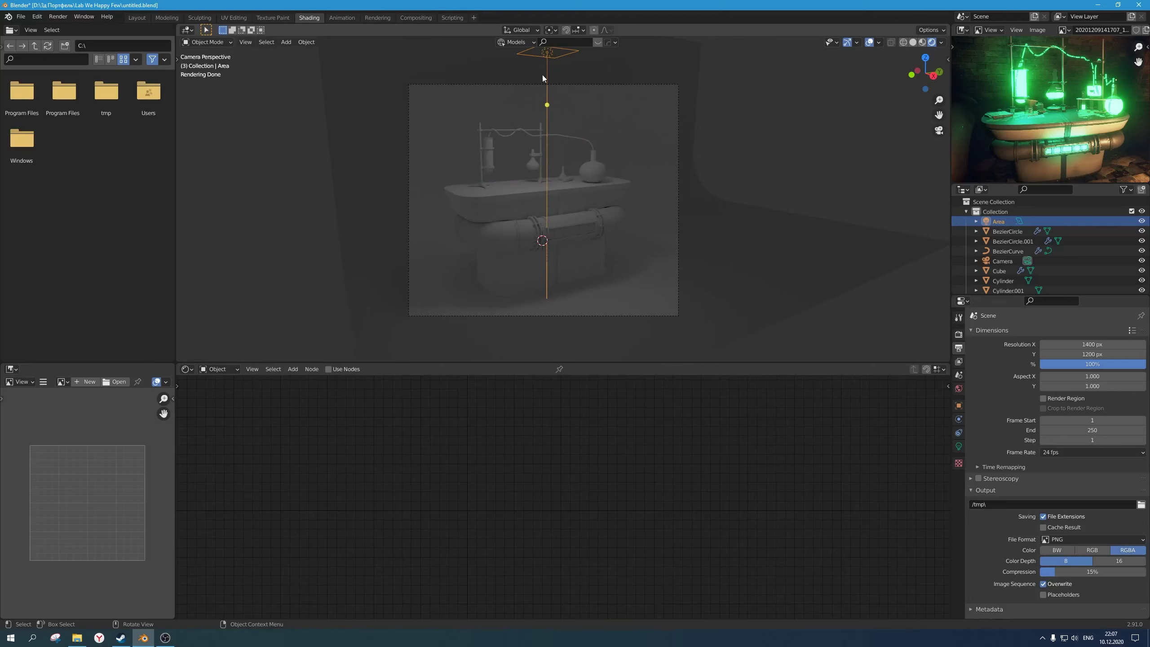
click(547, 69)
click(545, 54)
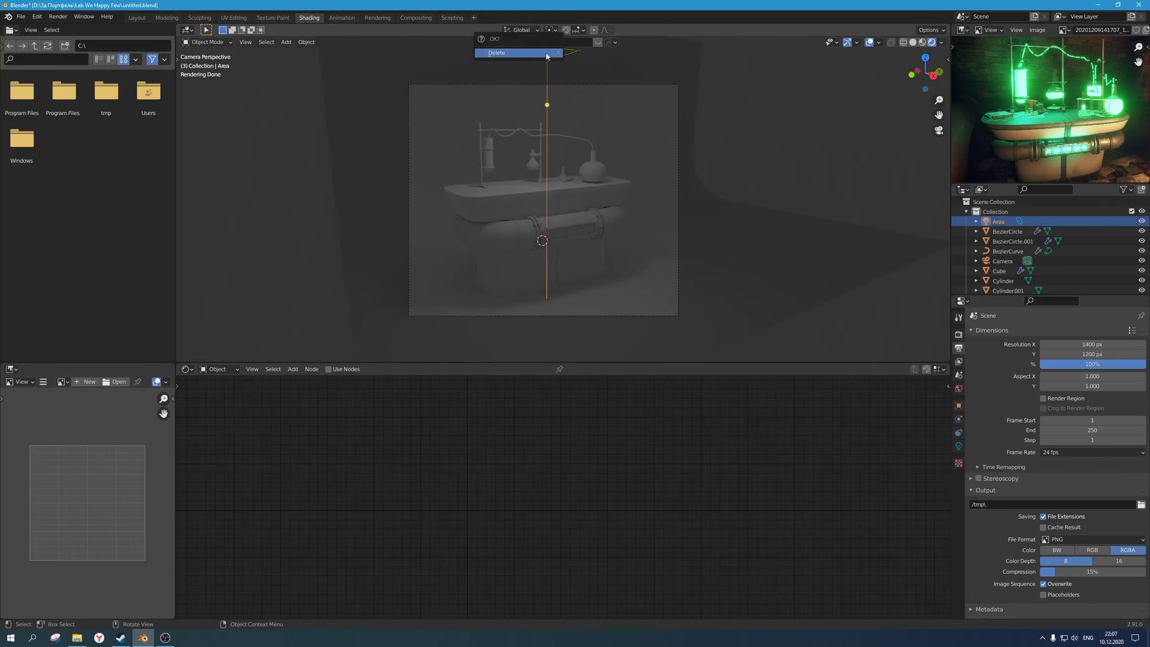
key(Delete)
Step: Add an area light at the world origin and raise it 5 m along Z
key(shift+a)
mouse_move(537, 155)
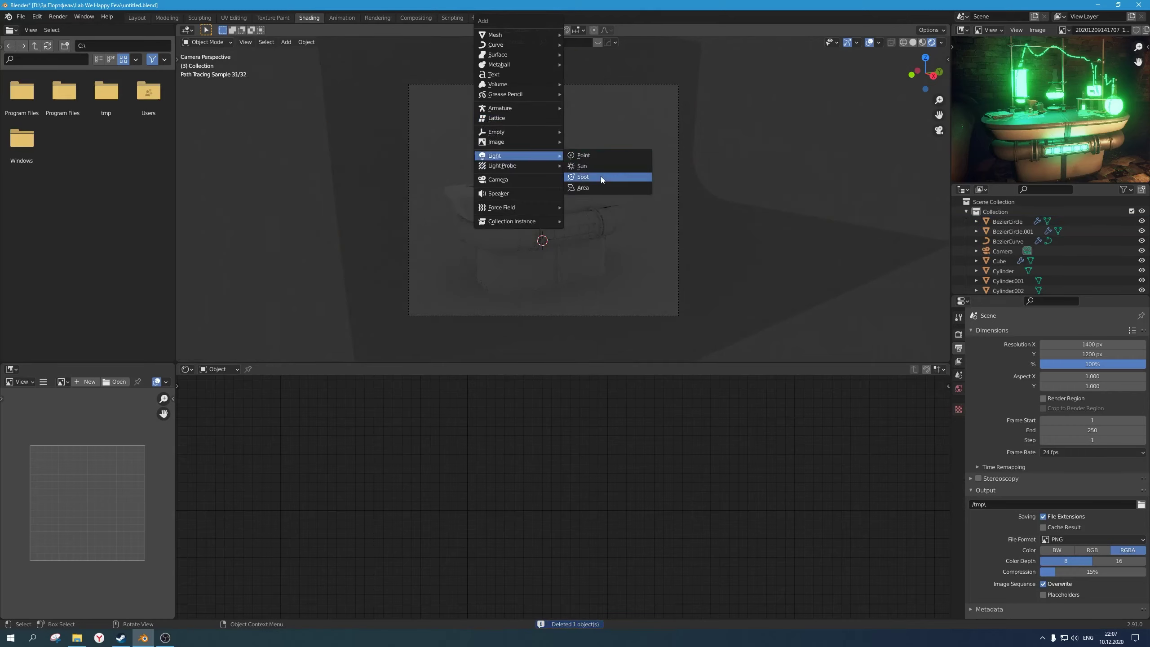
click(594, 190)
key(g)
key(z)
key(4)
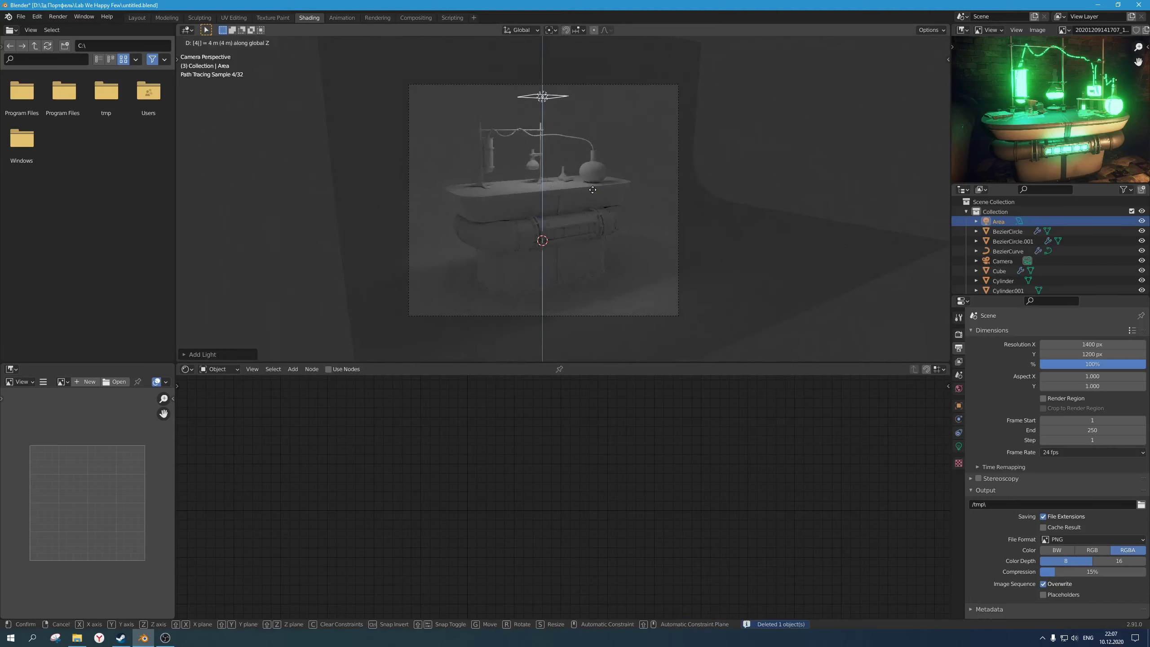
key(BackSpace)
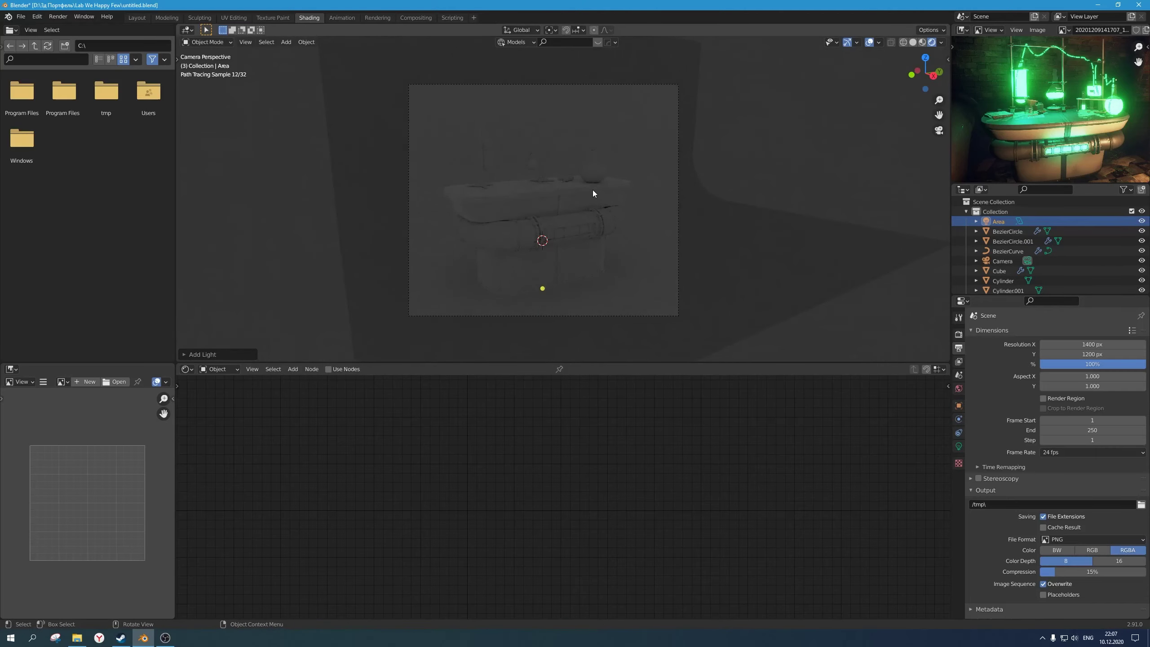
key(5)
key(Return)
Step: Set the pivot point to the 3D cursor and rotate the area light 45° around the global Y axis
key(period)
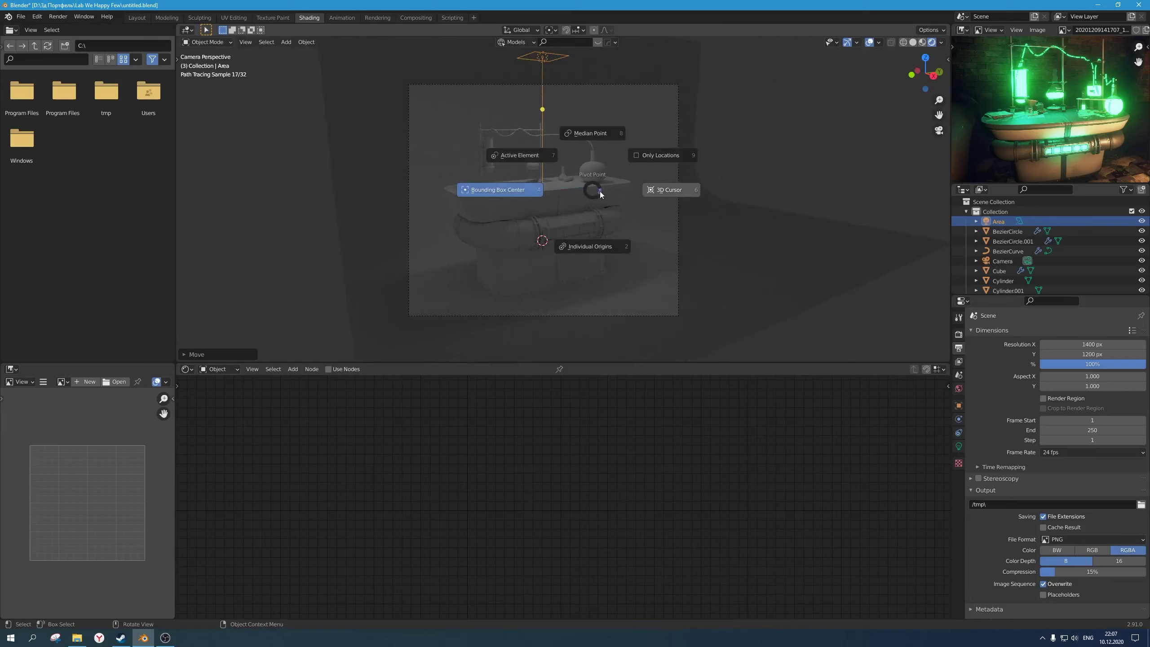
click(647, 194)
key(r)
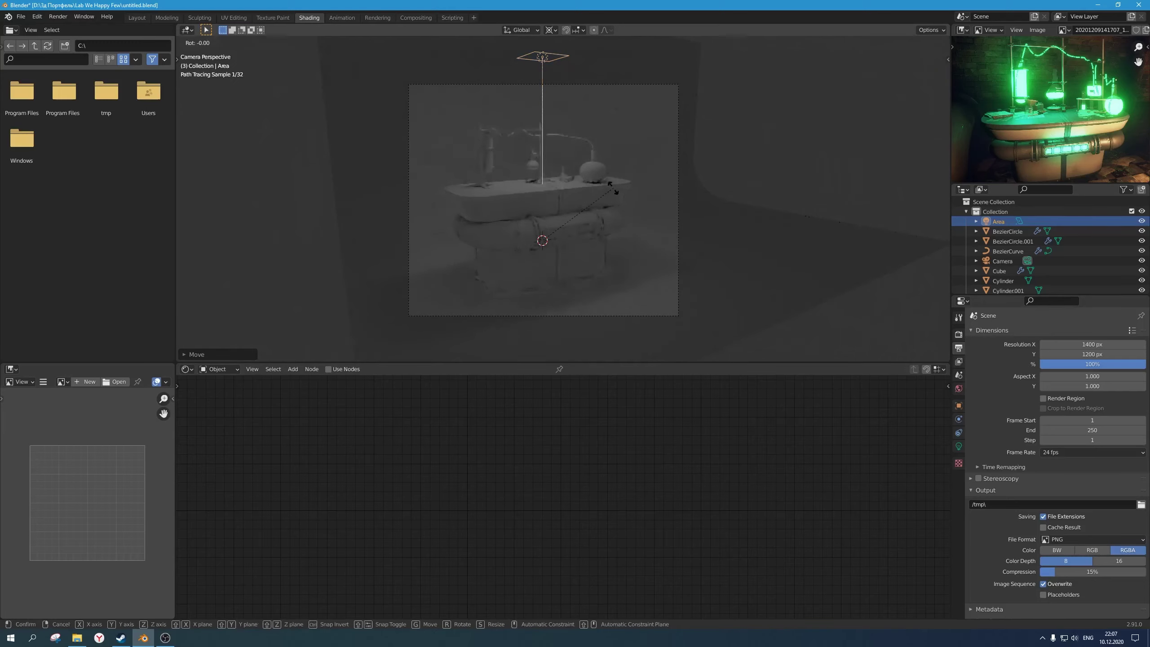
key(x)
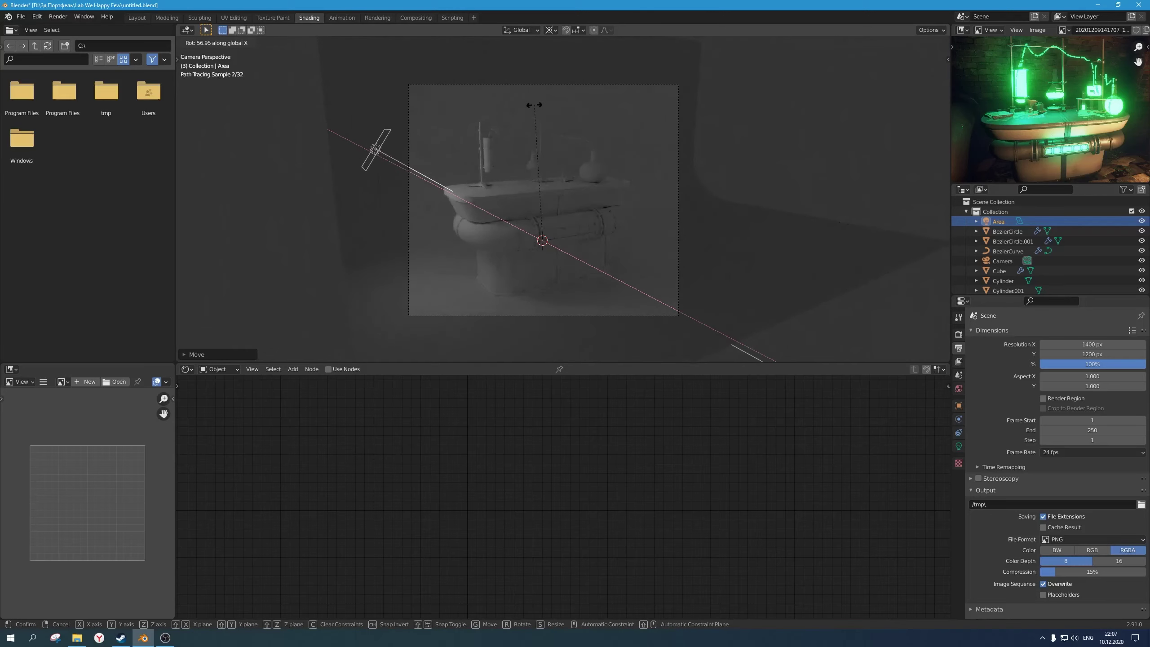
key(y)
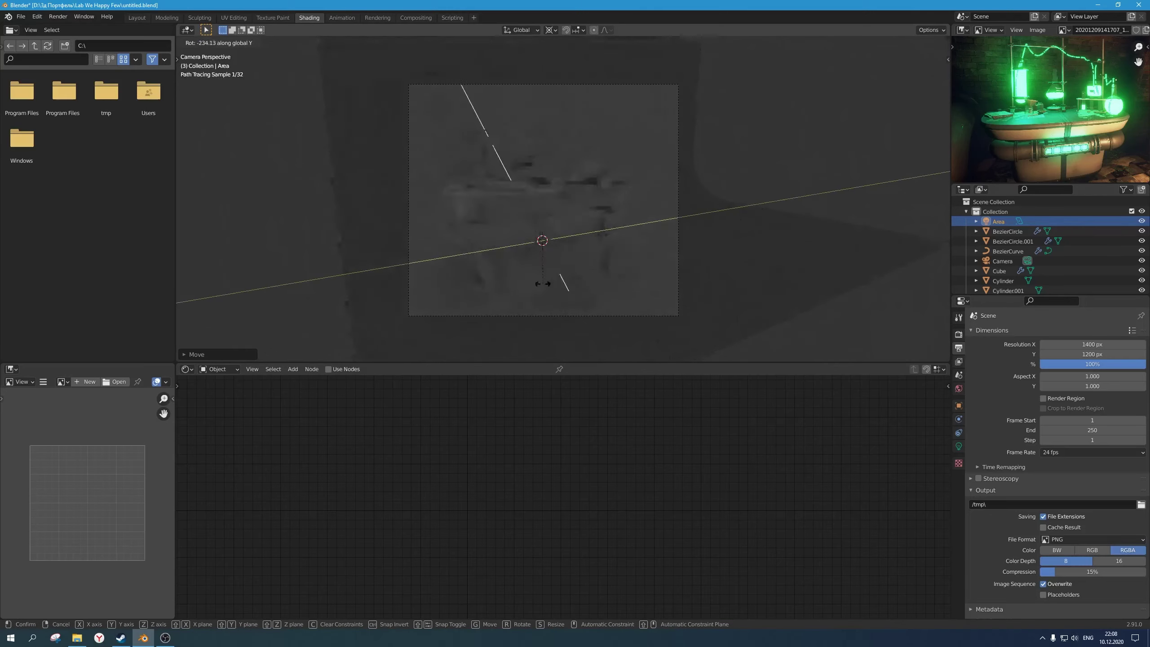
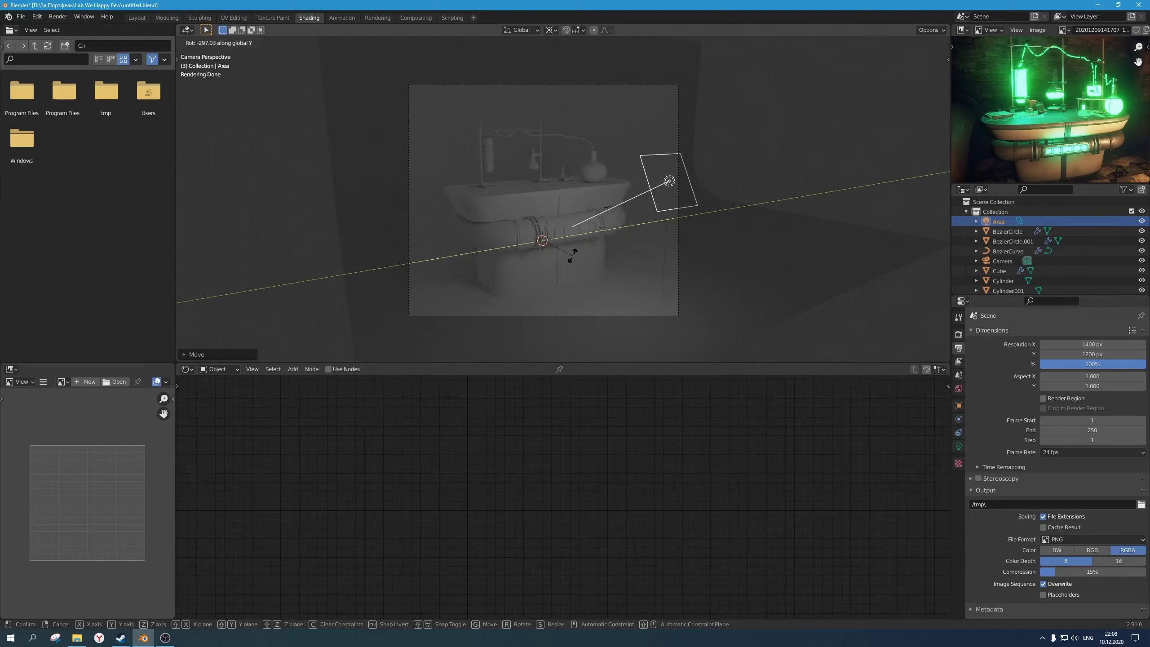
text(45)
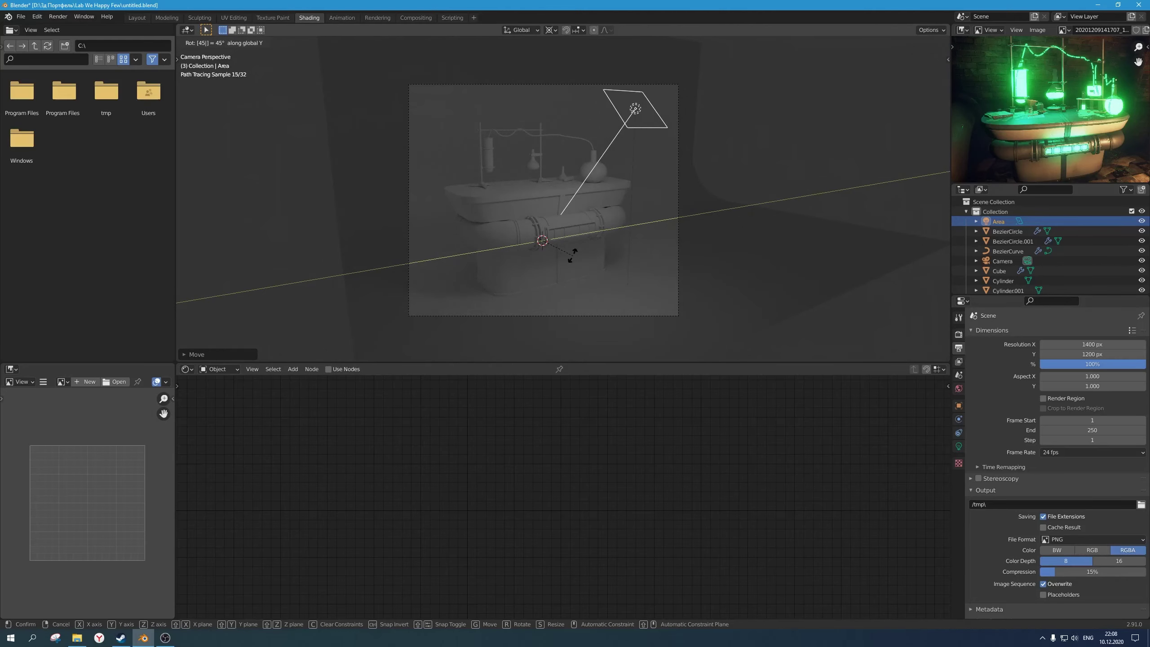
key(Return)
Step: Move the area light about 1.4 m away from the table along its local Z axis
key(g)
key(z)
key(z)
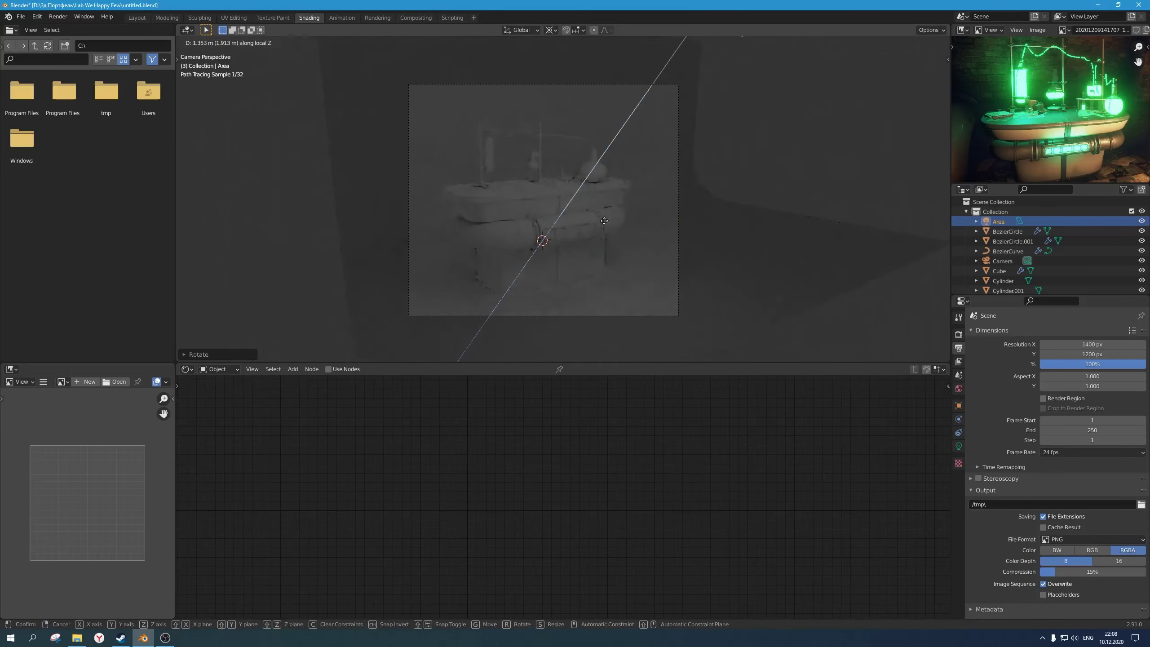
click(605, 224)
scroll(606, 225, up, 2)
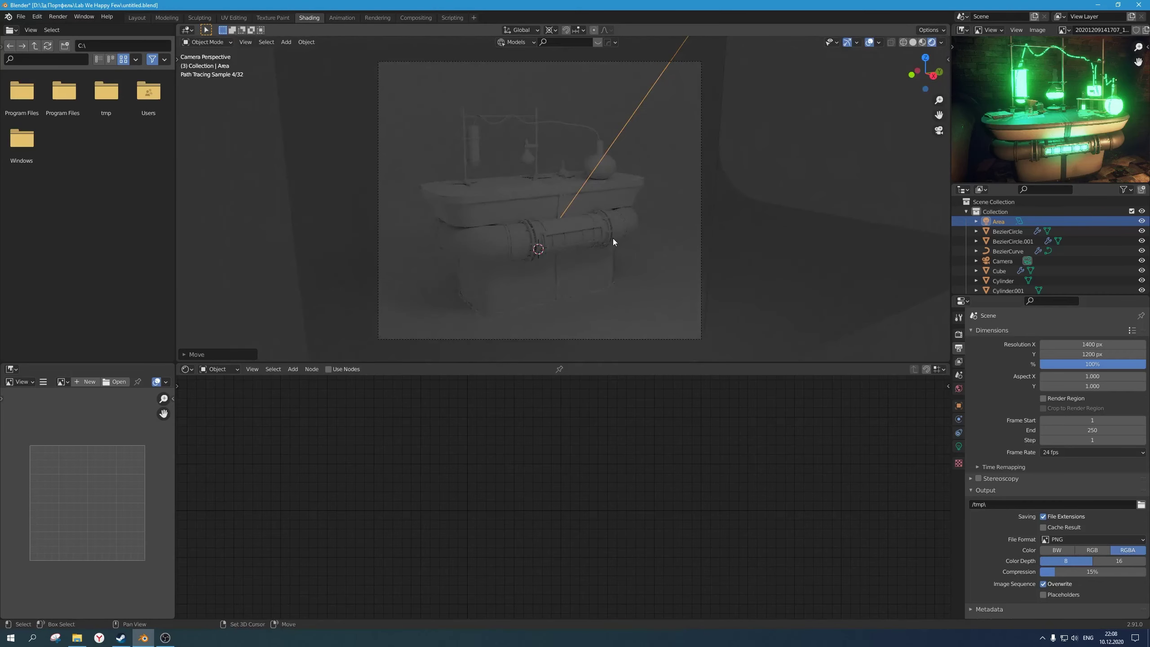
Step: Set the area light's power to 100 W
click(959, 447)
click(1090, 394)
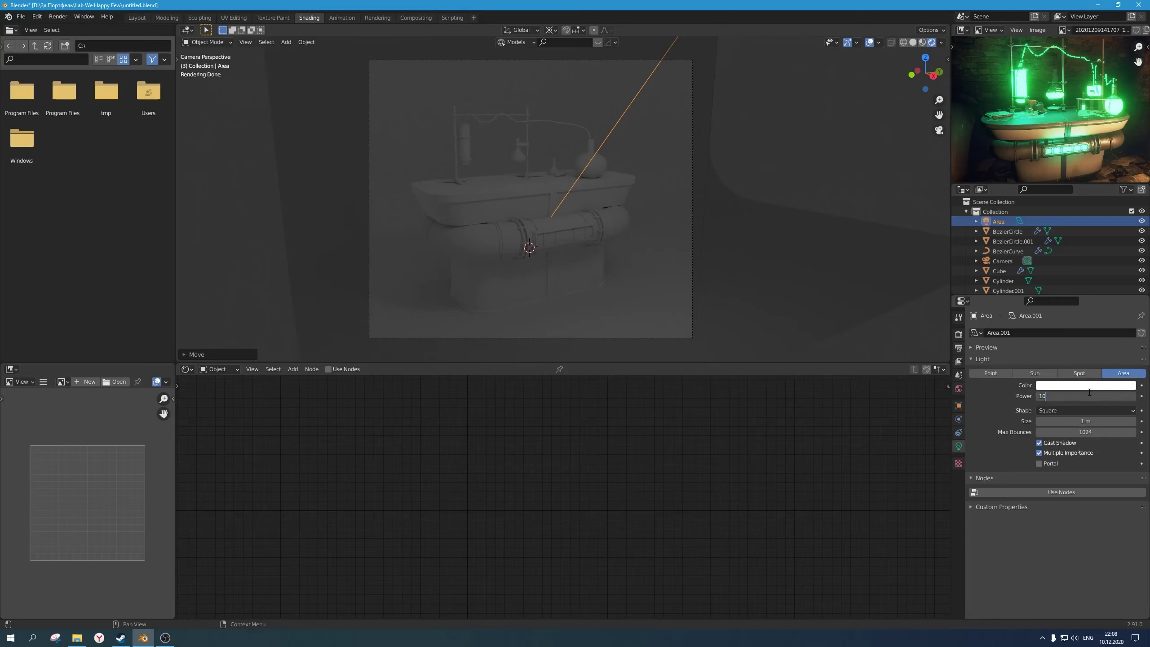
key(Return)
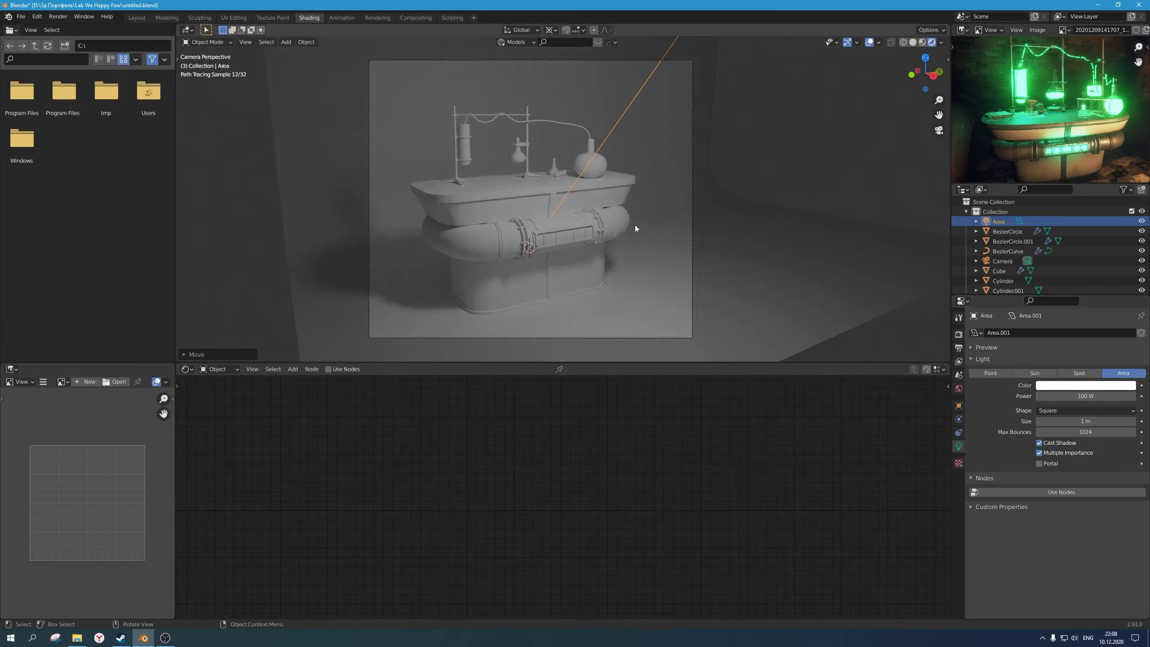
Step: Examine the area light's effect on the lab table and backdrop through the camera
scroll(629, 239, up, 1)
scroll(629, 239, down, 1)
shift+middle_drag(632, 241, 630, 239)
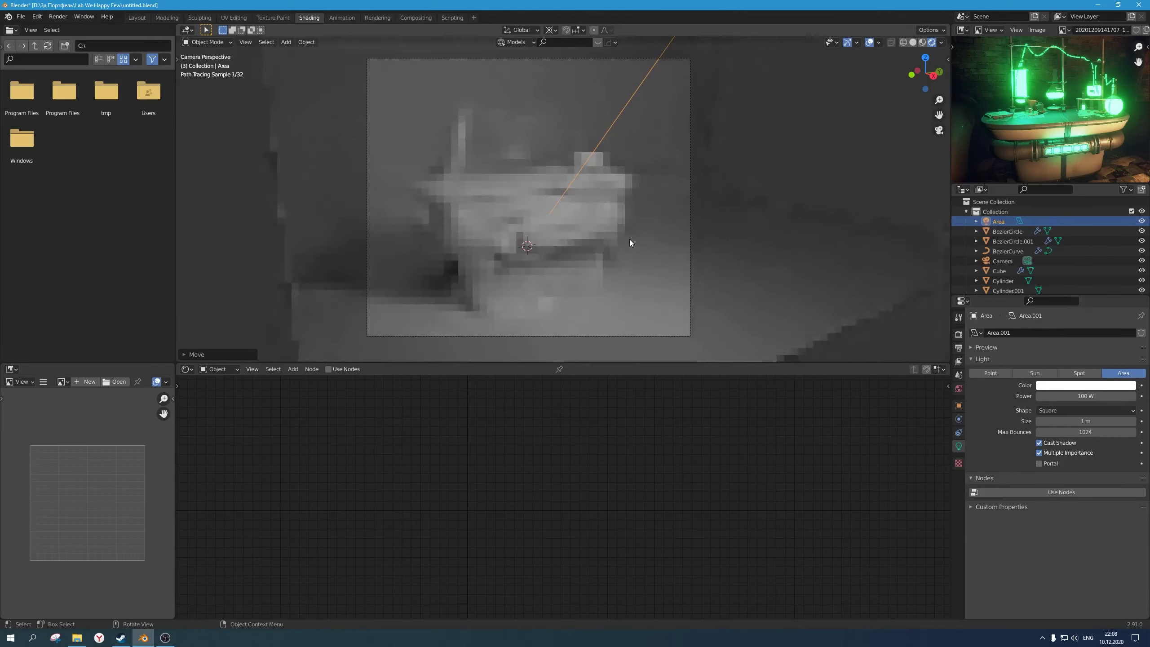
scroll(629, 244, up, 1)
scroll(629, 248, down, 1)
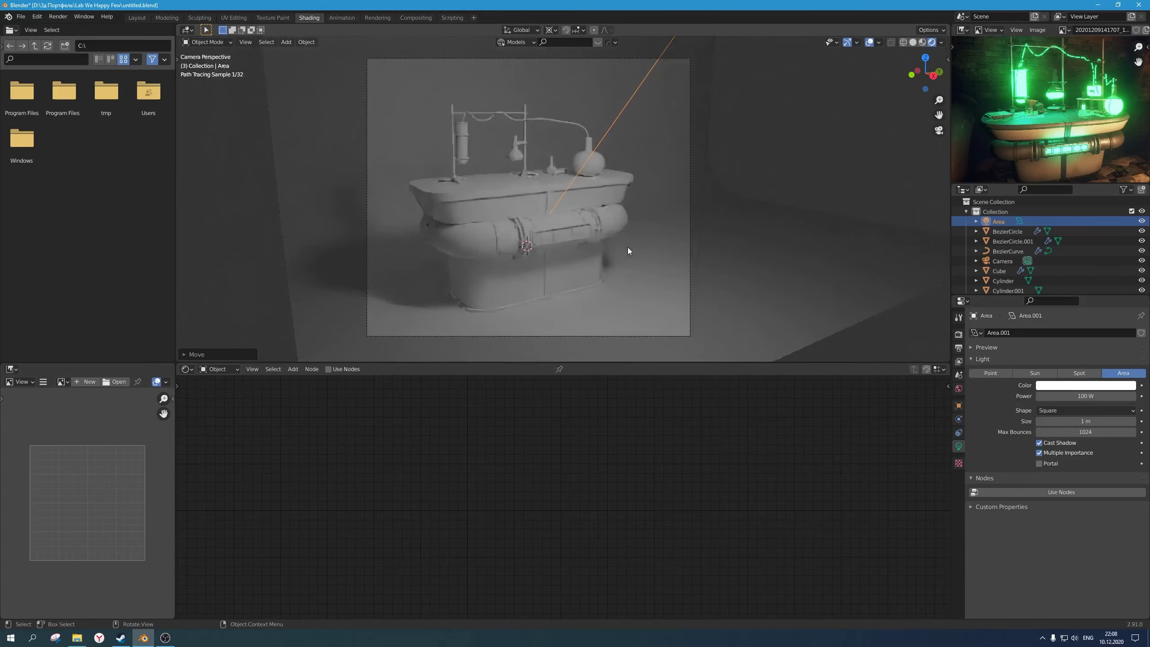
shift+middle_drag(627, 247, 628, 241)
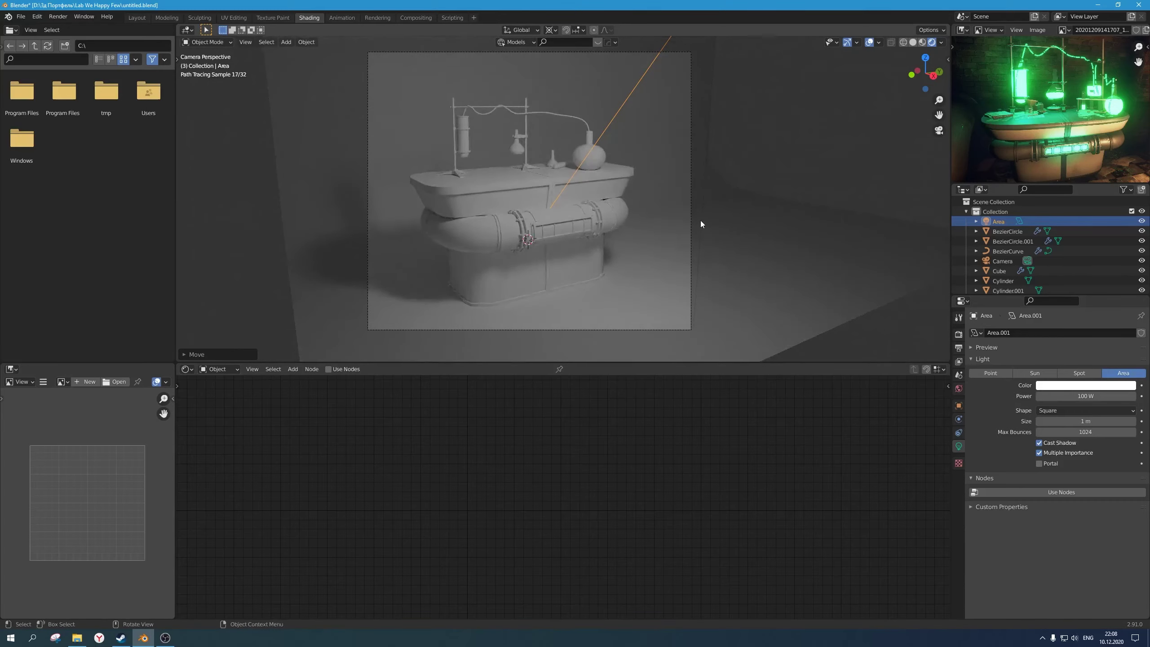
scroll(589, 222, down, 1)
scroll(589, 222, up, 1)
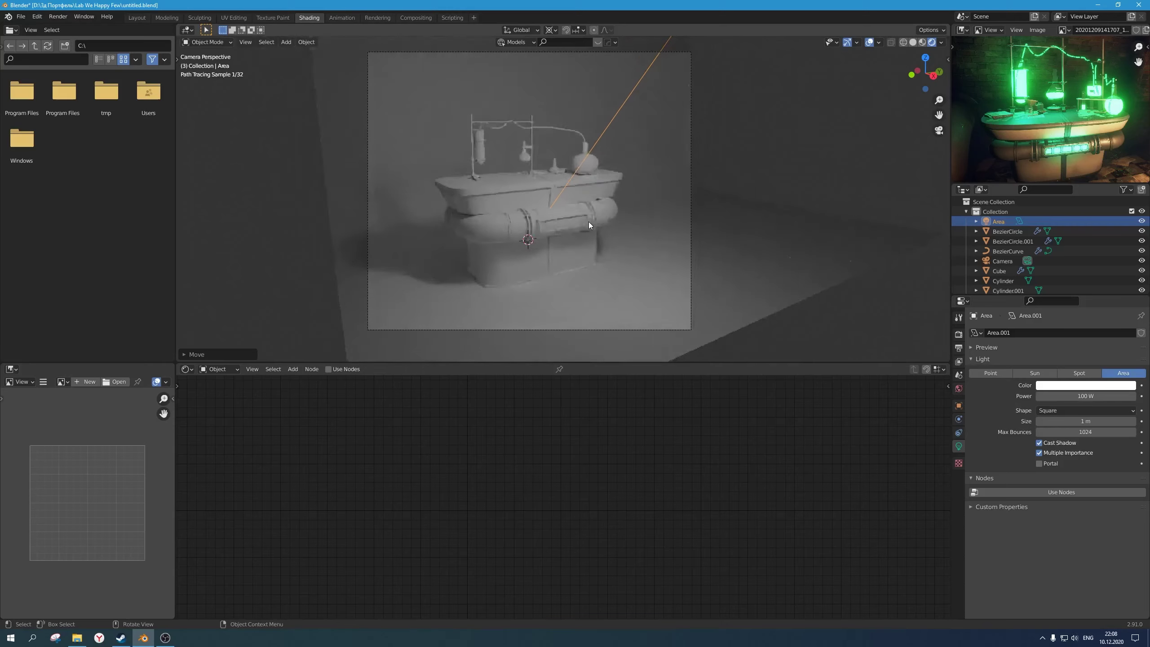
scroll(589, 222, up, 1)
scroll(589, 222, down, 1)
shift+middle_drag(588, 222, 584, 223)
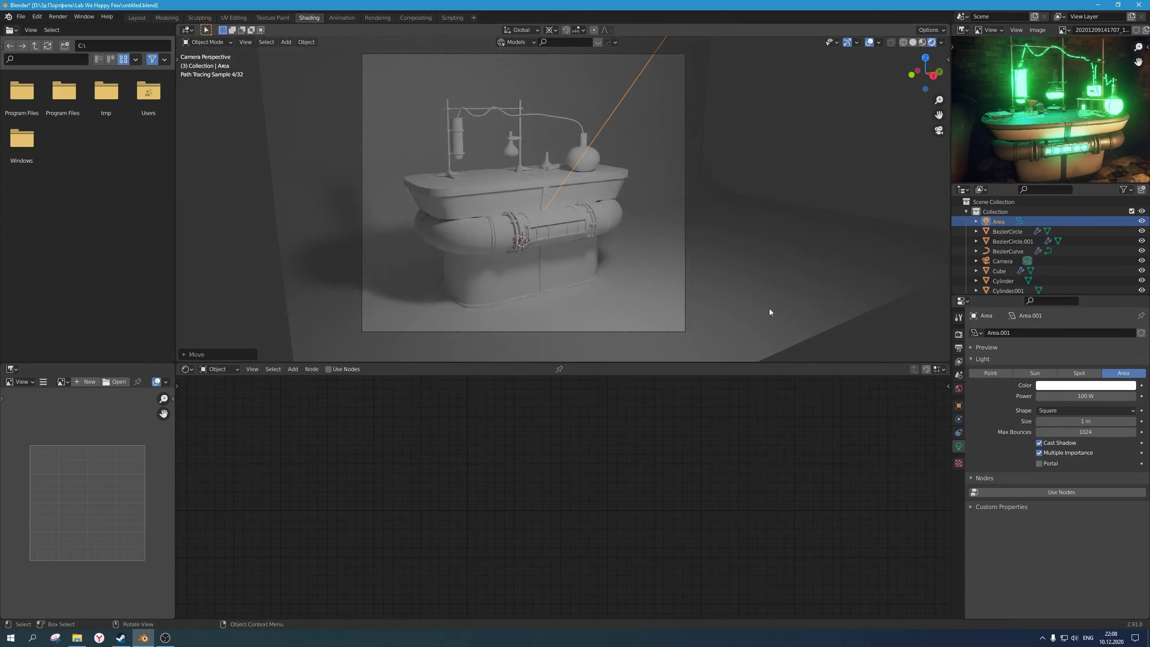
Step: Tint the area light's color to a pale warm yellow
click(1082, 385)
click(1079, 295)
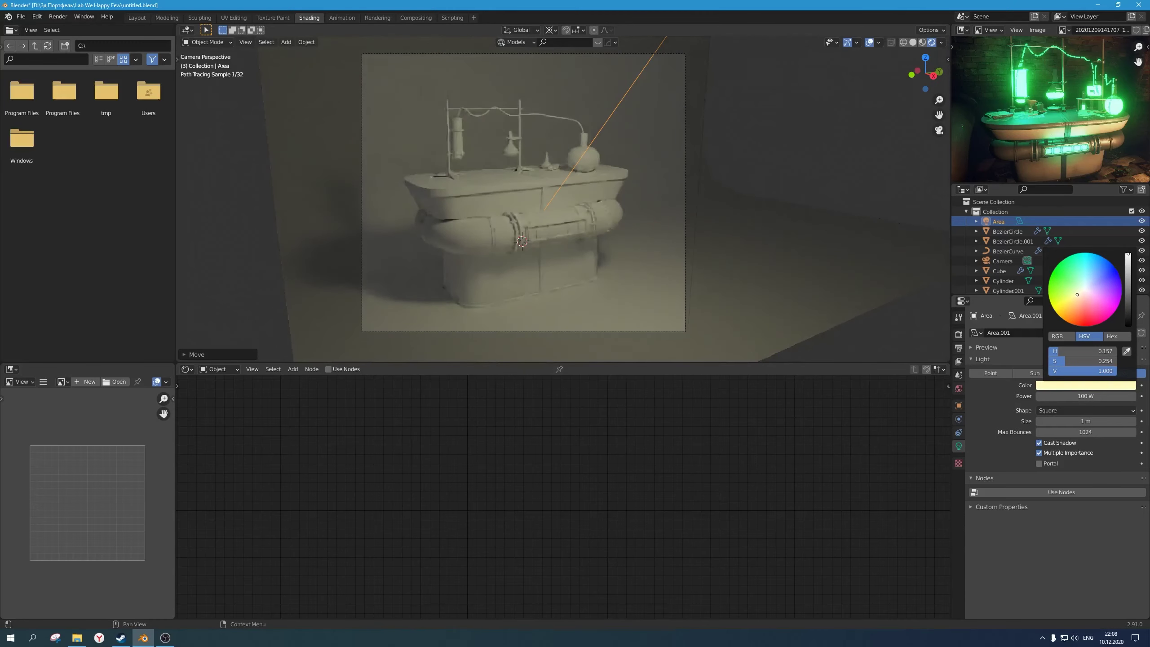
drag(1079, 297, 1078, 292)
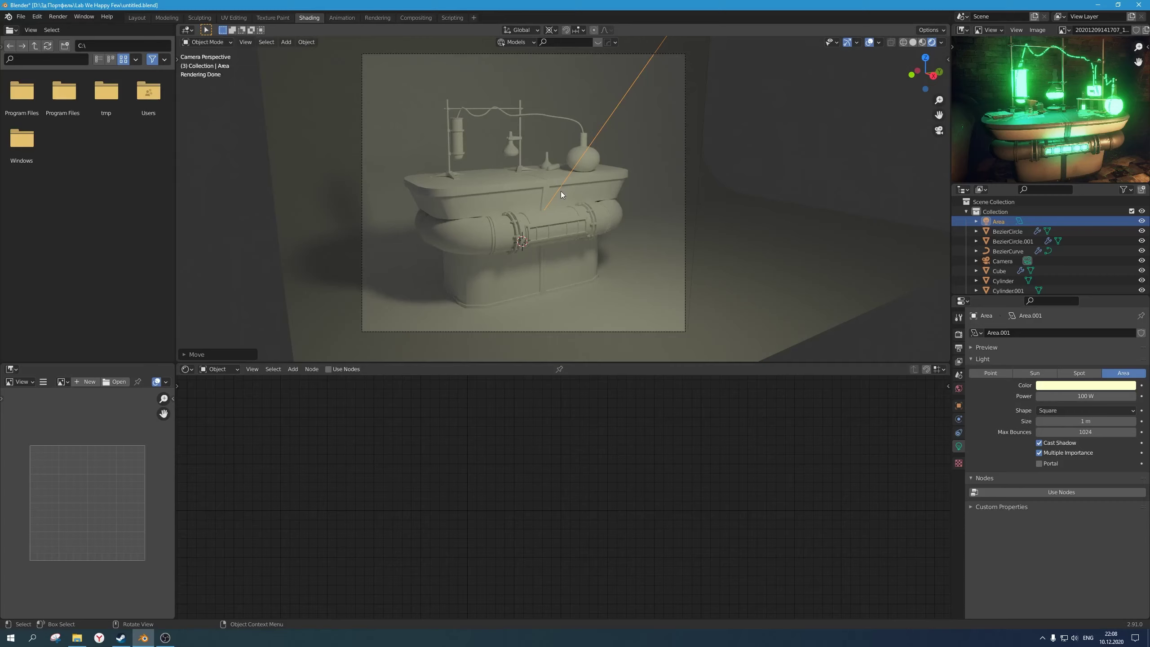
scroll(561, 191, down, 2)
click(738, 128)
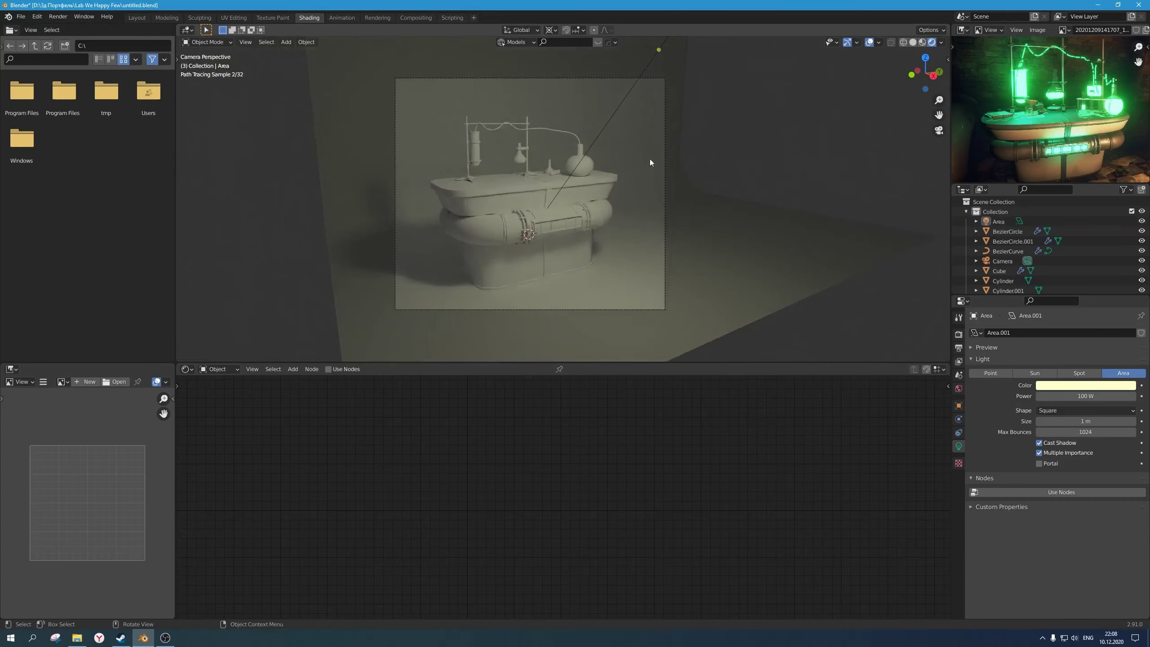
scroll(516, 226, up, 2)
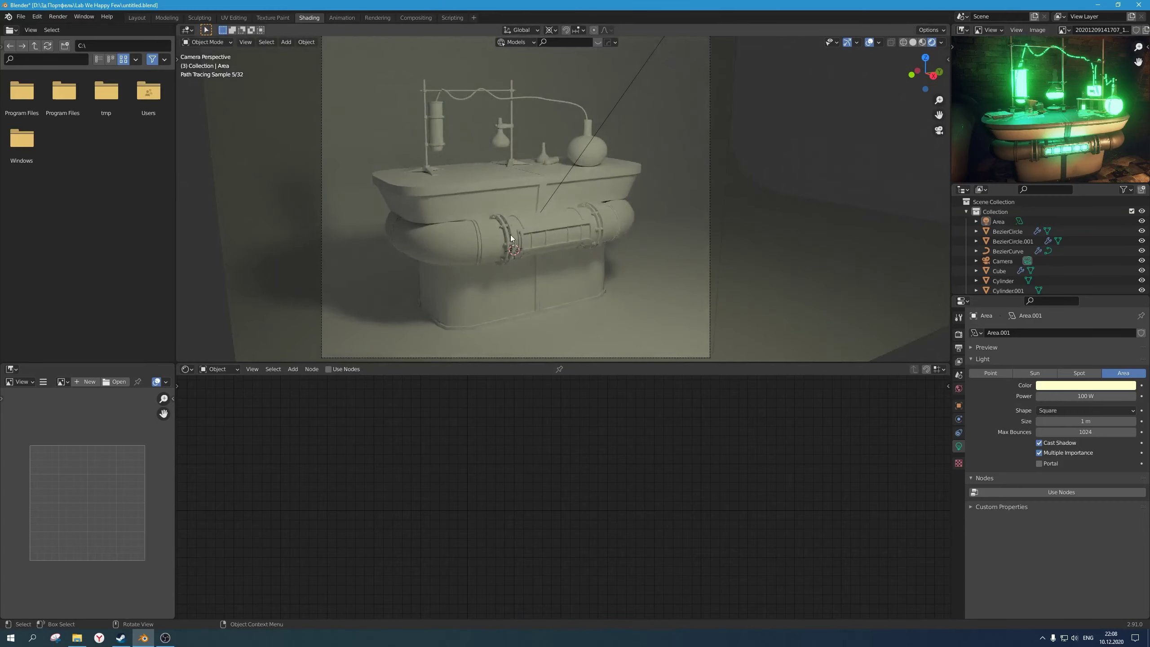
scroll(512, 222, down, 1)
scroll(526, 212, up, 1)
shift+middle_drag(531, 212, 541, 218)
scroll(562, 197, down, 1)
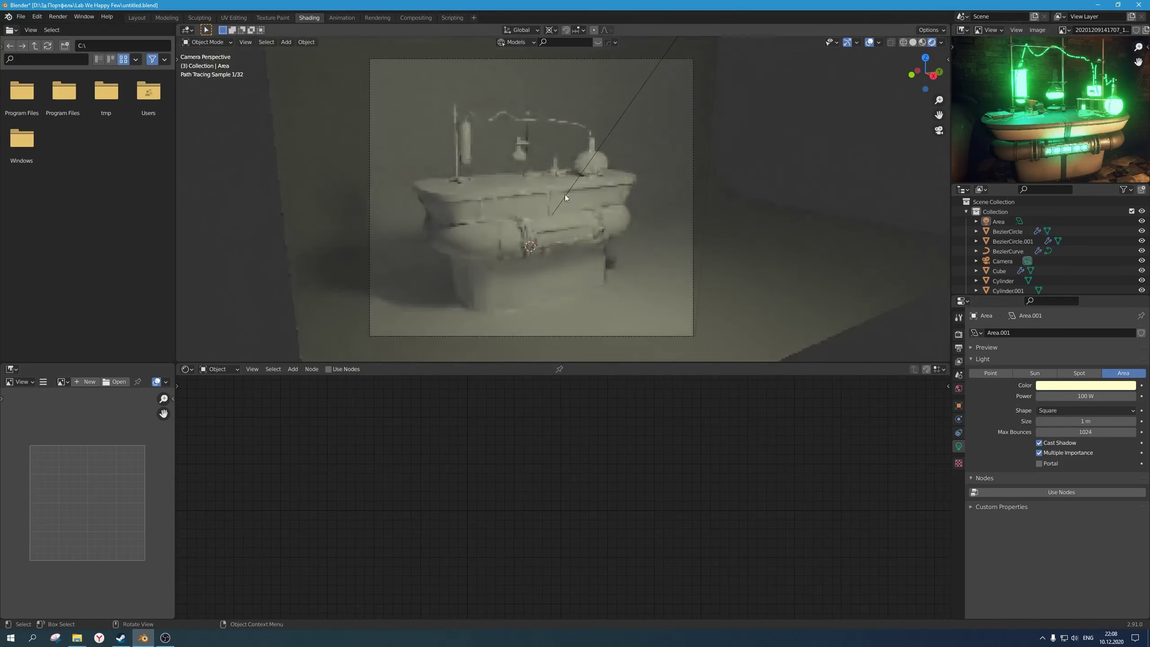
click(617, 123)
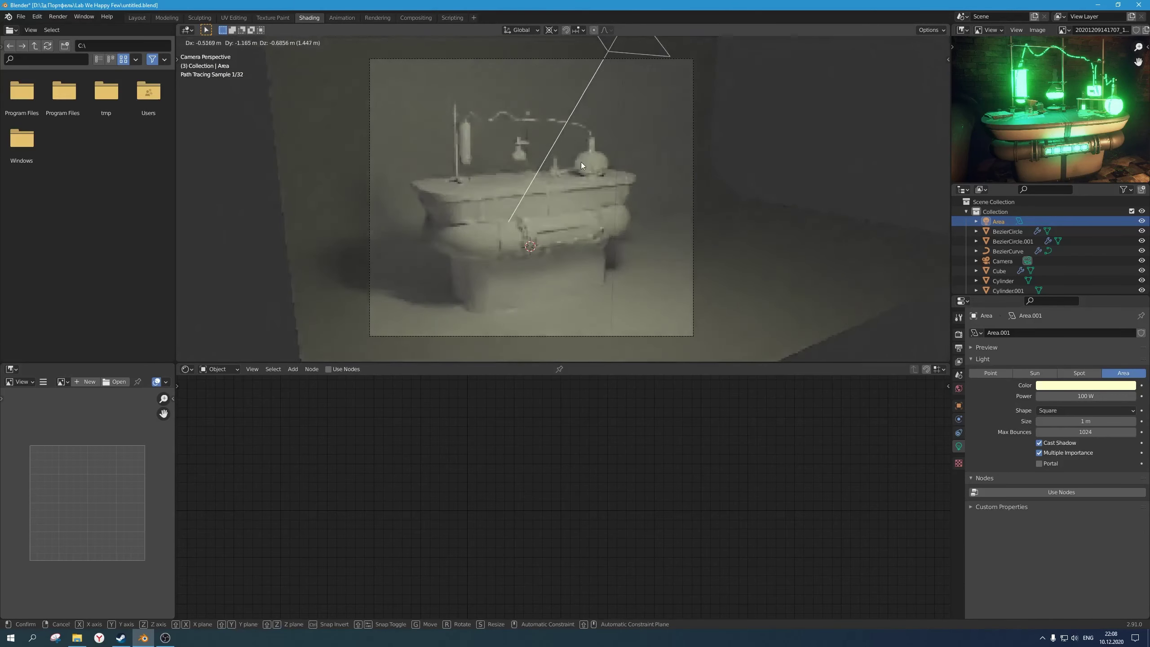
Step: Lower the world background's strength to 0, and raise it to 0.1
click(959, 389)
click(1073, 402)
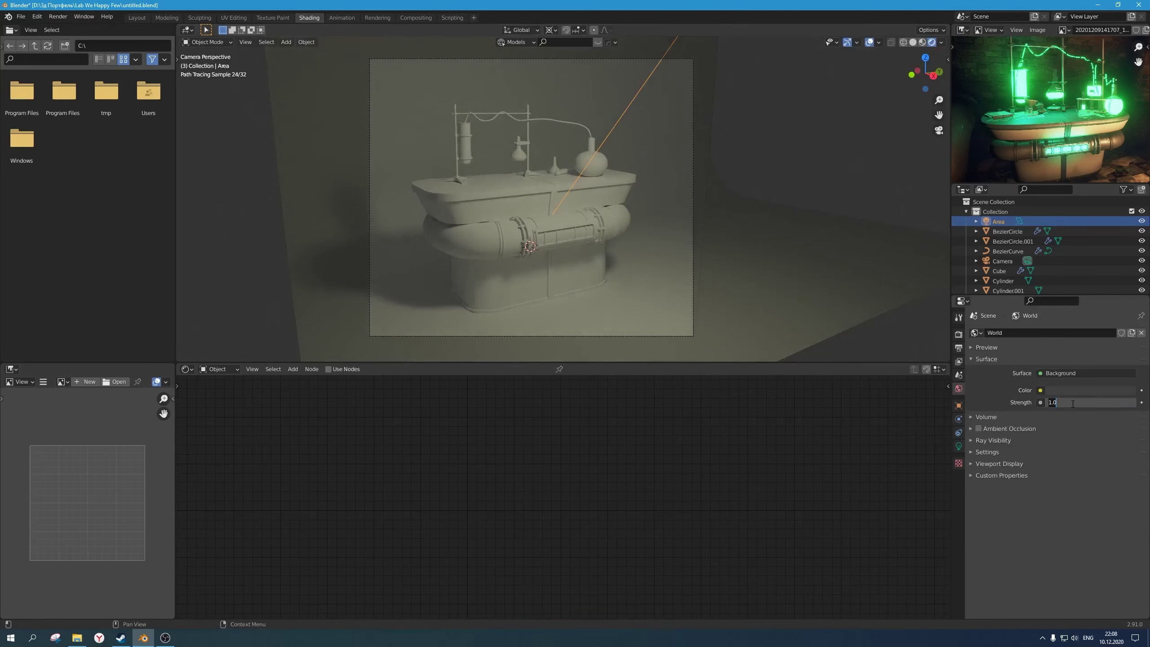
text(0)
key(Return)
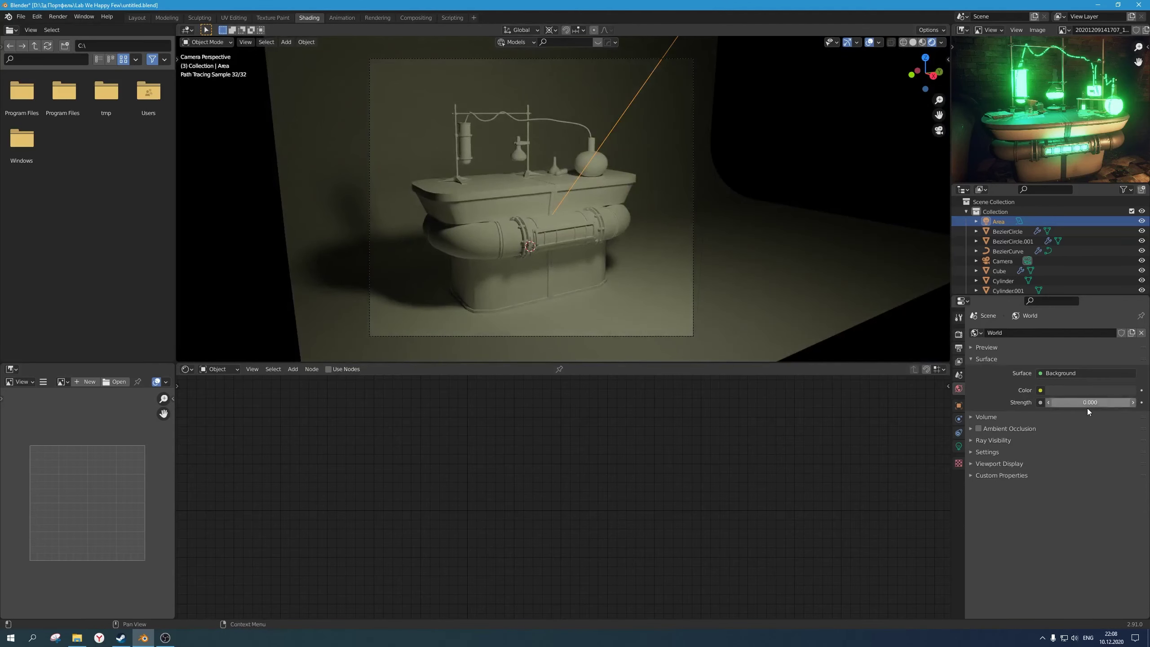
click(1087, 408)
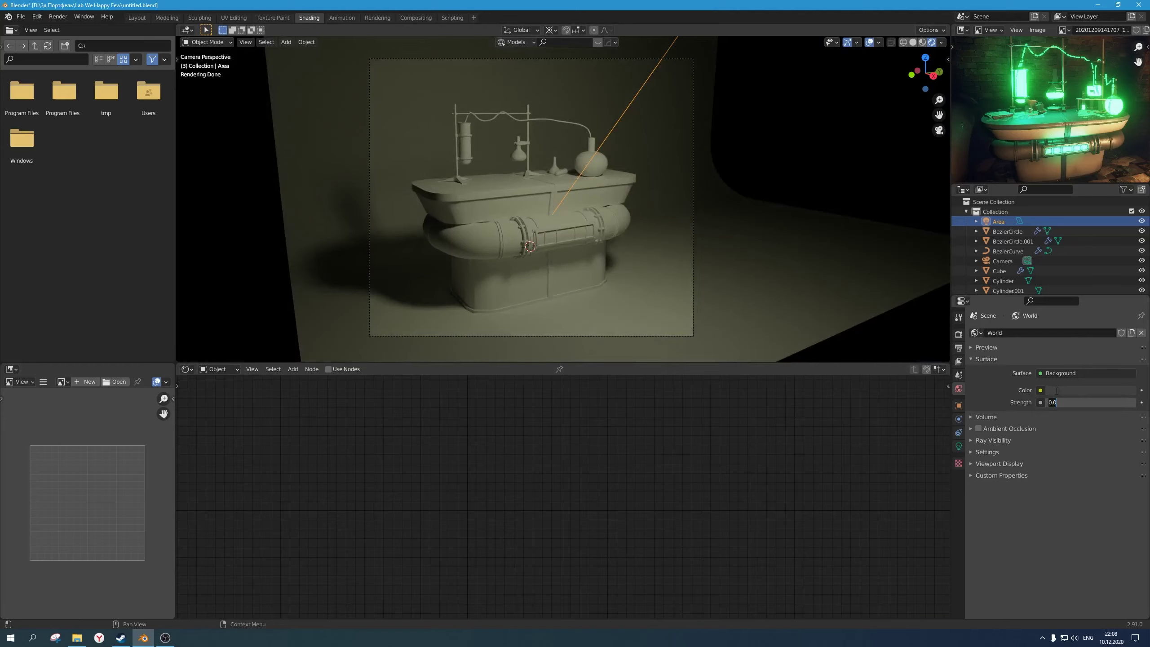
text(0.1)
key(Return)
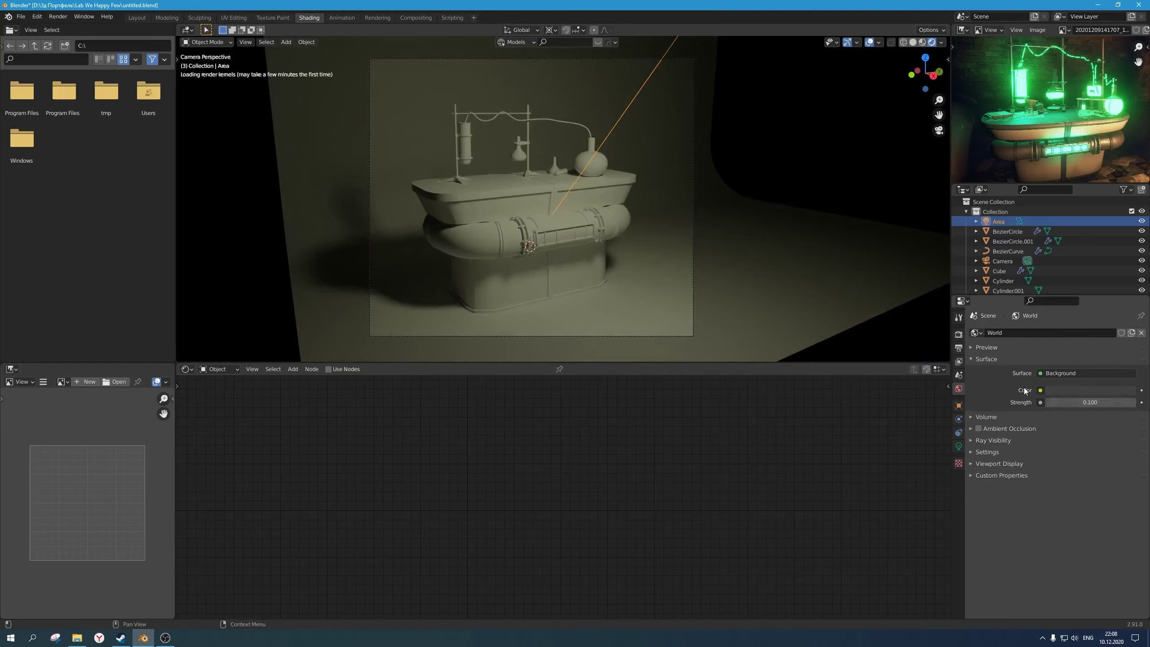
Step: Change the world background's color to a dark blue
click(1074, 391)
drag(1090, 268, 1088, 250)
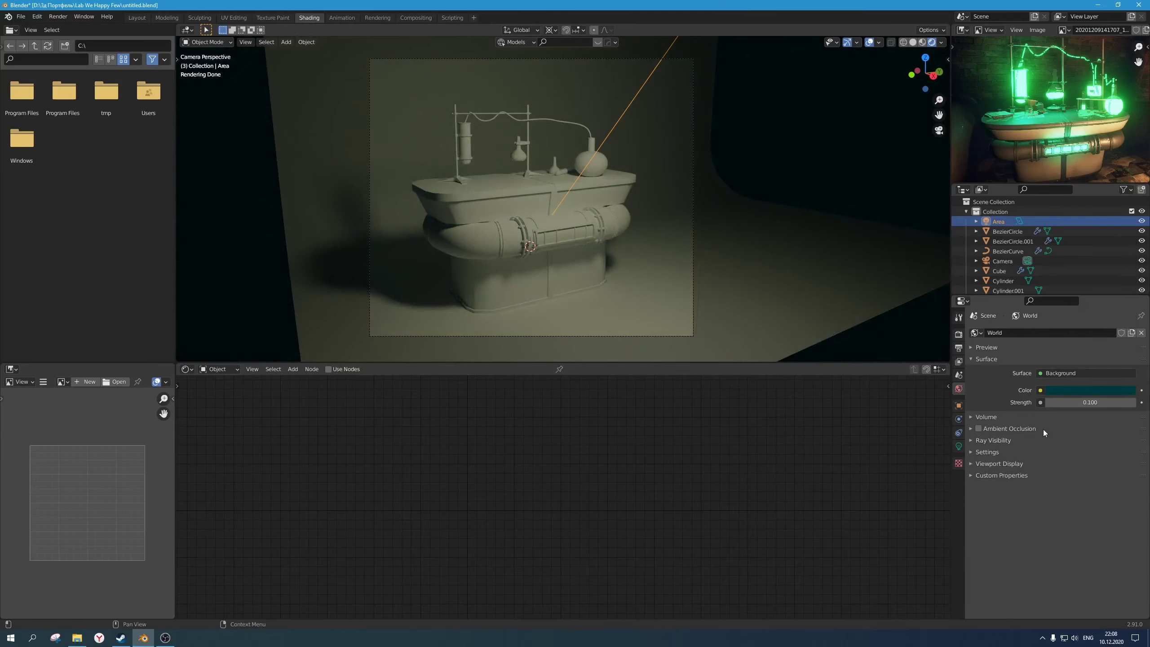
click(1065, 392)
drag(1093, 274, 1096, 256)
Step: Set the world background's strength to 0.25 and save the file
click(1076, 402)
text(.25)
key(Return)
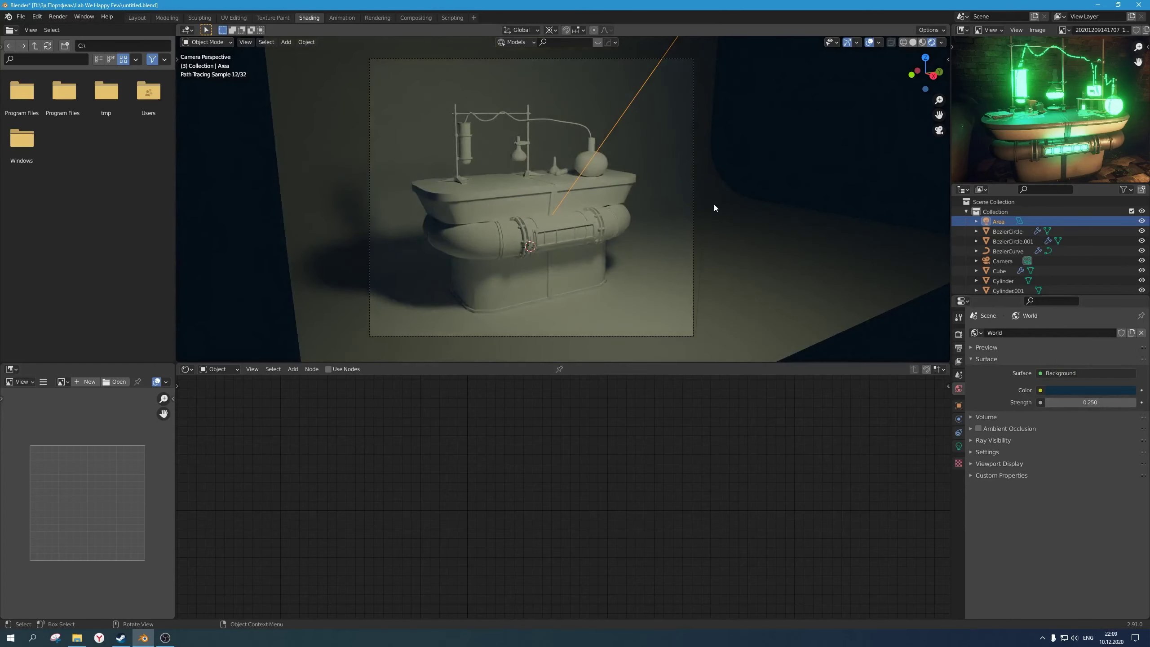
scroll(698, 209, up, 1)
key(ctrl+s)
Step: Create a new material for the large round flask and delete its Principled BSDF node
click(609, 156)
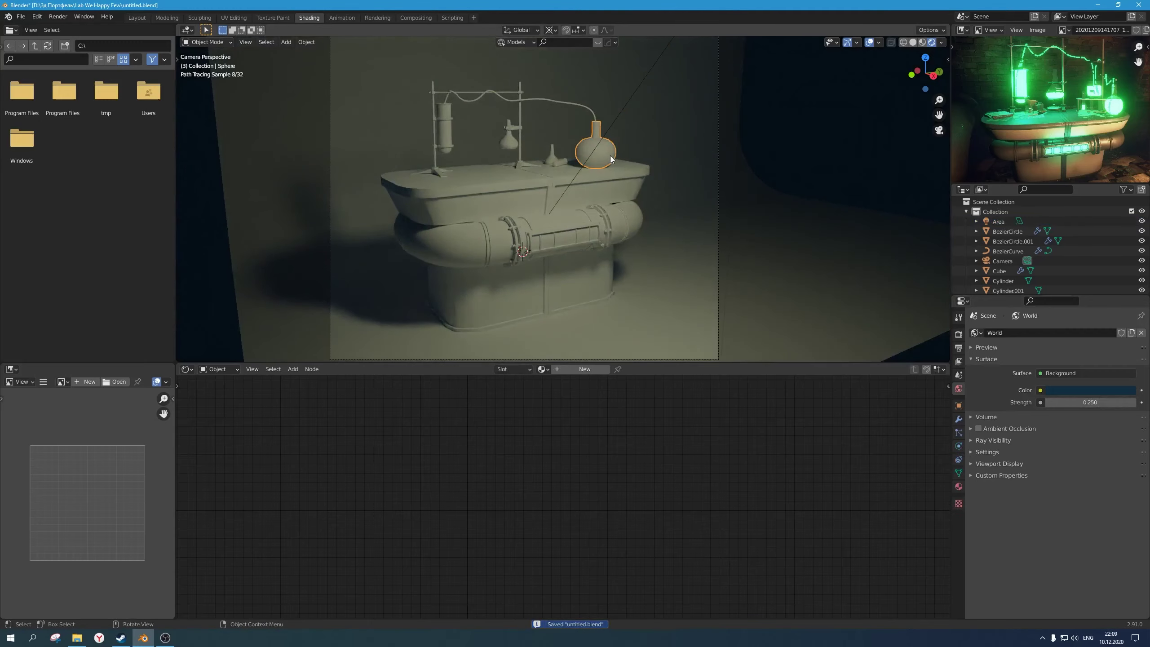
click(574, 368)
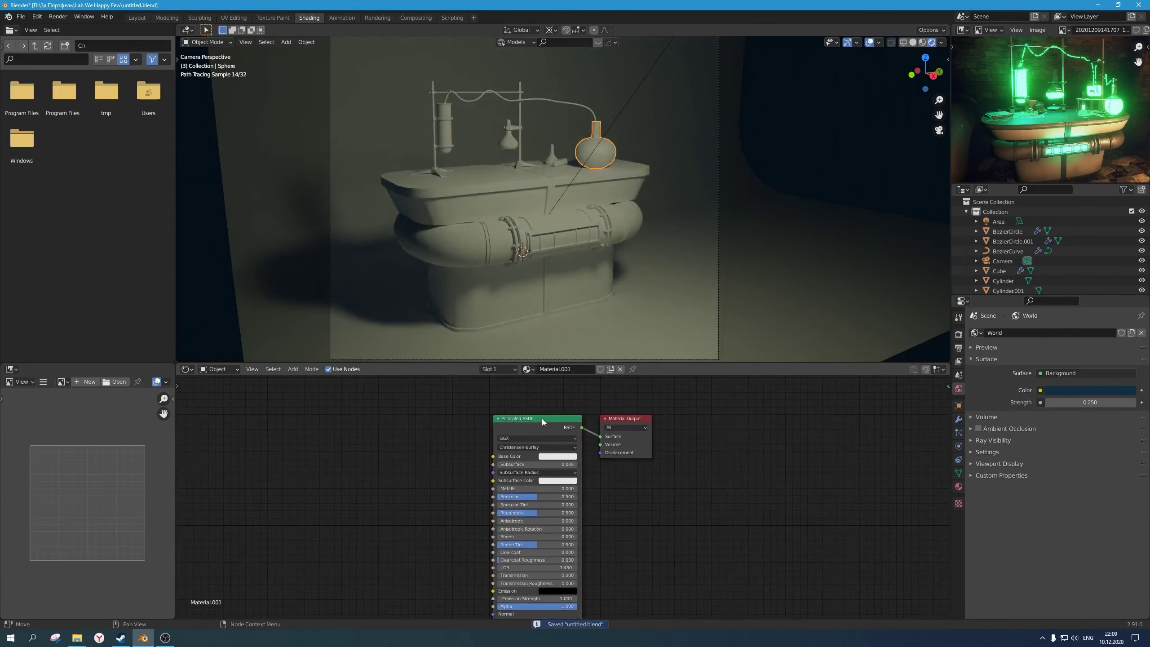
key(Delete)
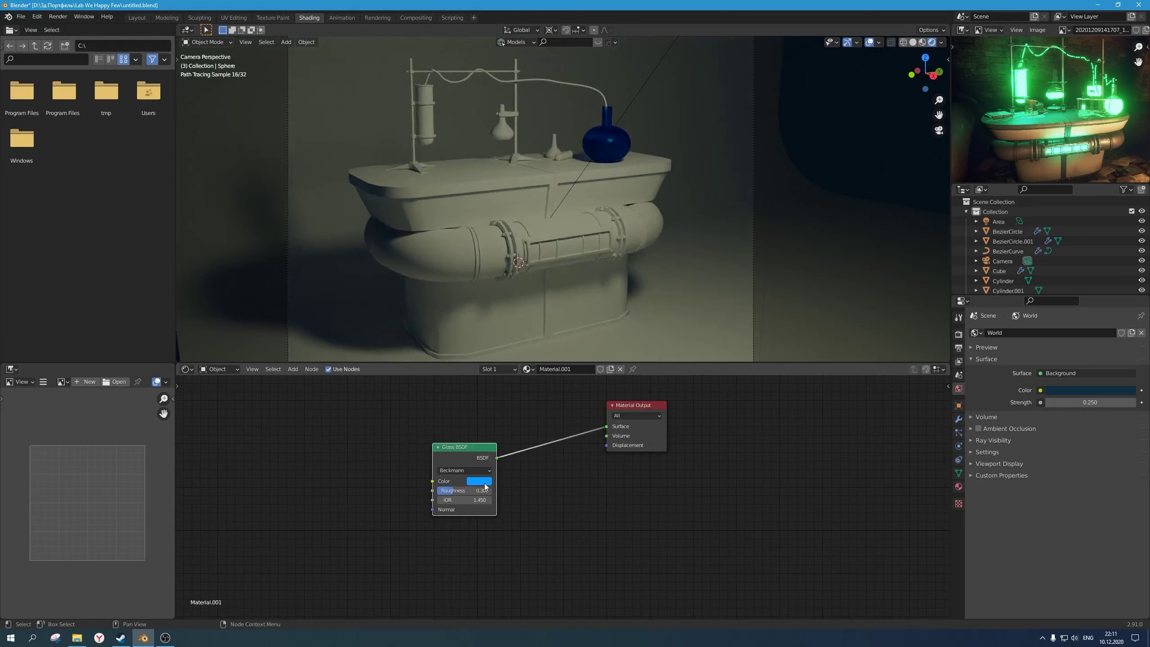
Step: Set the flask's Glass BSDF color to a very pale green and its roughness to about 0.117
click(481, 482)
click(500, 383)
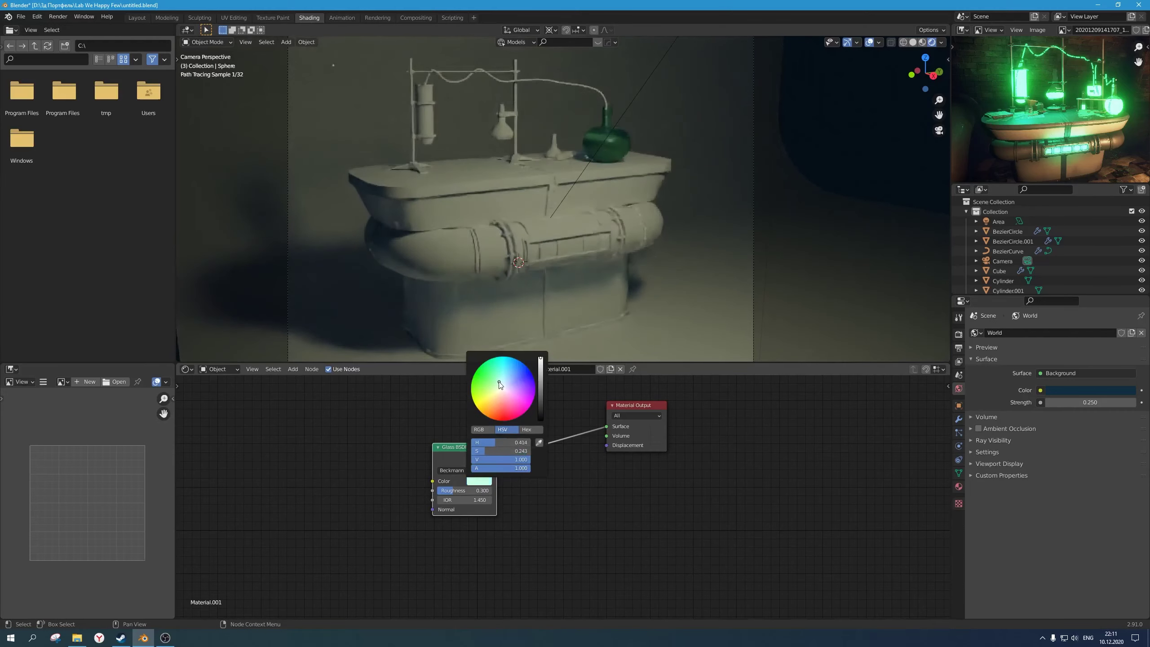
click(503, 360)
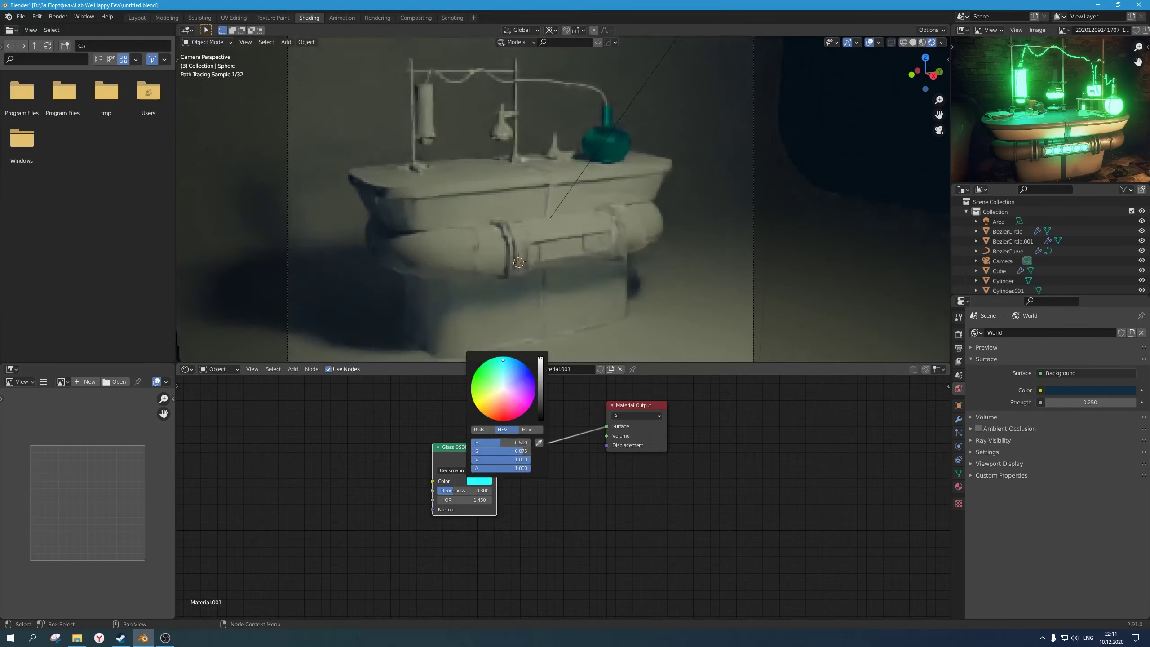
click(497, 386)
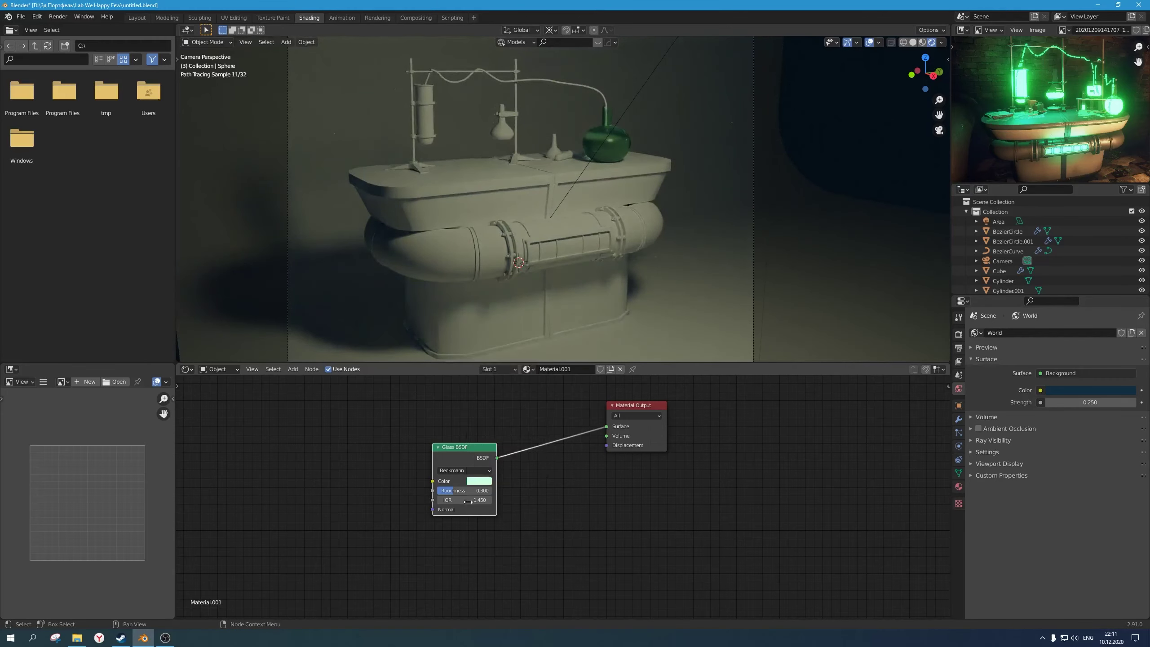
drag(454, 490, 444, 490)
scroll(634, 164, up, 4)
shift+middle_drag(635, 145, 533, 290)
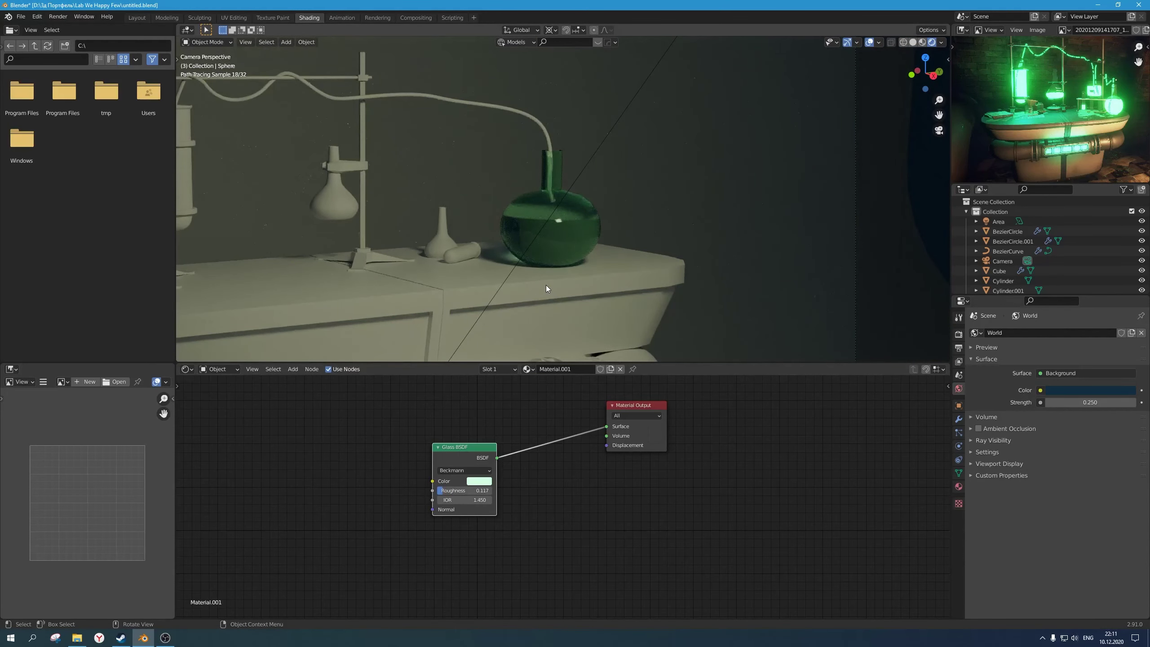
Step: Duplicate the round glass flask in place
middle_drag(546, 284, 564, 257)
scroll(563, 239, down, 5)
scroll(564, 257, up, 4)
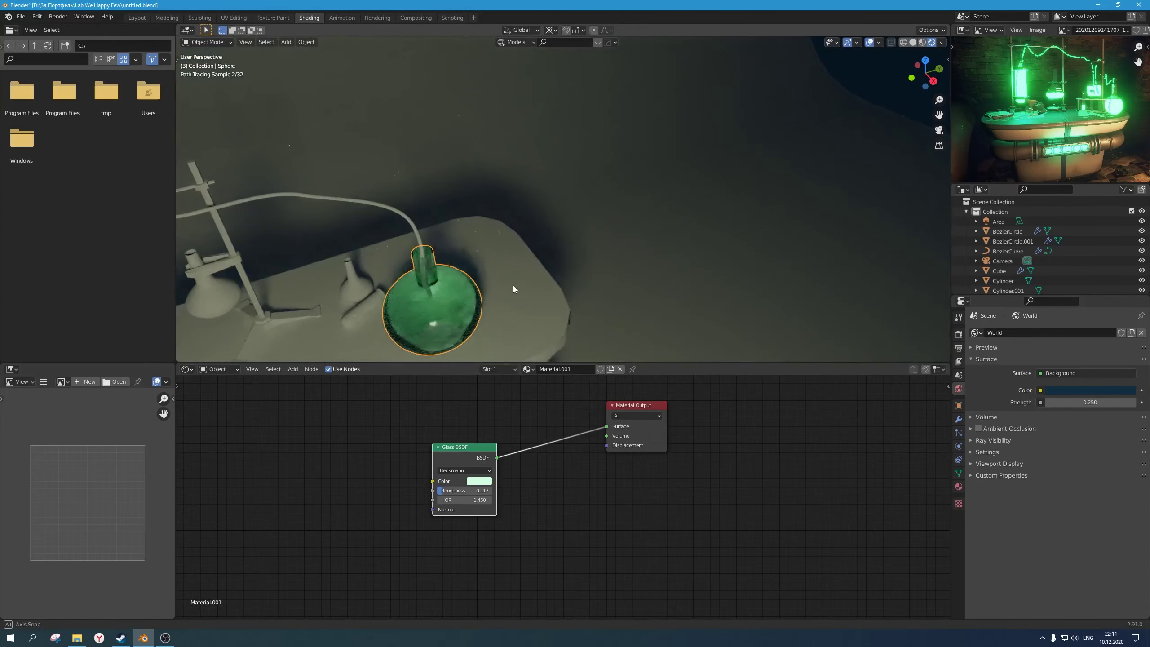
middle_drag(513, 317, 500, 252)
scroll(500, 252, up, 1)
key(shift+d)
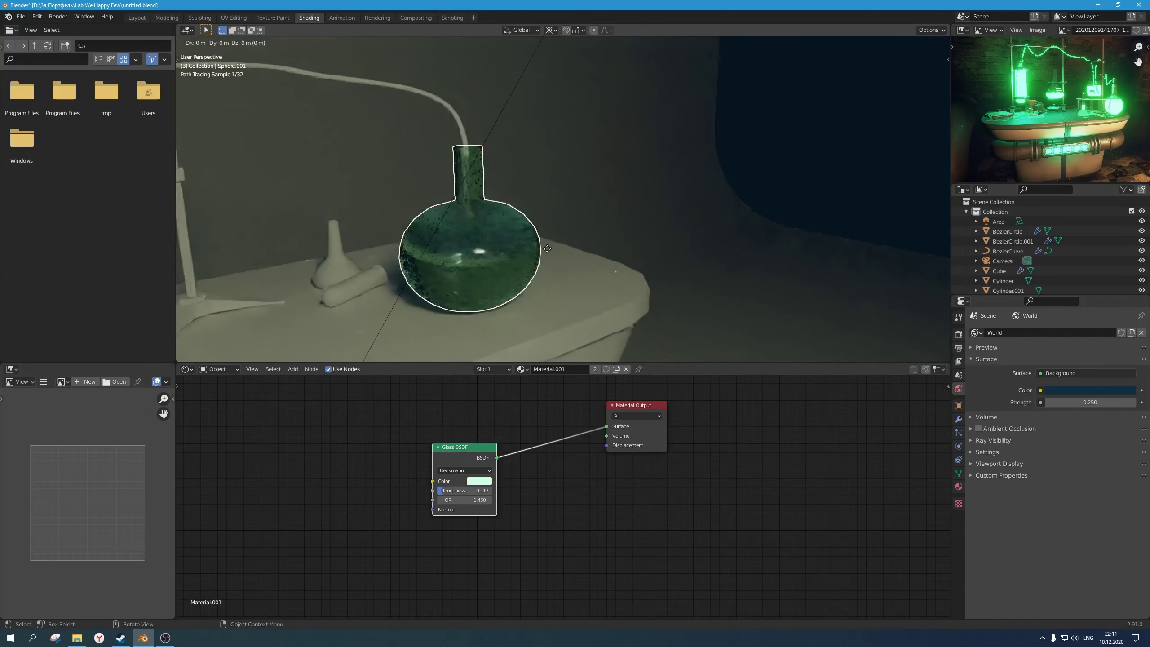
key(z)
click(541, 248)
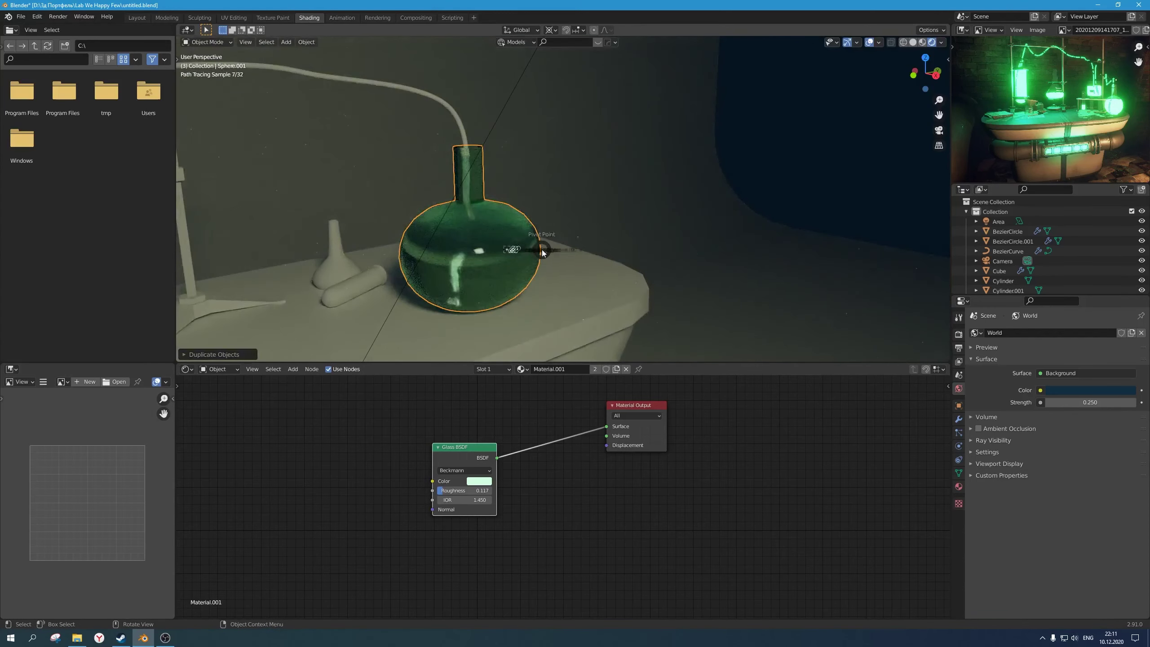
Step: Switch the pivot point to the object's own center and scale the duplicate down slightly to fit inside the flask
key(period)
click(467, 252)
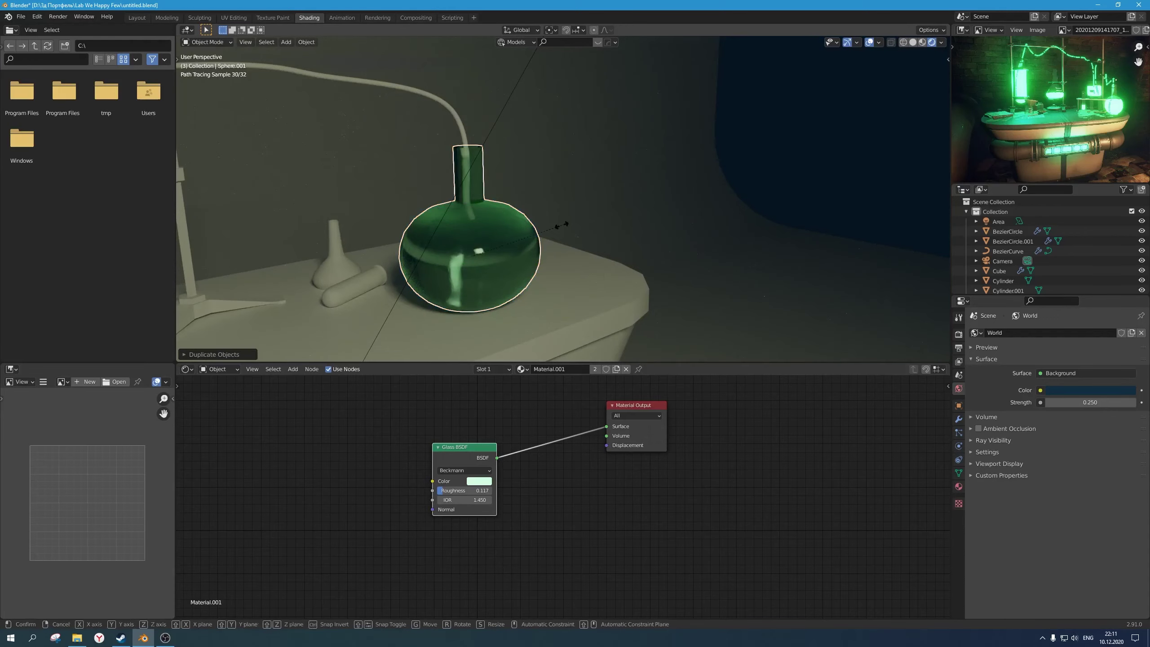
key(s)
click(547, 231)
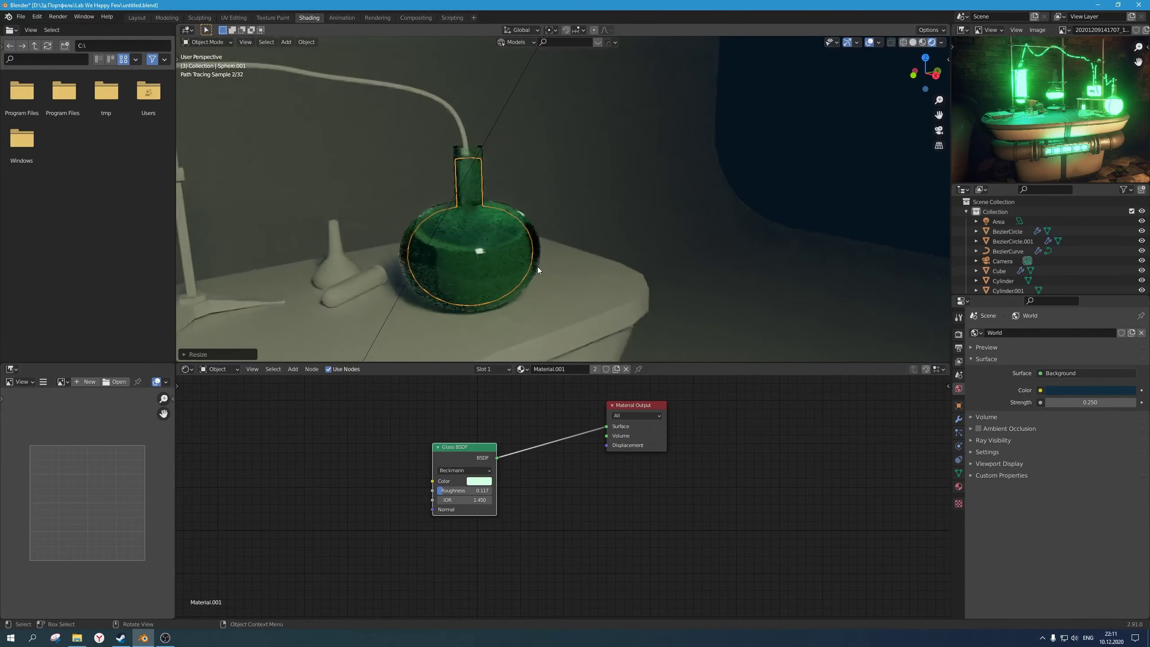
Step: Make the inner flask's material a separate single-user copy
middle_drag(538, 266, 537, 243)
scroll(538, 236, up, 3)
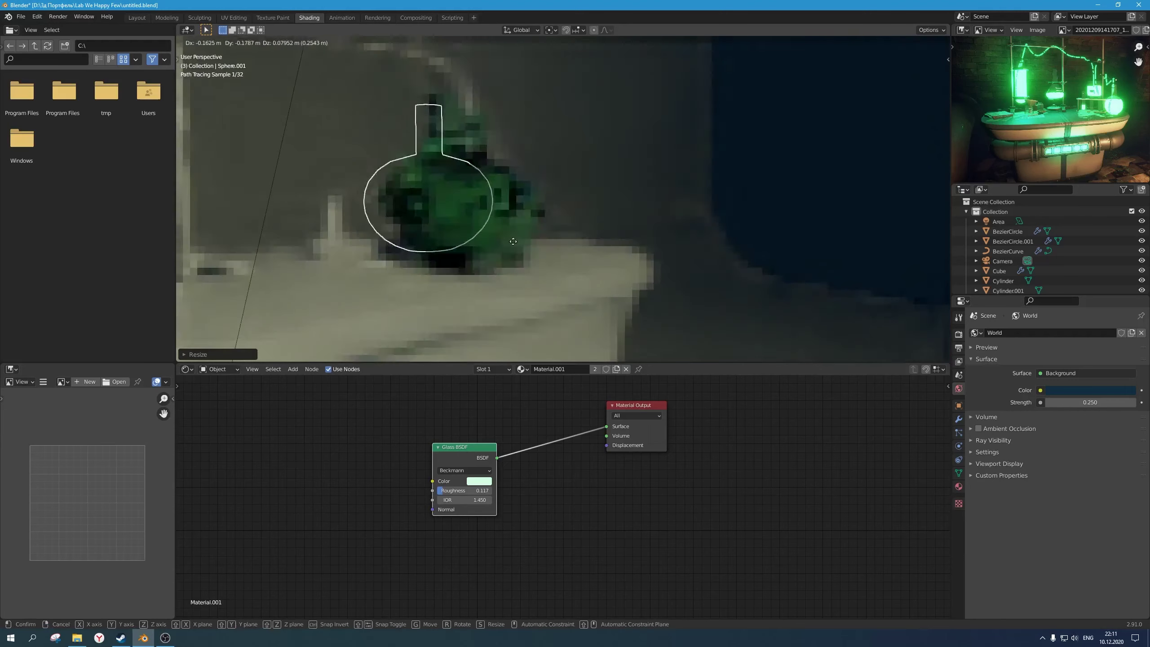
click(594, 369)
Step: Replace the inner flask's Glass BSDF with an Emission shader linked to the Material Output's Surface
drag(470, 457, 471, 488)
key(shift+a)
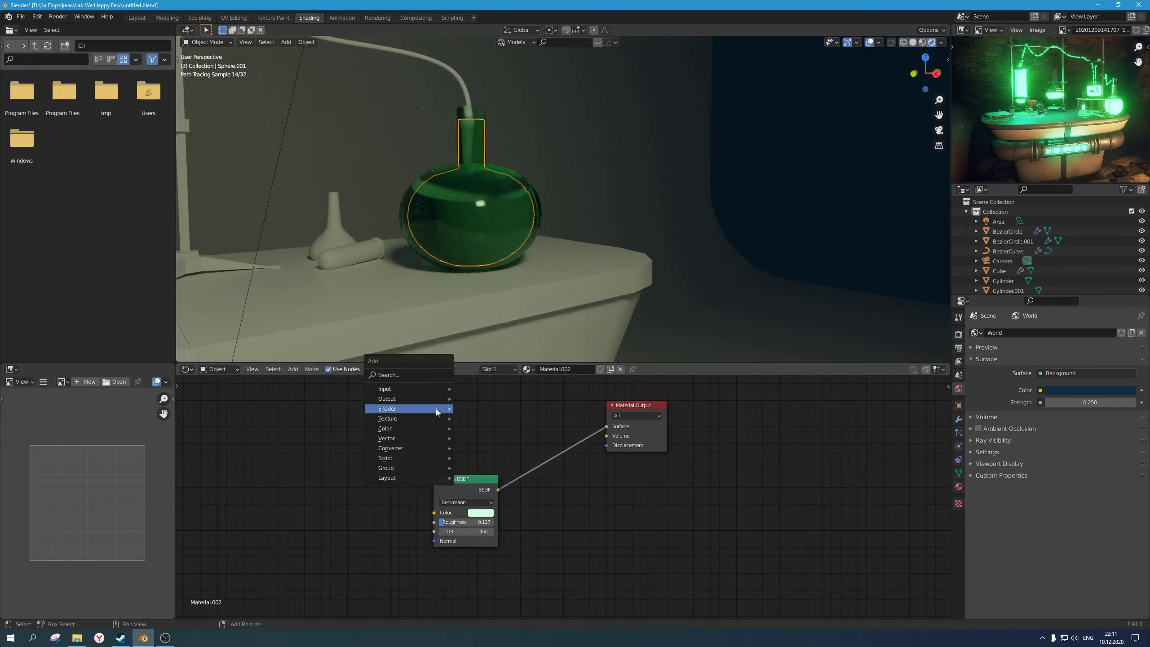
mouse_move(436, 408)
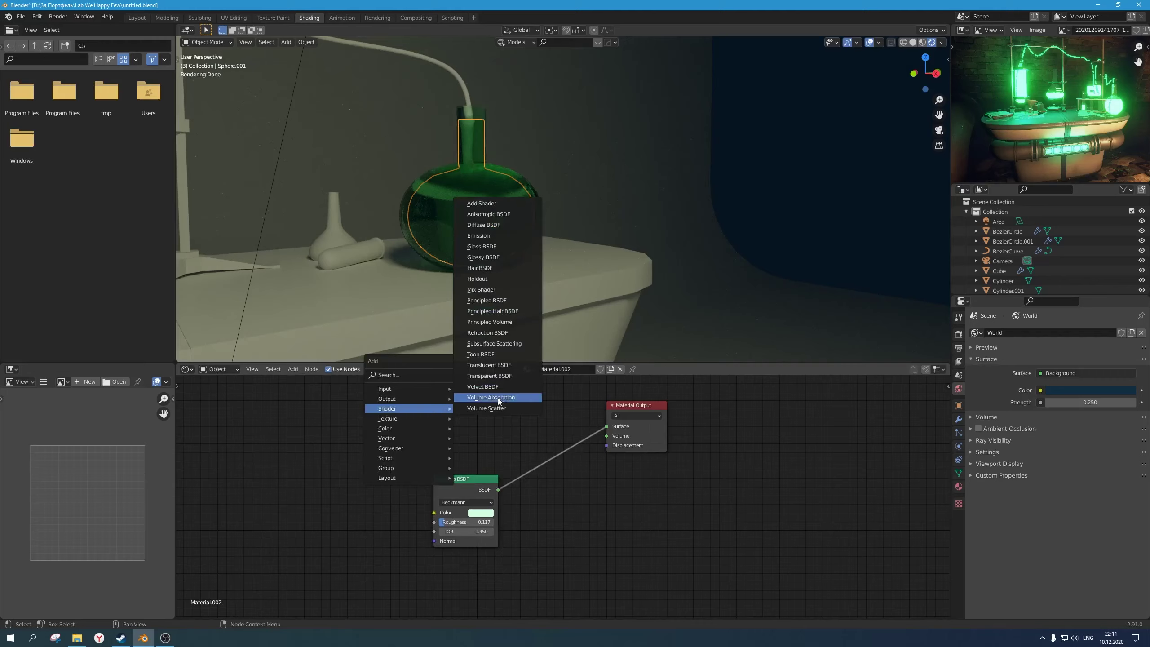
click(480, 235)
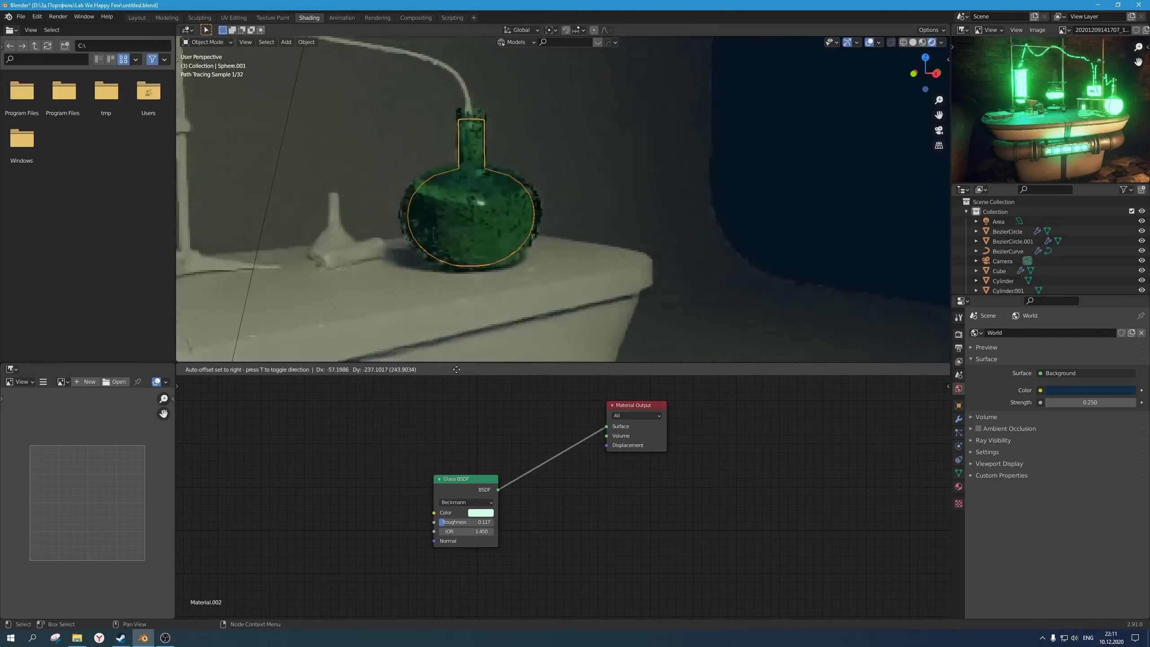
key(x)
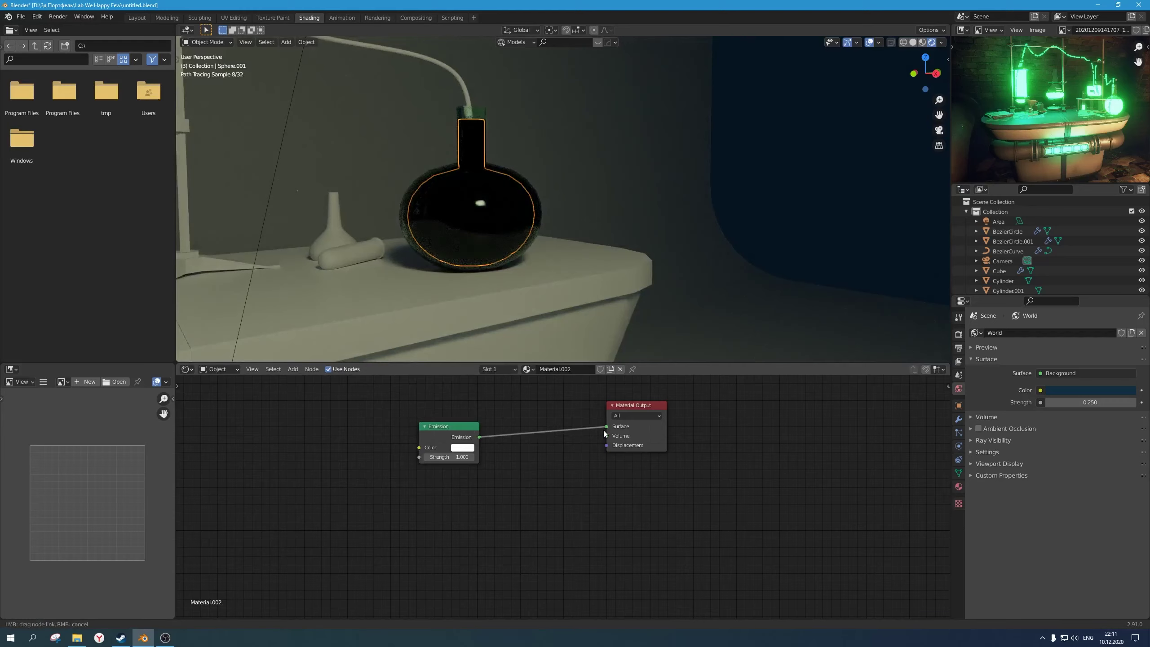
drag(605, 430, 606, 427)
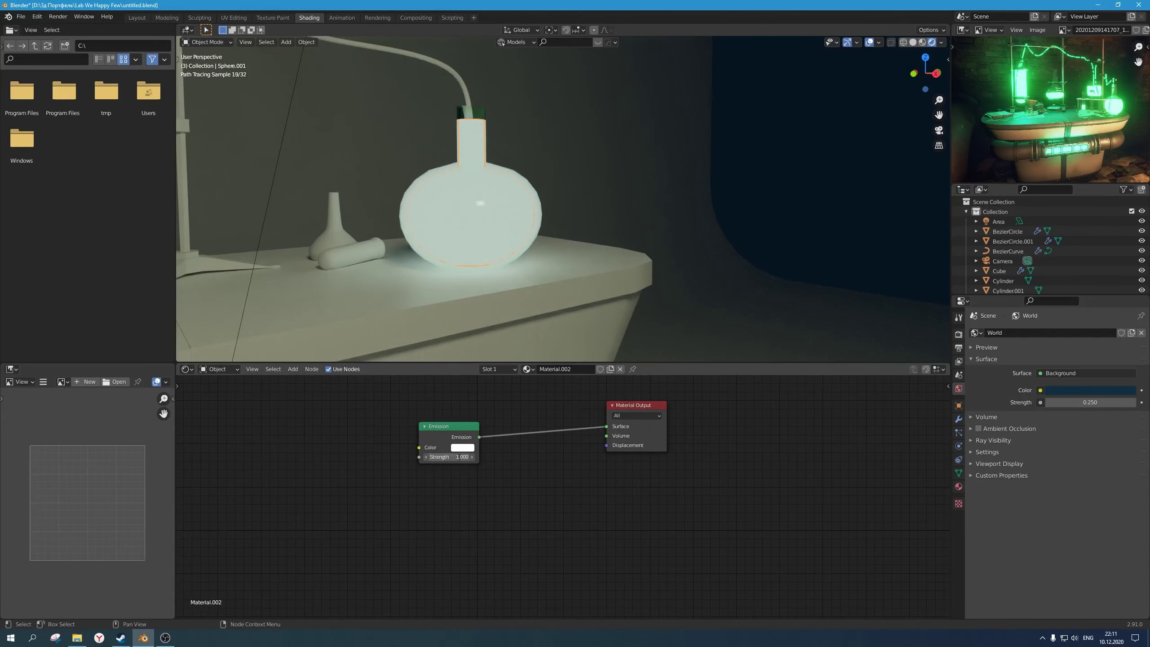
Step: Try emission strengths of 0.01 and 0.1 on the inner flask's Emission shader
text(0.01)
key(Return)
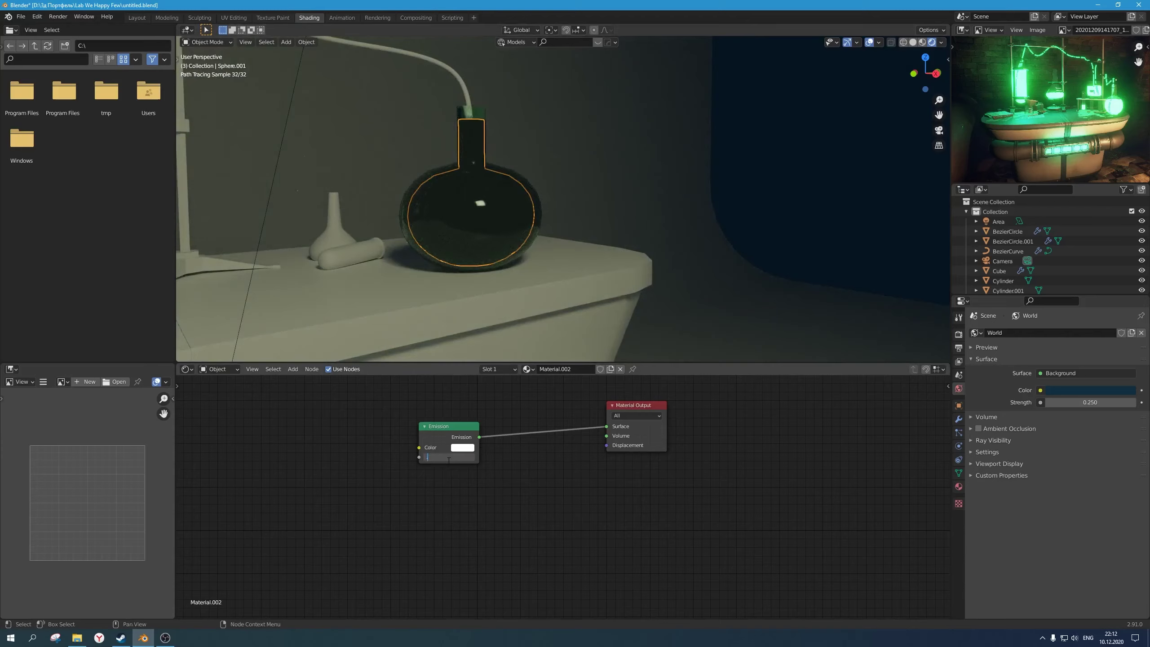
text(0.1)
key(Return)
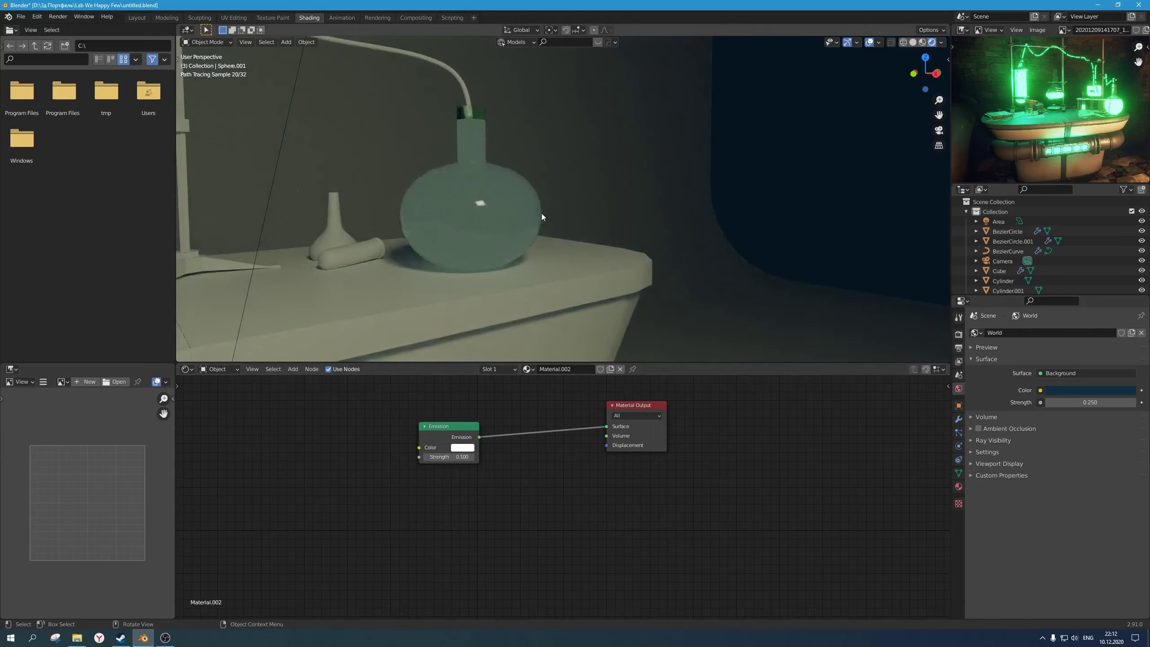
Step: Select the emissive flask inside the glass one, scale it down and delete it
middle_drag(541, 217, 489, 215)
click(489, 216)
click(490, 215)
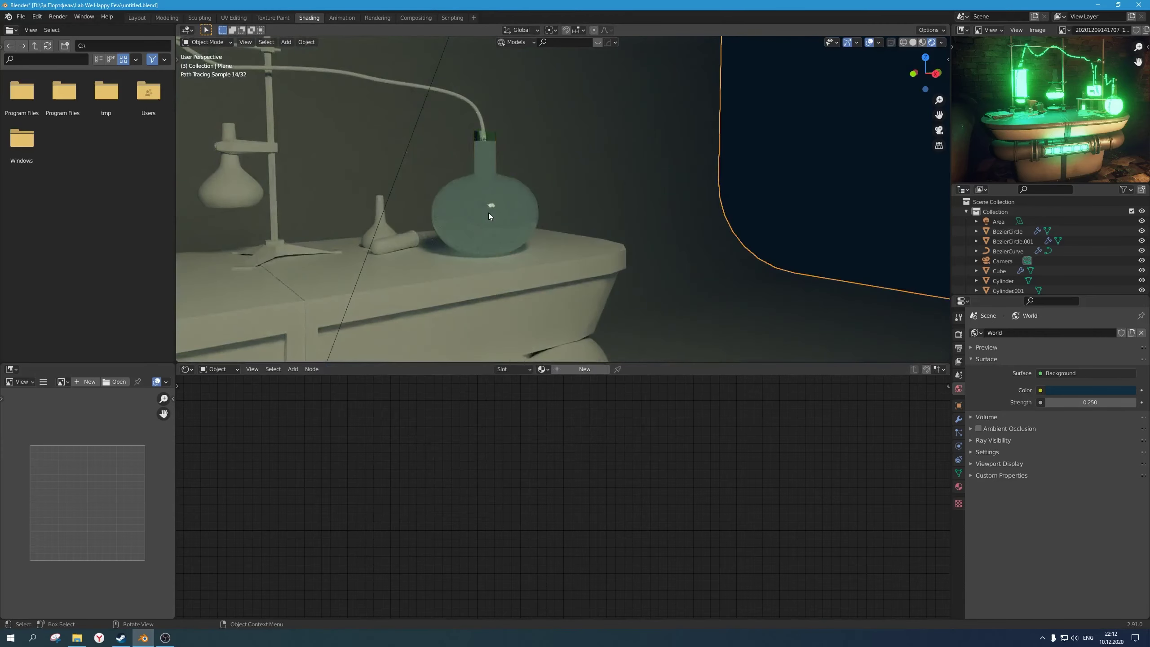
click(489, 212)
click(500, 213)
click(510, 209)
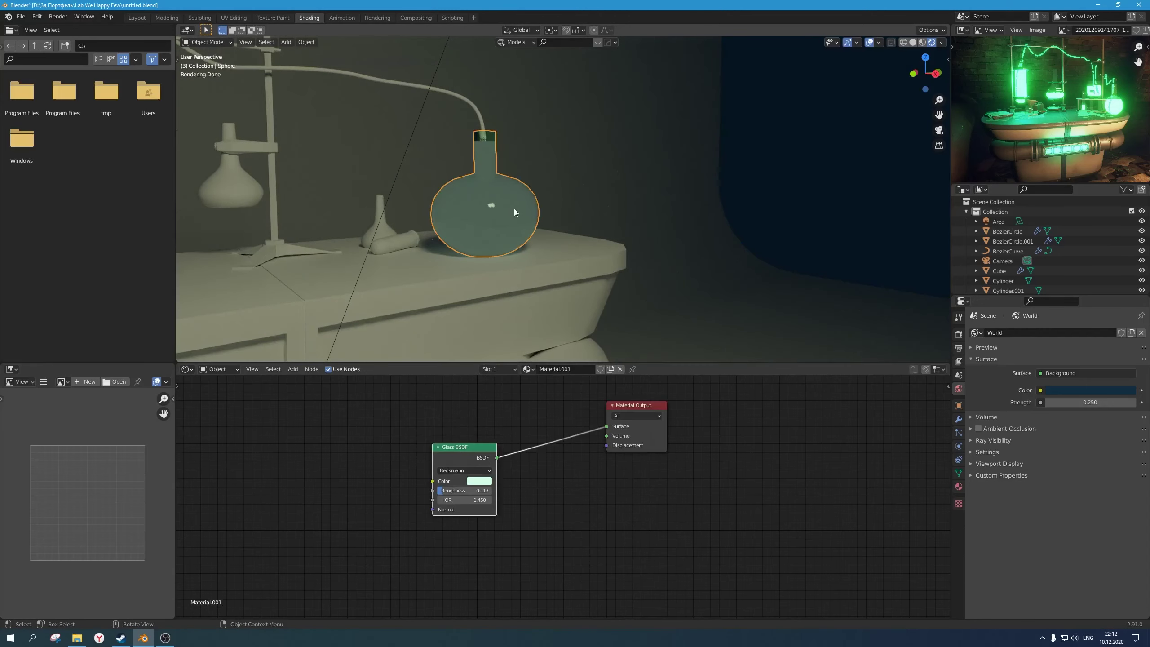
click(515, 210)
key(s)
click(558, 203)
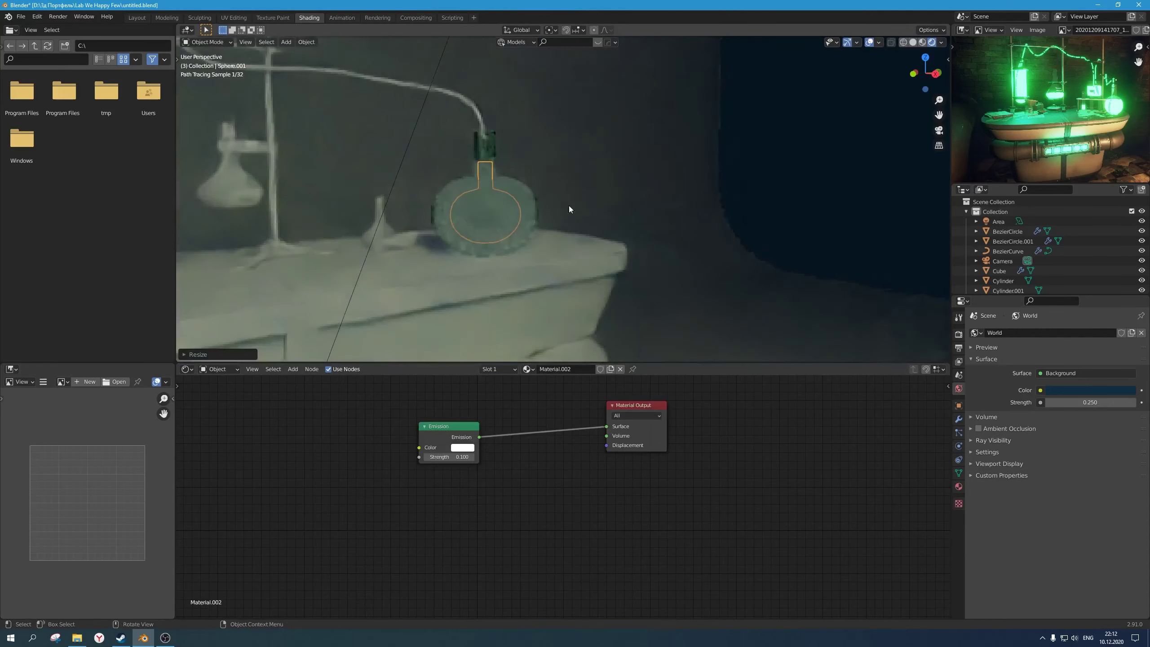
key(x)
click(594, 210)
Step: Add a point light and switch the viewport to solid shading with X-ray on
key(shift+a)
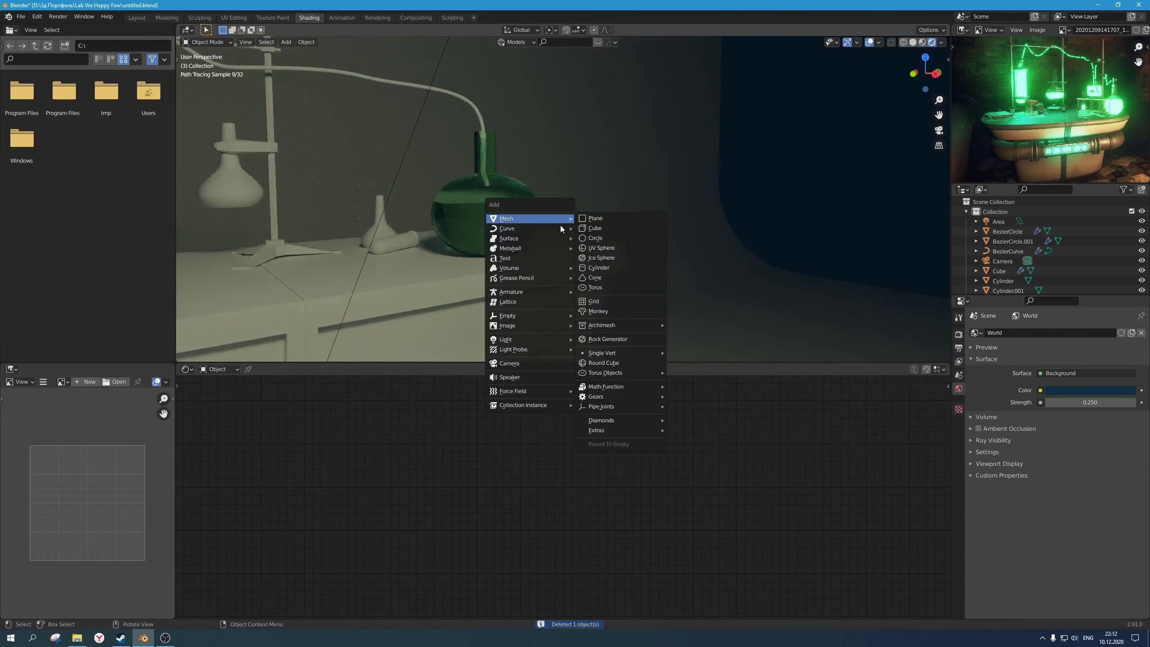
mouse_move(534, 341)
click(614, 340)
key(KP_1)
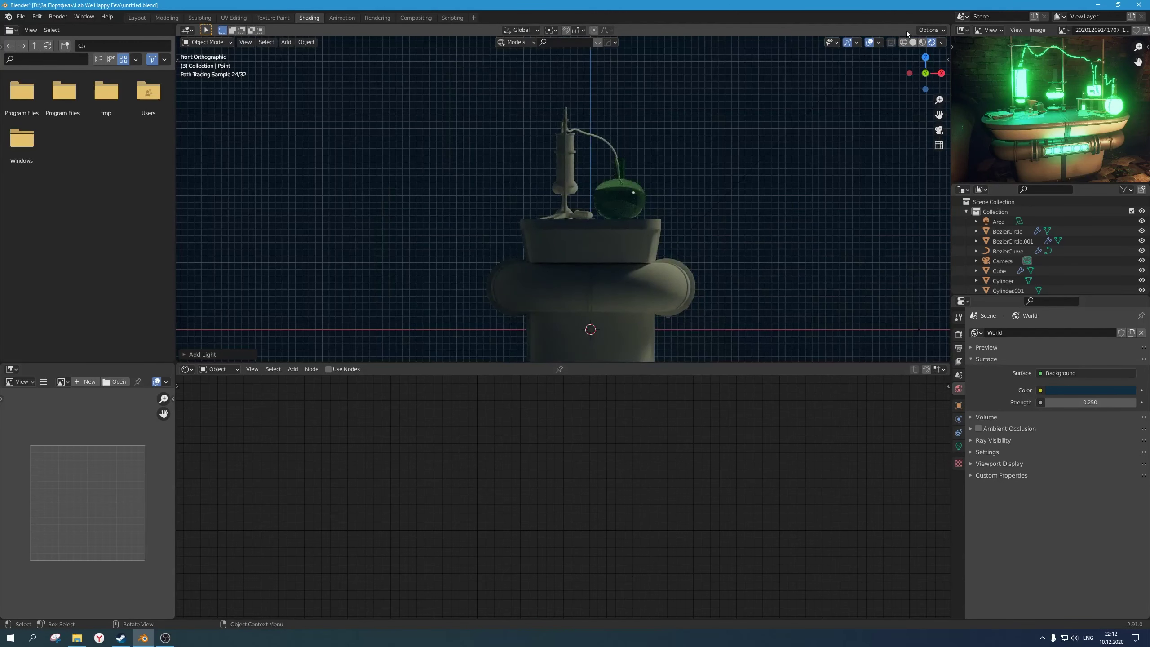
click(913, 43)
middle_drag(683, 260, 612, 269)
scroll(589, 267, down, 4)
key(alt+z)
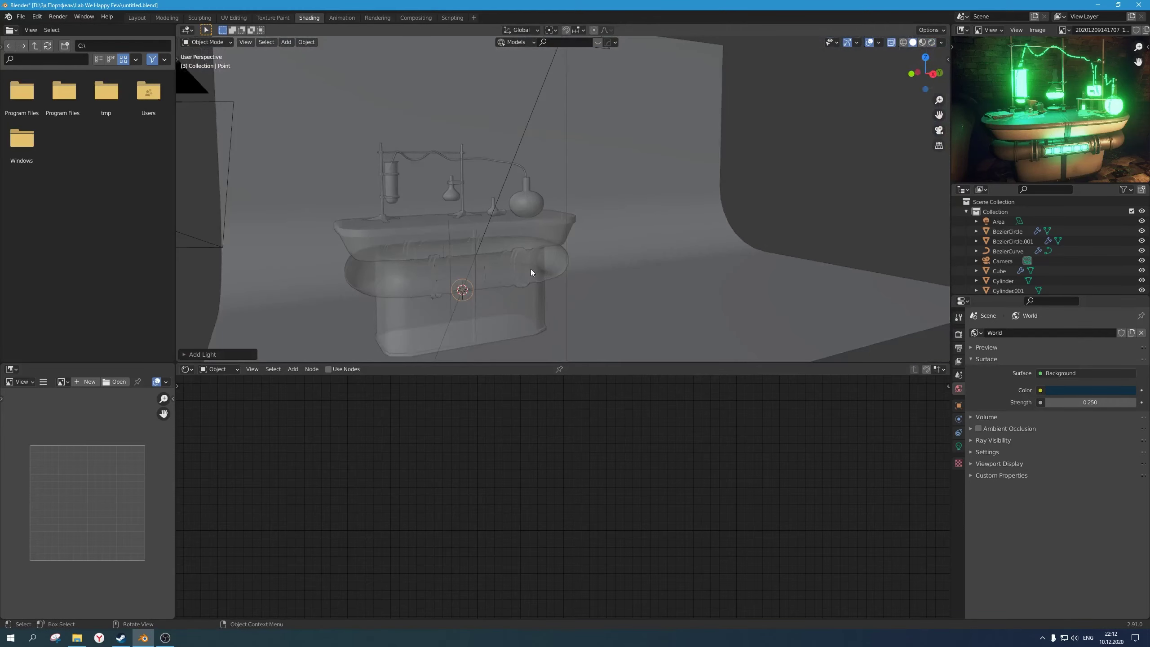
Step: Move the point light into the round flask's bulb, aligning it in the right and top views
key(KP_3)
scroll(530, 272, up, 4)
key(g)
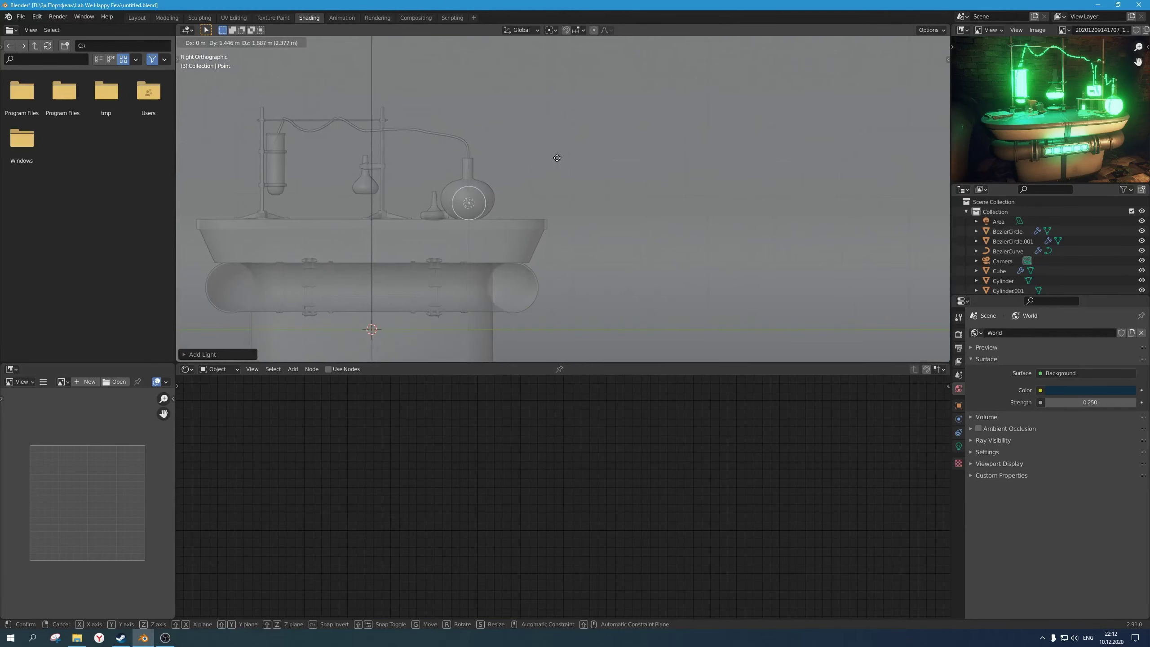
key(KP_7)
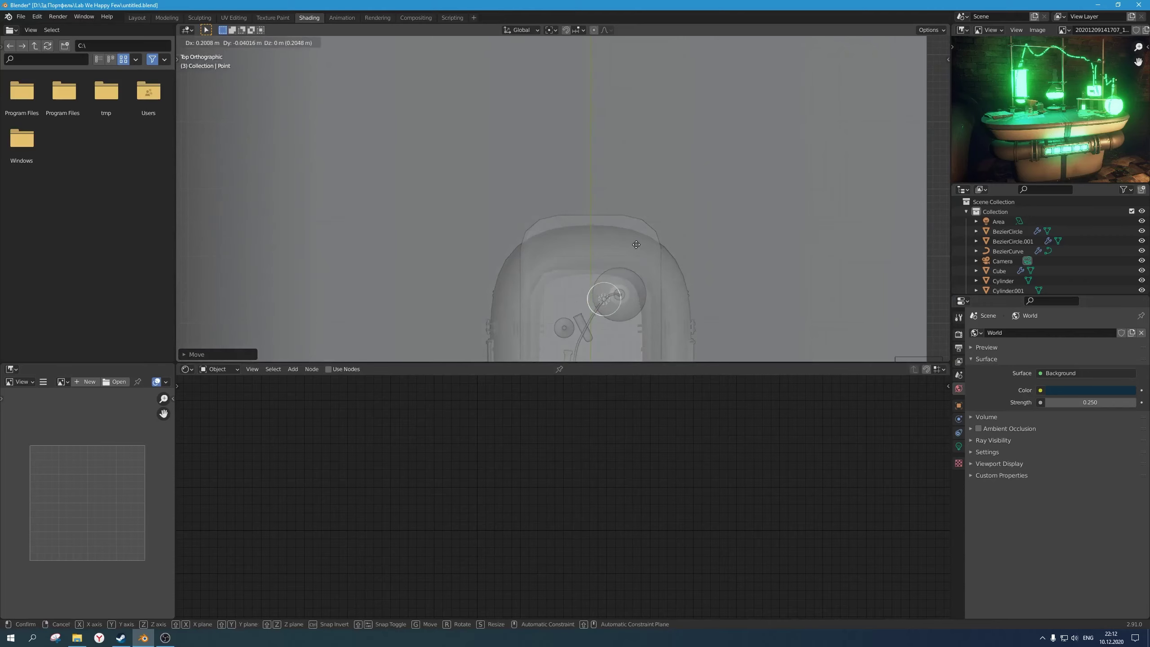
click(652, 239)
Step: Turn X-ray off and return the viewport to rendered shading around the lit flask
middle_drag(652, 240, 593, 176)
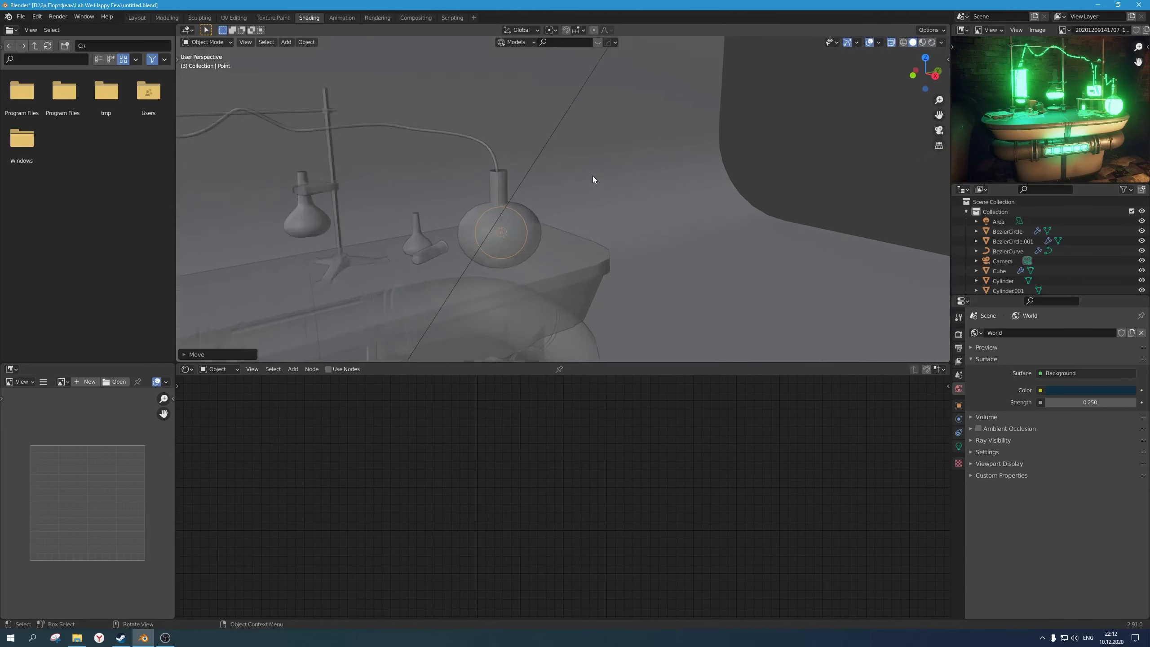
scroll(594, 176, up, 1)
key(alt+z)
scroll(592, 198, down, 3)
click(932, 42)
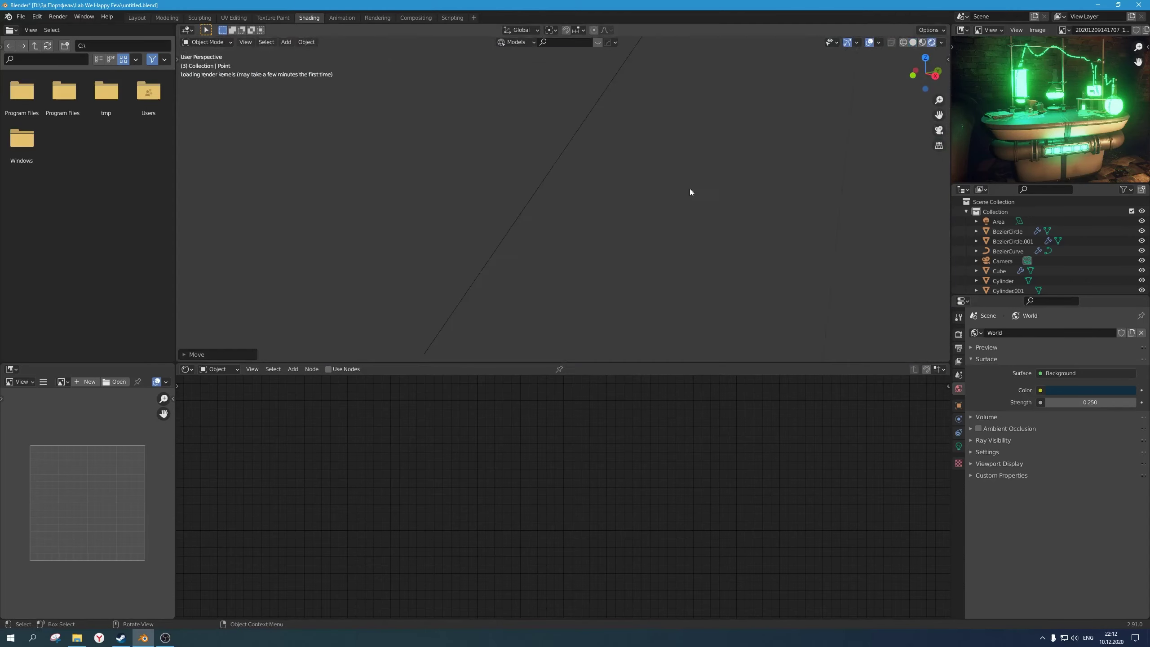
scroll(592, 245, up, 3)
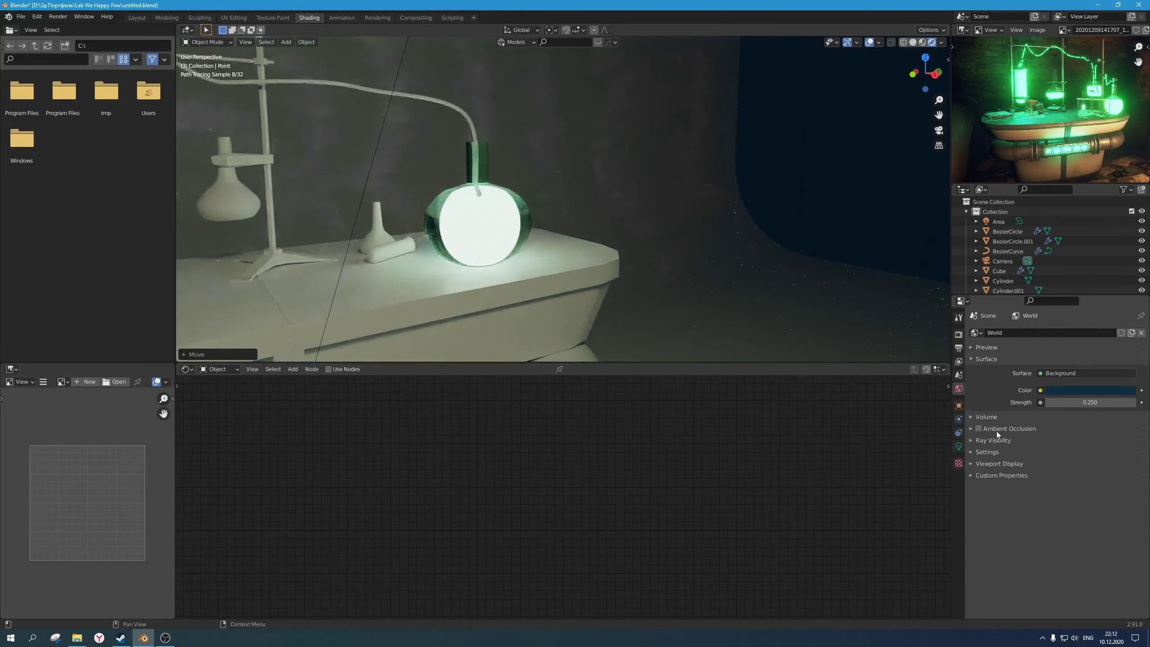
Step: Set the point light's color to green (hue 0.343, saturation 0.735) and its radius to 0 m
click(959, 446)
click(1086, 385)
drag(1077, 309, 1062, 274)
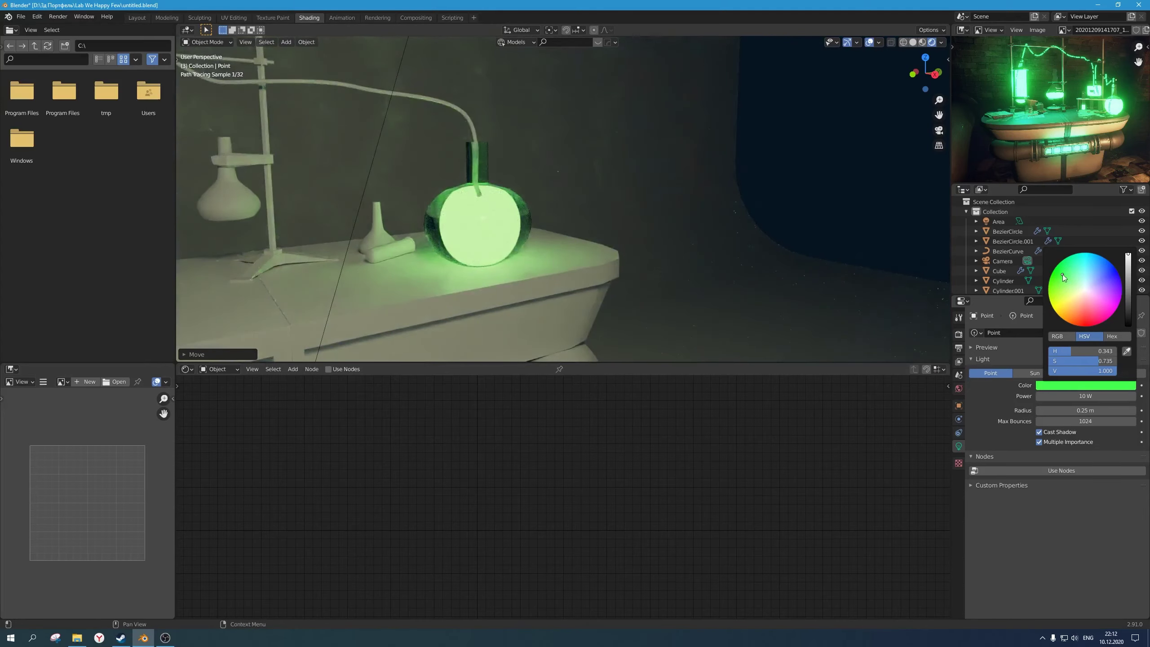
mouse_move(1087, 412)
mouse_down()
mouse_move(1037, 412)
mouse_move(1103, 410)
mouse_up()
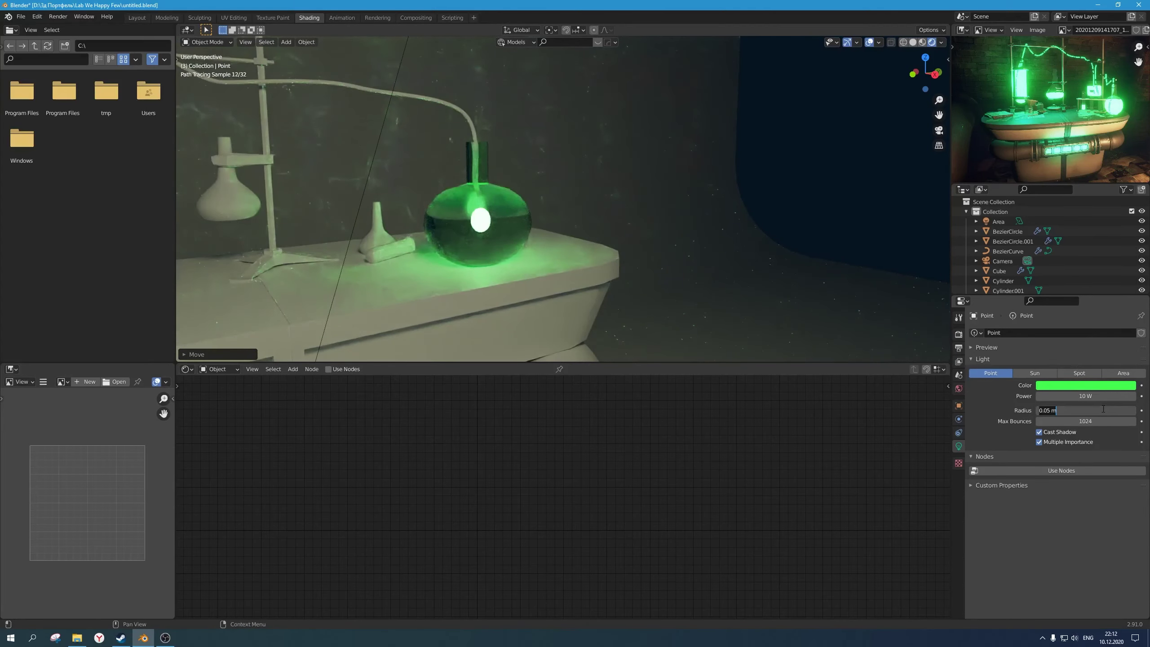
text(0)
key(Return)
Step: Raise the point light's power to 20 W and on to 40 W
scroll(614, 262, down, 3)
shift+middle_drag(614, 263, 669, 221)
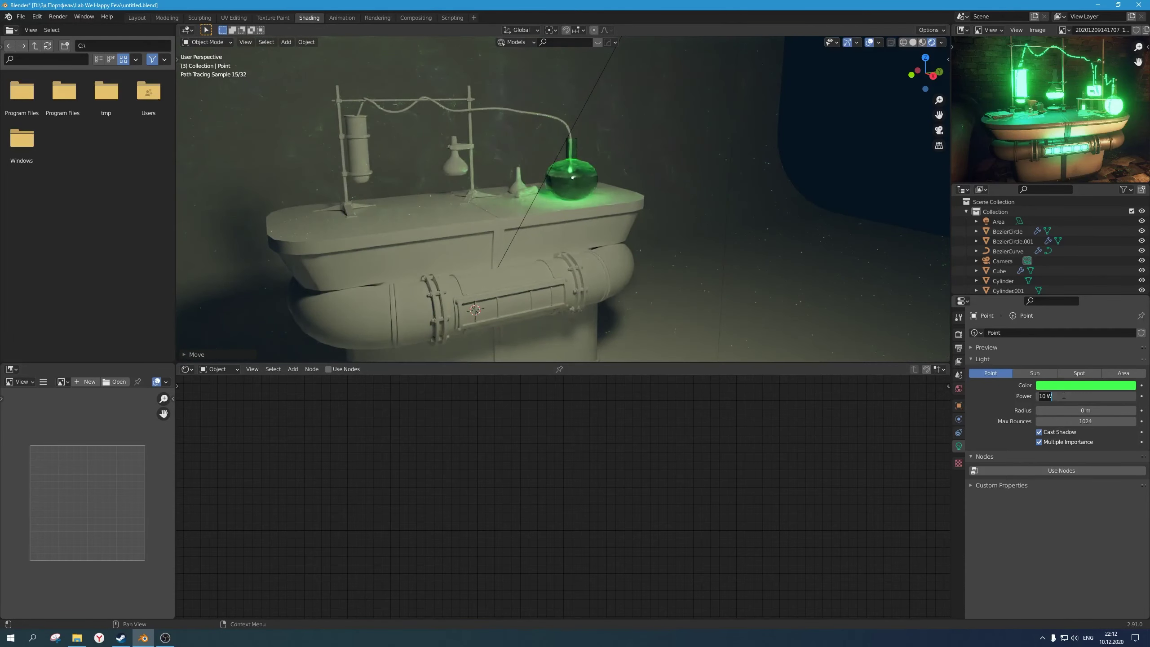
text(20)
key(Return)
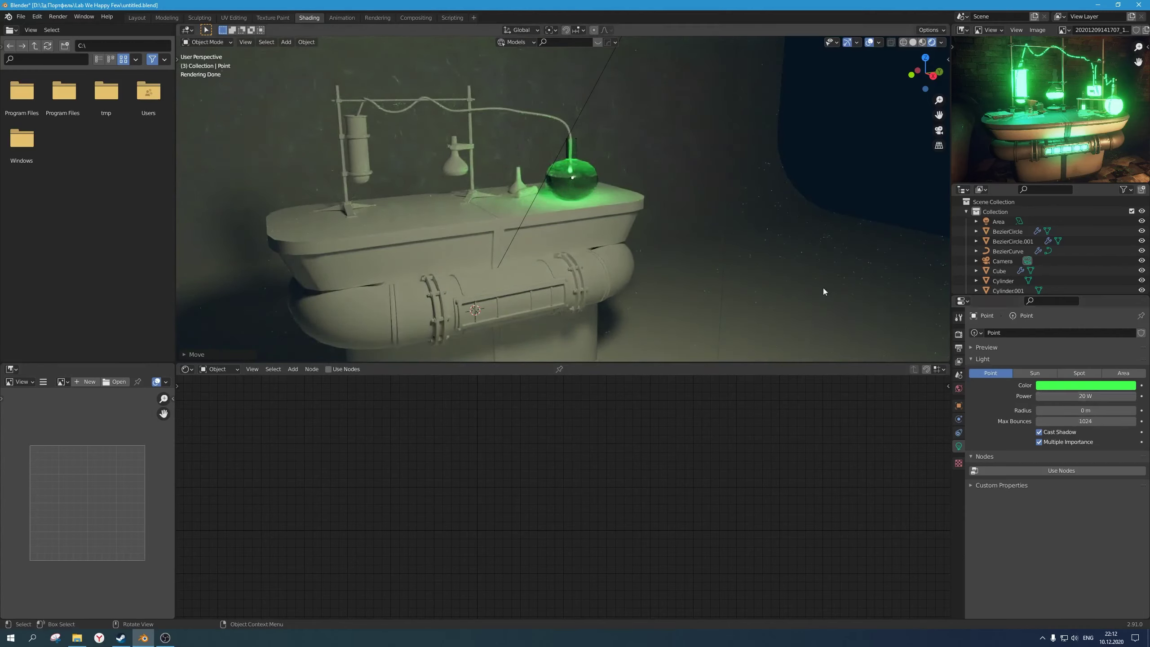
click(1097, 399)
text(40)
key(Return)
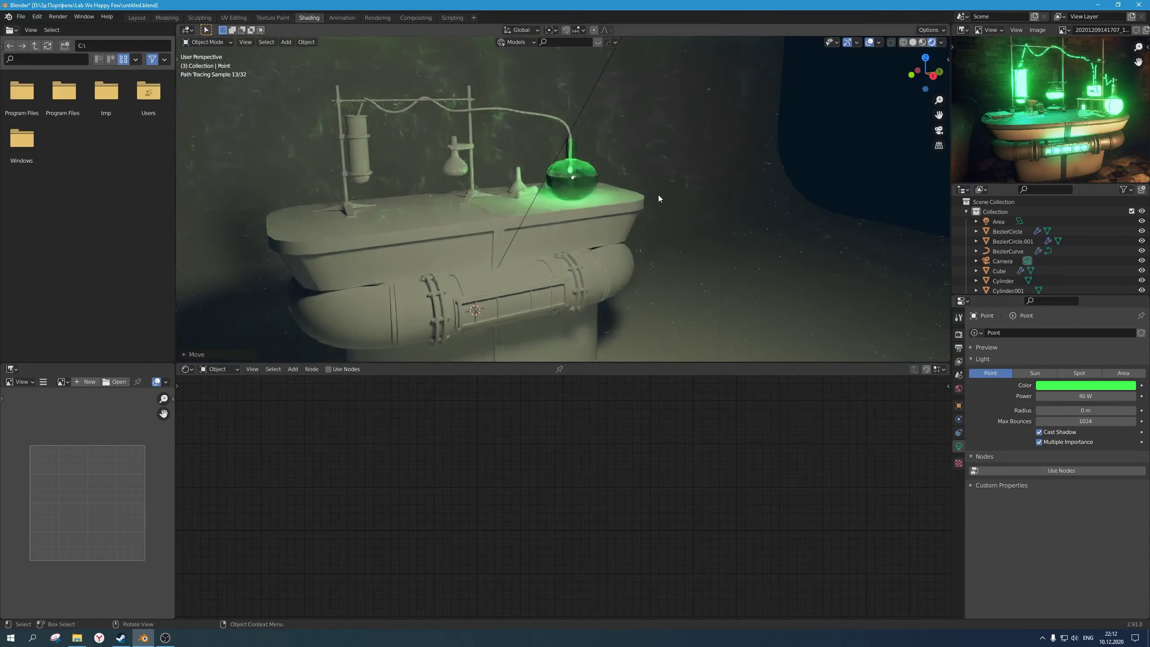
Step: Check the green glow on the table up close and hide the point light in the viewport
scroll(661, 189, up, 3)
middle_drag(660, 190, 592, 191)
scroll(595, 187, up, 4)
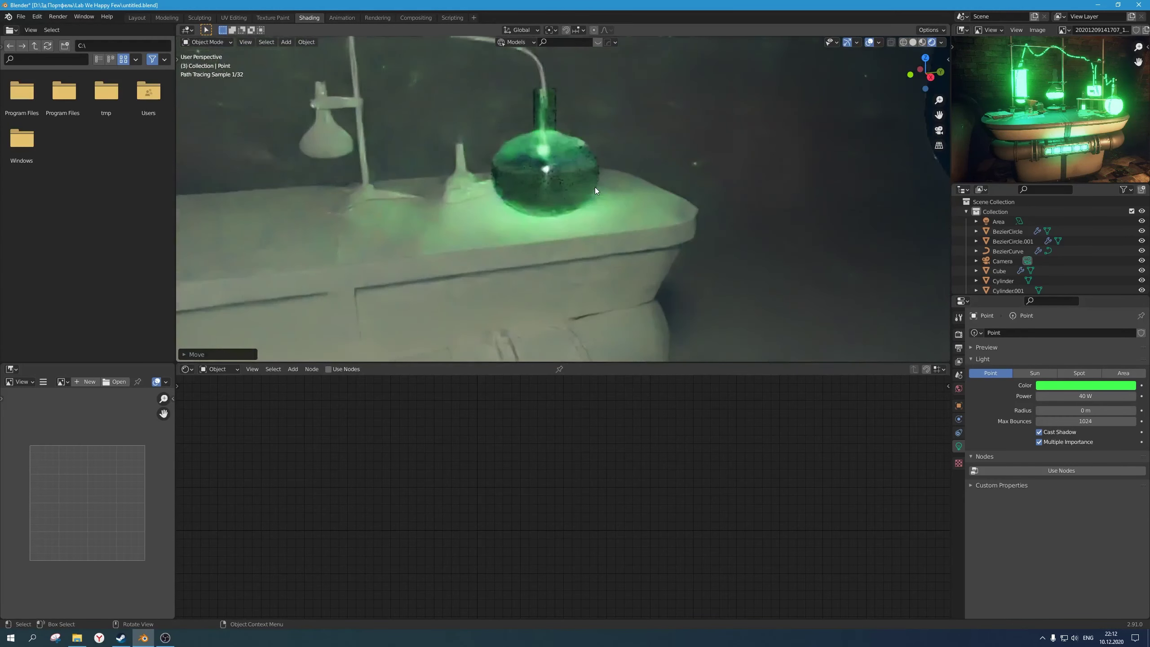
scroll(1078, 267, down, 4)
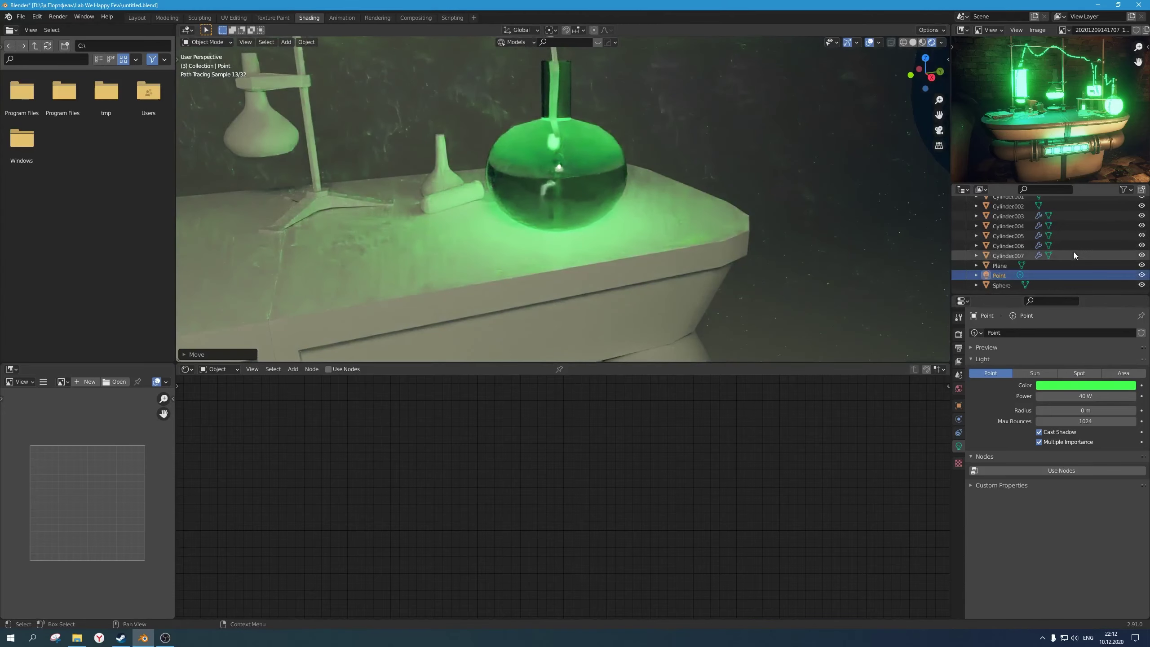
click(1142, 275)
Step: In Edit Mode, select the vertices of the round flask's bulb up to the liquid level, leaving out the shoulder and neck
click(562, 144)
key(Tab)
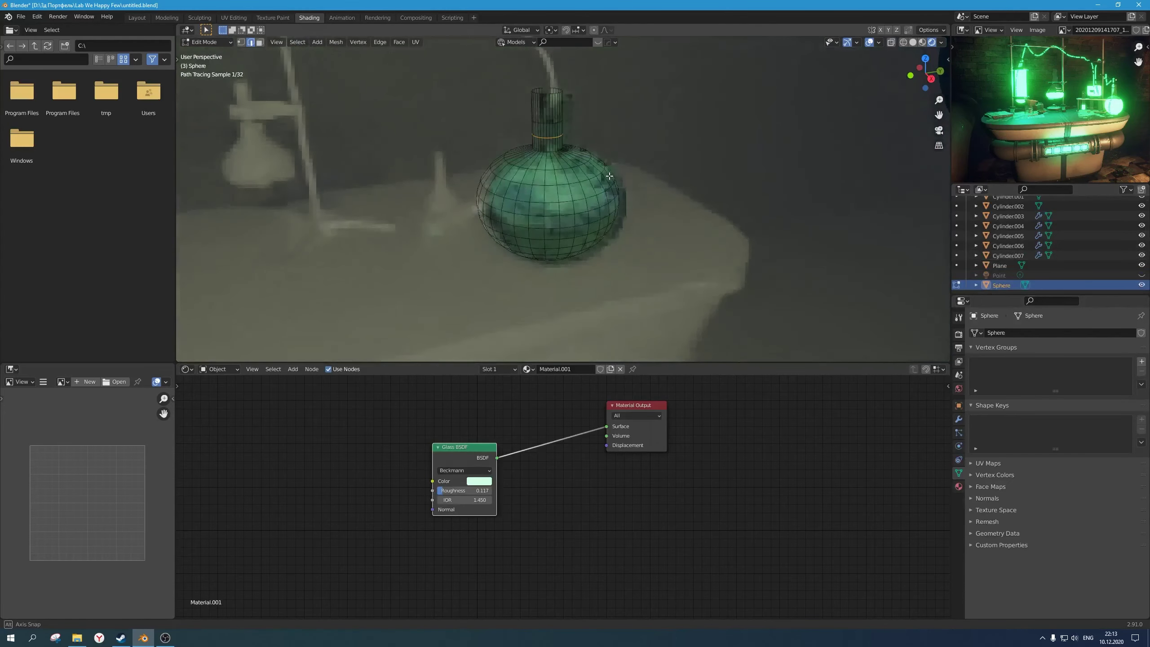
key(1)
middle_drag(631, 217, 655, 225)
drag(655, 226, 397, 113)
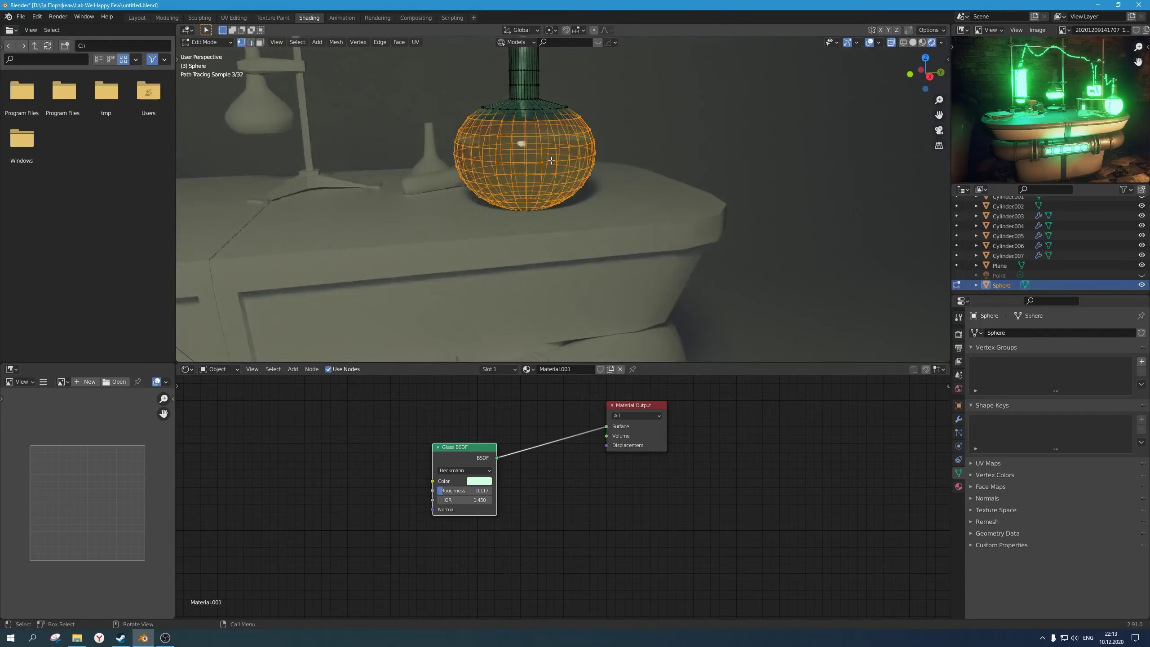
middle_drag(614, 176, 605, 141)
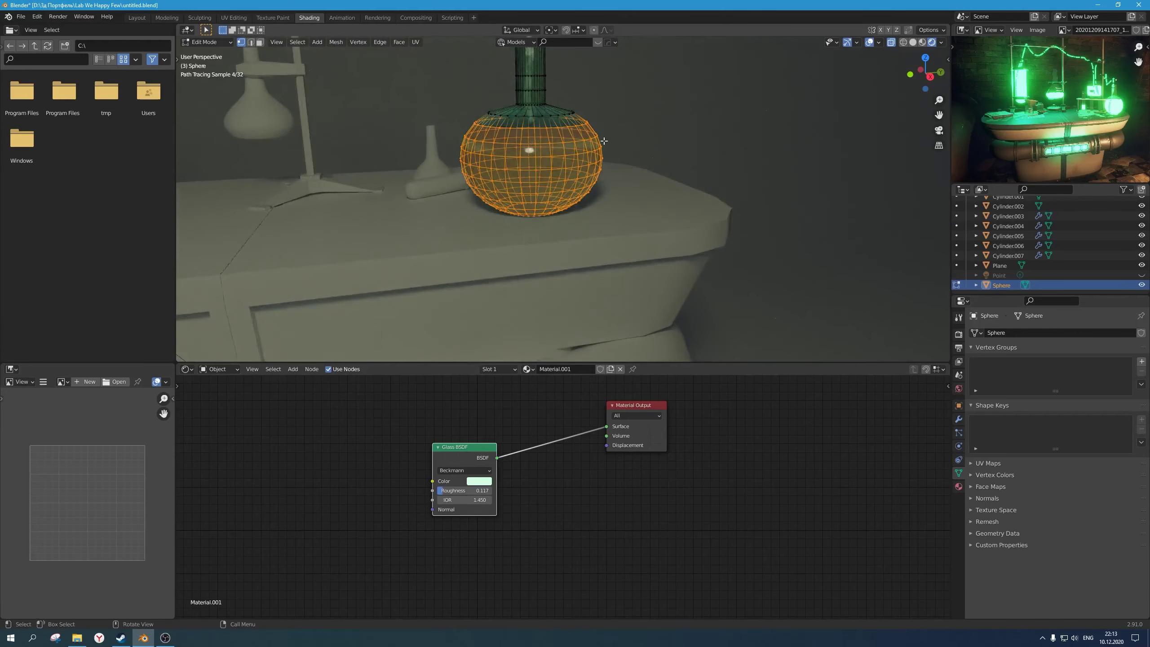
Step: Duplicate the selected bulb geometry in place and separate it into its own object
key(shift+d)
right_click(604, 142)
scroll(616, 147, up, 2)
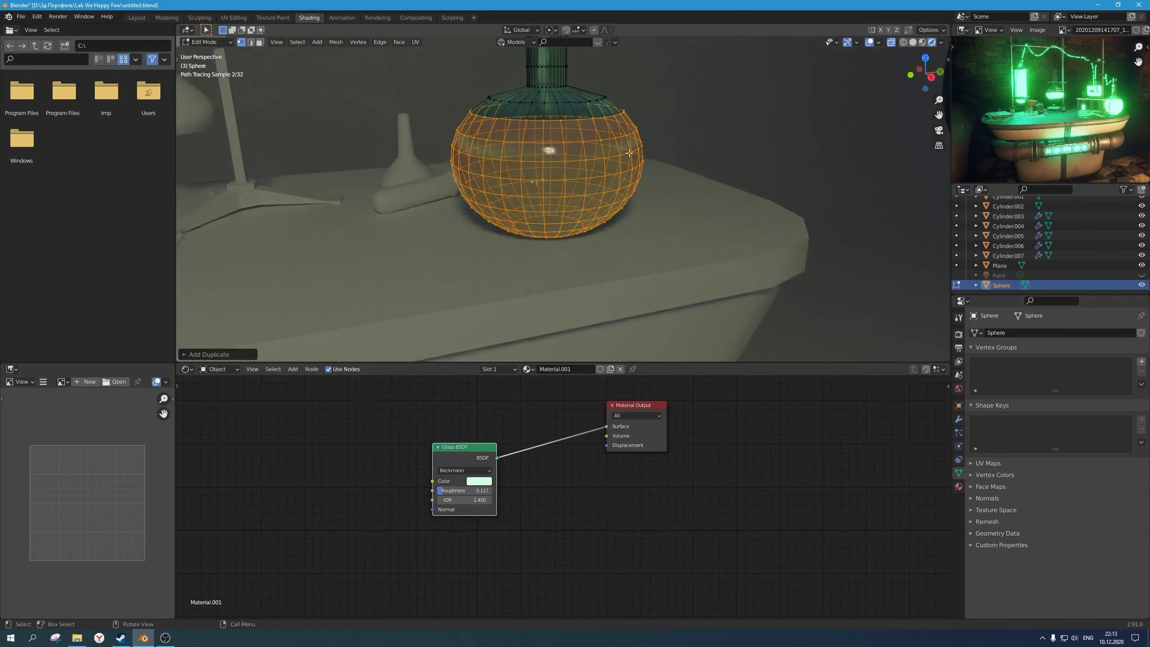
key(p)
click(634, 154)
key(Tab)
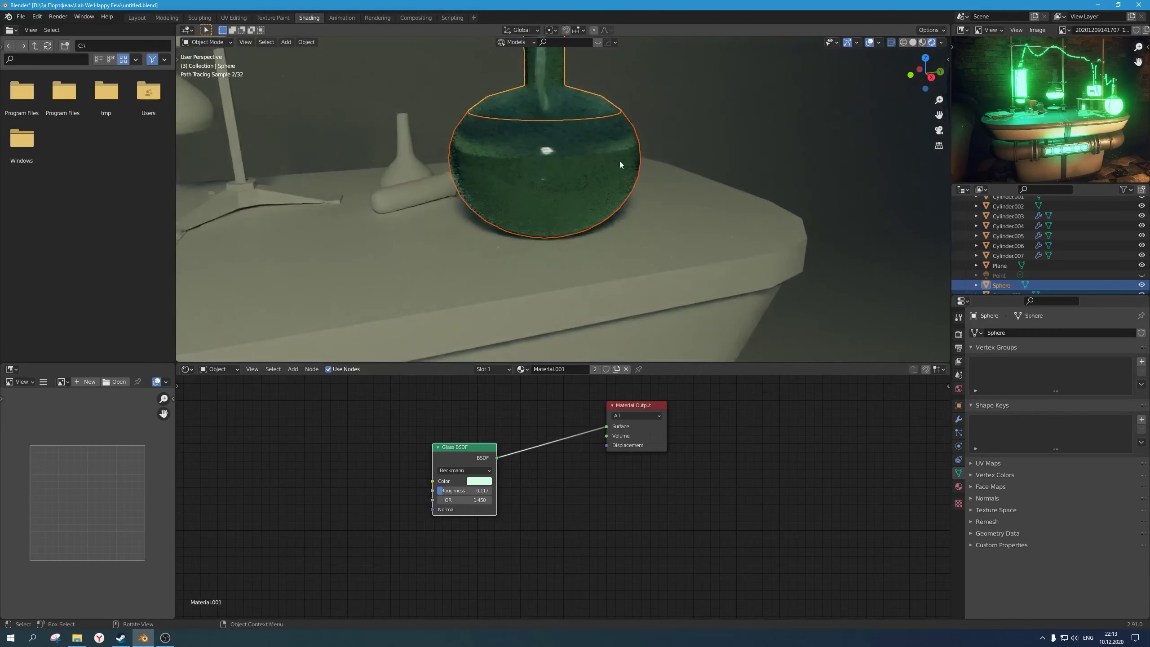
Step: Select the separated bulb piece and scale it down slightly to fit inside the glass flask as liquid
click(599, 159)
click(599, 159)
click(601, 156)
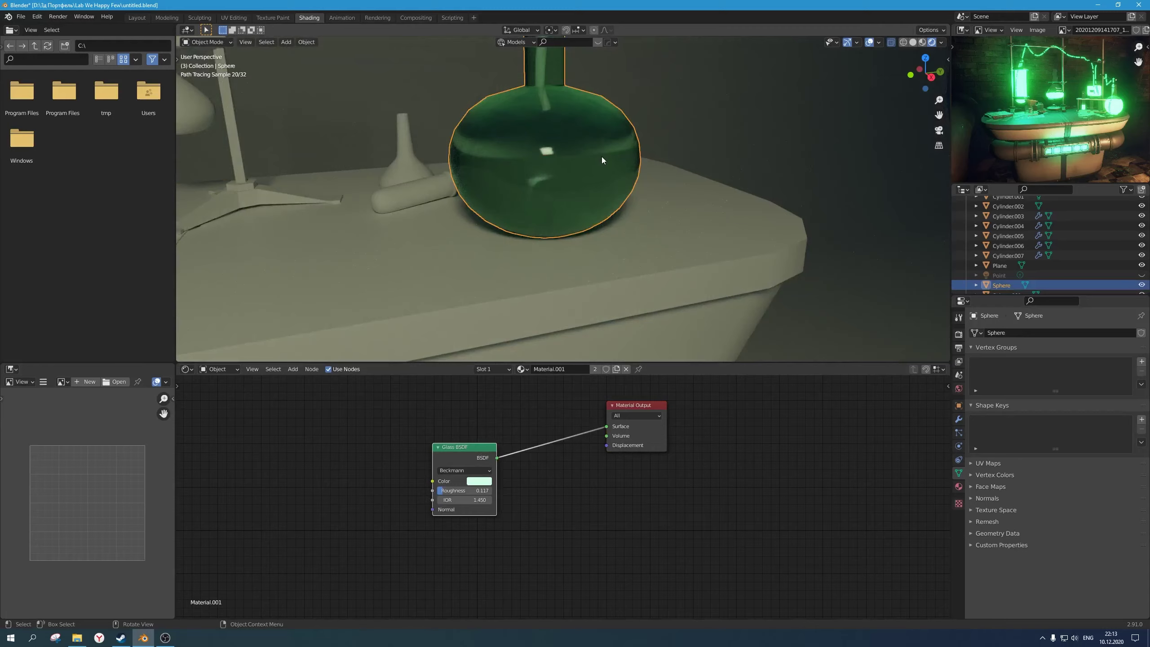
click(602, 156)
click(620, 145)
scroll(651, 138, up, 4)
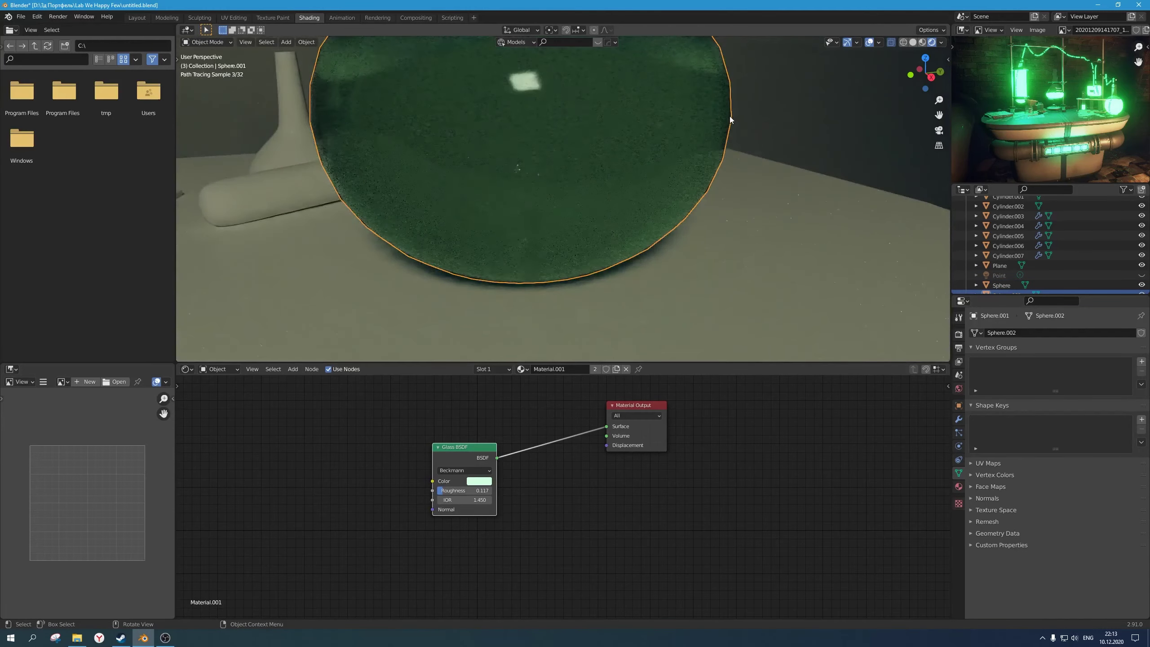
scroll(730, 116, down, 2)
key(s)
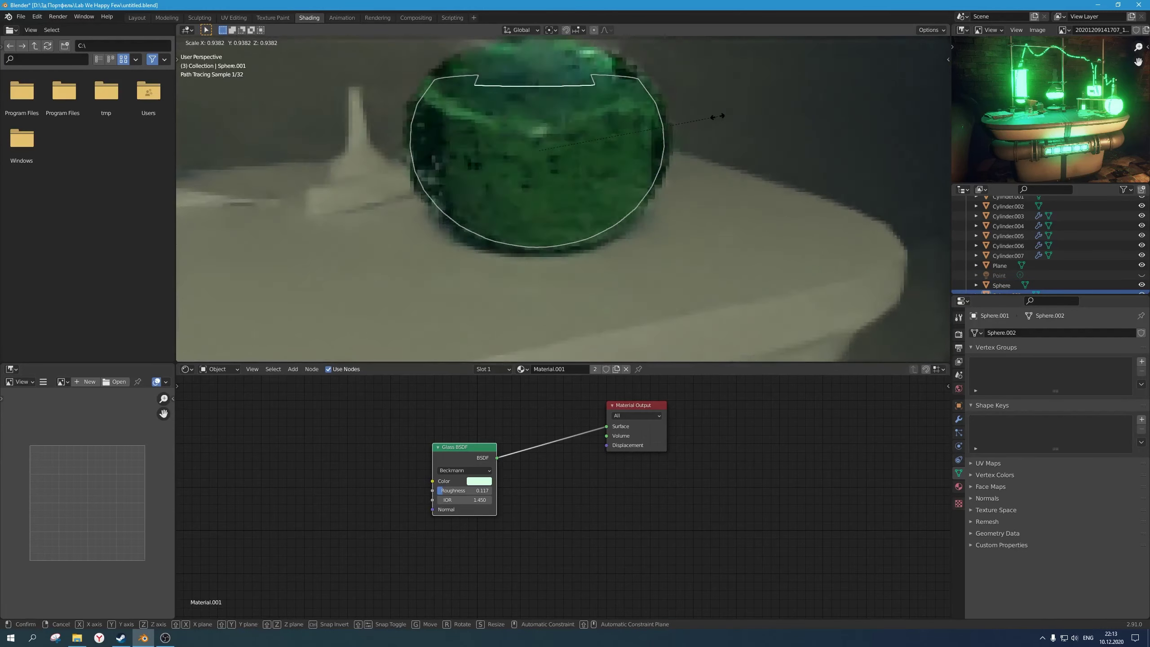
click(677, 116)
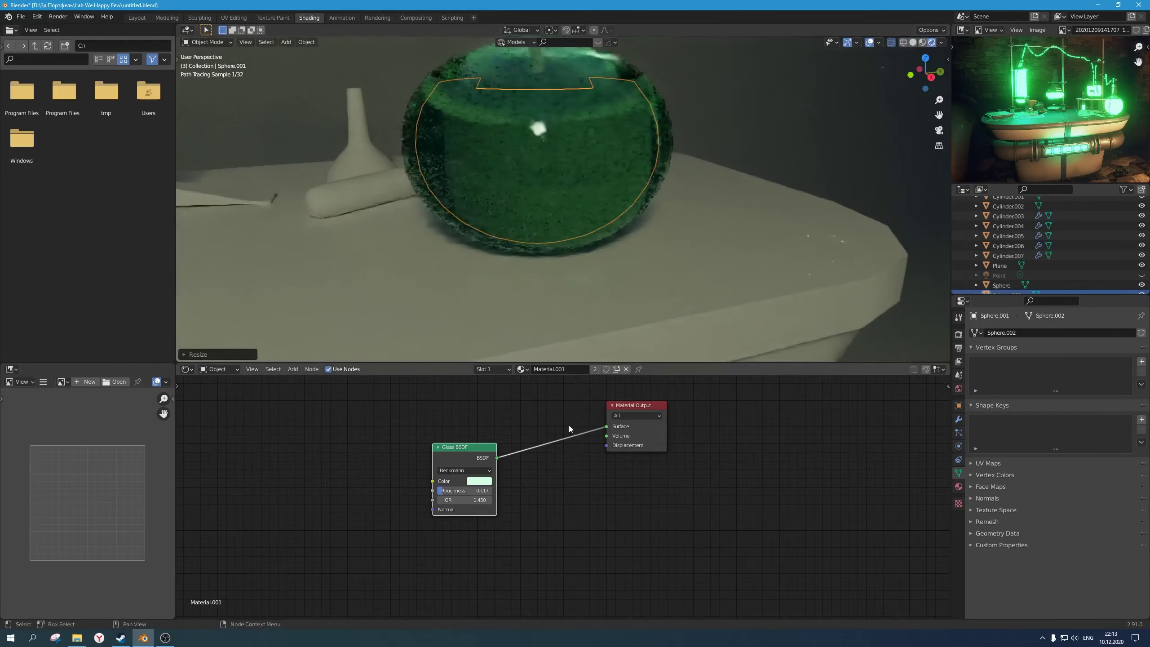
click(478, 458)
key(x)
key(shift+a)
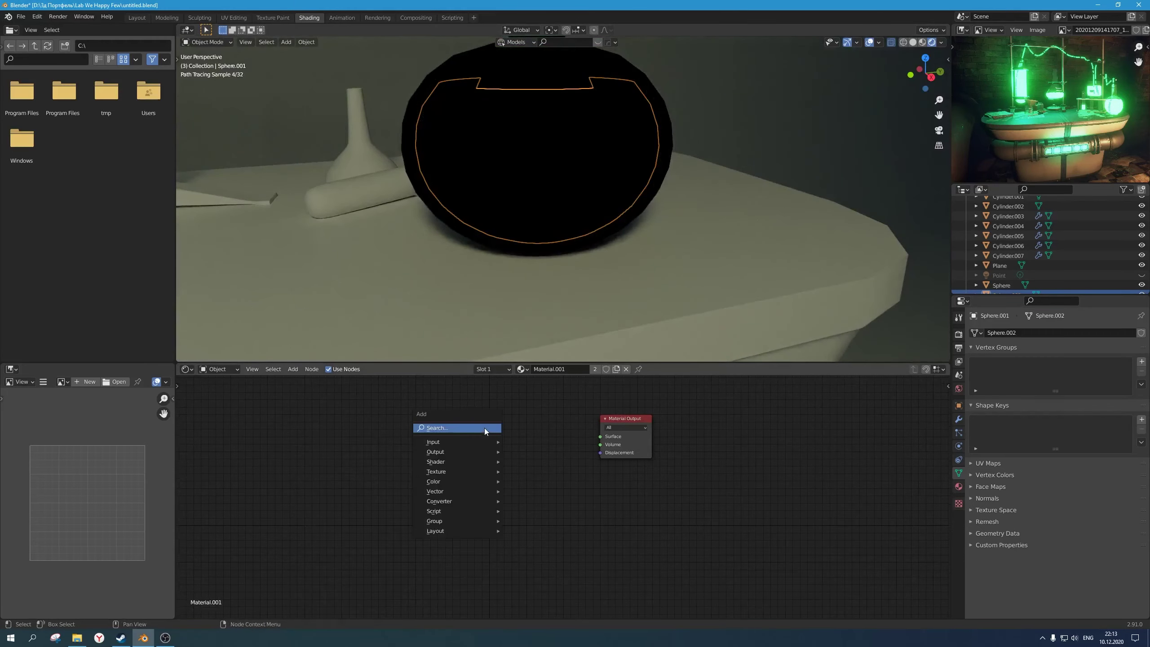
key(Escape)
key(ctrl+z)
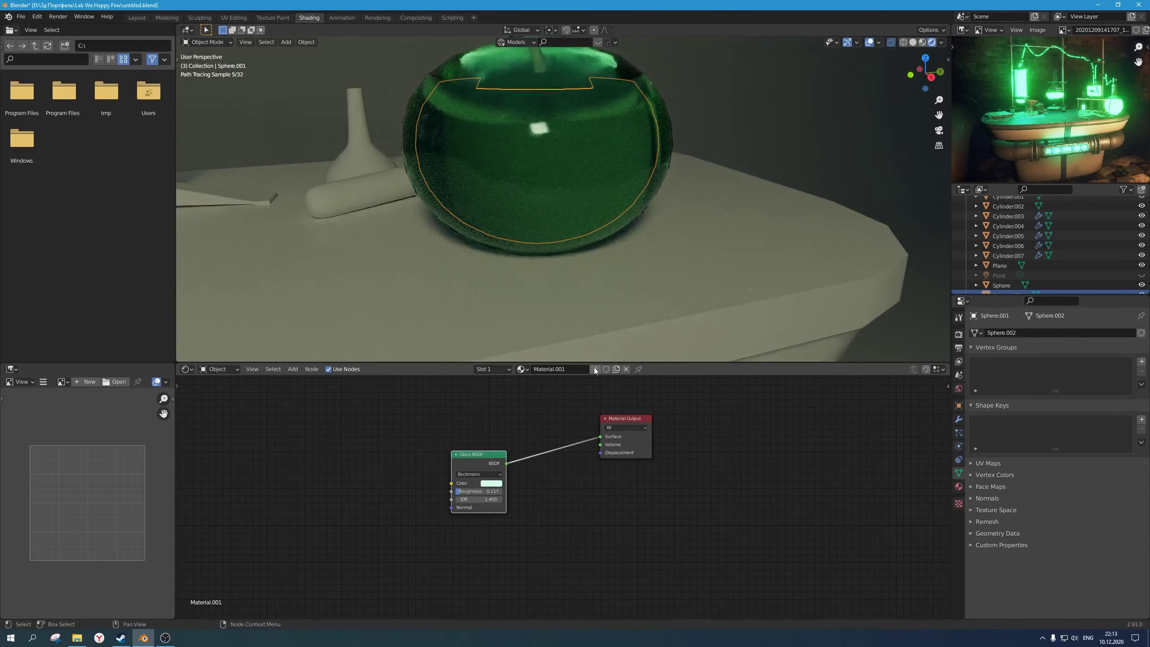
Step: On a single-user copy of the liquid's material, replace the Glass BSDF with a Principled BSDF linked to the Material Output's Surface
key(shift+a)
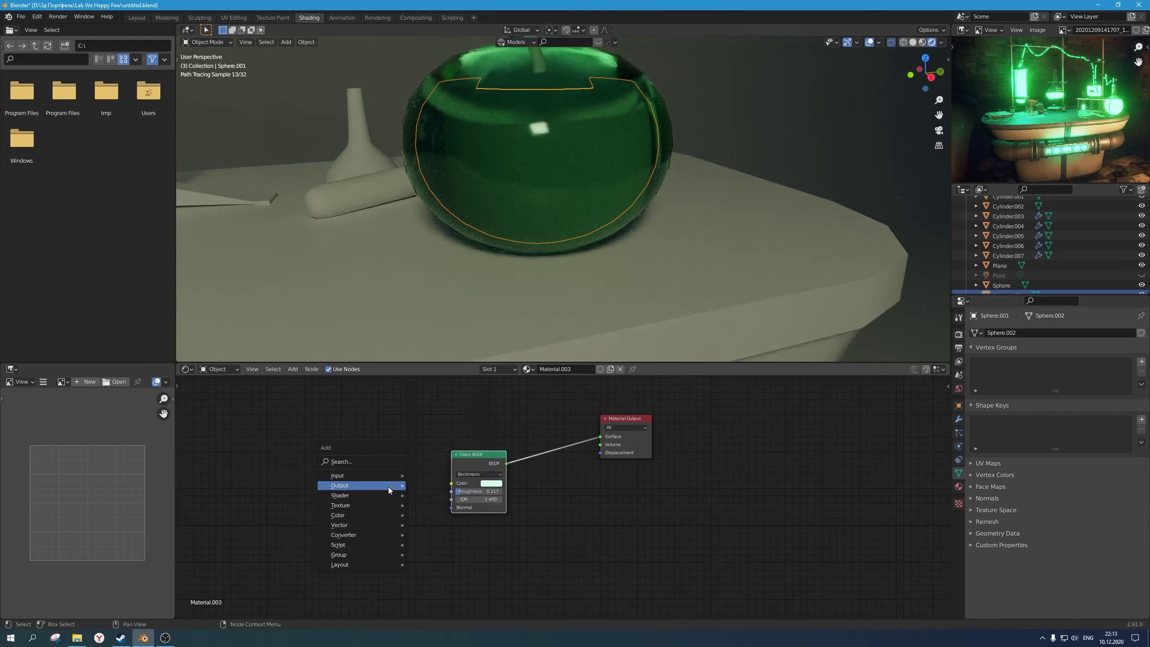
mouse_move(389, 486)
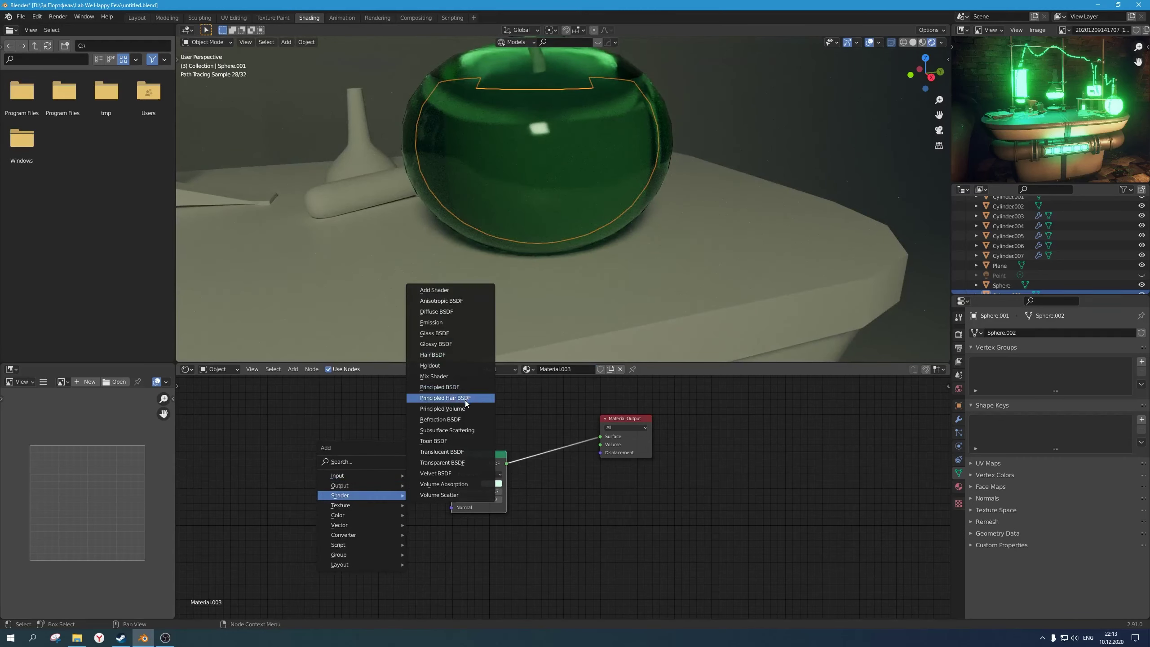
click(462, 387)
click(362, 426)
click(480, 454)
key(x)
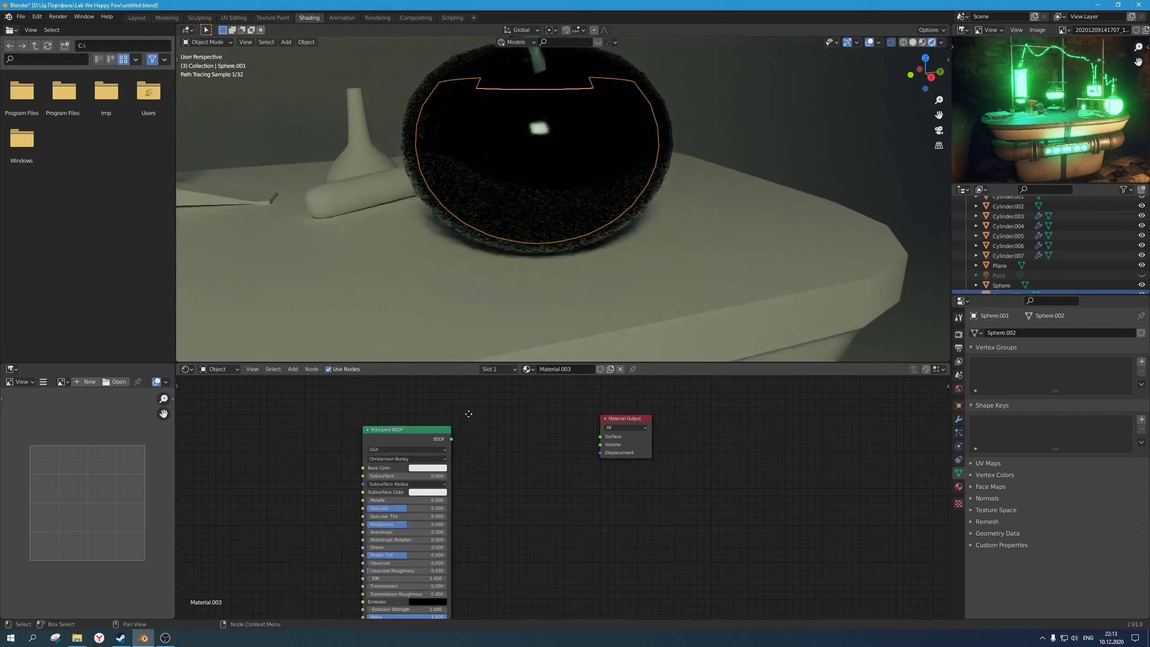
drag(430, 429, 601, 436)
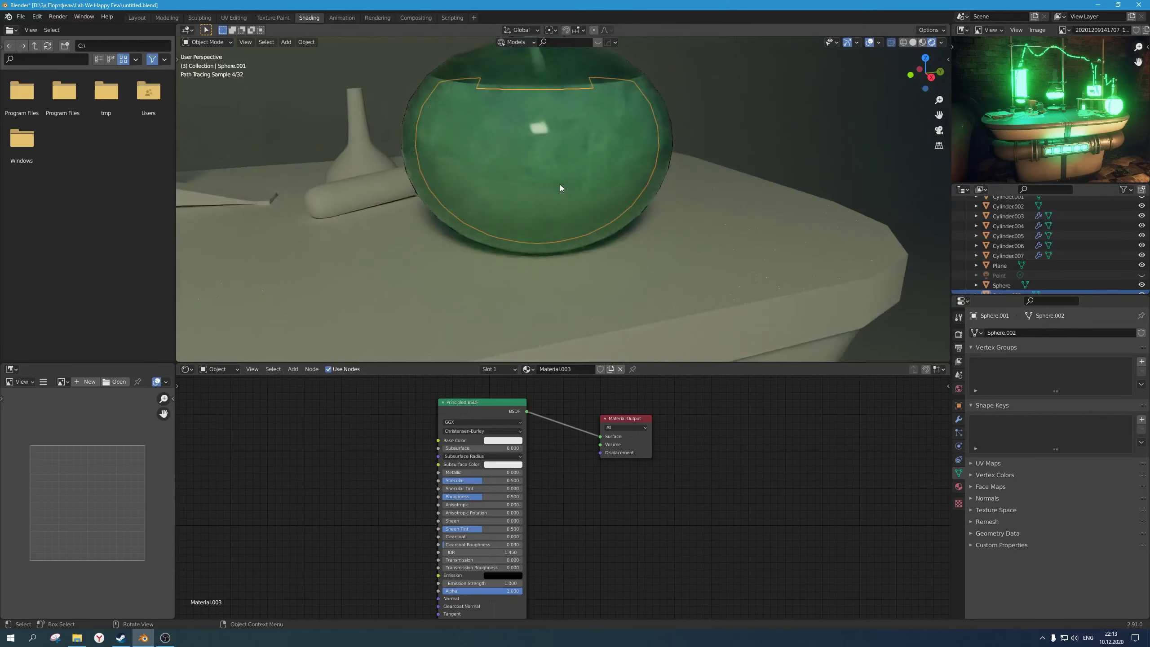
Step: Set the Base Color of the liquid's Principled BSDF to a bright yellow-green
scroll(561, 188, down, 3)
scroll(560, 188, down, 1)
scroll(554, 204, up, 2)
middle_drag(563, 208, 564, 203)
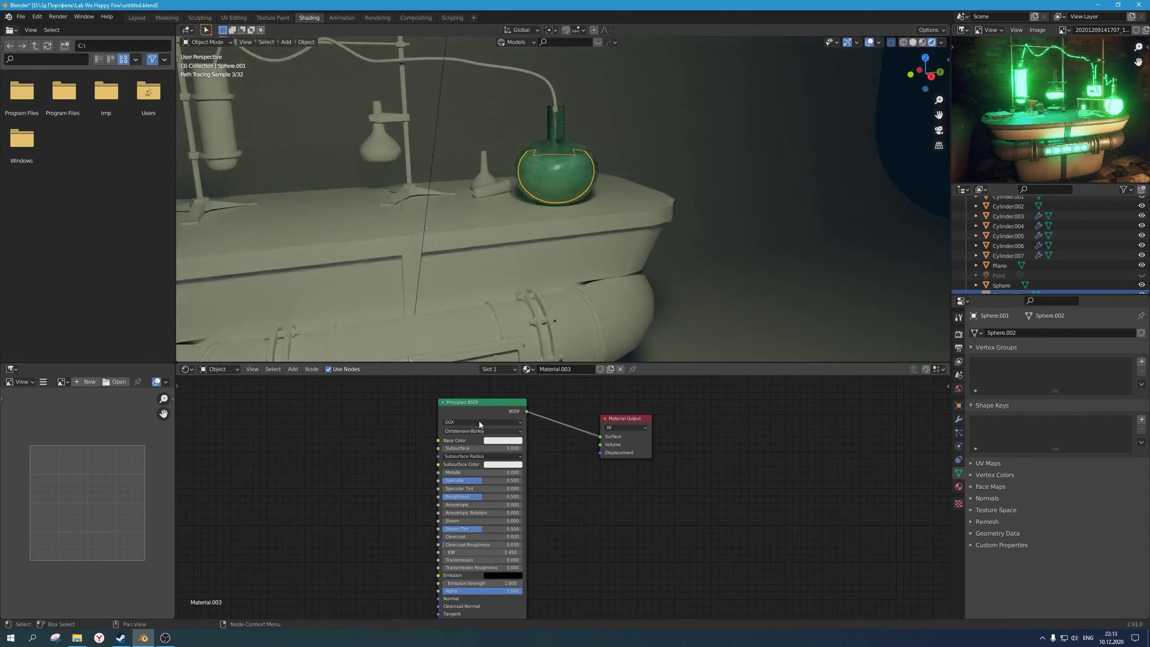
drag(476, 417, 498, 407)
click(515, 433)
click(511, 355)
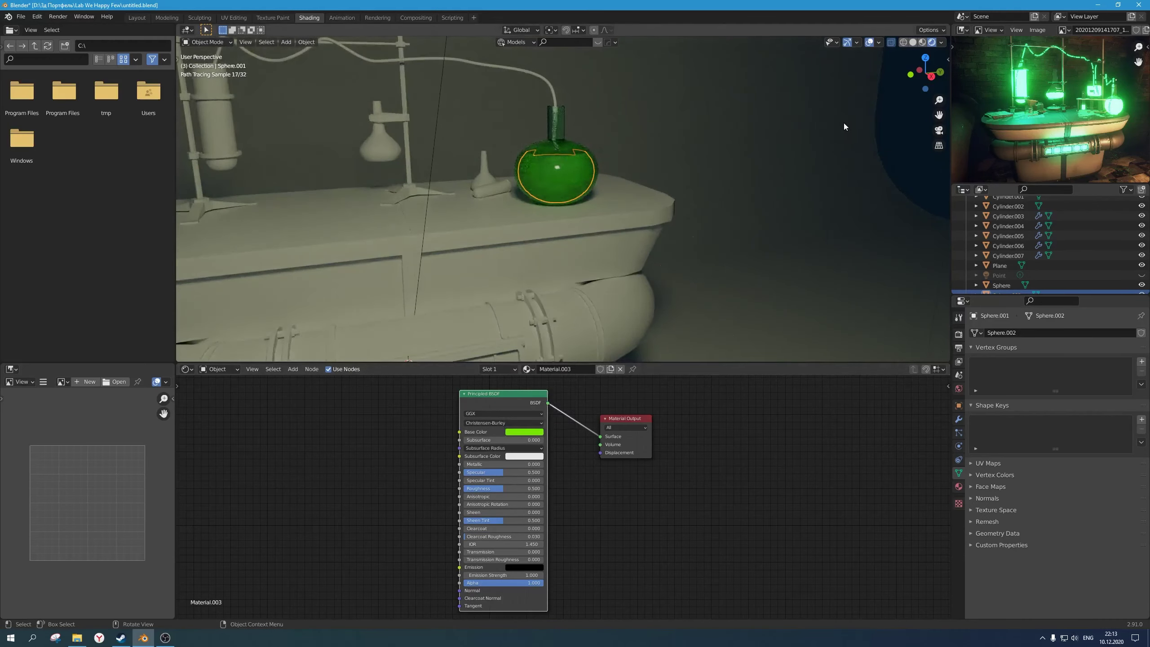
scroll(669, 221, down, 2)
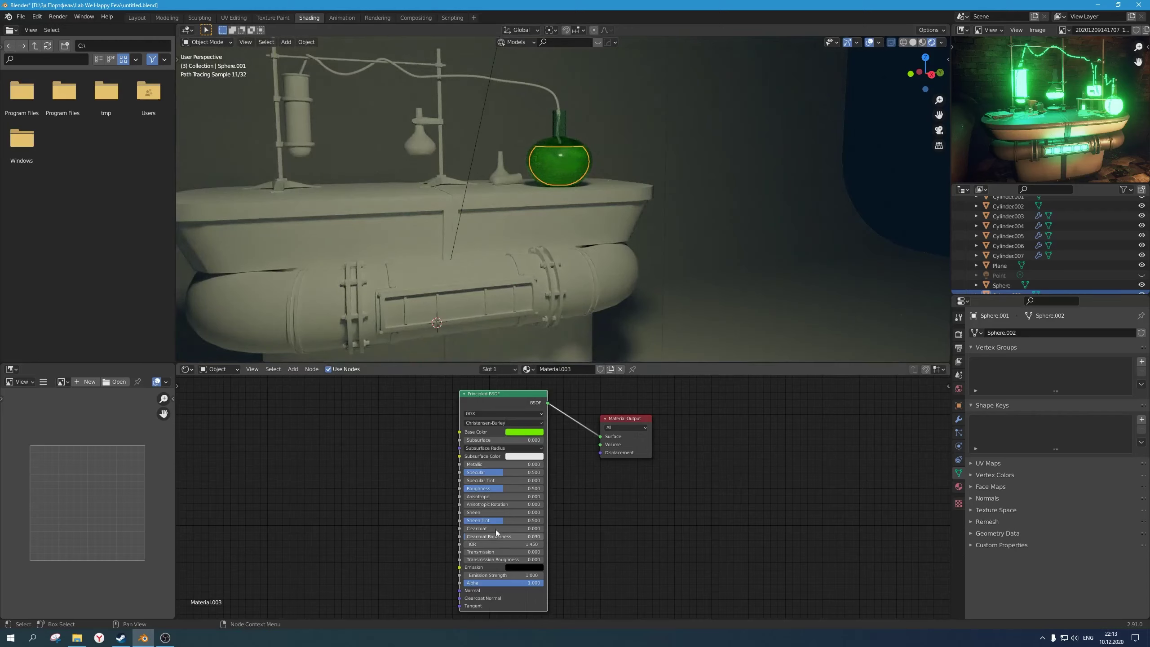
scroll(497, 533, up, 1)
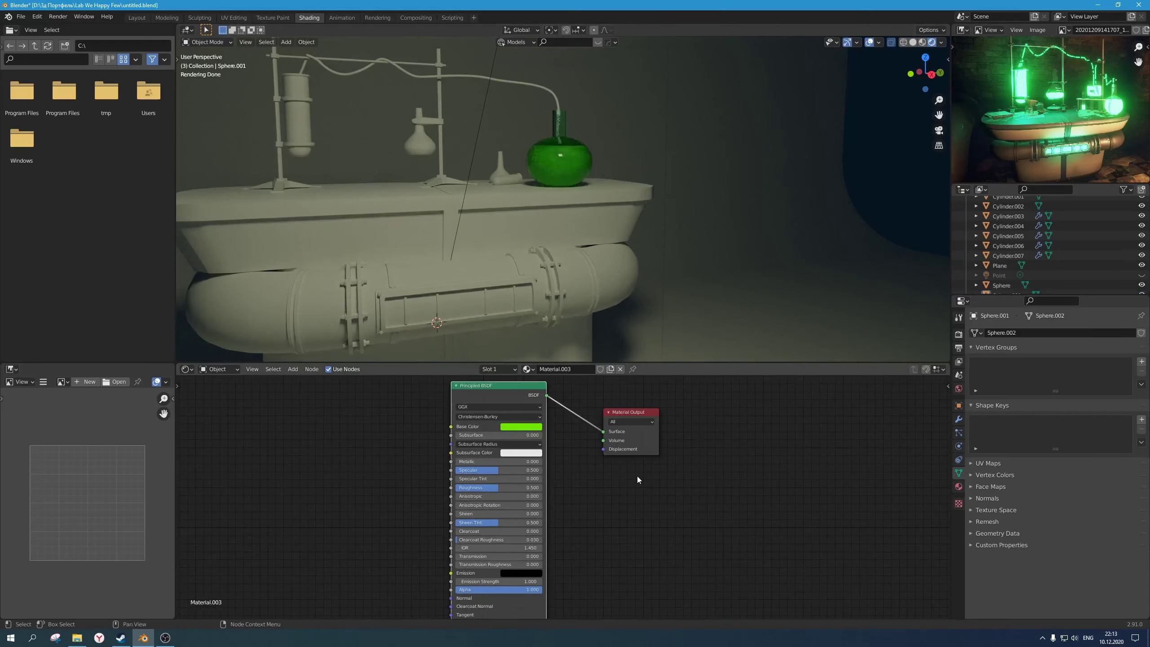
Step: Set the Principled BSDF's Emission Strength to 1.700 and its Emission color to a dark green
drag(519, 582, 535, 581)
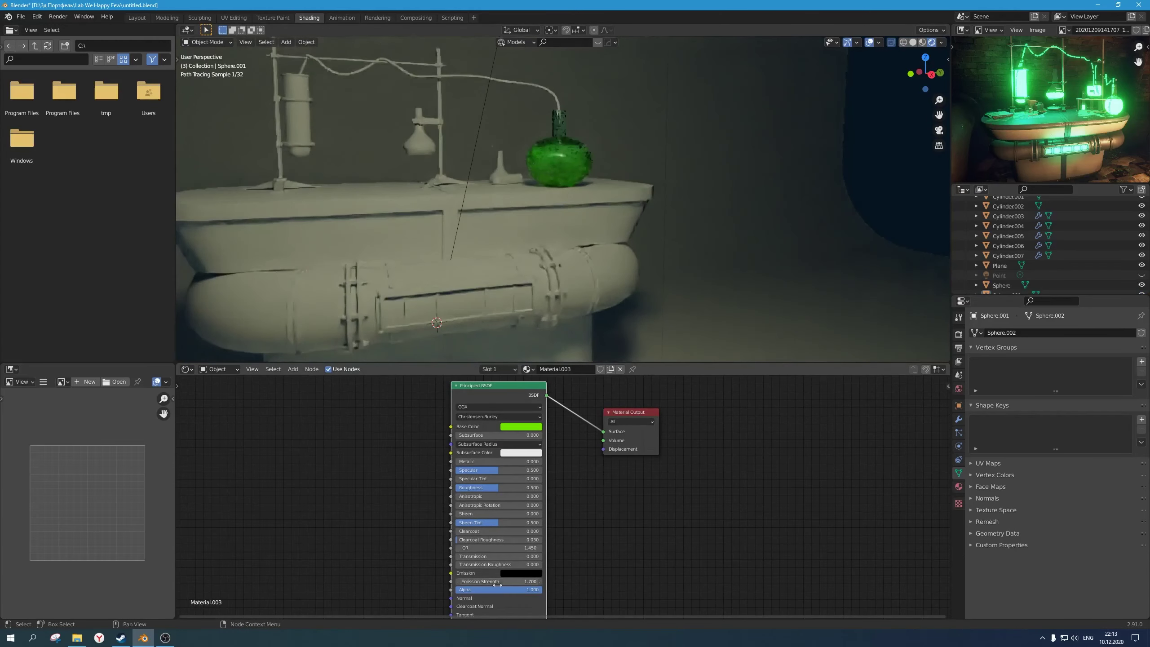
click(520, 575)
click(570, 497)
drag(571, 500, 571, 508)
drag(528, 476, 522, 466)
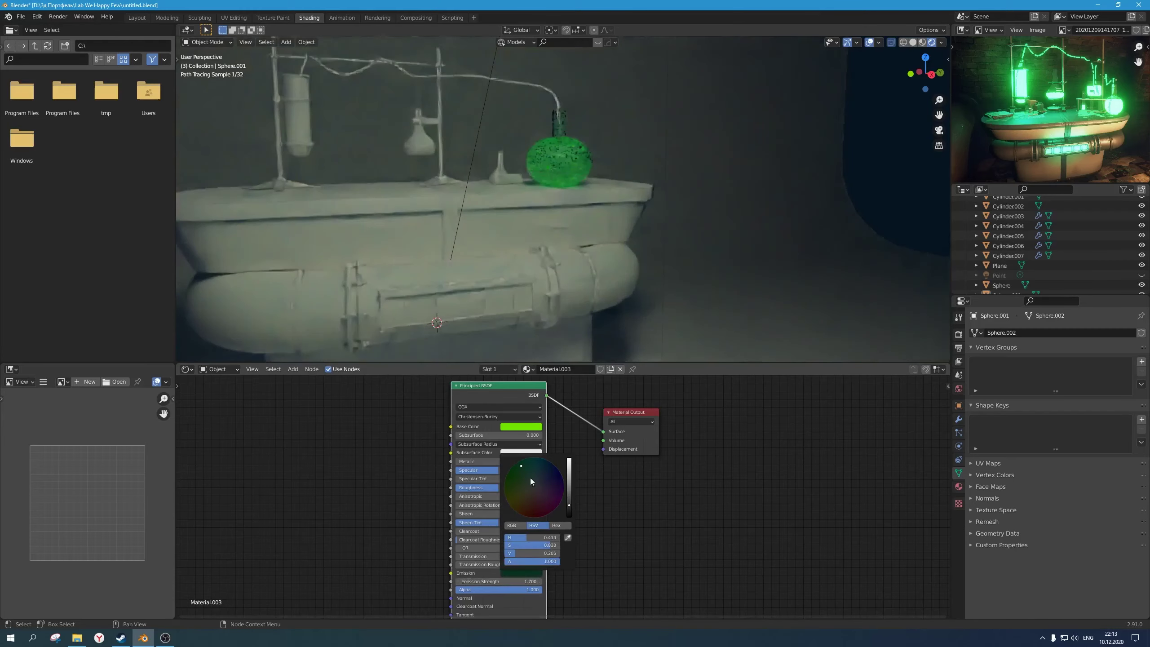
drag(570, 505, 569, 509)
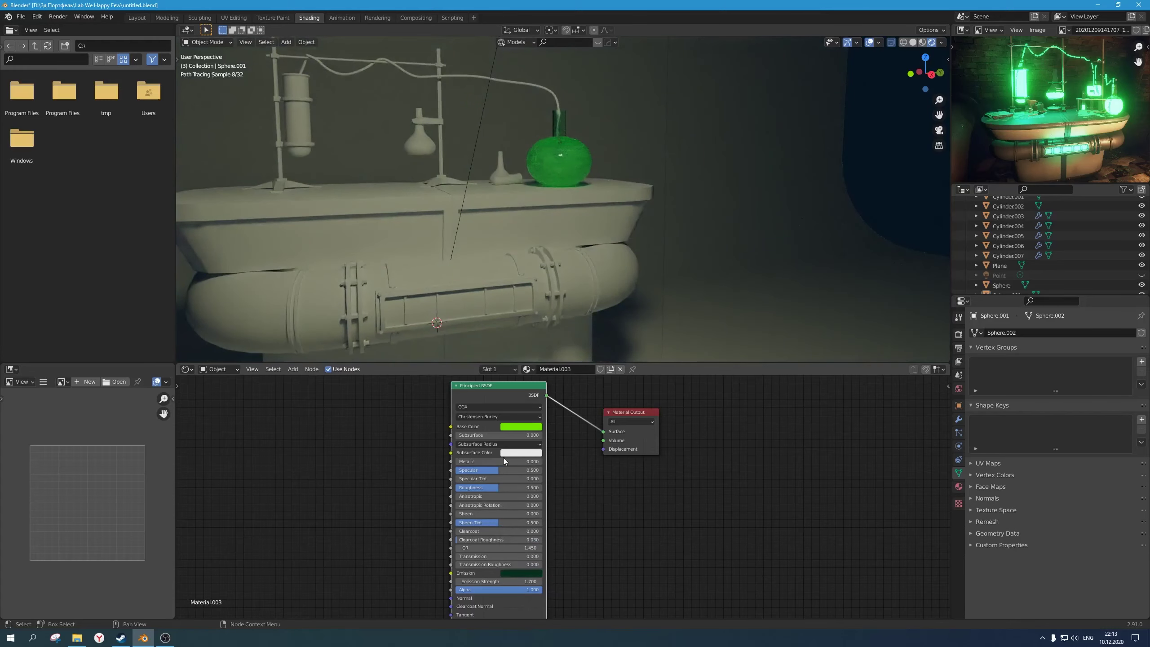
Step: Examine the glowing flask up close, checking the liquid's mesh in Edit Mode
middle_drag(622, 164, 628, 170)
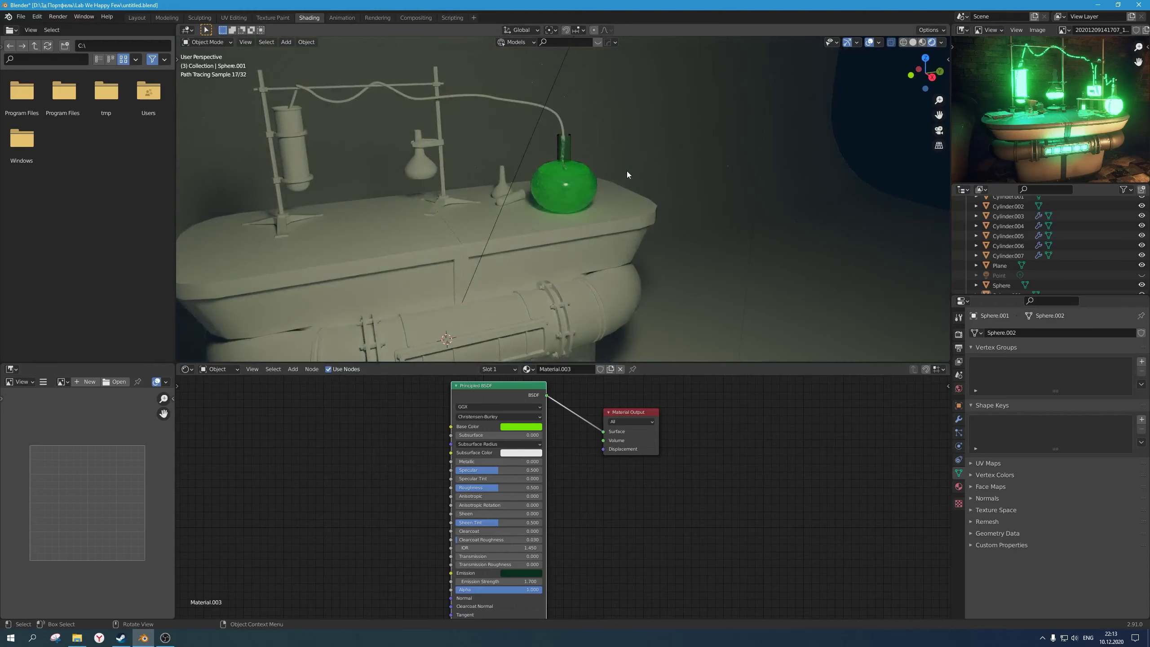
scroll(627, 171, down, 1)
scroll(627, 170, up, 1)
scroll(614, 179, up, 3)
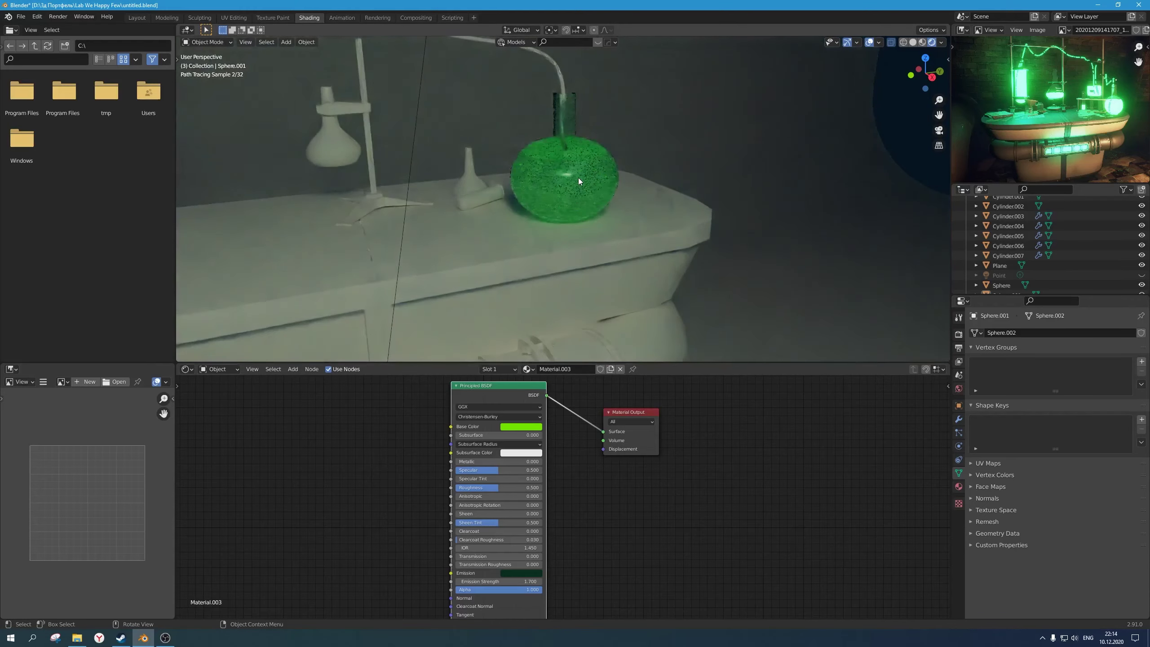
click(579, 178)
click(579, 179)
key(Tab)
middle_drag(579, 179, 595, 181)
scroll(594, 181, down, 2)
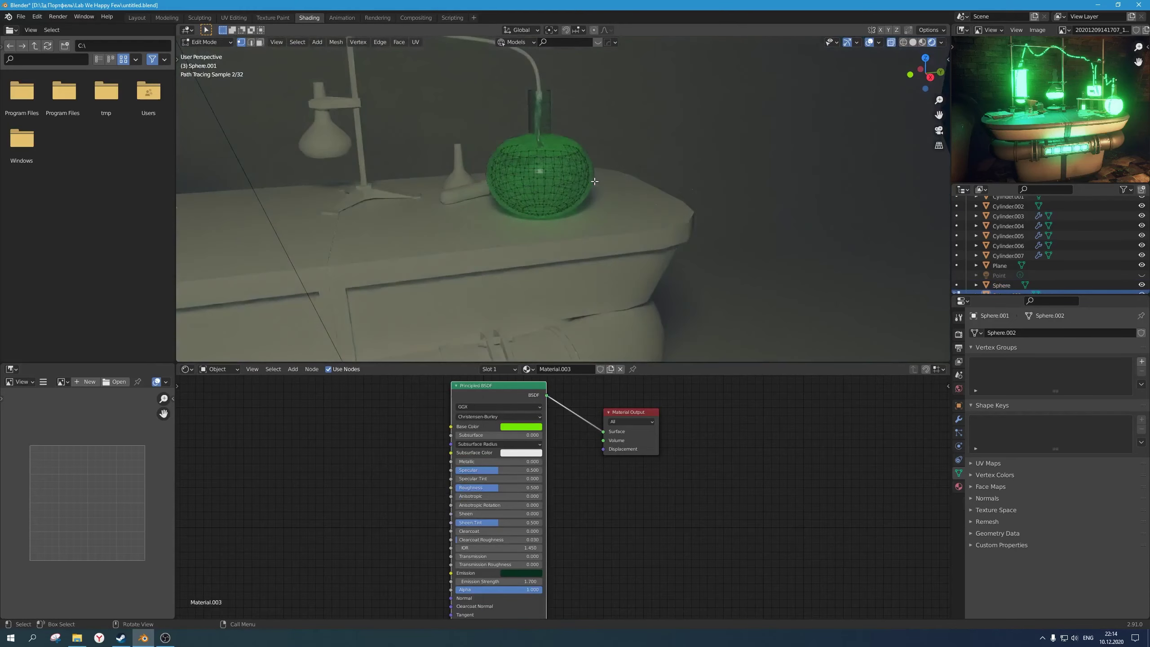
scroll(595, 182, up, 3)
key(Tab)
scroll(595, 182, down, 1)
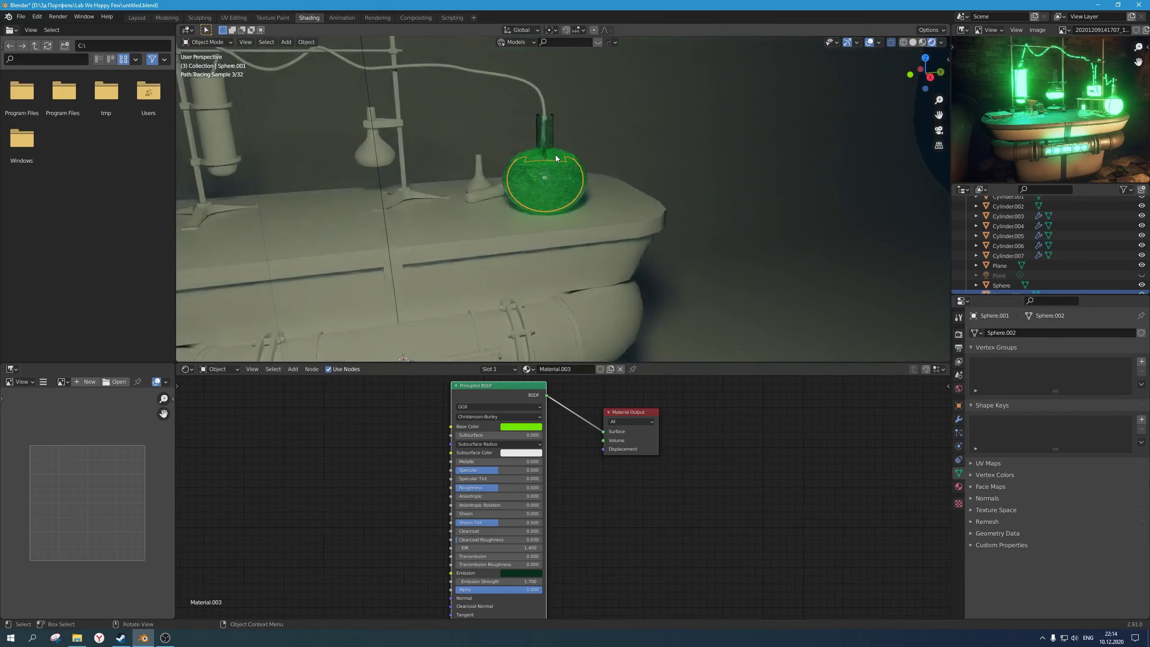
Step: Recalculate all normals of the outer glass flask to face outside
click(556, 159)
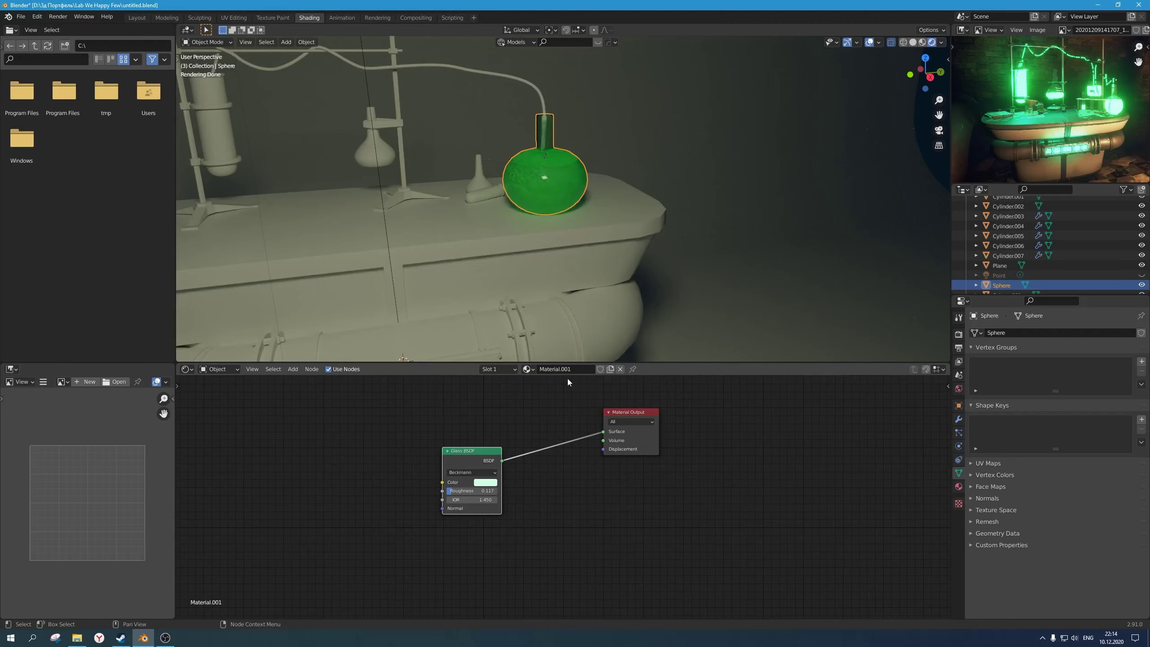
click(572, 179)
scroll(572, 179, up, 3)
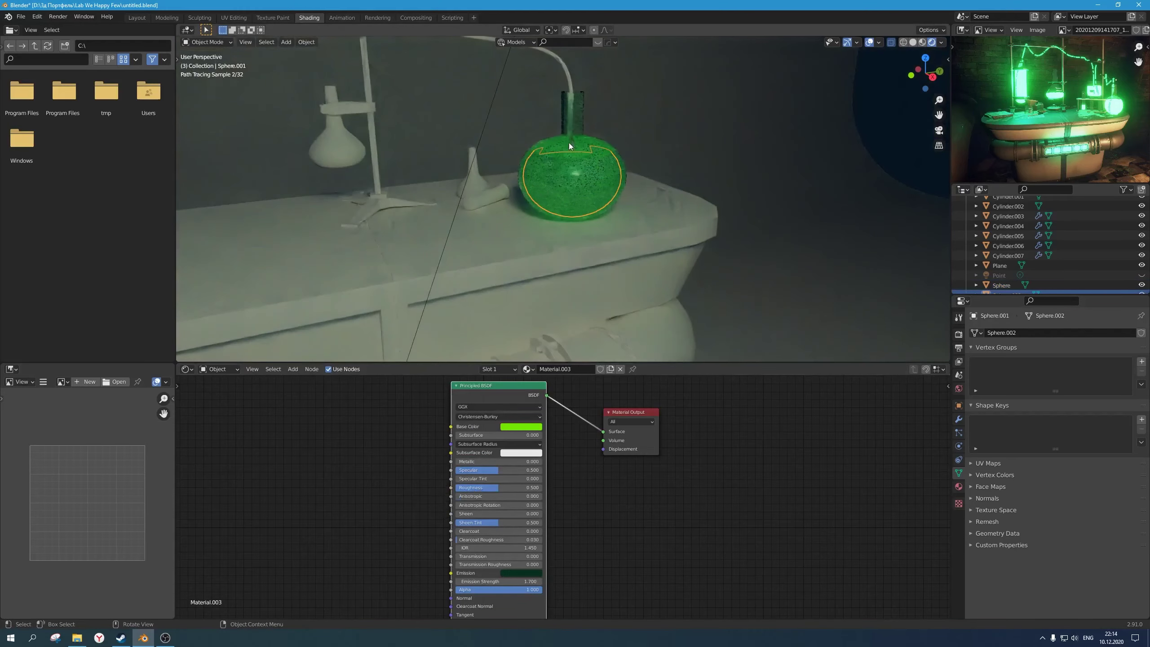
click(570, 146)
key(Tab)
key(a)
key(alt+n)
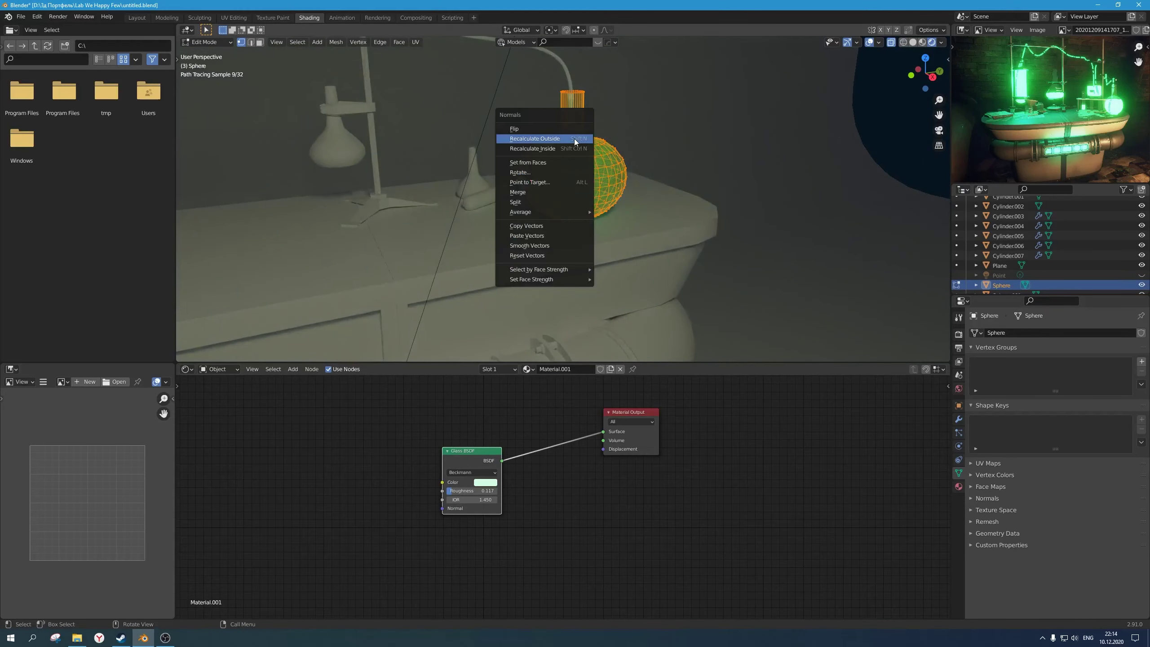
click(575, 139)
key(Tab)
Step: On the liquid's Principled BSDF, try a lower Alpha, undo it, and set Transmission to about 0.631
click(573, 146)
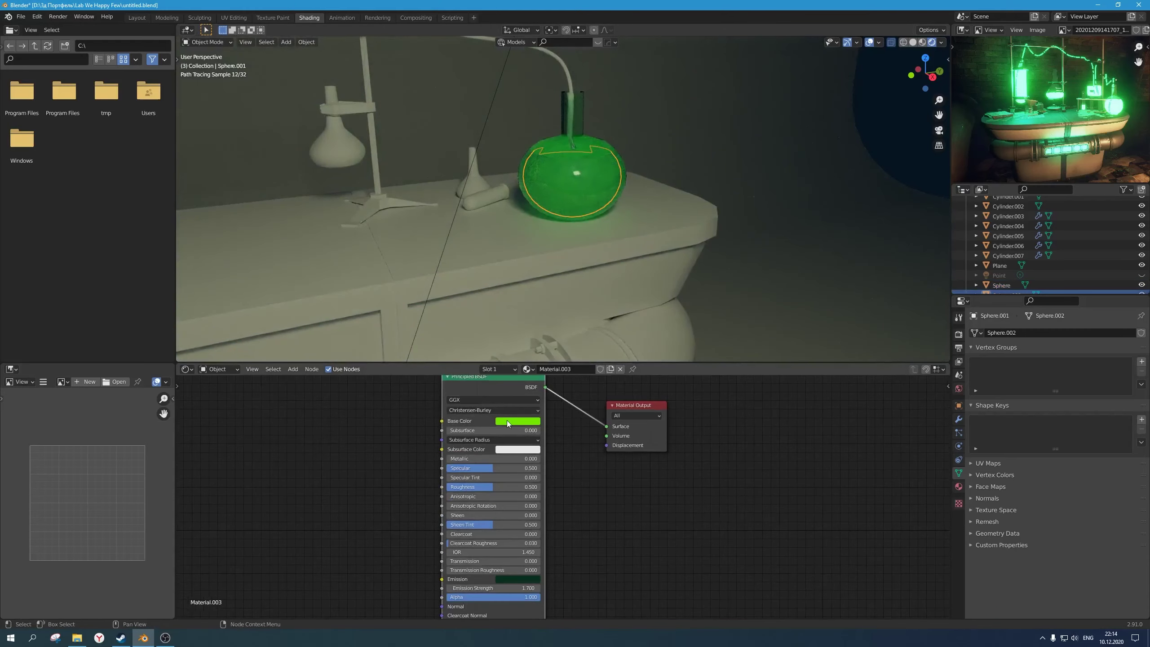
click(521, 579)
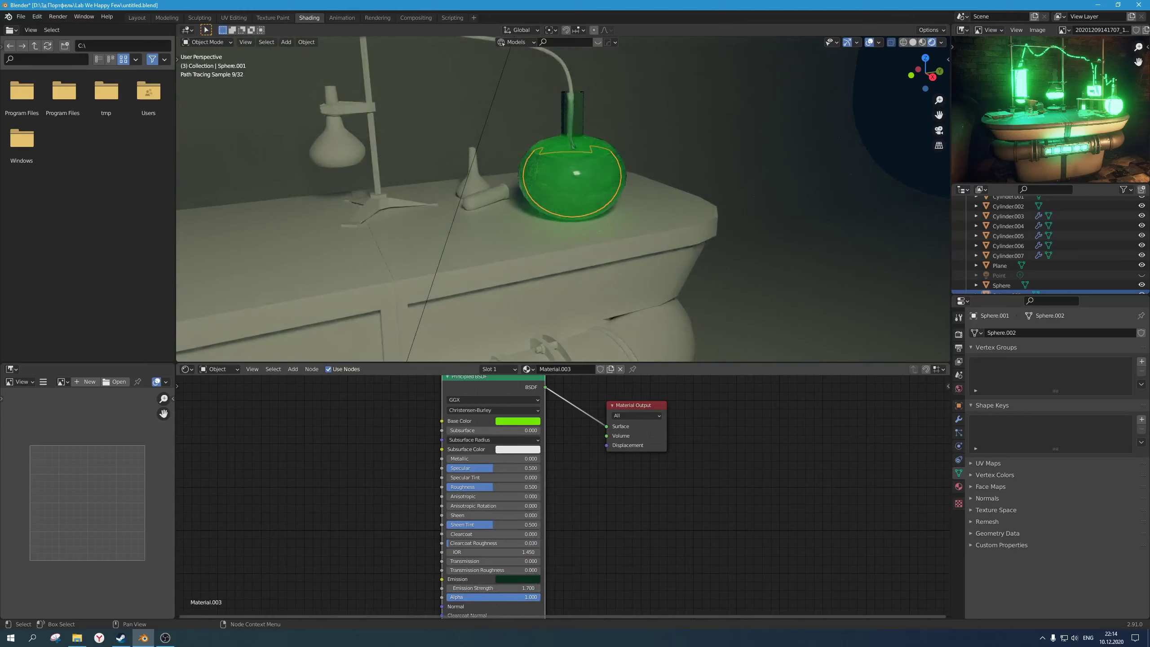
drag(526, 597, 503, 597)
scroll(579, 575, down, 1)
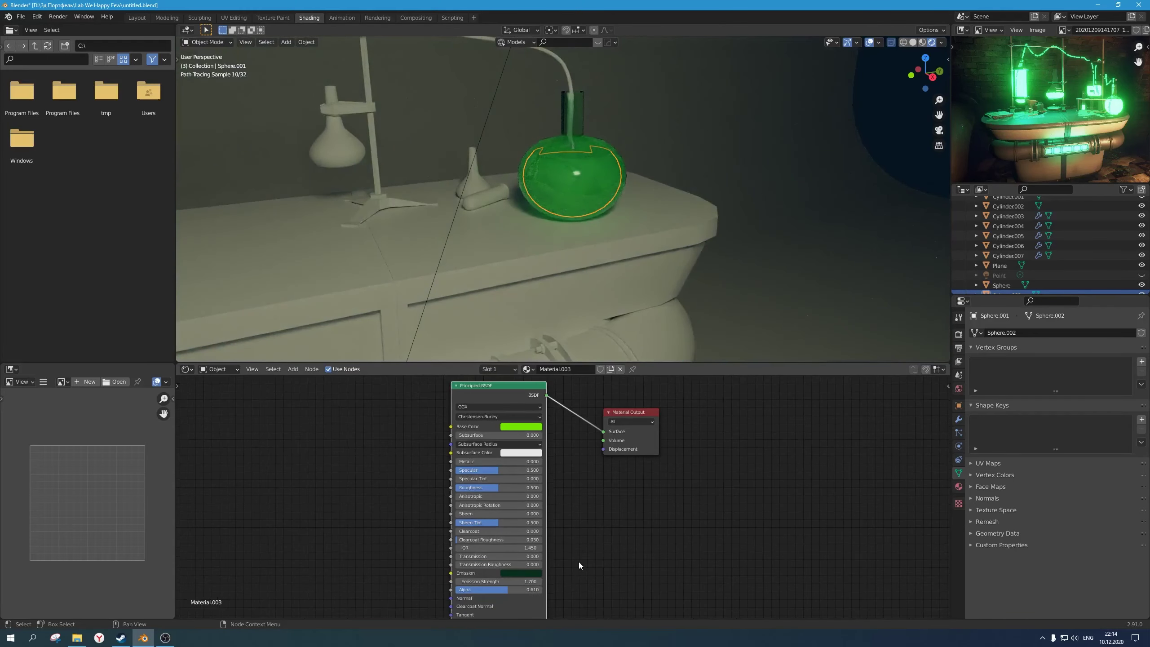
scroll(579, 565, up, 1)
key(ctrl+z)
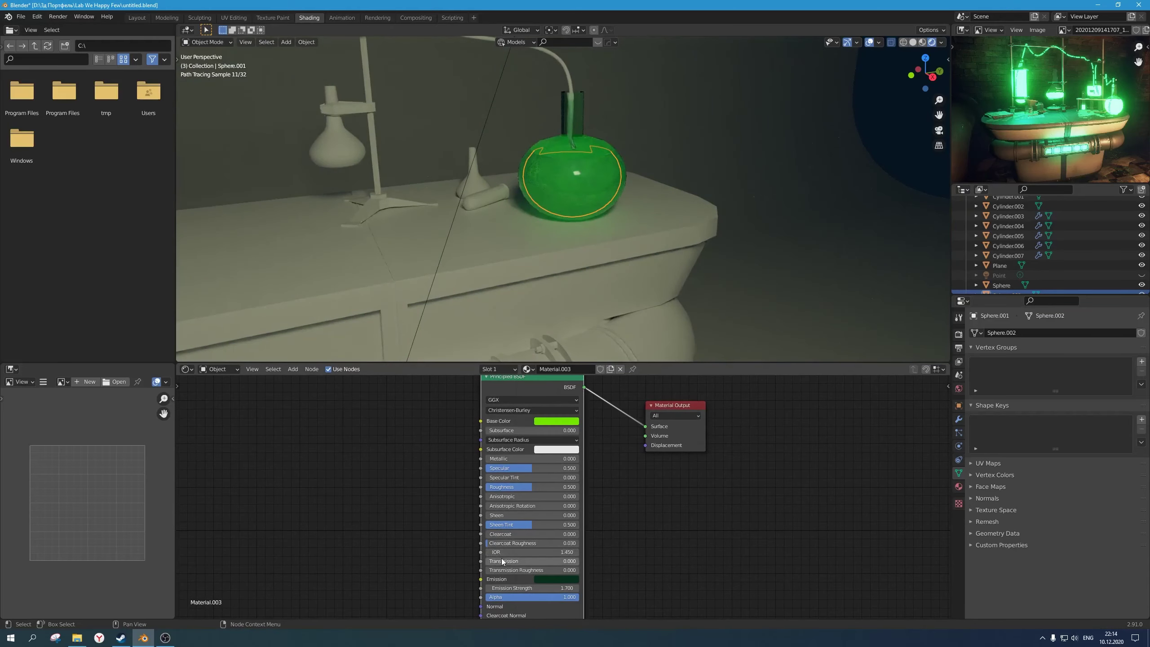
mouse_move(508, 561)
mouse_down()
mouse_move(557, 561)
mouse_move(610, 541)
mouse_up()
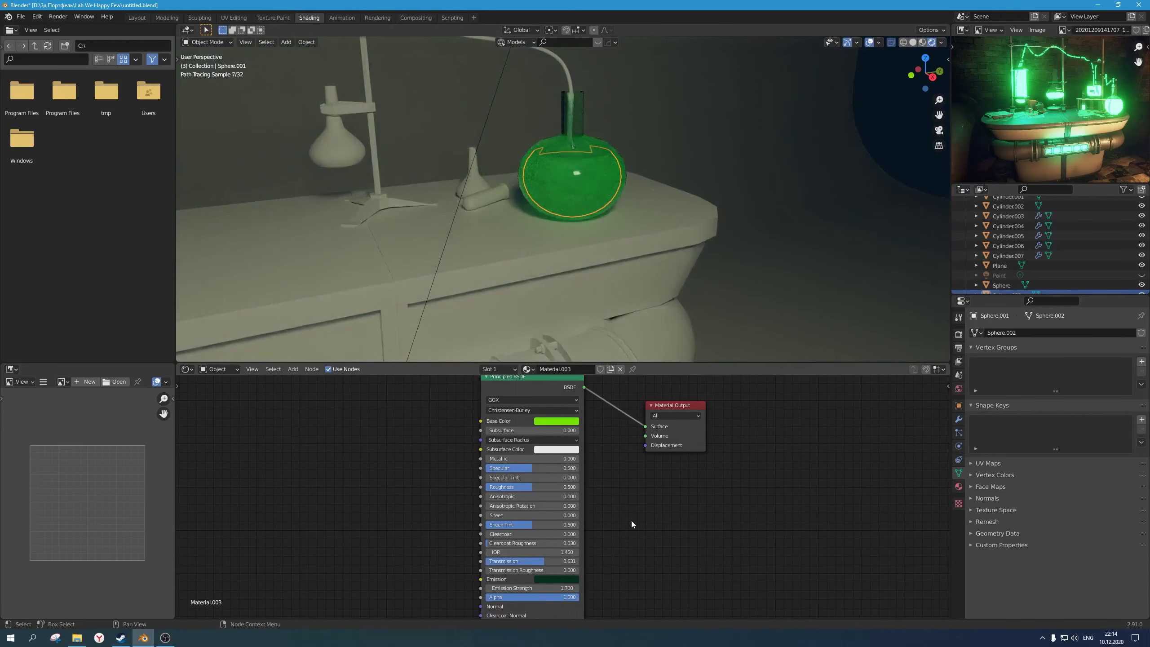
middle_drag(759, 162, 726, 205)
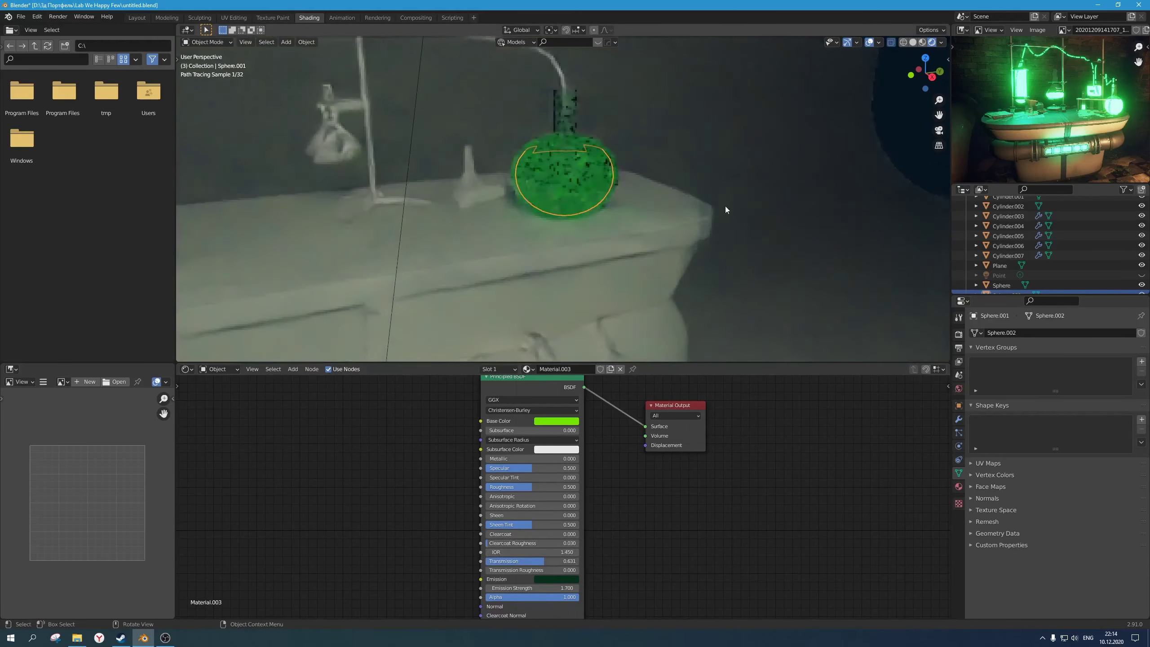
Step: Brighten the liquid's Base Color, then try a Subsurface value of 0.473 and undo it
click(559, 421)
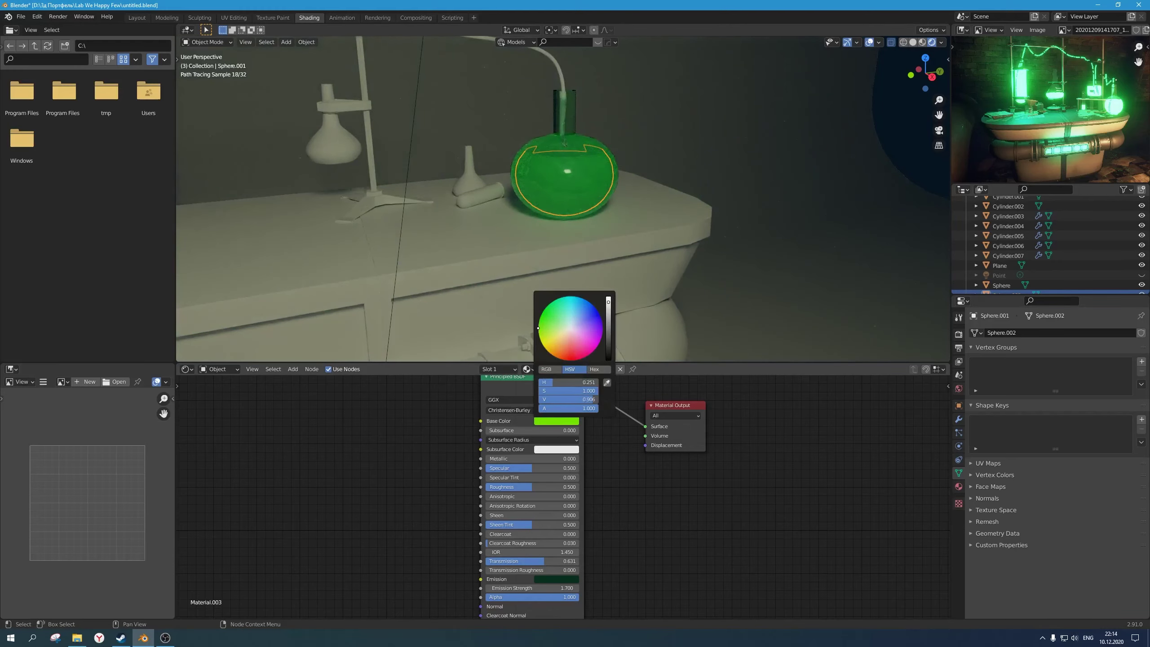
mouse_move(608, 302)
mouse_down()
mouse_move(609, 336)
mouse_move(608, 298)
mouse_up()
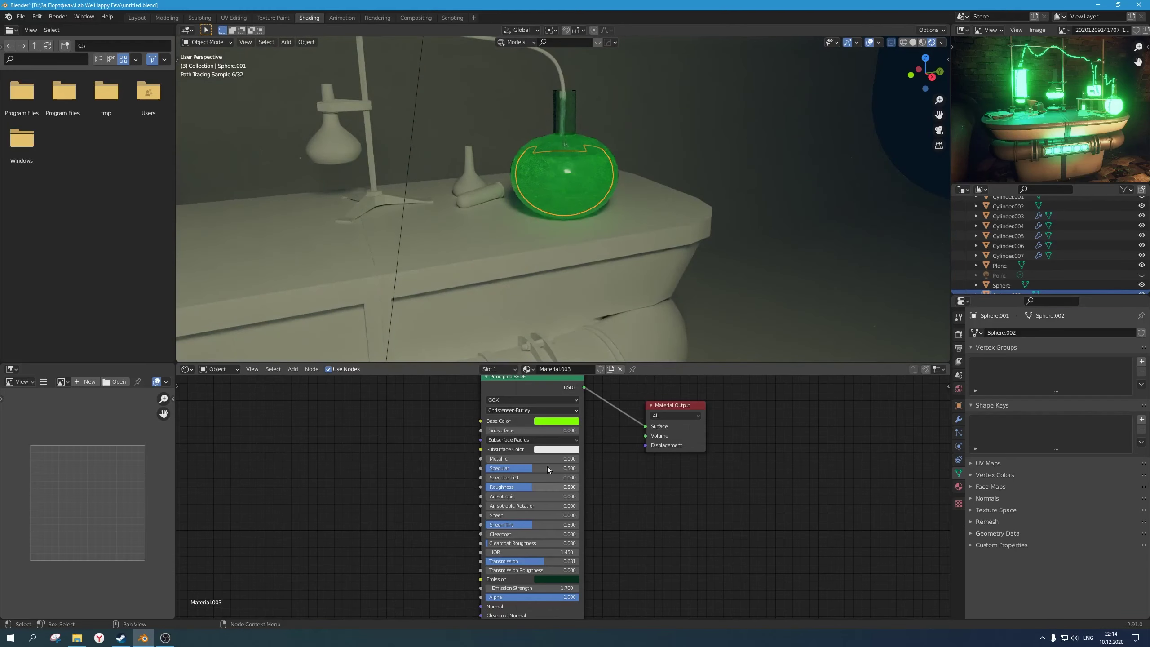
drag(503, 430, 532, 433)
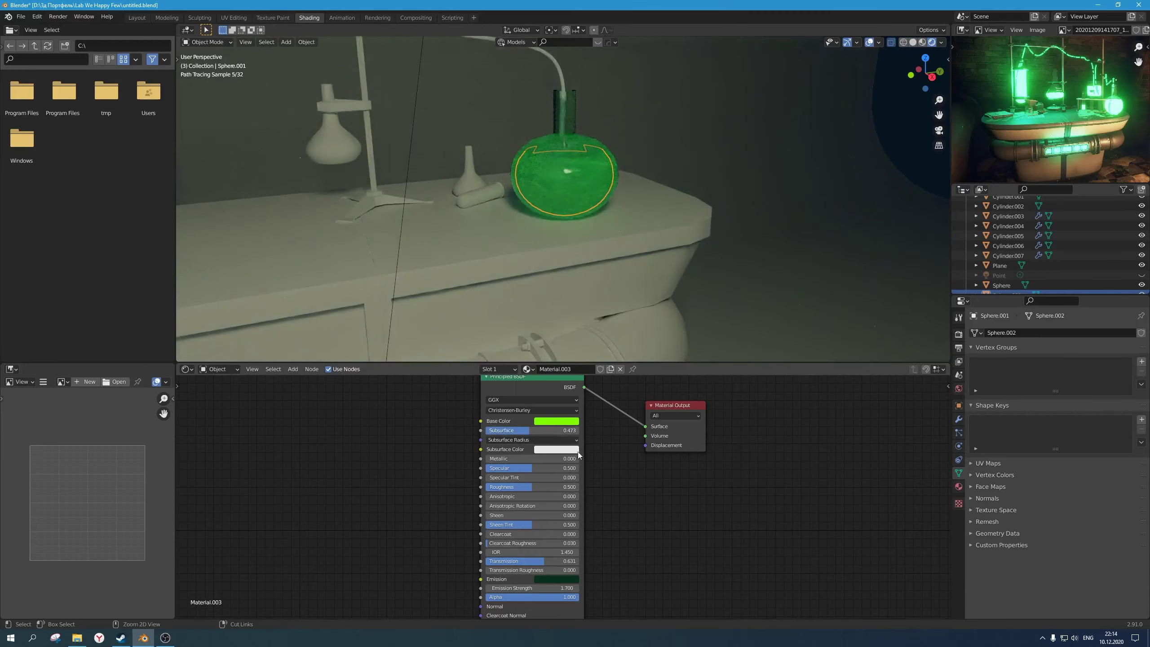
key(ctrl+z)
Step: Replace the liquid's Principled BSDF with an Emission shader linked to the Material Output's Surface
middle_drag(613, 474, 582, 510)
key(shift+a)
mouse_move(333, 440)
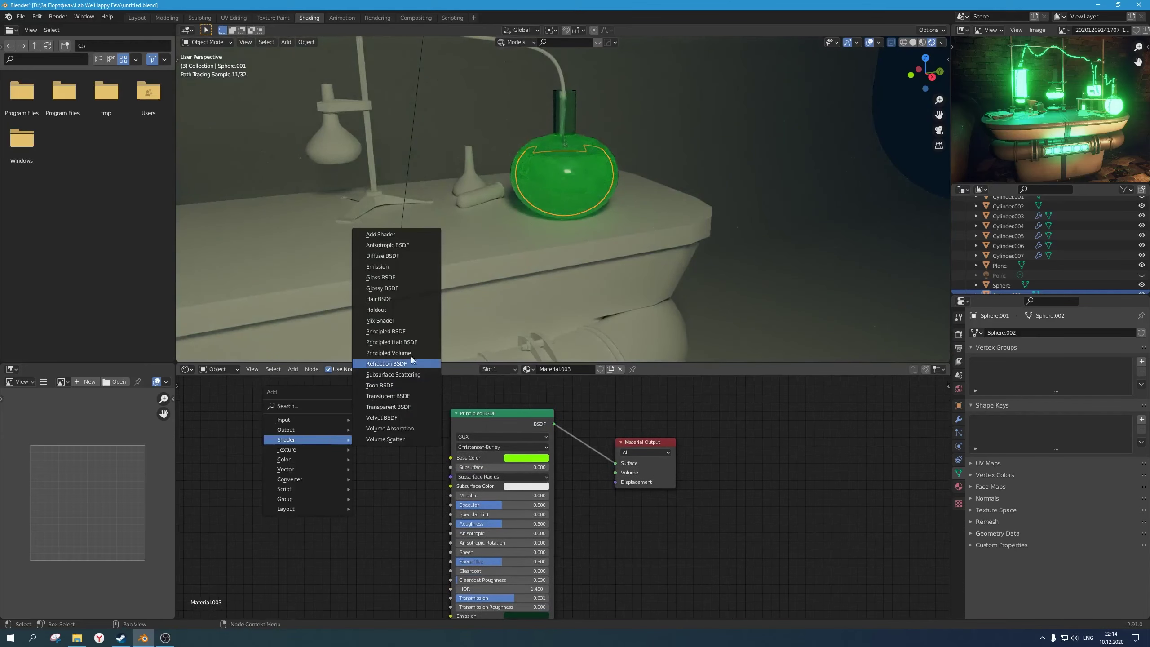
click(392, 269)
click(381, 444)
click(463, 420)
key(x)
drag(441, 458, 615, 463)
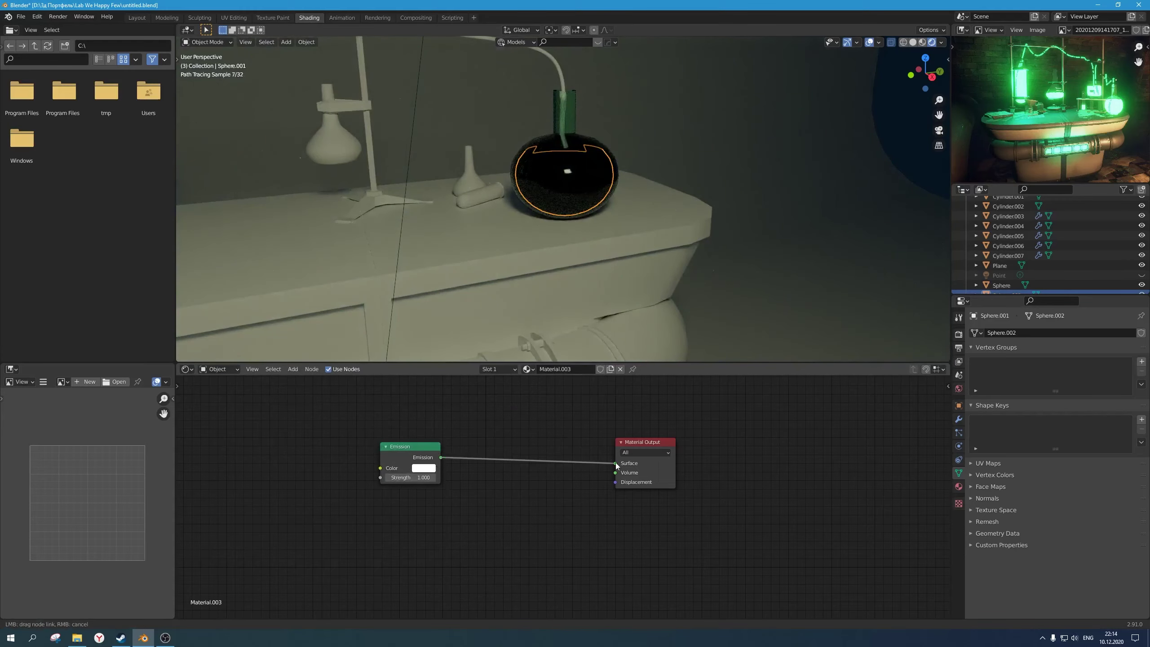
Step: Set the Emission shader's color to a saturated lime green
click(424, 469)
click(433, 382)
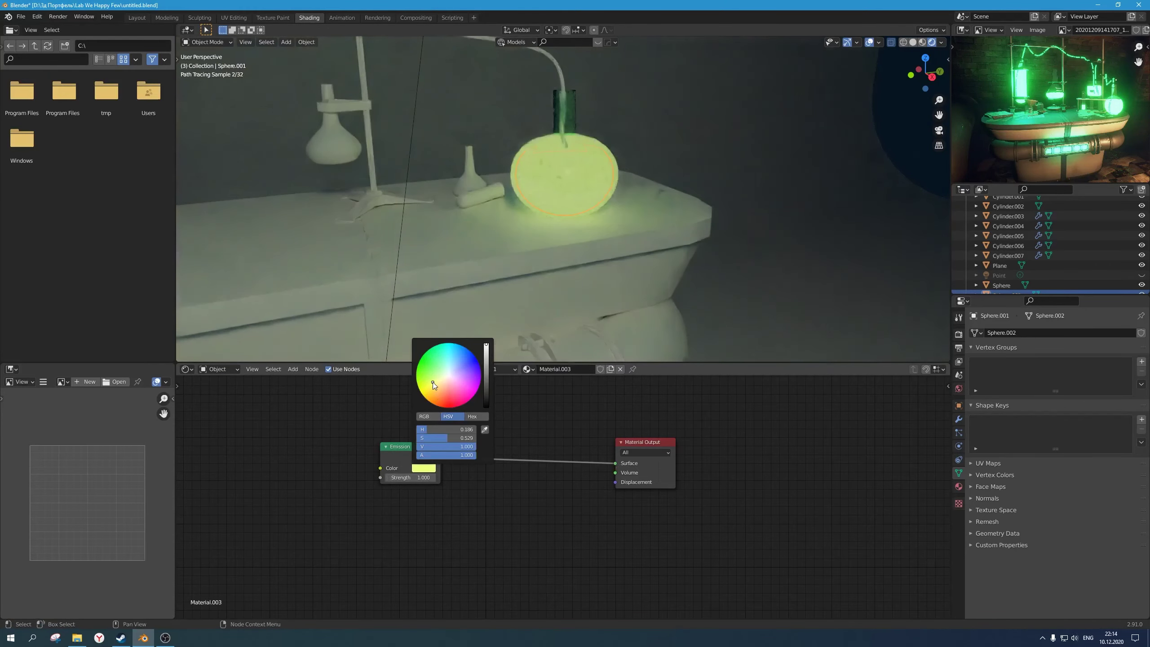
click(428, 370)
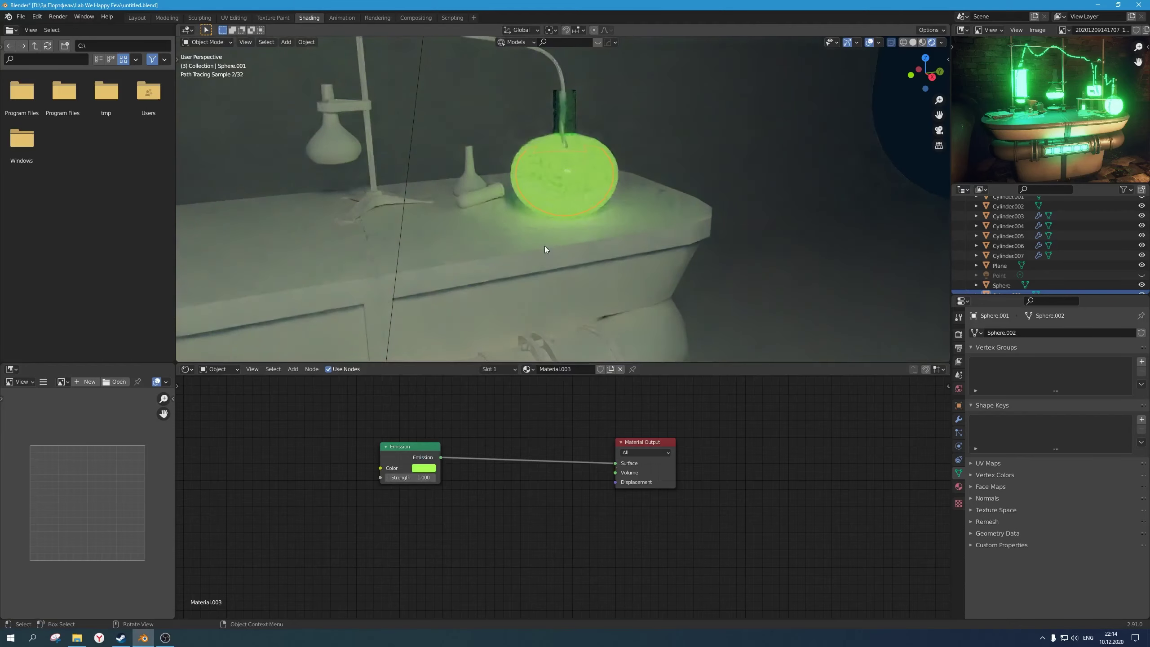
middle_drag(545, 246, 545, 229)
scroll(550, 229, up, 3)
click(424, 468)
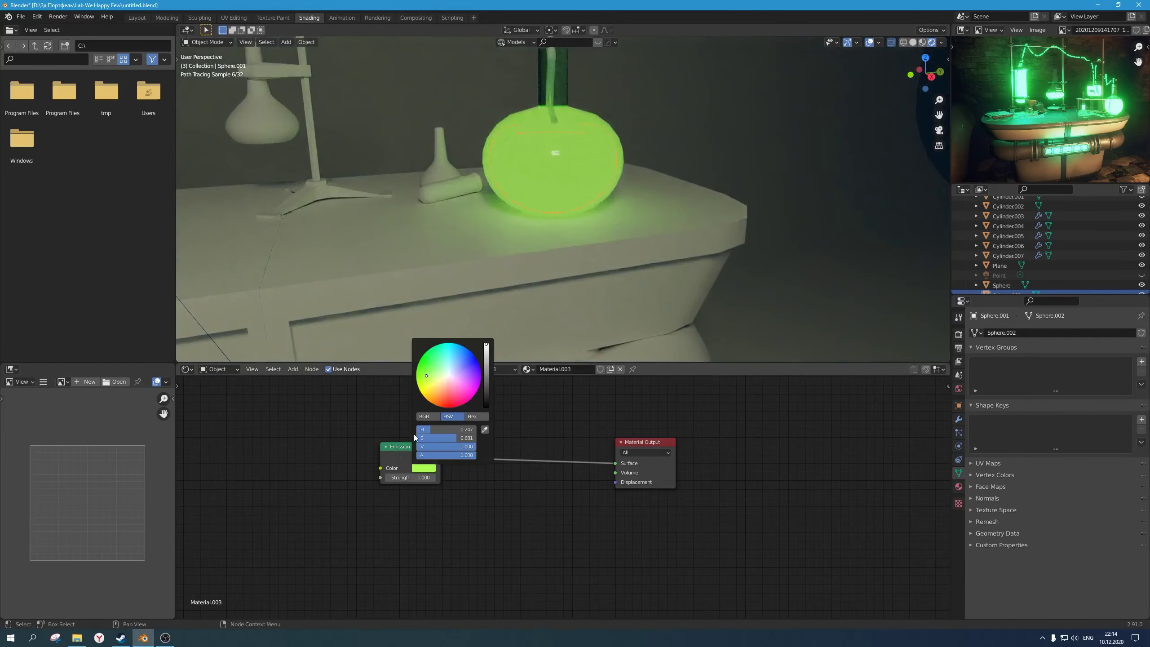
click(423, 379)
Step: Try an Emission strength of 0.1 for the liquid
click(406, 477)
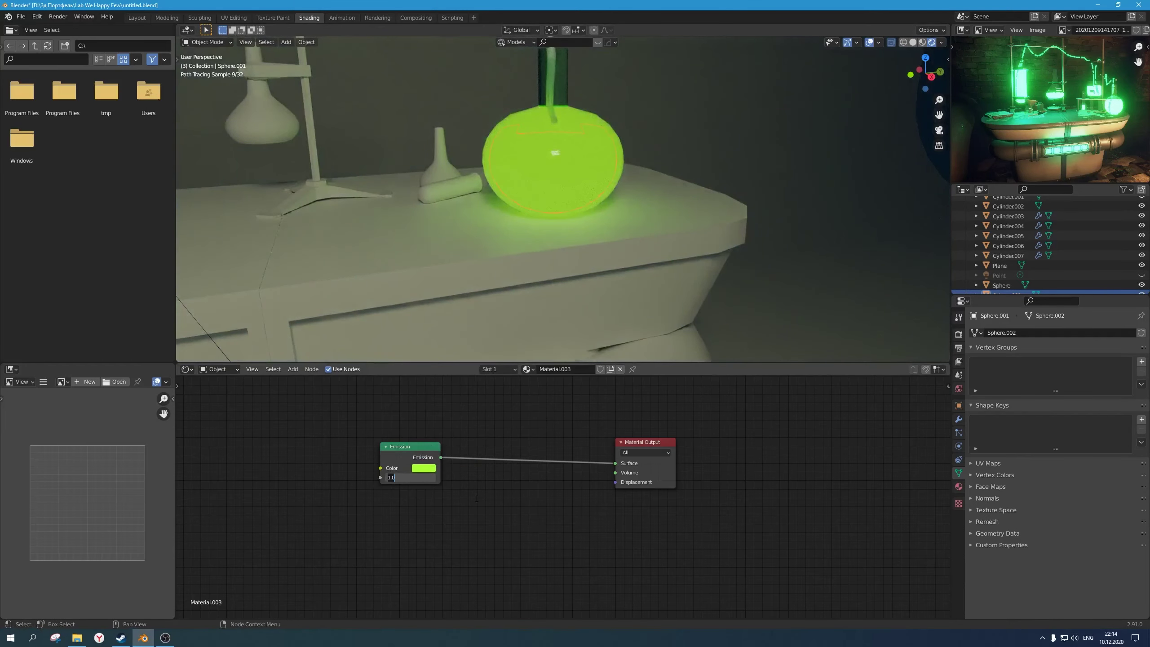
text(.1)
key(Return)
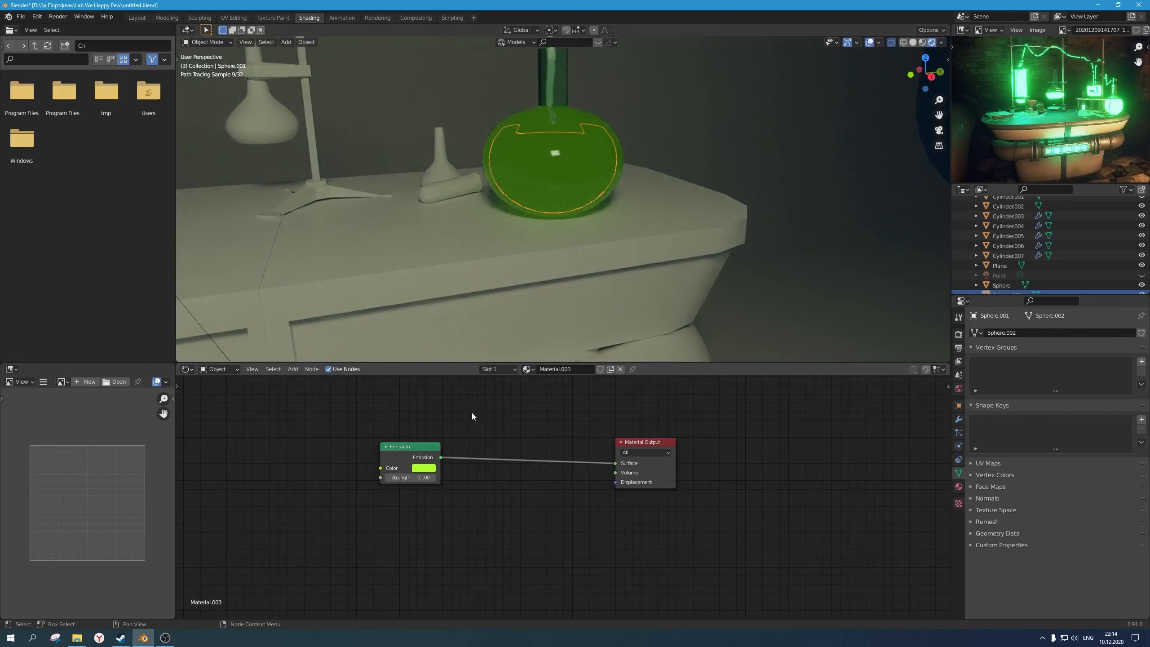
scroll(534, 261, down, 2)
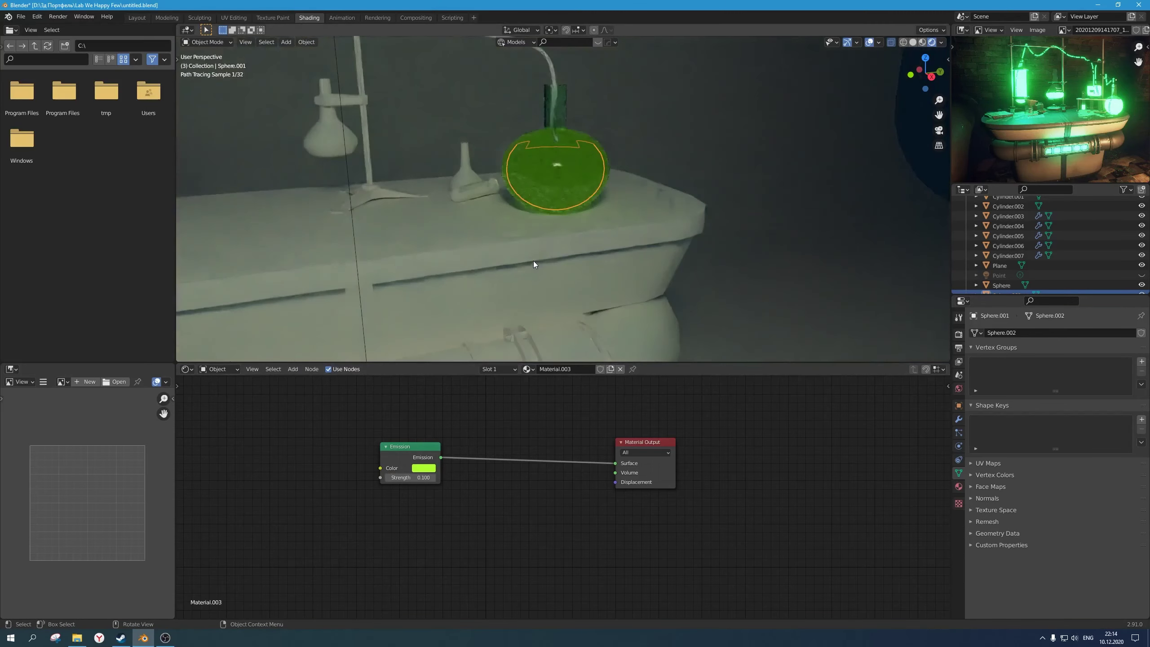
Step: Set the liquid's Emission strength to 0.2
click(414, 478)
text(.2)
key(Return)
scroll(676, 189, down, 3)
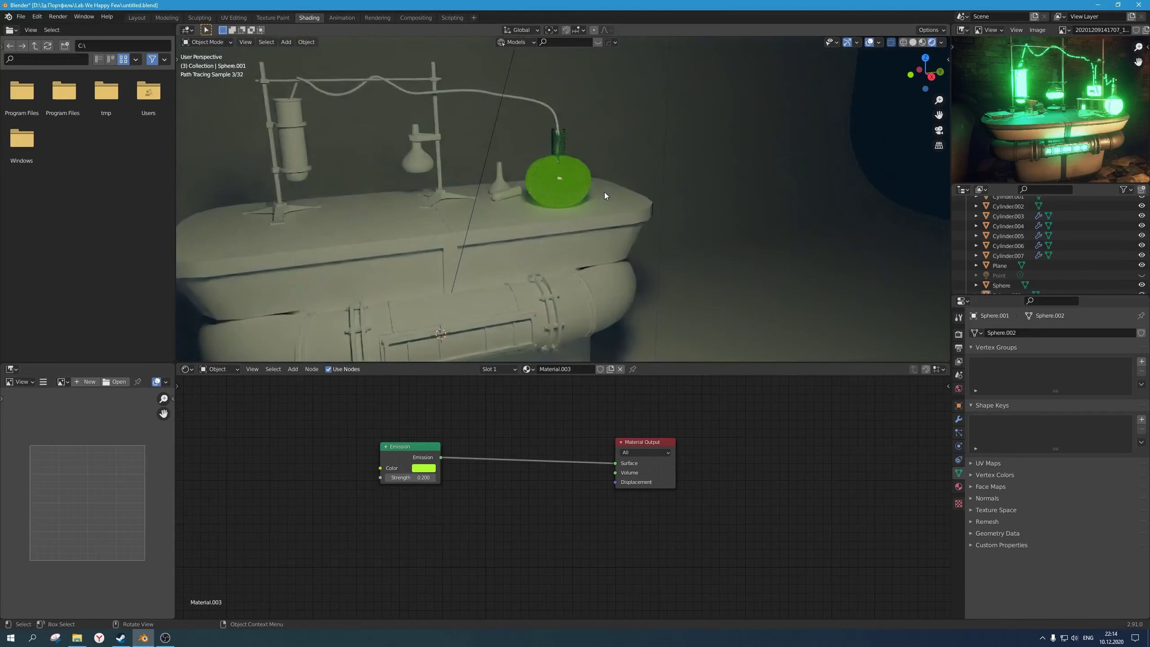
Step: Select the liquid object inside the round glass flask
click(572, 184)
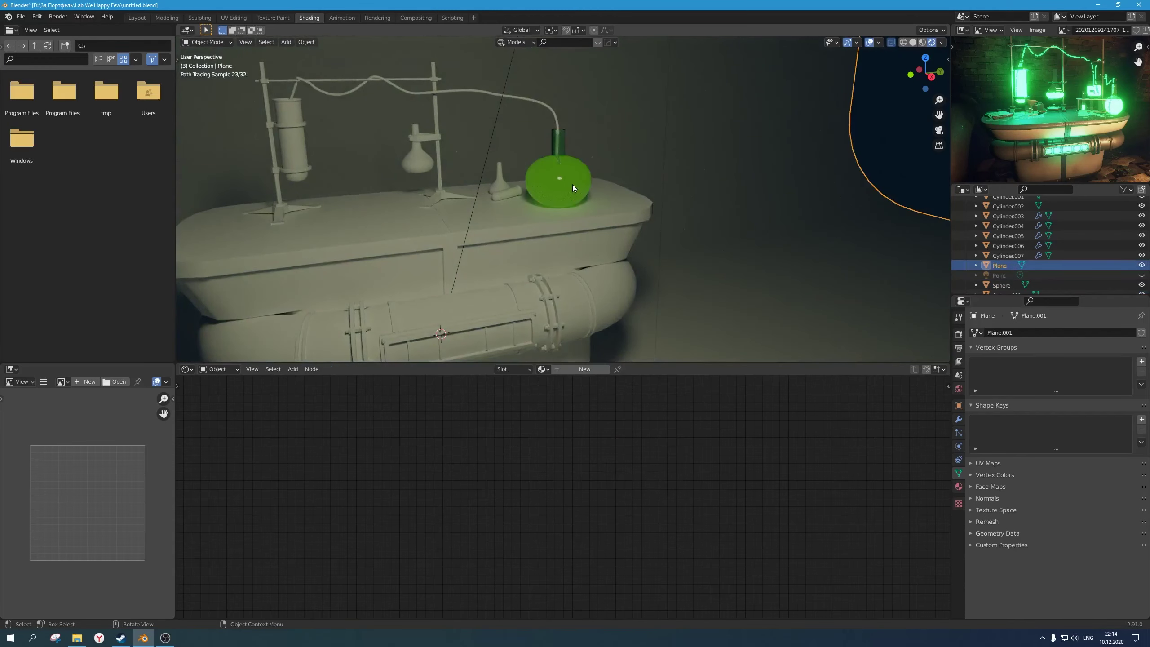
click(572, 178)
click(571, 178)
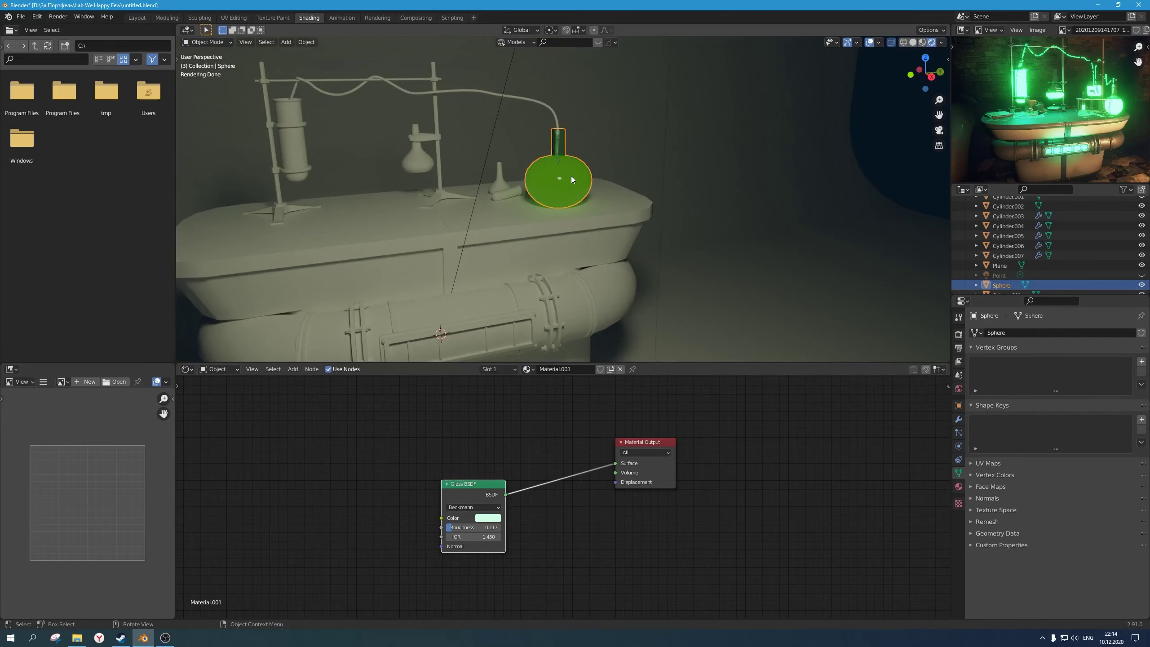
click(572, 178)
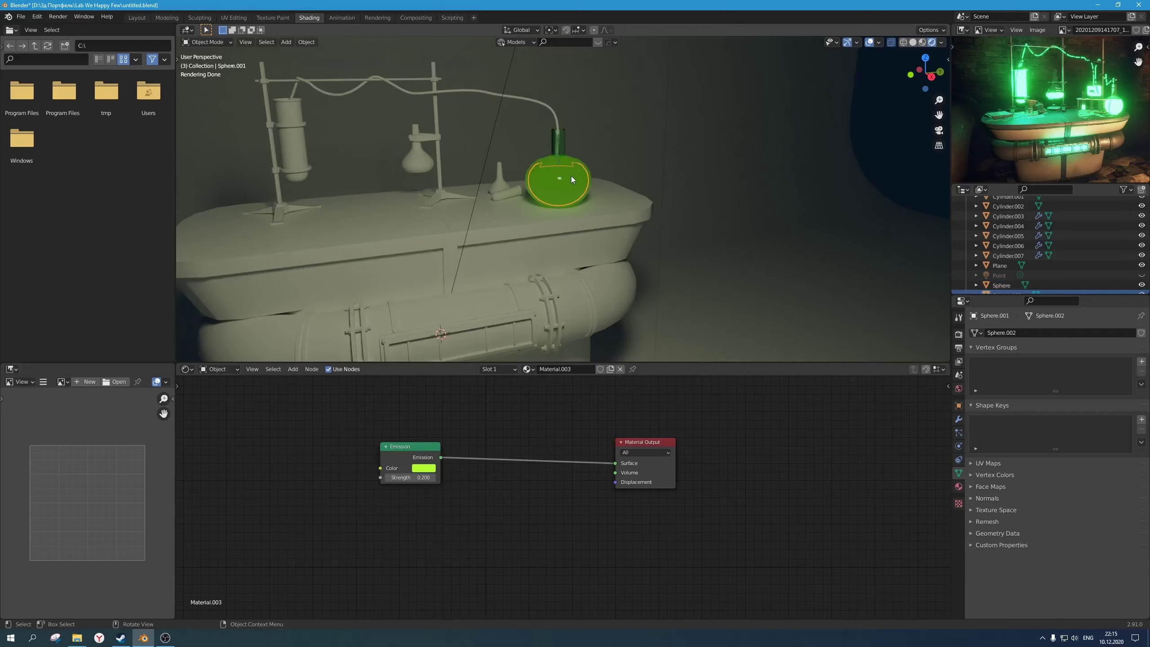
Step: Replace the flask liquid's Emission shader with a Principled Volume shader connected to the Material Output's Volume input
scroll(573, 182, up, 2)
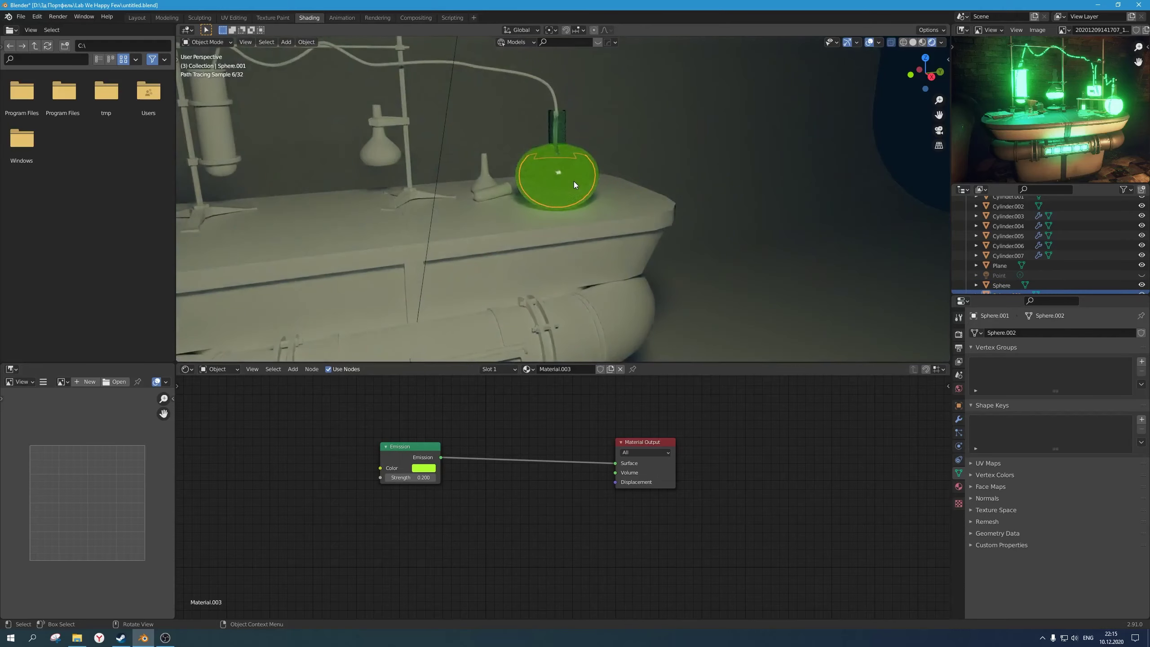
scroll(573, 181, up, 3)
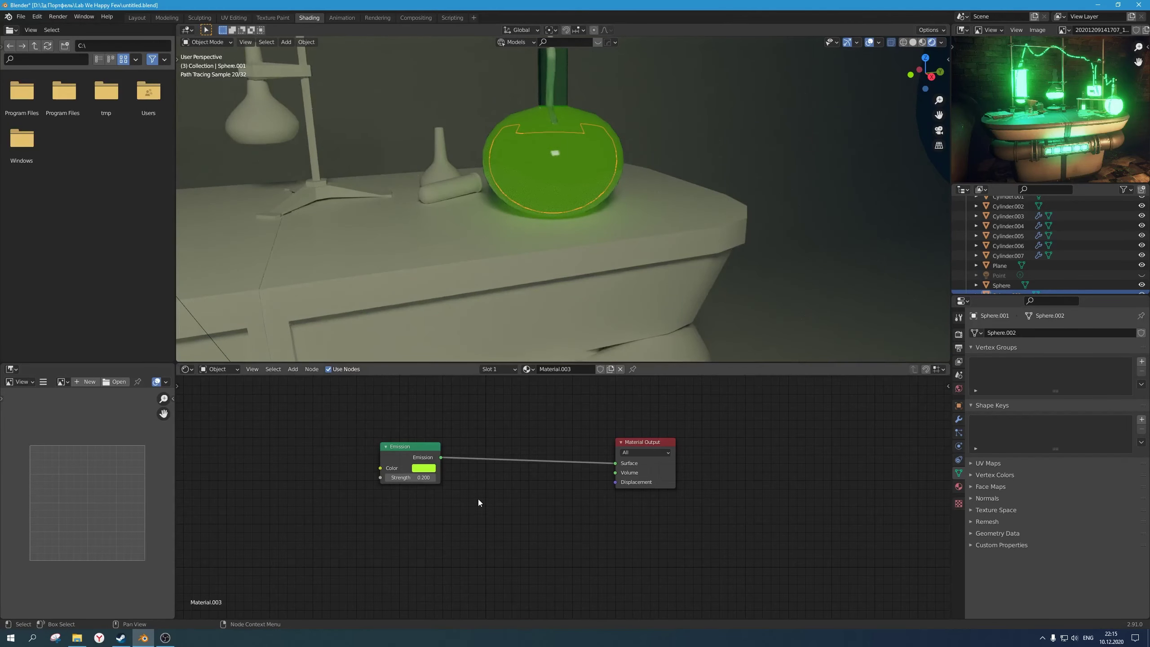
click(408, 447)
key(x)
key(shift+a)
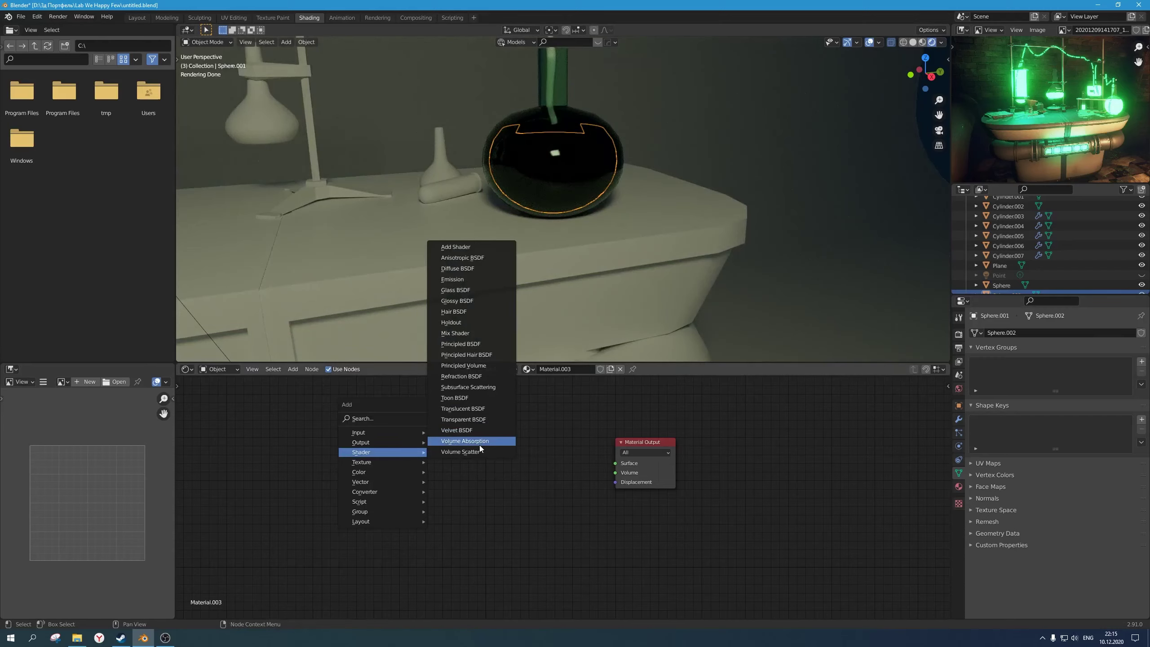
click(481, 365)
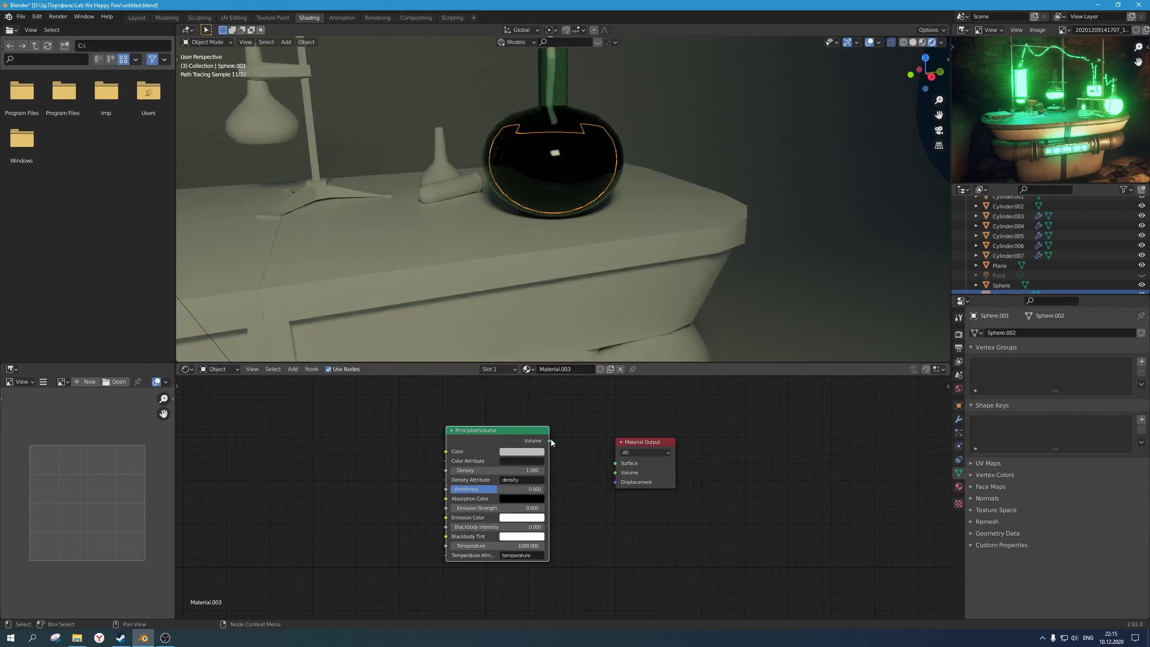
drag(550, 440, 620, 473)
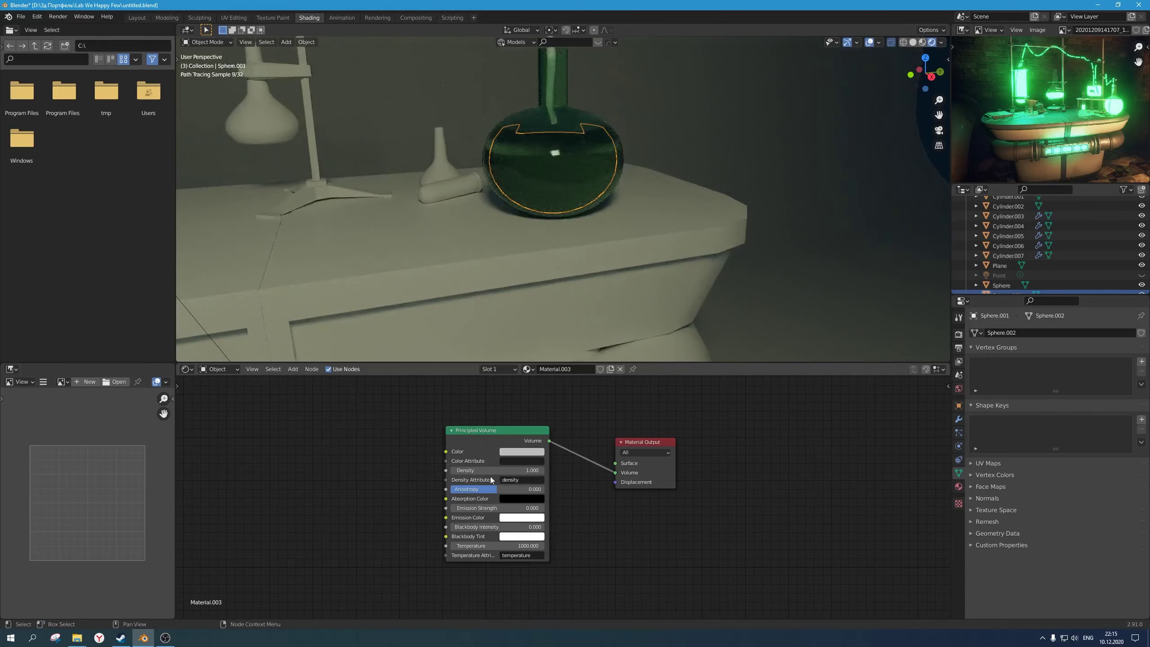
Step: Set the Principled Volume's Color to a bright, fully saturated green
click(519, 452)
click(525, 345)
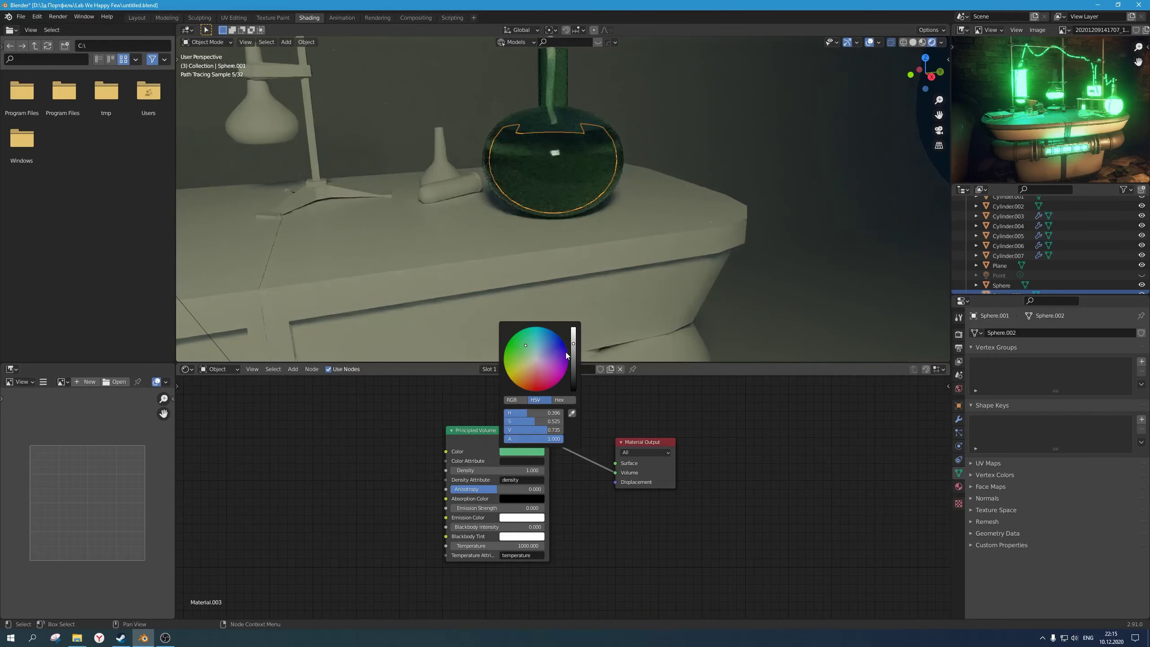
drag(573, 353, 573, 327)
drag(529, 360, 522, 330)
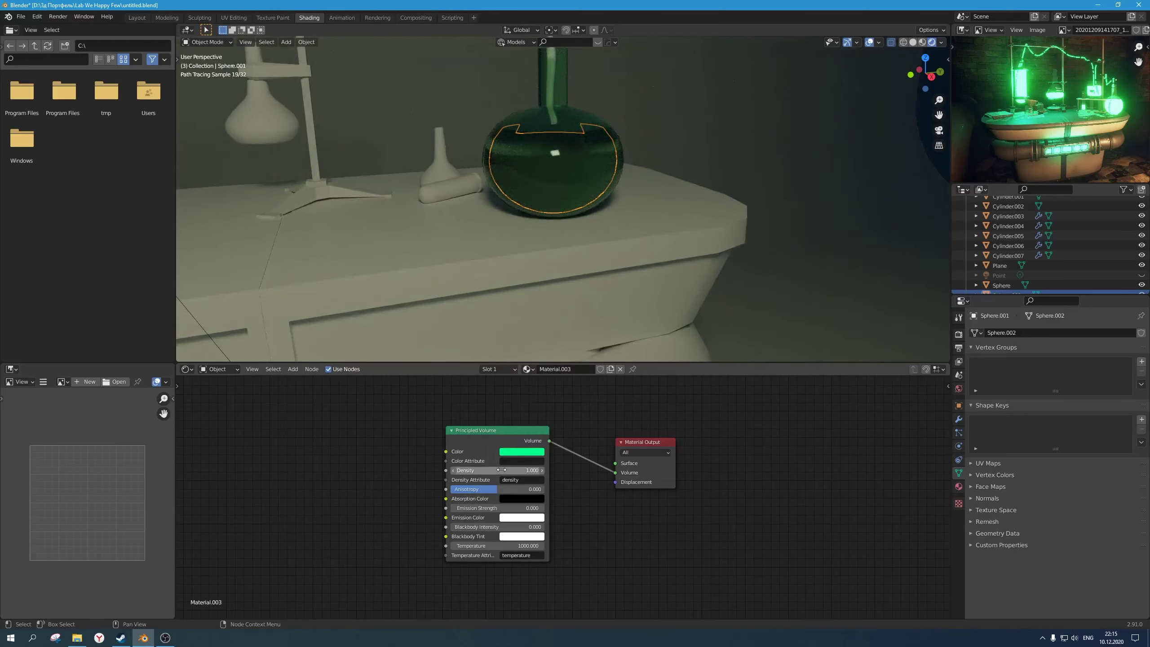
Step: Raise the volume's Density to 14 and set its Anisotropy to -1
drag(502, 470, 486, 472)
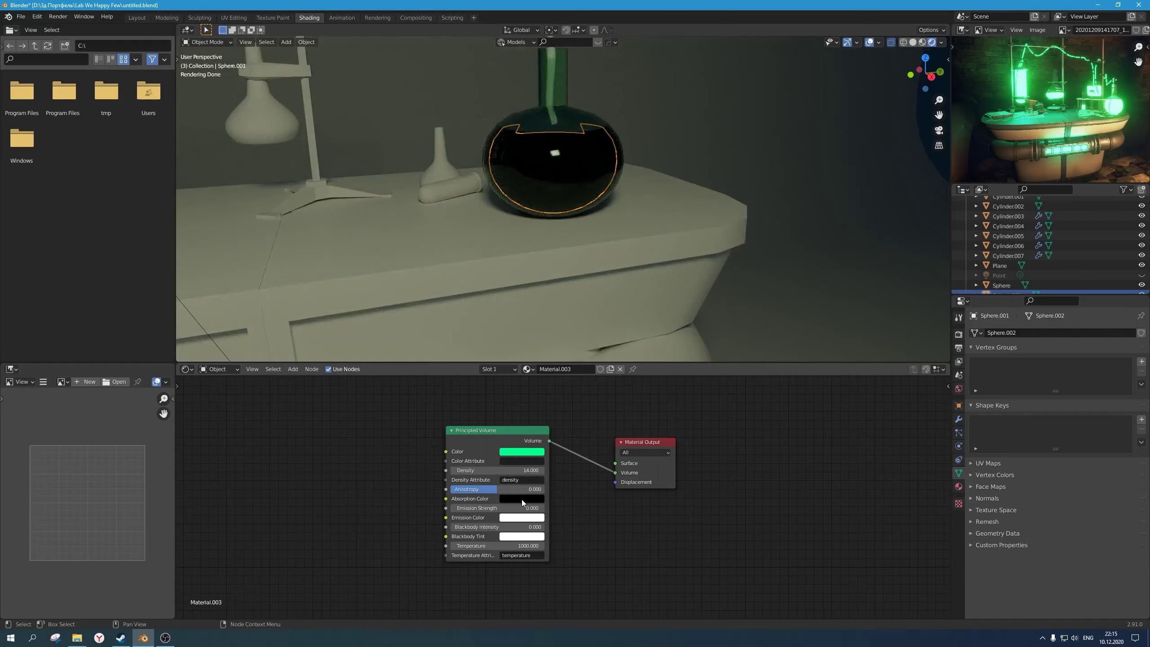
drag(521, 490, 476, 490)
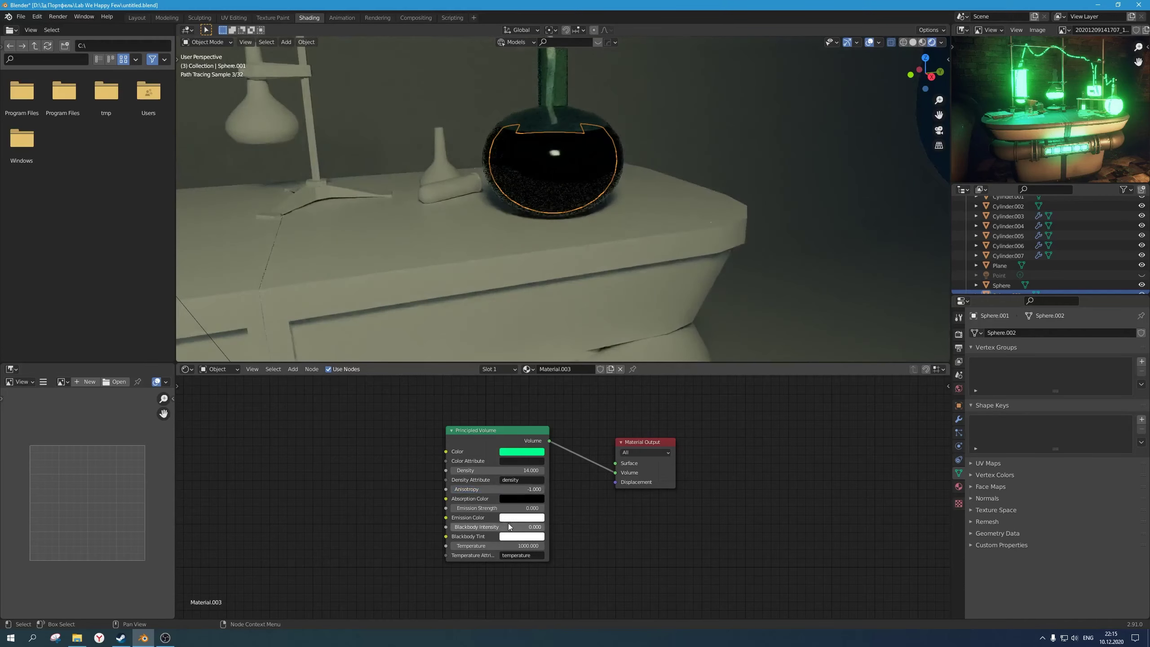
Step: Set the volume's Emission Color to a saturated green with hue 0.384 and its Density to 1
click(510, 519)
click(516, 400)
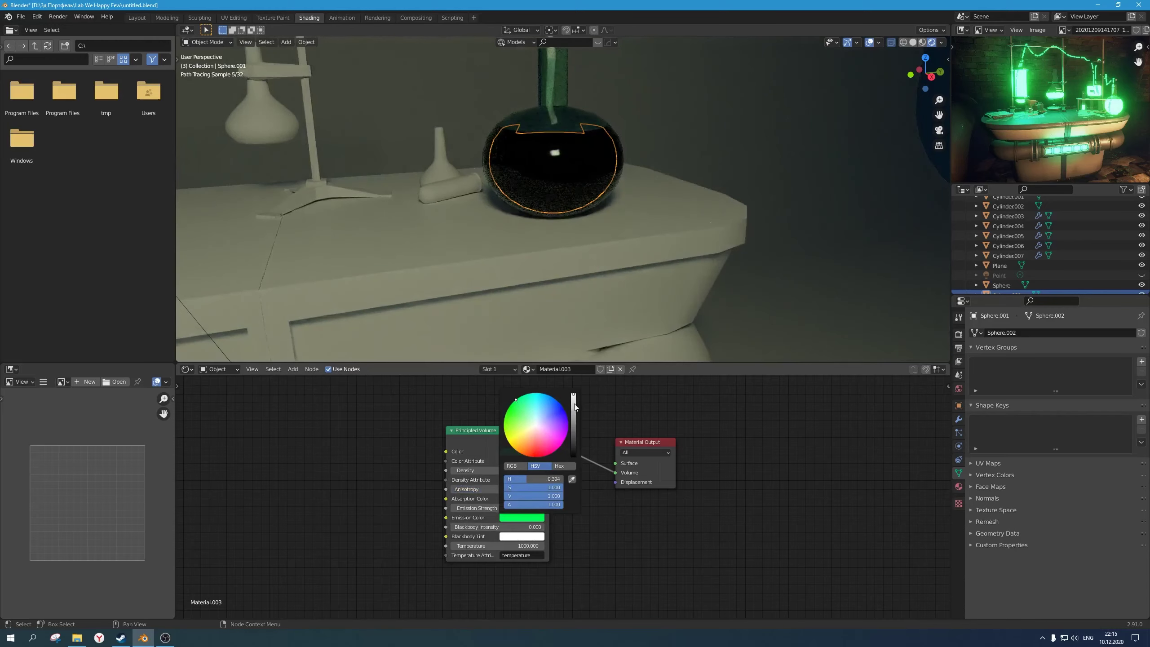
click(500, 471)
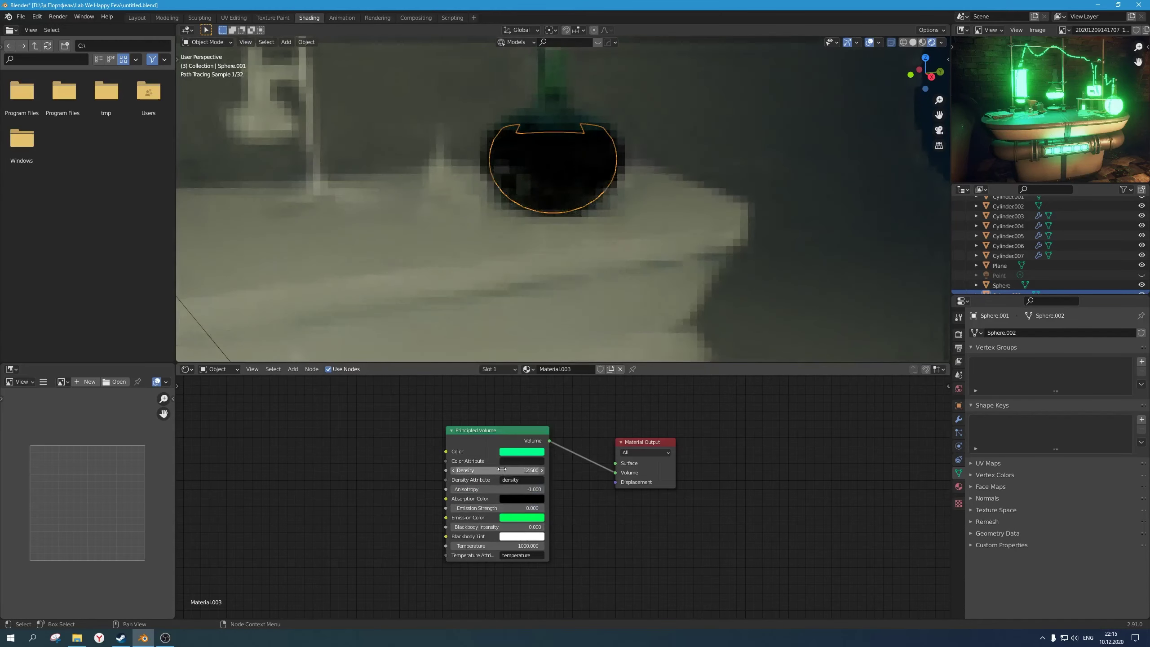
text(1)
key(Return)
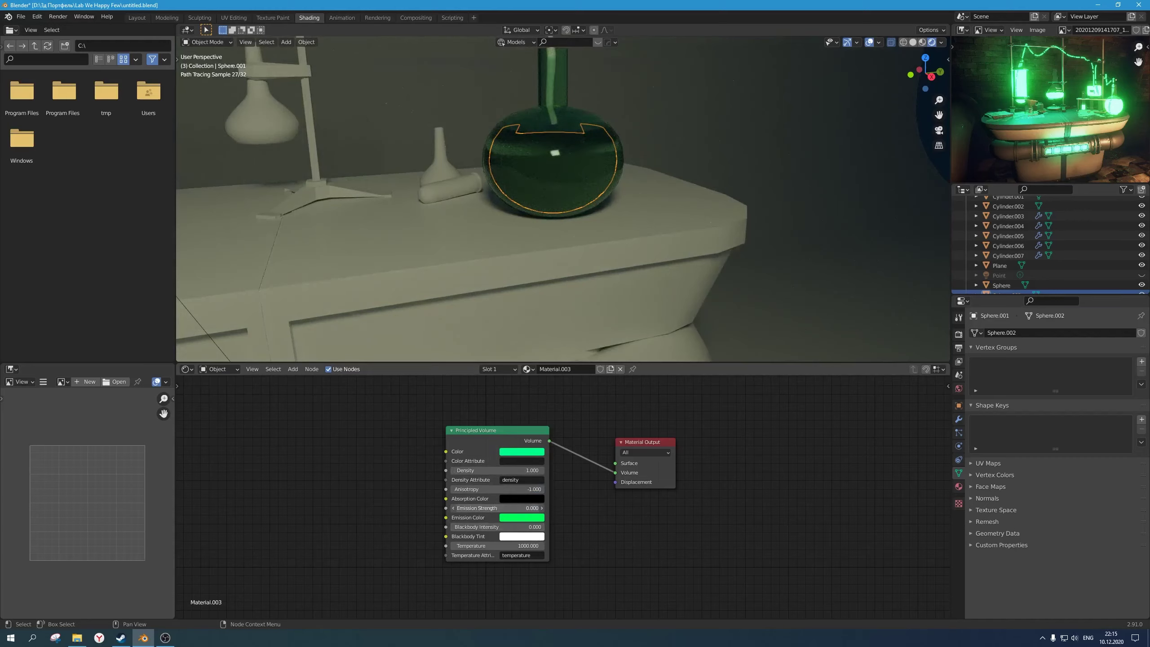
Step: Try an Emission Strength of 1.5 for the liquid's volume shader
drag(495, 507, 521, 508)
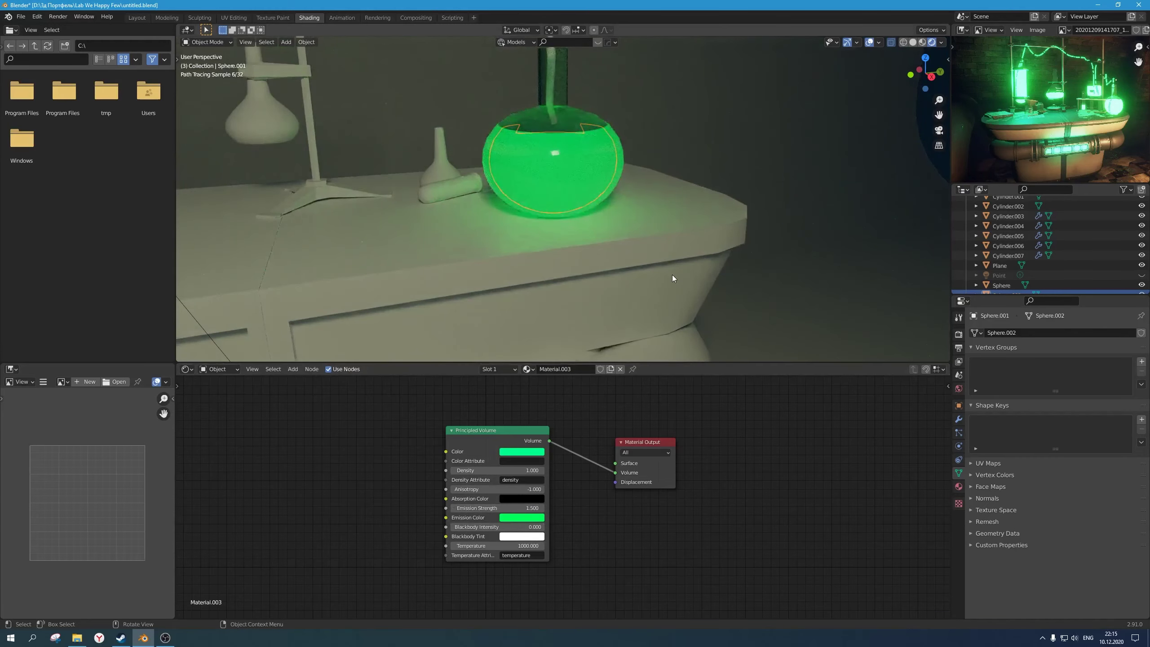
scroll(672, 275, down, 2)
middle_drag(630, 266, 621, 272)
Step: Try Density values of 0 and 10 for the liquid's volume and settle on 5
key(Return)
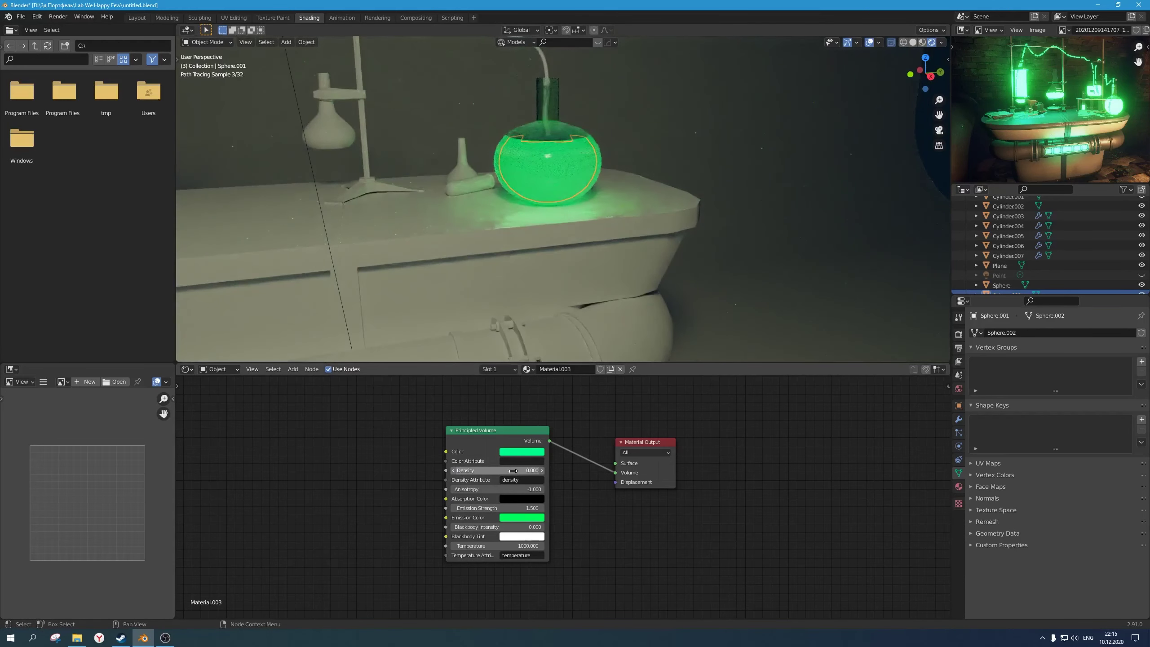
key(BackSpace)
key(BackSpace)
key(BackSpace)
text(10)
key(Return)
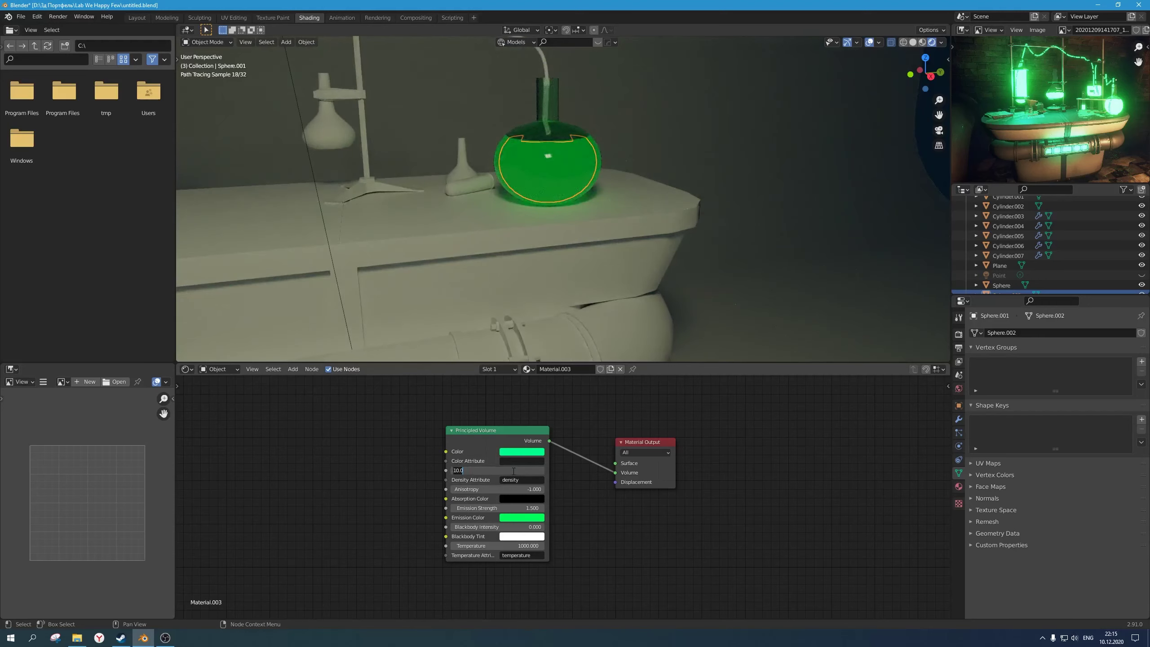
text(5)
key(Return)
Step: Reselect the liquid in the round flask and set its volume Emission Strength to 10
scroll(770, 186, down, 3)
click(867, 148)
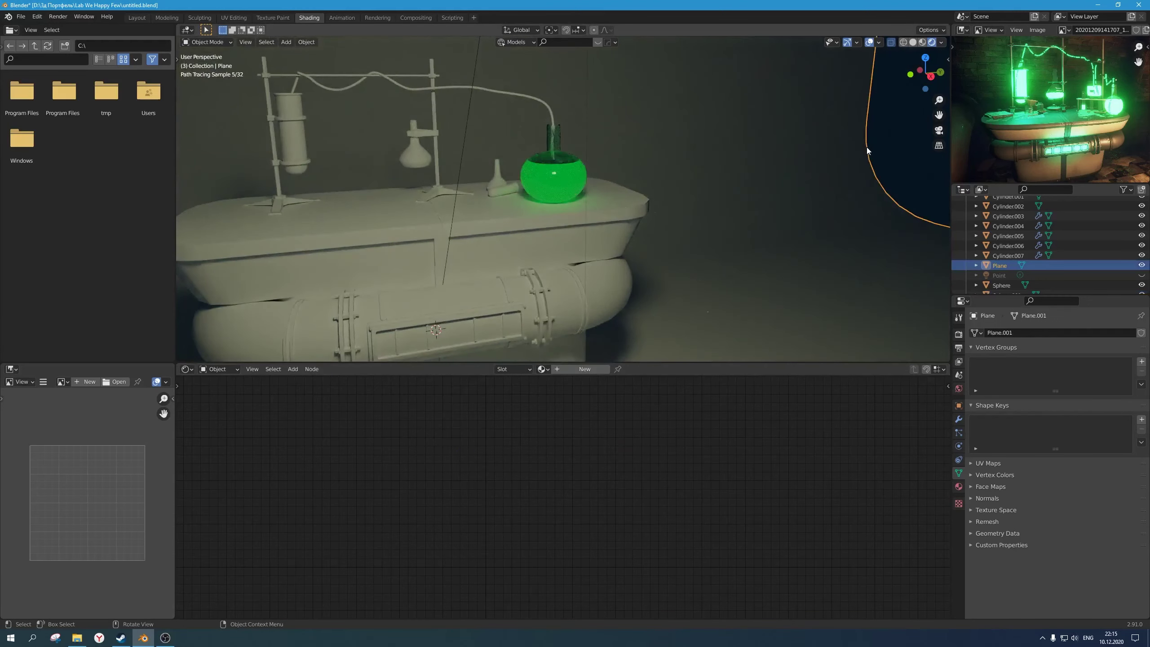
scroll(672, 207, down, 2)
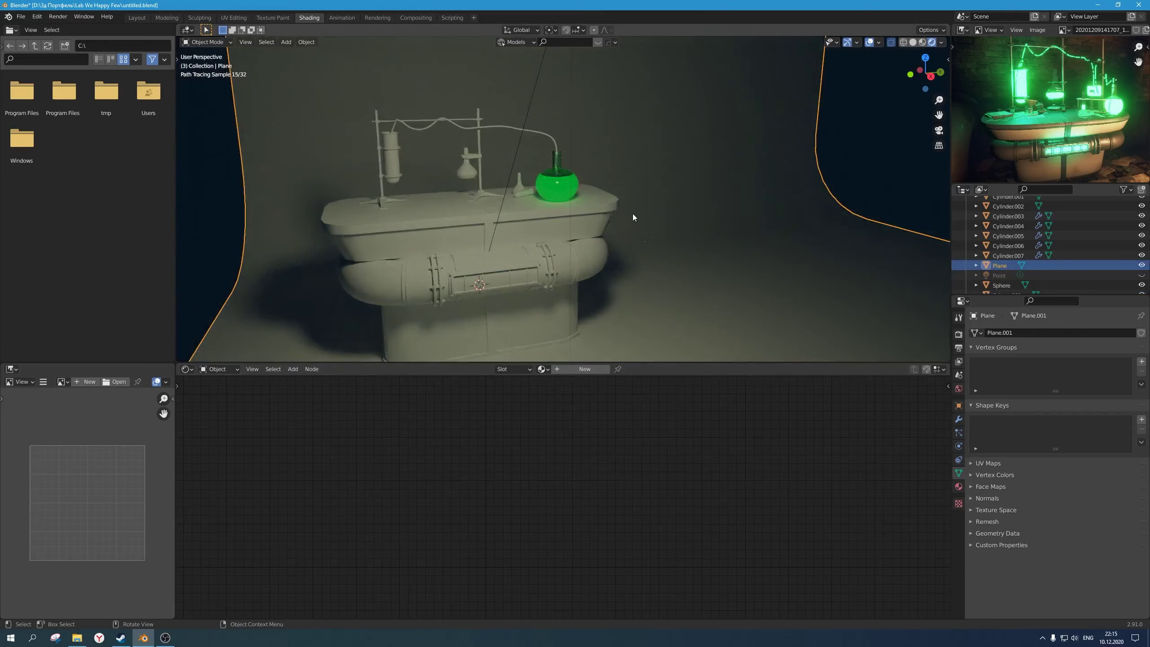
click(561, 192)
click(560, 191)
scroll(560, 191, up, 1)
click(560, 183)
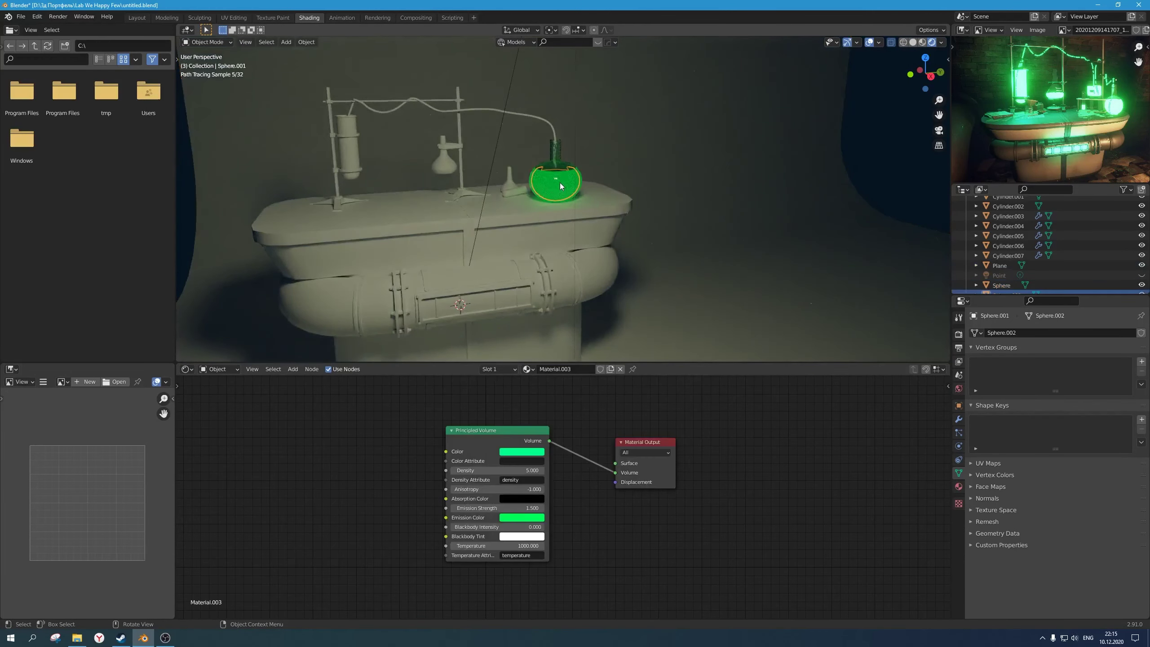
click(560, 182)
click(560, 183)
click(560, 183)
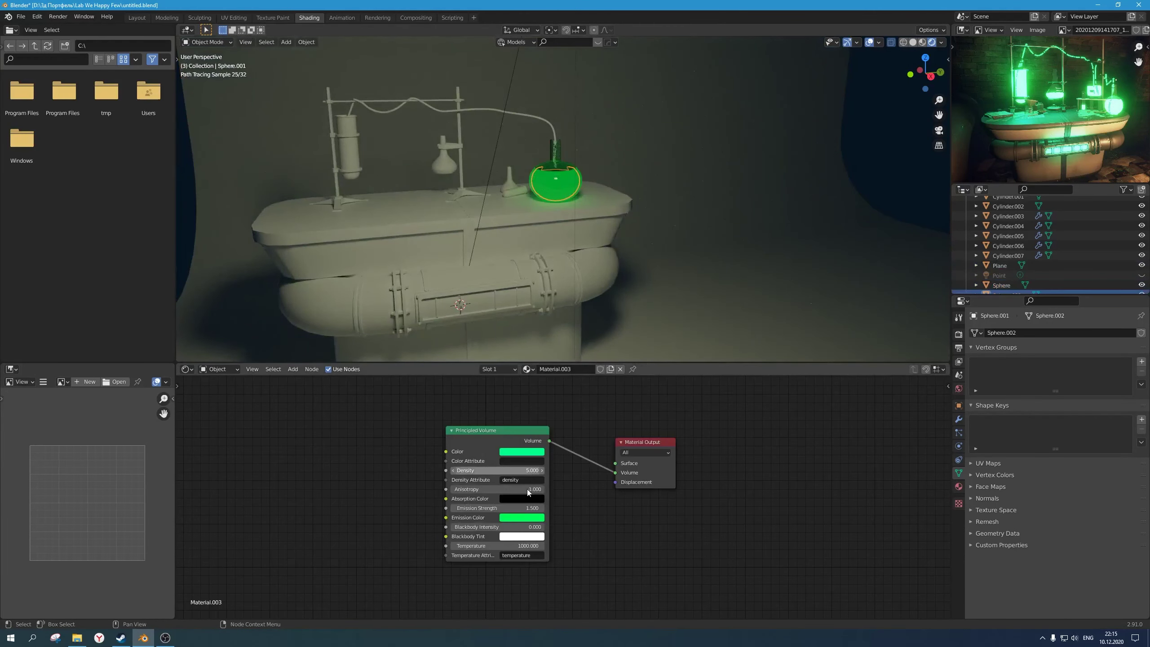
text(10)
key(Return)
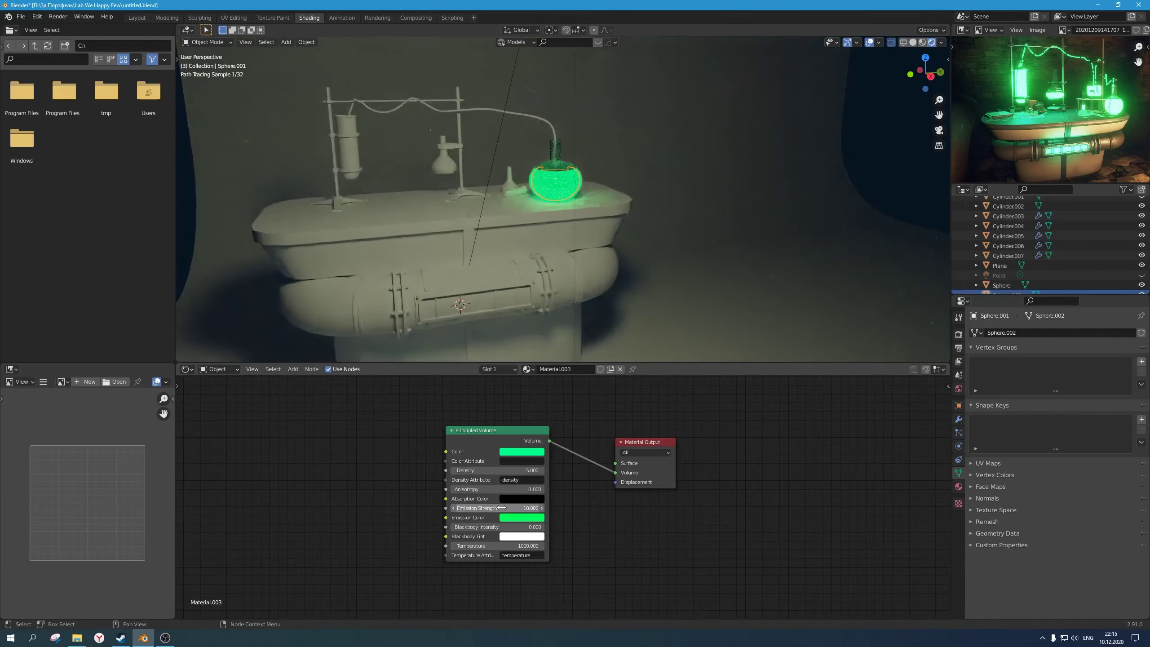
Step: Try replacing the liquid's Principled Volume with an Emission shader connected to the Material Output's Surface input
mouse_move(579, 279)
middle_down()
mouse_move(746, 189)
mouse_move(621, 230)
middle_up()
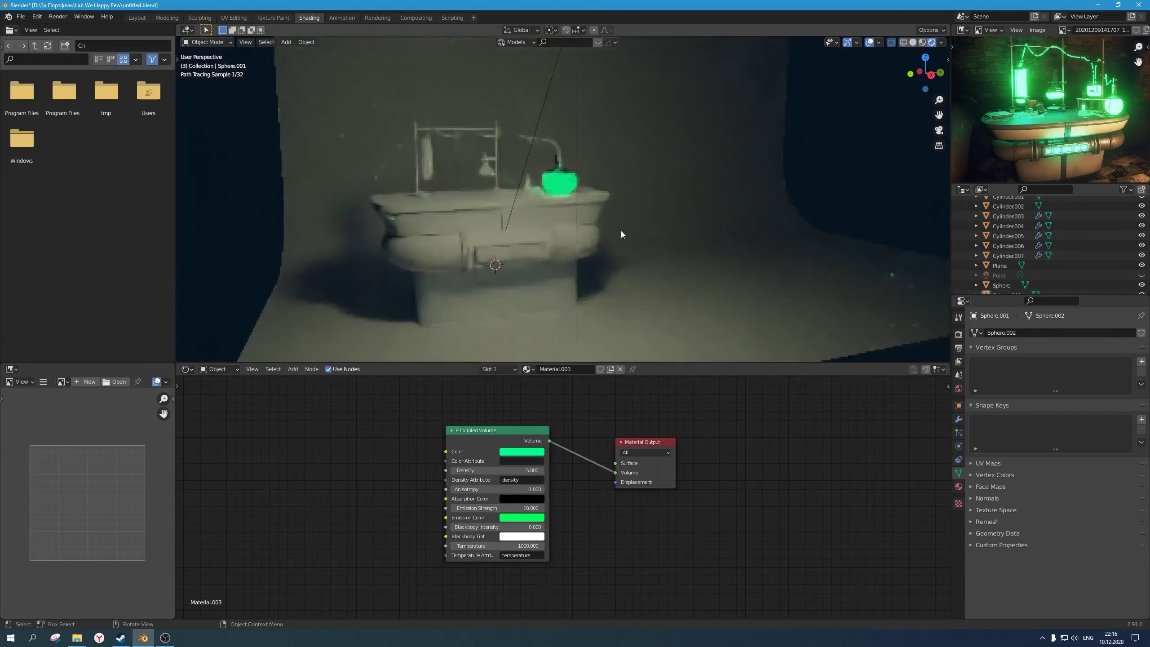
click(562, 180)
scroll(562, 180, up, 4)
click(565, 169)
scroll(564, 169, up, 3)
shift+middle_drag(565, 169, 567, 308)
click(478, 431)
key(x)
key(shift+a)
mouse_move(484, 420)
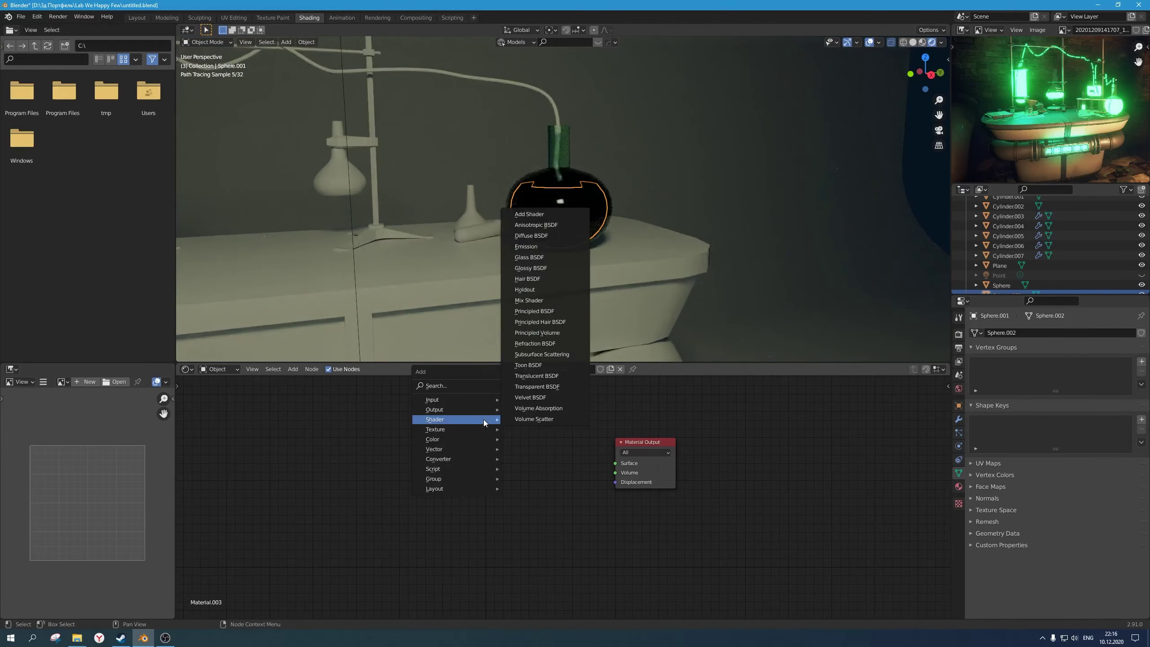
click(543, 247)
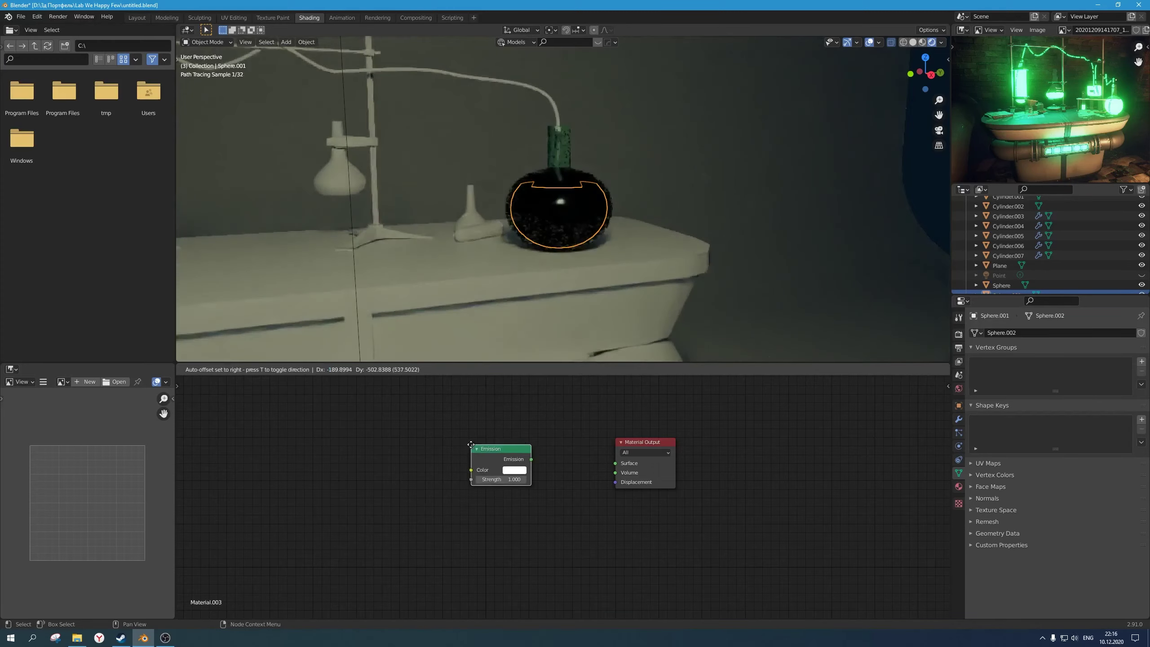
drag(532, 460, 617, 462)
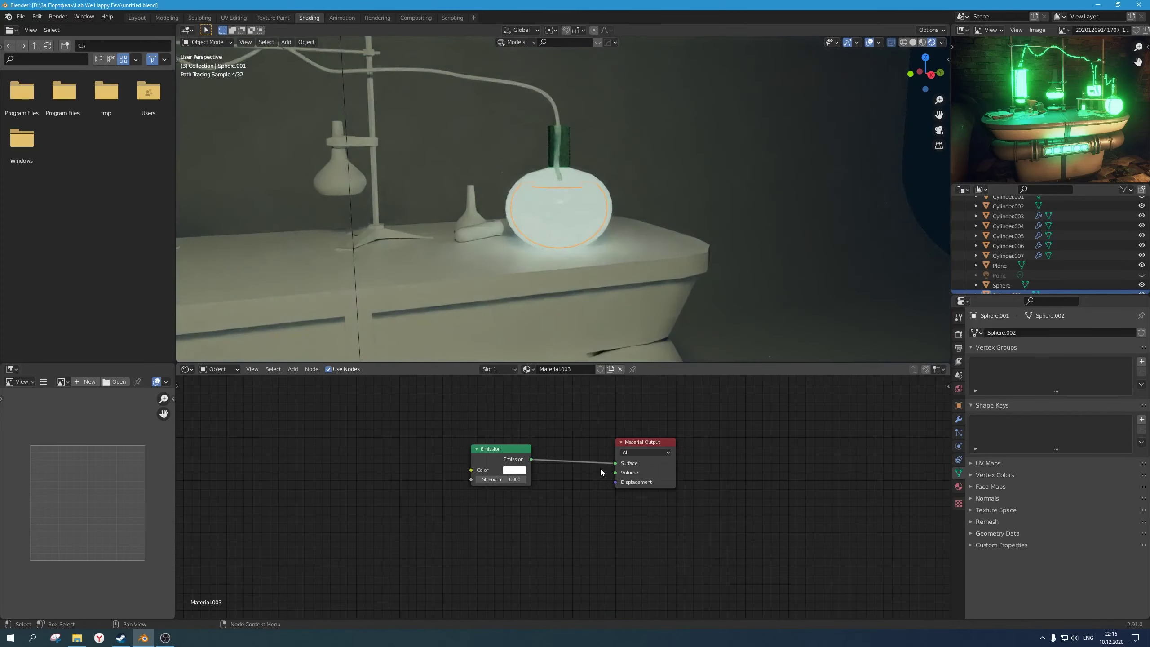
Step: Undo the shader swap to bring back the liquid's Principled Volume setup
key(ctrl+z)
key(ctrl+z)
key(ctrl+z)
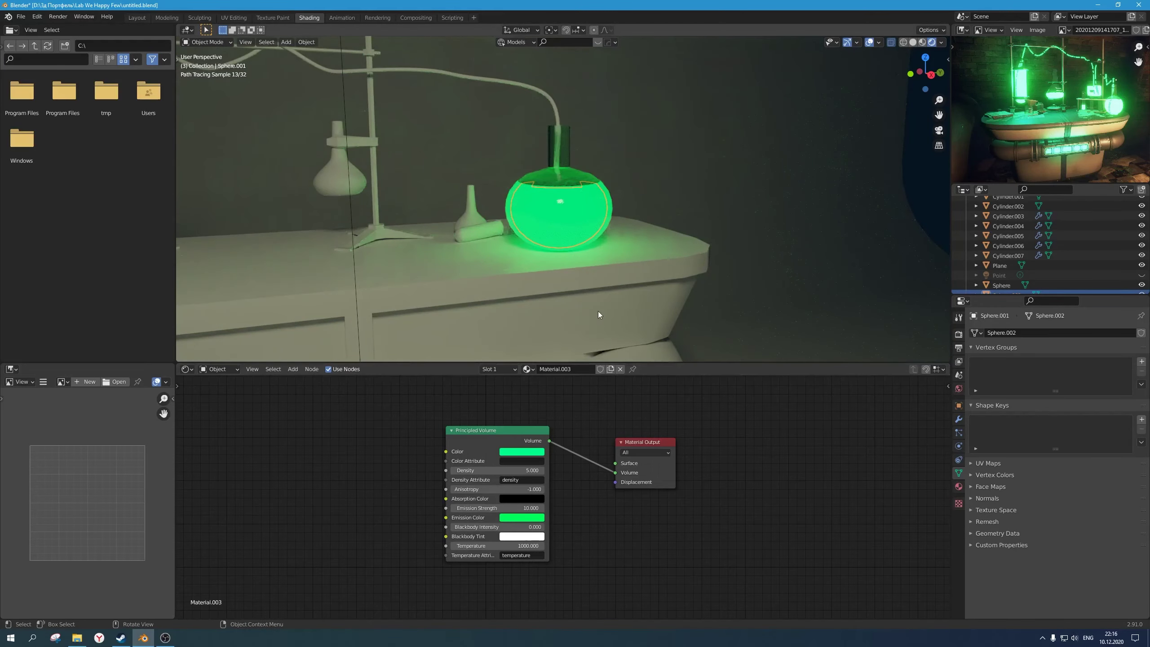
Step: Scale the liquid inside the round flask down to about 0.67 of its size
scroll(626, 284, down, 2)
scroll(626, 288, up, 1)
key(s)
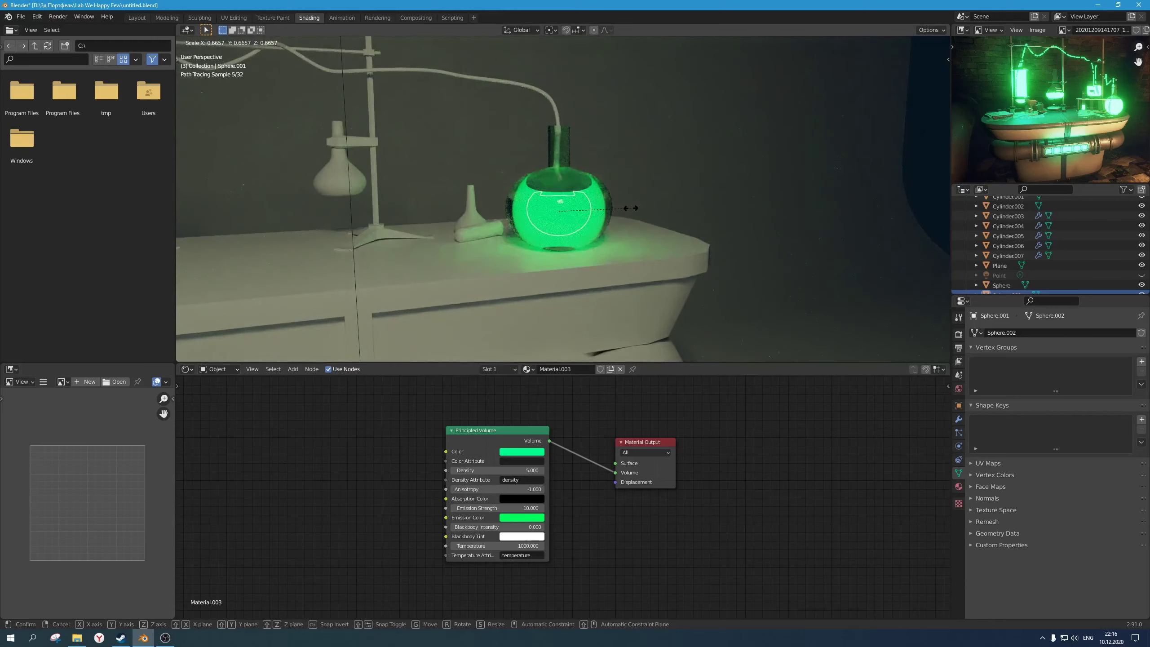
click(632, 209)
Step: Assign the existing glass material Material.001 to the small flask clamped on the stand
scroll(631, 208, down, 6)
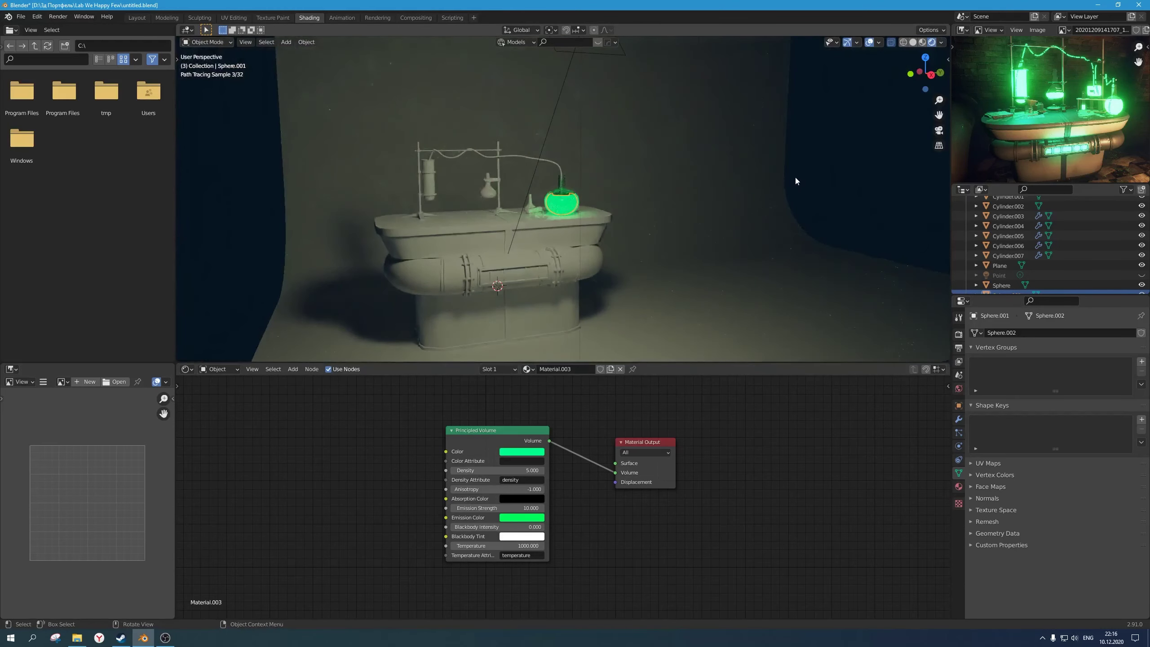
middle_drag(671, 207, 667, 214)
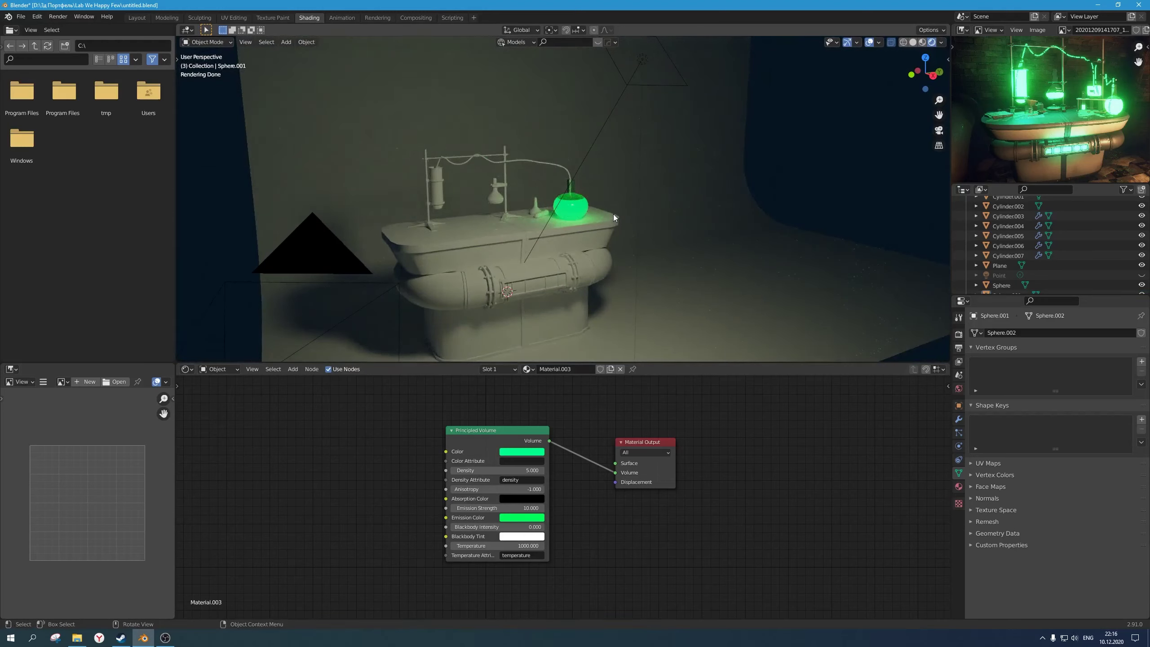
shift+middle_drag(571, 216, 598, 210)
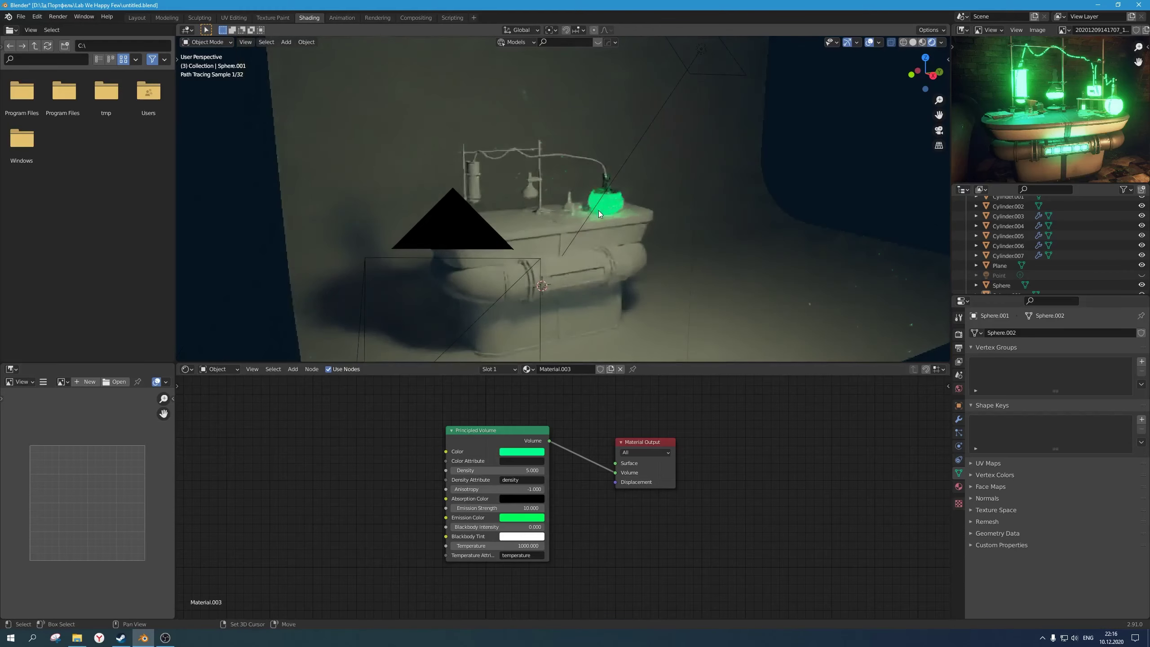
scroll(606, 207, up, 1)
click(606, 207)
scroll(610, 211, up, 1)
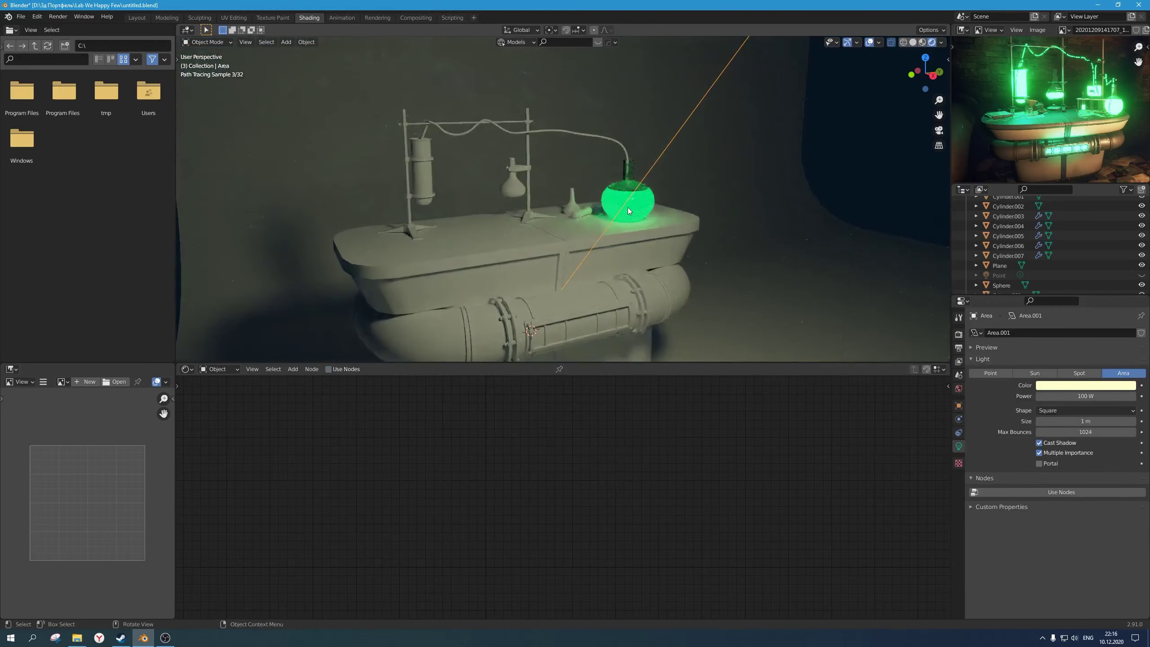
click(510, 185)
scroll(525, 198, up, 2)
shift+middle_drag(525, 198, 551, 212)
click(543, 369)
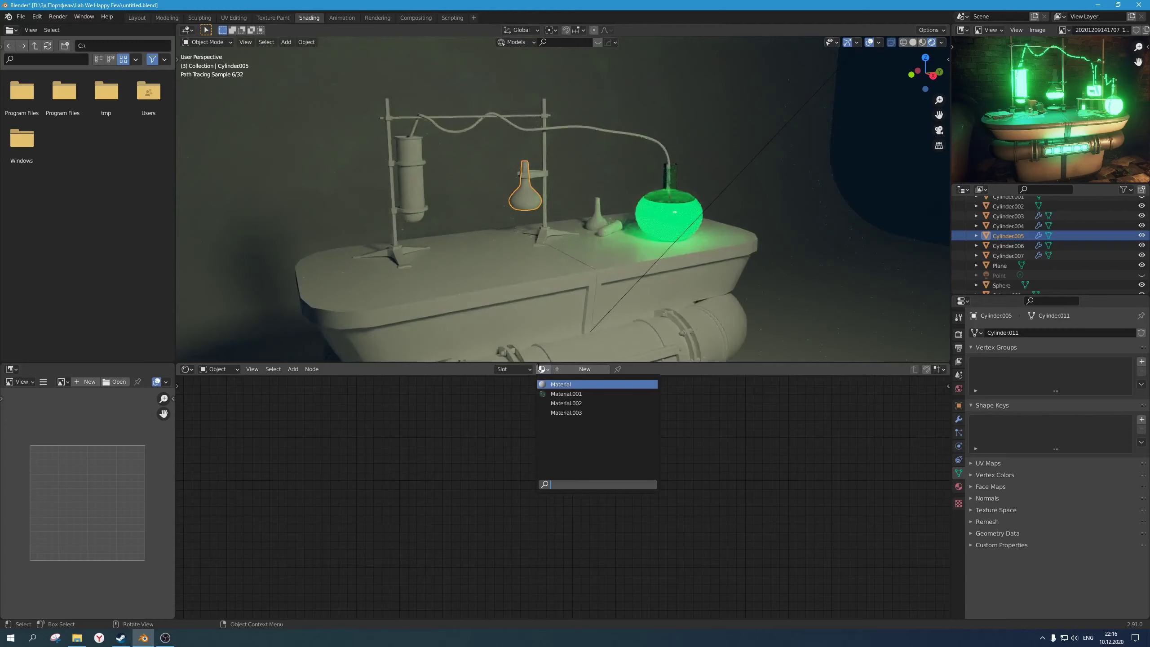
click(563, 396)
Step: In the clamped flask's mesh, select the lower part of the bulb and duplicate it in place
scroll(559, 209, up, 4)
key(KP_Decimal)
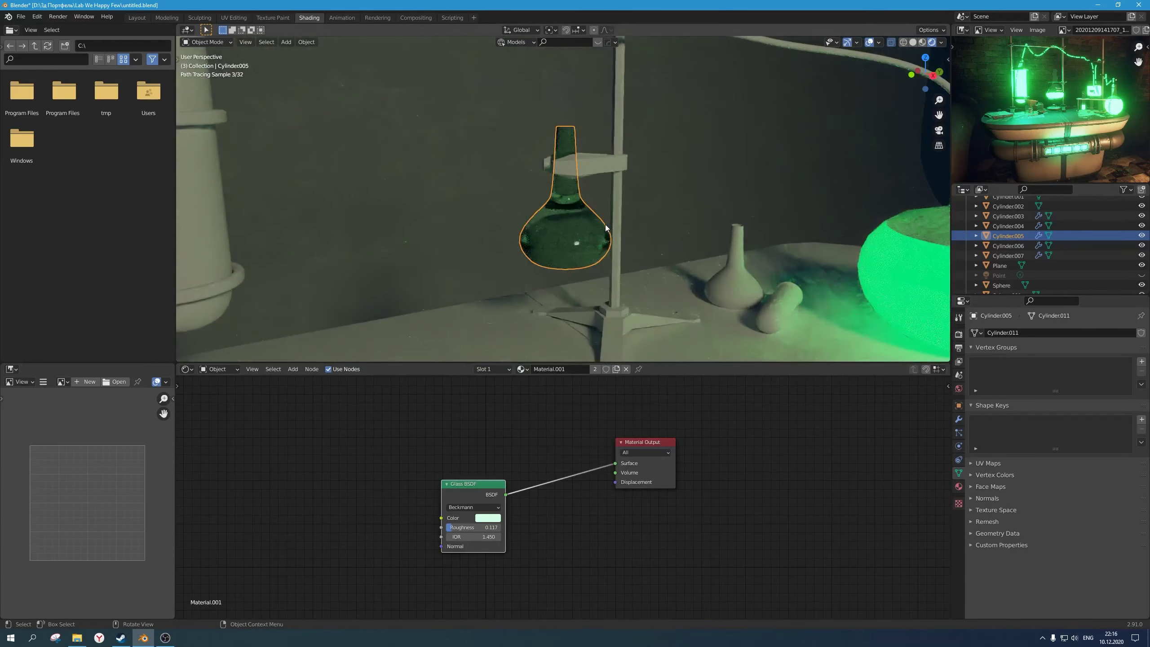
key(Tab)
middle_drag(605, 230, 611, 252)
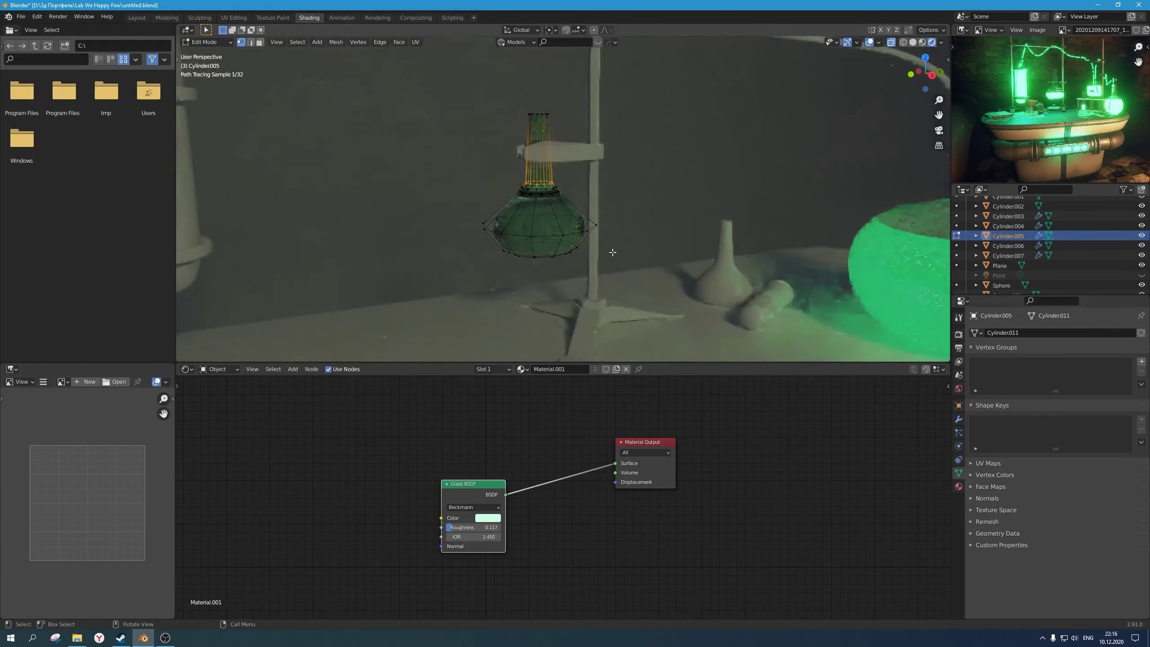
click(625, 257)
drag(625, 260, 402, 194)
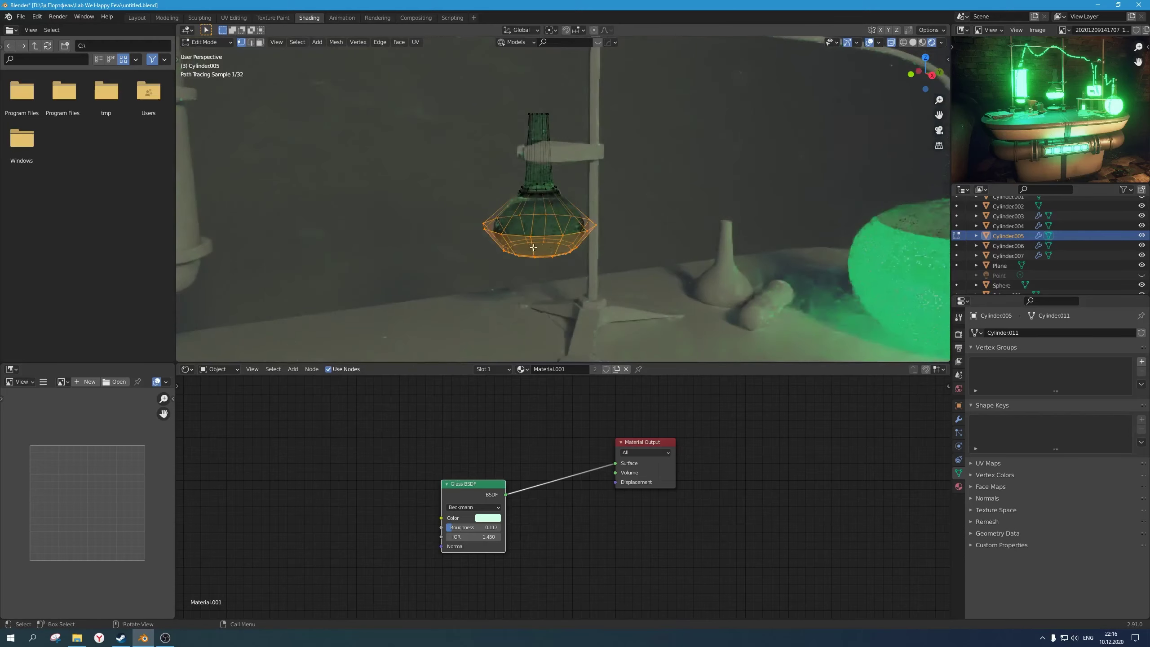
drag(620, 284, 403, 207)
key(shift+d)
right_click(517, 251)
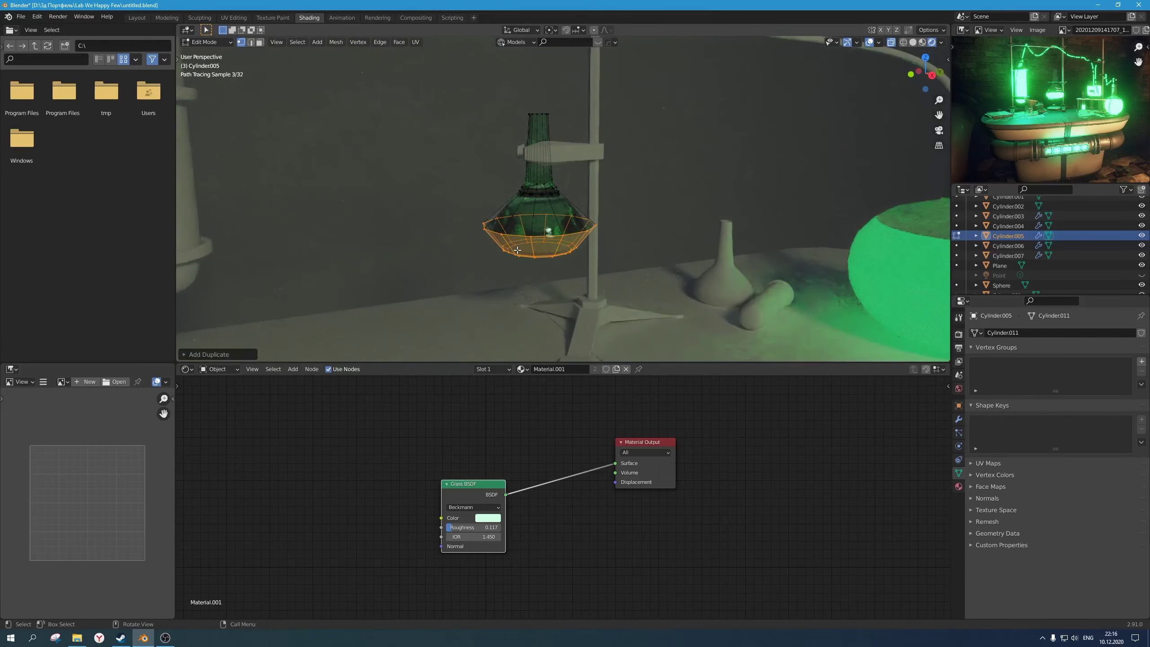
Step: Separate the duplicated lower part of the clamped flask's bulb into its own object
key(p)
click(518, 250)
key(Tab)
scroll(601, 242, up, 4)
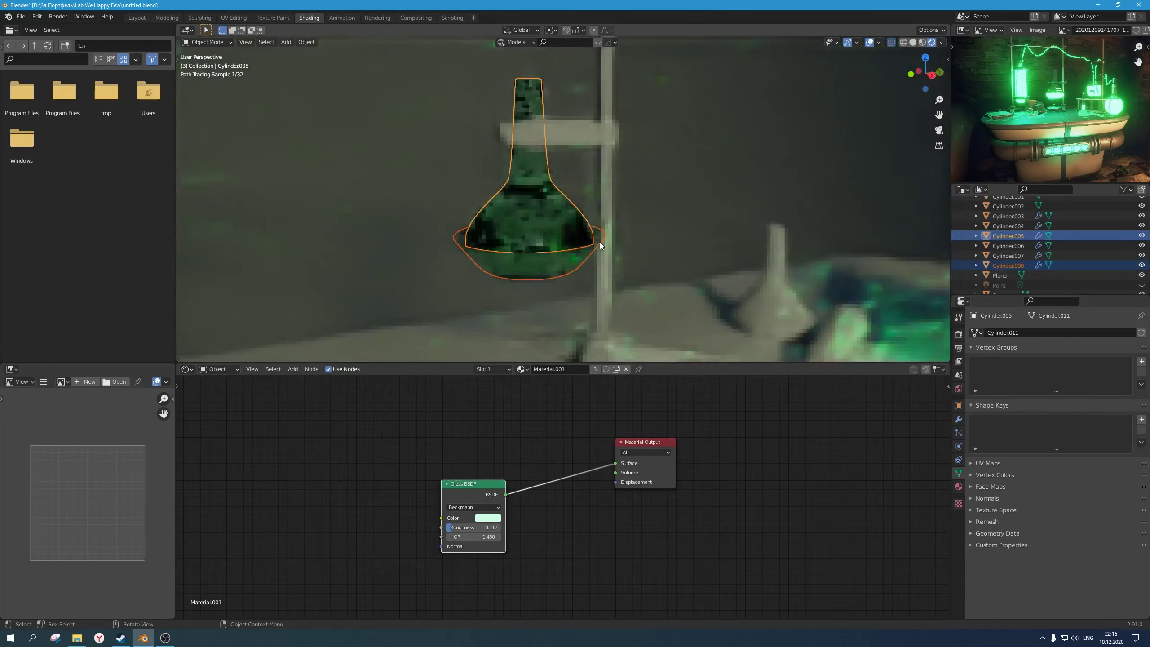
middle_drag(601, 241, 602, 233)
scroll(606, 234, down, 4)
scroll(602, 233, up, 2)
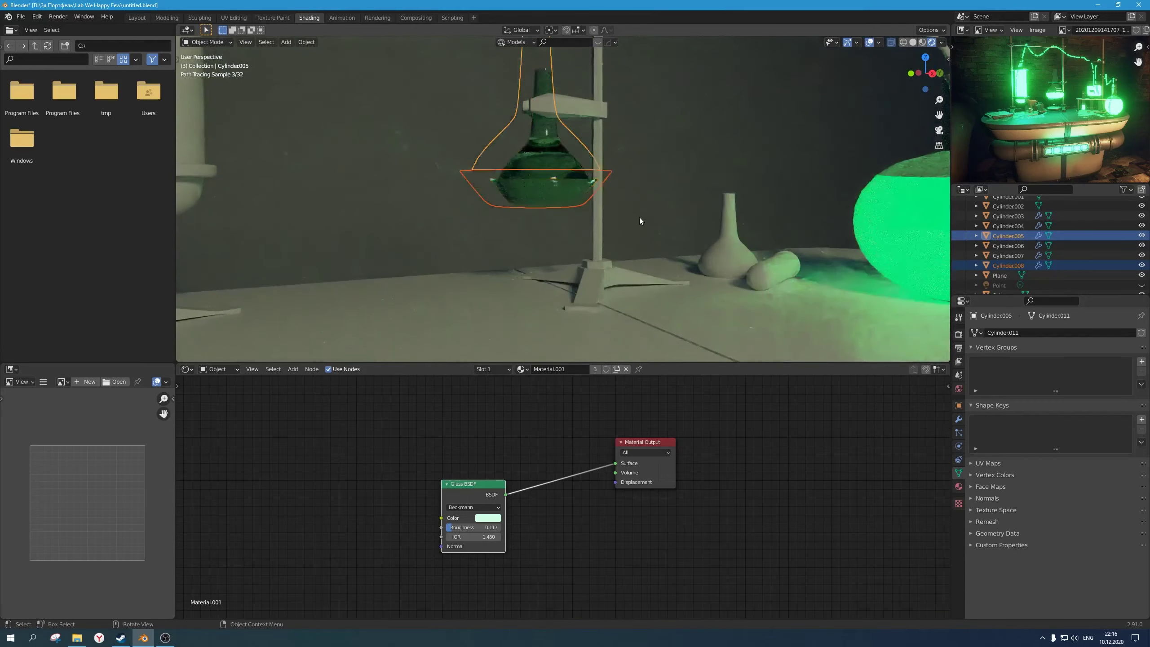
key(s)
right_click(634, 207)
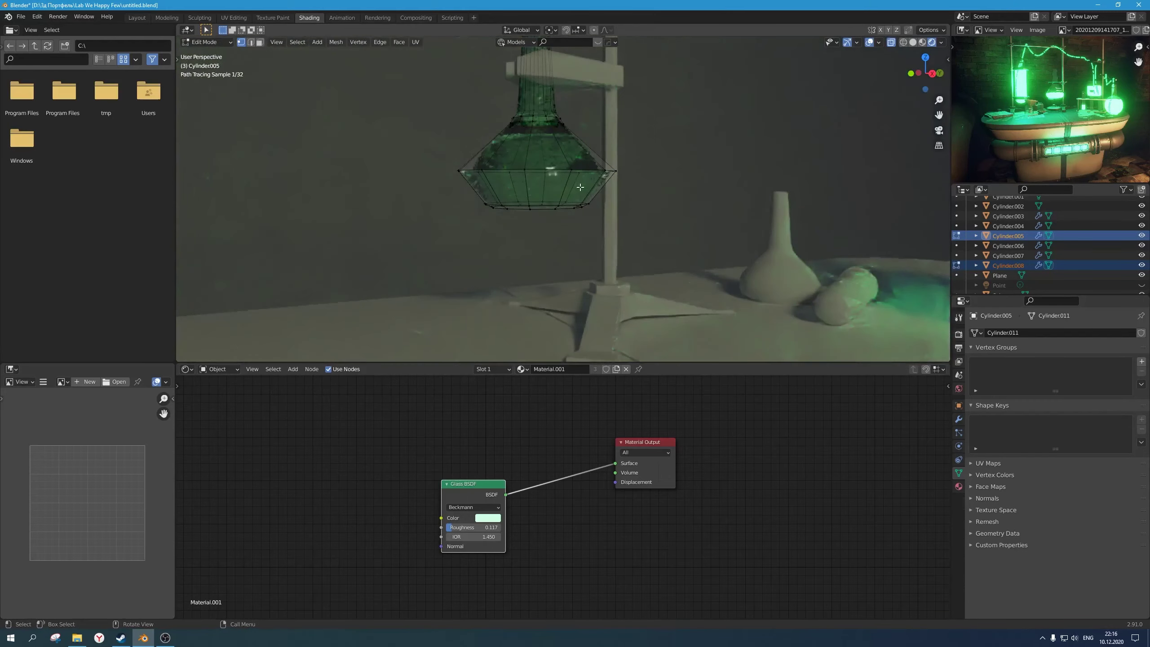
Step: Scale the separated bulb piece to about 0.8 of its size and lower it slightly along Z inside the clamped flask
click(593, 190)
key(s)
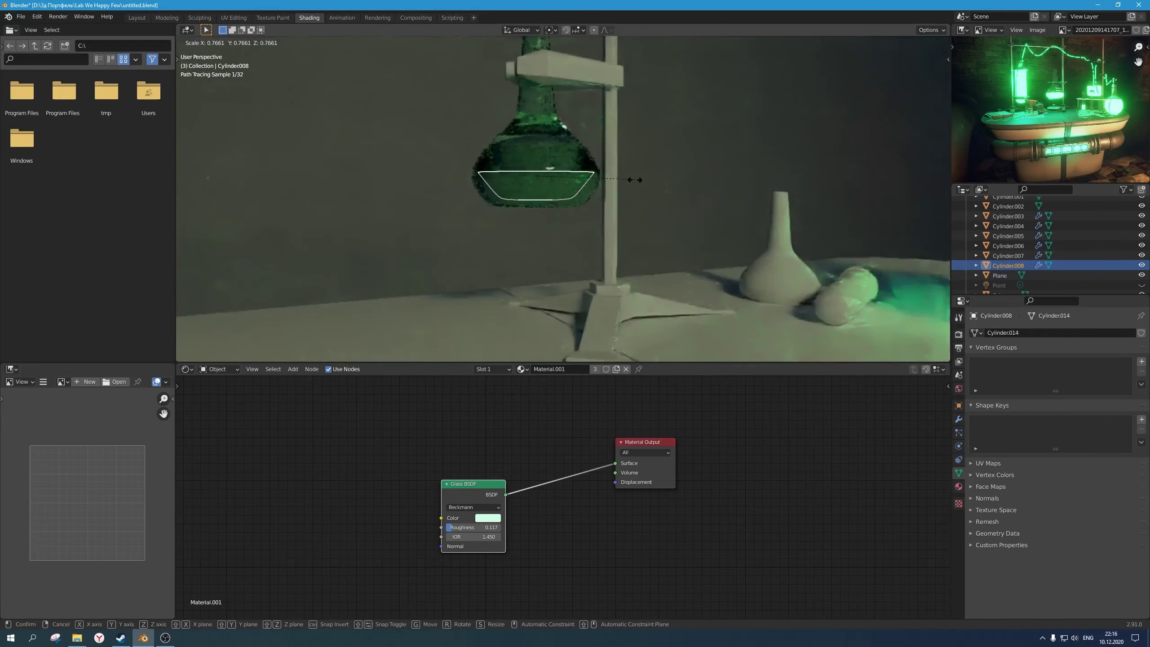
click(640, 180)
key(g)
key(z)
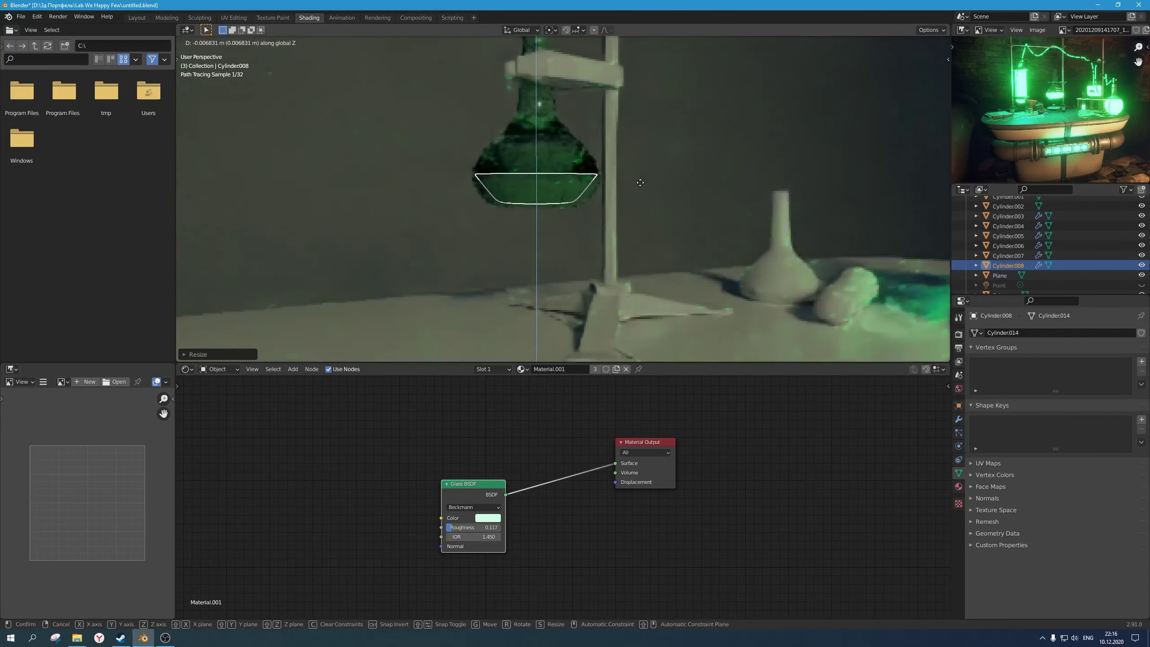
click(639, 184)
Step: Assign the existing glowing volume material Material.003 to the liquid piece in the clamped flask, then deselect it
middle_drag(624, 254, 833, 223)
scroll(605, 277, down, 1)
click(521, 369)
click(531, 412)
scroll(552, 290, down, 4)
click(894, 199)
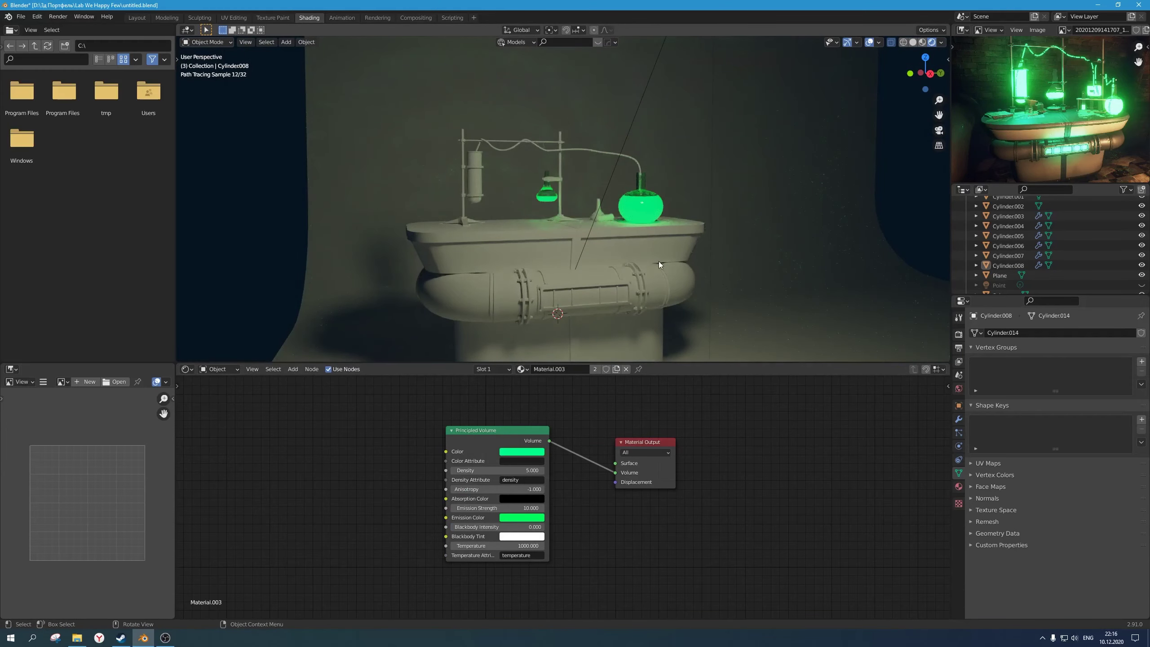
Step: Save the file and assign the glass material Material.001 to the tall test tube on the stand
scroll(554, 221, up, 1)
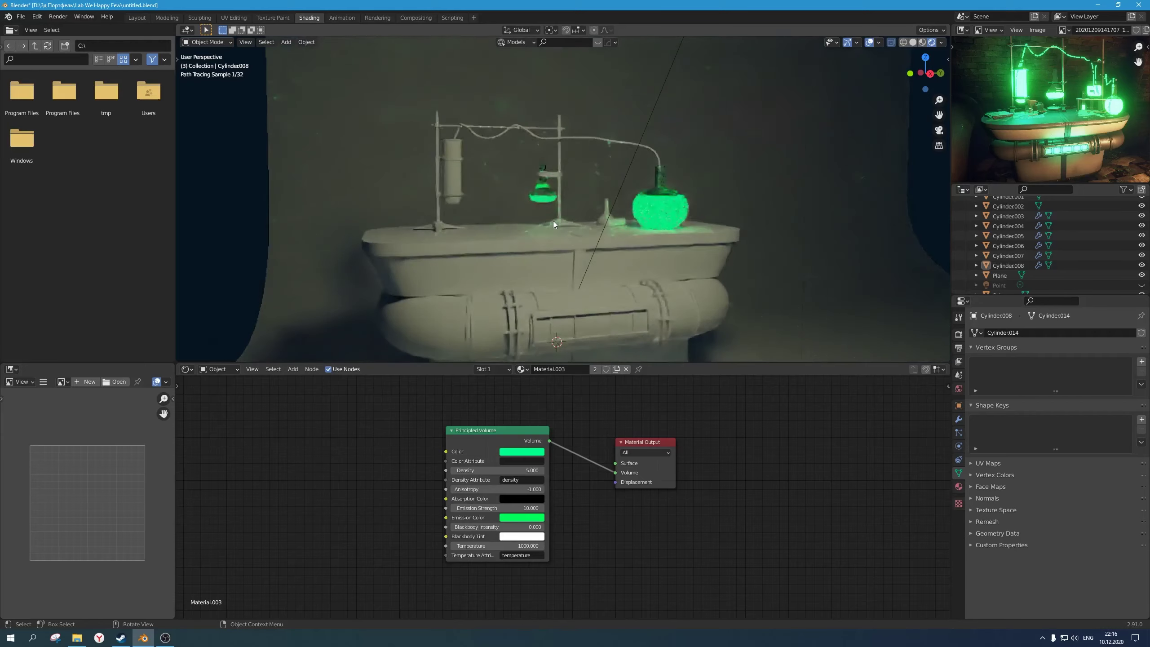
shift+middle_drag(553, 221, 661, 222)
click(563, 183)
key(ctrl+s)
key(ctrl+s)
scroll(600, 200, up, 5)
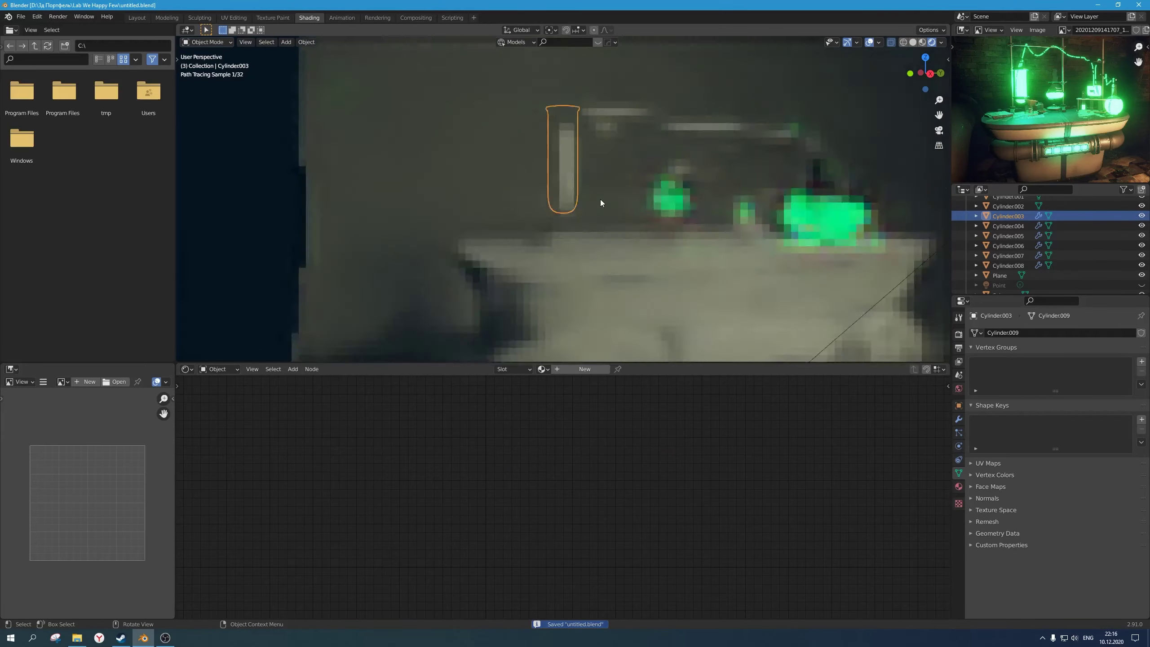
click(549, 369)
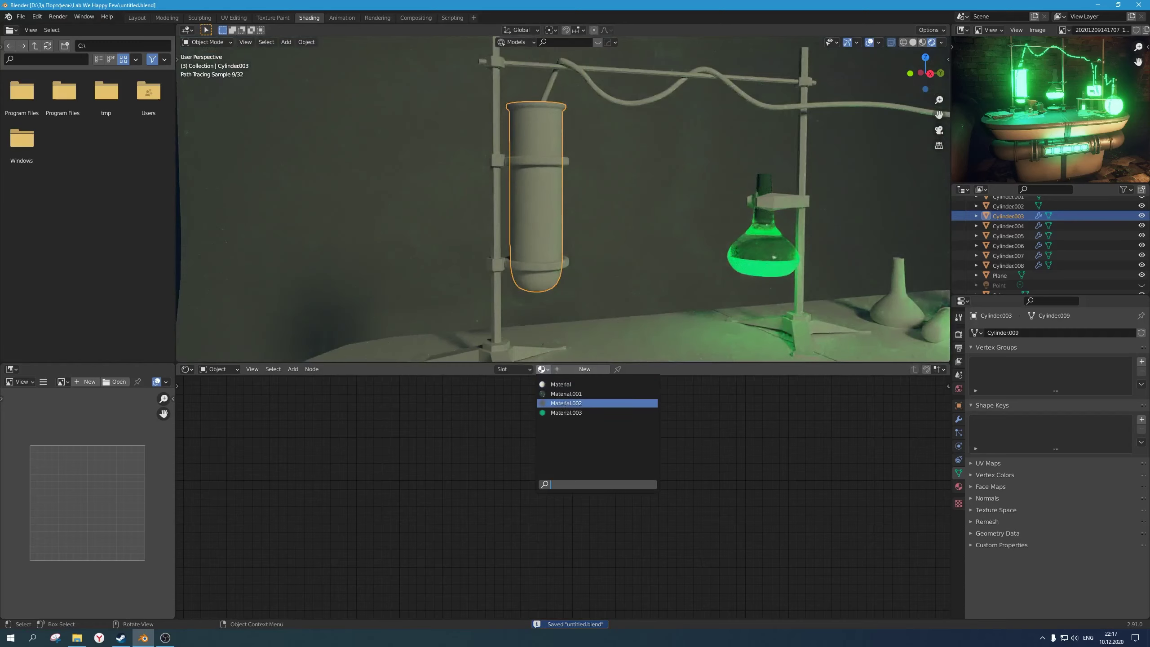
click(567, 394)
middle_drag(563, 213, 557, 217)
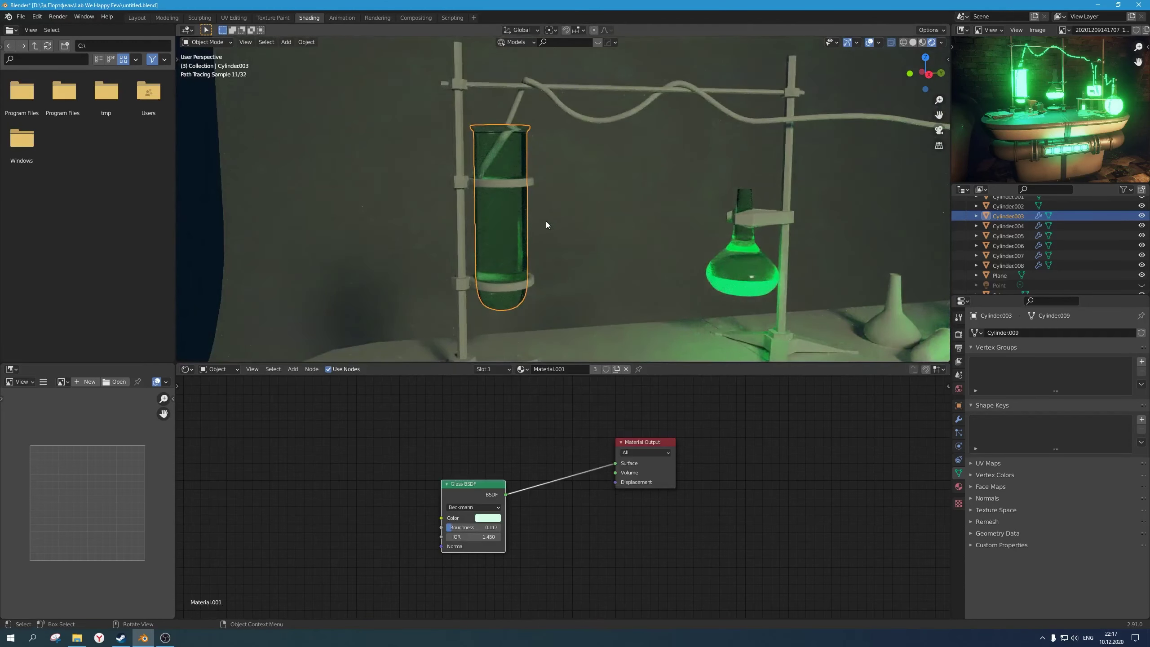
Step: Duplicate the test tube in place and delete the upper rim vertices of the copy
key(shift+d)
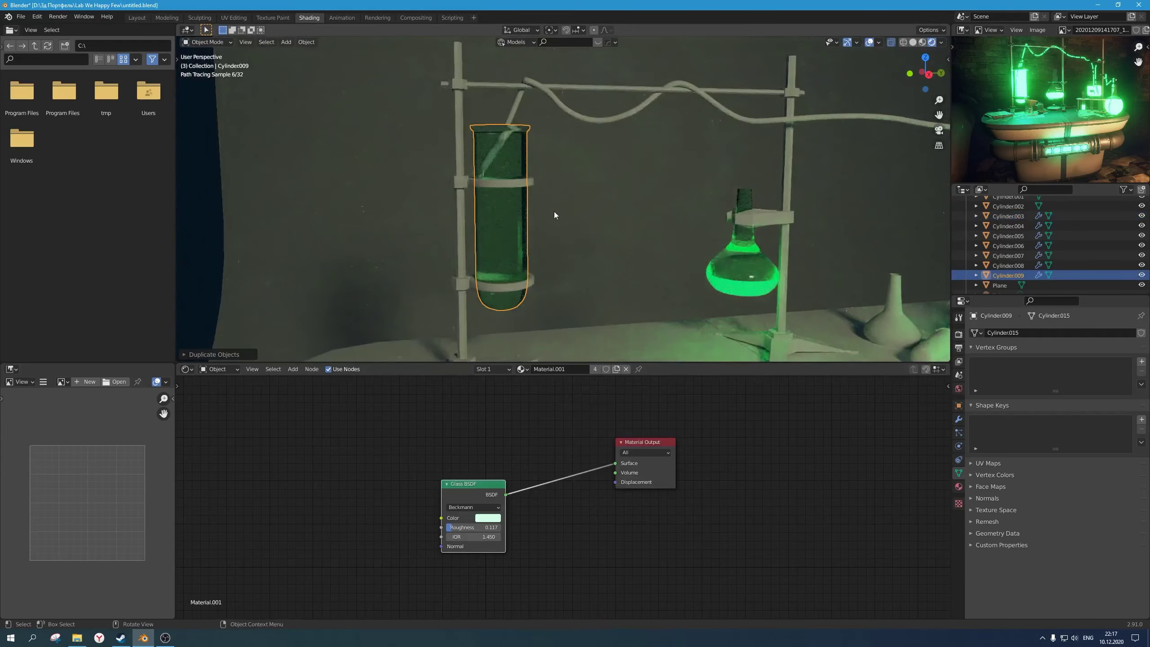
right_click(472, 242)
key(Tab)
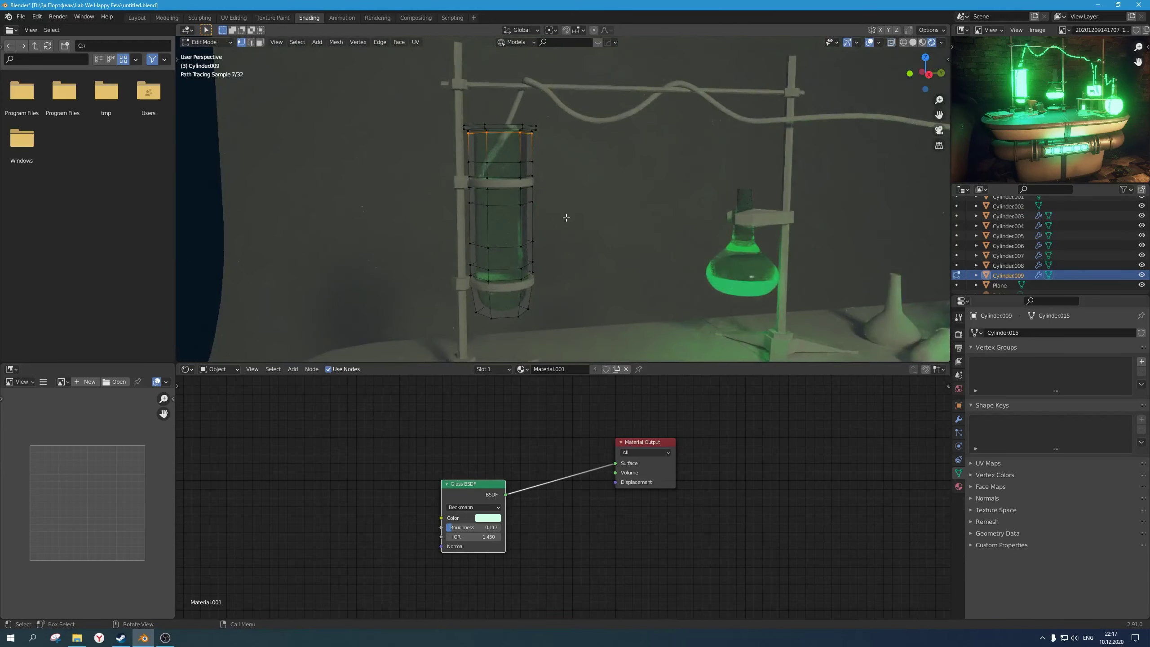
drag(560, 174, 257, 82)
key(x)
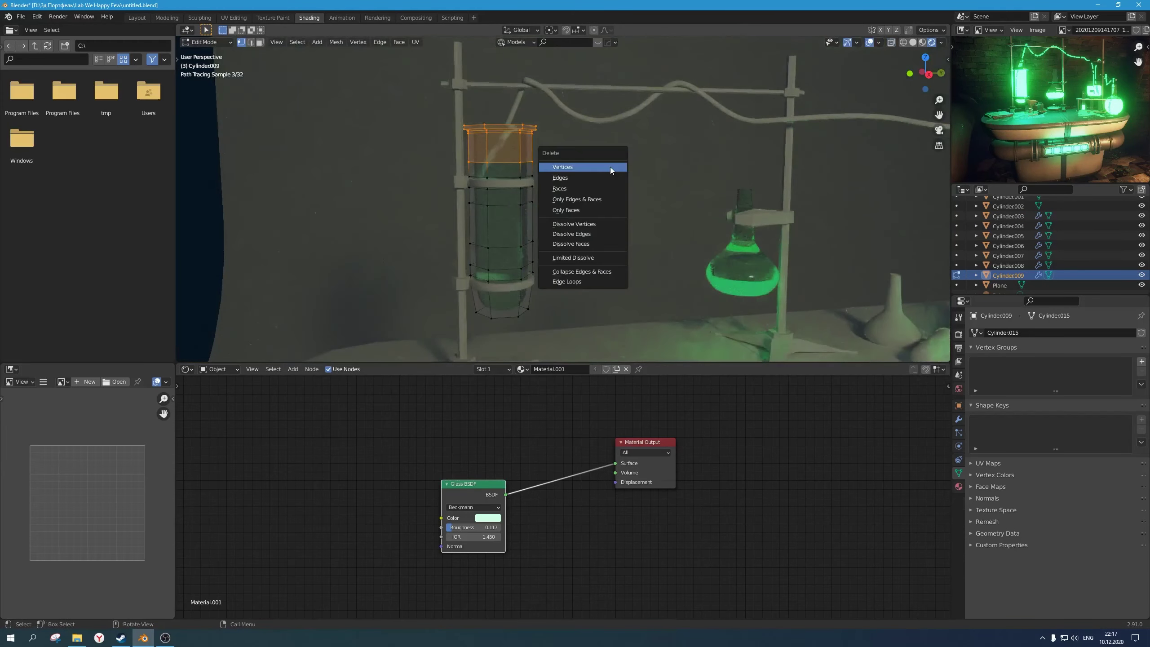
click(610, 167)
key(Tab)
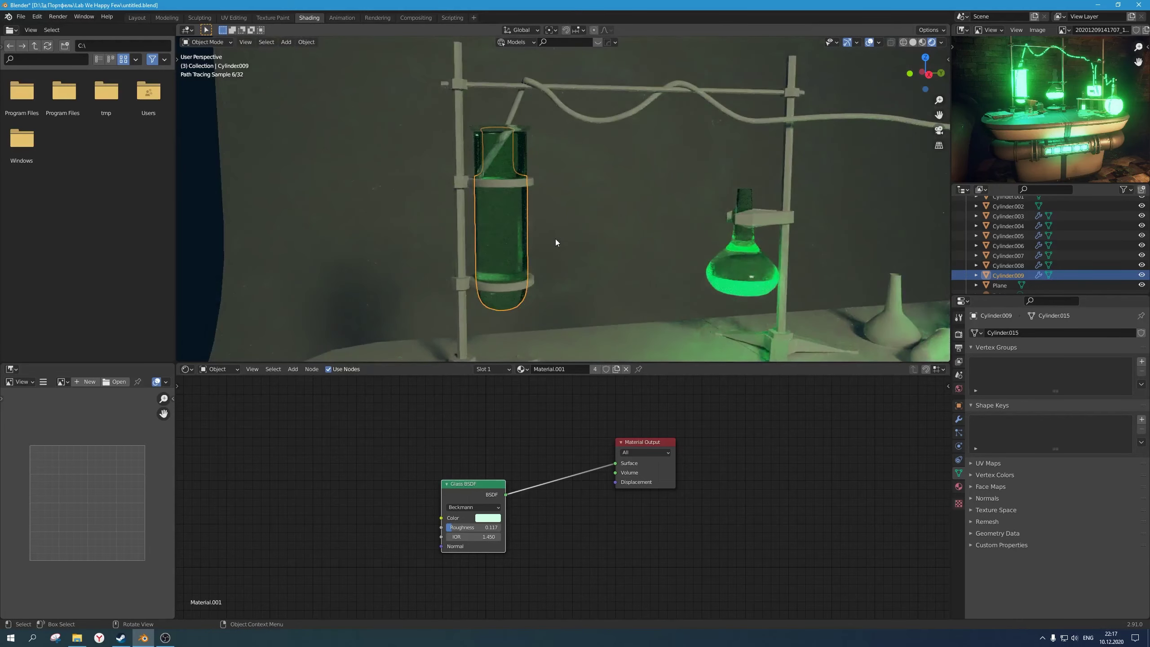
click(515, 225)
click(496, 225)
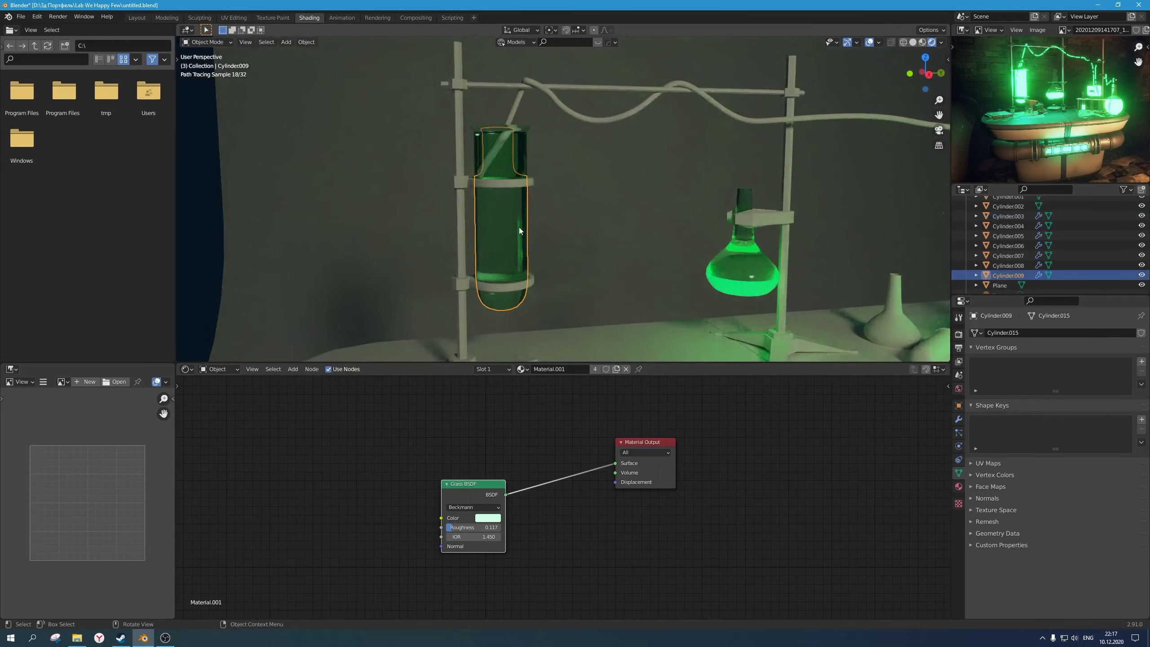
scroll(519, 227, up, 3)
key(s)
right_click(548, 227)
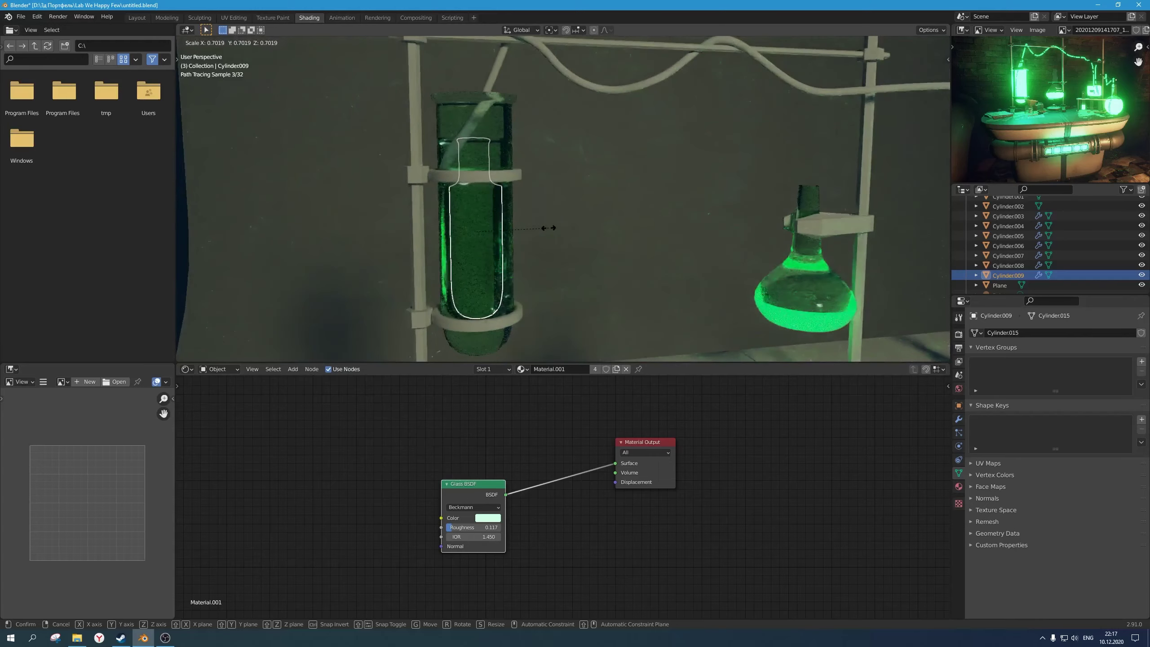
Step: Delete the remaining inner-wall vertices above the cut on the test tube copy
key(Tab)
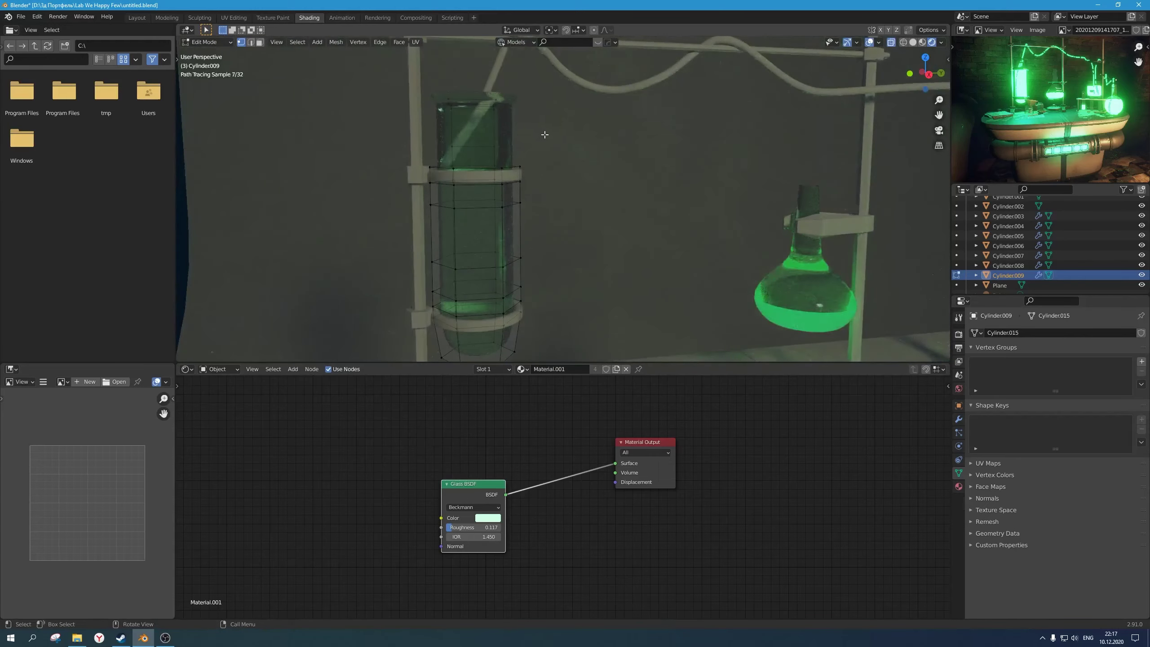
drag(546, 138, 339, 47)
key(x)
click(554, 131)
drag(534, 159, 310, 105)
key(x)
click(540, 113)
key(Tab)
key(alt+z)
Step: Scale the tube copy to about 0.9 of its size and assign it the glowing volume material Material.003
key(s)
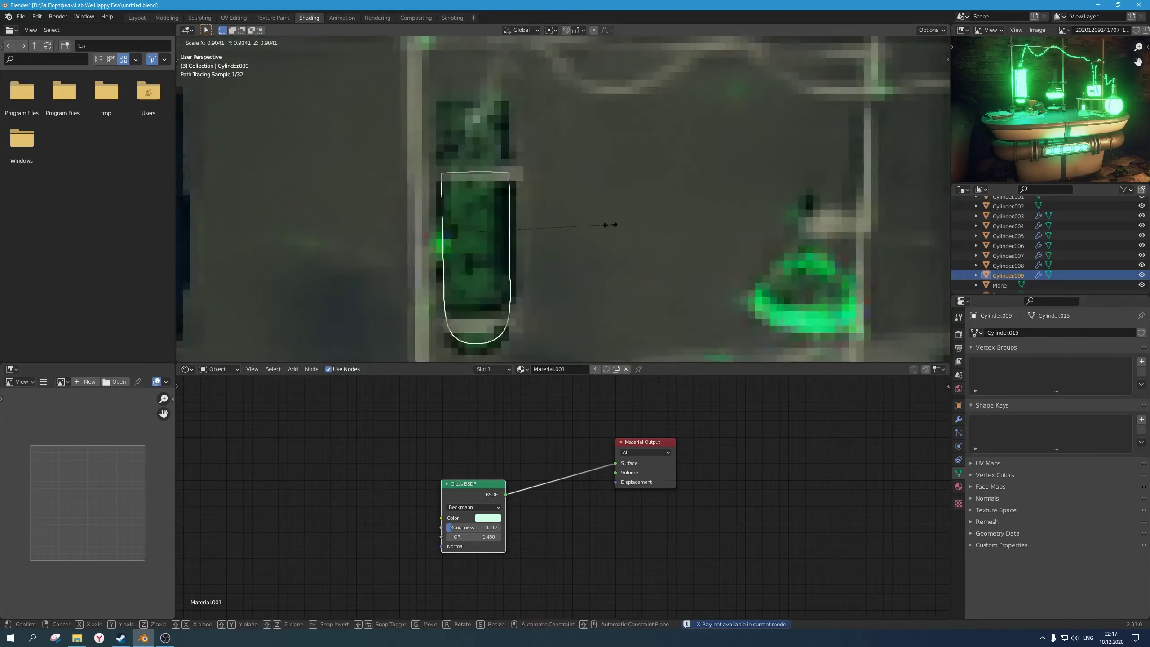
click(625, 229)
click(522, 369)
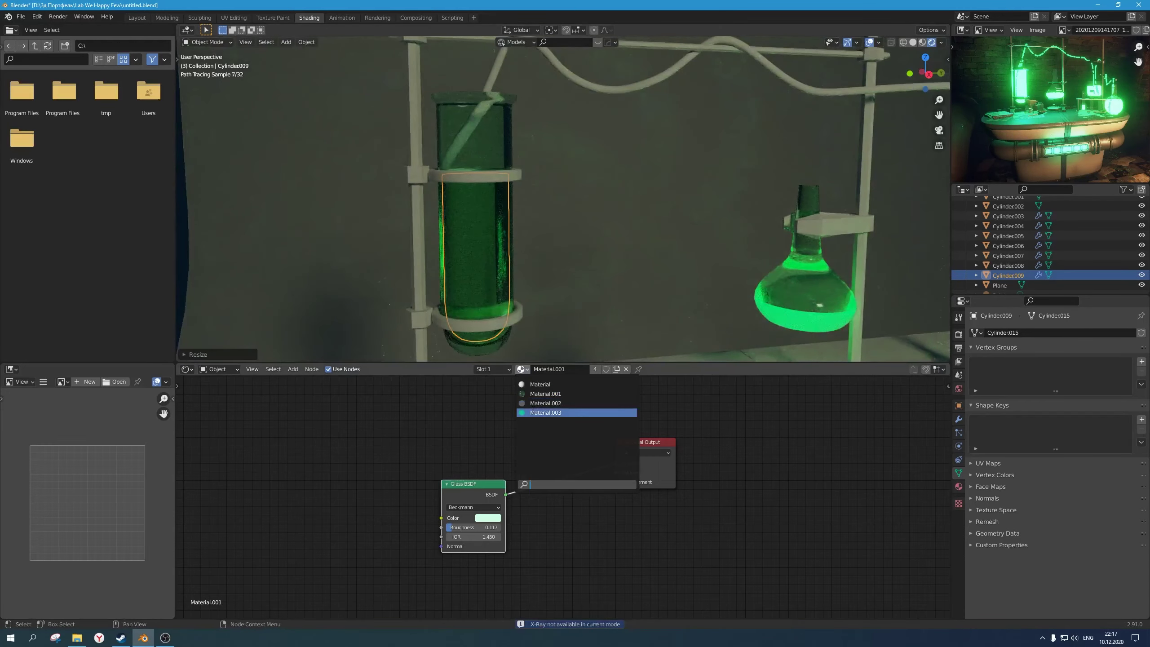
click(533, 412)
scroll(541, 284, down, 6)
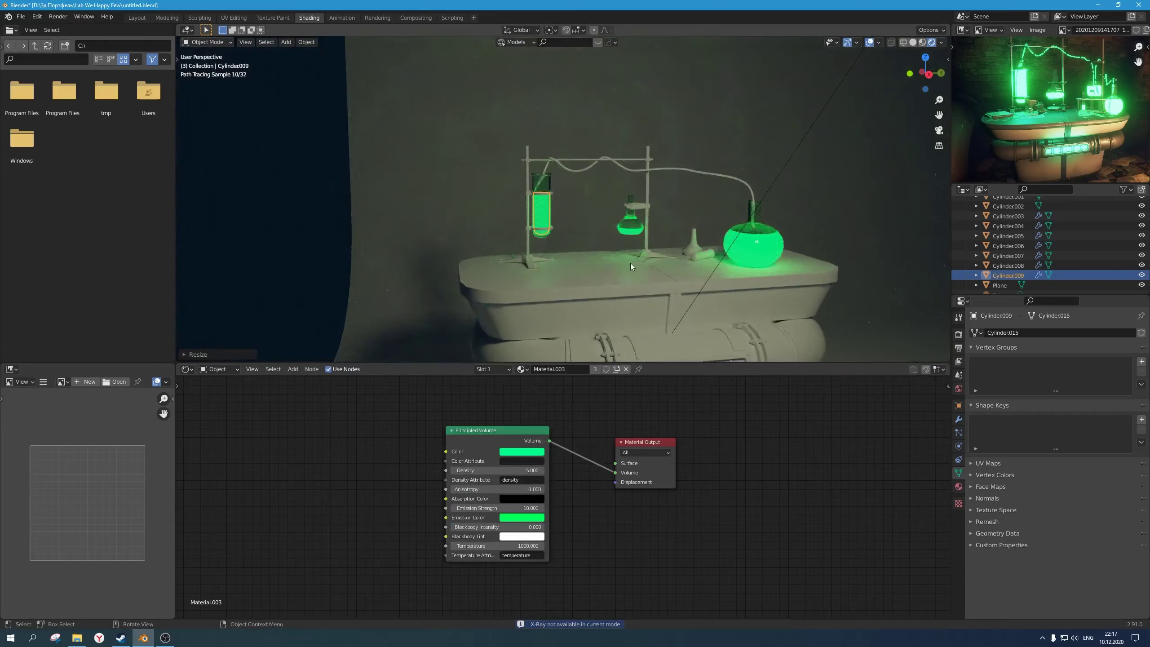
Step: Raise the top edge ring of the tube liquid's mesh slightly to lift the liquid level
scroll(586, 243, up, 5)
key(Tab)
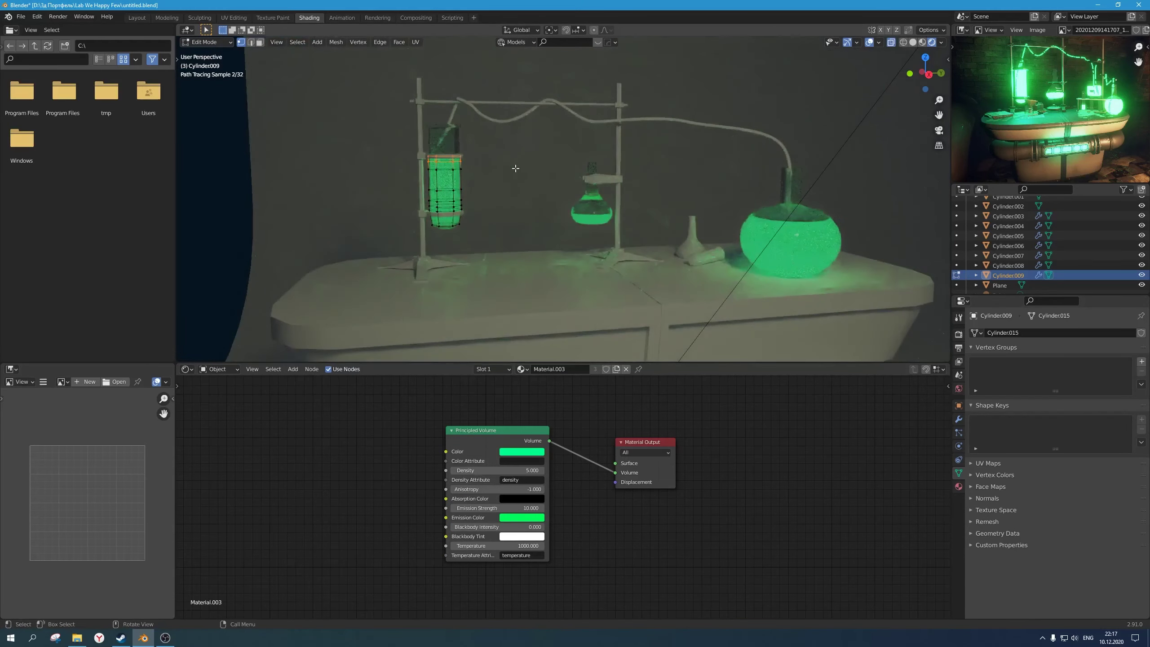
key(g)
click(530, 167)
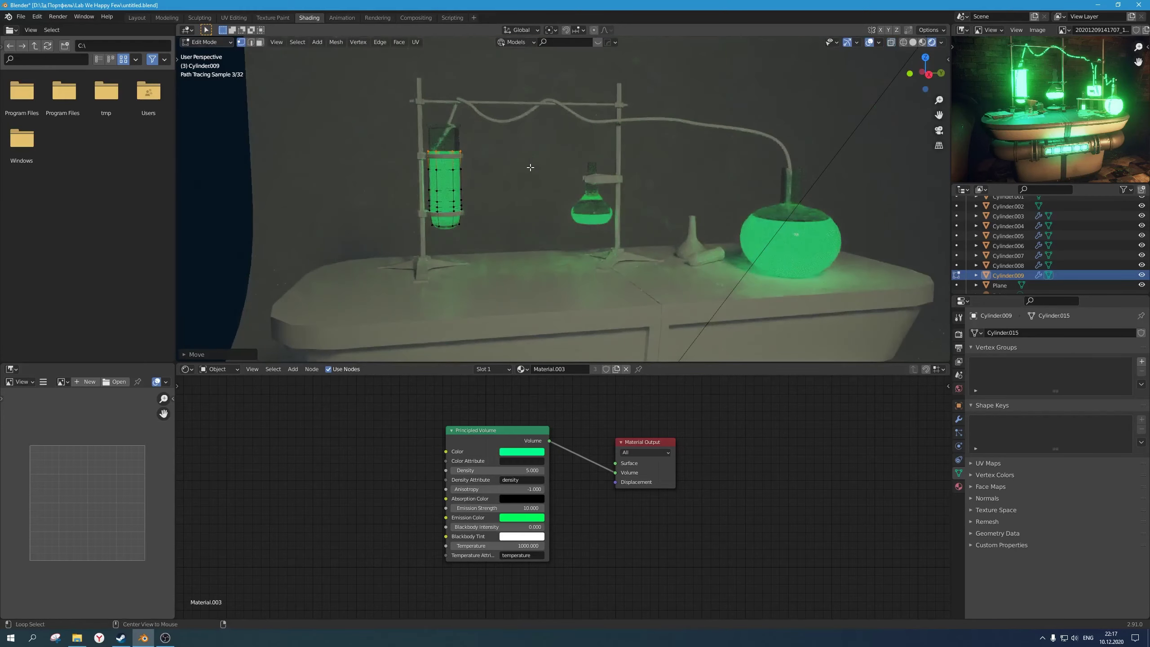
key(Tab)
Step: Deselect the tube liquid, look at the lab table through the scene camera, and save the file
scroll(531, 173, down, 7)
shift+middle_drag(671, 231, 624, 214)
click(851, 187)
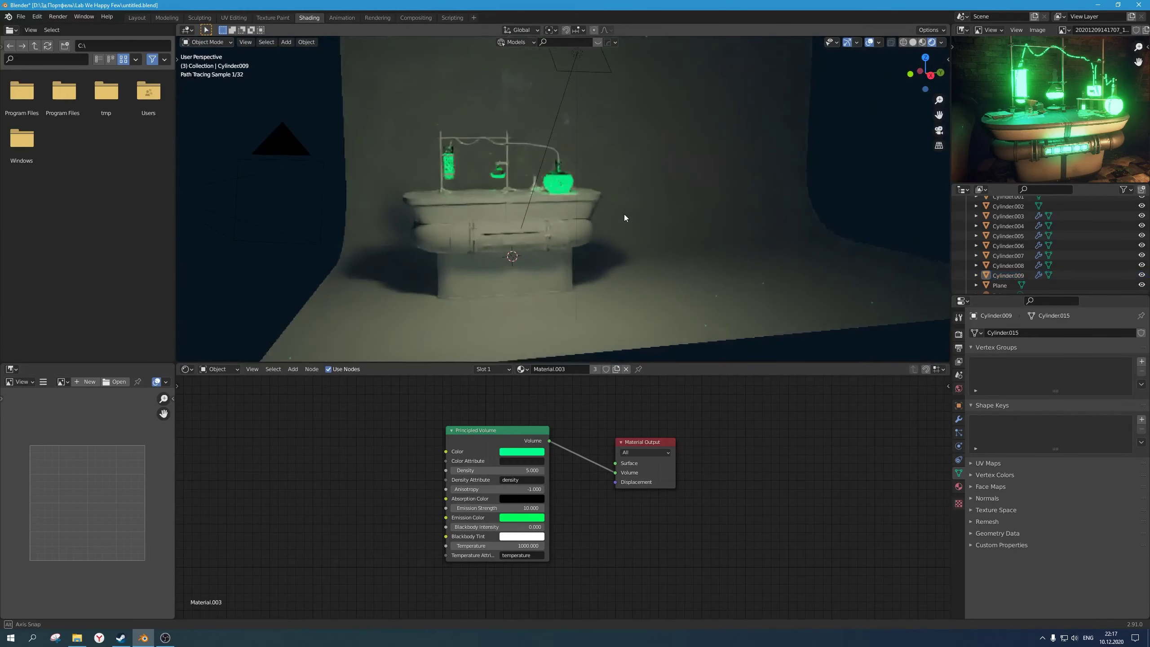
key(KP_0)
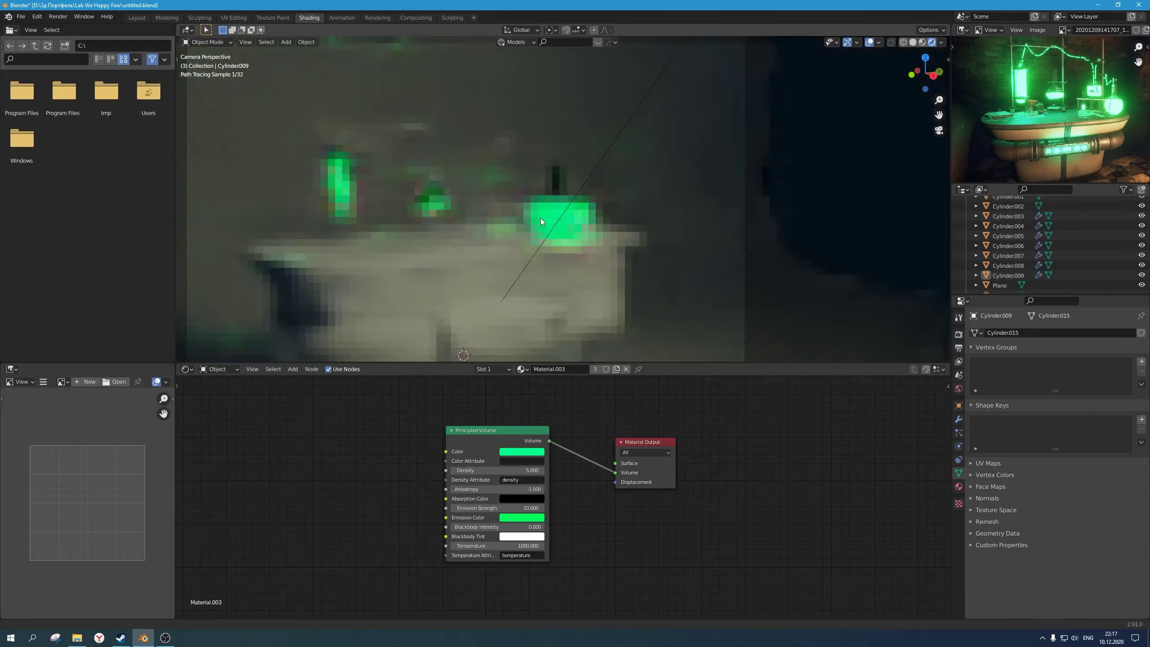
shift+middle_drag(541, 218, 561, 218)
key(ctrl+s)
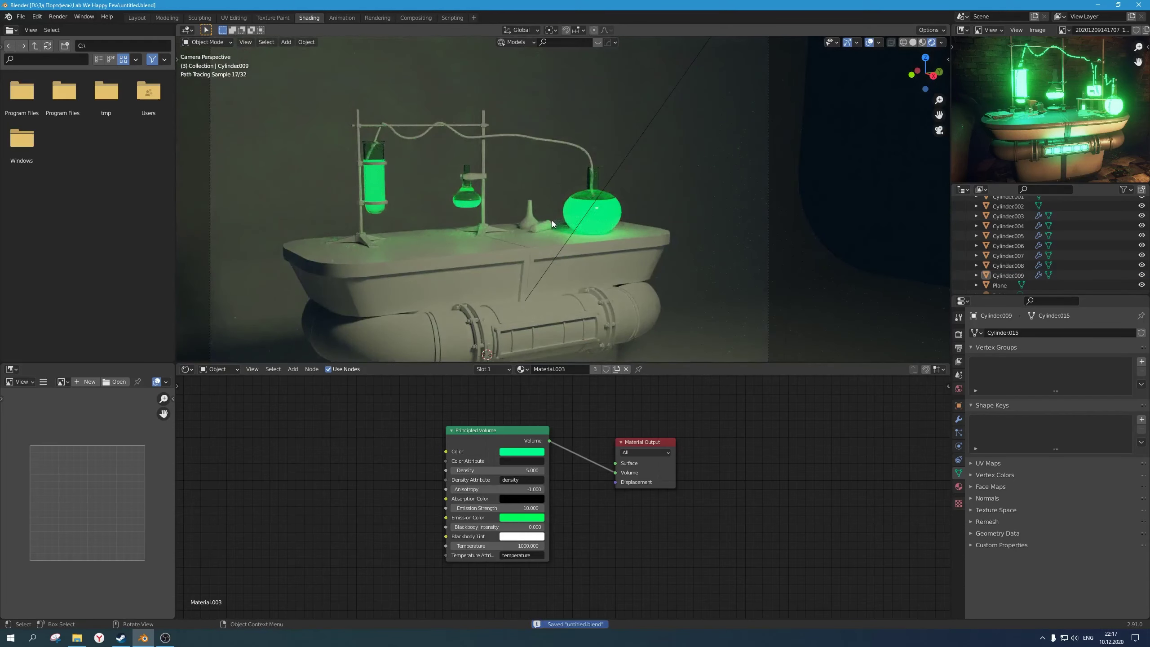
Step: Assign the glass material Material.001 to the small upright flask and the small vessel lying beside it on the table
scroll(551, 220, up, 2)
click(526, 217)
click(543, 369)
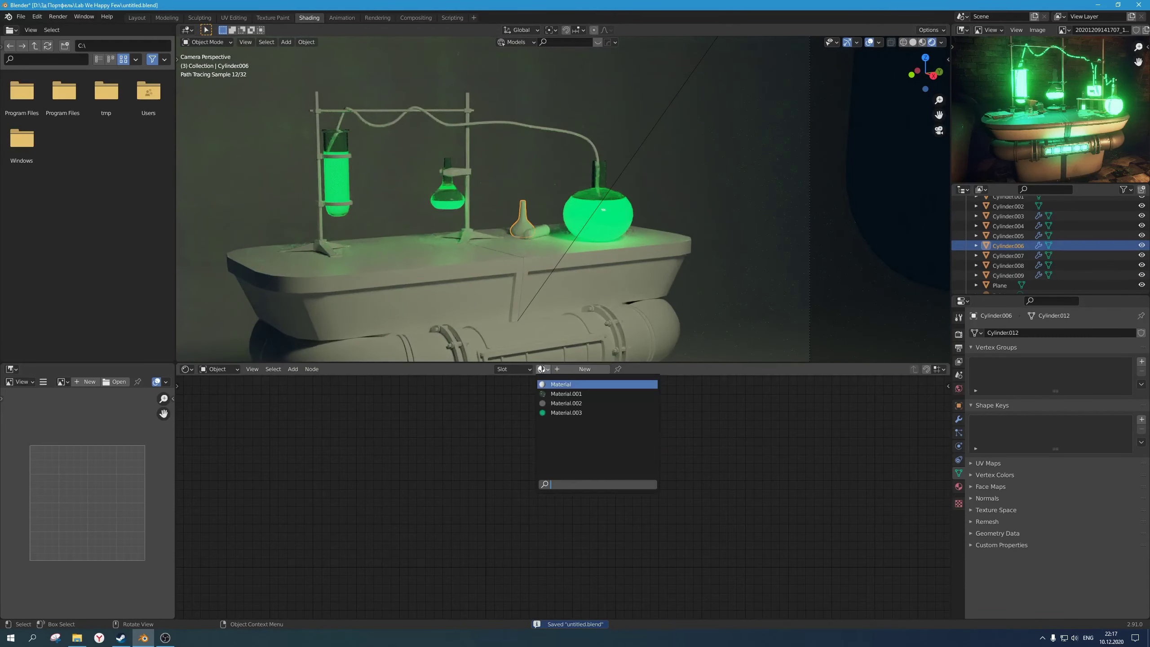
click(566, 394)
click(540, 233)
click(543, 369)
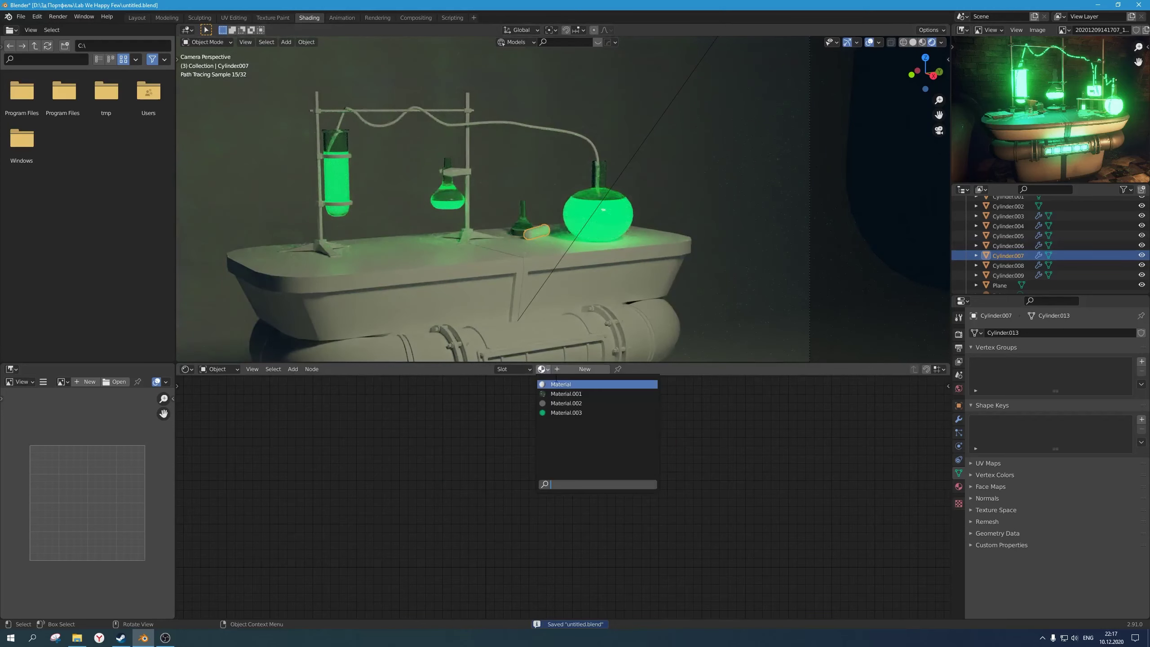
click(561, 394)
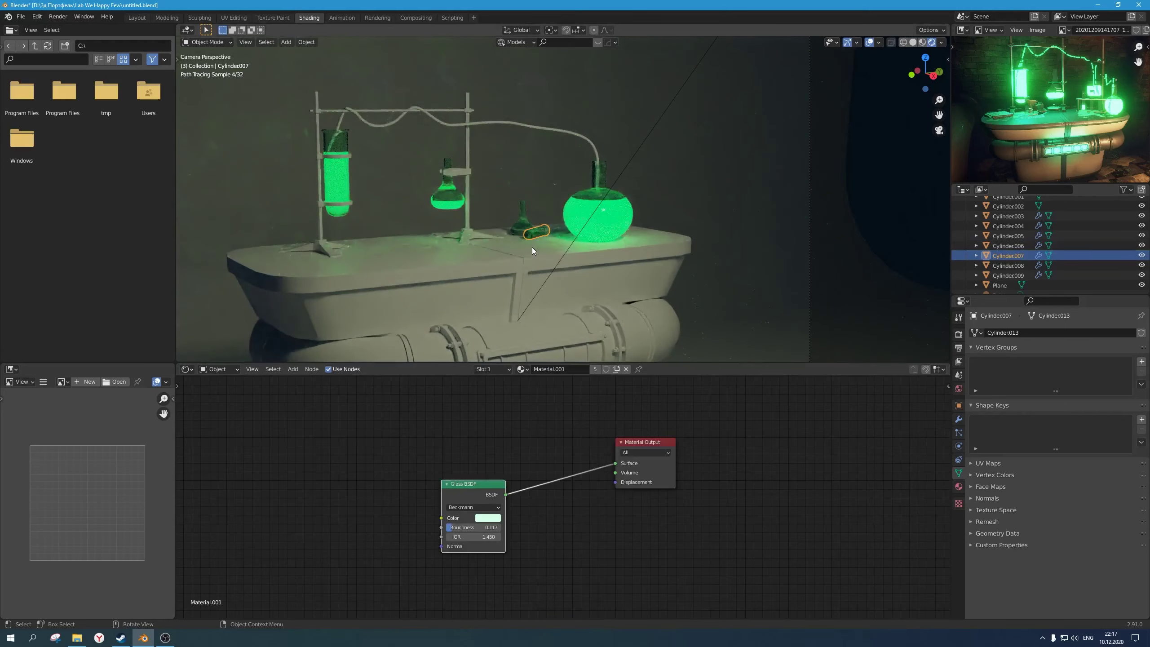
Step: Try a cyan and then a pure white colour on the Glass BSDF of Material.001
click(493, 520)
click(510, 400)
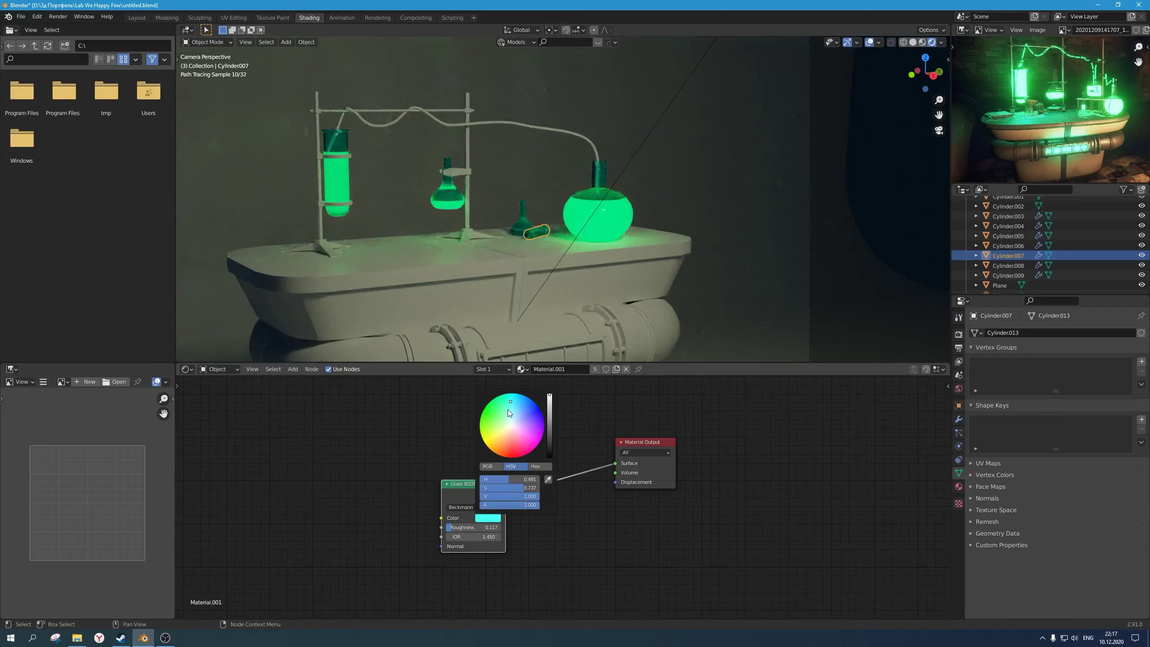
click(513, 425)
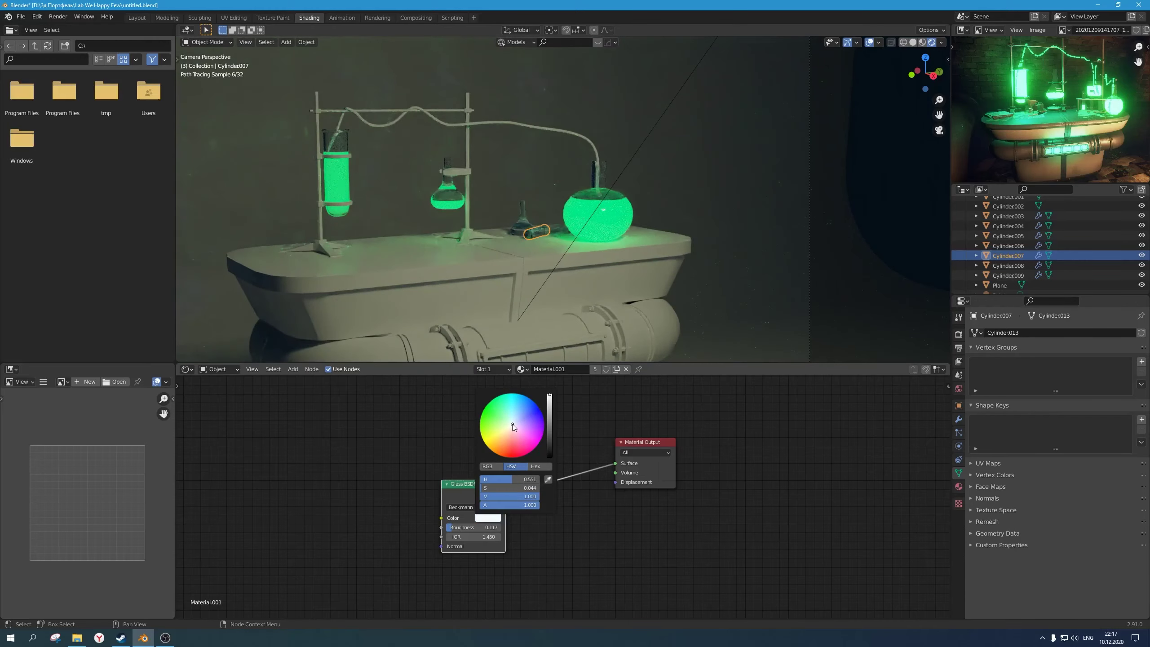
drag(521, 488, 483, 490)
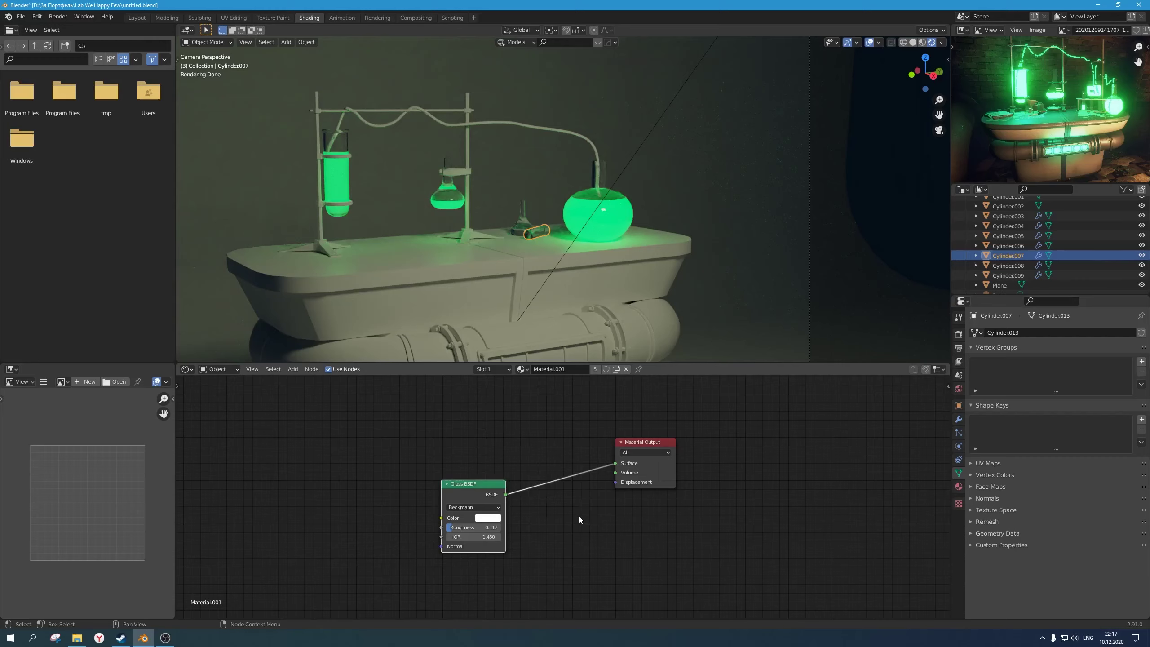
Step: Set the Glass BSDF colour of Material.001 to a pale cyan with hue 0.487 and saturation 0.05, and save the file
click(497, 518)
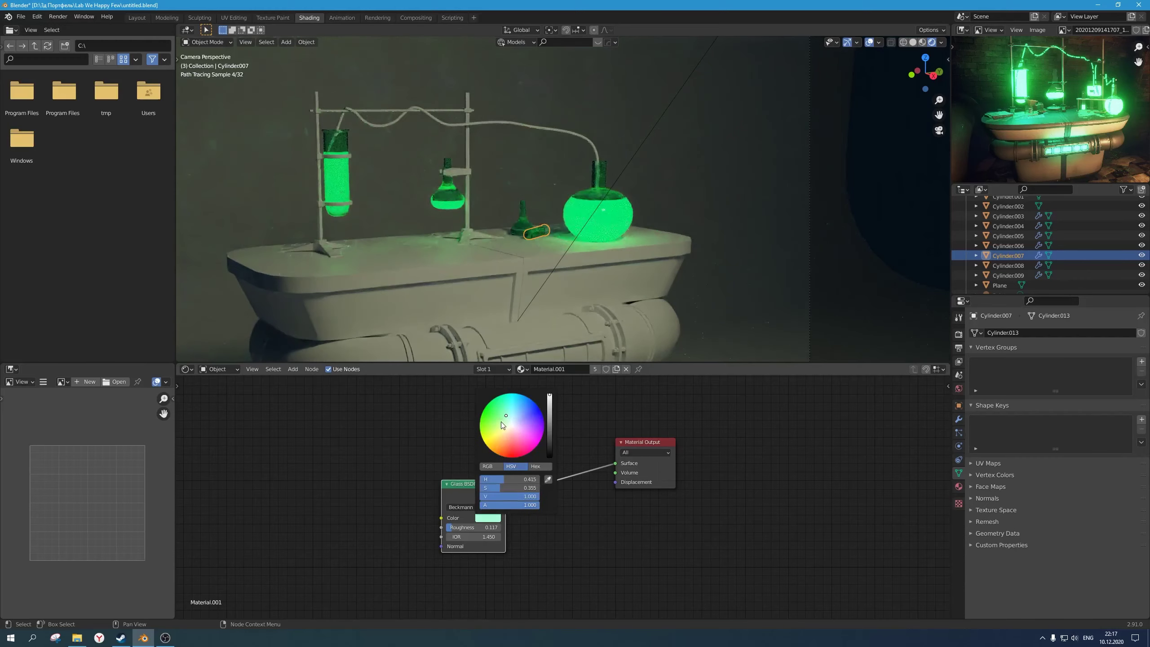
mouse_move(503, 420)
mouse_down()
mouse_move(513, 411)
mouse_move(512, 420)
mouse_up()
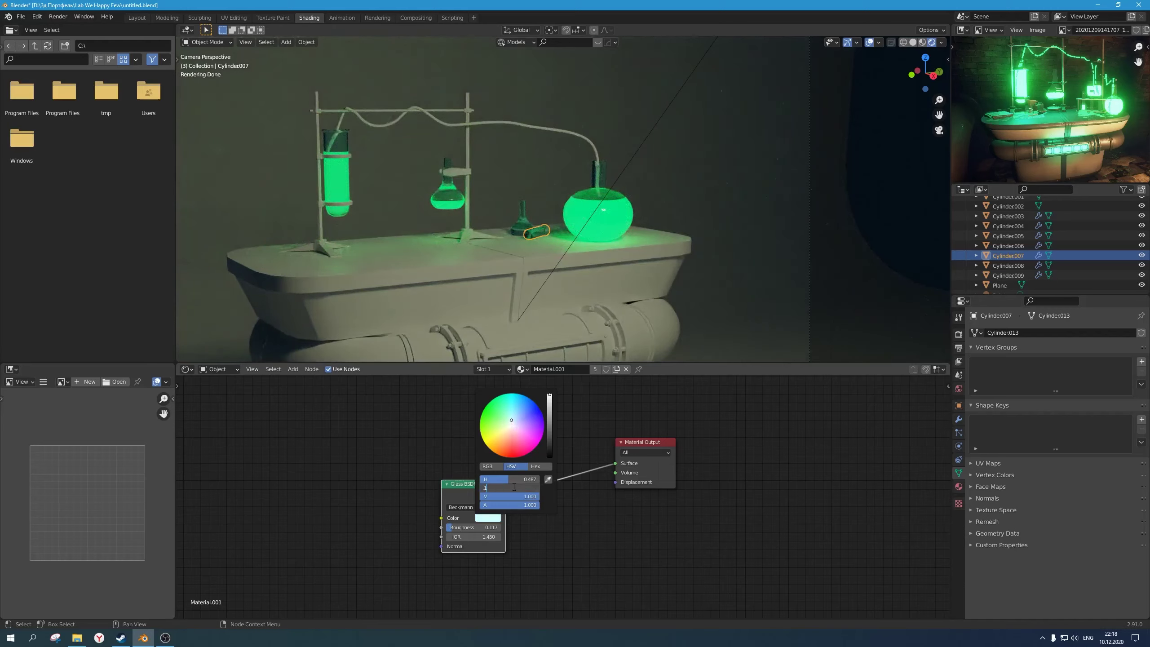
key(Return)
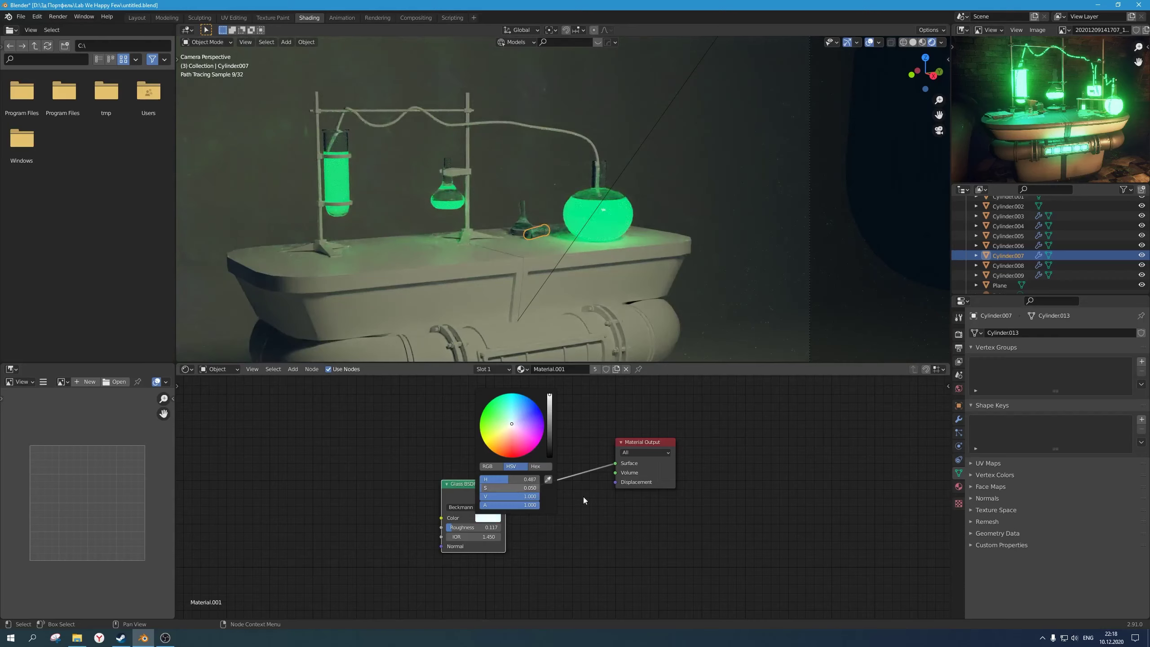
key(ctrl+s)
scroll(538, 232, down, 3)
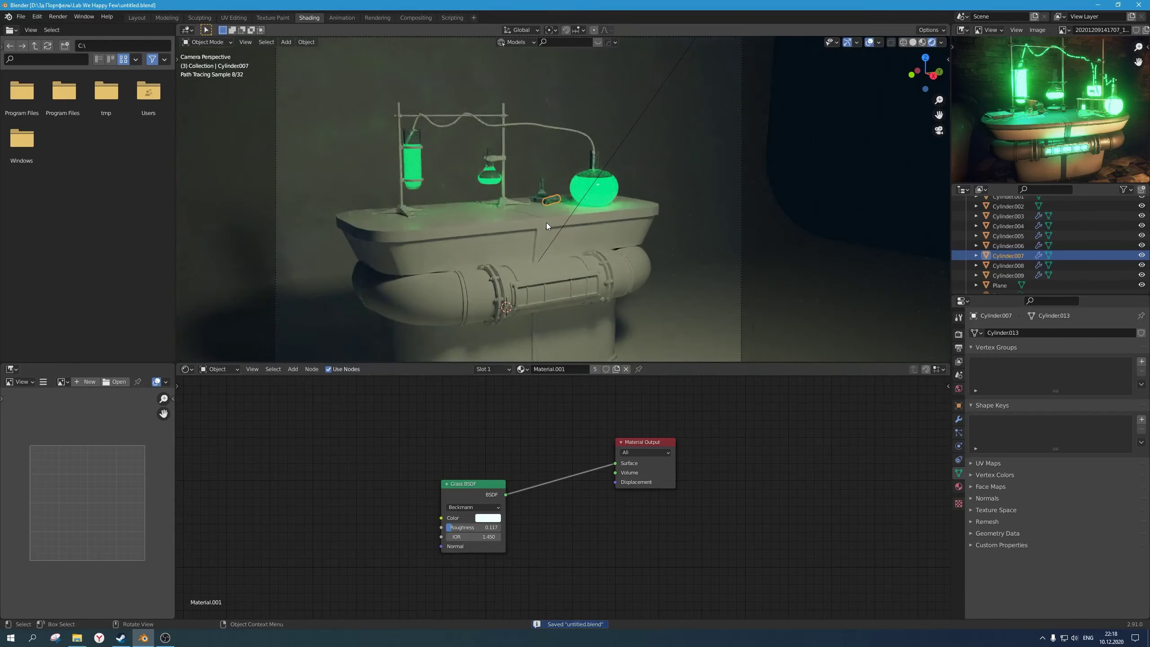
Step: Assign the green volume material Material.003 to the curved hose running from the tube to the round flask
scroll(546, 223, up, 1)
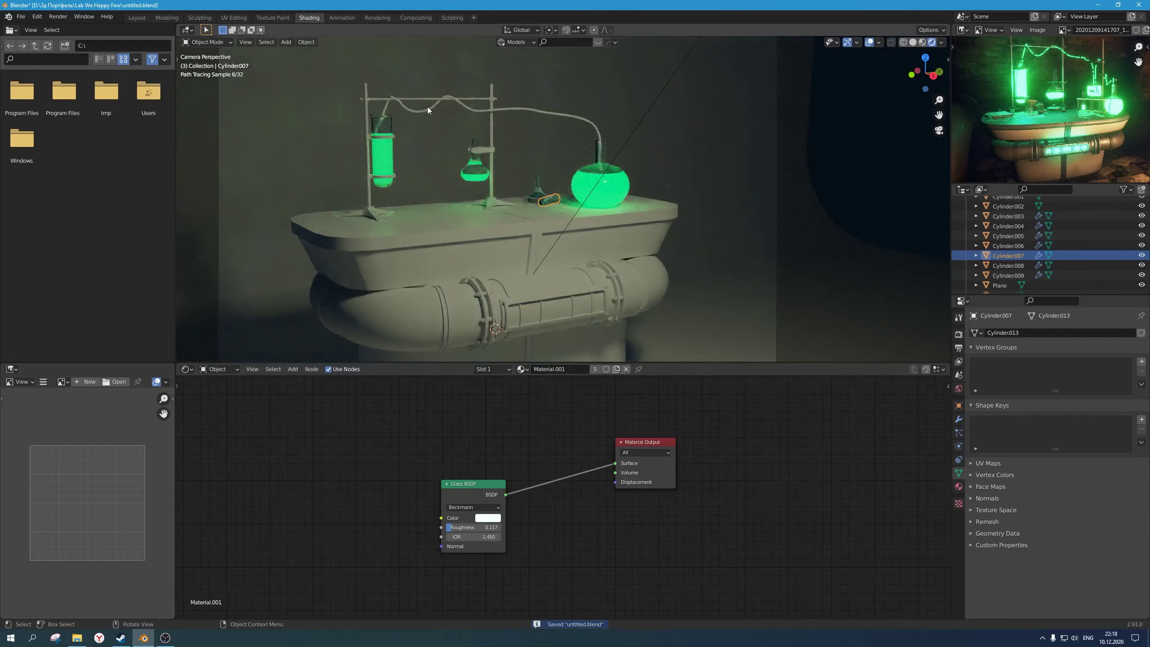
click(428, 106)
click(541, 369)
click(566, 413)
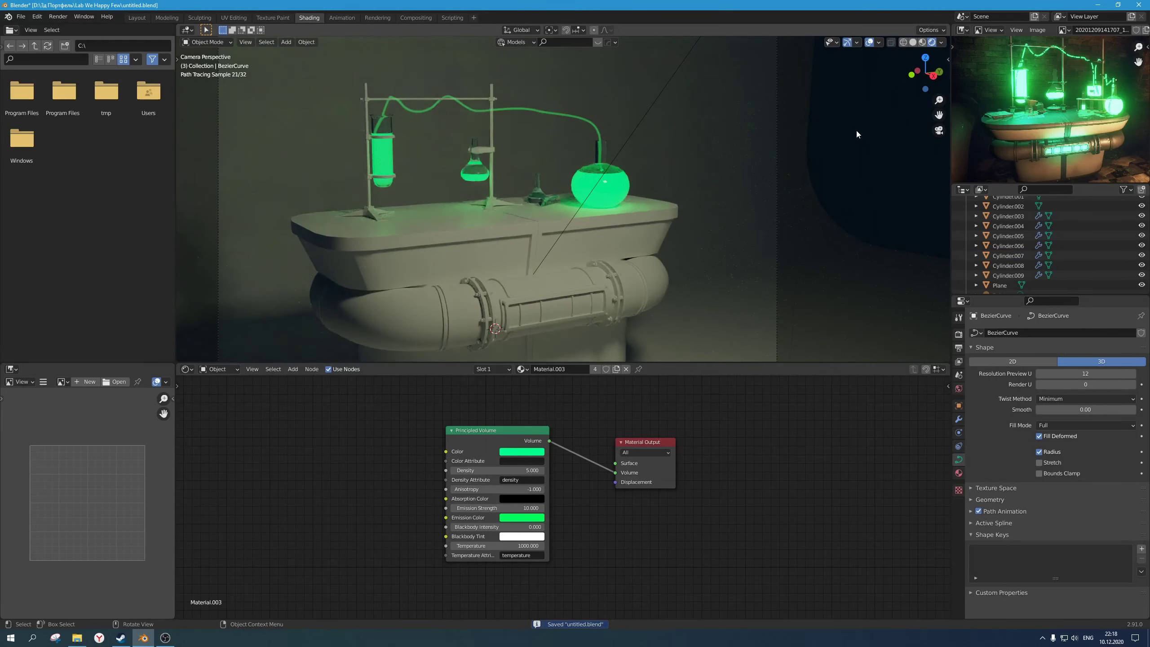
click(531, 108)
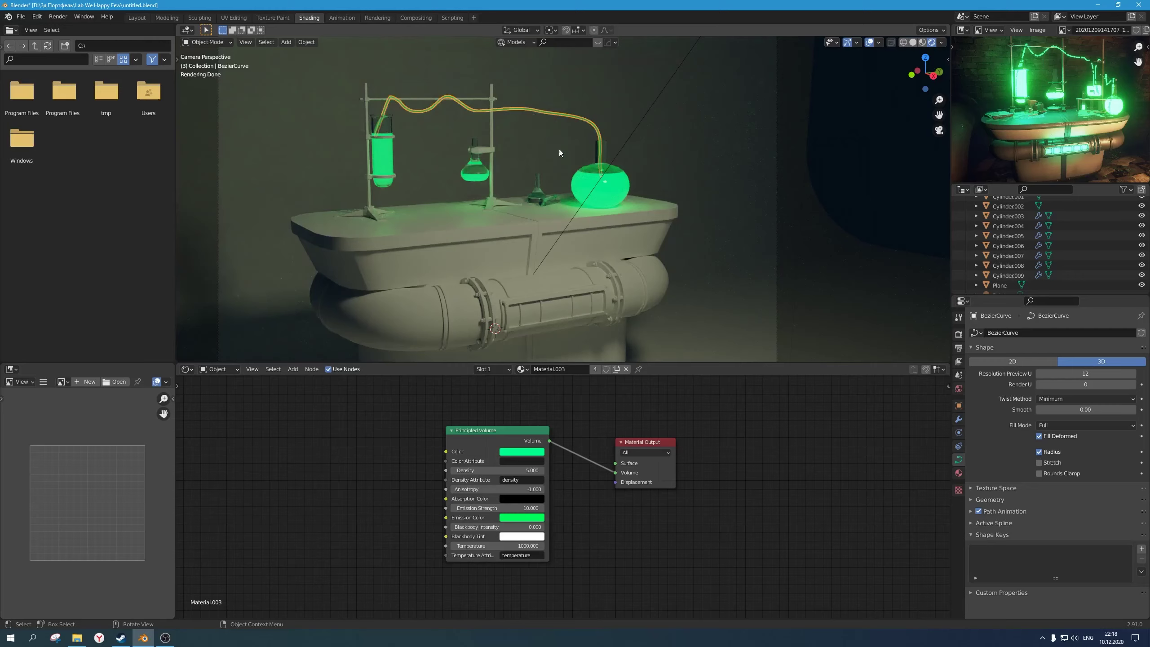
click(868, 144)
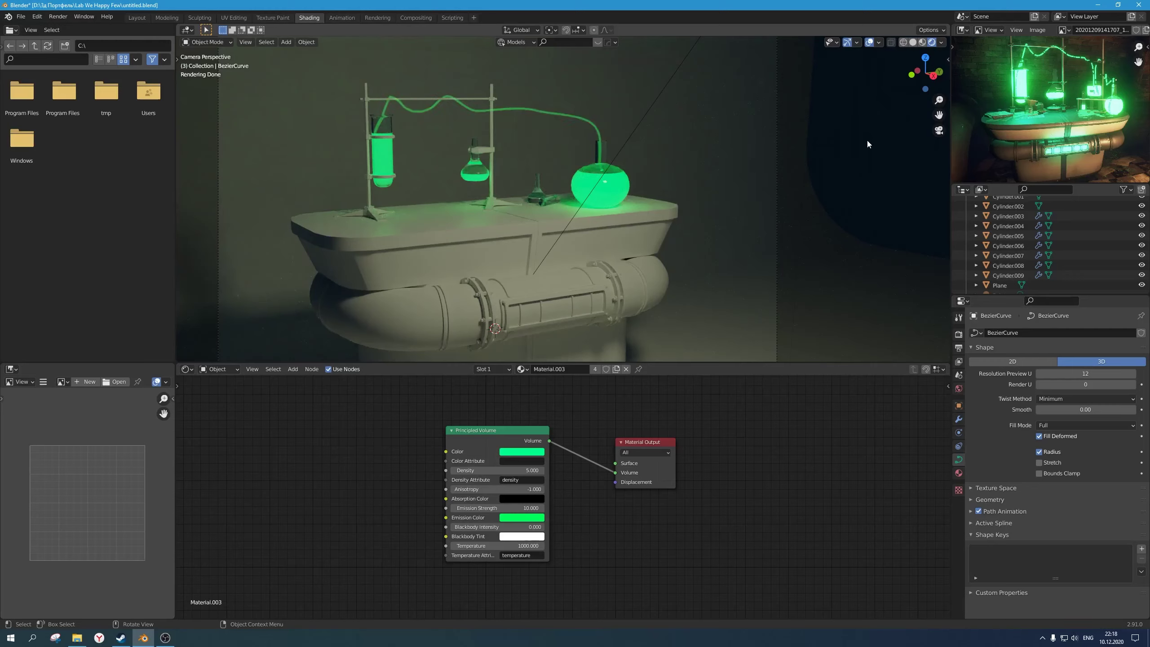
Step: Give the hose its own copy of the material and replace its Principled Volume with an Emission shader connected to Surface
click(579, 121)
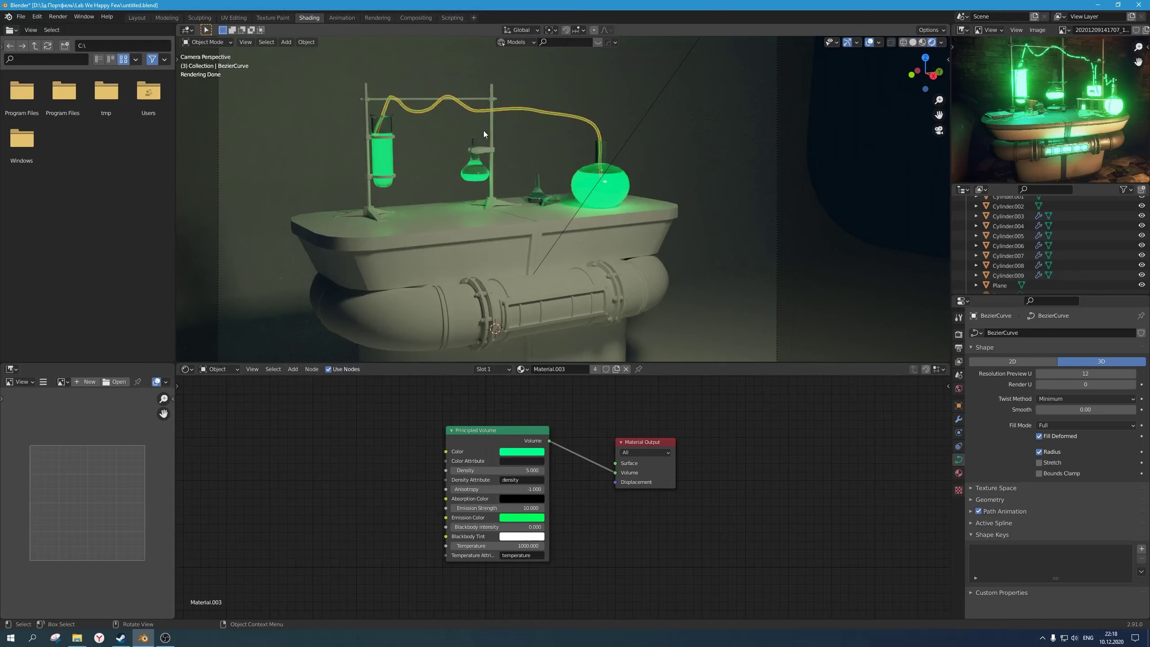
scroll(567, 179, up, 1)
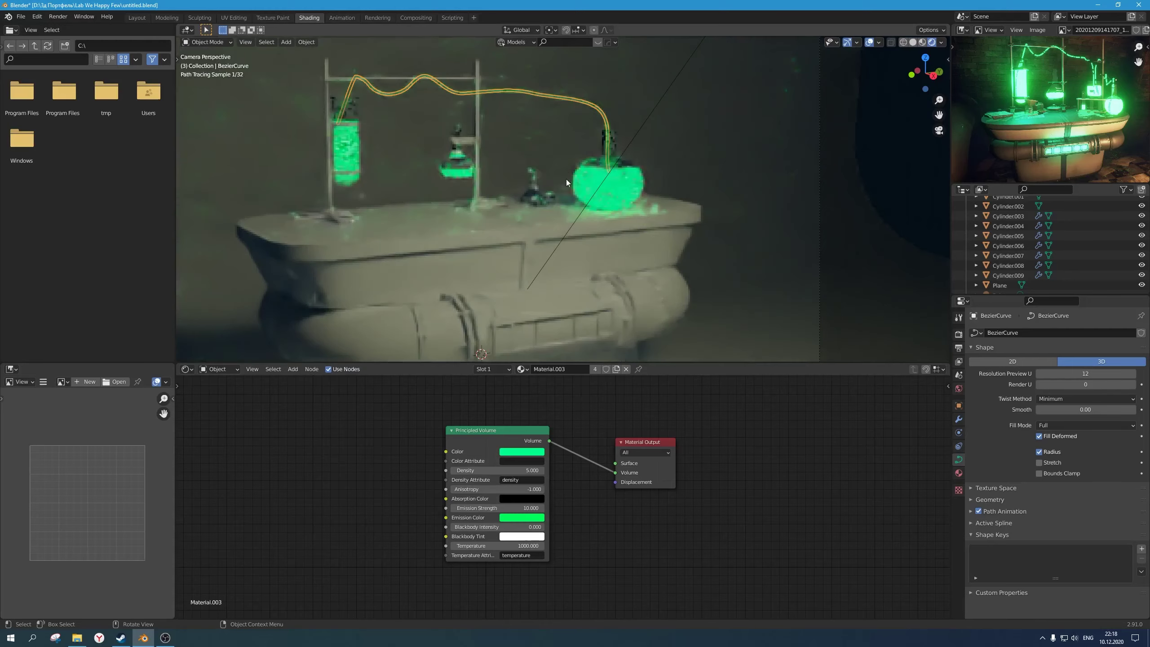
click(596, 369)
key(x)
key(shift+a)
mouse_move(484, 426)
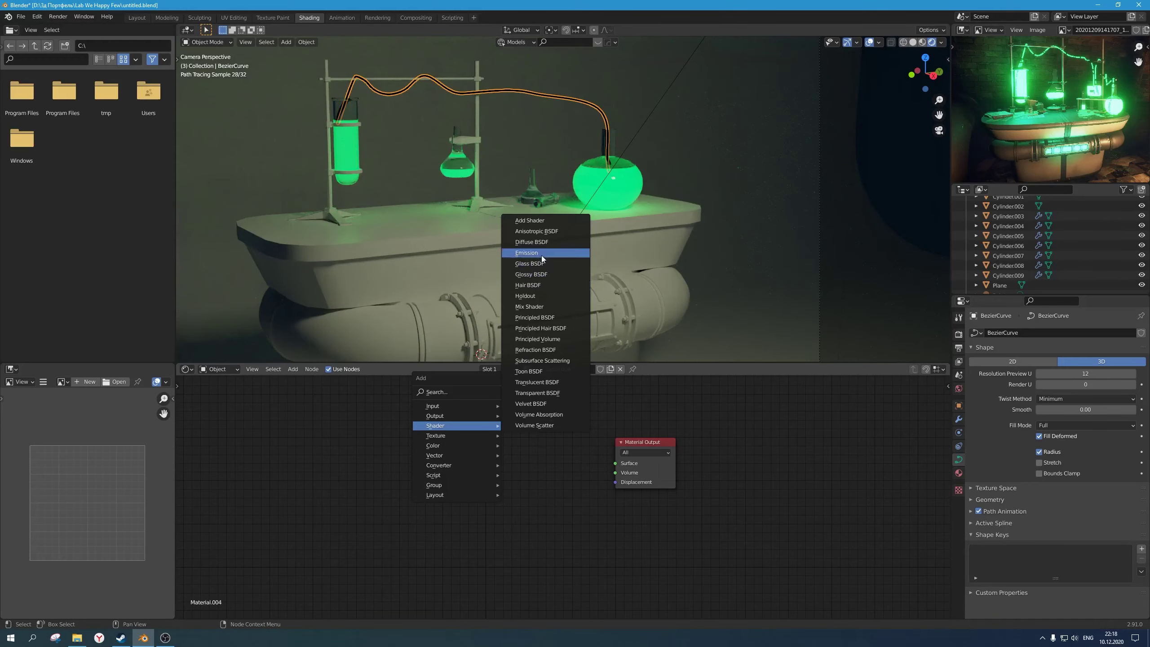
click(534, 252)
click(558, 426)
drag(535, 418, 616, 464)
Step: Try the green sampled from the round flask's liquid as the hose material's Emission colour
click(519, 428)
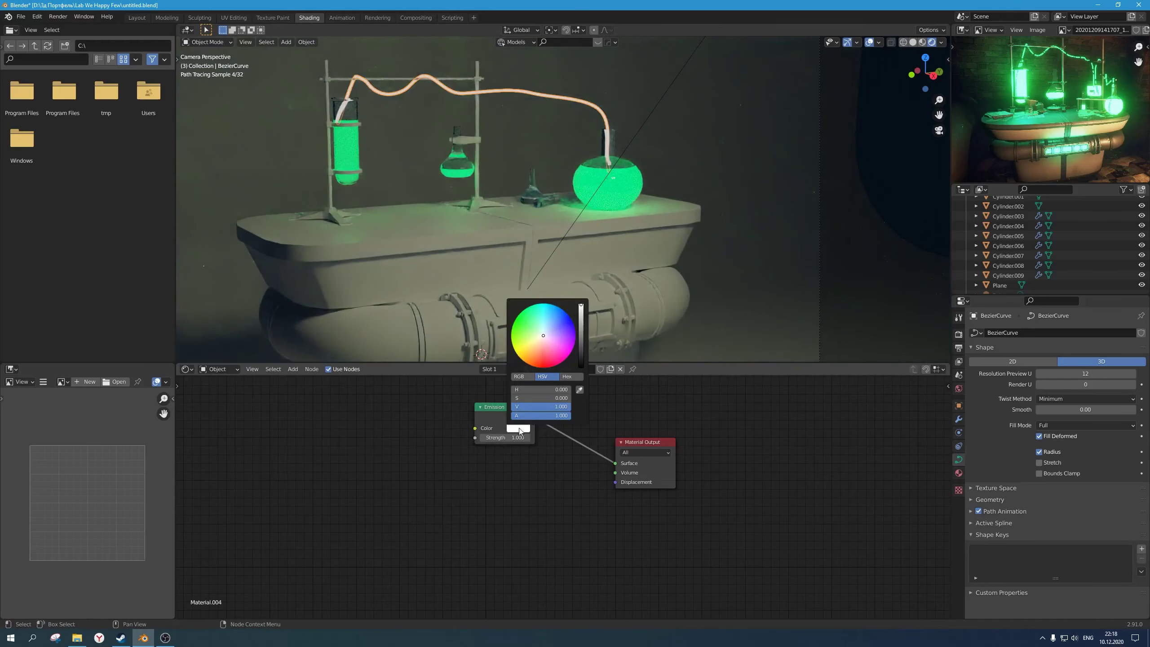
click(532, 313)
click(580, 389)
click(602, 202)
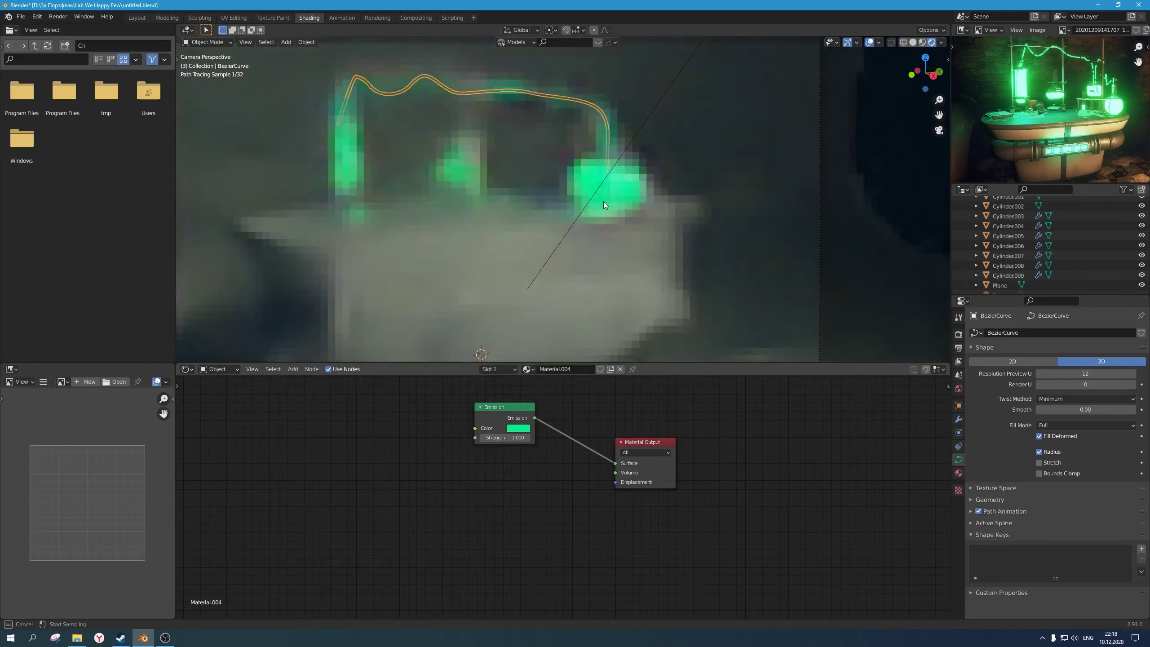
click(640, 129)
scroll(750, 238, down, 2)
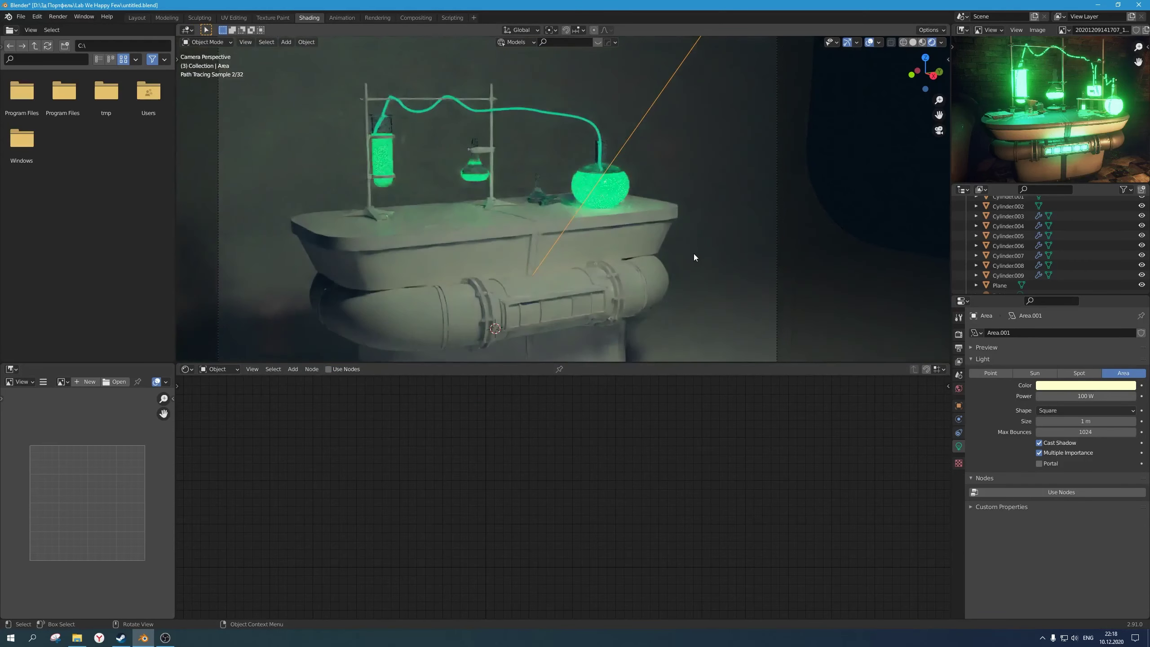
Step: Set the Emission colour of the hose material Material.004 to a lighter, slightly yellowish green
click(573, 116)
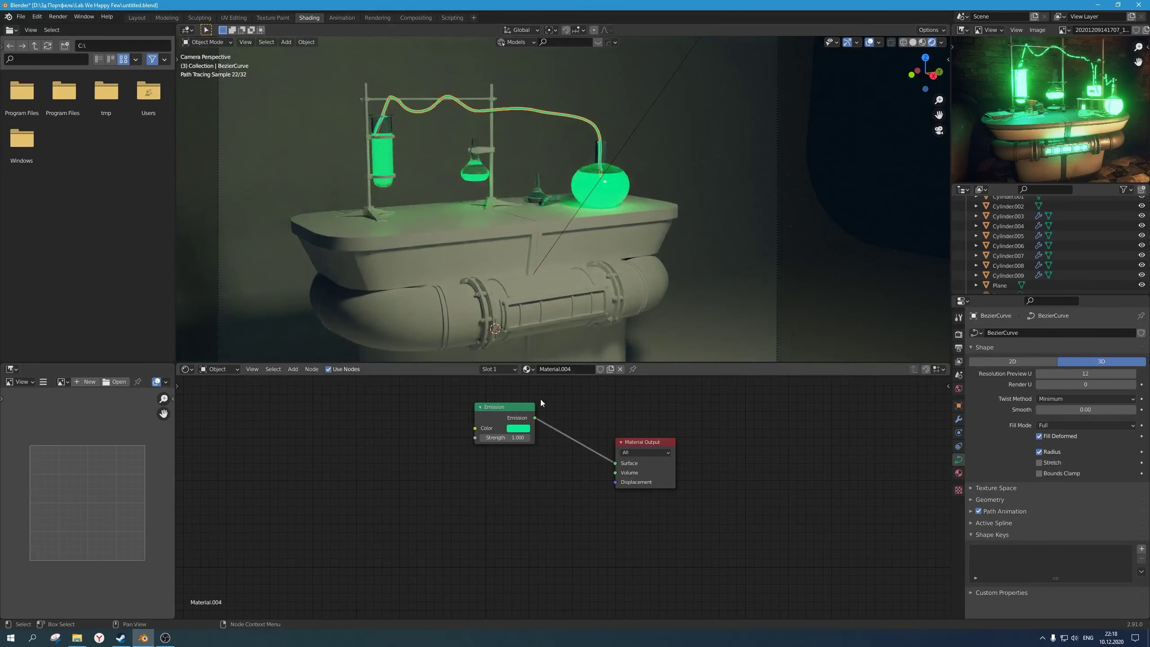
click(521, 429)
click(527, 326)
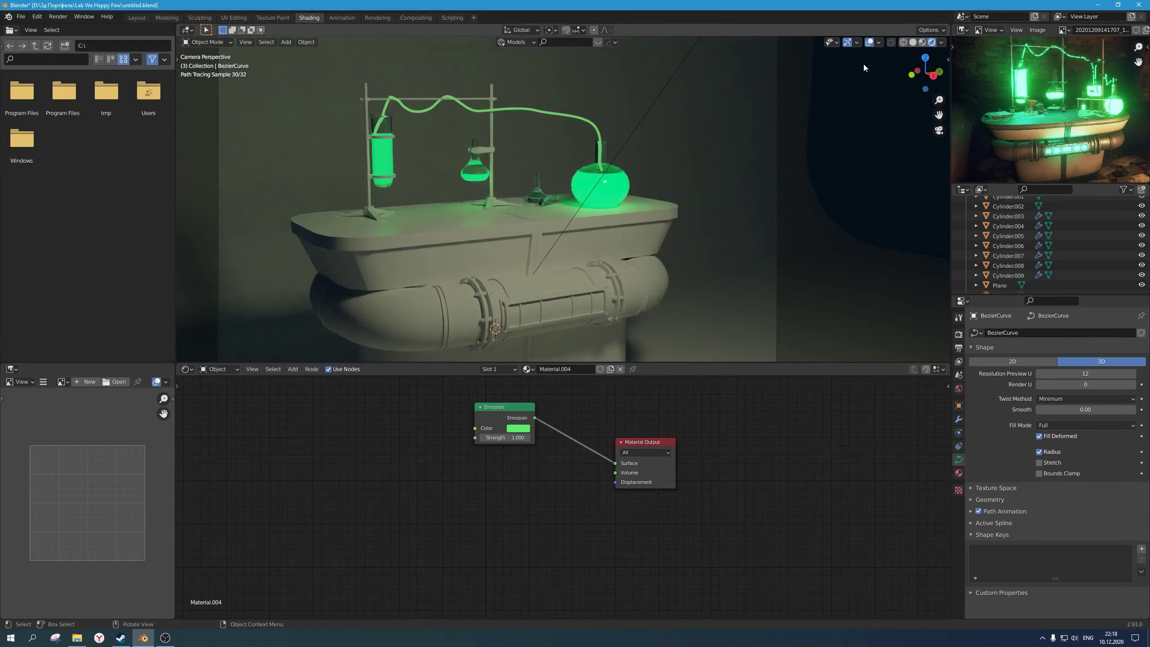
Step: Hide the viewport overlays, view the whole table within the camera frame, and save the file
click(870, 42)
scroll(694, 181, down, 2)
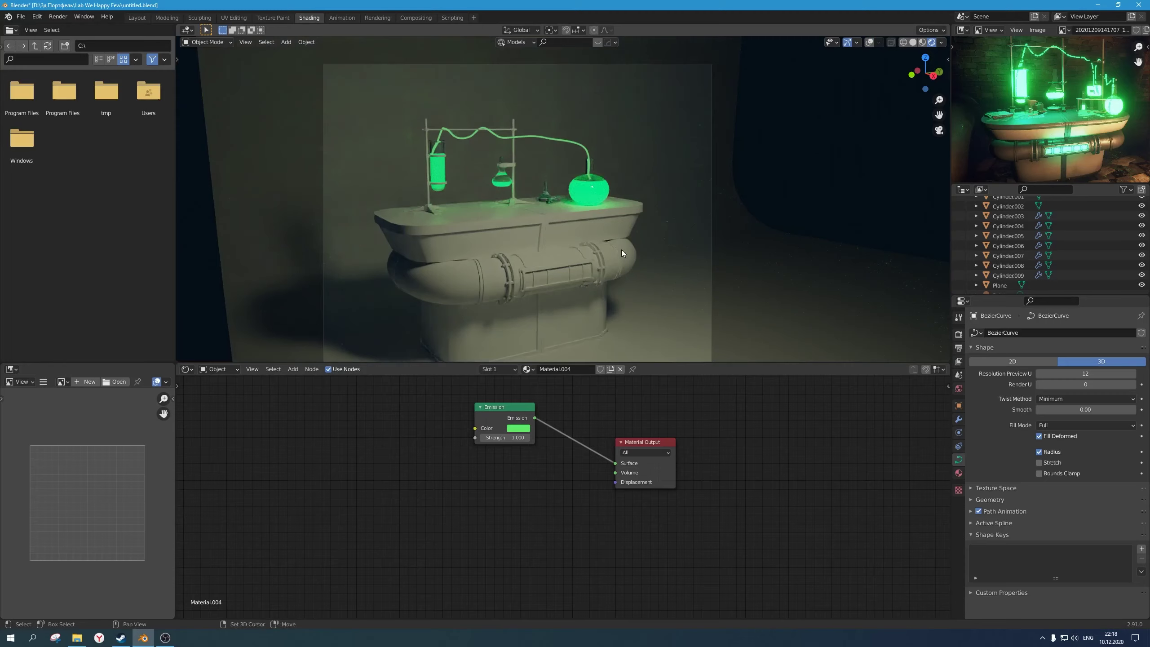
scroll(613, 239, down, 1)
key(ctrl+s)
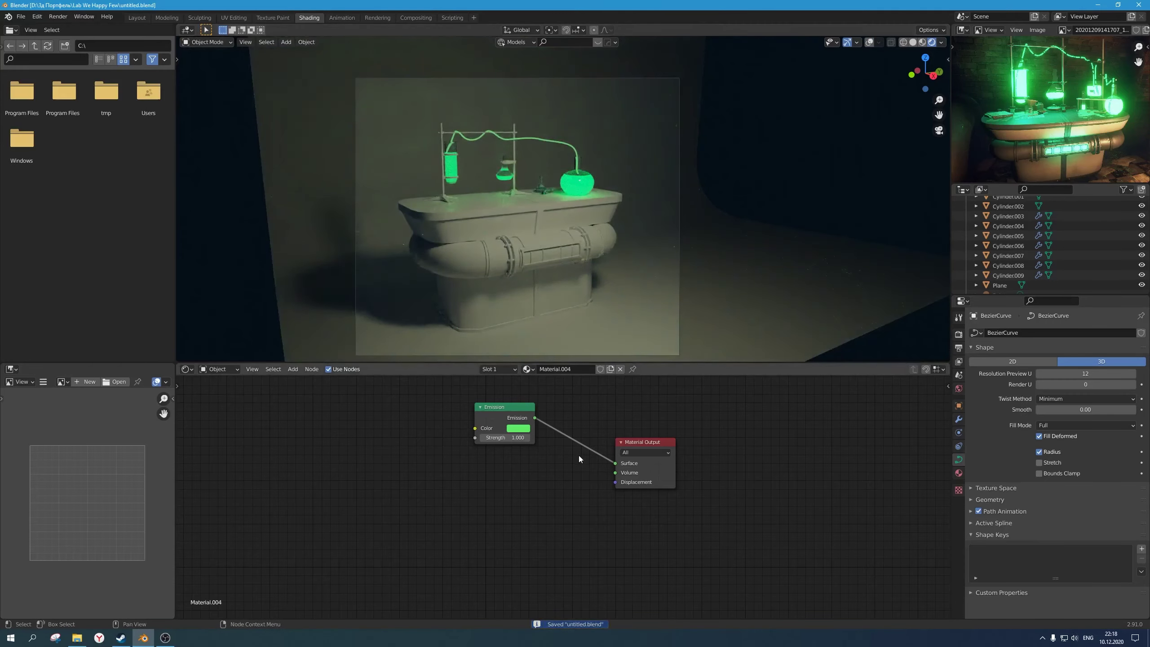
Step: Try an Emission strength of 10 and then 5 on the hose material Material.004
click(507, 438)
text(10)
key(Return)
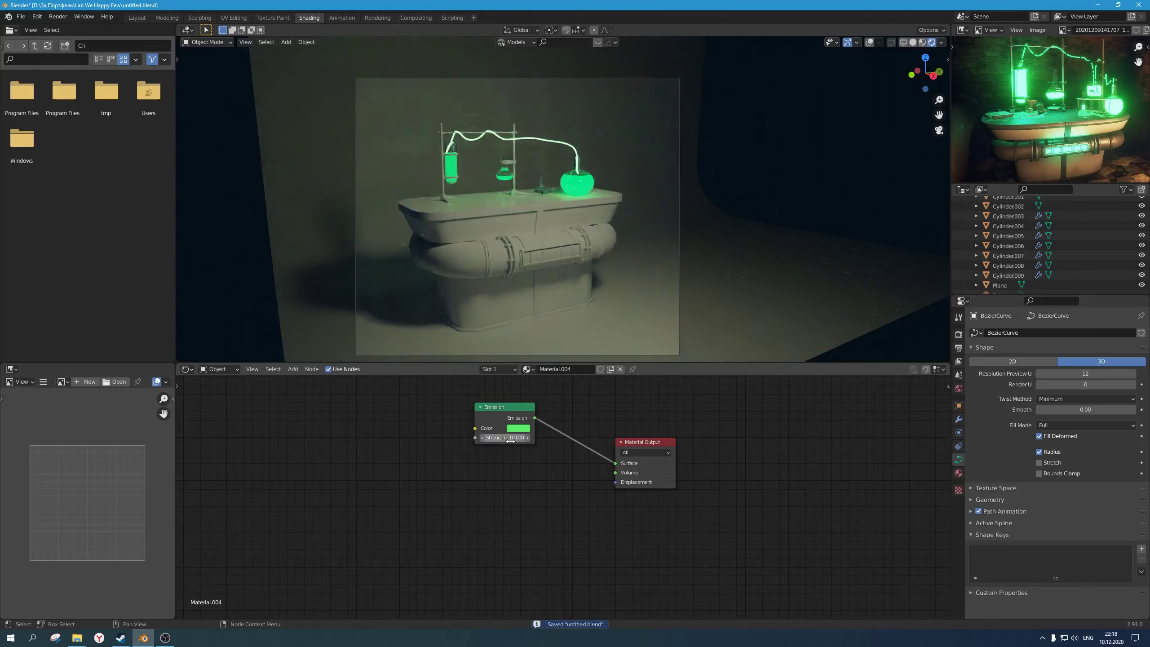
click(511, 440)
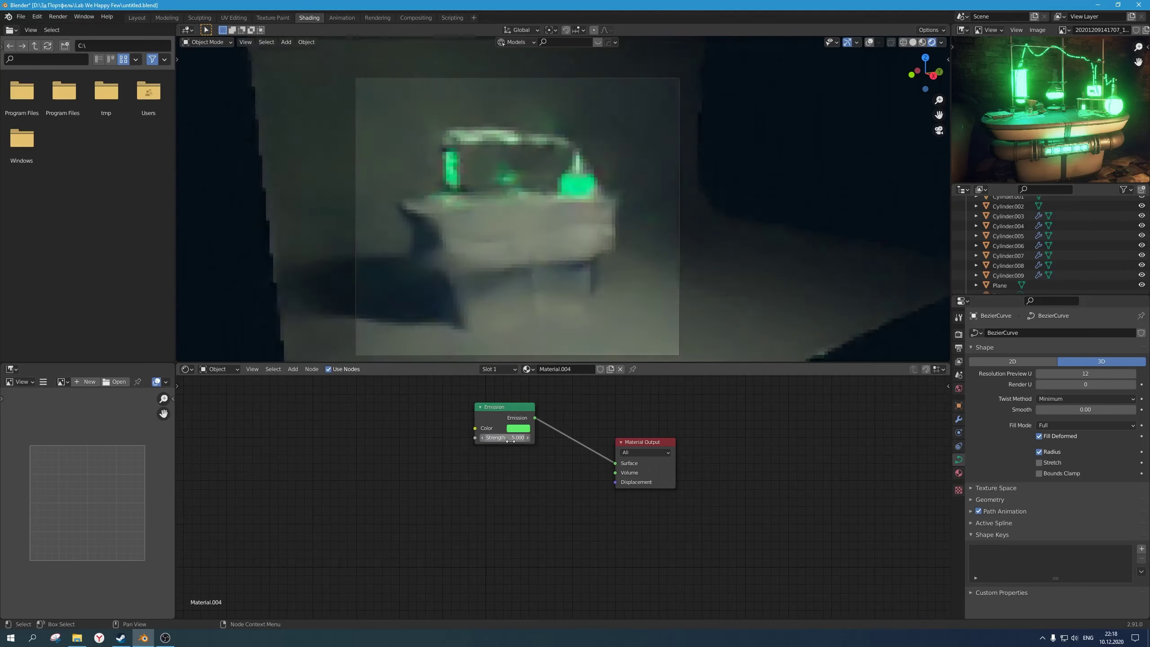
Step: Set the Emission strength of Material.004 to 3 and save the file
text(5.0)
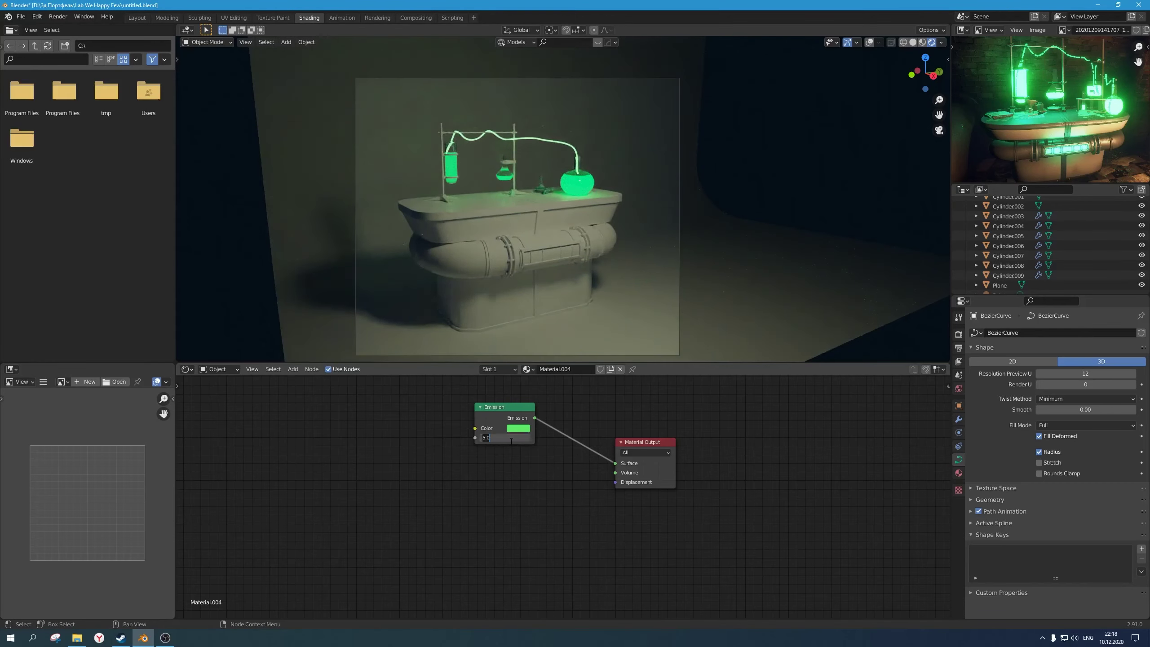
key(Return)
key(ctrl+s)
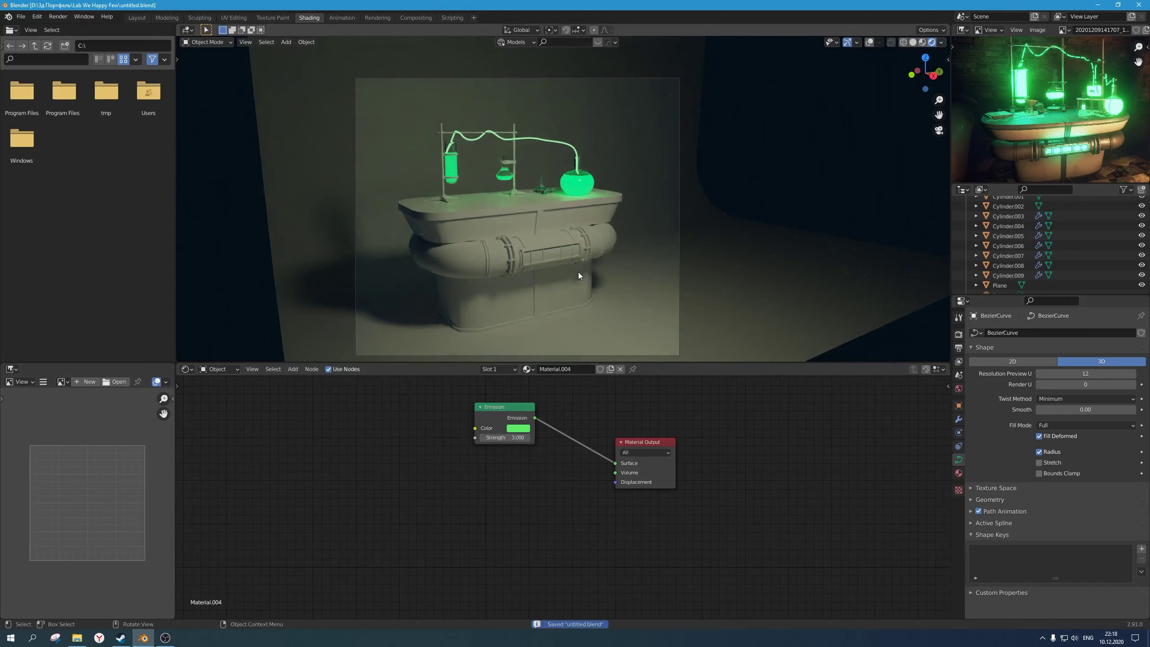
Step: Add a second, empty material slot to the table body Cube and make its first slot, Material, active
shift+middle_drag(579, 272, 566, 240)
click(524, 222)
scroll(530, 228, up, 4)
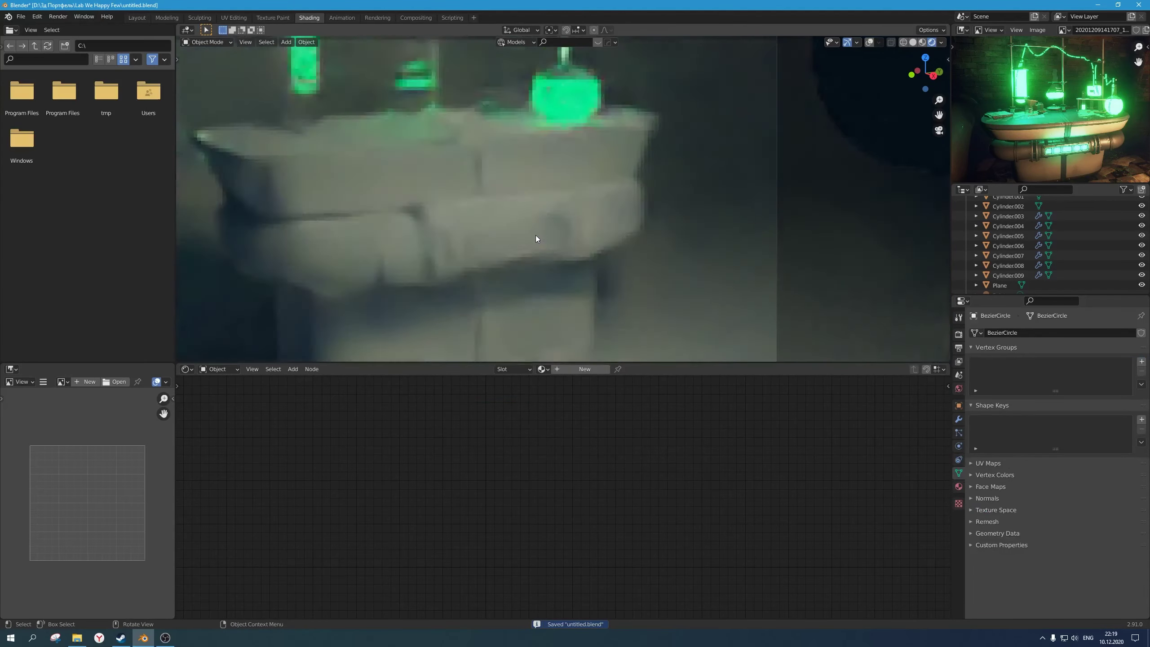
scroll(492, 239, down, 4)
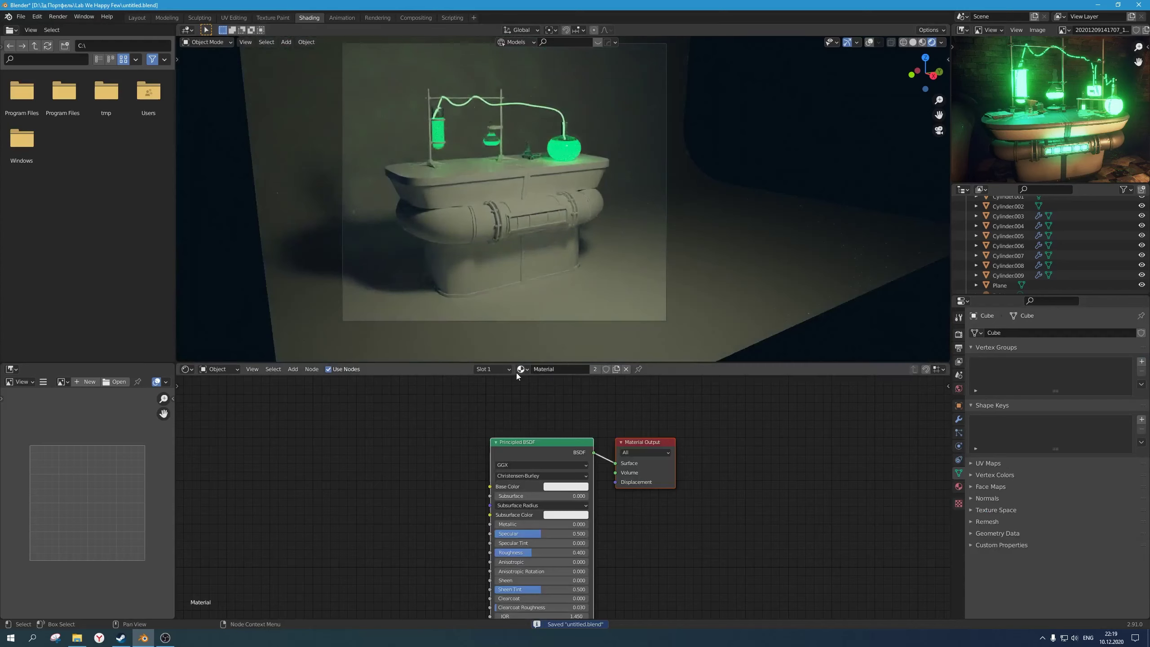
click(960, 487)
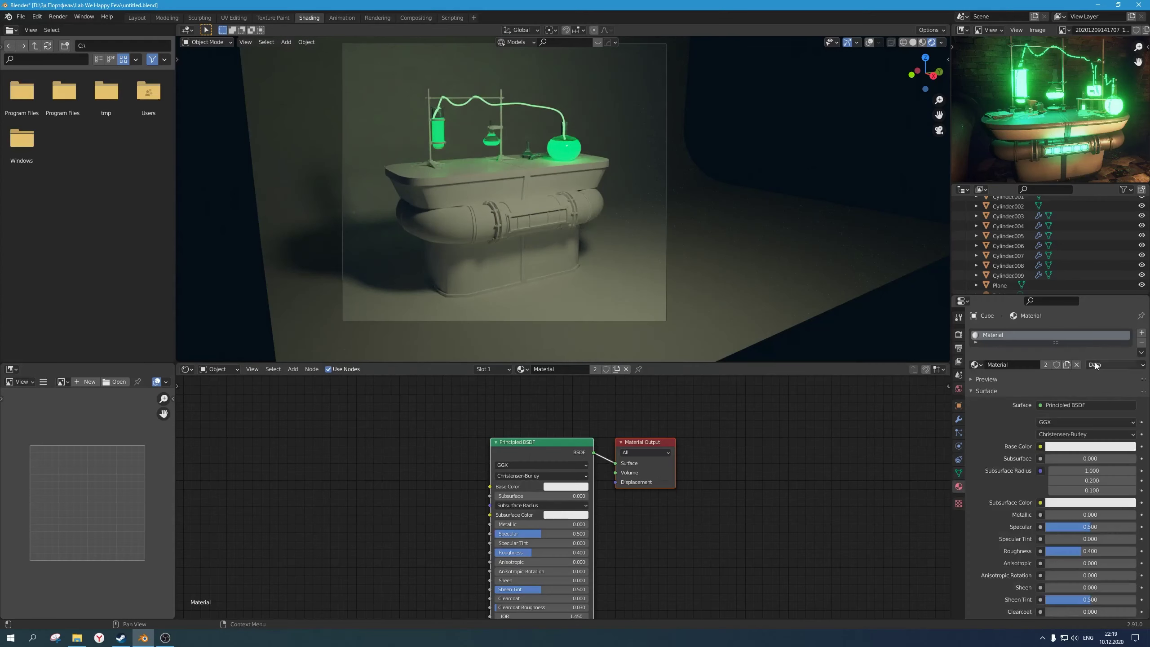
click(1142, 333)
click(510, 207)
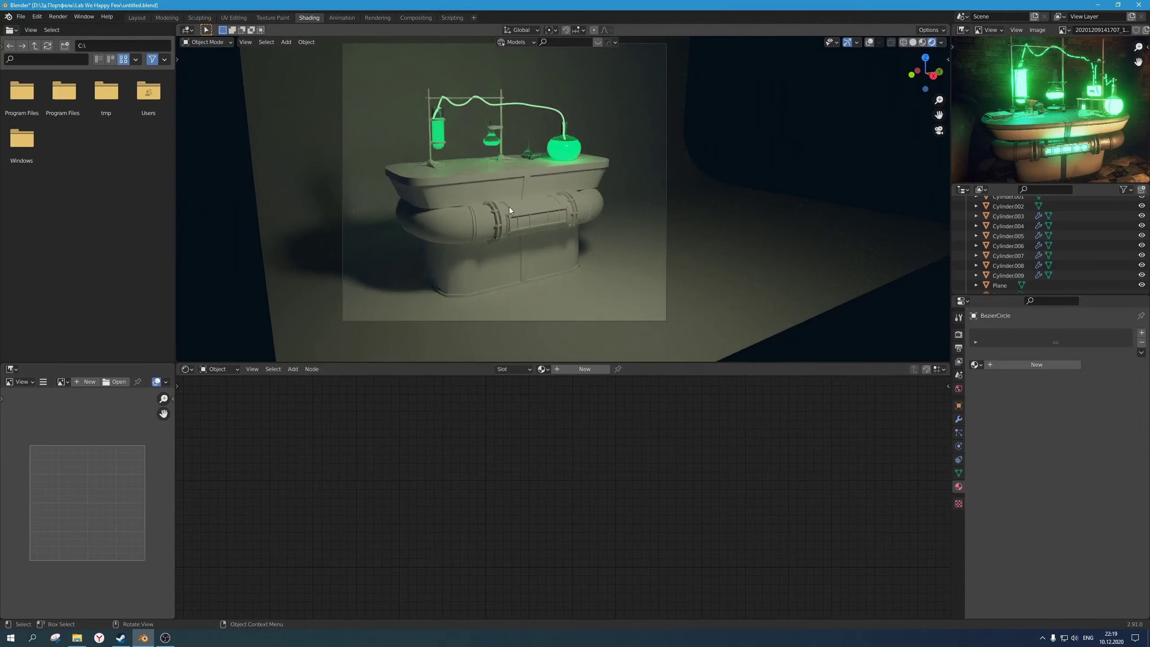
click(510, 210)
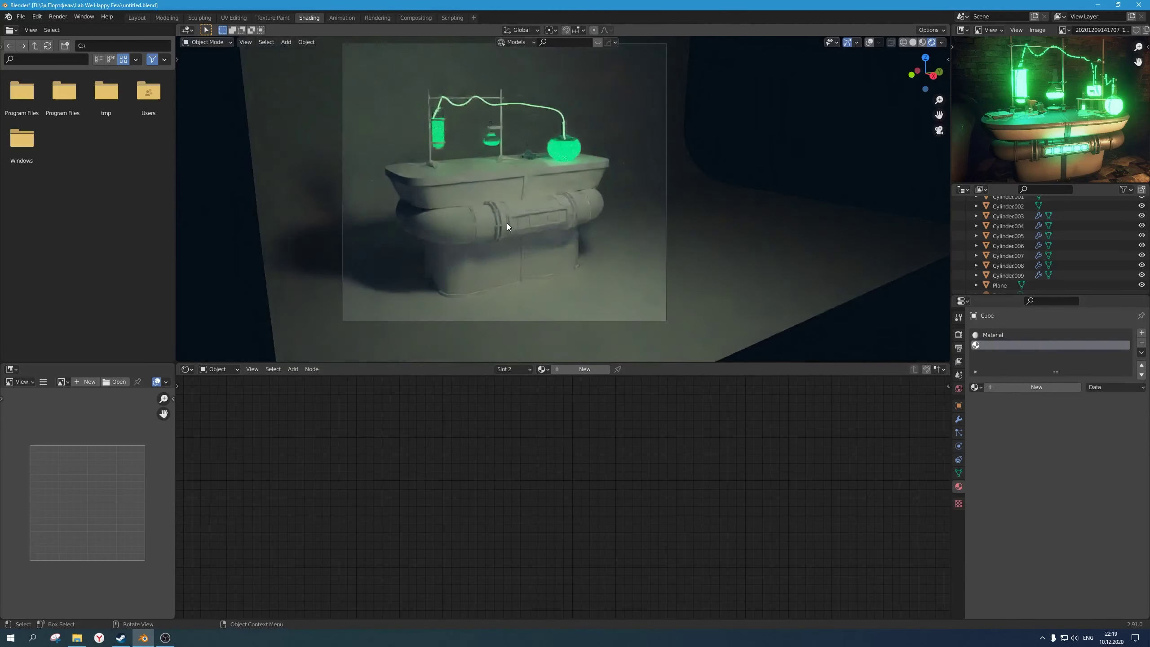
click(996, 335)
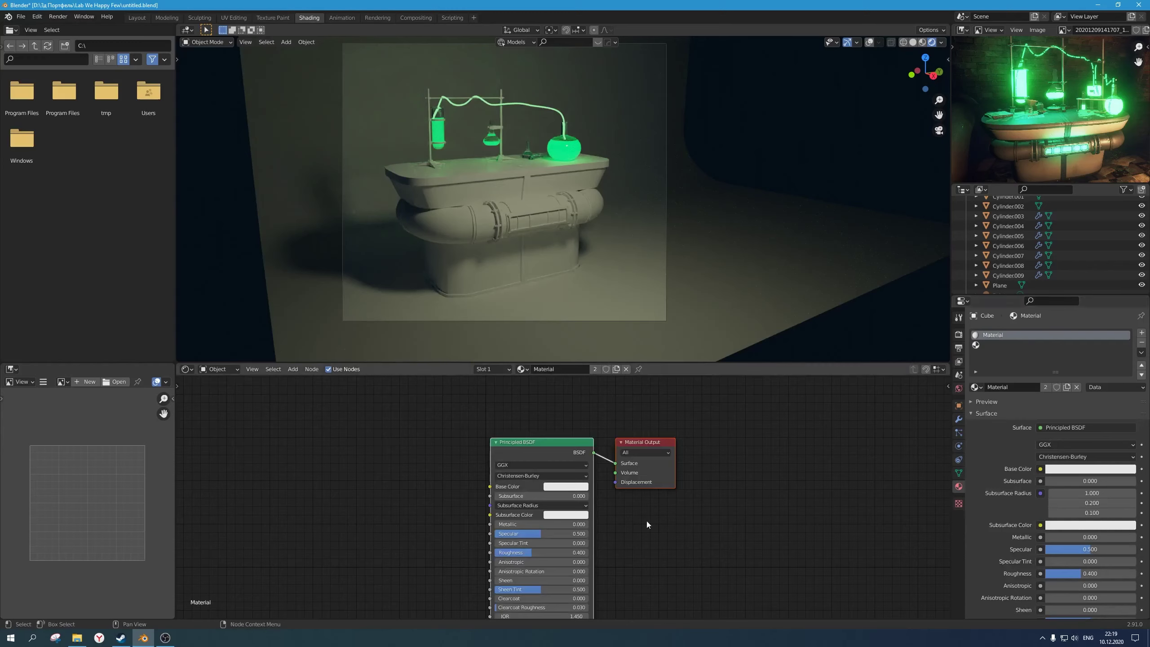
scroll(647, 521, up, 1)
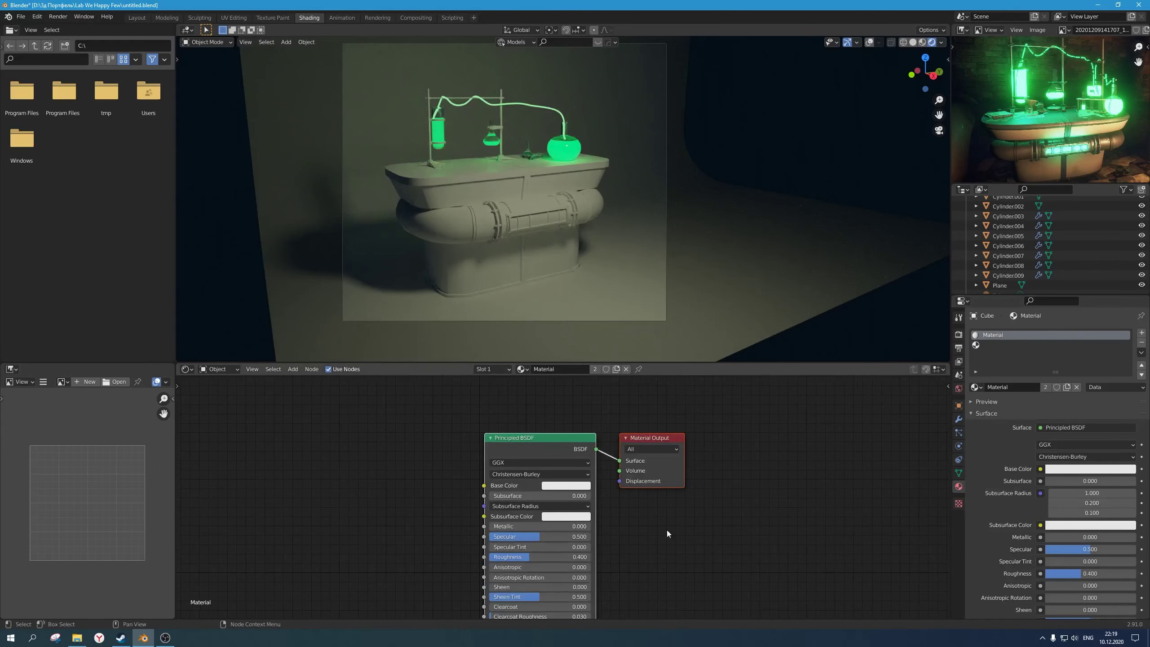
Step: Set the desk body material's base color to pale cream with hue 0.125, saturation 0.1 and value about 0.855, and save the file
click(566, 485)
click(622, 373)
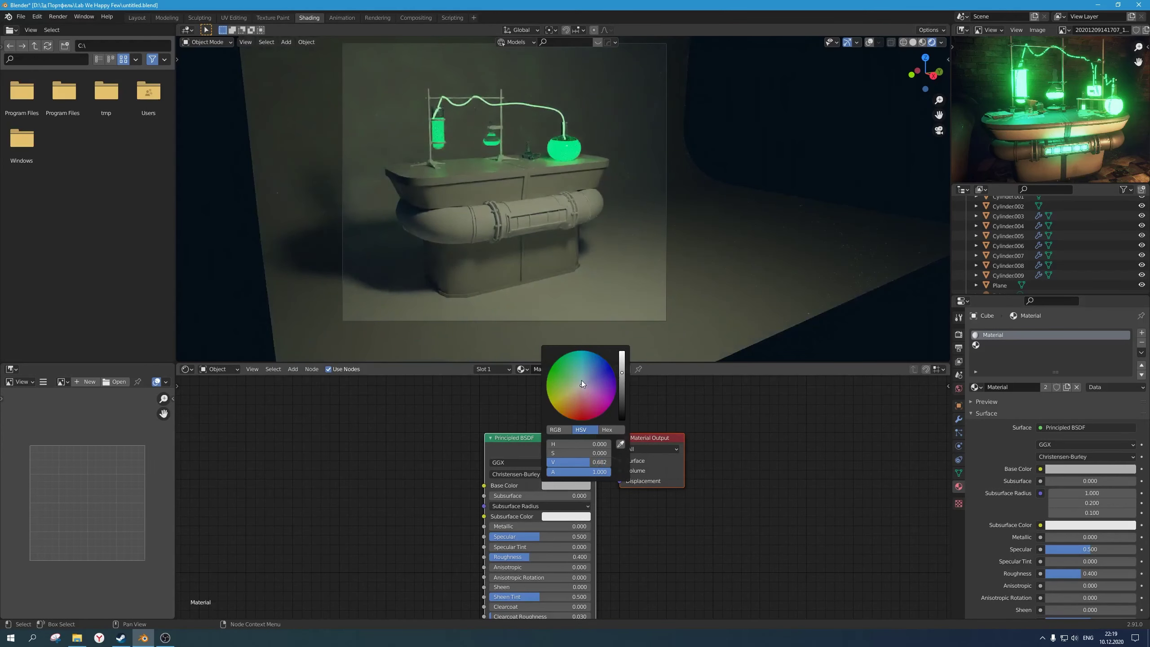
drag(582, 384, 581, 387)
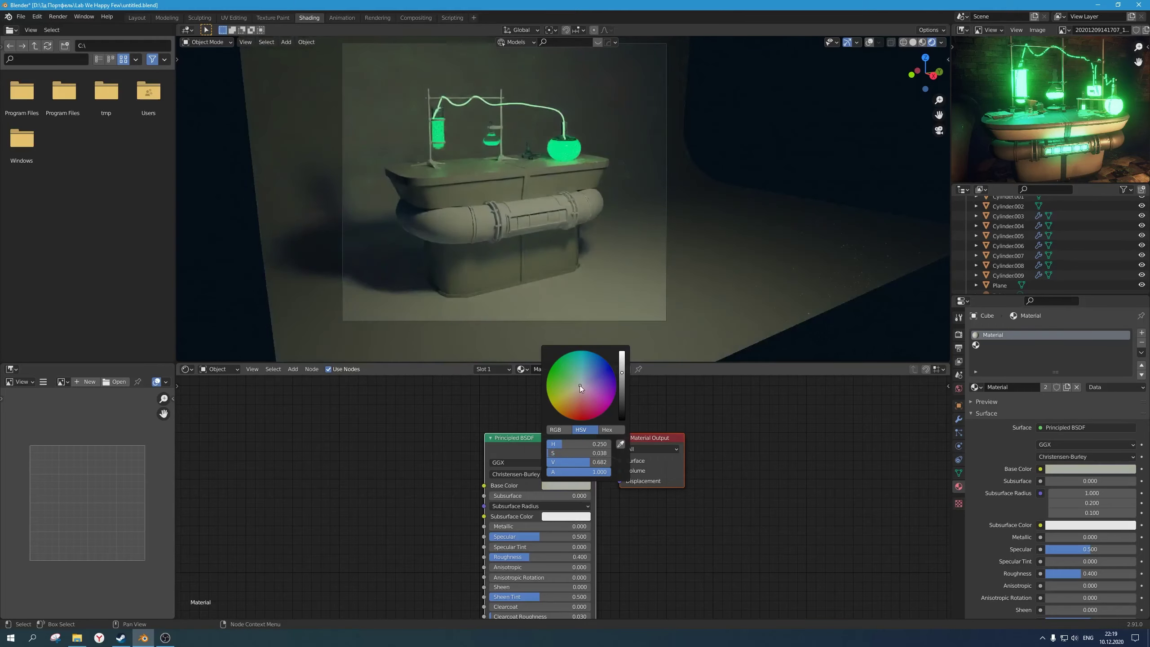
double_click(574, 453)
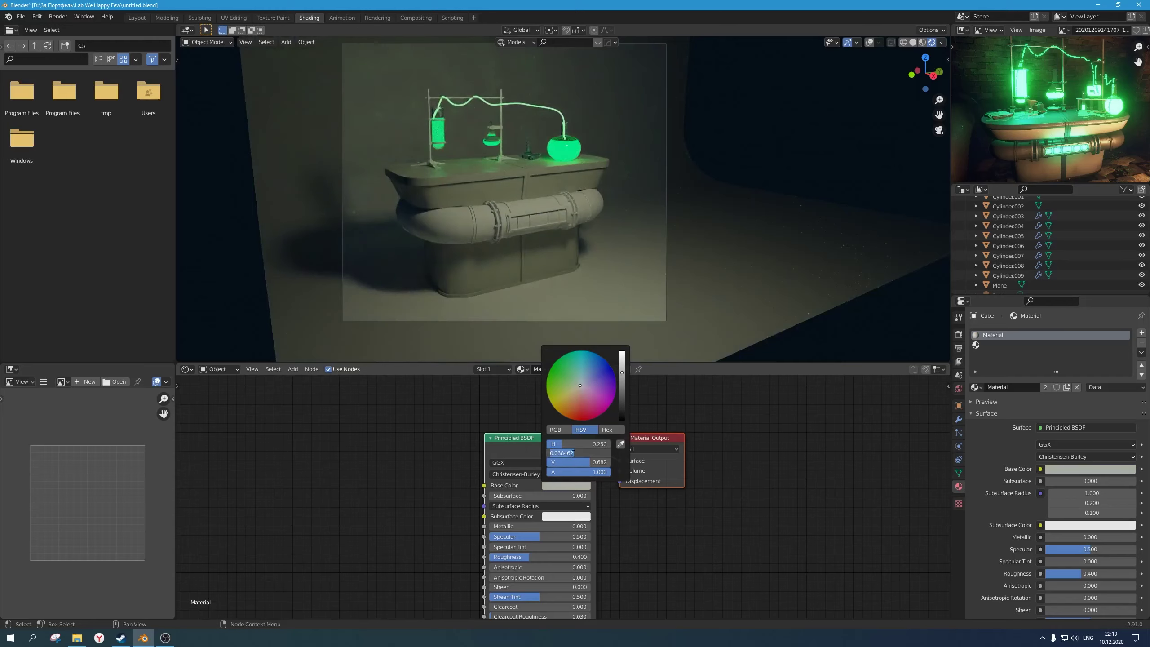
click(622, 361)
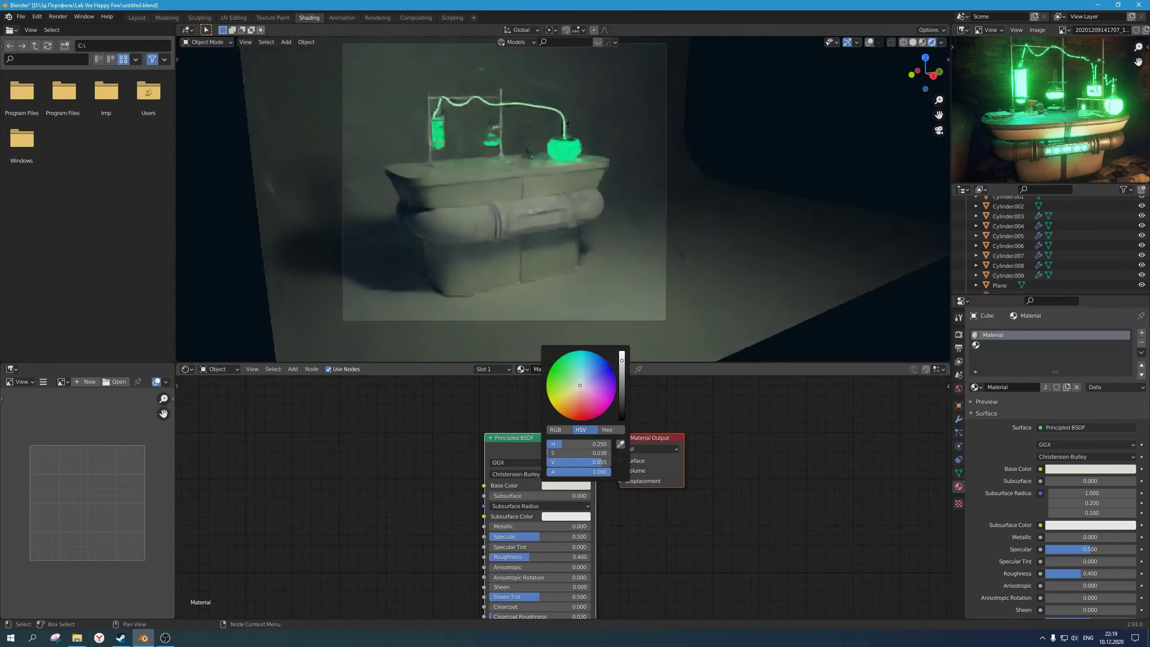
click(577, 392)
click(576, 390)
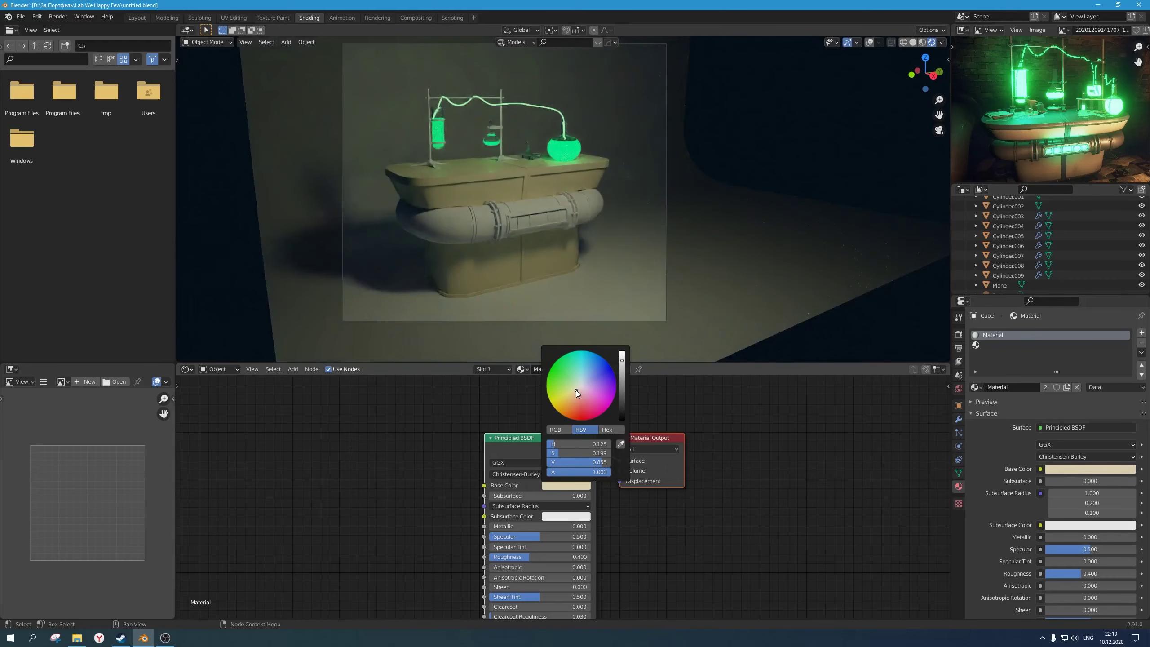
double_click(569, 453)
text(0.1)
key(Return)
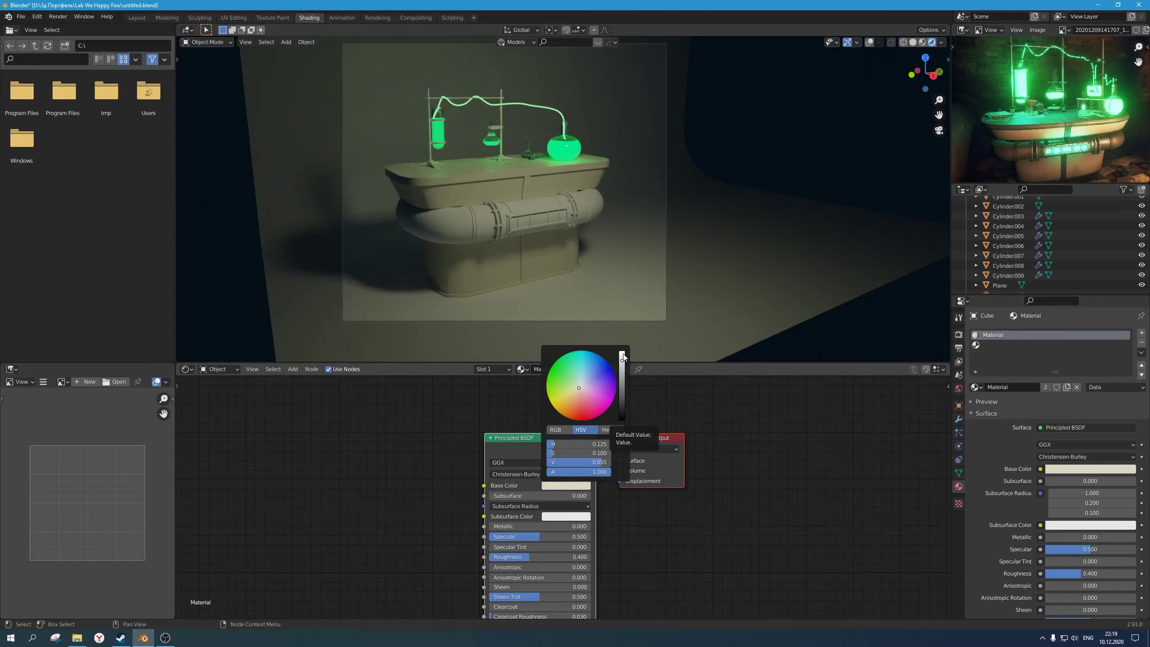
scroll(462, 254, up, 2)
key(ctrl+s)
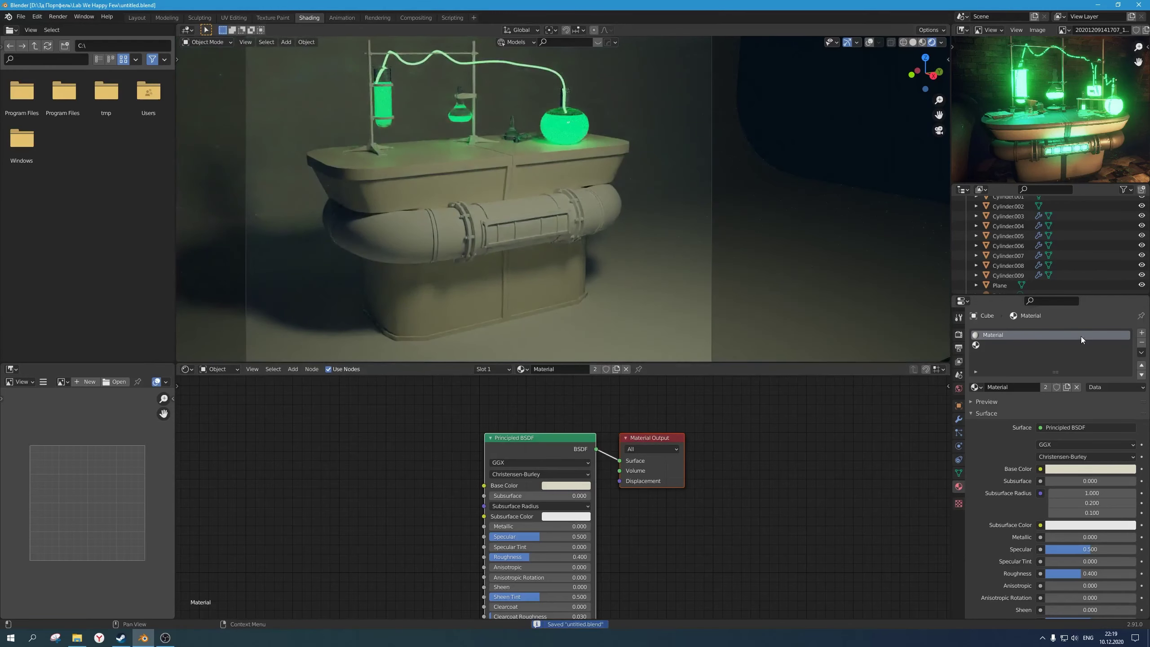
Step: Create a new material in the desk's second material slot and darken its base color to a grey with value about 0.407
click(1142, 333)
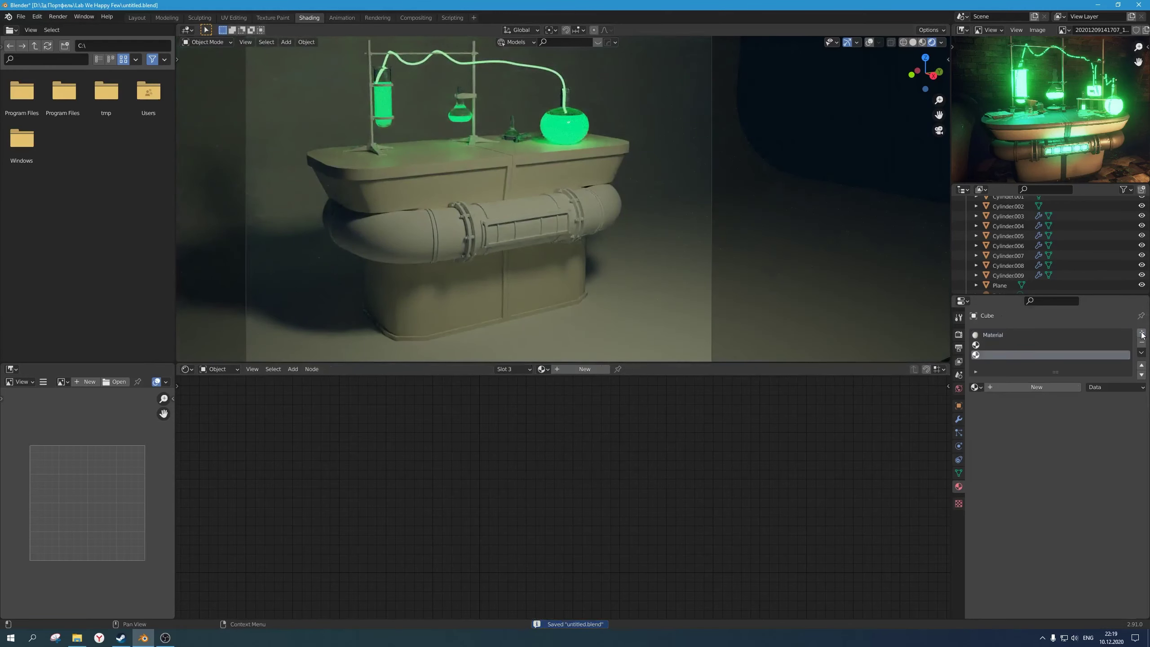
click(1026, 344)
click(1142, 343)
click(1022, 388)
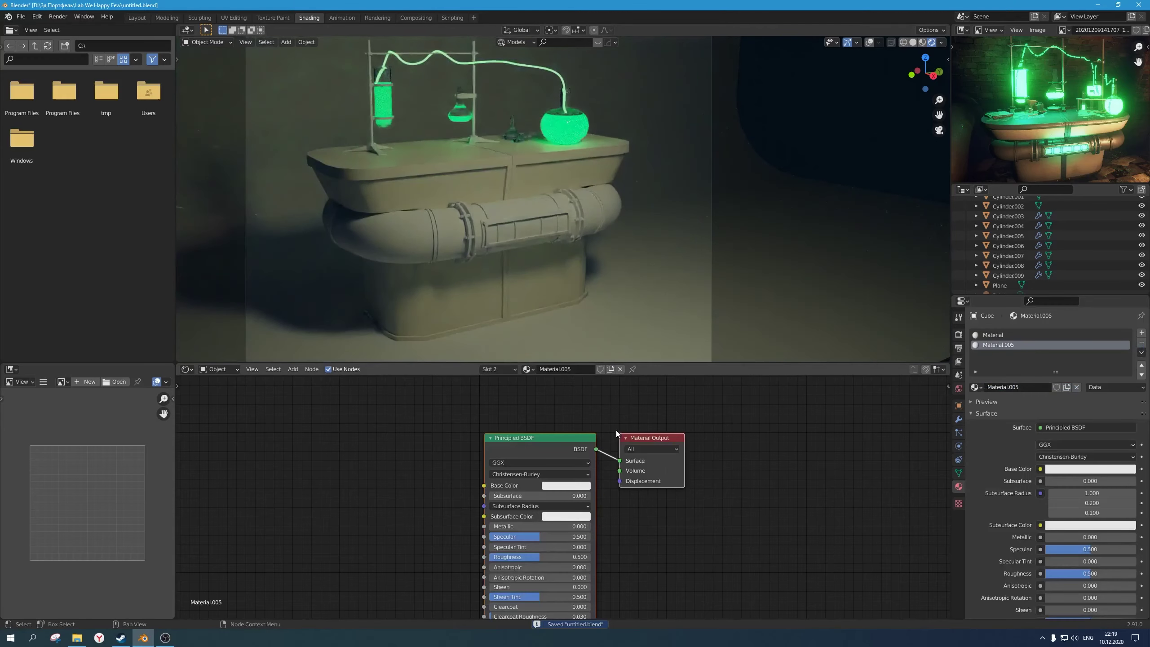
click(567, 486)
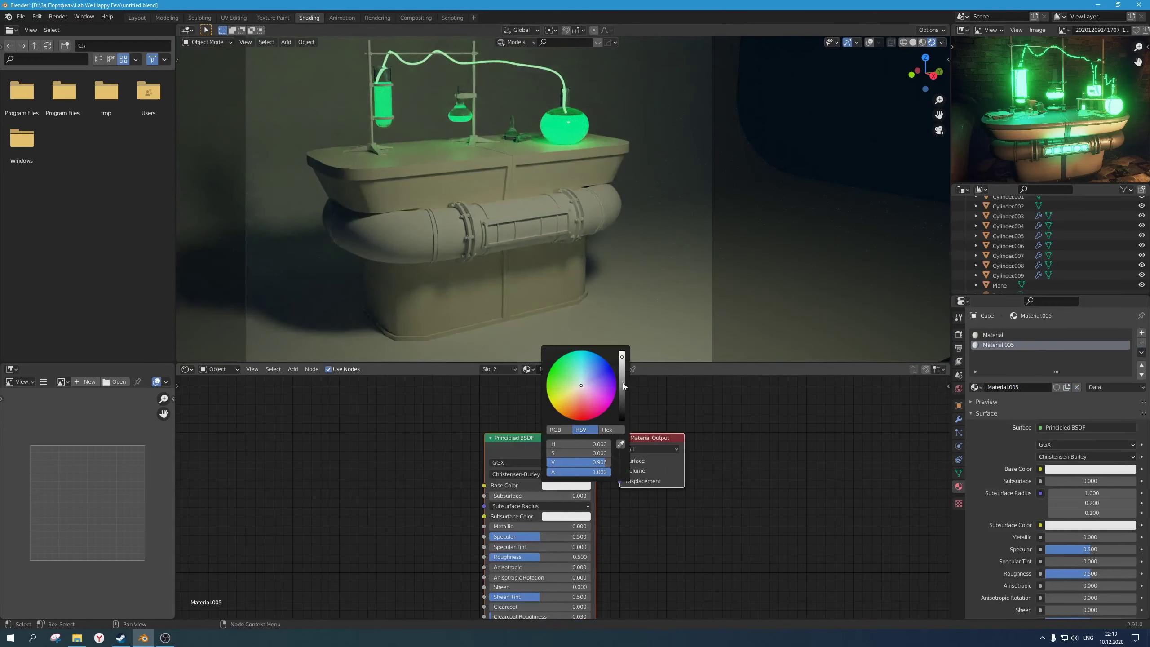
drag(623, 384, 622, 400)
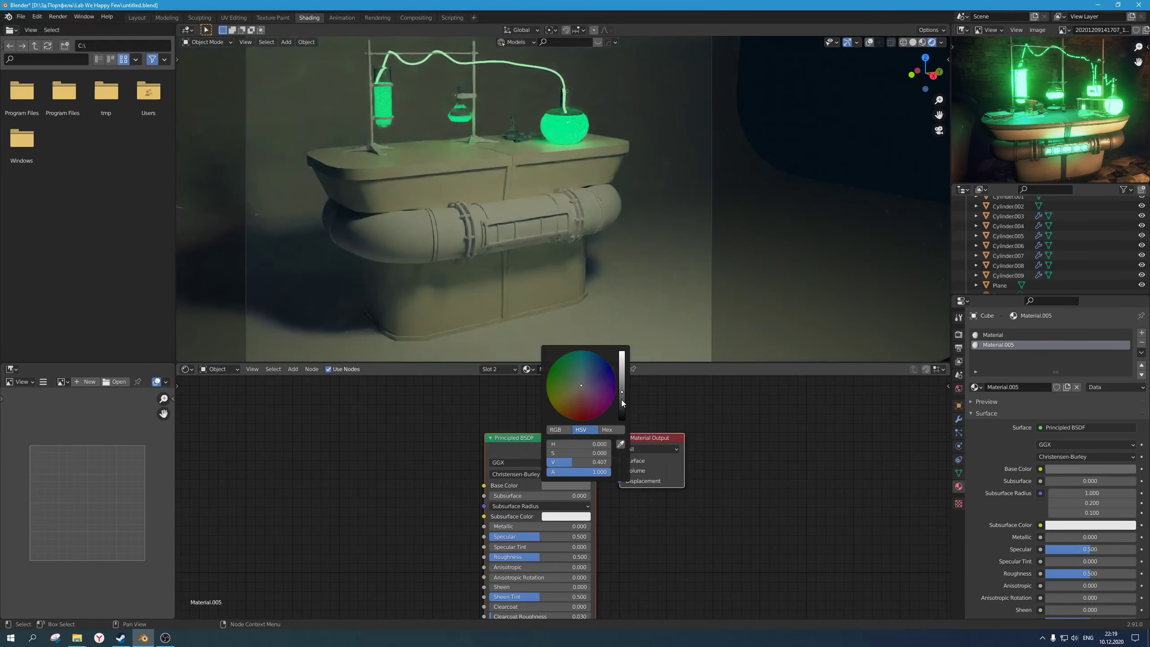
Step: Show the desk in opaque solid shading in Edit Mode and select the face loop along the tabletop's rim
click(913, 42)
click(868, 43)
key(Tab)
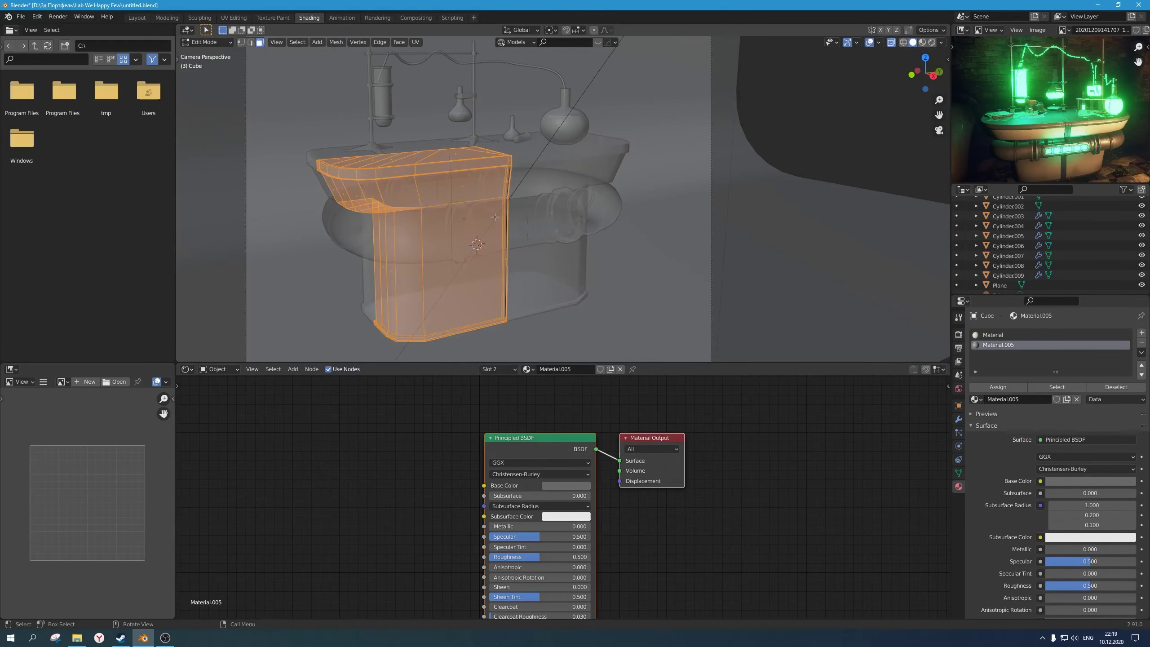
scroll(485, 204, up, 1)
key(alt+z)
shift+middle_drag(474, 197, 522, 182)
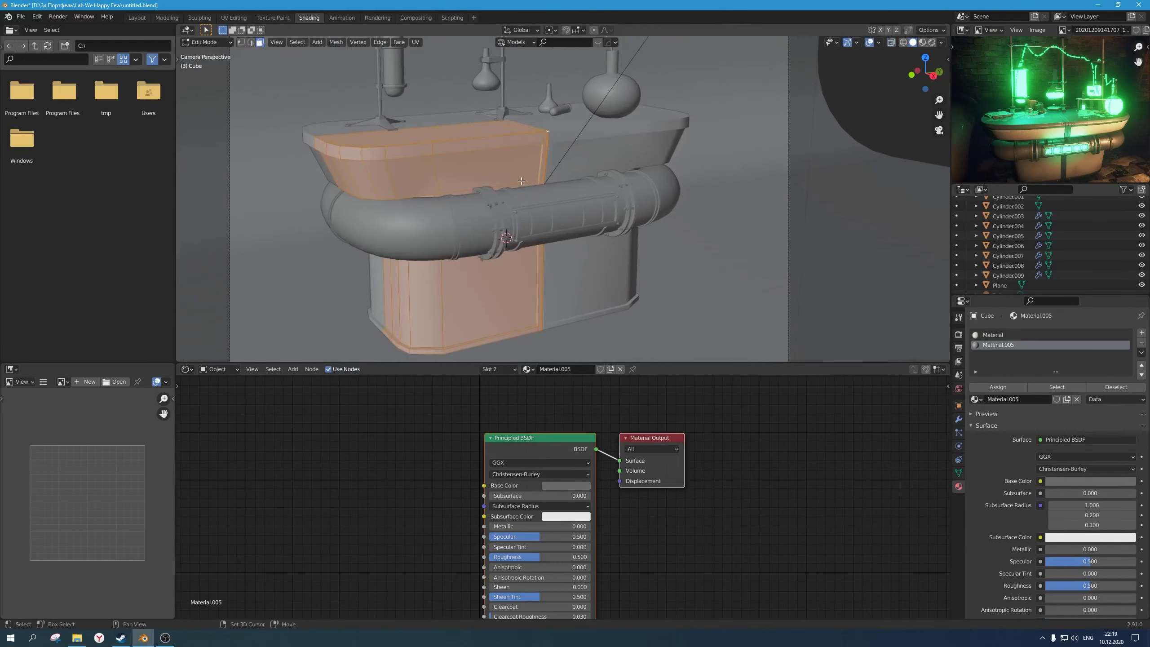
alt+click(449, 152)
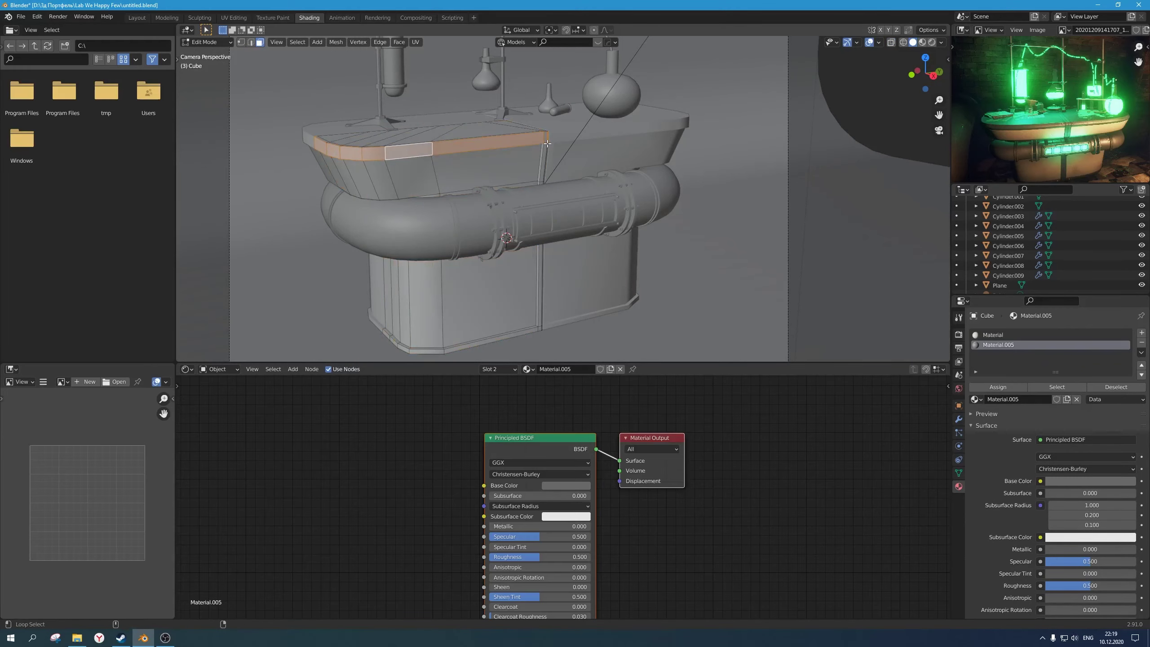
Step: Add the face loops of the vertical centre strip and the bottom rim to the selection
middle_drag(548, 157, 555, 156)
scroll(555, 157, up, 6)
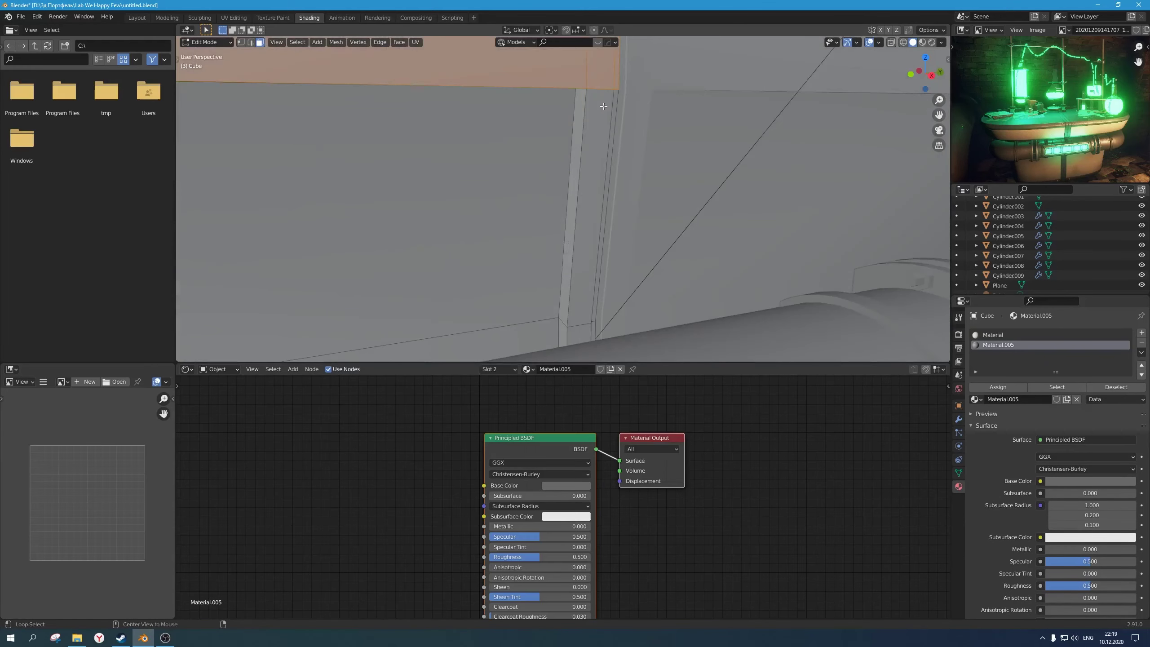
scroll(604, 106, down, 5)
alt+shift+click(571, 202)
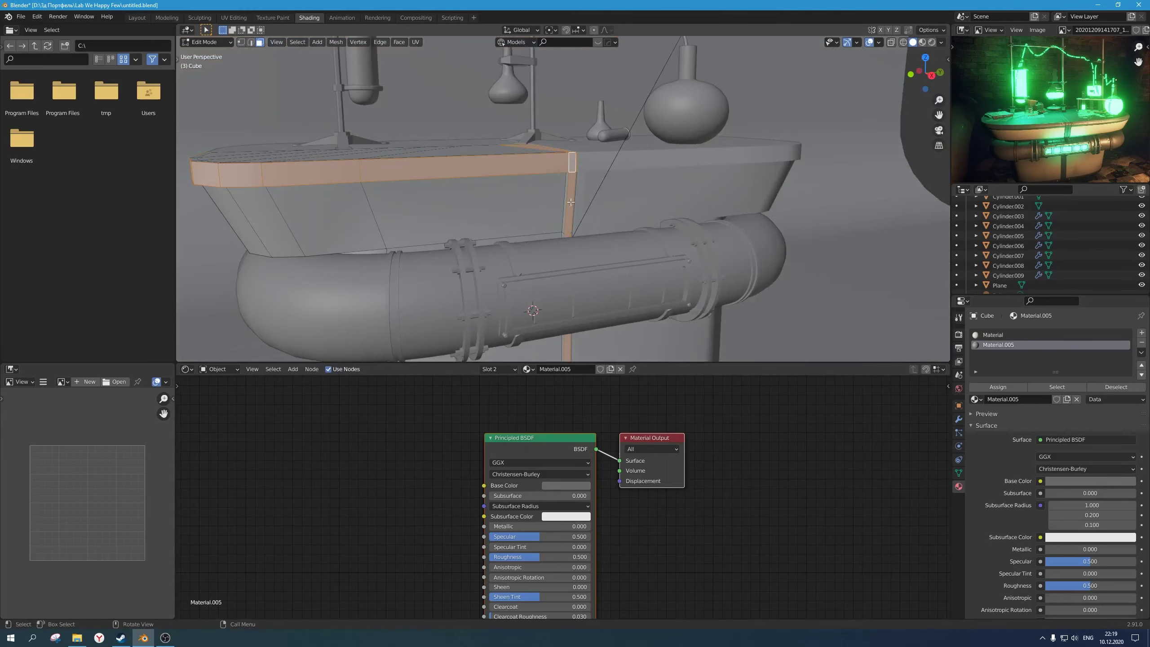
shift+middle_drag(571, 202, 602, 132)
alt+shift+click(472, 176)
middle_drag(473, 175, 584, 224)
scroll(574, 187, down, 3)
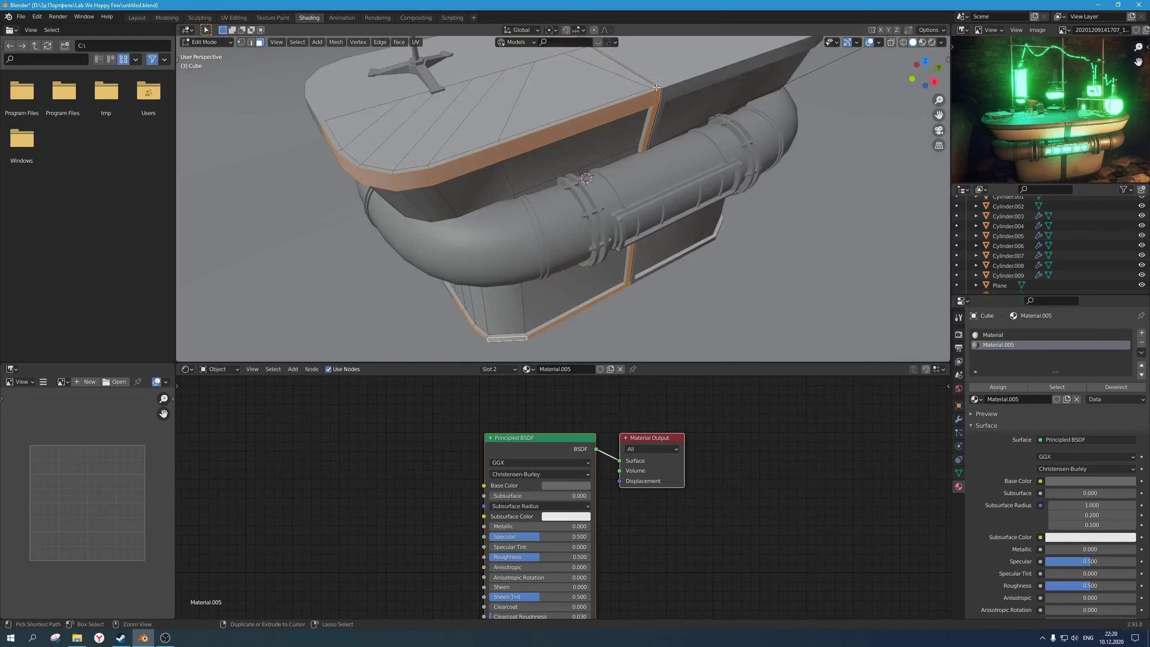
Step: Expand the trim selection and deselect the stray faces at the outer end of the desk's sloped upper side
key(ctrl+KP_Add)
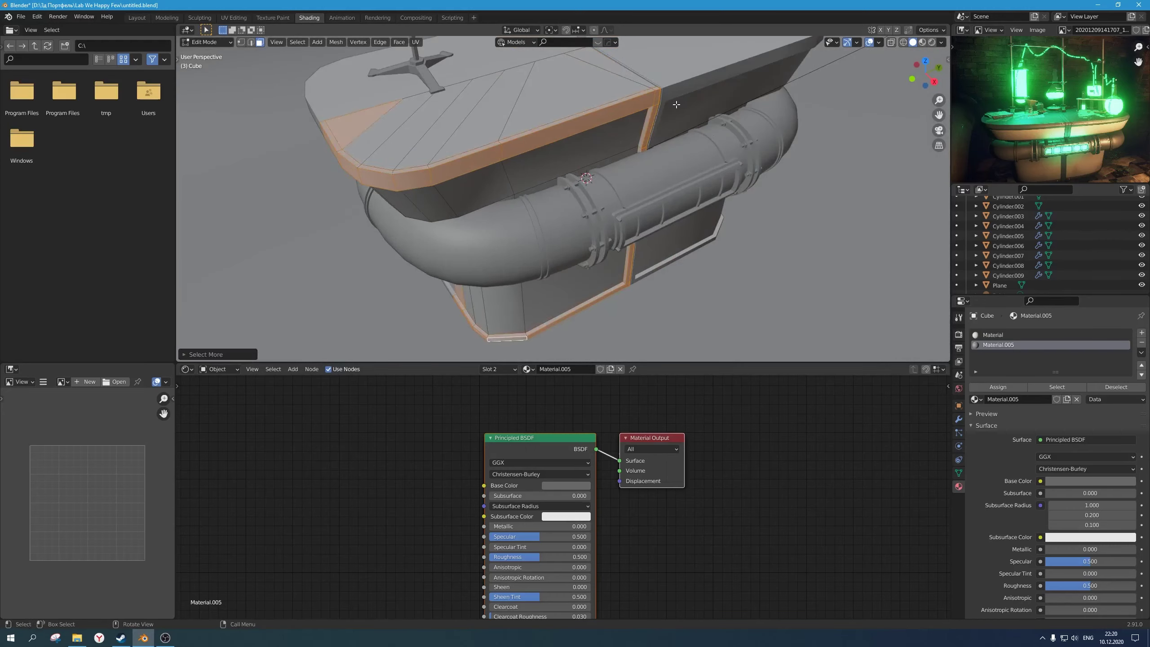
scroll(423, 113, down, 1)
middle_drag(498, 190, 537, 142)
shift+click(501, 149)
scroll(521, 154, down, 1)
key(alt+z)
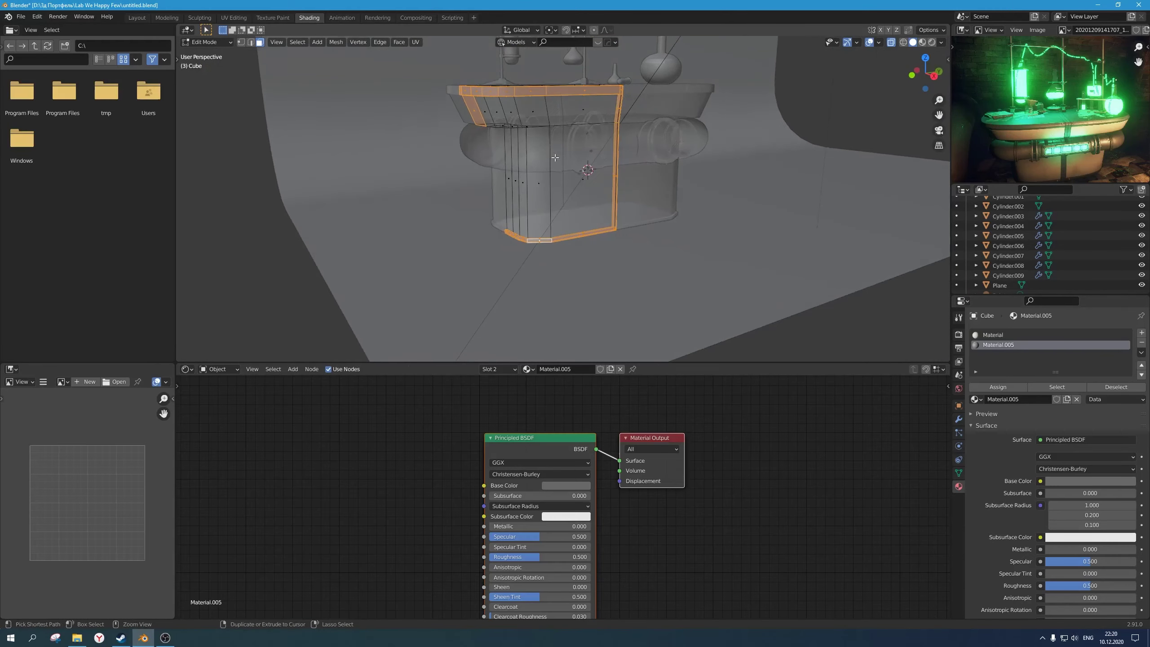
drag(536, 141, 419, 110)
ctrl+drag(502, 126, 447, 102)
scroll(571, 150, up, 2)
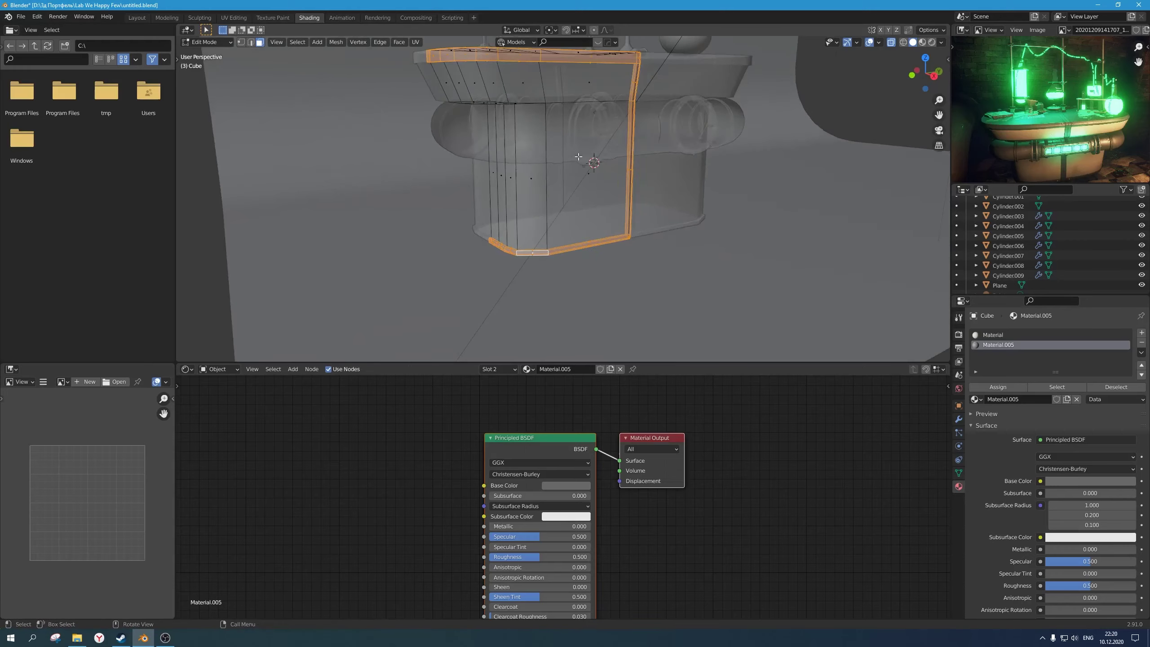
Step: Assign the dark second material to the selected trim faces and return to Object Mode in rendered shading
middle_drag(571, 150, 621, 200)
key(alt+z)
scroll(621, 196, up, 1)
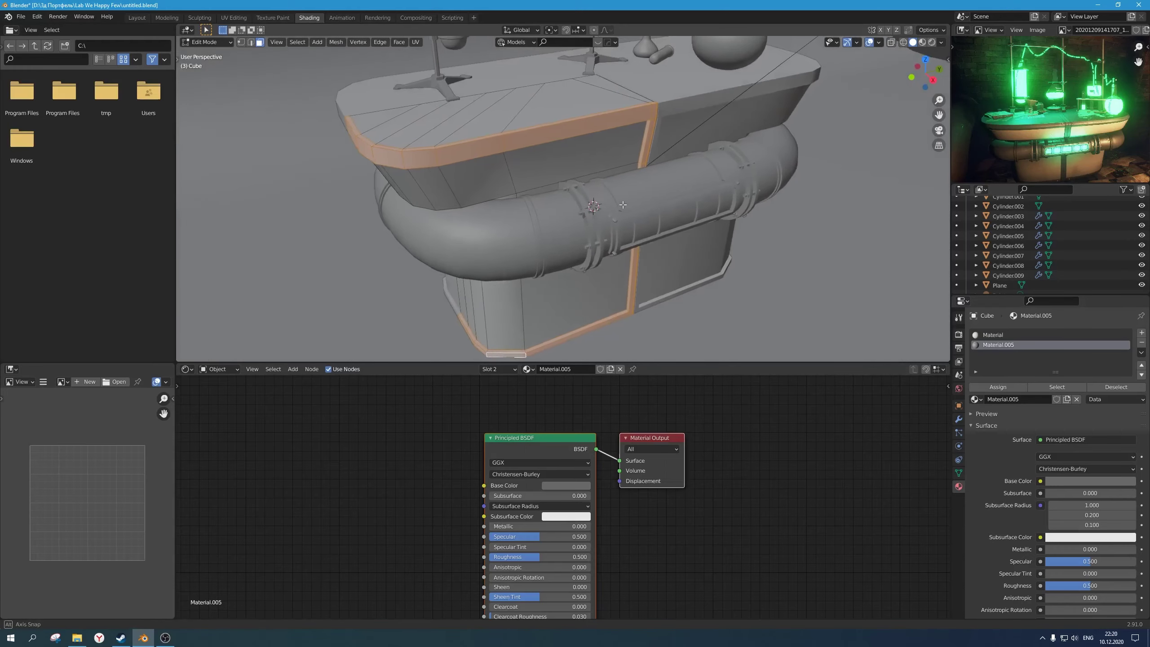
click(1006, 388)
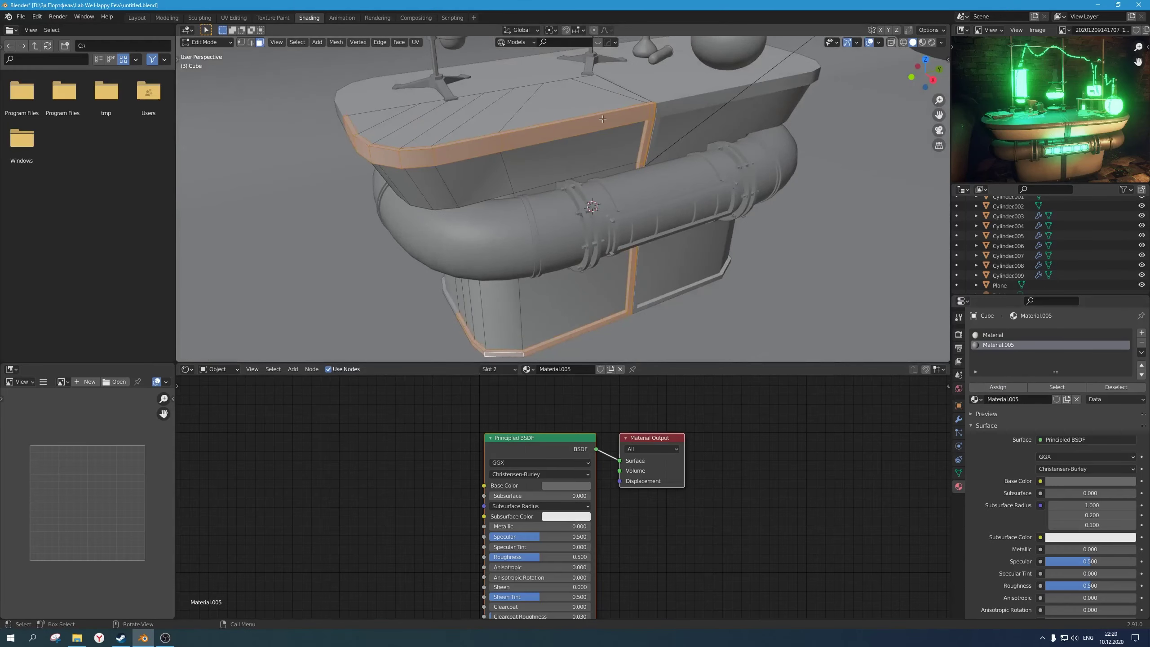
key(Tab)
click(931, 43)
scroll(702, 162, down, 5)
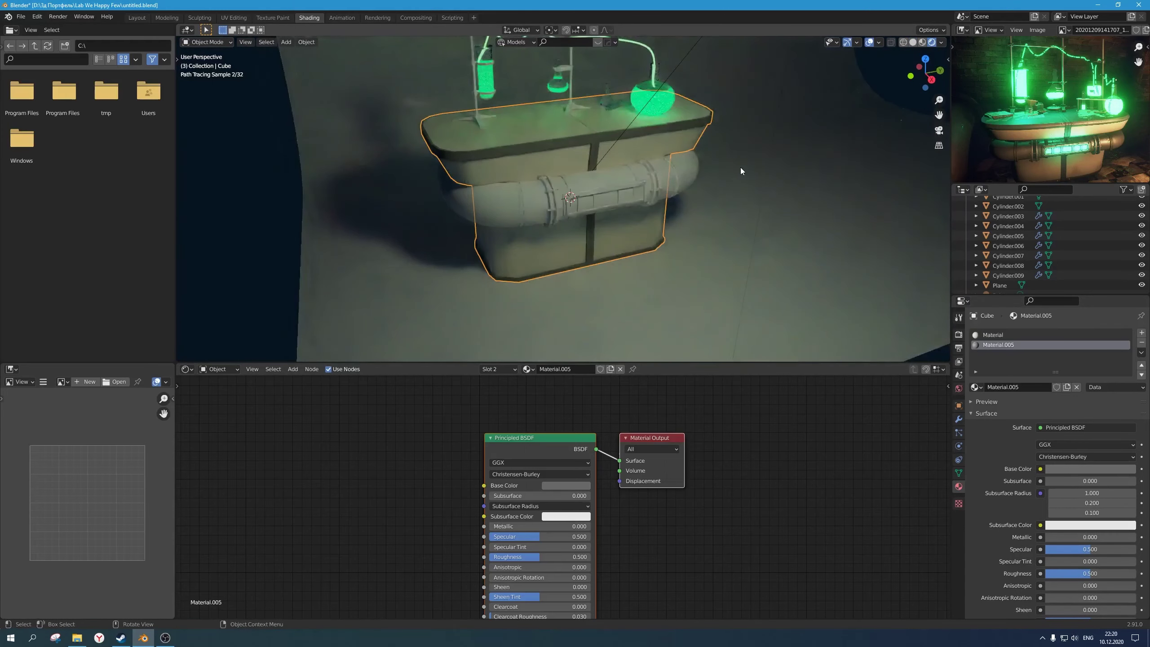
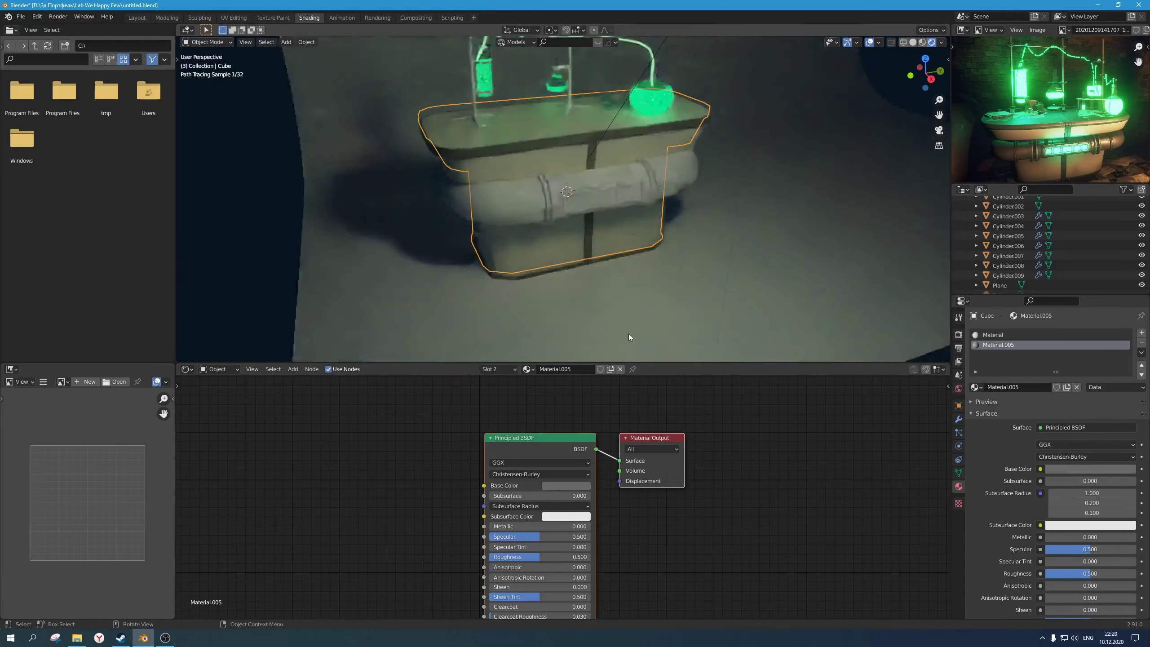
Step: Darken the trim material's base color to value 0.311 and raise its metallic to about 0.701
click(566, 485)
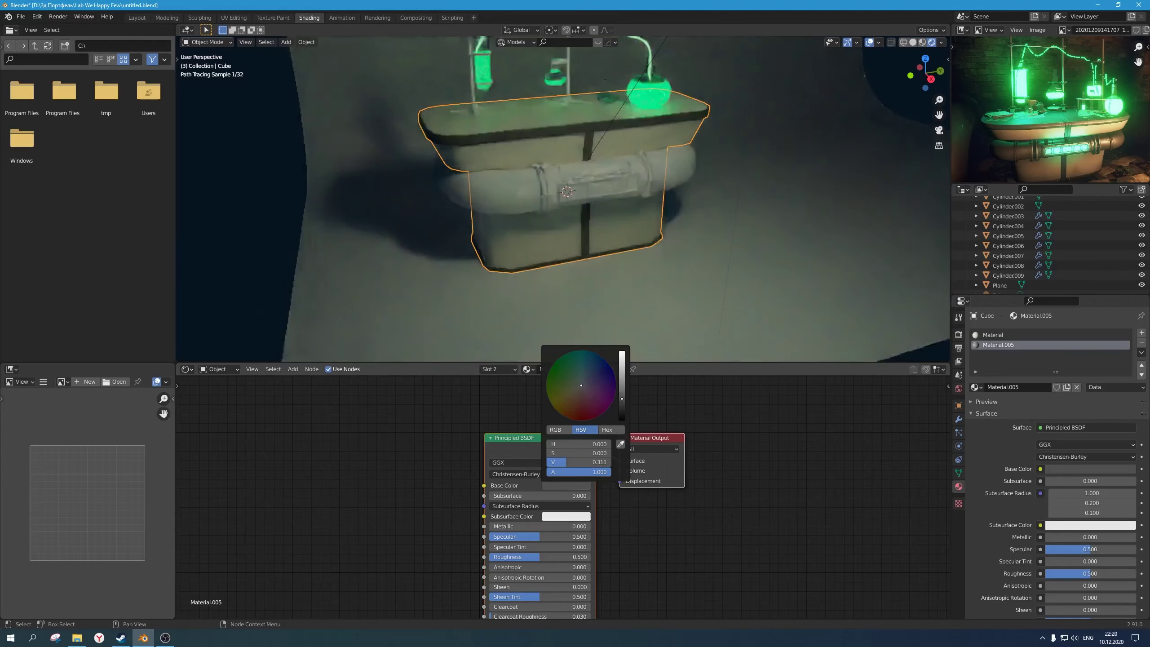
drag(507, 526, 560, 527)
mouse_move(641, 225)
middle_down()
mouse_move(646, 264)
mouse_move(611, 317)
middle_up()
Step: Tint the trim material's base color dark brown, with metallic at about 0.685 and roughness at about 0.454
click(573, 486)
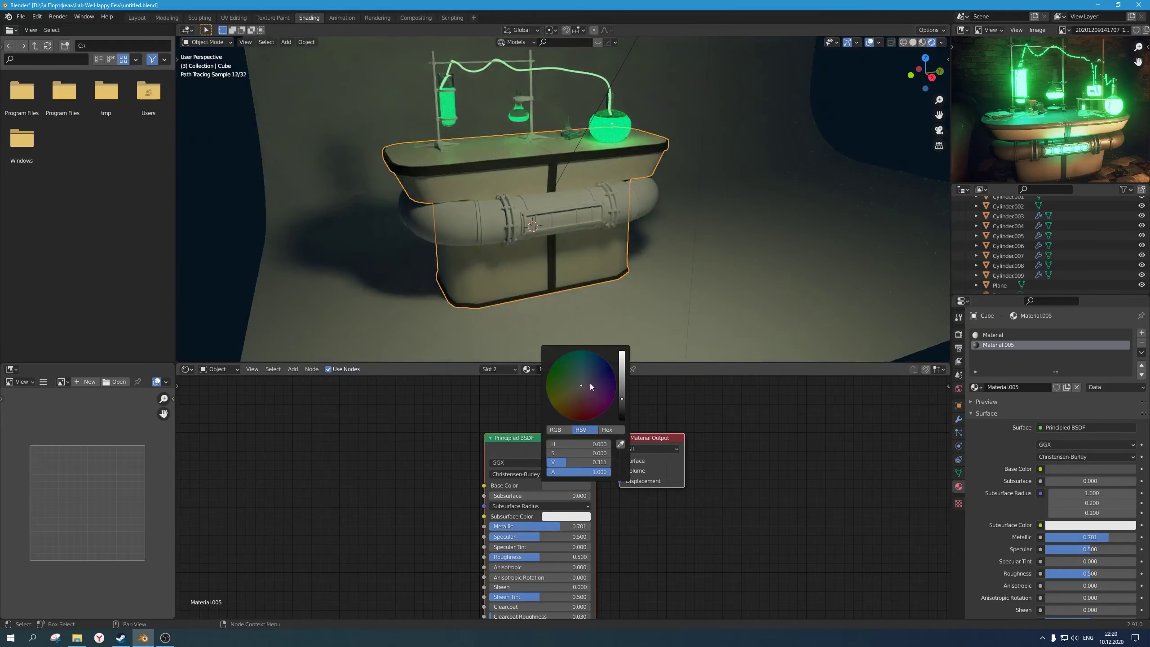
click(575, 393)
click(577, 395)
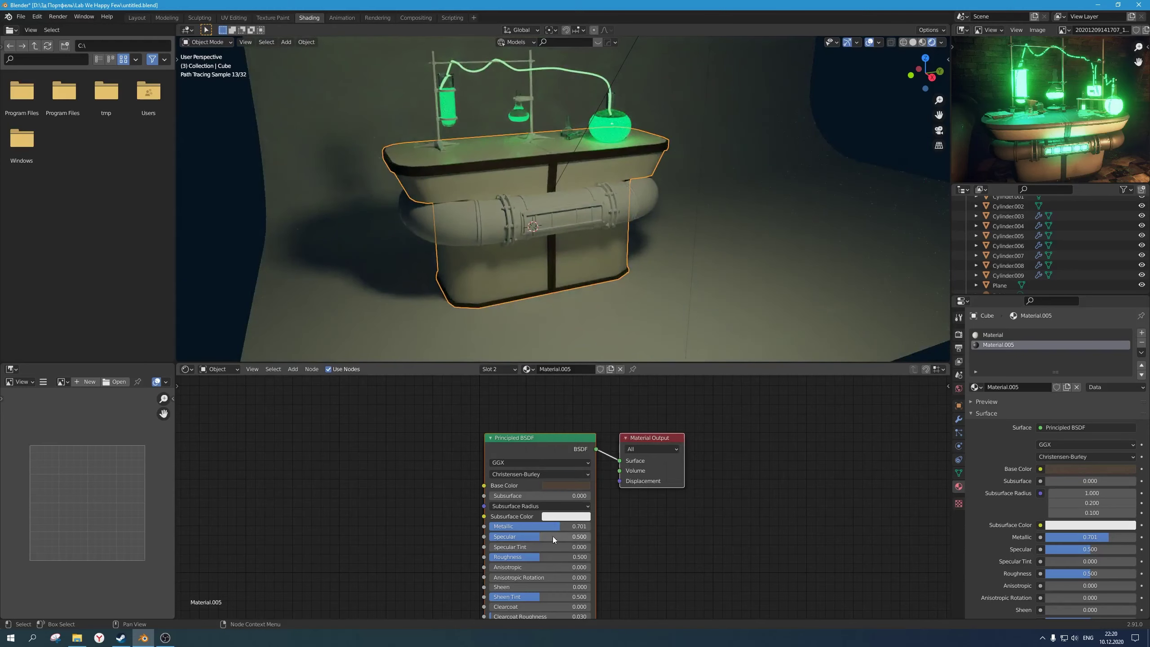
drag(553, 527, 539, 557)
scroll(594, 269, down, 1)
middle_drag(594, 266, 605, 265)
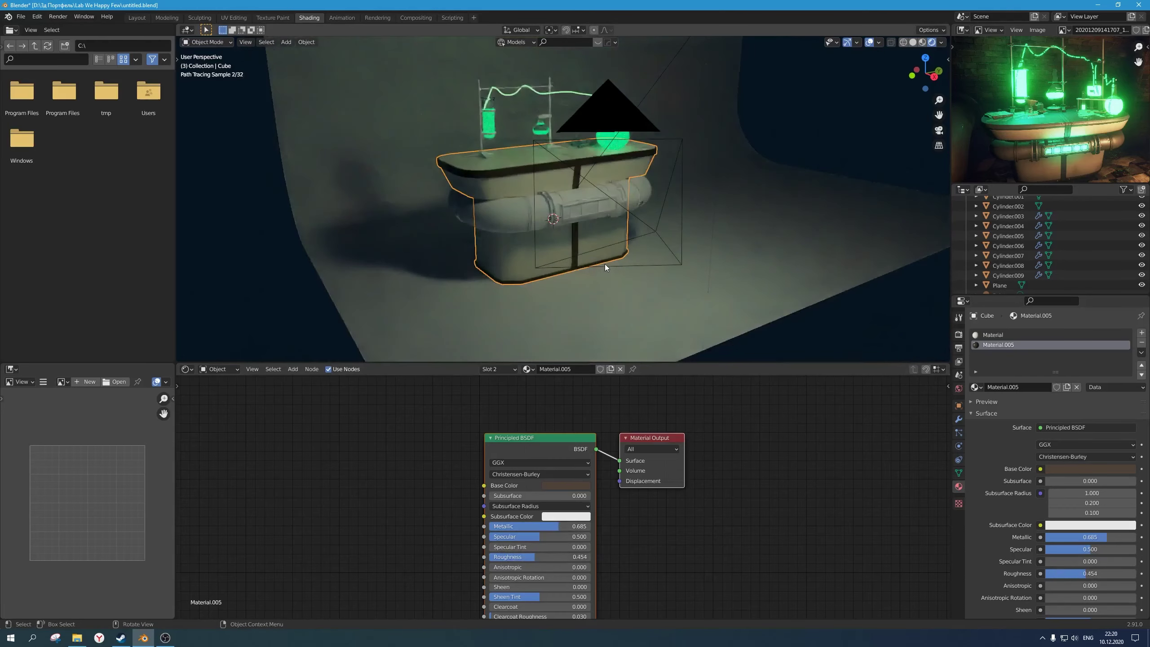
Step: Look through the scene camera and set the trim material's specular to about 0.832 and metallic to about 0.216
key(KP_0)
scroll(618, 266, down, 4)
shift+middle_drag(635, 227, 626, 258)
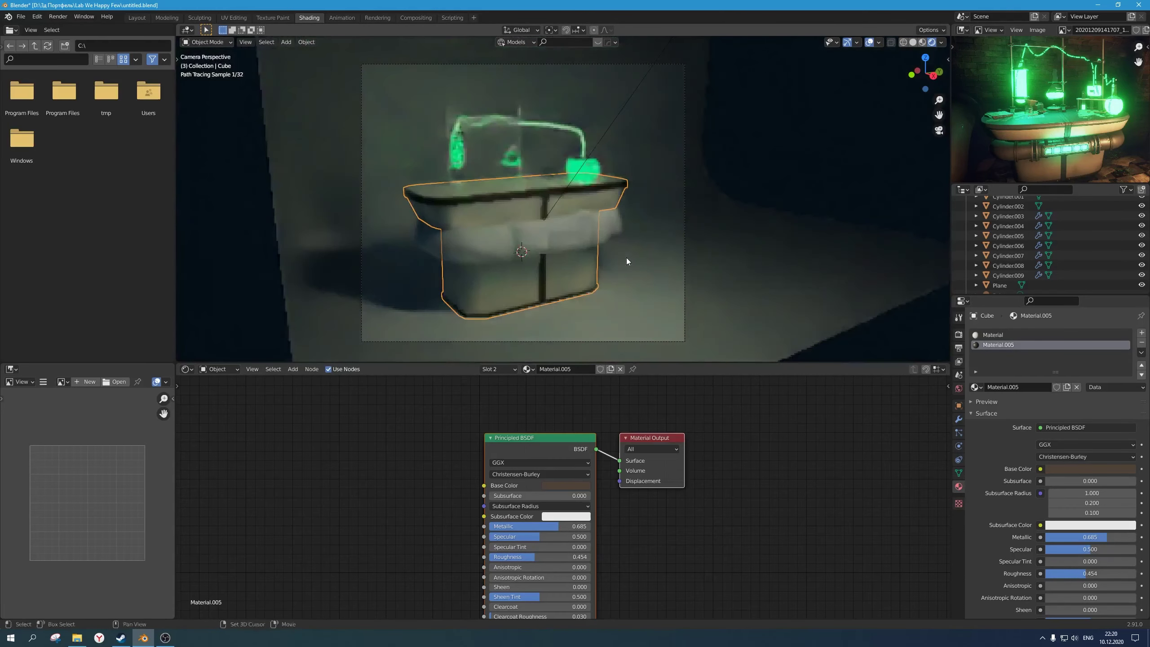
drag(541, 536, 512, 529)
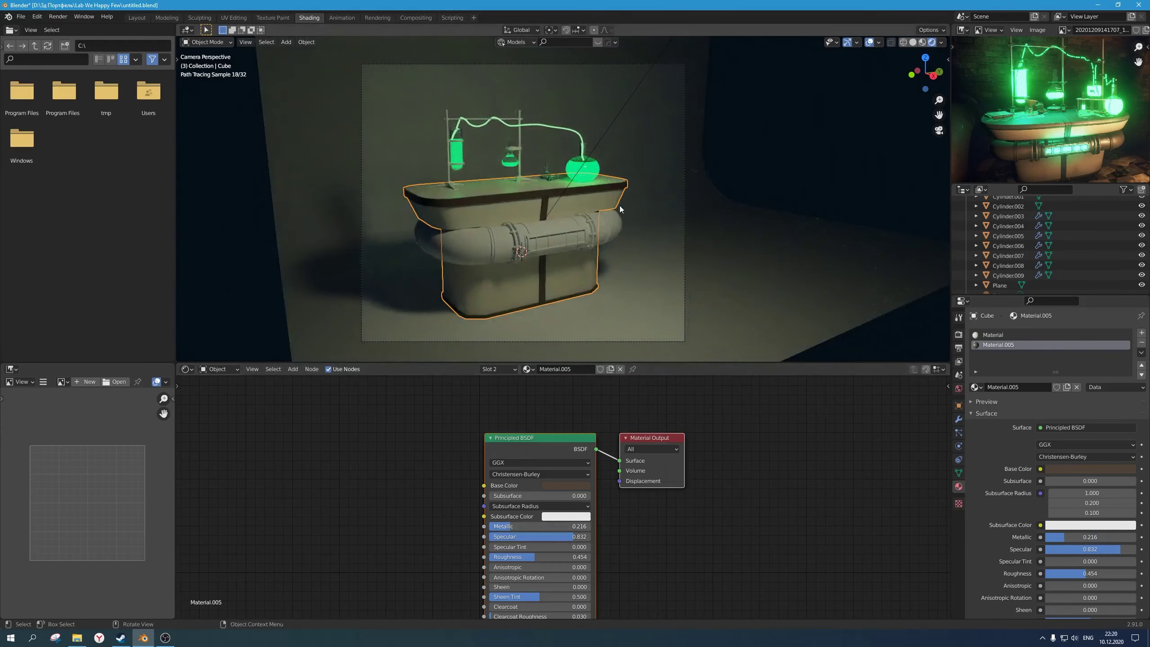
Step: Set the power of the area light above the desk to 200 W
click(608, 125)
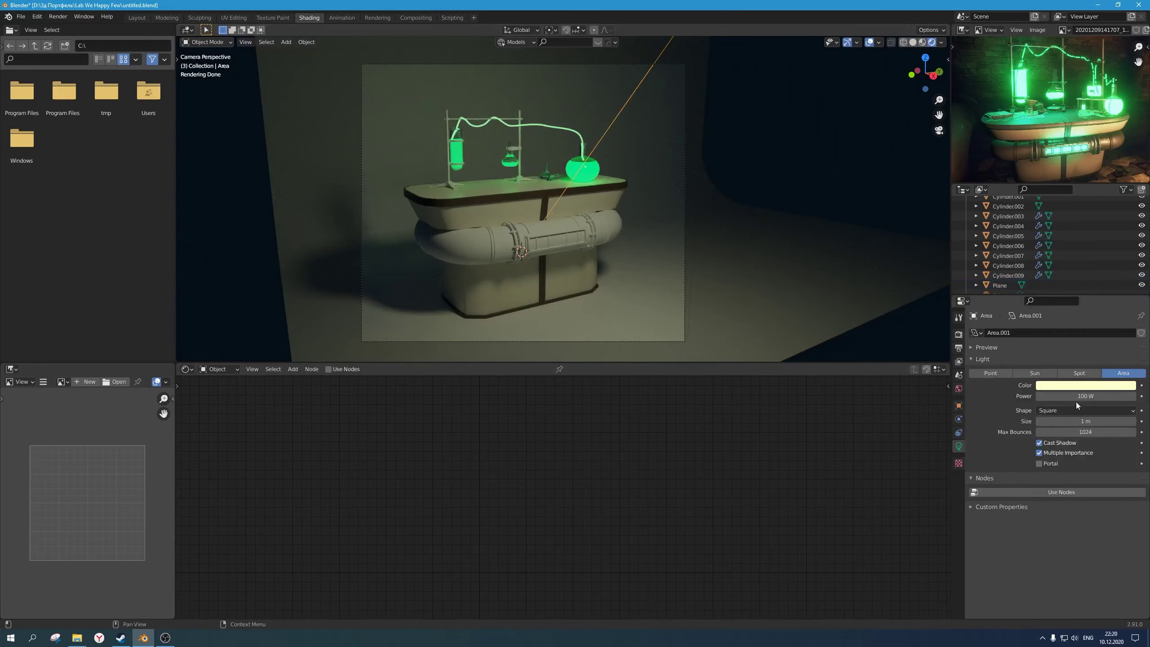
click(1078, 397)
text(200)
key(Return)
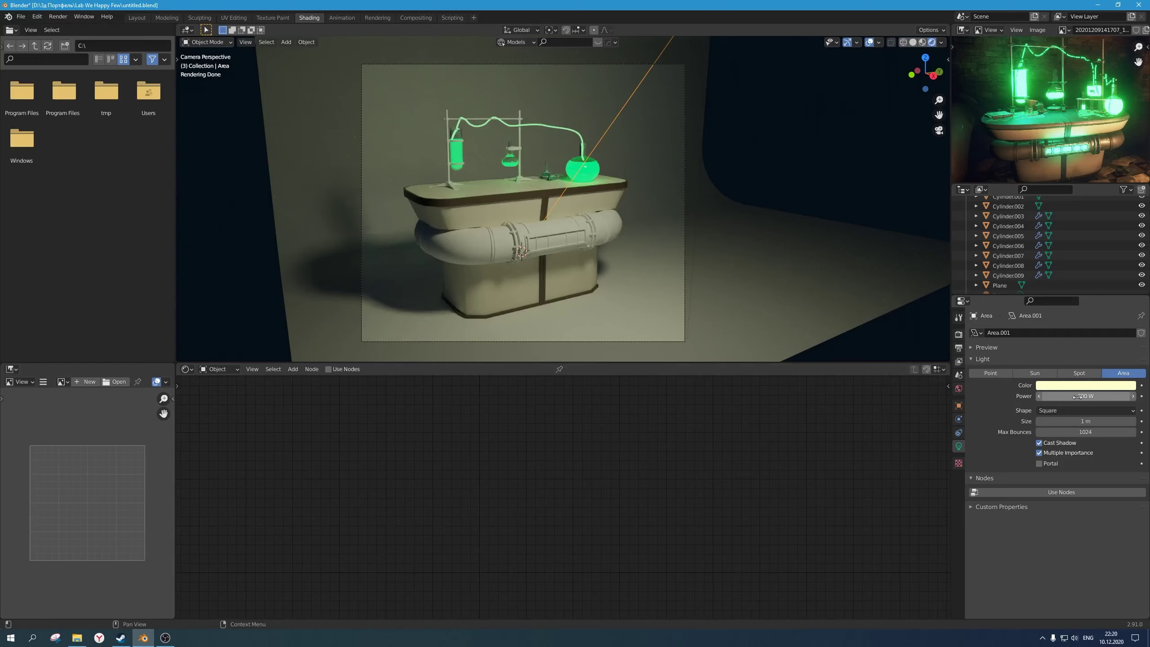
Step: Save the file and set the scene's color management look to Very High Contrast
click(959, 333)
key(ctrl+s)
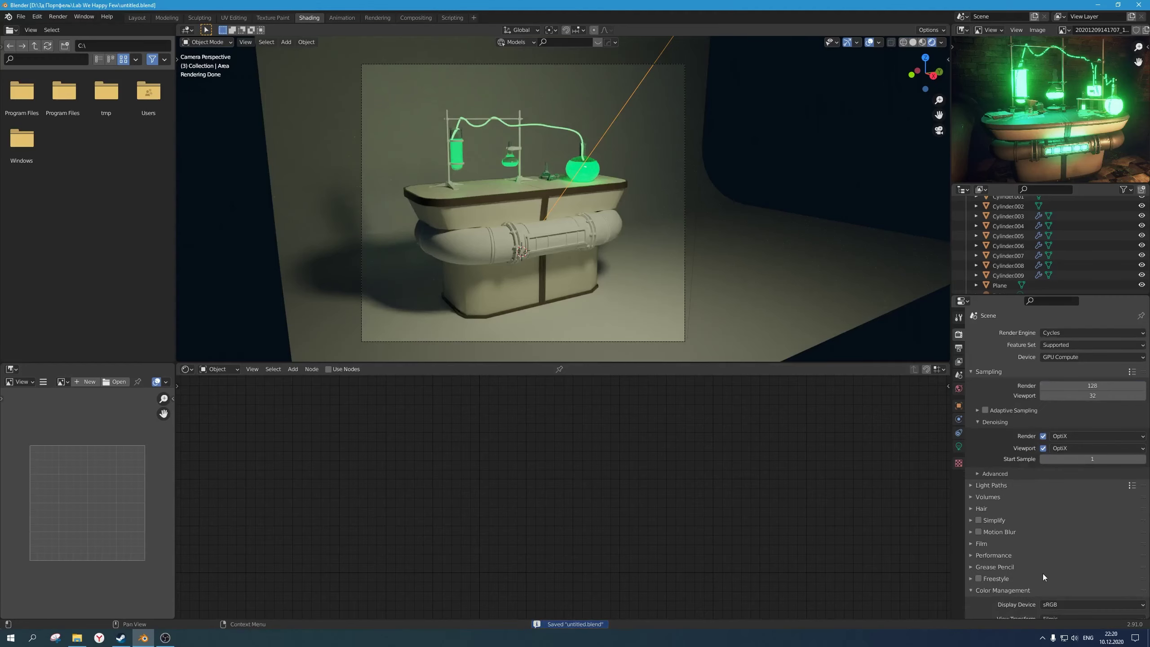
scroll(1042, 576, down, 4)
click(1079, 563)
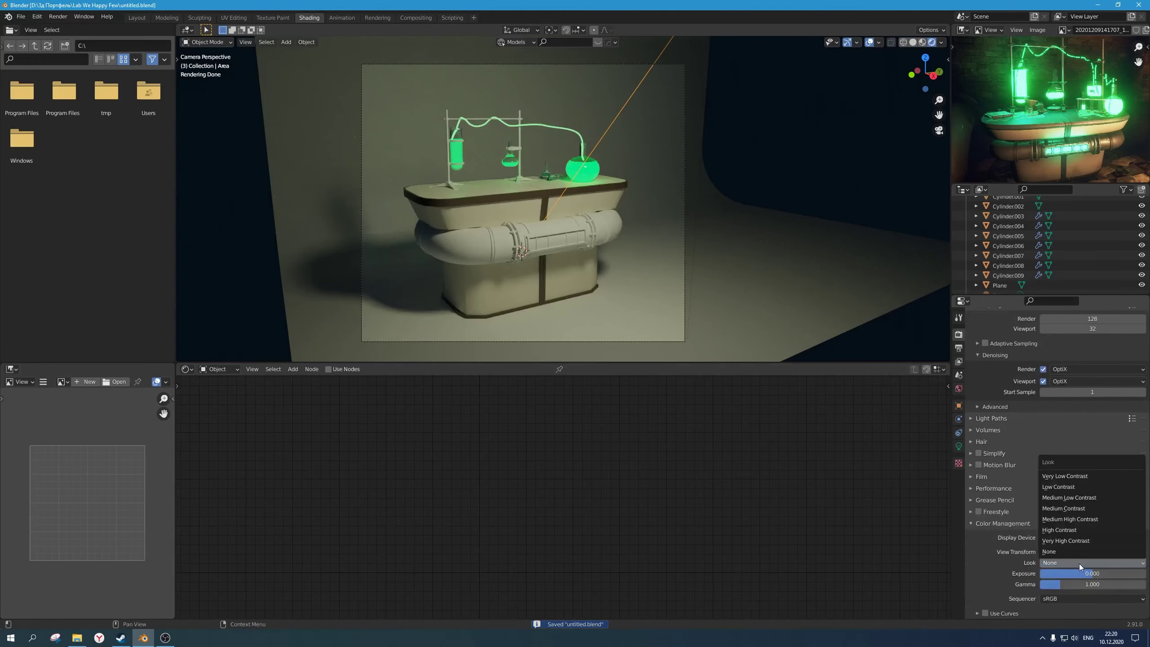
click(1078, 541)
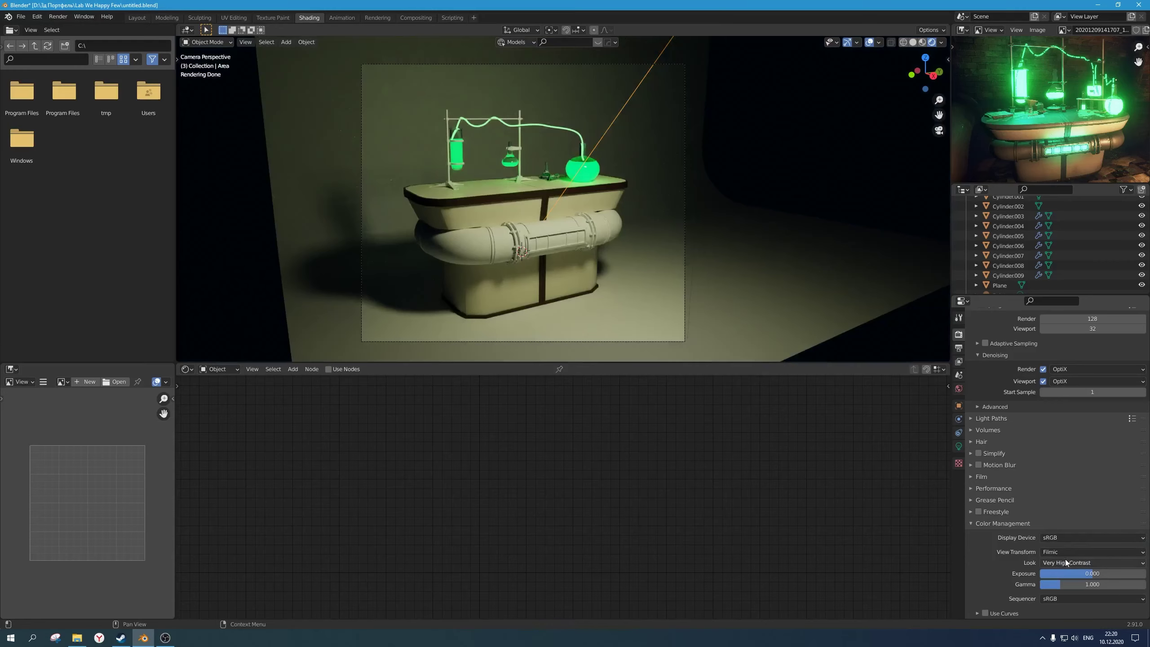
Step: Set the scene's color management exposure to 1
click(1074, 576)
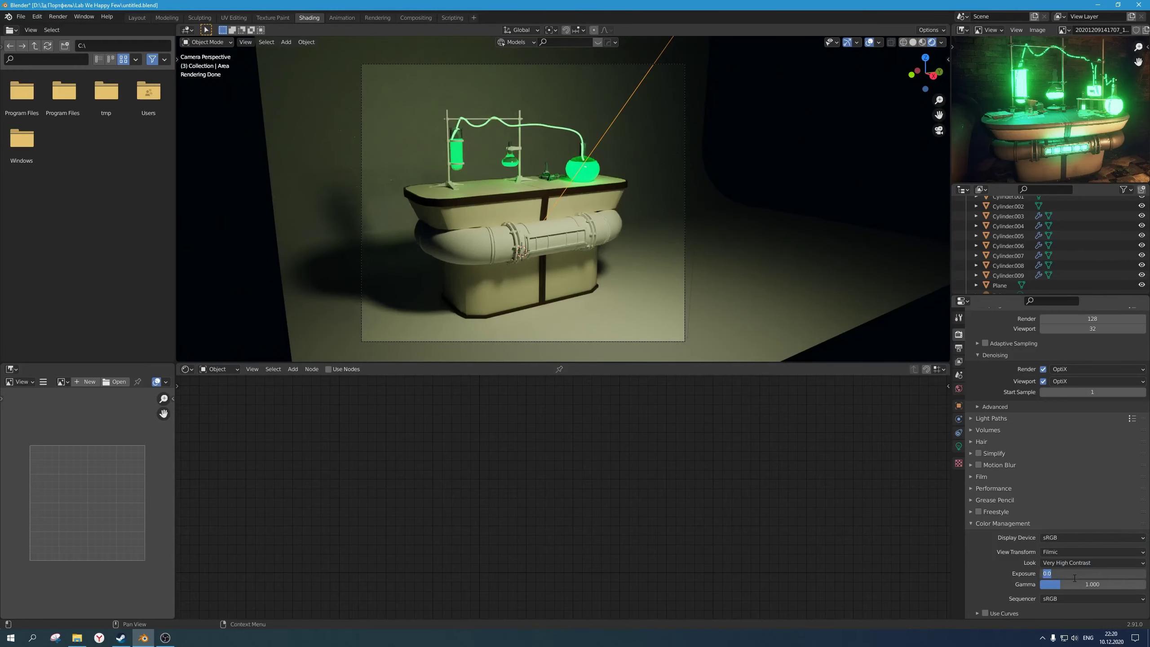
text(1)
key(Return)
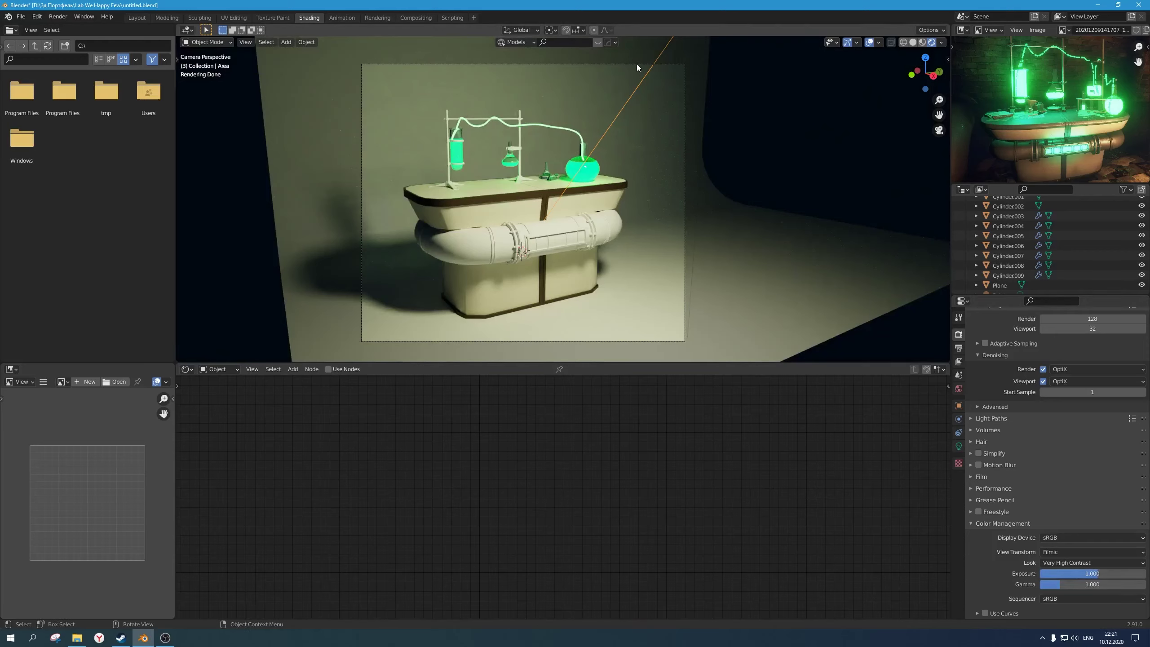
Step: Set the power of the area light above the desk to 100 W and save the file
click(963, 448)
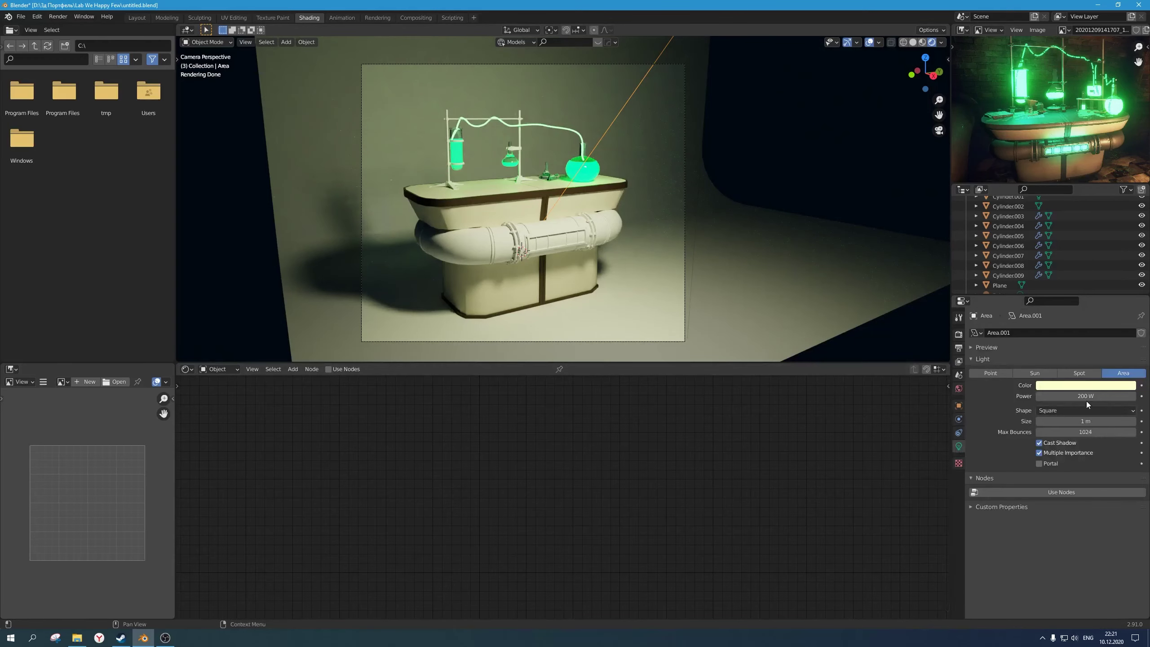
click(1084, 399)
text(100)
key(Return)
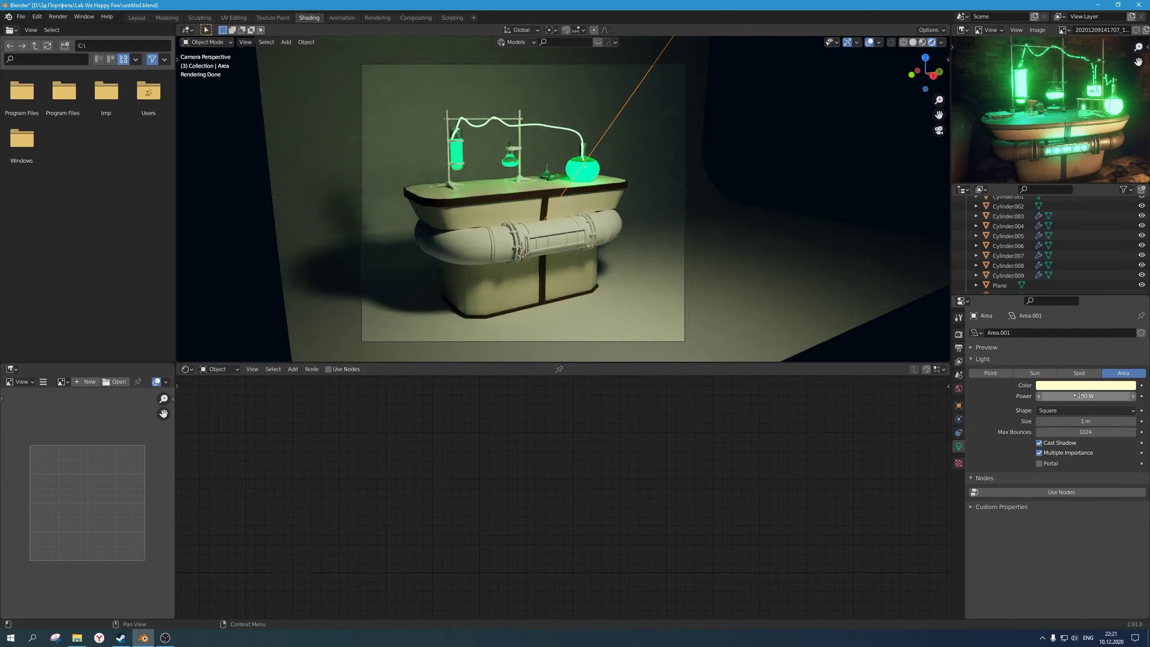
scroll(595, 247, up, 1)
key(ctrl+s)
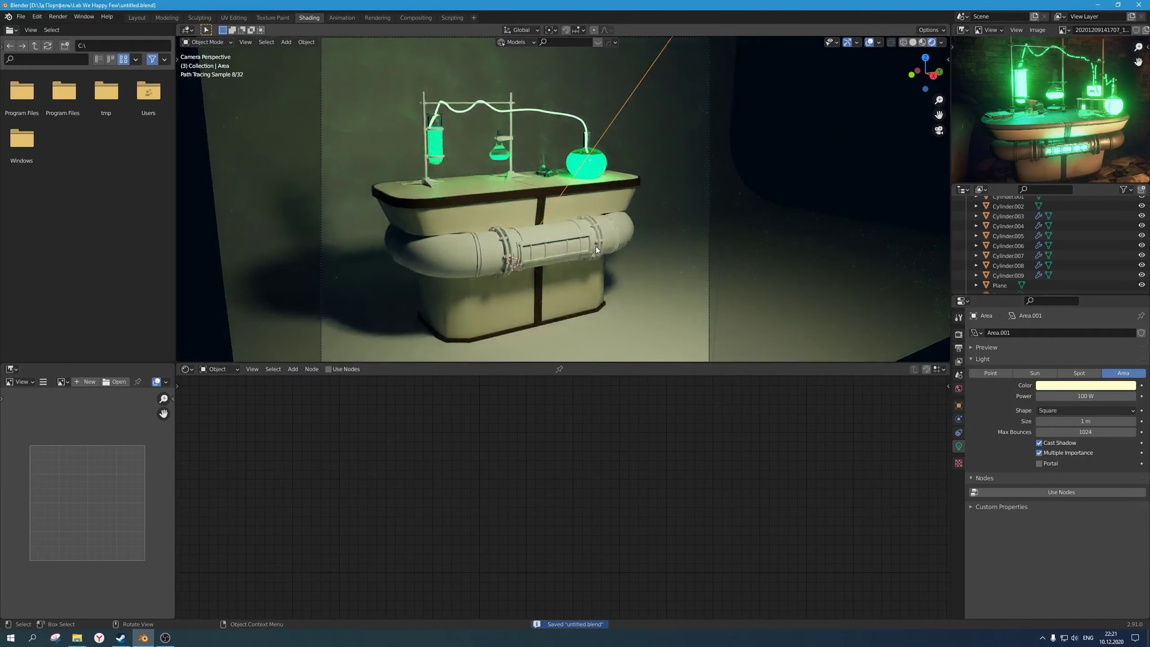
Step: Set the hue of the round flask liquid's emission color to 0.35 at full saturation
click(584, 164)
click(512, 519)
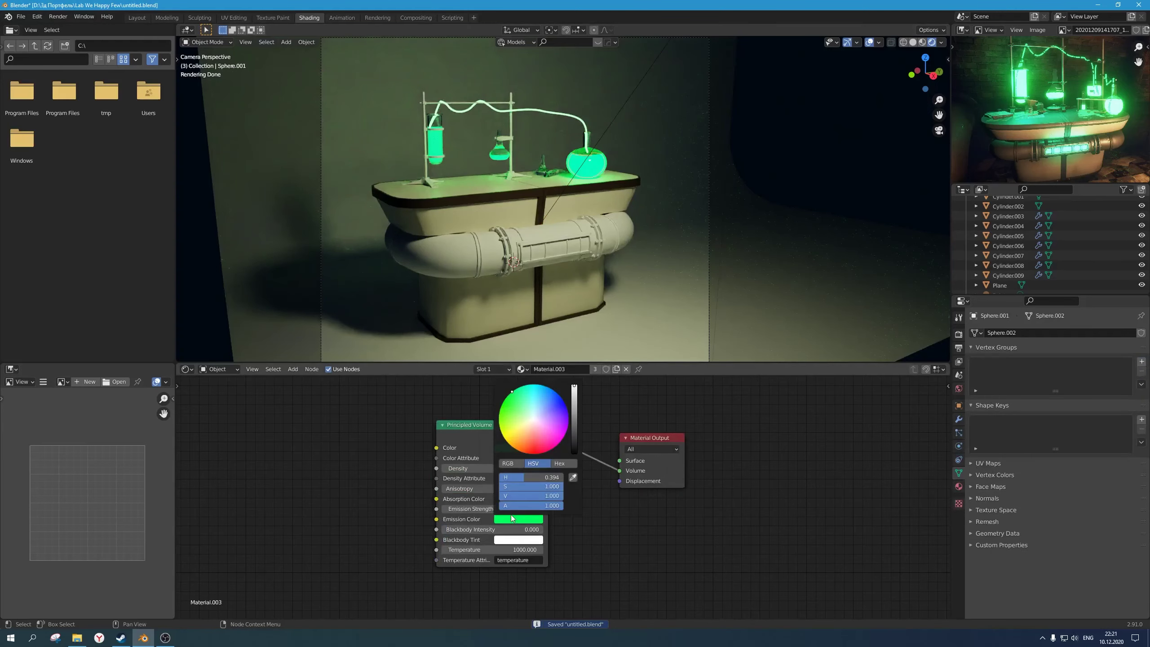
drag(515, 420, 506, 402)
drag(507, 406, 502, 410)
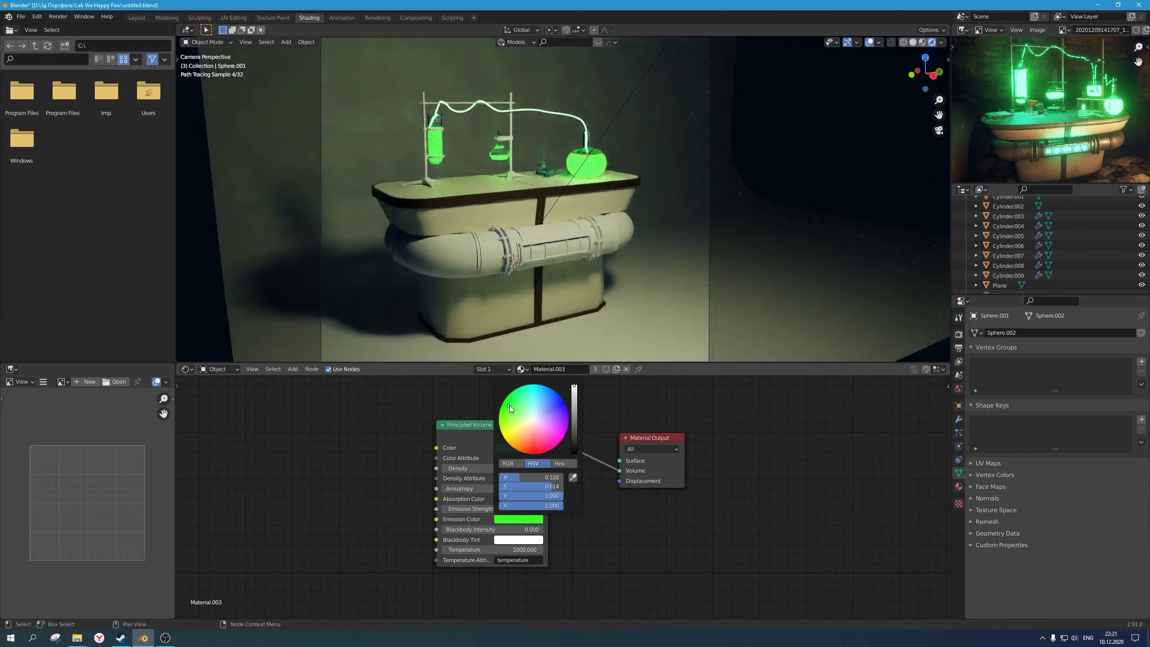
drag(502, 410, 508, 406)
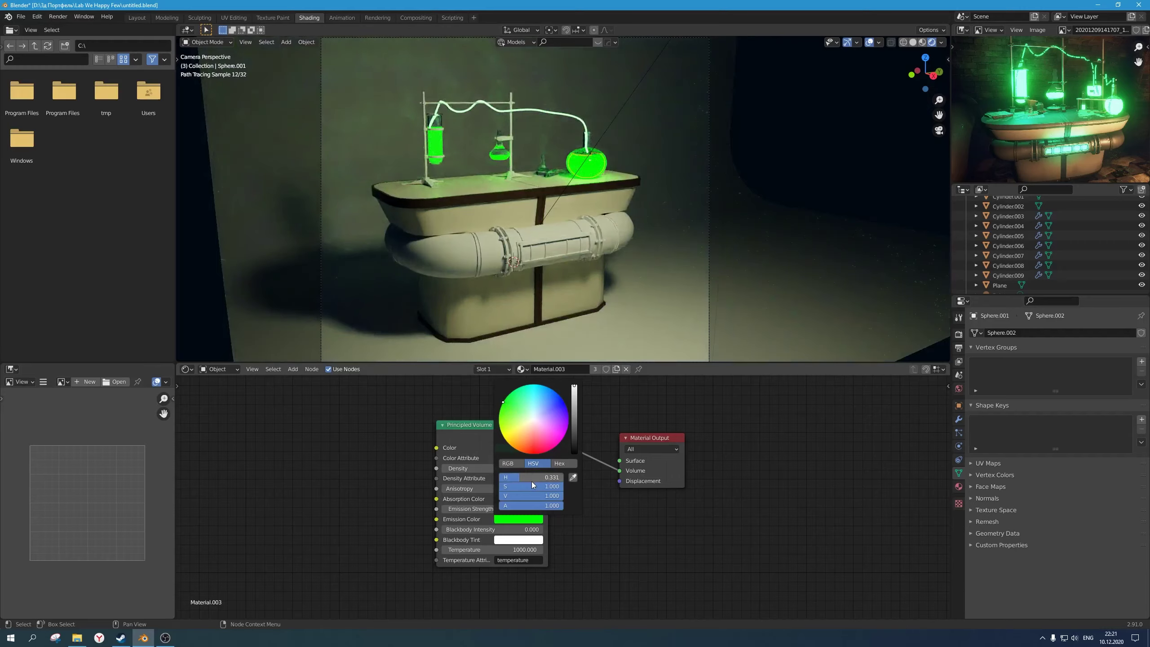
mouse_move(528, 480)
mouse_down()
mouse_move(551, 478)
mouse_move(523, 481)
mouse_up()
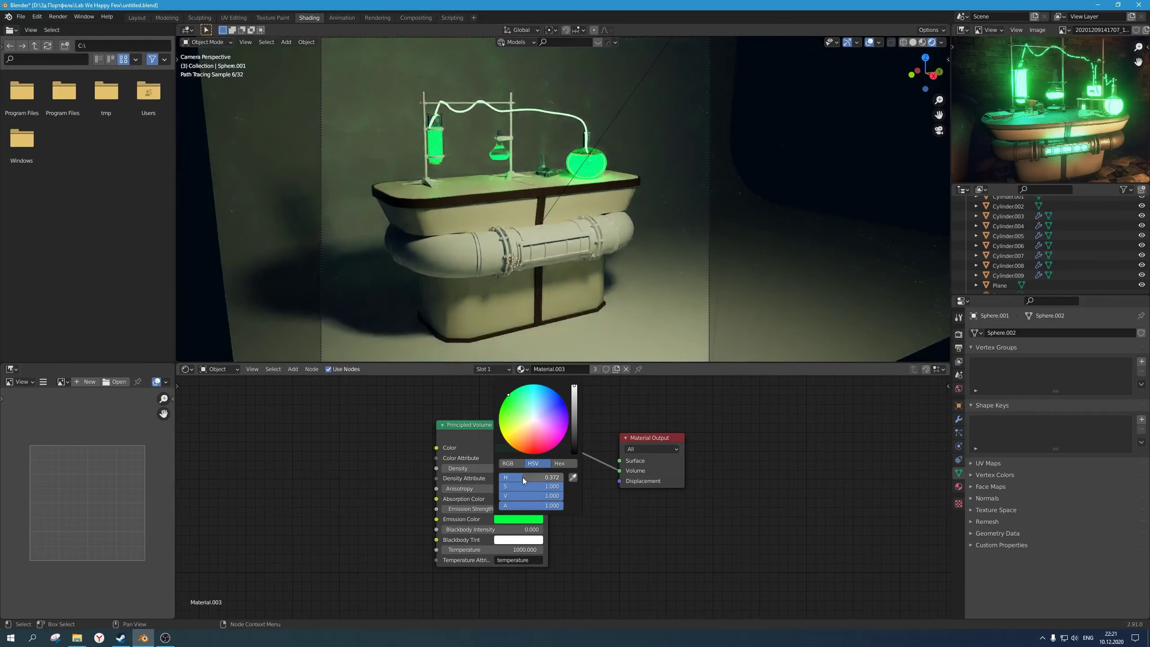
click(524, 480)
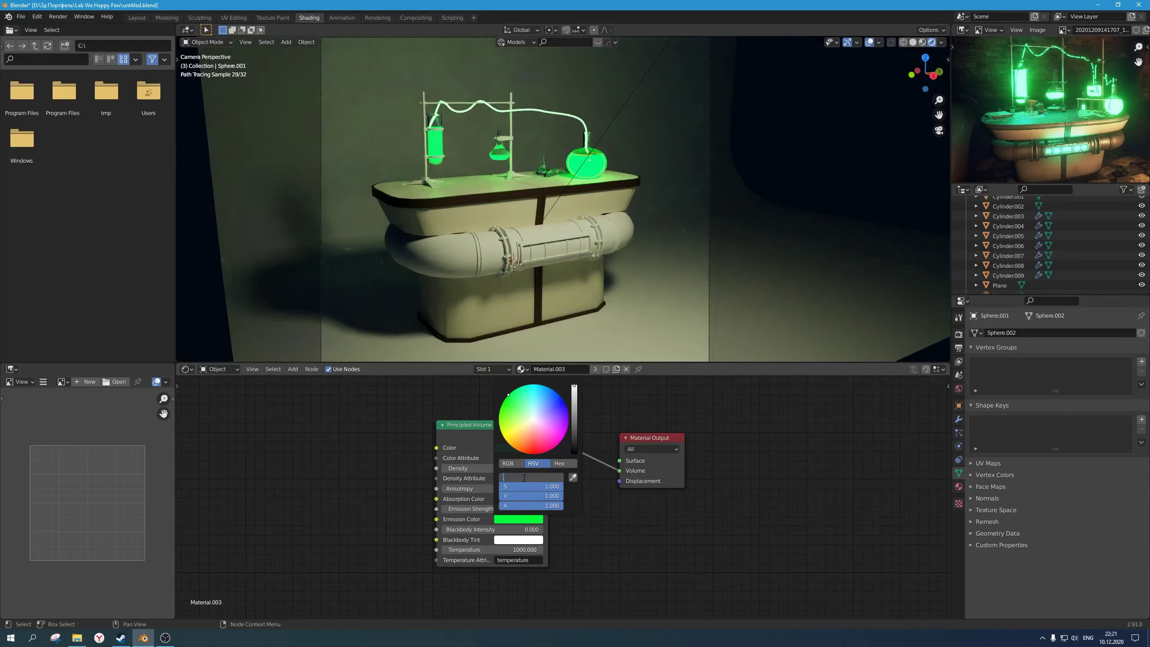
text(.35)
key(Return)
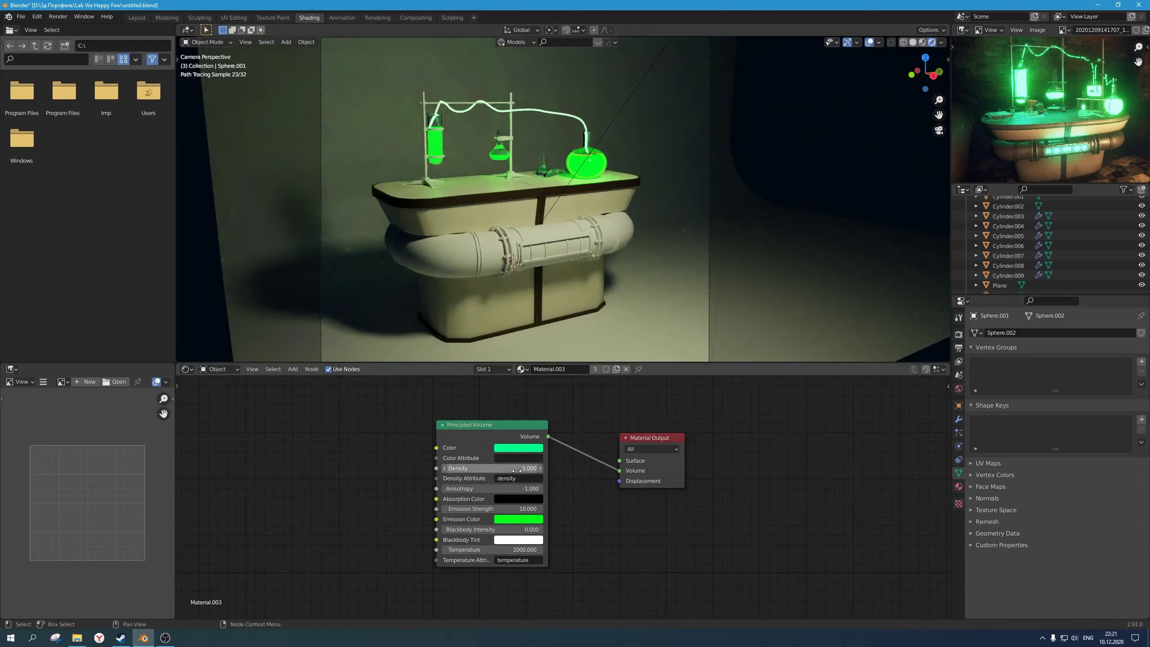
Step: Try emission hues of 0.32, 0.3 and 0.37 on the flask liquid, then restore the hue to 0.35
click(506, 448)
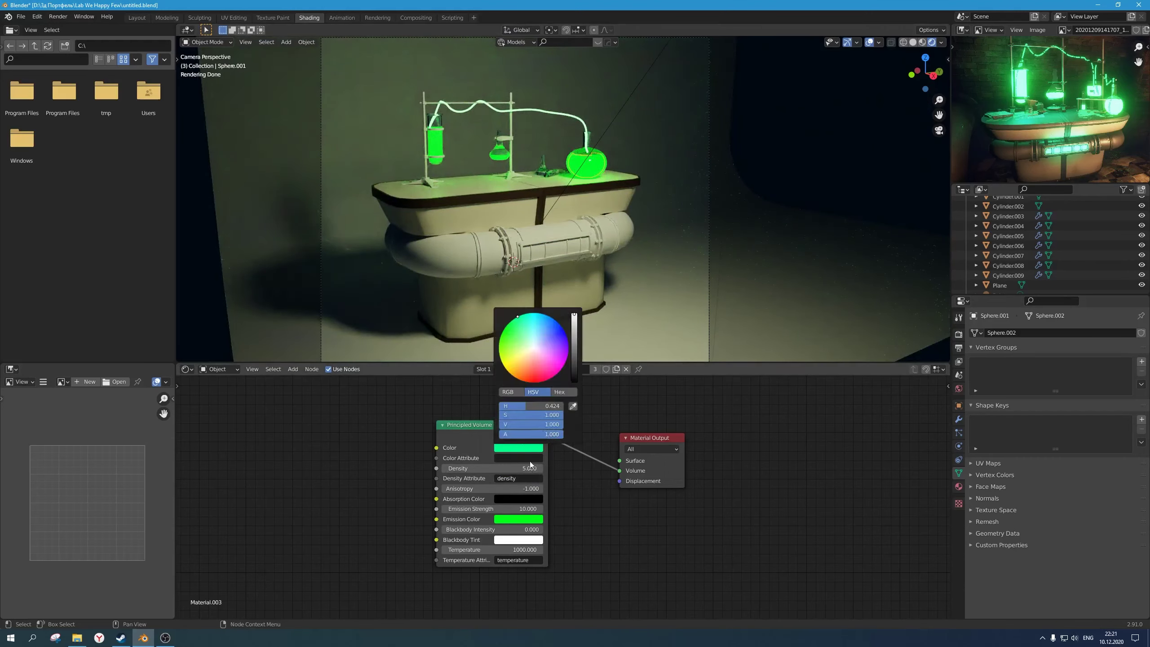
click(521, 519)
click(552, 479)
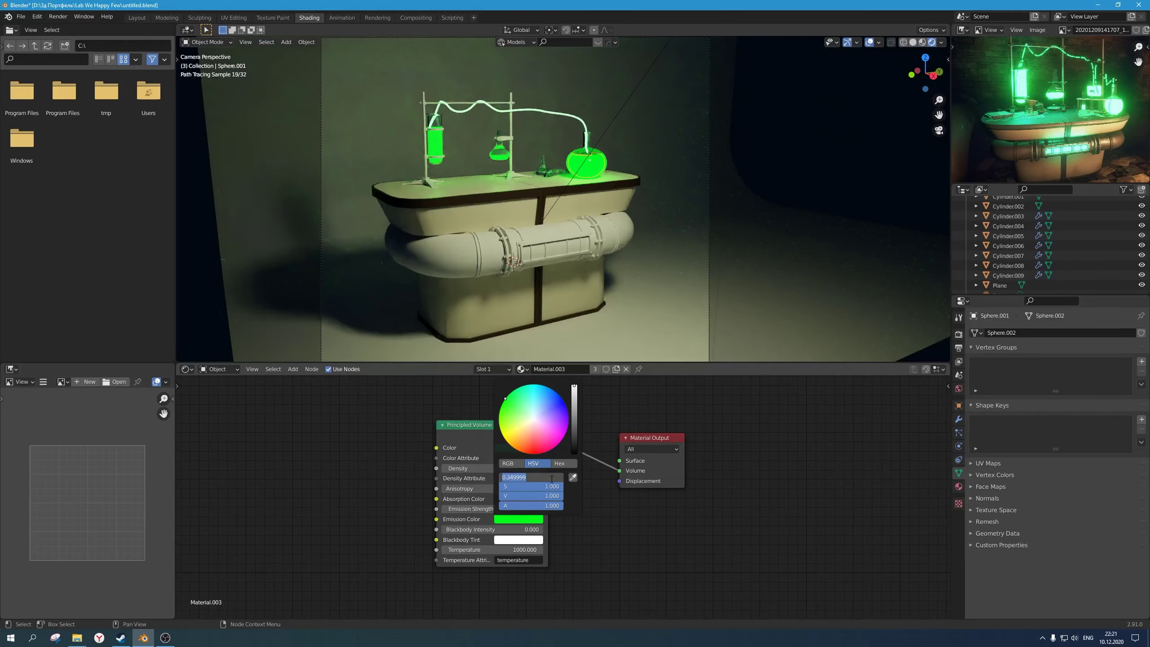
text(.32)
key(Return)
click(552, 480)
text(.3)
key(Return)
click(552, 479)
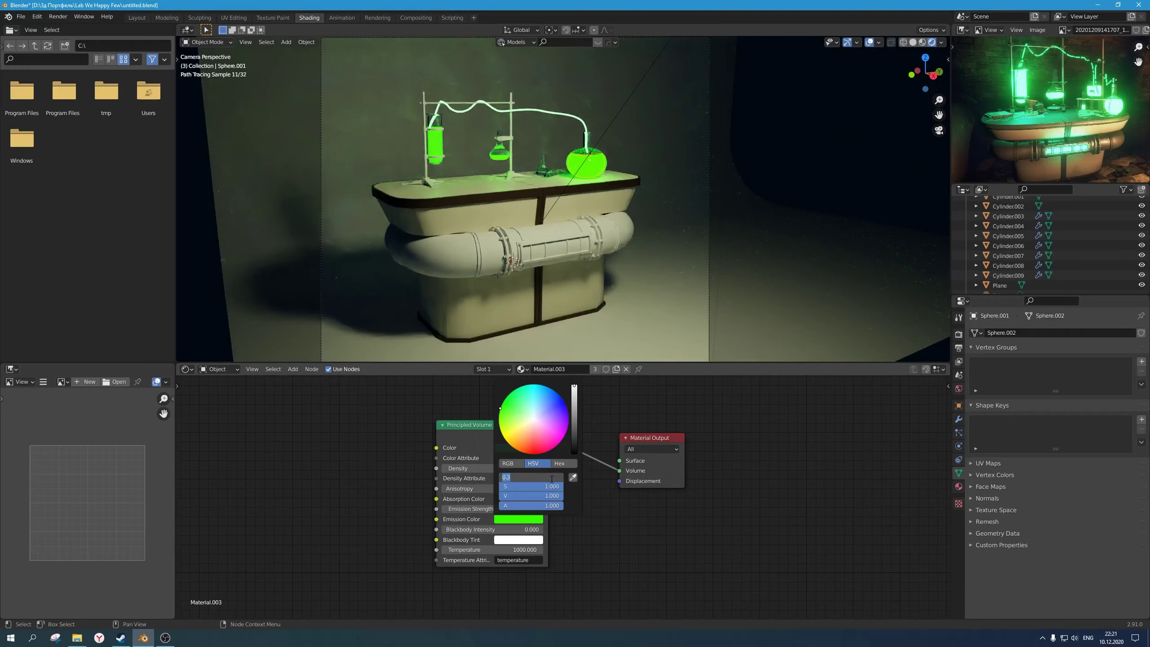
text(.37)
key(Return)
click(552, 479)
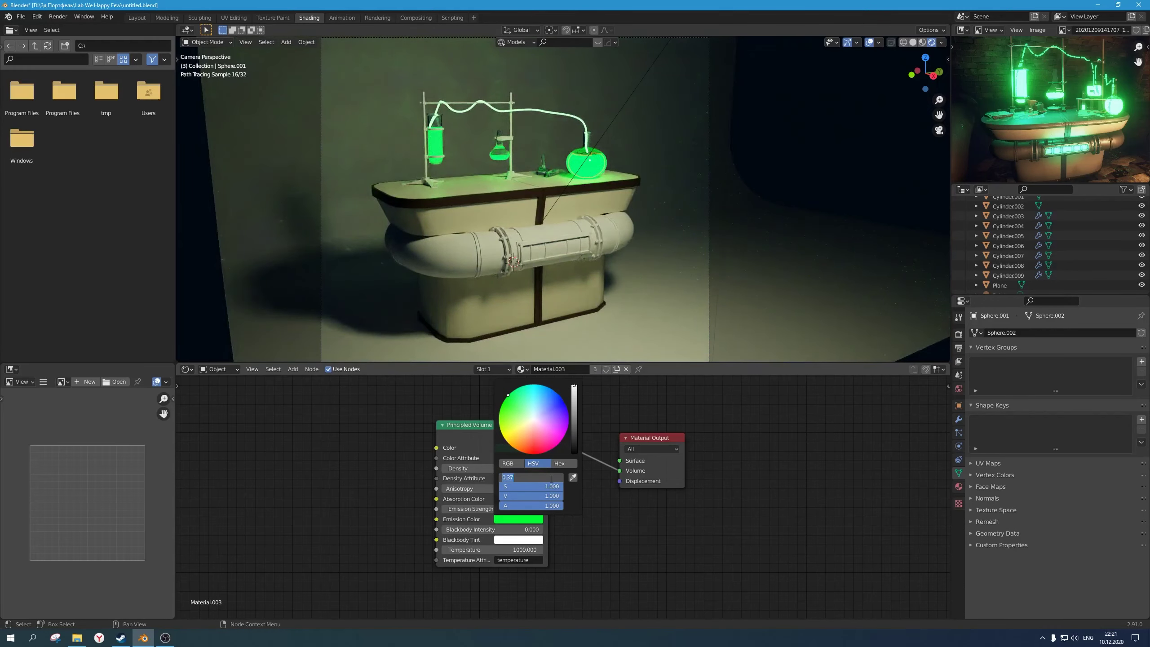
key(Return)
click(552, 479)
text(.35)
key(Return)
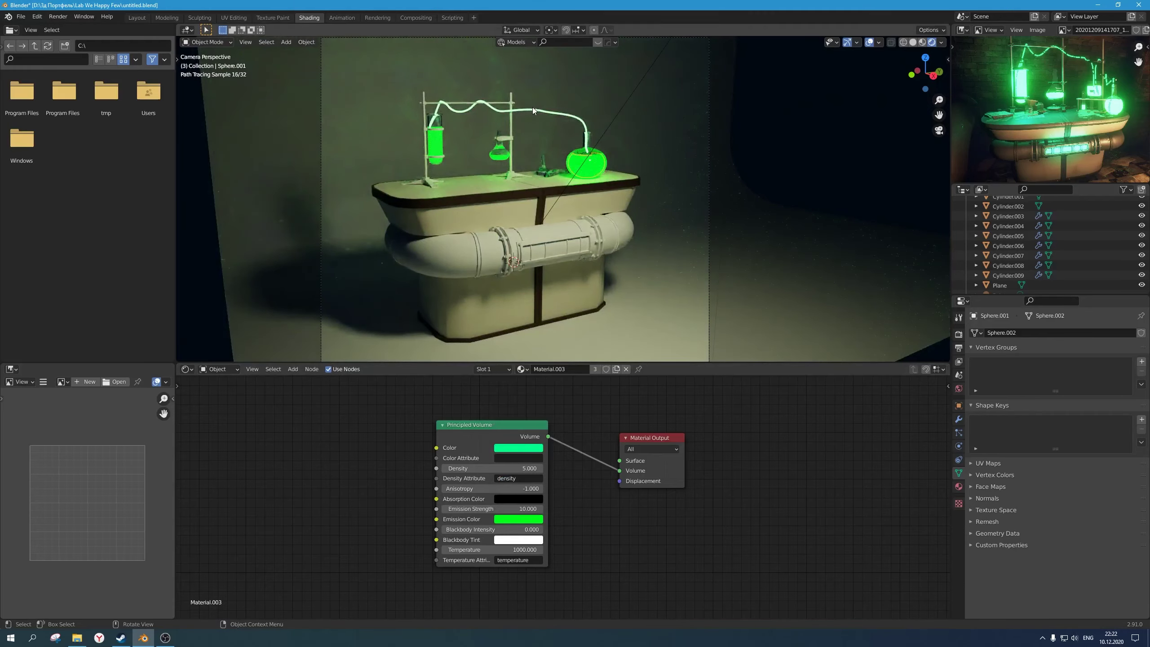
Step: Save the file and make the curved tube's emission color a stronger green, with hue about 0.367 and saturation about 0.935
click(532, 107)
key(ctrl+s)
click(515, 423)
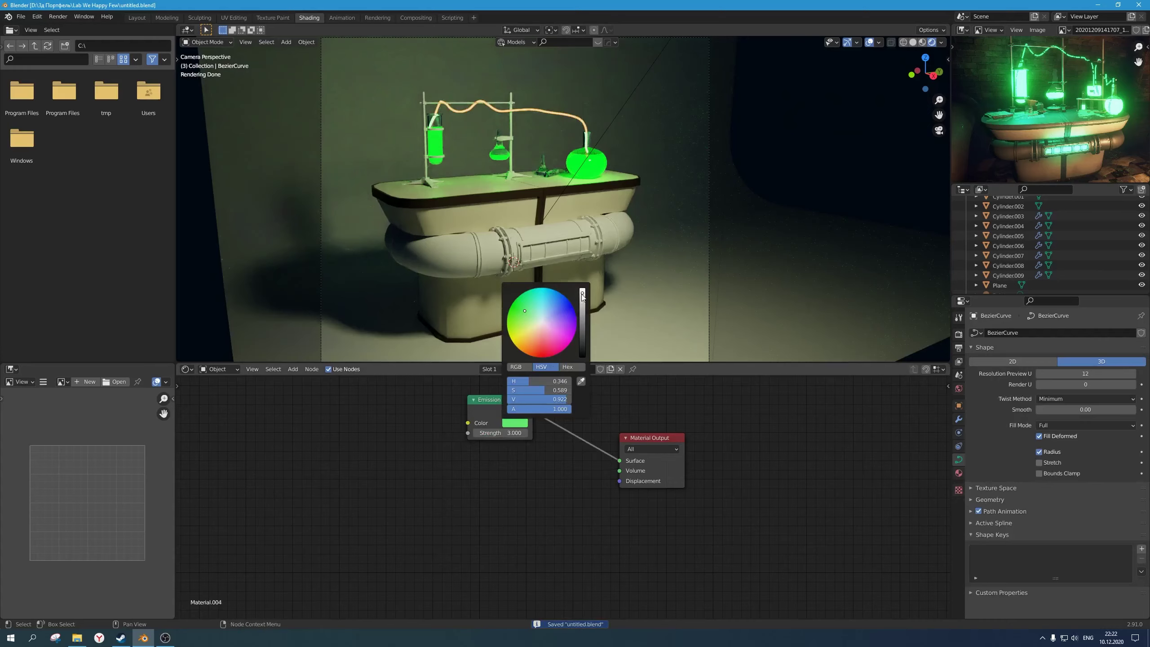
click(515, 305)
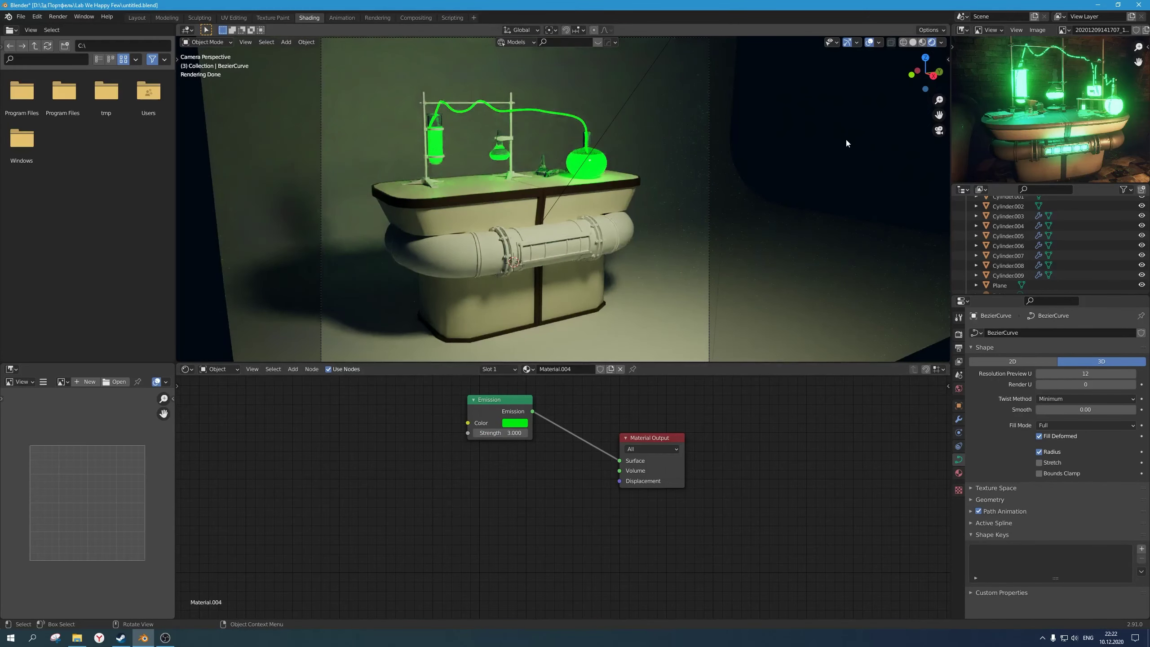
scroll(845, 138, down, 1)
click(515, 426)
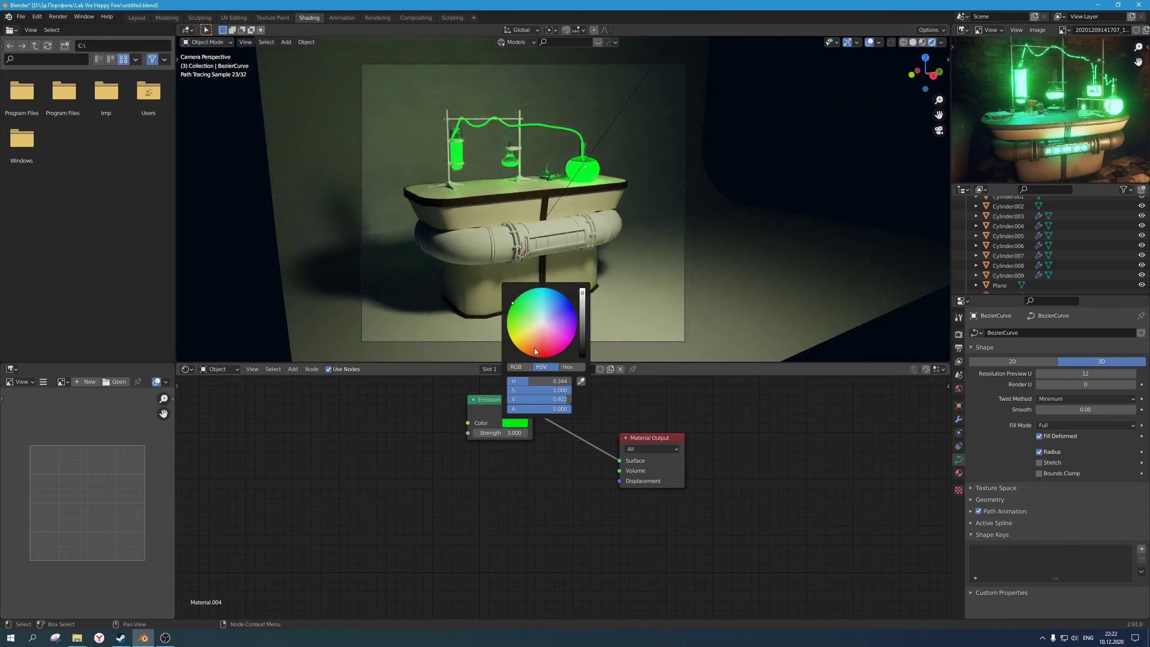
click(528, 299)
click(513, 302)
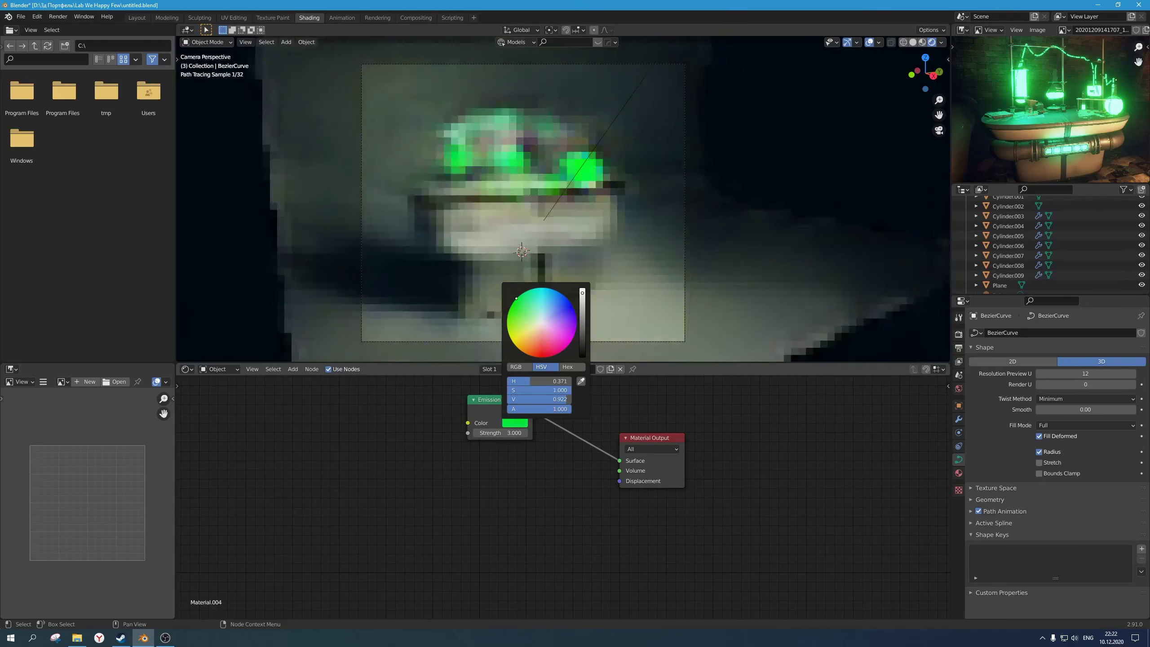
drag(519, 303, 517, 300)
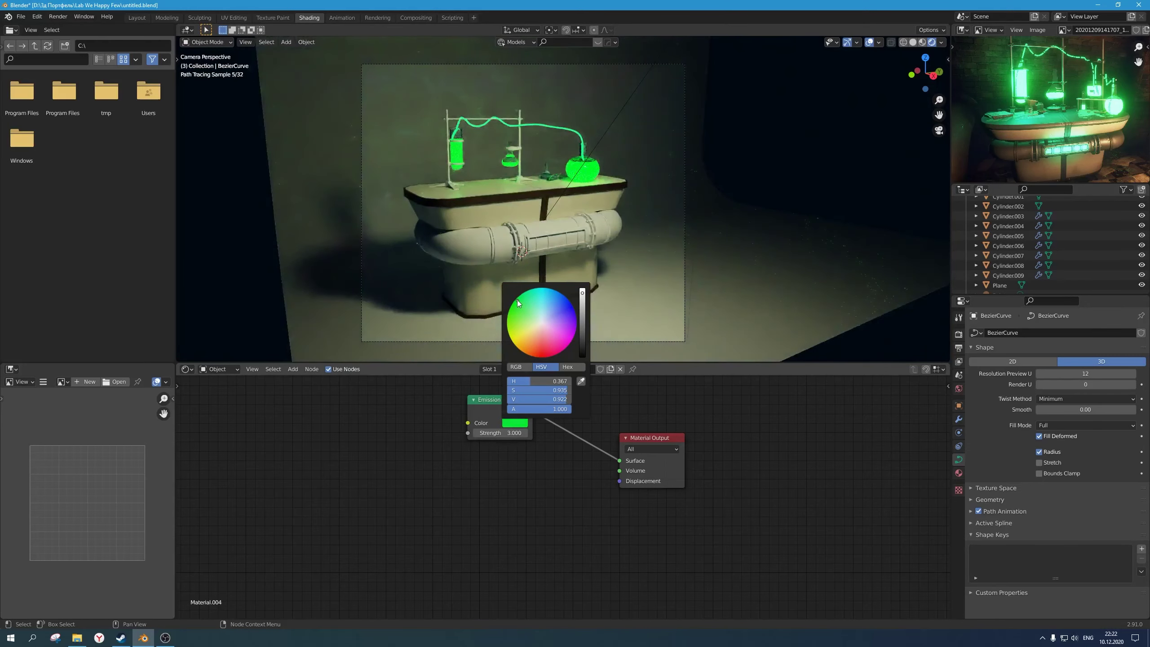
Step: Set the tube's emission color to hue 0.35, saturation 1 and value 1, and save the file
click(546, 382)
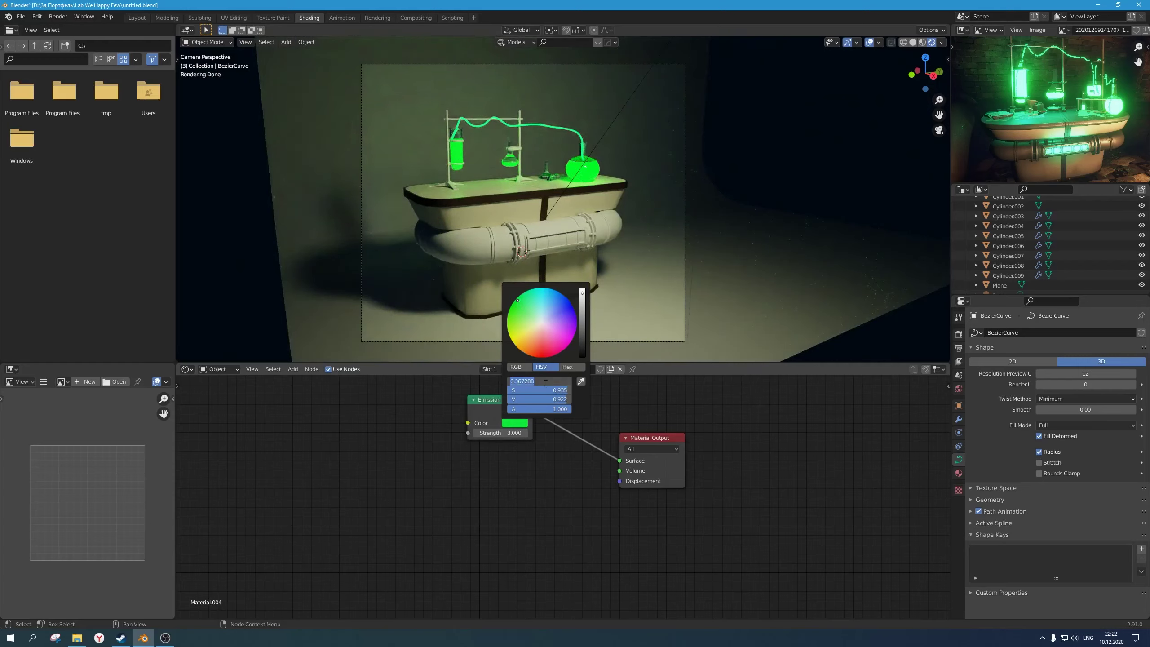
key(BackSpace)
text(.37)
key(BackSpace)
text(5)
key(Return)
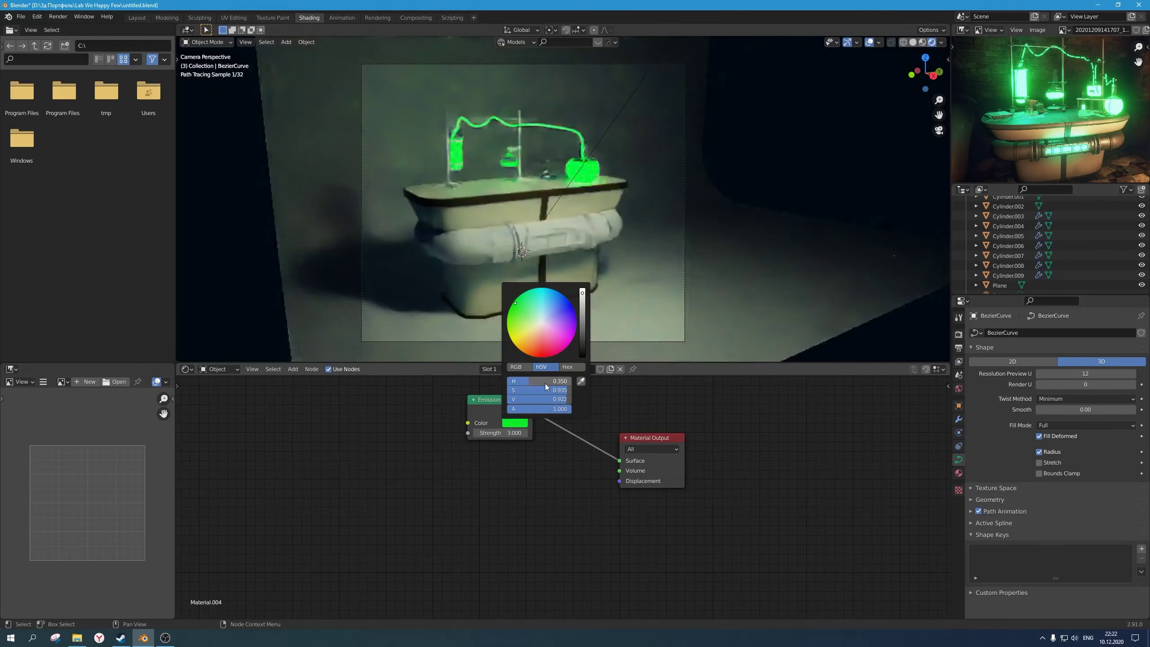
click(558, 391)
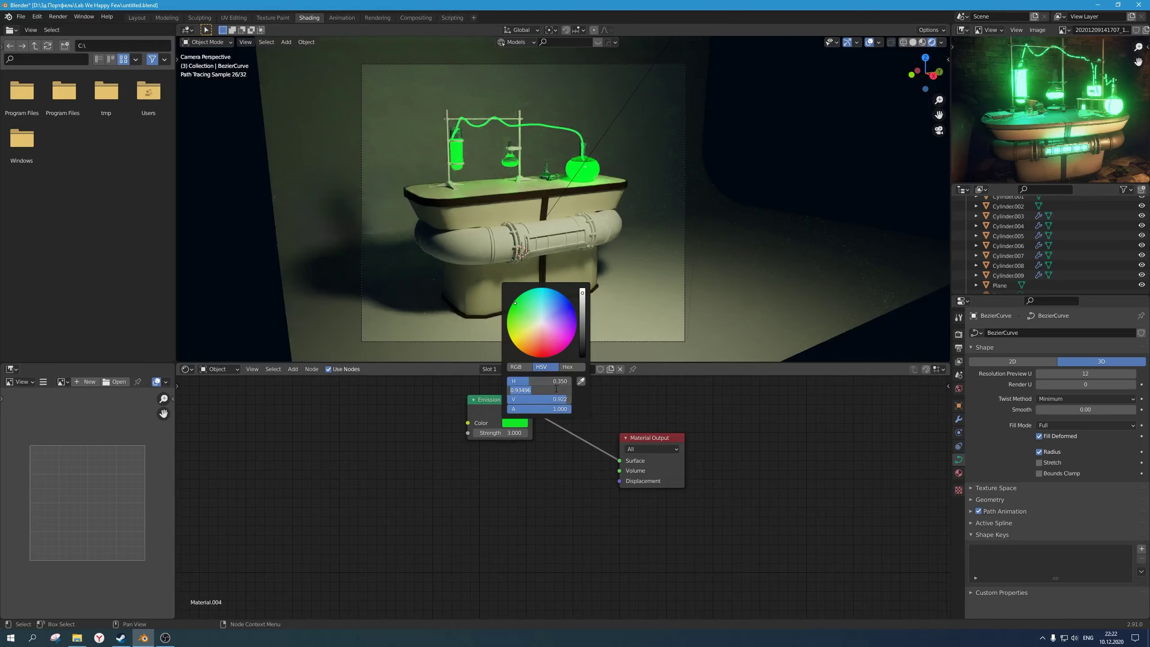
text(1)
key(Tab)
text(1)
key(Return)
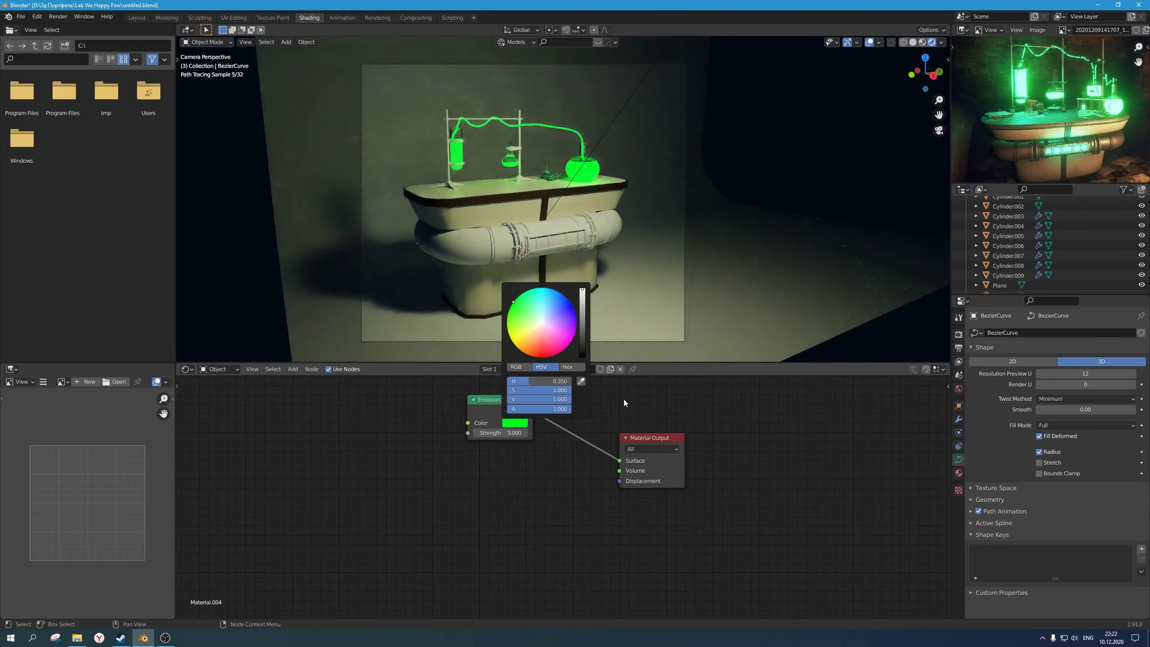
key(ctrl+s)
scroll(599, 212, down, 1)
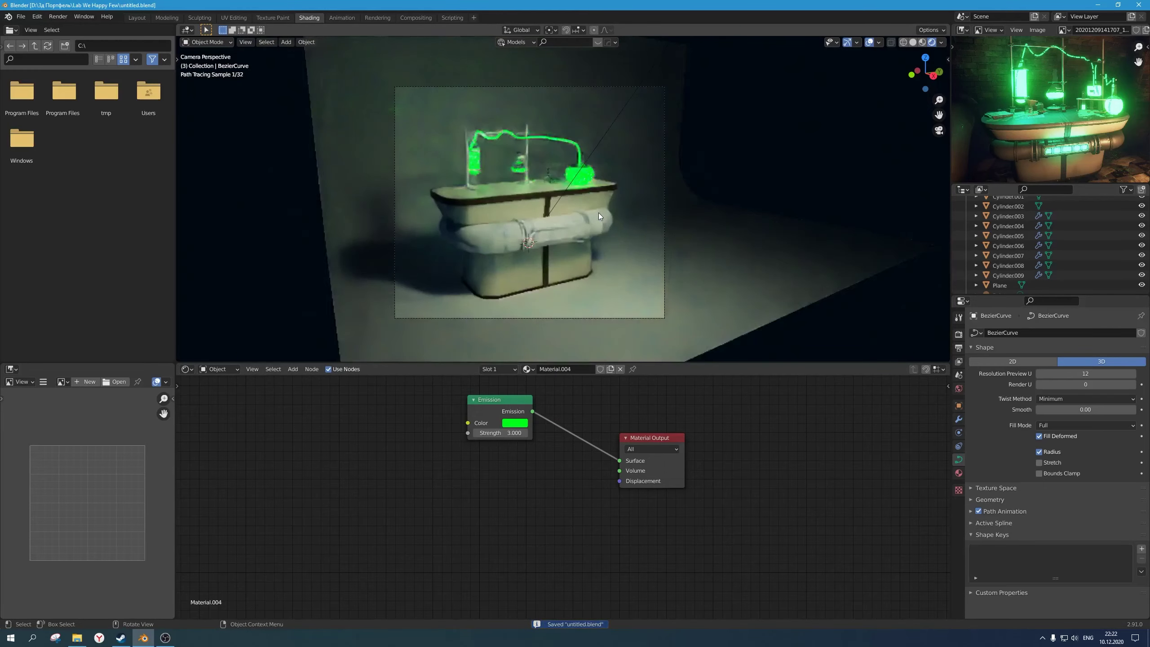
scroll(599, 212, up, 1)
shift+middle_drag(594, 227, 595, 218)
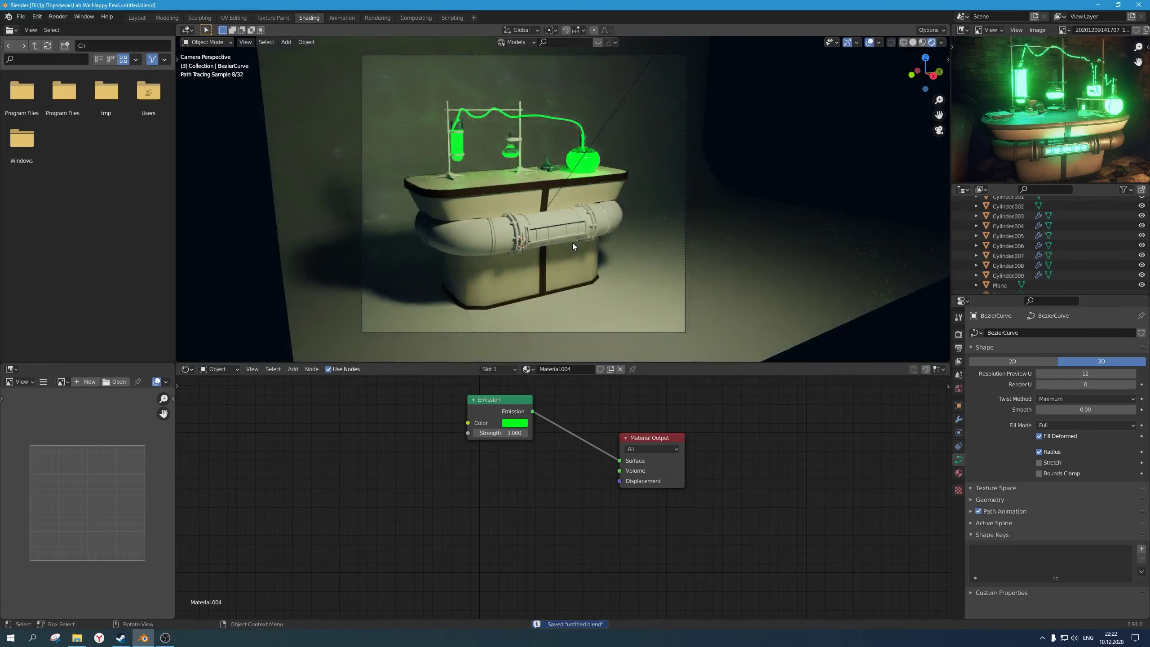
click(541, 244)
click(568, 246)
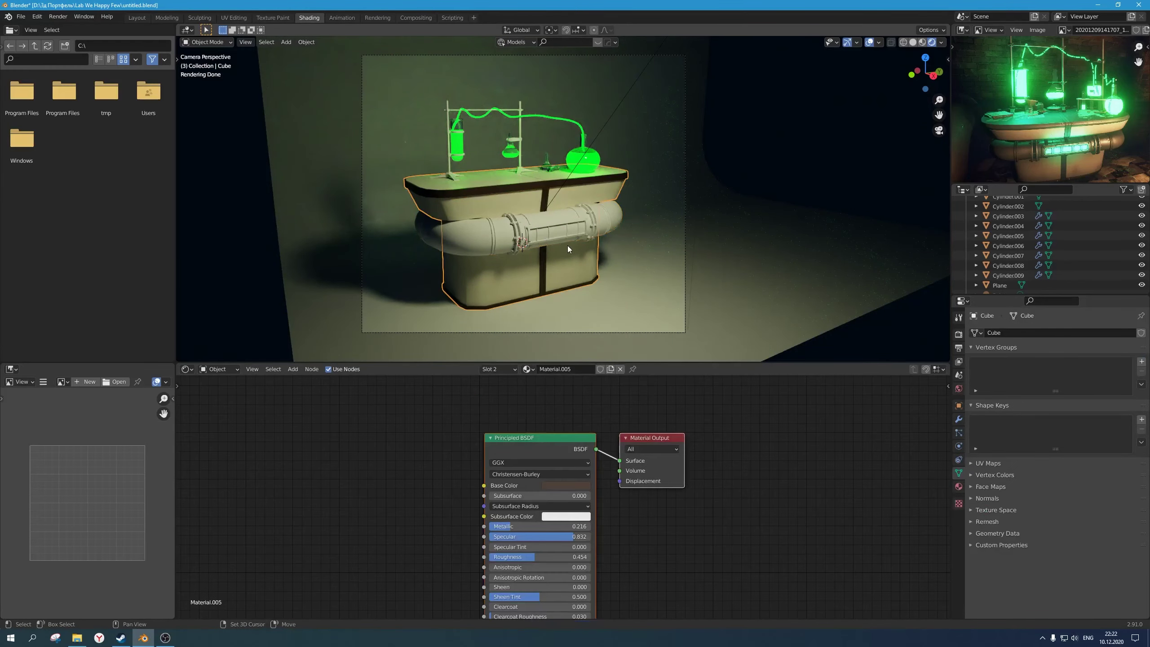
shift+middle_drag(568, 246, 553, 216)
scroll(552, 215, up, 4)
scroll(522, 208, up, 2)
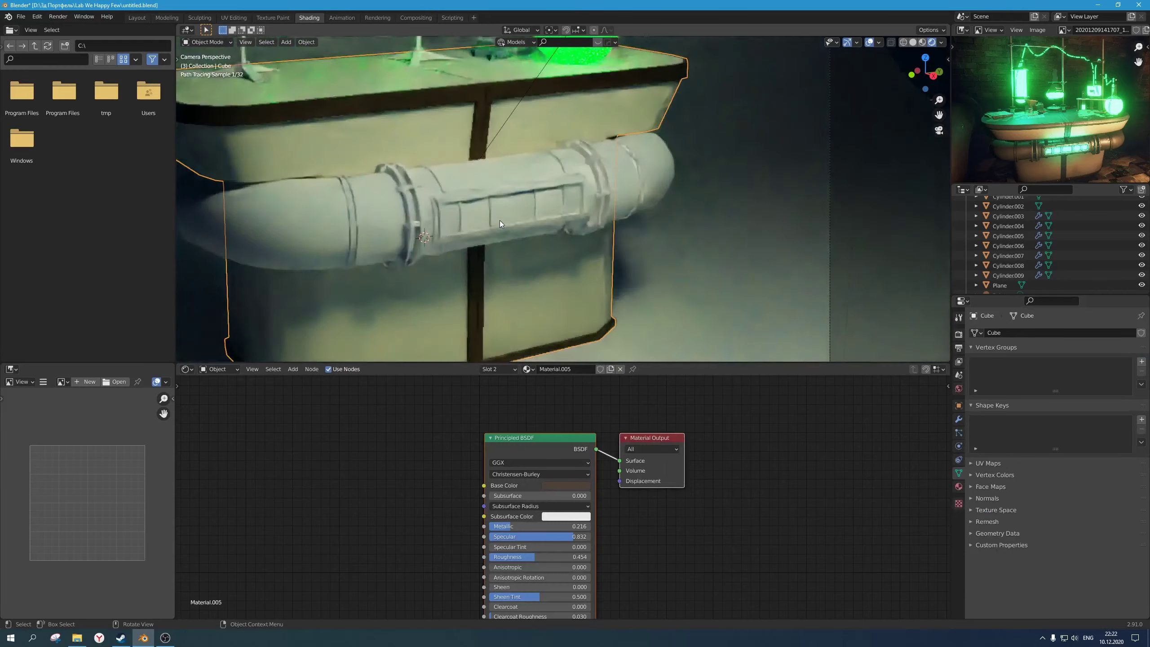
key(Tab)
scroll(484, 217, down, 3)
key(Tab)
Step: Assign the existing dark brown trim material, Material.005, to the large pipe wrapped around the desk
click(484, 214)
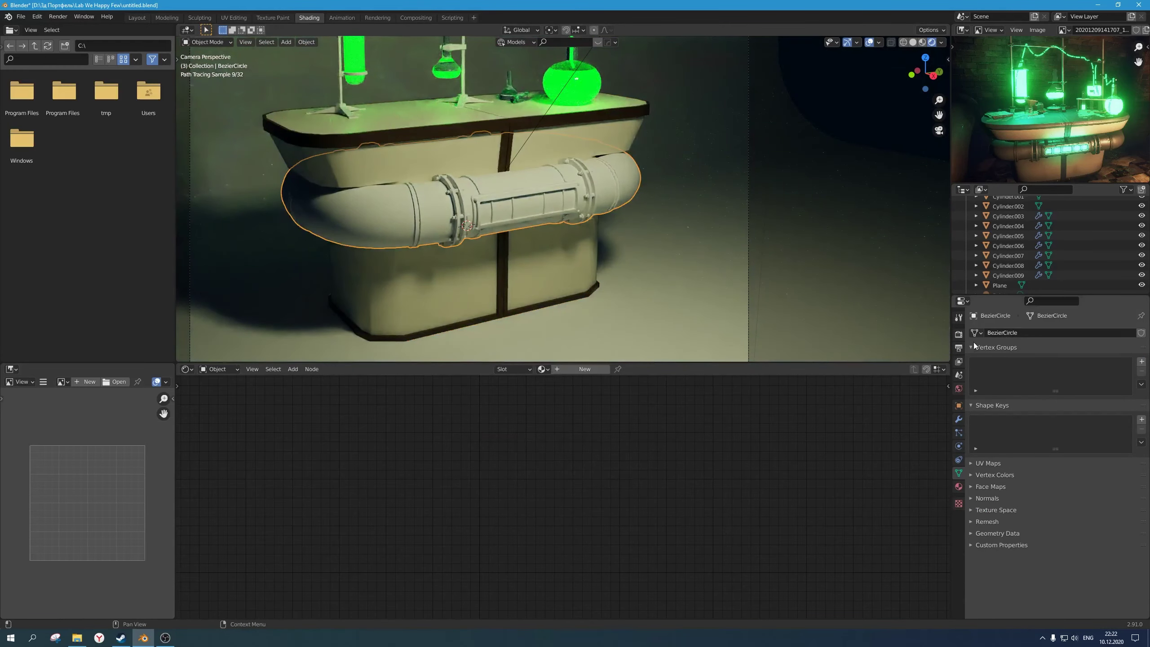
click(960, 489)
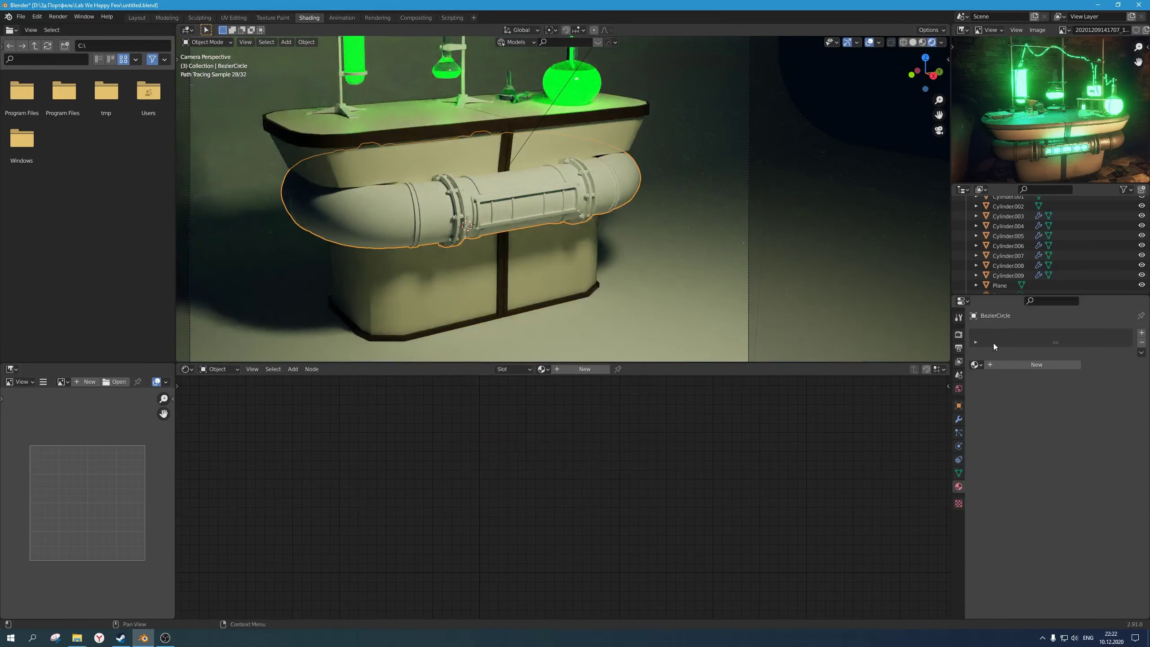
click(976, 364)
click(1028, 427)
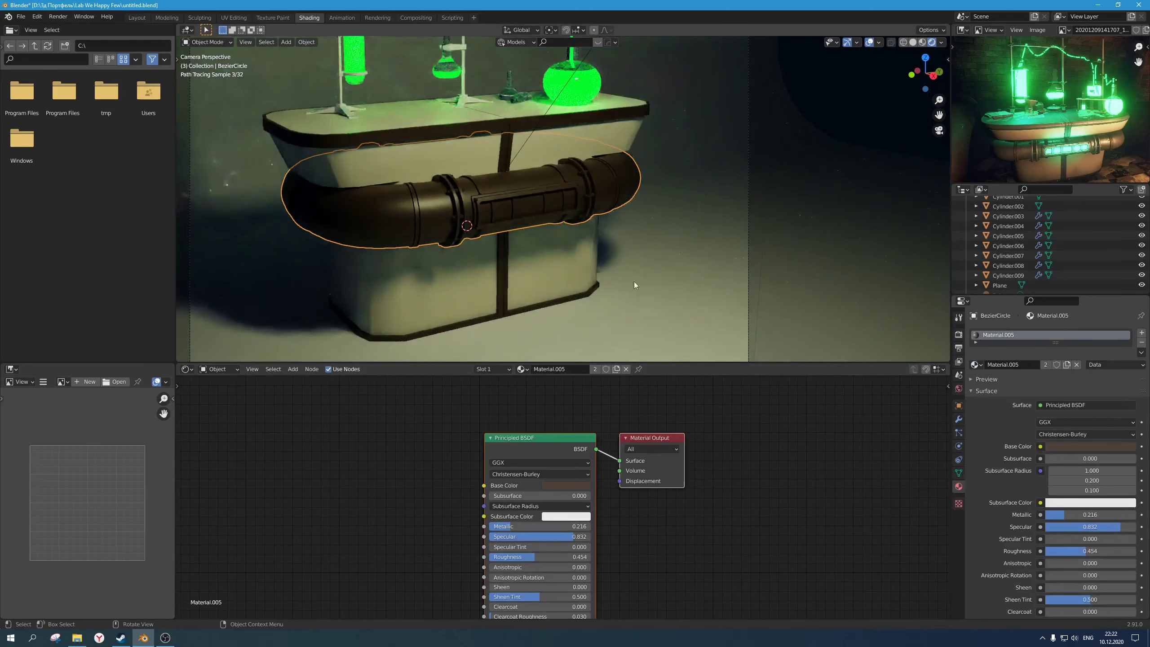
Step: Set the brown trim material's roughness to about 0.496 and lighten its base color to a value of about 0.465
scroll(577, 250, down, 2)
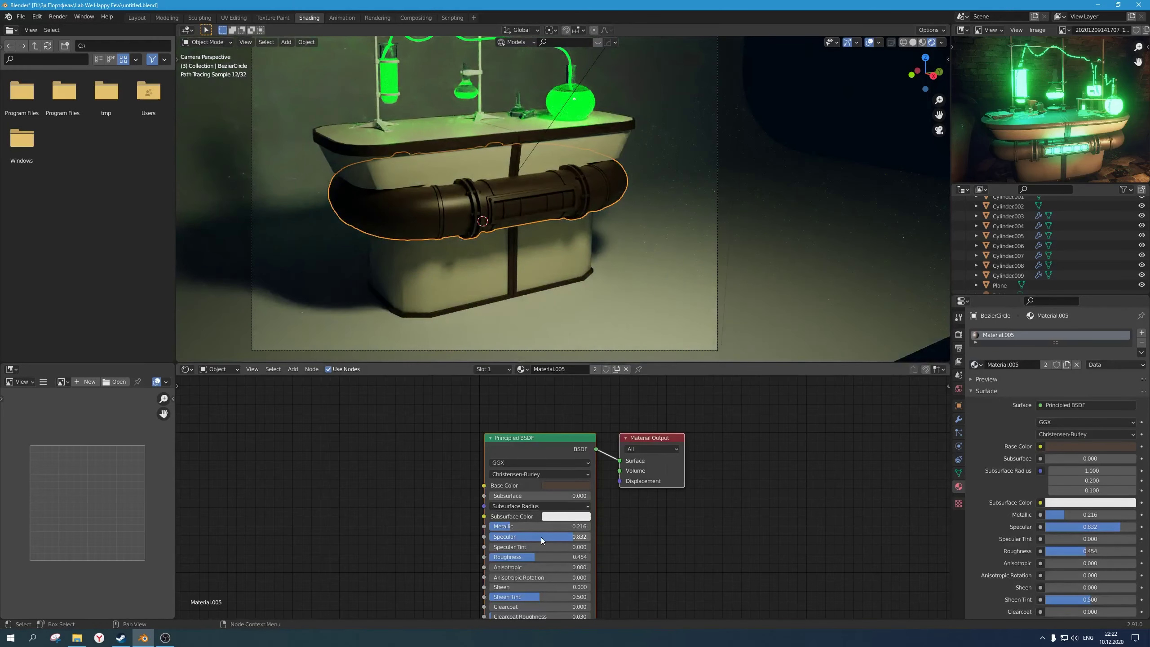
mouse_move(534, 557)
mouse_down()
mouse_move(550, 557)
mouse_move(539, 557)
mouse_up()
click(580, 485)
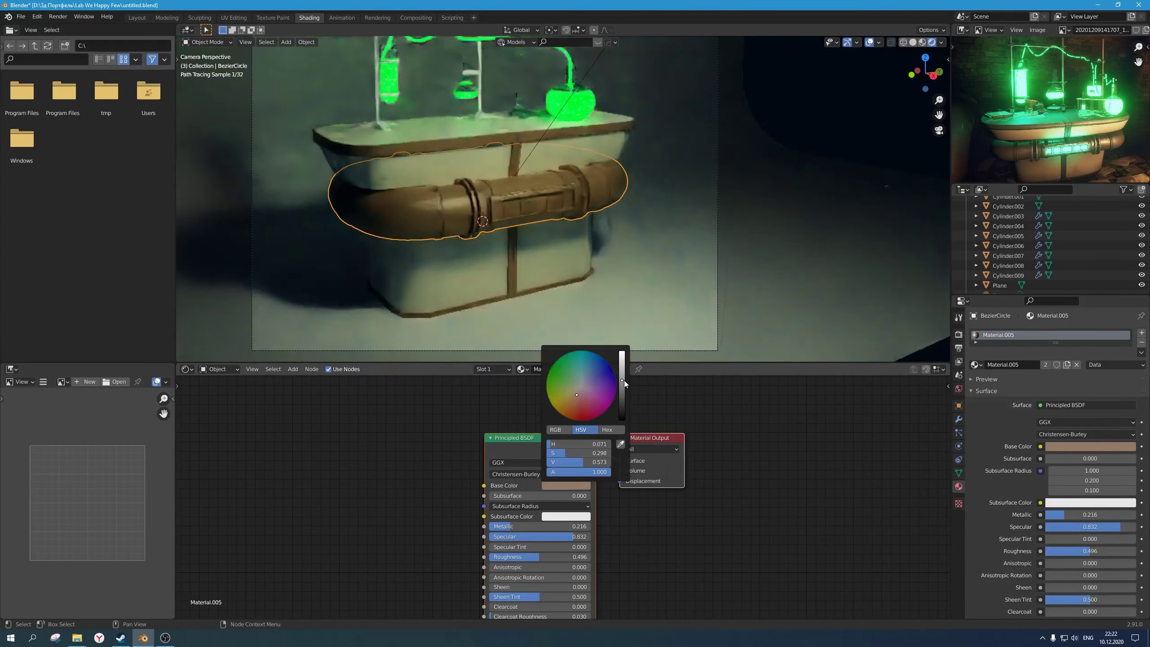
drag(624, 381, 622, 388)
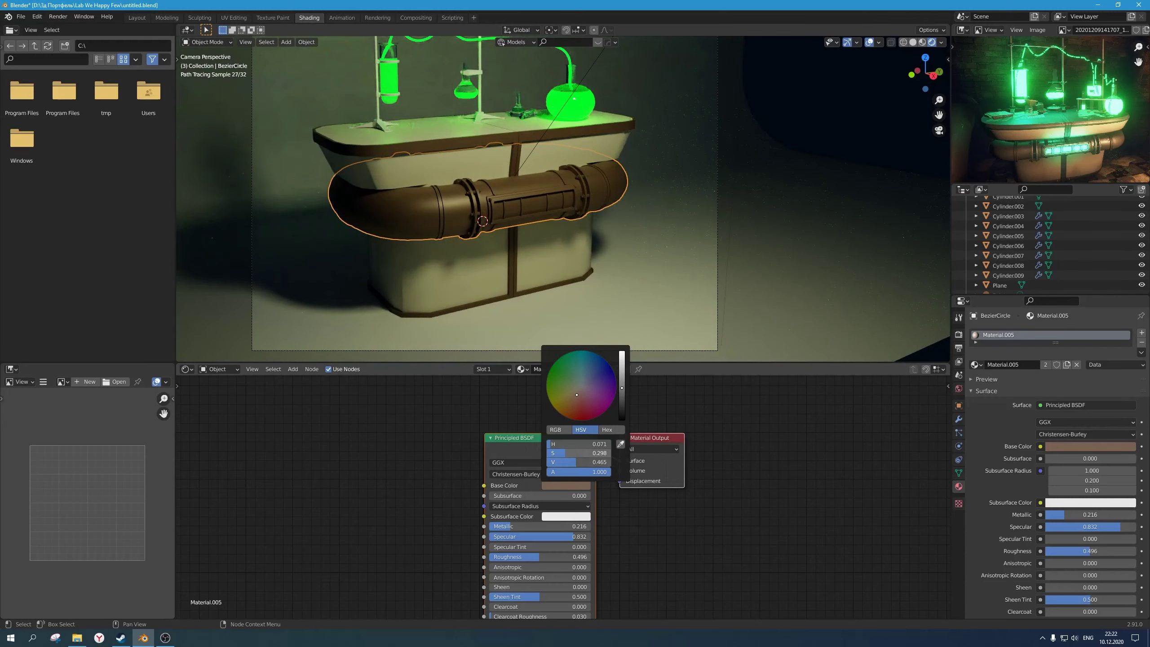
Step: Reduce the pipe material's base color saturation to about 0.037 and set its metallic value to about 0.519
drag(576, 395, 580, 386)
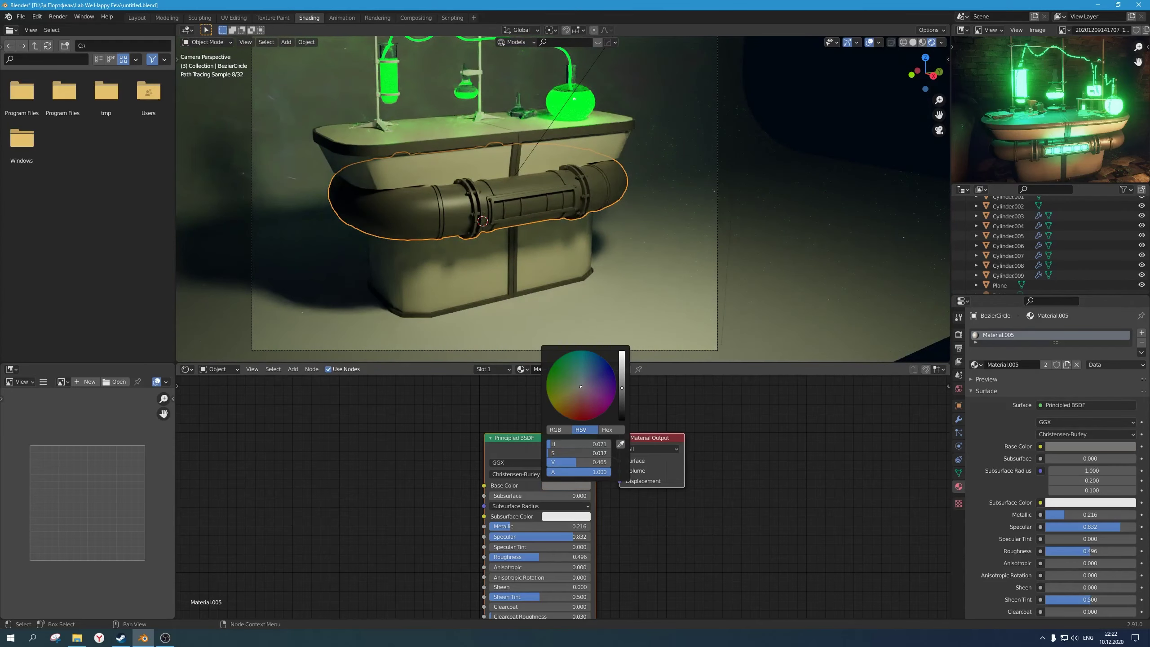
scroll(493, 233, down, 3)
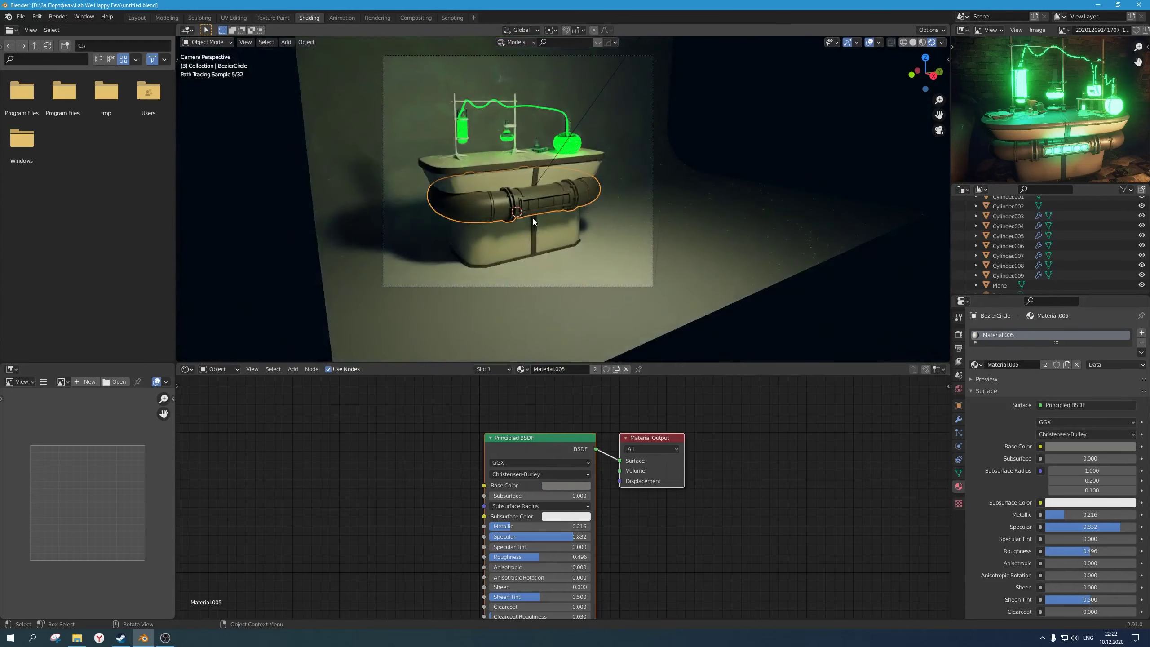
scroll(530, 221, up, 5)
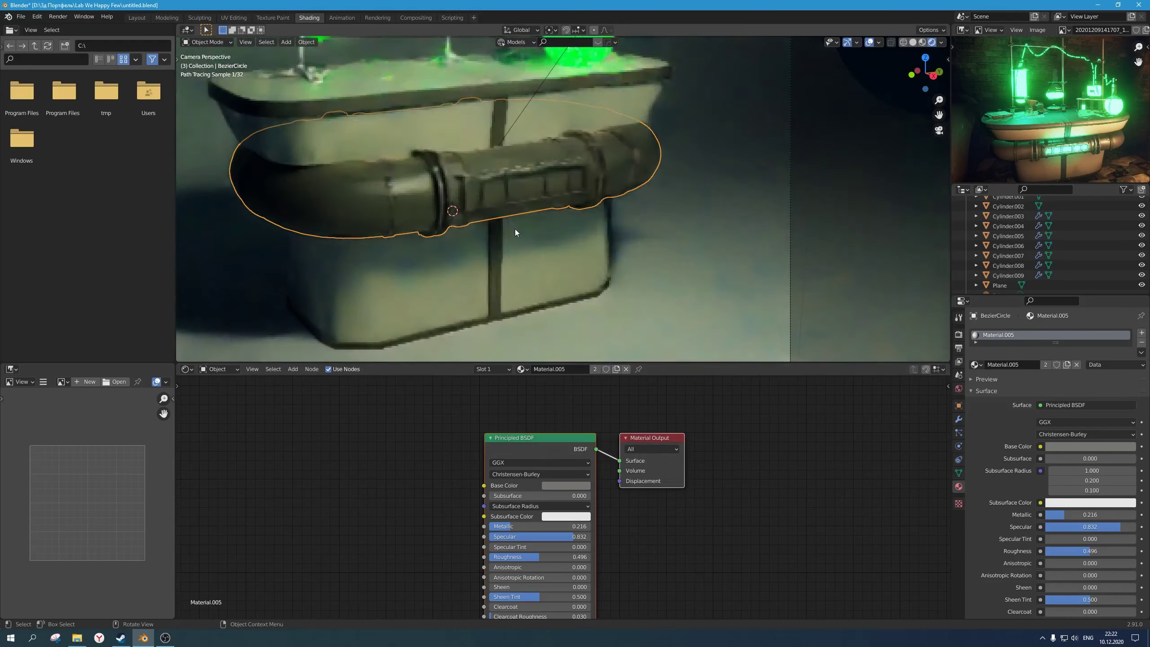
drag(511, 527, 541, 527)
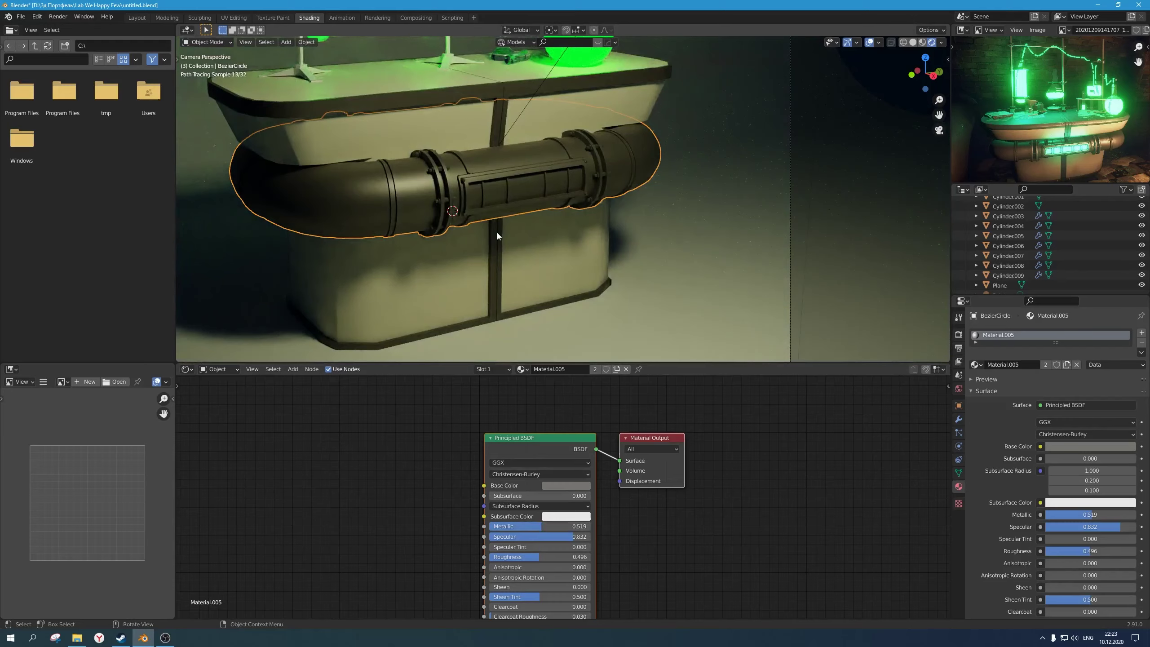
scroll(491, 210, down, 3)
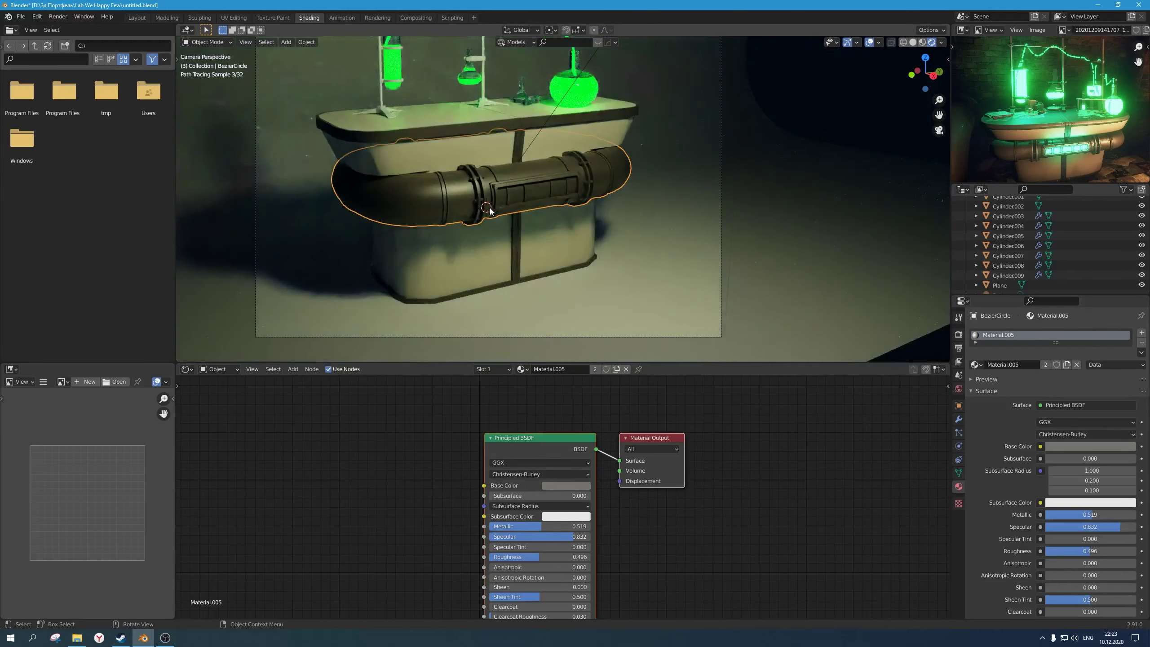
Step: Enter edit mode on the large pipe and add a second material slot with a new material
scroll(491, 211, up, 5)
key(Tab)
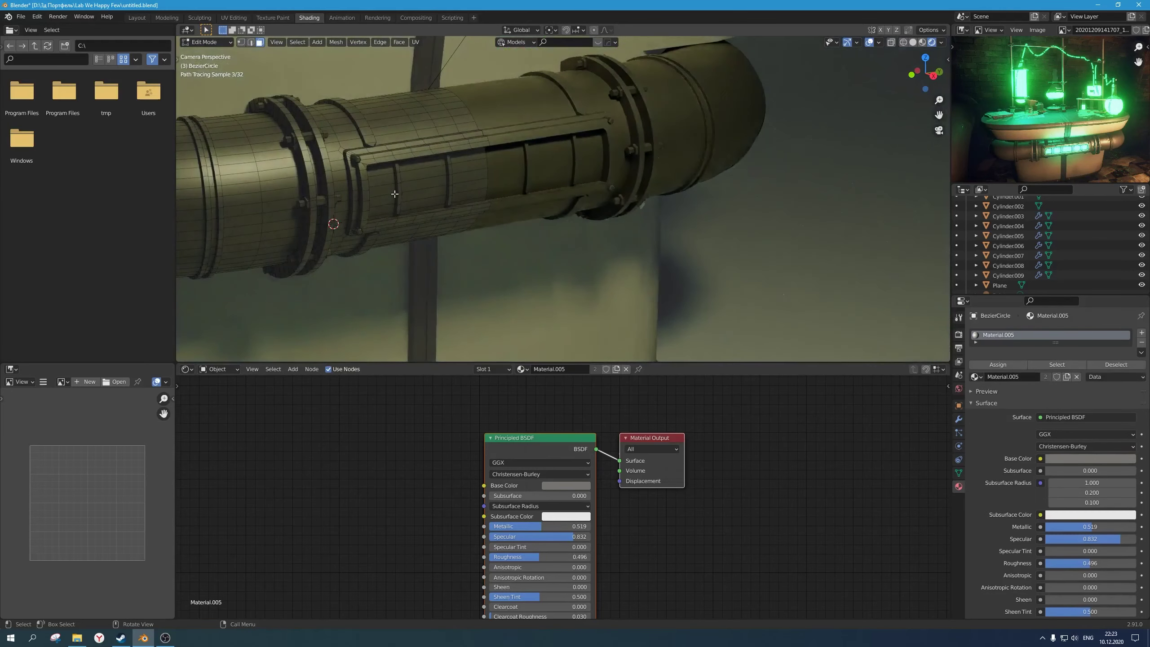
middle_drag(390, 174, 552, 196)
scroll(552, 195, down, 4)
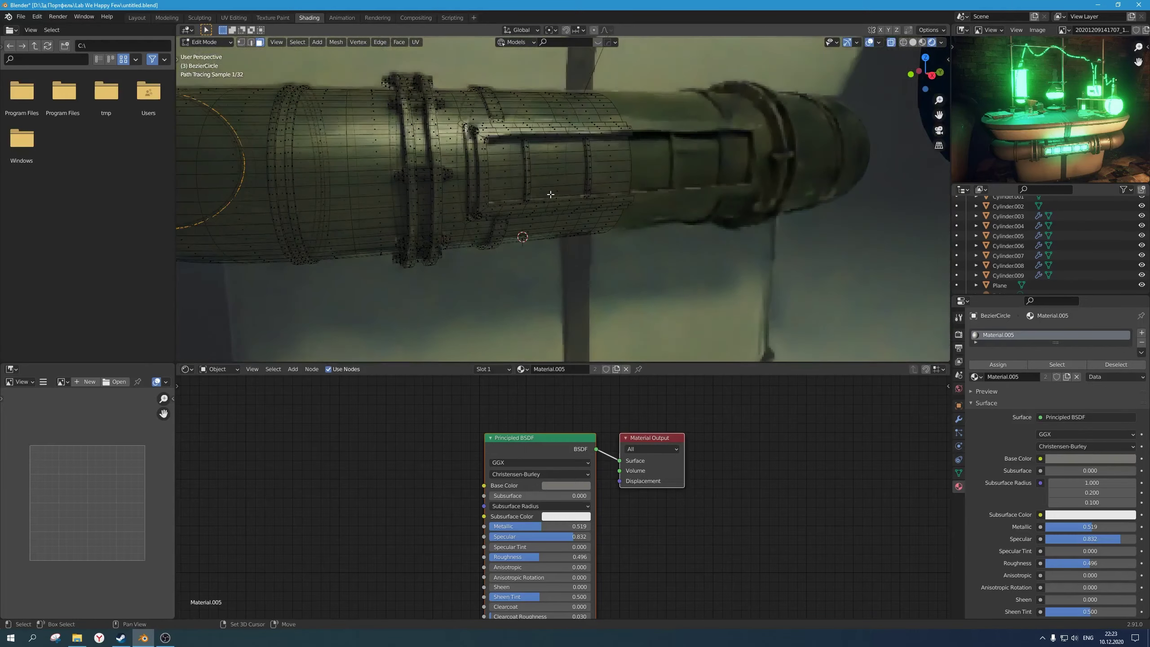
scroll(550, 196, up, 2)
click(1142, 333)
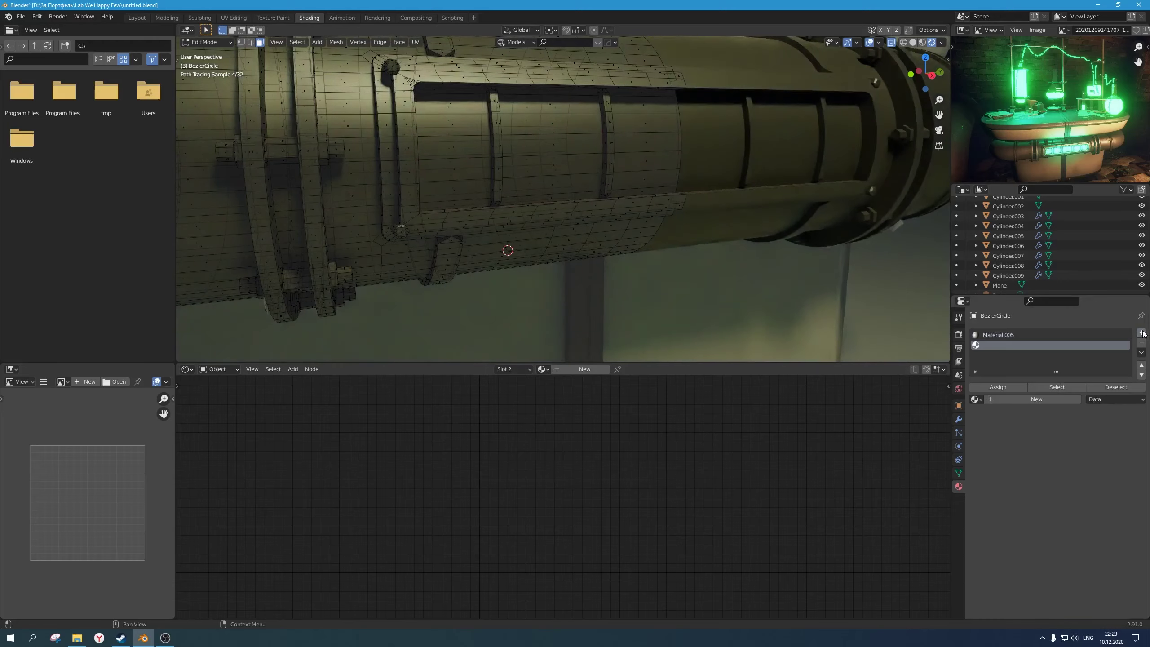
click(1032, 398)
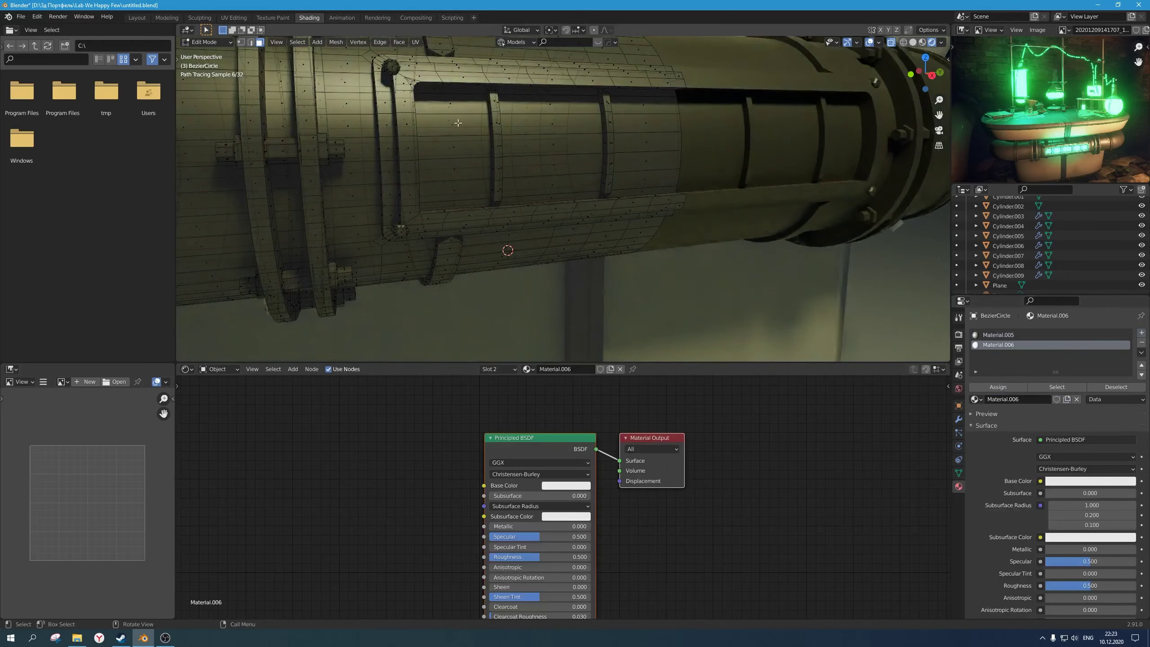
Step: Switch the viewport to solid shading with a close view of the pipe's recessed window
middle_drag(438, 116, 388, 182)
click(912, 42)
key(alt+z)
key(alt+z)
click(297, 126)
middle_drag(296, 126, 291, 123)
ctrl+click(483, 198)
middle_drag(483, 198, 475, 140)
click(413, 106)
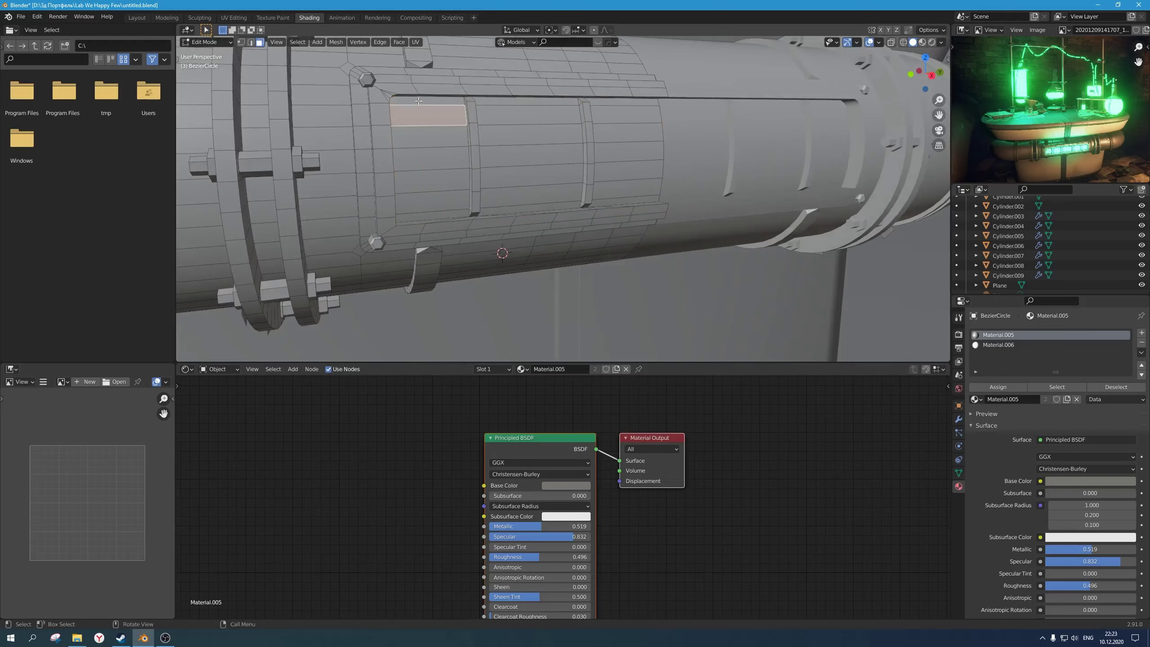
ctrl+click(433, 215)
ctrl+click(531, 206)
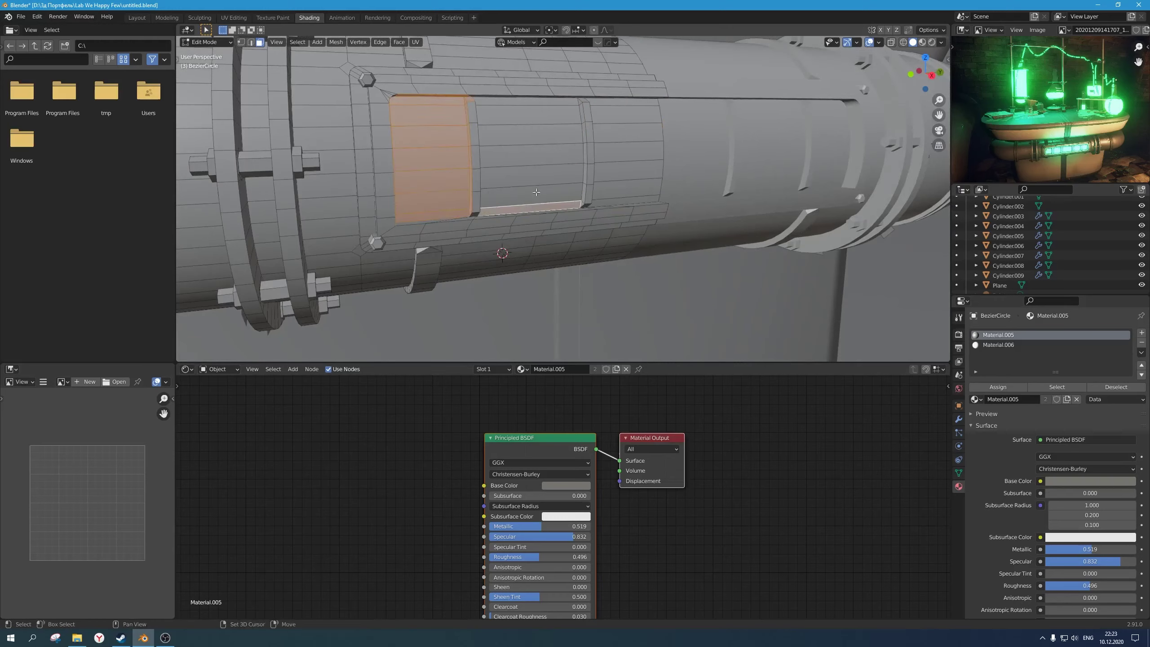
ctrl+click(522, 104)
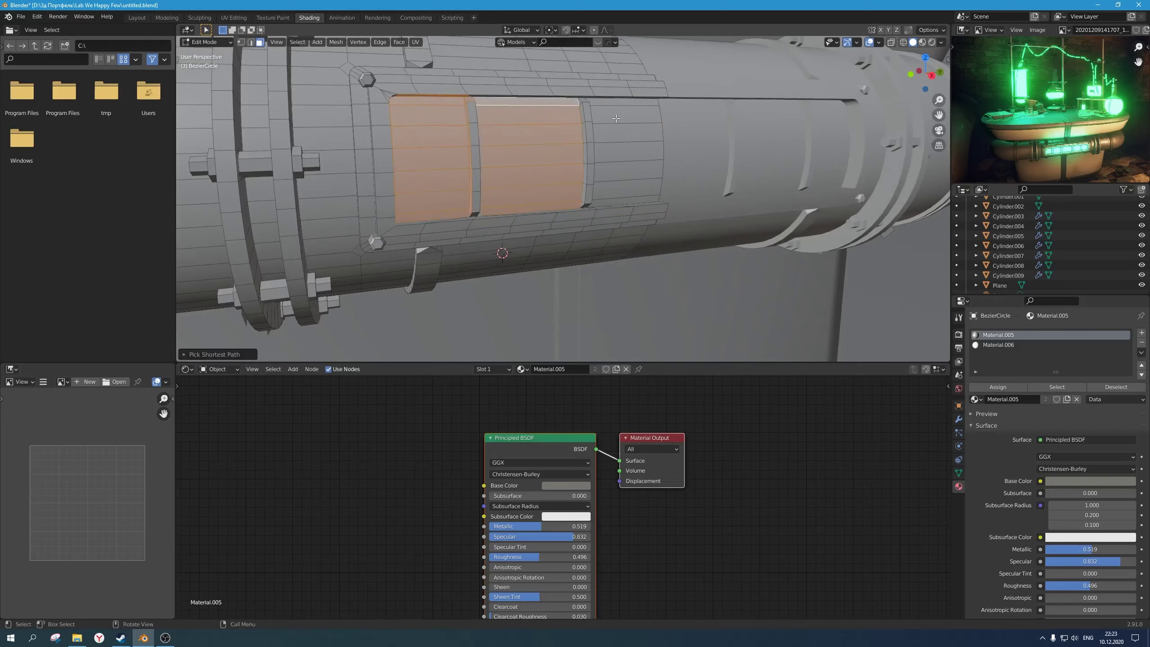
click(436, 102)
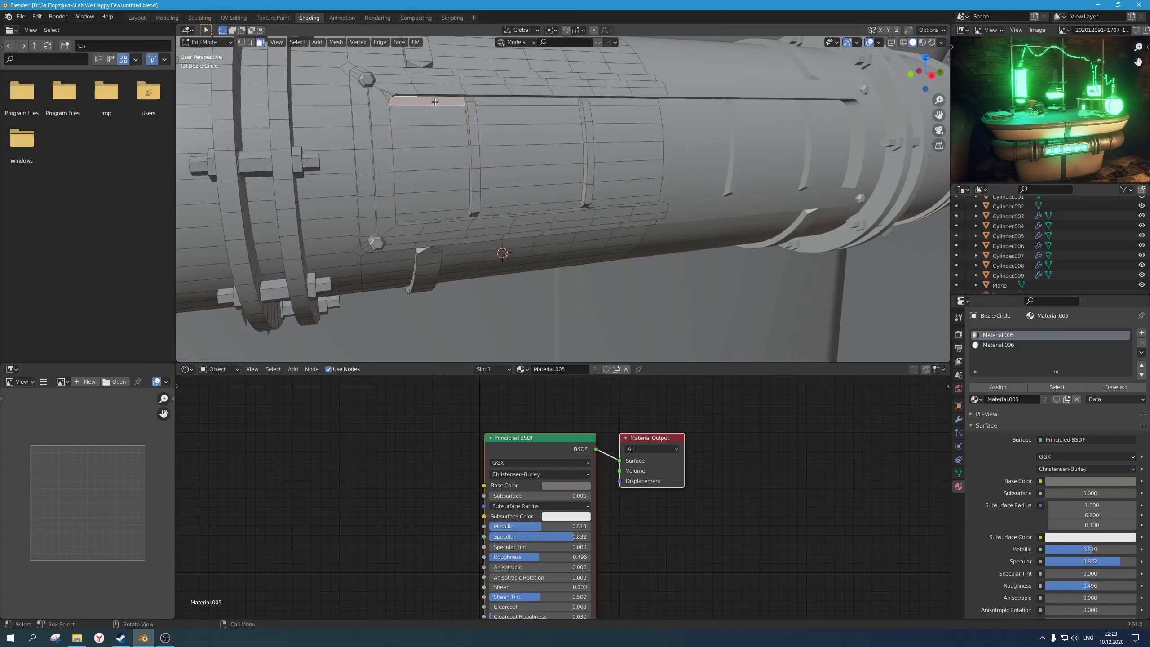
ctrl+click(431, 220)
scroll(452, 184, up, 6)
scroll(452, 184, down, 6)
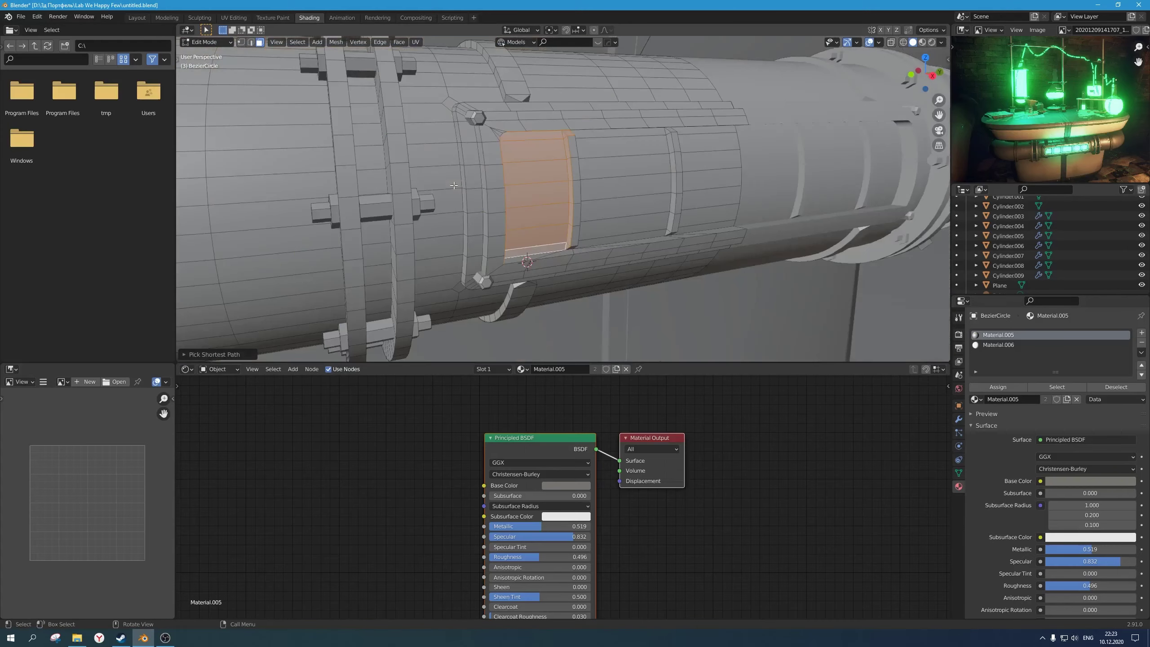
scroll(514, 173, up, 6)
scroll(516, 123, down, 6)
Step: Select all the faces of the first pane inside the pipe's recessed window frame
click(522, 136)
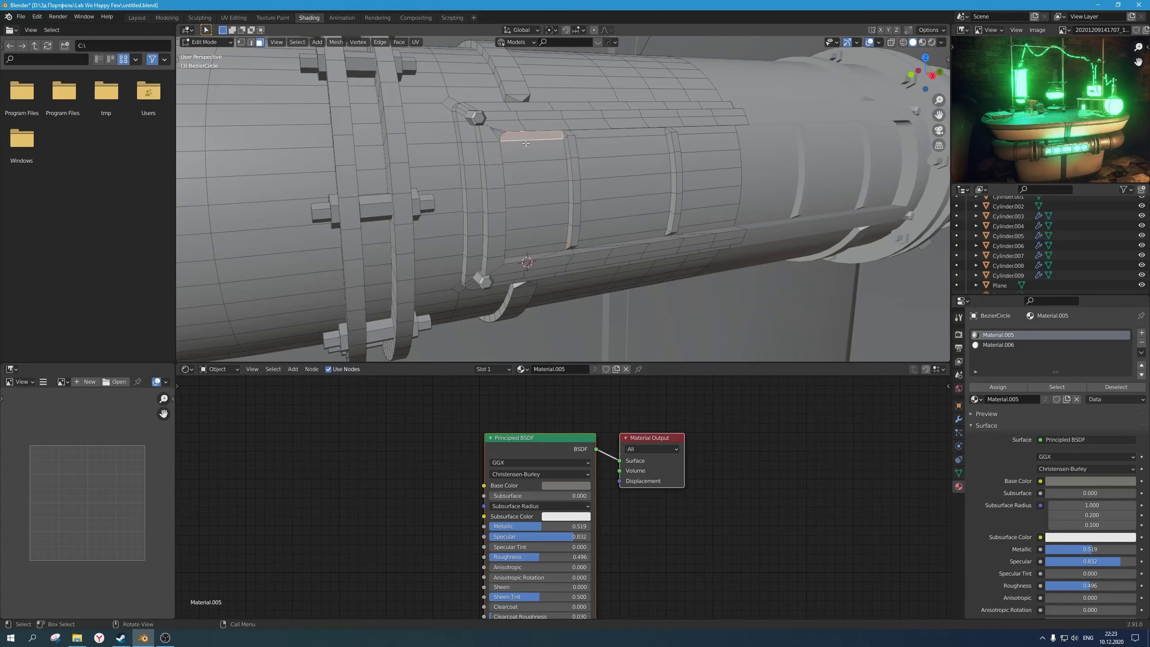
shift+click(526, 152)
shift+click(534, 177)
key(b)
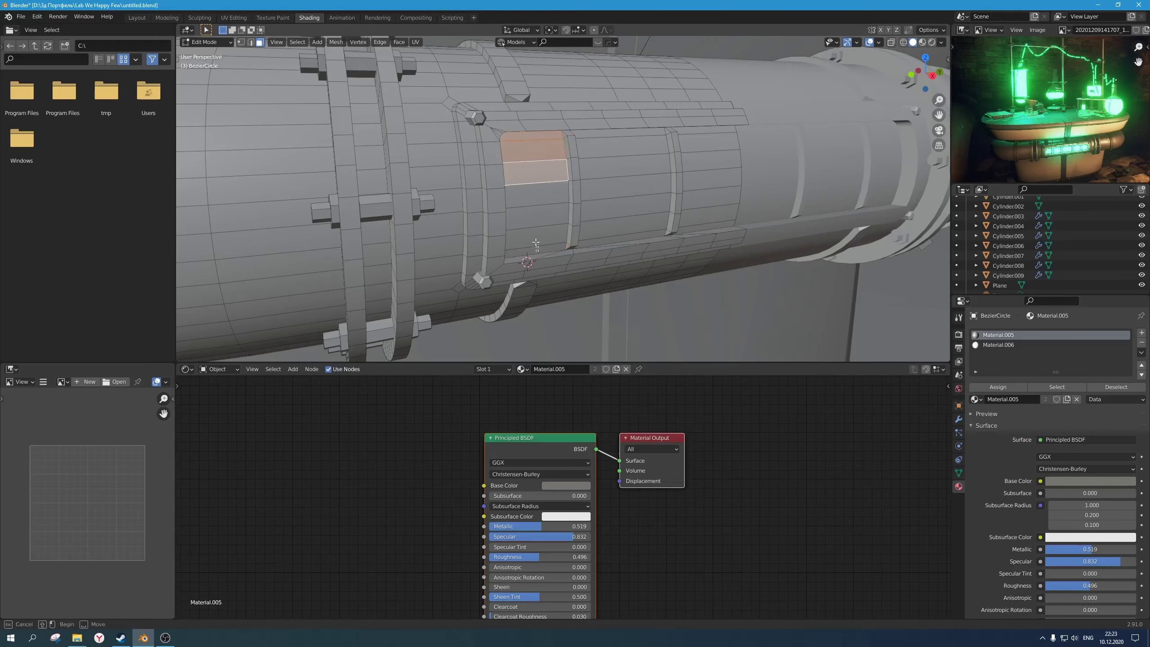
drag(525, 167, 524, 167)
middle_drag(524, 167, 513, 172)
shift+middle_drag(437, 274, 436, 269)
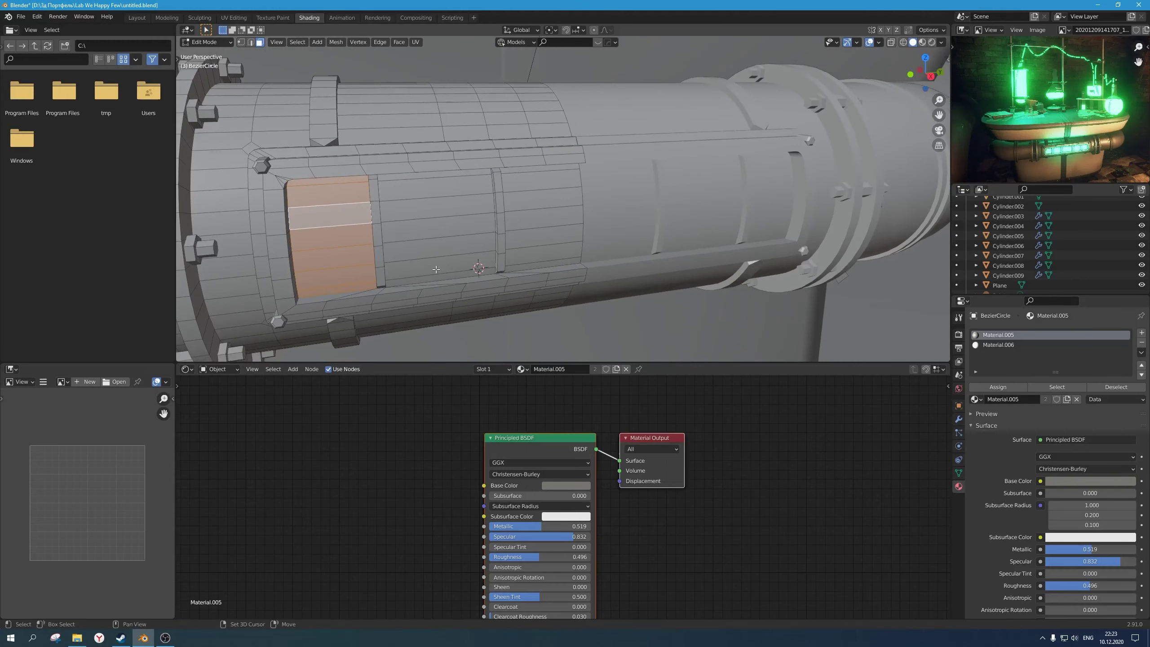
Step: Add the faces of the second and third window panes to the selection and check it in X-ray view
key(b)
drag(438, 278, 425, 178)
key(b)
drag(556, 264, 527, 165)
scroll(527, 164, down, 5)
key(alt+z)
scroll(584, 218, up, 5)
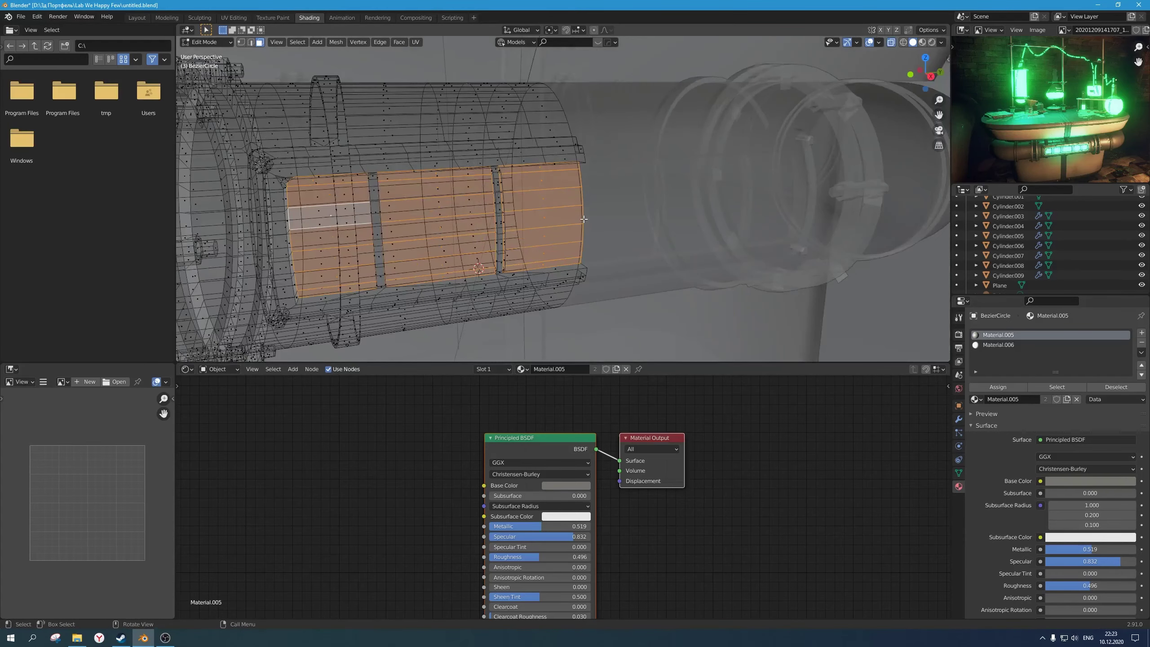
key(alt+z)
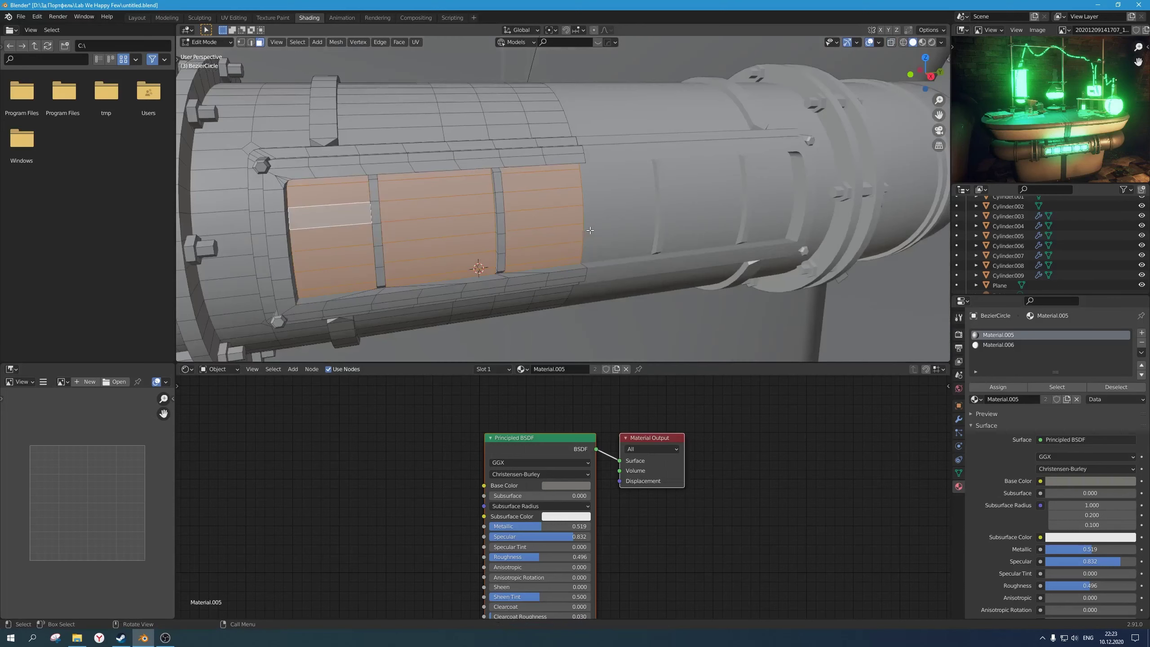
Step: Replace the second slot's material with the green emissive Material.004, assign it to the selected pane faces and leave edit mode
click(1000, 344)
click(530, 369)
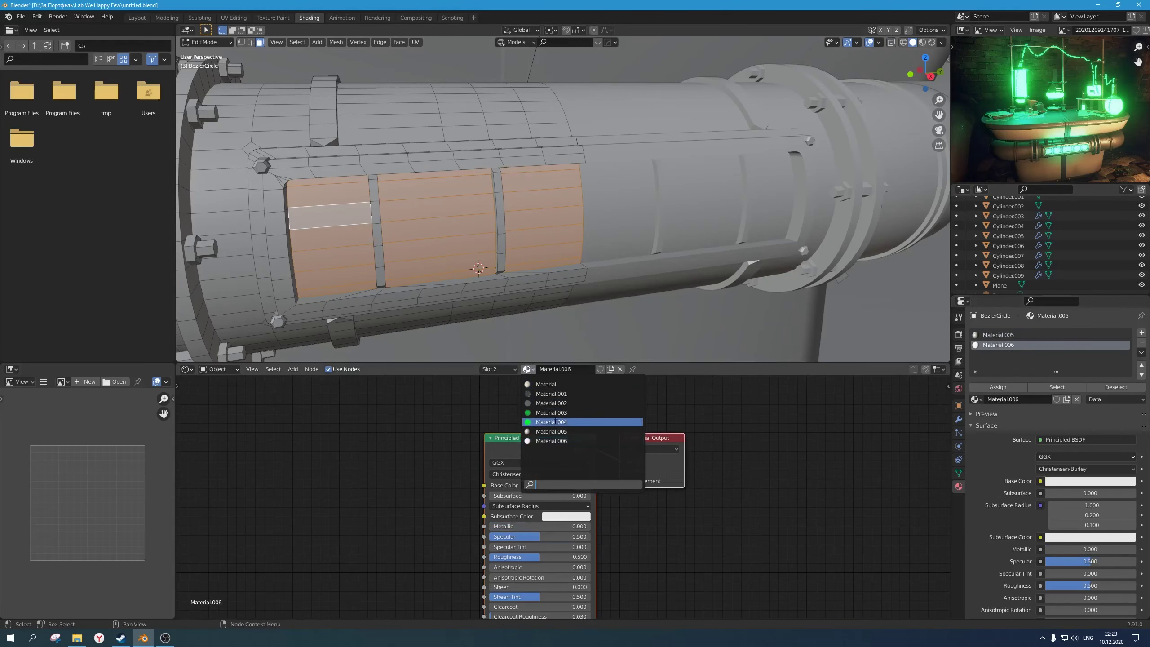
click(559, 422)
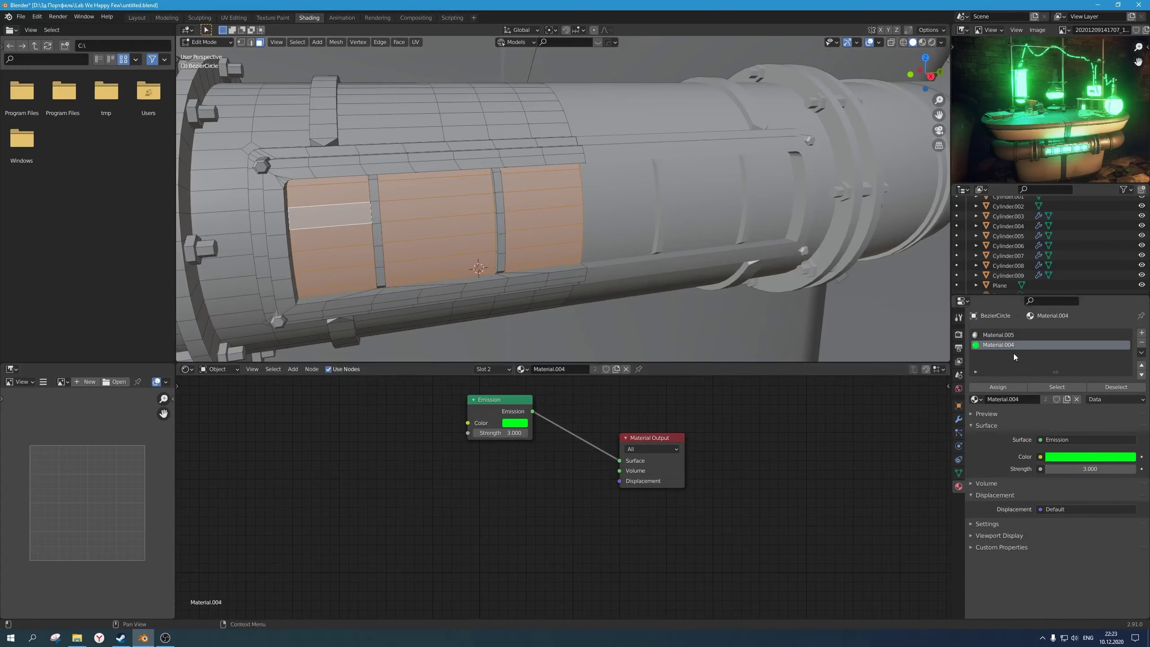
click(990, 386)
key(Tab)
scroll(779, 133, down, 6)
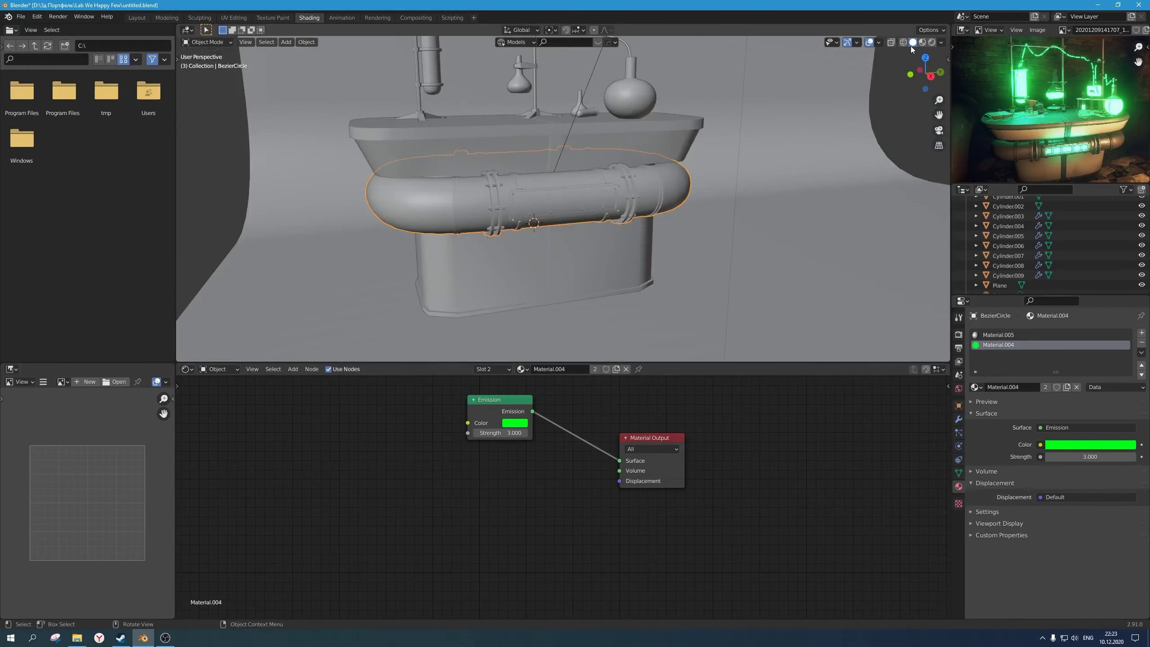
Step: Show the whole desk in rendered shading through the camera, deselect the pipe and save the file
click(932, 42)
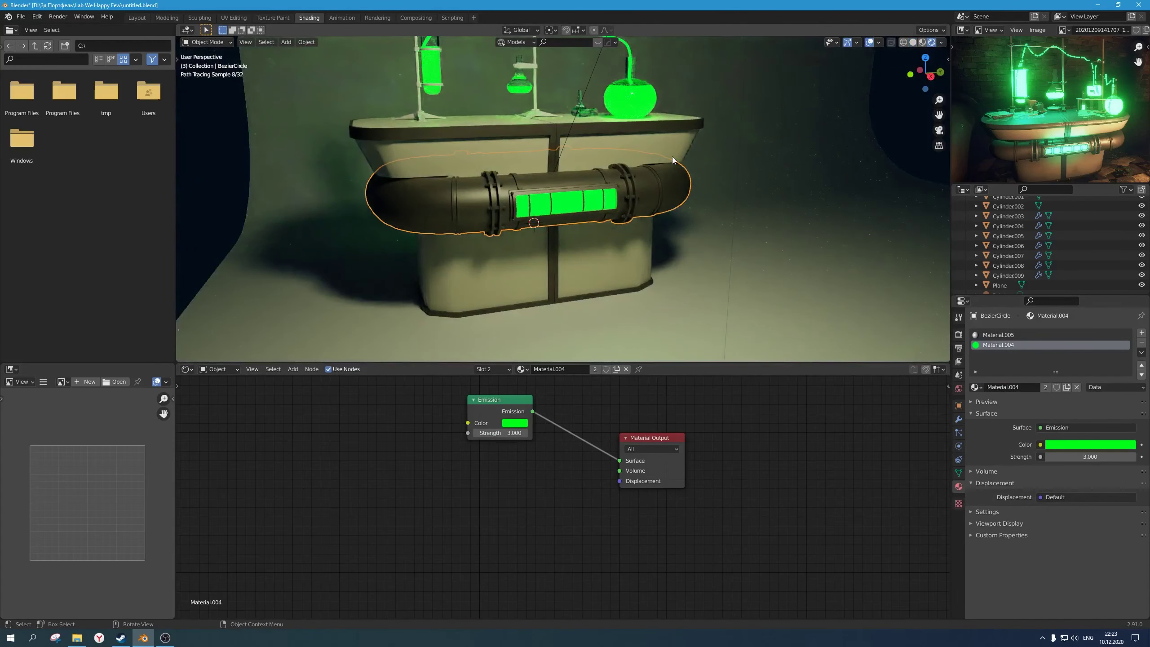
scroll(669, 159, down, 1)
key(KP_0)
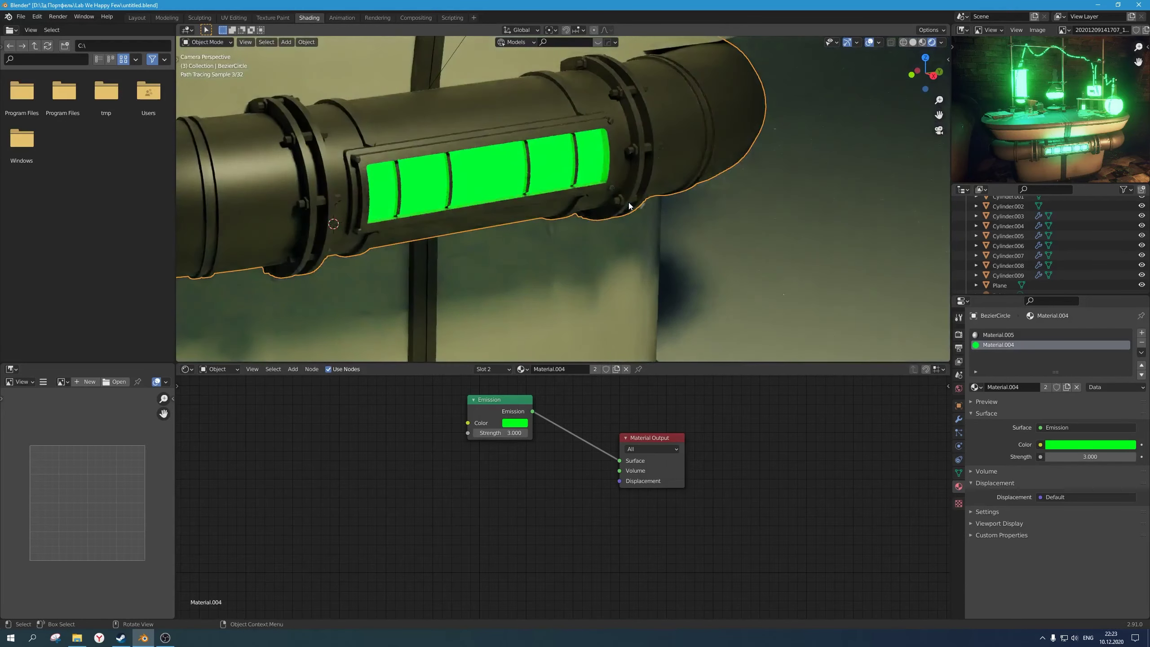
scroll(629, 203, down, 3)
shift+middle_drag(634, 194, 642, 232)
click(751, 148)
scroll(559, 288, up, 1)
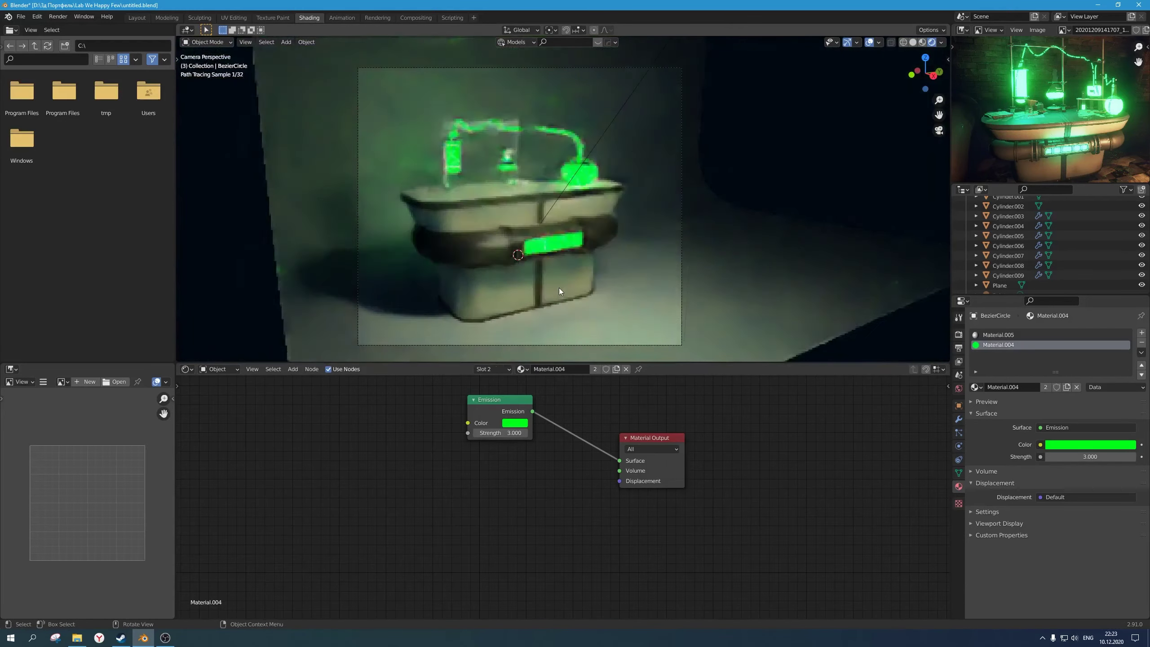
shift+middle_drag(559, 288, 559, 273)
key(ctrl+s)
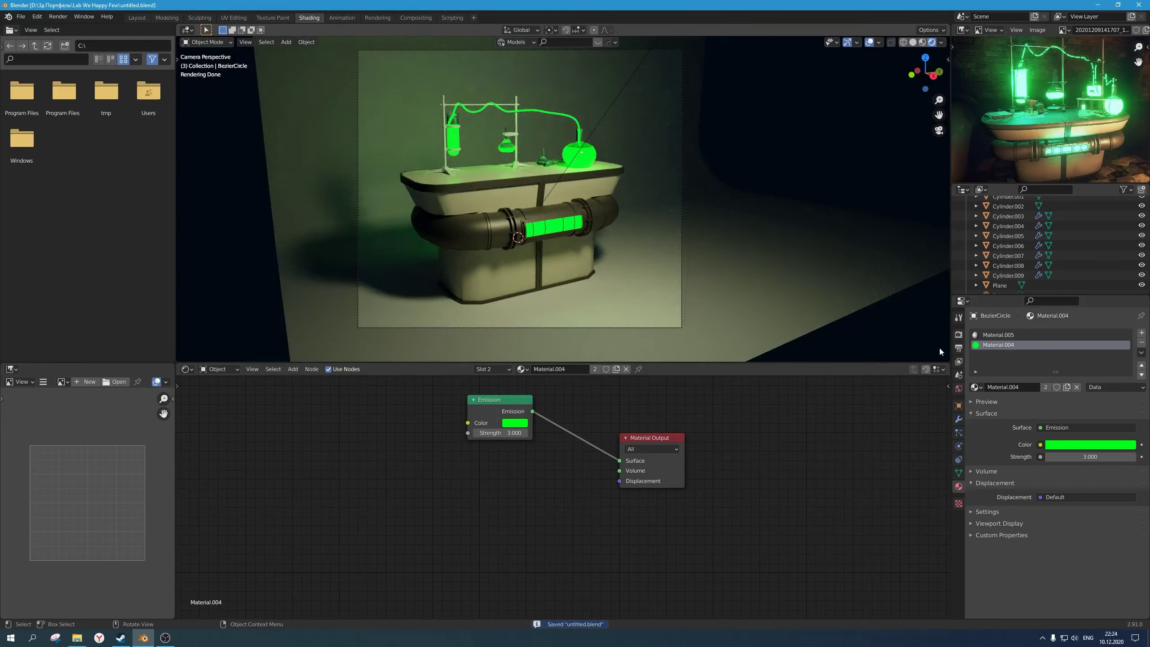
Step: Try the Eevee render engine with ambient occlusion, bloom, screen space reflections and motion blur enabled, and switch back to Cycles
click(959, 334)
click(1060, 332)
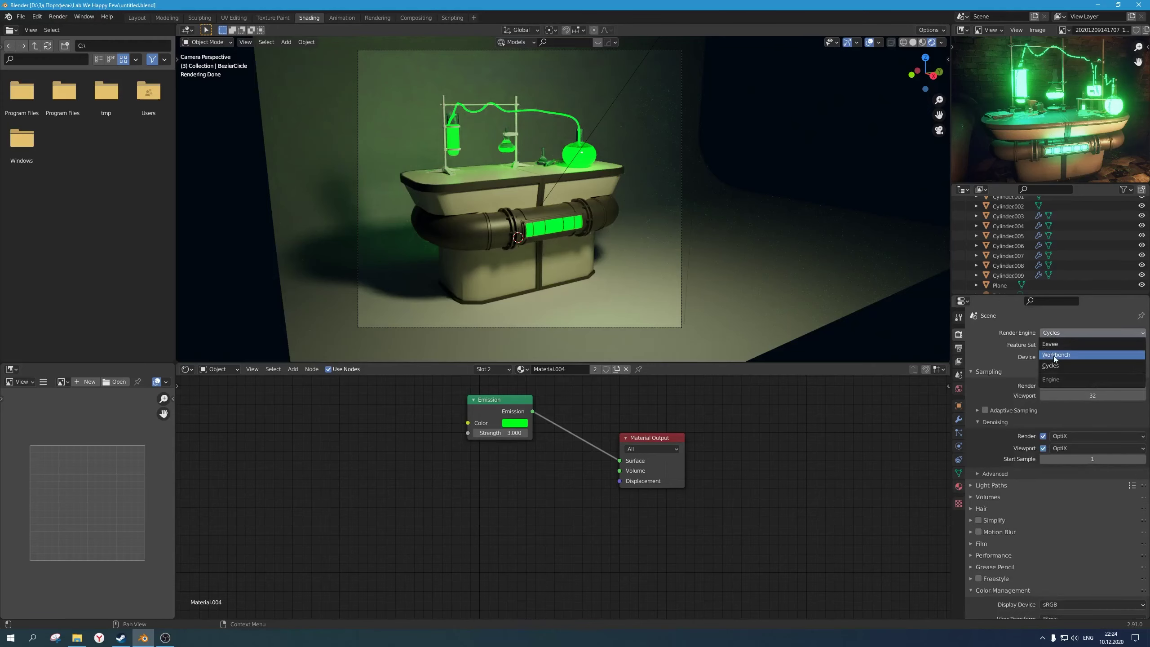
click(1056, 345)
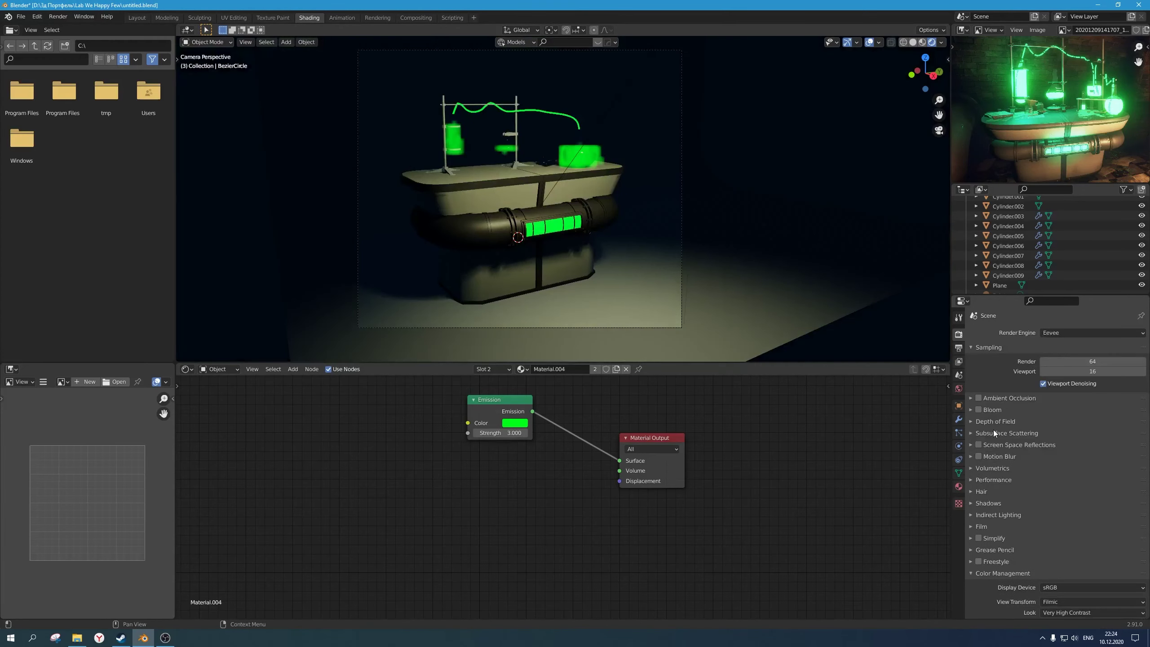
click(980, 398)
click(980, 410)
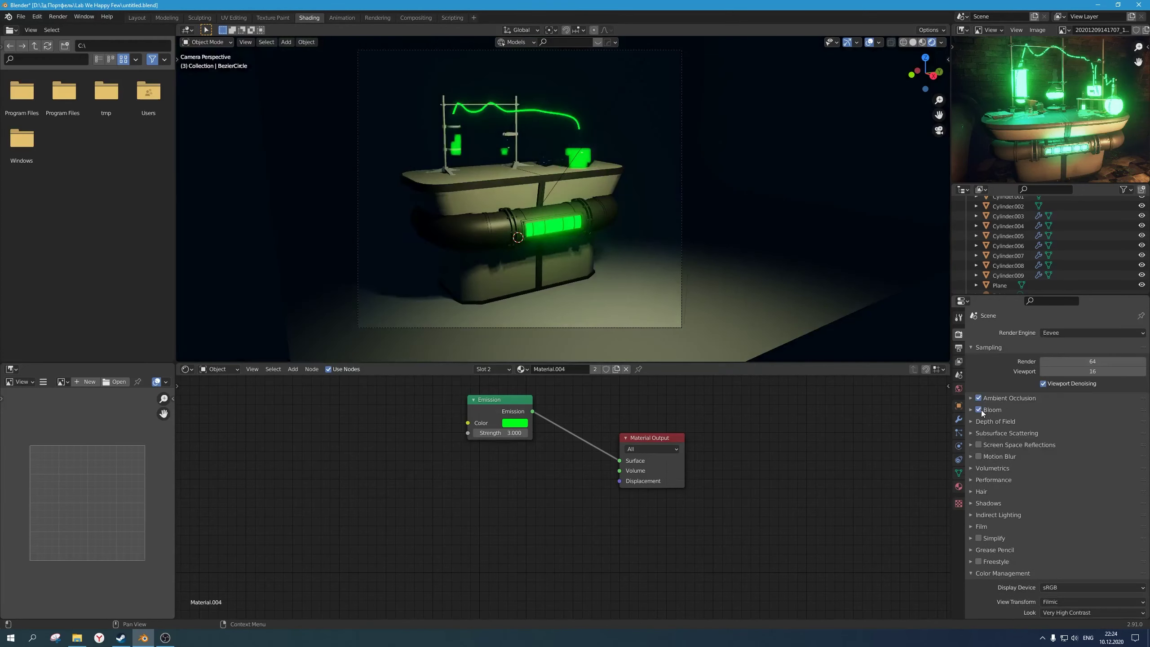
click(981, 444)
click(982, 454)
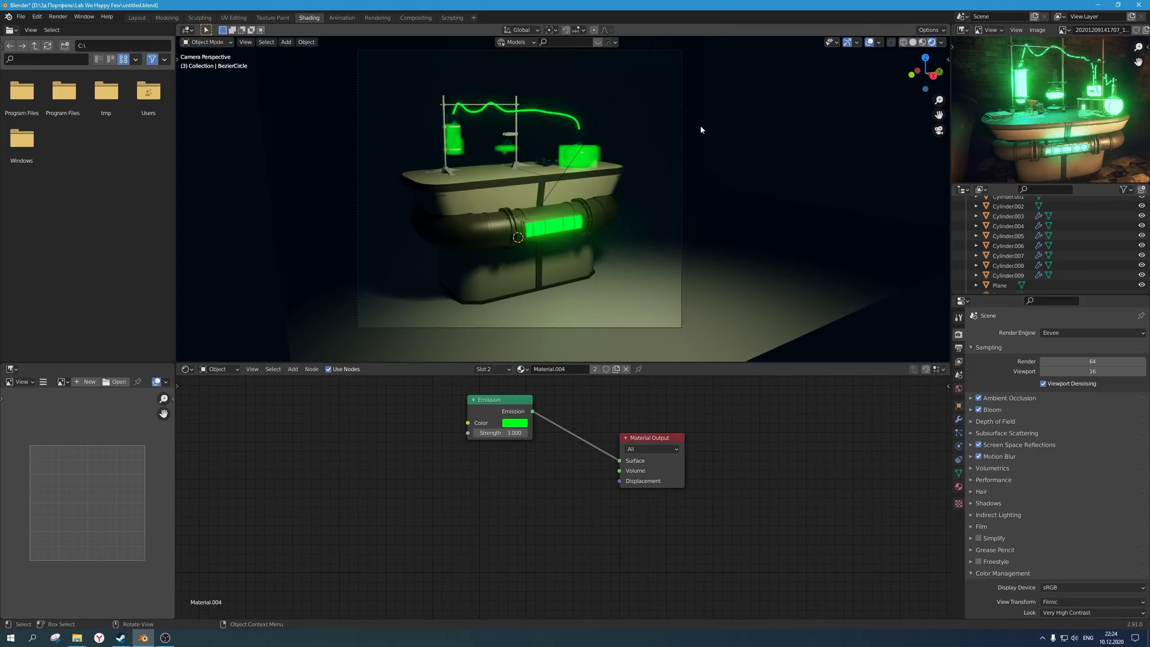
click(1054, 332)
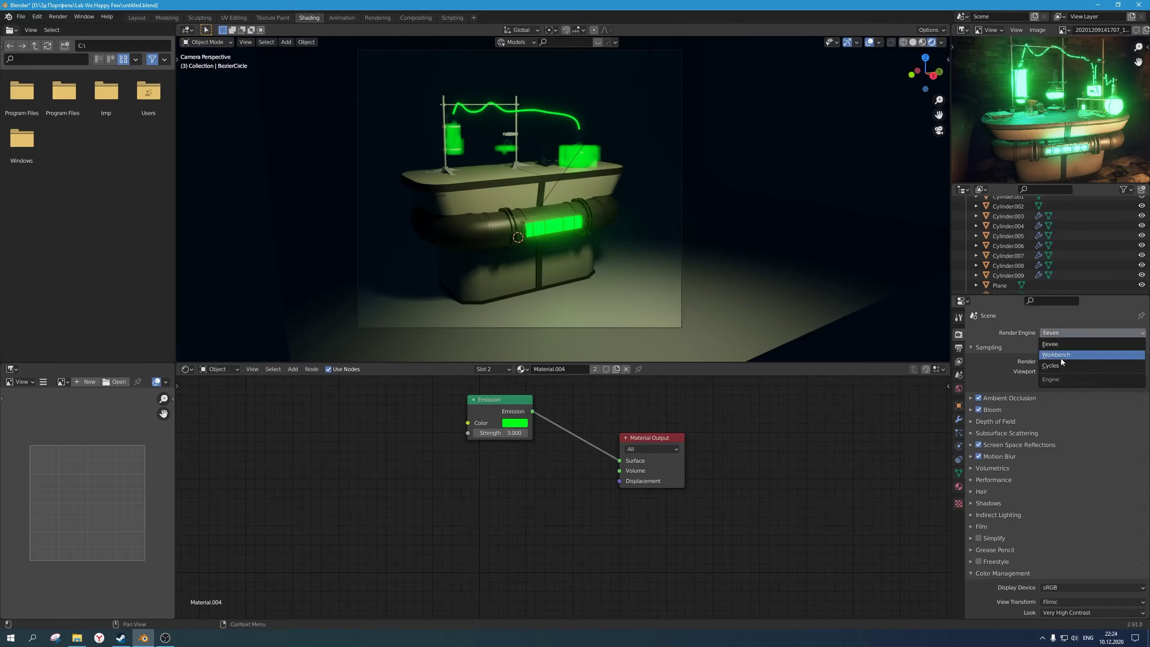
click(1060, 366)
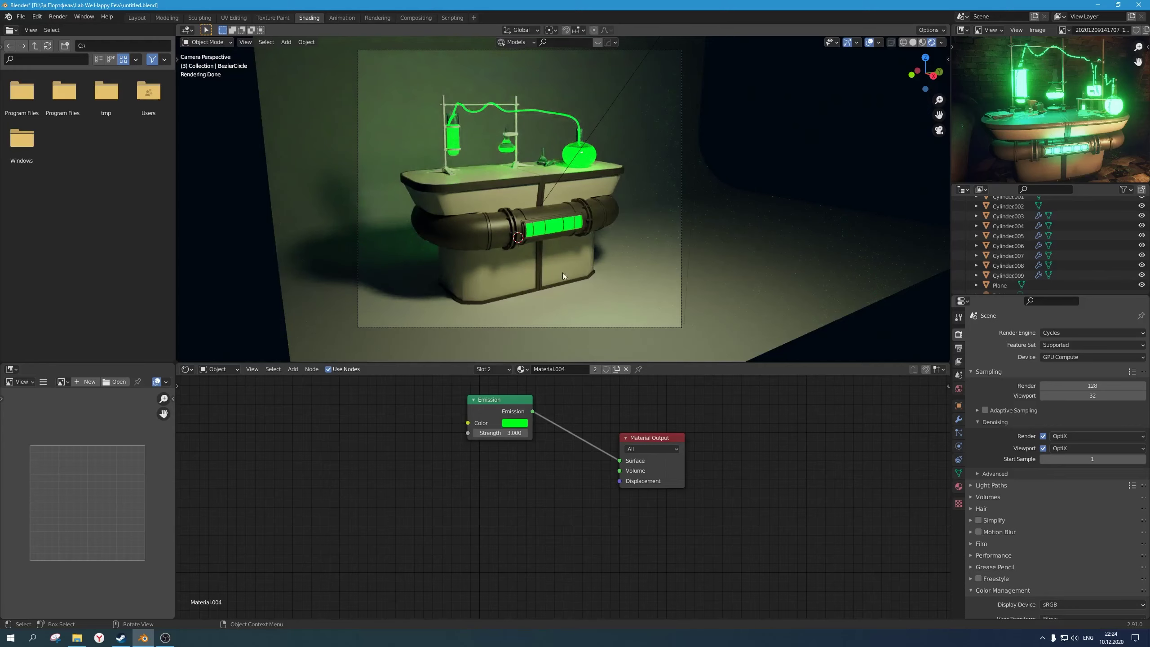
Step: Select the pipe and pick a face of its window divider in edit mode to make the dark metallic Material.005 slot active
scroll(554, 228, up, 4)
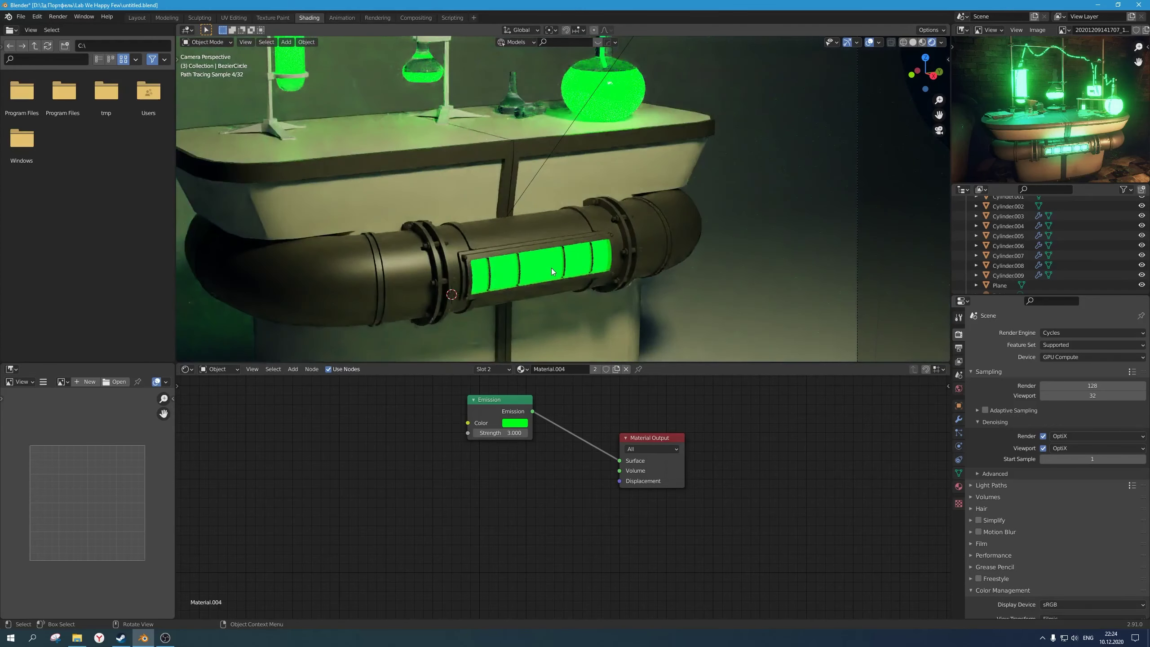
click(552, 271)
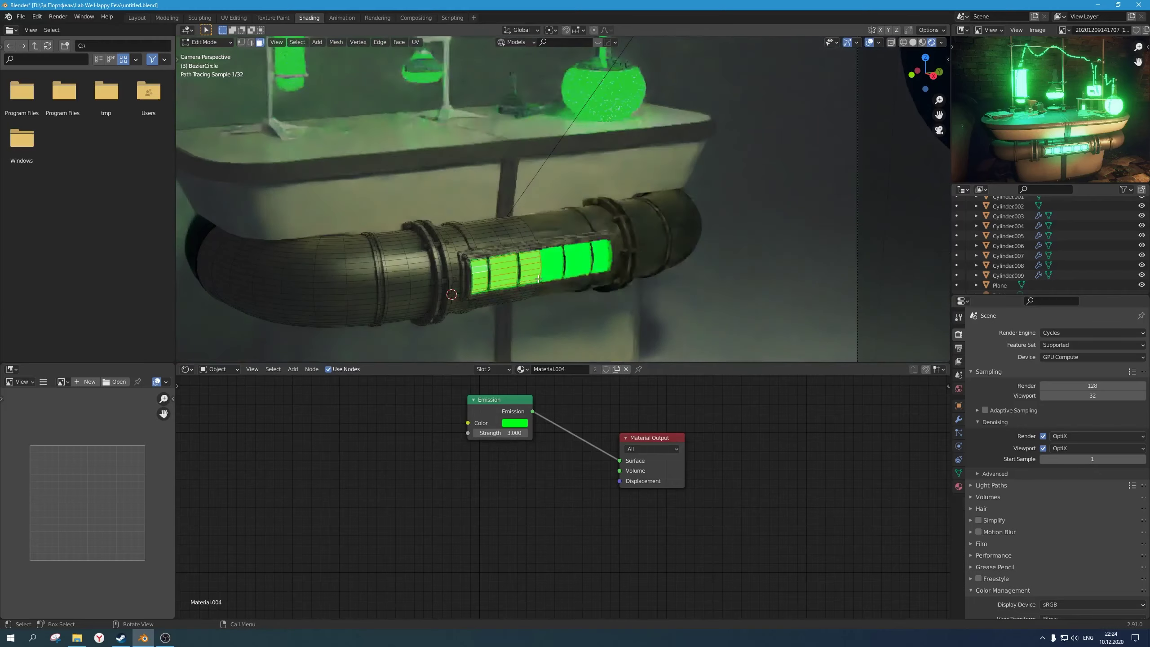
key(Tab)
scroll(569, 214, up, 5)
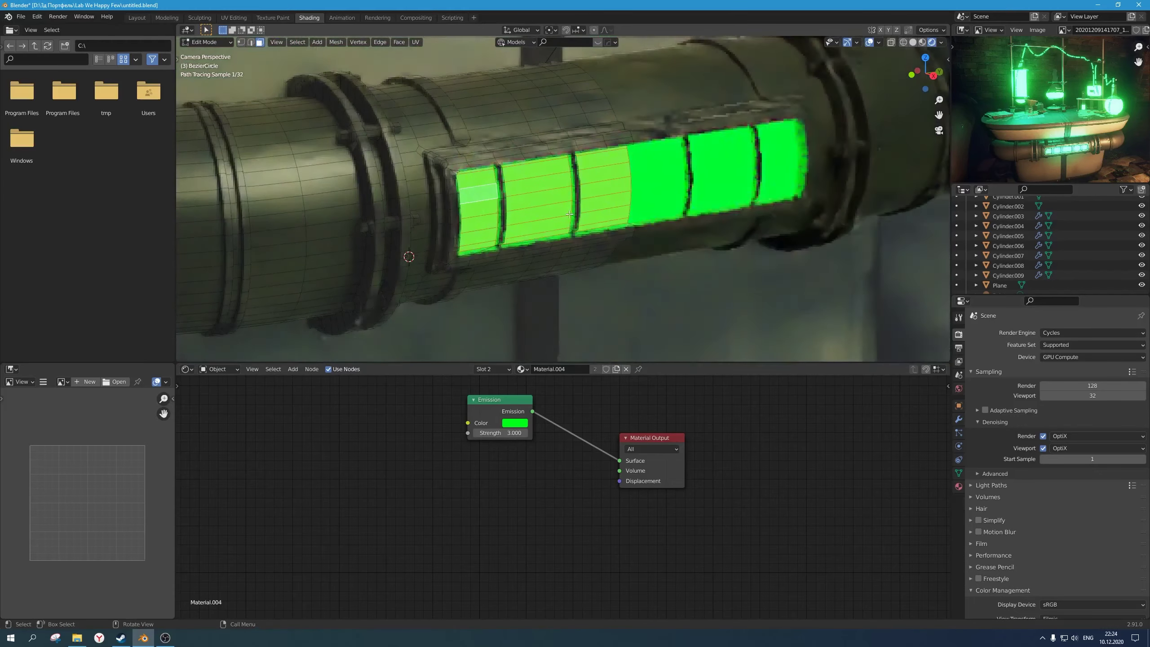
key(Tab)
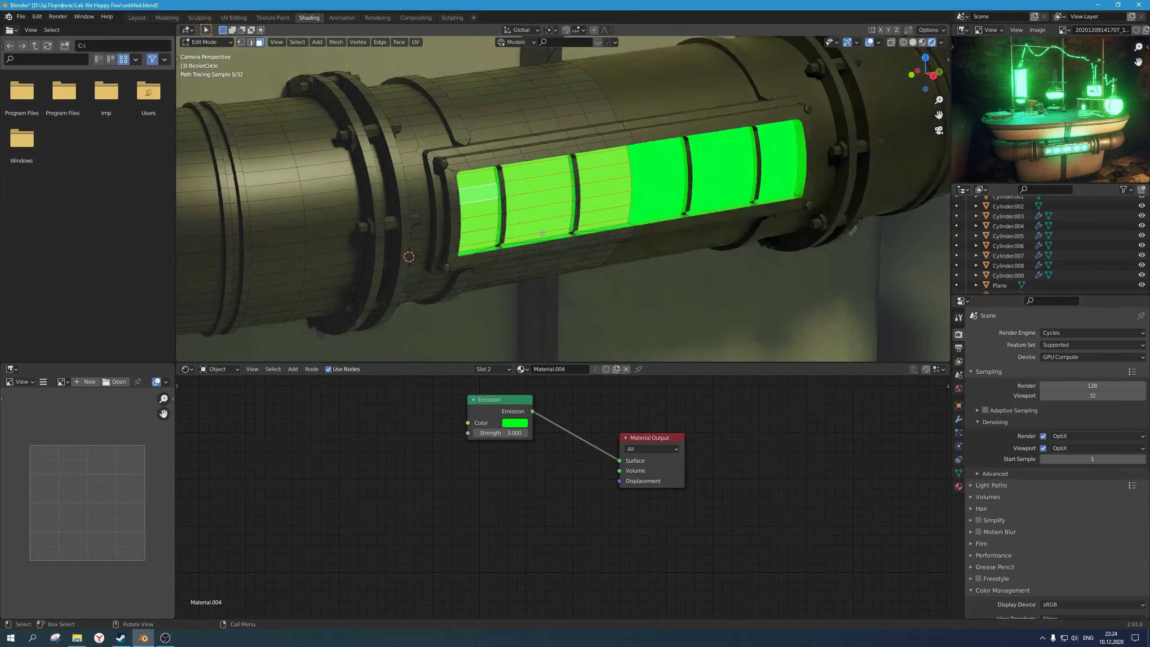
scroll(522, 239, up, 4)
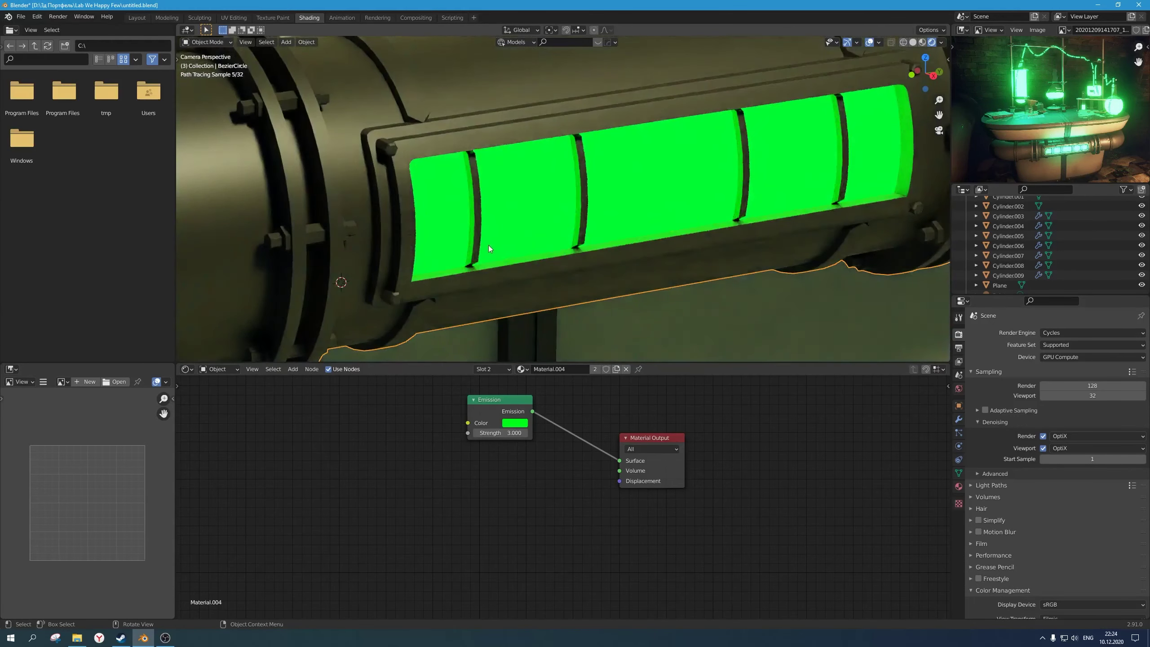
key(Tab)
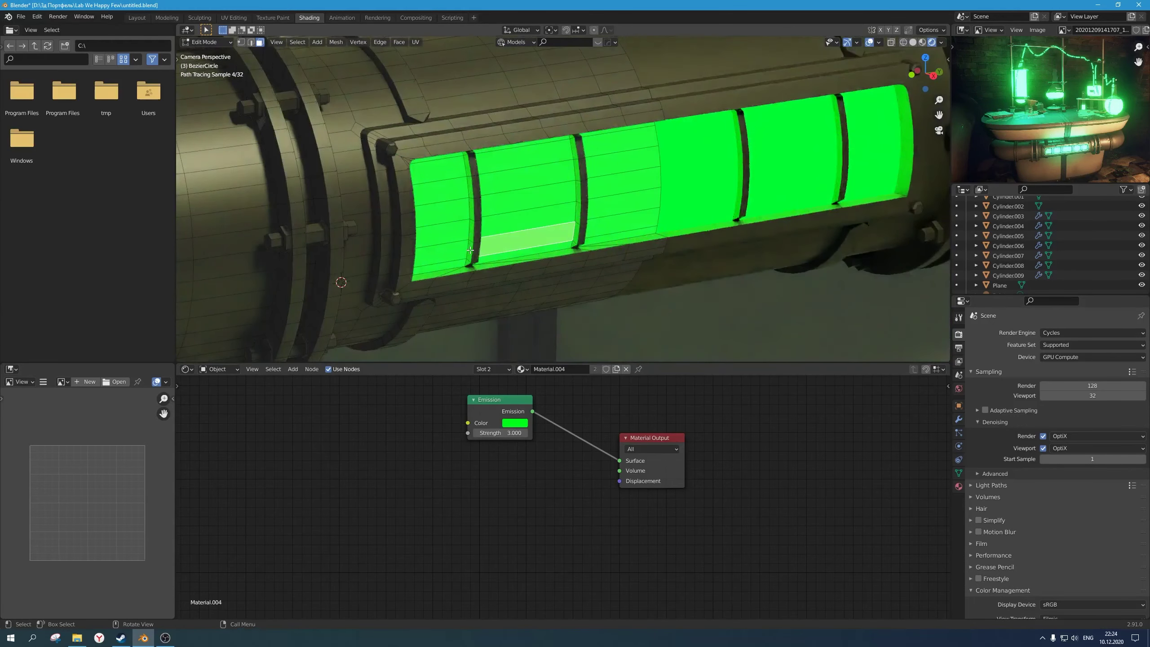
click(476, 260)
key(Tab)
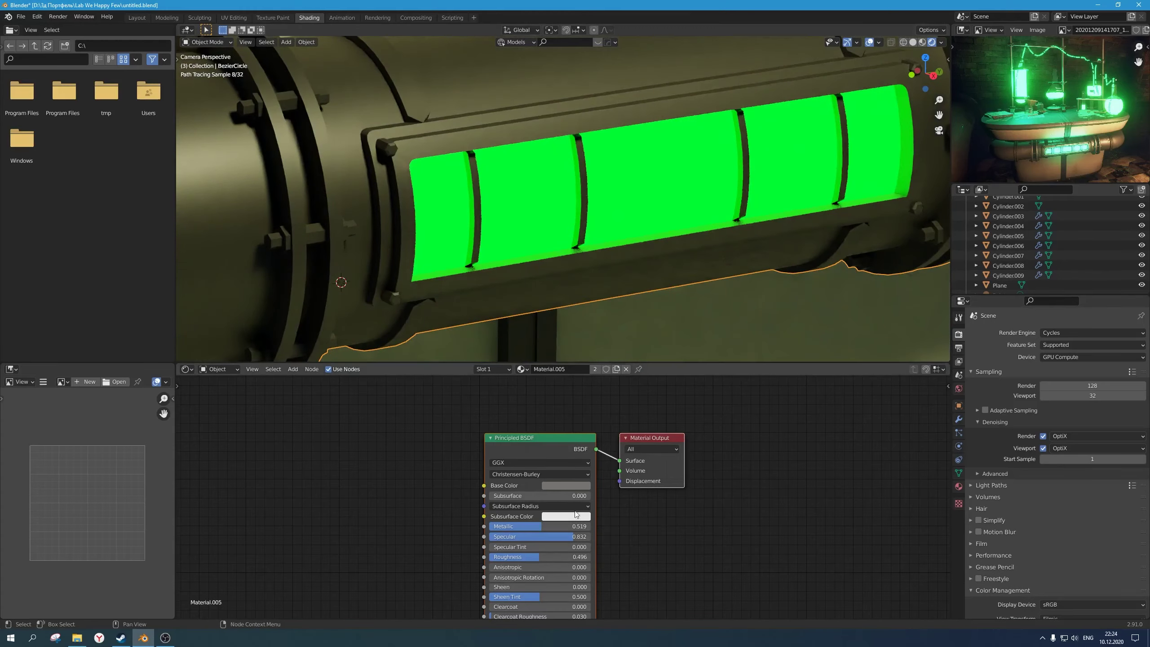
Step: Lower the Specular value of the pipe's Material.005 to 0.517 and check the whole desk
mouse_move(540, 555)
mouse_down()
mouse_move(576, 556)
mouse_move(522, 540)
mouse_up()
key(ctrl+z)
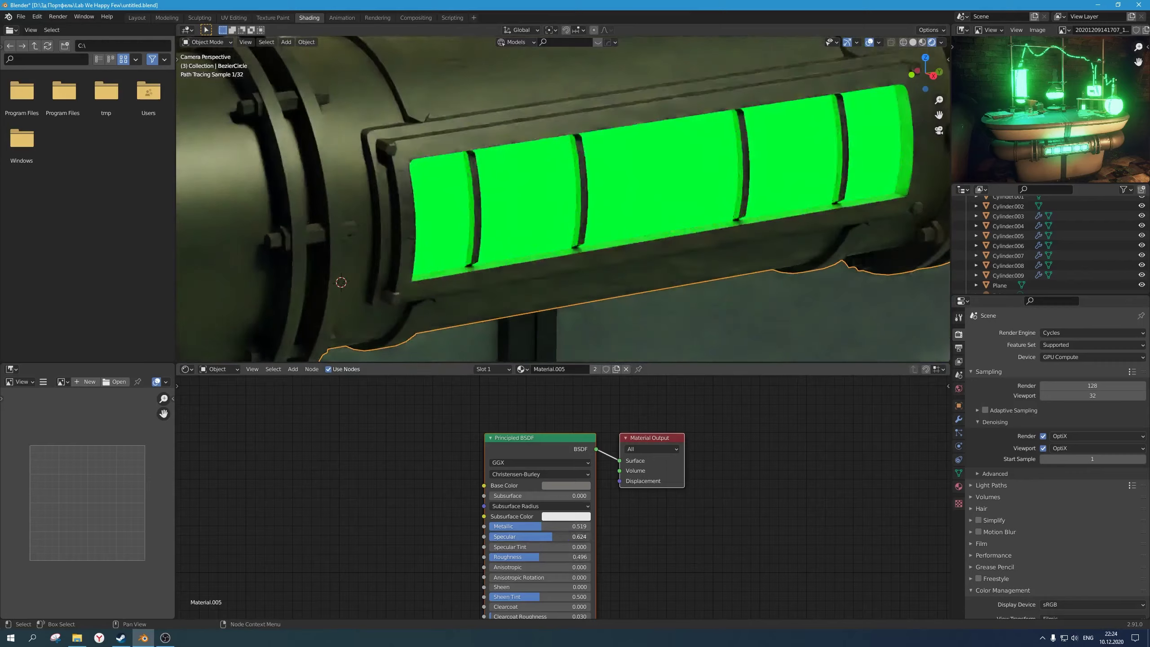
mouse_move(531, 536)
mouse_down()
mouse_move(504, 537)
mouse_move(541, 537)
mouse_up()
scroll(689, 178, down, 10)
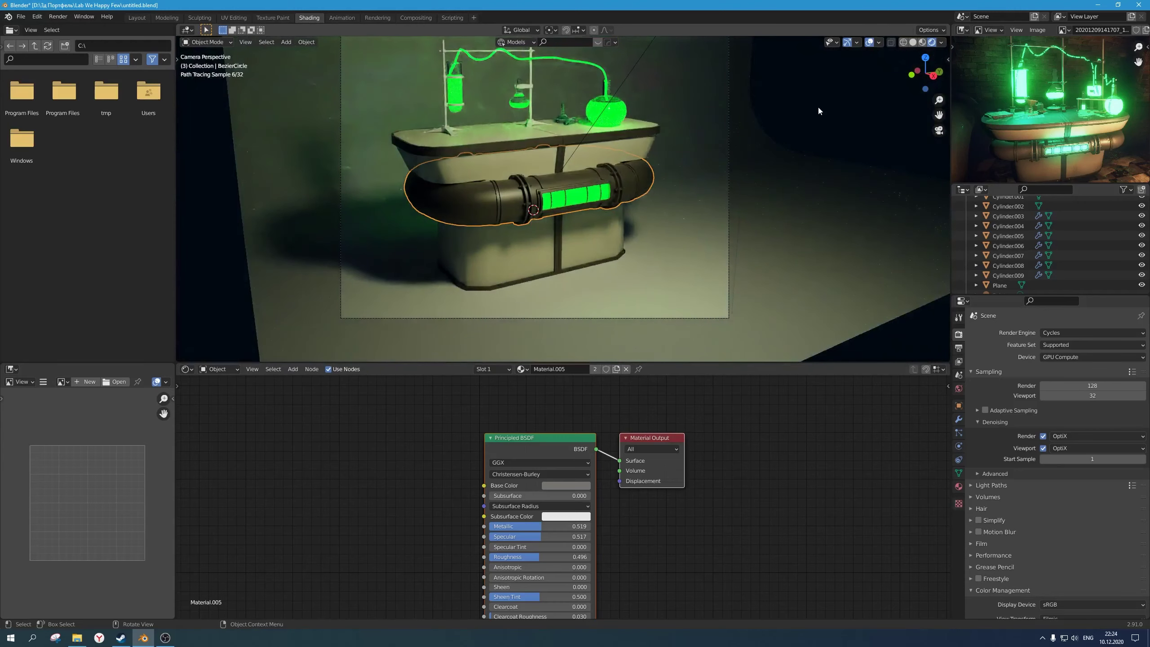
scroll(652, 196, down, 3)
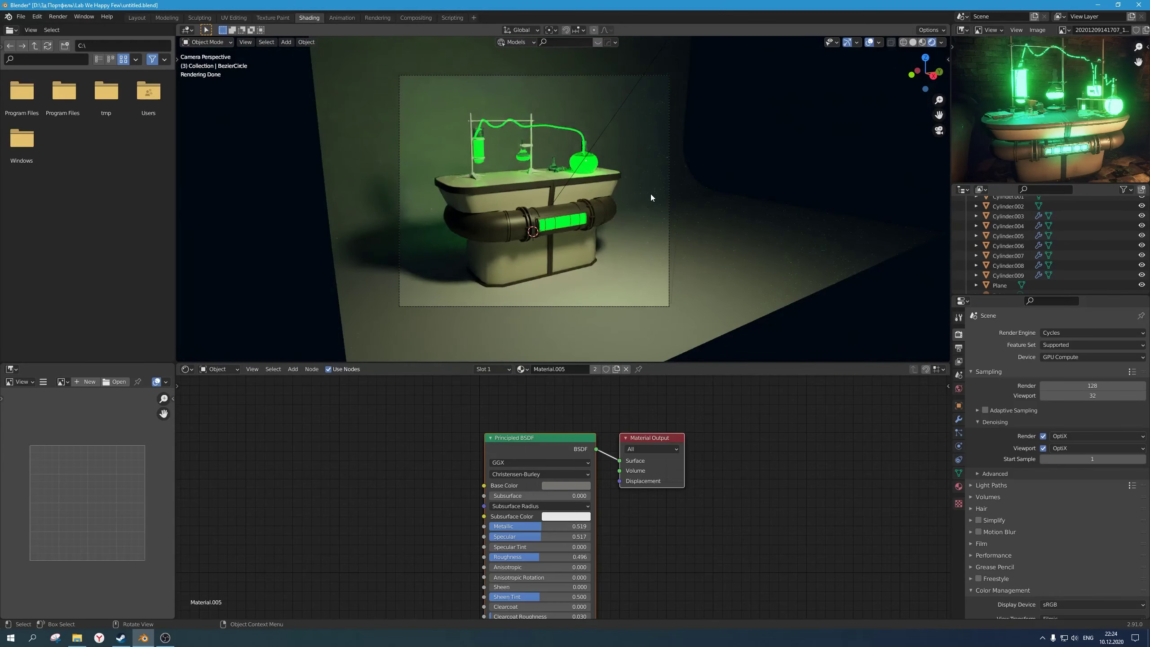
Step: Give the backdrop plane a new material and darken its base color to a value of 0.458
click(771, 234)
scroll(771, 234, up, 1)
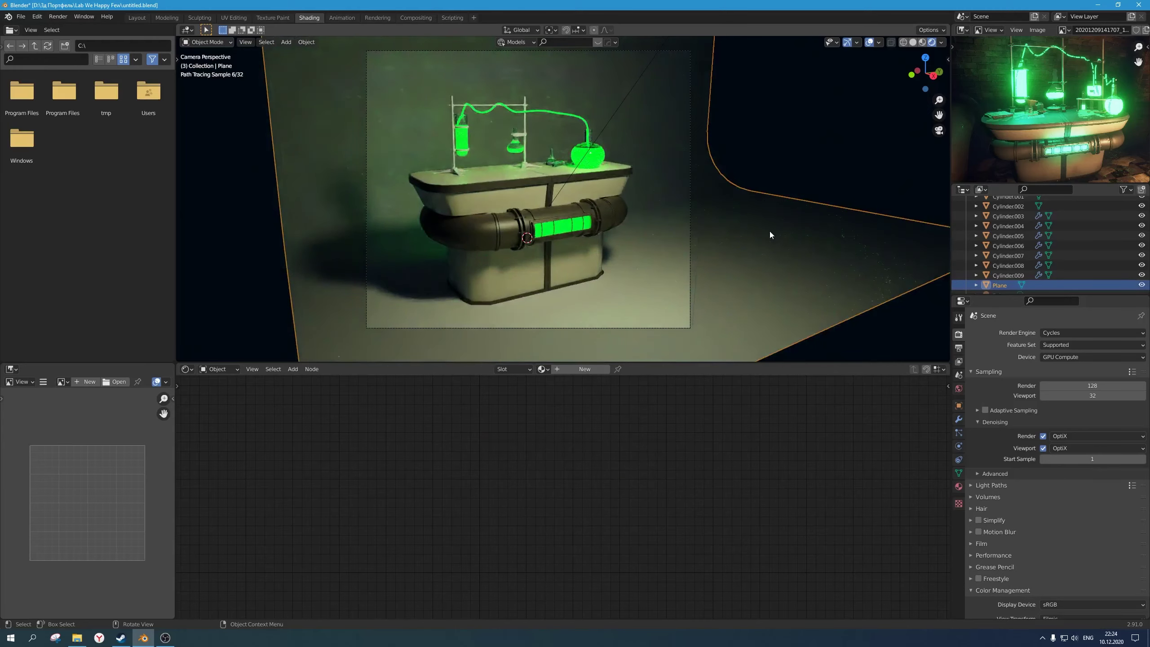
click(576, 370)
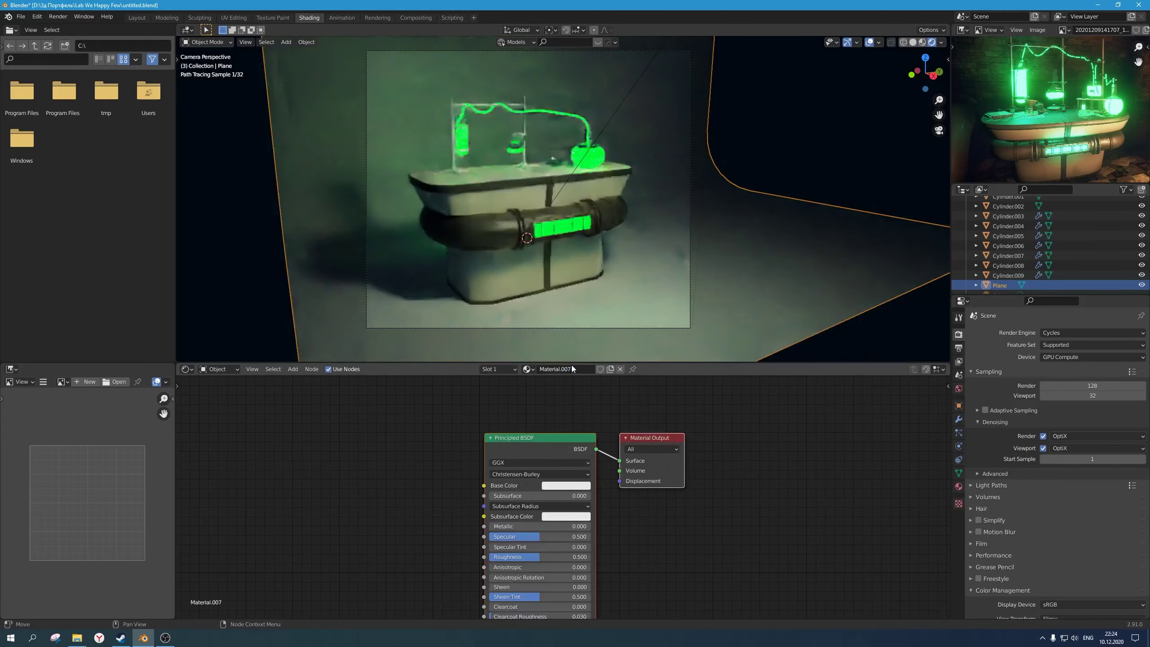
click(563, 485)
click(623, 378)
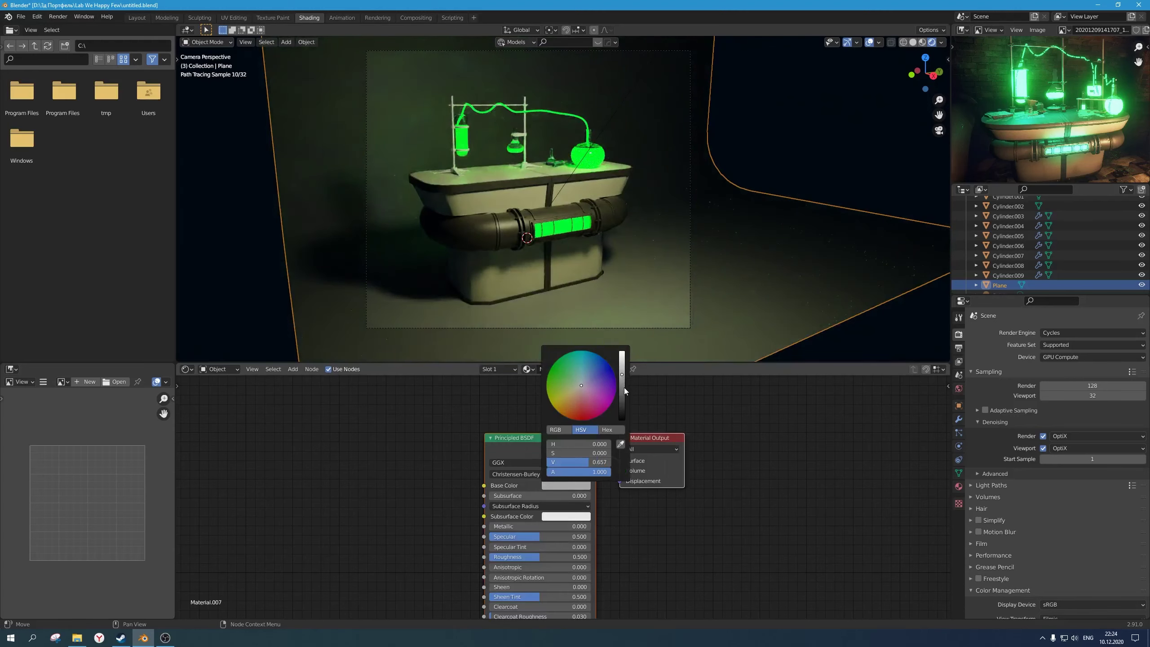
click(623, 389)
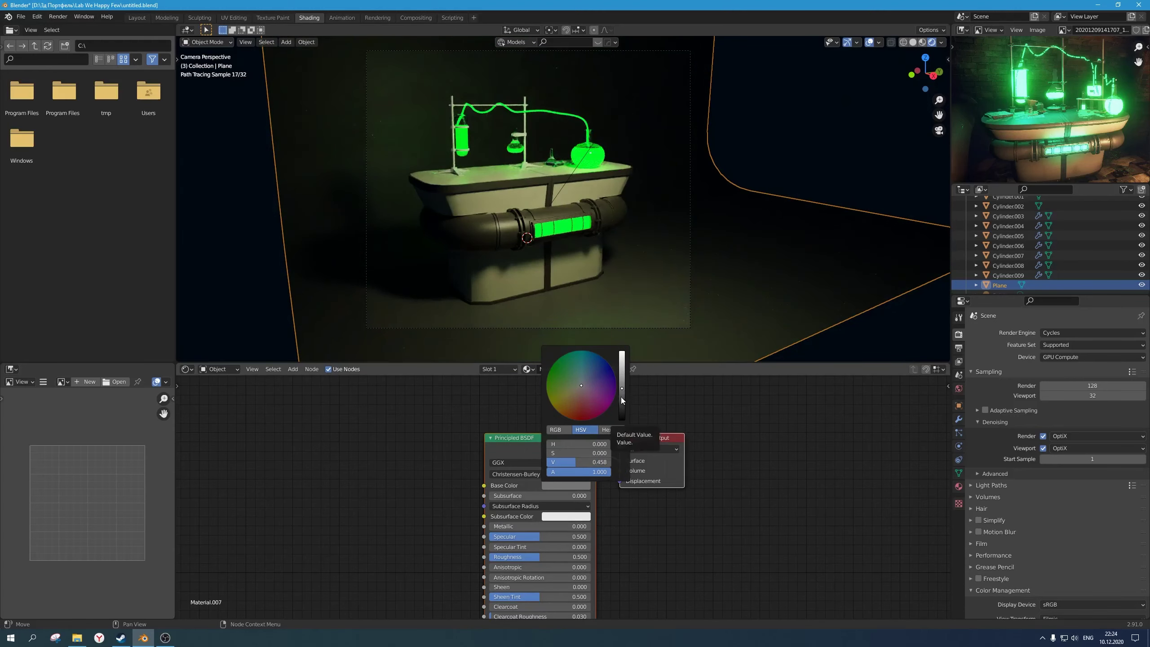
Step: Try teal, blue, orange and violet tints as the backdrop material's base color
click(582, 367)
click(583, 358)
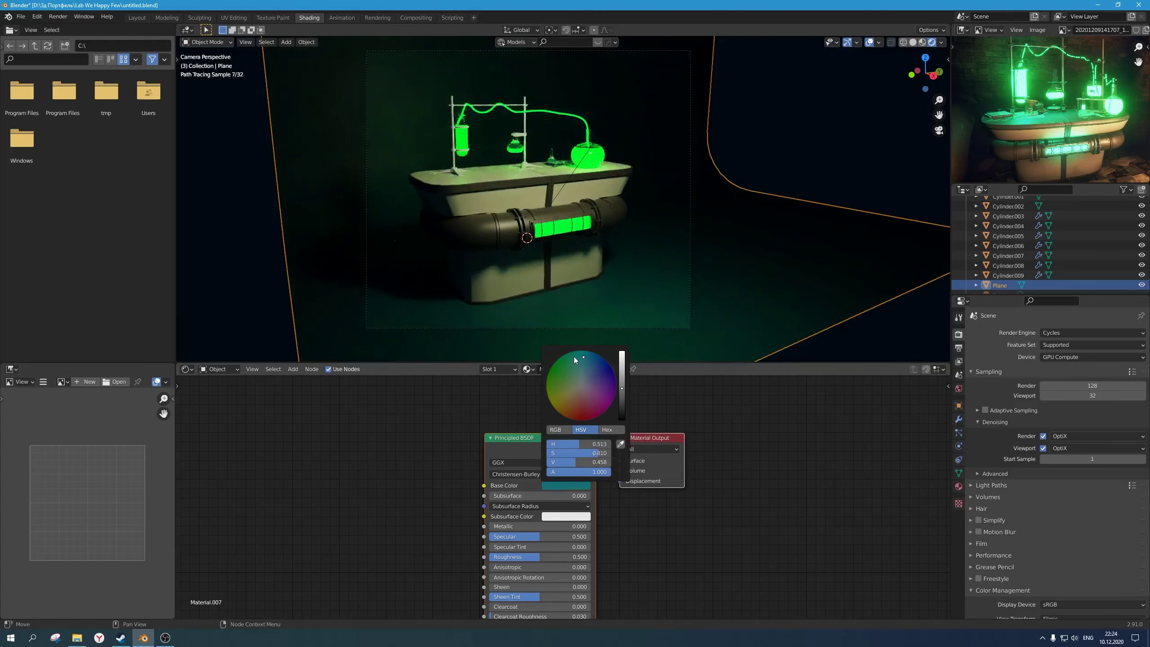
drag(574, 358, 588, 375)
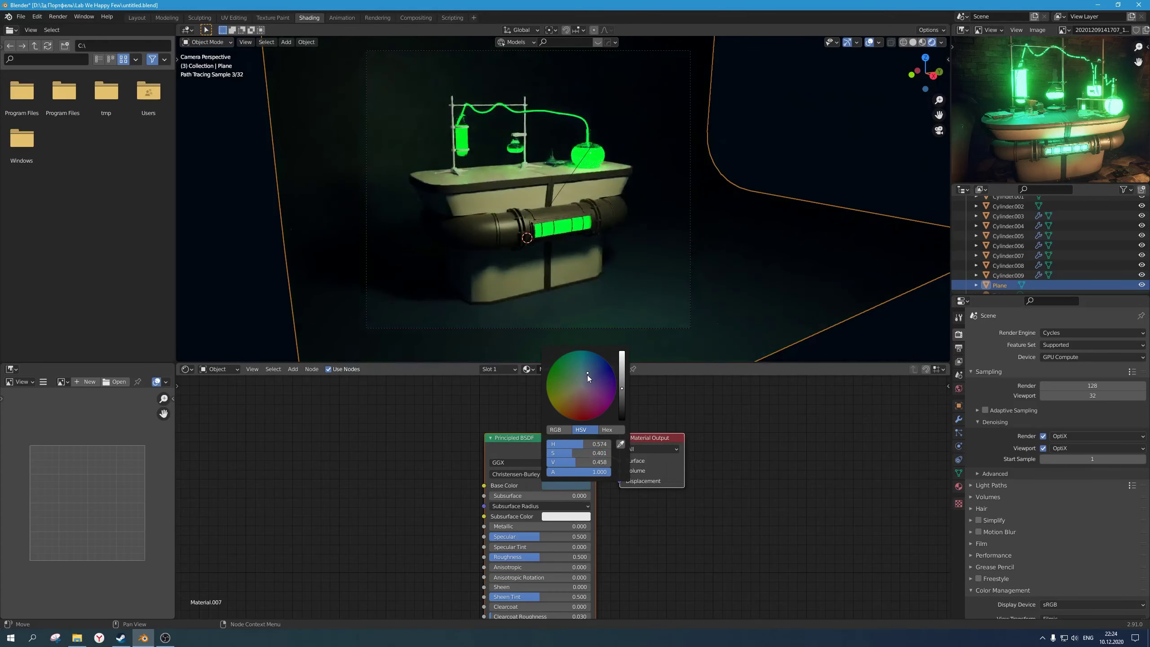
click(570, 395)
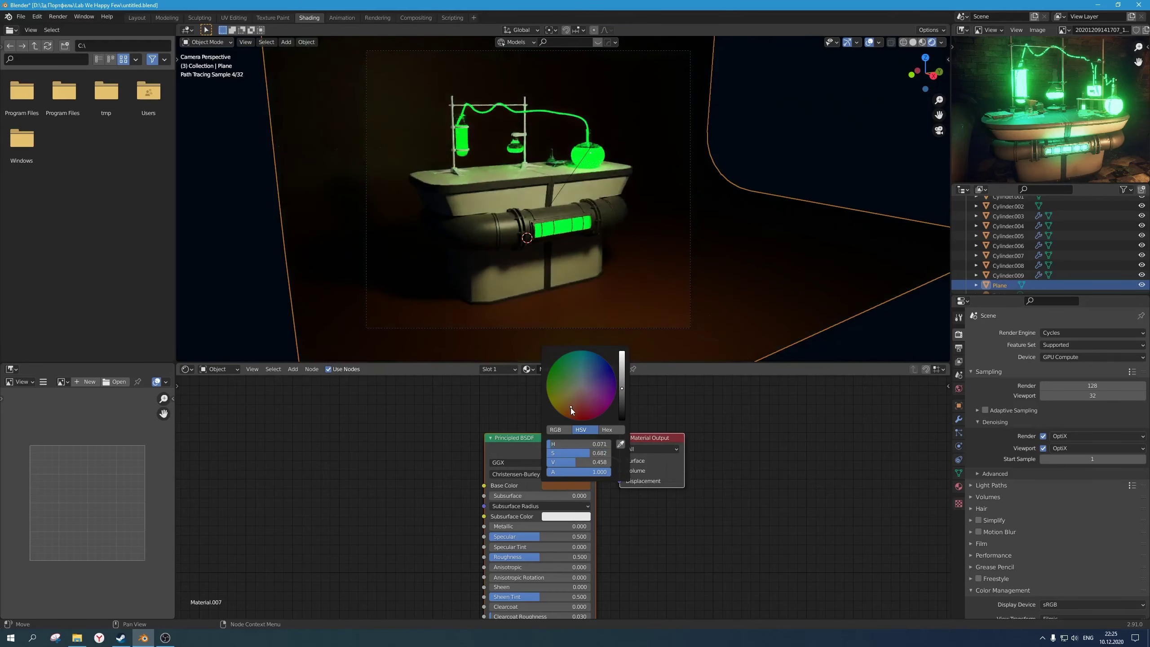
mouse_move(571, 408)
mouse_down()
mouse_move(555, 404)
mouse_move(575, 377)
mouse_up()
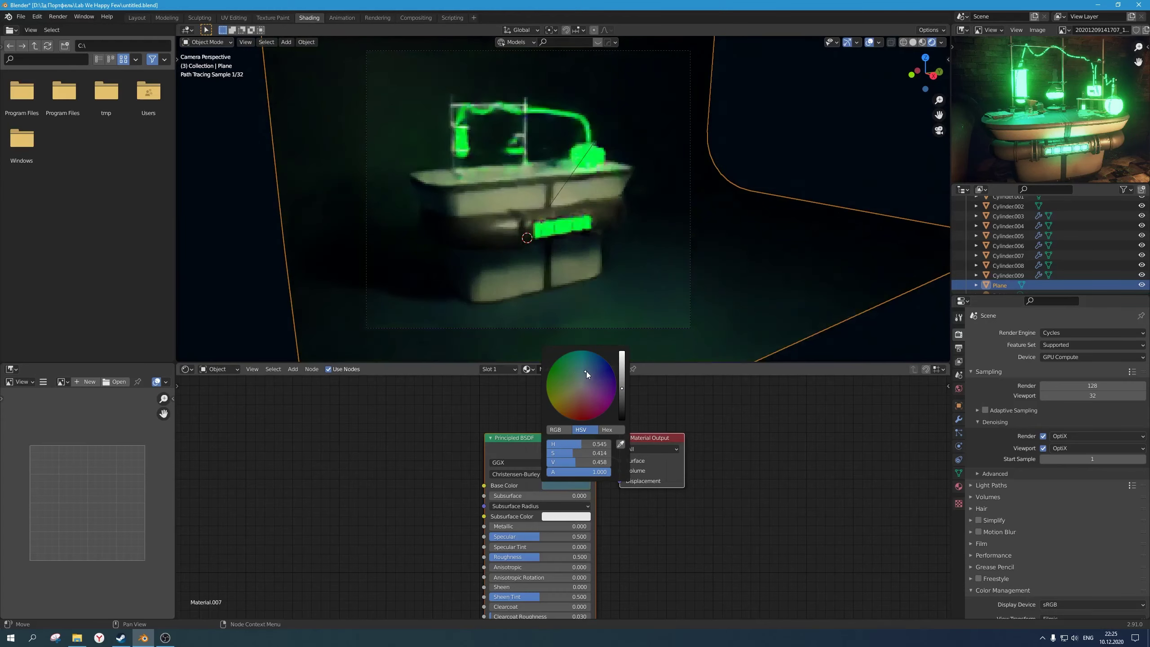
click(591, 376)
click(601, 382)
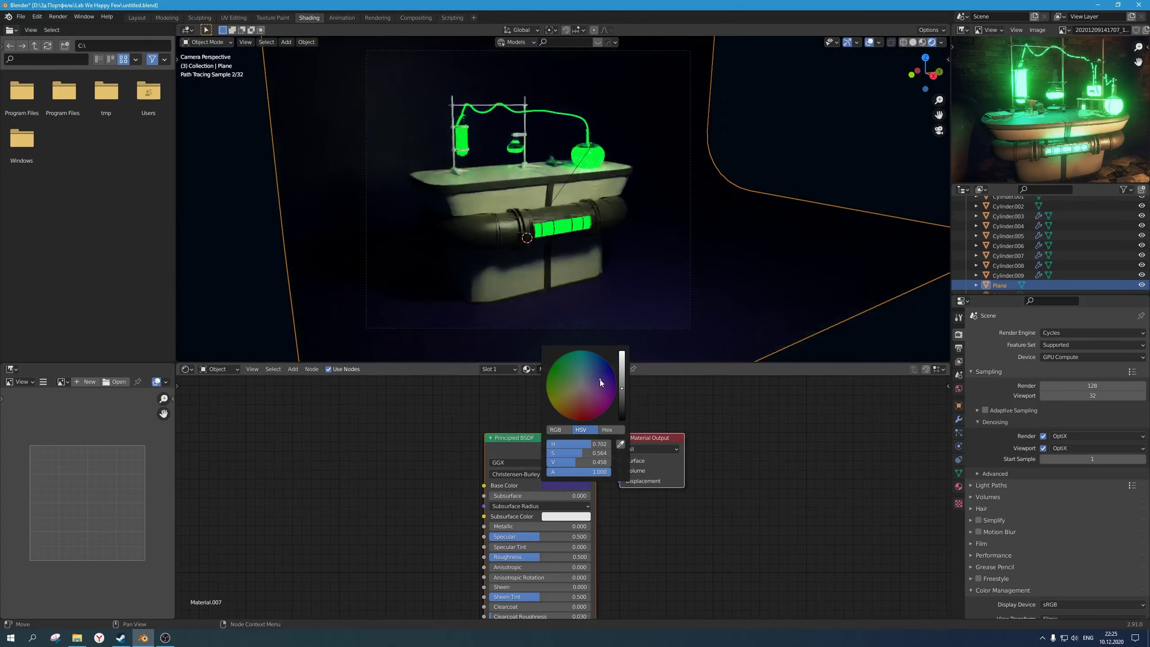
click(594, 369)
click(581, 368)
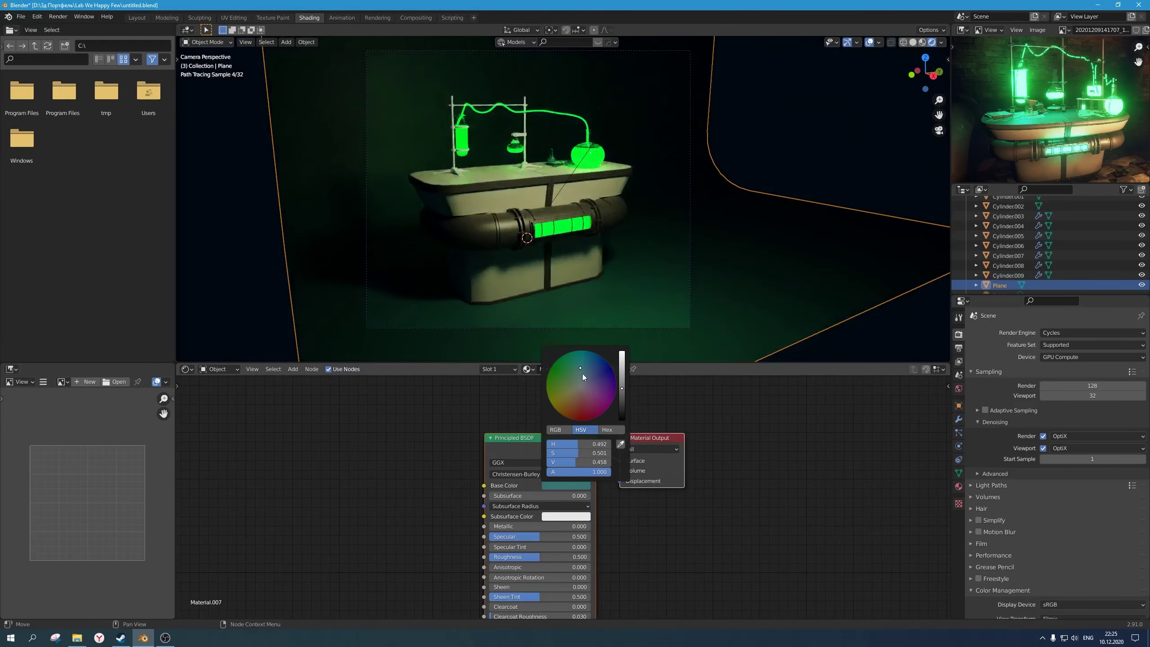
Step: Set the backdrop's base color to a muted grey-blue with hue 0.542, saturation 0.118 and value about 0.513, and save the file
click(586, 376)
drag(586, 375, 582, 377)
mouse_move(560, 453)
mouse_down()
mouse_move(530, 446)
mouse_move(585, 463)
mouse_up()
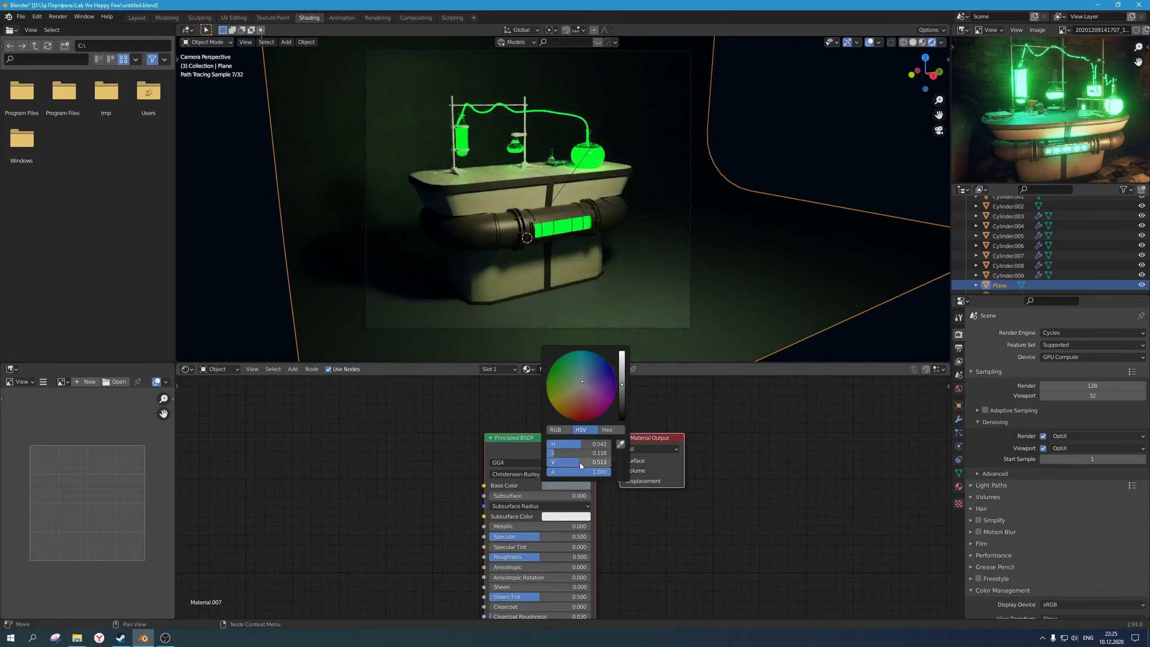
scroll(646, 222, down, 1)
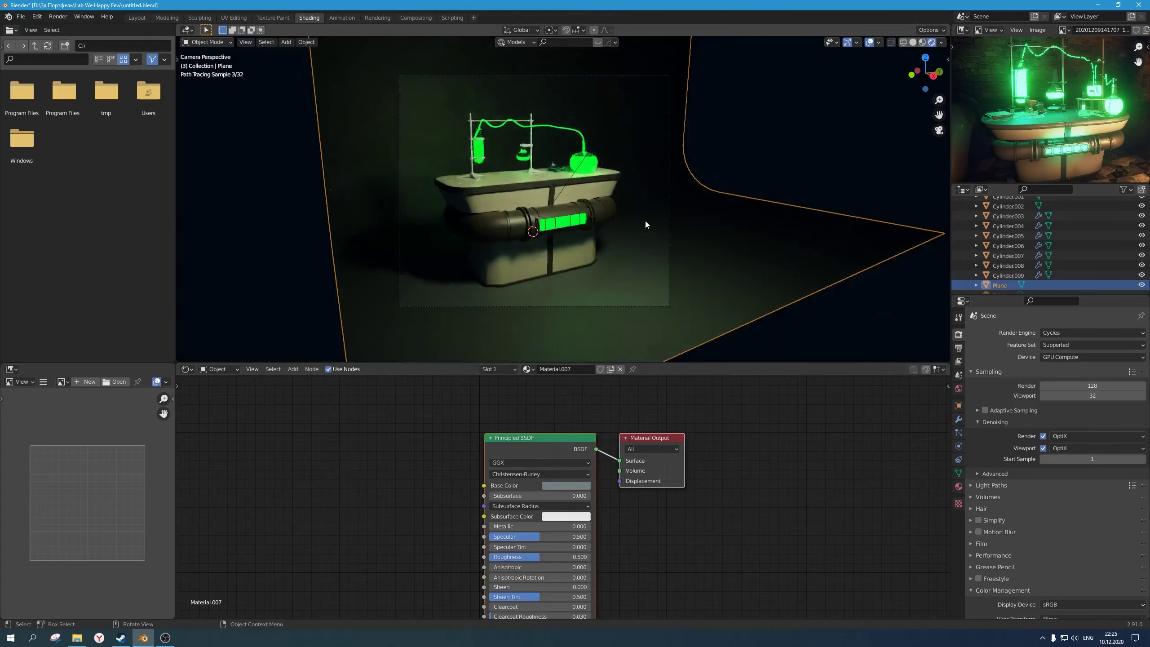
scroll(641, 224, up, 1)
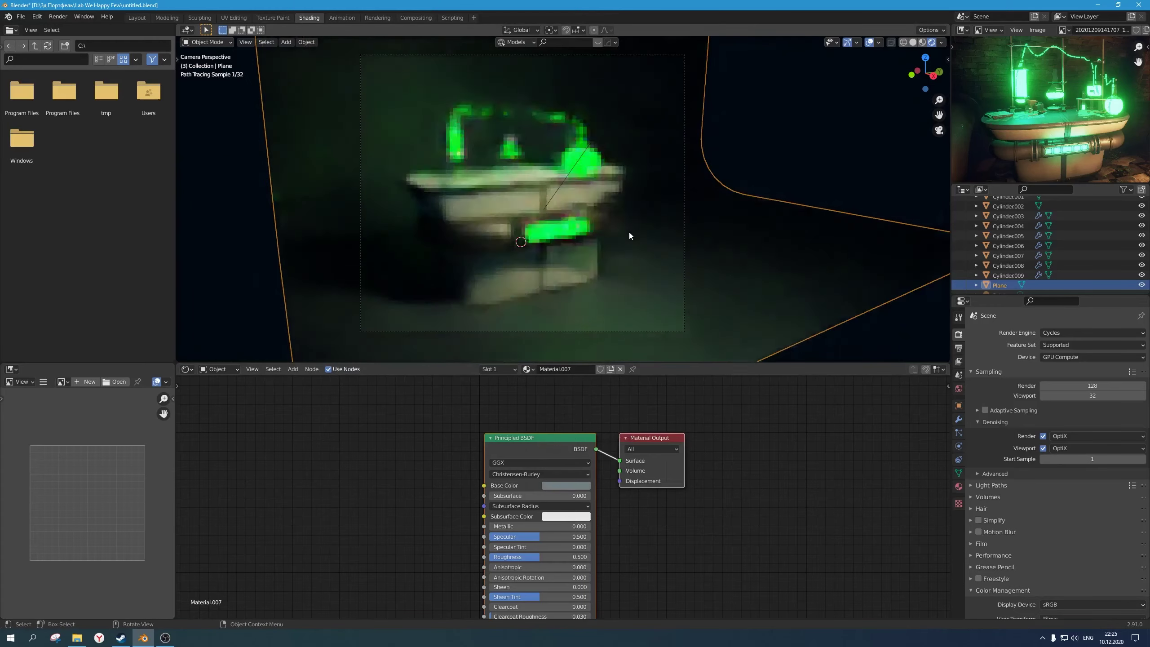
key(ctrl+s)
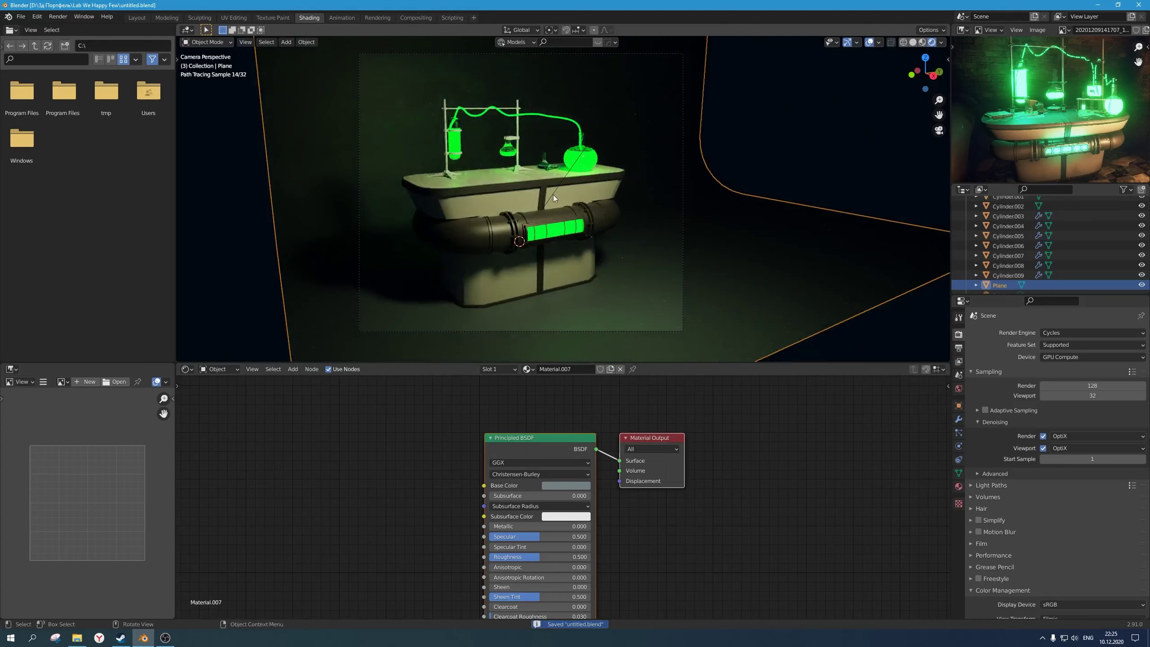
Step: Deselect the backdrop, add a point light and move it along X and Z to just above the glowing pipe window
key(alt+a)
key(shift+a)
key(Escape)
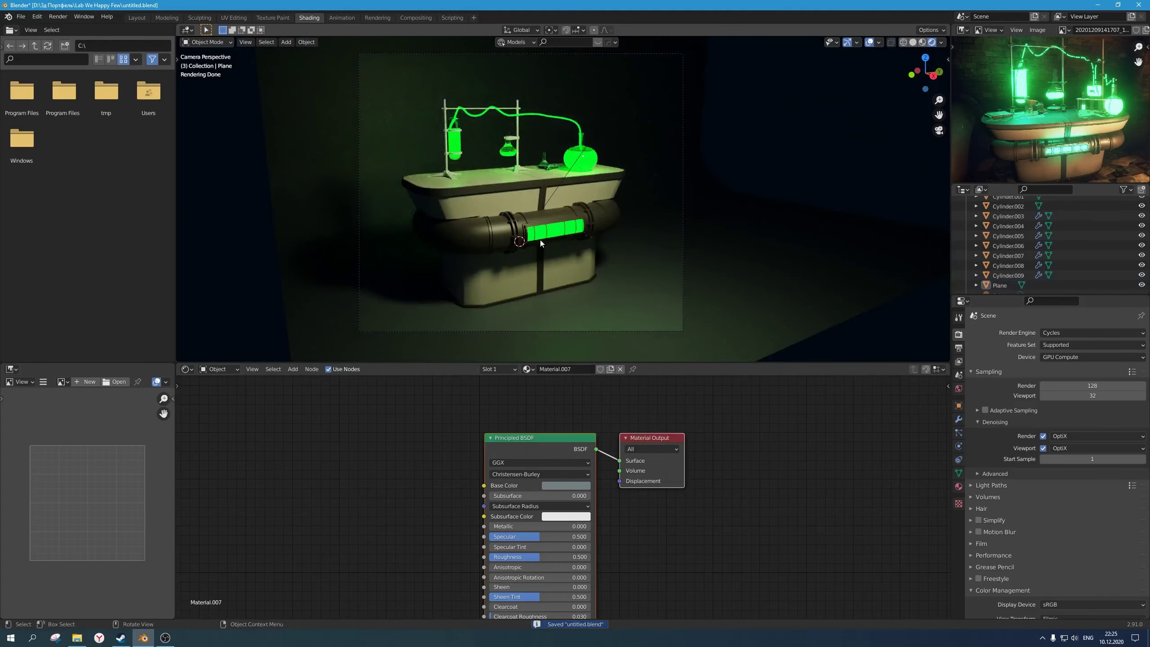
key(shift+a)
mouse_move(521, 302)
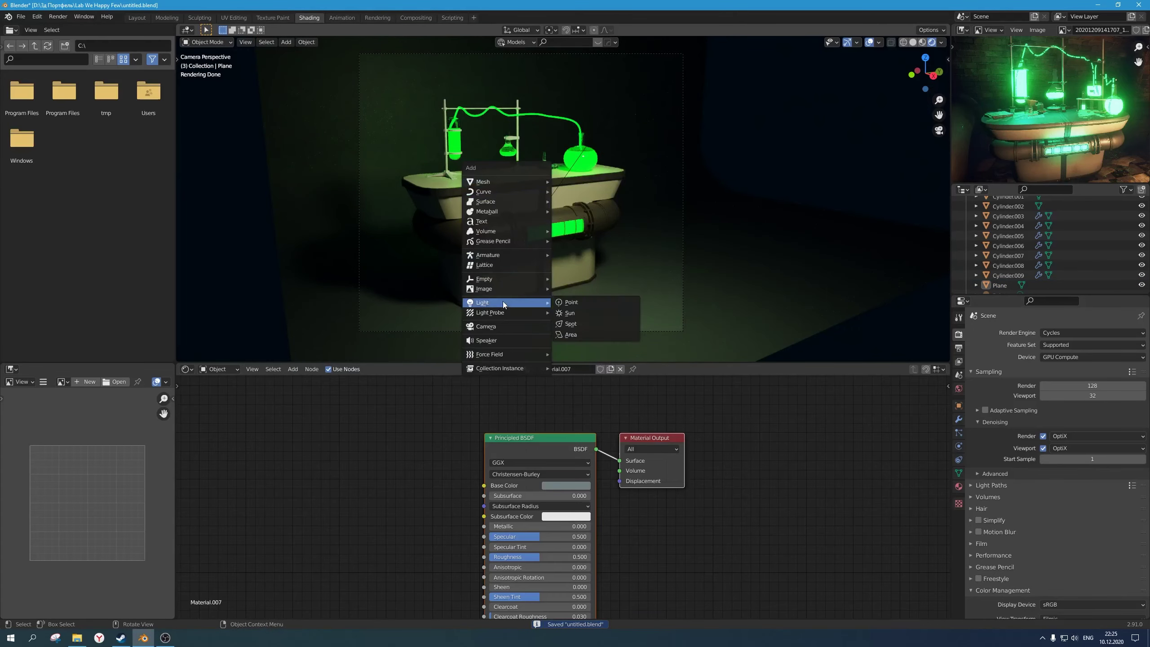
click(585, 303)
key(g)
key(x)
click(617, 267)
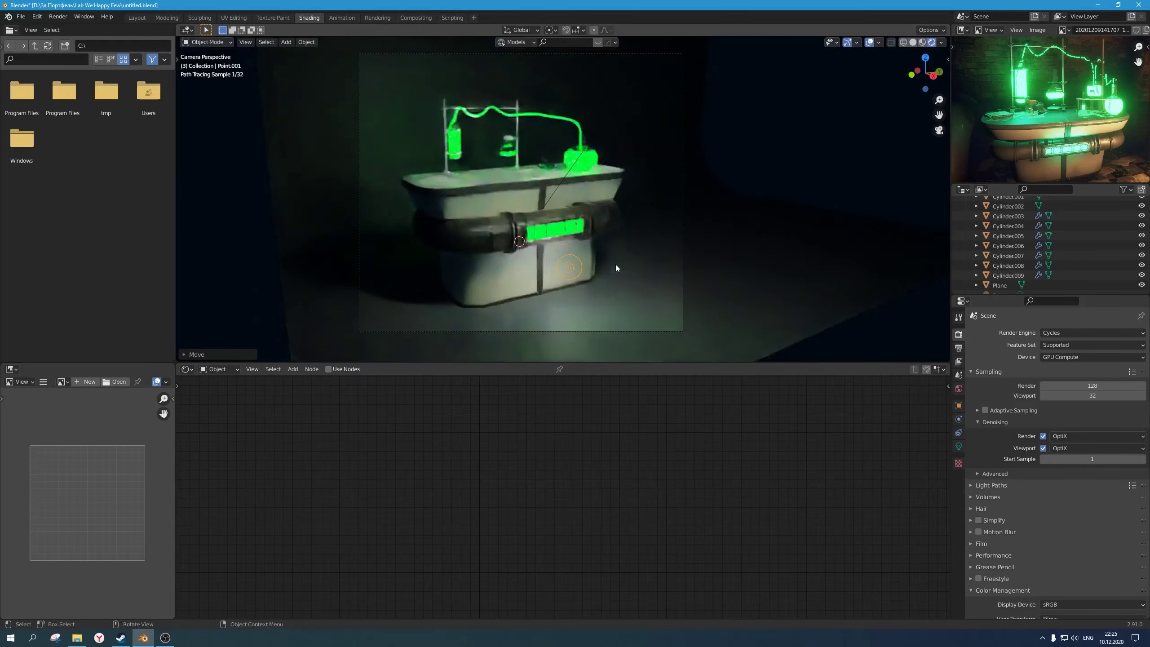
key(g)
key(z)
click(617, 210)
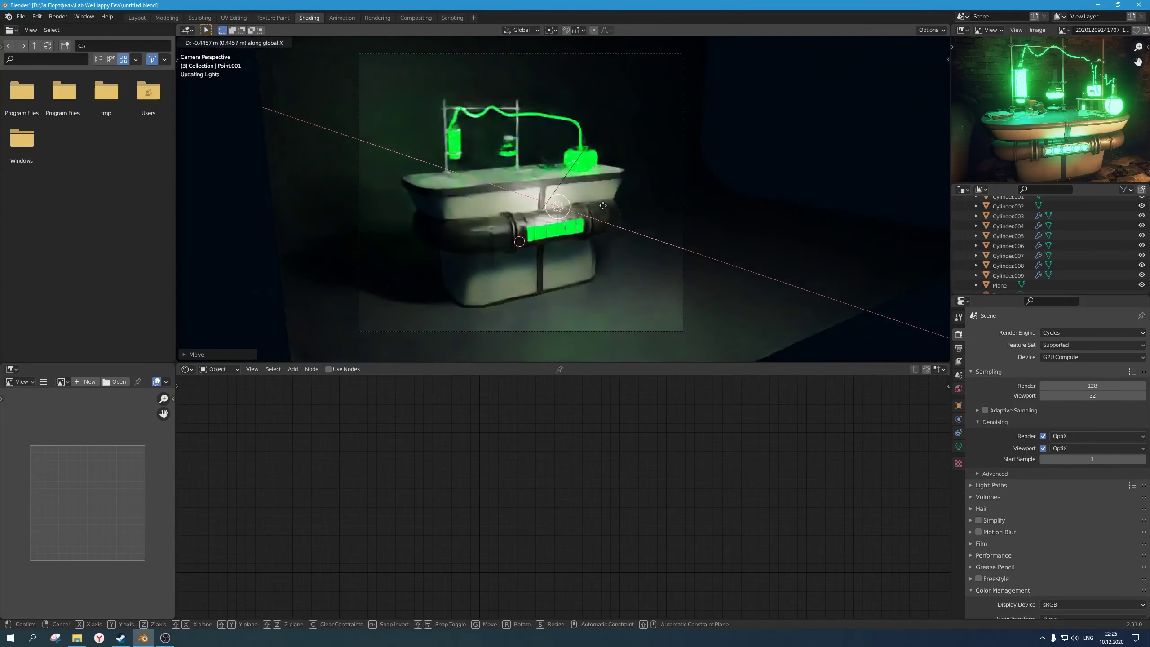
Step: Set the new point light's color to light green and its power to 5 W
click(959, 446)
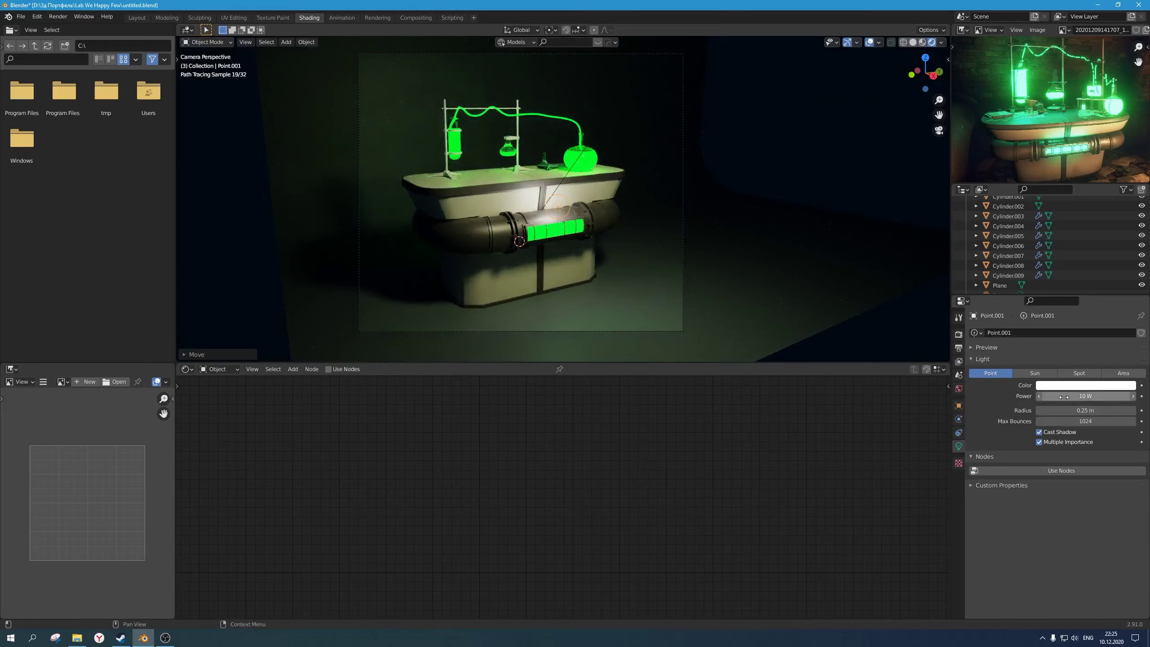
click(1099, 386)
click(1087, 274)
mouse_move(1087, 275)
mouse_down()
mouse_move(1065, 268)
mouse_move(1072, 275)
mouse_up()
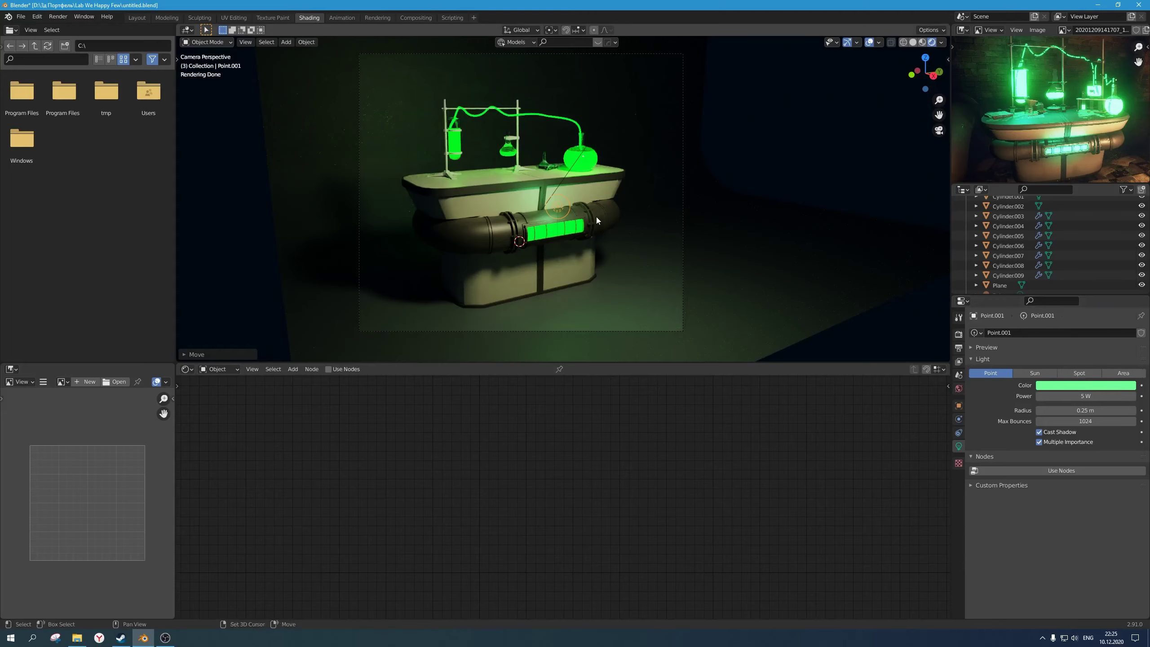
Step: Duplicate the green point light and place the copy at tabletop height beside the upright glowing tube
key(shift+d)
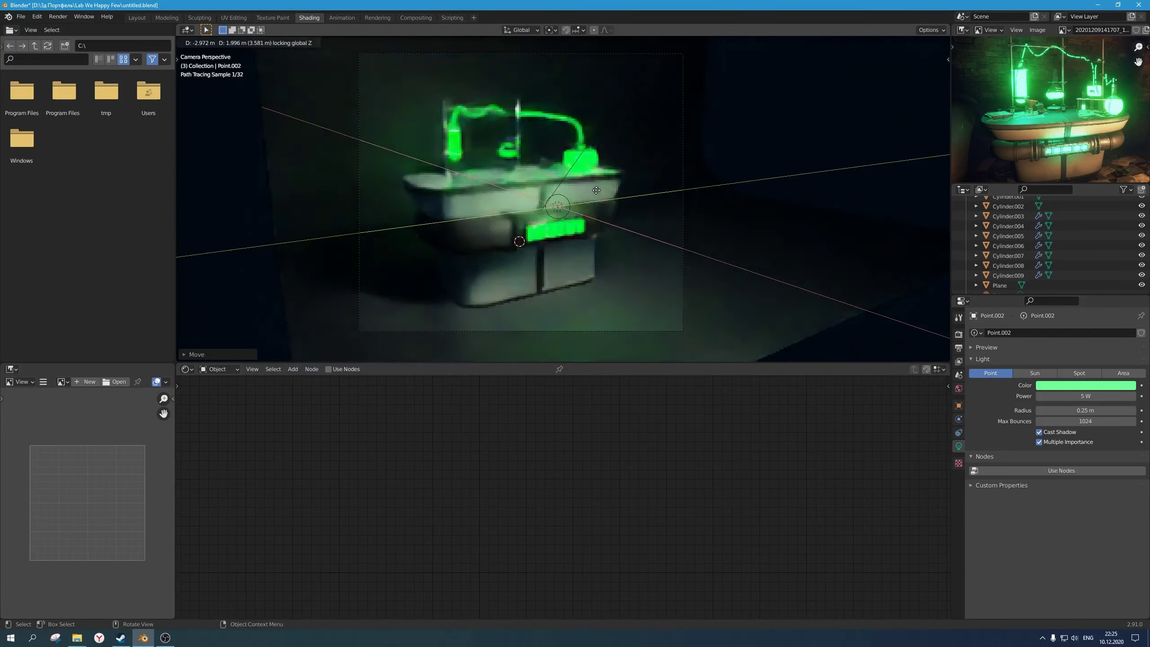
key(z)
key(z)
key(shift+z)
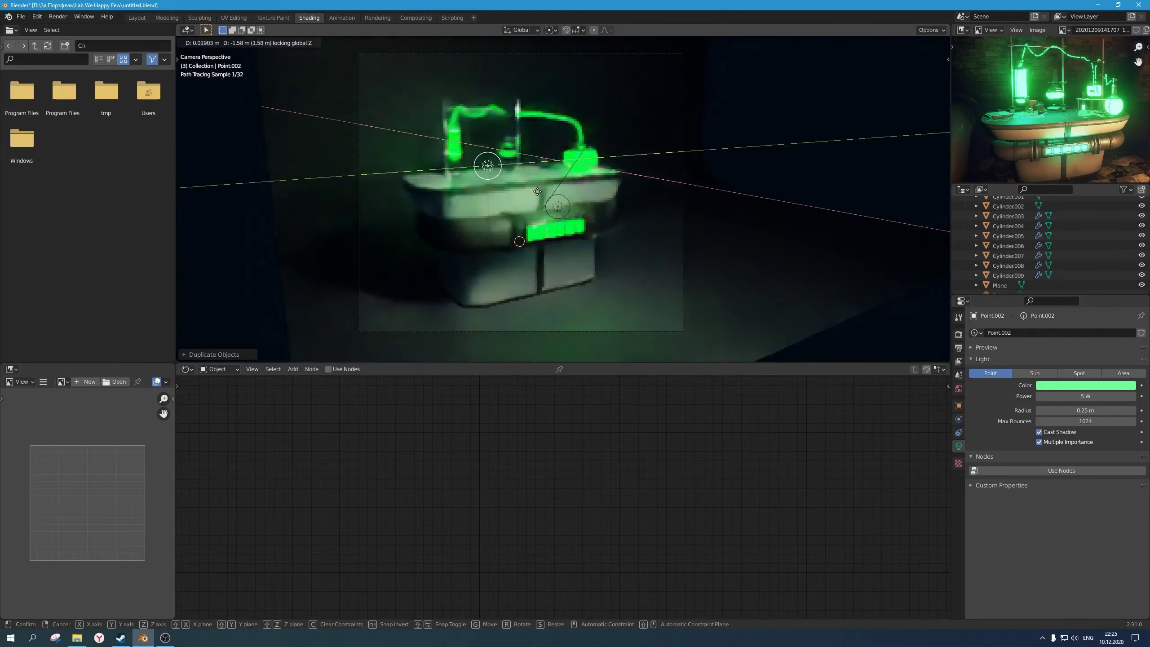
click(538, 196)
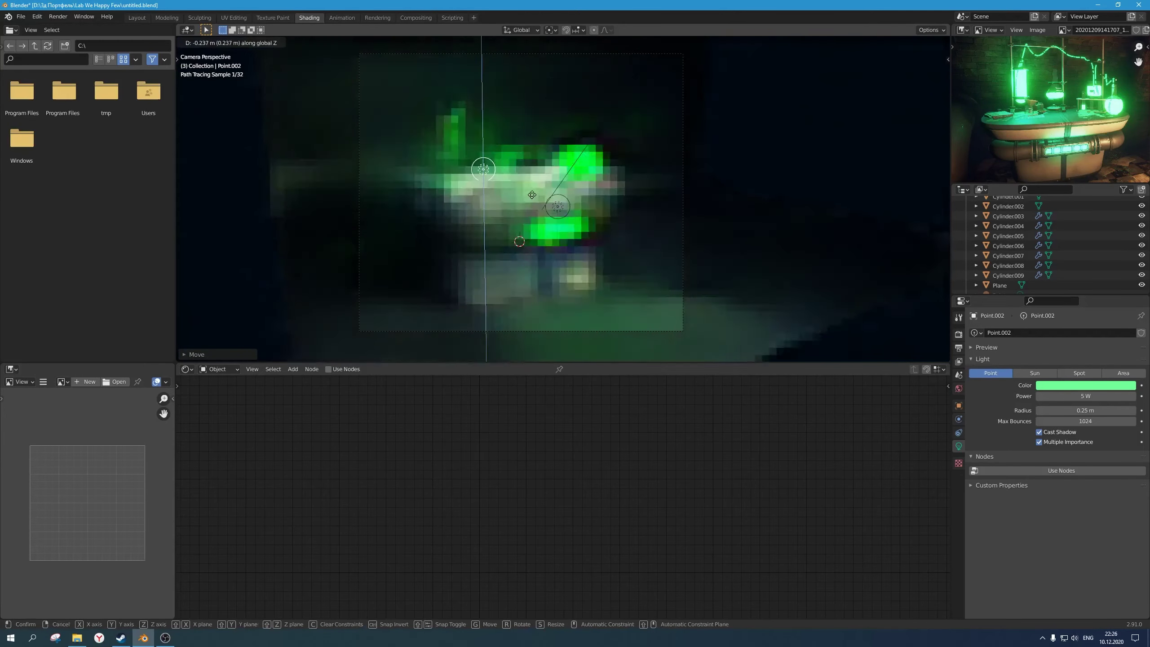
key(g)
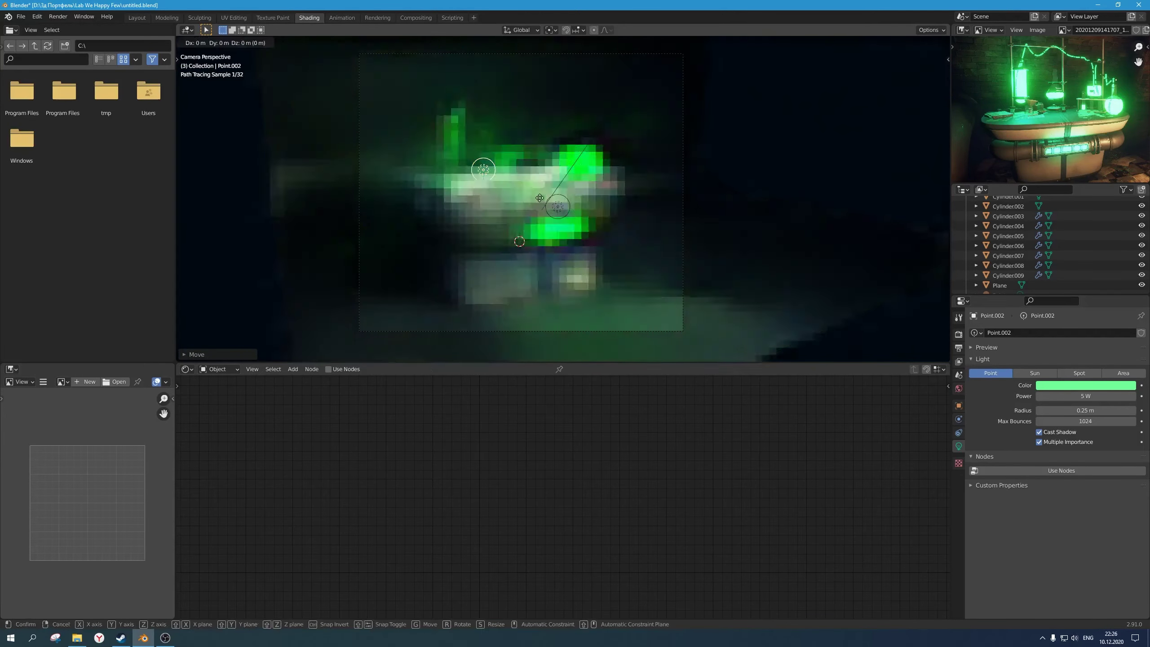
key(shift+z)
click(514, 197)
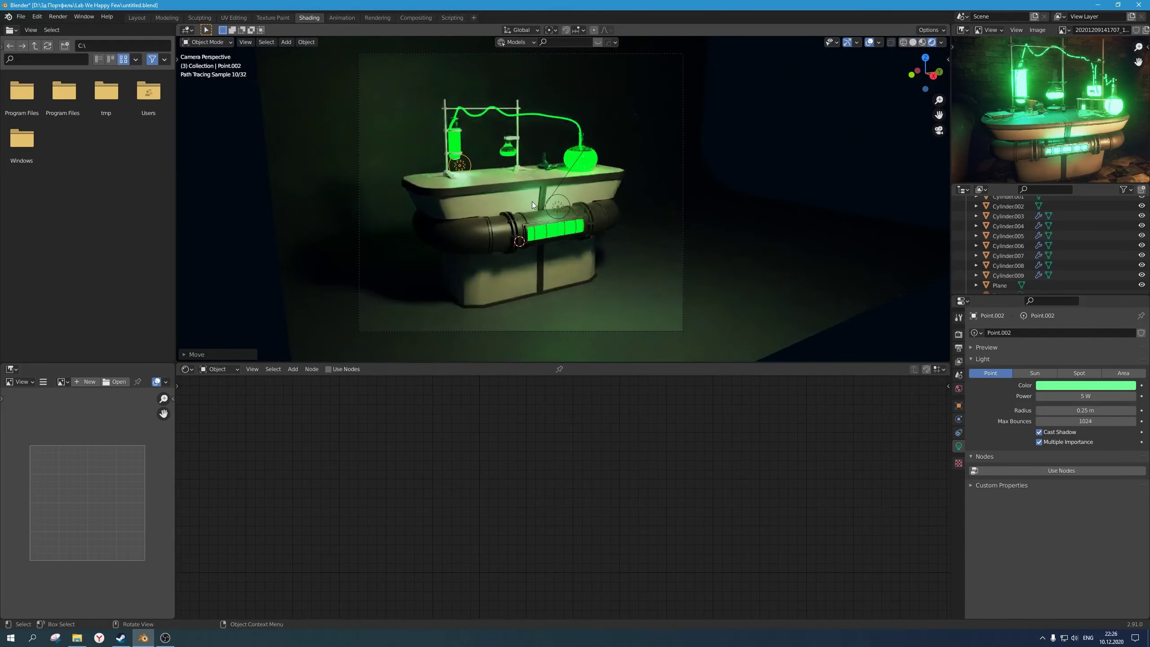
Step: Adjust the height of the green point light beside the upright glowing tube by moving it slightly along Z
key(g)
key(z)
click(533, 198)
Step: Duplicate the green light horizontally to the large round flask and try cyan, light blue and a more saturated green on the copy
key(shift+d)
key(shift+z)
click(644, 171)
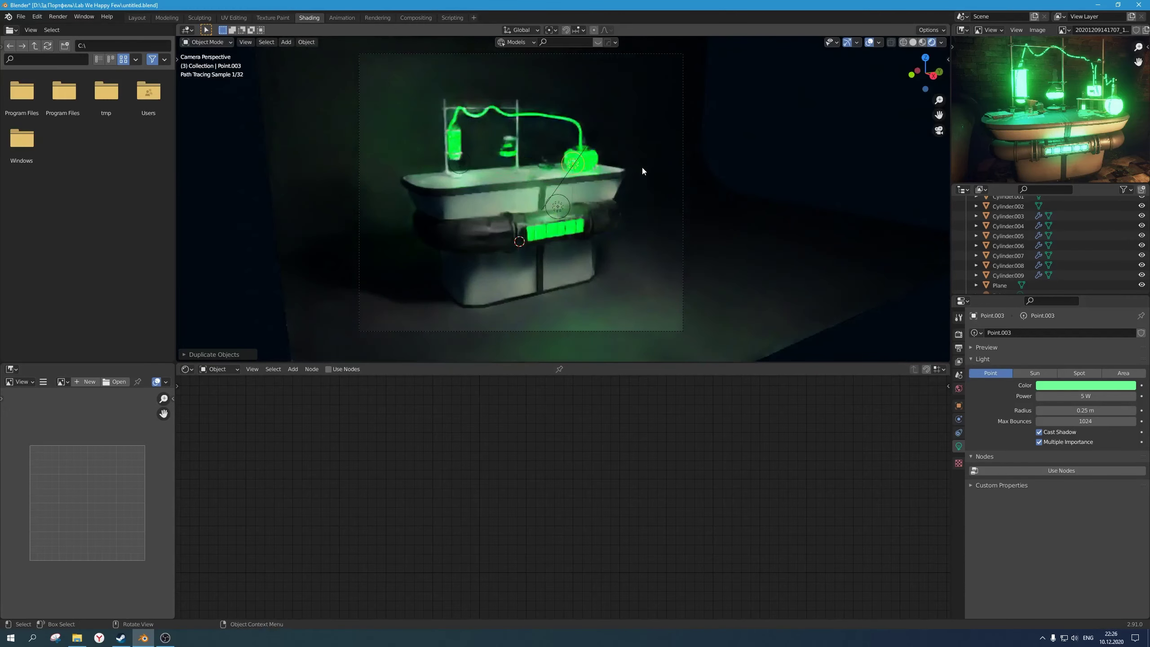
click(1056, 385)
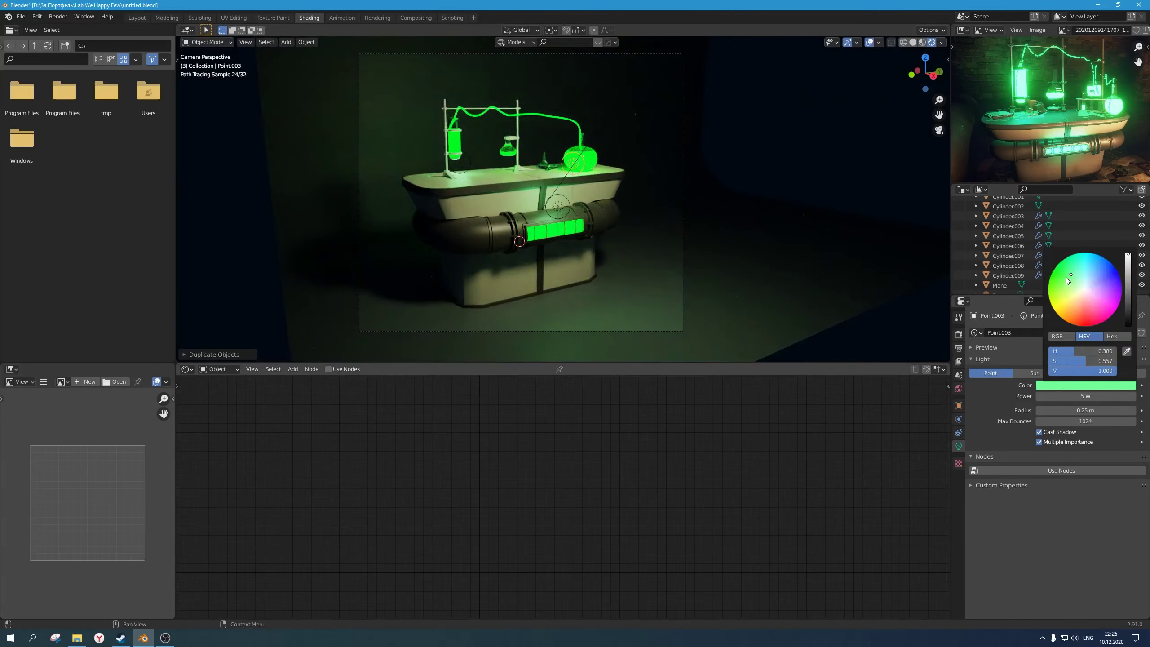
click(1081, 255)
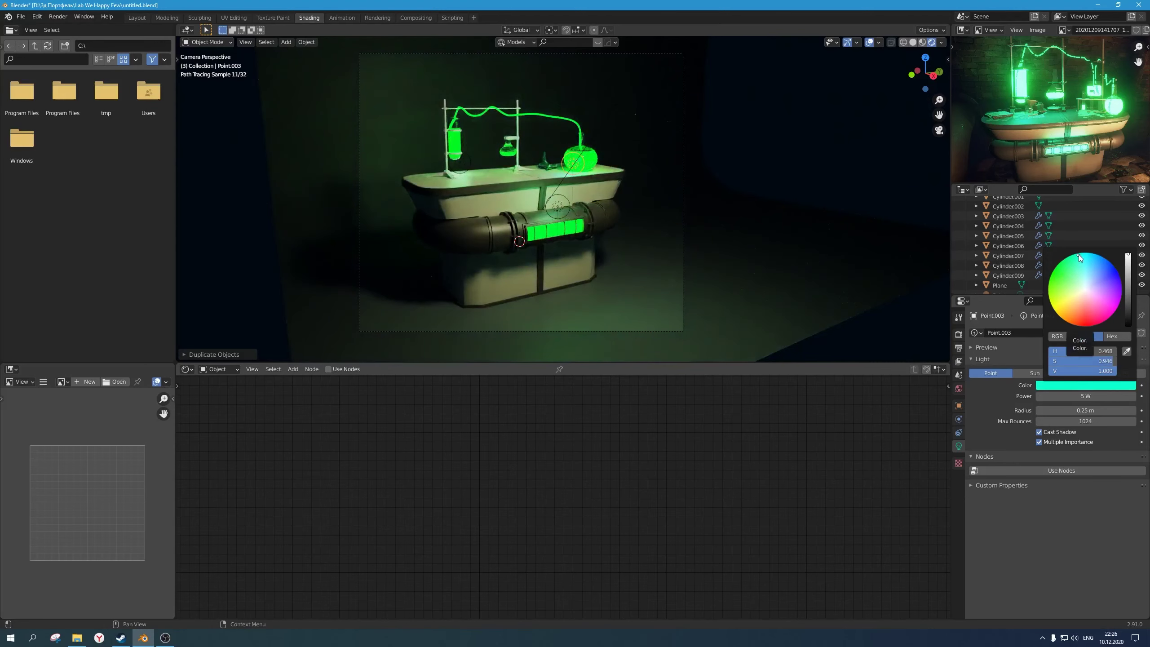
click(1089, 266)
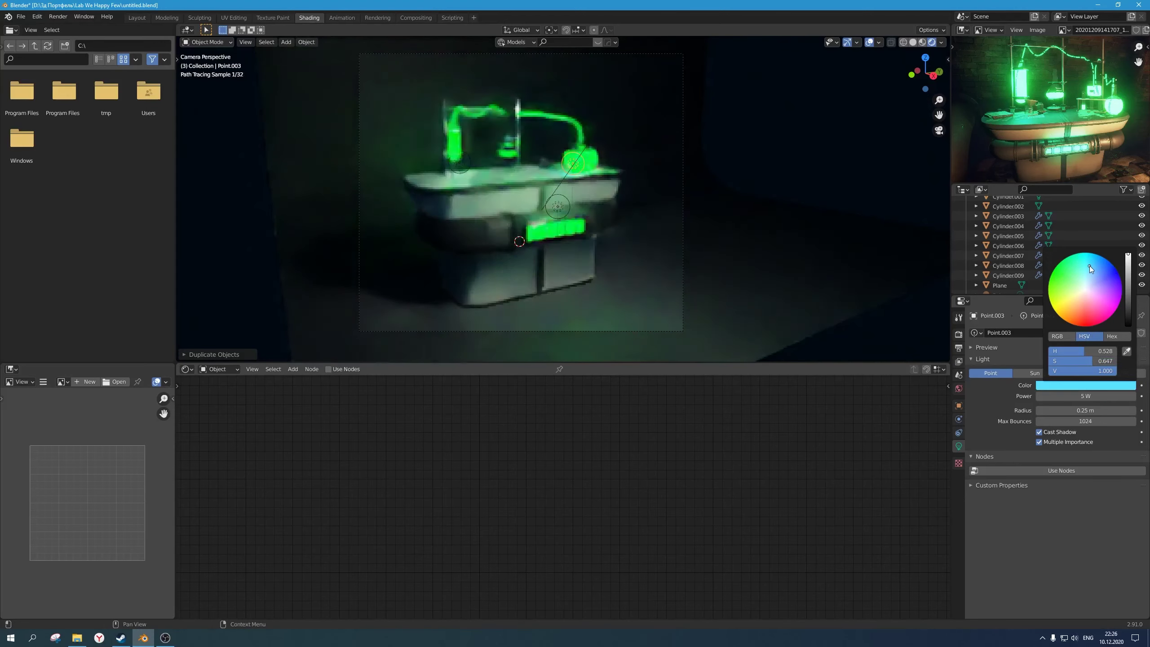
click(1068, 274)
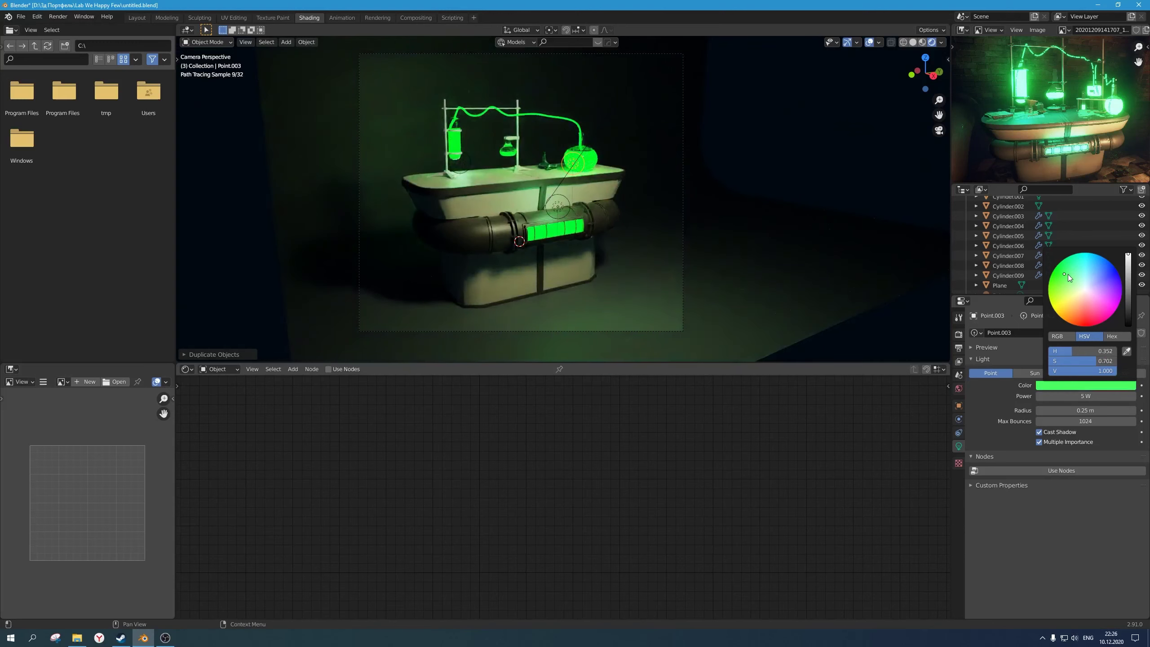
Step: Delete the copied point light at the round flask and save the file
key(Delete)
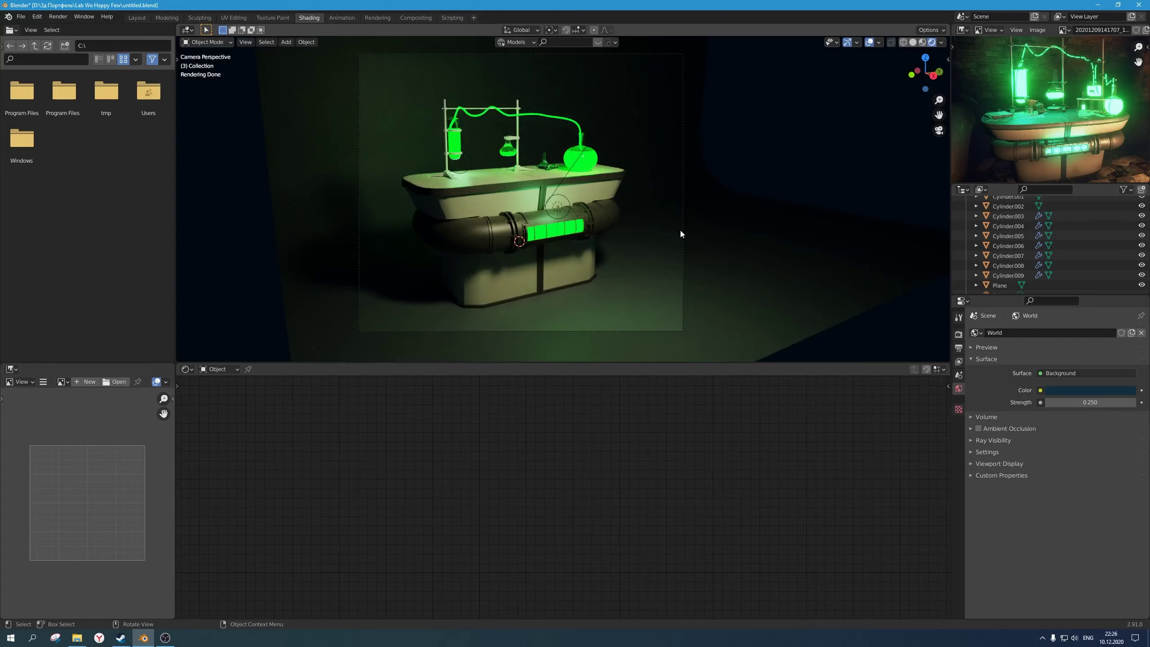
key(ctrl+s)
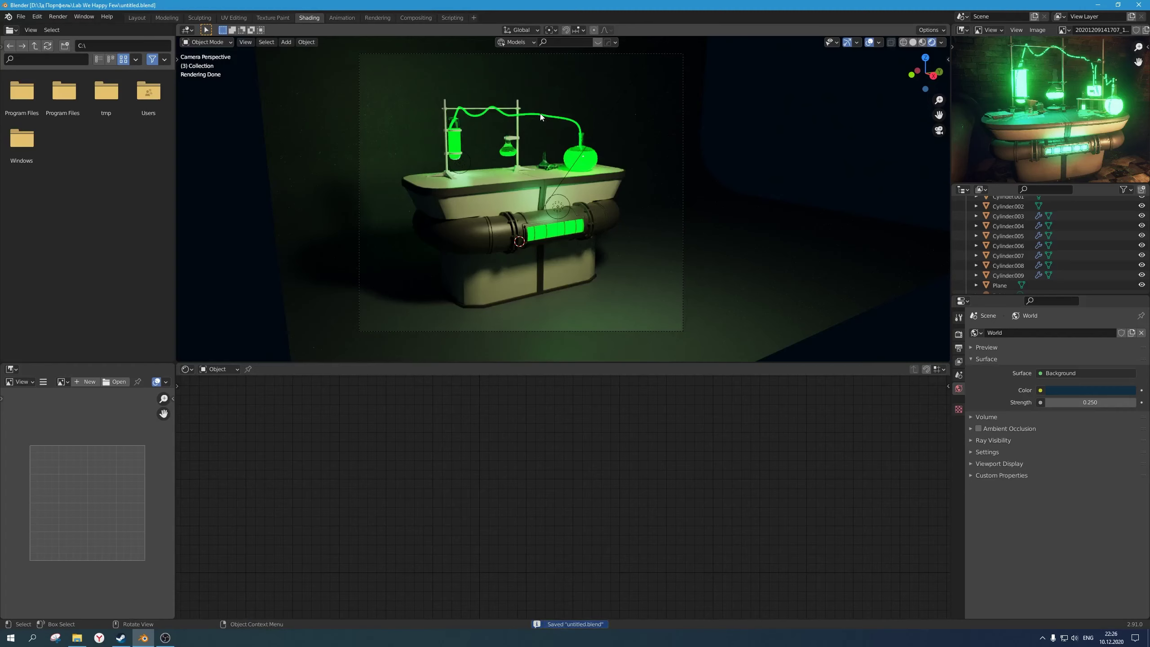
Step: Try emission strengths of 5 and 1 on the material of the curved glowing hose above the desk
click(546, 118)
click(509, 432)
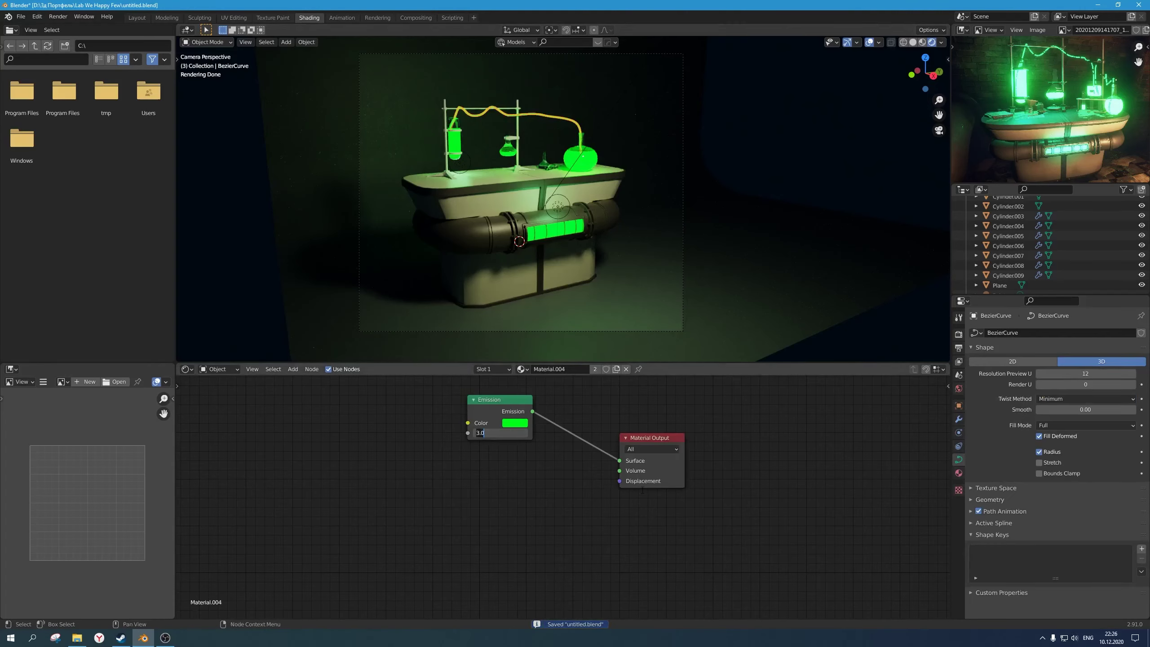
text(5)
key(Return)
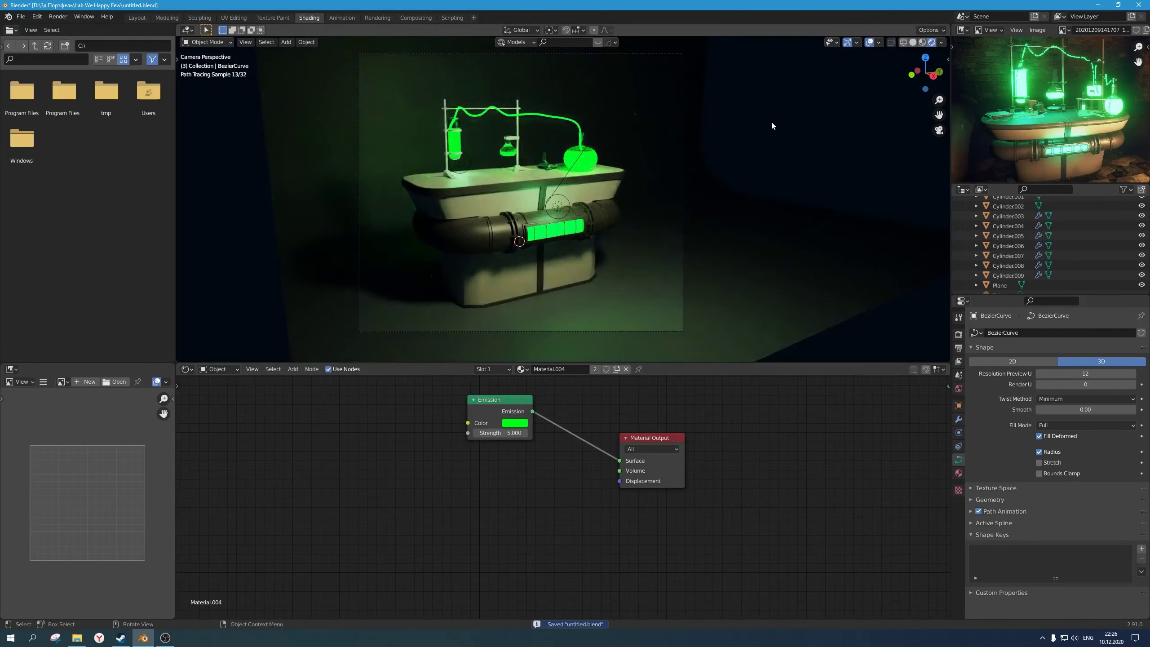
click(556, 117)
click(516, 432)
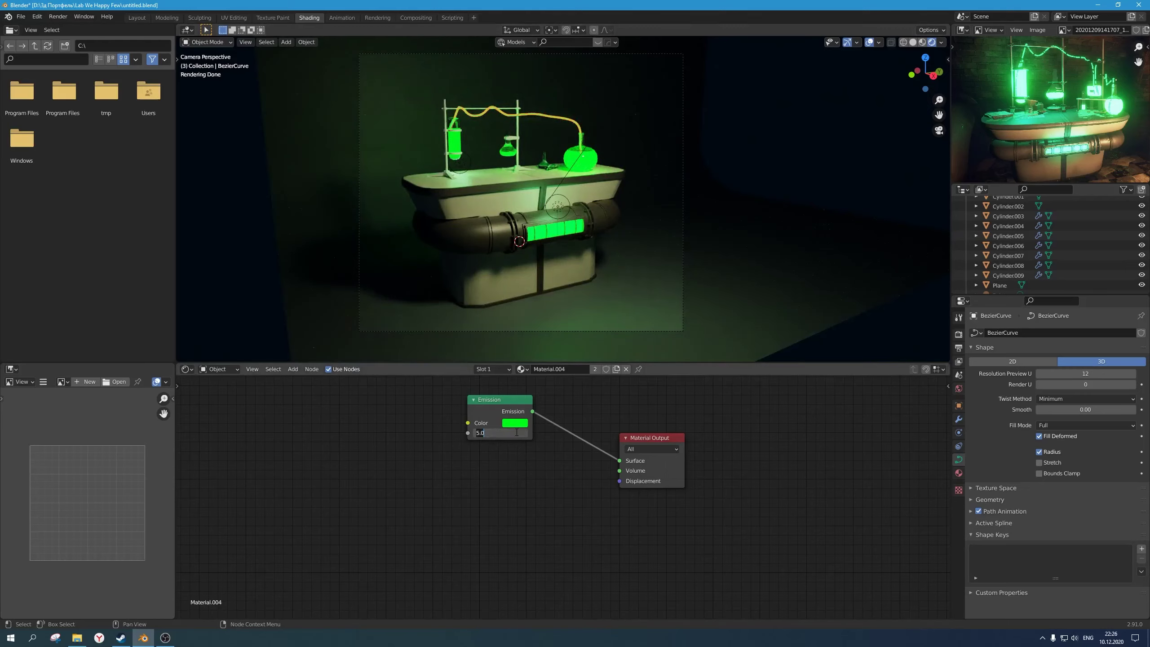
text(1)
key(Return)
click(727, 123)
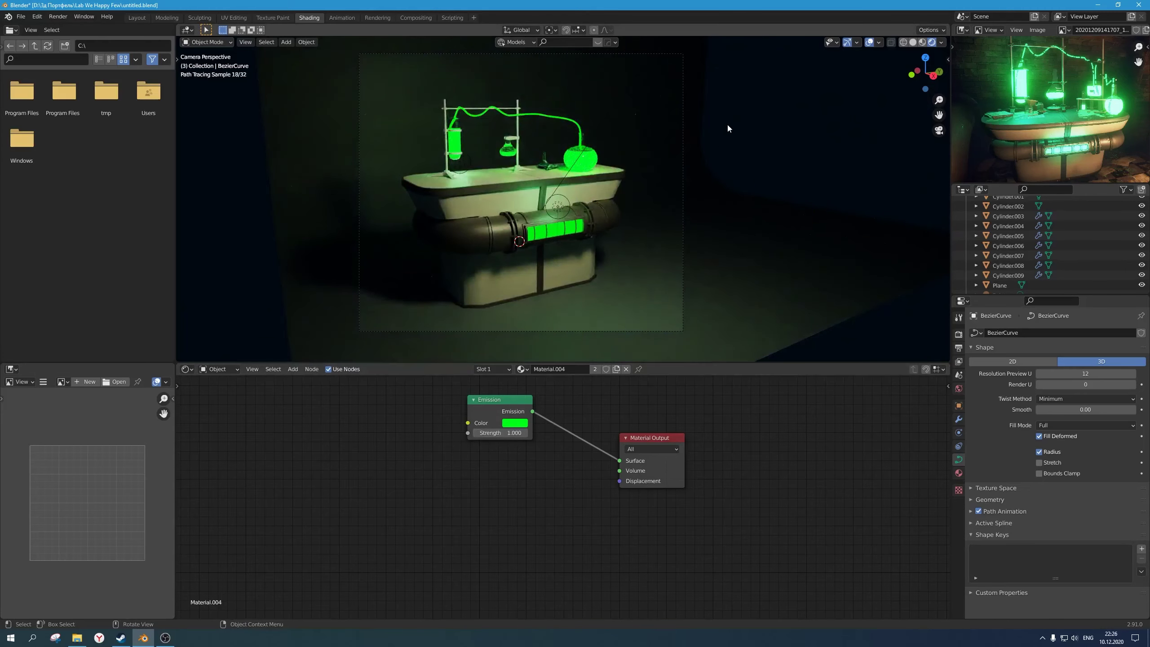
Step: Set the emission strength of the curved hose's material to 10
click(493, 432)
text(10)
key(Return)
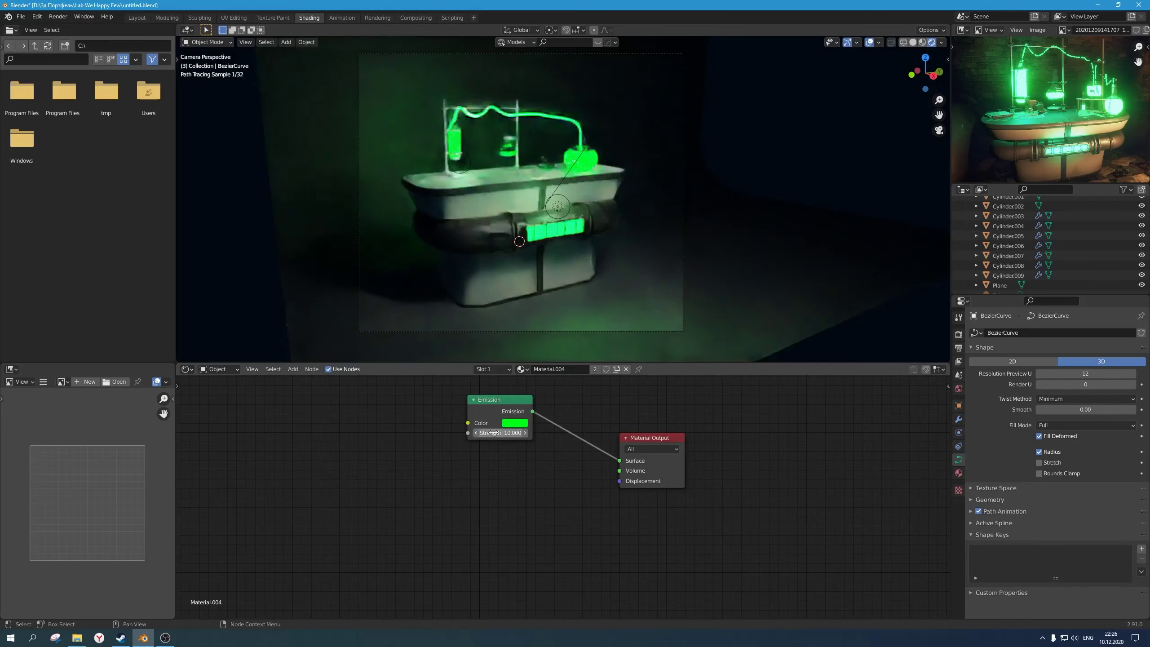
Step: Set the Principled Volume emission strength of the liquid inside the large round flask to 20 and save the file
click(579, 168)
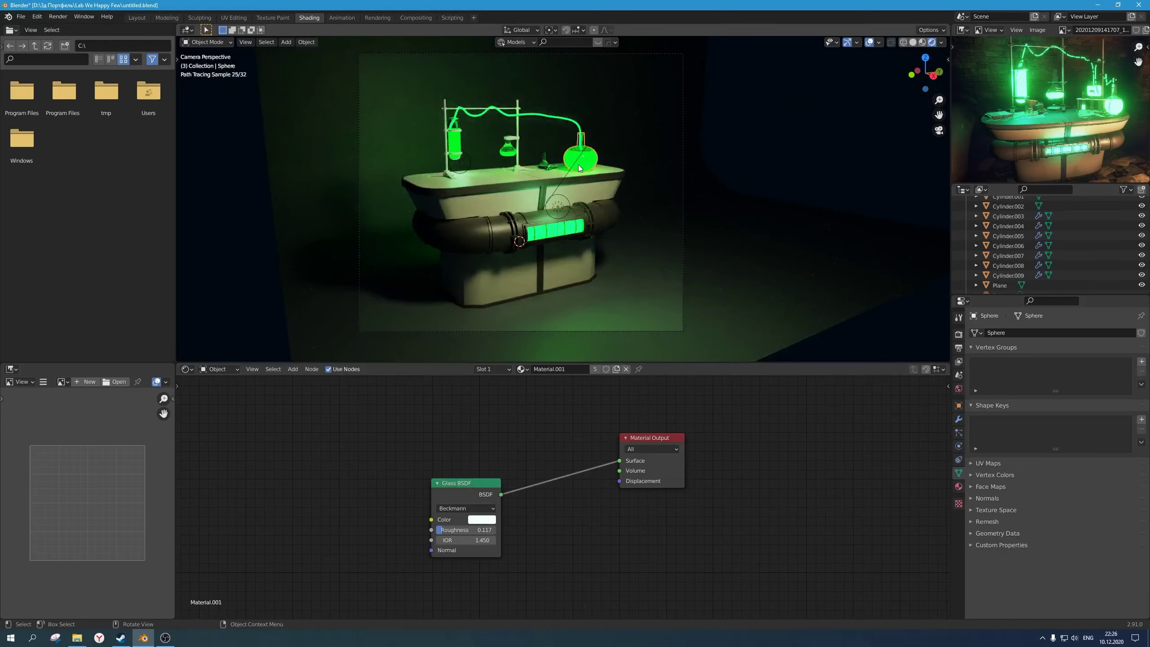
click(583, 167)
click(521, 509)
text(10.0)
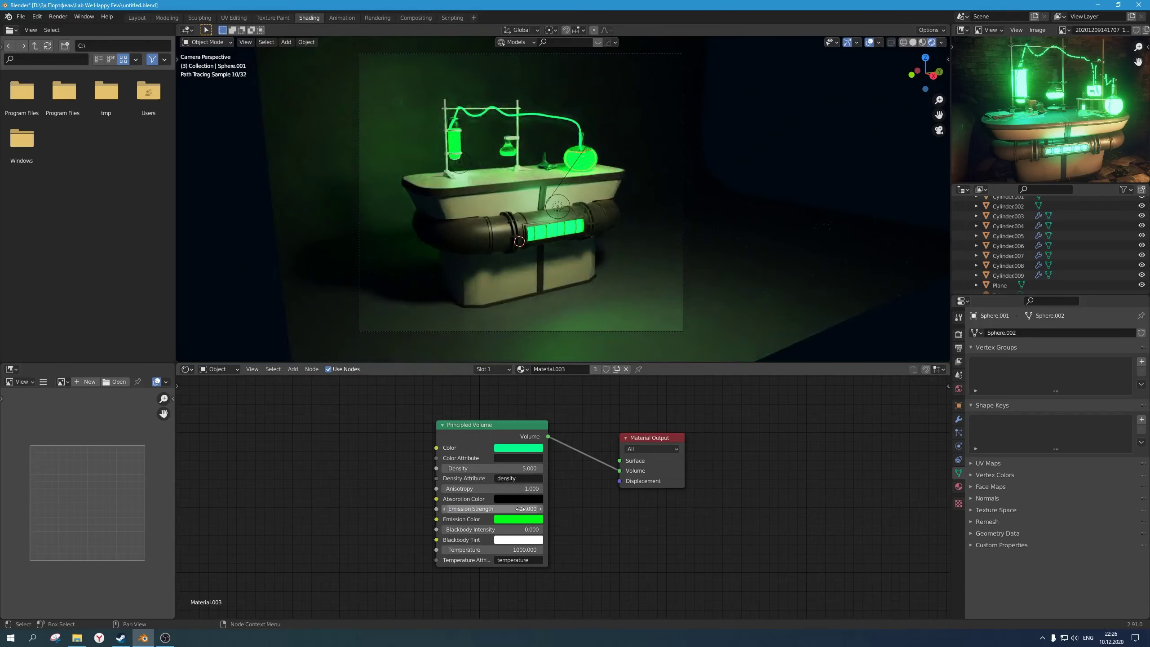
key(Return)
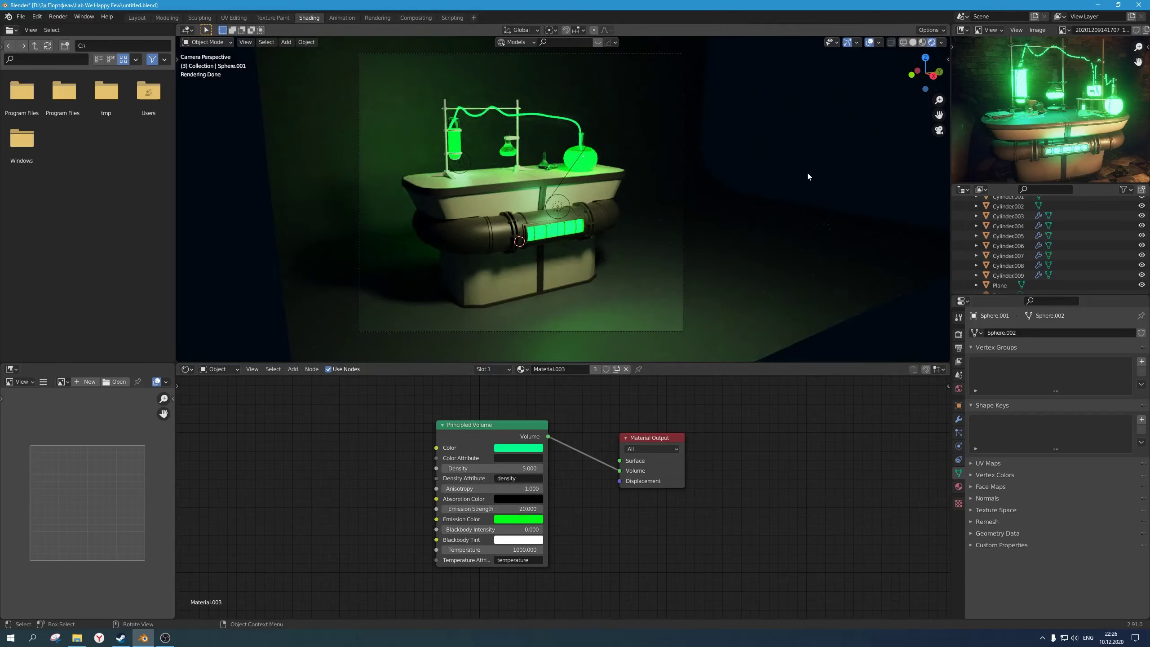
key(ctrl+s)
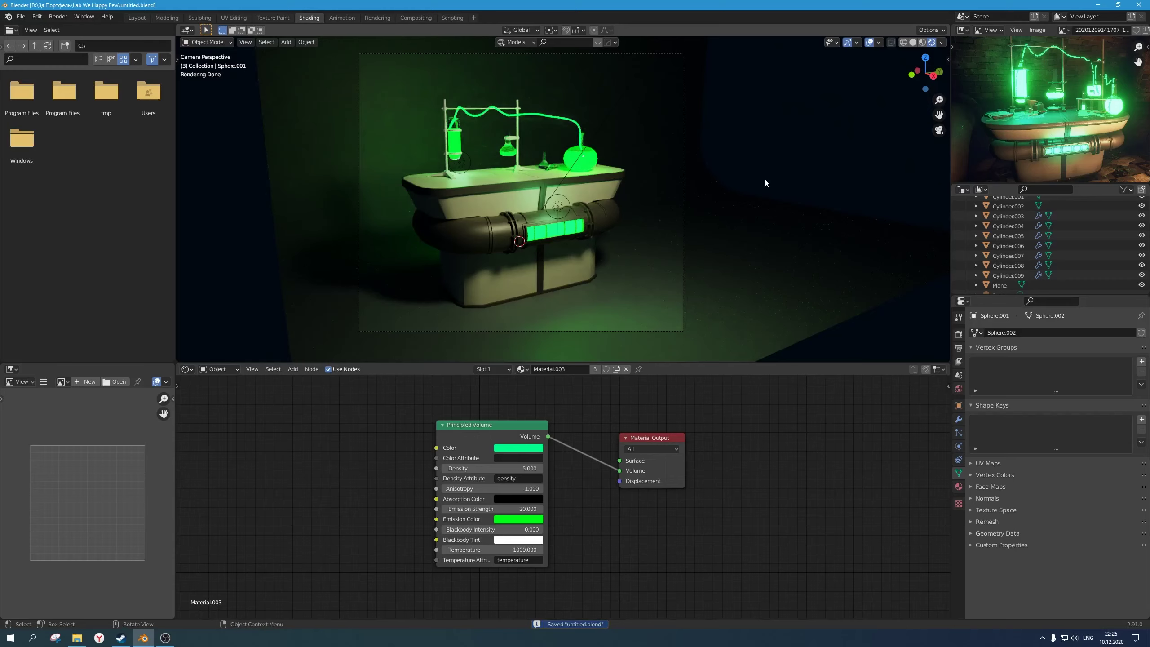
Step: Assign the existing Material.005 to the laboratory stand holding the small hanging flask
click(516, 138)
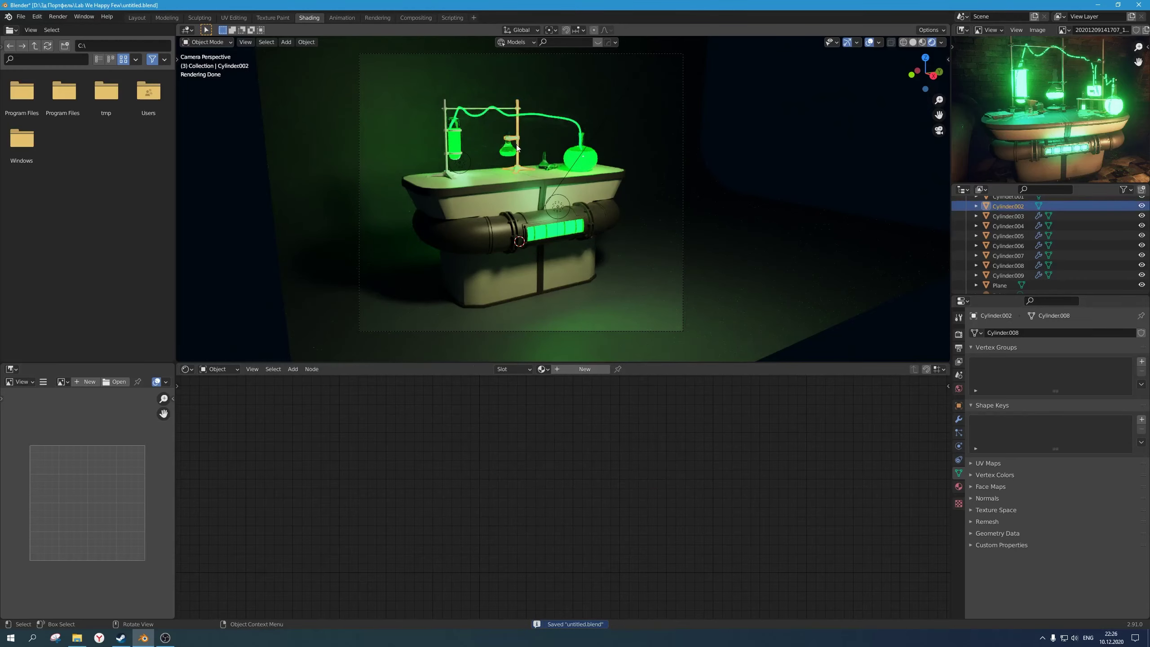
scroll(521, 143, up, 2)
shift+middle_drag(524, 139, 614, 222)
scroll(627, 231, up, 4)
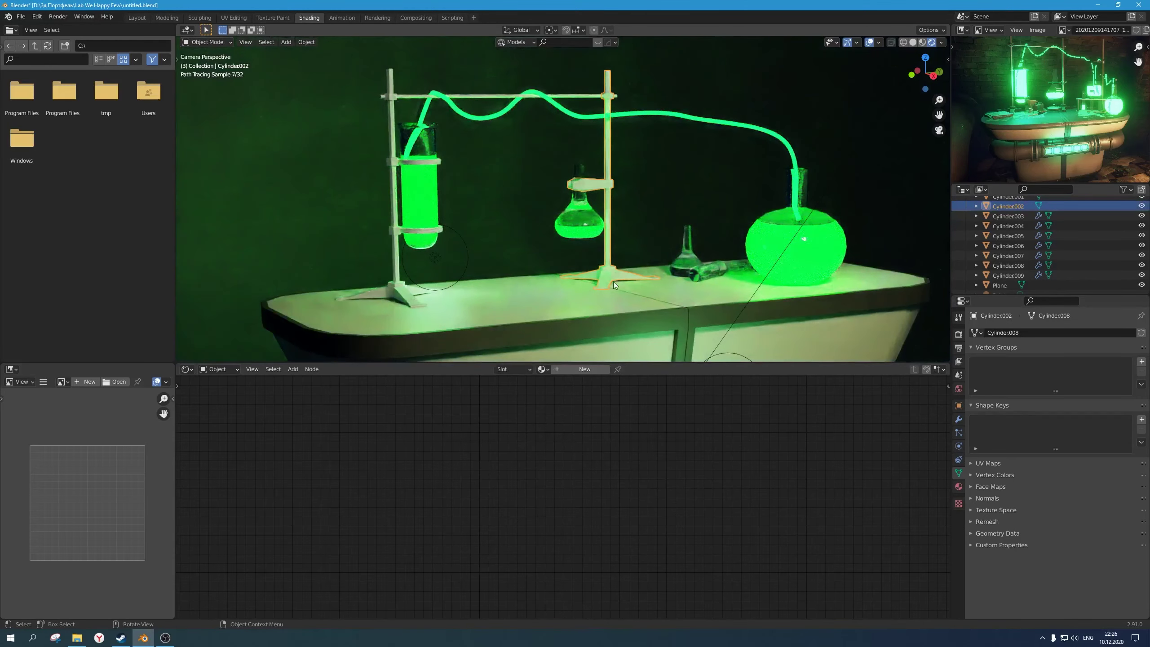
click(543, 369)
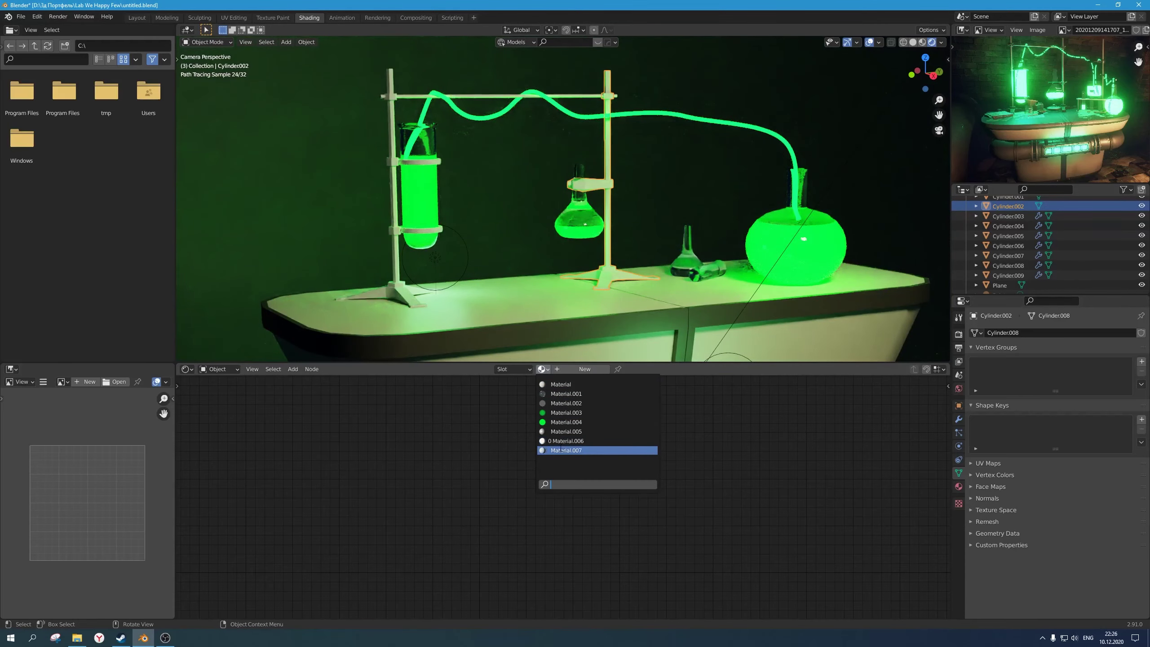
click(564, 431)
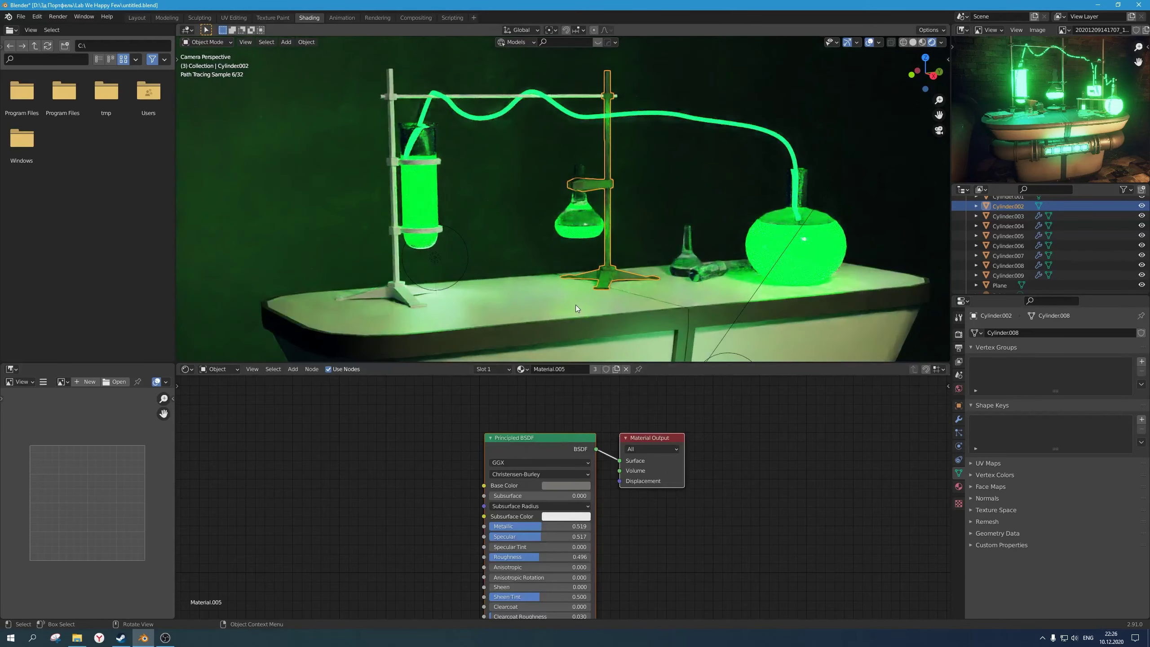
Step: Assign Material.005 to the stand beside the upright glowing tube and to the clamp rings around that tube
scroll(577, 309, down, 2)
click(441, 281)
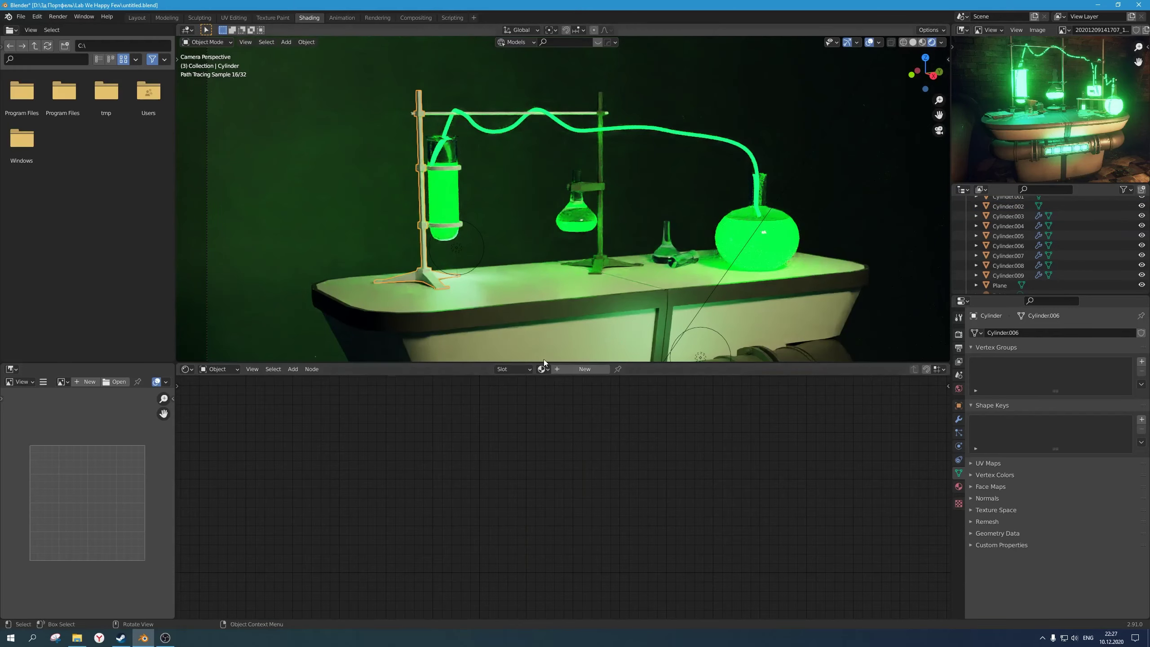
click(543, 369)
click(564, 429)
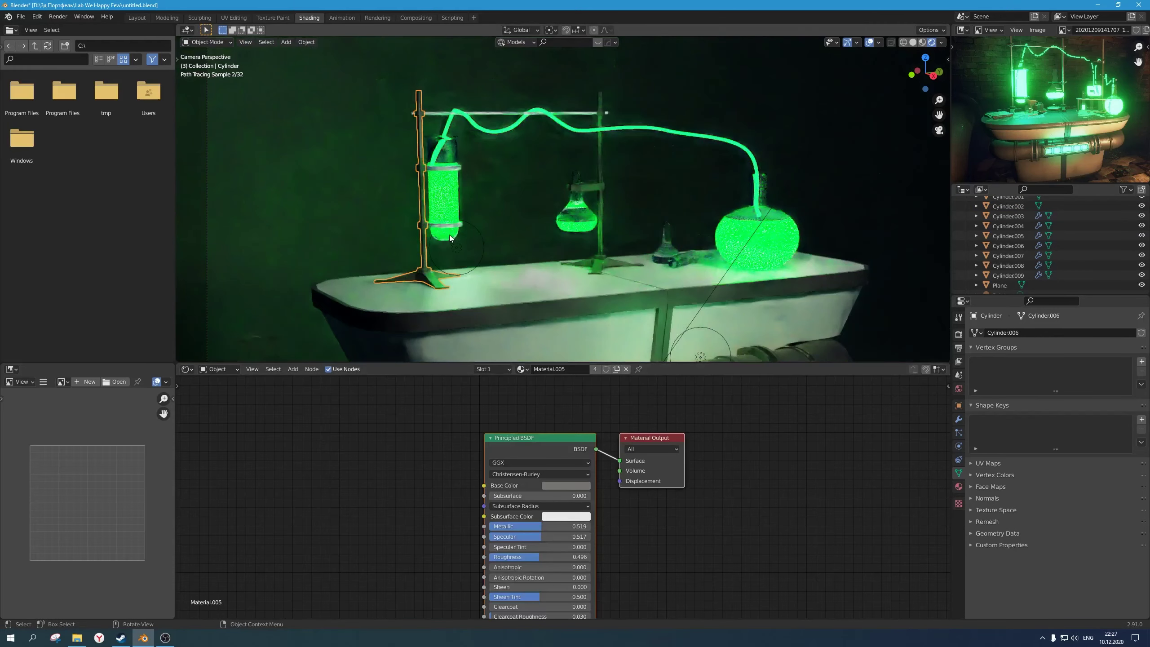
click(445, 226)
click(543, 368)
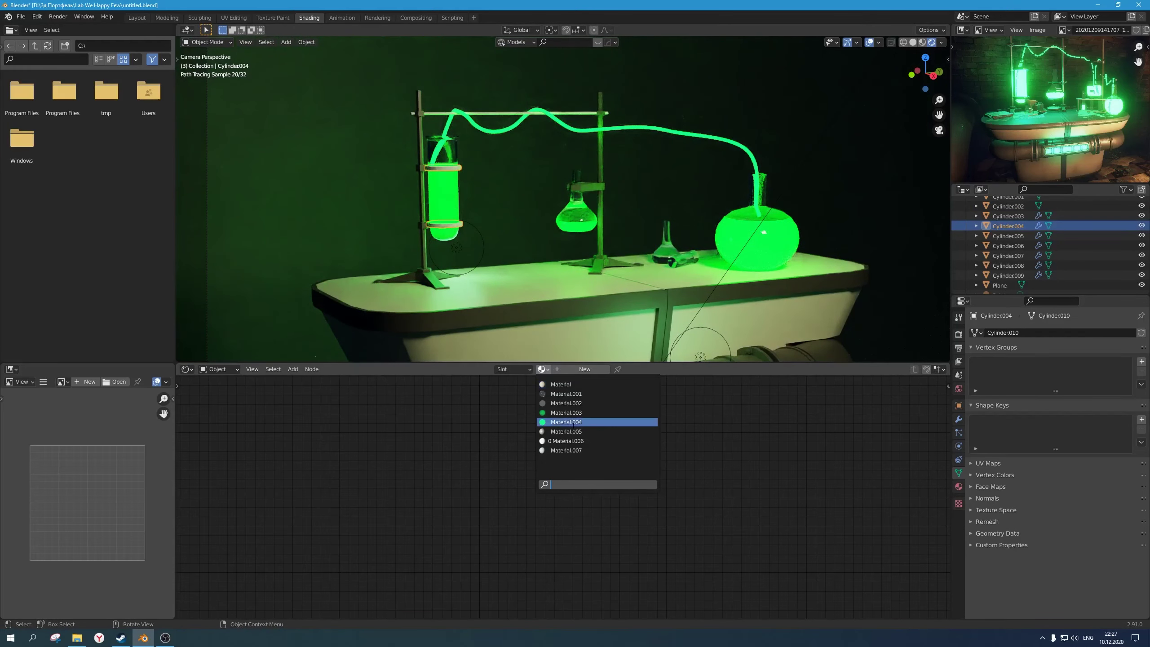
click(564, 426)
Step: Assign Material.005 to the horizontal rod joining the two stands and save the file
click(521, 113)
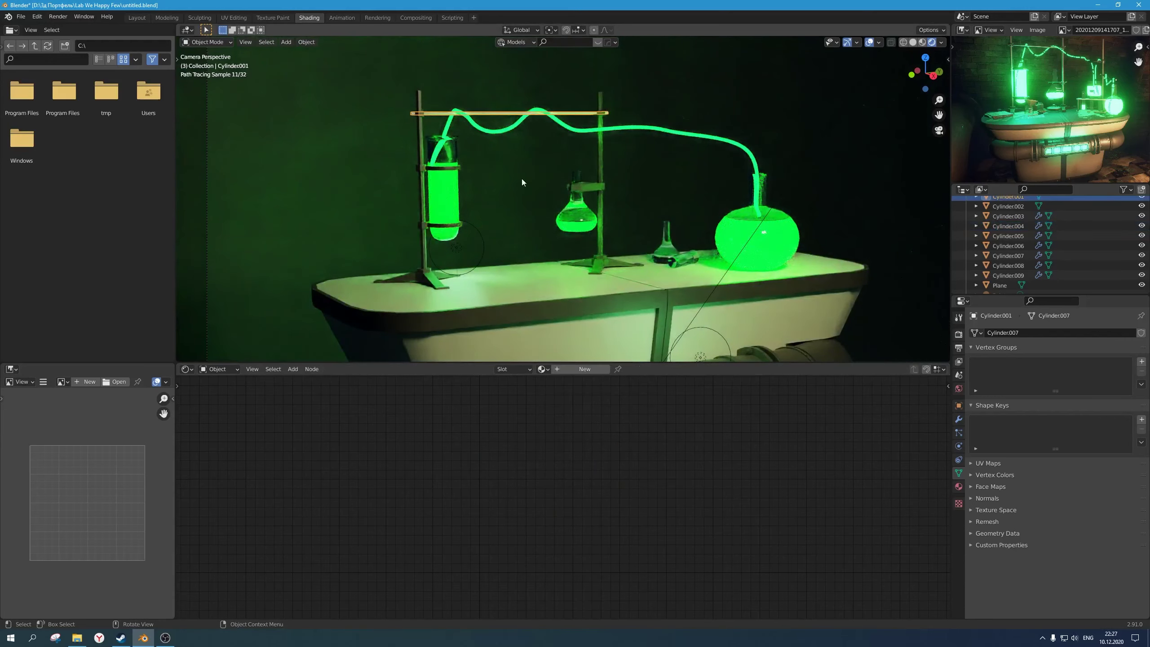
click(543, 369)
click(551, 432)
scroll(821, 141, down, 4)
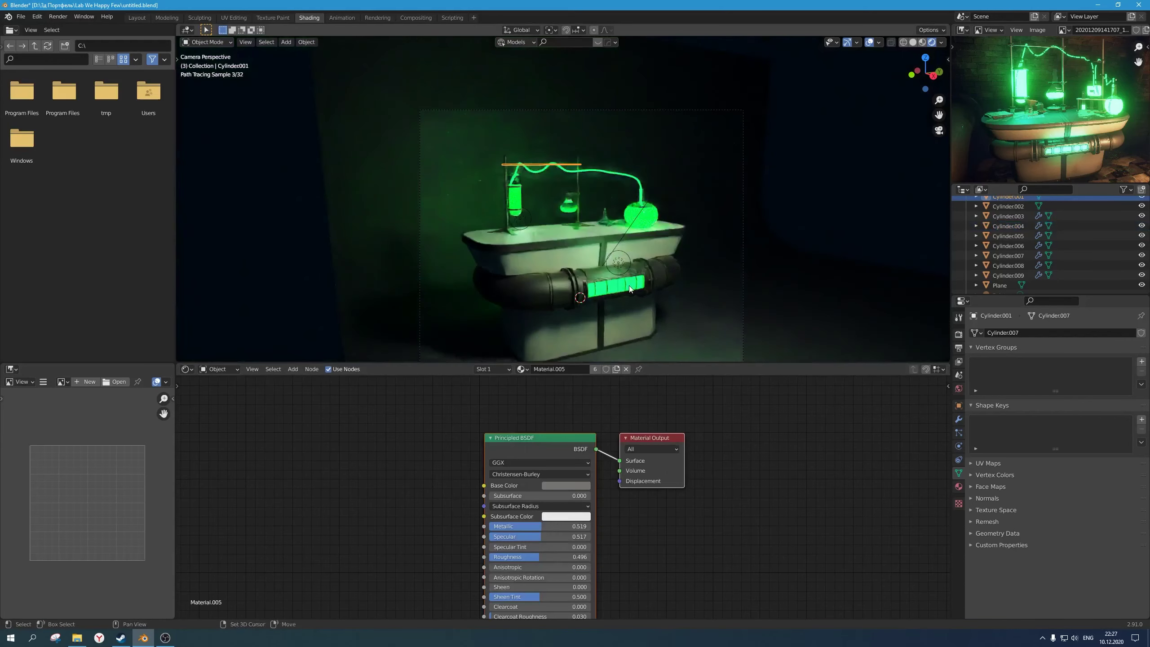
key(ctrl+s)
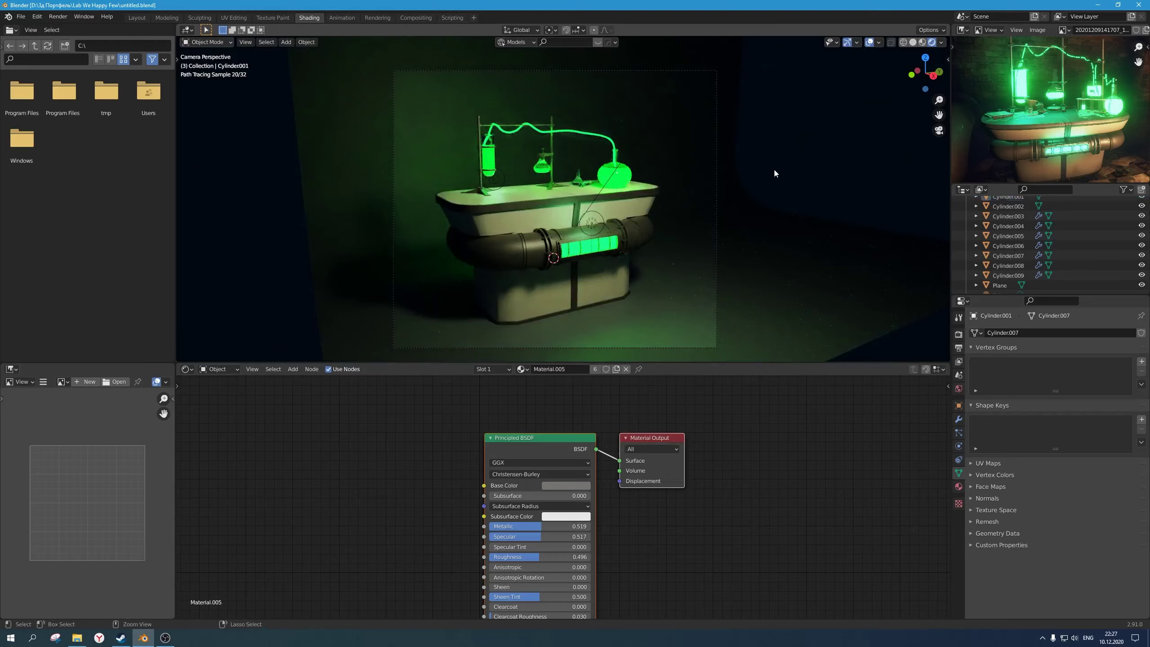
scroll(620, 201, up, 2)
scroll(619, 198, down, 3)
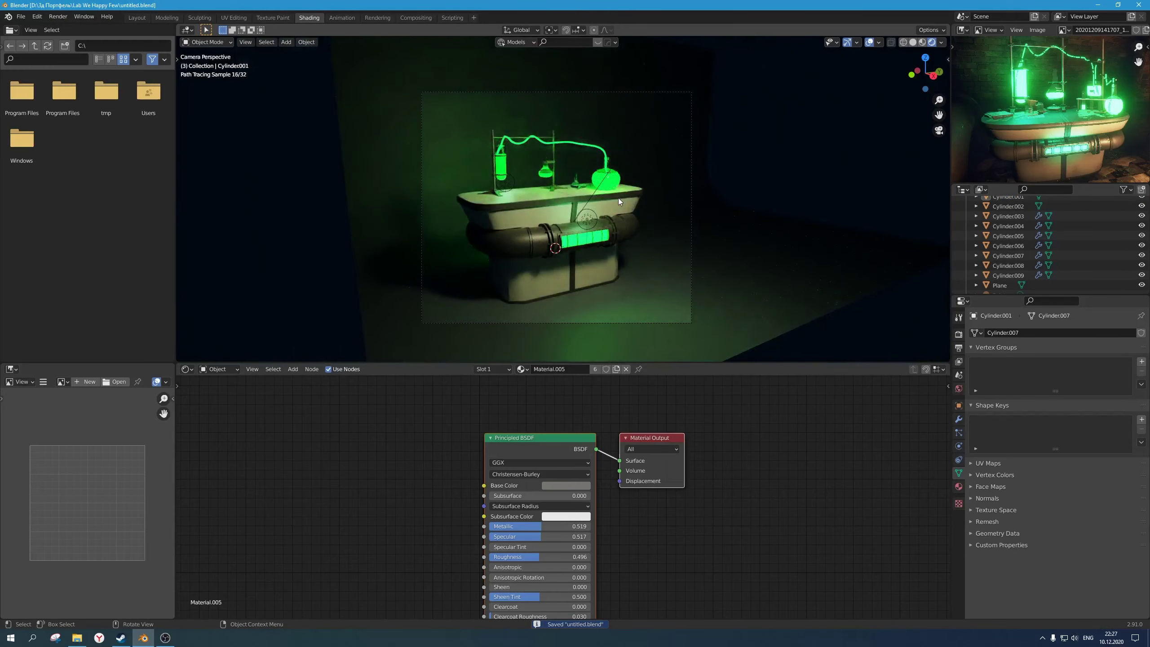
scroll(618, 198, up, 1)
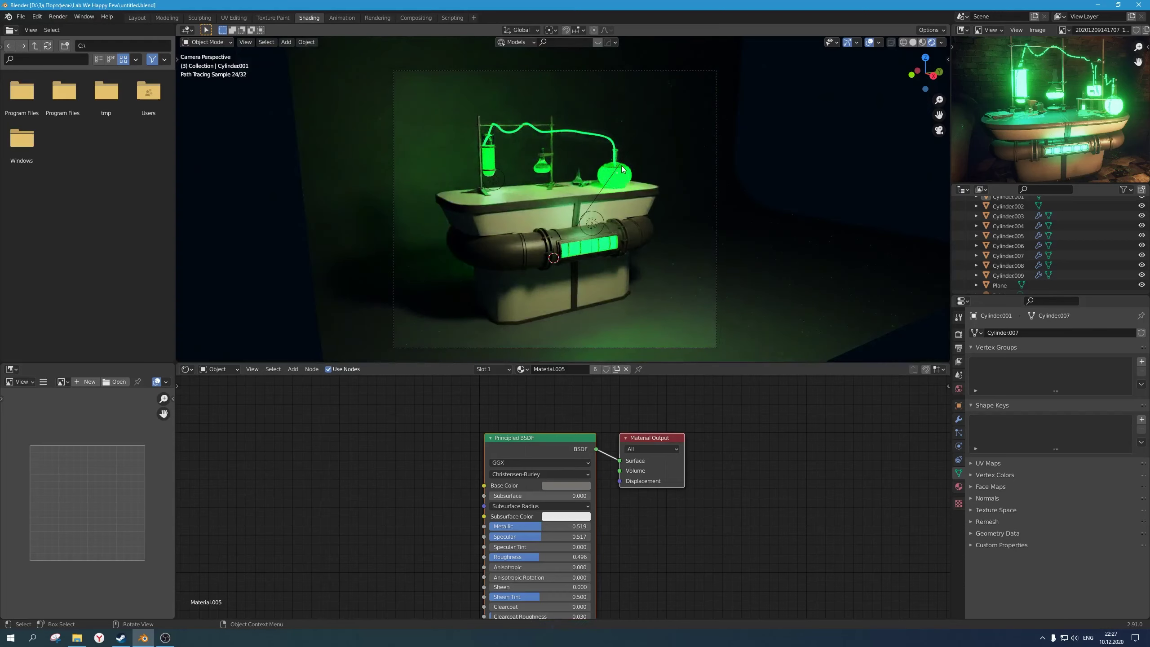
key(ctrl+s)
Step: Set the Cycles render sample count to 1024
click(959, 334)
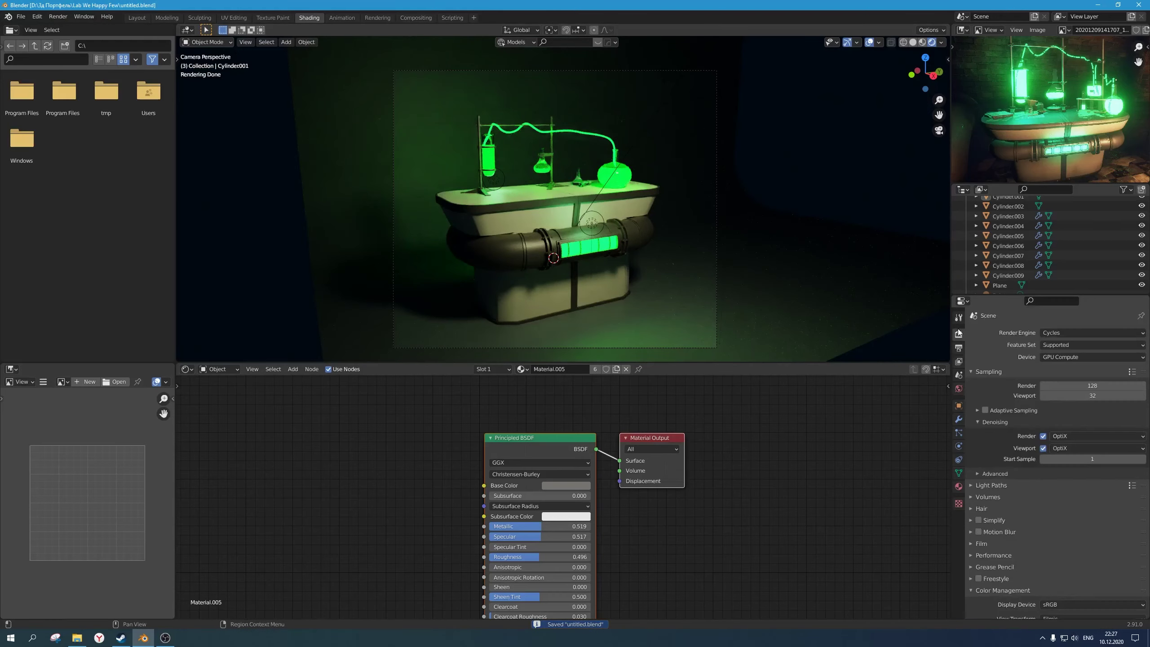
click(1063, 387)
text(10)
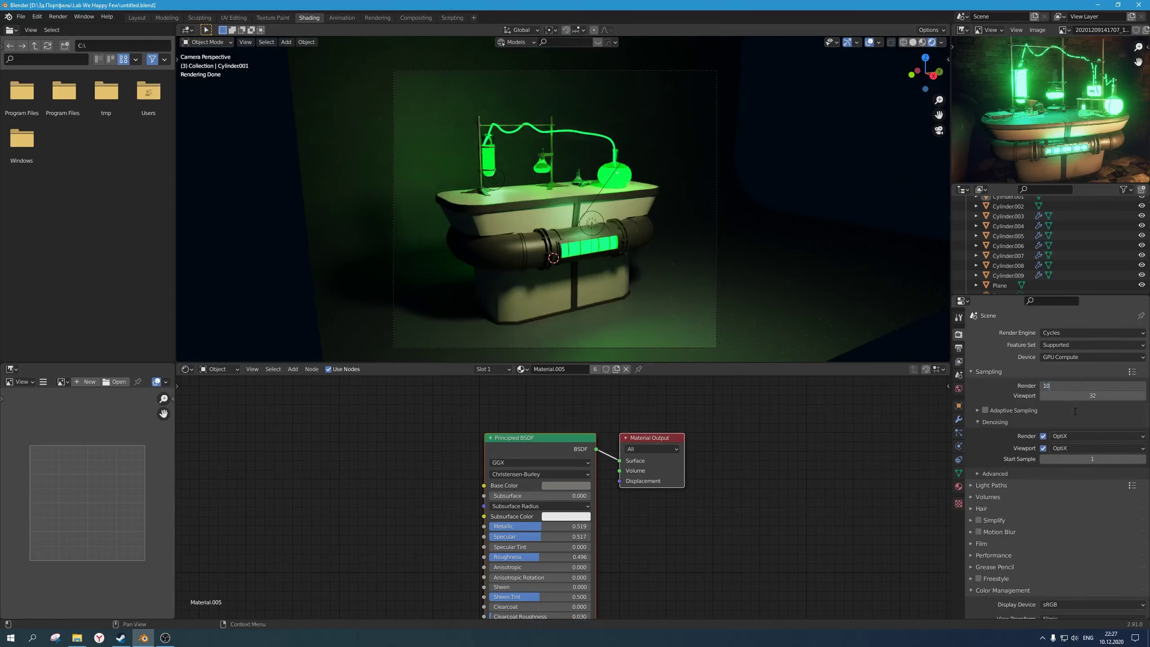
key(Return)
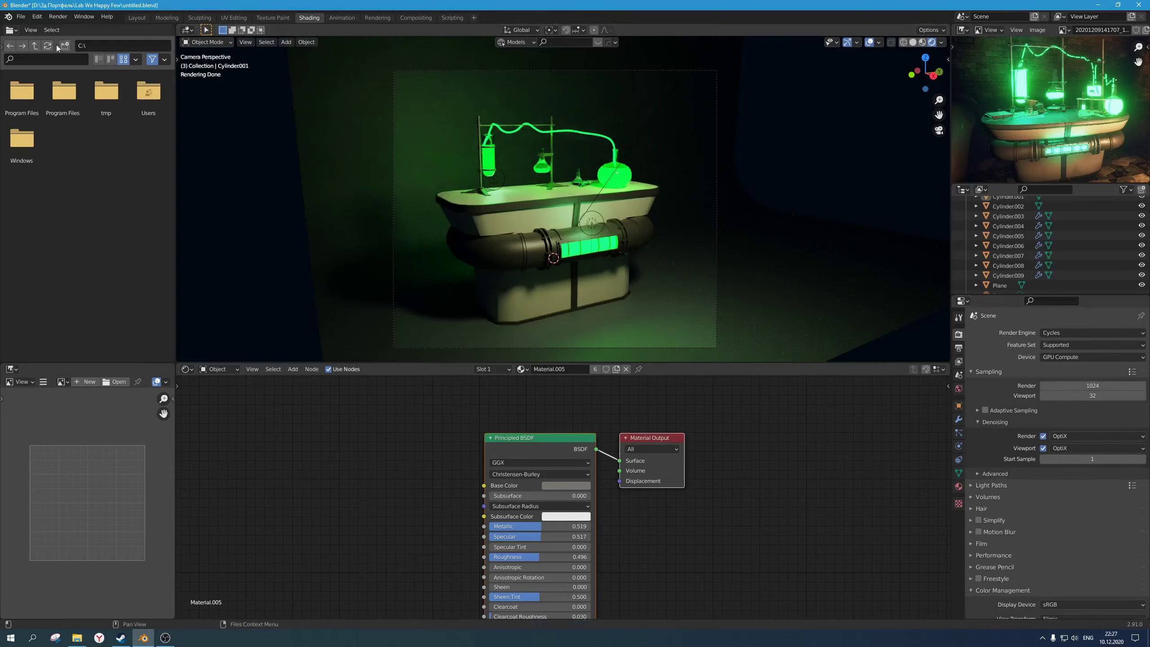
Step: Start a still render of the camera view and inspect the desk and flasks in the render result
click(58, 16)
click(75, 28)
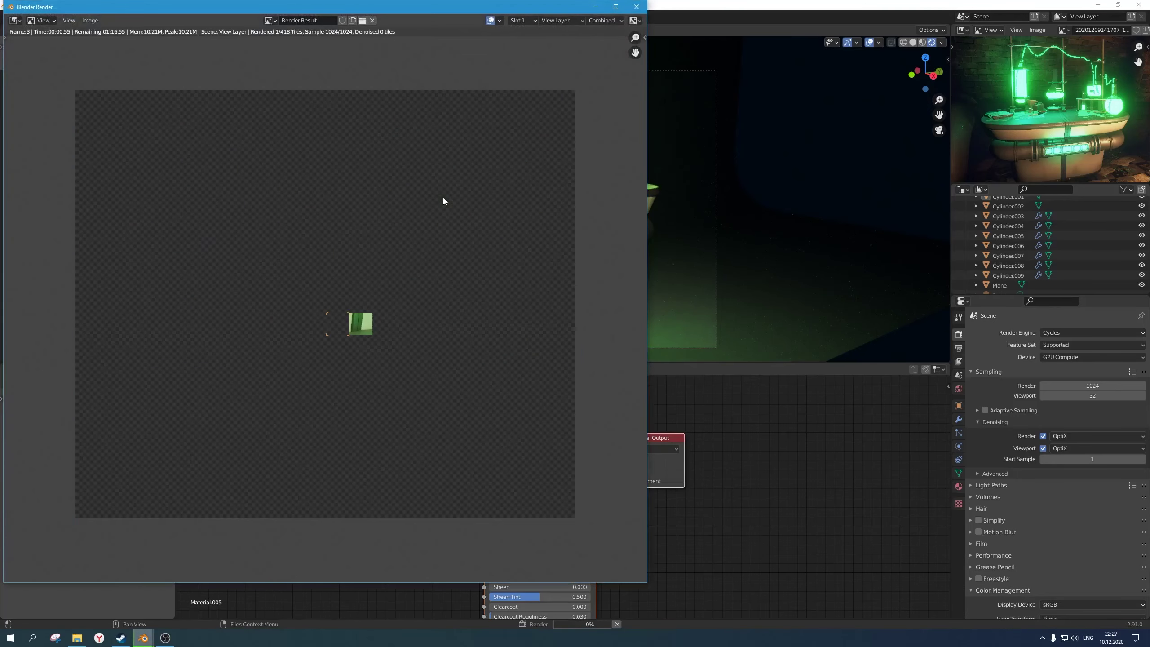
scroll(443, 198, up, 1)
scroll(448, 243, up, 1)
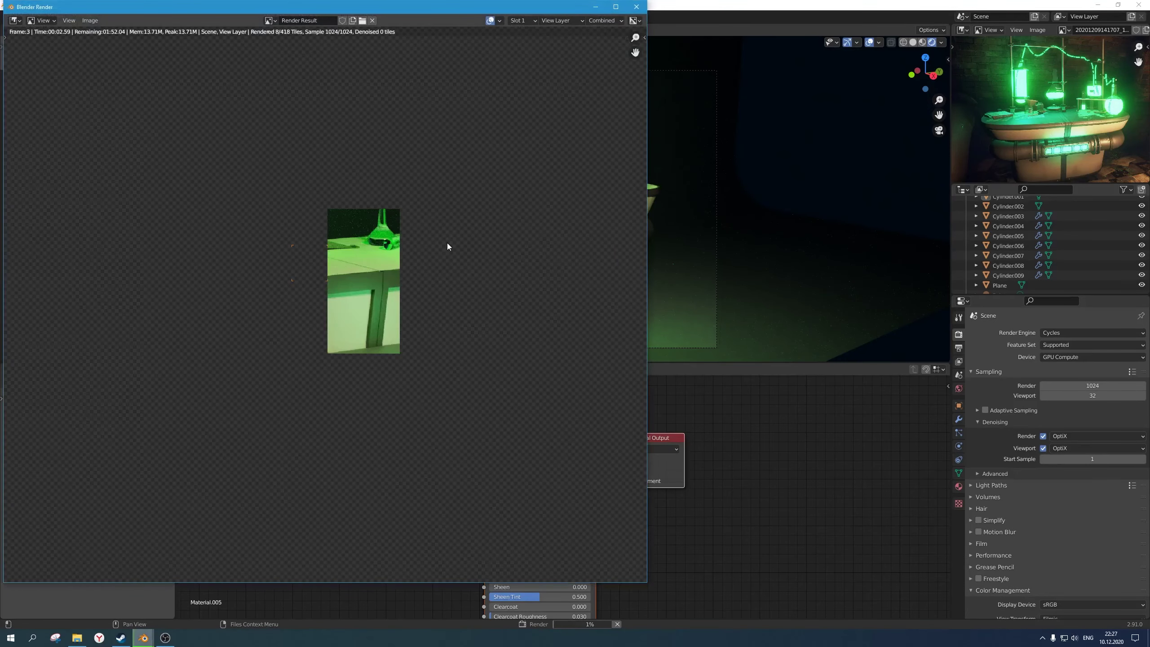
scroll(447, 243, down, 1)
scroll(448, 243, down, 1)
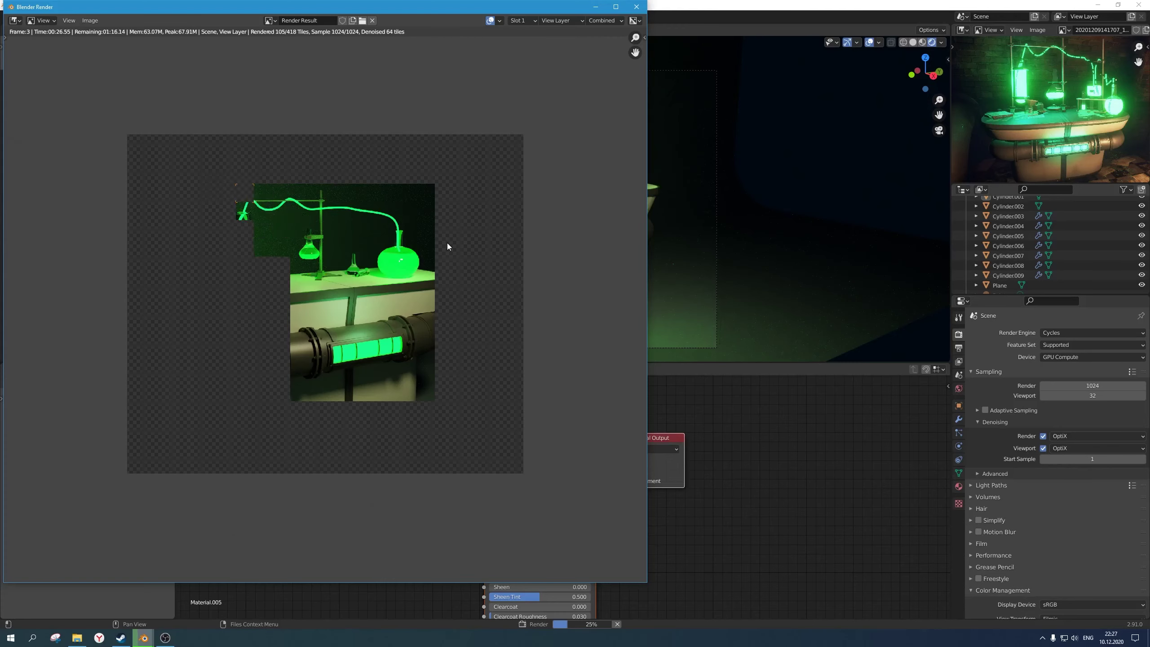
scroll(376, 265, up, 1)
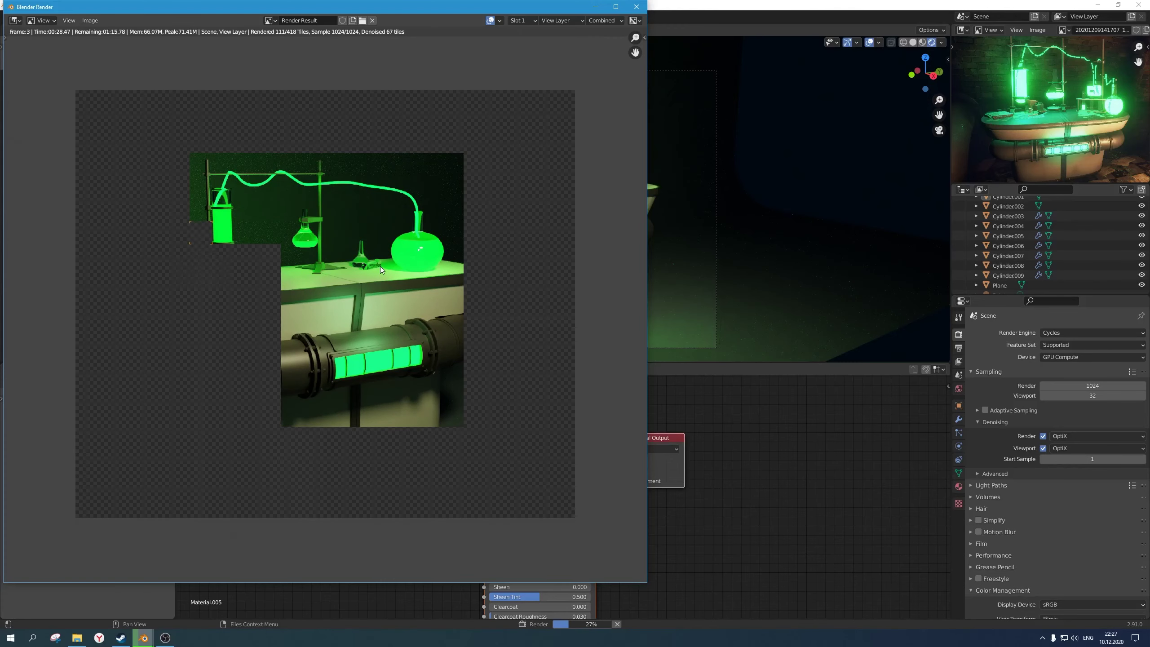
Step: Examine the glassware, desktop edges and glowing pipe window in the render while its tiles are still being computed
scroll(424, 272, up, 2)
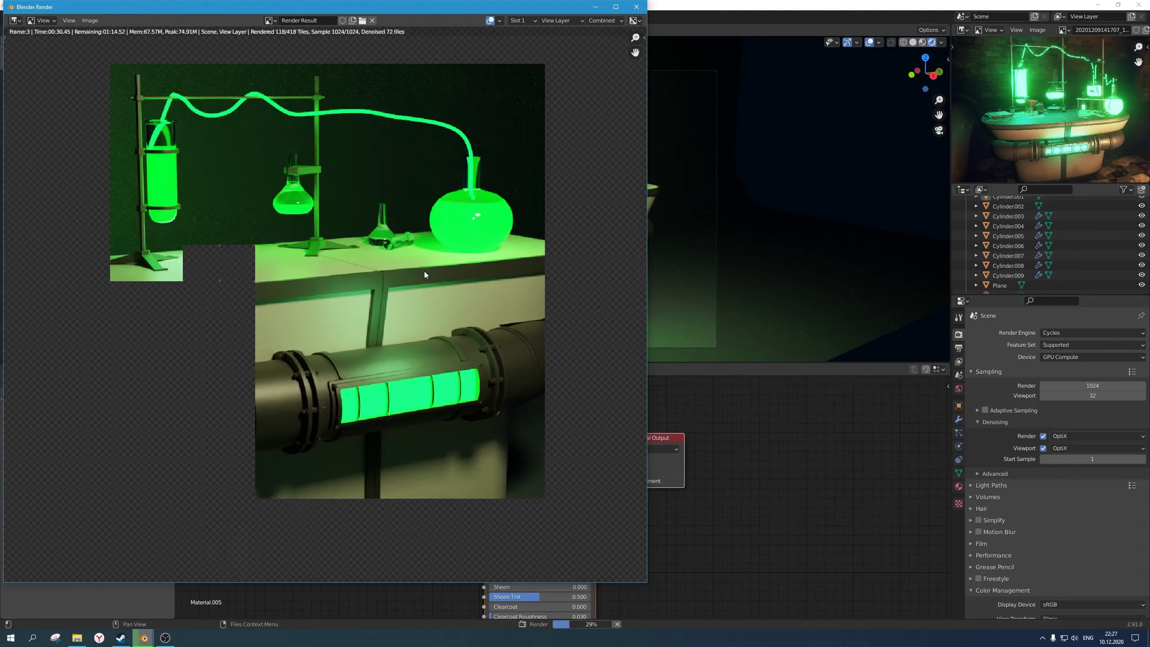
scroll(430, 240, down, 1)
middle_drag(430, 240, 422, 286)
scroll(341, 336, up, 1)
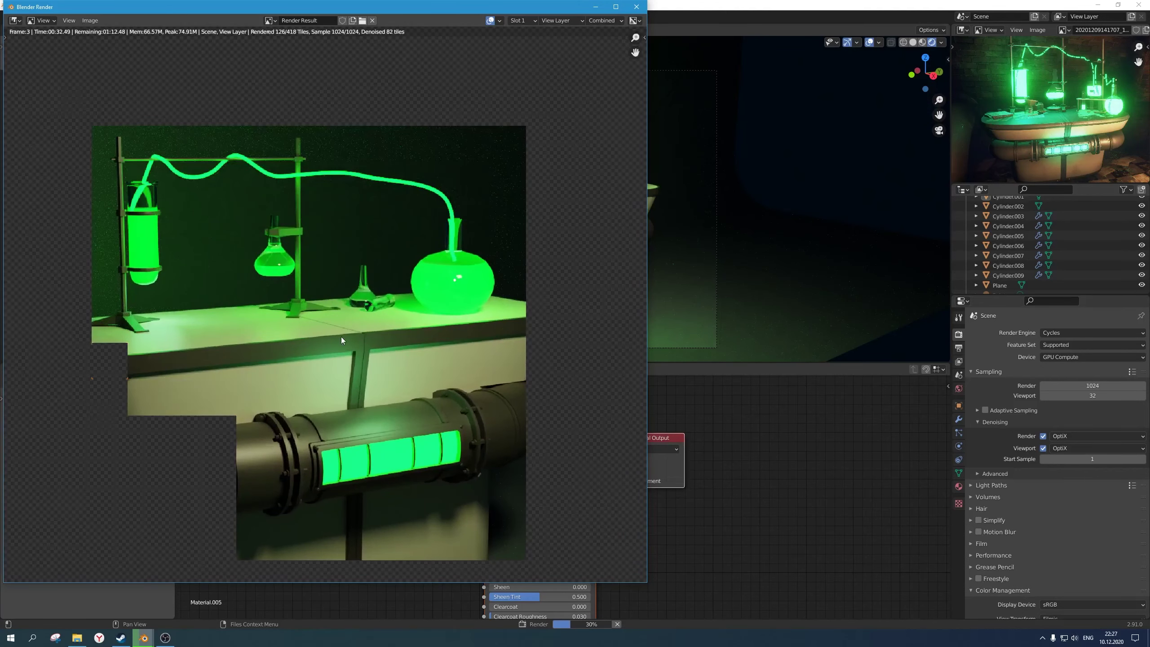
scroll(342, 336, down, 1)
scroll(342, 336, down, 1)
scroll(342, 336, down, 2)
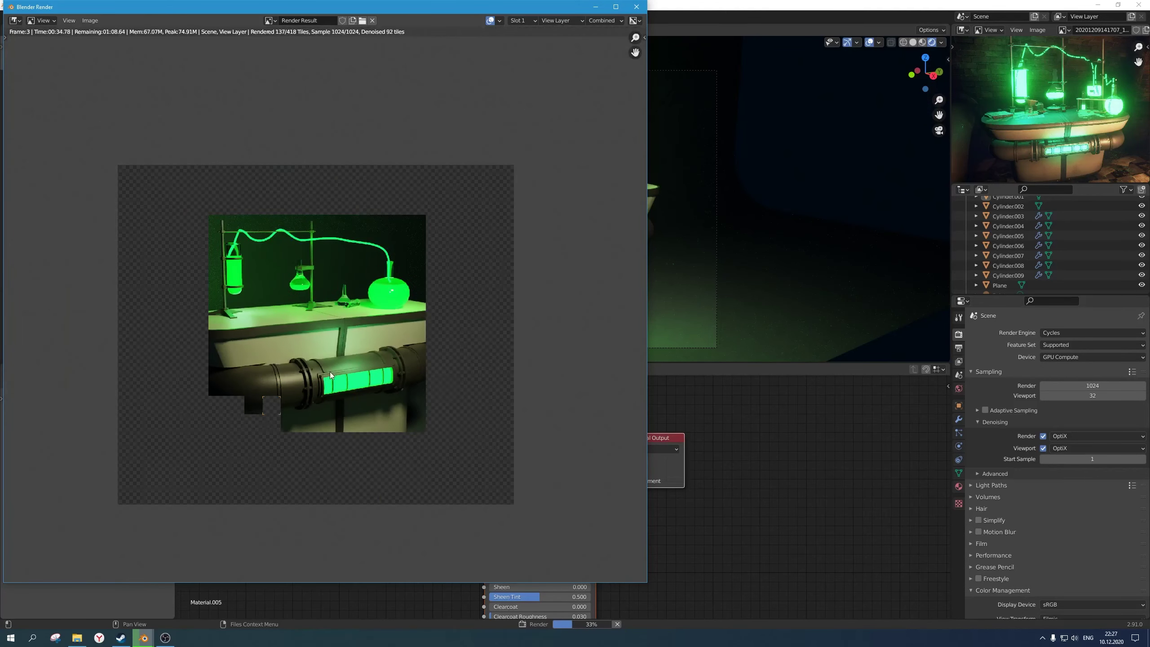
scroll(330, 373, up, 5)
scroll(344, 348, down, 3)
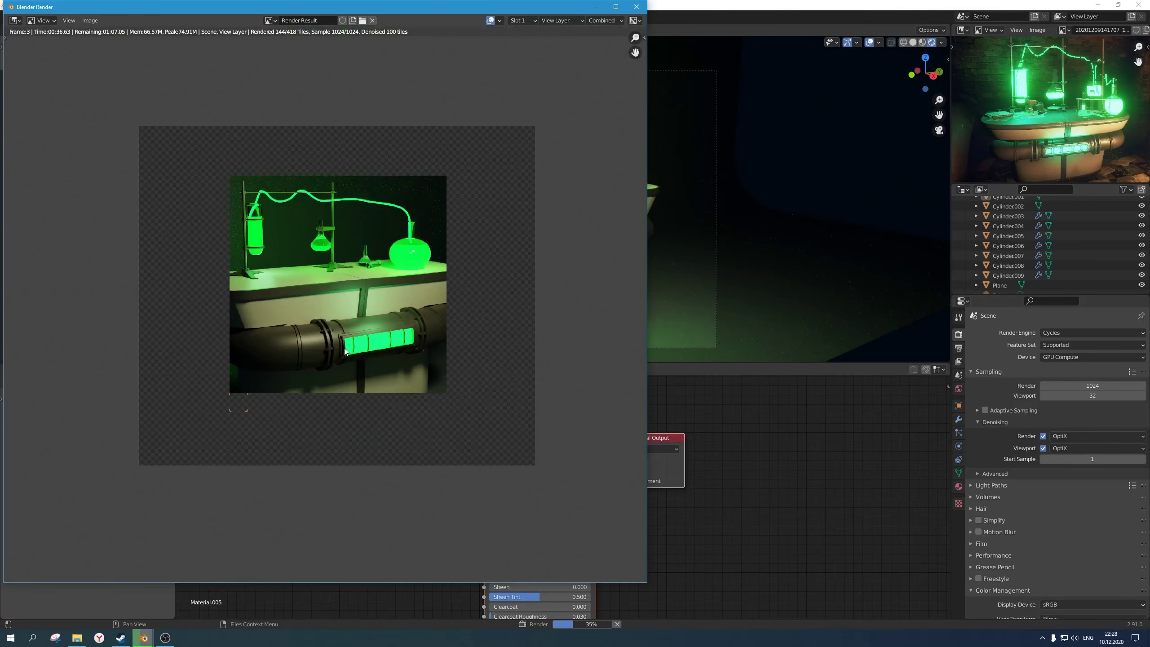
scroll(355, 345, up, 2)
scroll(375, 288, down, 1)
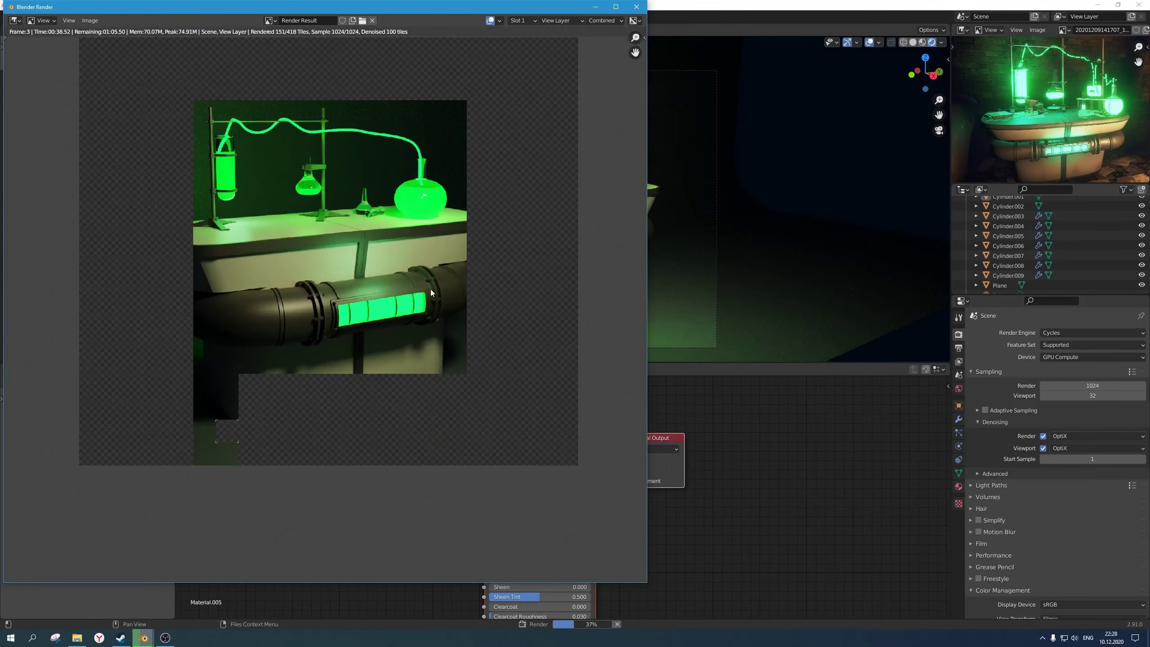
scroll(398, 283, up, 2)
scroll(397, 283, up, 1)
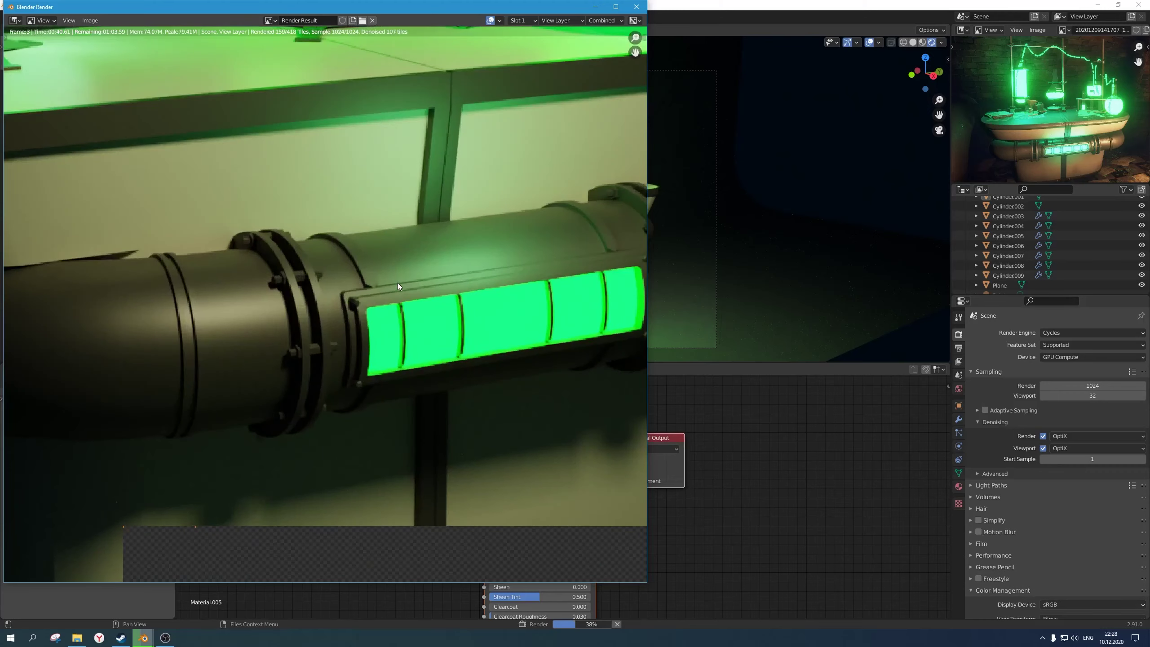
scroll(398, 278, down, 4)
scroll(390, 319, up, 1)
scroll(390, 319, up, 1)
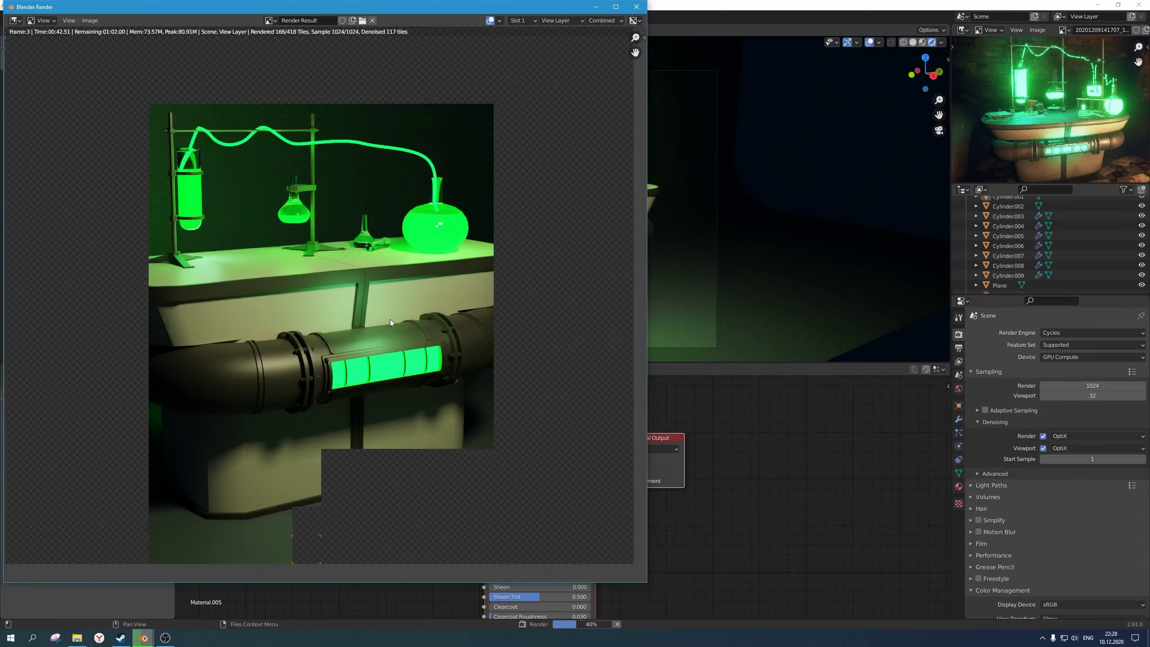
scroll(400, 360, down, 1)
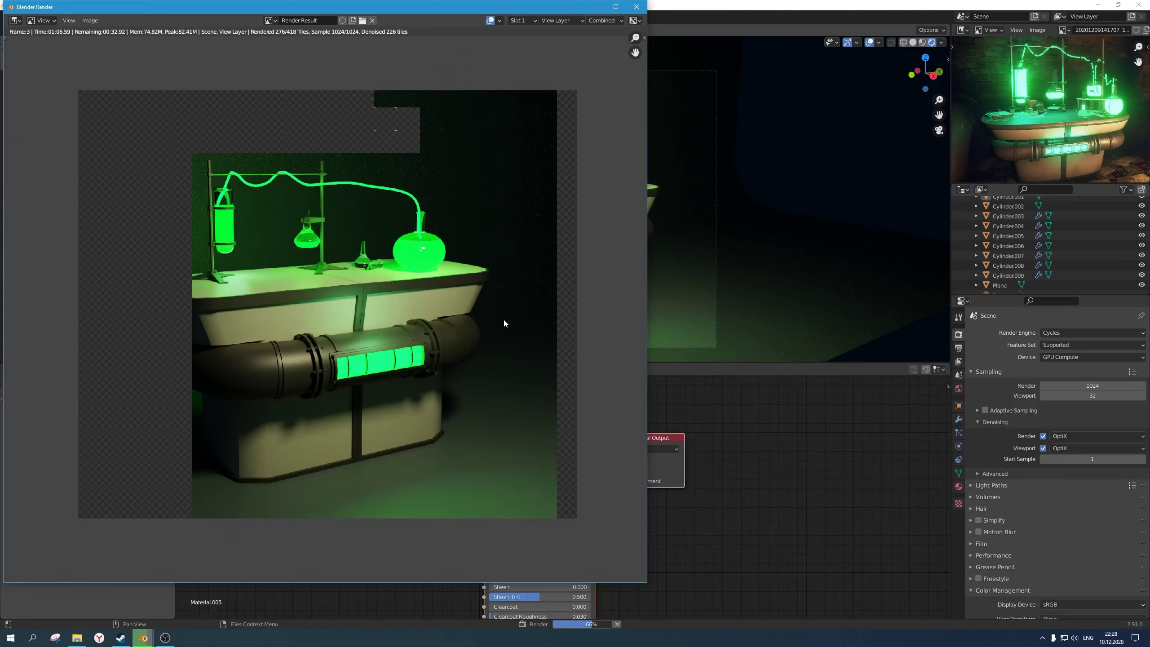
Step: Inspect the metal stands, green hose and flasks up close in the ongoing render
scroll(186, 254, up, 4)
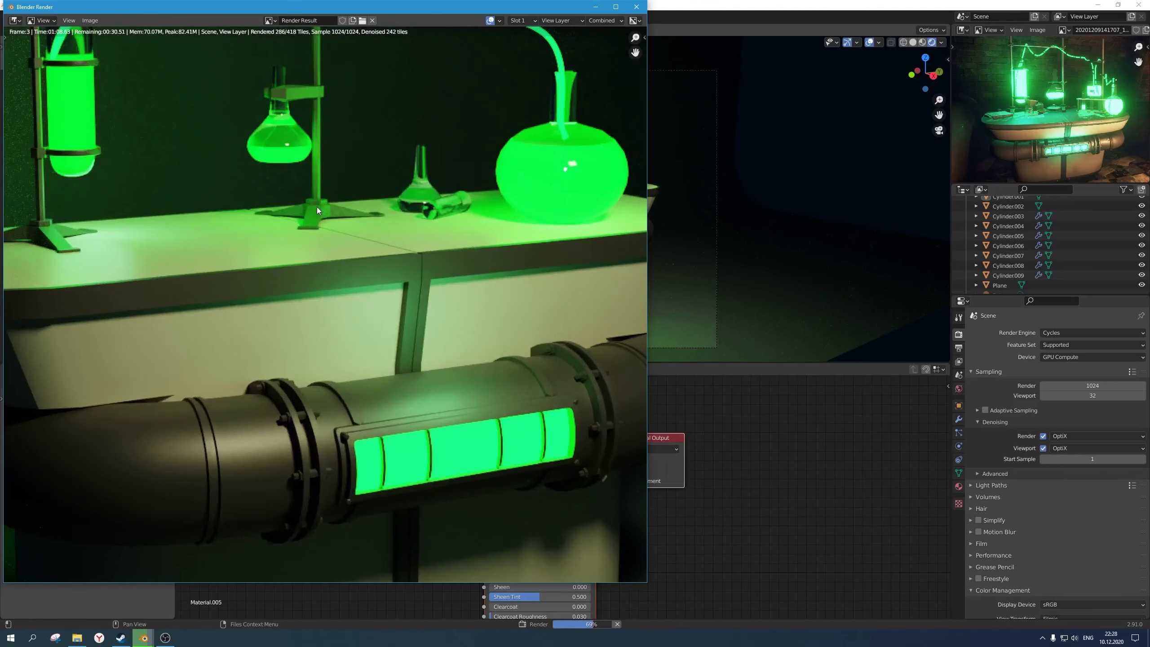
middle_drag(277, 176, 311, 389)
scroll(338, 349, up, 1)
scroll(391, 335, down, 3)
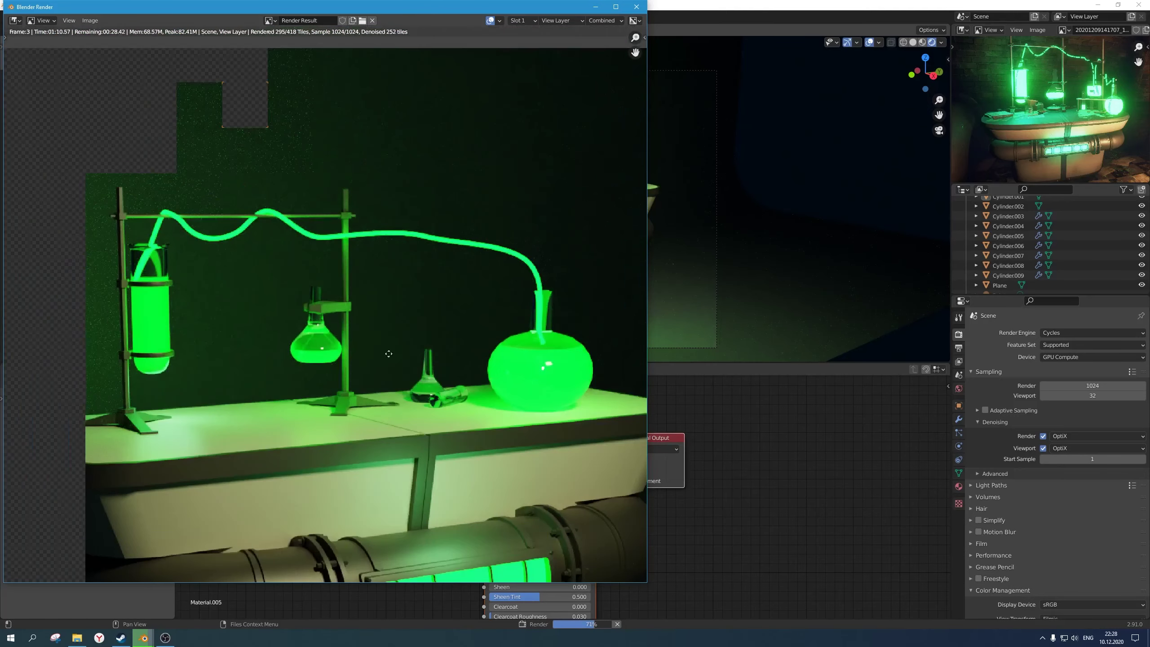
scroll(380, 354, up, 1)
scroll(381, 356, down, 2)
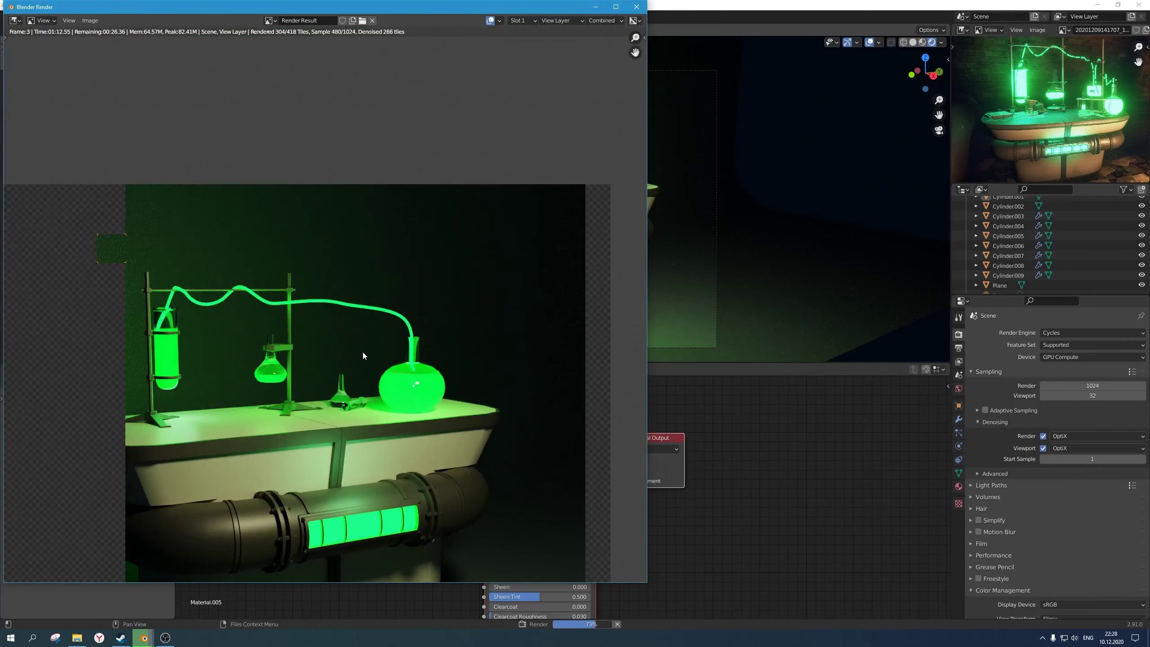
scroll(344, 347, up, 3)
scroll(255, 348, up, 2)
scroll(406, 306, down, 4)
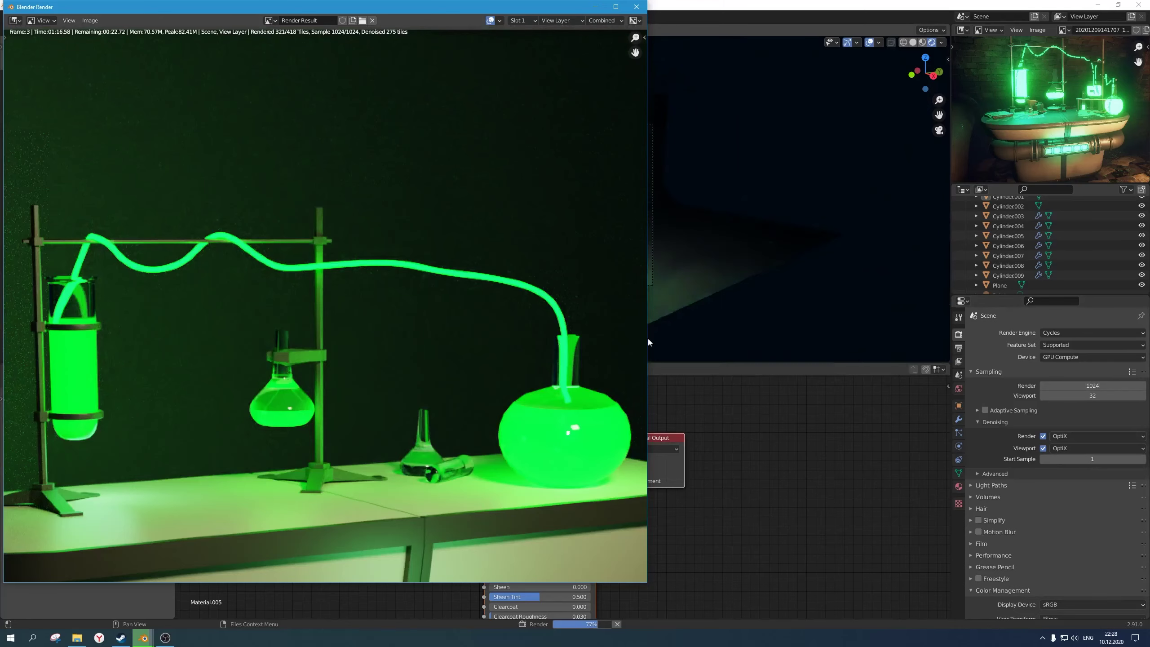
scroll(749, 284, up, 1)
scroll(476, 313, down, 2)
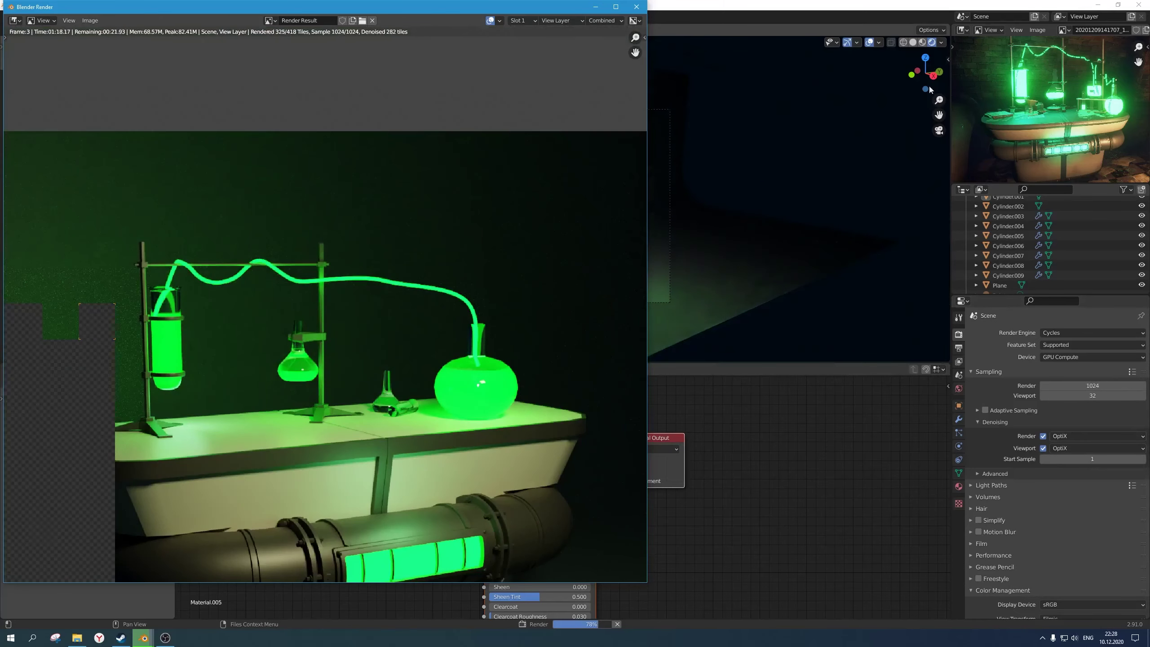
Step: Switch the 3D viewport to solid shading and bring the render window back to the front
click(916, 41)
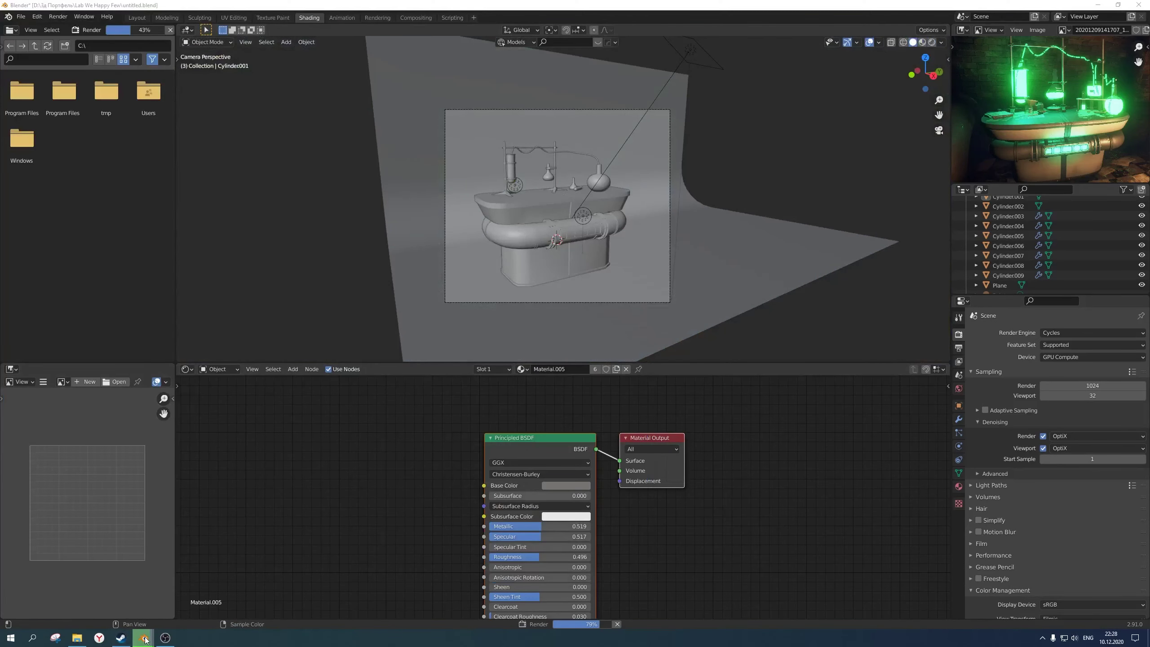
click(145, 639)
scroll(311, 255, down, 3)
scroll(311, 255, up, 3)
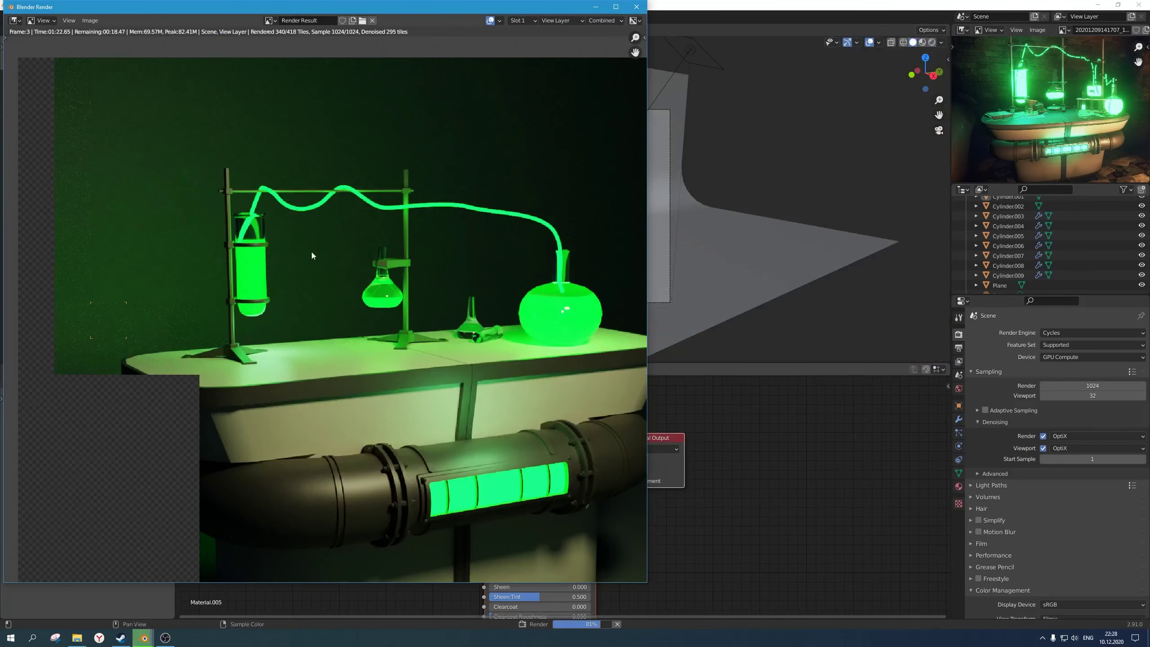
Step: Check the tube, curved pipe, desk base and overall composition in the render as the remaining tiles complete
scroll(323, 294, up, 2)
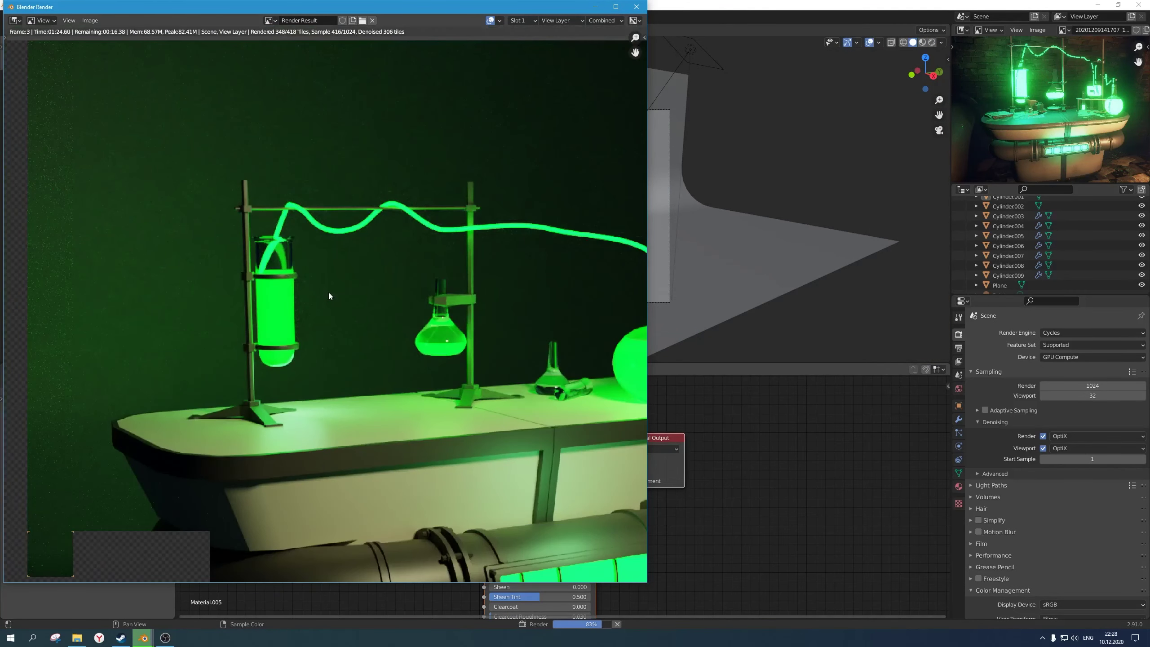
scroll(330, 342, down, 4)
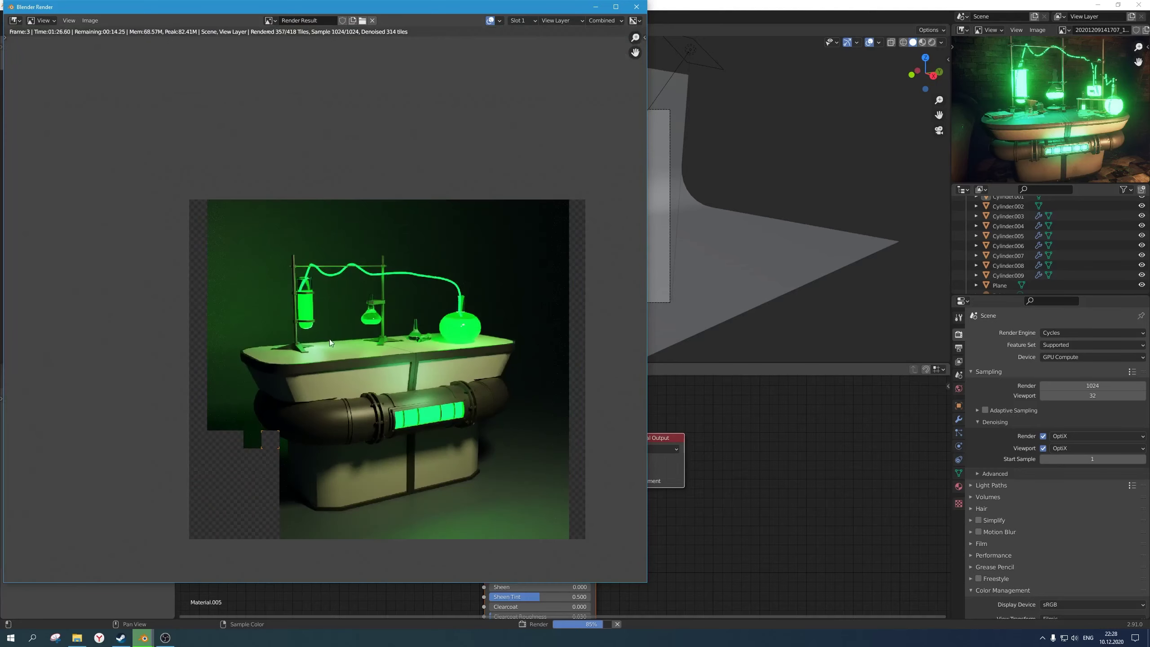
scroll(374, 278, up, 6)
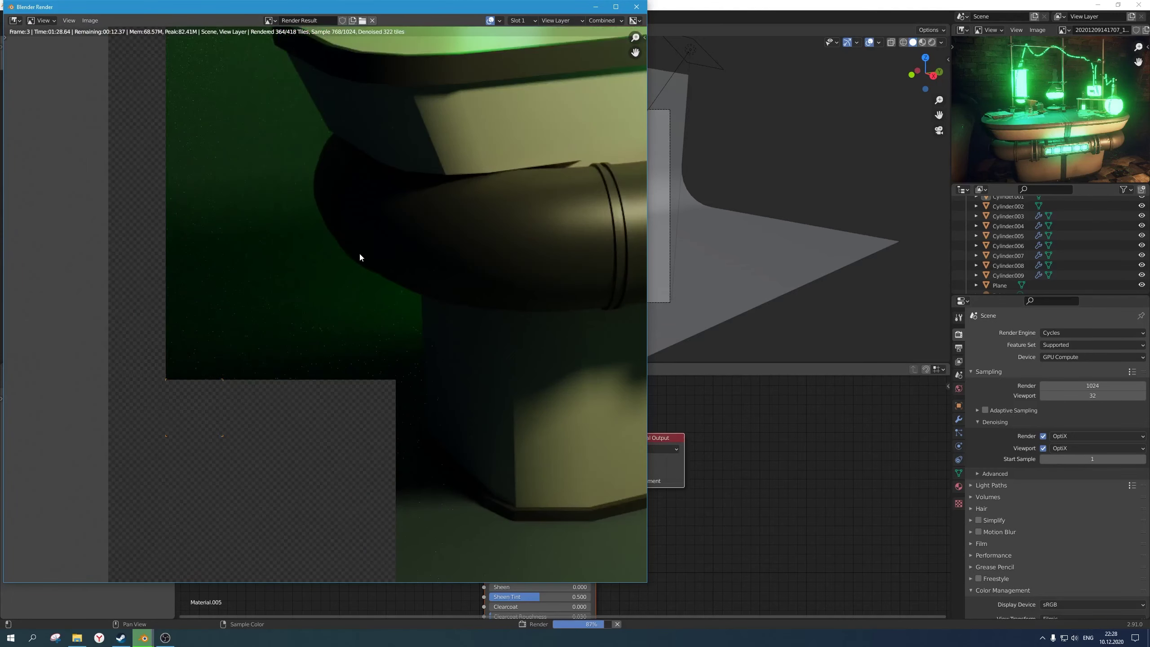
scroll(360, 256, down, 6)
scroll(414, 334, up, 1)
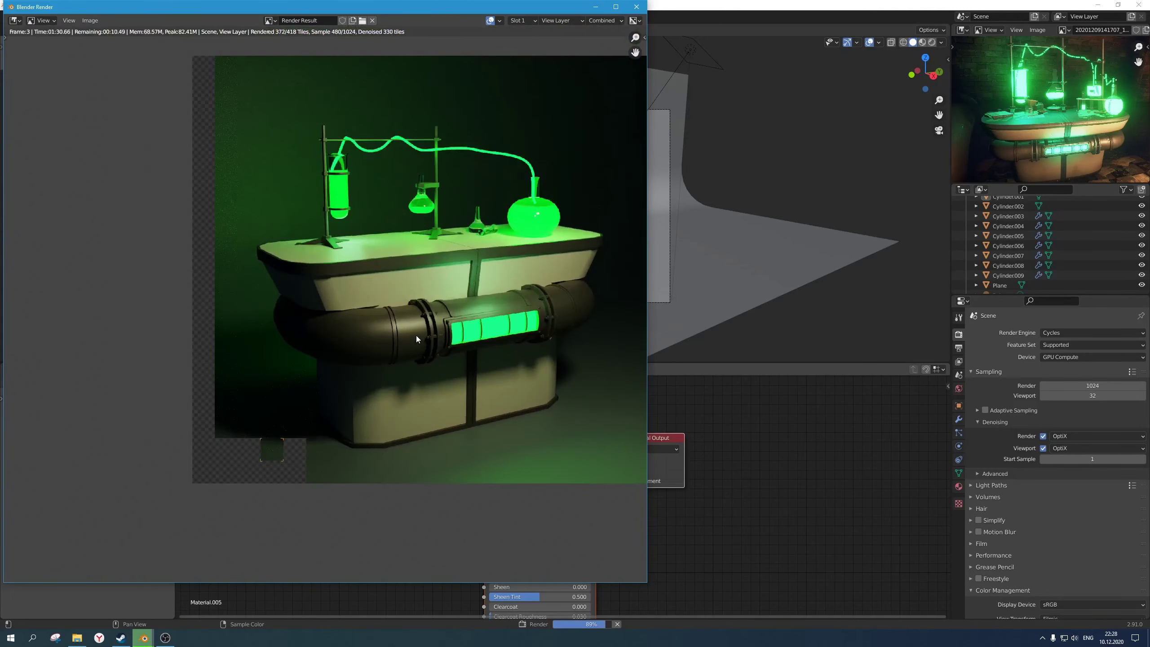
scroll(416, 335, up, 2)
scroll(397, 348, down, 3)
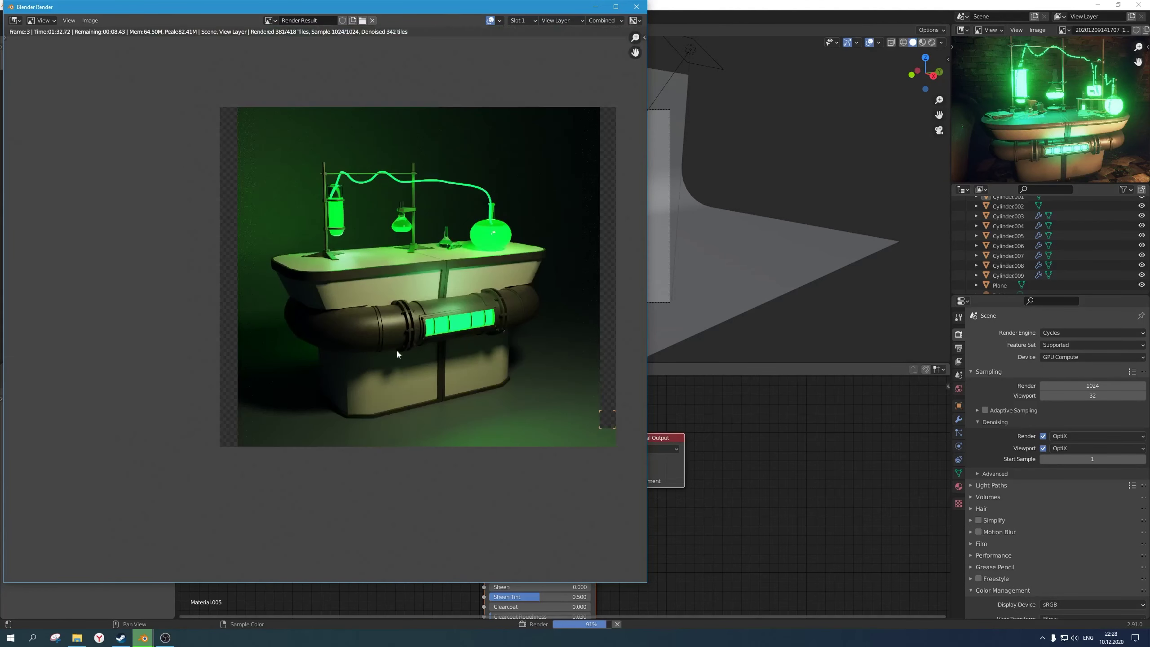
middle_drag(509, 295, 446, 332)
scroll(464, 334, up, 2)
scroll(376, 324, down, 2)
scroll(446, 332, up, 1)
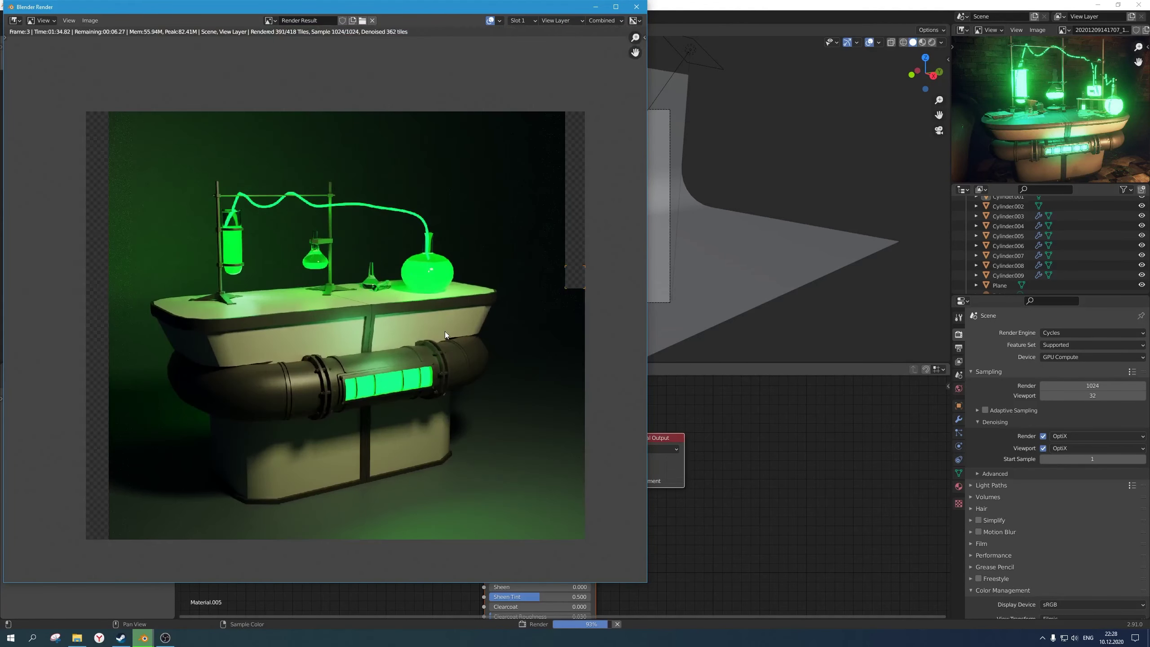
scroll(445, 331, down, 1)
scroll(445, 349, up, 1)
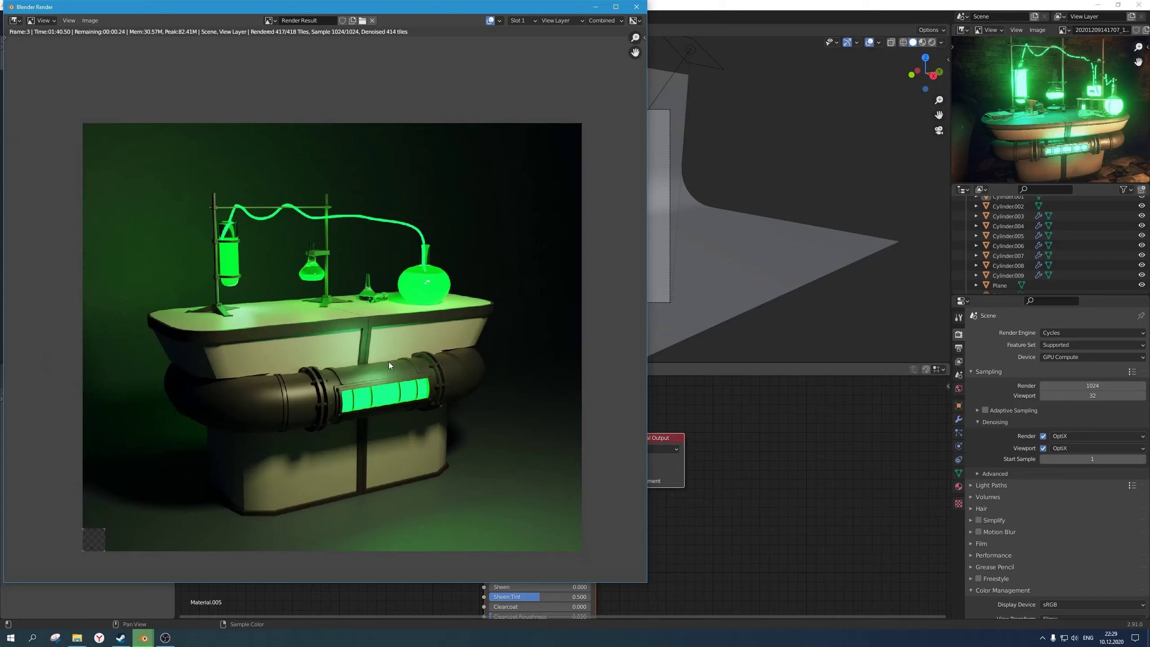
Step: Save the finished render result as an image file and close the render window
click(90, 20)
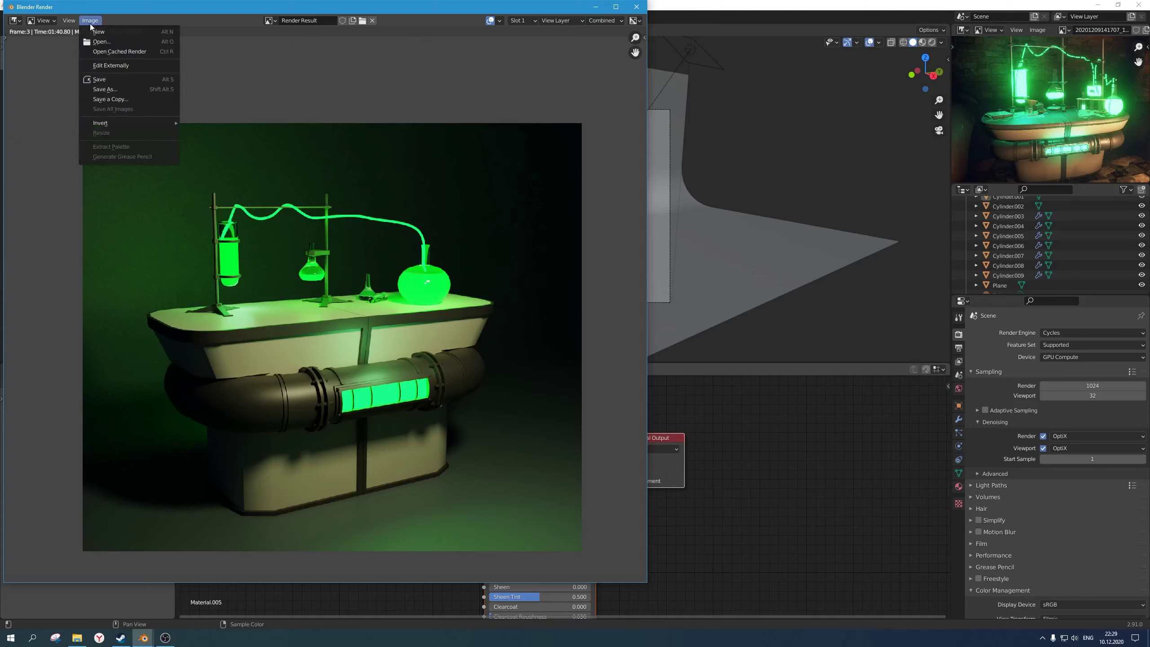
click(123, 86)
click(478, 444)
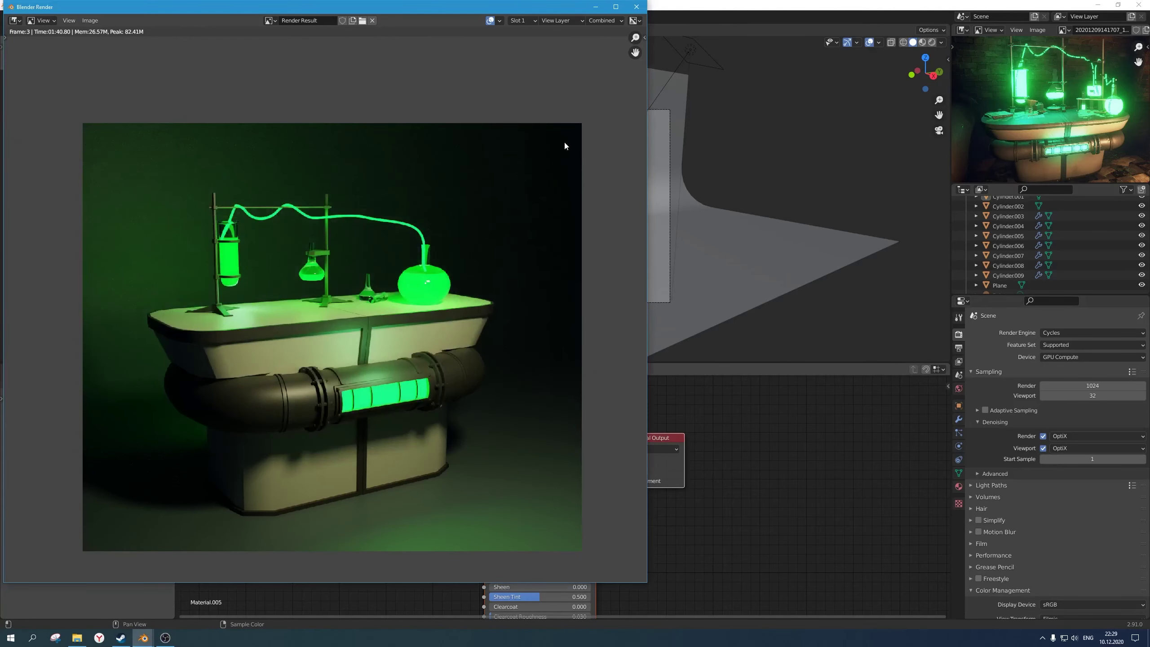
click(633, 9)
Step: Enable compositing nodes in the Compositing workspace and space the Render Layers and Composite nodes apart
click(411, 17)
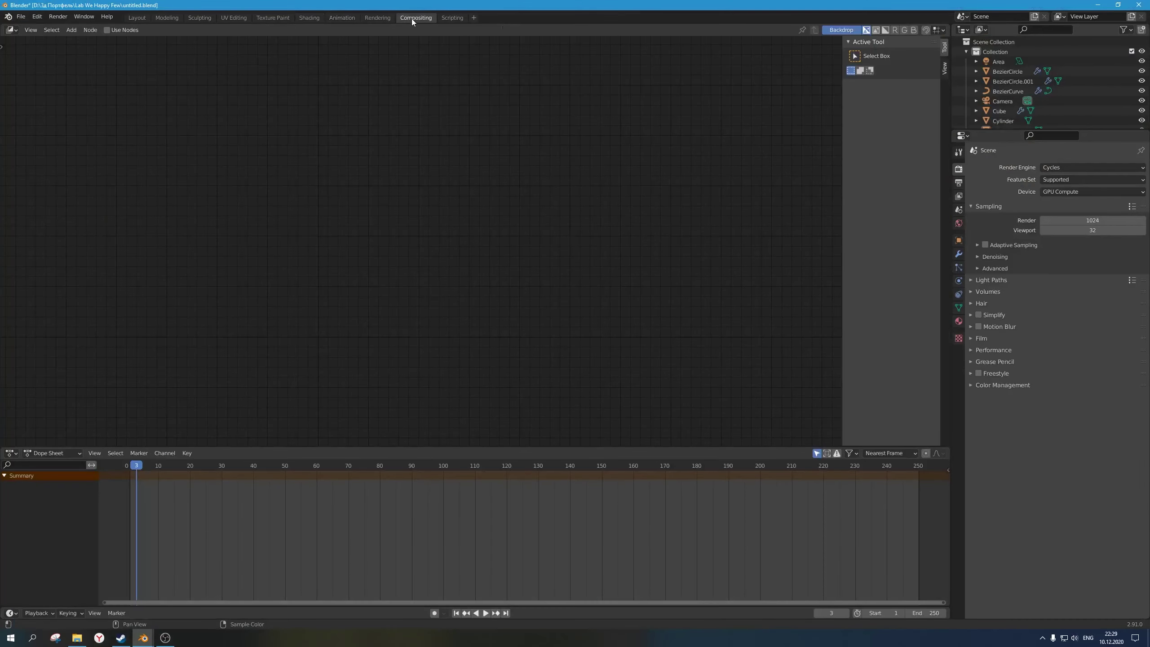
click(107, 30)
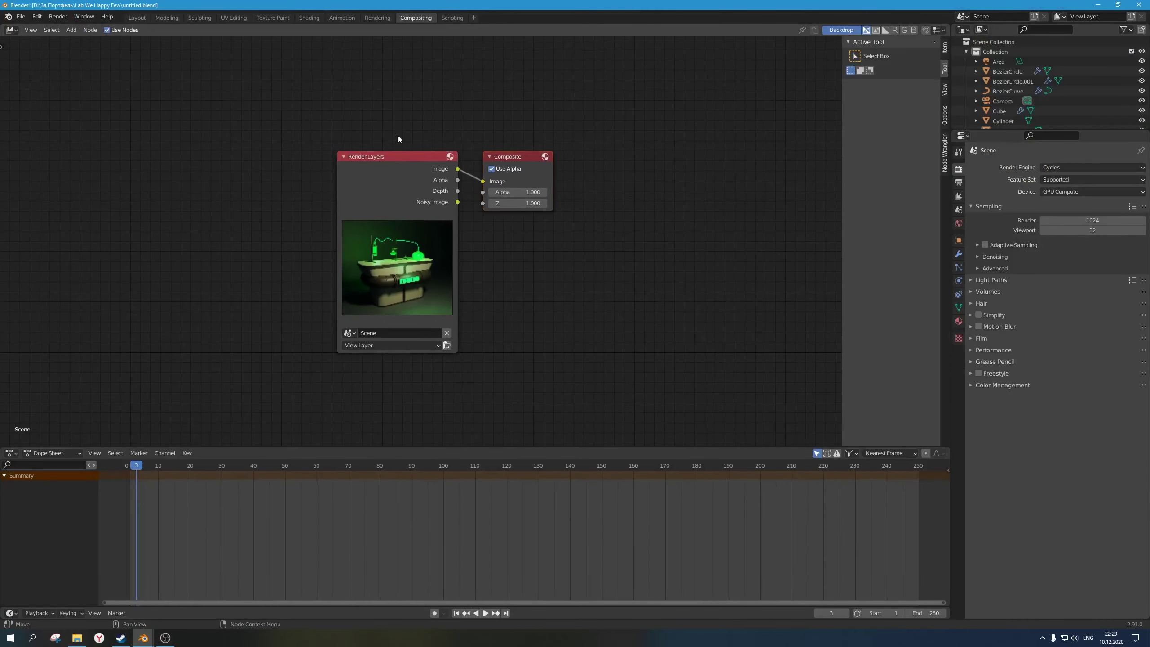
drag(380, 155, 141, 148)
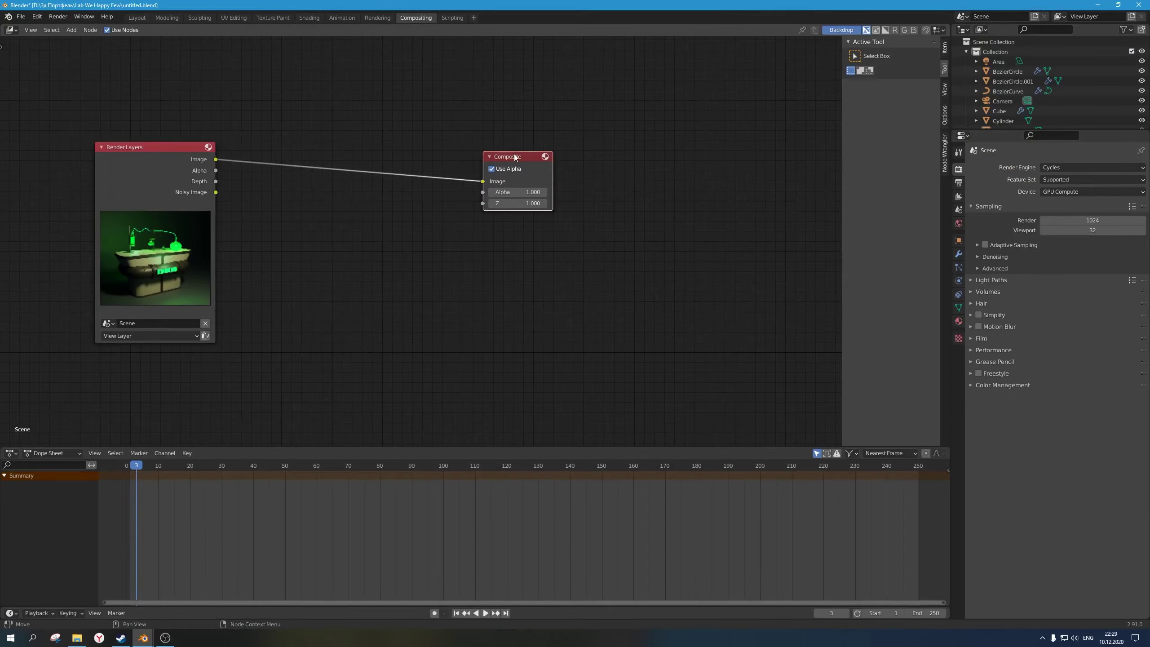
drag(512, 154, 324, 82)
Step: Add a Viewer node below the Composite node and feed it the Render Layers image
key(shift+a)
mouse_move(293, 240)
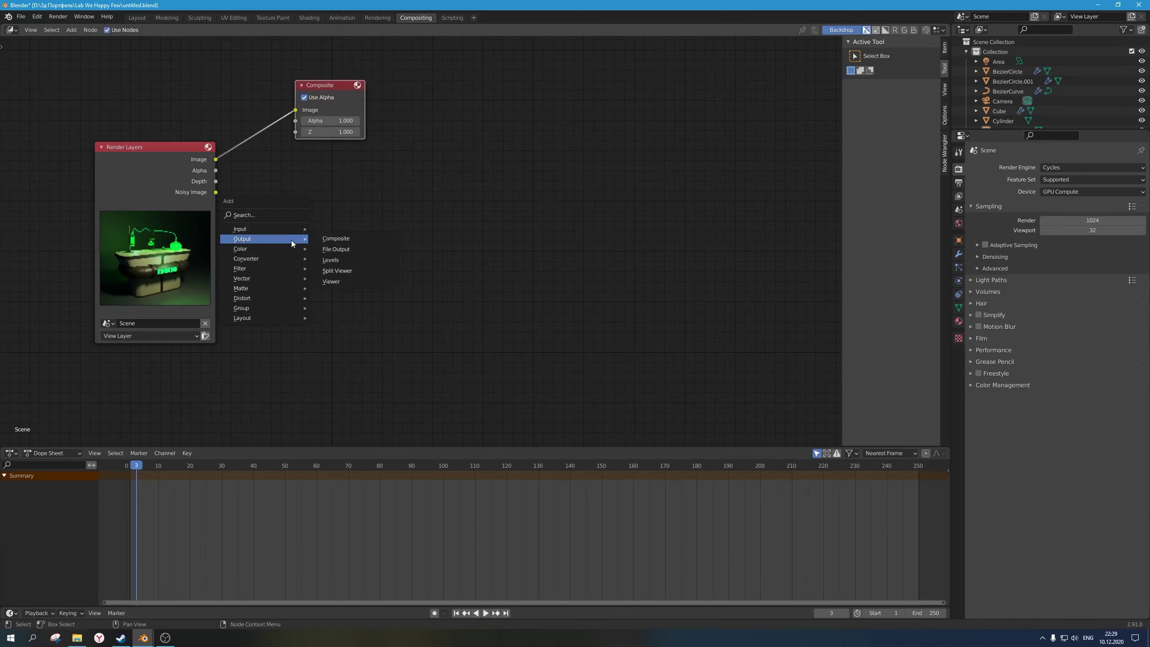
click(345, 281)
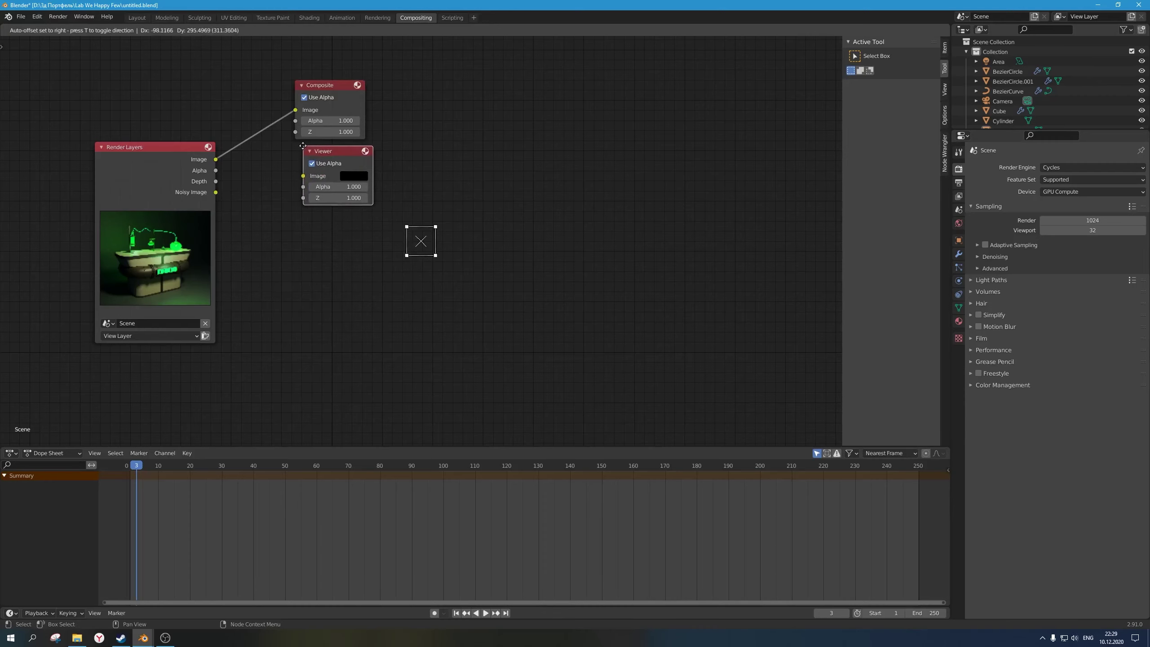
click(323, 218)
drag(215, 159, 314, 176)
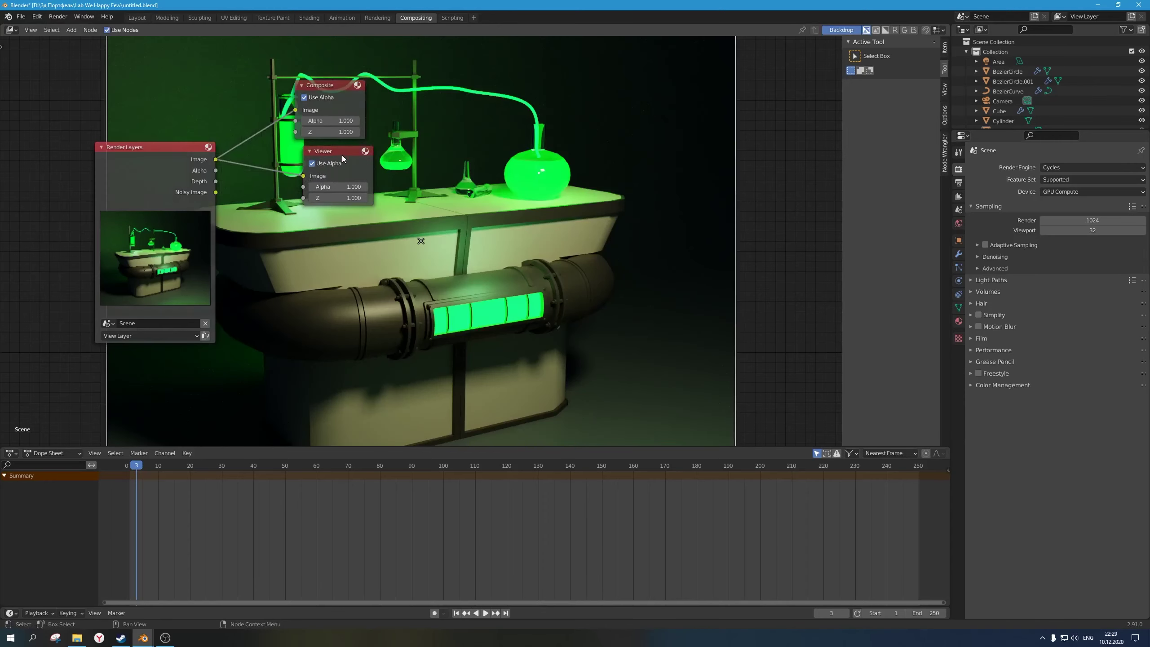
Step: Insert a Glare node into the link between the Render Layers image and the Composite node
middle_drag(450, 226, 344, 170)
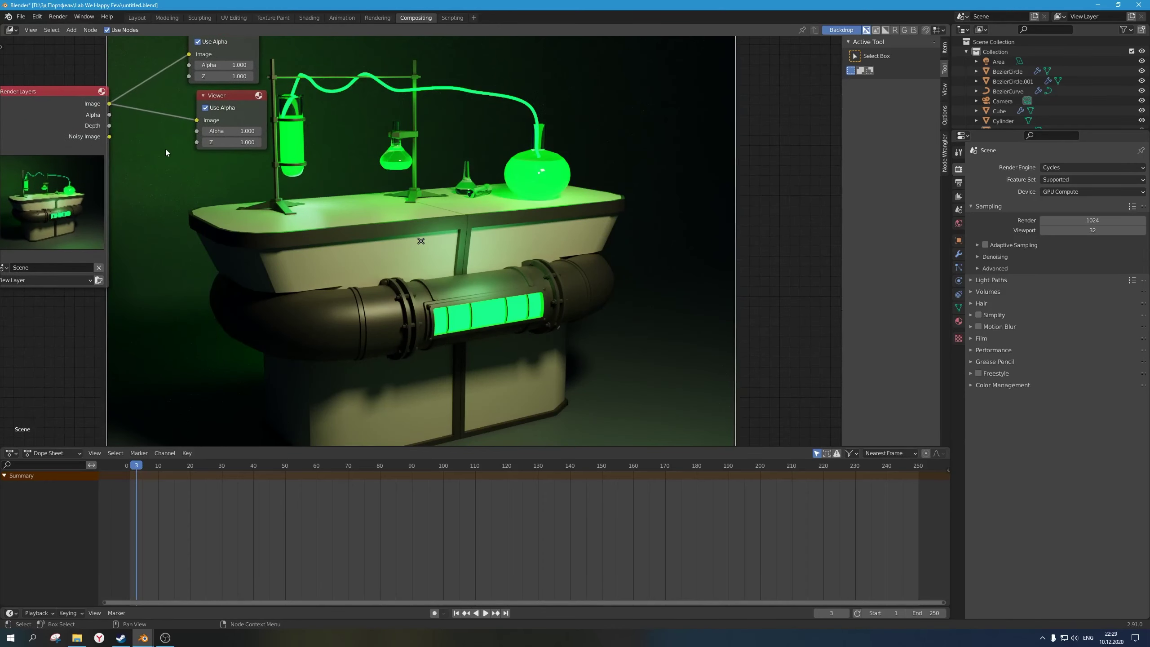
key(shift+a)
mouse_move(165, 149)
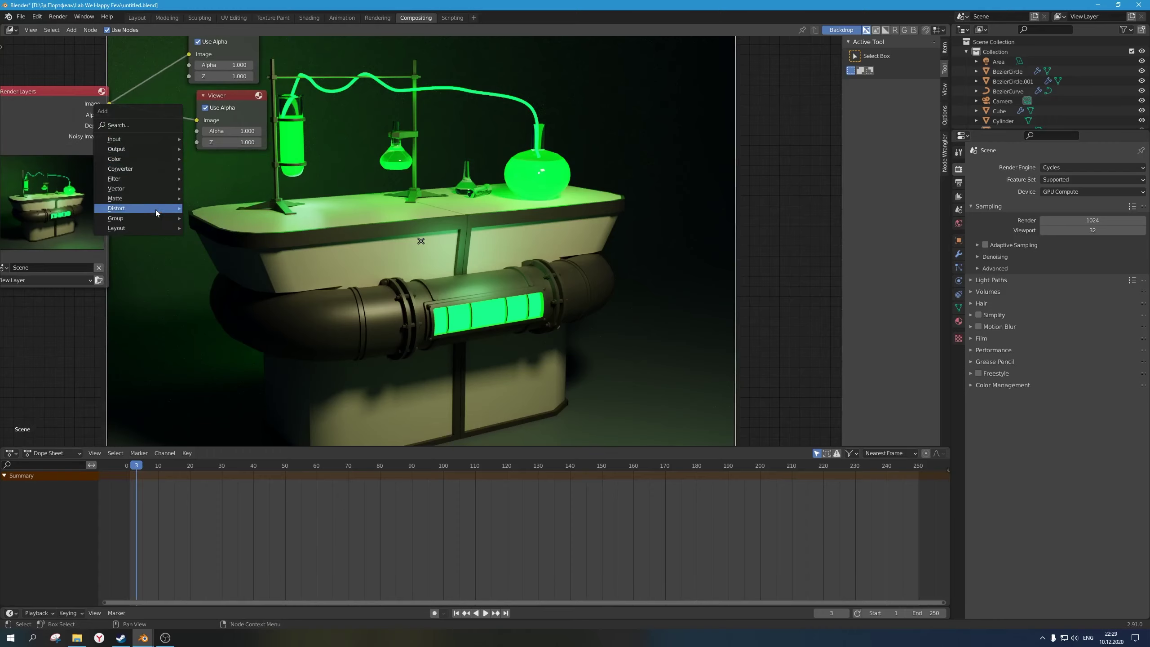
mouse_move(156, 208)
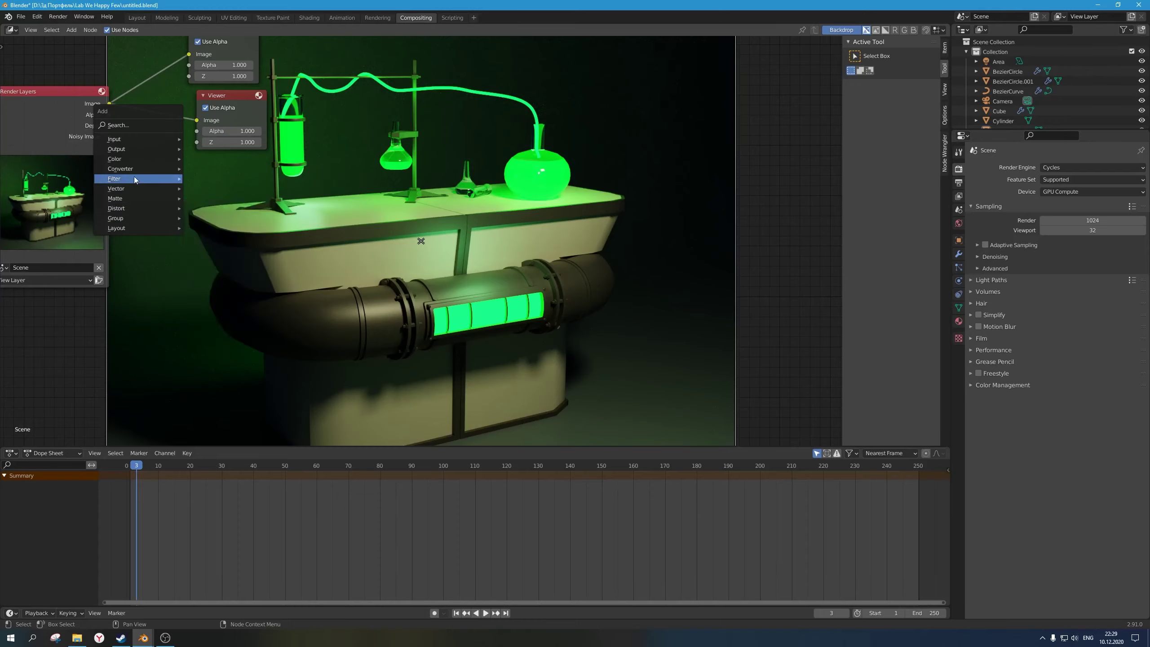
mouse_move(133, 178)
click(218, 273)
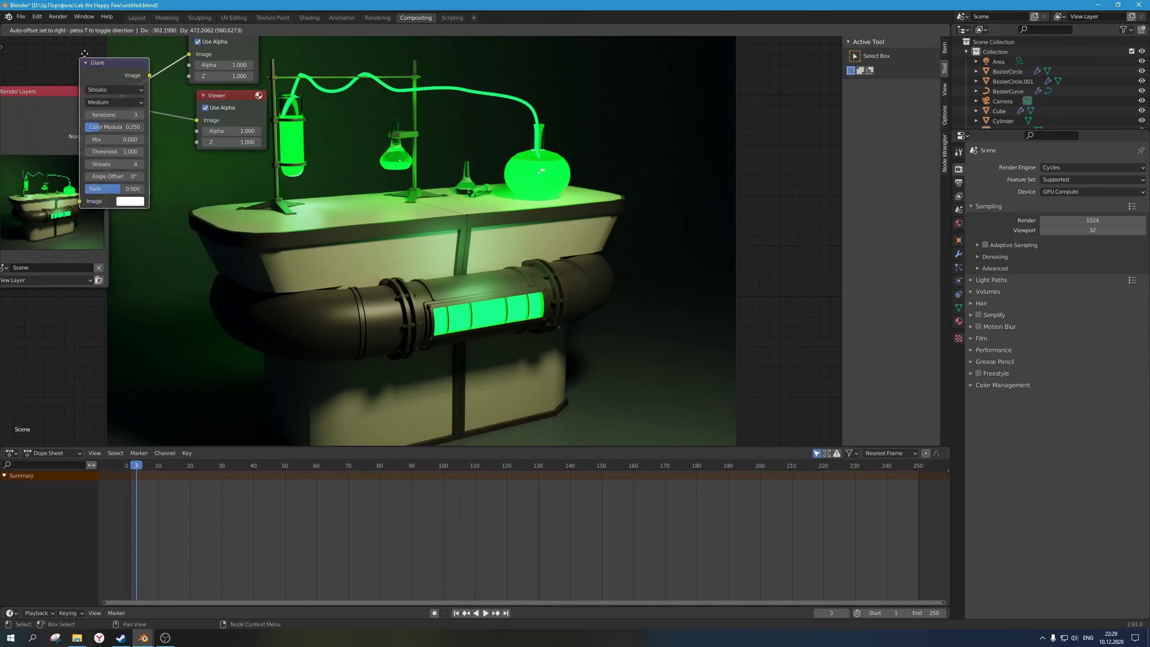
click(154, 68)
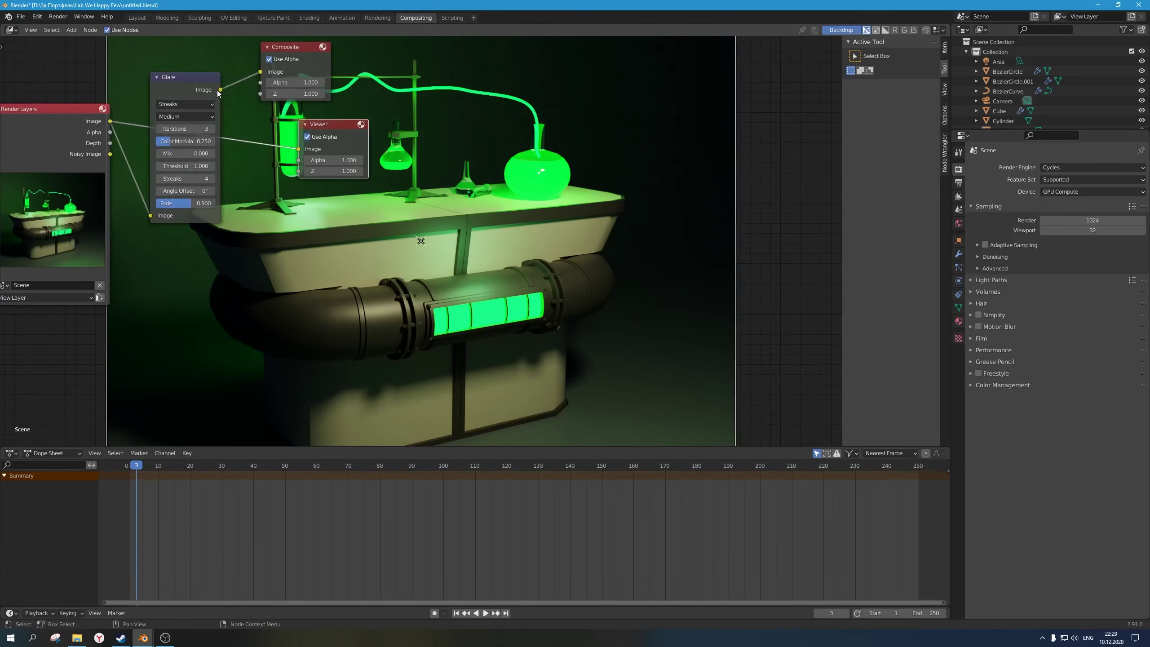
Step: Feed the Viewer node from the Glare output and set the glare type to Fog Glow after trying Ghosts
mouse_move(220, 90)
mouse_down()
mouse_move(304, 158)
mouse_move(266, 121)
mouse_up()
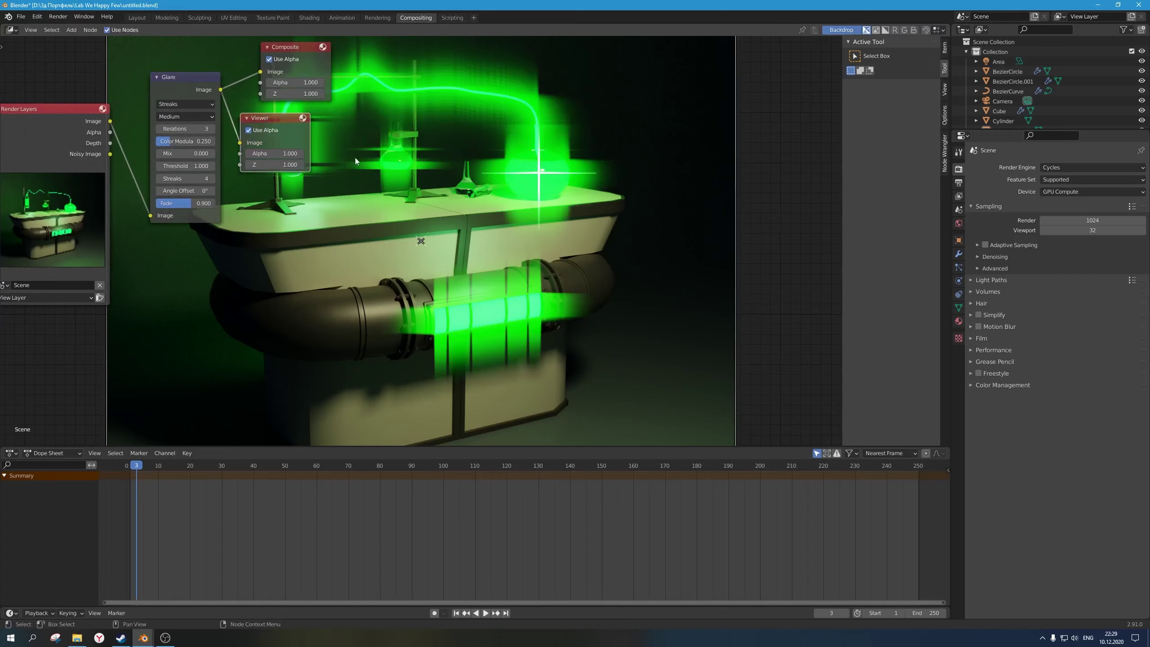
middle_drag(481, 208, 477, 269)
click(179, 165)
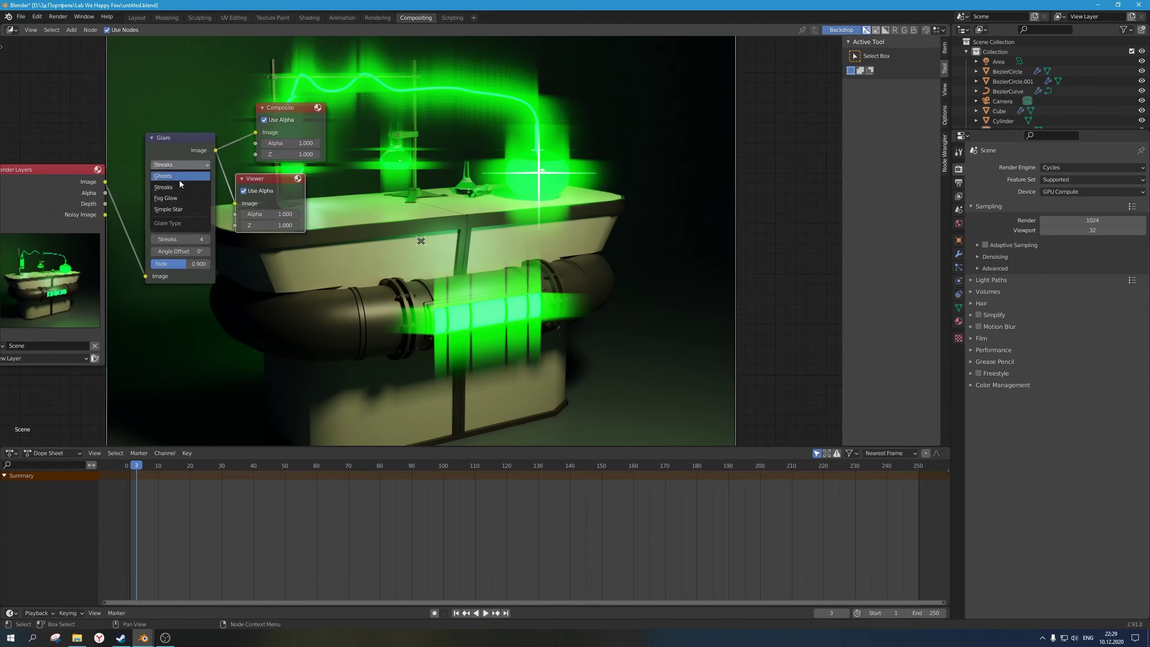
click(176, 177)
click(188, 165)
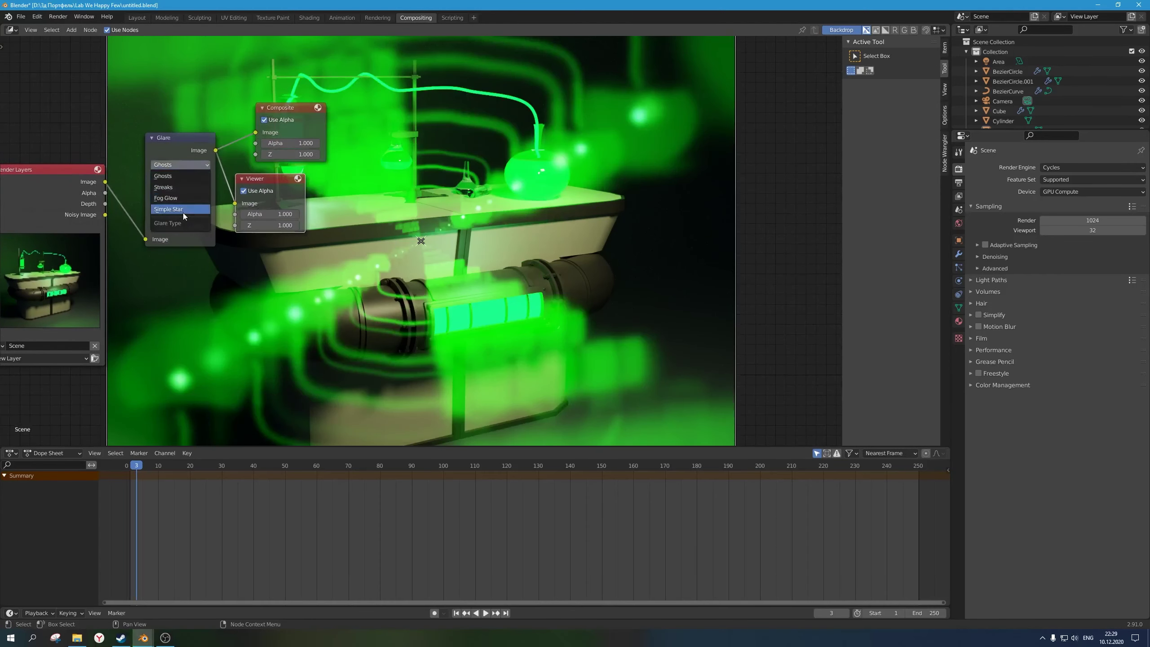
click(178, 198)
Step: Set the Fog Glow glare's quality to High and its mix to -0.9
scroll(478, 208, down, 1)
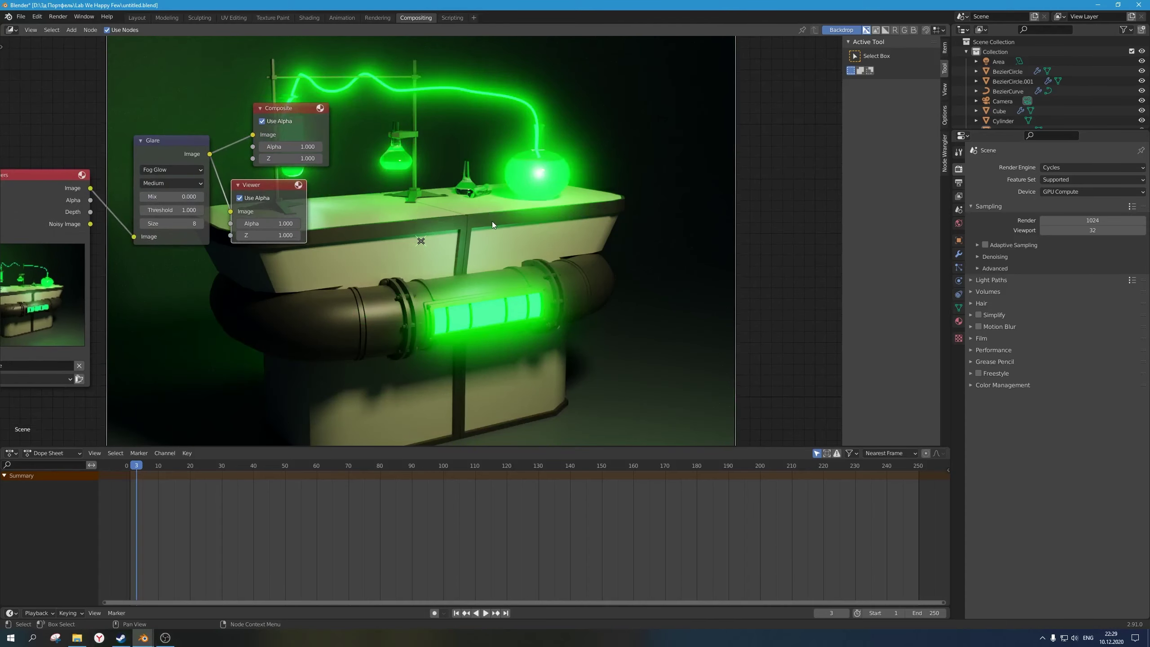
scroll(451, 199, up, 1)
middle_drag(365, 206, 323, 188)
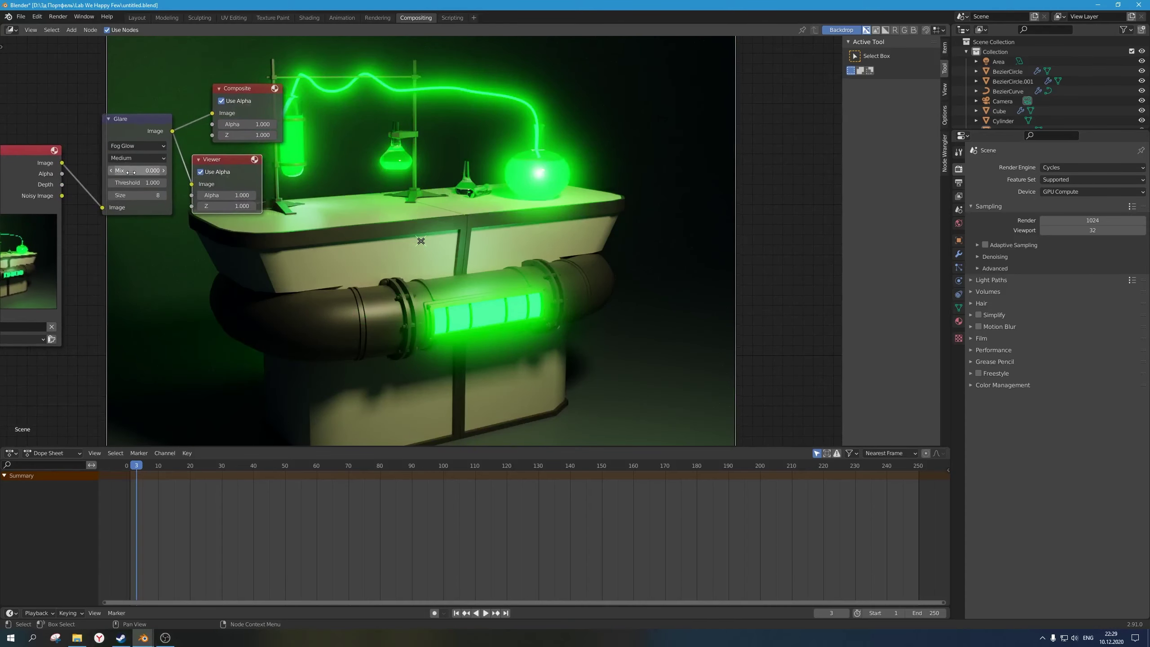
click(140, 167)
click(136, 156)
click(138, 170)
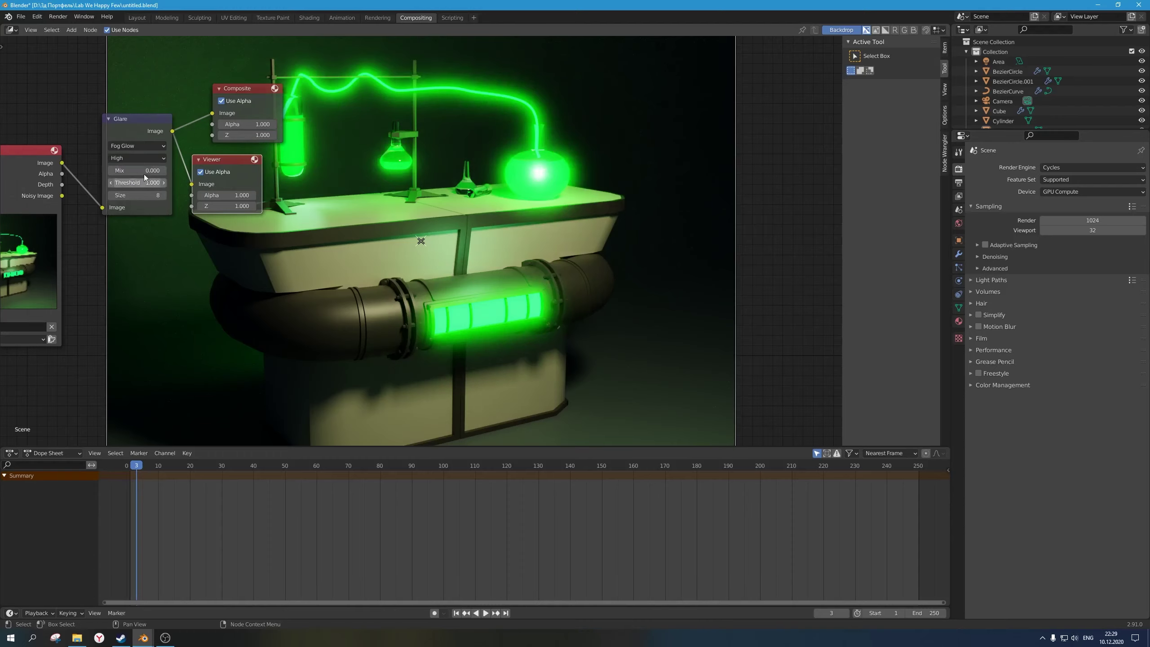
click(145, 170)
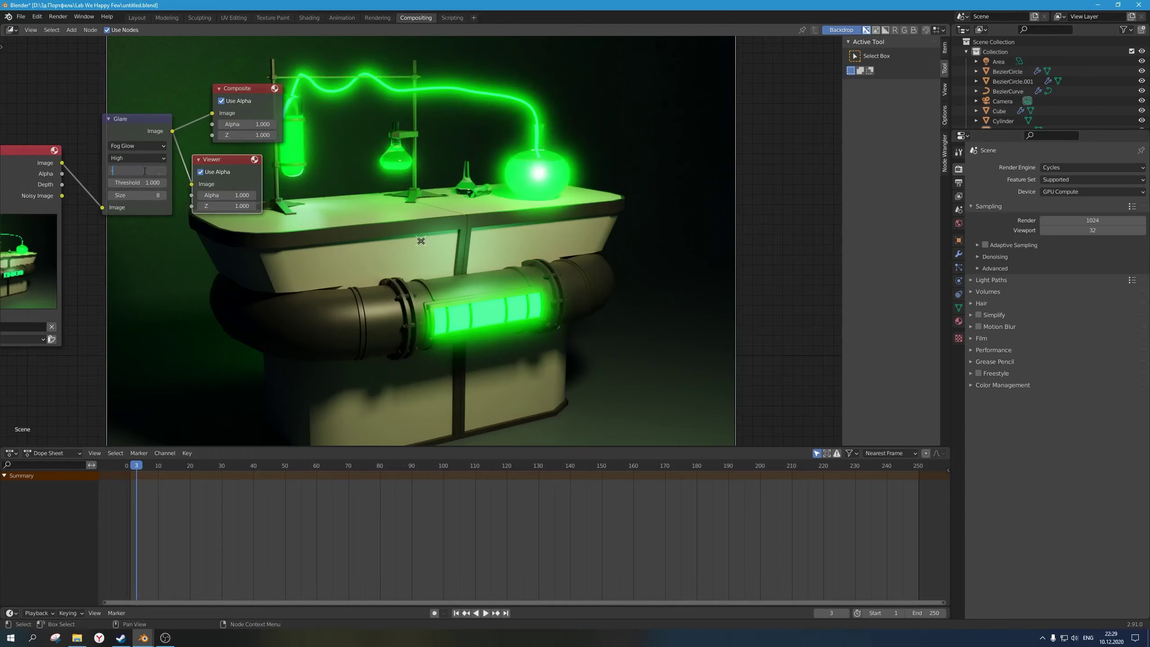
text(-0.9)
key(Return)
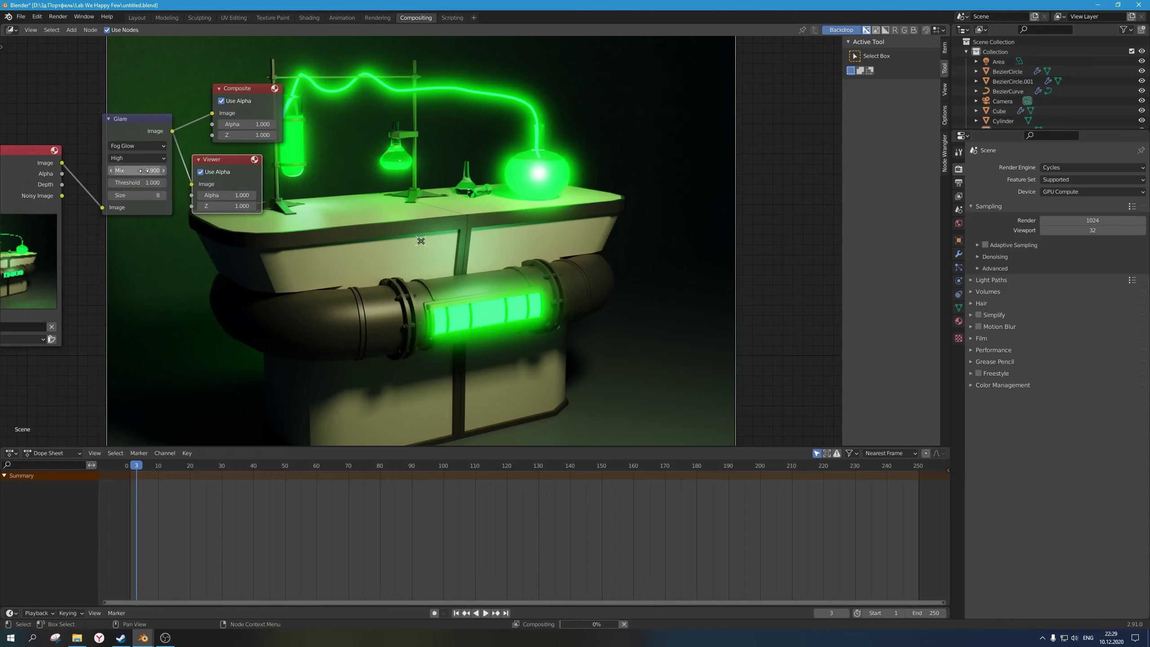
Step: Try a mix of -0.5 on the Fog Glow glare and settle on -0.75
click(143, 170)
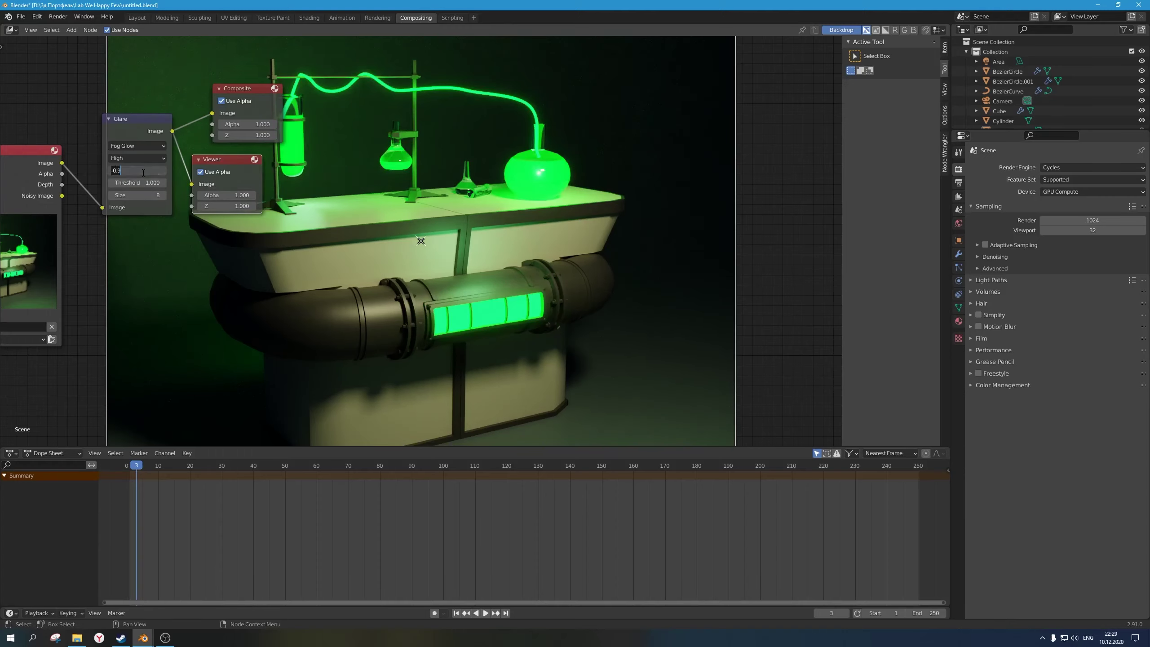
text(-.5)
key(Return)
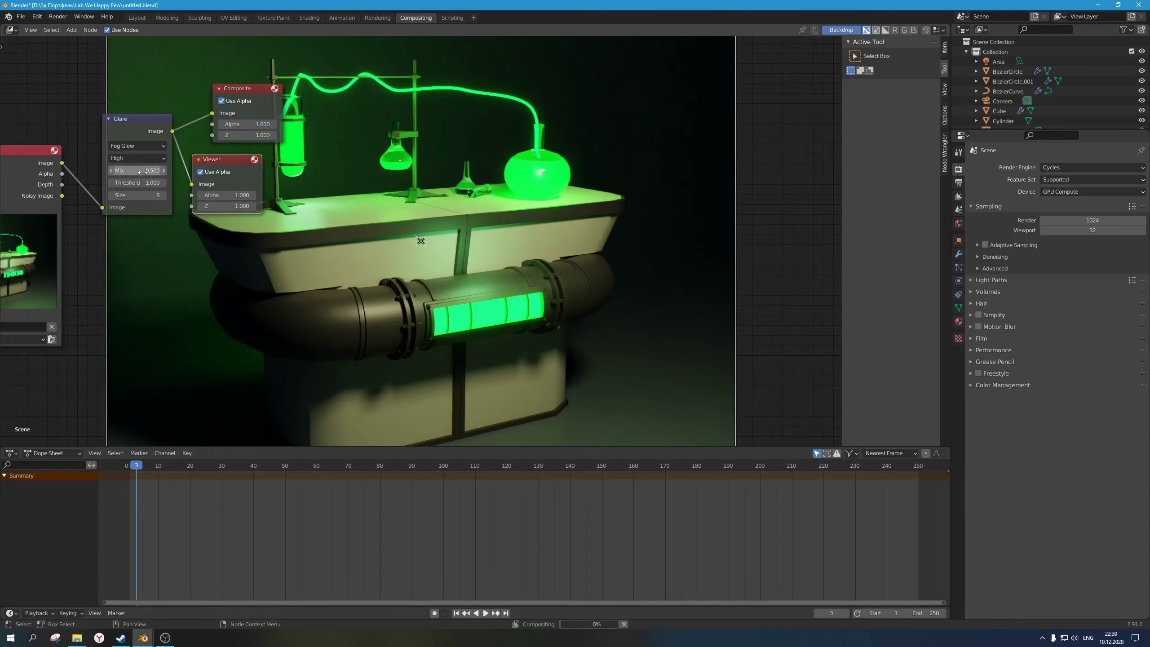
click(143, 171)
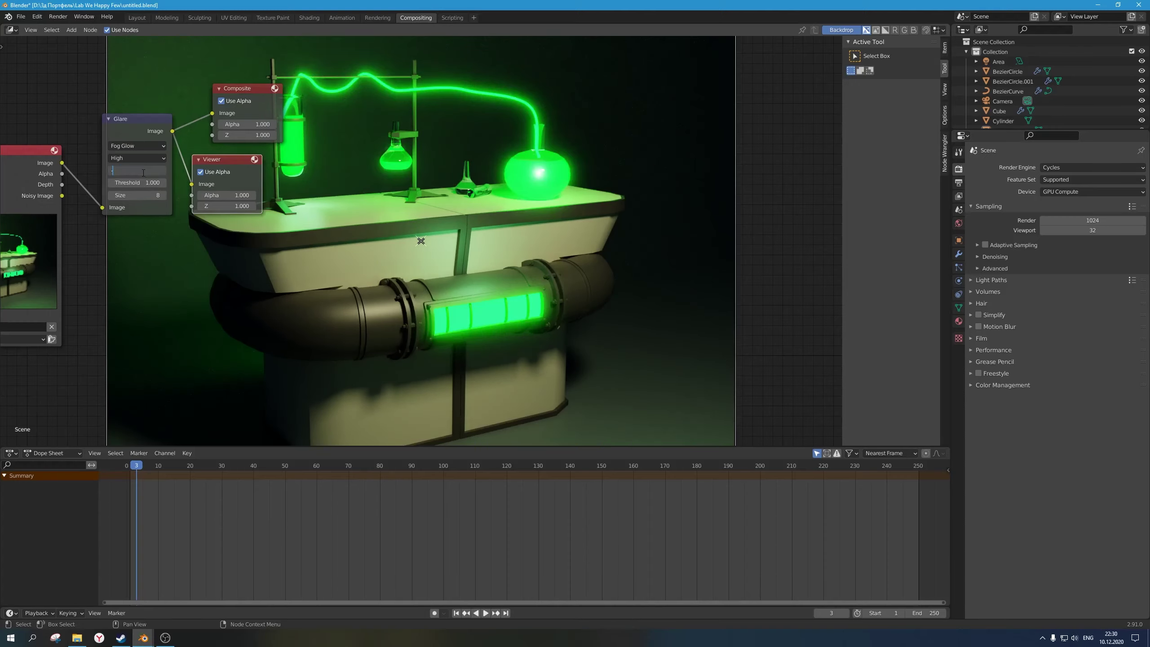
text(-0.75)
key(Return)
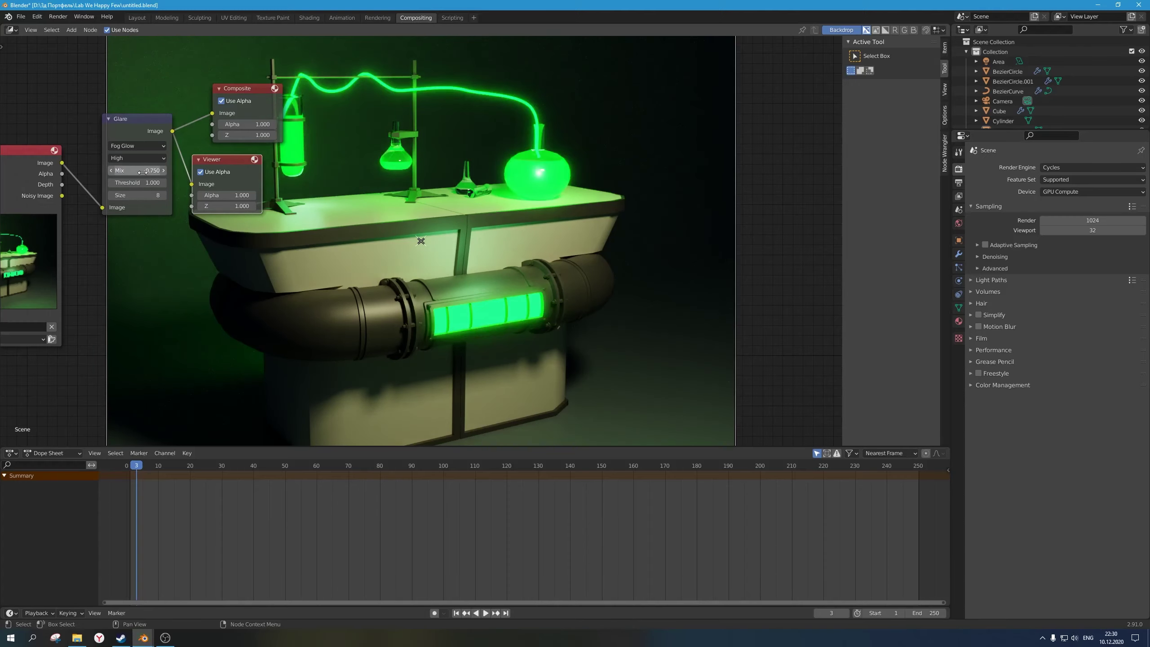
Step: Shrink the backdrop image, place it beside the nodes, and enlarge it to fill the free area of the node editor
scroll(505, 256, down, 5)
scroll(505, 257, up, 3)
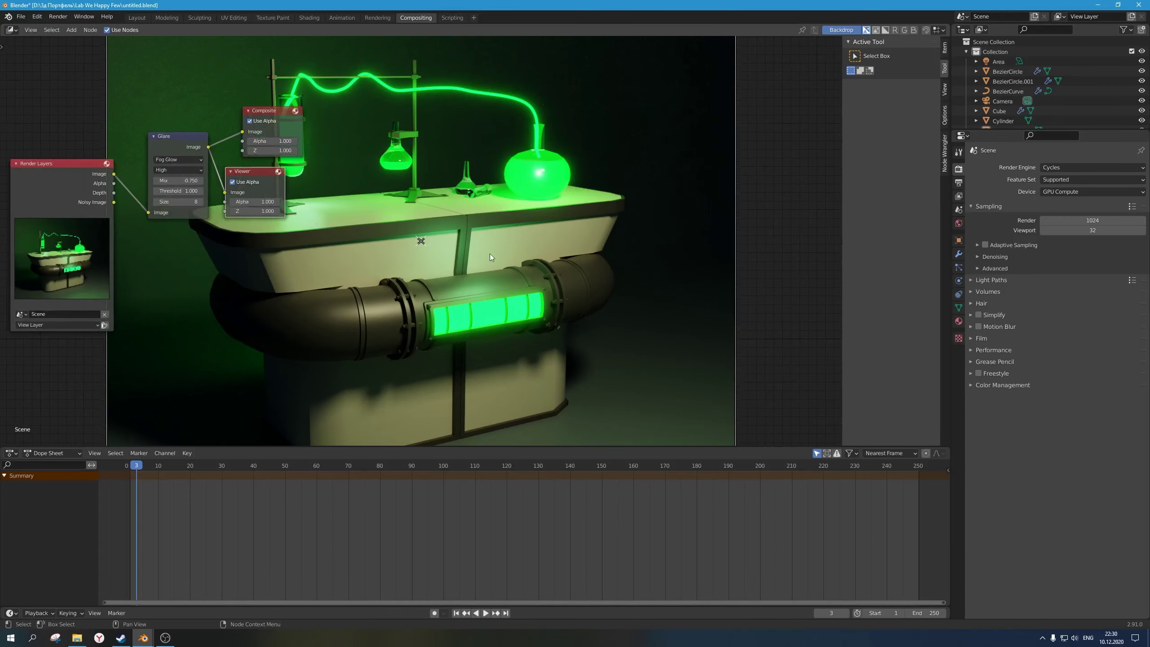
shift+middle_drag(483, 252, 462, 211)
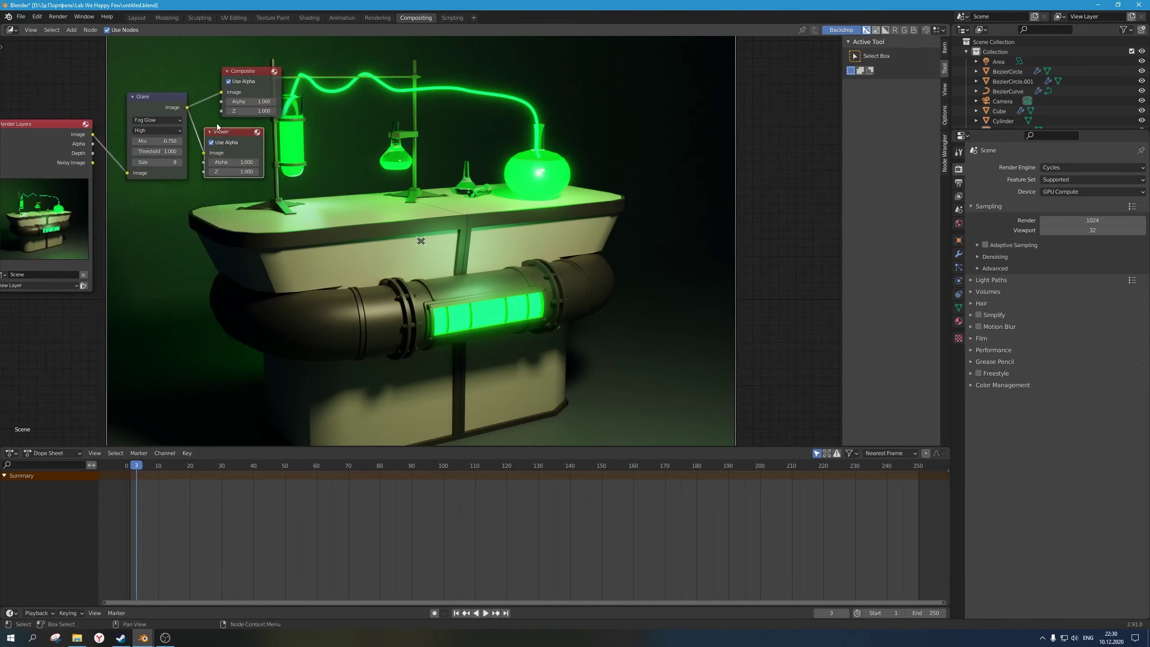
key(v)
key(v)
key(v)
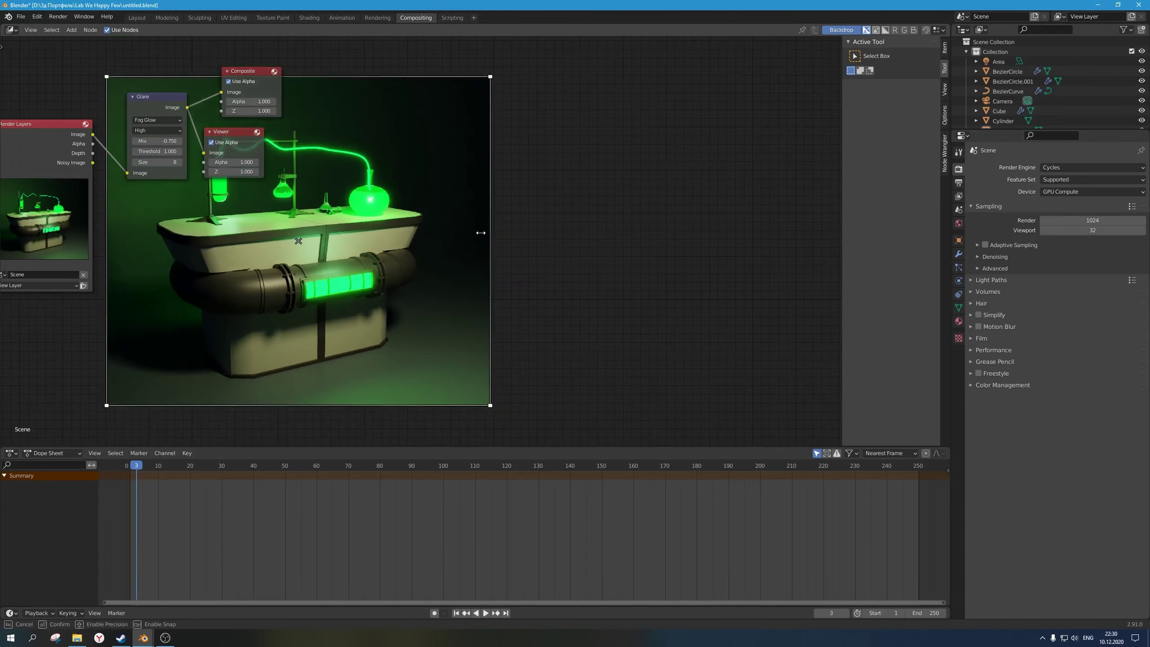
drag(299, 241, 573, 238)
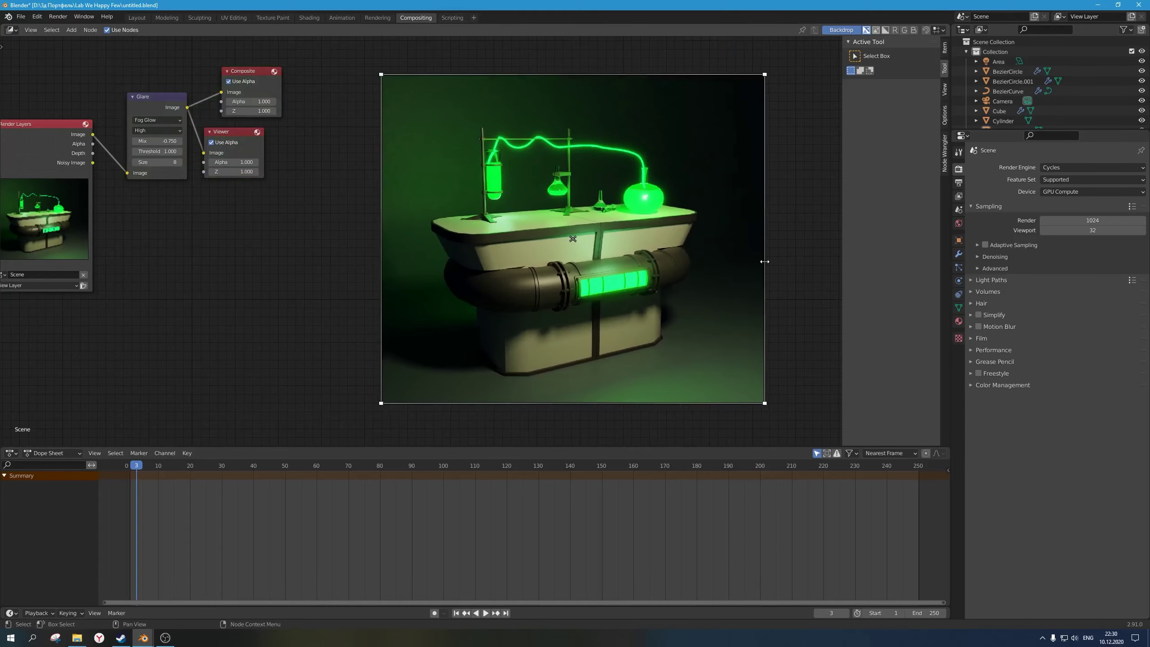
drag(764, 262, 831, 261)
middle_drag(330, 244, 367, 253)
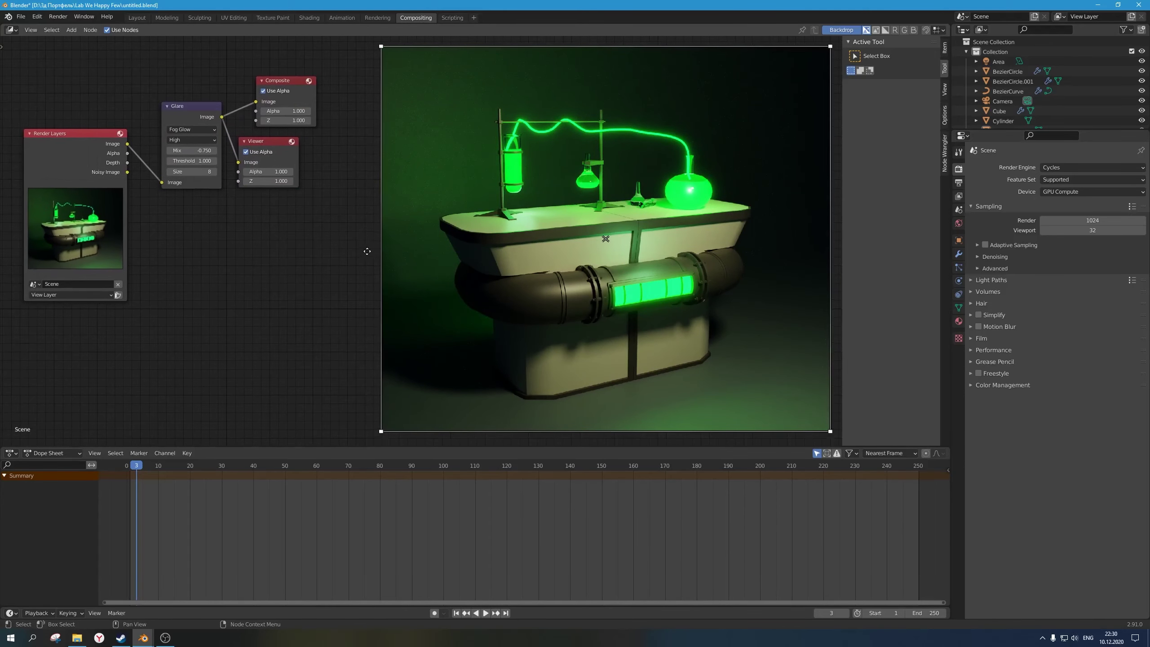
drag(605, 240, 596, 237)
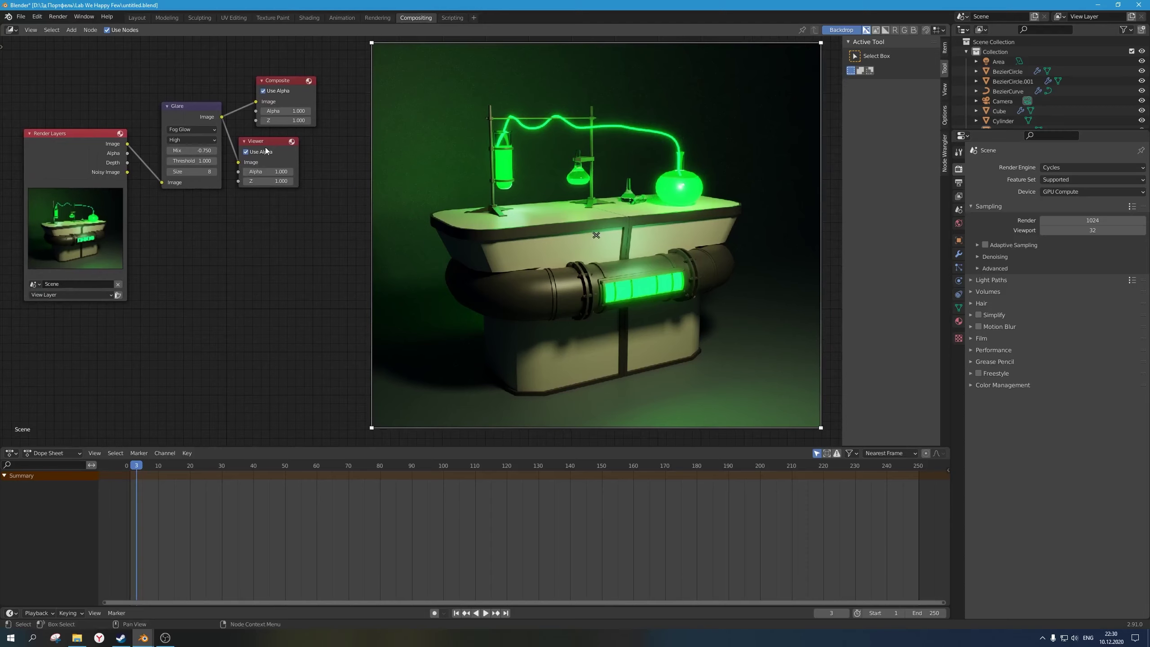
Step: Move the Render Layers node away from the Glare node to make room for another node between them
click(330, 147)
drag(204, 115, 195, 112)
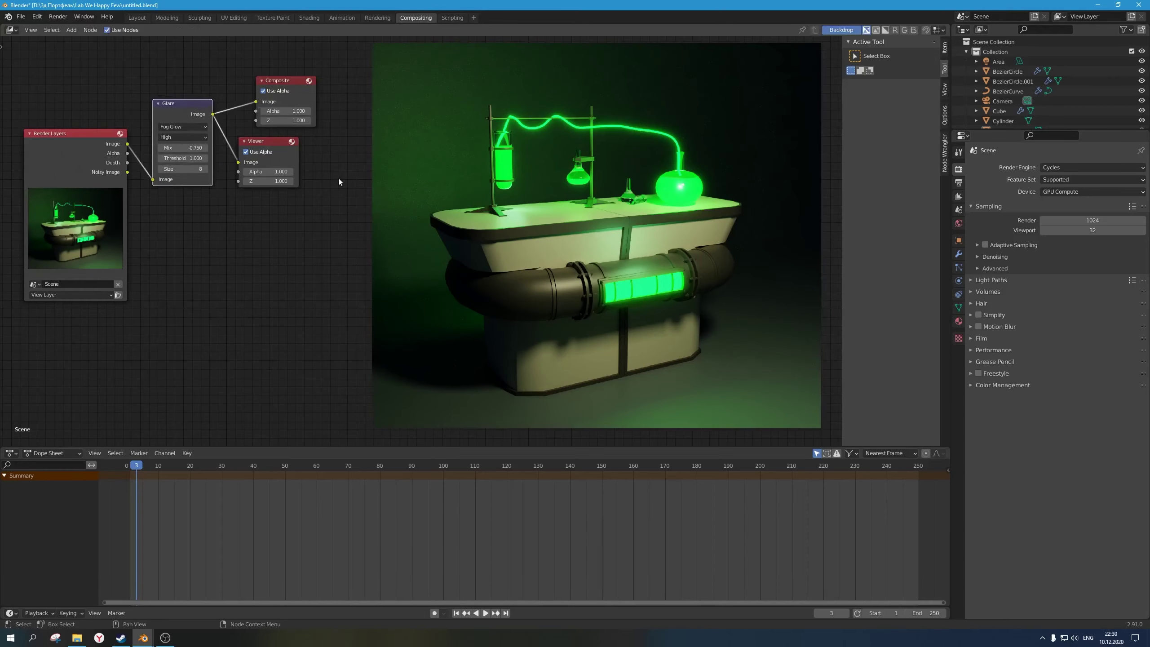
middle_drag(134, 168, 129, 175)
drag(75, 149, 43, 115)
Step: Duplicate the Glare node into the link between Render Layers and the original, and set the copy's type to Ghosts
click(176, 114)
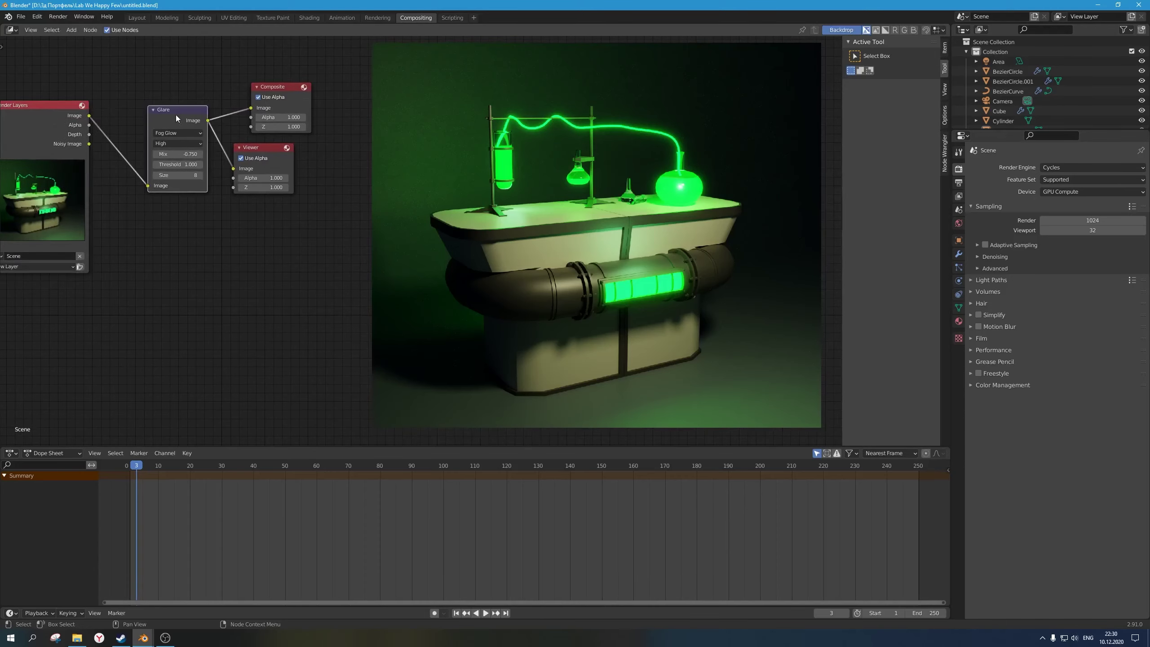
key(shift+d)
click(140, 111)
click(161, 129)
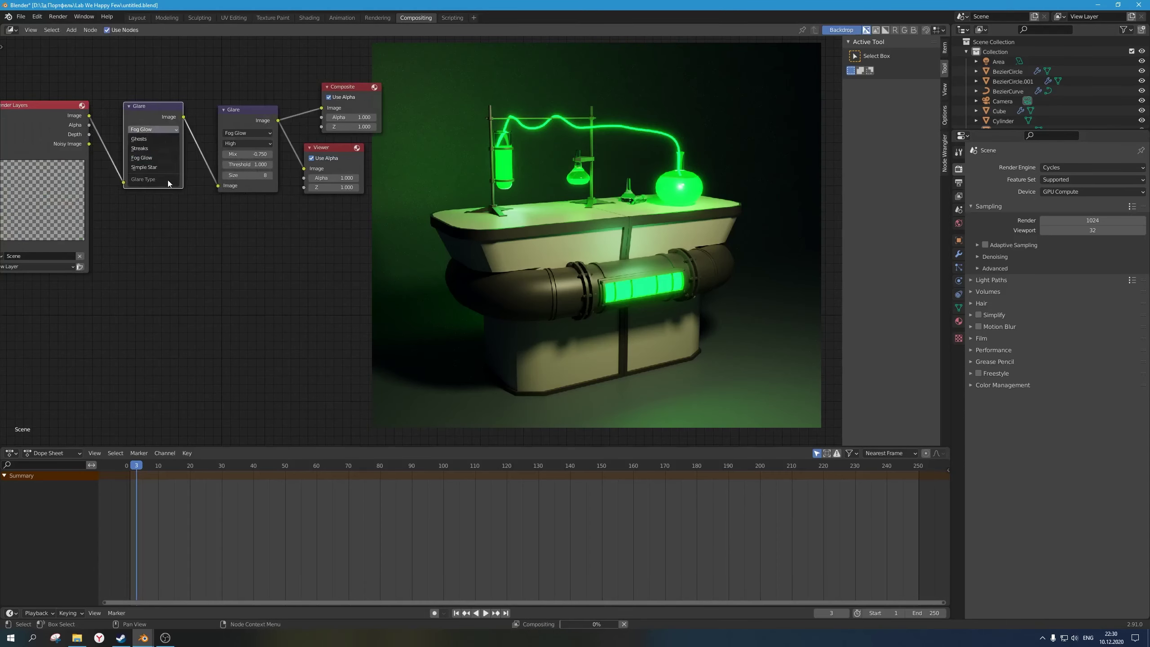
click(160, 140)
Step: Move the Fog Glow Glare, Composite and Viewer nodes closer together, clear of the backdrop image
drag(254, 110, 218, 102)
drag(321, 255, 288, 40)
drag(351, 87, 303, 82)
drag(328, 150, 295, 156)
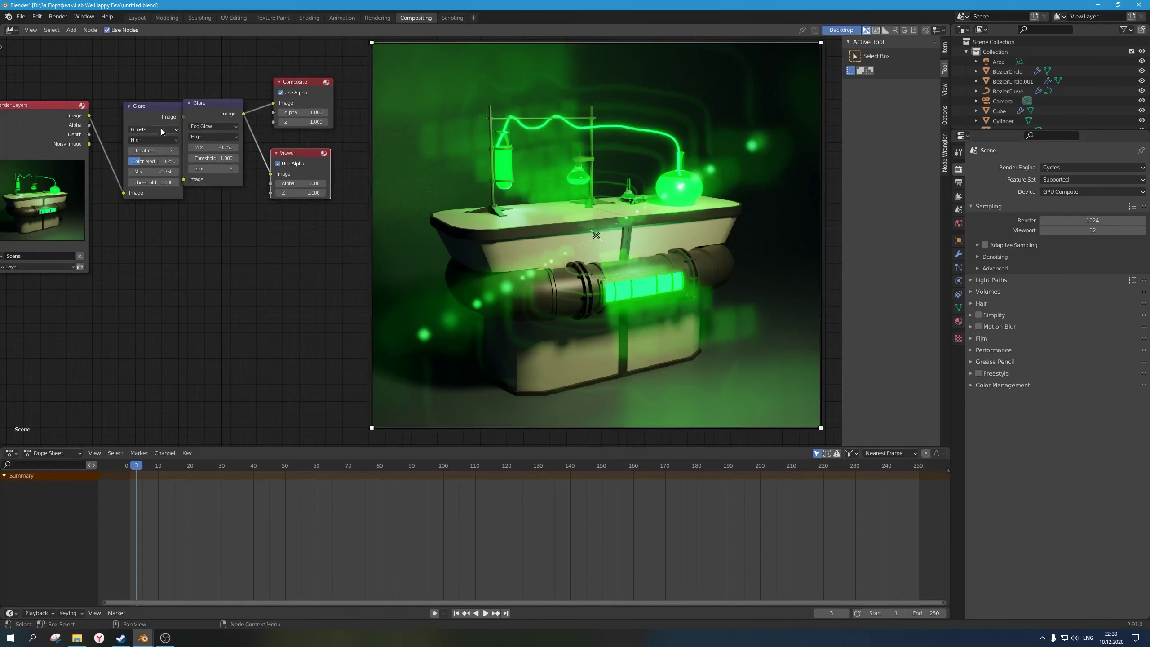
Step: Set the Ghosts glare's iterations to 5, its color modulation to 1 and its mix to -0.9
text(5)
key(Return)
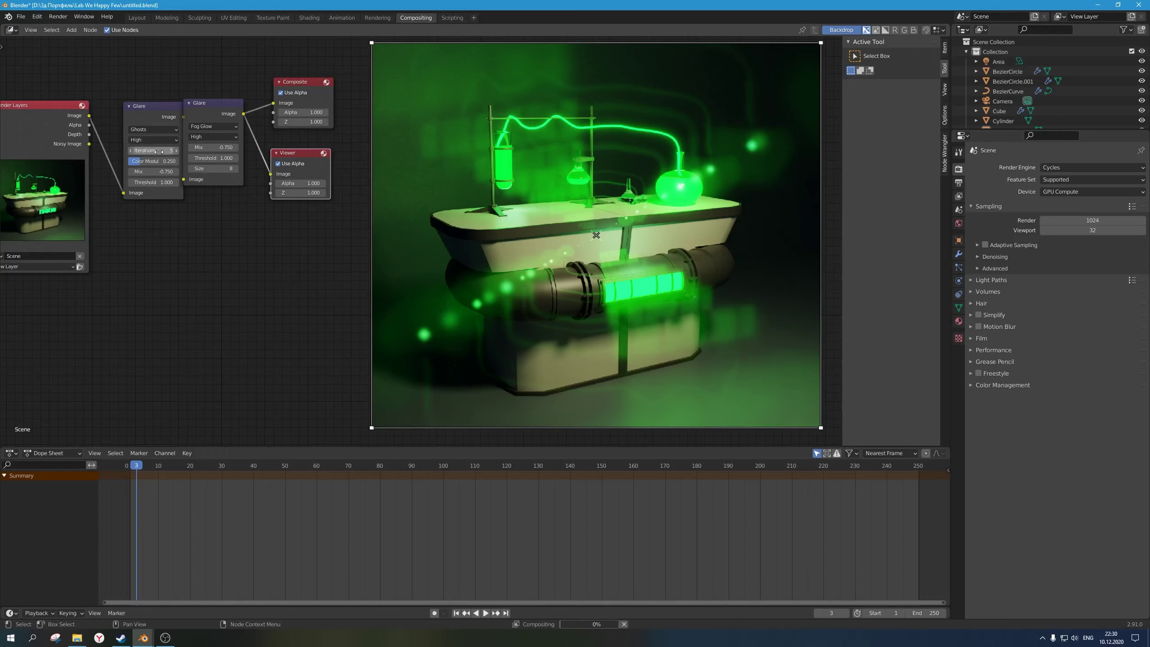
double_click(156, 162)
text(1)
key(Return)
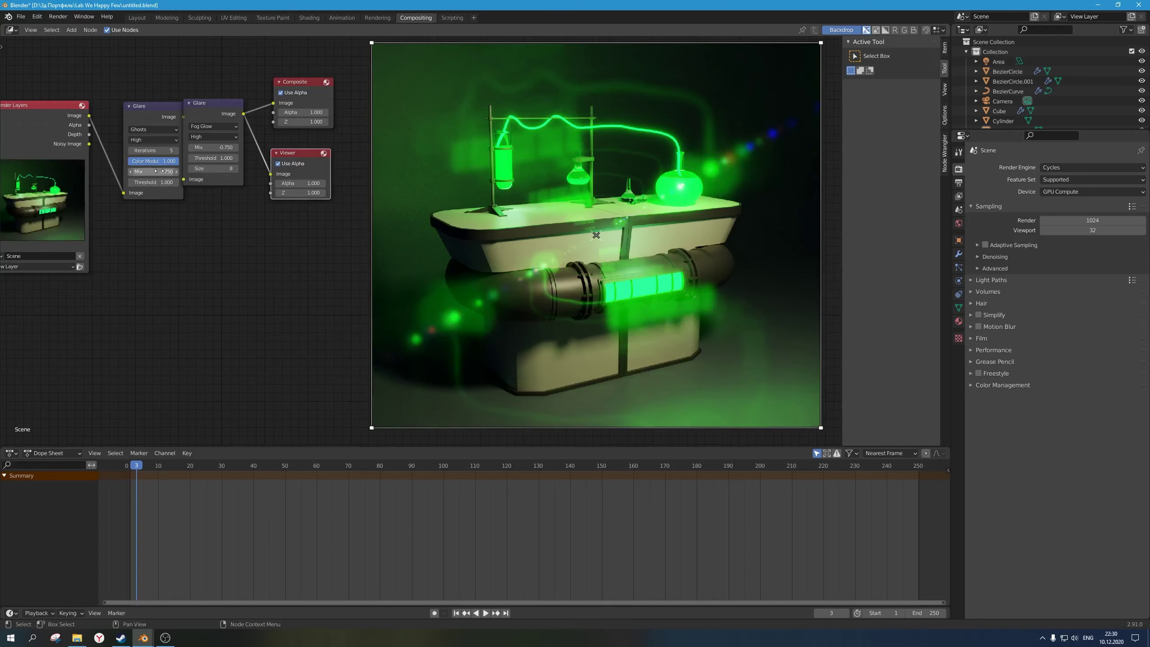
double_click(164, 171)
text(-.95)
key(Return)
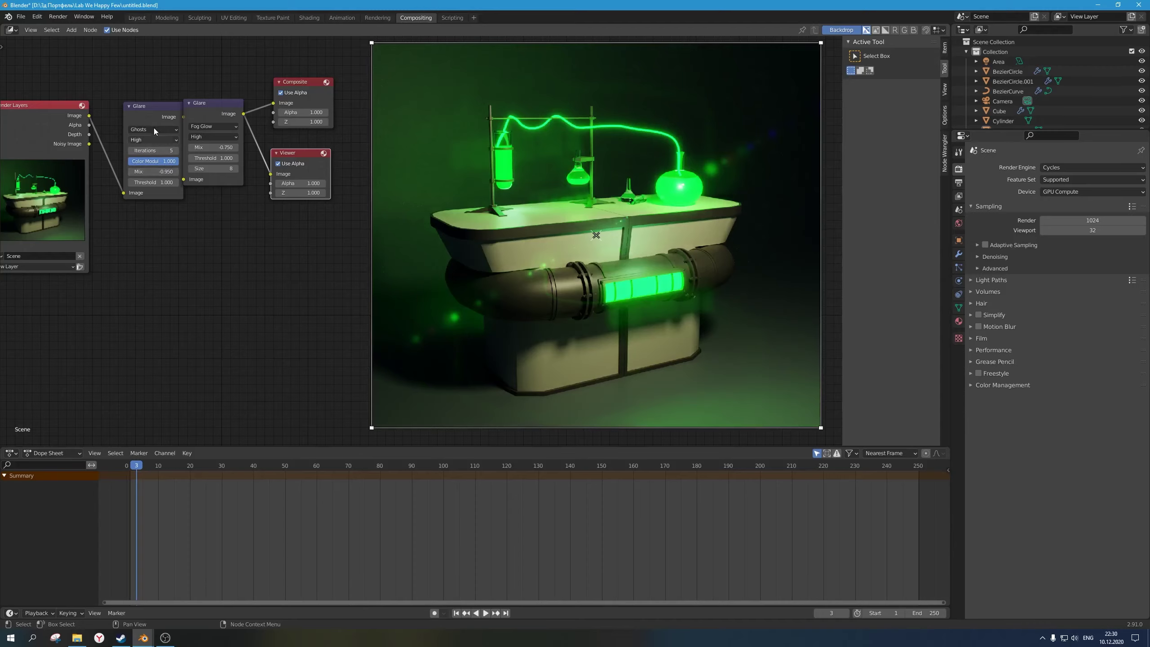
Step: Replace the Ghosts Glare node with a Lens Distortion node linked between the Render Layers image and the Fog Glow glare
key(x)
key(shift+a)
mouse_move(158, 137)
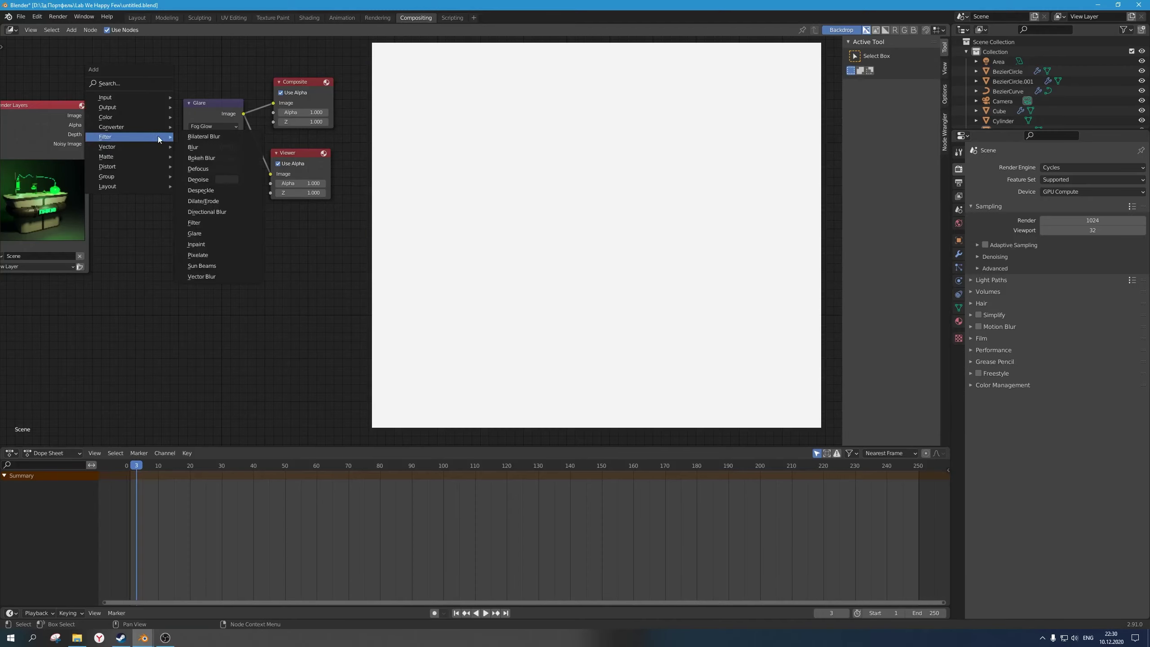
mouse_move(106, 164)
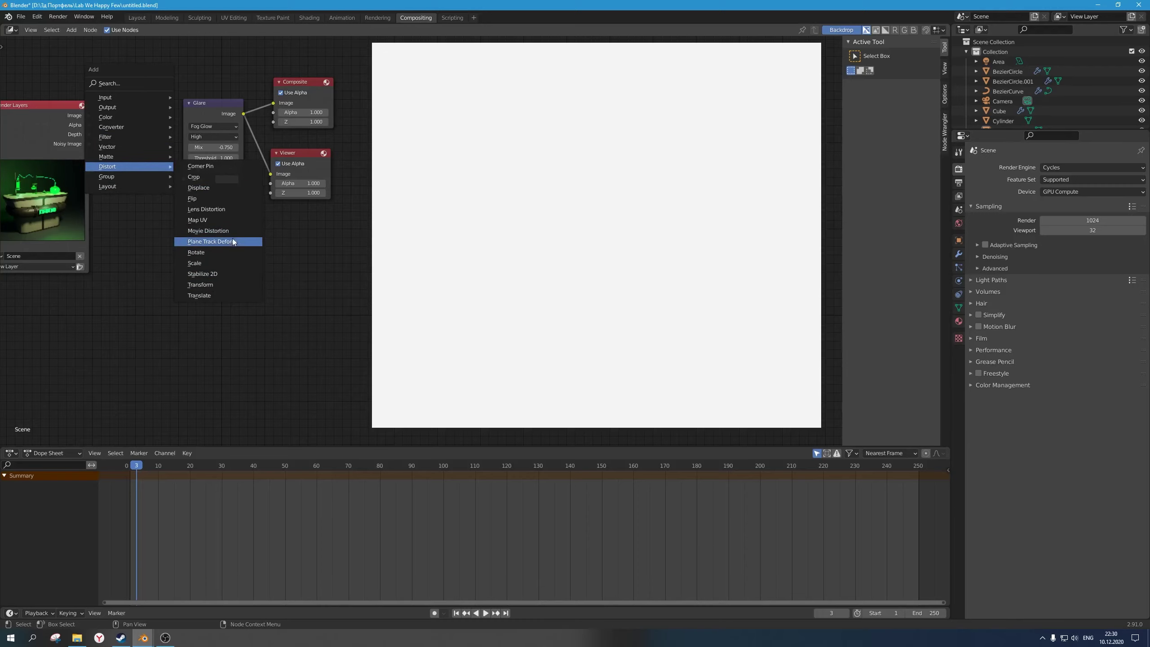
click(225, 209)
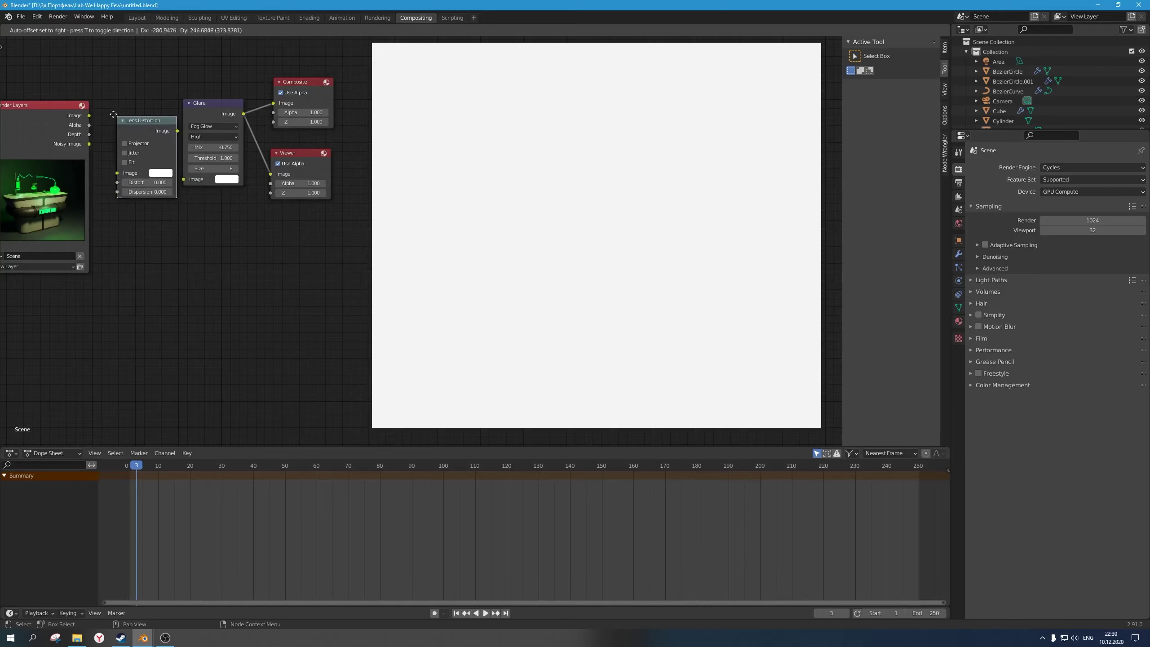
drag(163, 124, 190, 181)
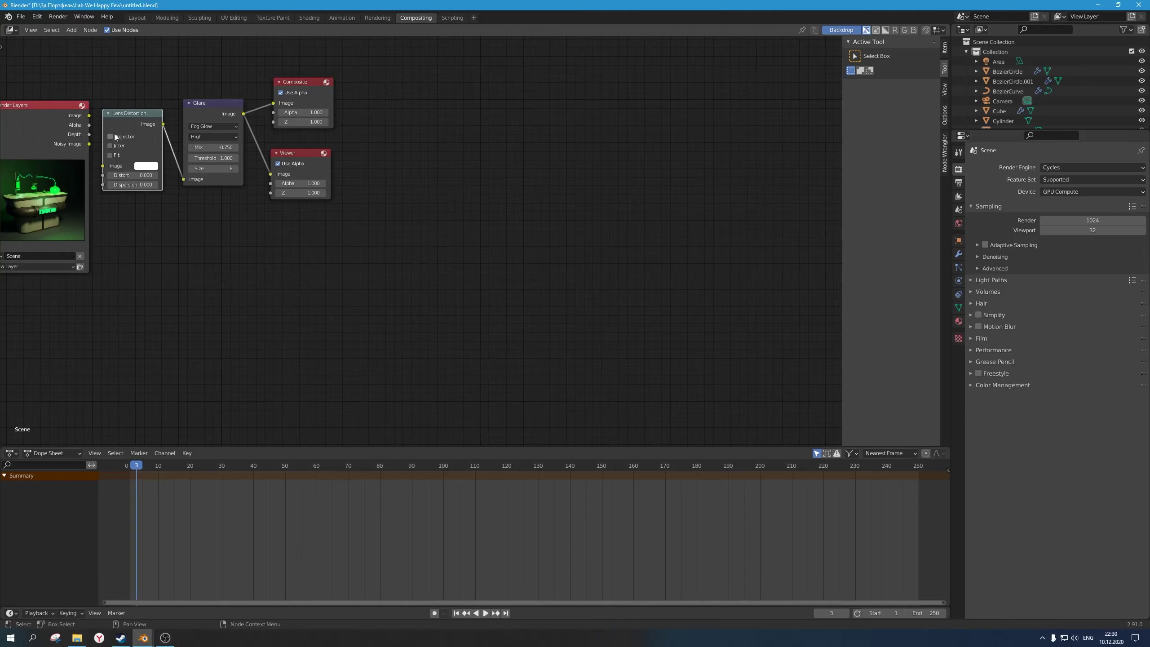
drag(89, 115, 104, 166)
Step: Enable Jitter on the Lens Distortion node and set its dispersion to 0.25 after trying smaller values
click(133, 184)
text(0.0)
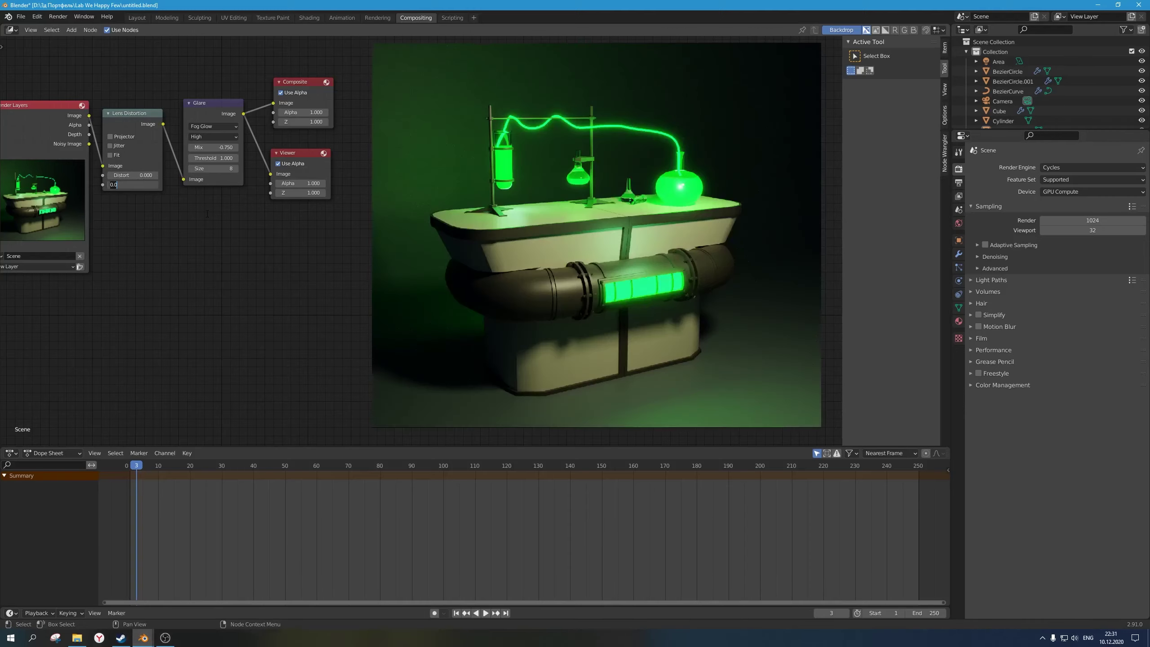
click(128, 184)
text(0.01)
key(Return)
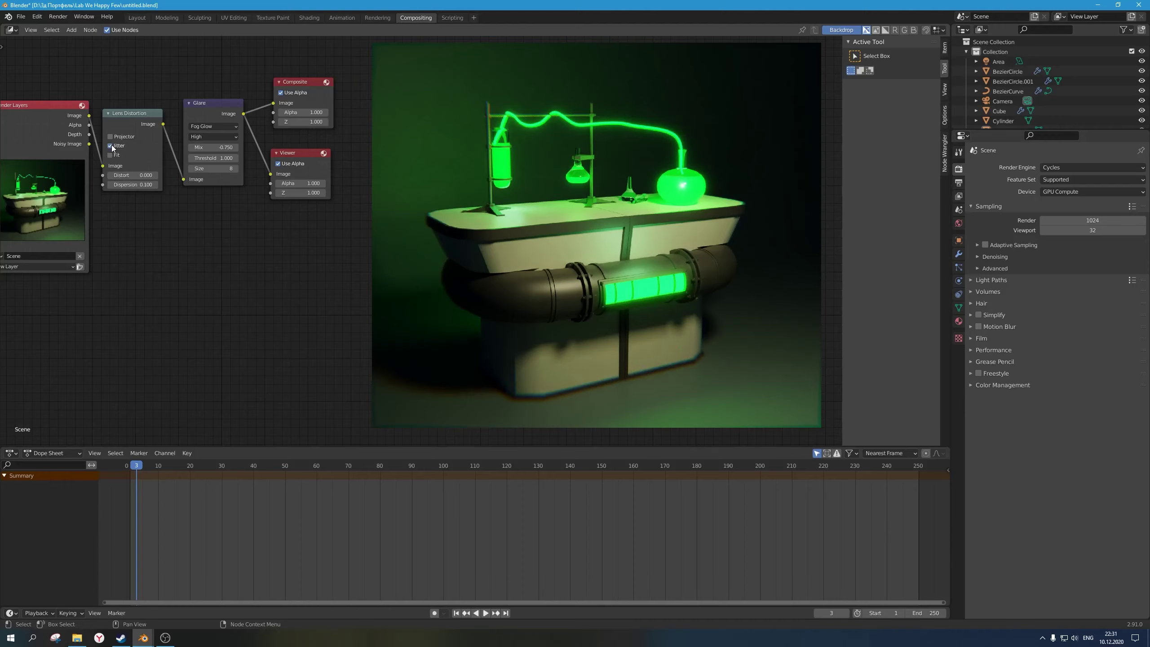
click(130, 184)
text(.25)
key(Return)
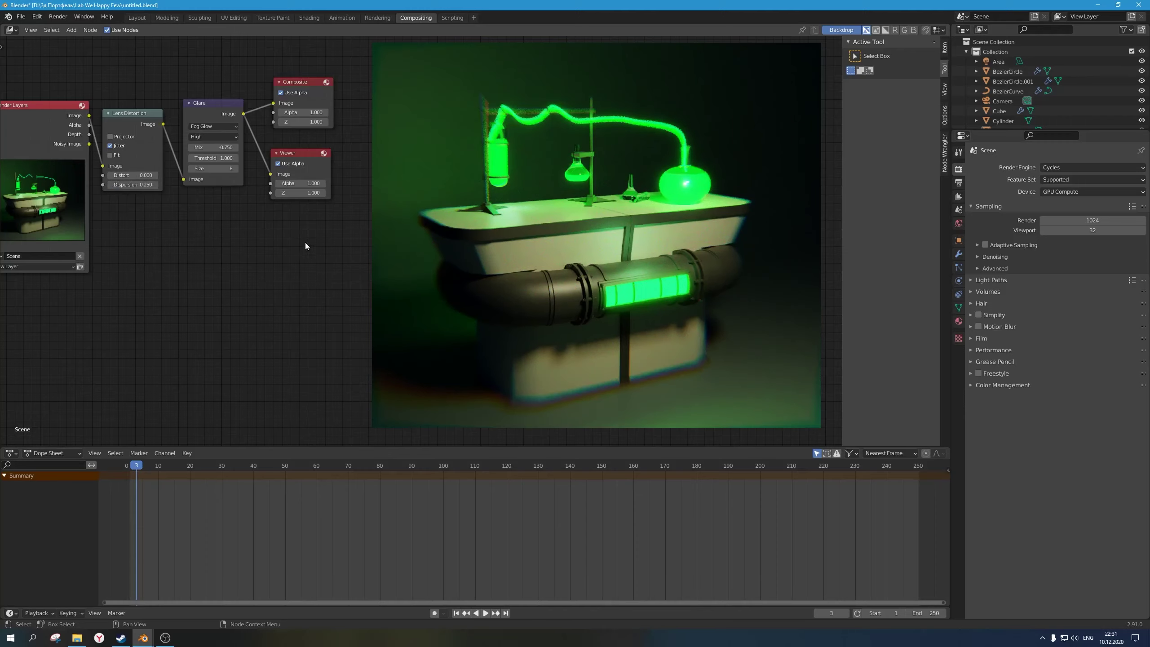
Step: Try a distort value of 0.25 on the Lens Distortion node and reduce it to 0.1
click(137, 176)
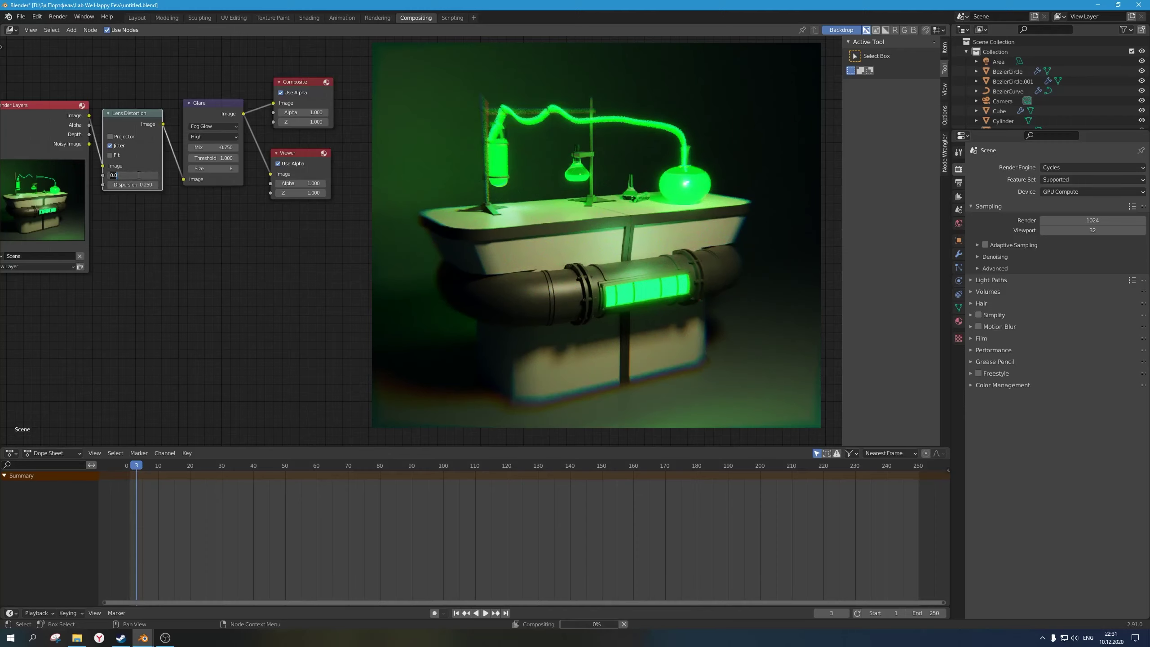
text(-.25)
key(Return)
click(138, 175)
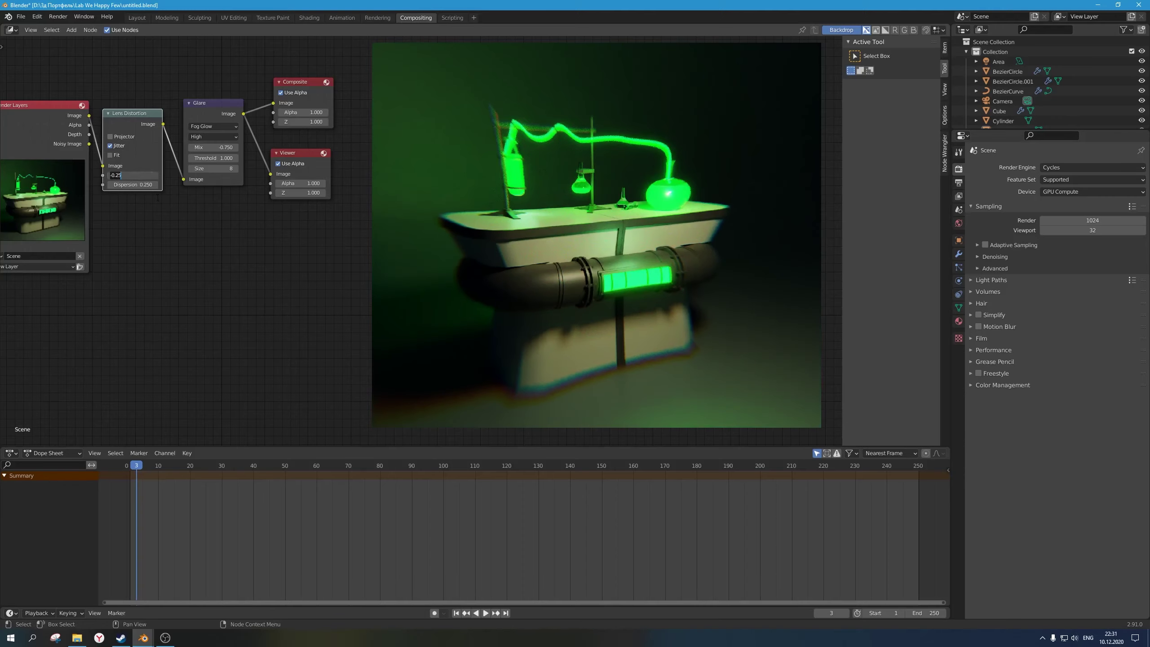
key(BackSpace)
key(Return)
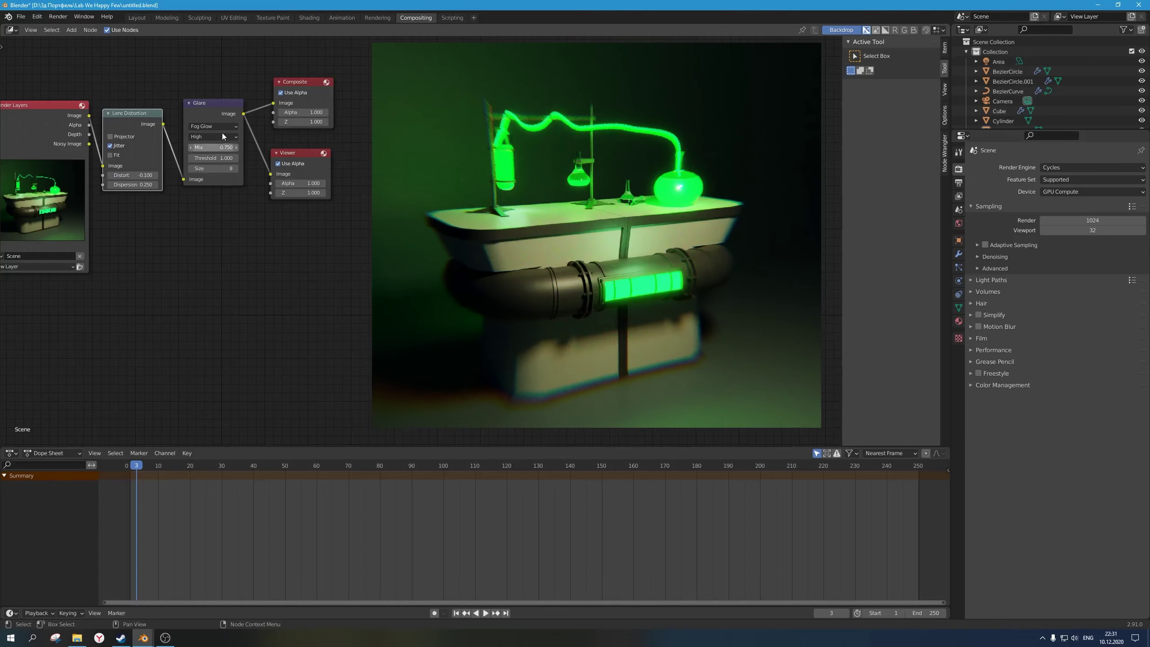
Step: Reorder the nodes so the Render Layers image feeds the Fog Glow glare, followed by Lens Distortion linked to the Composite and Viewer outputs
drag(216, 106, 187, 113)
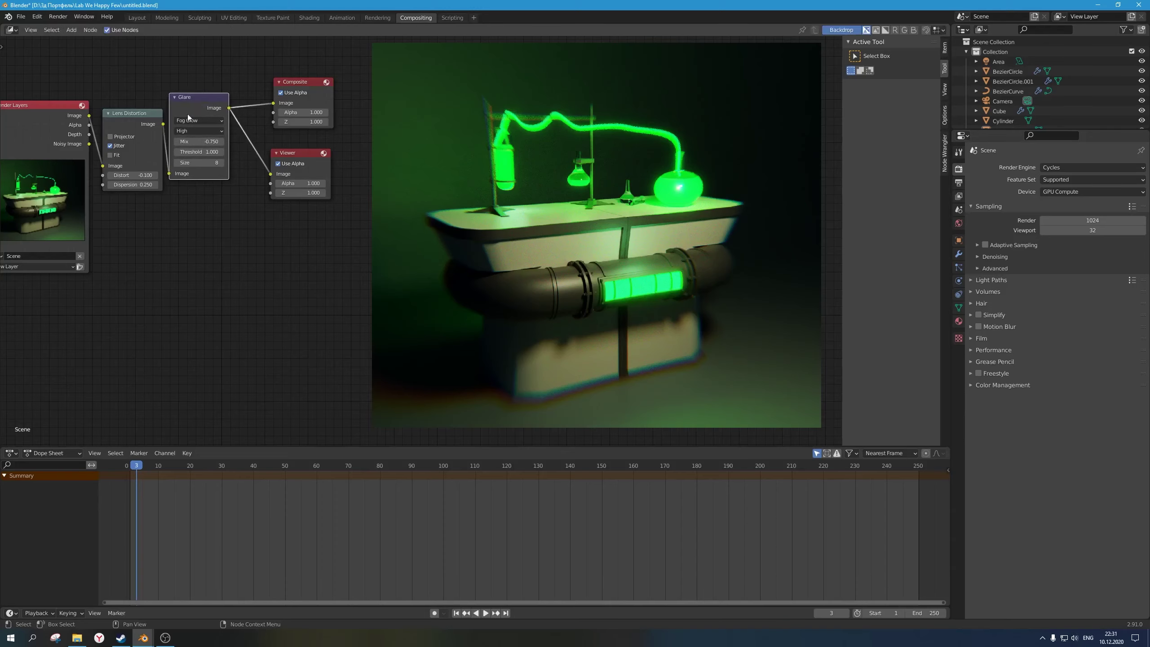
drag(134, 147, 220, 95)
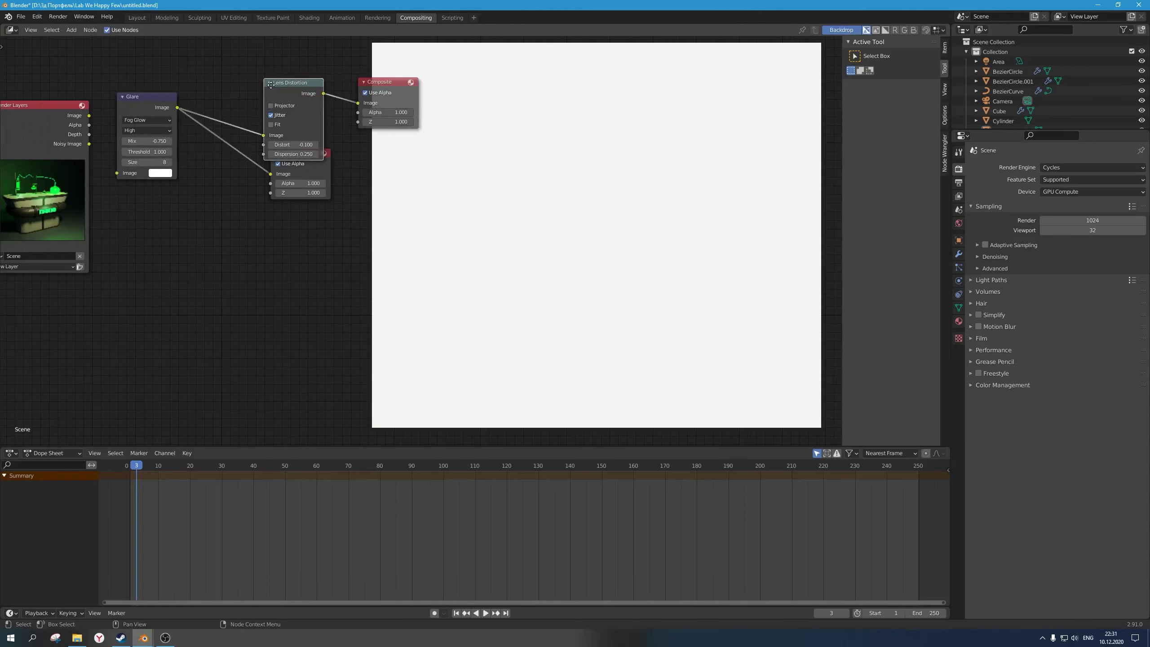
ctrl+shift+click(219, 117)
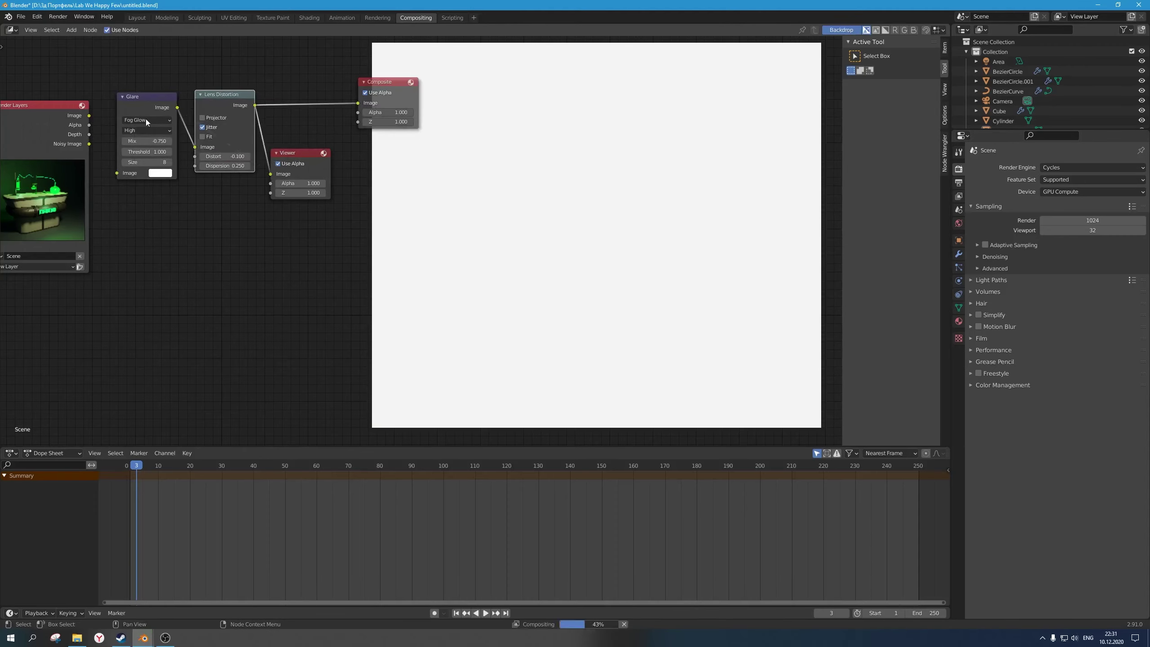
drag(91, 116, 116, 173)
drag(360, 80, 296, 71)
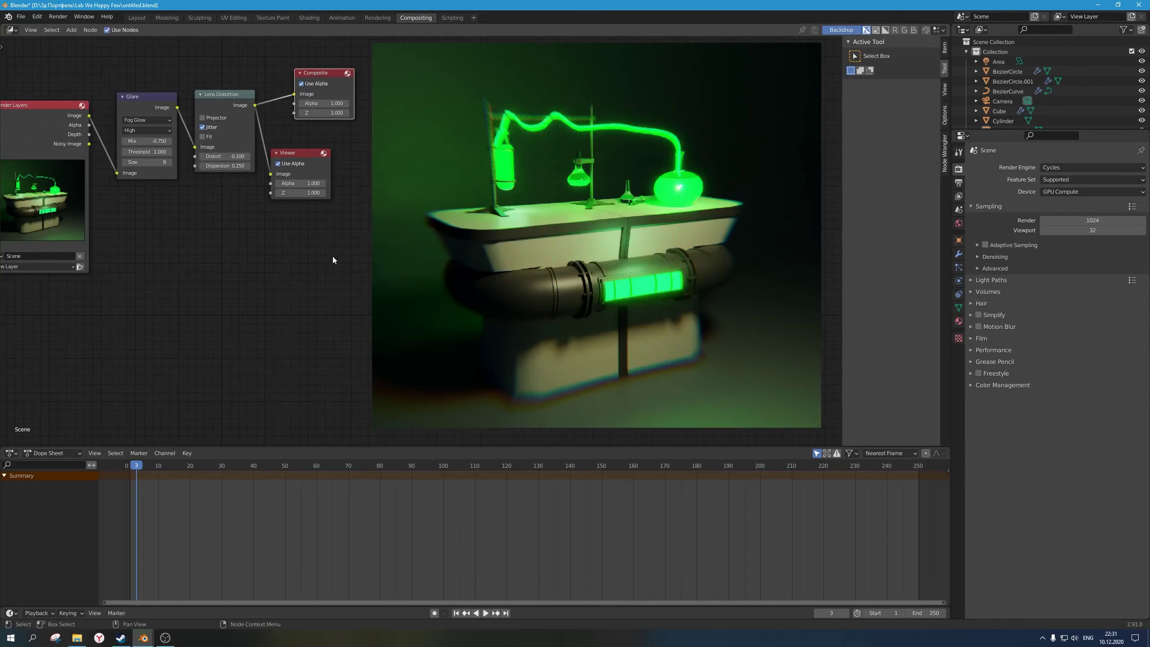
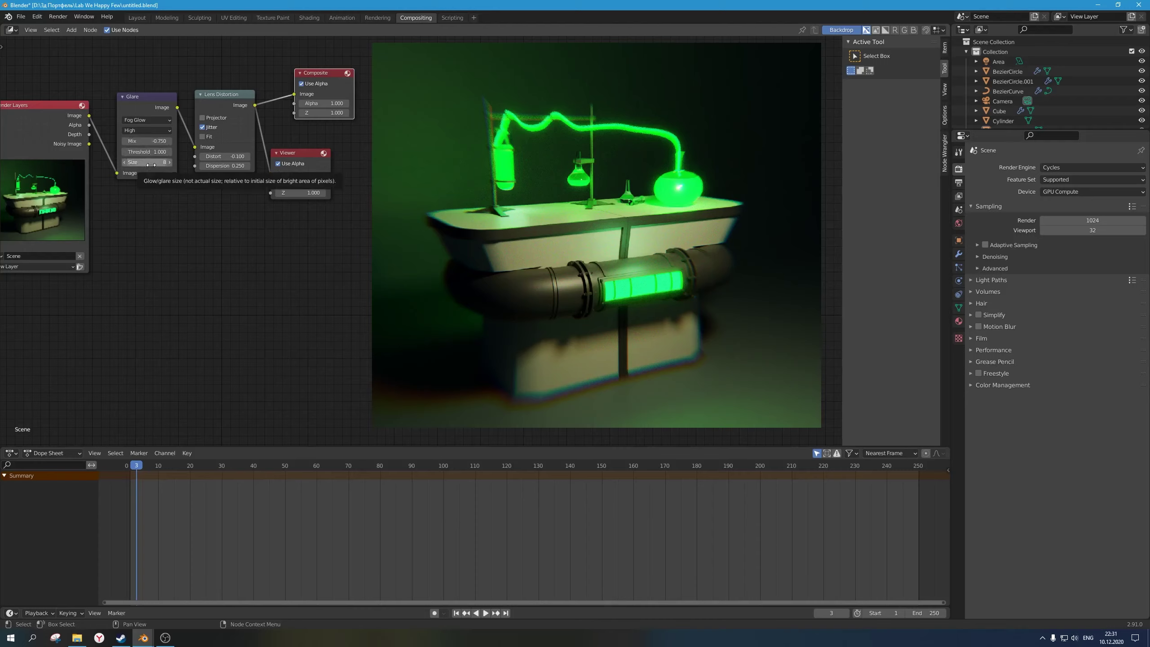
Step: Try mix values of -0.8 and -0.9 on the Fog Glow glare node
click(147, 141)
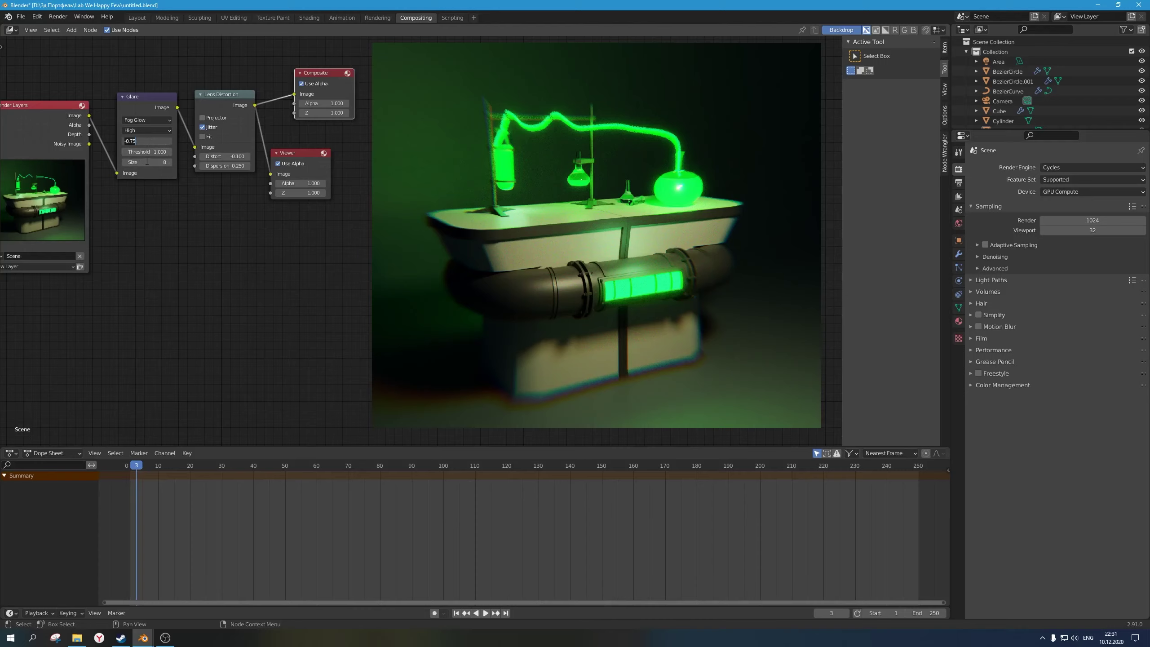
key(BackSpace)
text(-.8)
key(Return)
click(150, 142)
text(0.9)
key(Return)
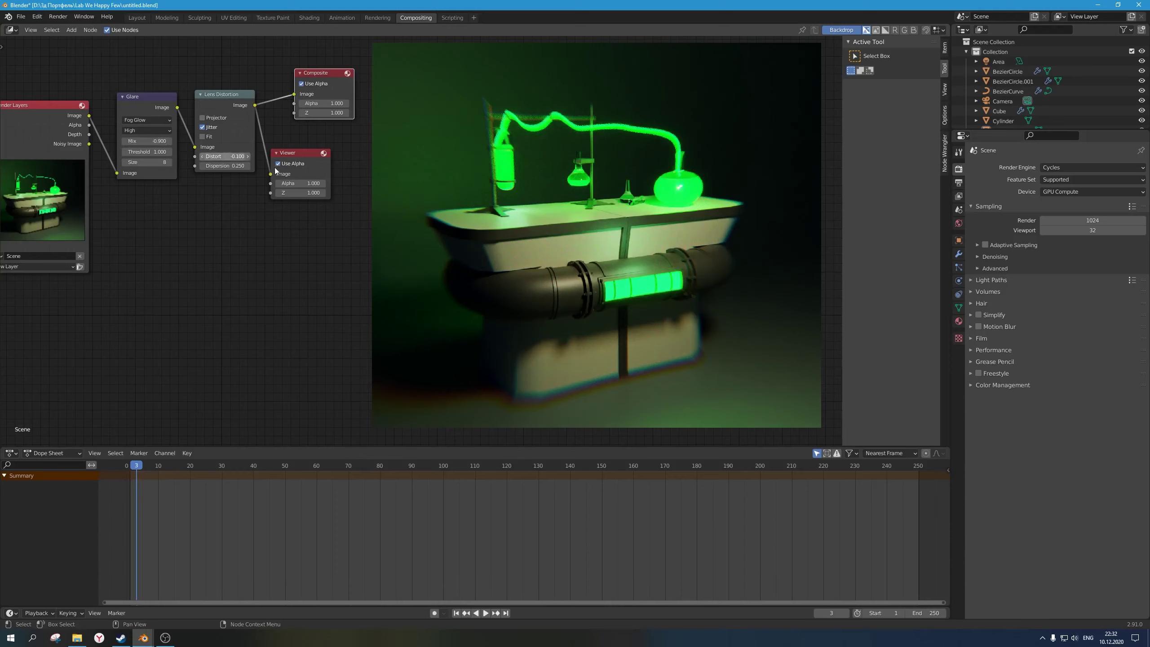
Step: Set the Lens Distortion node's dispersion to 0.2 and its distort to -0.05
click(220, 168)
click(220, 168)
key(BackSpace)
key(Return)
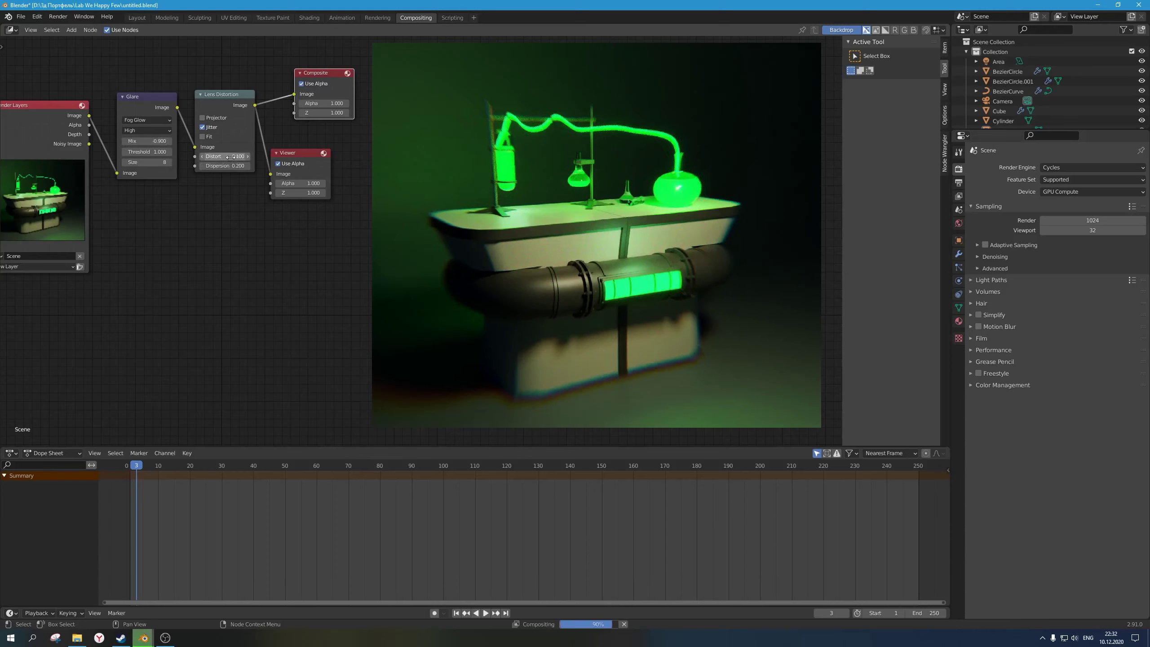
click(230, 156)
text(-0.1)
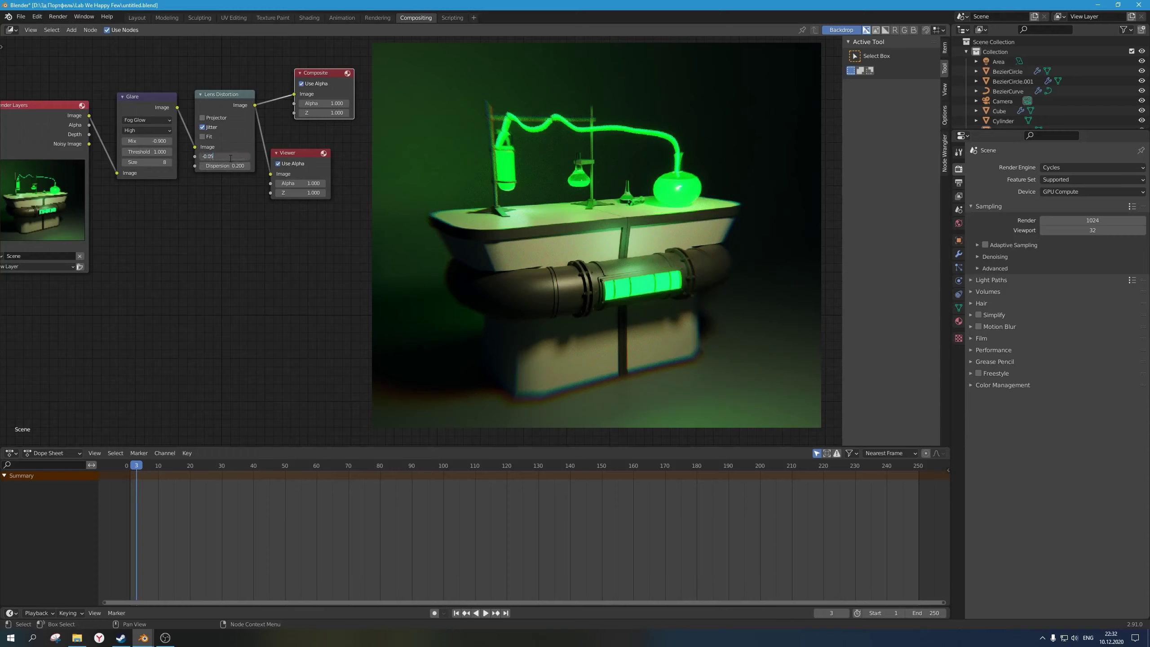
key(Return)
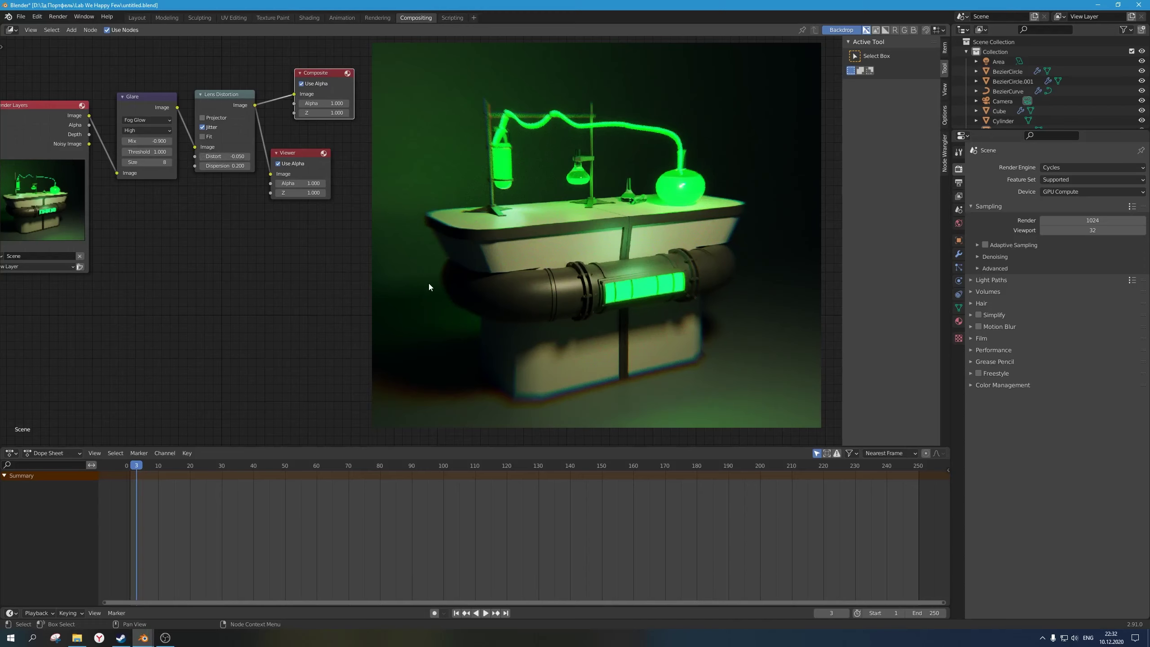
Step: Set the Fog Glow glare's mix back to -0.75
scroll(428, 286, down, 2)
scroll(428, 285, up, 1)
middle_drag(428, 283, 417, 273)
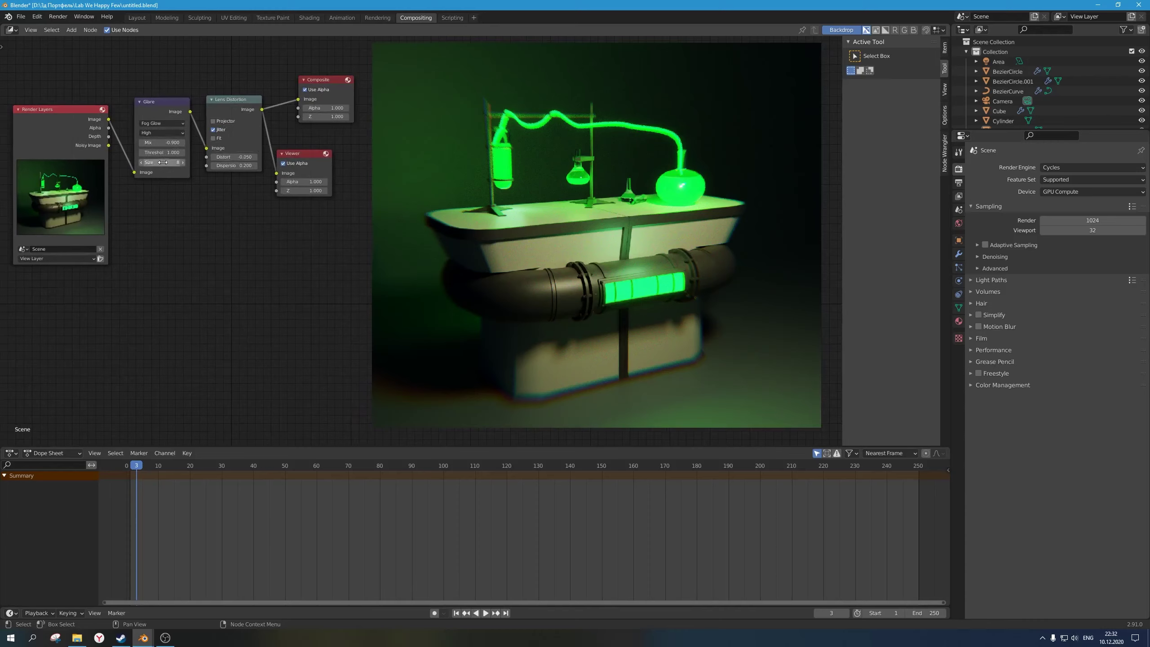
double_click(168, 144)
text(75)
key(Return)
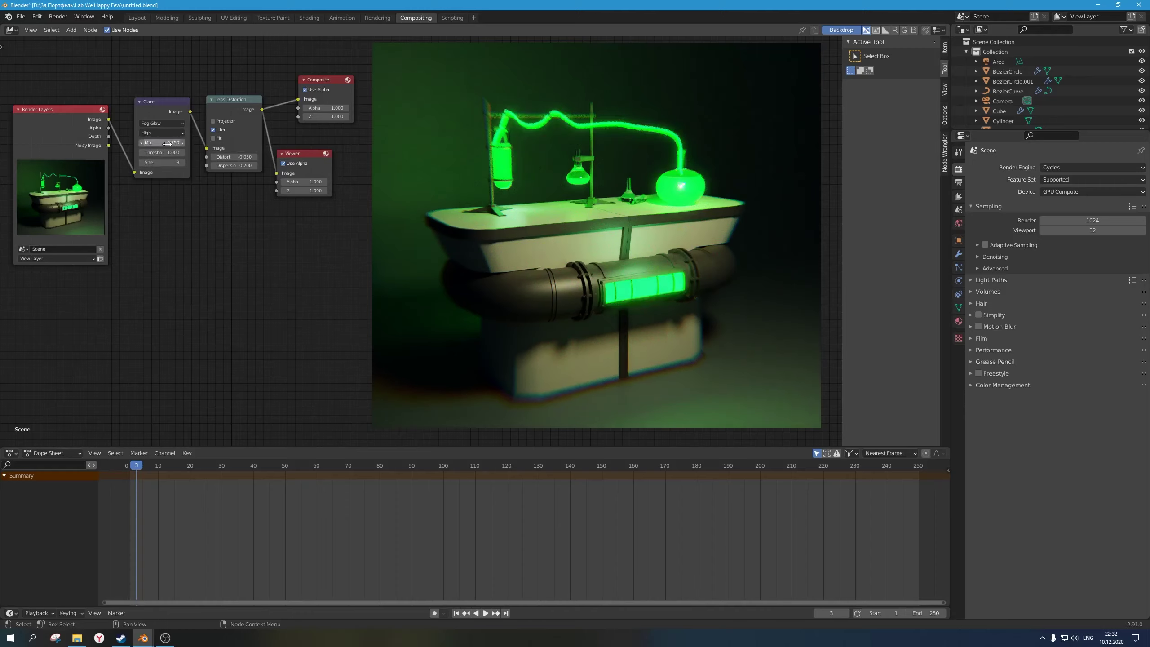
key(shift+a)
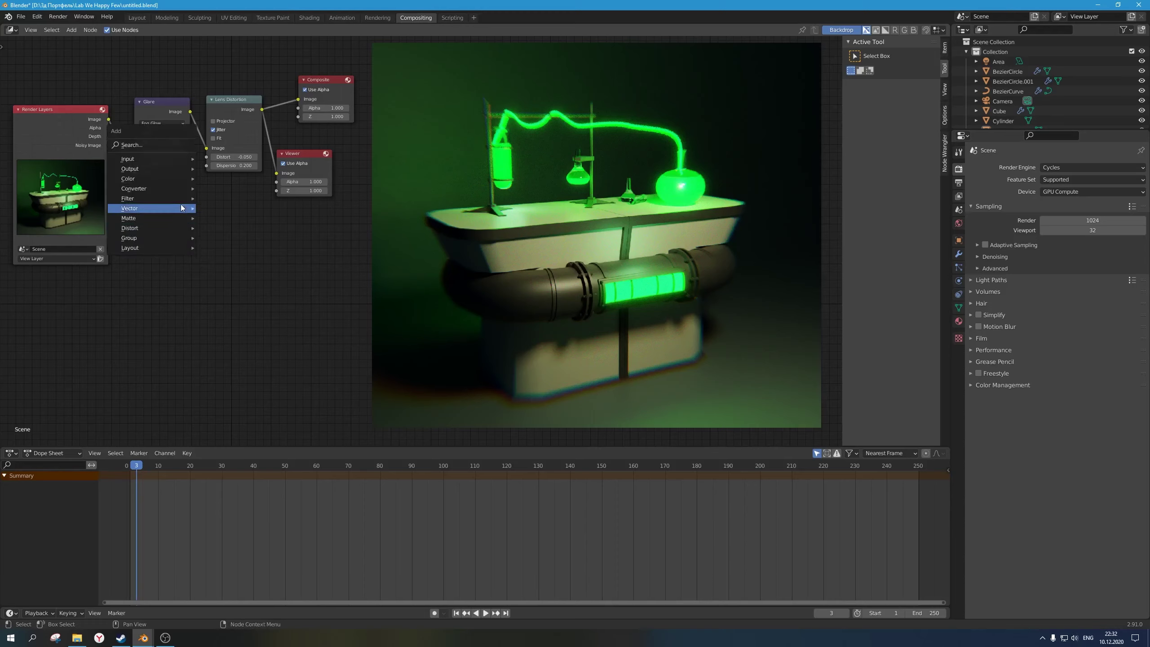
mouse_move(180, 199)
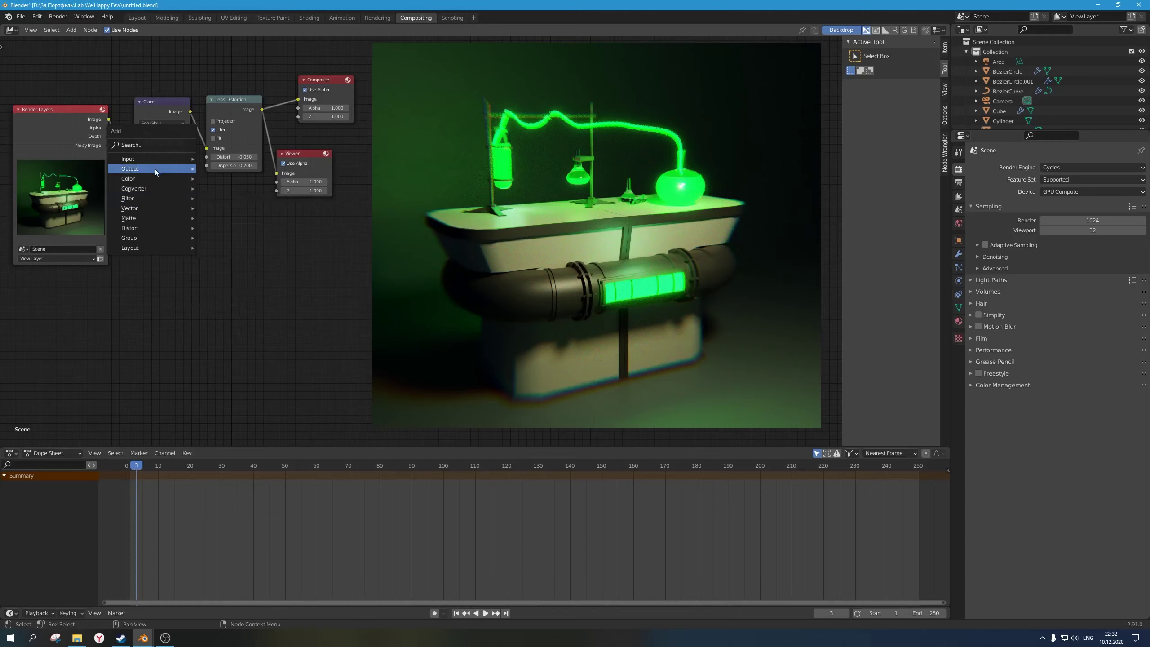
mouse_move(159, 184)
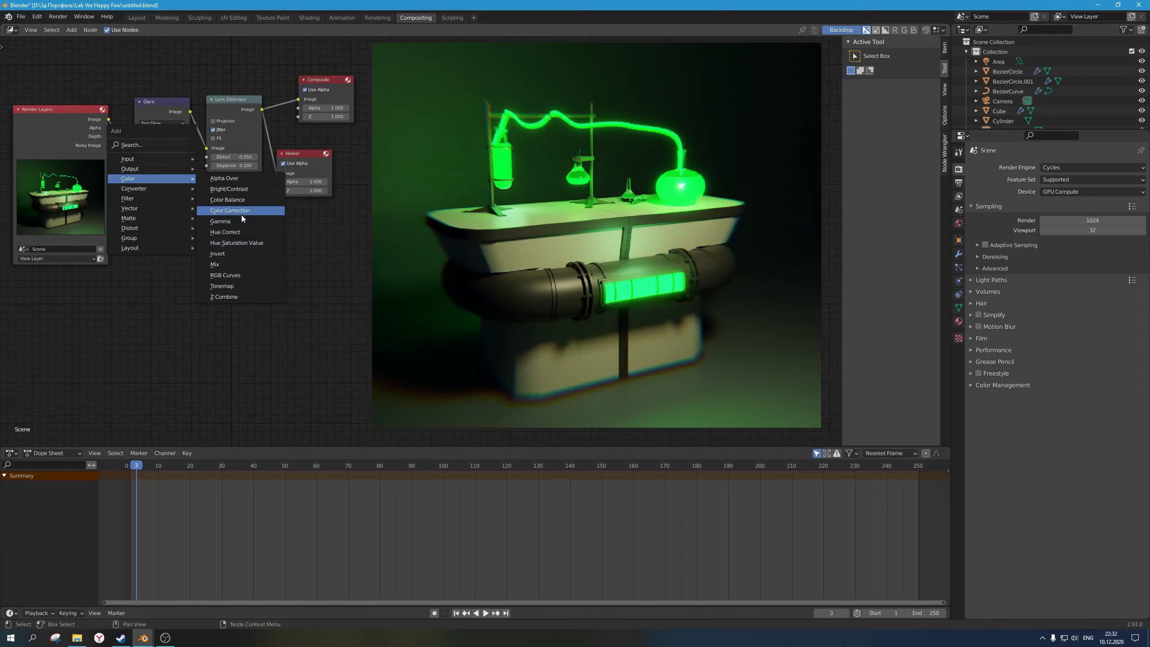
click(239, 232)
key(ctrl+z)
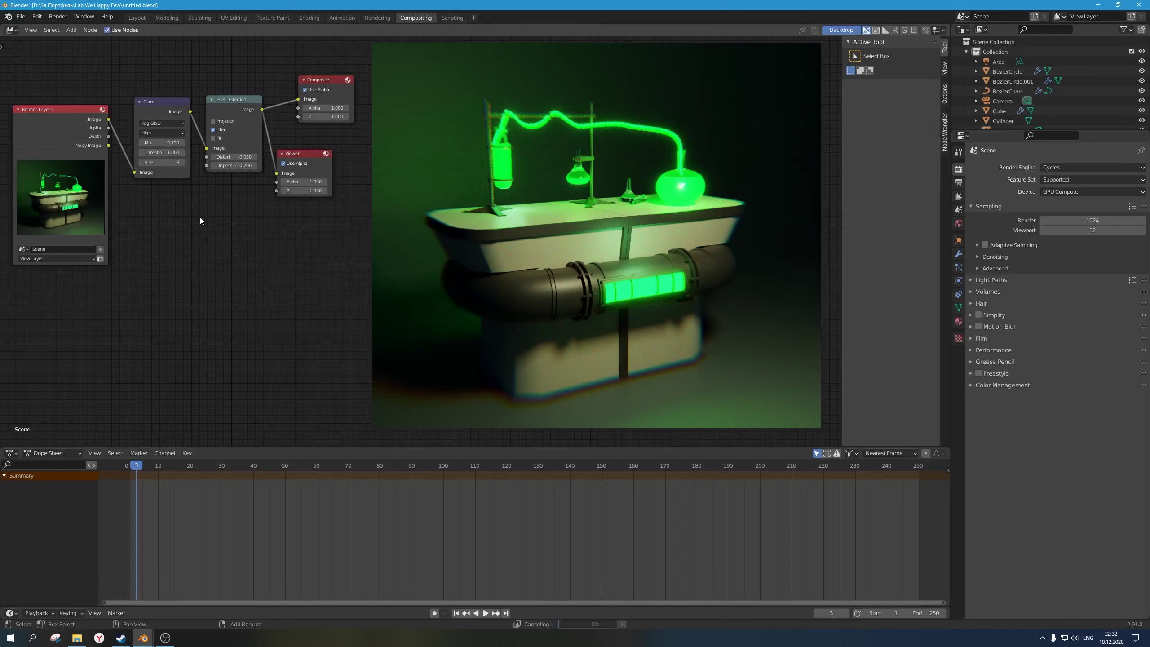
Step: Add a Hue Saturation Value node between the Render Layers image and the Fog Glow glare, and move the Glare node clear of it
key(shift+a)
mouse_move(199, 217)
click(266, 272)
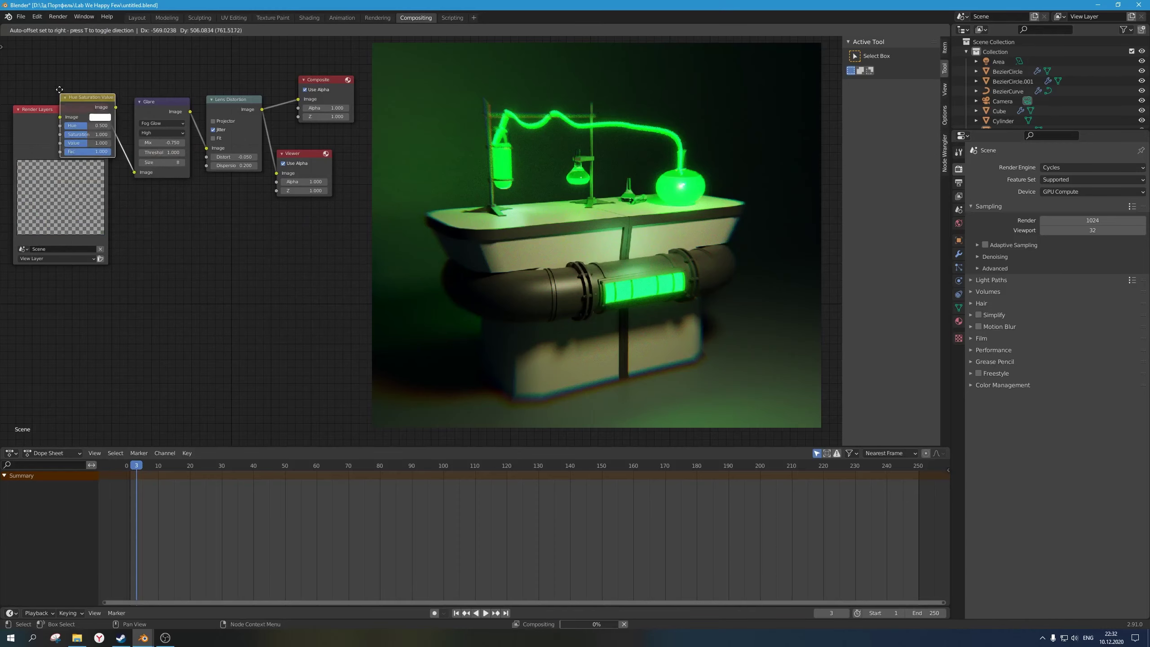
click(90, 128)
drag(243, 110, 213, 90)
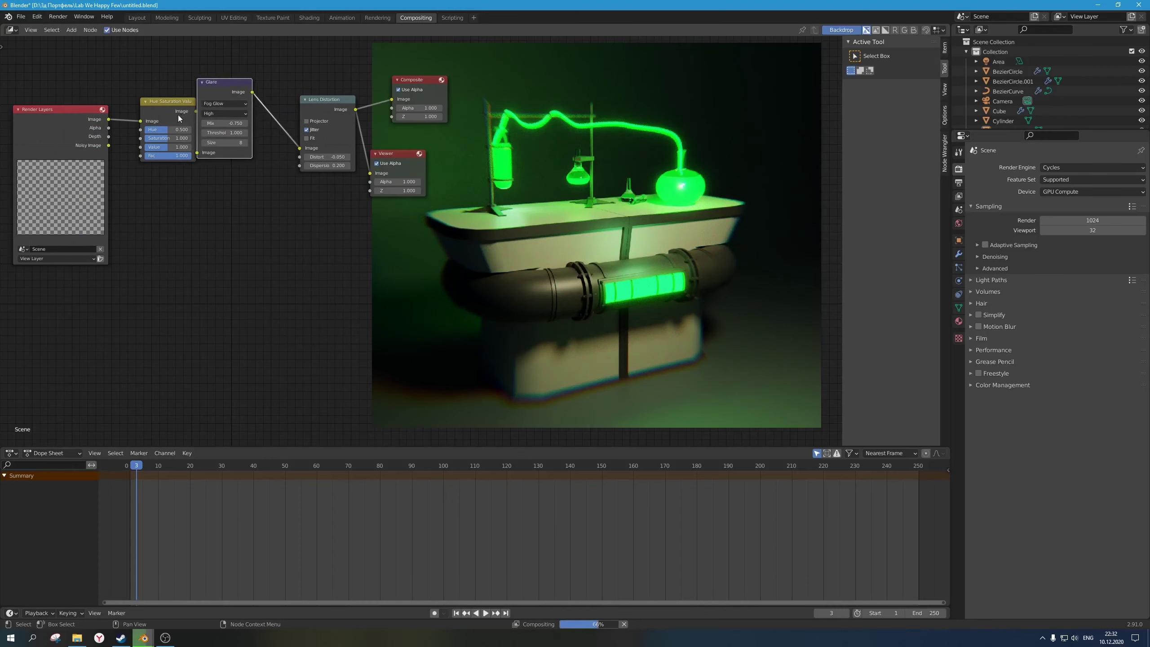
Step: Try a hue of about 0.65 on the Hue Saturation Value node and bring it down to 0.505
drag(169, 131, 176, 132)
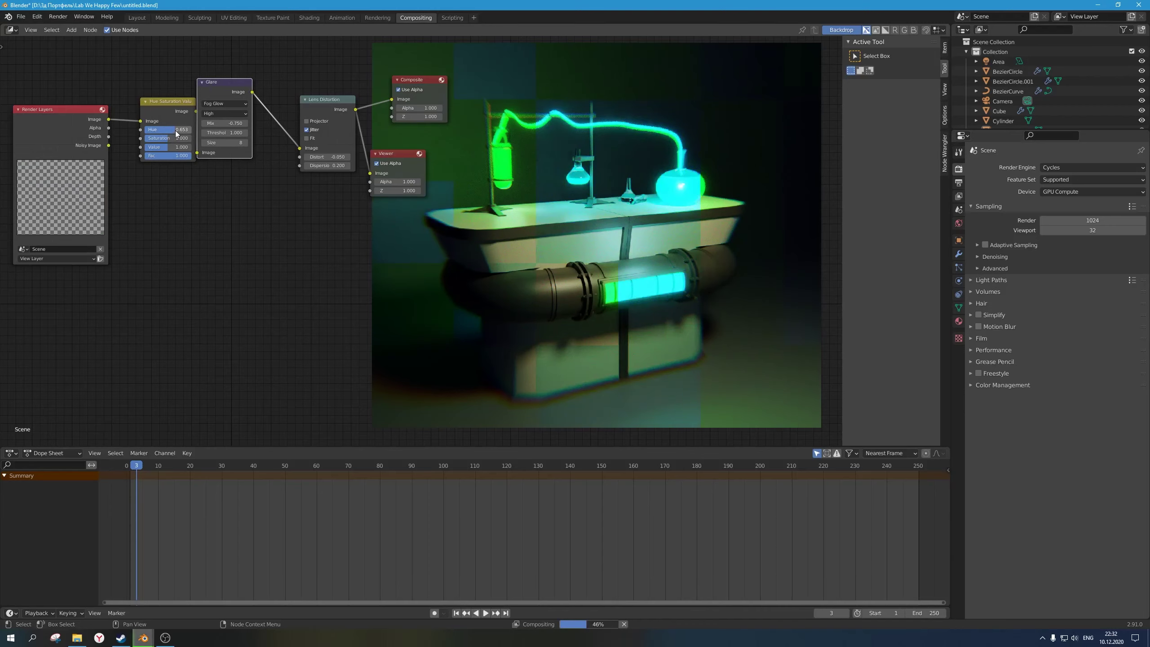
click(177, 130)
key(BackSpace)
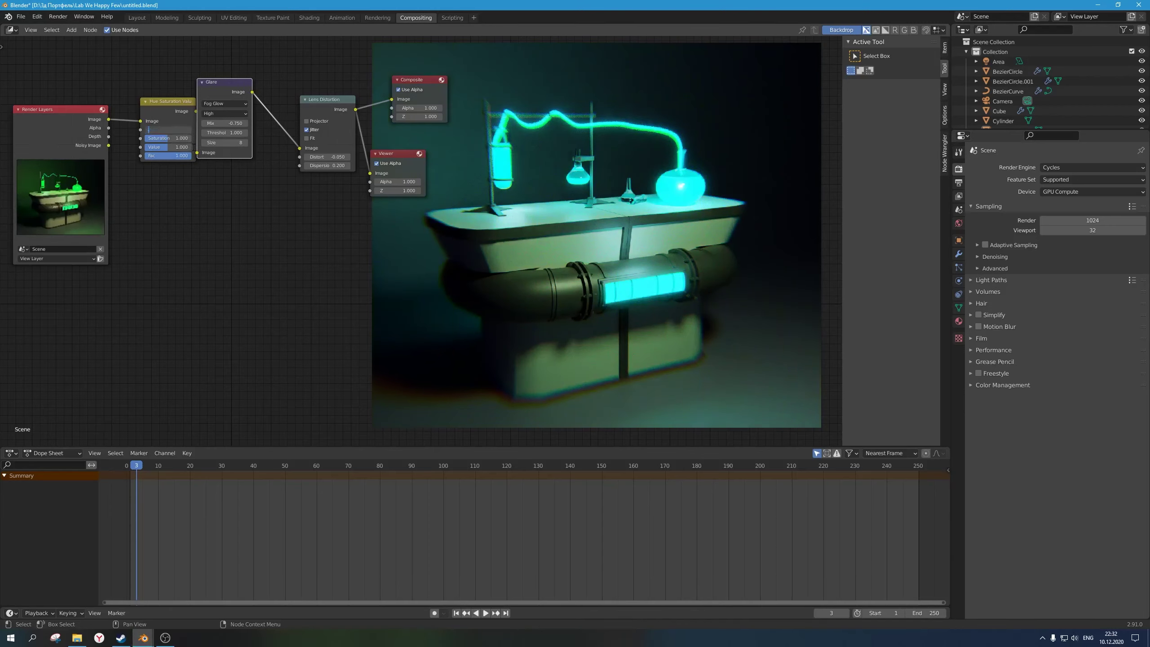
key(Return)
click(176, 129)
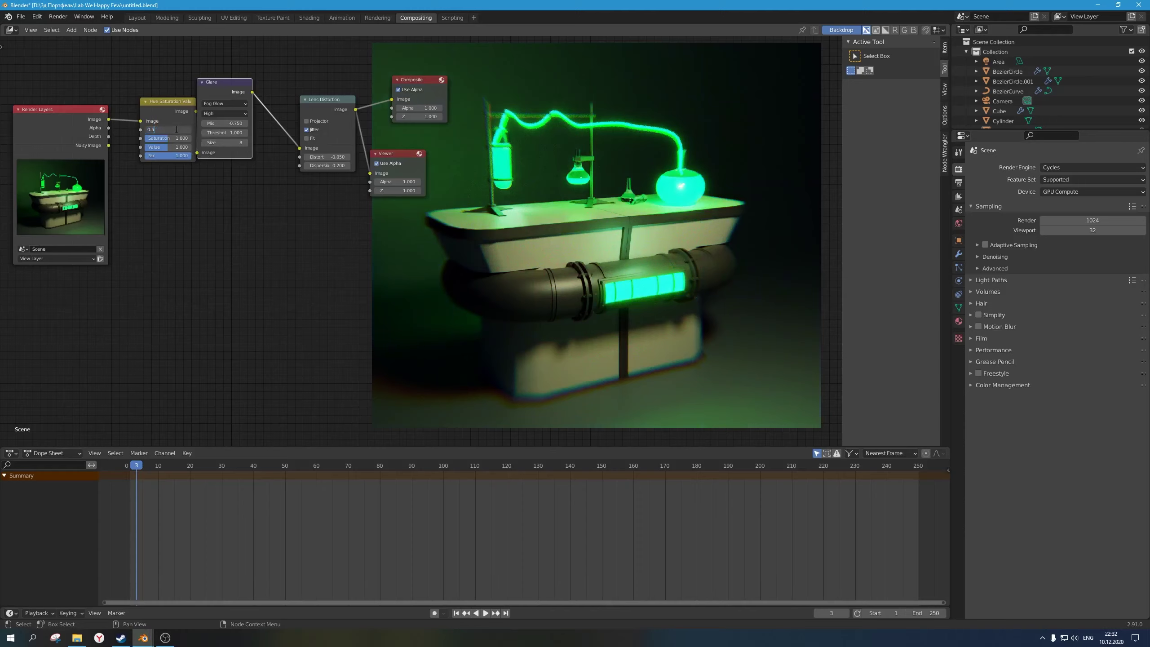
text(5)
key(Return)
click(198, 218)
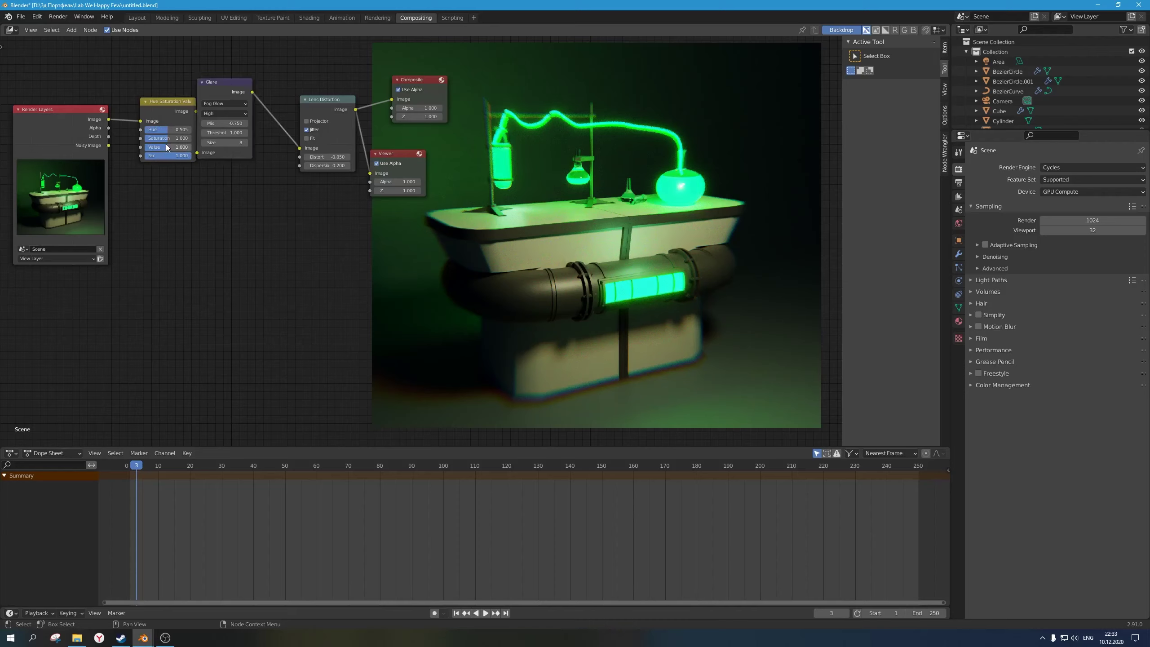
Step: Try saturation values of 0.9, 0.99 and 0.45 on the Hue Saturation Value node
text(.9)
key(Return)
click(180, 139)
key(BackSpace)
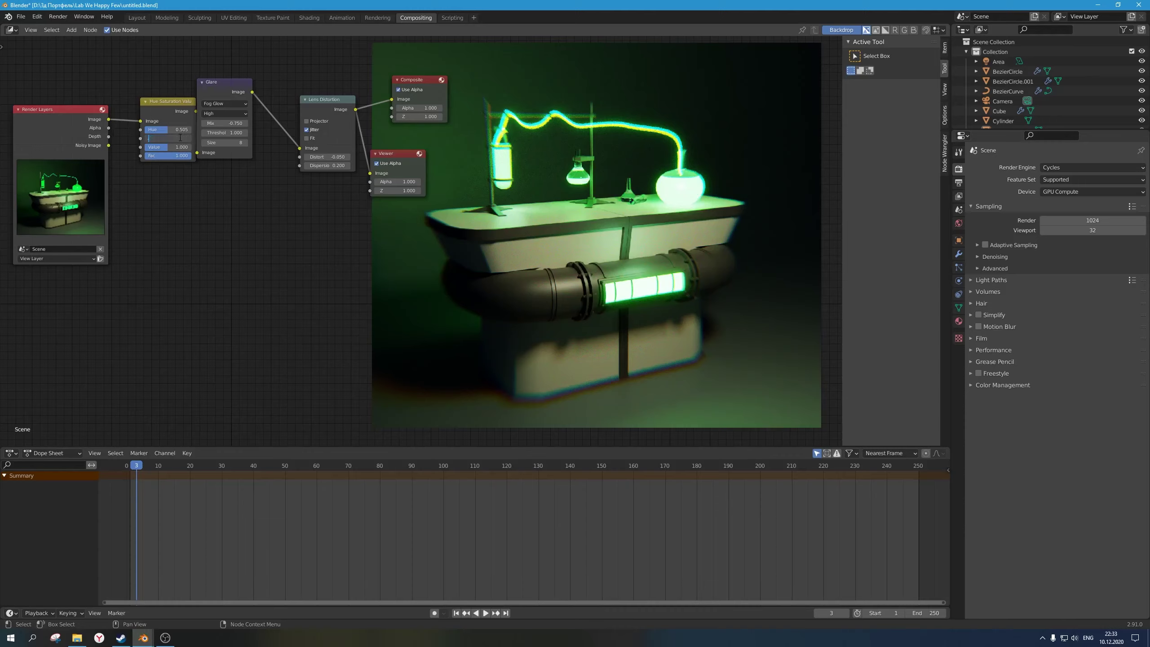
text(.99)
key(Return)
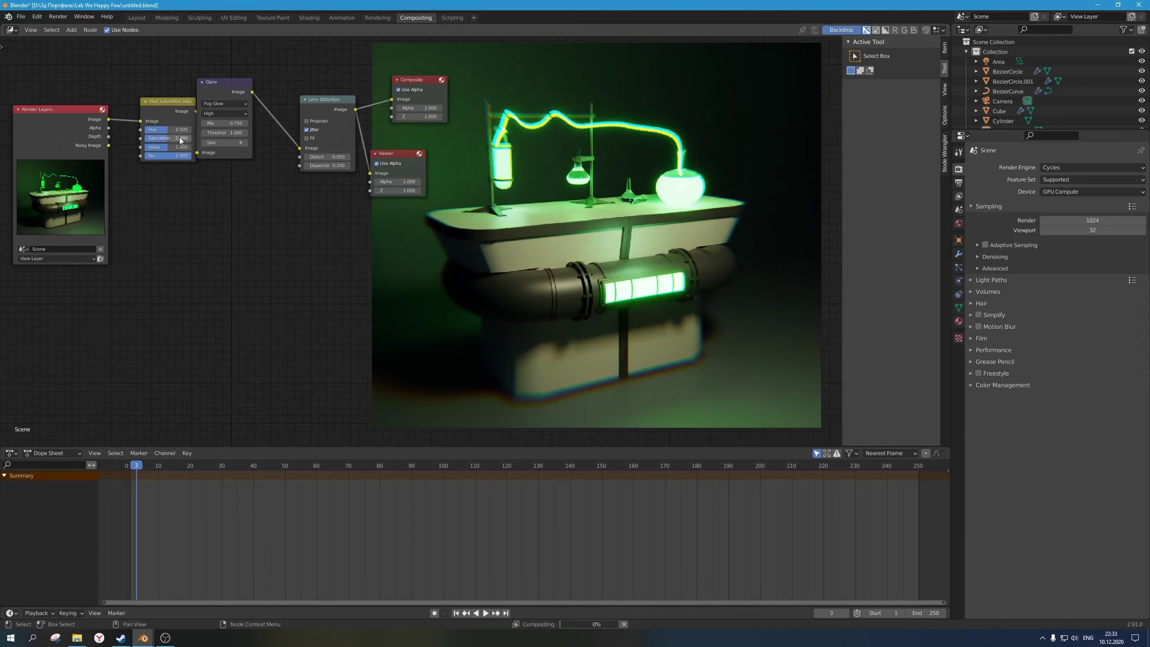
click(180, 138)
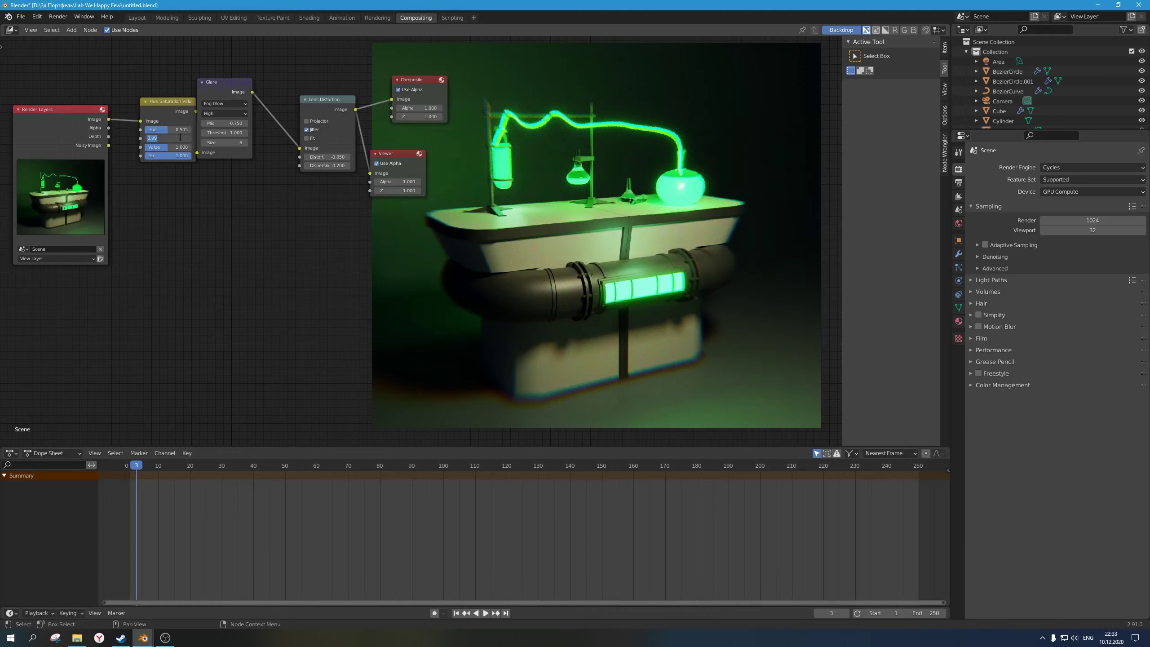
text(.45)
key(Return)
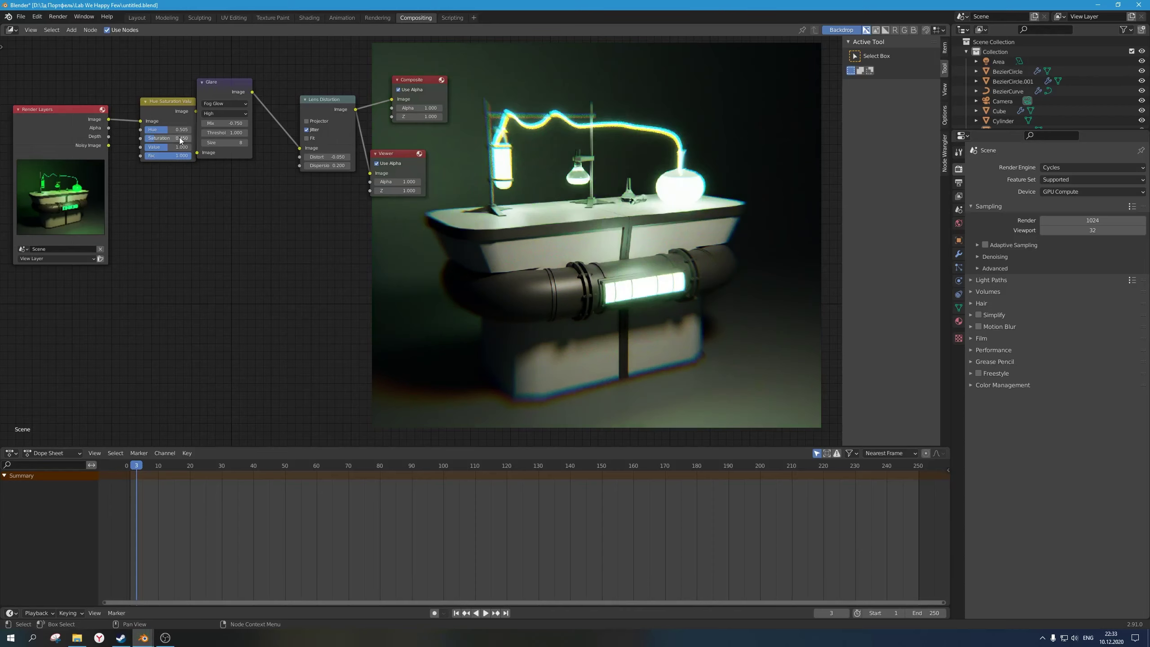
Step: Set the Hue Saturation Value node's saturation to 1 and fine-tune it to 0.995
click(180, 139)
text(1)
key(Return)
click(181, 139)
text(0.995)
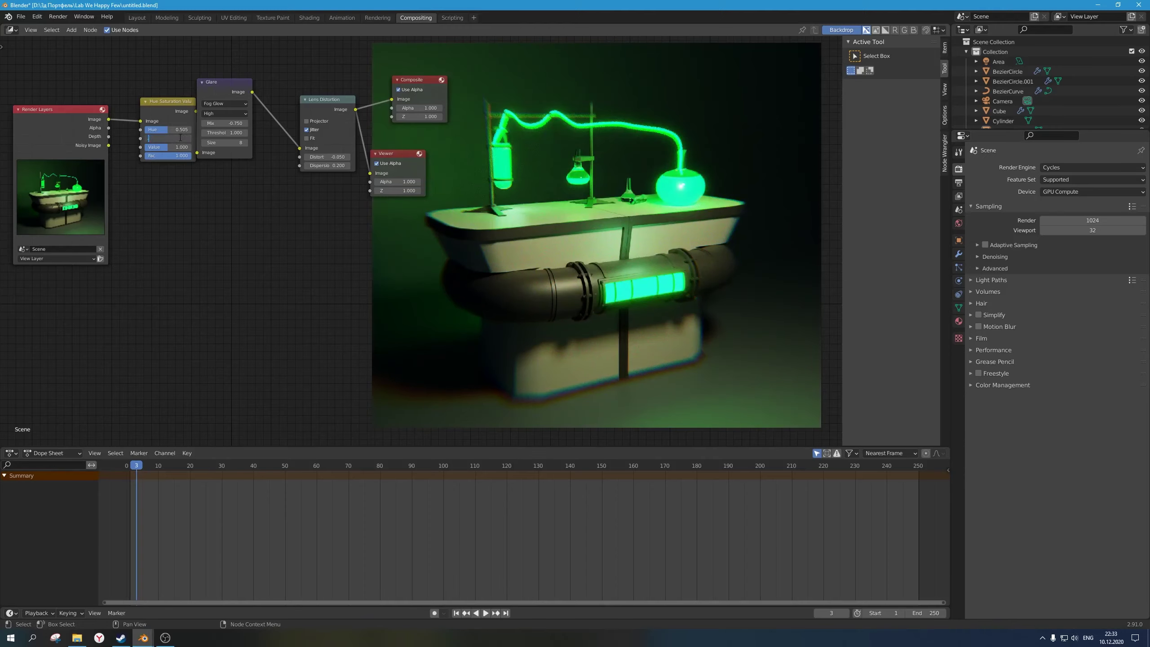
key(Return)
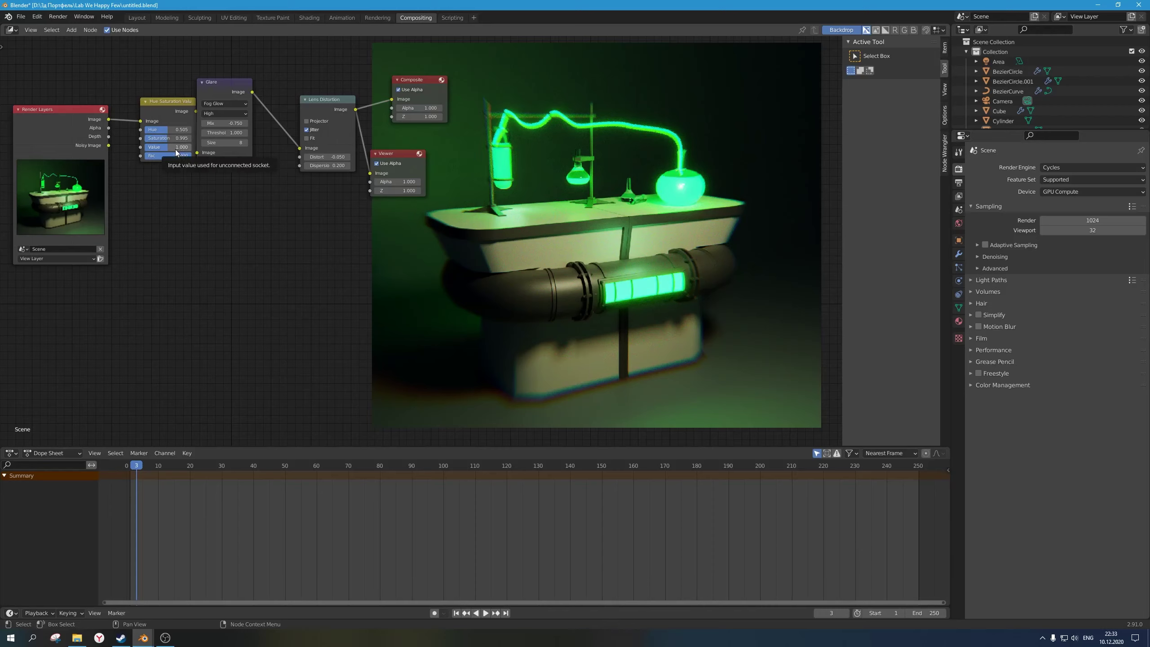
Step: Try hue values of 0.495, 0.5 and 0.499 on the Hue Saturation Value node
scroll(301, 321, down, 2)
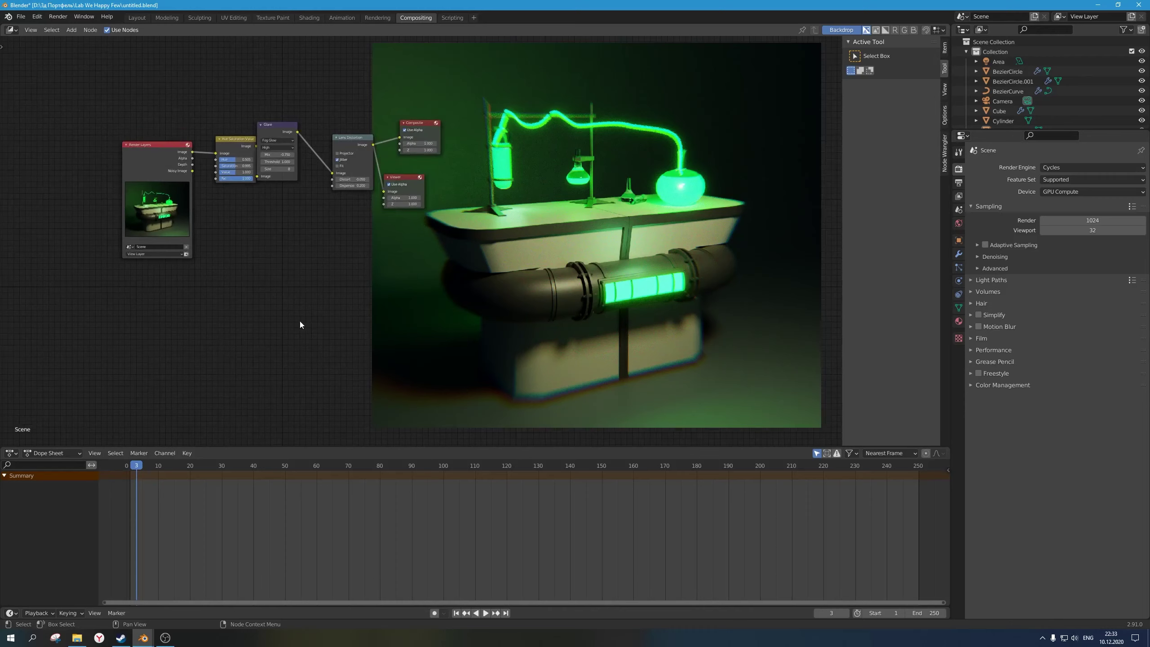
scroll(300, 321, up, 2)
mouse_move(300, 321)
middle_down()
mouse_move(276, 311)
mouse_move(291, 316)
middle_up()
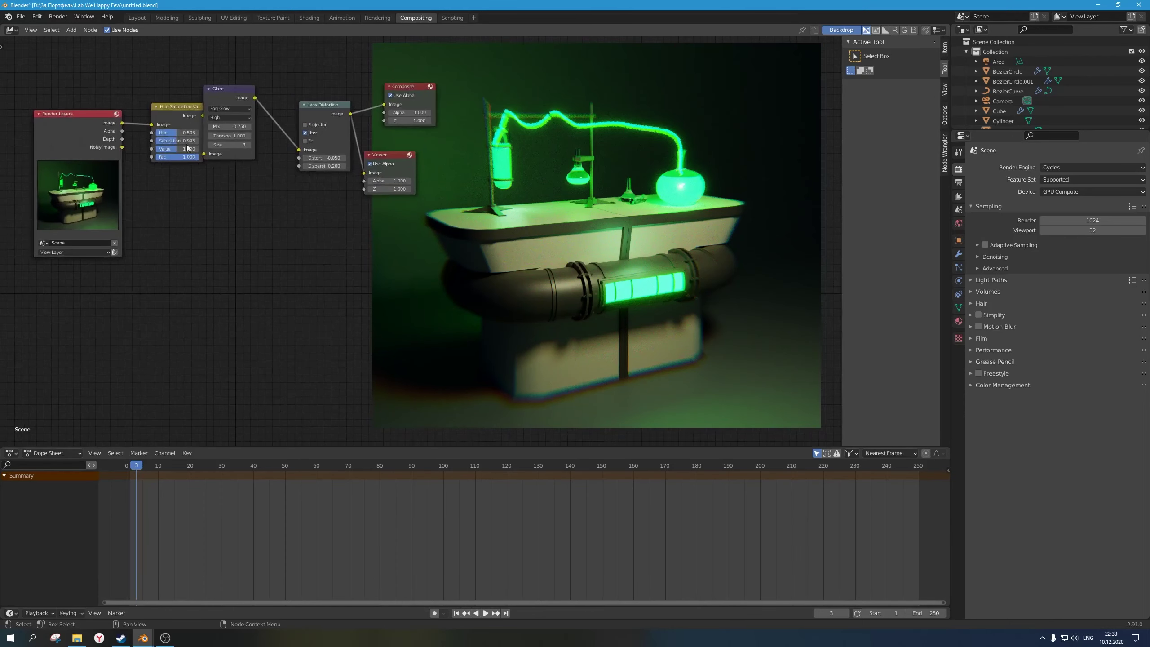
click(182, 133)
text(0.495)
key(Return)
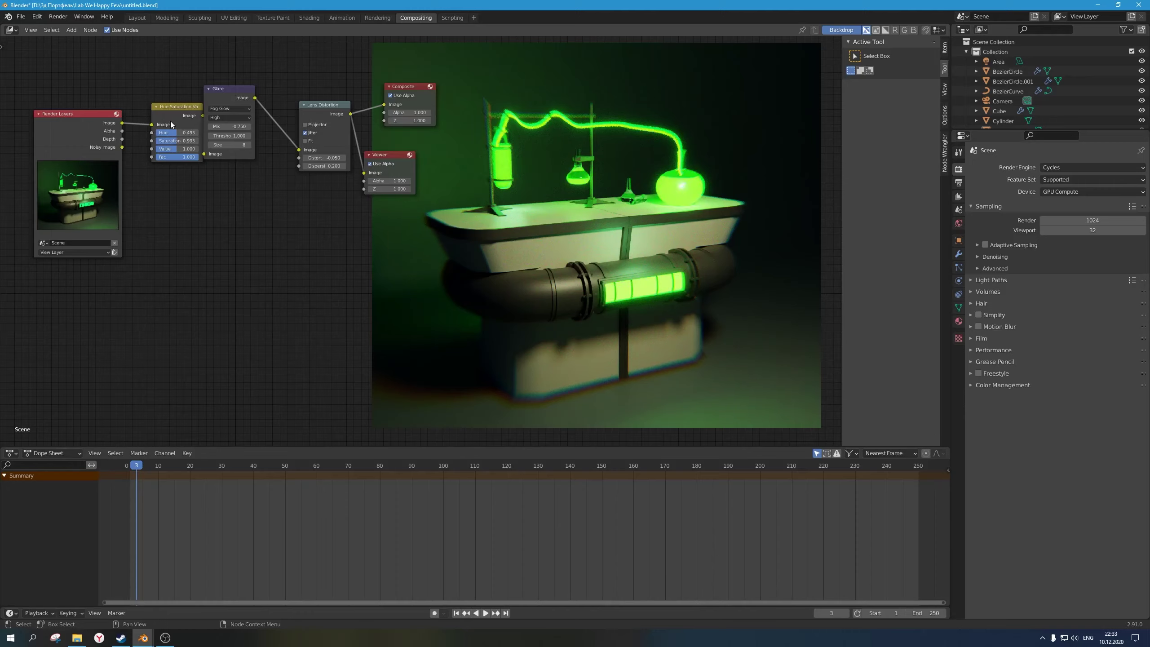
click(178, 132)
text(9)
key(Return)
click(186, 132)
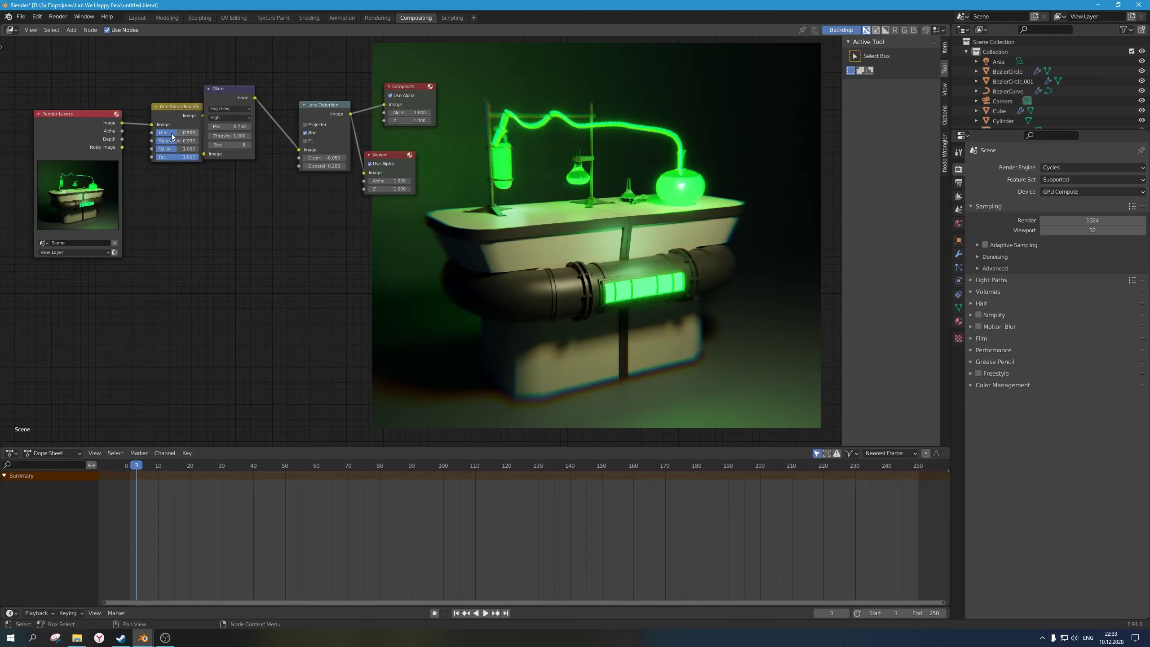
key(Return)
click(189, 133)
text(1)
key(Return)
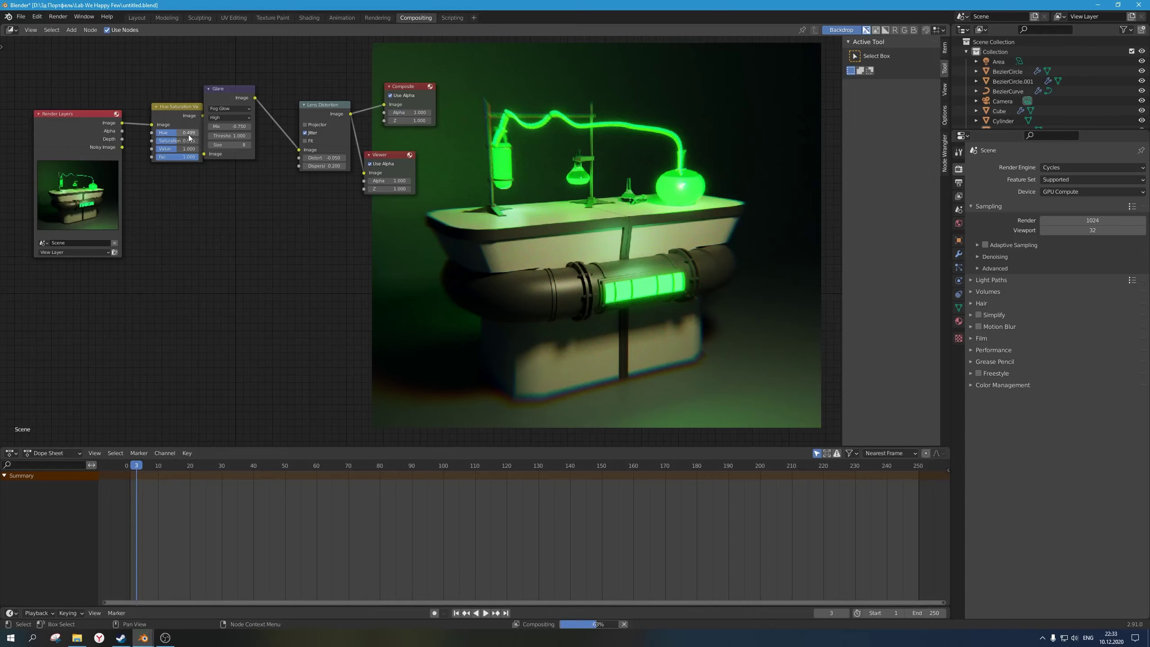
Step: Set the Hue Saturation Value node's hue to 0.505
click(183, 131)
text(0)
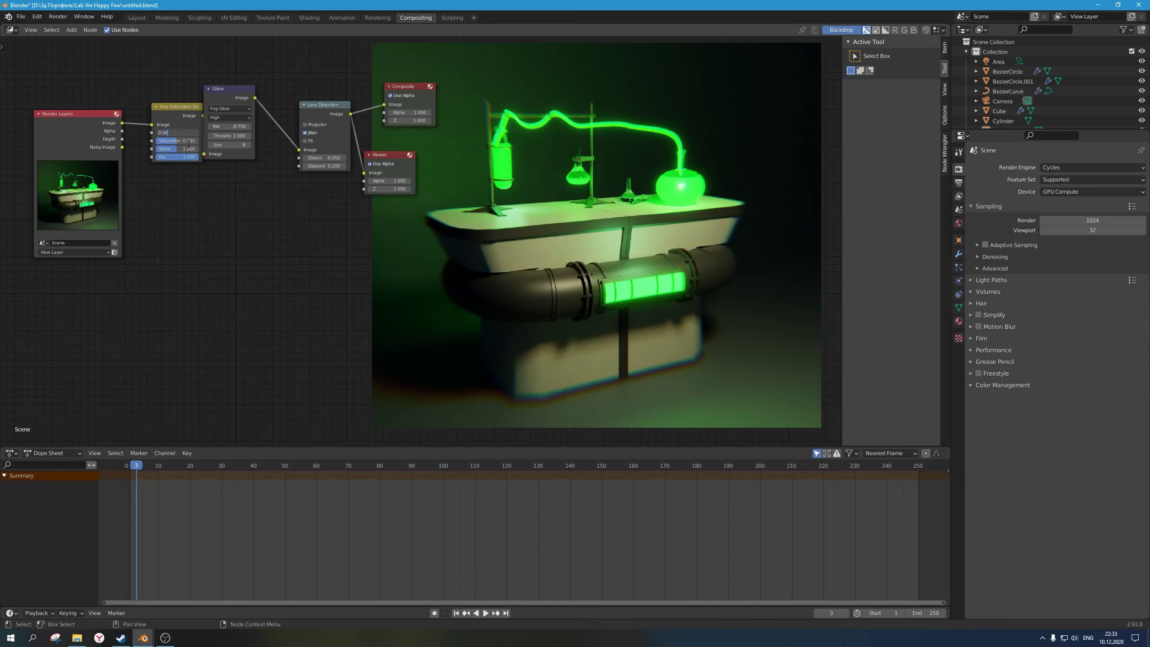
text(.495)
key(Return)
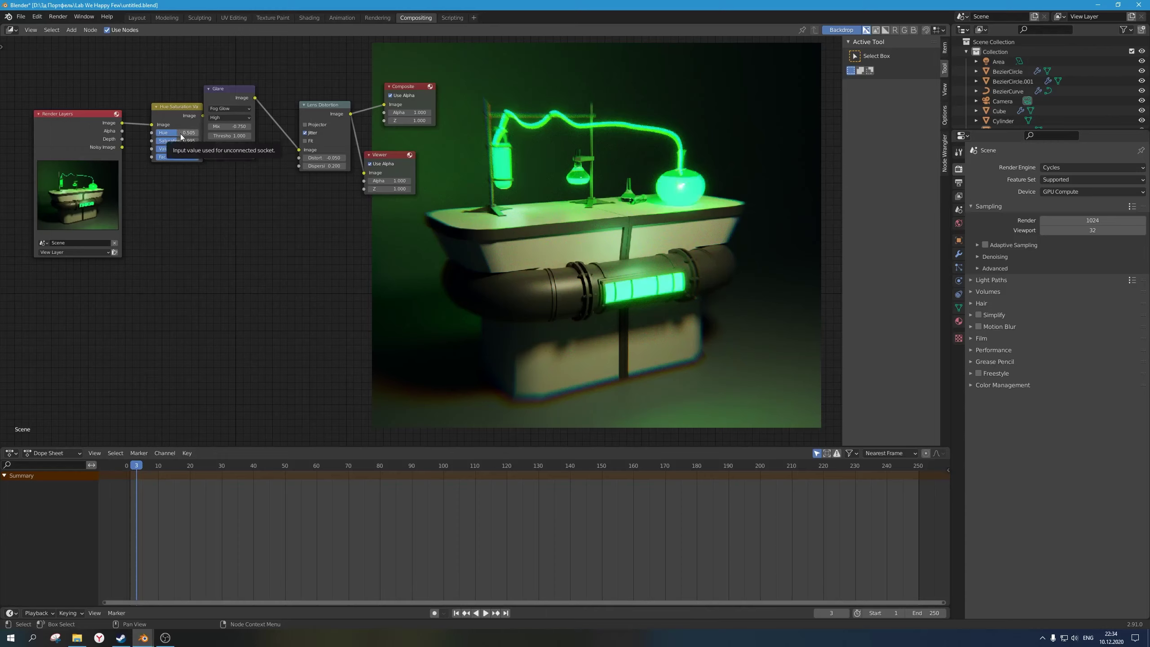
Step: Set the Hue Saturation Value node's hue to 0.503 and readjust it slightly
click(181, 133)
text(0.50)
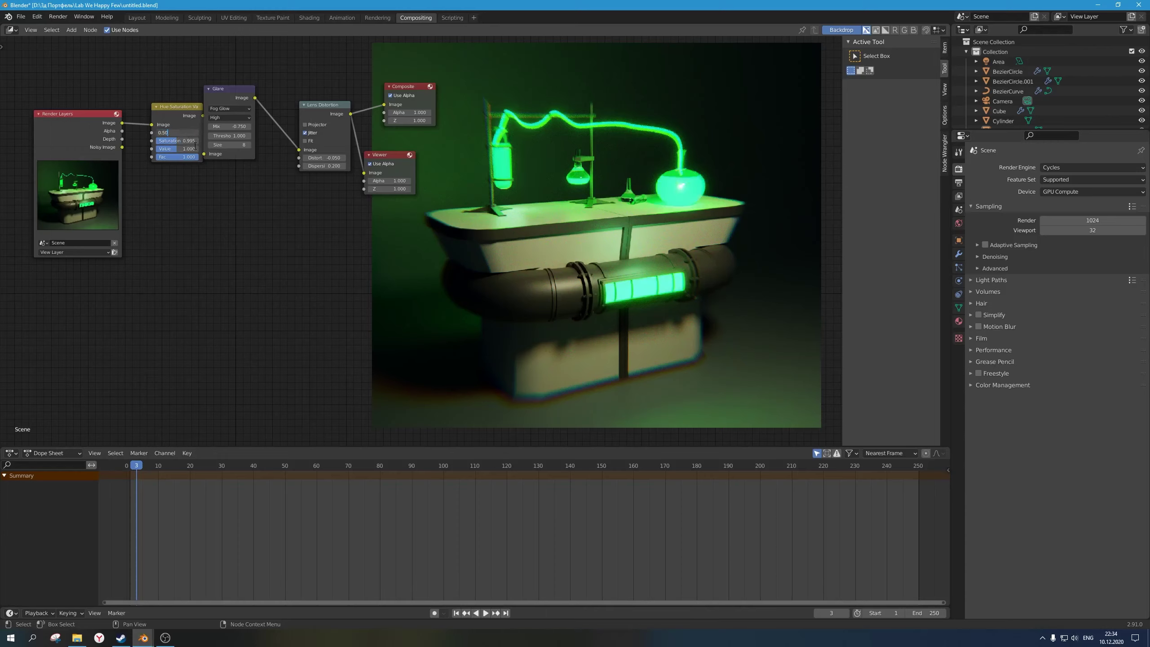
text(3)
key(Return)
click(194, 133)
key(Right)
key(Return)
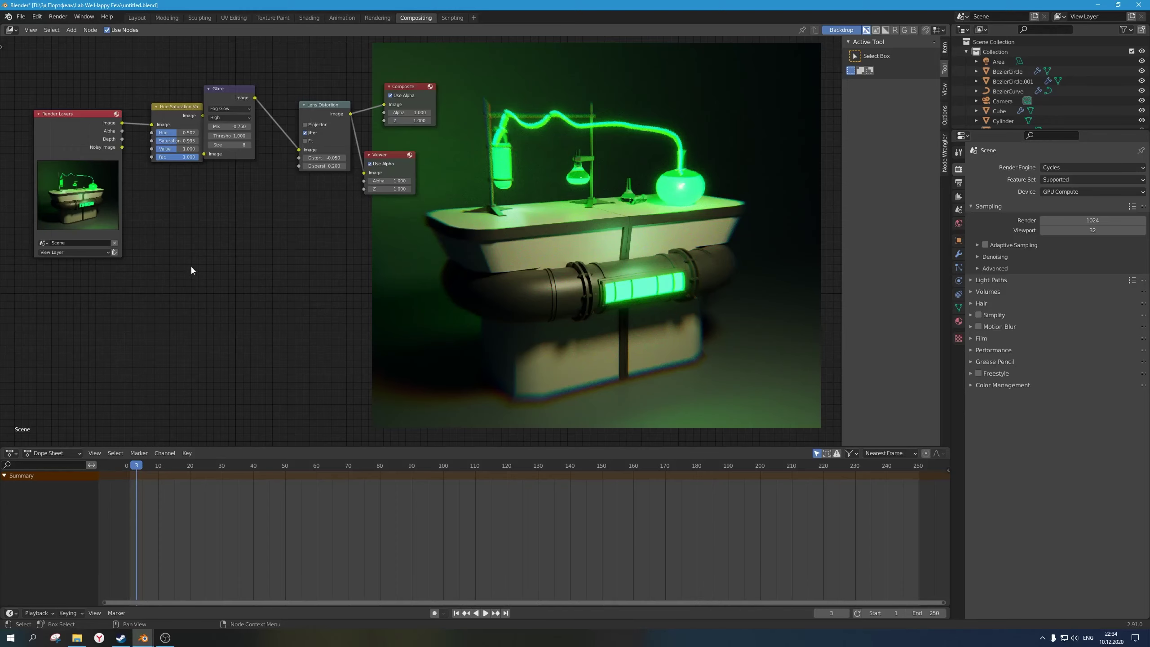
Step: Switch to the Shading workspace and show the camera view with rendered viewport shading
scroll(212, 238, down, 3)
scroll(243, 245, up, 2)
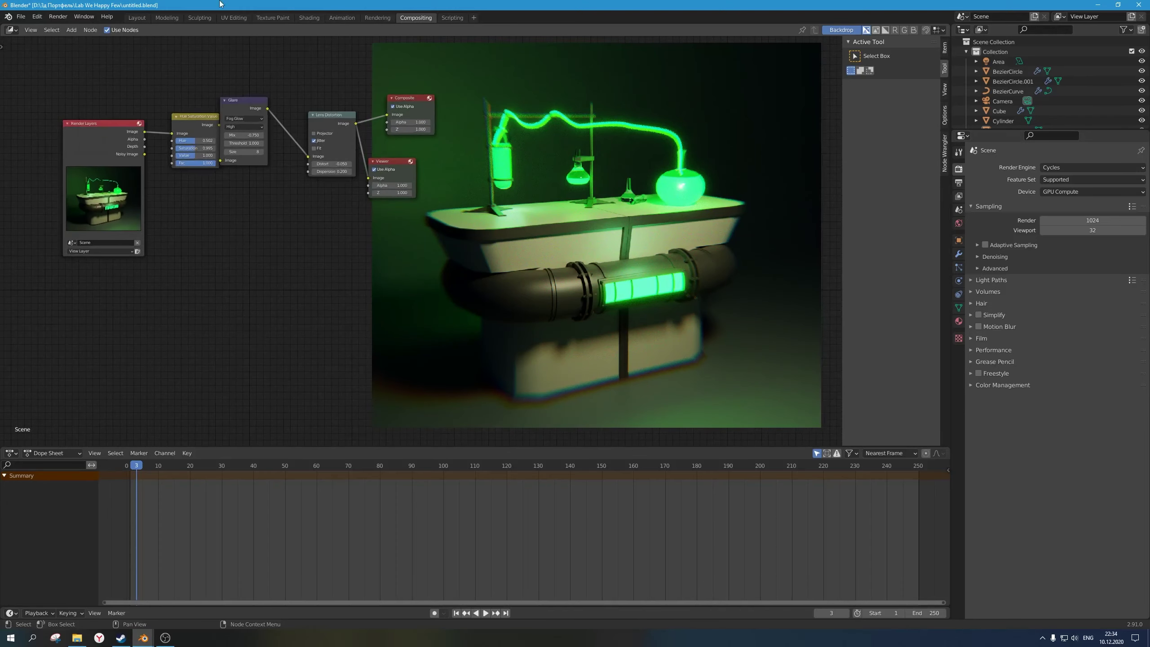
click(143, 19)
scroll(457, 207, down, 2)
middle_drag(456, 207, 503, 209)
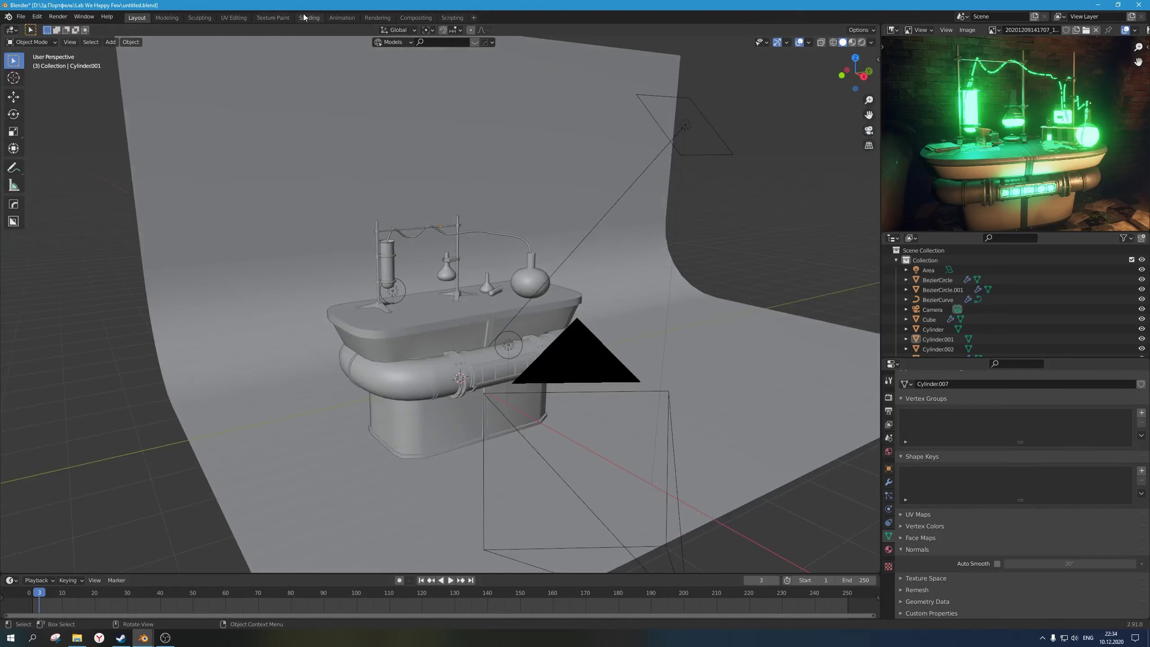
click(307, 18)
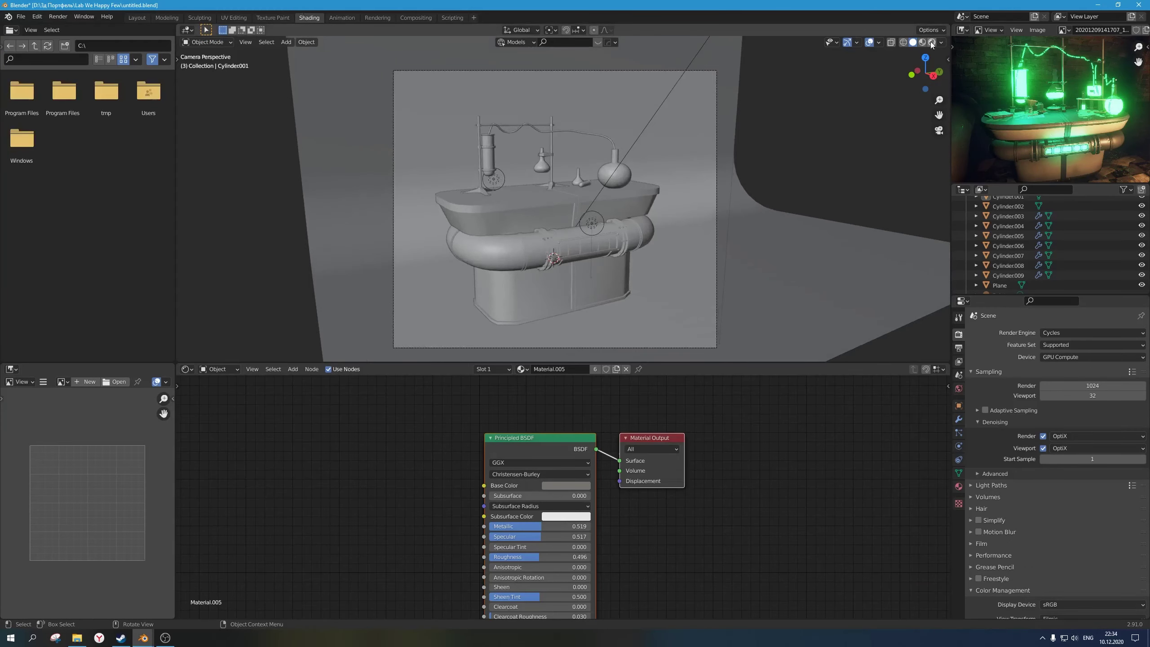
click(932, 42)
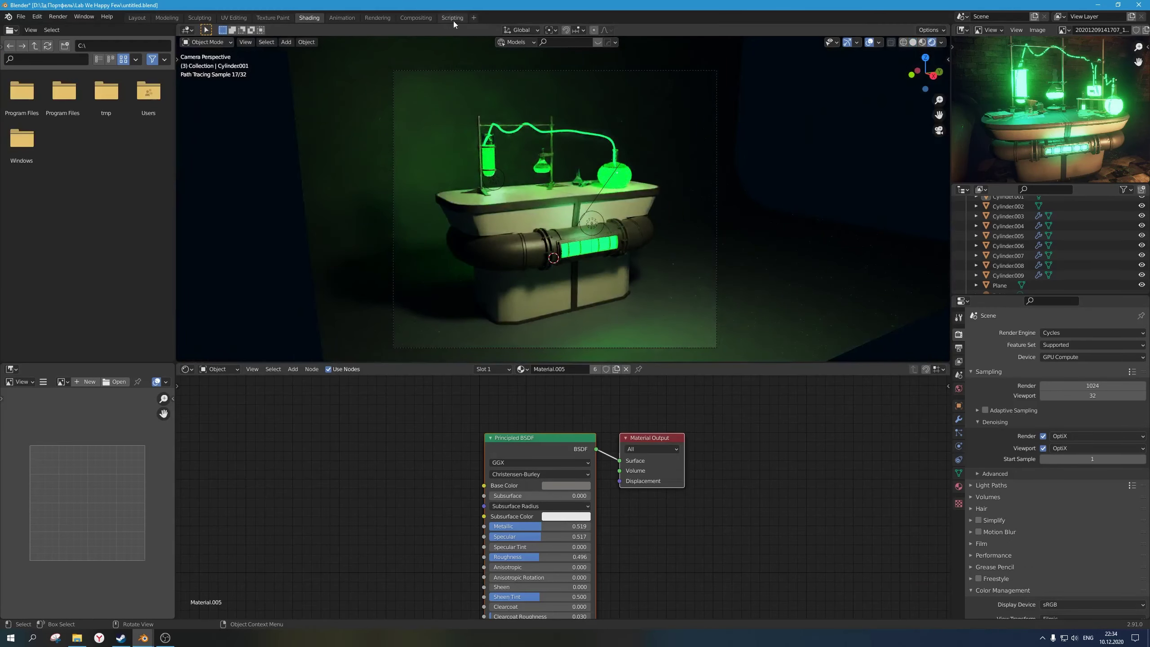
Step: Compare the composited image with the live rendered view of the desk
click(416, 18)
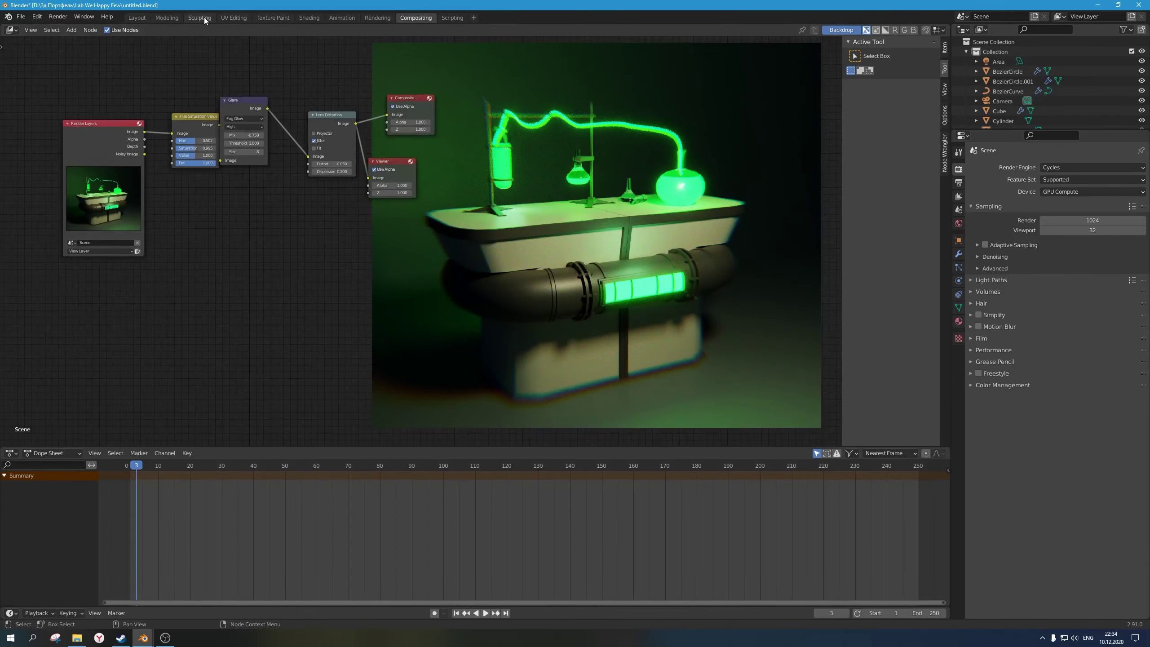
click(309, 17)
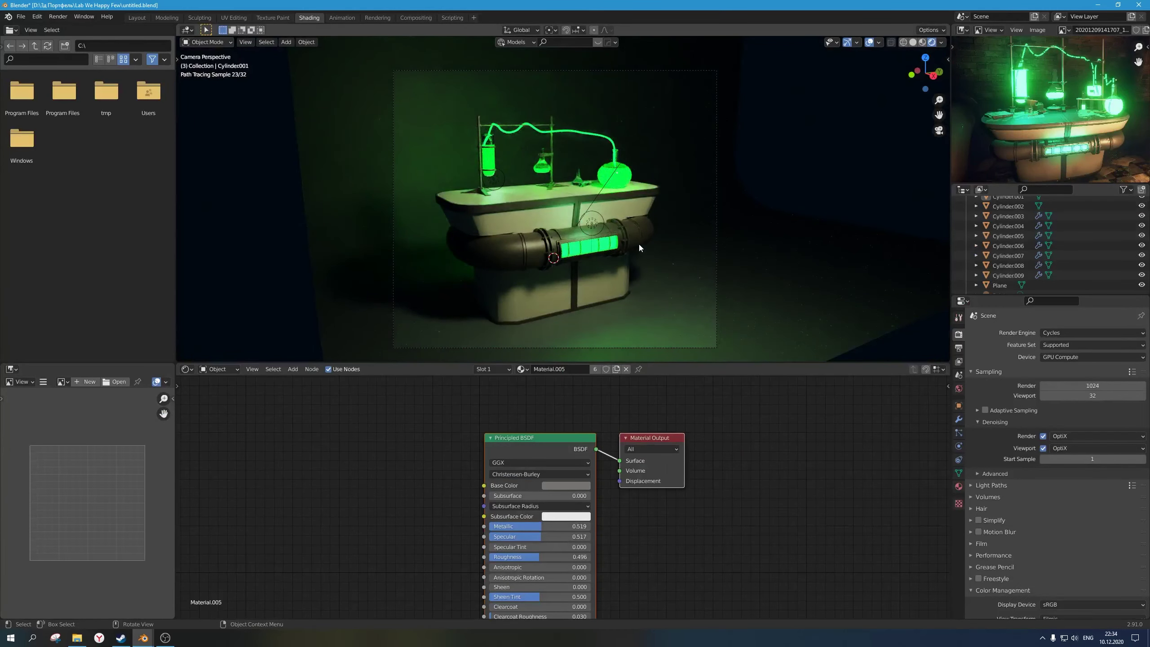
click(410, 19)
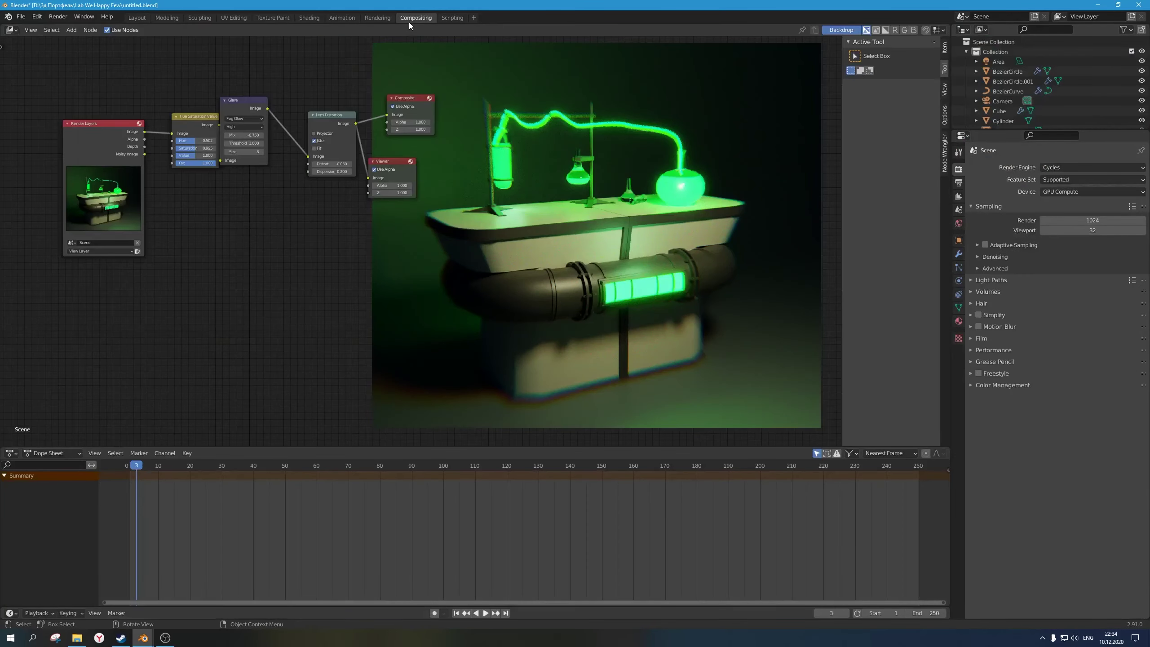
click(140, 20)
Step: In the Shading workspace, set the area light's power to 50 W
click(309, 17)
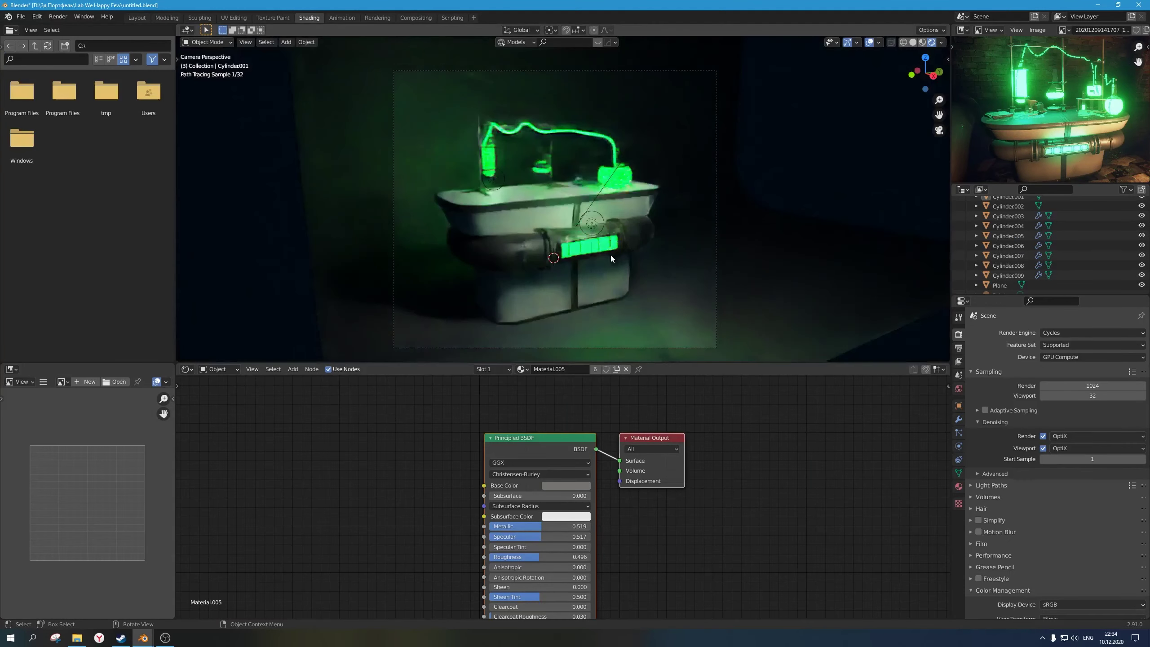
click(608, 193)
click(959, 446)
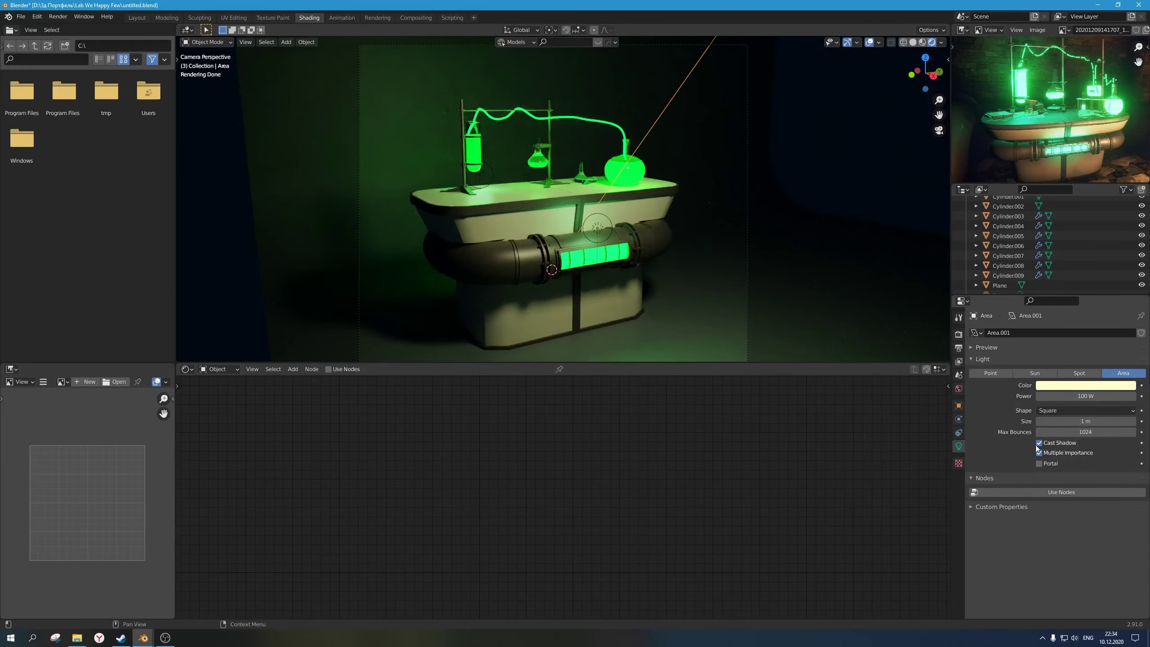
click(1072, 396)
text(50)
key(Return)
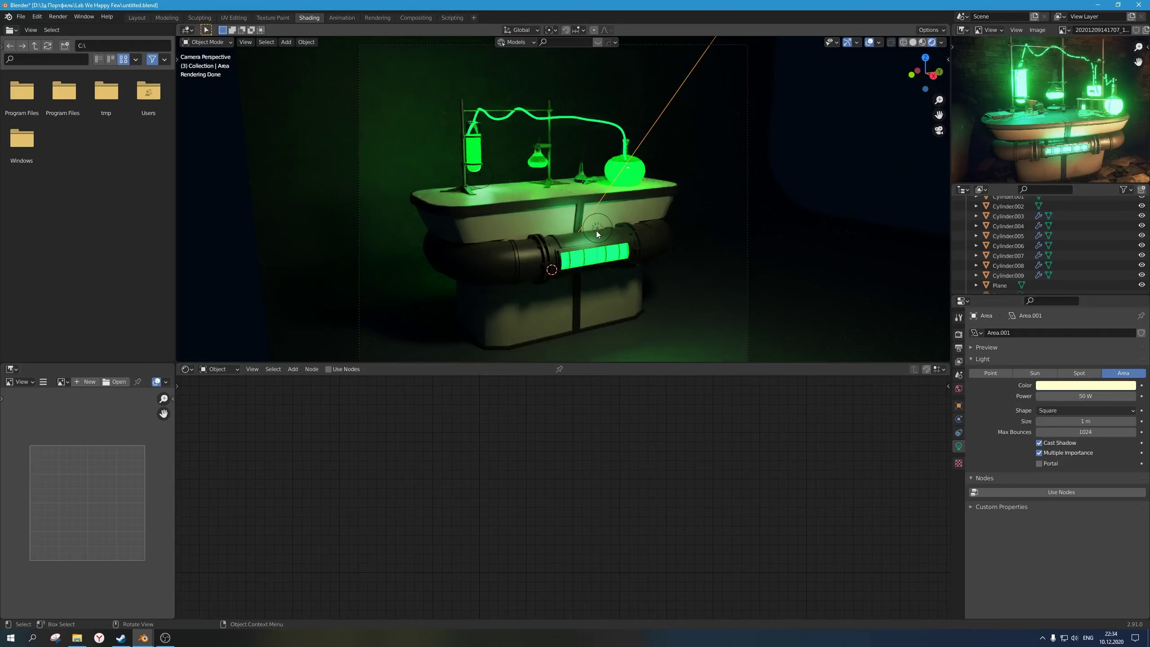
Step: Make the area light's pale yellow color slightly more saturated
scroll(597, 230, down, 1)
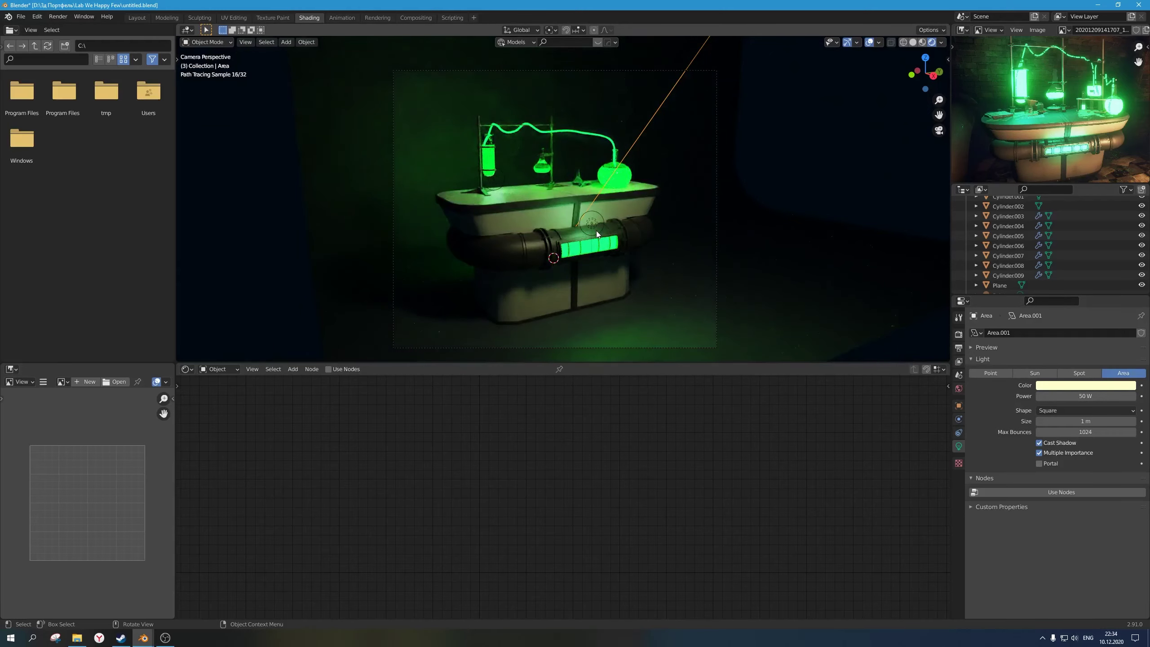
scroll(550, 225, up, 1)
click(550, 225)
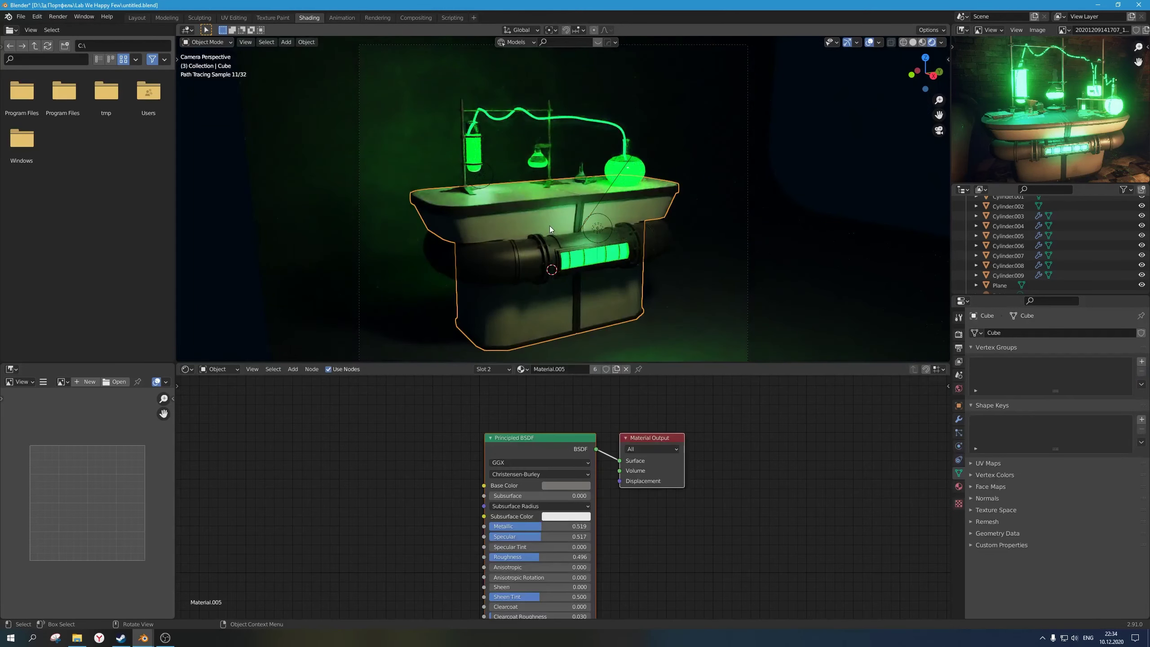
click(612, 183)
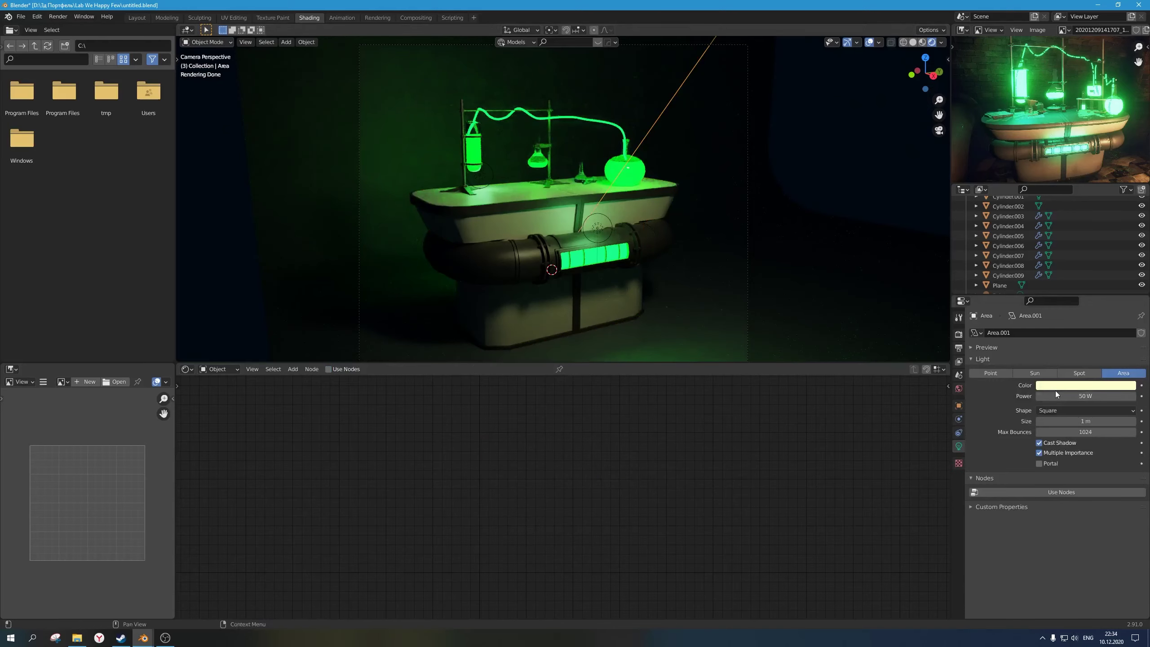
click(1080, 385)
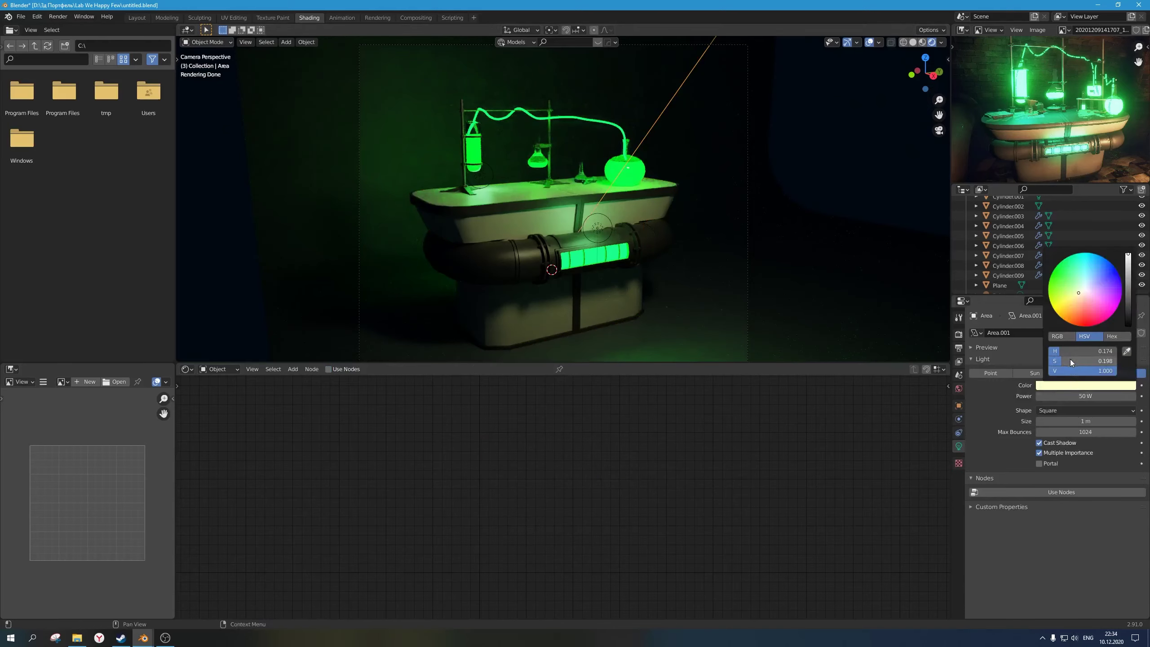
drag(1078, 293, 1072, 296)
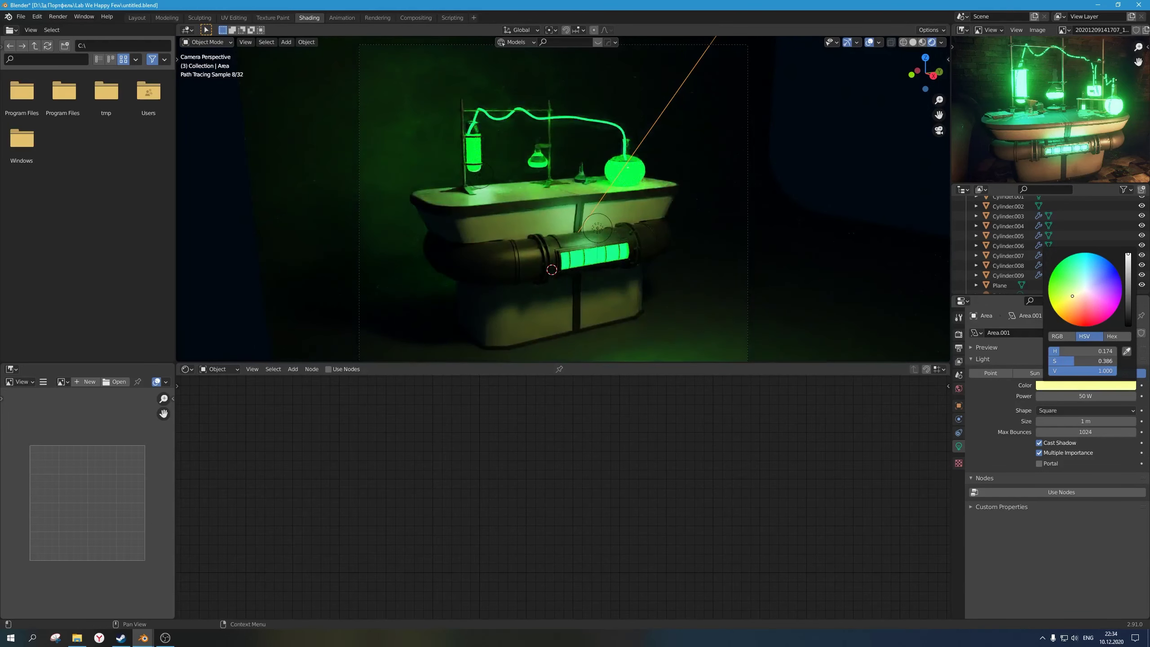
drag(1075, 360, 1068, 364)
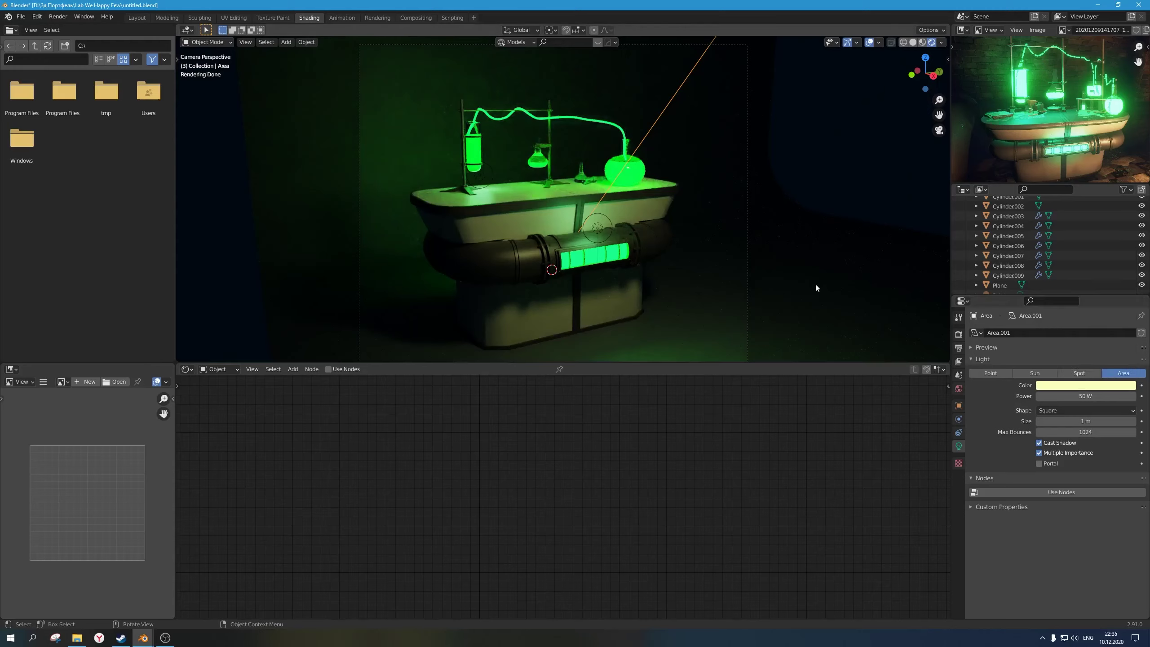
scroll(672, 230, down, 1)
scroll(672, 230, up, 1)
Step: Duplicate the green point light in front of the desk about 1.1 m down and shift the copy about -0.39 m along X
click(606, 226)
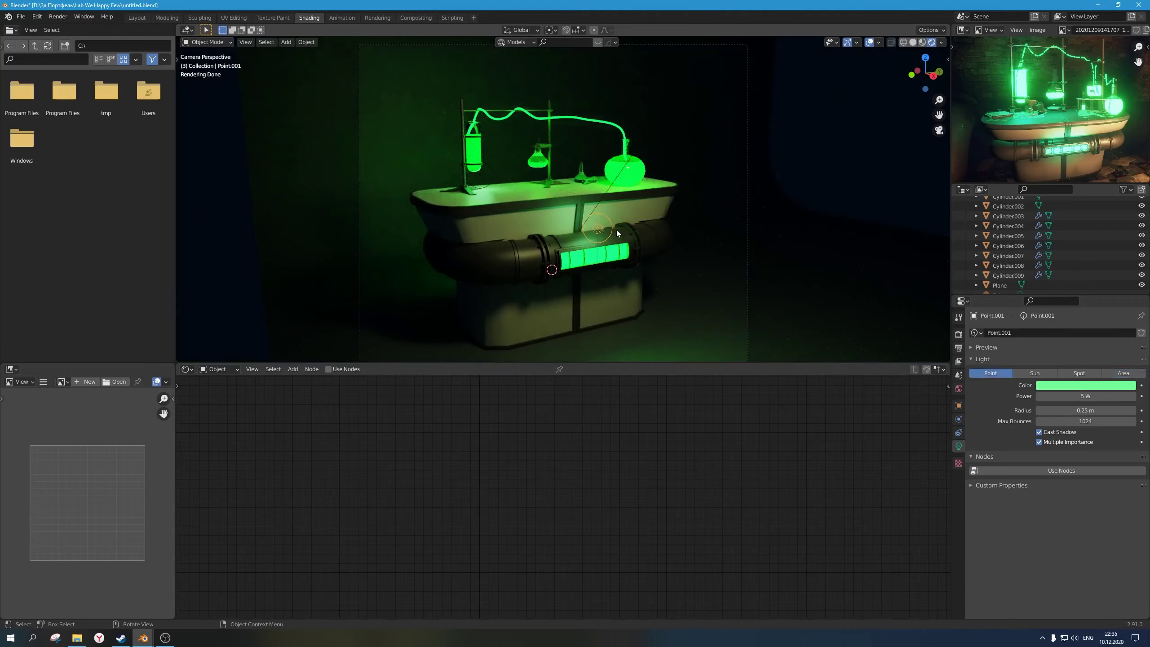
key(shift+d)
key(z)
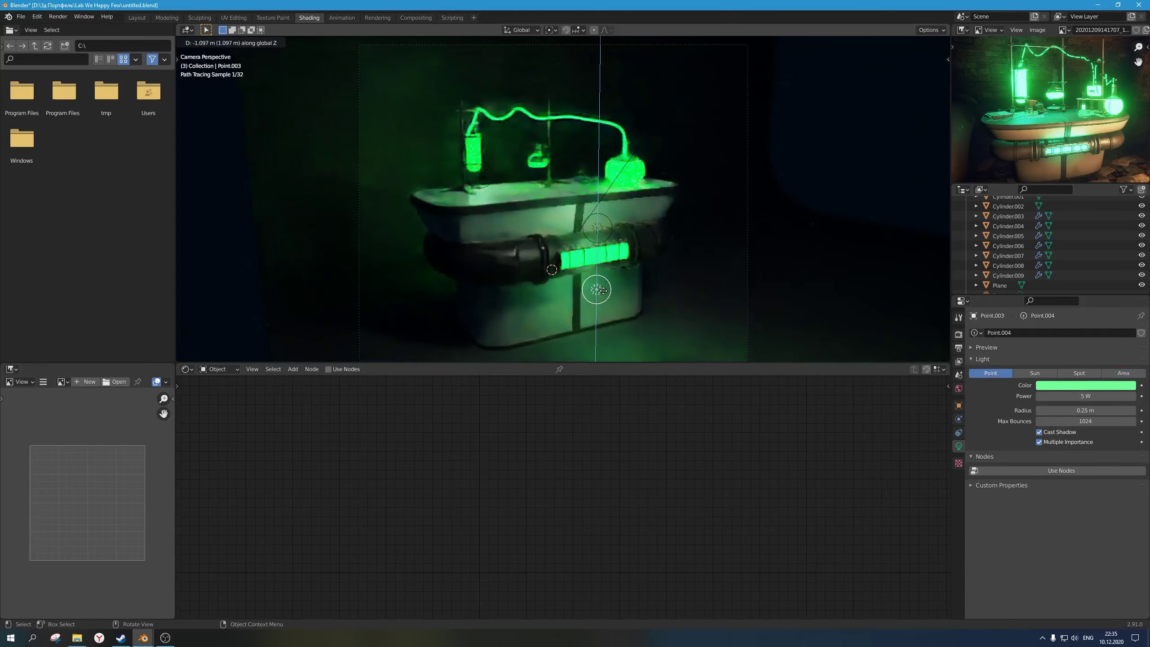
click(609, 286)
key(g)
key(x)
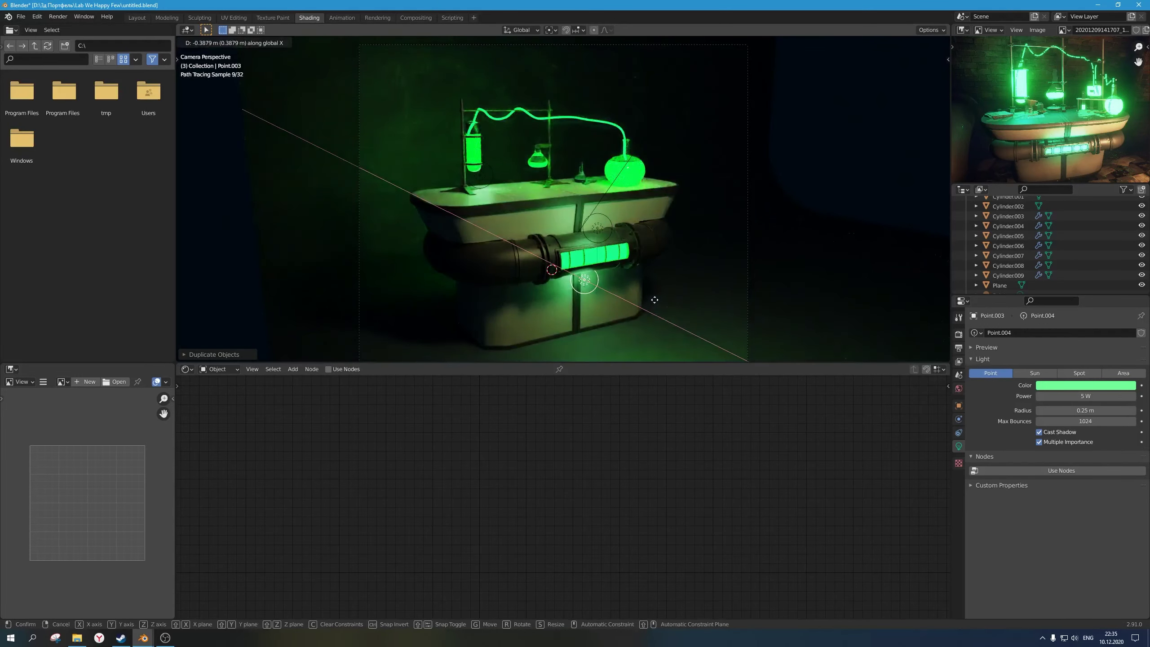
click(655, 300)
Step: Duplicate the lower point light along the X axis and place the copy behind the desk
key(shift+d)
key(x)
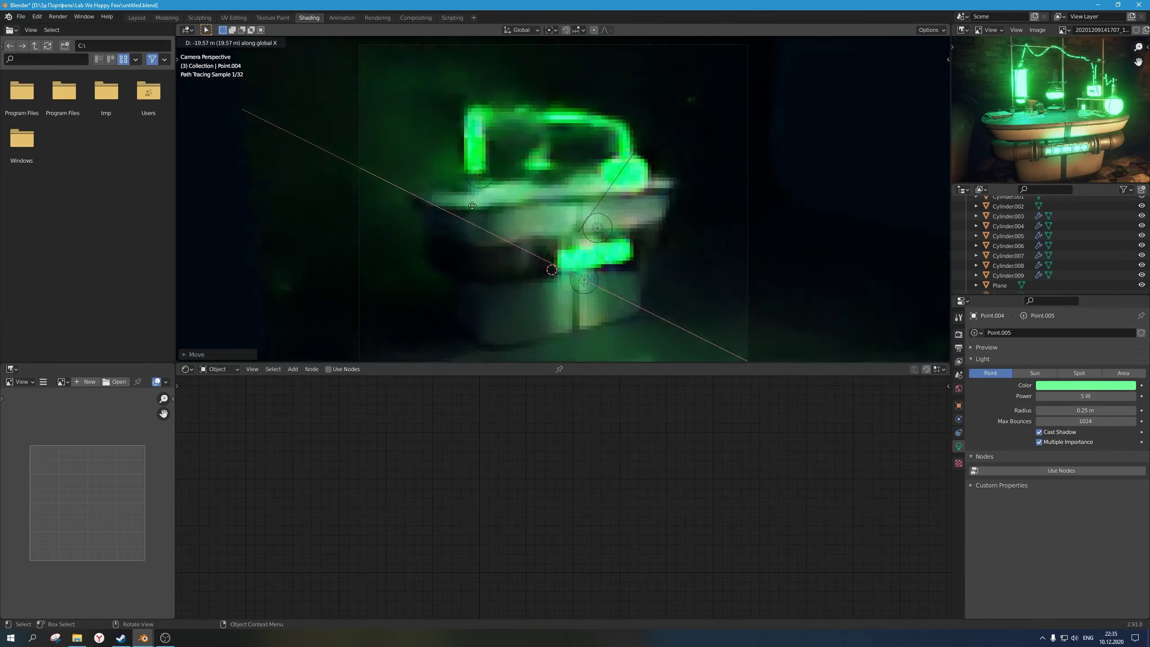
click(492, 222)
middle_drag(492, 221, 586, 237)
scroll(575, 235, down, 3)
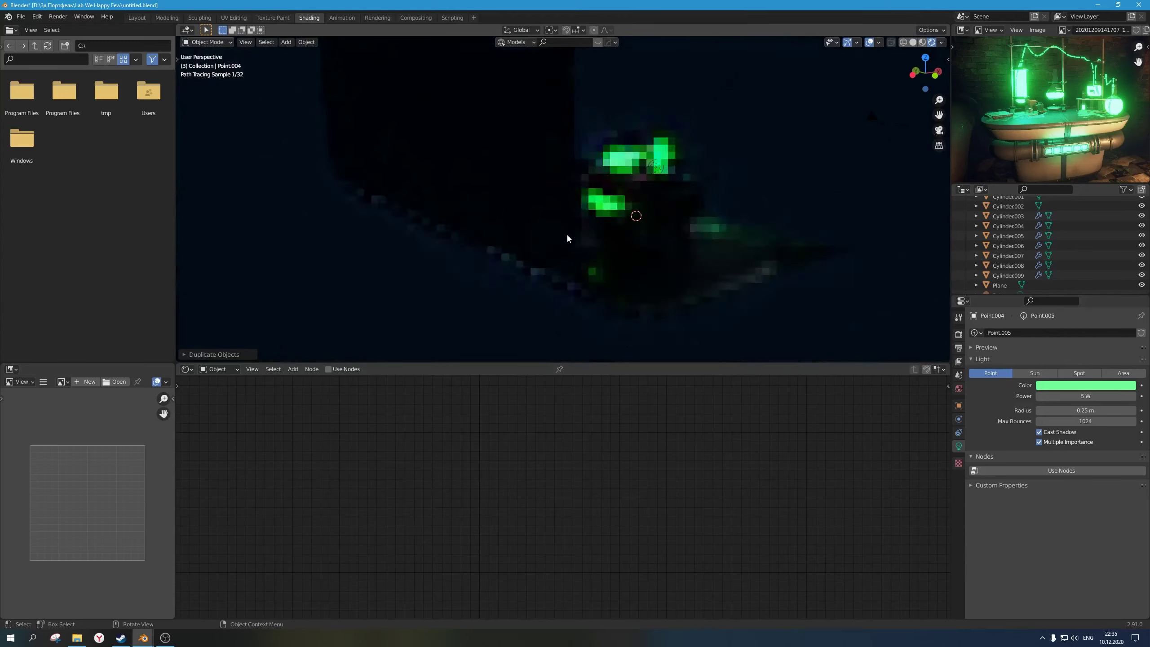
key(g)
key(x)
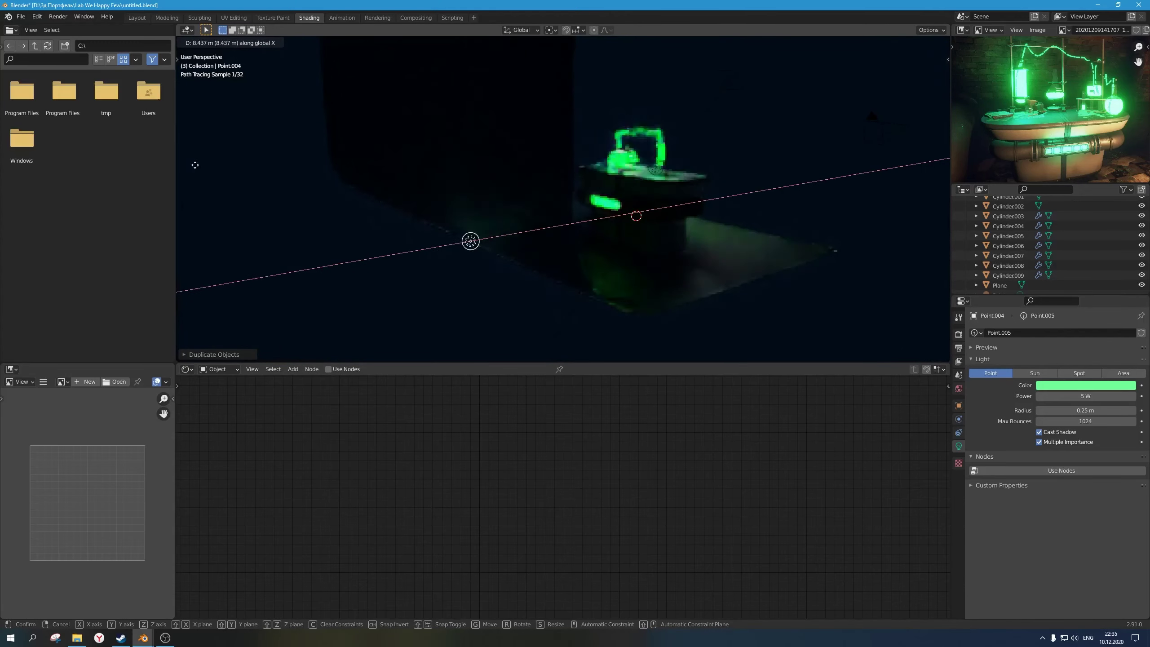
click(594, 227)
scroll(444, 247, up, 4)
key(KP_0)
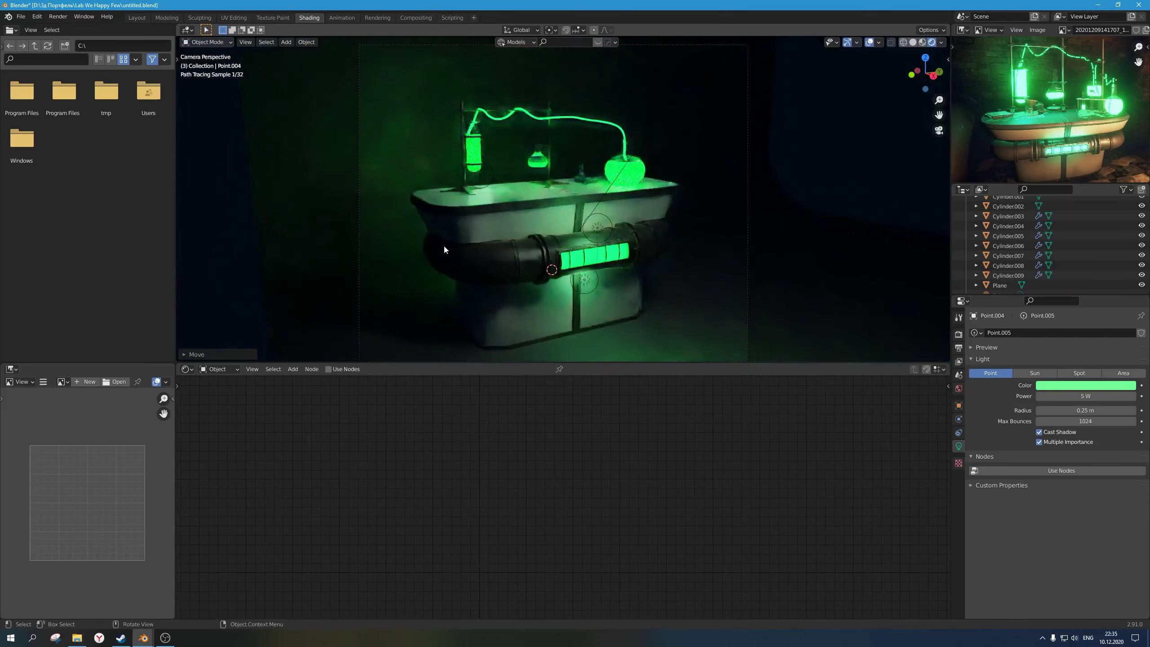
Step: Set the power of the point light behind the desk to 100 W and shift it along the Y axis
click(1086, 396)
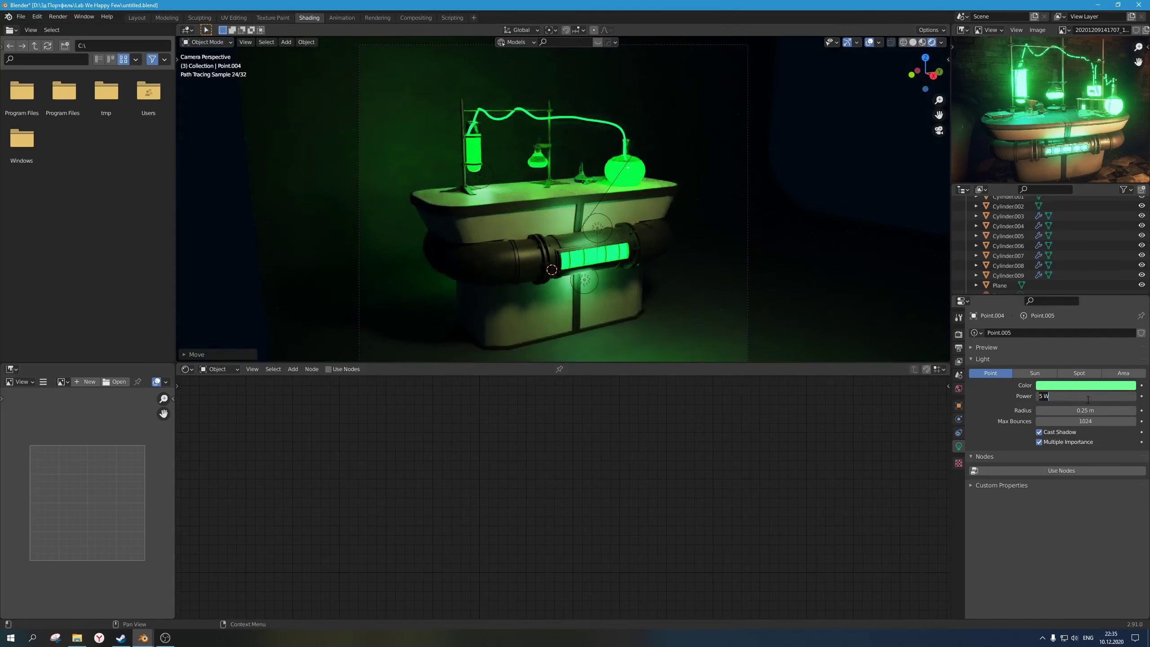
text(100)
key(Return)
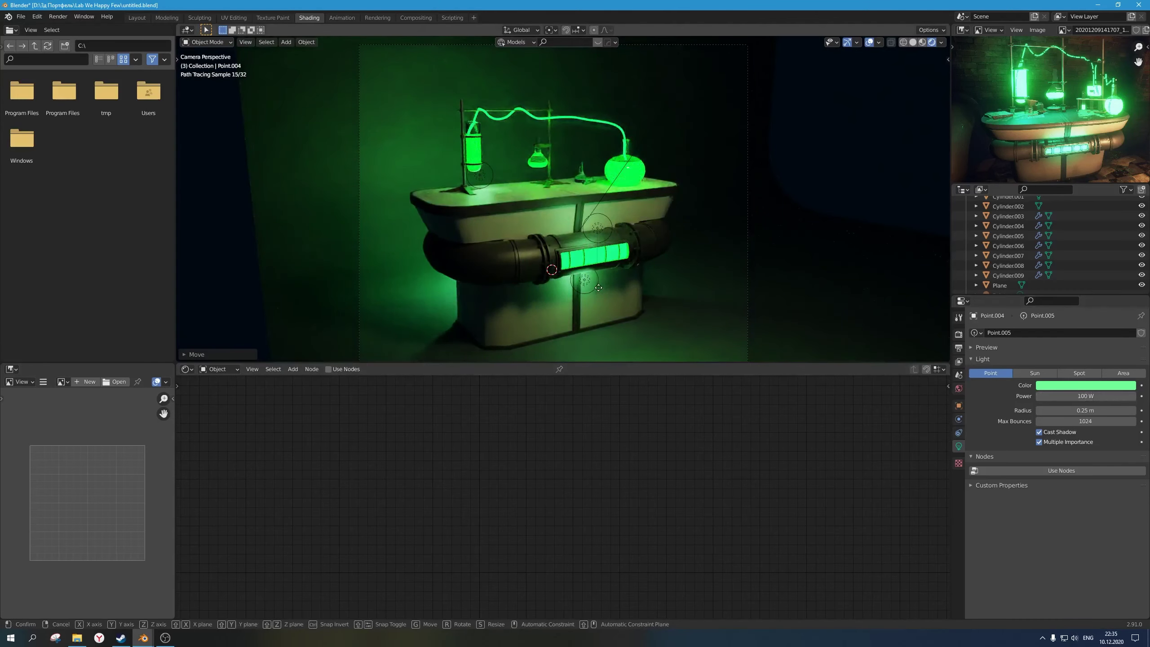
key(g)
key(y)
click(717, 319)
Step: Try 500 W for the light behind the desk and adjust its position along the Y axis
click(1081, 398)
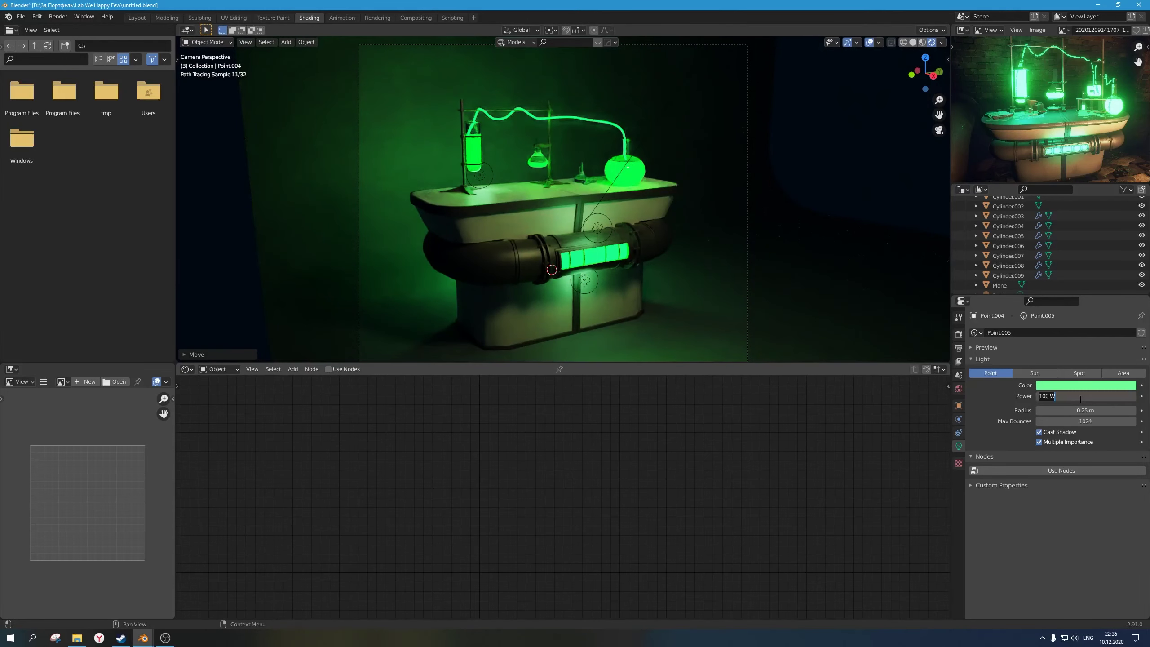
text(500)
key(Return)
key(g)
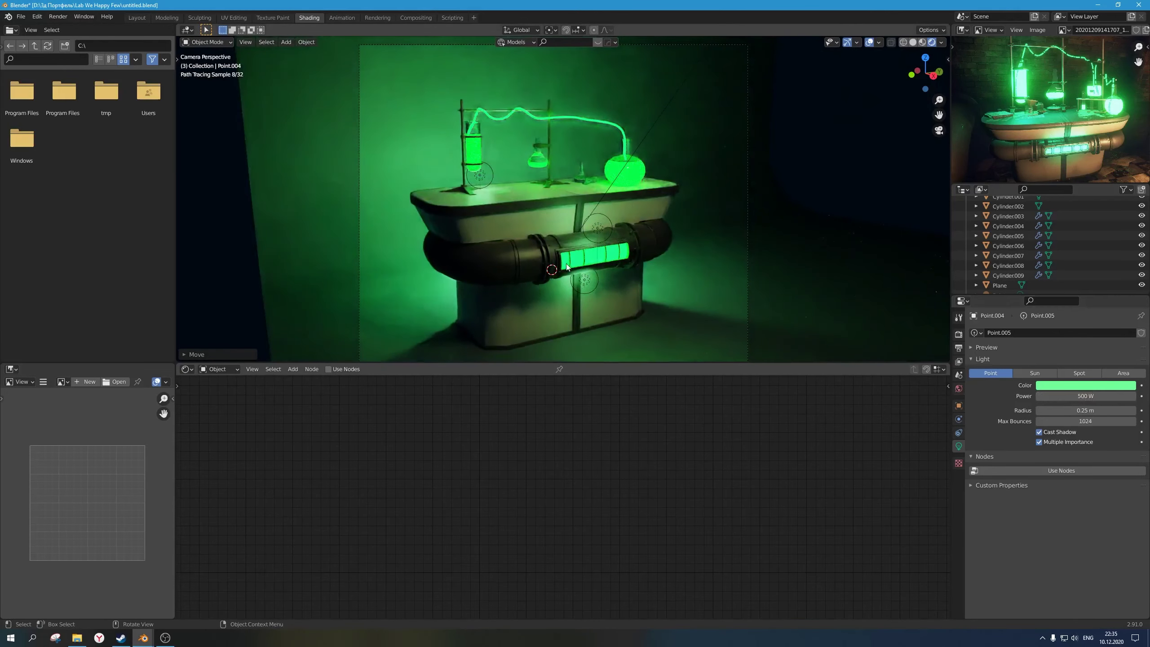
key(y)
click(584, 261)
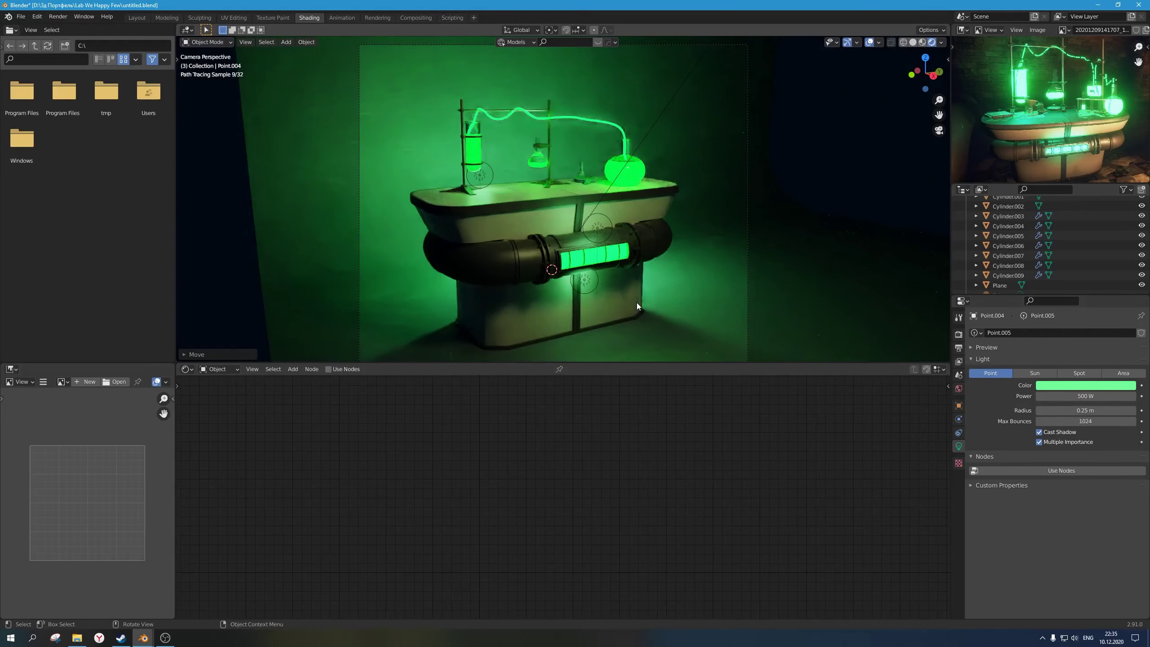
Step: Set the power of the light behind the desk back to 100 W
click(1086, 396)
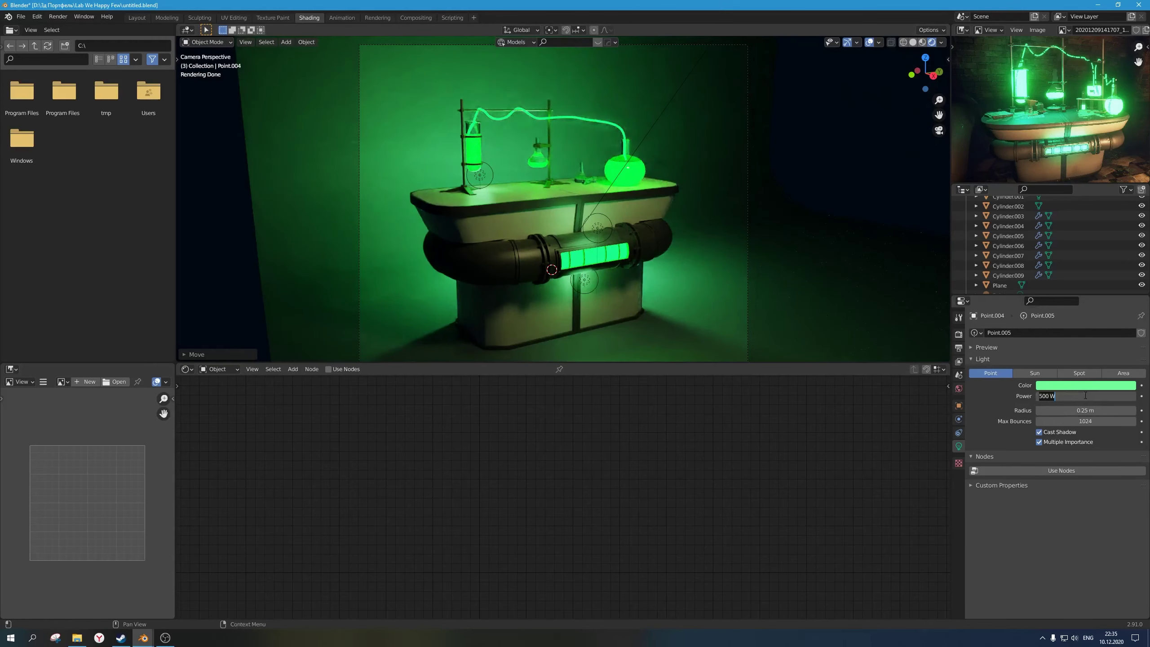
text(100)
key(Return)
Step: Try blue and turquoise colors on the light behind the desk and settle on cyan with hue 0.503 and saturation 0.952
click(1082, 386)
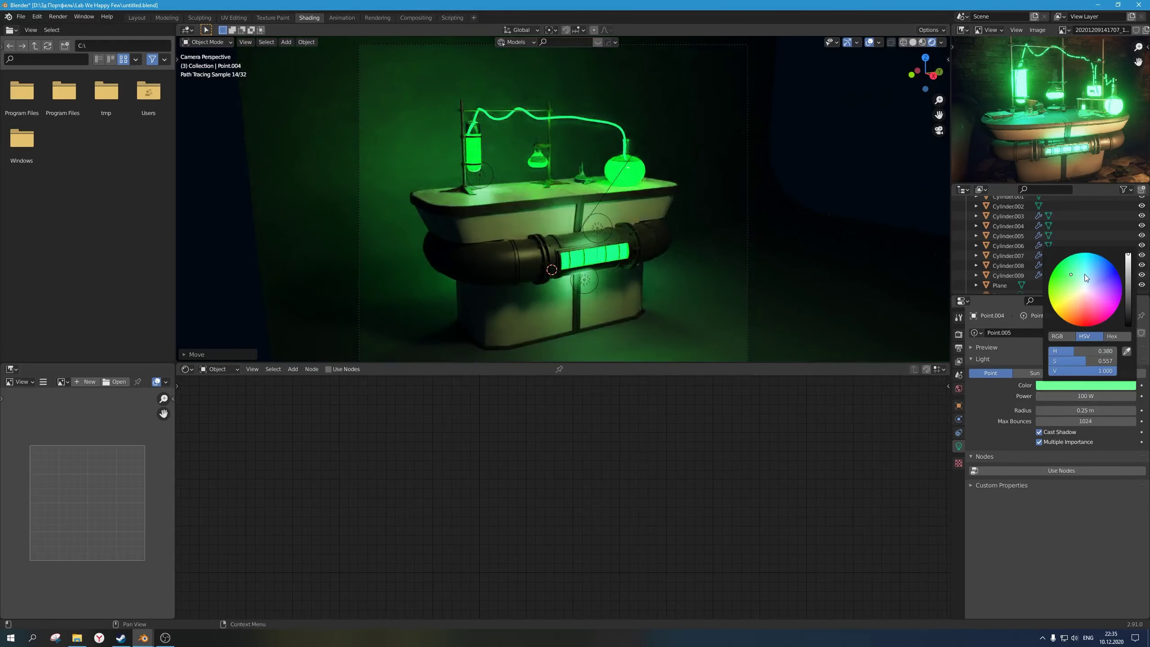
click(1078, 262)
click(1099, 260)
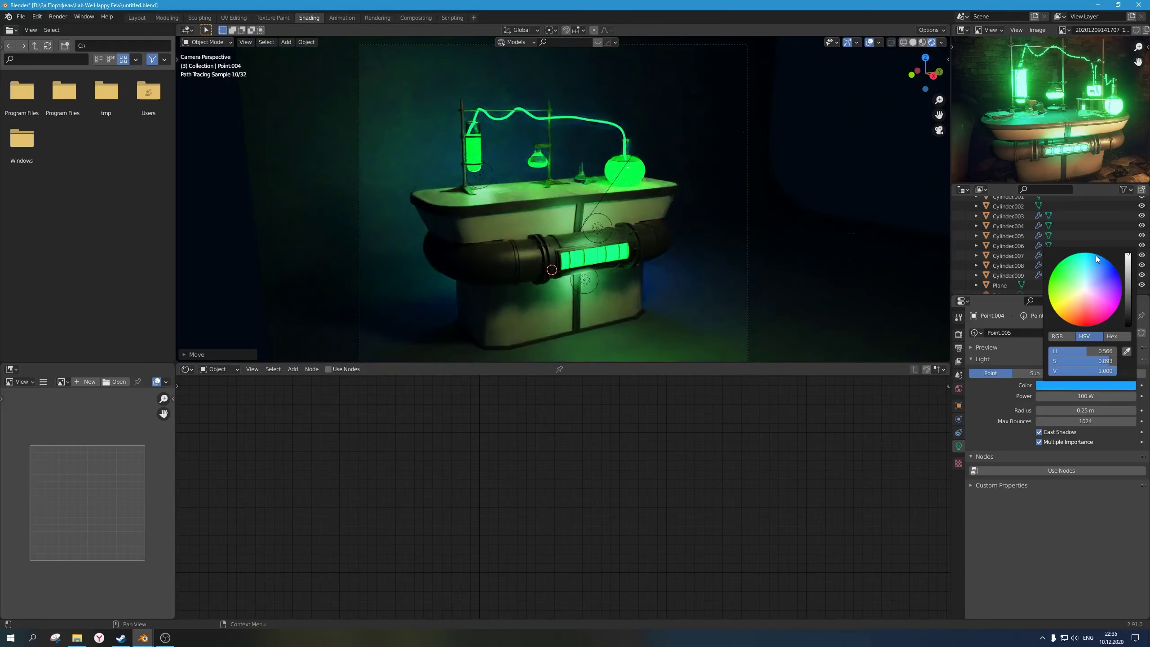
click(1082, 258)
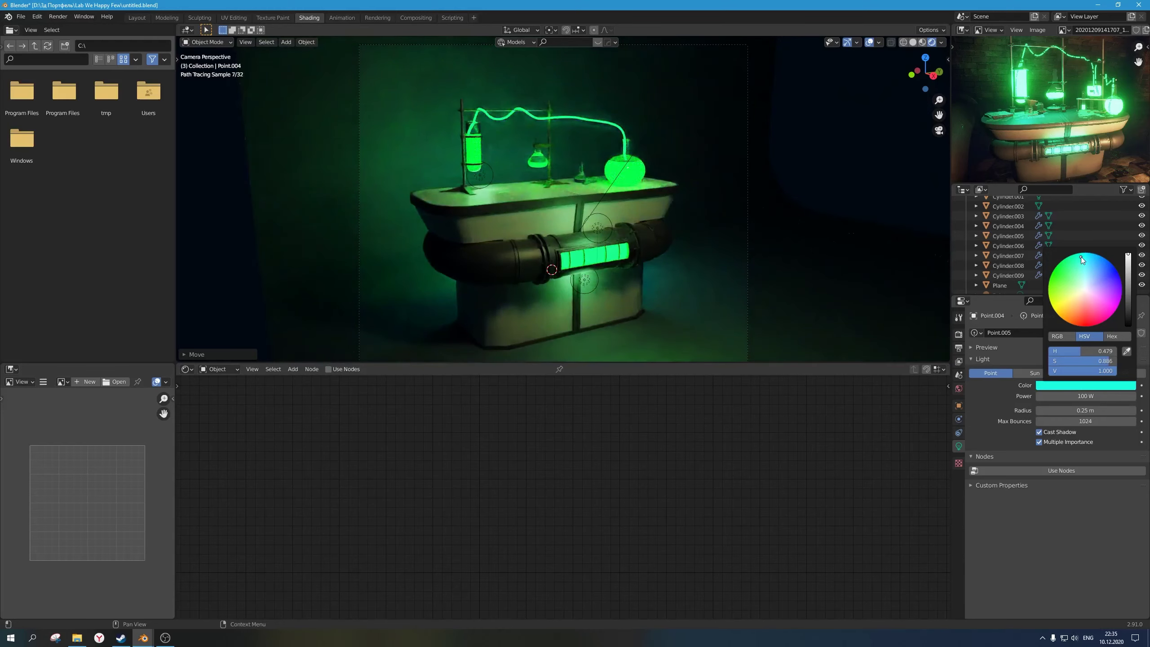
click(1087, 256)
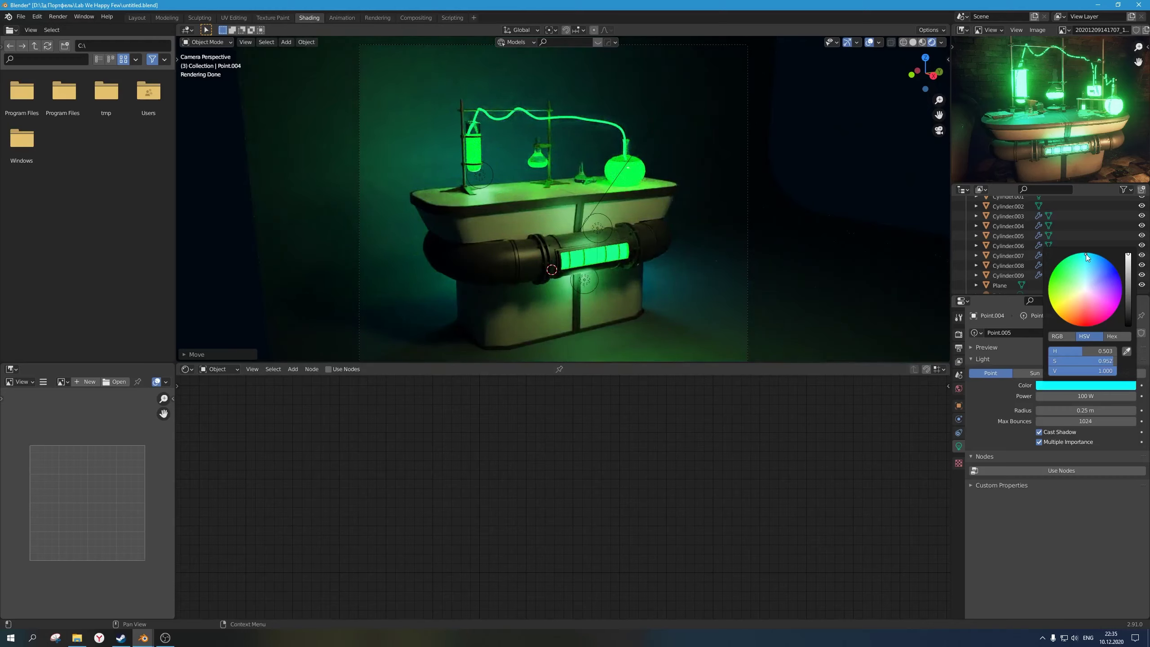
Step: Try several warm and pink colors on the point light behind the desk and settle on orange with hue 0.070 and saturation 0.930
scroll(728, 238, down, 1)
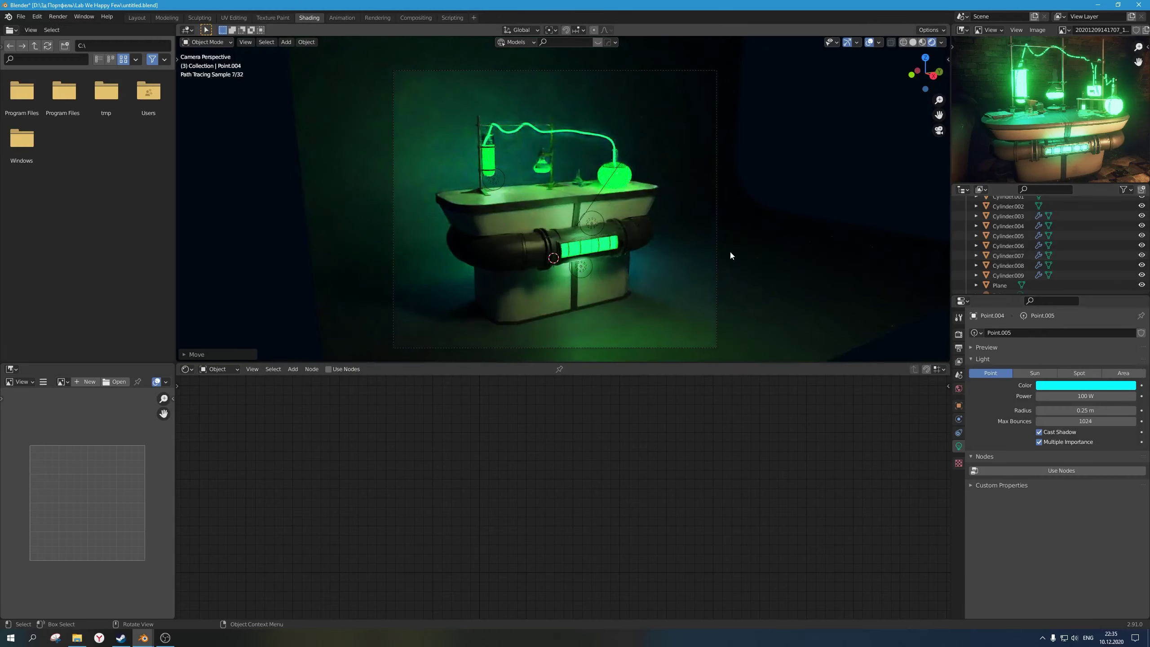
click(1086, 386)
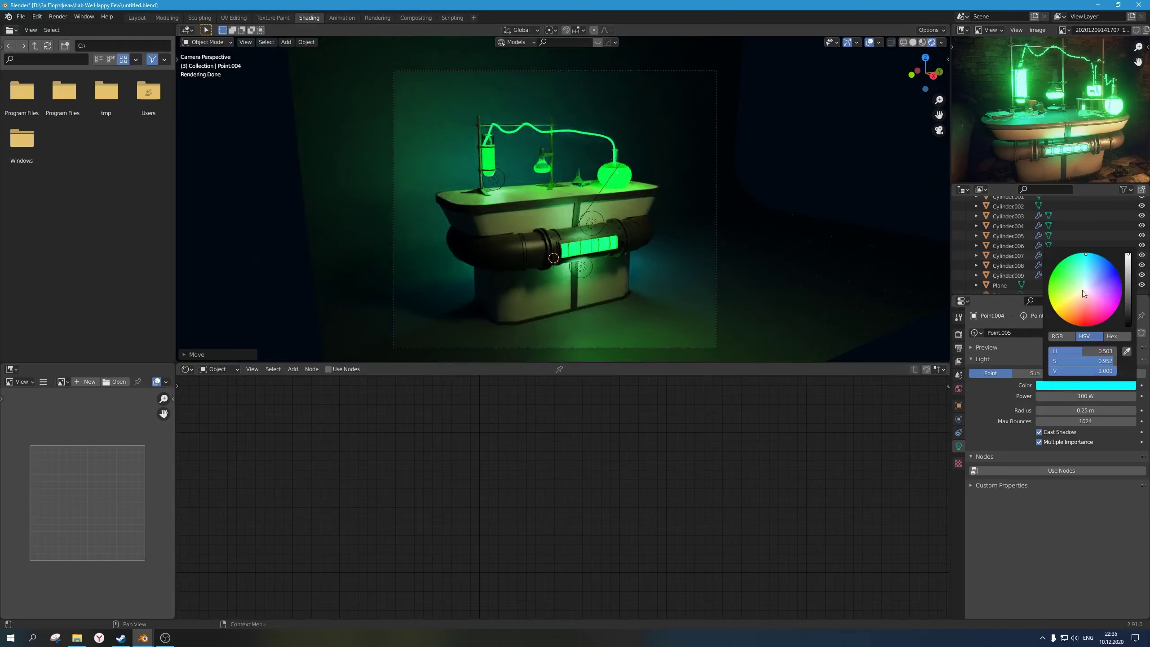
click(1096, 262)
drag(1069, 266, 1067, 283)
click(1078, 315)
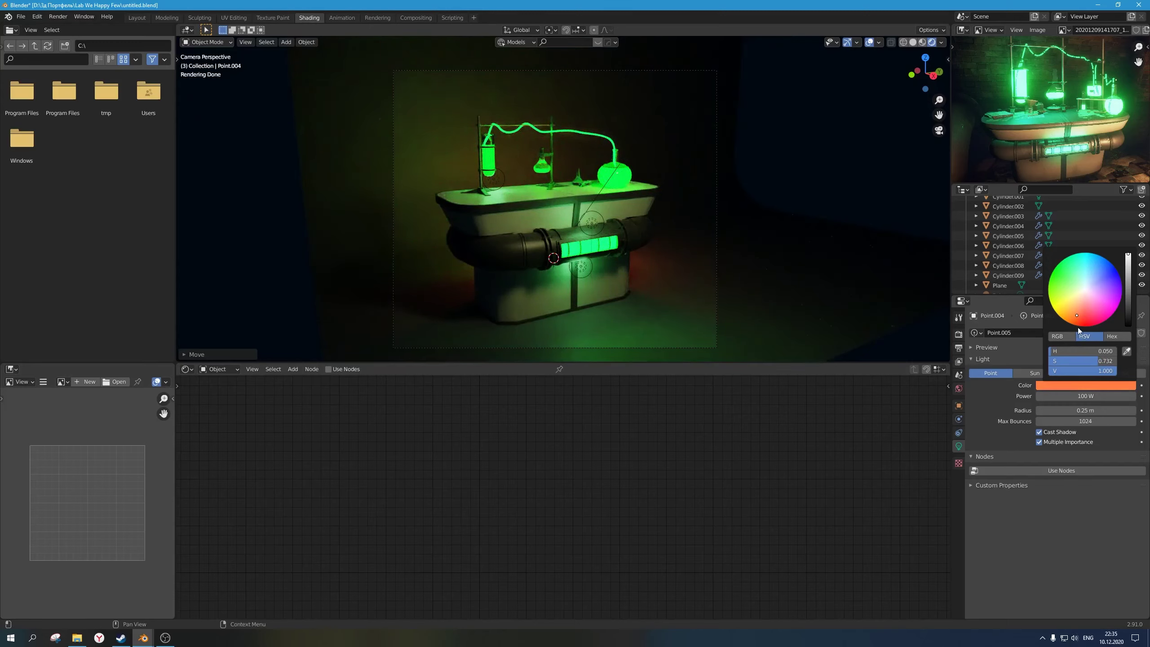
click(1081, 317)
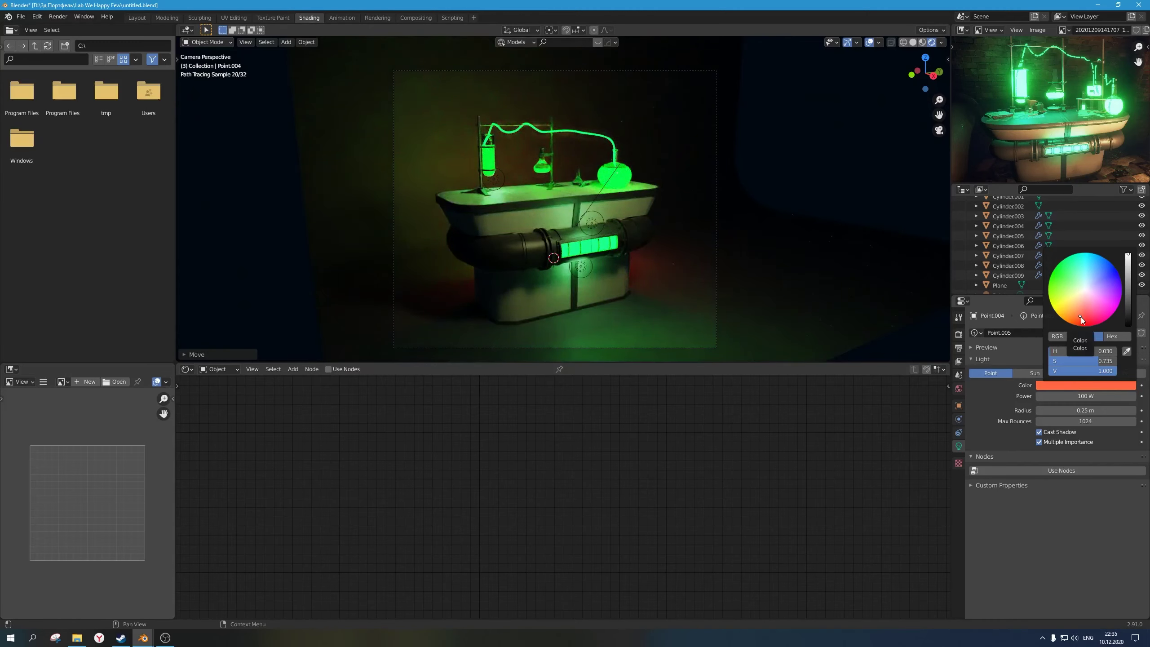
click(1083, 313)
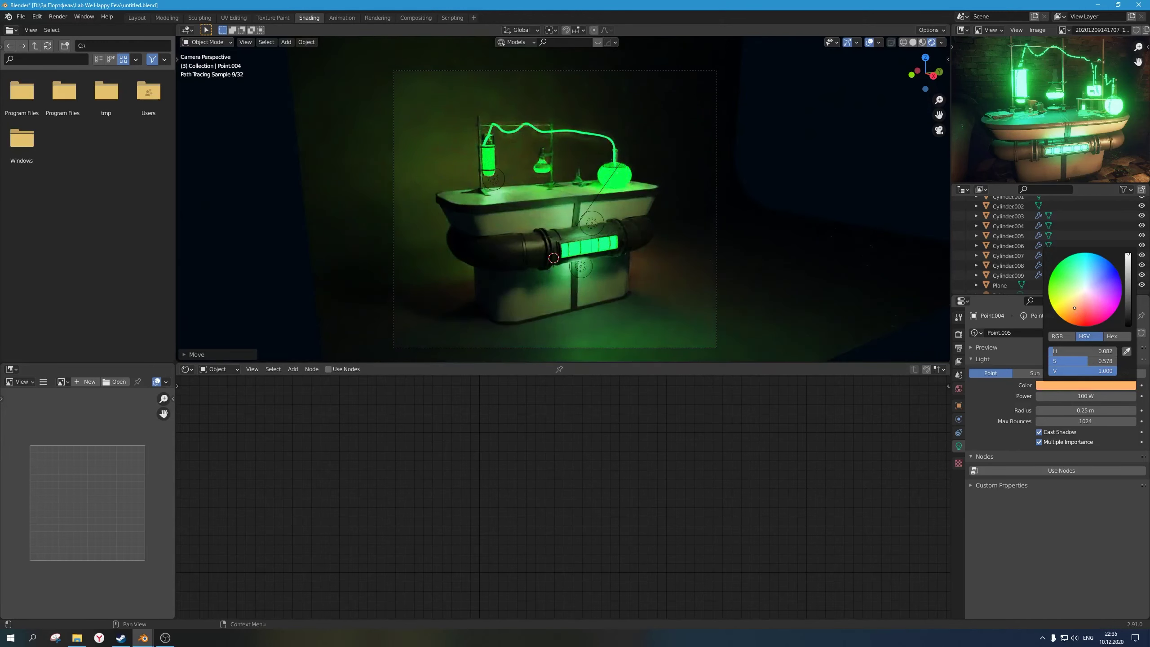
click(1087, 313)
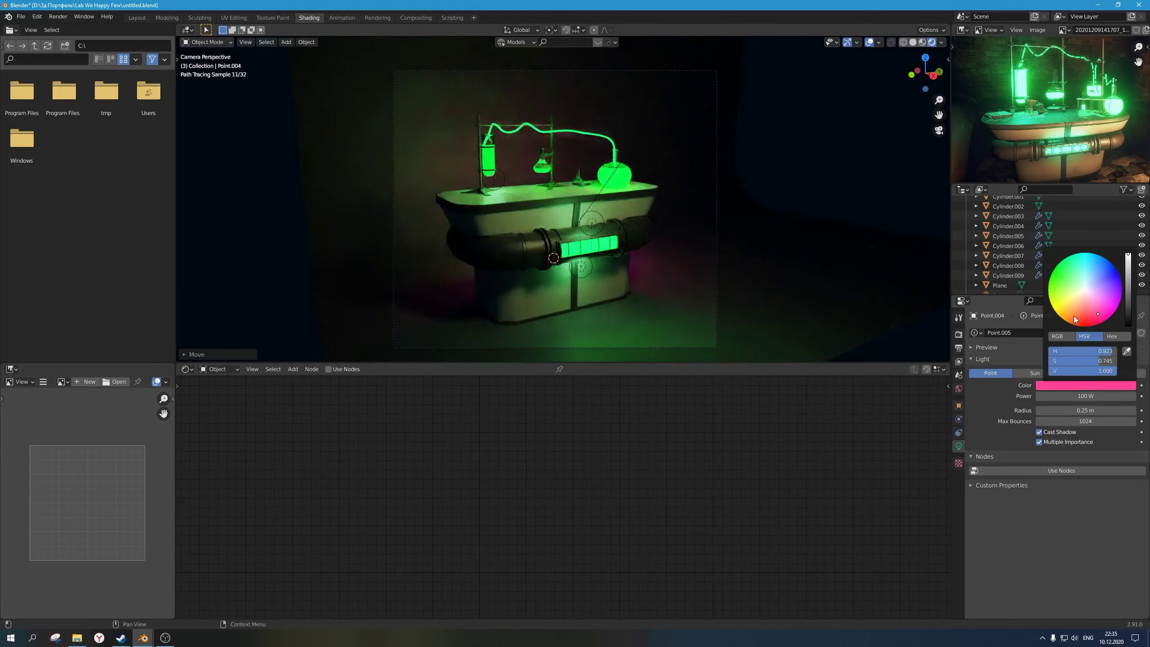
click(1075, 317)
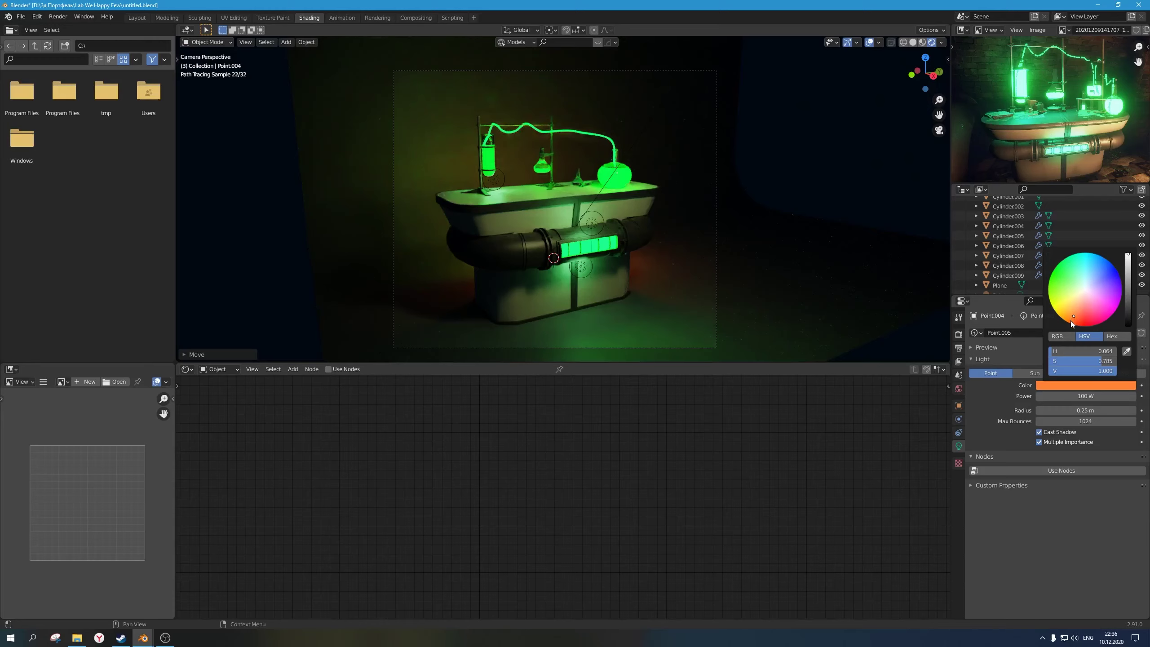
click(1072, 320)
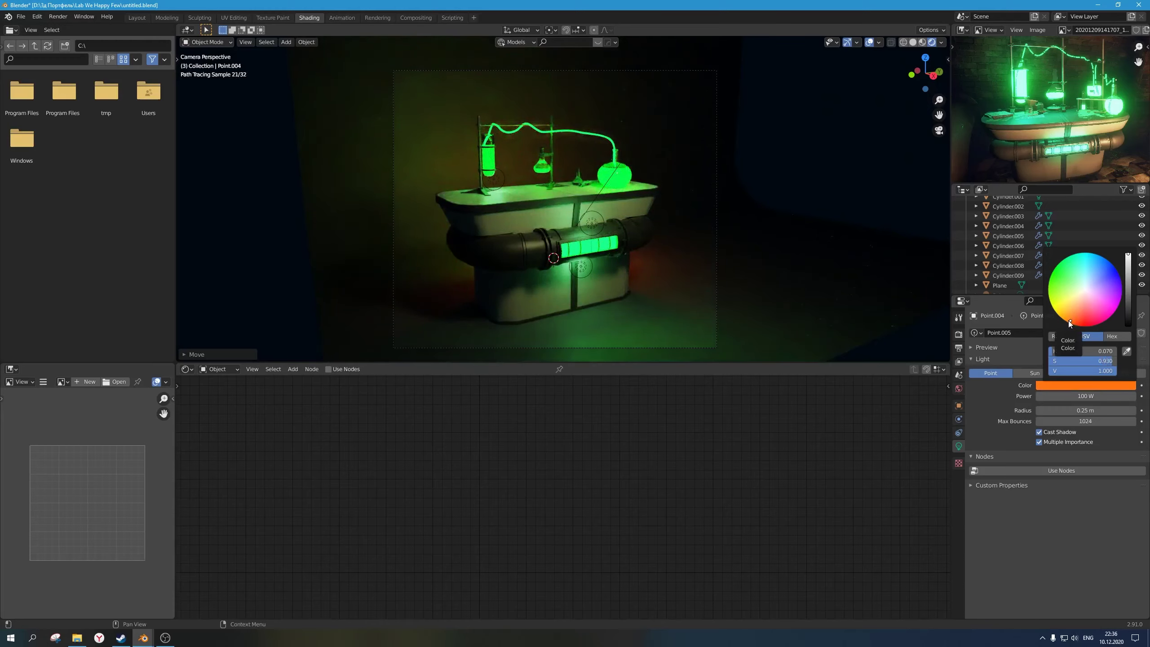
Step: Set the power of the point light behind the desk to 150 W
click(1064, 396)
text(150)
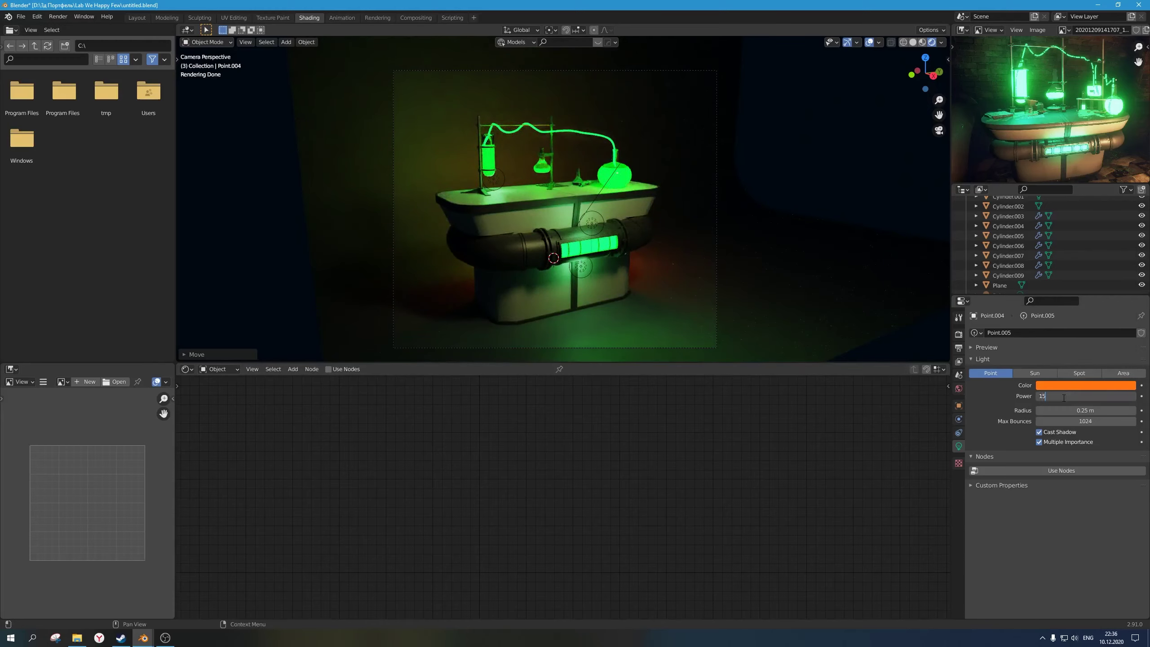
key(Return)
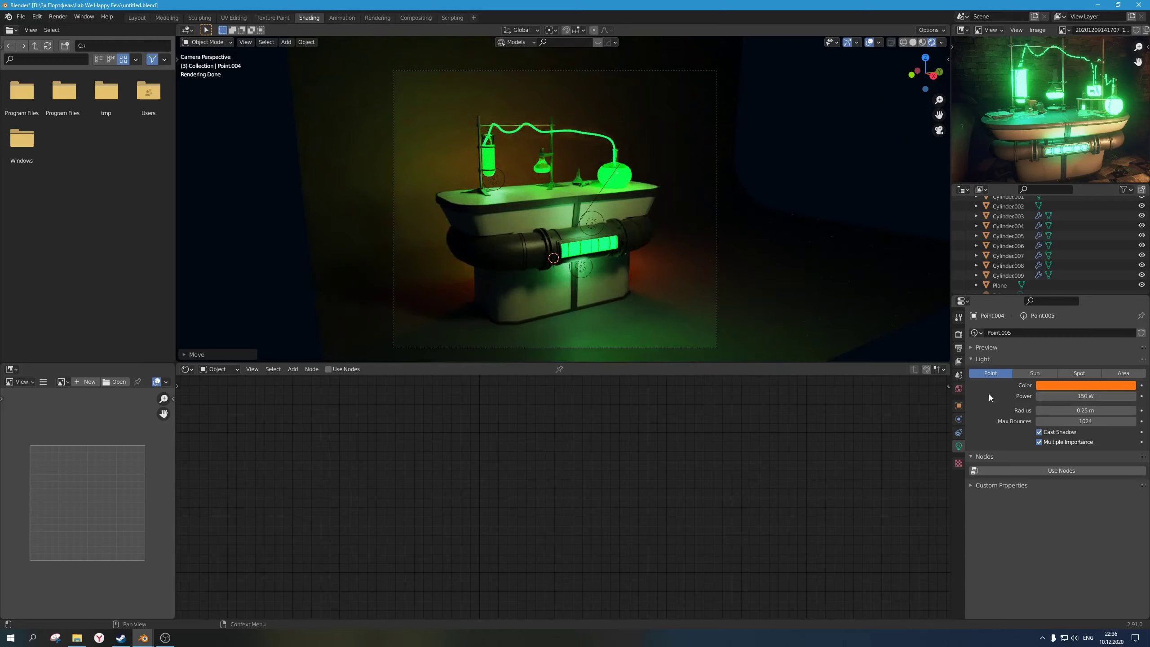
Step: Select the area light above the desk and set its pale yellow color's saturation to 0.35
click(602, 187)
click(1070, 386)
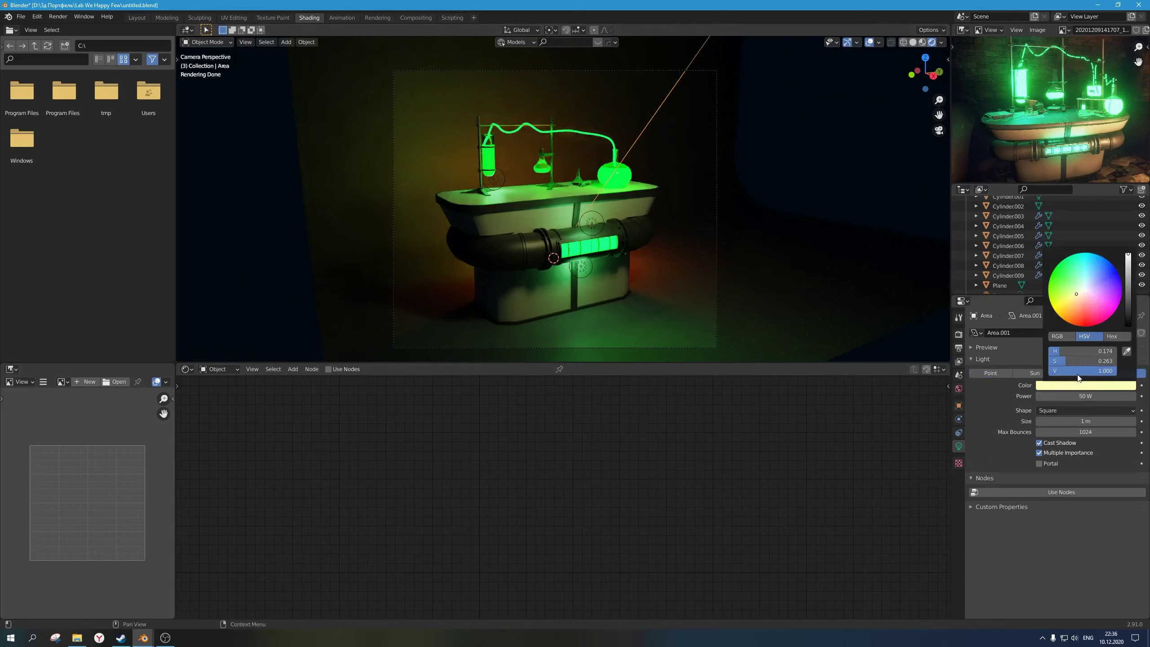
drag(1075, 360, 1069, 362)
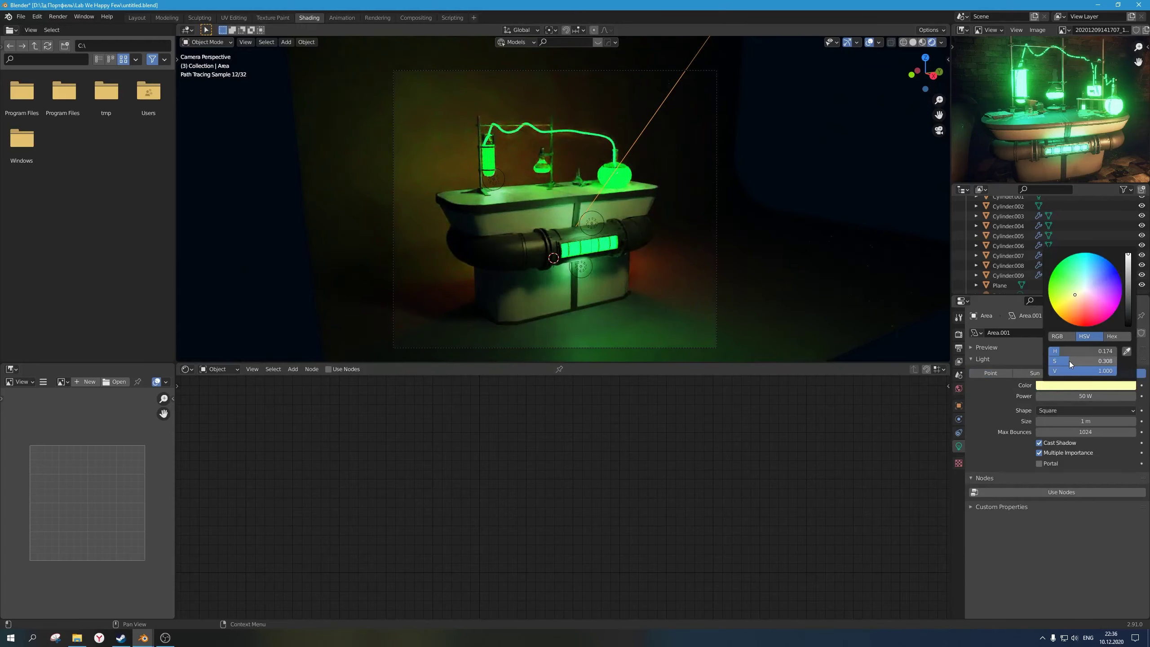
double_click(1069, 362)
text(0.35)
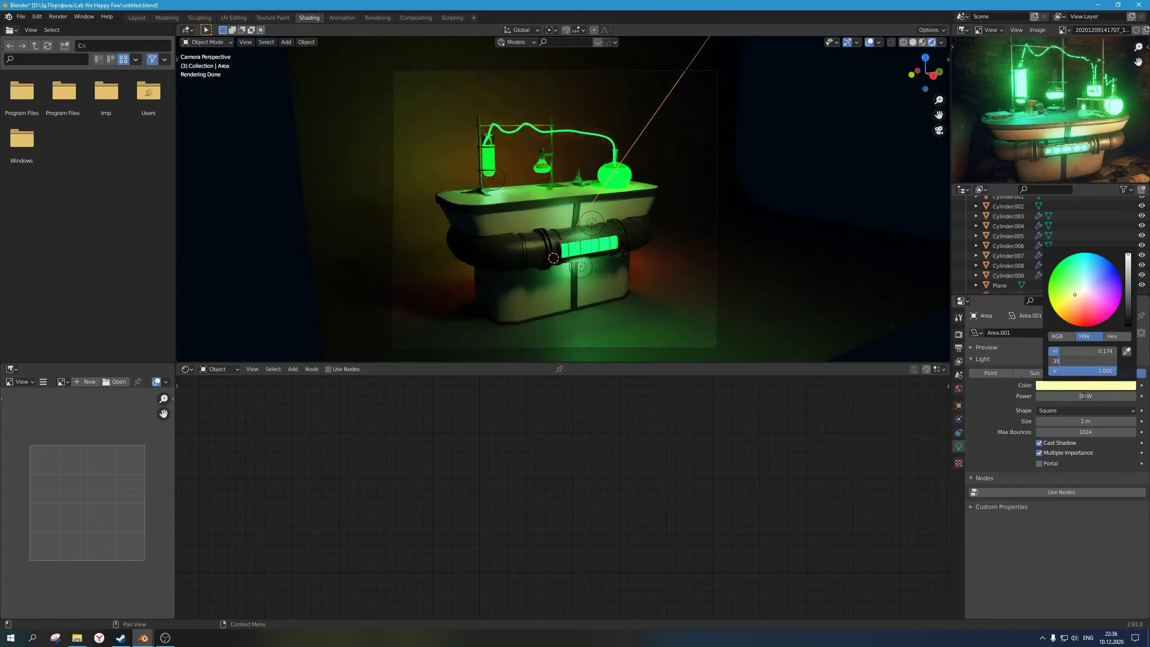
key(Return)
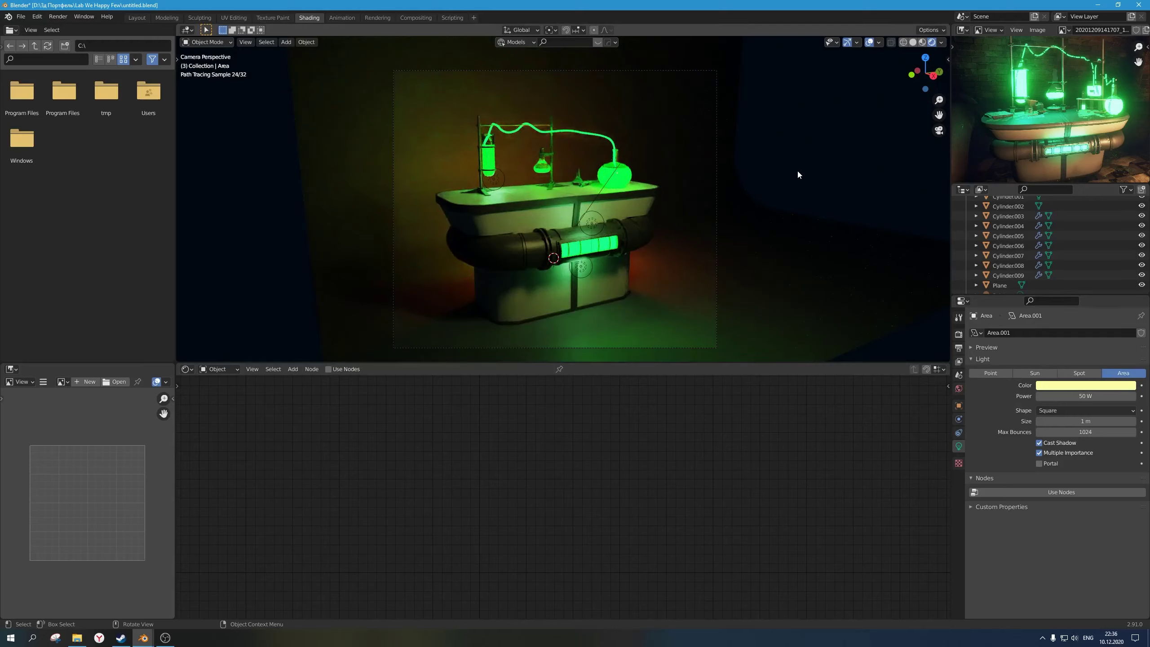
Step: Try brown and teal base colors on the backdrop plane's material, settle on a muted teal green, and save the file
click(789, 215)
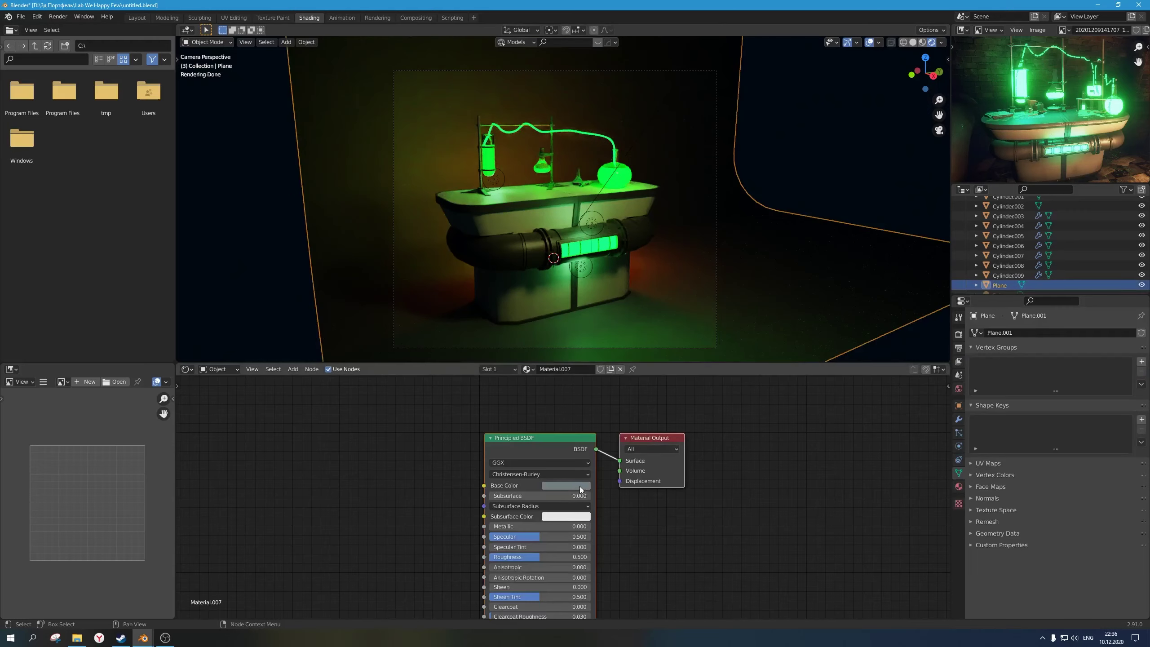
click(580, 490)
drag(622, 379, 577, 393)
click(582, 374)
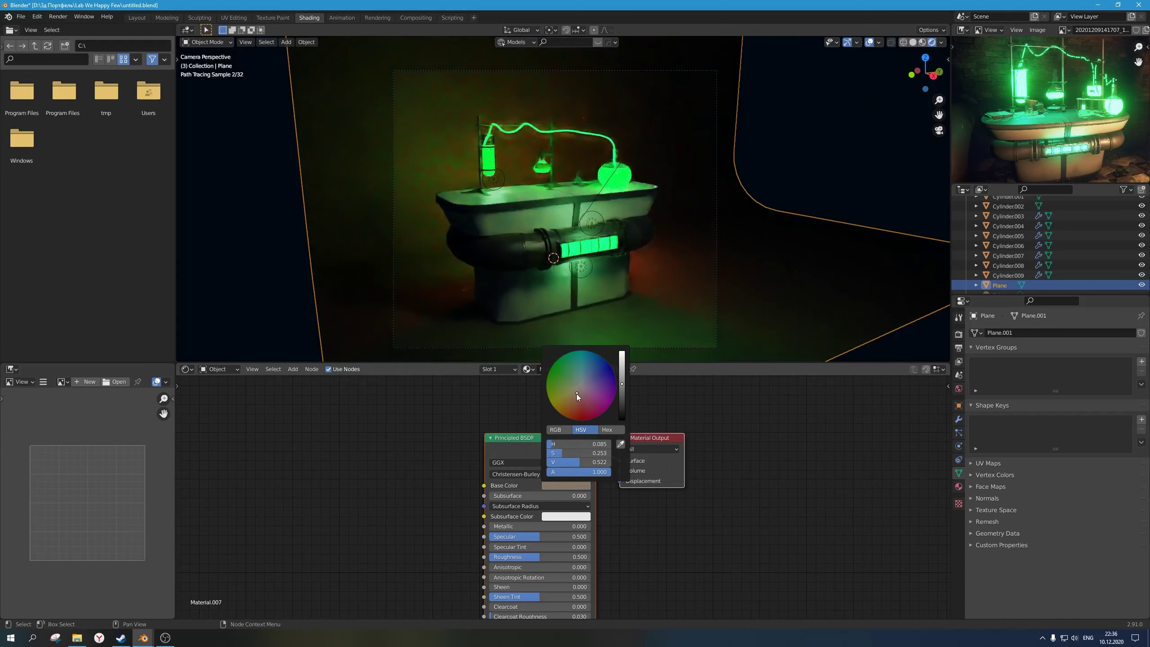
click(583, 375)
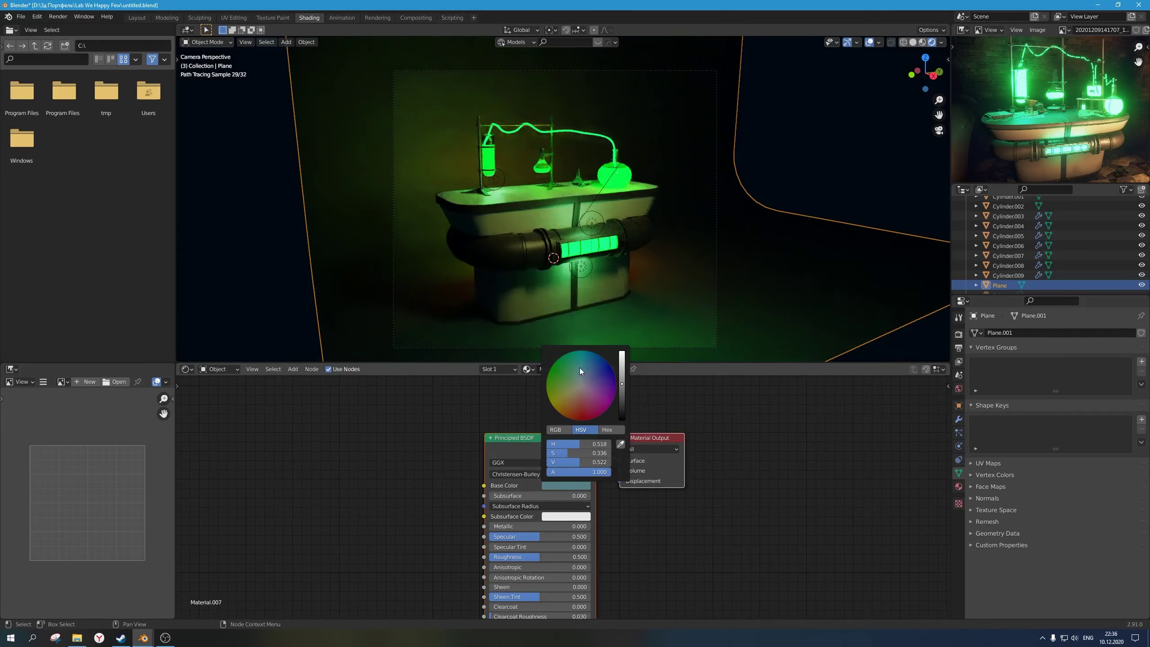
click(577, 367)
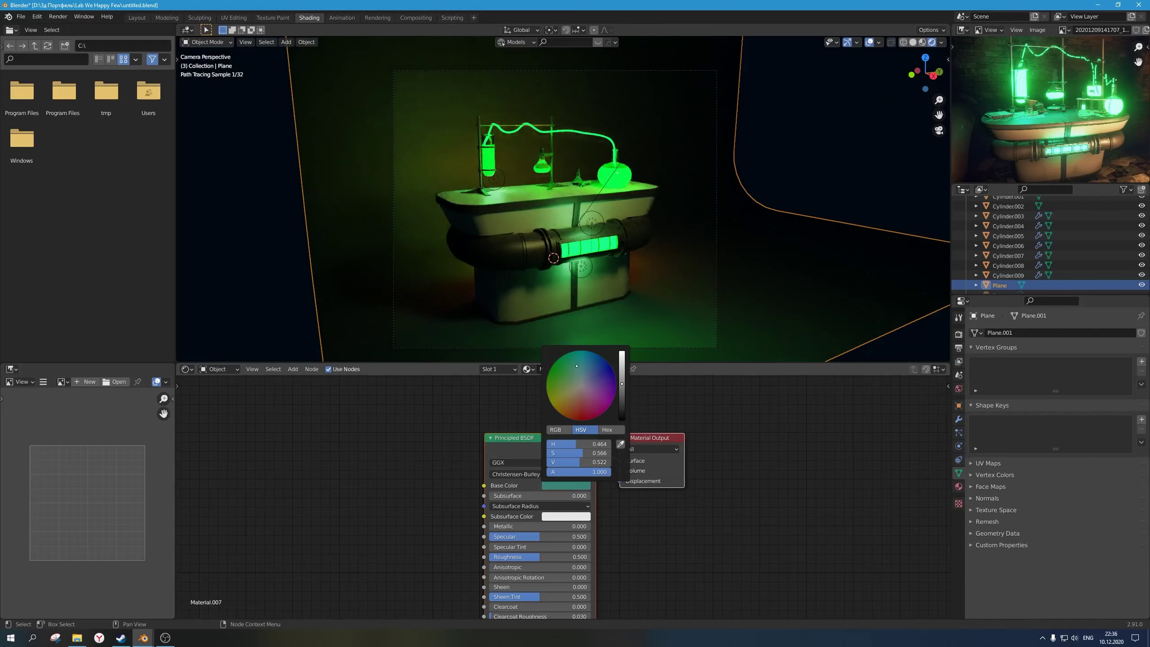
click(581, 384)
click(579, 374)
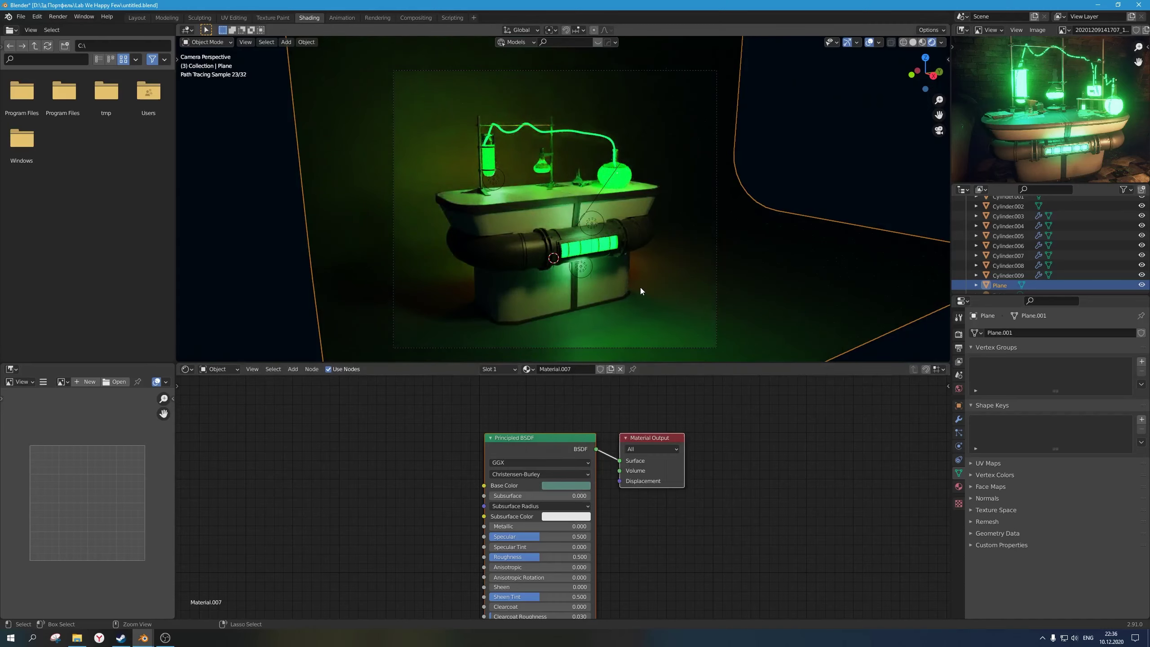
key(ctrl+s)
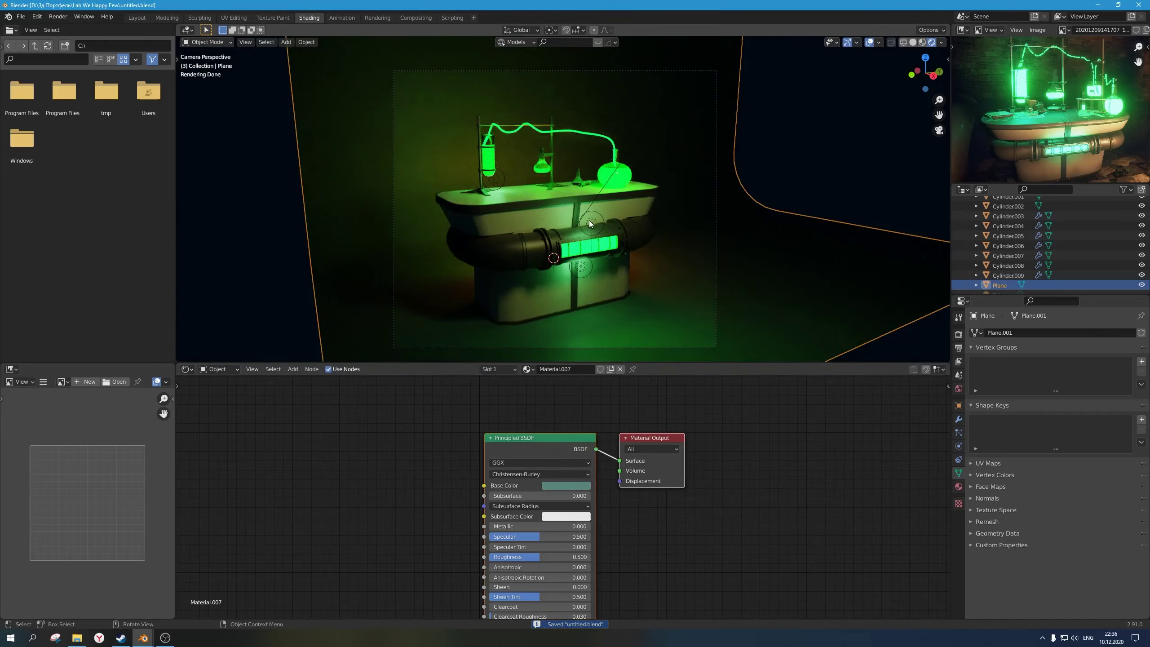
click(560, 200)
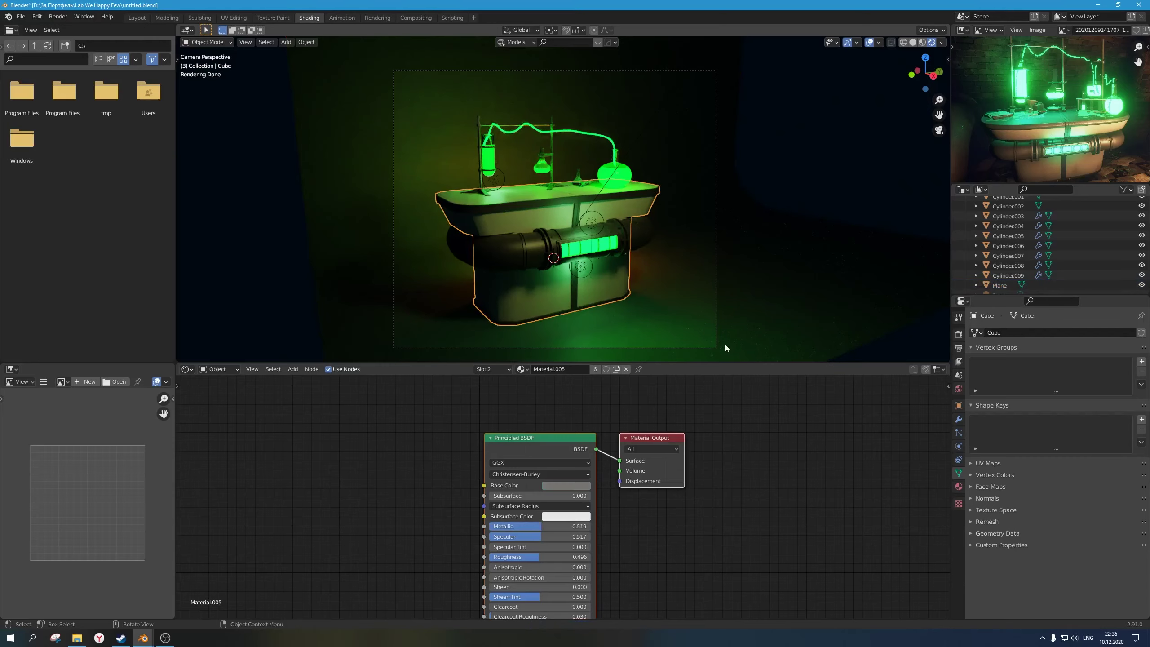
key(s)
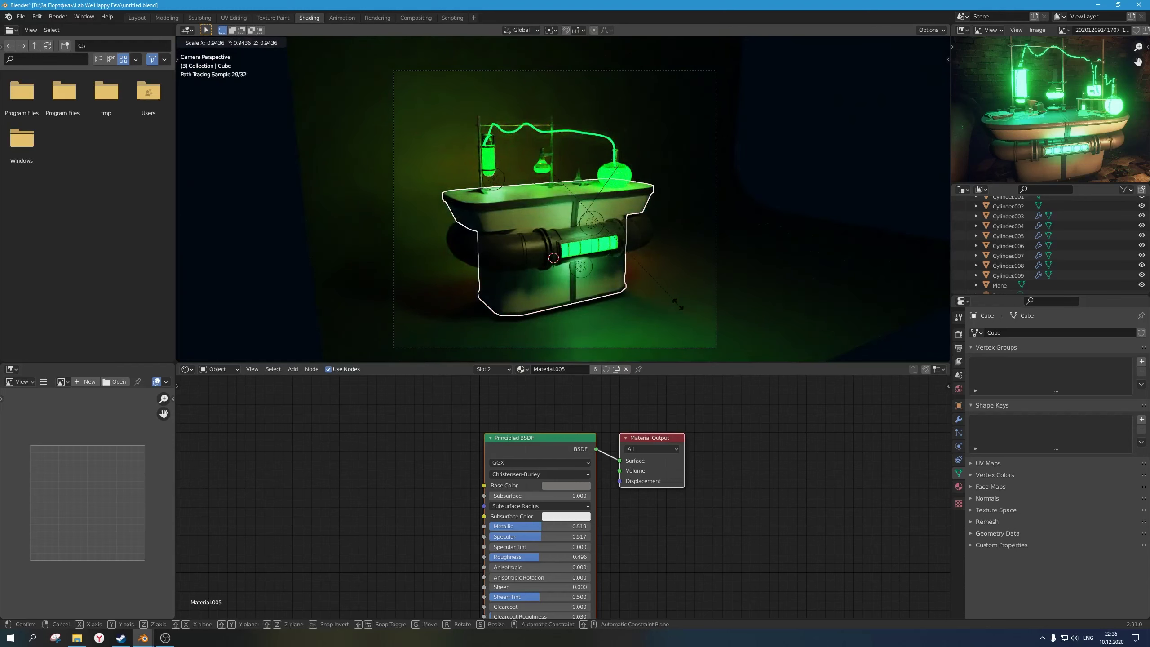
right_click(677, 304)
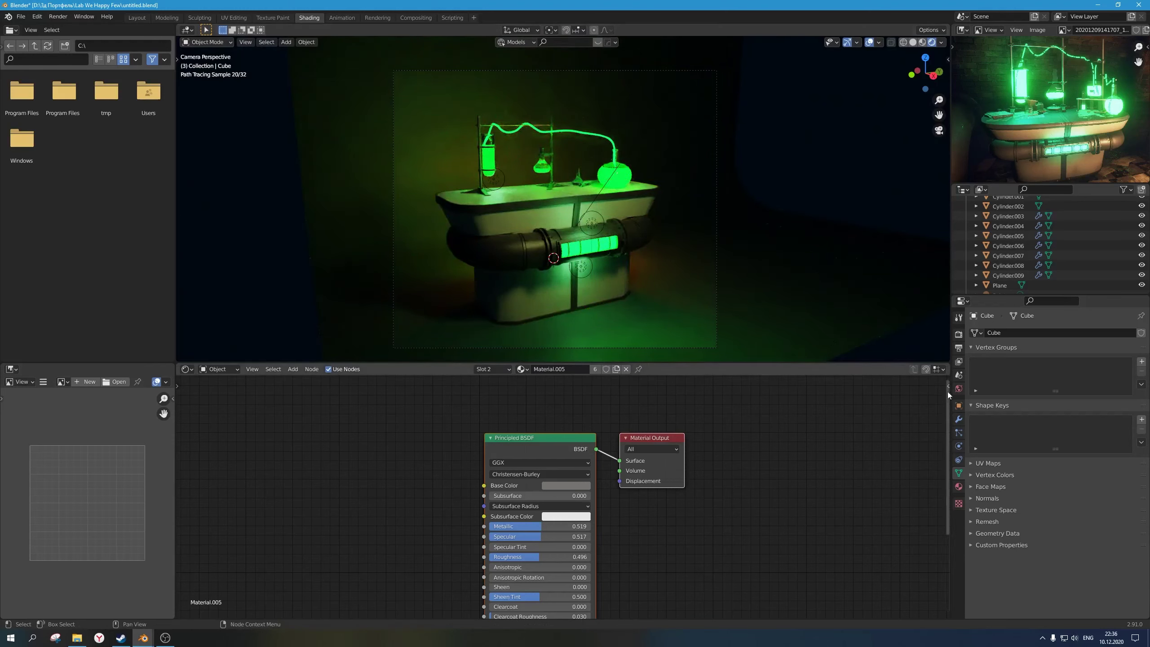
Step: Try color management exposure values of 1.15 and 1.2 in the render settings
click(959, 334)
scroll(1053, 584, down, 3)
click(1067, 573)
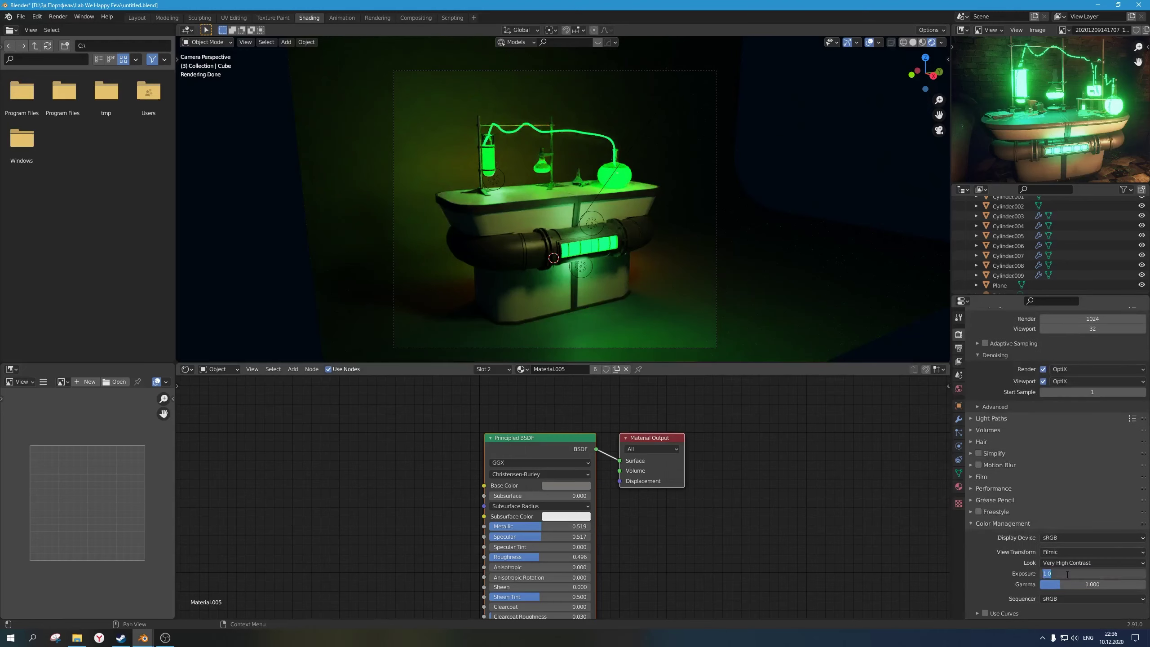
text(1.15)
key(Return)
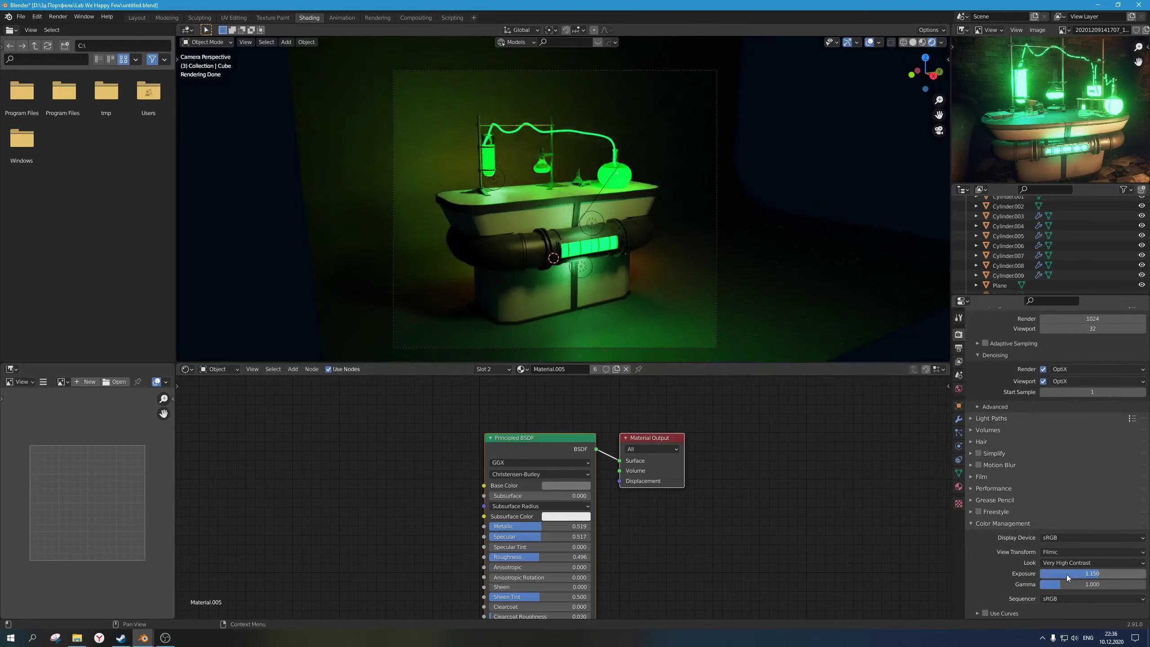
click(1067, 575)
text(1.2)
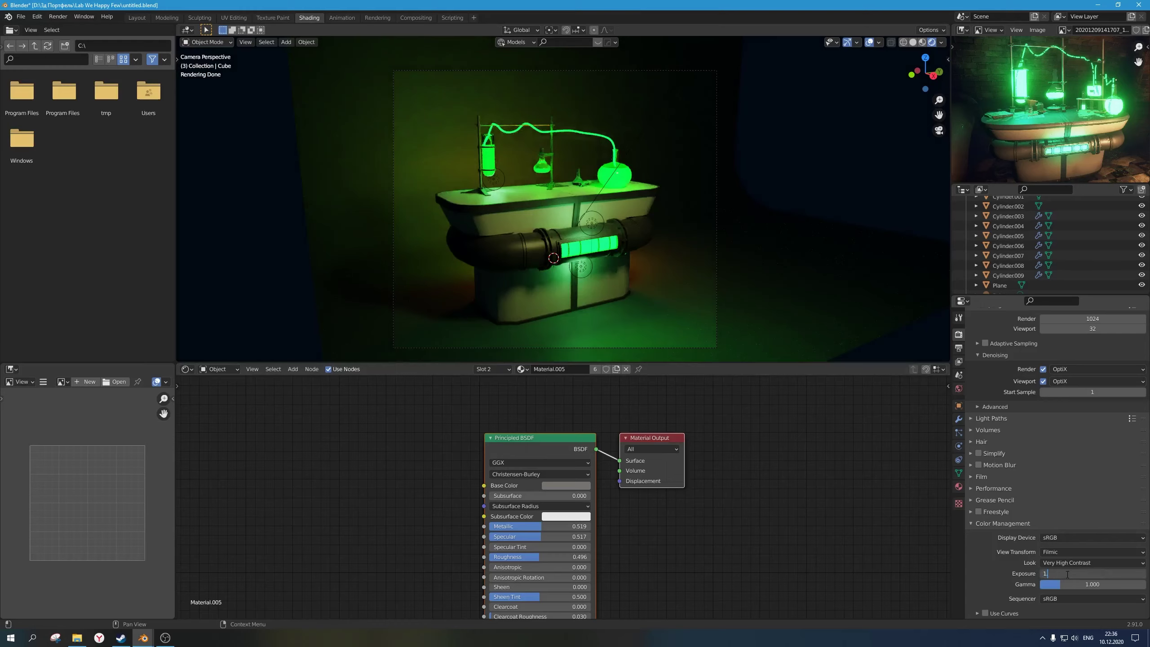
key(Return)
Step: Try the High Contrast look with an exposure of 0.9 in color management
click(1069, 564)
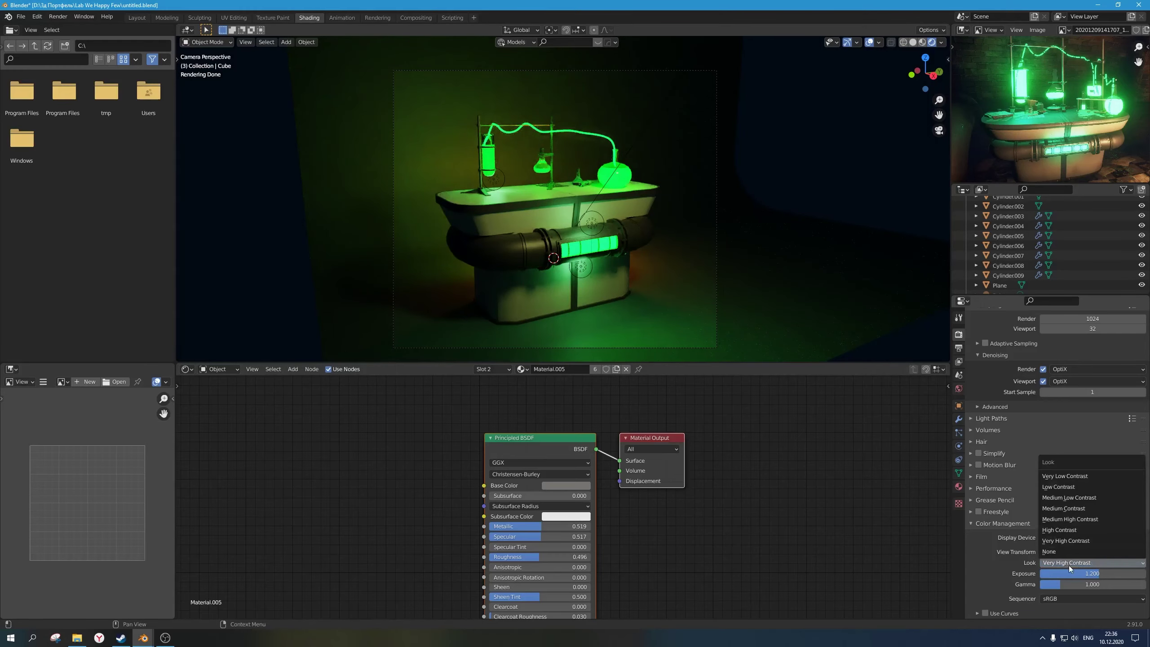
click(1070, 529)
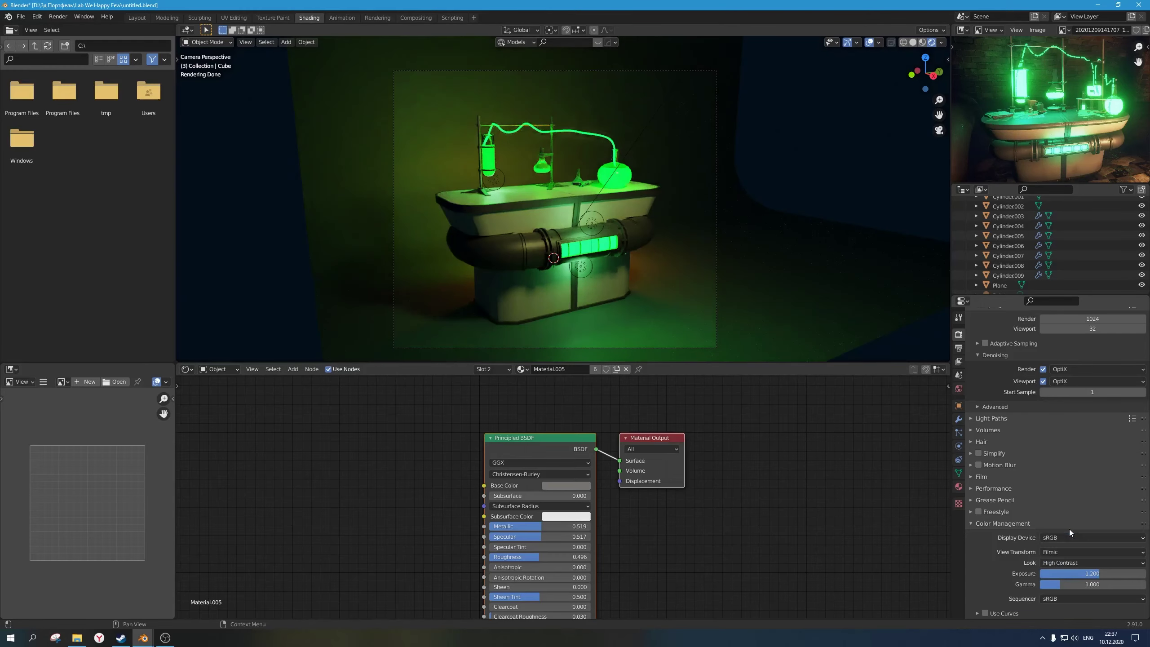
click(1067, 574)
text(1.0)
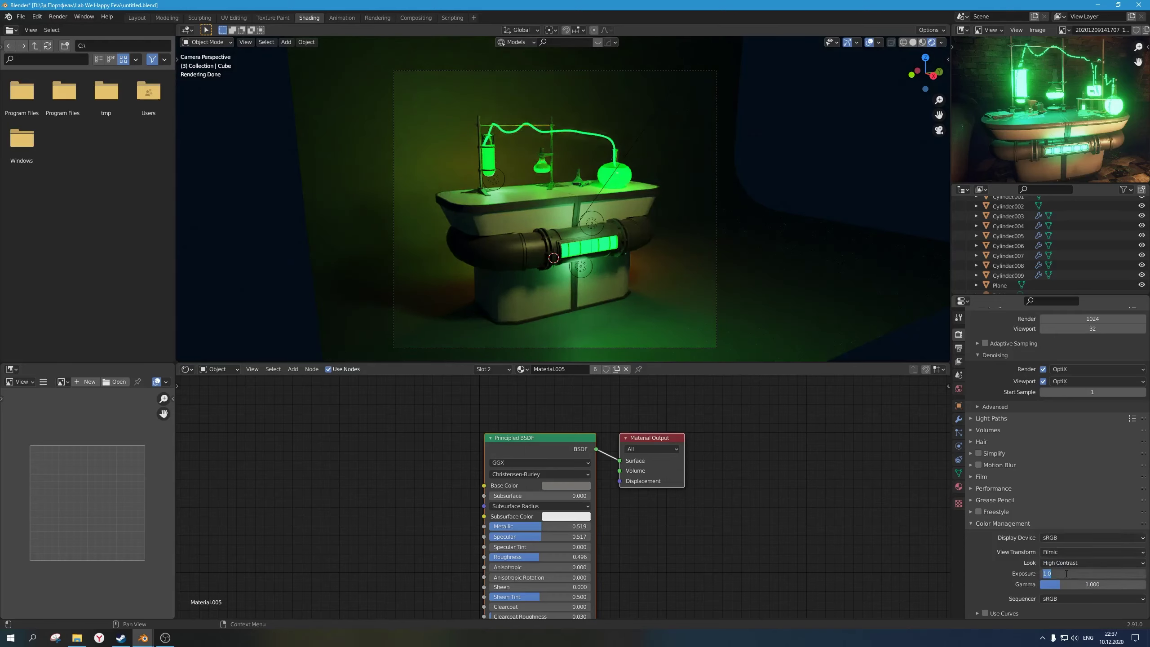
text(0.9)
key(Return)
Step: Set the color management exposure back to 1 and the look back to Very High Contrast
click(1067, 574)
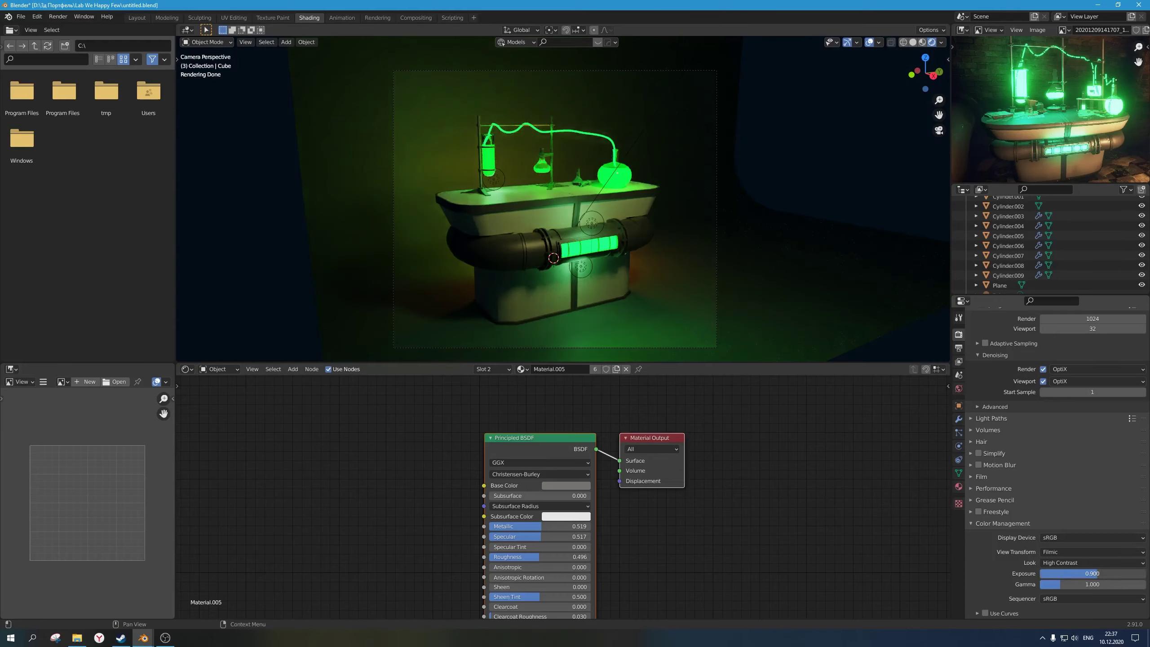
text(1)
key(Return)
click(1070, 563)
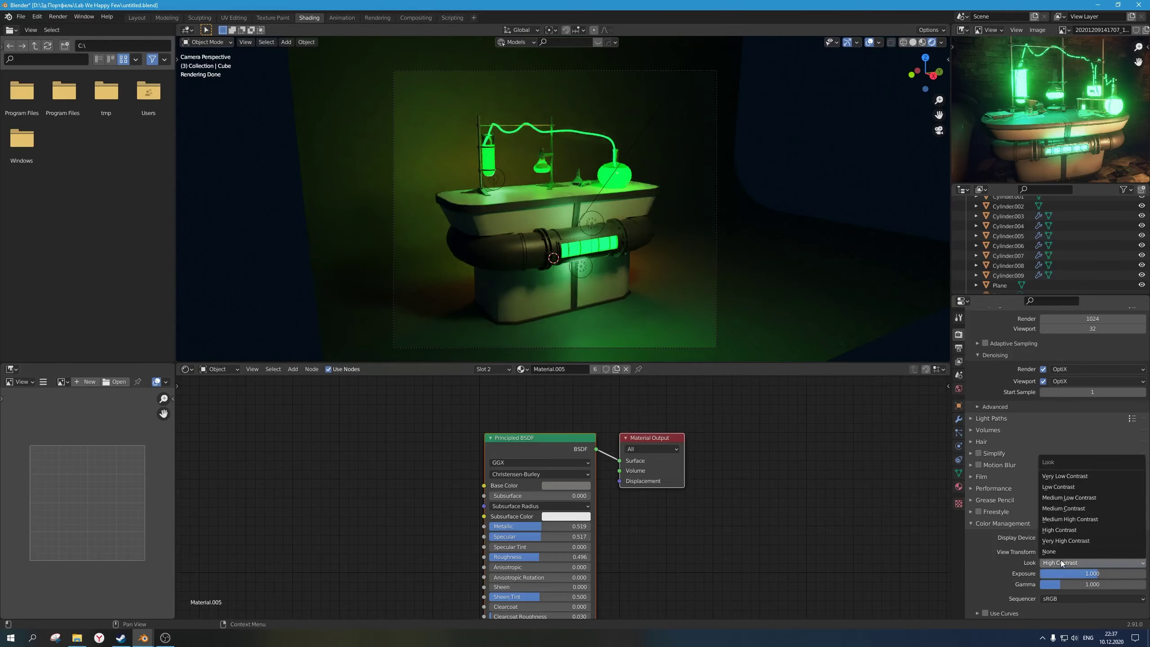
click(1078, 541)
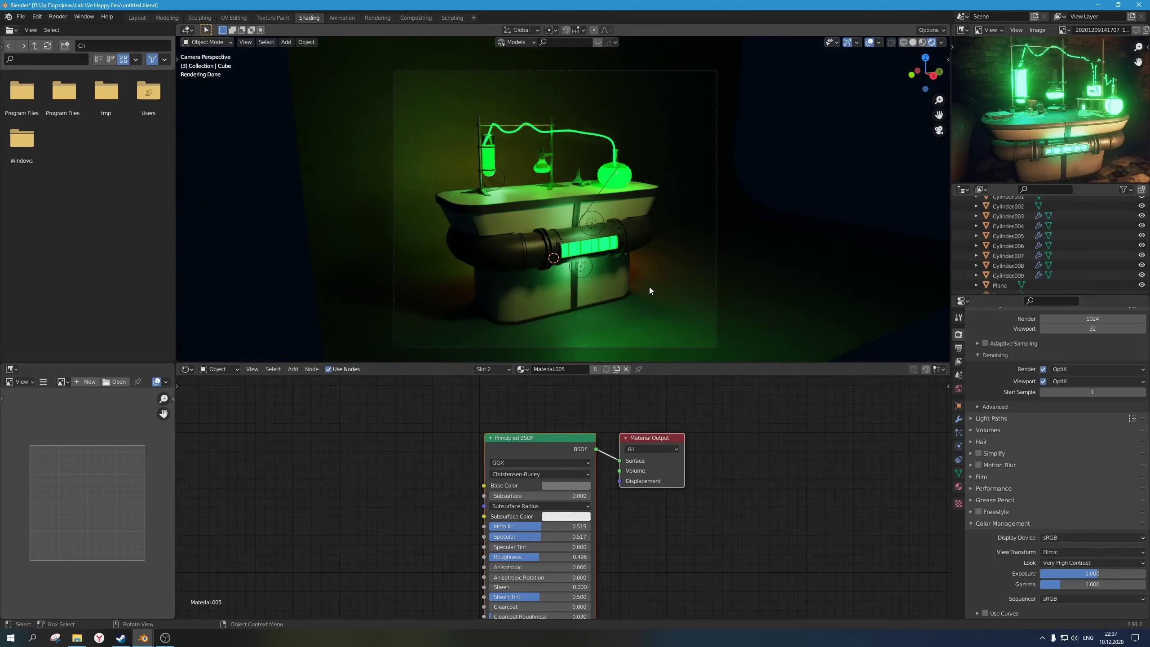
Step: Review the compositing node setup and reposition the backdrop frame of the Viewer node
click(417, 18)
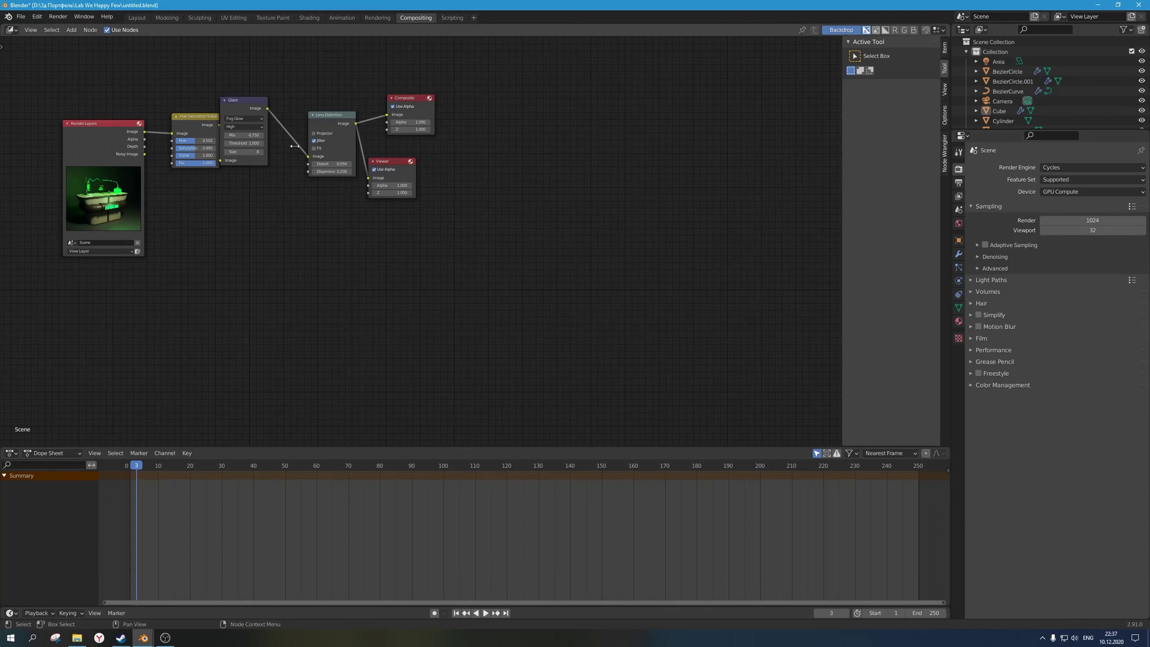
scroll(476, 186, up, 3)
click(509, 181)
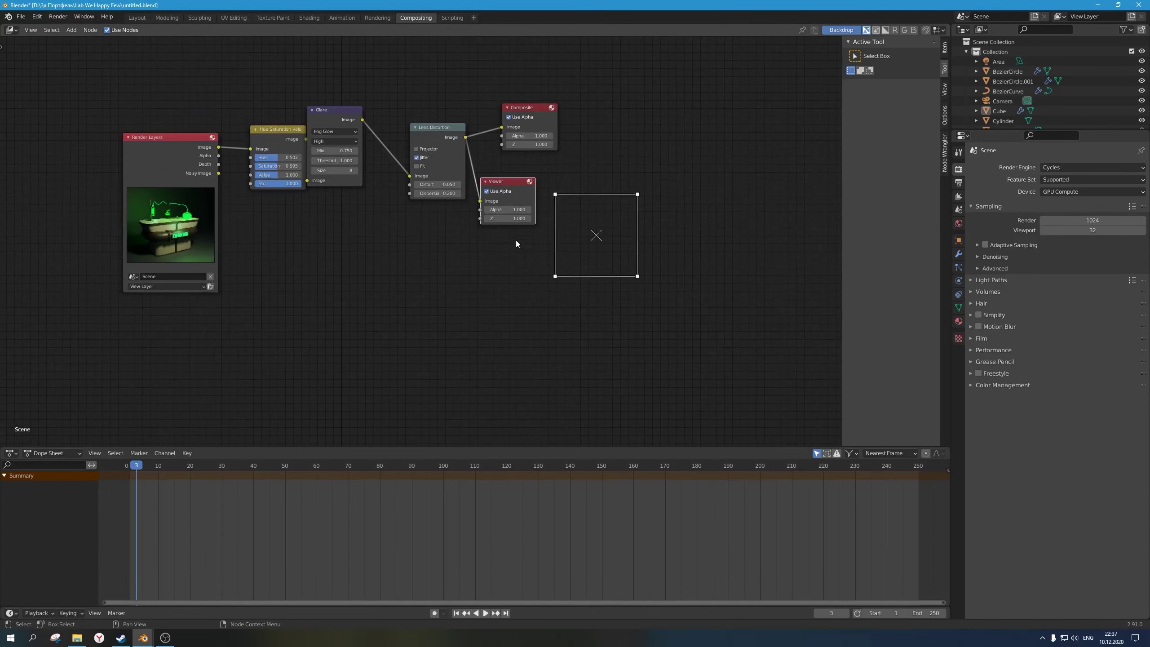
middle_drag(516, 240, 491, 257)
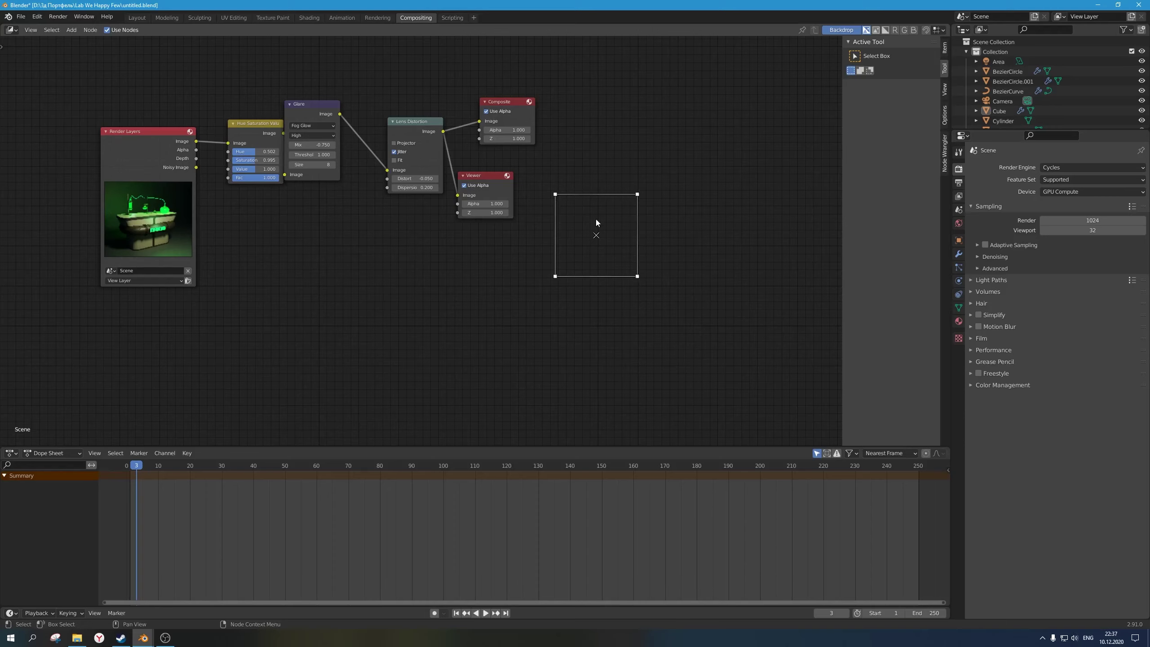
drag(597, 234, 627, 267)
Step: Bring up the render result window and examine the last rendered image
click(143, 638)
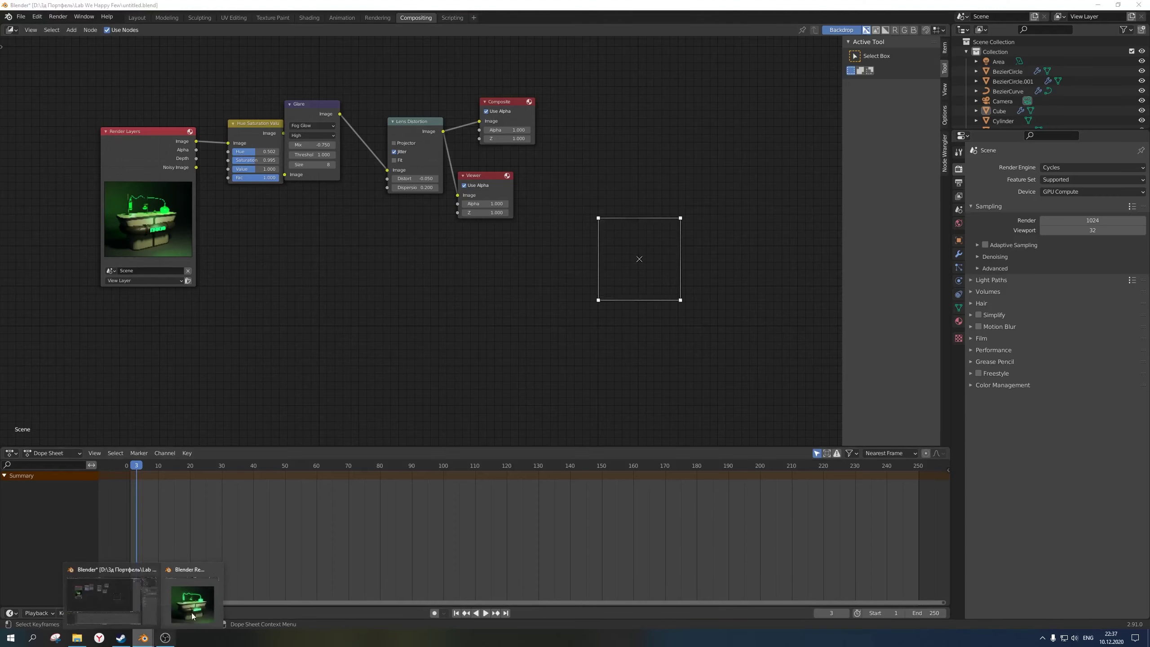
click(190, 603)
drag(434, 180, 456, 37)
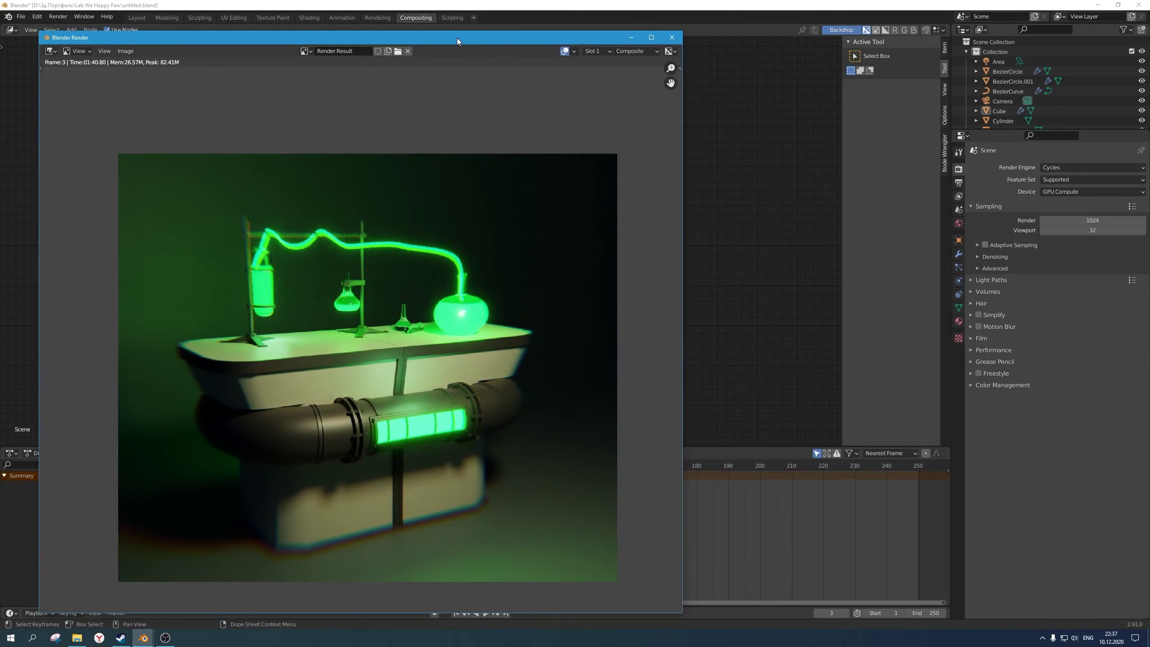
scroll(470, 353, down, 2)
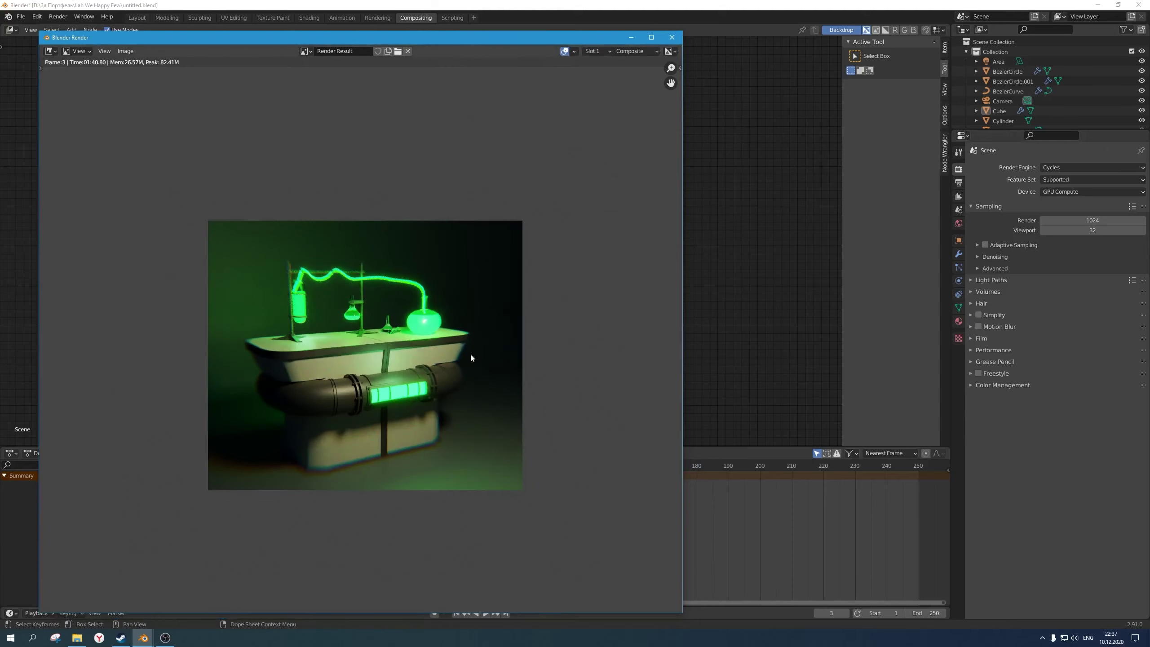
scroll(470, 352, up, 2)
Step: Save the rendered image as untitled1.png in the Lab We Happy Few folder
click(127, 51)
click(162, 124)
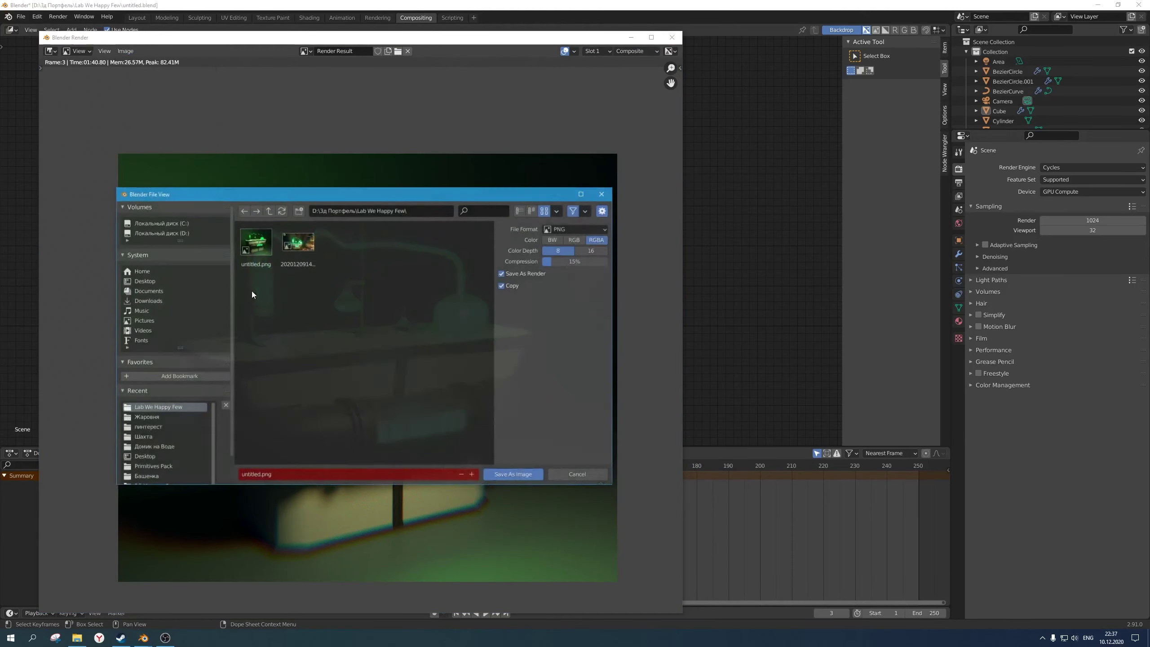
click(261, 474)
click(259, 475)
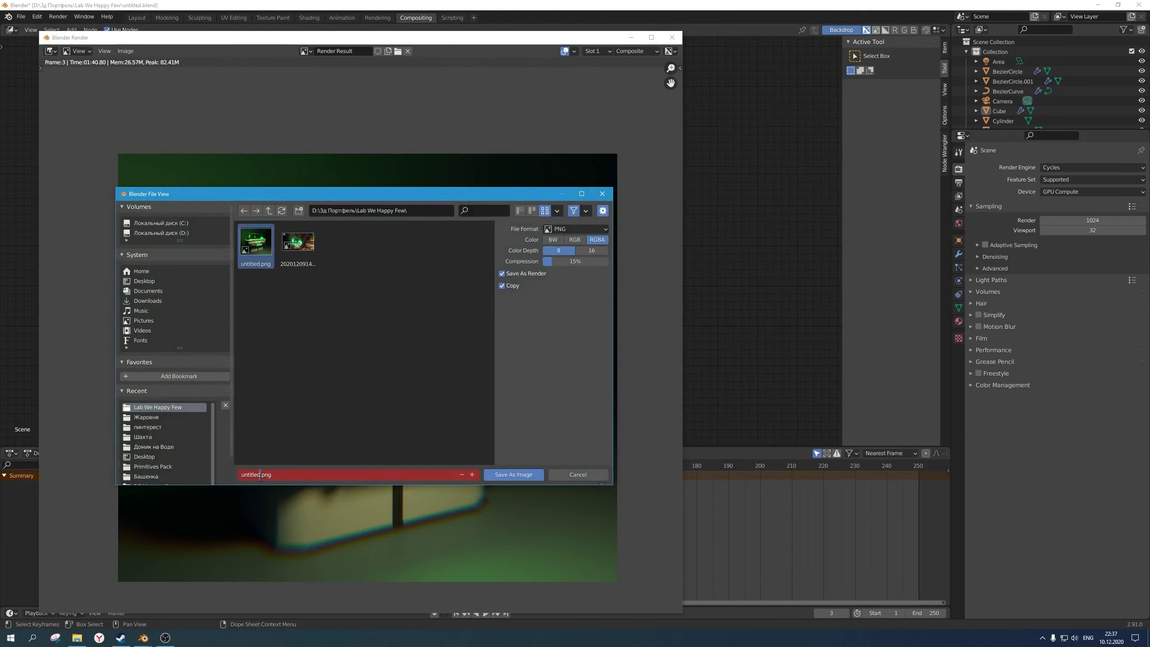
text(1)
key(Return)
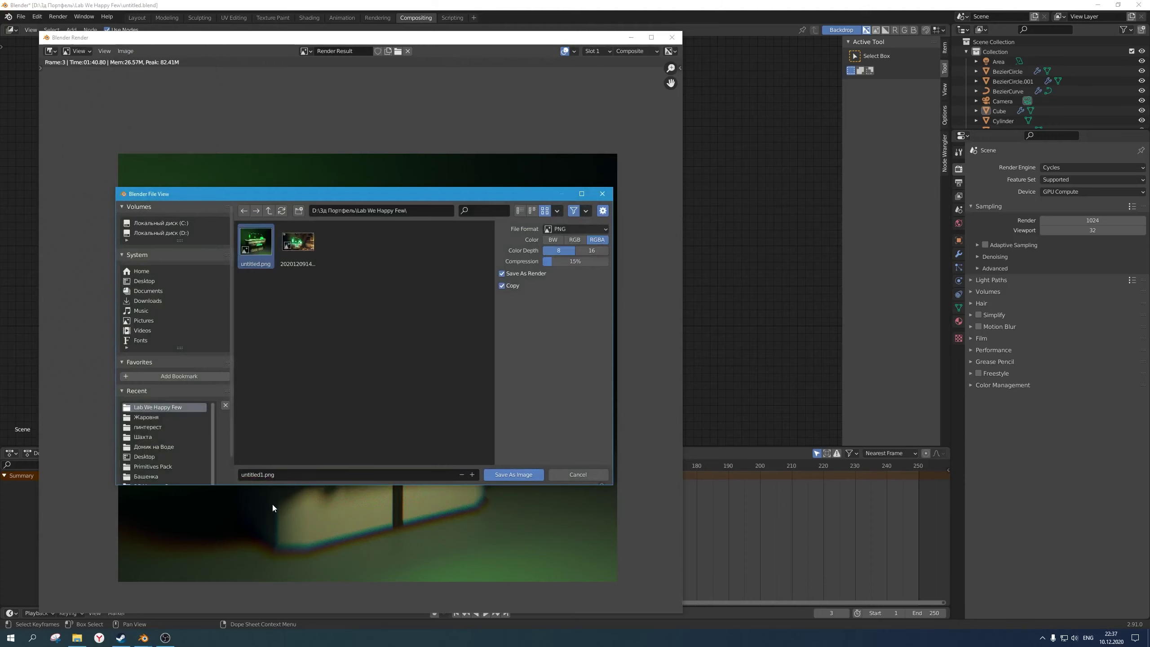
click(517, 475)
click(804, 273)
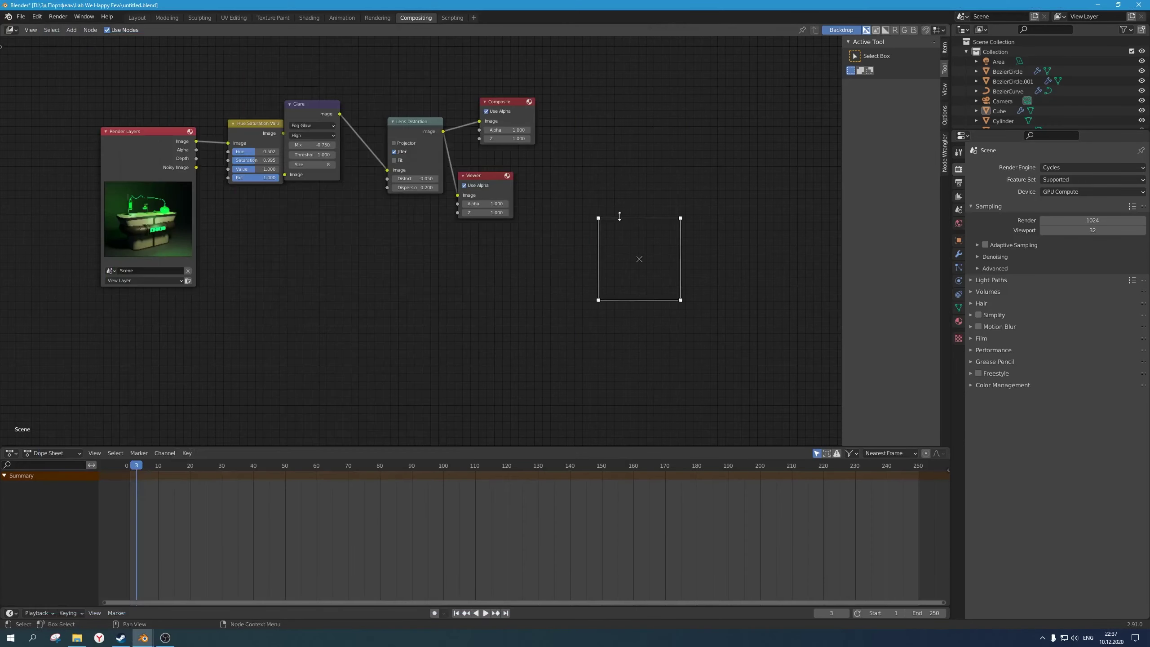
Step: Shift the emission color of the glowing liquid's volume material to a slightly bluer green, with a hue of about 0.38
click(309, 17)
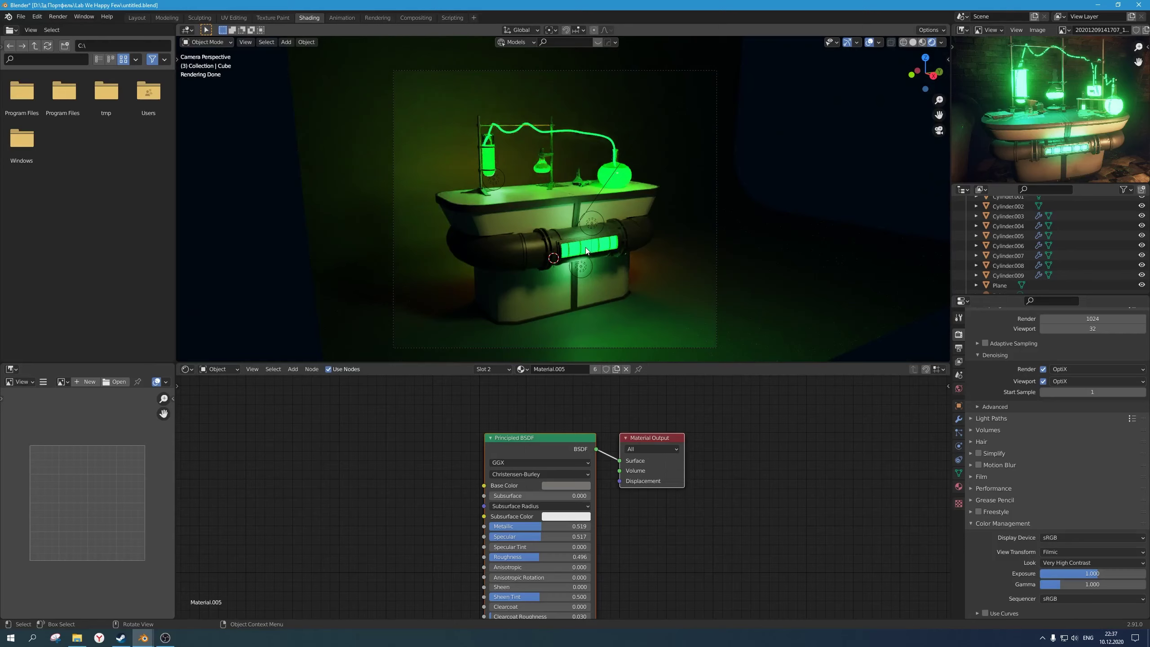
click(494, 155)
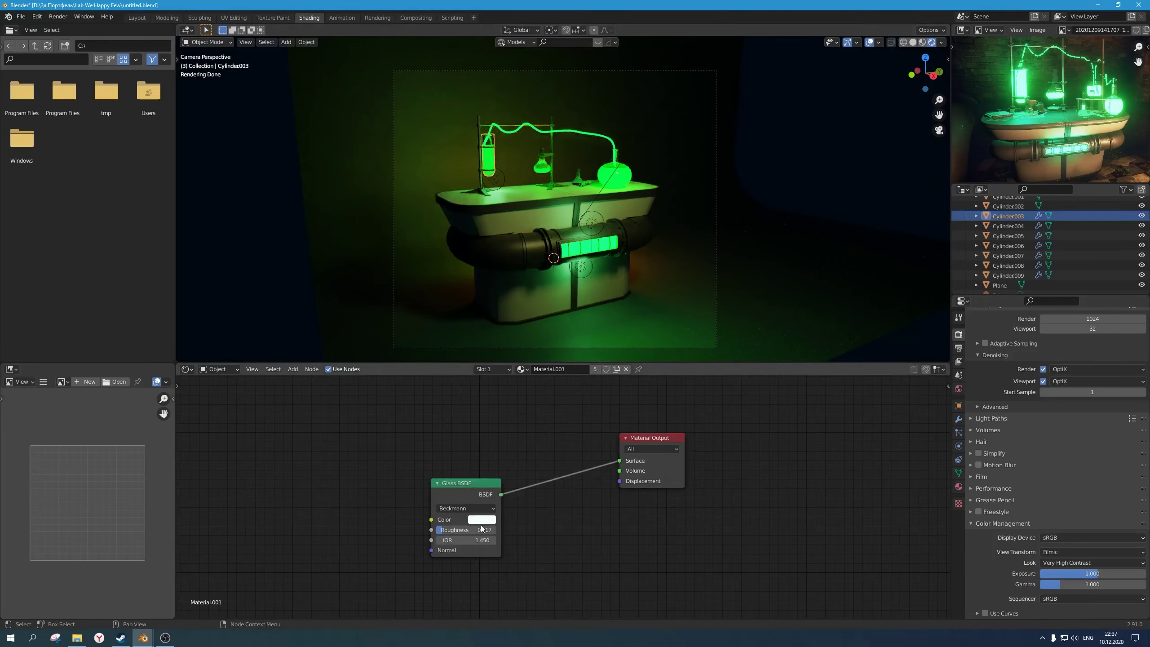
click(494, 155)
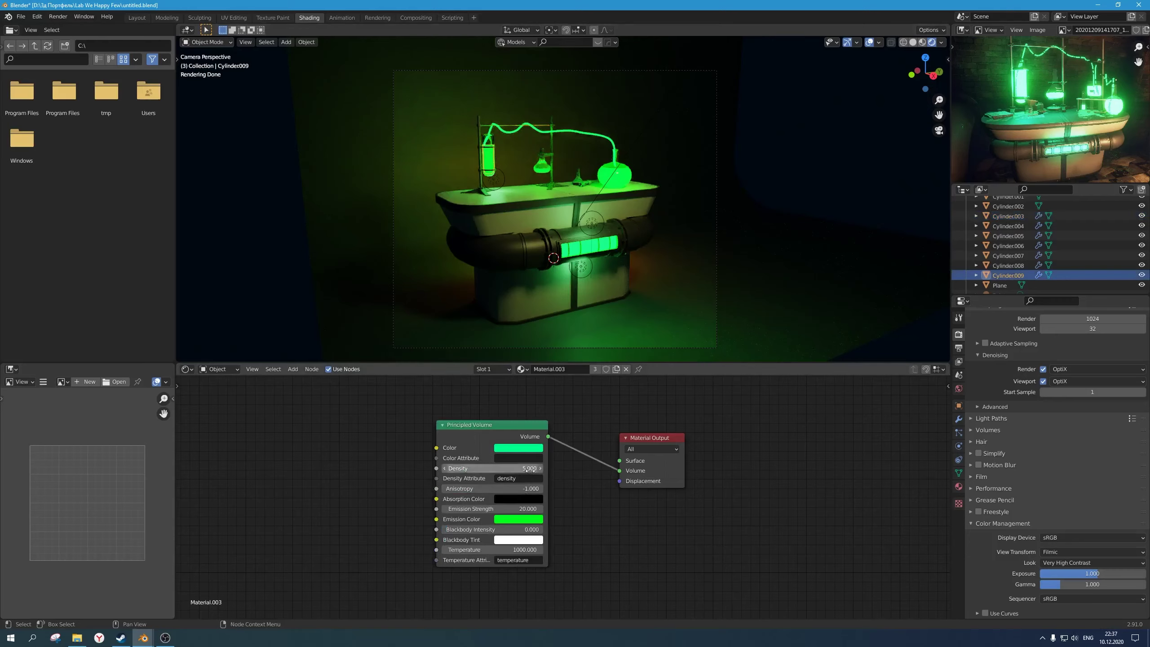
click(526, 519)
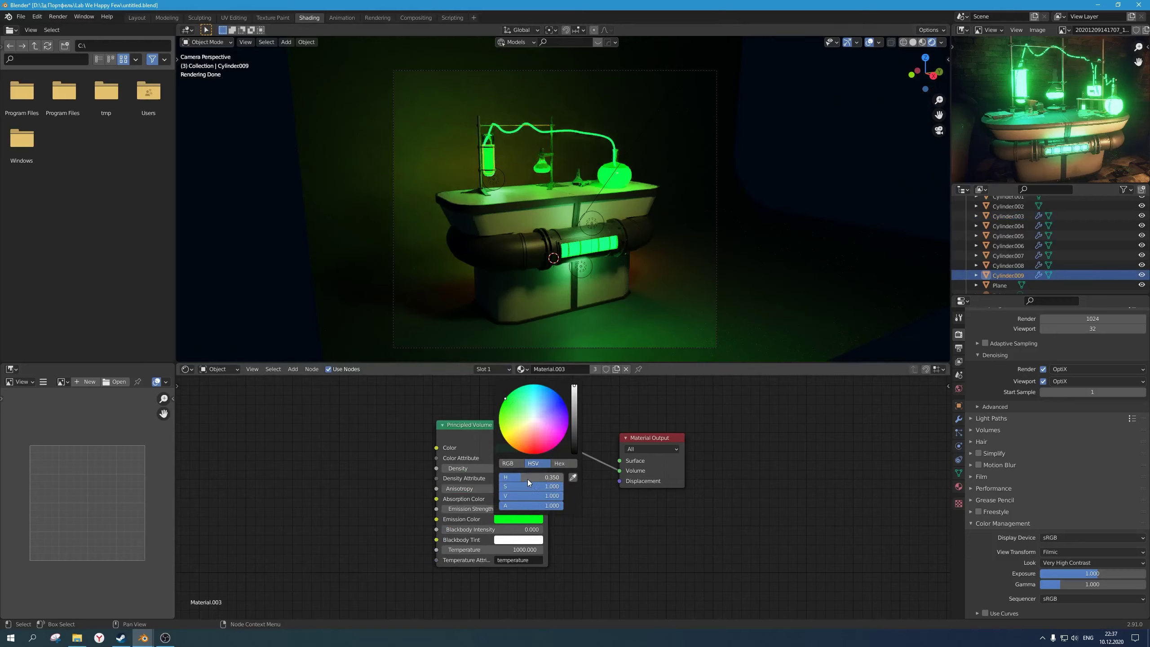
mouse_move(505, 399)
mouse_down()
mouse_move(521, 386)
mouse_move(510, 393)
mouse_up()
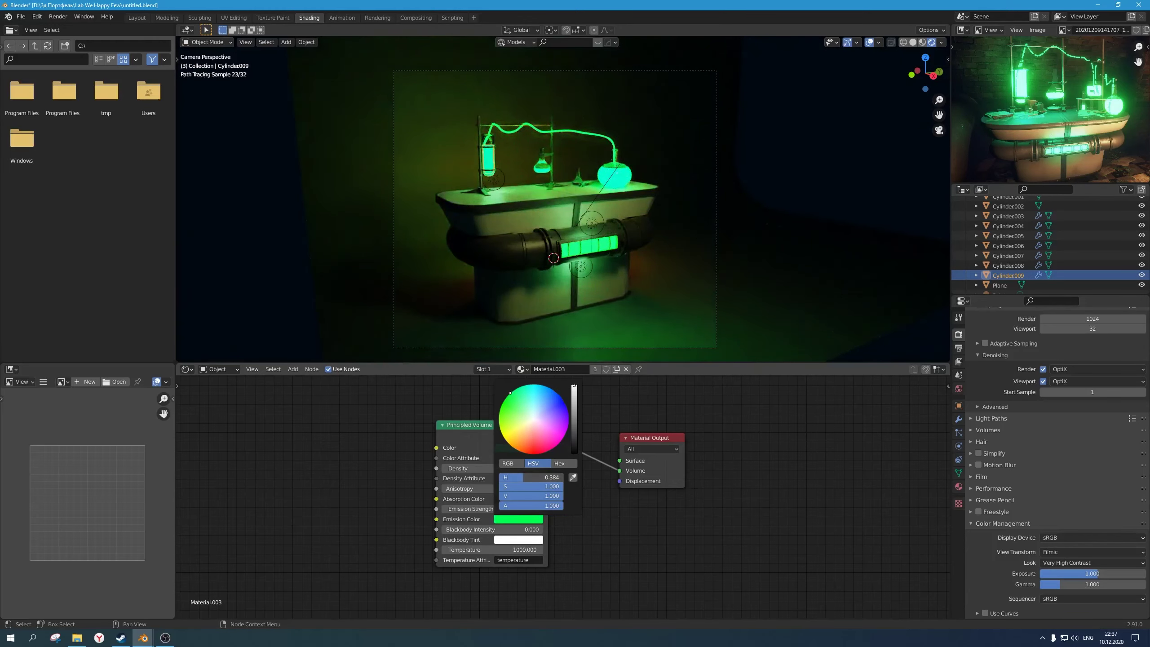
drag(524, 477, 523, 477)
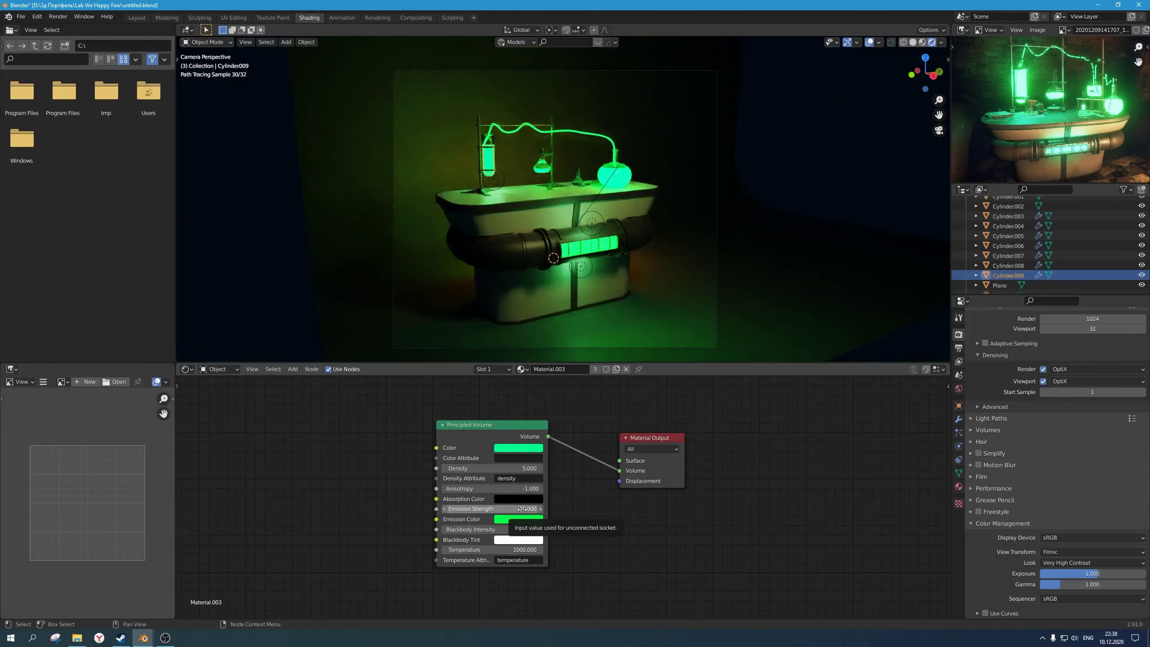
Step: Set the liquid material's emission strength to 25 and save the file
click(524, 508)
text(20.0)
key(Return)
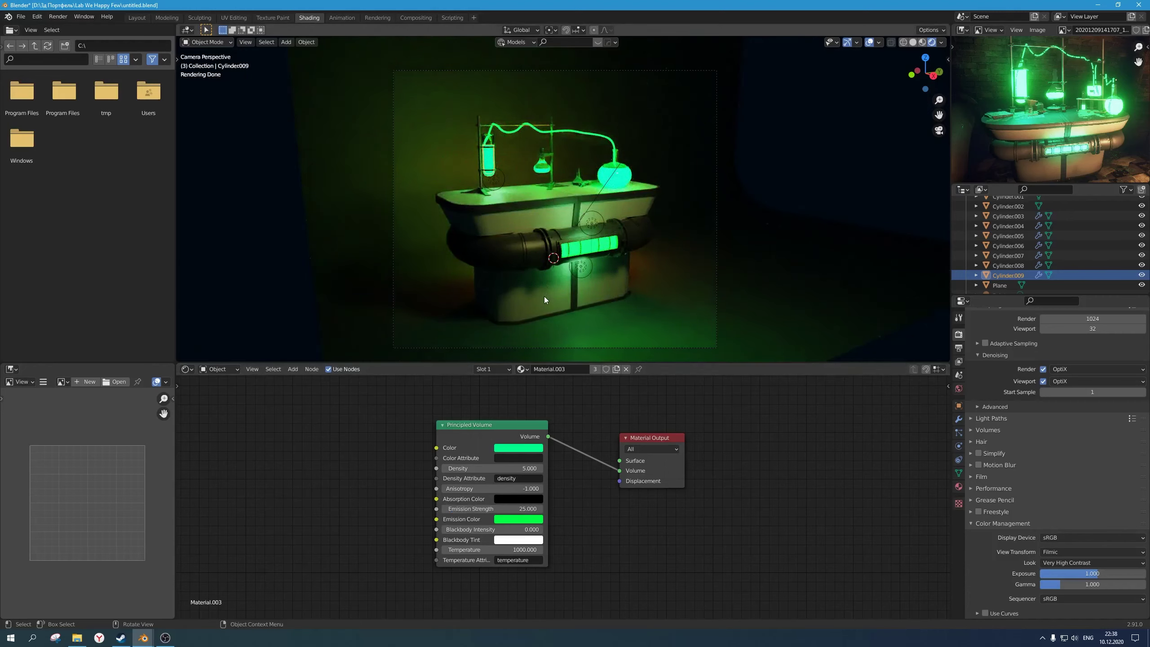
key(ctrl+s)
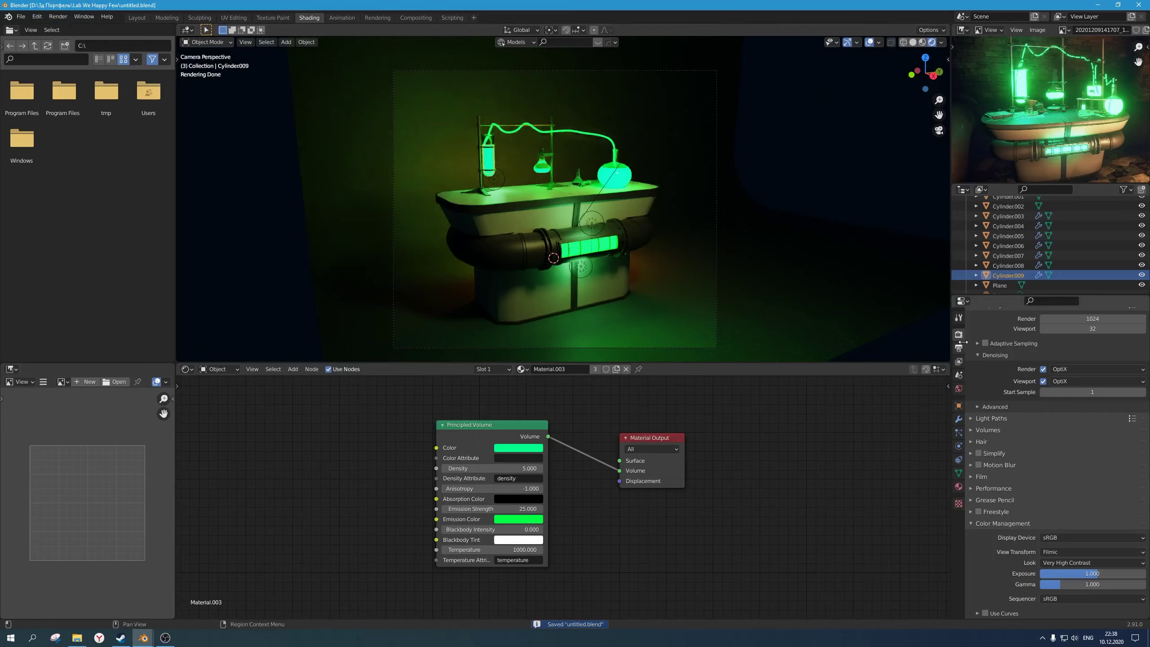
Step: Set the Cycles render samples to 8000
scroll(1059, 383, up, 4)
click(1054, 384)
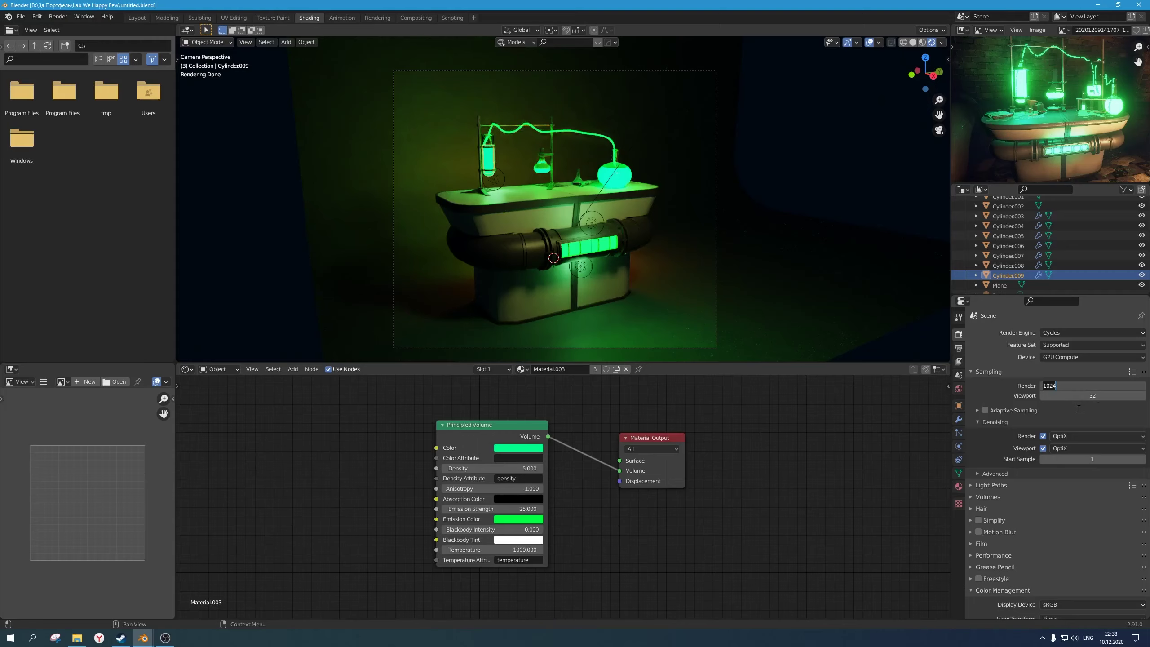
text(8000)
key(Return)
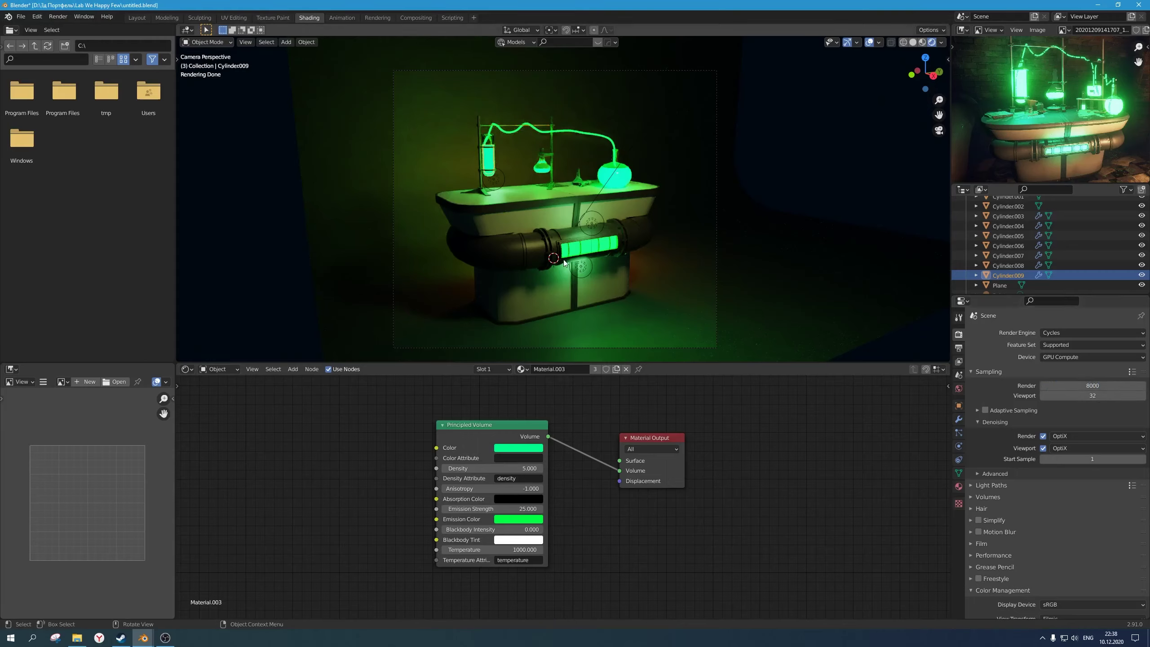
scroll(564, 264, up, 1)
scroll(564, 264, down, 1)
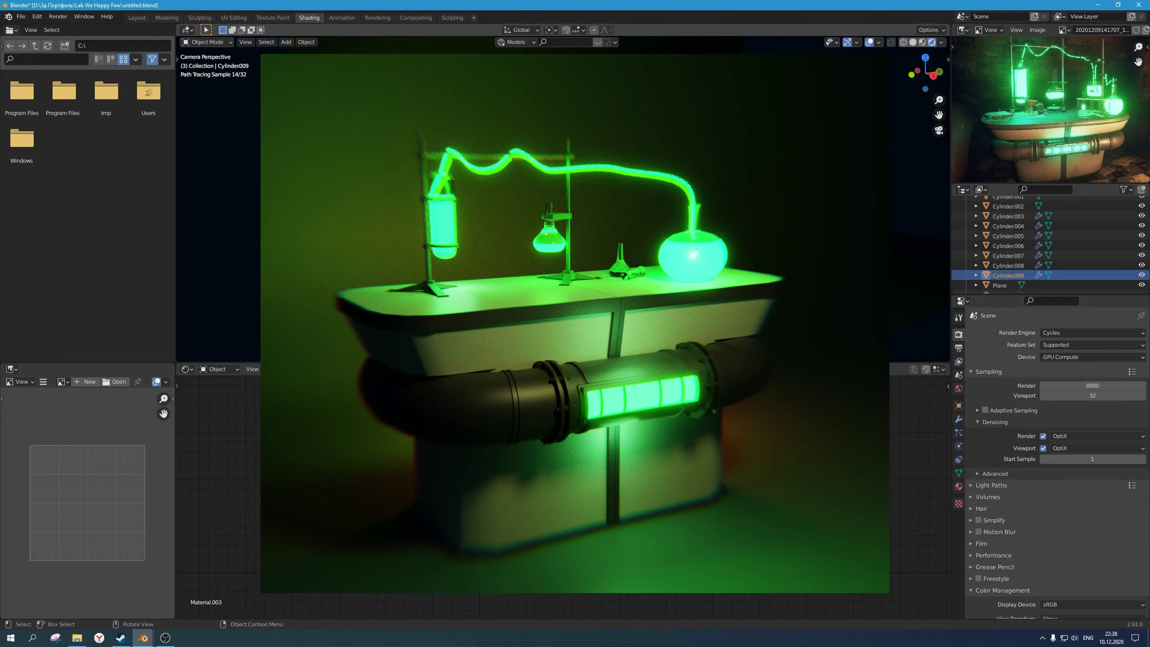
scroll(563, 200, up, 1)
scroll(563, 199, down, 1)
scroll(563, 199, up, 1)
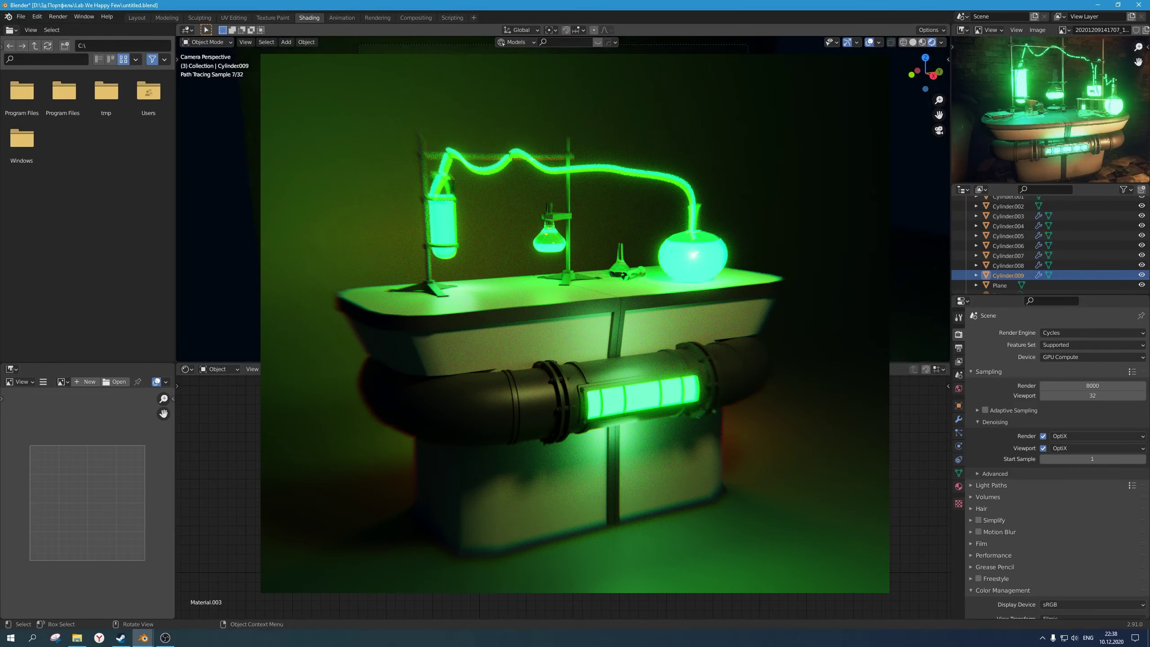